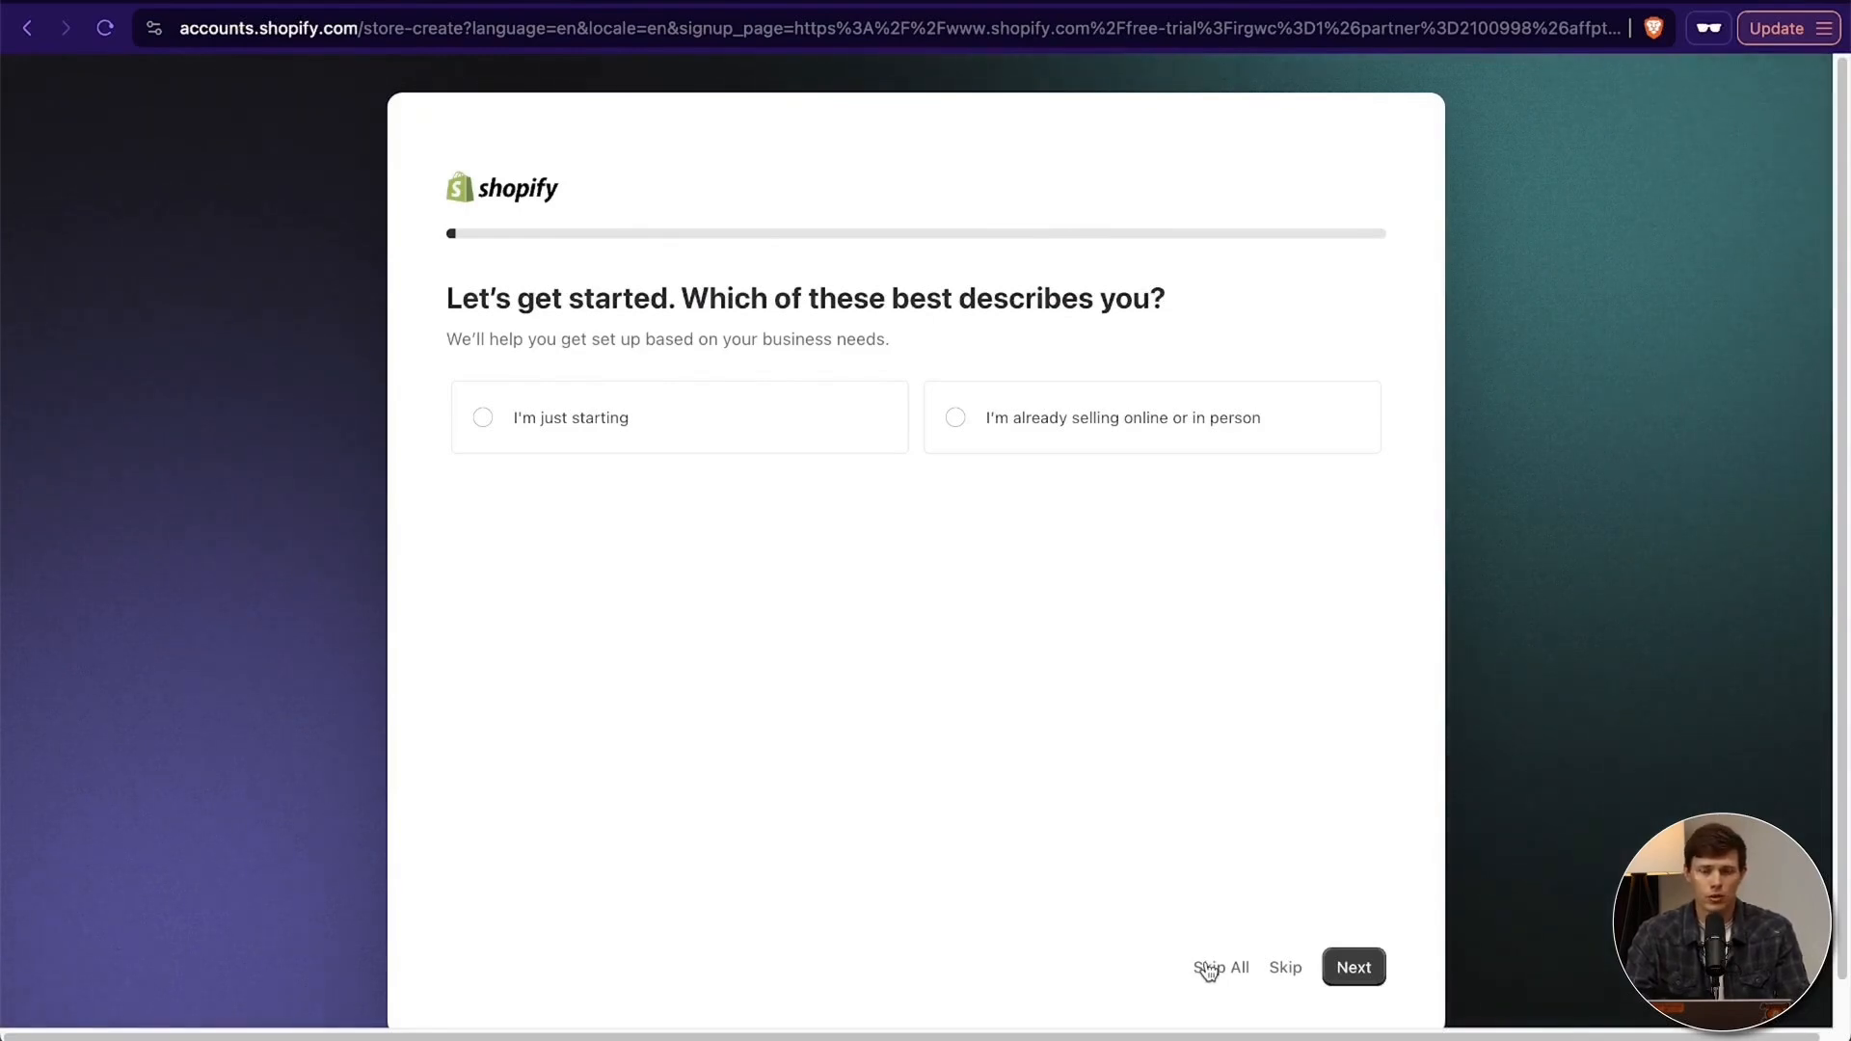
Skip the business questions, keep United States as the location, and choose email sign-up.
click(1208, 968)
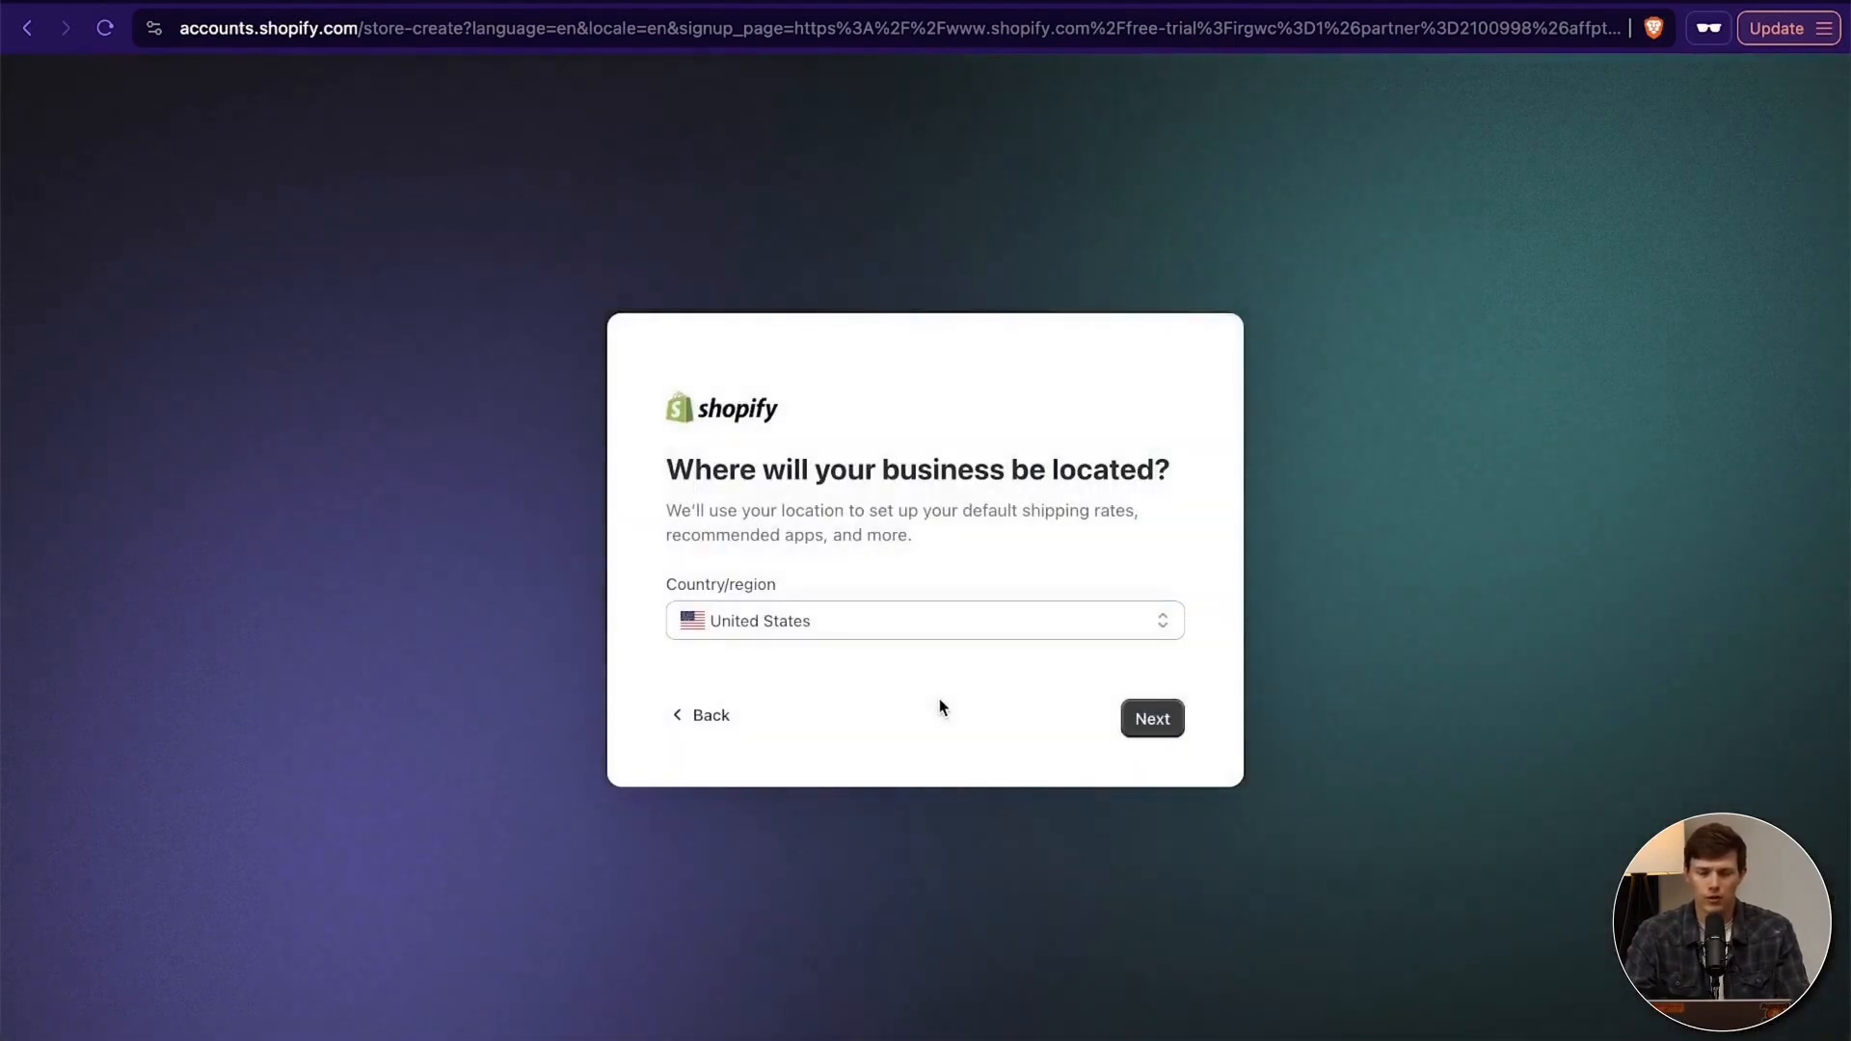
click(1153, 720)
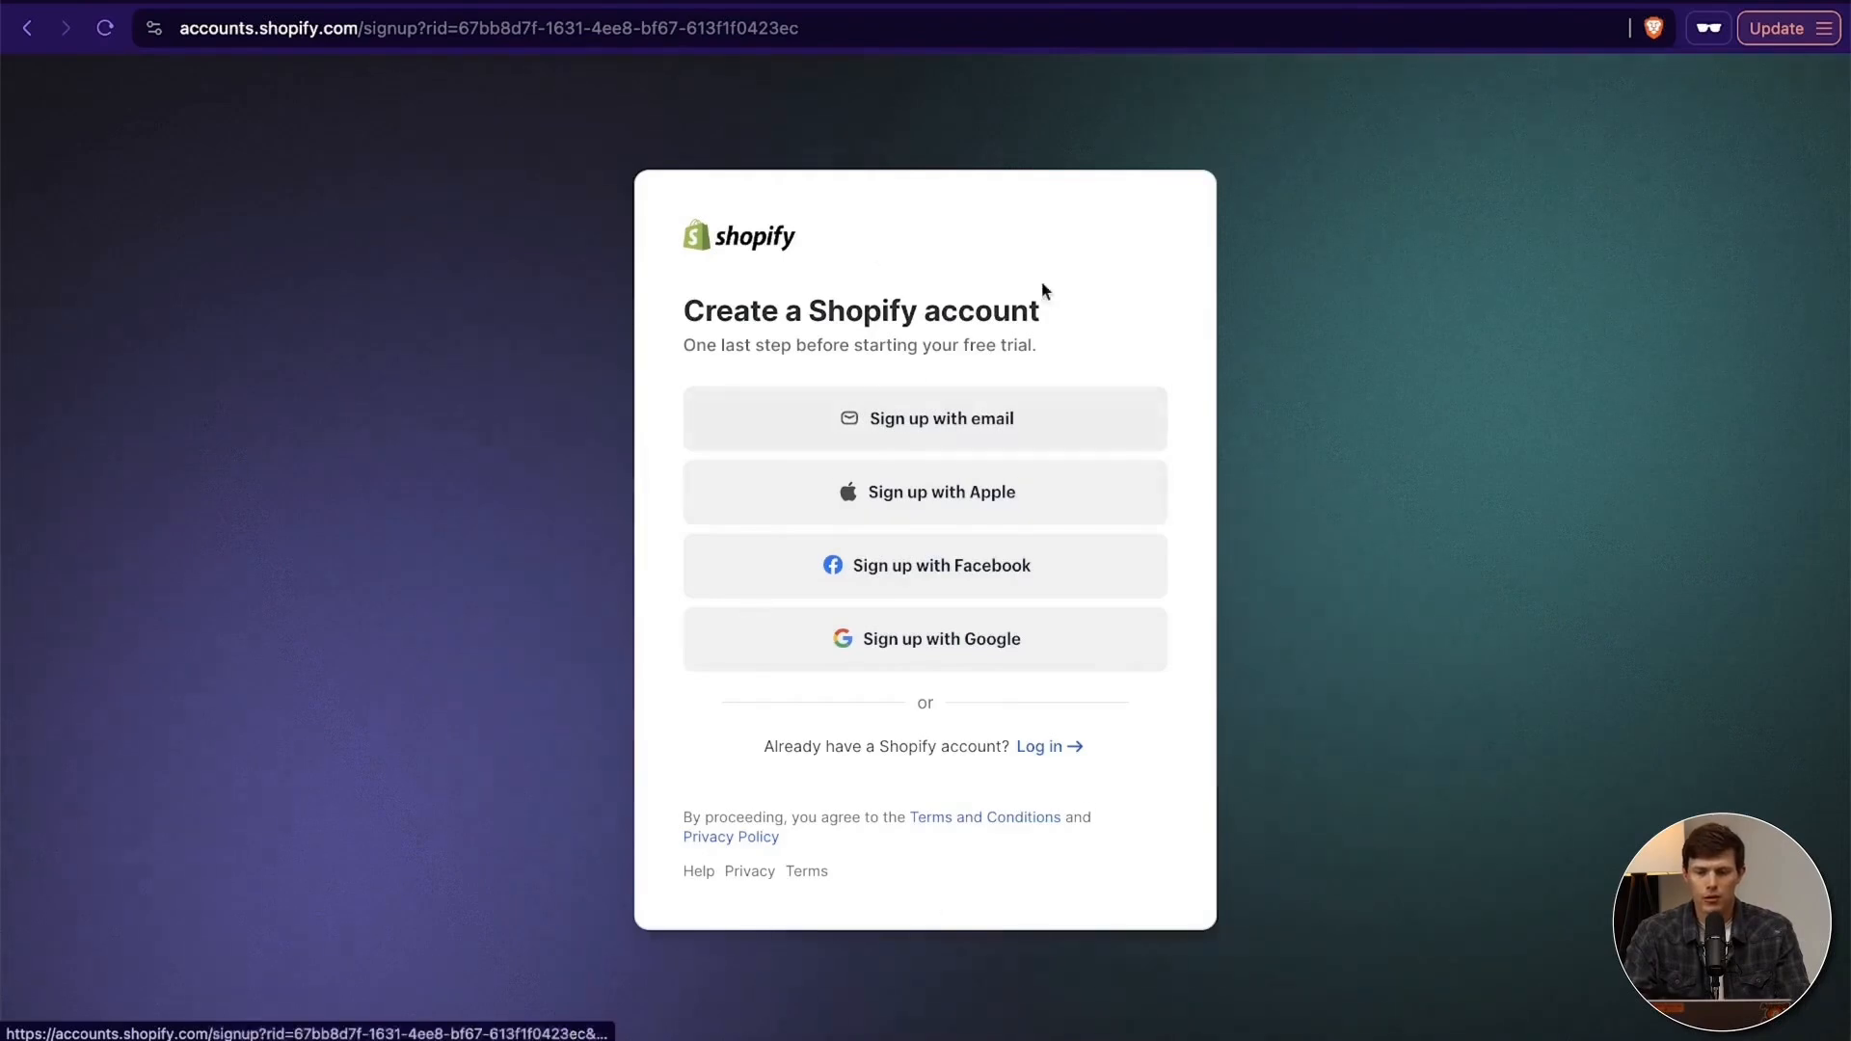
click(980, 417)
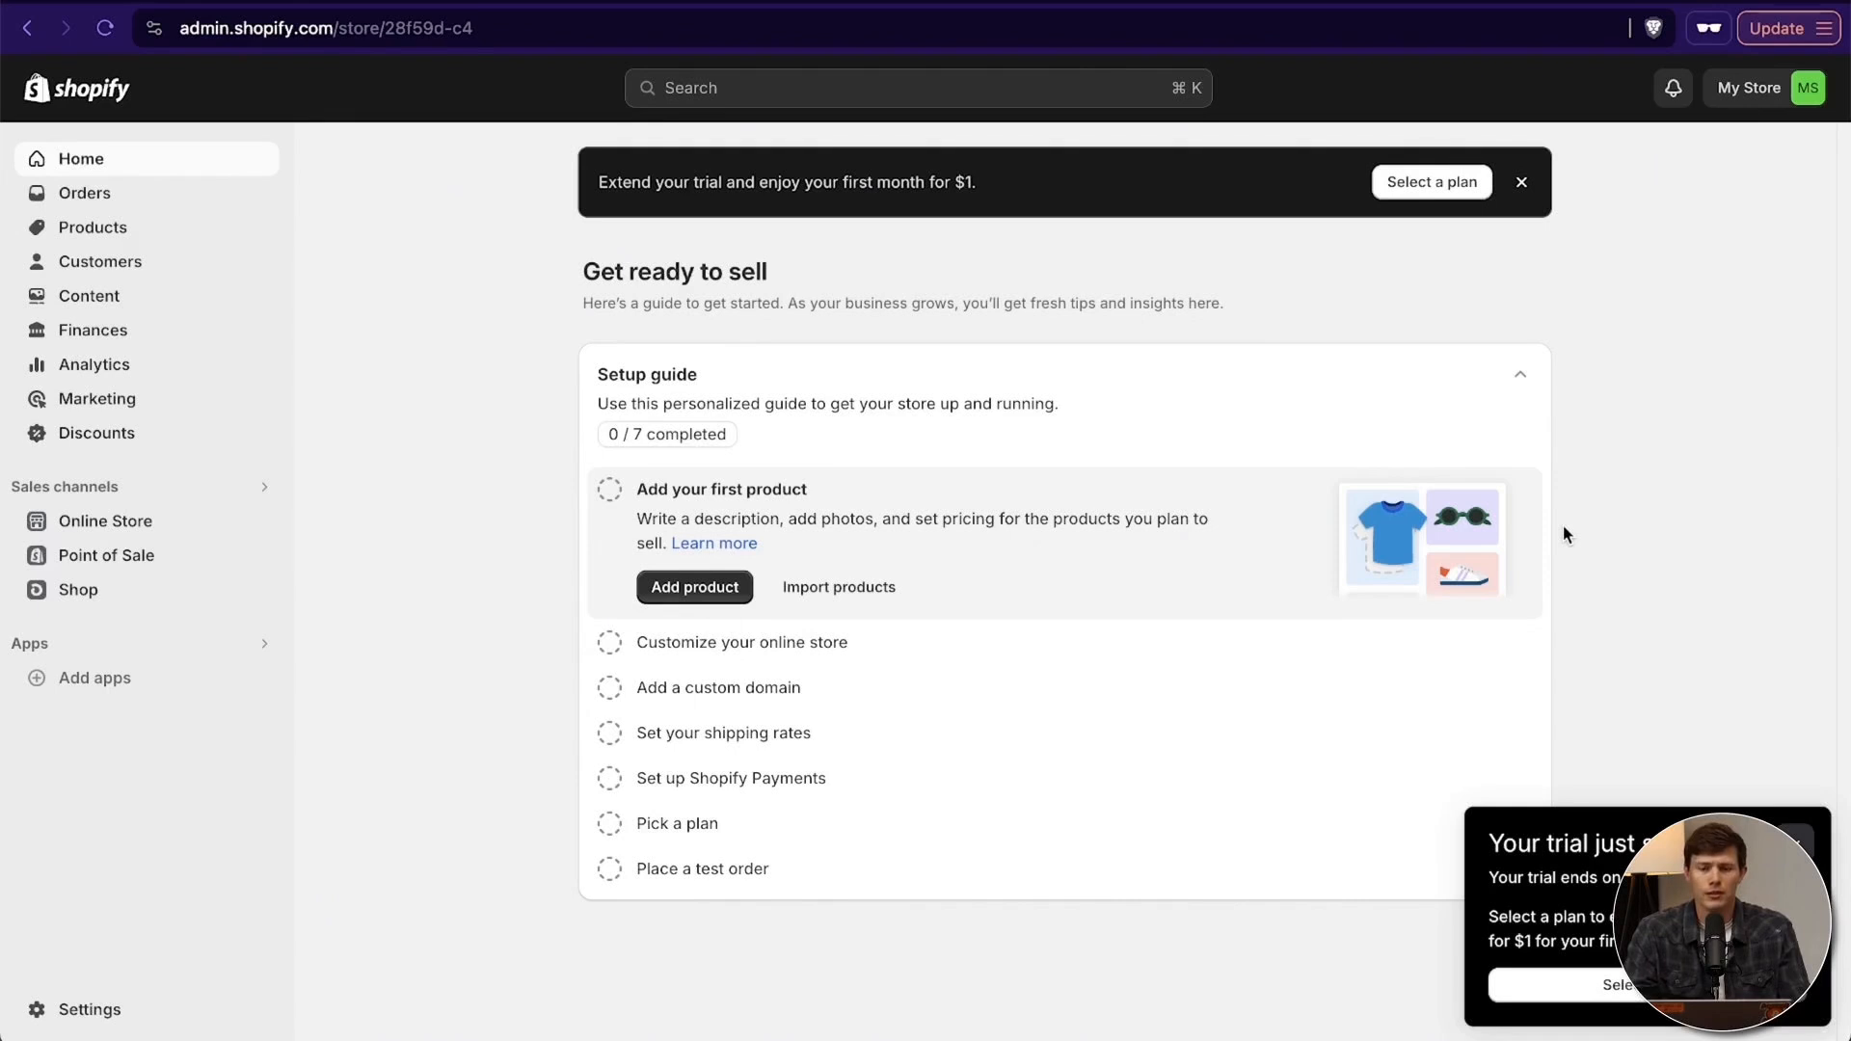
Compare online card rates of the Basic, Shopify and Advanced plans.
click(1452, 193)
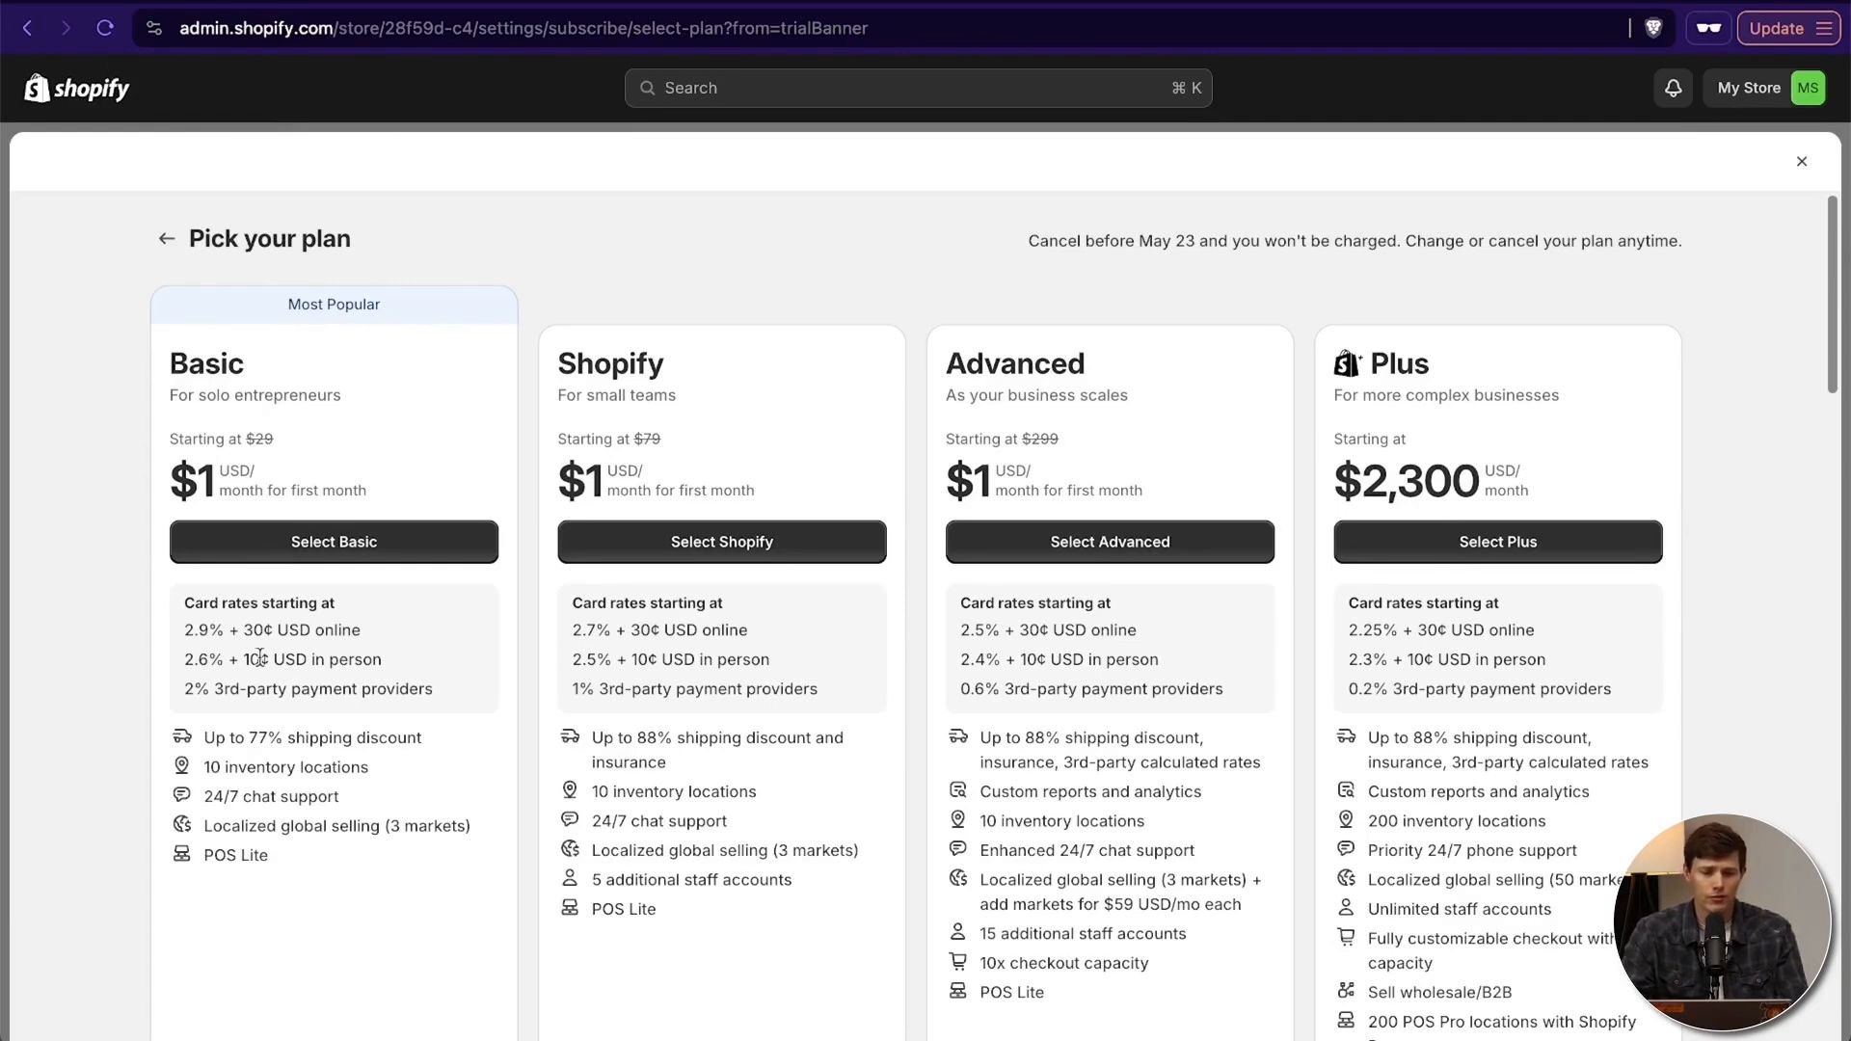
drag(188, 629, 373, 629)
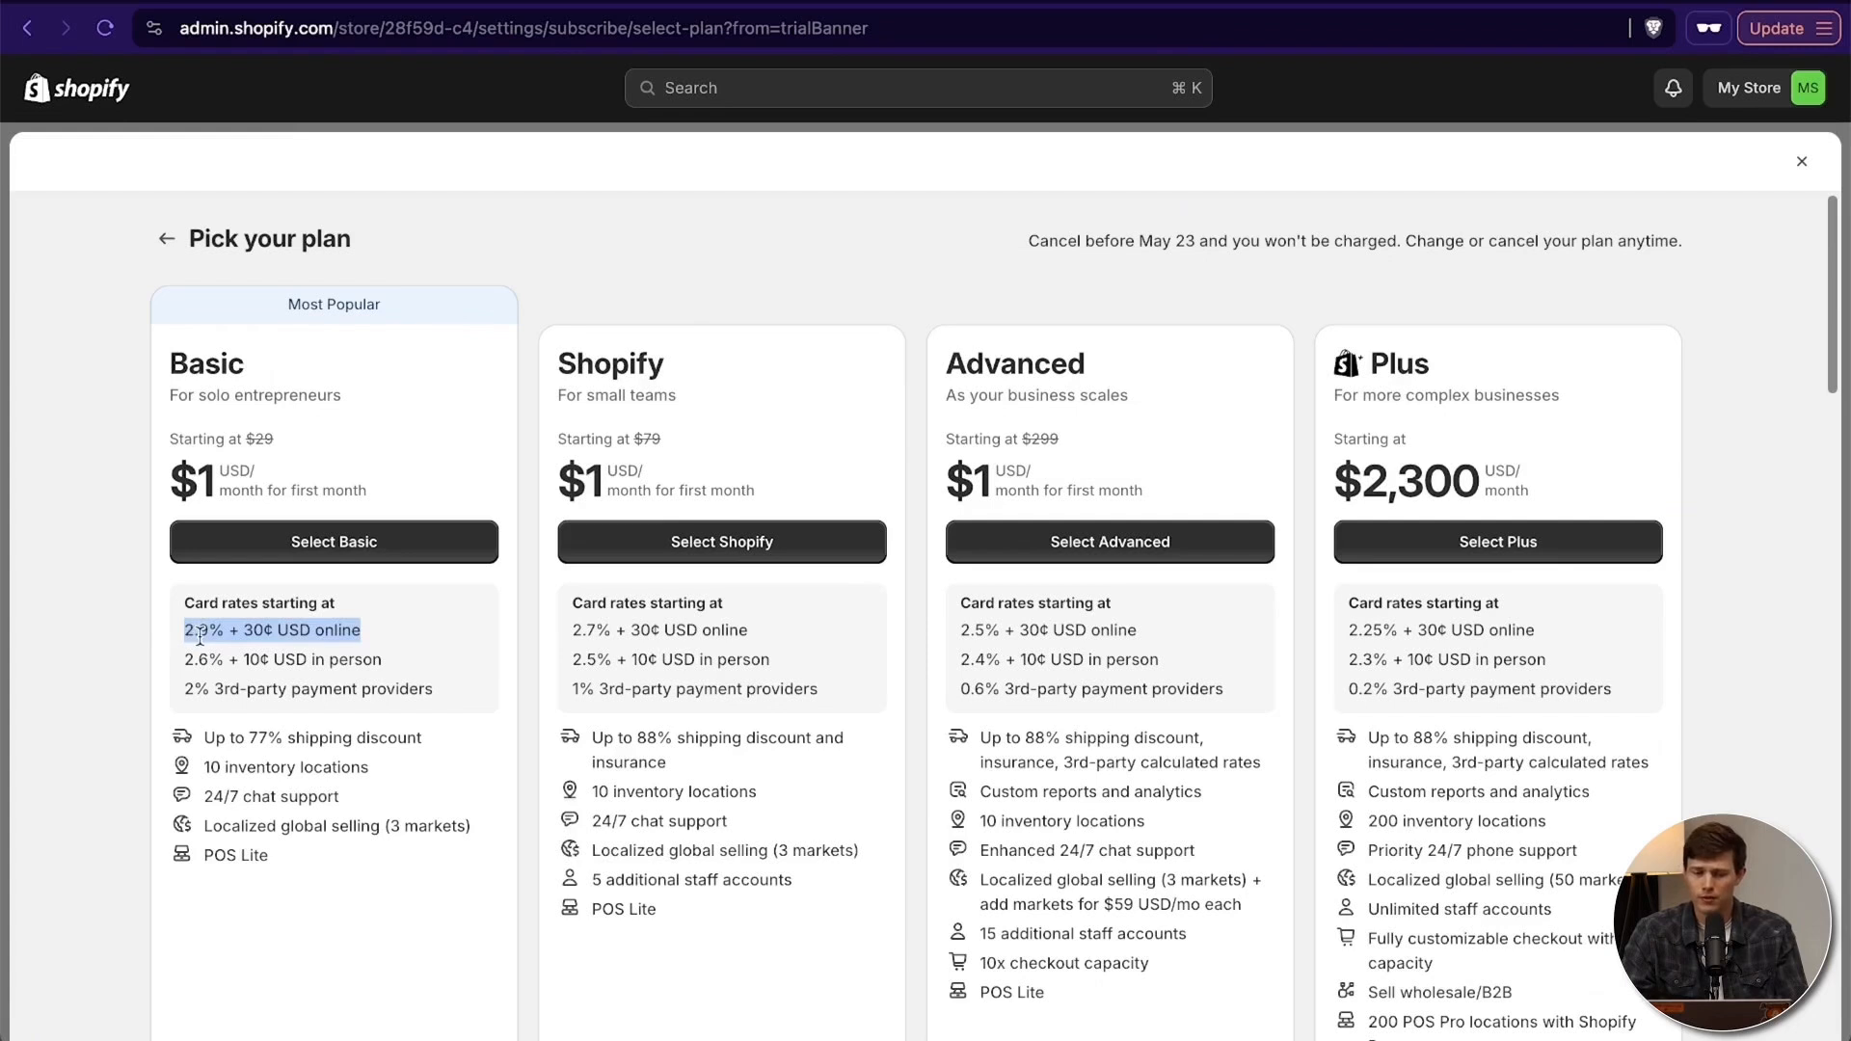
drag(573, 630, 596, 629)
drag(971, 632, 985, 631)
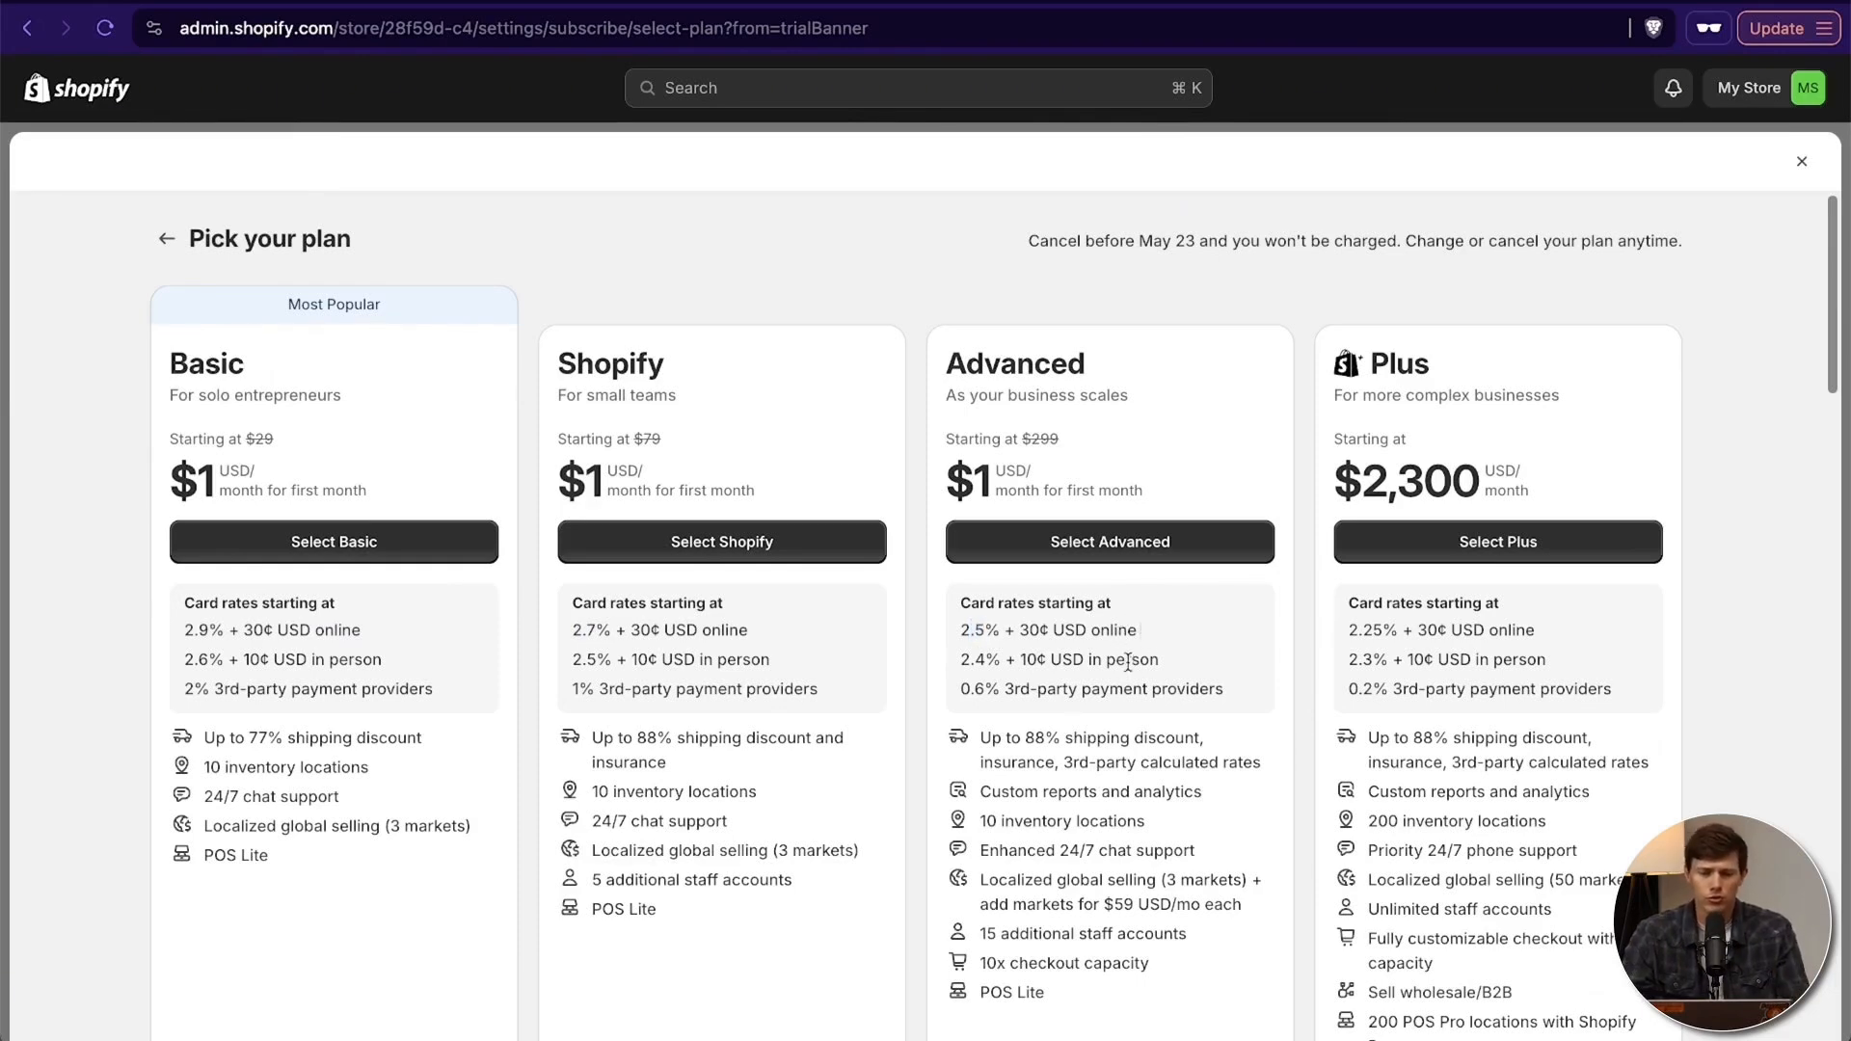
double_click(950, 364)
Review plan names and staff account features across the plan cards.
click(686, 357)
drag(687, 358, 633, 368)
click(667, 792)
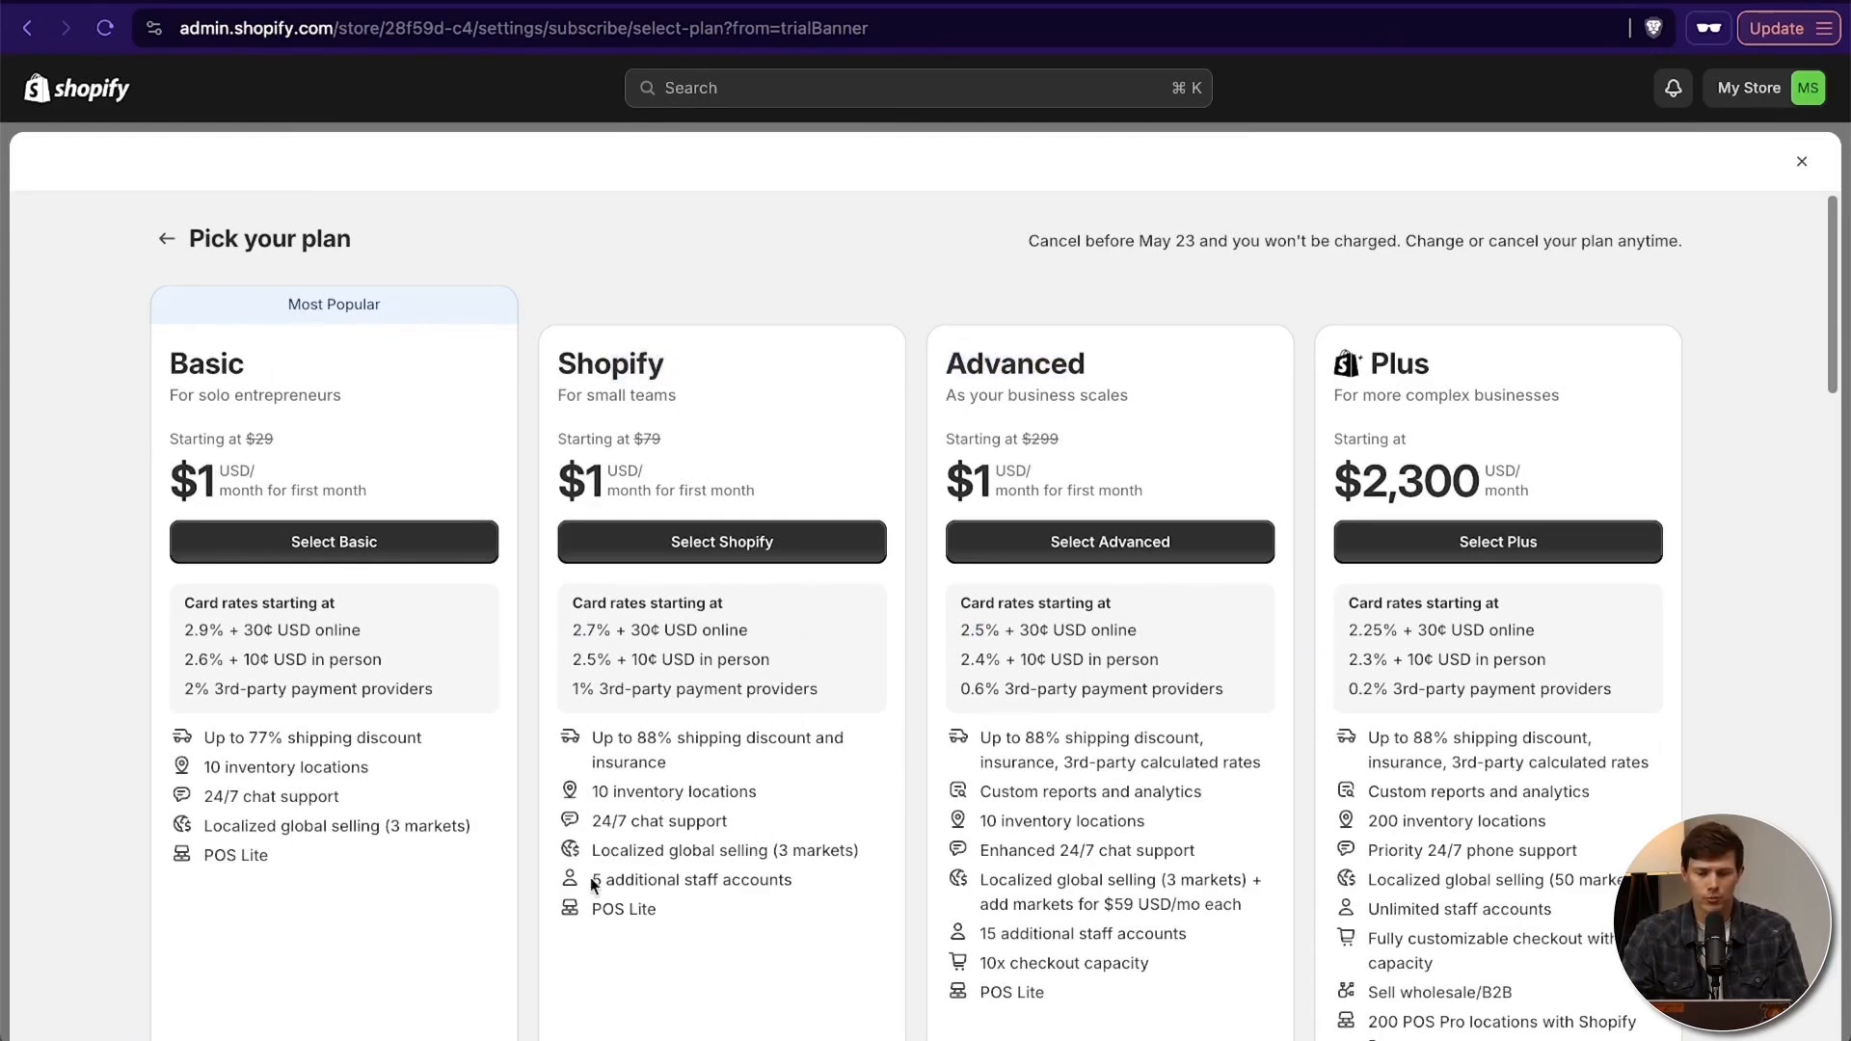
drag(590, 878, 738, 877)
drag(979, 934, 1076, 934)
click(1041, 800)
scroll(1041, 800, down, 1)
scroll(1041, 799, down, 2)
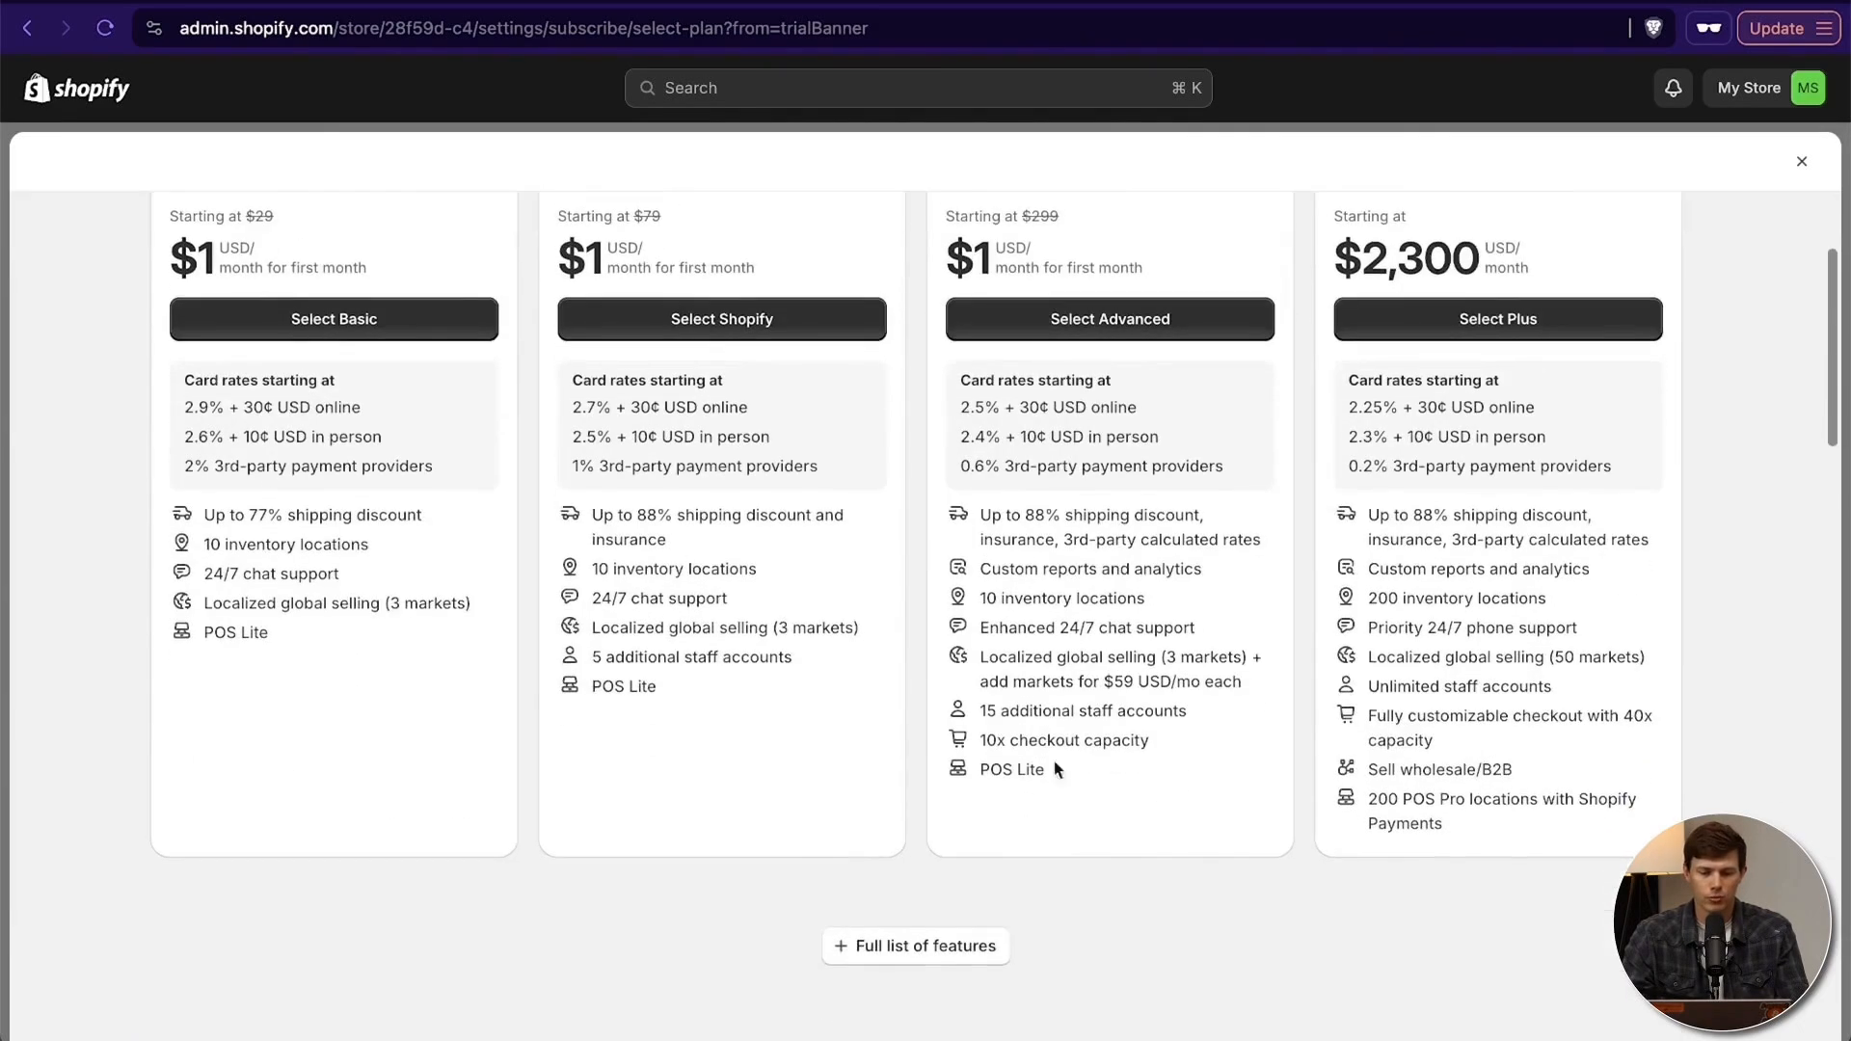
scroll(954, 725, up, 2)
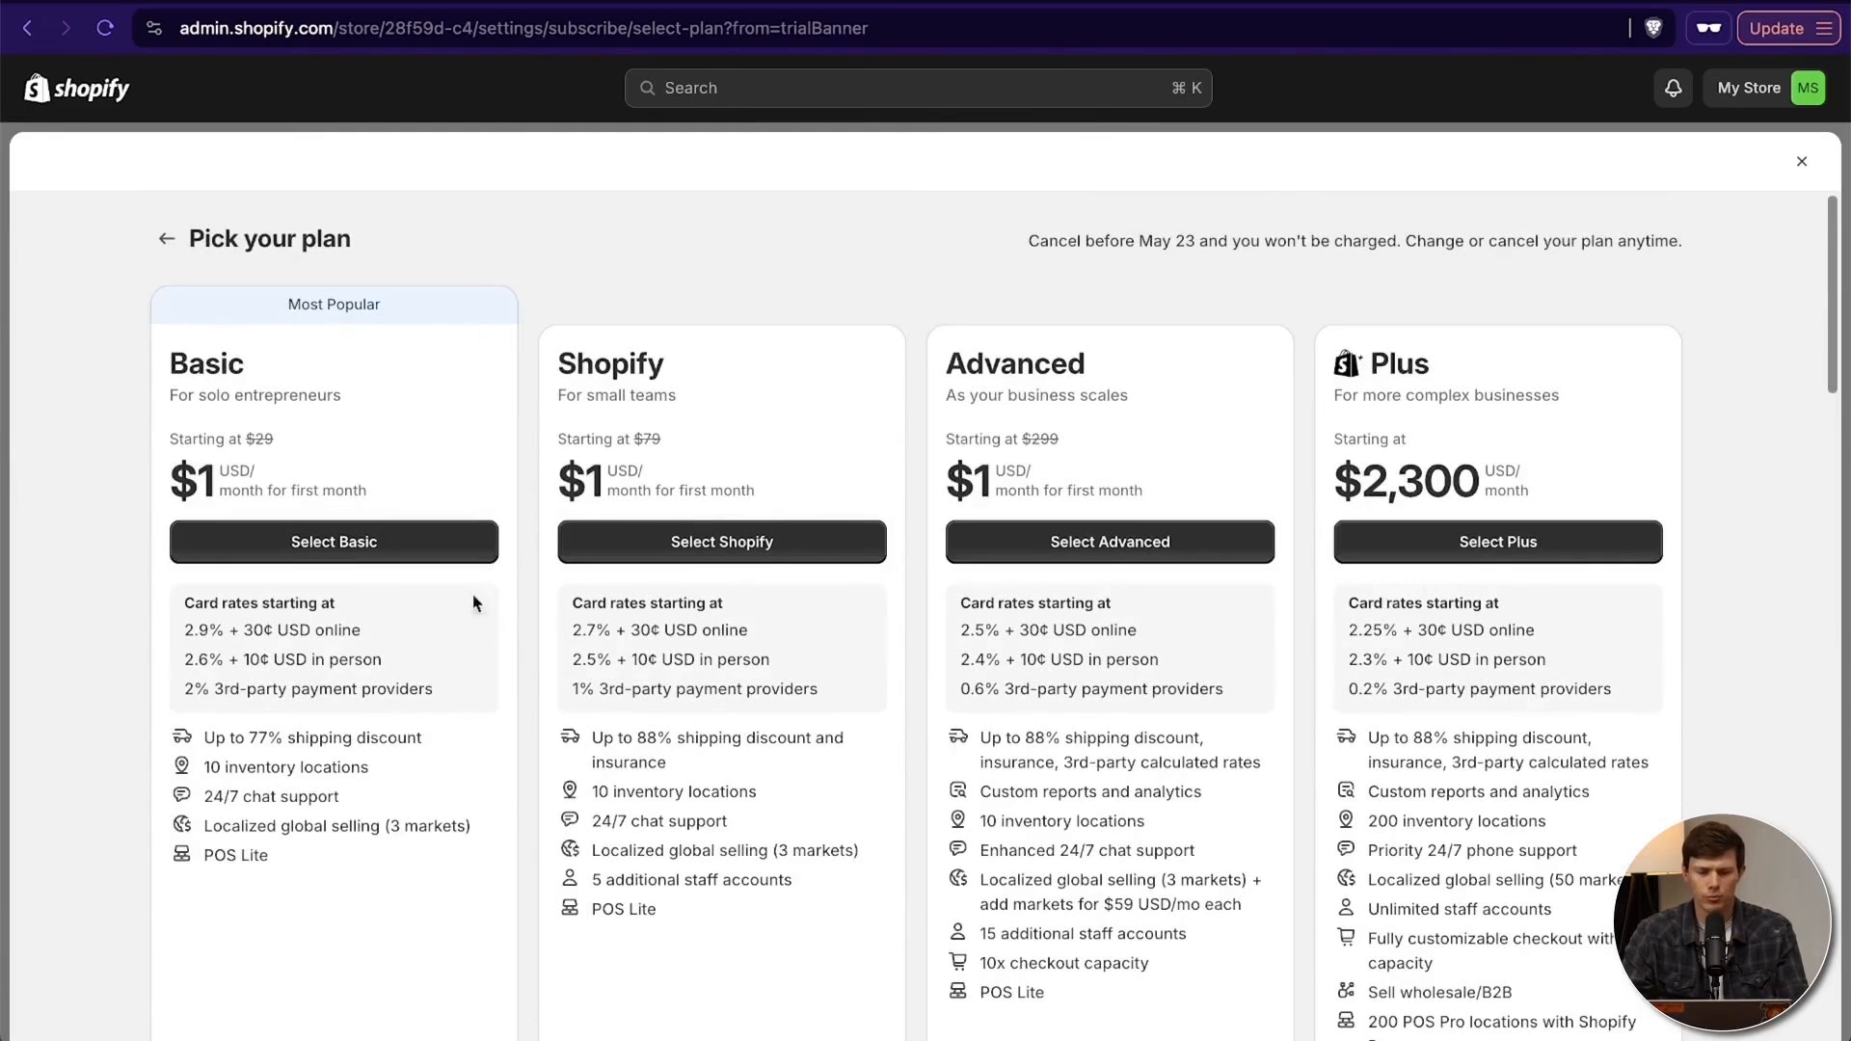
Choose the Basic plan, note the yearly billing discount, and start entering card details.
click(358, 552)
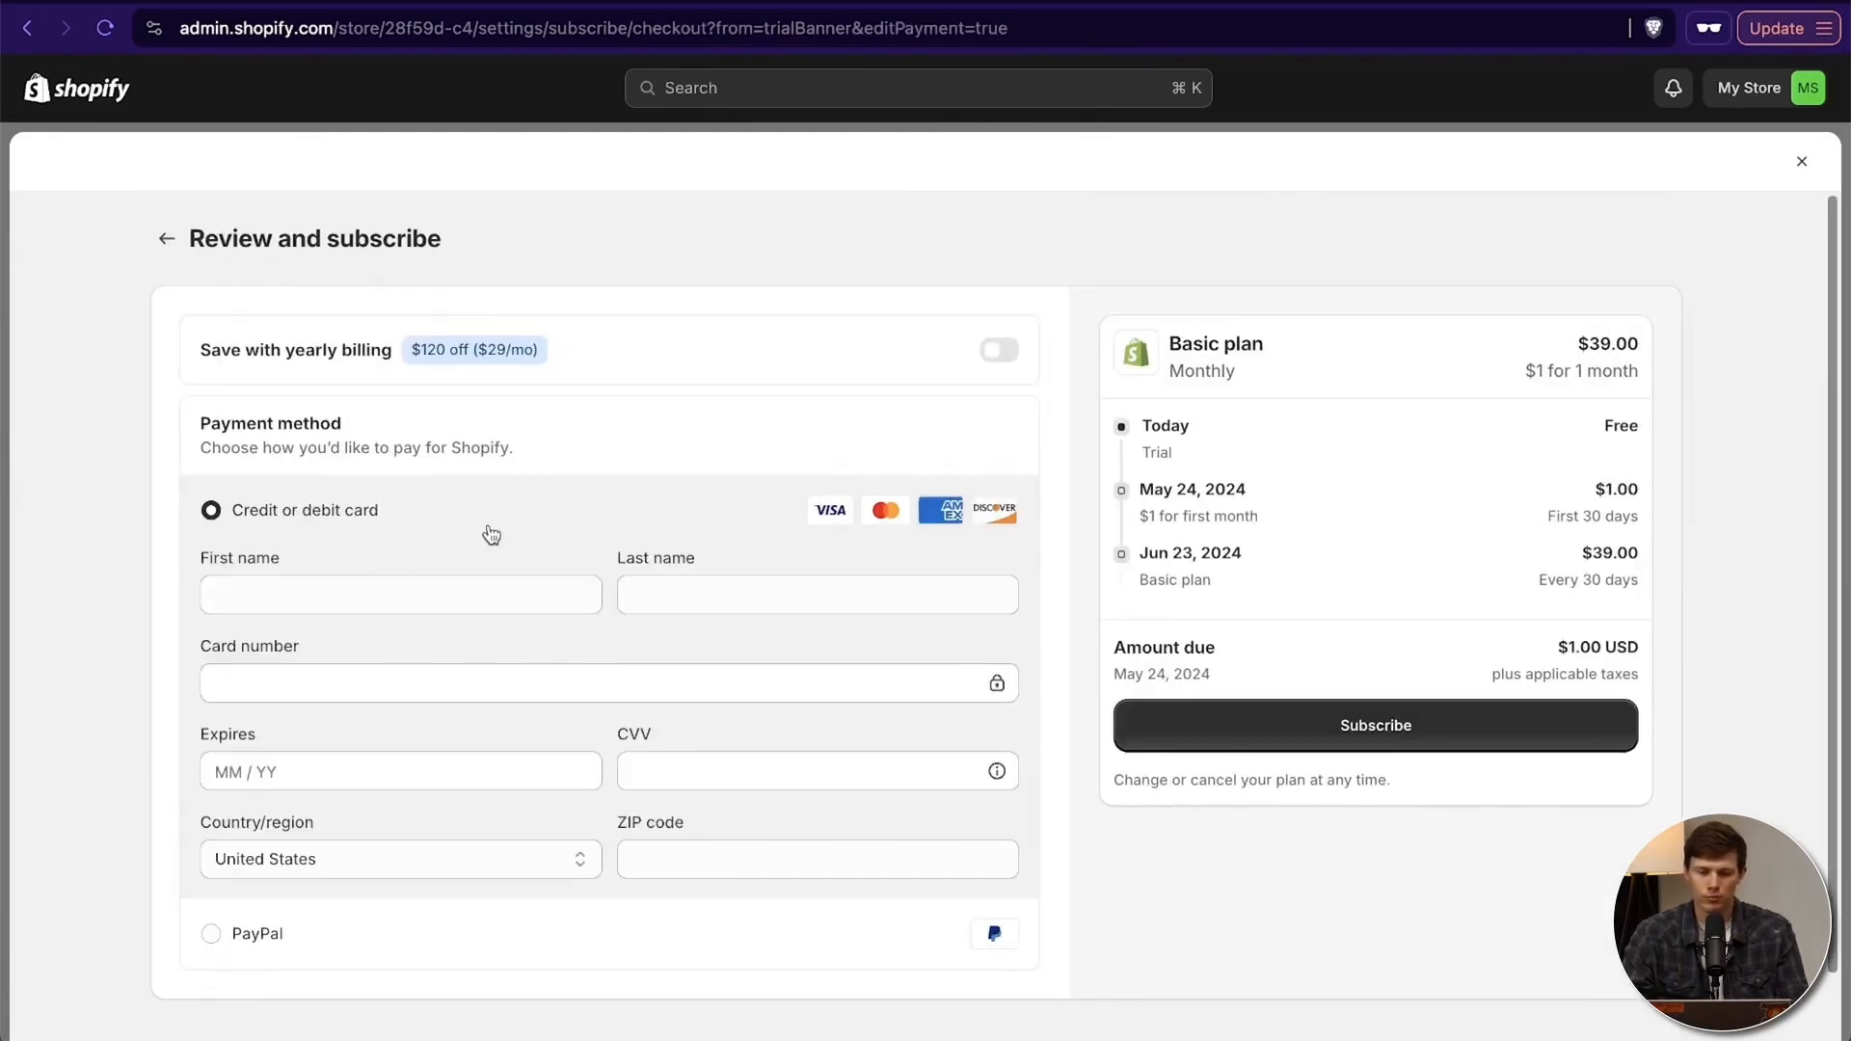
drag(406, 361, 569, 366)
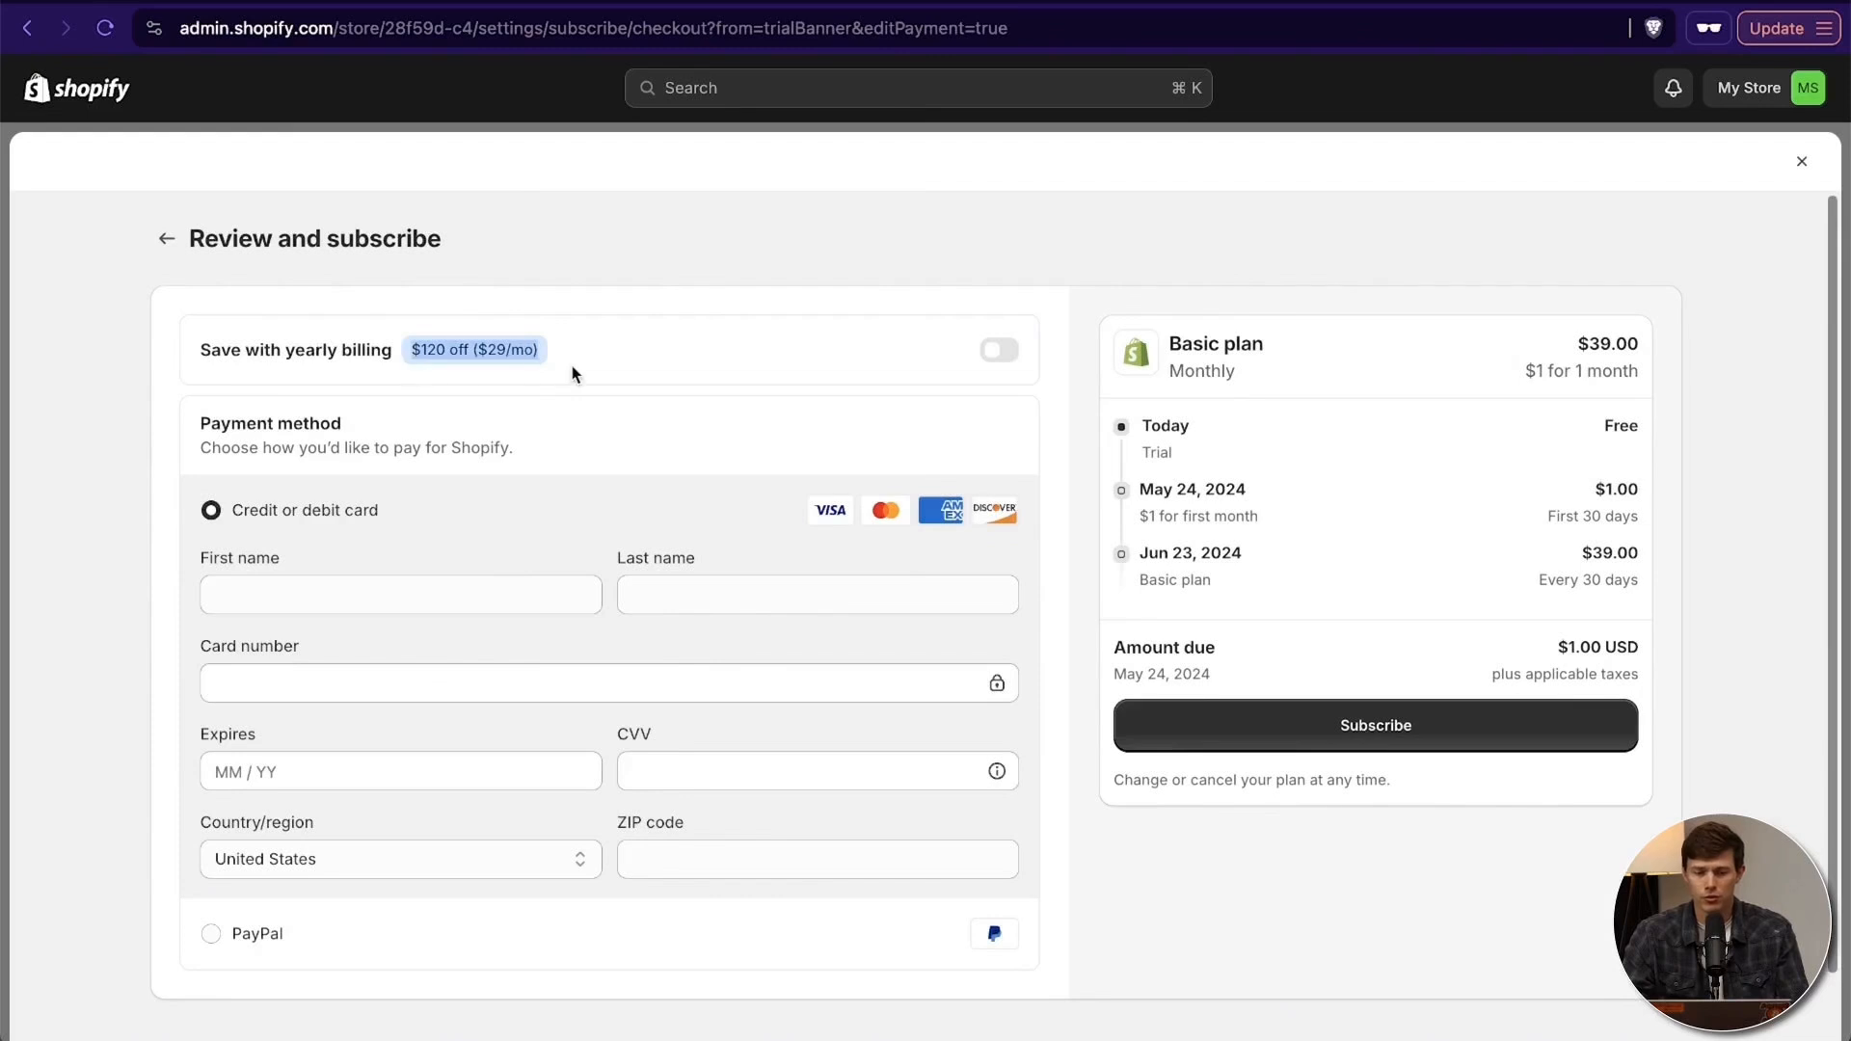
click(545, 359)
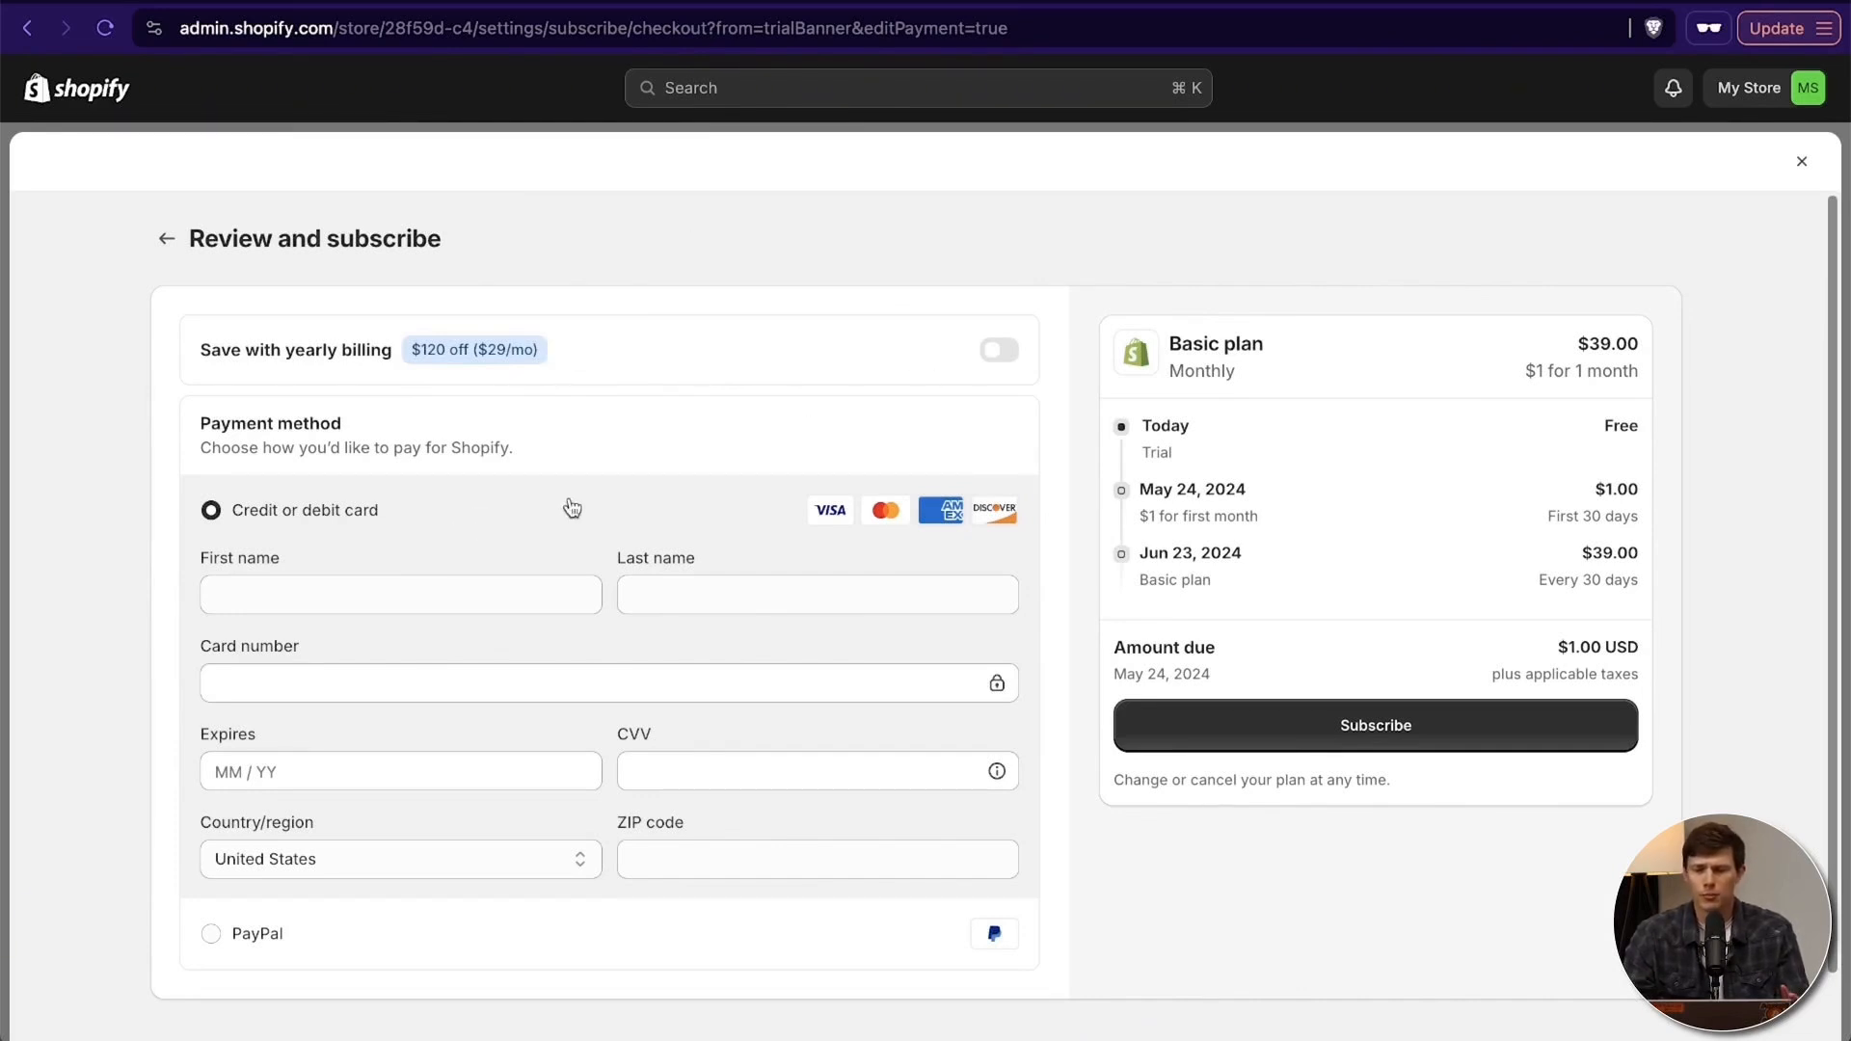
click(316, 592)
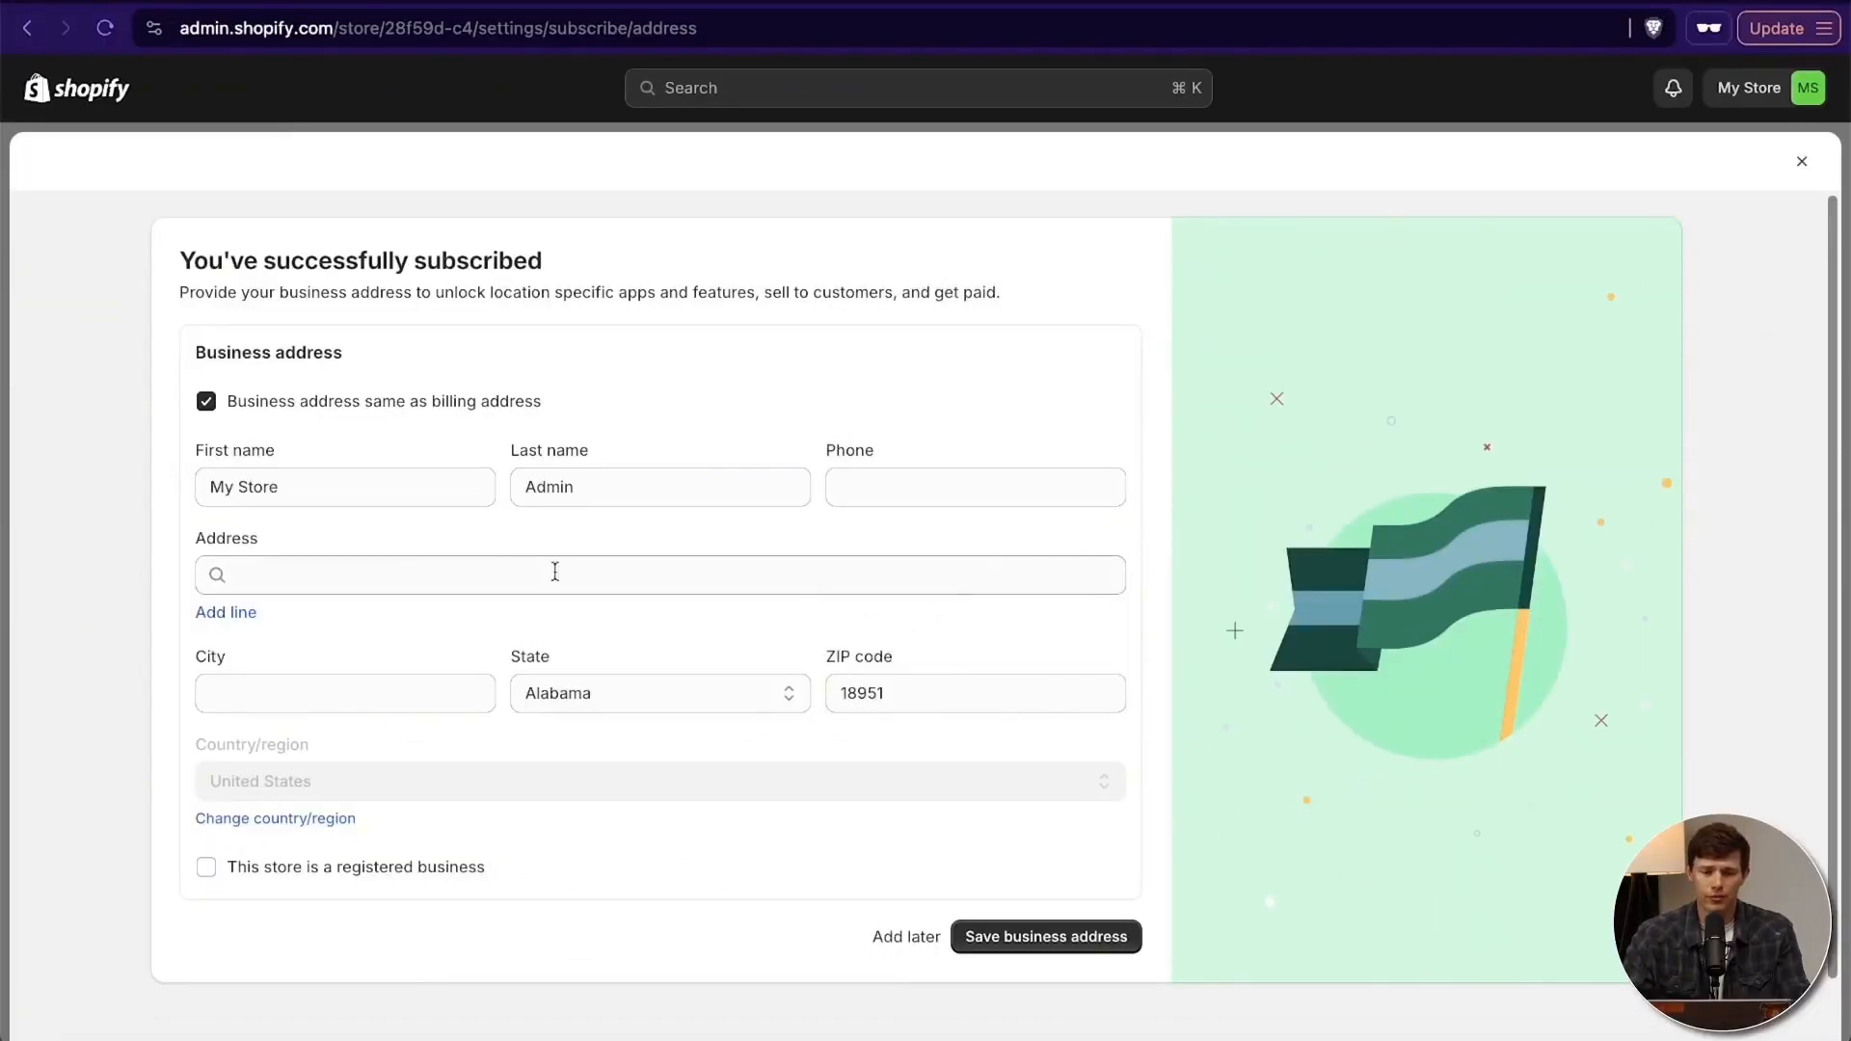
Enter 'Santrel Surf Shop' as first name, fill in the owner's name, and save the address.
click(283, 488)
key(super+a)
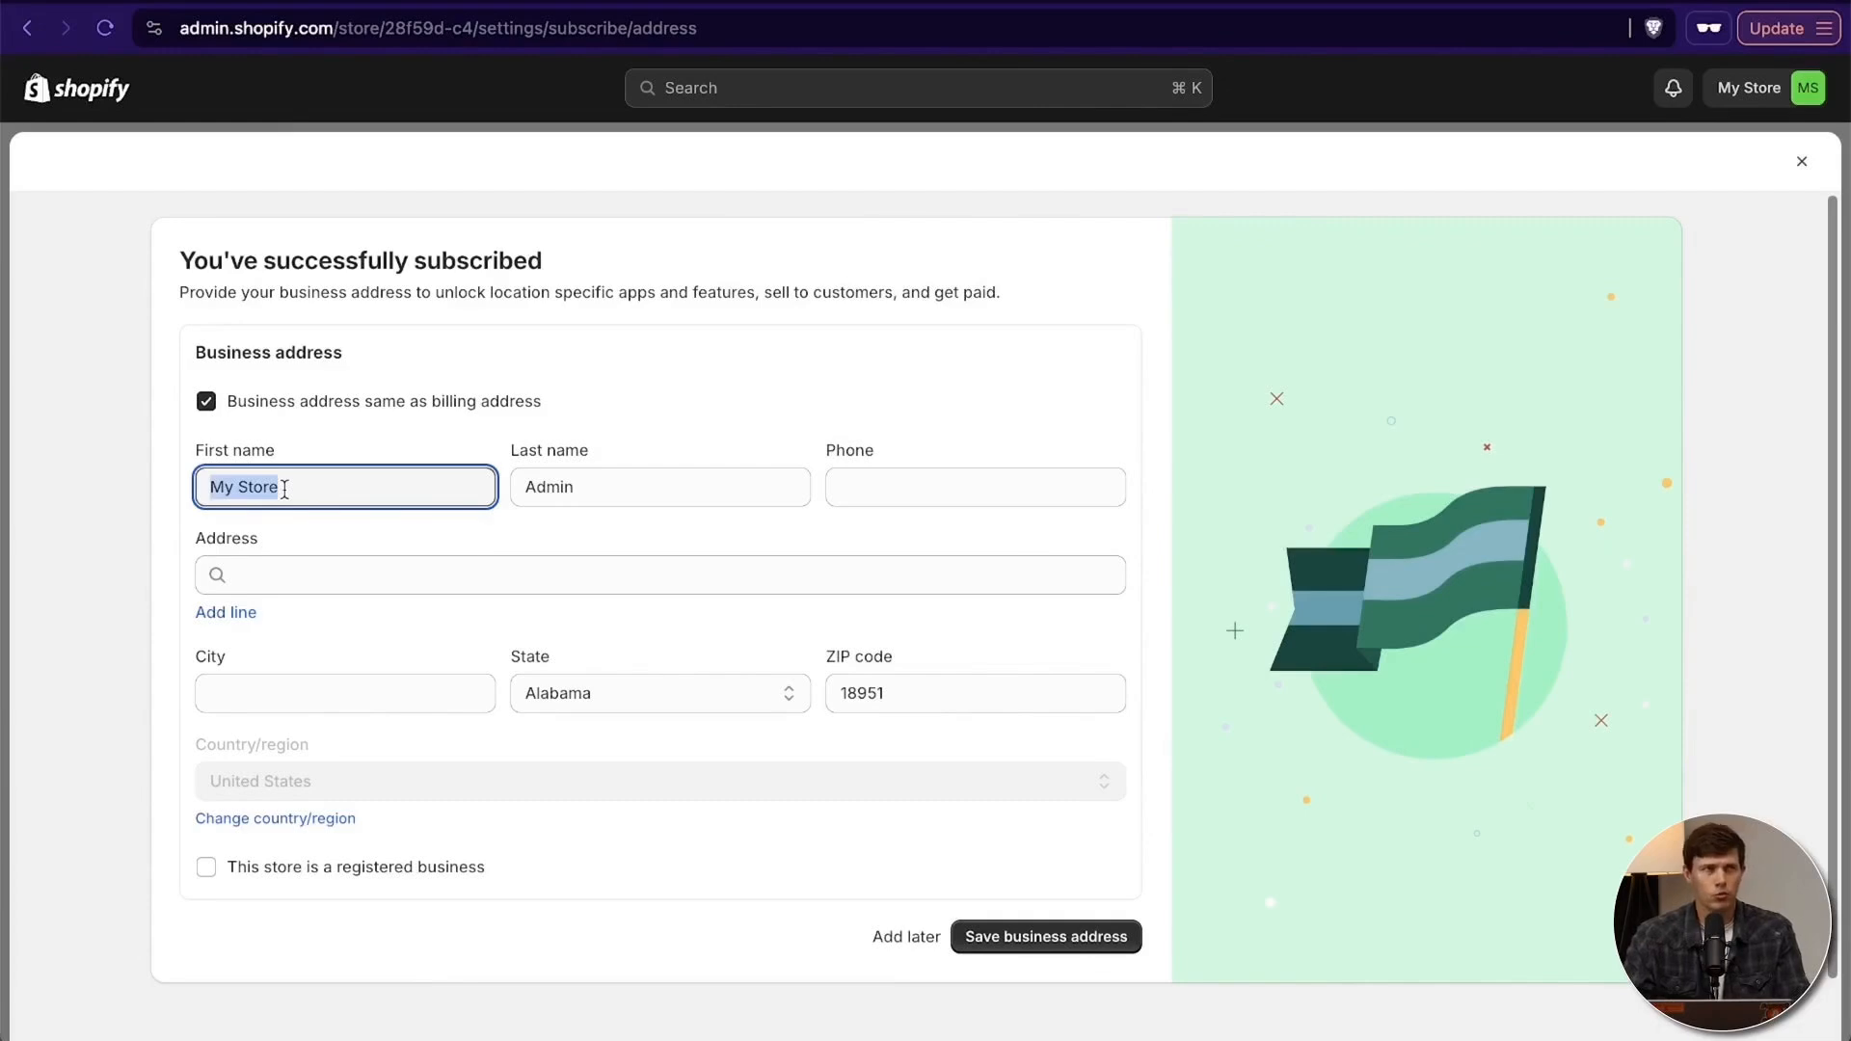
text(Santrel Surf Shop)
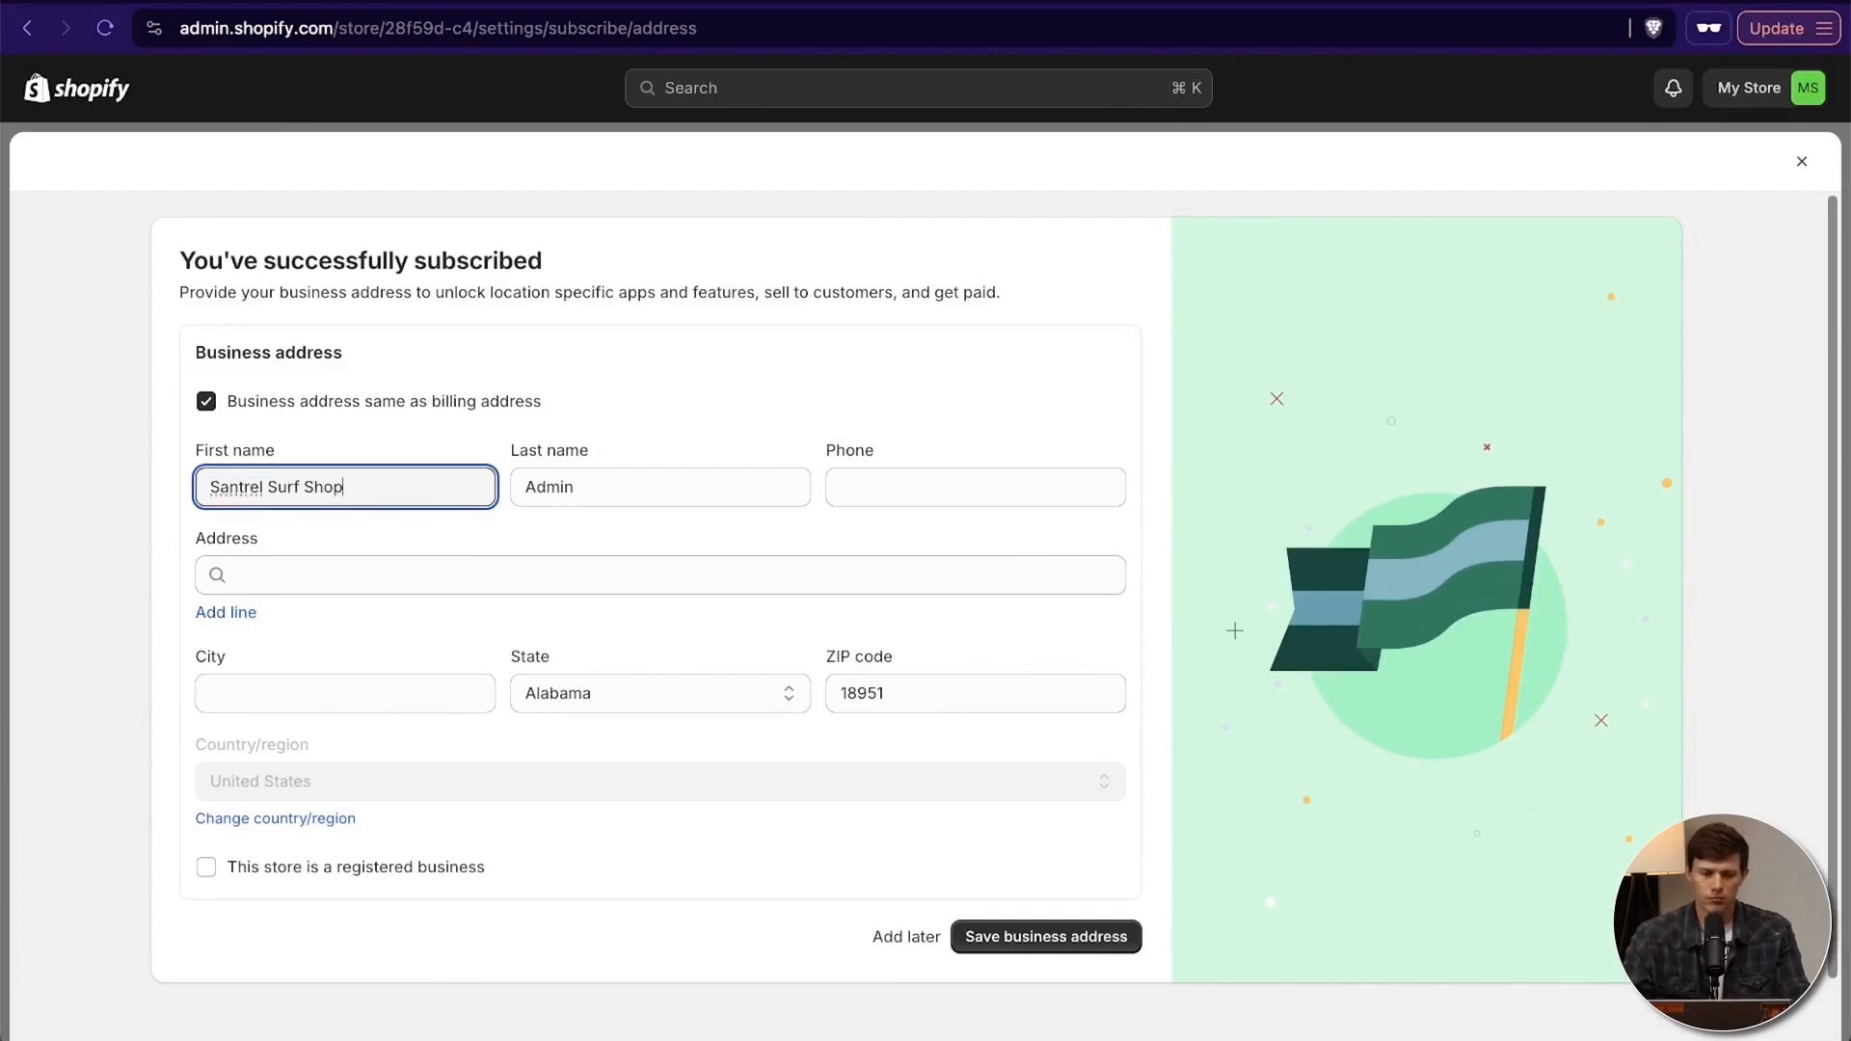
click(591, 469)
key(super+a)
text(Mike)
key(Tab)
text(O'Brien)
key(Tab)
key(Return)
click(1032, 891)
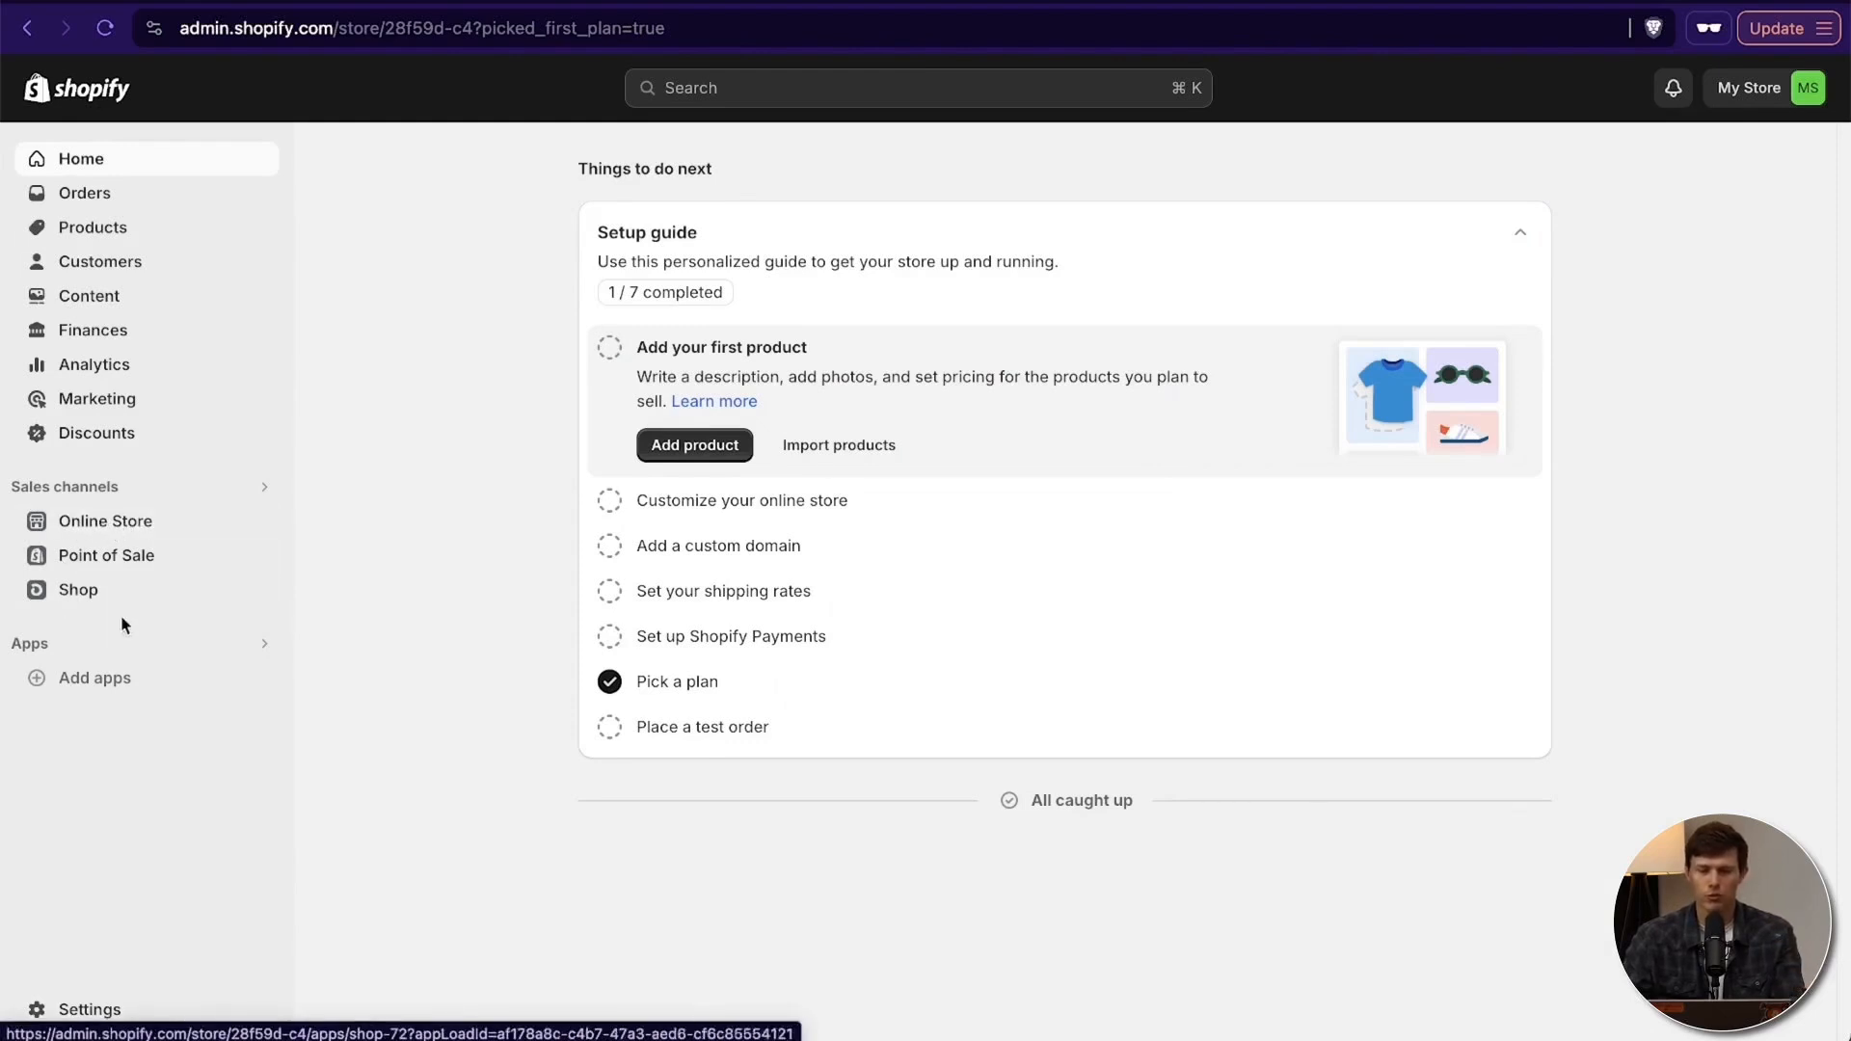
Go from the Themes page, with Dawn current, to the Shopify Theme Store.
click(112, 527)
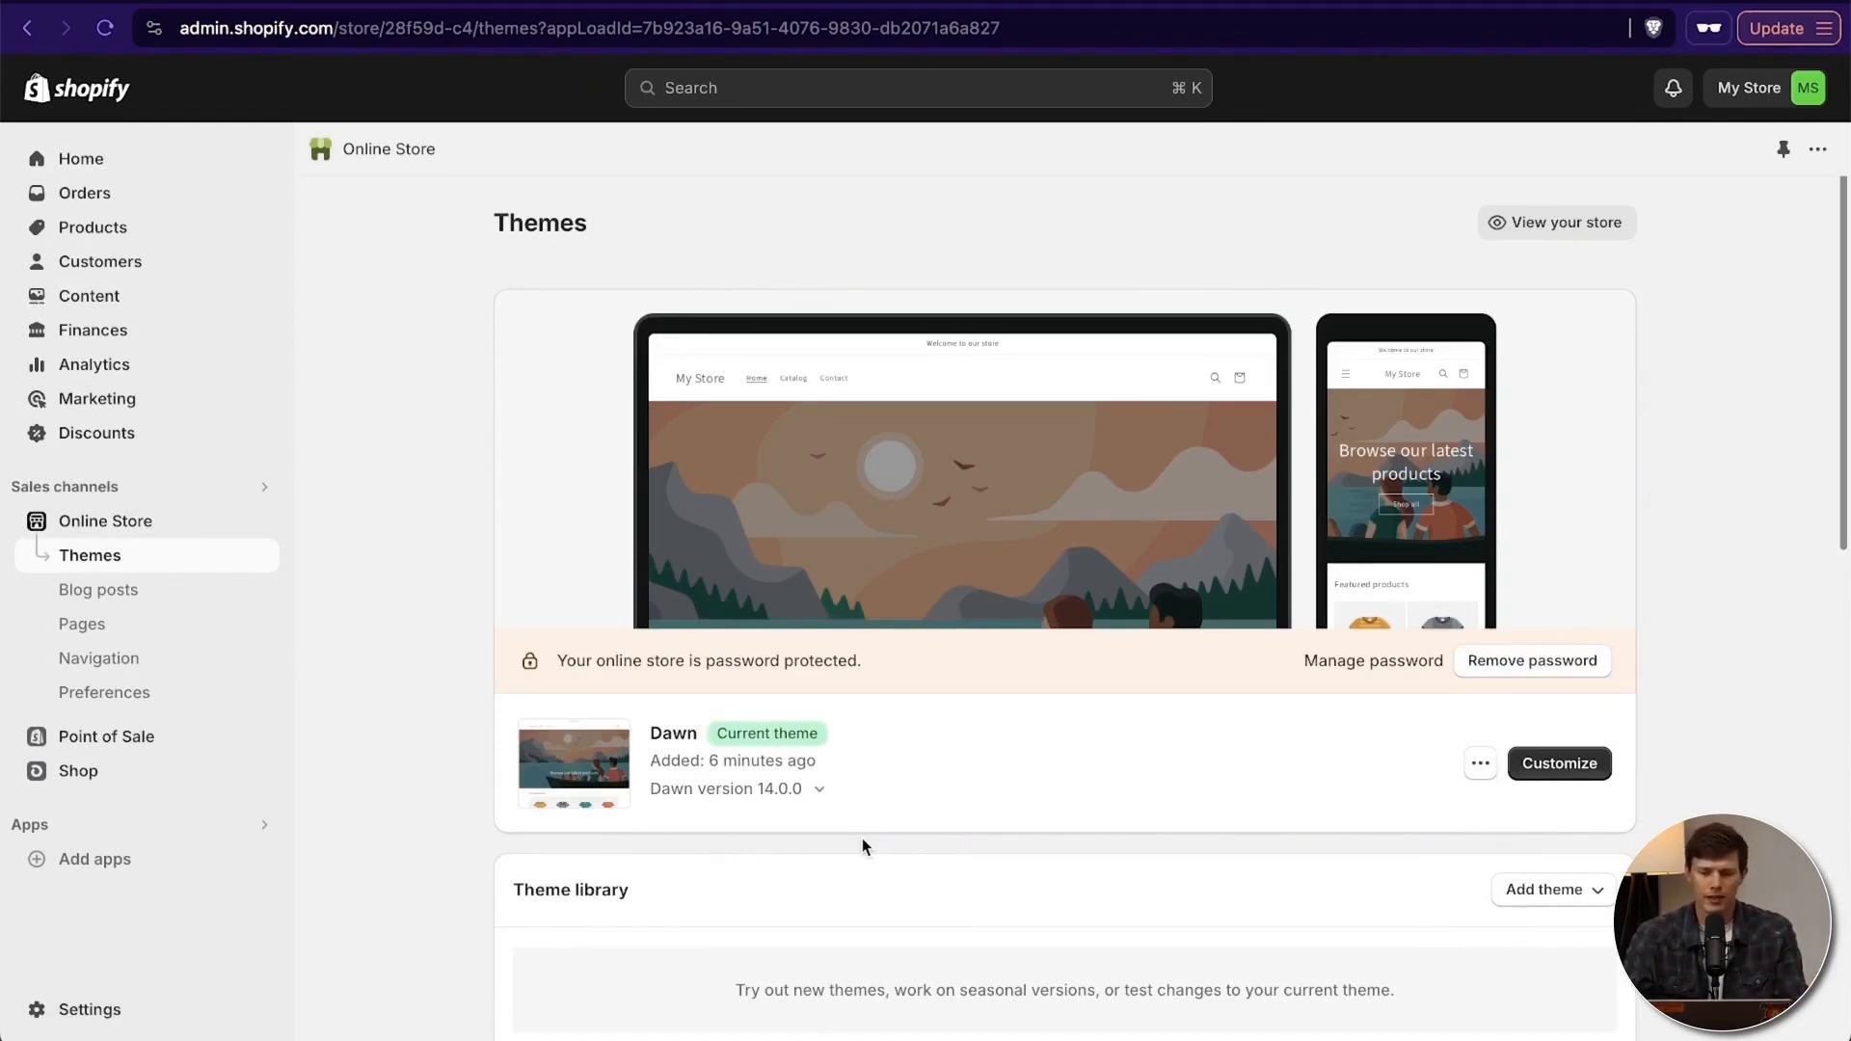
scroll(1543, 733, down, 2)
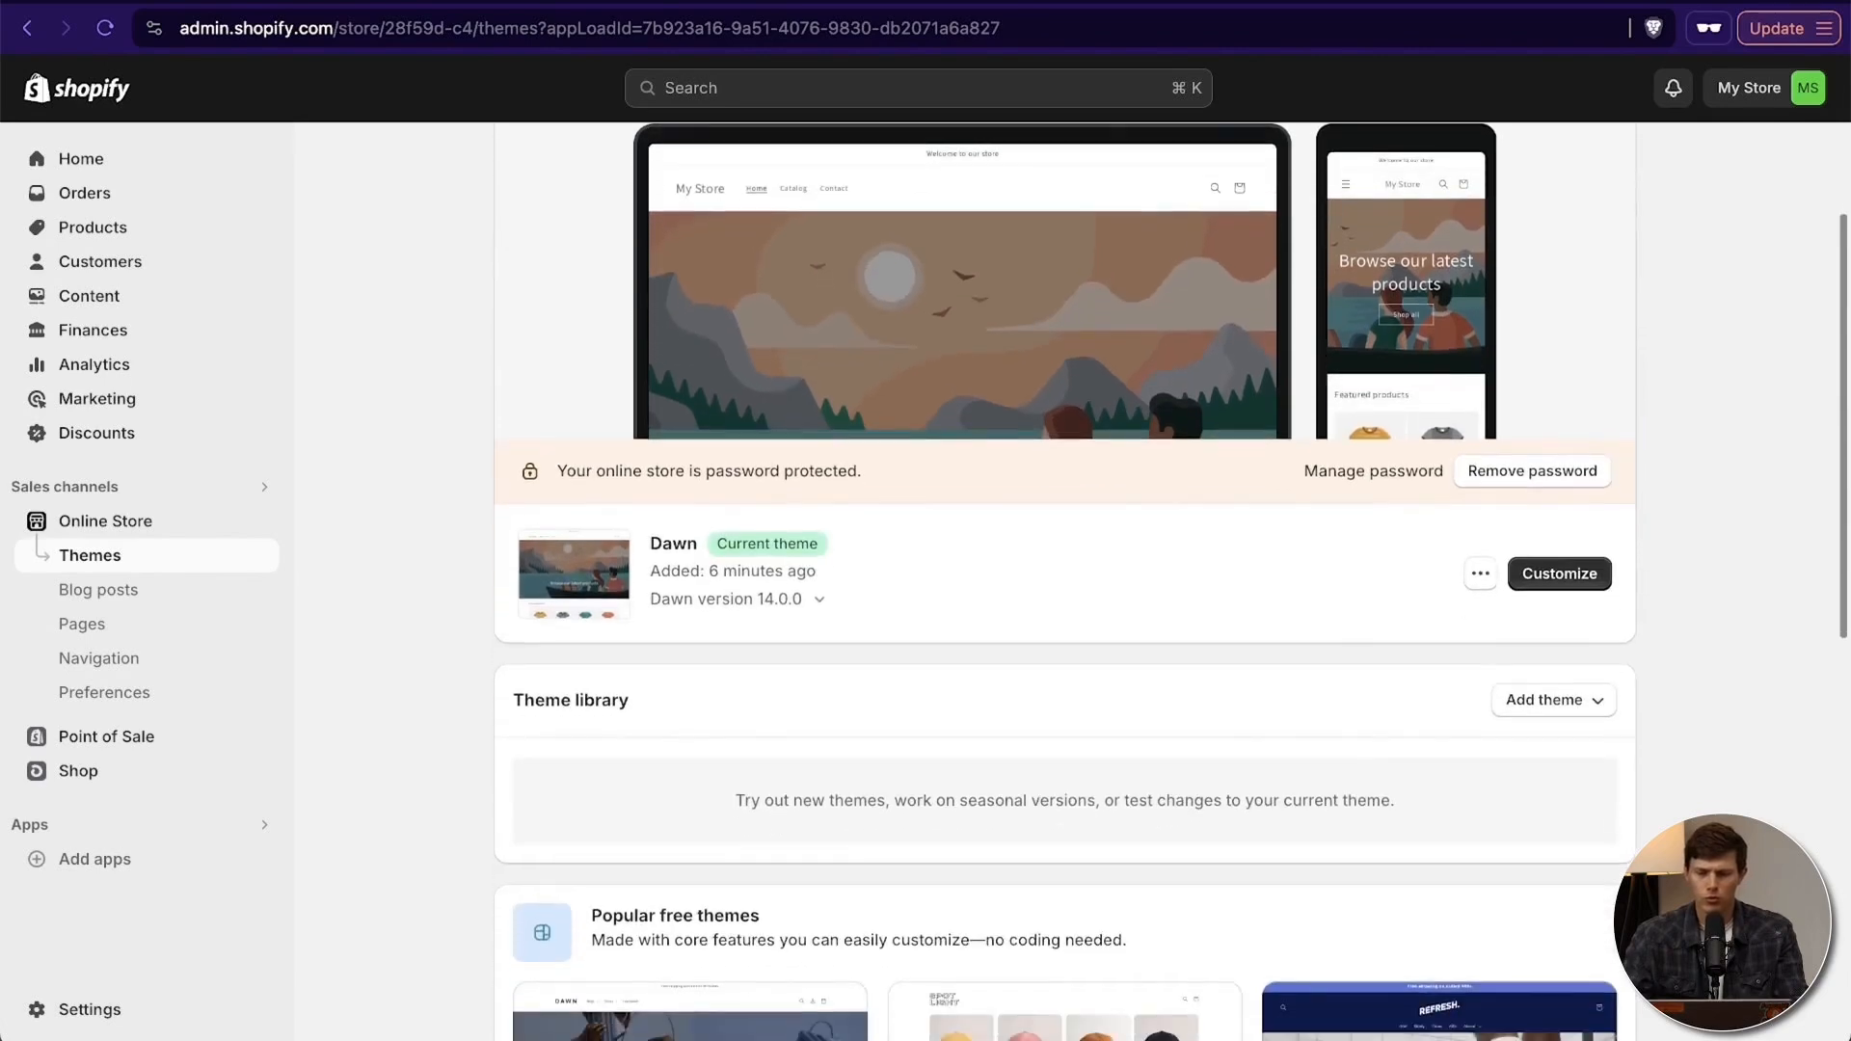
click(1582, 709)
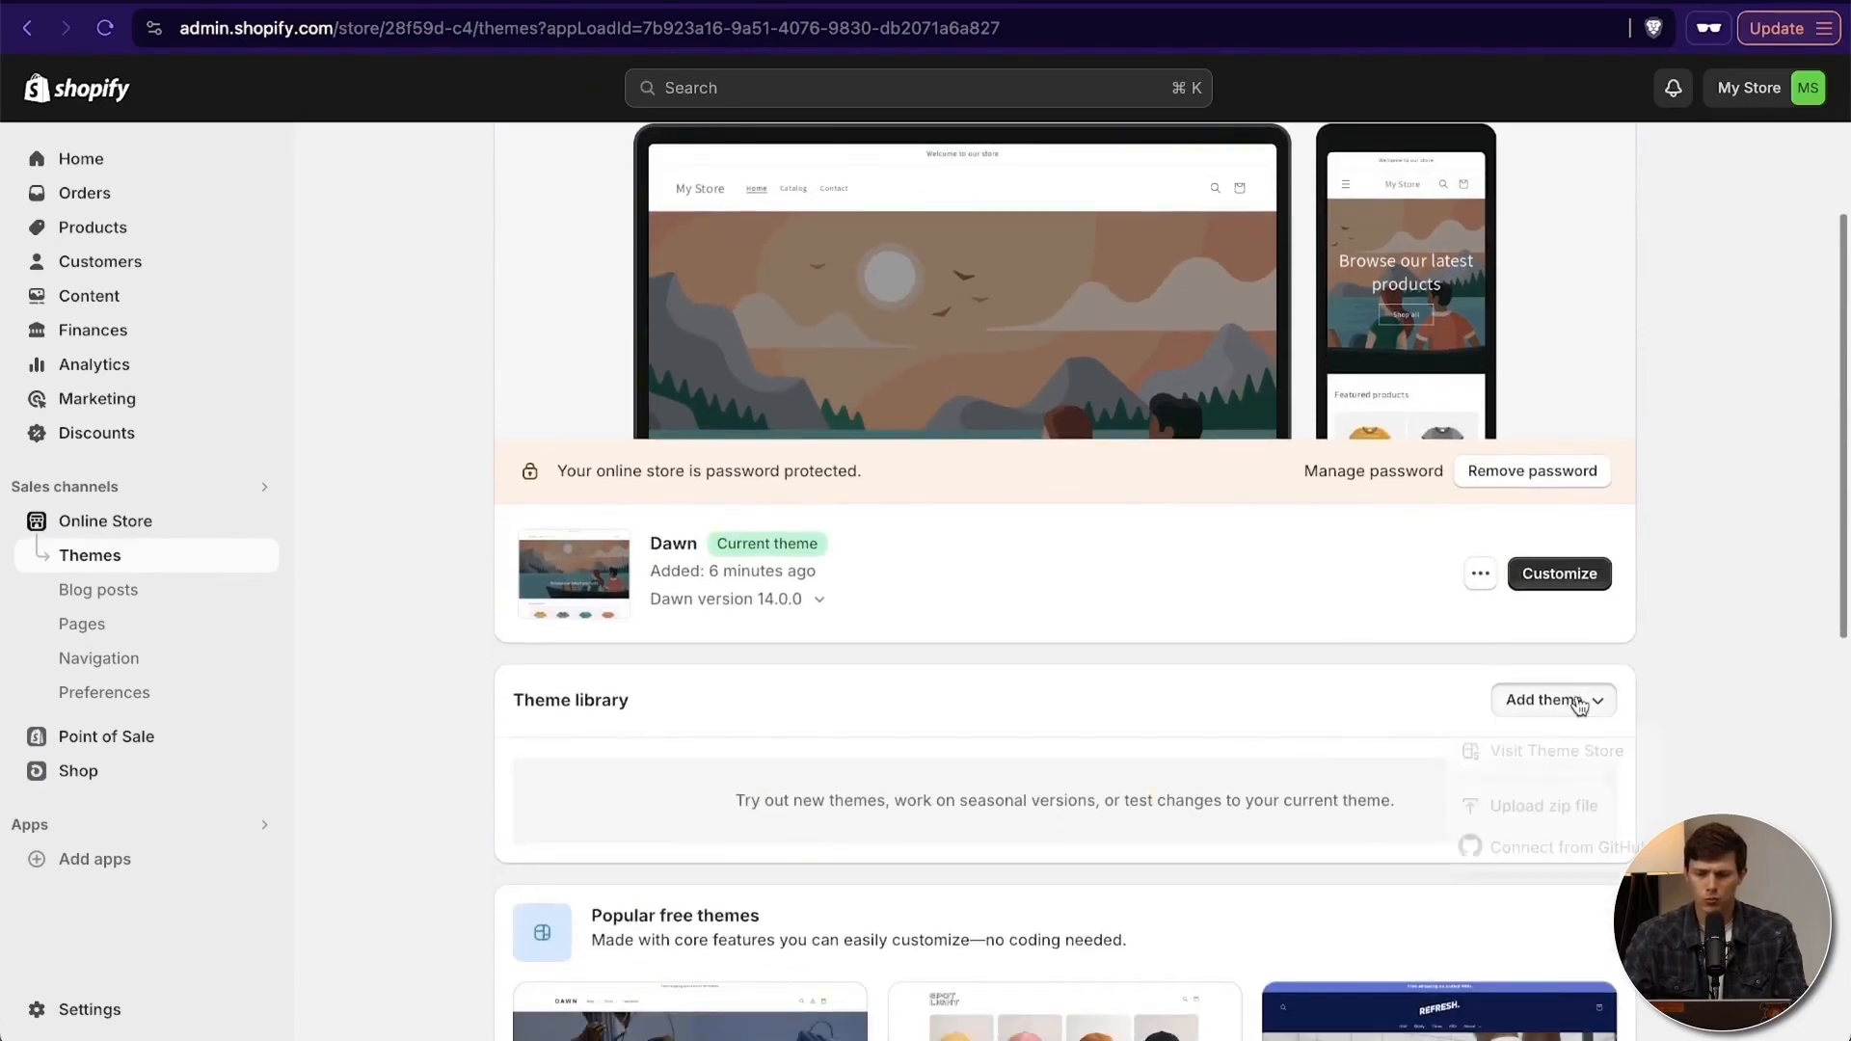
click(1563, 752)
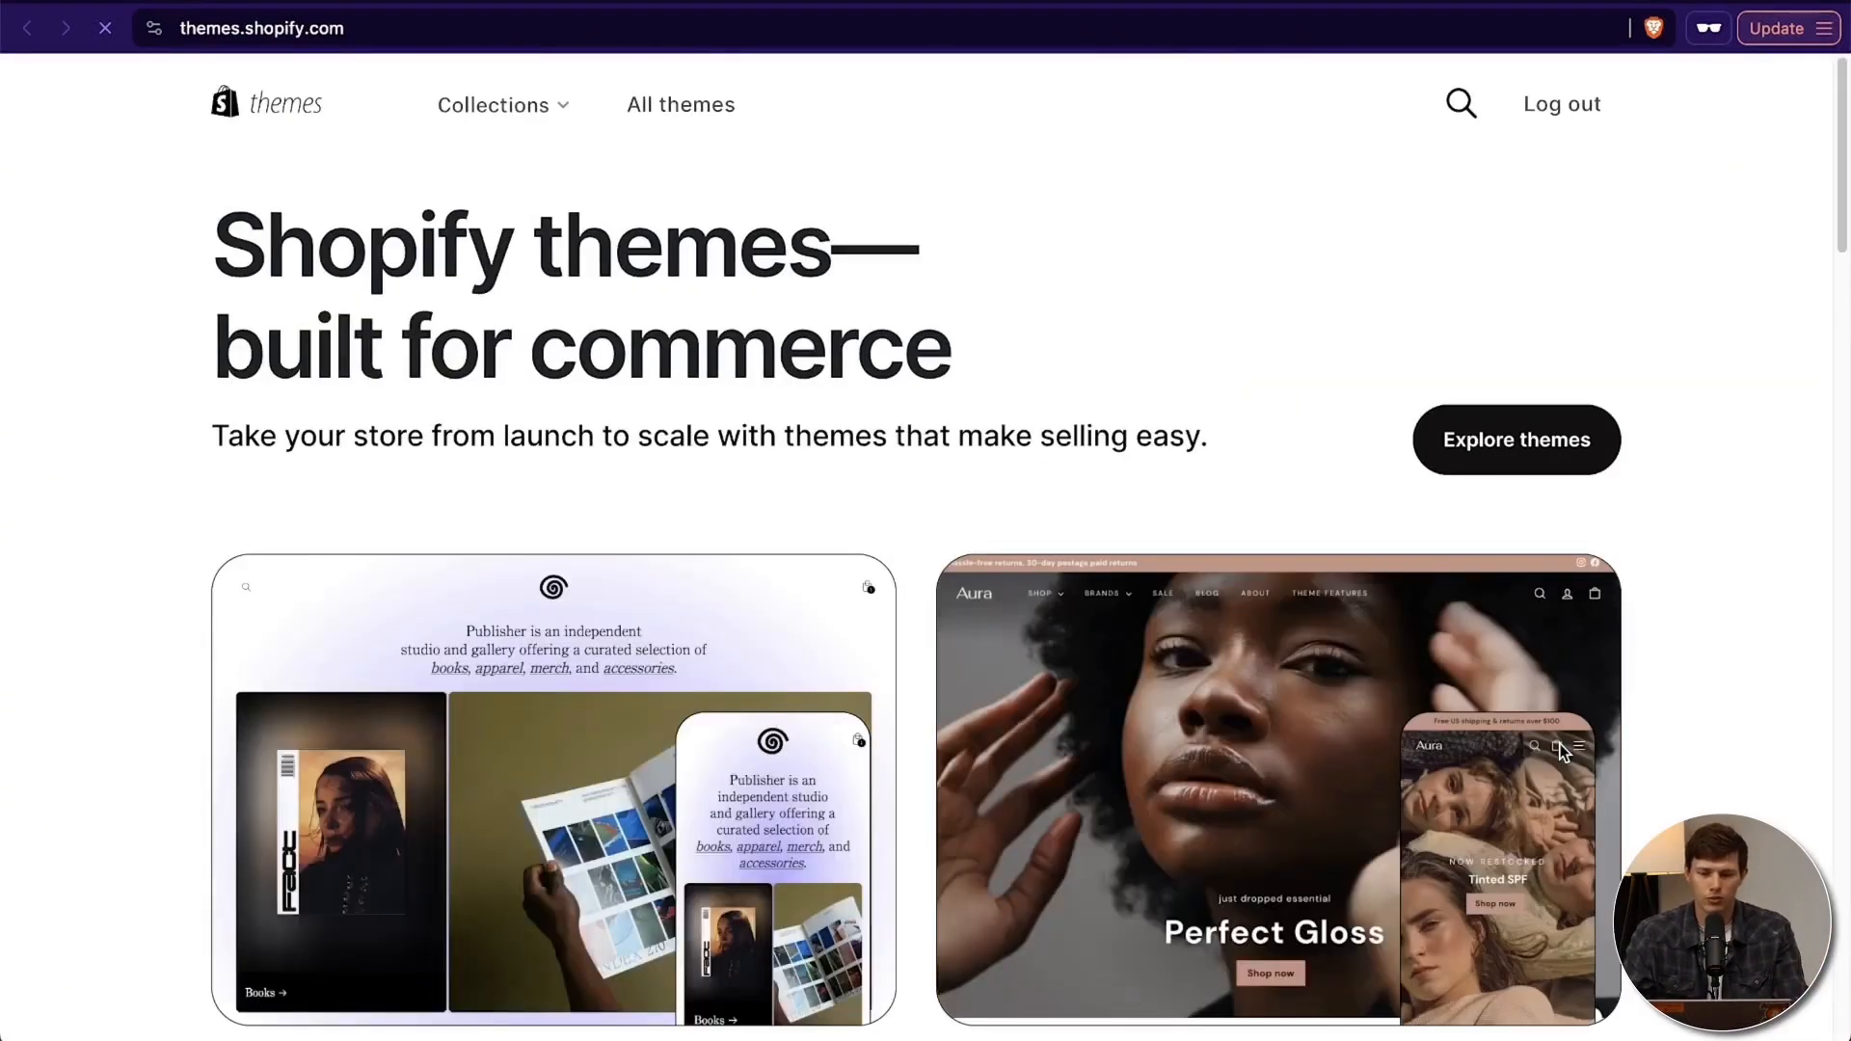
Browse all themes filtered to the 13 free ones, including Ride, Refresh and Sense.
click(1539, 429)
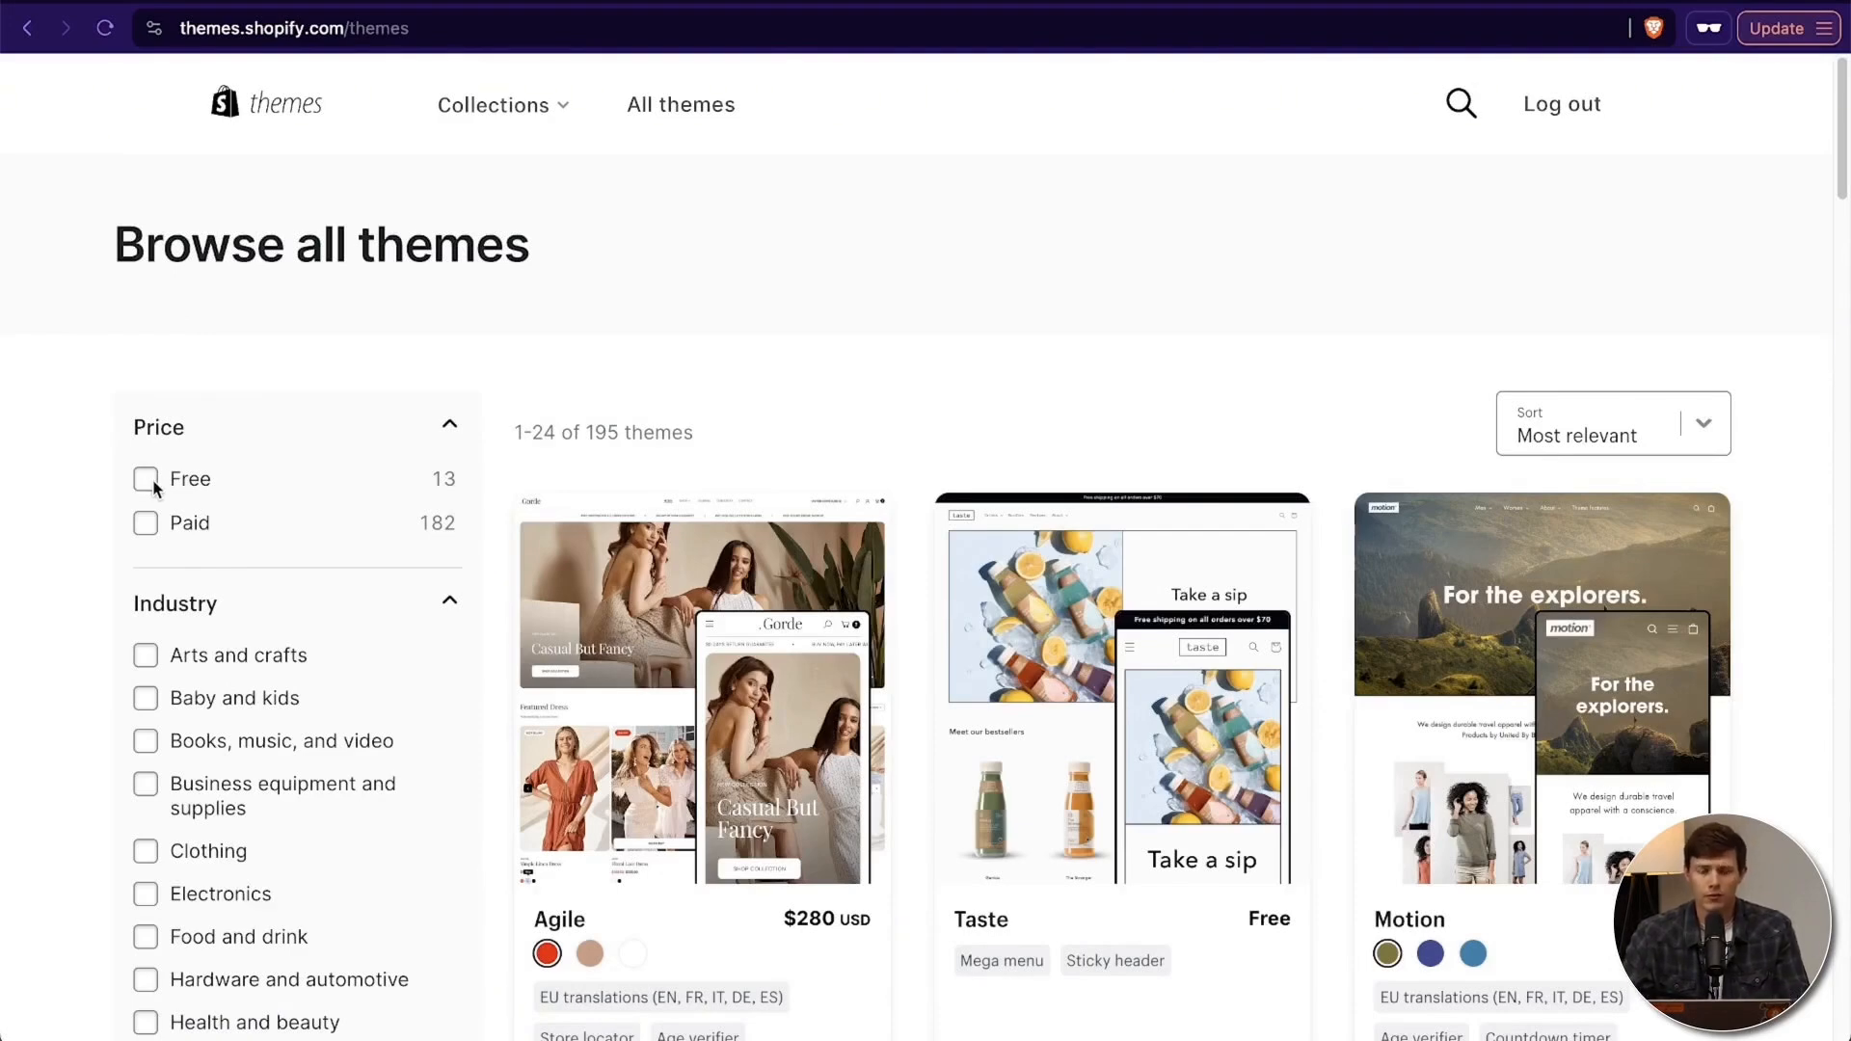
click(145, 480)
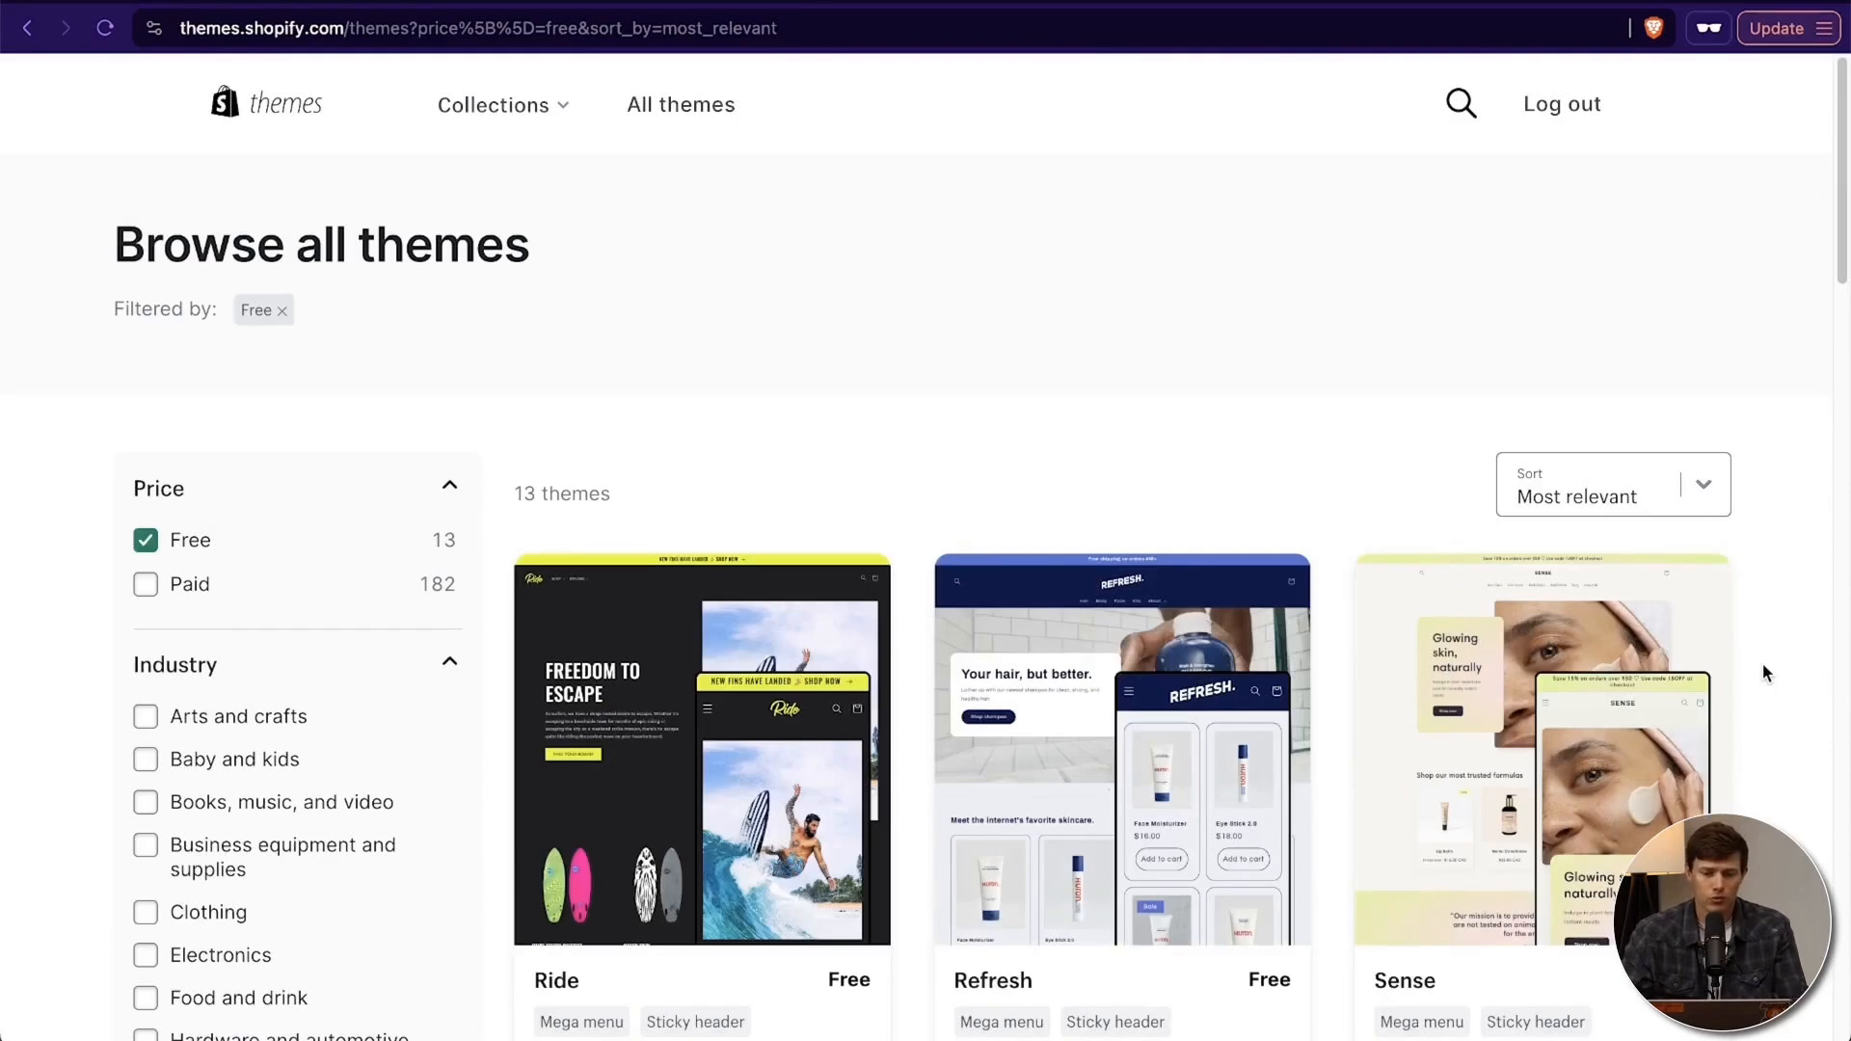
scroll(1763, 666, down, 3)
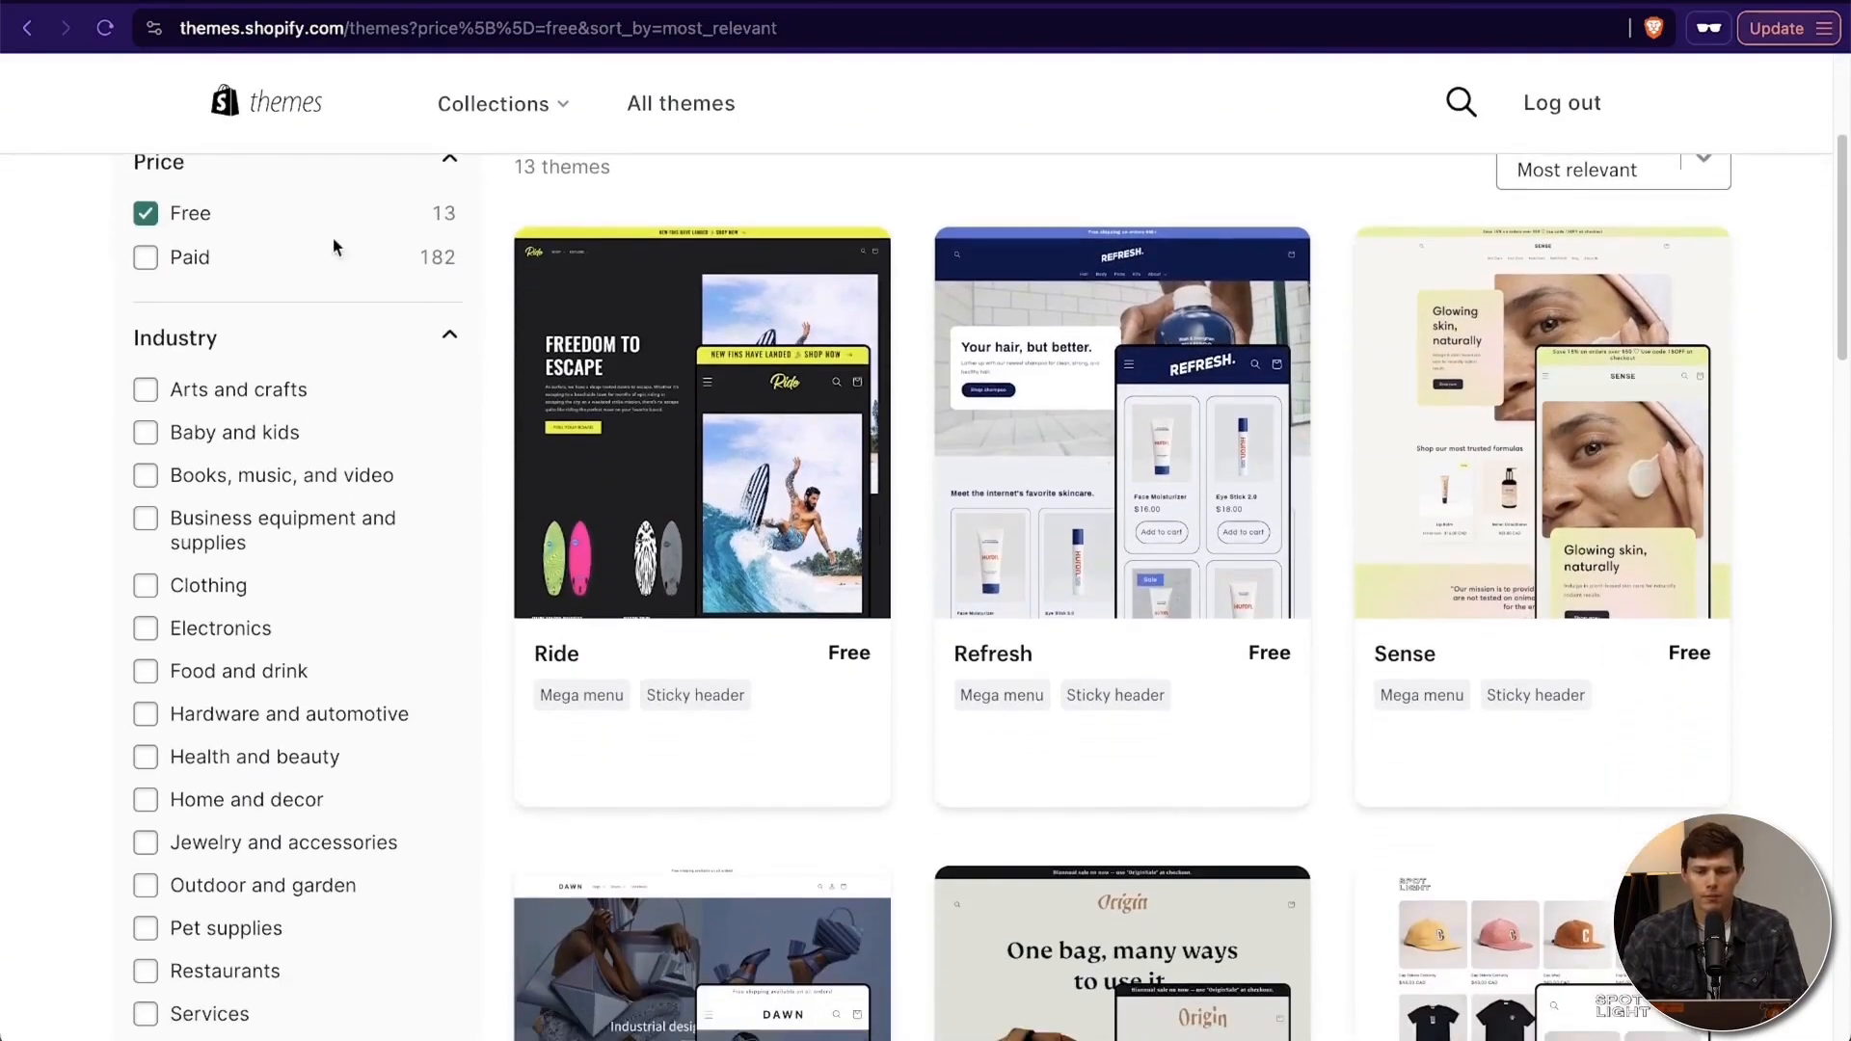
click(148, 259)
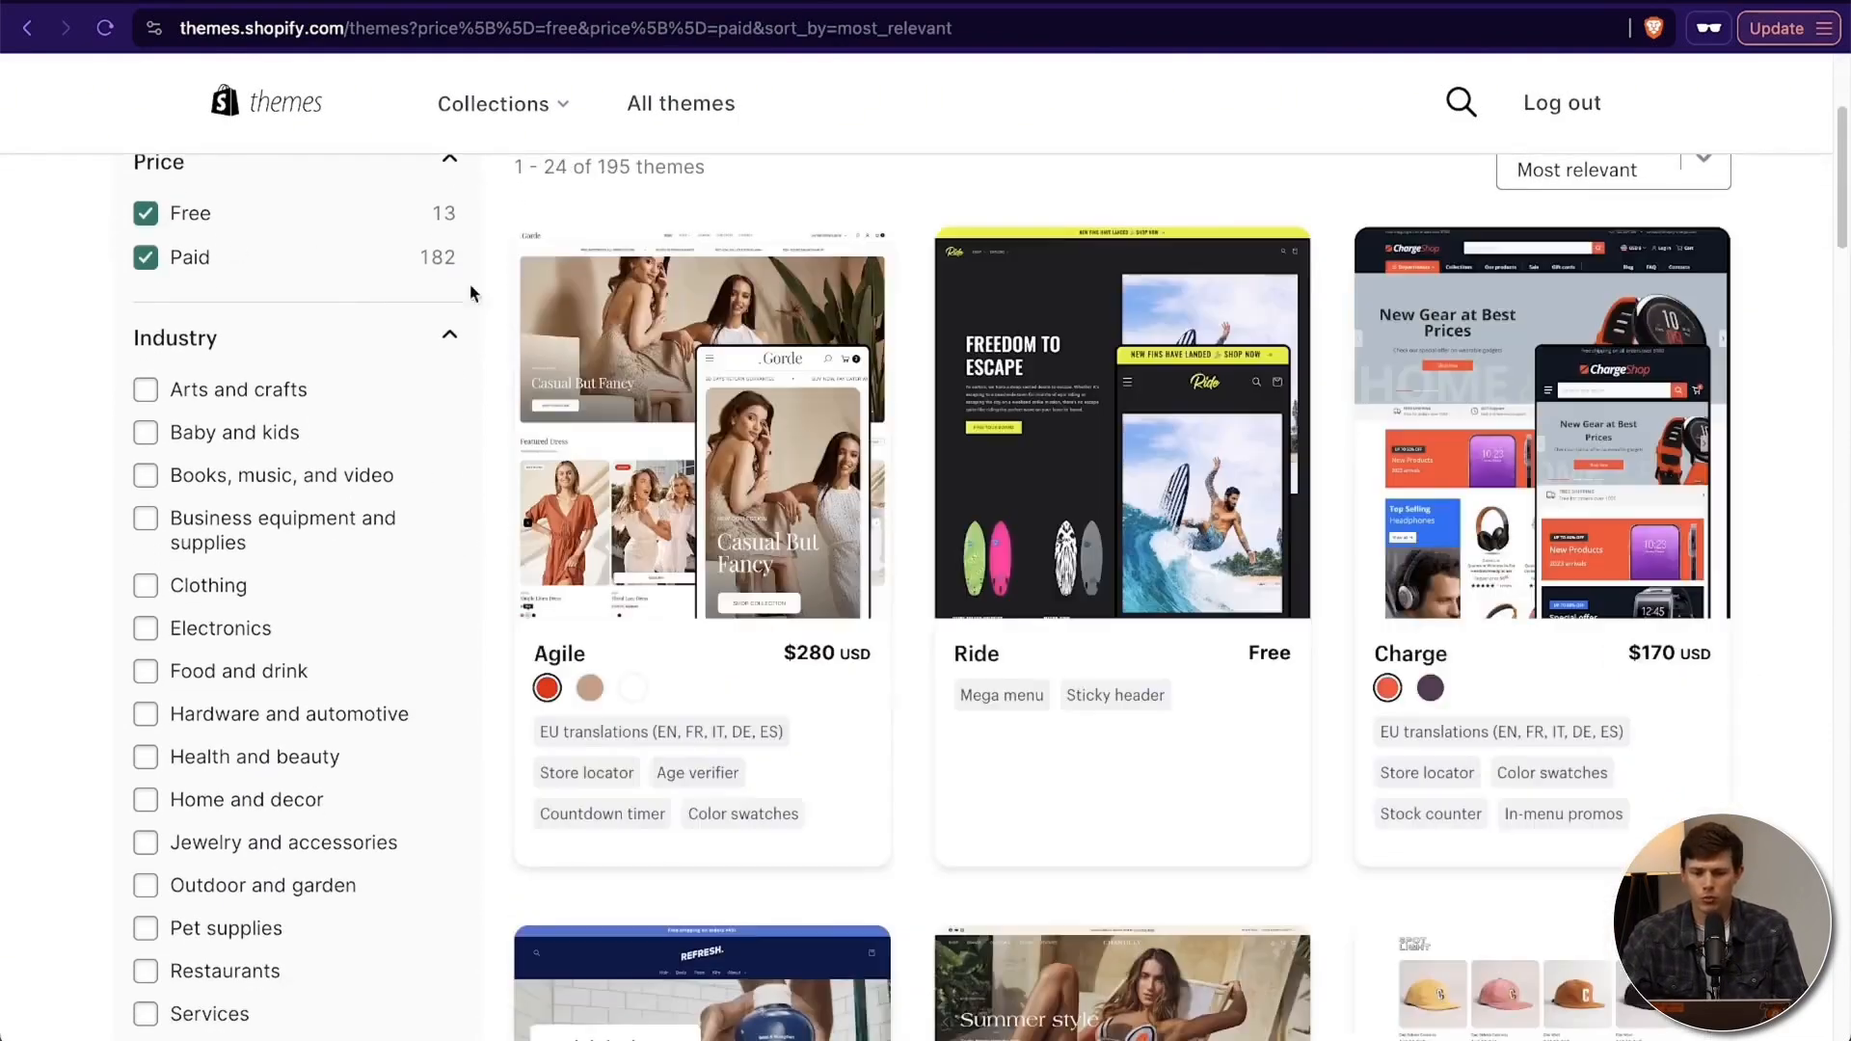
click(148, 259)
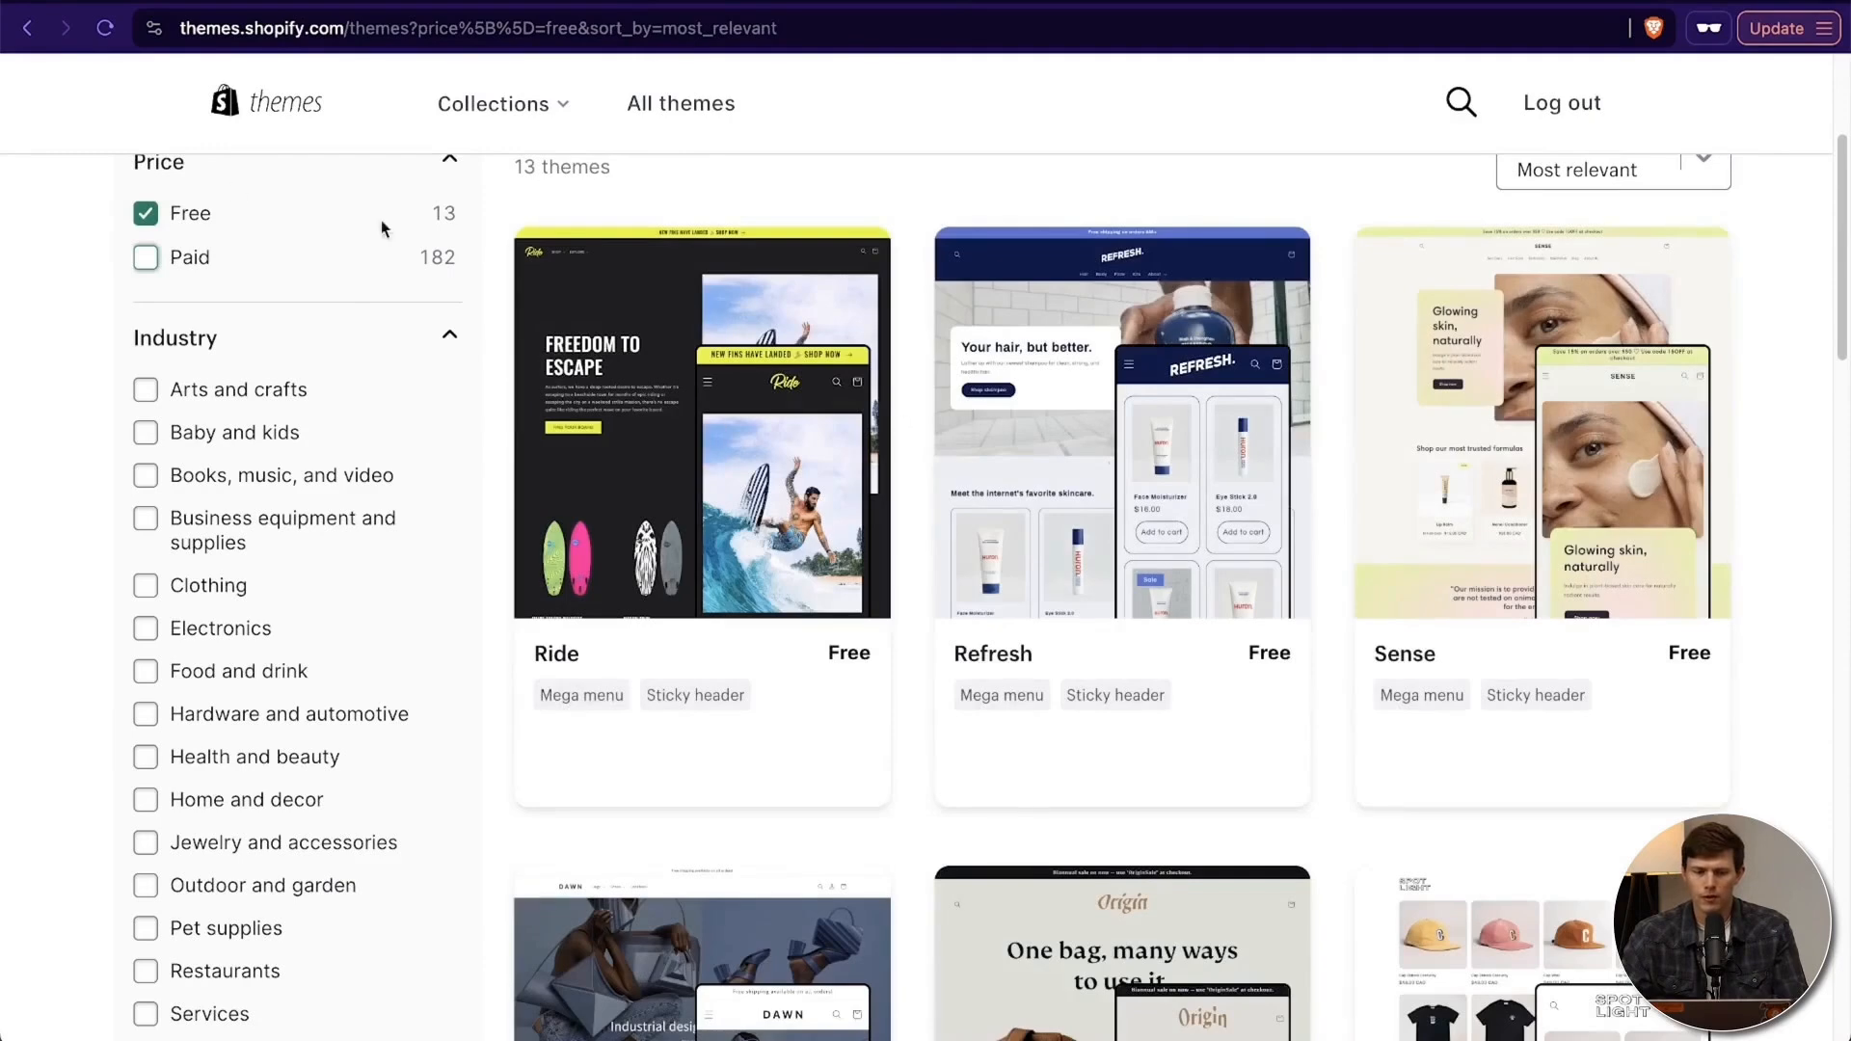
scroll(1661, 583, down, 3)
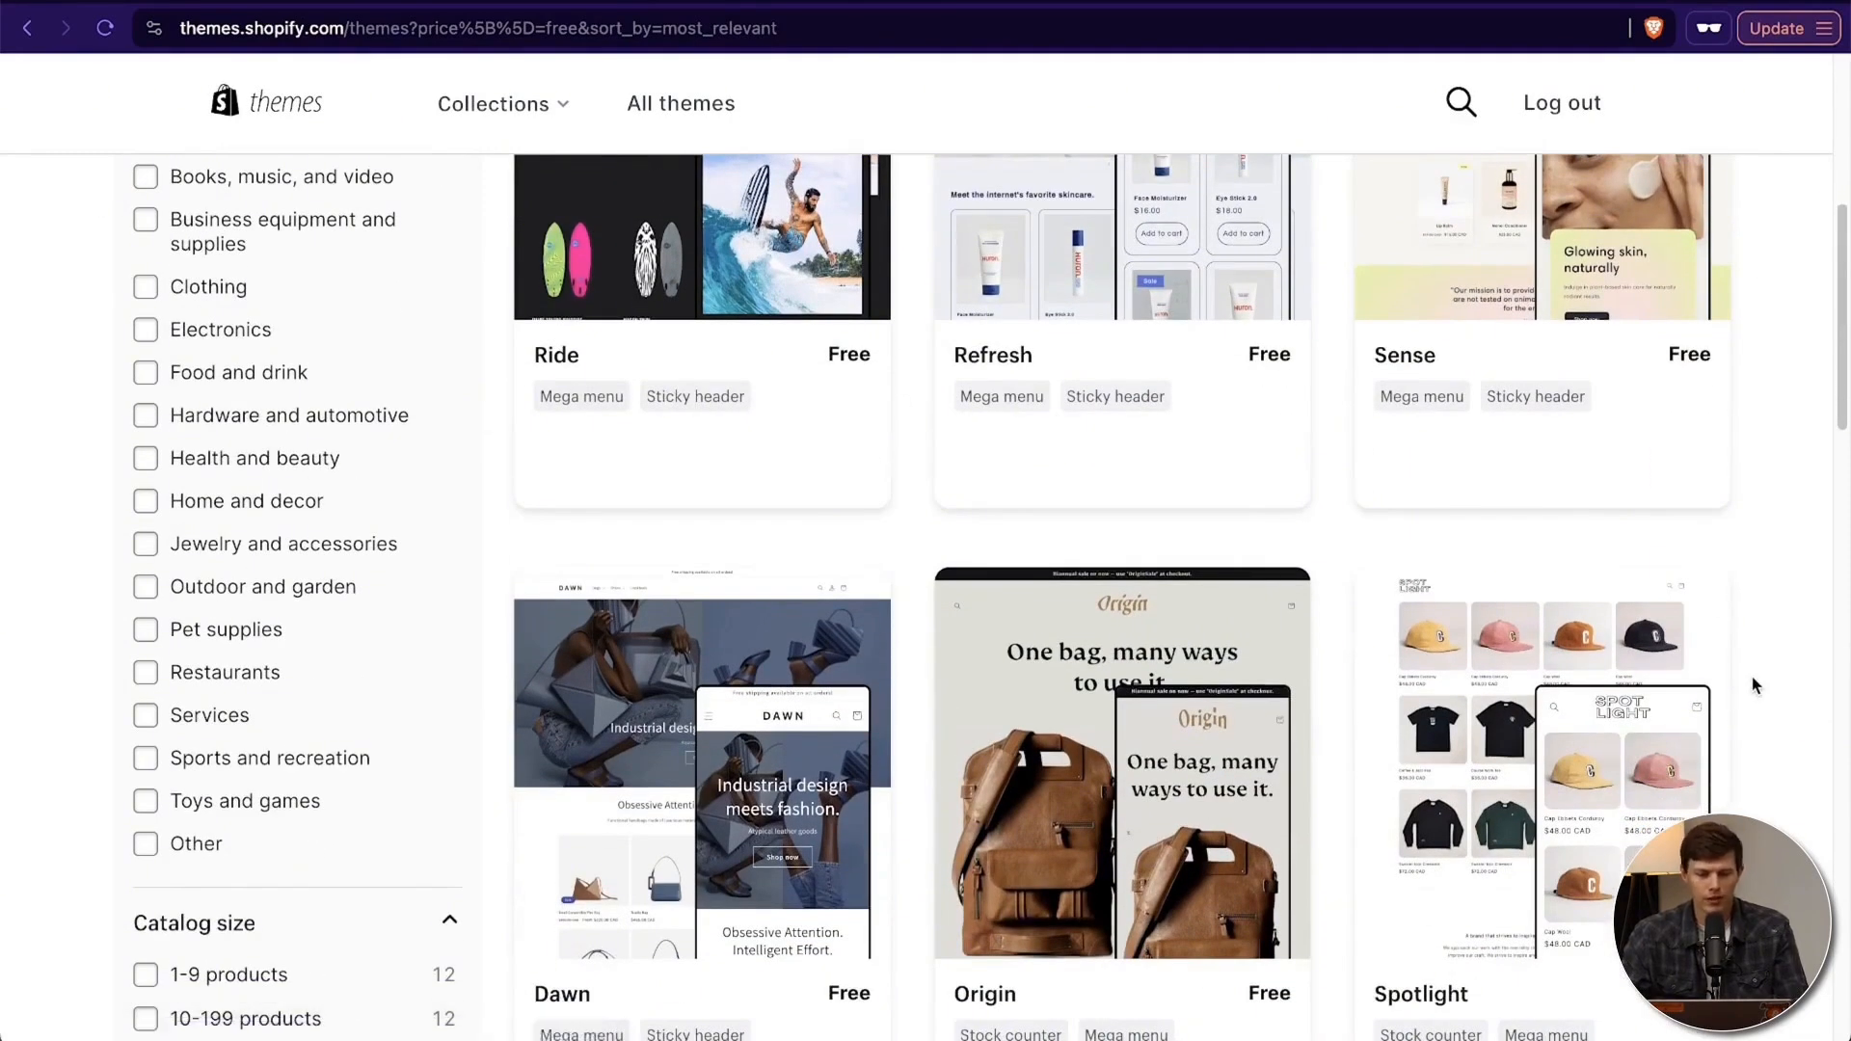
scroll(1751, 679, up, 5)
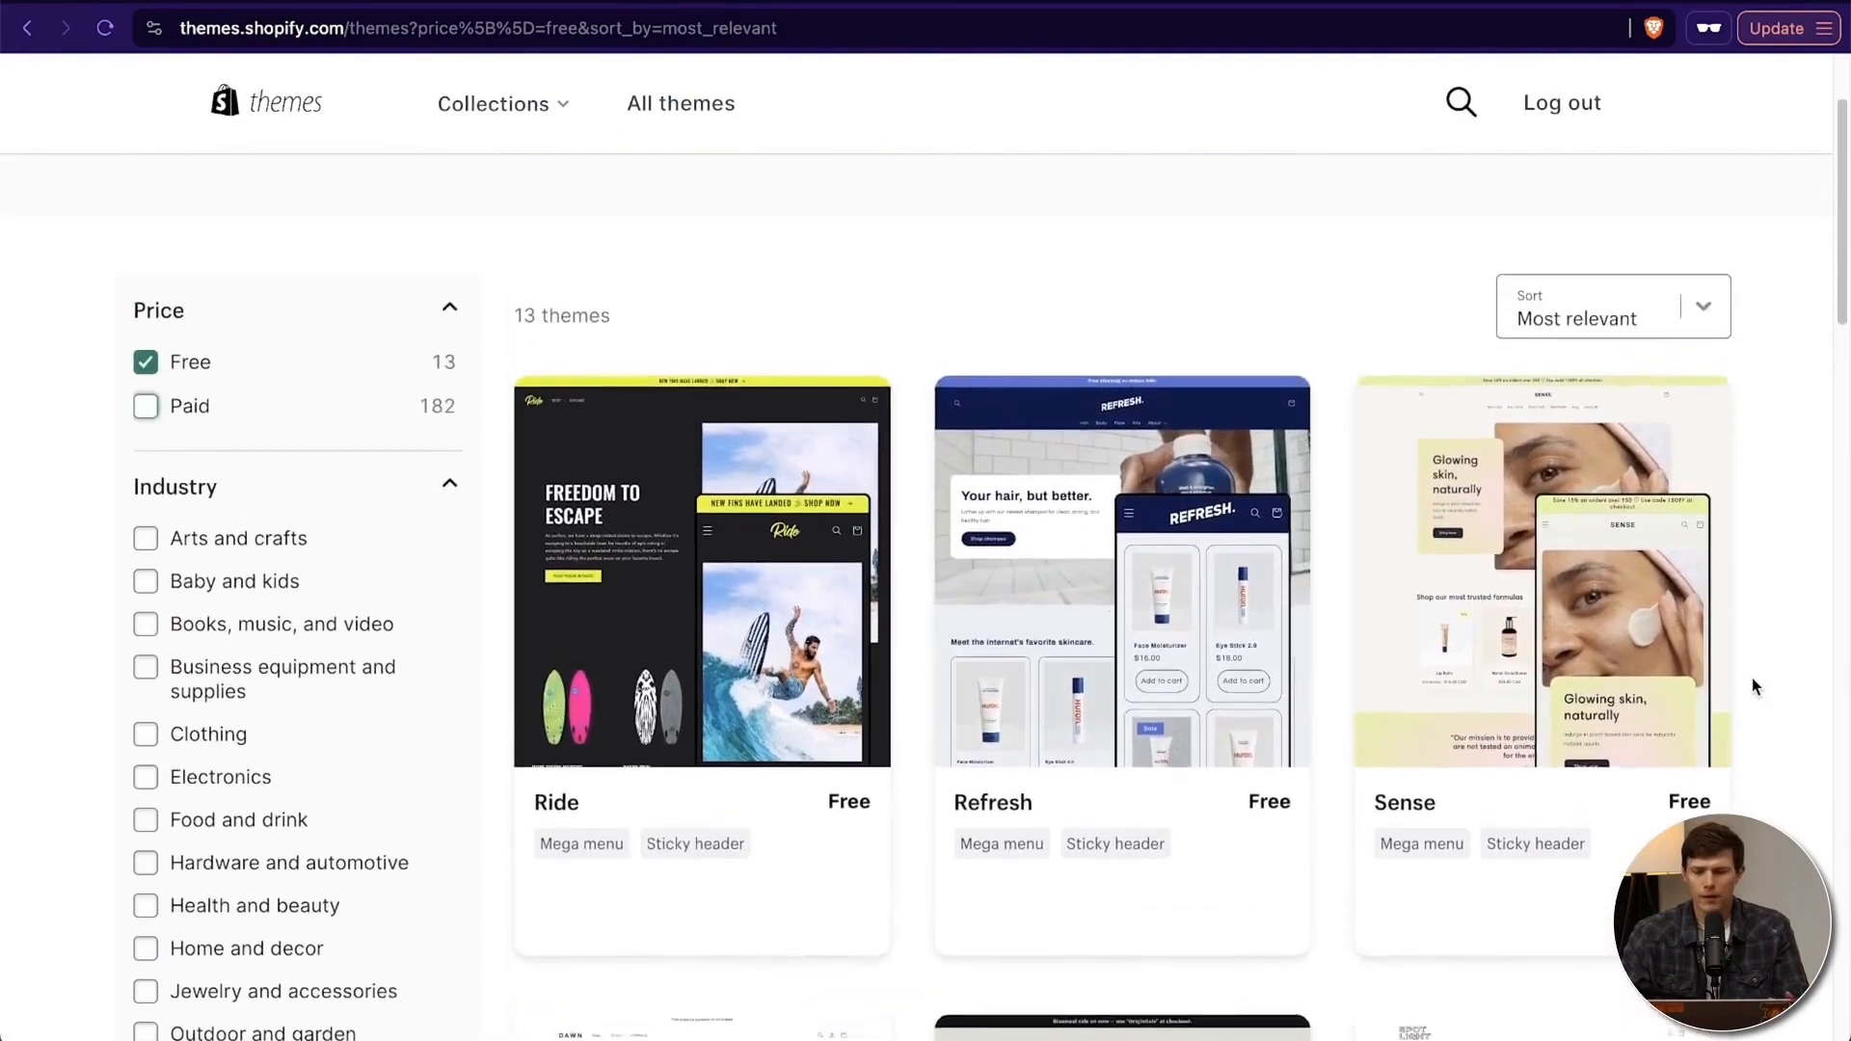
scroll(1751, 679, down, 15)
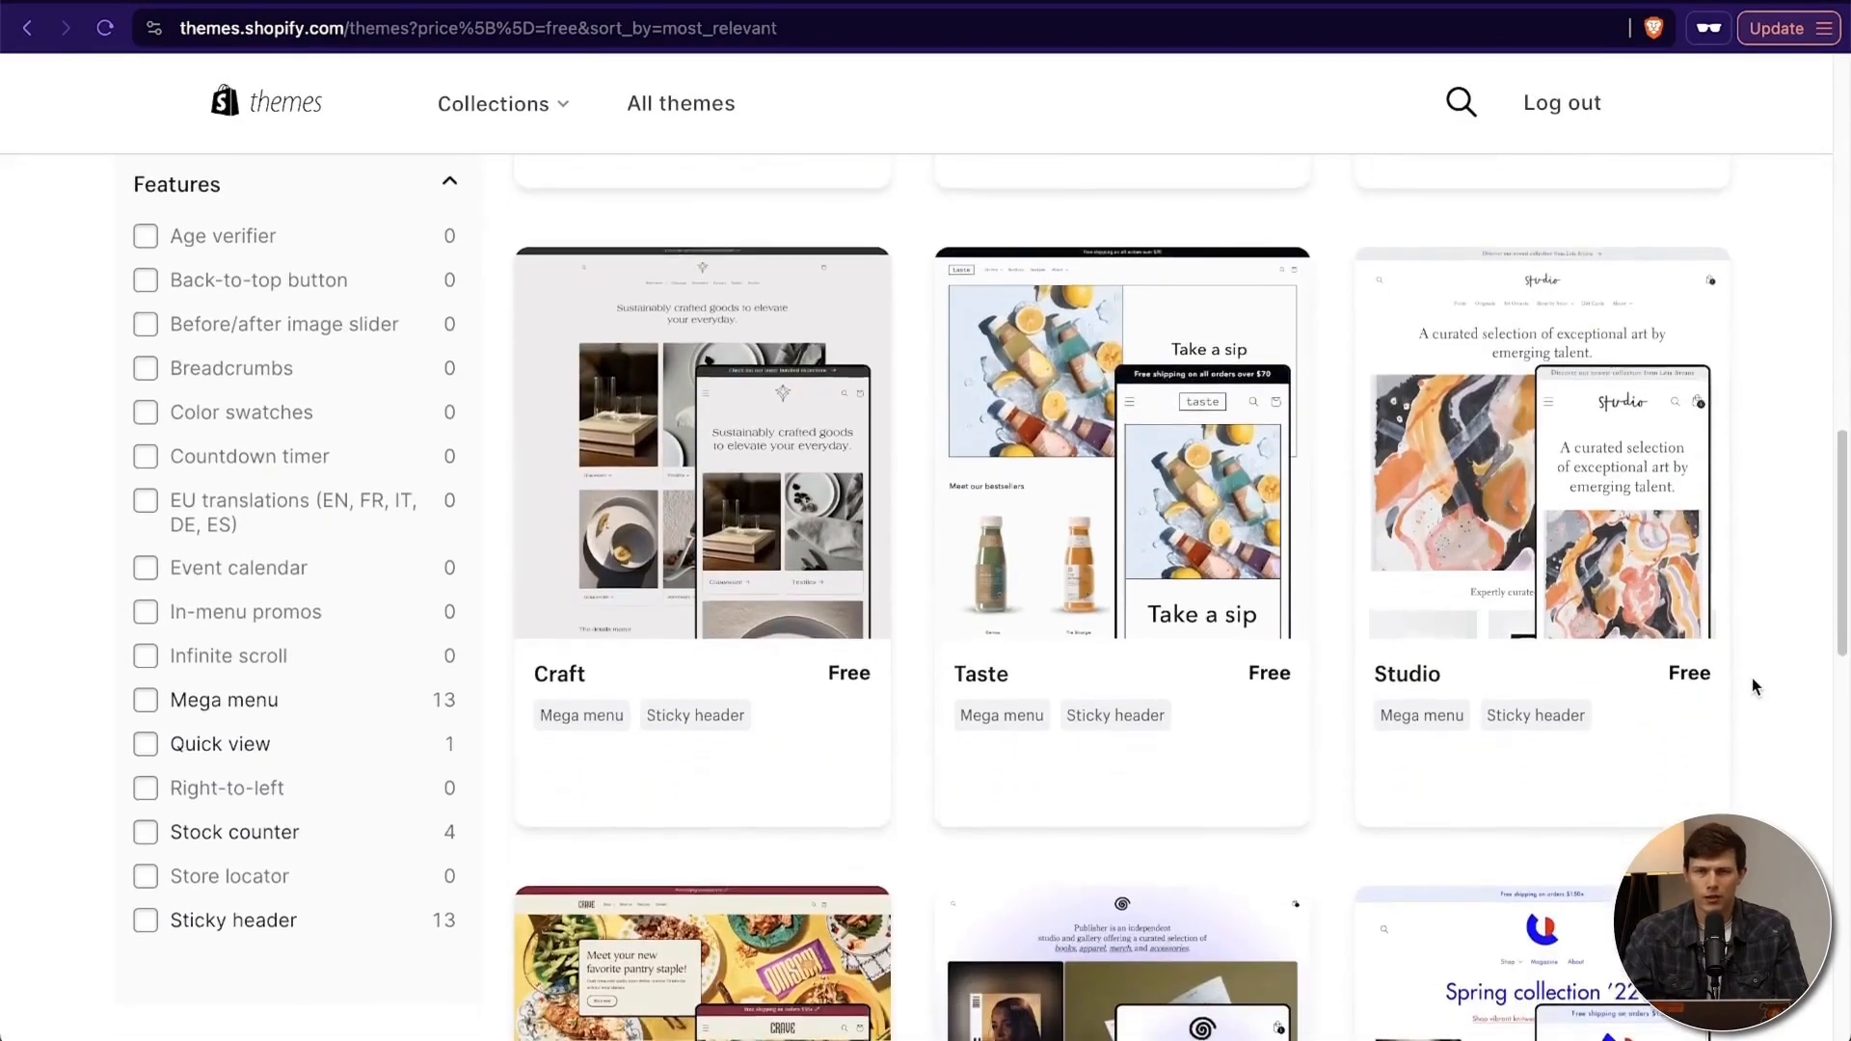
scroll(1753, 680, down, 8)
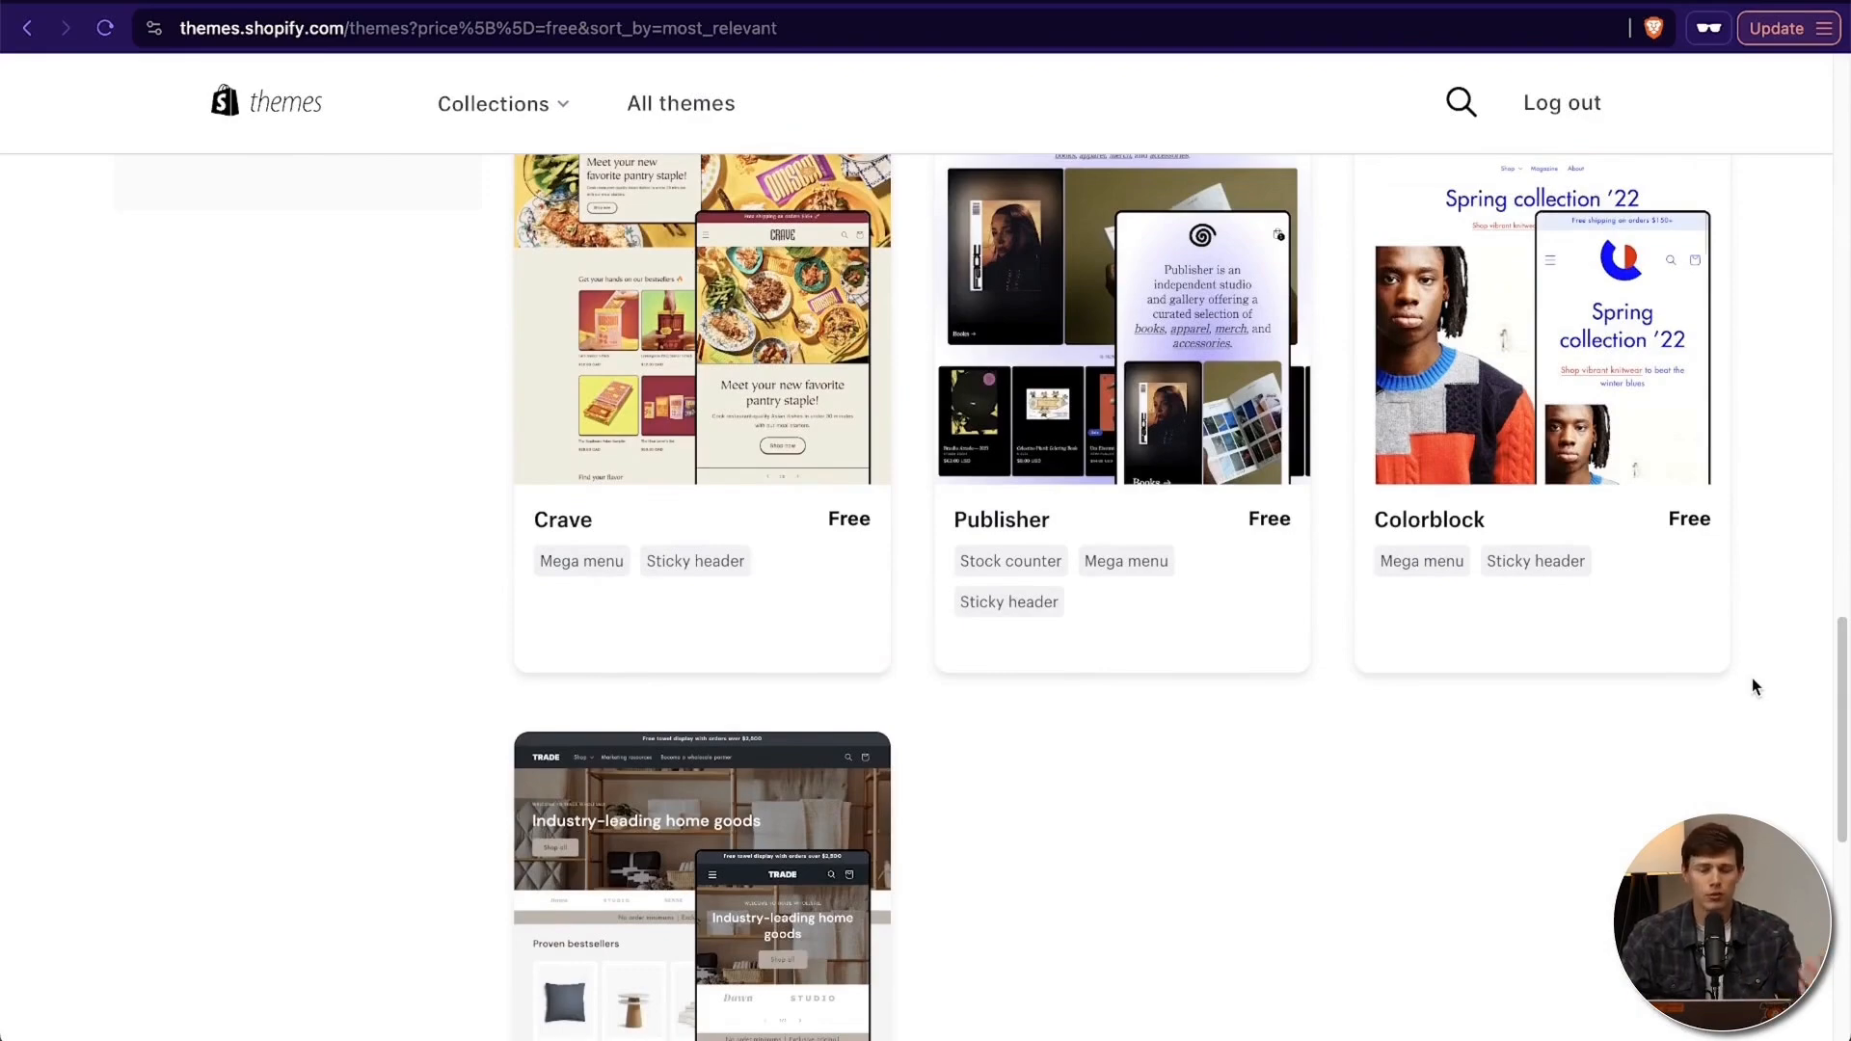
scroll(1753, 680, up, 10)
scroll(1754, 687, up, 9)
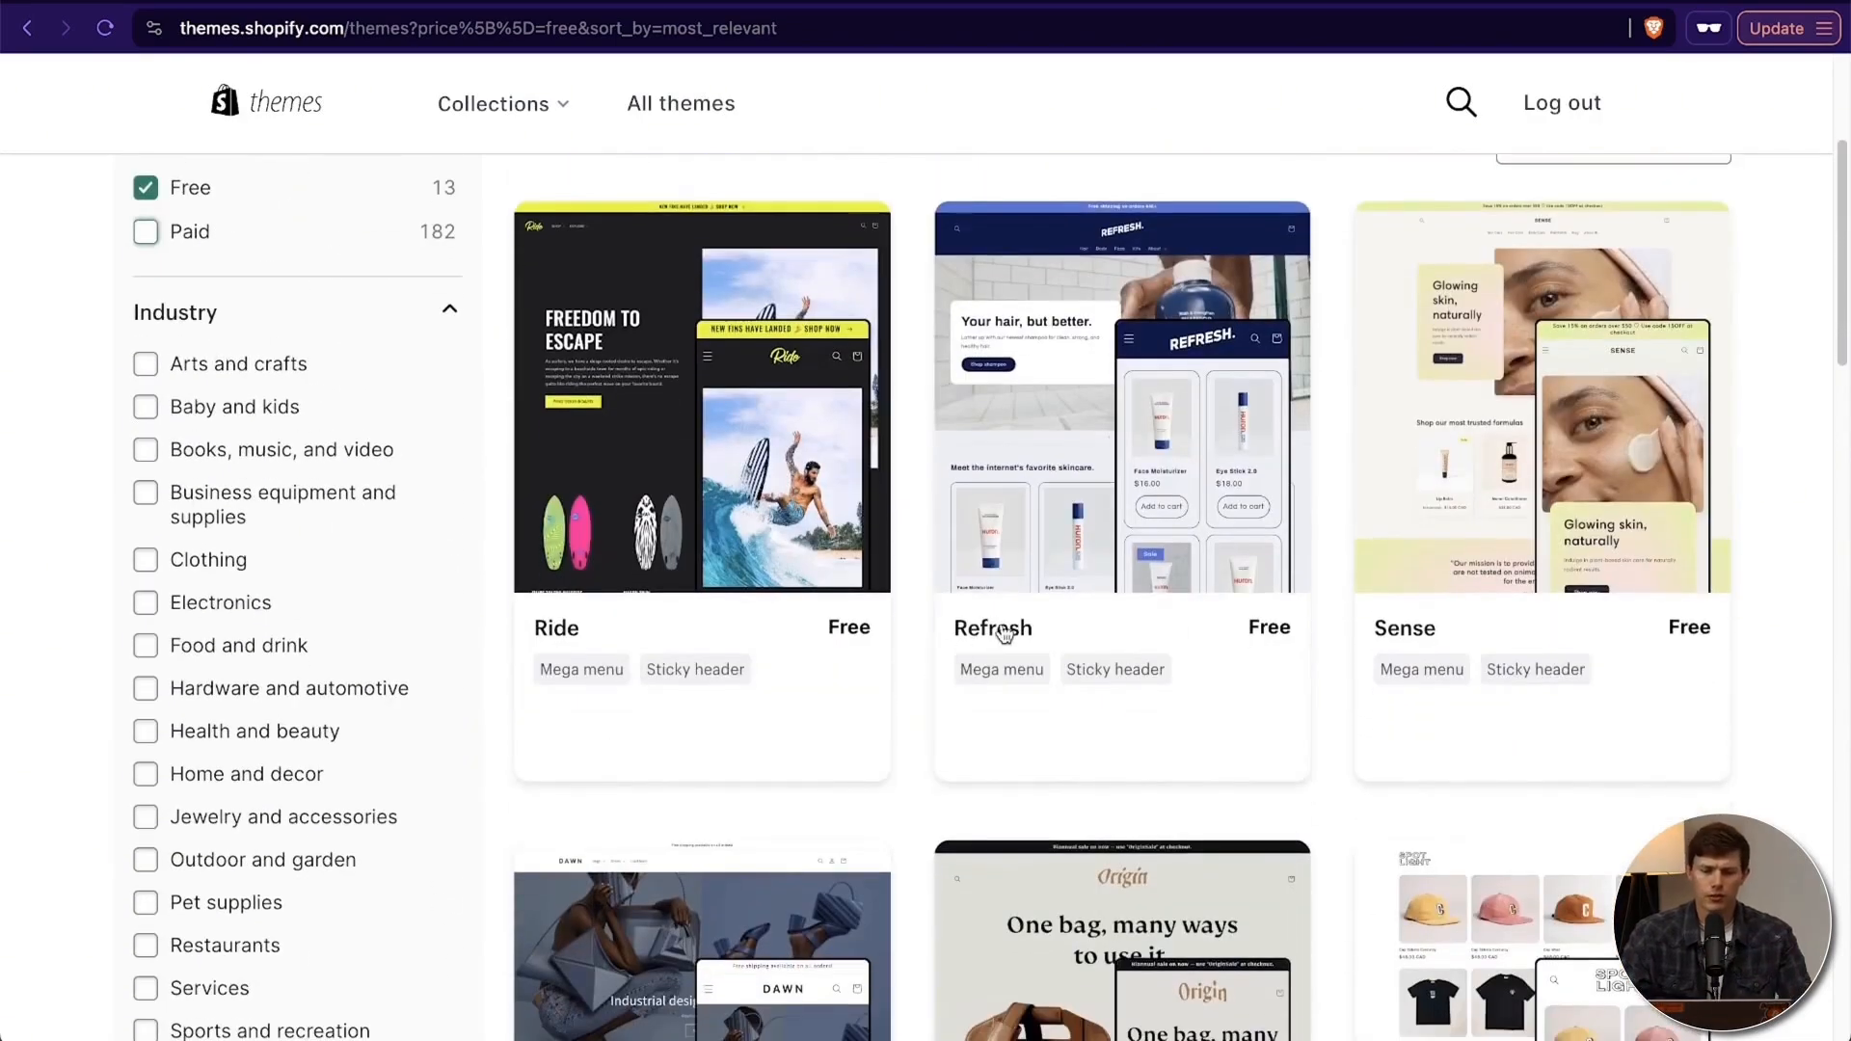
Open the Refresh theme's details and look through its features.
click(996, 641)
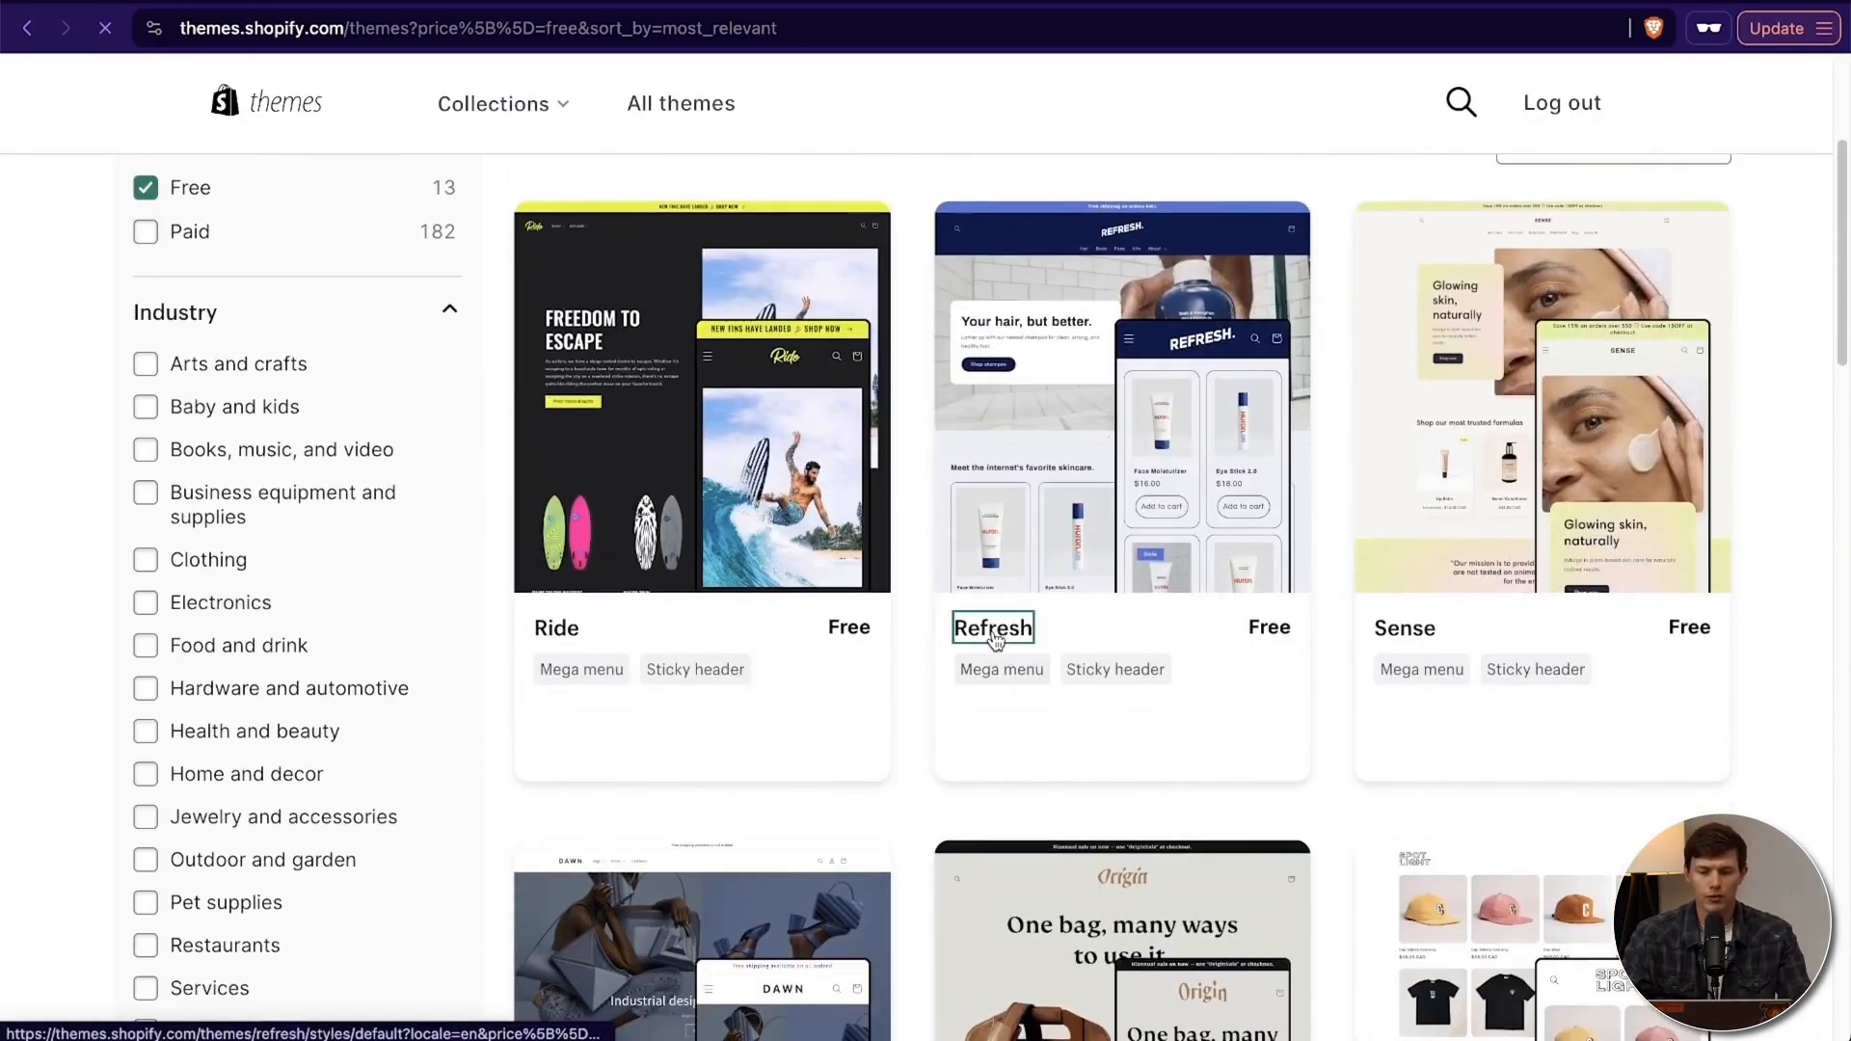
scroll(710, 663, down, 11)
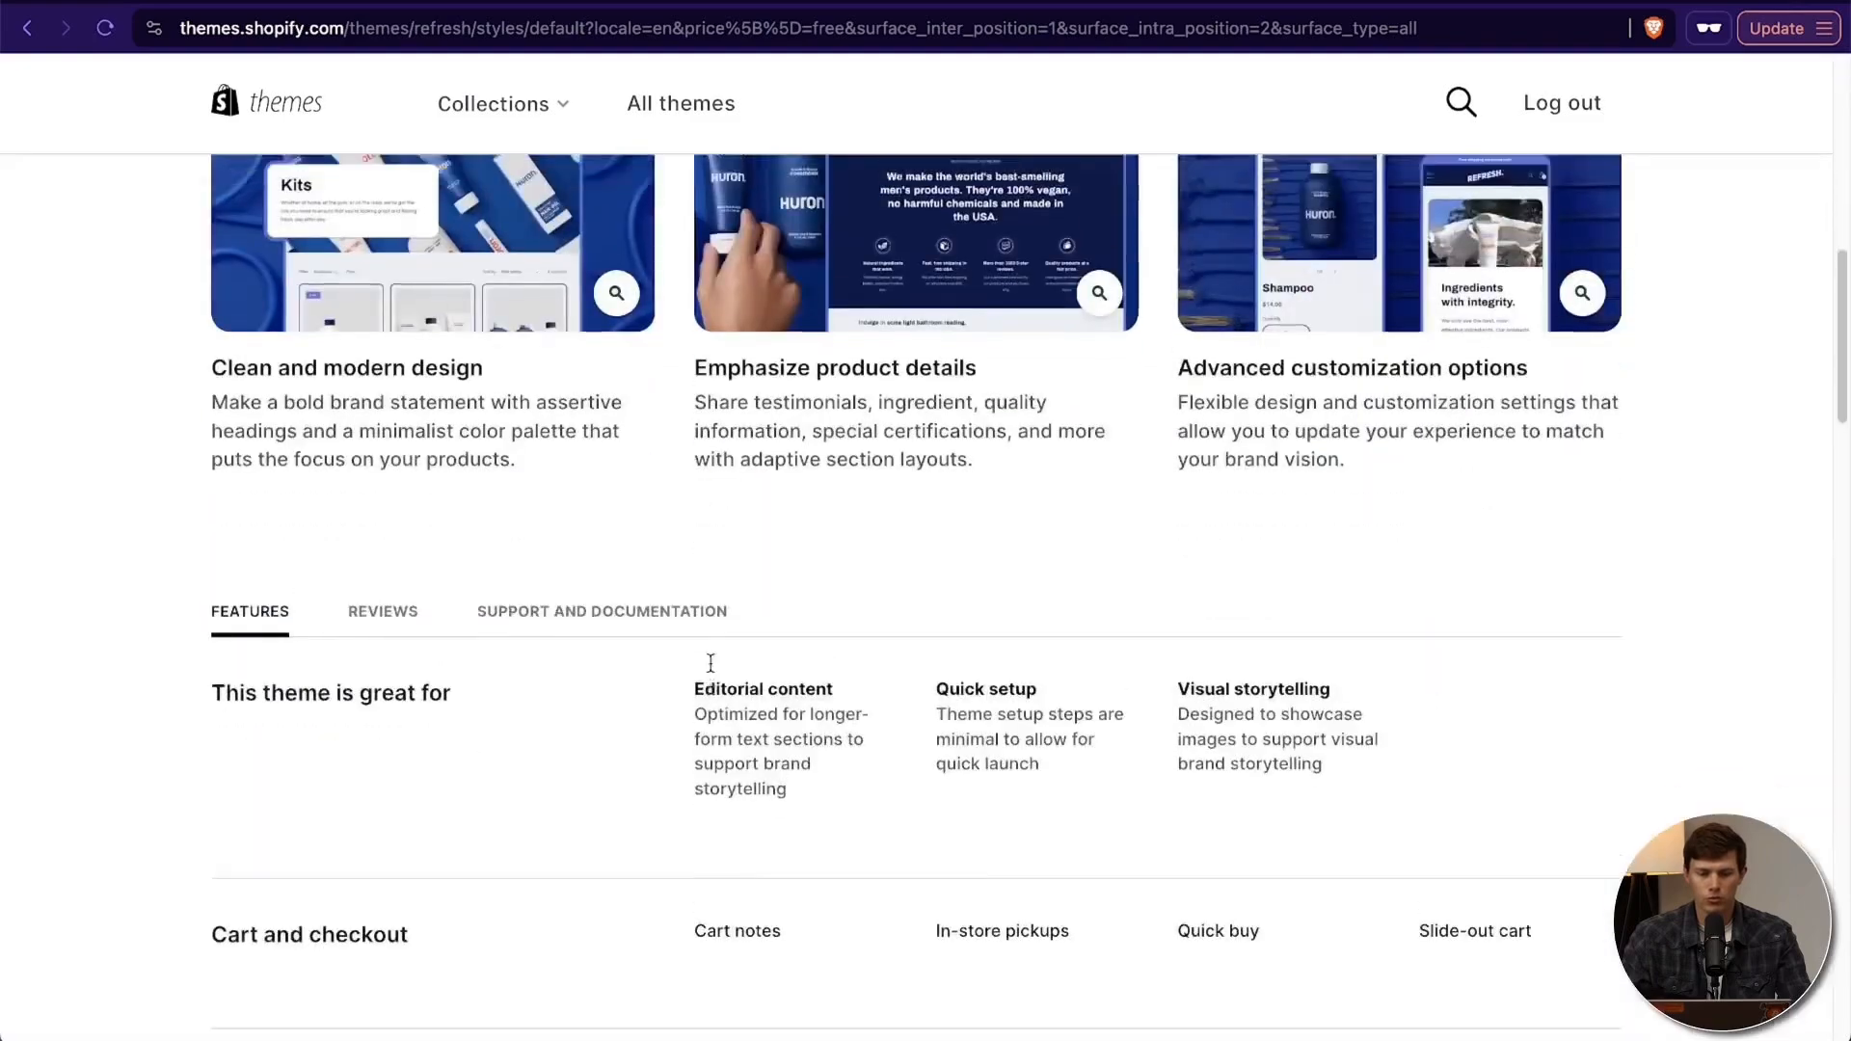
scroll(710, 663, up, 11)
scroll(673, 636, down, 14)
scroll(674, 640, down, 1)
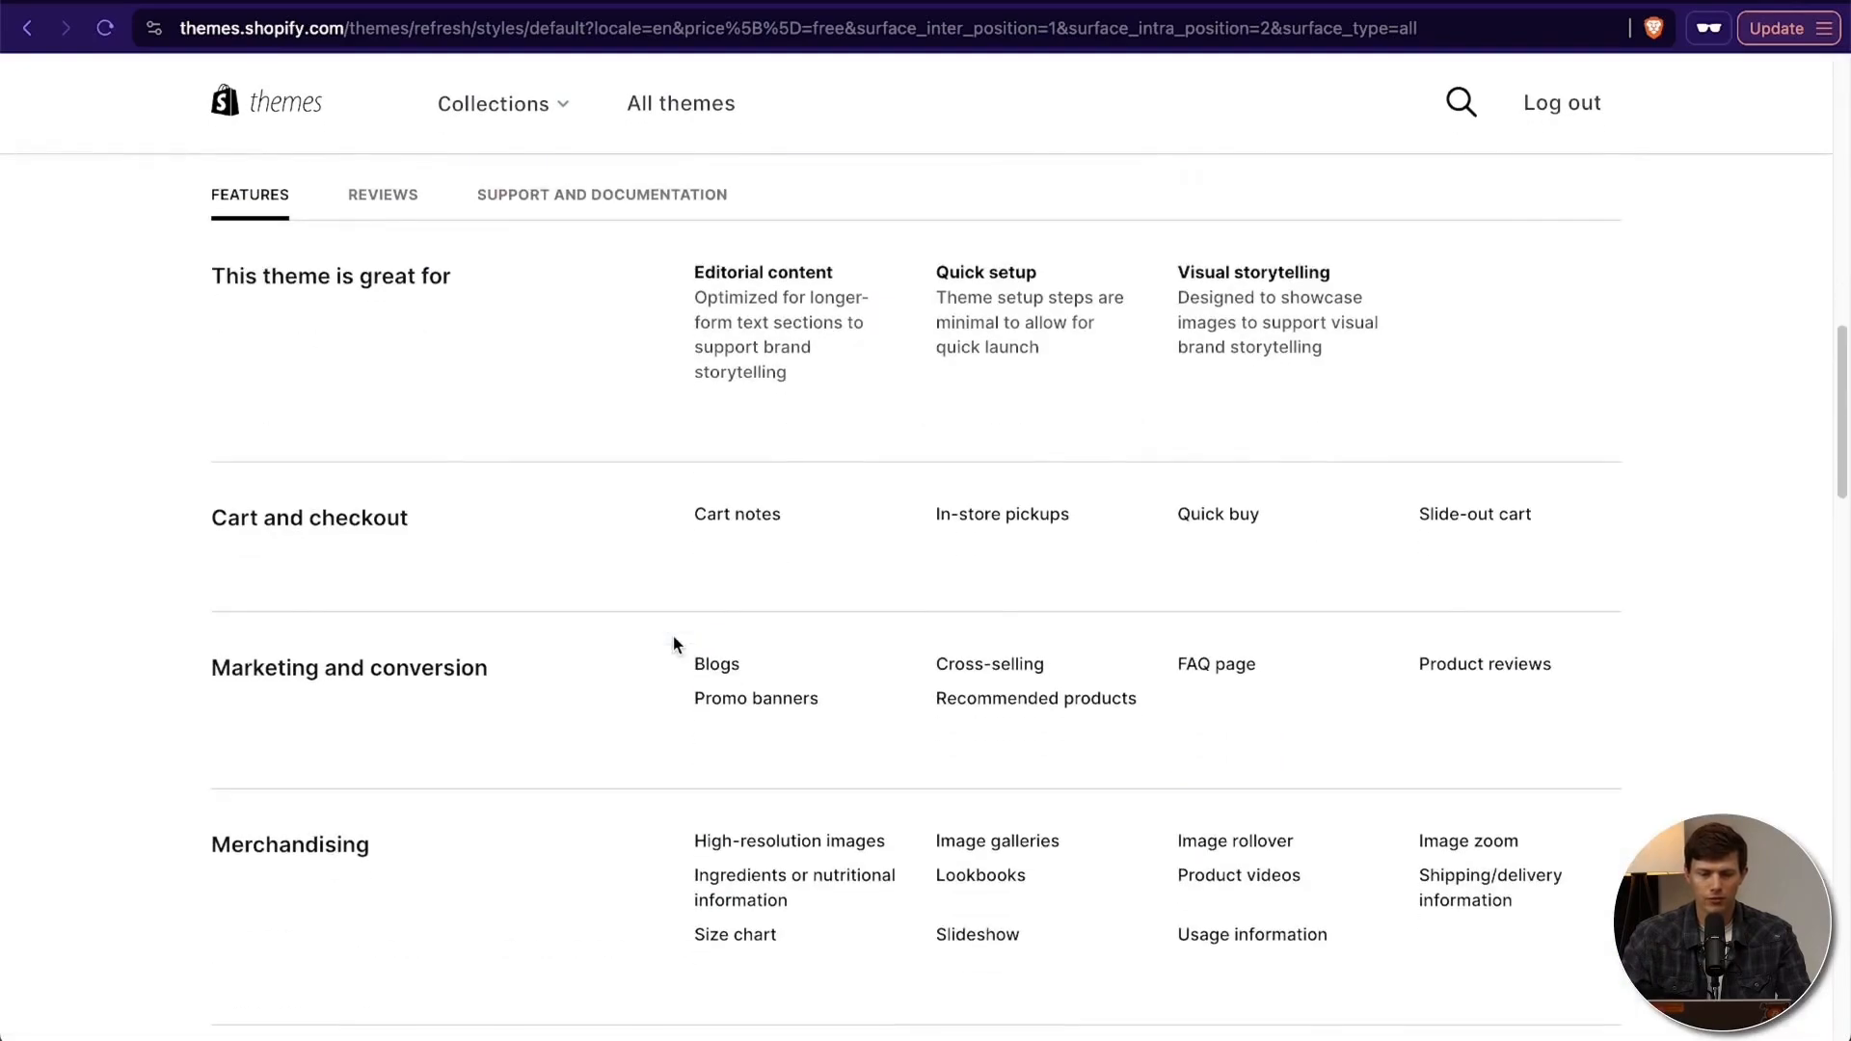
scroll(1414, 674, up, 12)
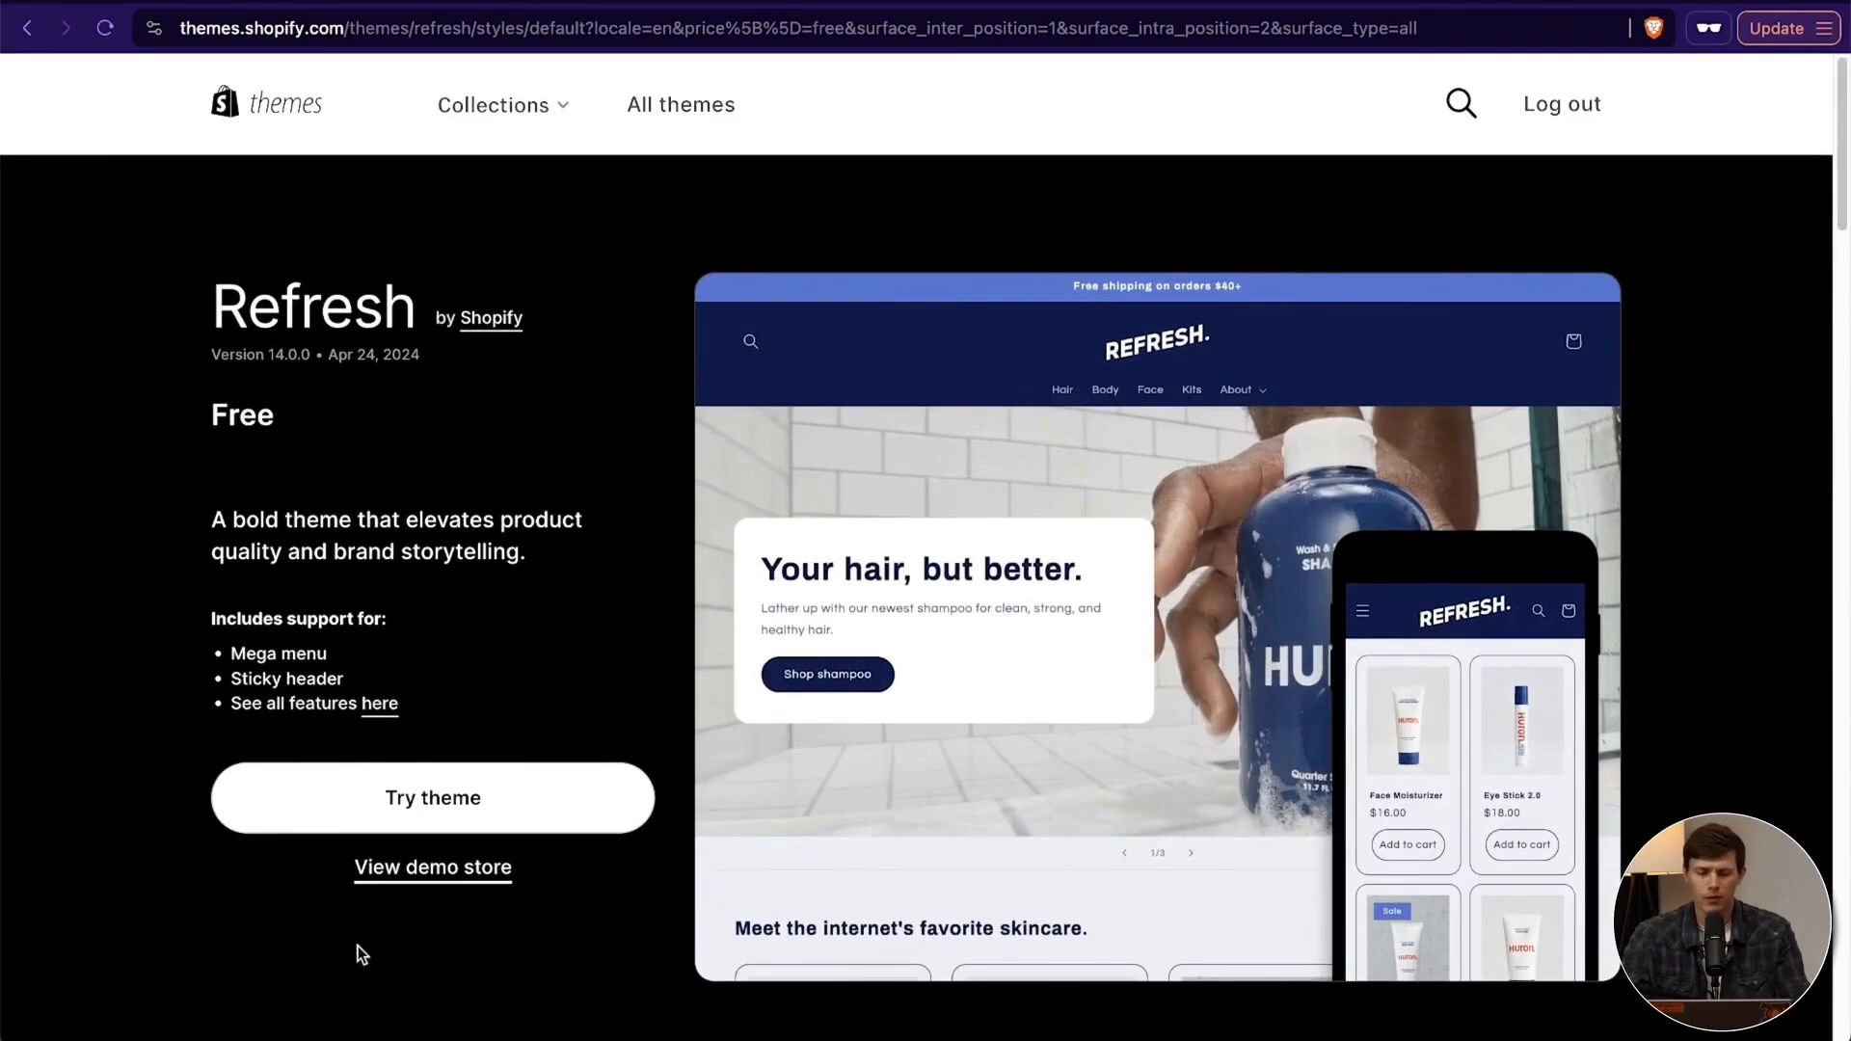
Preview the Refresh demo store showing the Huron skincare shop.
click(401, 868)
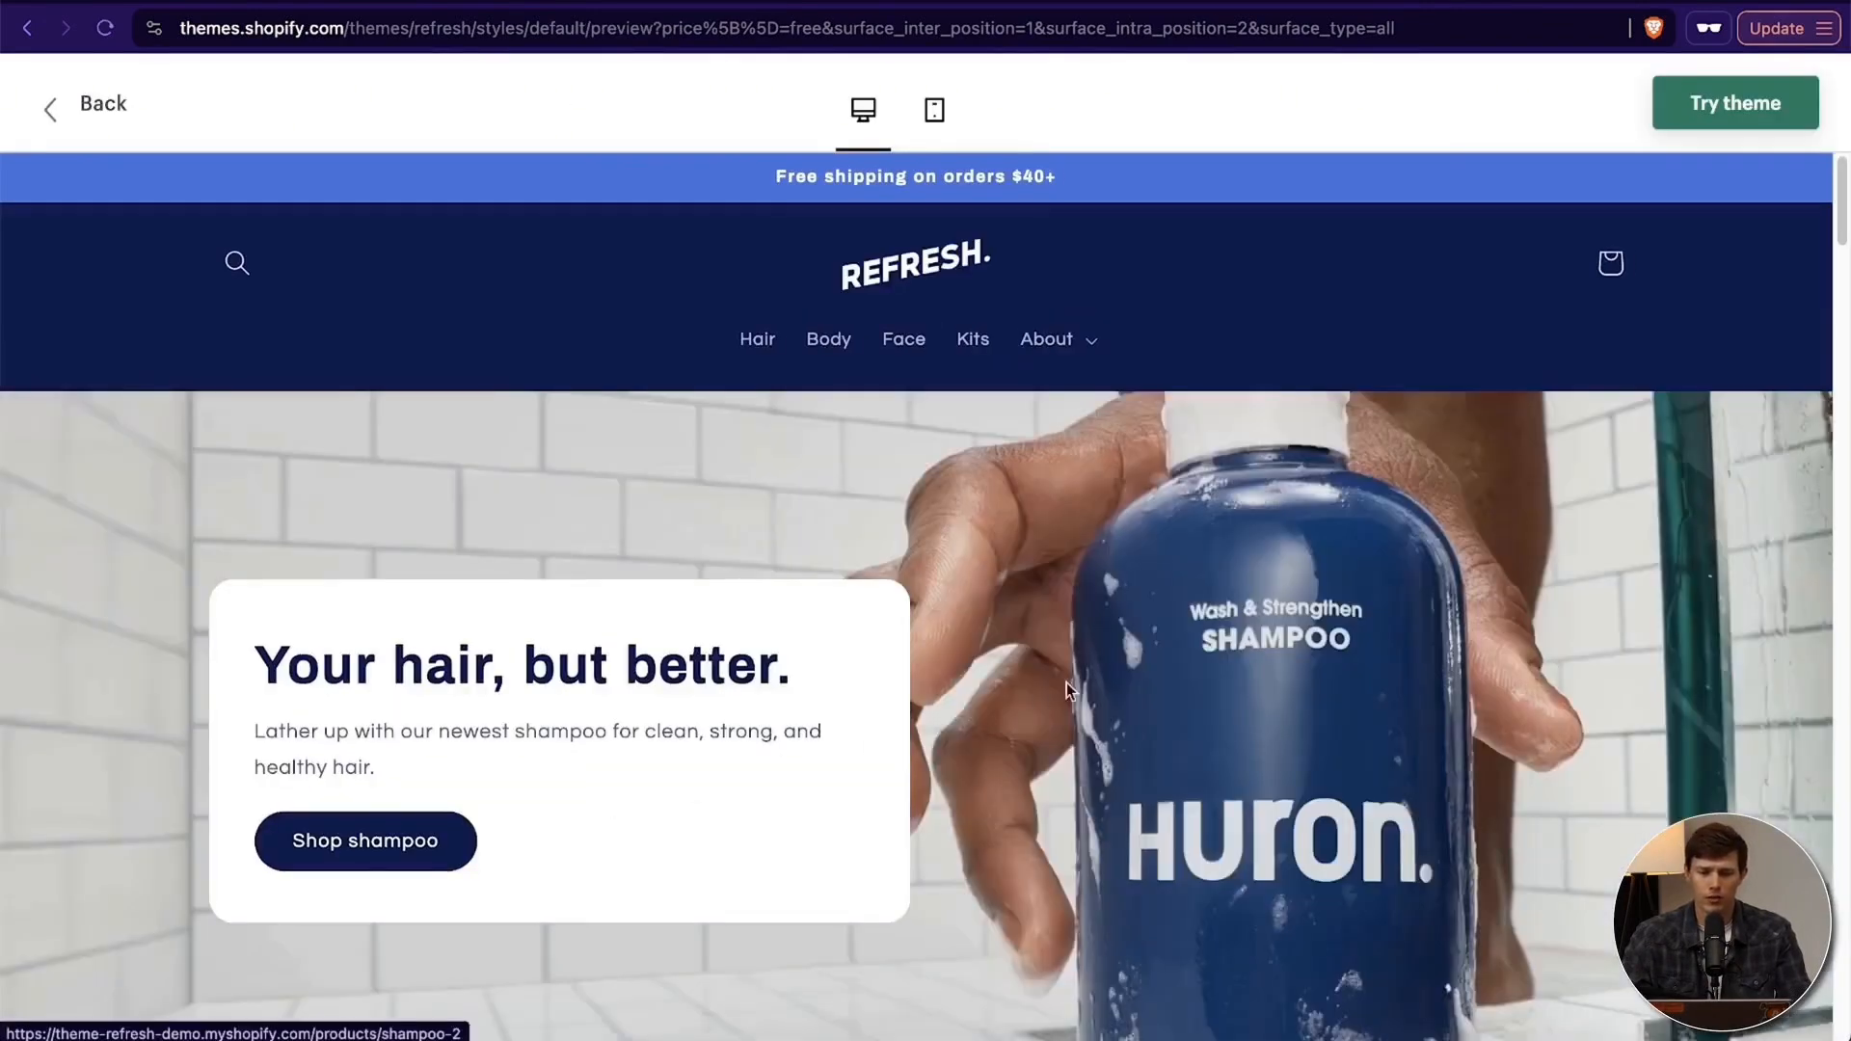
scroll(1086, 662, down, 20)
scroll(1085, 661, up, 20)
scroll(1086, 646, down, 3)
scroll(1085, 646, up, 3)
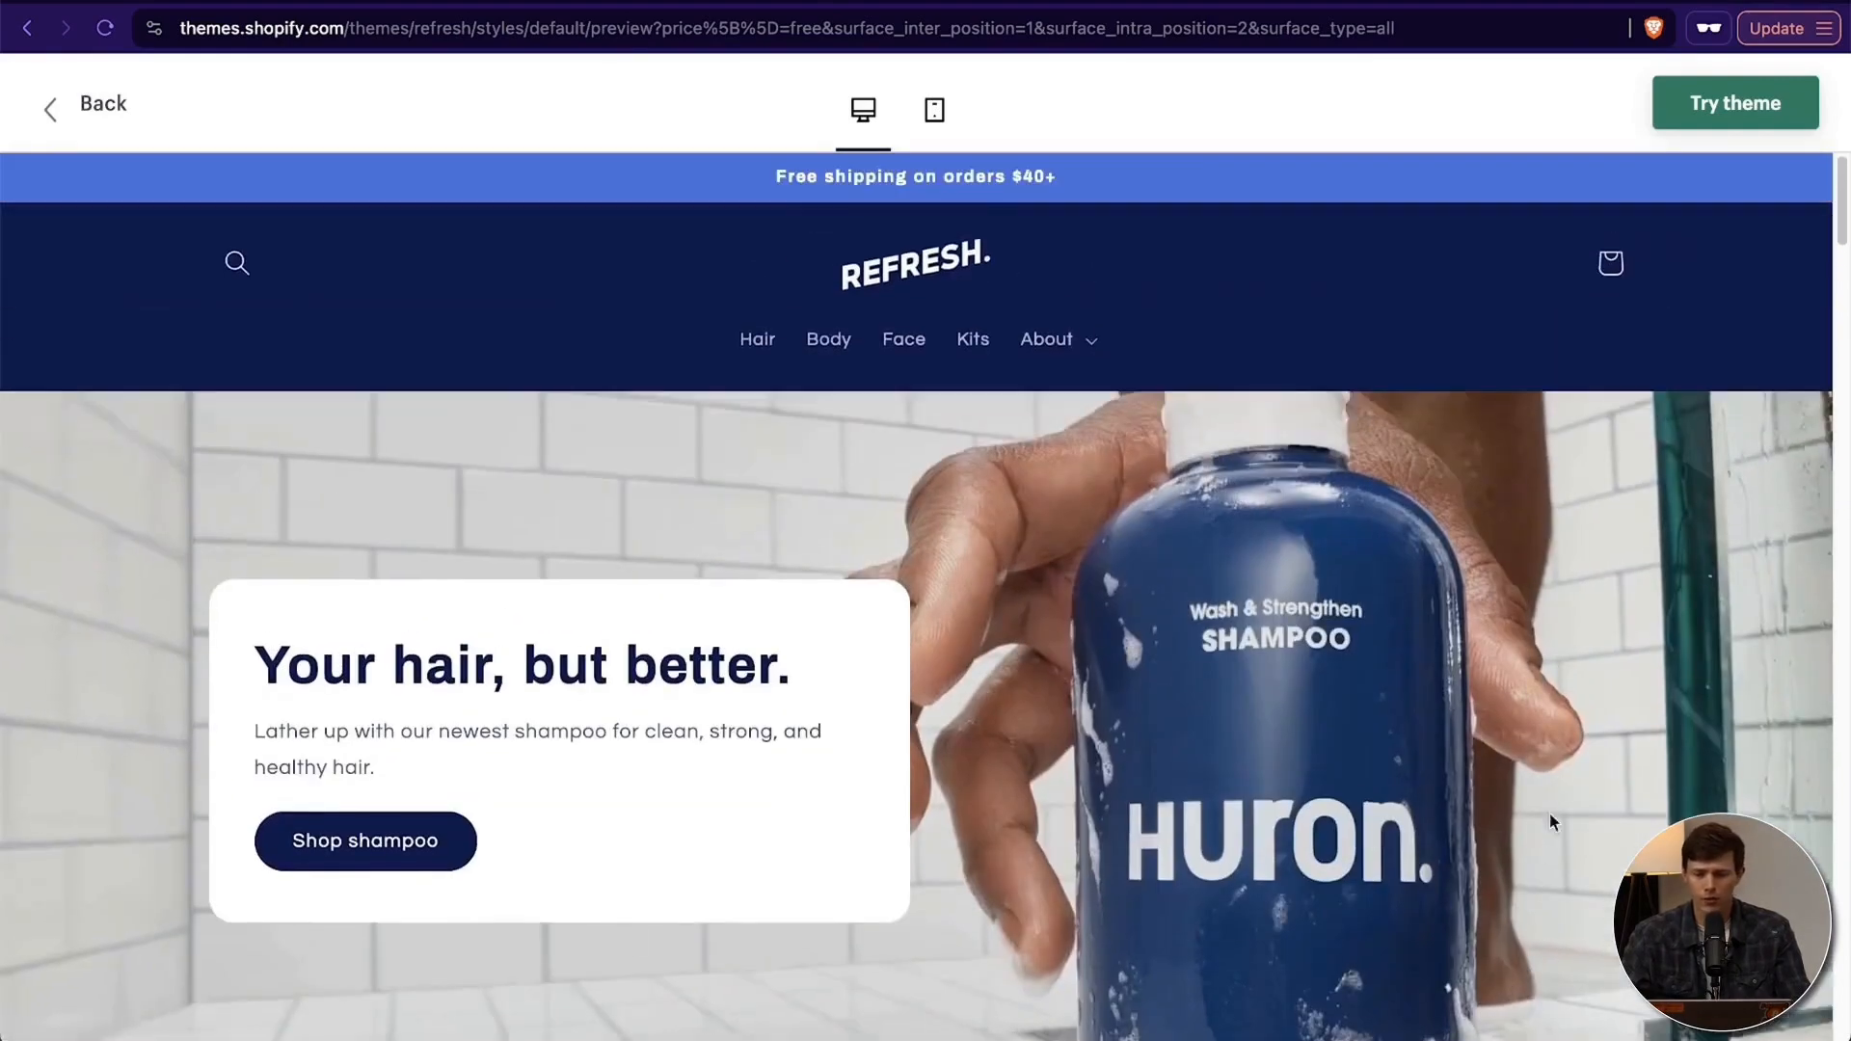
scroll(421, 352, down, 4)
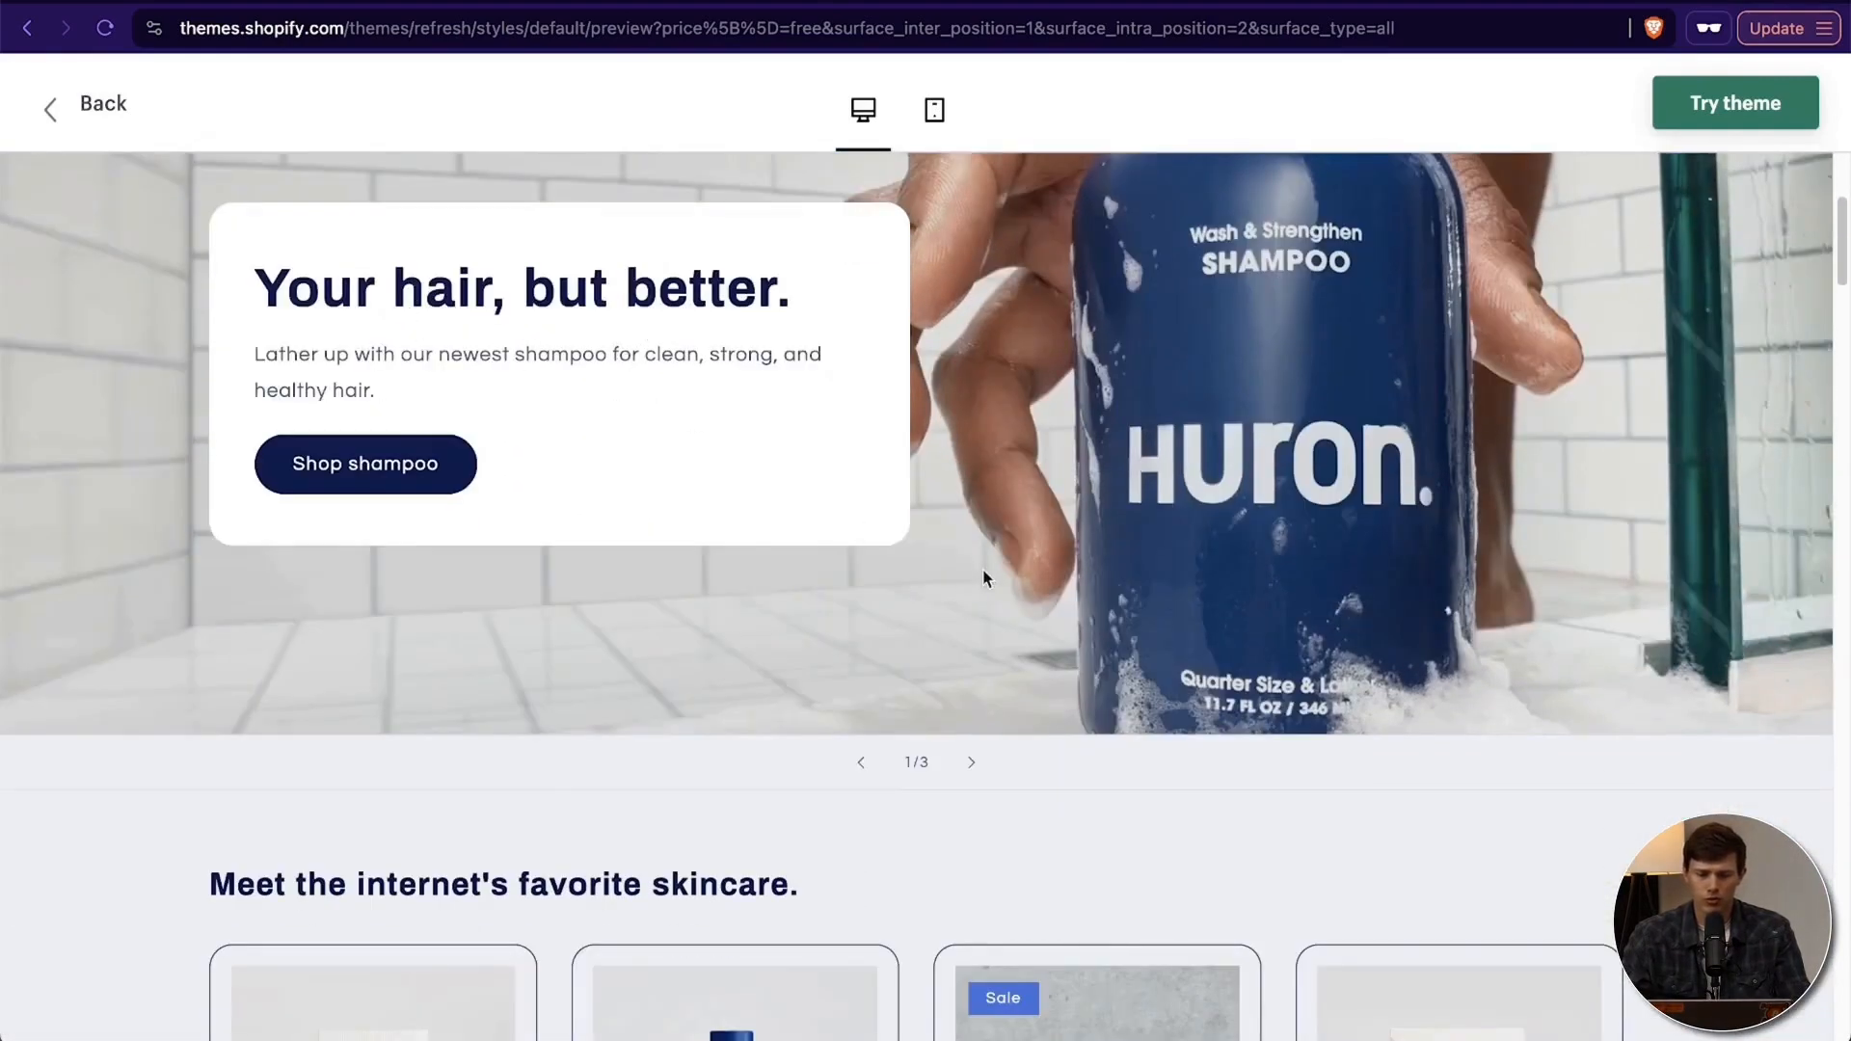
scroll(984, 577, down, 7)
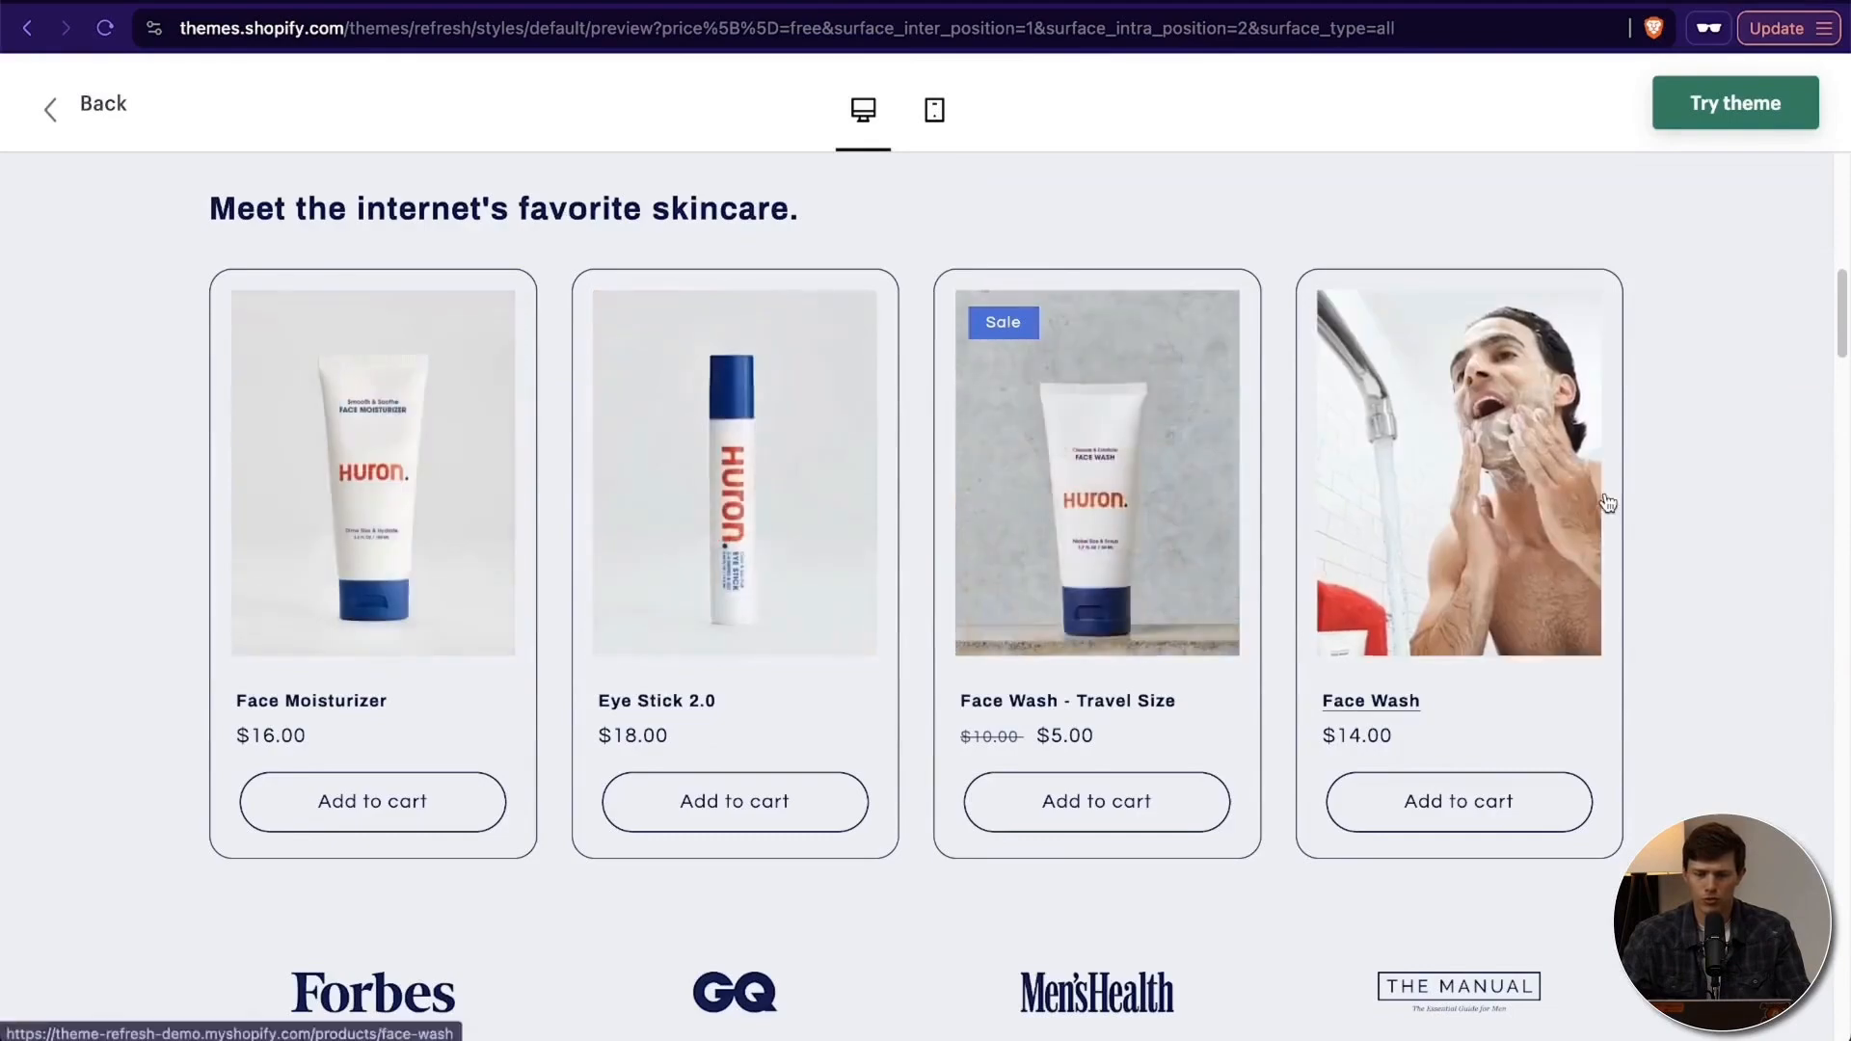
scroll(1607, 502, down, 17)
scroll(1608, 503, up, 20)
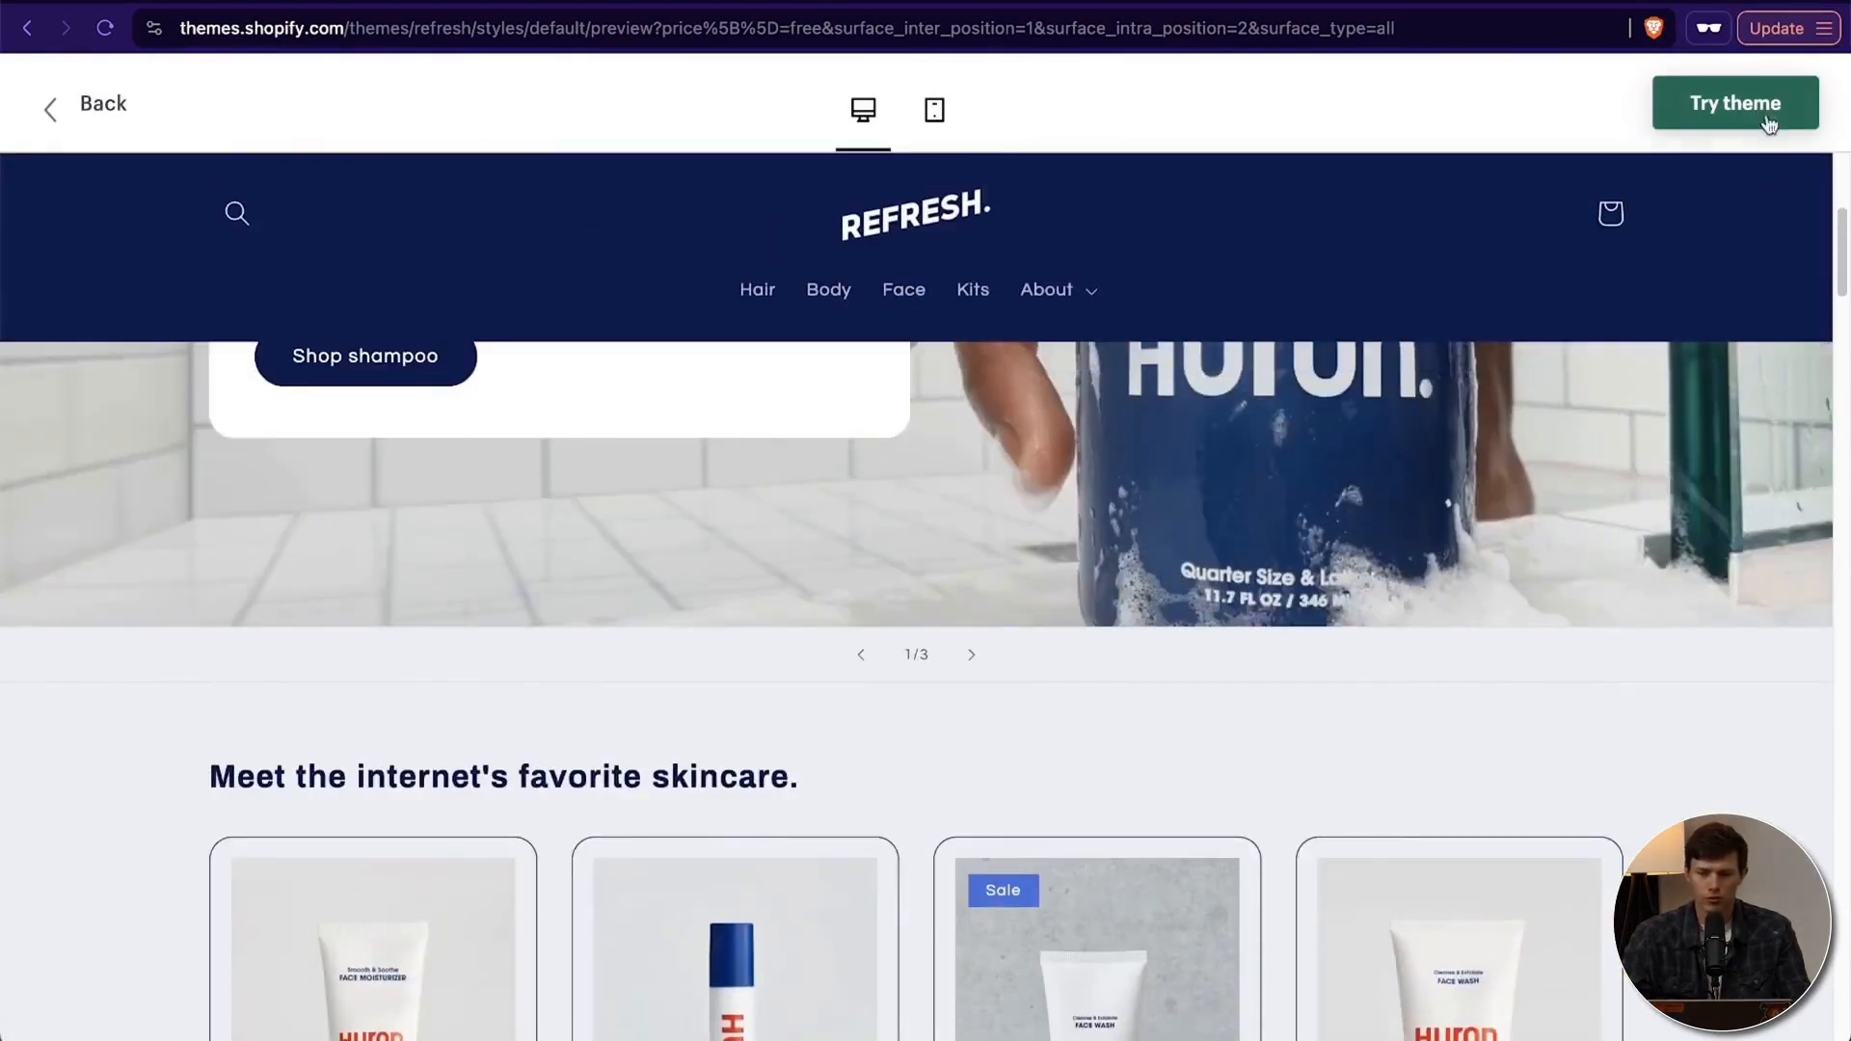
Add Refresh 14.0.0 to the theme library and remove the store password.
click(1765, 106)
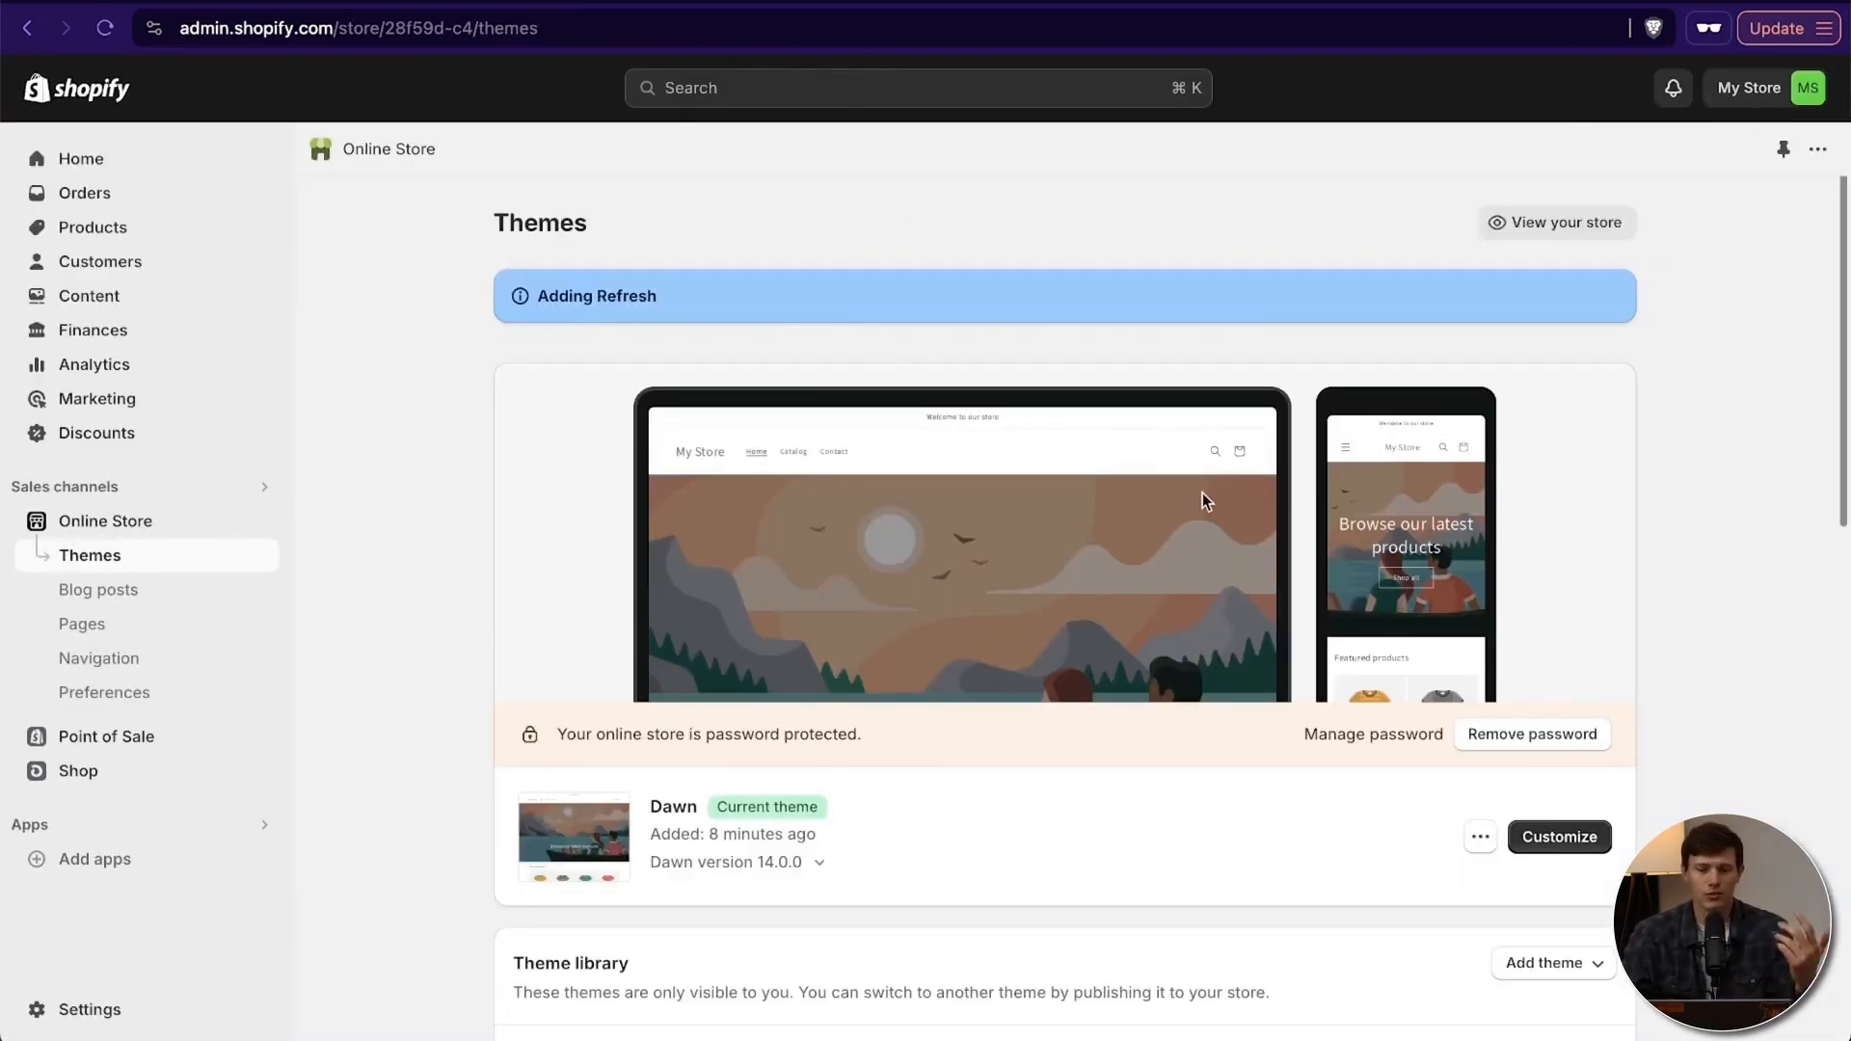
scroll(1663, 592, down, 5)
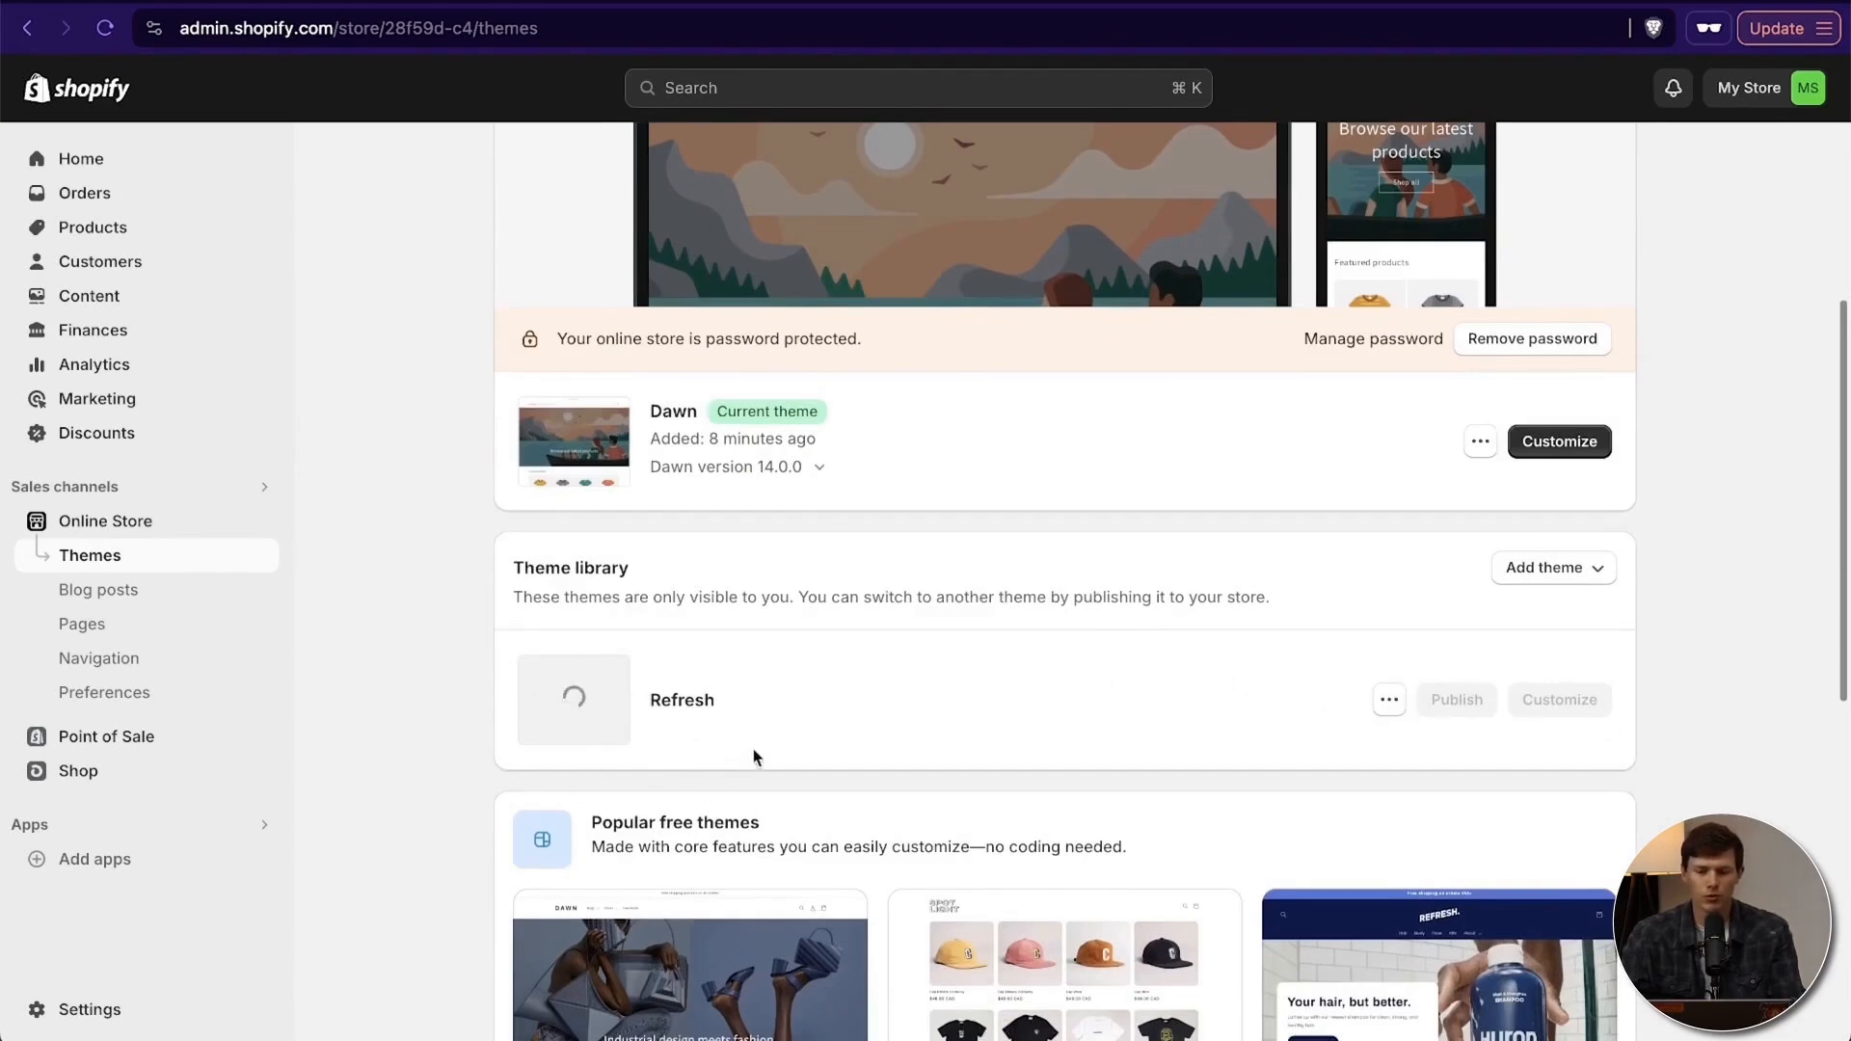
scroll(1094, 573, up, 2)
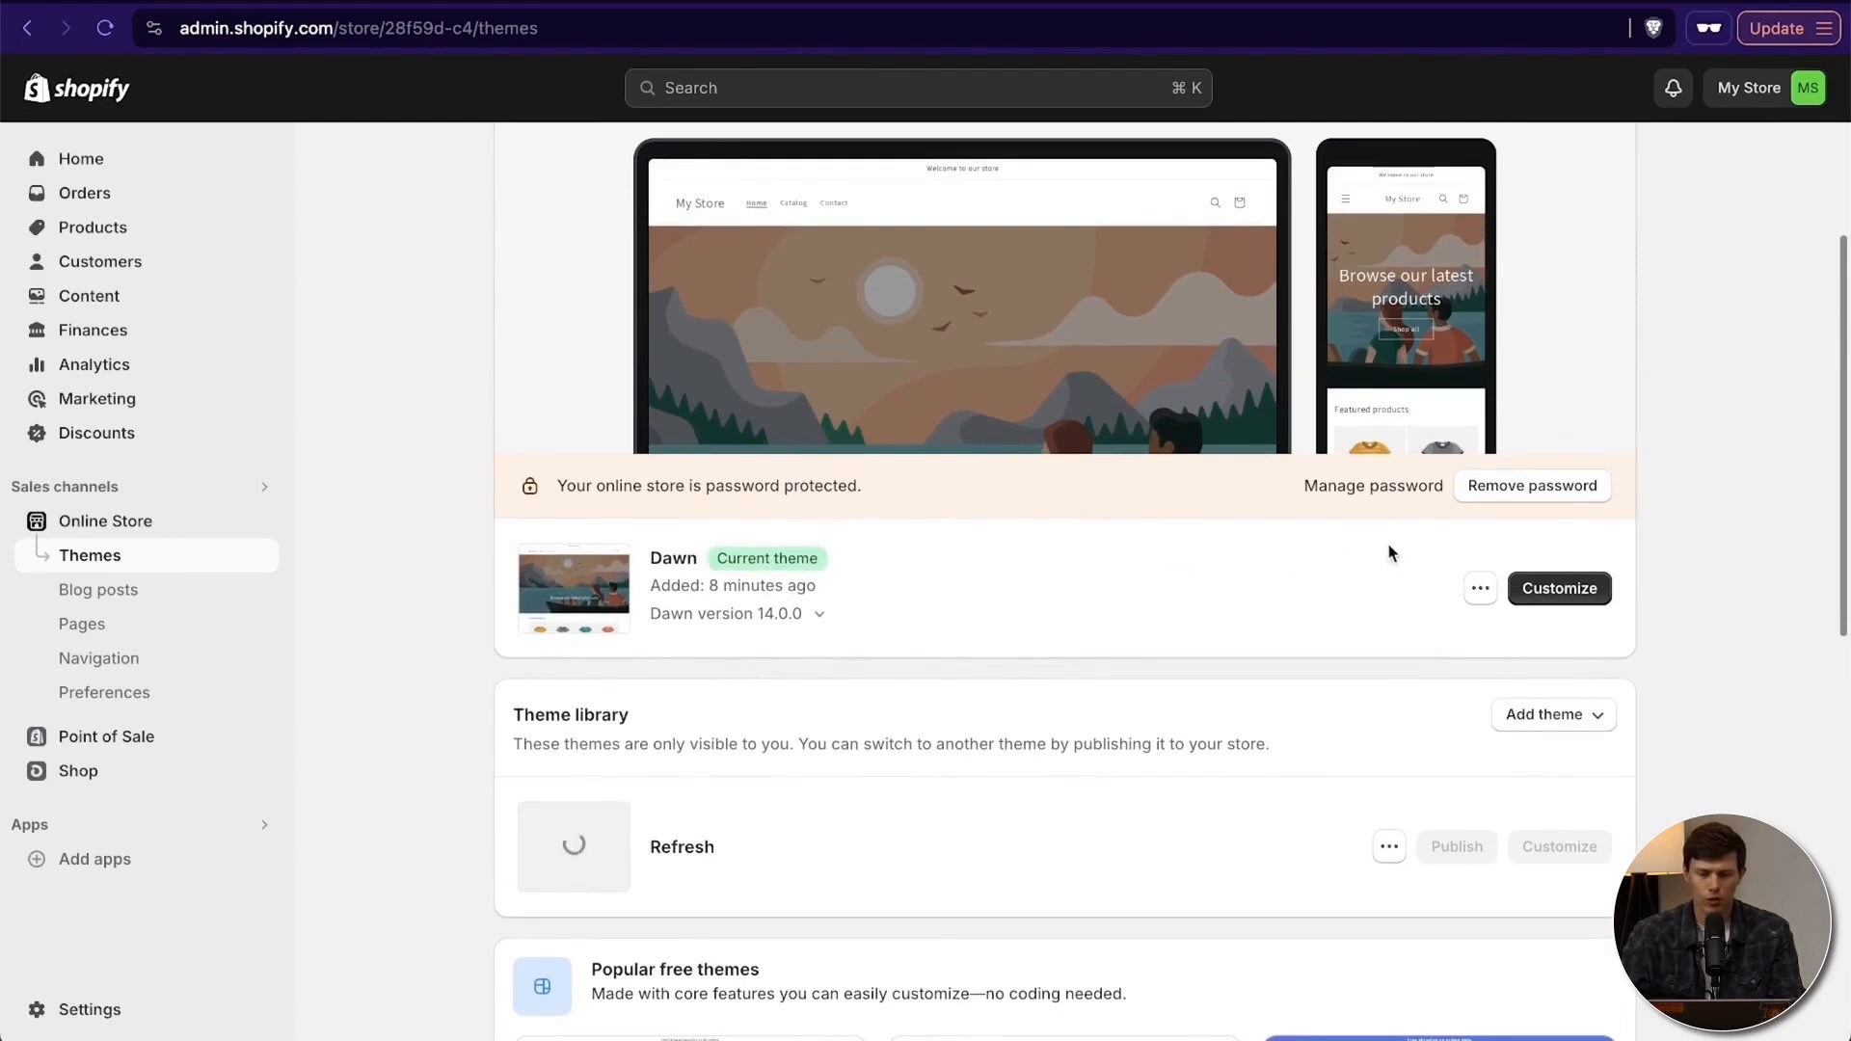
click(1548, 488)
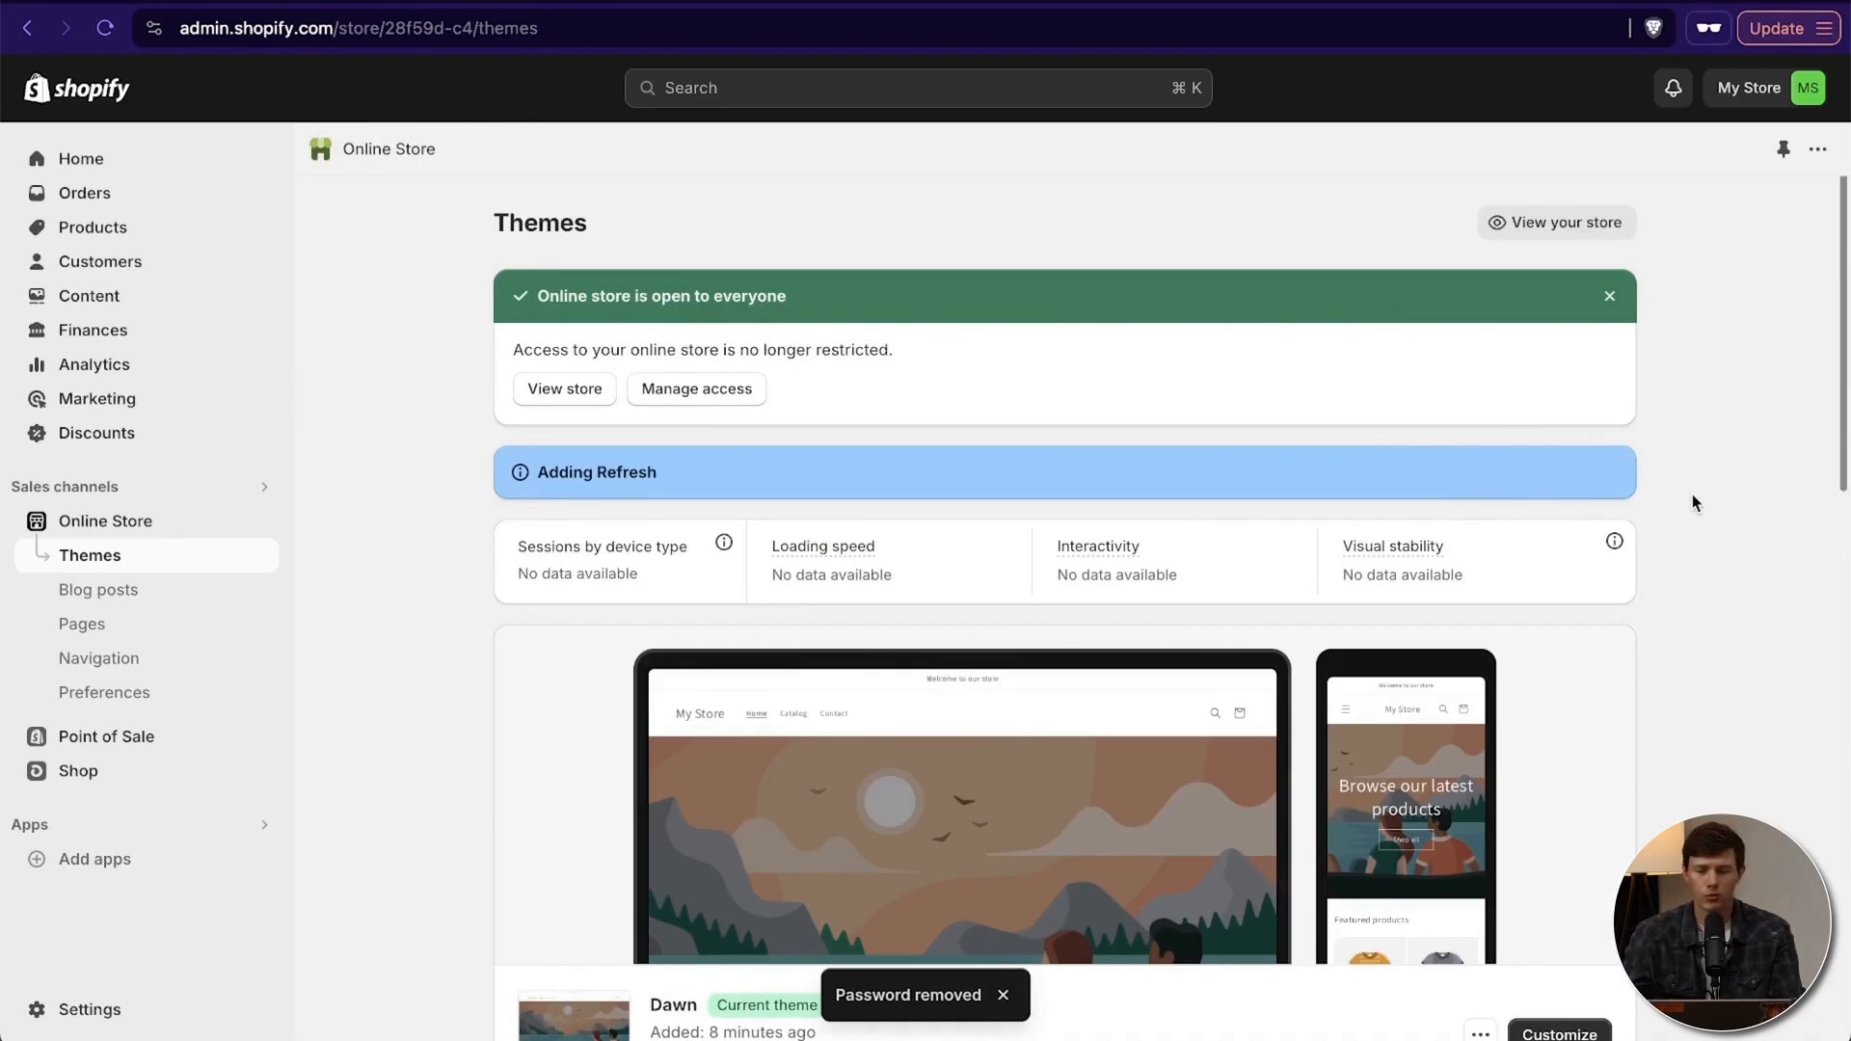
scroll(1692, 497, down, 6)
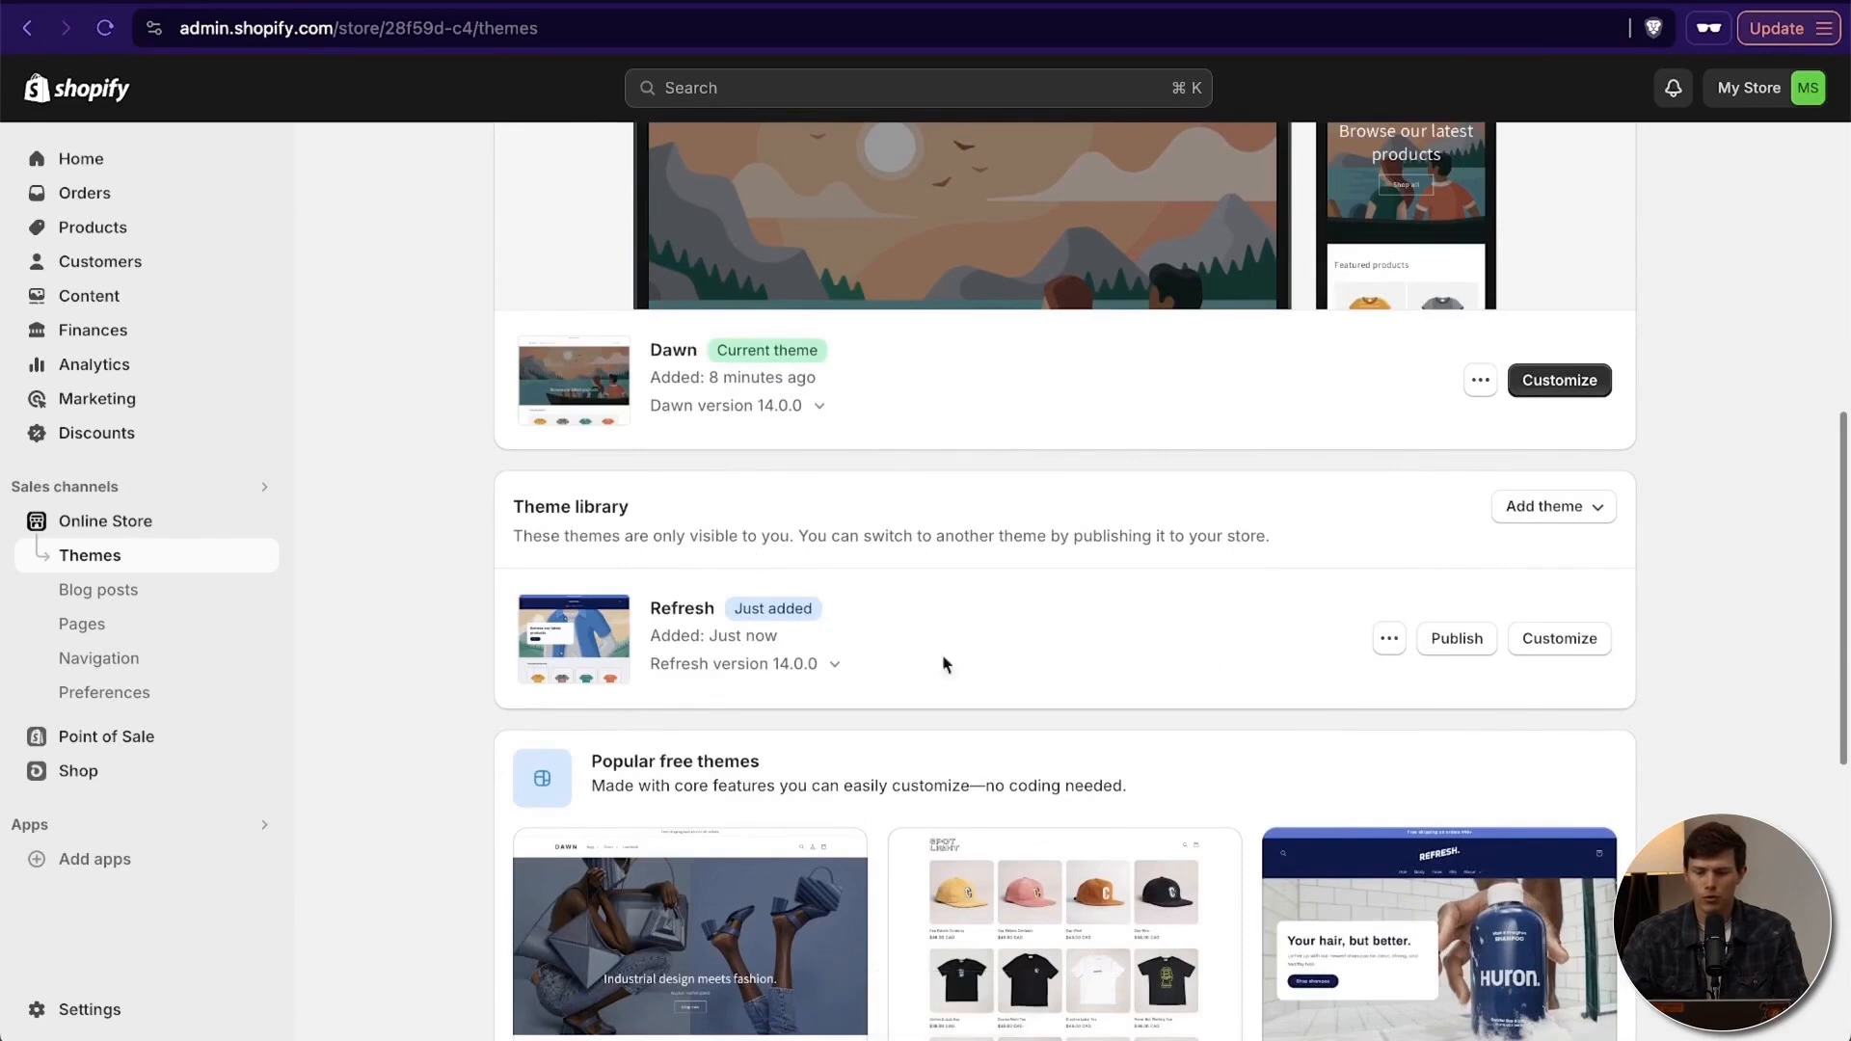
Publish Refresh as the current theme, moving Dawn to the library.
click(1457, 641)
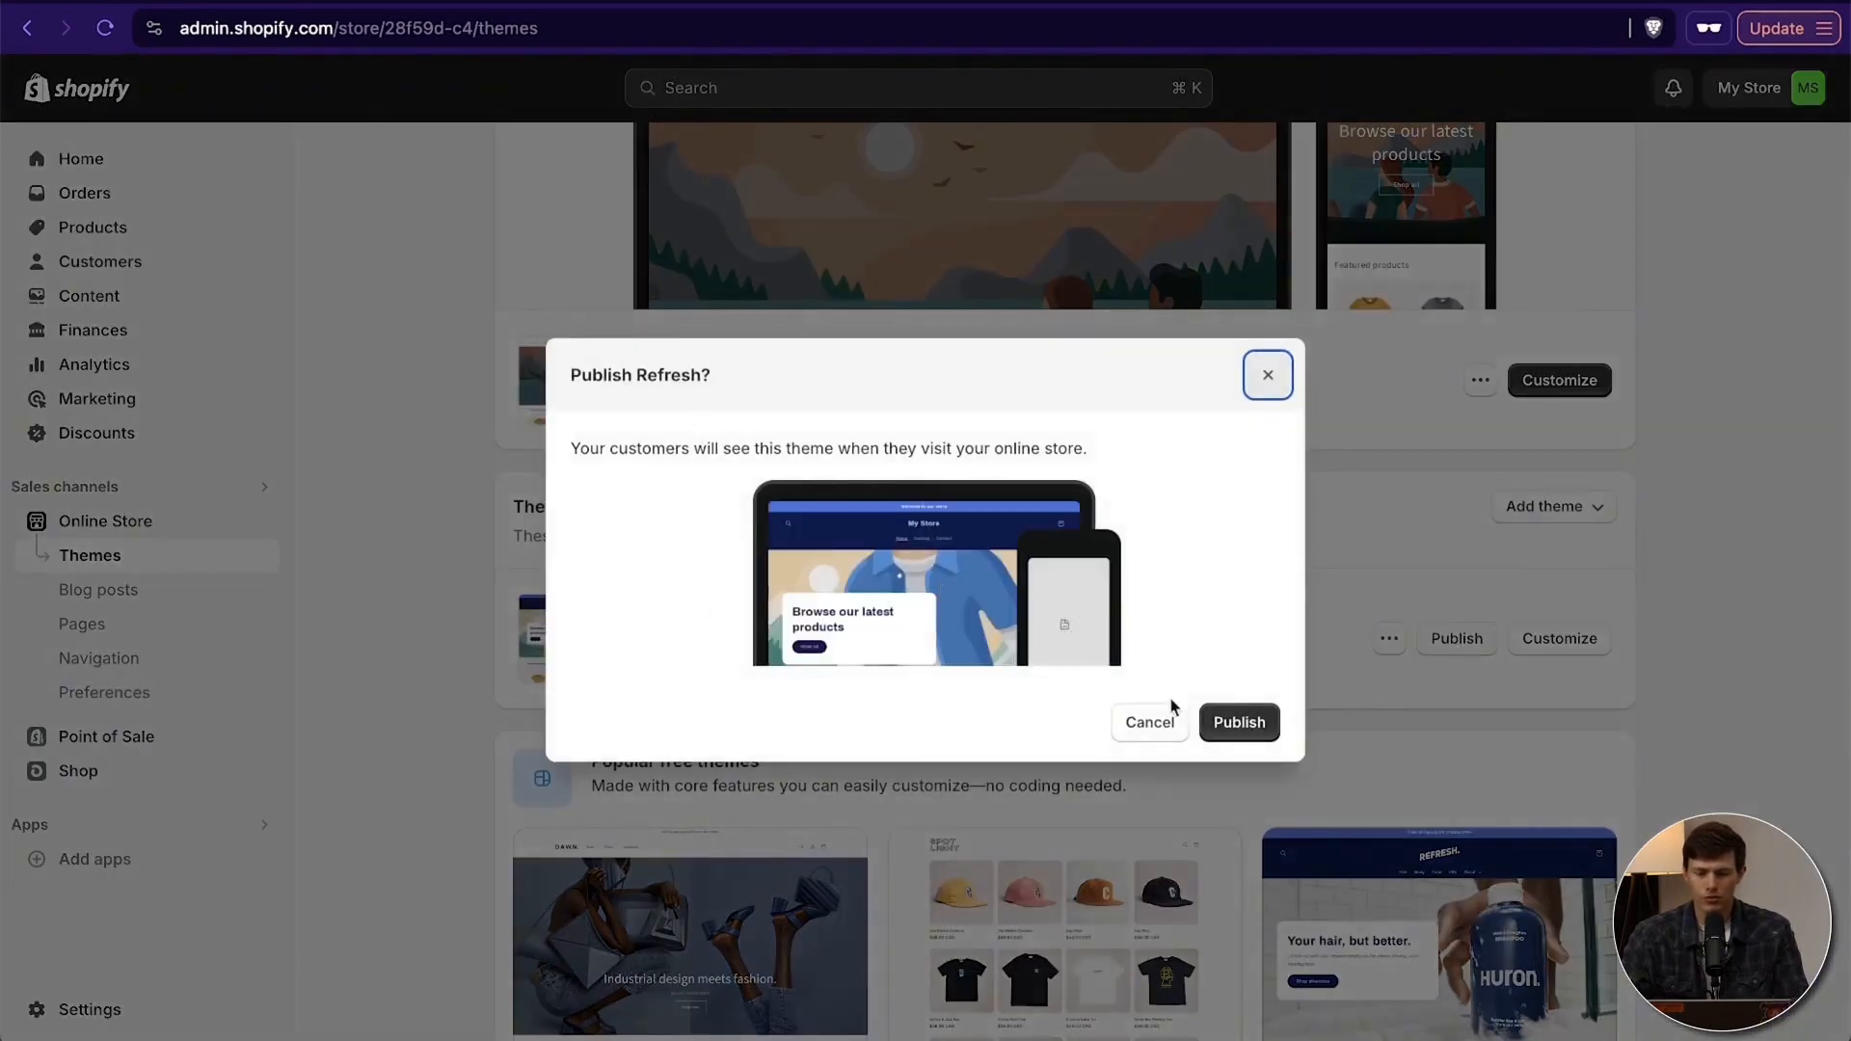
click(1246, 729)
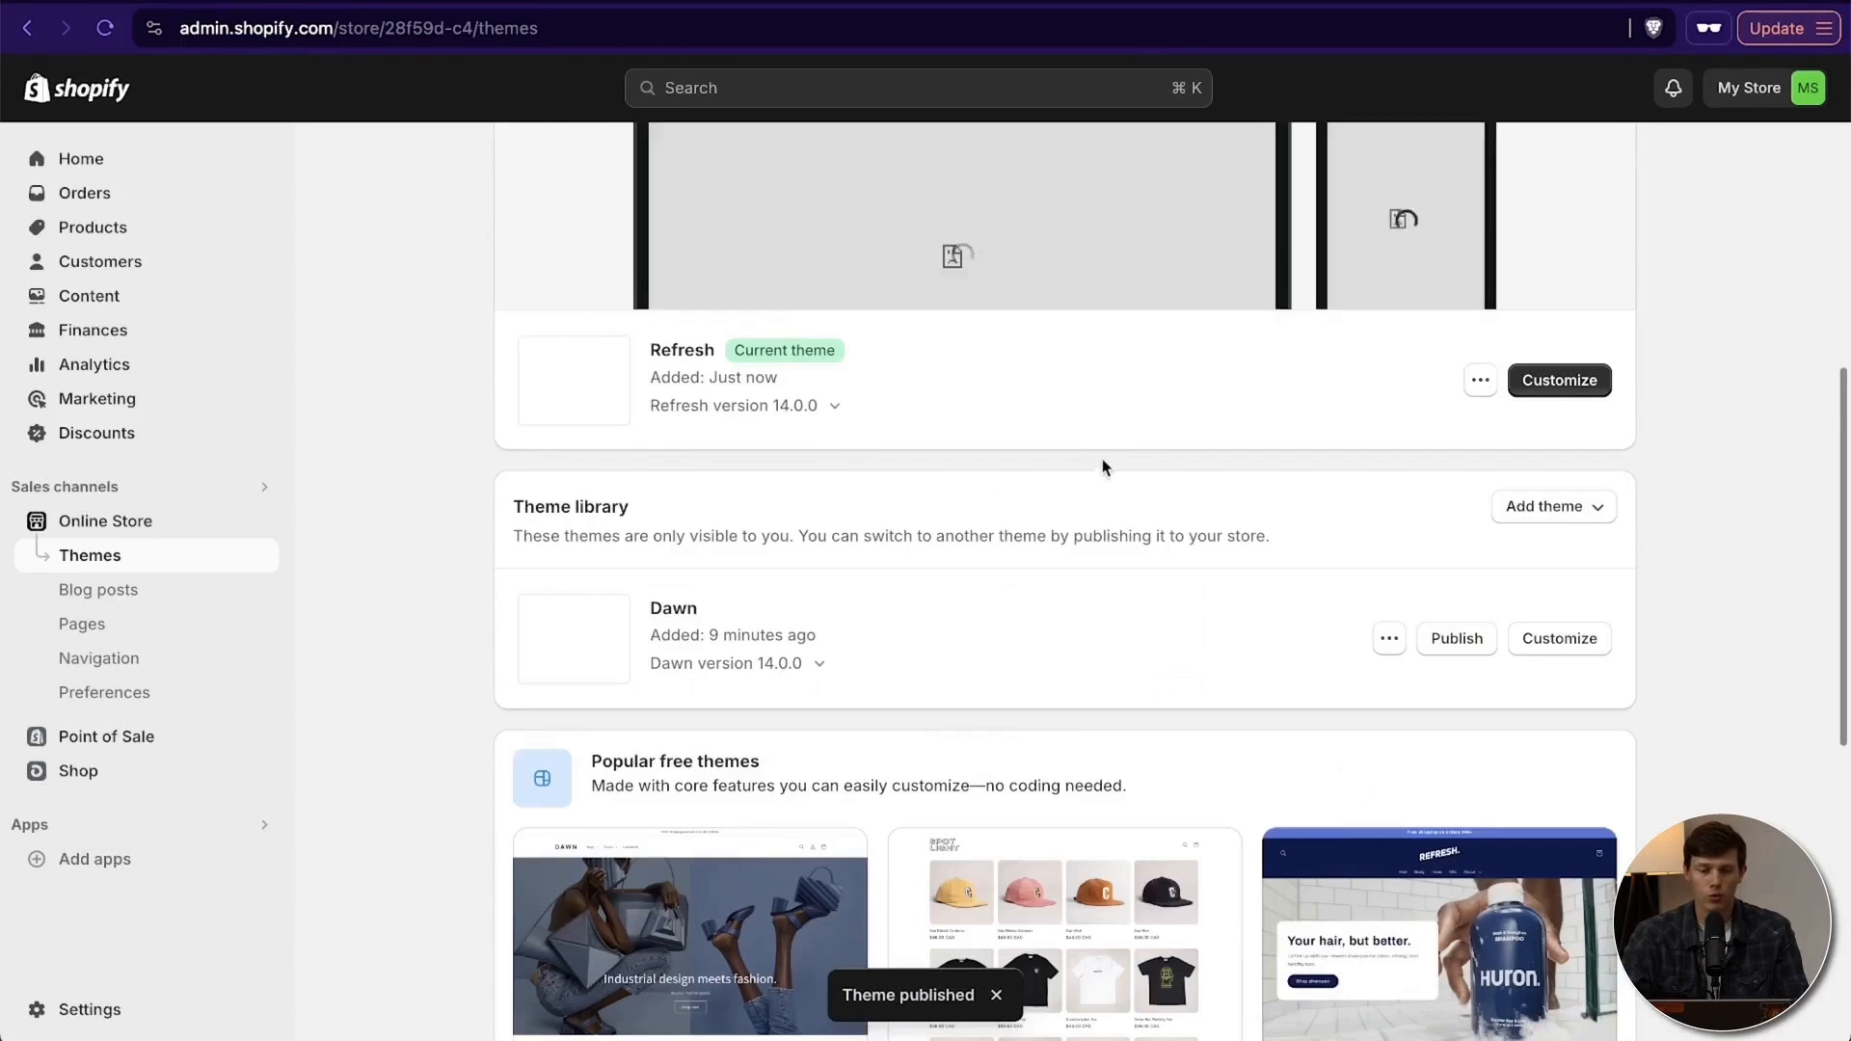
scroll(1107, 467, up, 5)
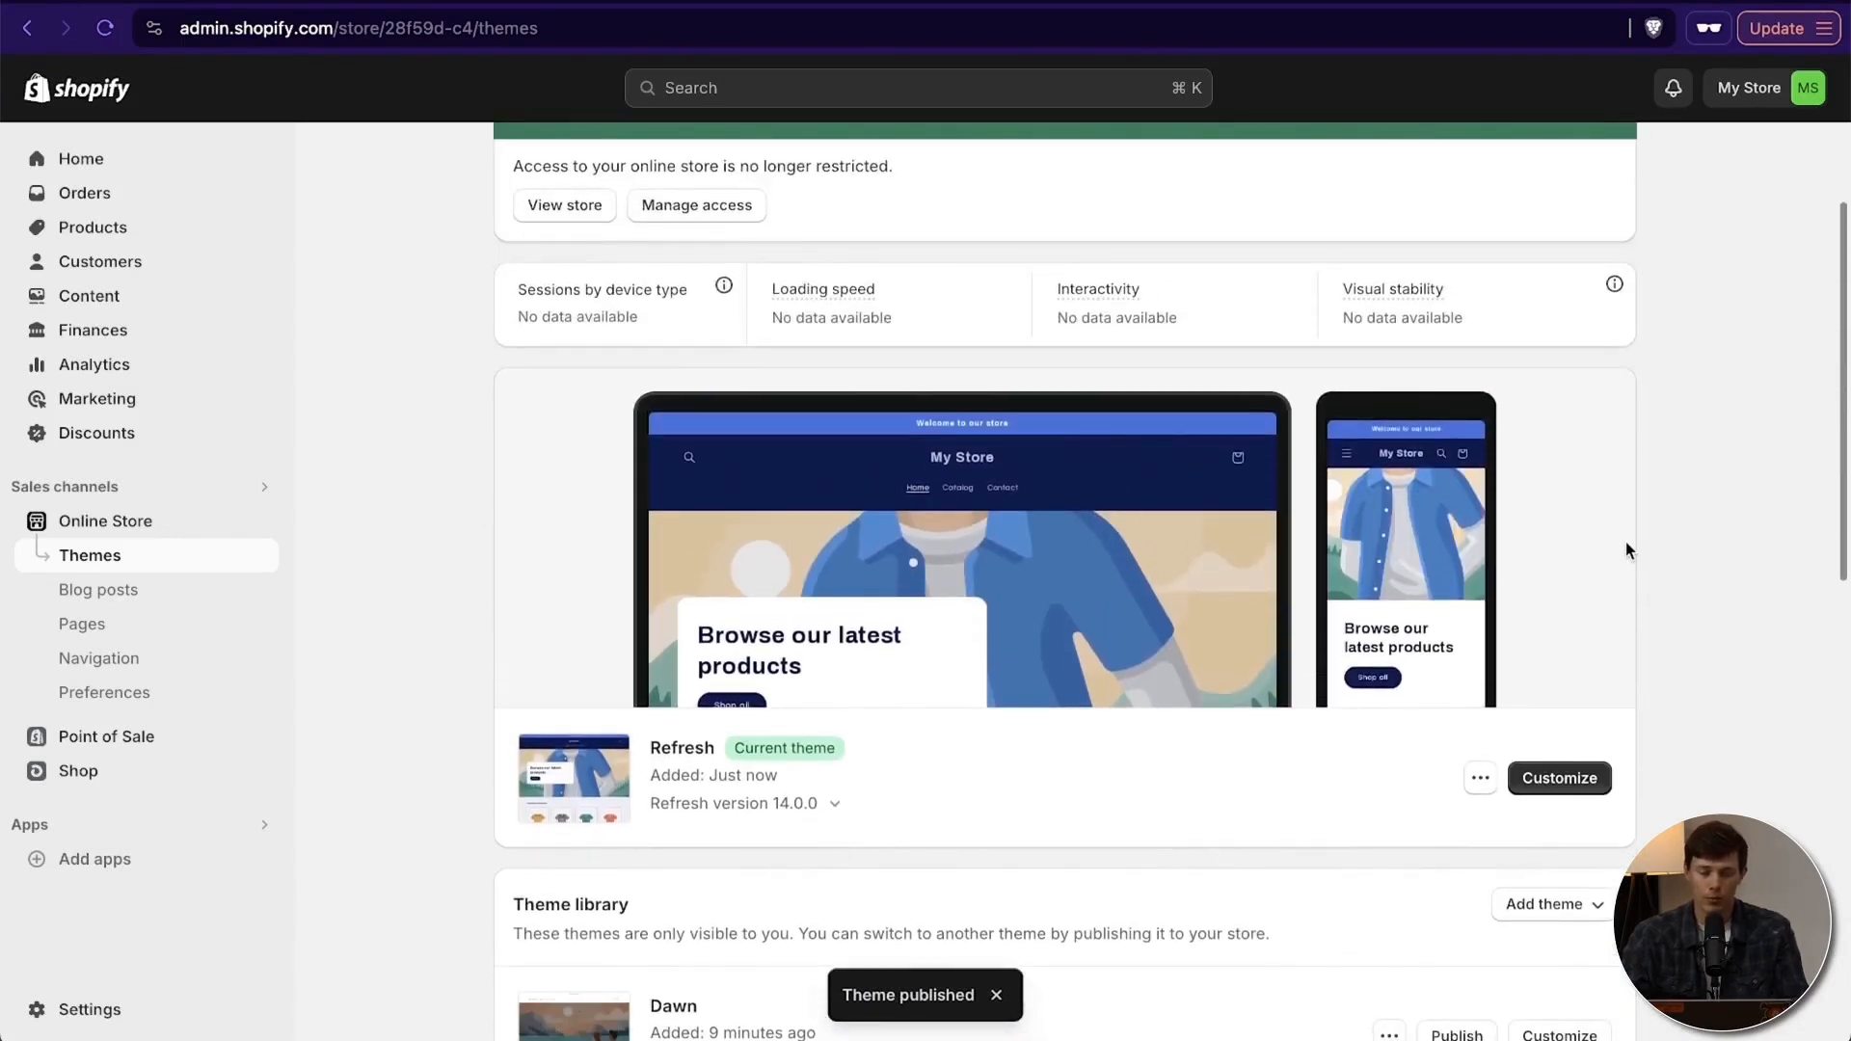
click(1481, 780)
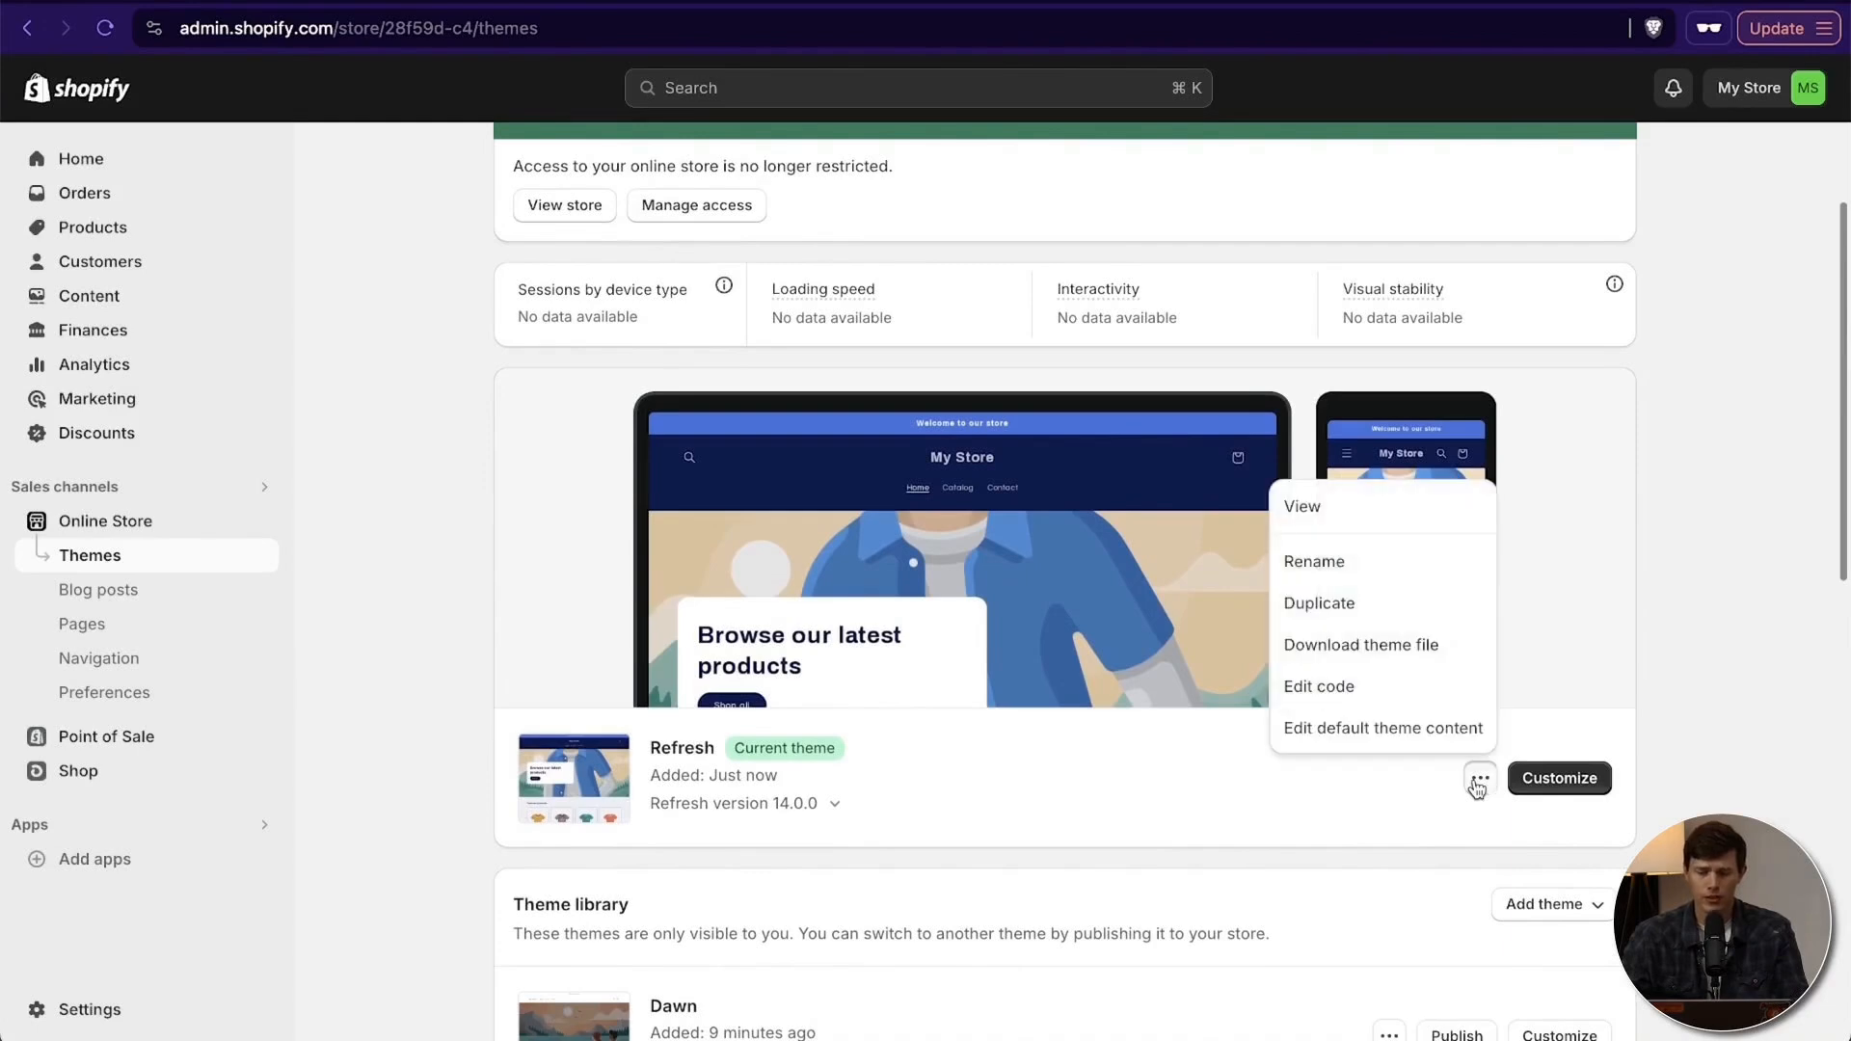
click(1339, 517)
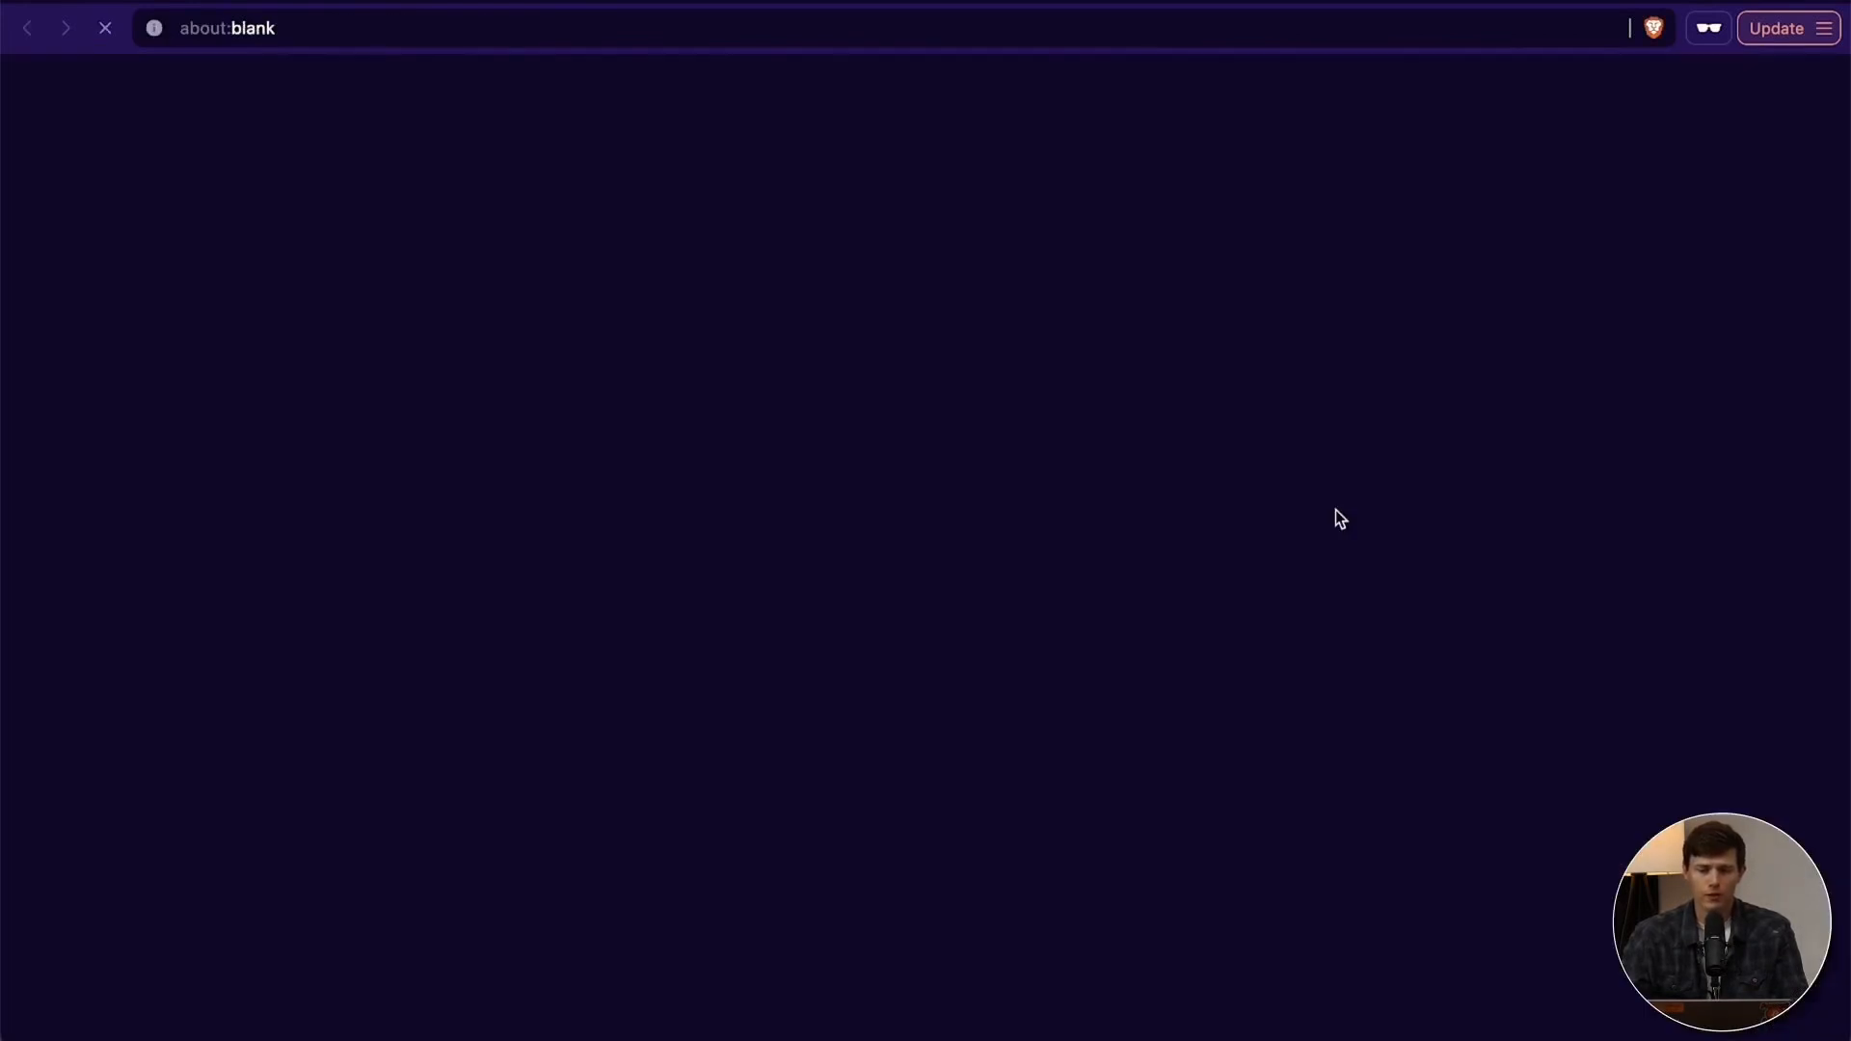
scroll(1399, 520, down, 3)
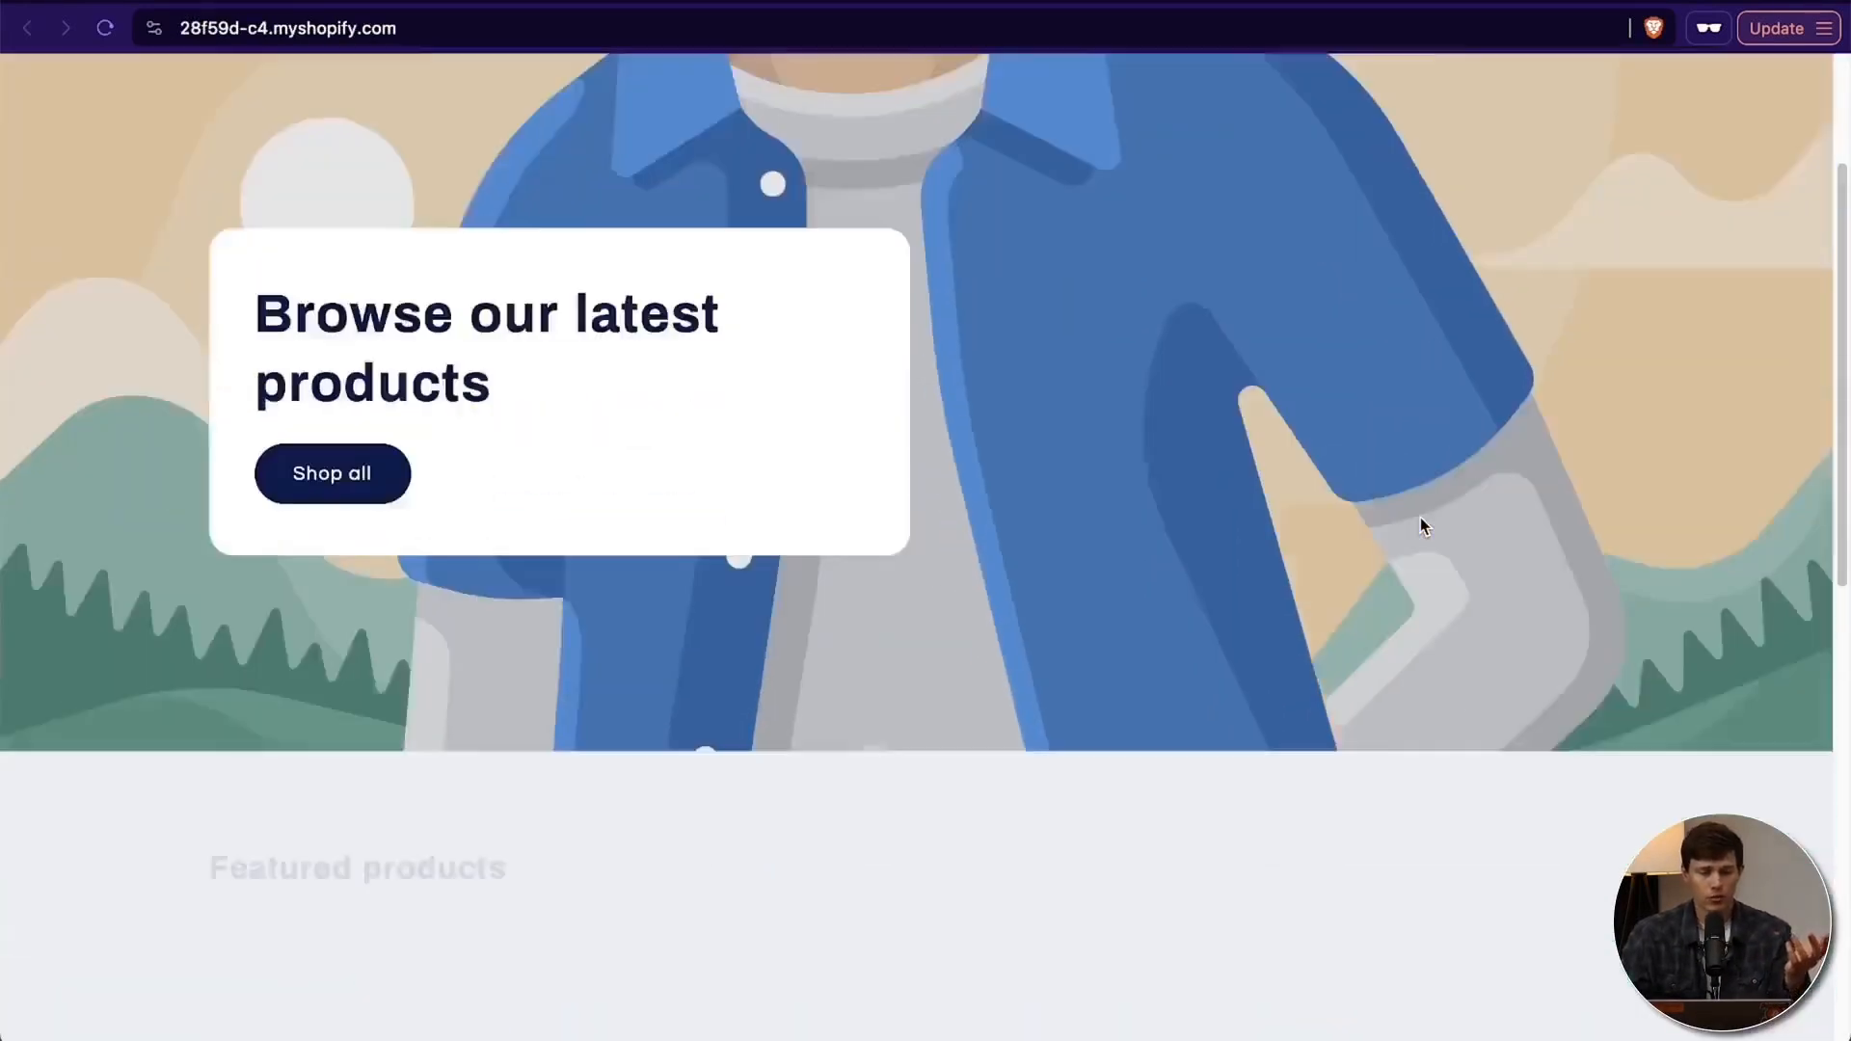
scroll(1420, 517, down, 8)
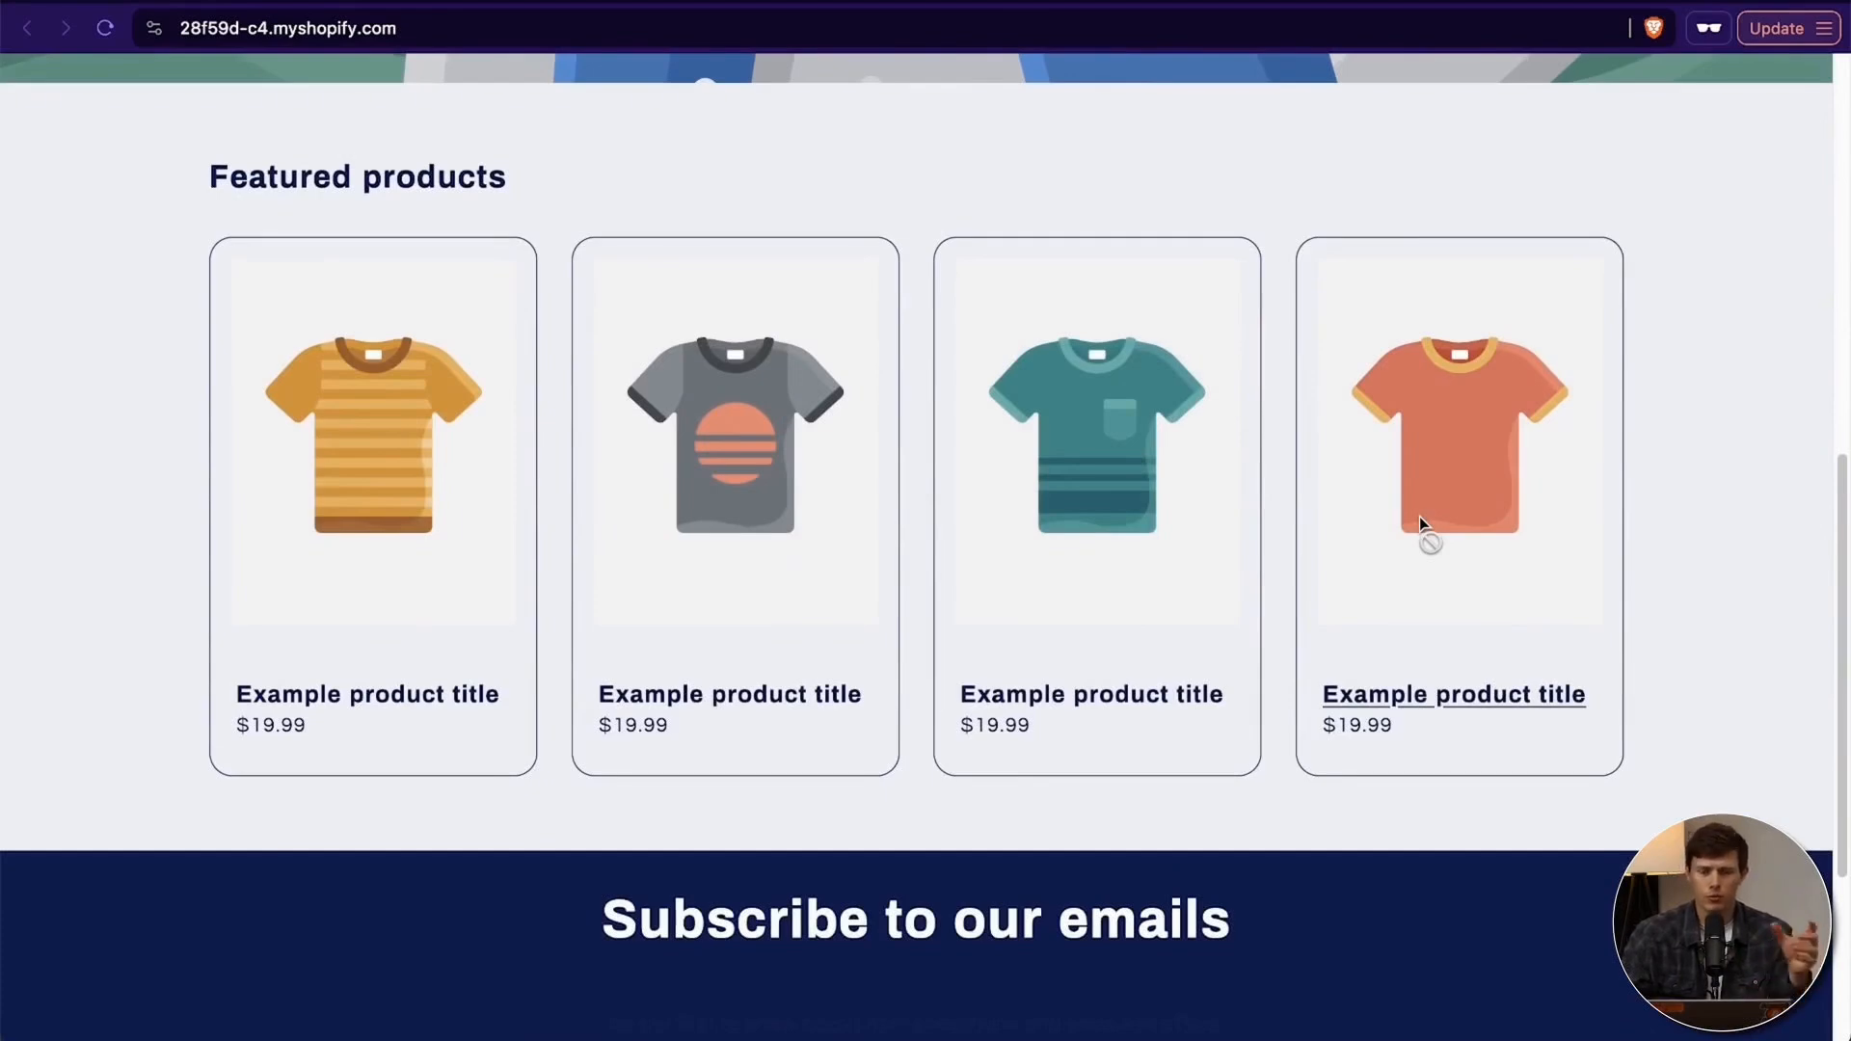
scroll(1419, 517, down, 4)
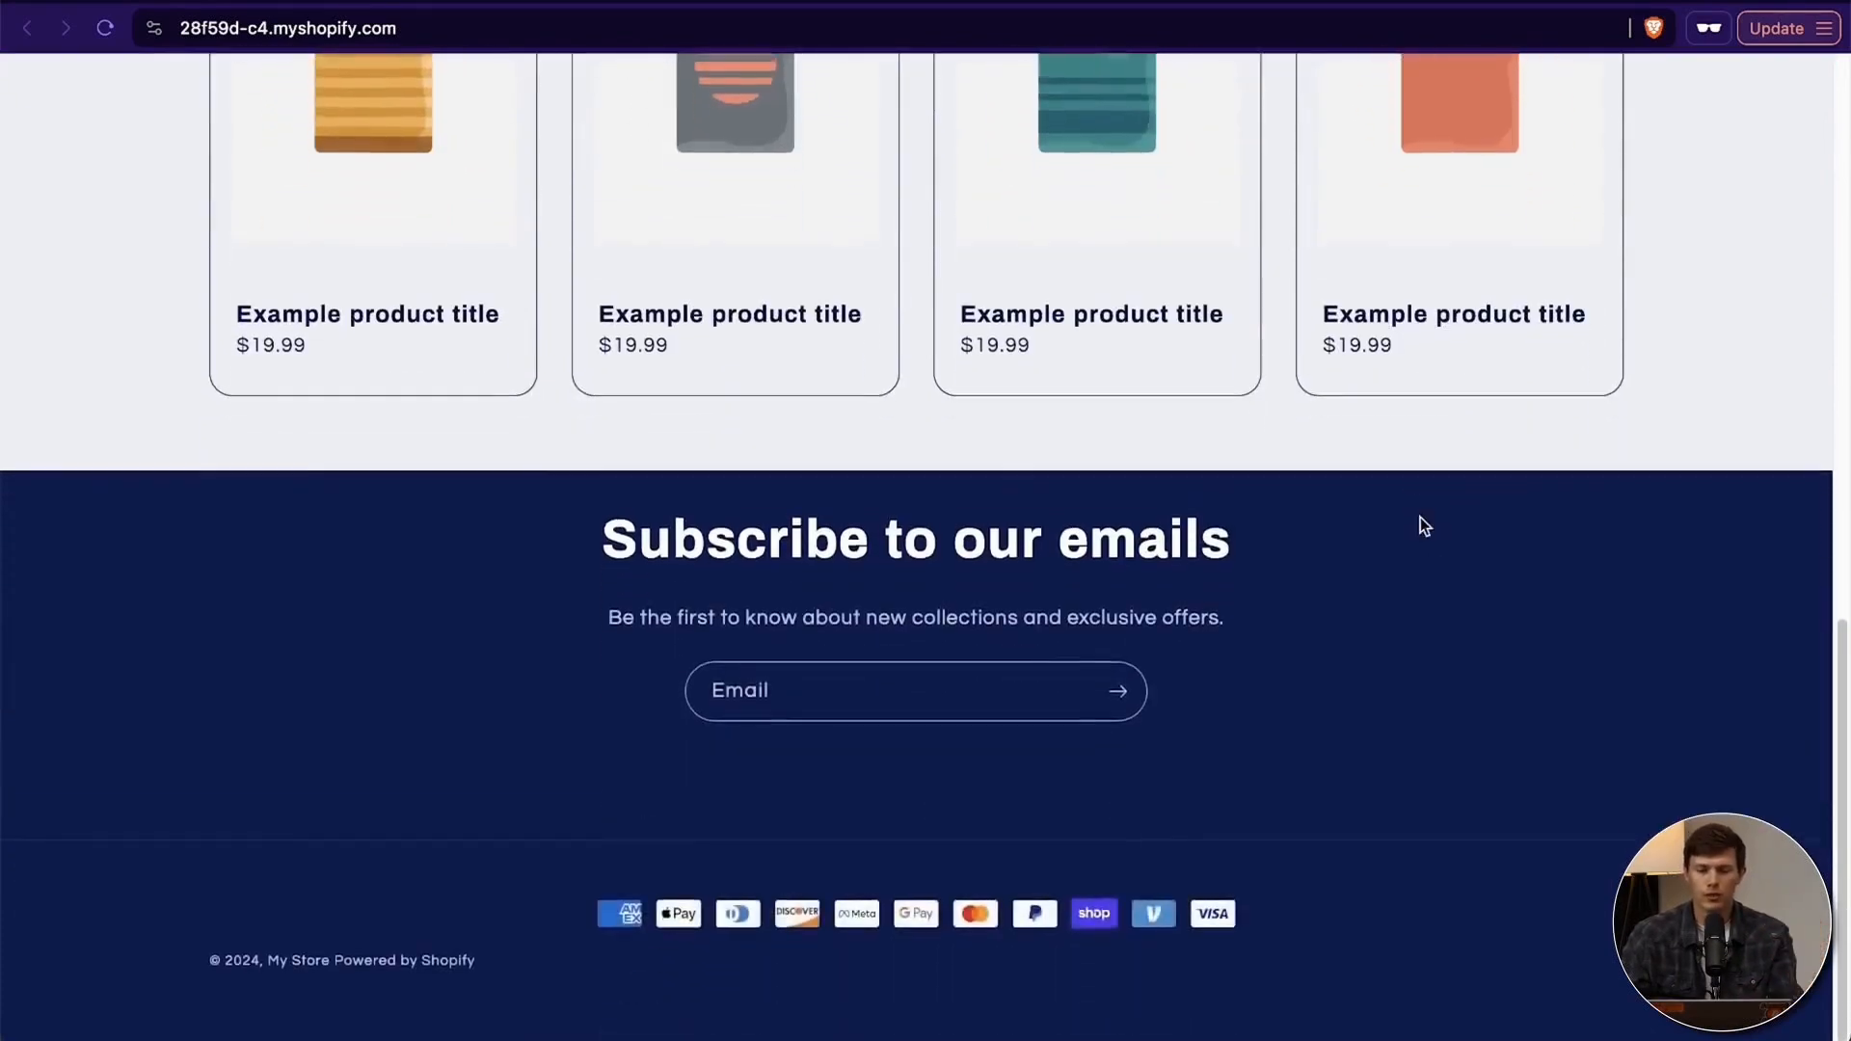
scroll(1419, 517, up, 5)
scroll(1419, 516, up, 7)
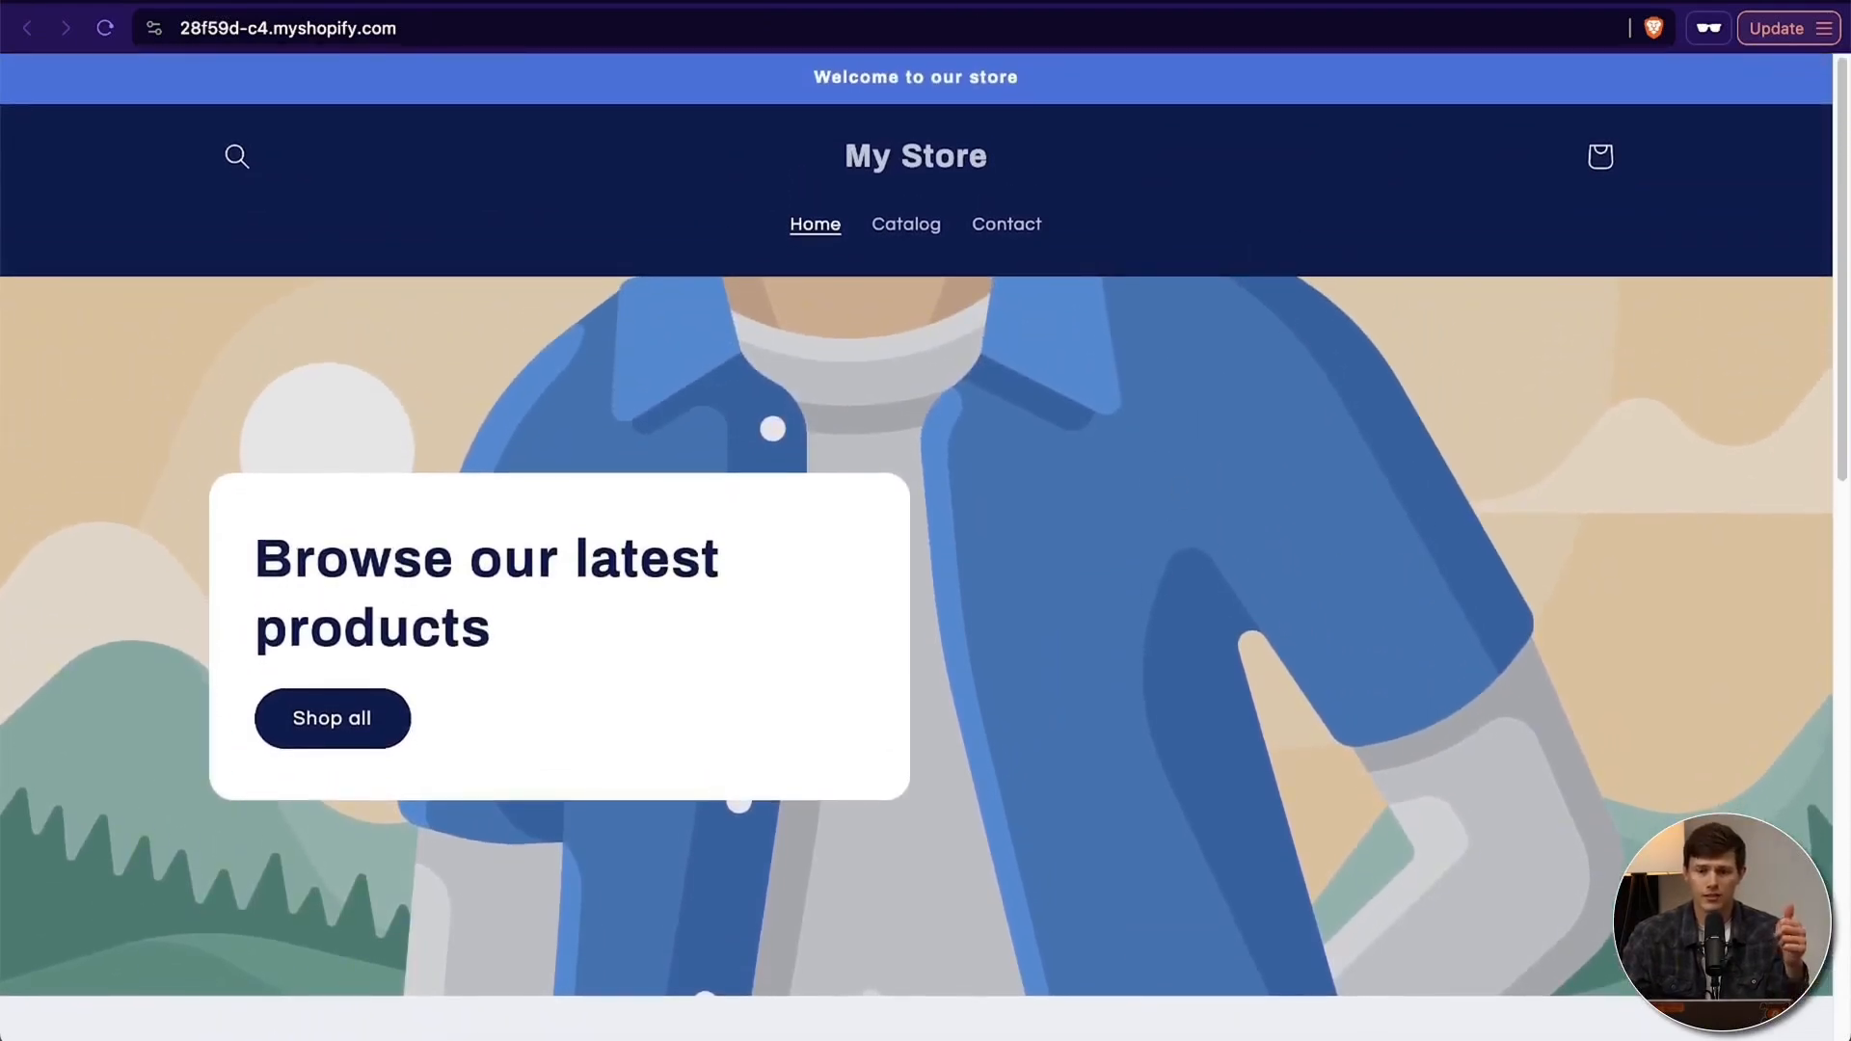
click(982, 1)
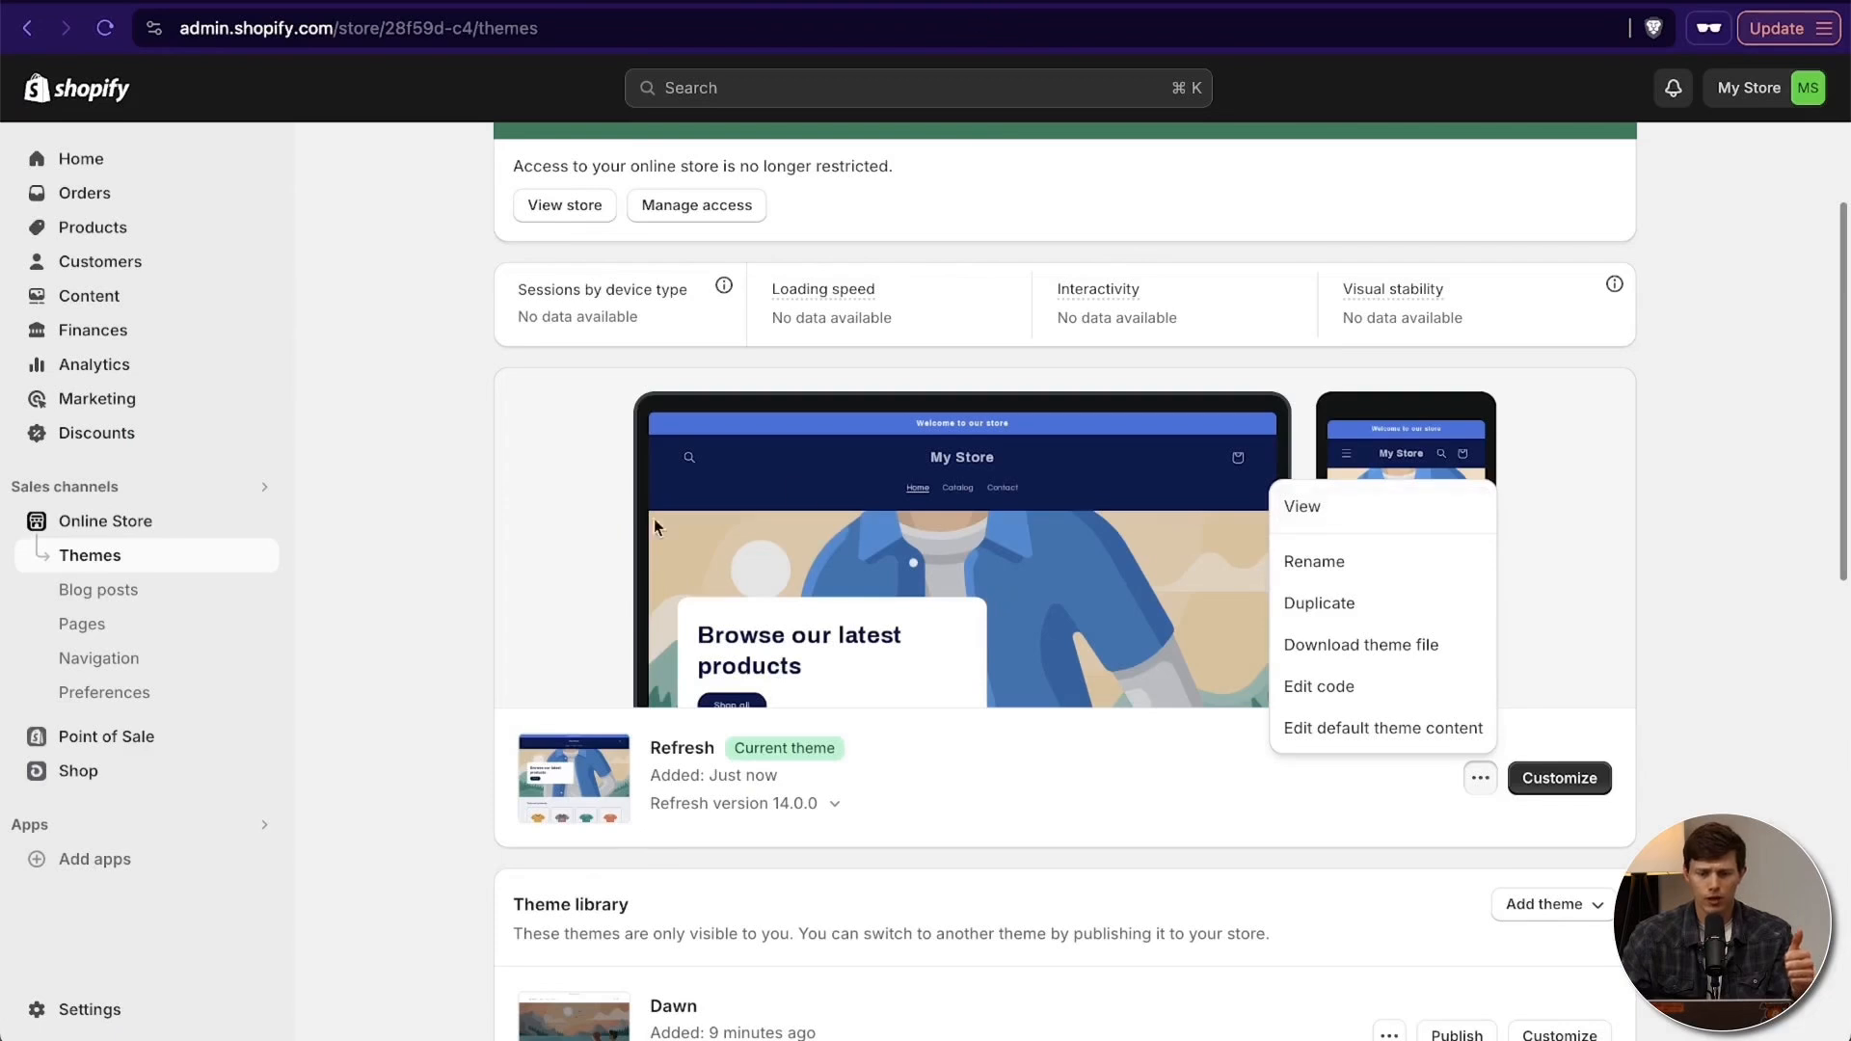
Go via Home and the empty Products list to the new product form.
click(95, 161)
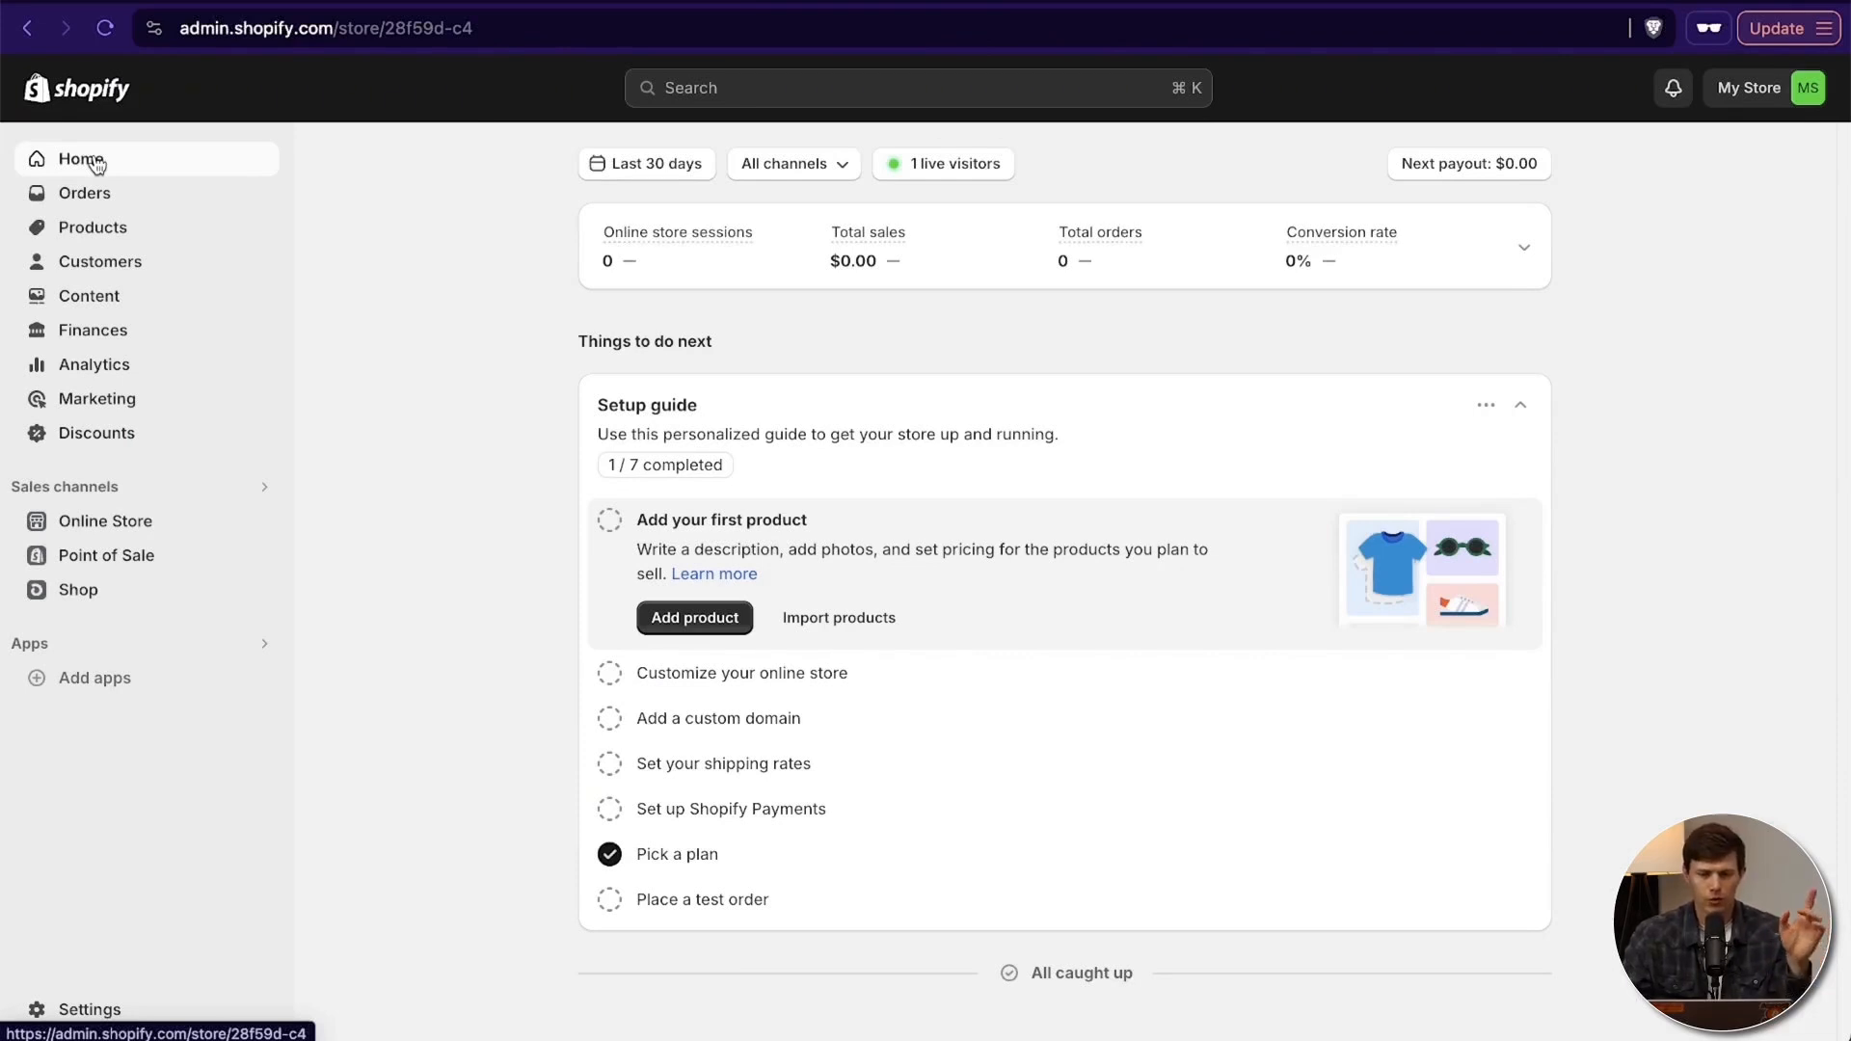
click(96, 230)
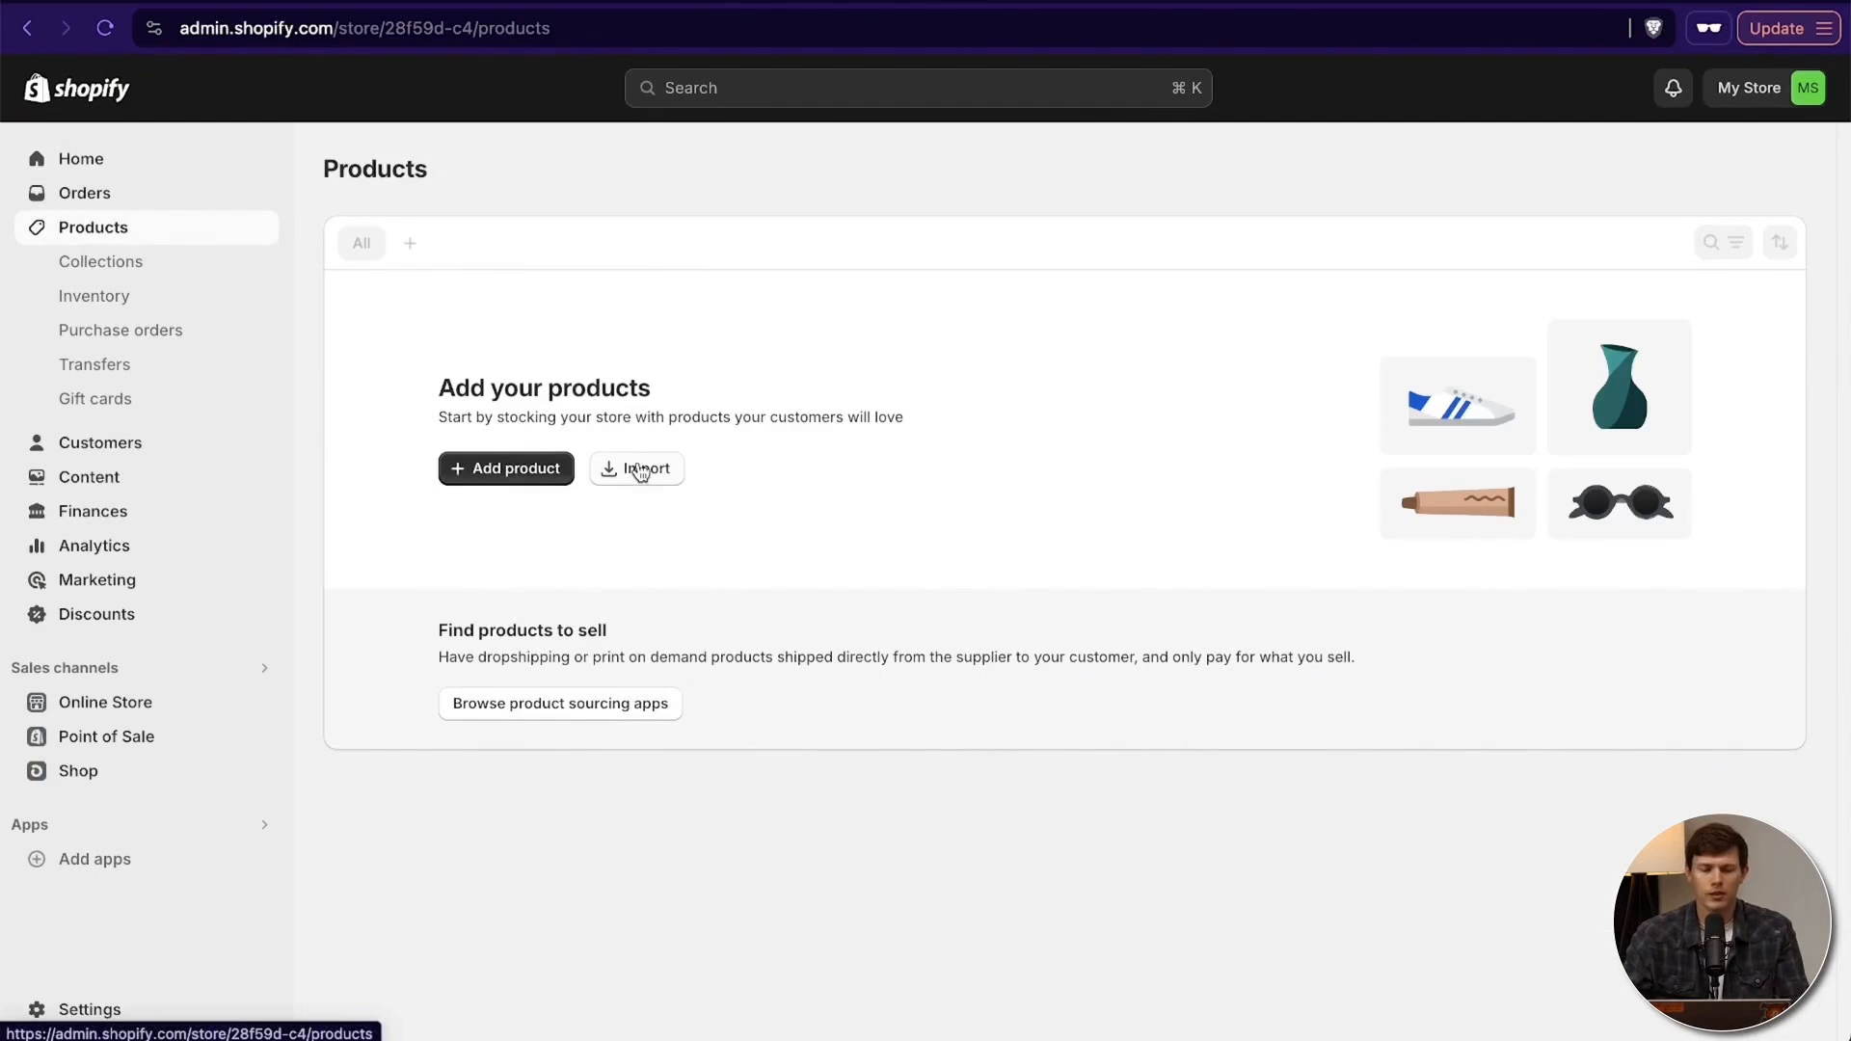
click(521, 473)
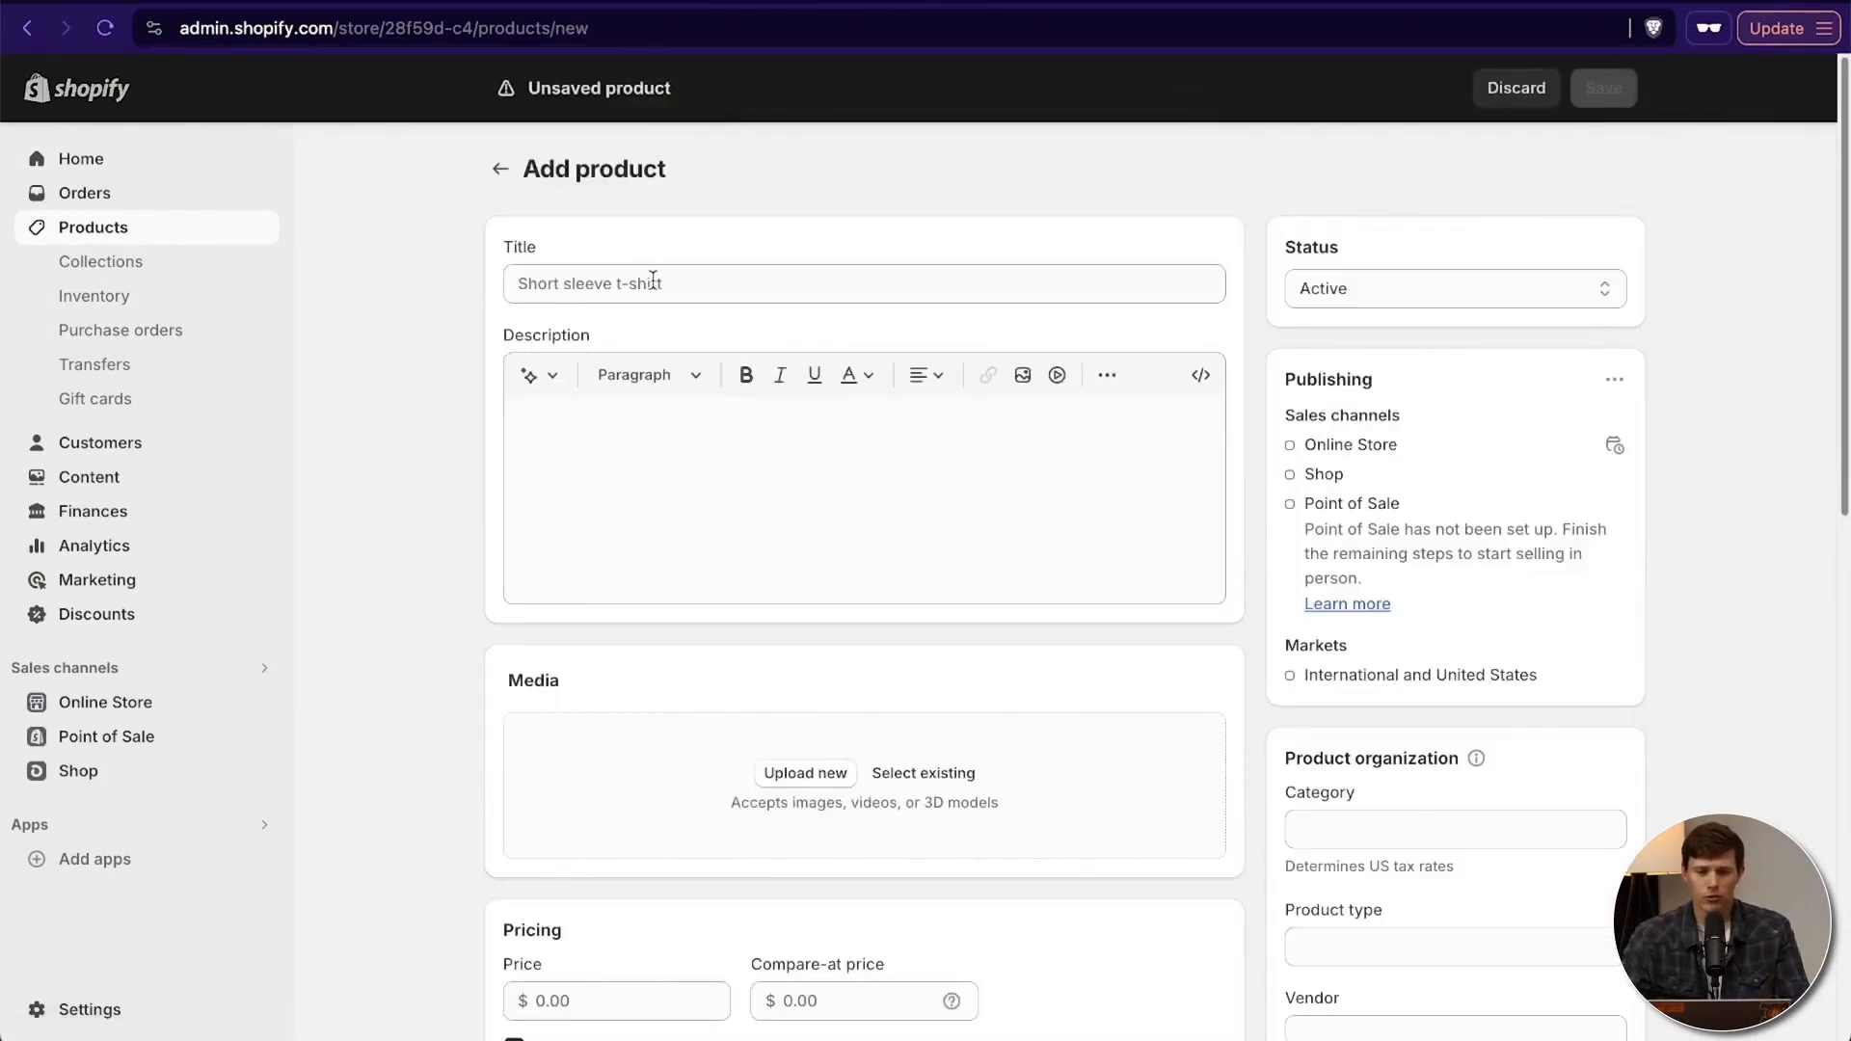
Enter 'Wooden Surfboard 8' Tri-fin' as the new product's title.
click(661, 283)
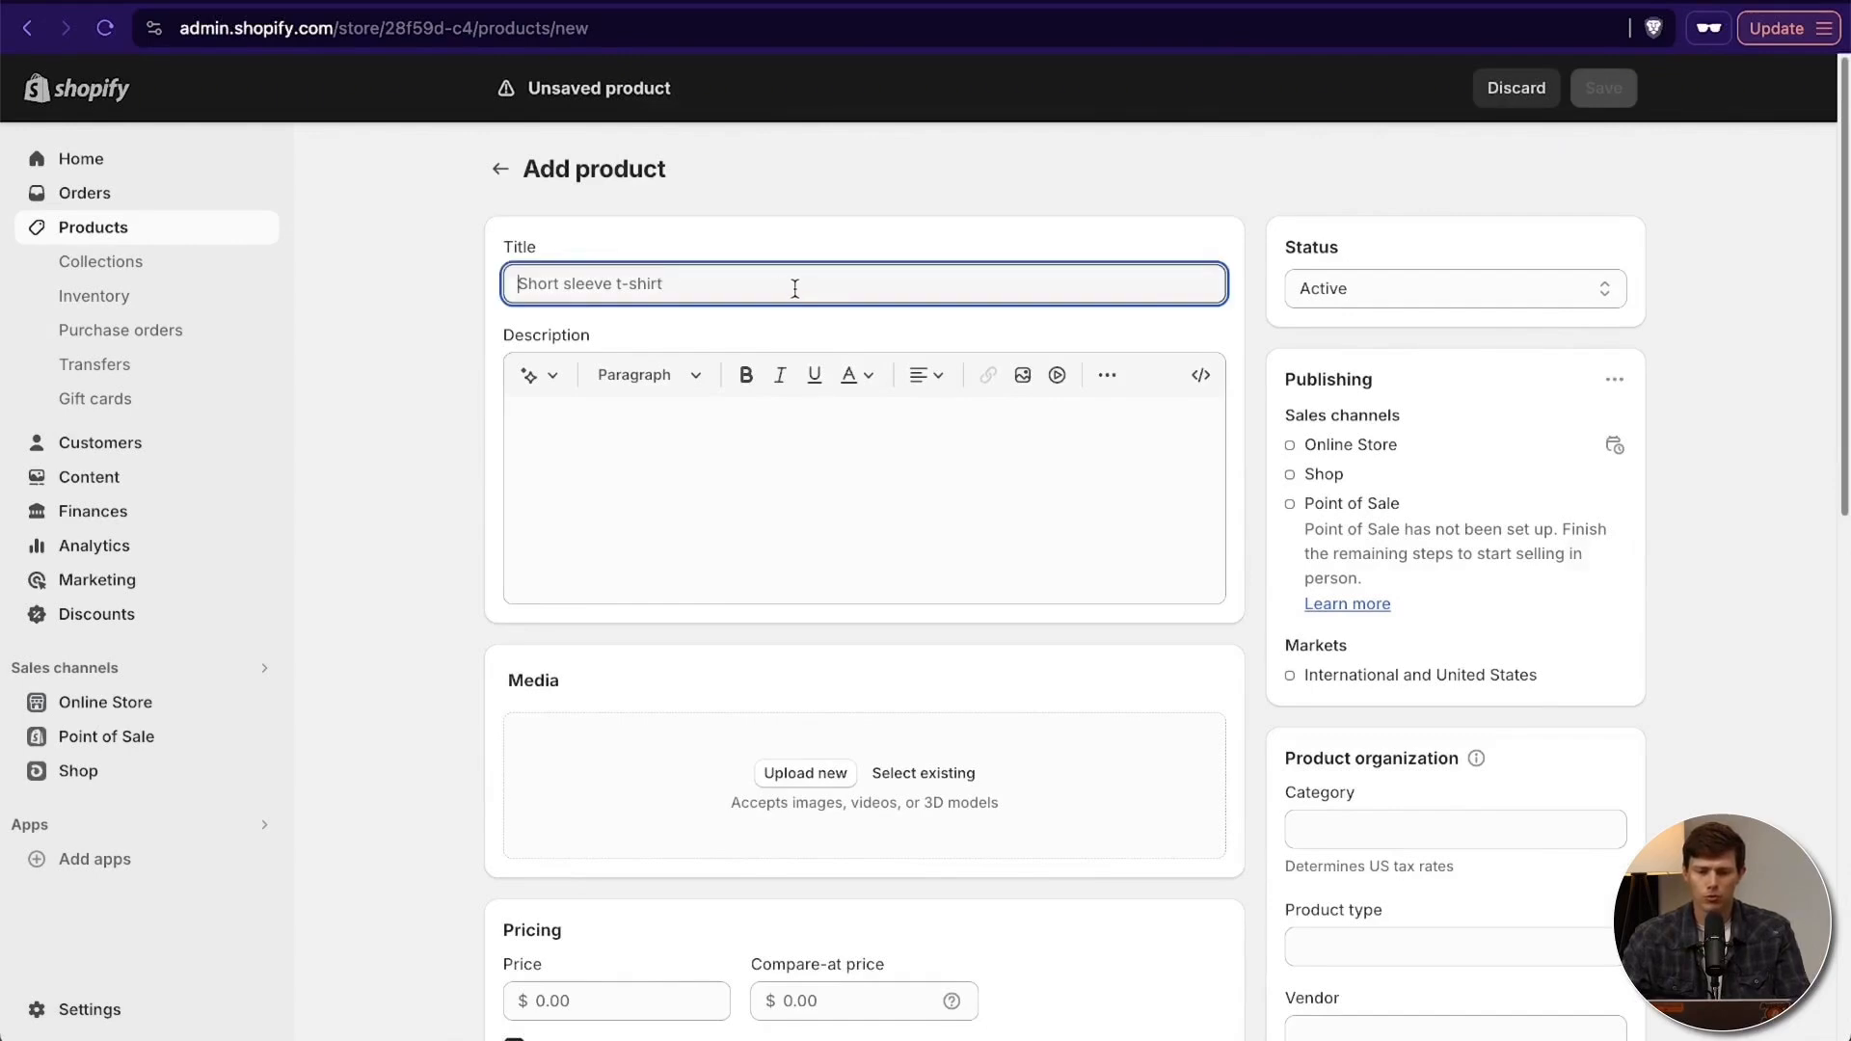
text(Wooden Surfboard 8' Tri-fin)
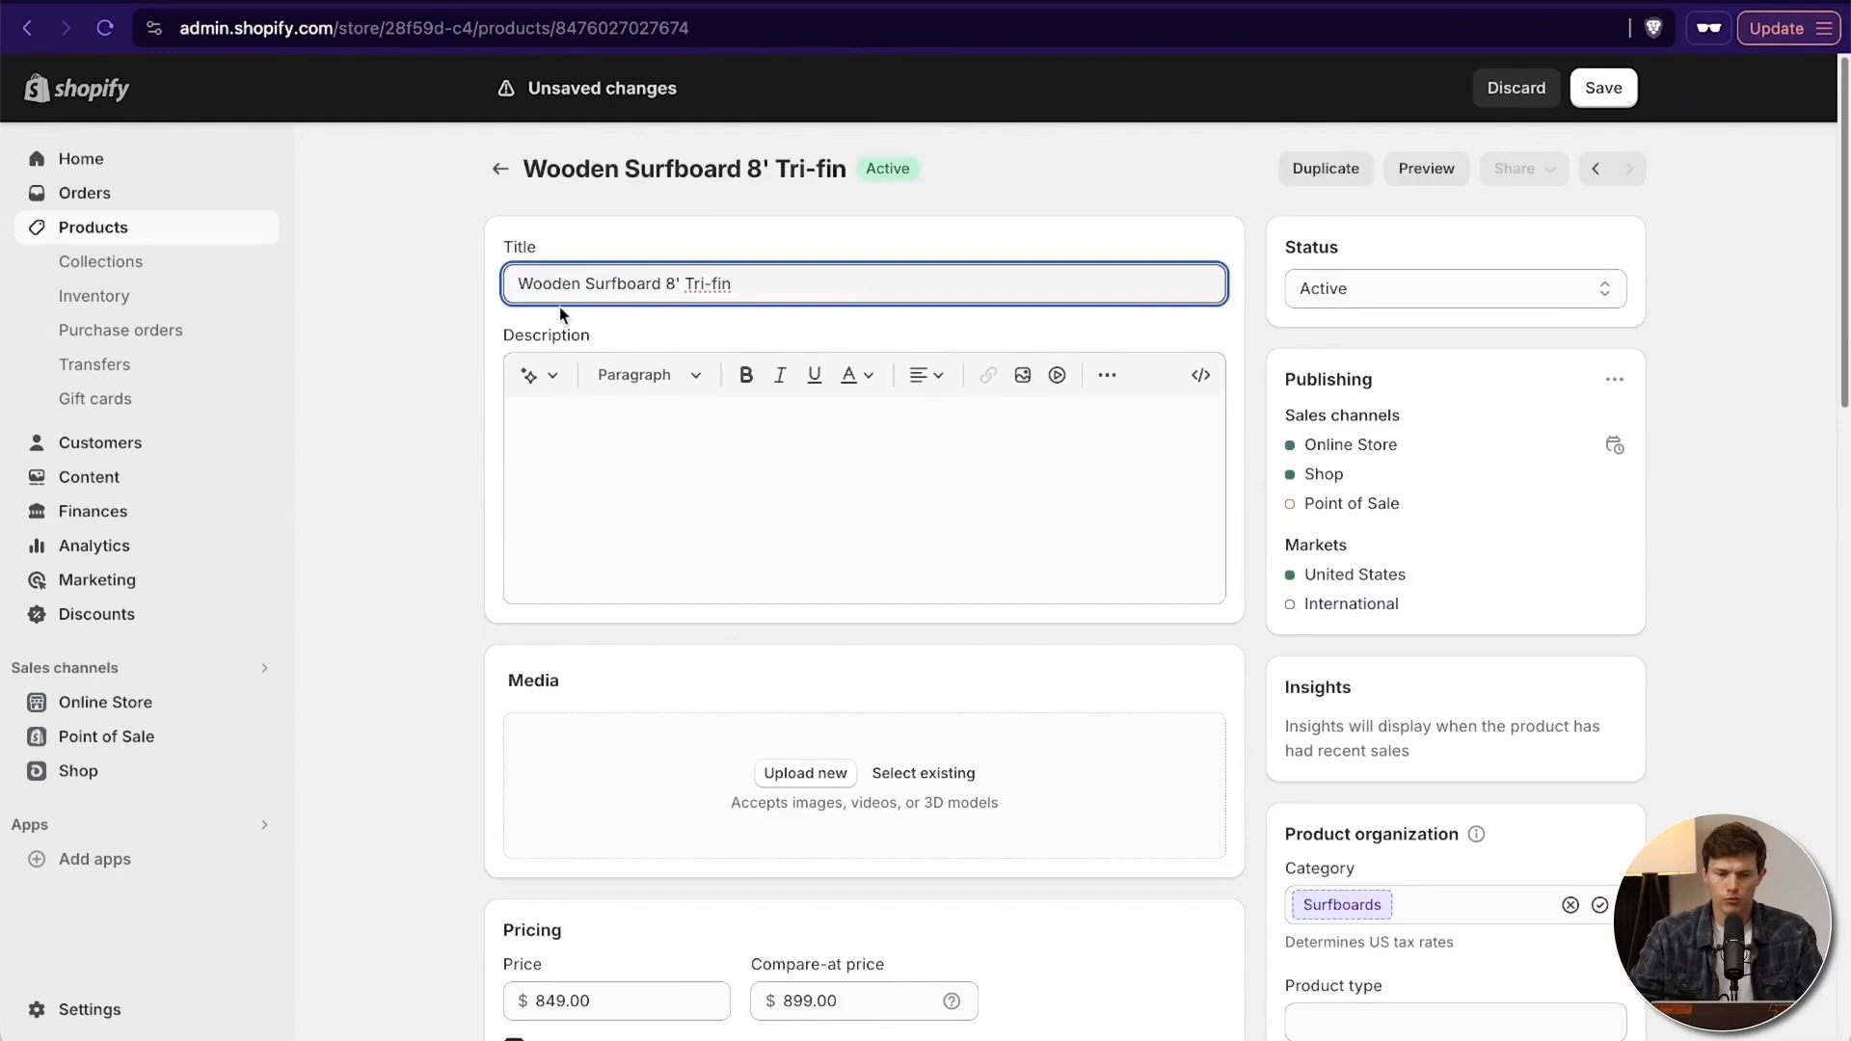
Remove blank lines above the description and bold the opening line 'Ride the Waves with Timeless Elegance'.
click(681, 479)
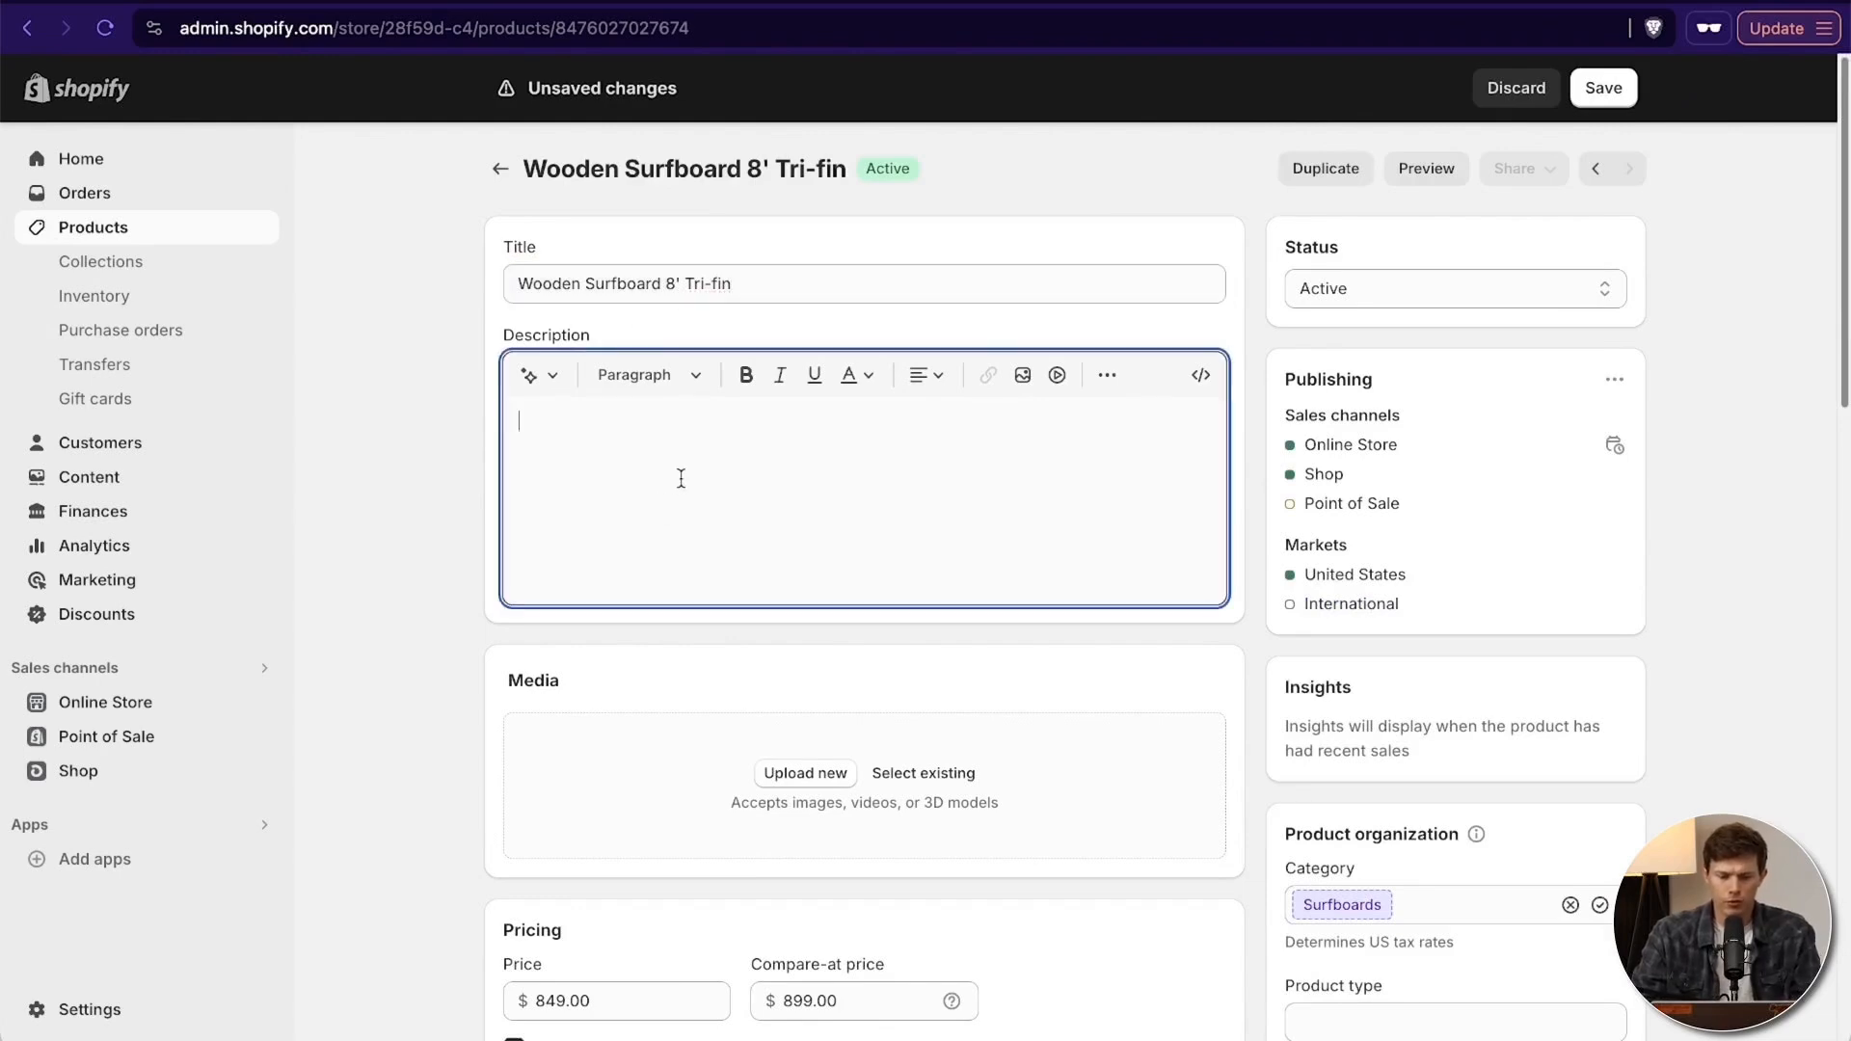
scroll(794, 537, up, 3)
click(560, 477)
key(Down)
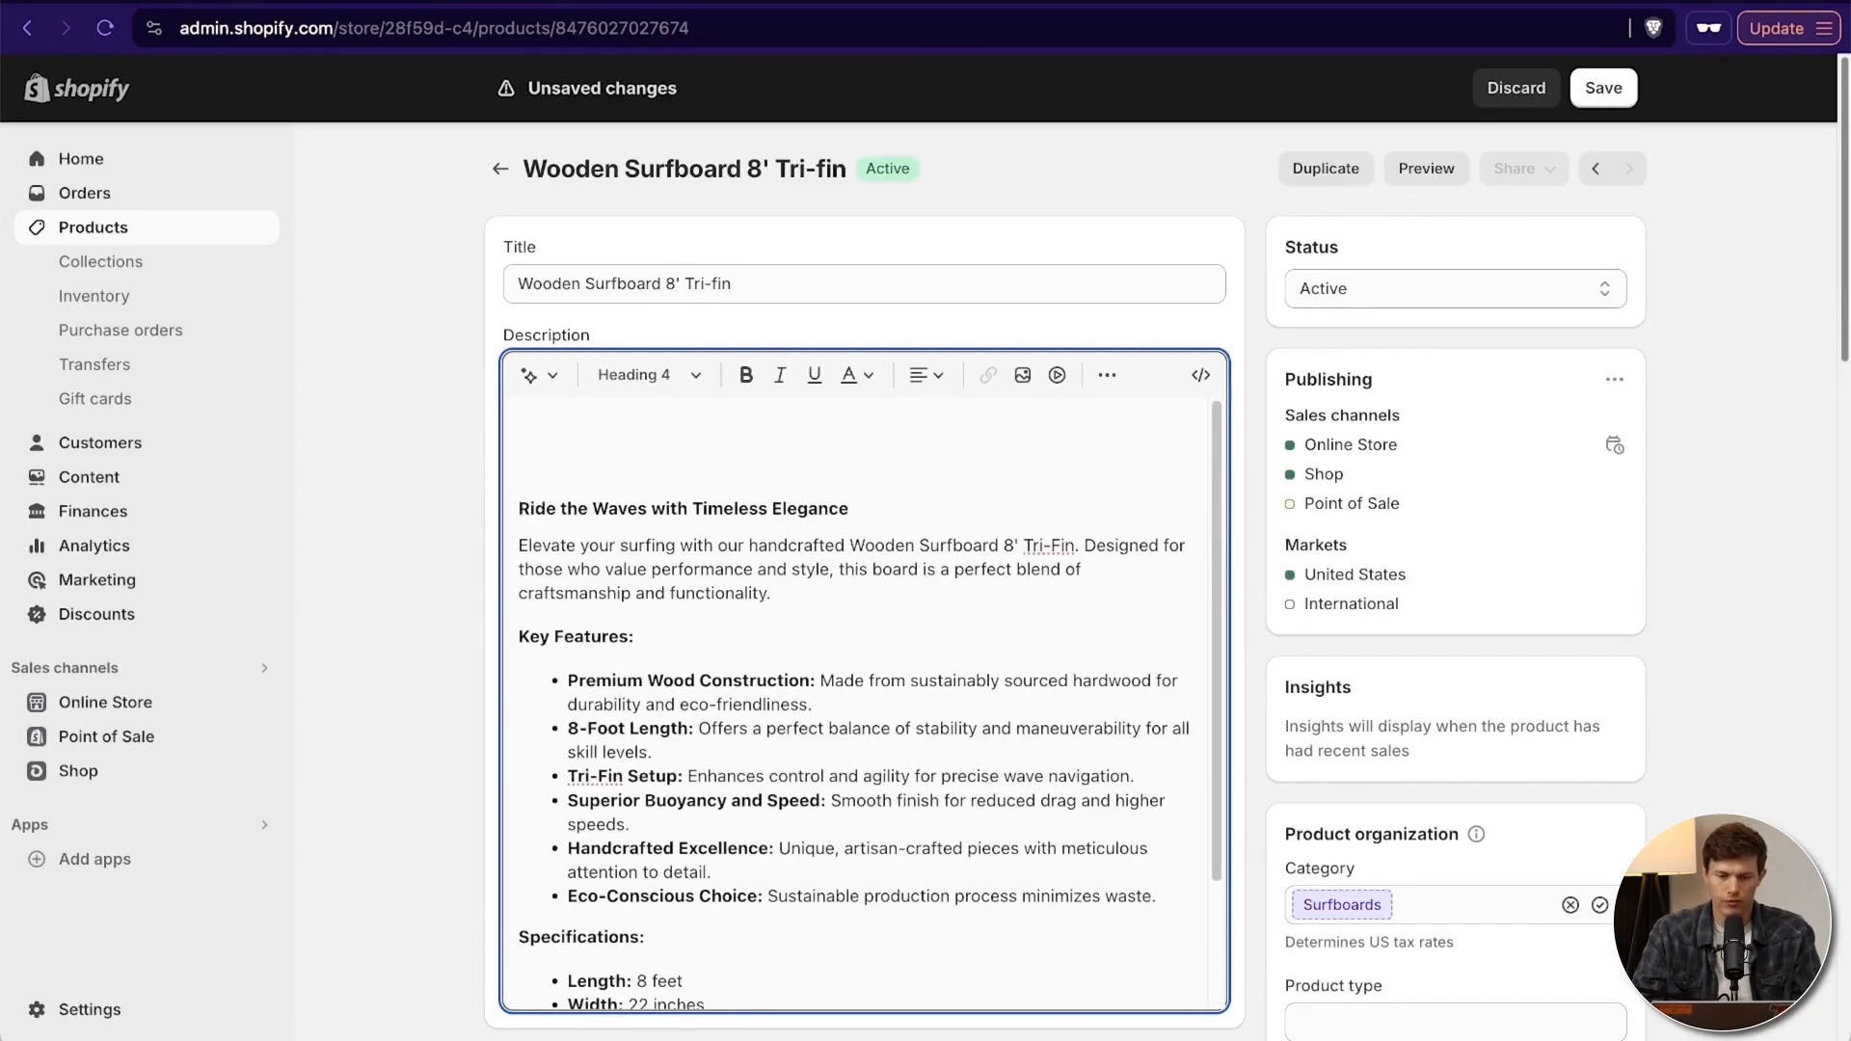
key(BackSpace)
key(BackSpace)
triple_click(830, 425)
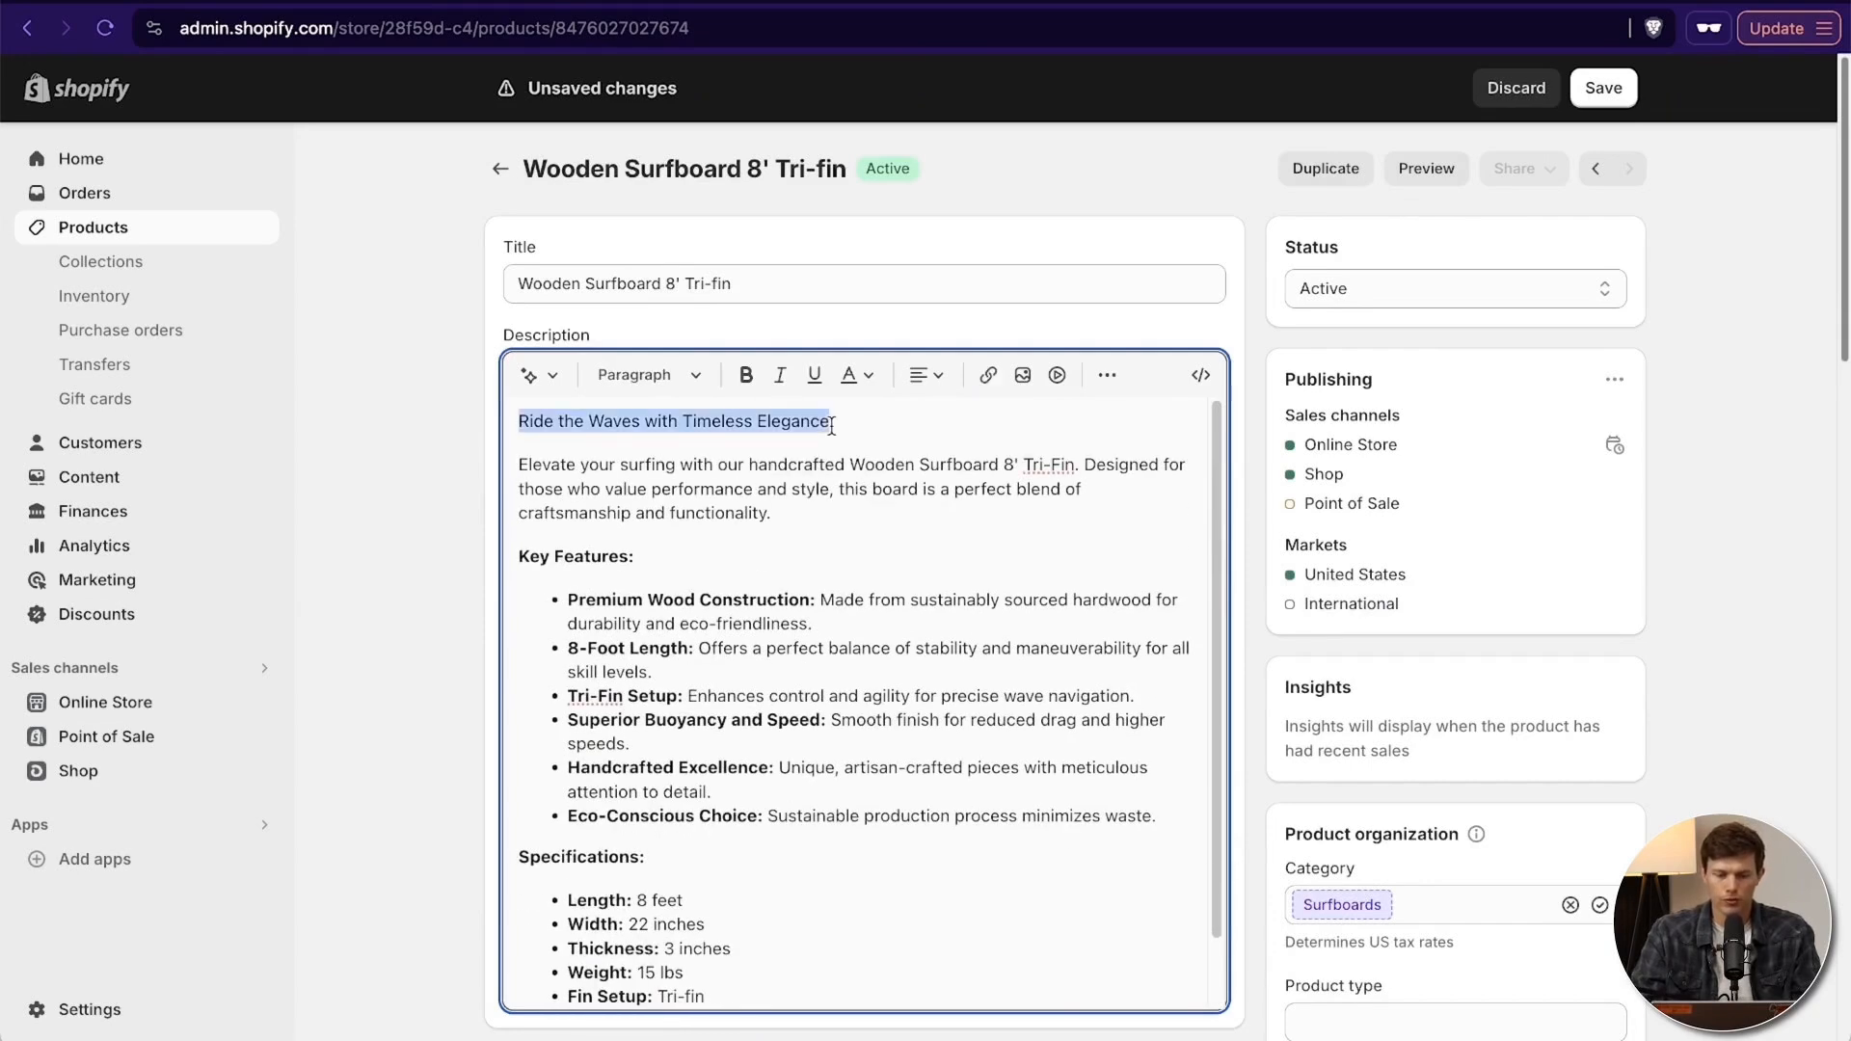
click(746, 375)
click(889, 487)
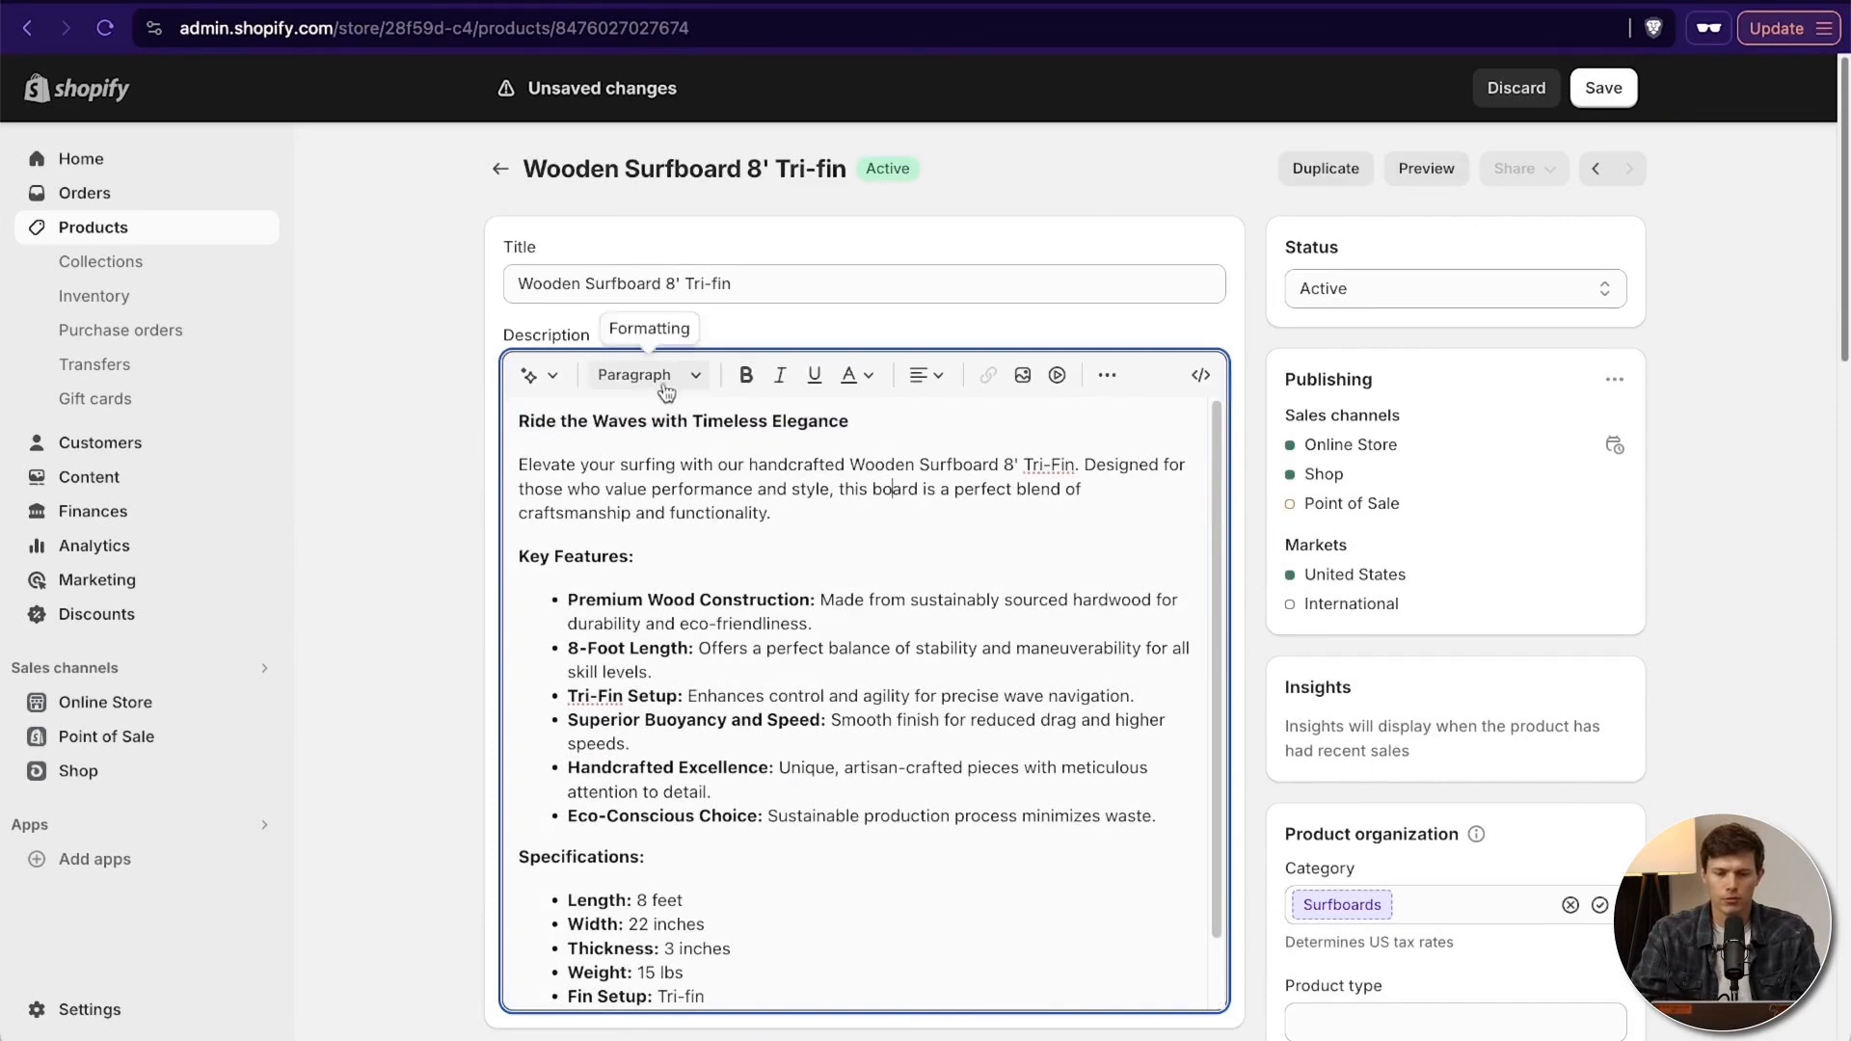
Try the AI description generator and a link on 'sustainably', cancelling both without changes.
click(542, 386)
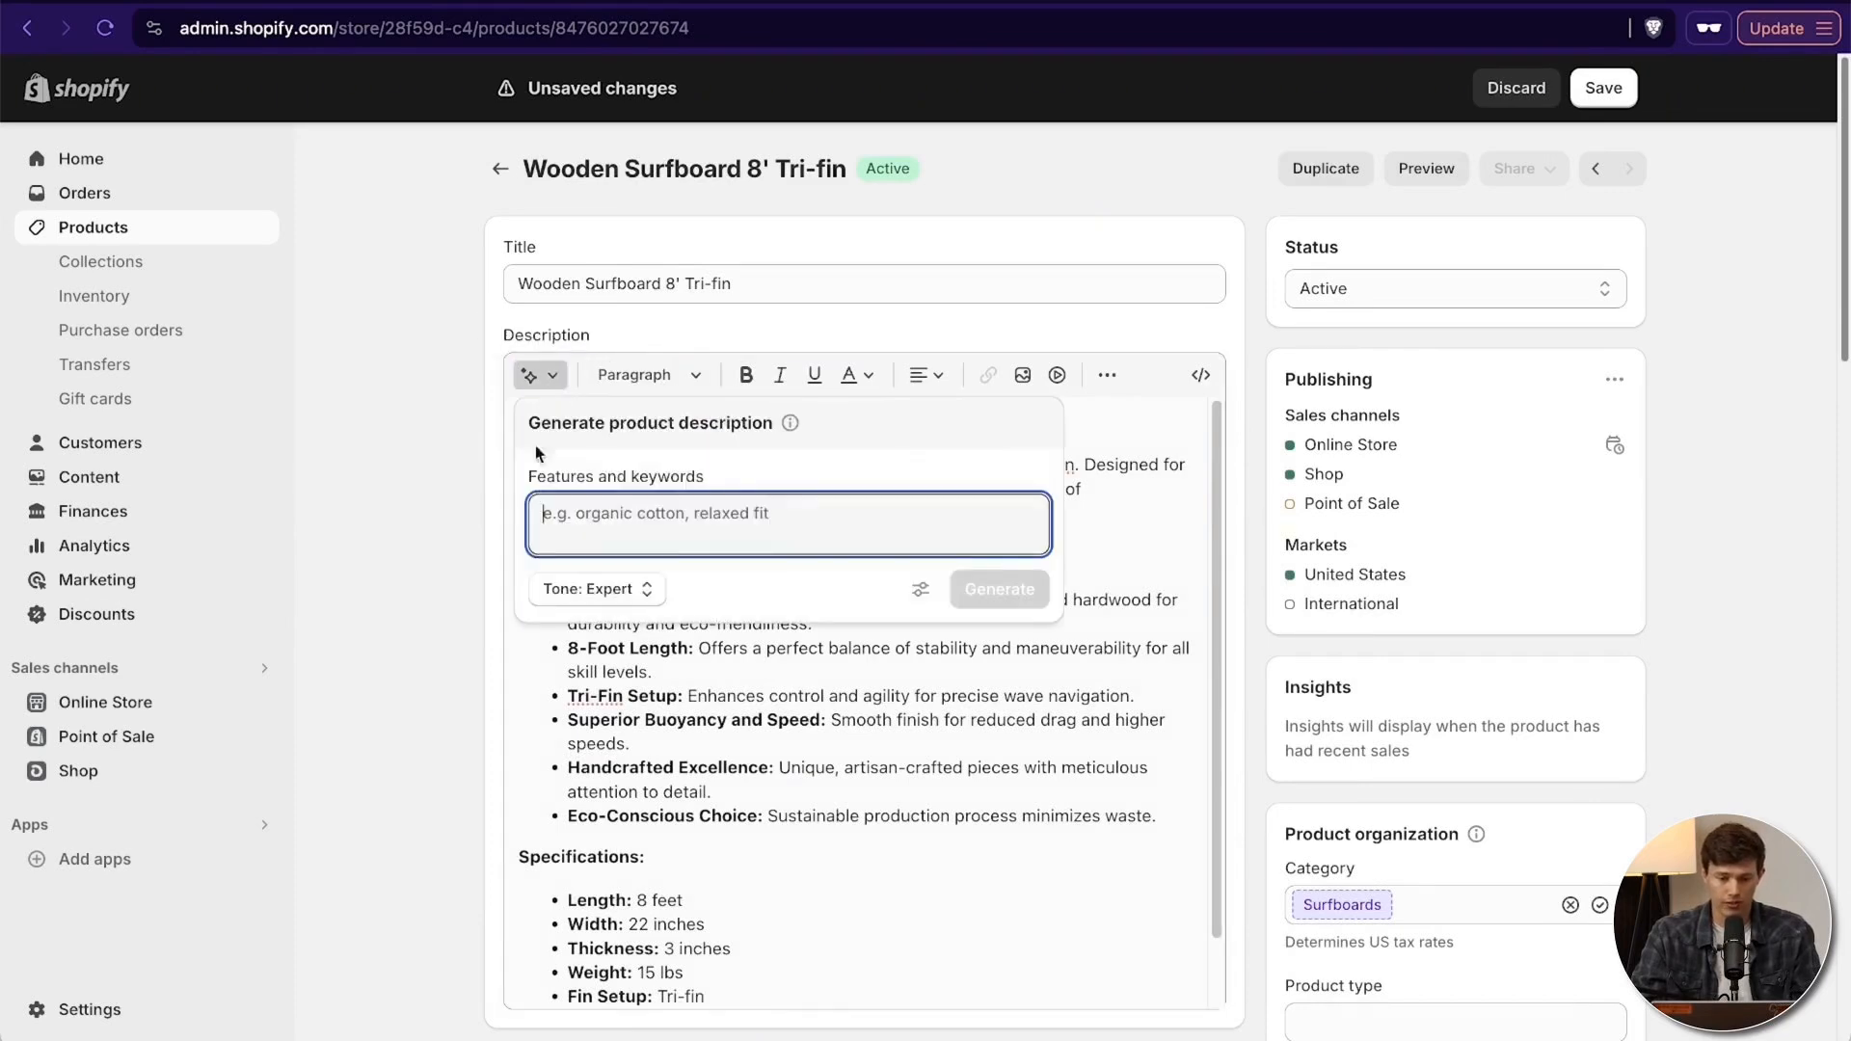
click(732, 718)
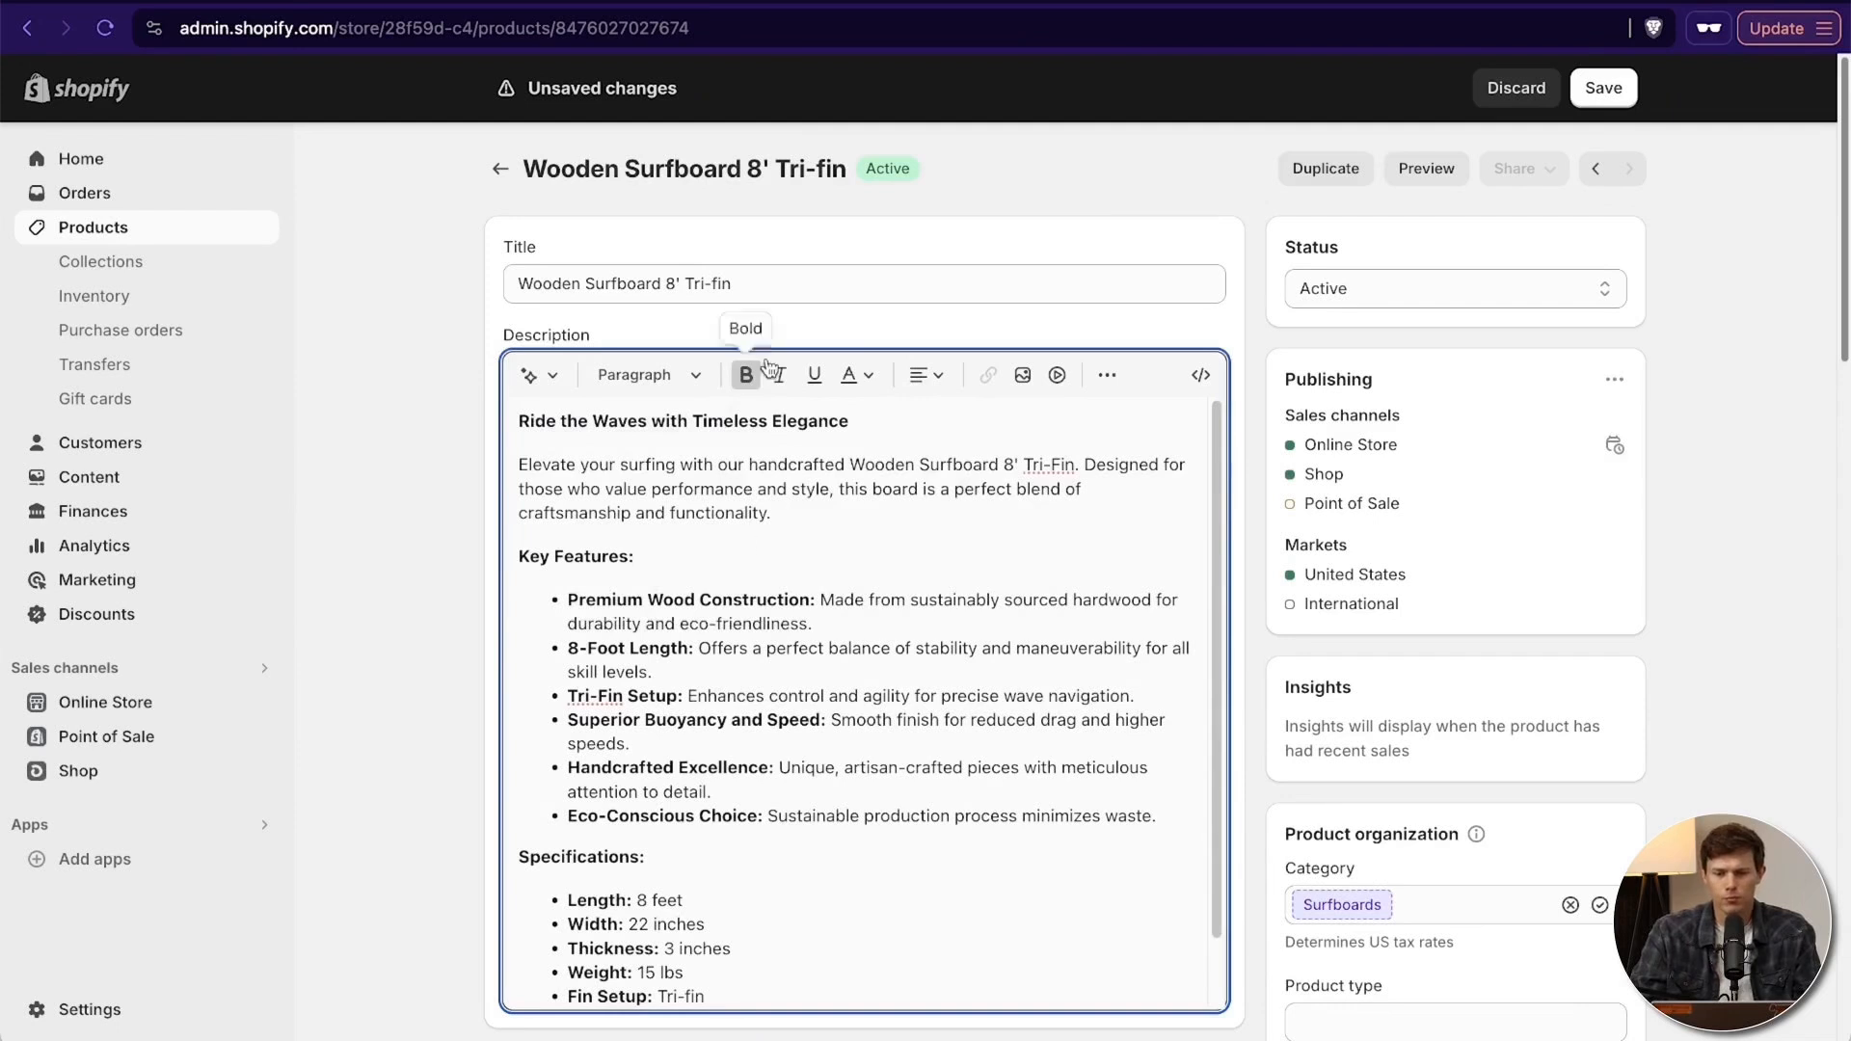
drag(801, 487, 964, 490)
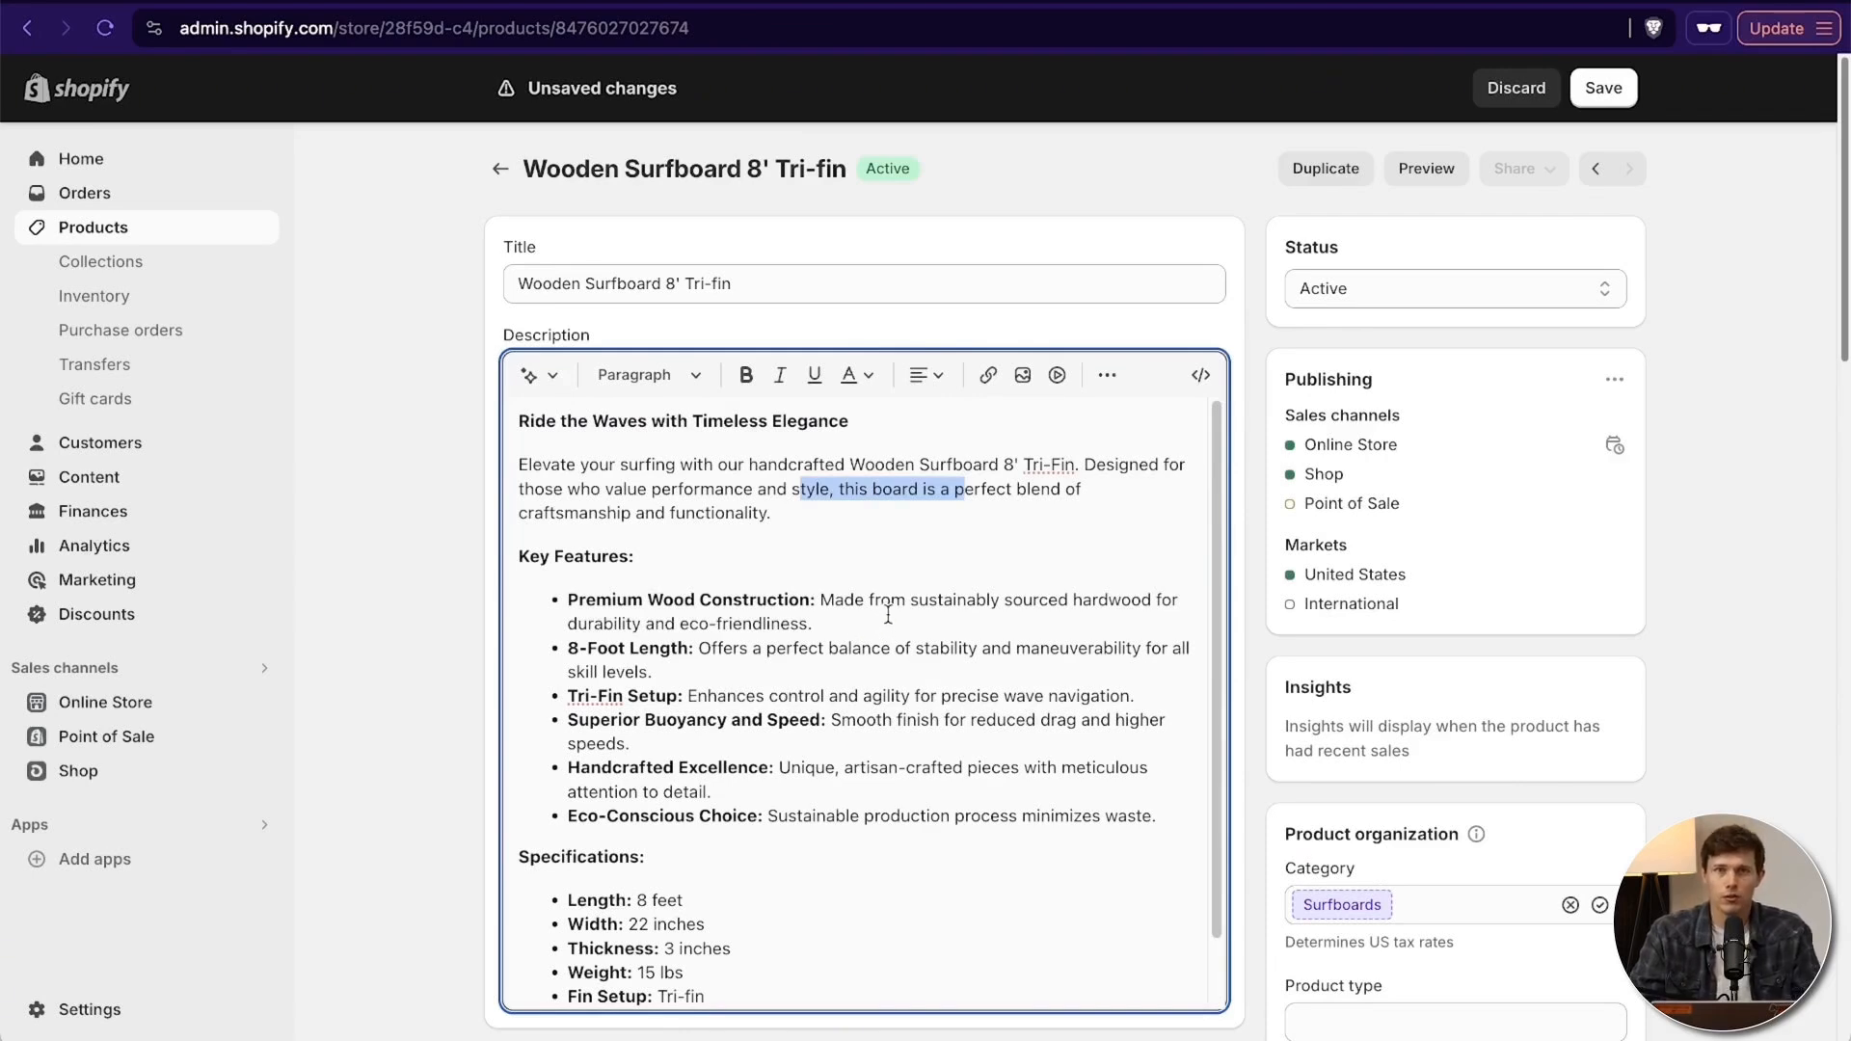
scroll(943, 556, down, 1)
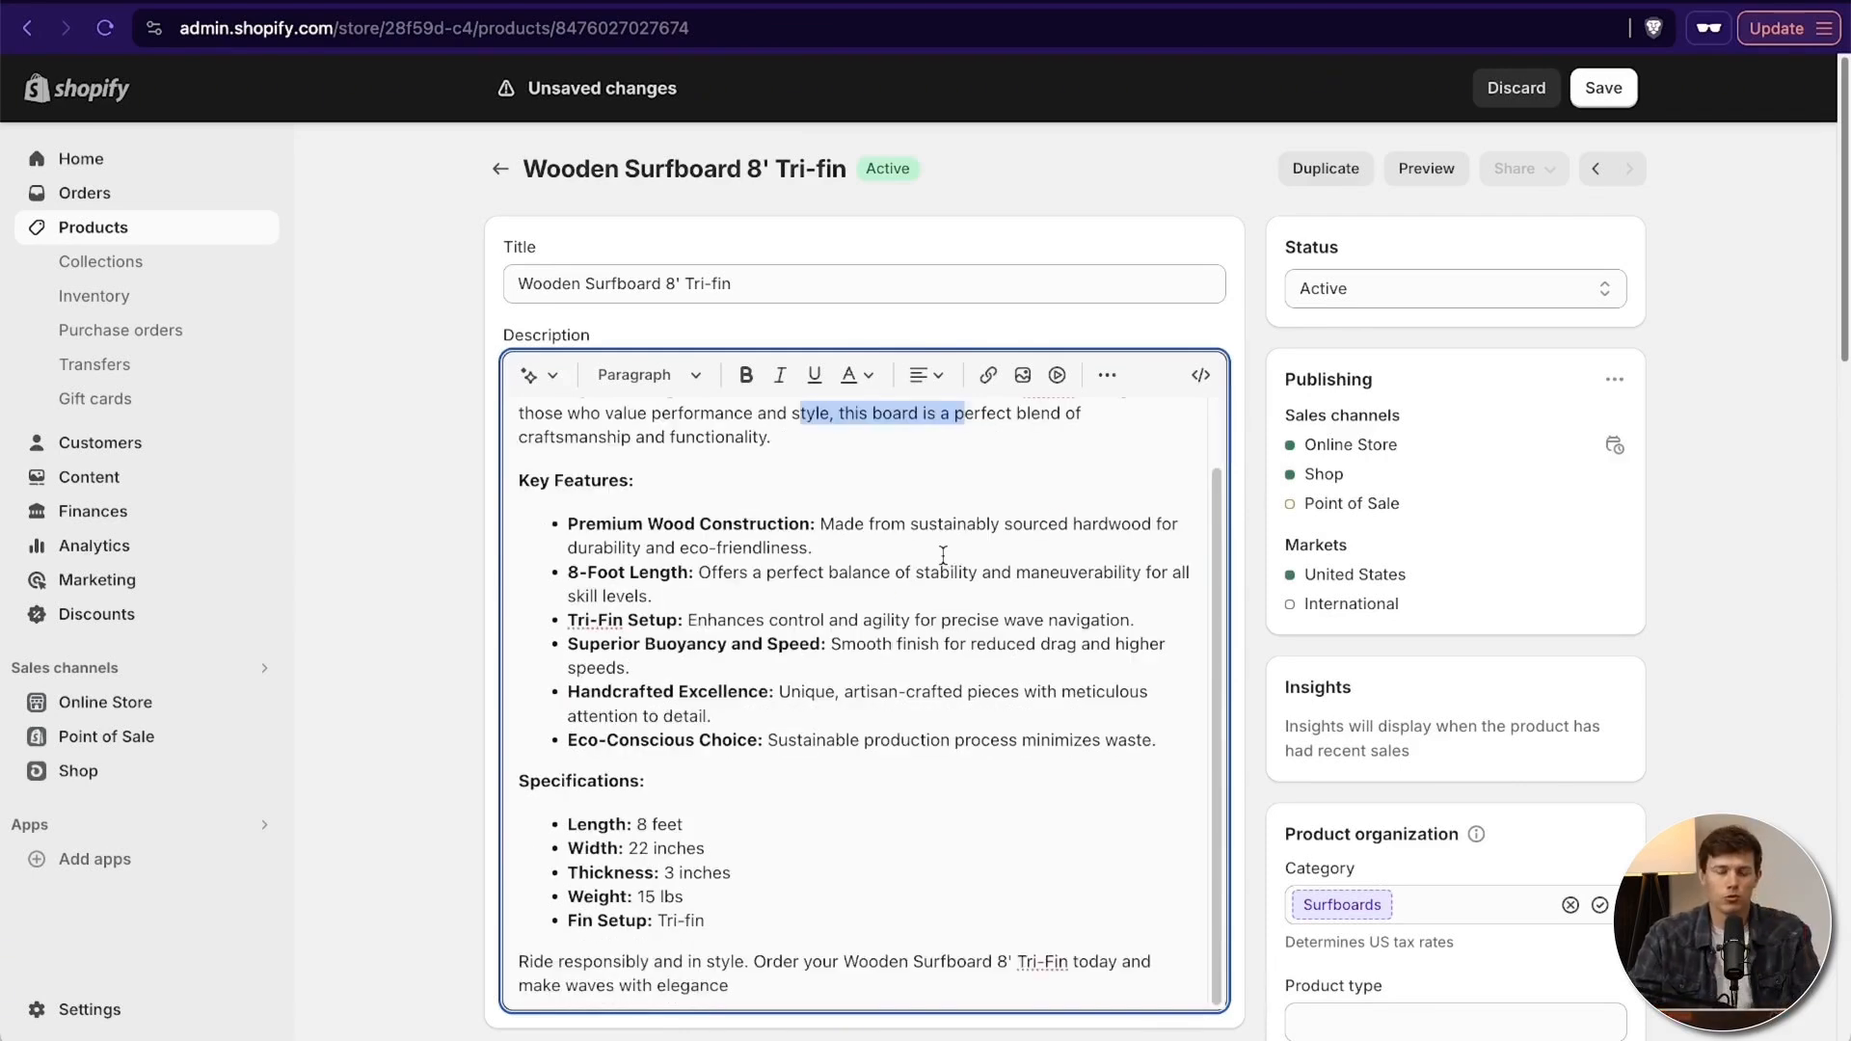
drag(912, 533, 1001, 529)
click(987, 376)
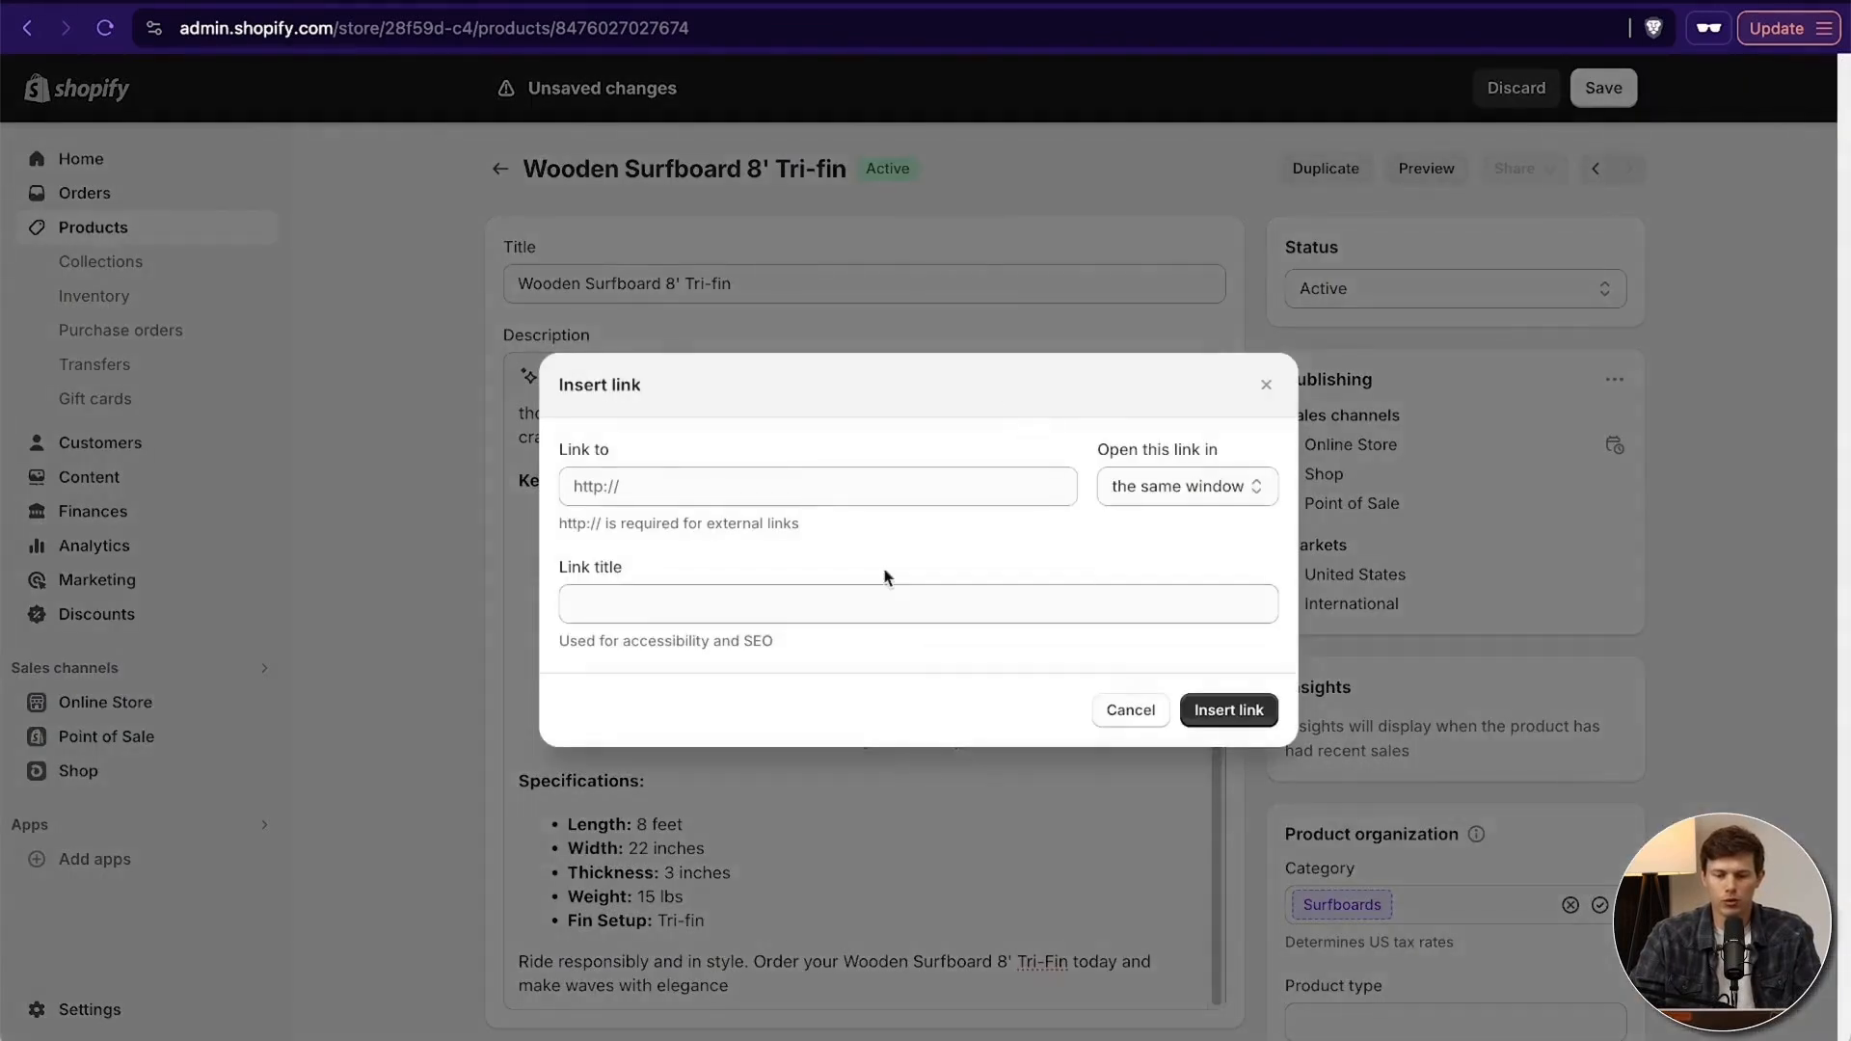
click(1177, 484)
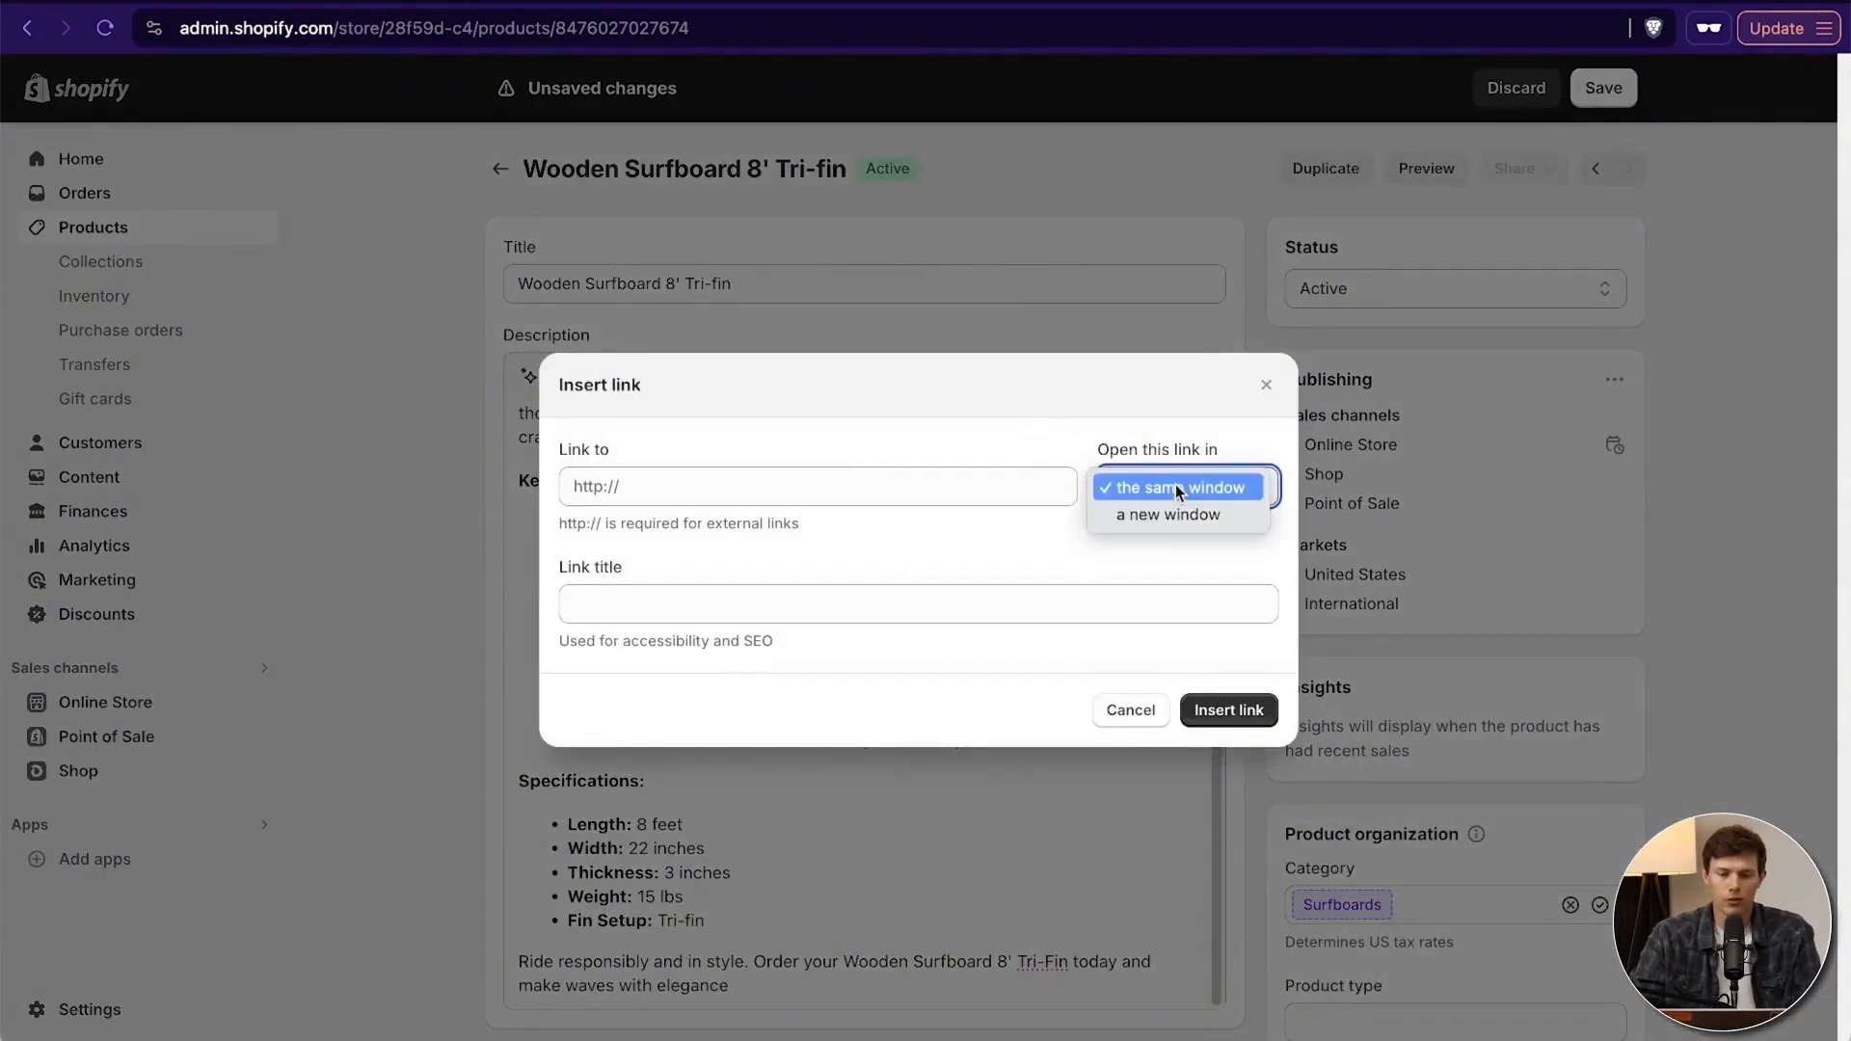
click(1134, 710)
click(1134, 709)
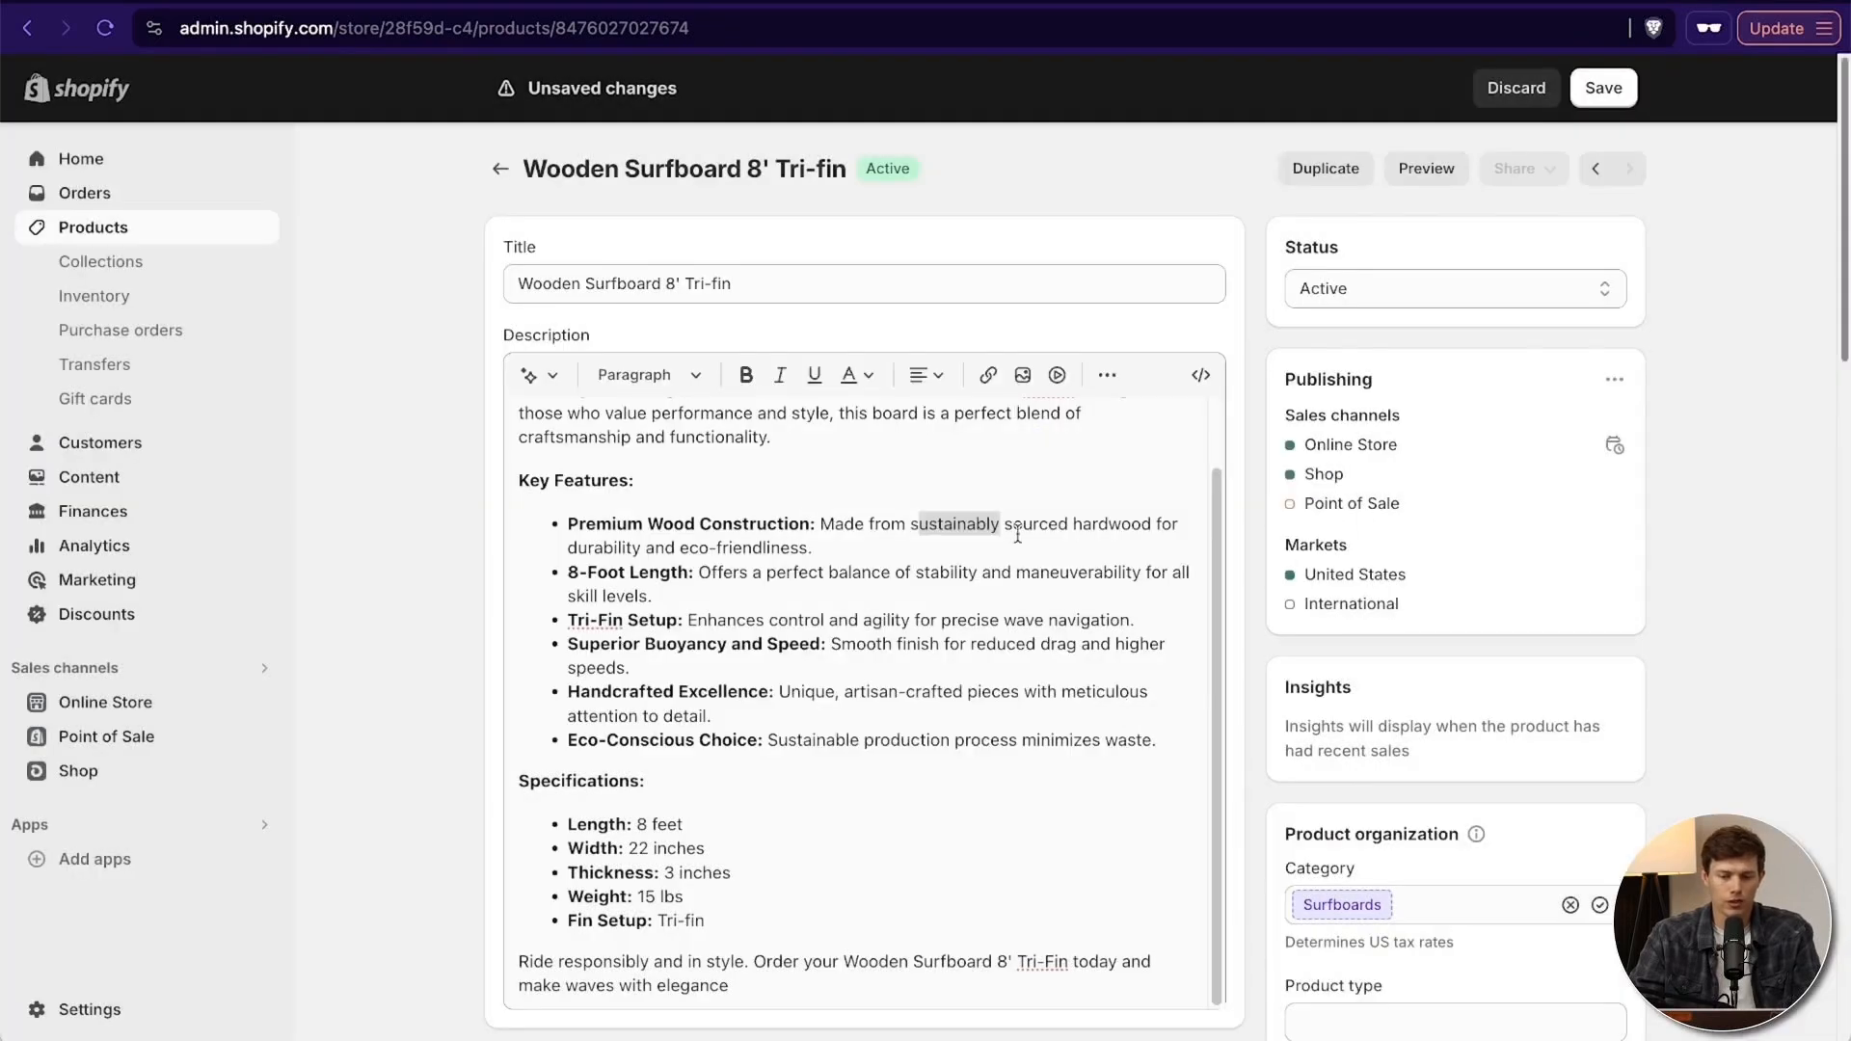
click(952, 524)
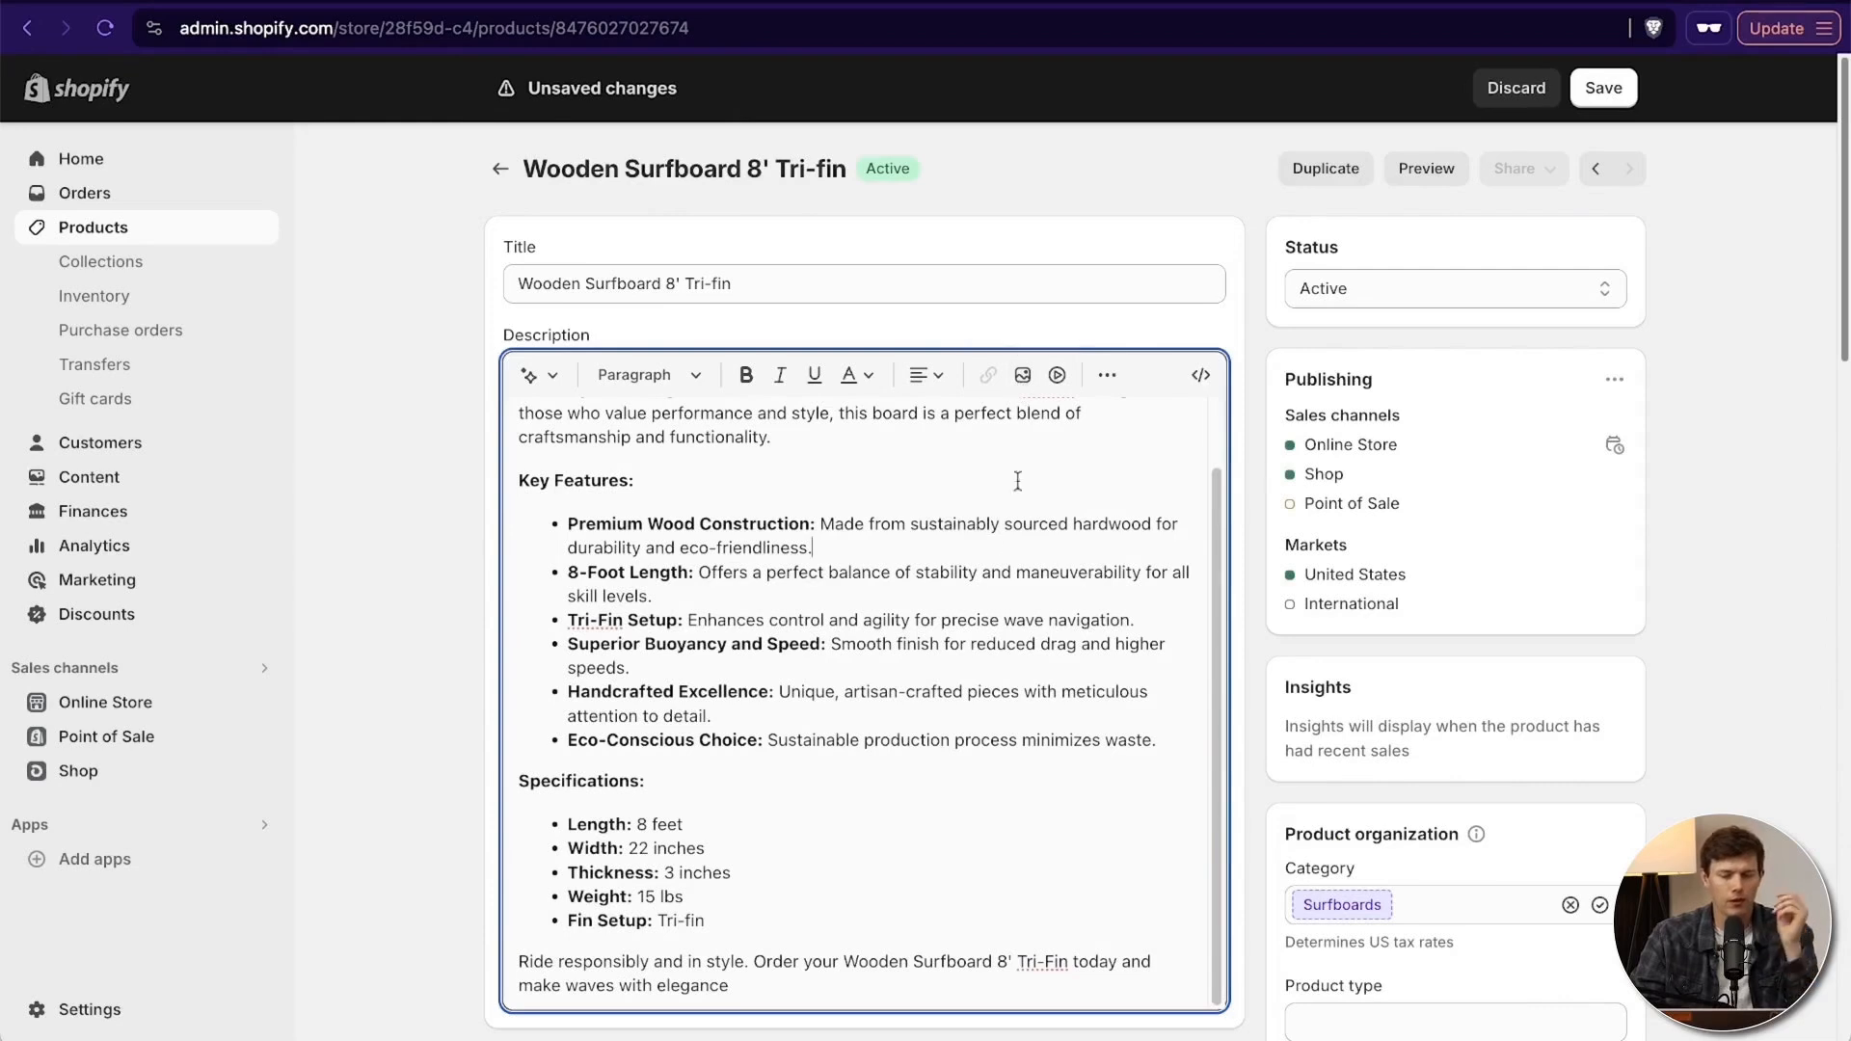
scroll(945, 804, down, 5)
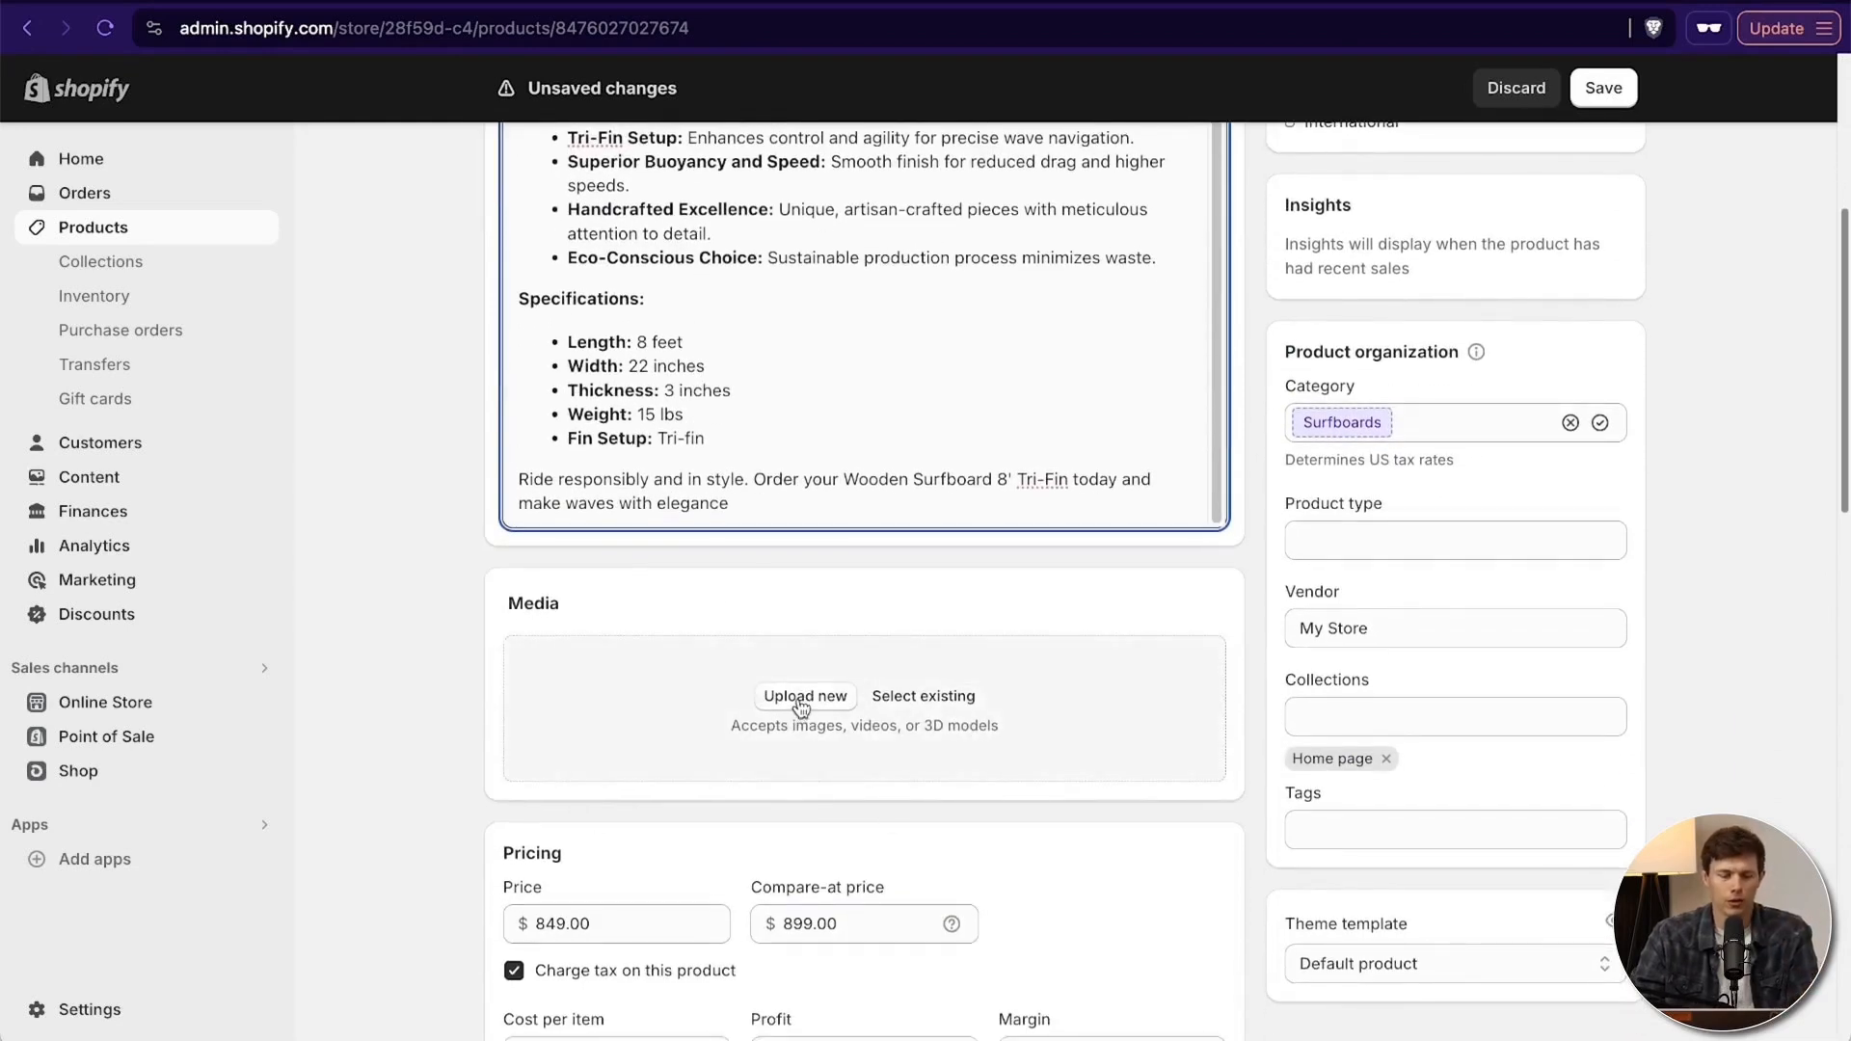
Upload five surfboard and surf images to the product's Media section.
click(800, 708)
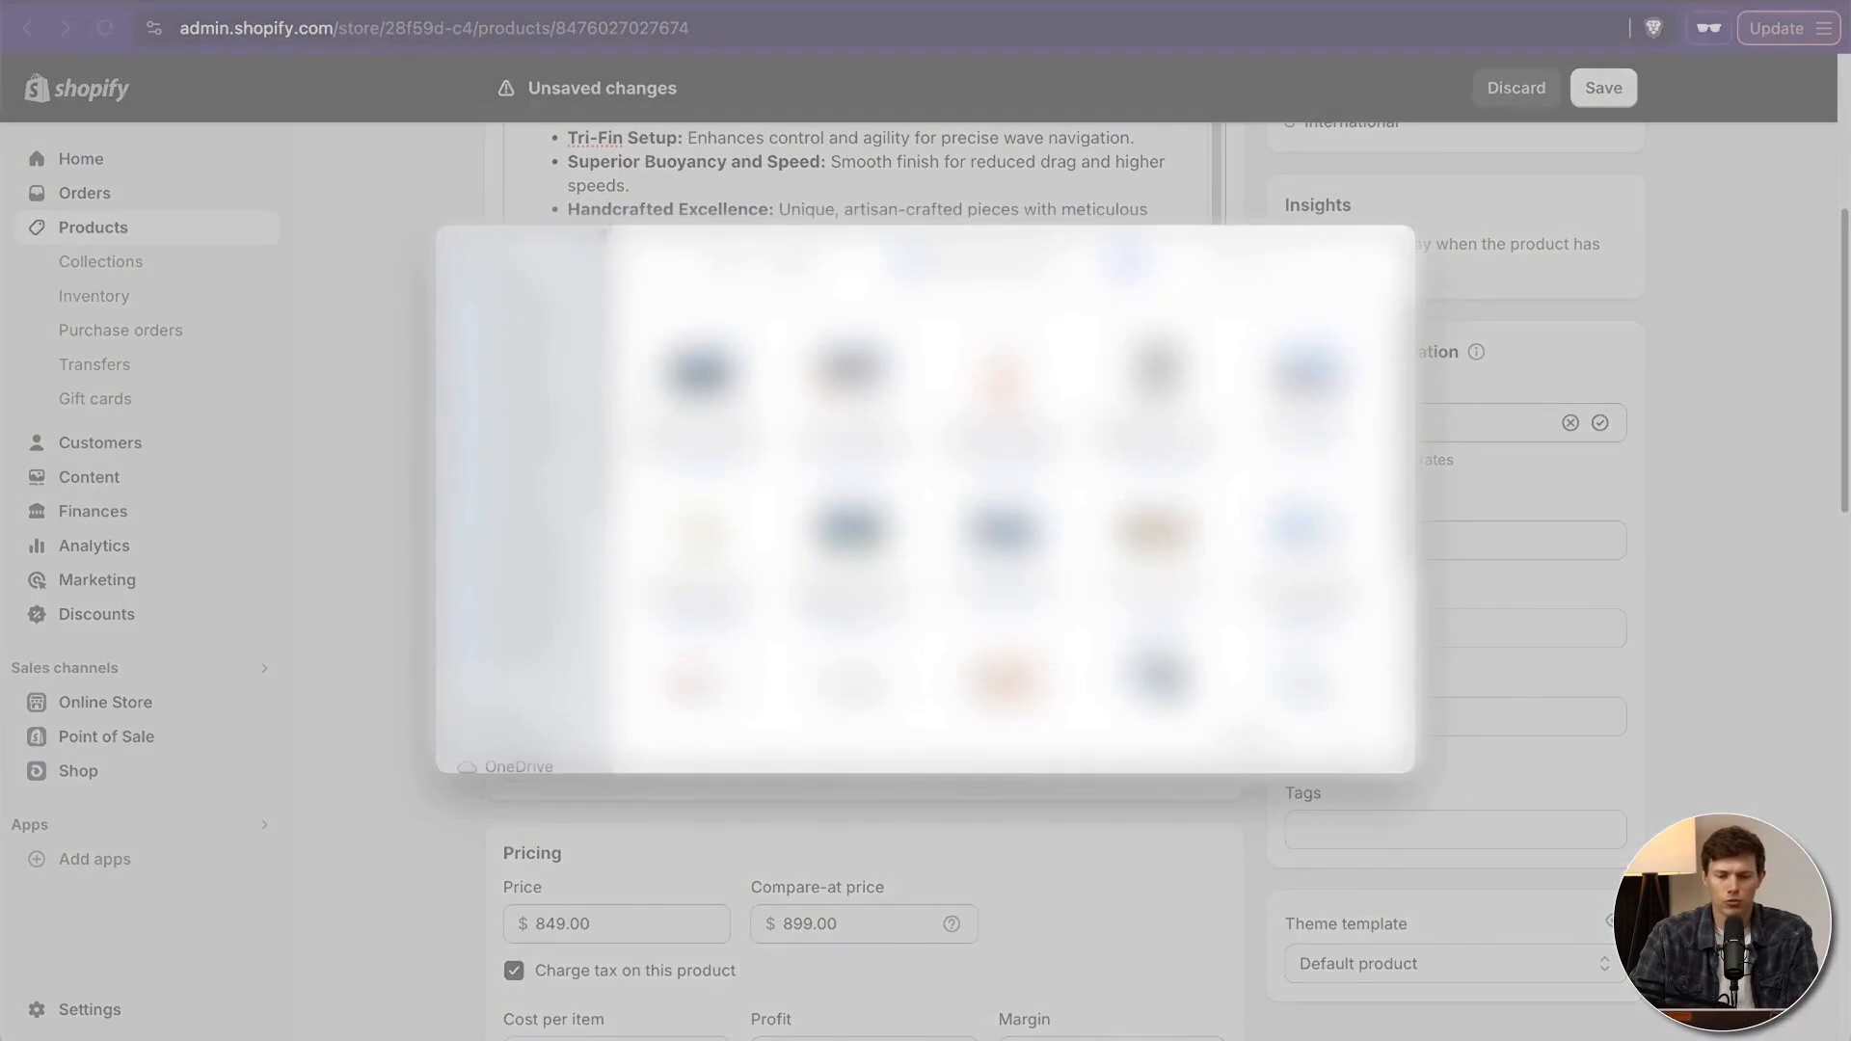
scroll(1003, 501, down, 5)
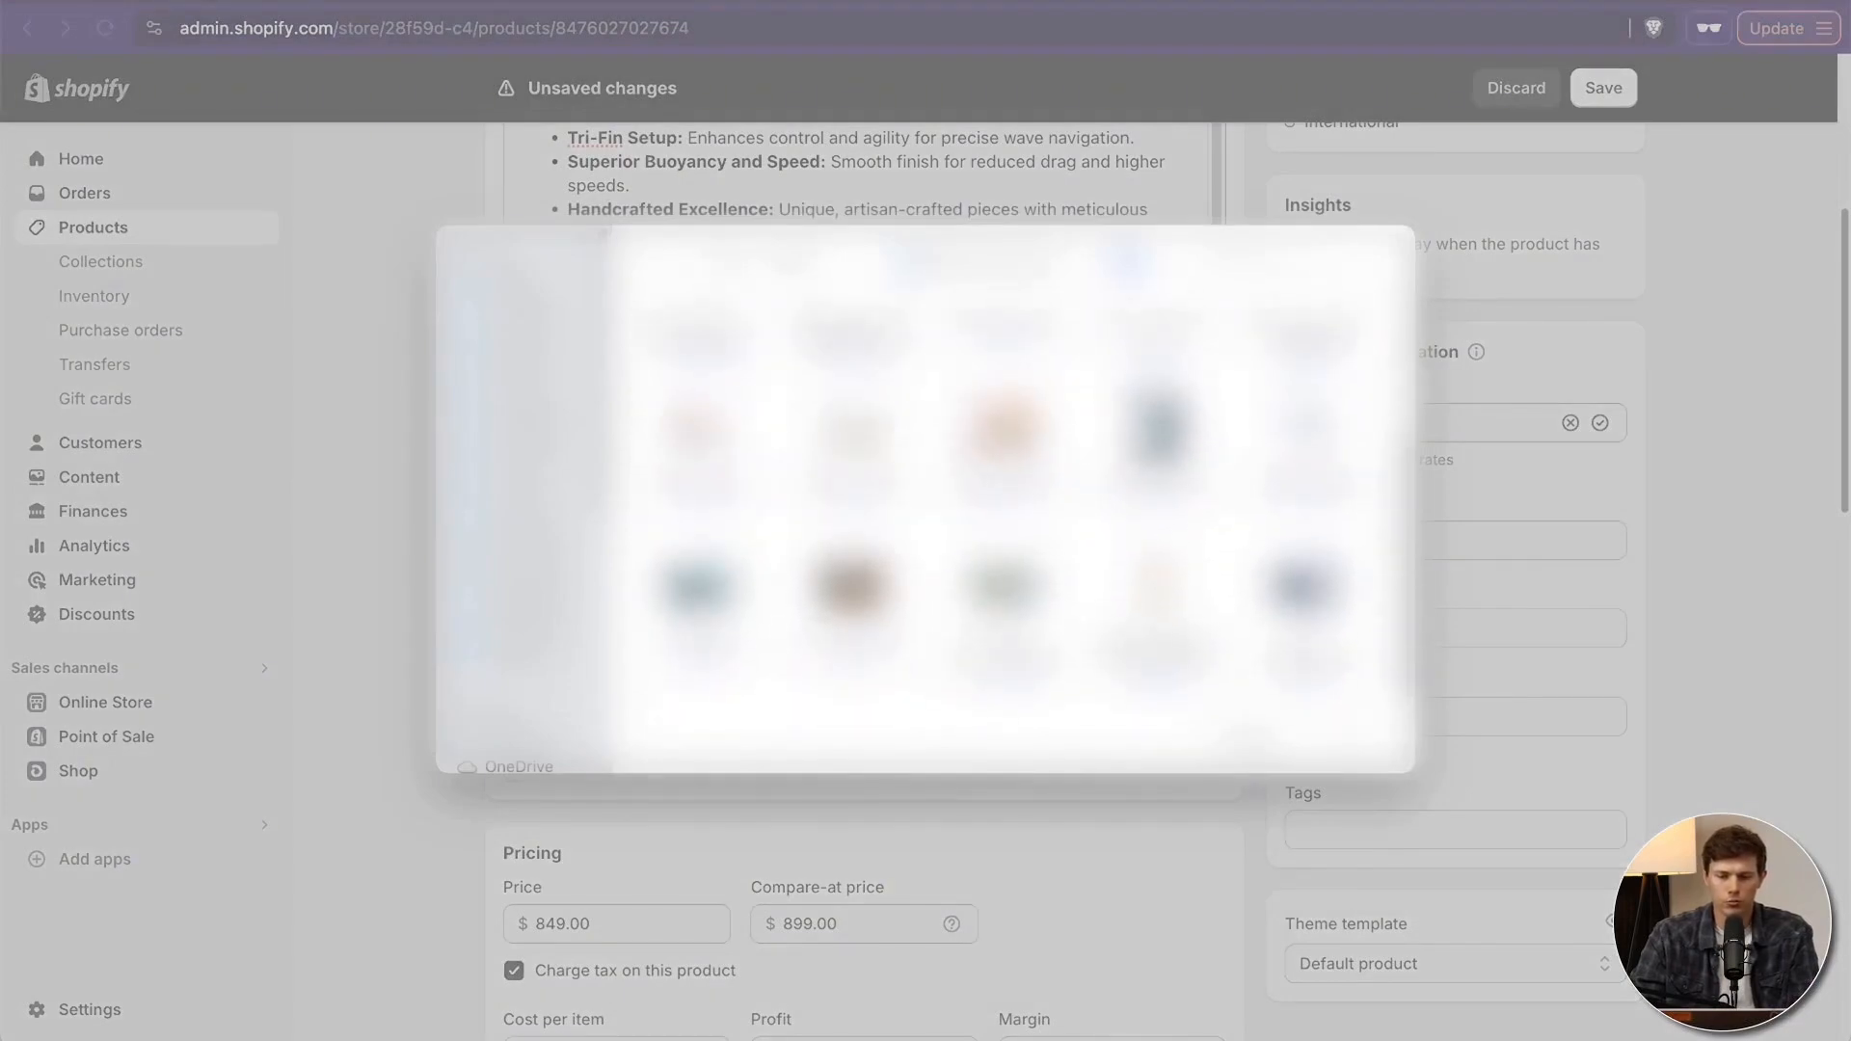
click(1158, 590)
super+click(1006, 432)
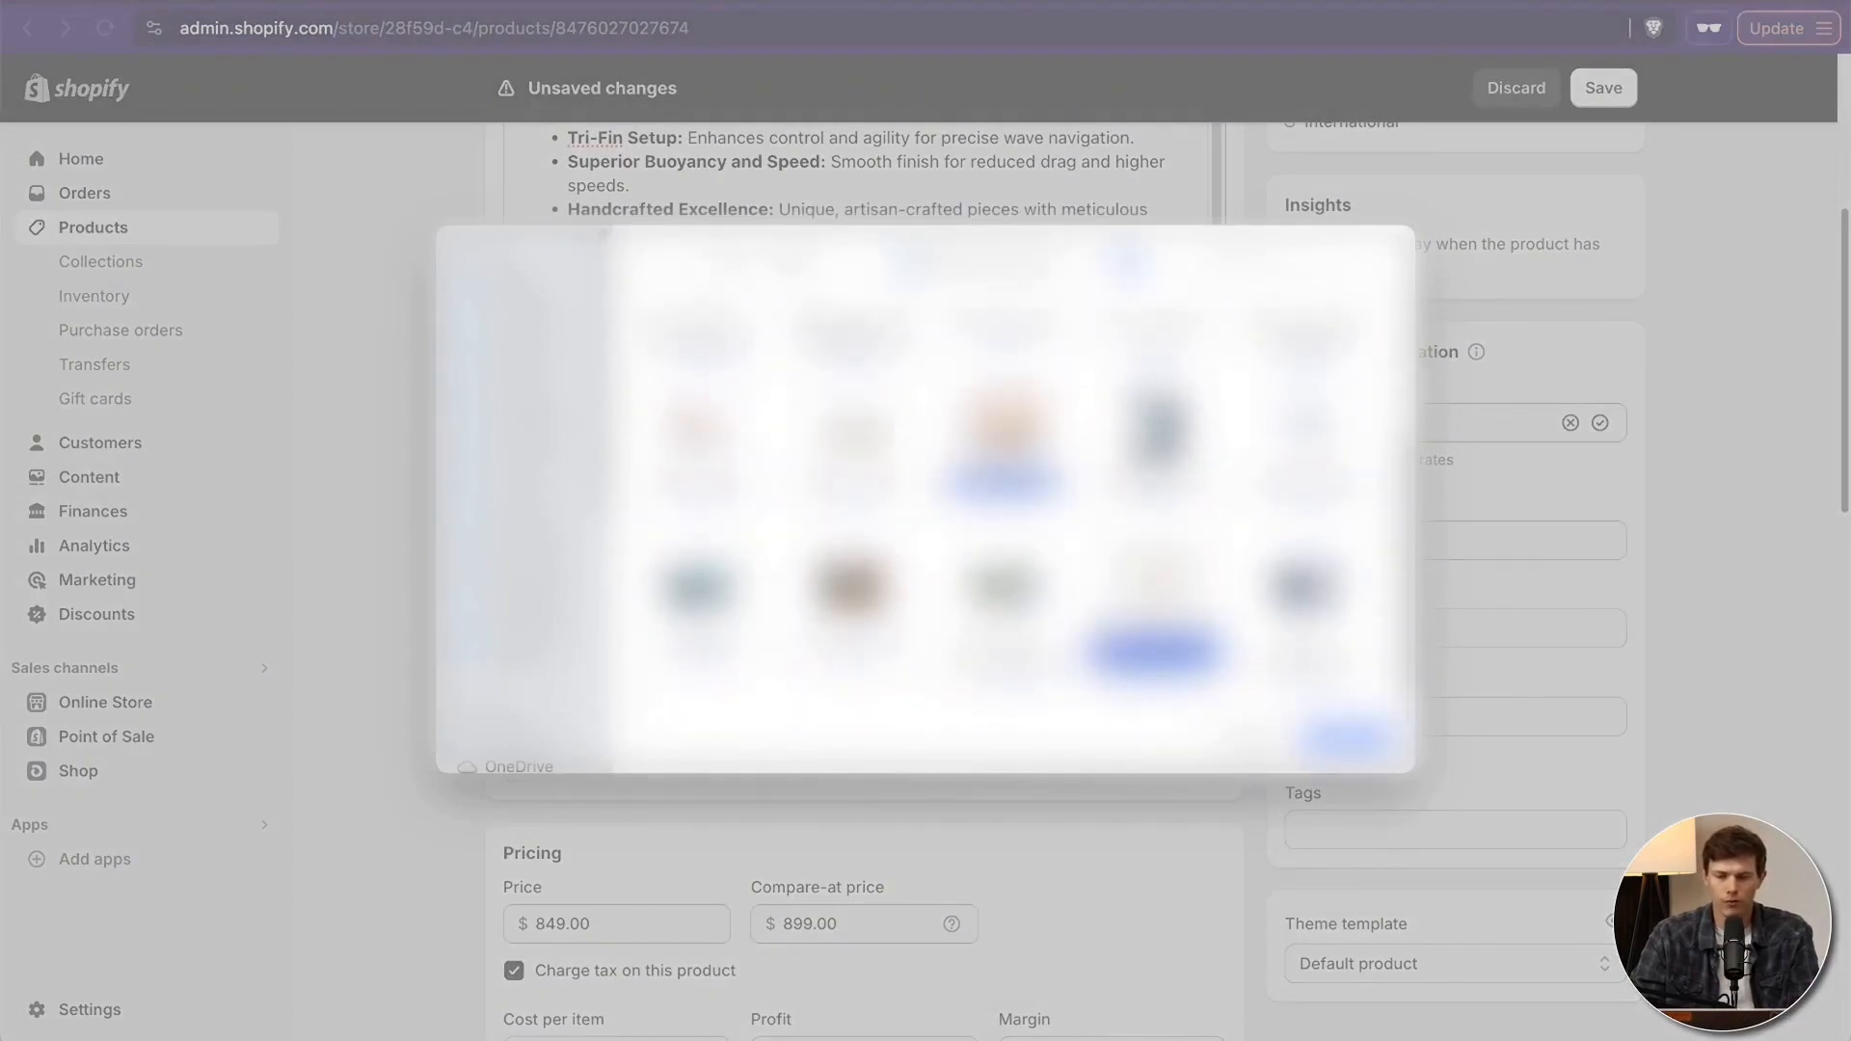
super+click(699, 591)
scroll(1003, 501, up, 5)
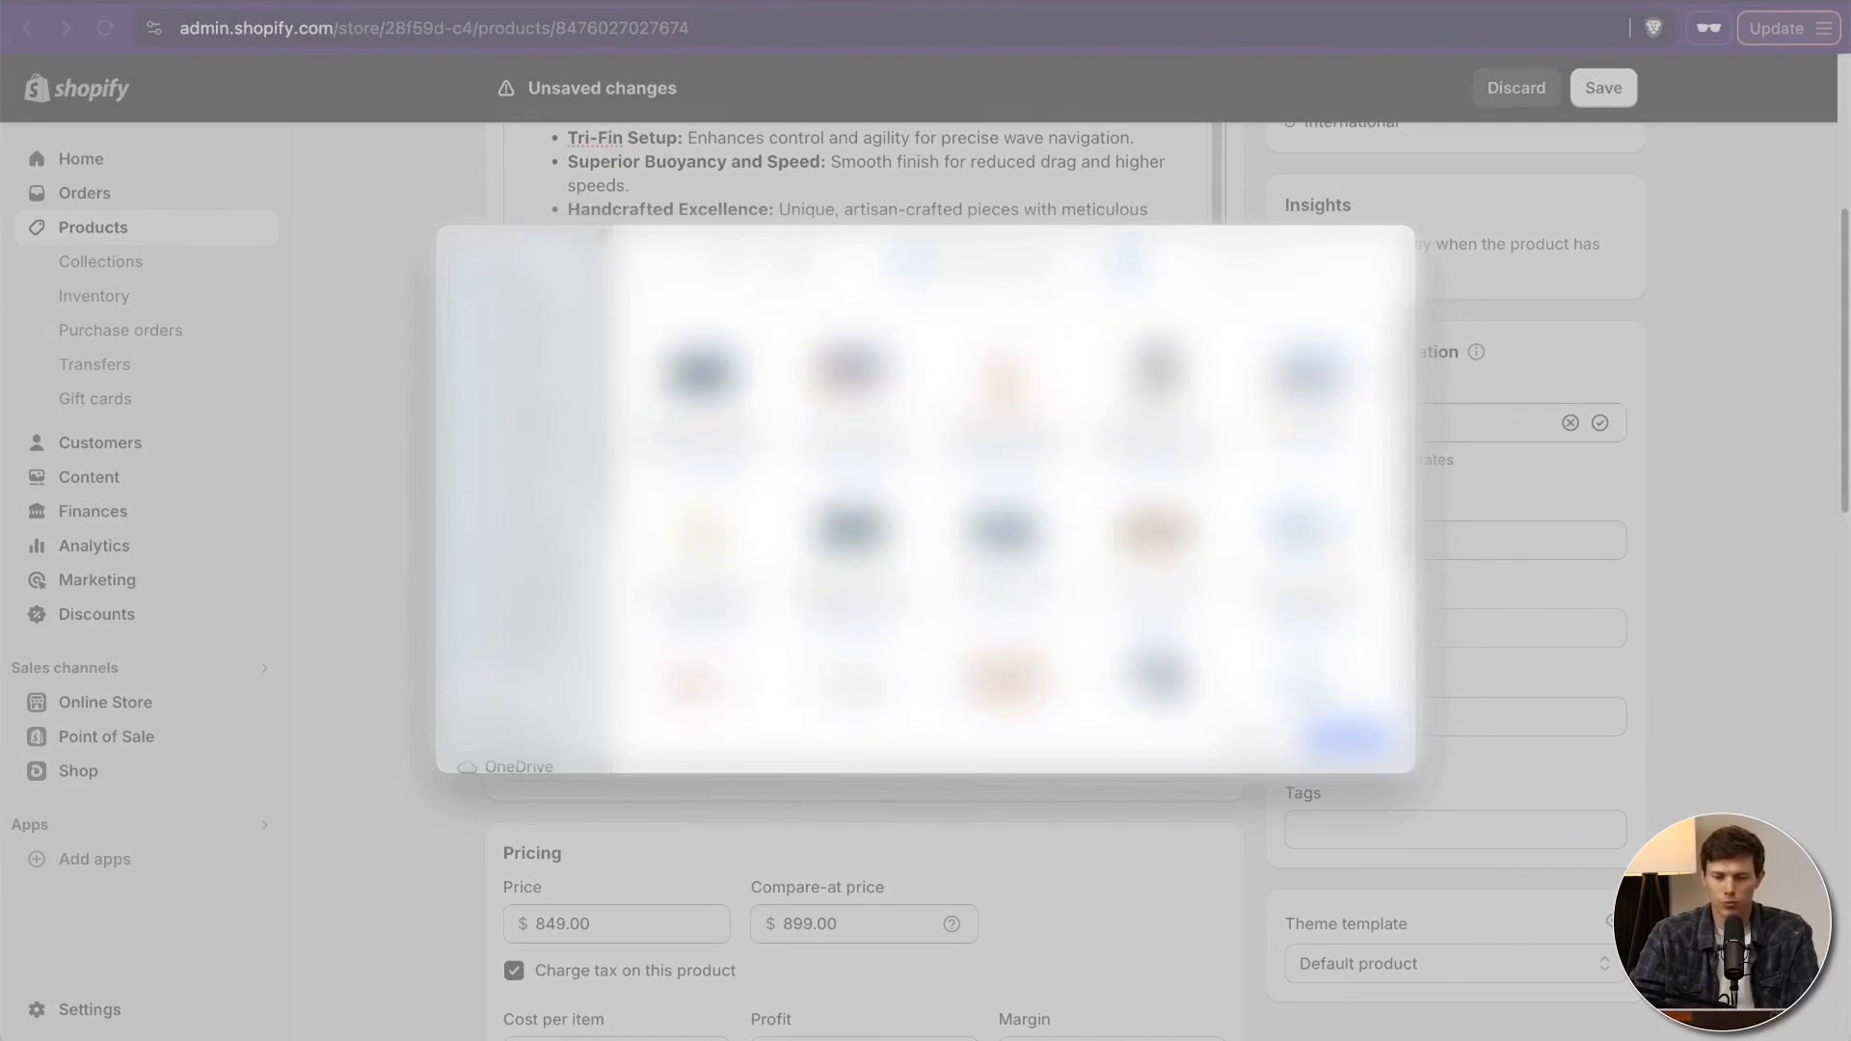
super+click(1308, 384)
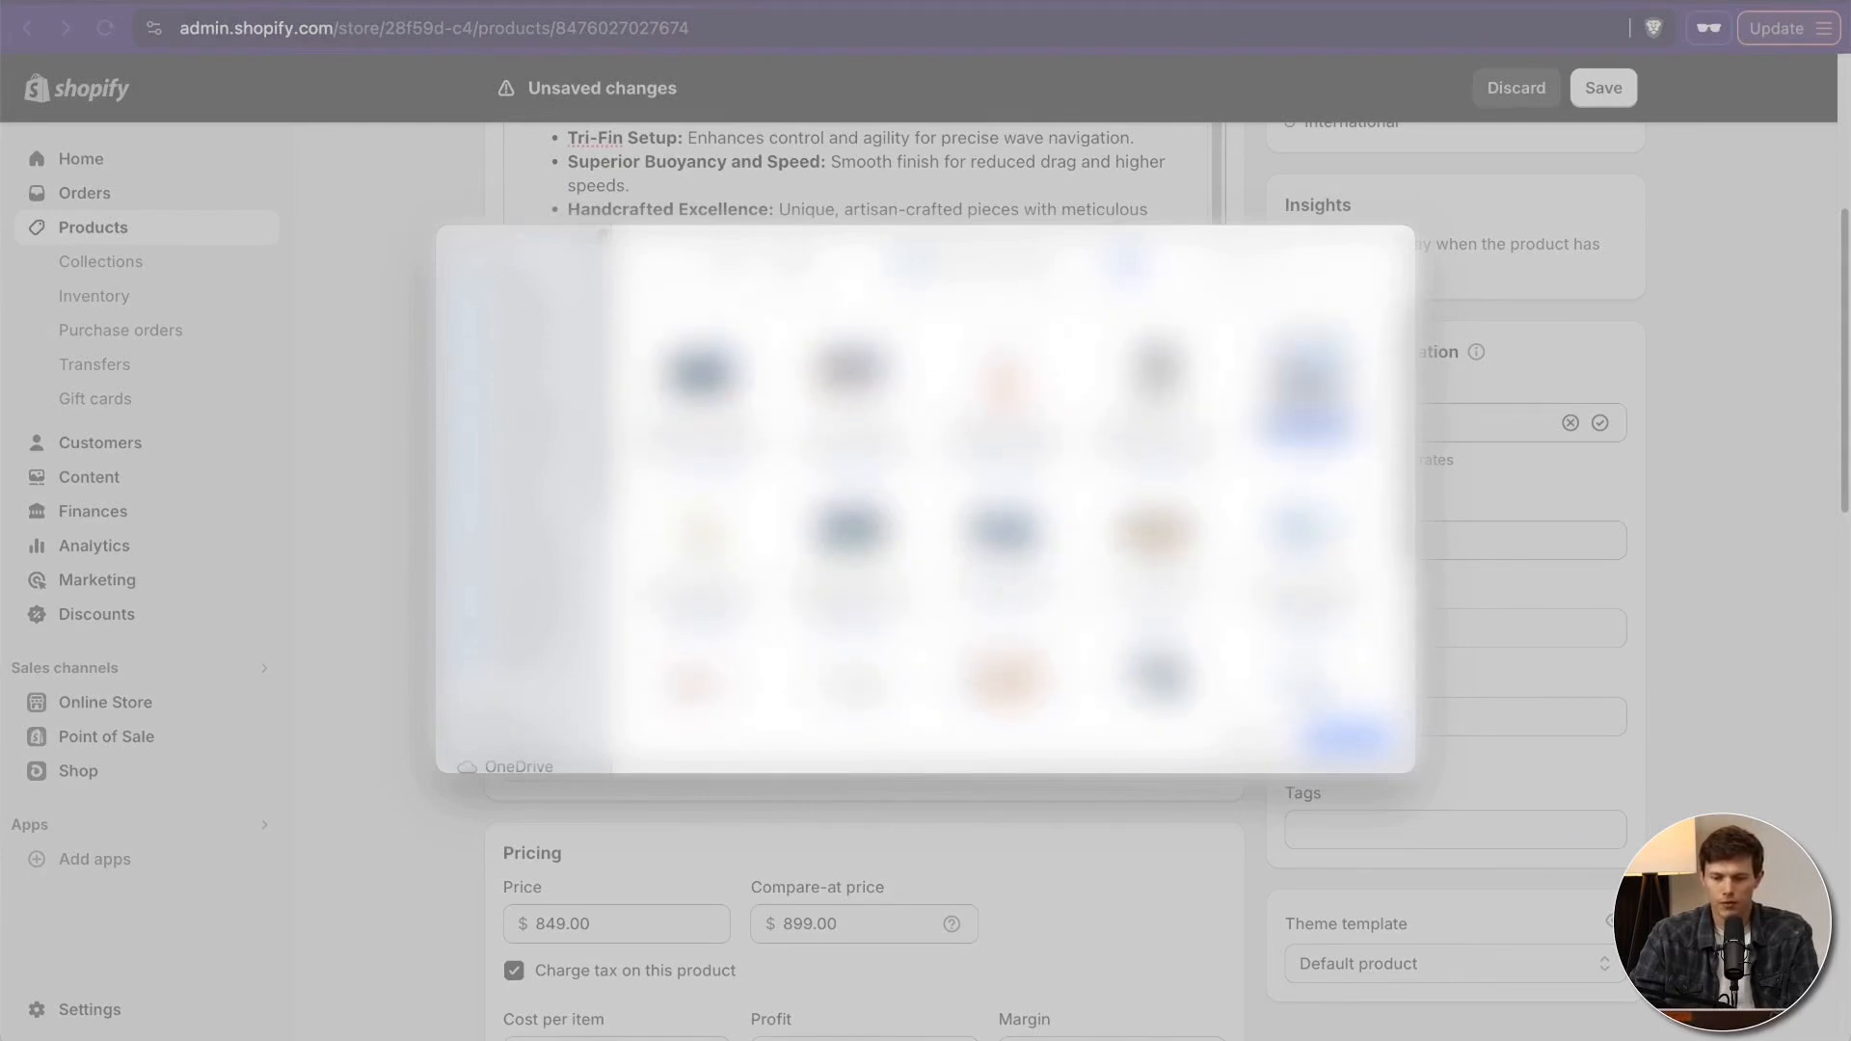
super+click(1156, 536)
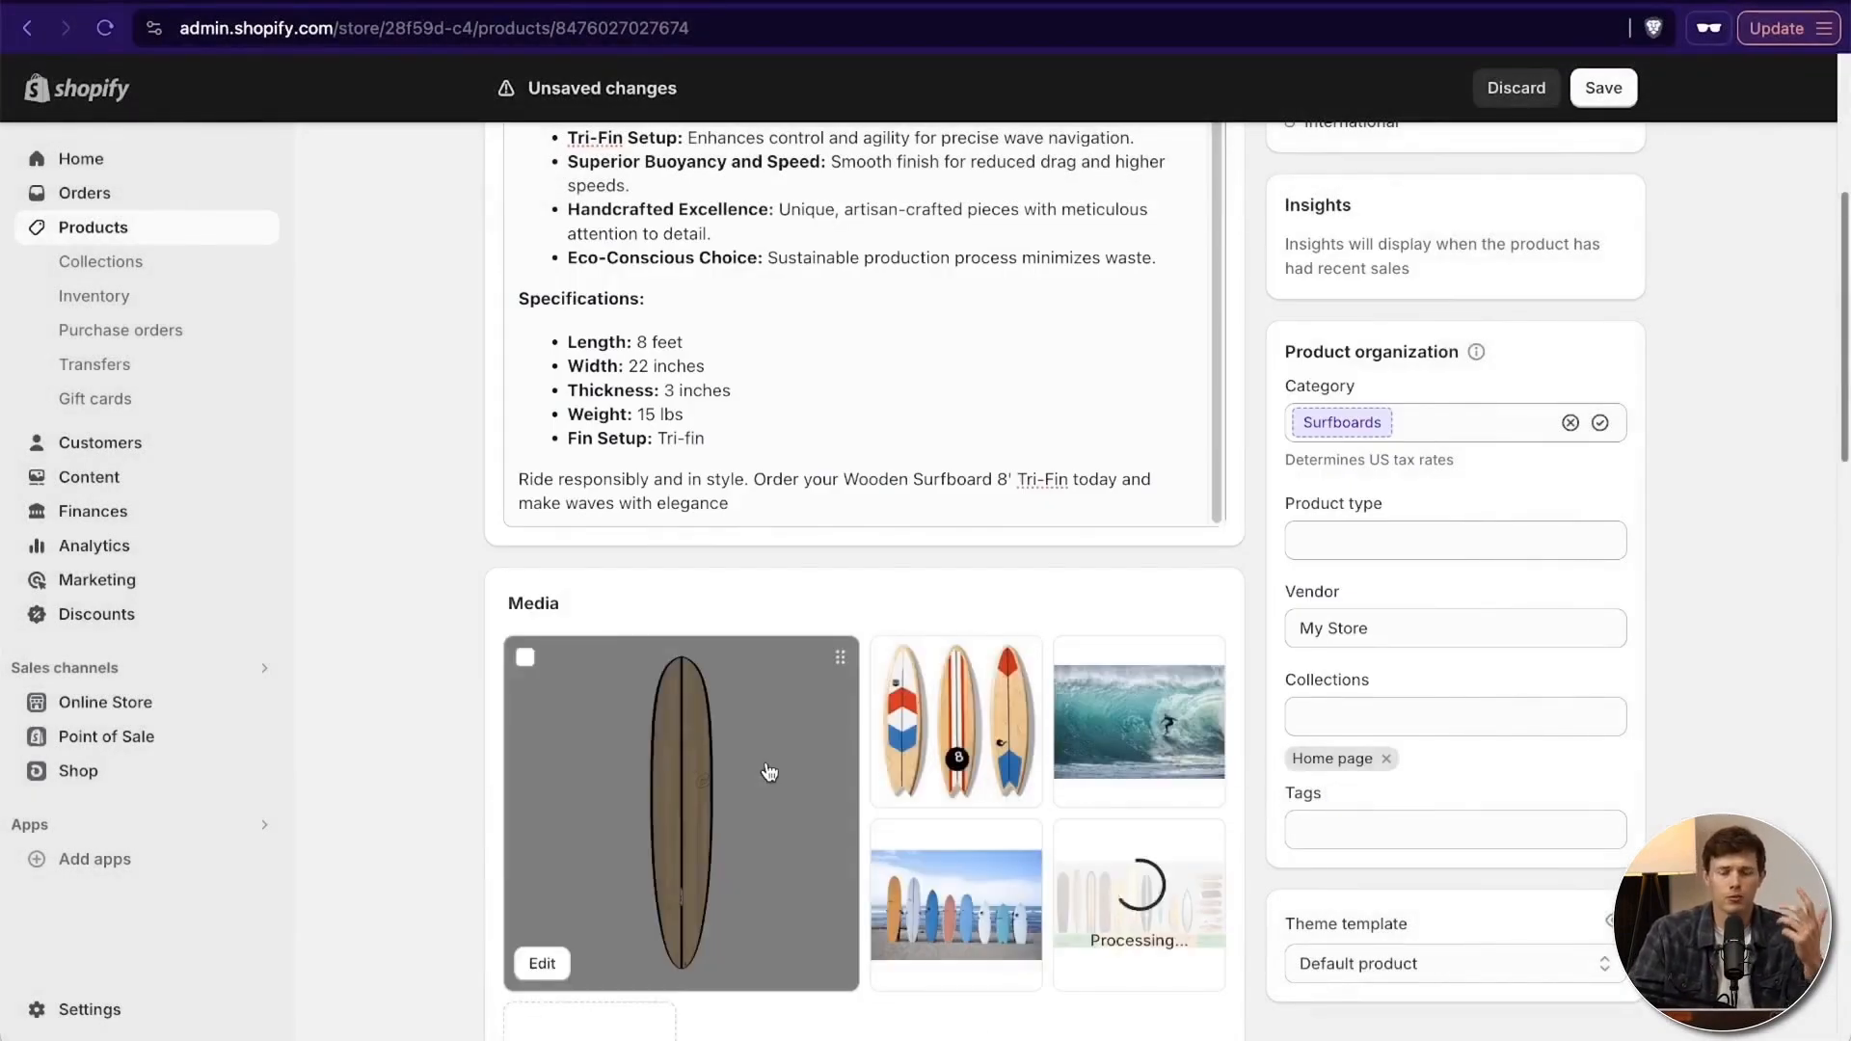
Reorder the media: three-surfboard image first, beach lineup image second.
scroll(769, 772, down, 3)
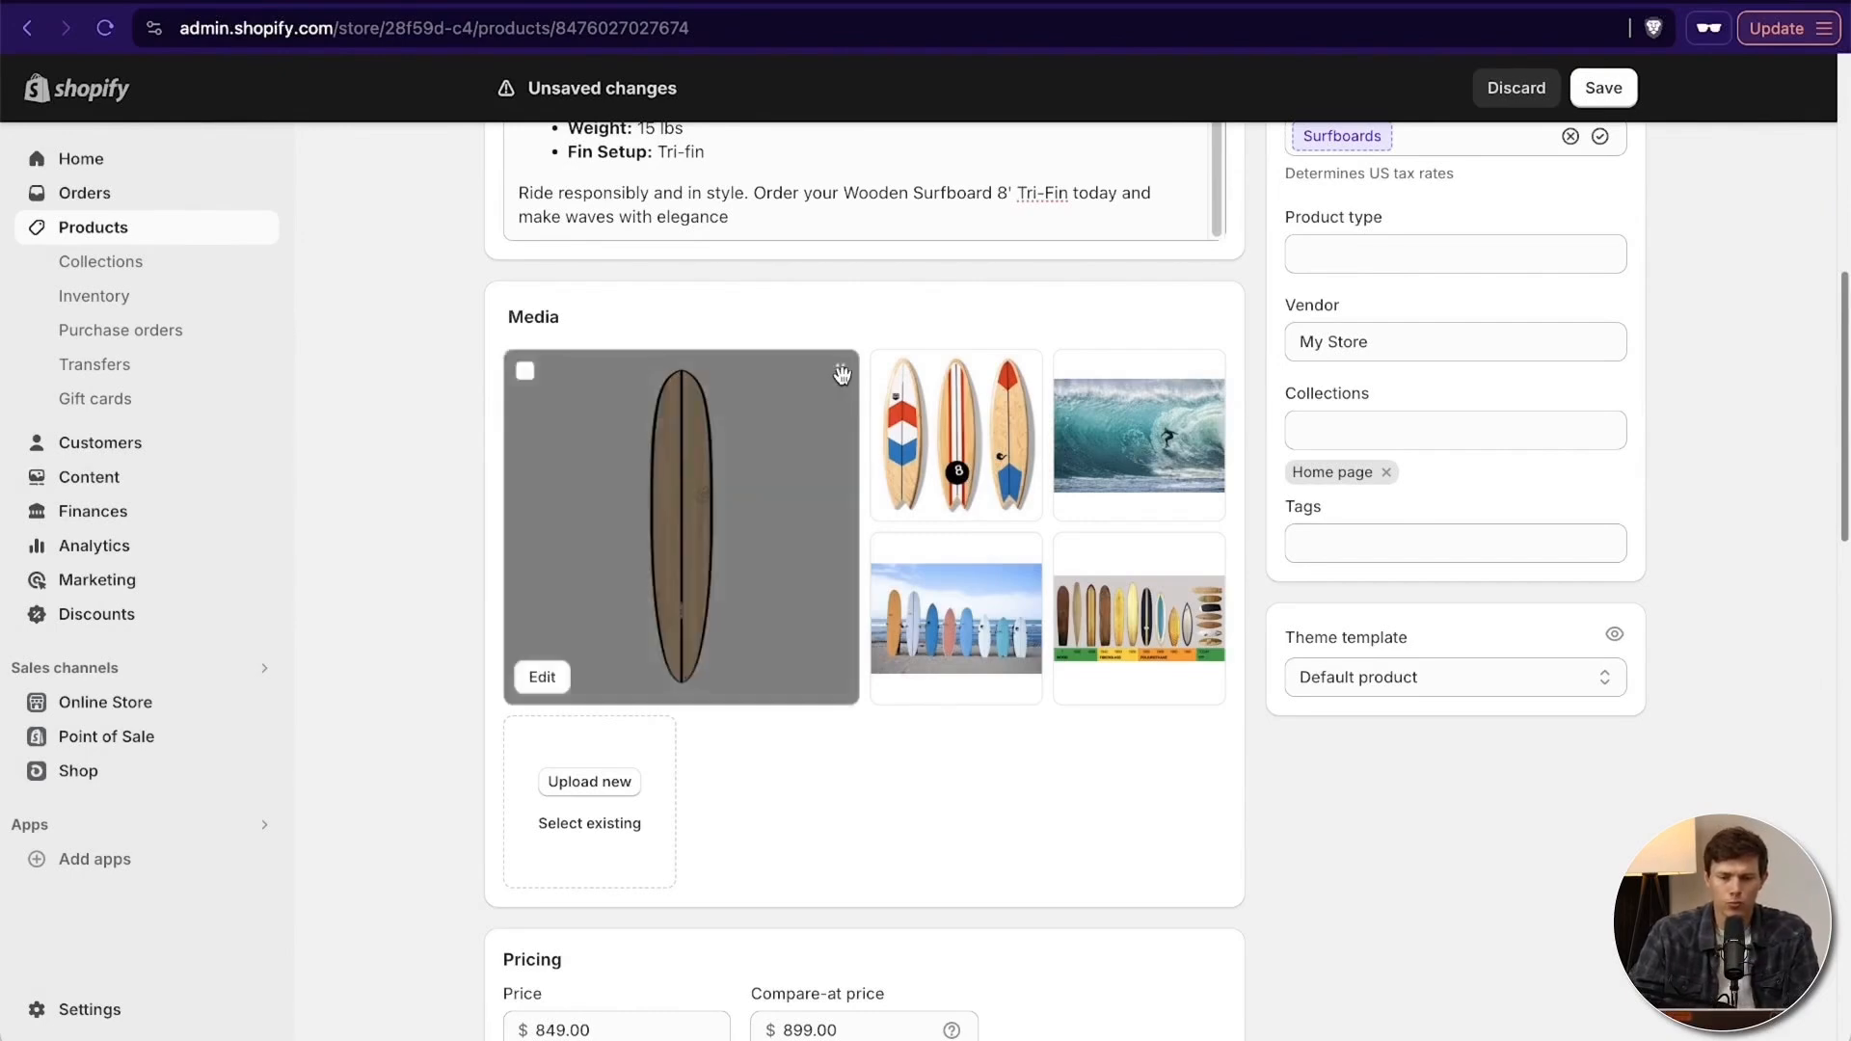
drag(1025, 373, 818, 403)
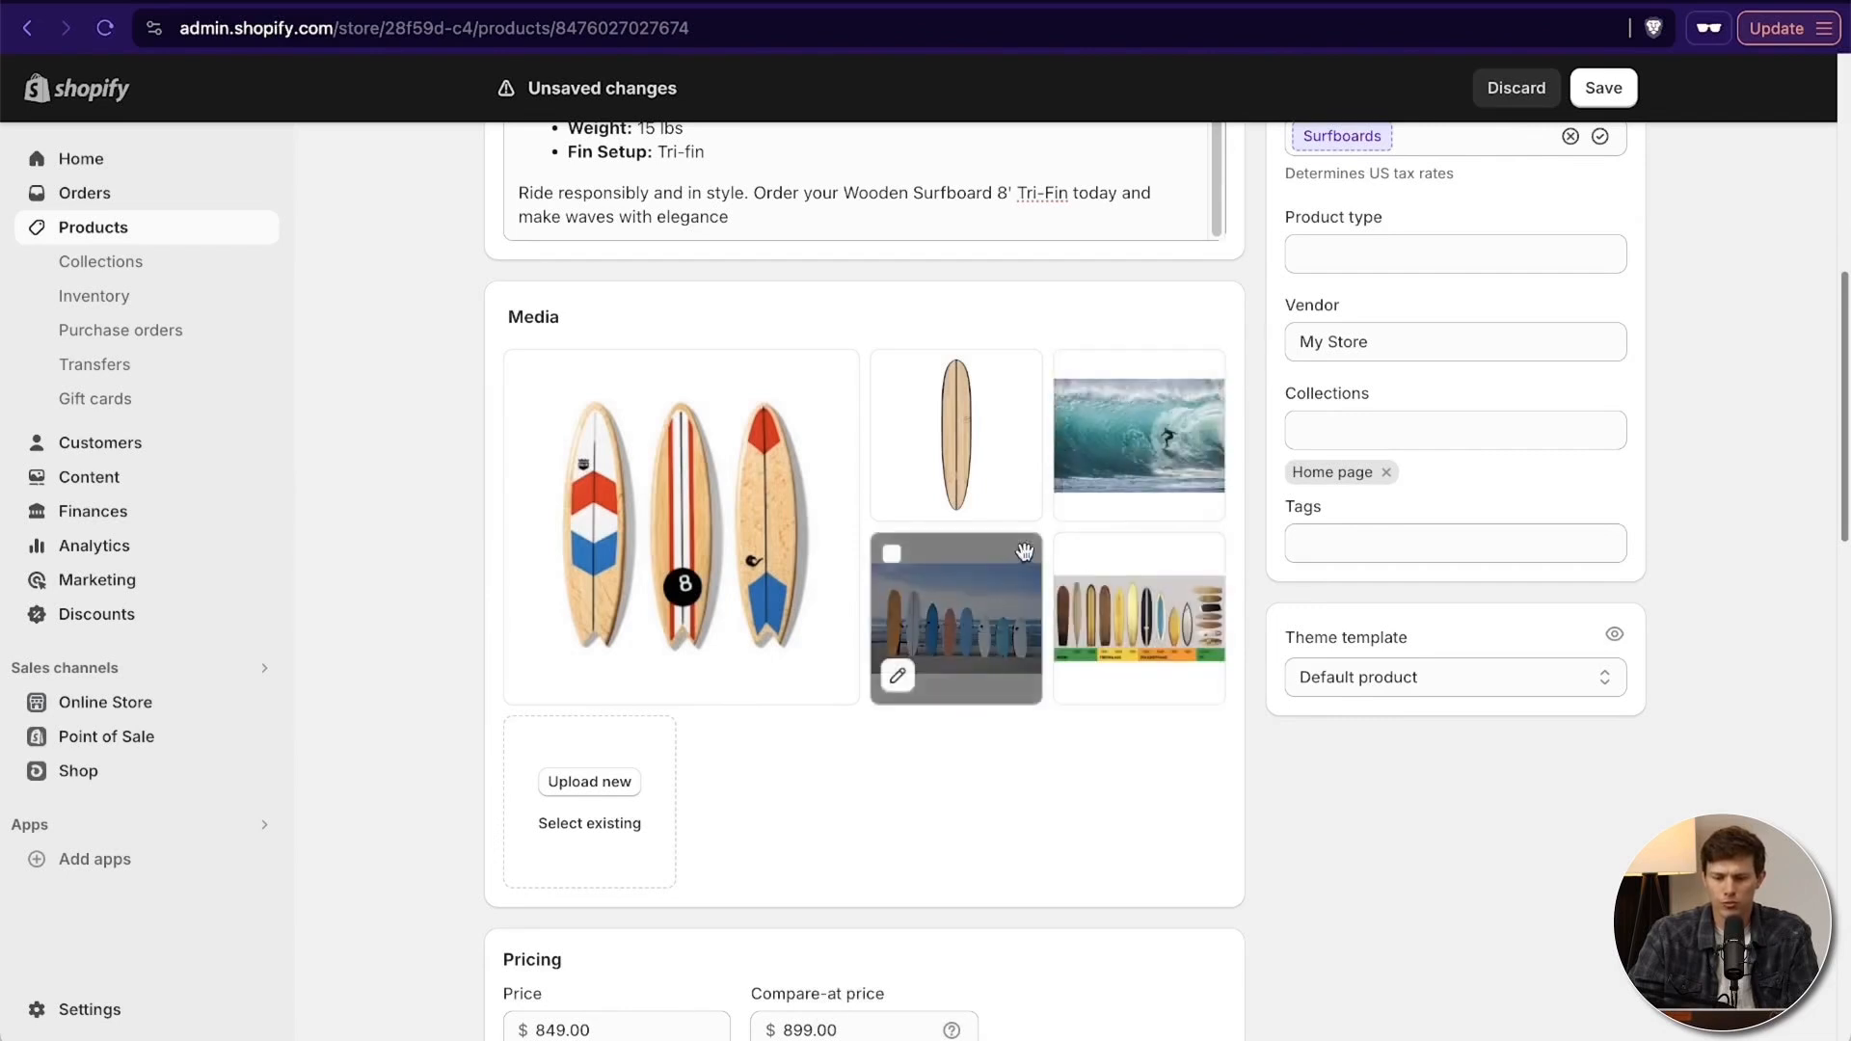
drag(1018, 557, 999, 424)
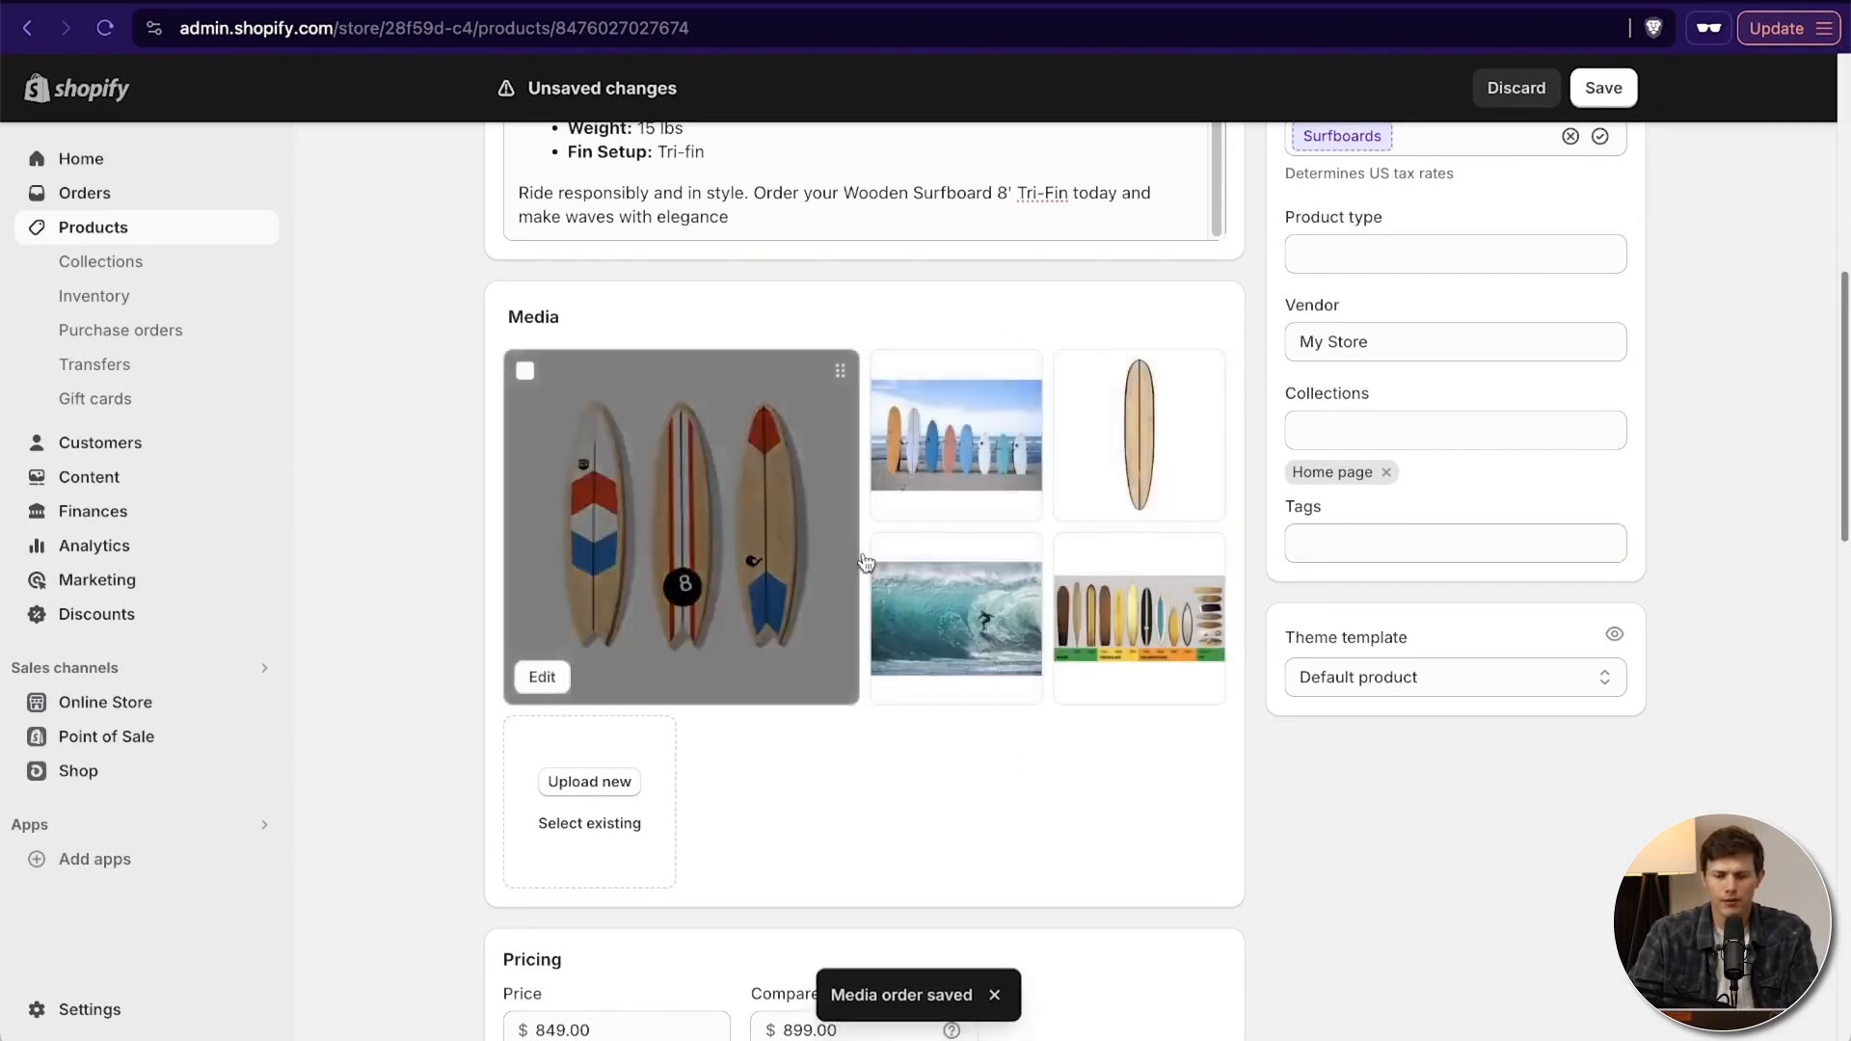
scroll(1041, 632, down, 3)
scroll(1041, 631, up, 4)
Set price 849.00, compare-at price 899.00 and cost per item 357.
scroll(673, 723, down, 4)
click(619, 756)
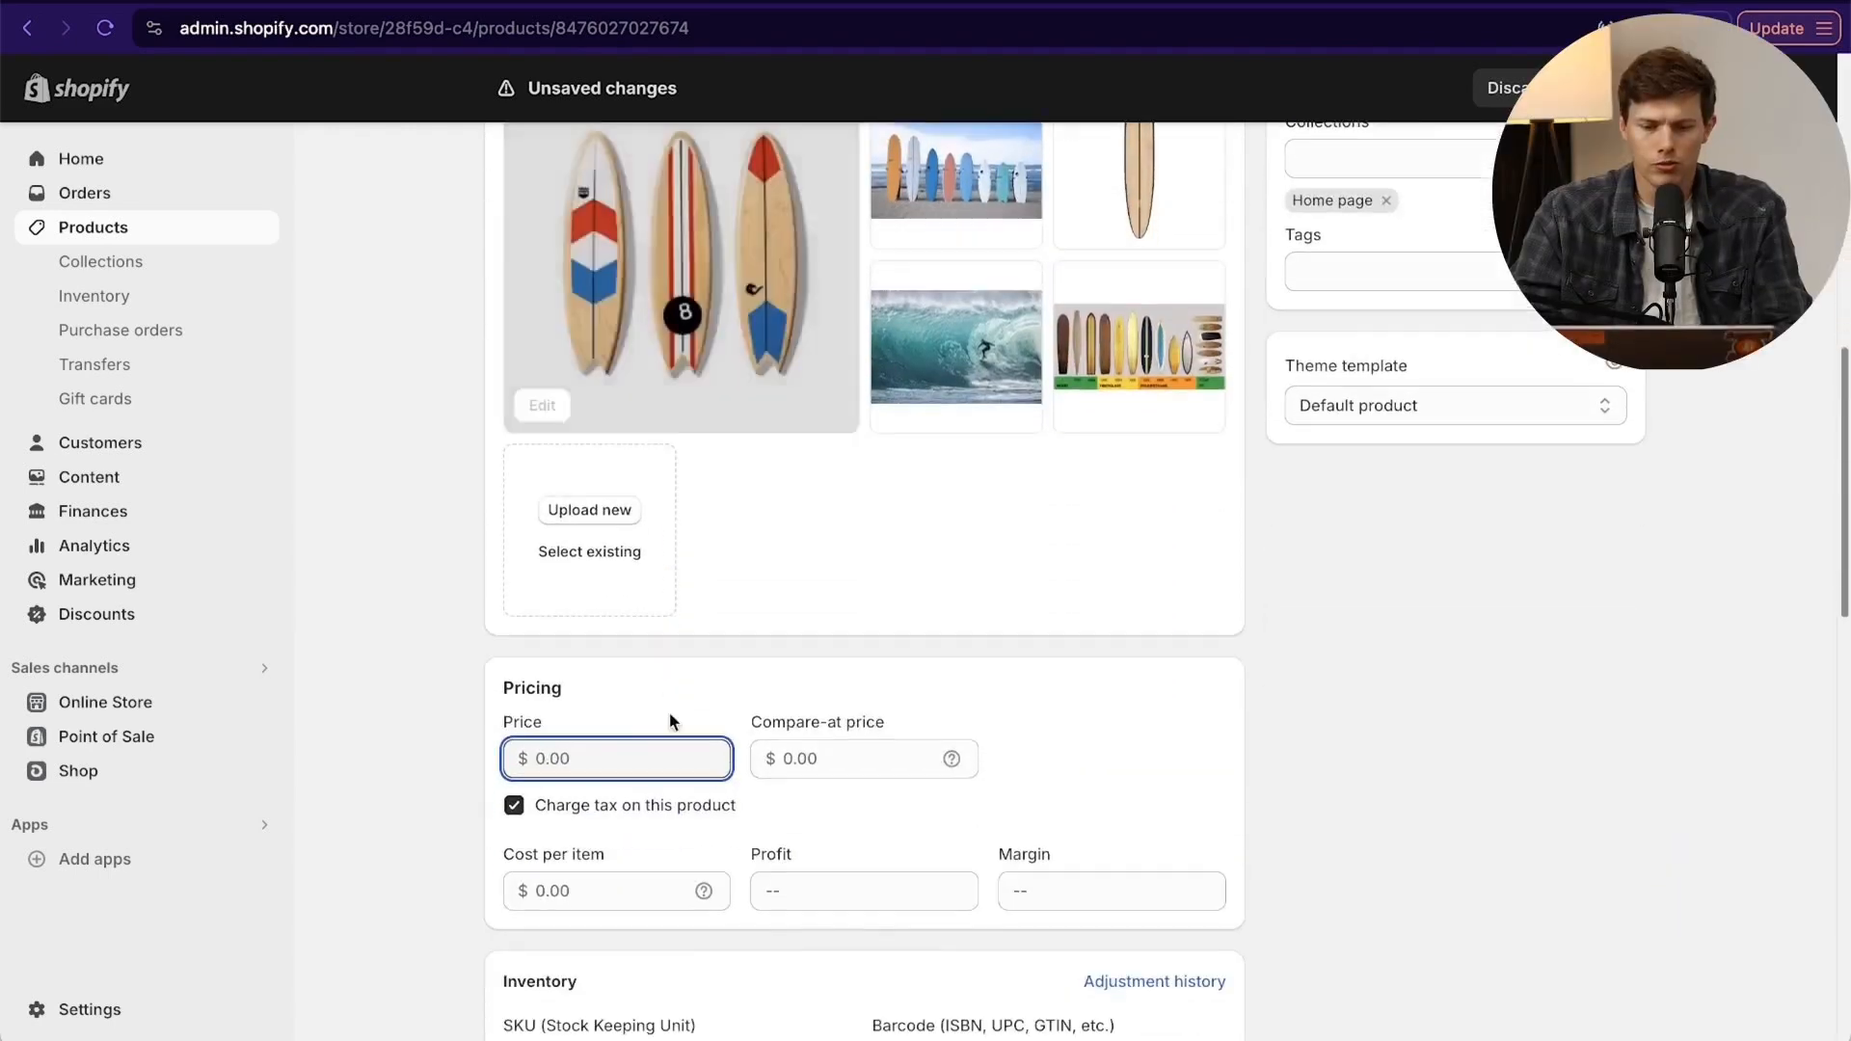
text(849)
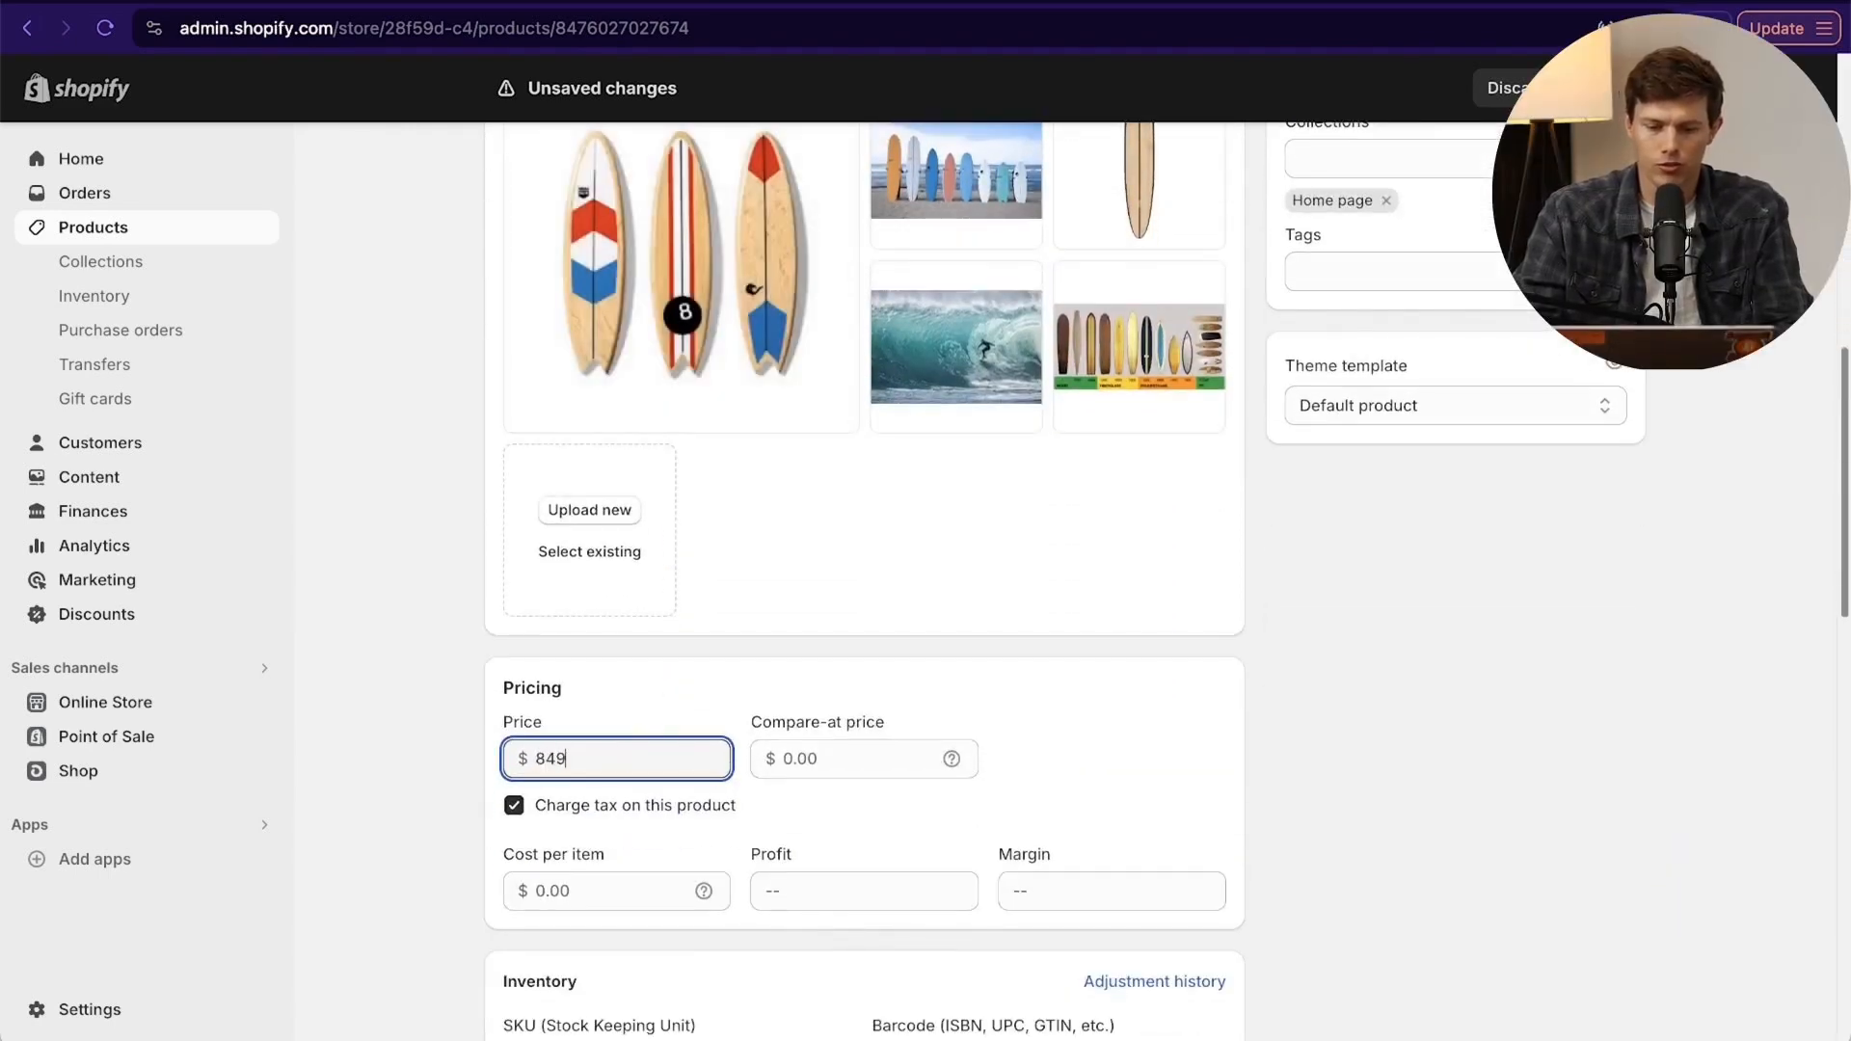
click(829, 761)
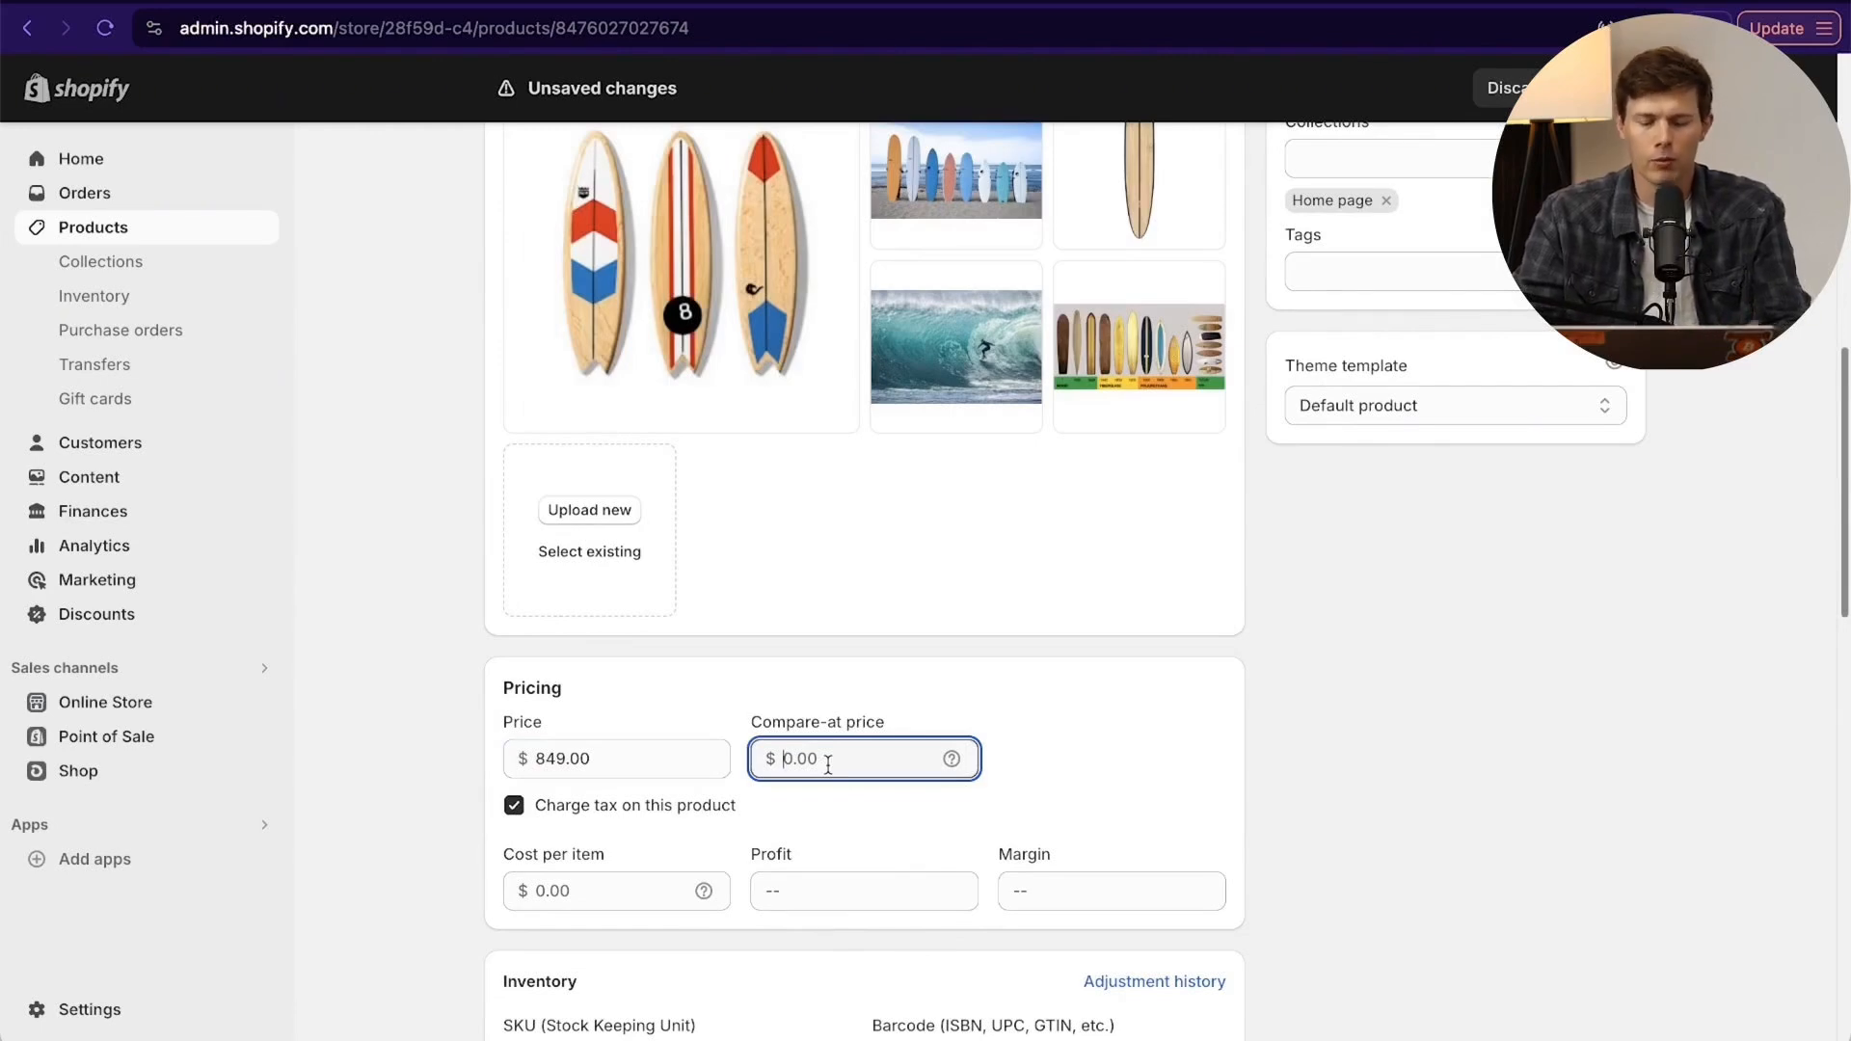
text(899)
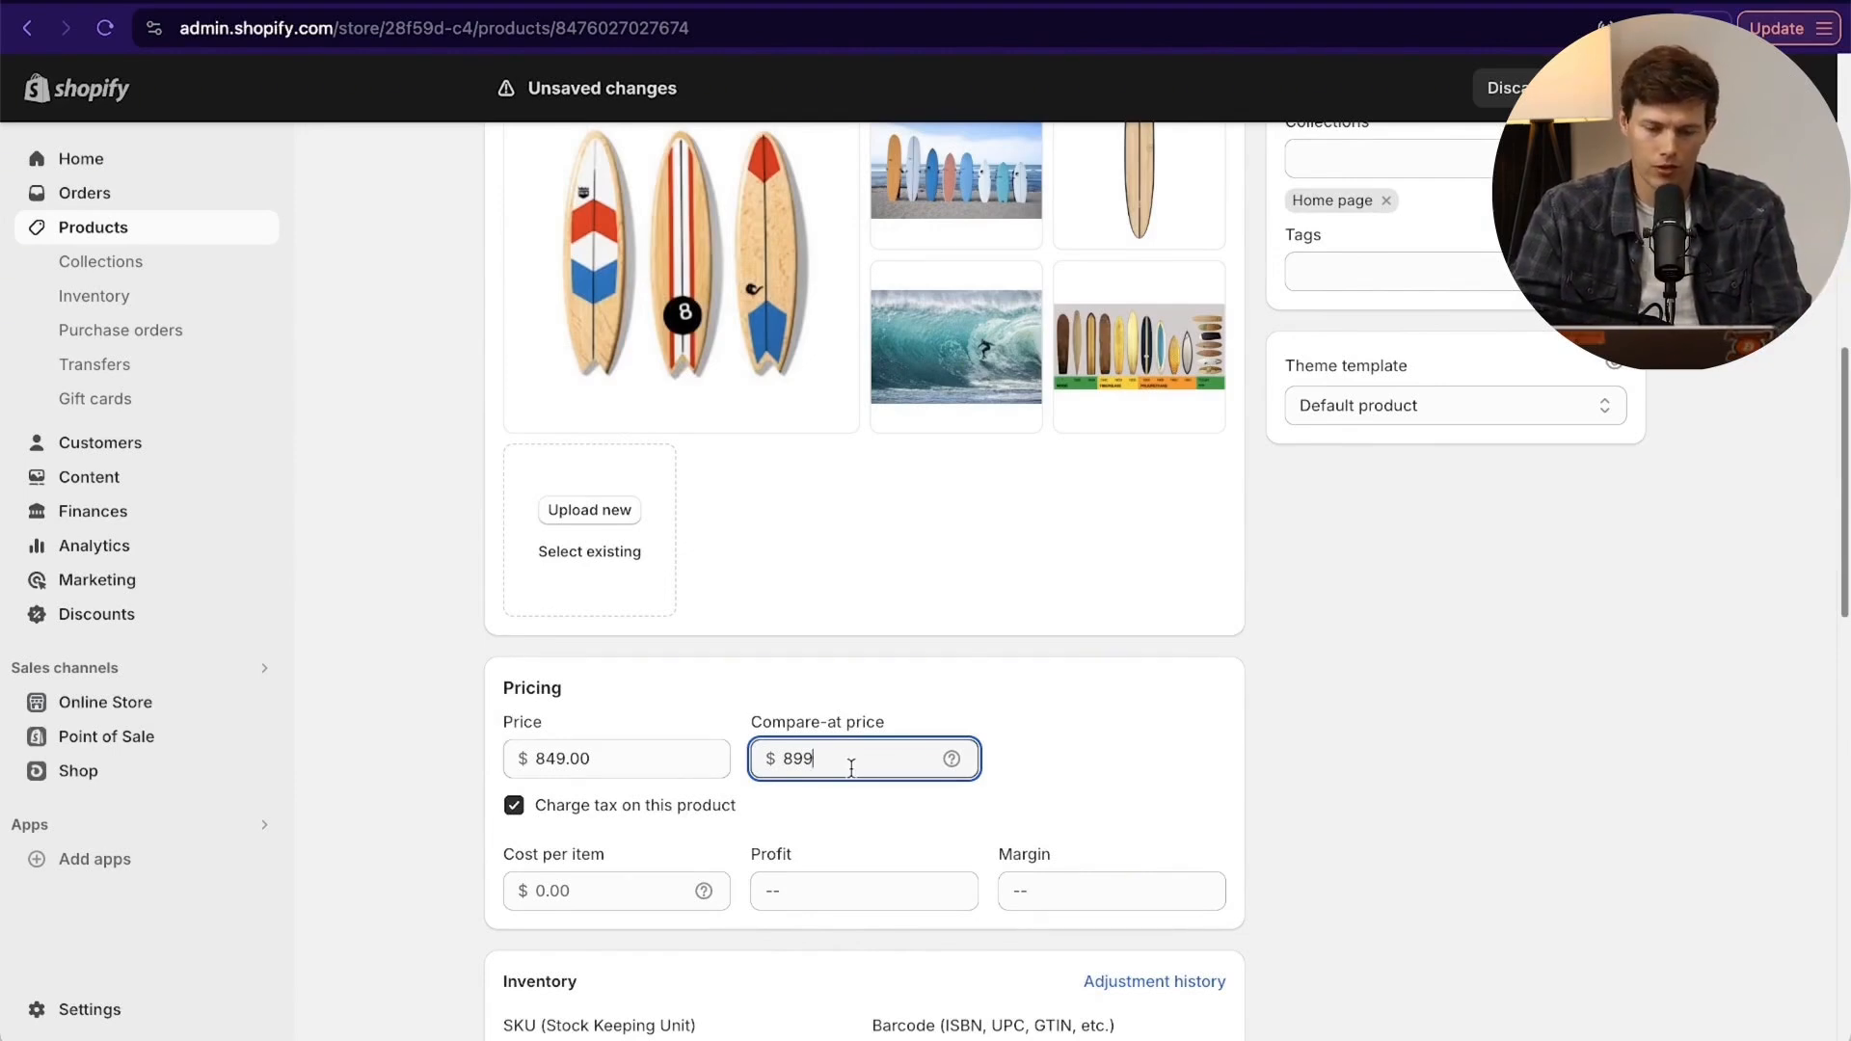
scroll(661, 810, down, 3)
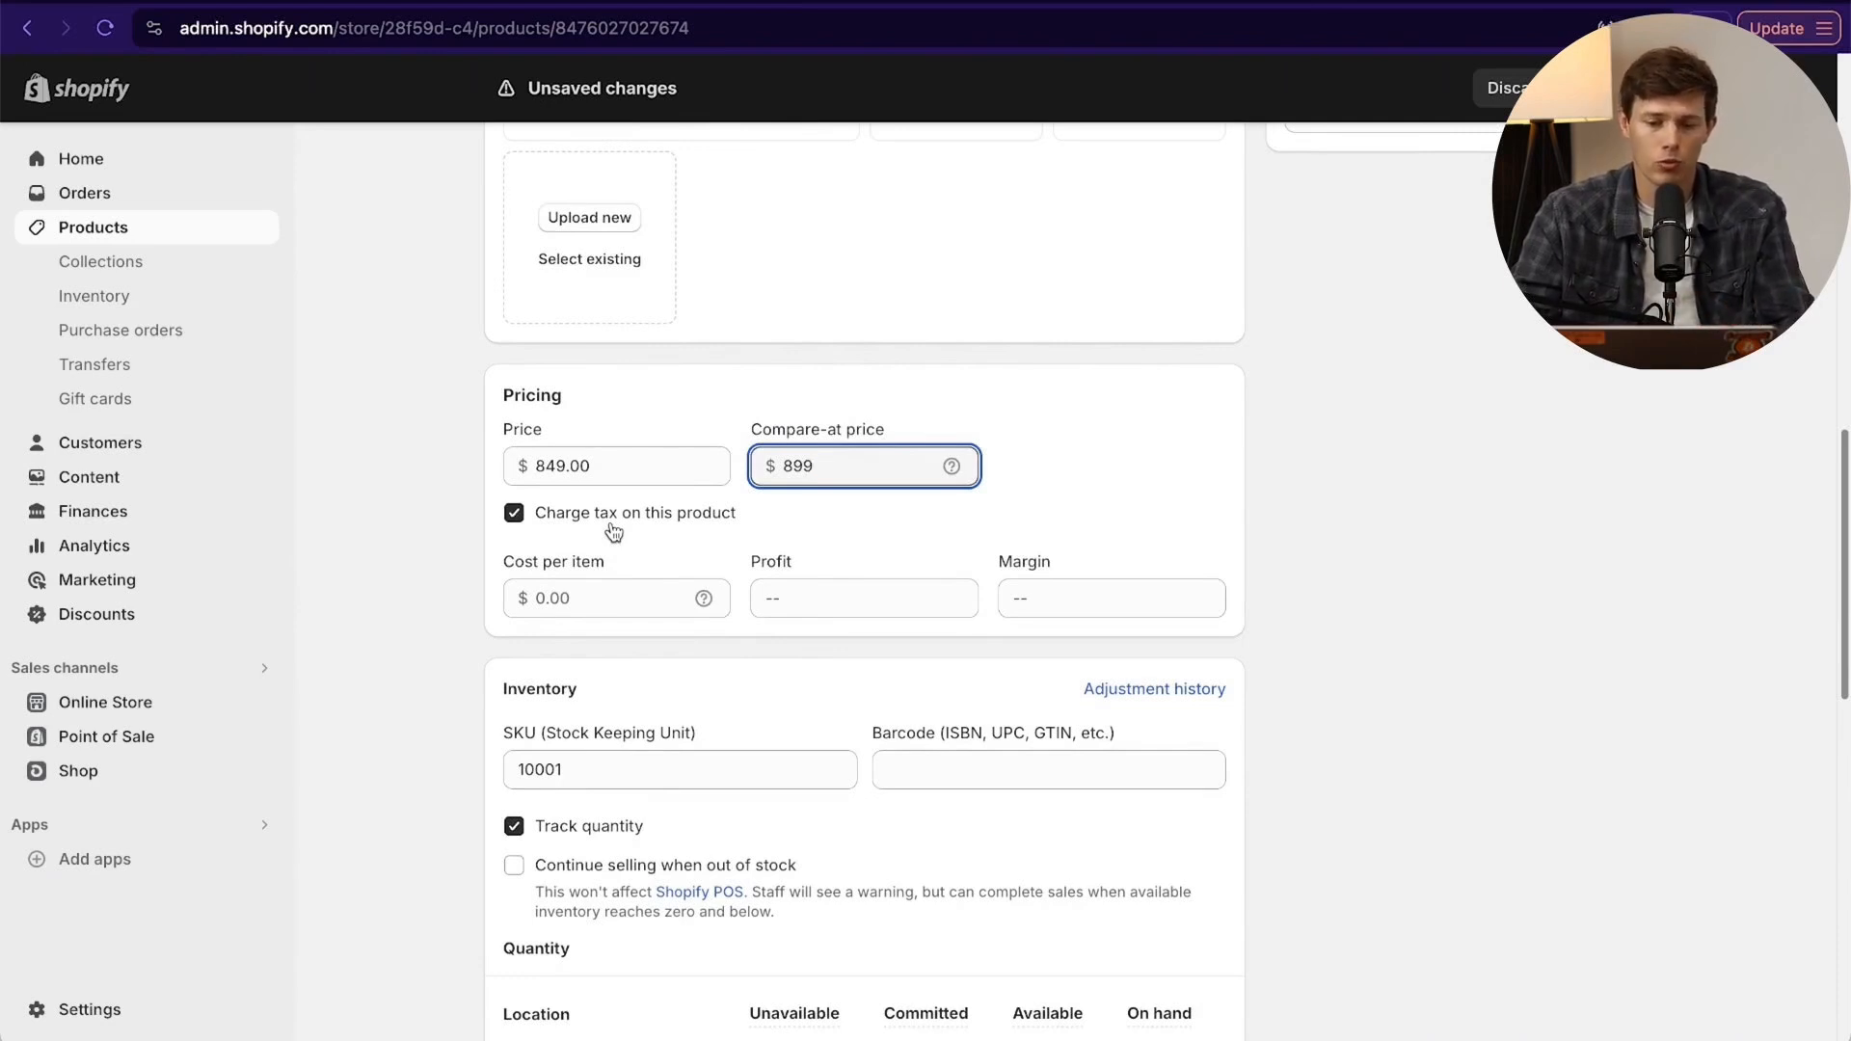
click(585, 595)
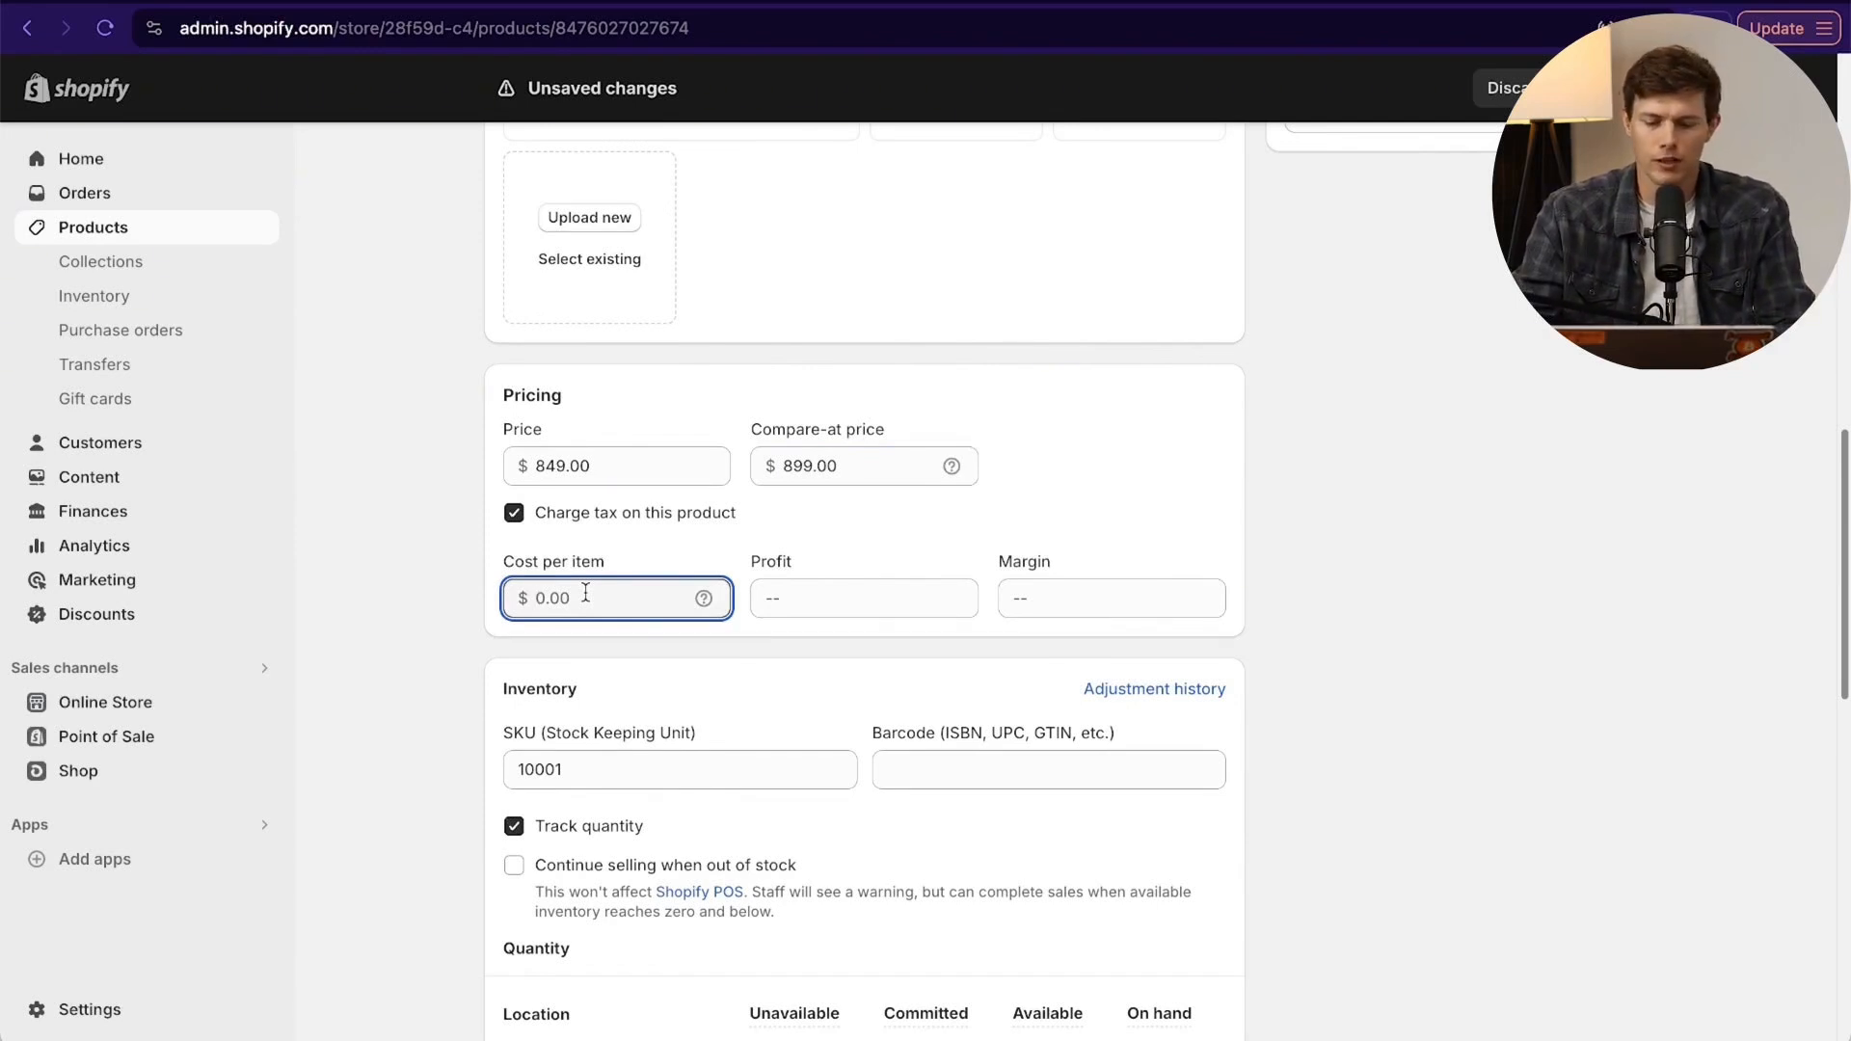
text(357)
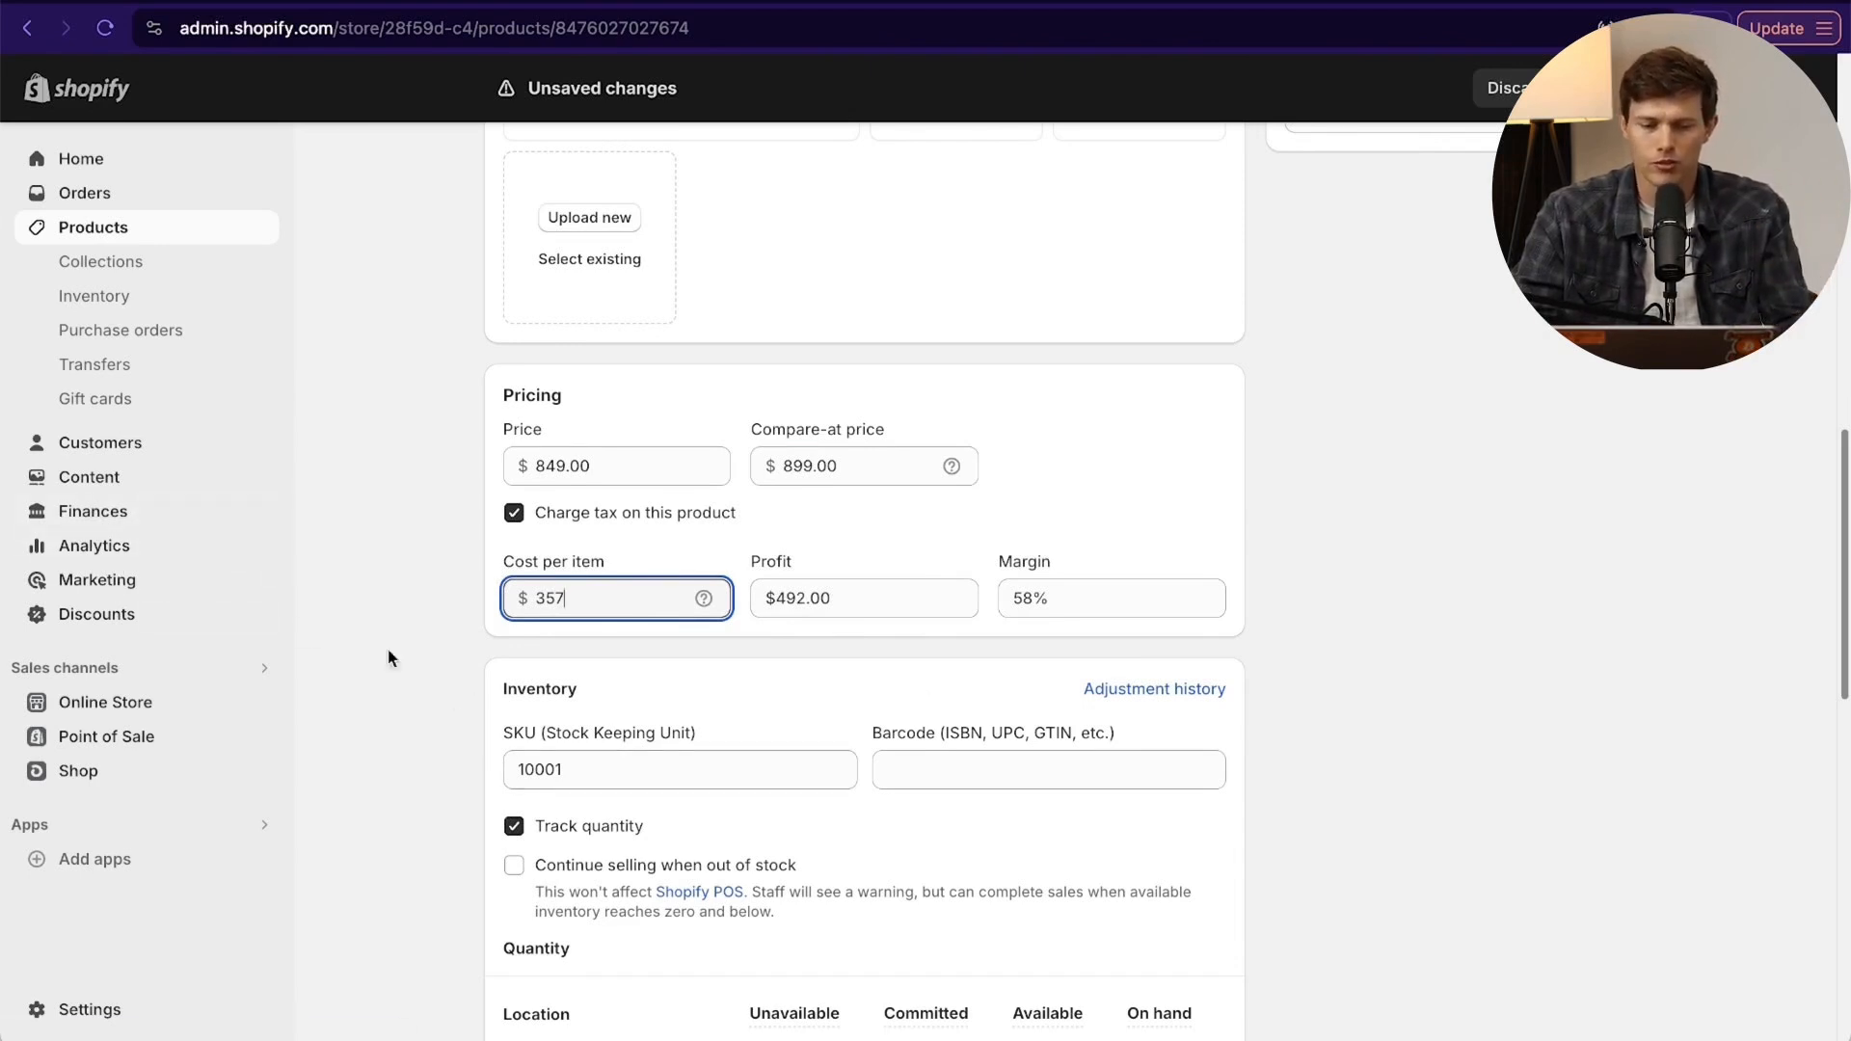
Check SKU 10001 and the available quantity adjustment, leaving the quantity unchanged.
scroll(1023, 674, down, 3)
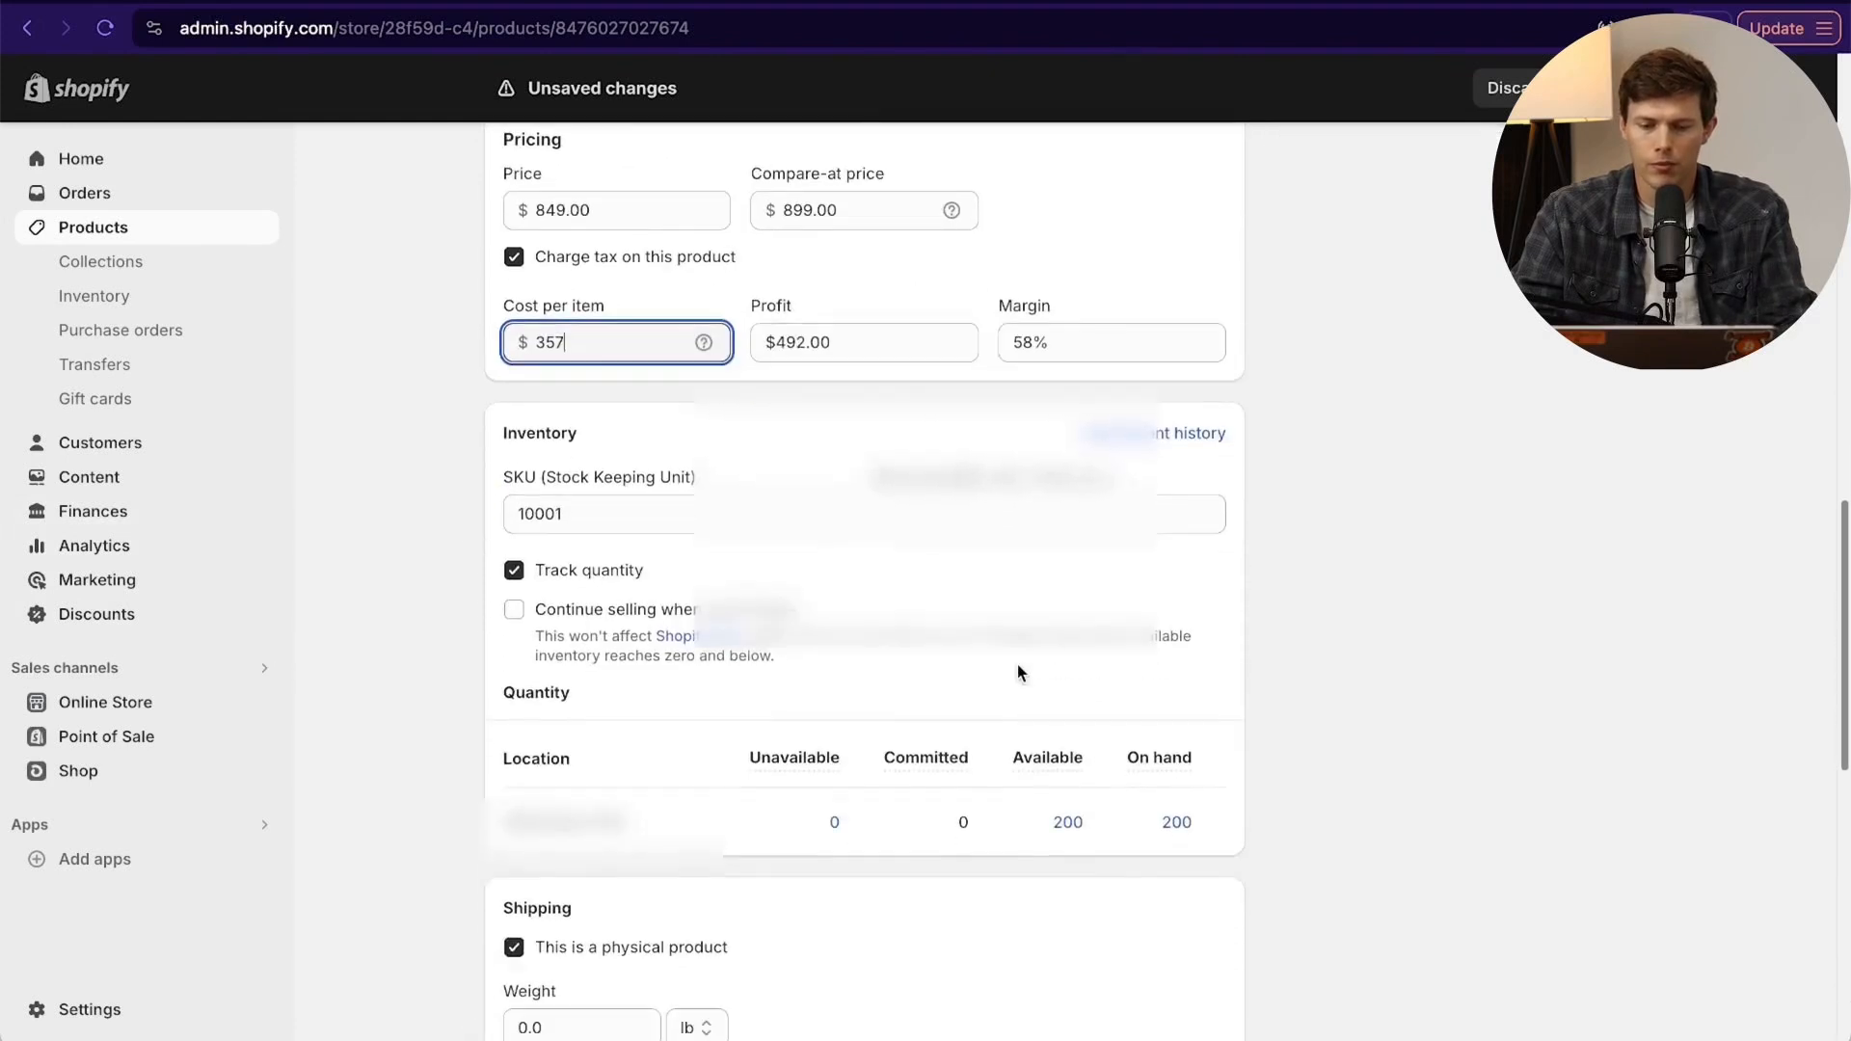
click(762, 515)
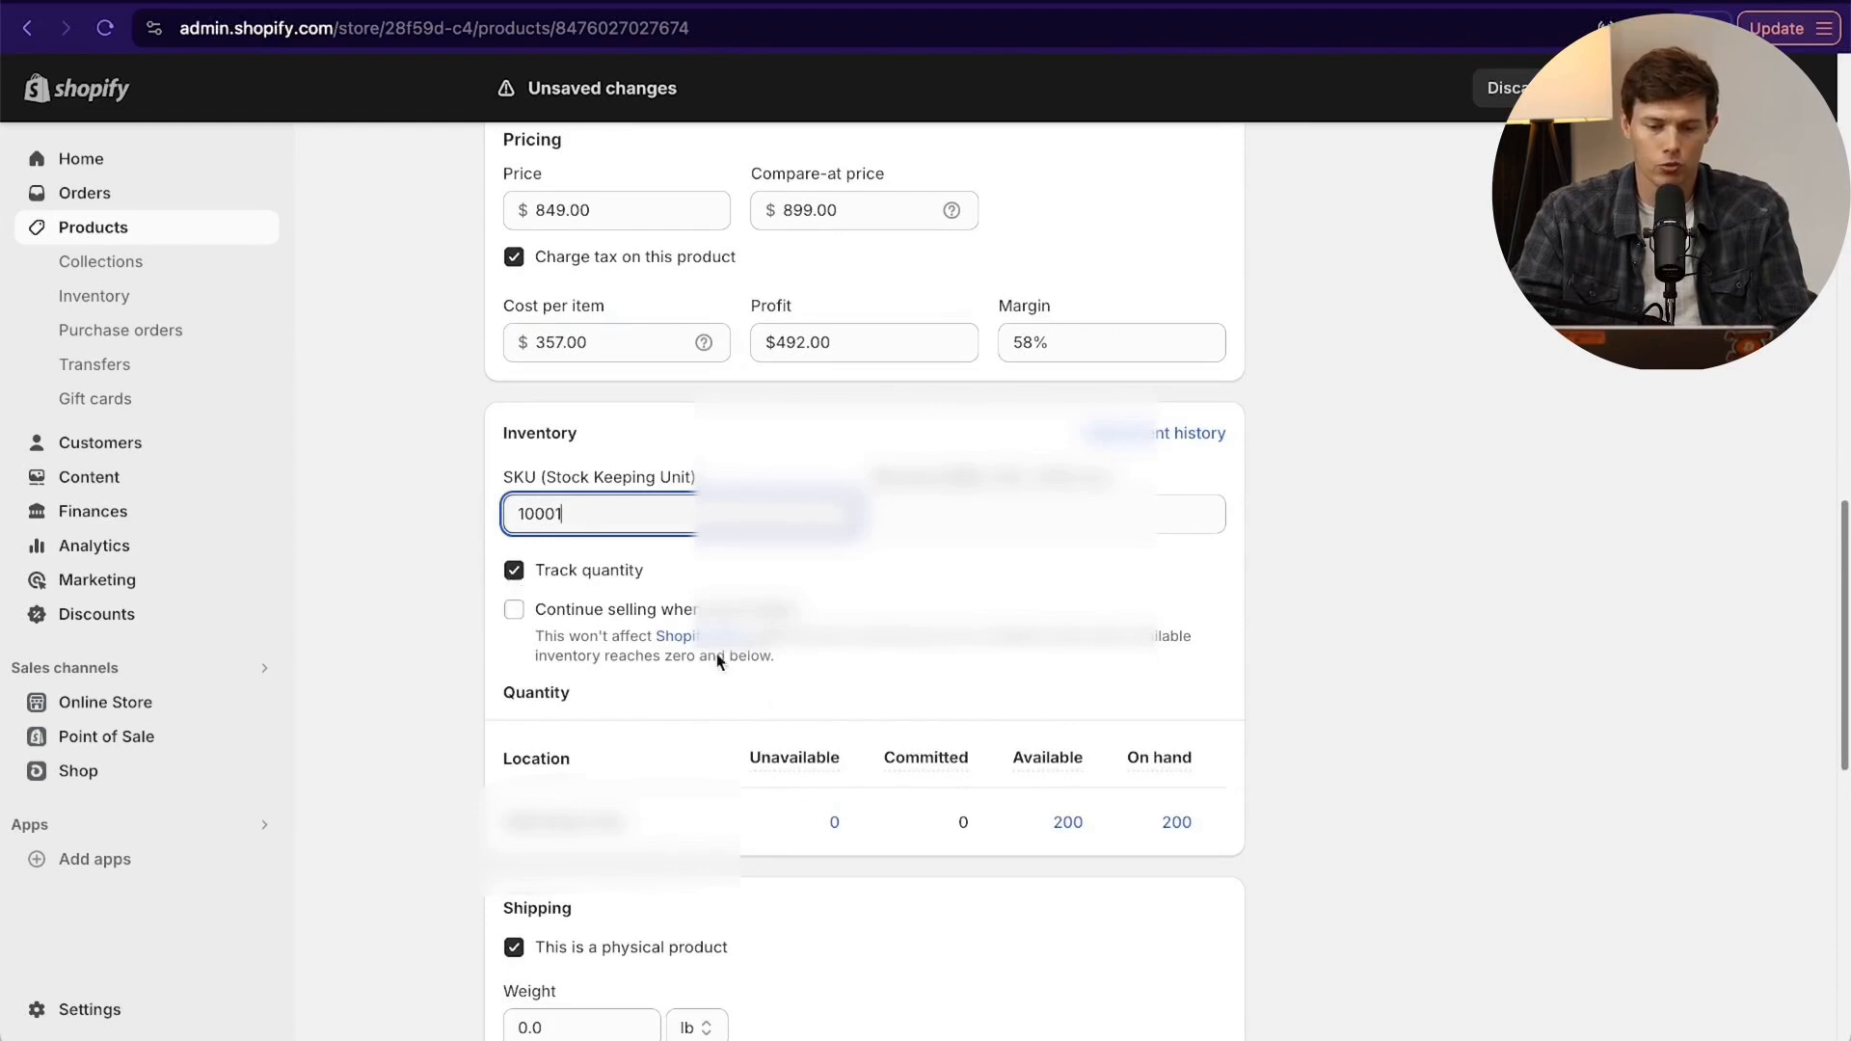
click(1067, 825)
click(1020, 832)
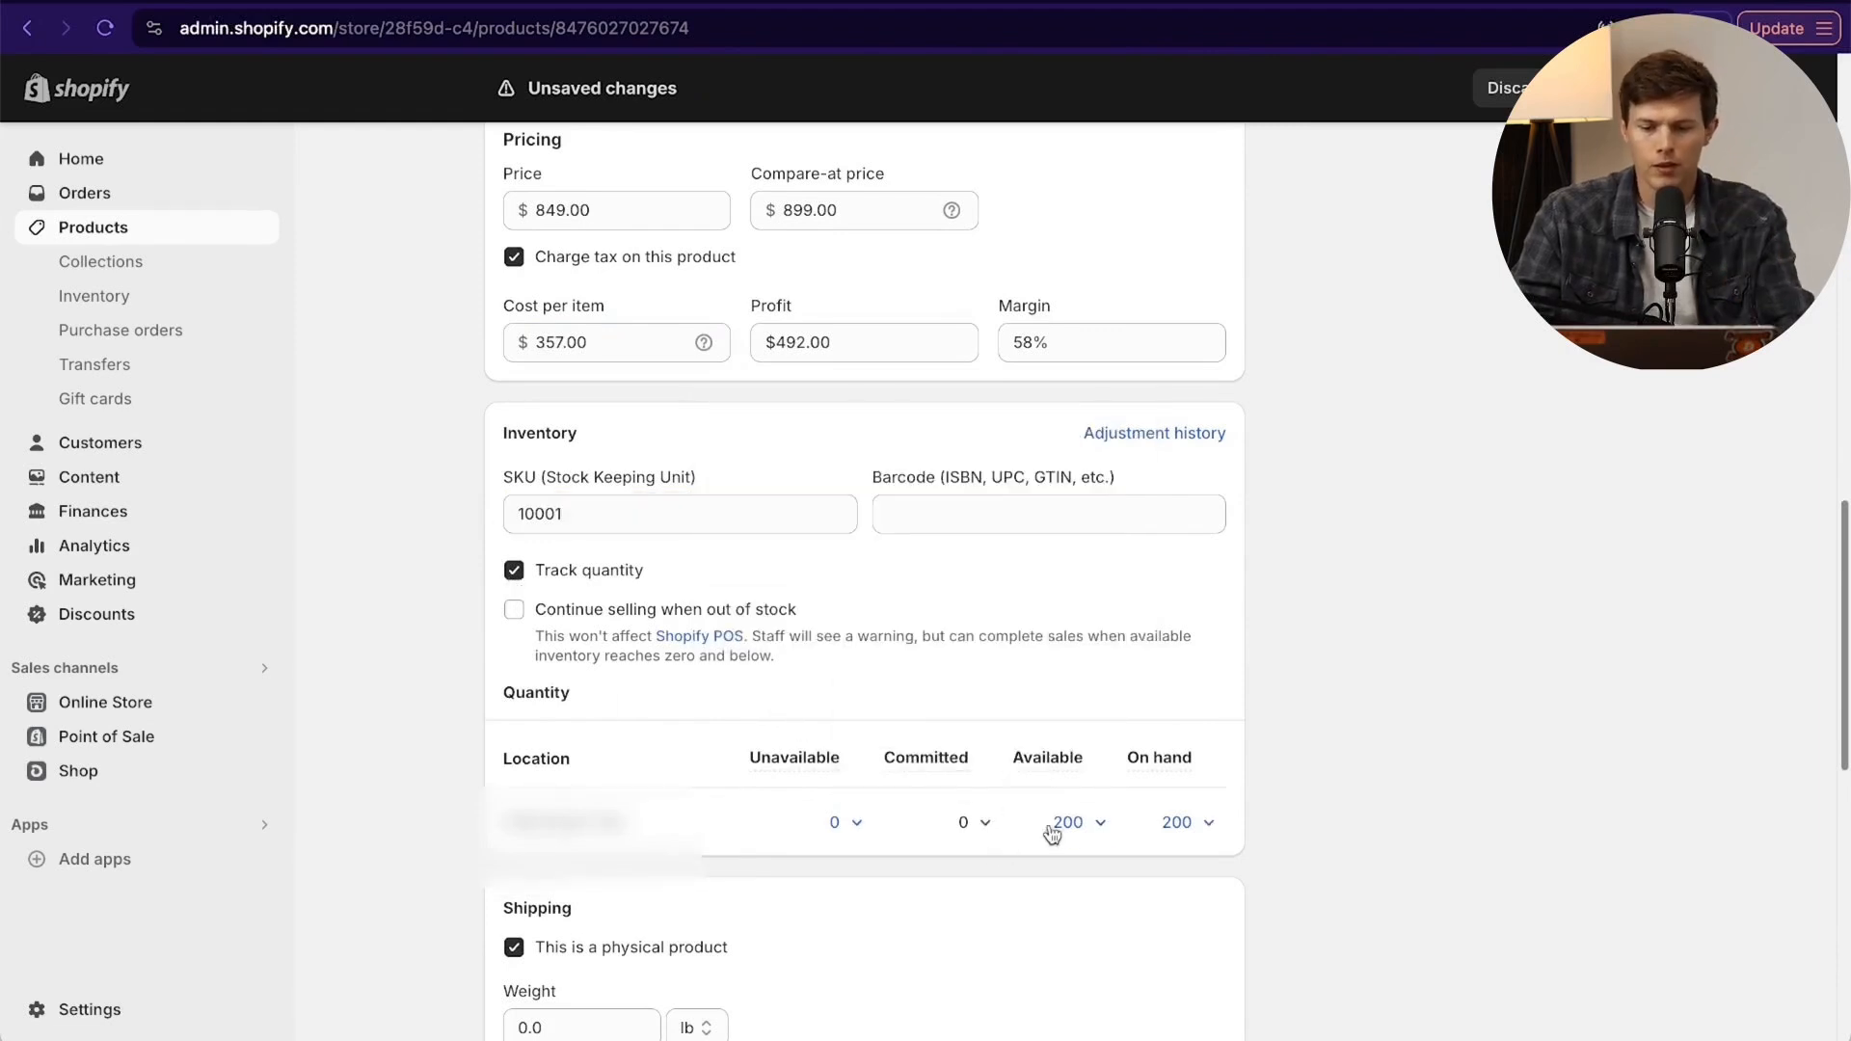
click(1077, 825)
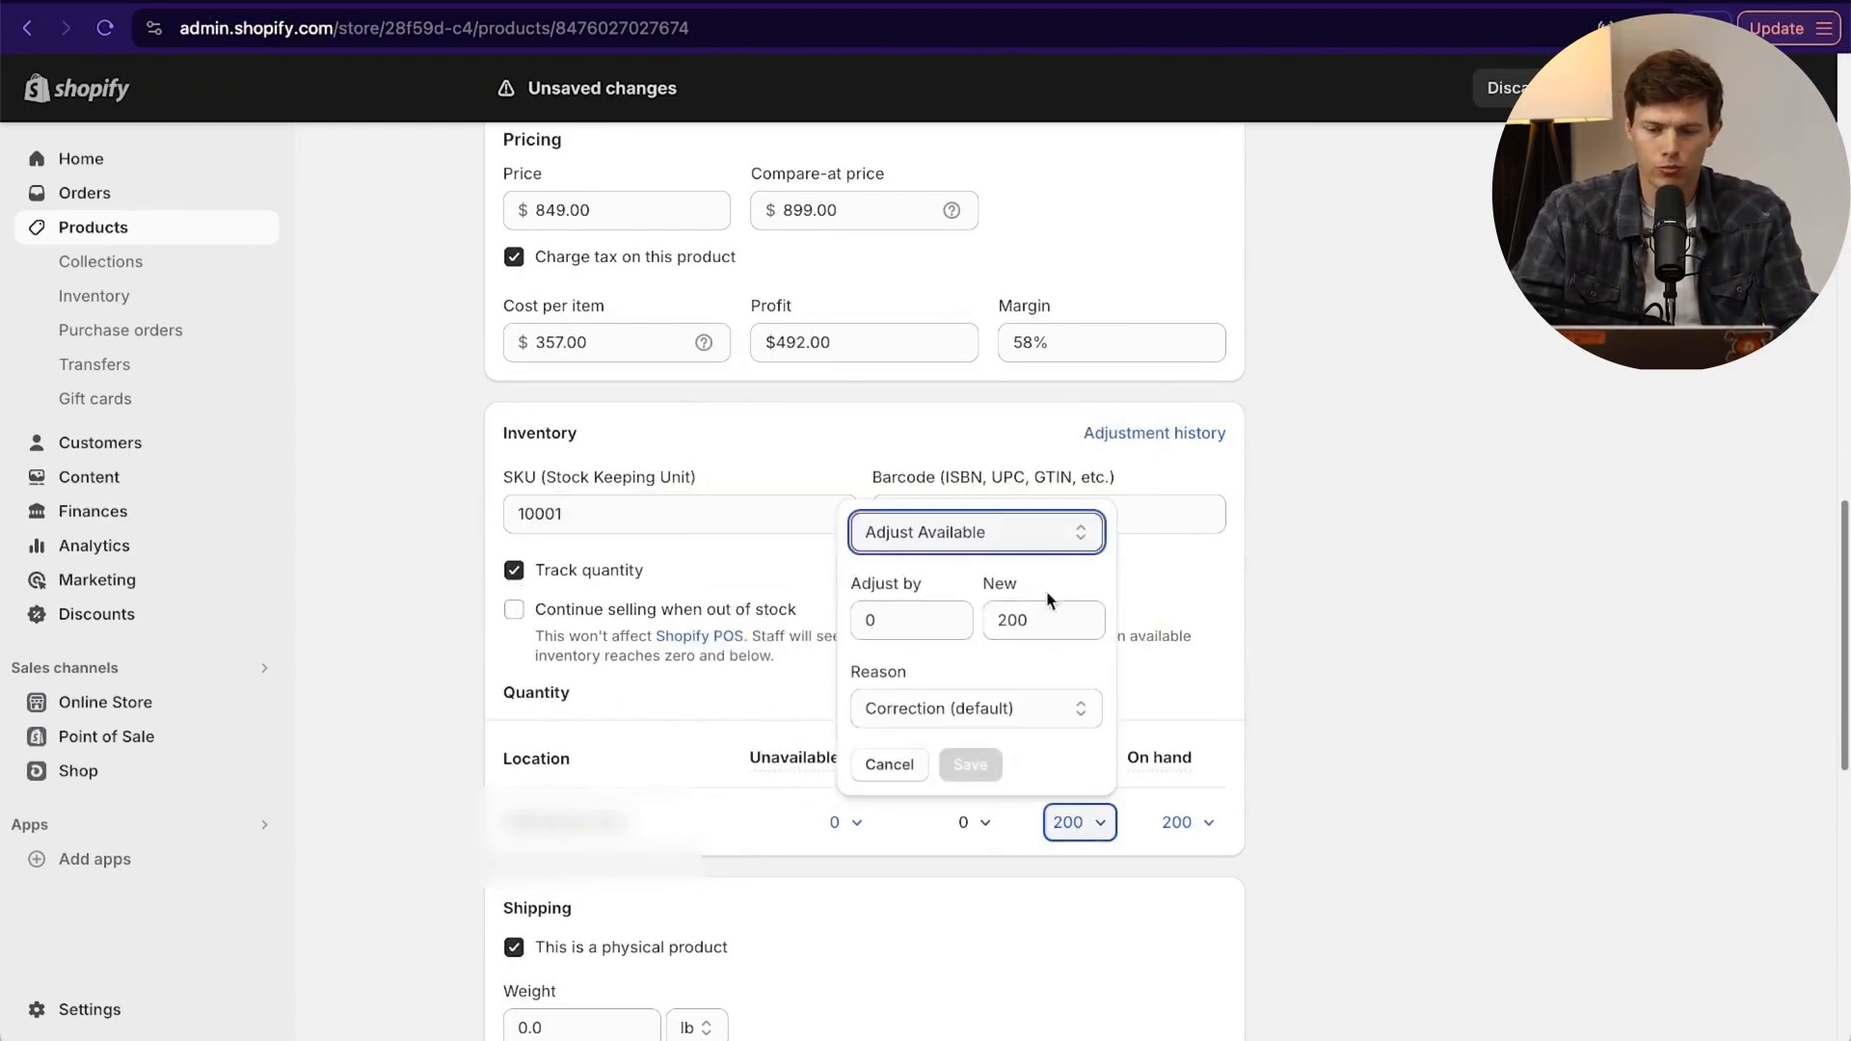
click(1281, 610)
Add 2 units to Damaged inventory, keeping 200 available with 202 on hand.
mouse_move(593, 800)
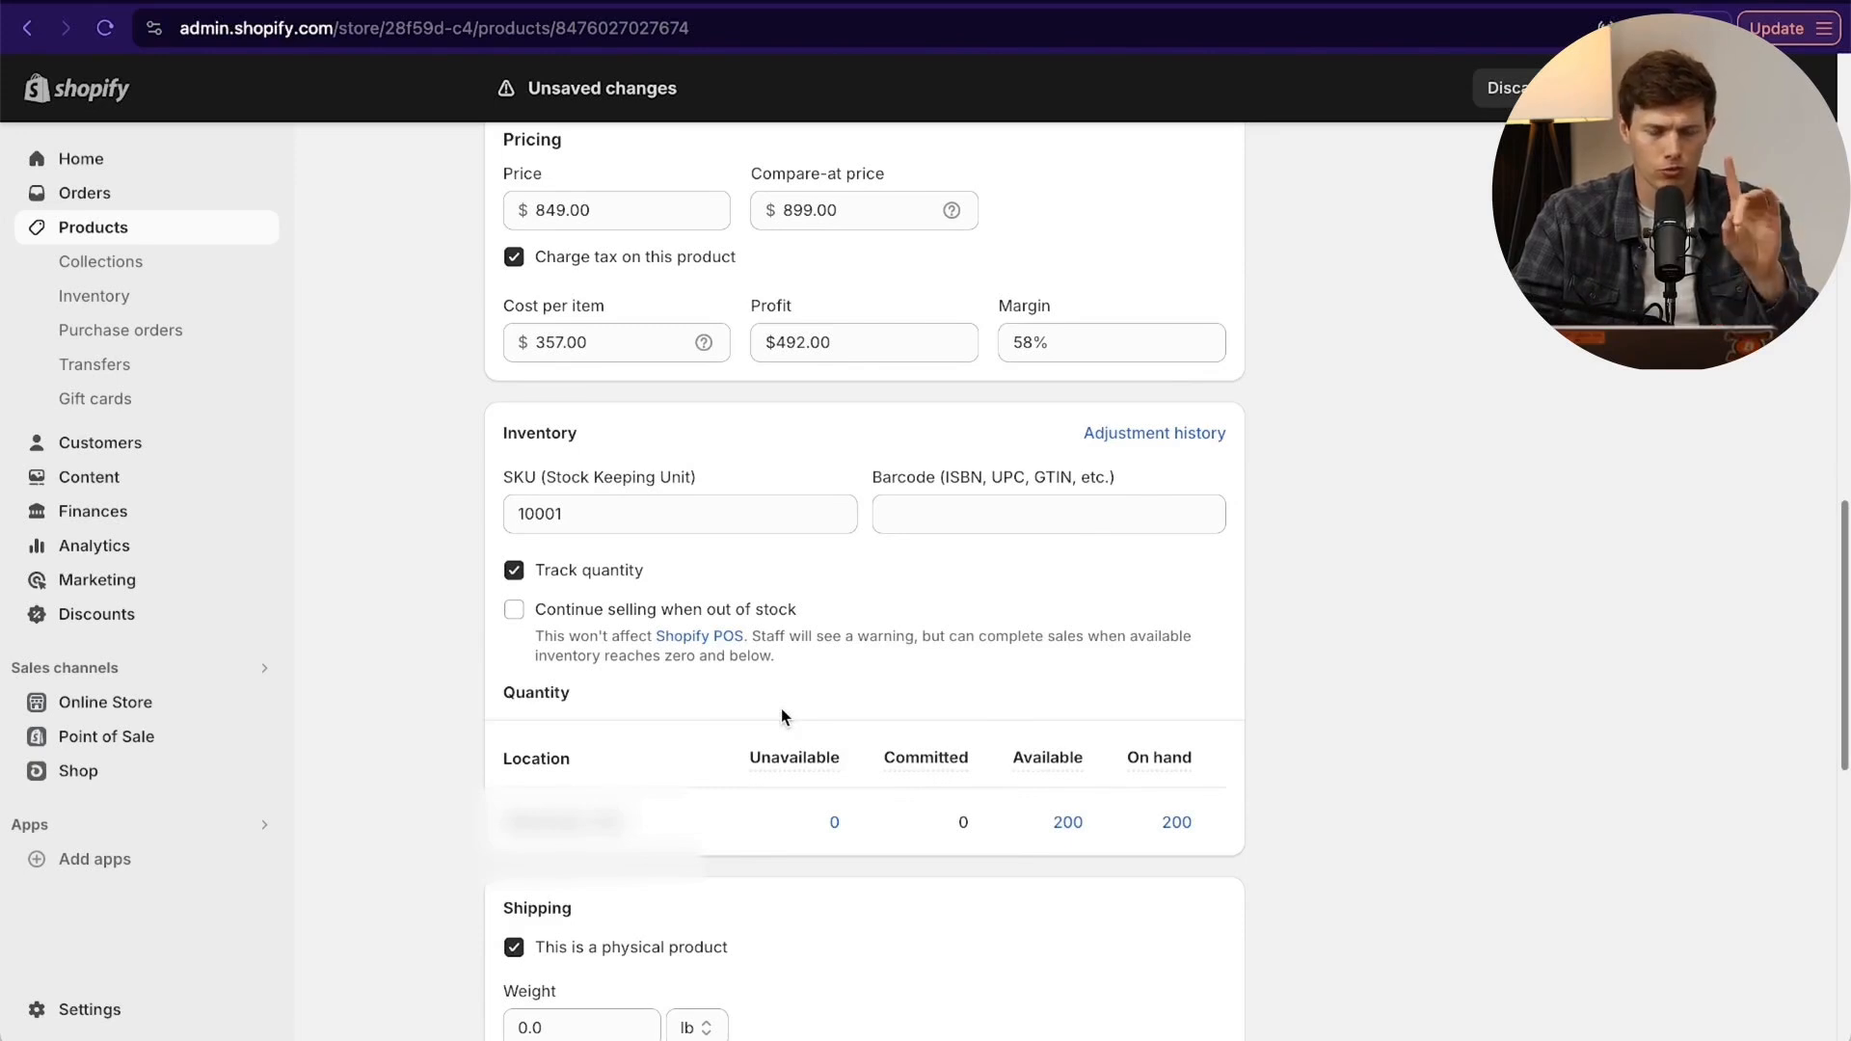
mouse_move(1175, 793)
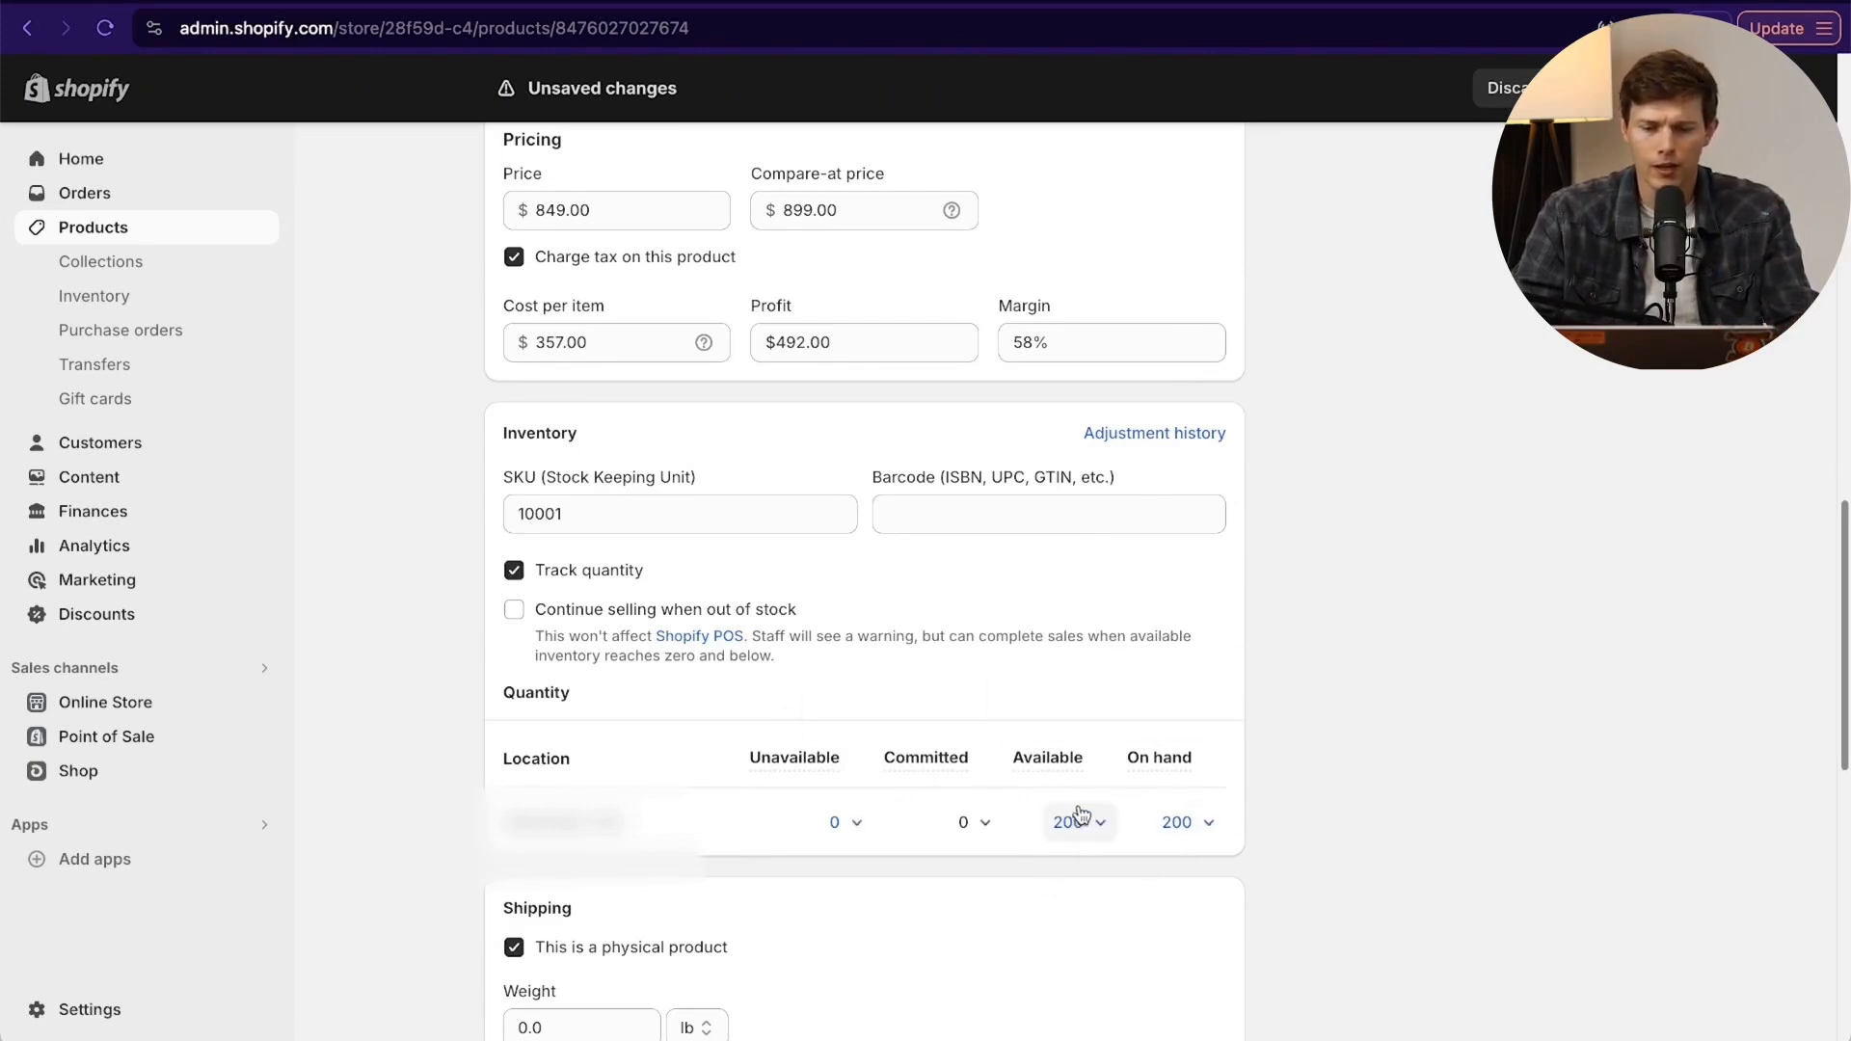
mouse_move(825, 751)
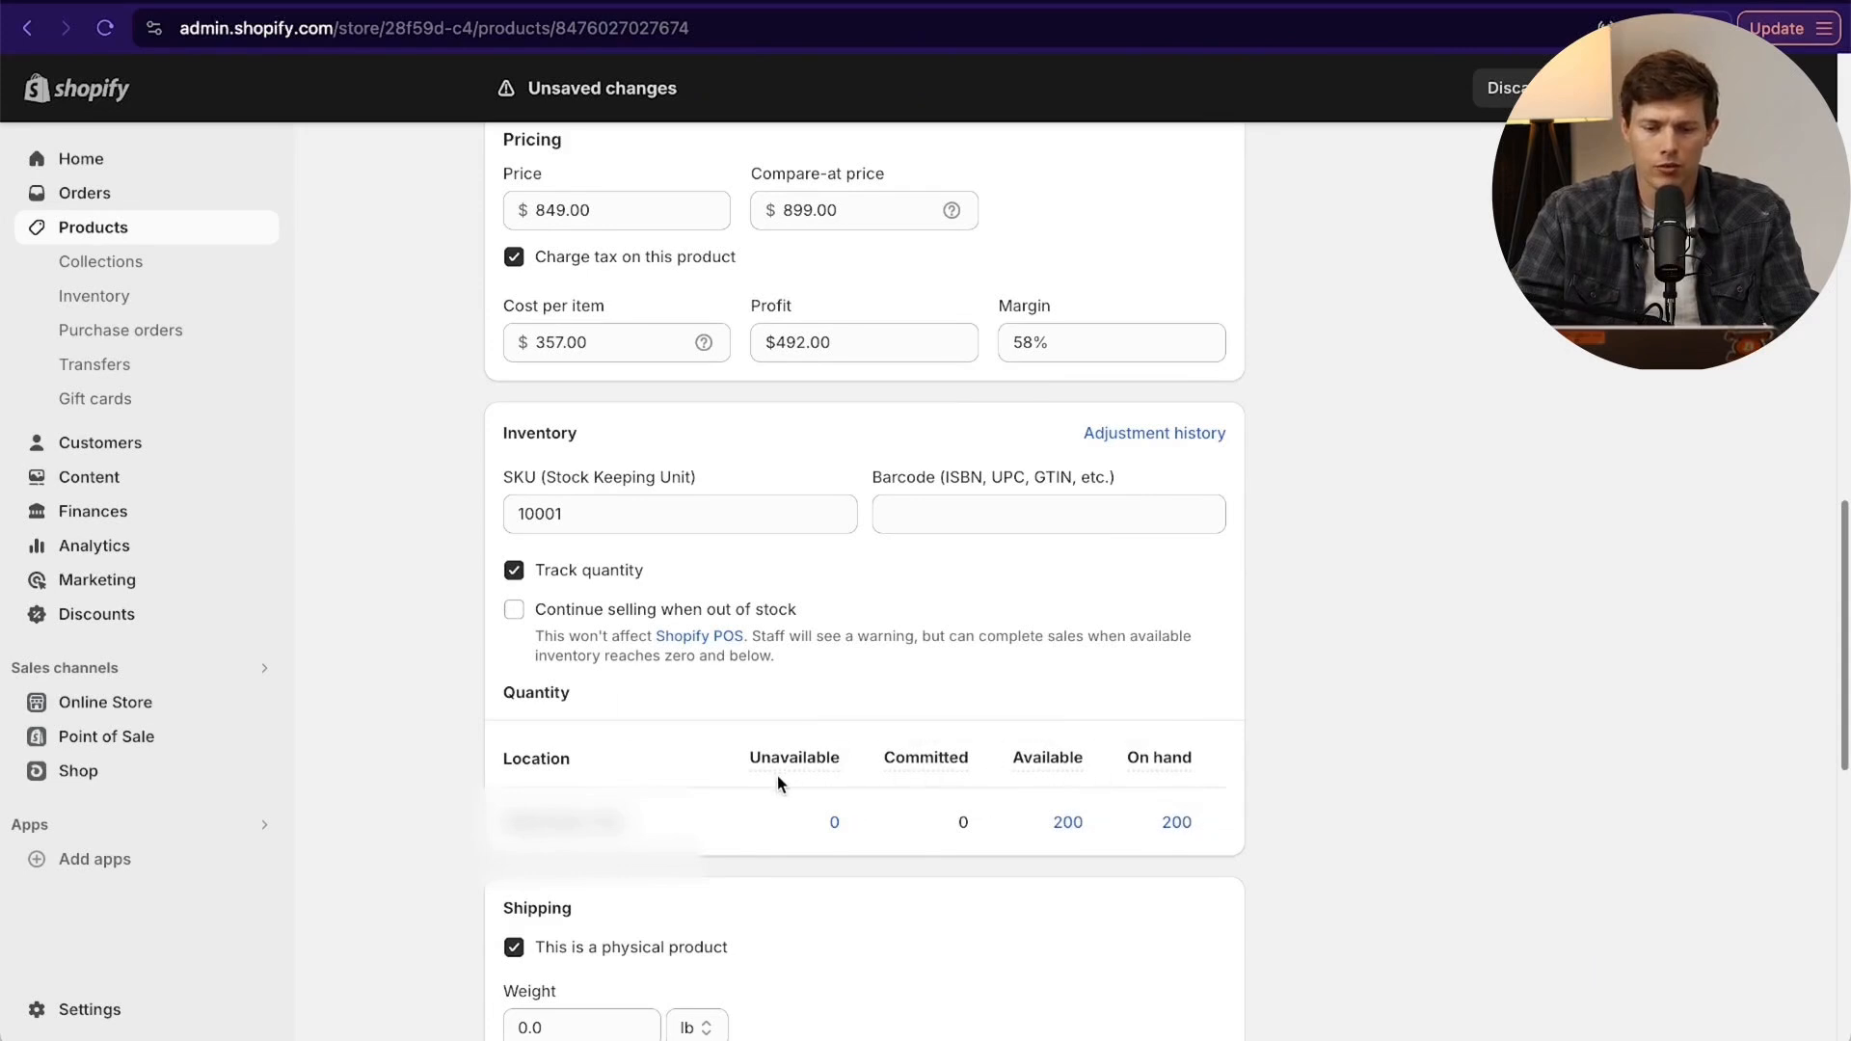
click(847, 824)
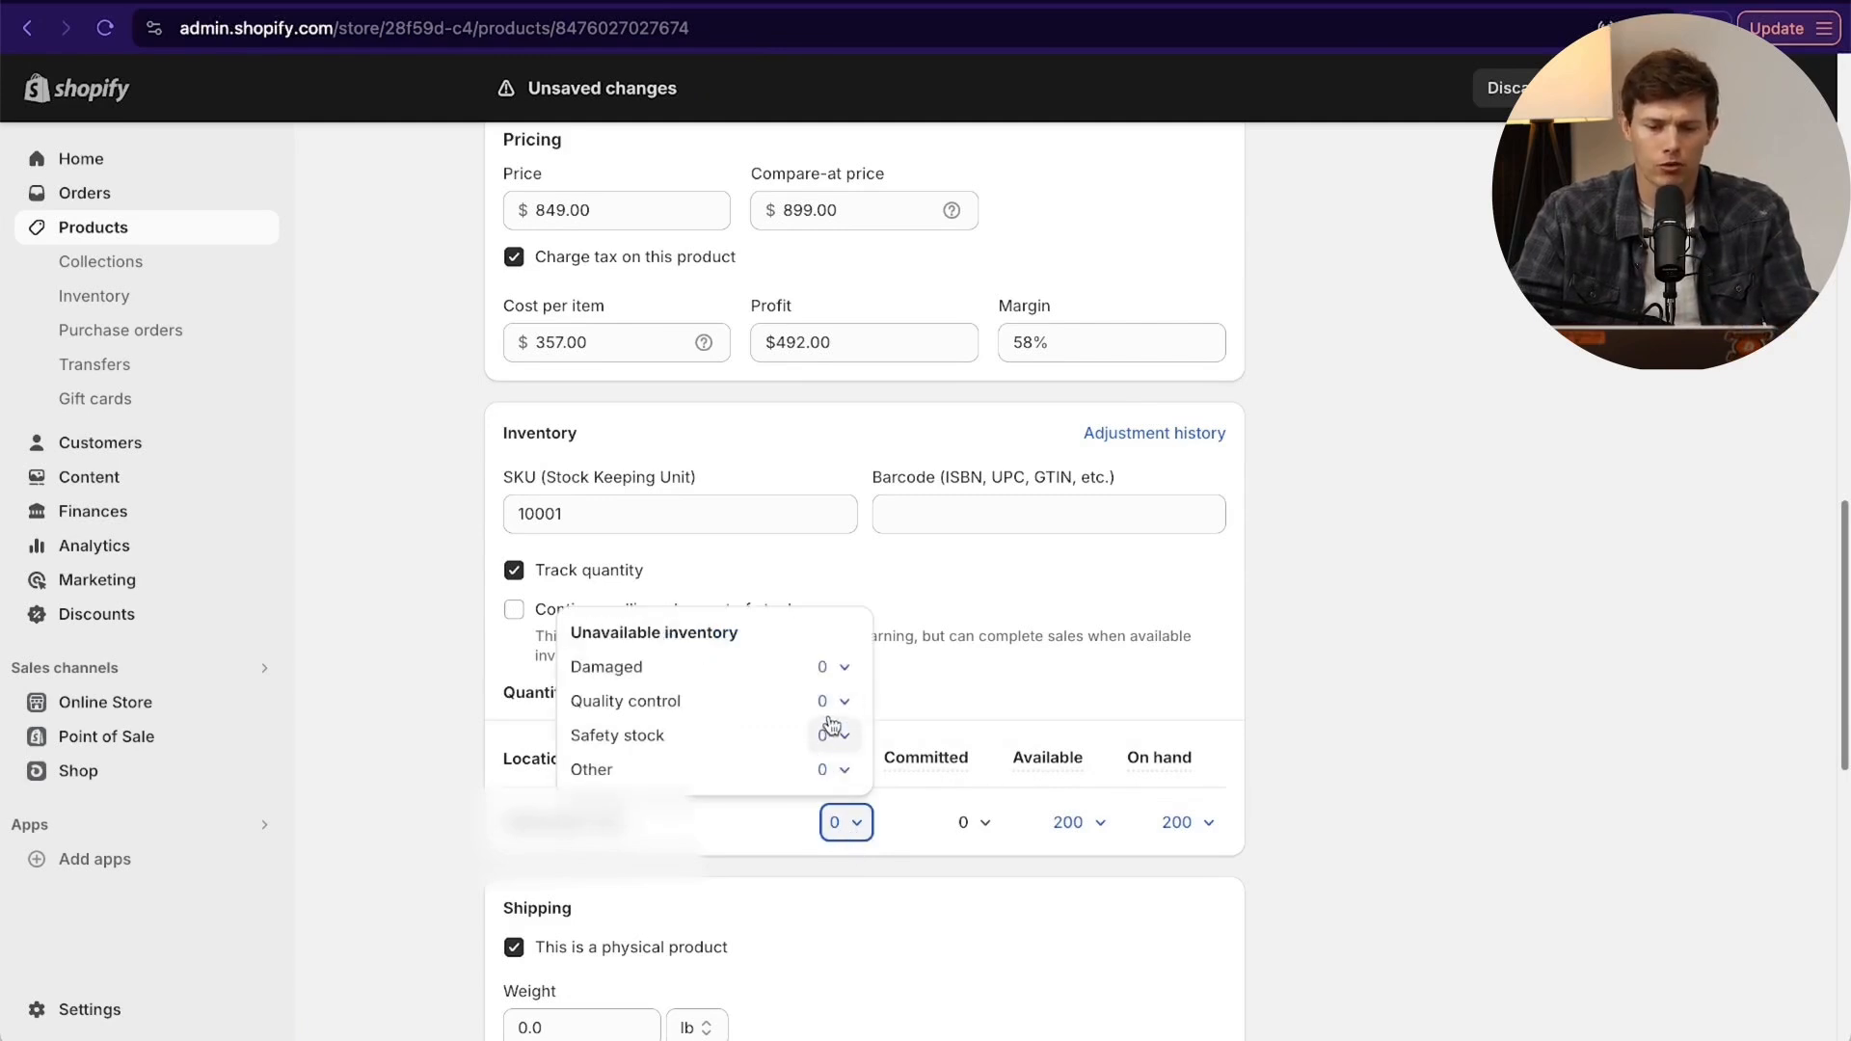
click(829, 667)
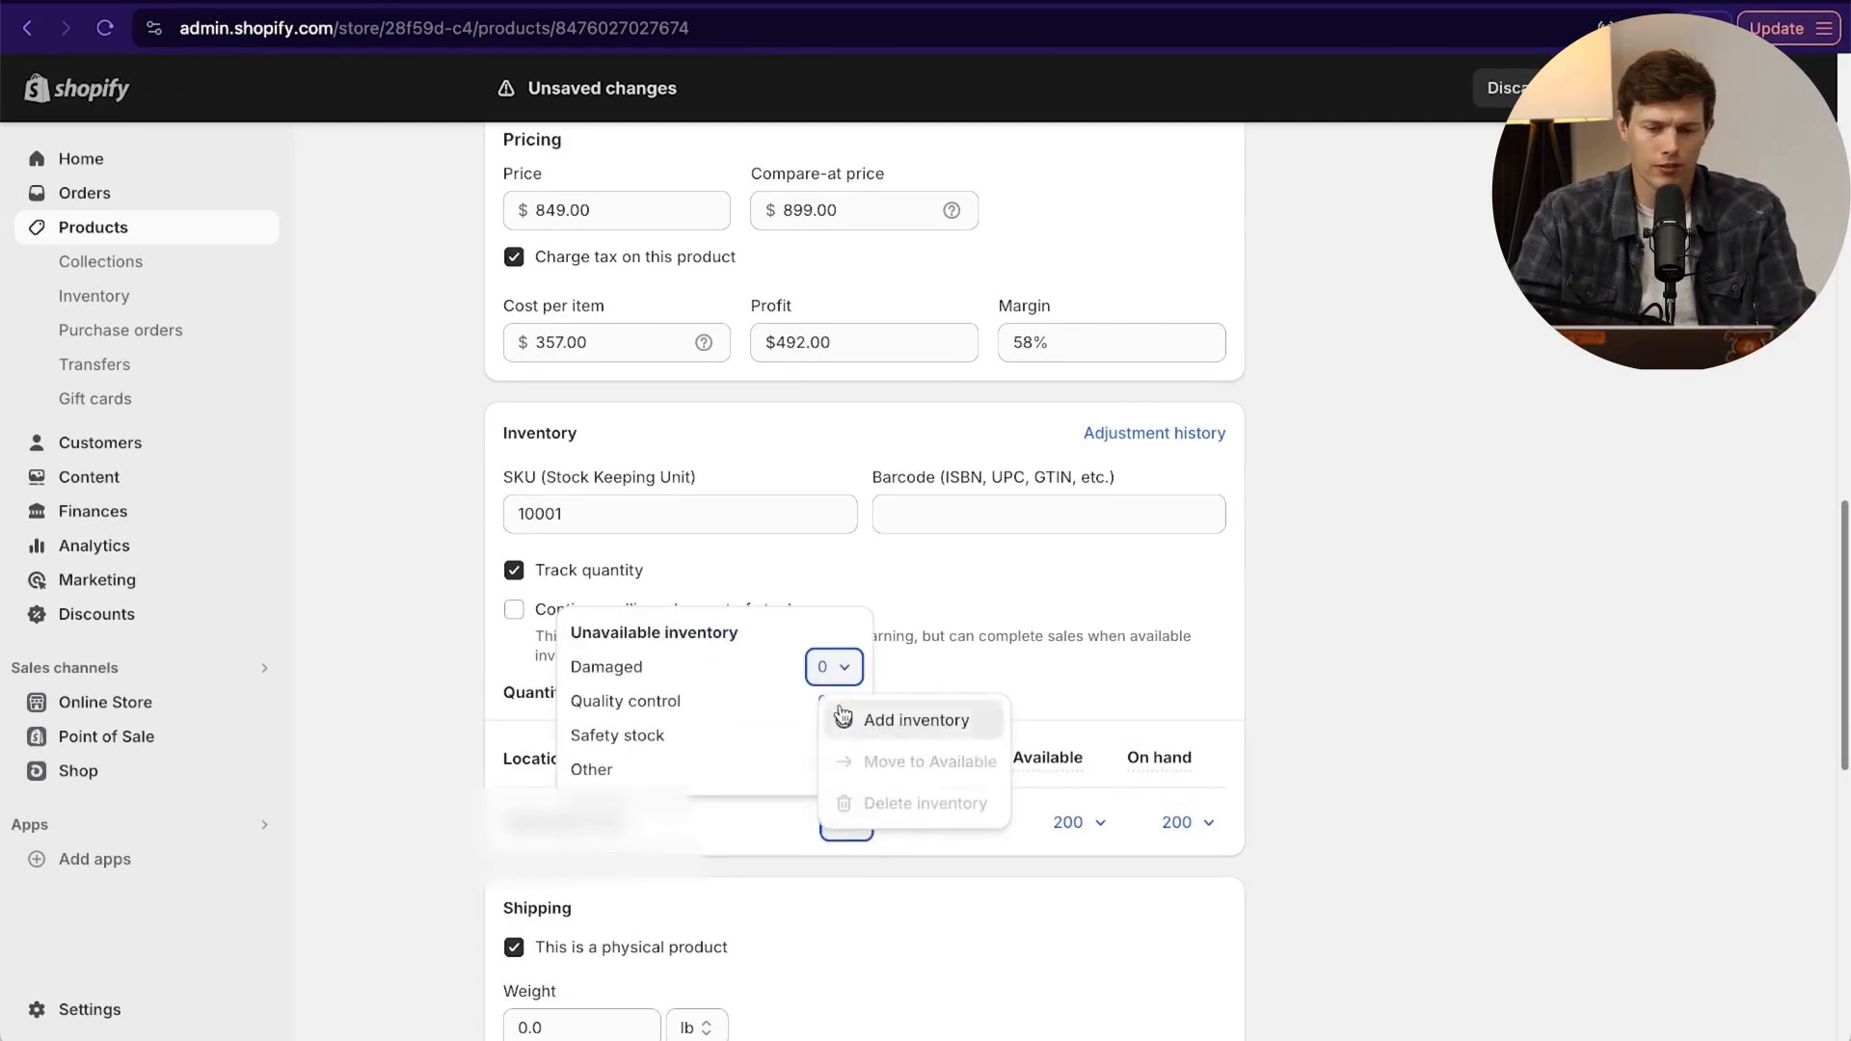
click(841, 713)
key(BackSpace)
text(2)
click(696, 777)
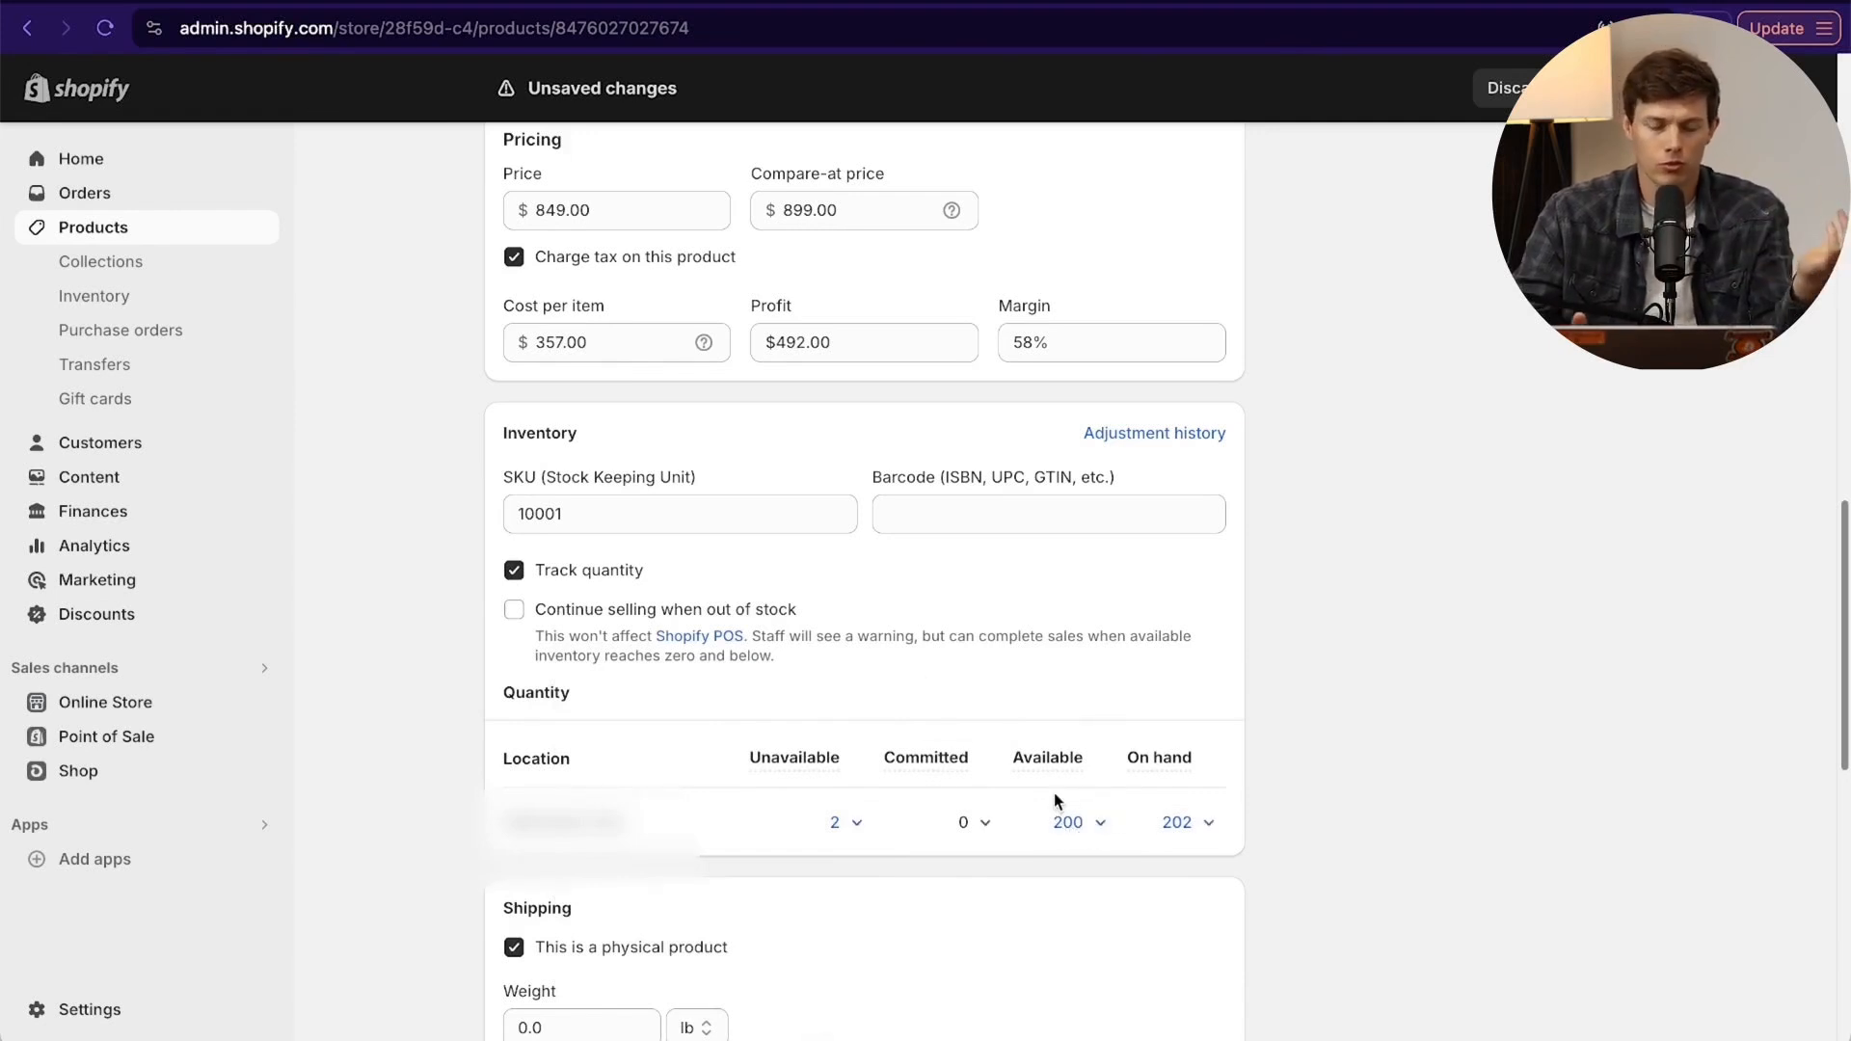
scroll(1385, 785, down, 5)
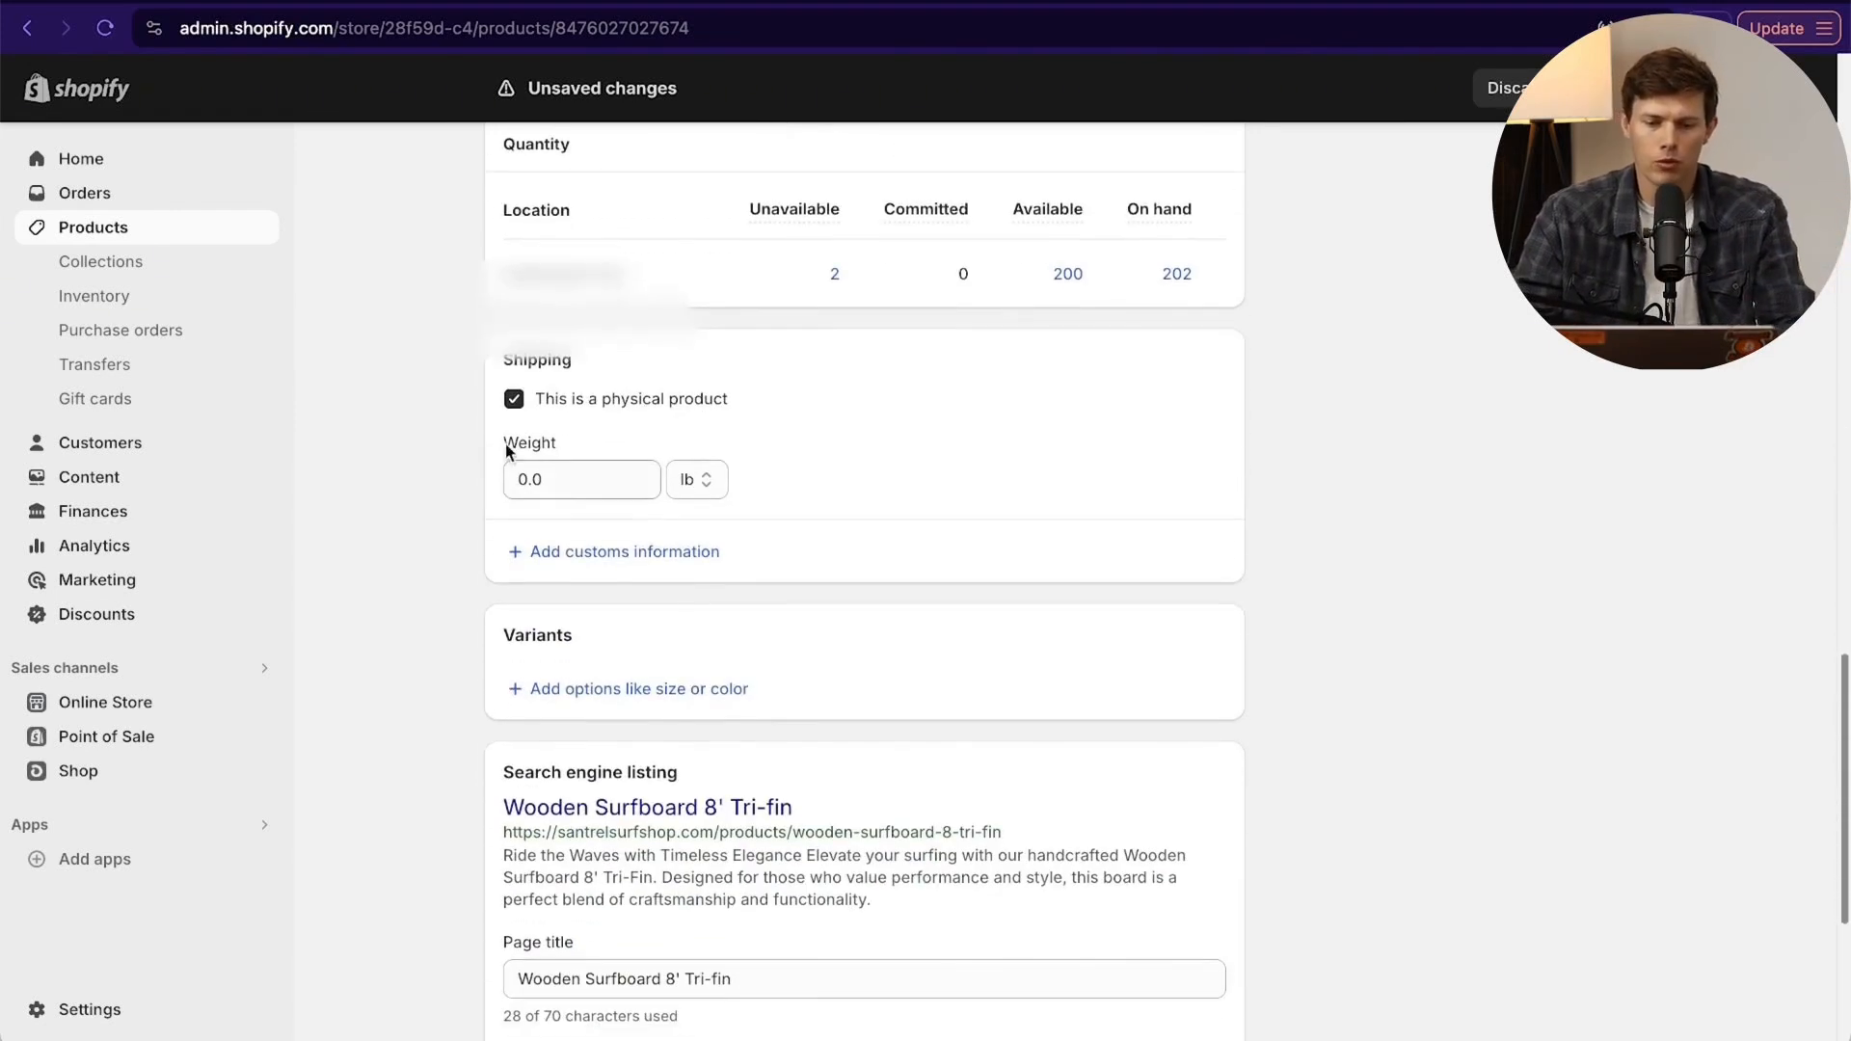
Set the surfboard's shipping weight to 15 lb.
double_click(539, 482)
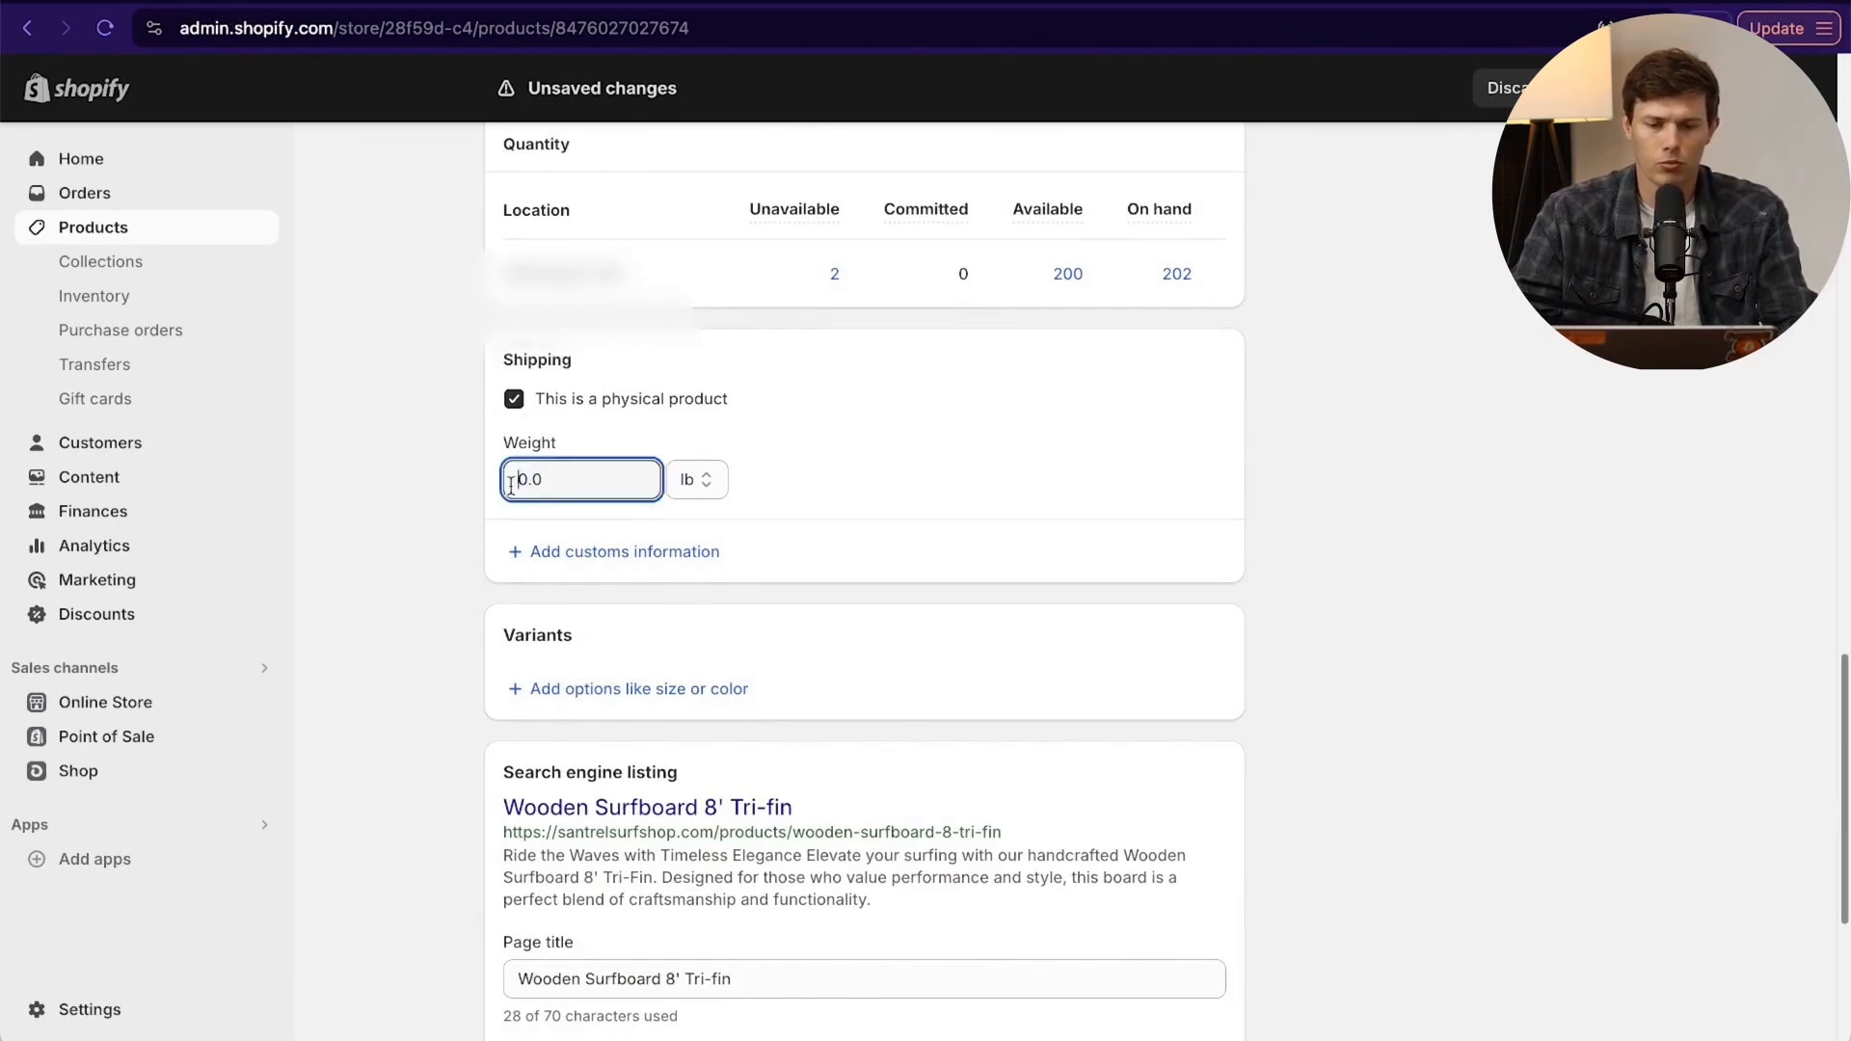
text(15)
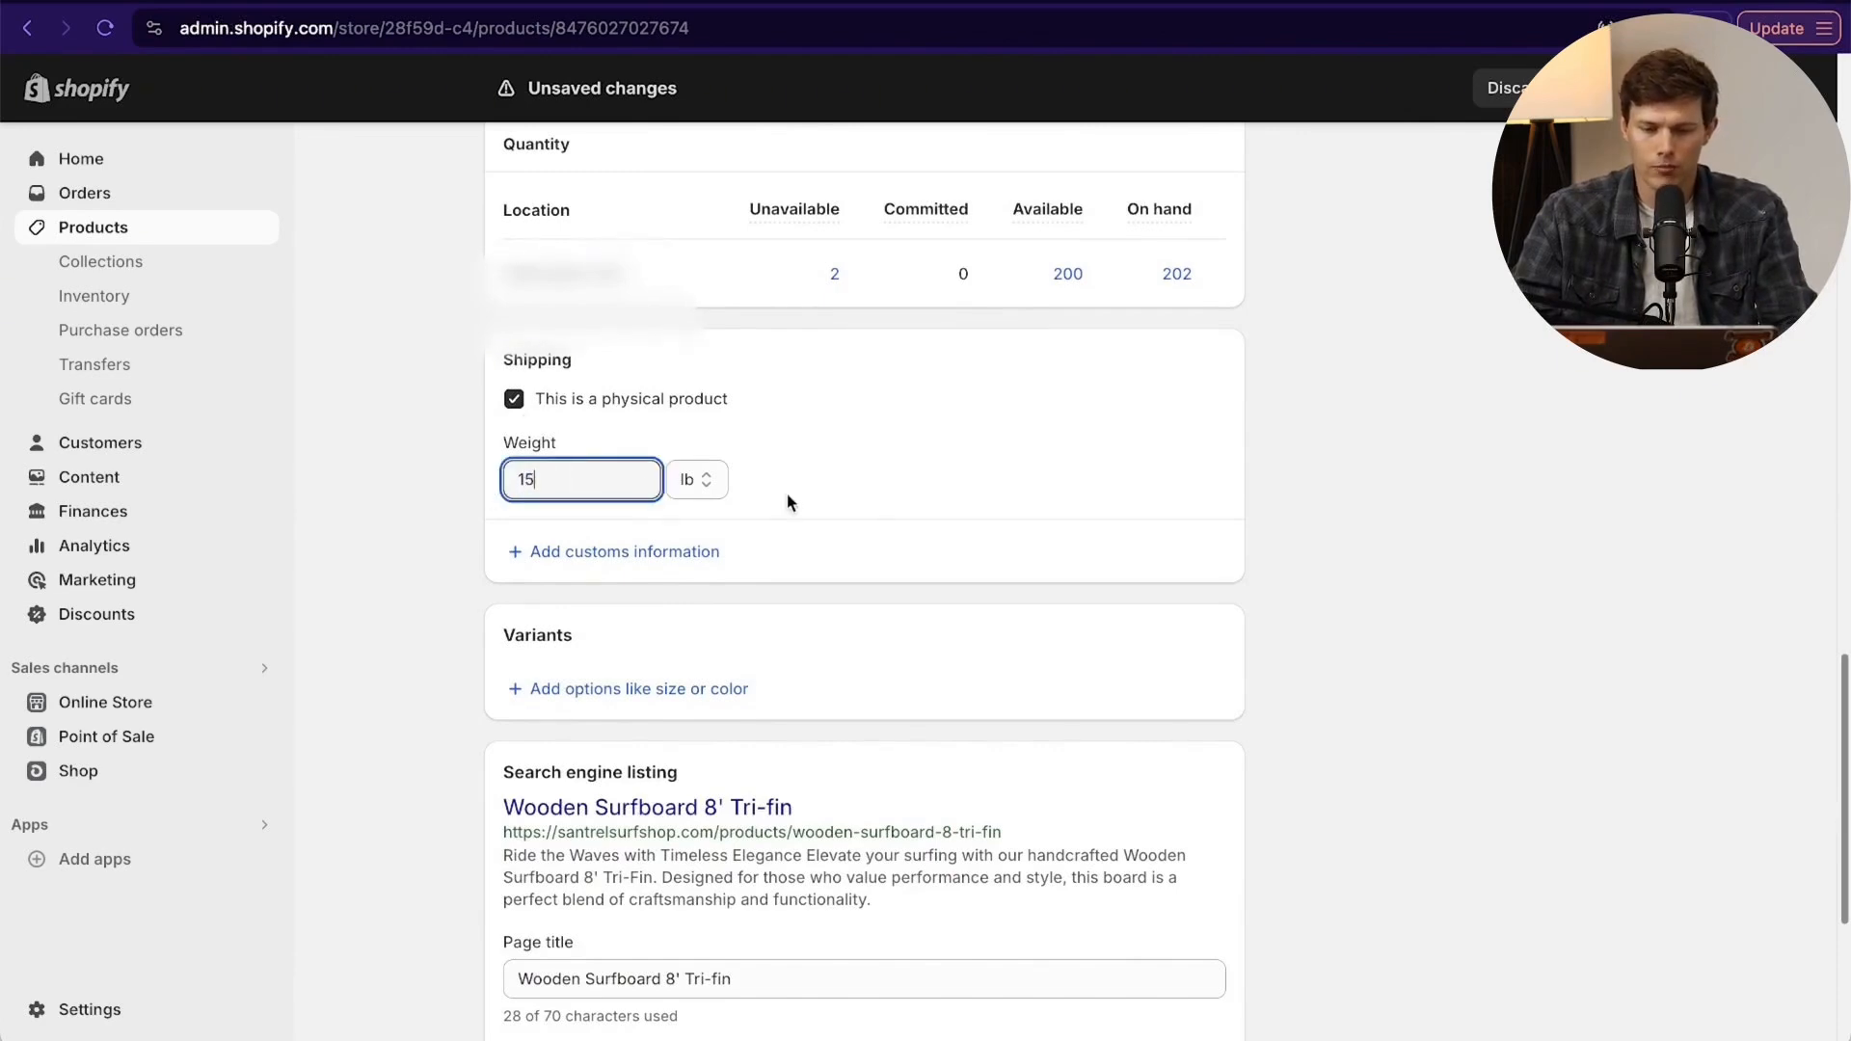
scroll(856, 505, up, 10)
drag(718, 870, 498, 866)
click(868, 836)
scroll(869, 836, down, 15)
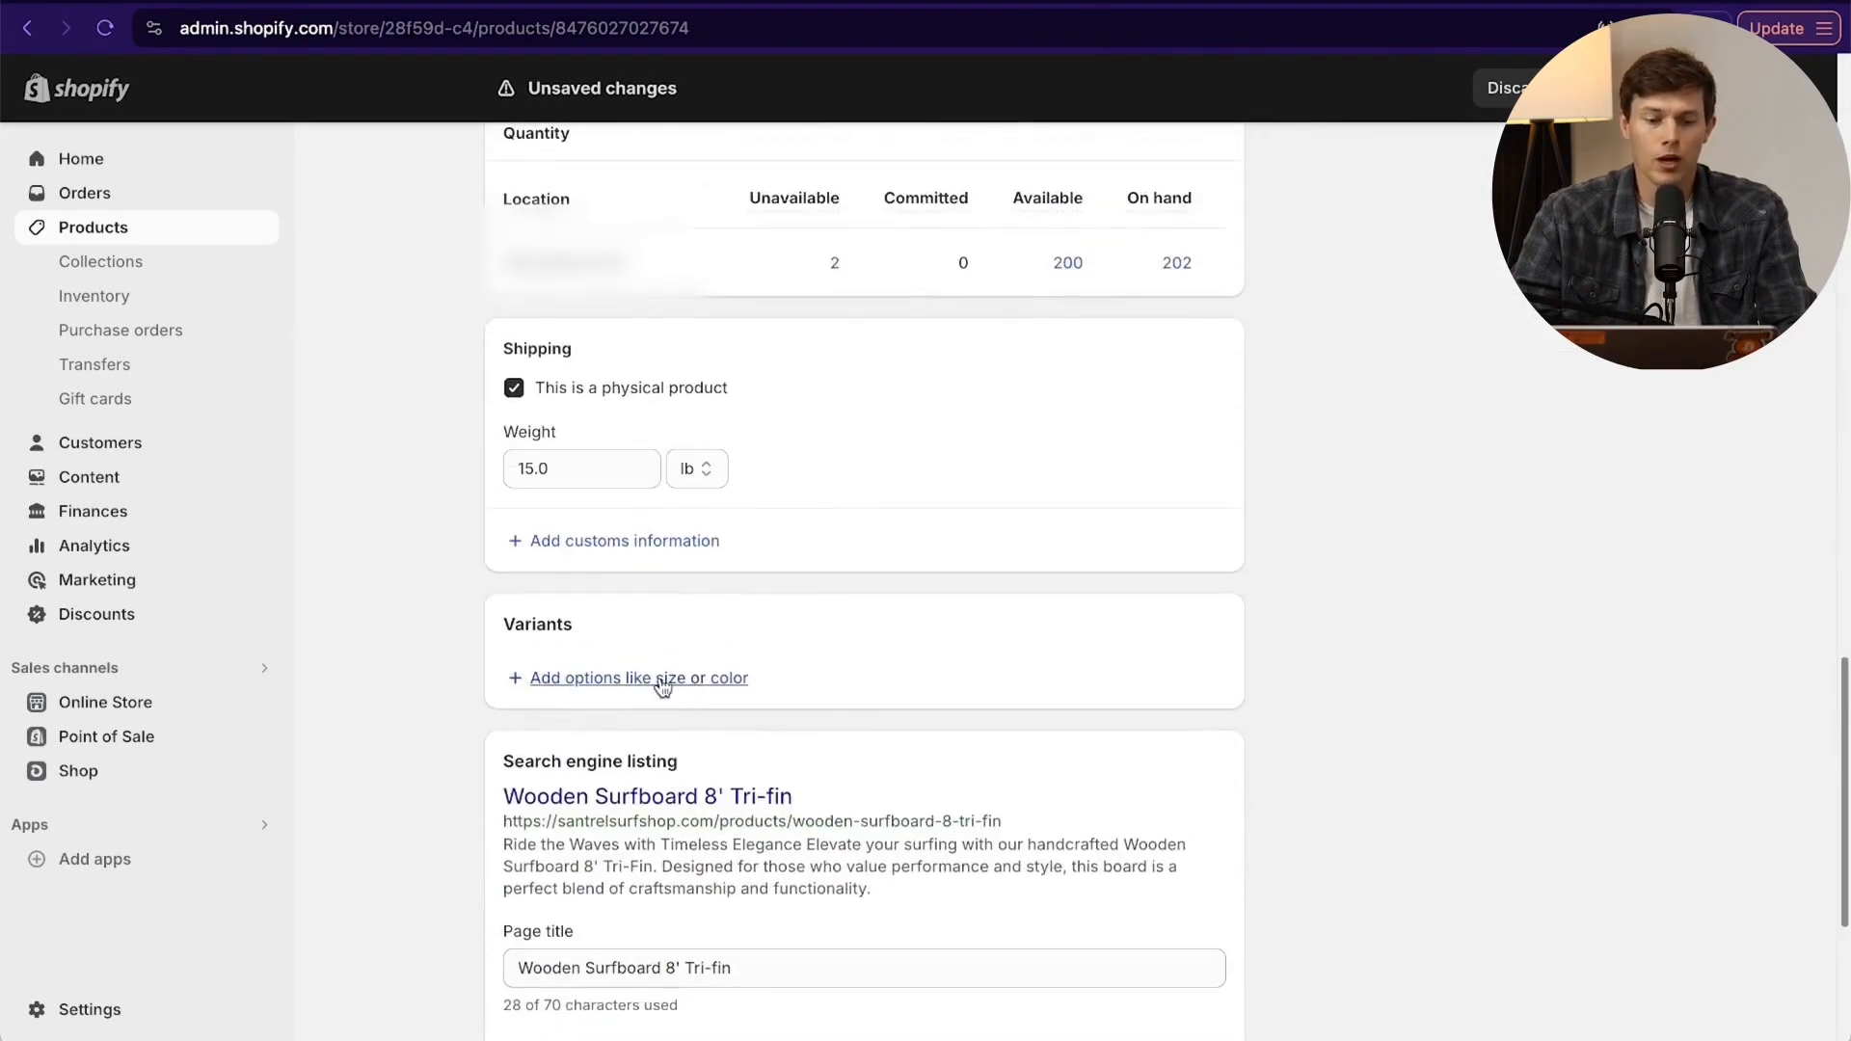
Add a Size option with values 8', 8.5', 9' and 10'.
click(663, 681)
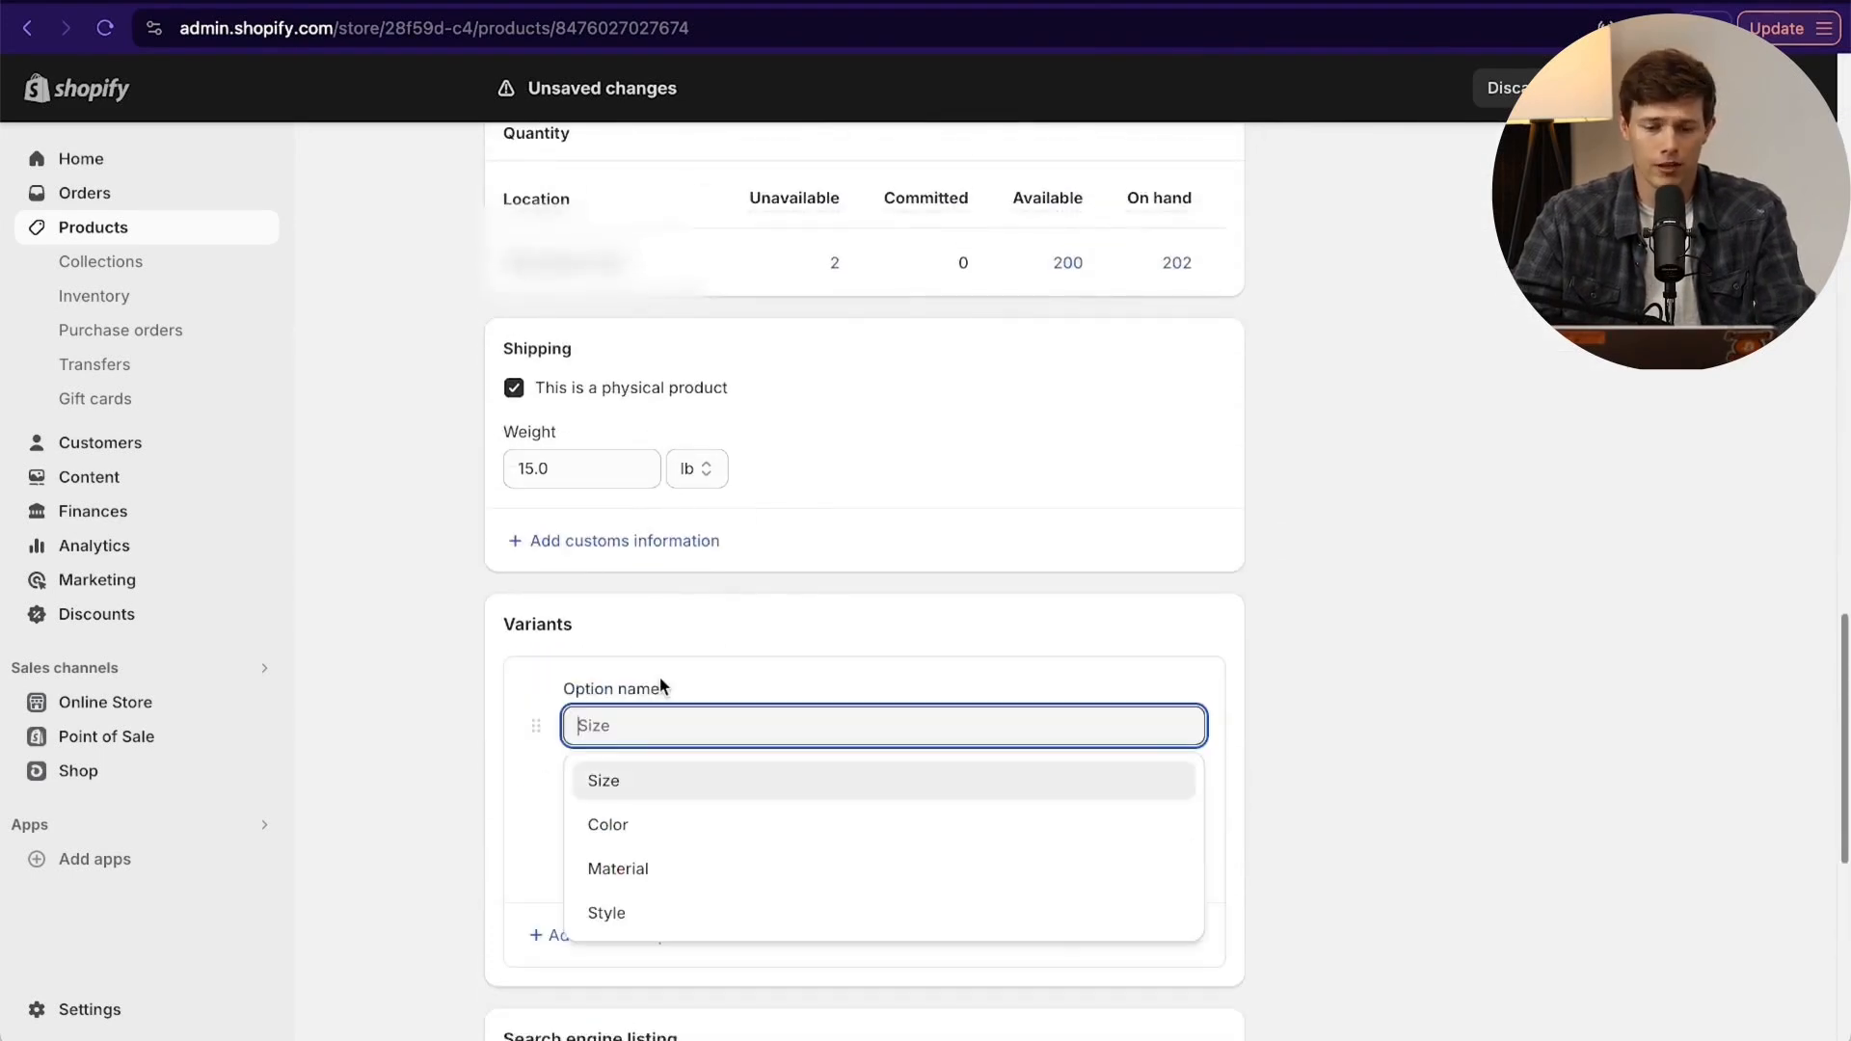
scroll(1228, 766, down, 2)
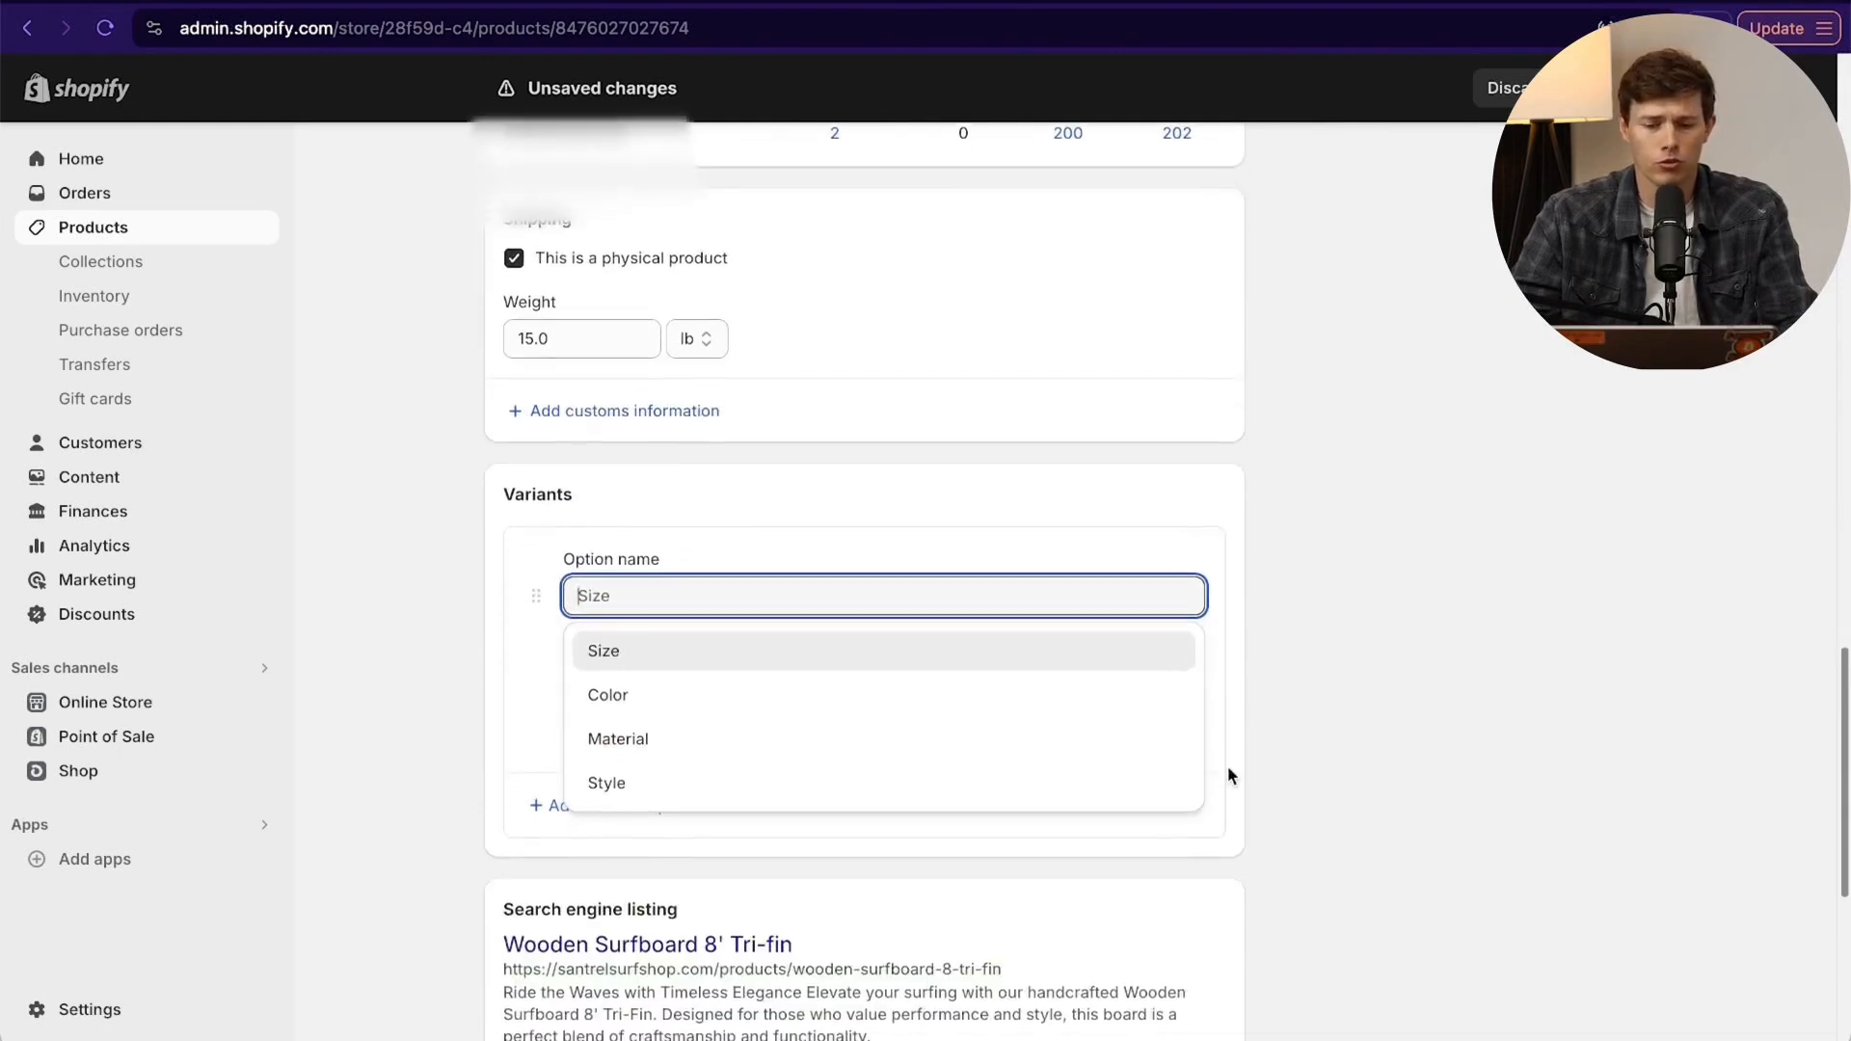
scroll(1012, 750, down, 2)
scroll(1016, 760, up, 2)
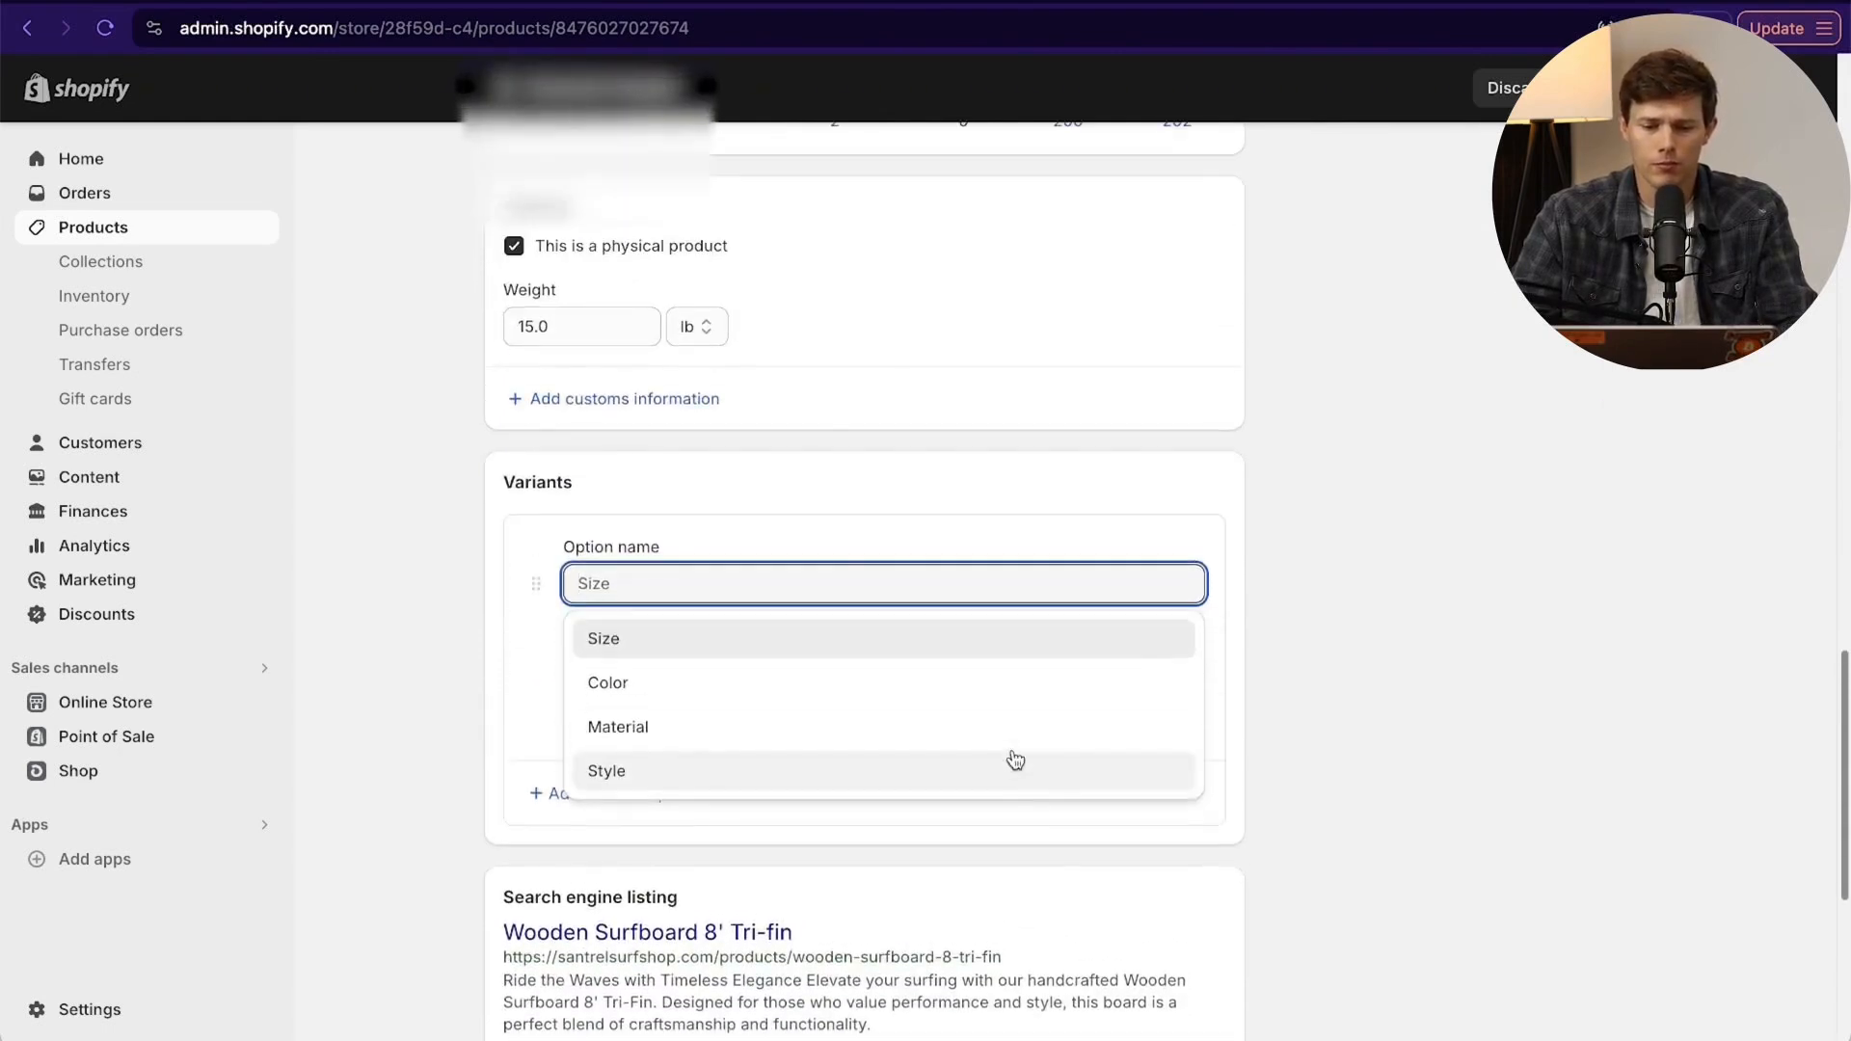
click(837, 641)
click(788, 678)
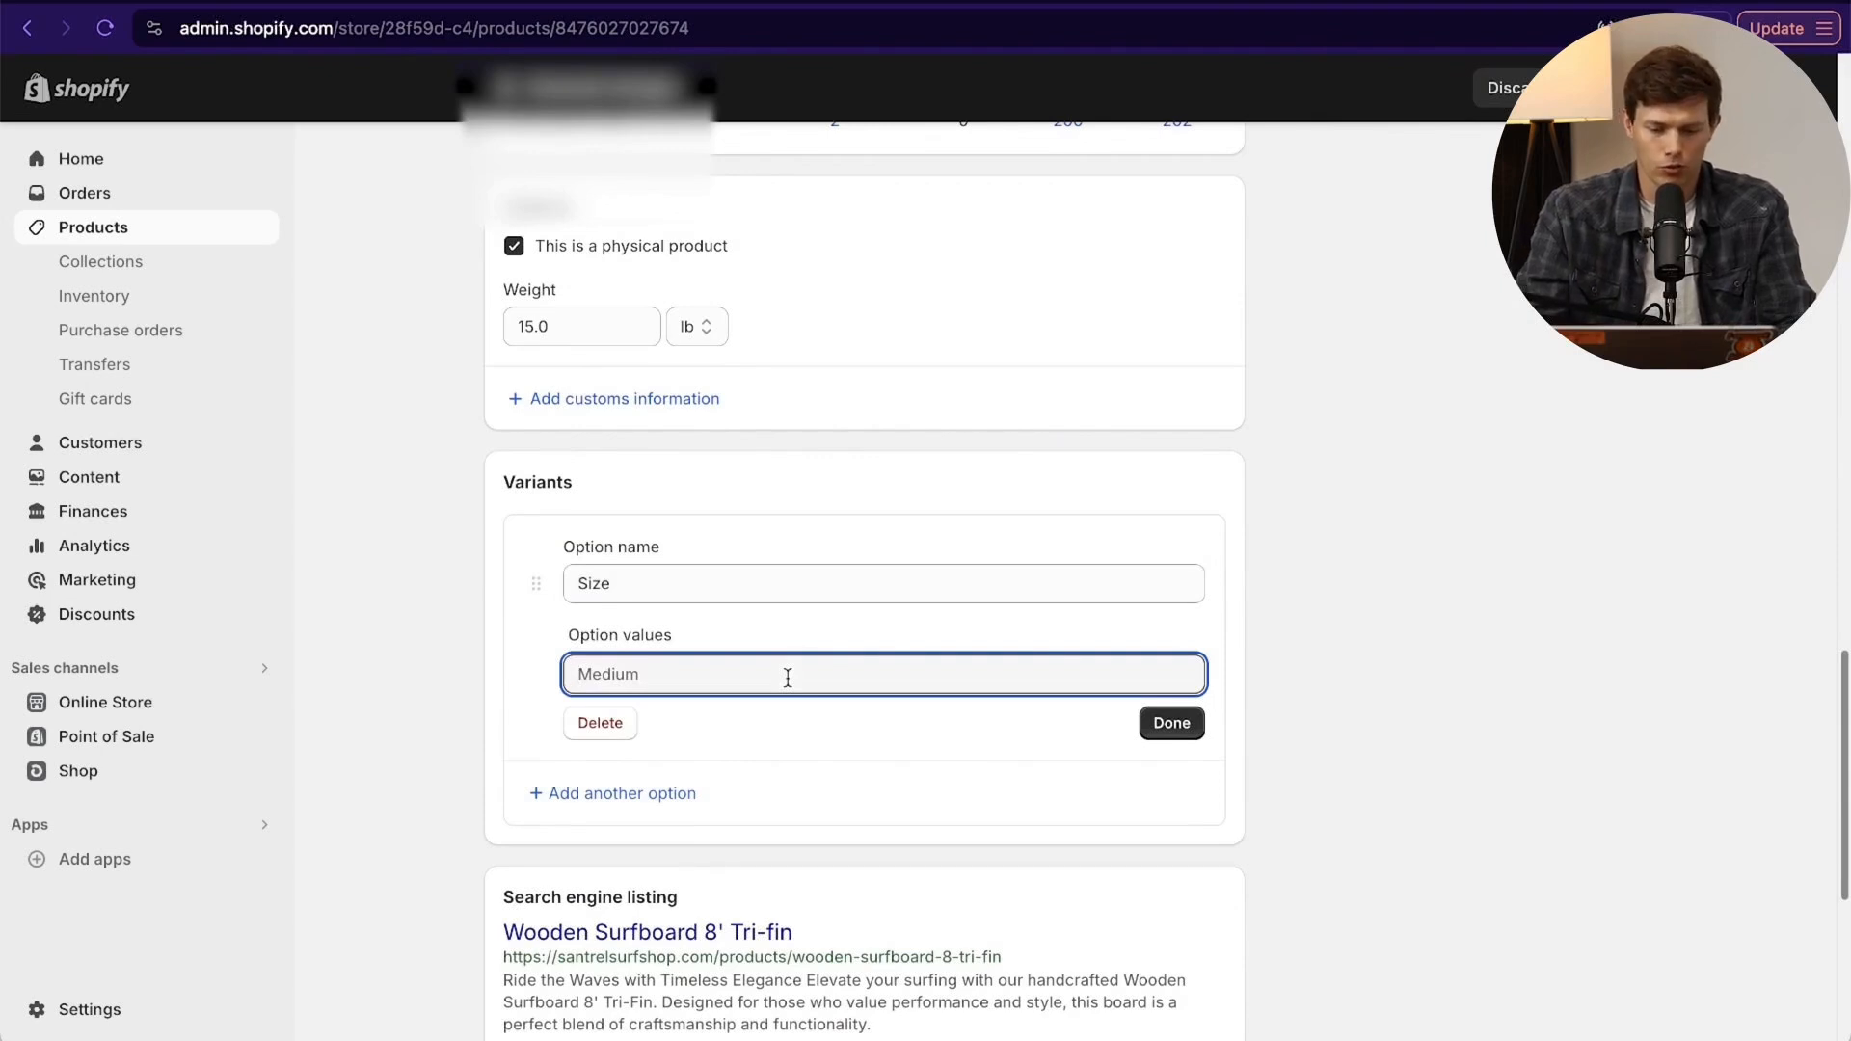
text(8)
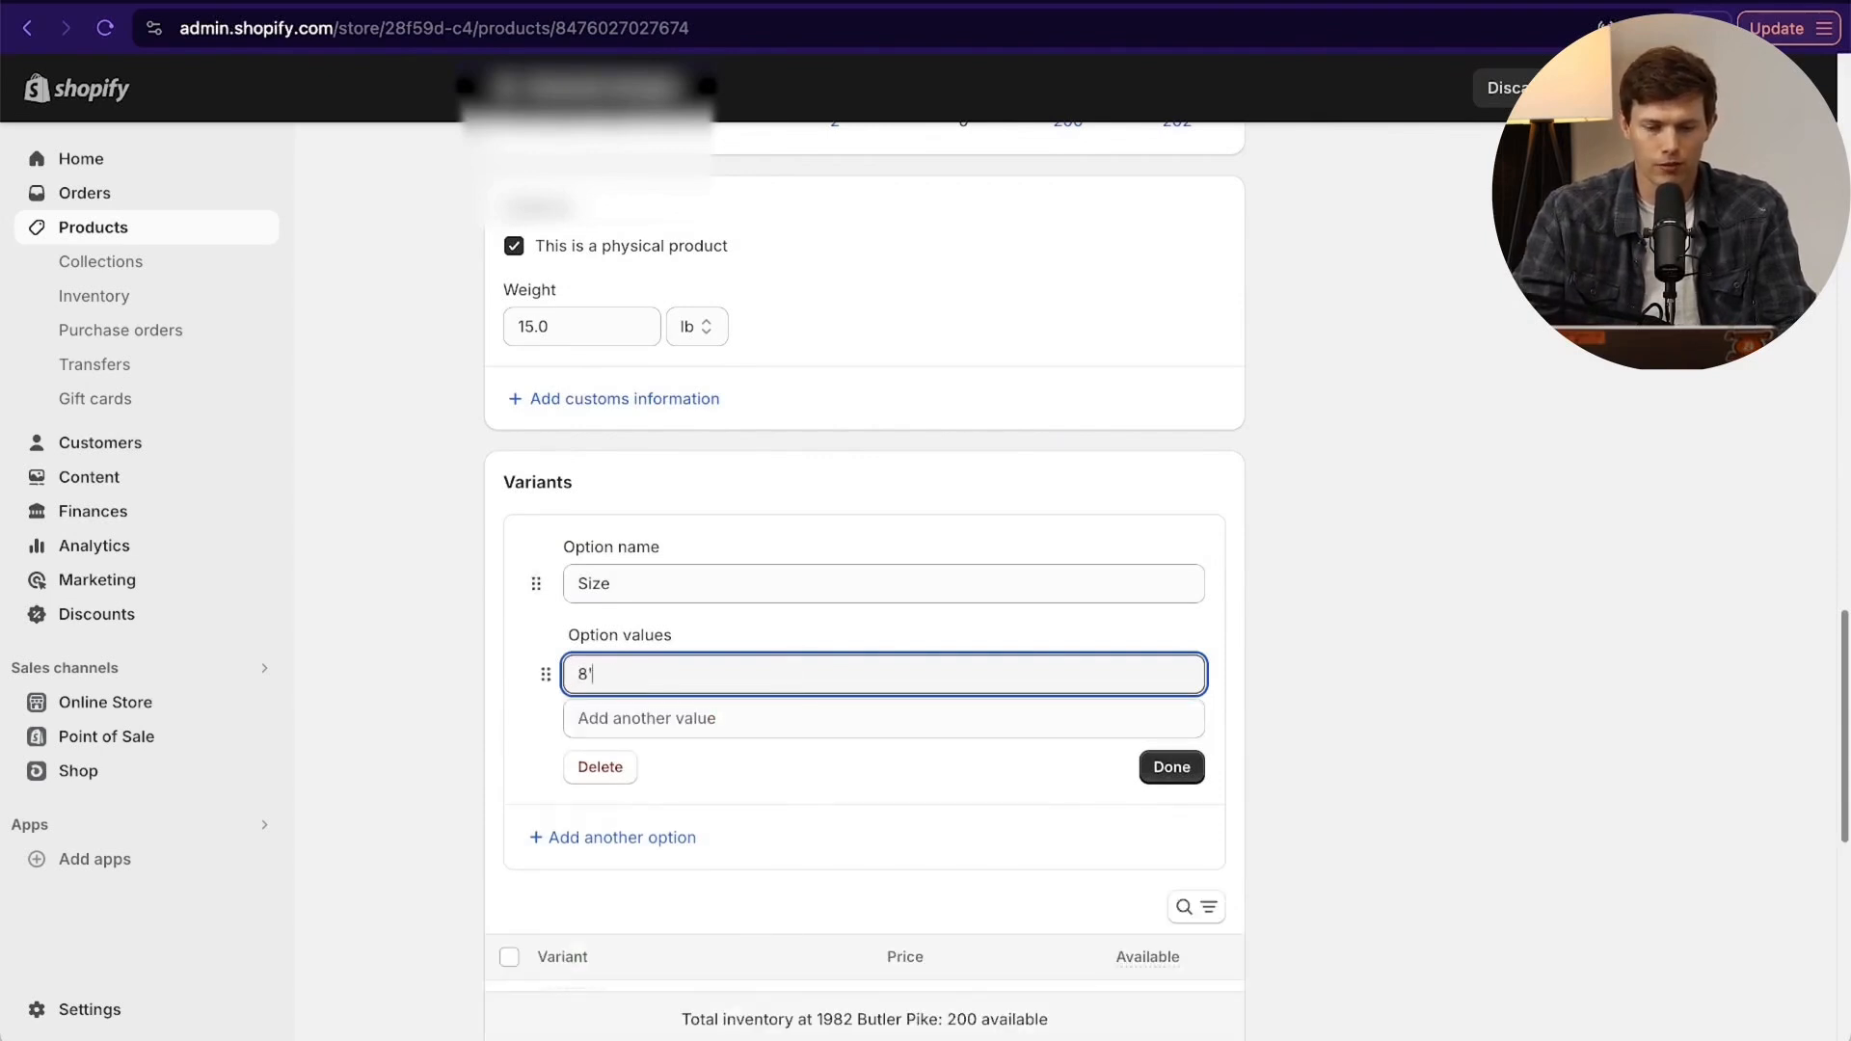
click(773, 723)
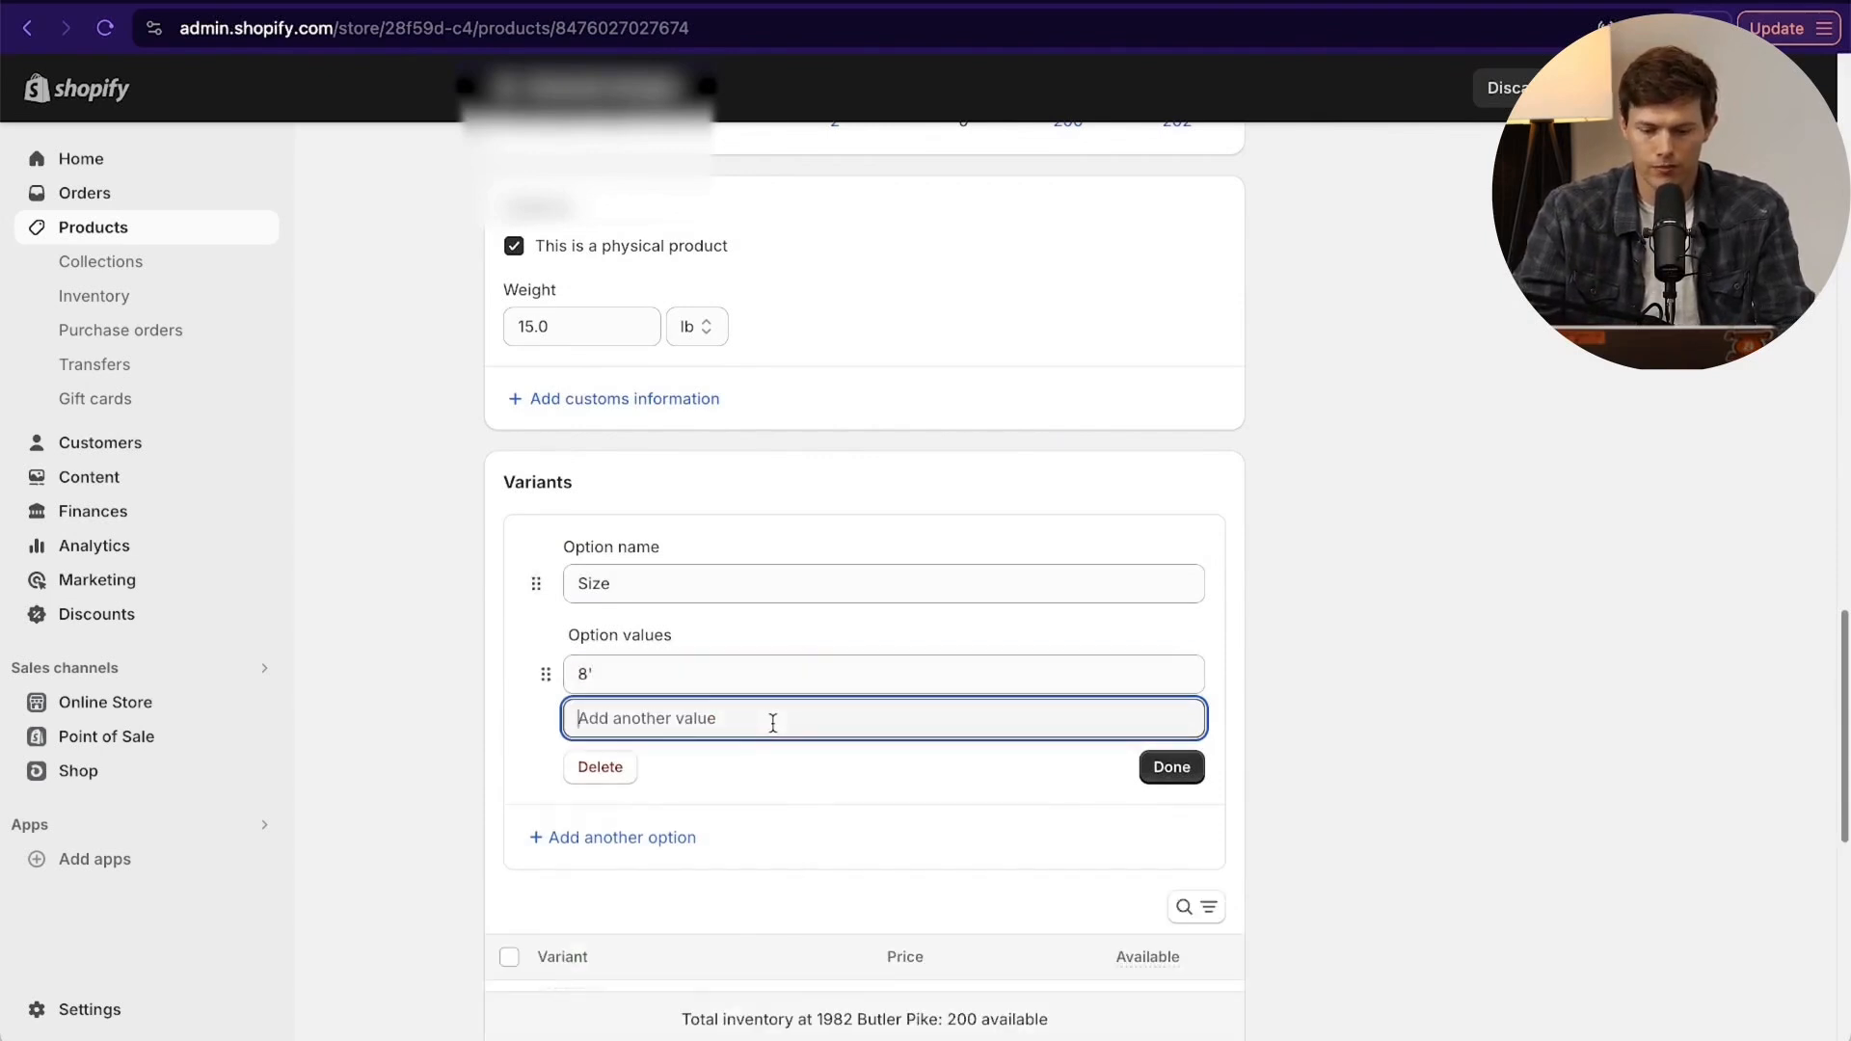
text(8.5')
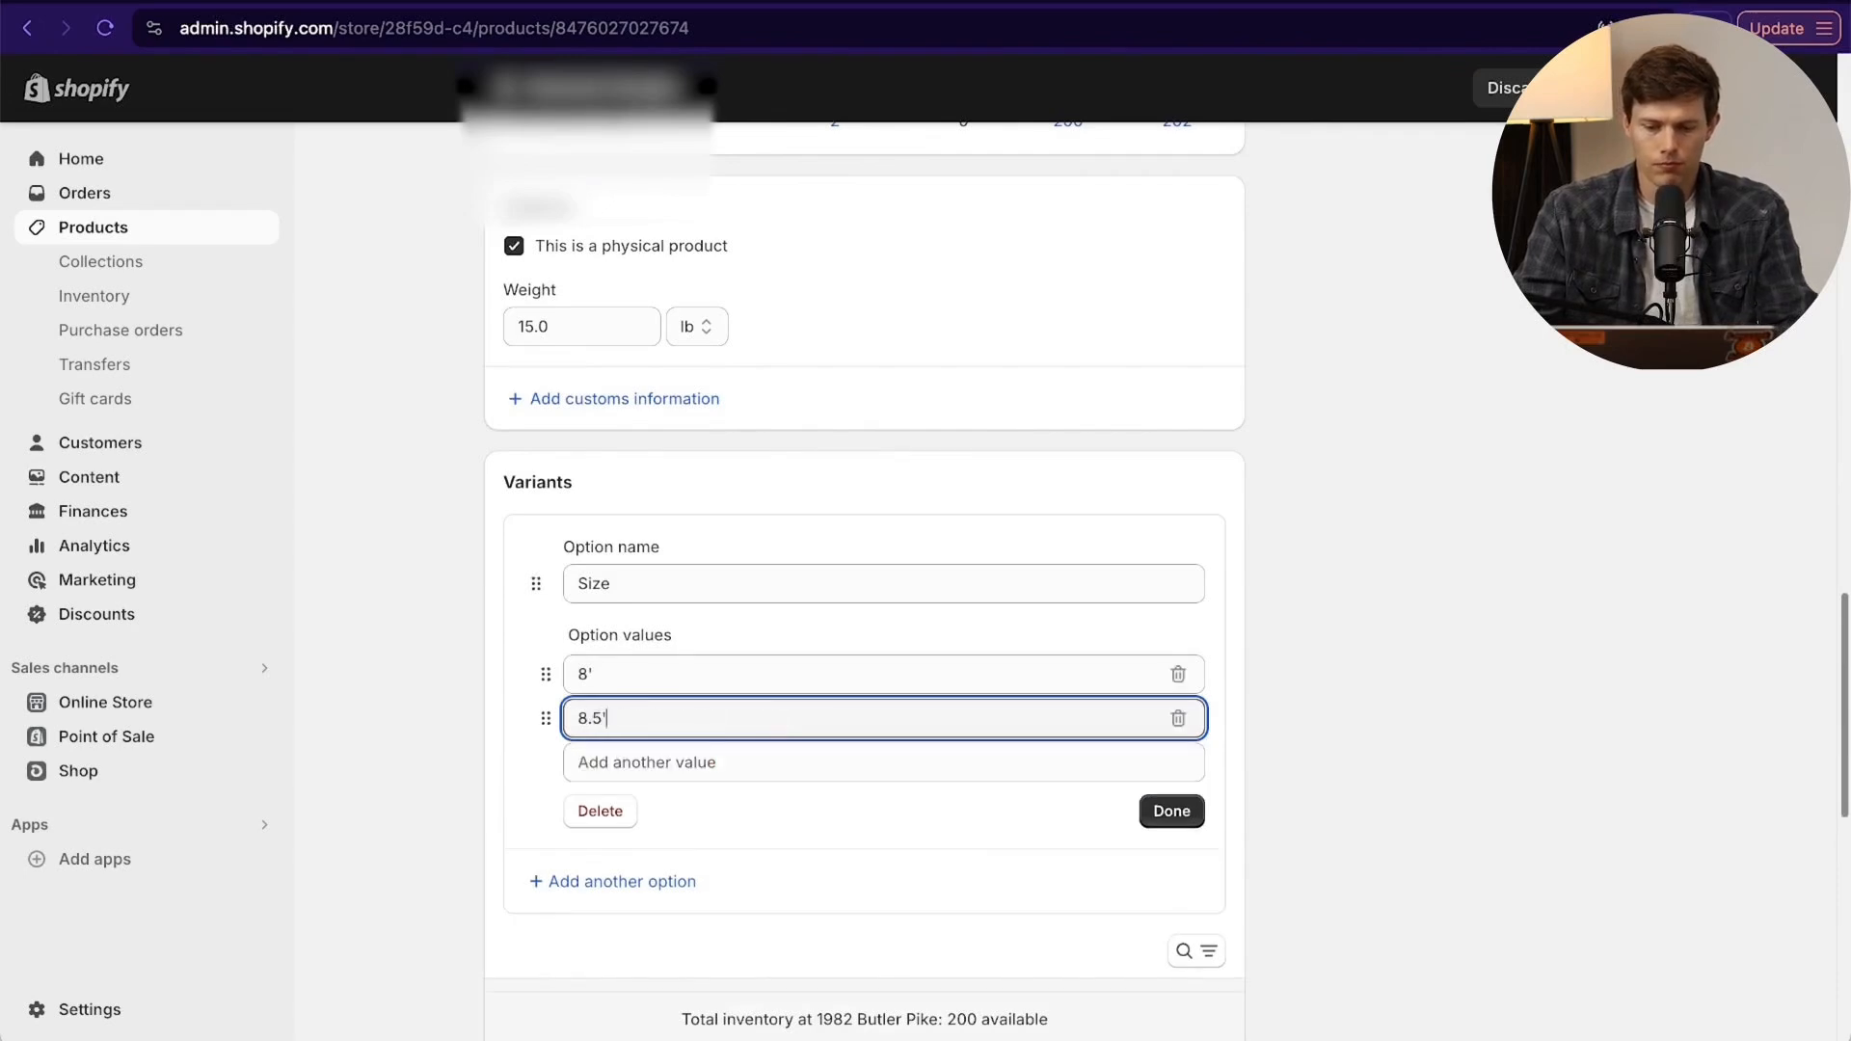
click(713, 760)
text(9')
click(640, 804)
text(10')
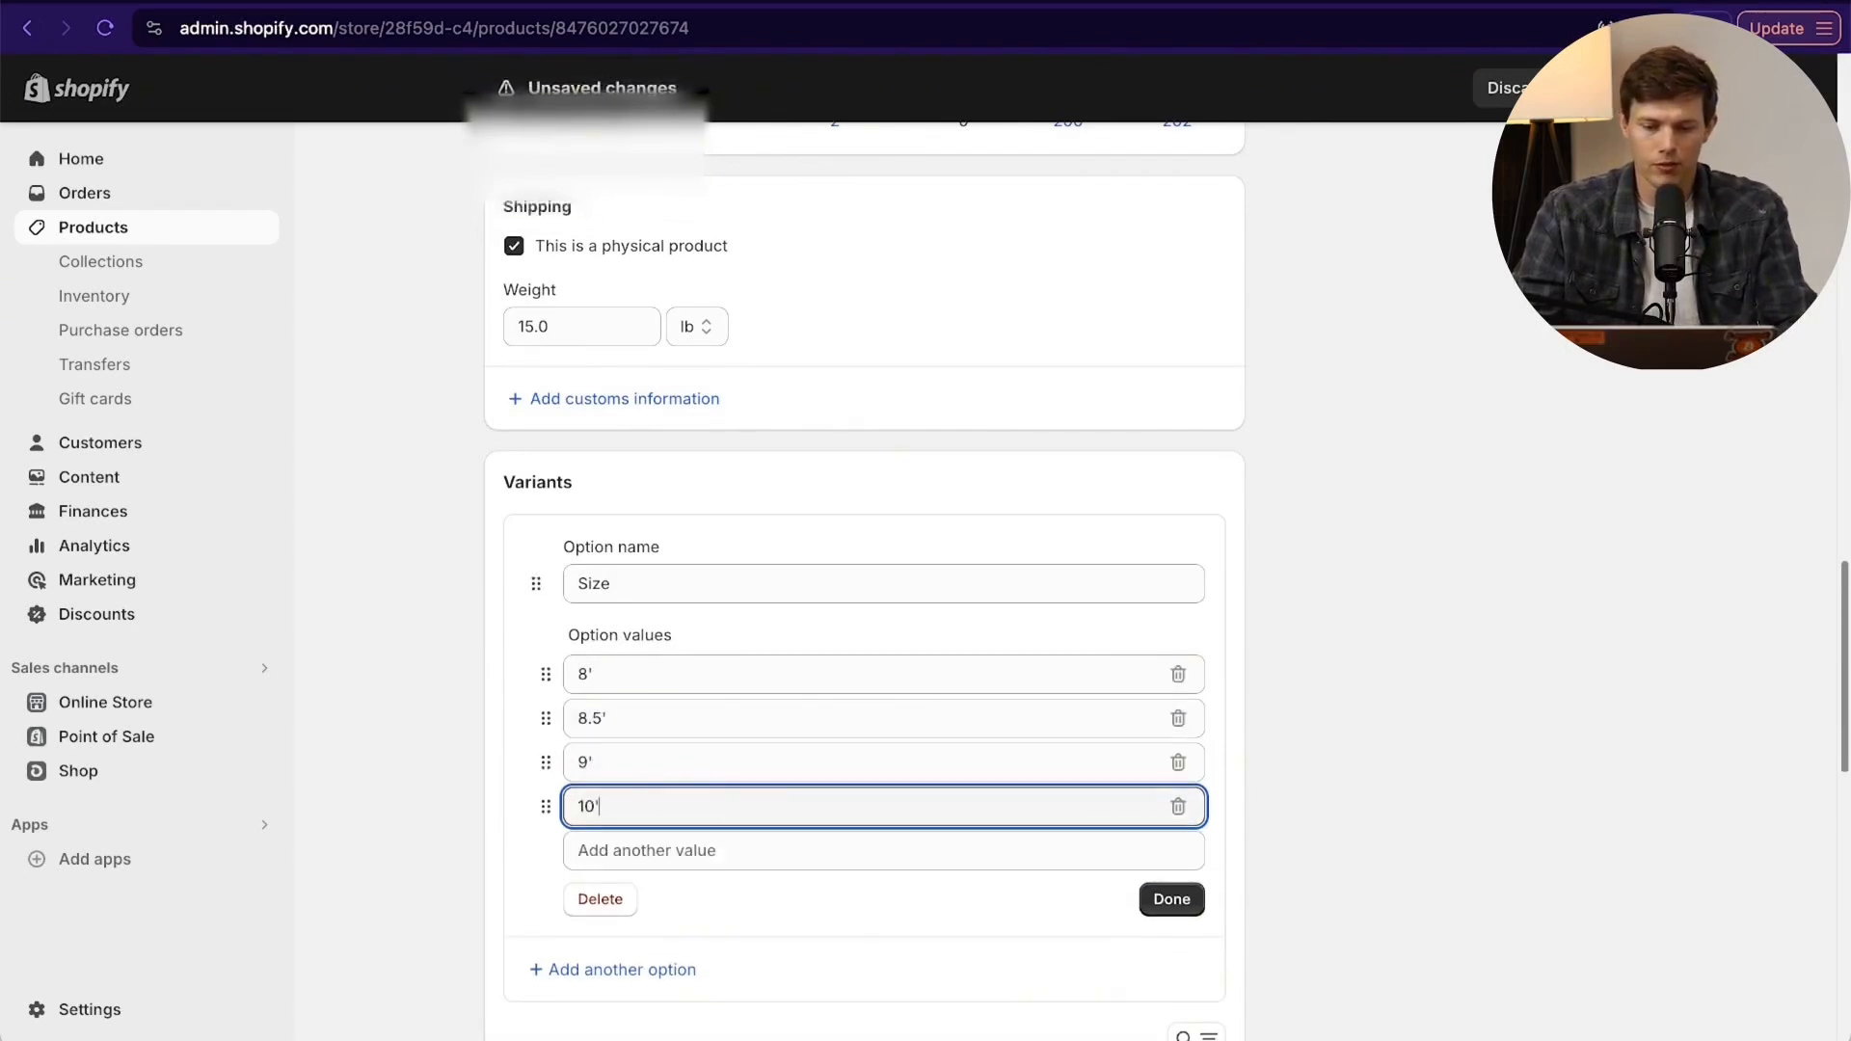
scroll(641, 801, down, 2)
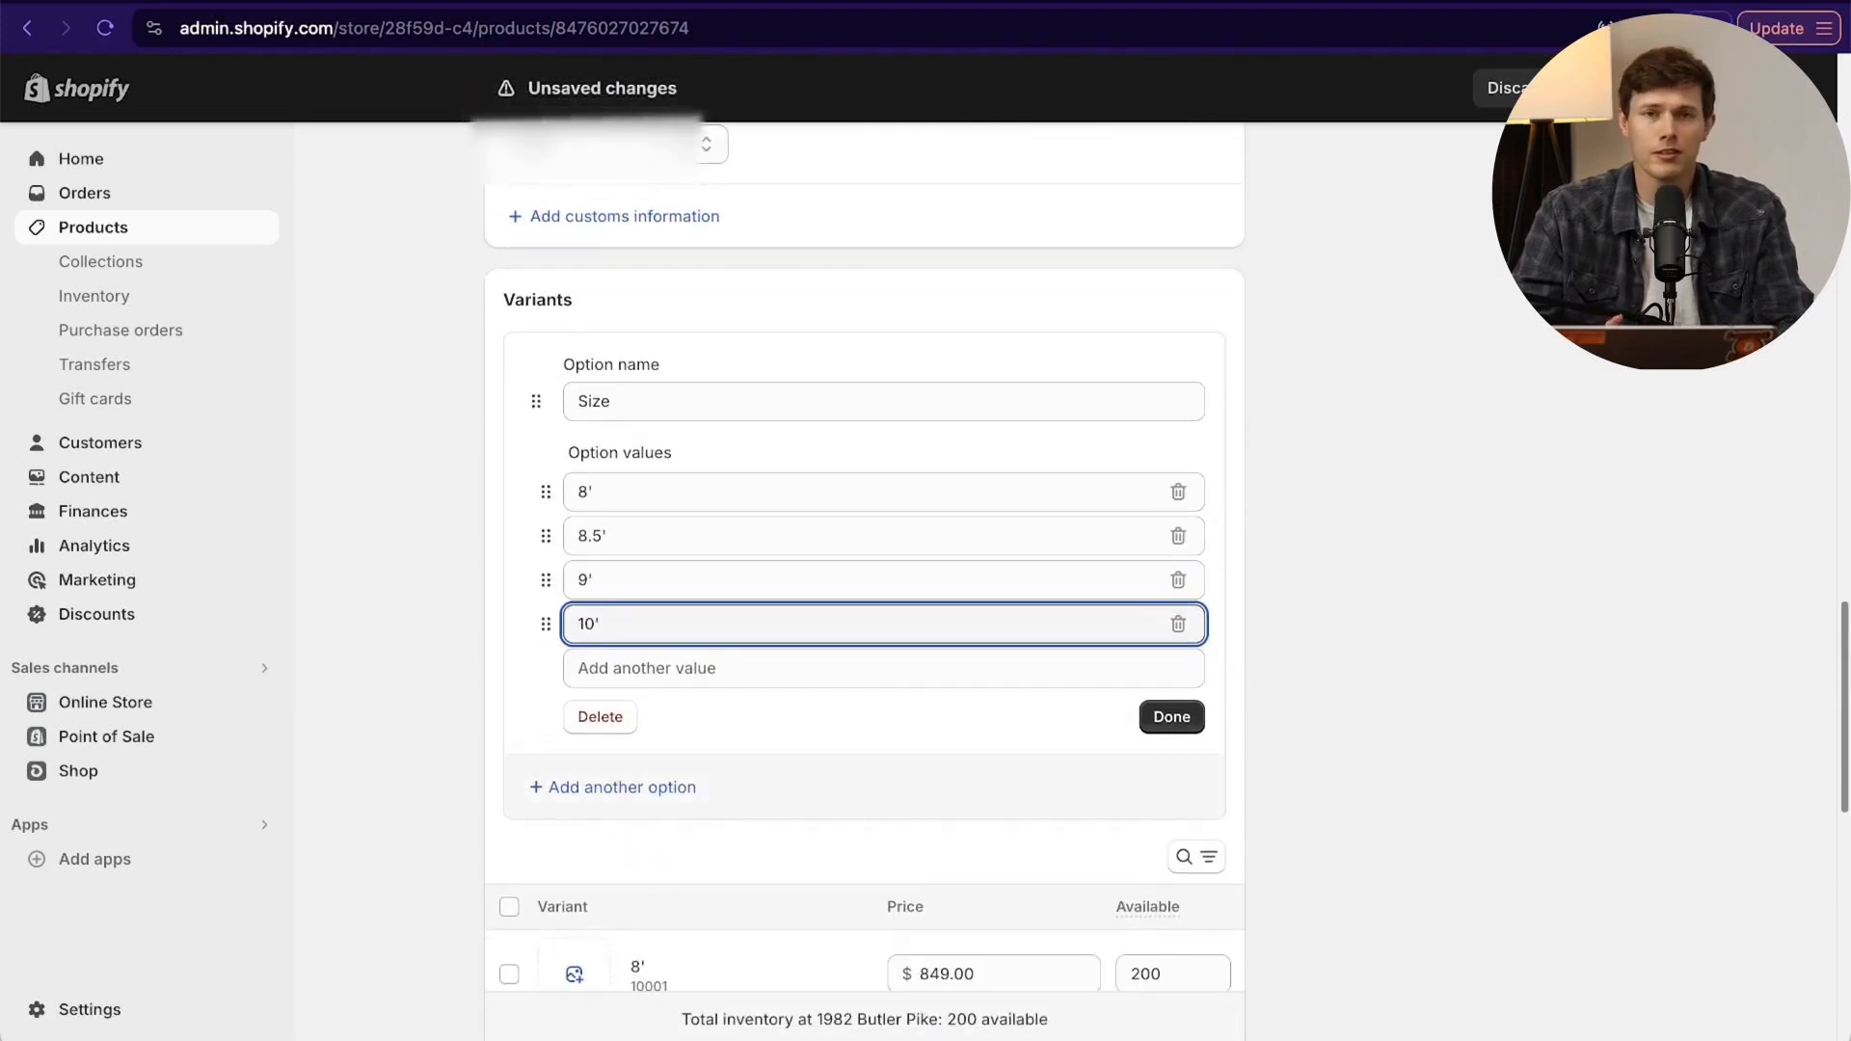
Add a Color option with values walnut and mahogony, and finish both options.
click(626, 791)
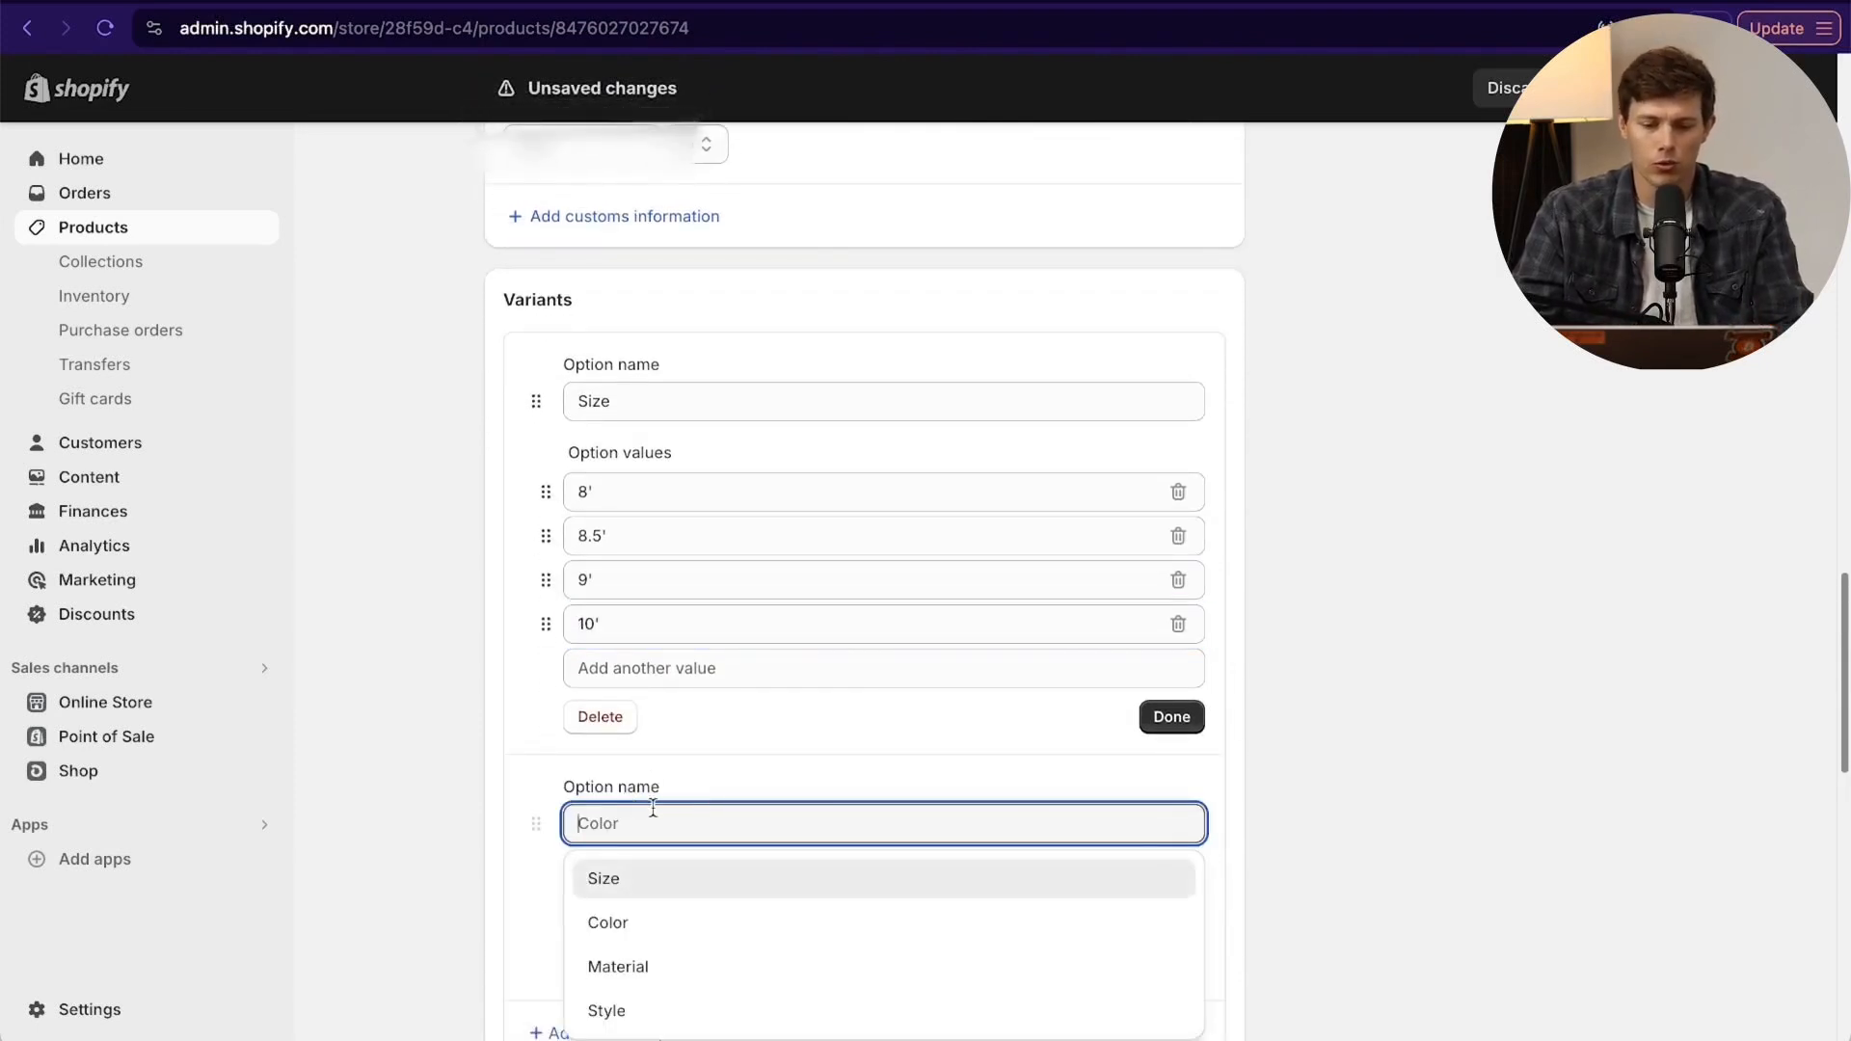
scroll(703, 806, down, 2)
click(689, 750)
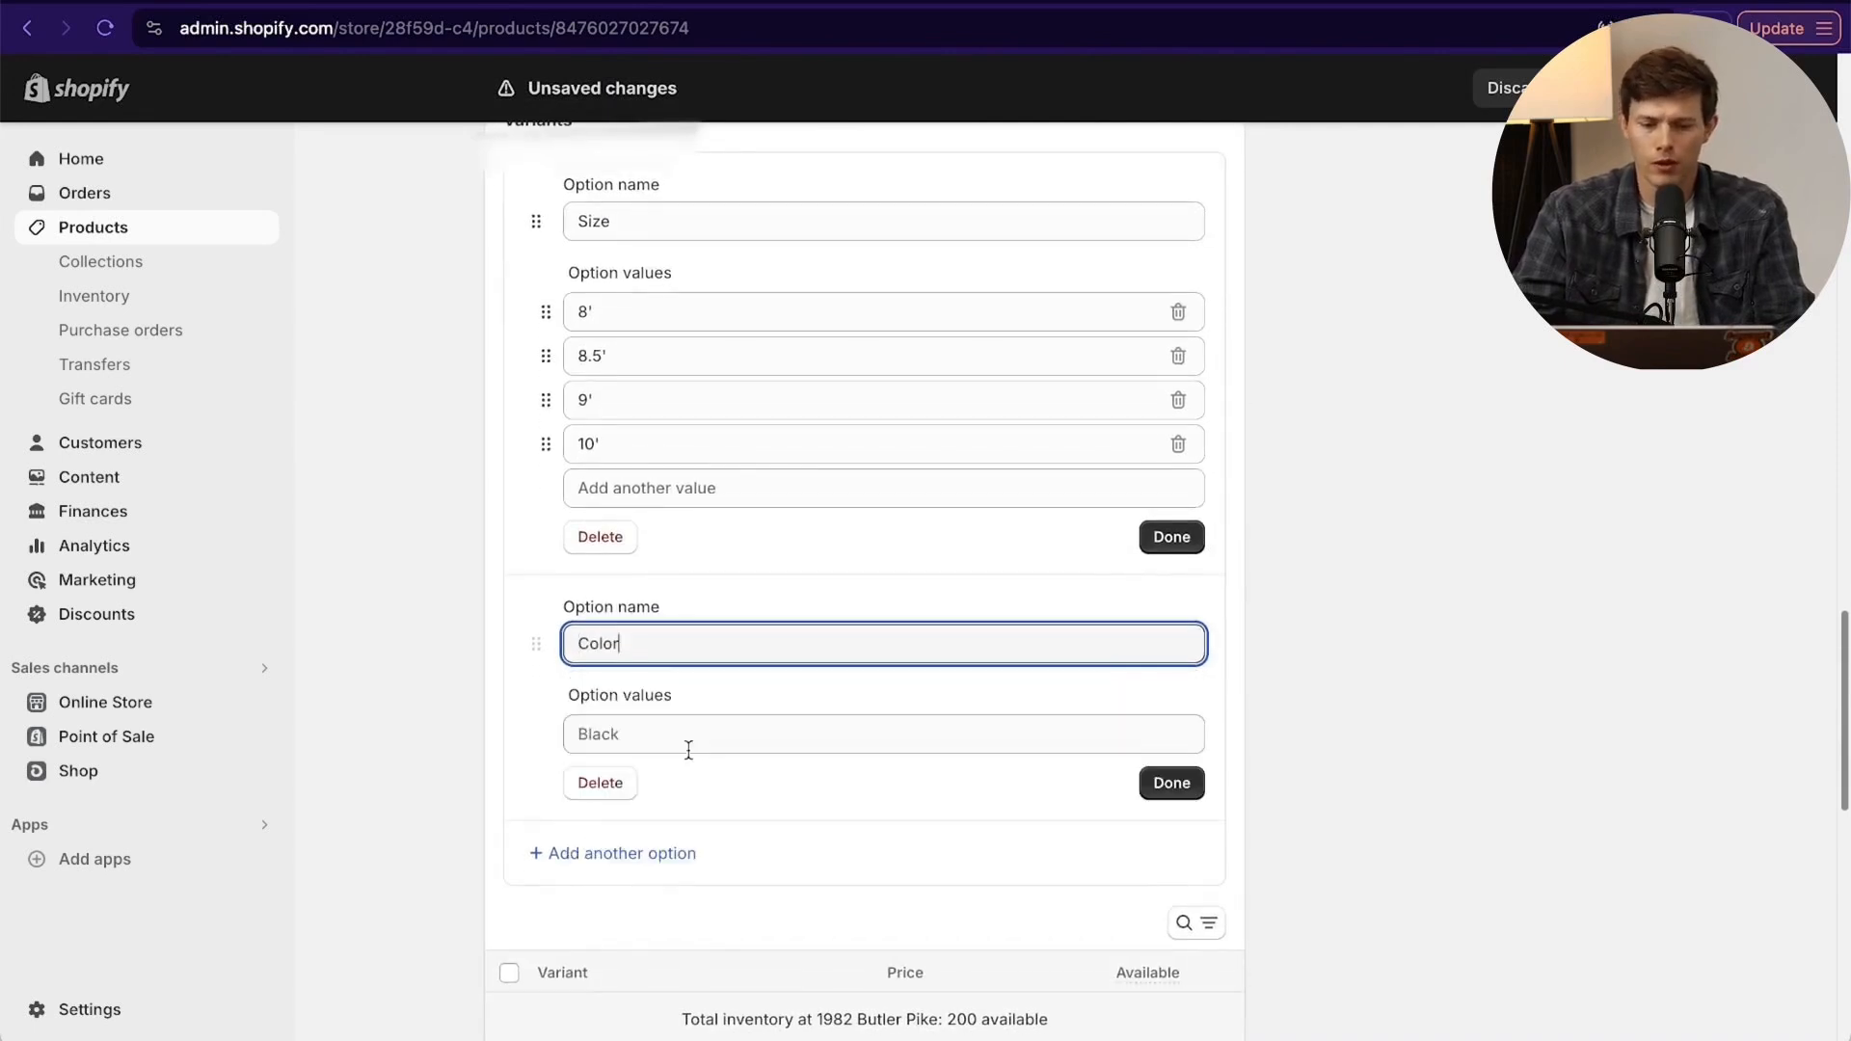
click(682, 733)
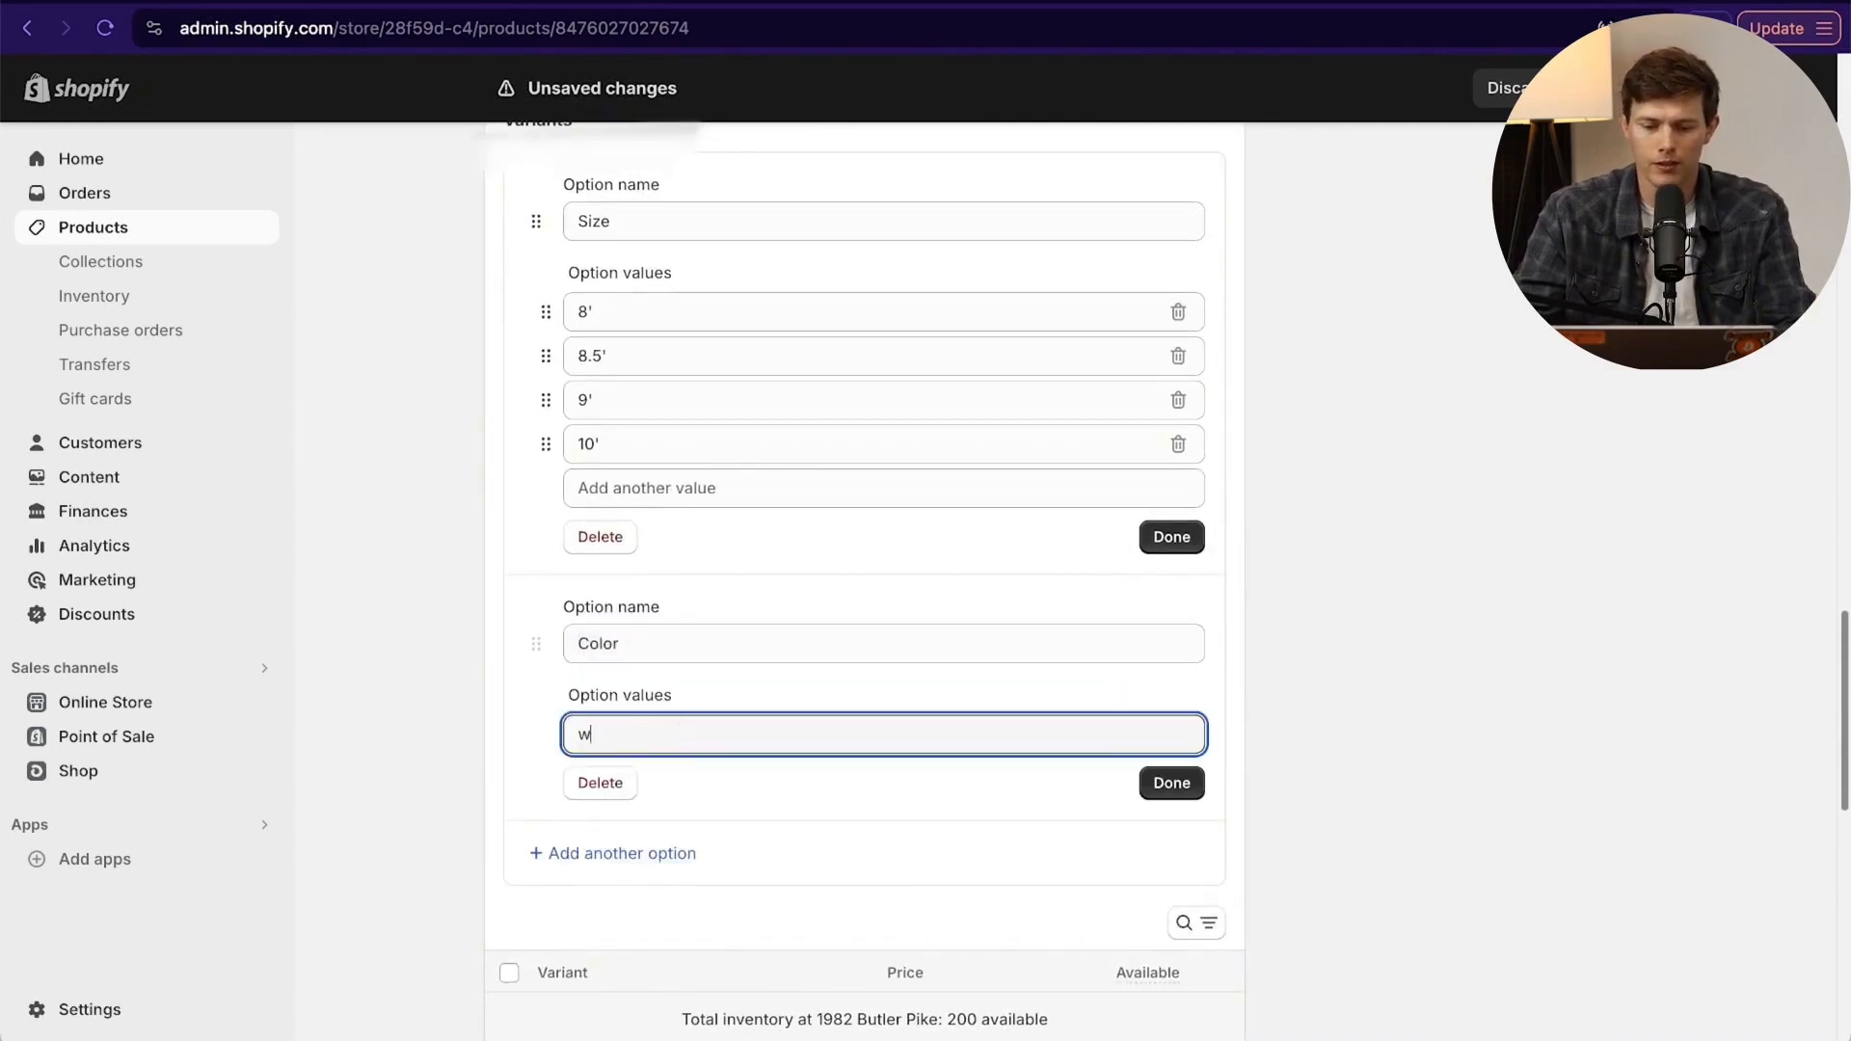
text(walm)
text(ut)
click(669, 777)
text(maho)
text(gony)
click(1171, 870)
click(1171, 537)
Expand all sizes and set mahogony stock: 8' to 30, 8.5' to 30, 9' to 14.
scroll(1414, 517, down, 2)
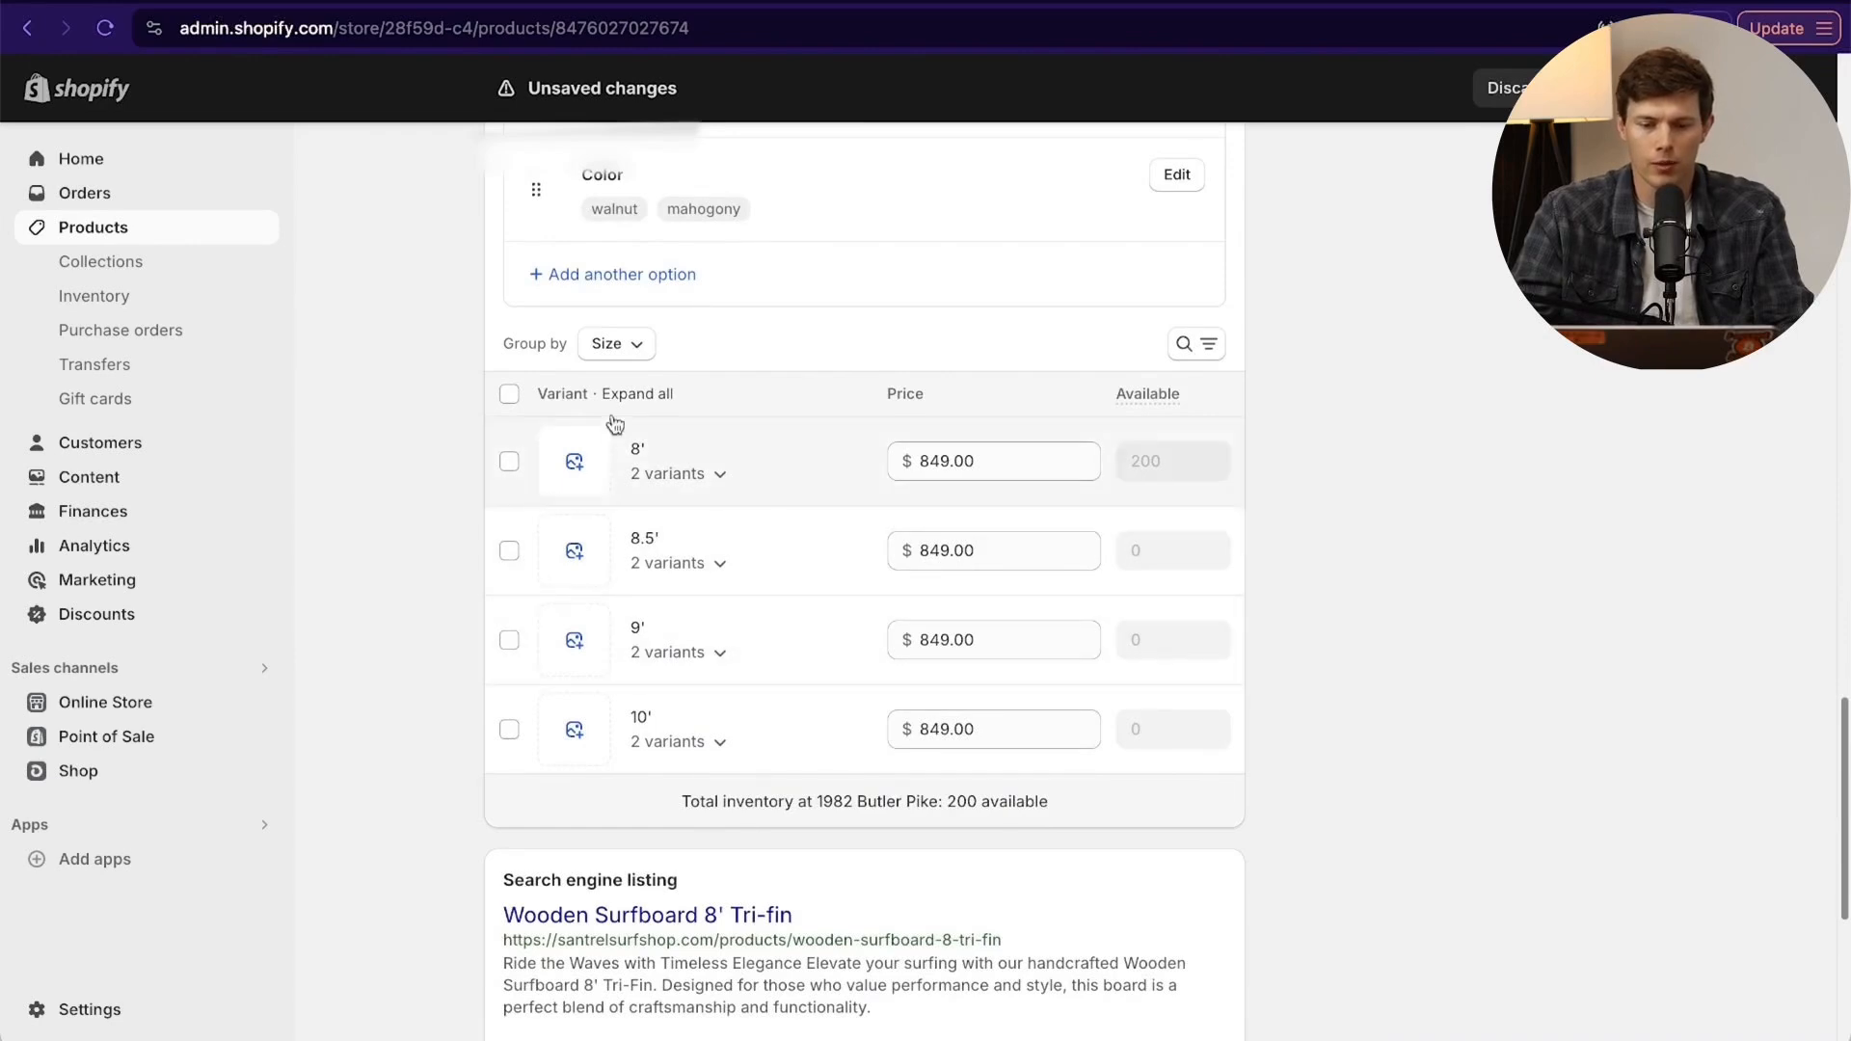
click(645, 395)
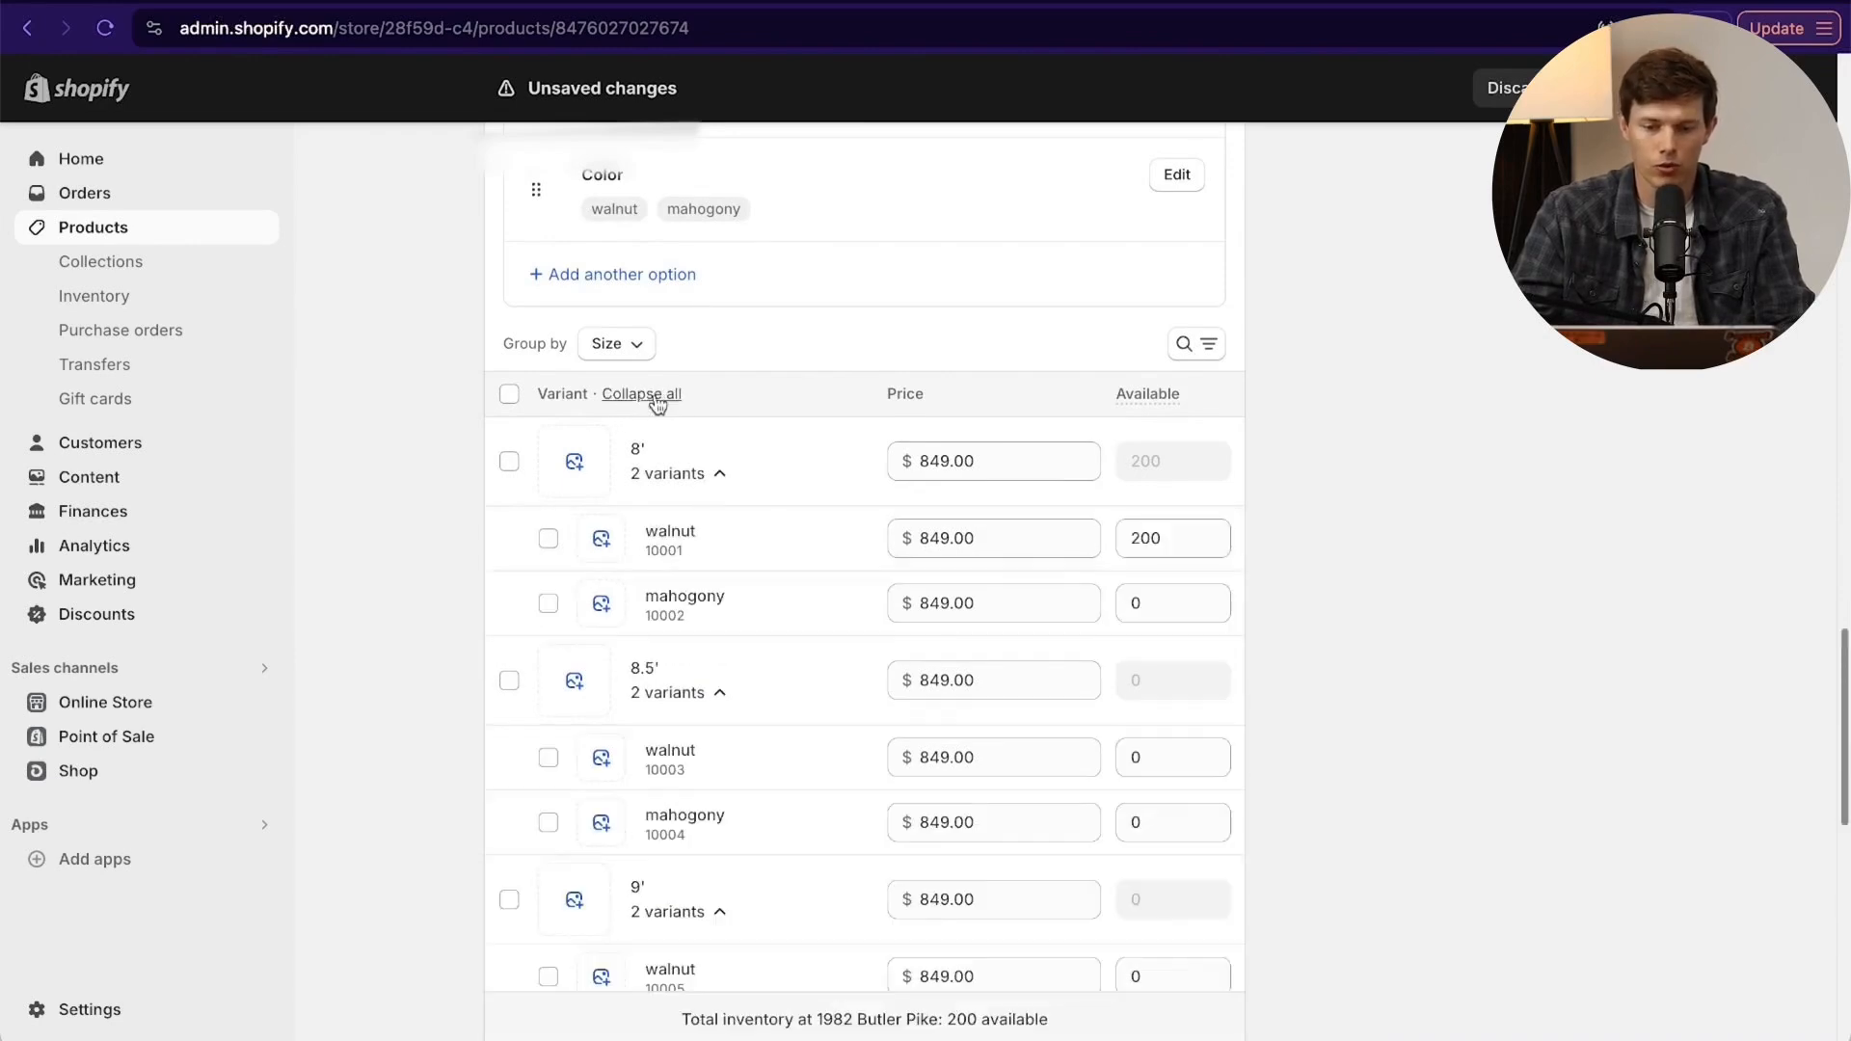
scroll(785, 525, down, 4)
scroll(788, 529, up, 1)
scroll(787, 526, up, 2)
scroll(785, 525, down, 1)
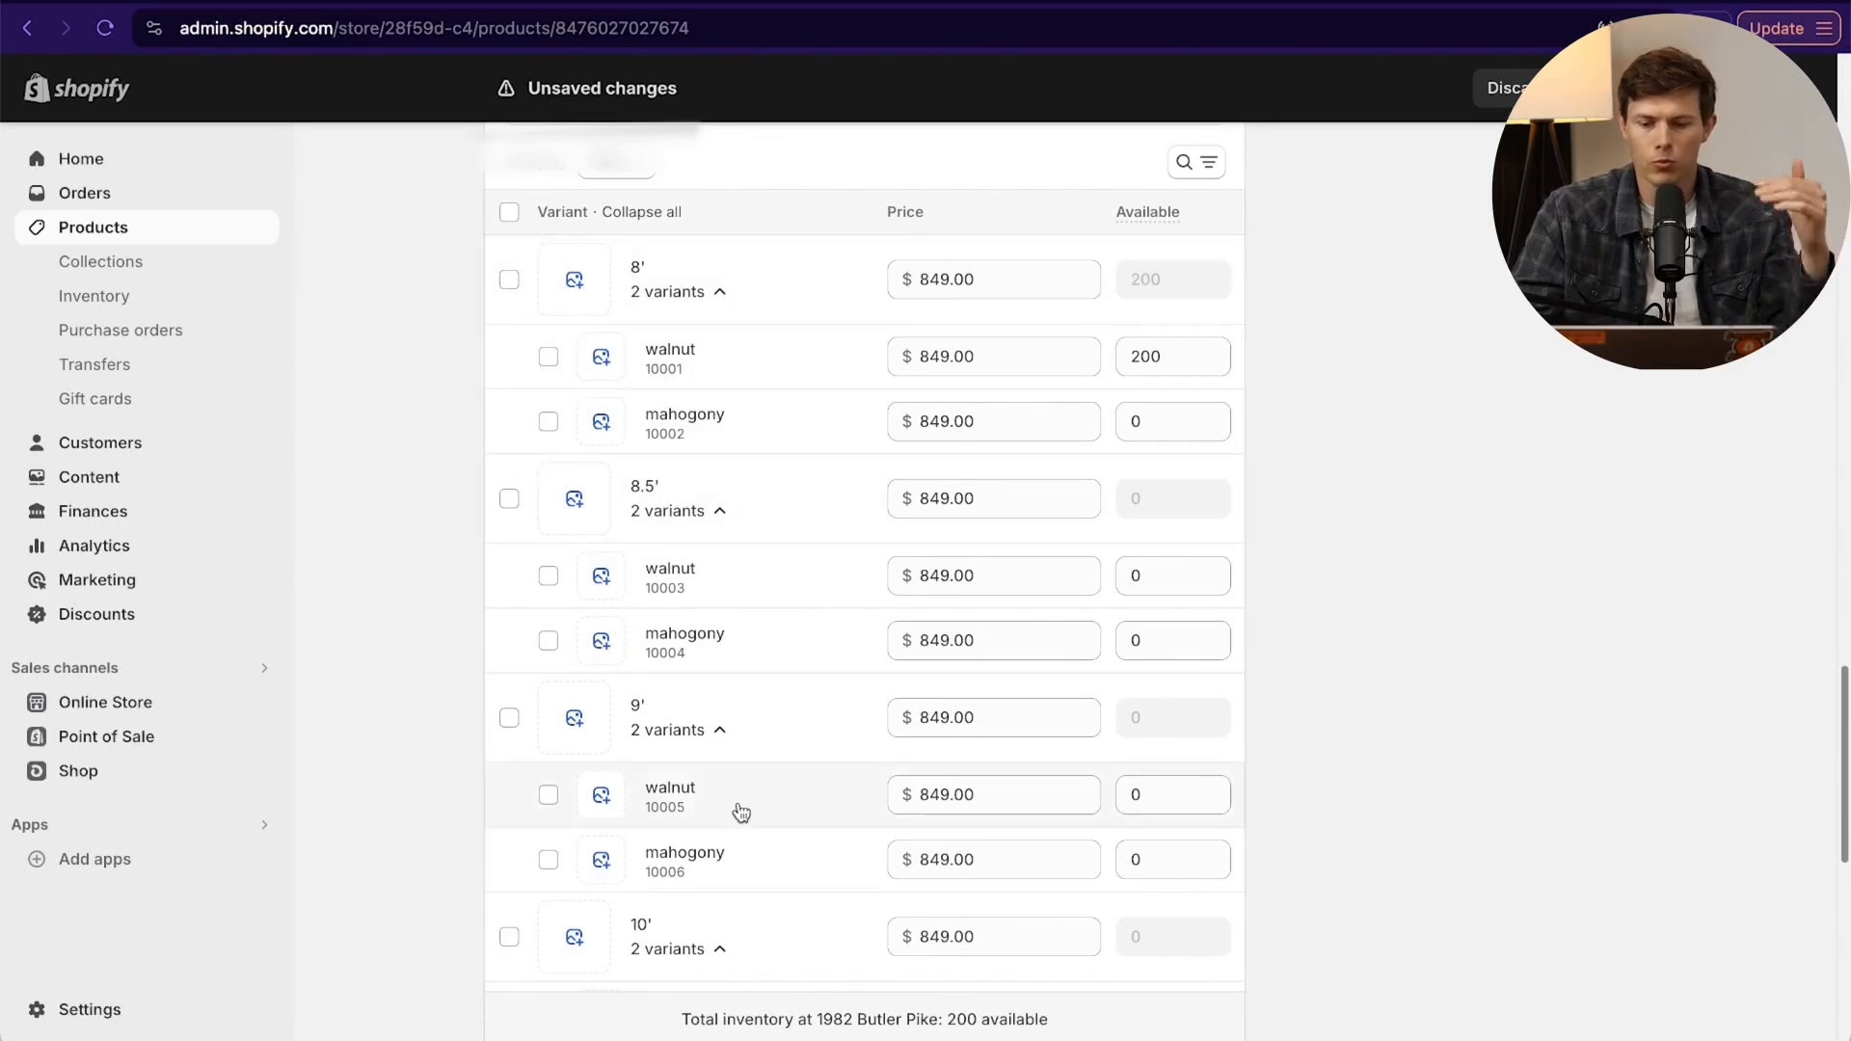
scroll(739, 681, up, 2)
scroll(739, 681, up, 1)
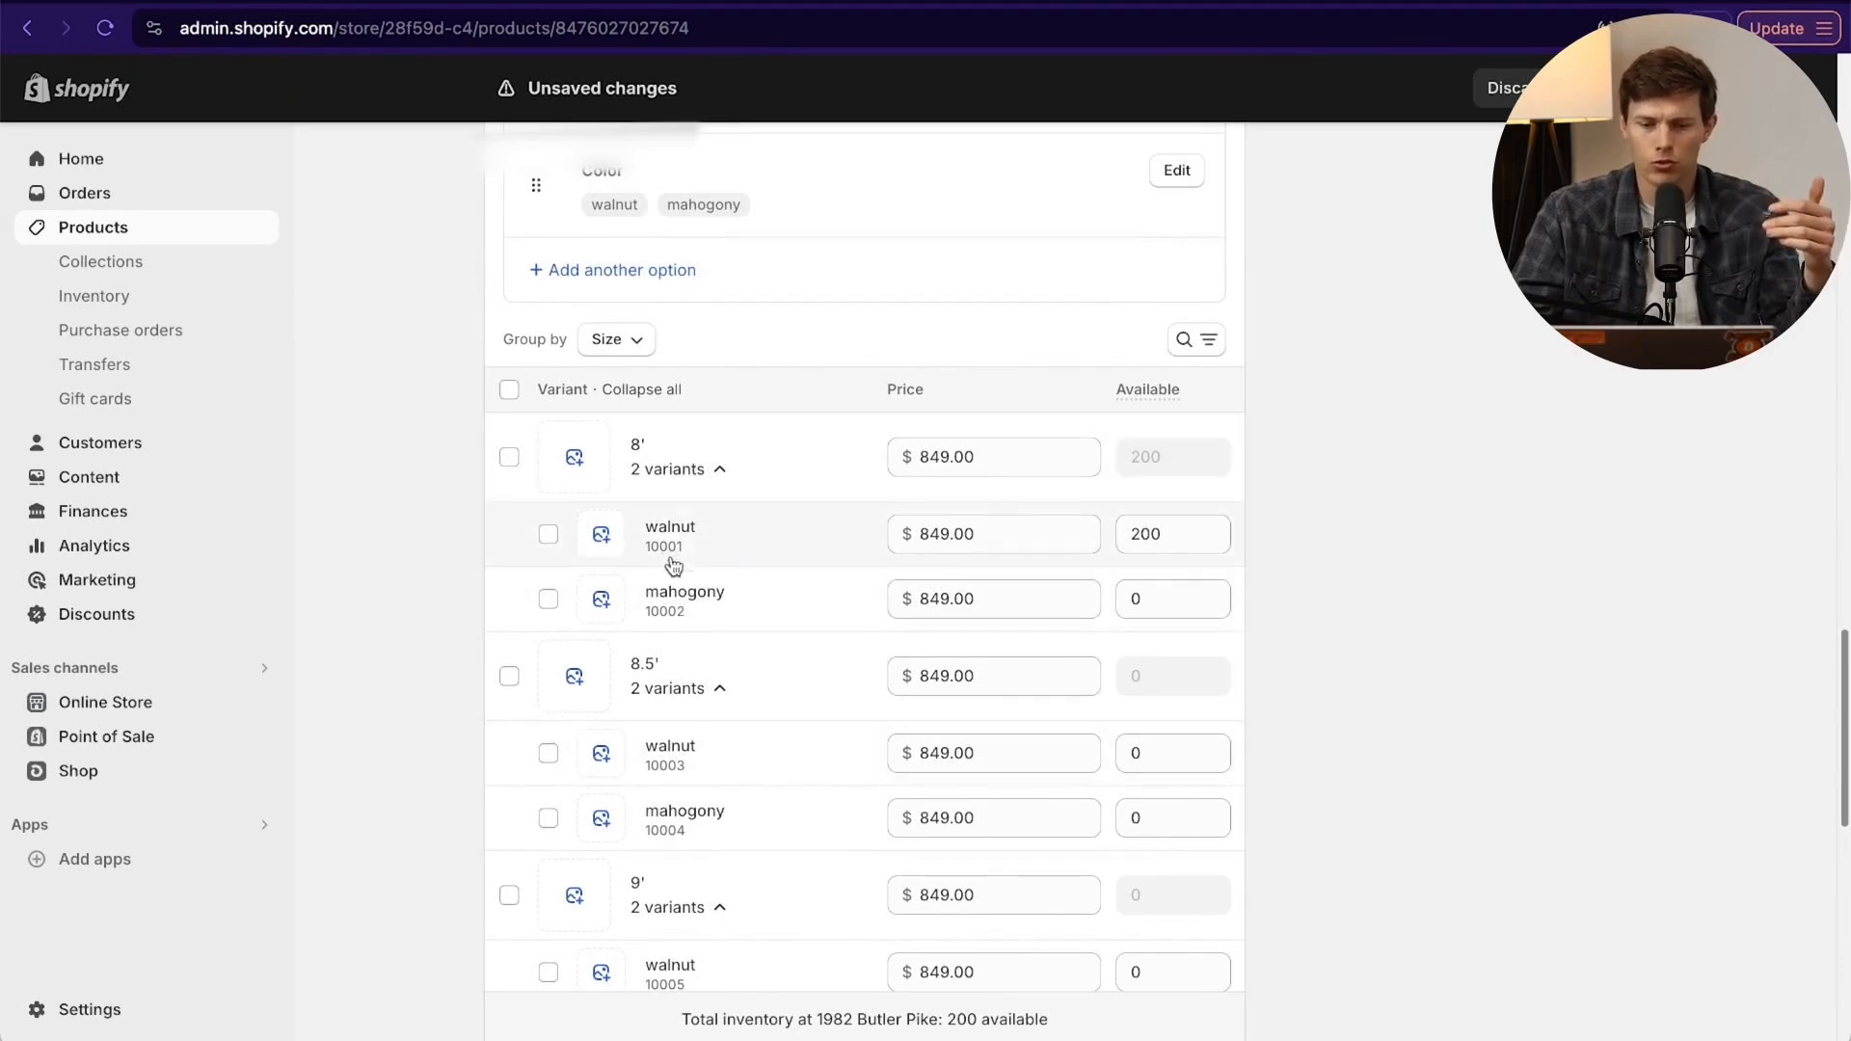
scroll(888, 600, down, 1)
scroll(888, 600, down, 2)
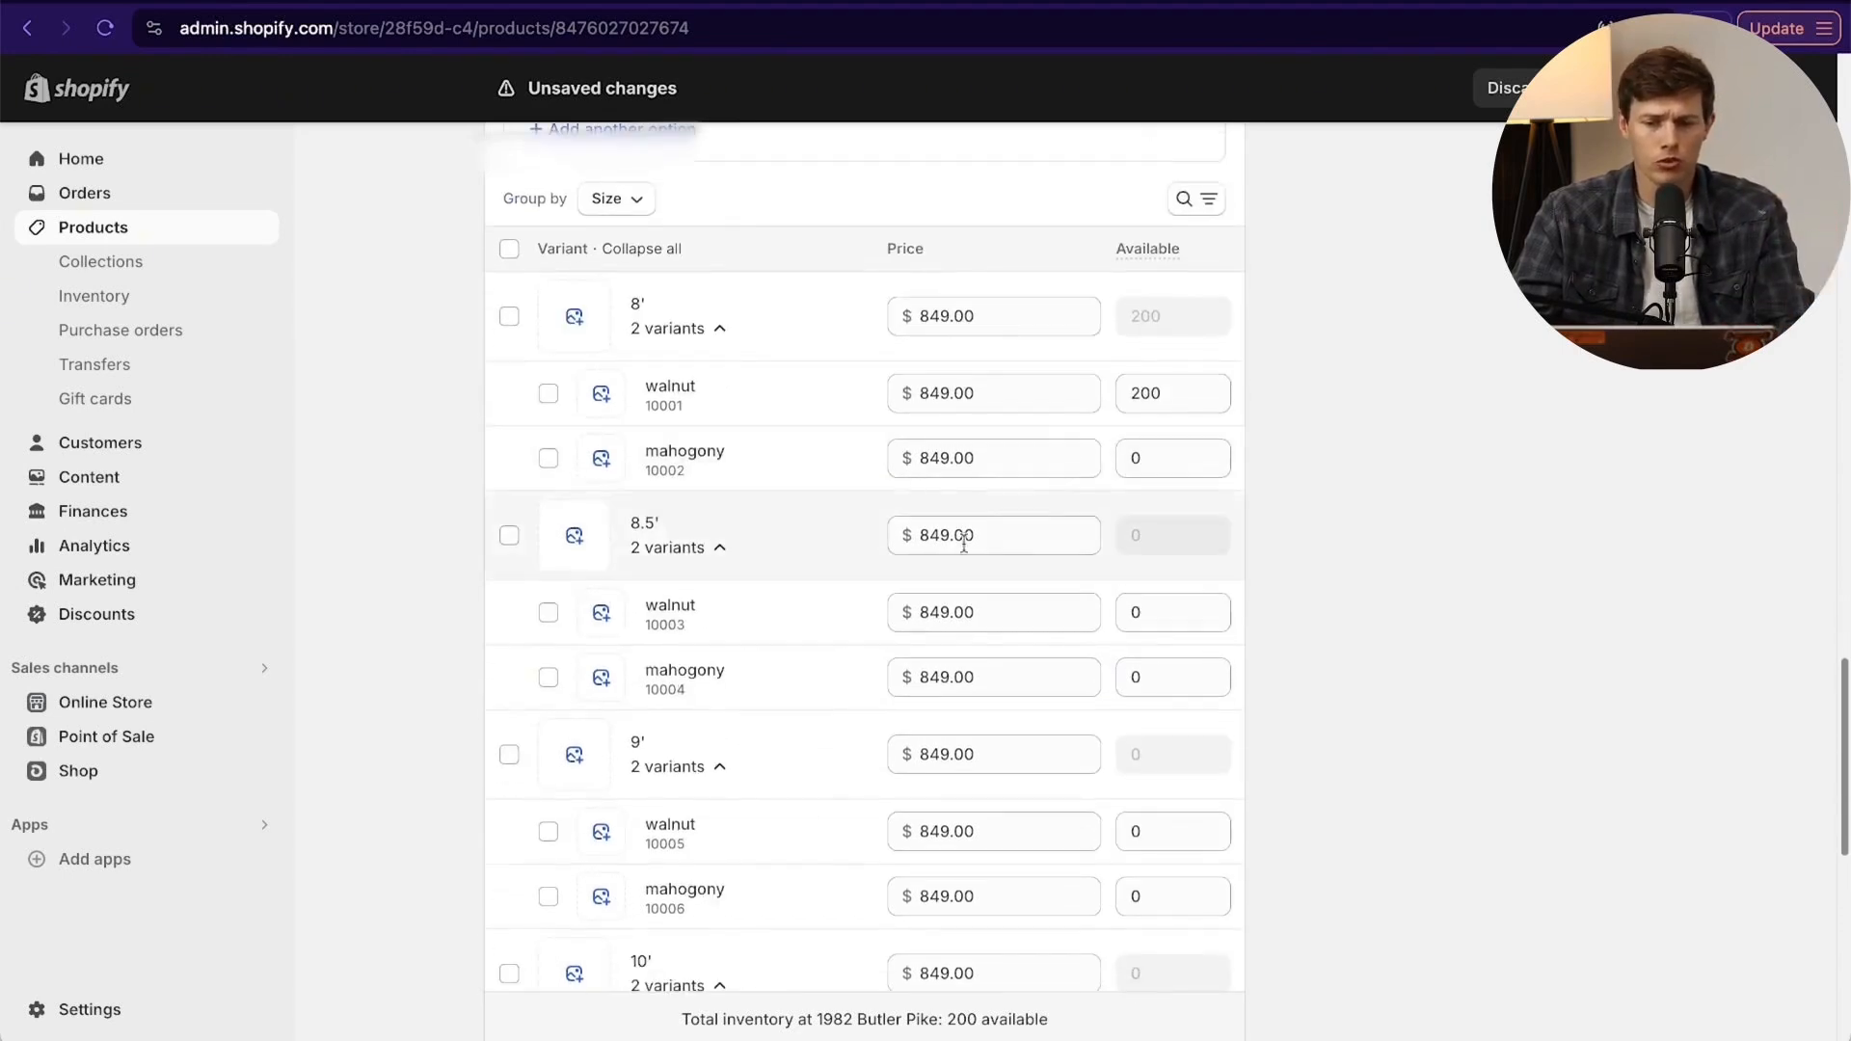
click(1158, 458)
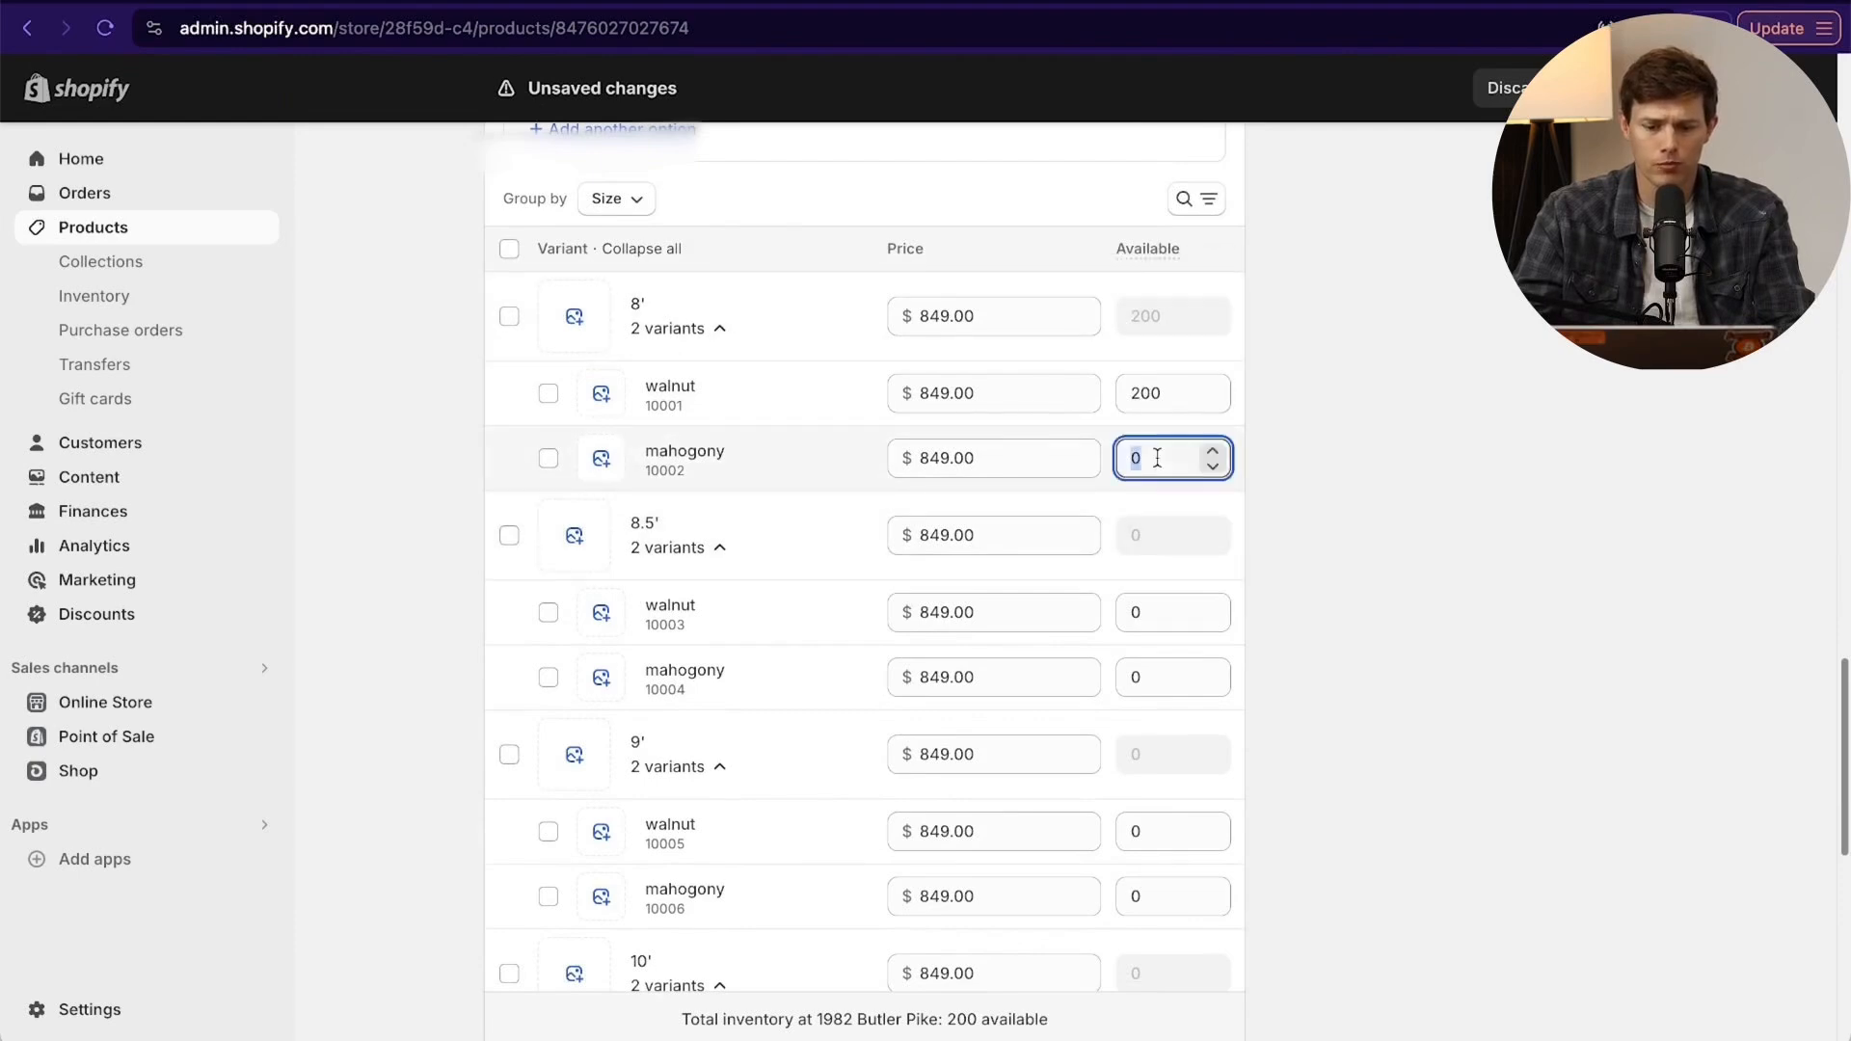
text(30)
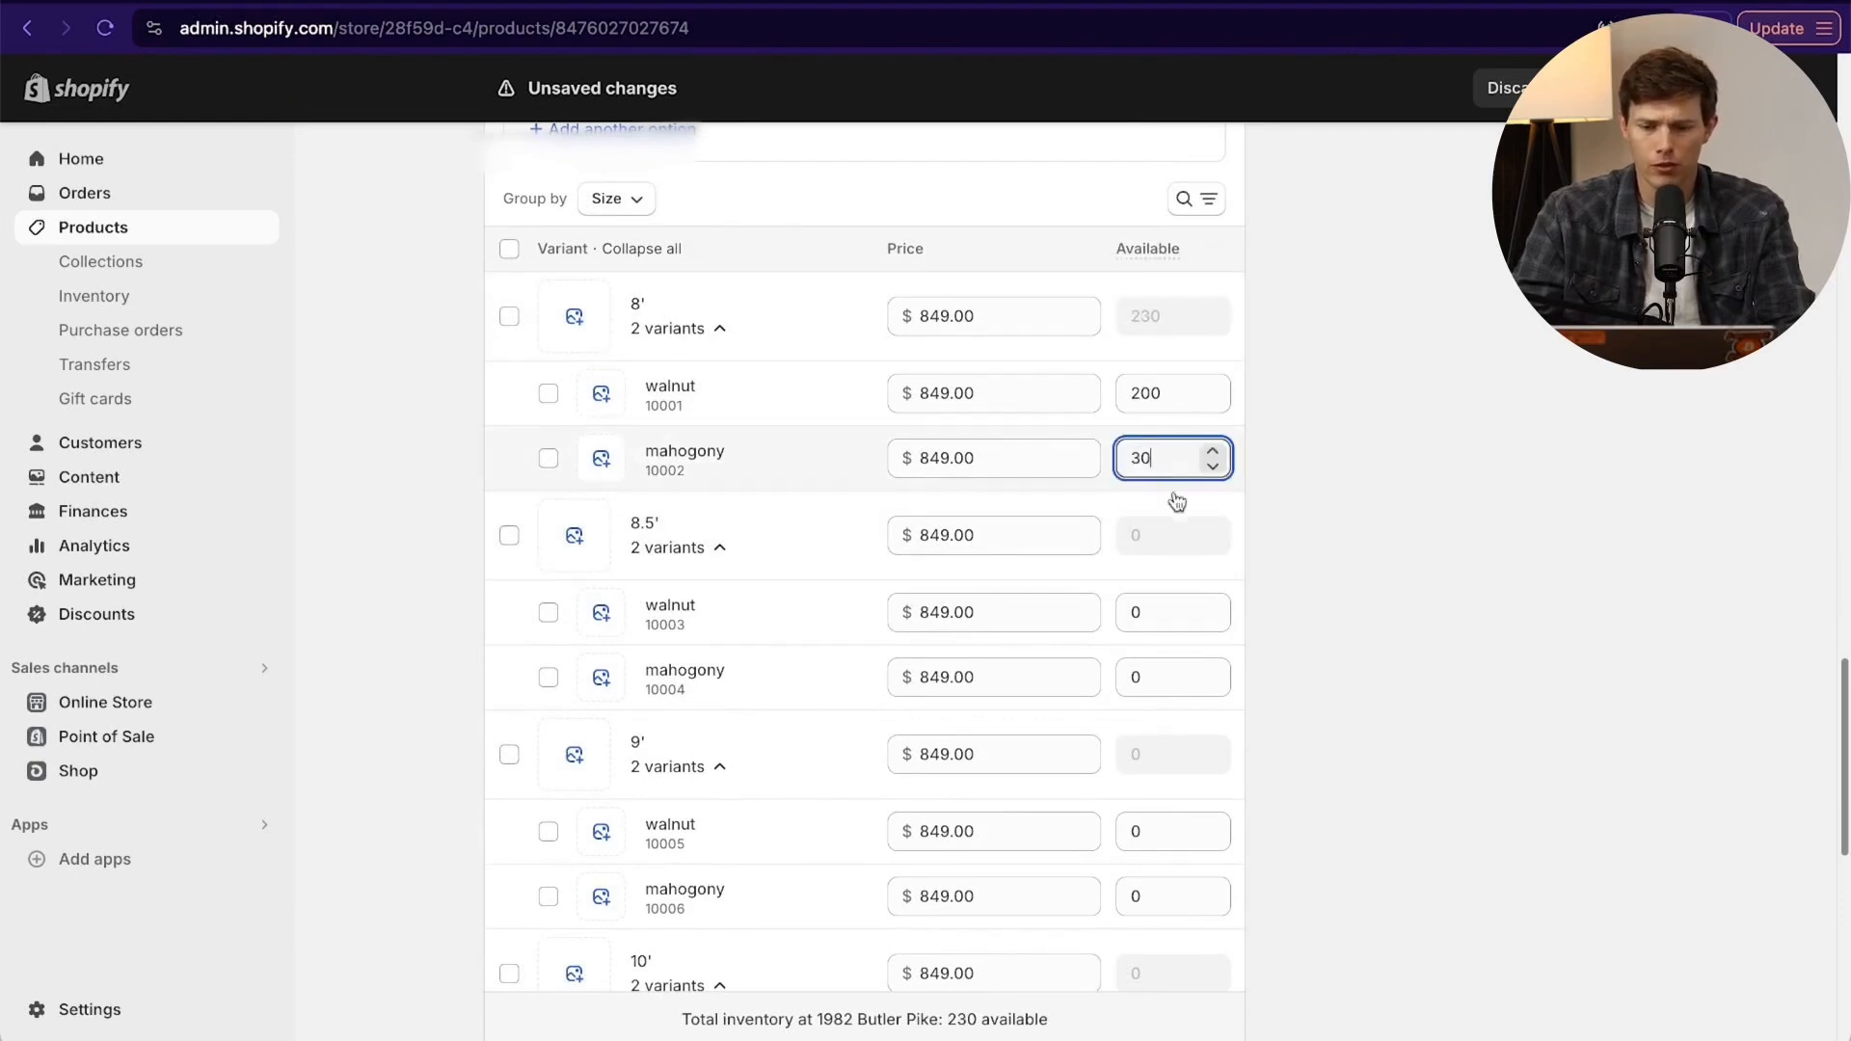
click(1143, 664)
text(30)
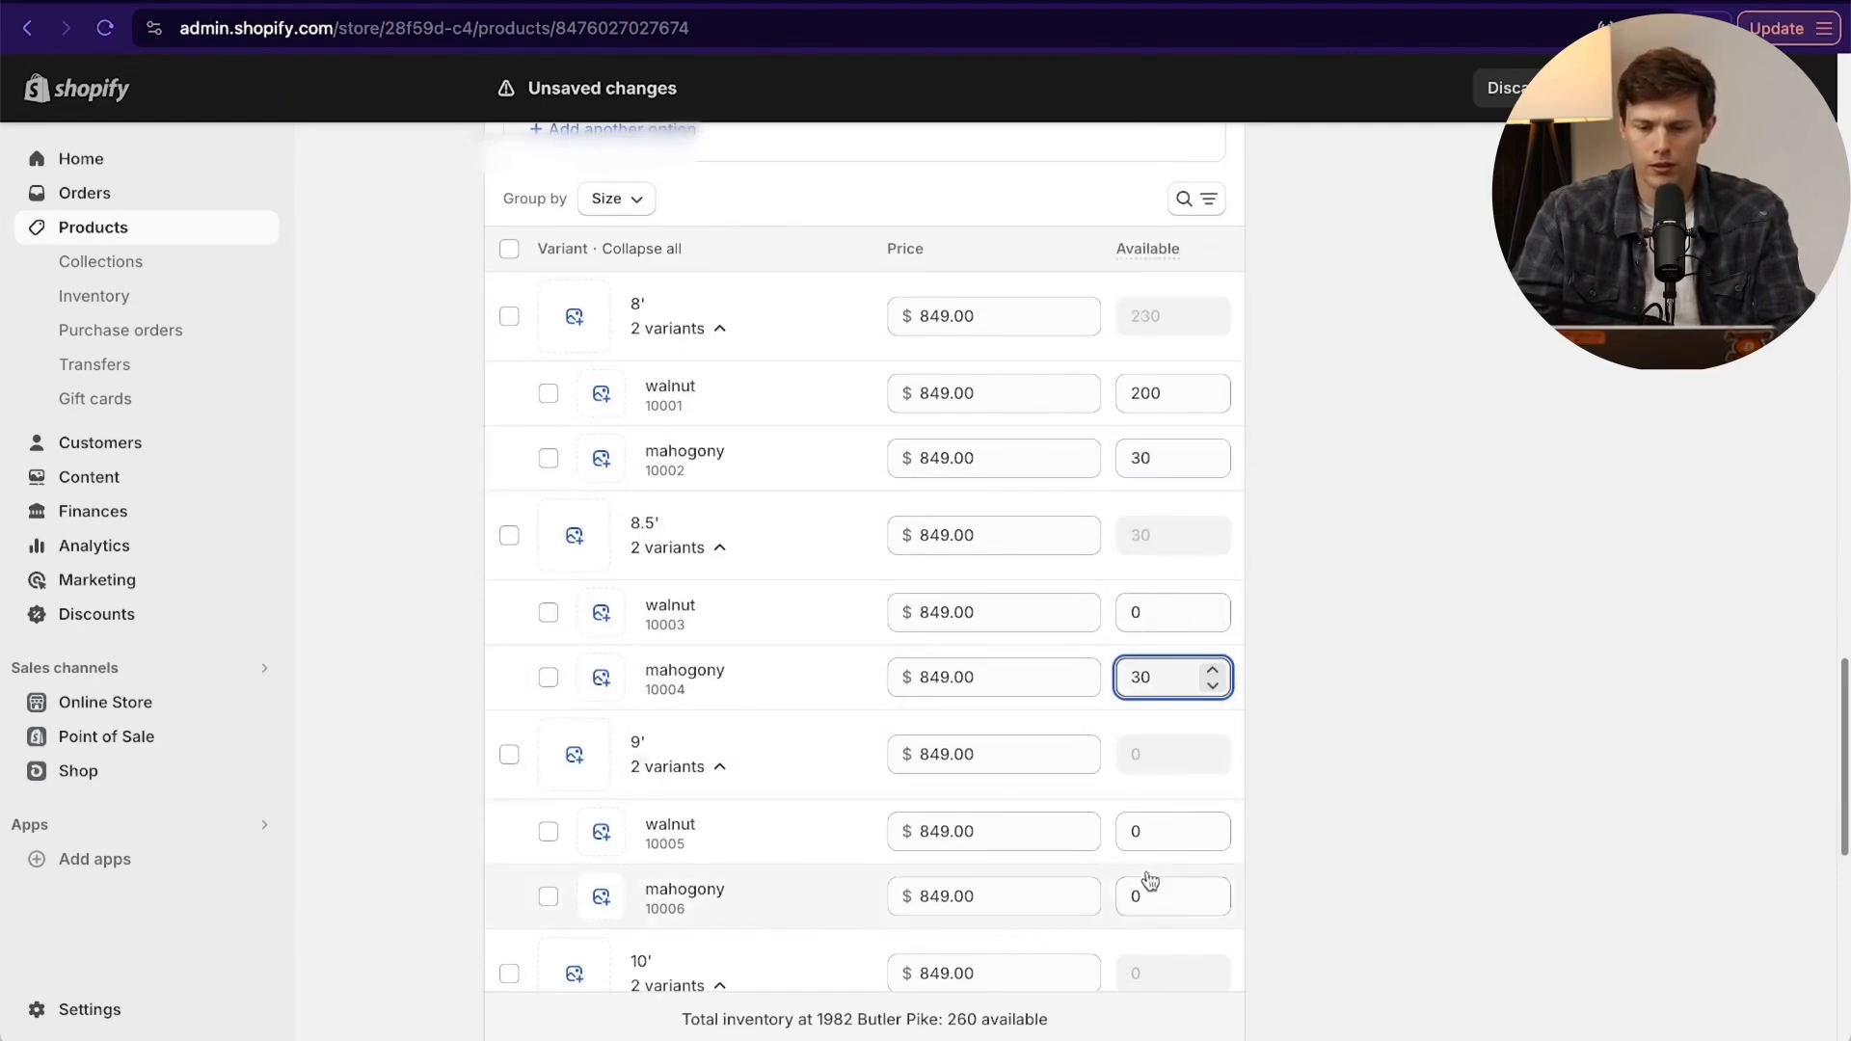
click(1130, 892)
text(23)
key(BackSpace)
key(BackSpace)
text(14)
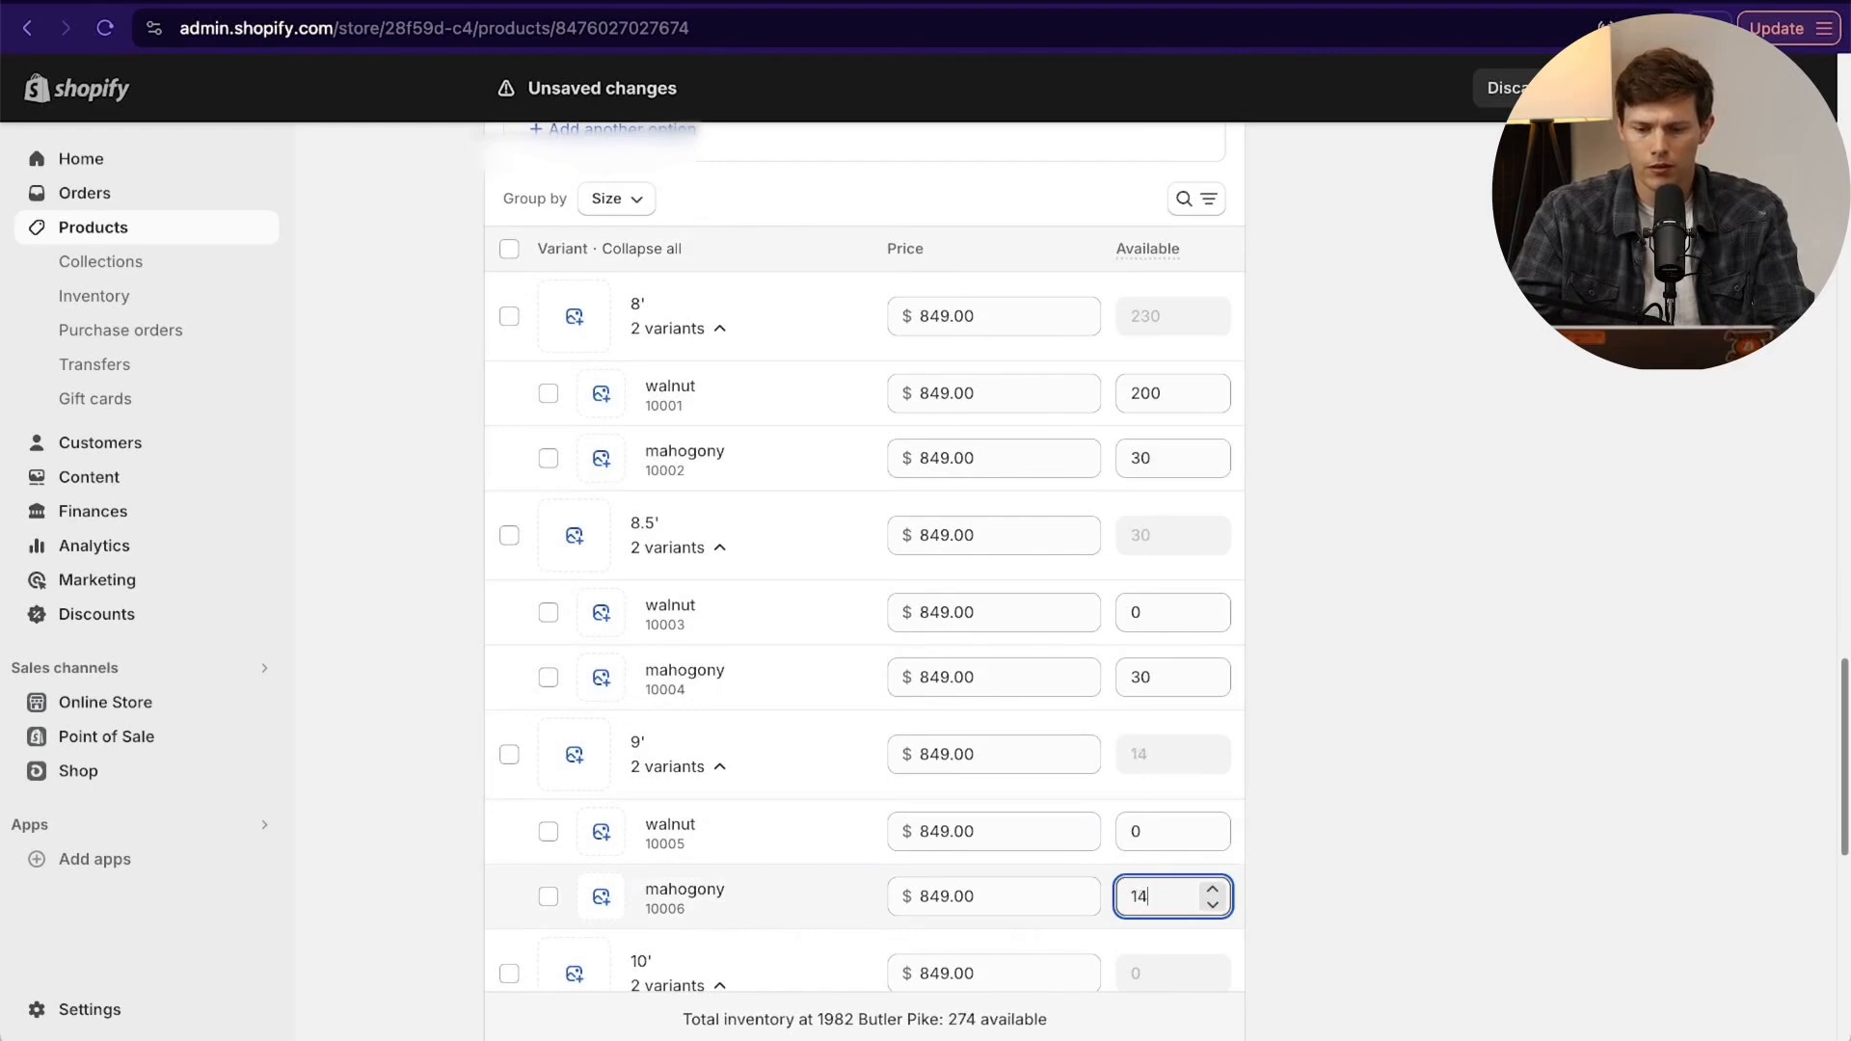
click(1327, 839)
scroll(1302, 839, down, 3)
Set stock for 10' mahogany 70, 10' walnut 234, 9' walnut 34, 8.5' walnut 34.
click(1094, 834)
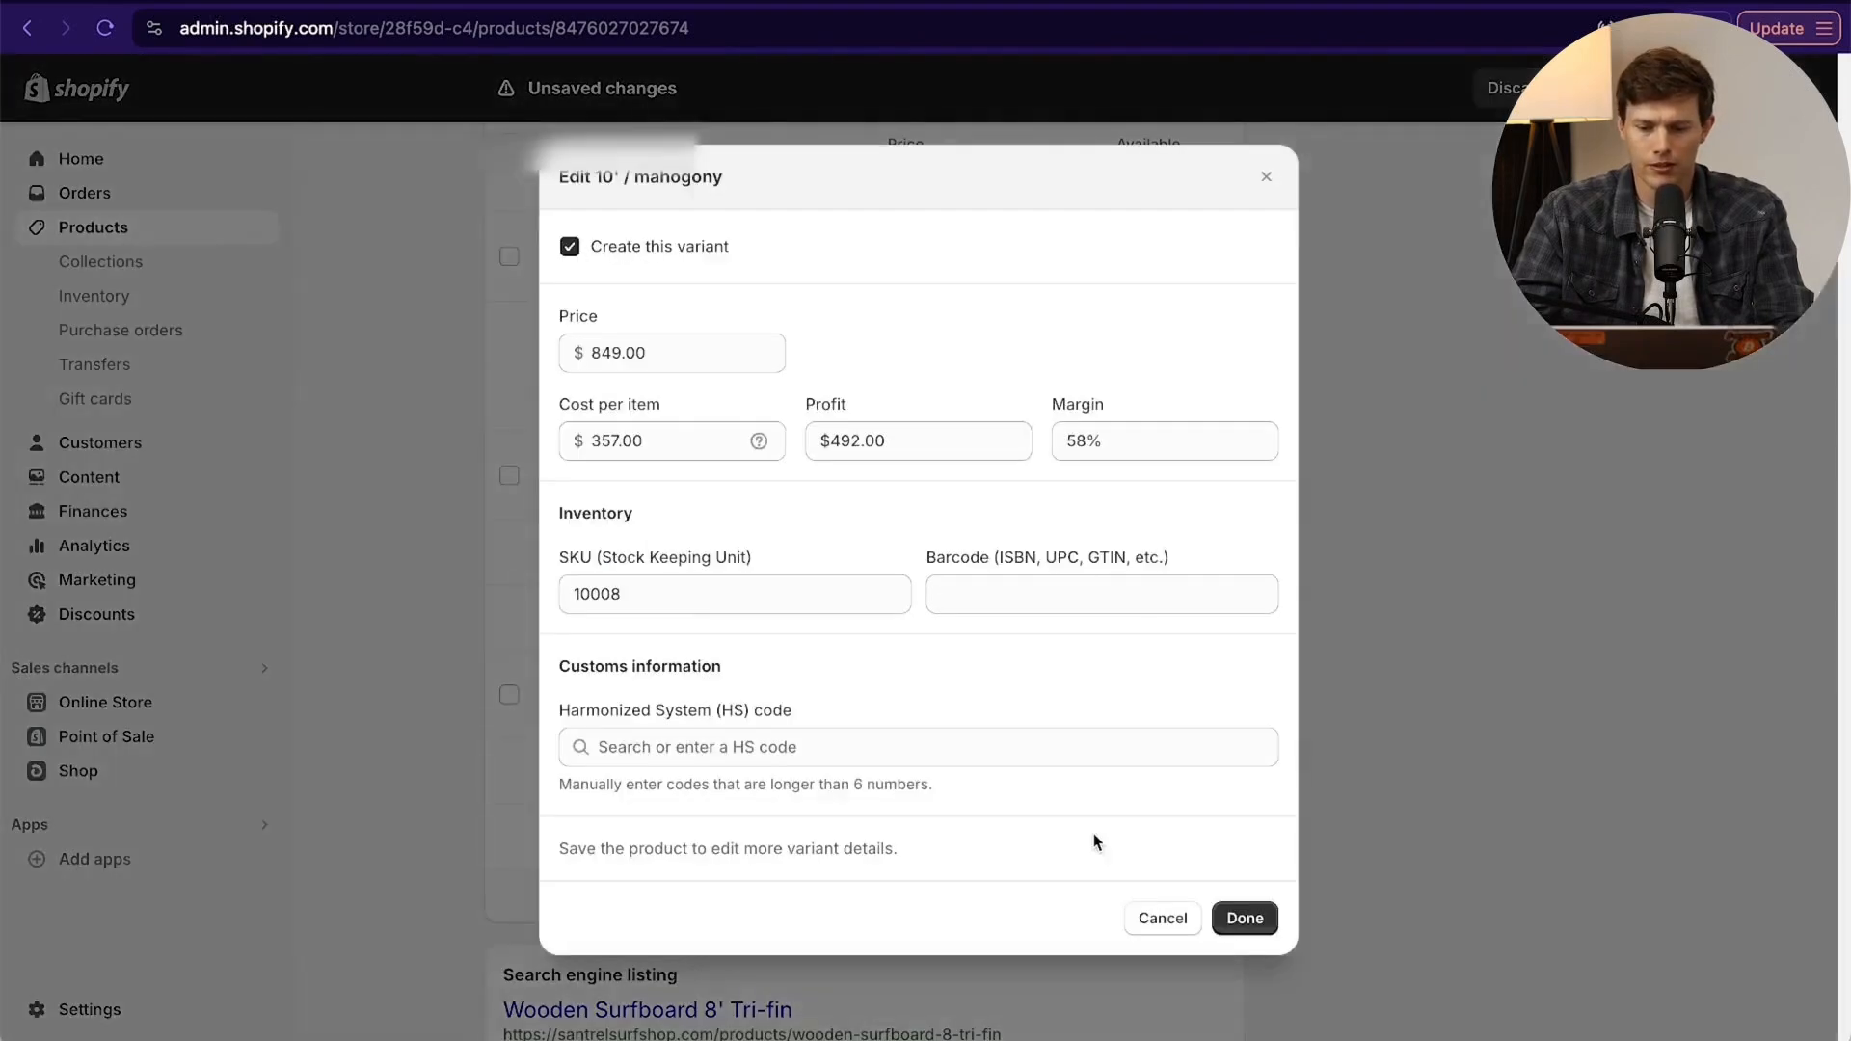
click(1161, 924)
click(1148, 832)
text(70)
click(1162, 770)
text(234)
click(1162, 617)
click(1162, 551)
text(34)
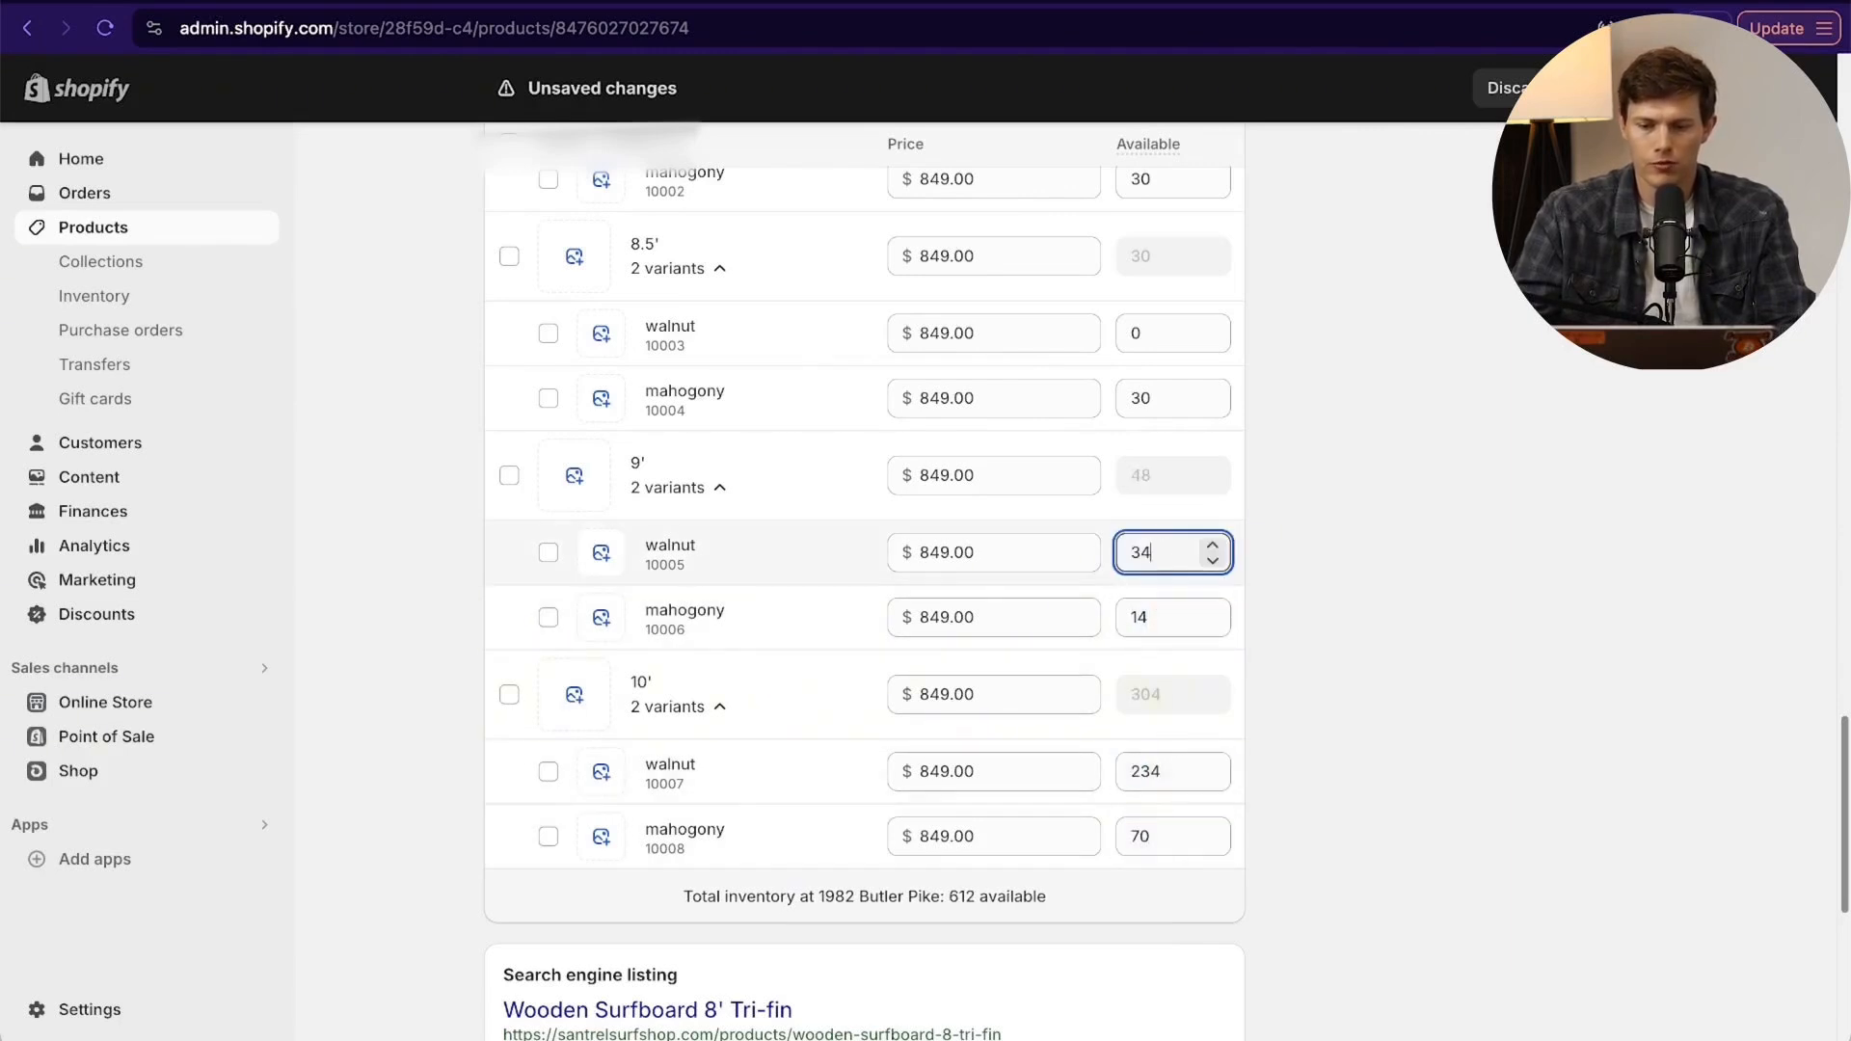
click(1181, 333)
text(34)
scroll(1304, 434, up, 2)
scroll(1304, 441, up, 3)
scroll(930, 741, down, 2)
scroll(930, 741, down, 3)
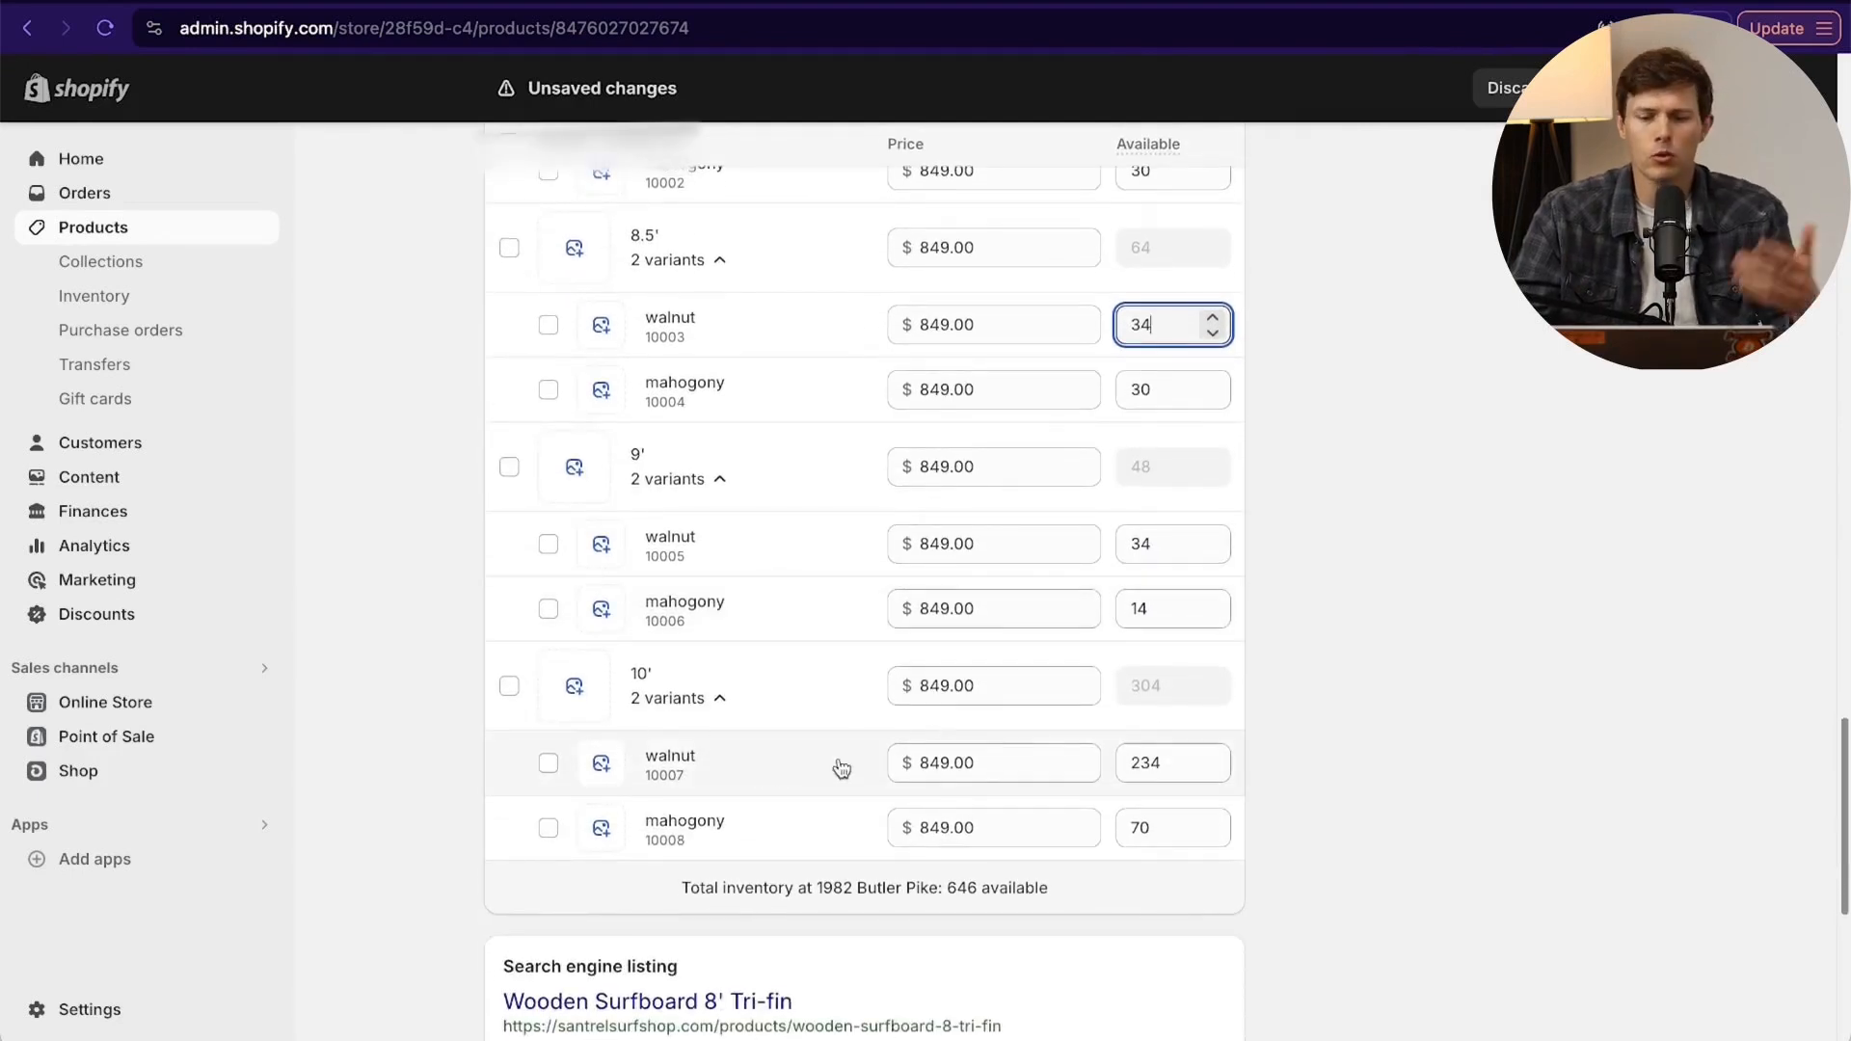
Change the 10' group price to $949.00 for both walnut and mahogony variants.
click(941, 684)
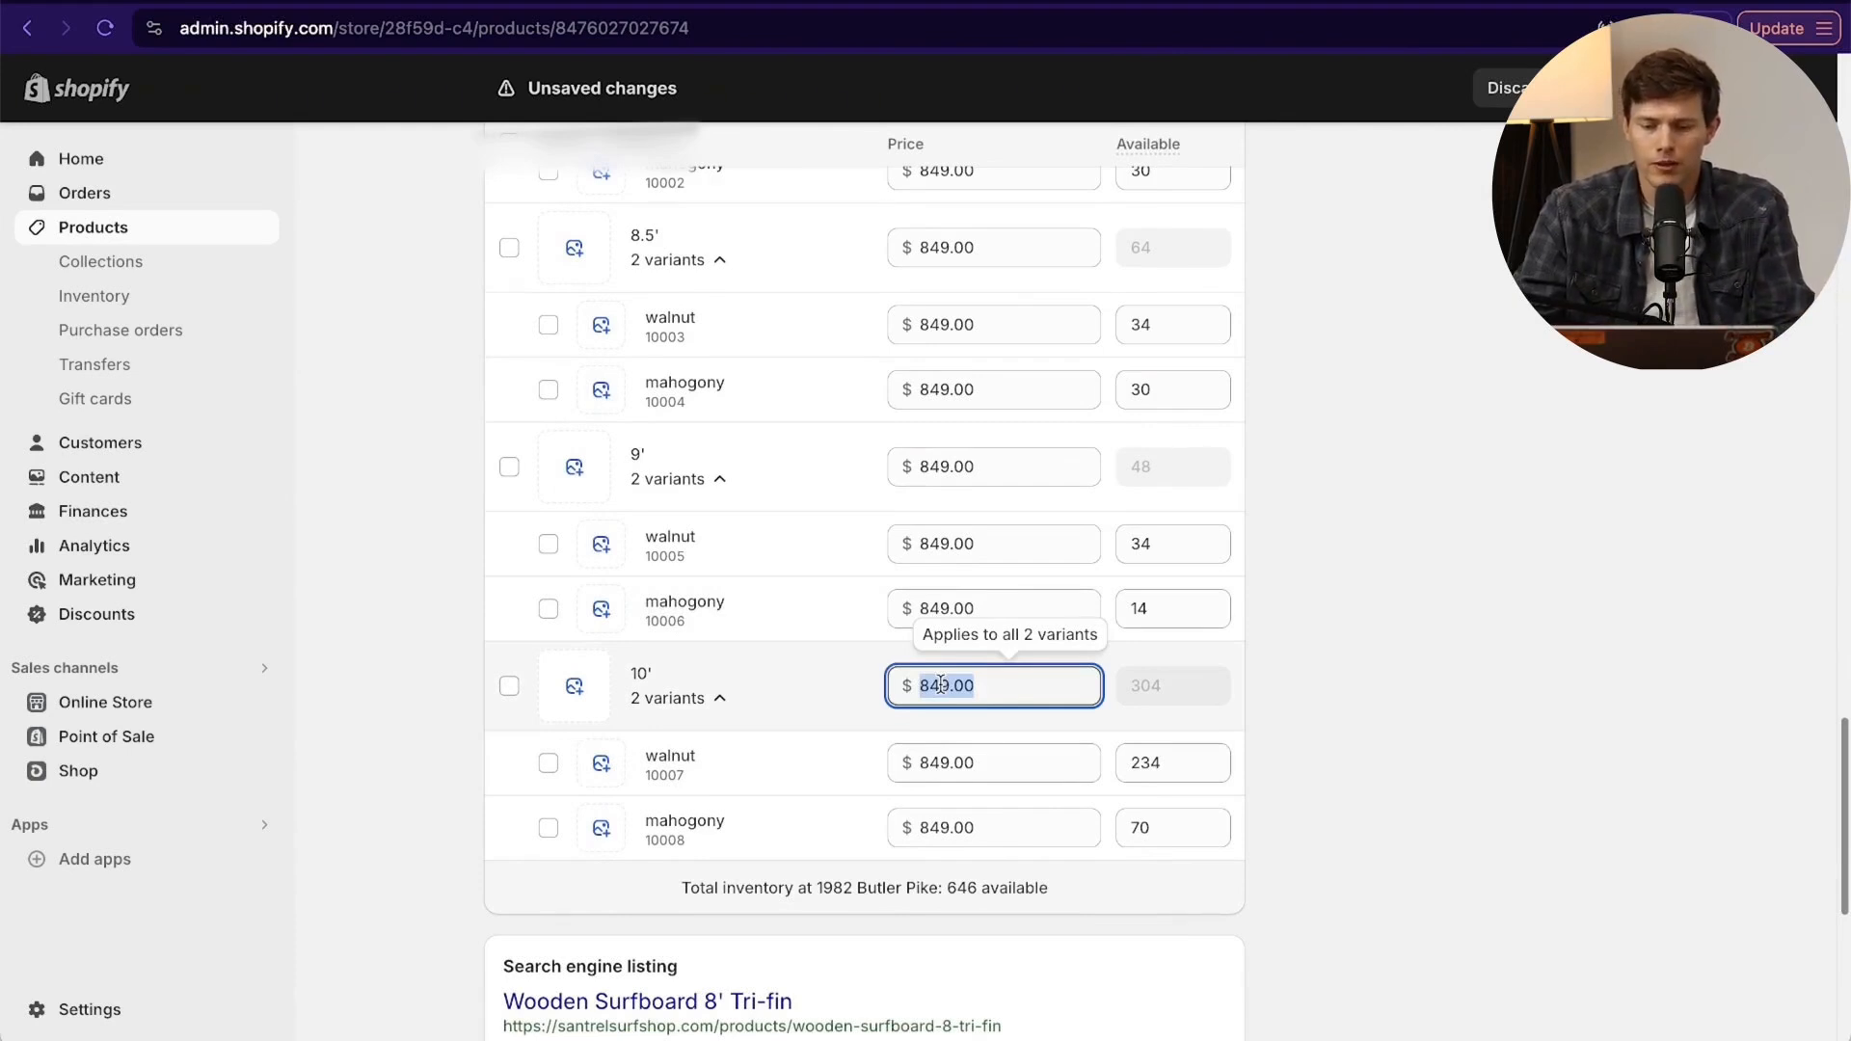
text(949)
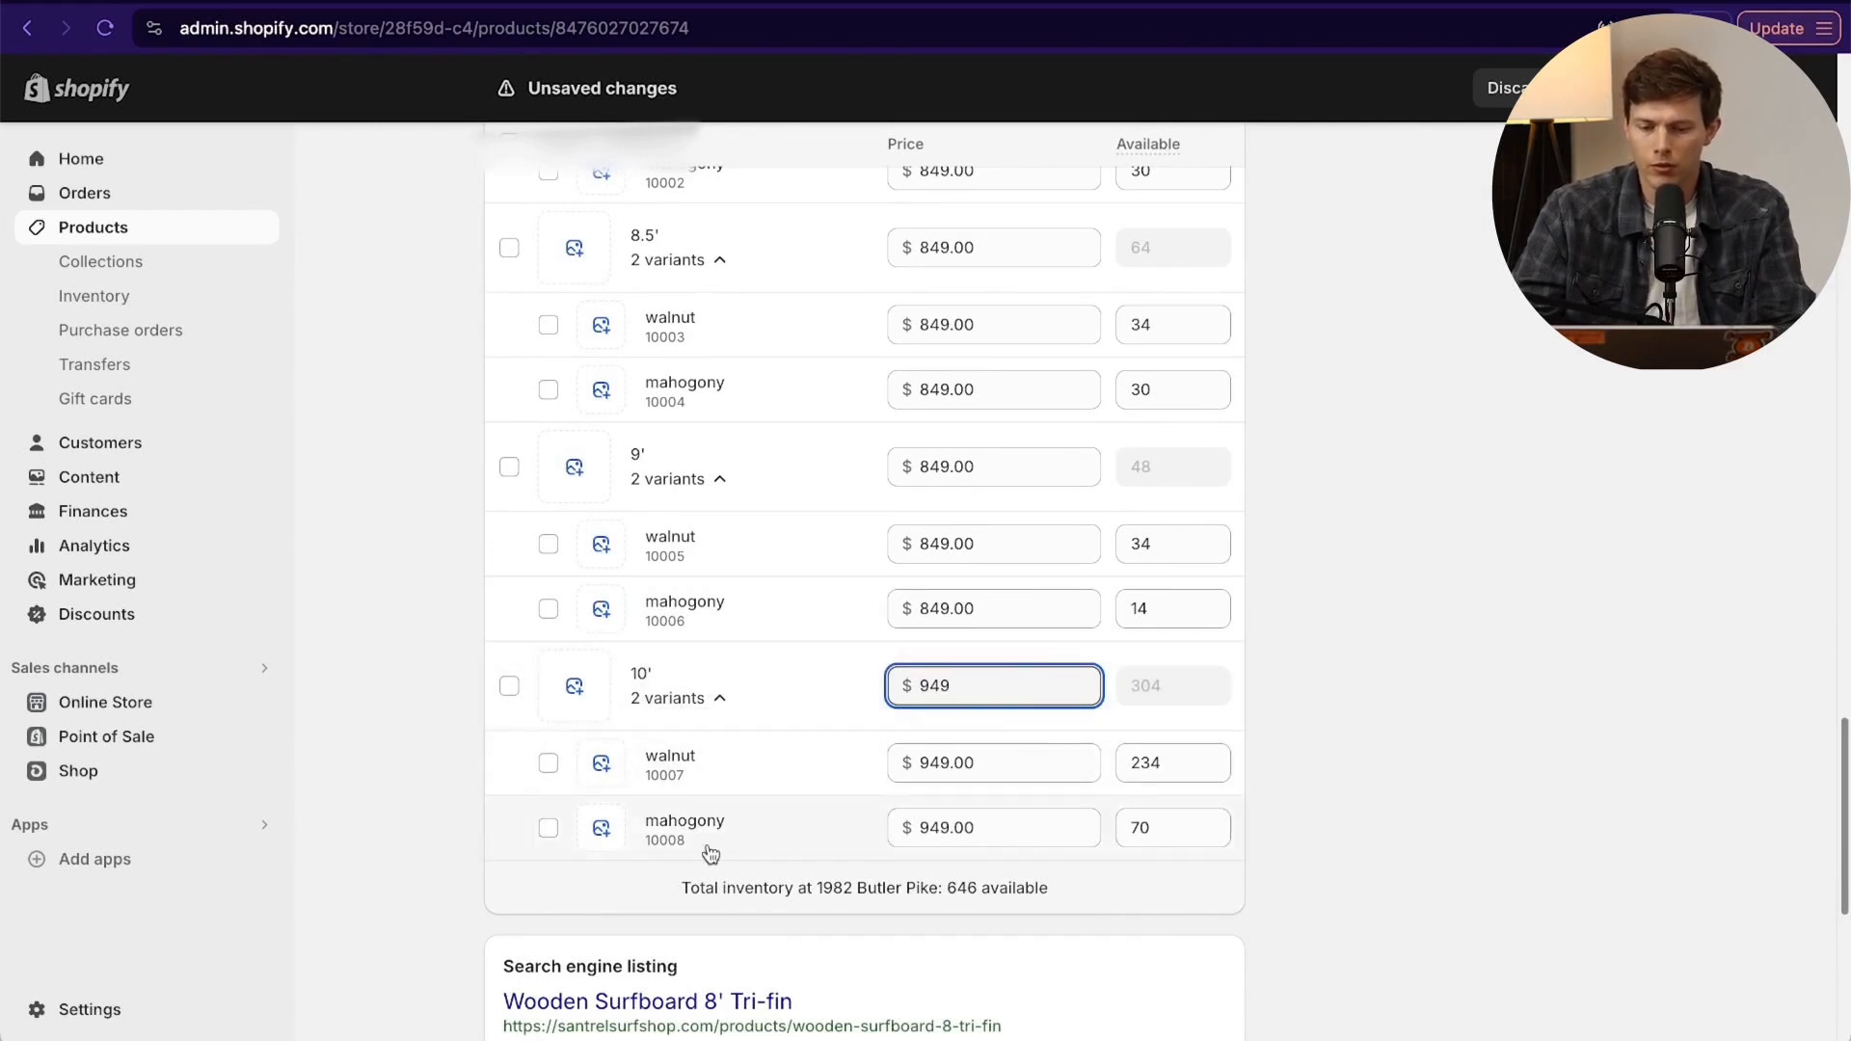
scroll(914, 835, up, 3)
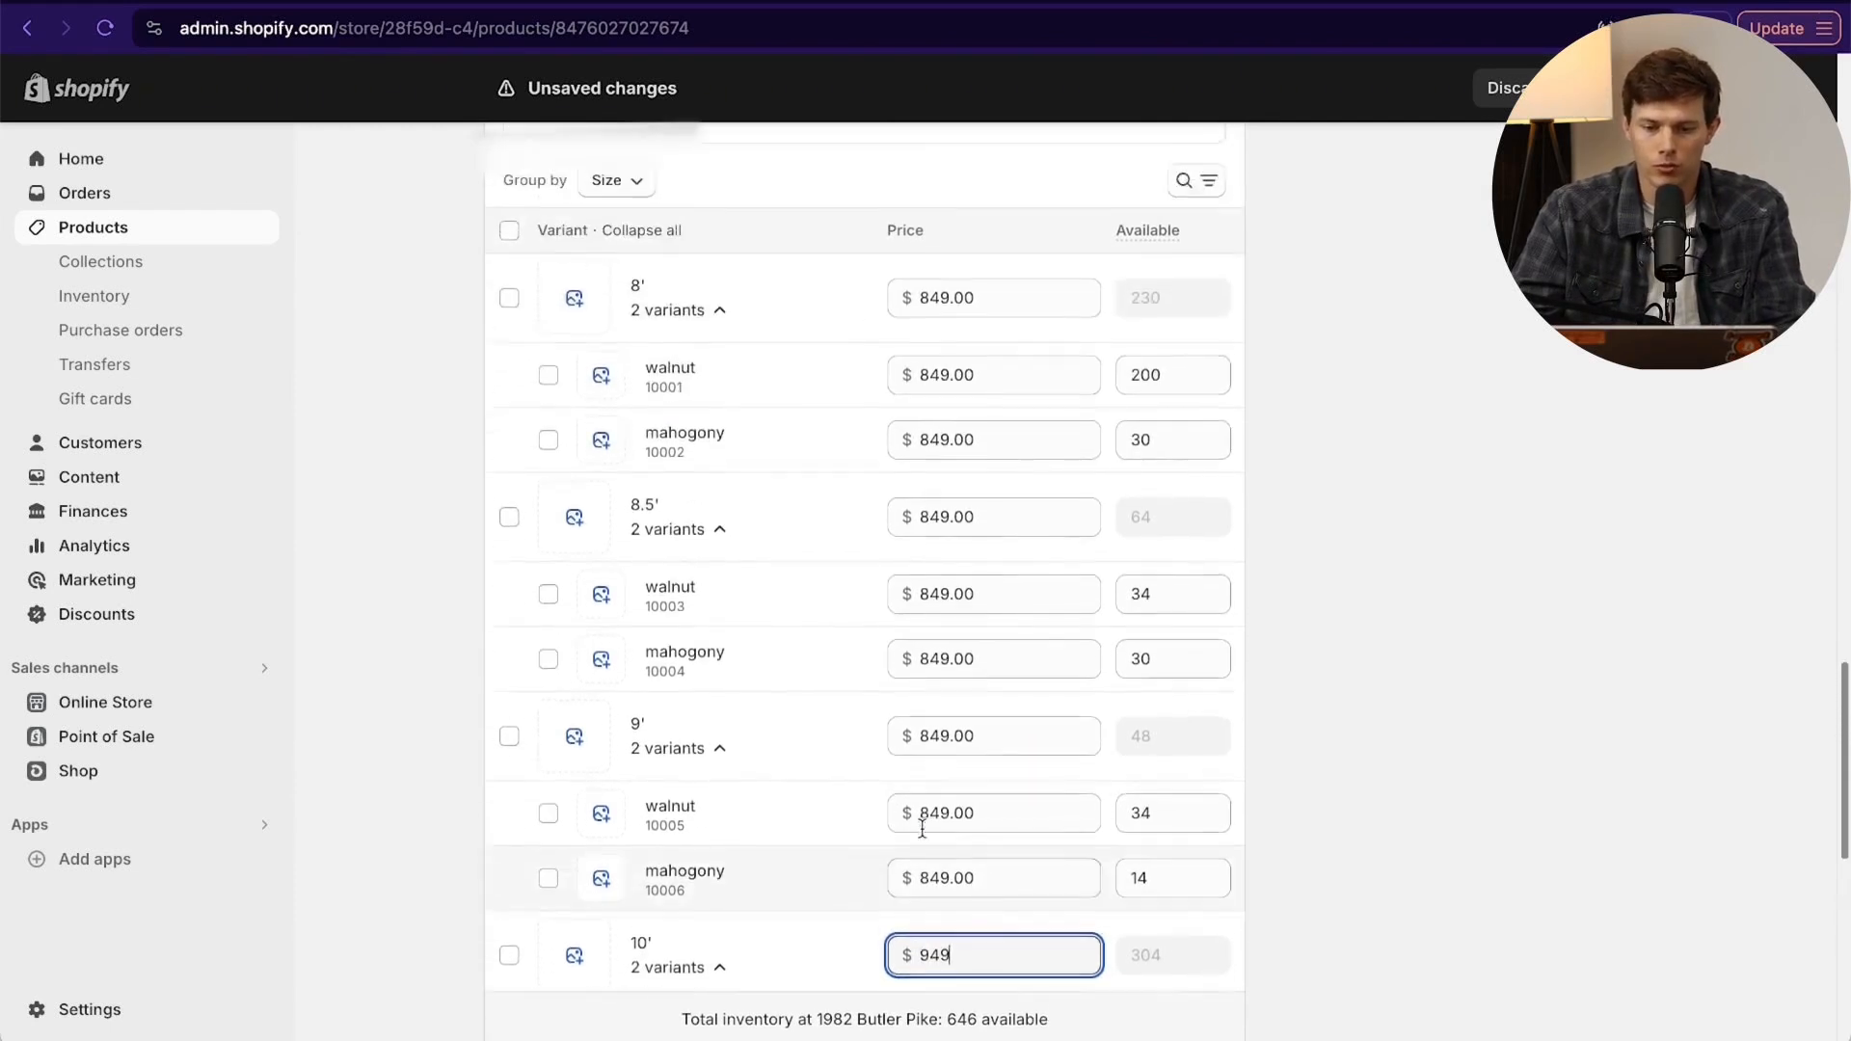
scroll(923, 827, up, 1)
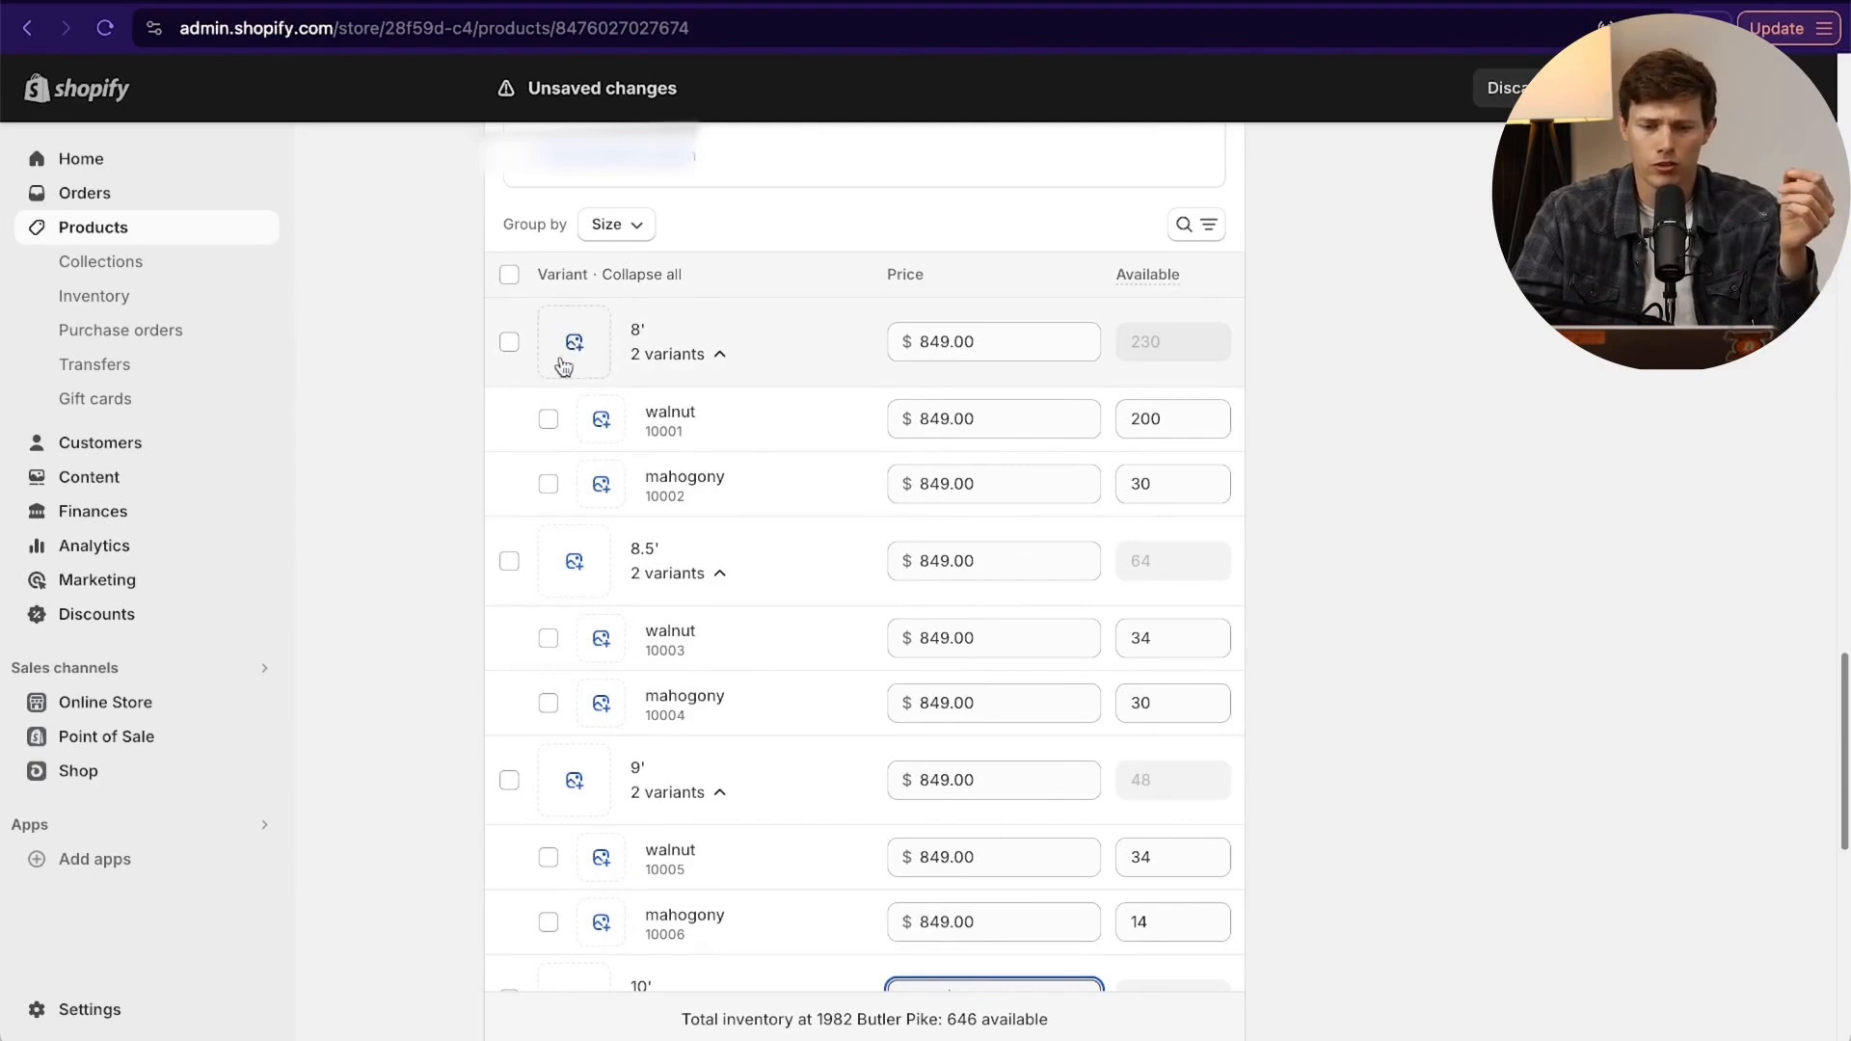
Assign the wooden longboard image to the 8' variants.
click(573, 347)
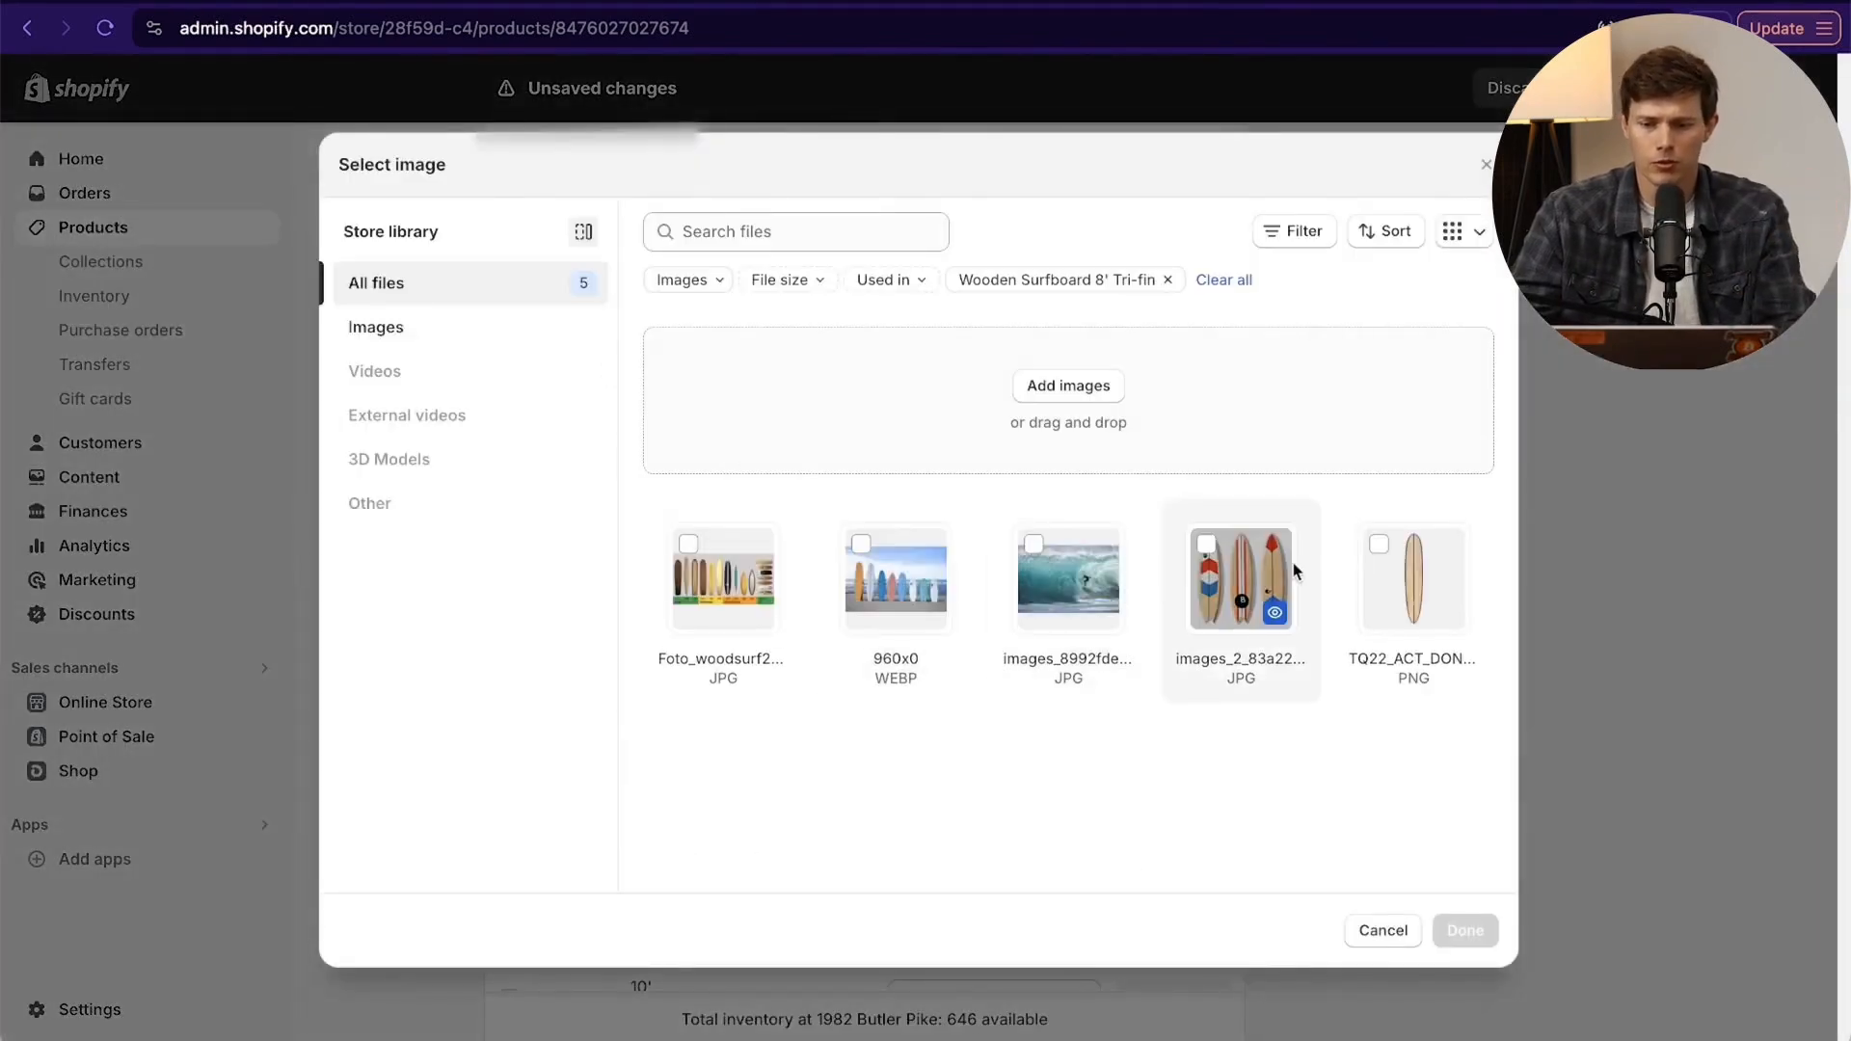
click(1391, 586)
click(1465, 931)
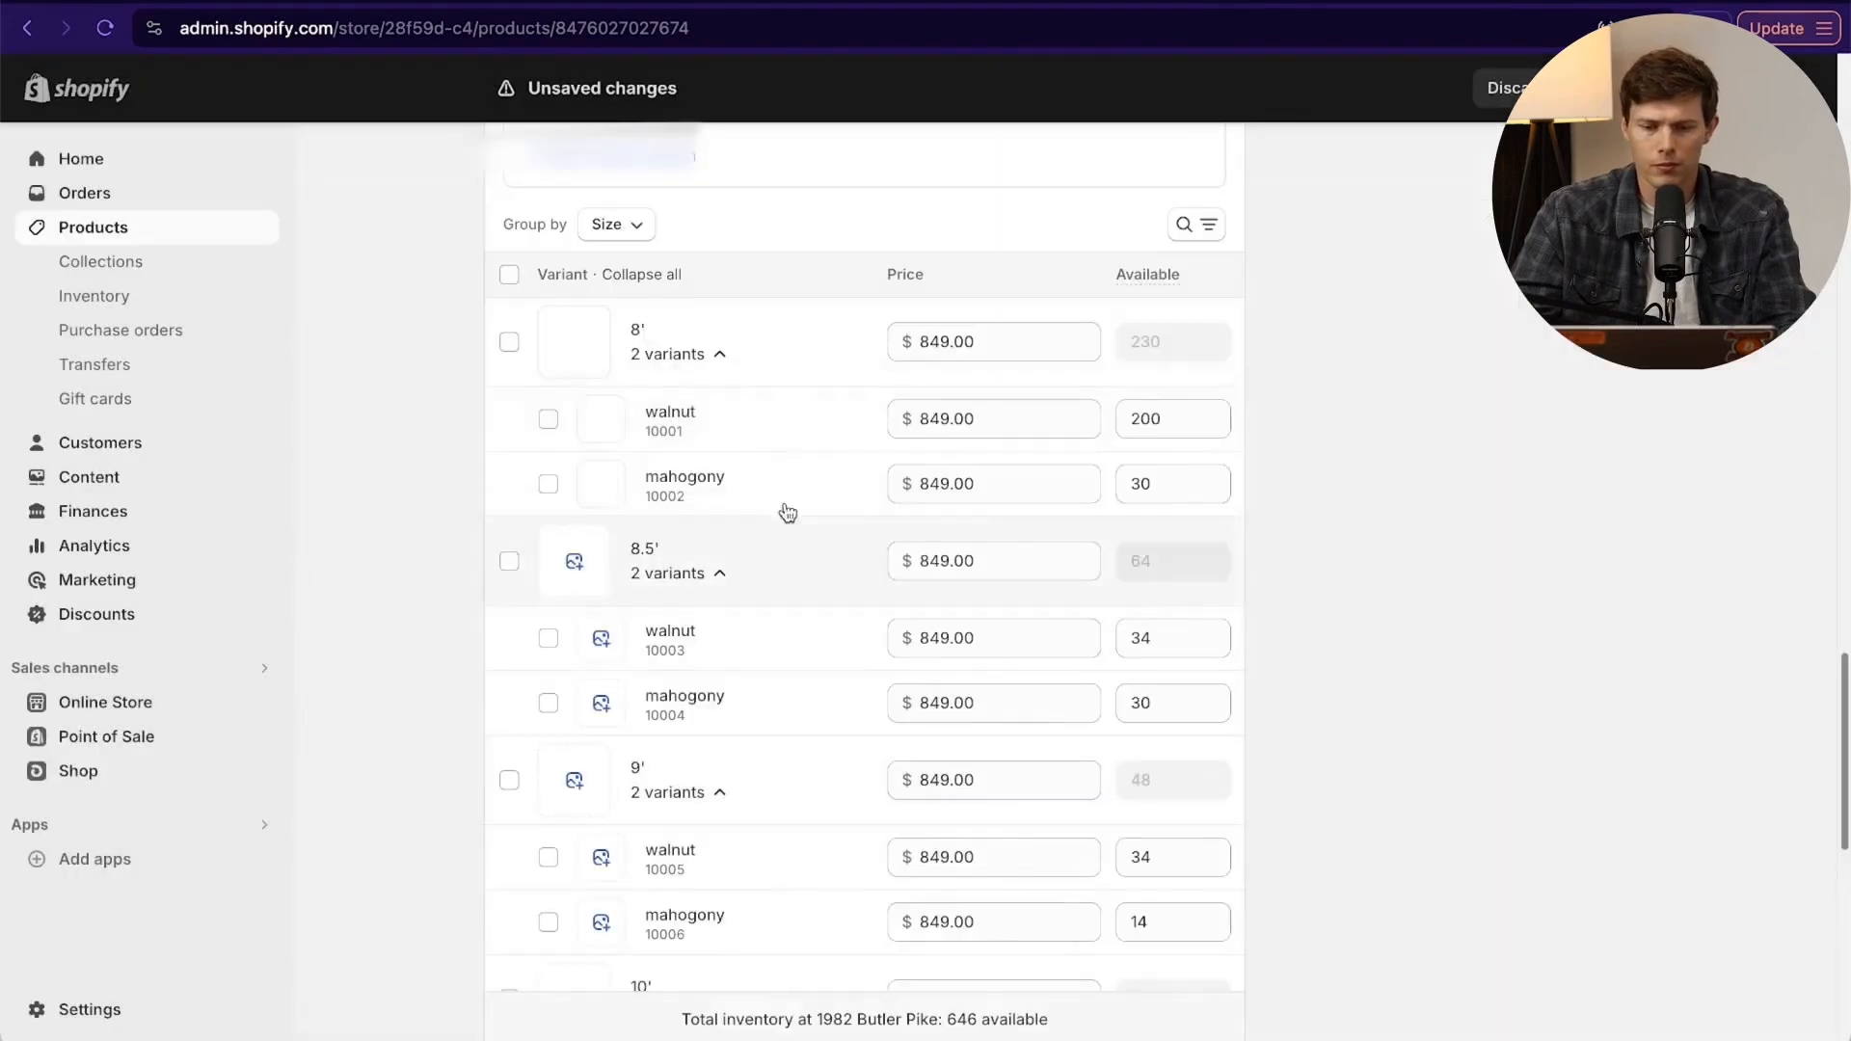
Upload a new orange surfboard image and assign it to the 8' mahogany variant.
click(606, 483)
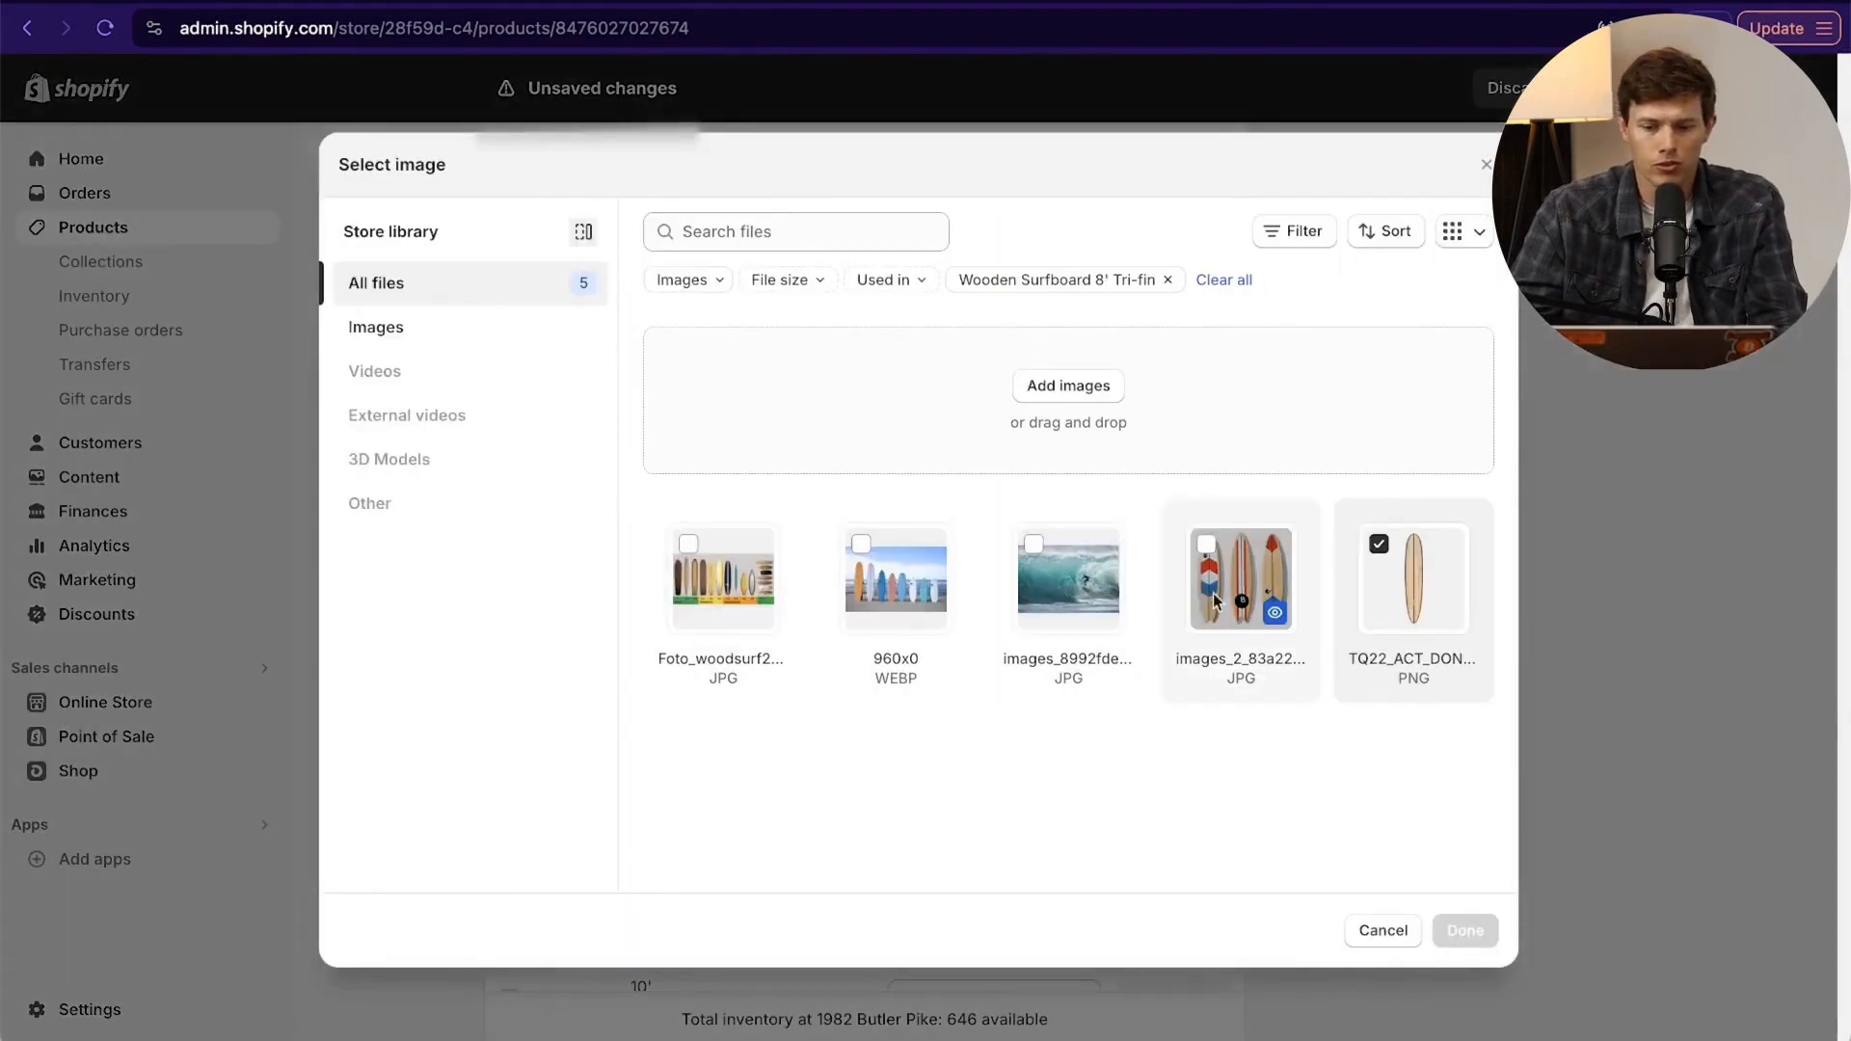
click(1033, 389)
click(996, 394)
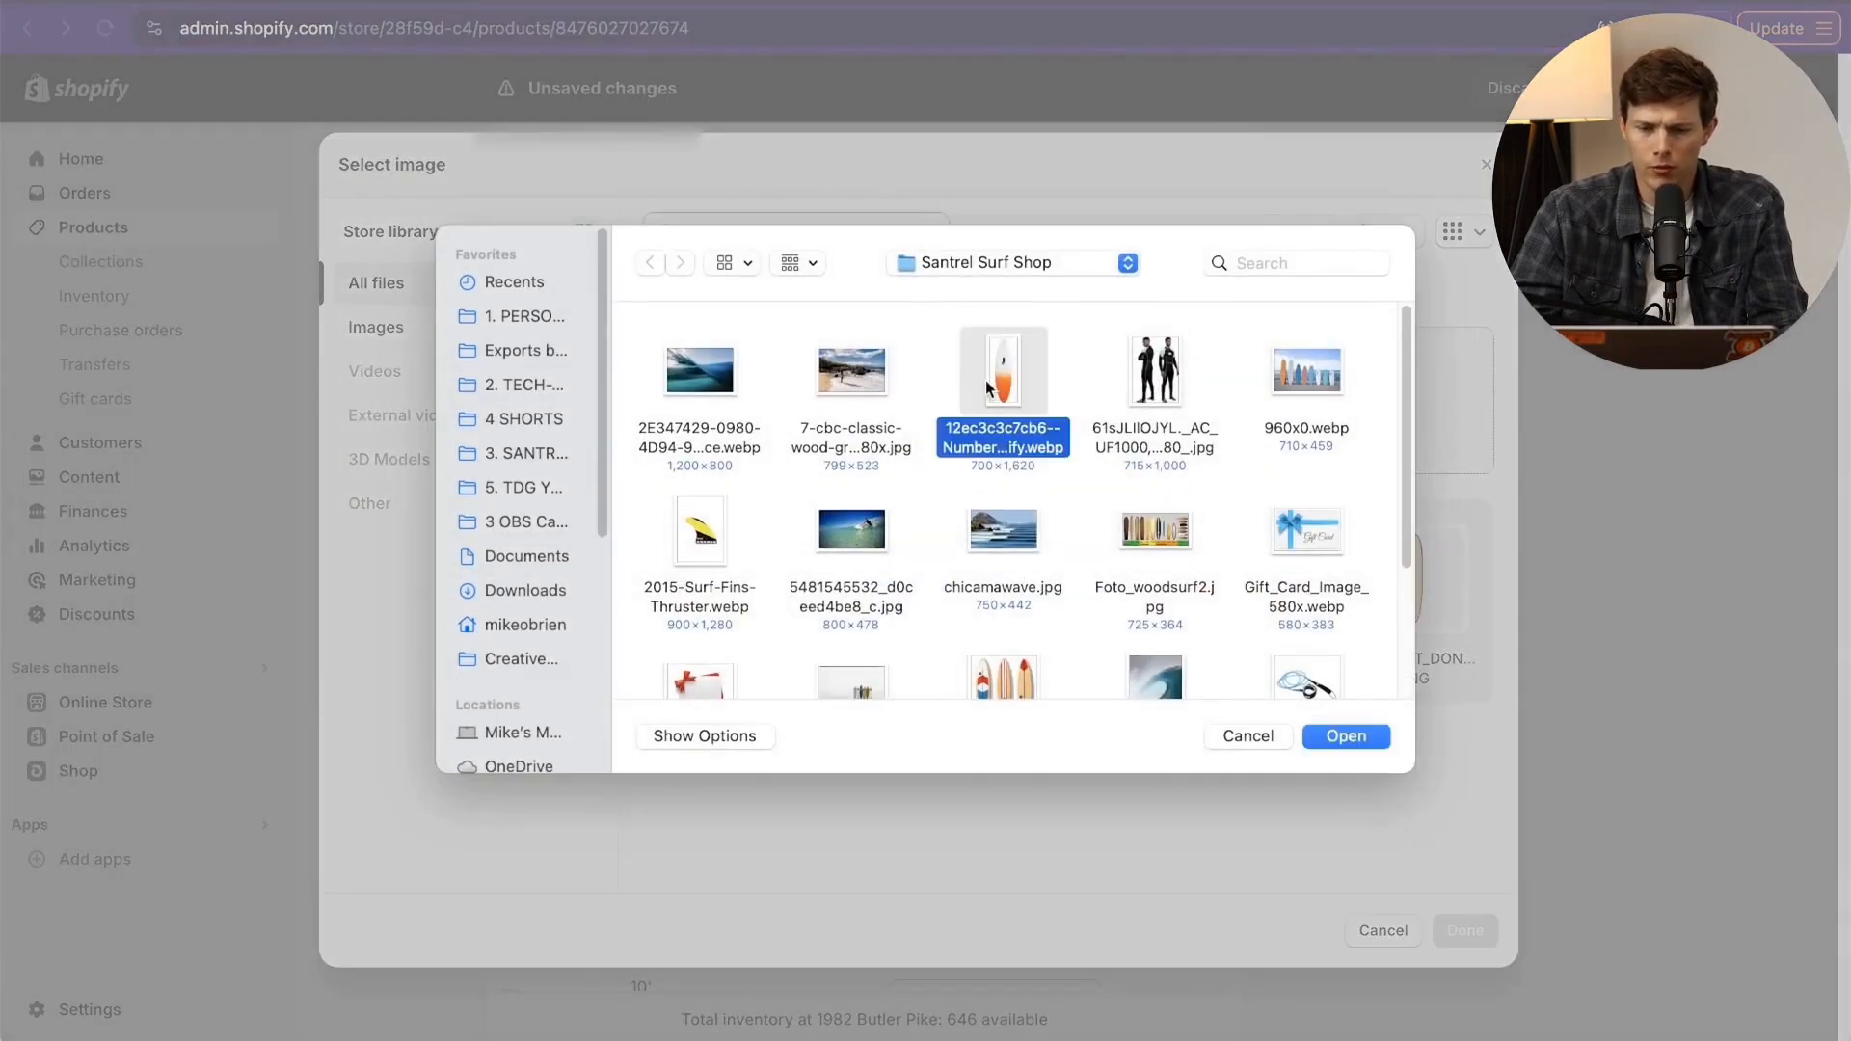
scroll(1215, 589, down, 5)
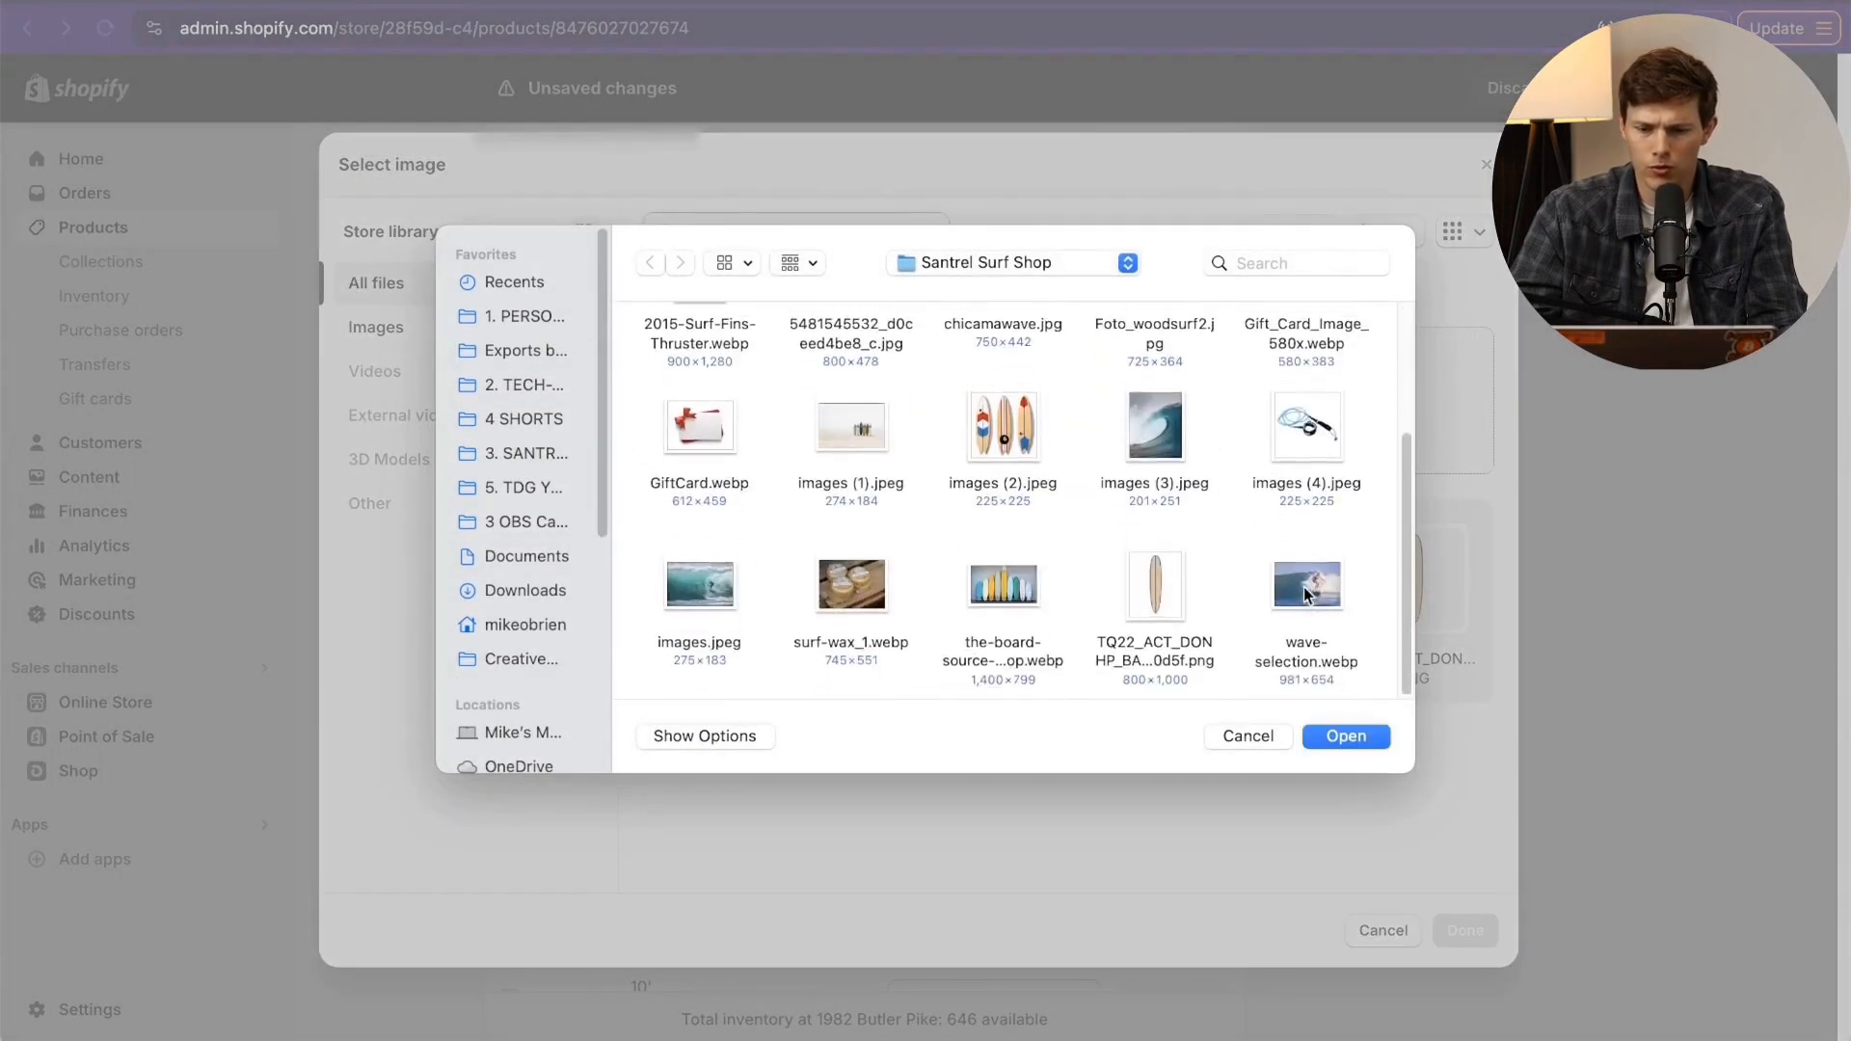
click(1350, 733)
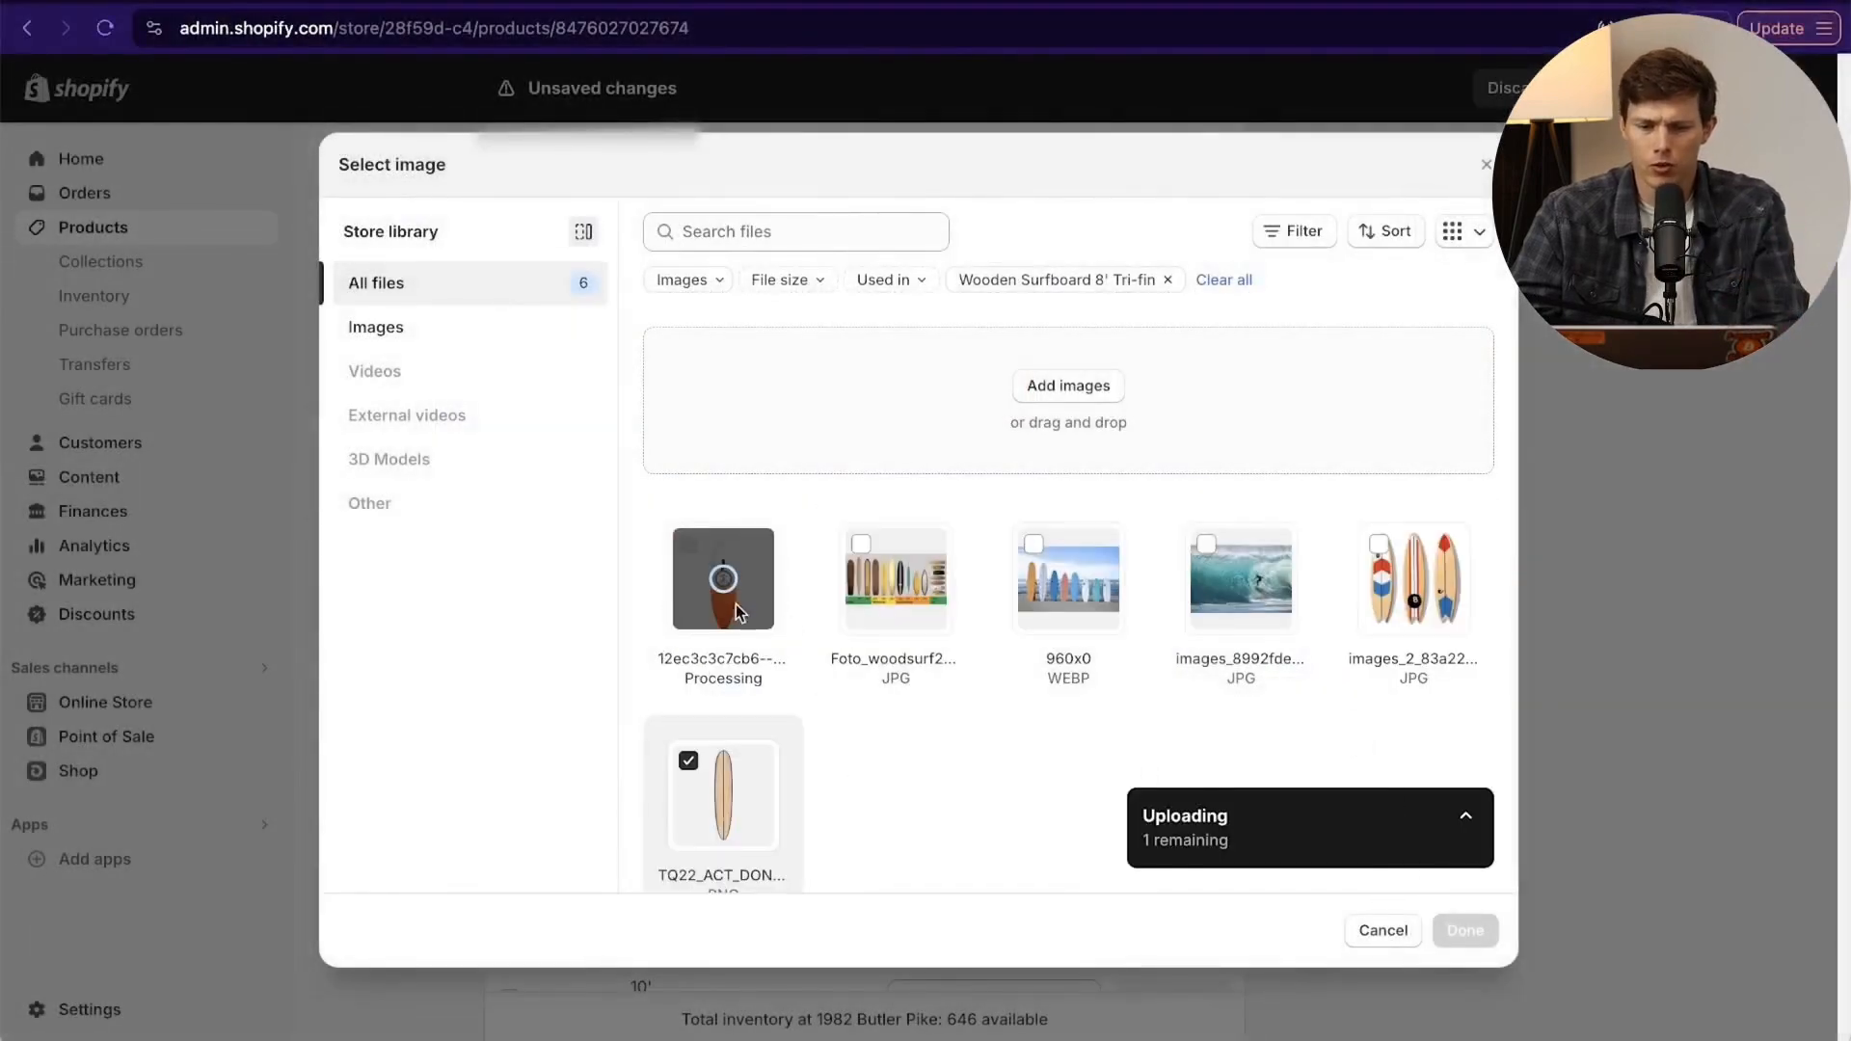
click(688, 546)
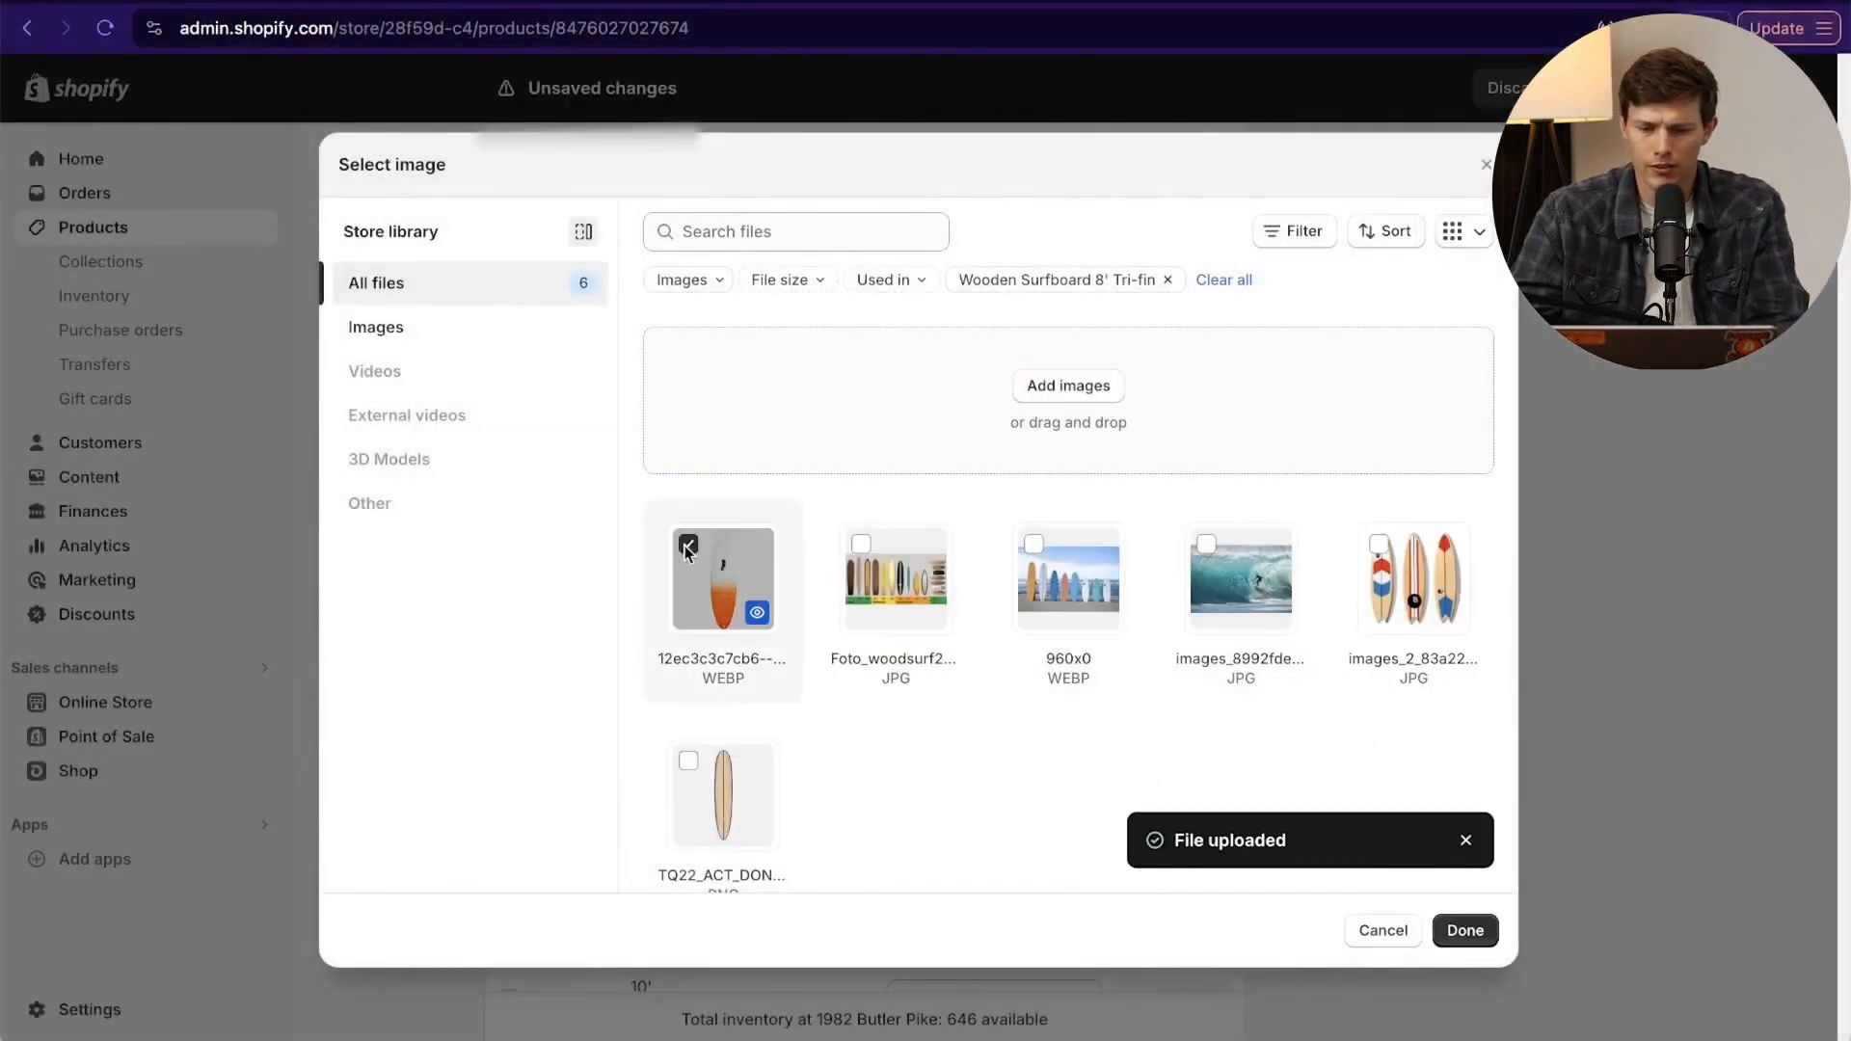
click(1456, 927)
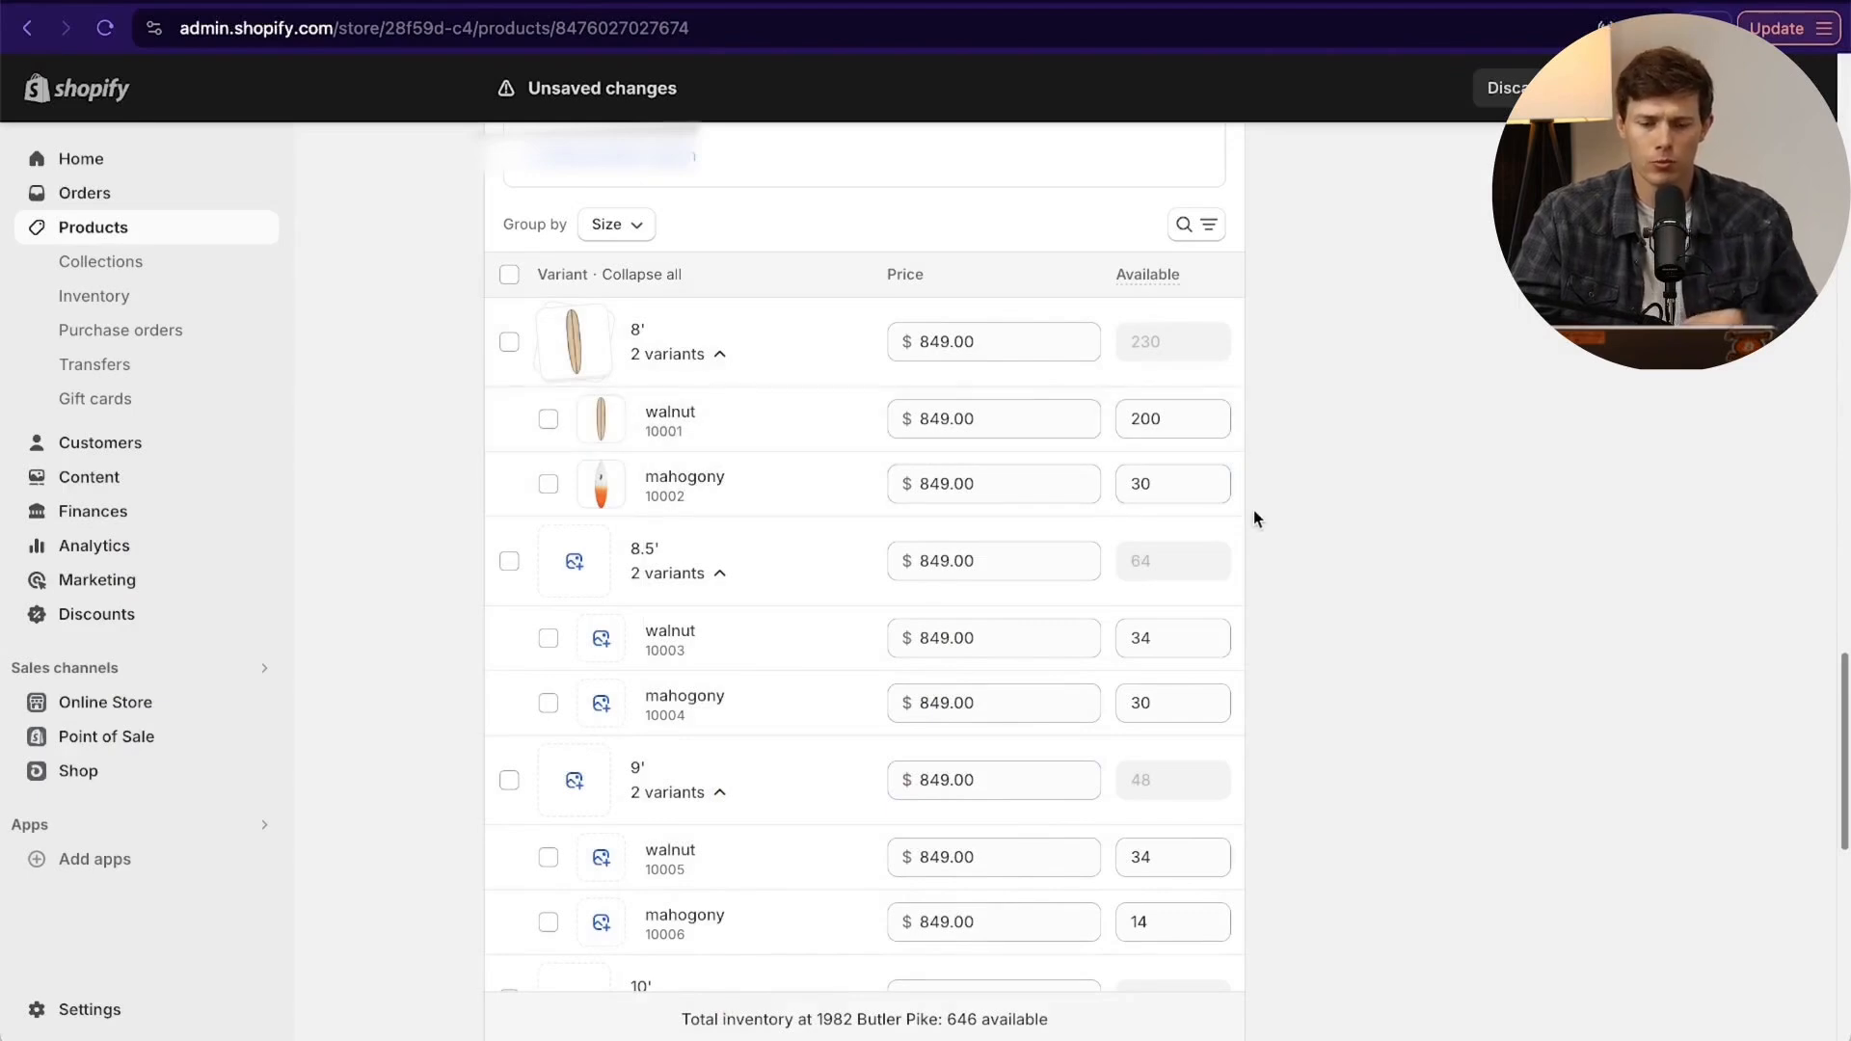
Change the search listing page title to 'Wooden Surfboard 8' Tri-fin - Santrel Surf Shop'.
scroll(1253, 511, down, 5)
scroll(1254, 512, down, 6)
scroll(1254, 512, up, 5)
scroll(1254, 519, down, 5)
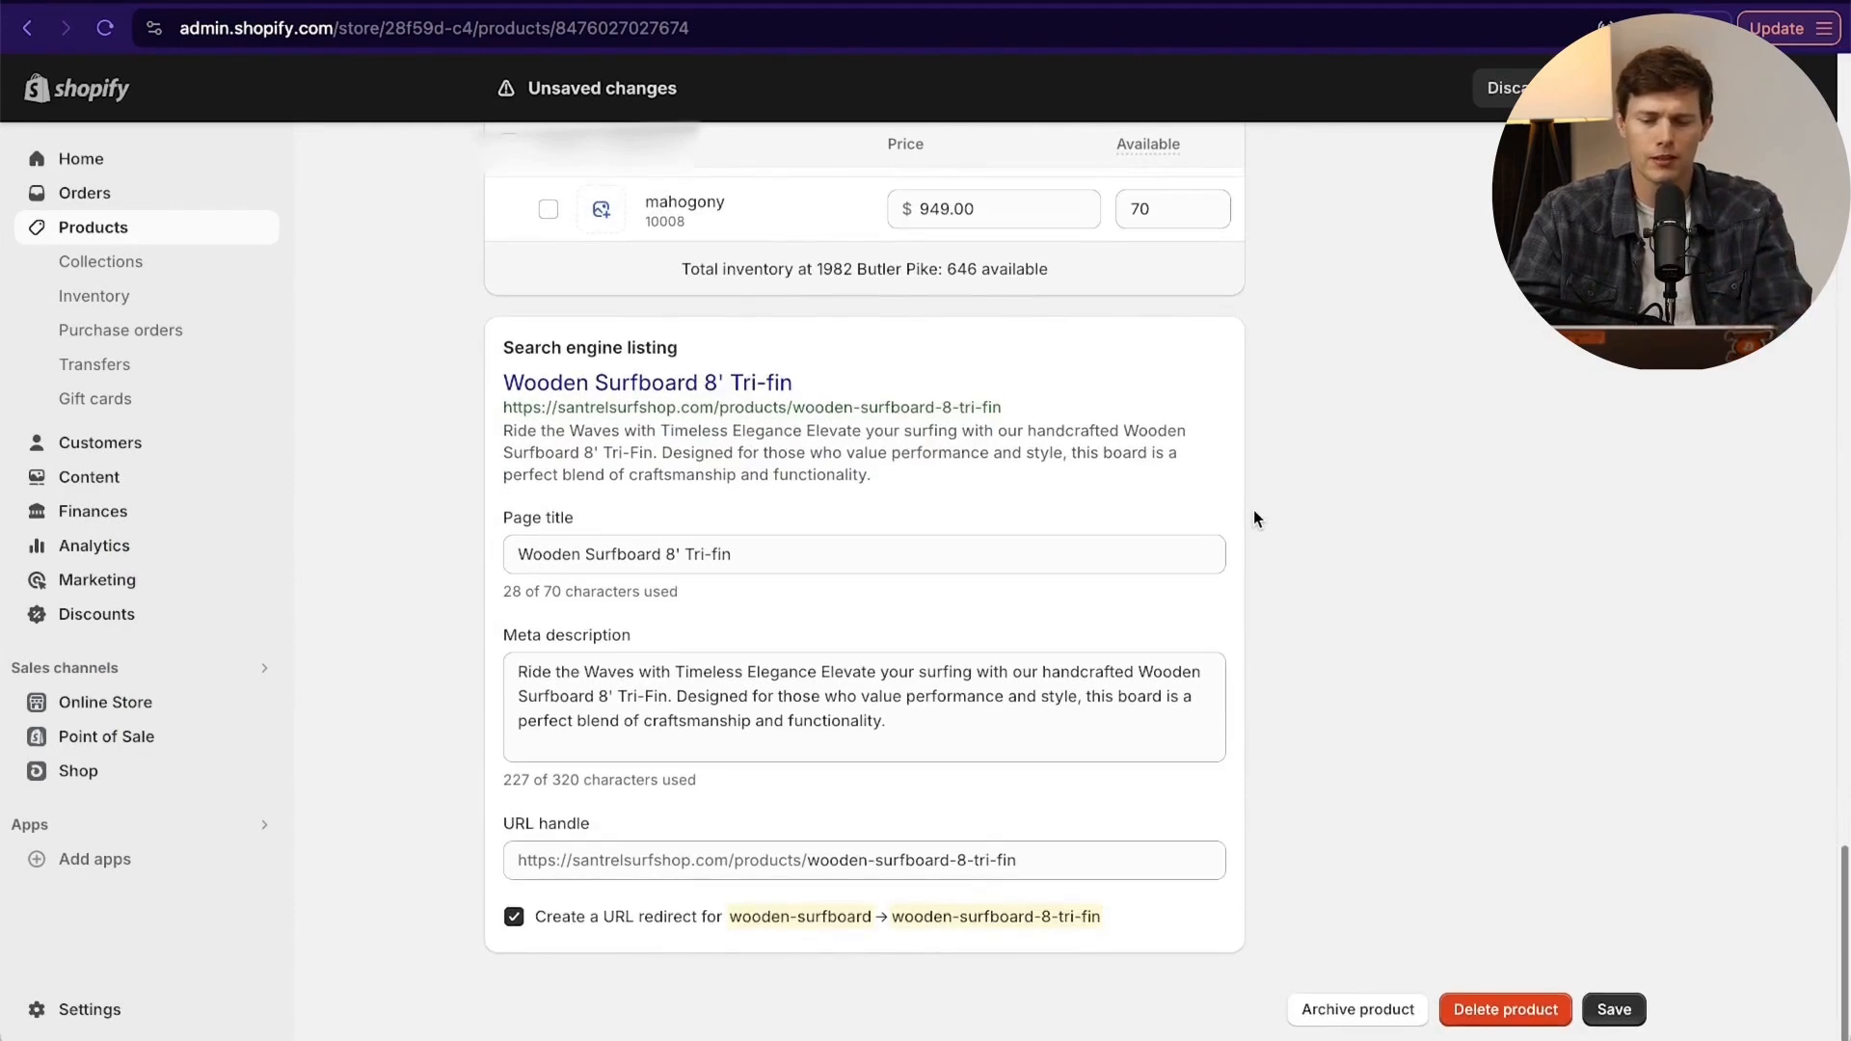
click(535, 524)
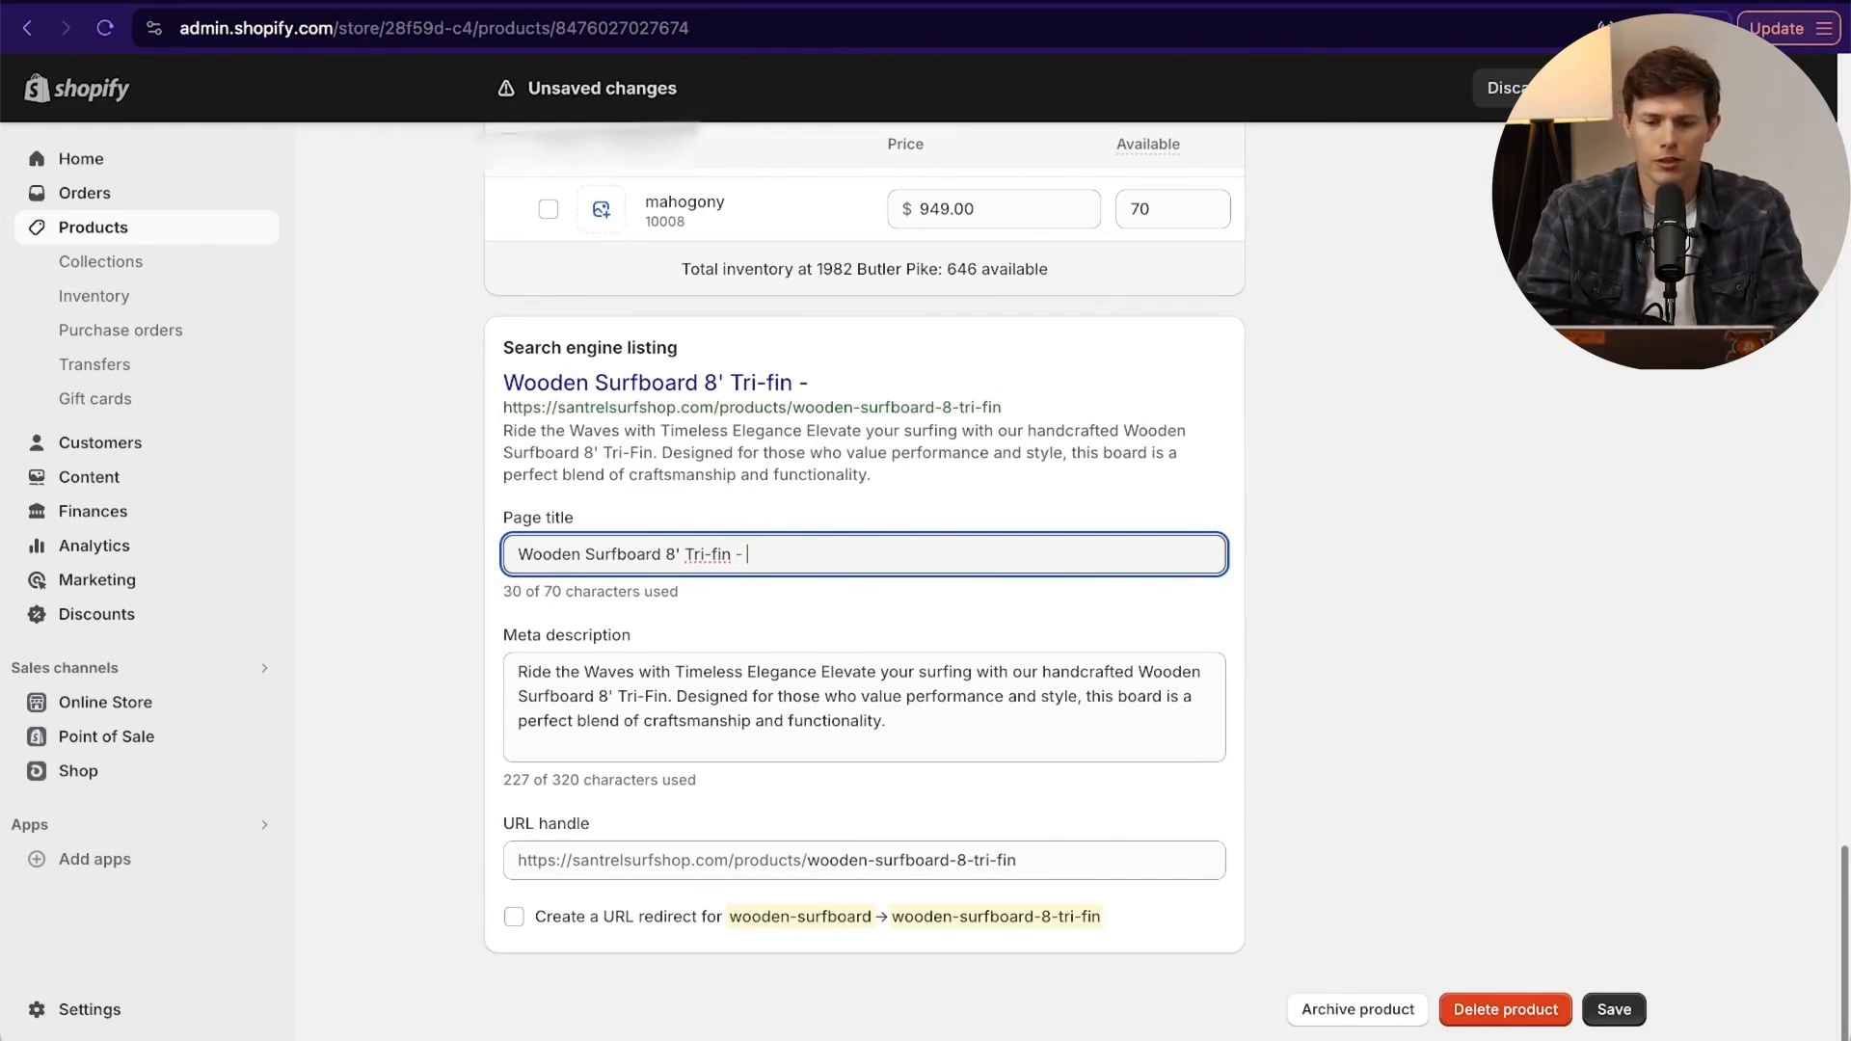
text(Sou)
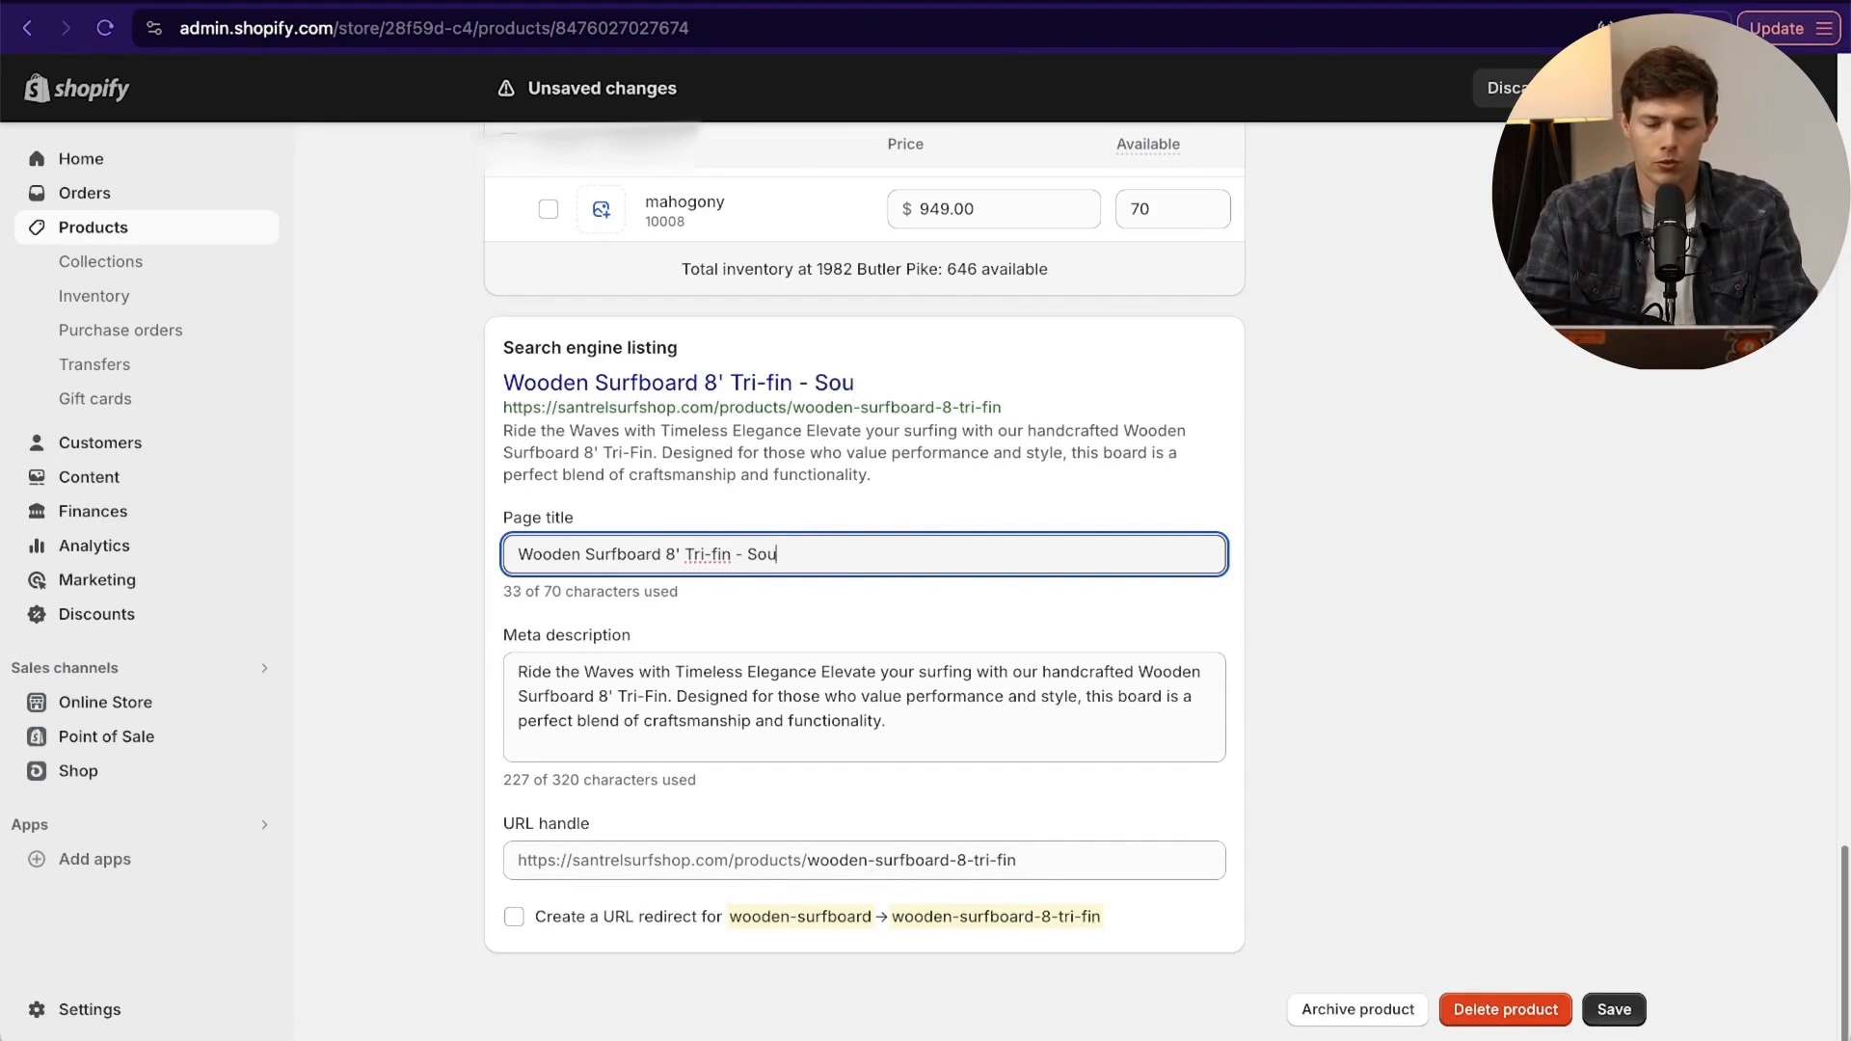
text(th Florida Surfboards)
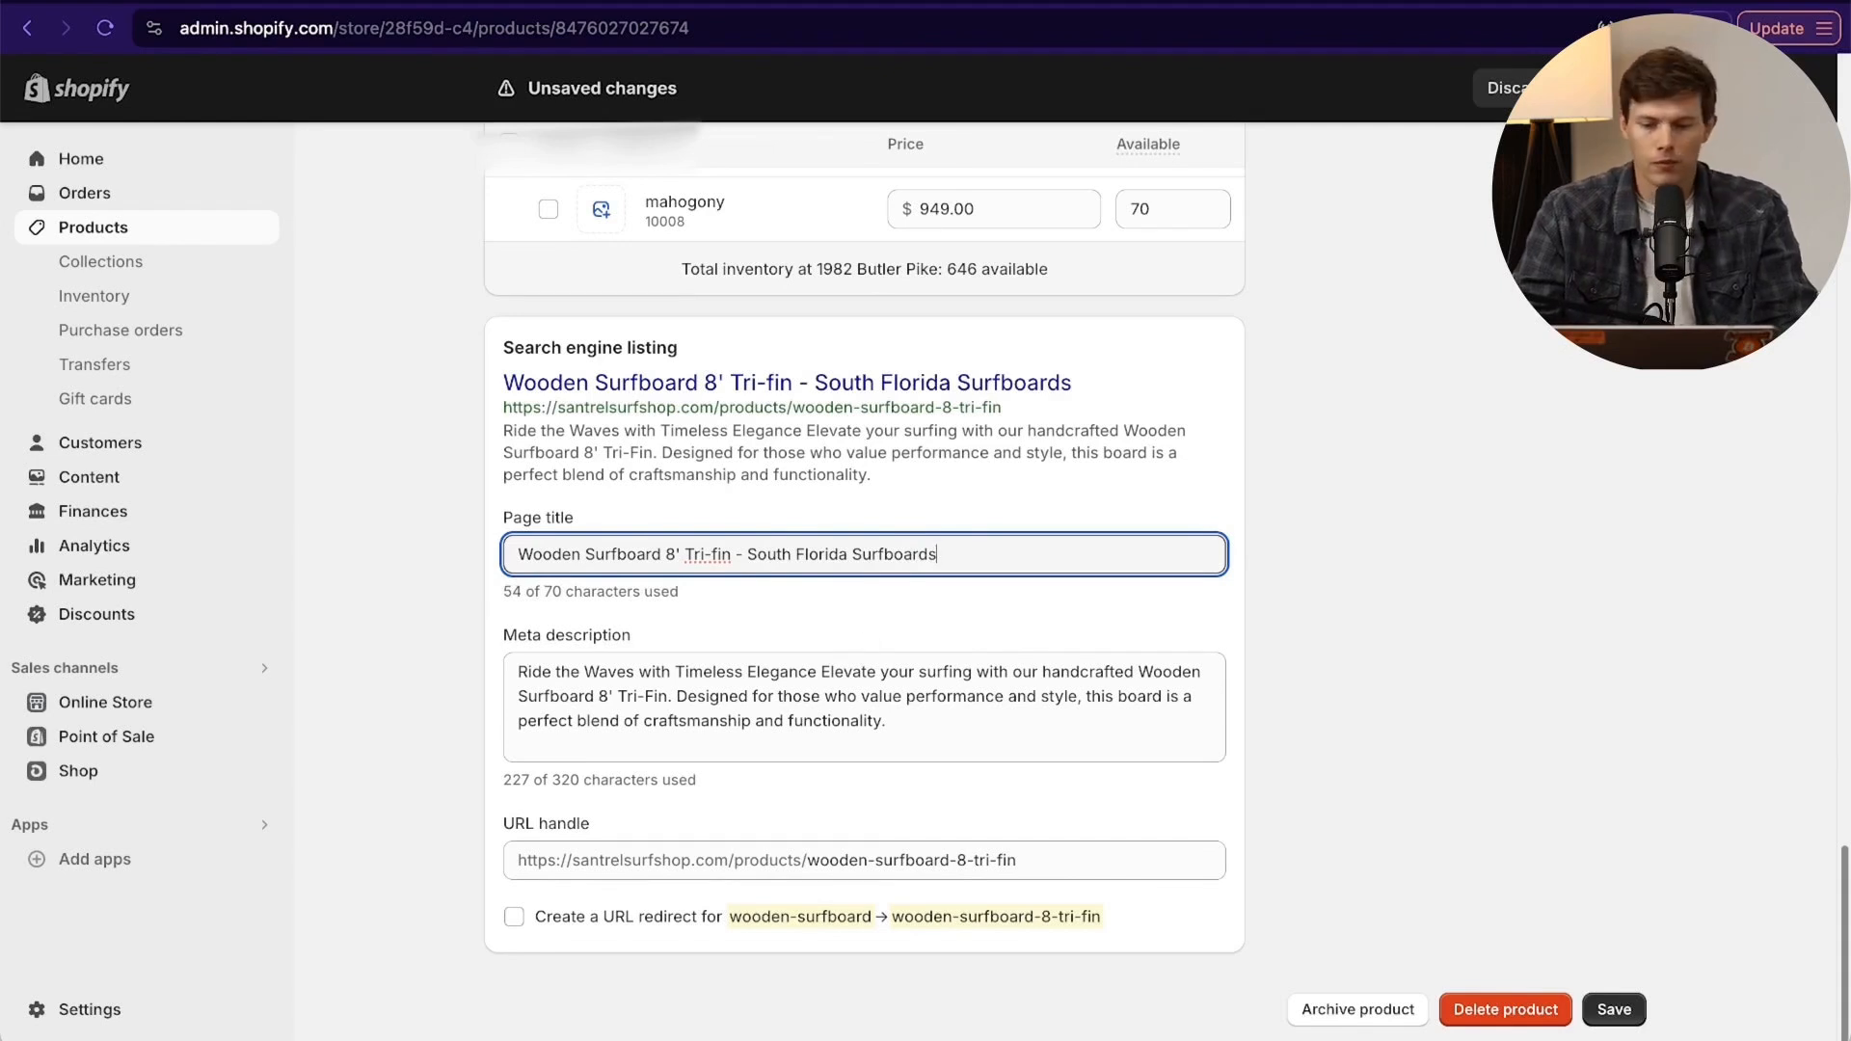
drag(749, 555, 937, 555)
text(S)
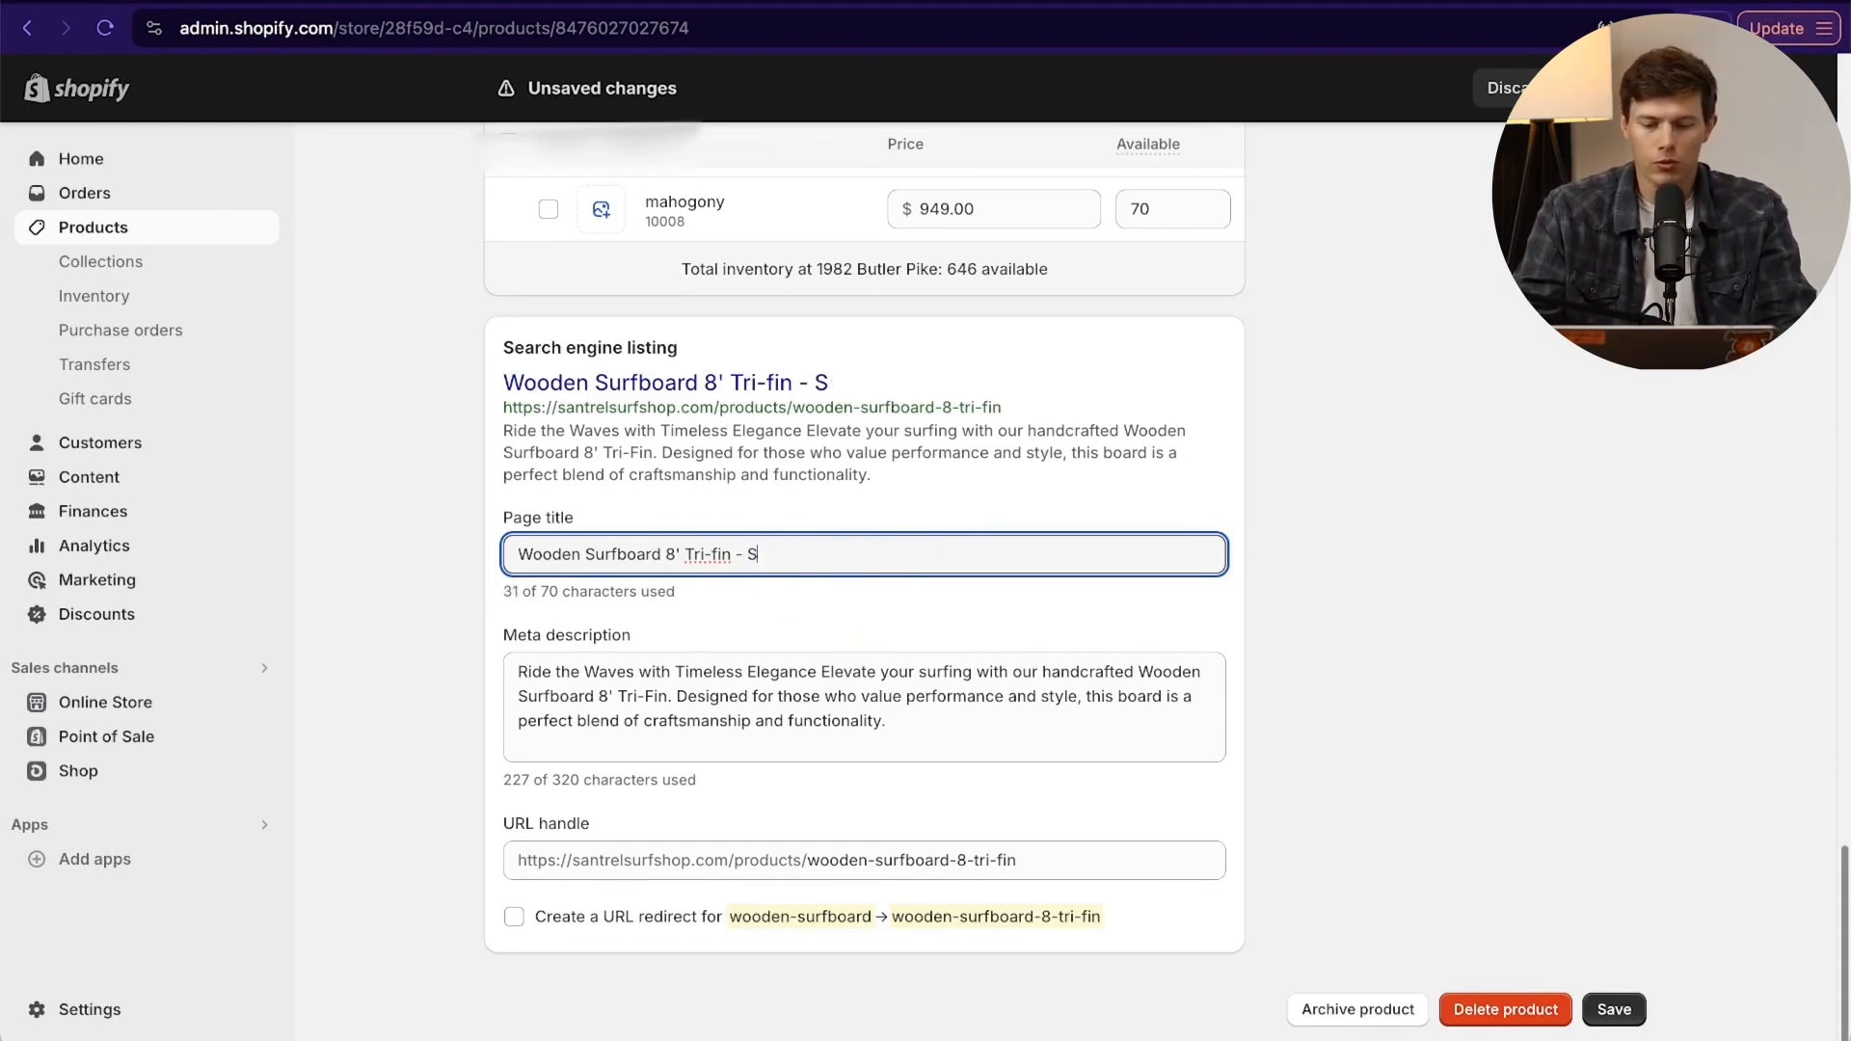
text(antrel Surf Shop)
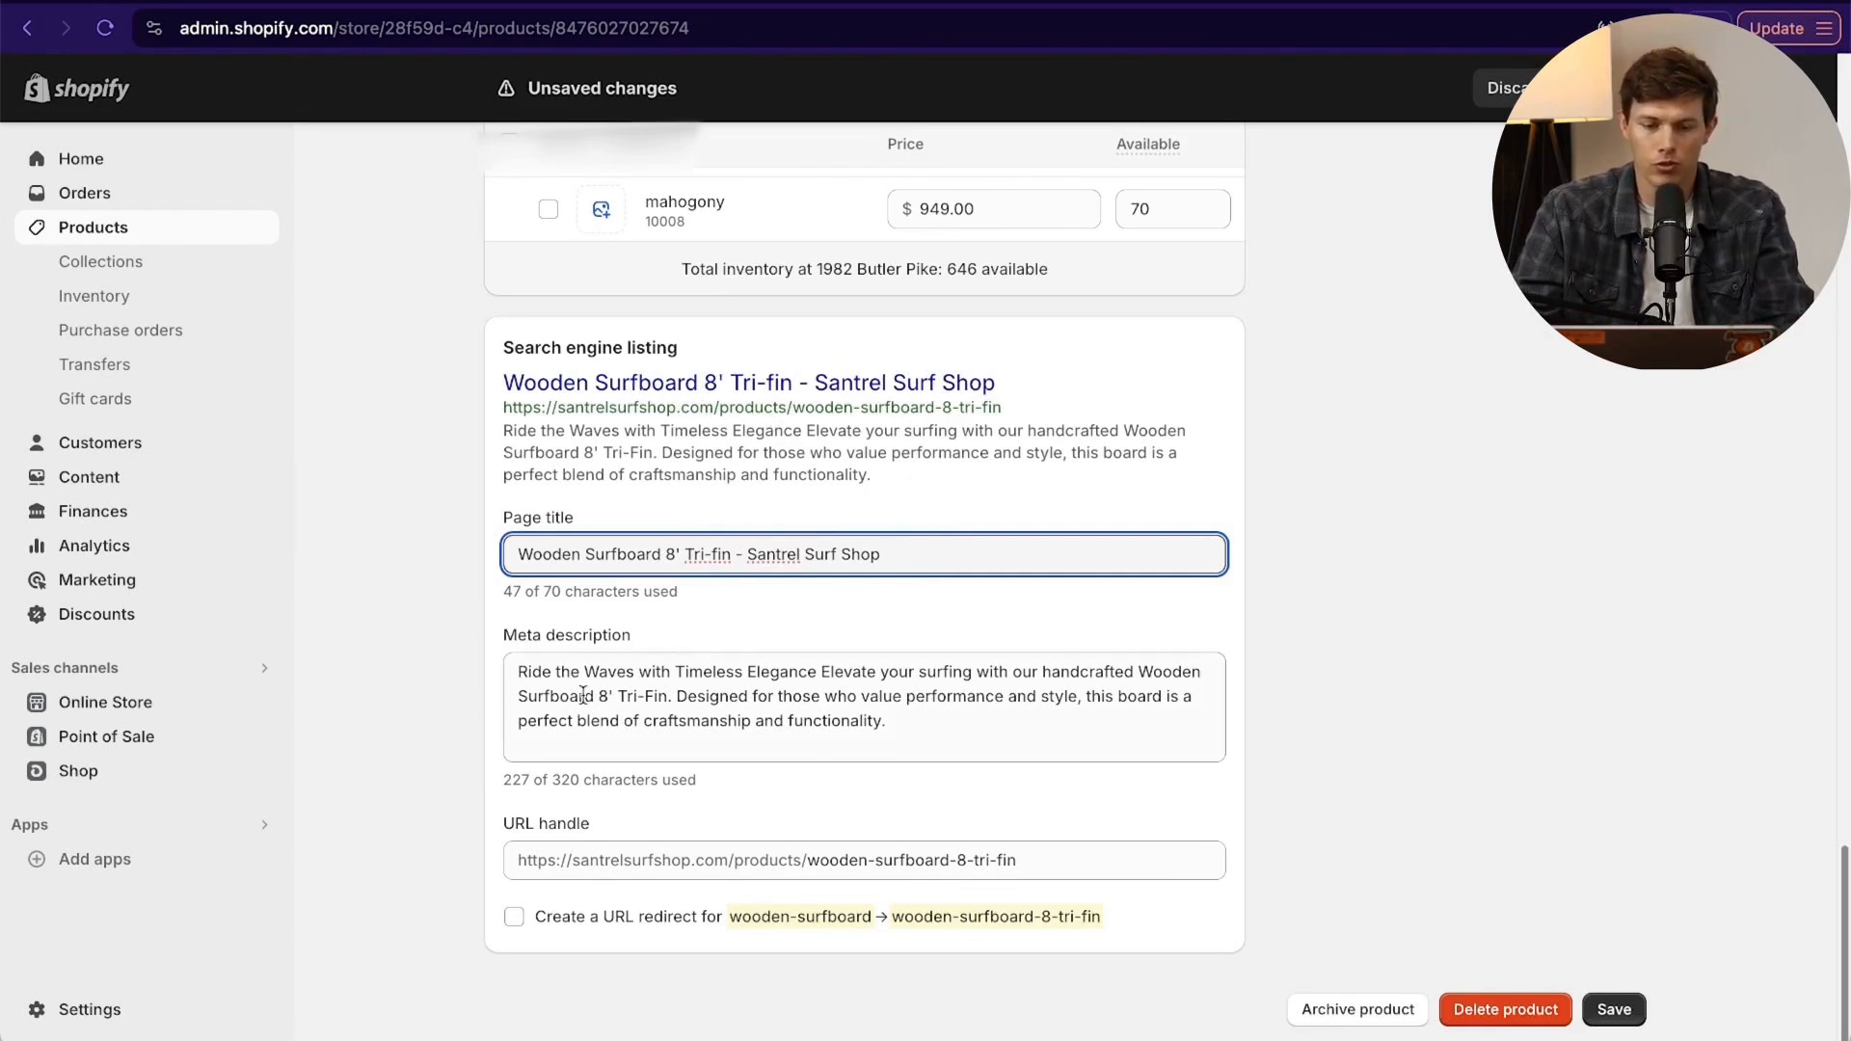
Remove '-8-tri-fin' from the URL handle so it reads 'wooden-surfboard'.
click(929, 722)
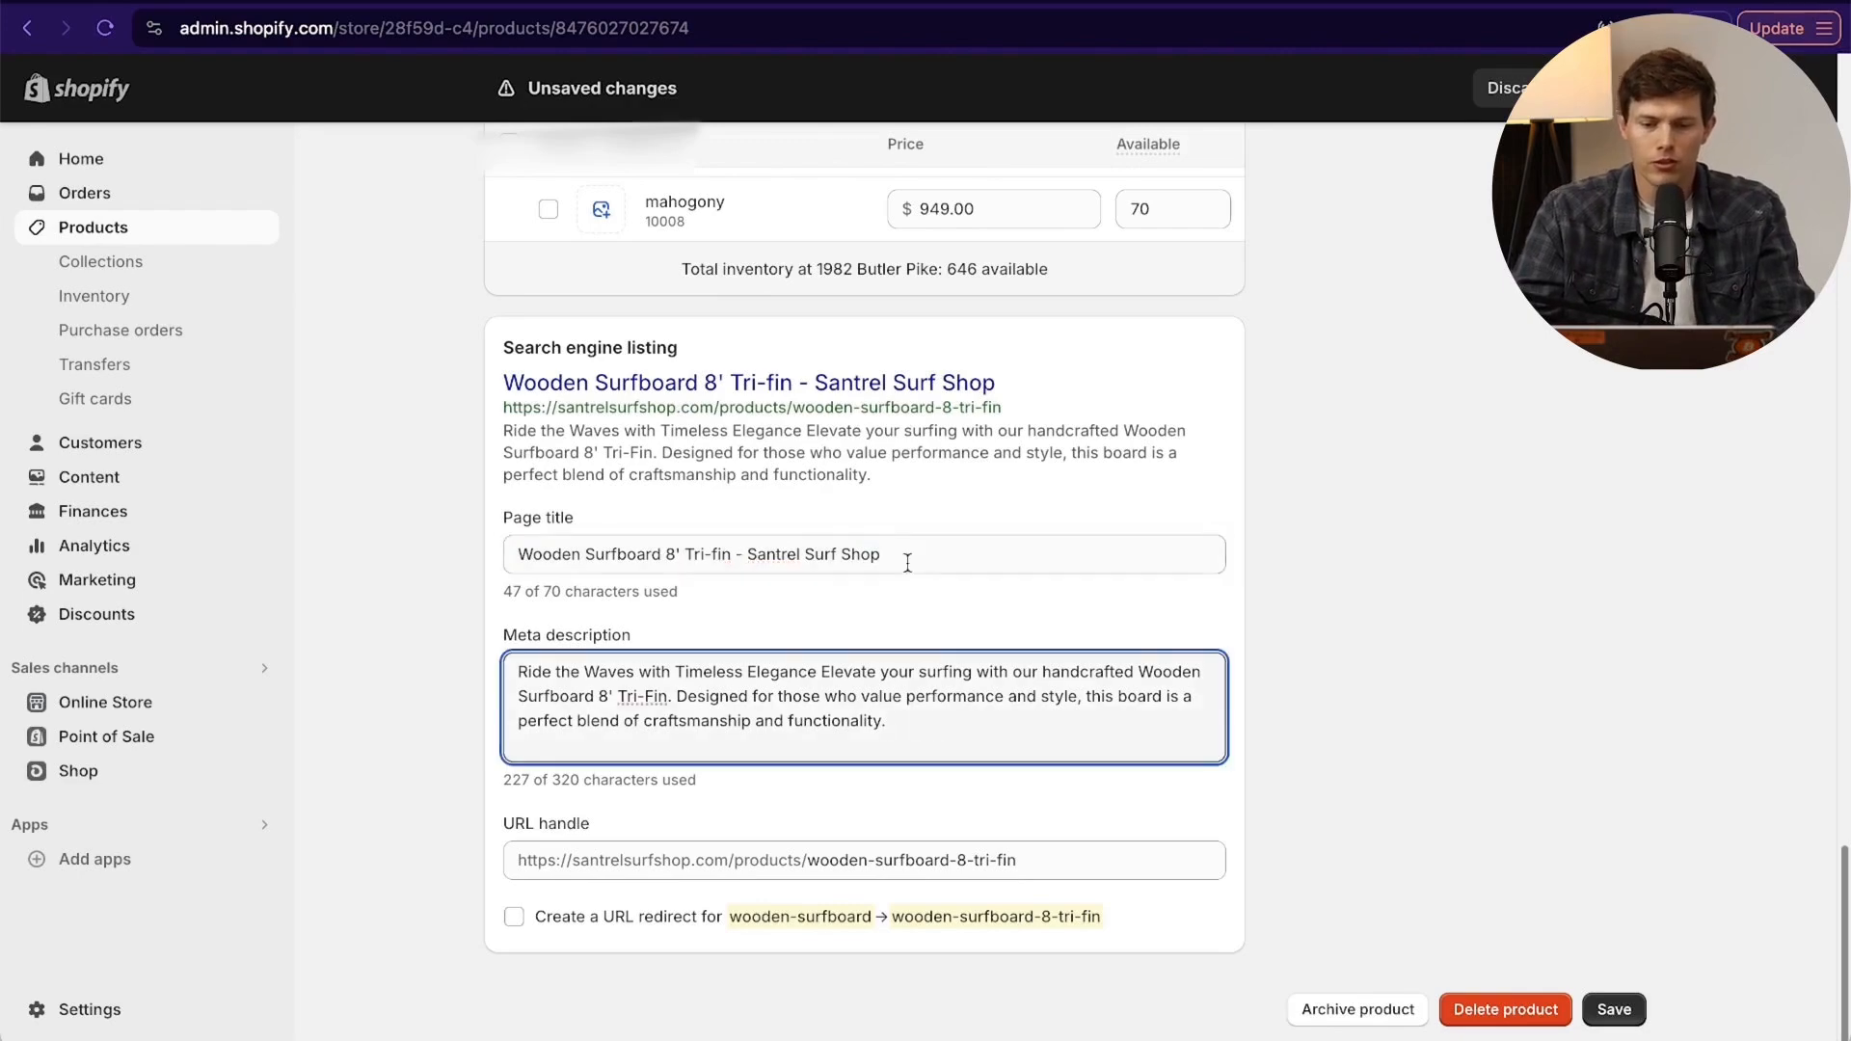
scroll(907, 560, up, 10)
scroll(884, 342, up, 5)
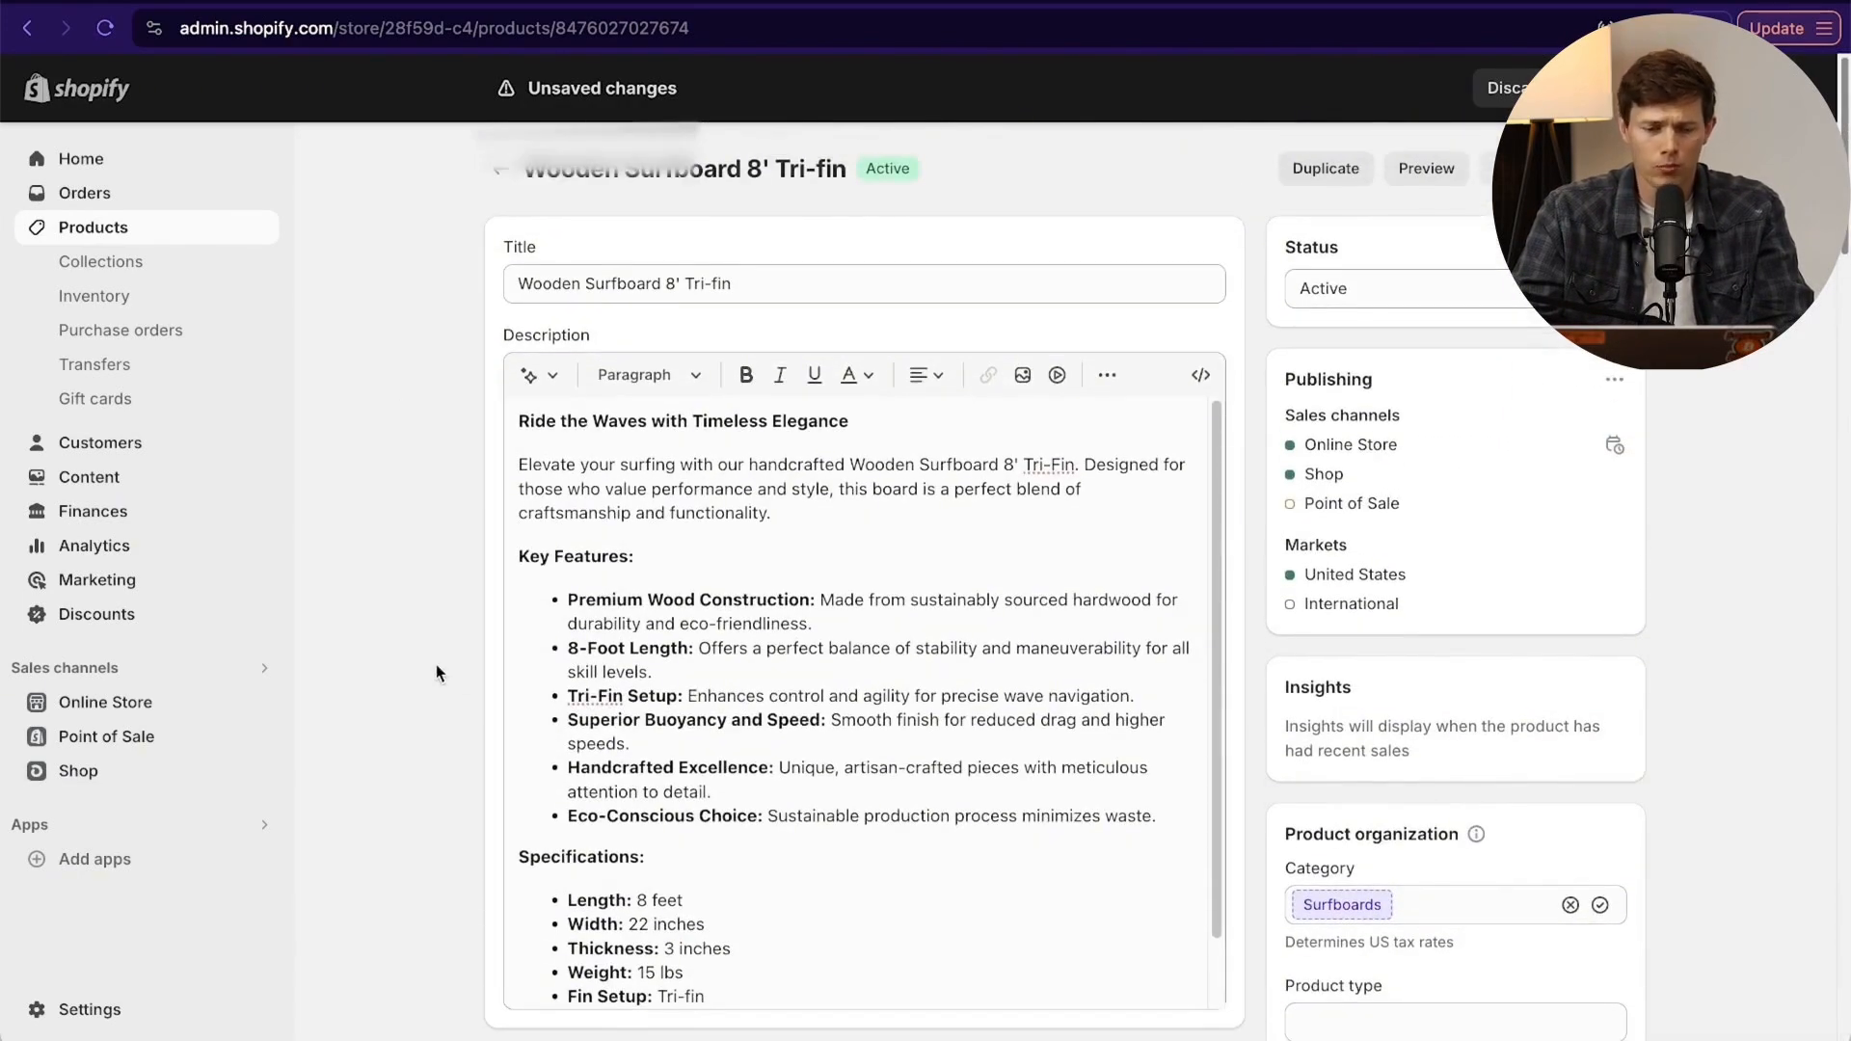
scroll(435, 666, down, 20)
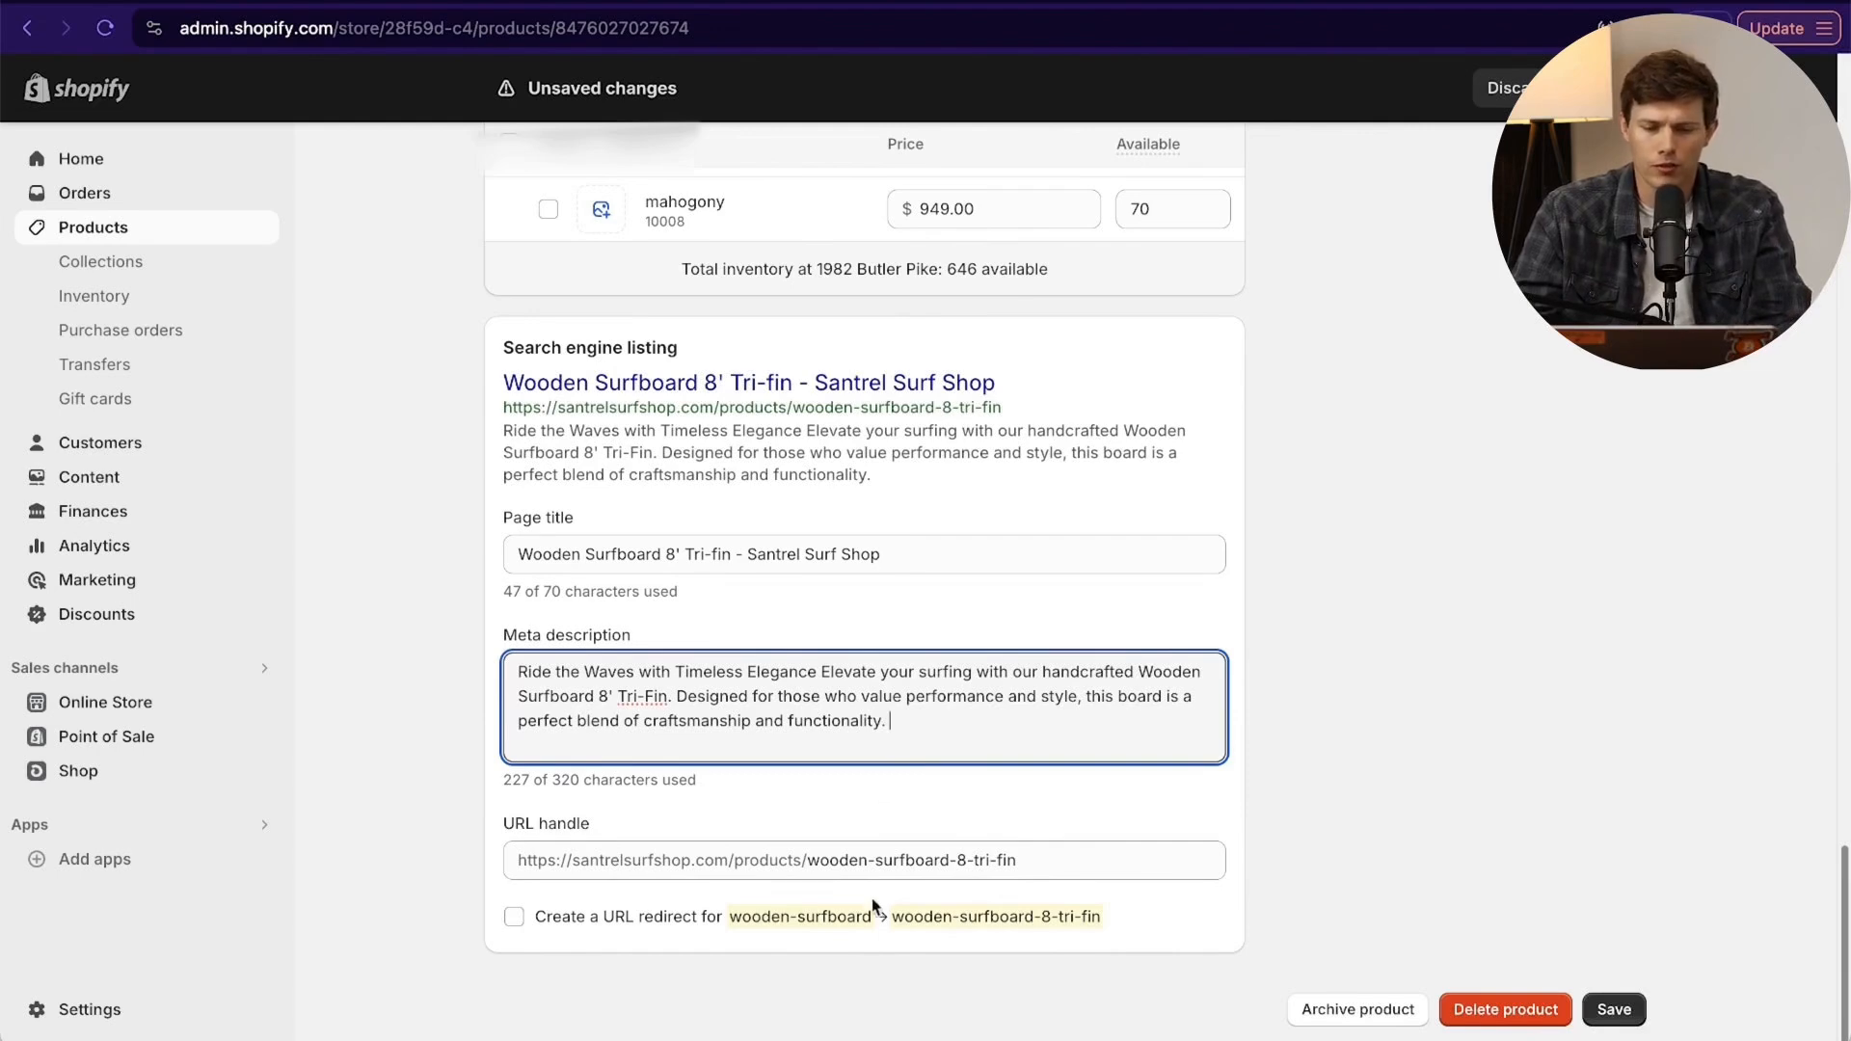
click(1060, 862)
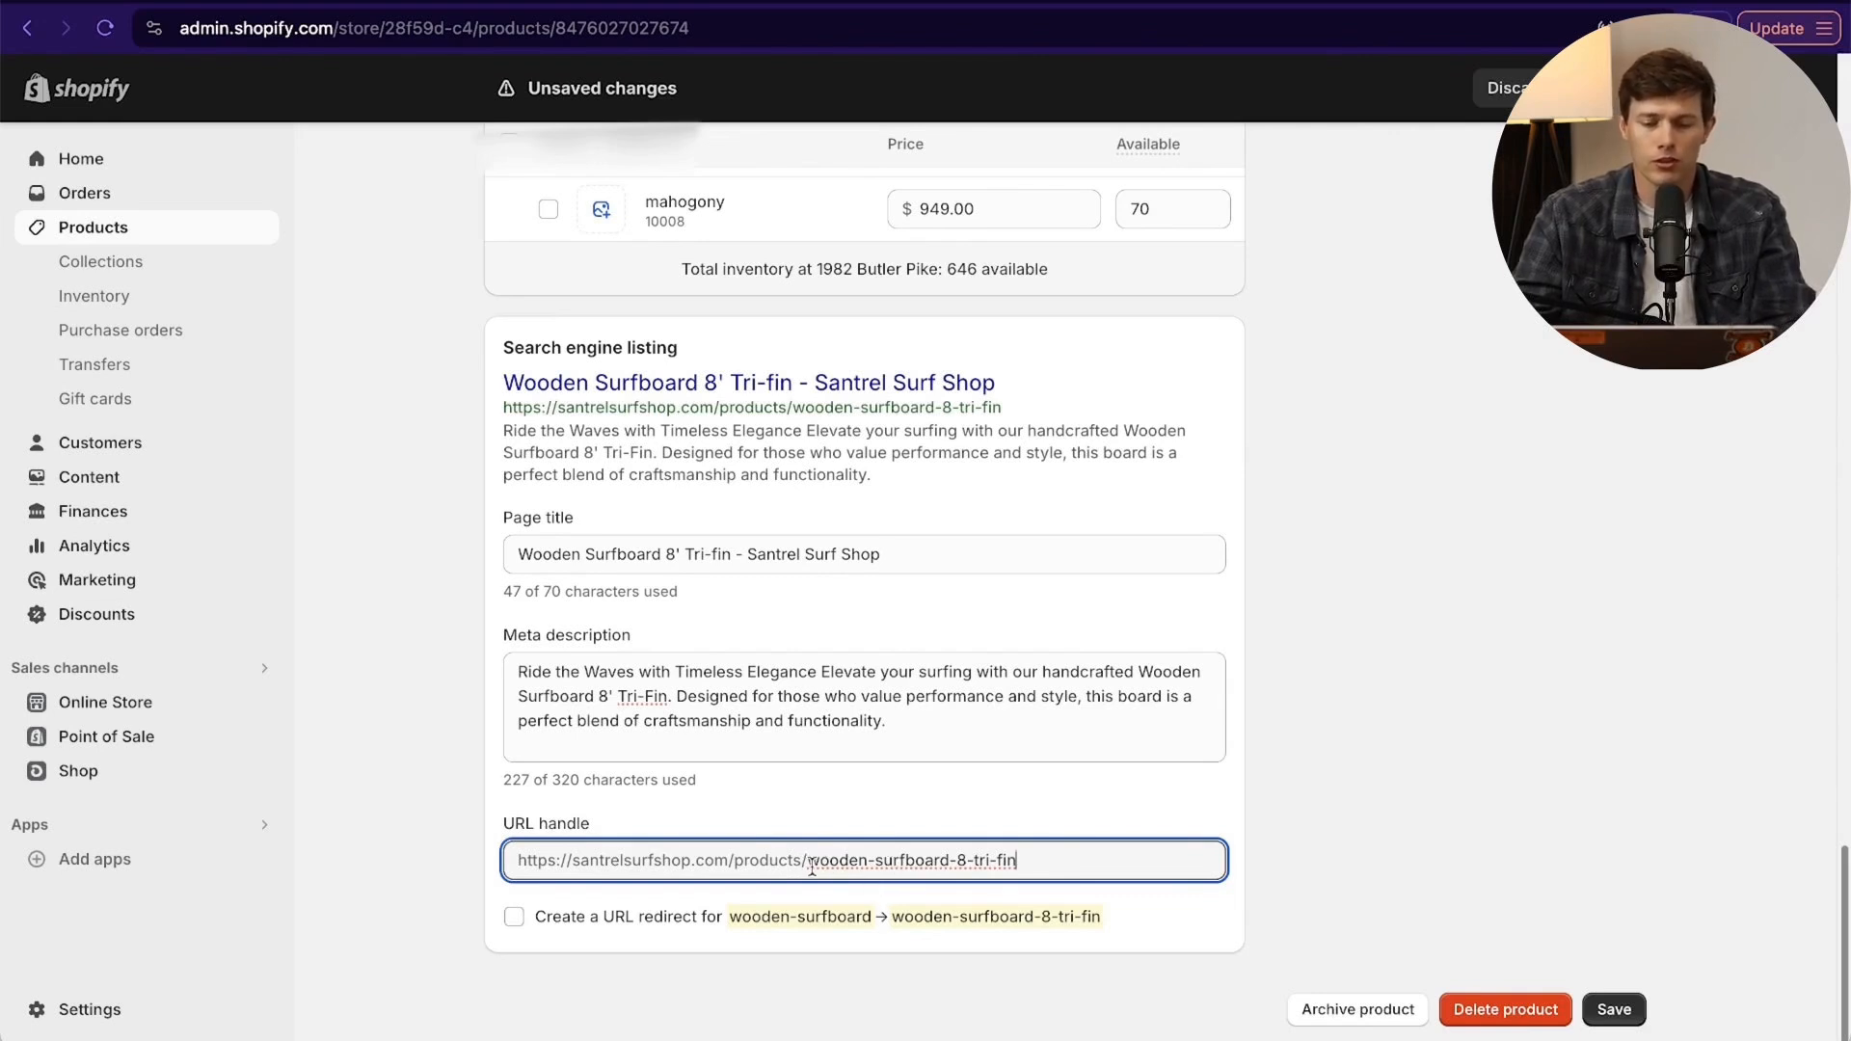
drag(1058, 861, 951, 860)
key(BackSpace)
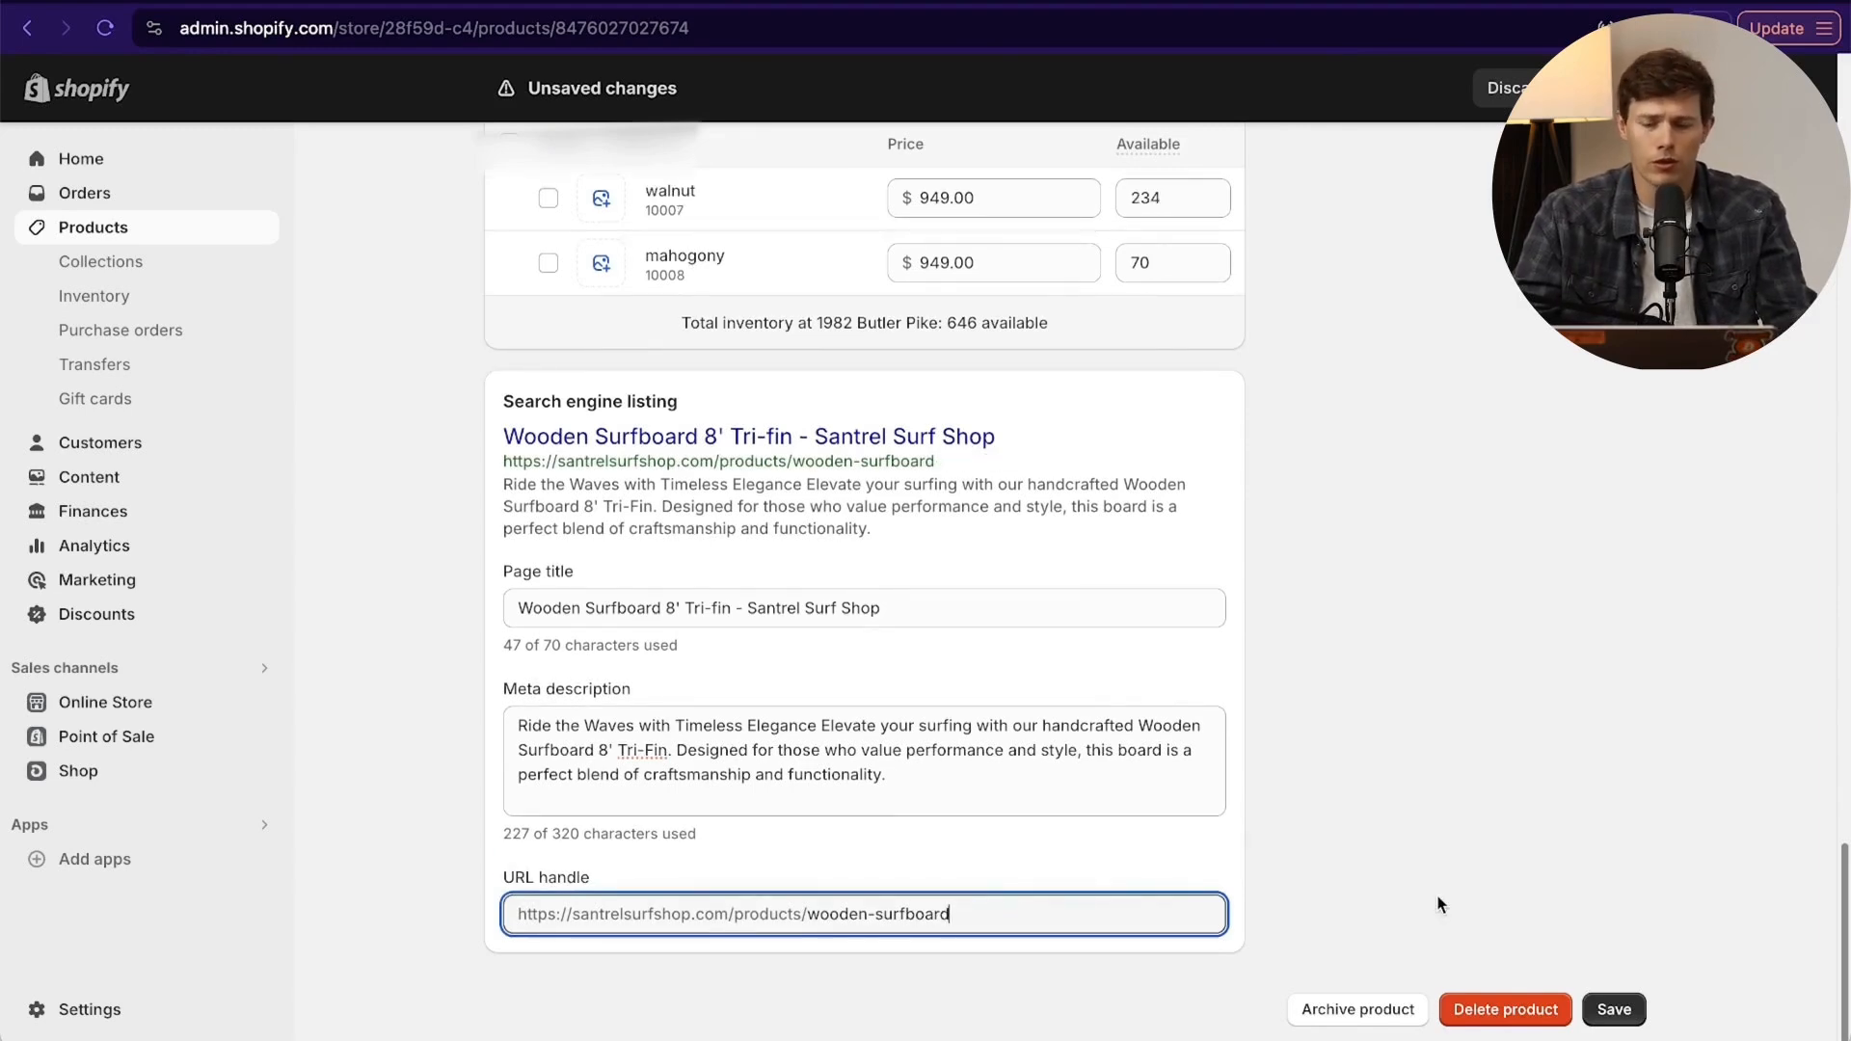
scroll(1381, 895, up, 20)
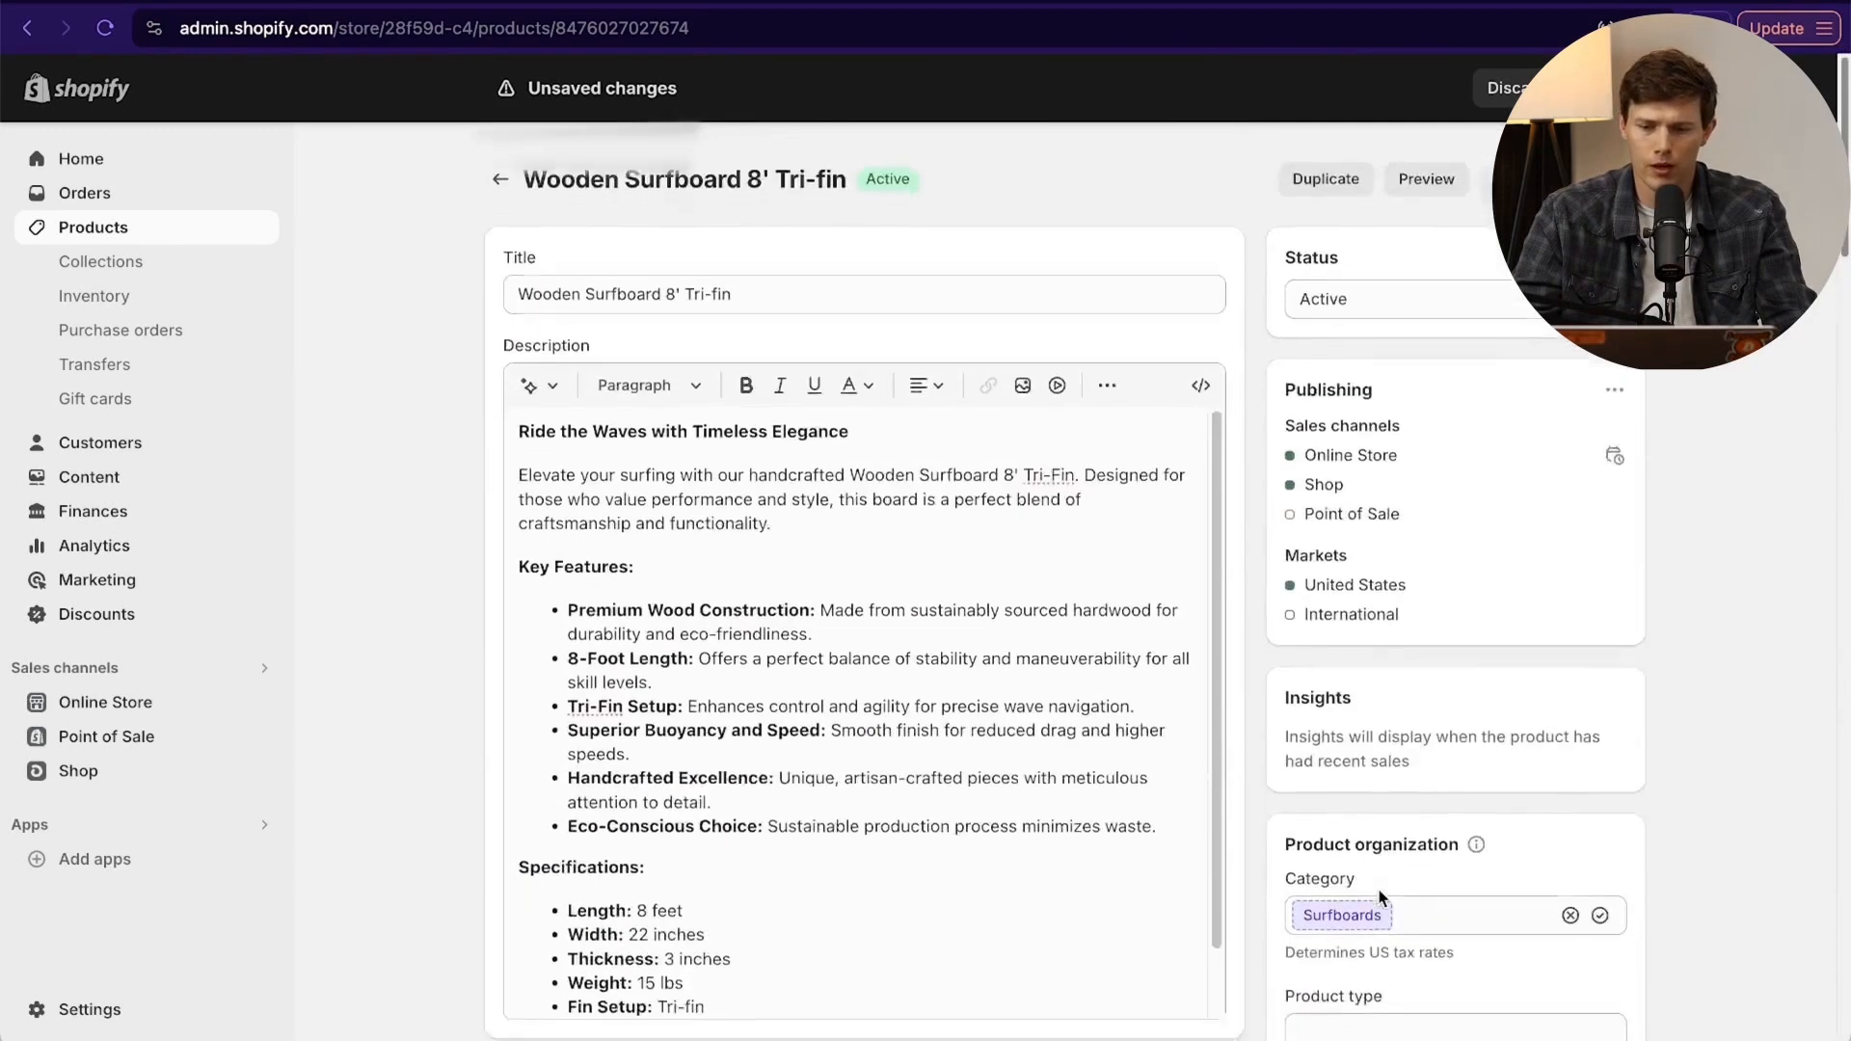
scroll(1382, 897, down, 20)
Save the product despite the variant-deletion warning and return to the Products list.
click(1615, 1010)
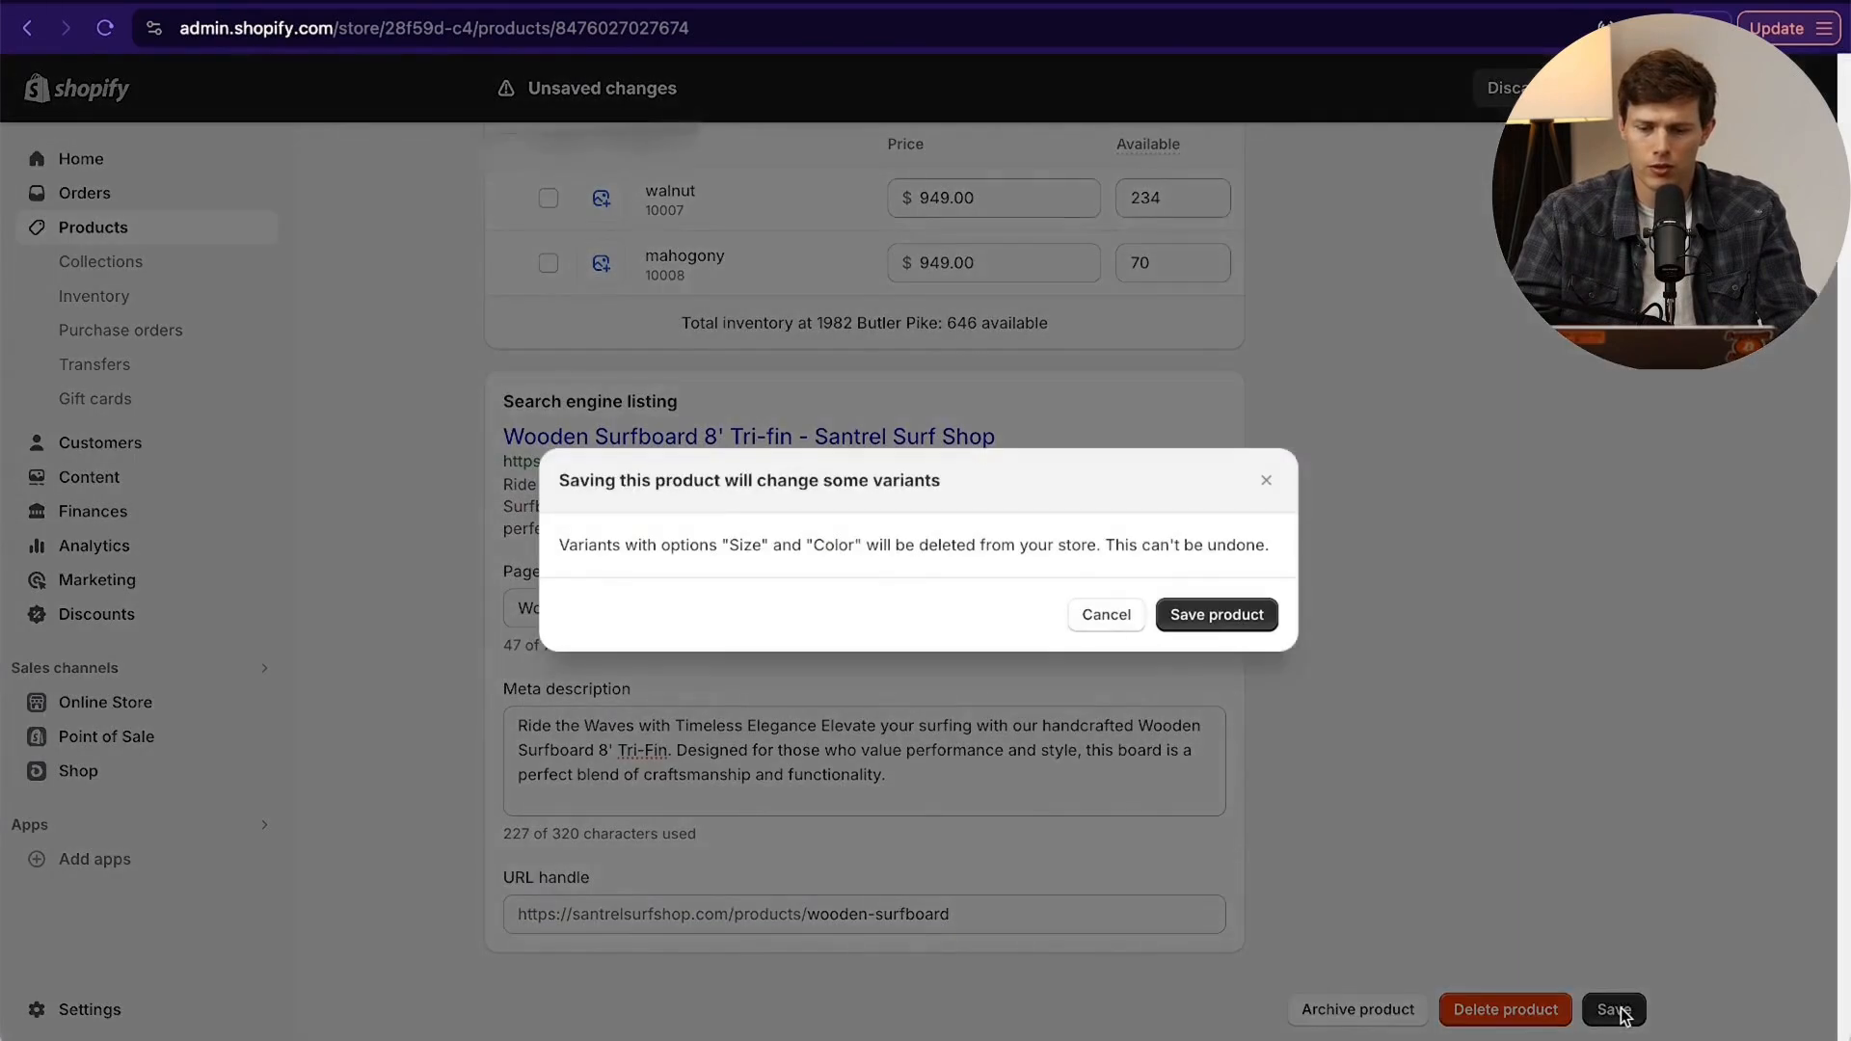
click(1223, 622)
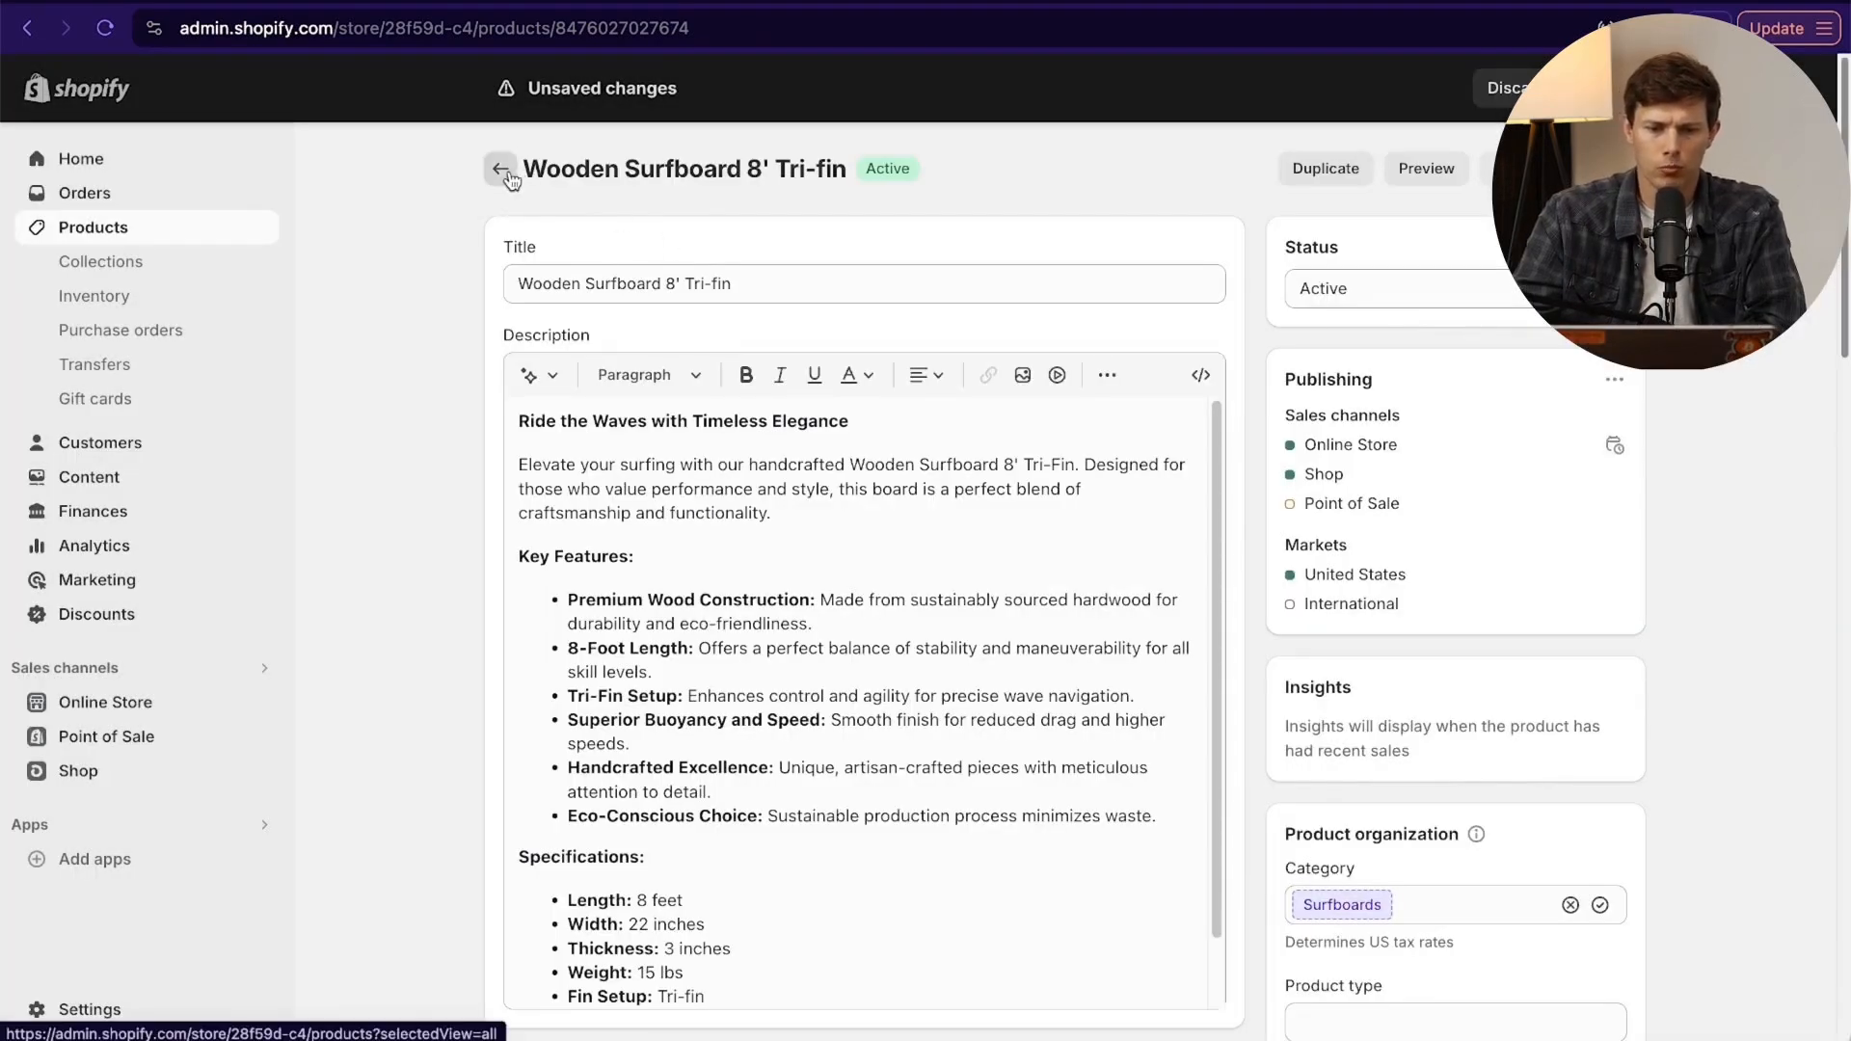
click(503, 171)
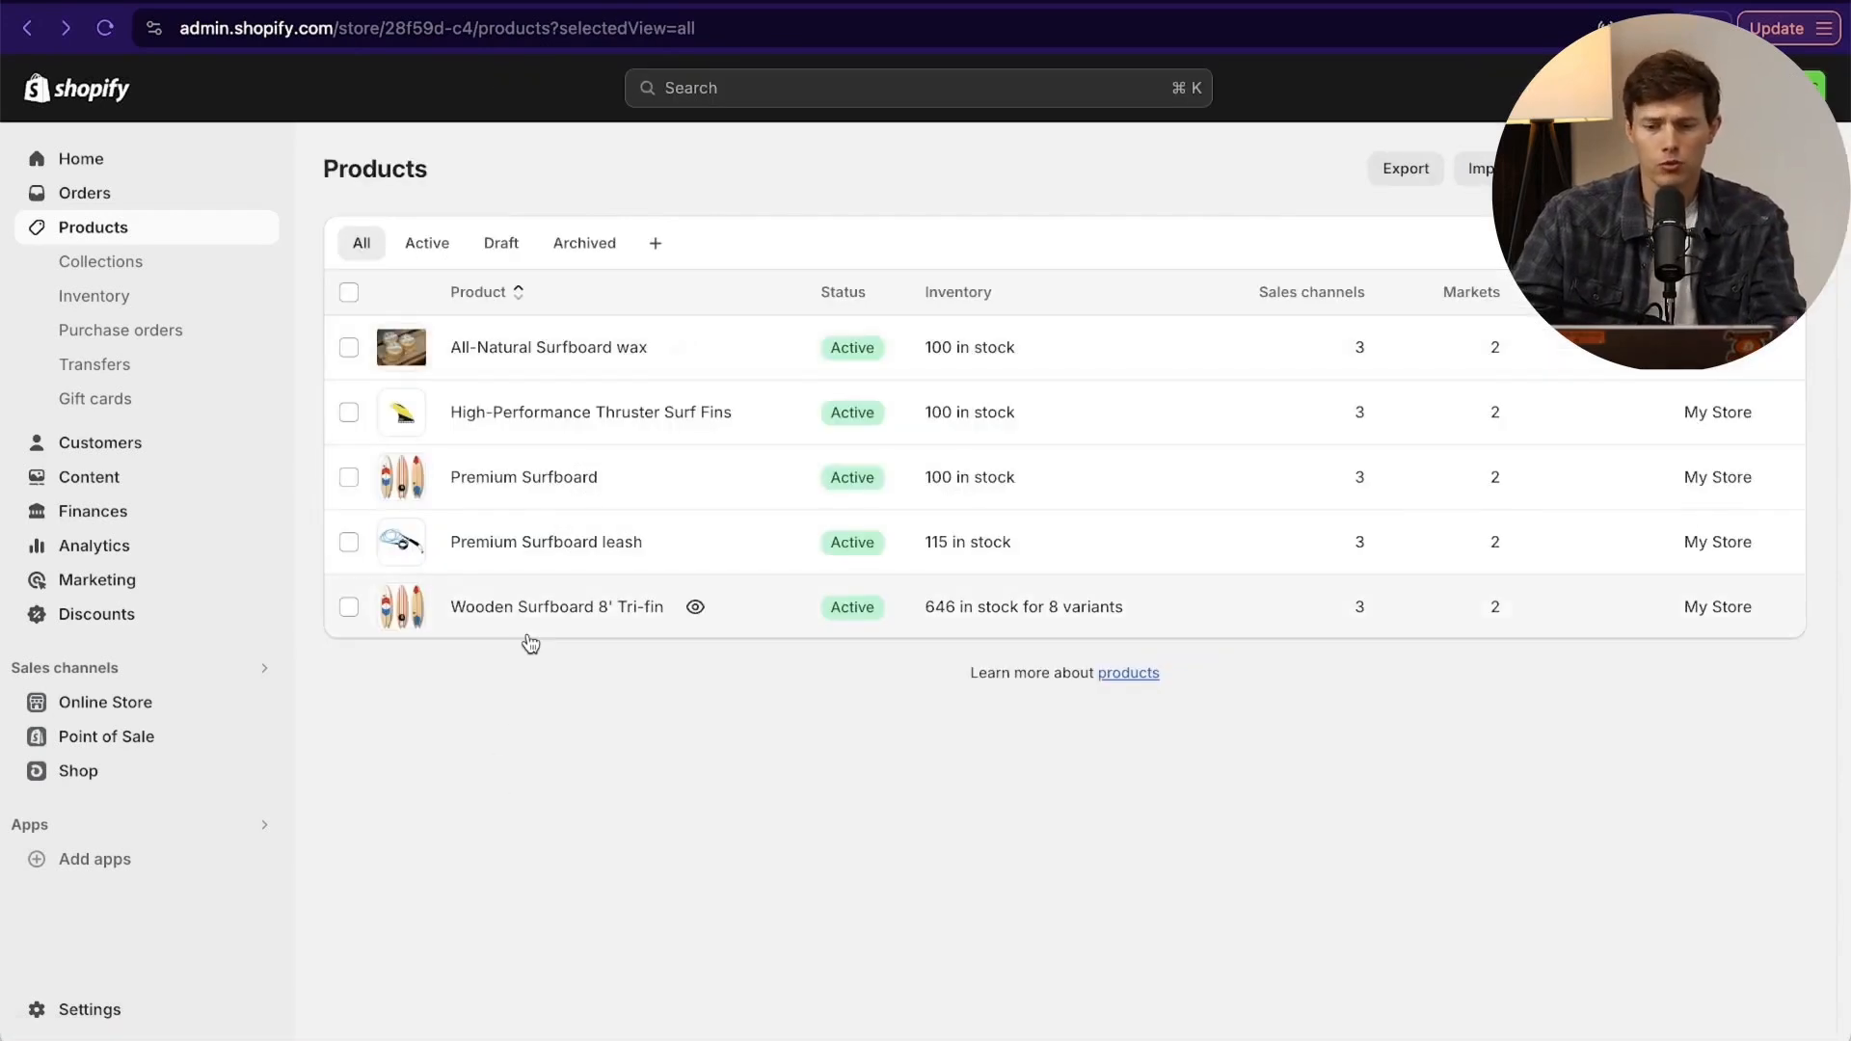
Open Premium Surfboard and reveal its customs information fields under Shipping.
click(496, 474)
scroll(692, 525, down, 12)
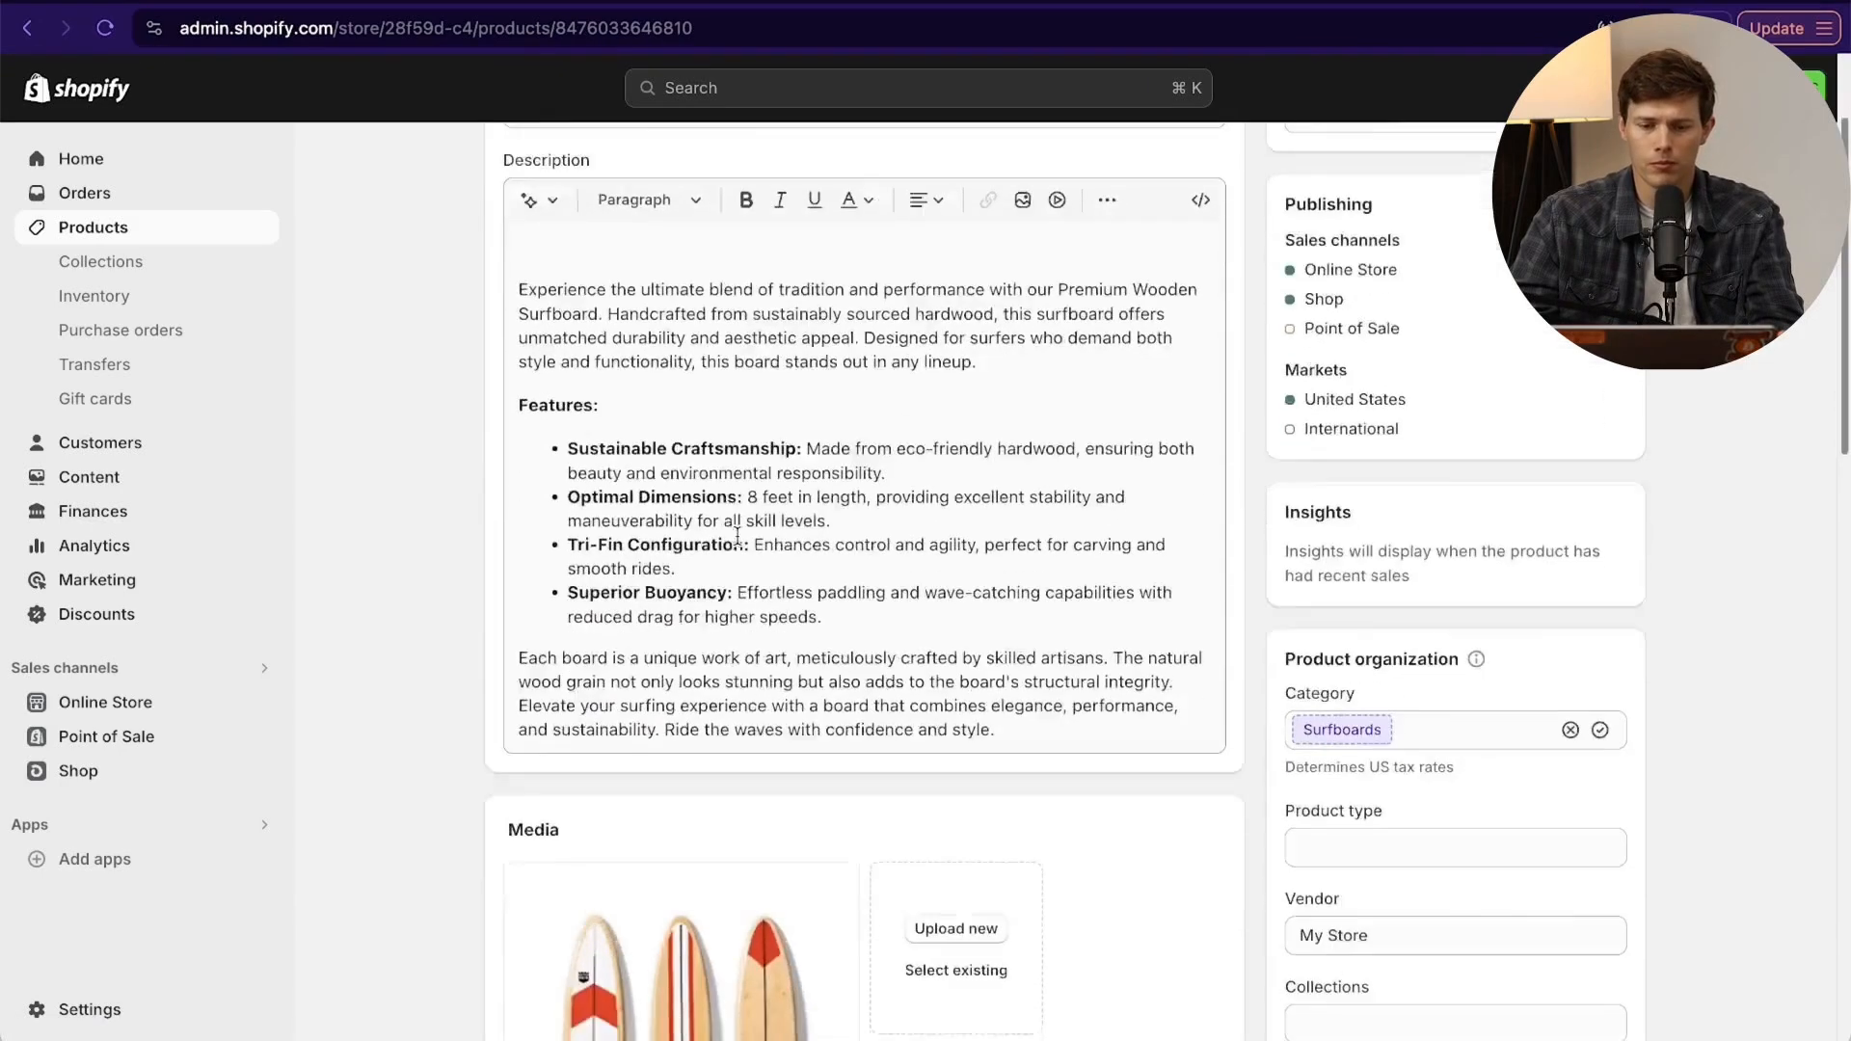
scroll(451, 679, down, 3)
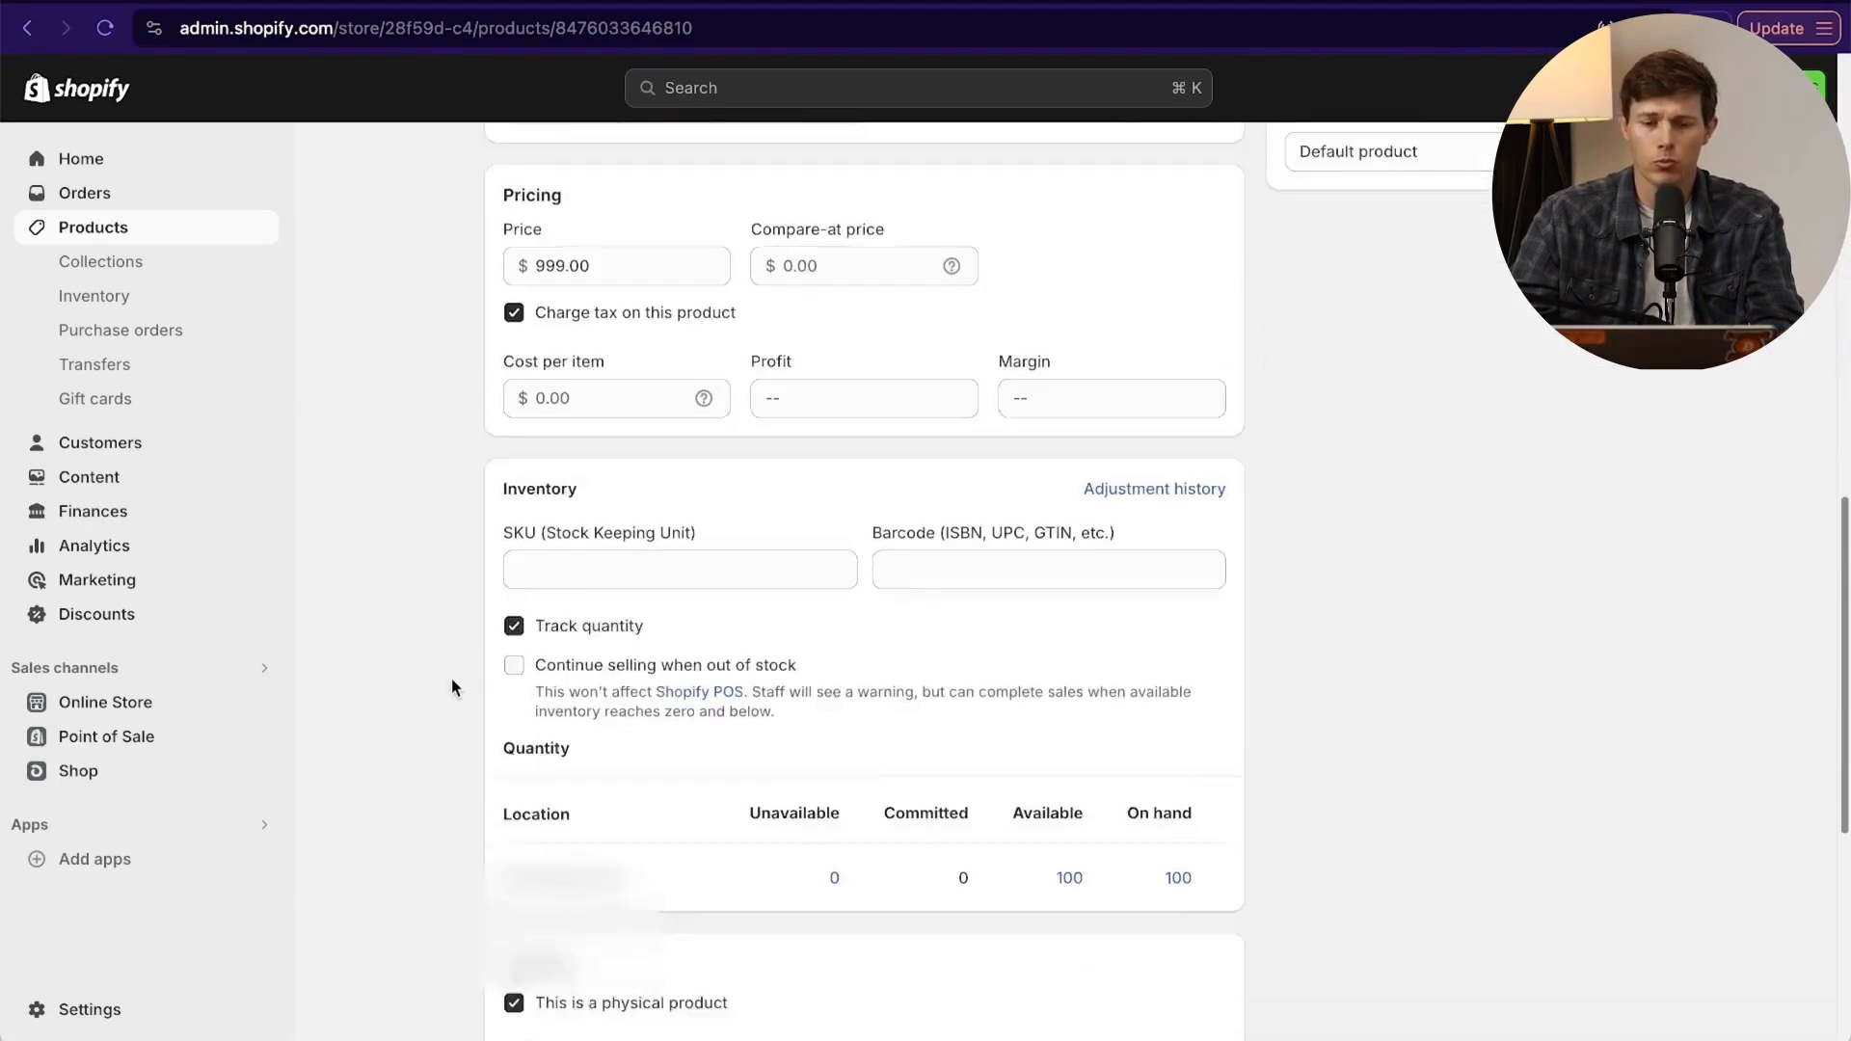
scroll(455, 669, down, 10)
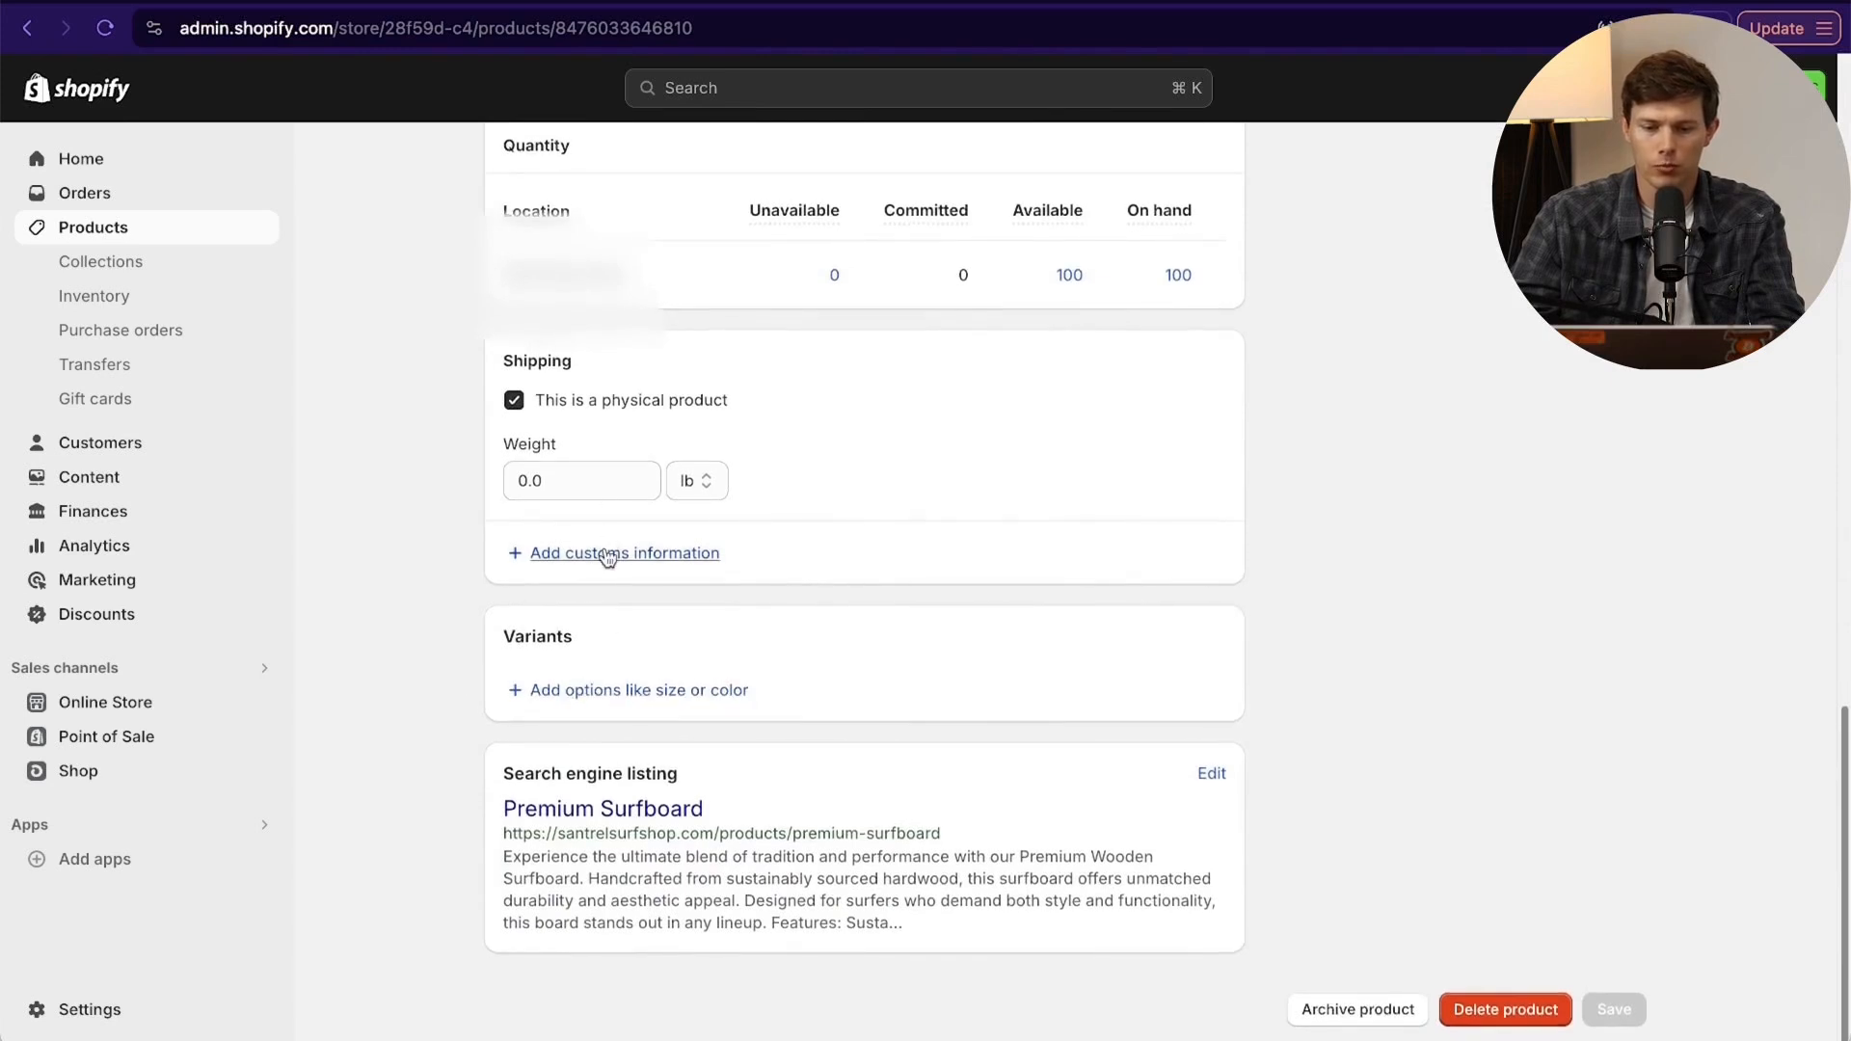
click(605, 553)
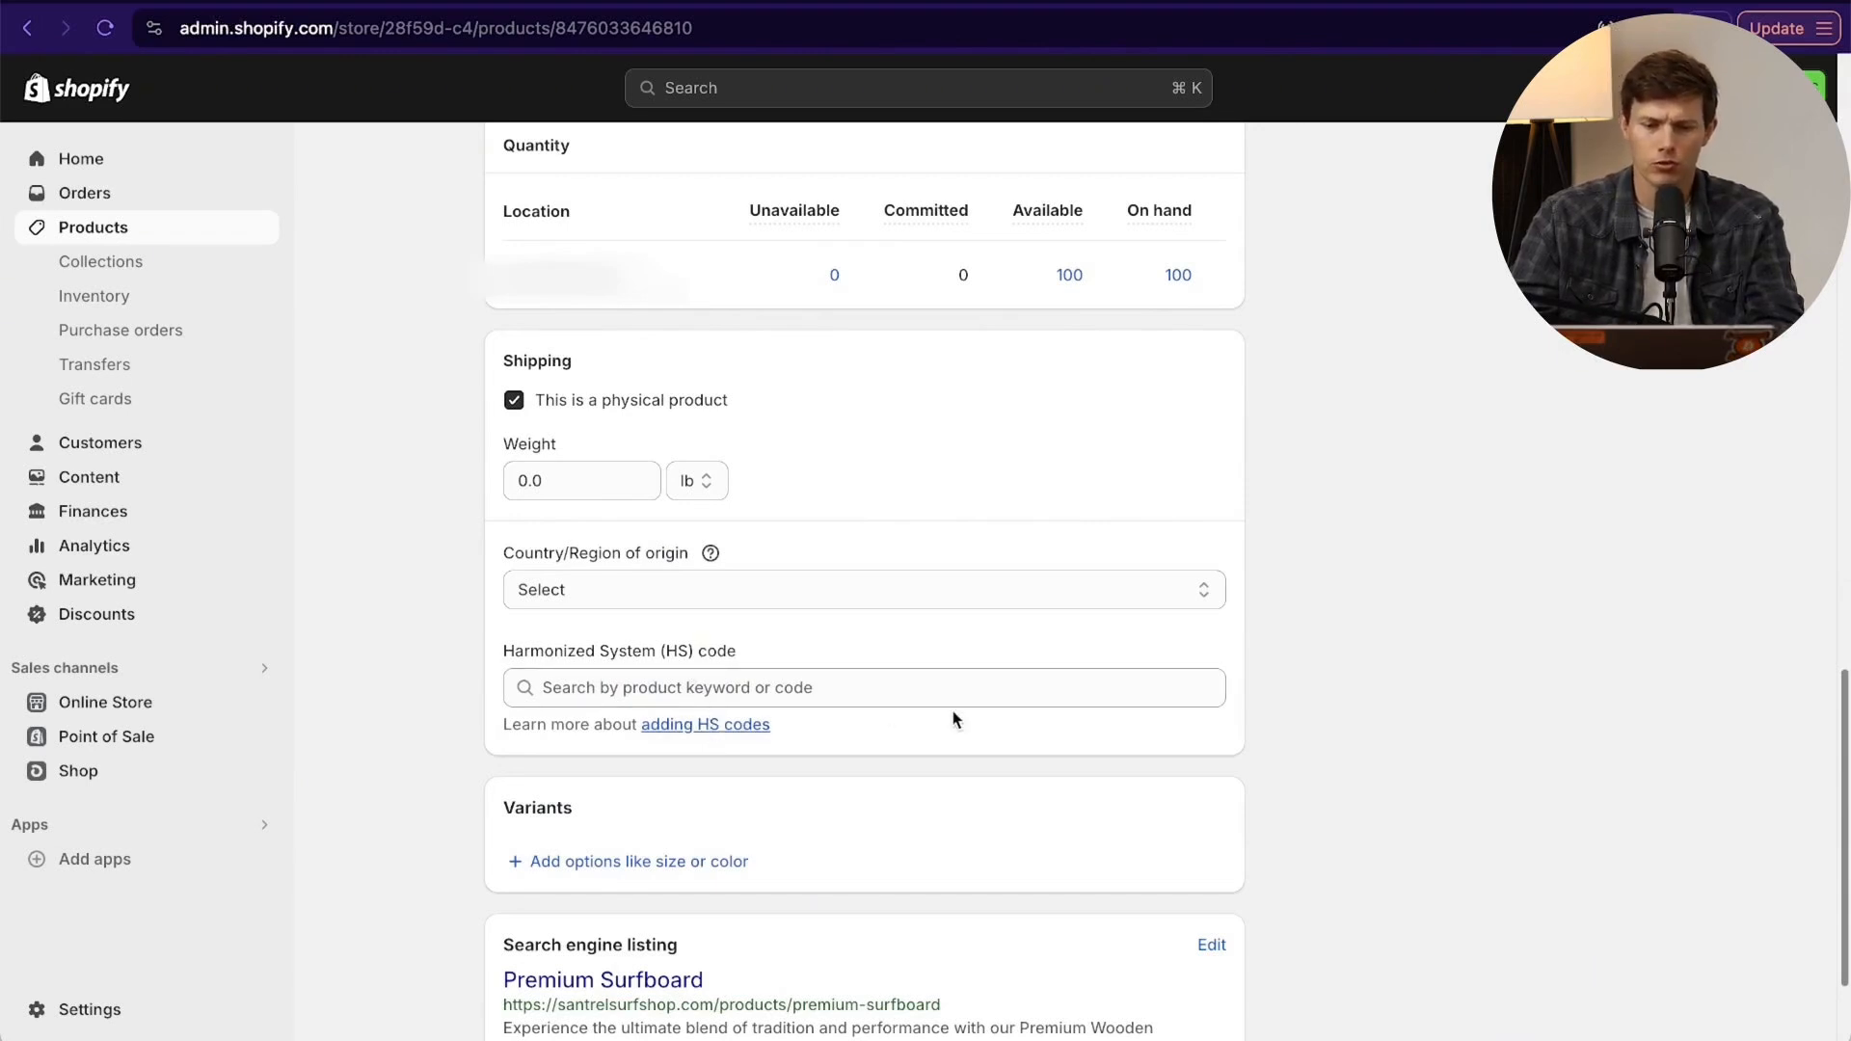
Update the Premium Surfboard's shipping weight and save the product.
scroll(953, 718, up, 2)
click(588, 564)
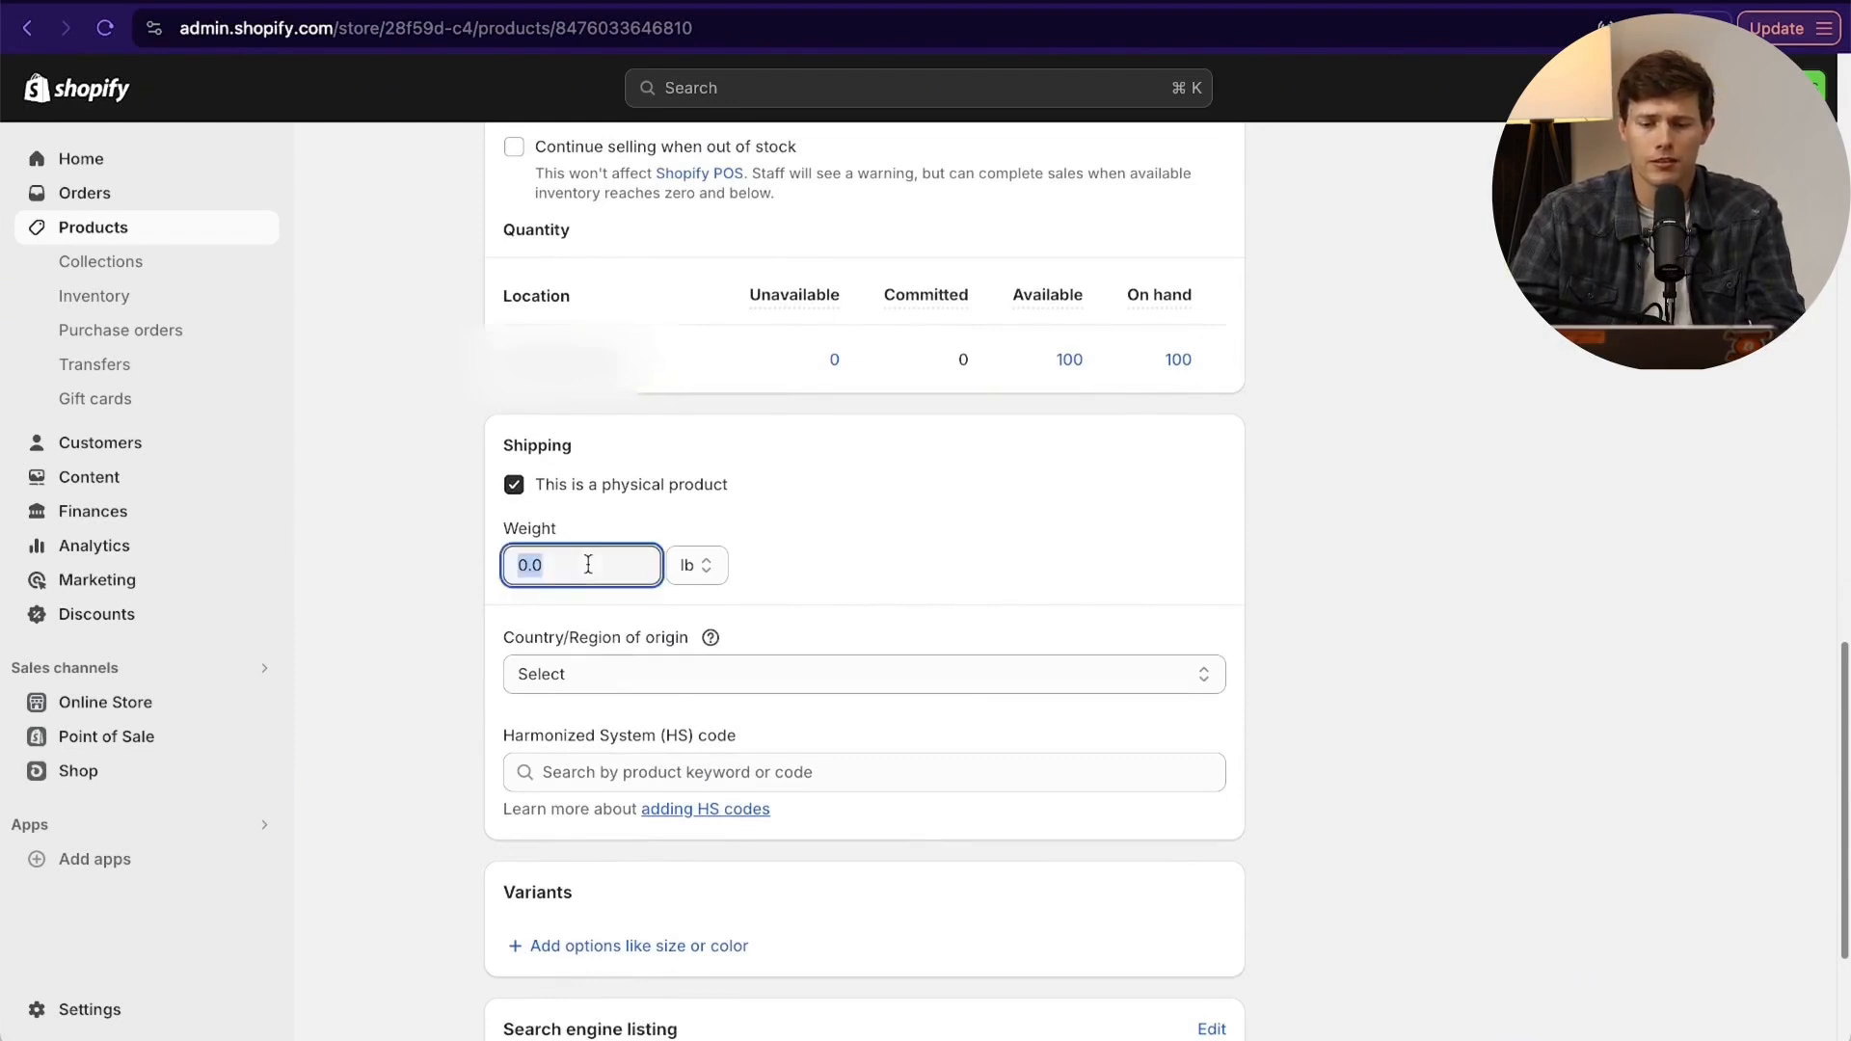
scroll(572, 678, up, 2)
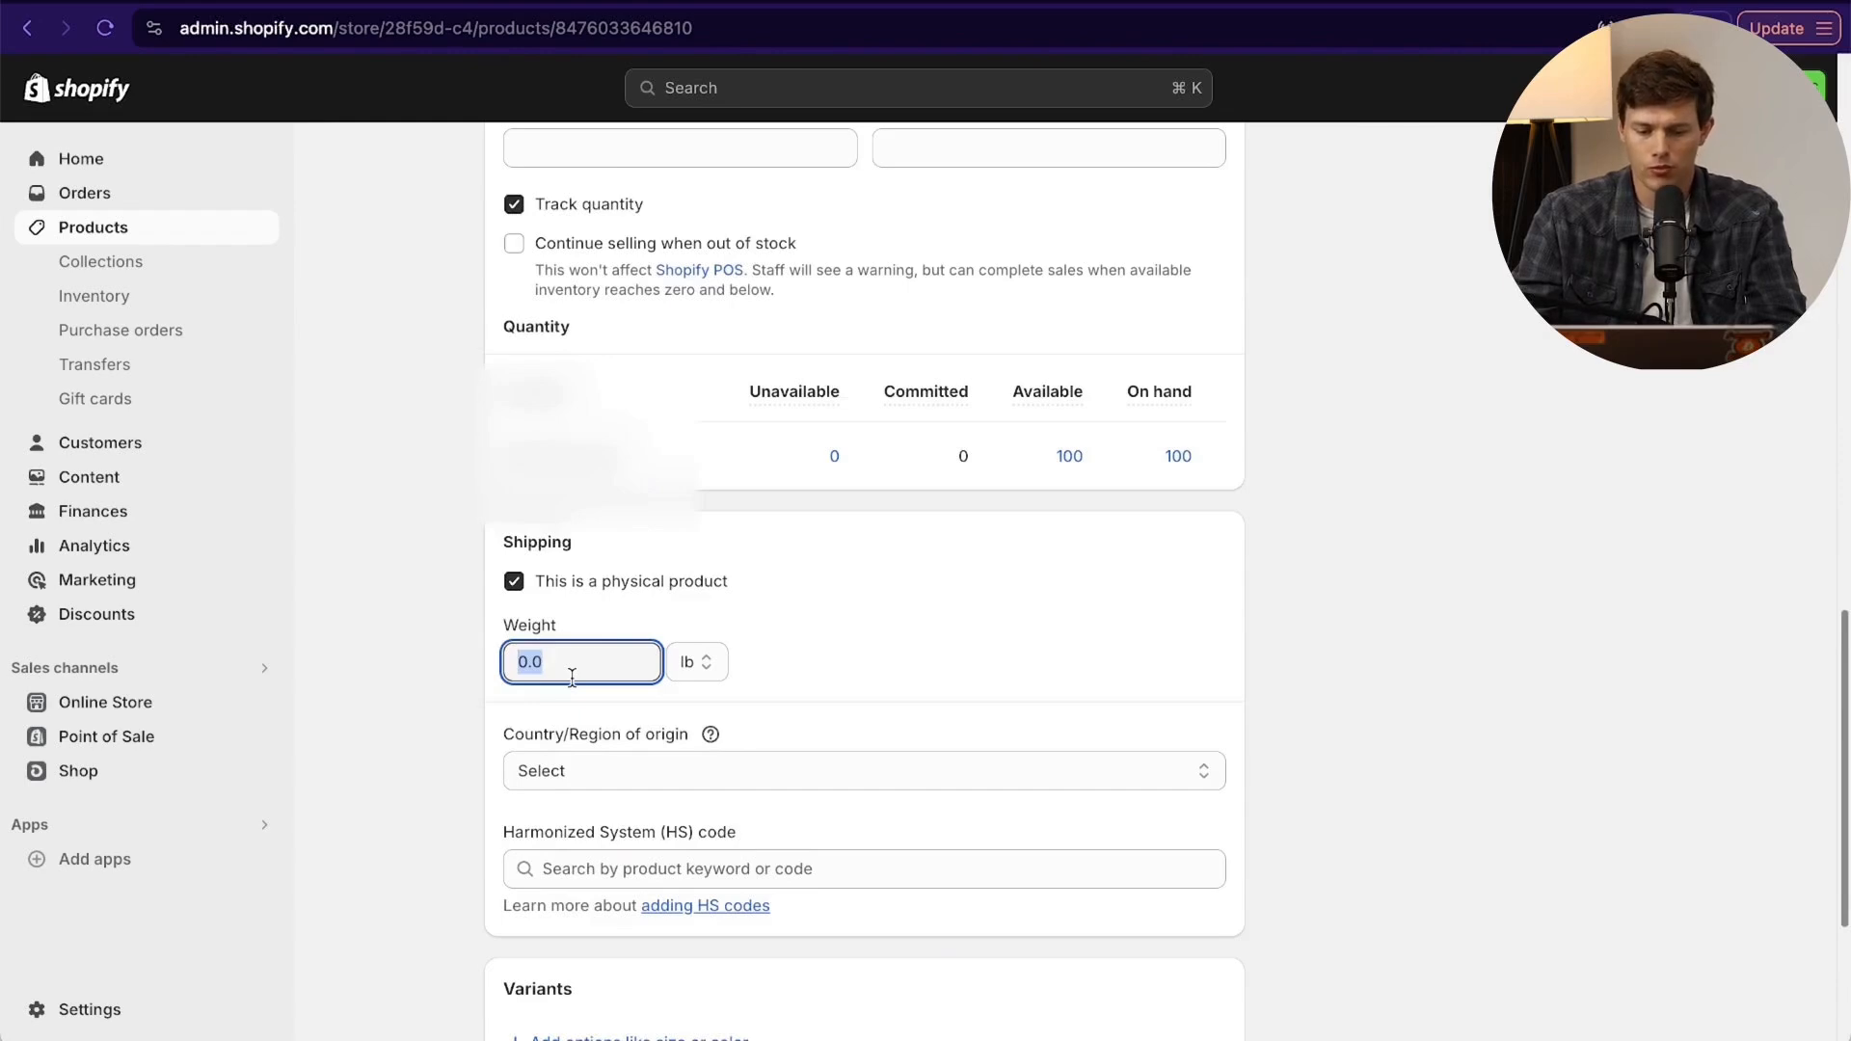
text(10)
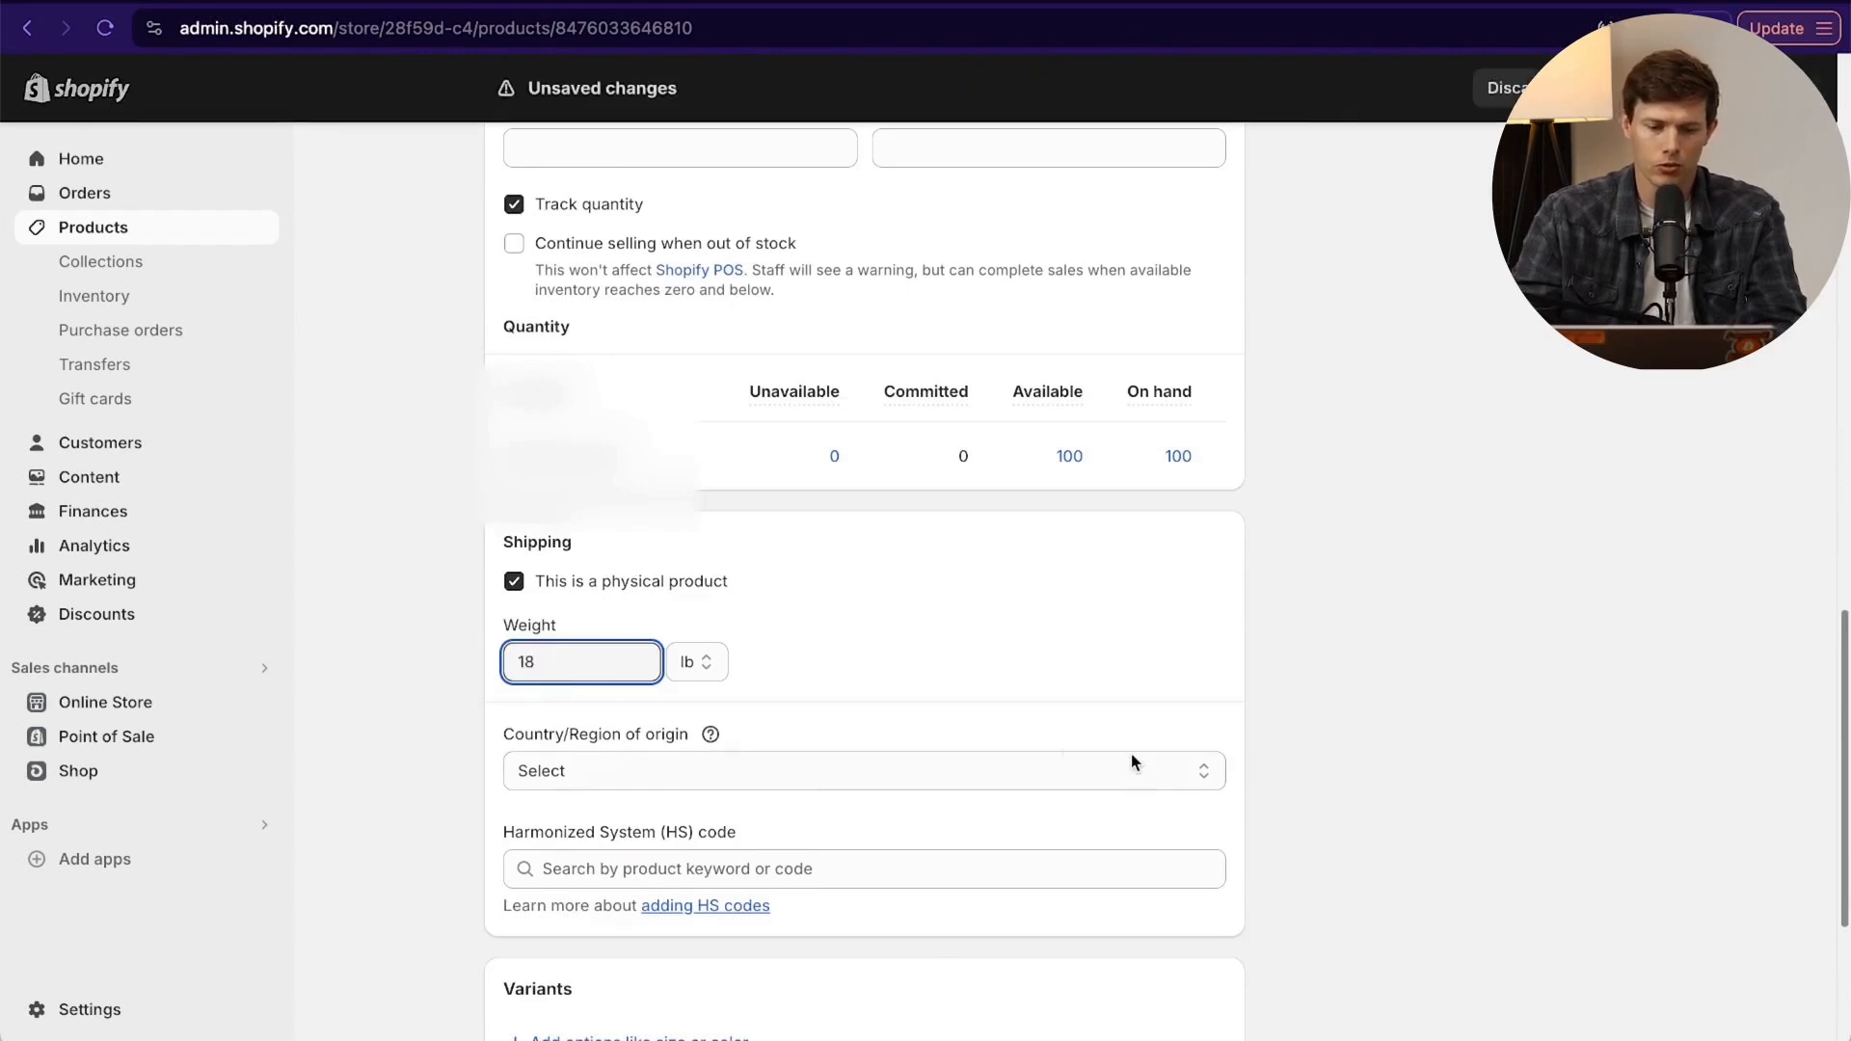
scroll(1062, 751, up, 10)
click(1604, 88)
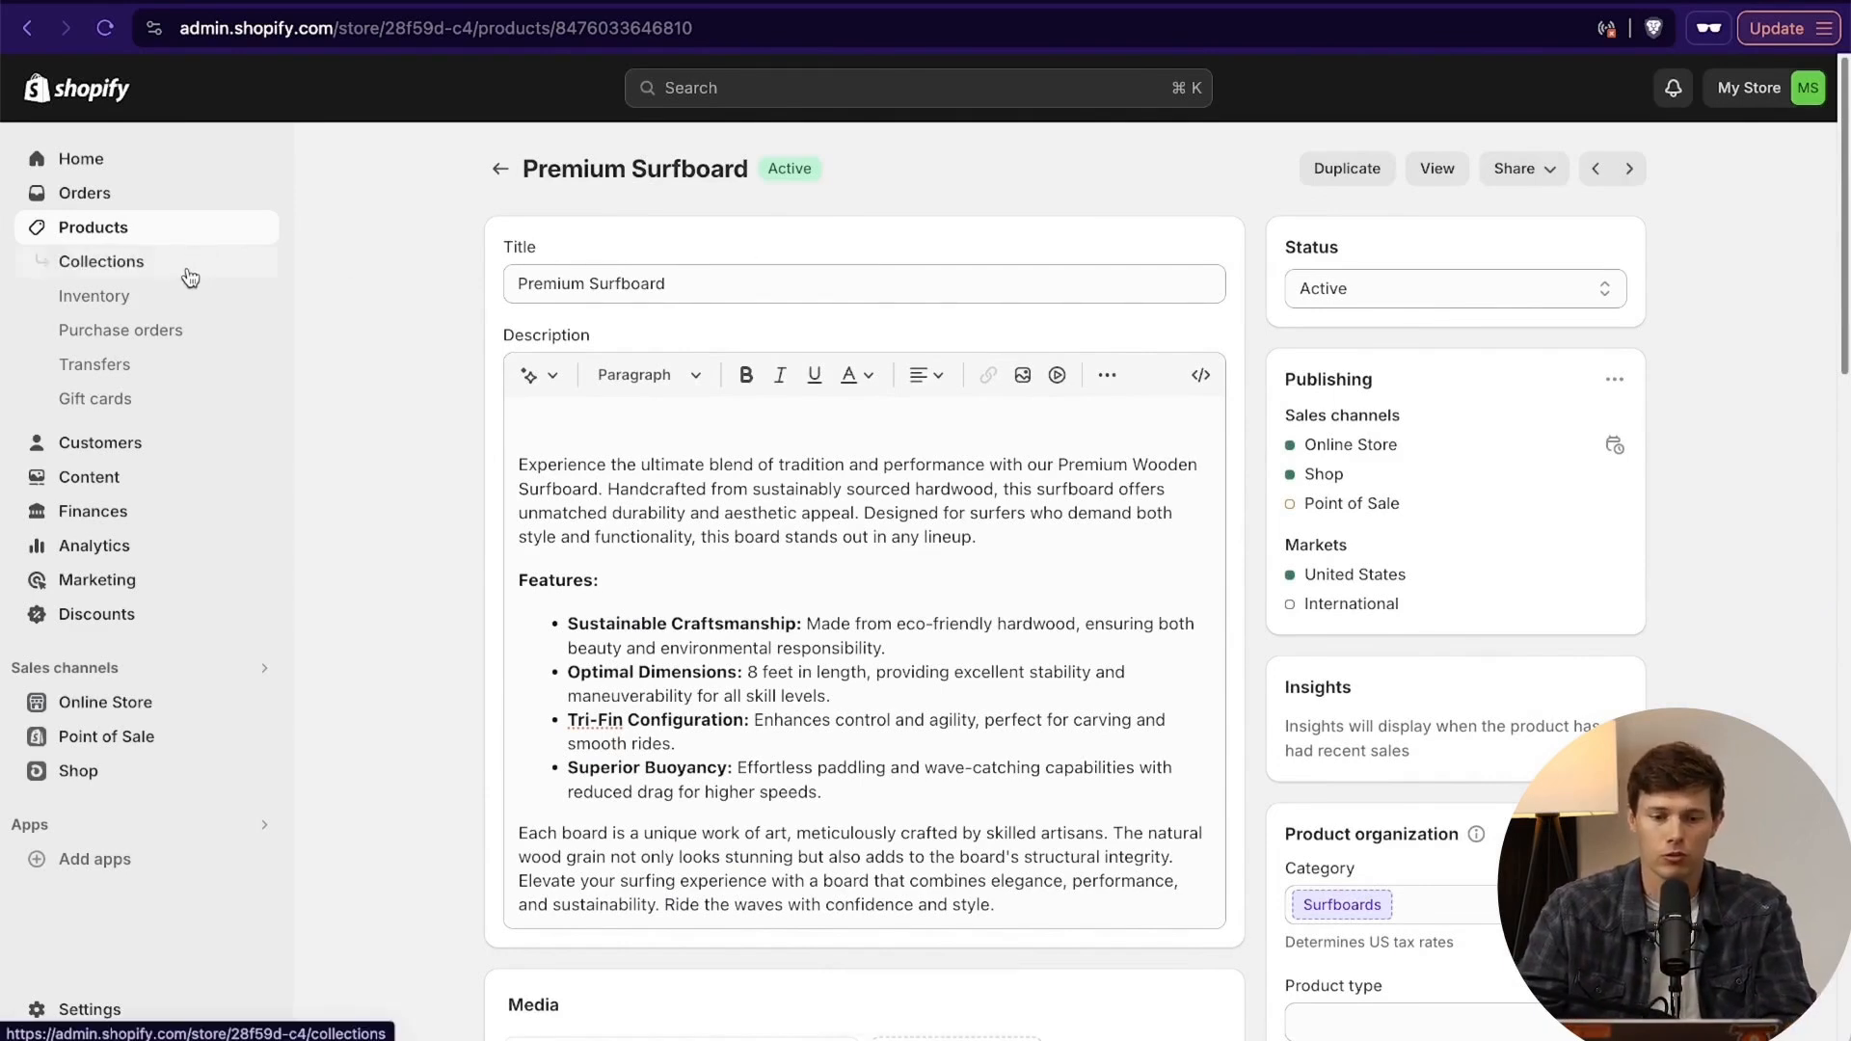
Start a new collection from the Collections list.
click(165, 239)
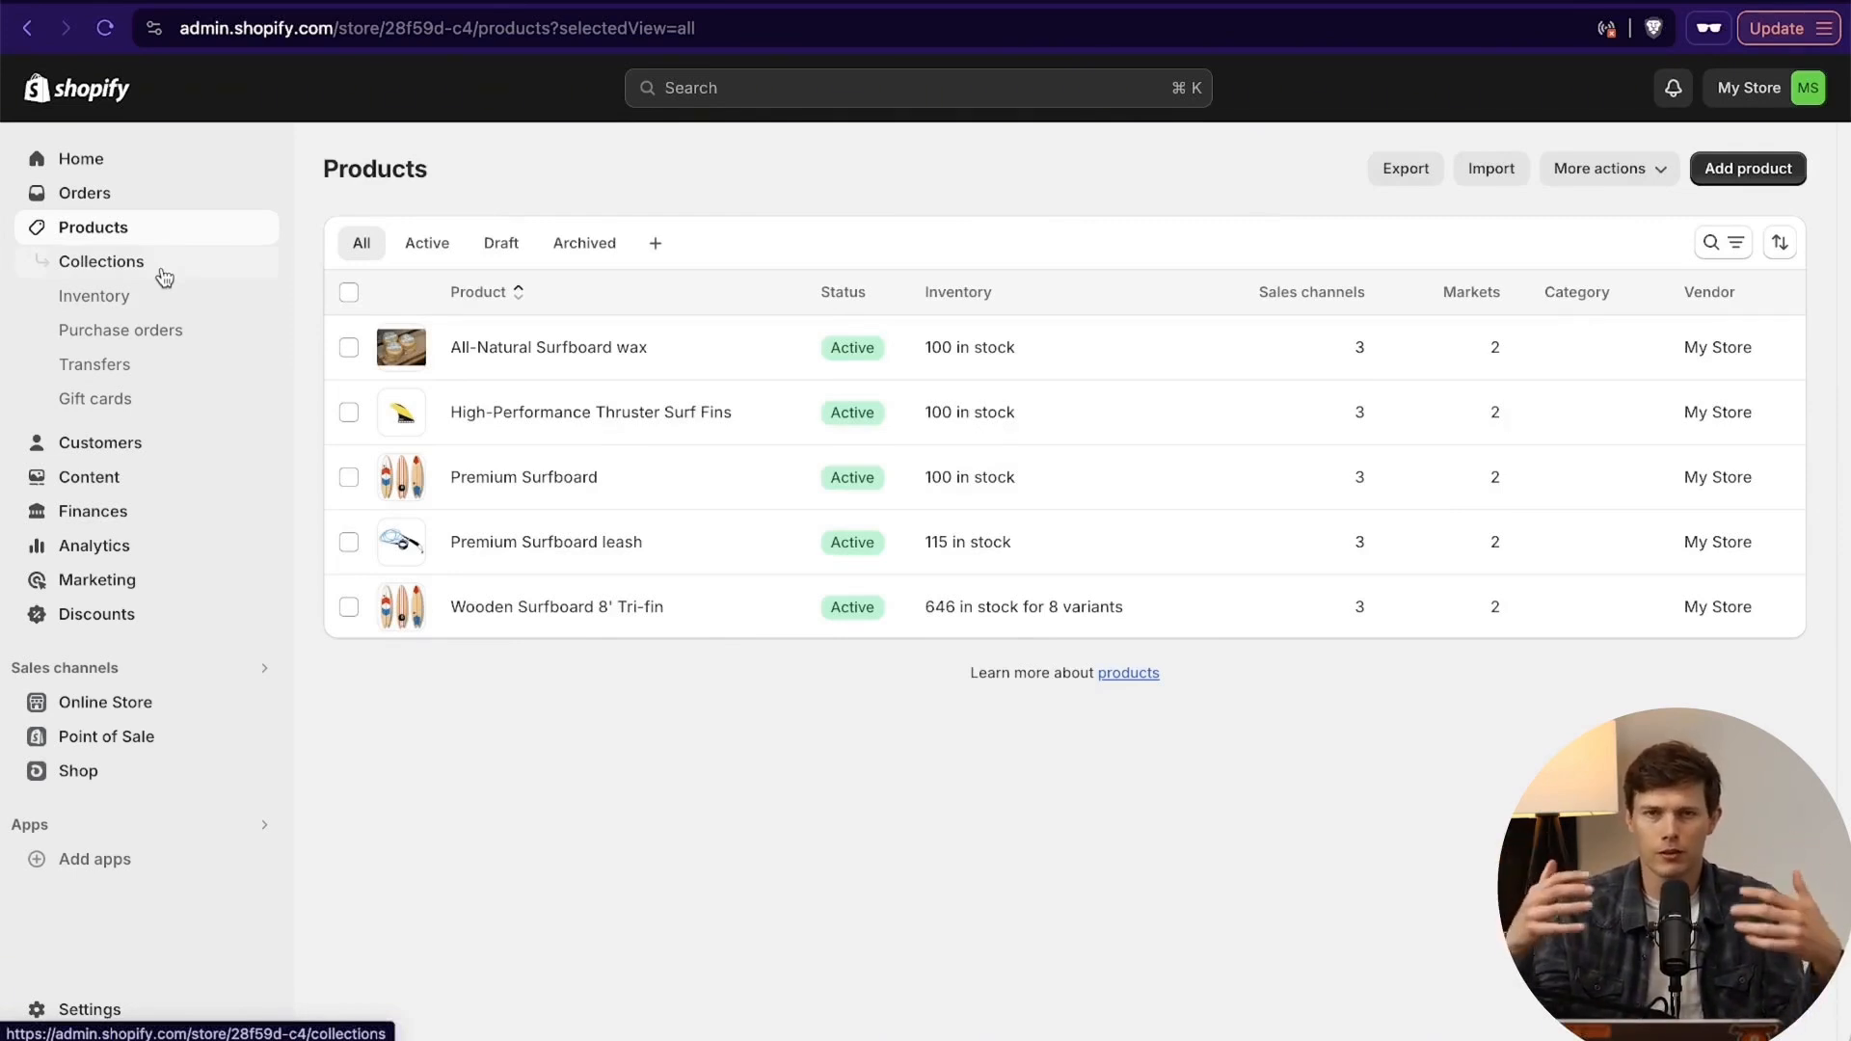
click(163, 278)
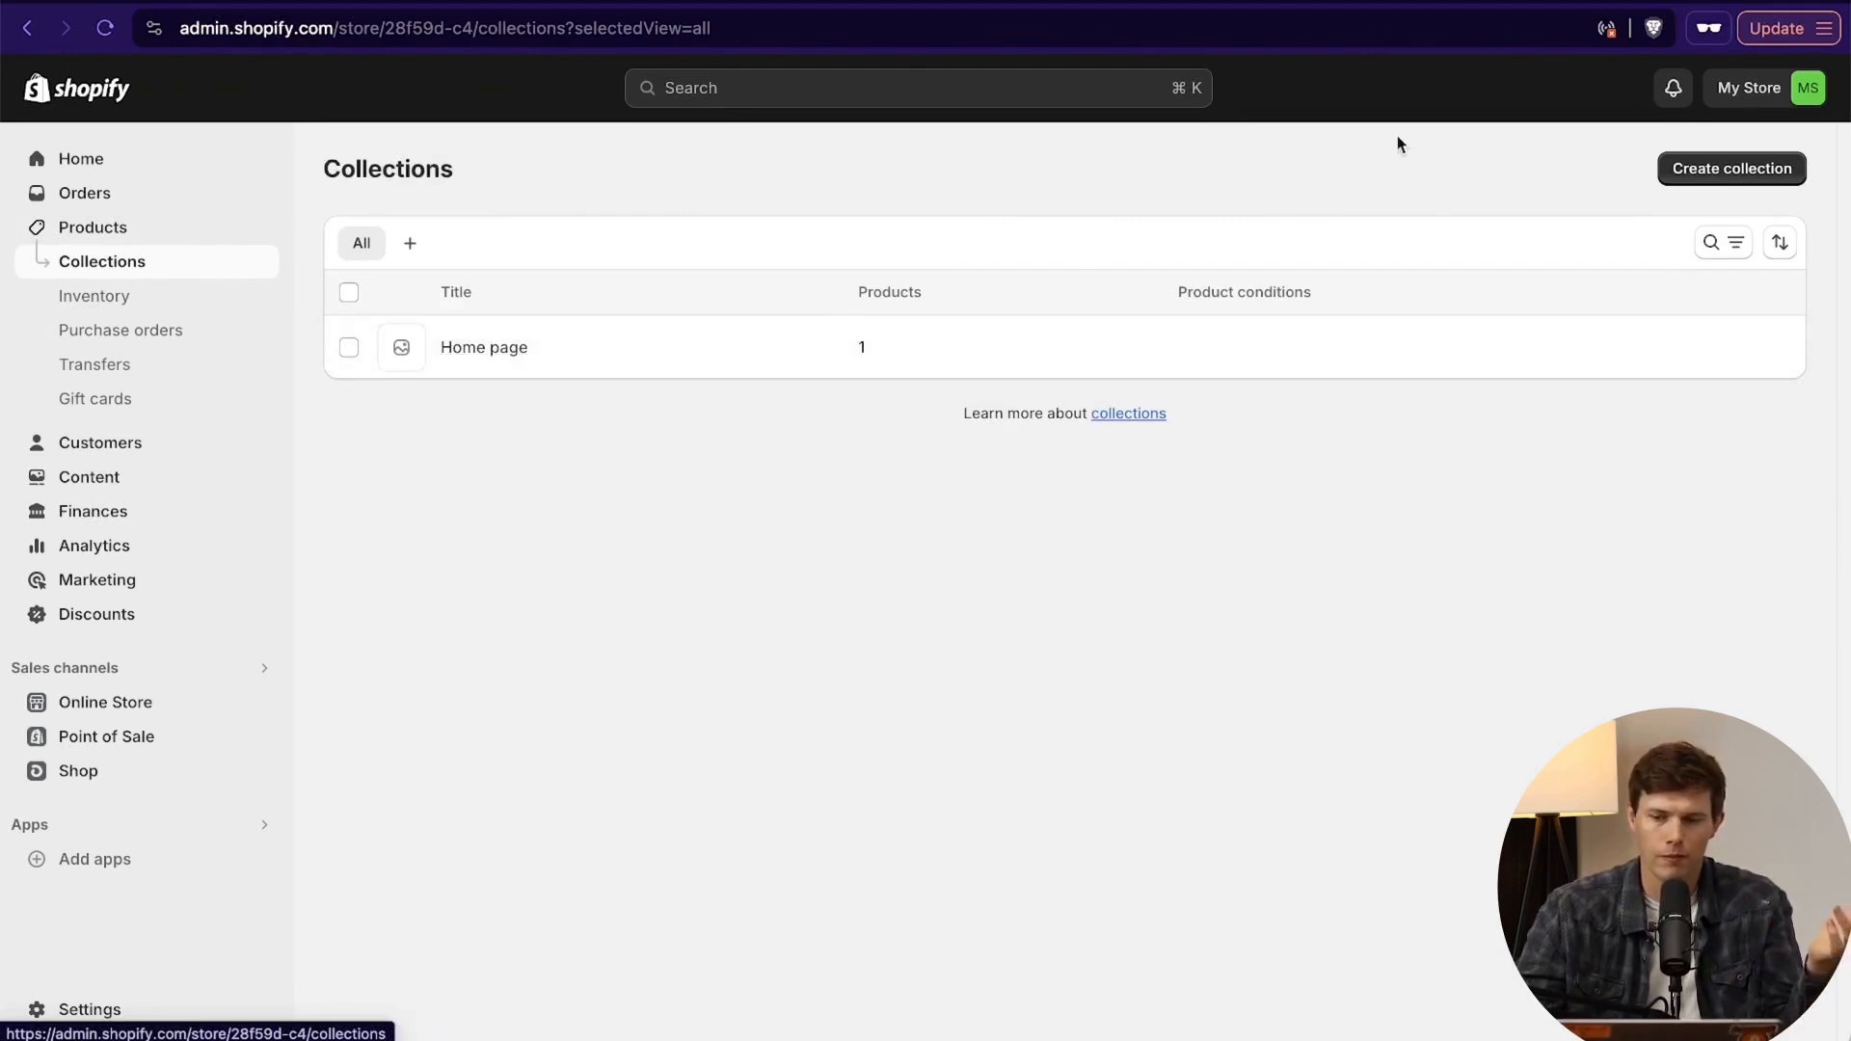
click(1721, 180)
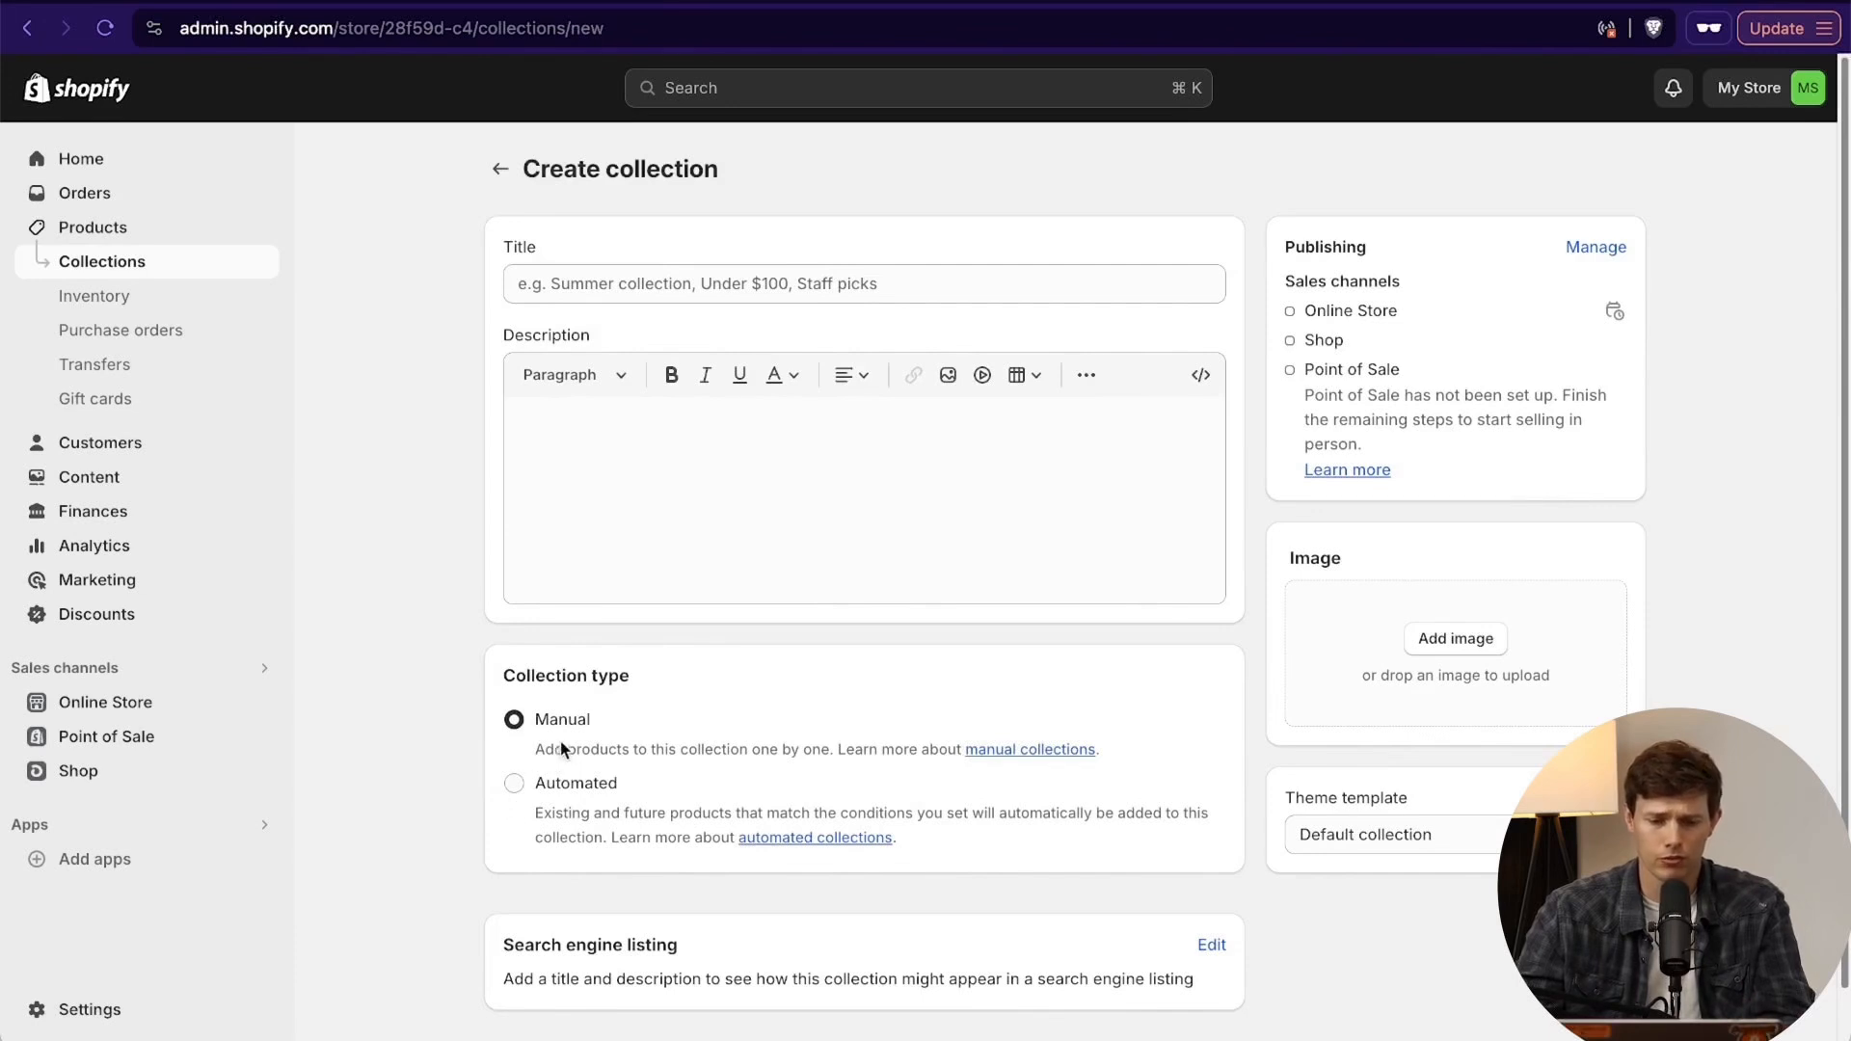
Title the collection 'Surfboards' and paste in its surfboard accessories description.
click(667, 282)
text(Surfboards)
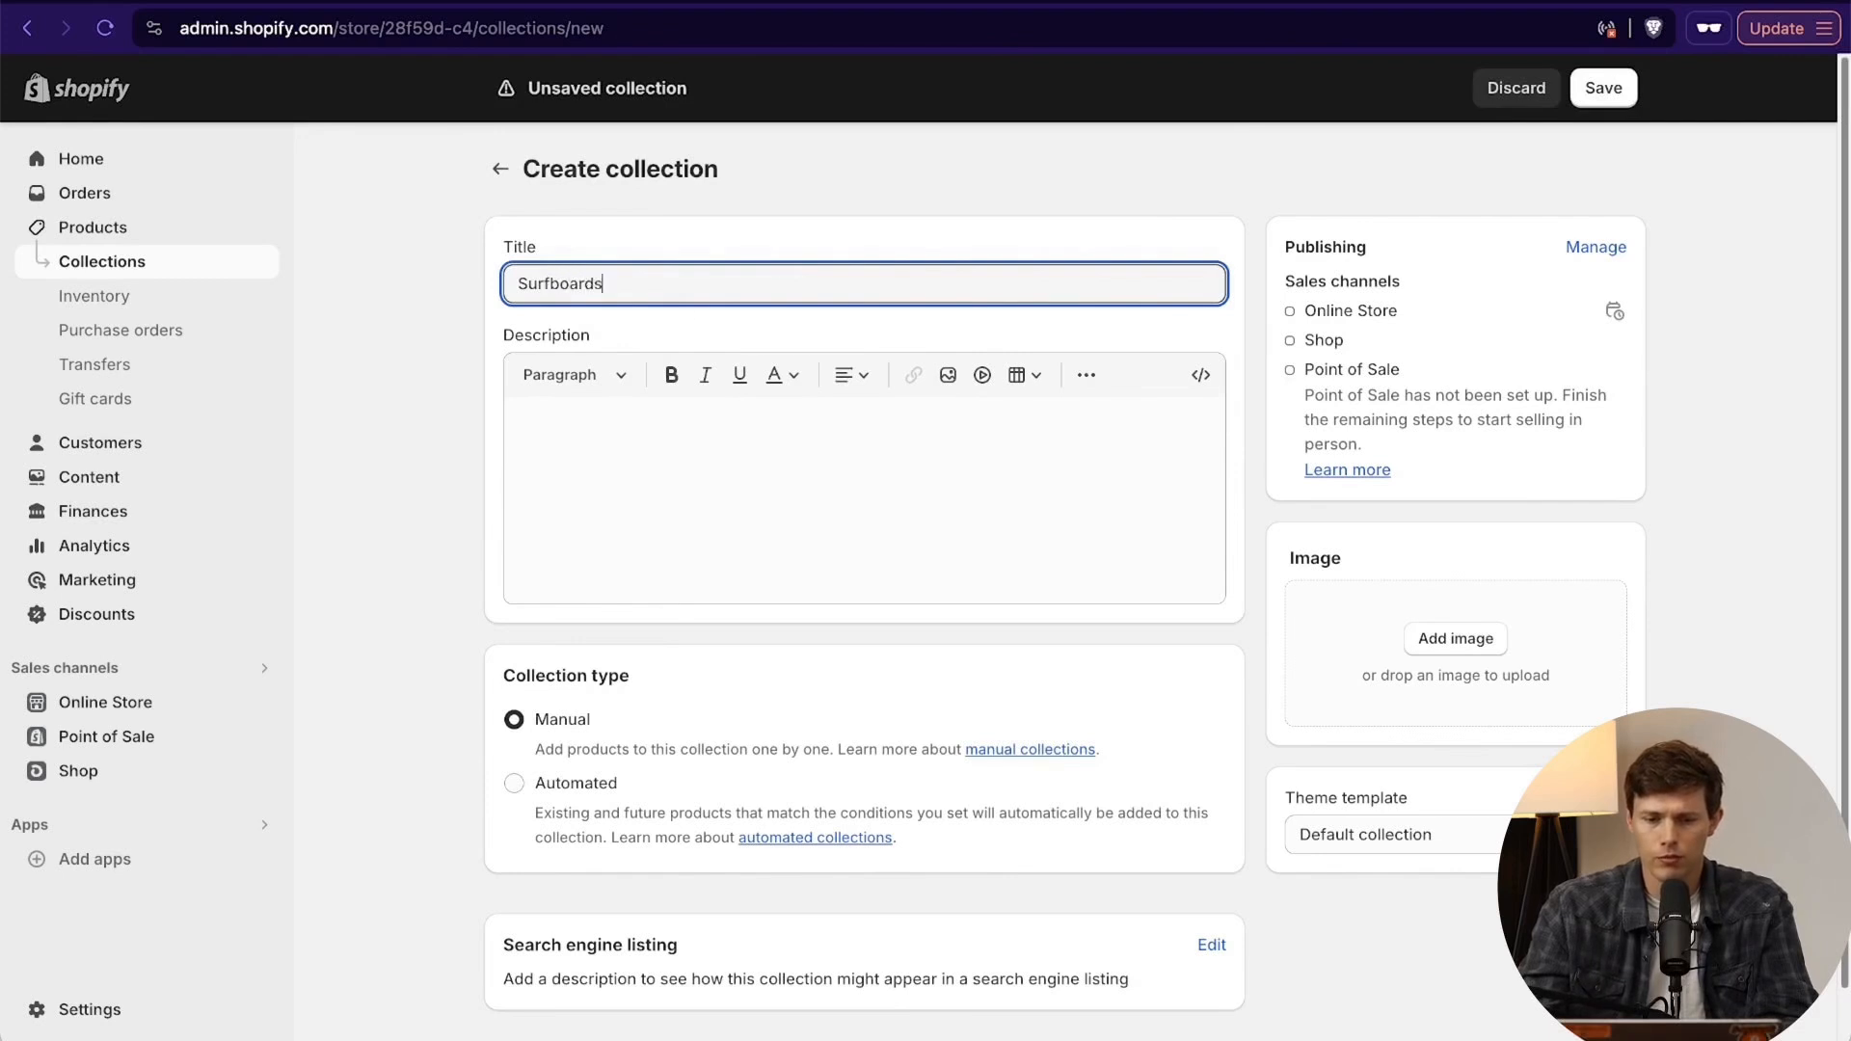
click(729, 465)
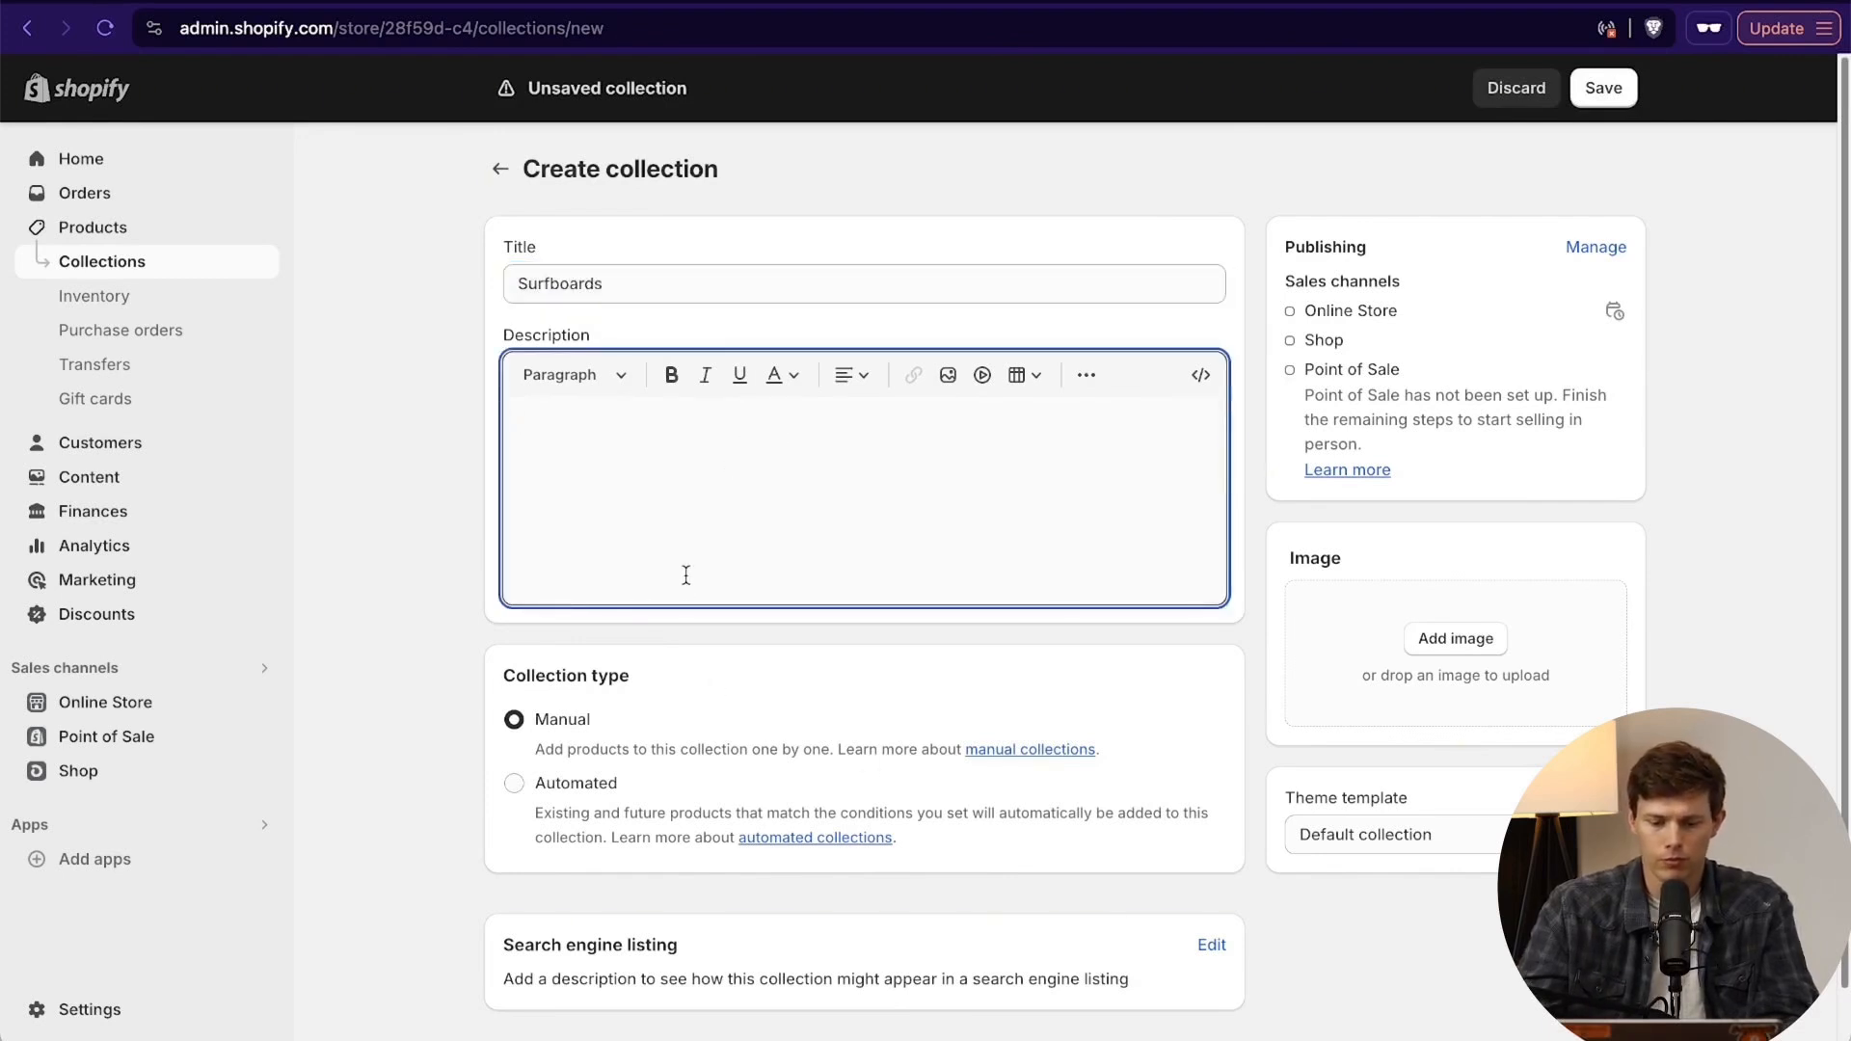
text(Enhance your surfing experience with our Surfboard Accessories Collection, featuring high-performance thruster fins, durable surfboard leashes, and eco-friendly surfboard wax. Our accessories are designed to maximize your board's potential, providing superior grip, control, and reliability. Whether you're looking to upgrade your fins, secure your board, or improve traction, we've got you covered. Equip yourself with the best and ride the waves with confidenc)
scroll(819, 575, down, 3)
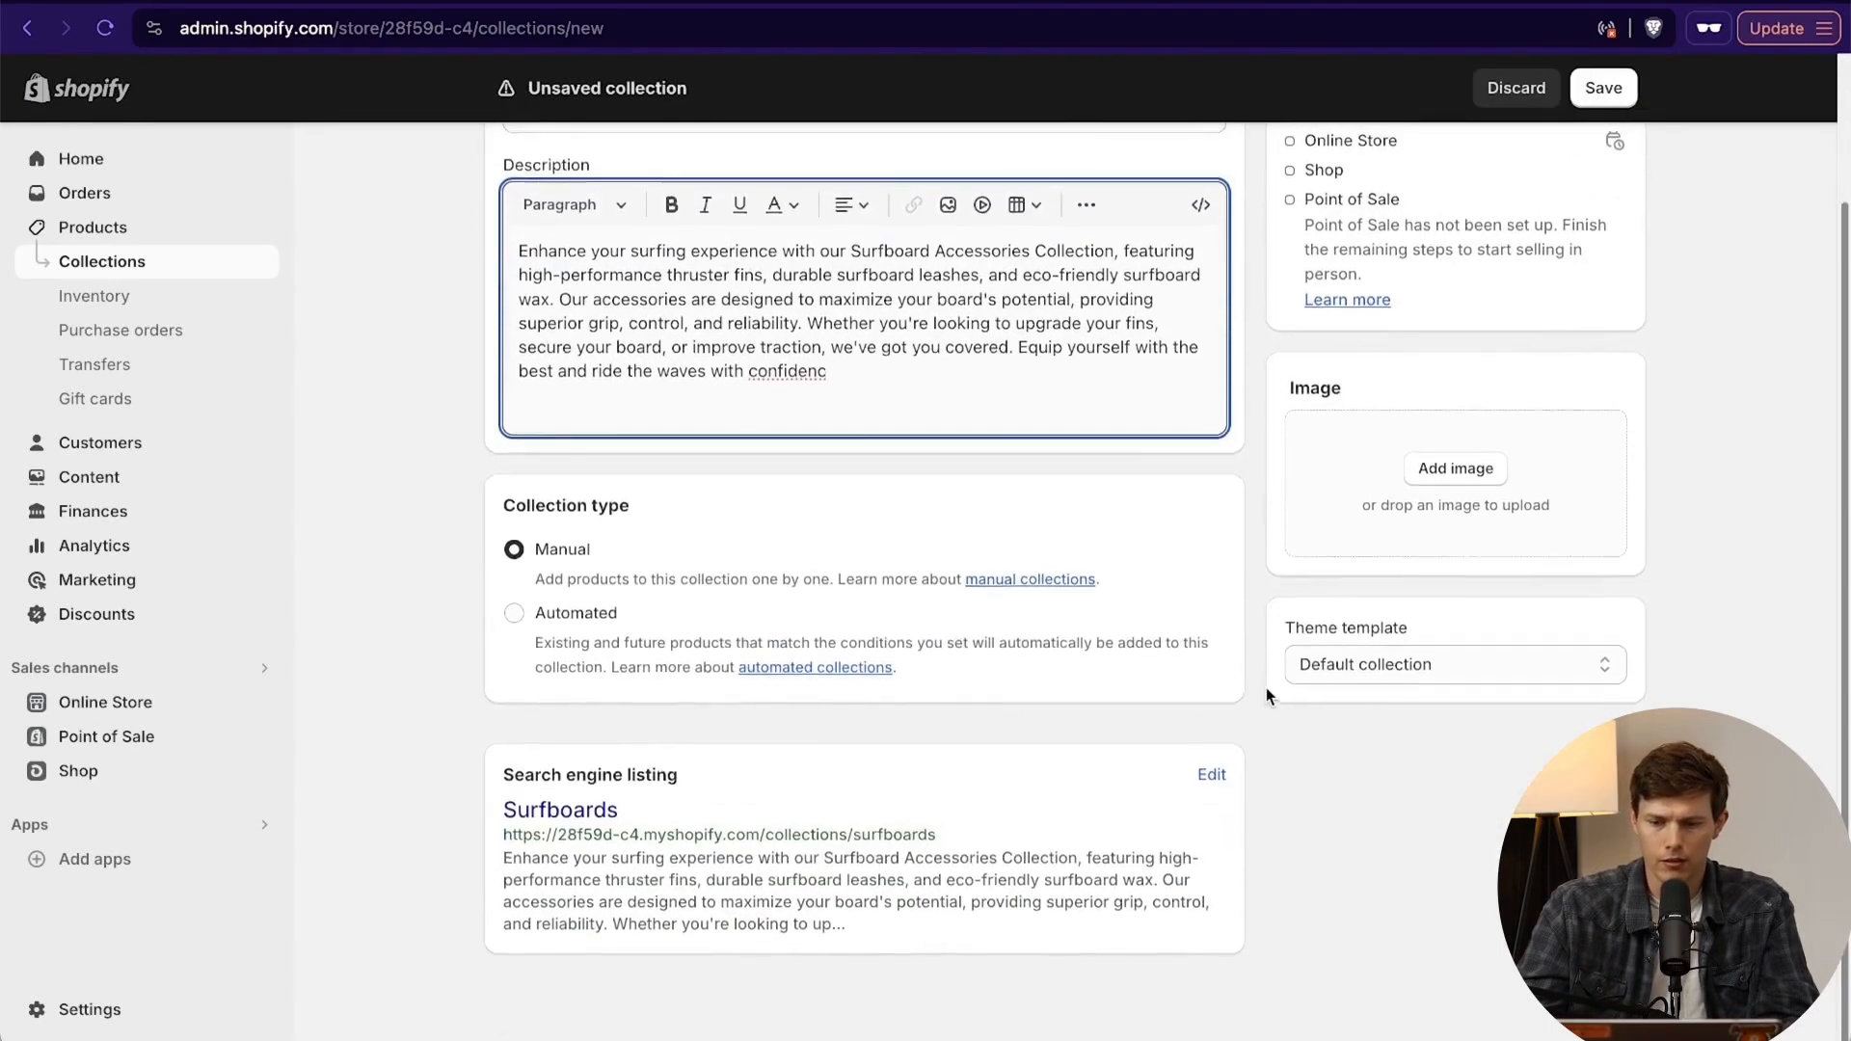
scroll(1267, 696, up, 3)
Add the beach surfboards image 960x0.webp to the Surfboards collection and save it.
click(1479, 640)
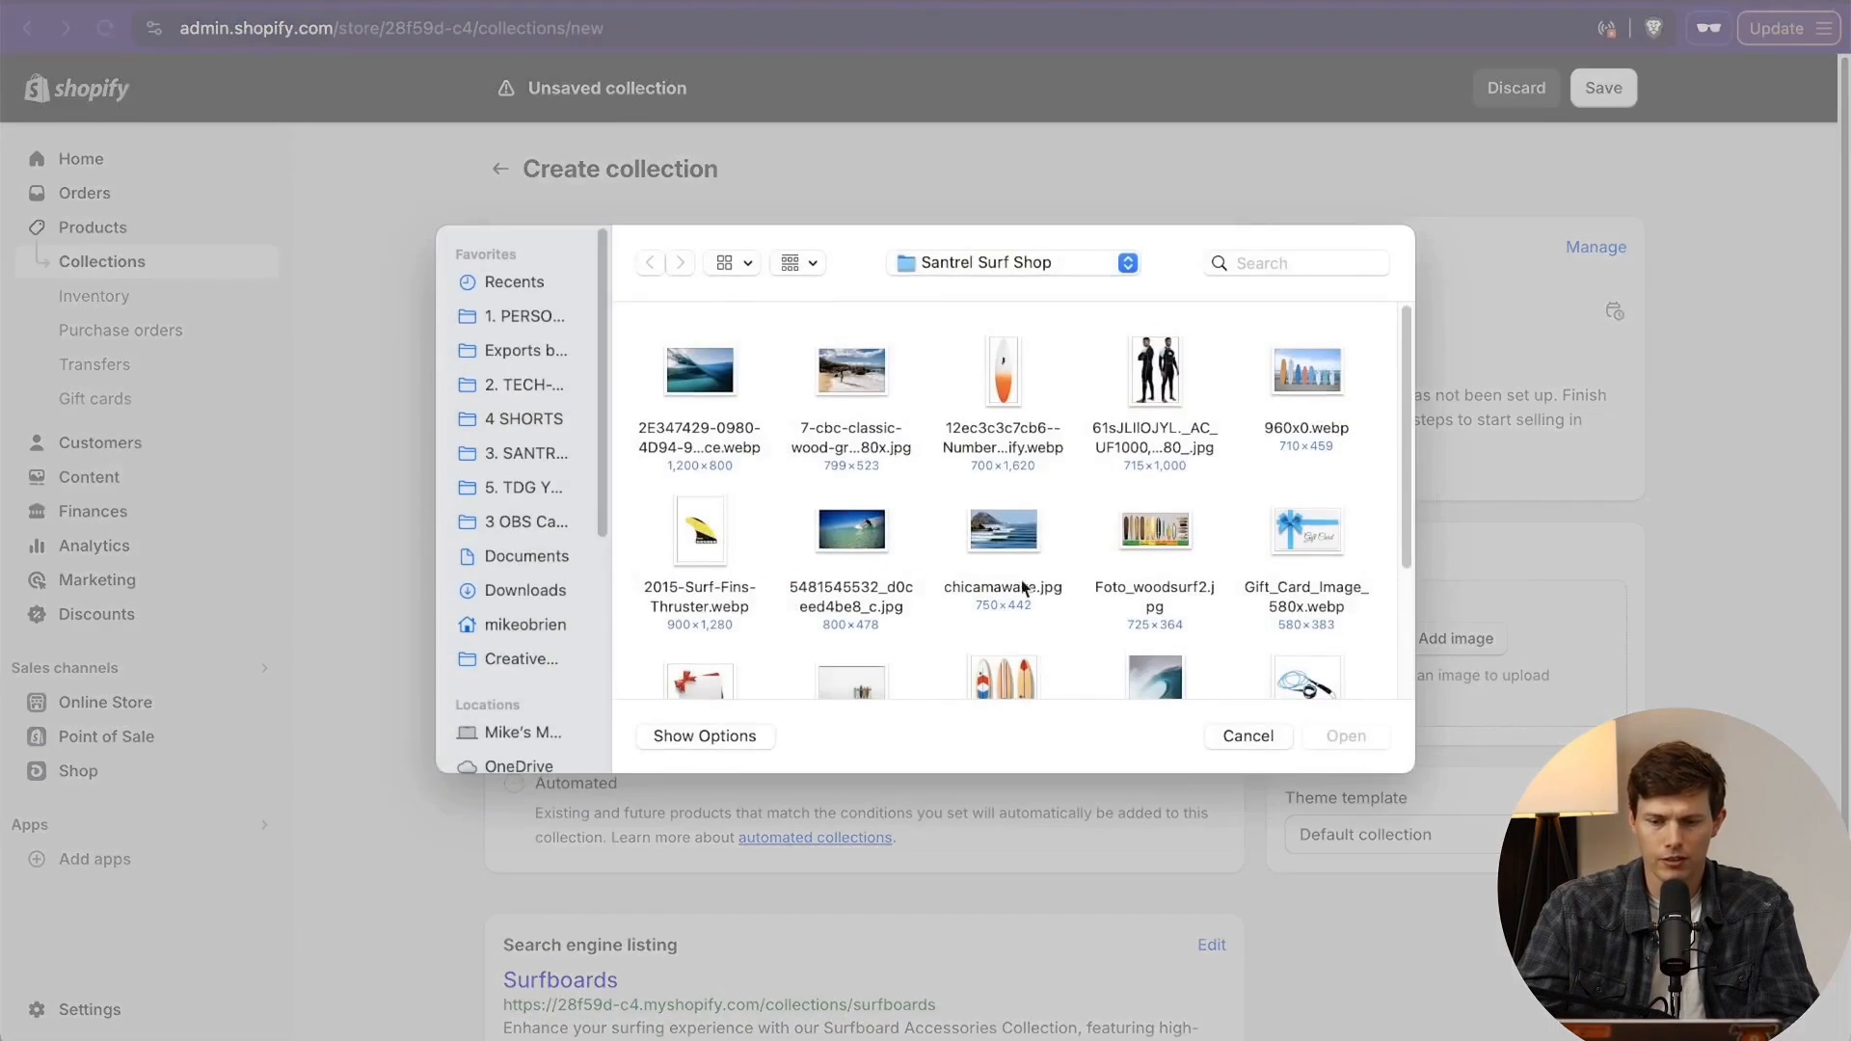
scroll(1024, 597, down, 2)
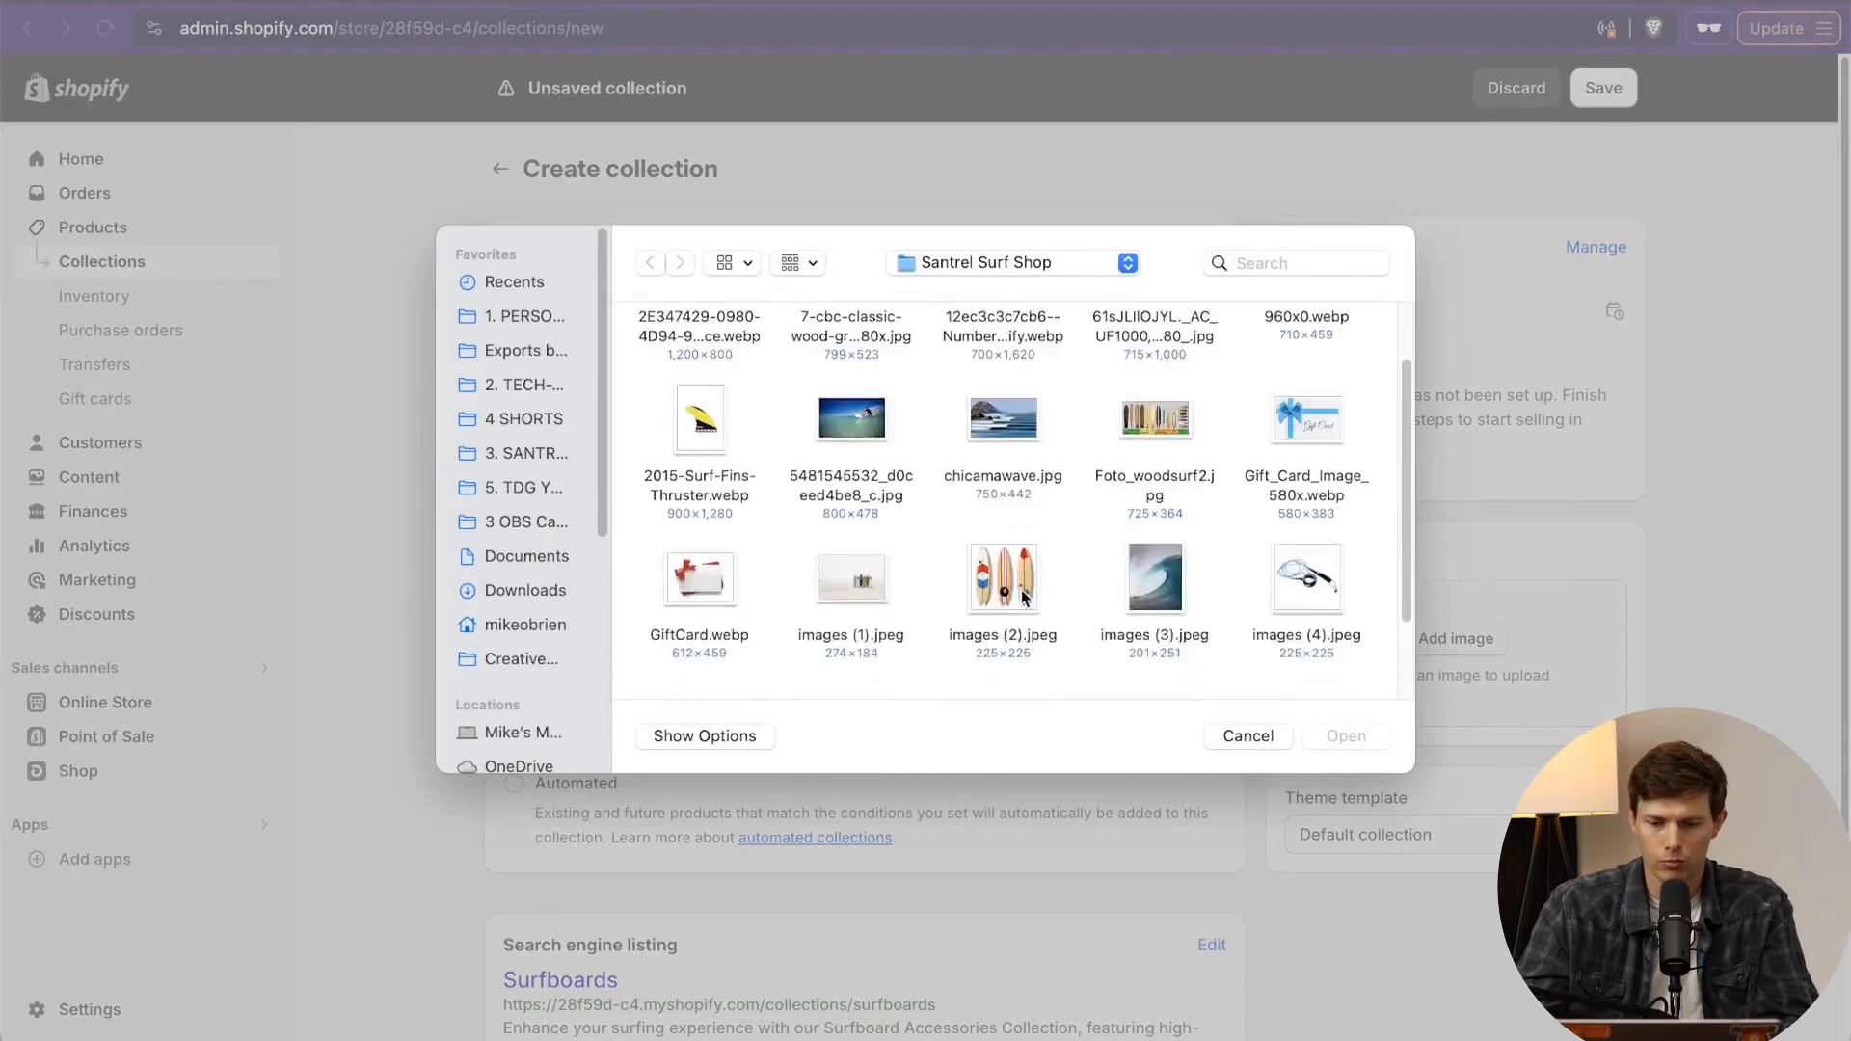
scroll(1024, 598, up, 1)
click(1292, 358)
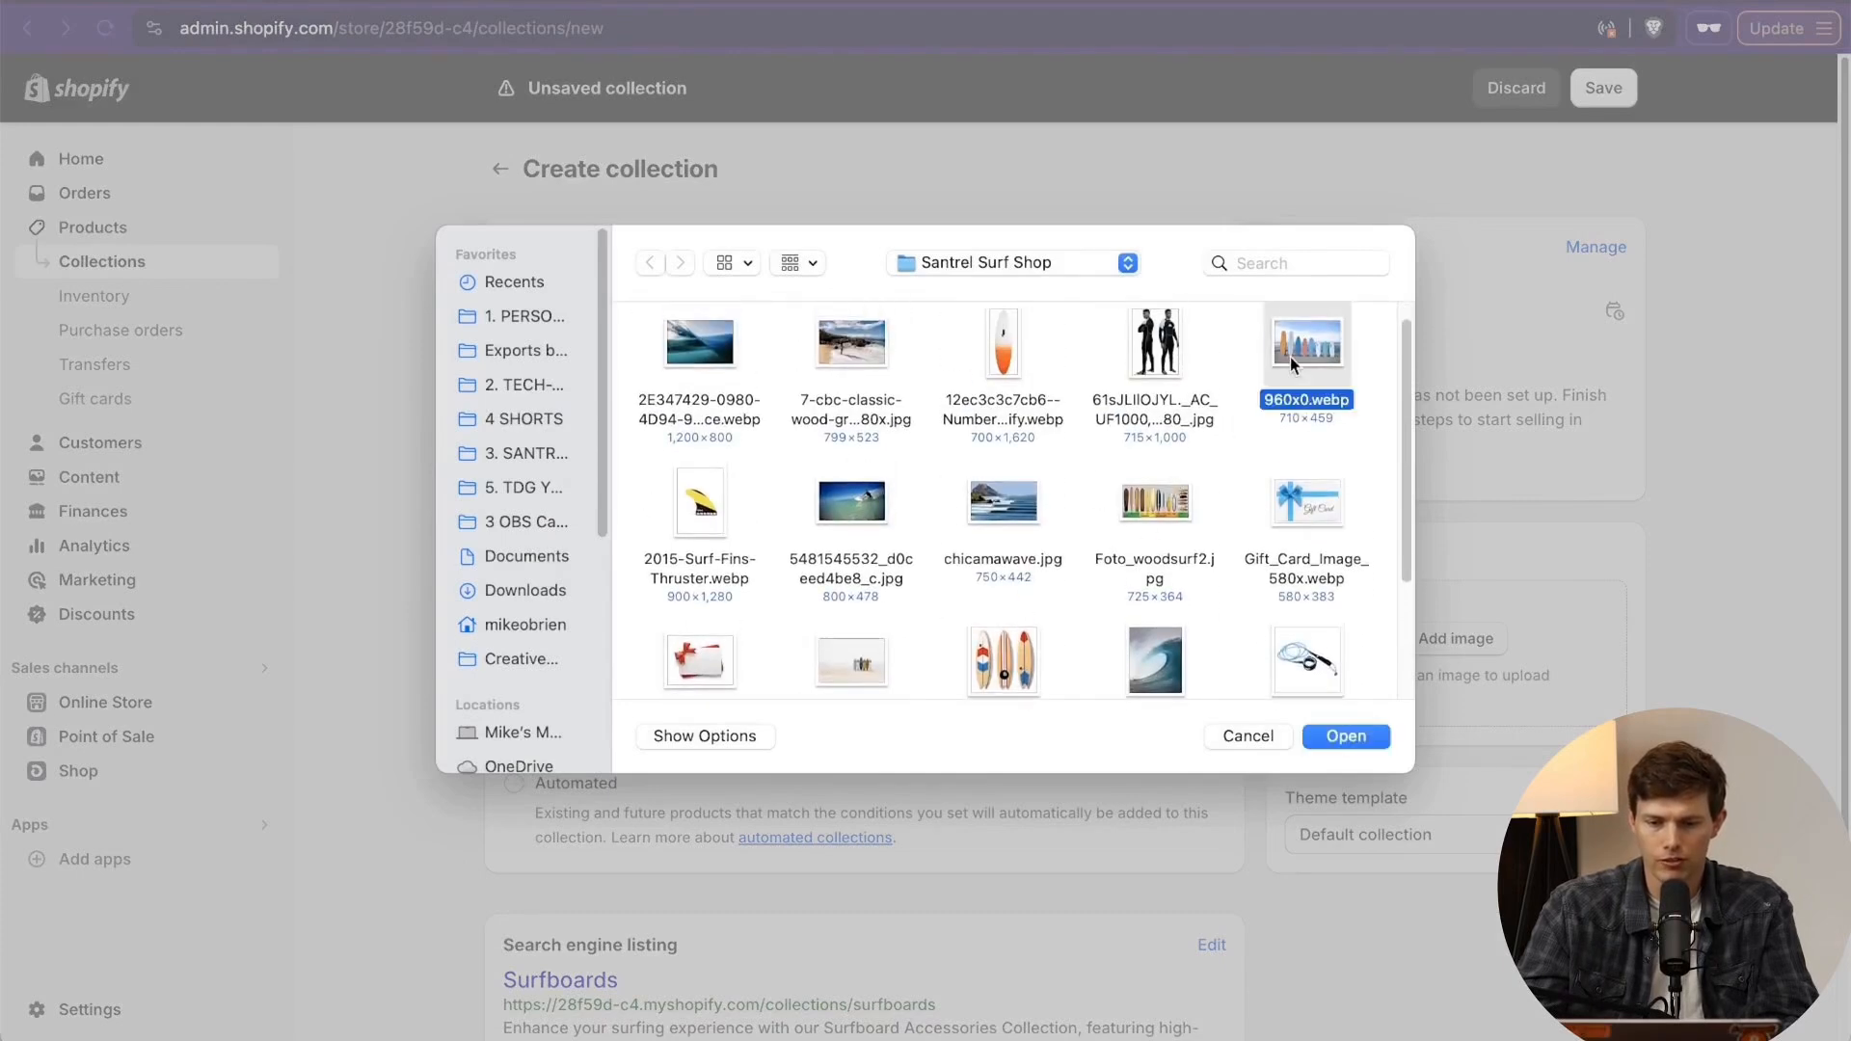
click(1370, 740)
scroll(1374, 758, down, 4)
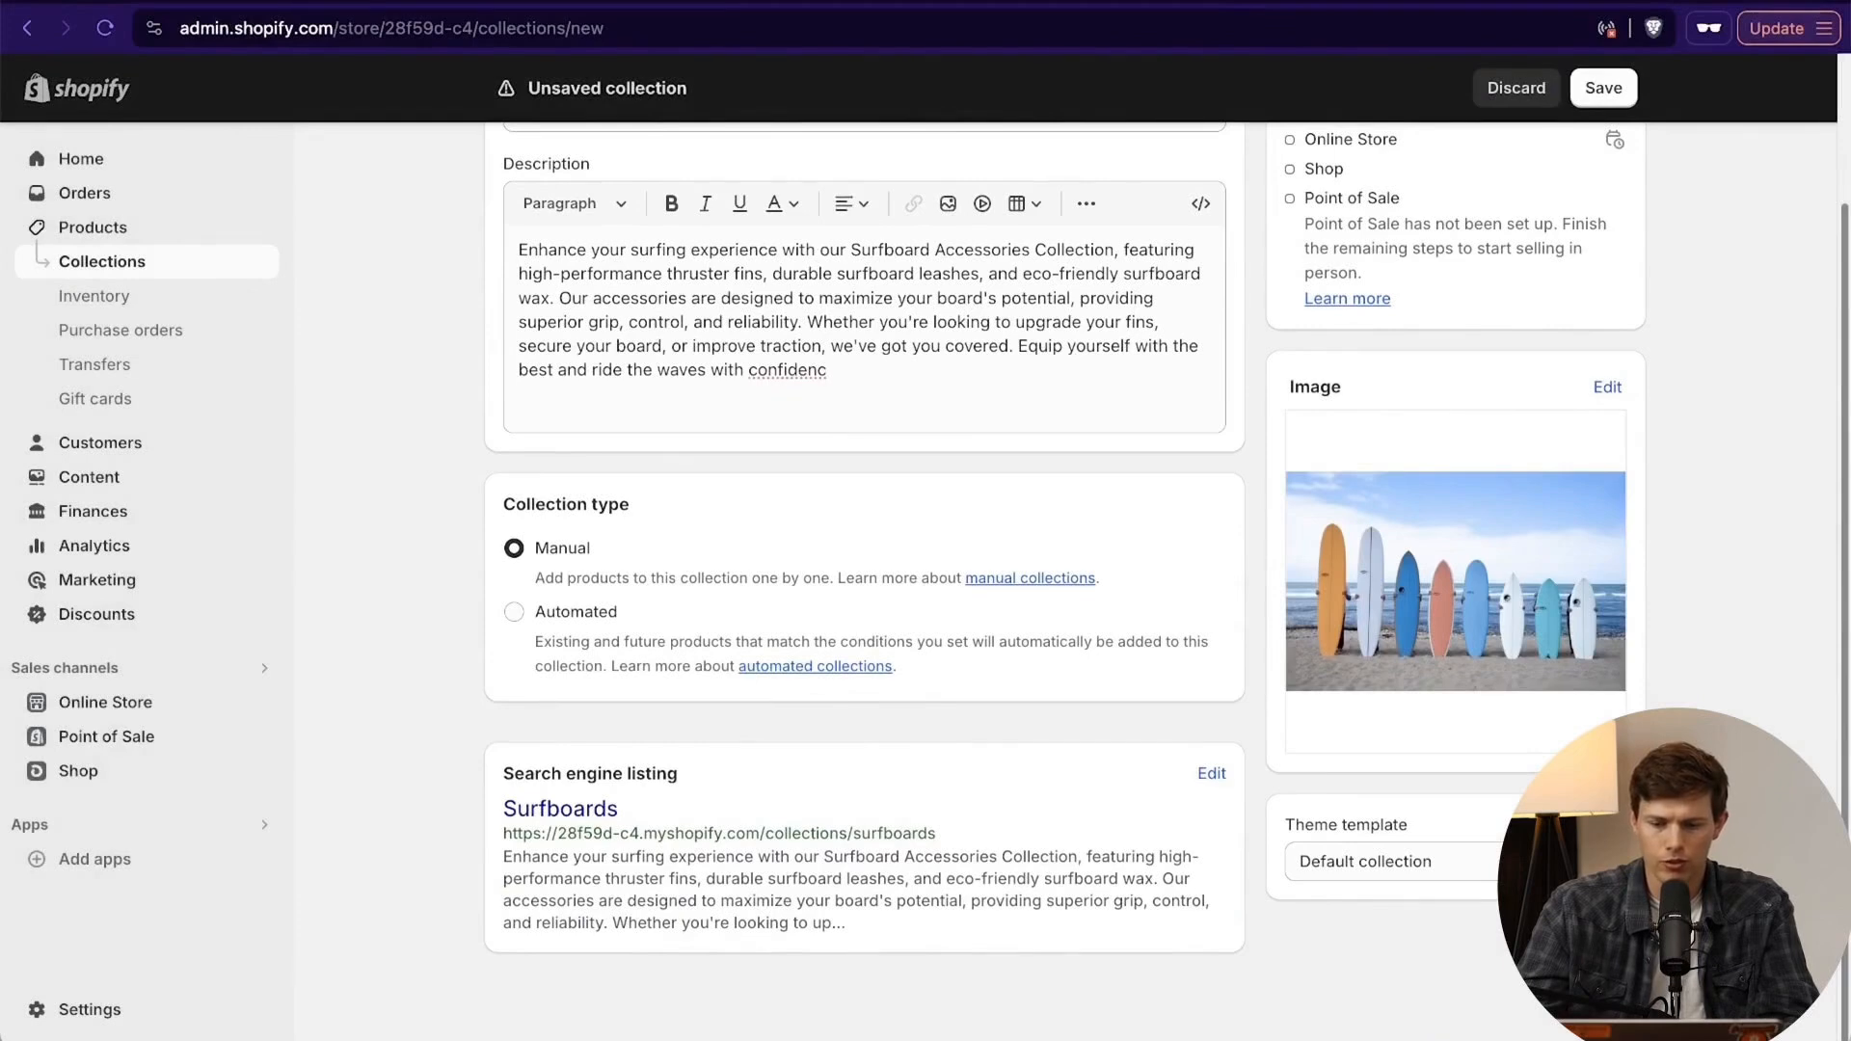
key(super+s)
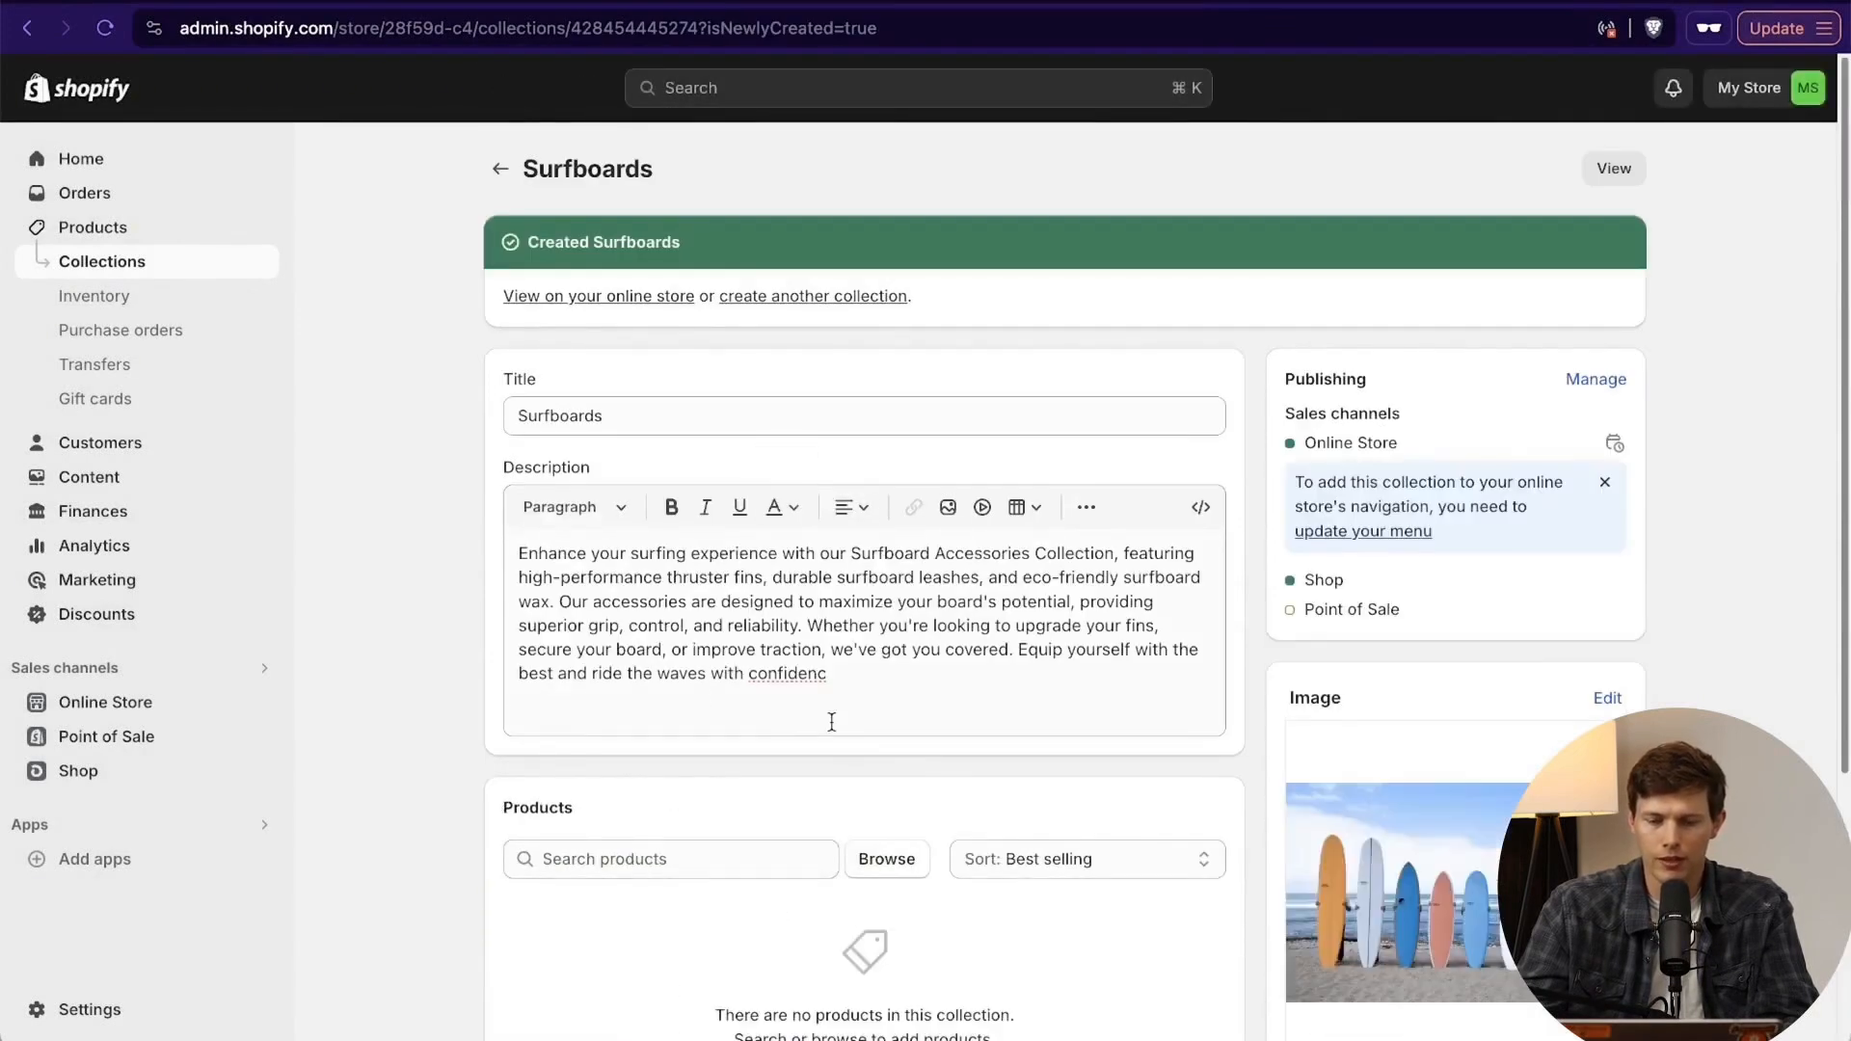
Add Premium Surfboard and Wooden Surfboard 8' Tri-fin to the Surfboards collection.
scroll(831, 721, down, 3)
scroll(831, 721, down, 2)
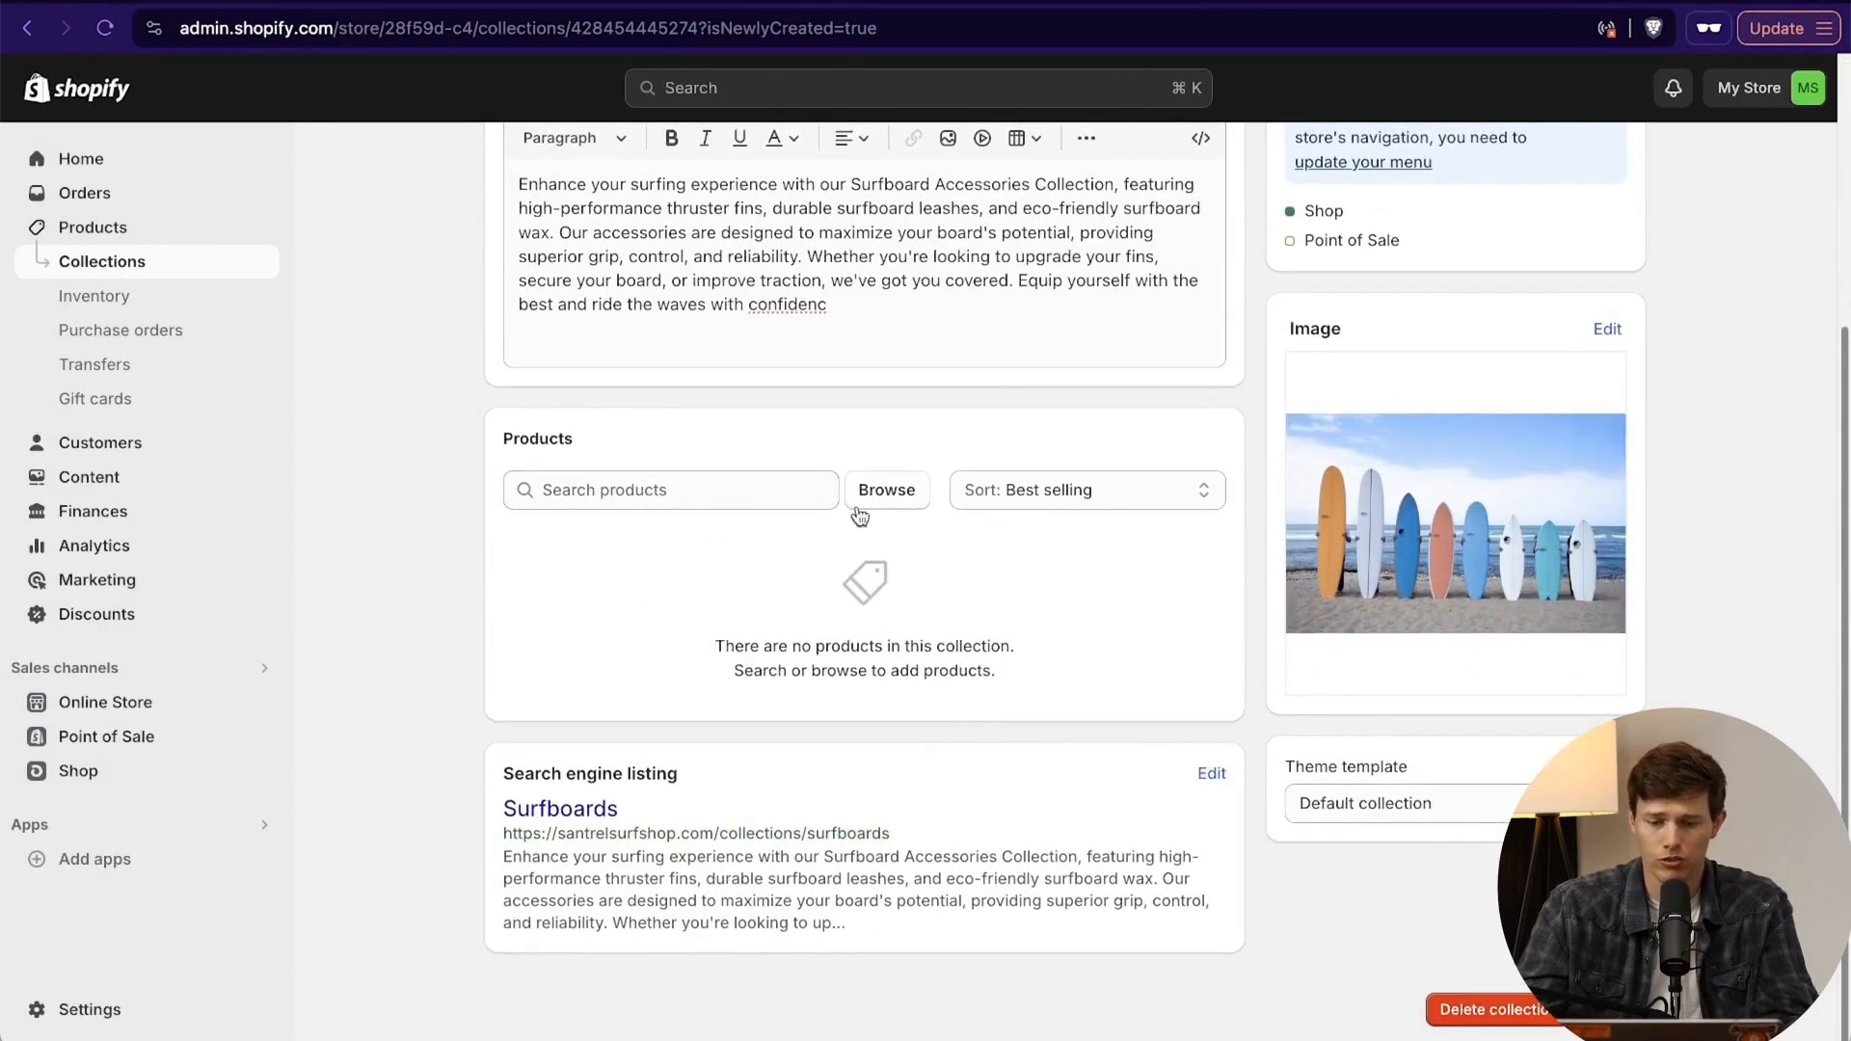
click(877, 506)
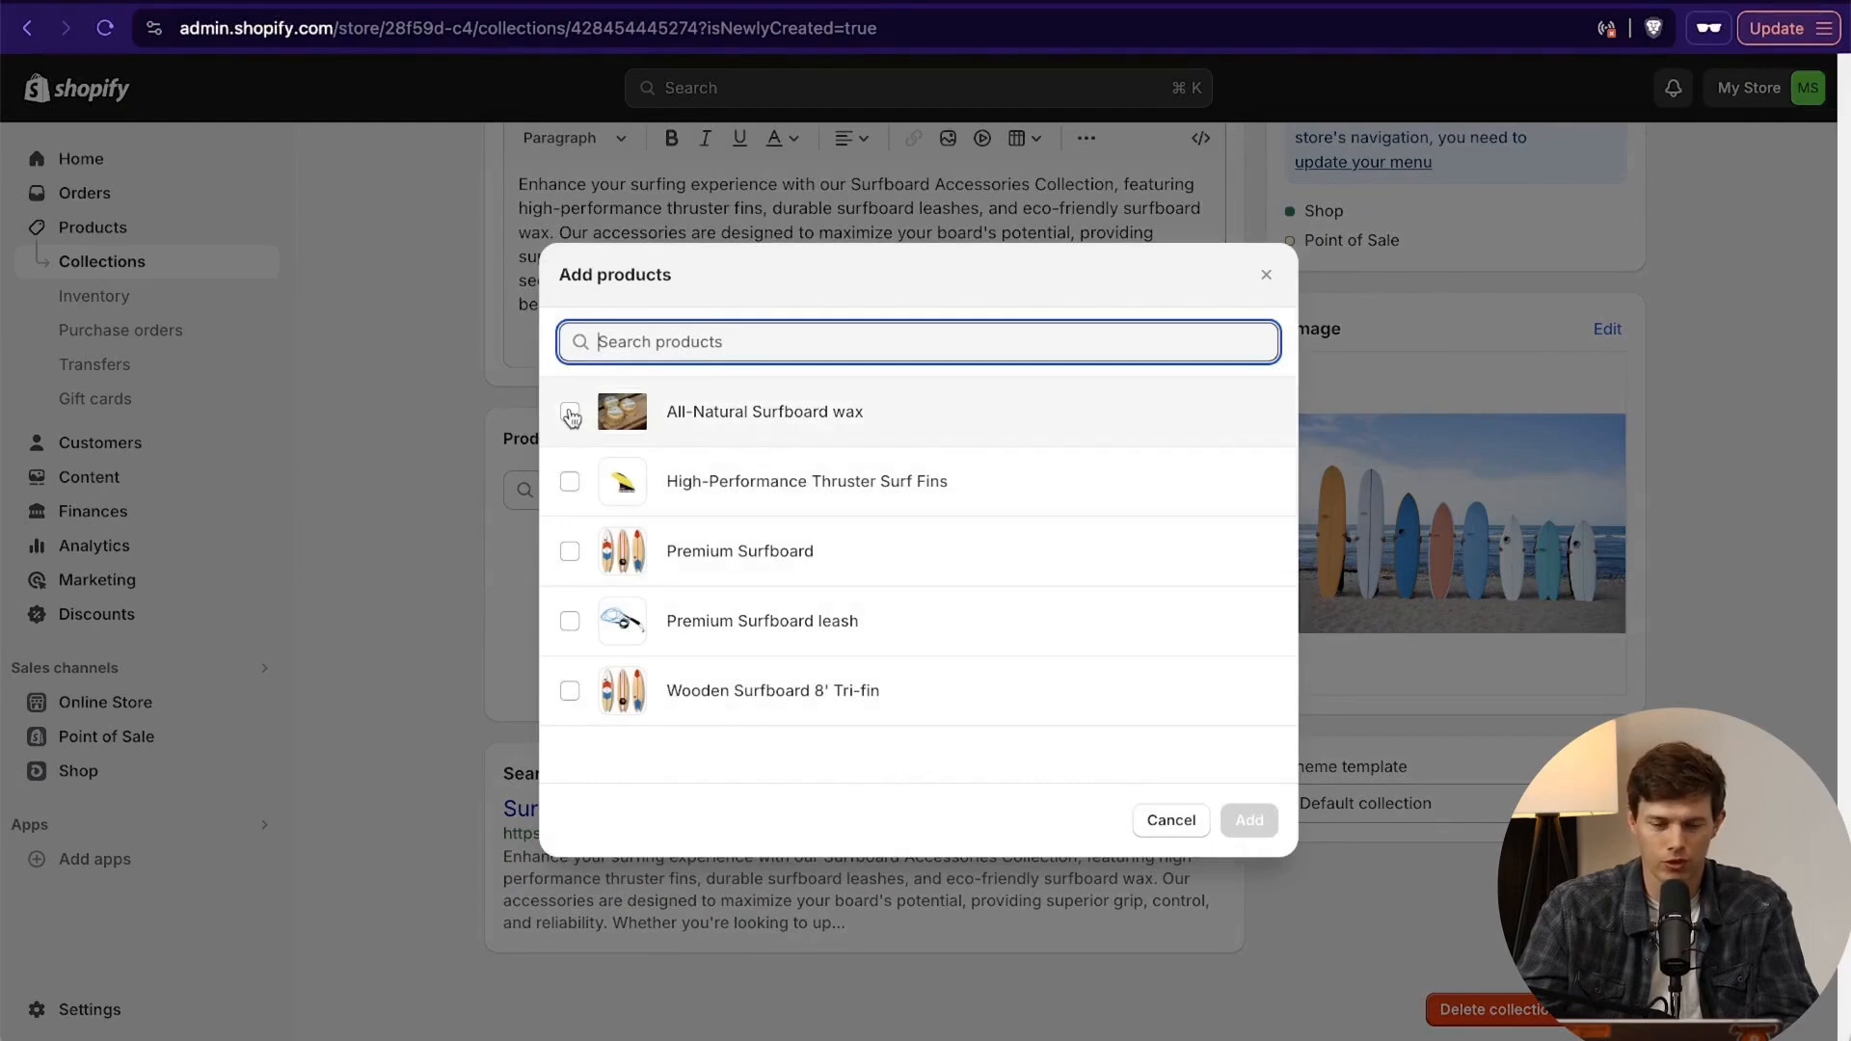
click(570, 551)
click(569, 691)
click(1248, 819)
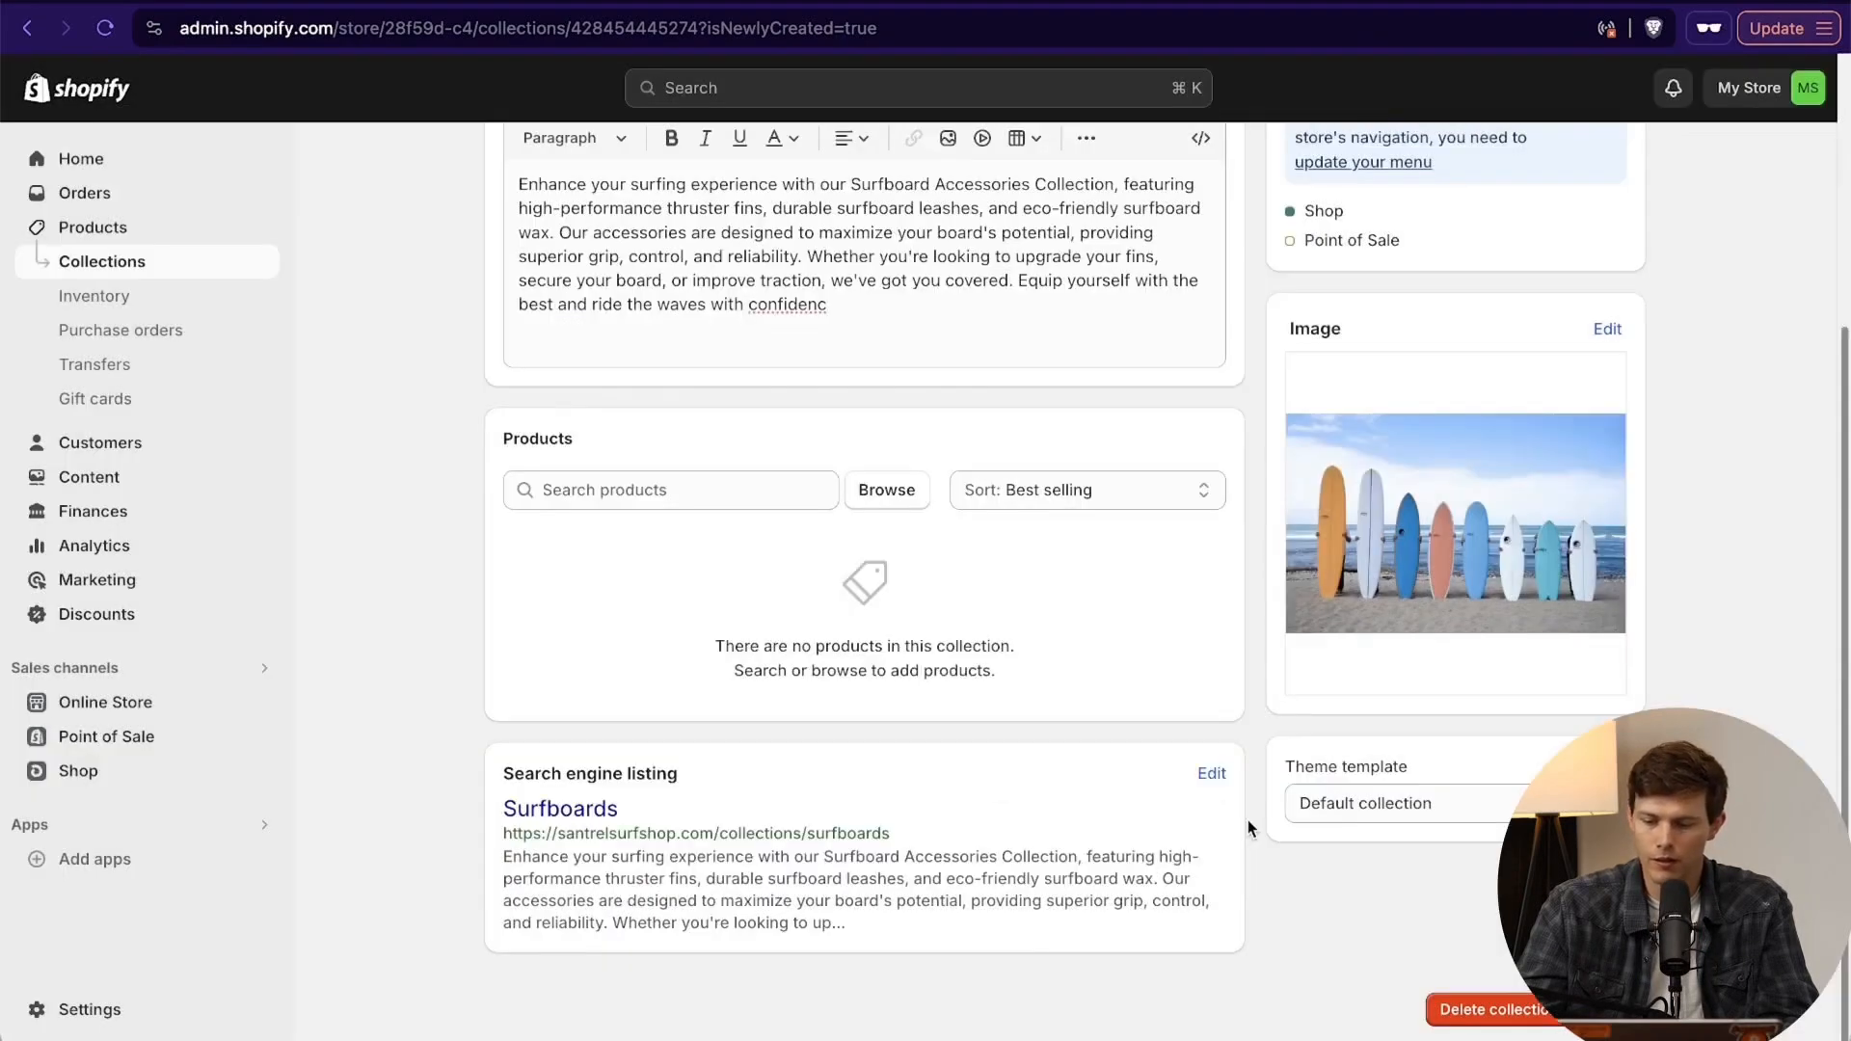
scroll(1416, 974, up, 4)
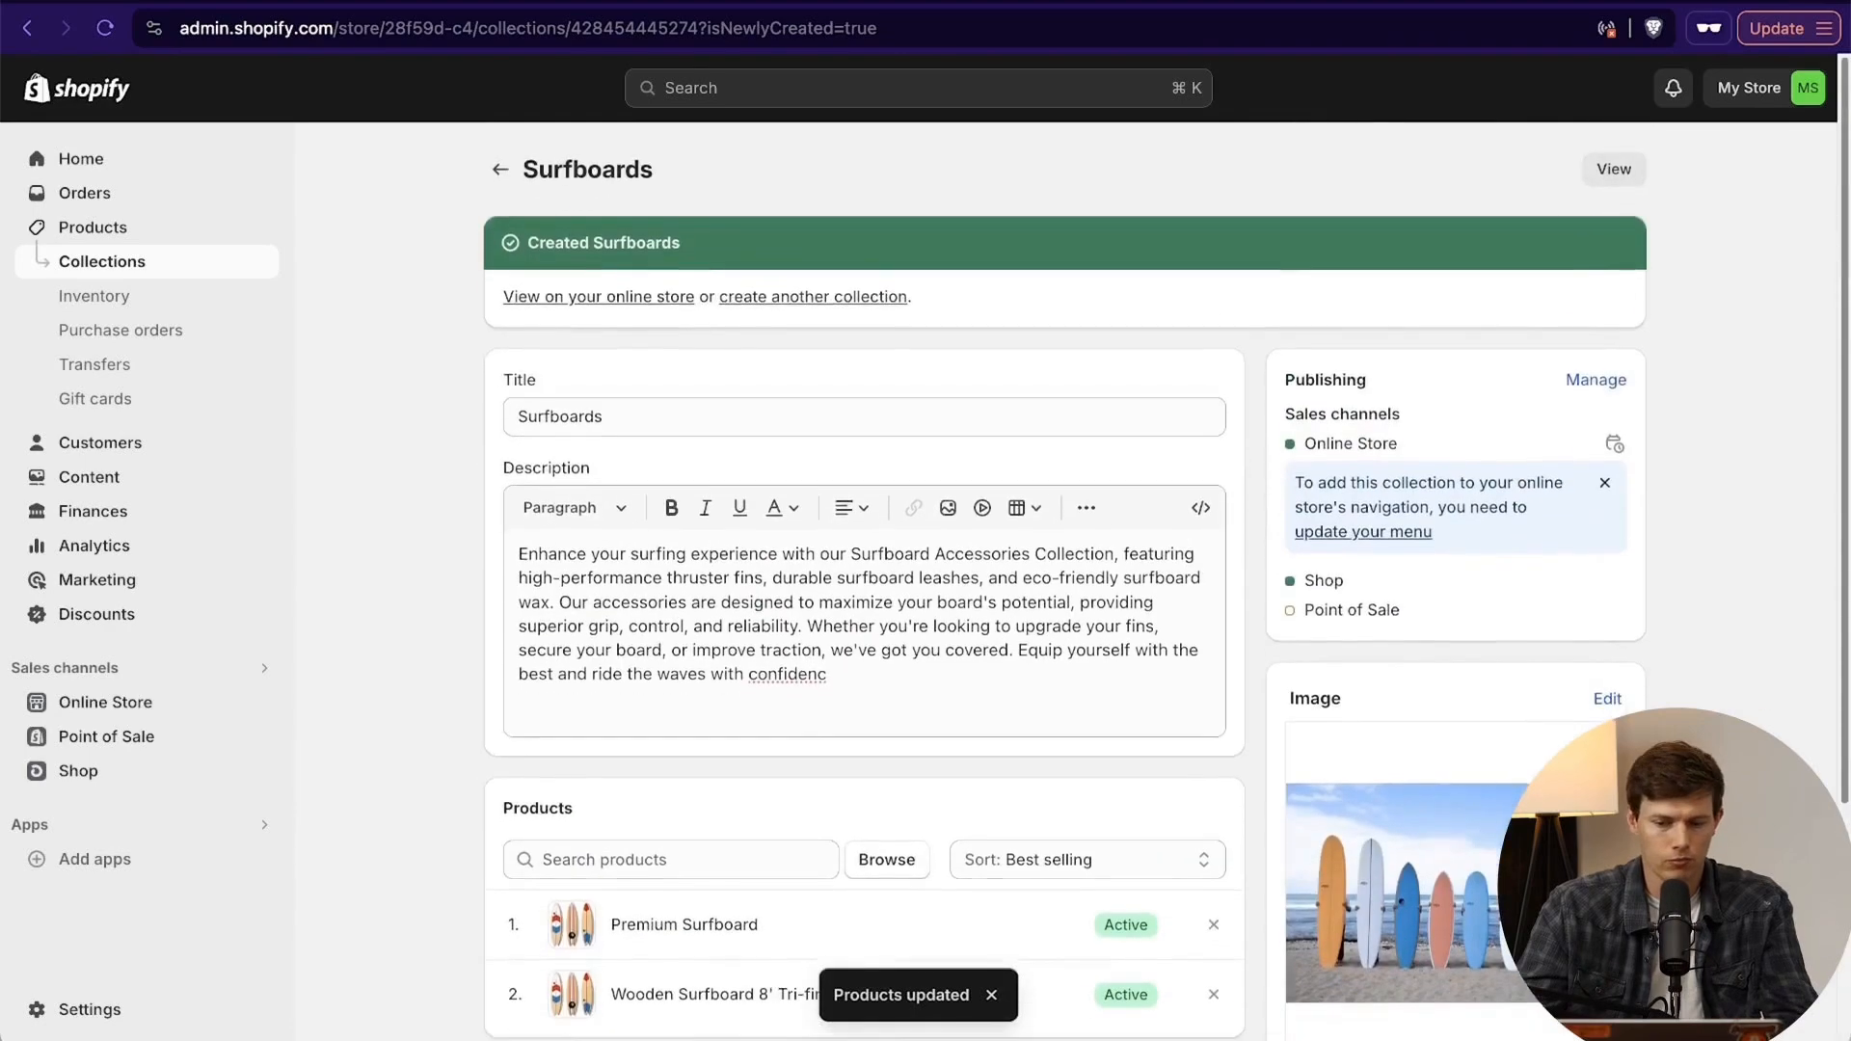
scroll(1416, 974, down, 4)
scroll(1340, 847, up, 4)
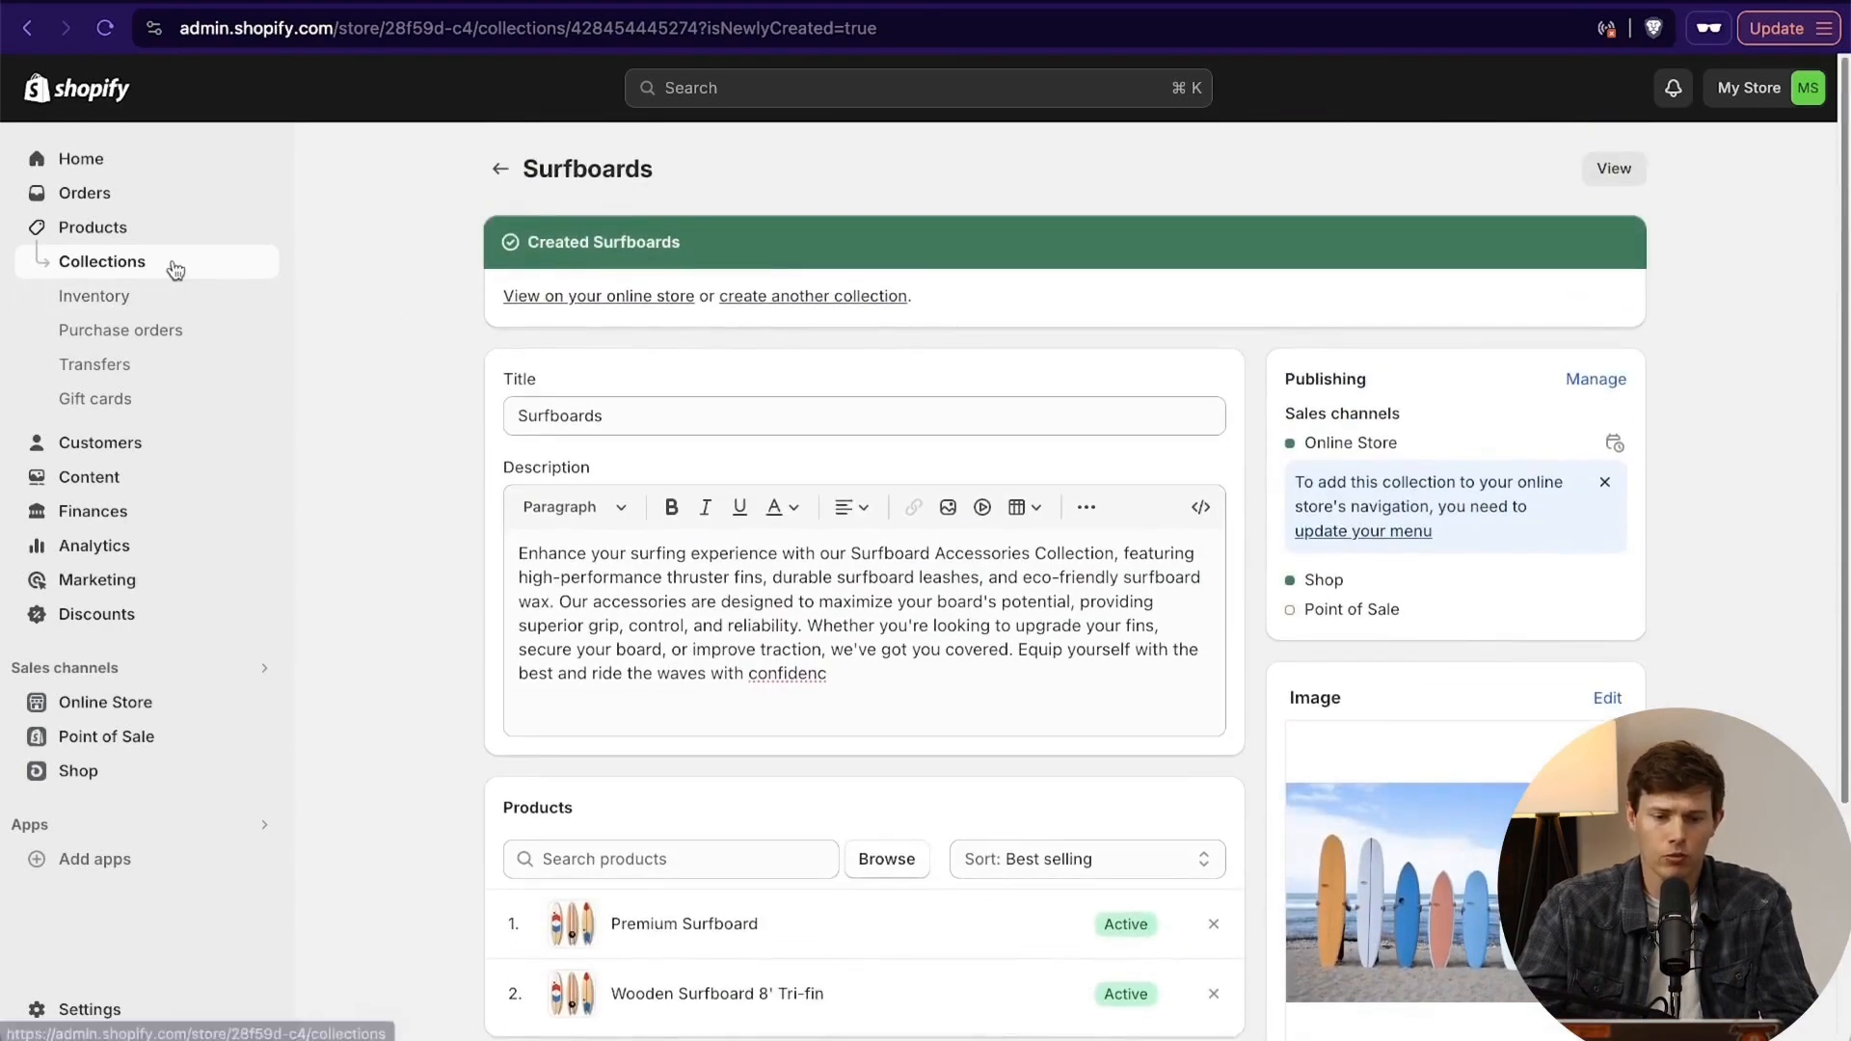
click(174, 269)
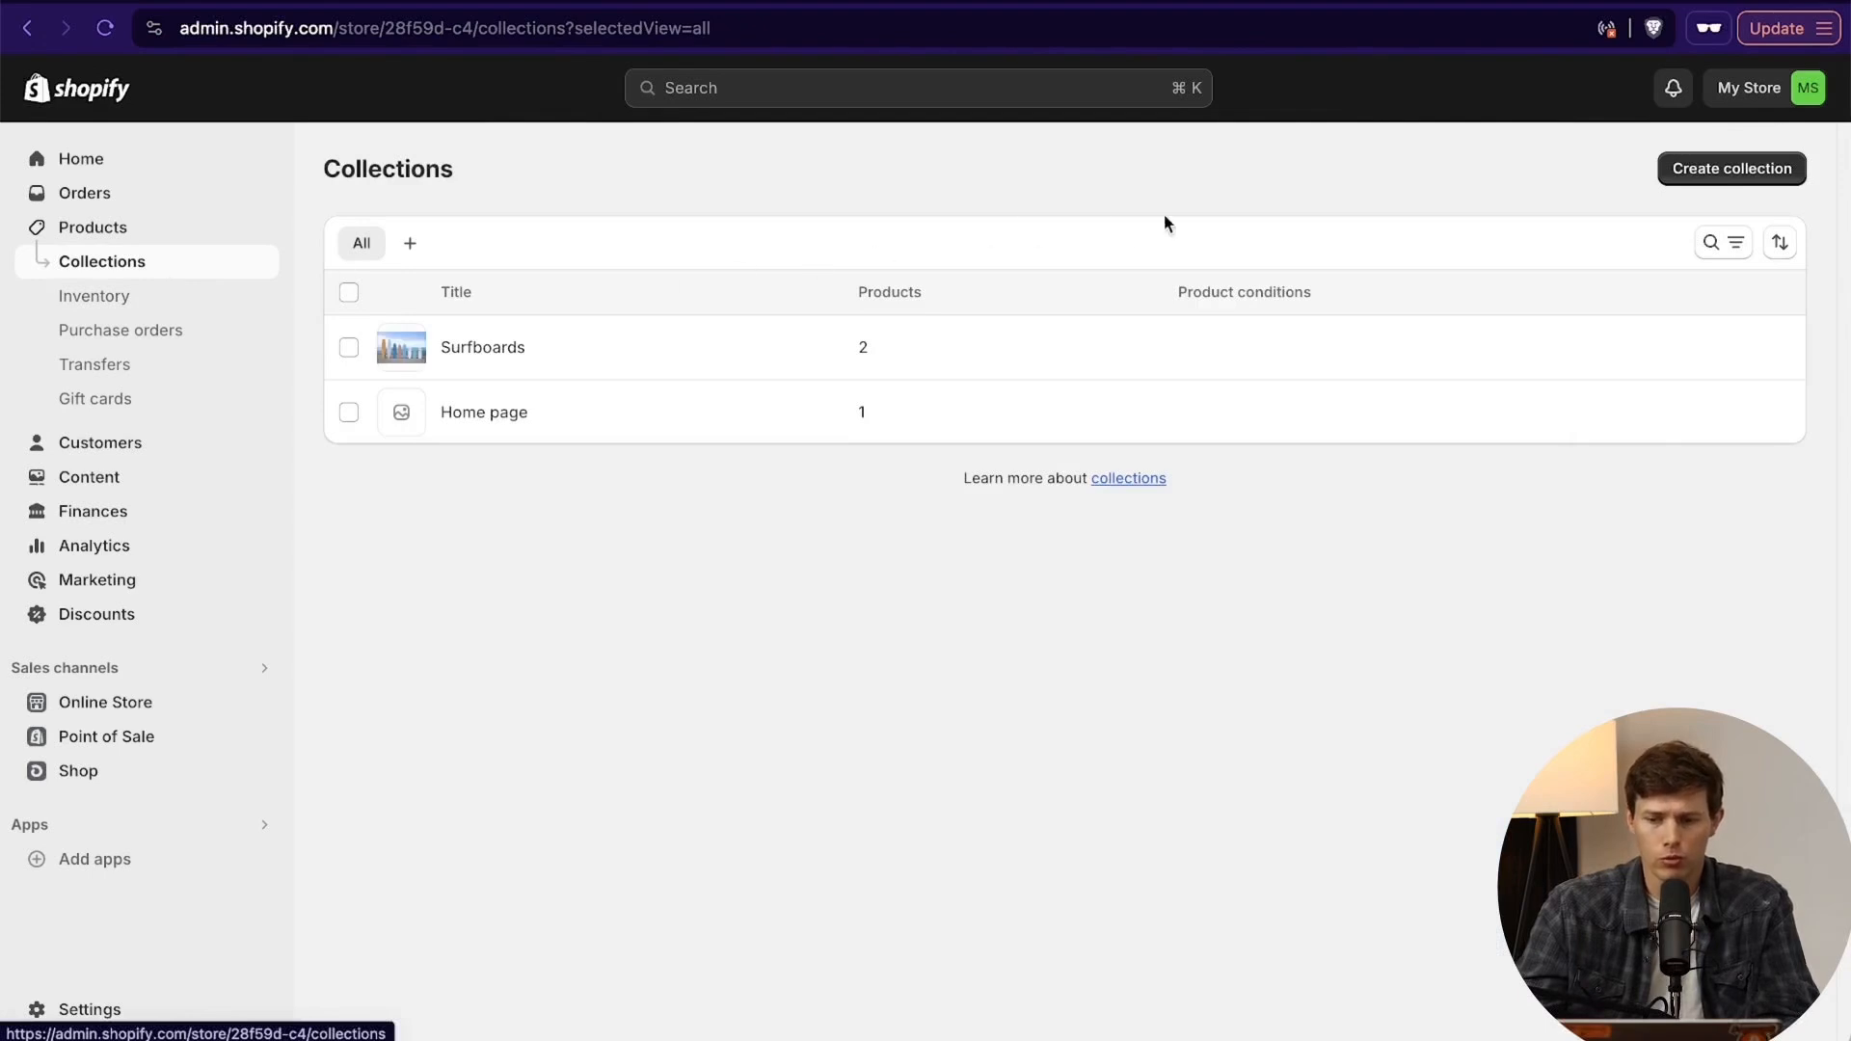
Create a collection titled 'Products Under $100' with a pasted affordable surf gear description.
click(1702, 170)
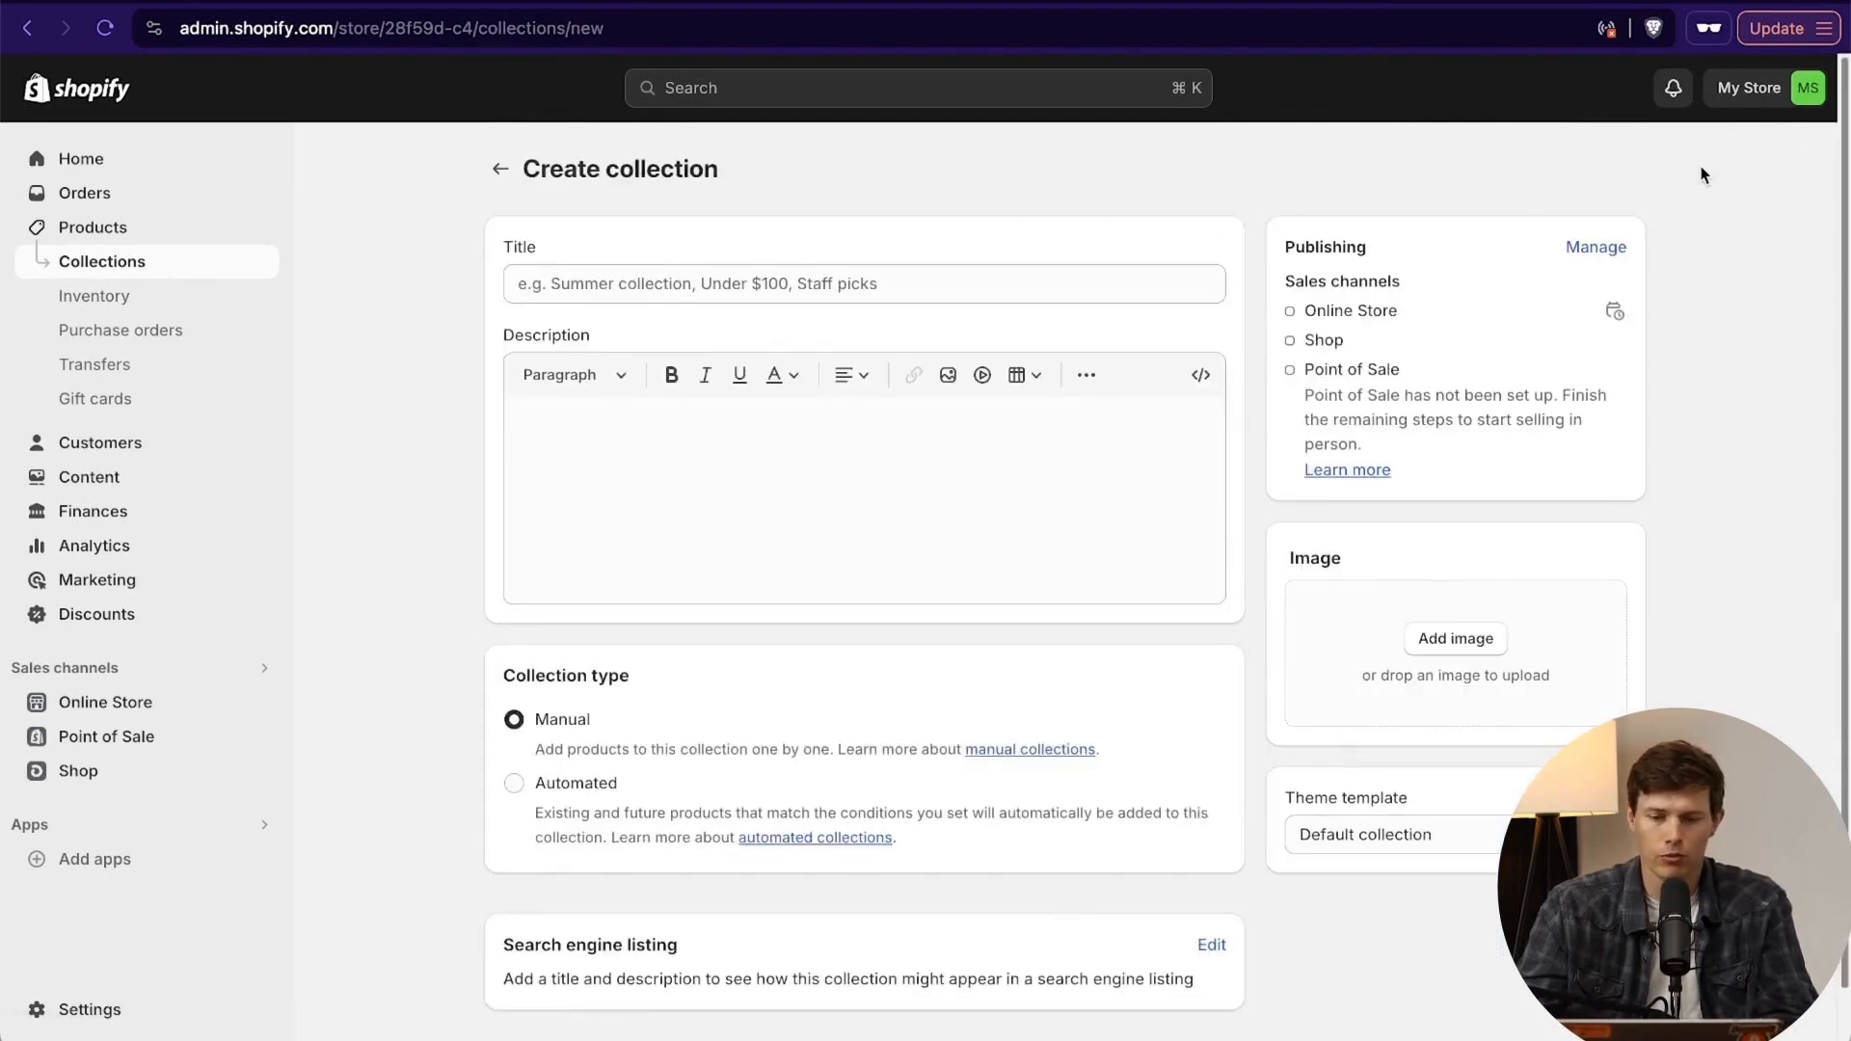
click(907, 282)
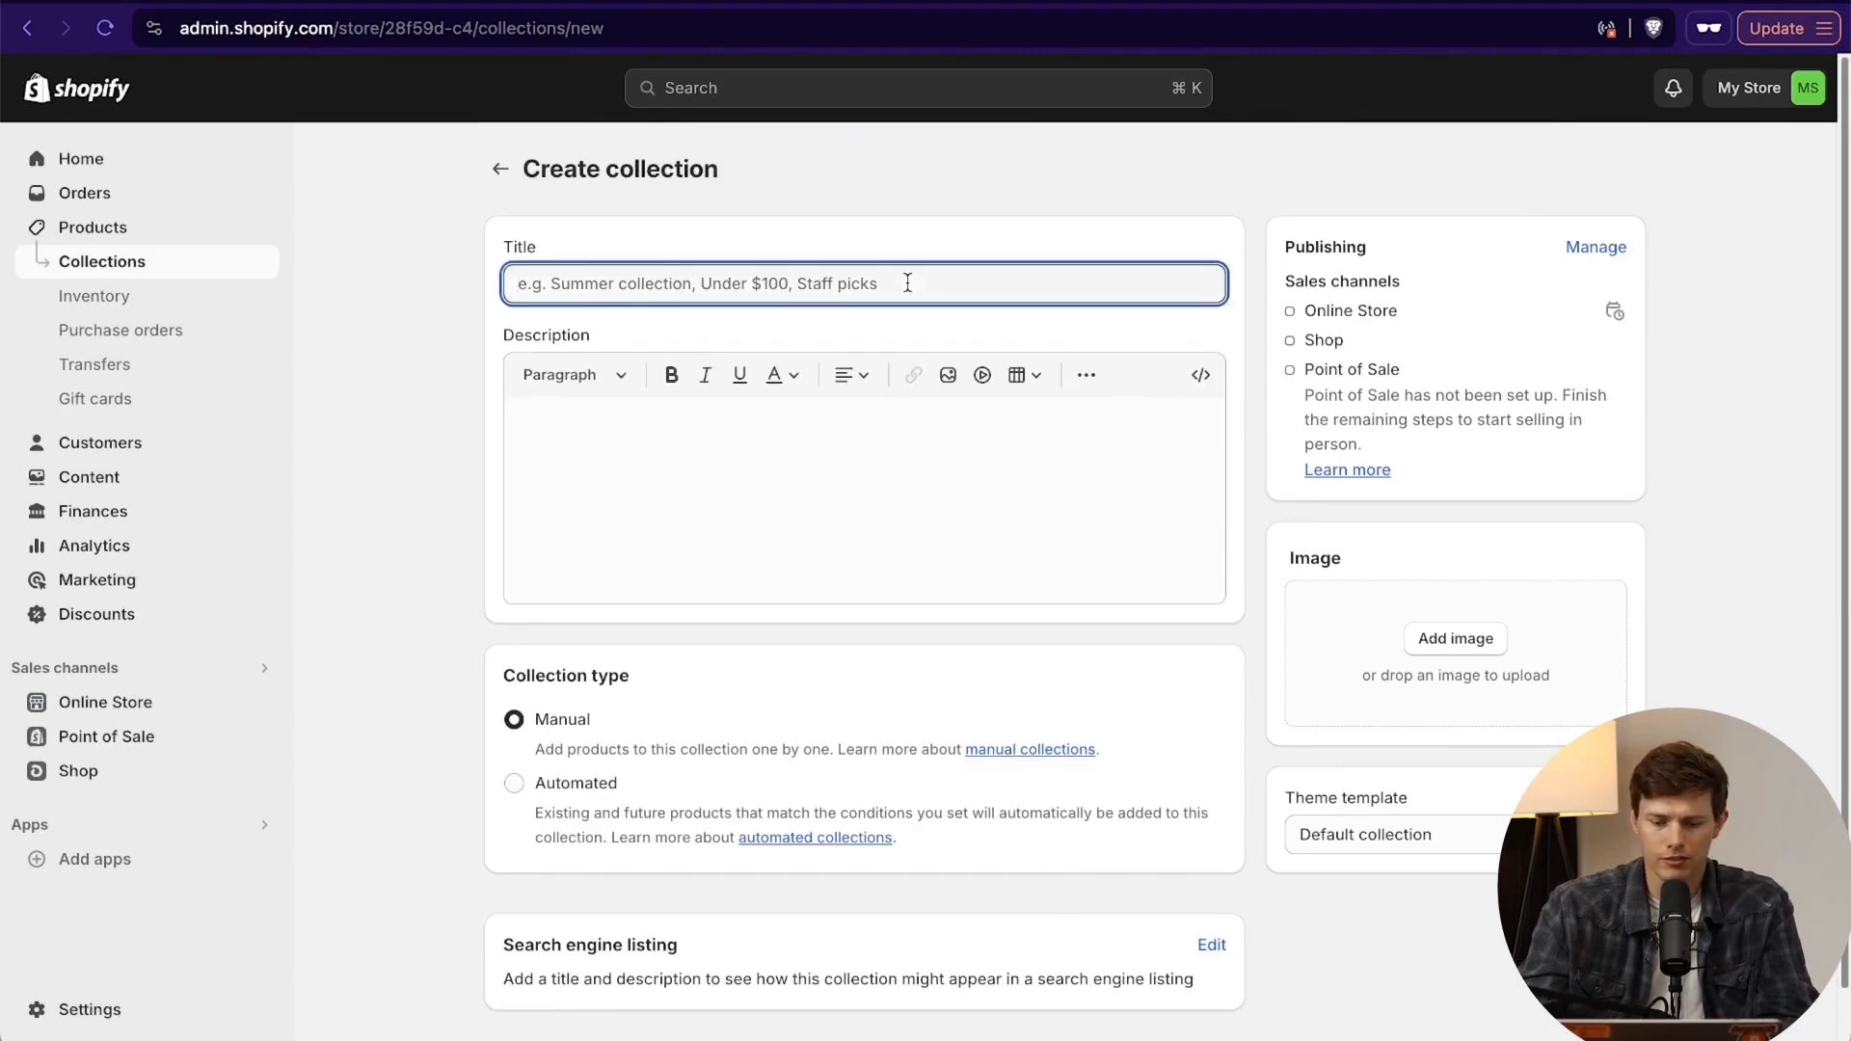
text(Products Under $100)
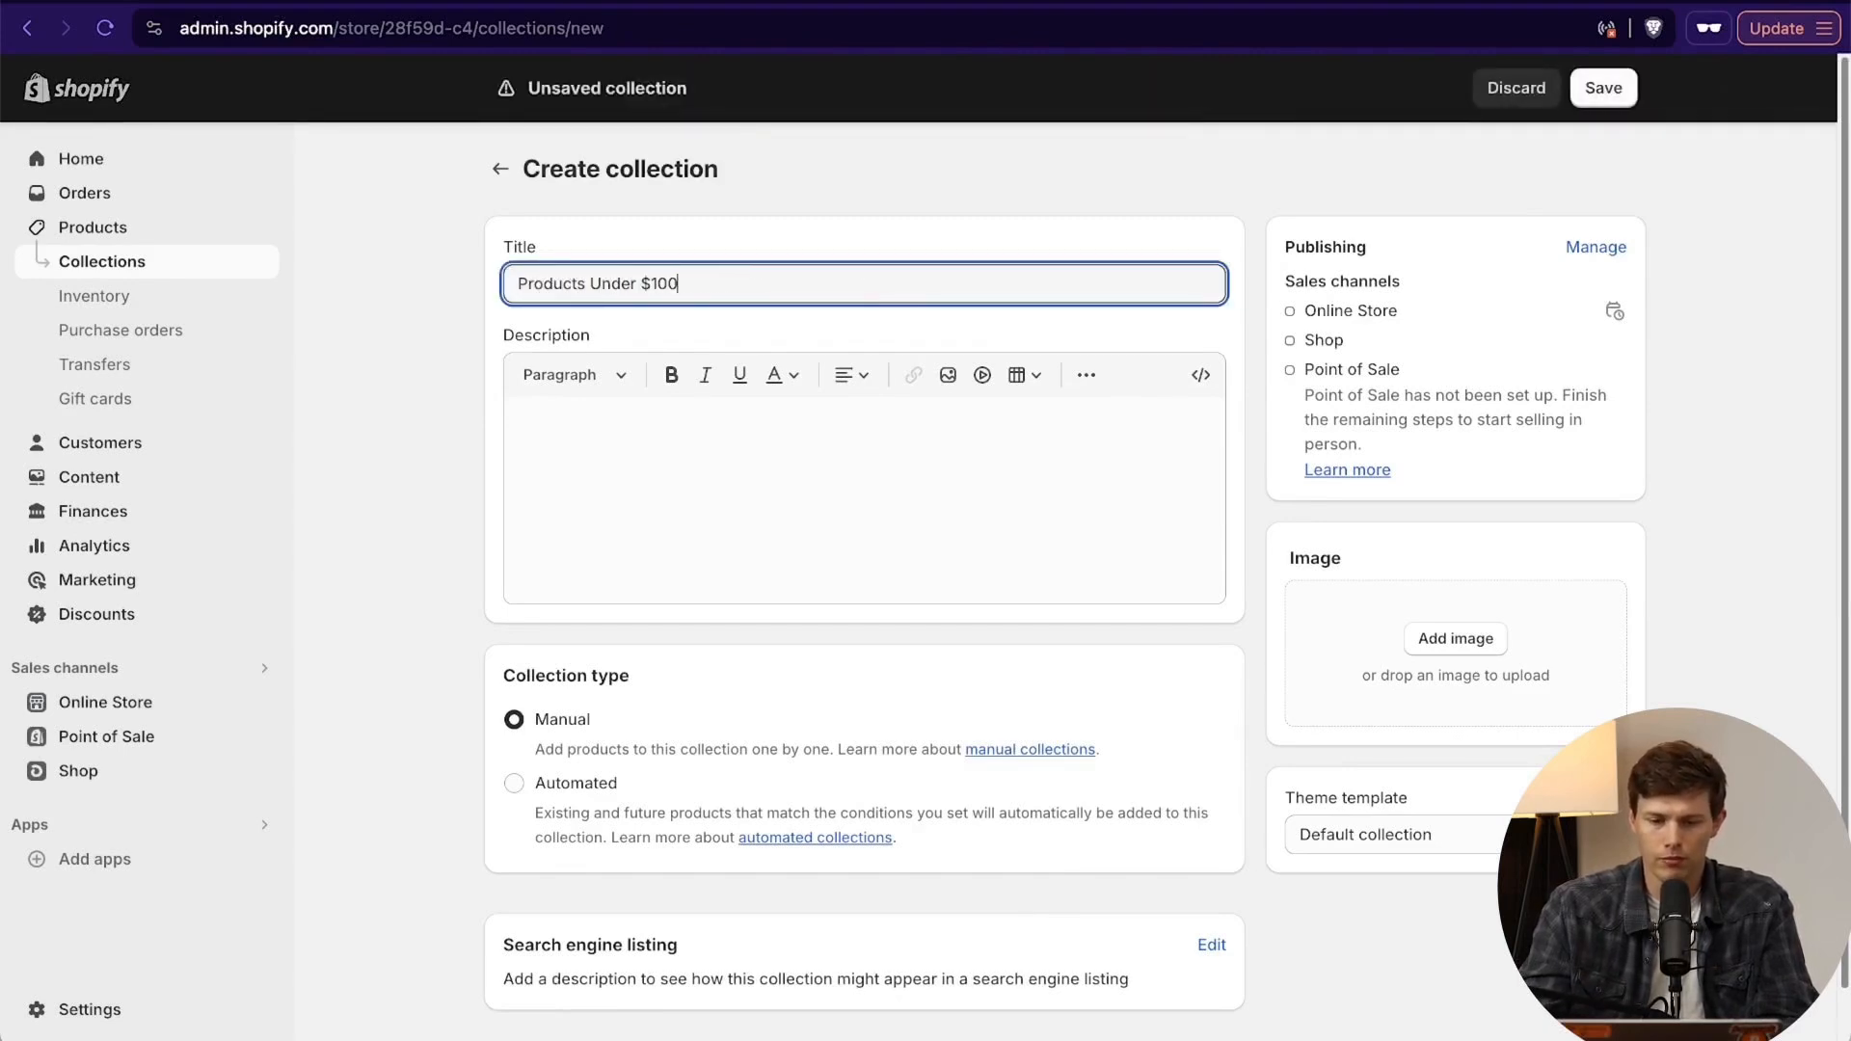
click(694, 484)
text(Discover quality and affordability with our Products Under $100 Collection, perfect for budget-conscious surfers. From durable surfboard leashes to eco-friendly wax and high-performance thruster fins, each item is designed to enhance your surfing experience without breaking the bank. Enjoy exceptional performance and reliability at a great value. Upgrade your gear and hit the waves with confidence, all for under $100.)
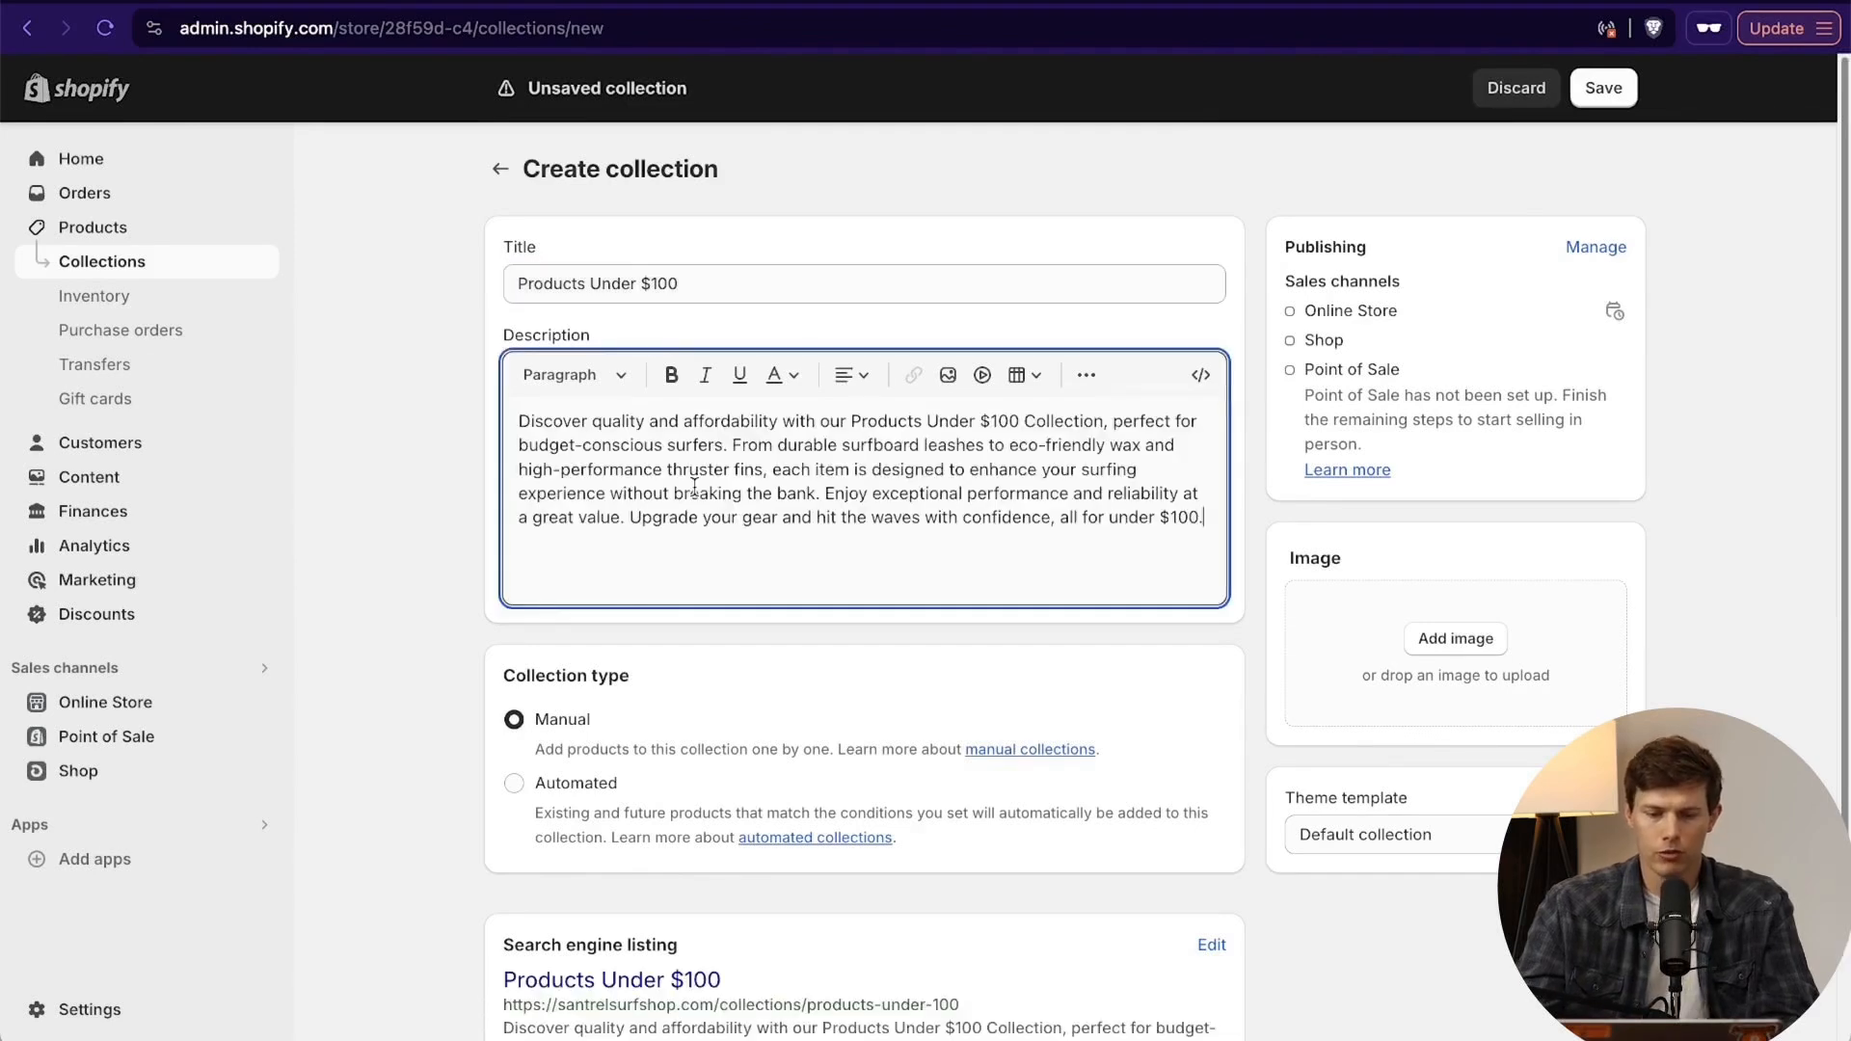
scroll(781, 511, down, 2)
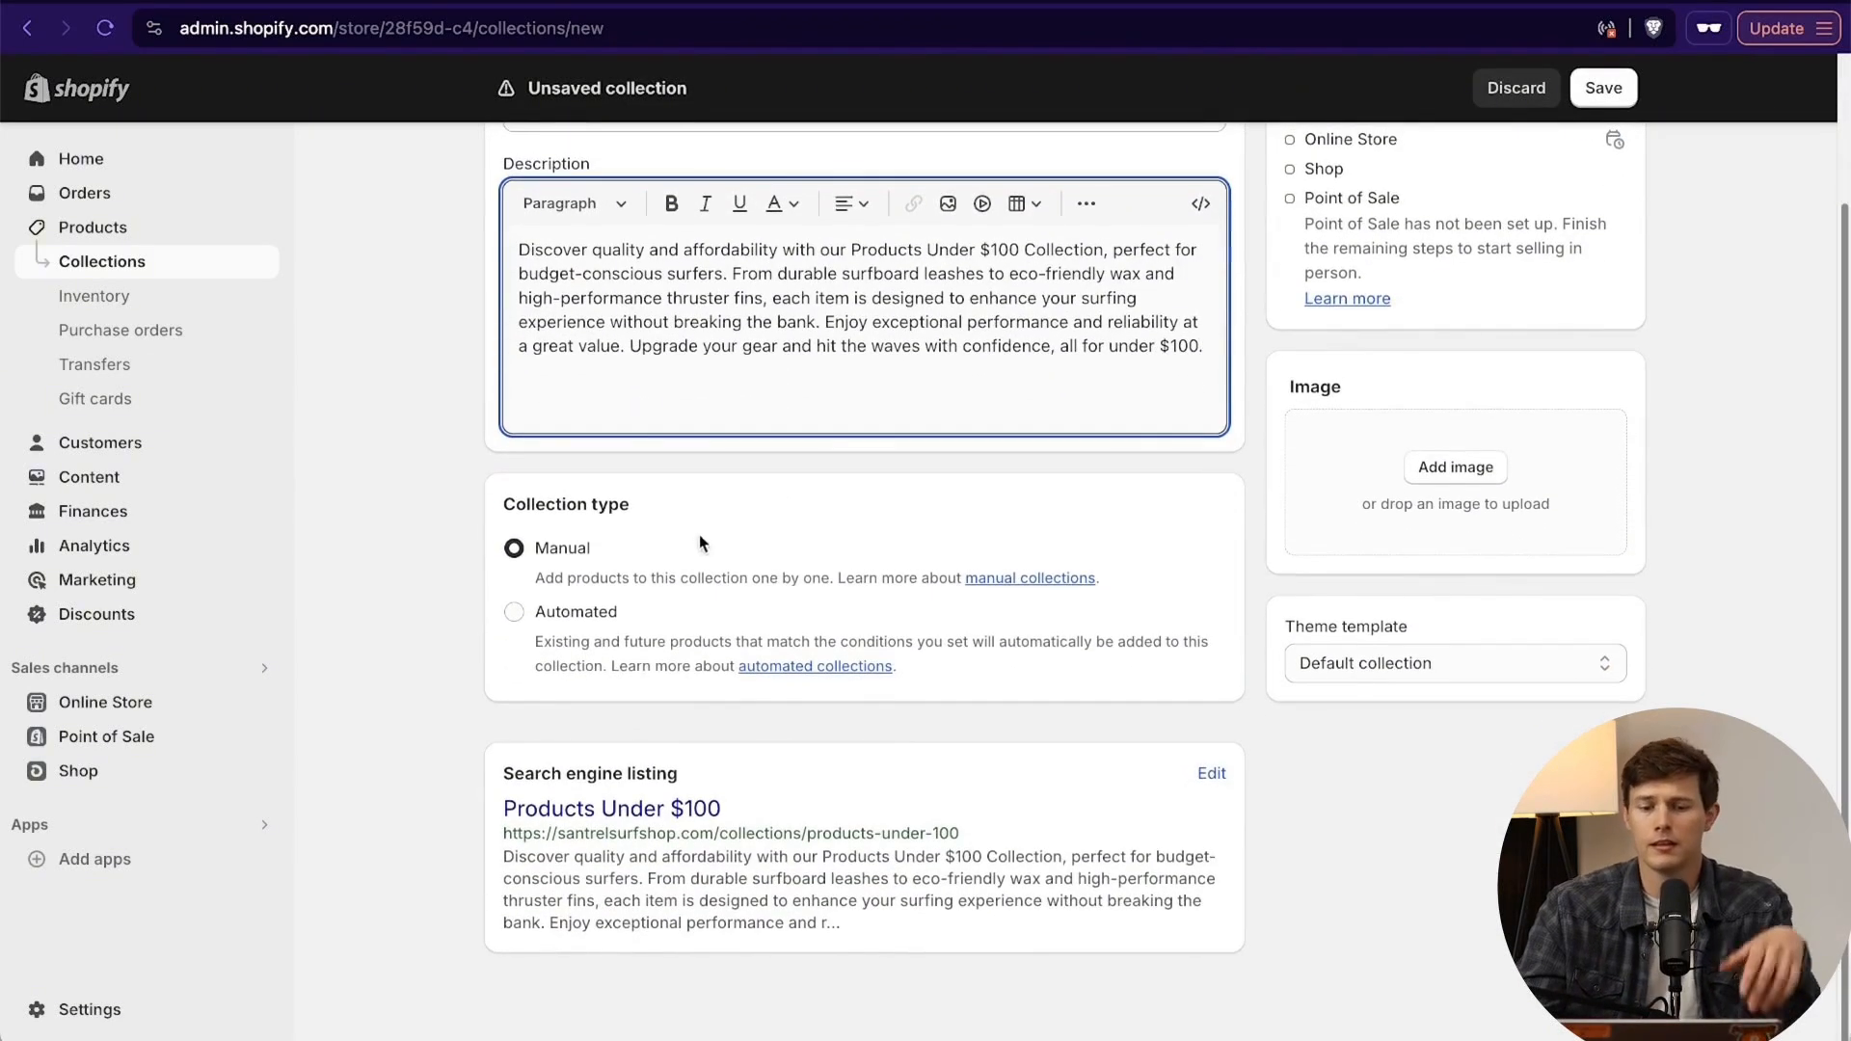
Make the collection Automated with the condition Price is less than 100.
click(527, 617)
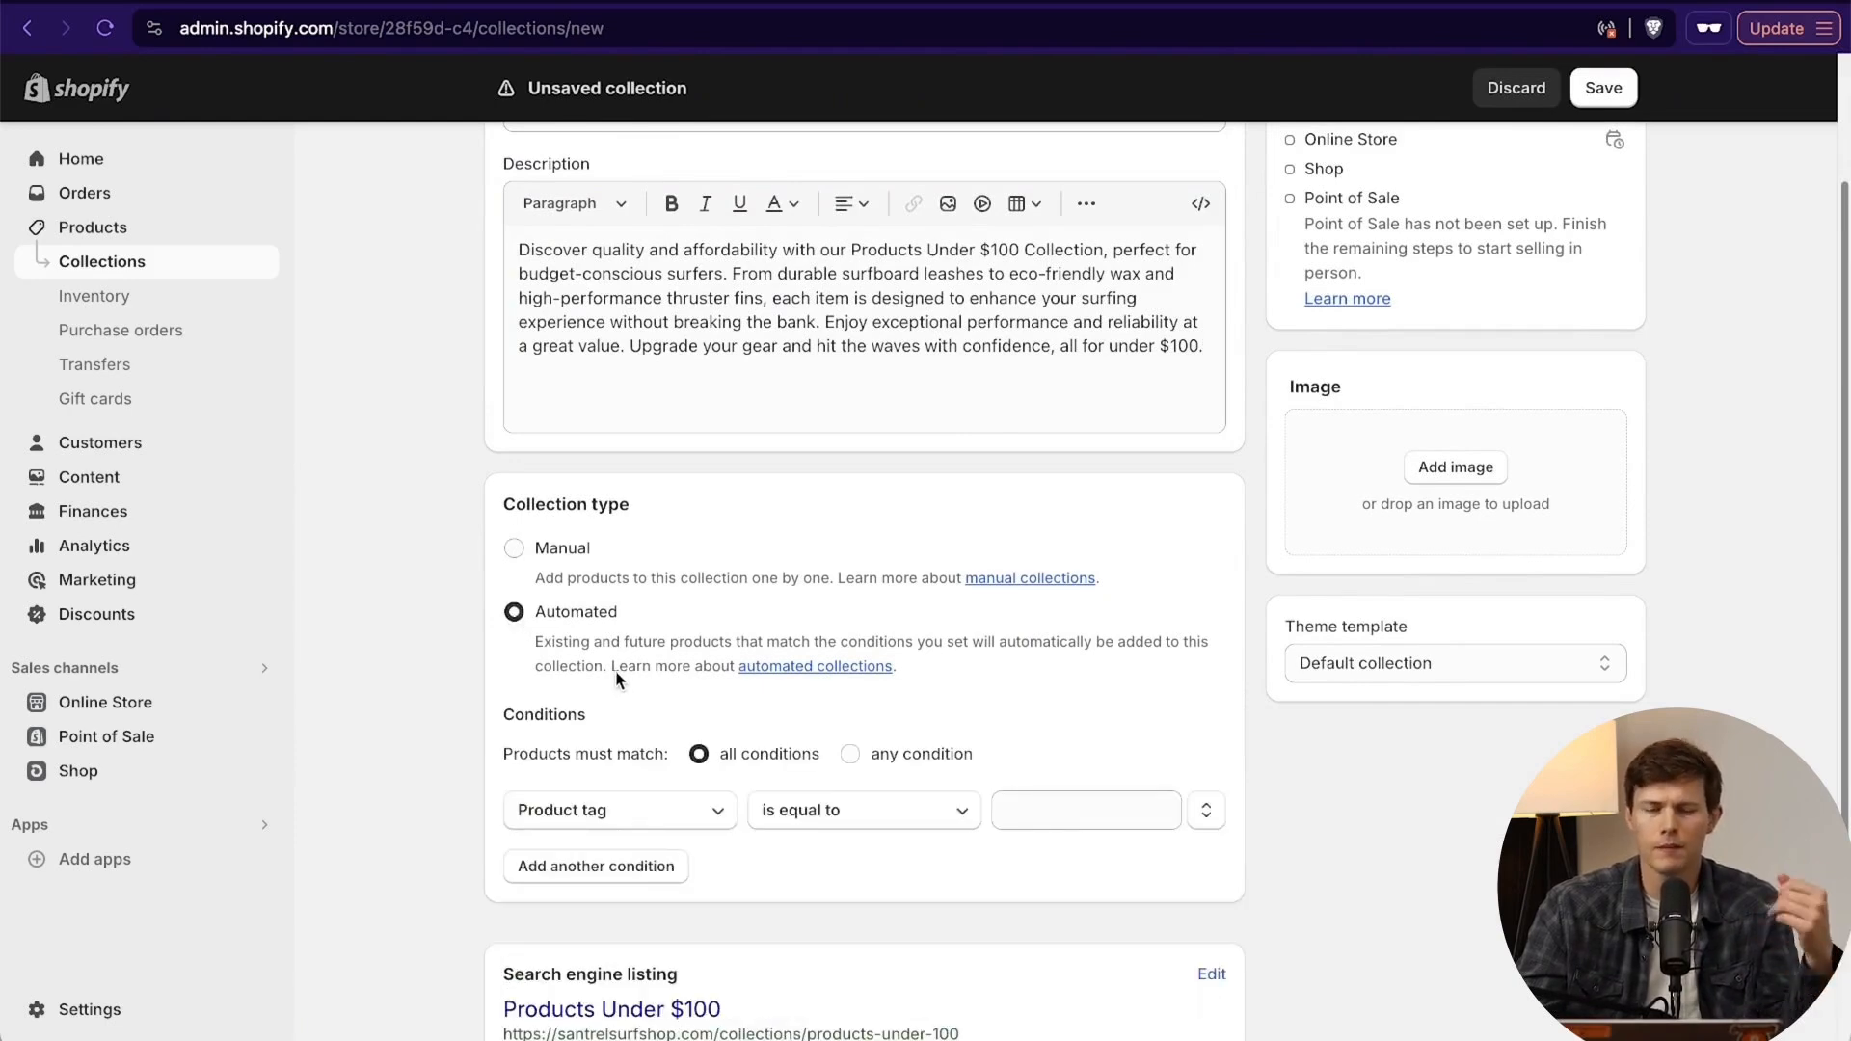
scroll(648, 615, down, 2)
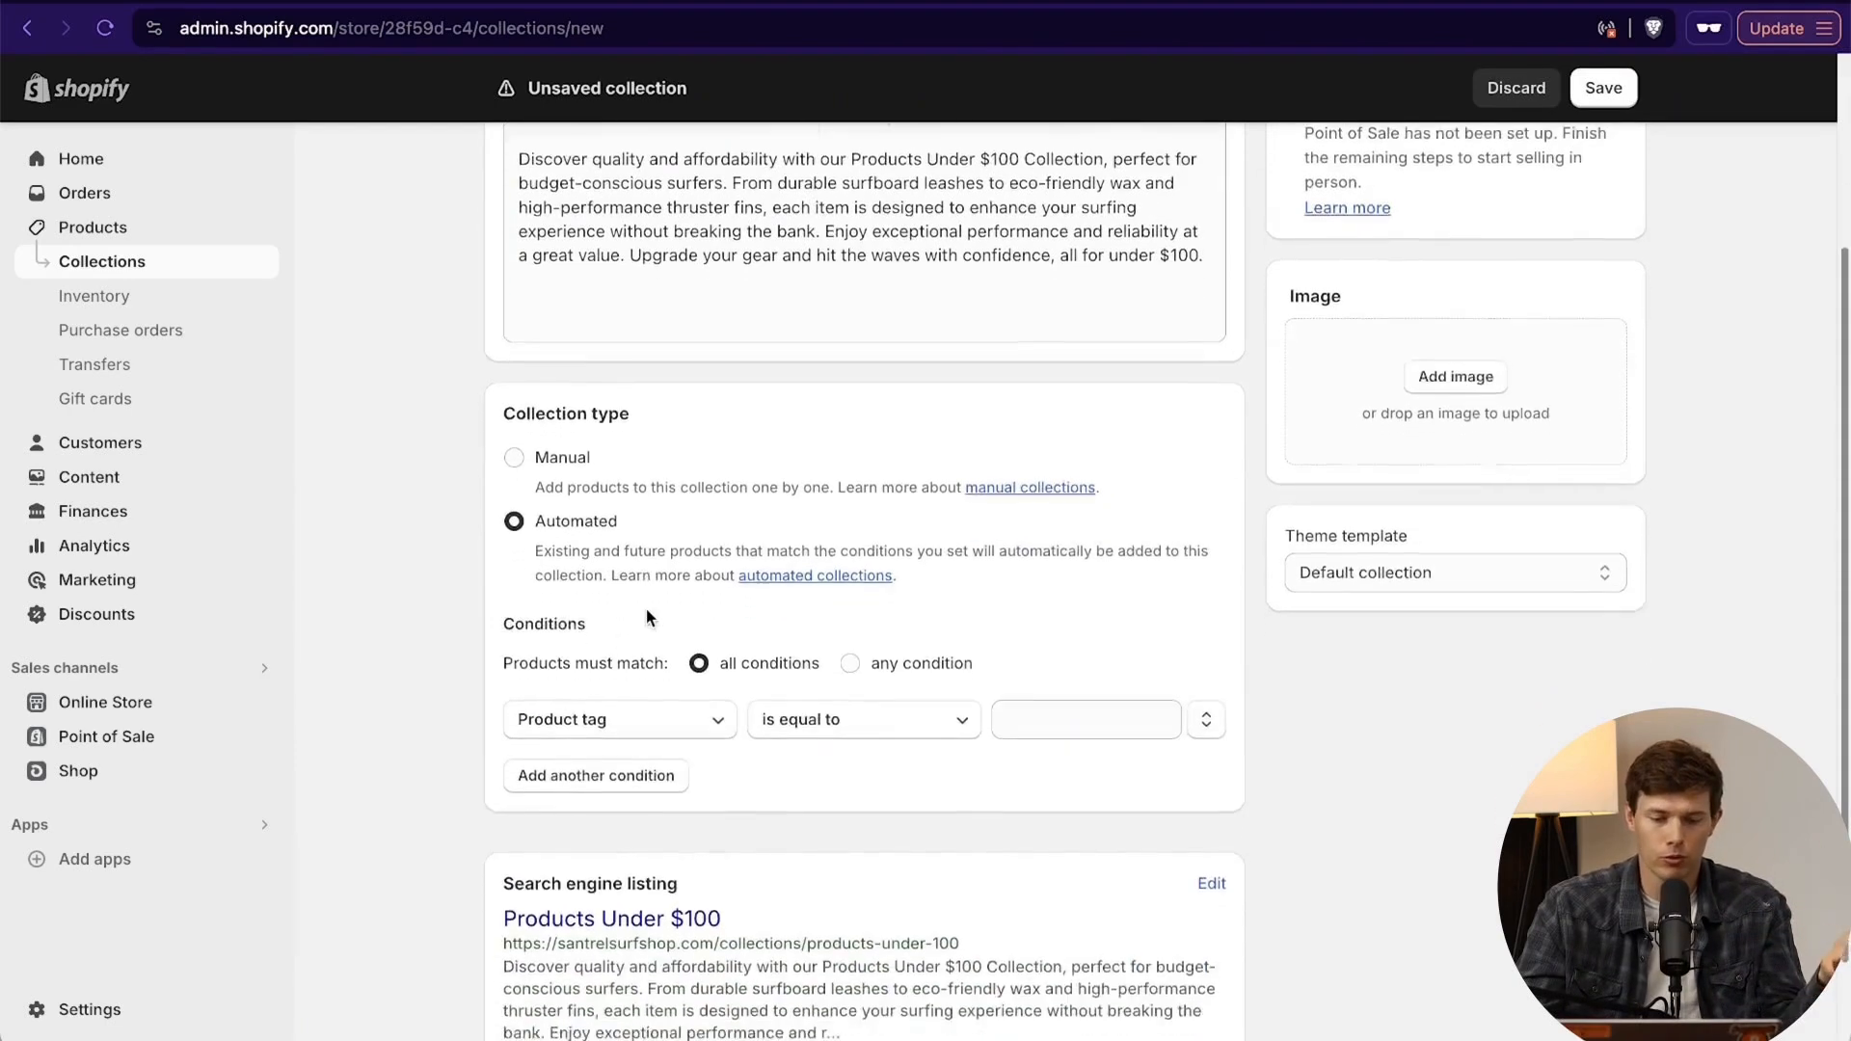
click(662, 689)
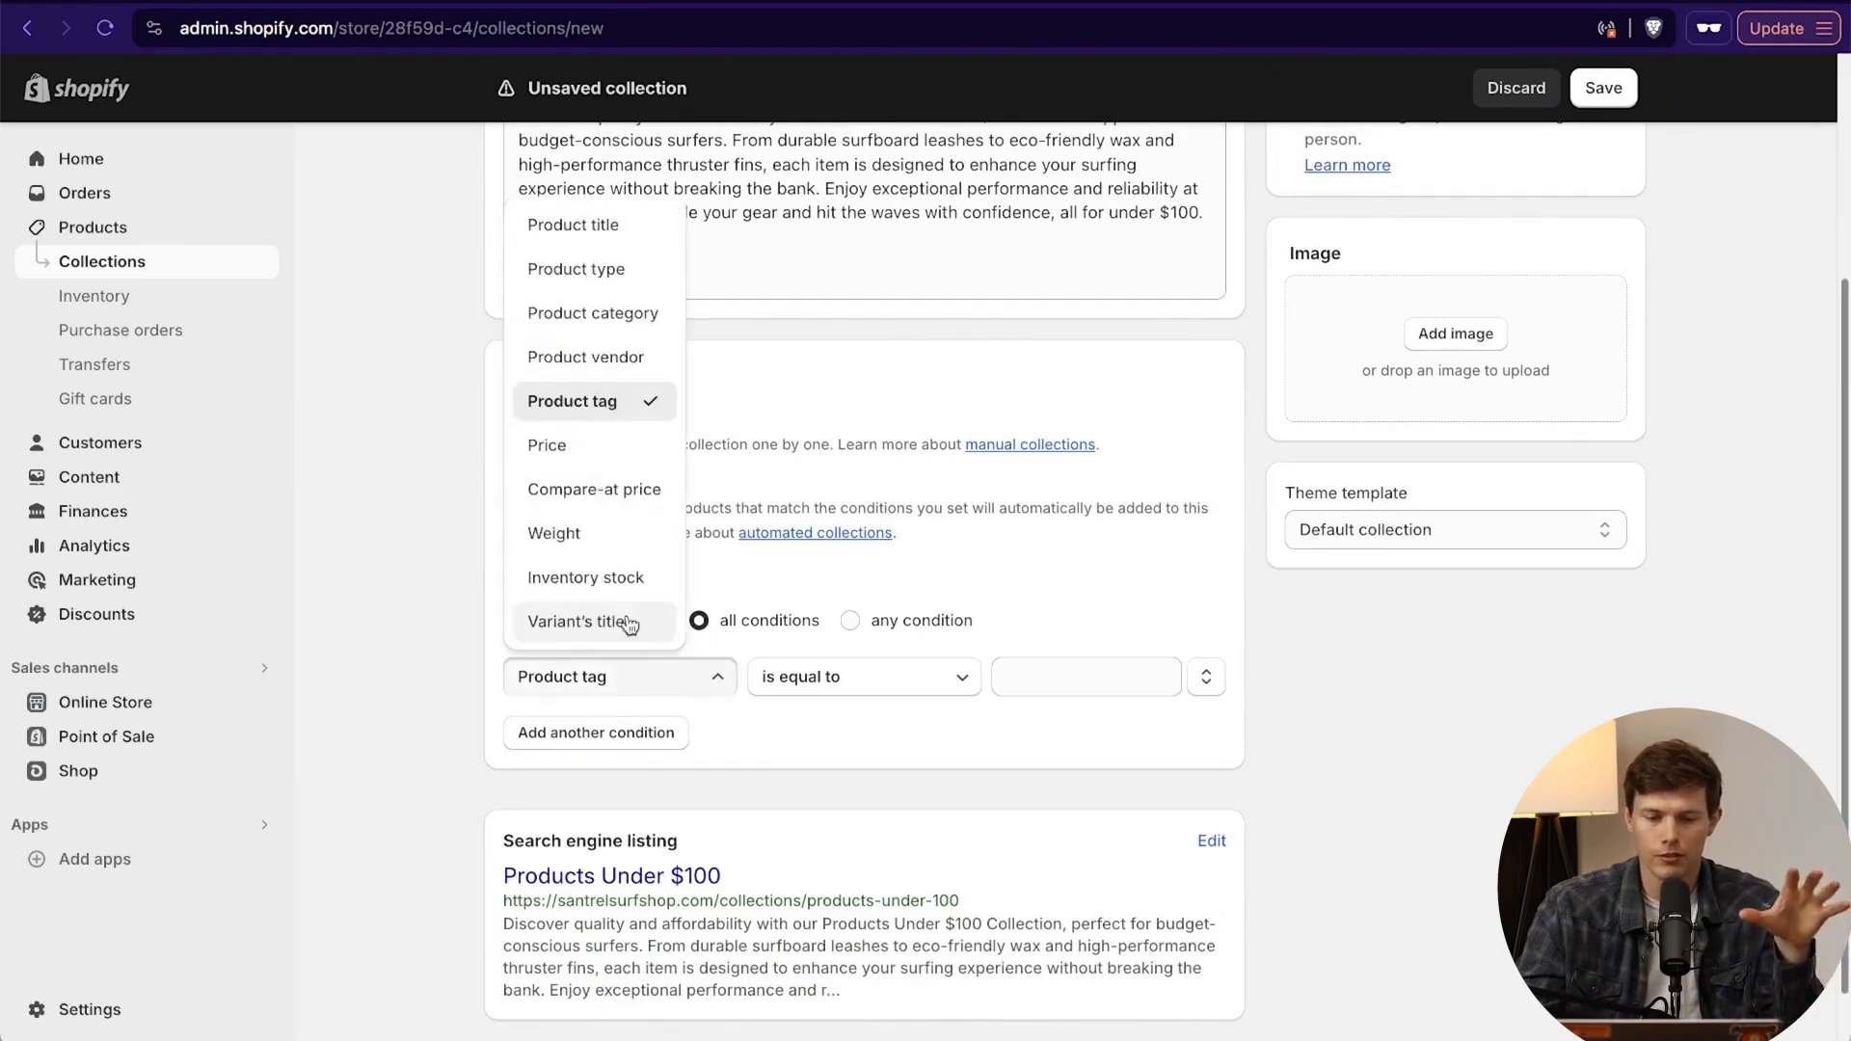
click(595, 449)
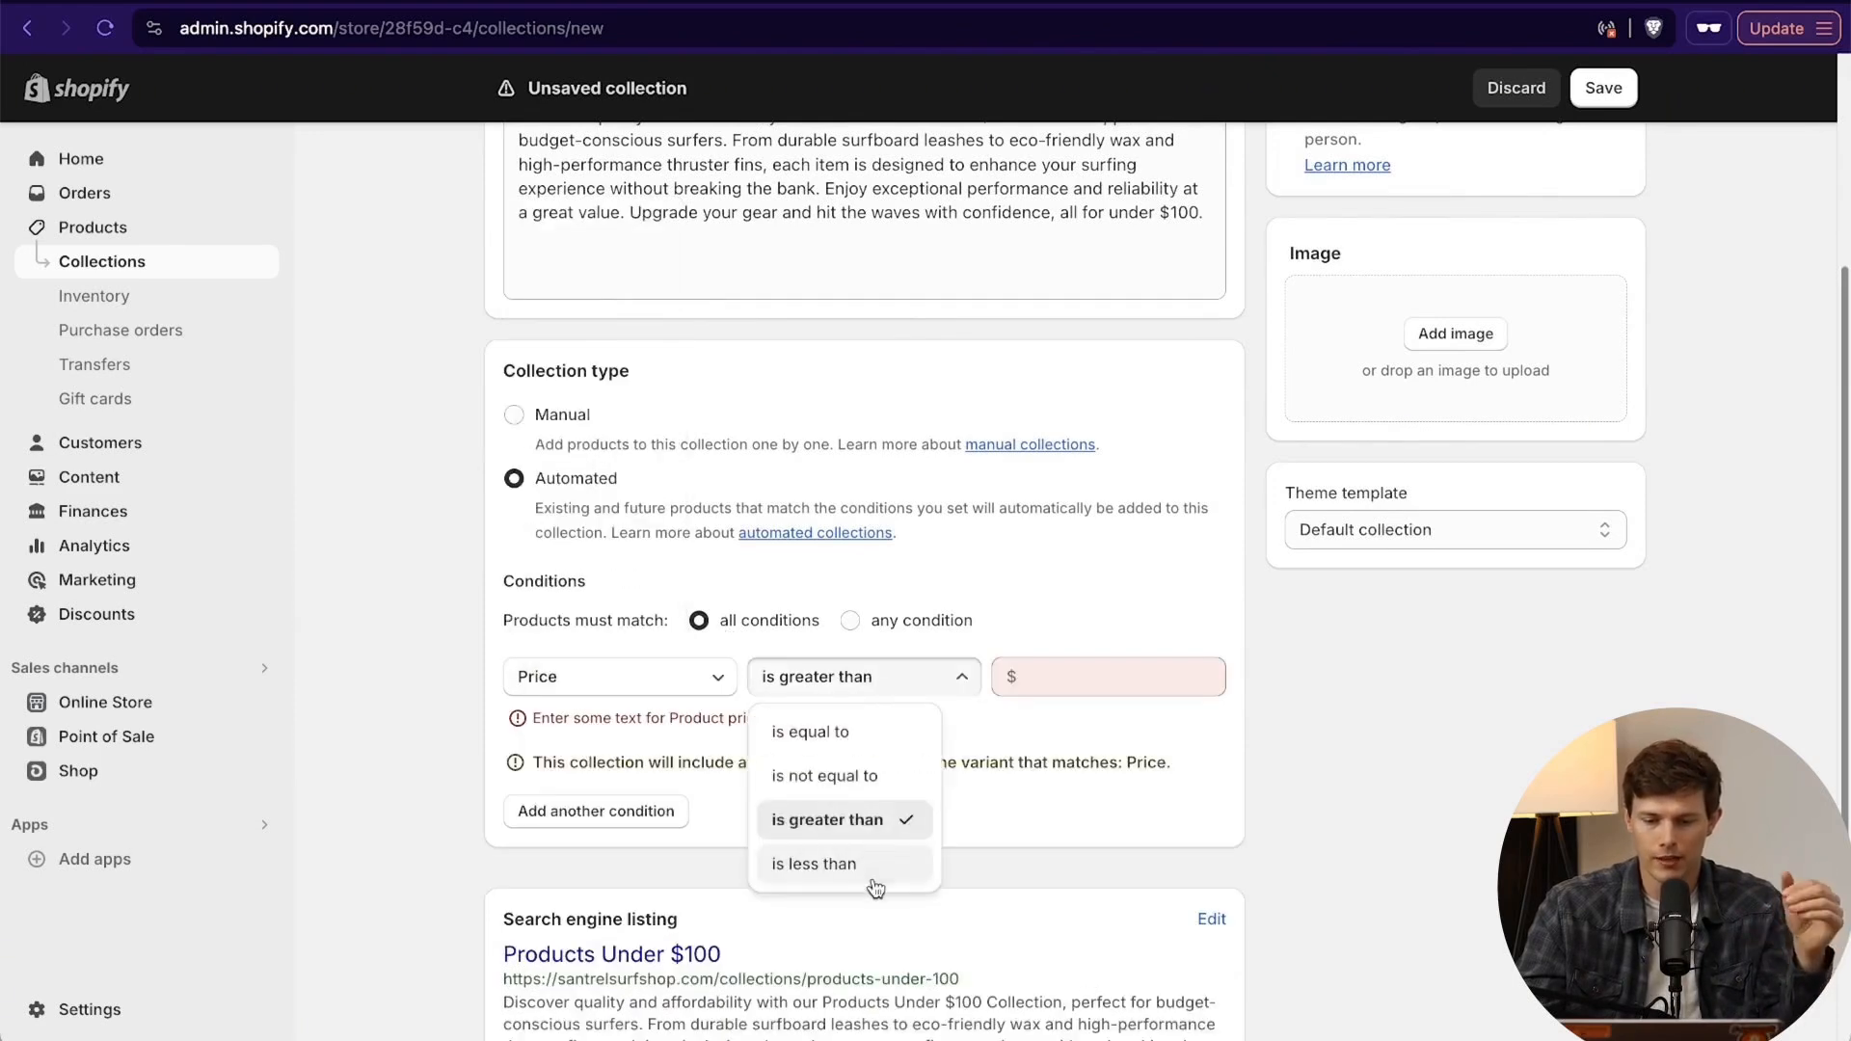
click(839, 864)
click(1070, 677)
text(100)
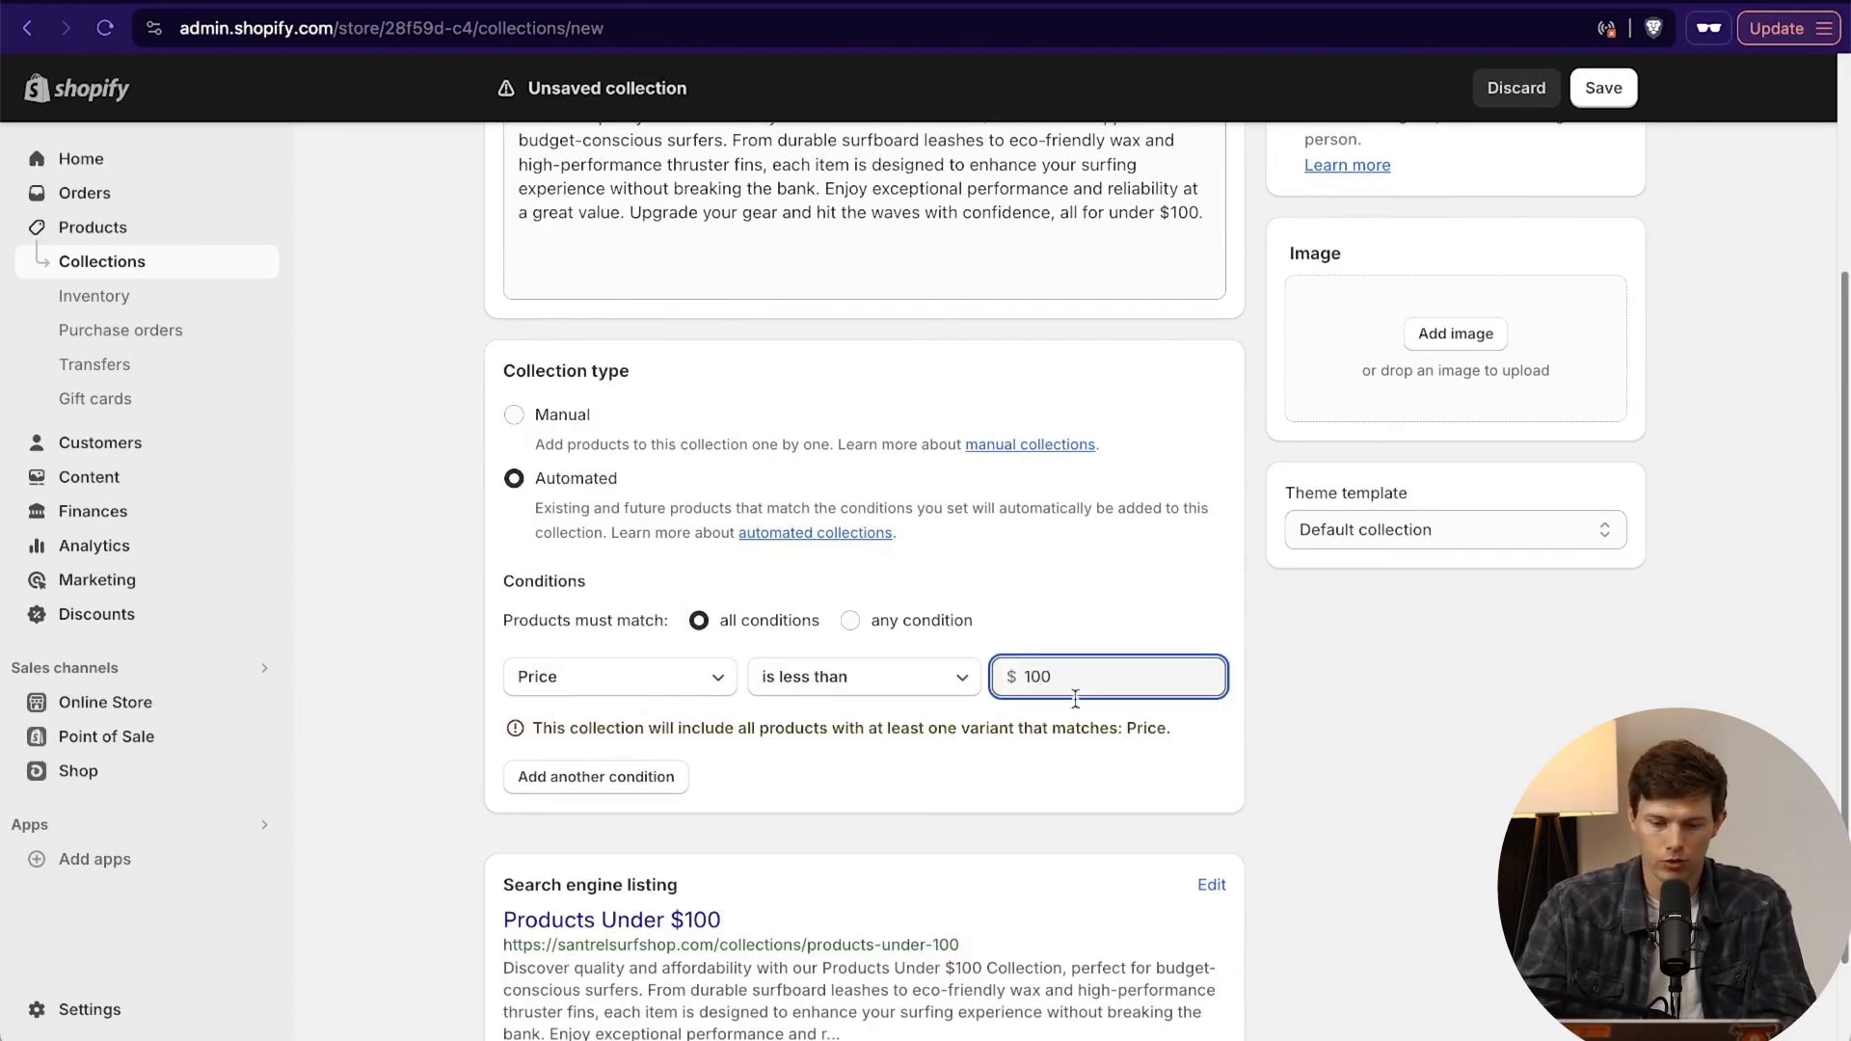
Add a 'Product title contains accessory' condition, then delete it again.
click(634, 792)
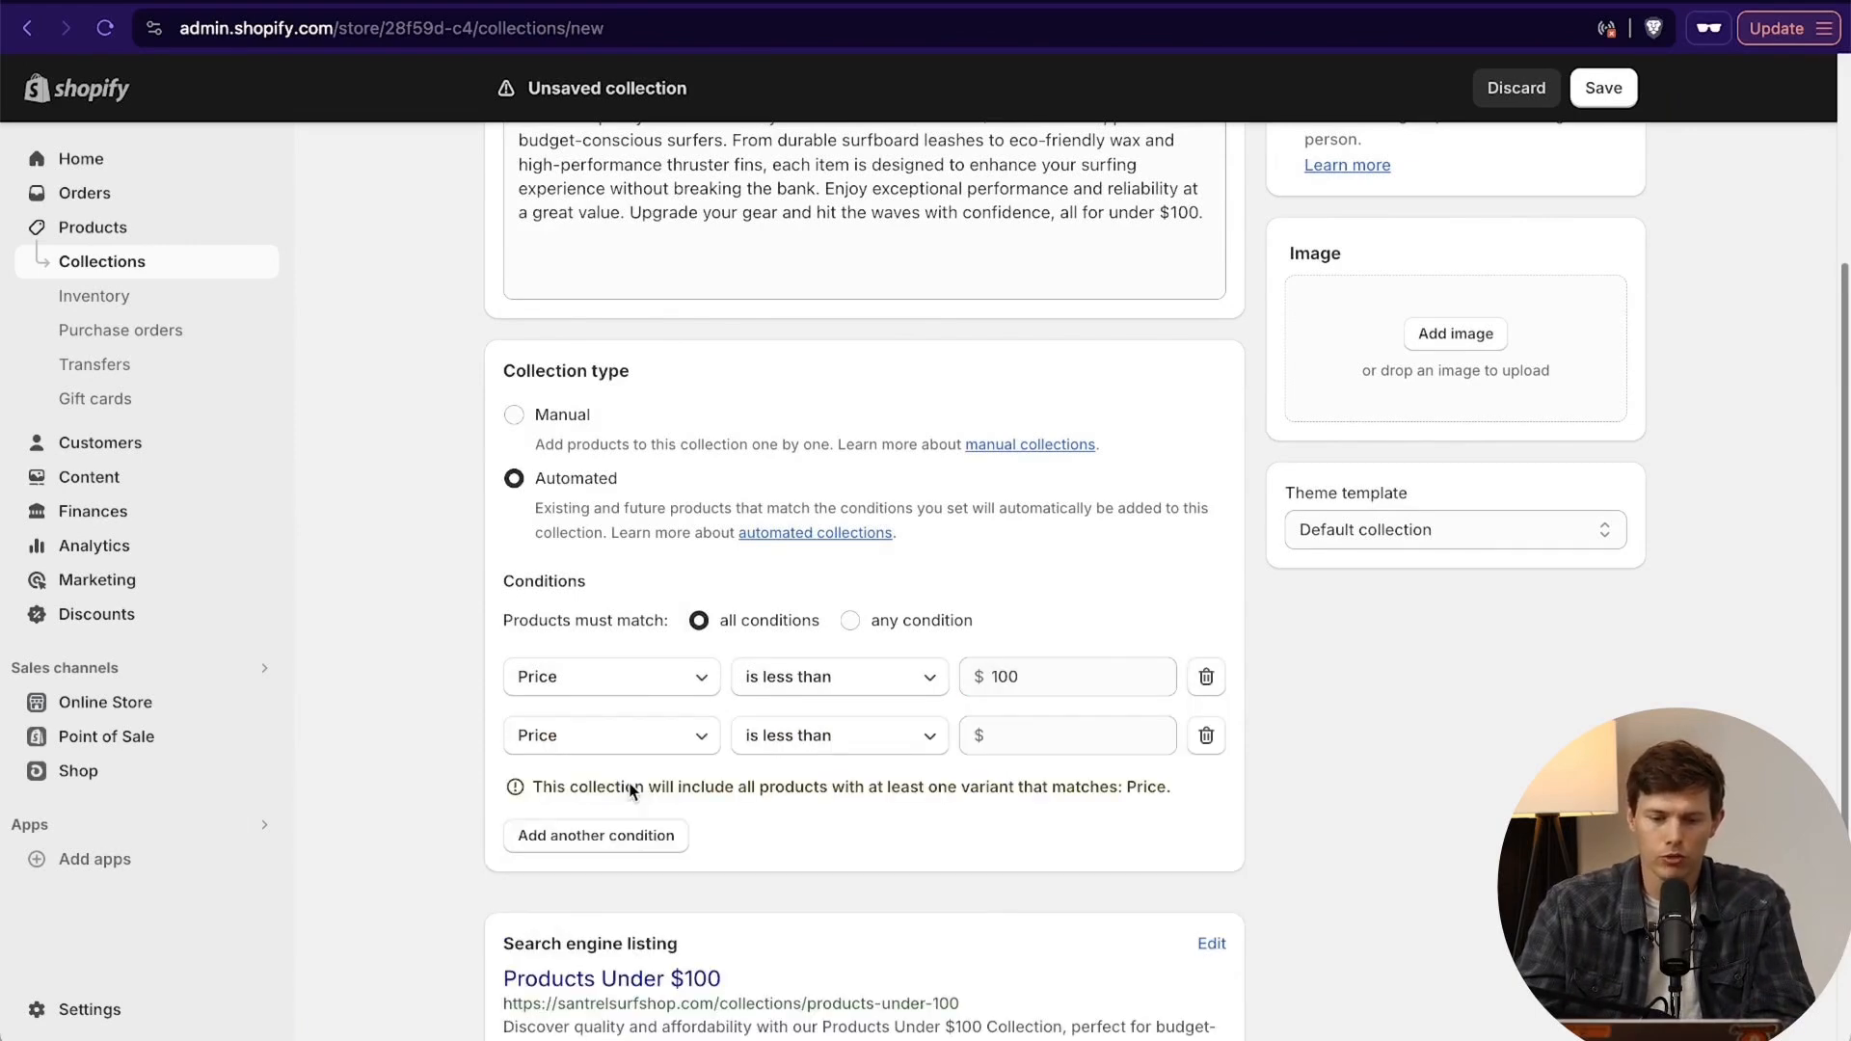
click(627, 749)
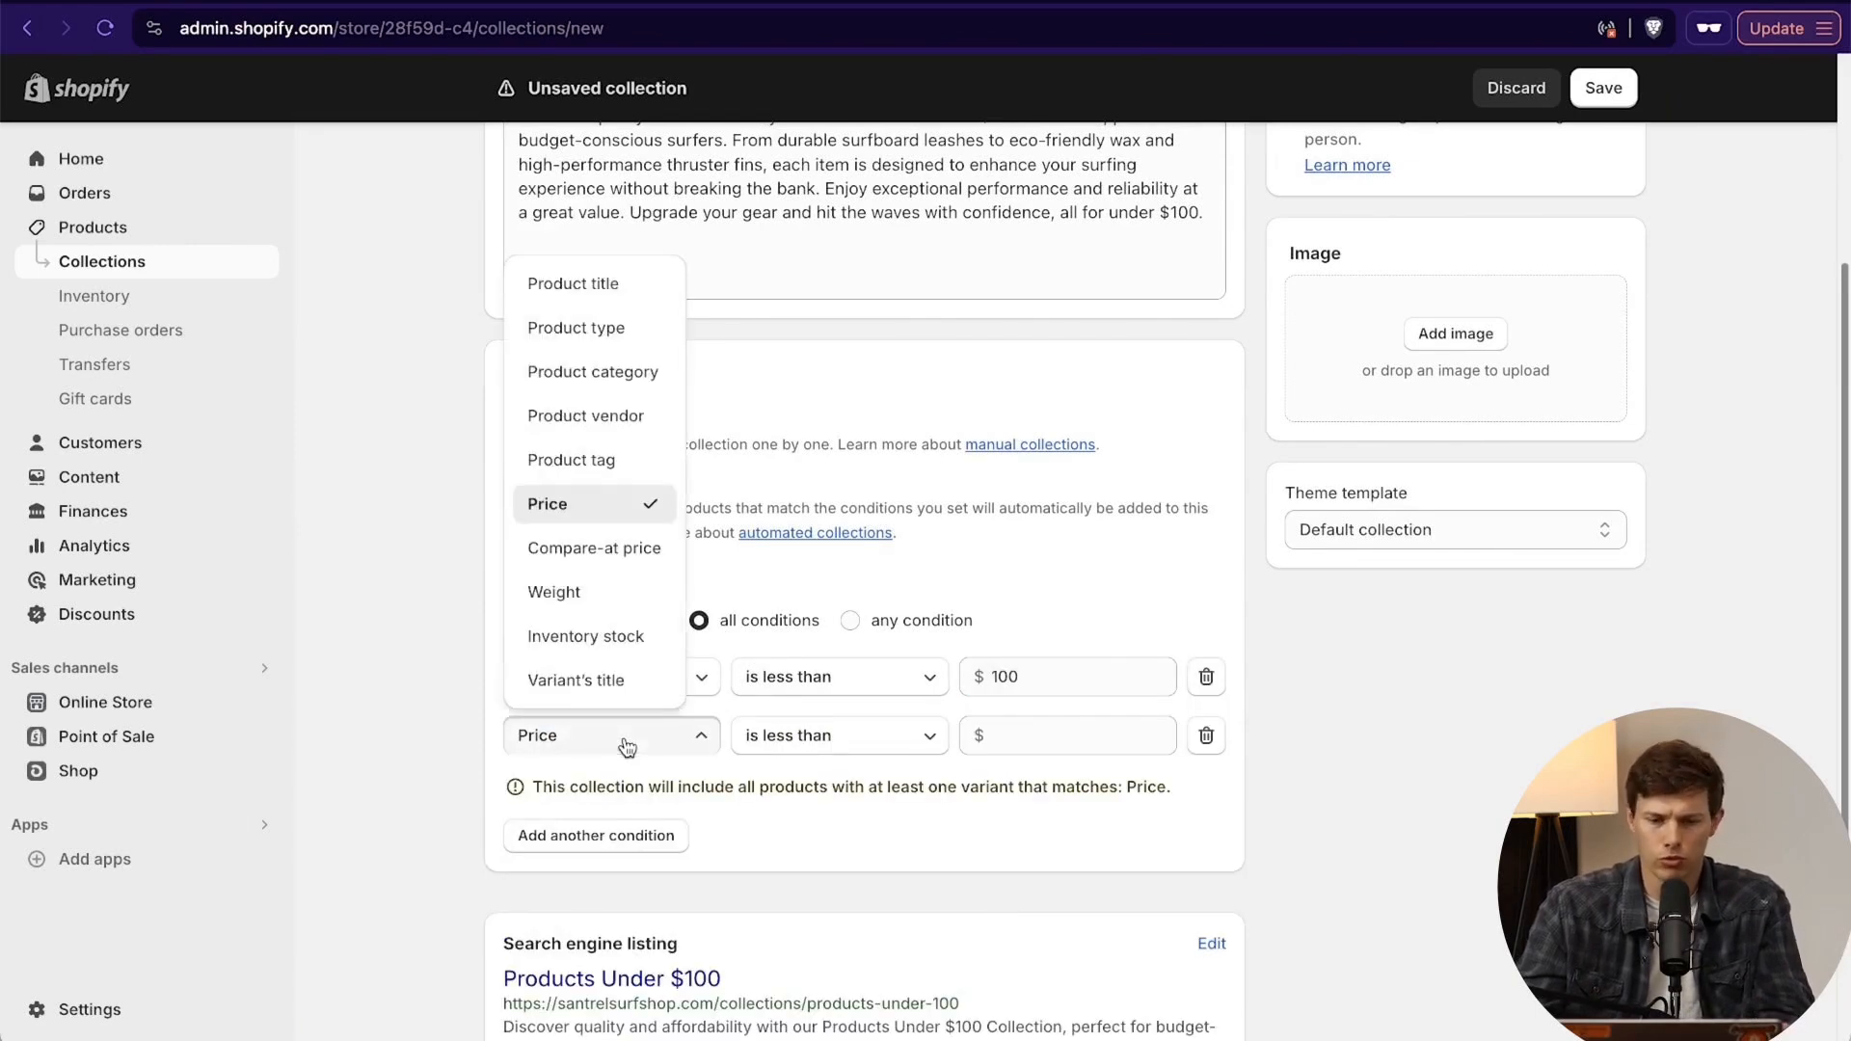
click(582, 285)
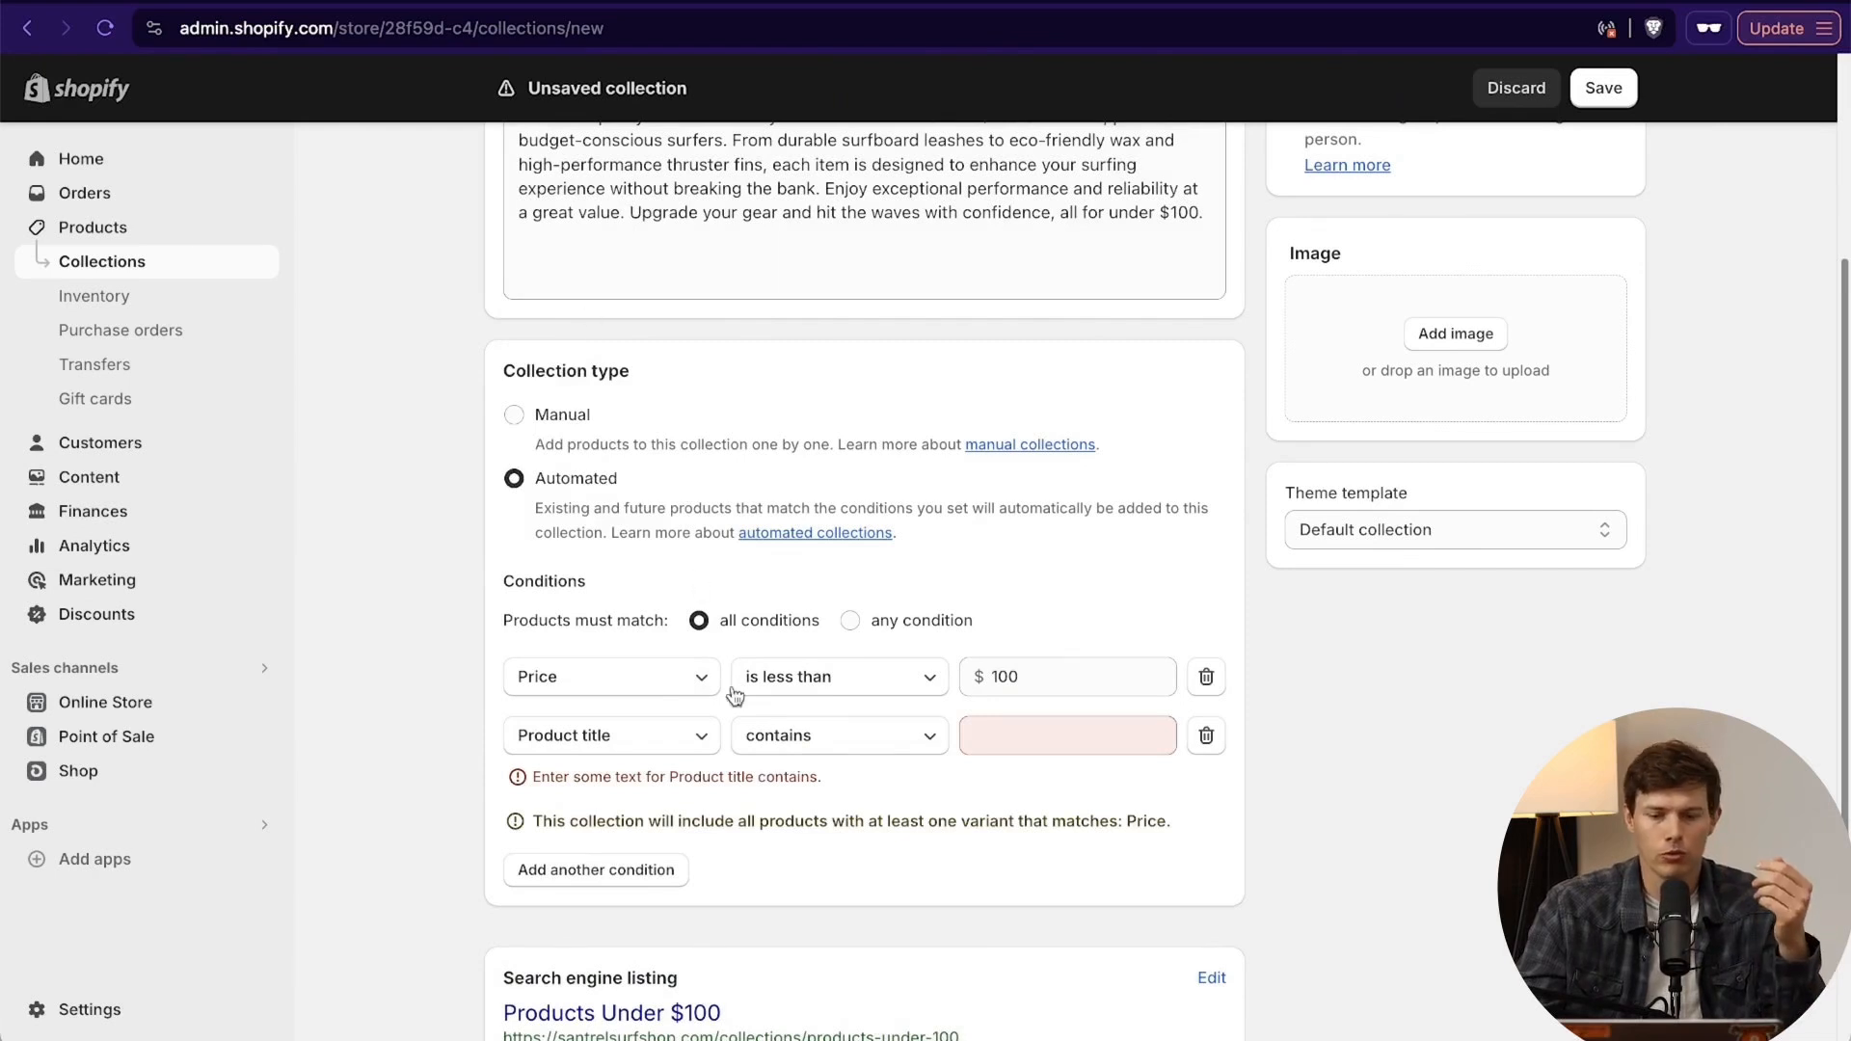
click(818, 750)
click(1058, 745)
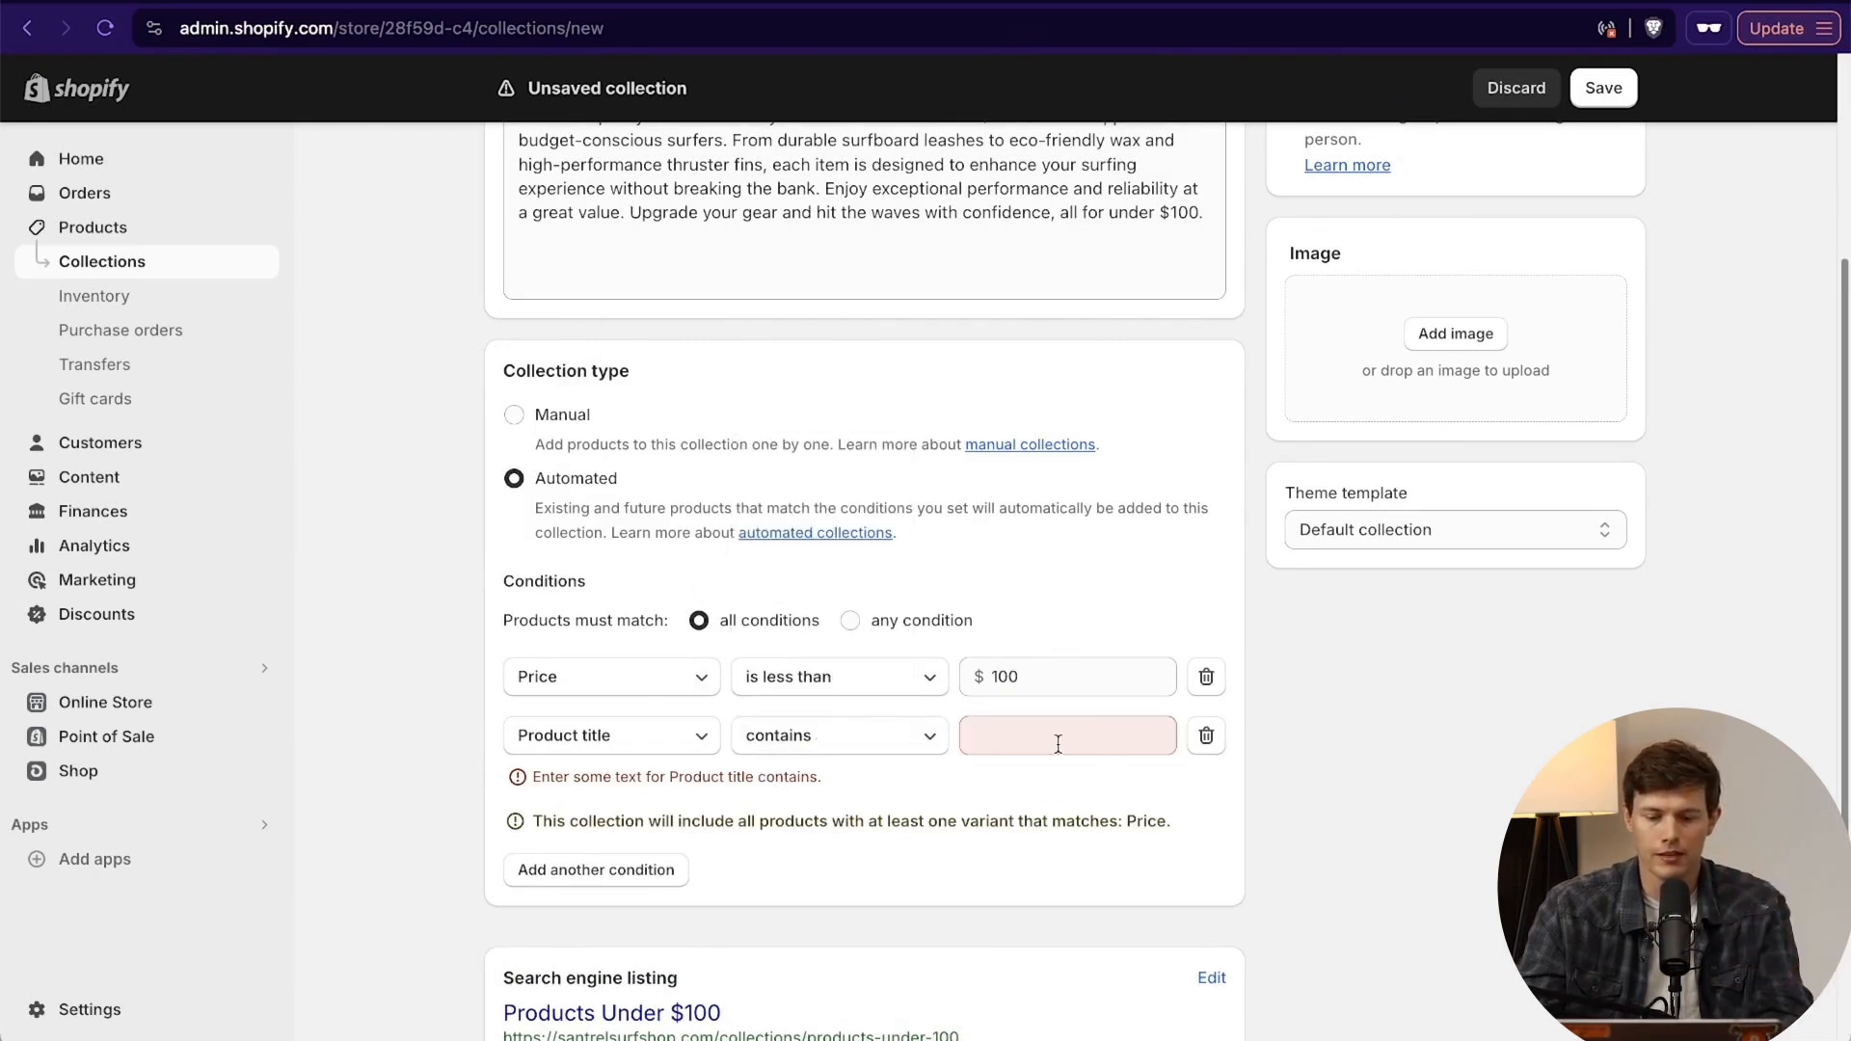
click(1058, 745)
text(accessory)
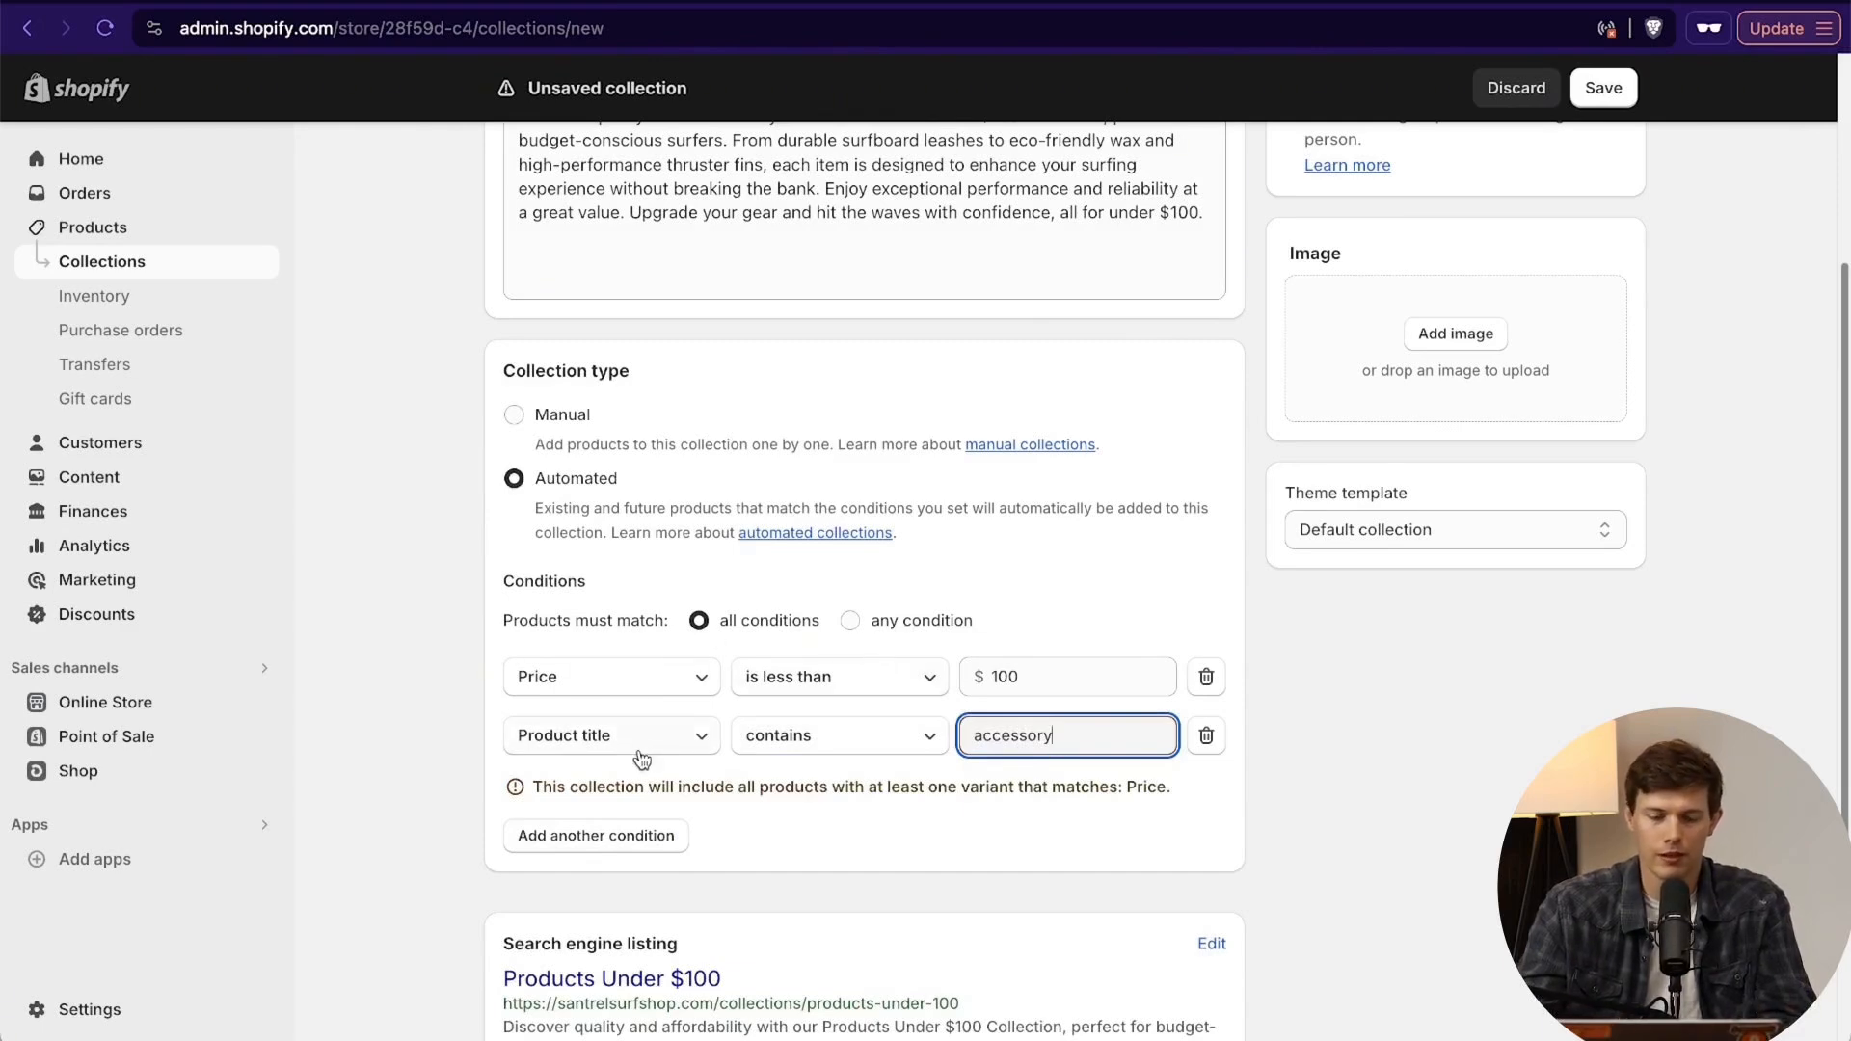
click(1205, 738)
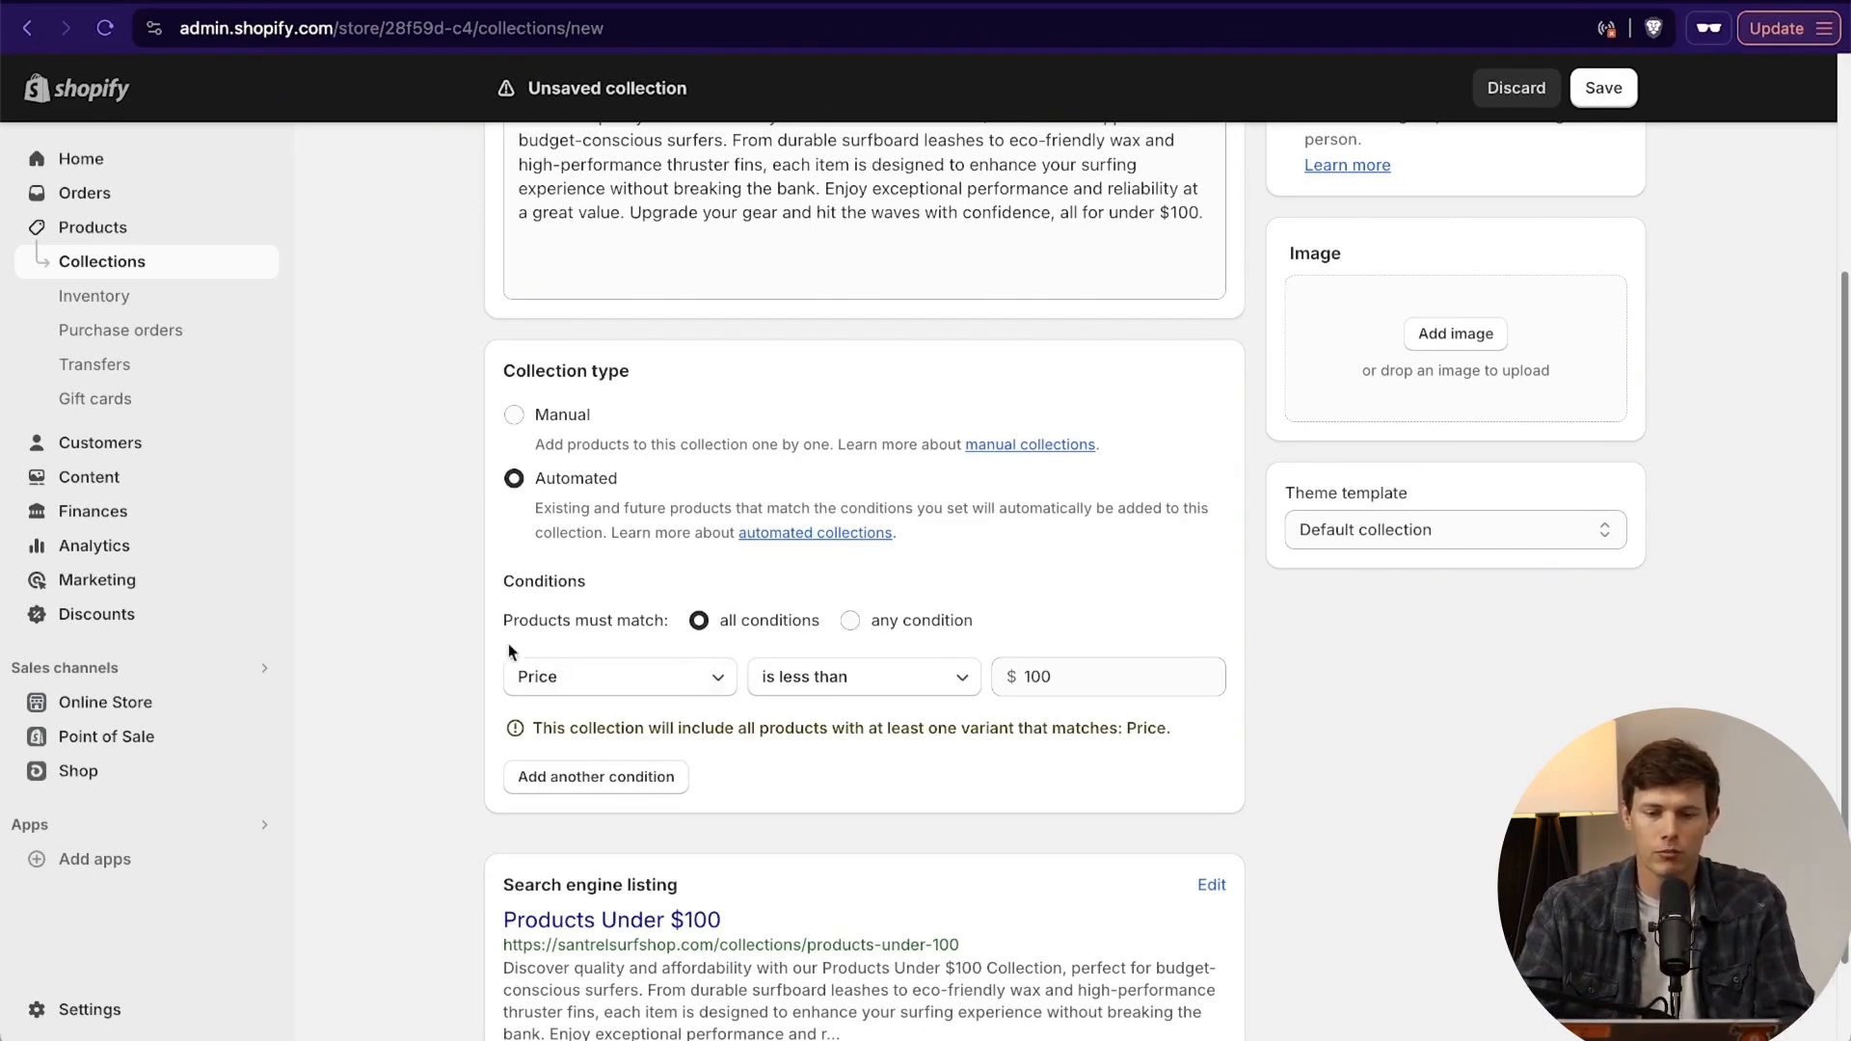
scroll(540, 583, up, 1)
scroll(538, 587, down, 2)
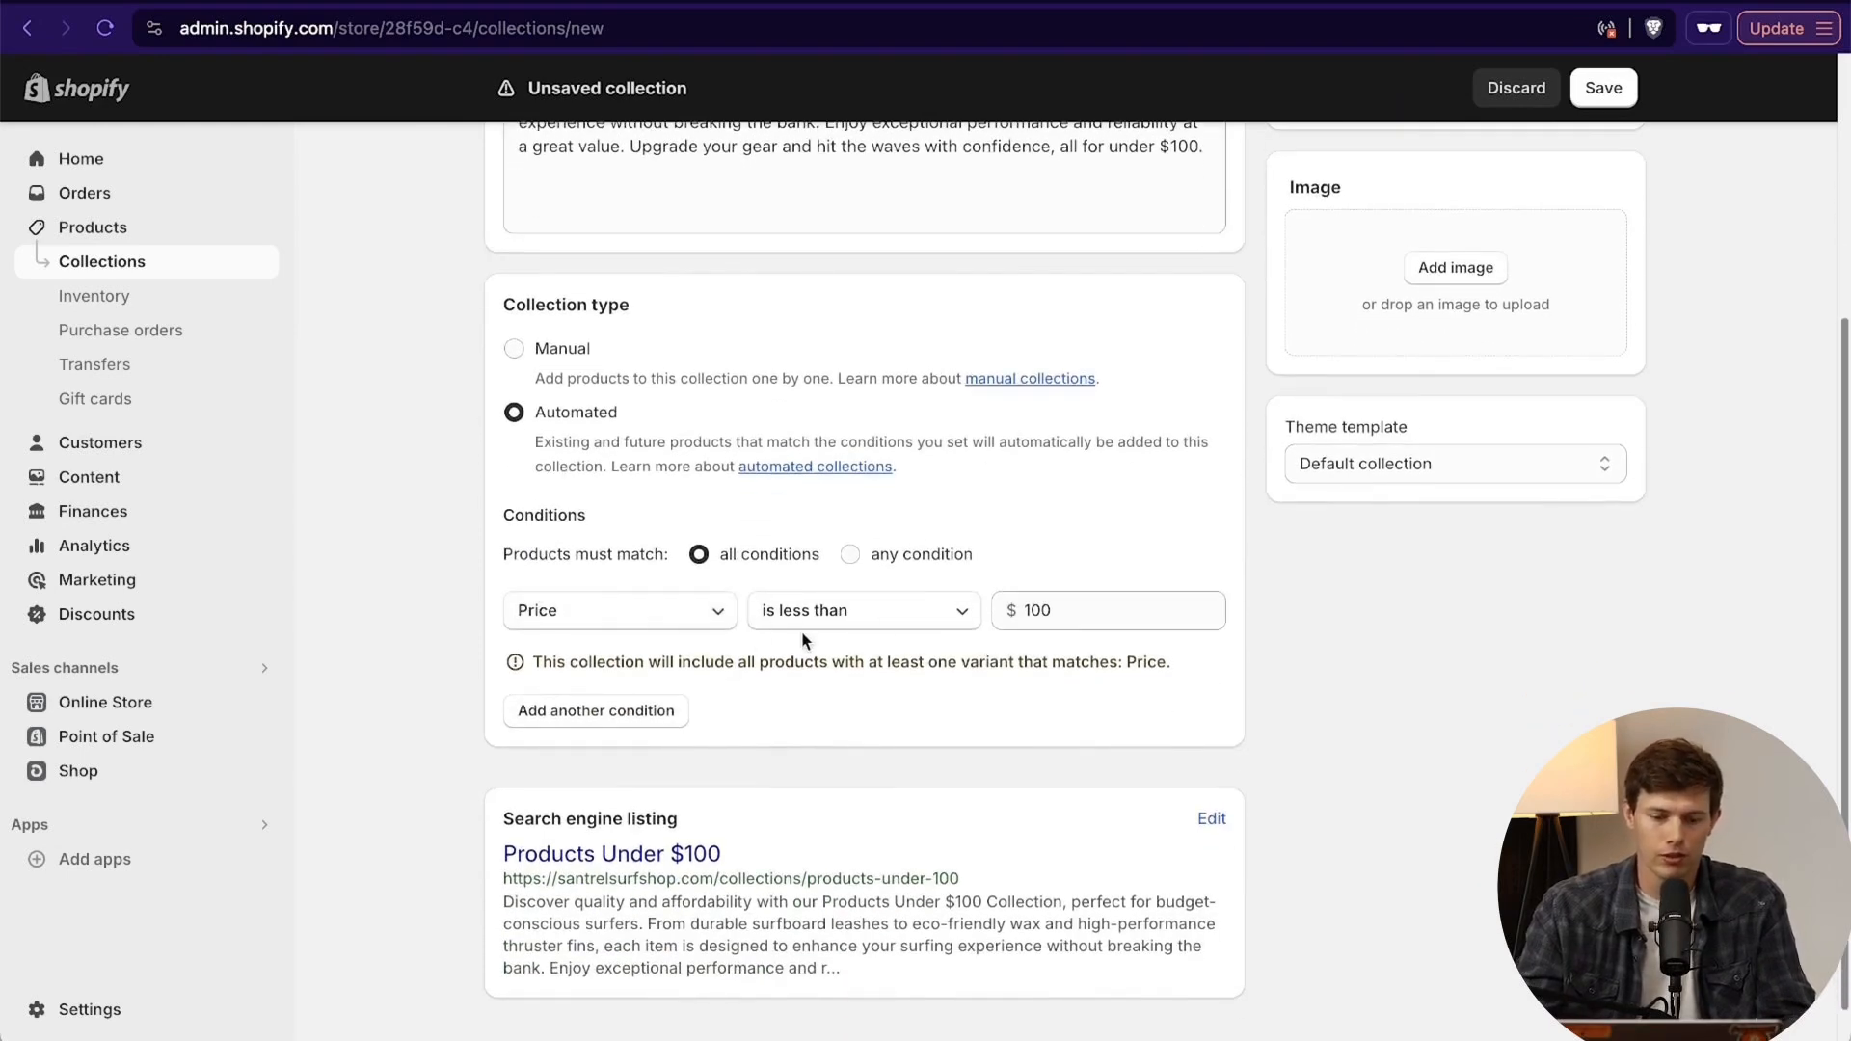
click(640, 622)
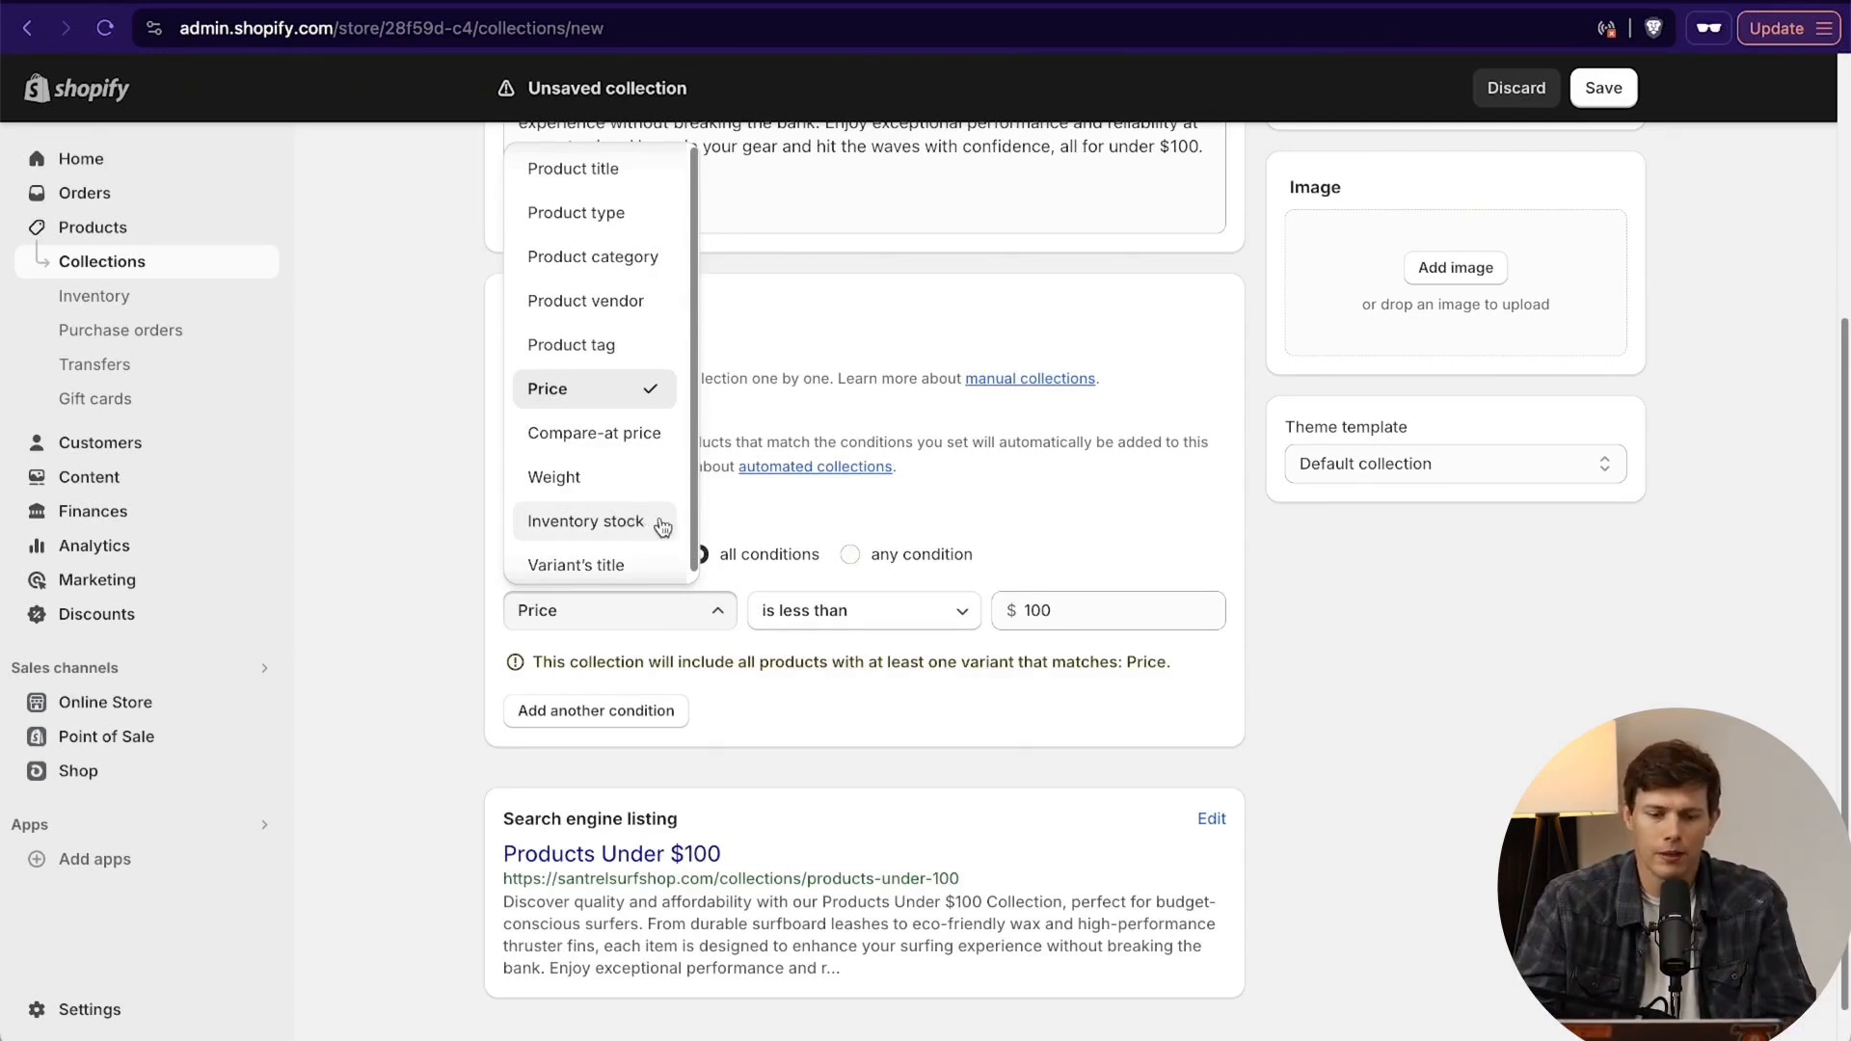
scroll(638, 532, down, 1)
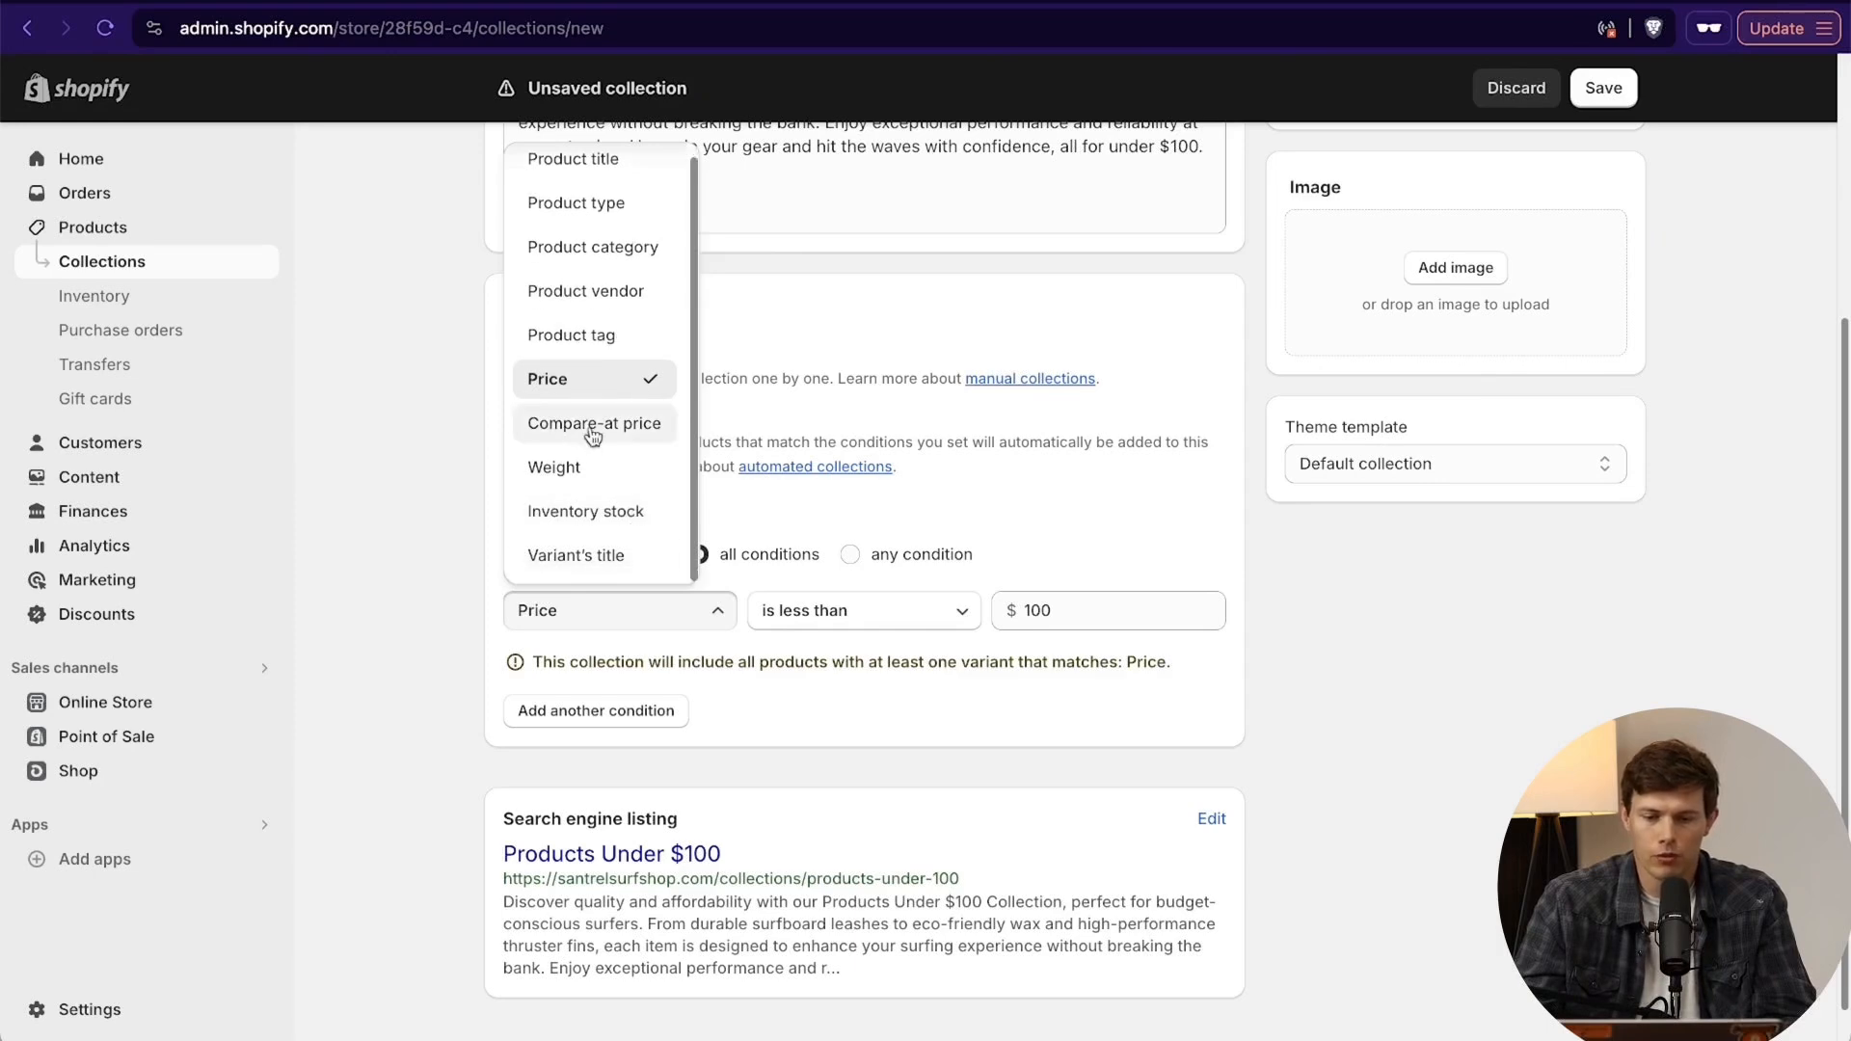
click(424, 677)
scroll(425, 677, down, 1)
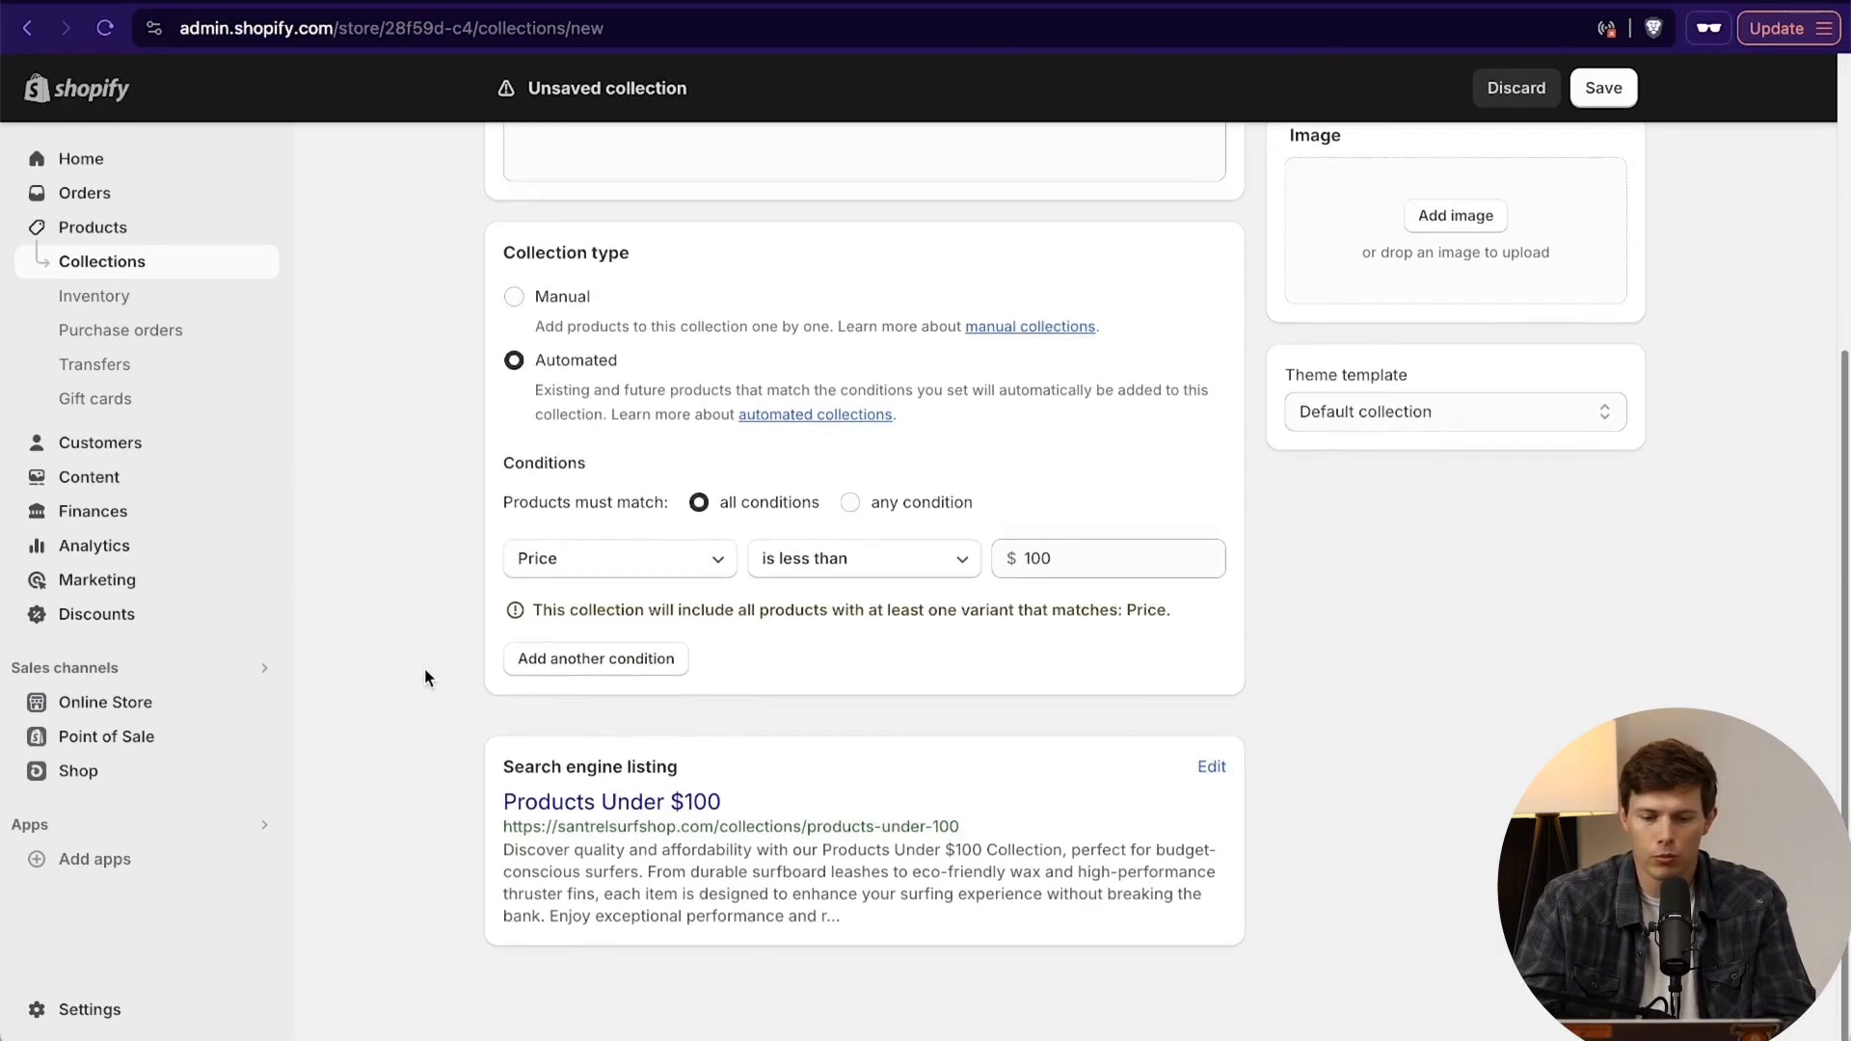
Upload Foto_woodsurf2.jpg as the collection image.
click(1456, 223)
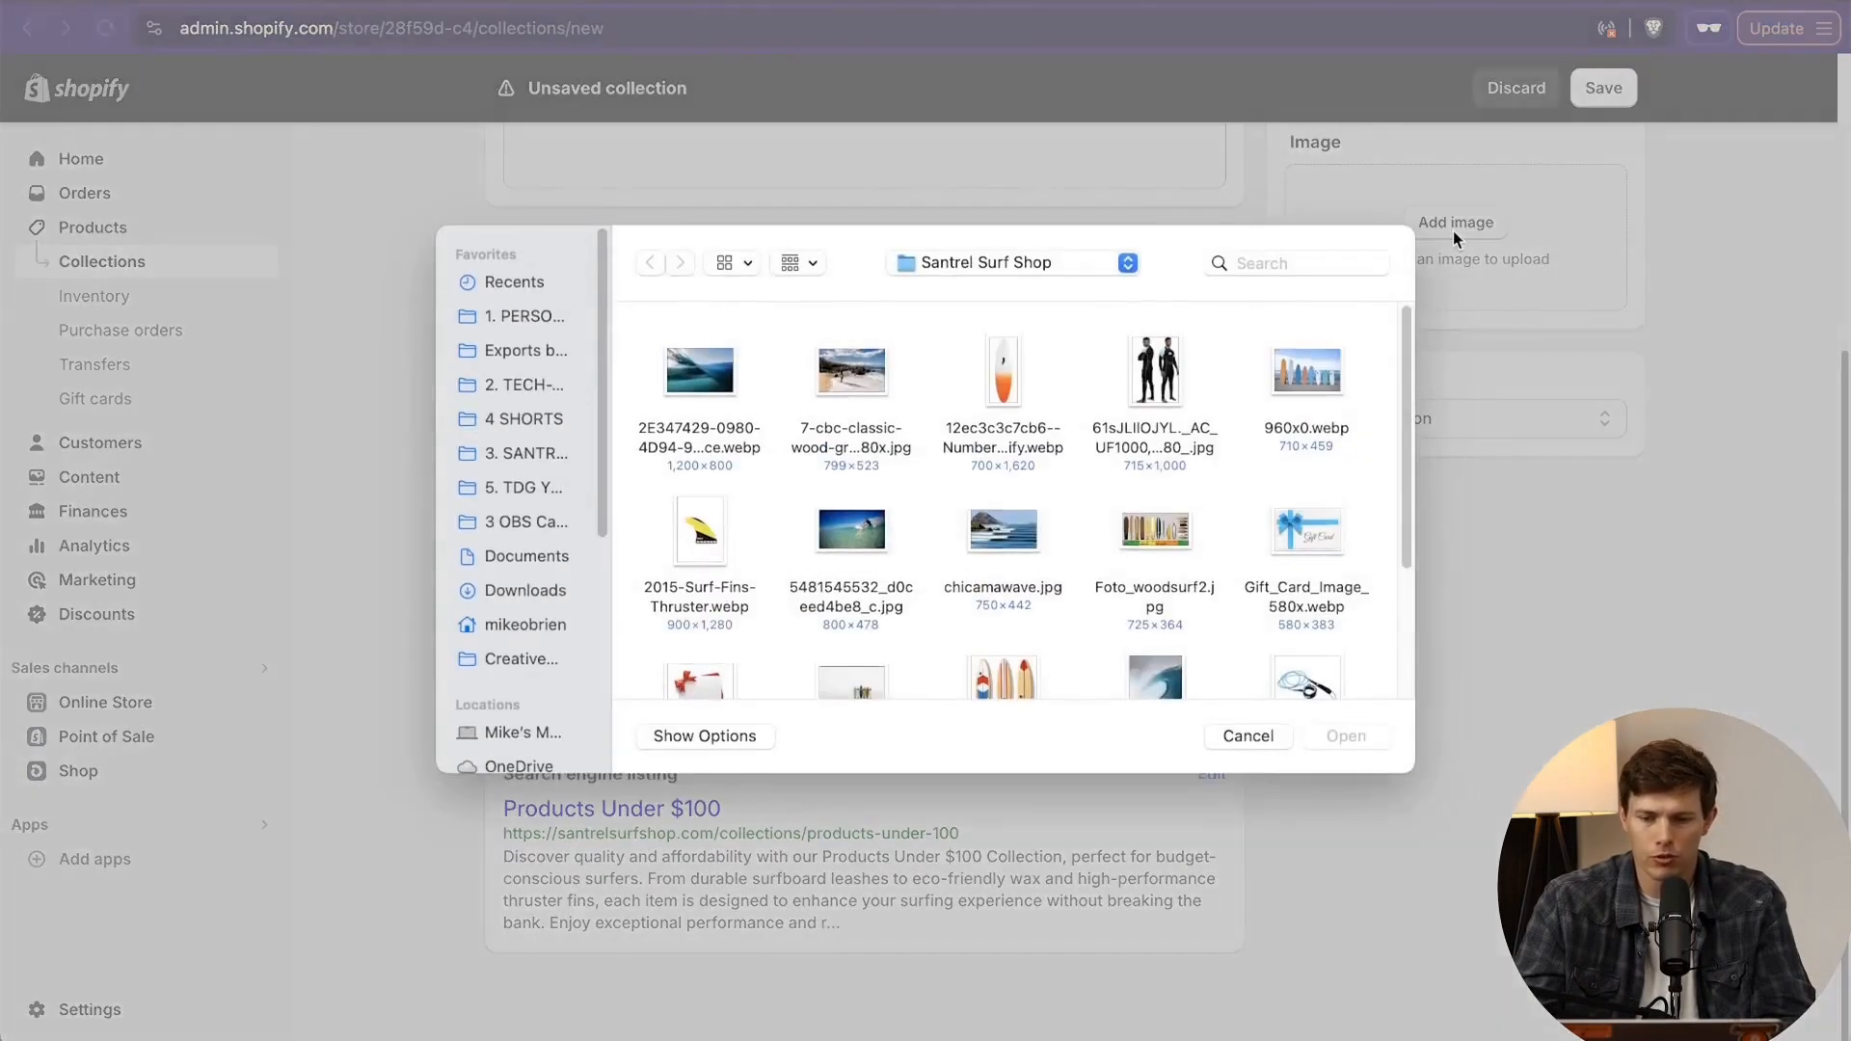
click(1161, 540)
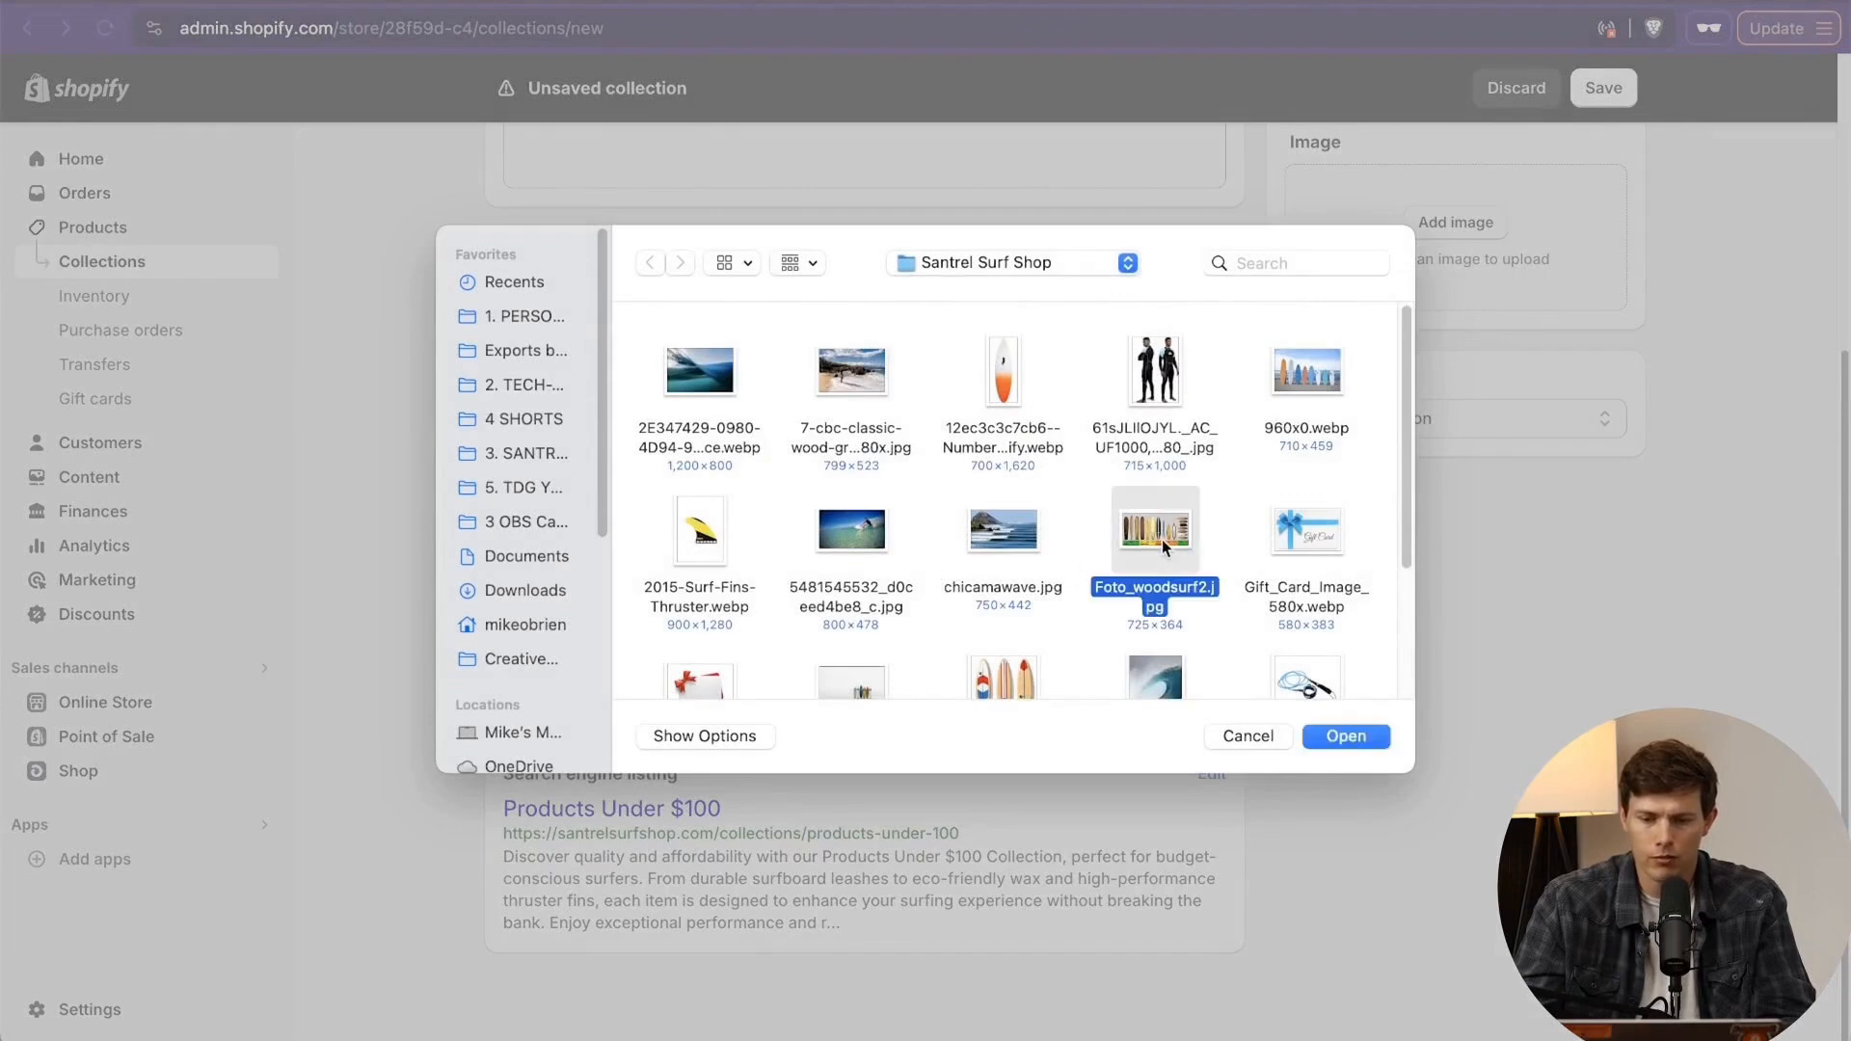
click(1350, 737)
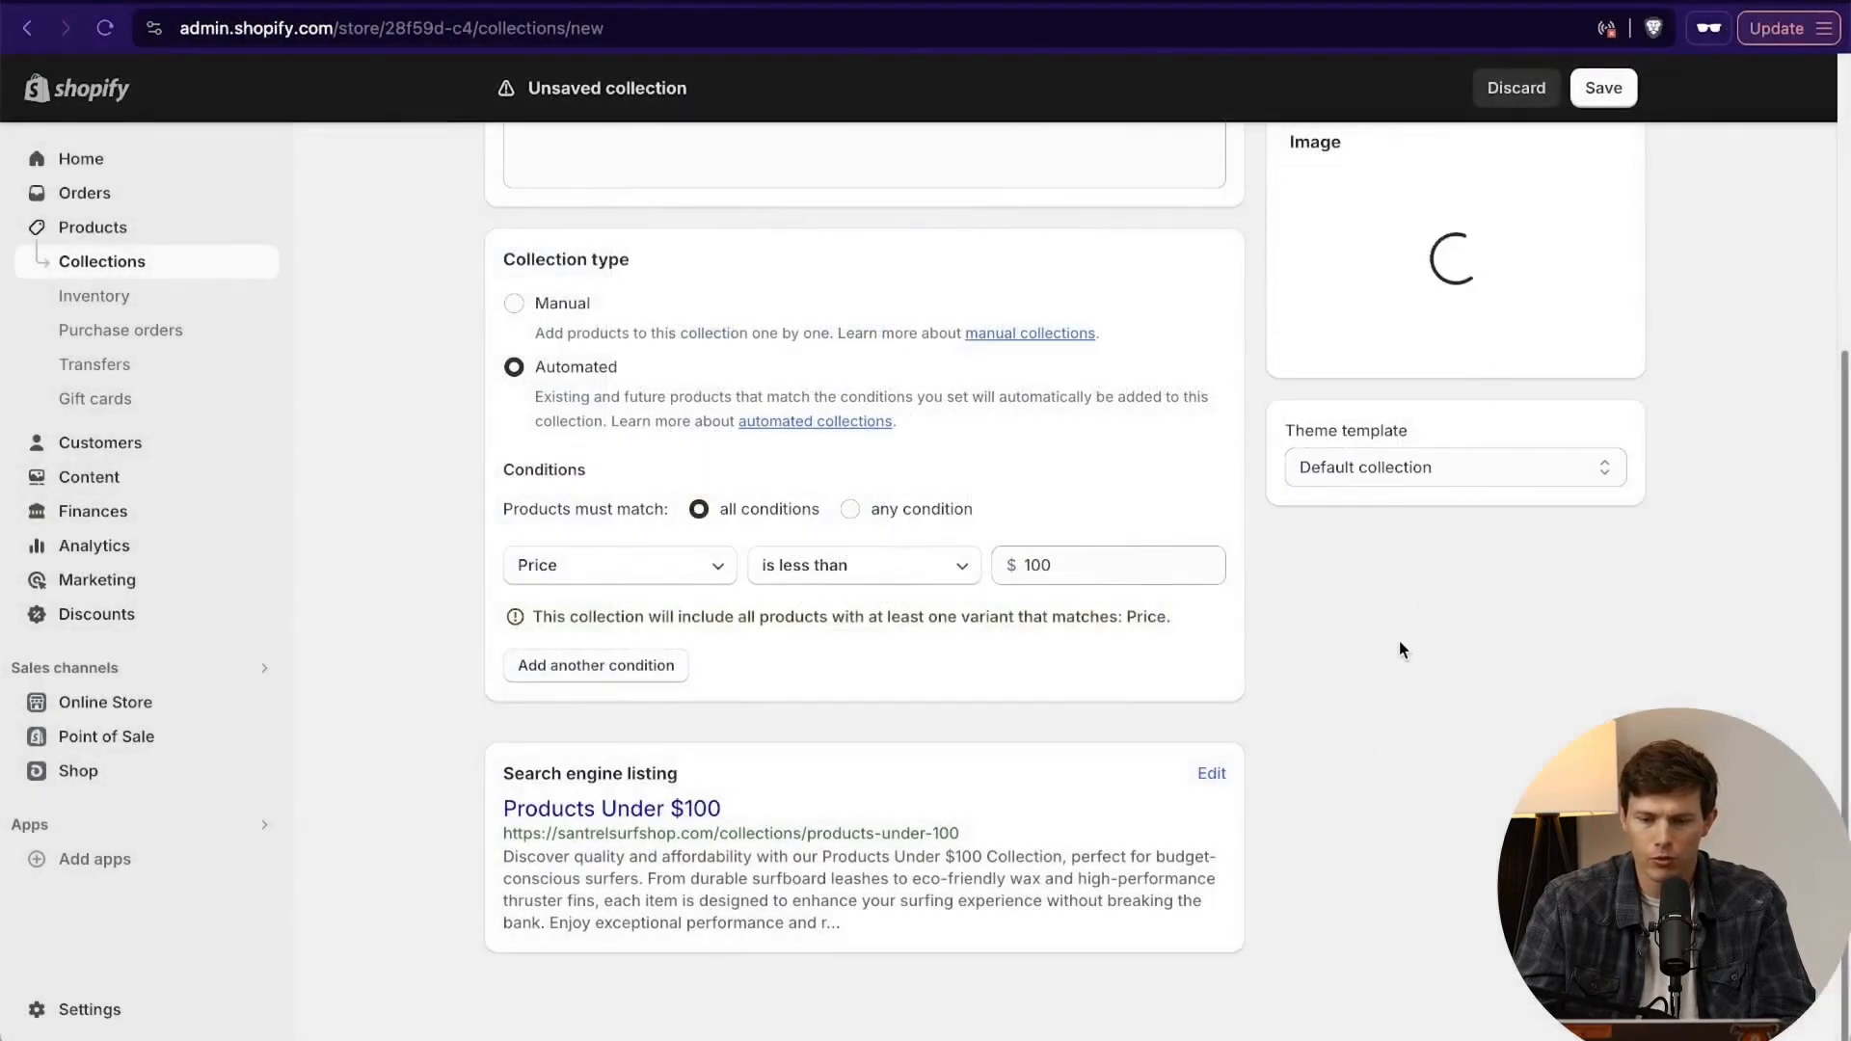
scroll(1422, 593, up, 5)
scroll(1399, 640, up, 1)
Replace the collection image with the images.jpeg wave photo and save the collection.
click(1606, 441)
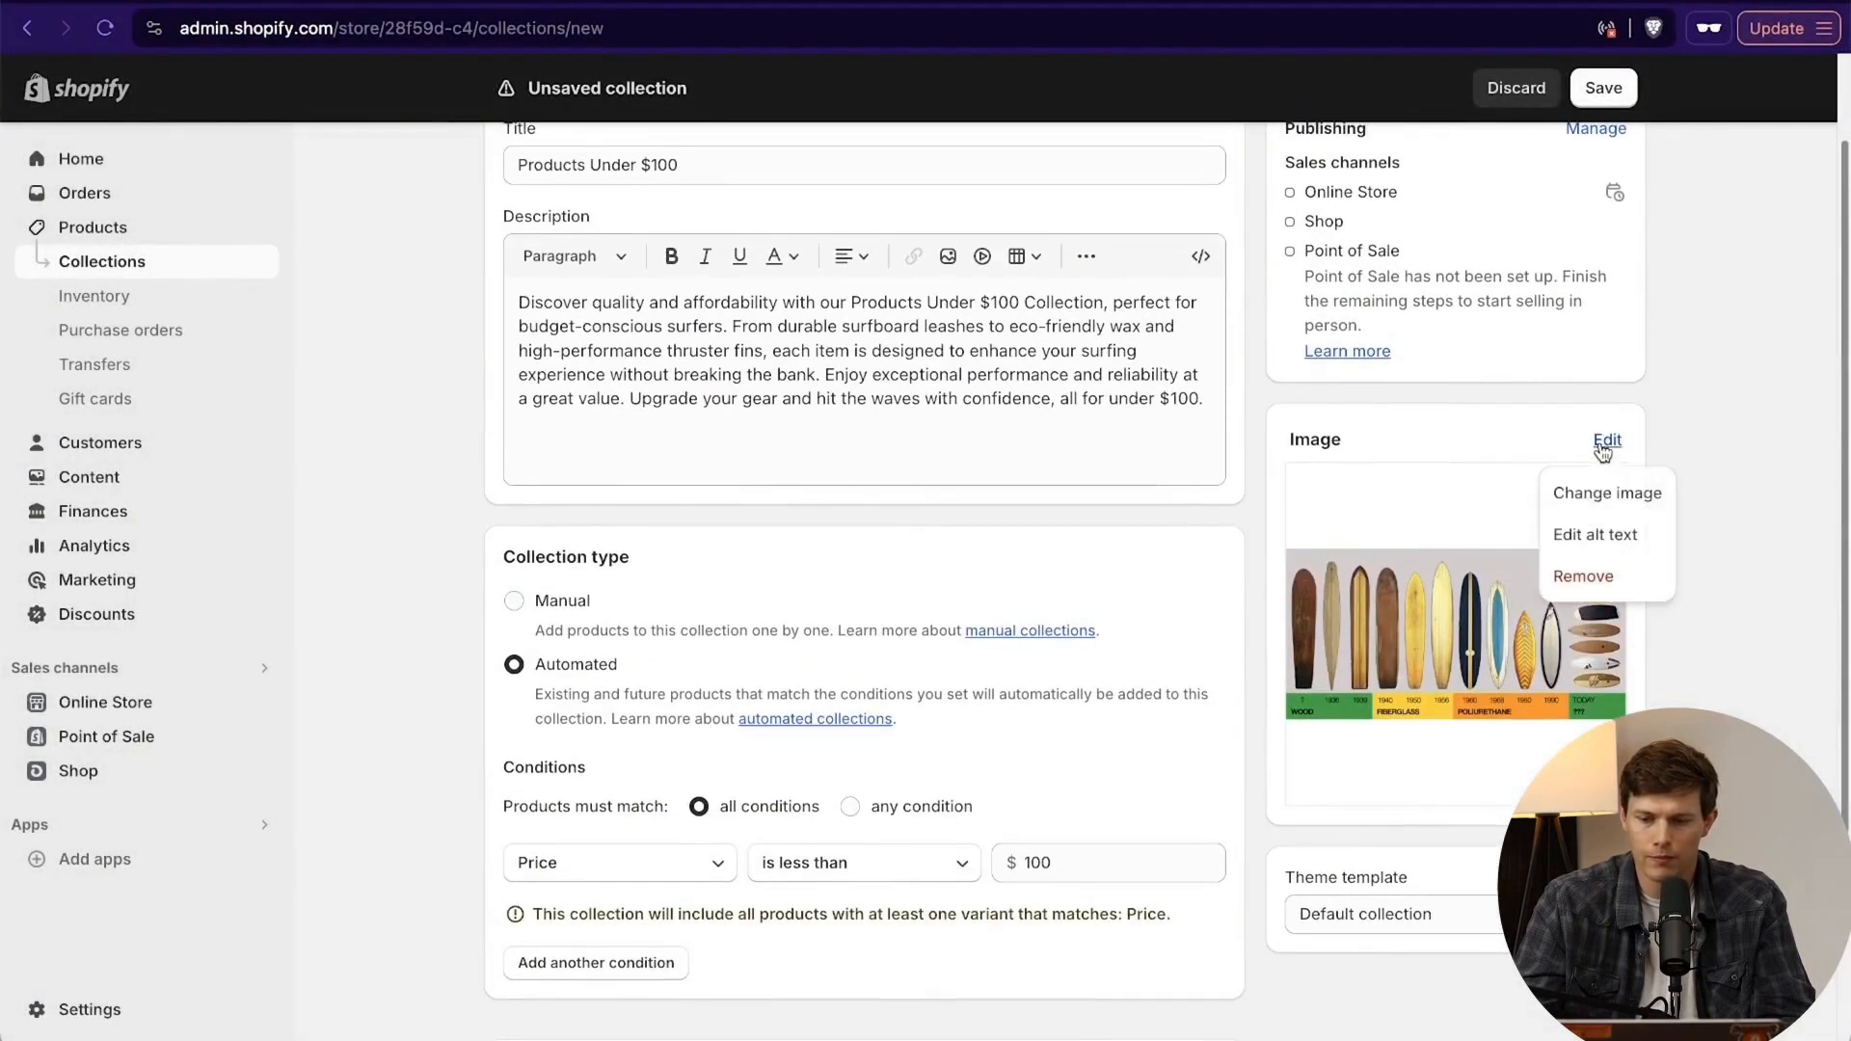
click(1623, 496)
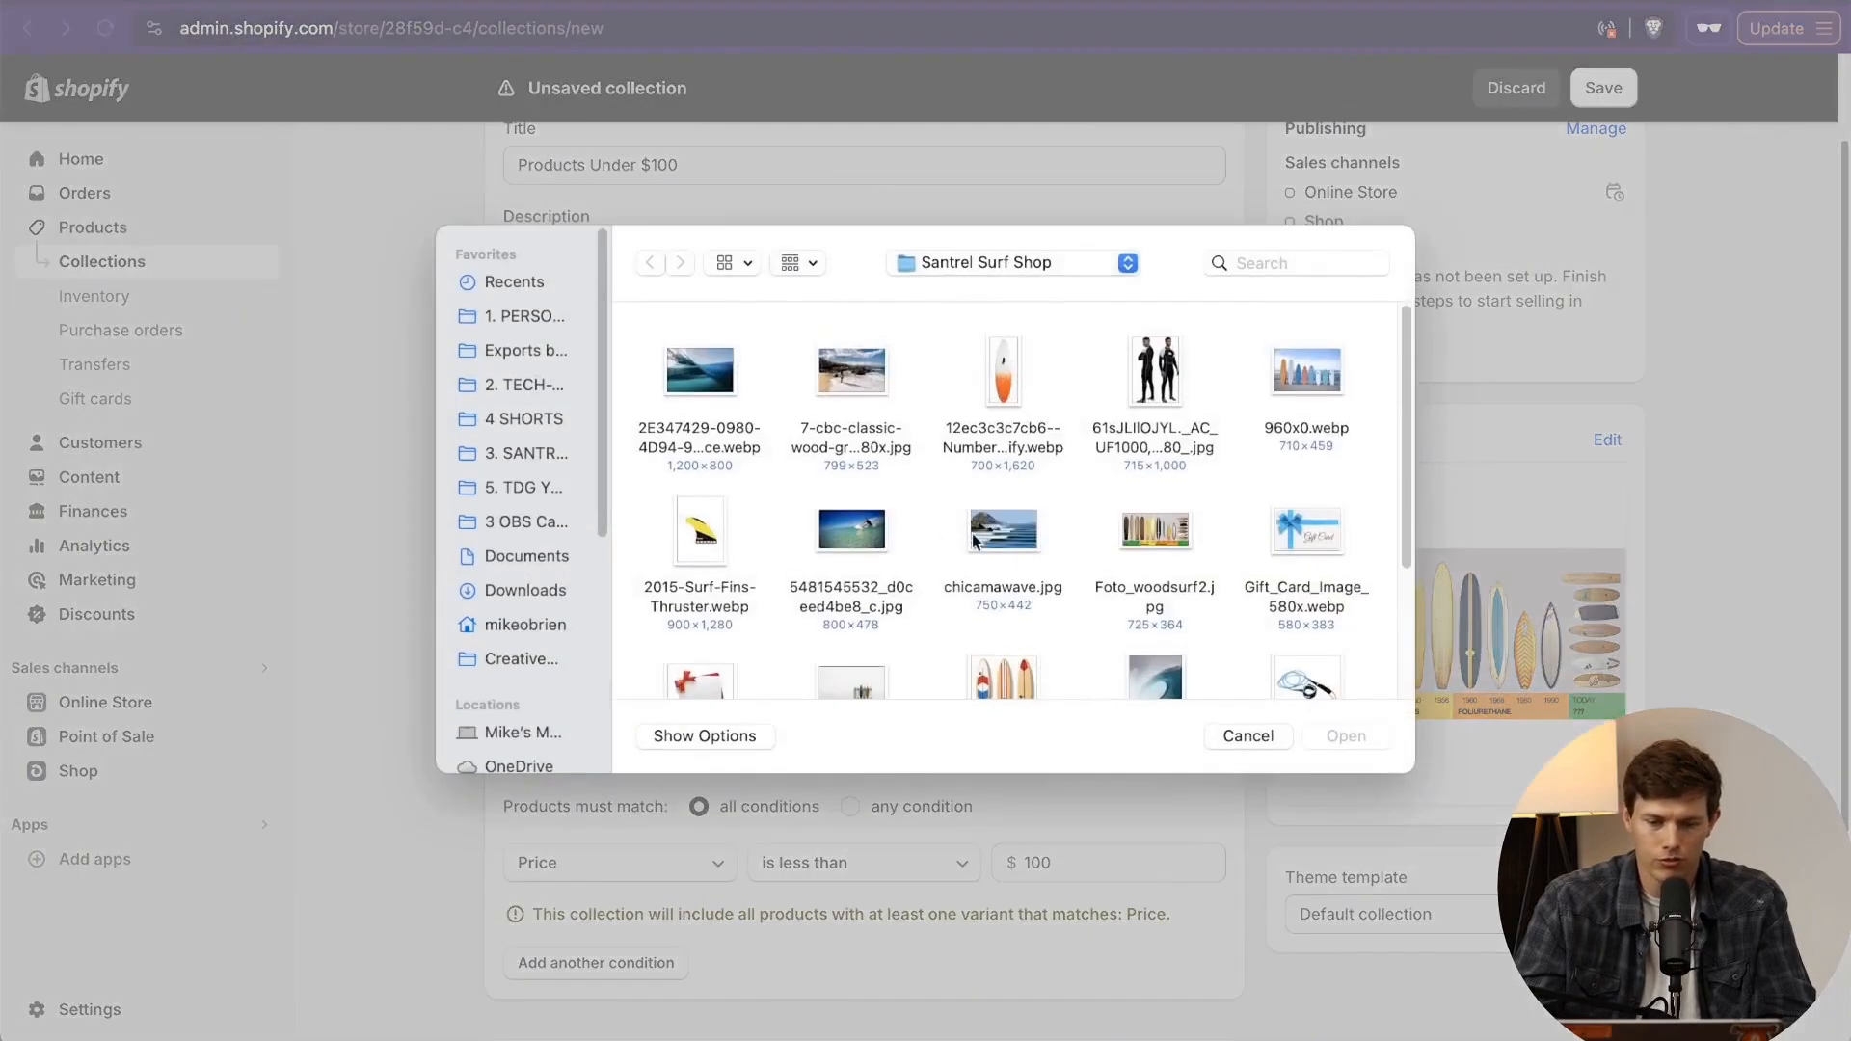
scroll(940, 539, down, 3)
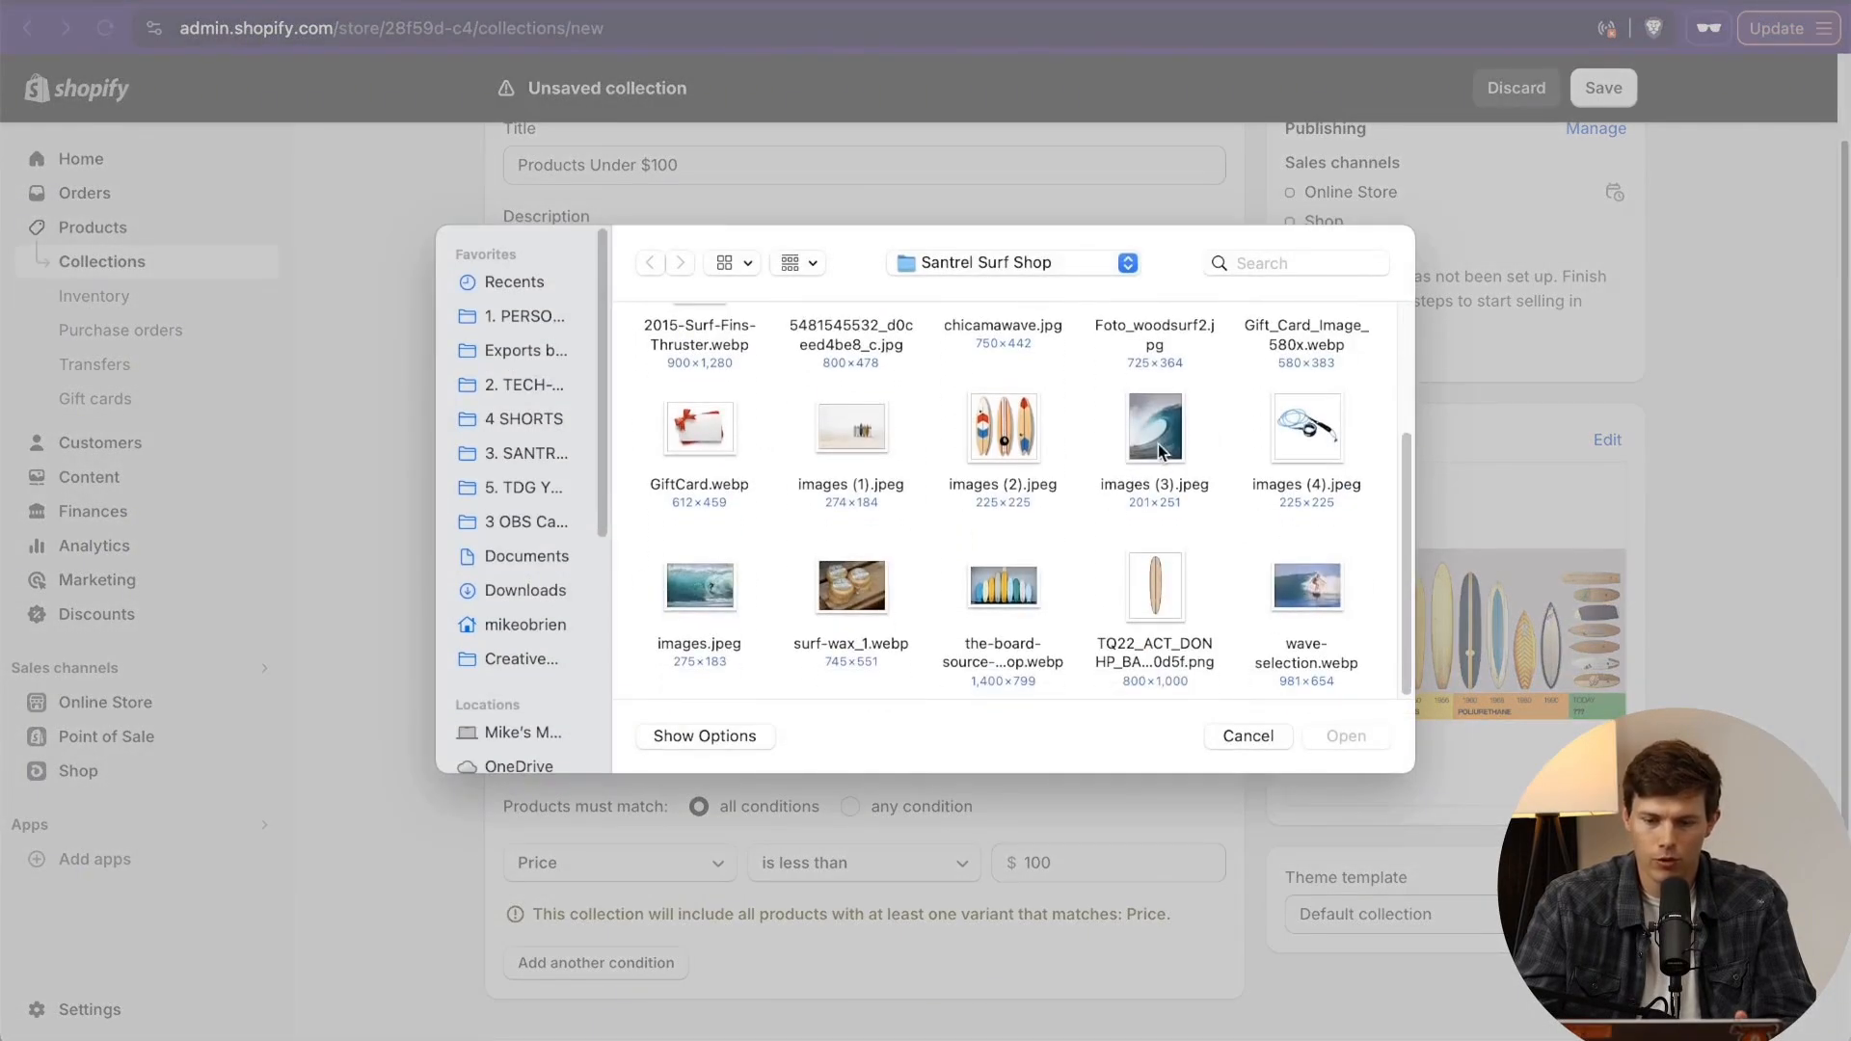
click(718, 594)
click(1360, 738)
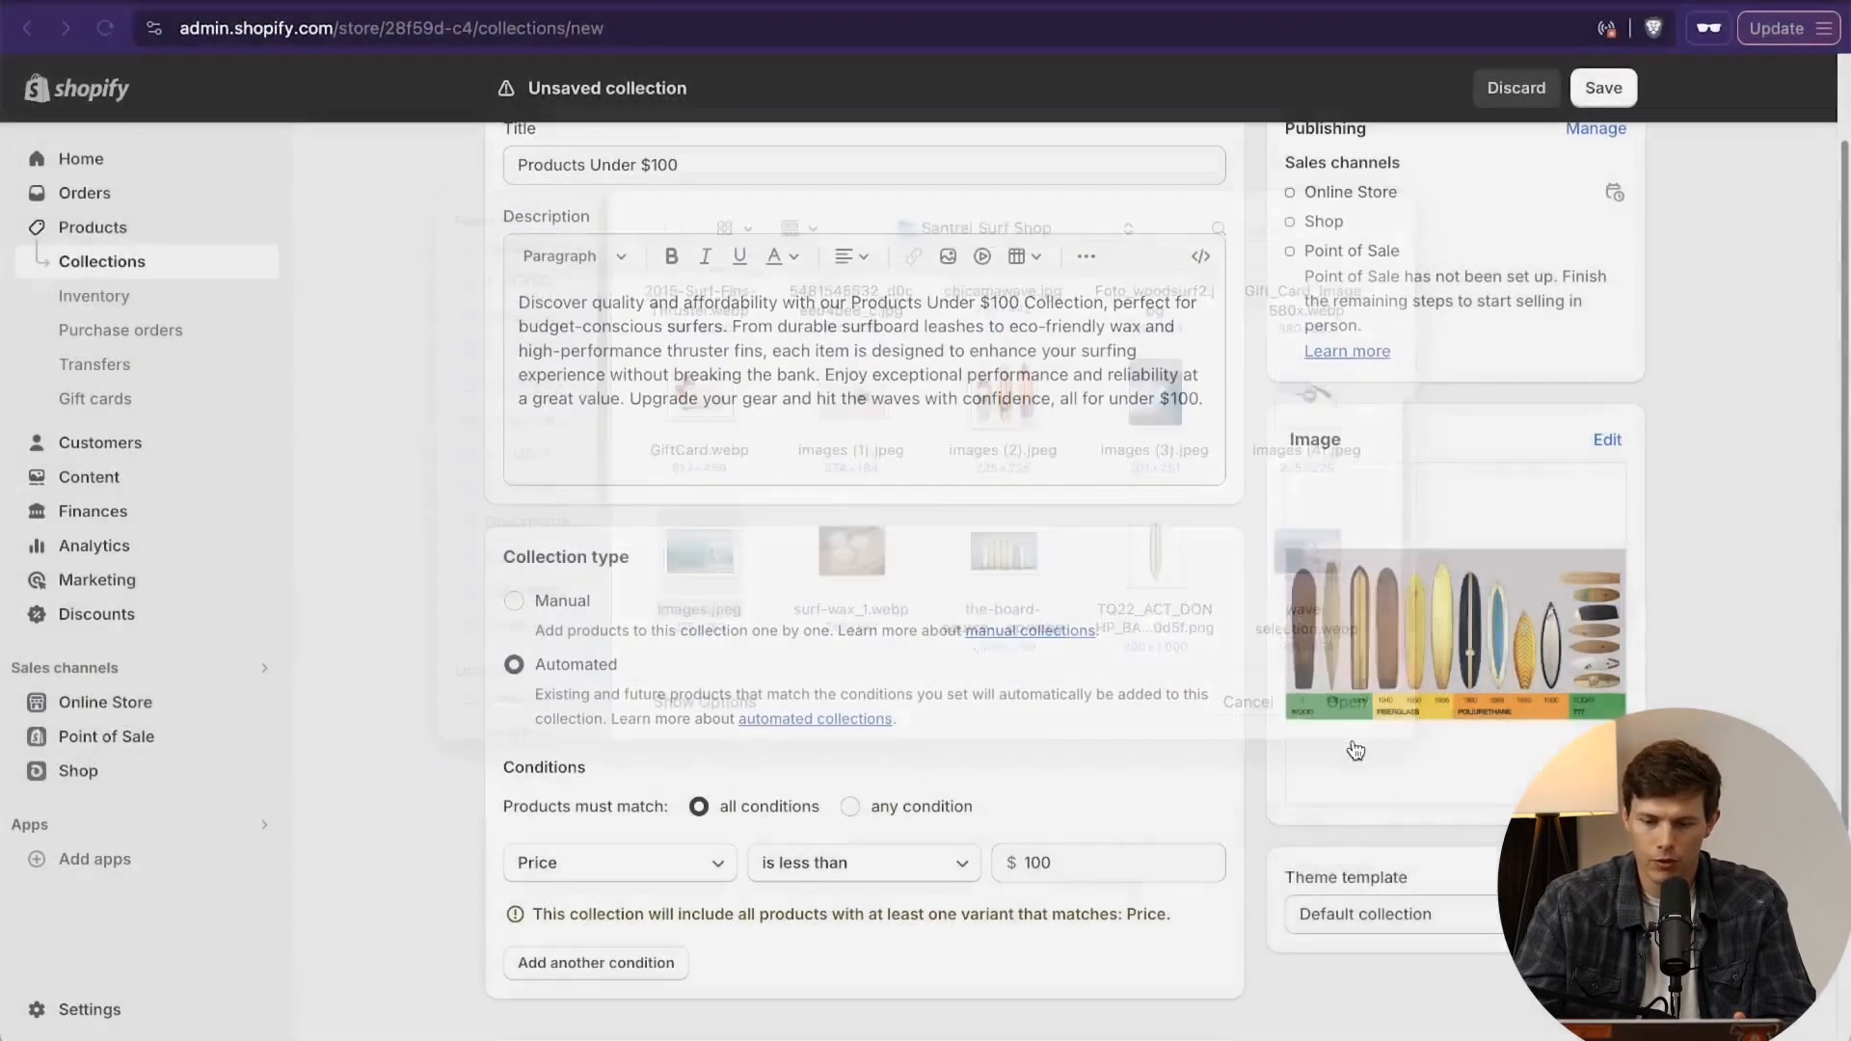
scroll(1674, 682, up, 2)
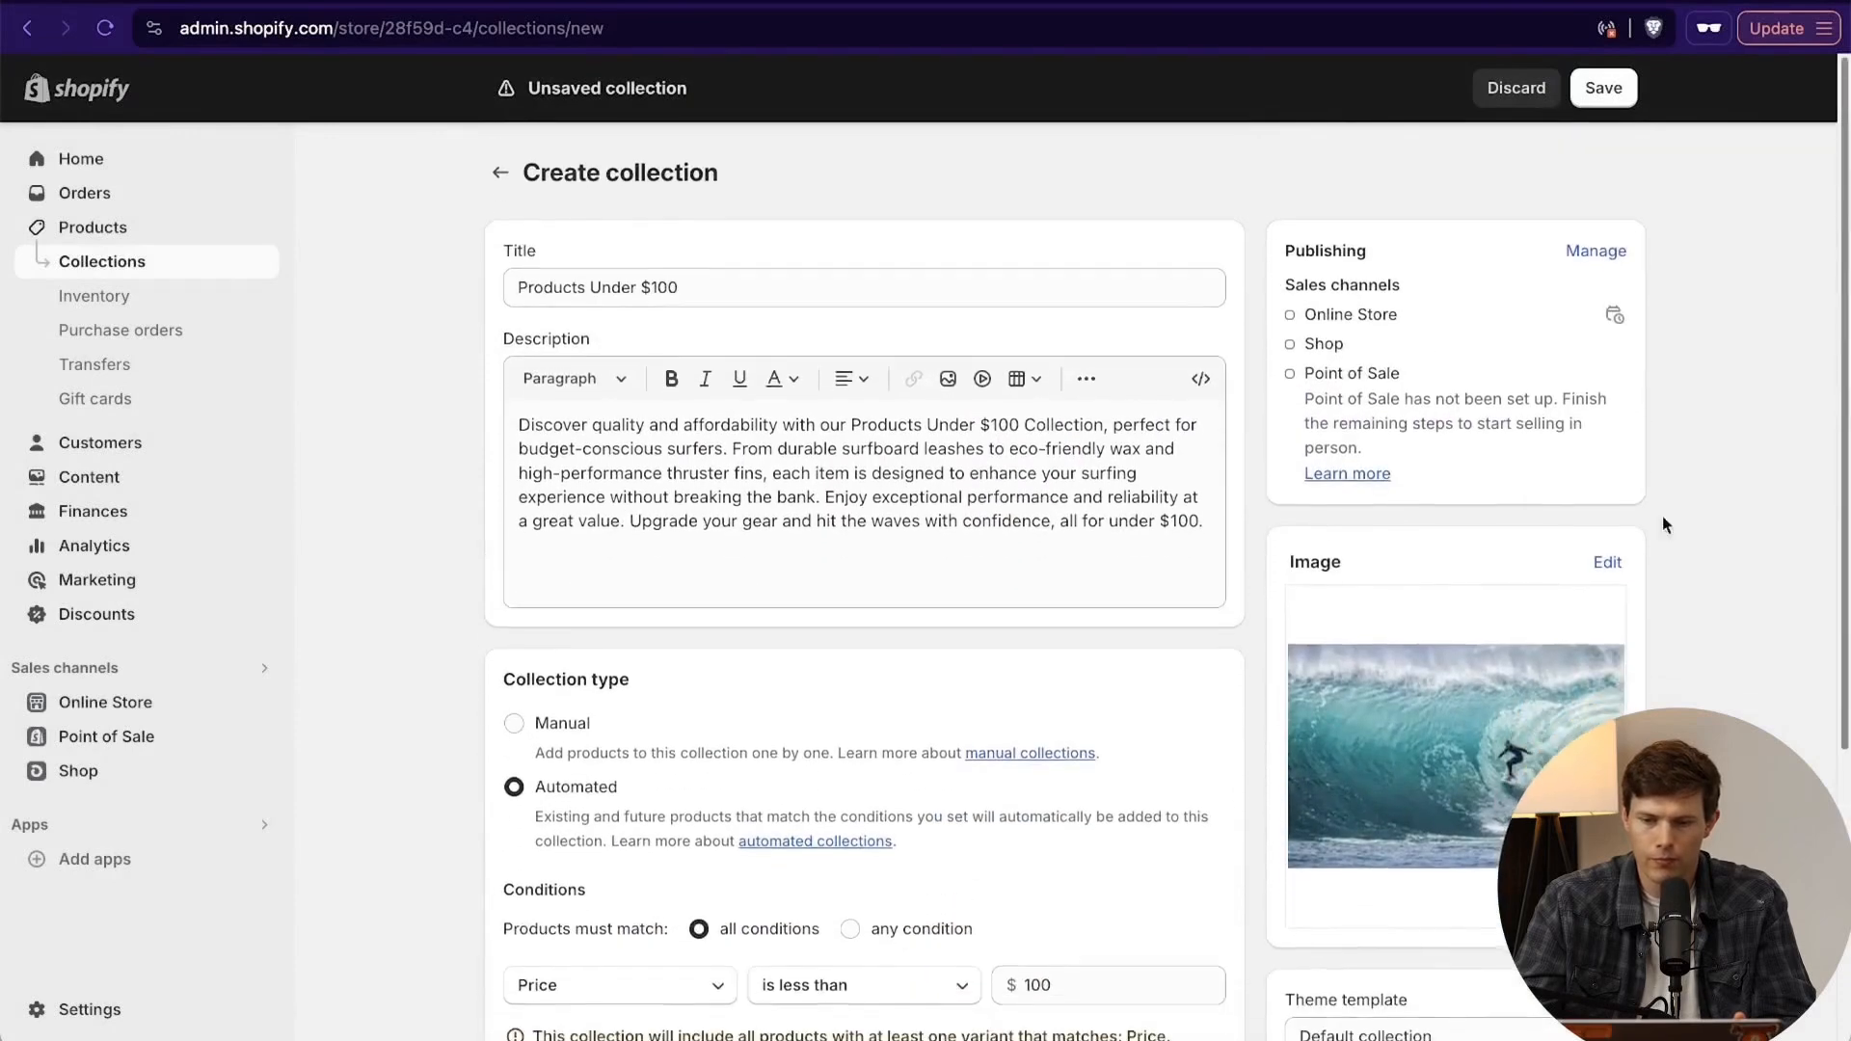
click(1606, 90)
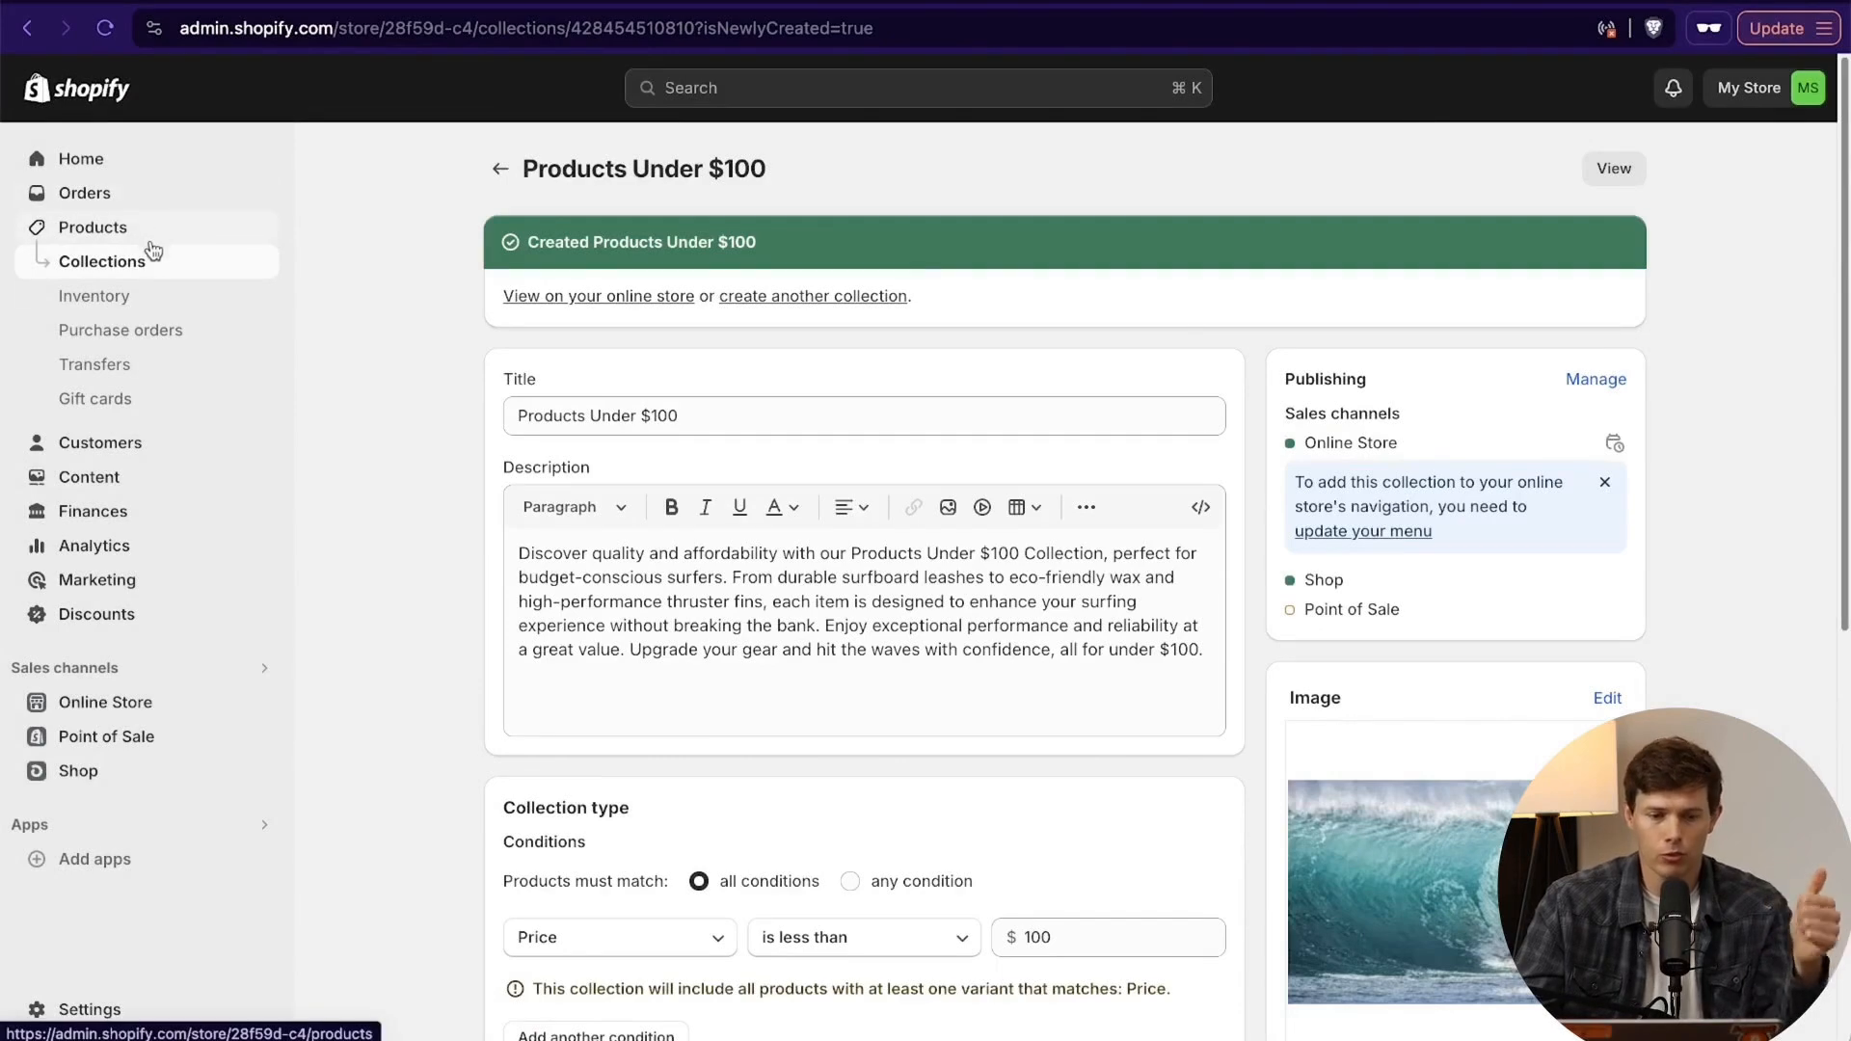
Review the Inventory stock table and SKU 10001's available quantity, then view Transfers.
click(159, 303)
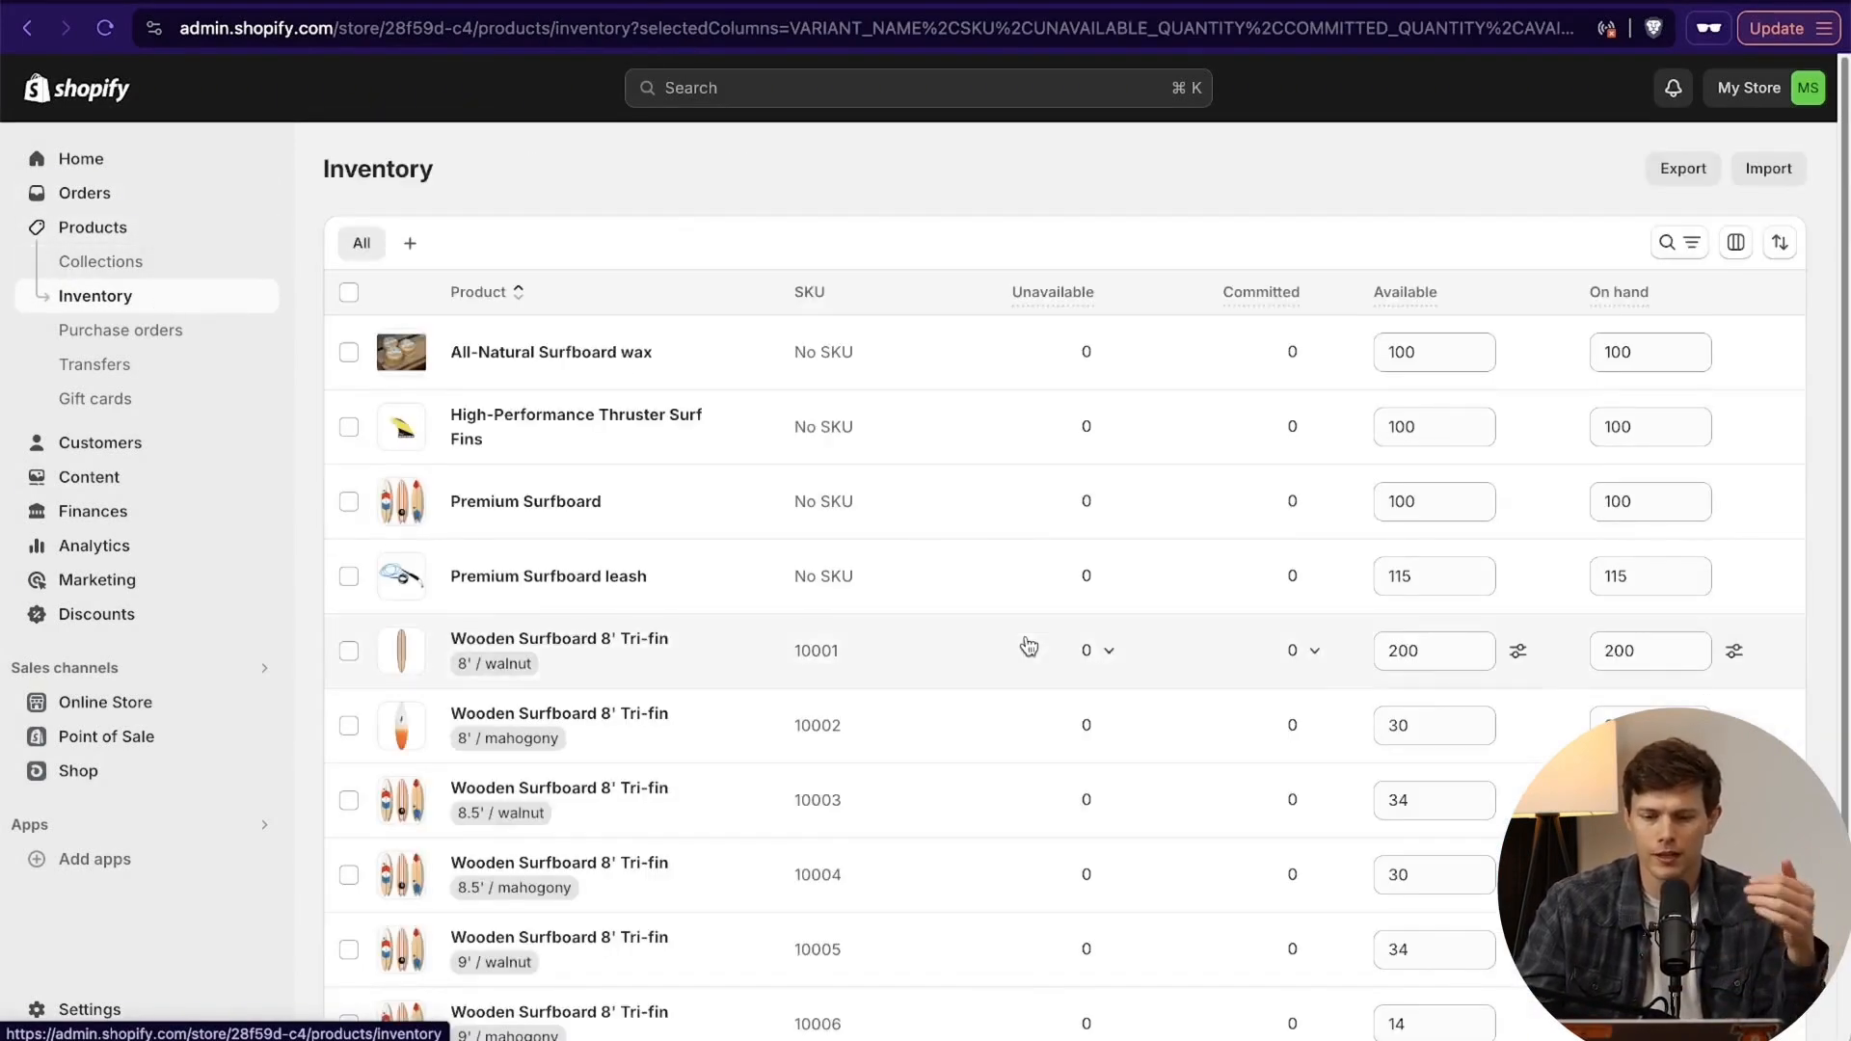
scroll(1029, 646, down, 5)
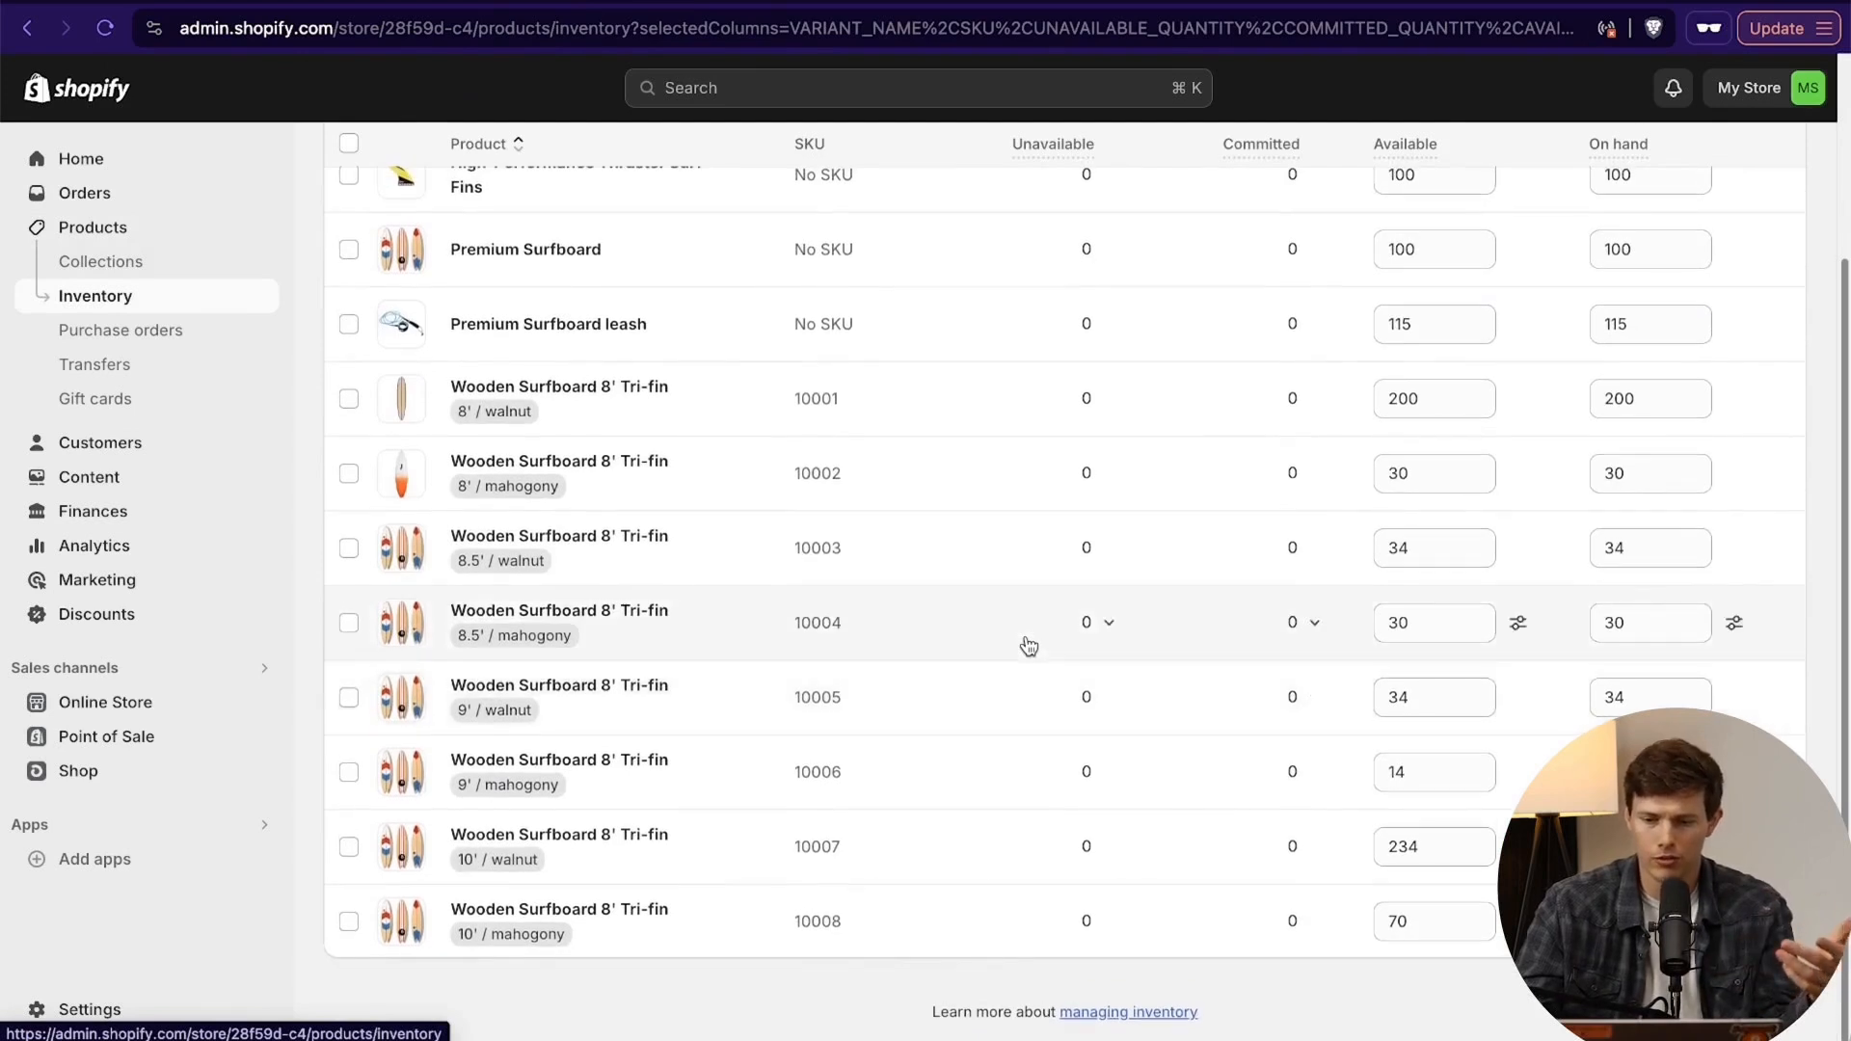
scroll(1029, 646, up, 5)
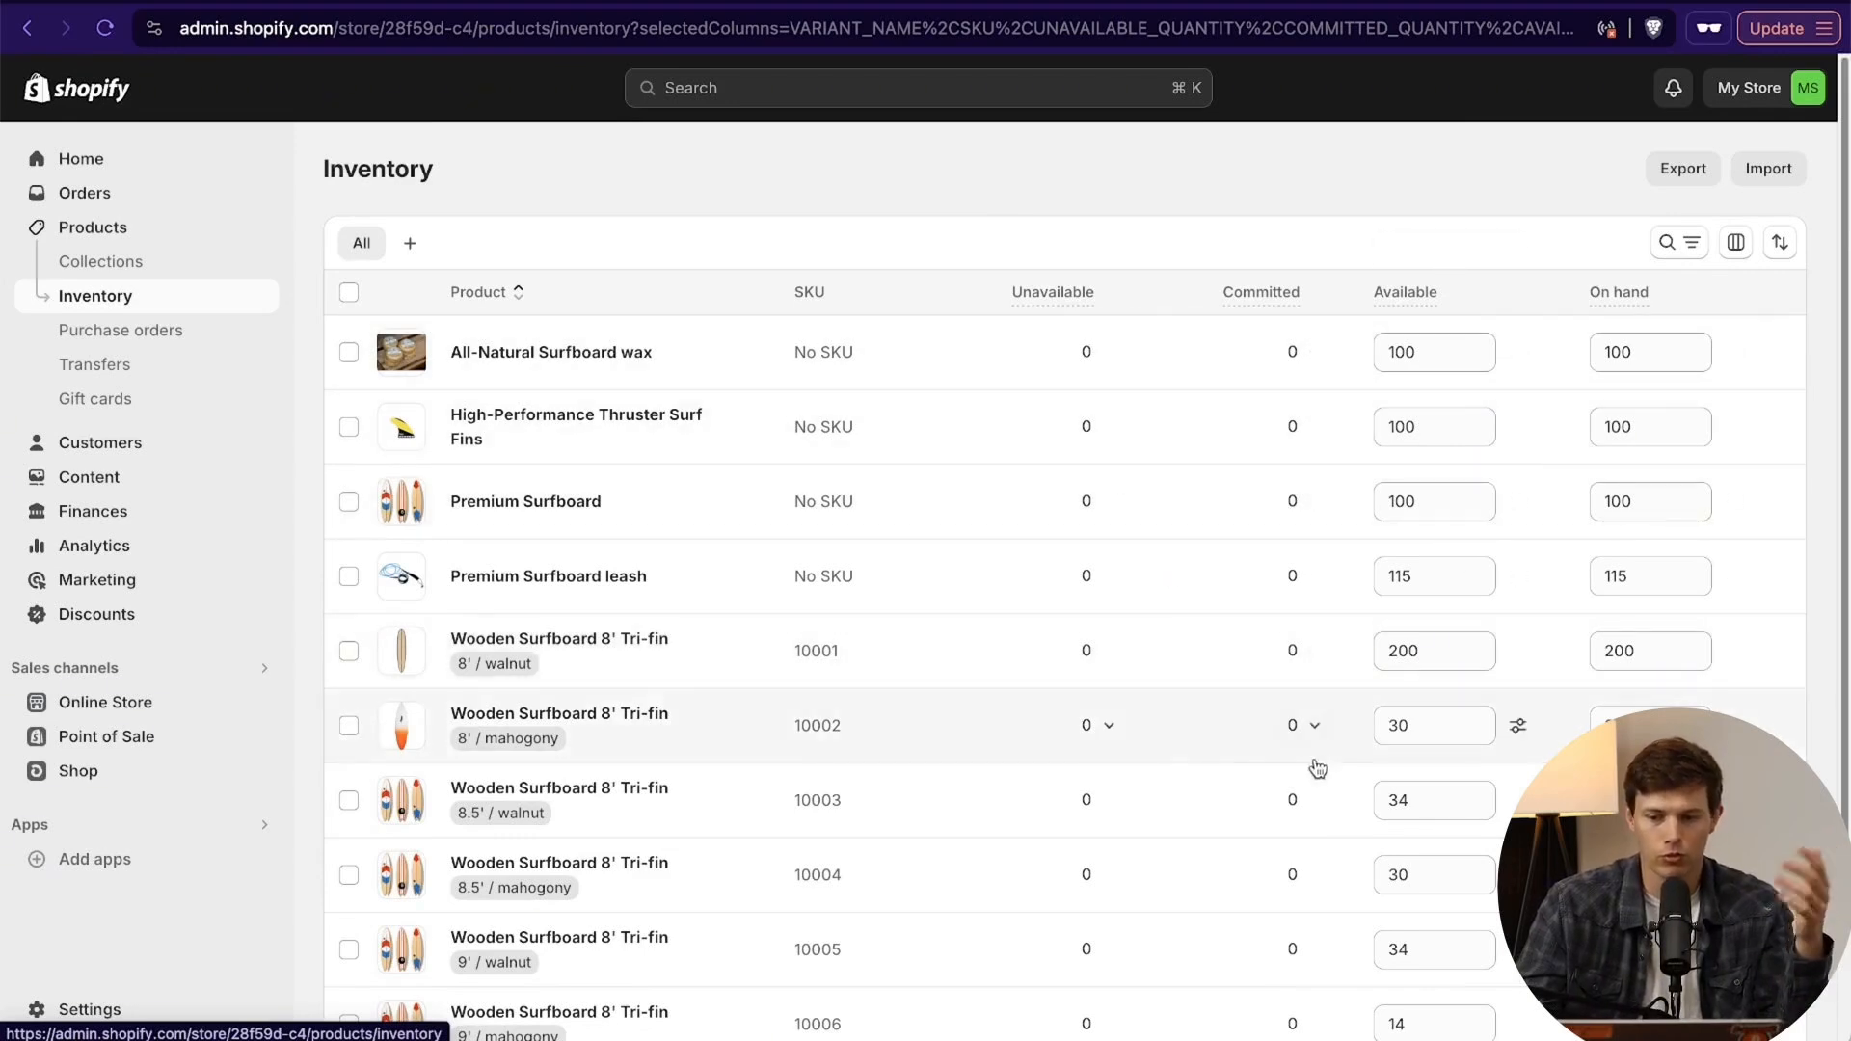
click(1438, 648)
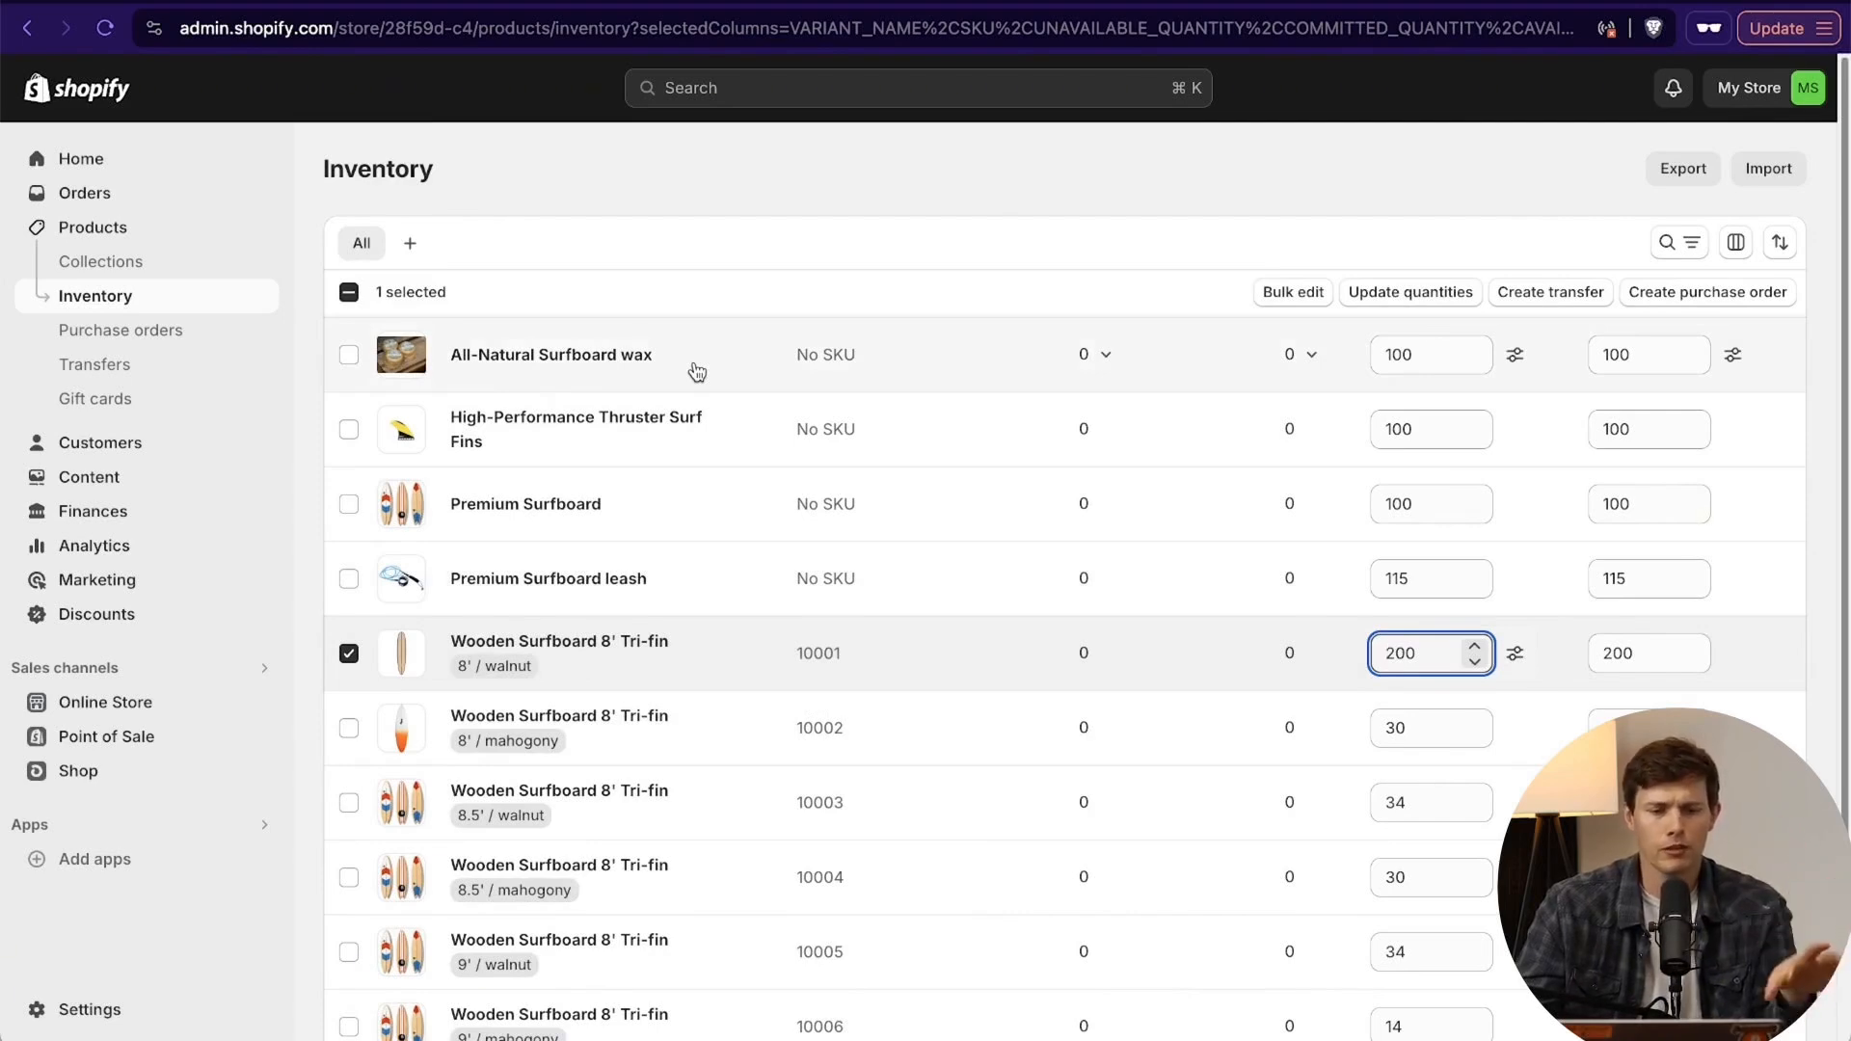
click(124, 371)
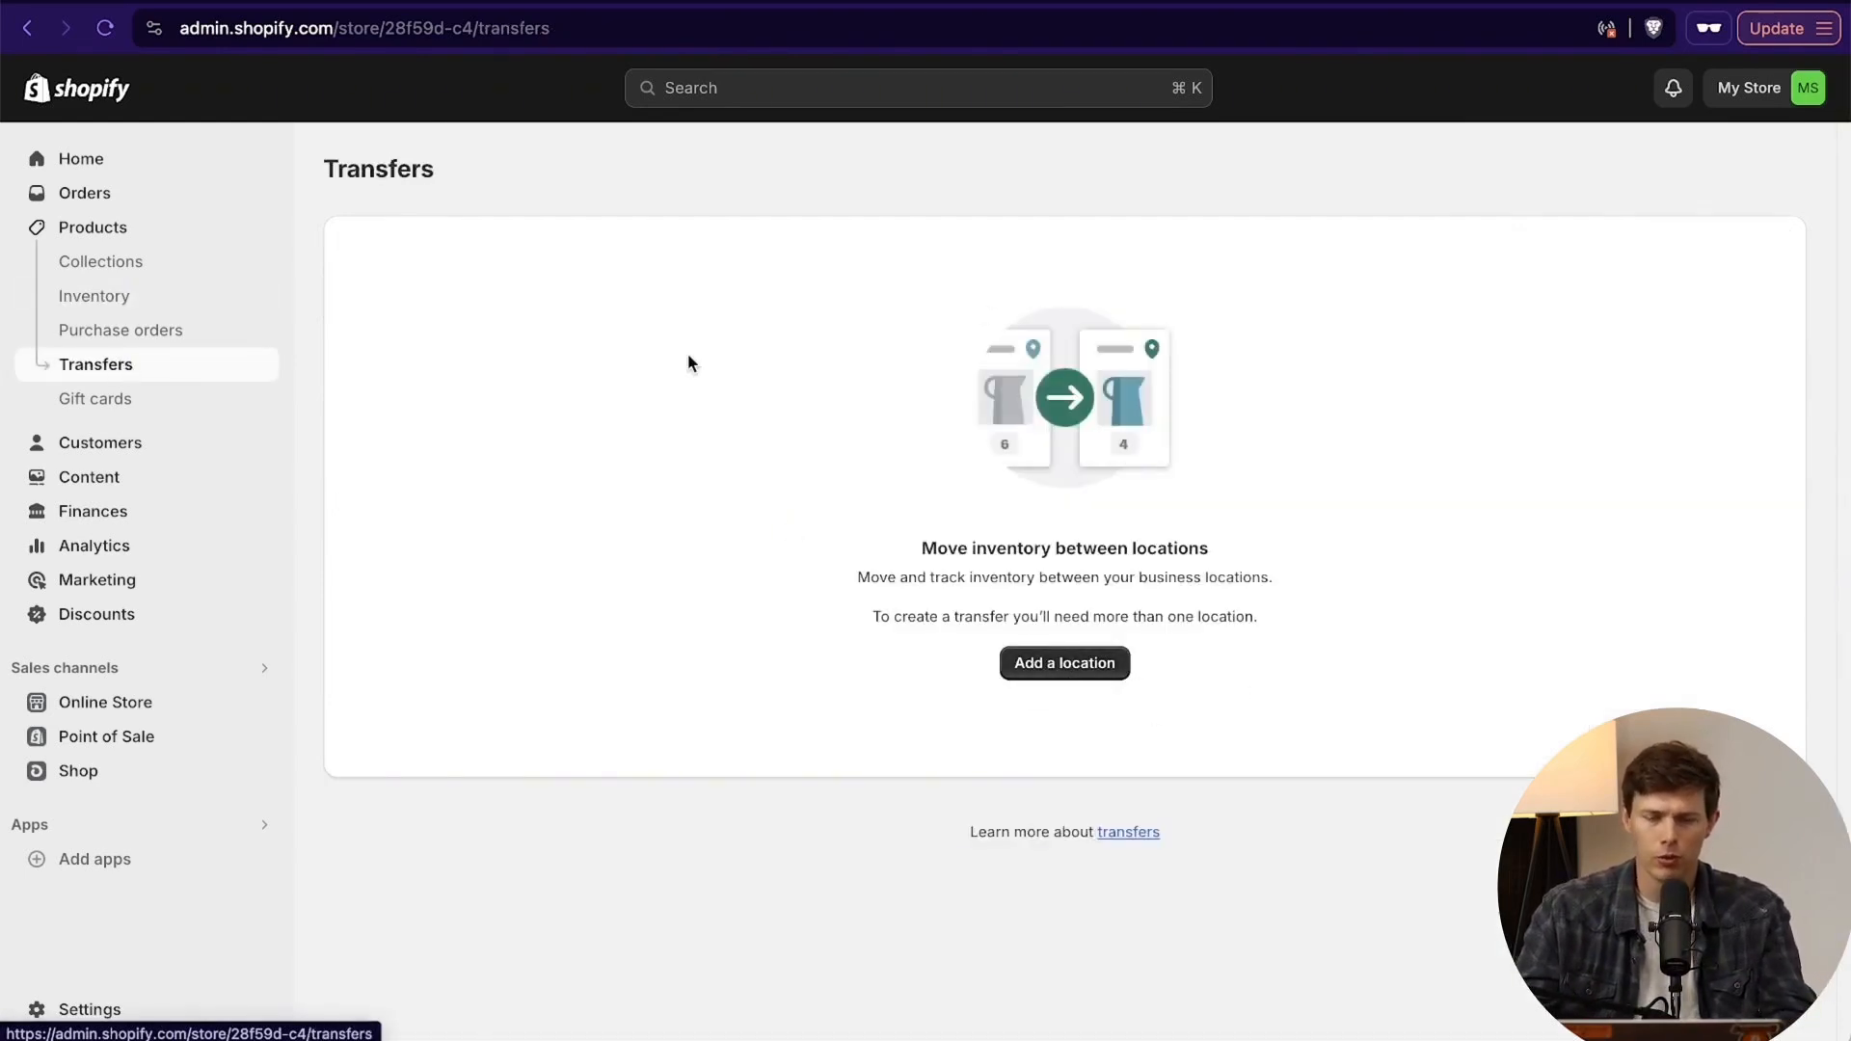
Start a new purchase order, then discard it and go to Gift cards.
click(135, 332)
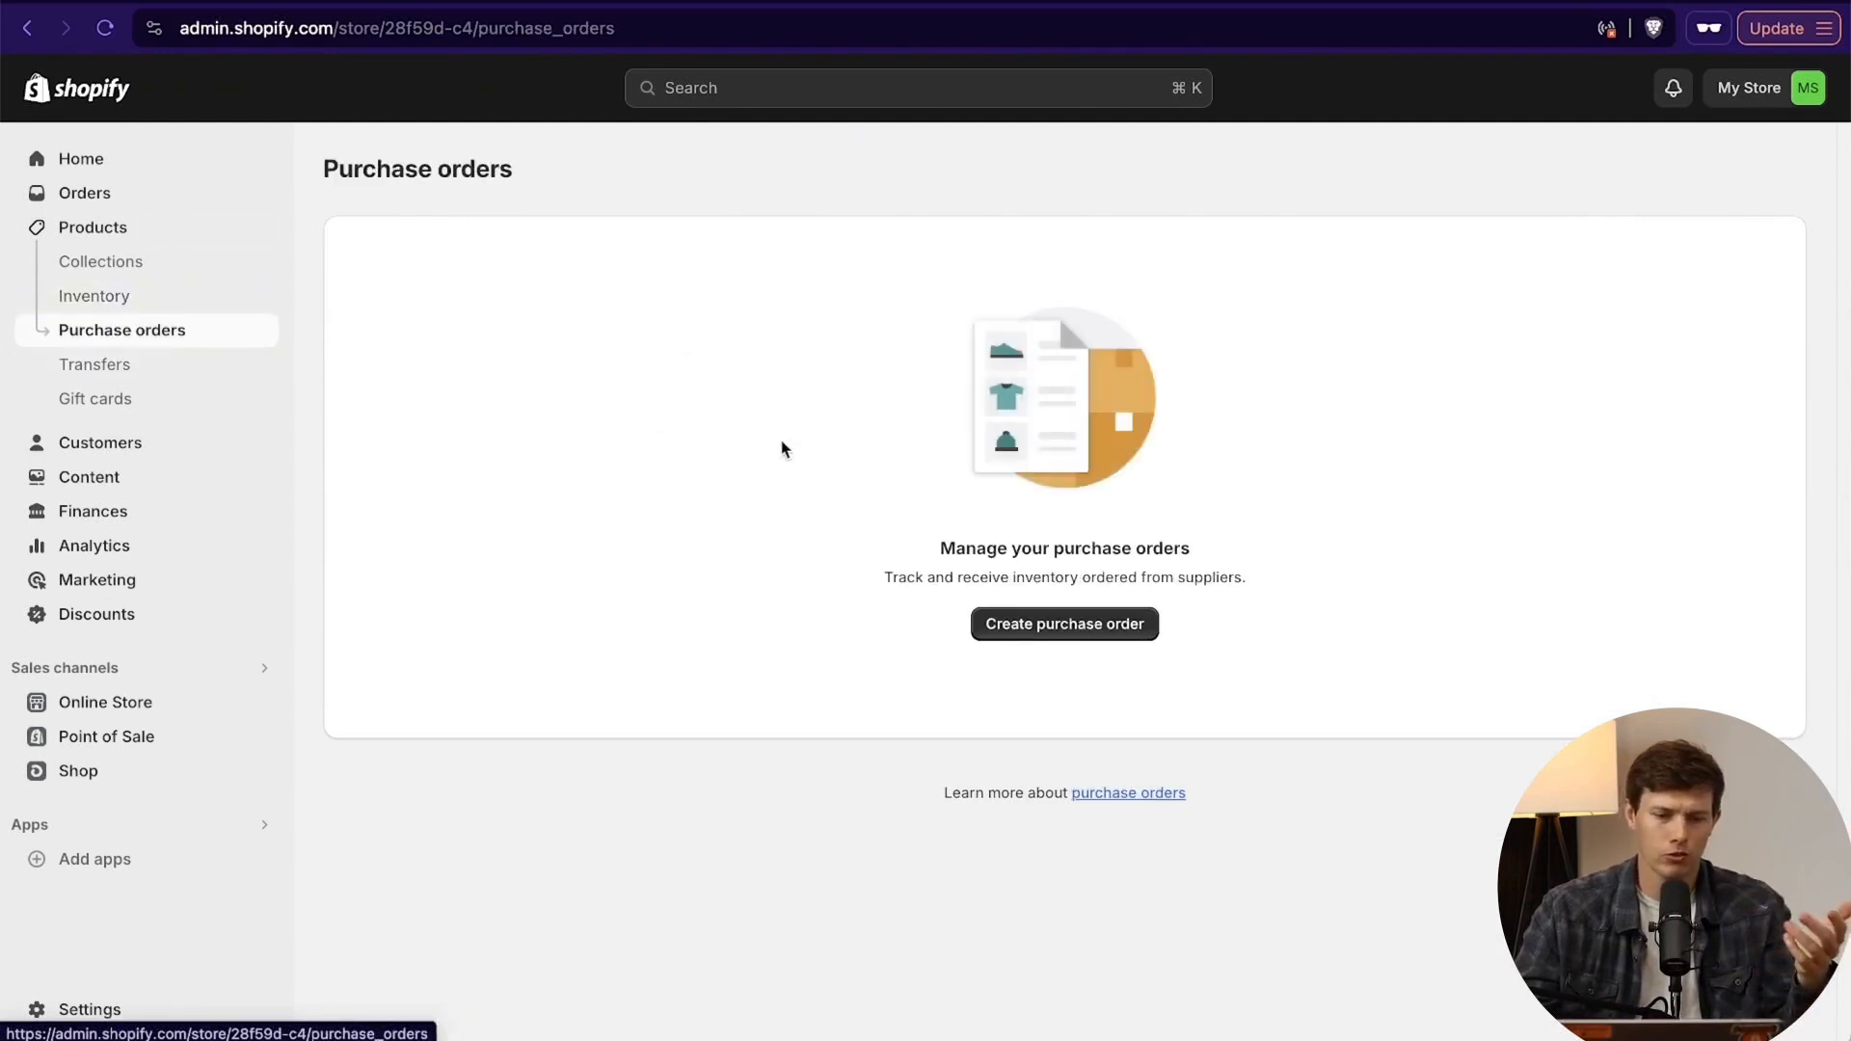
click(1068, 636)
scroll(1333, 650, down, 2)
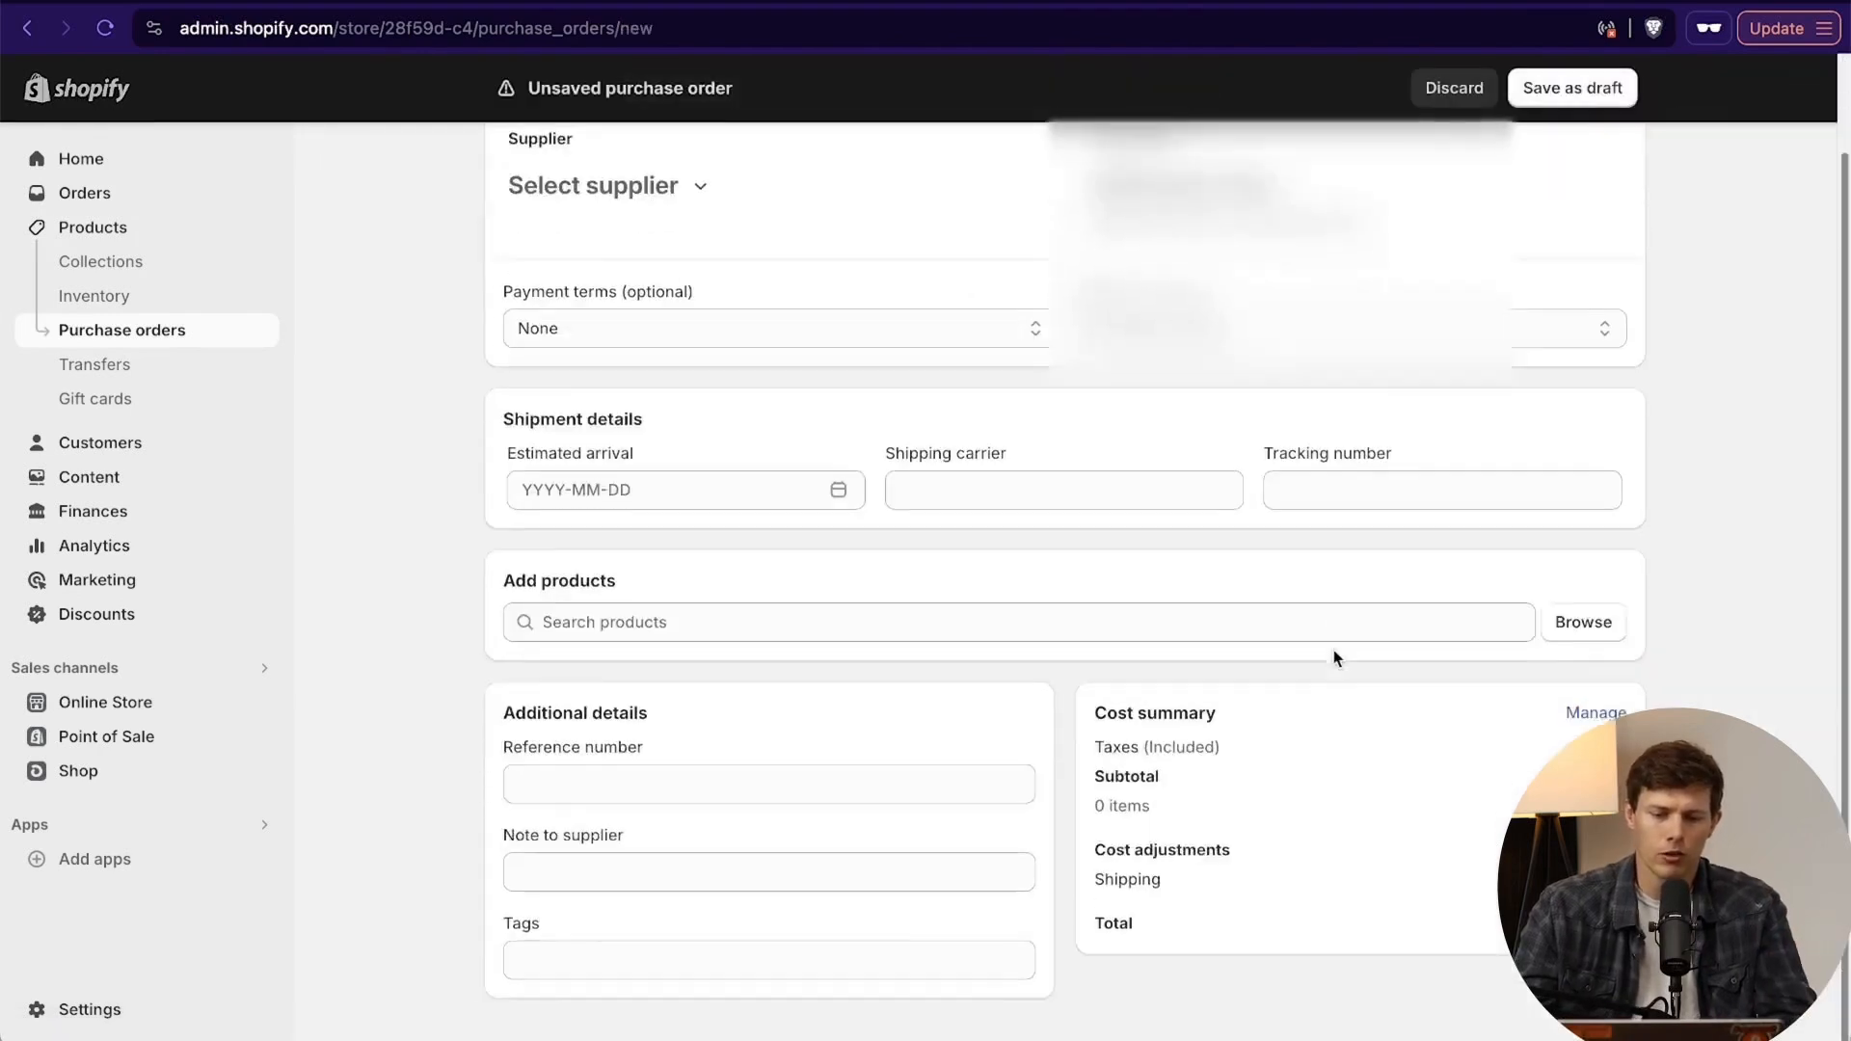
scroll(1334, 649, up, 2)
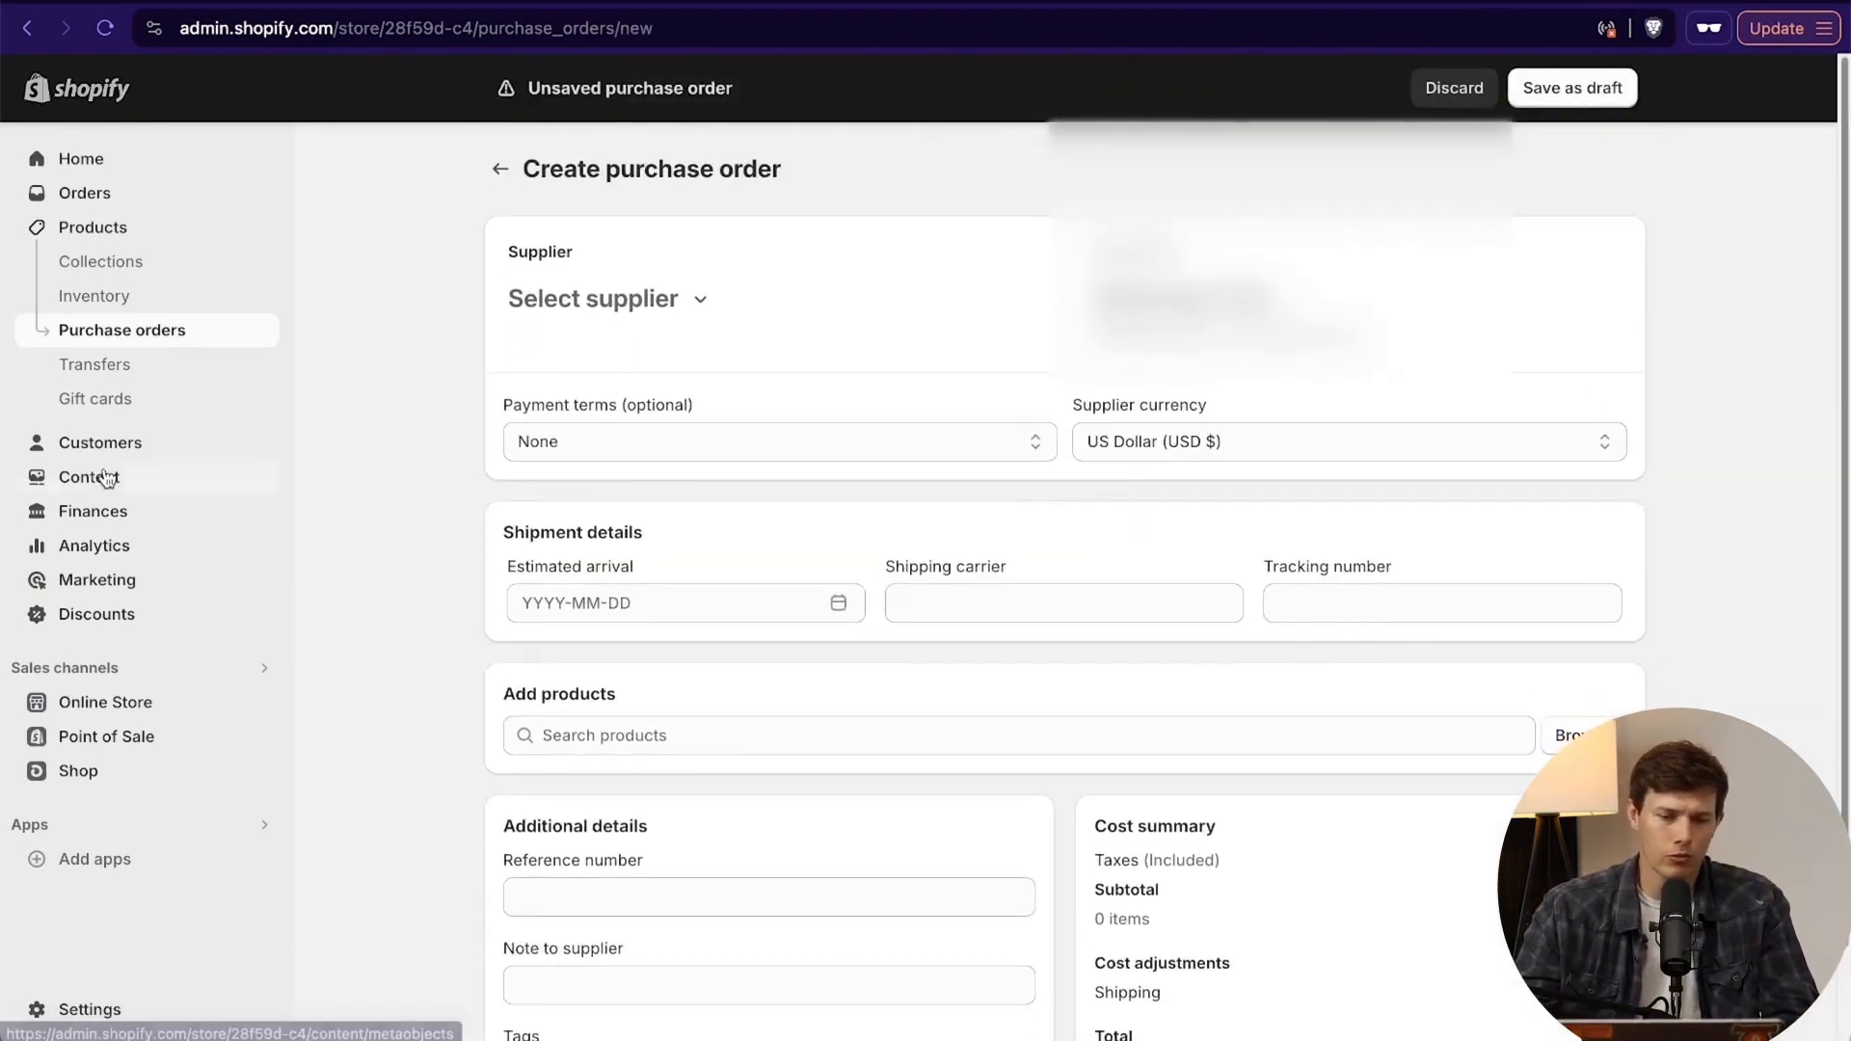
click(127, 396)
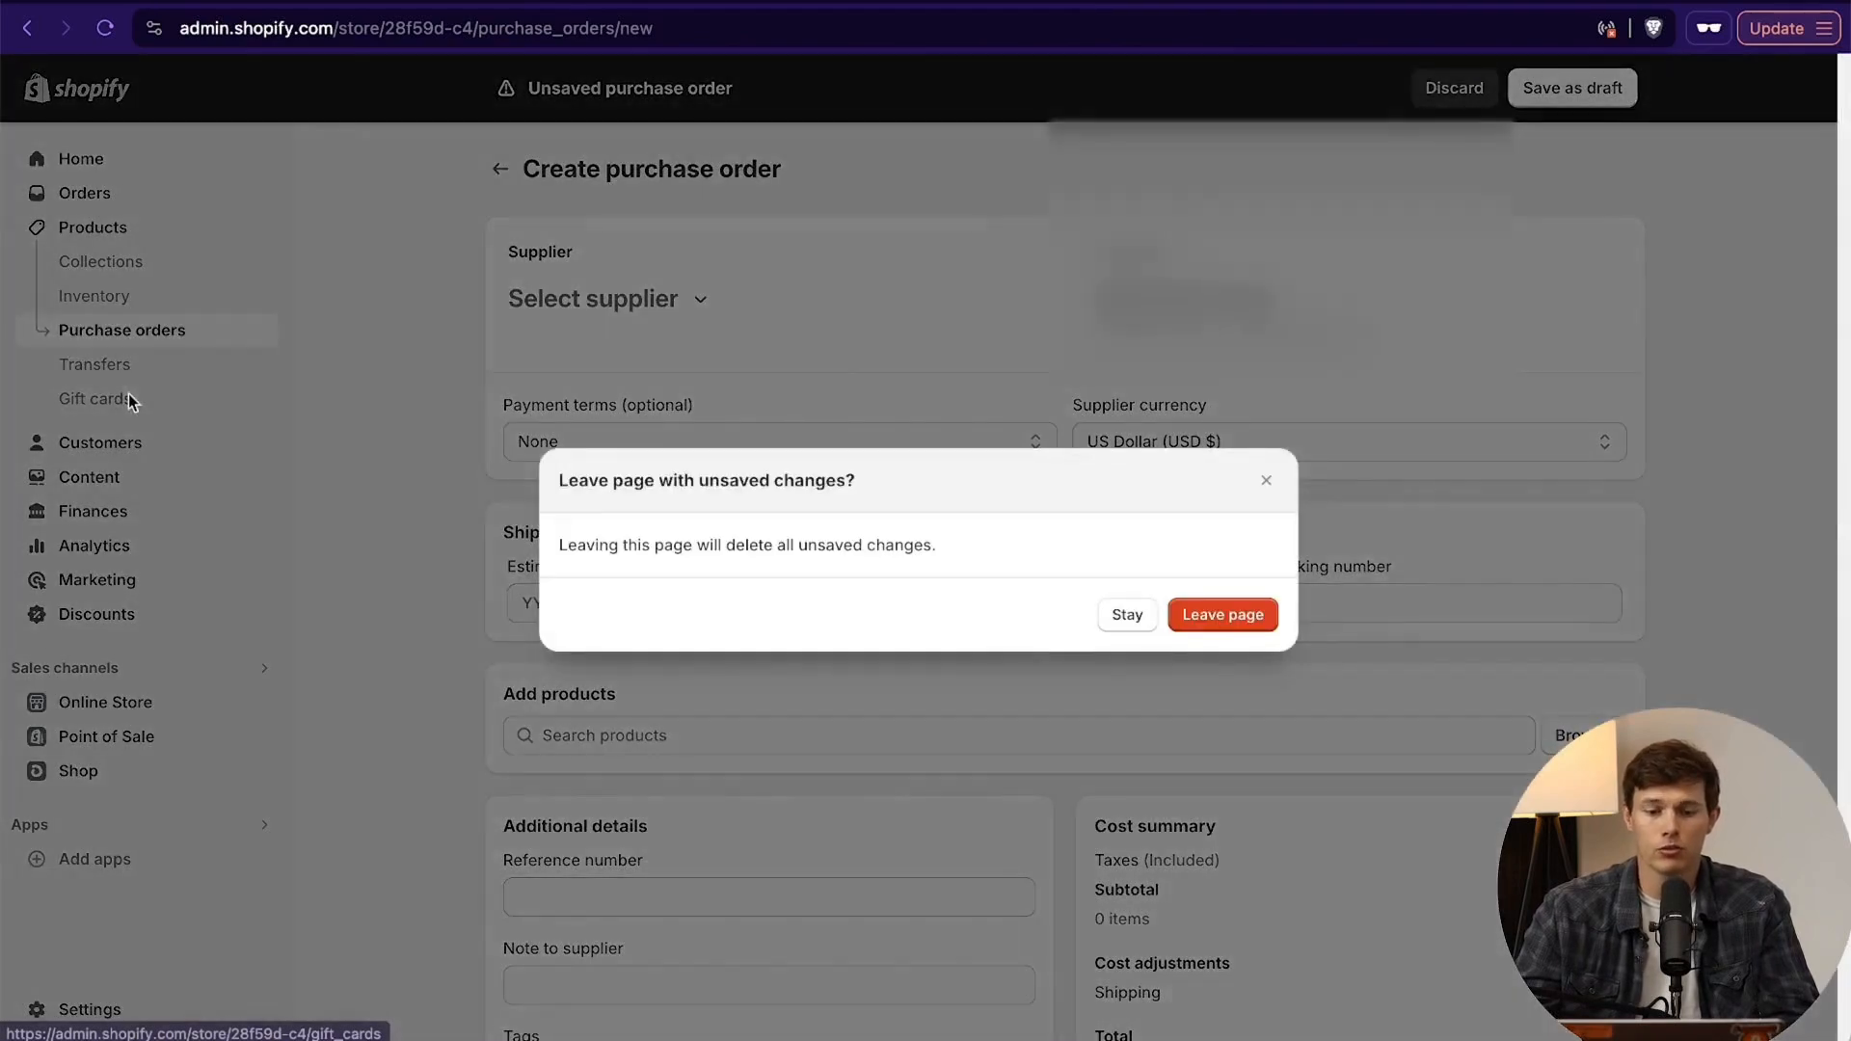
click(1250, 621)
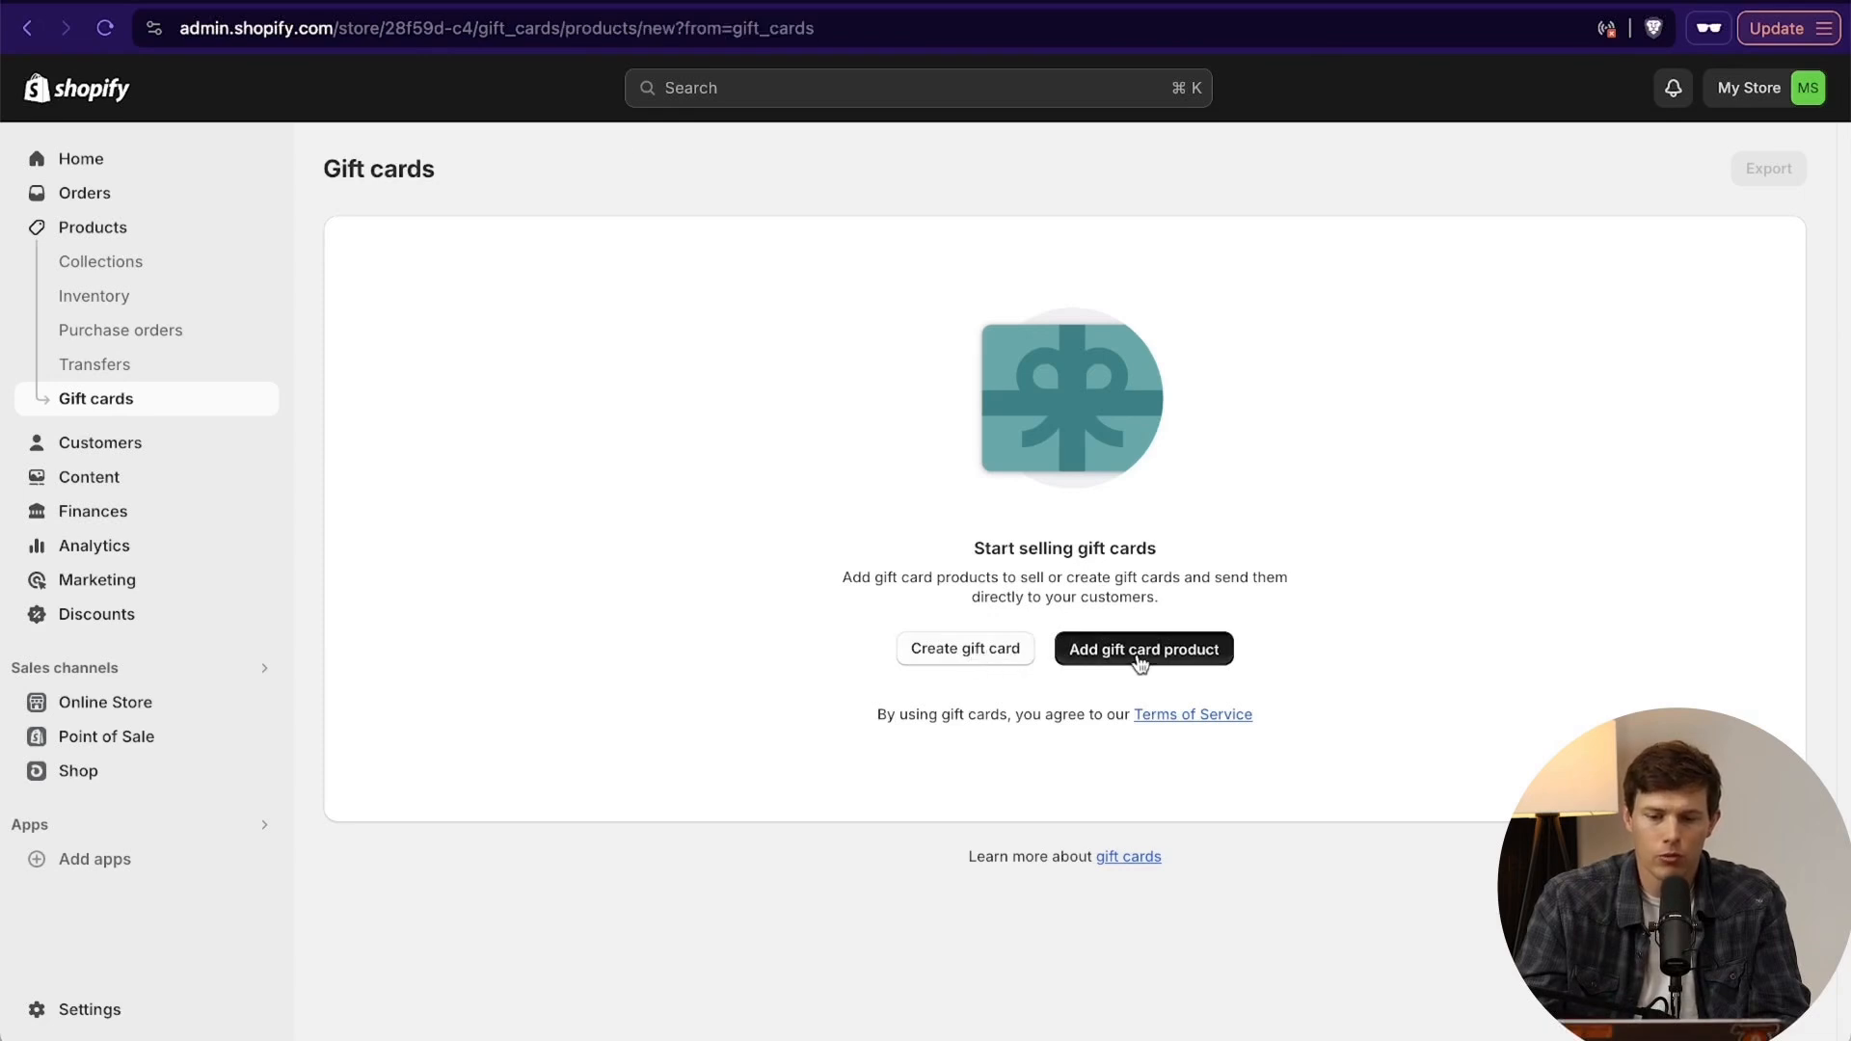
Create a gift card product titled 'Santrel Surf Shop Gift Card' and upload its image.
click(1141, 663)
click(731, 295)
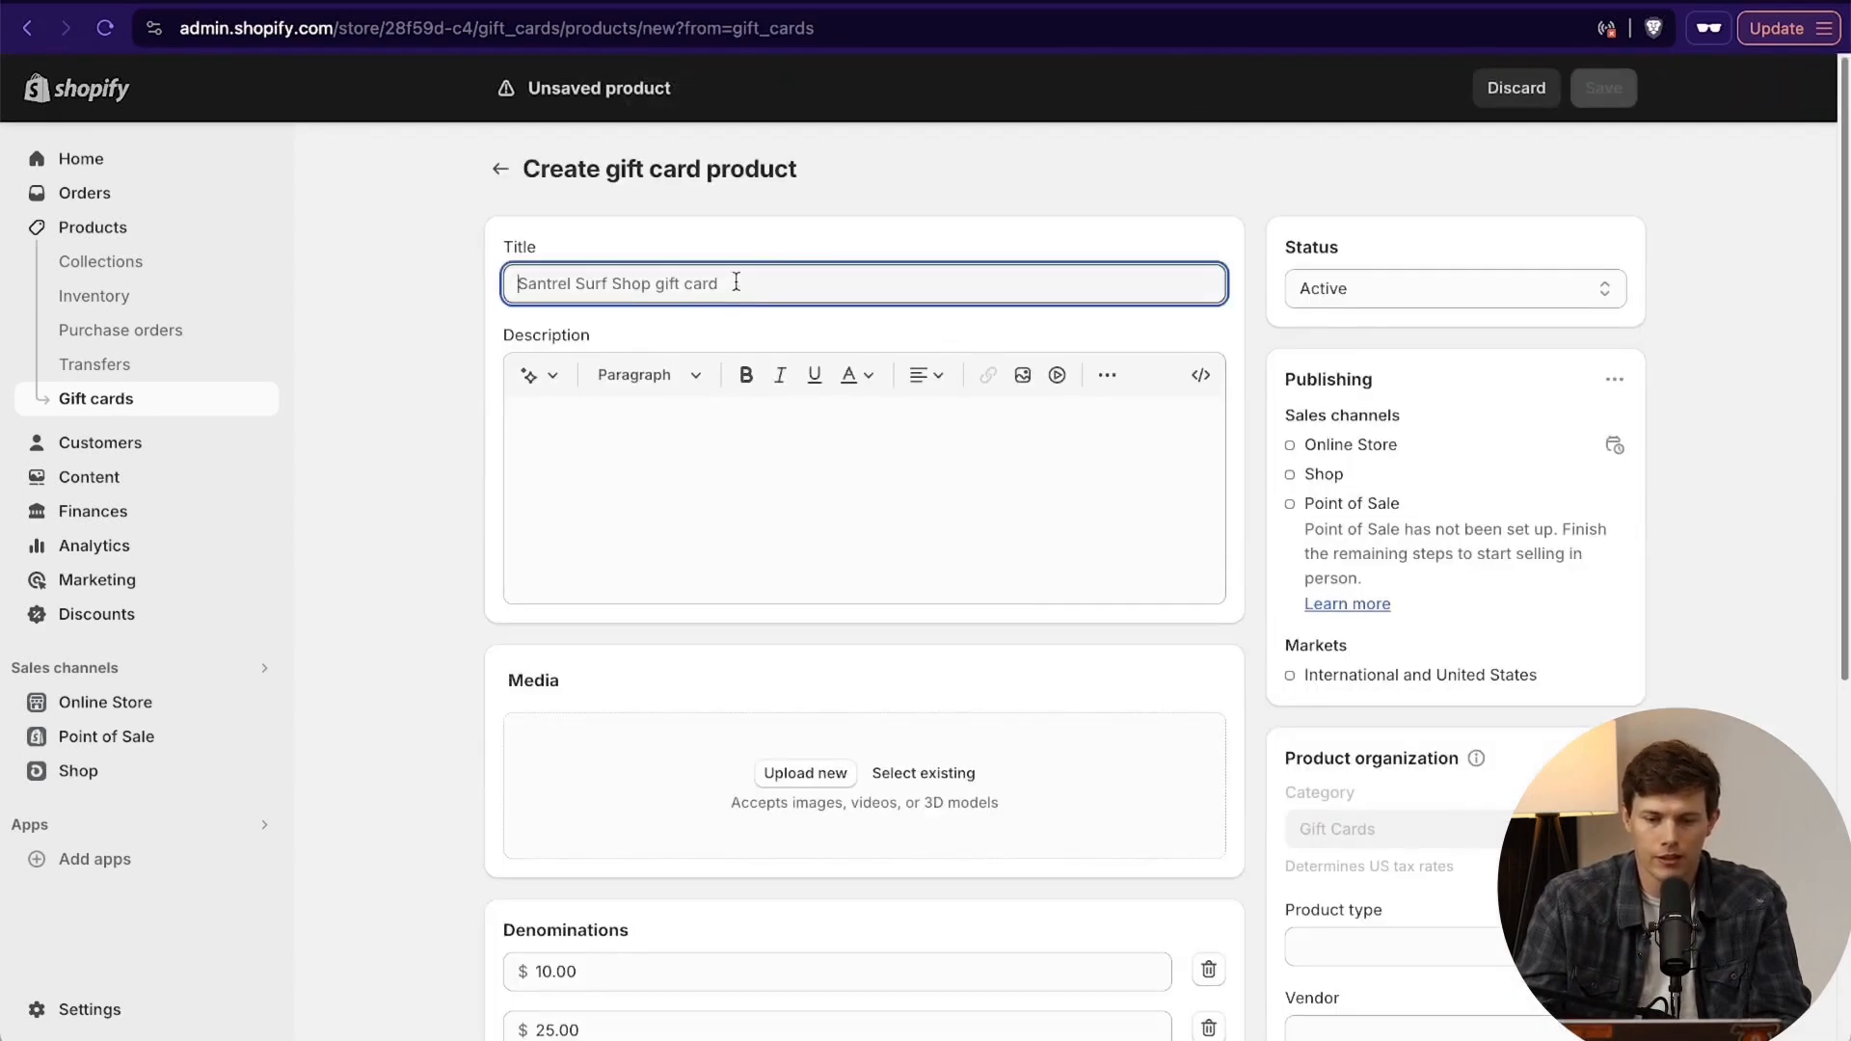
text(Santrel Sur)
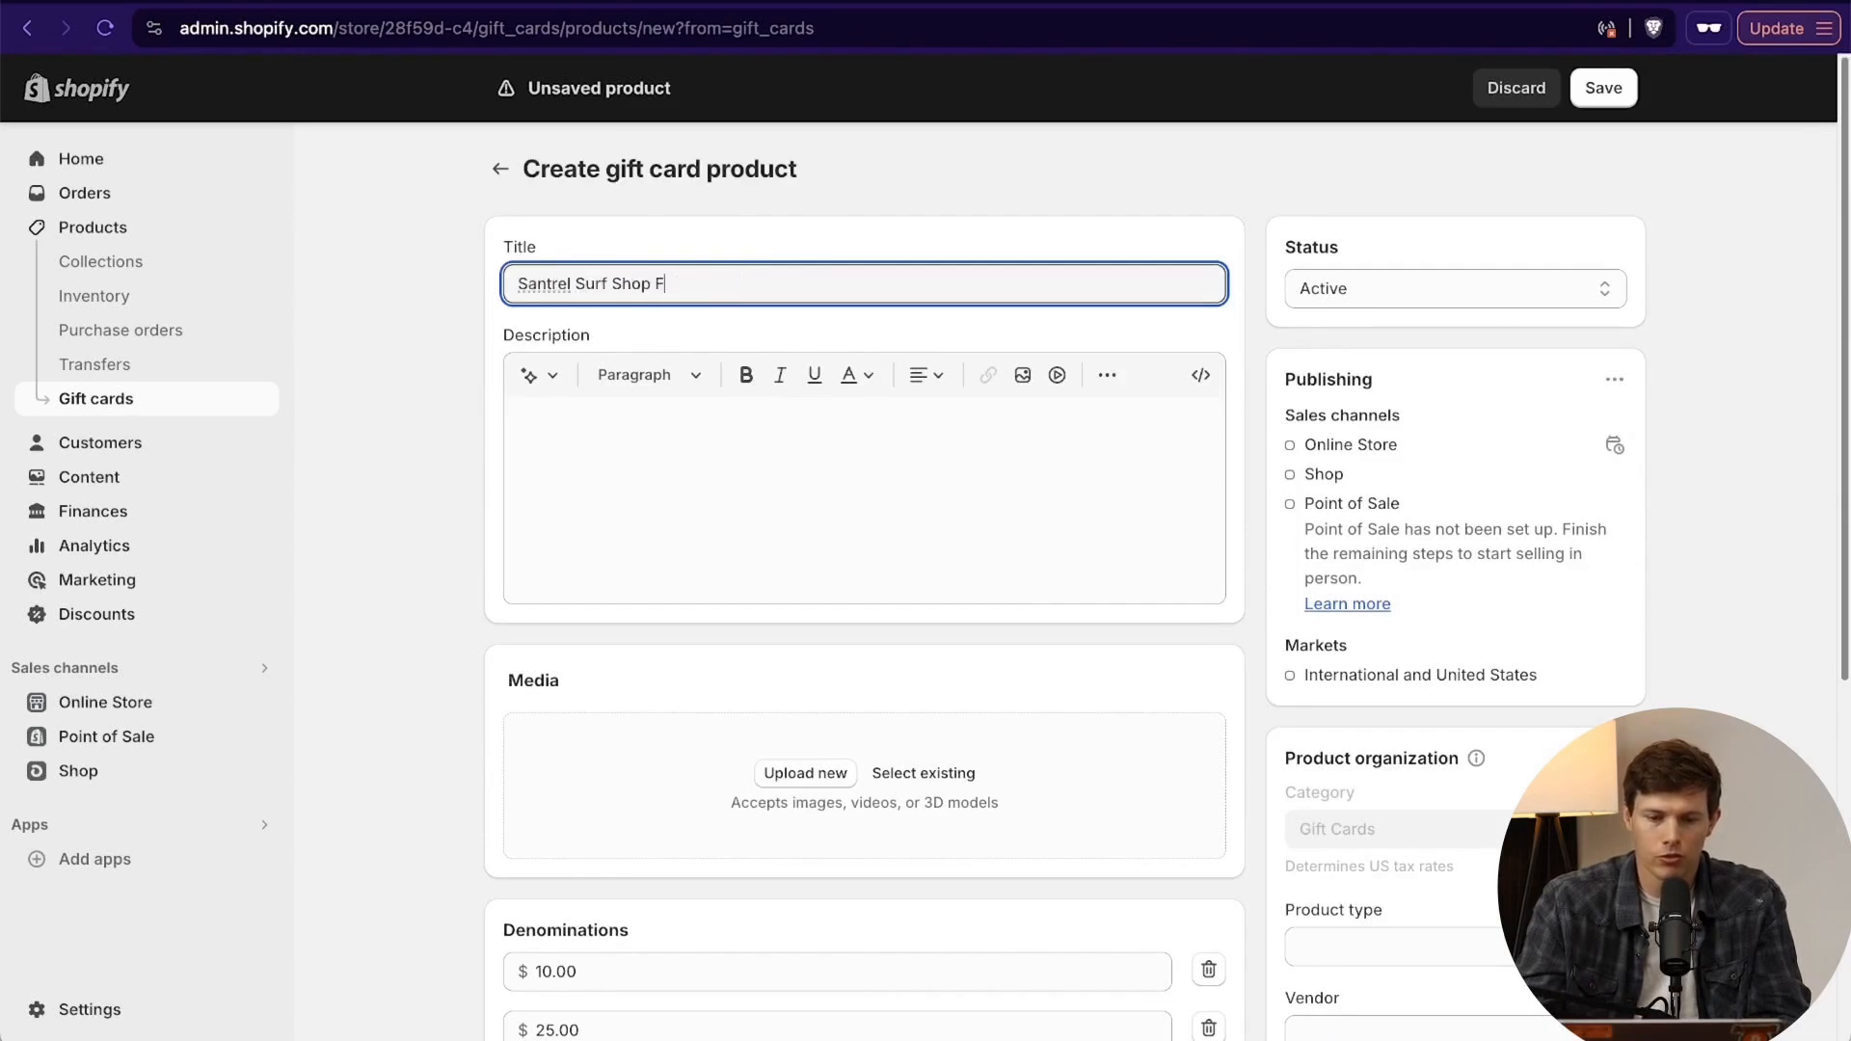
text(f Shop F)
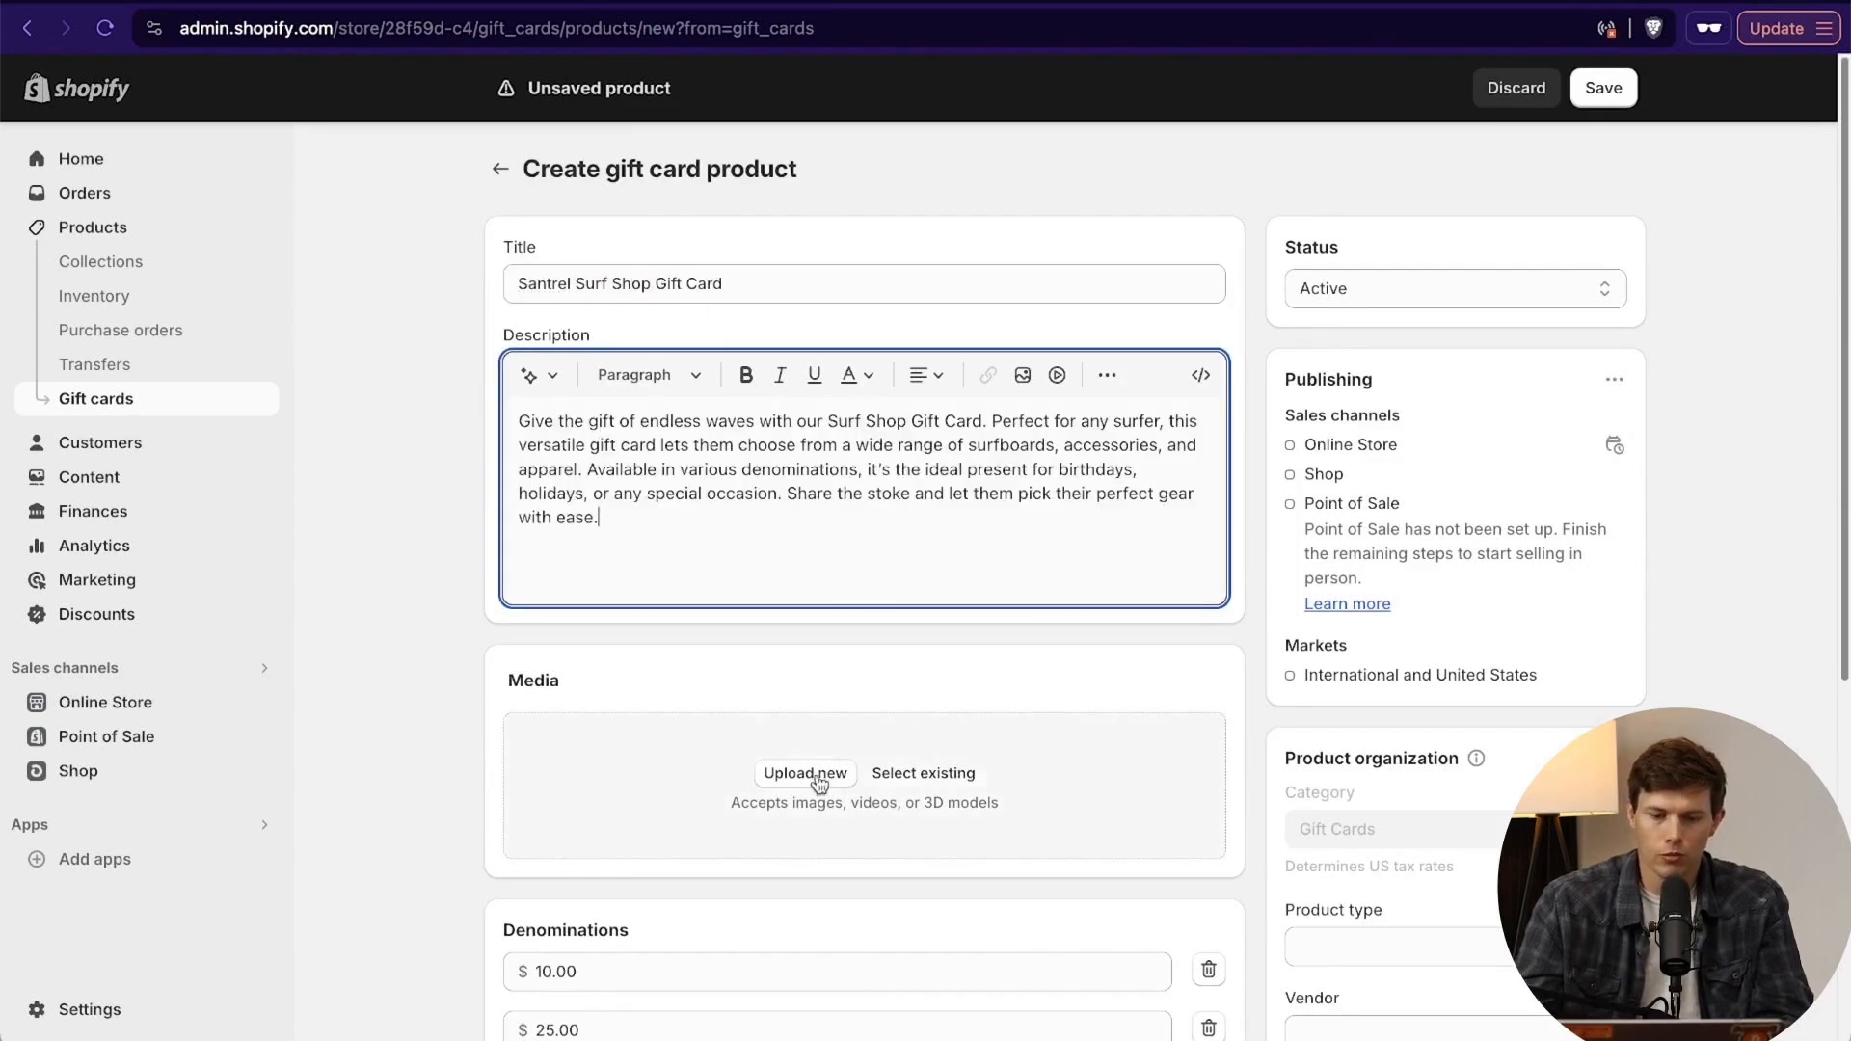
click(818, 777)
double_click(1307, 529)
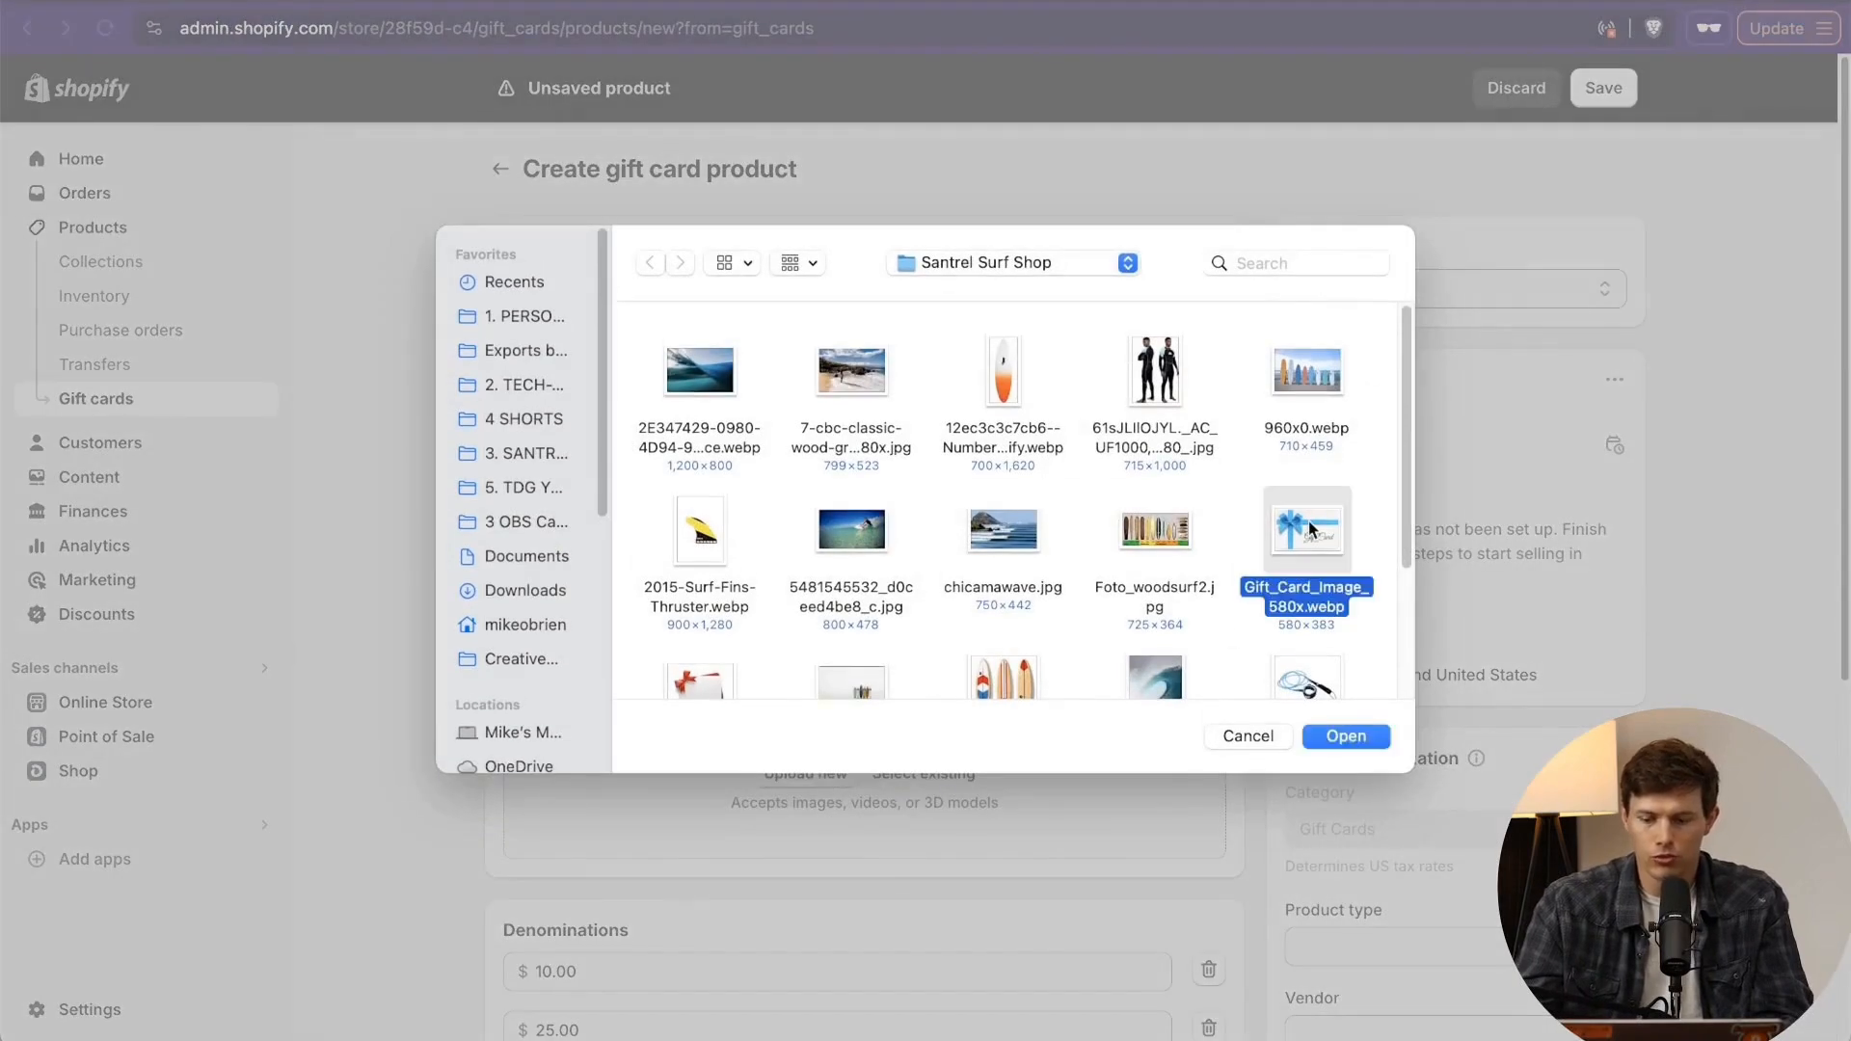
Replace the $10 and $25 denominations with $75, $500 and $1,000.
scroll(932, 878, down, 5)
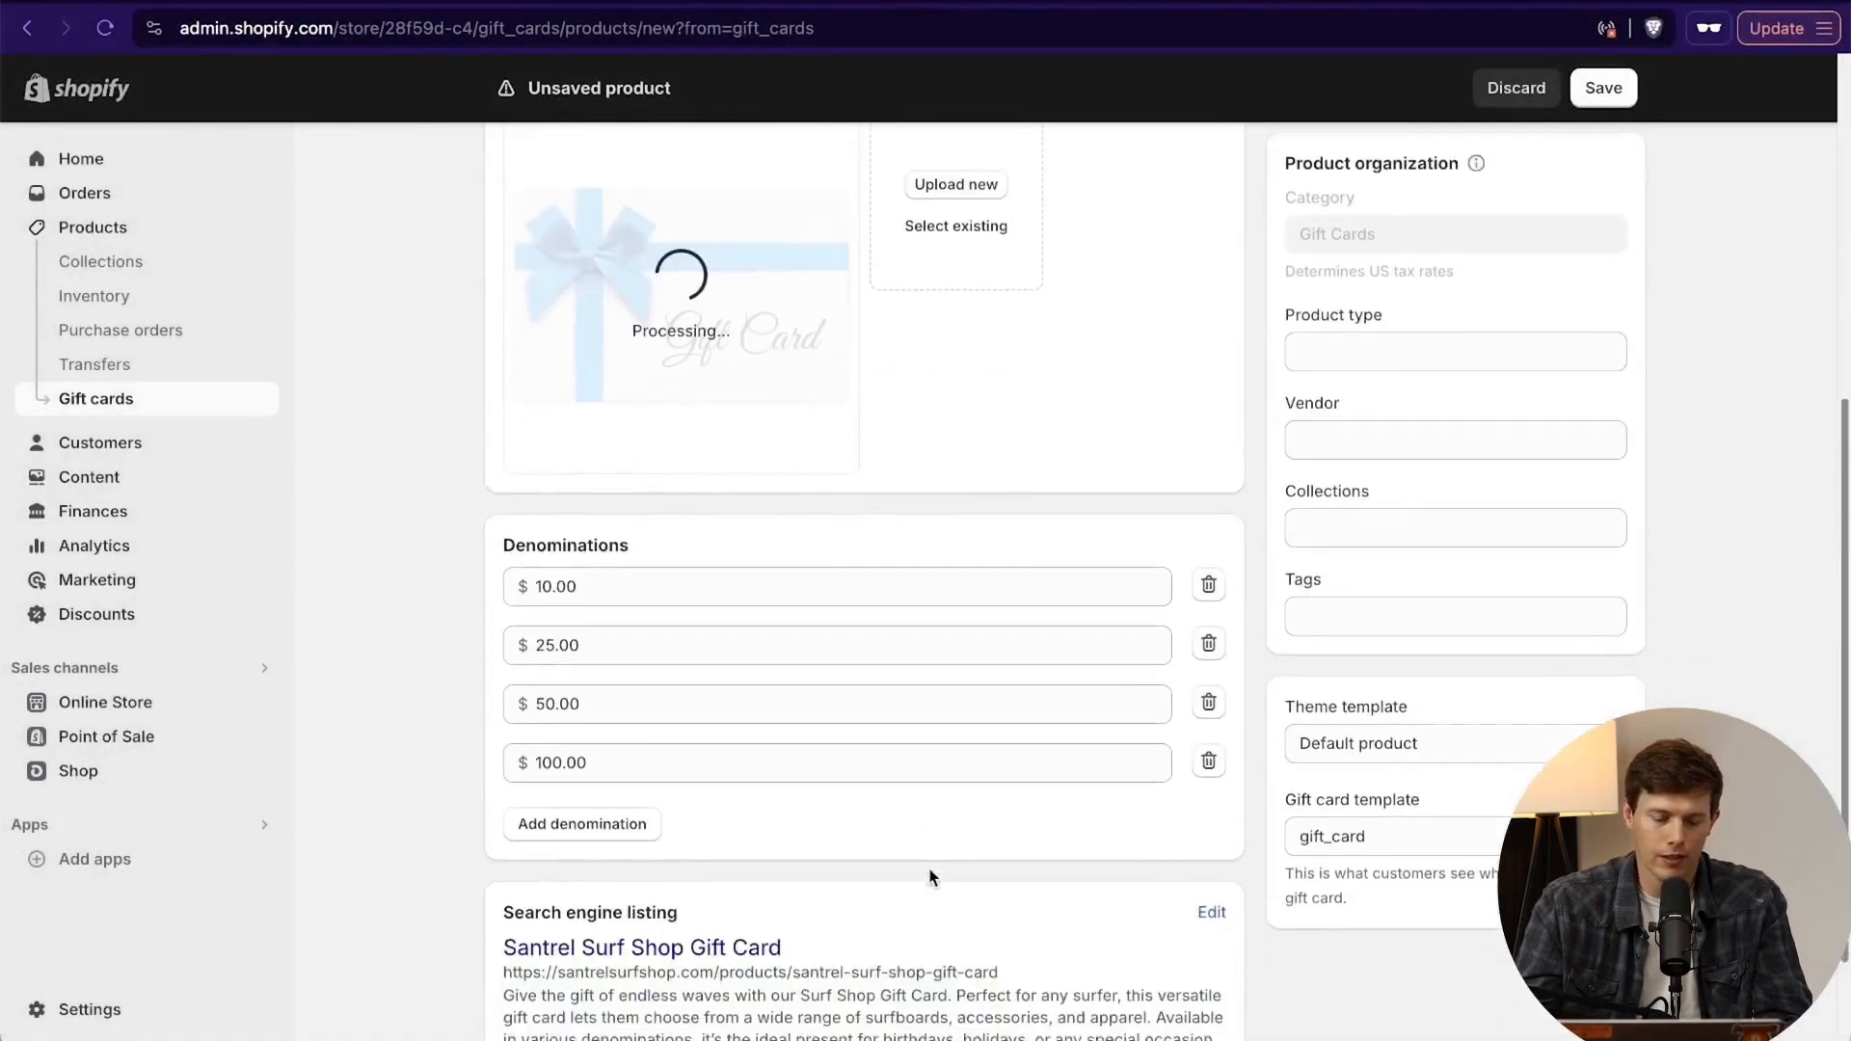
scroll(931, 877, down, 1)
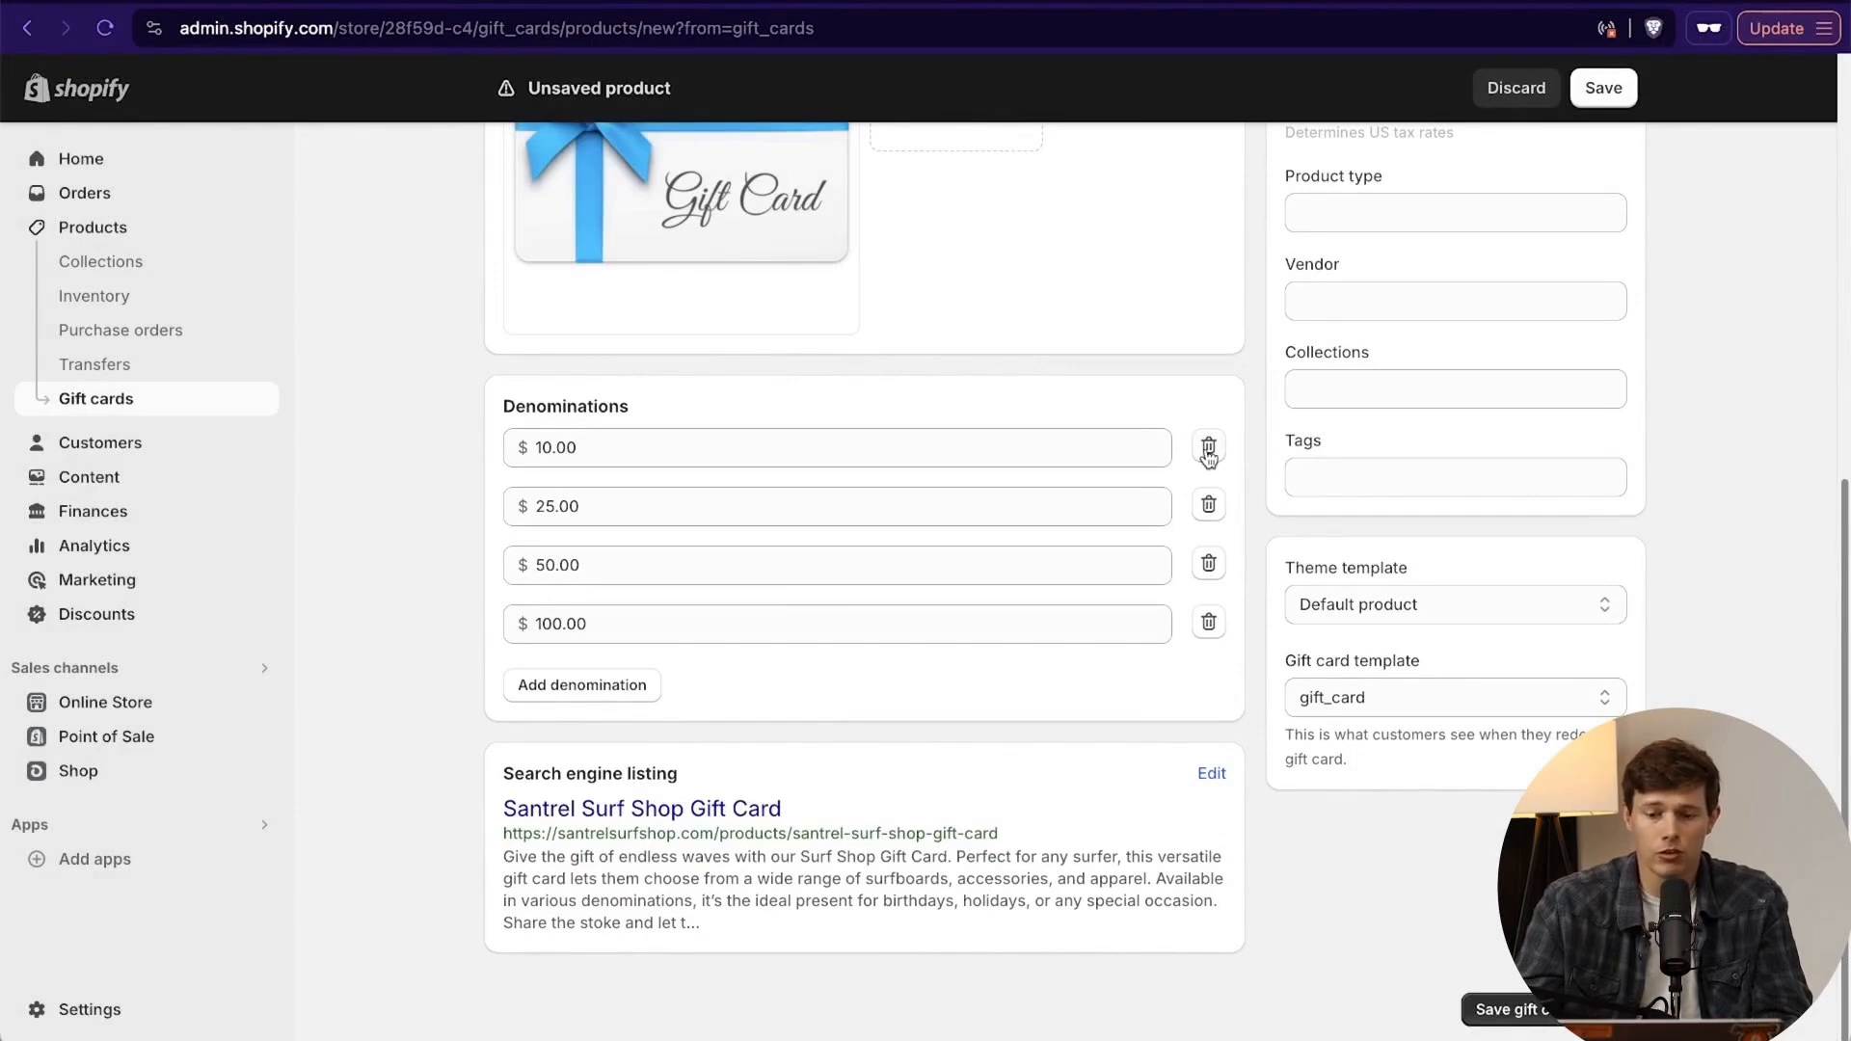
click(1209, 450)
click(1209, 506)
click(585, 684)
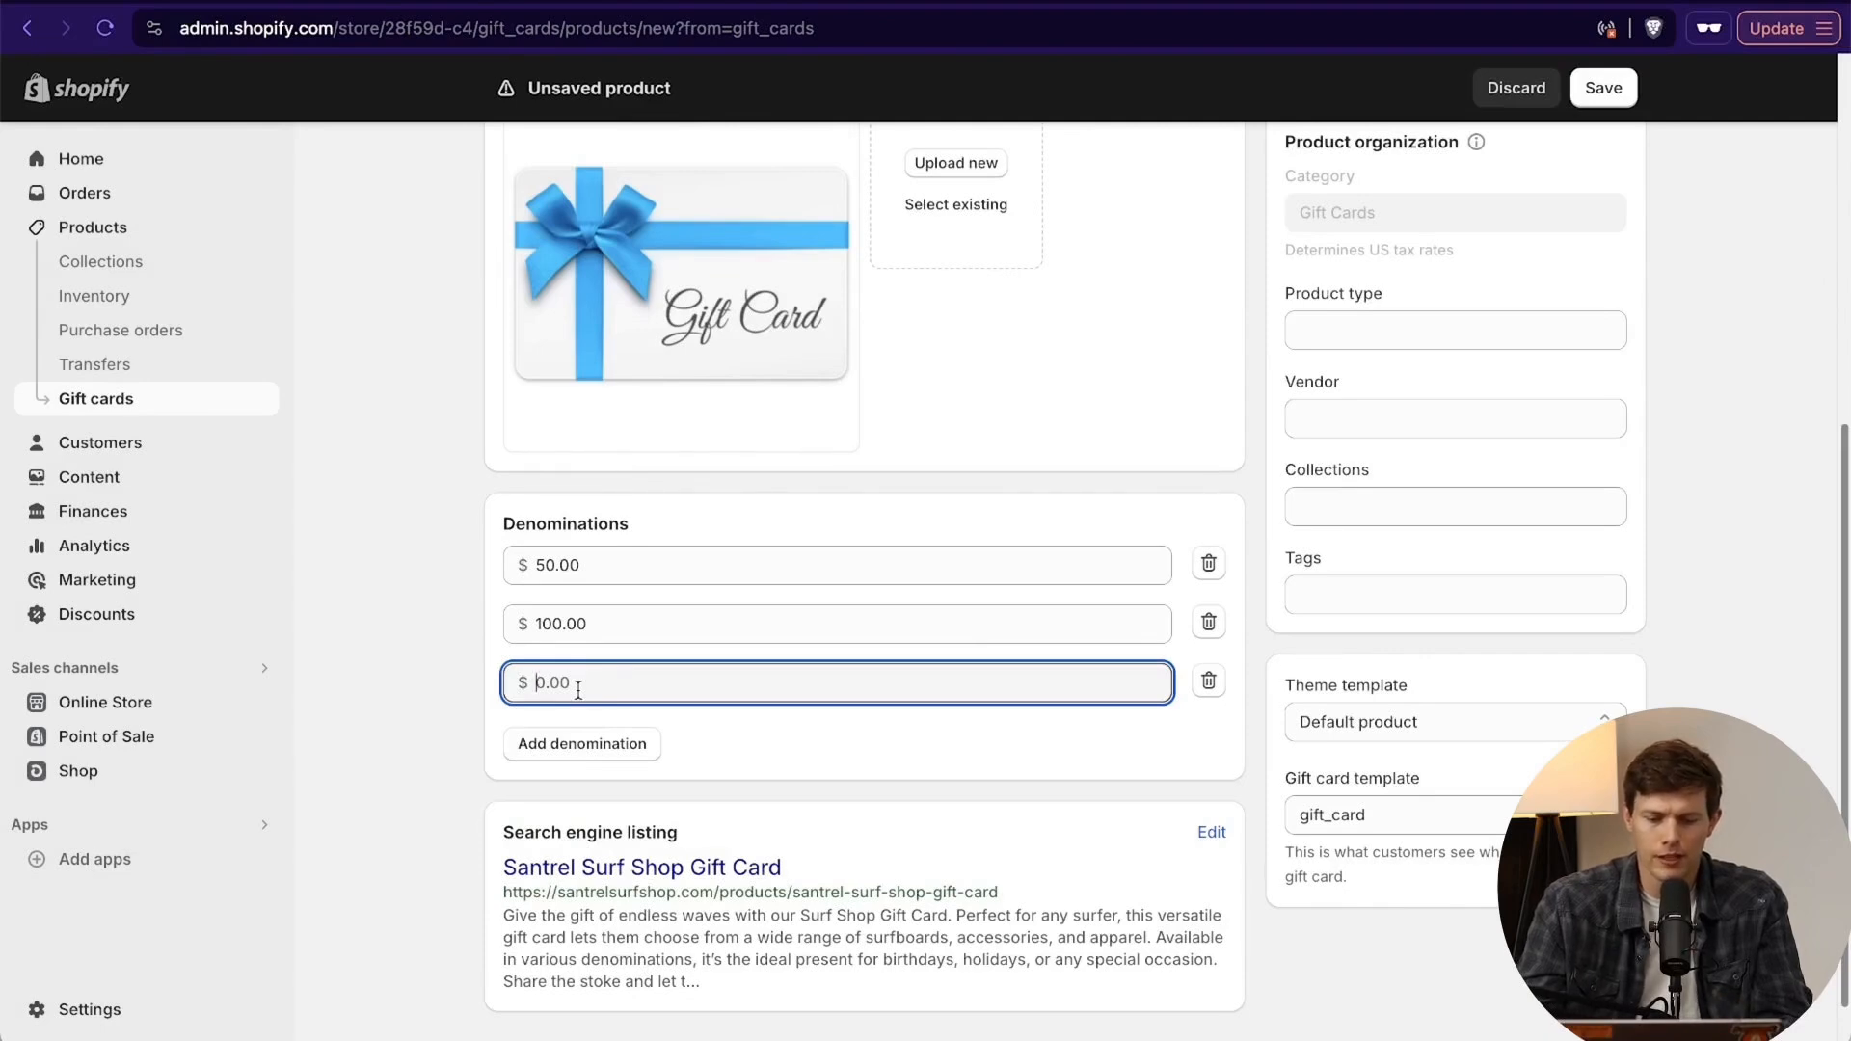
text(75)
click(583, 744)
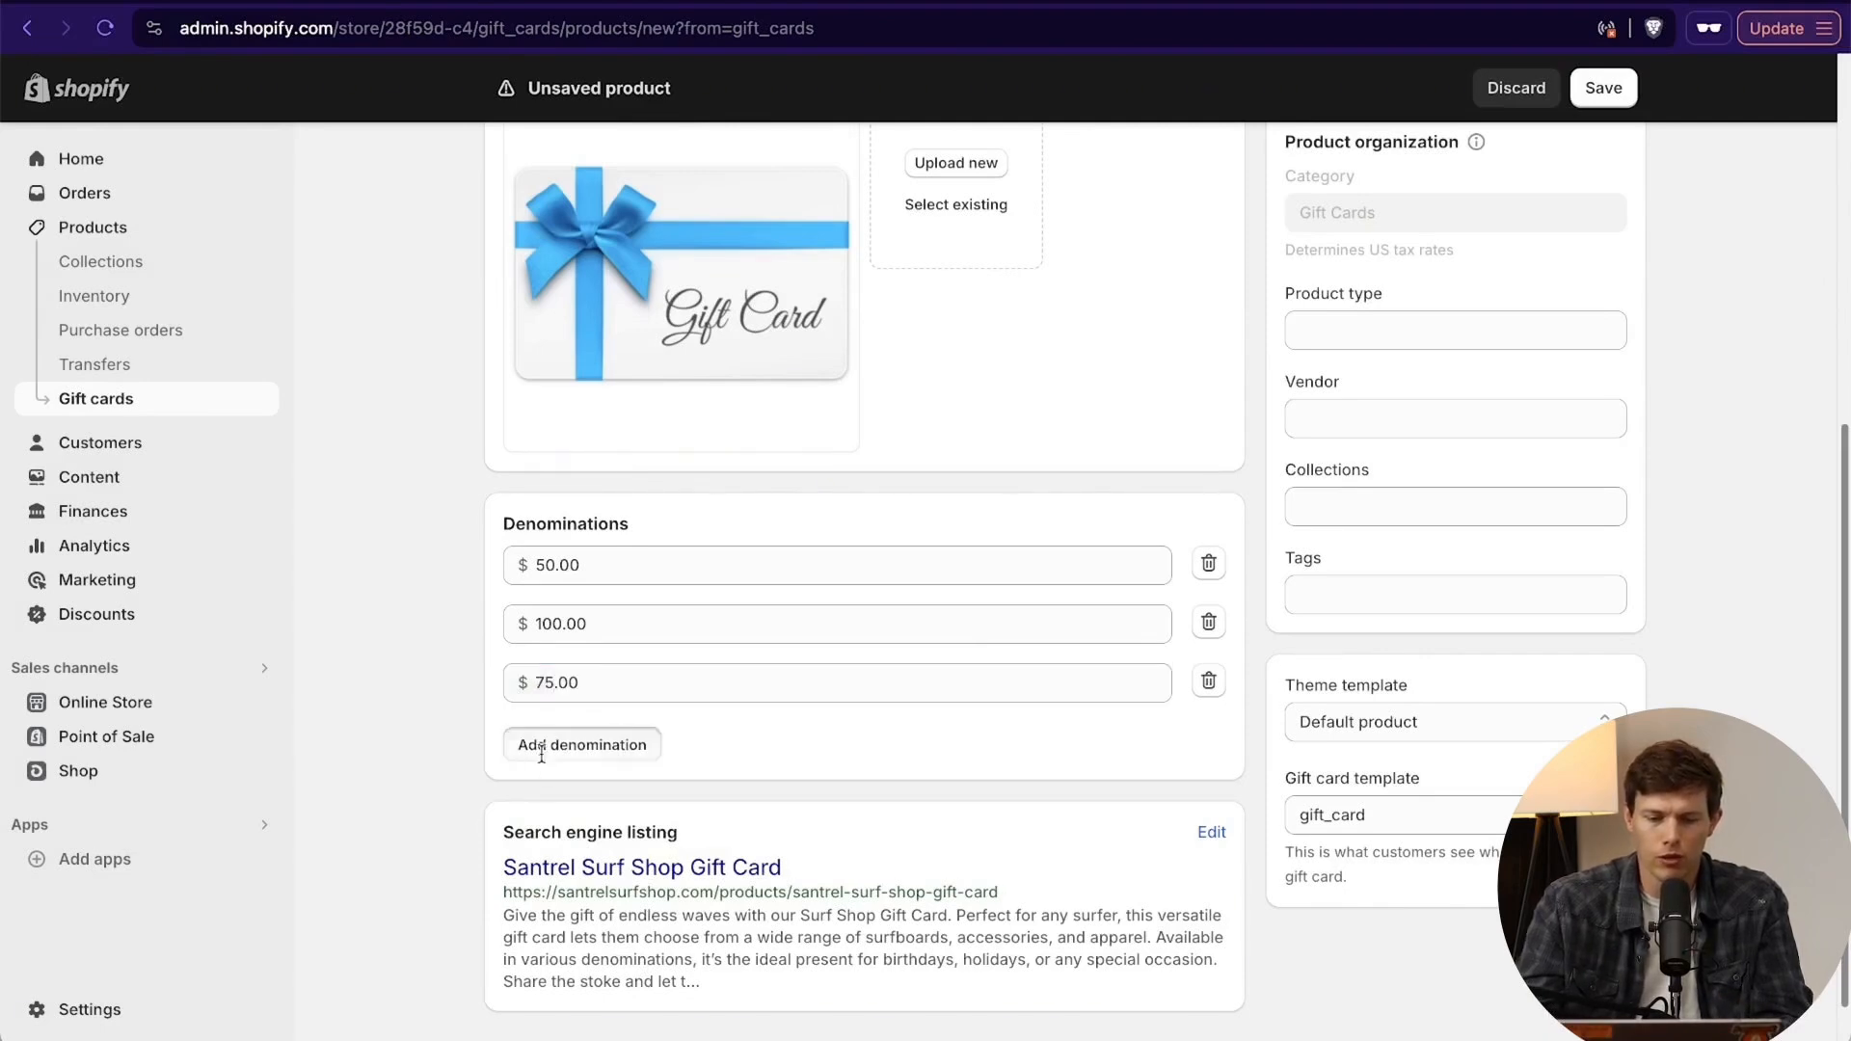
text(500)
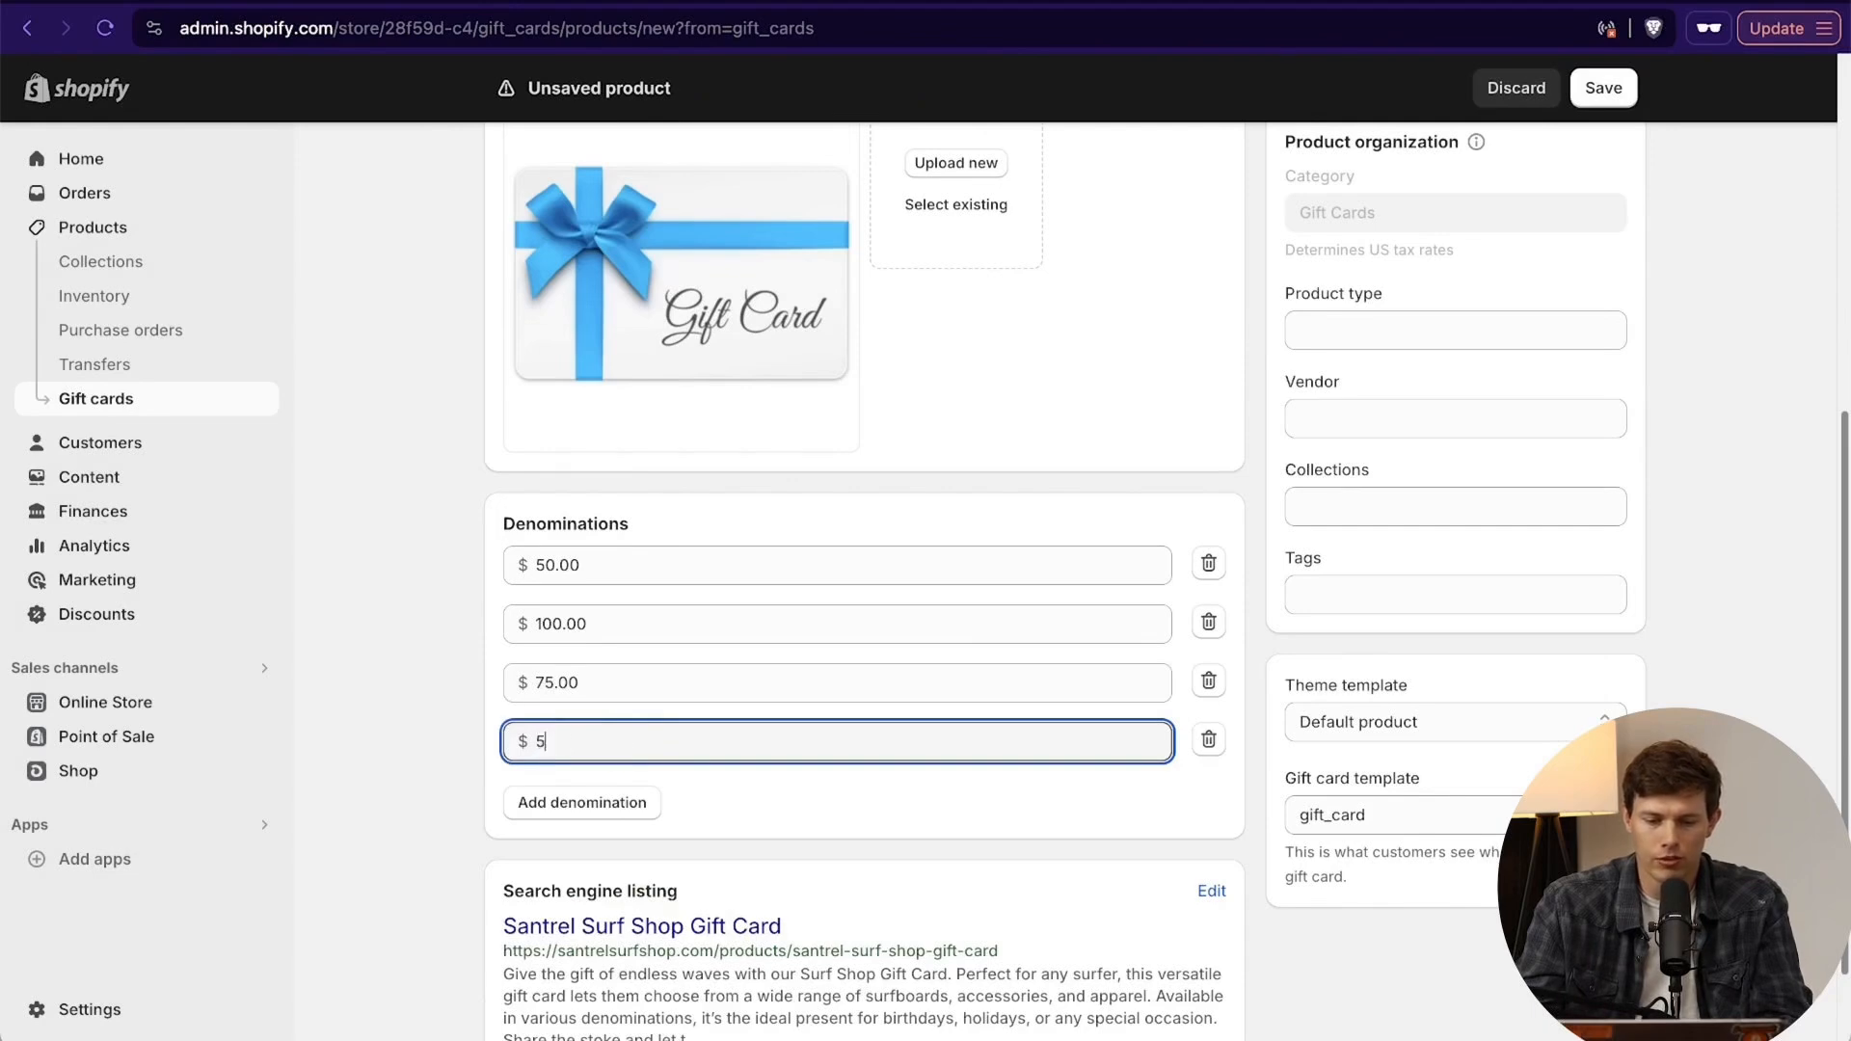
click(582, 803)
text(1000)
click(972, 857)
Save the new gift card product.
scroll(972, 856, down, 2)
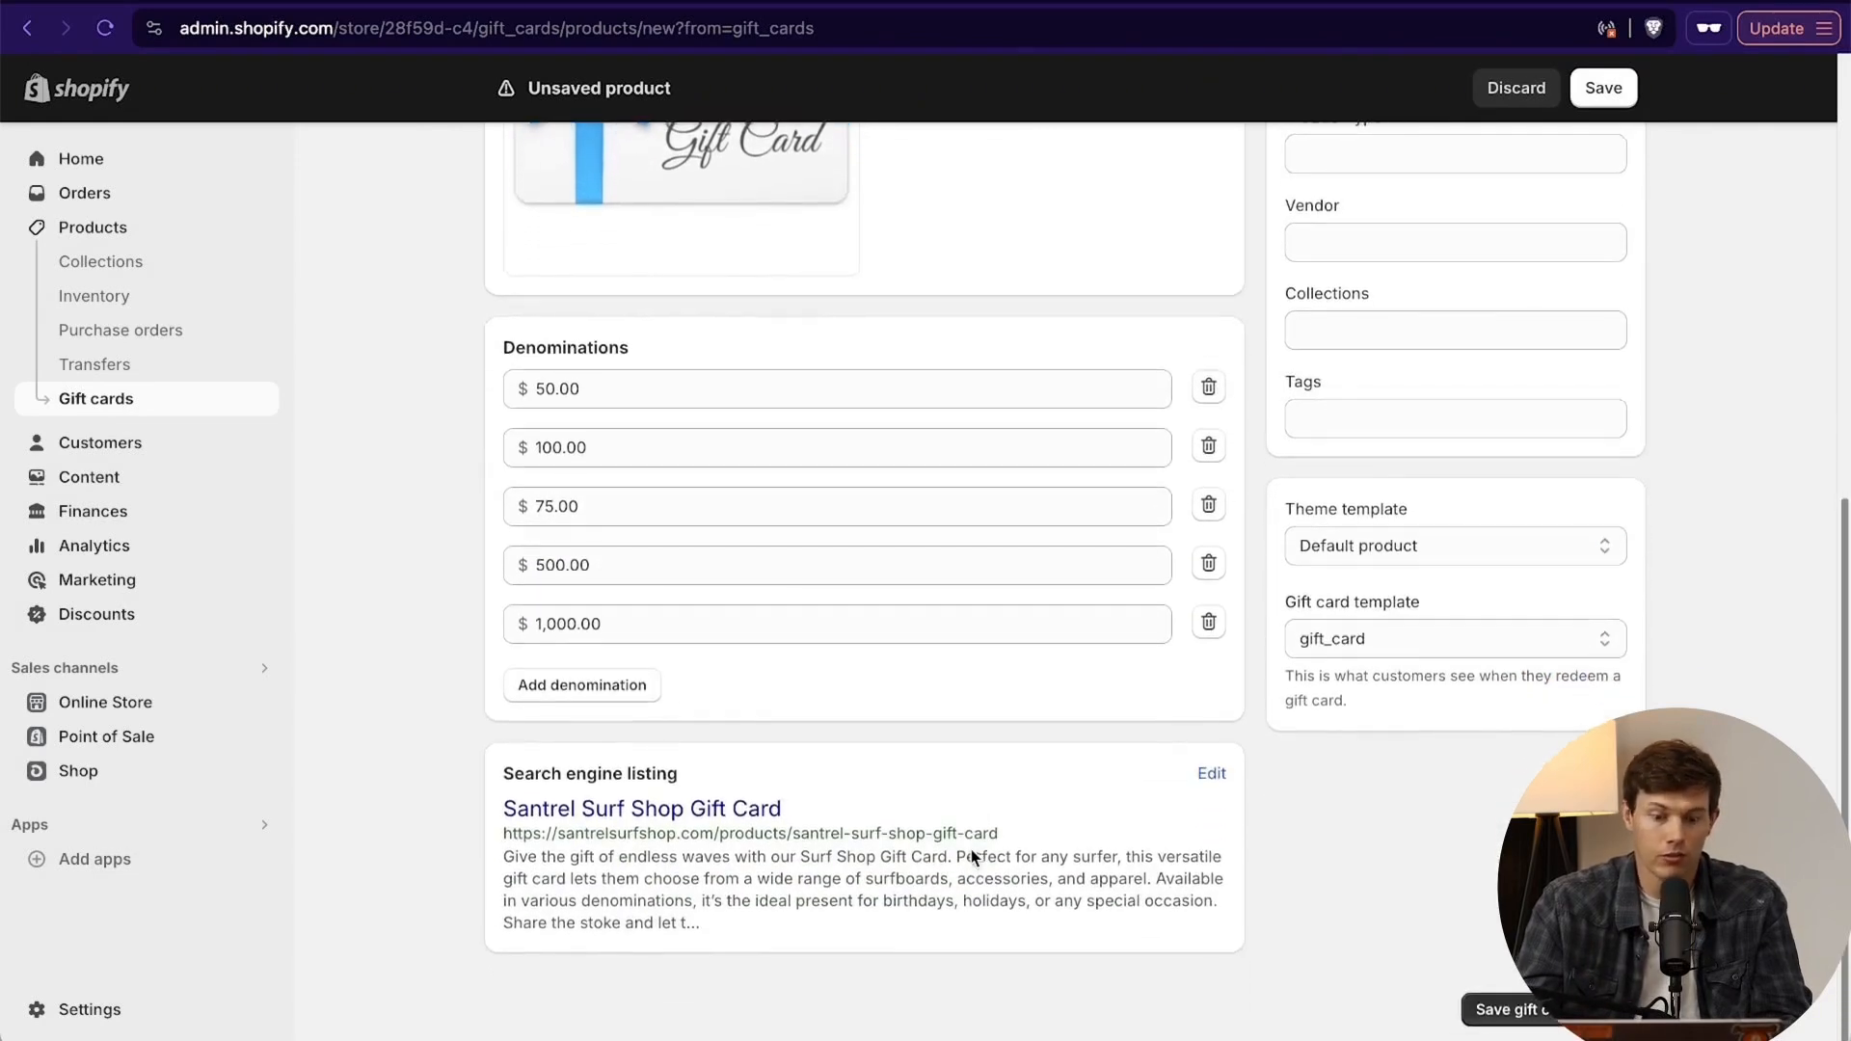
scroll(1171, 857, up, 8)
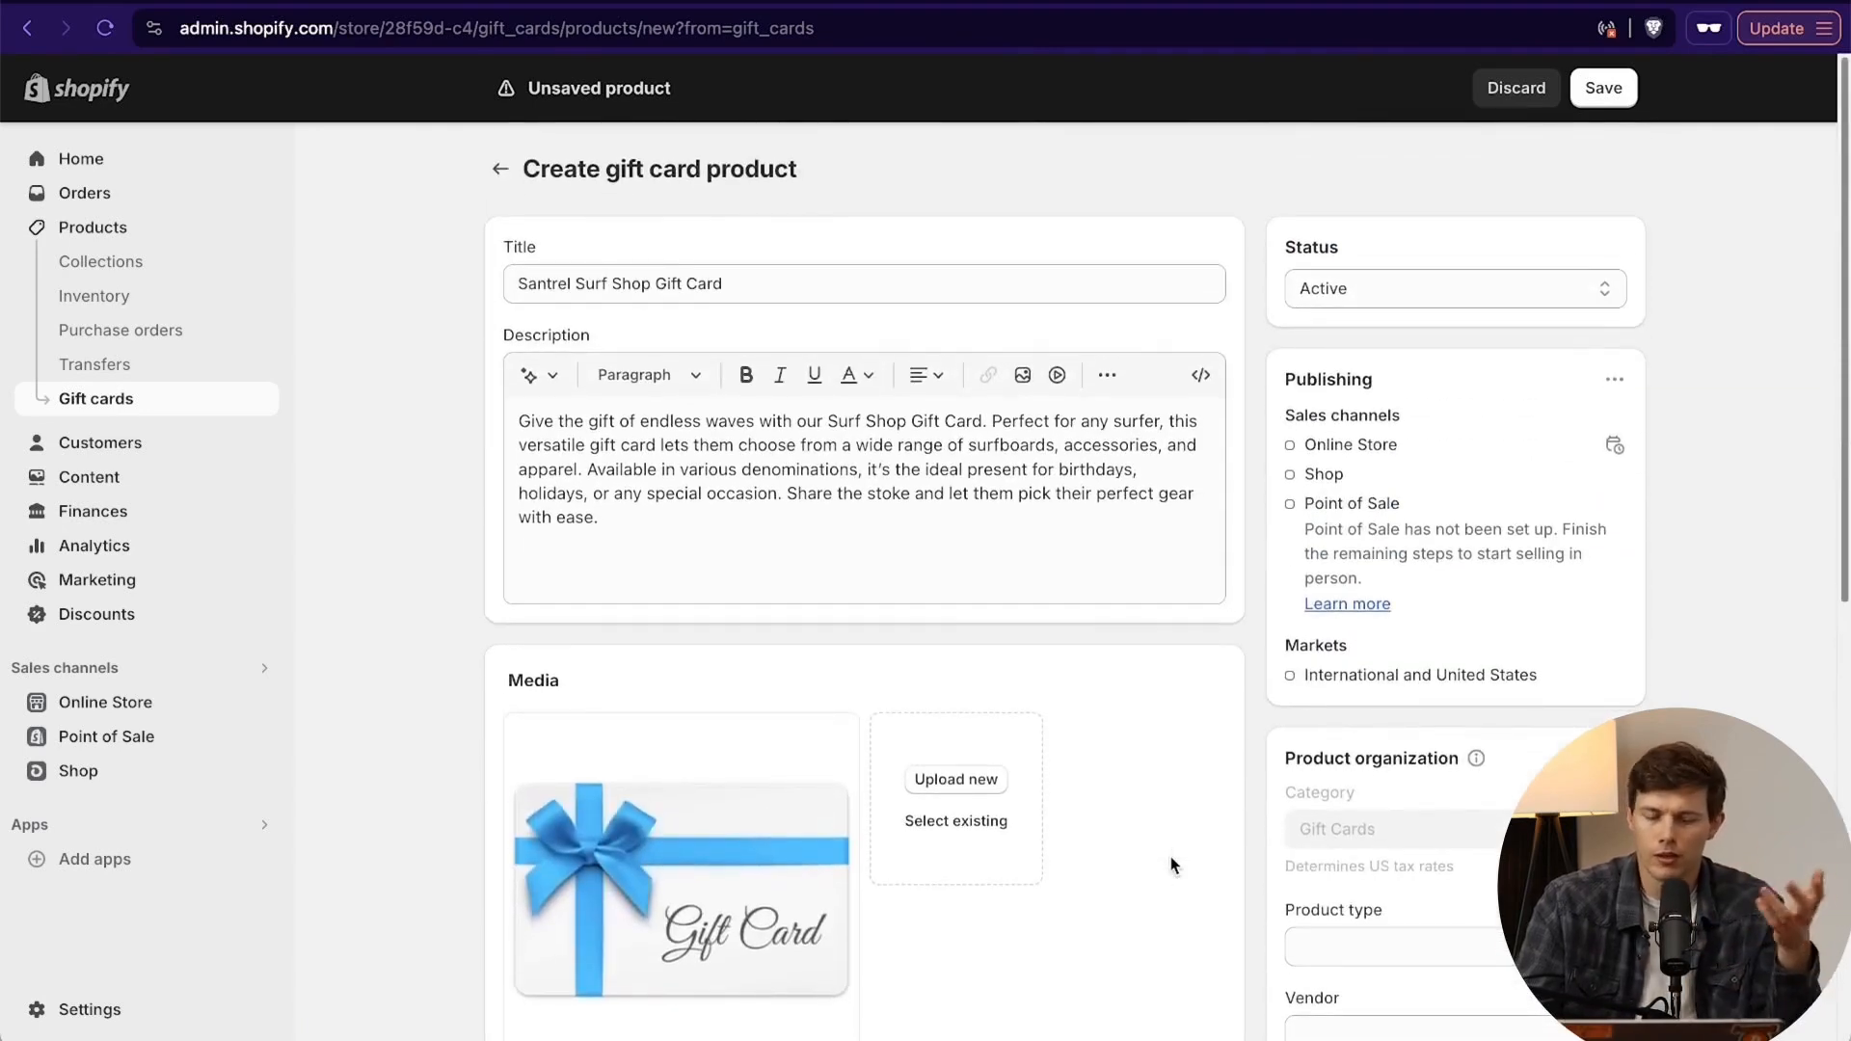
scroll(1171, 856, down, 1)
scroll(1170, 856, down, 8)
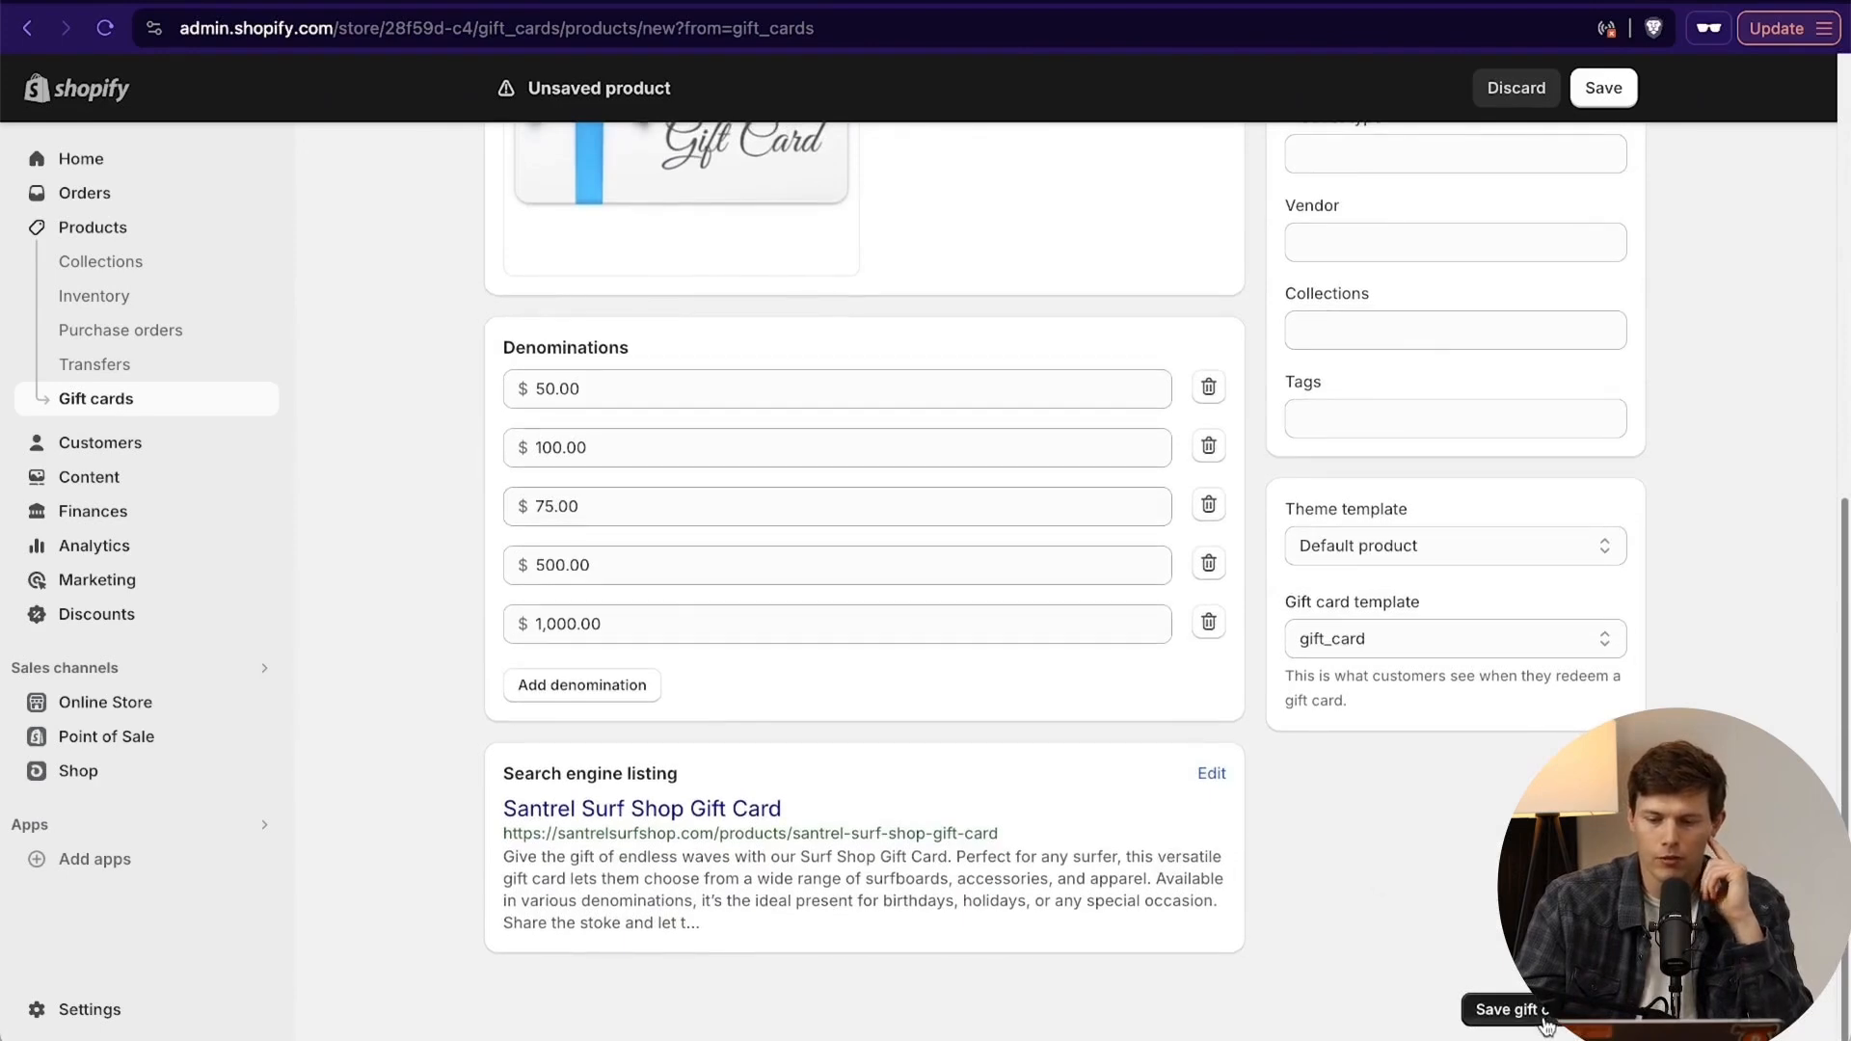
click(1544, 1019)
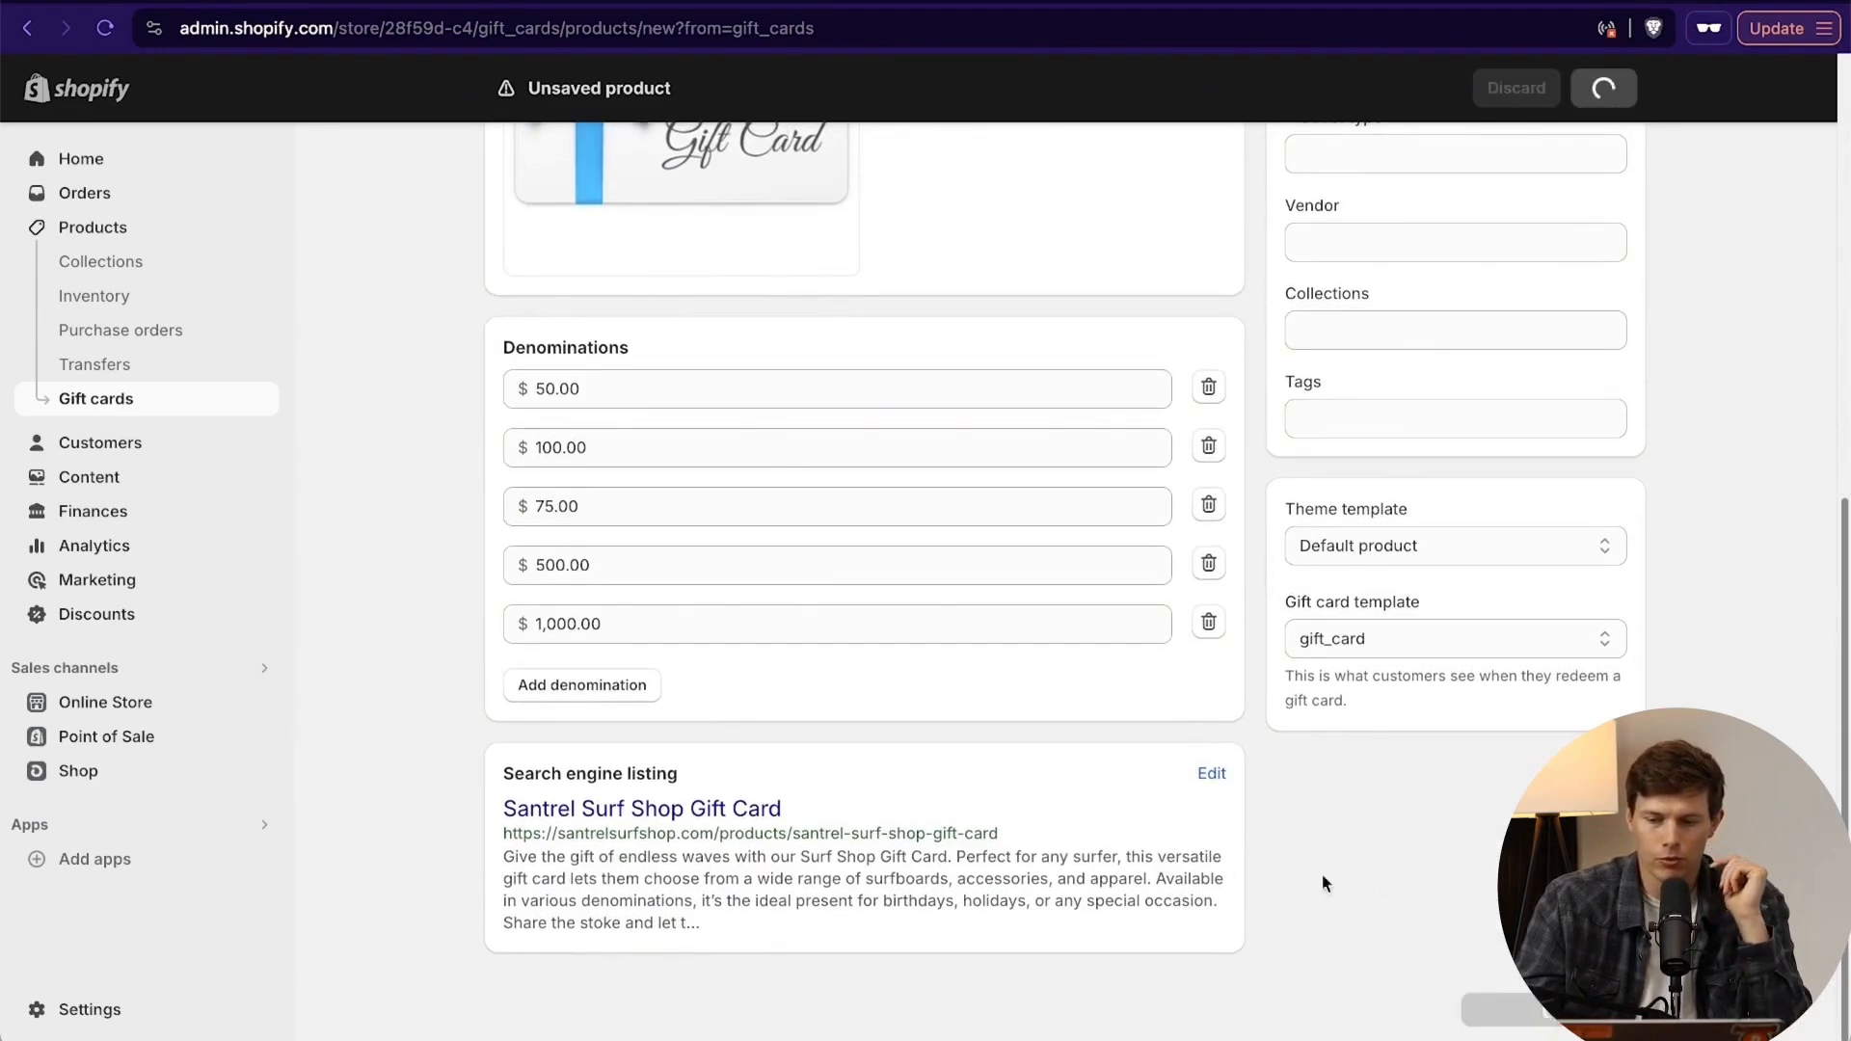
scroll(1258, 790, up, 3)
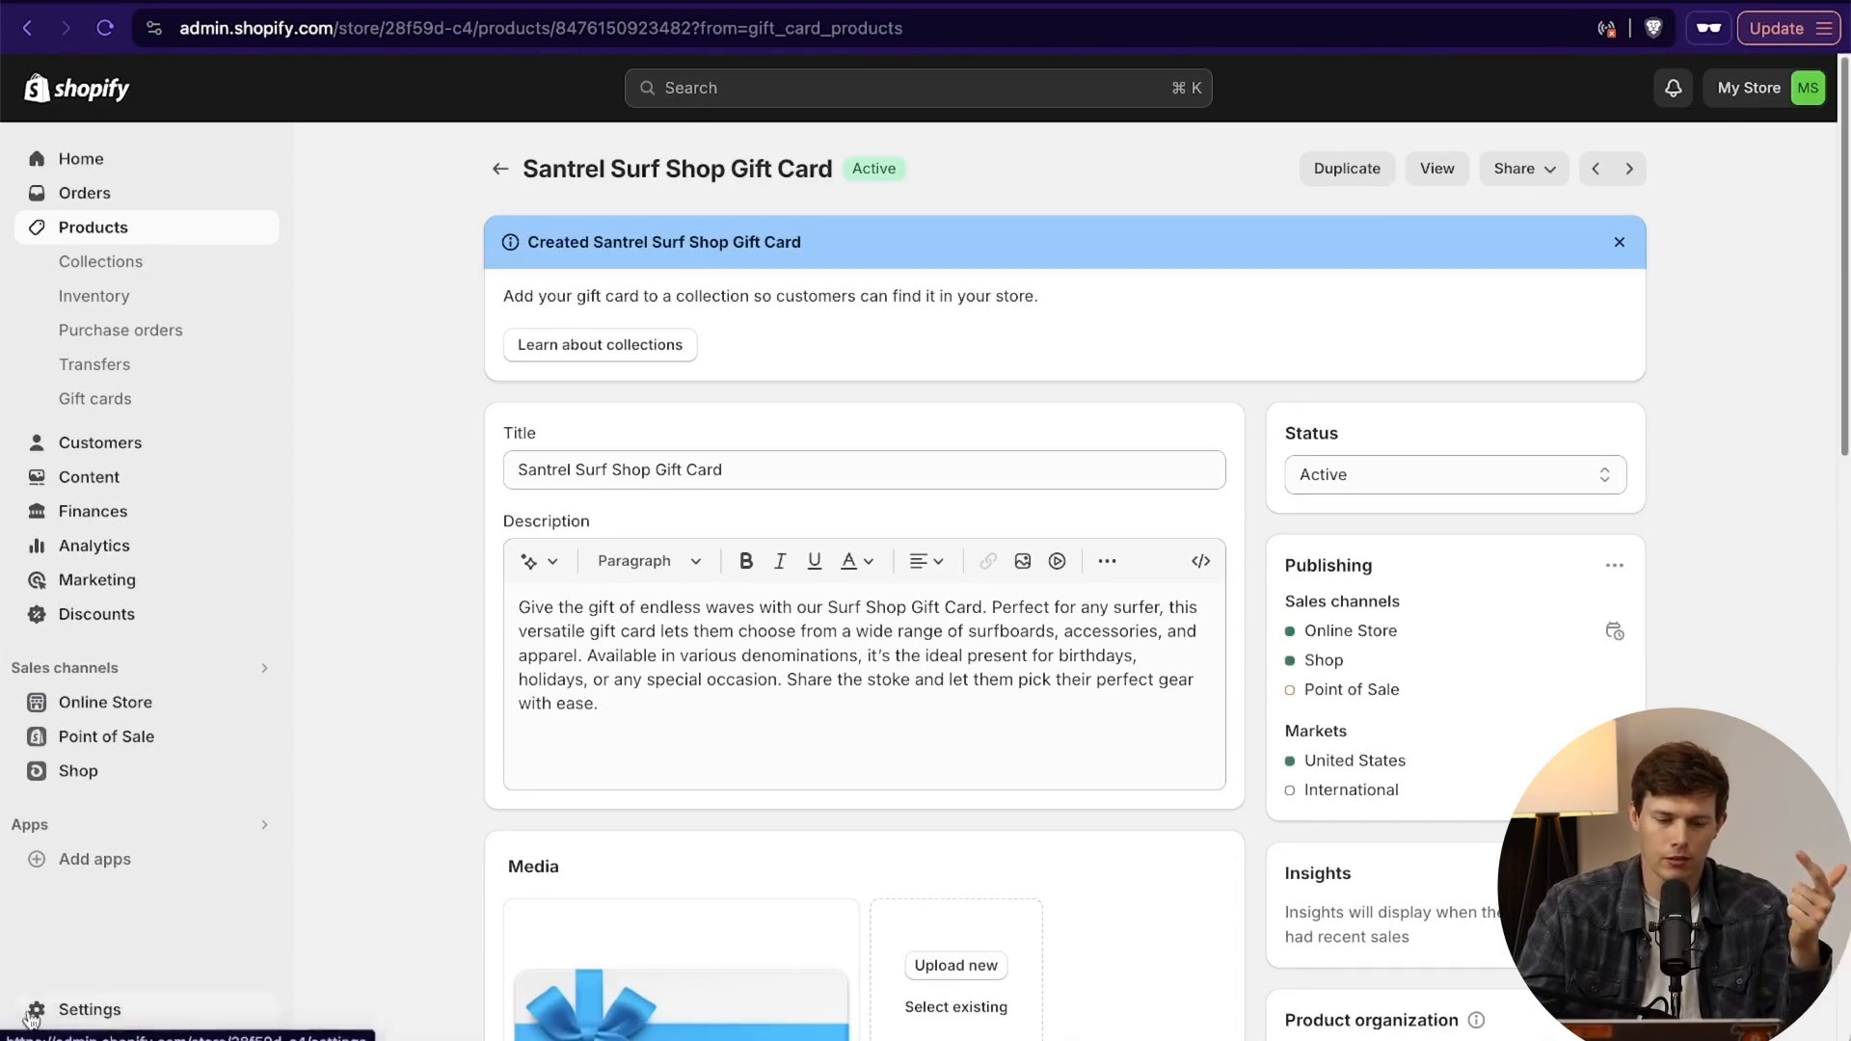
Open Settings, close the store profile editor unchanged, and scroll to the Order ID options.
click(76, 1012)
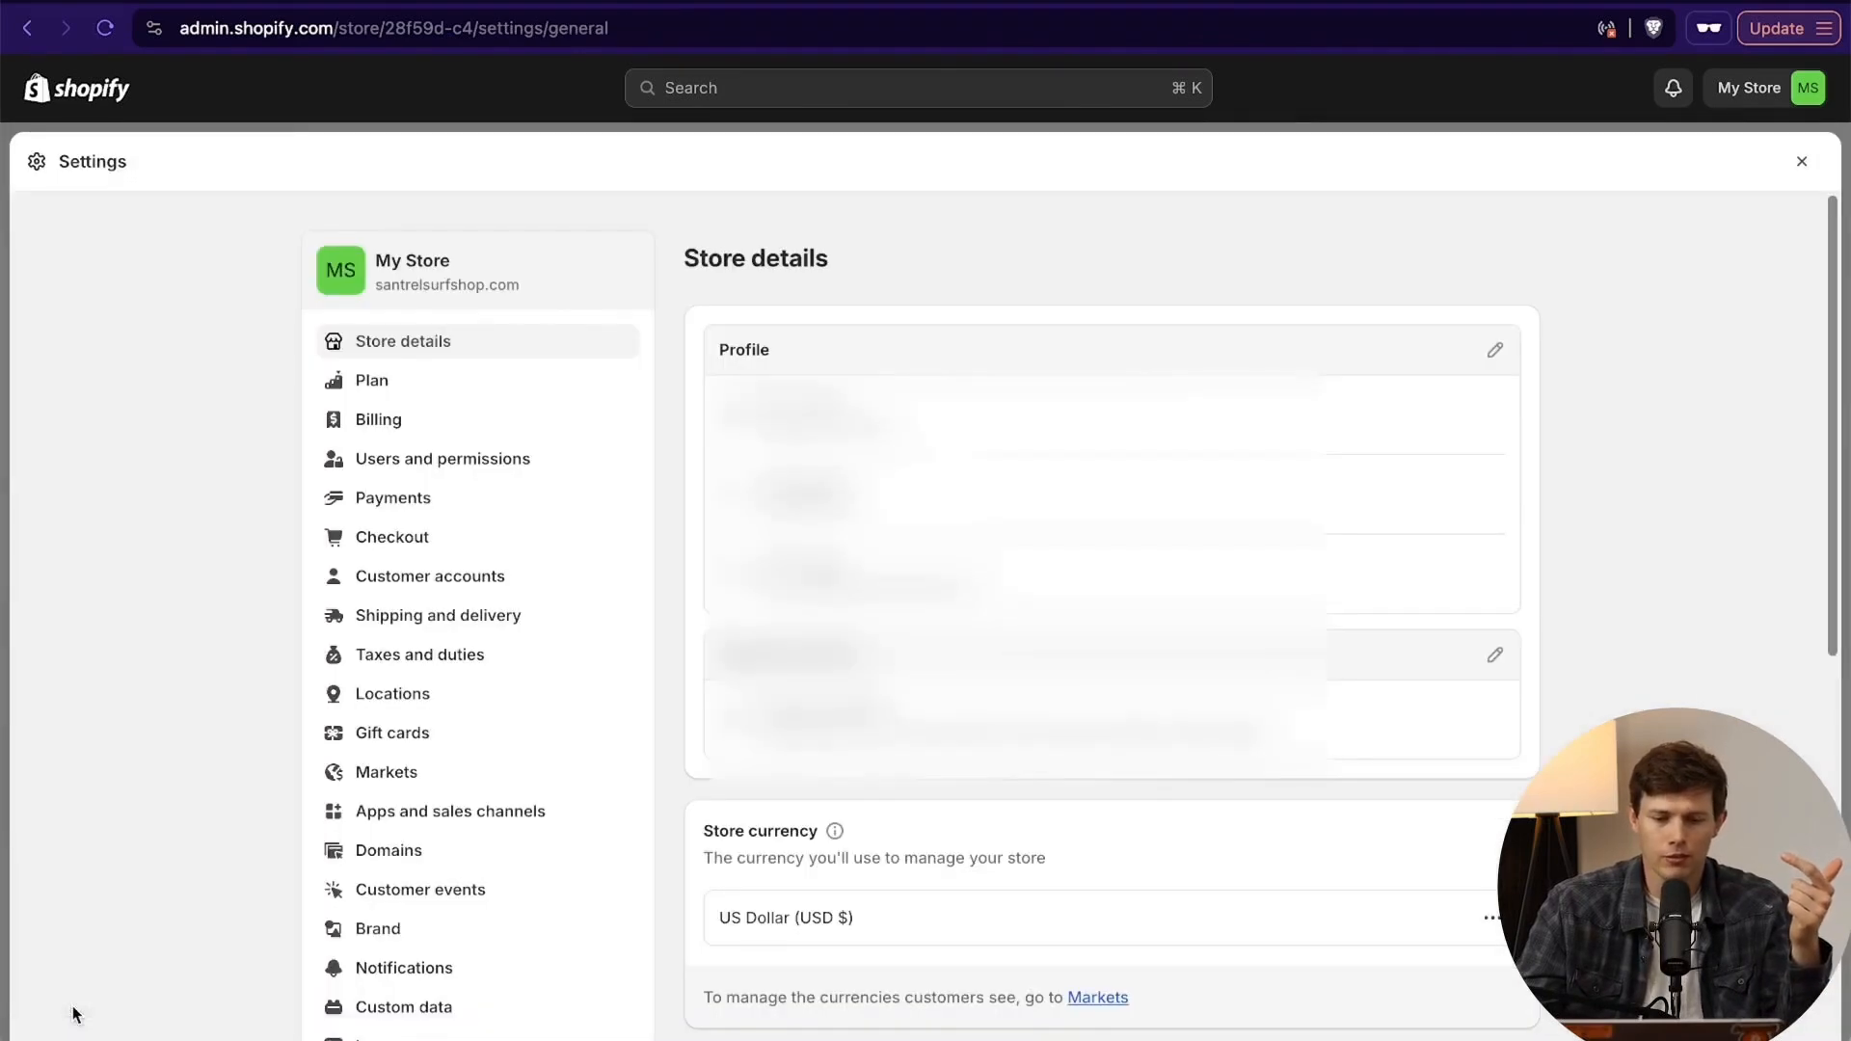
click(1500, 357)
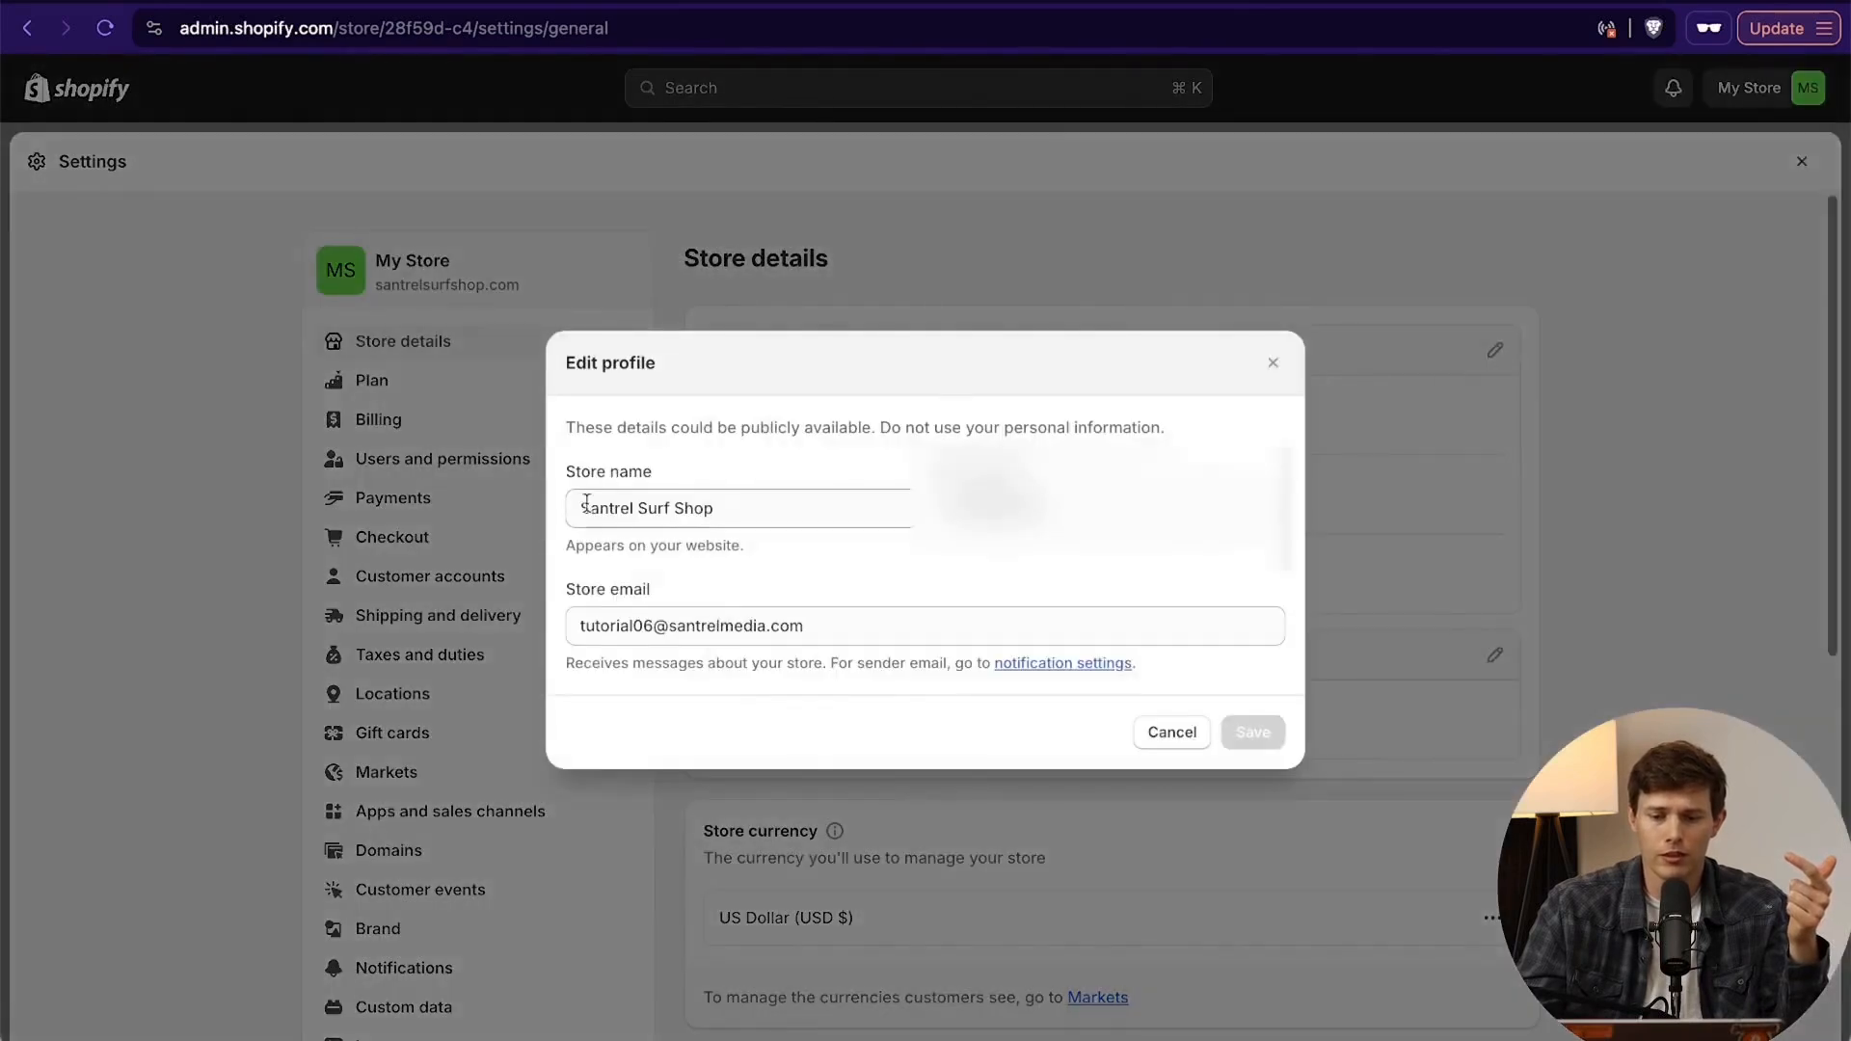
drag(727, 509, 534, 518)
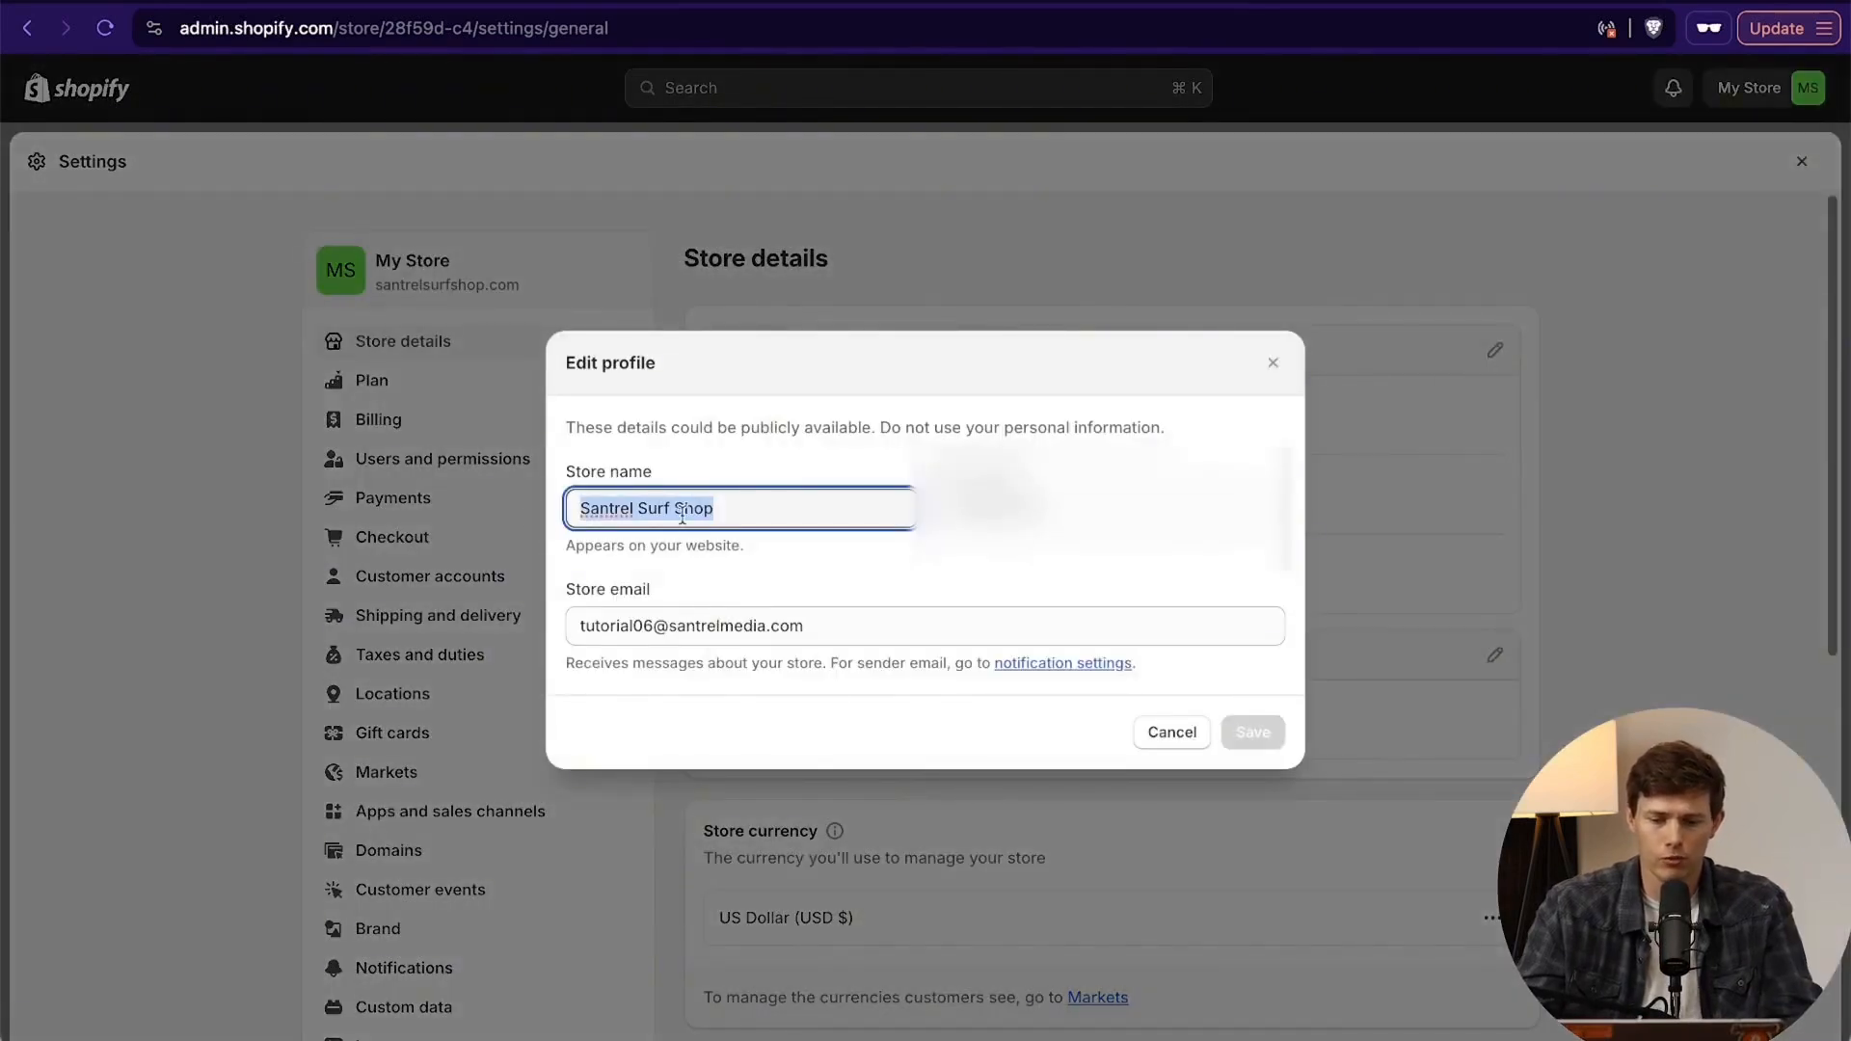
click(1273, 363)
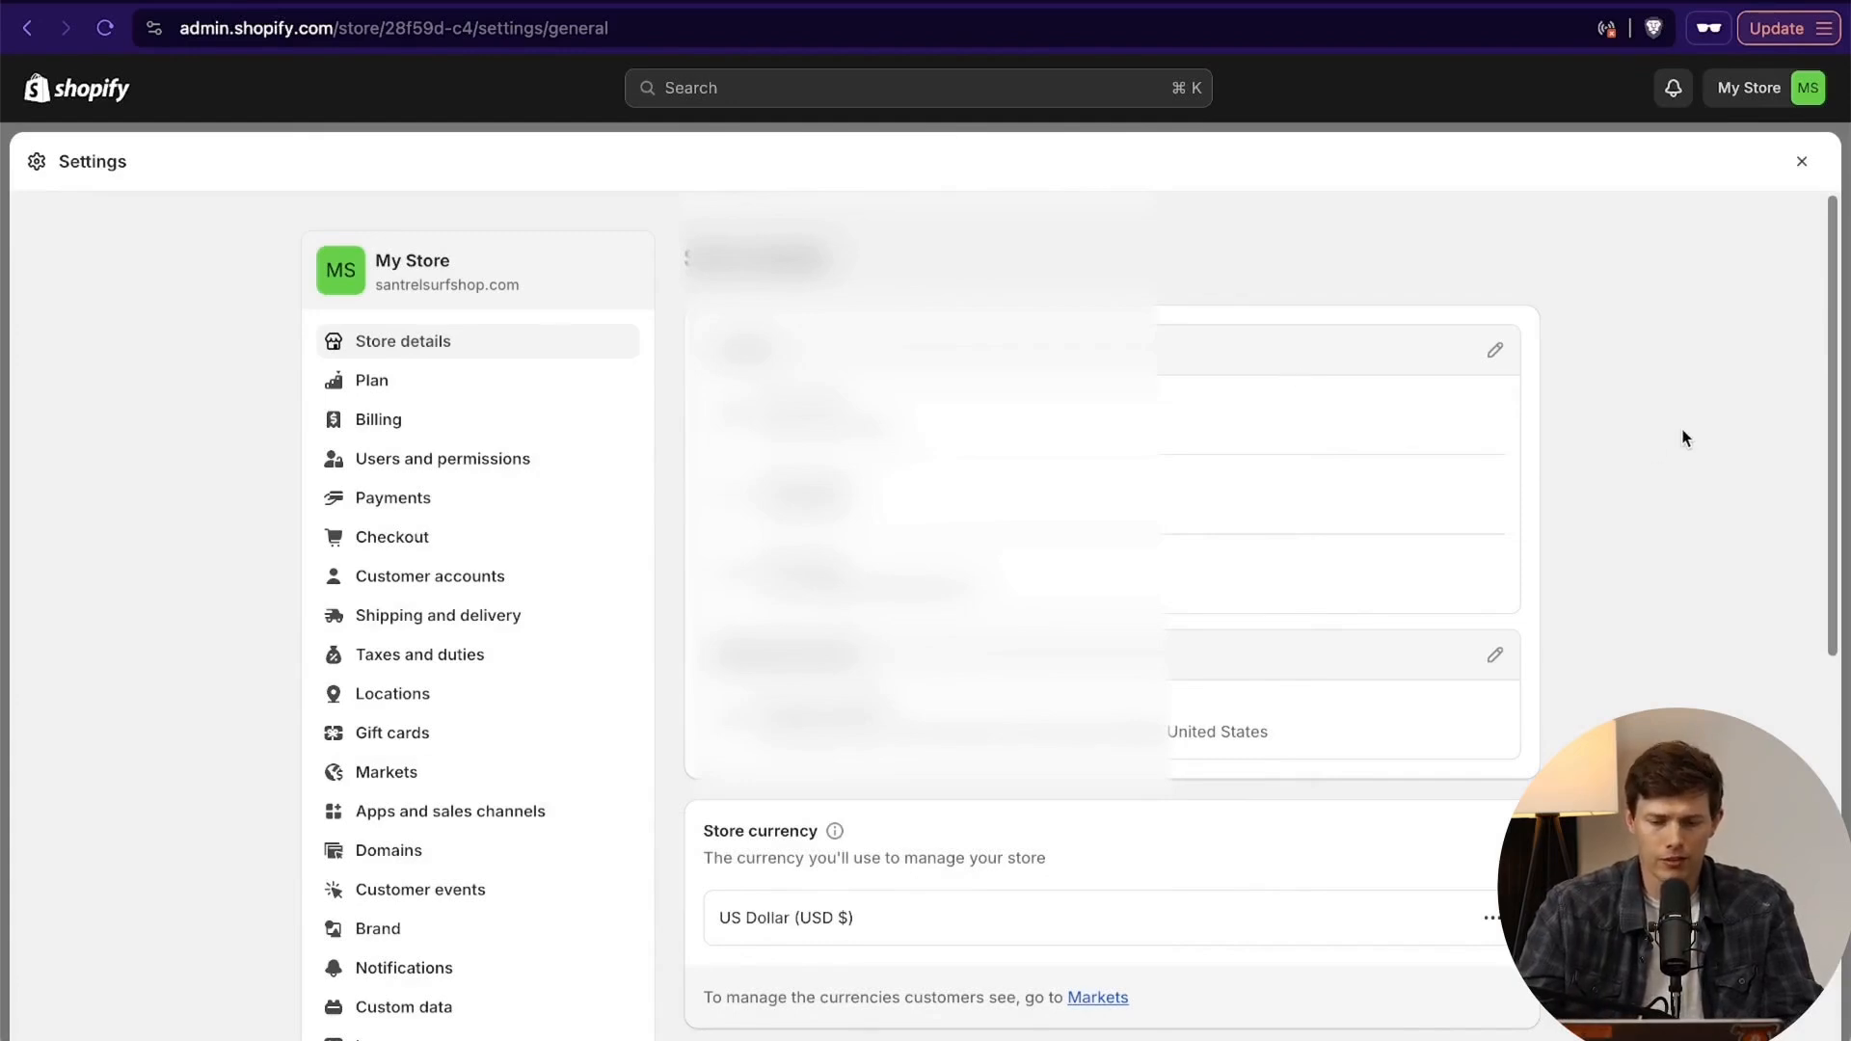
scroll(1685, 439, down, 7)
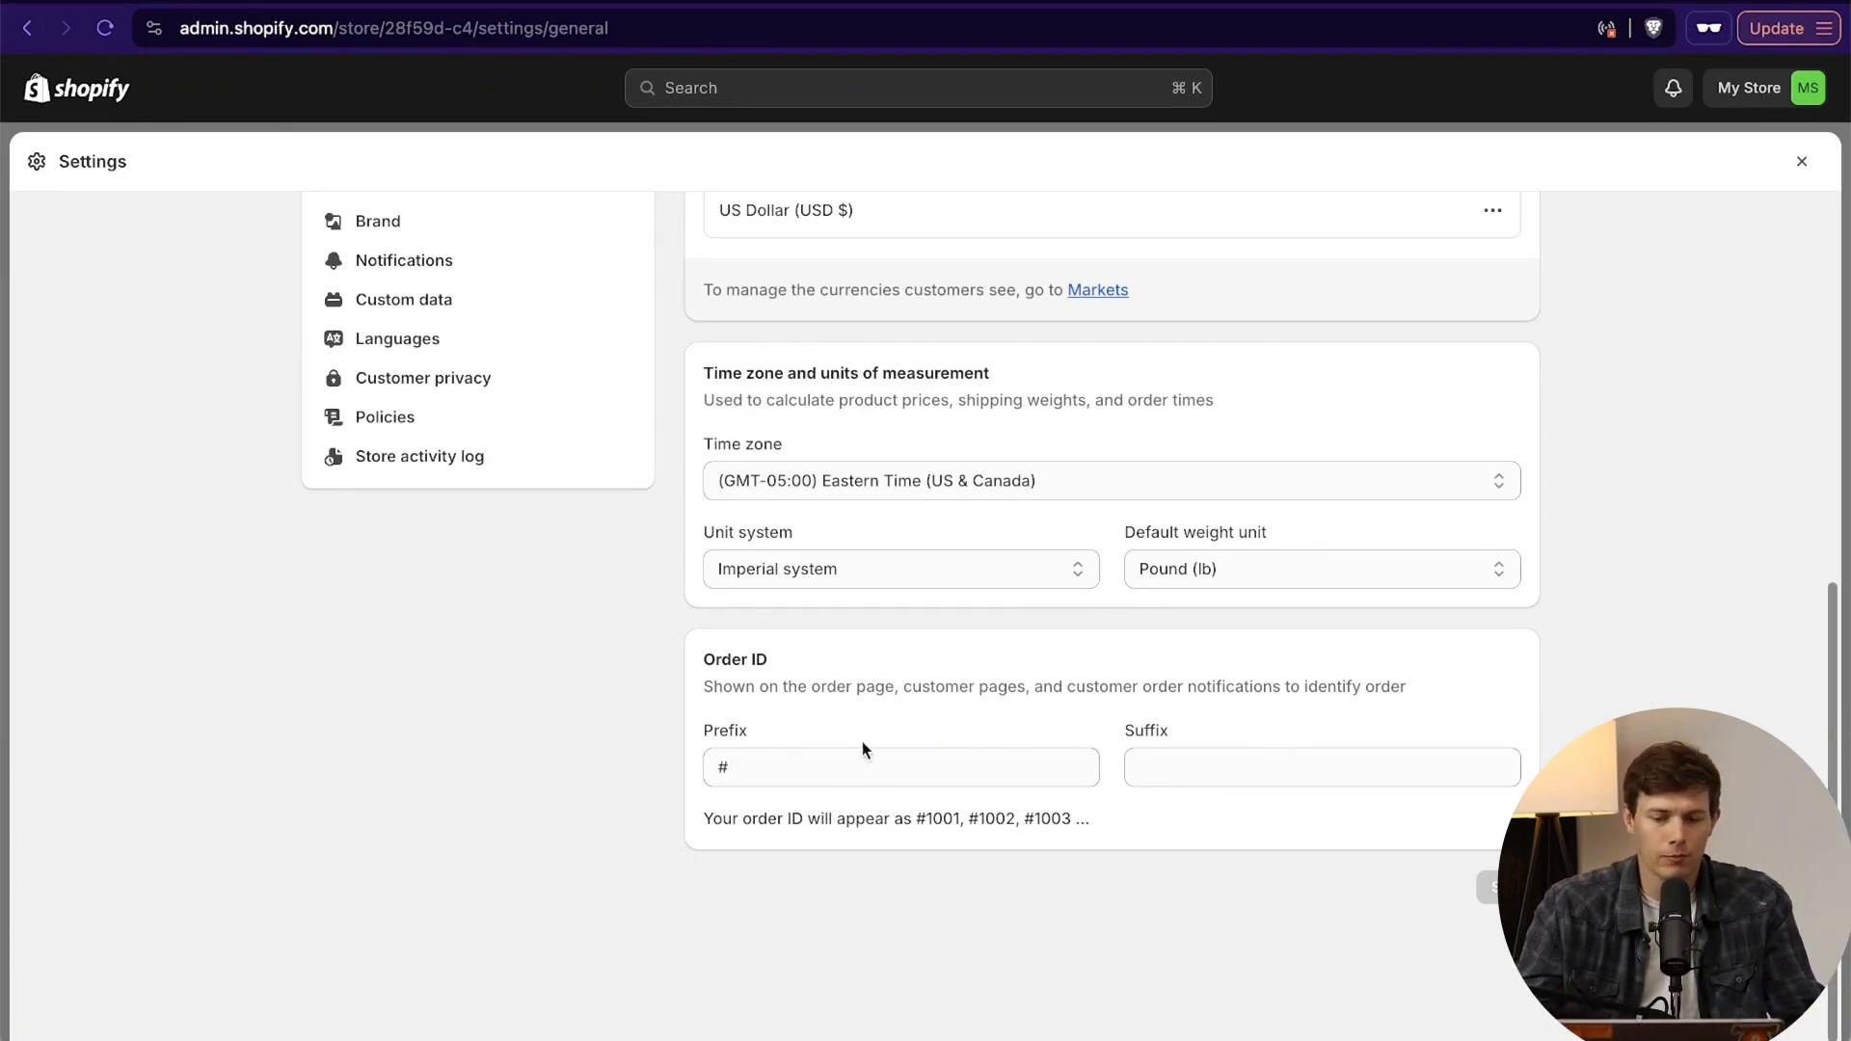
click(755, 768)
key(BackSpace)
text(SURF-)
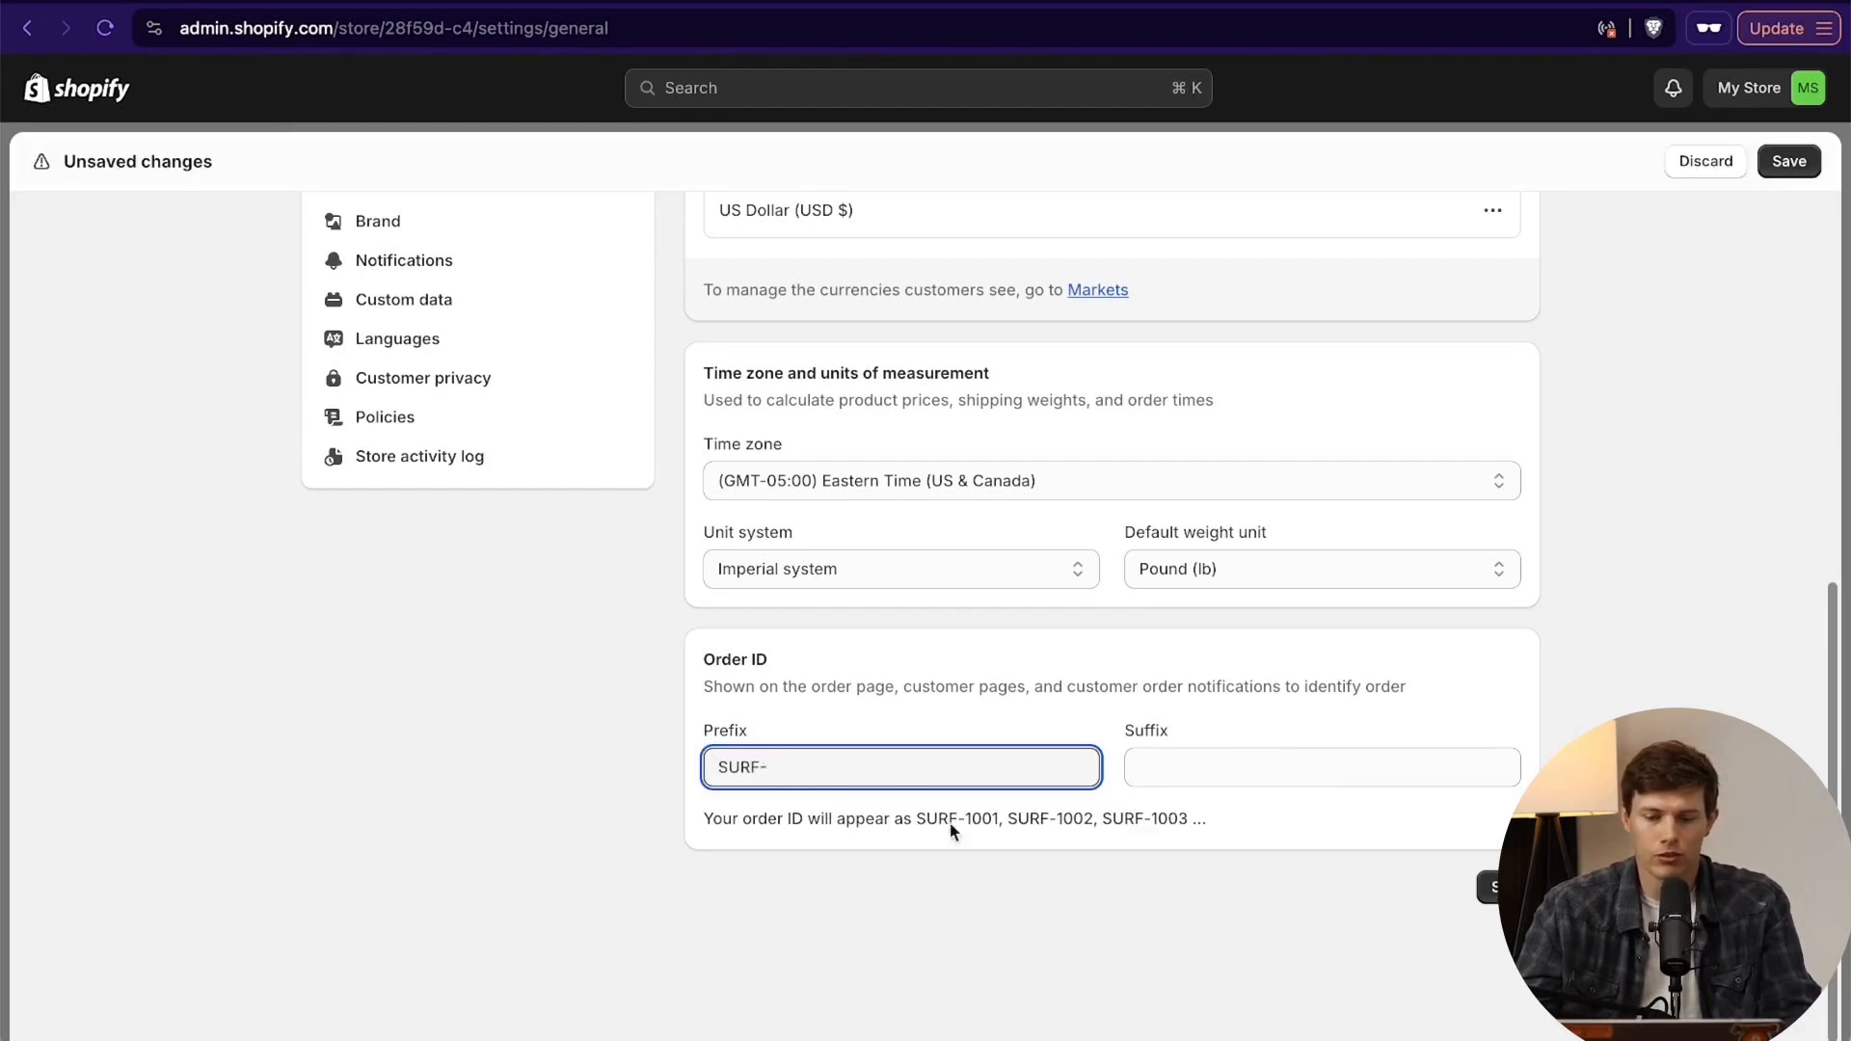
click(1229, 780)
text(-)
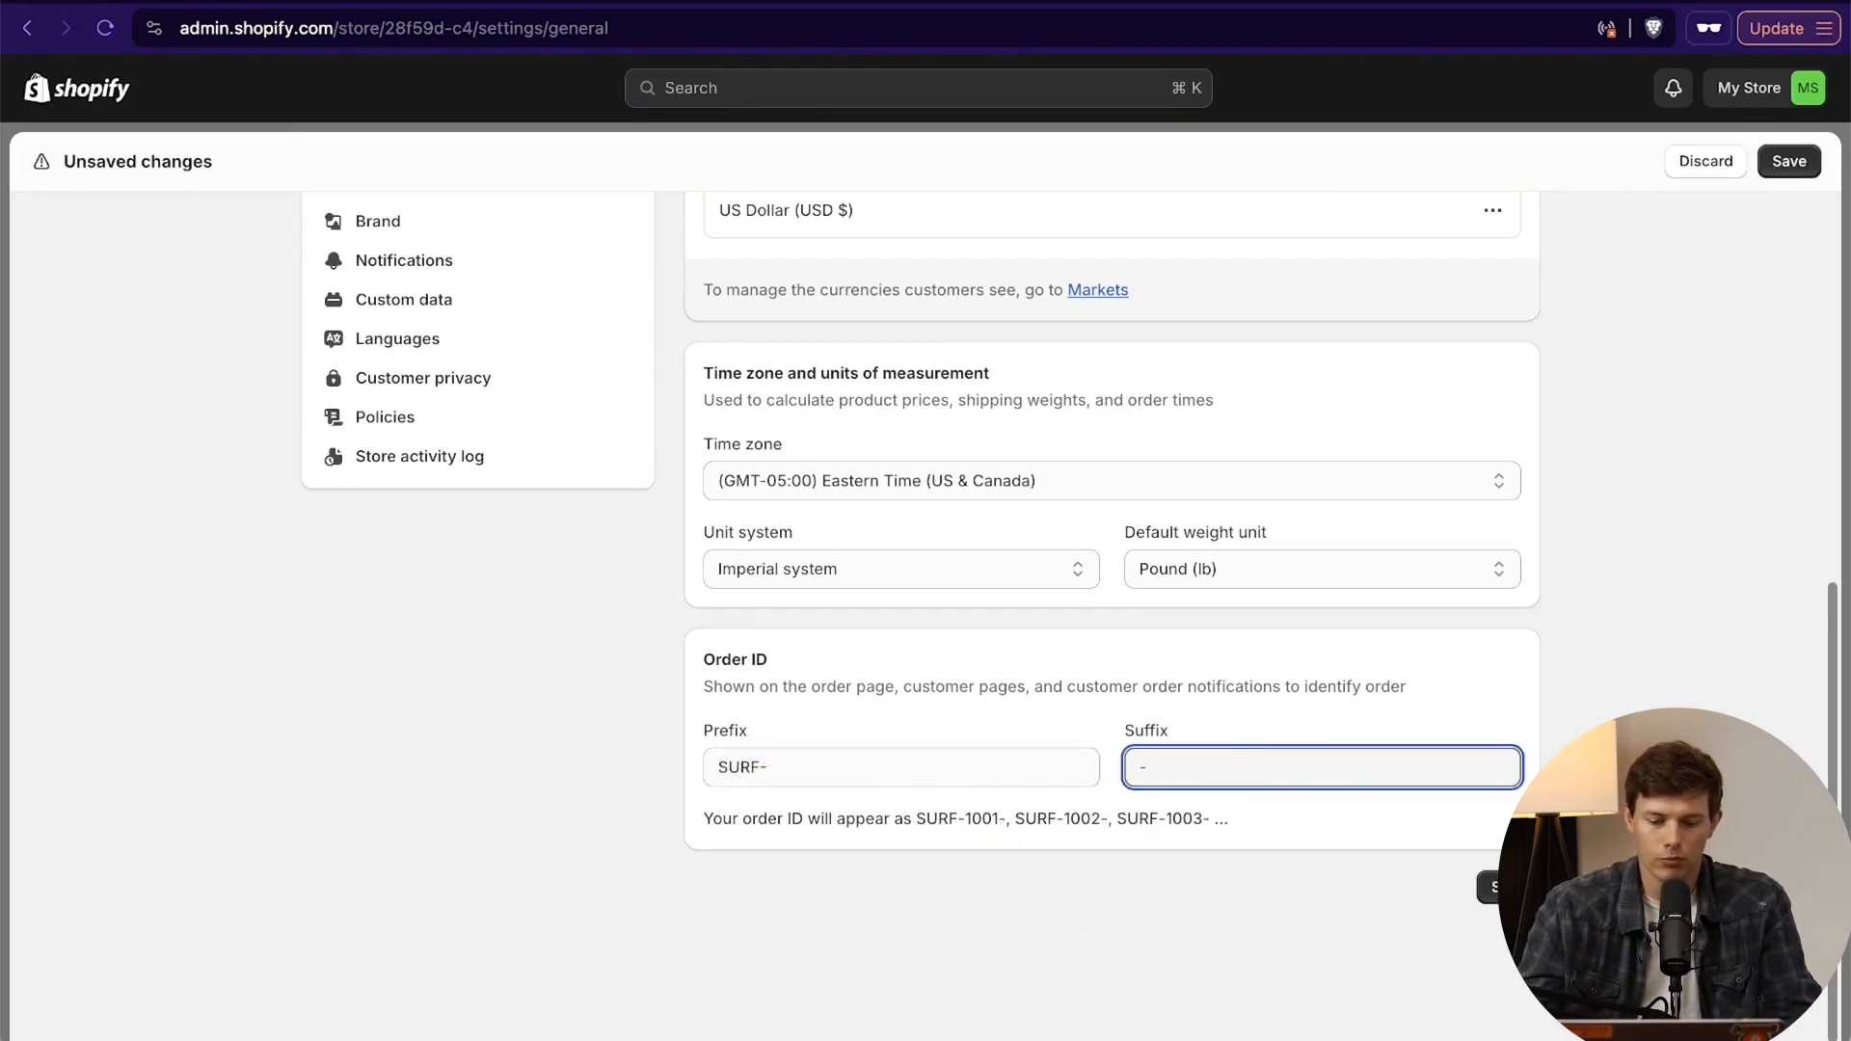
text(a1)
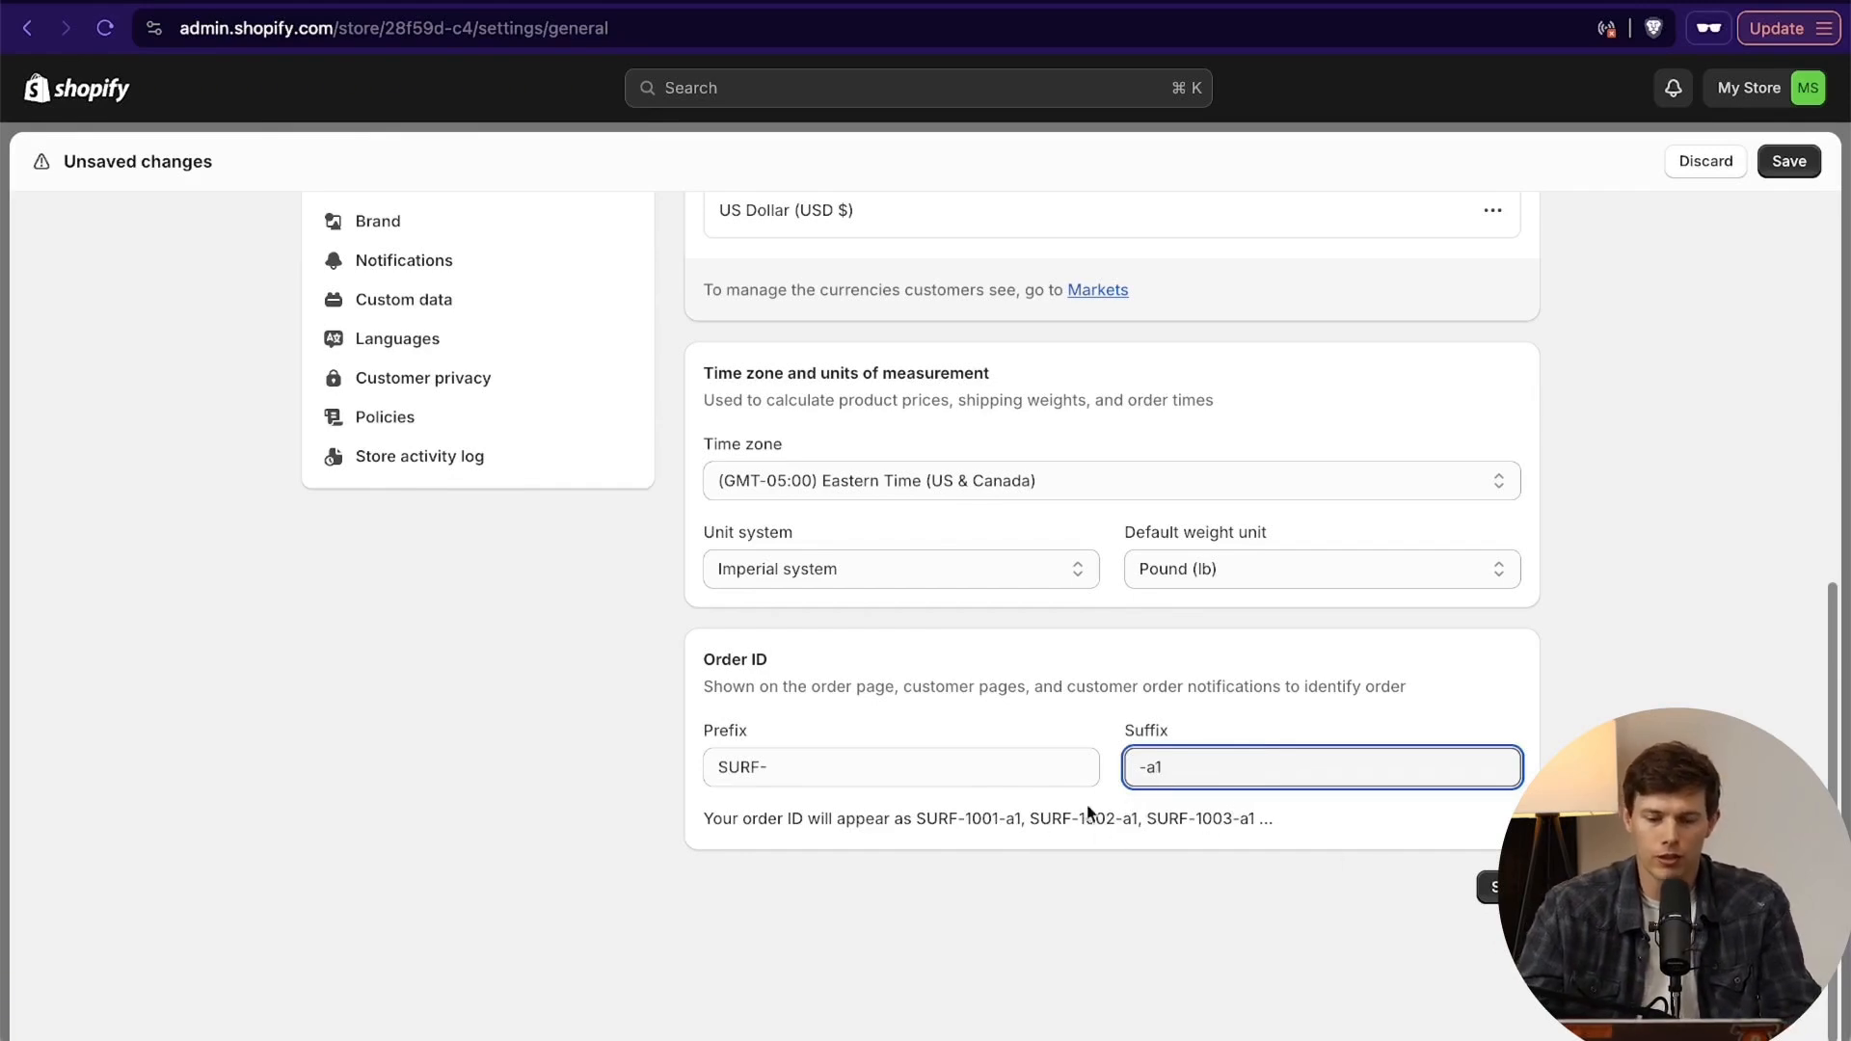
drag(964, 819, 999, 827)
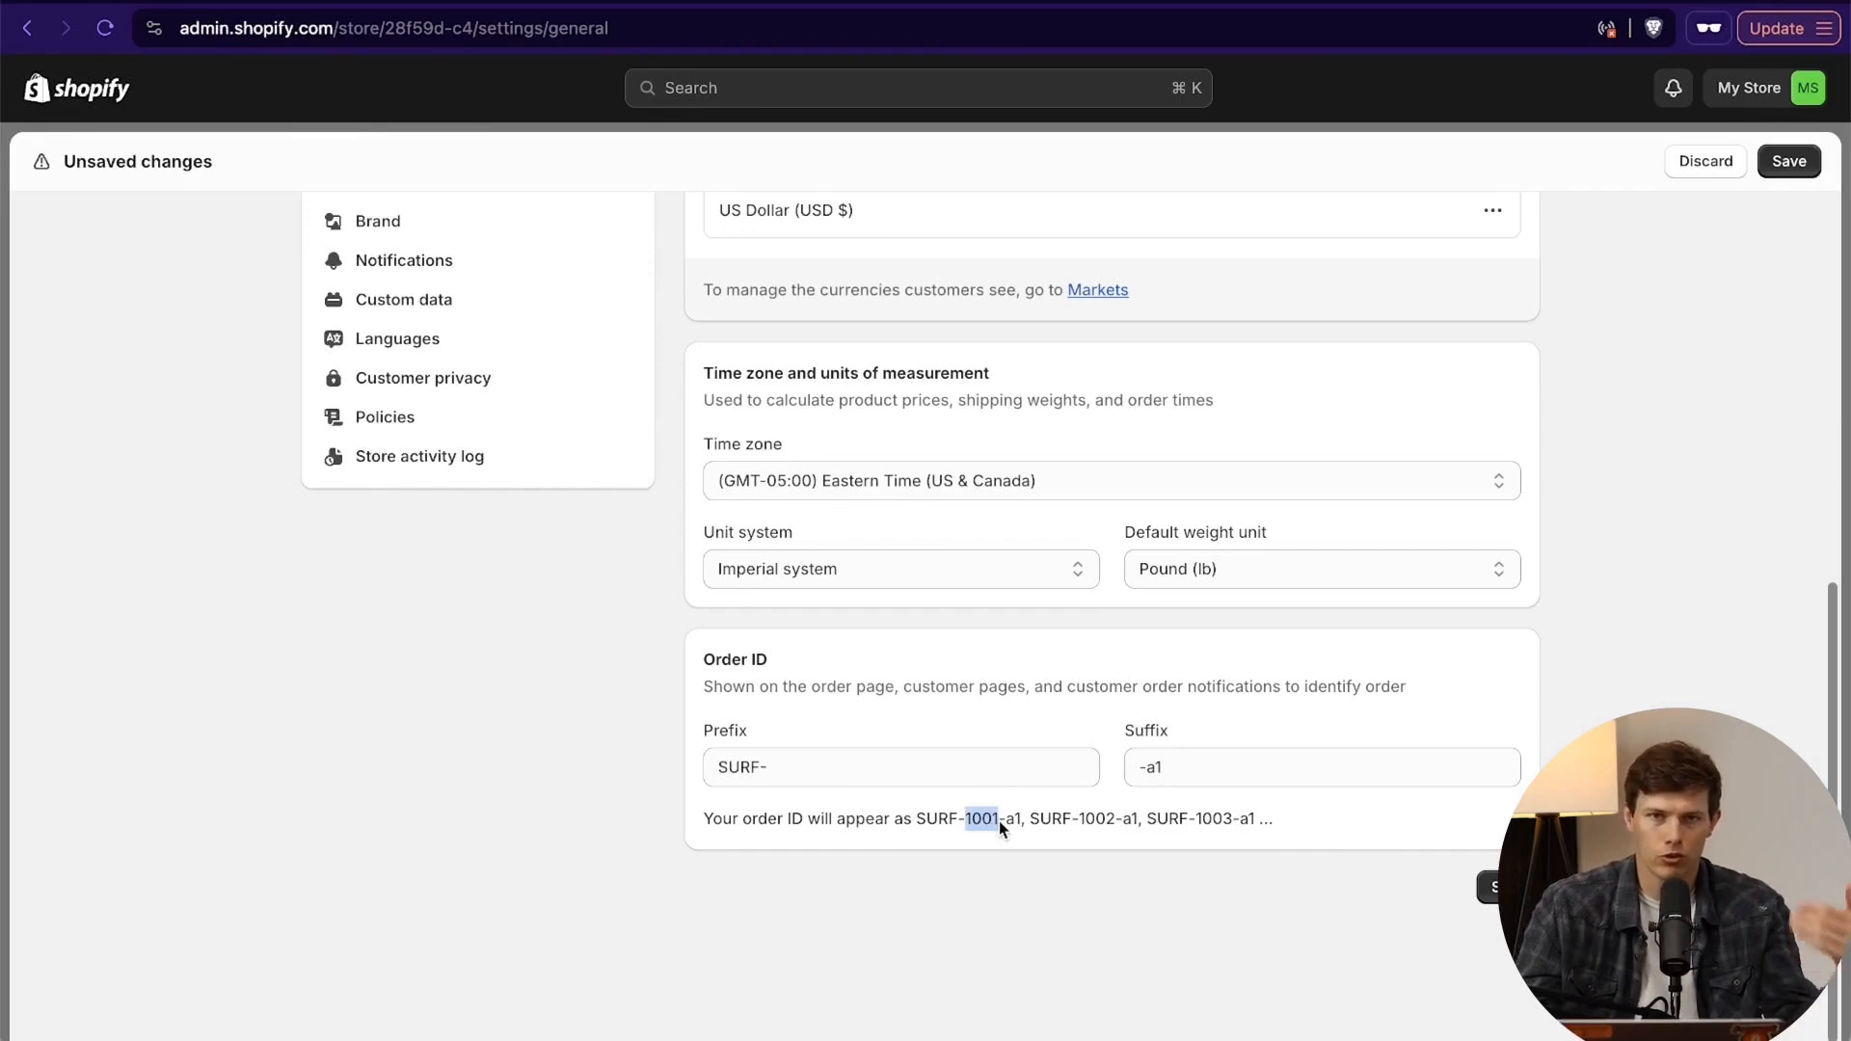
click(844, 769)
key(super+a)
key(BackSpace)
text(#)
click(1224, 769)
key(super+a)
key(BackSpace)
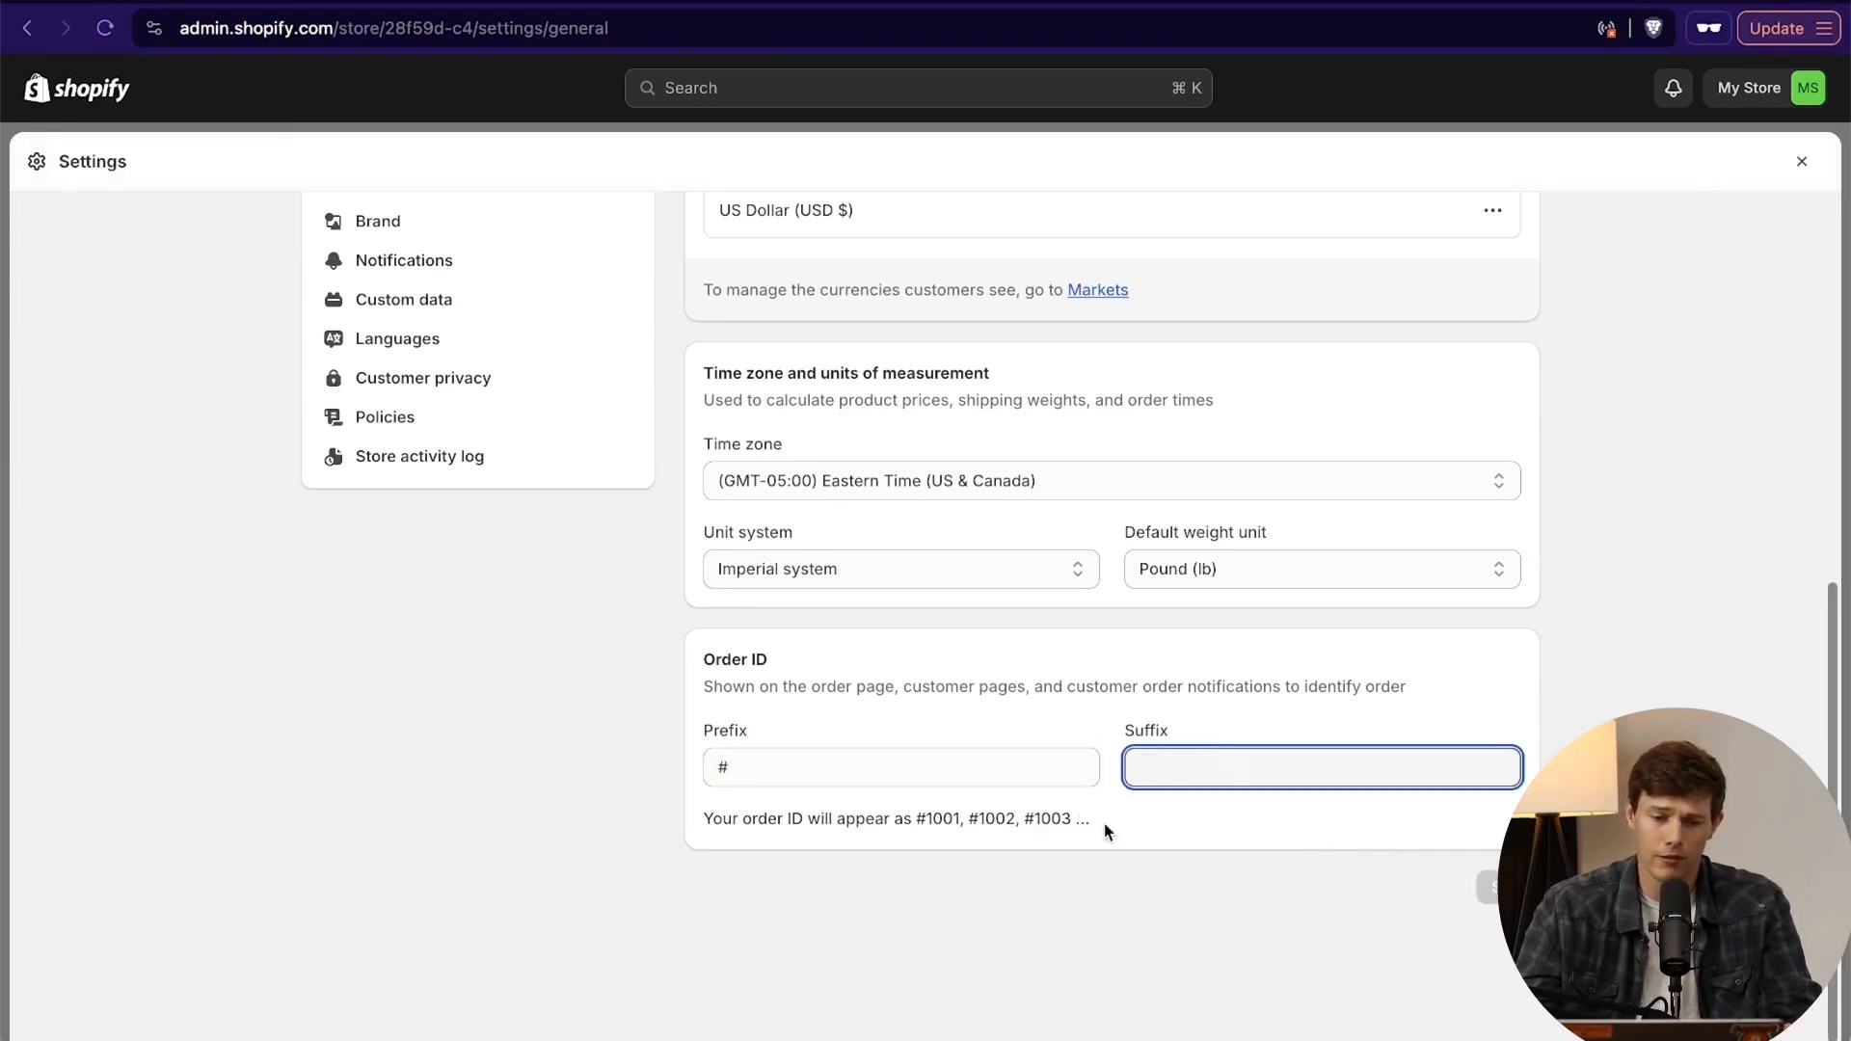
scroll(1103, 823, up, 7)
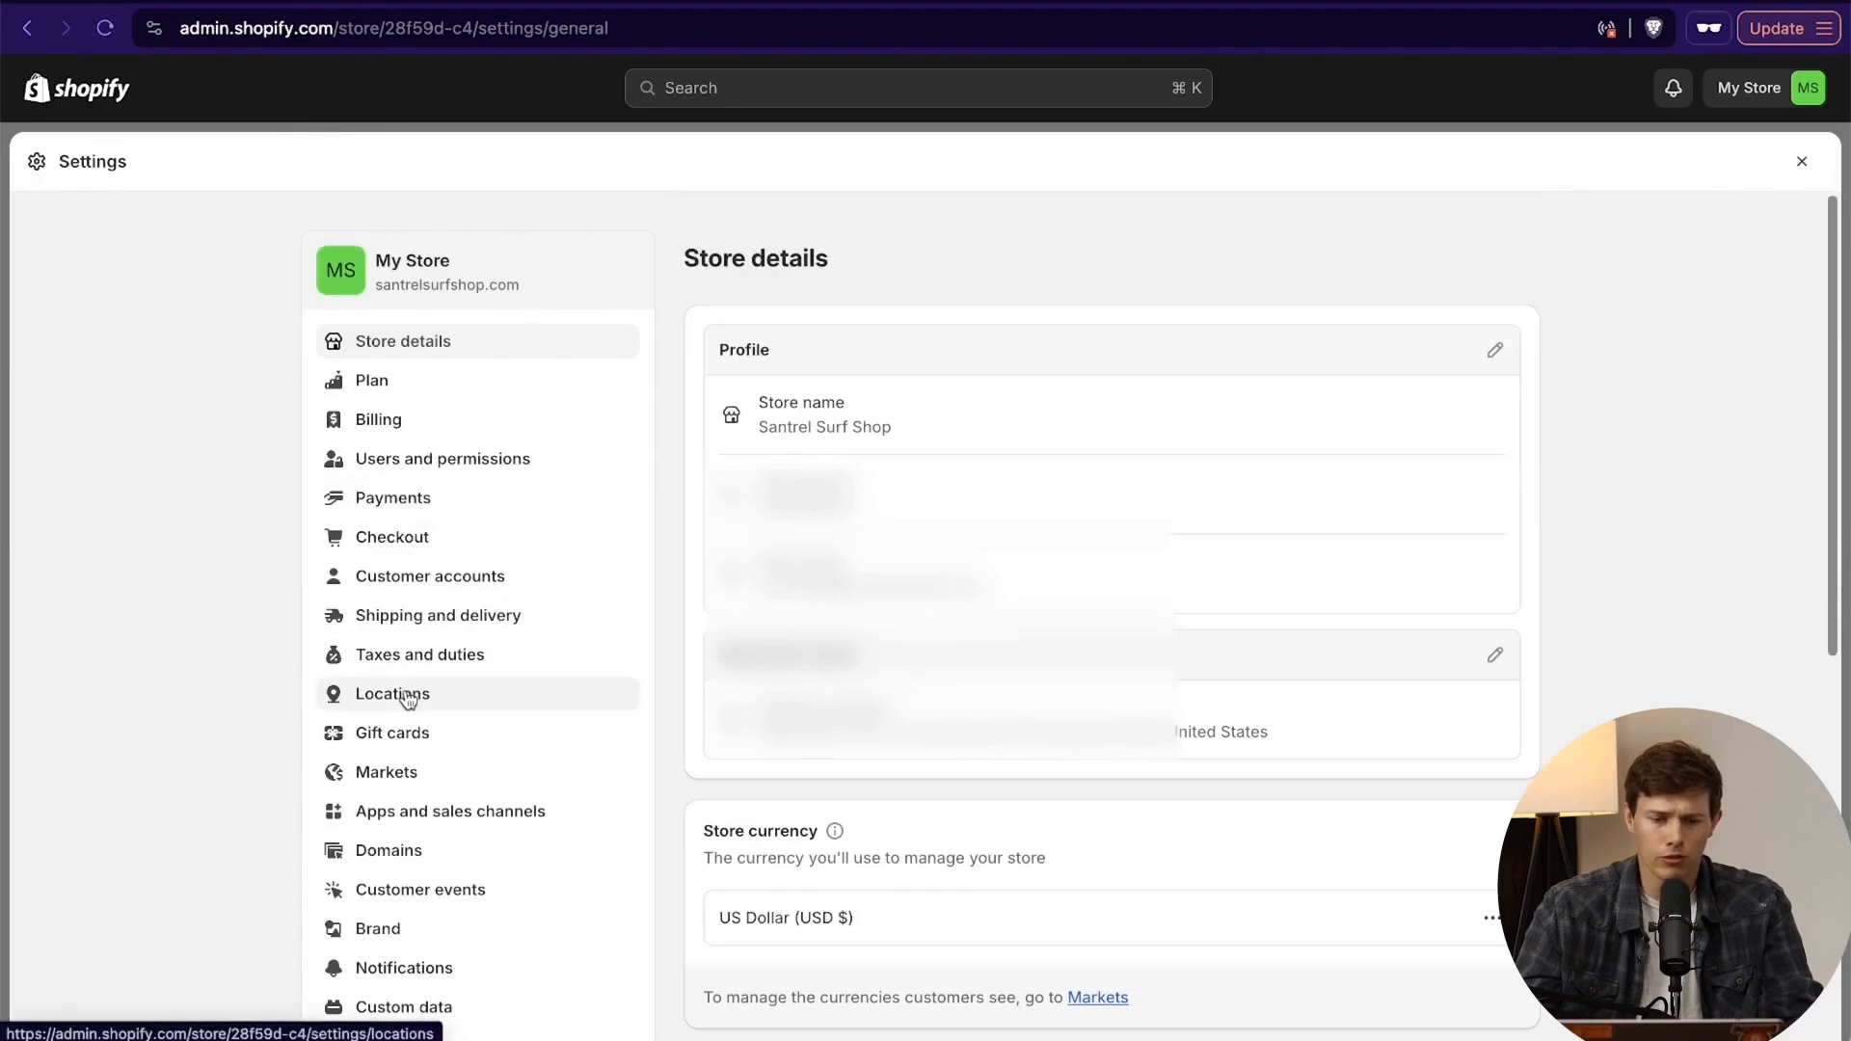
Open the Domains settings to view santrelsurfshop.com and the other domains.
click(412, 859)
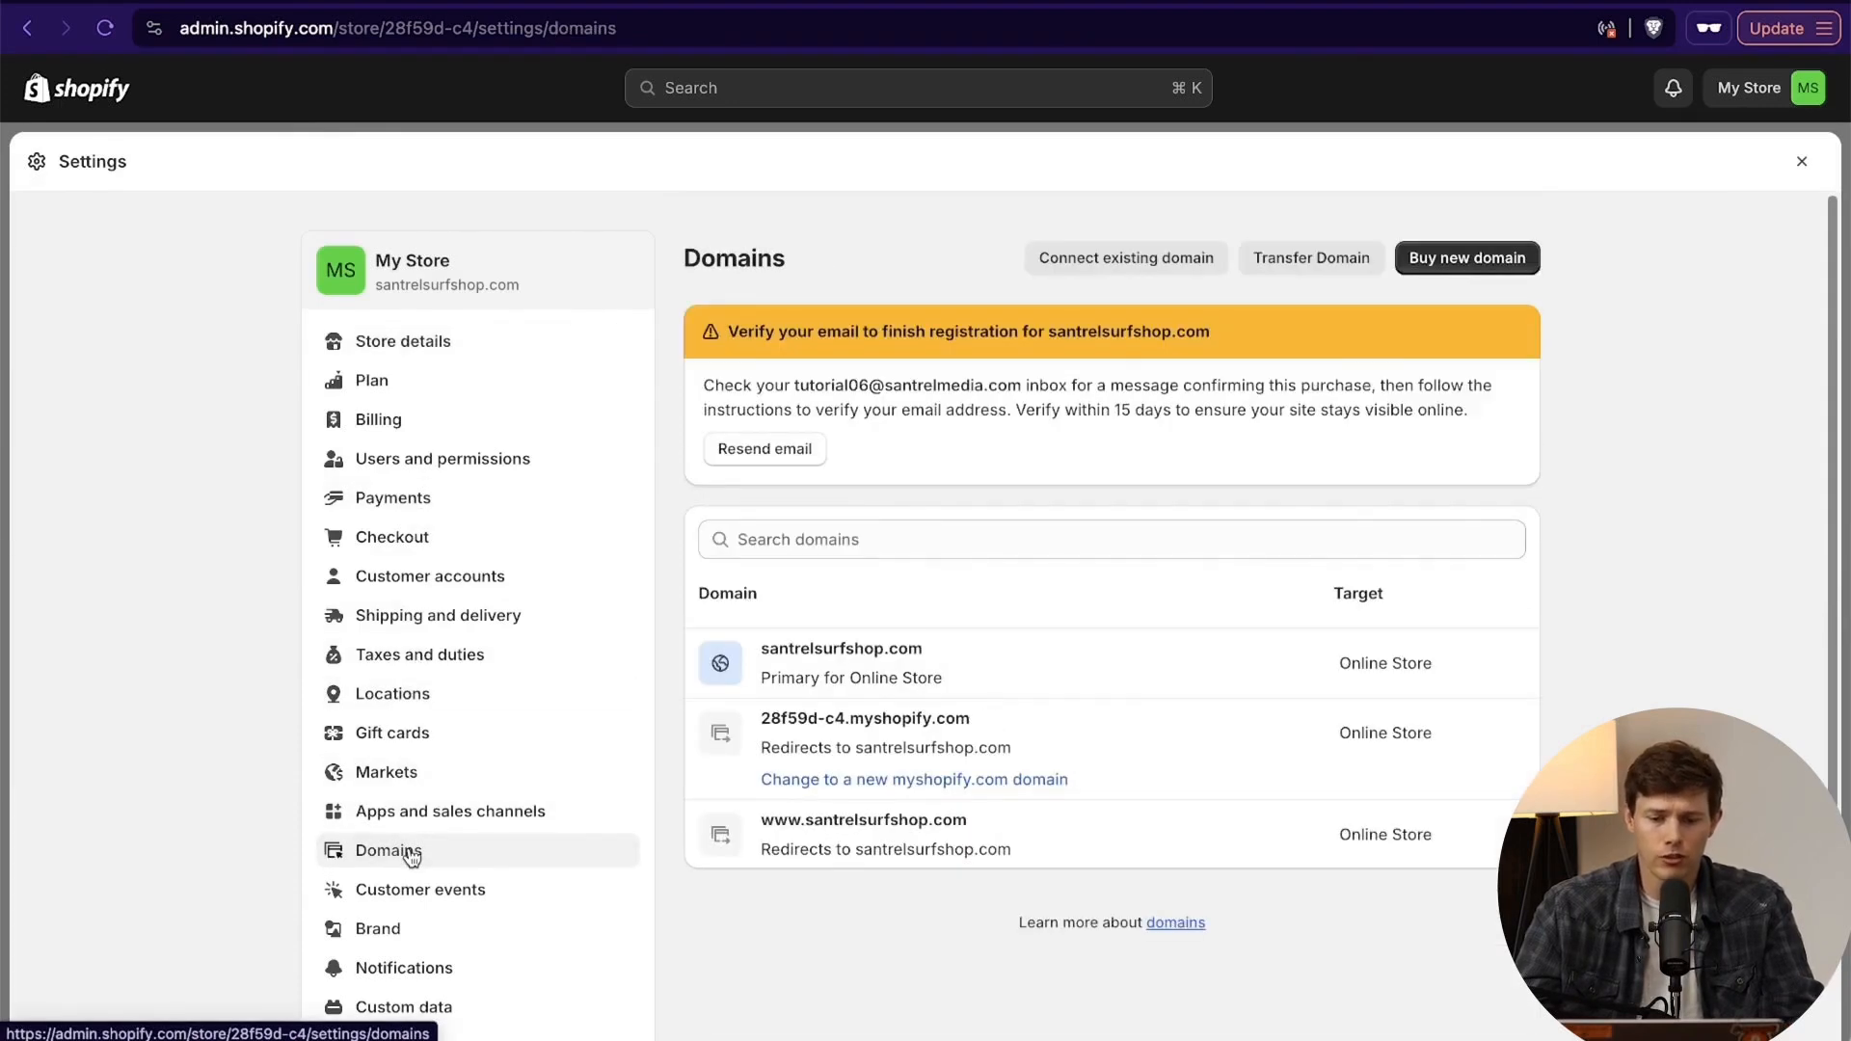
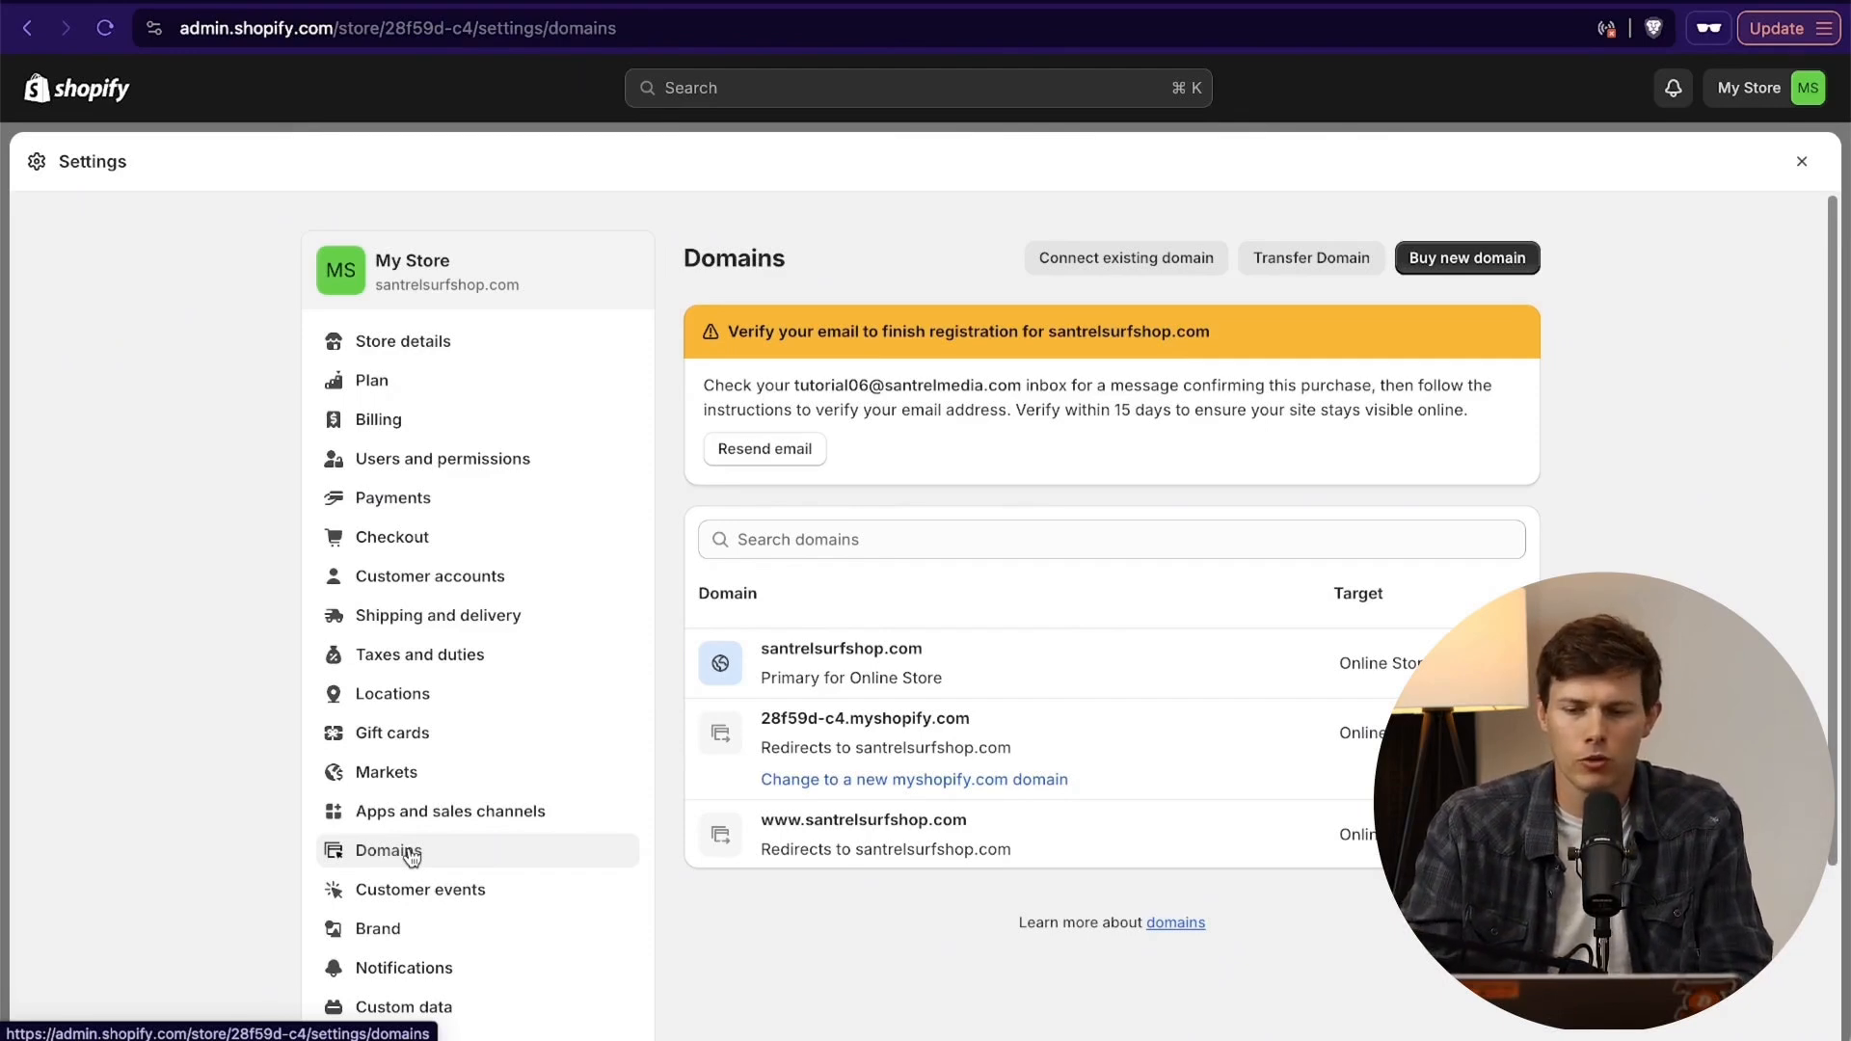
Search Buy new domain for 'santrel' (santrel.com unavailable), then open a private browser window.
click(1443, 255)
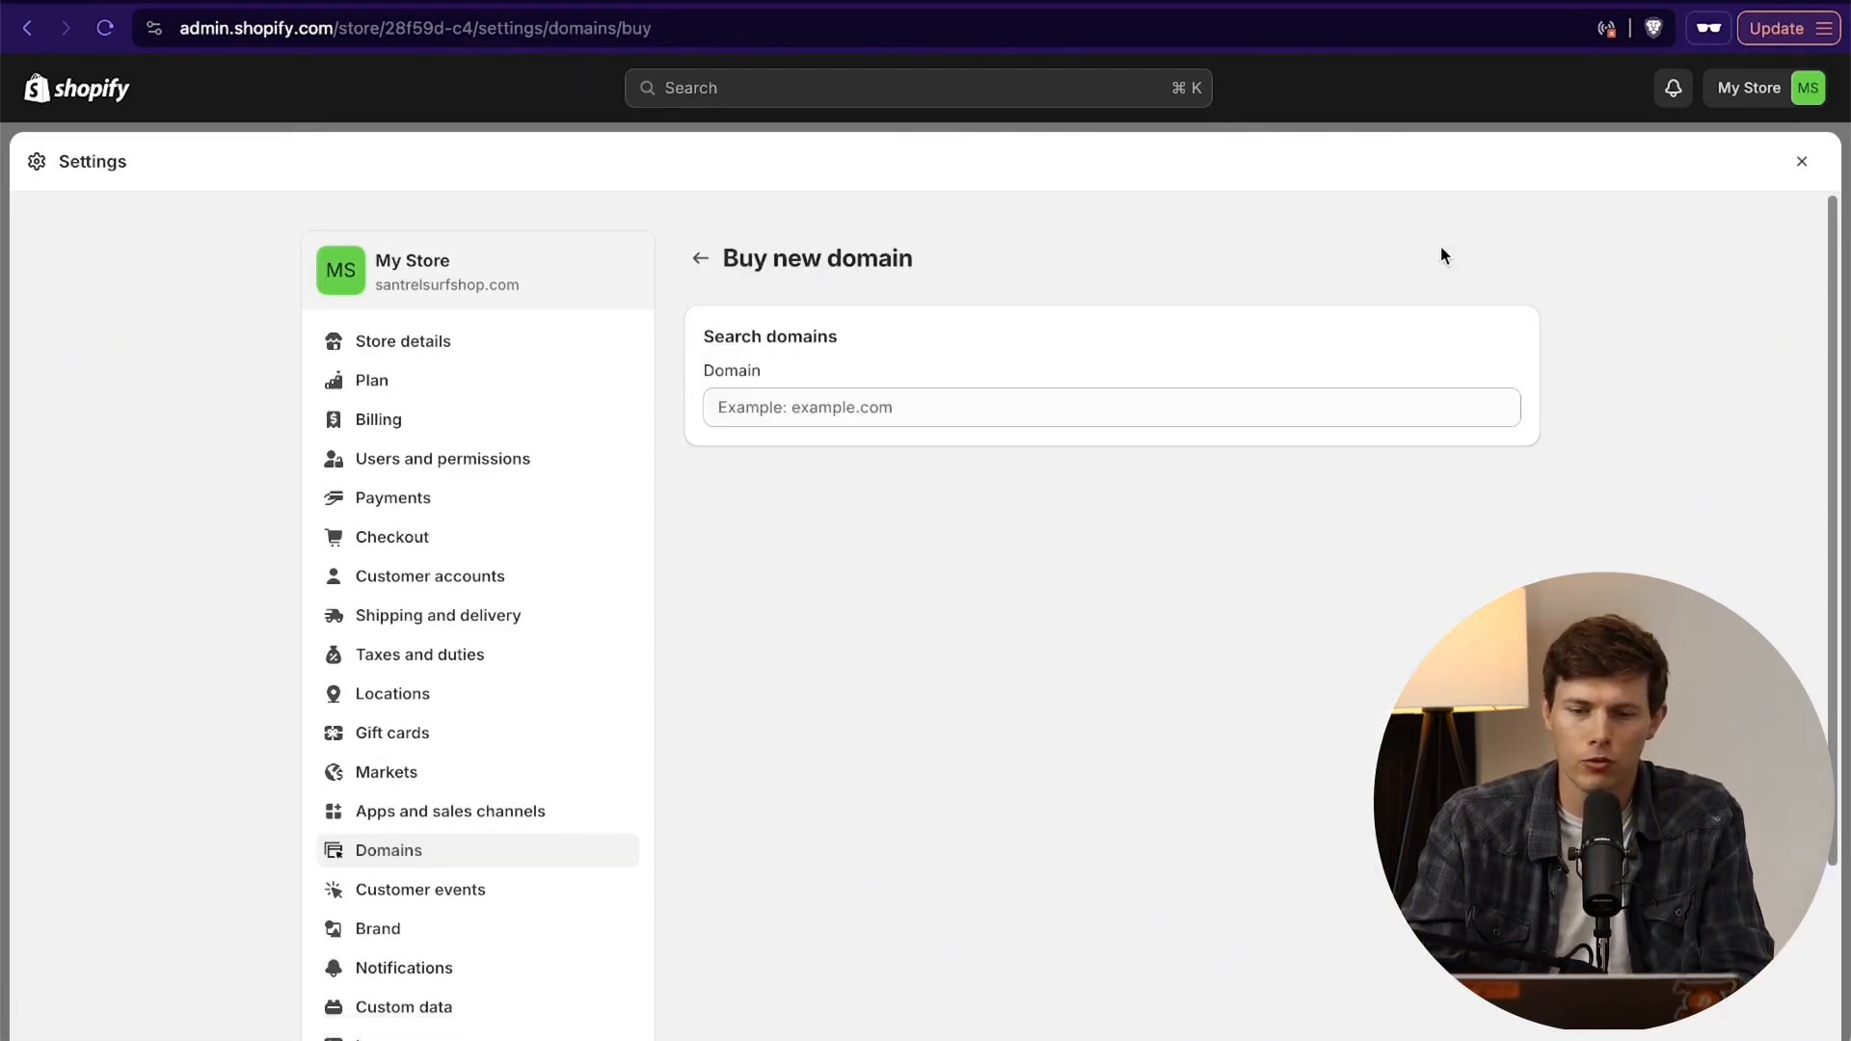
click(942, 409)
text(santrel)
key(Return)
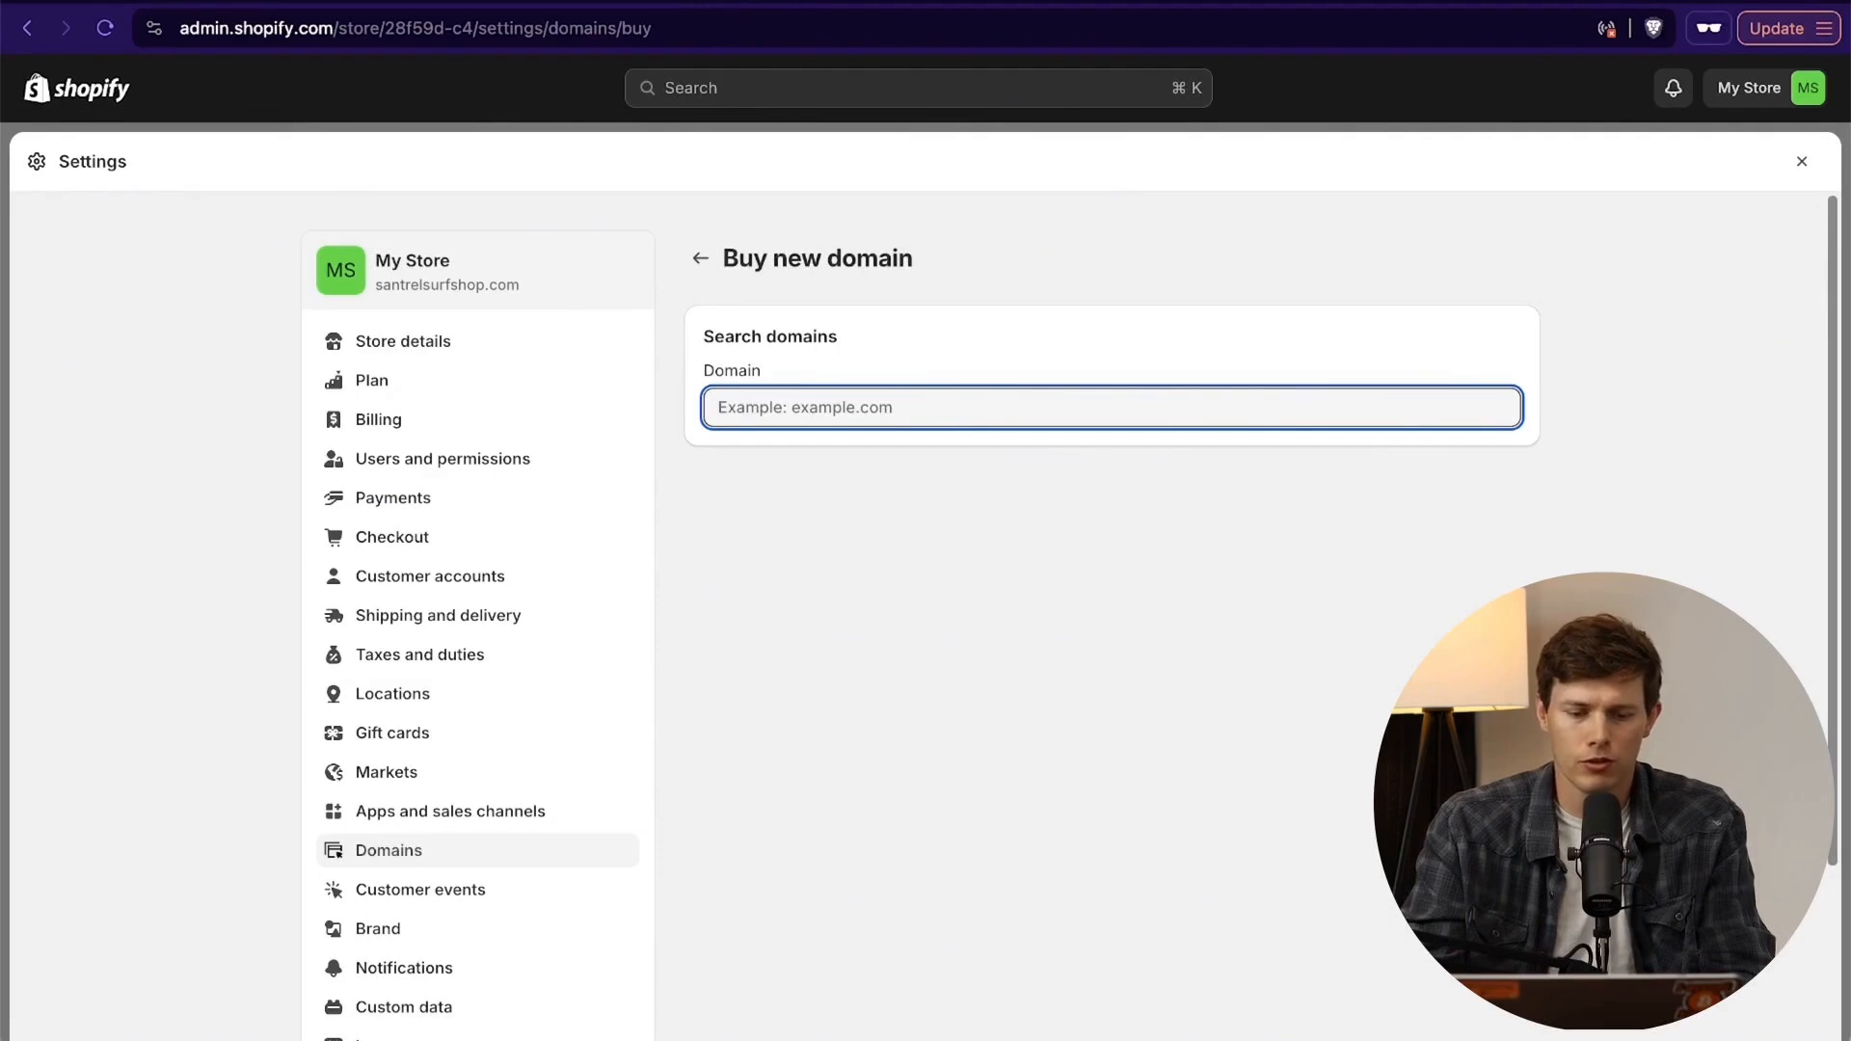
key(super+shift+n)
Go to namecheap.com and check availability of santrelsurfshop.com.
text(namecheap.com)
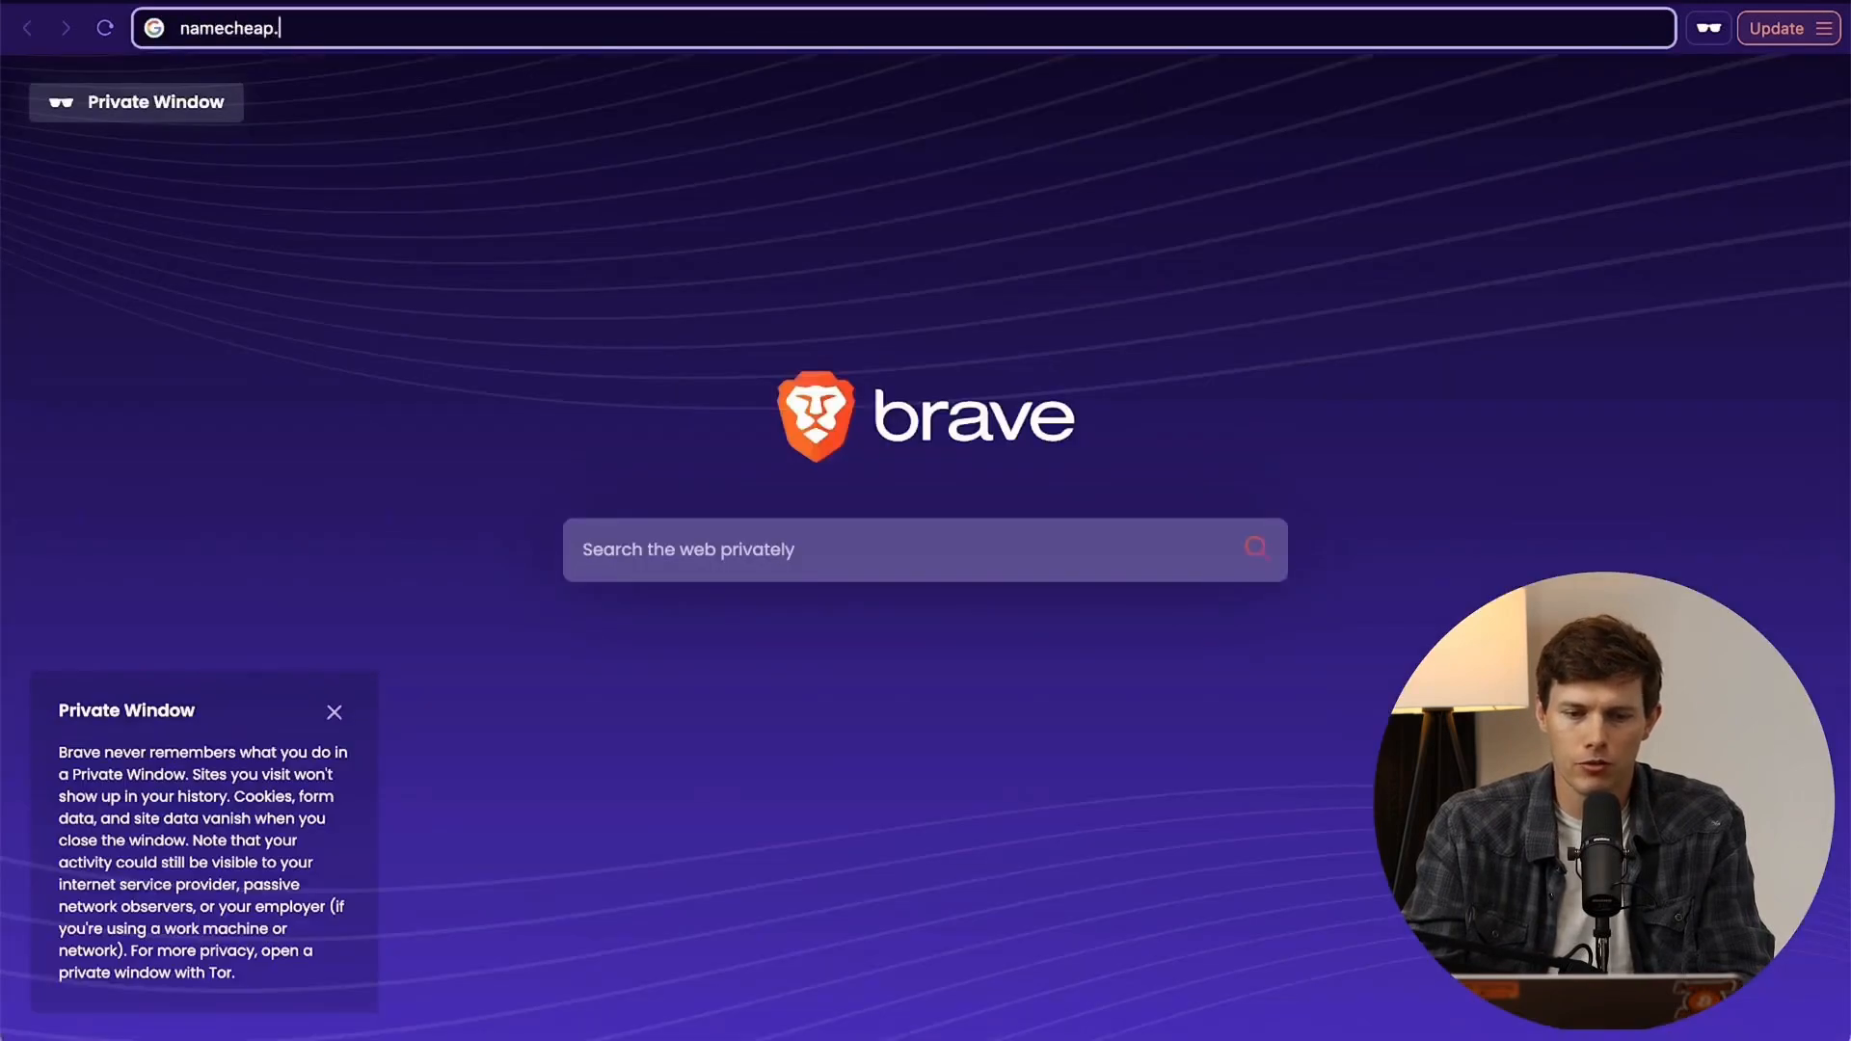
key(Return)
text(santrel)
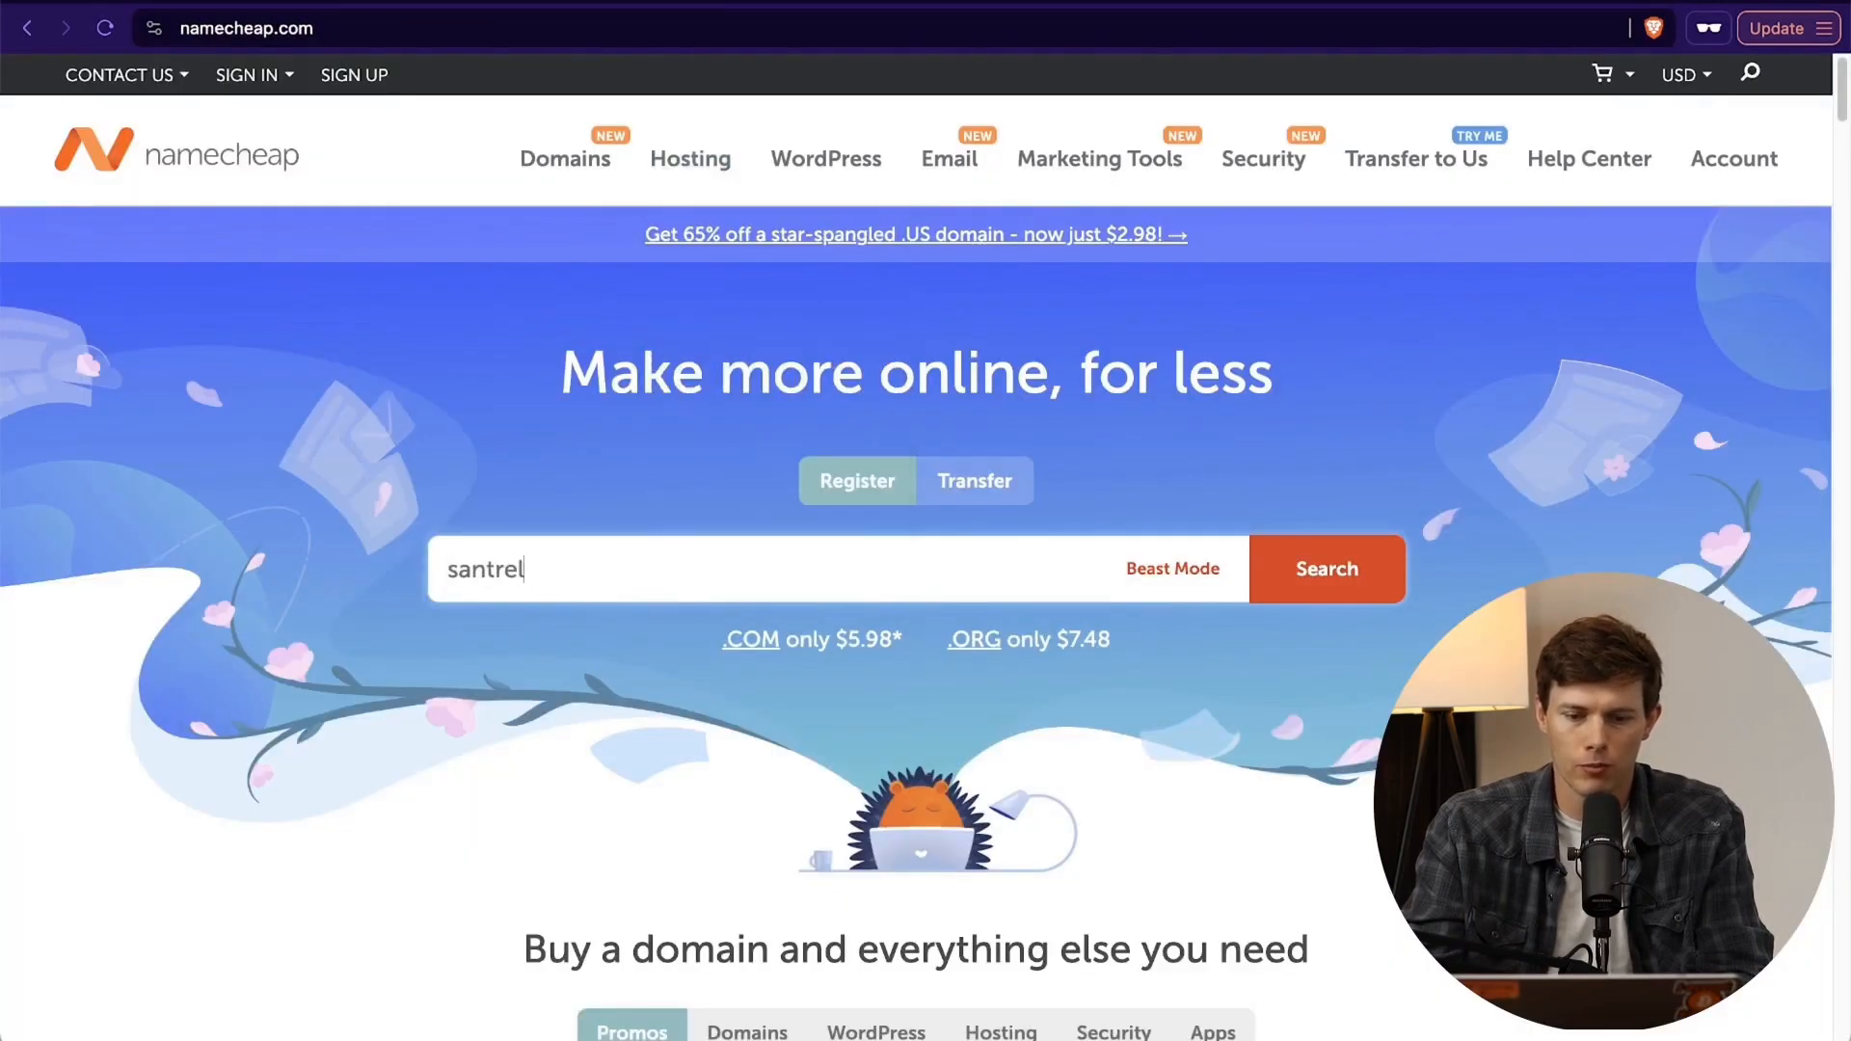
text(surfshop.co)
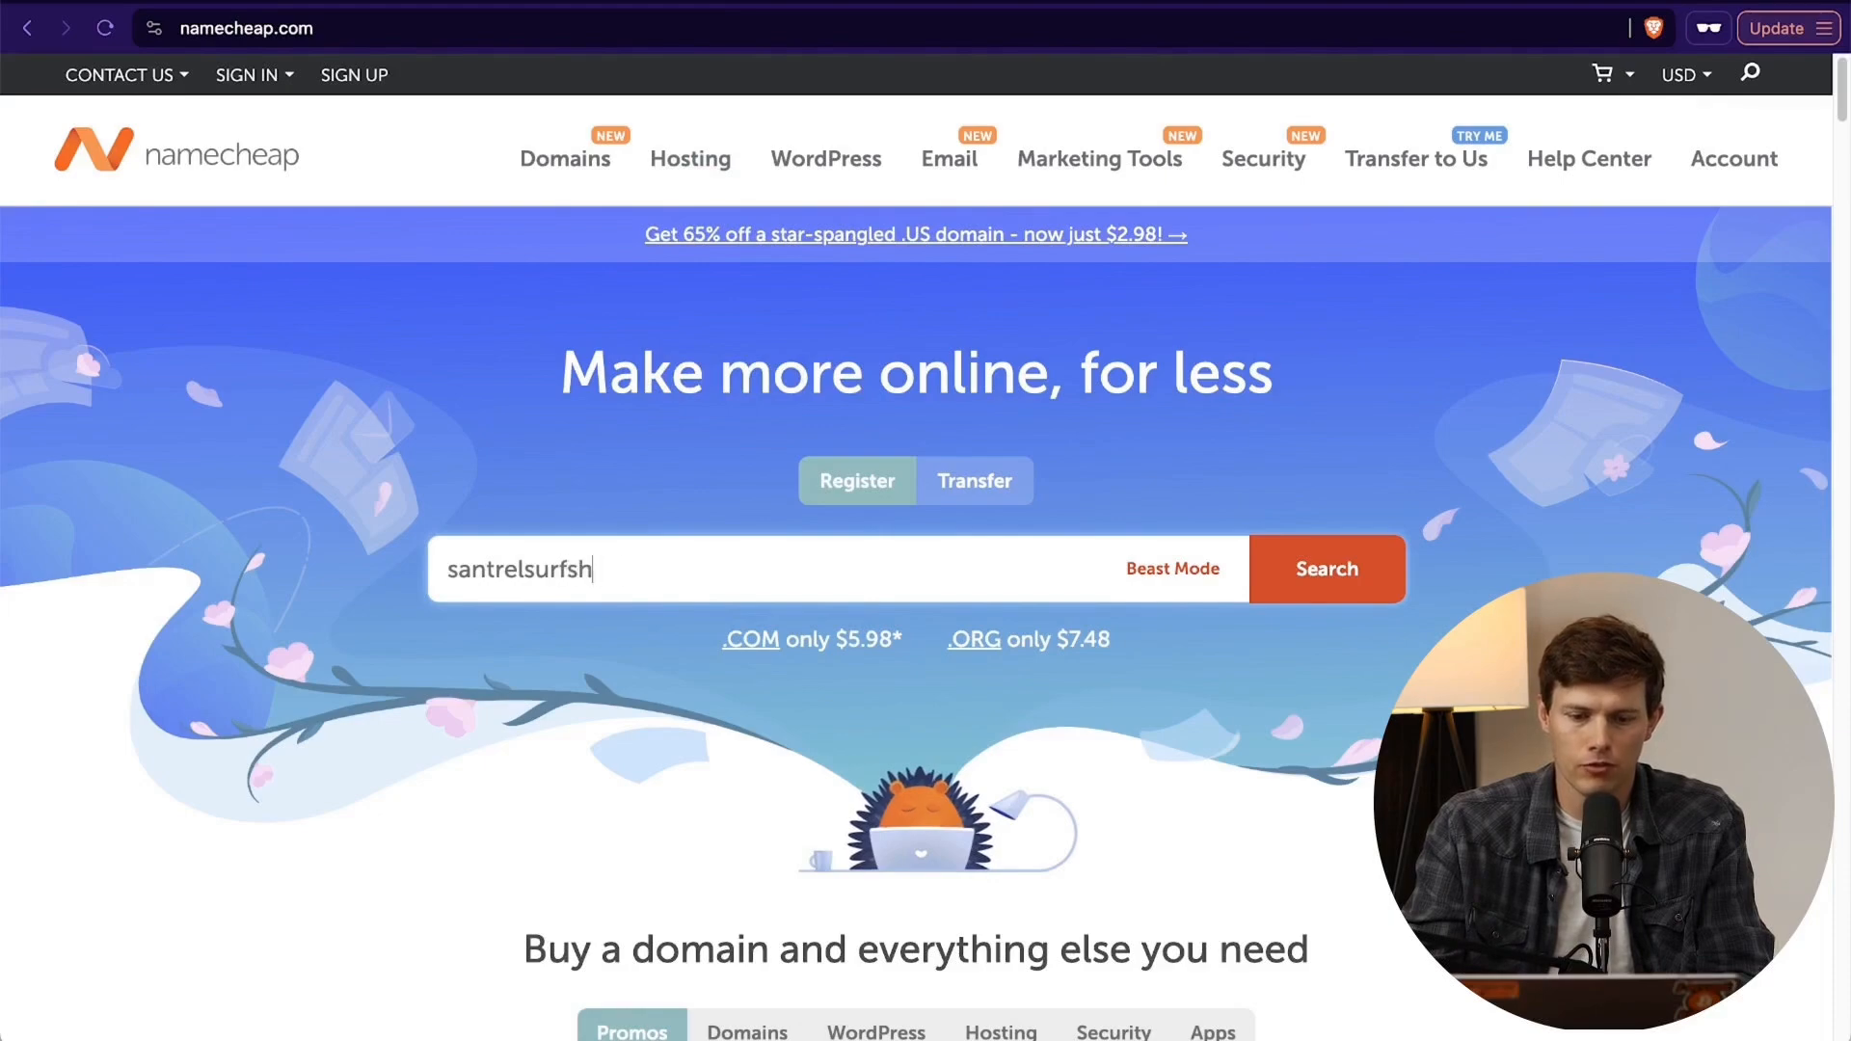
text(m)
key(Return)
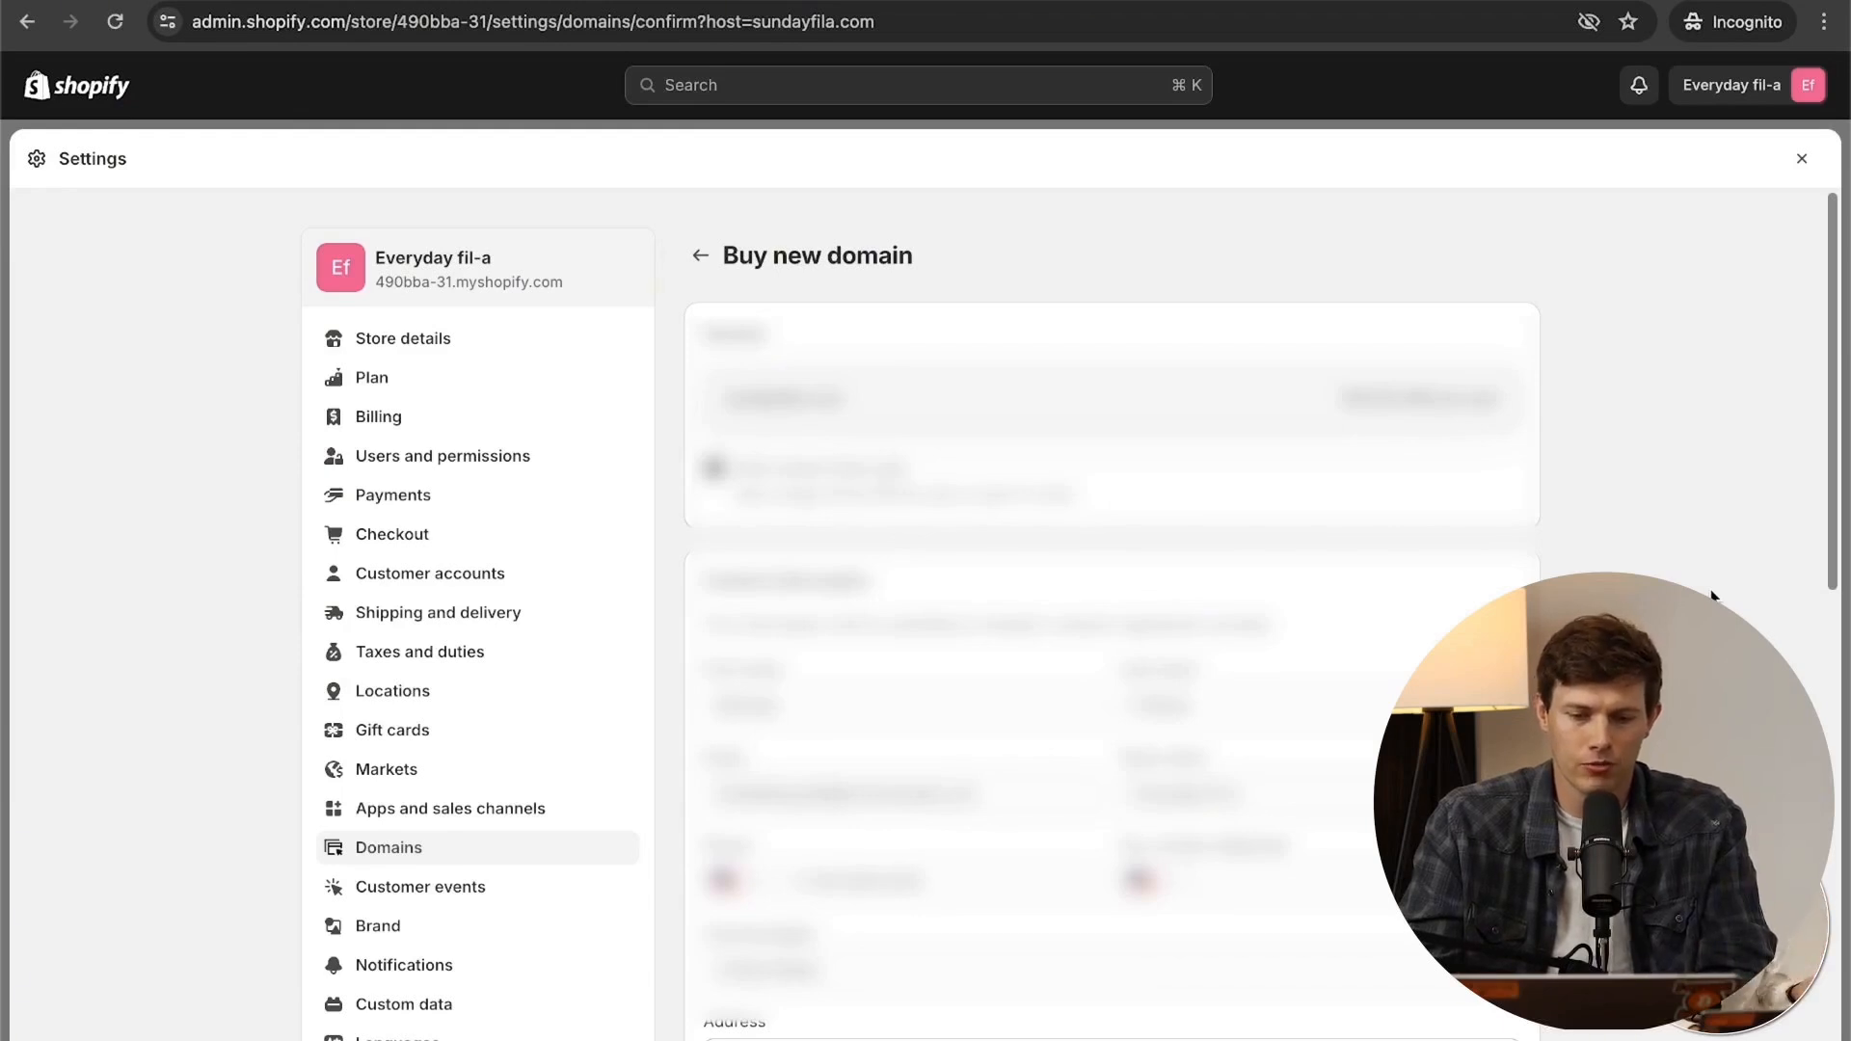
Complete the domain purchase so santrelsurfshop.com becomes the primary domain.
scroll(1713, 596, down, 3)
scroll(1712, 596, down, 7)
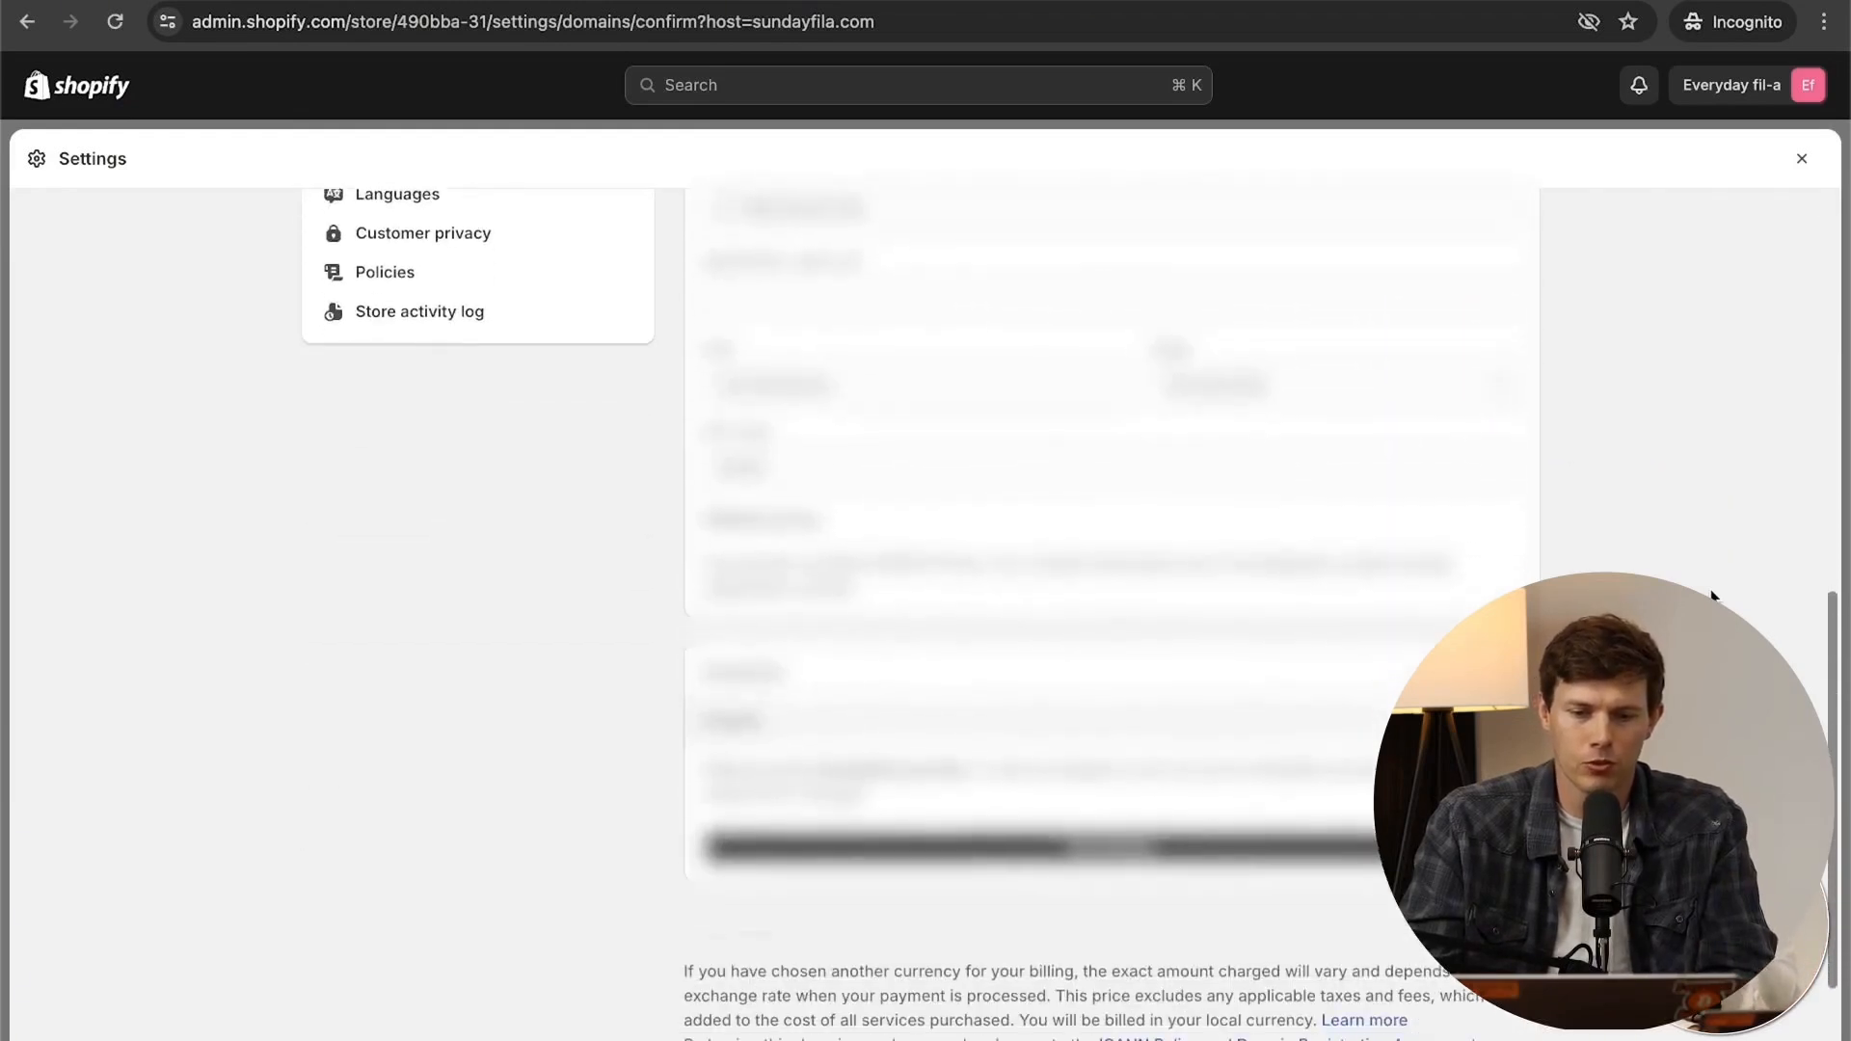
click(1281, 831)
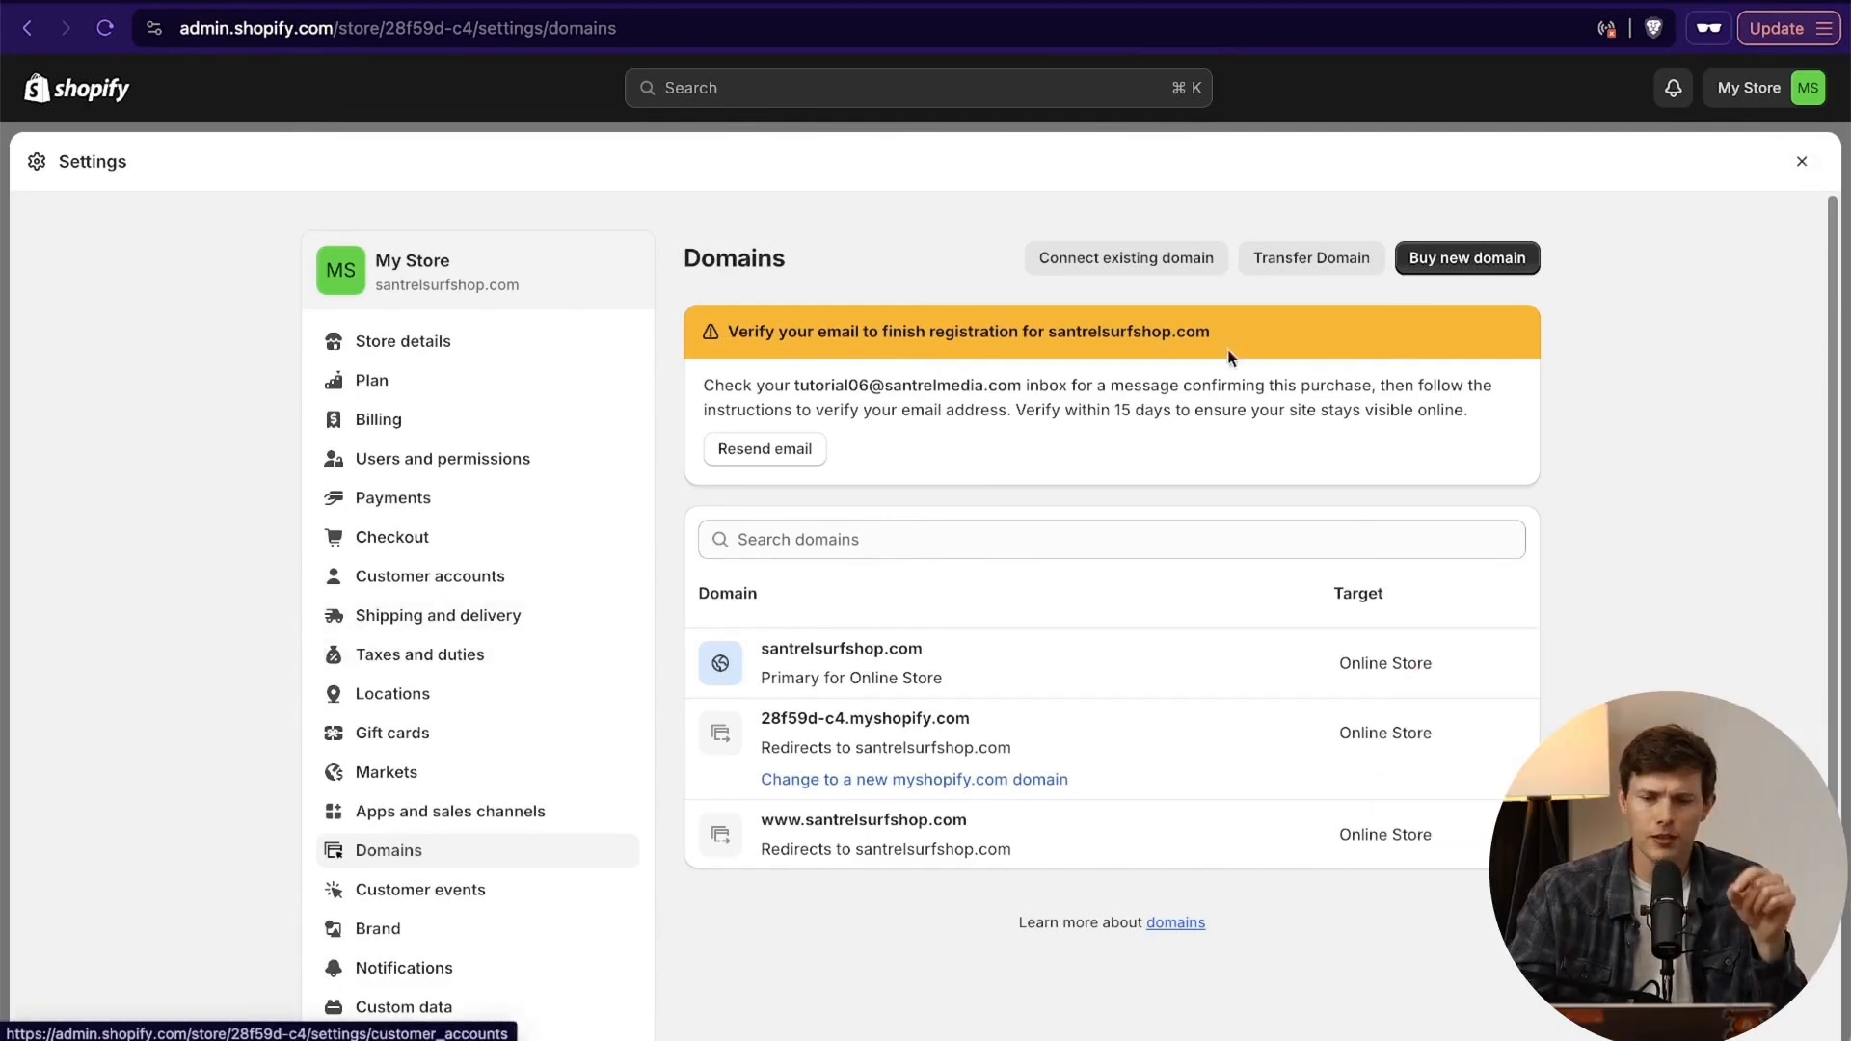
Leave Settings and open the Refresh theme in the theme editor from Online Store.
click(1801, 160)
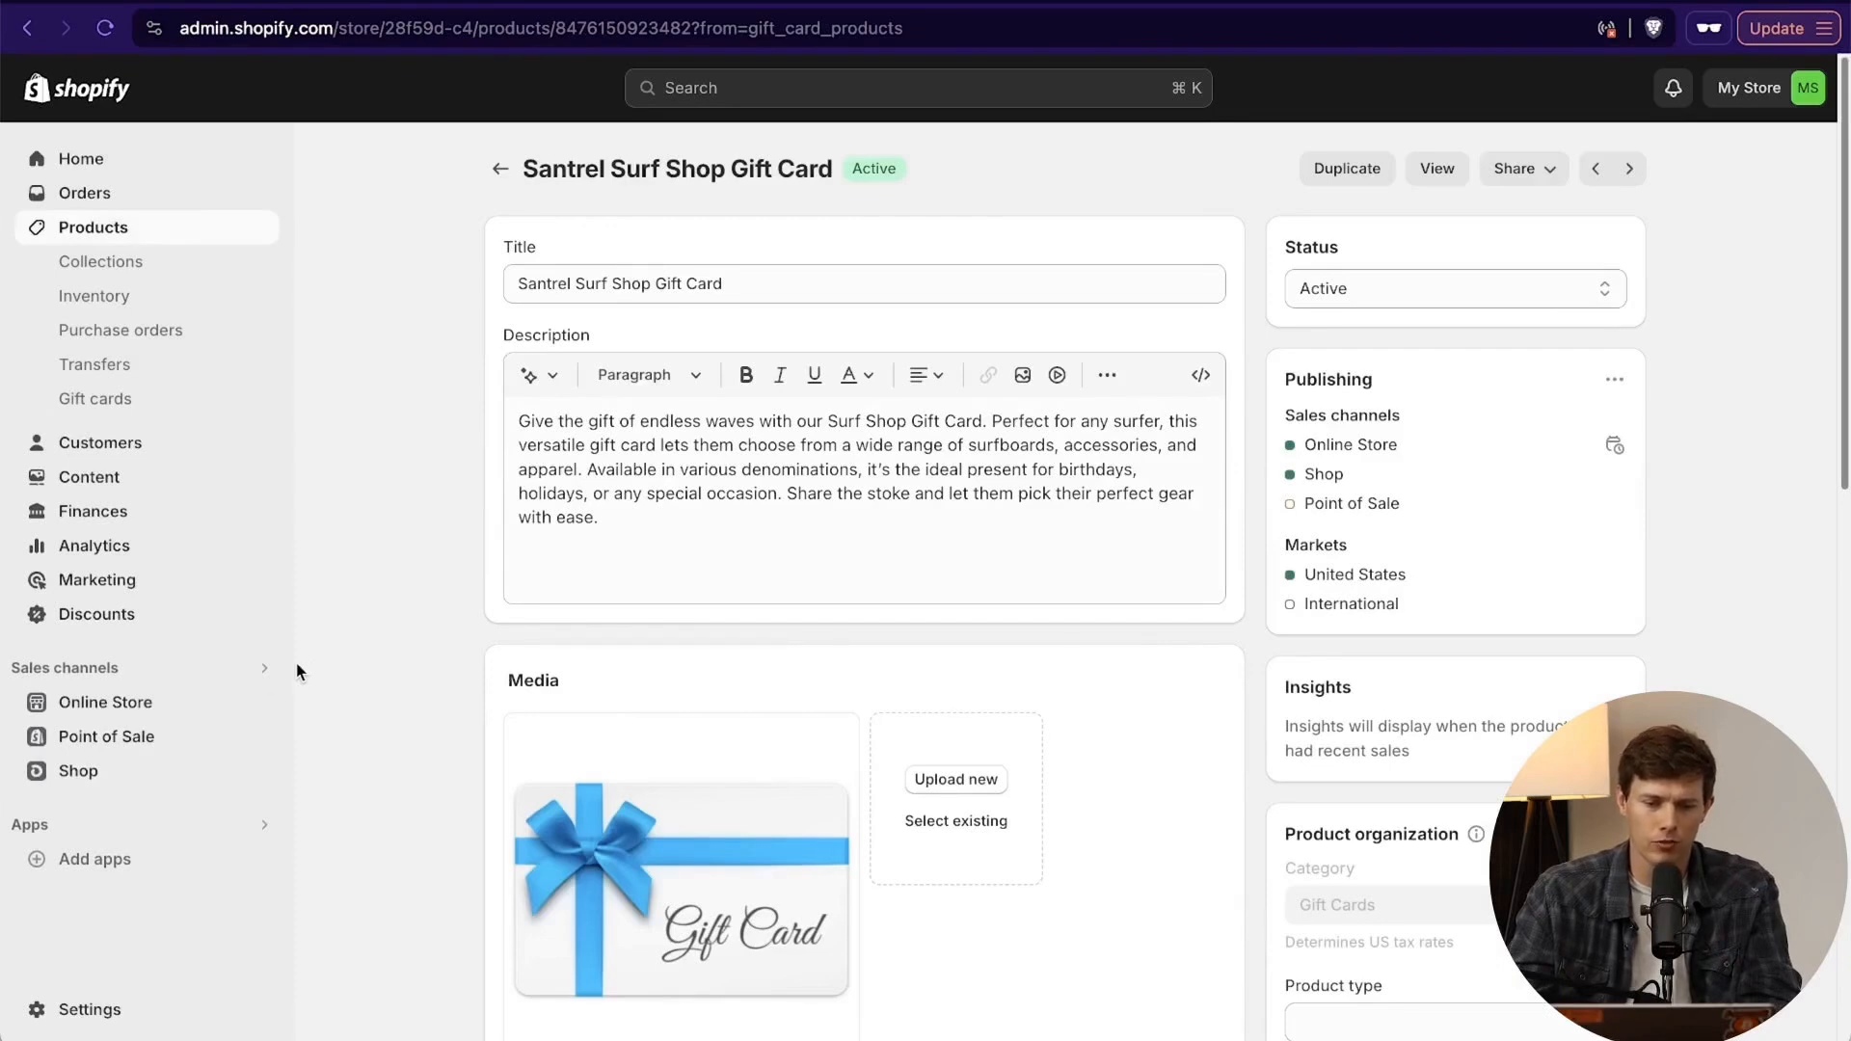
click(77, 712)
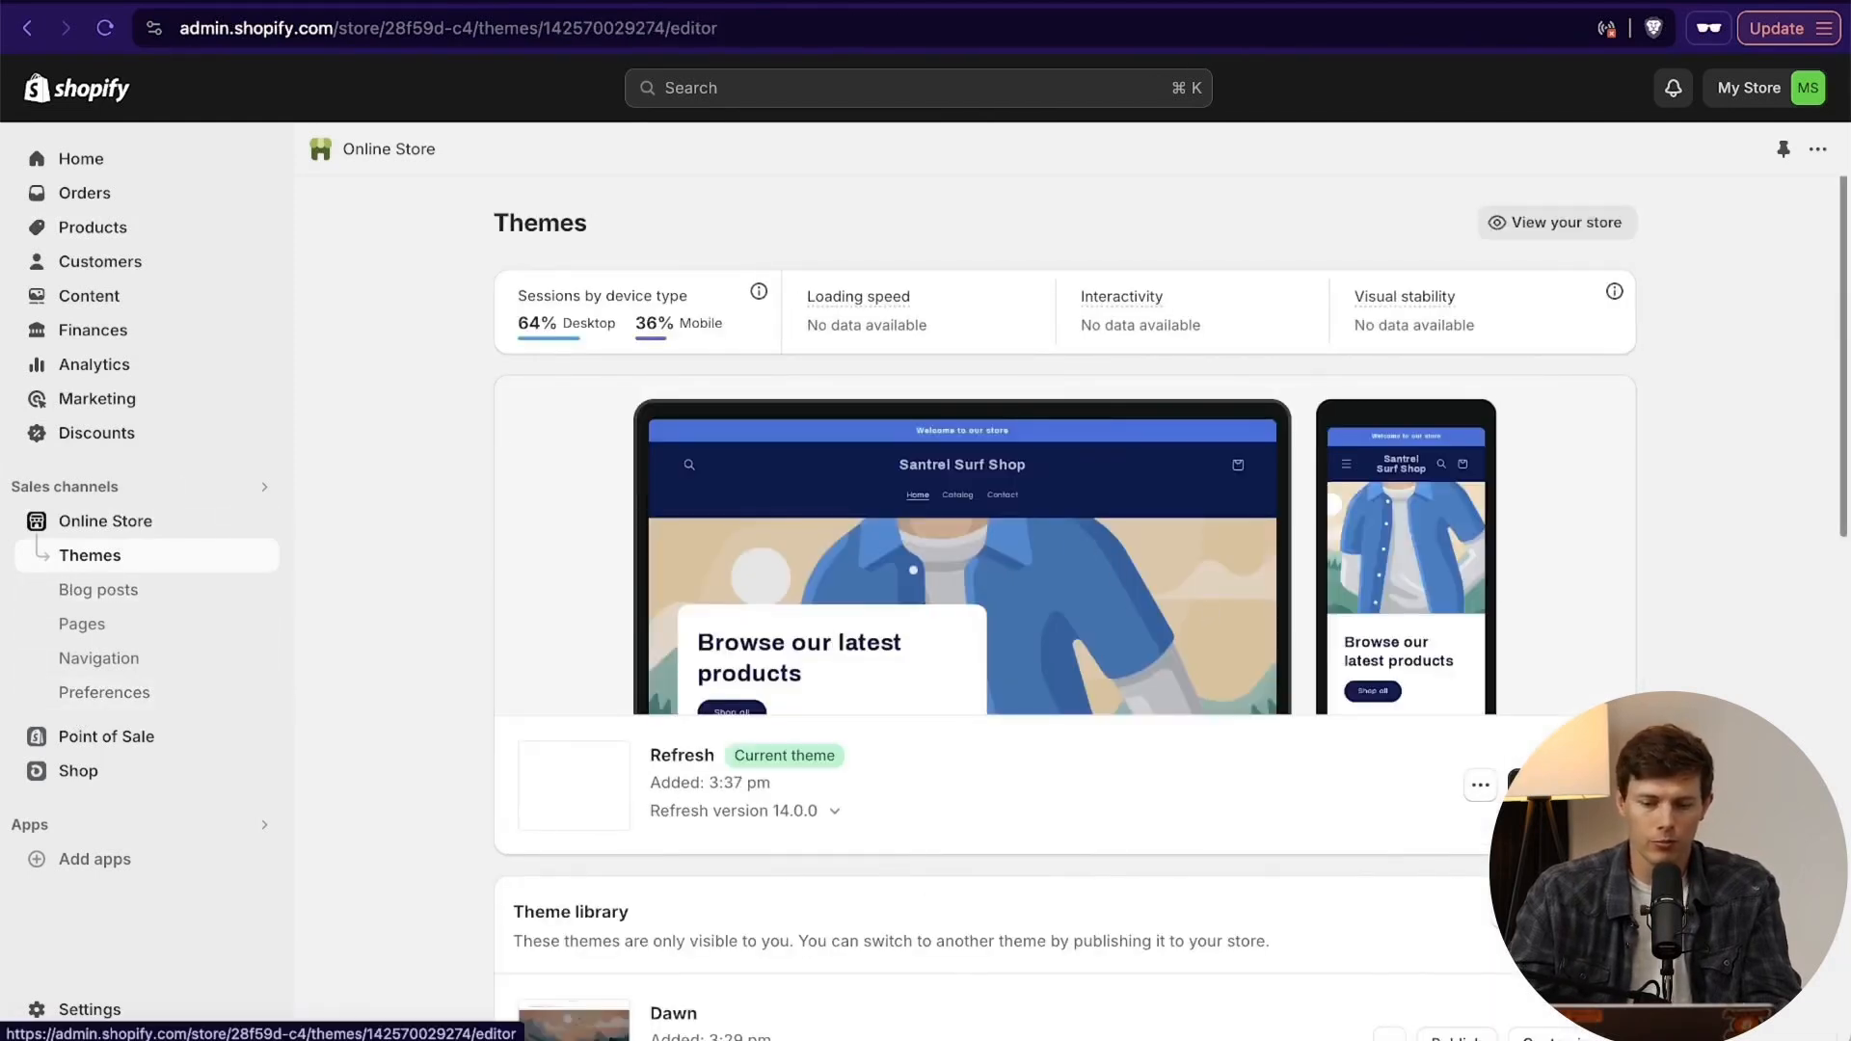
click(1535, 785)
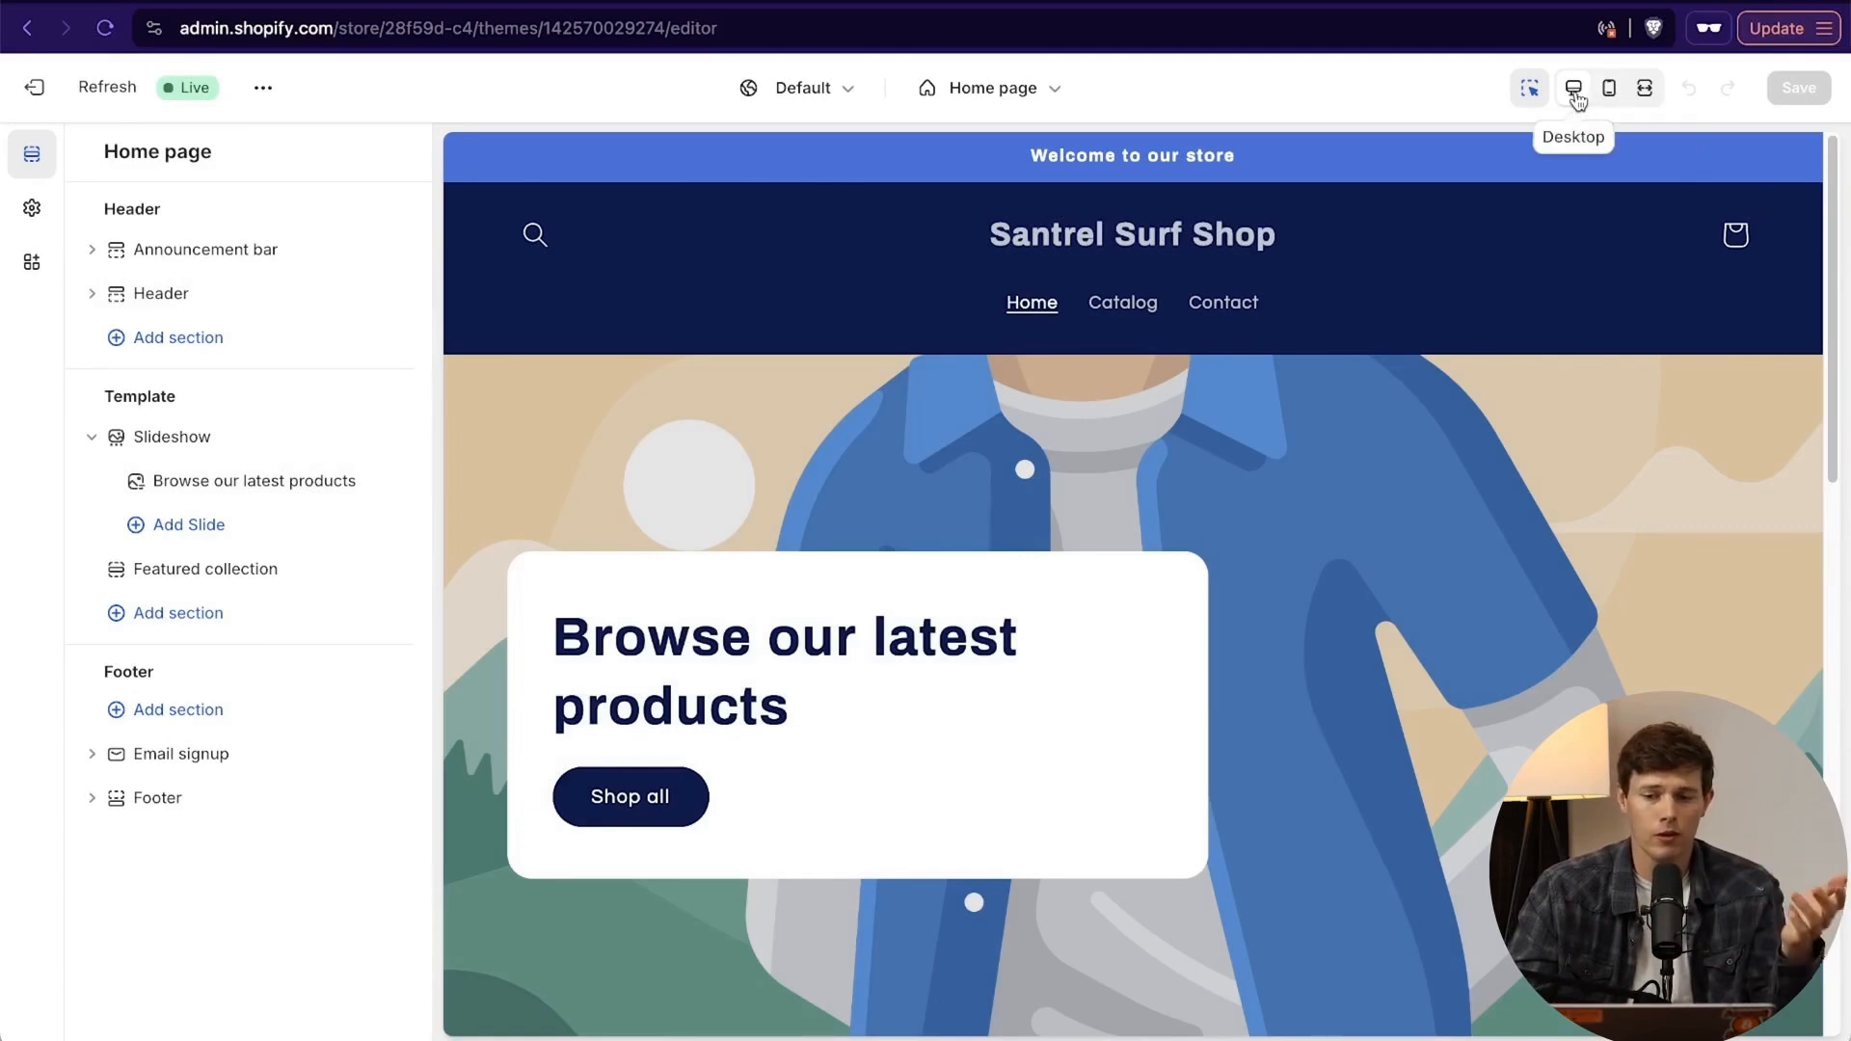
scroll(1236, 327, down, 14)
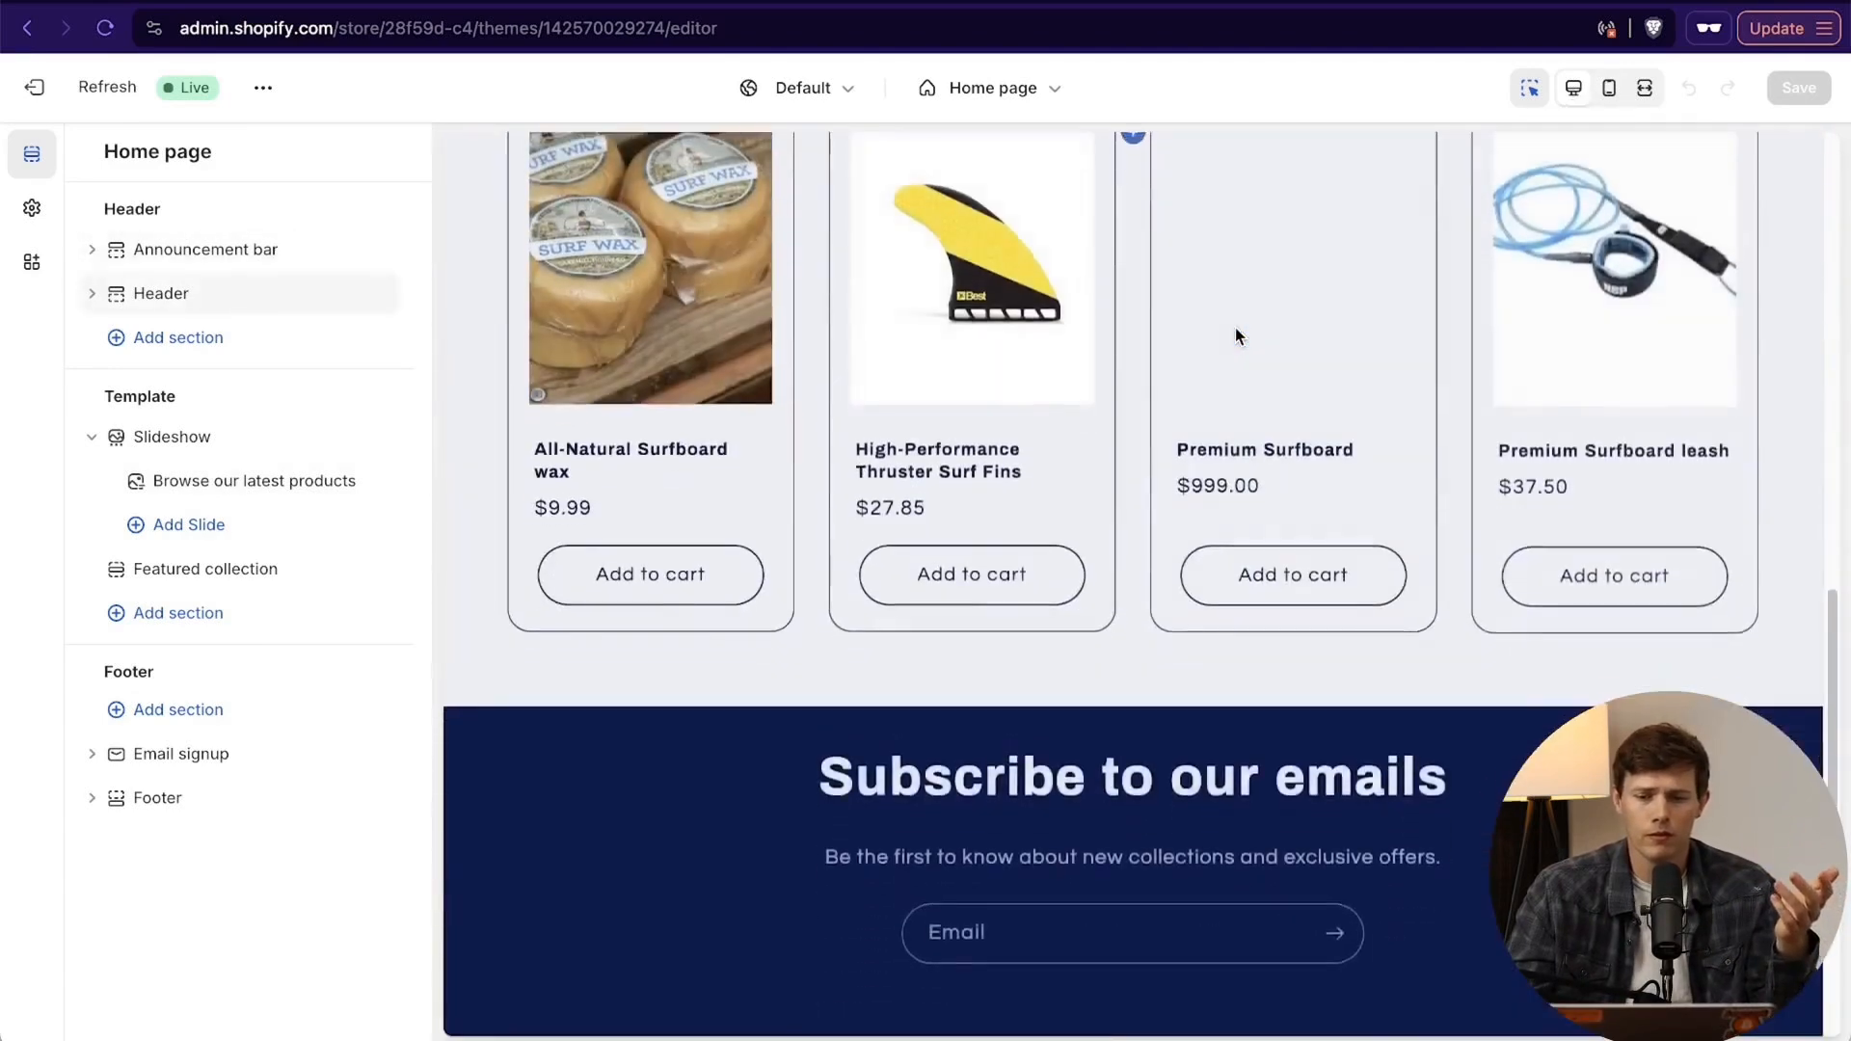
scroll(1235, 327, up, 14)
scroll(1235, 327, down, 12)
scroll(1235, 327, up, 12)
click(1610, 89)
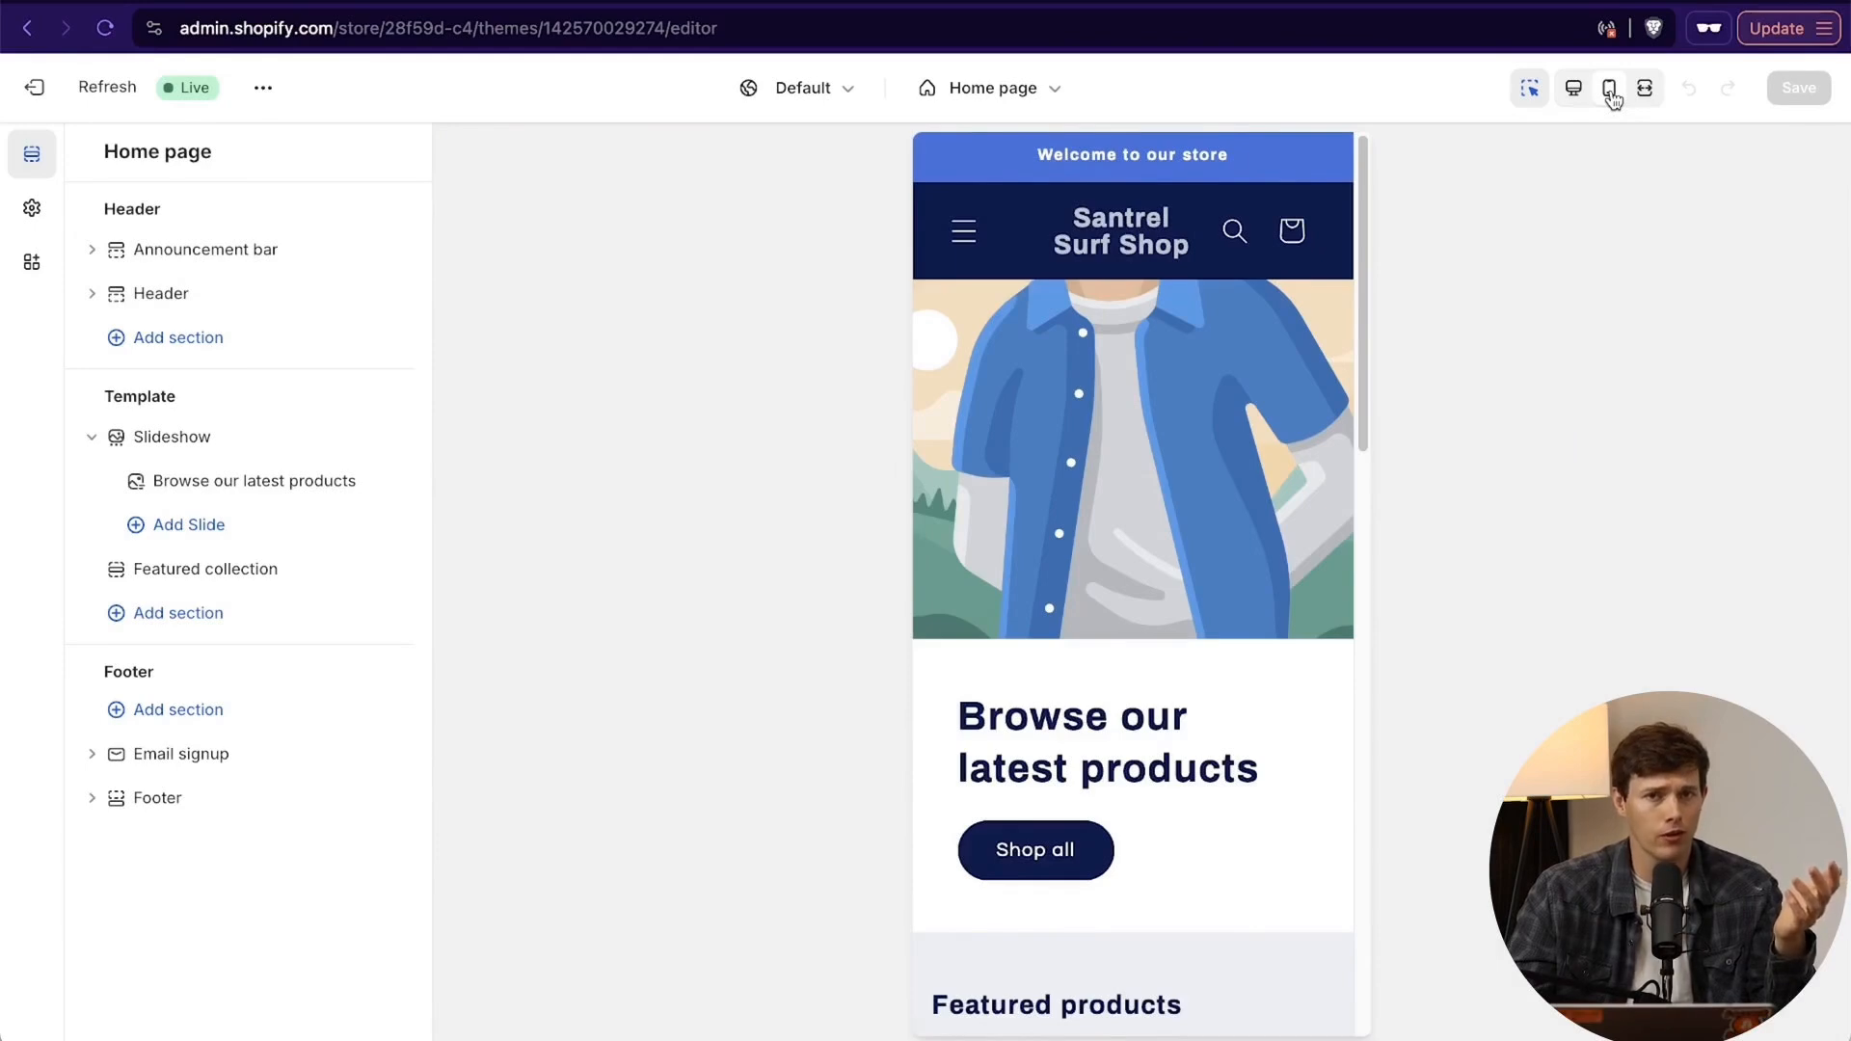
scroll(1352, 569, down, 10)
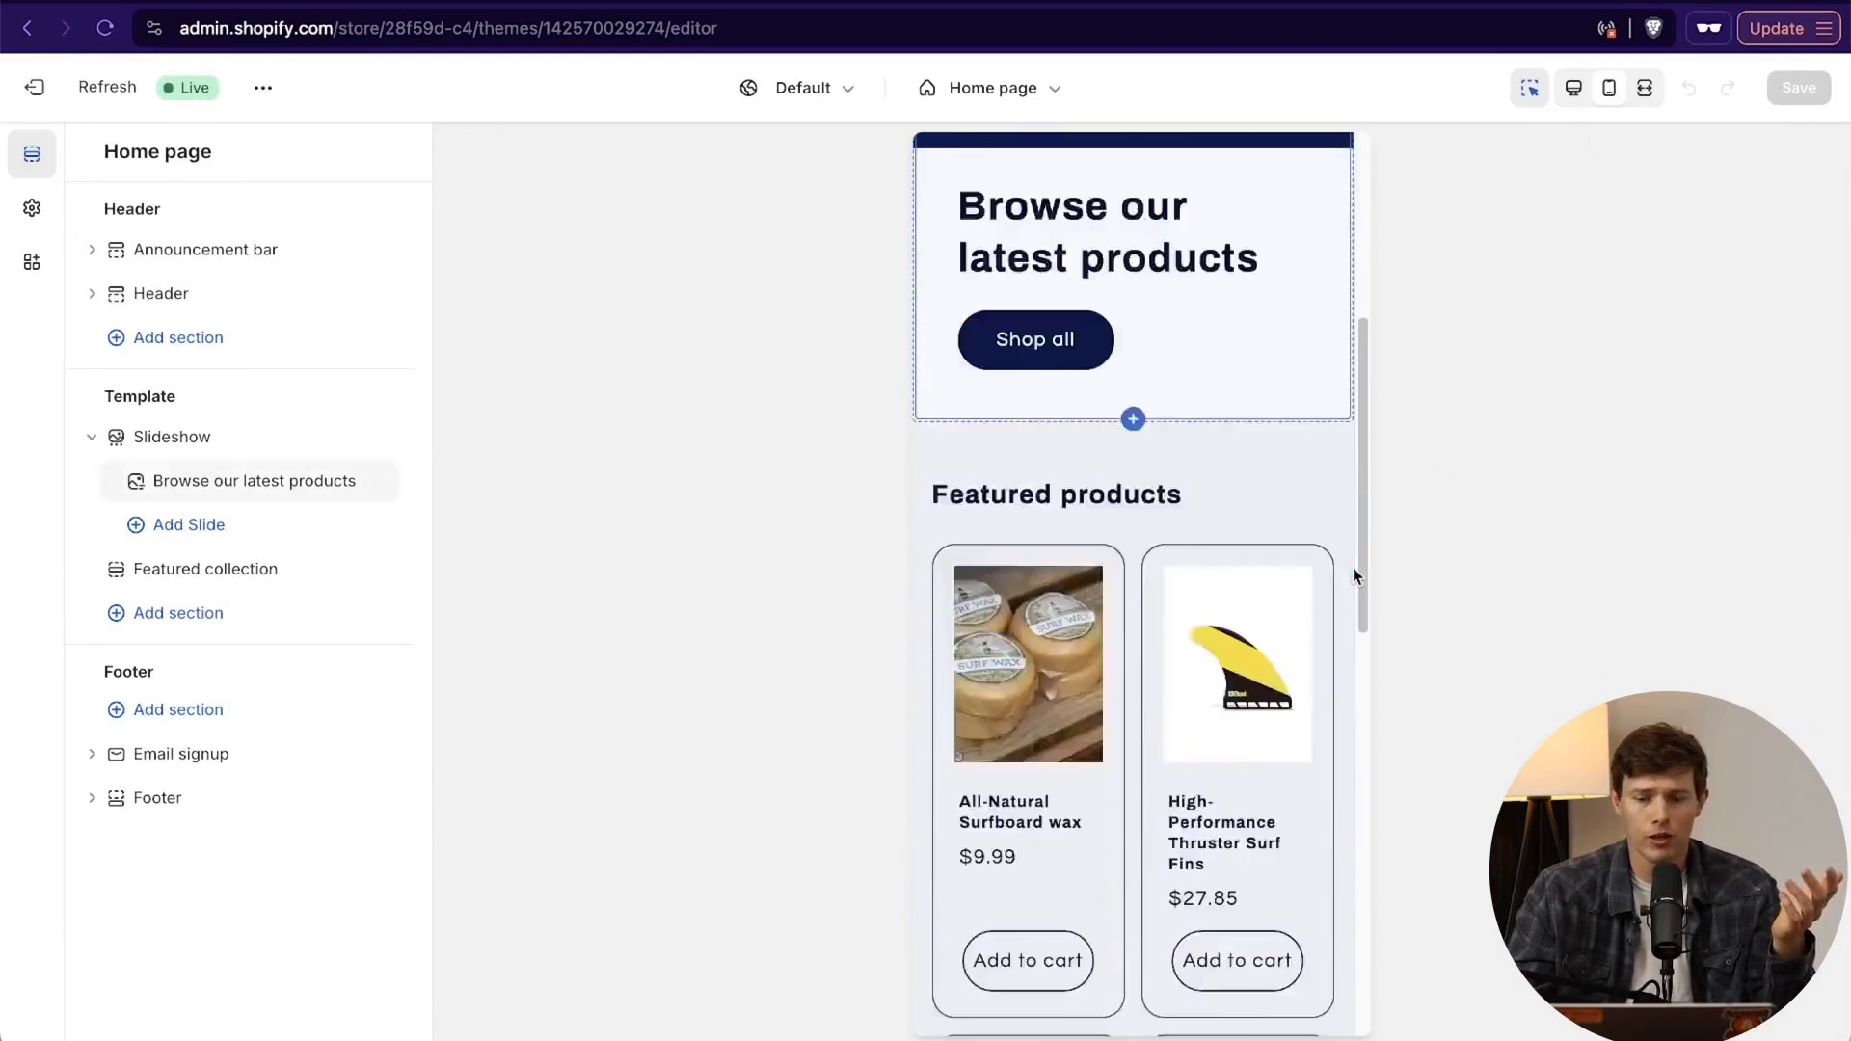
scroll(1352, 569, up, 10)
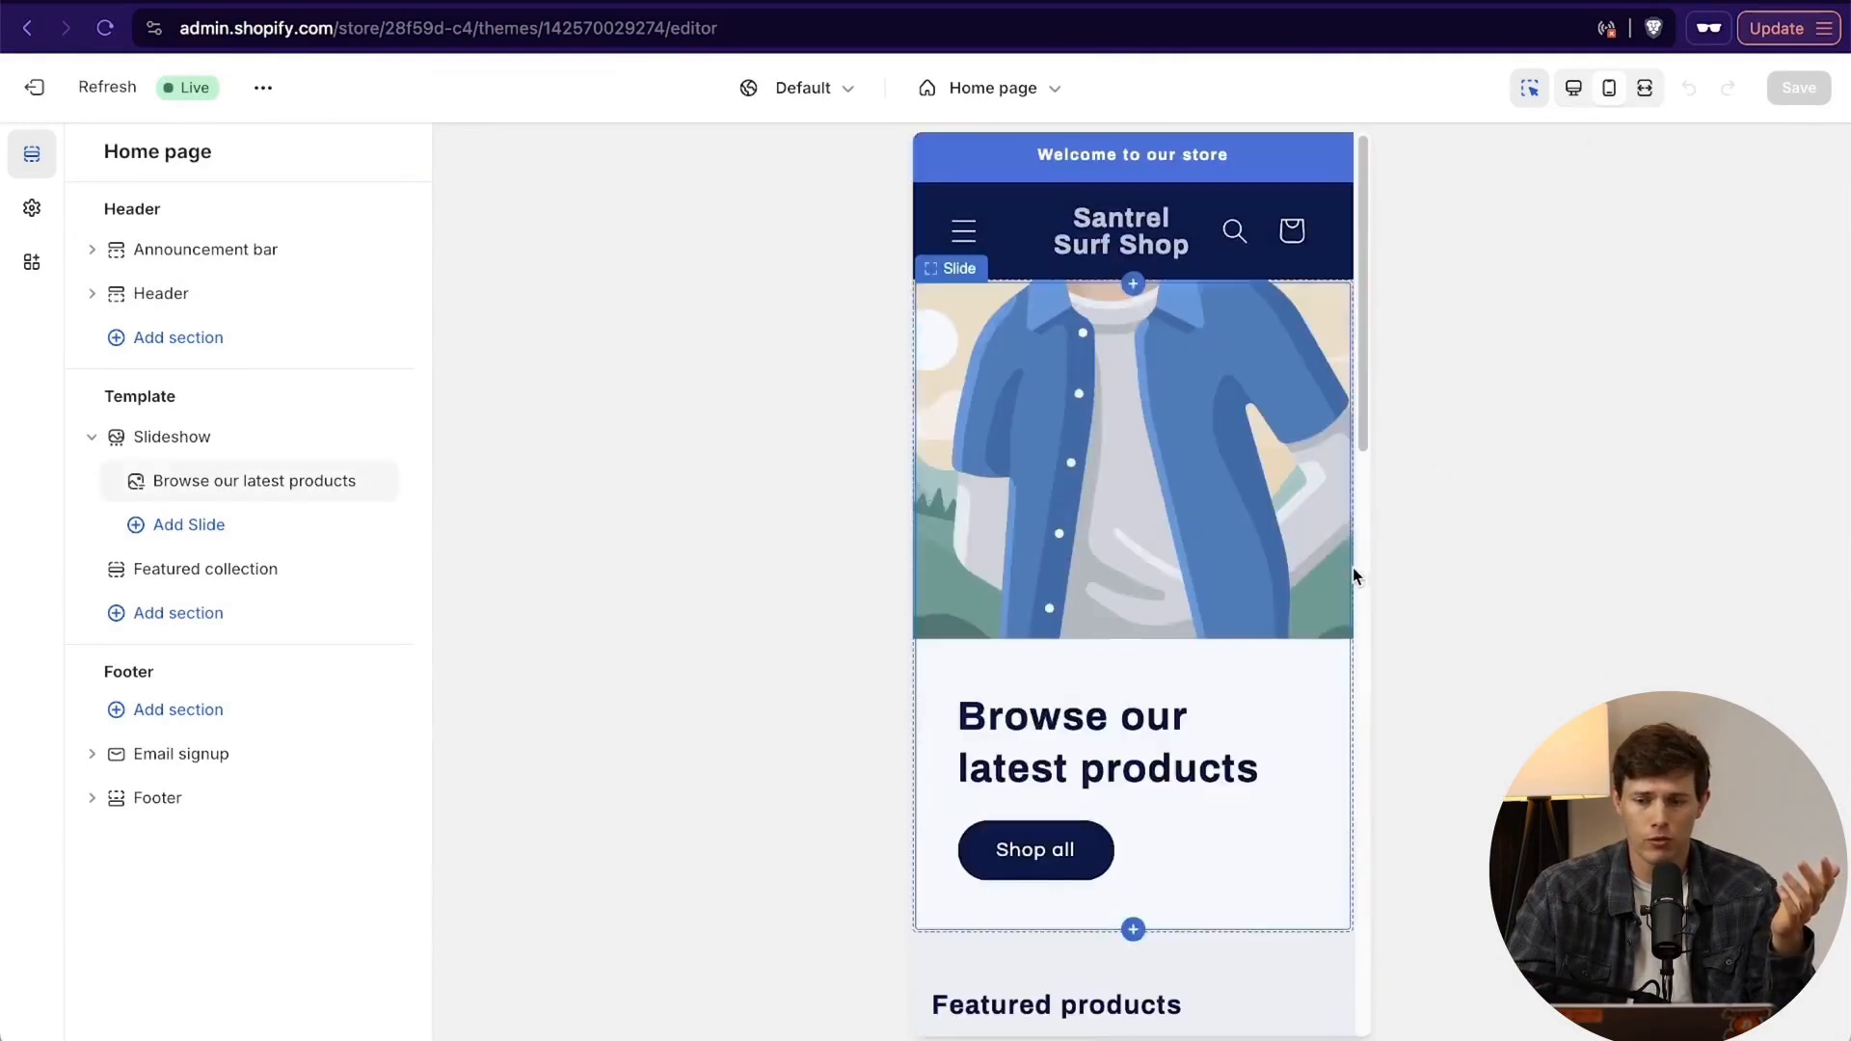
click(1645, 89)
scroll(1251, 624, down, 10)
scroll(1251, 623, up, 10)
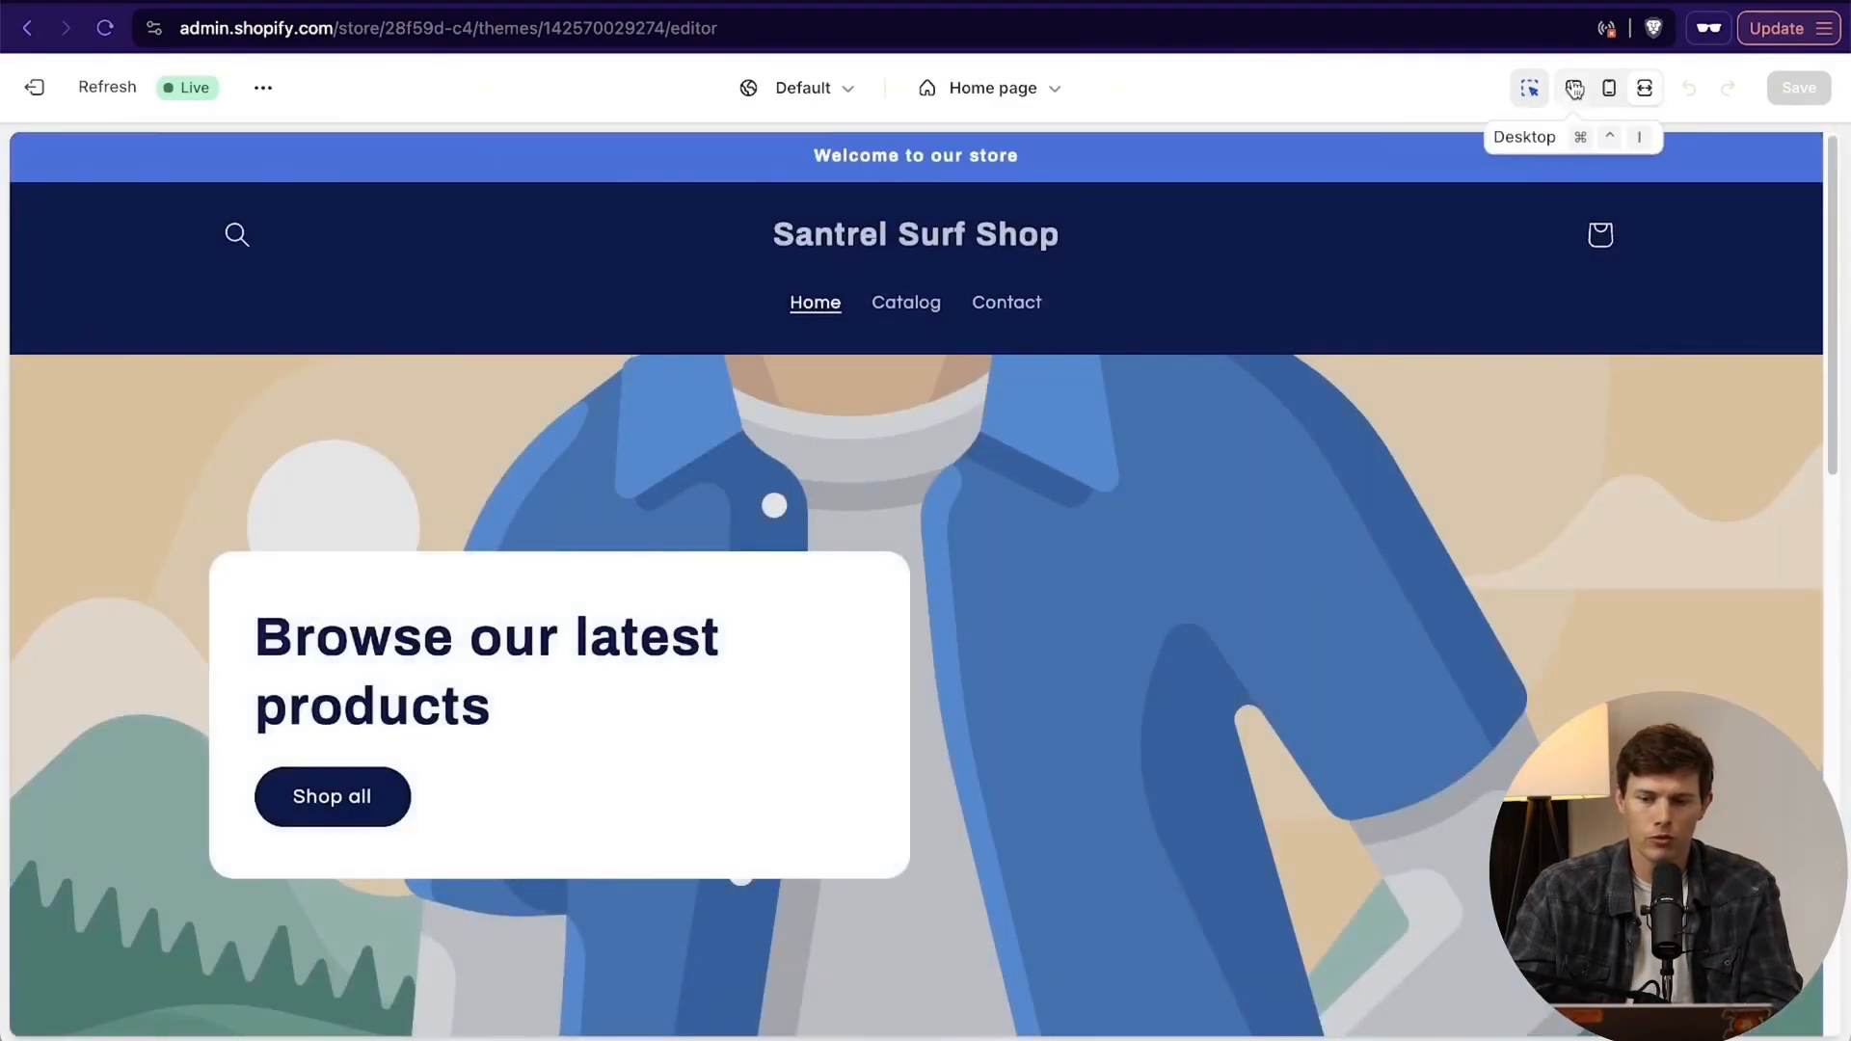
click(1576, 89)
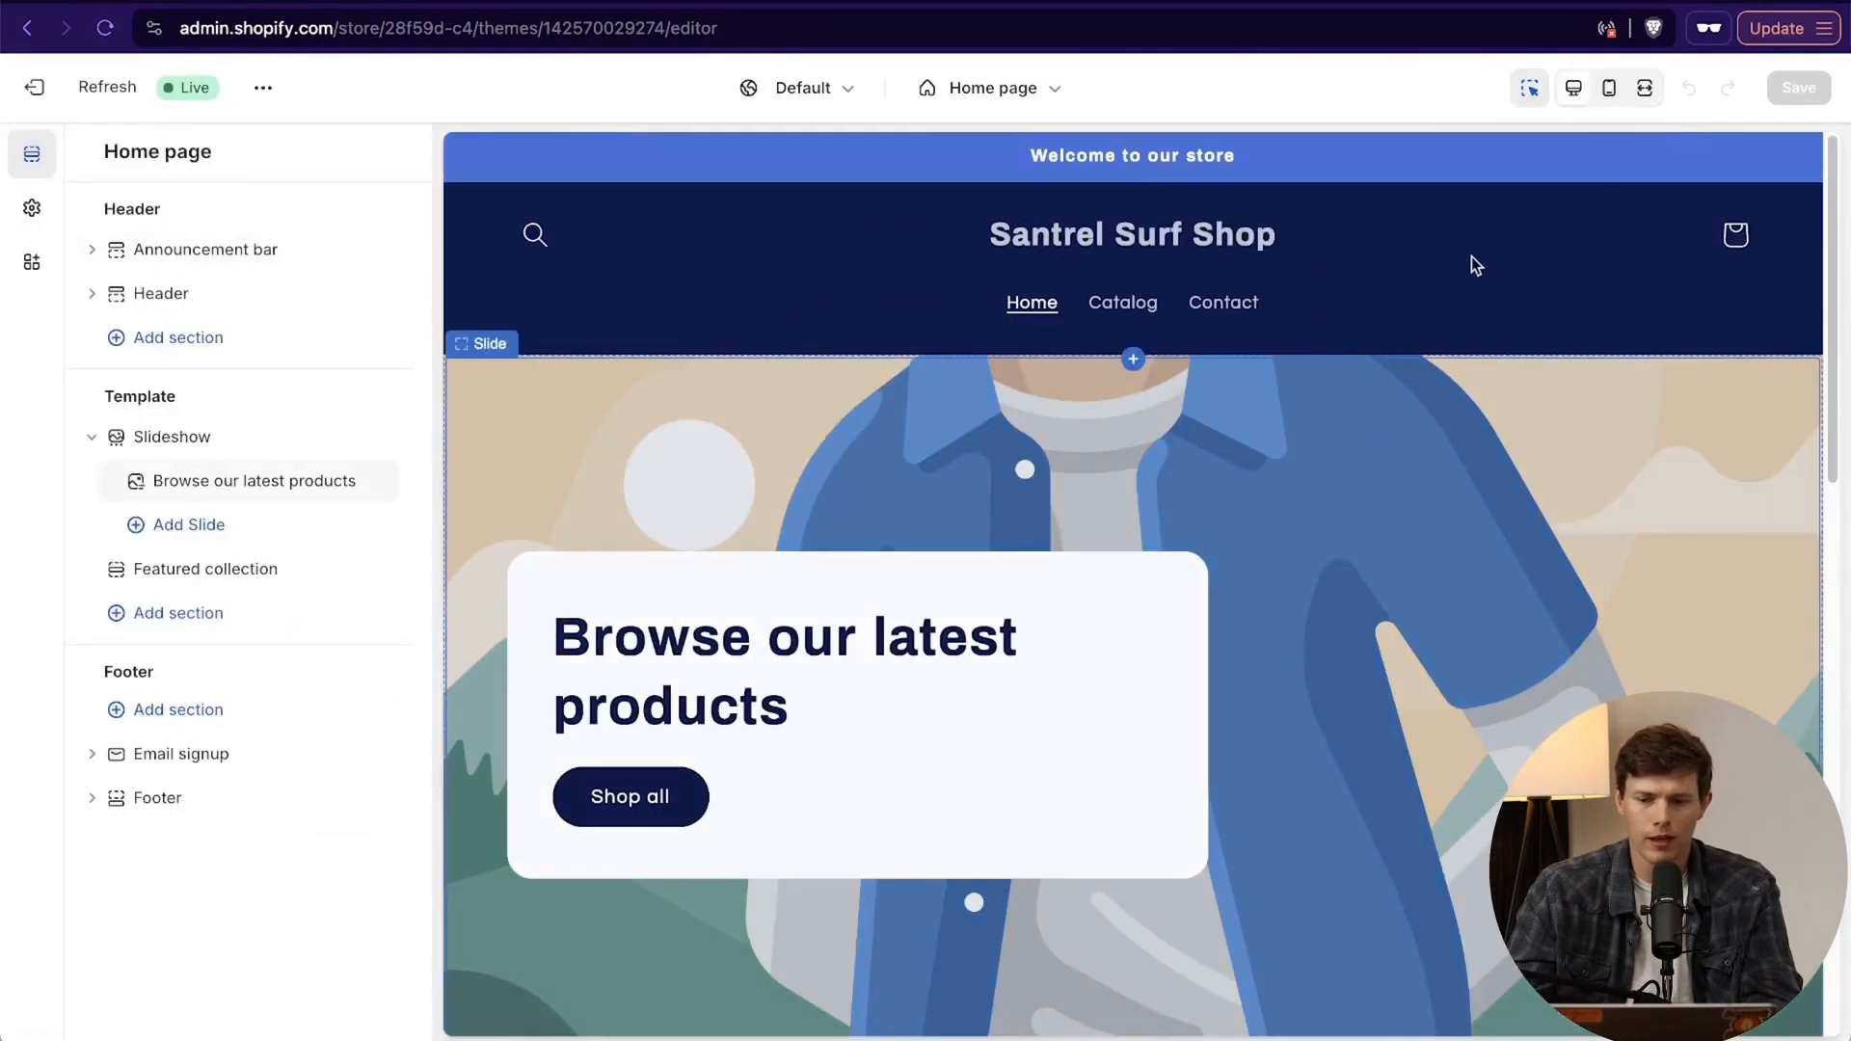
scroll(1373, 576, down, 4)
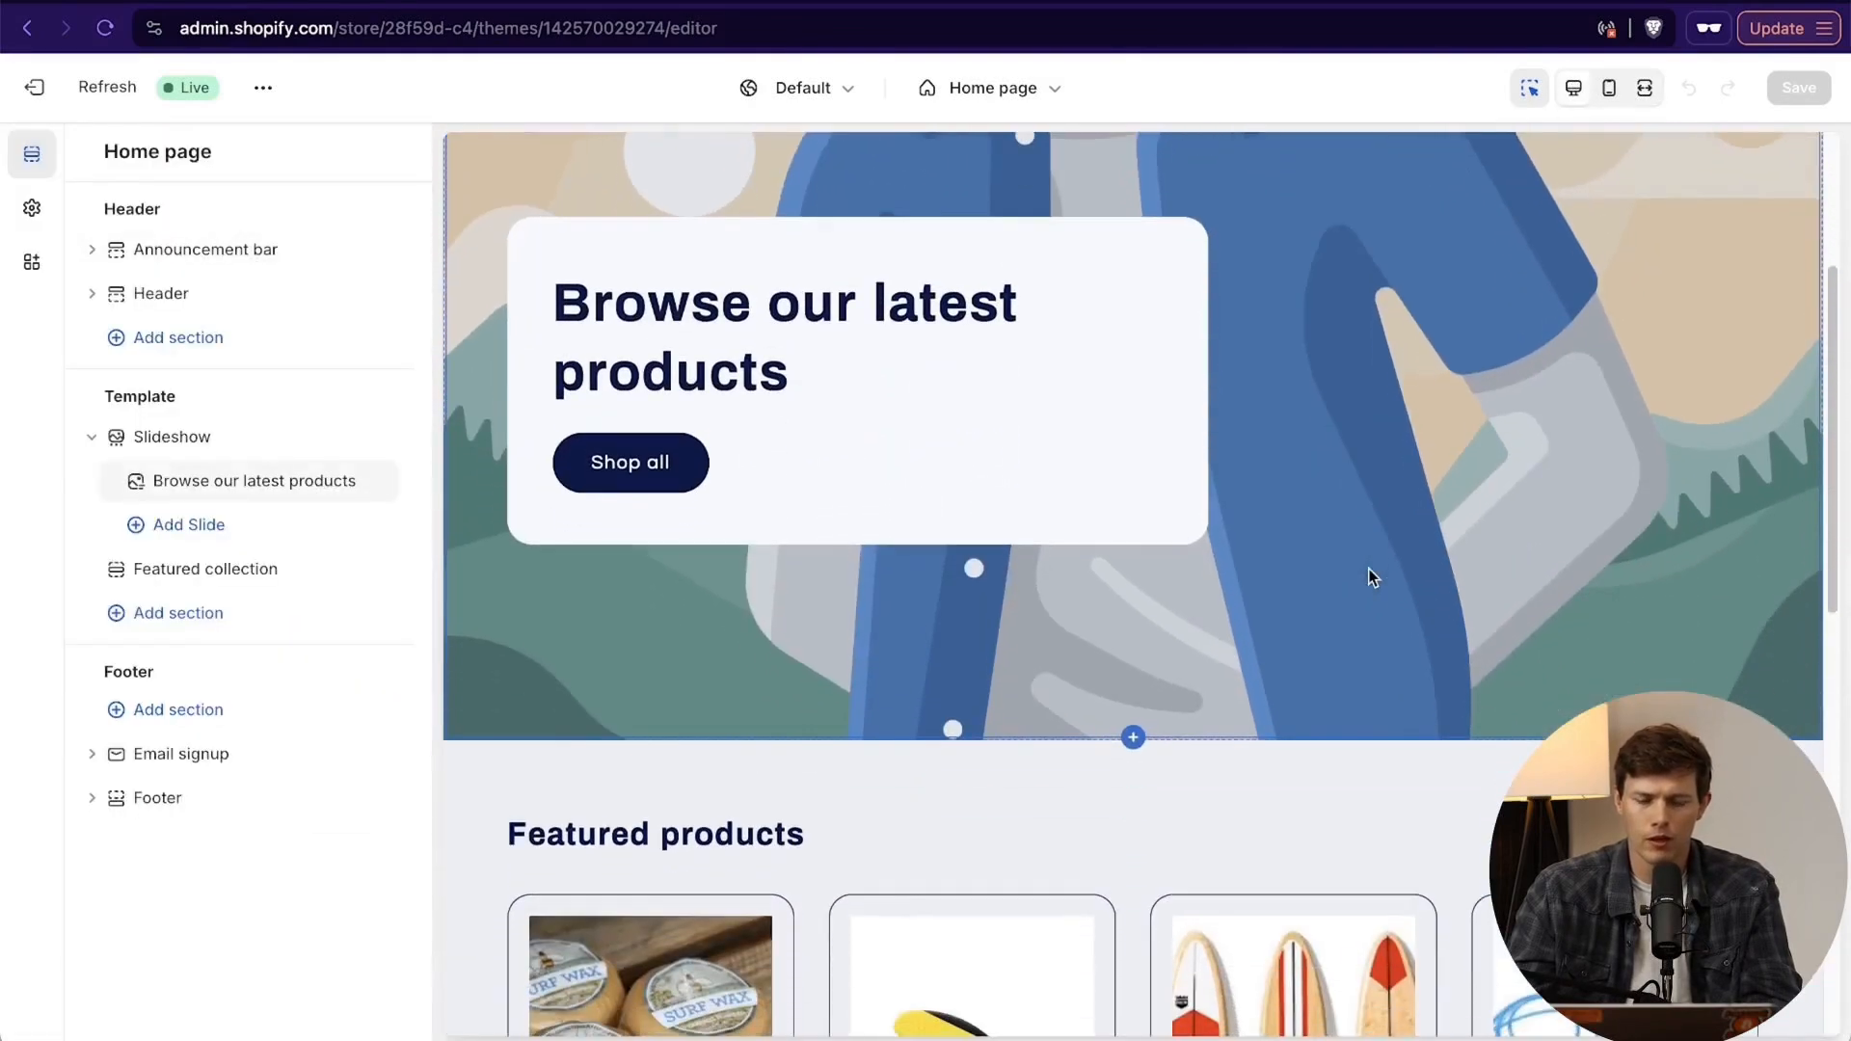
scroll(1379, 651, up, 4)
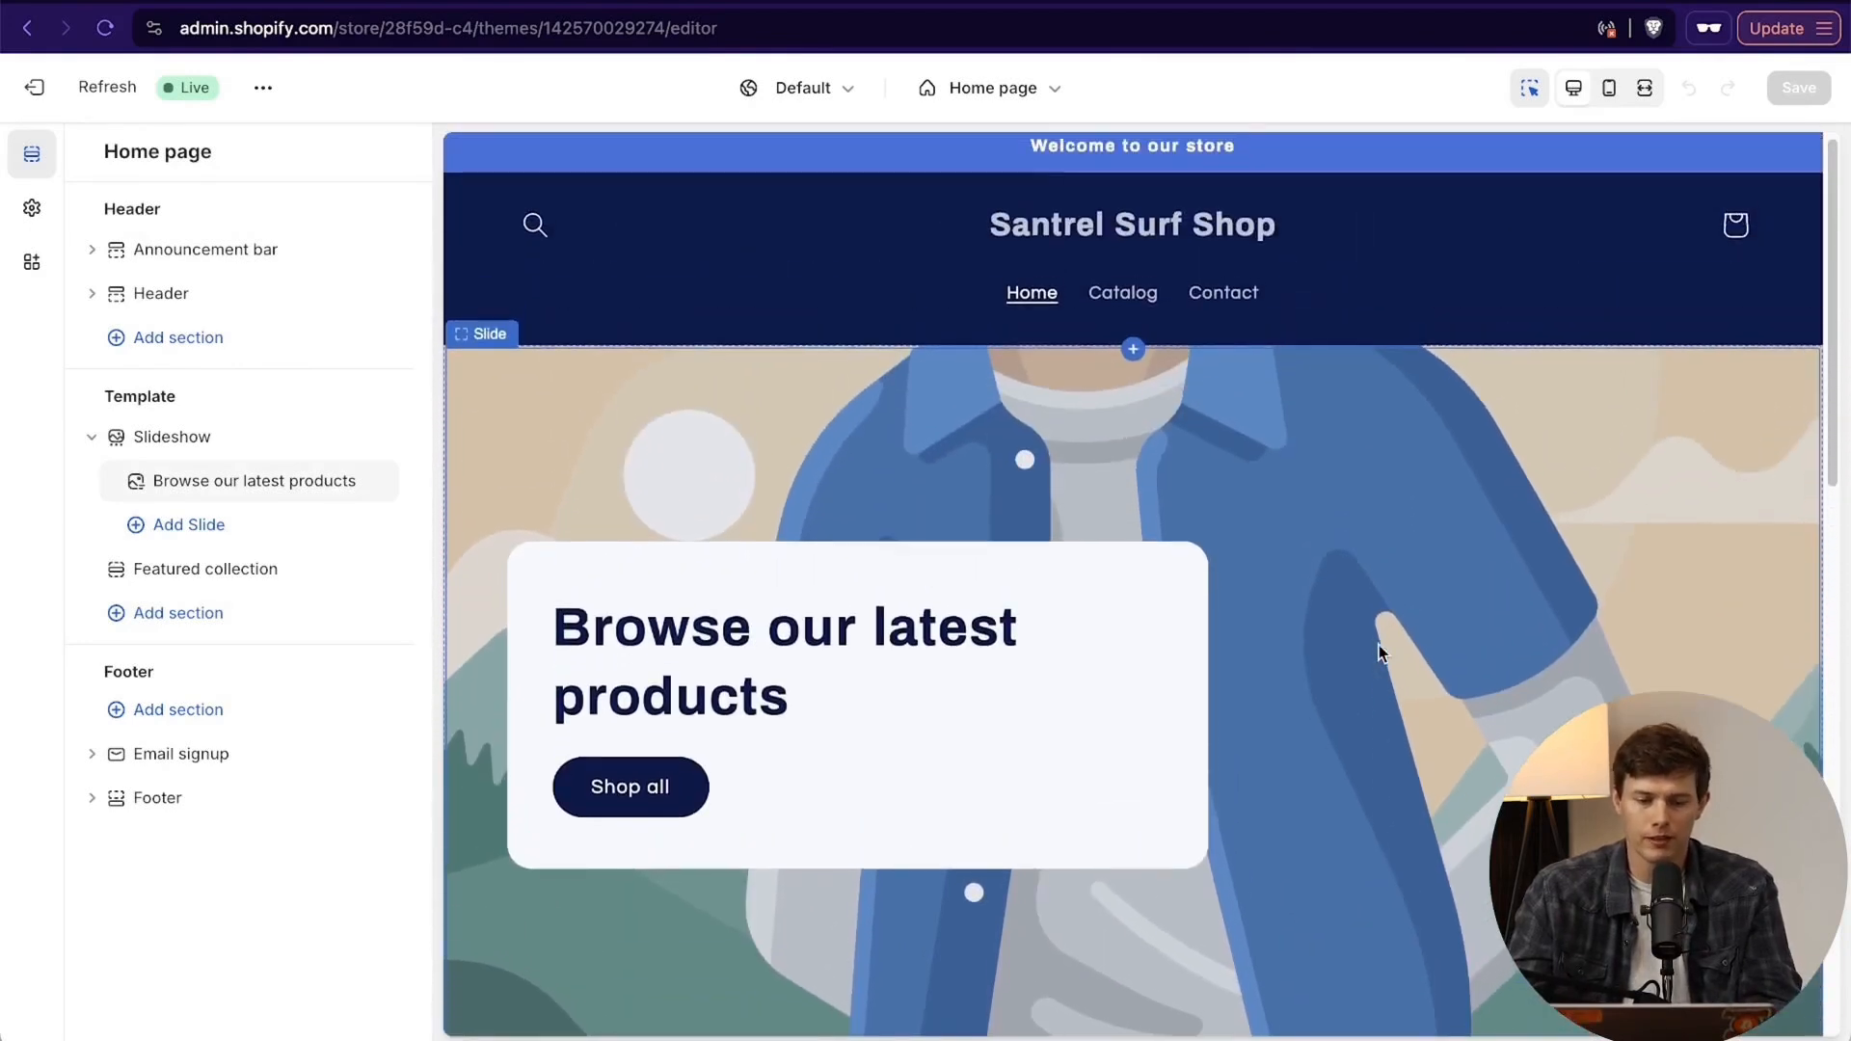
scroll(1402, 608, down, 3)
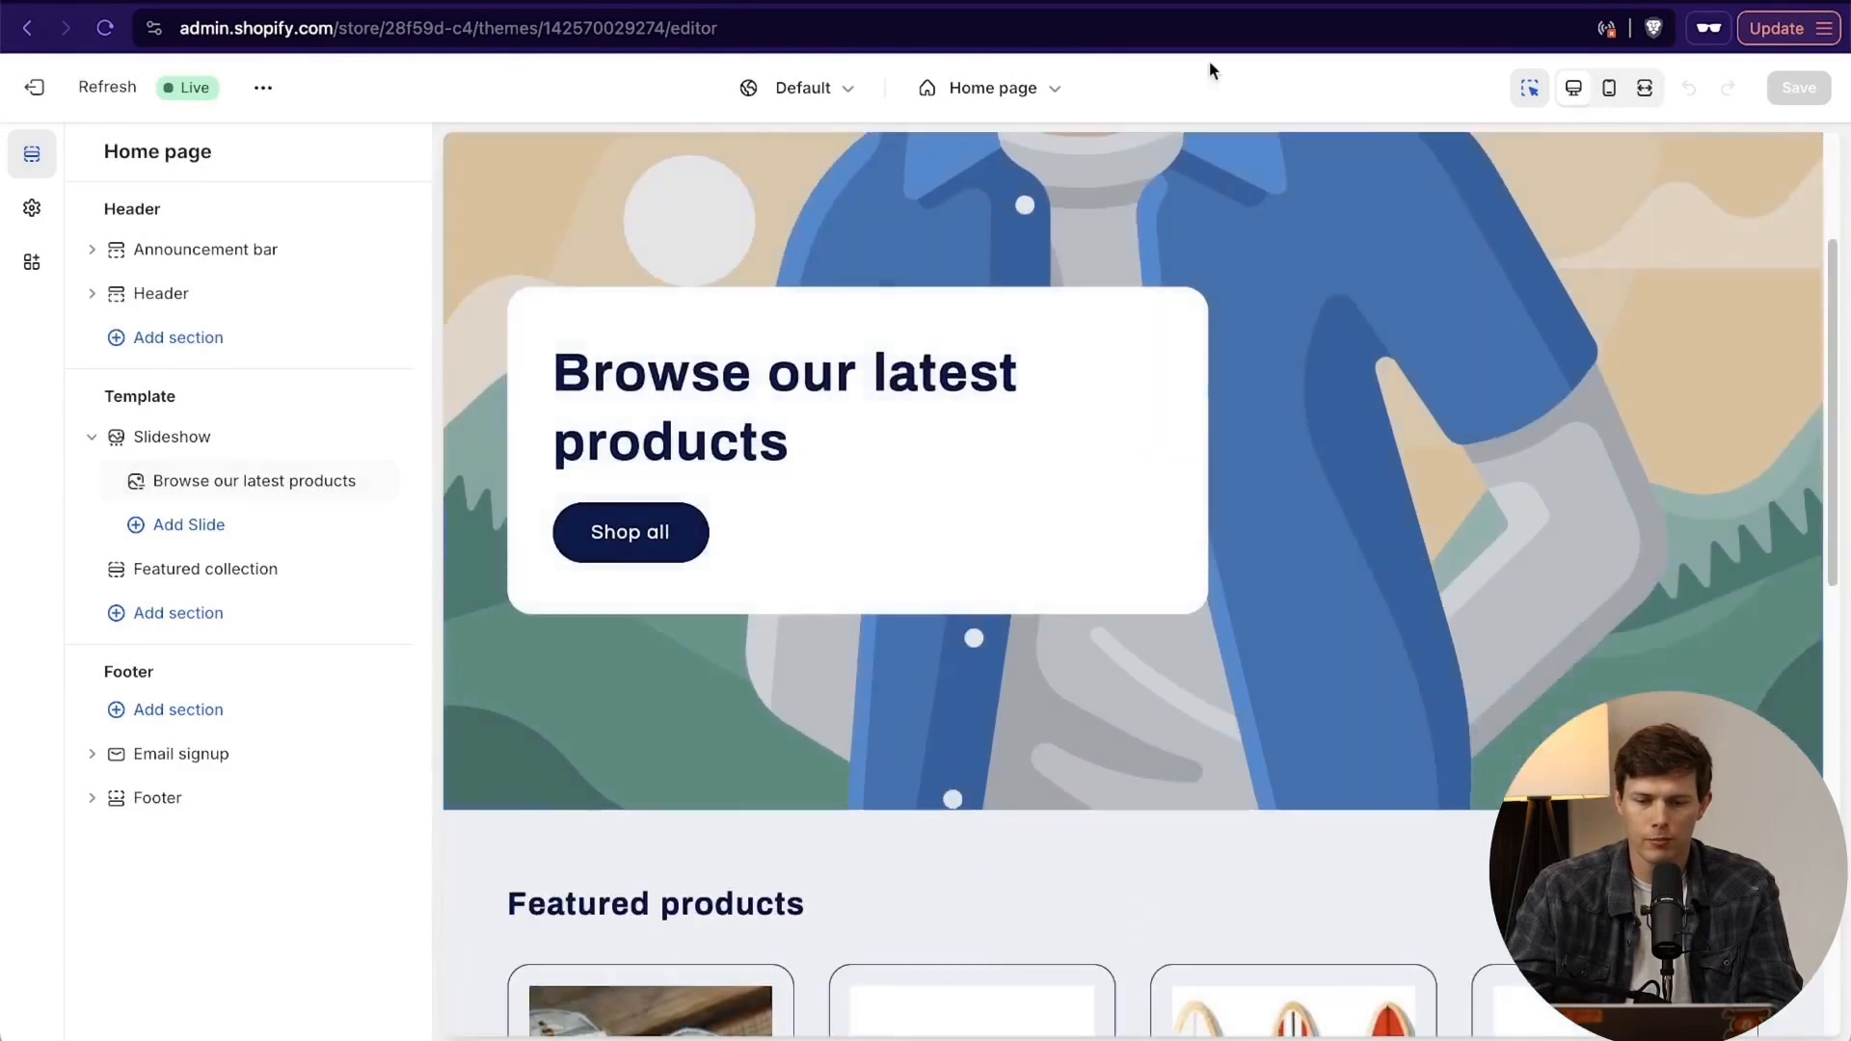
scroll(1307, 765, up, 3)
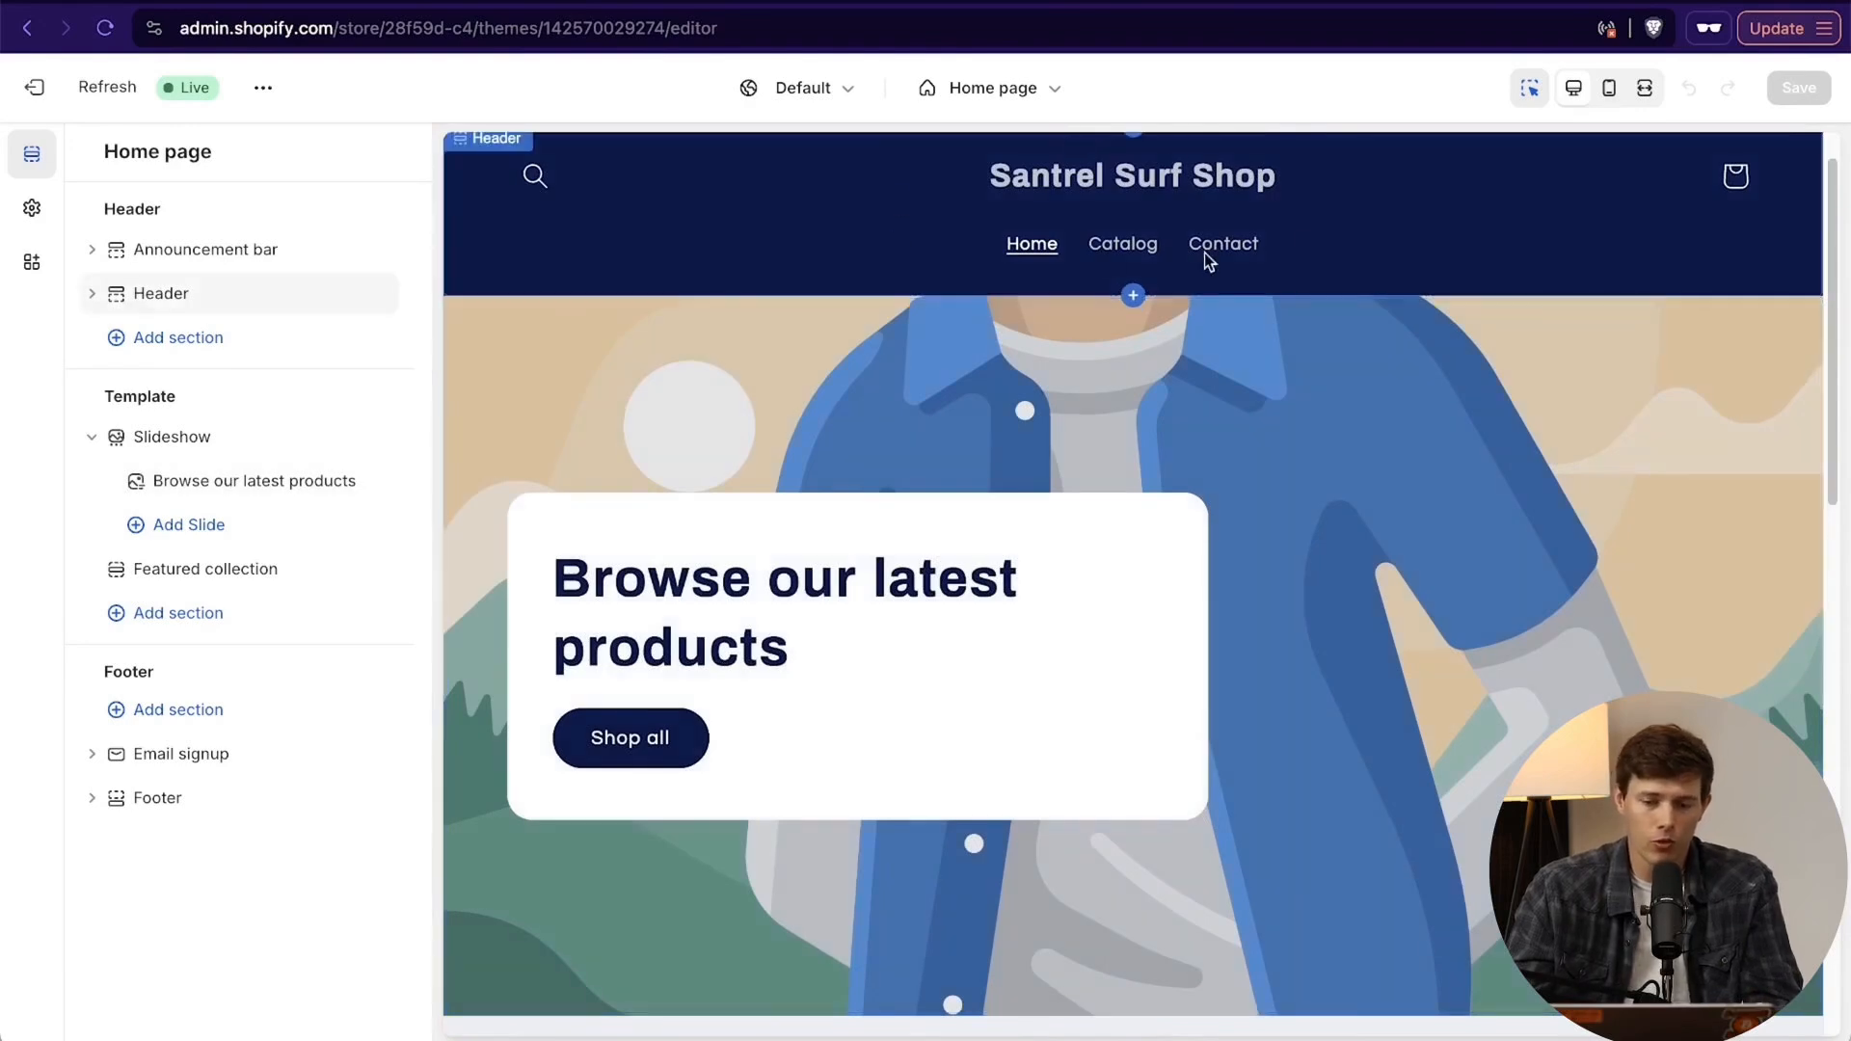
scroll(1302, 241, down, 3)
scroll(1304, 241, down, 8)
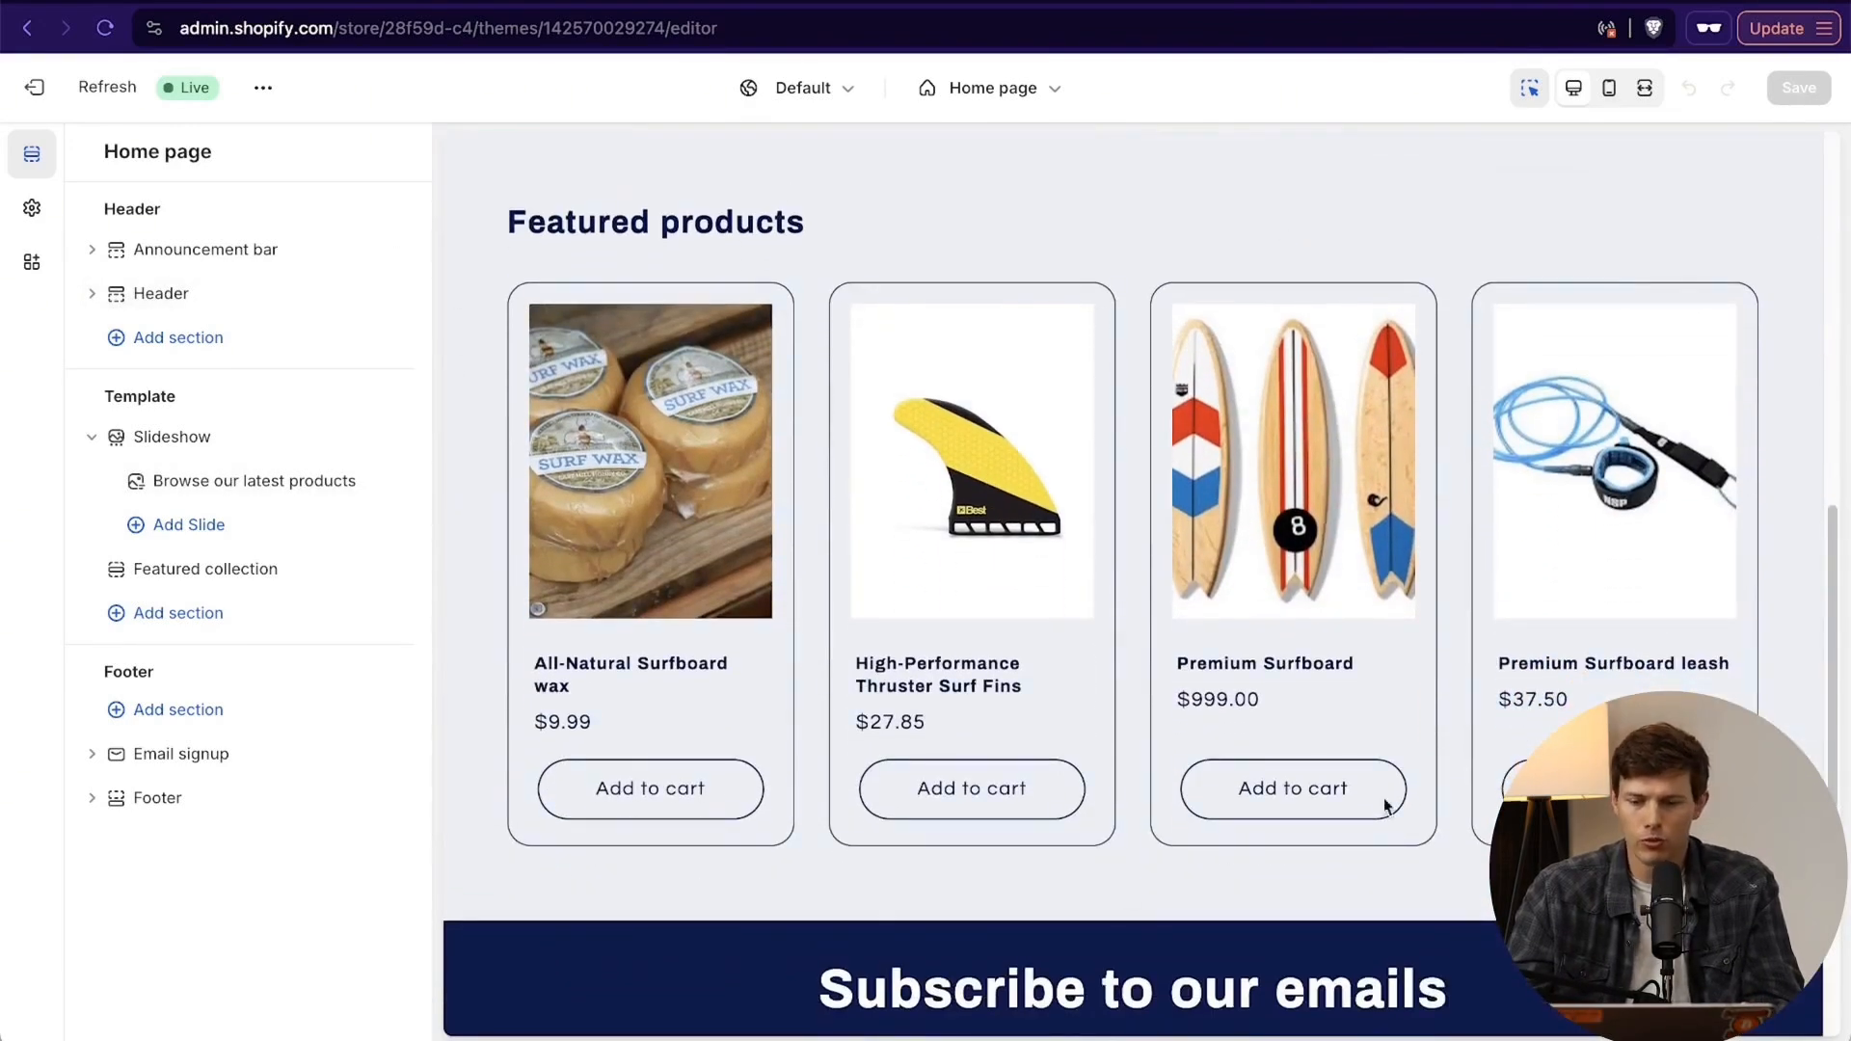
scroll(1327, 473, down, 5)
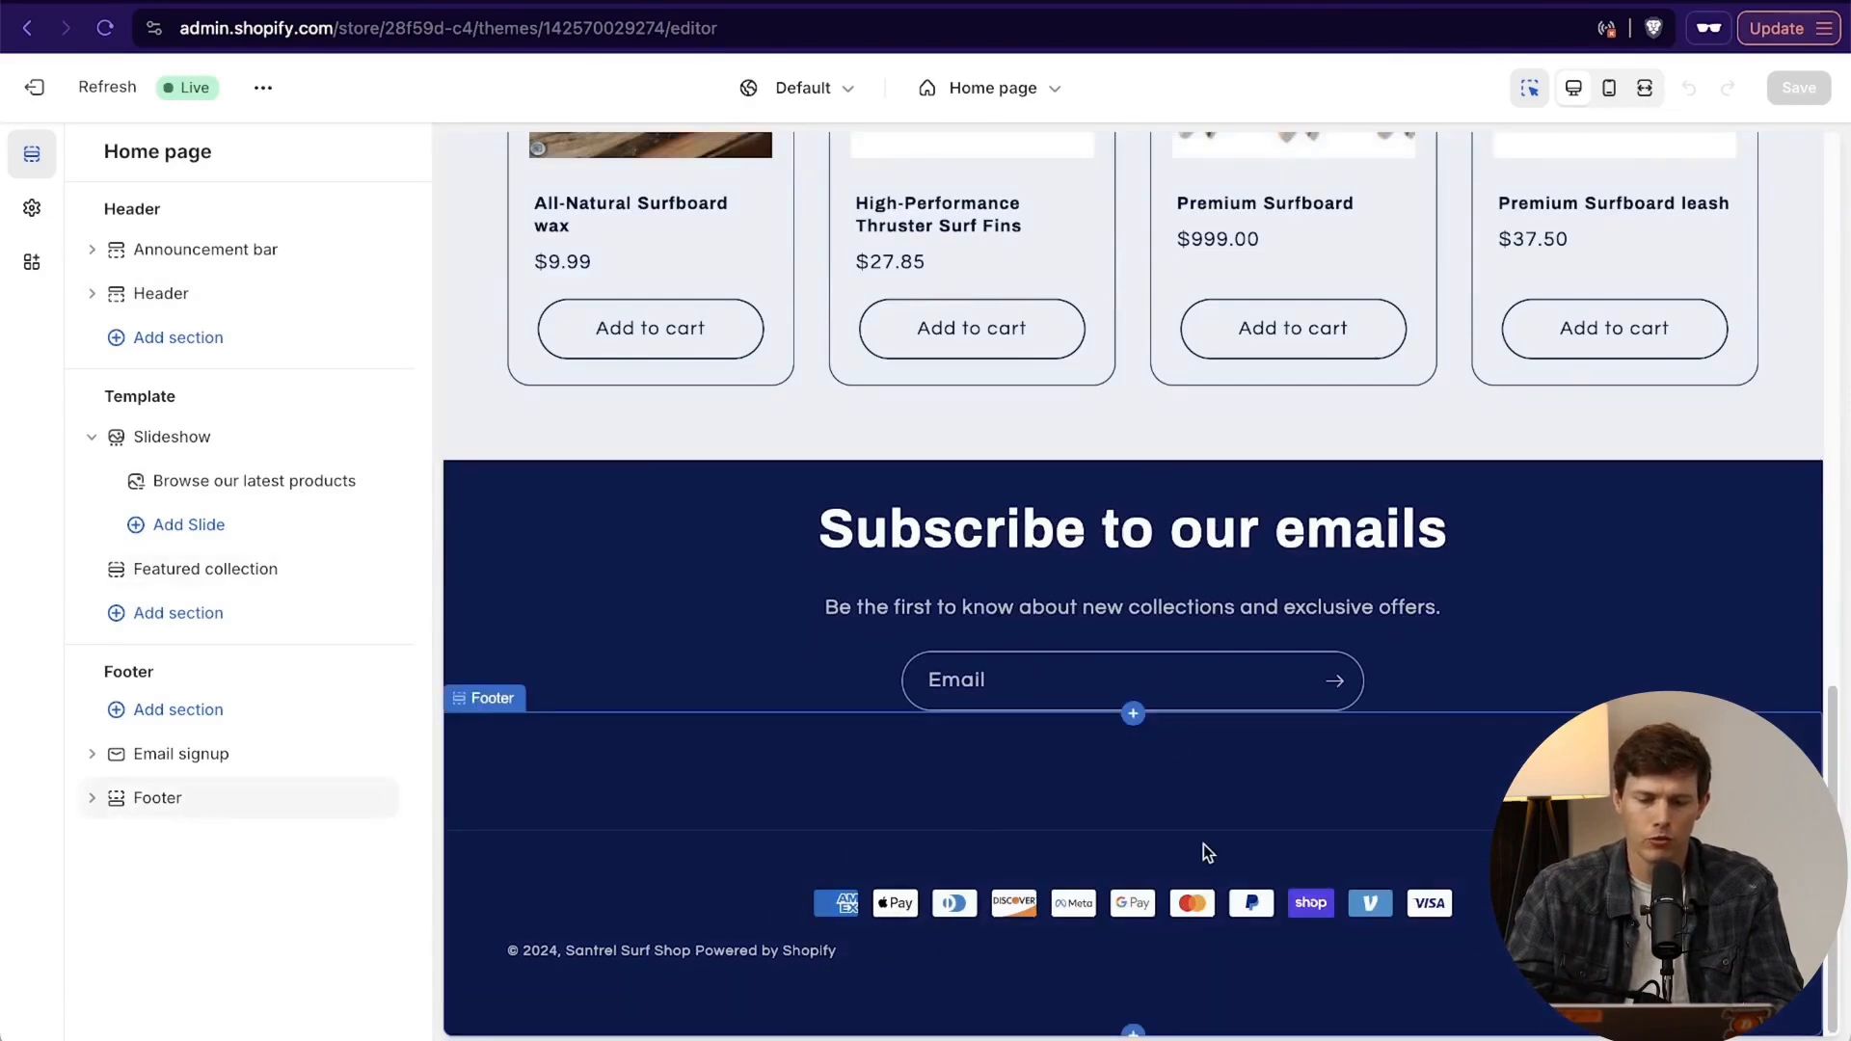
scroll(1490, 815, up, 1)
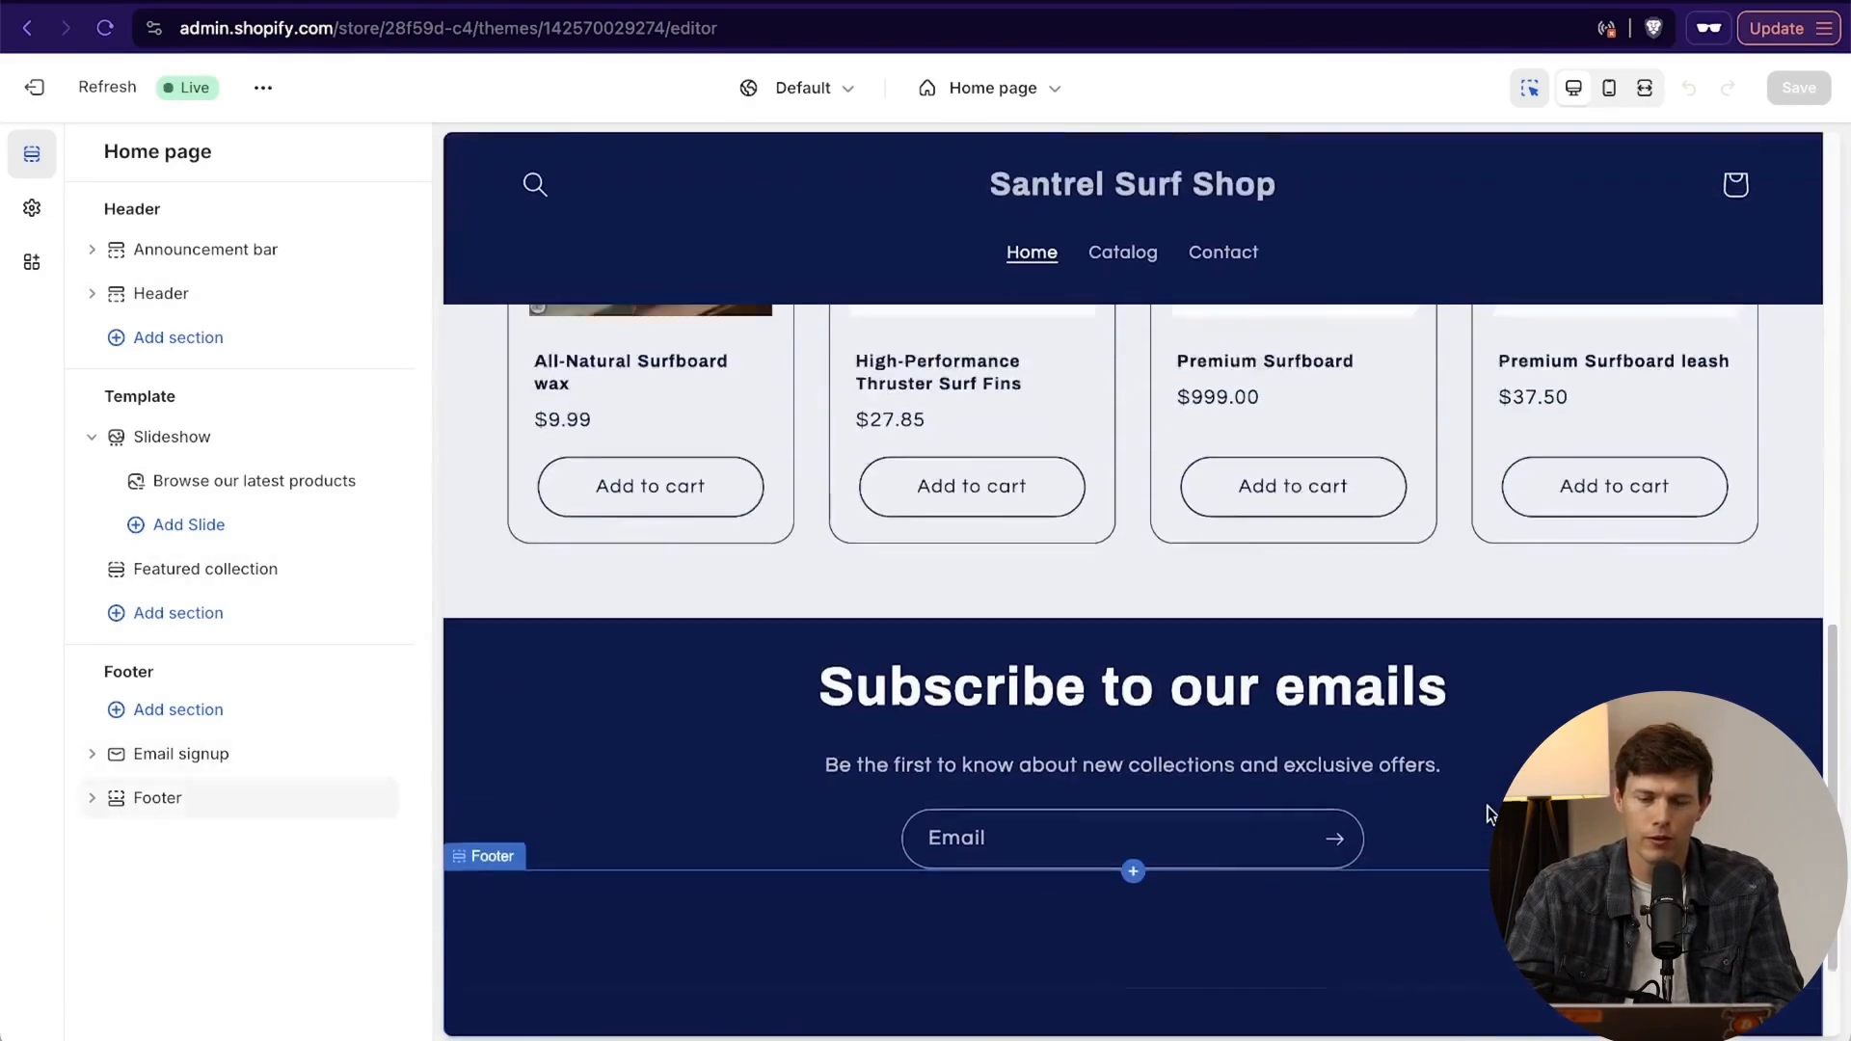
scroll(1490, 815, up, 10)
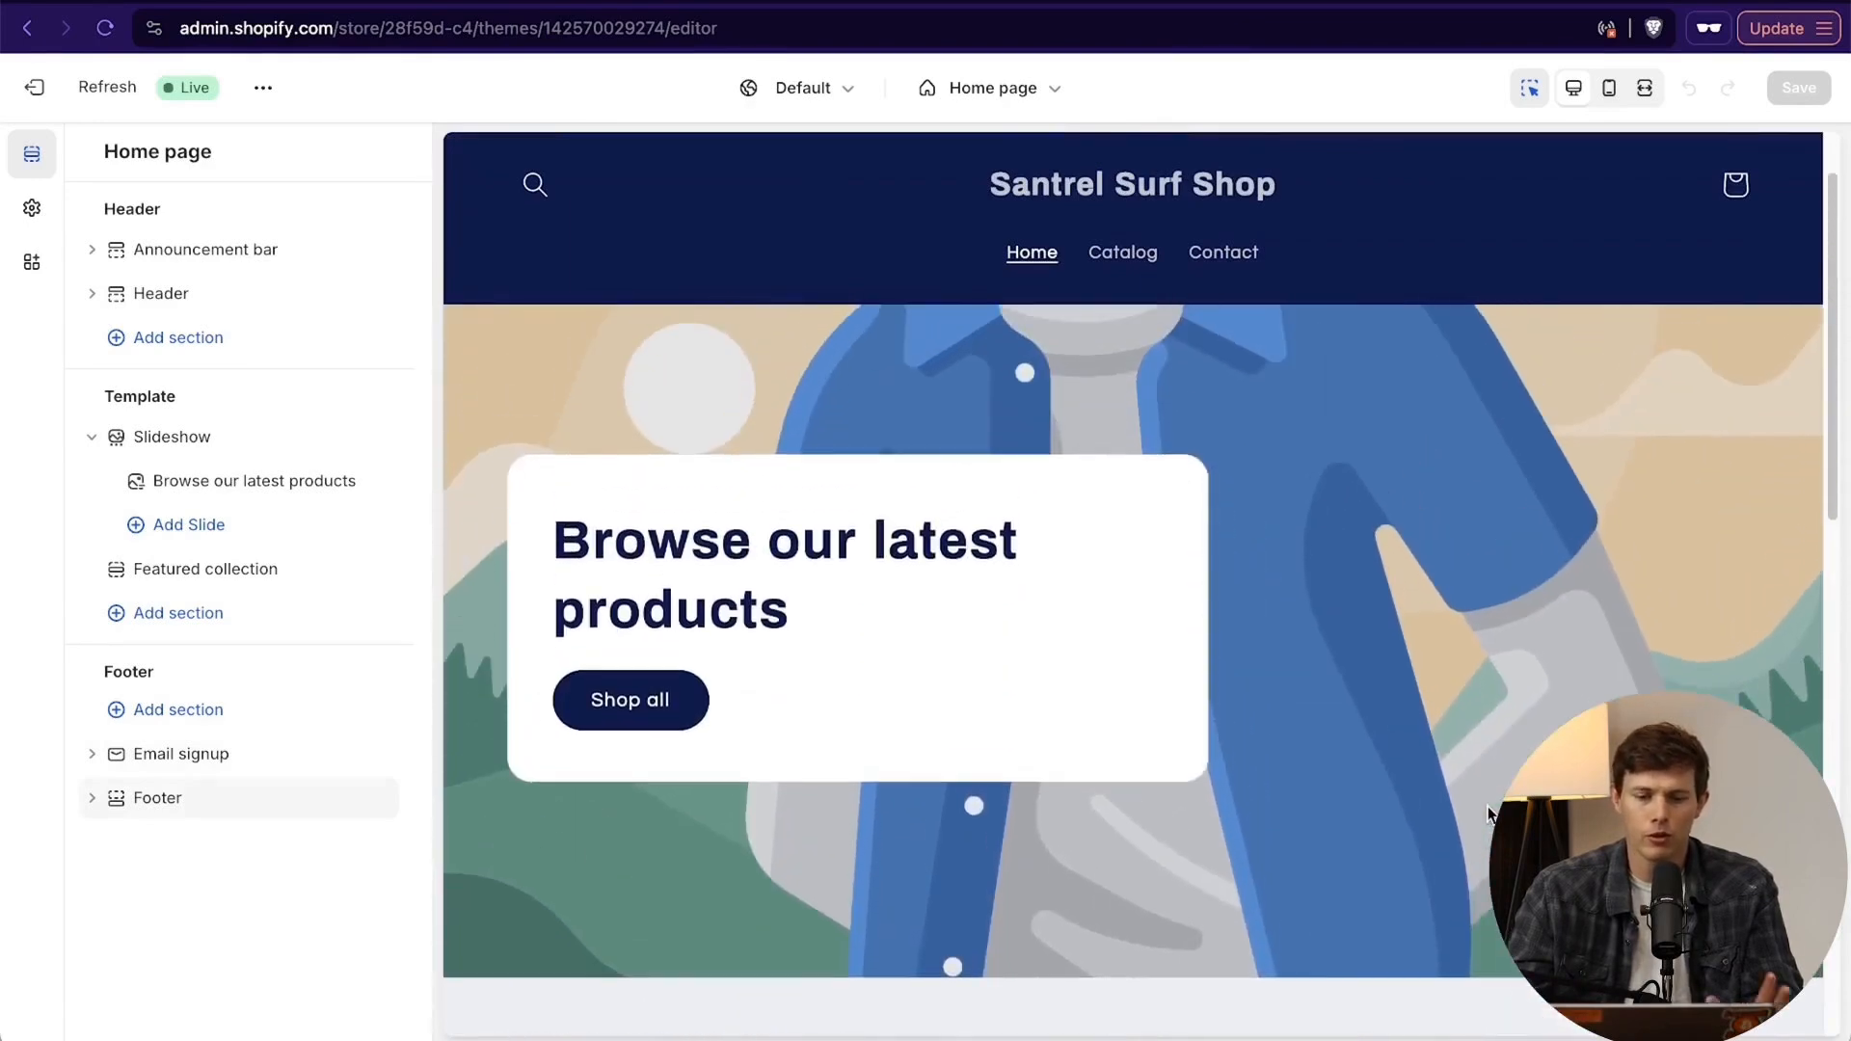
scroll(1483, 810, down, 3)
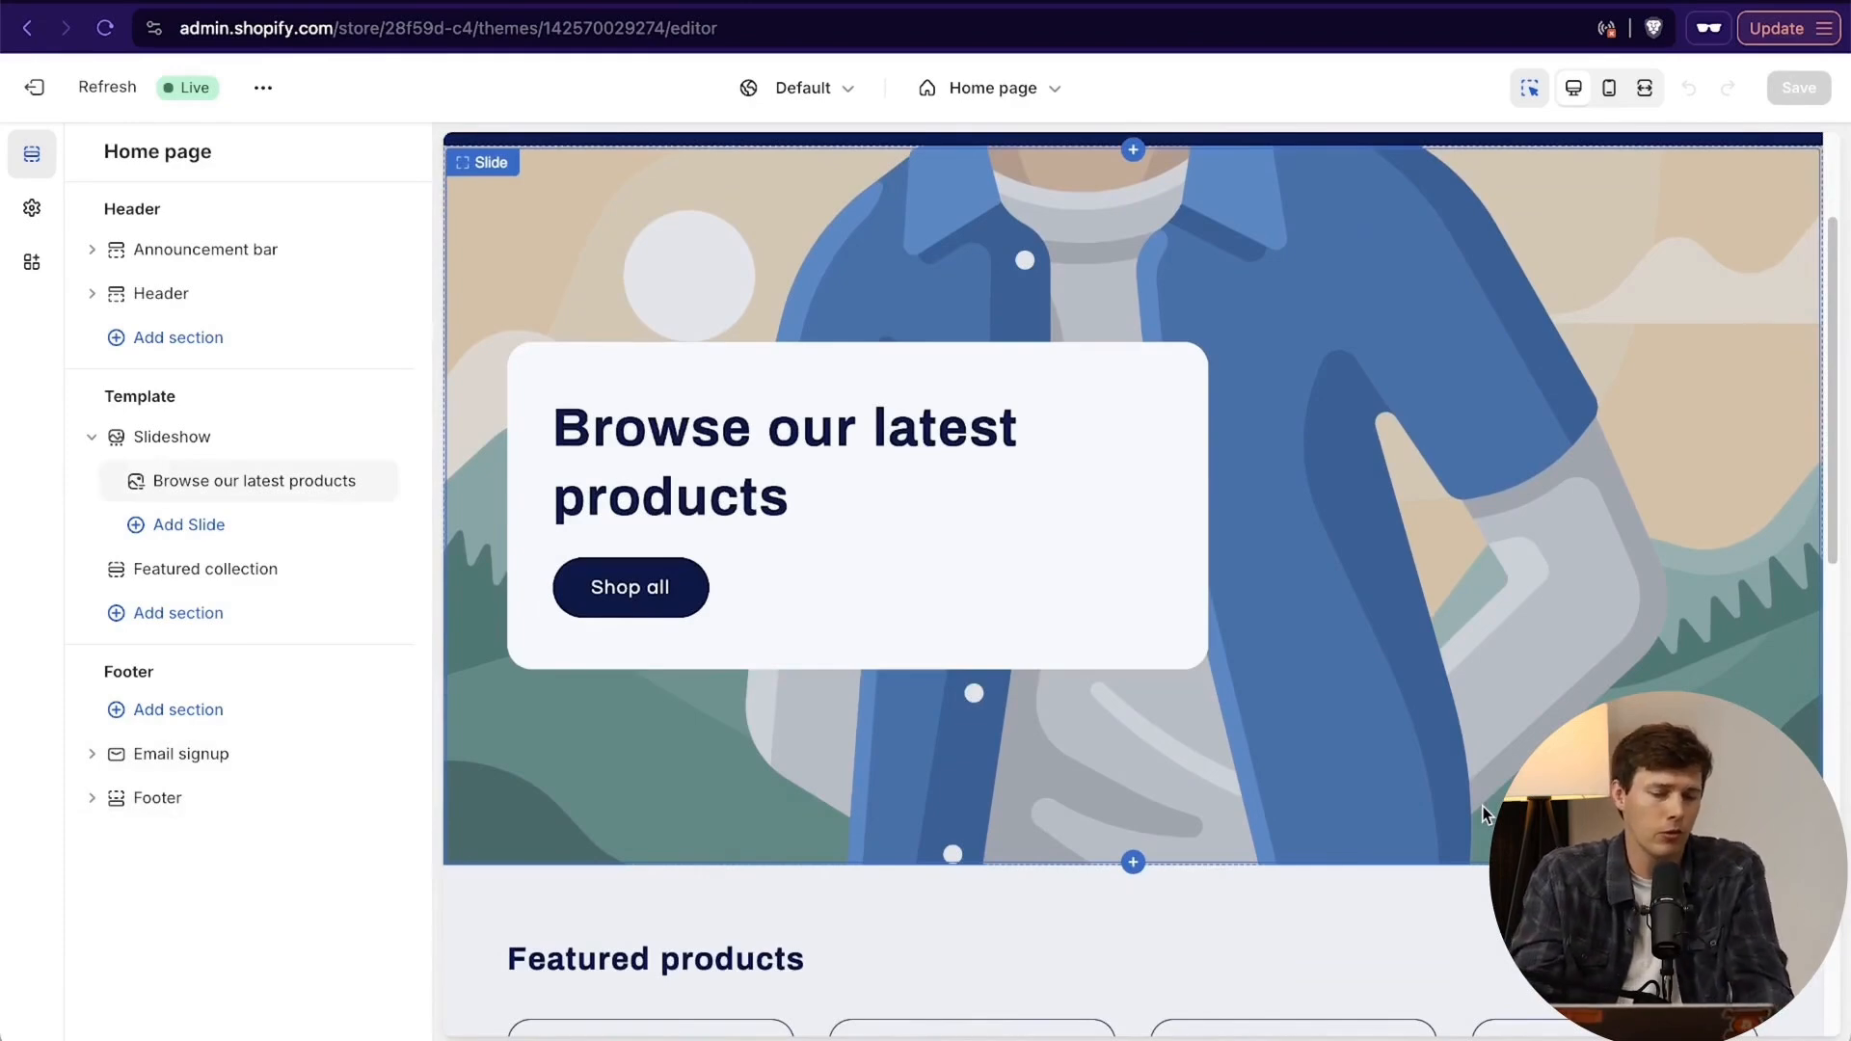
scroll(1483, 806, down, 3)
scroll(963, 542, up, 2)
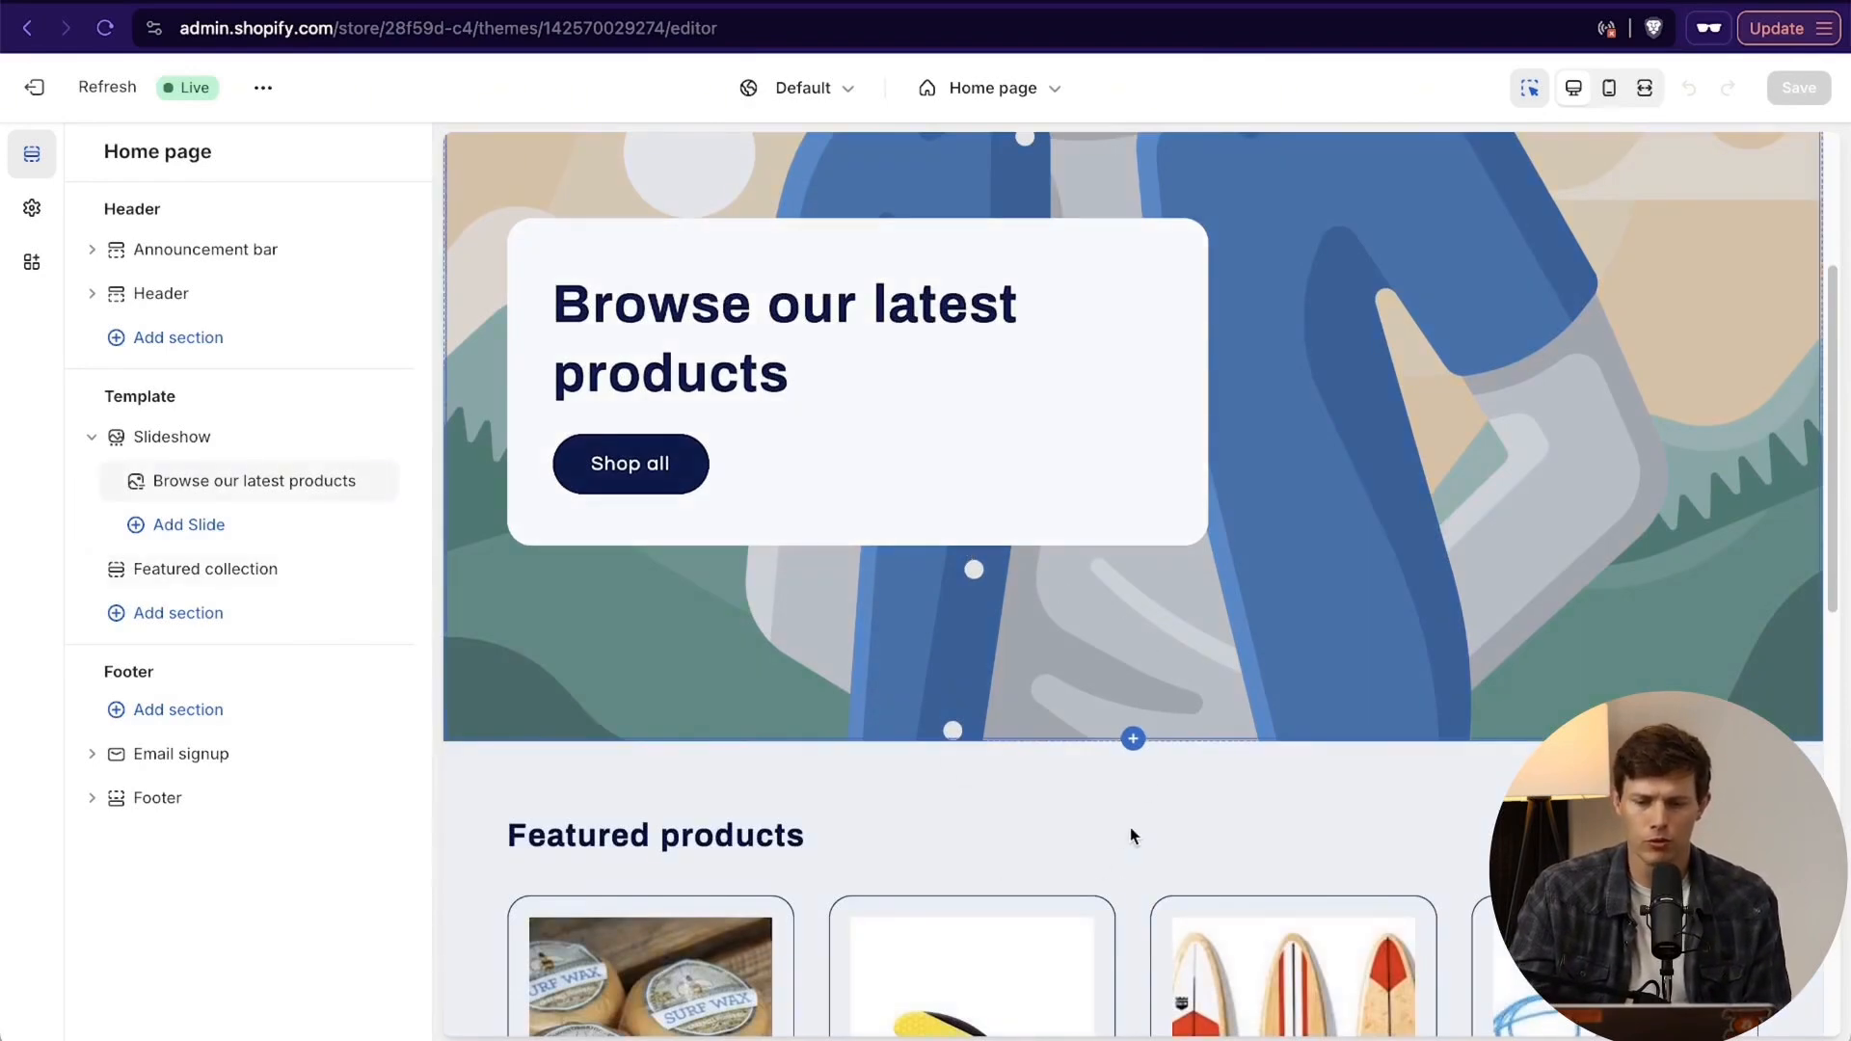
Browse the section list and add a Multicolumn section below the slideshow.
click(1136, 744)
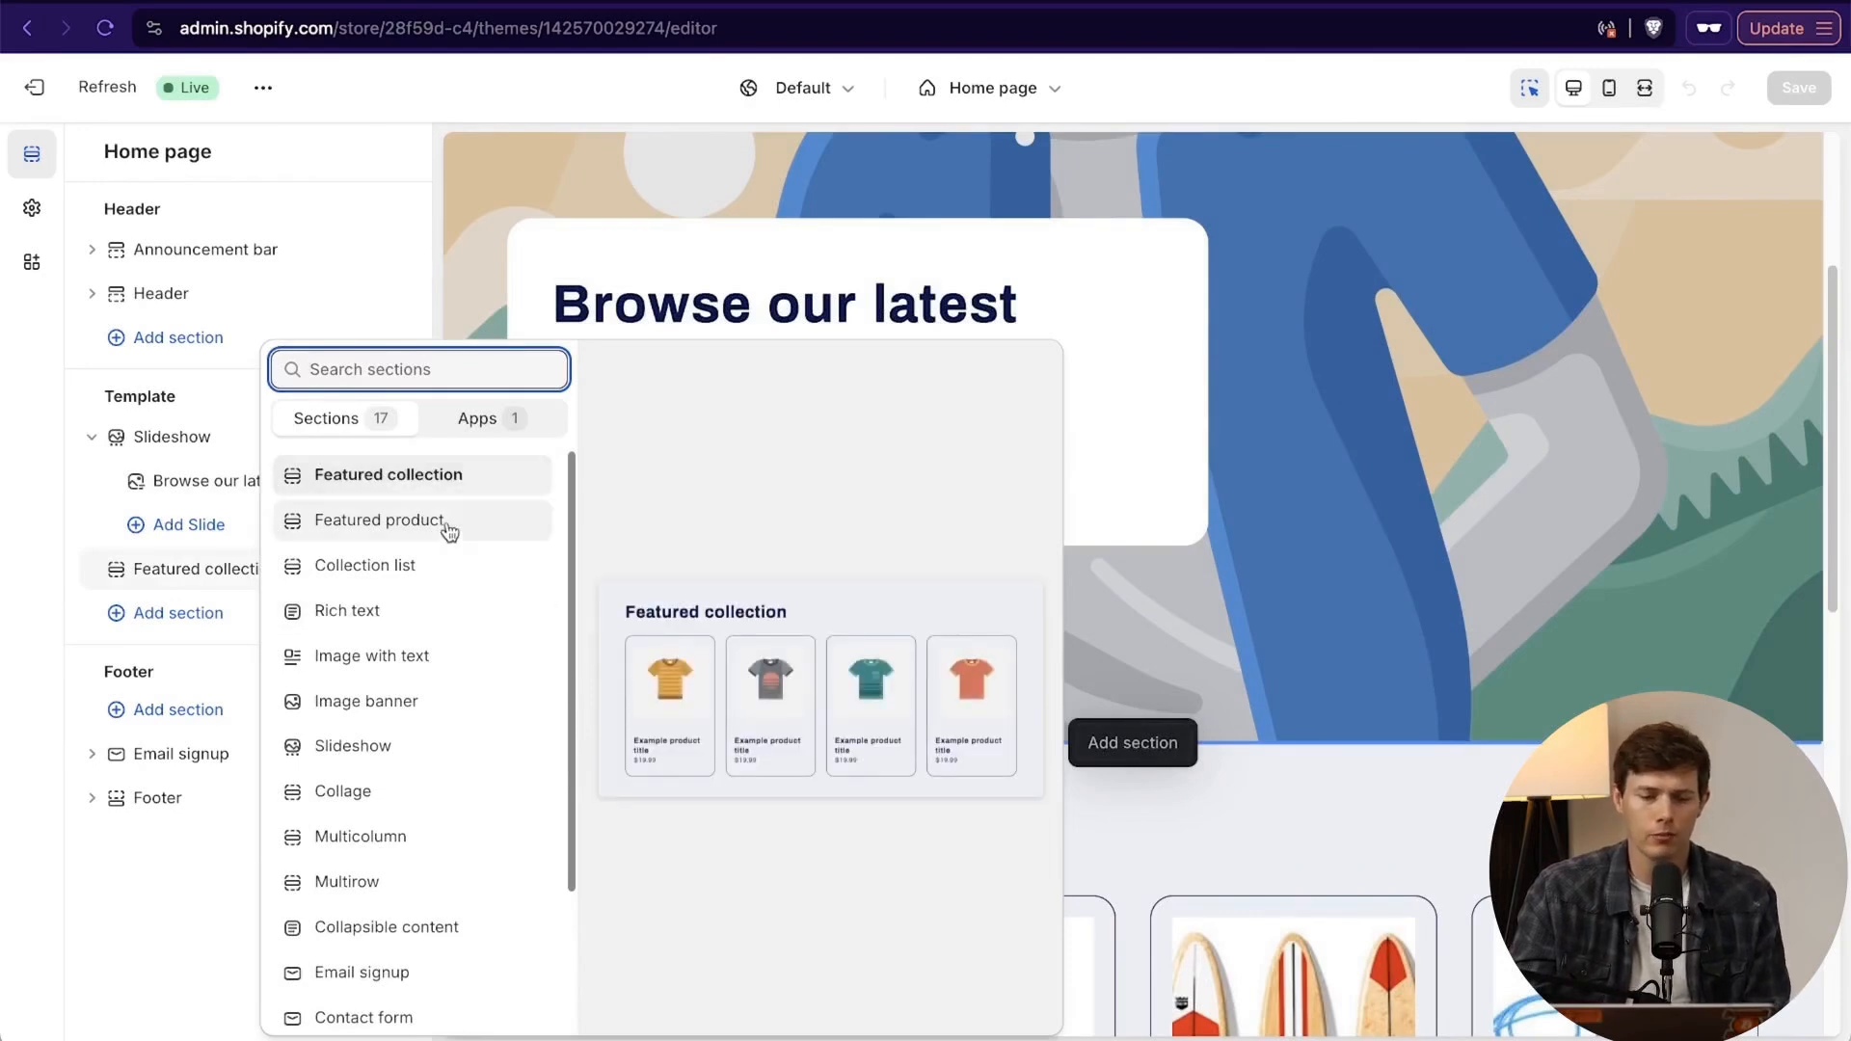
scroll(441, 654, down, 3)
scroll(441, 654, down, 1)
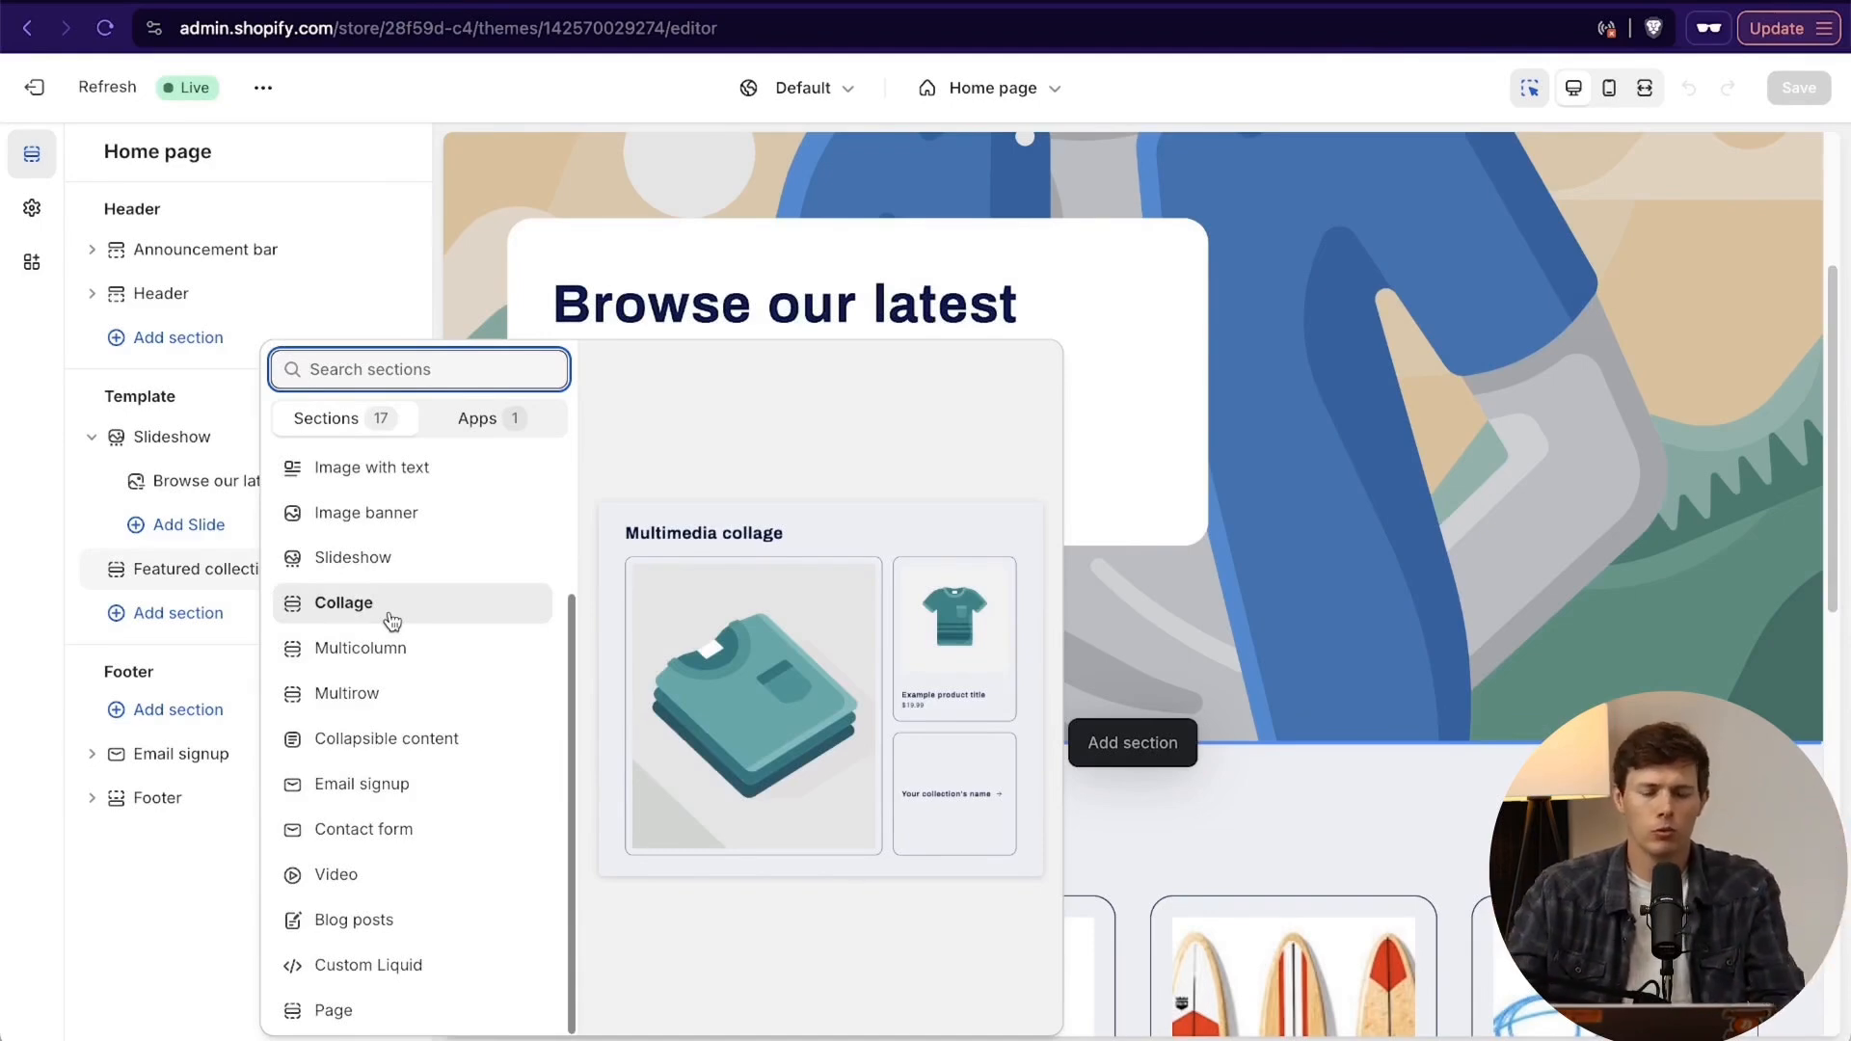
scroll(392, 620, up, 1)
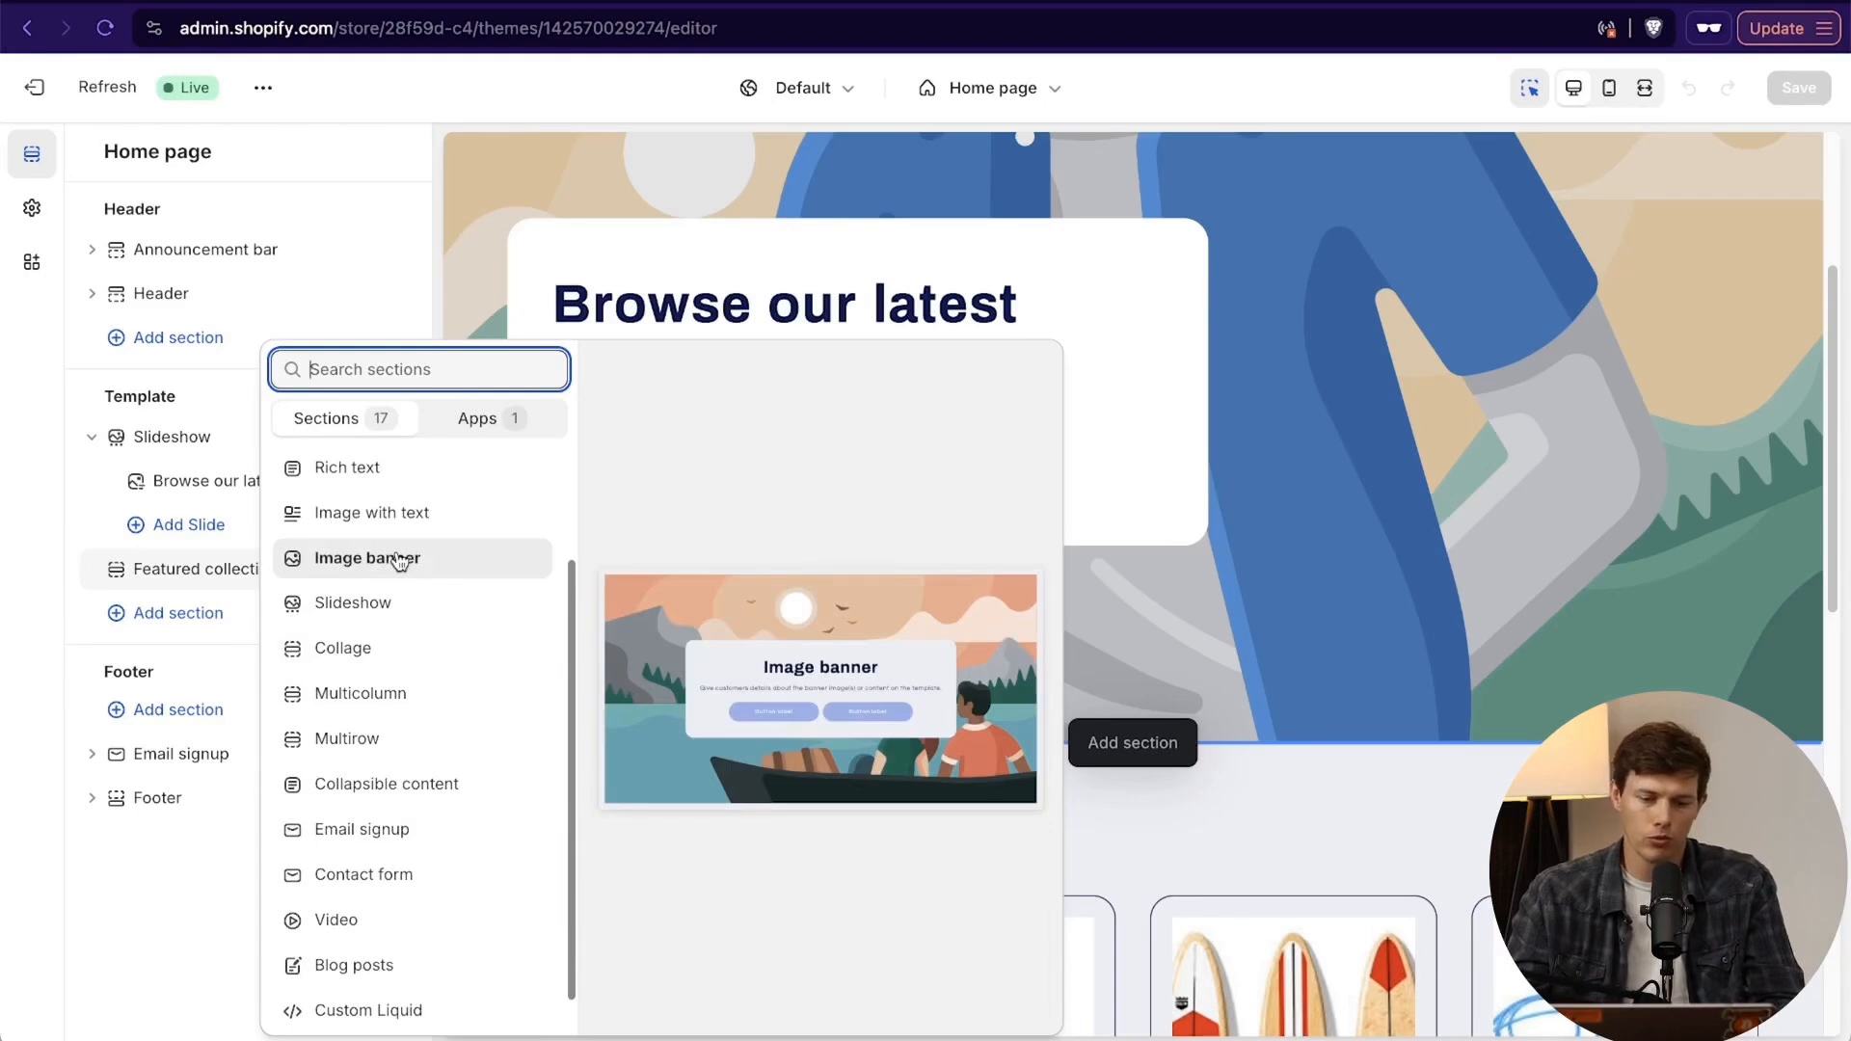
scroll(422, 569, down, 1)
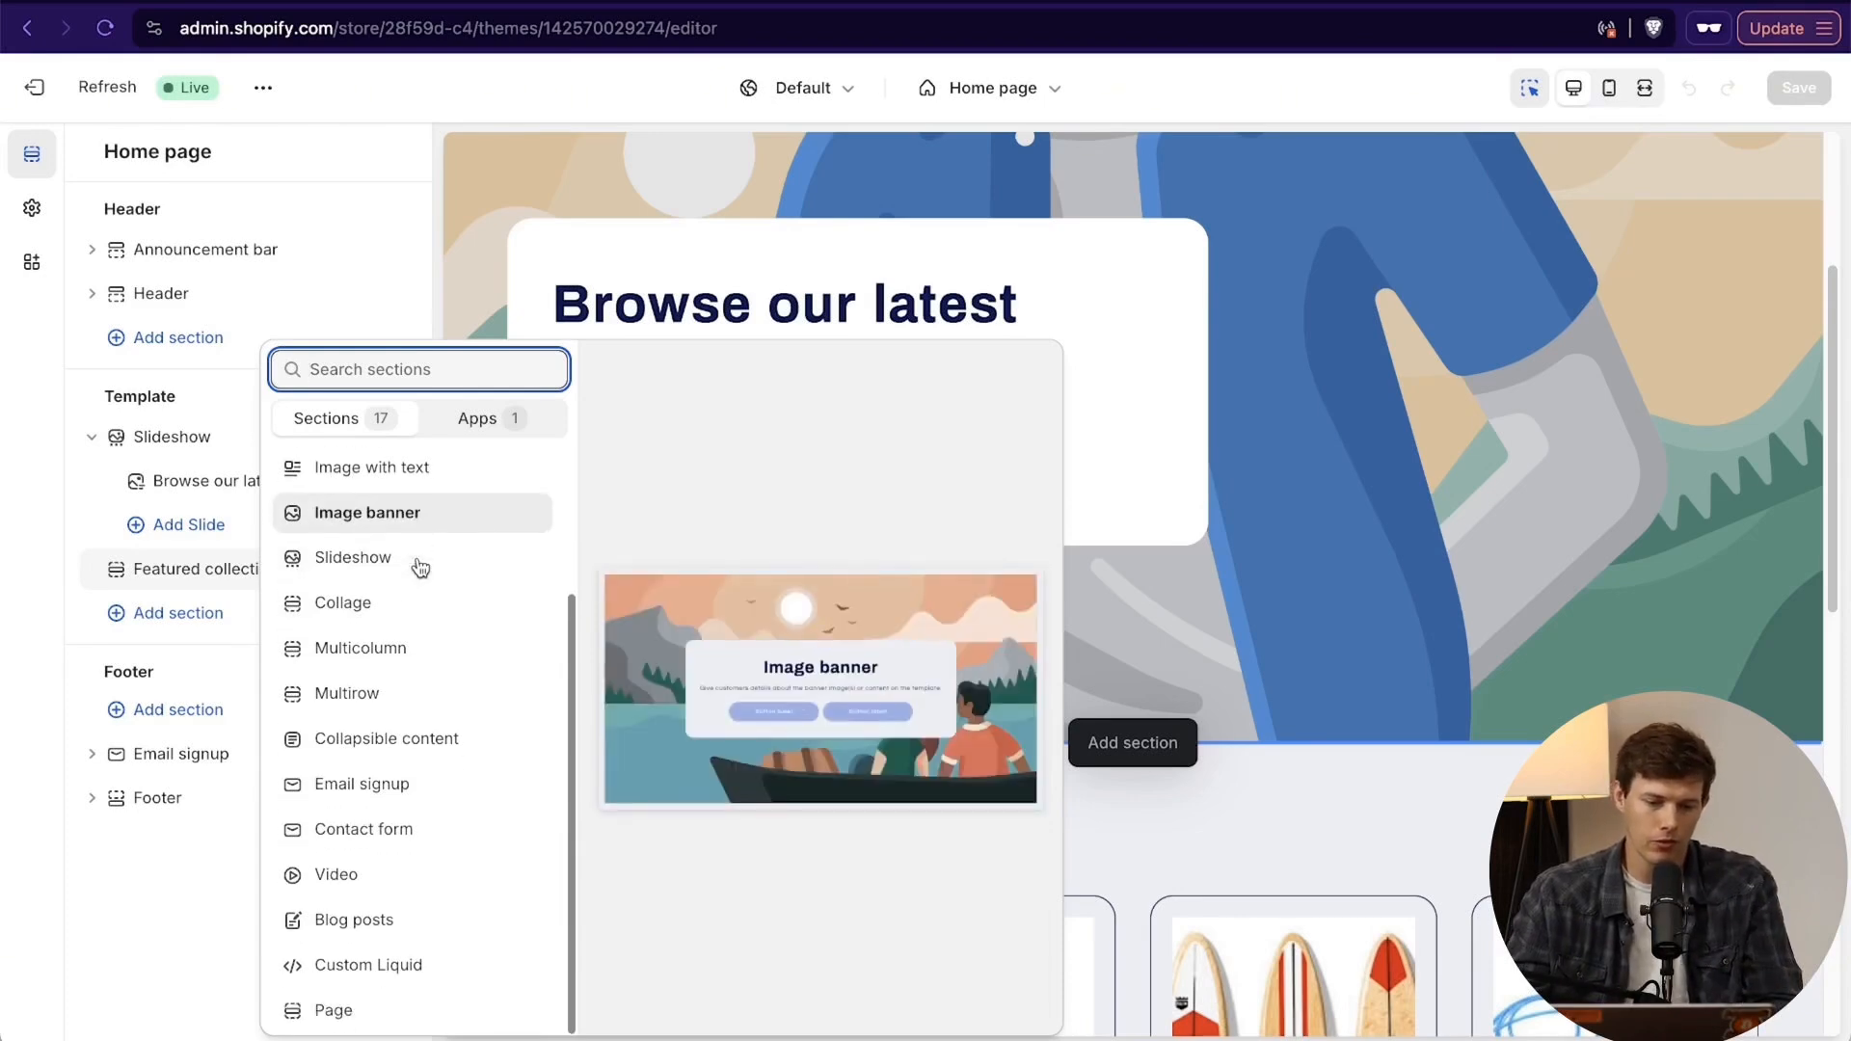
scroll(403, 813, up, 4)
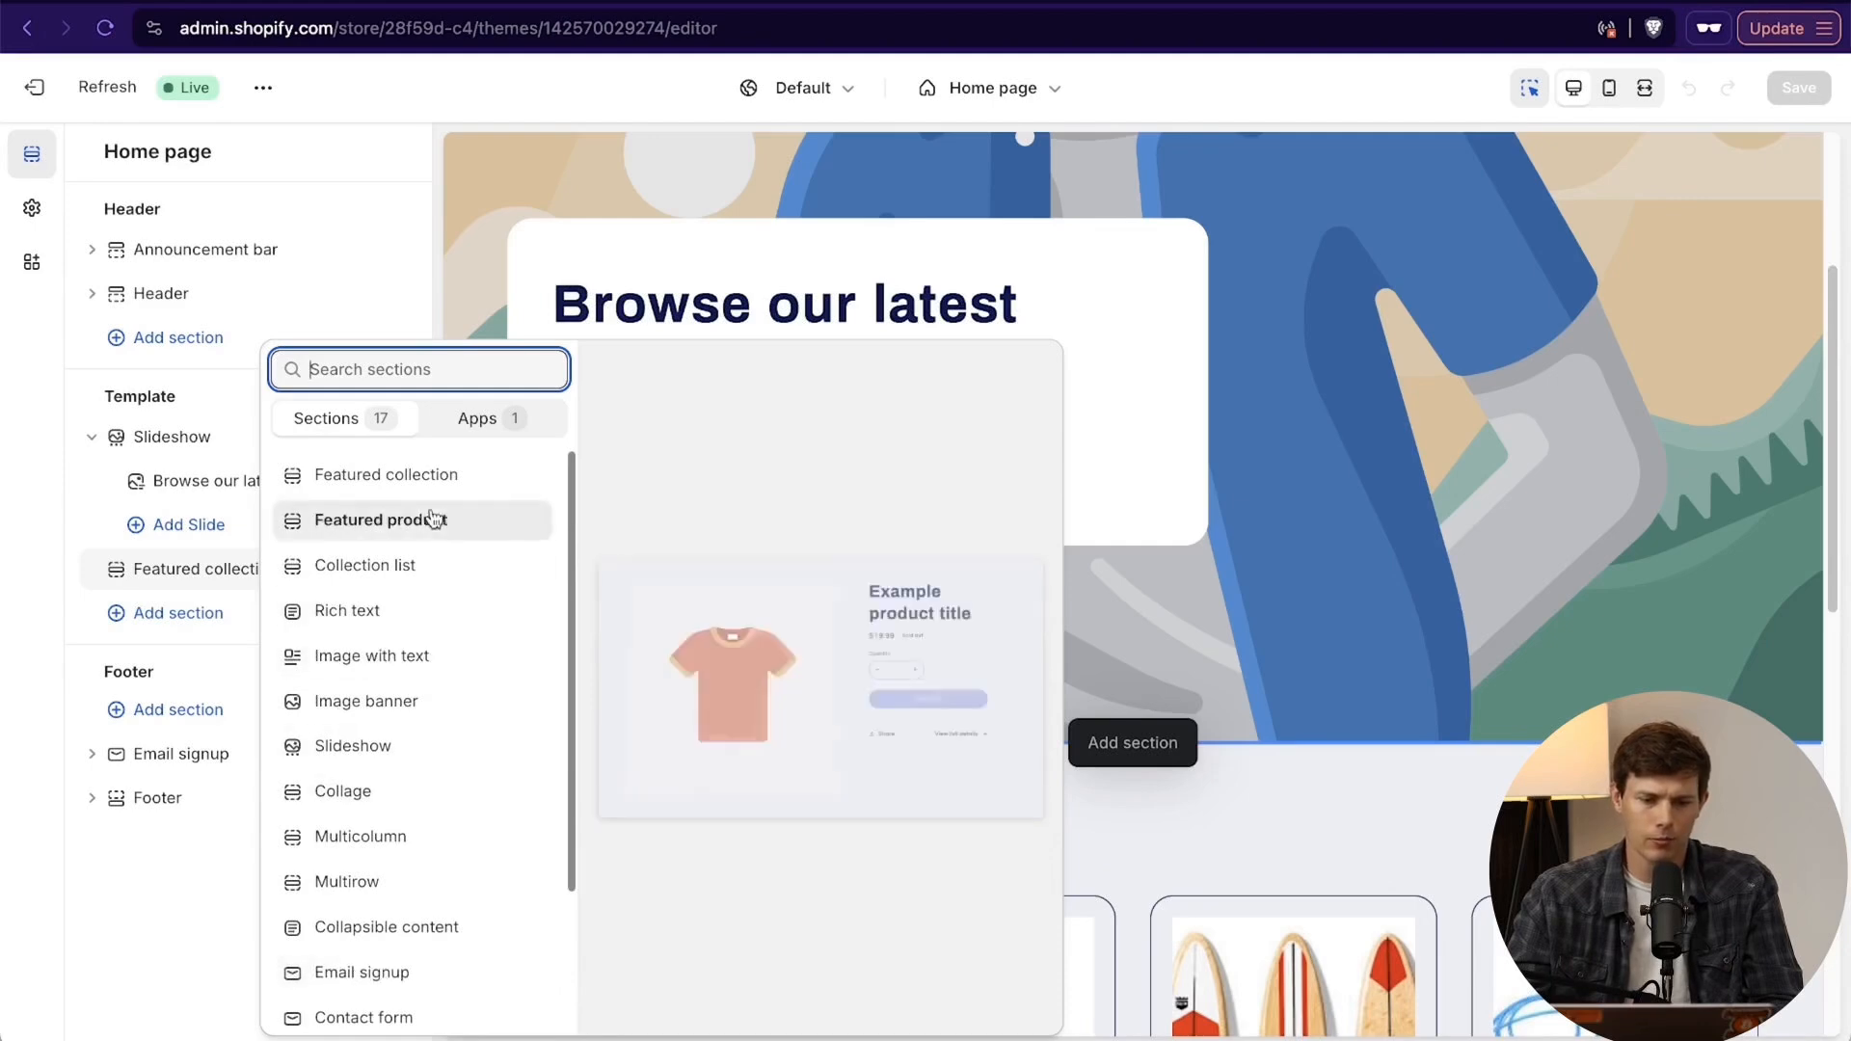
scroll(409, 828, down, 3)
scroll(409, 828, down, 1)
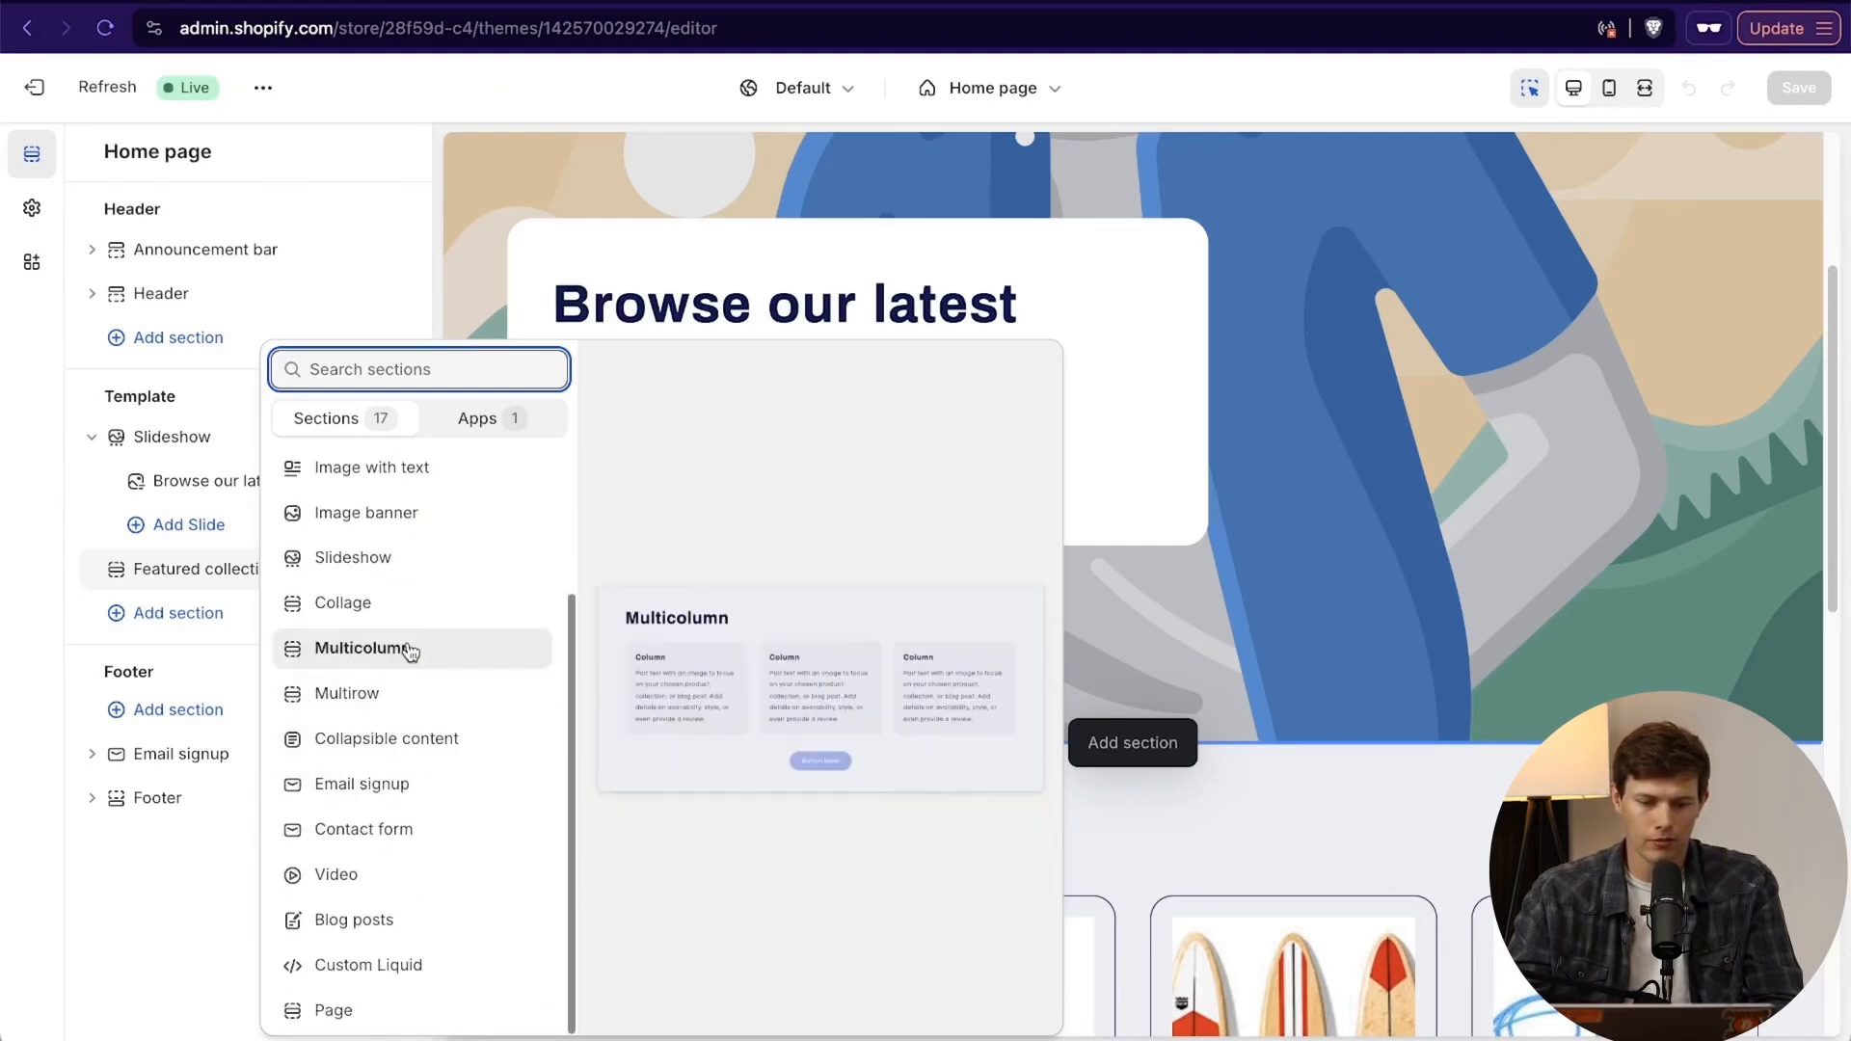
scroll(404, 637, up, 4)
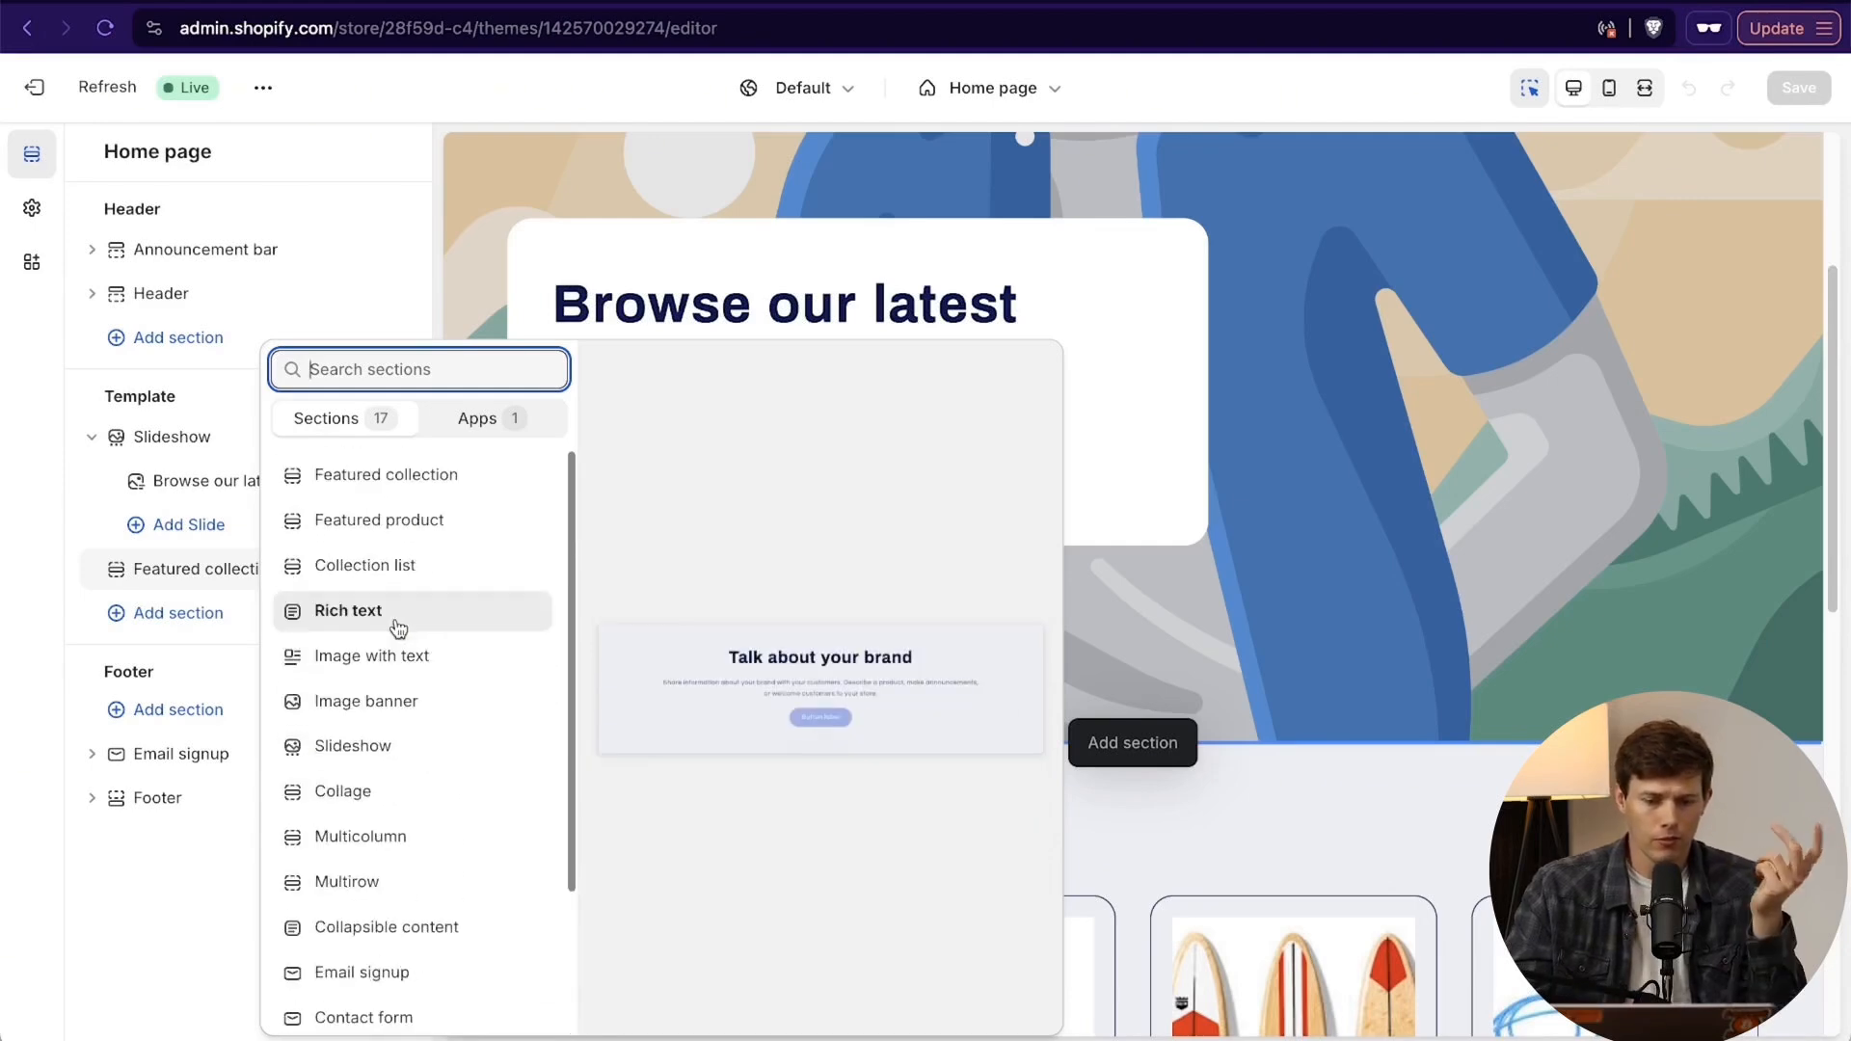
click(388, 837)
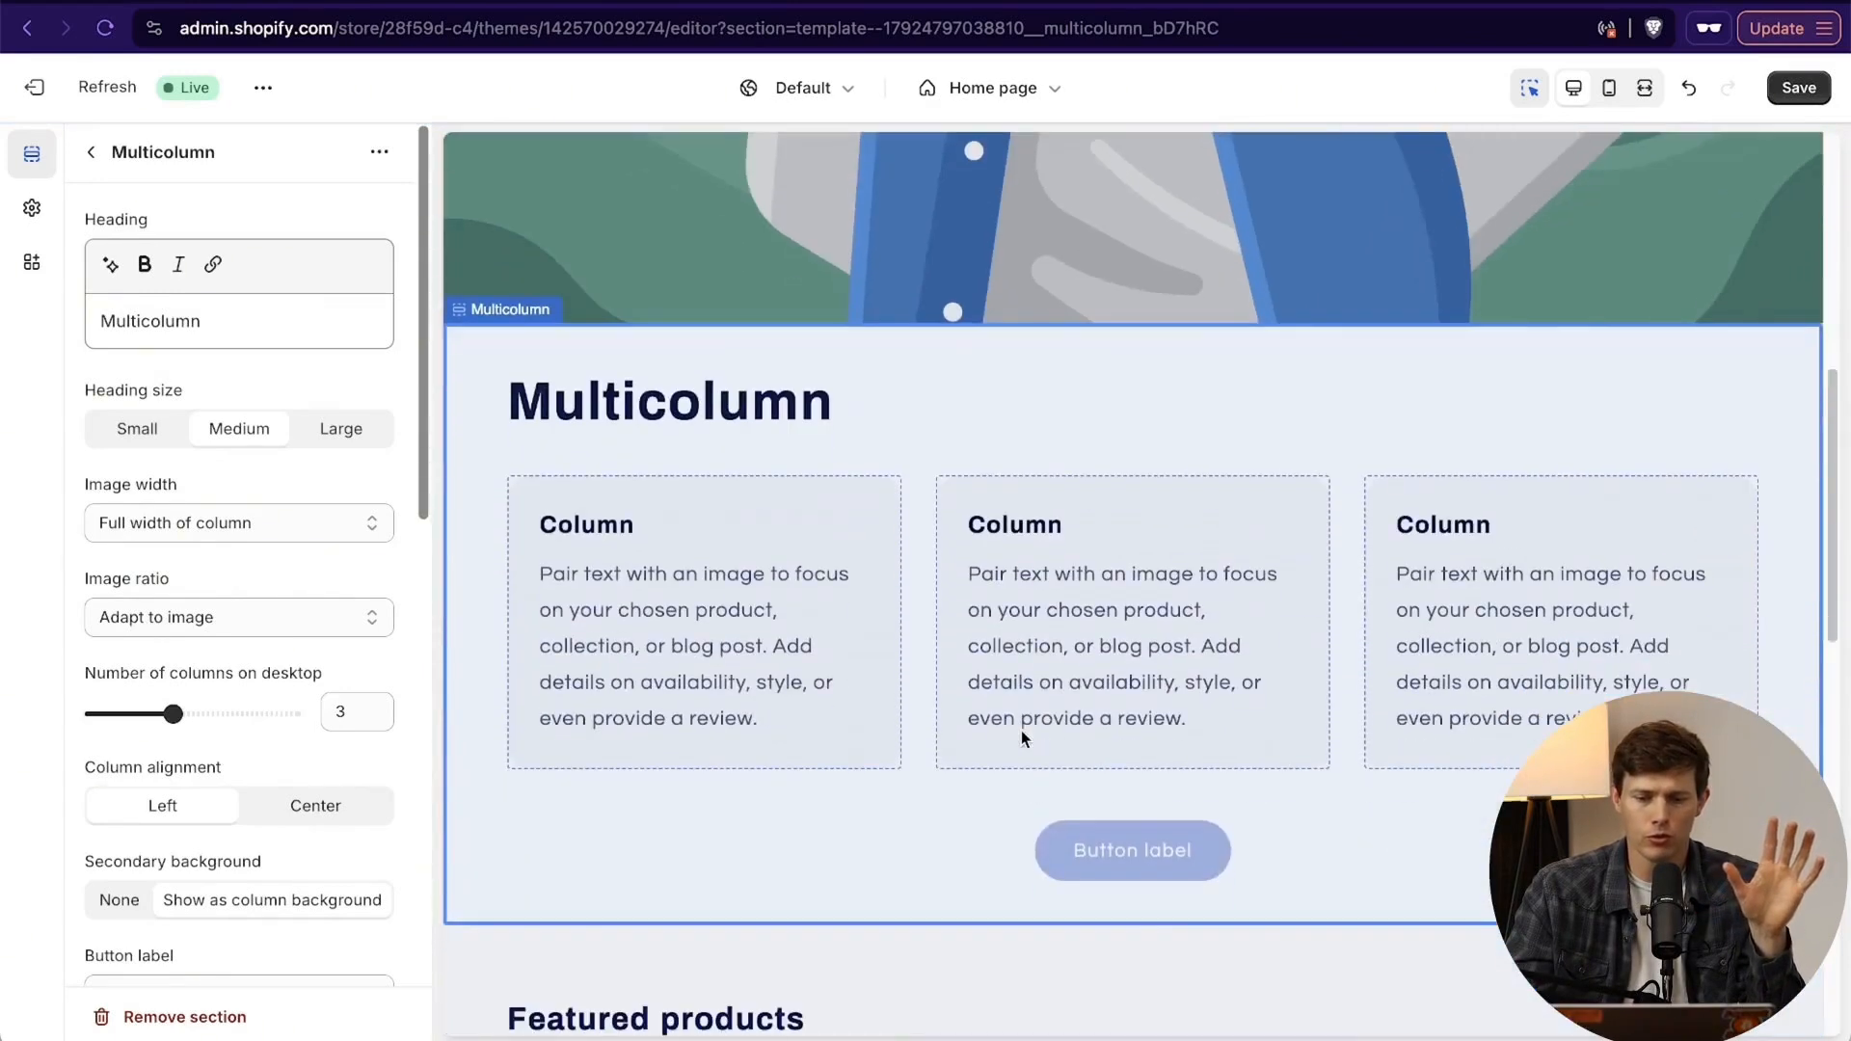
Give the first Multicolumn column the surfing photo from the image library.
click(814, 656)
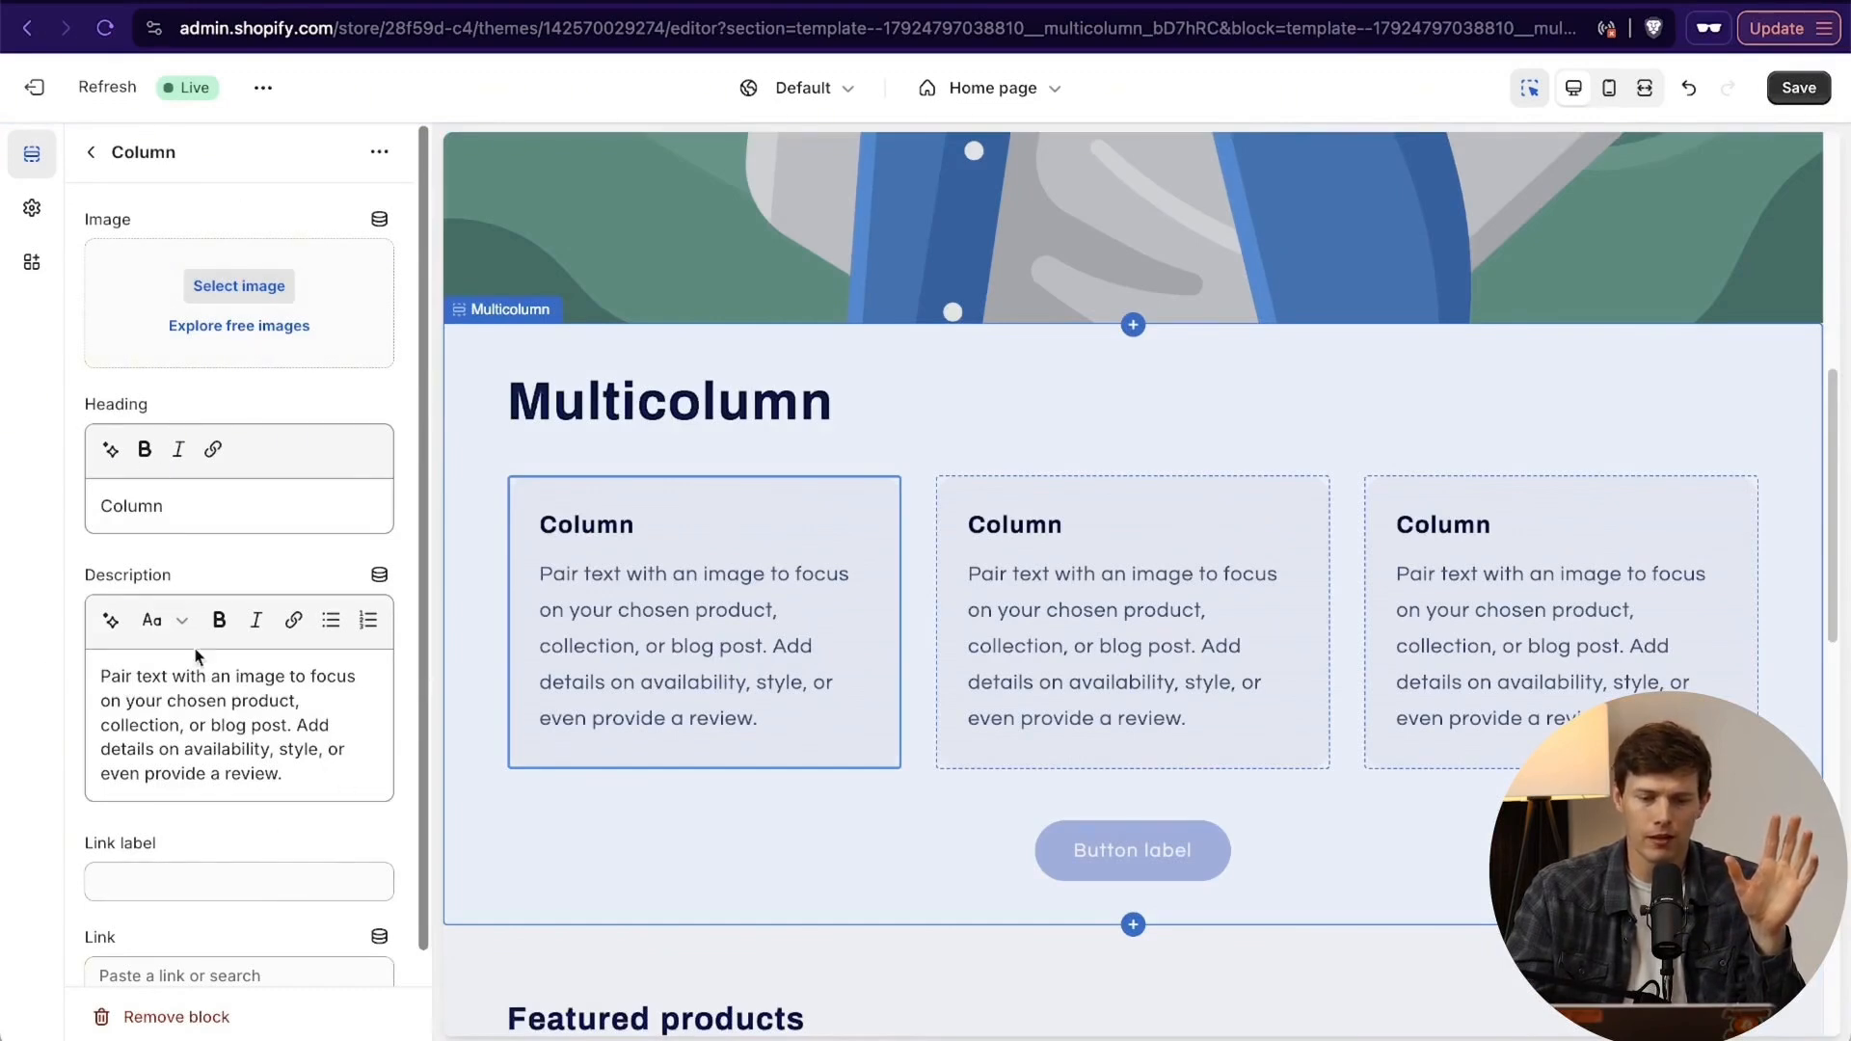
click(260, 289)
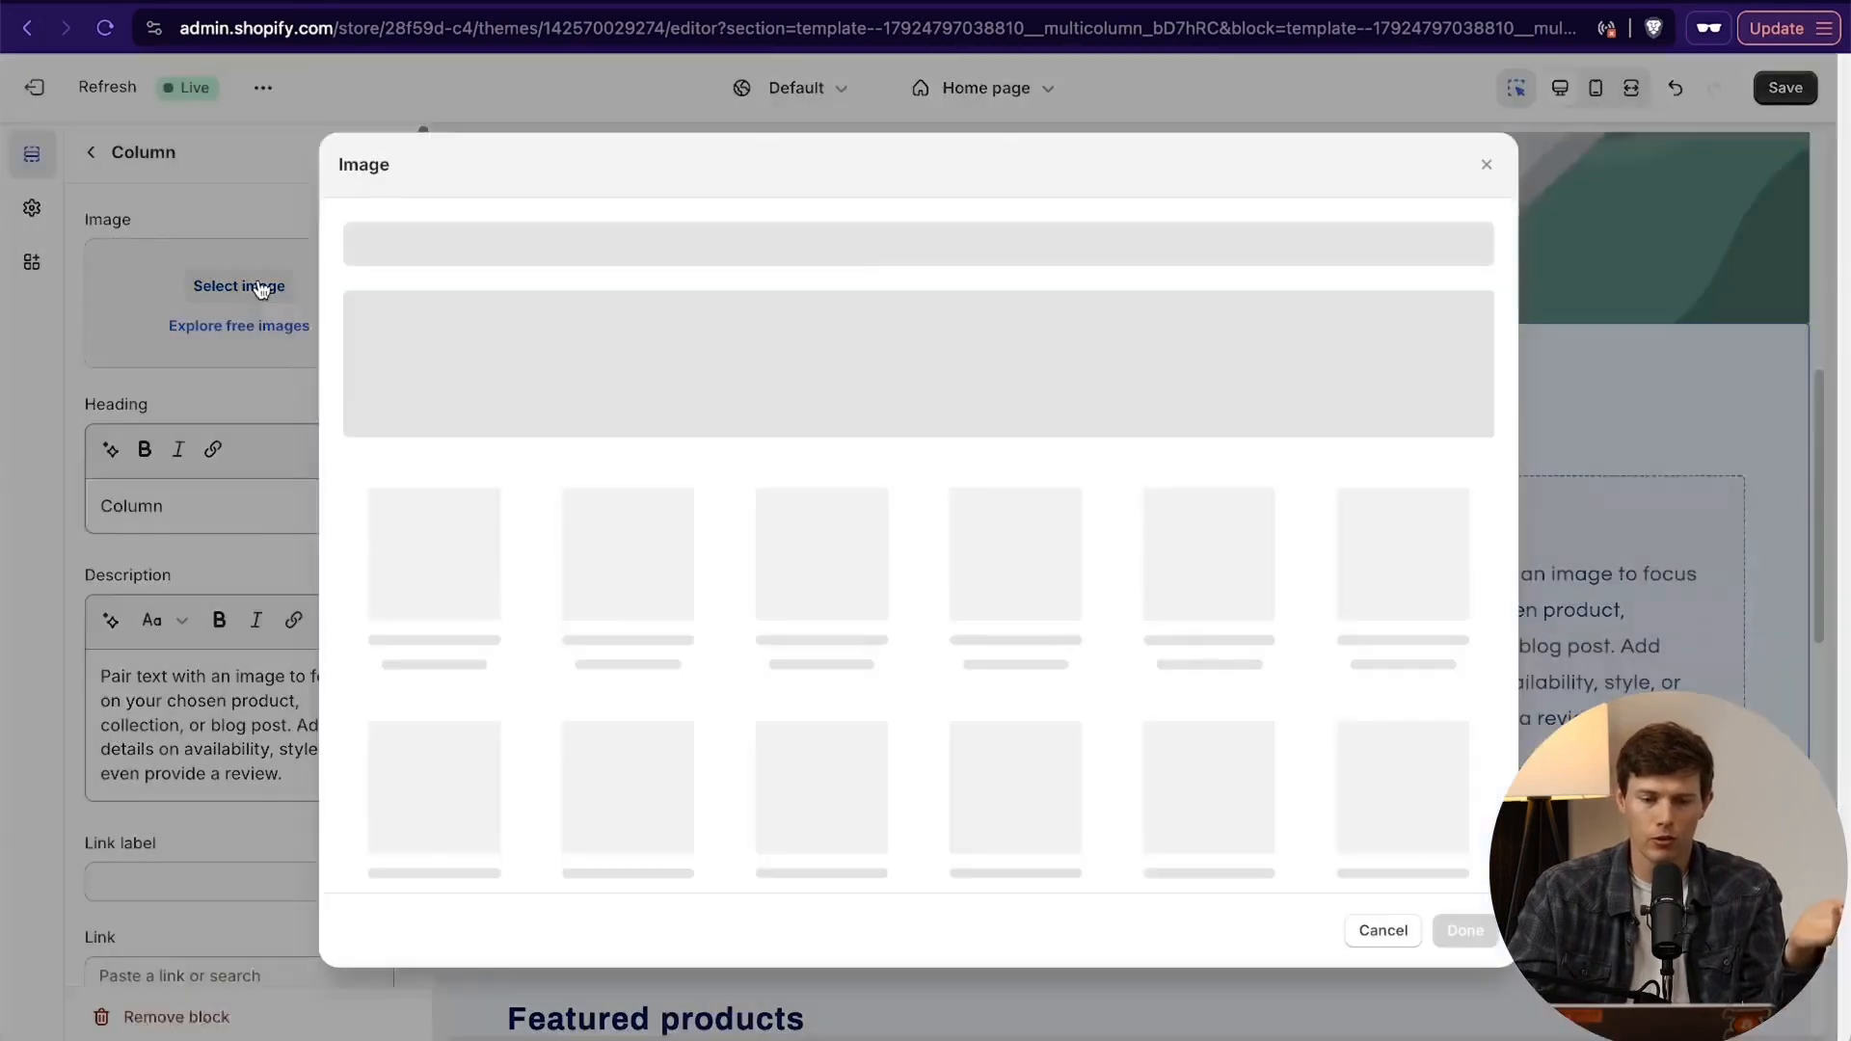
scroll(1239, 645, down, 1)
scroll(1238, 644, down, 5)
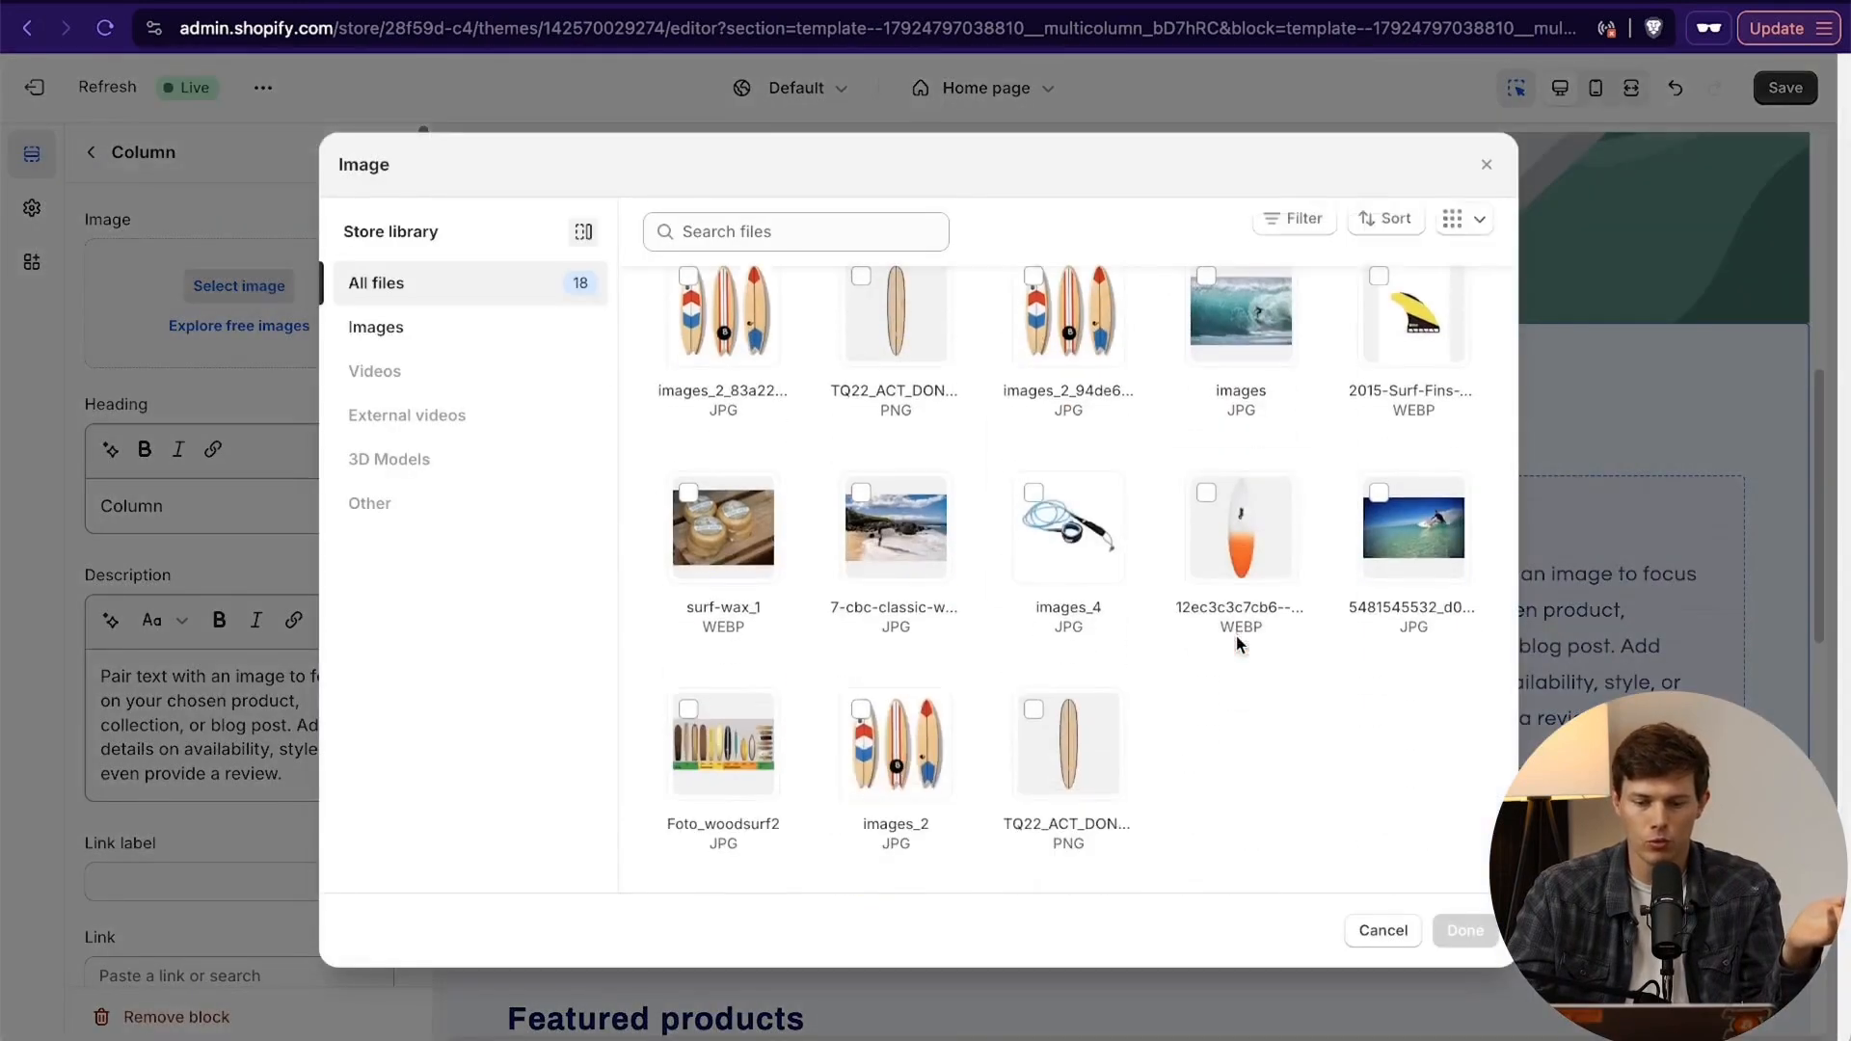
click(1413, 554)
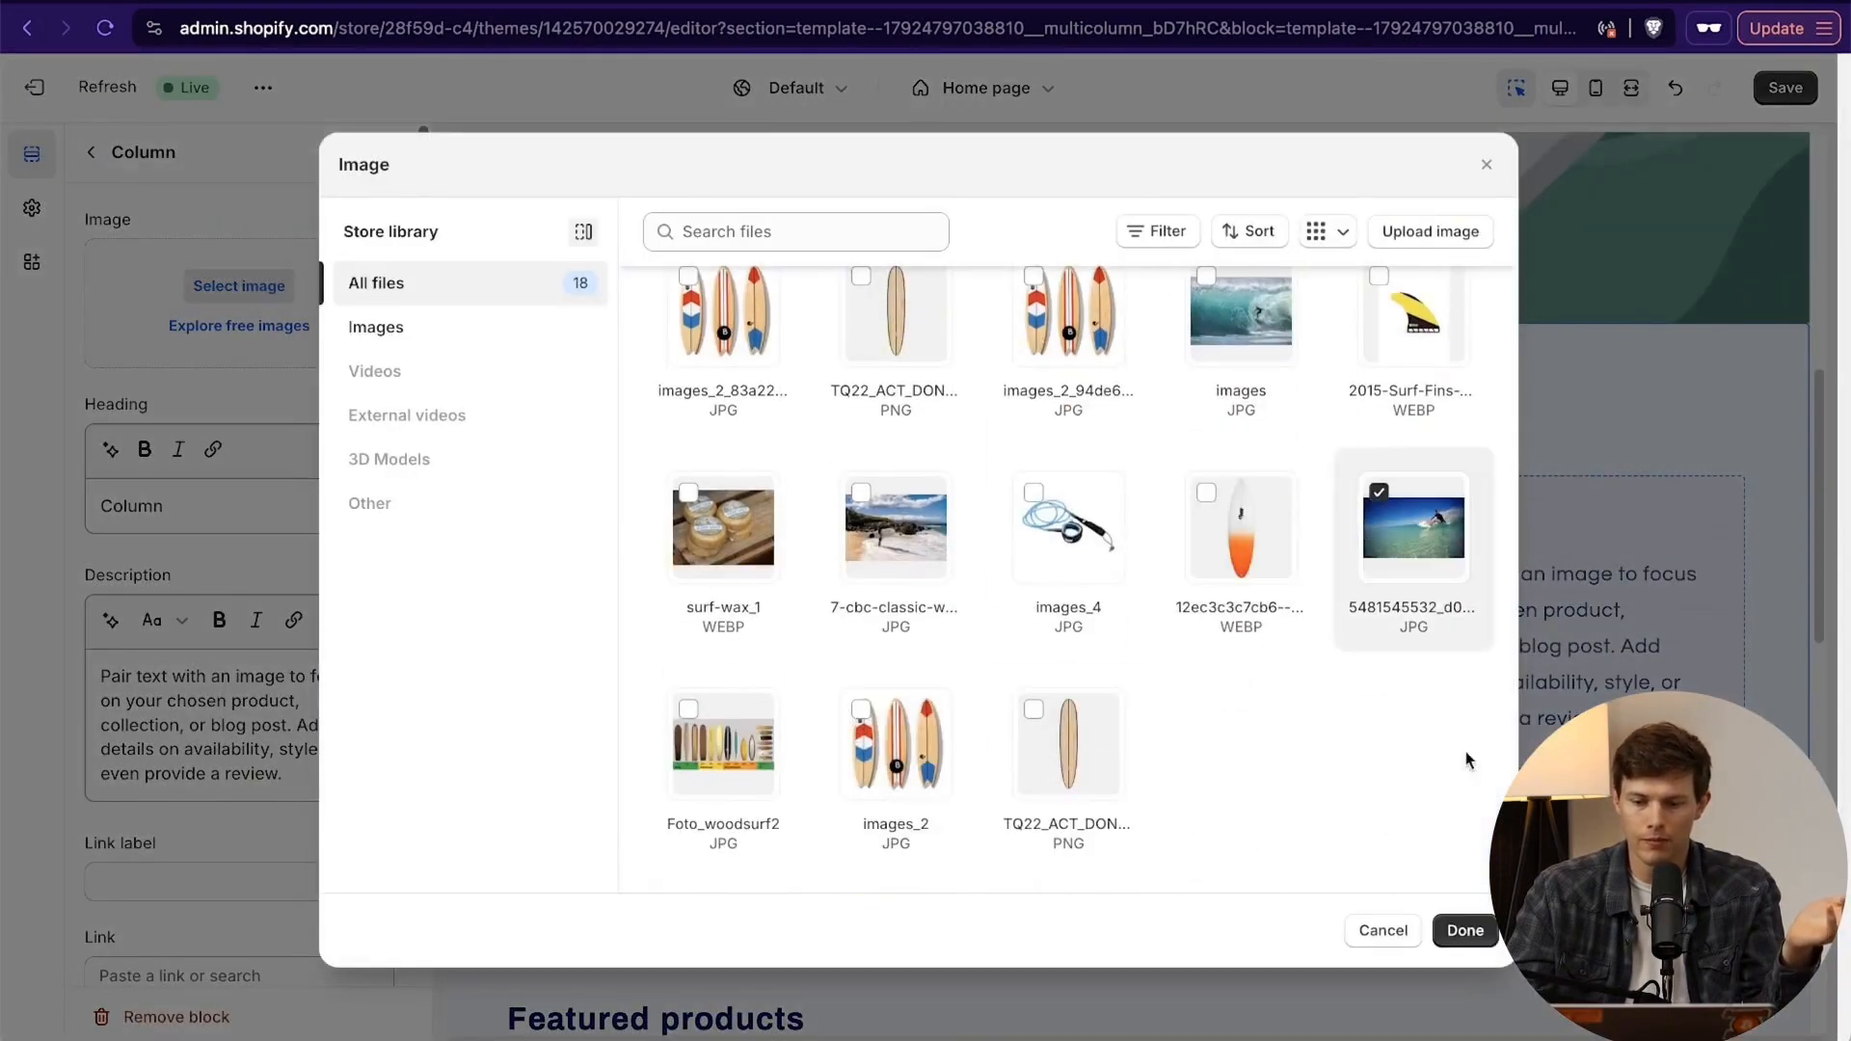
click(1481, 942)
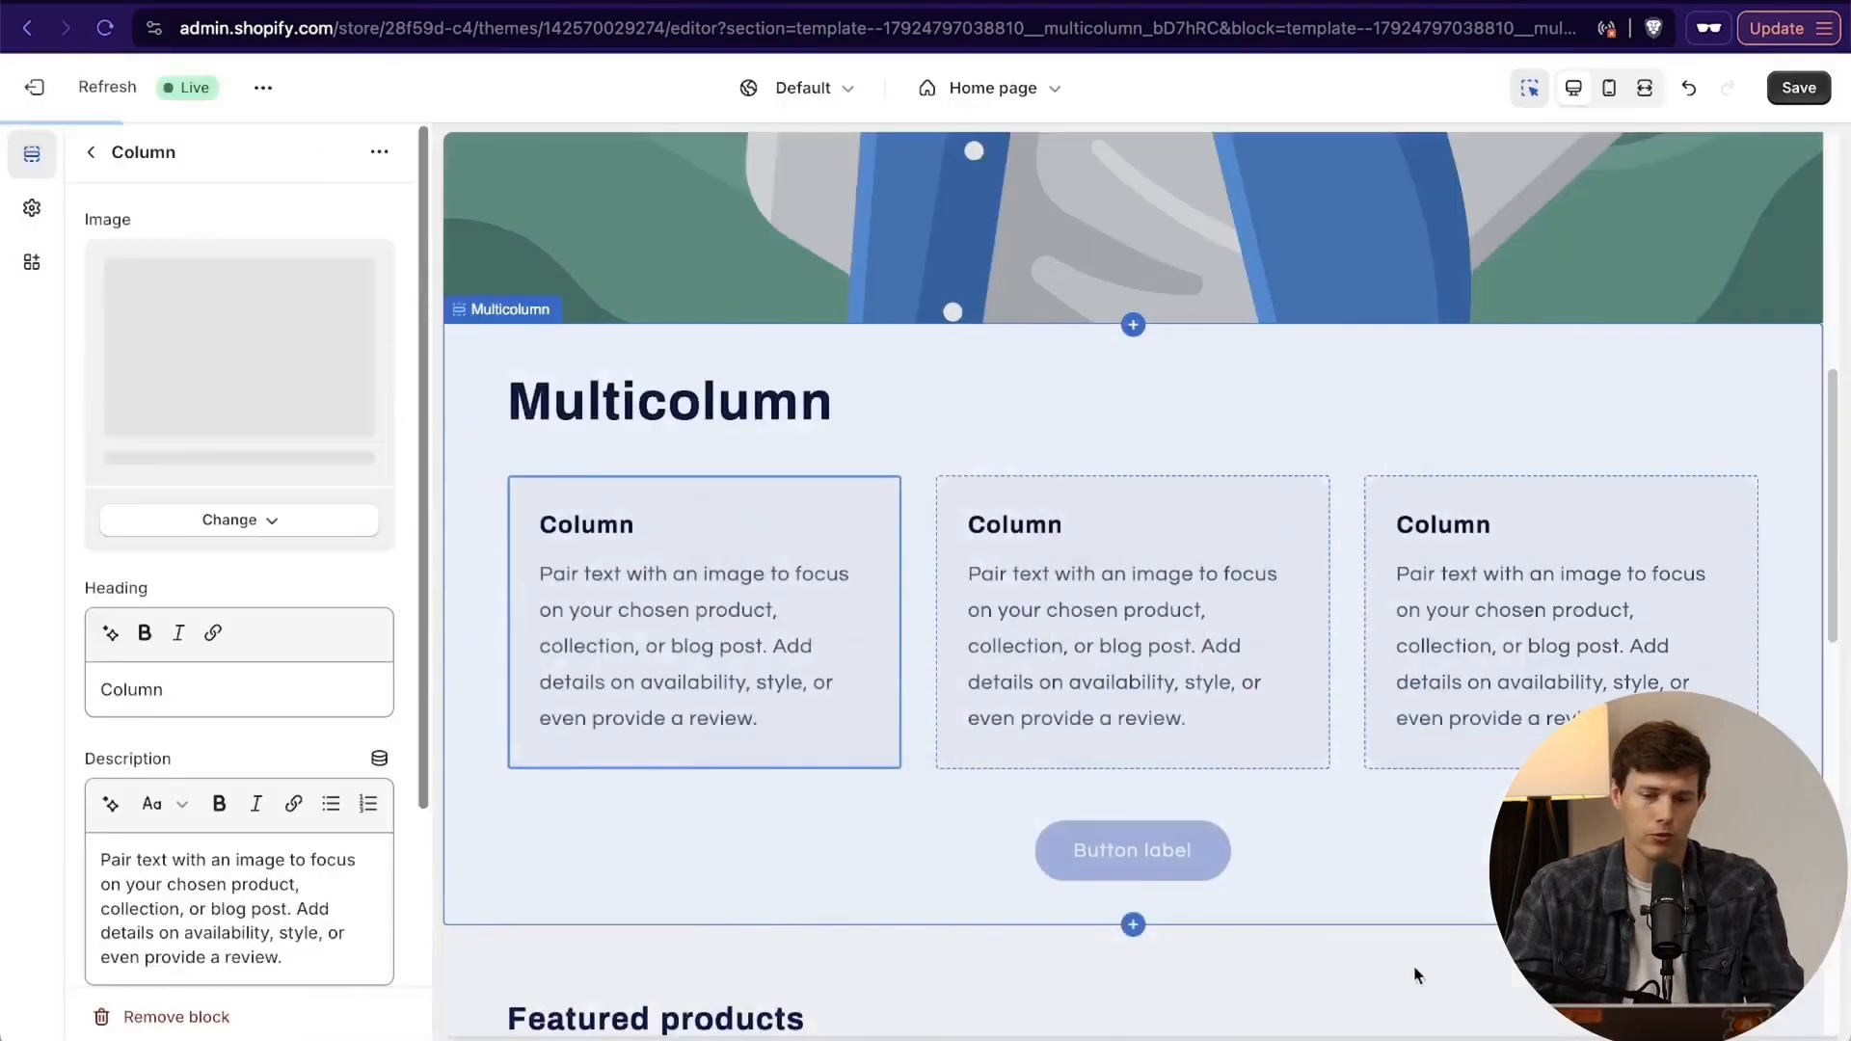
Set the column heading to the surfer's name plus 'Pro Surfer' and write a Santrel Surf Shop testimonial.
click(212, 716)
double_click(212, 717)
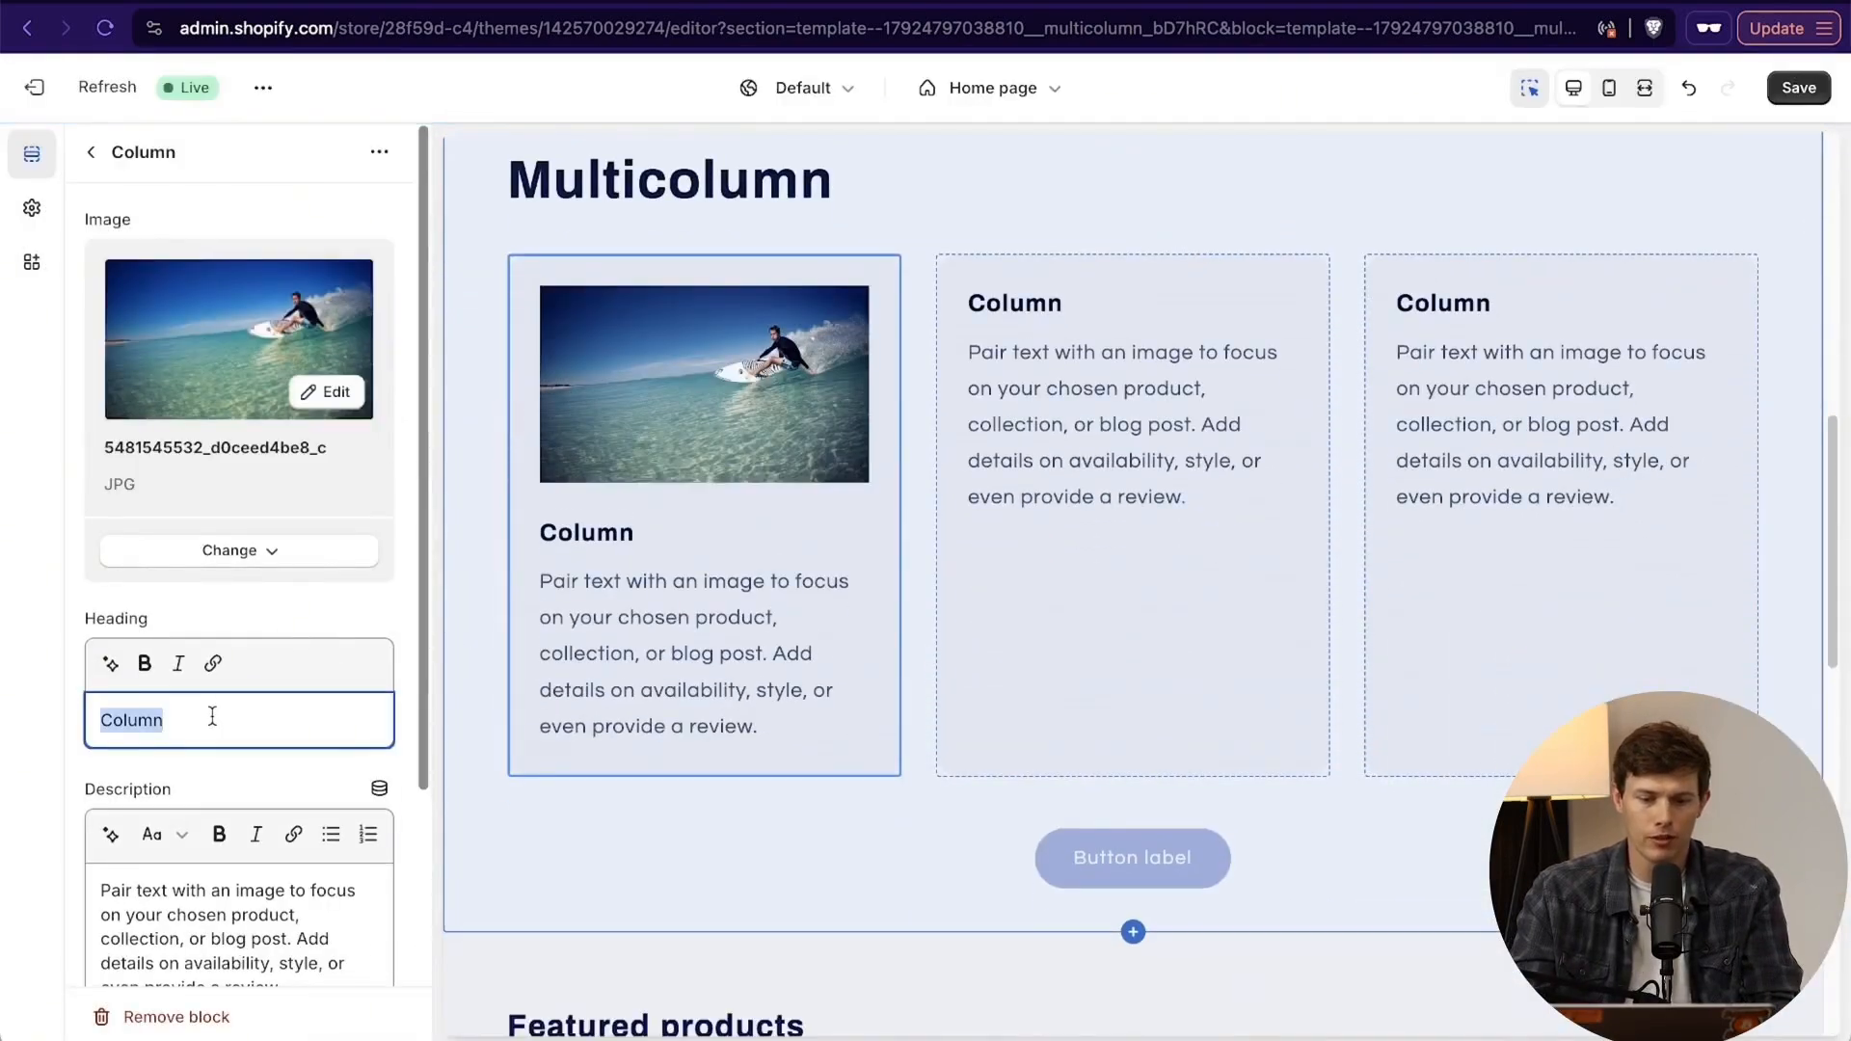
text(Ricky Bobby)
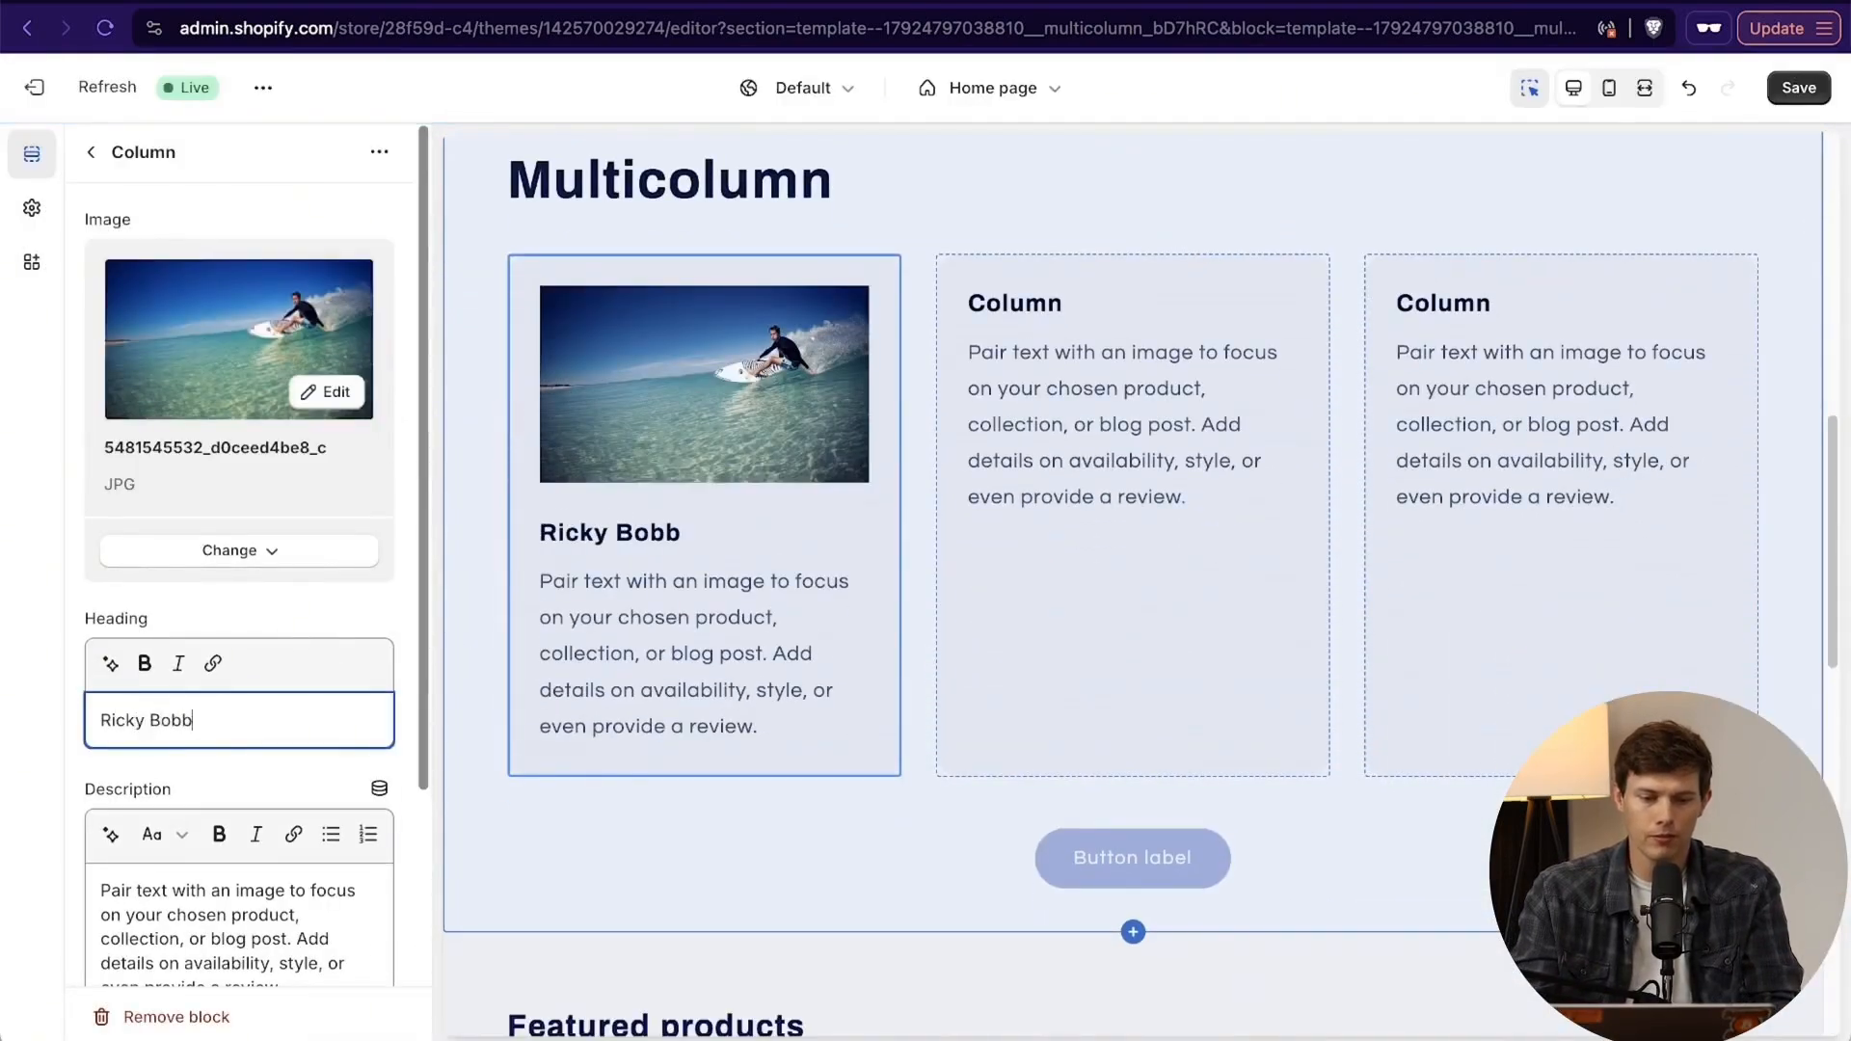
text( - S)
key(BackSpace)
text(Pro Surfer)
key(Tab)
text(I love Santrel Surg)
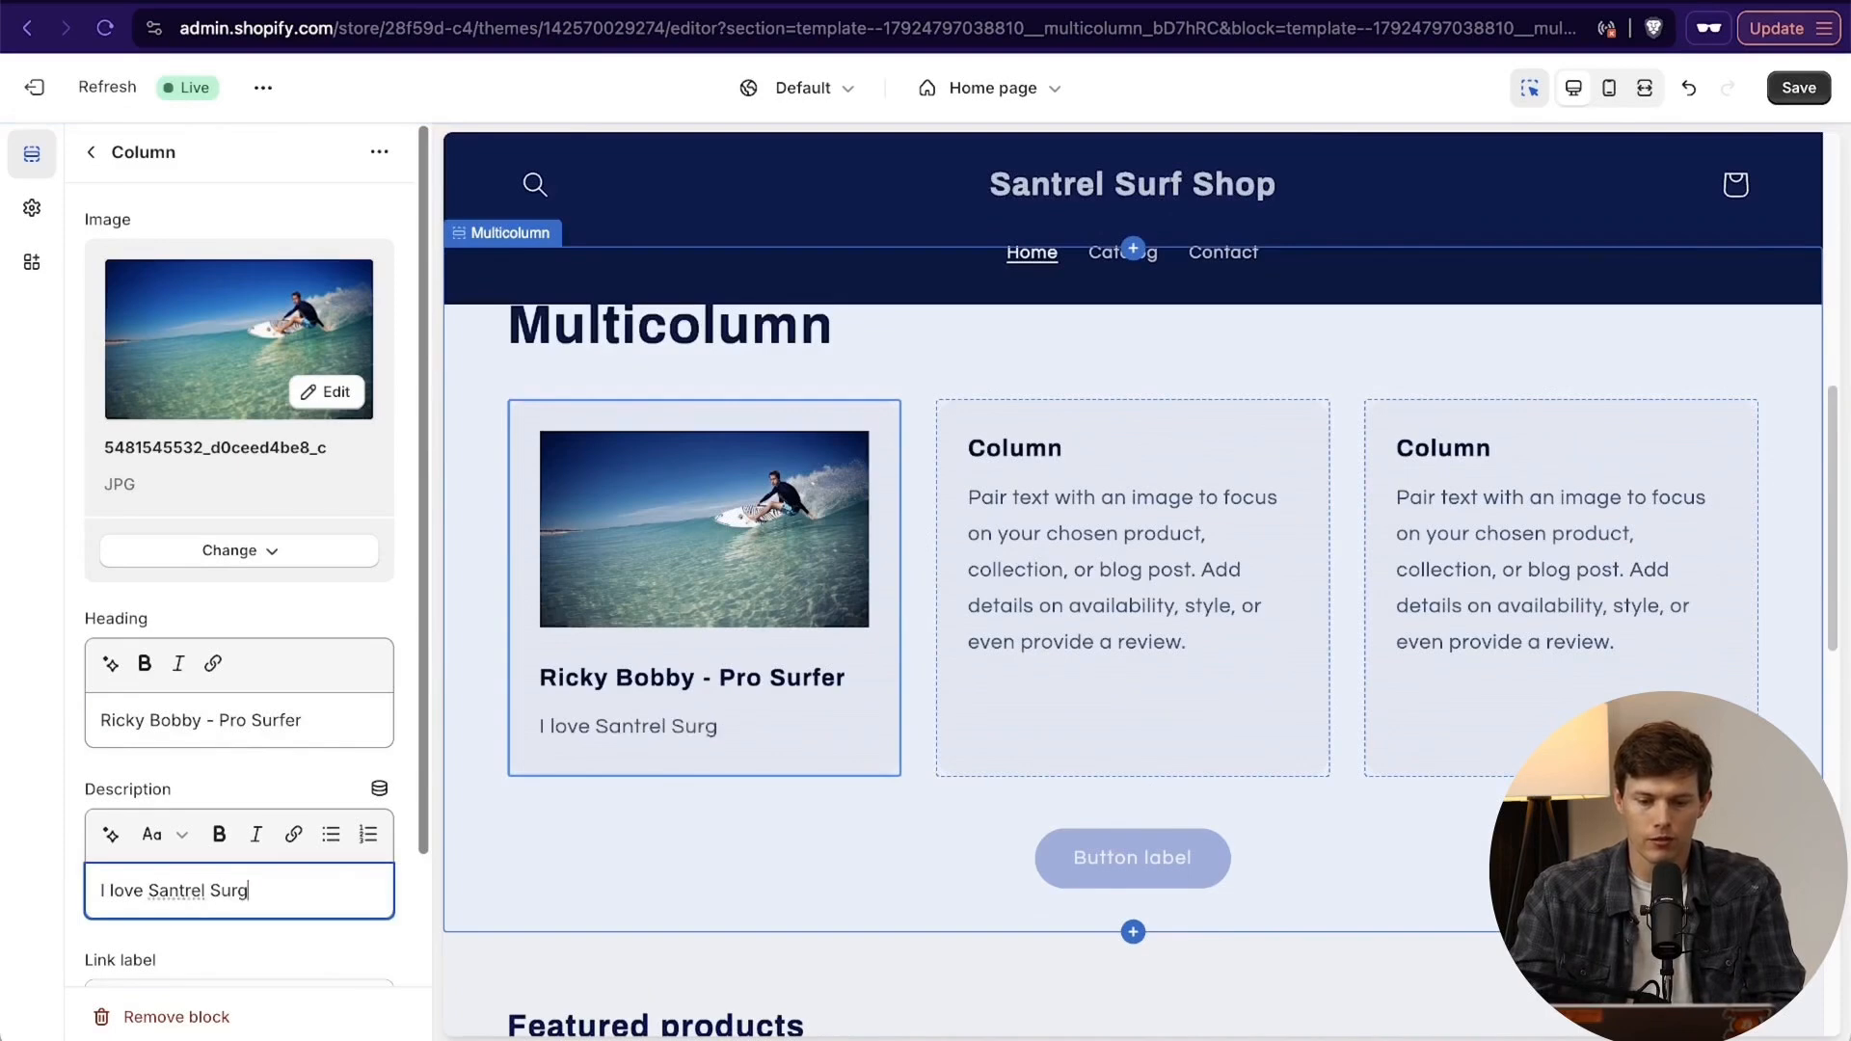
key(BackSpace)
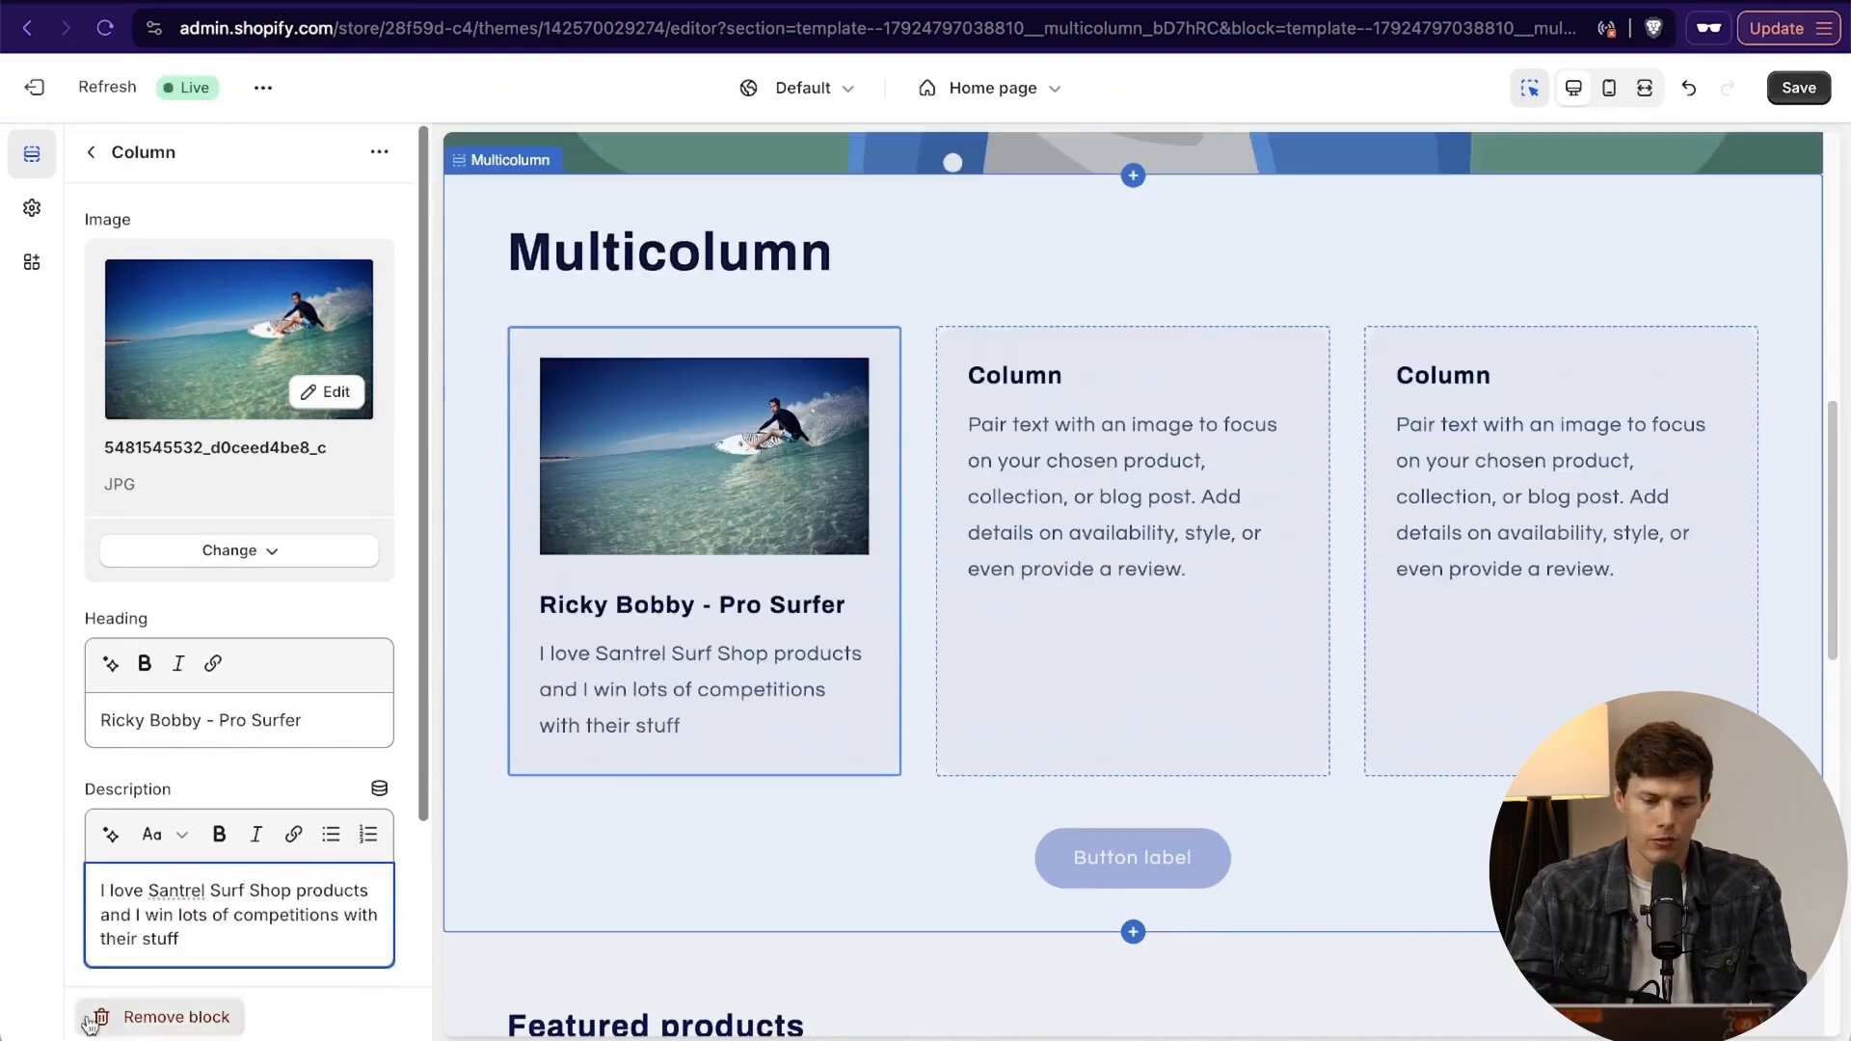
Bold 'Santrel Surf Shop' in the description and italicize the whole description.
scroll(162, 920, down, 2)
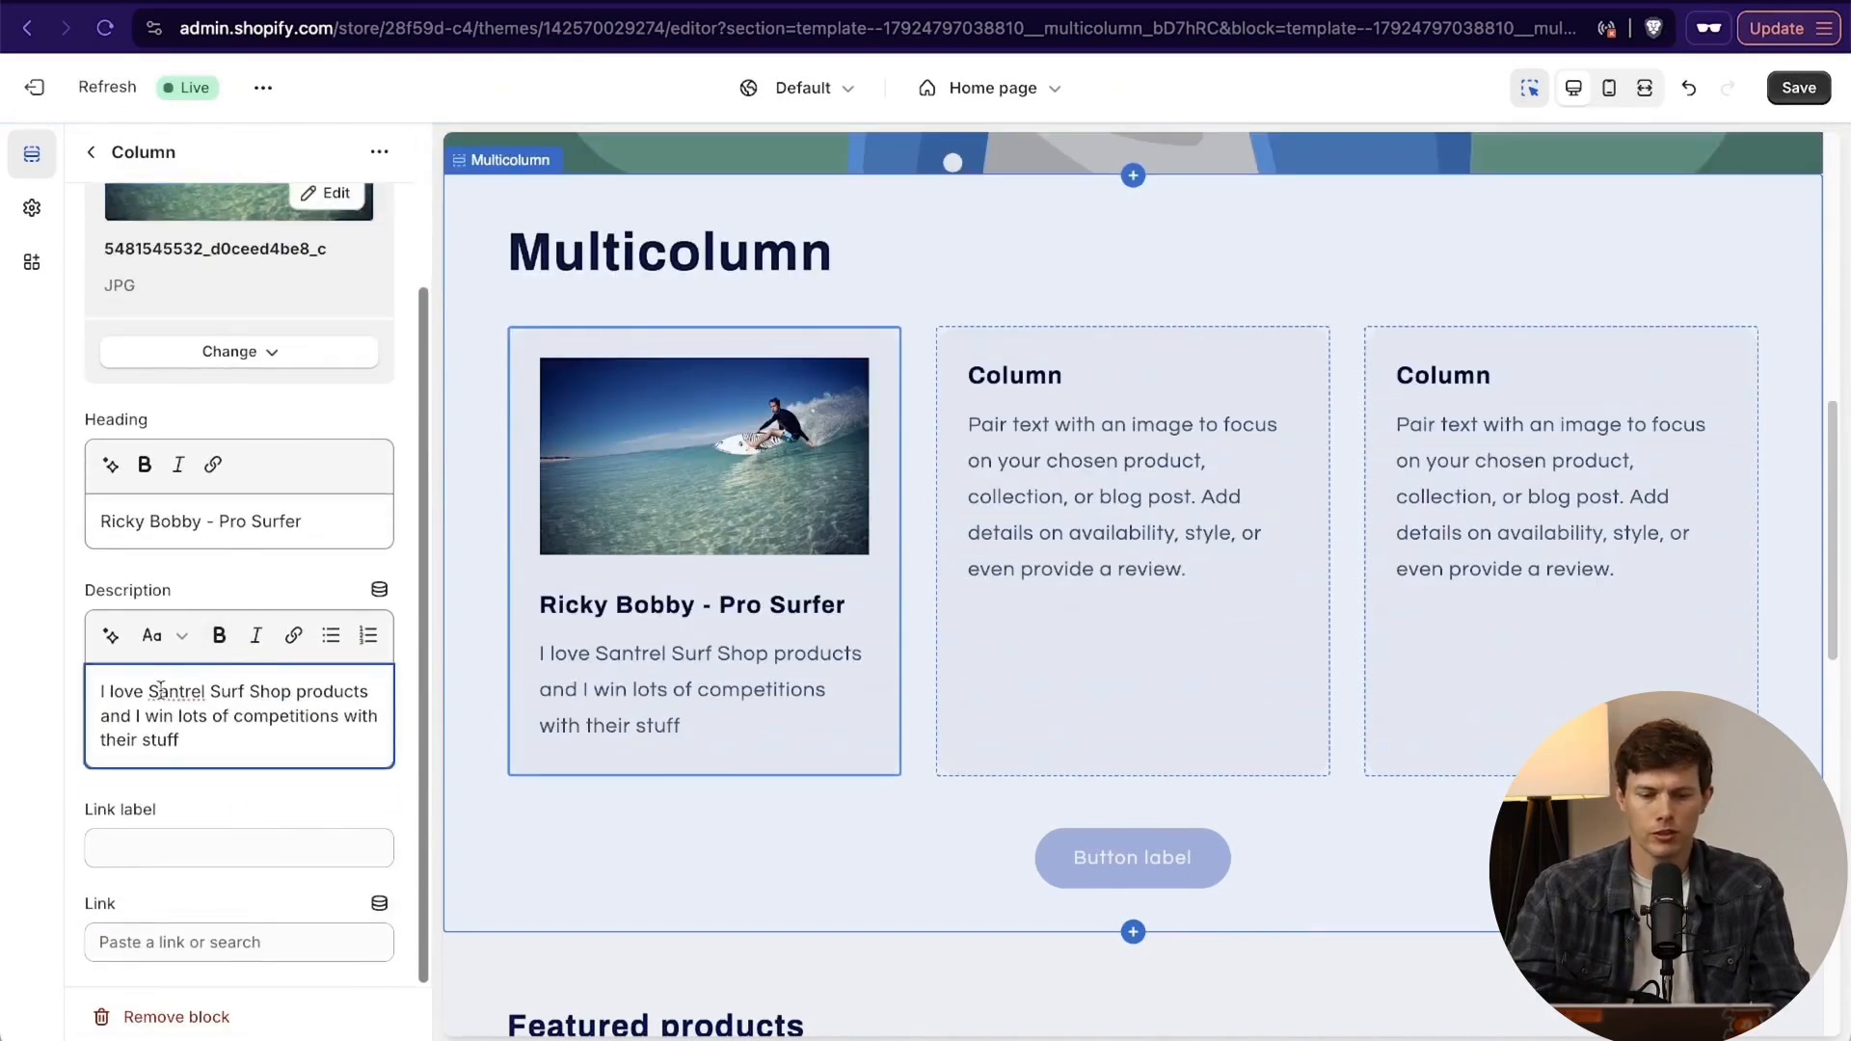
drag(148, 692, 288, 686)
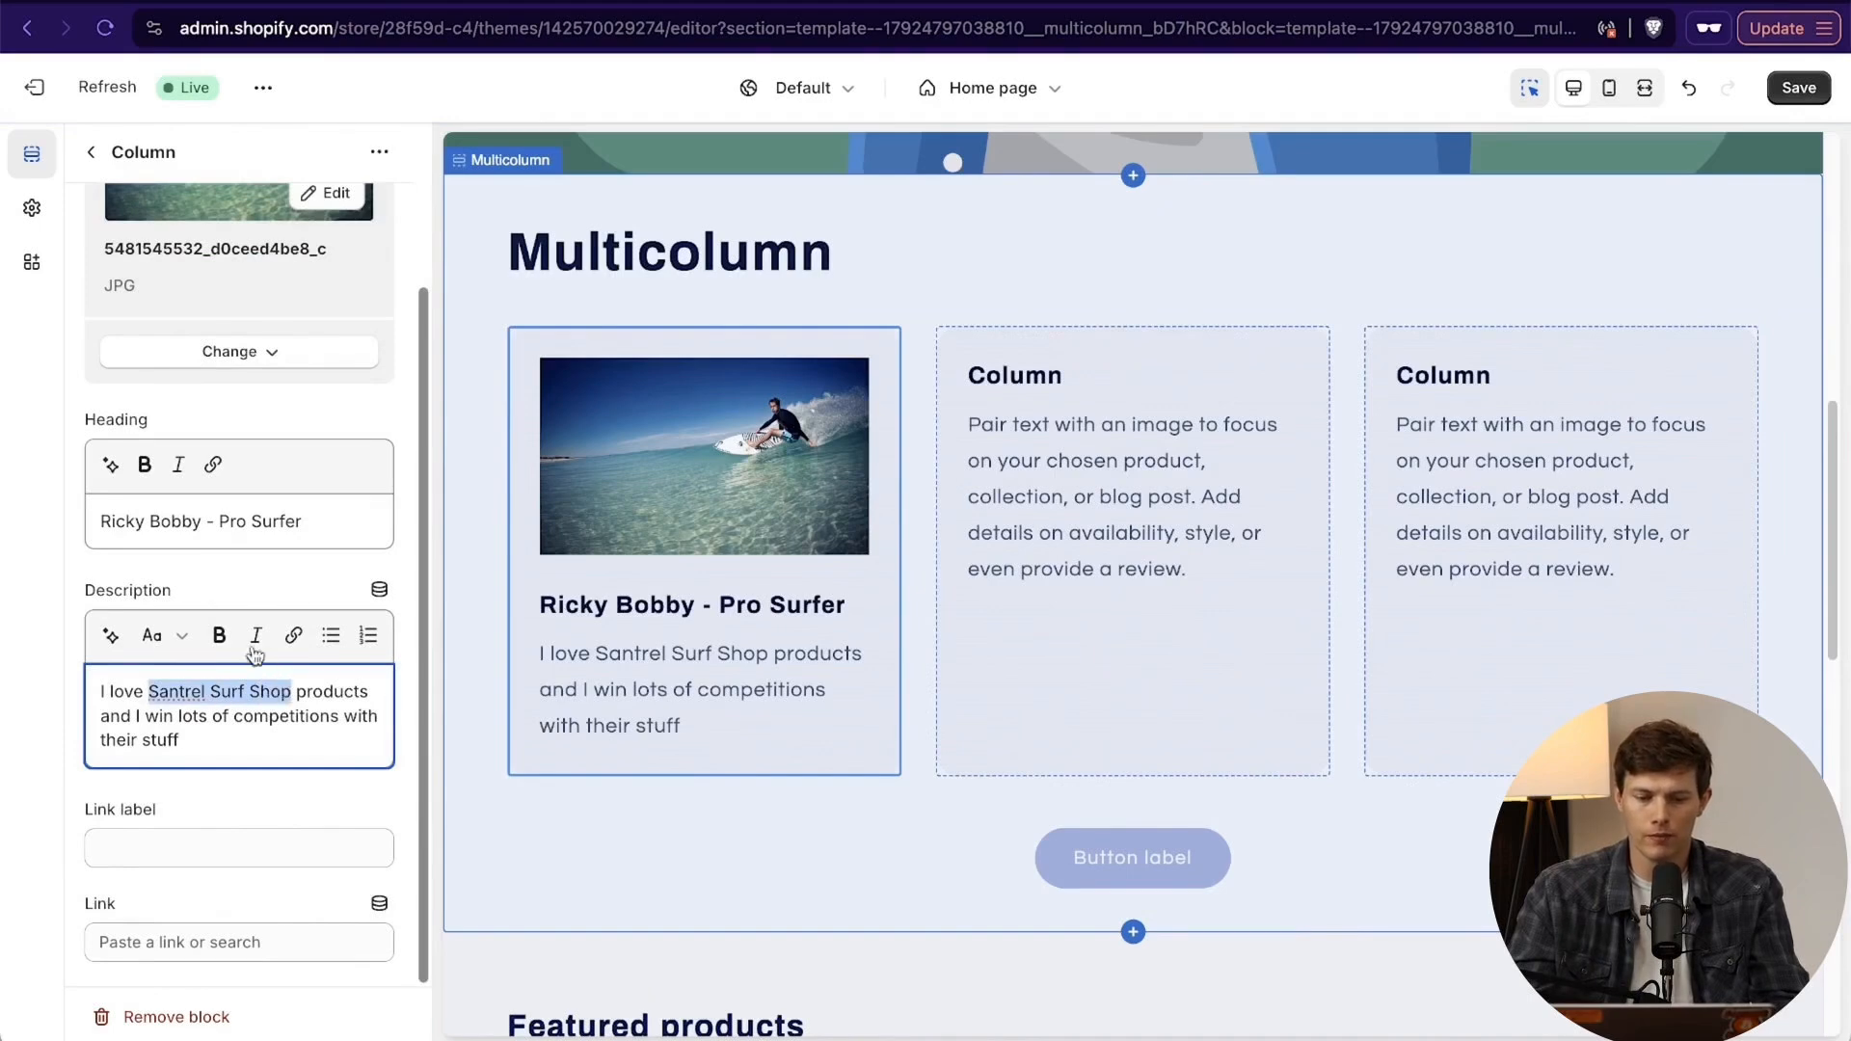
click(219, 634)
click(239, 748)
key(super+a)
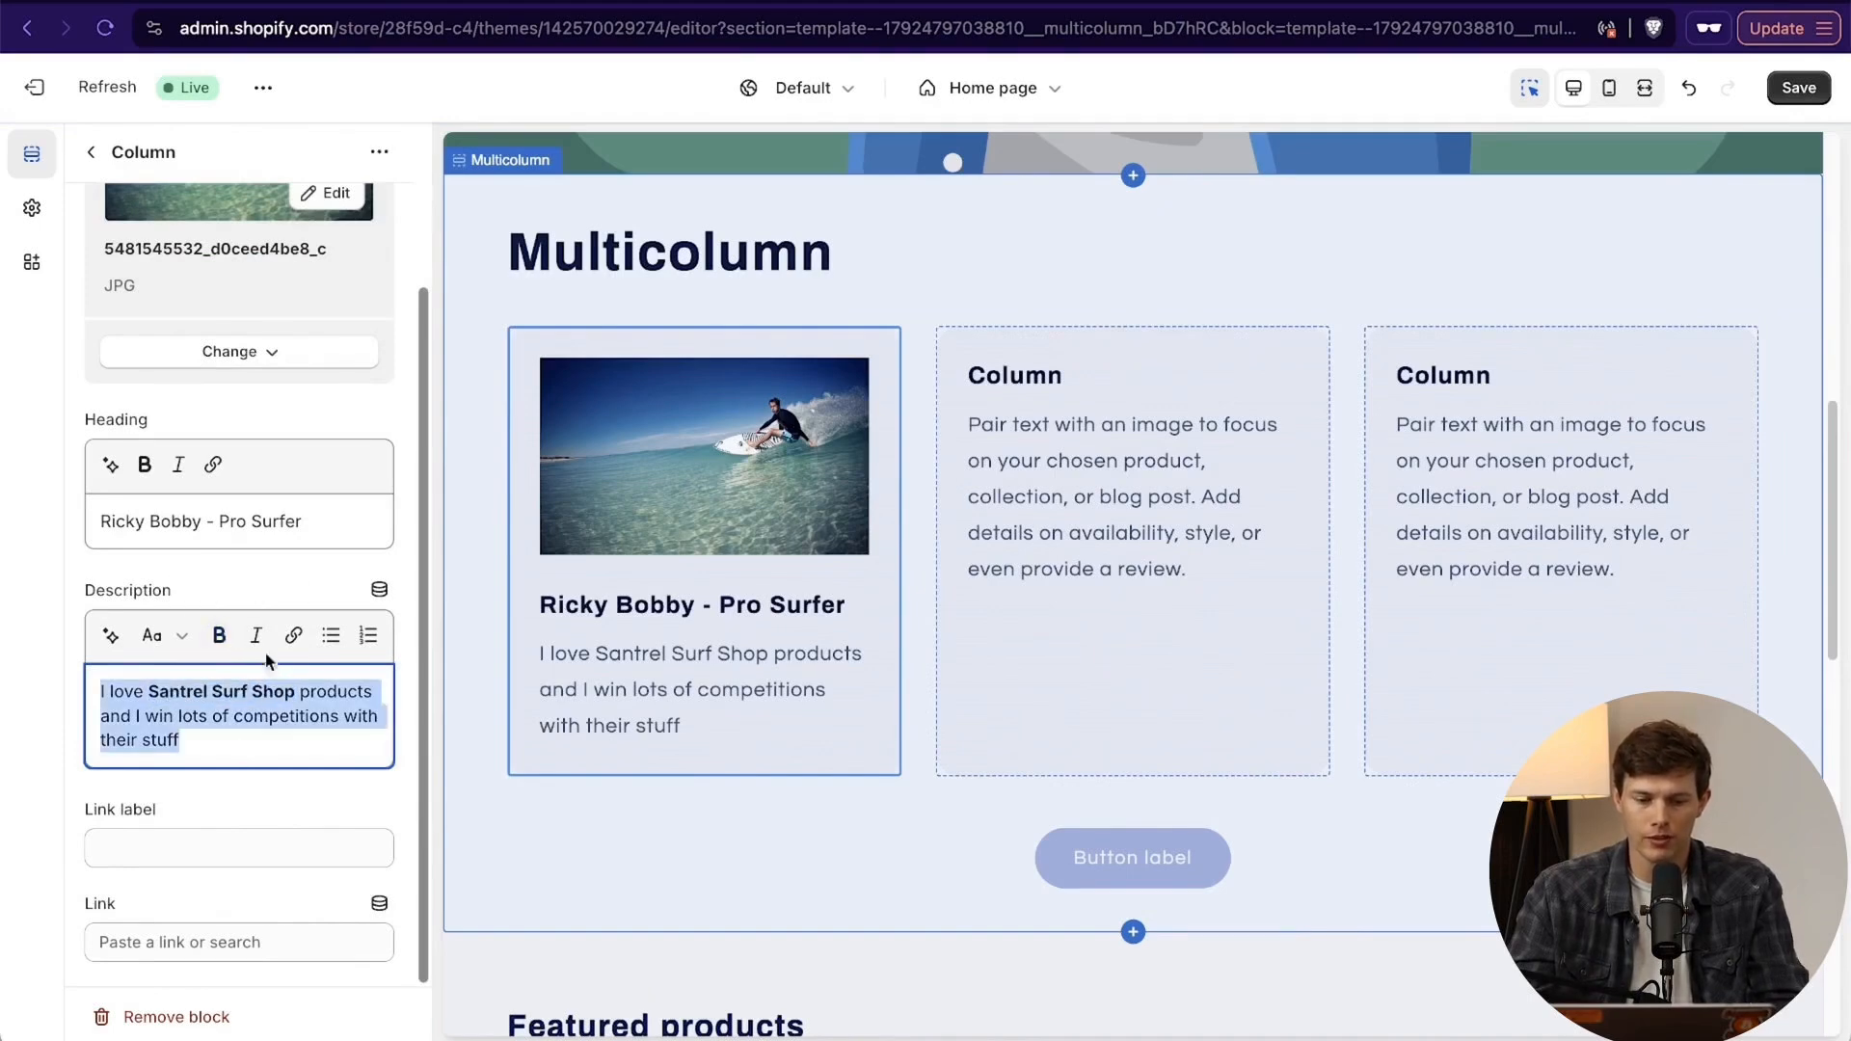
click(256, 635)
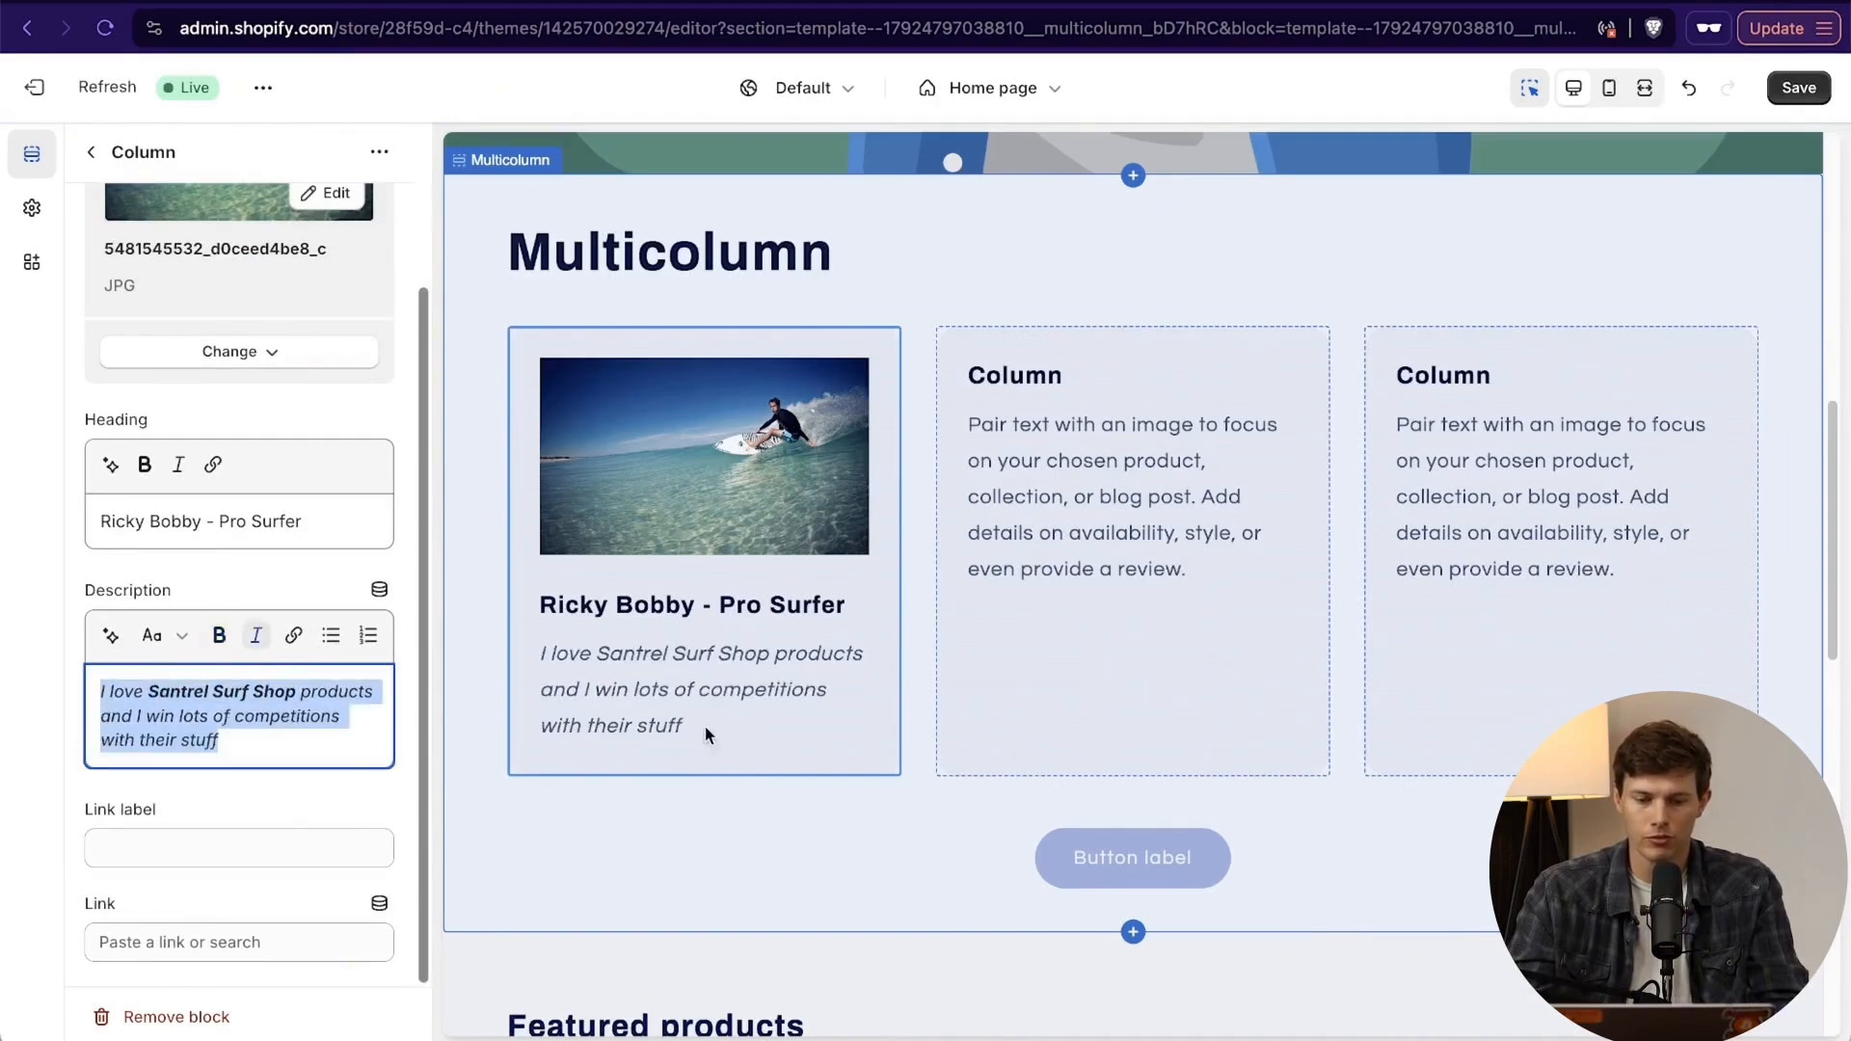
click(290, 747)
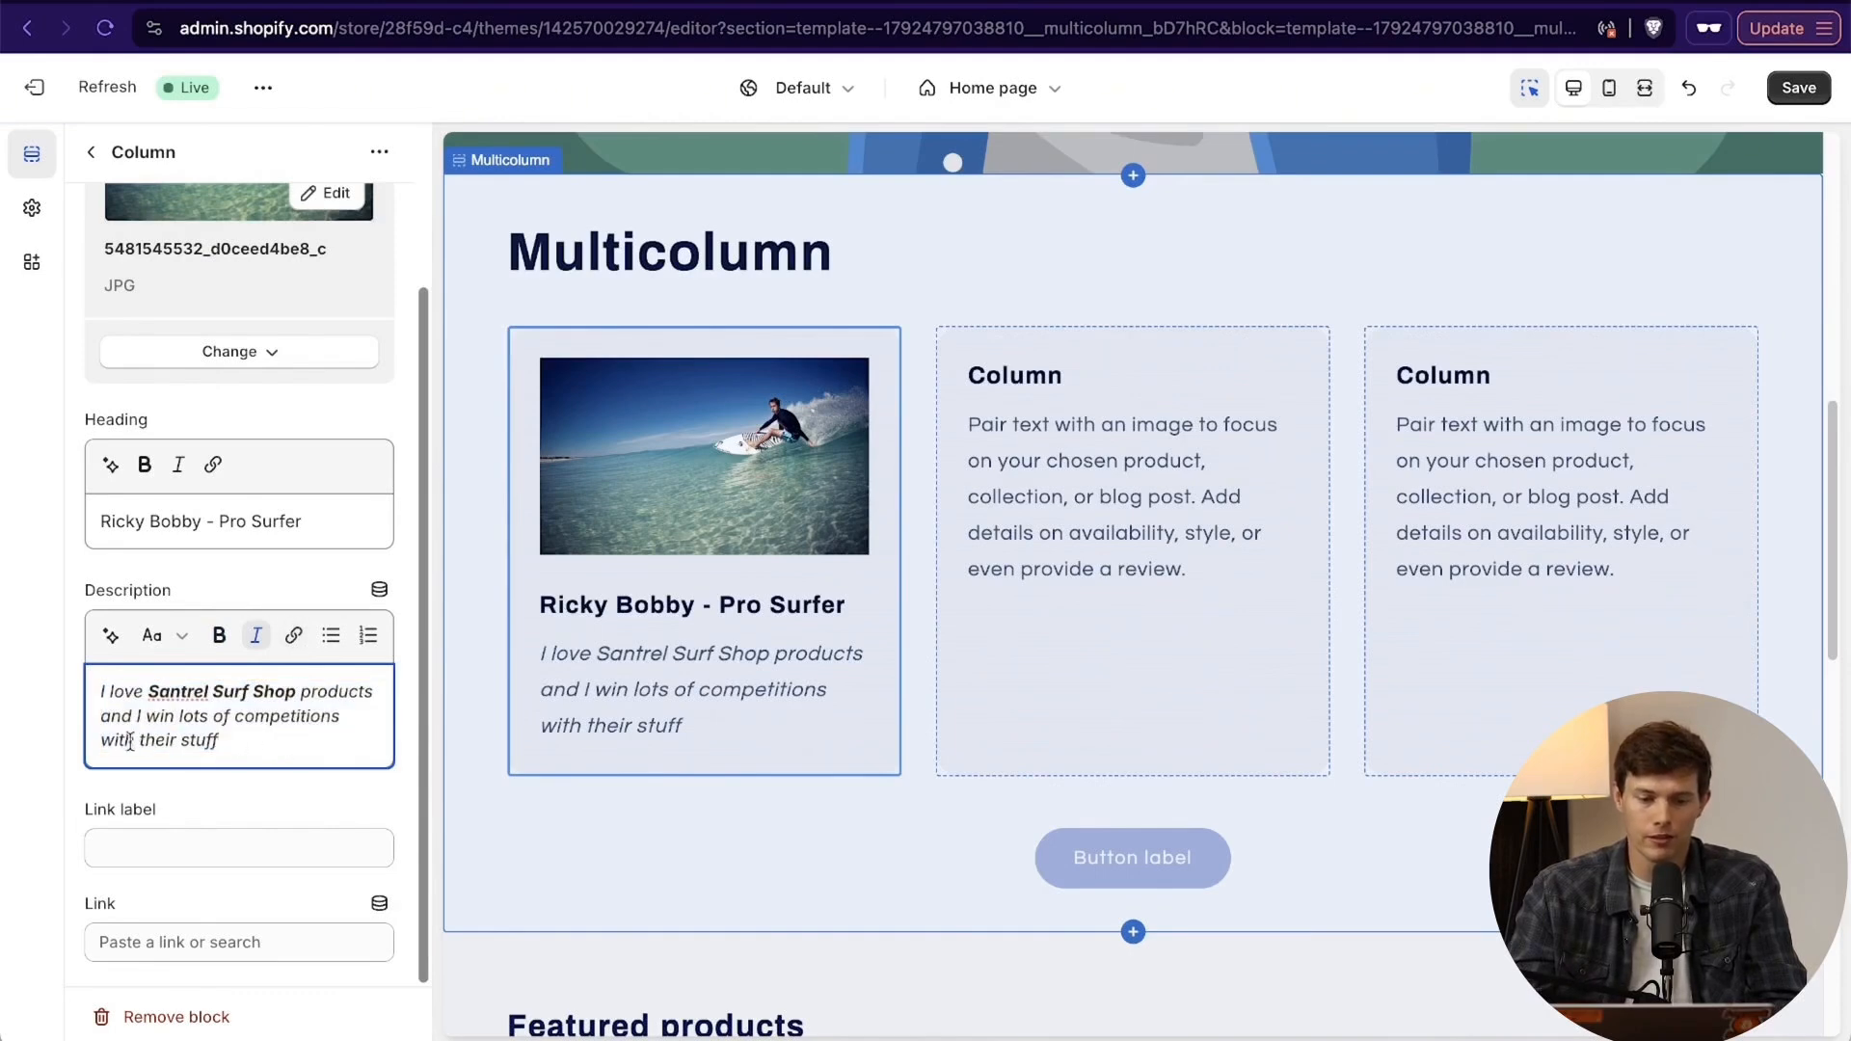
Try linking the words 'their stuff', then cancel the link and deselect.
drag(143, 741, 220, 740)
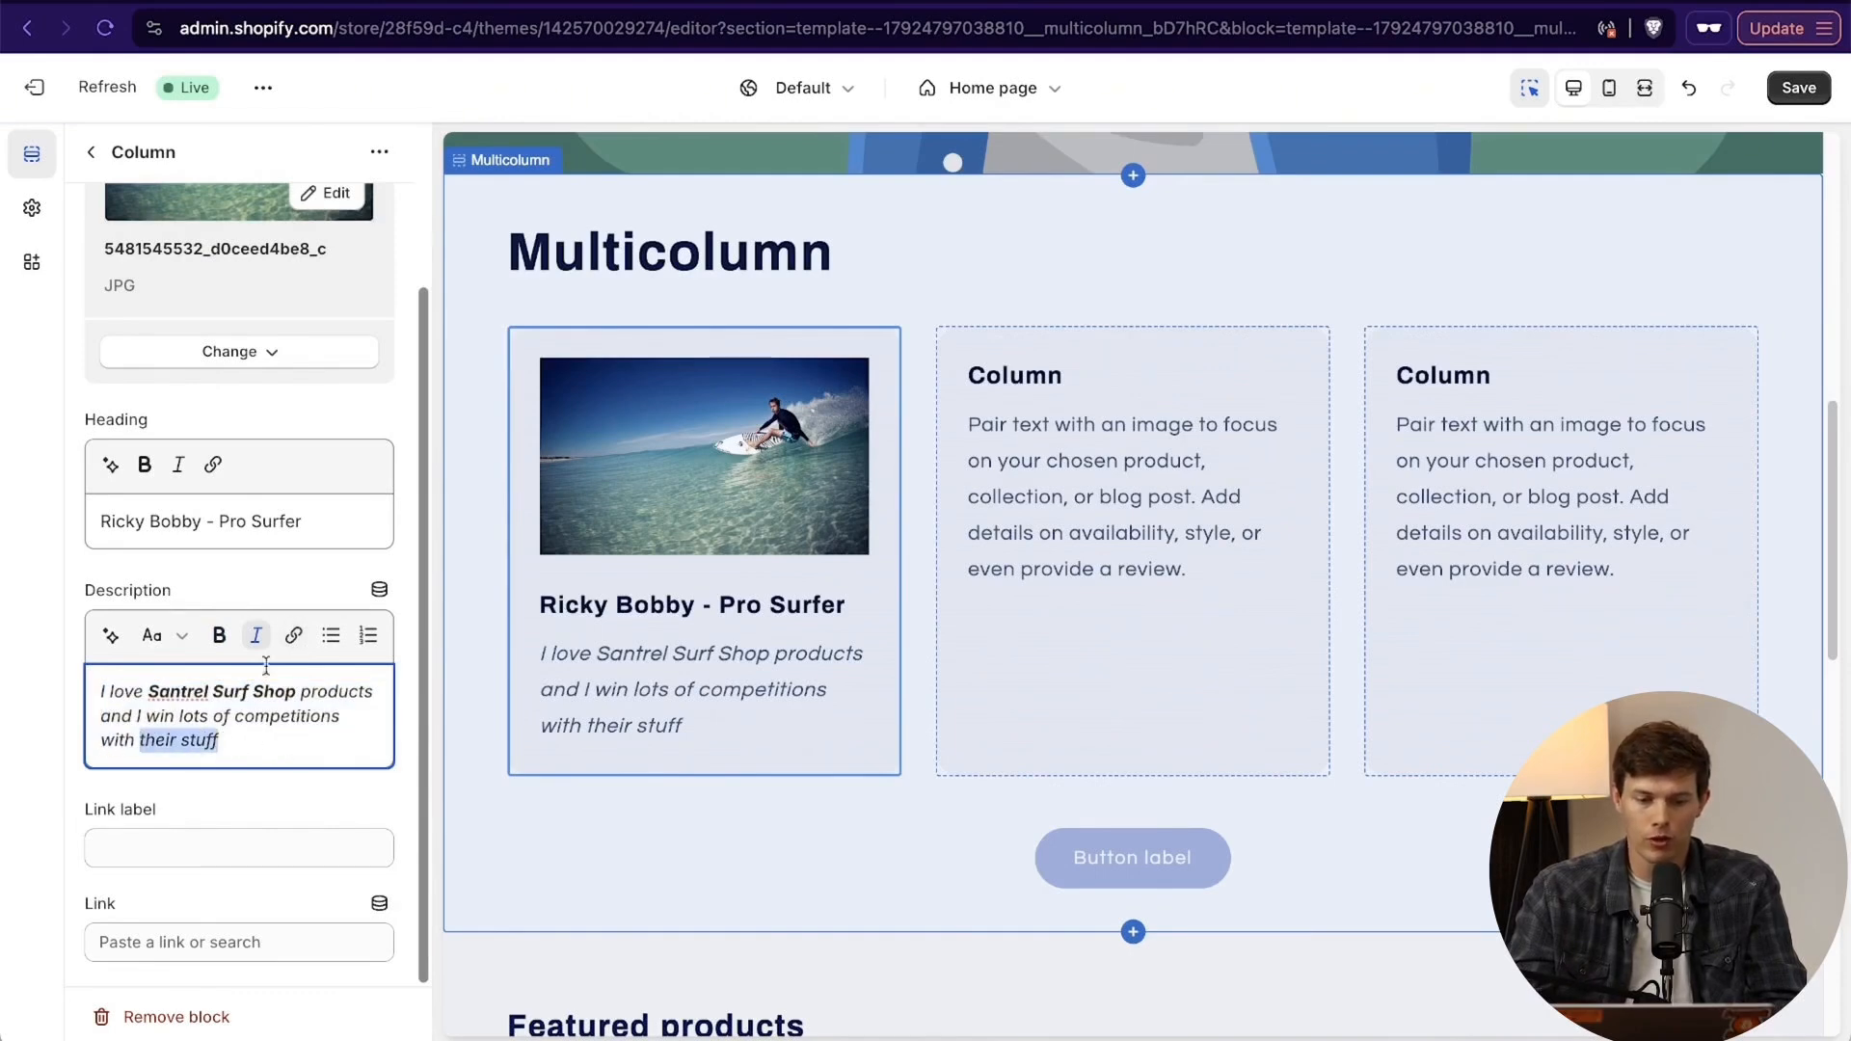
click(294, 636)
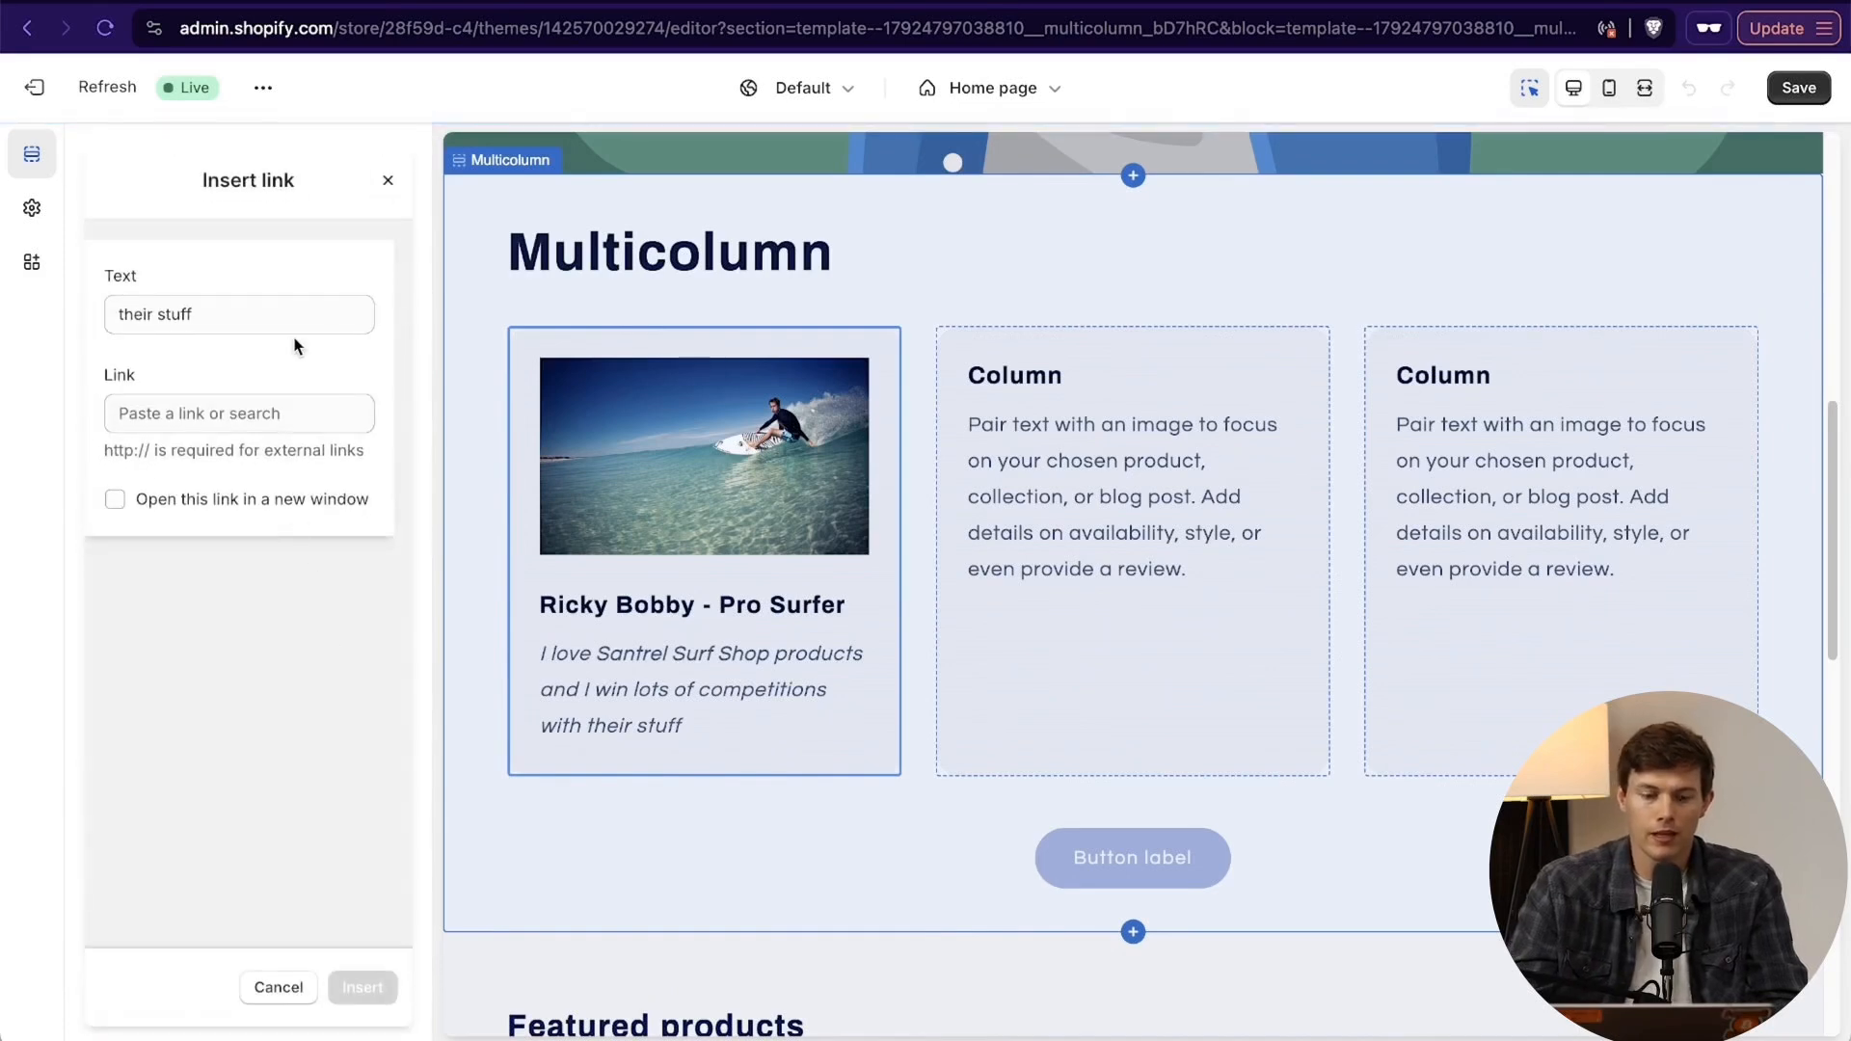
click(289, 999)
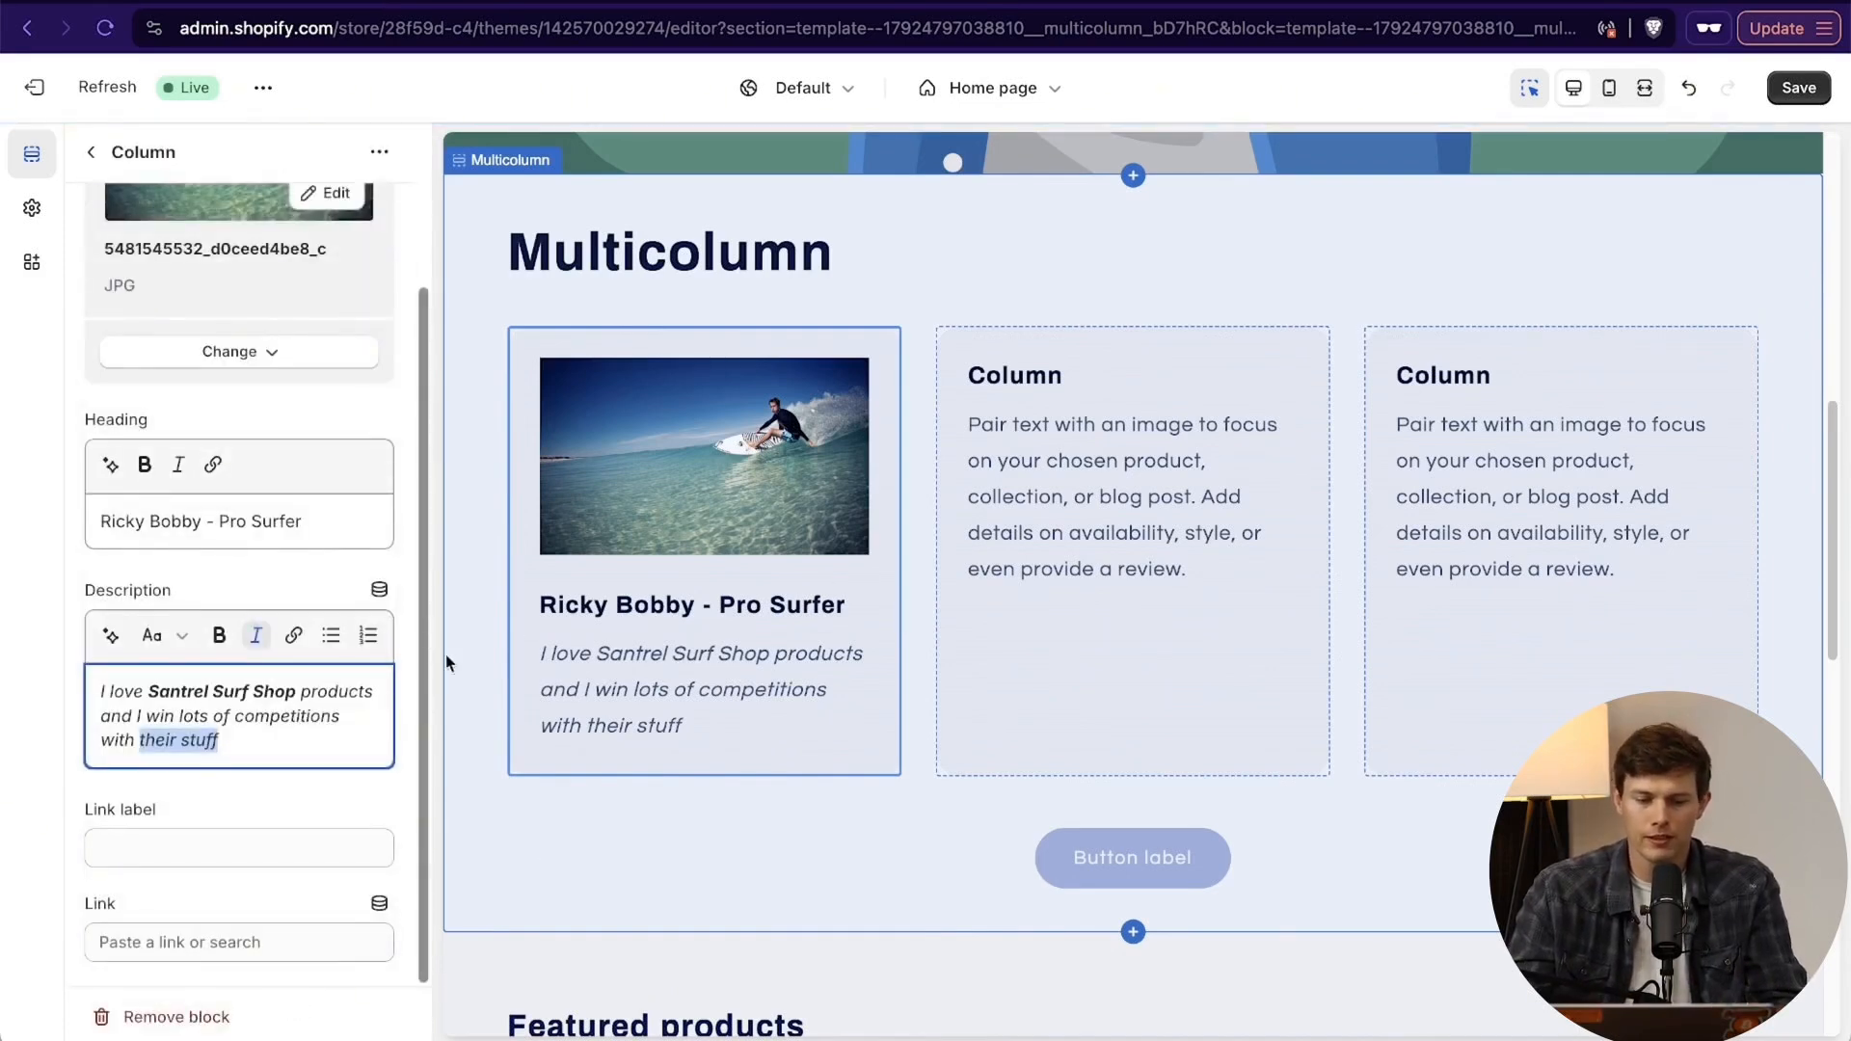
click(273, 743)
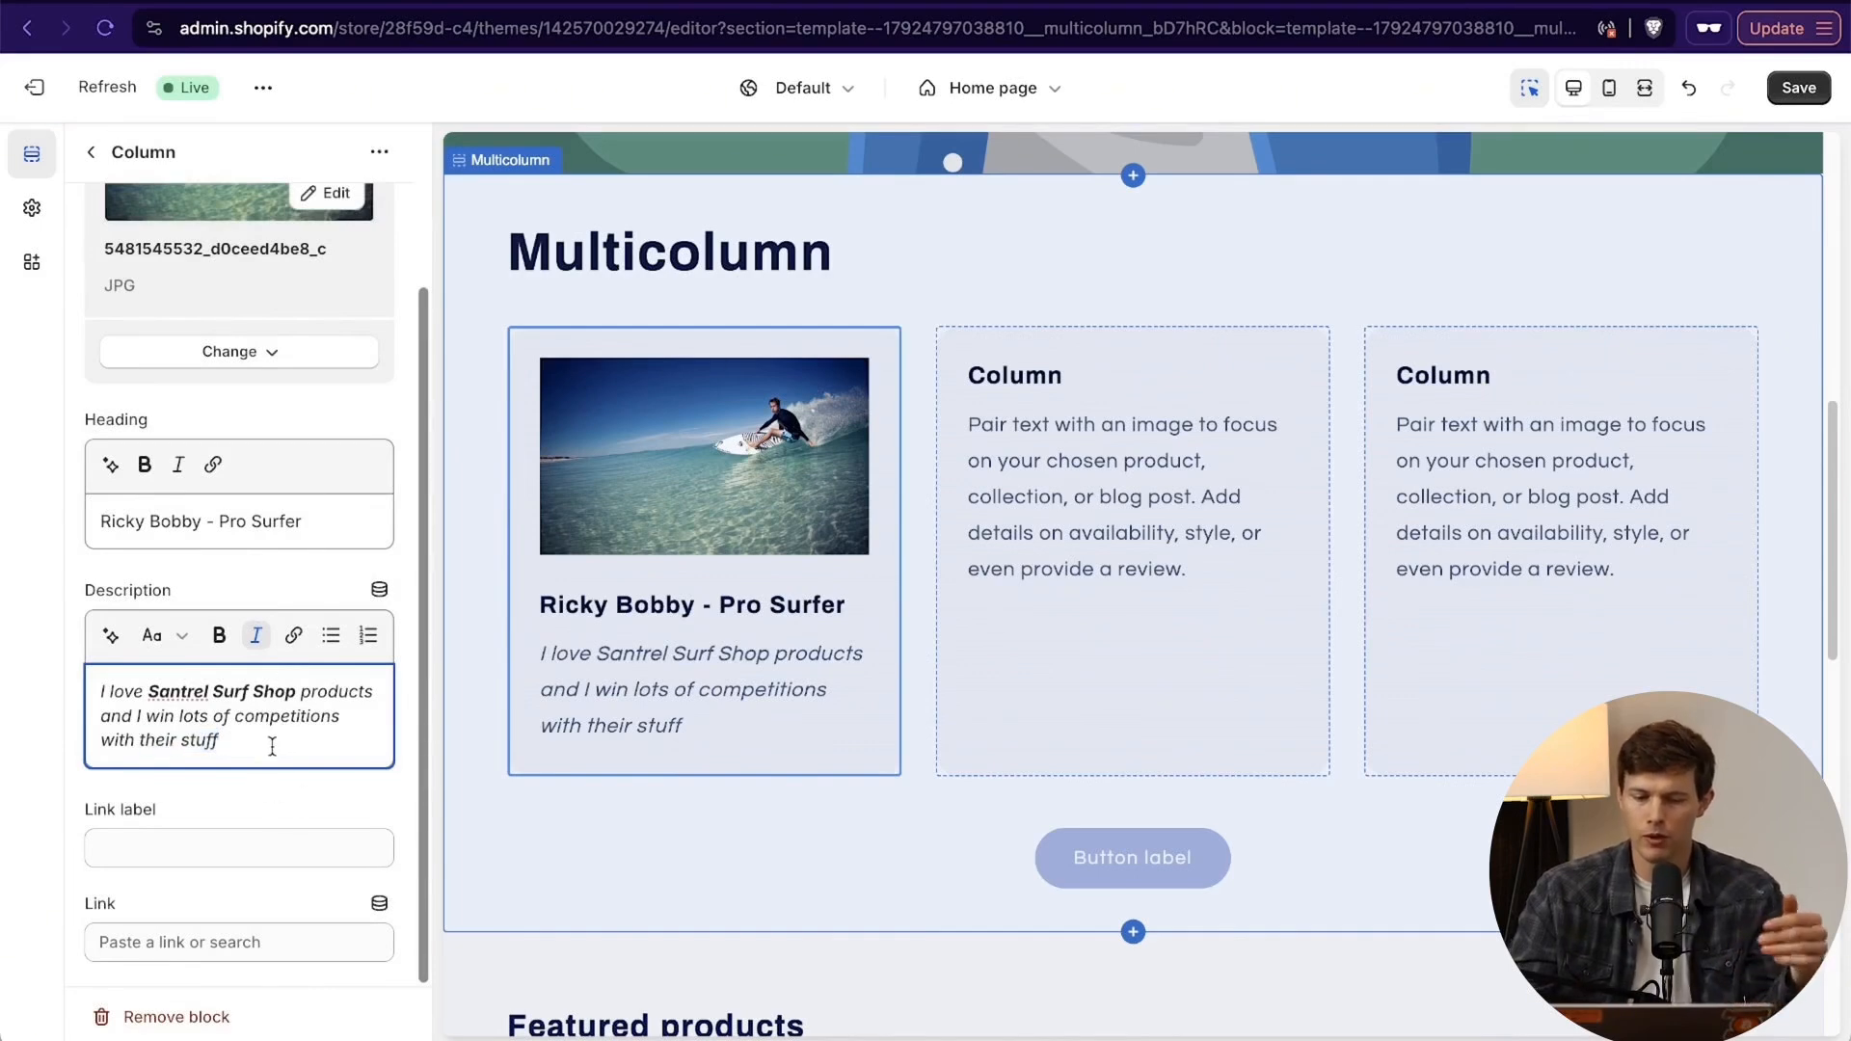
click(227, 848)
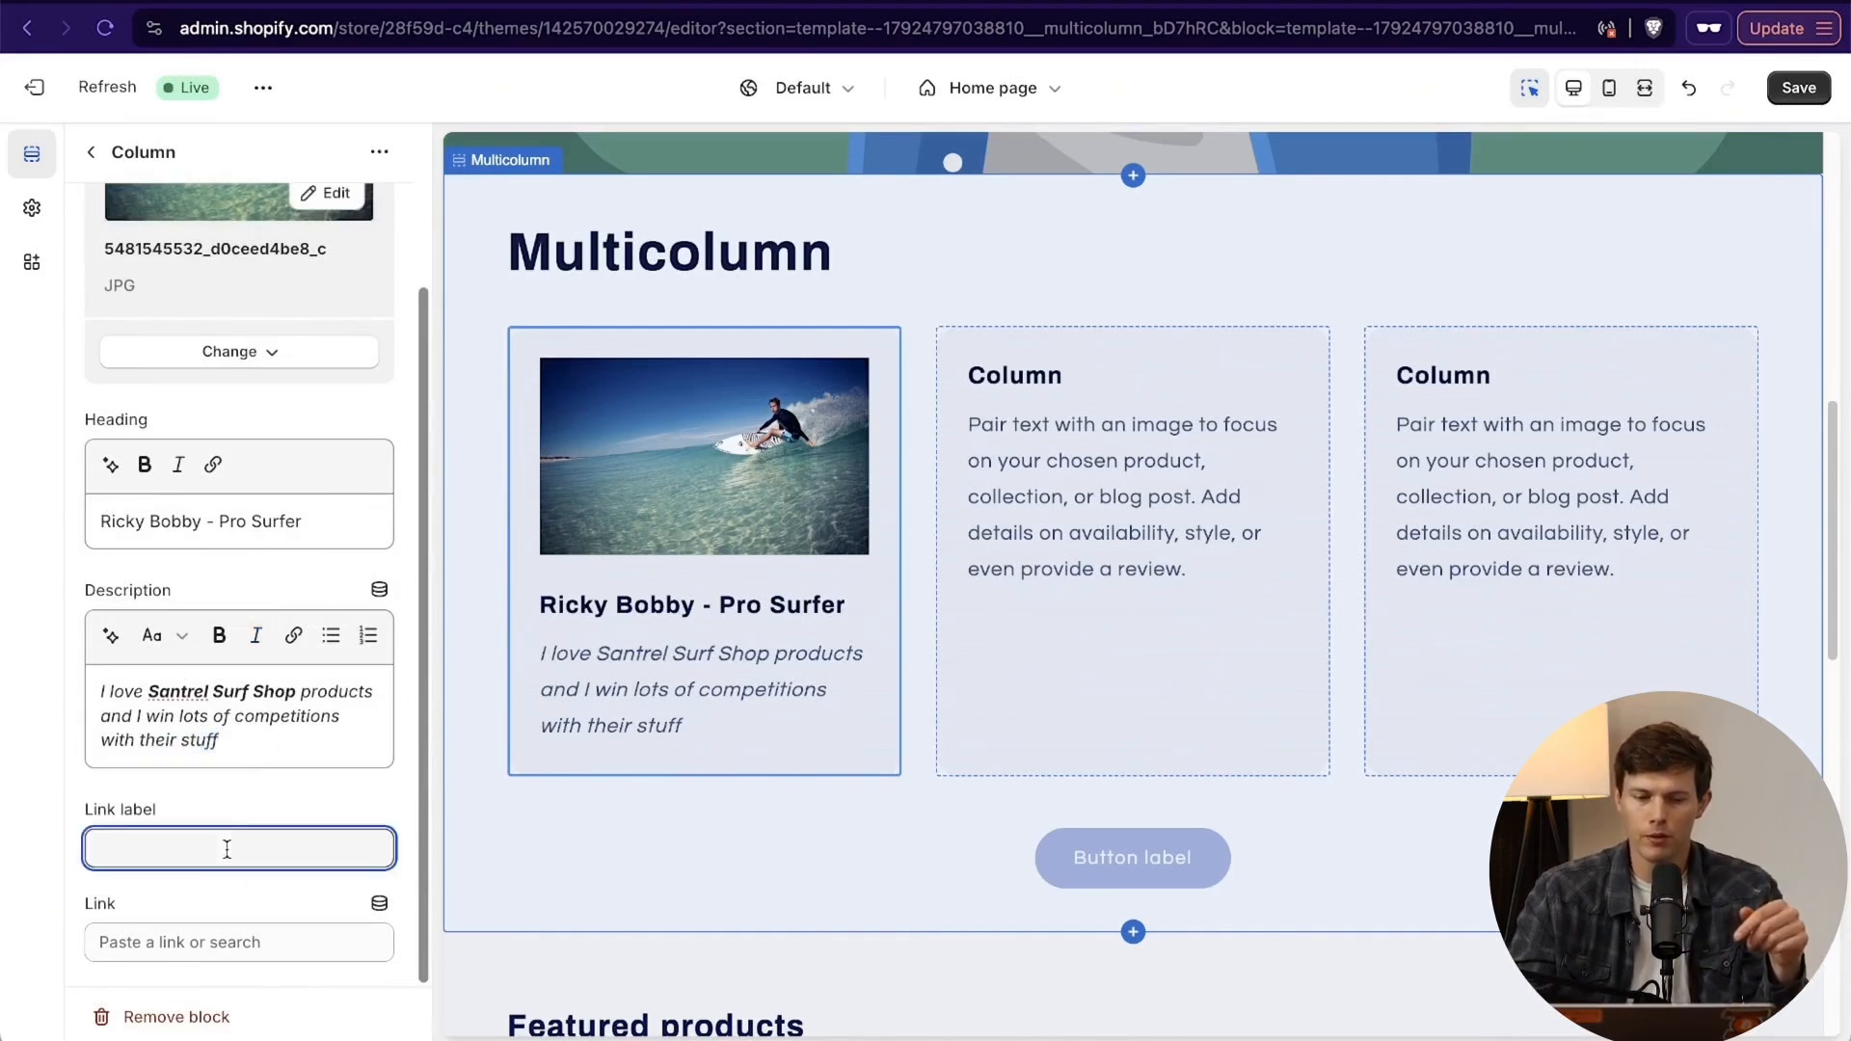
Link the column to the Wooden Surfboard 8' Tri-fin product and enter the surfer's surfboard label.
click(202, 940)
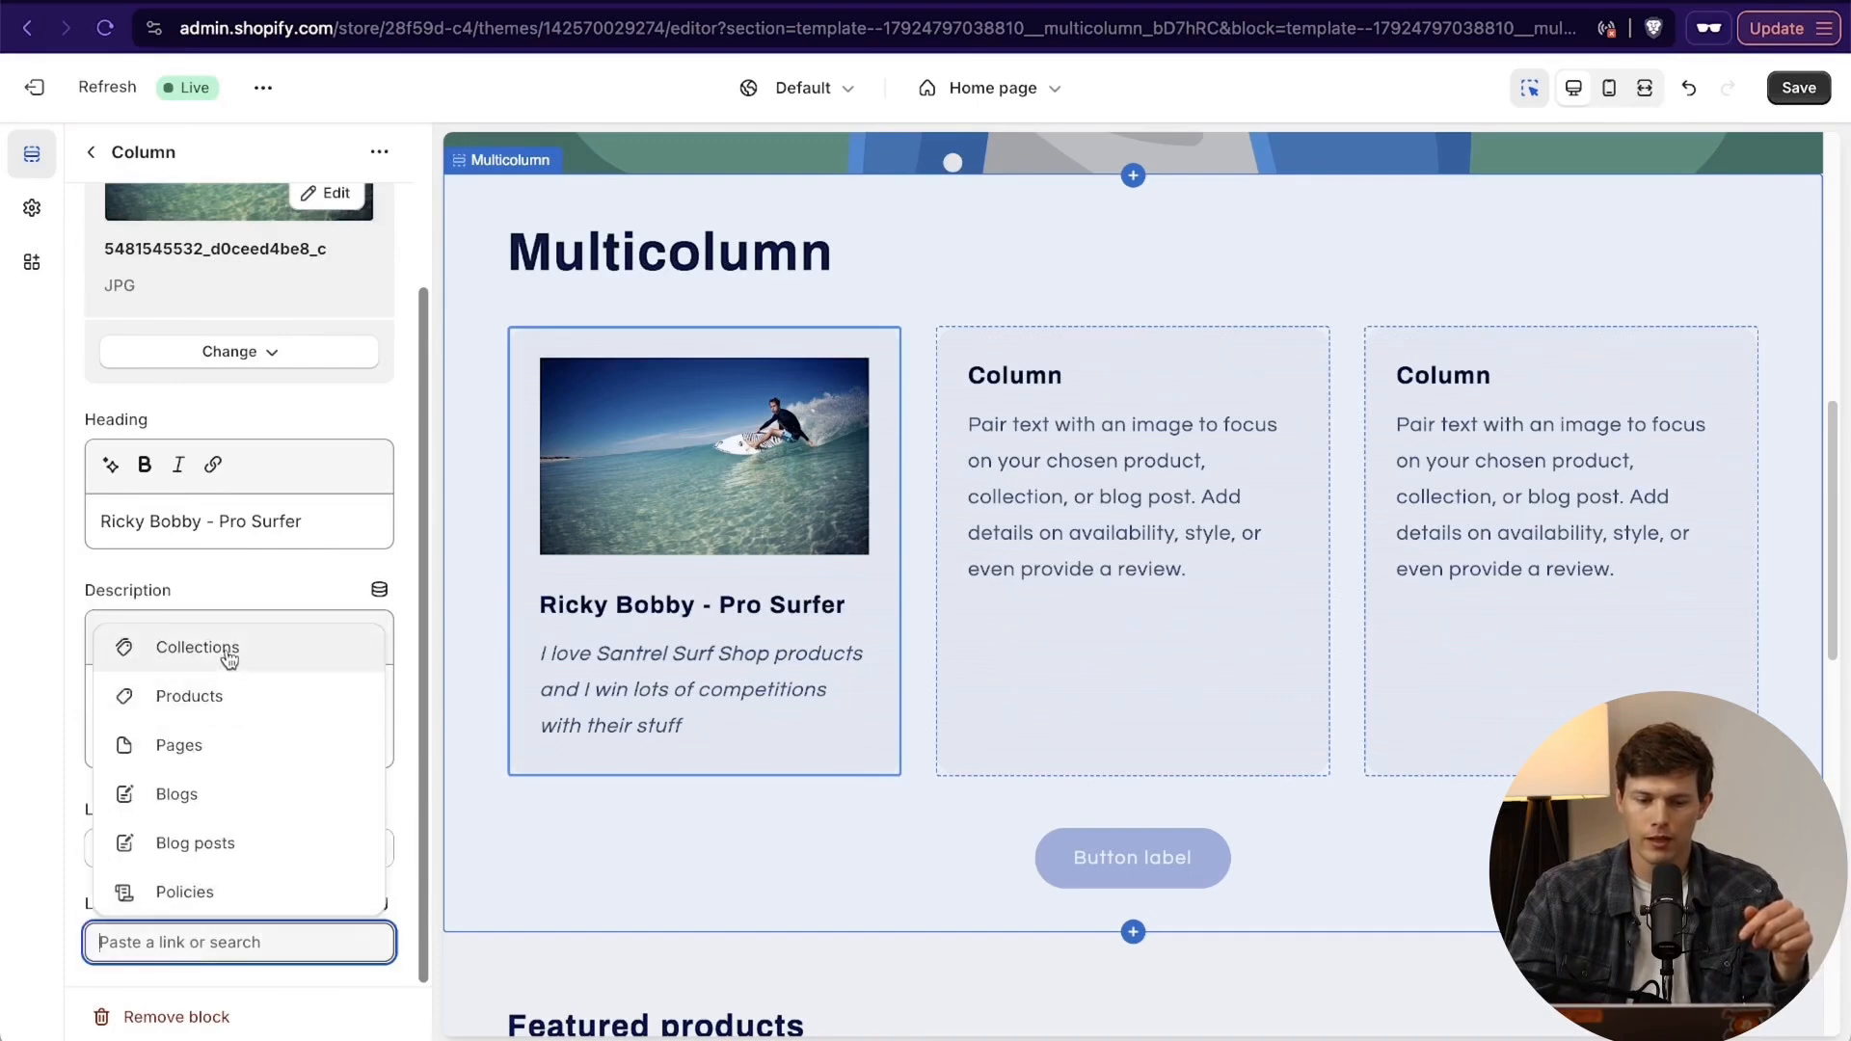
click(236, 684)
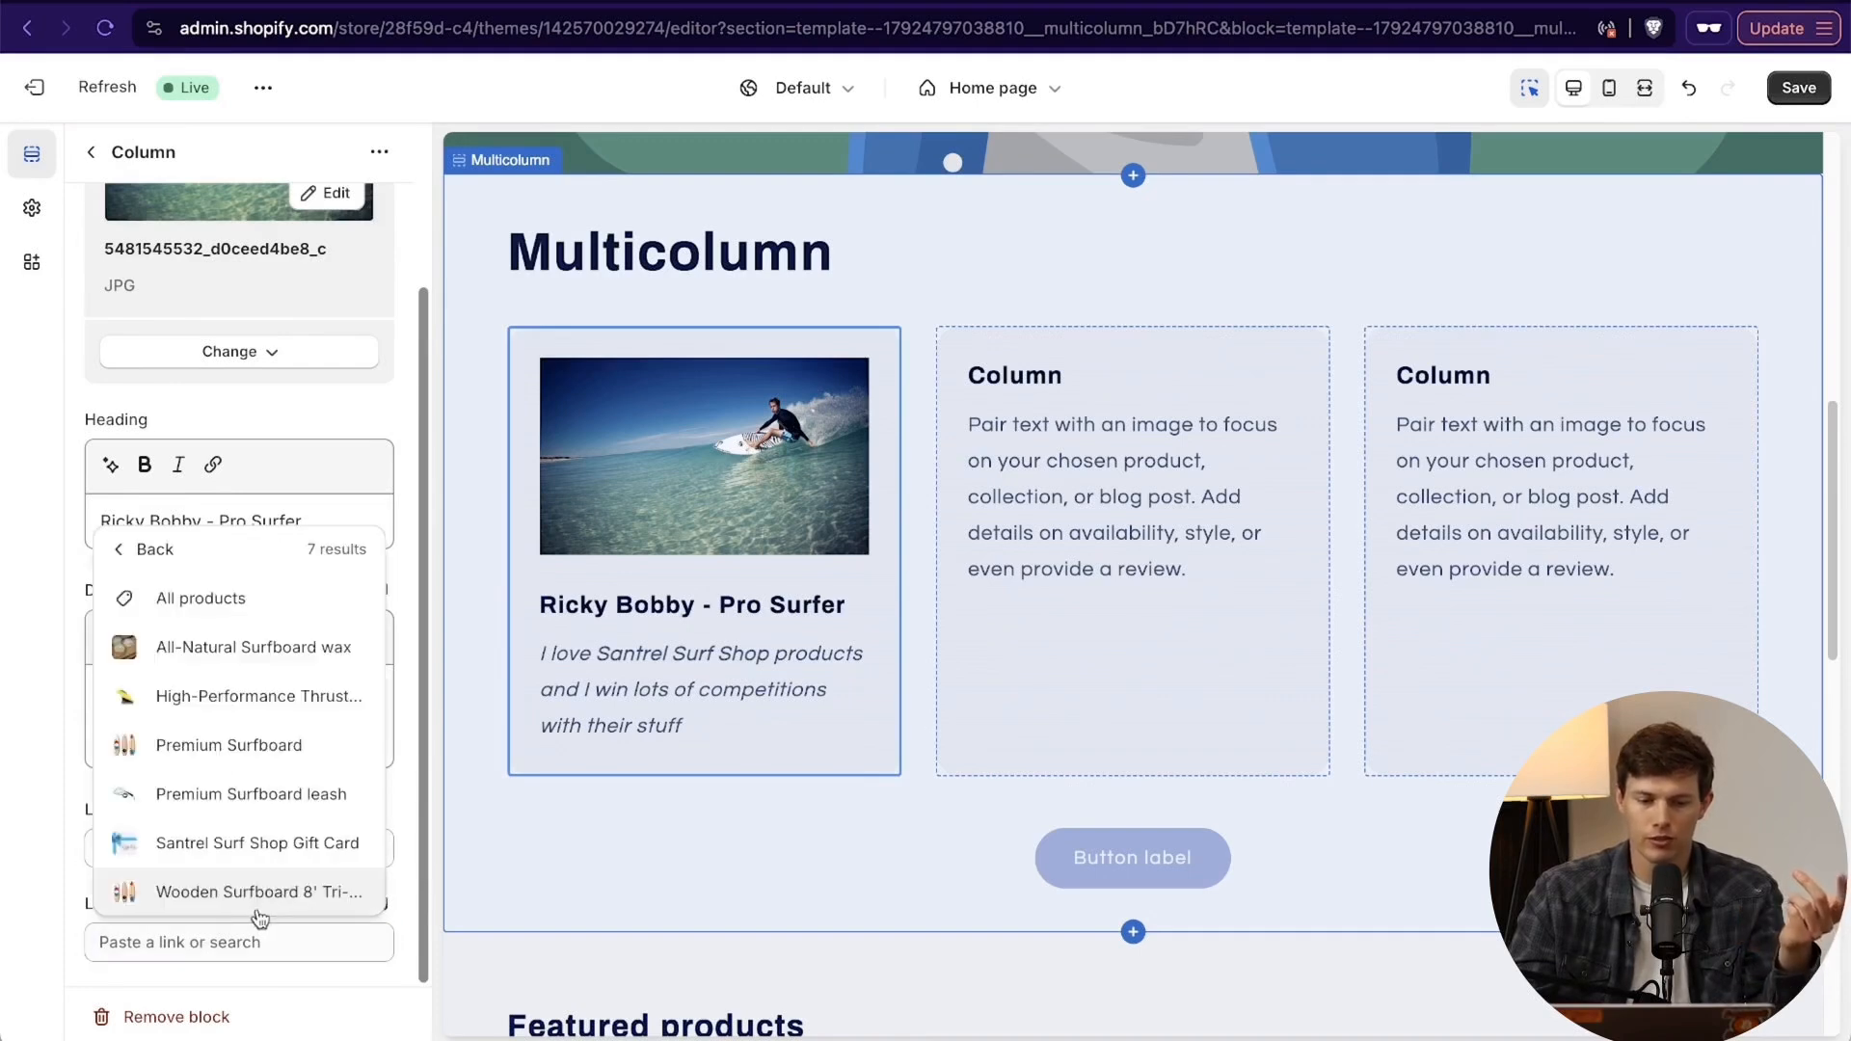
click(237, 893)
click(262, 837)
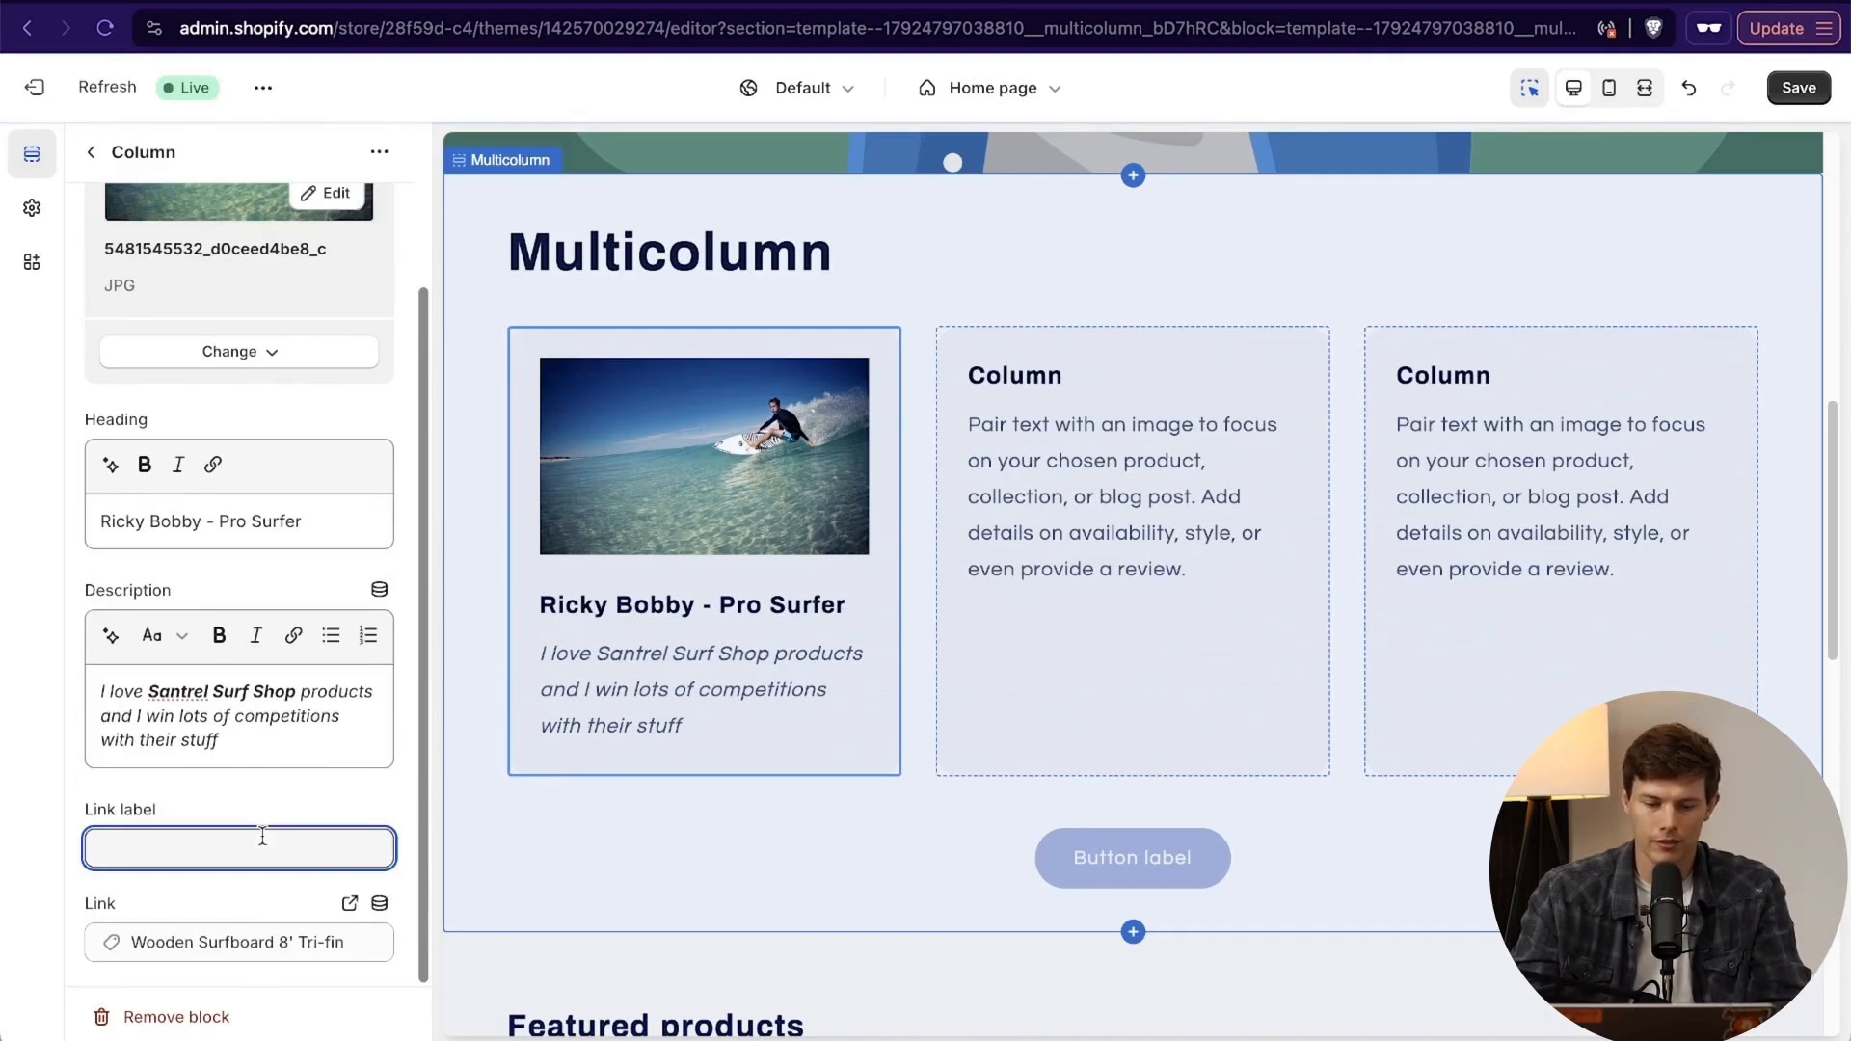
text(Ricky)
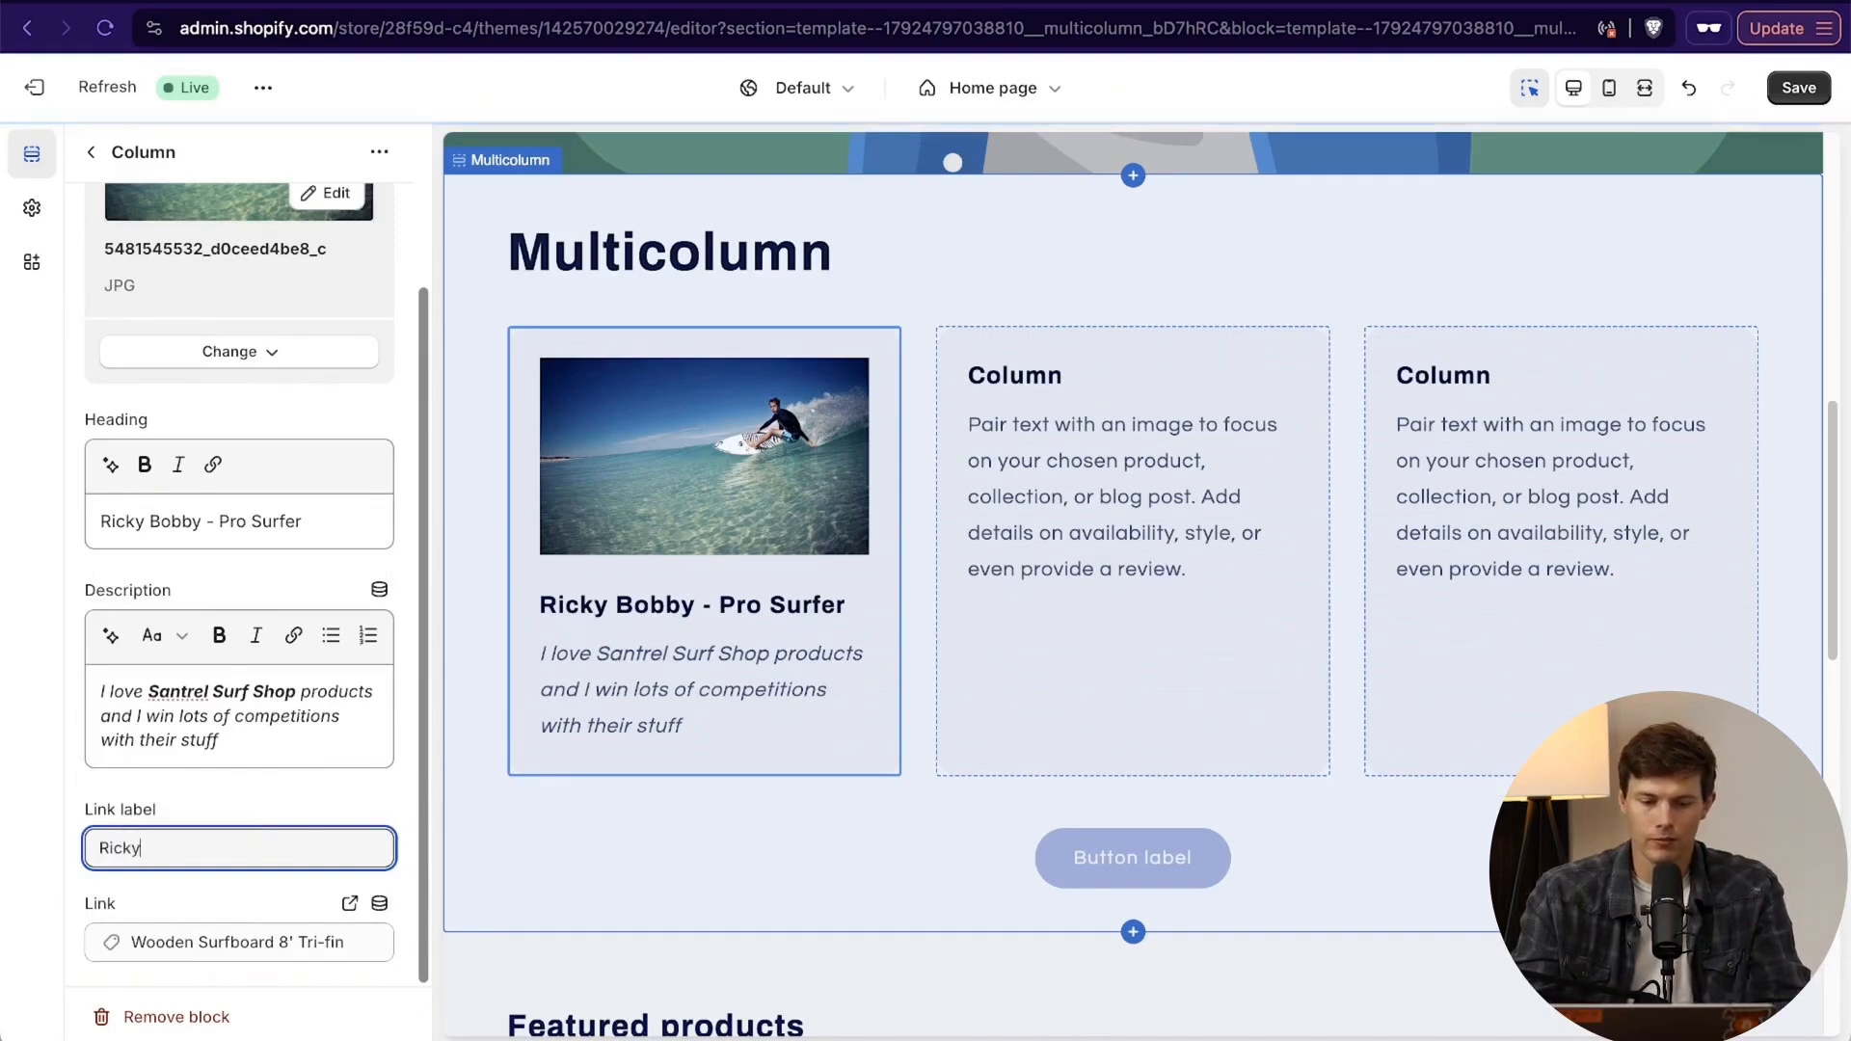
text('s Surfboard)
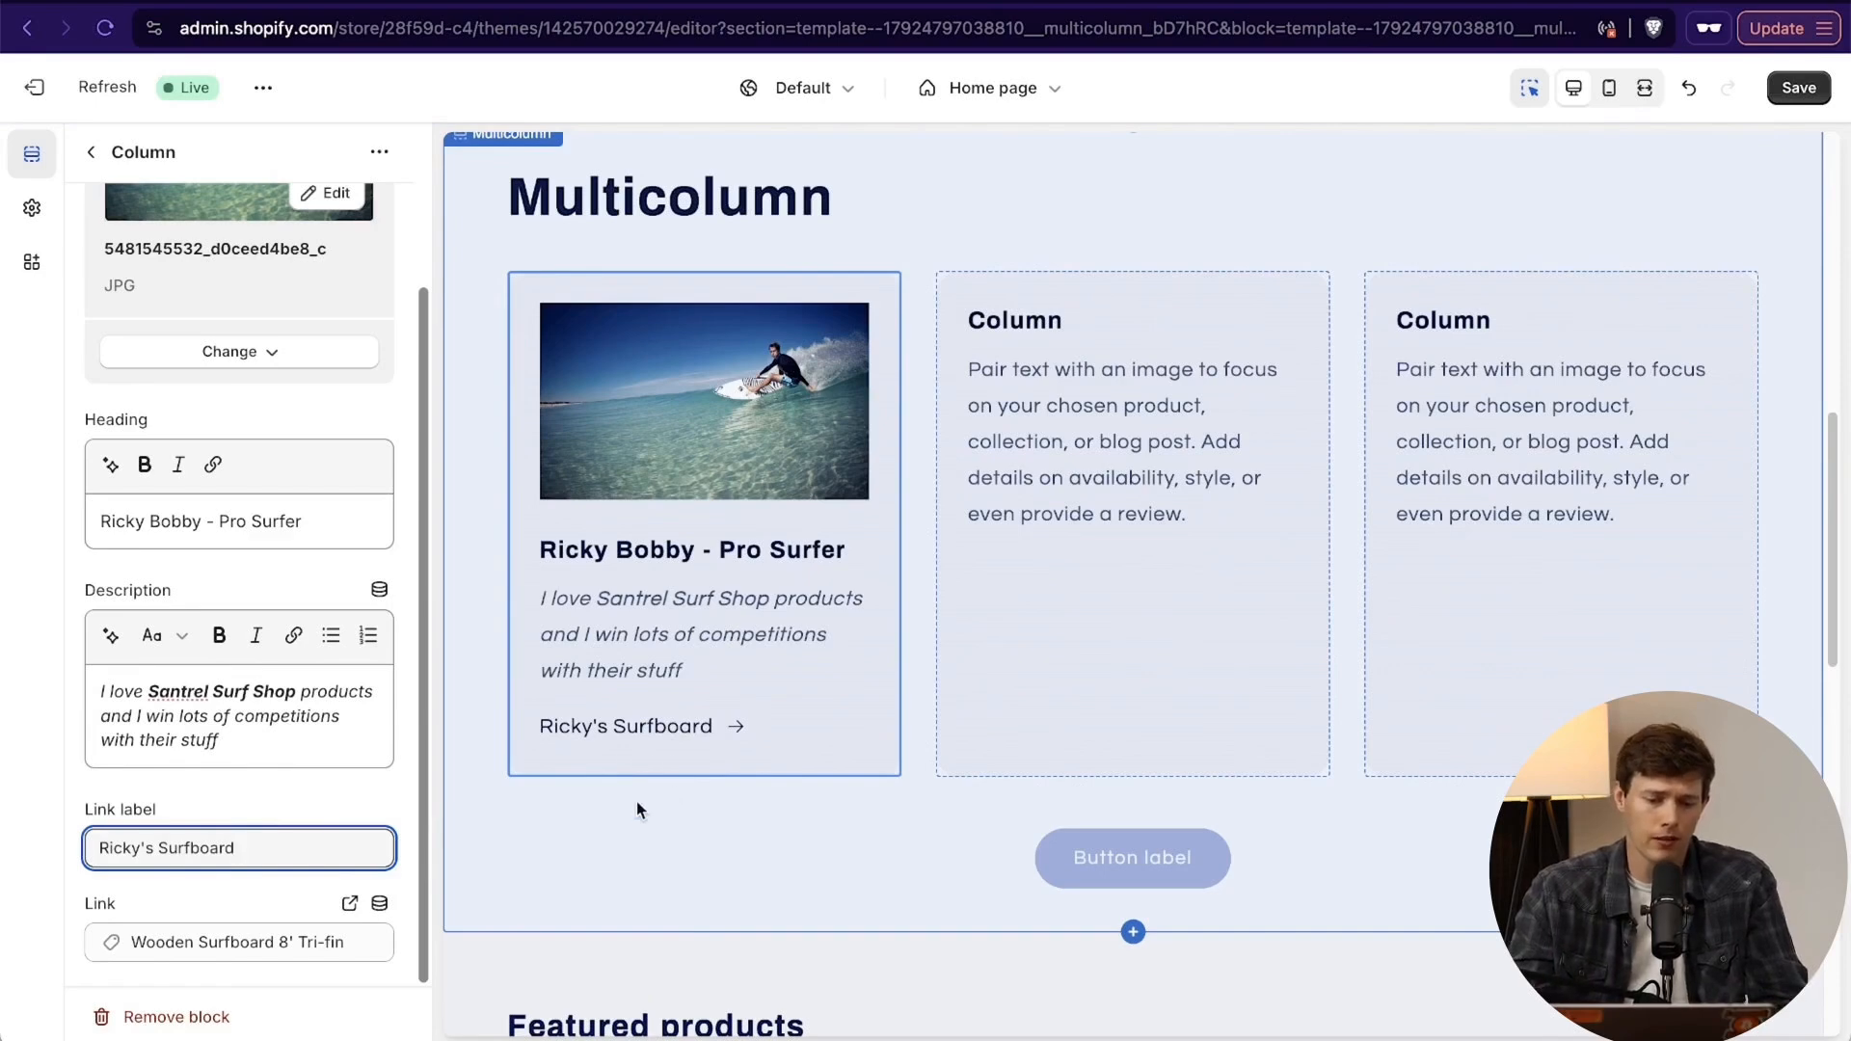
scroll(287, 797, up, 3)
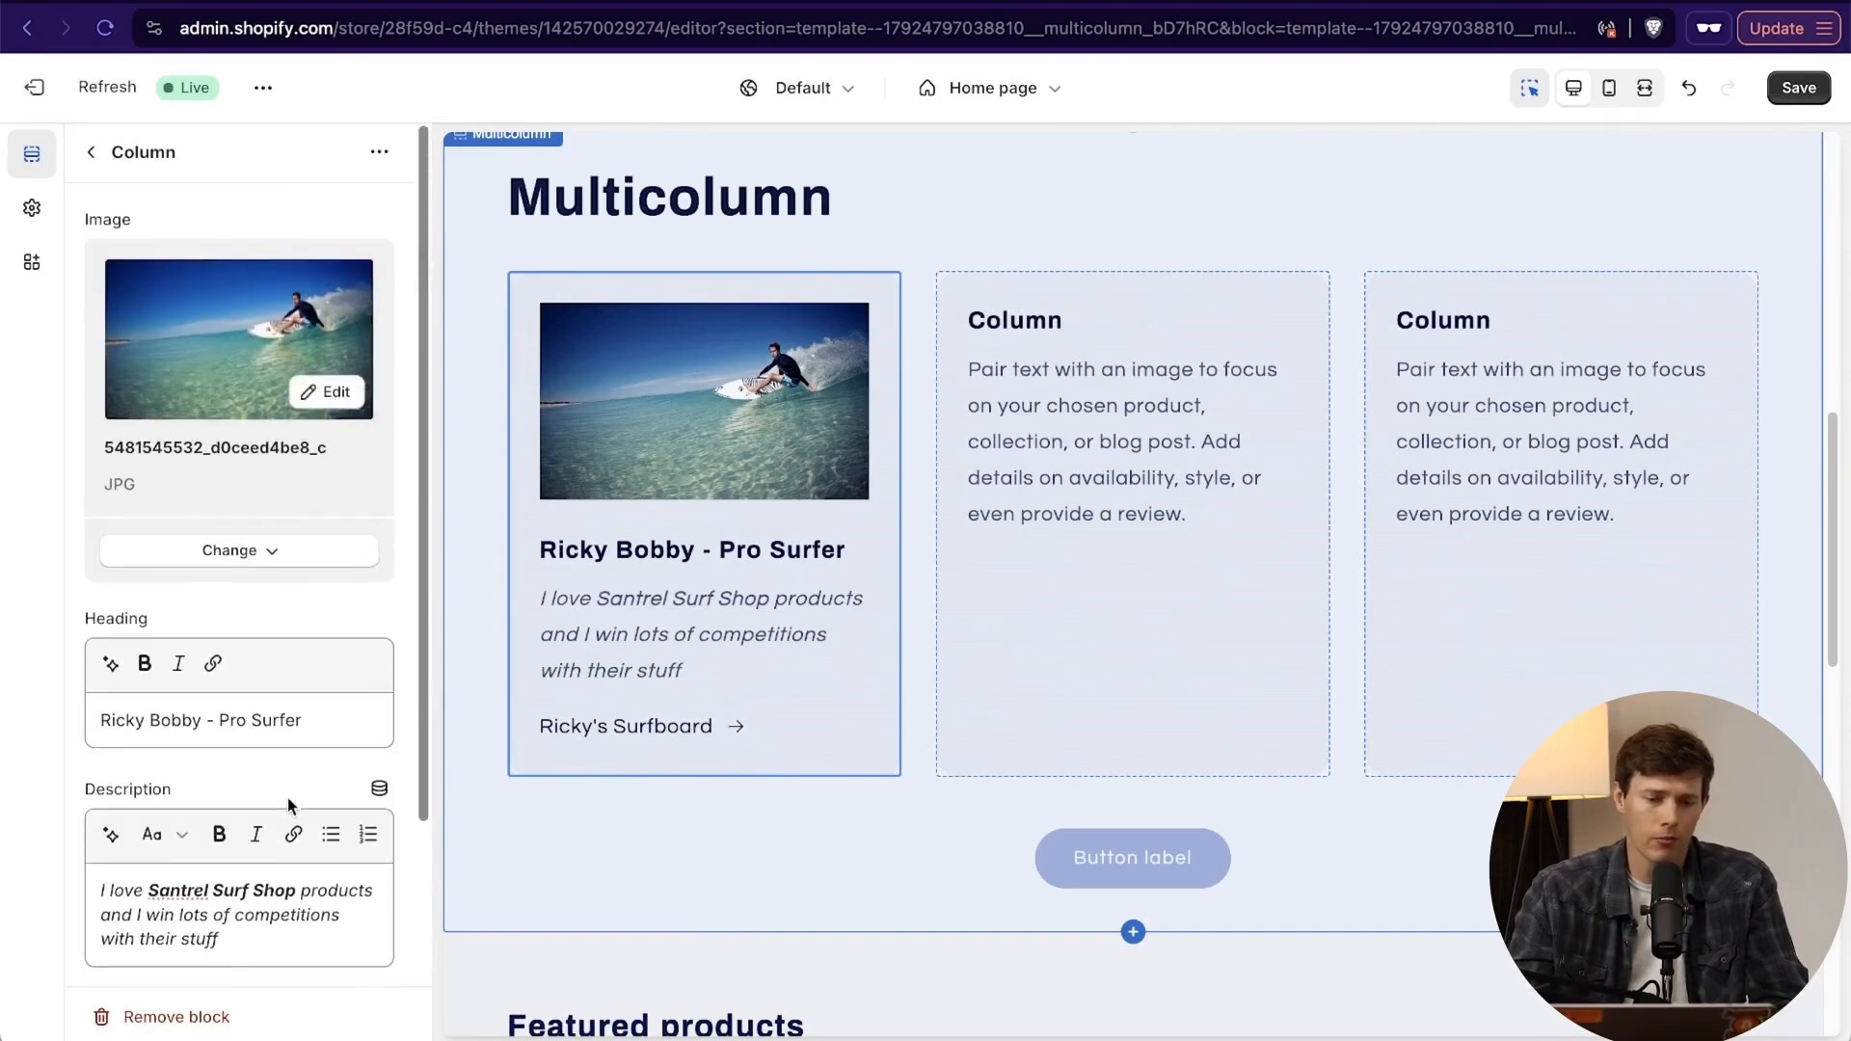
Return to the Home page section list and look over its sections.
click(99, 160)
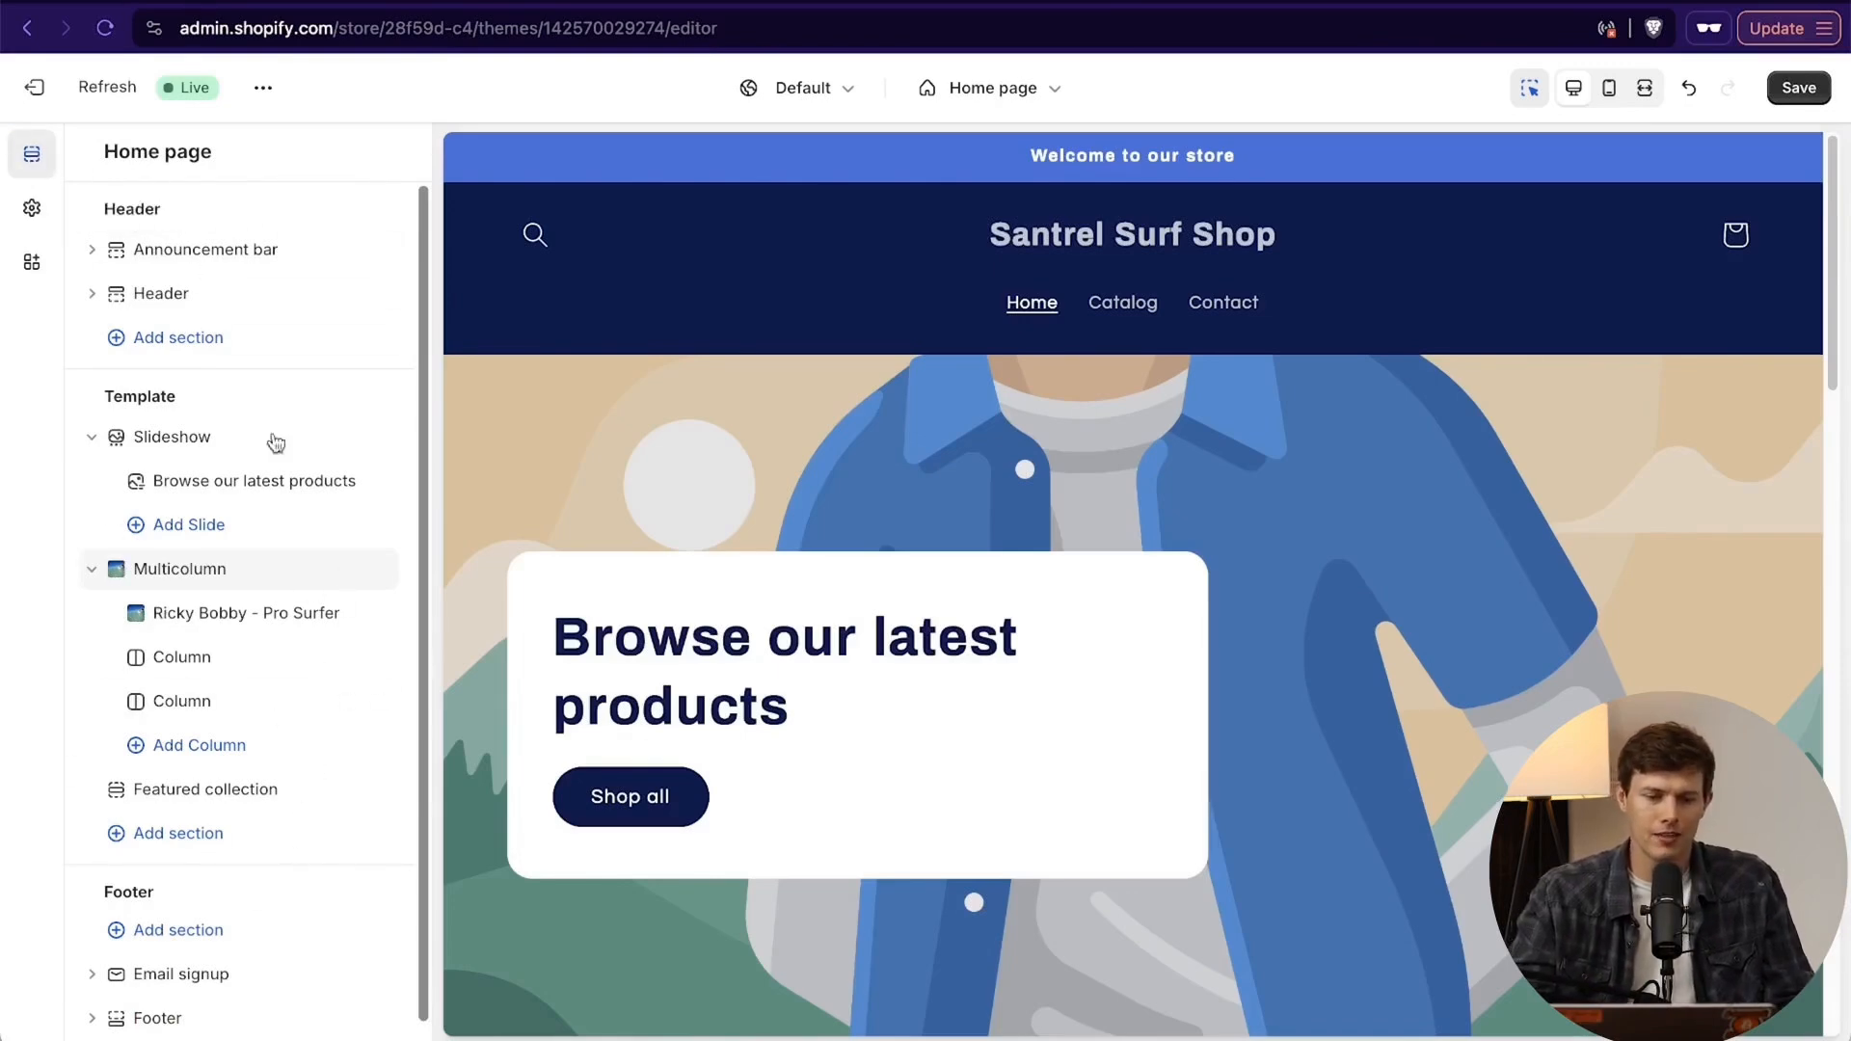
scroll(746, 413, down, 8)
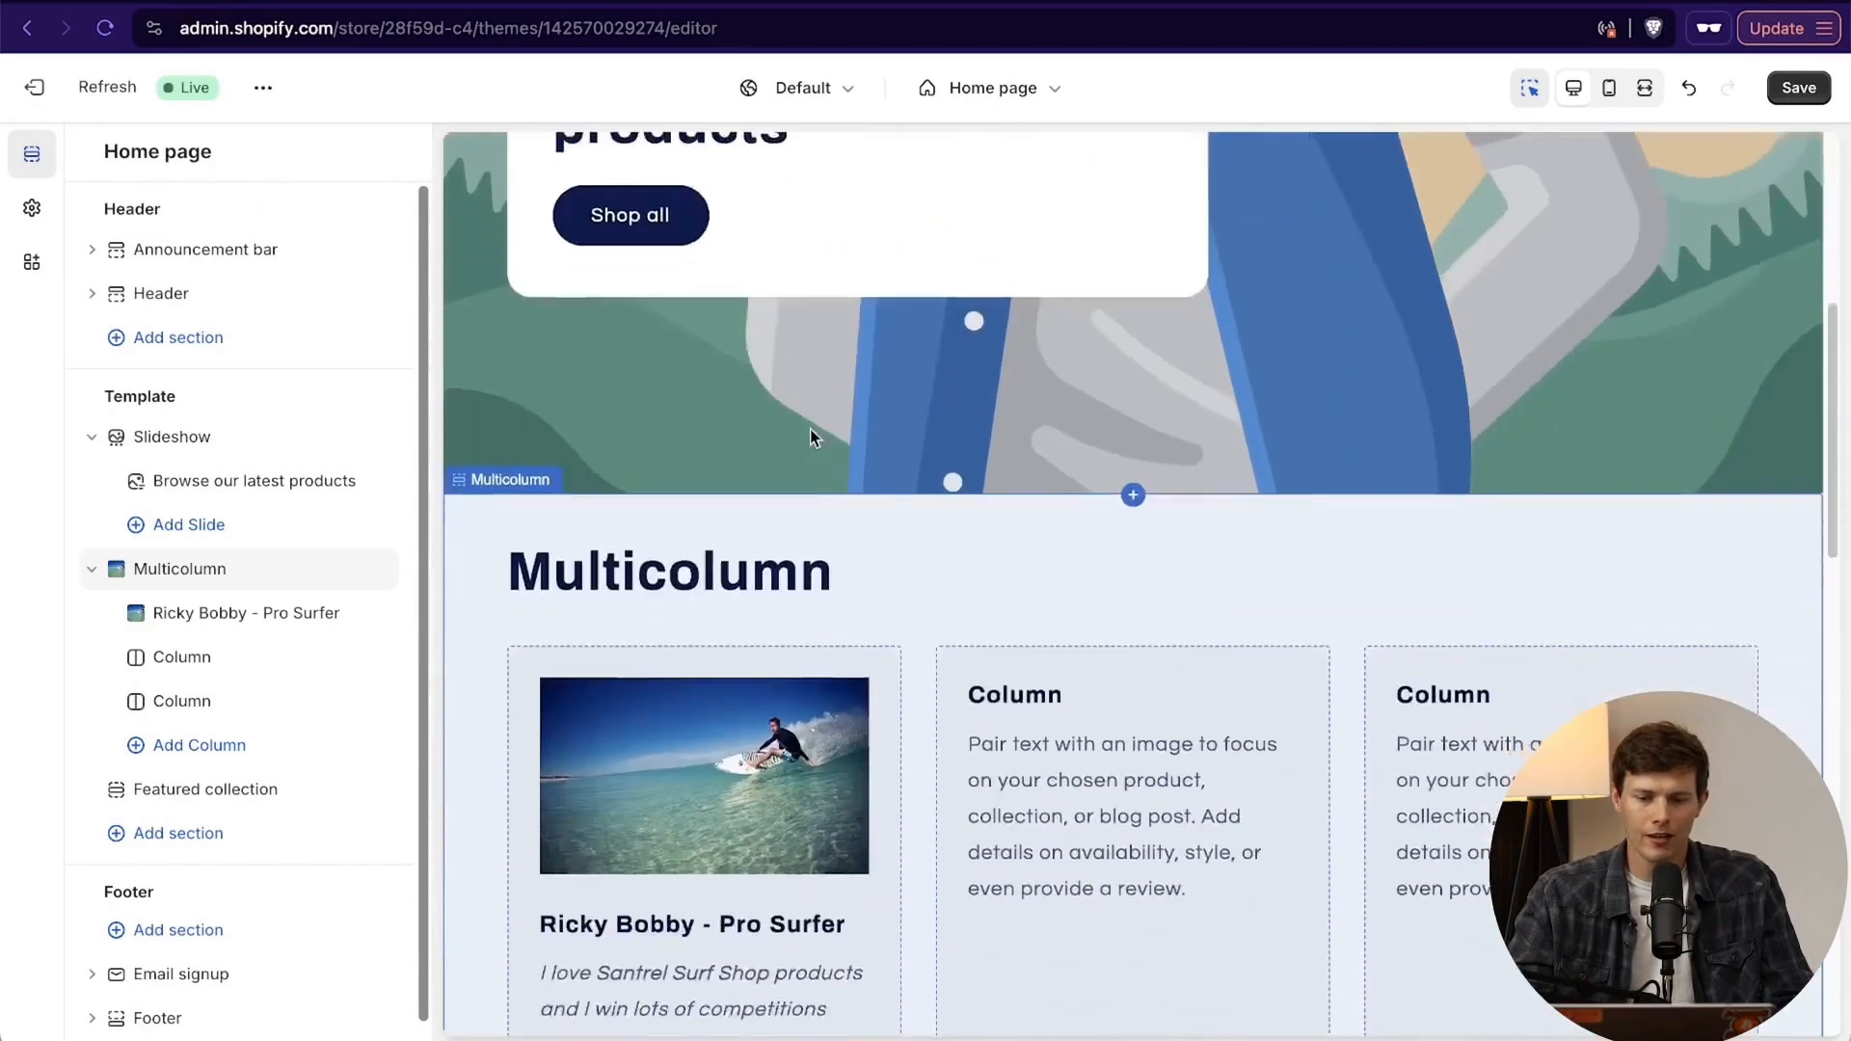
scroll(810, 428, up, 5)
scroll(810, 429, up, 3)
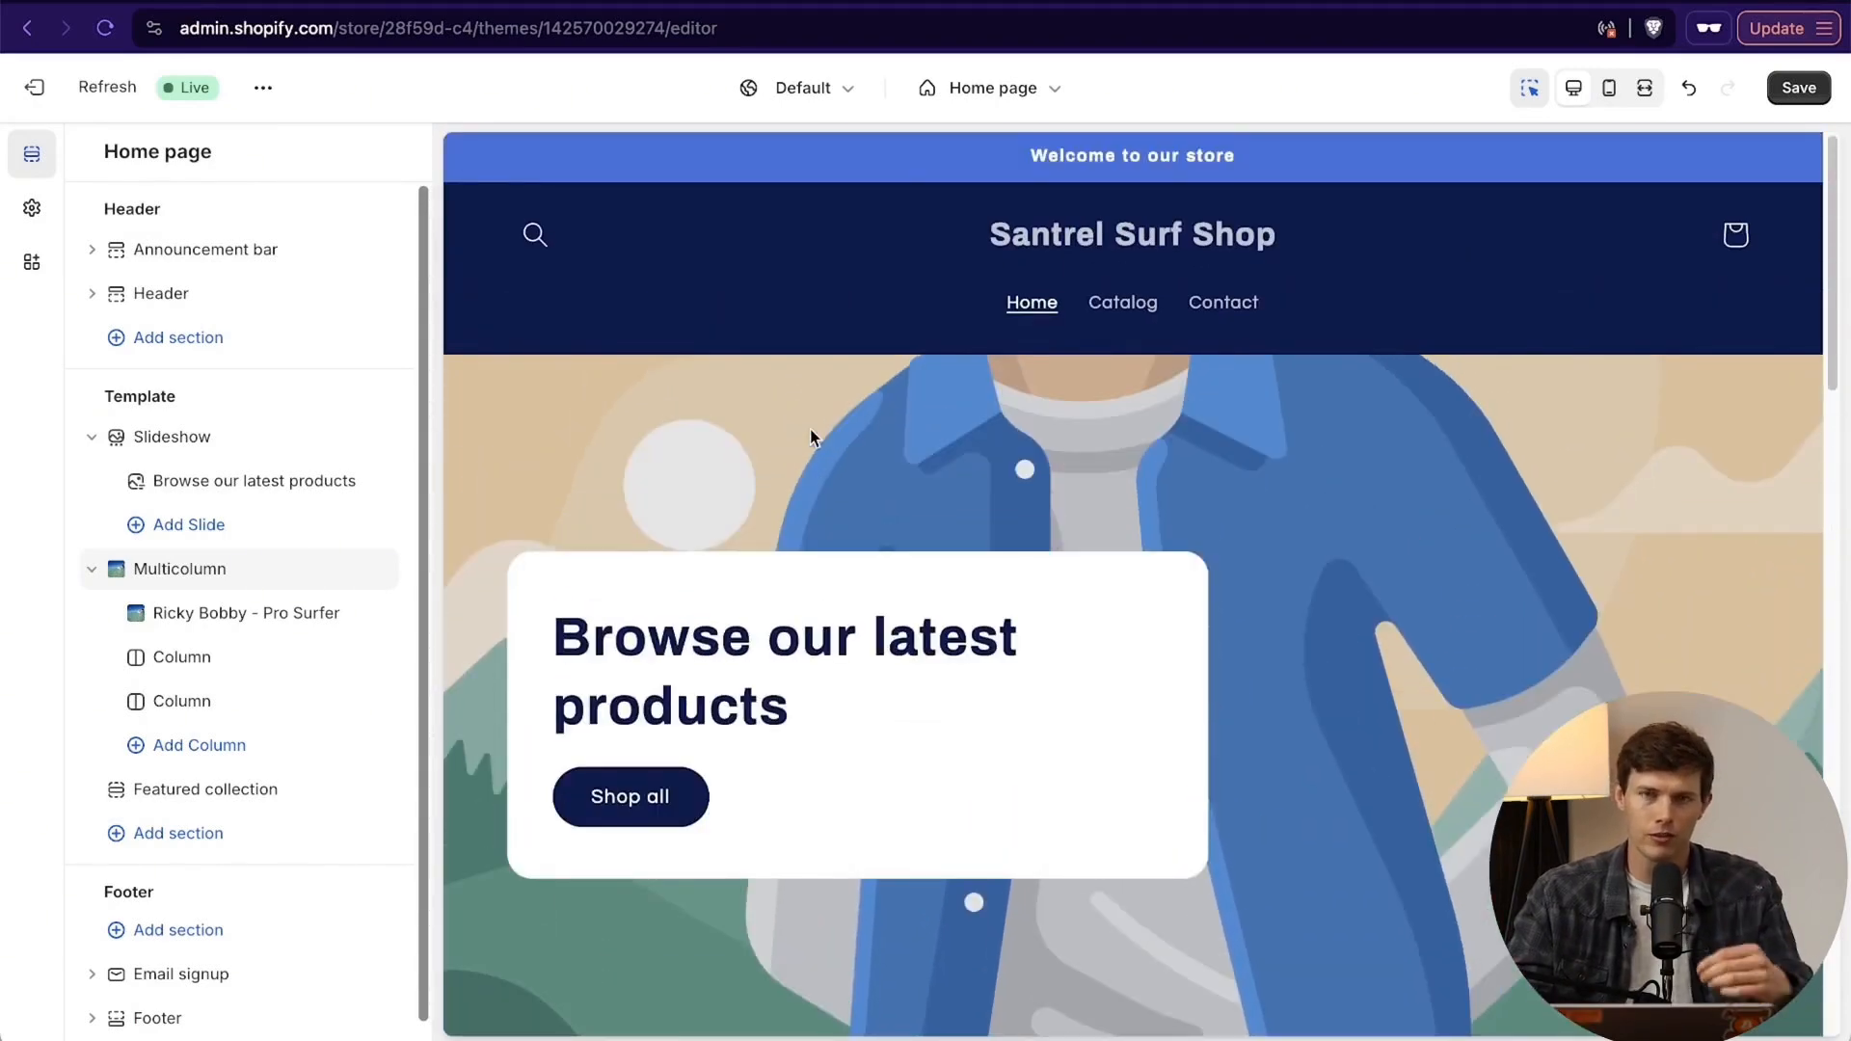
scroll(810, 430, down, 3)
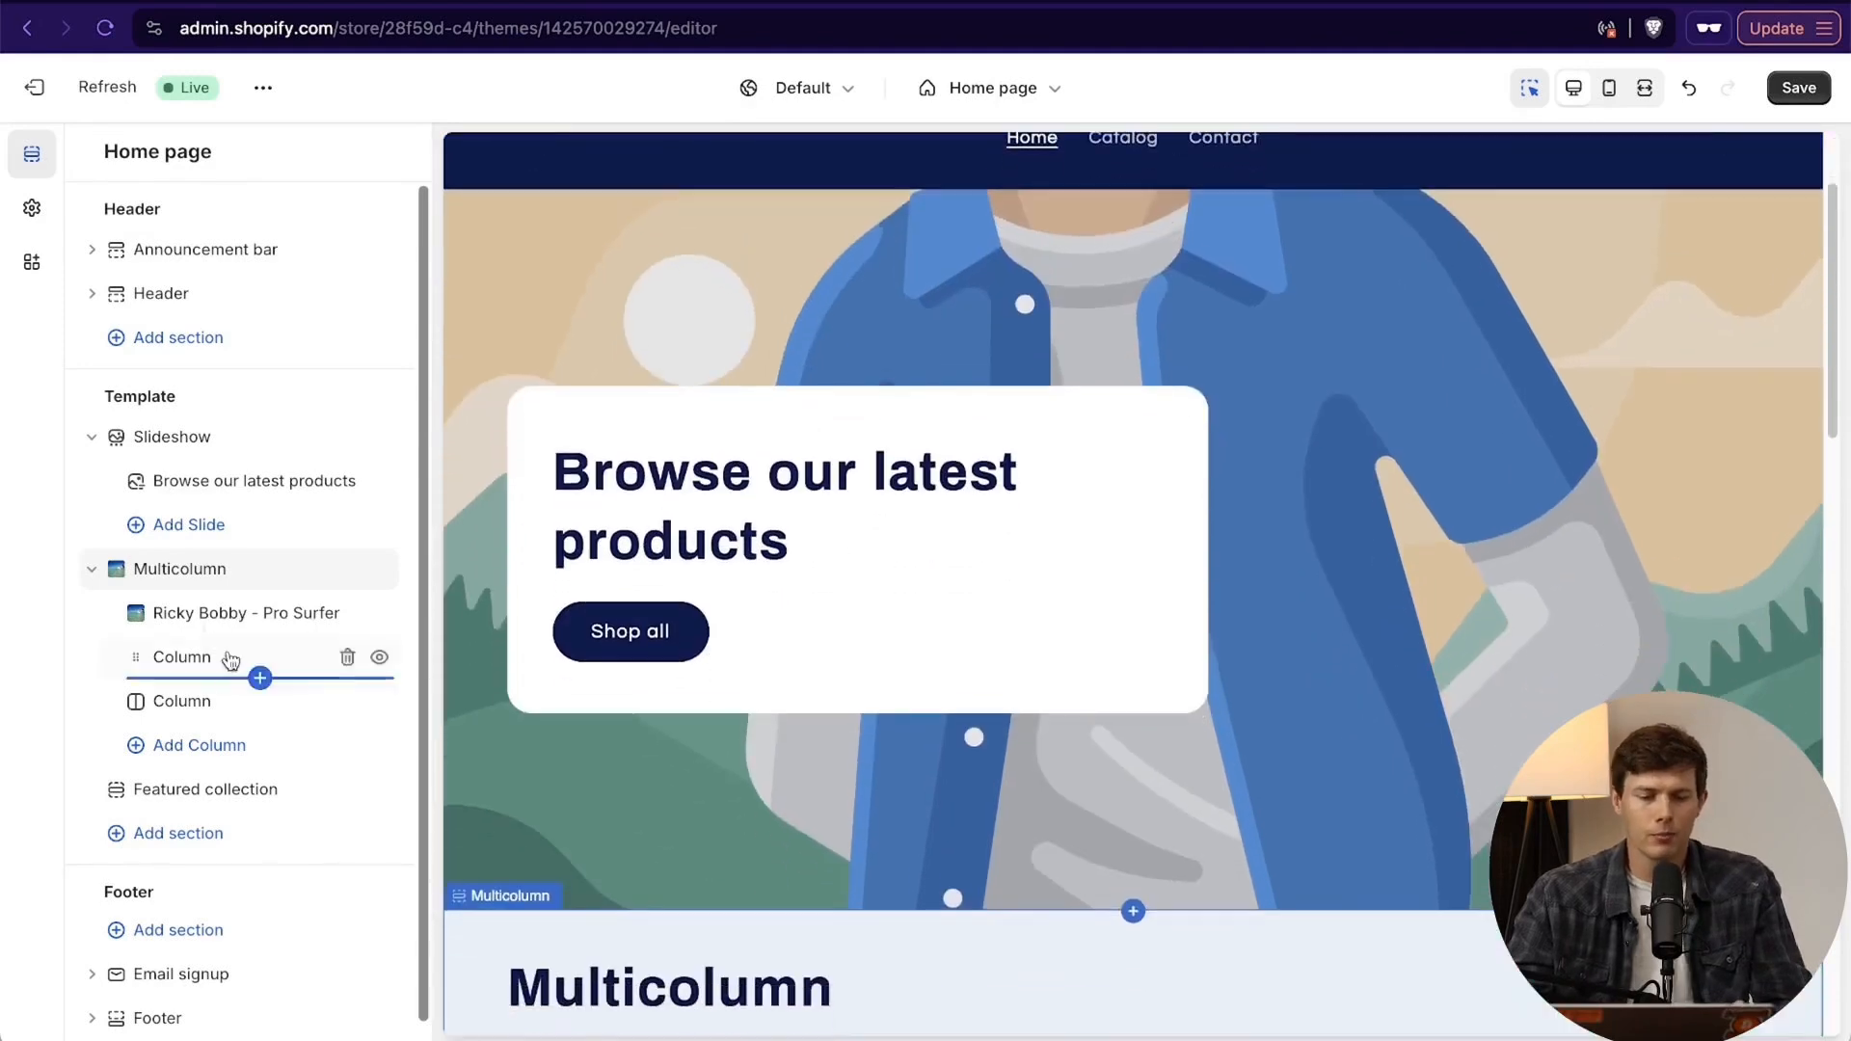
mouse_move(201, 546)
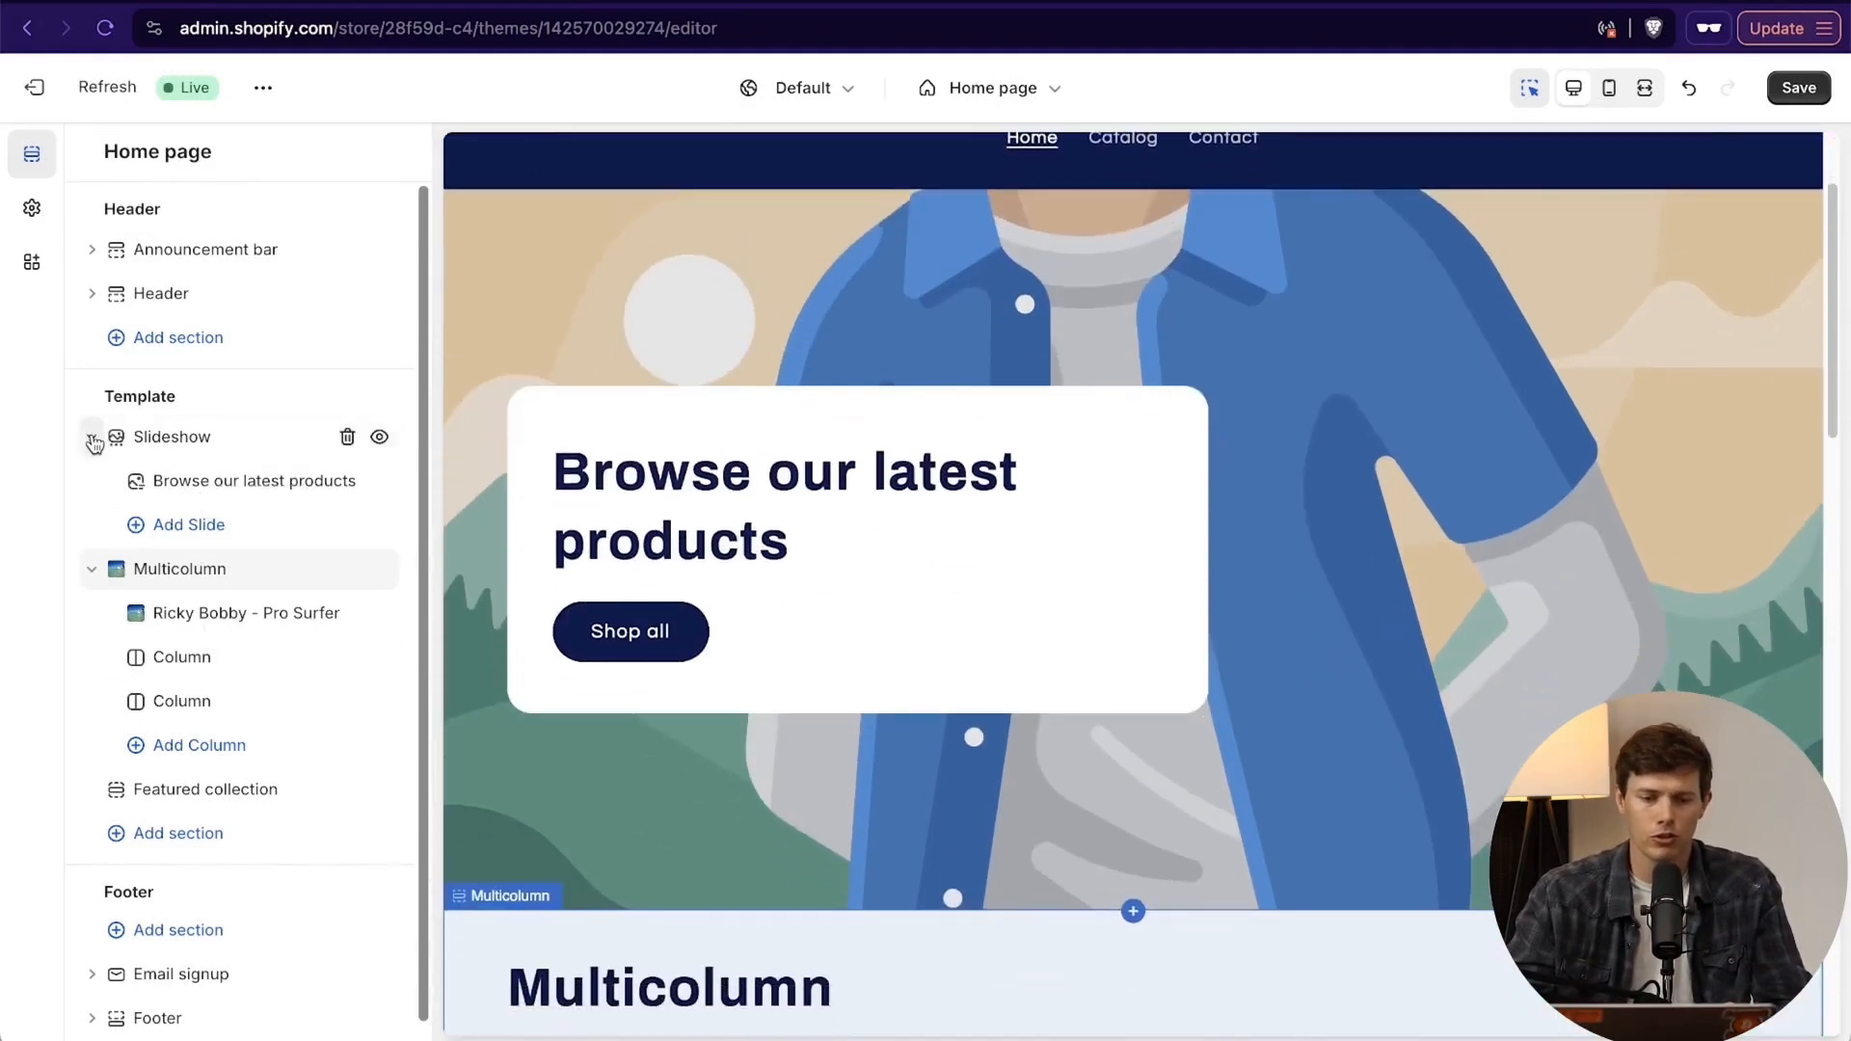
scroll(786, 653, up, 2)
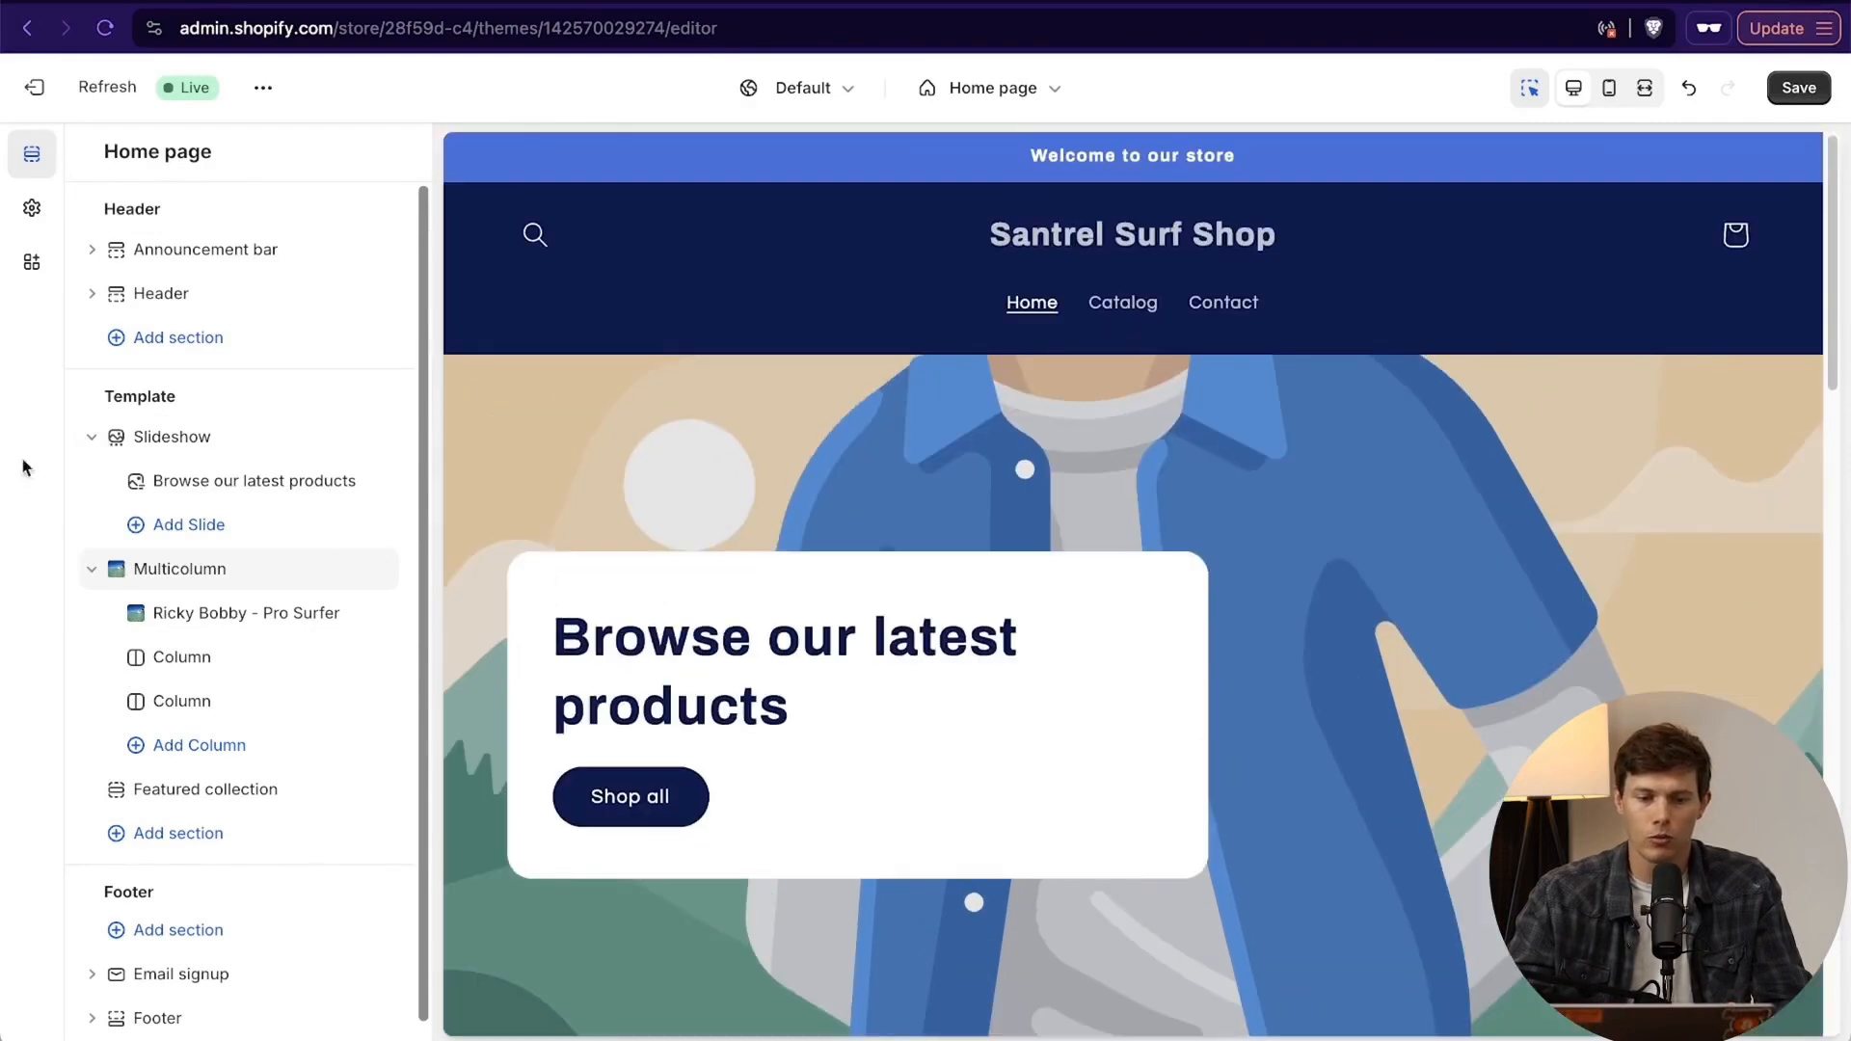
Collapse the Slideshow and Multicolumn sections to single rows in the sidebar.
click(92, 439)
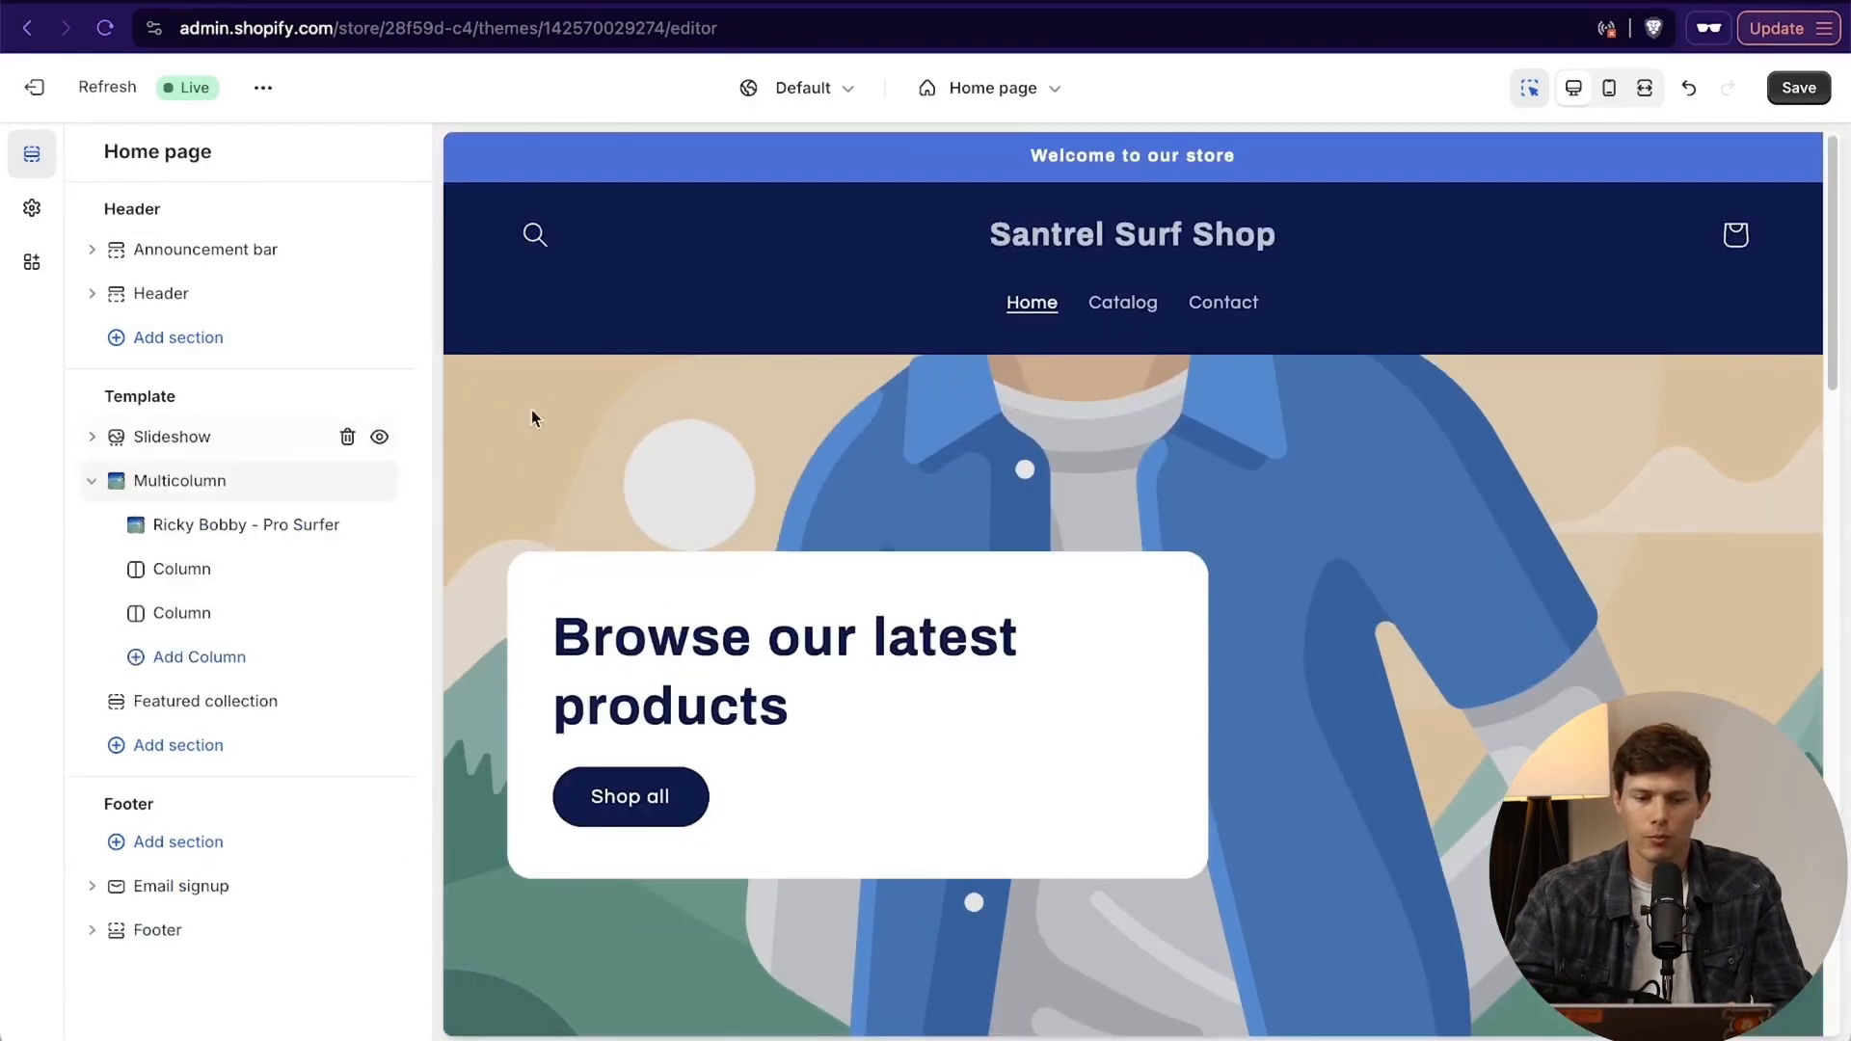
scroll(1247, 445, down, 1)
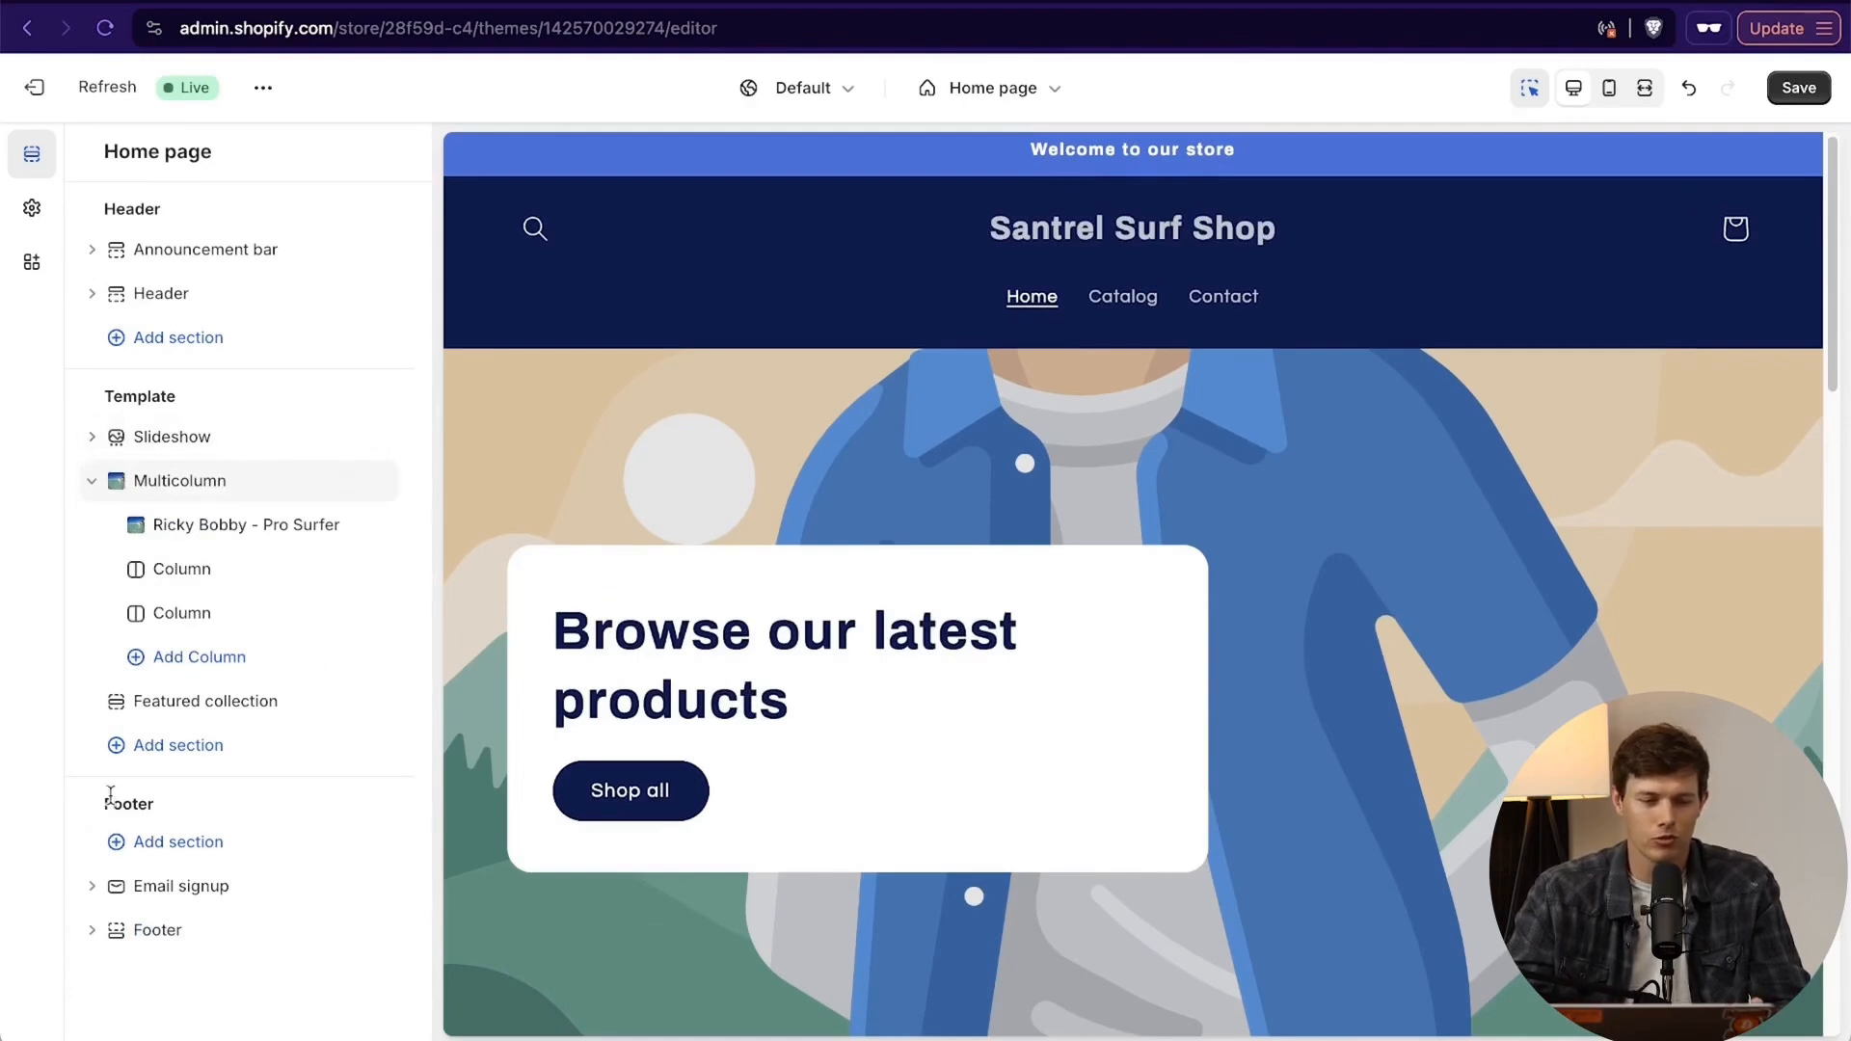
click(92, 438)
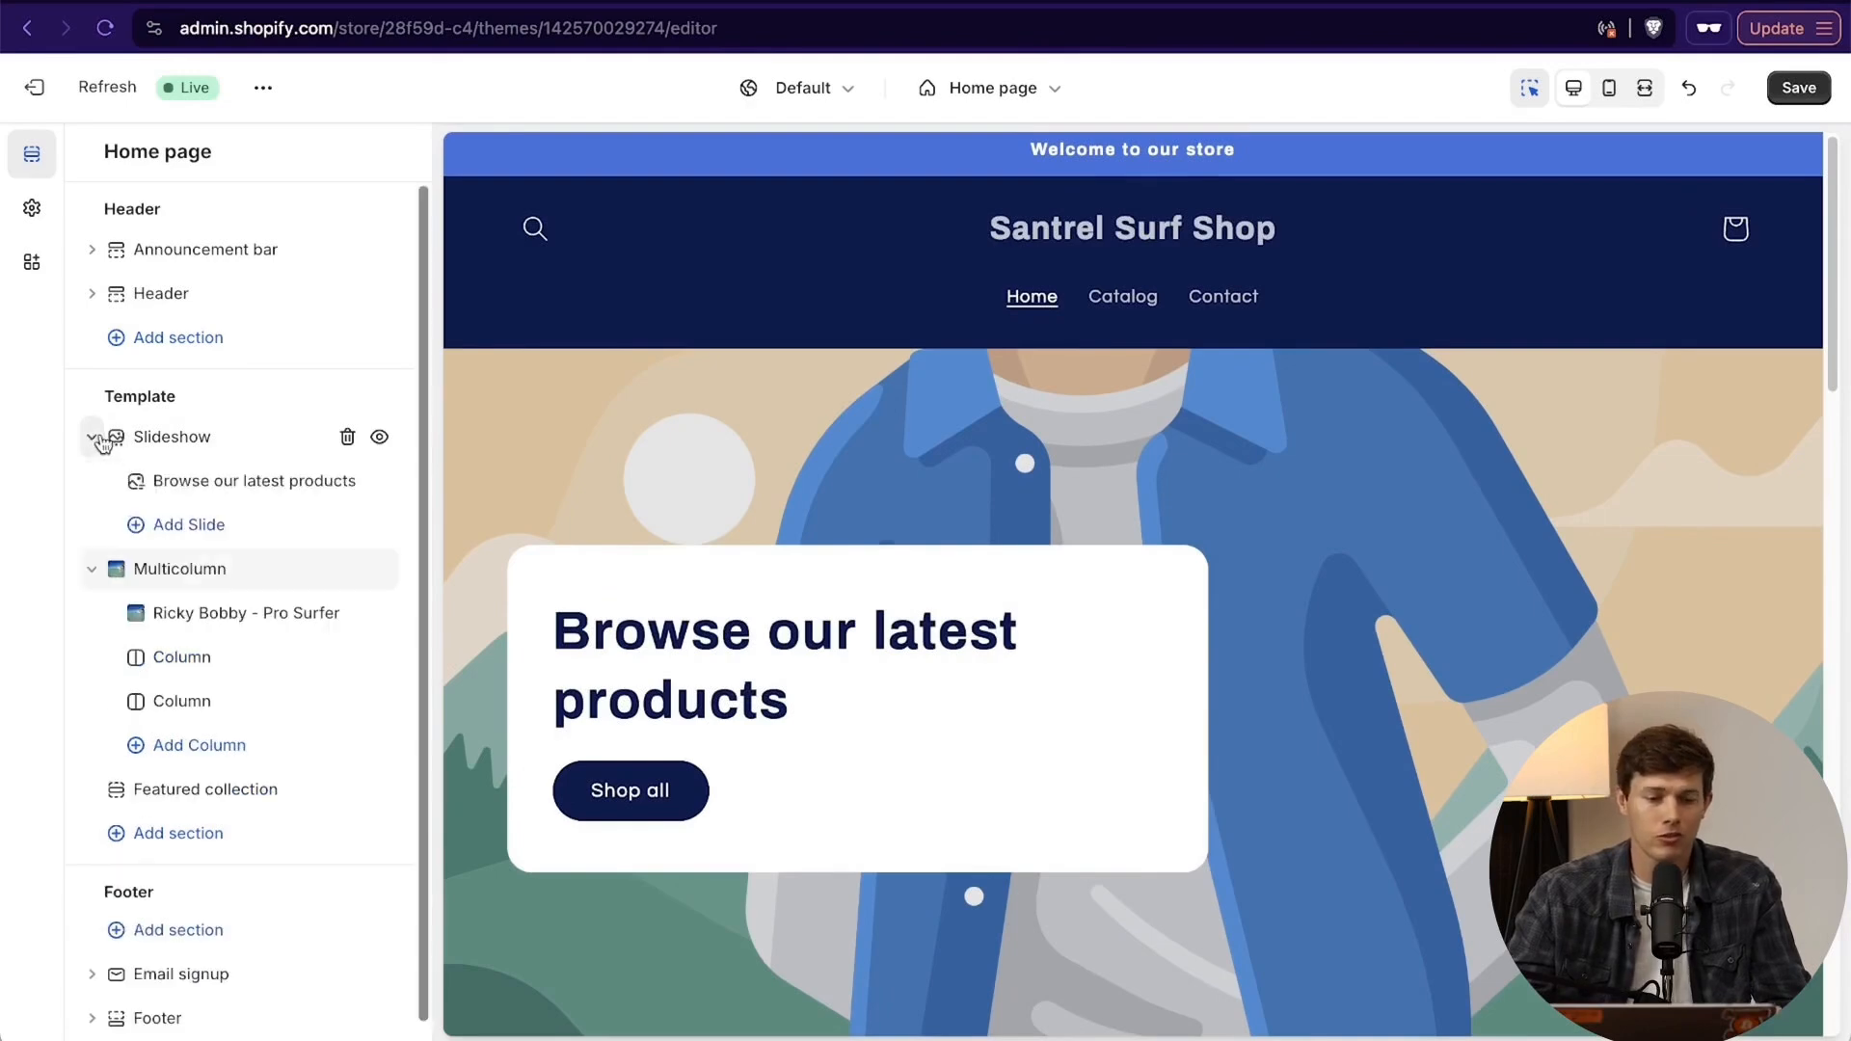
click(92, 438)
click(93, 438)
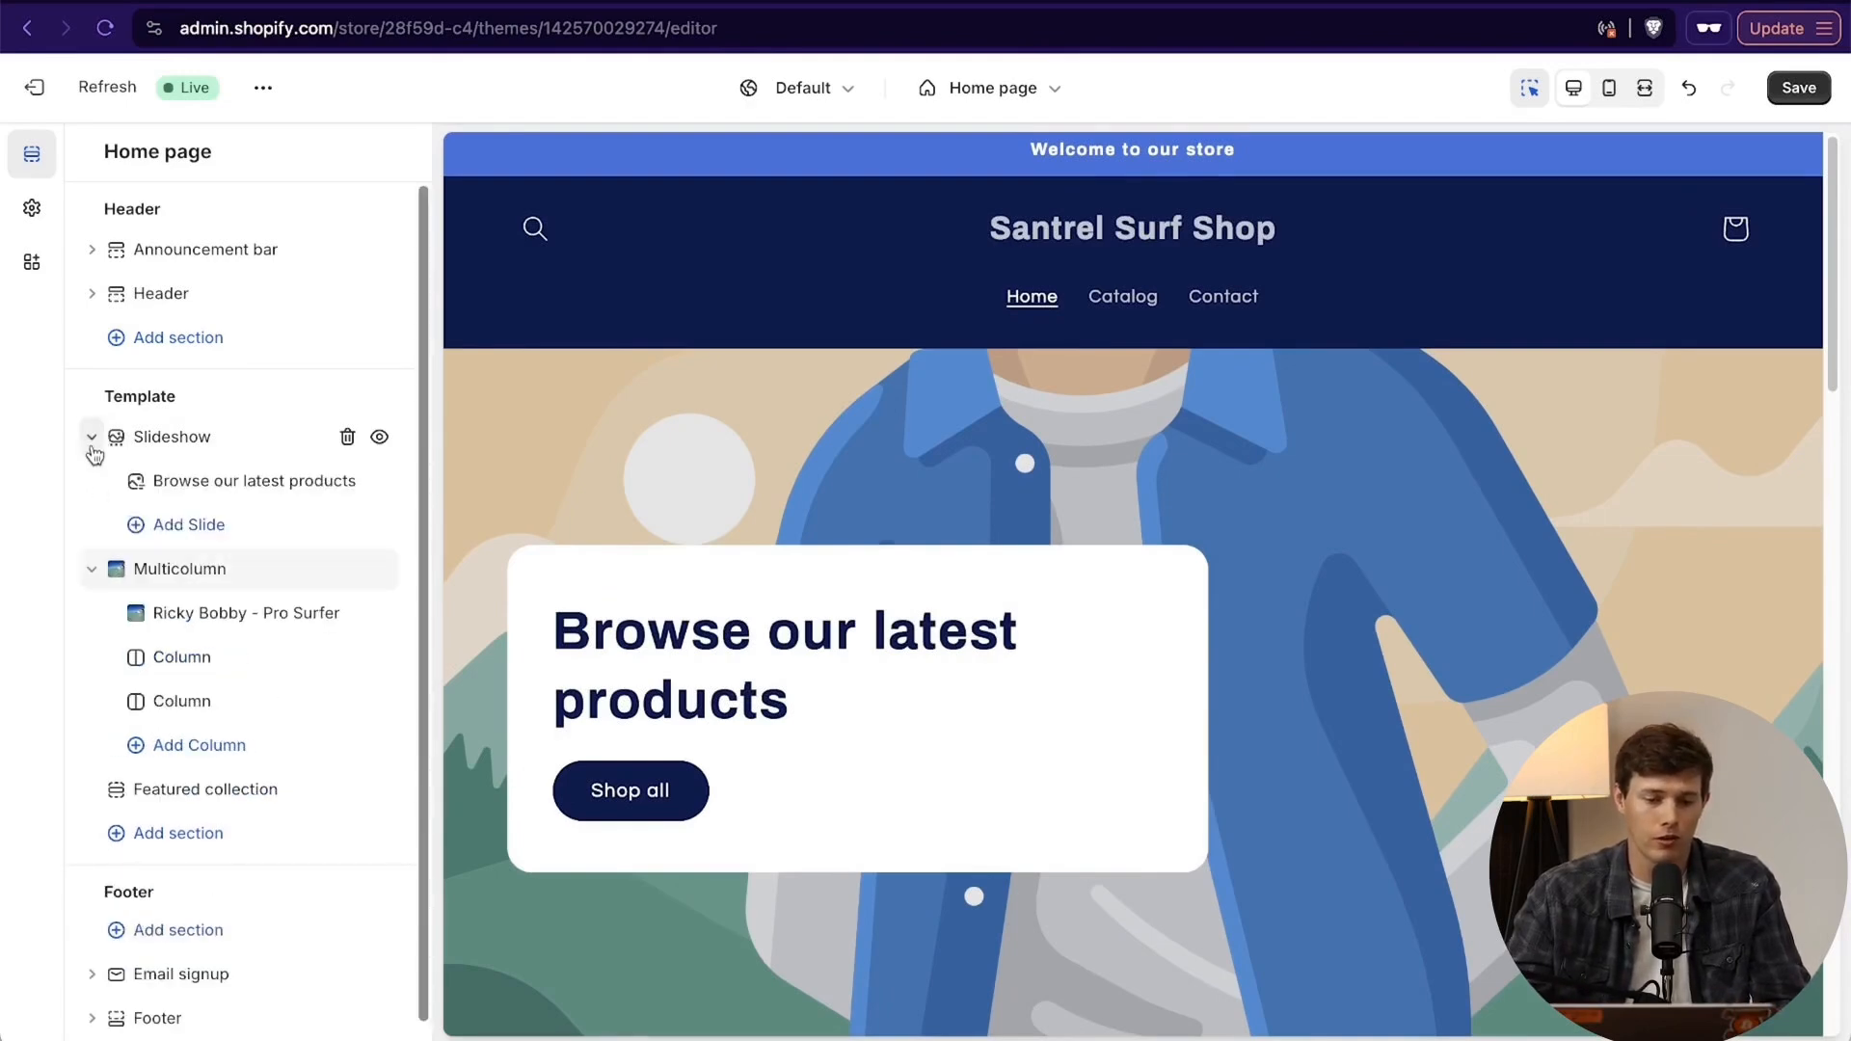
click(91, 438)
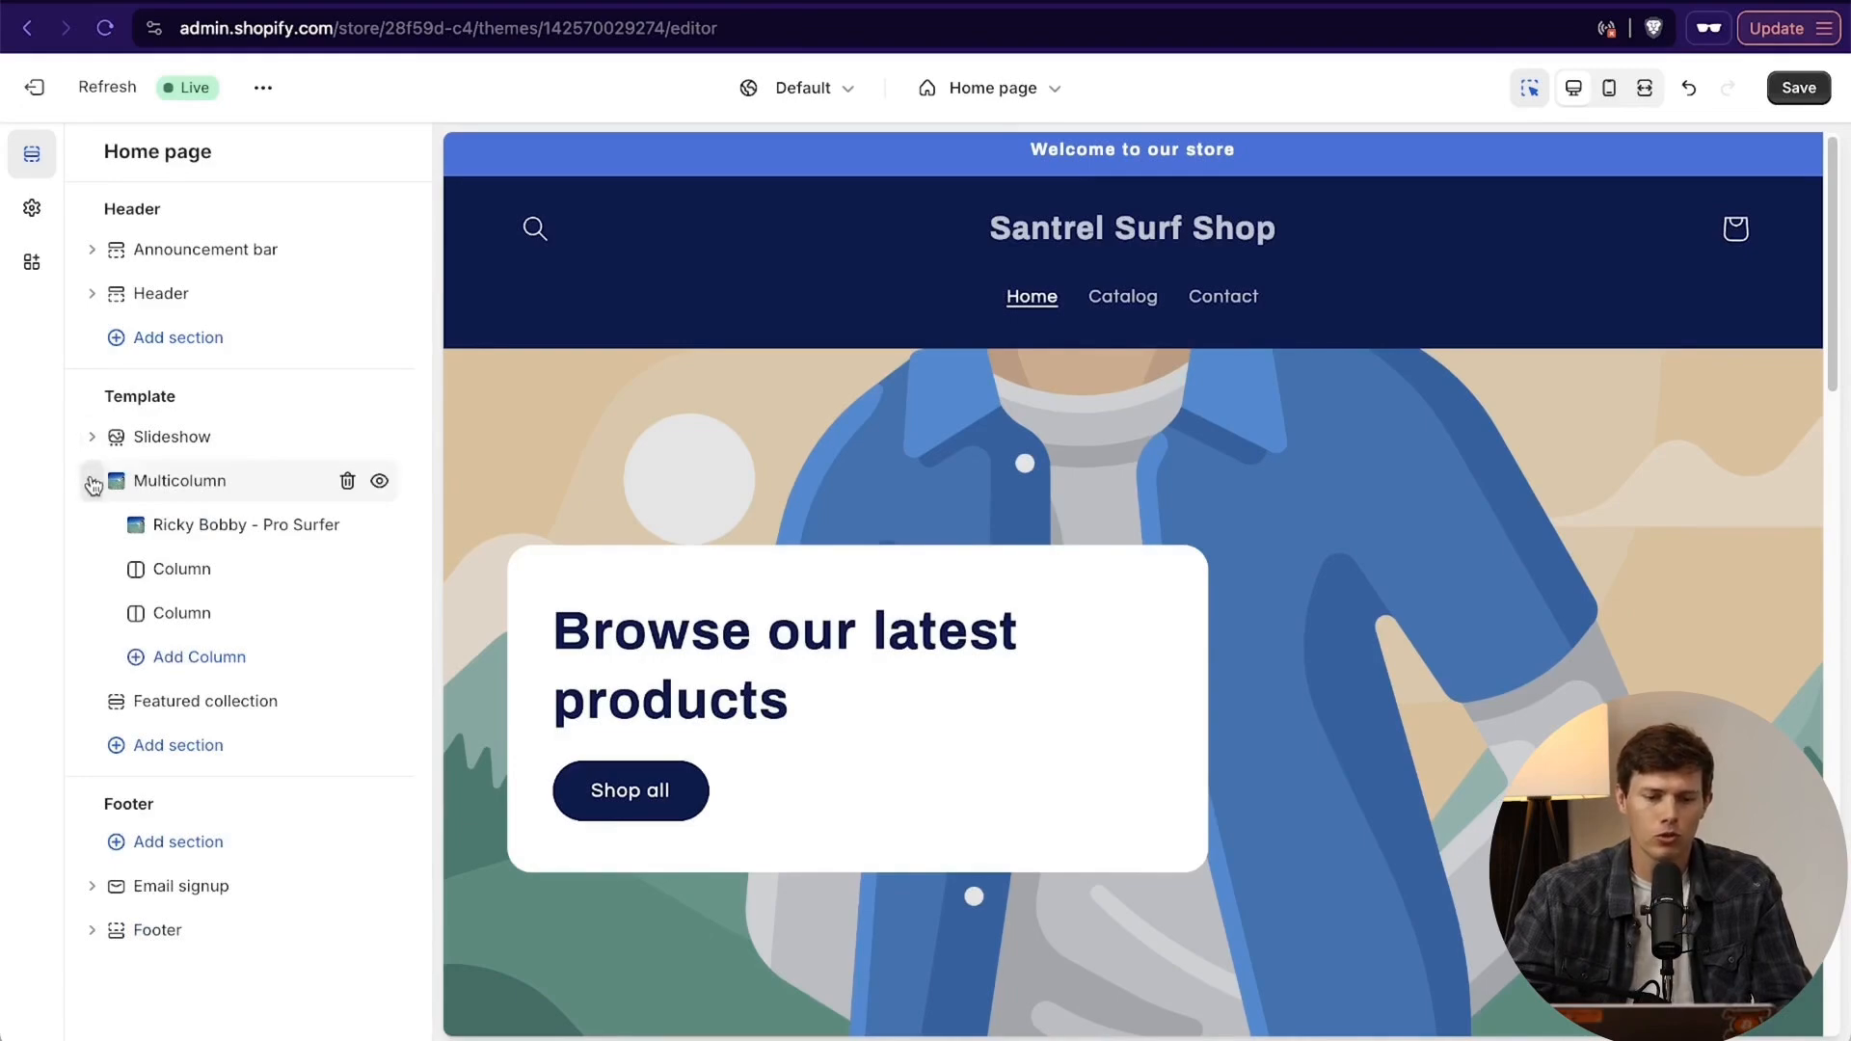
click(93, 483)
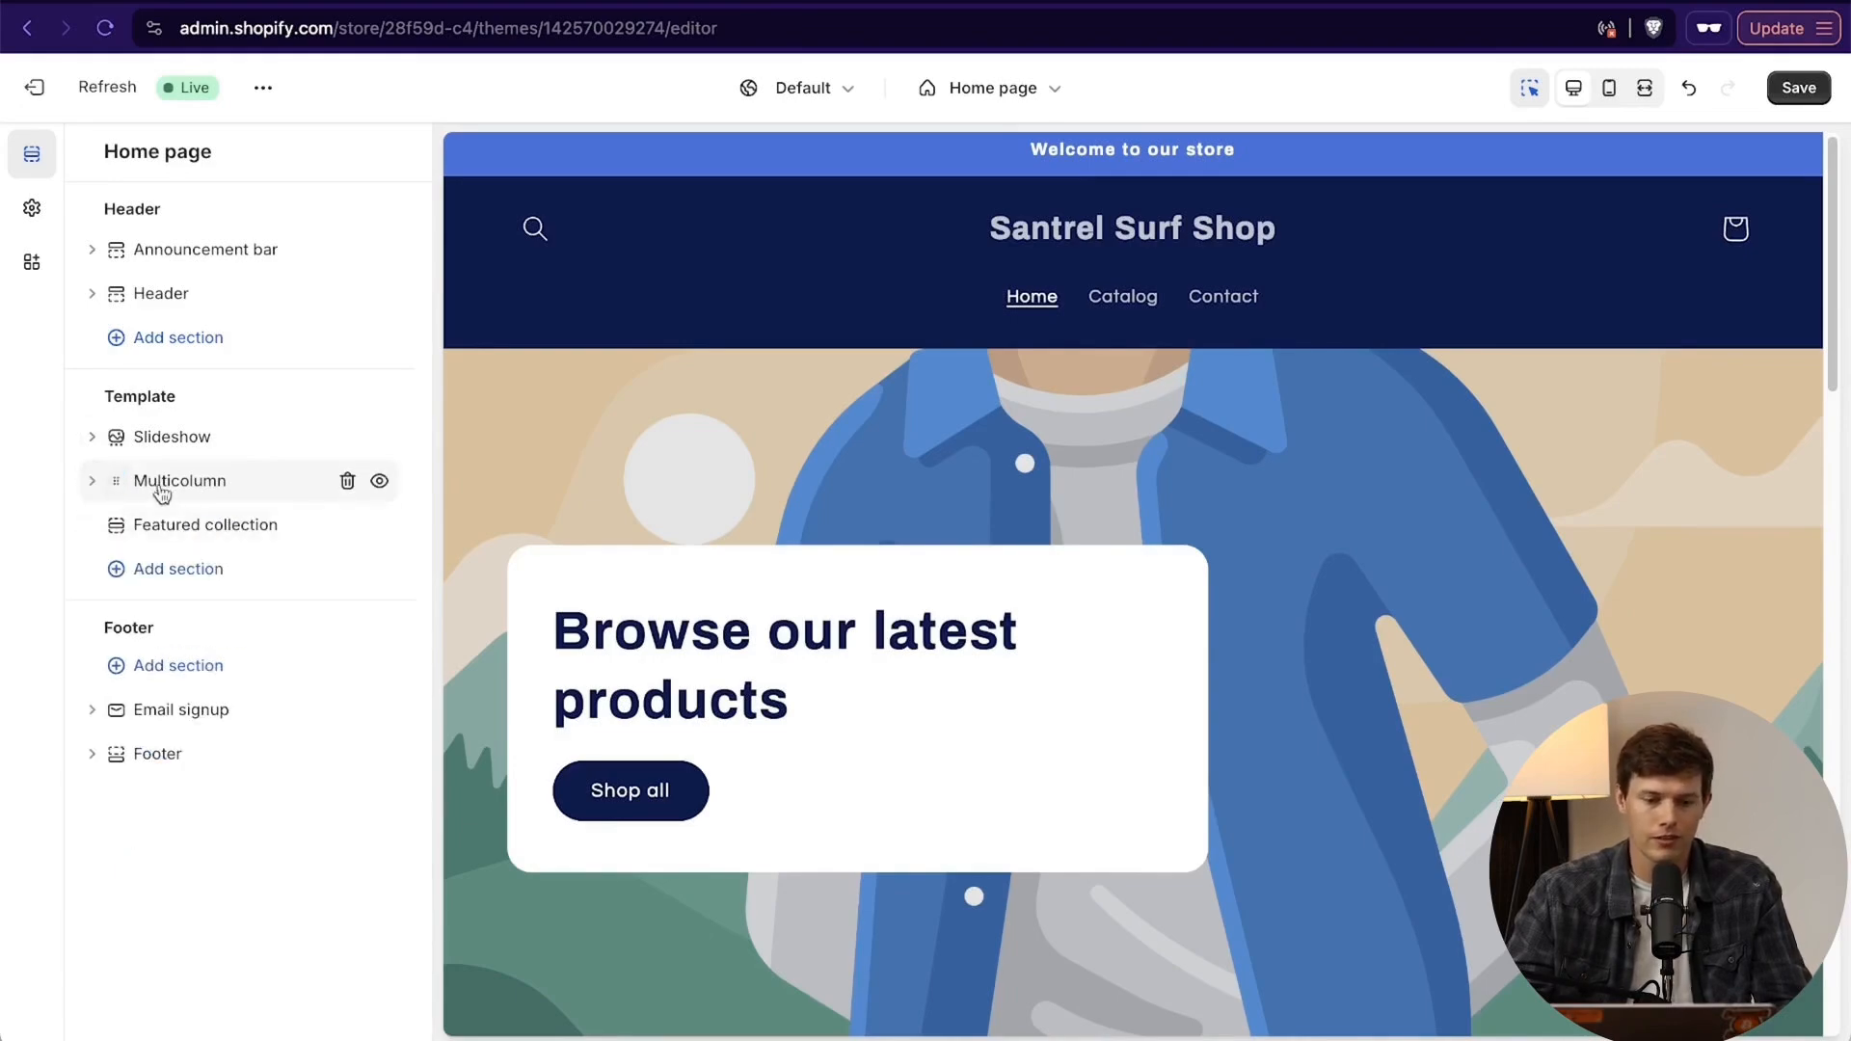
scroll(889, 559, down, 15)
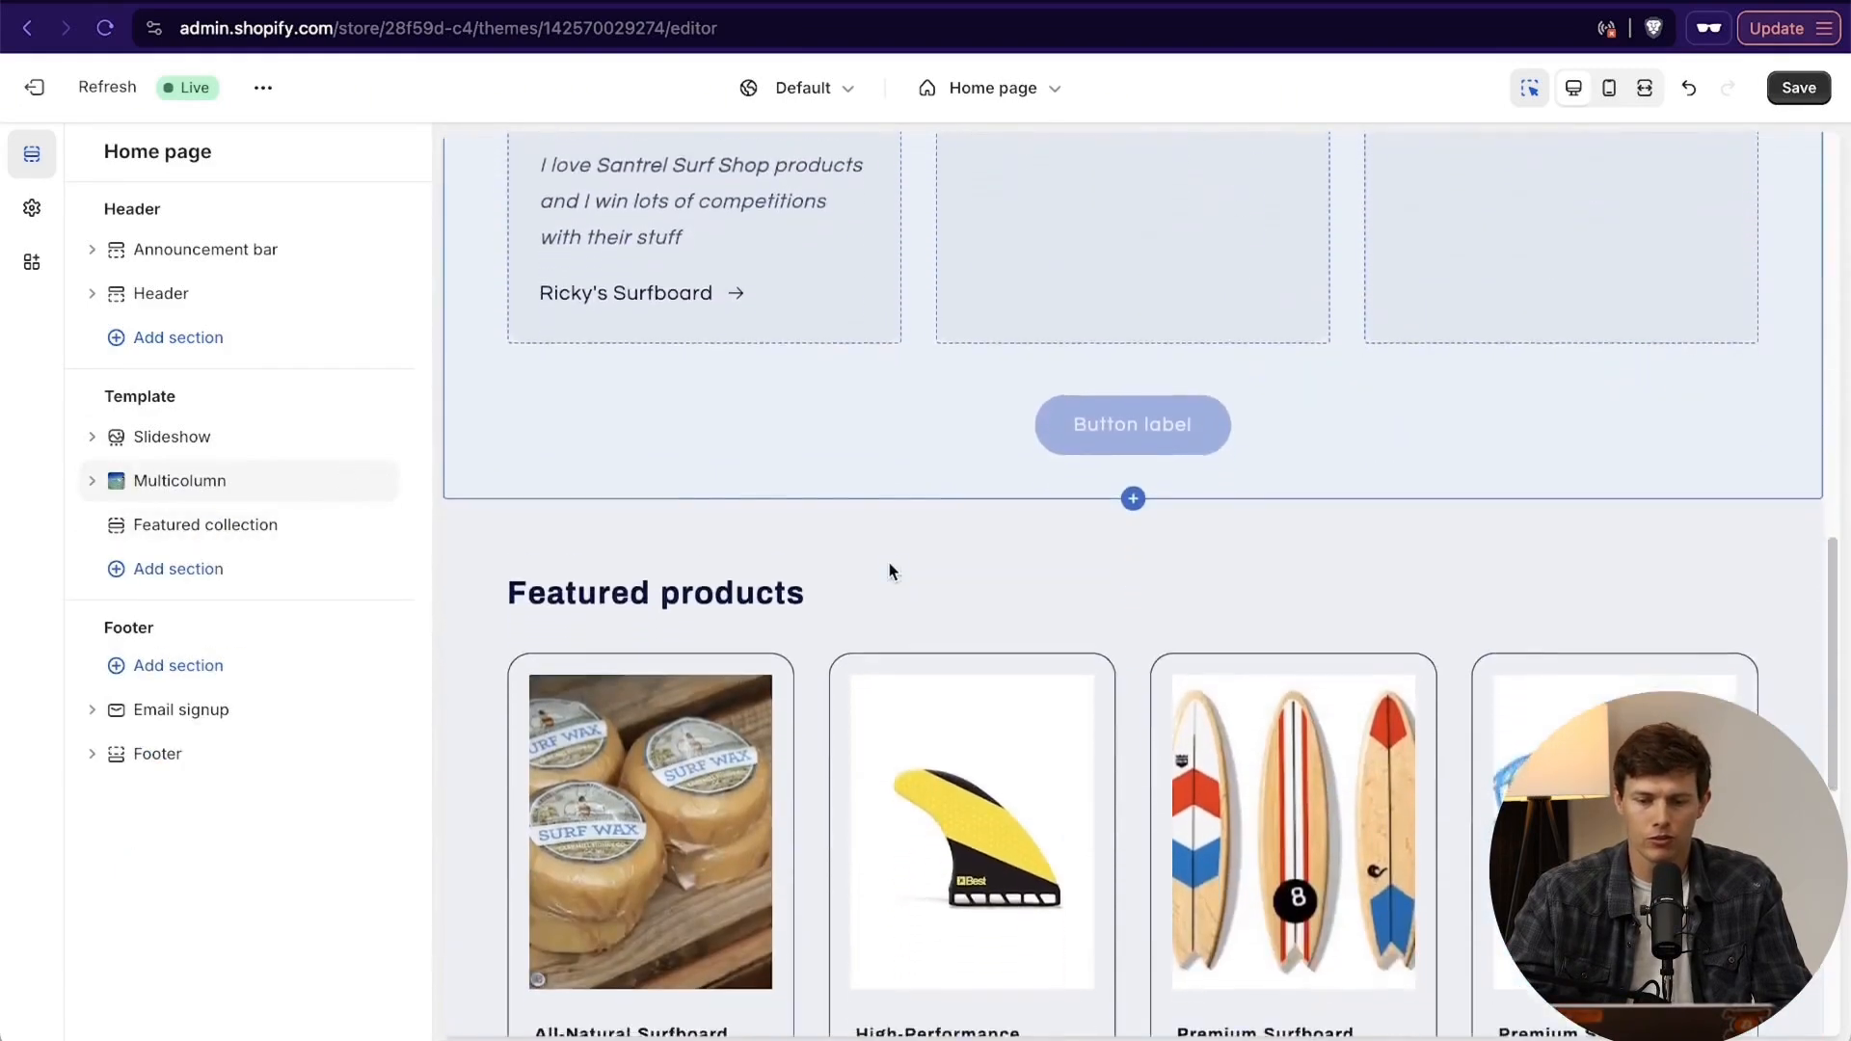
scroll(890, 571, up, 15)
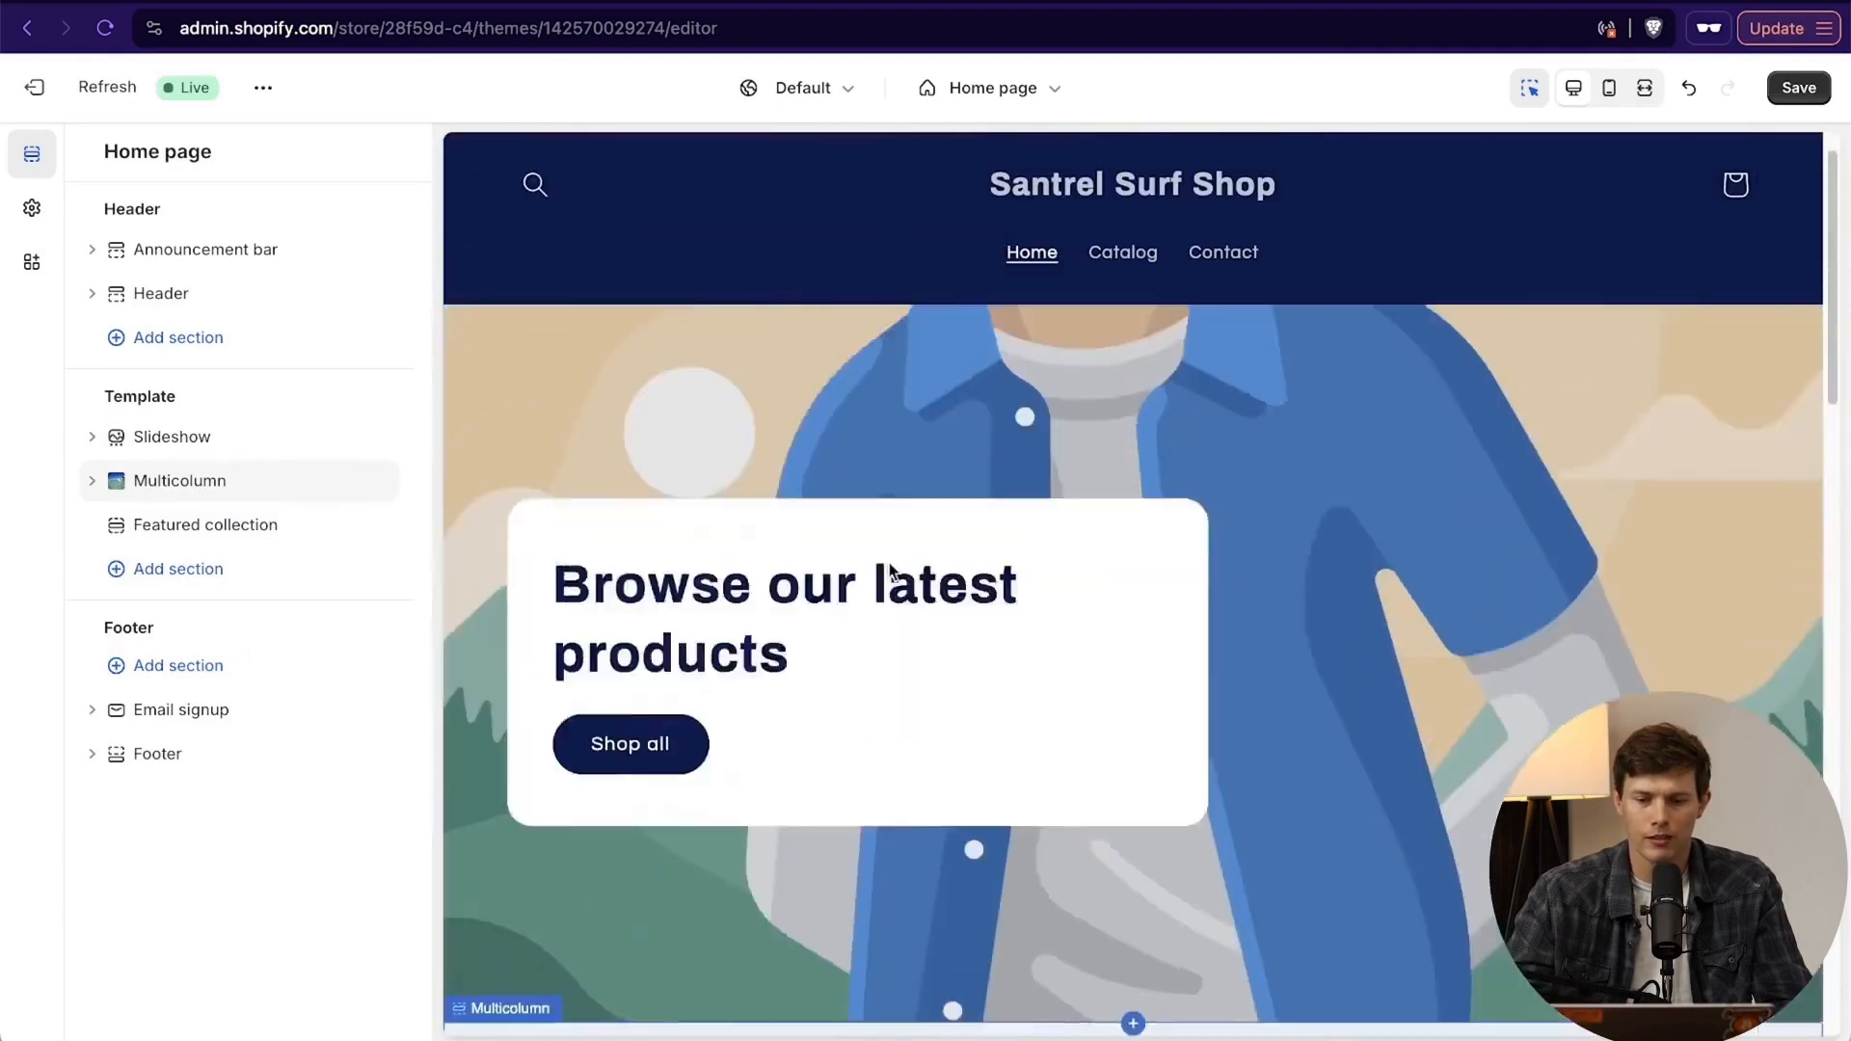
scroll(889, 571, down, 8)
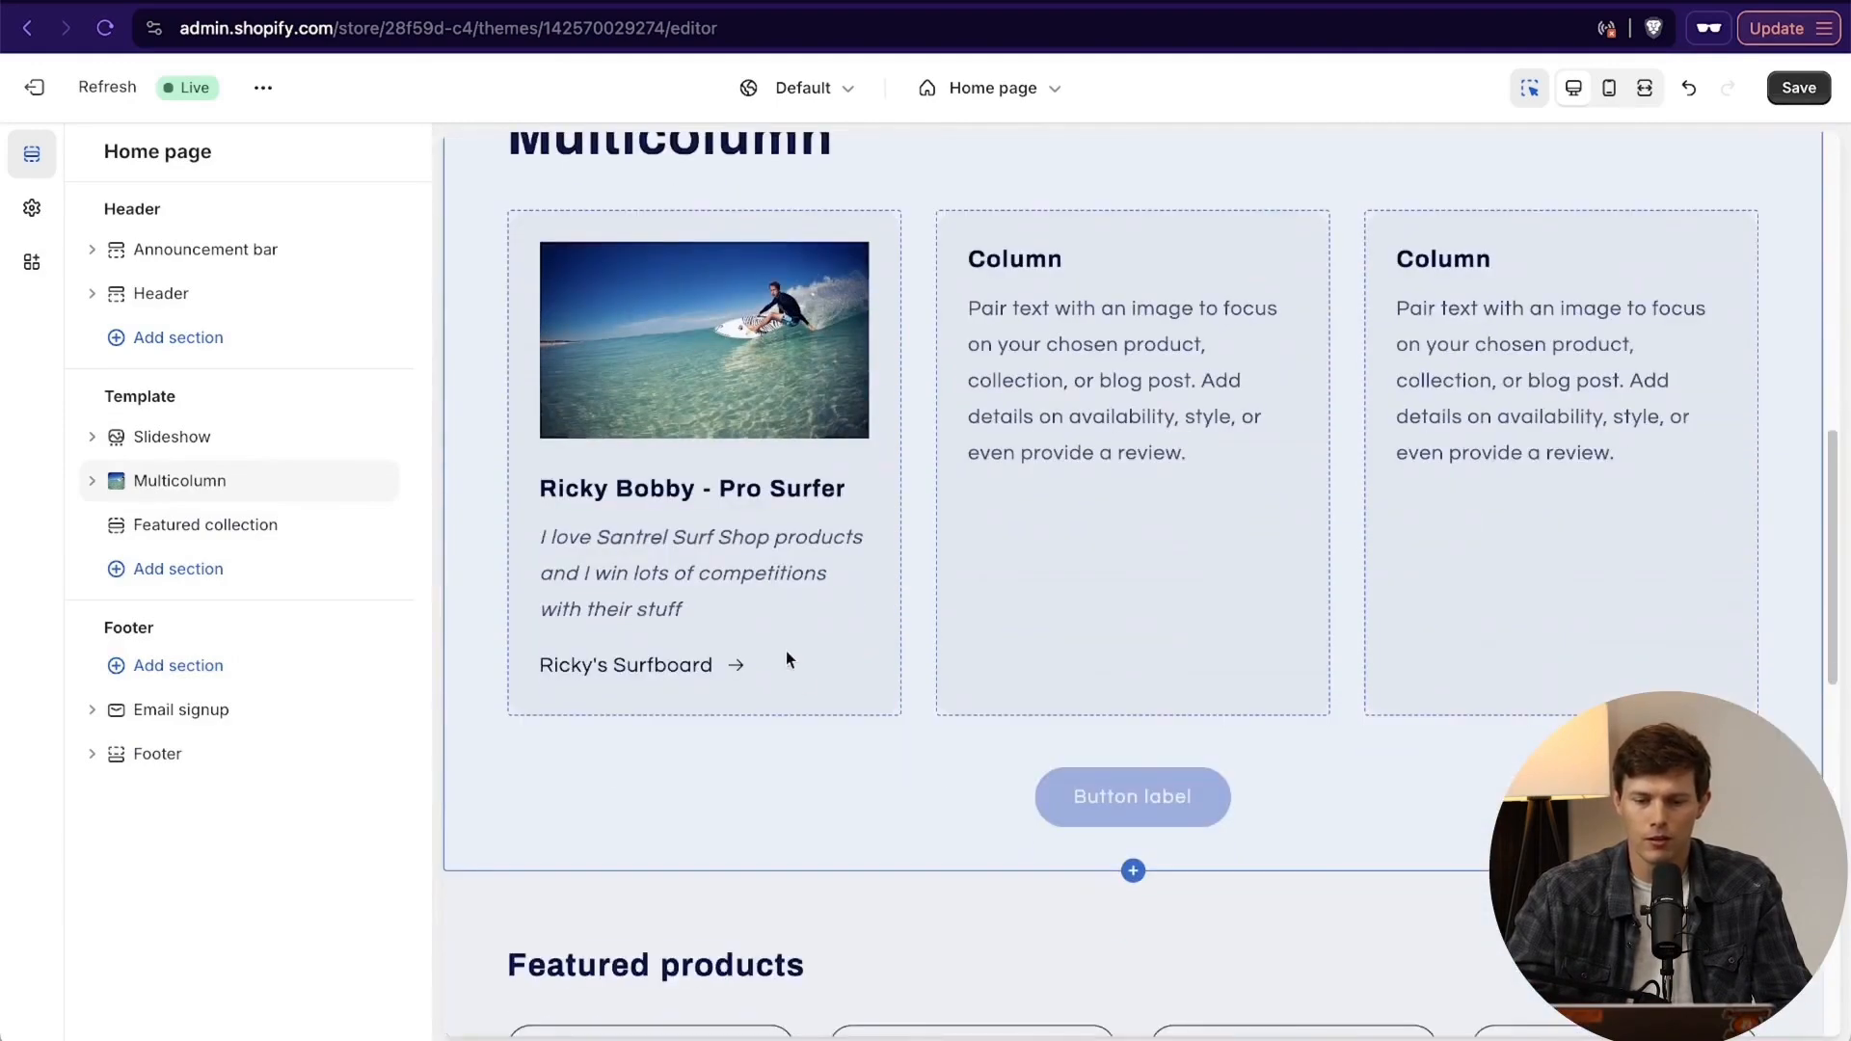
scroll(742, 554, down, 5)
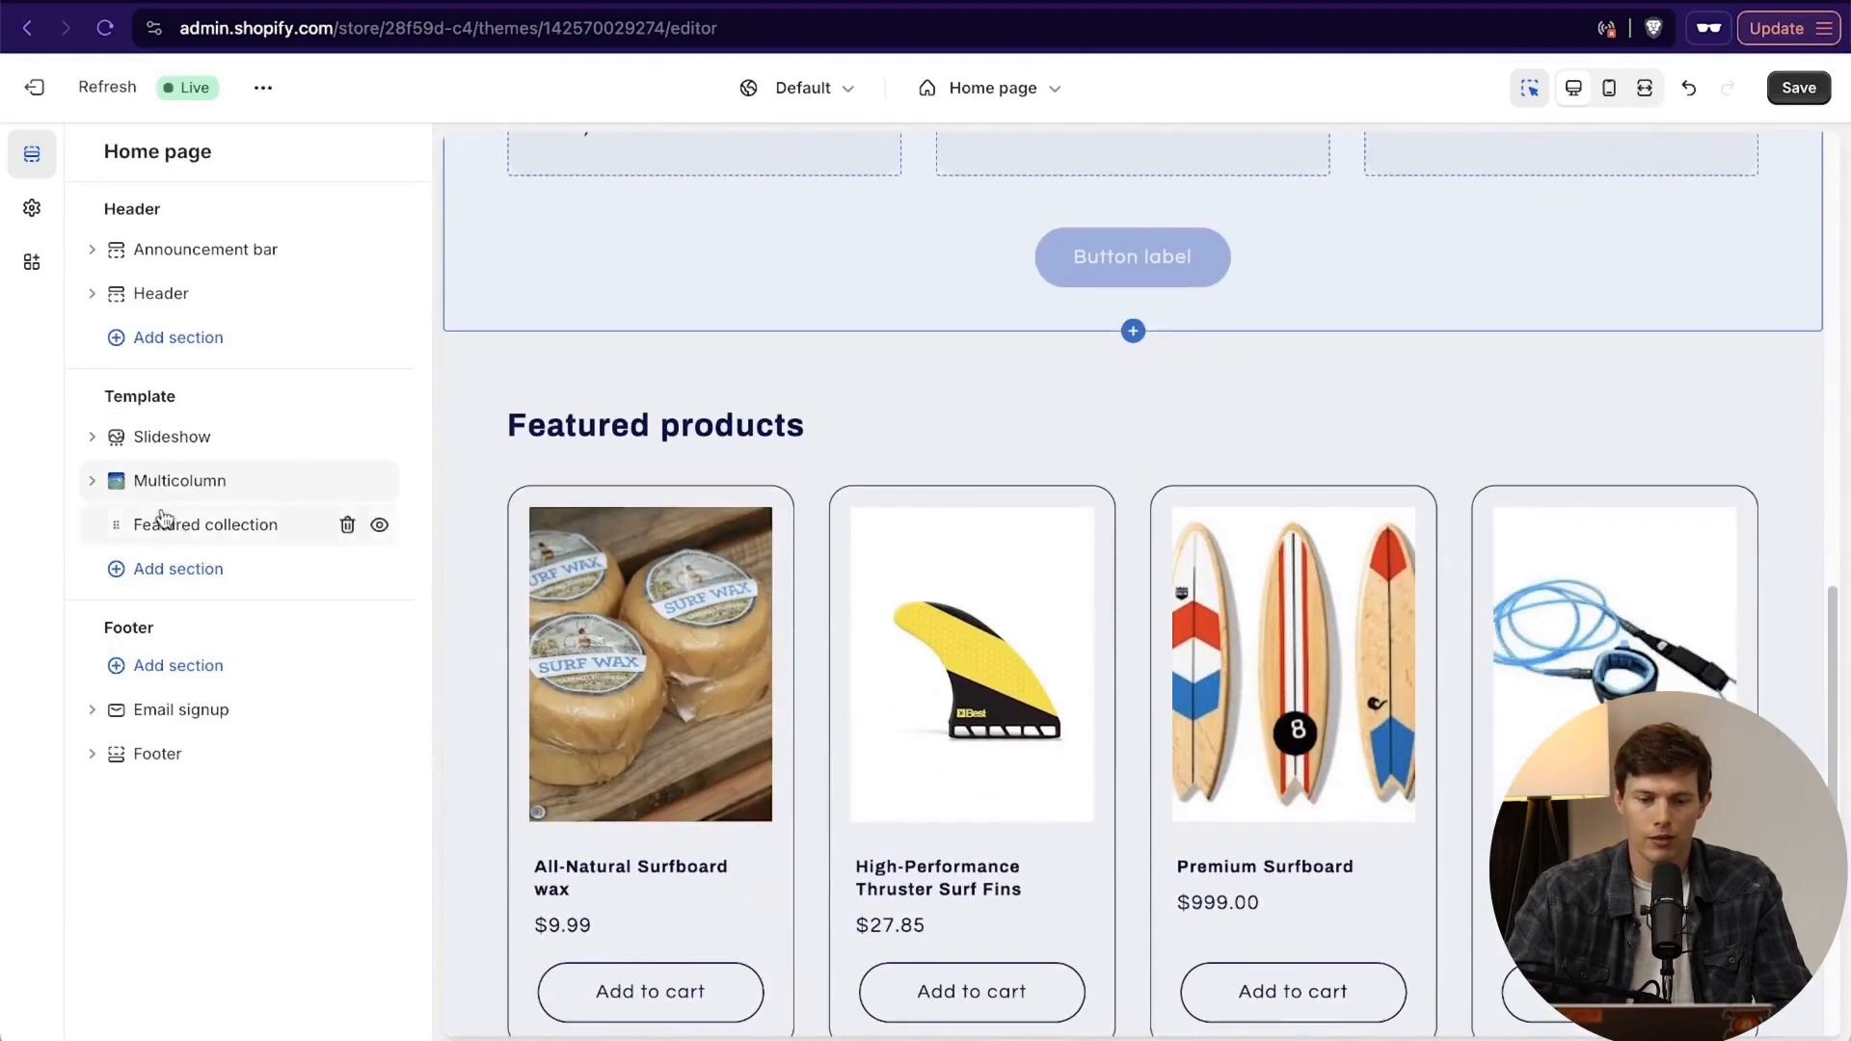
Drag the Multicolumn section below Featured collection.
drag(109, 482, 109, 528)
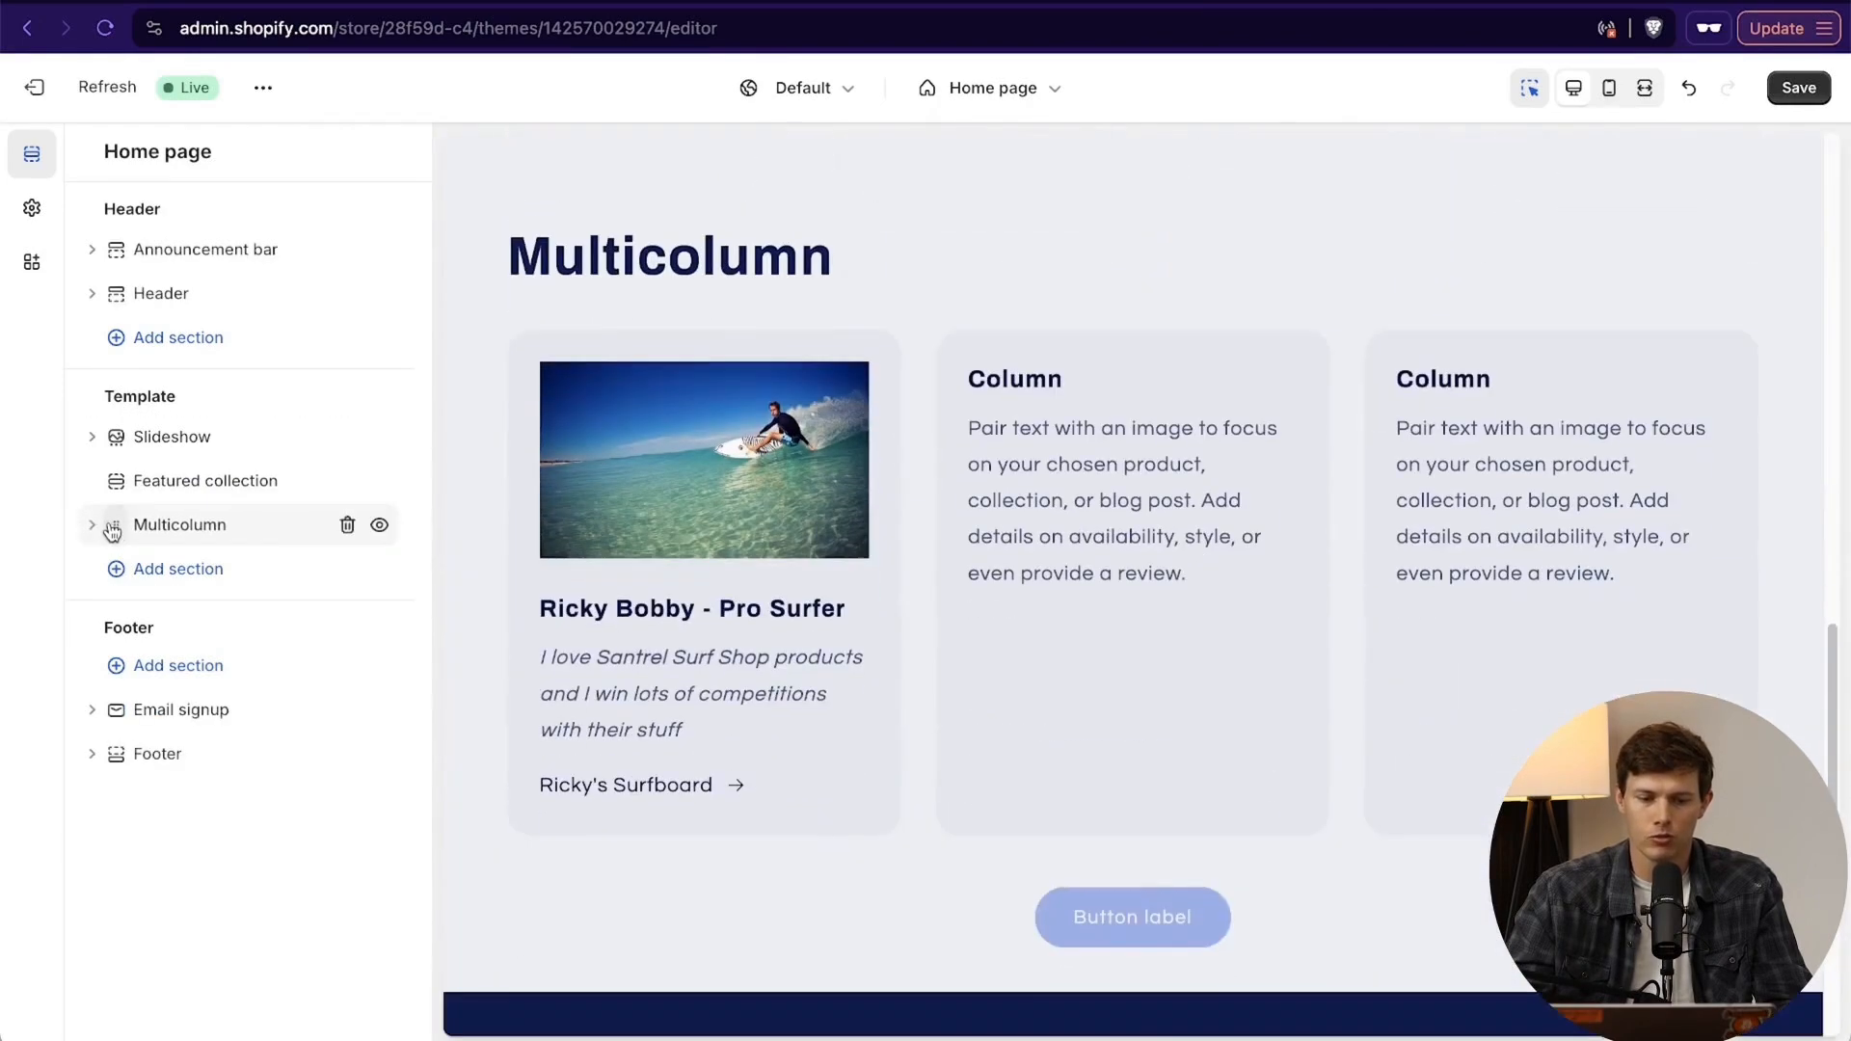
scroll(1179, 461, up, 10)
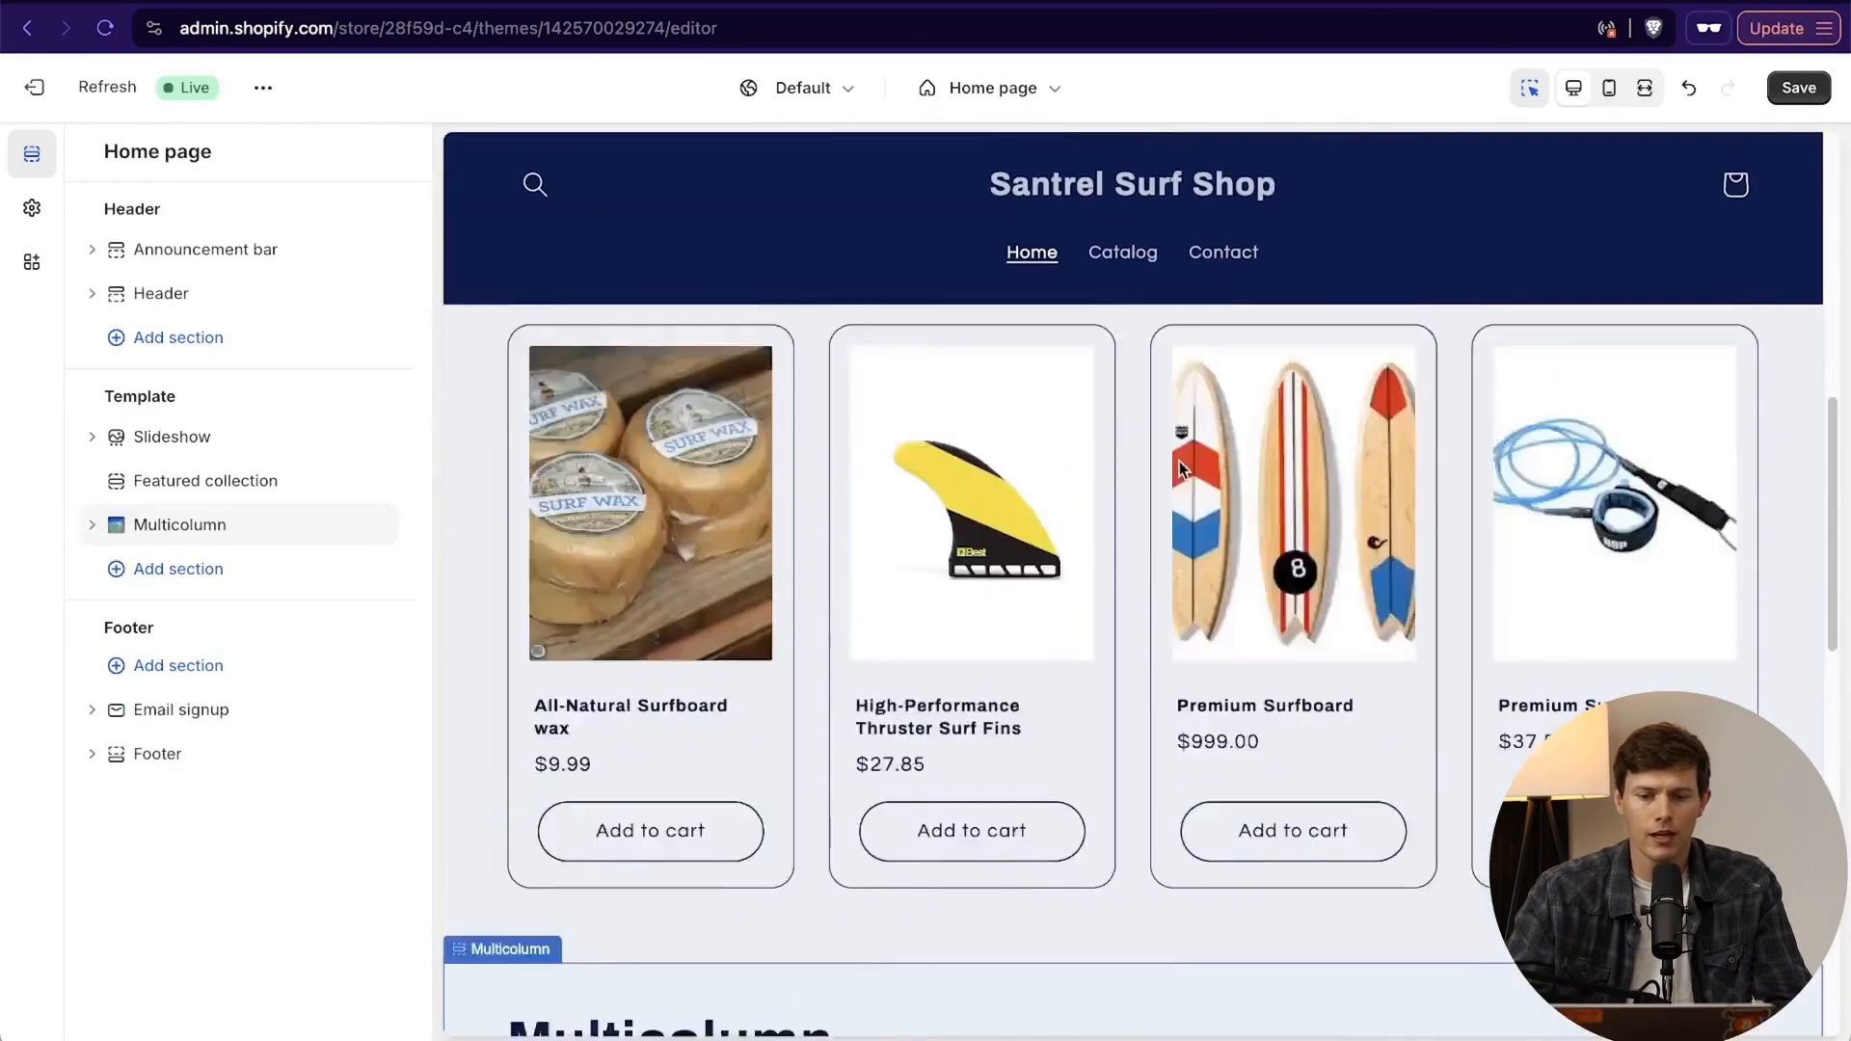
scroll(1178, 461, down, 15)
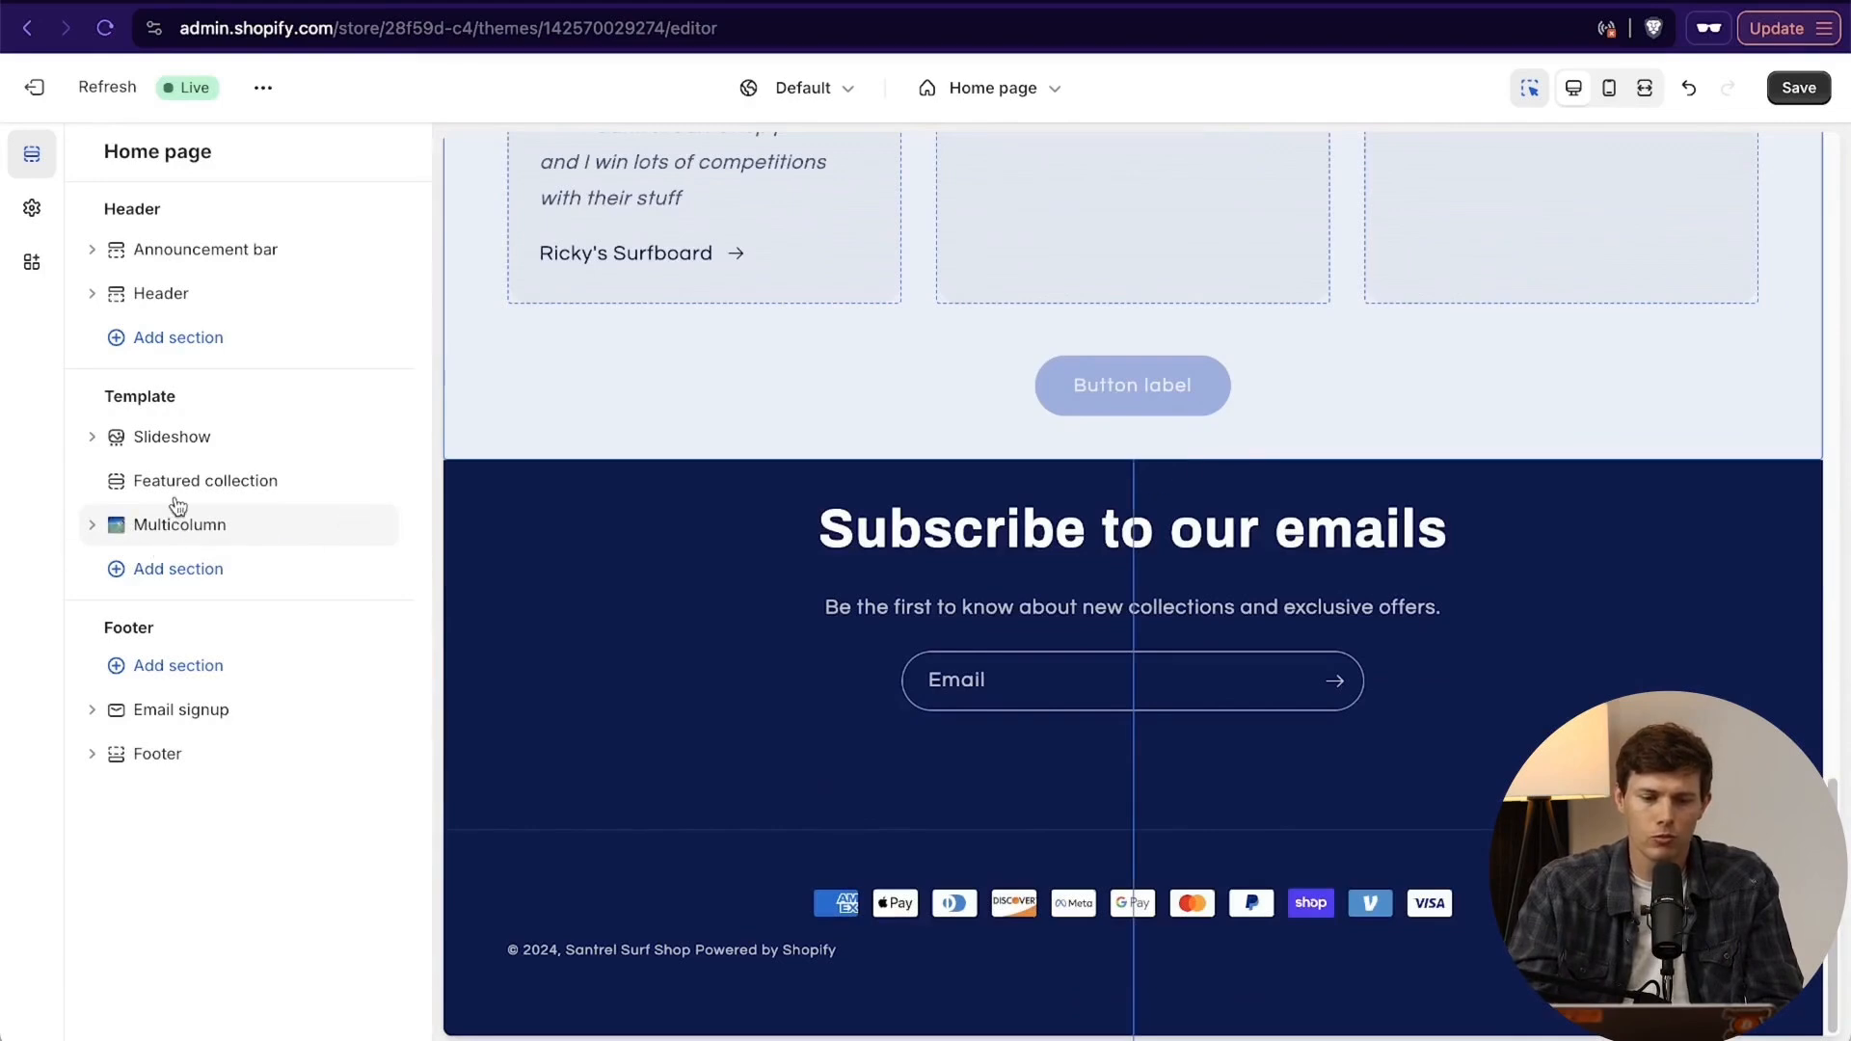
scroll(904, 559, up, 10)
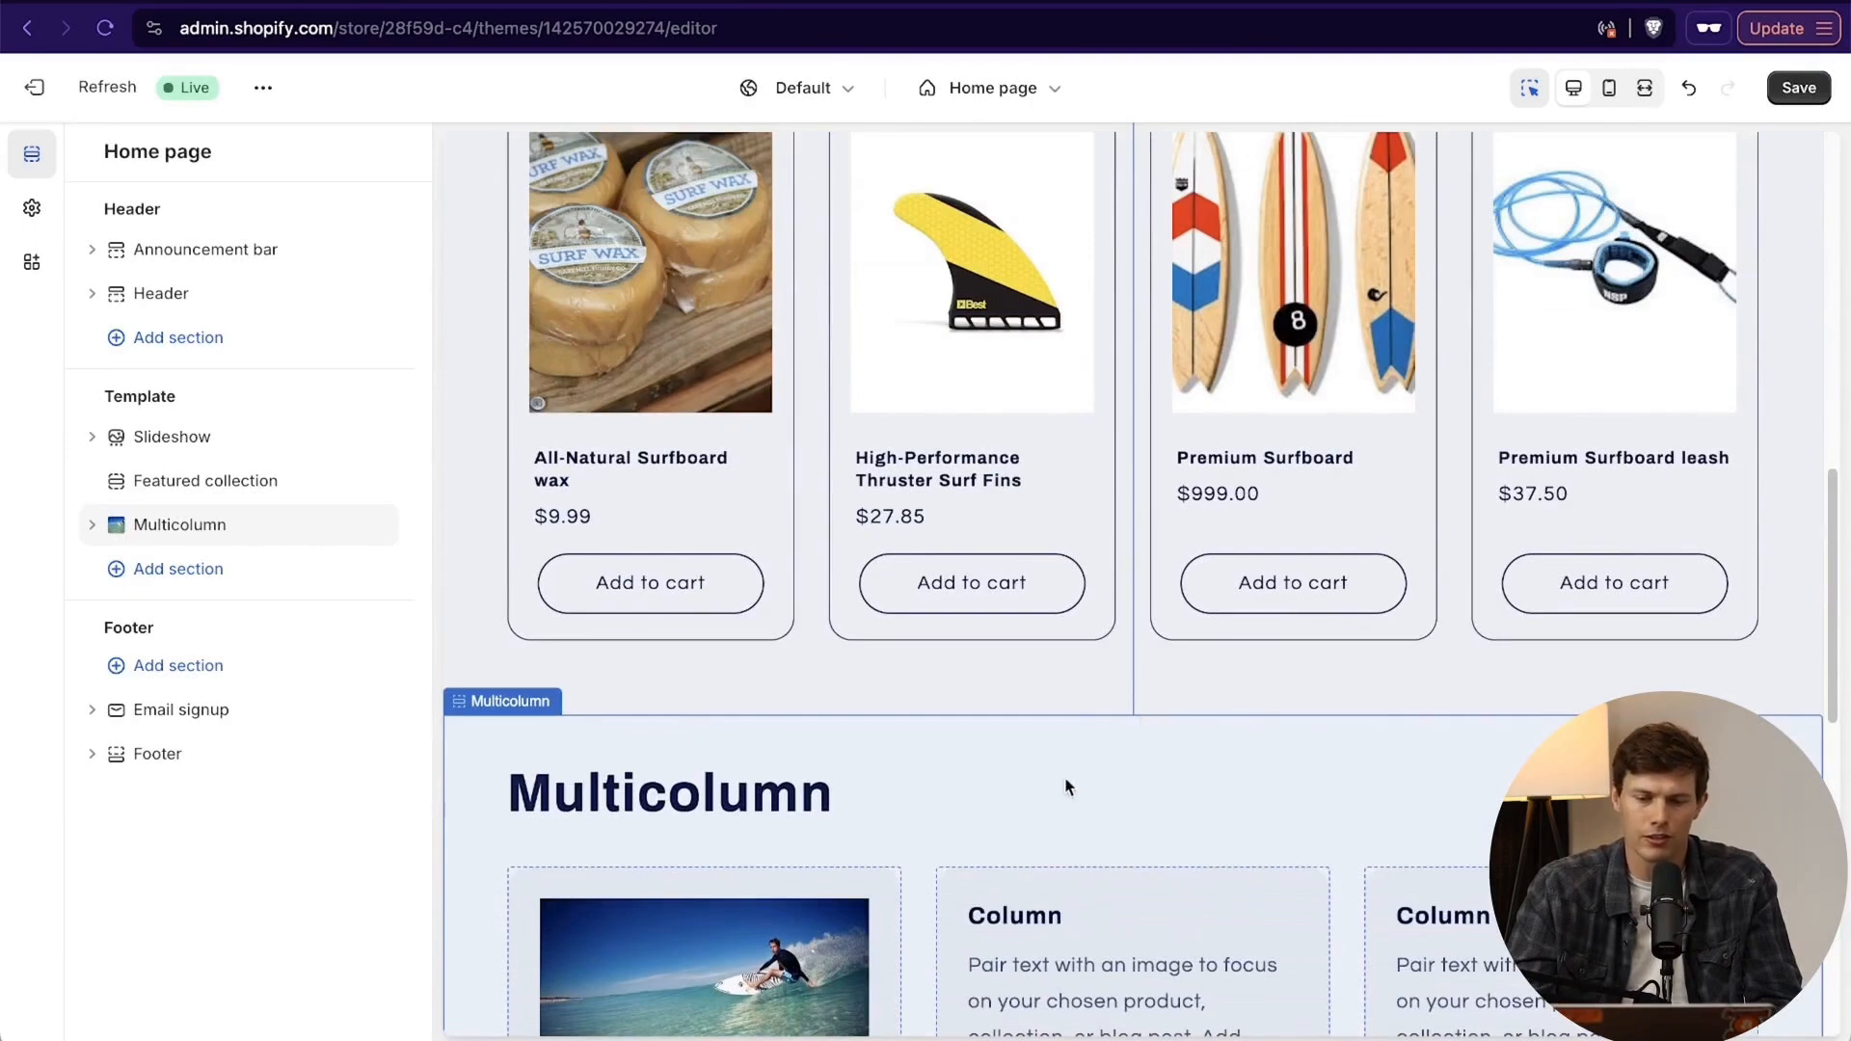
Insert a new Featured collection section just above Multicolumn.
click(1136, 744)
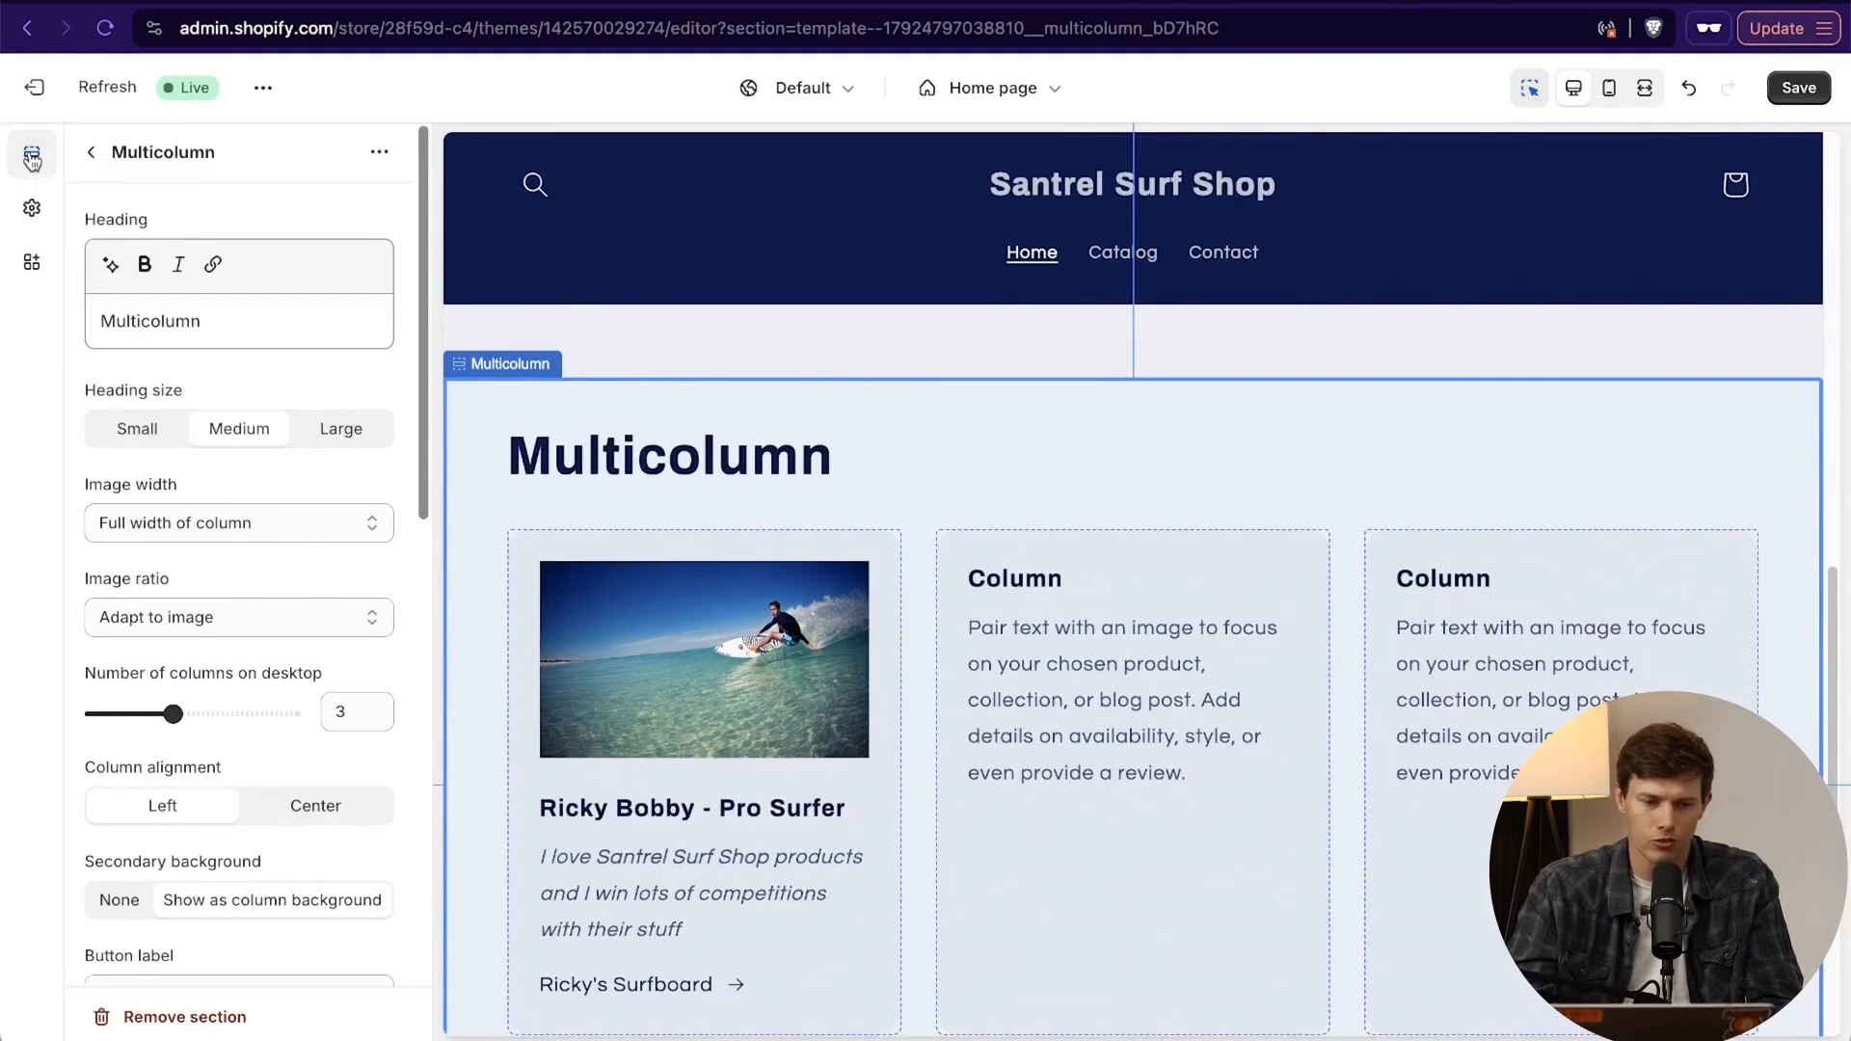
click(93, 154)
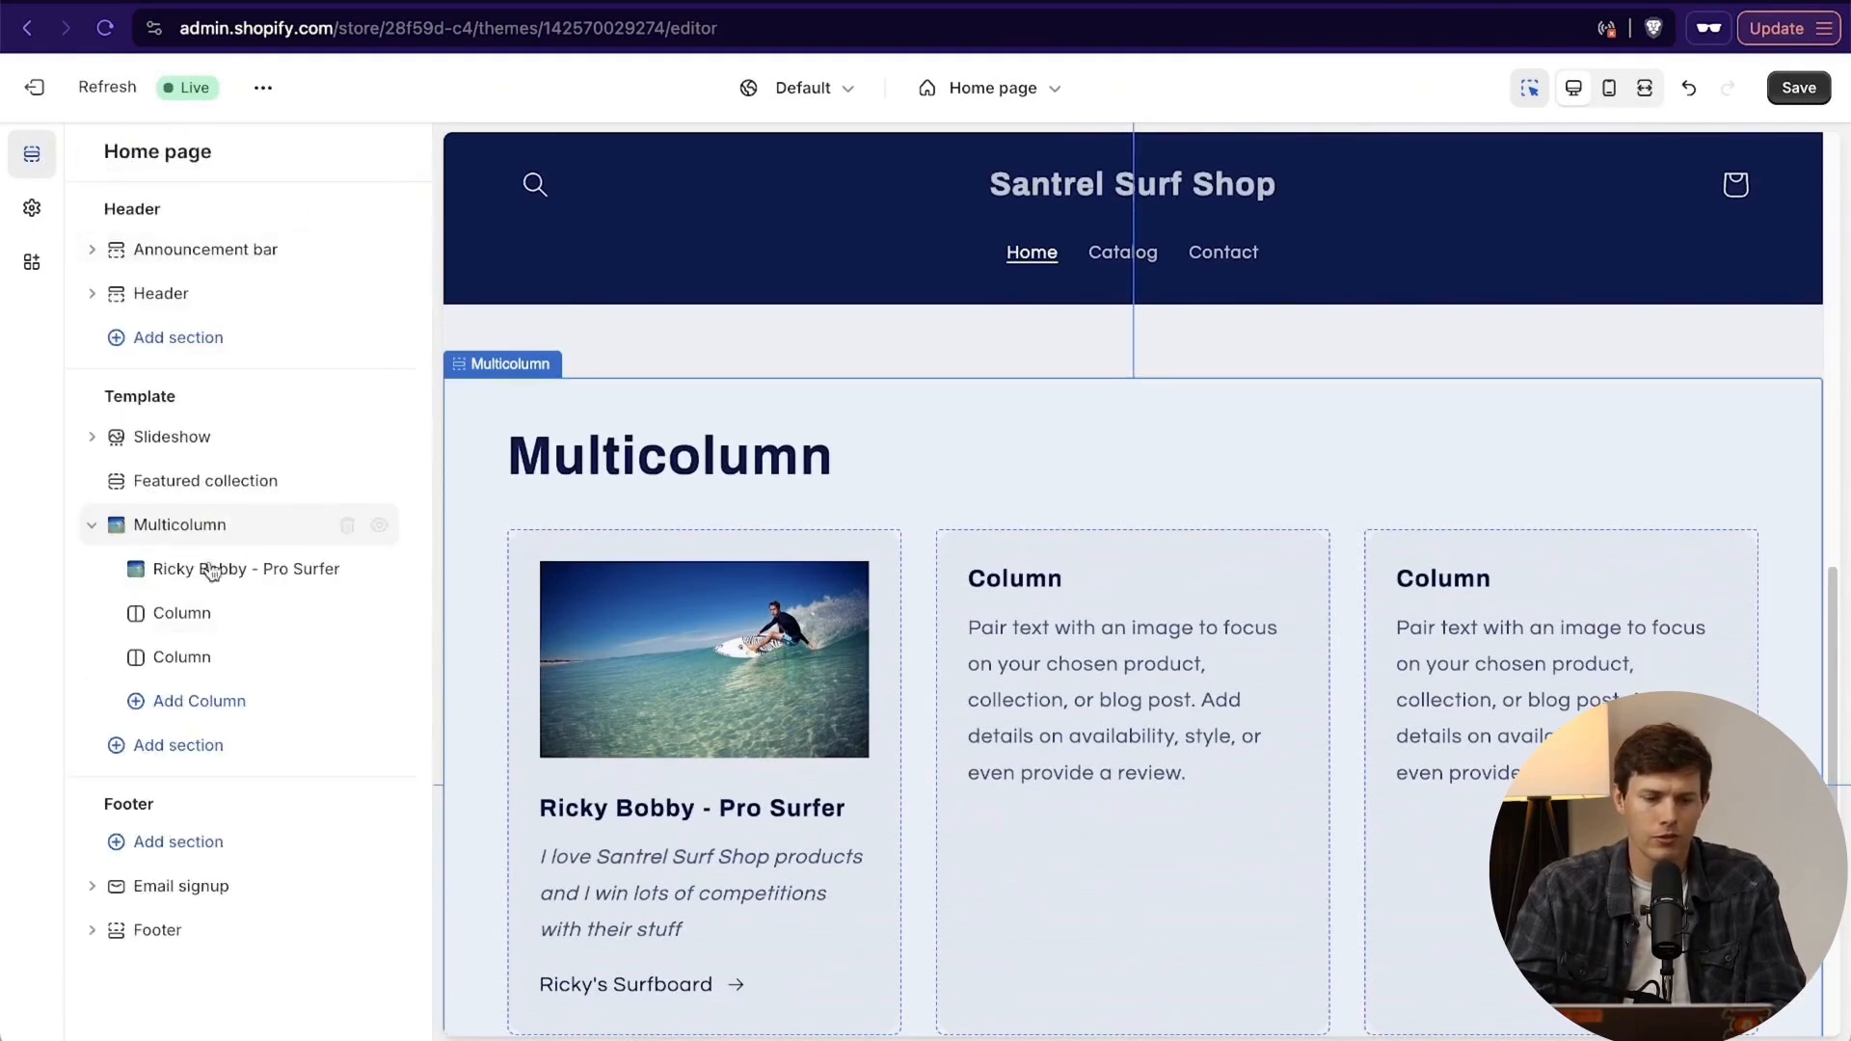
click(91, 525)
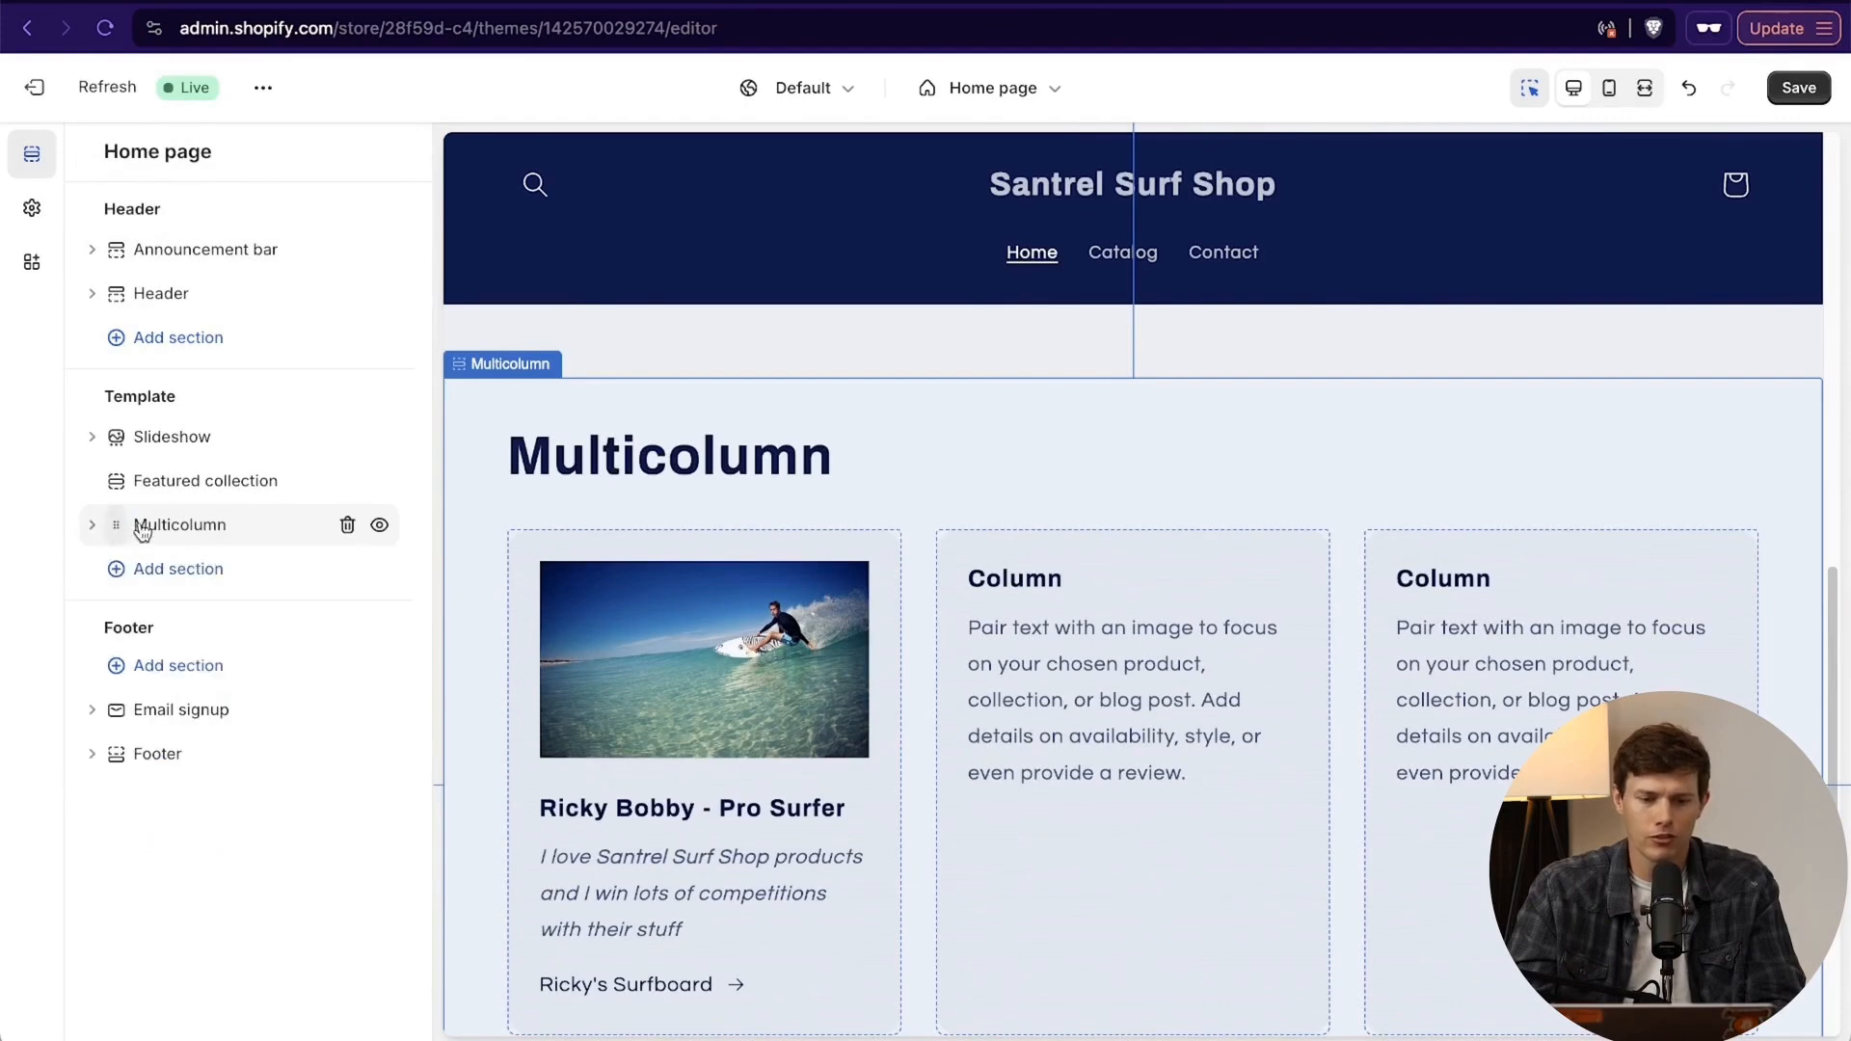
click(255, 502)
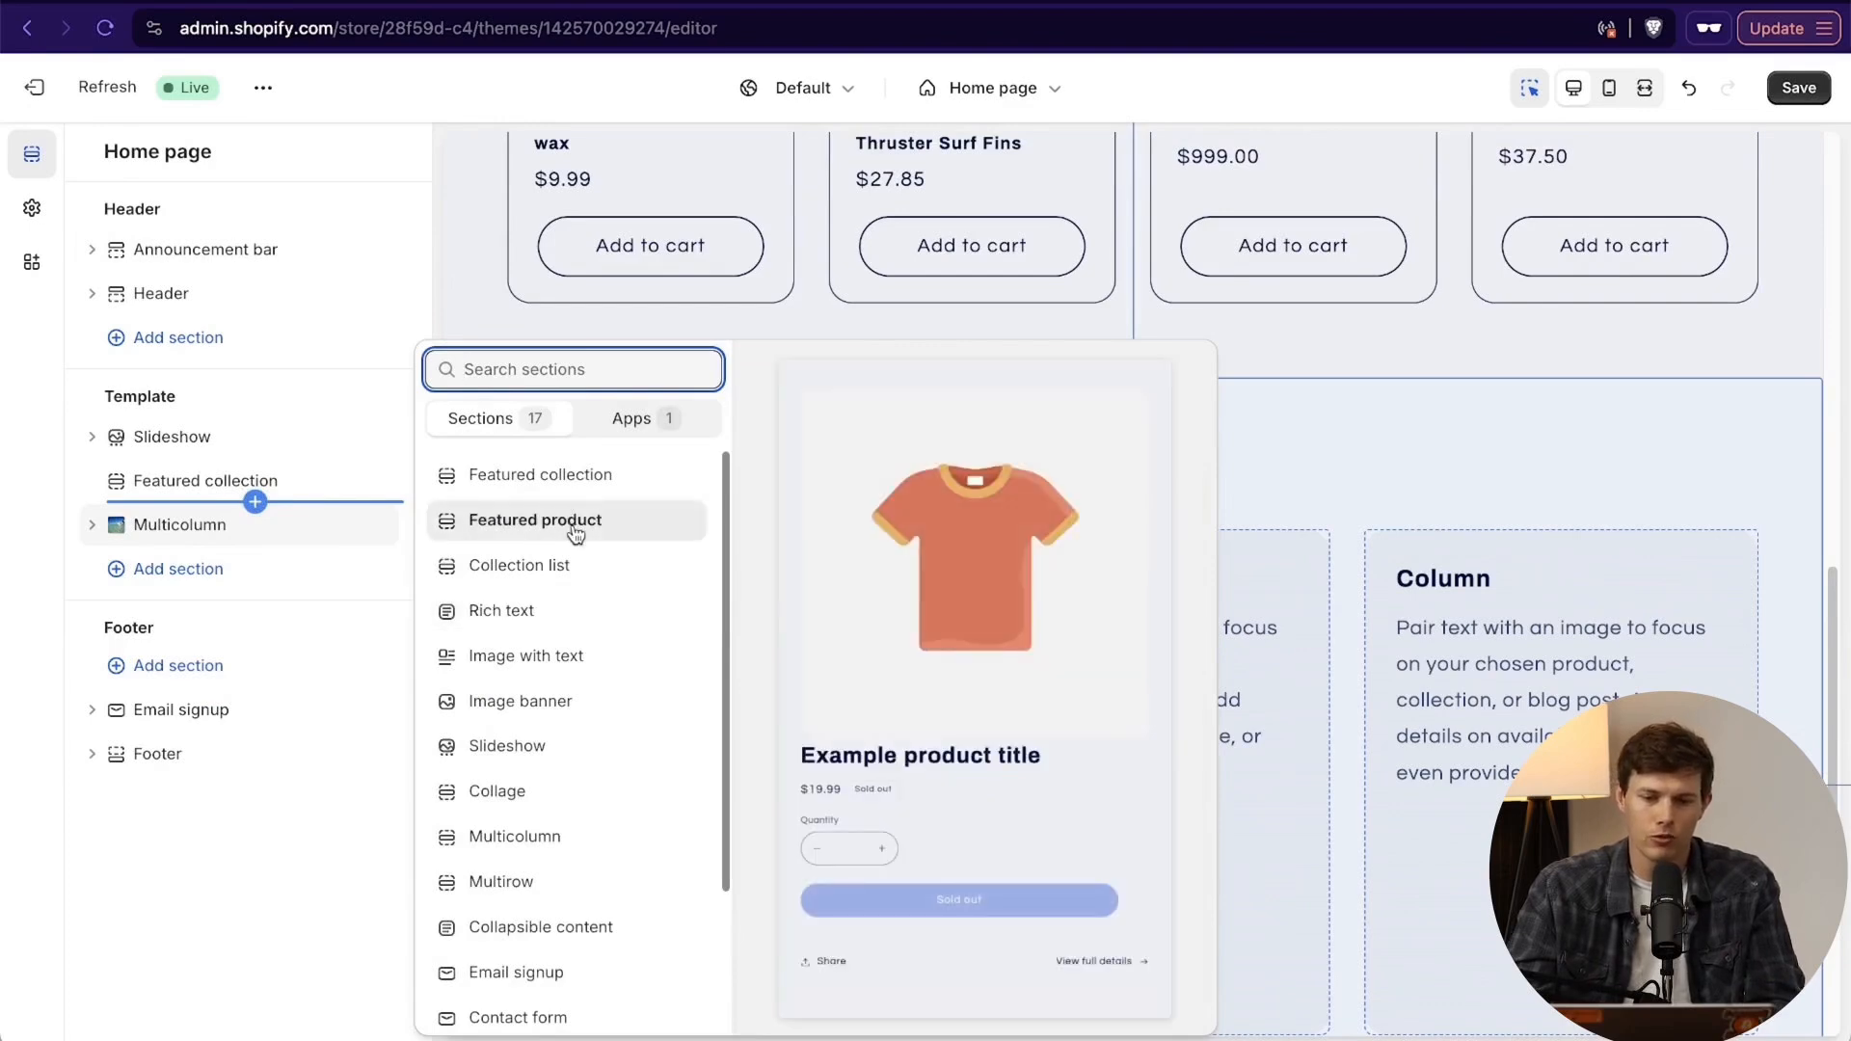
click(572, 479)
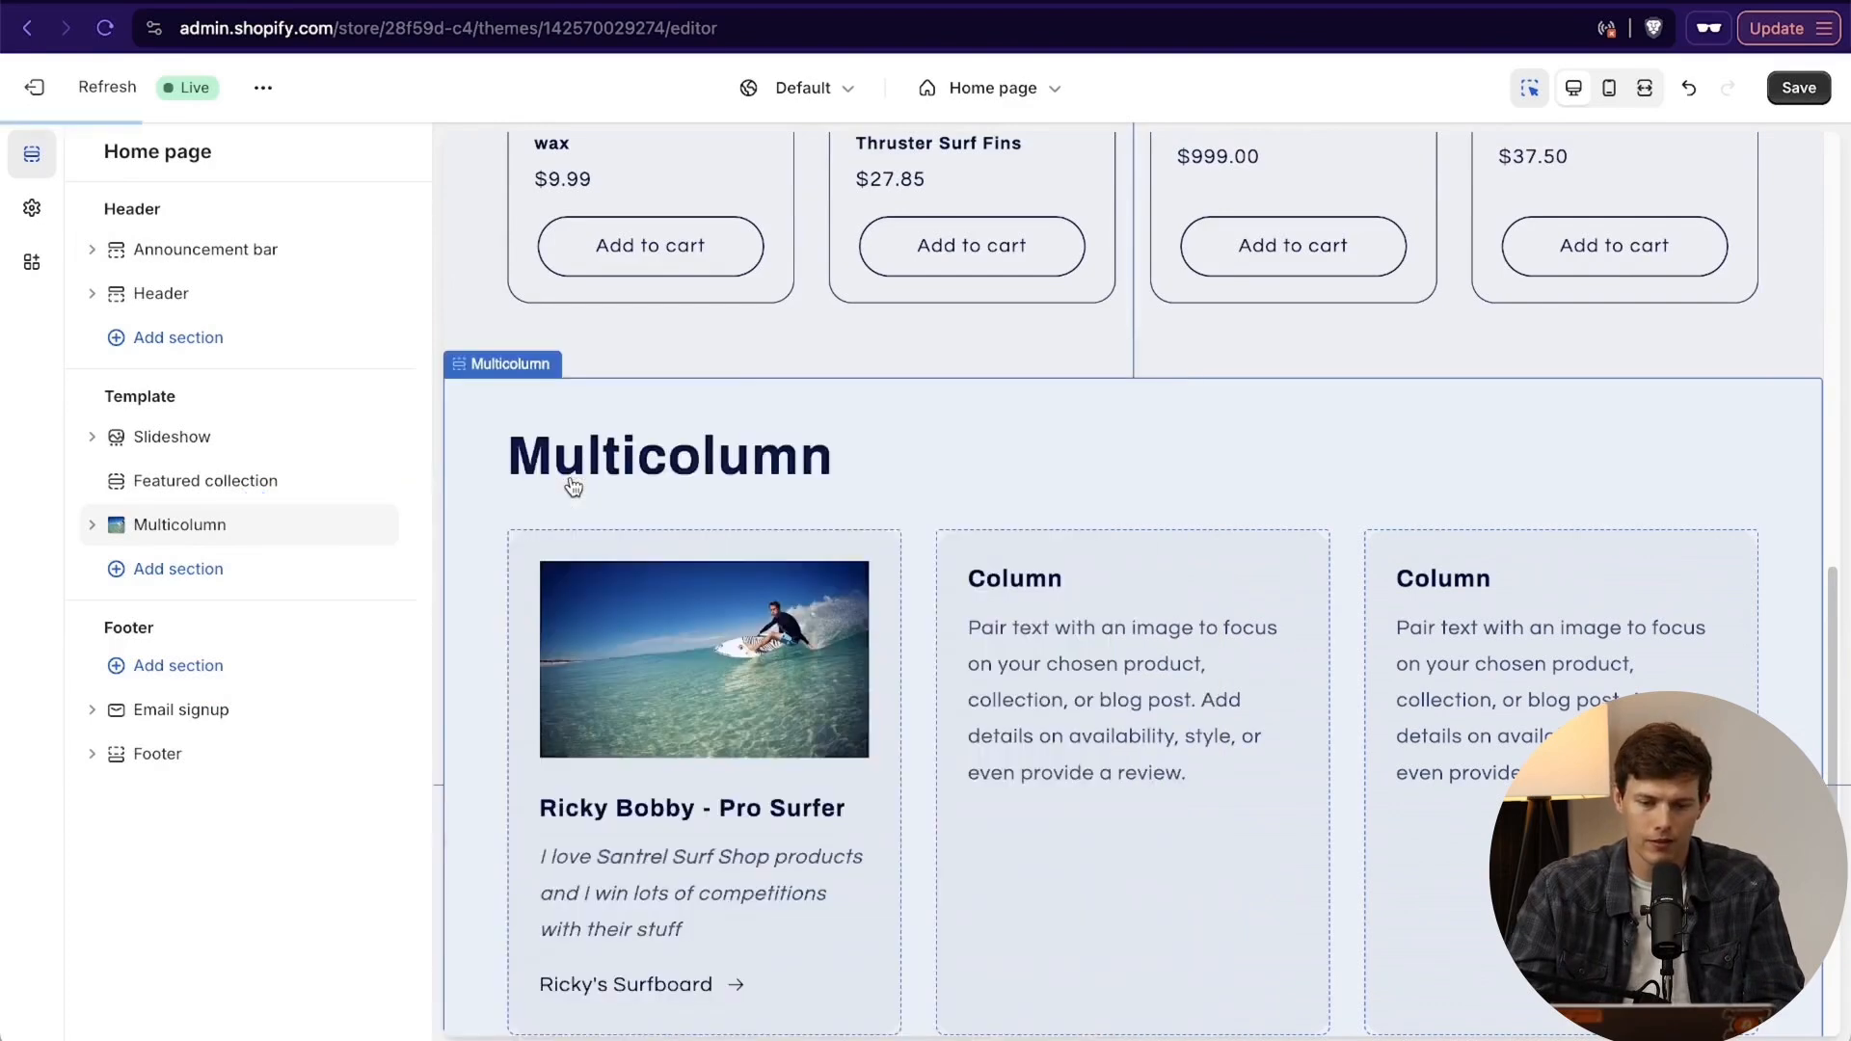
Choose the Surfboards collection for the new Featured collection section.
scroll(829, 658, up, 9)
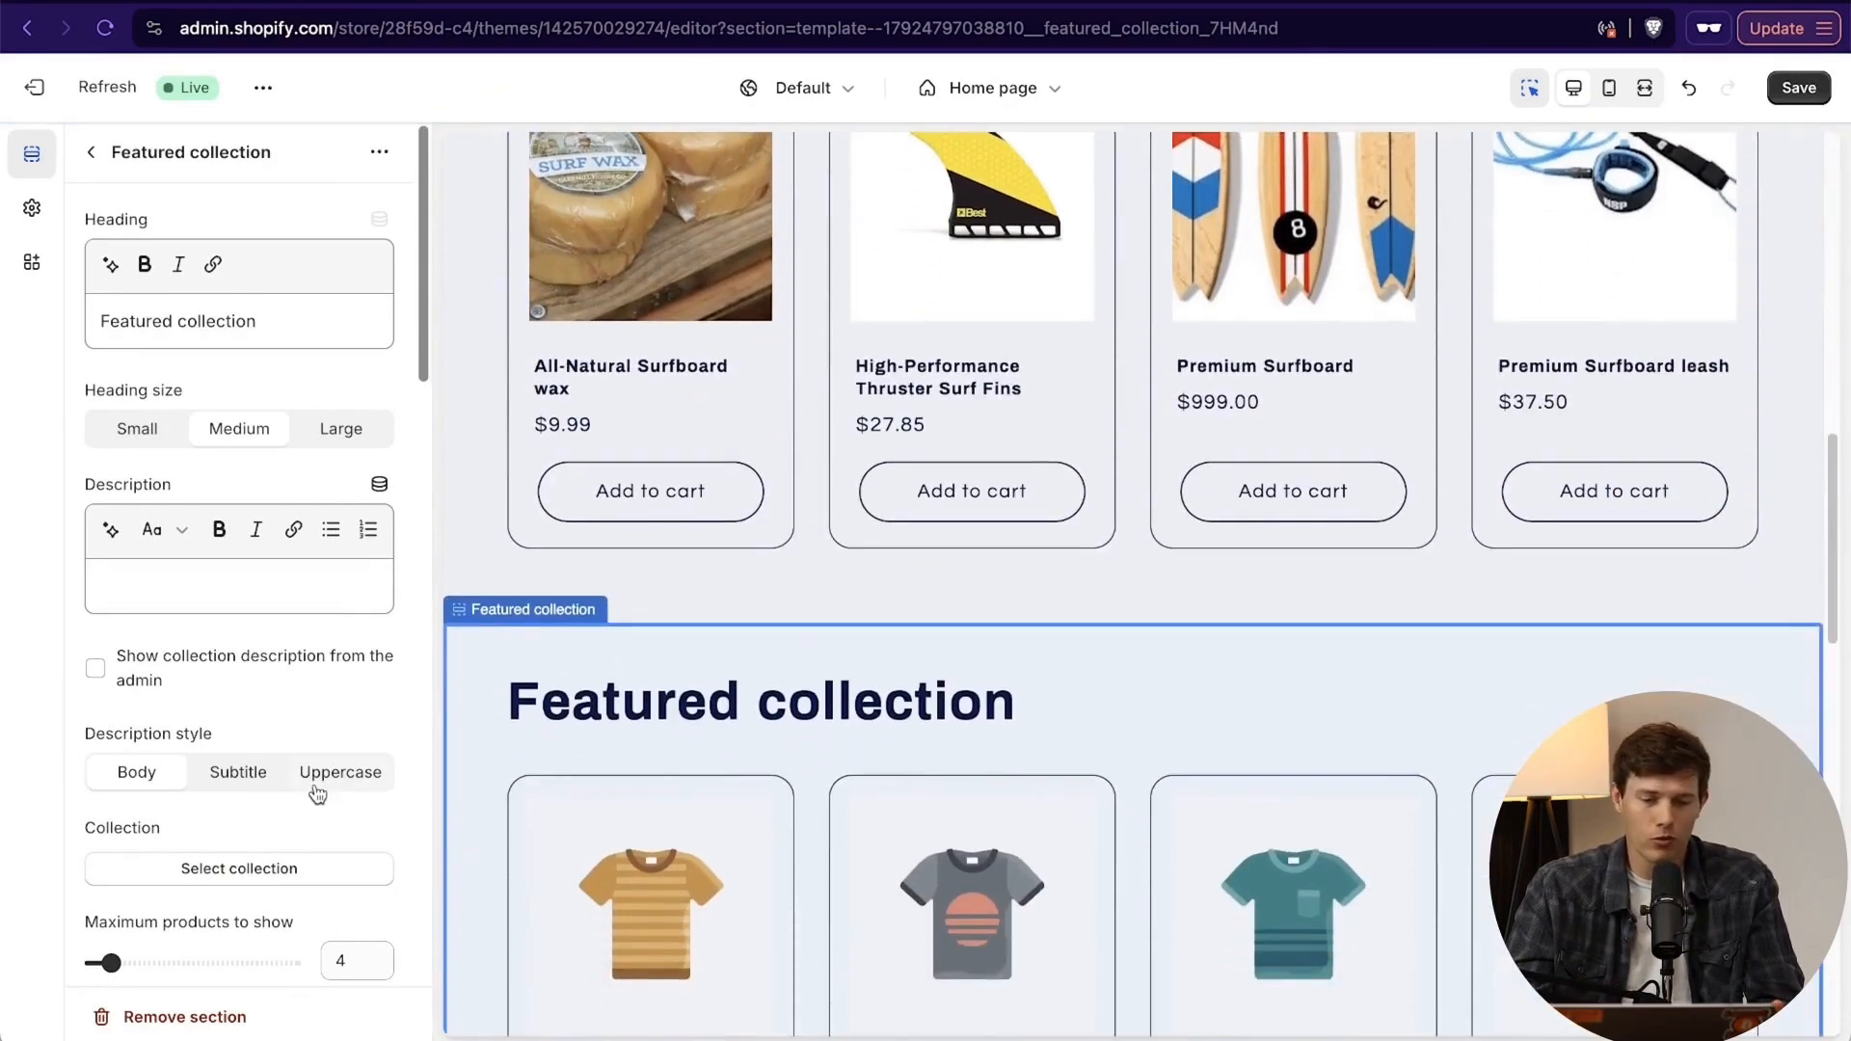
click(230, 871)
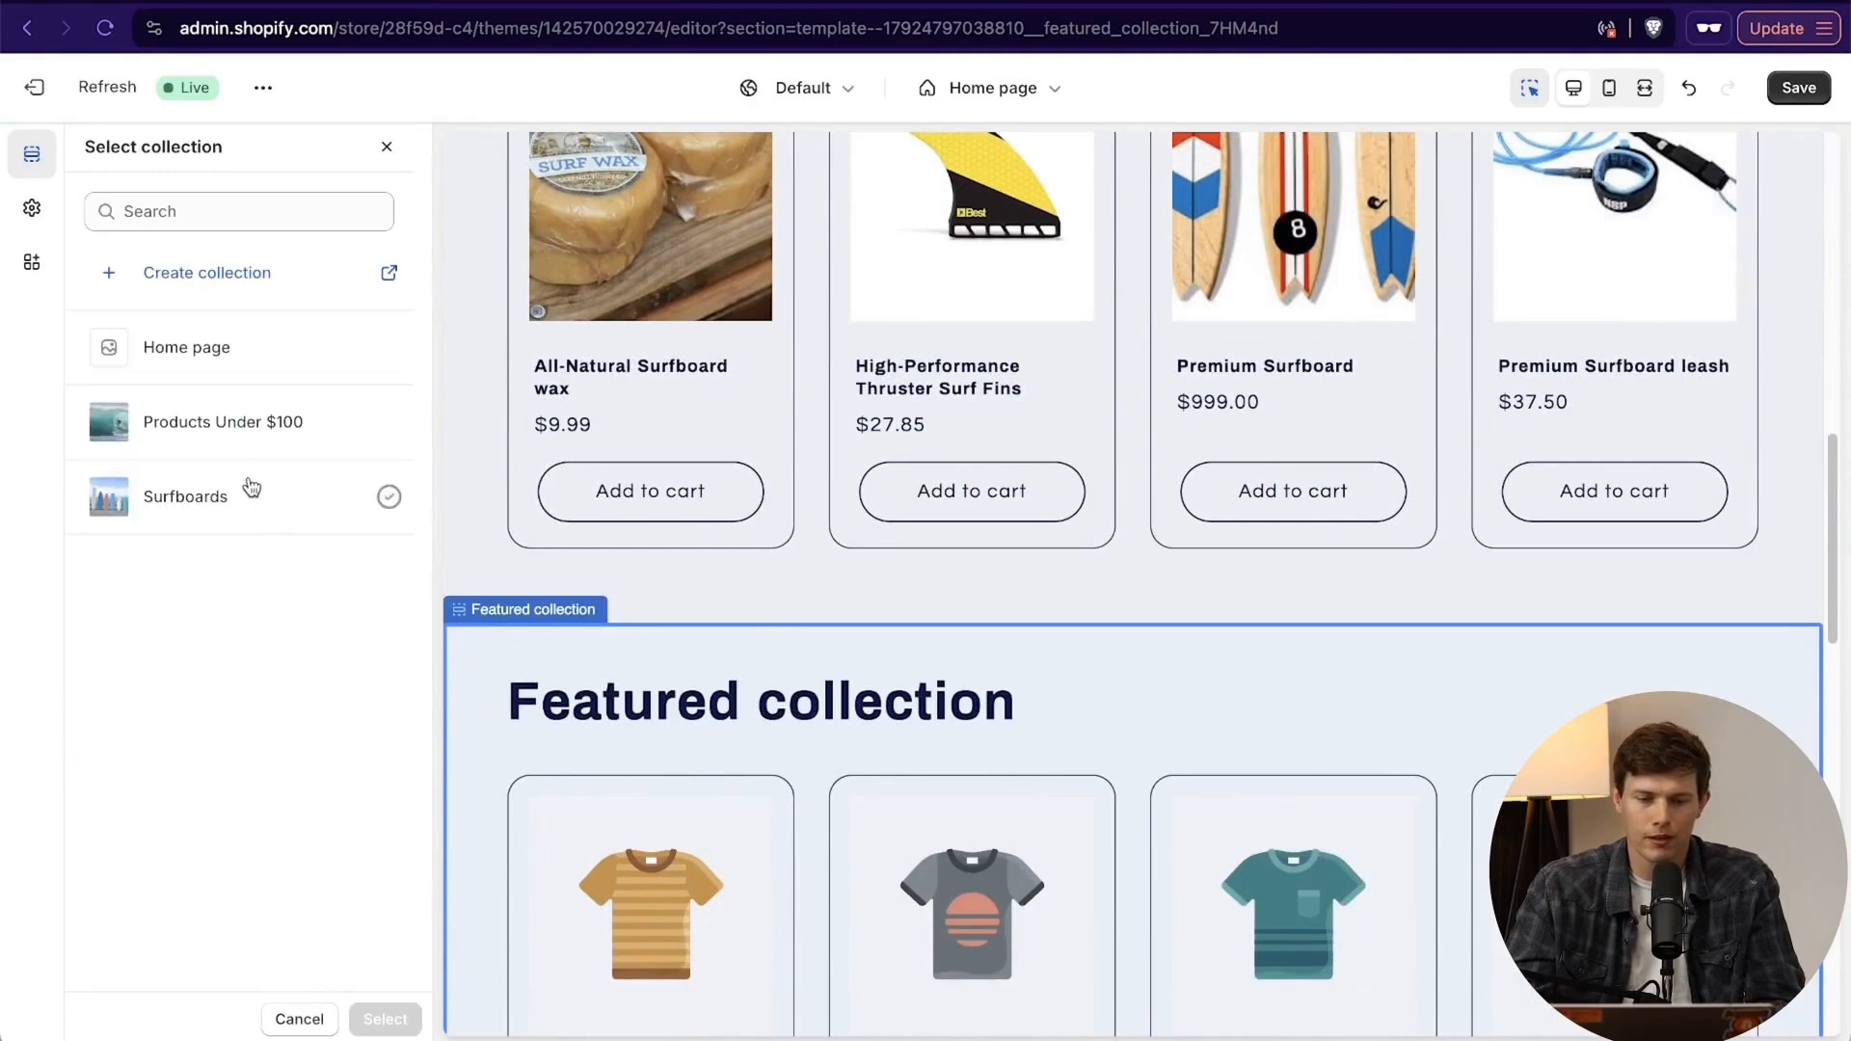
click(201, 509)
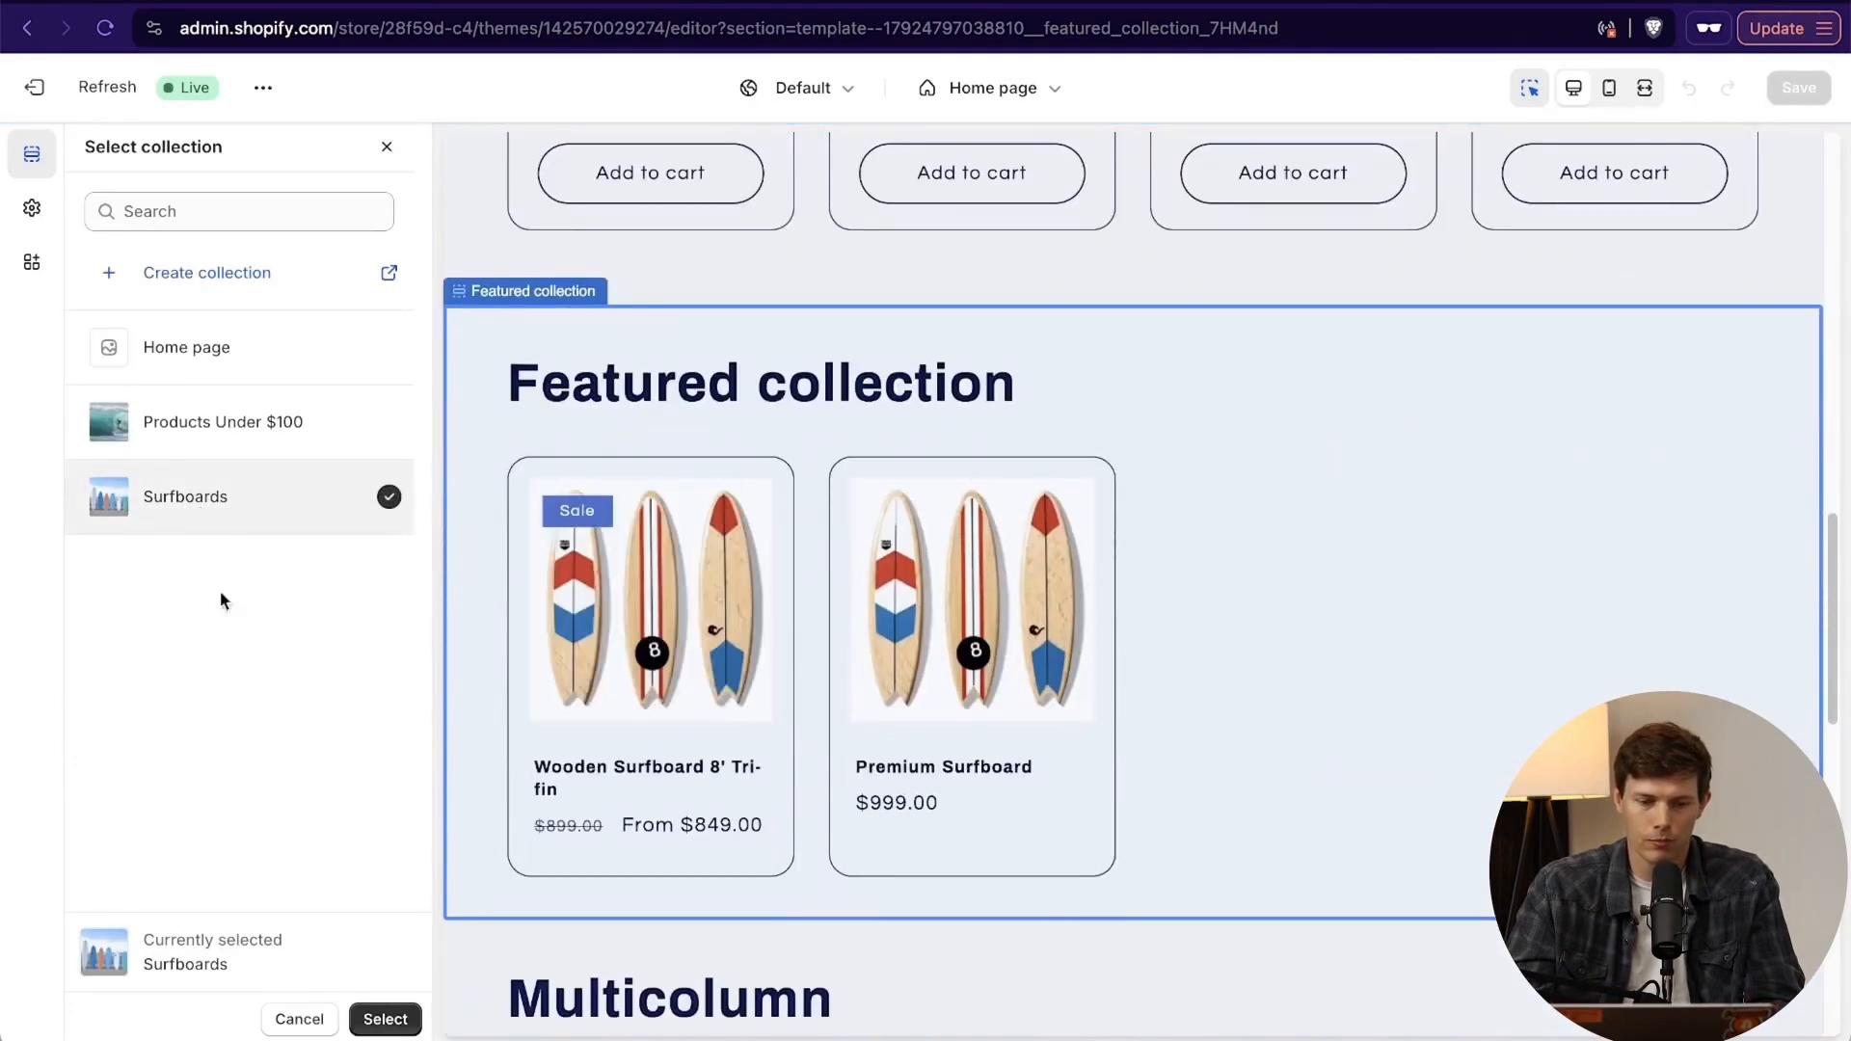
click(384, 1019)
Set the heading to 'Our Finest Premium Surfboards' at Medium size.
click(266, 326)
key(super+a)
text(Oru)
key(BackSpace)
key(BackSpace)
key(BackSpace)
text(ur)
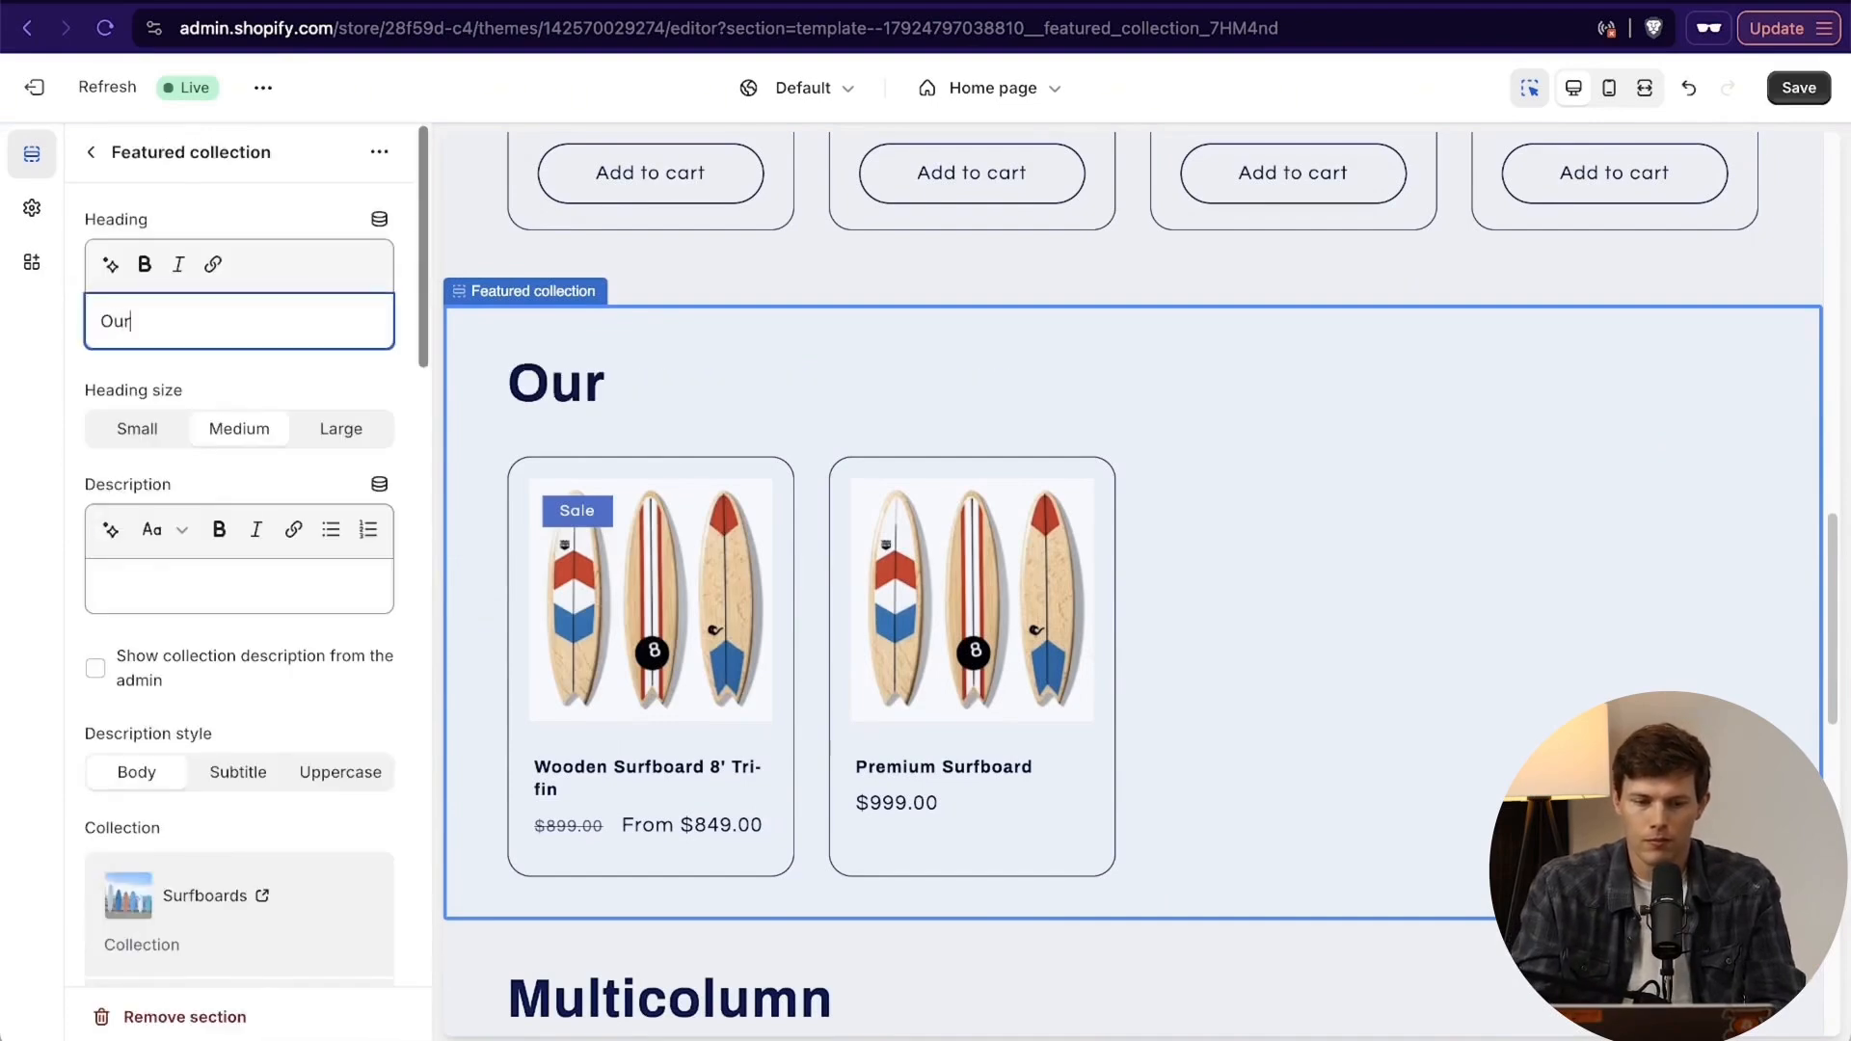
text( Finest Premium Surbo)
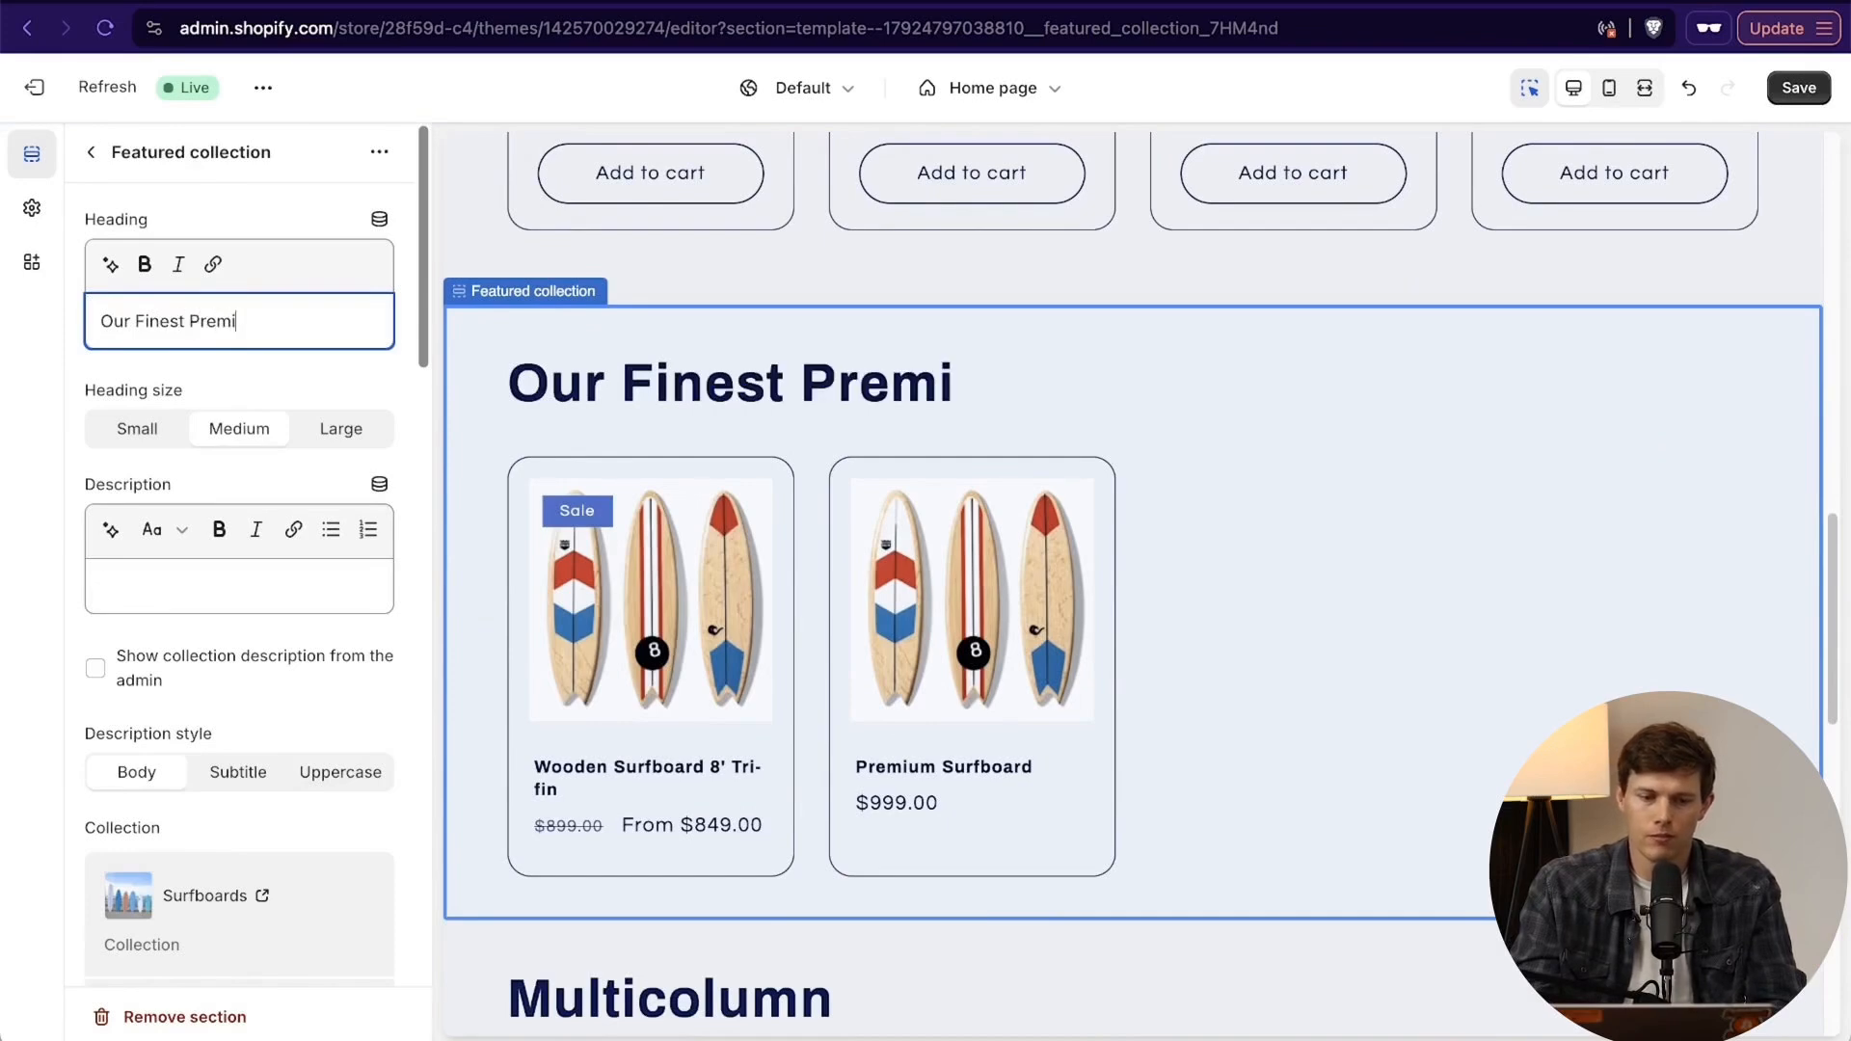
key(BackSpace)
key(BackSpace)
text(fboards)
click(133, 431)
click(241, 434)
click(345, 429)
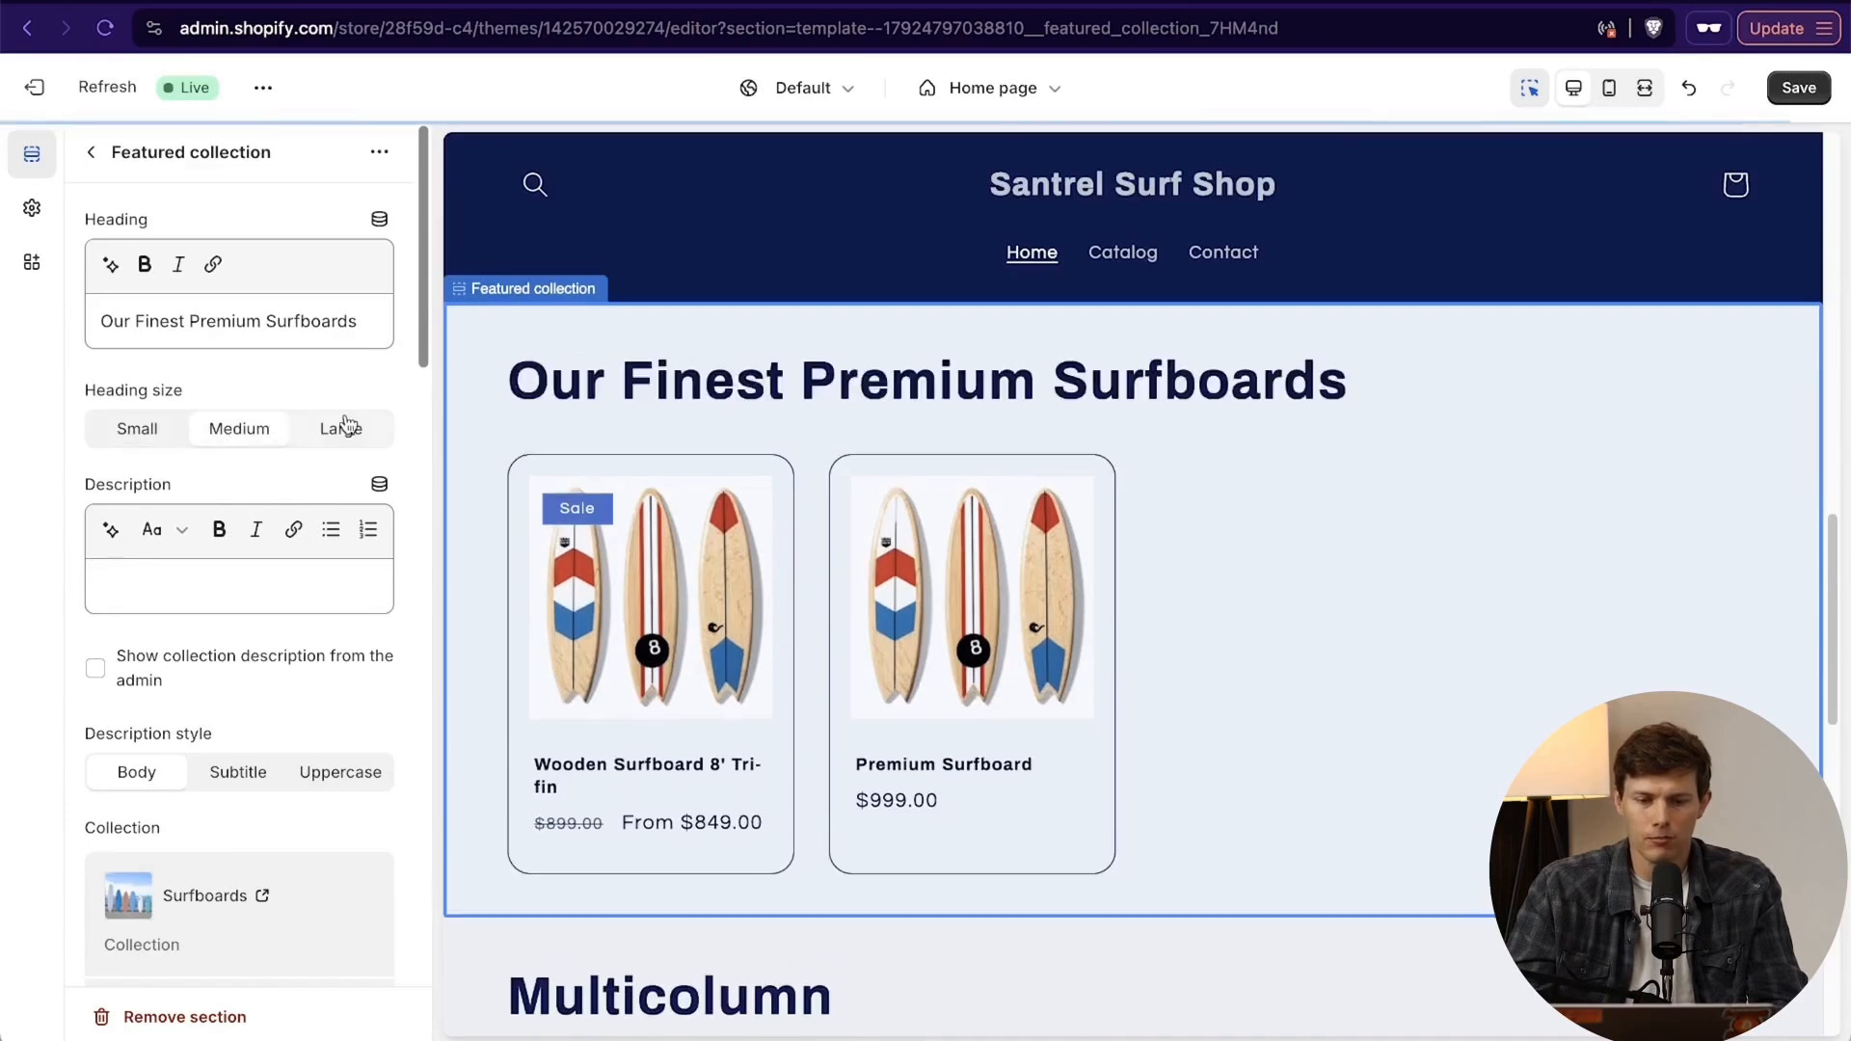
click(246, 429)
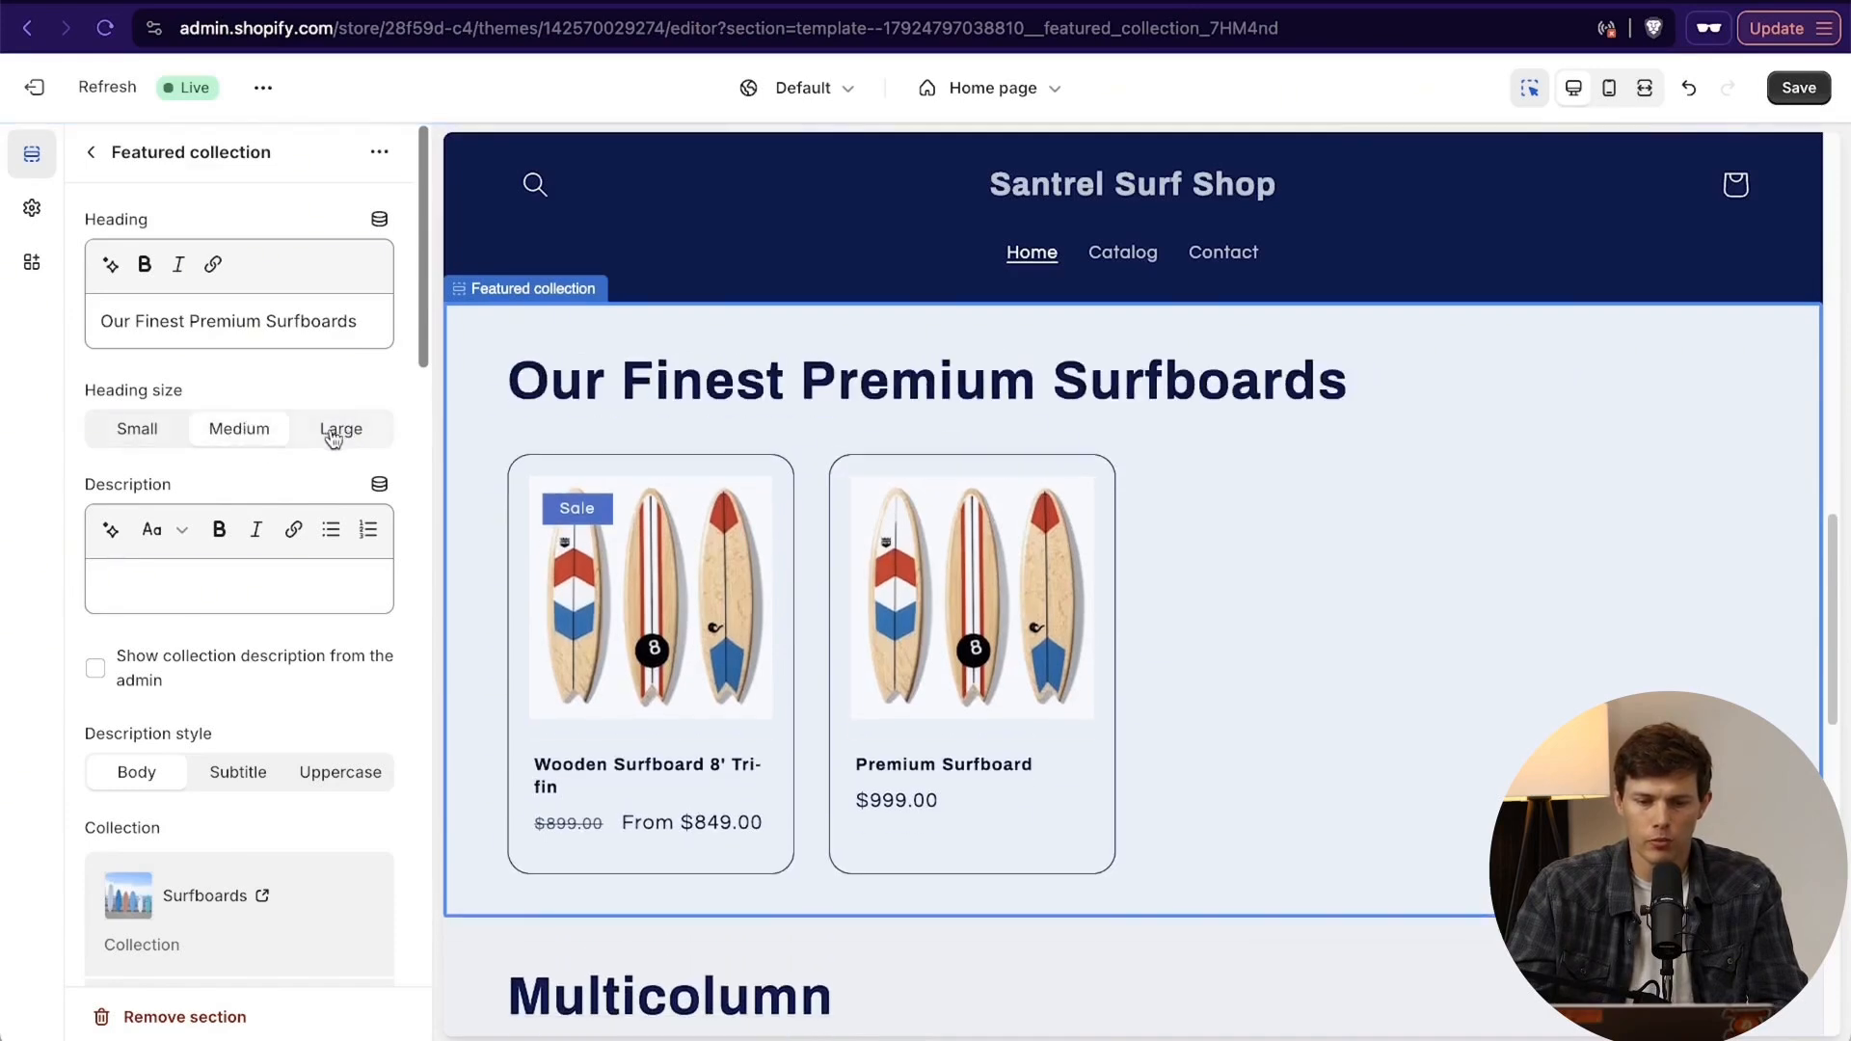
Paste the gift-card paragraph into the section description.
scroll(258, 504, down, 2)
click(226, 518)
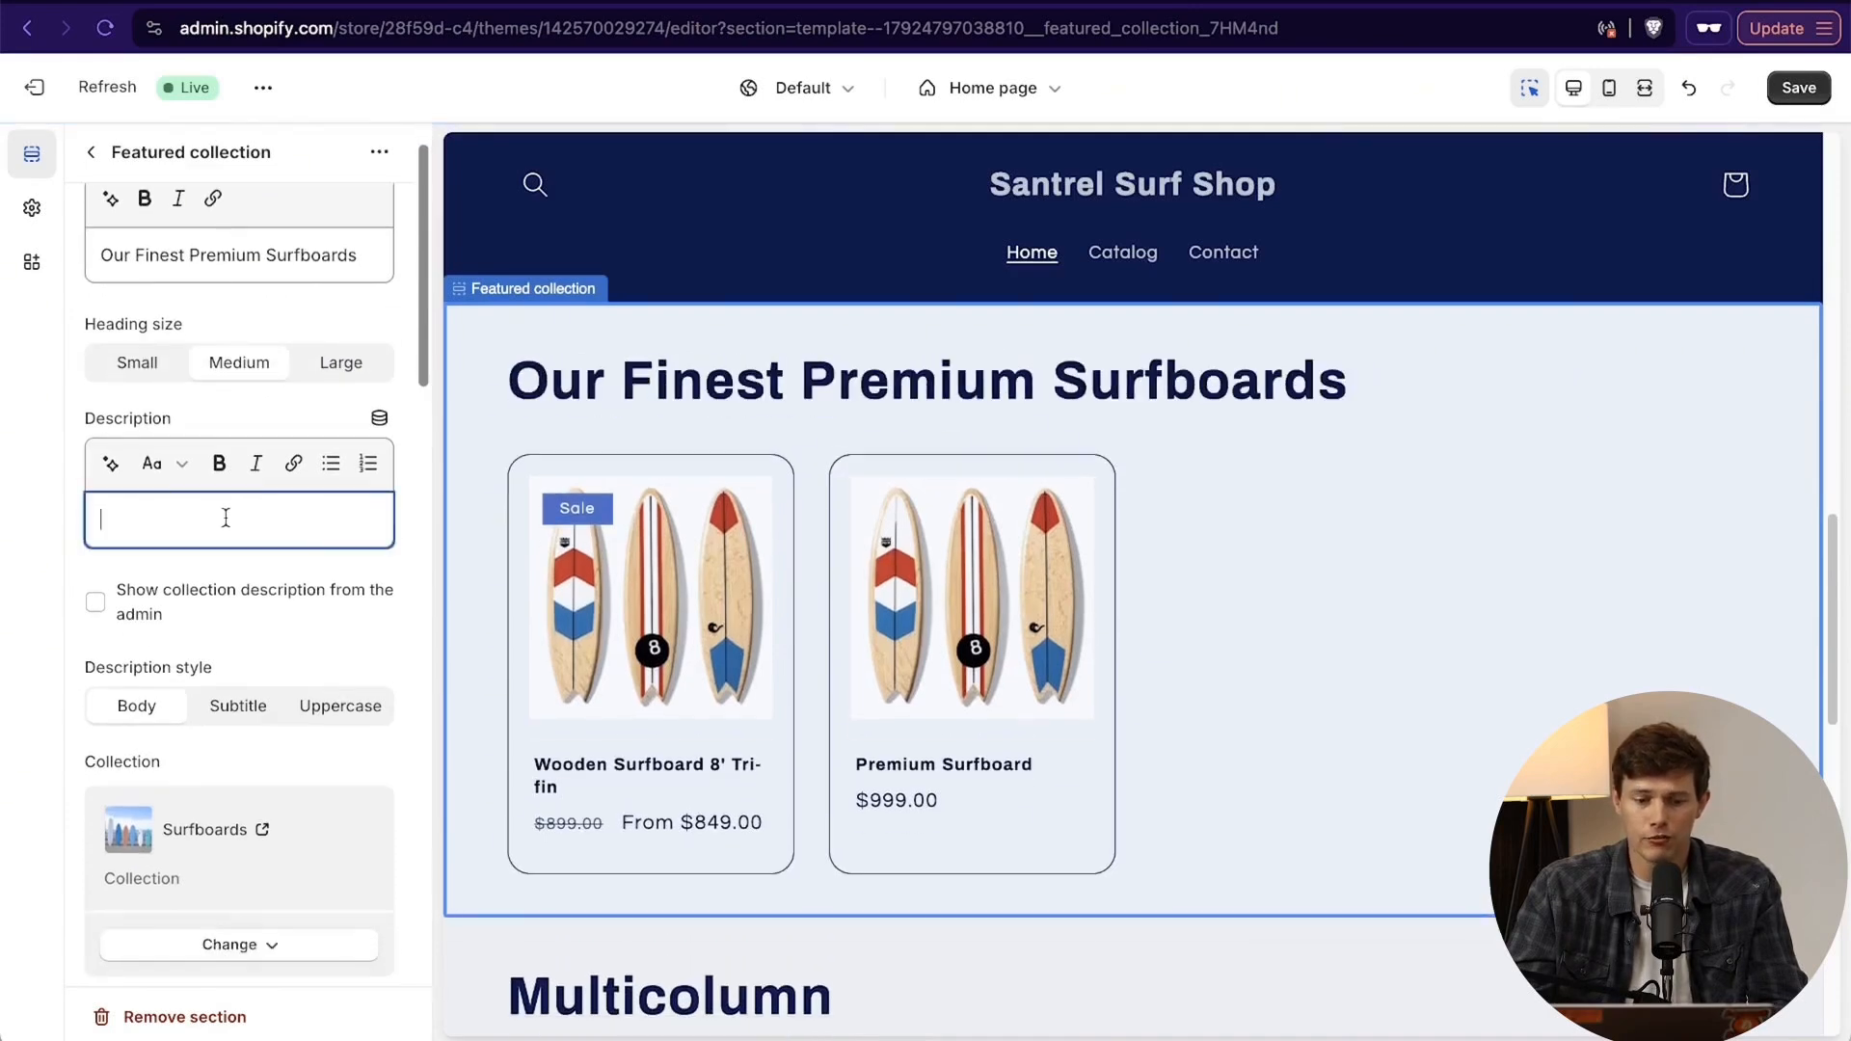
text(Give the gift of endless waves with our Surf Shop Gift Card. Perfect for any surfer, this versatile gift card lets them choose from a wide range of surfboards, accessories, and apparel. Available in various denominations, it’s the ideal present for birthdays, holidays, or any special occasion. Share the stoke and let them pick their perfect gear with ease.)
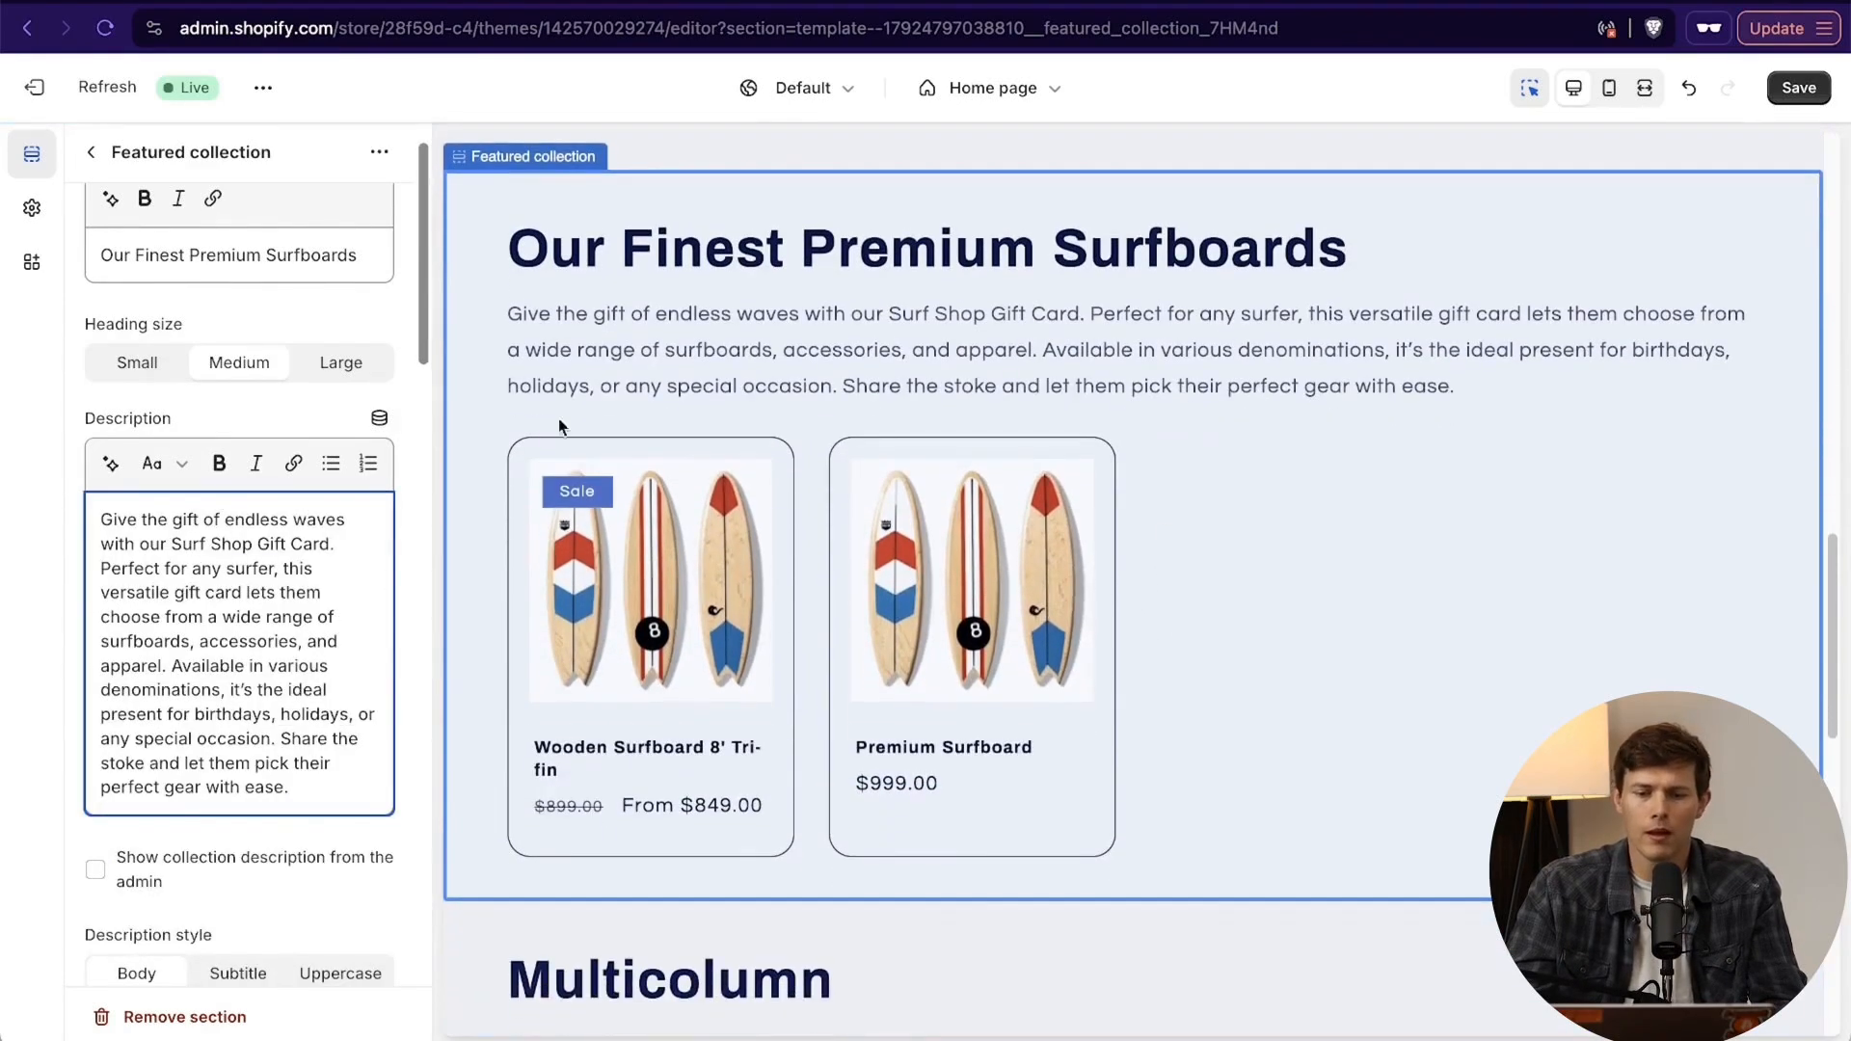
scroll(911, 698, down, 3)
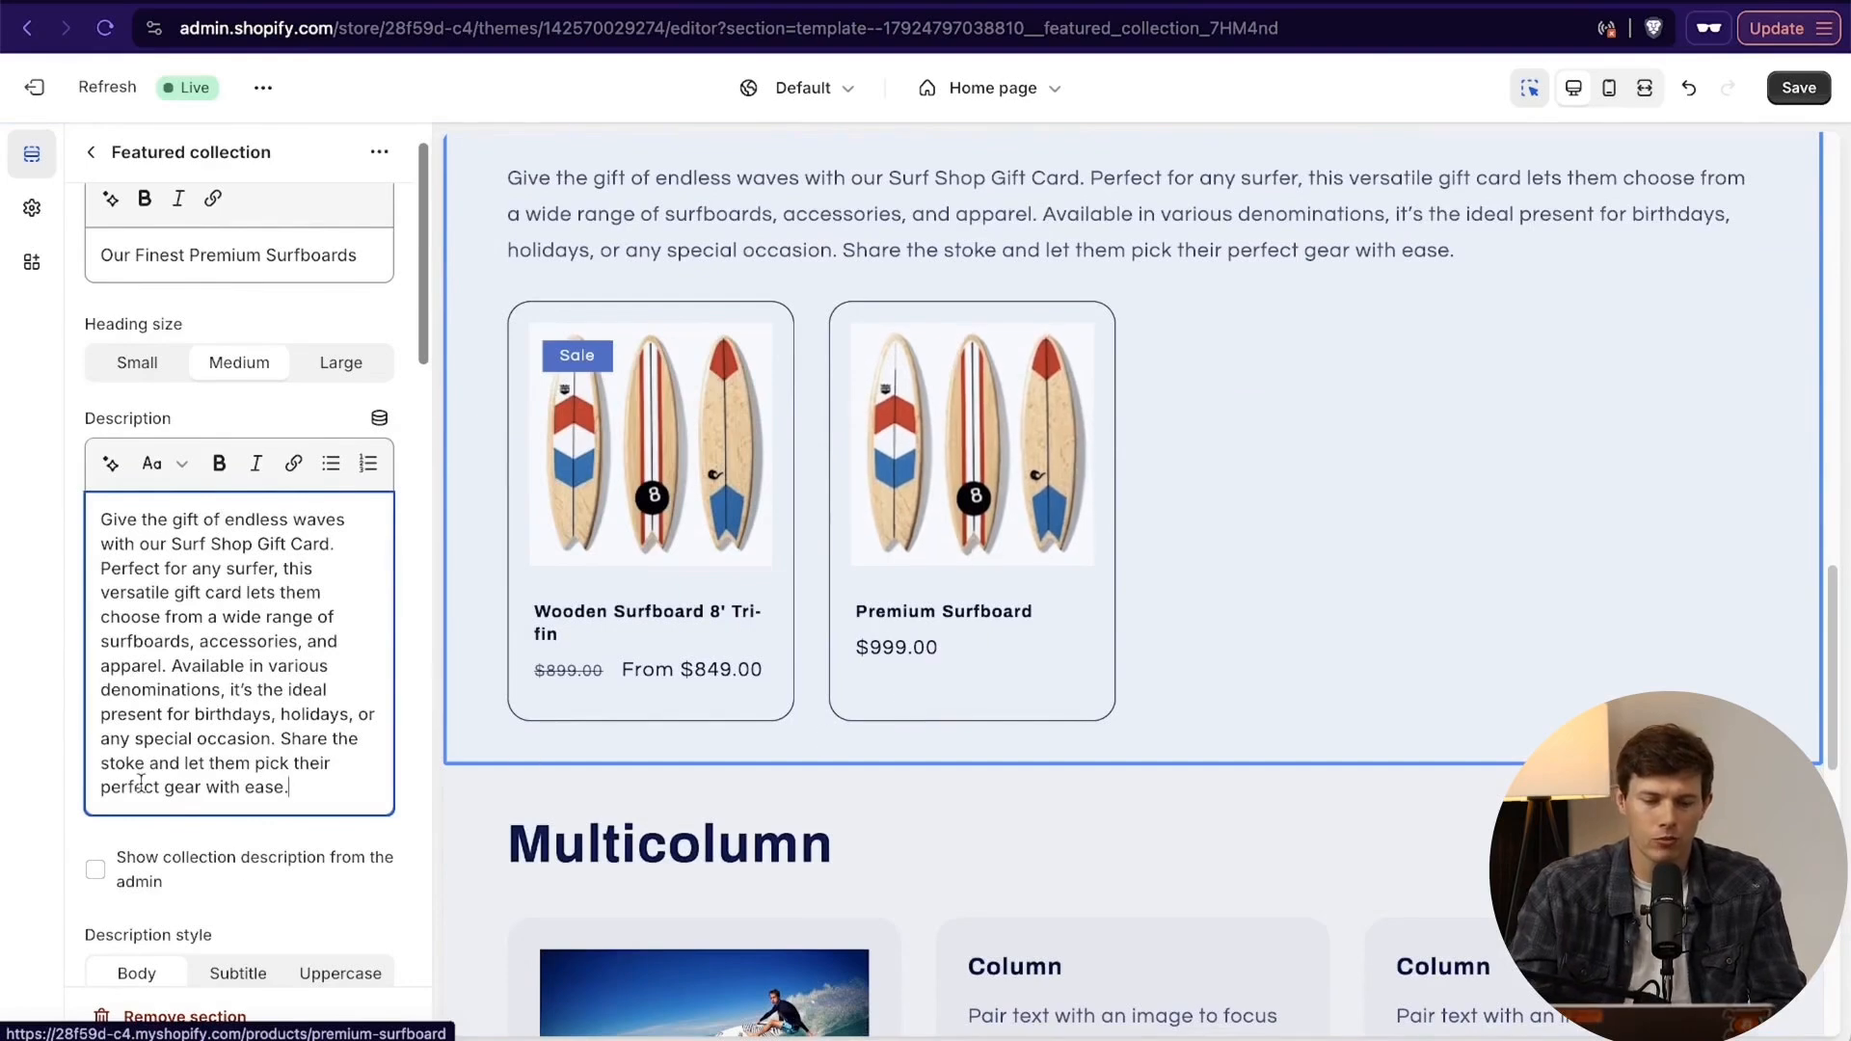
scroll(232, 880, down, 5)
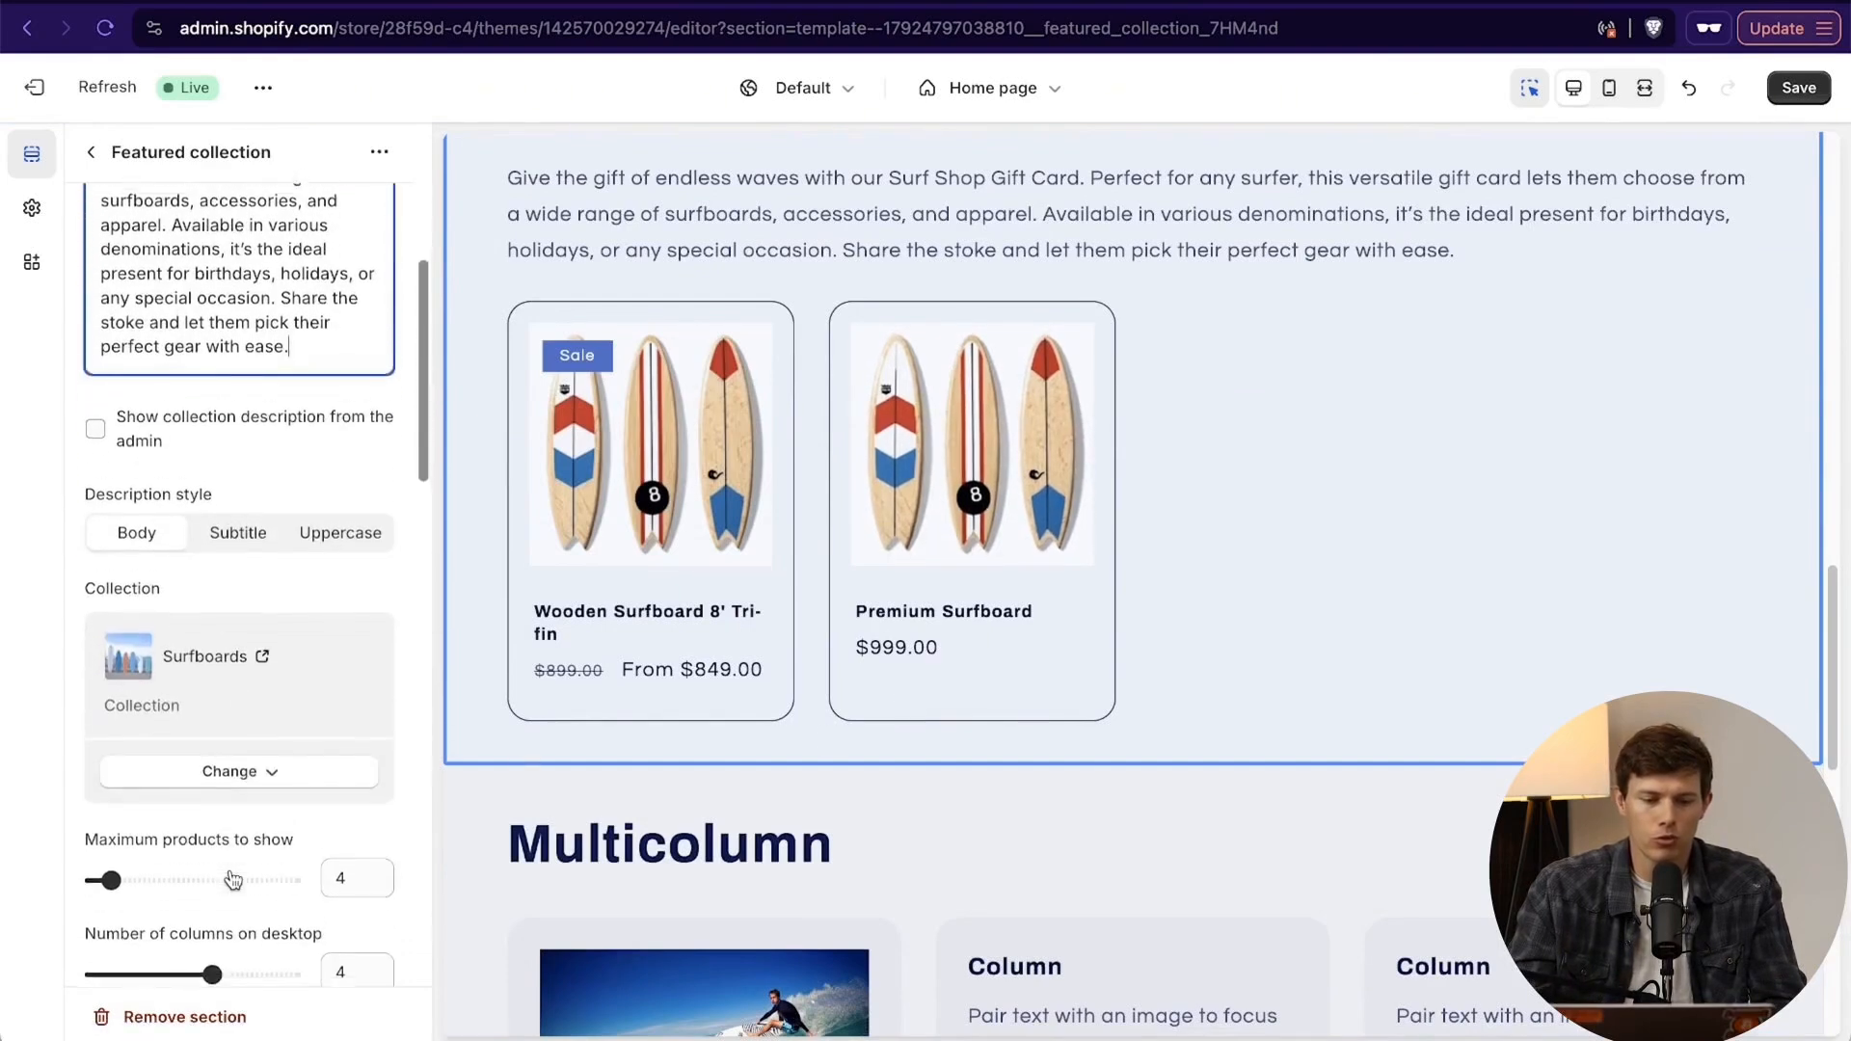
Set the featured collection description style back to Body after trying Subtitle and Uppercase.
click(212, 519)
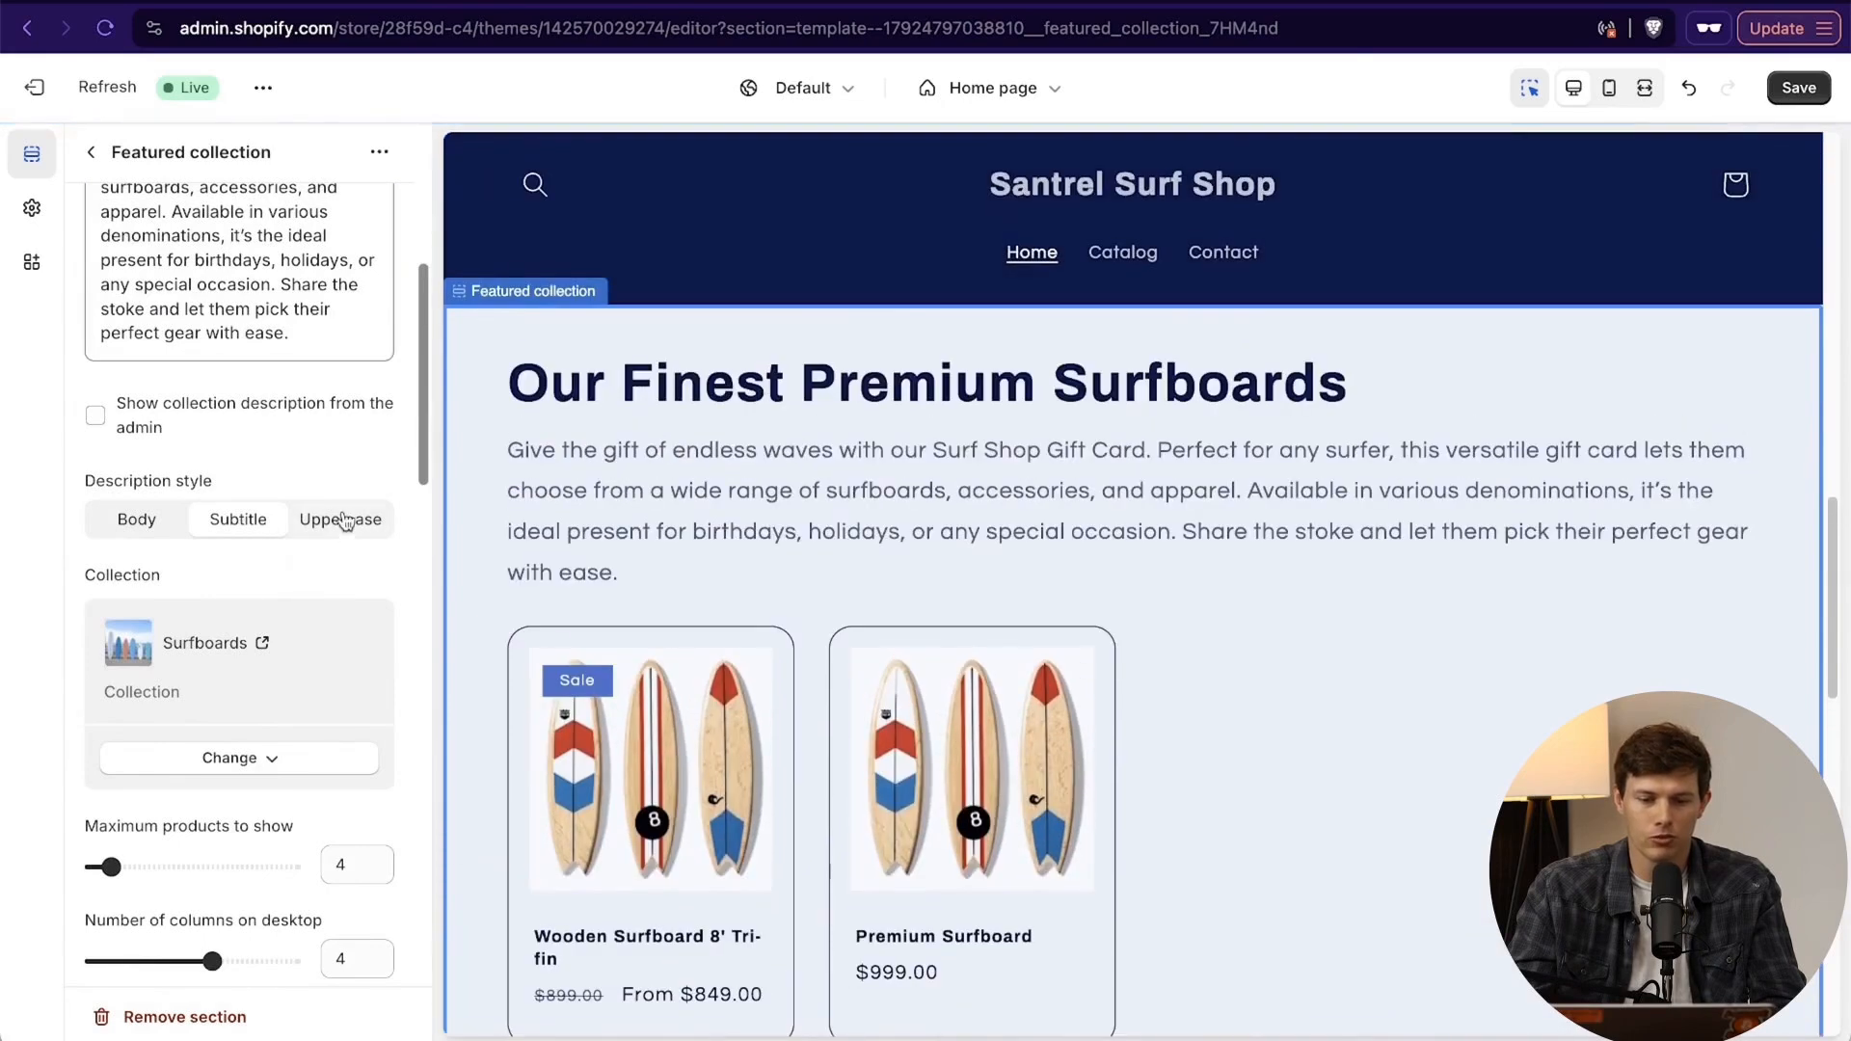
click(344, 523)
click(136, 525)
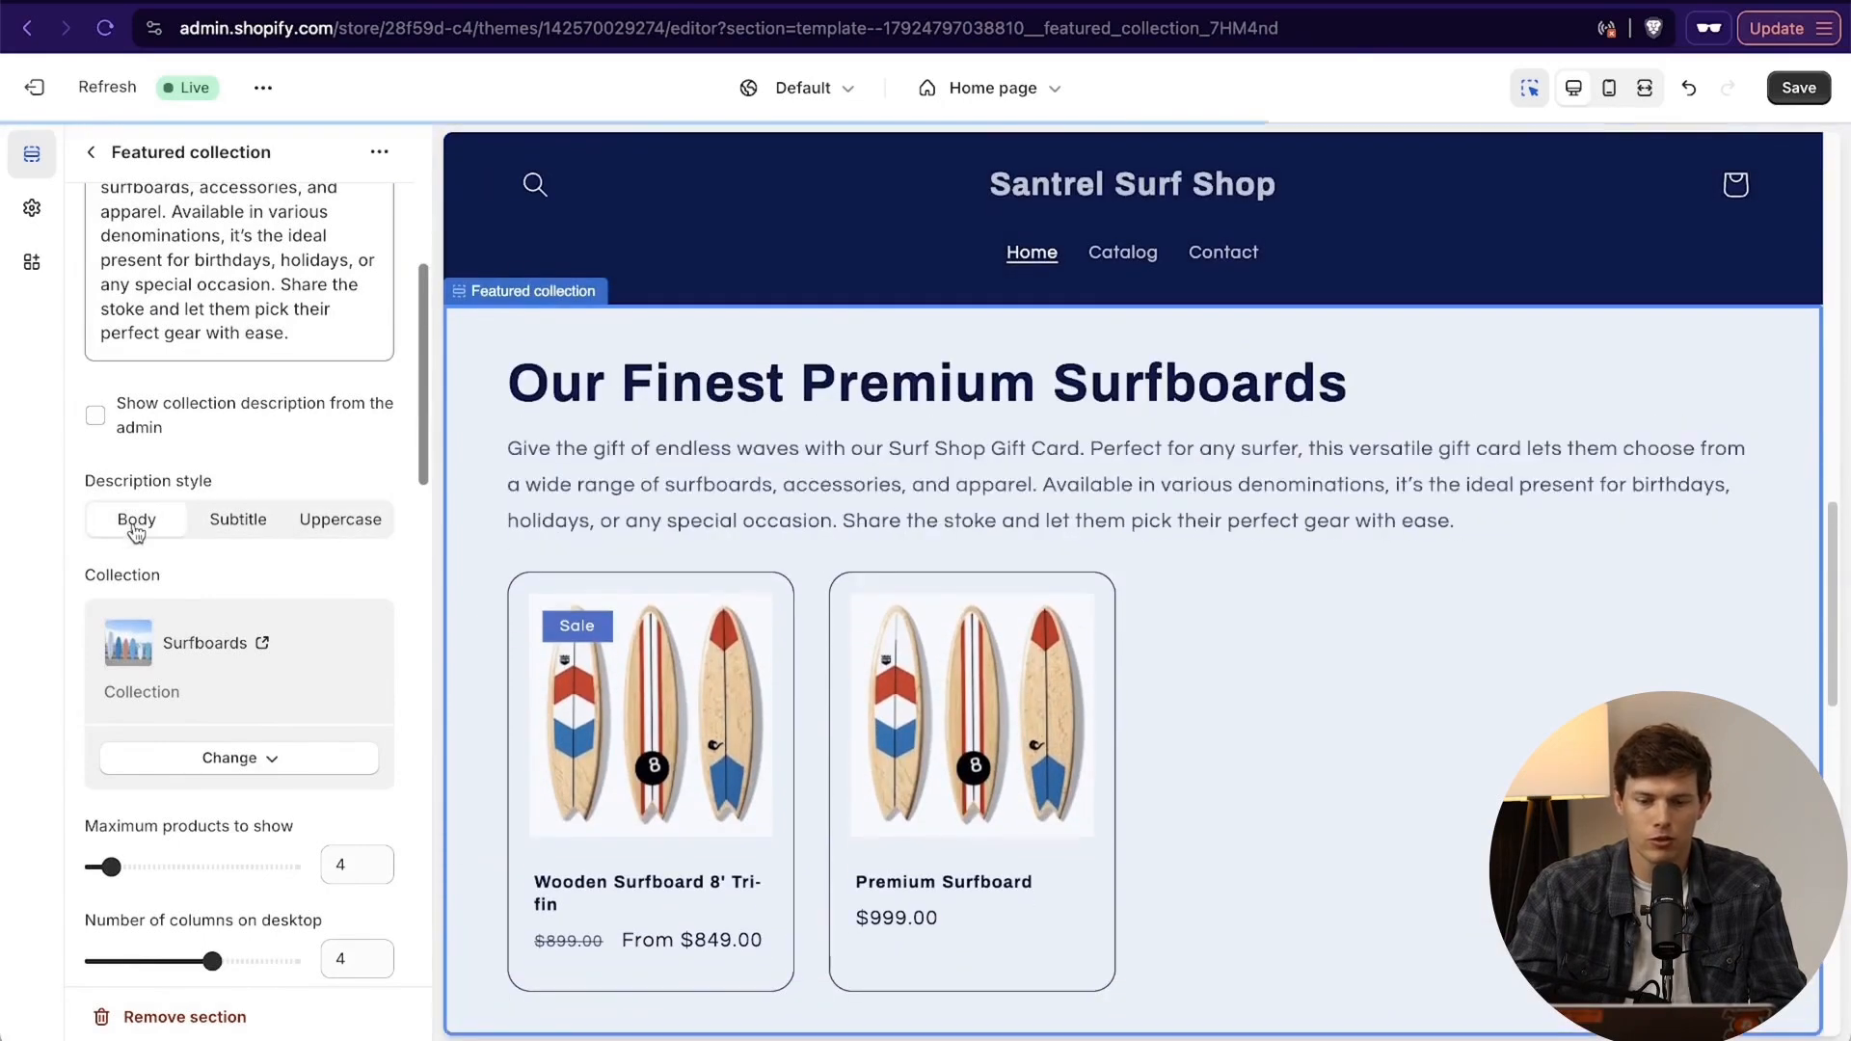
Limit the featured collection to 2 products across 3 desktop columns, keeping unsaved edits.
scroll(295, 605, down, 2)
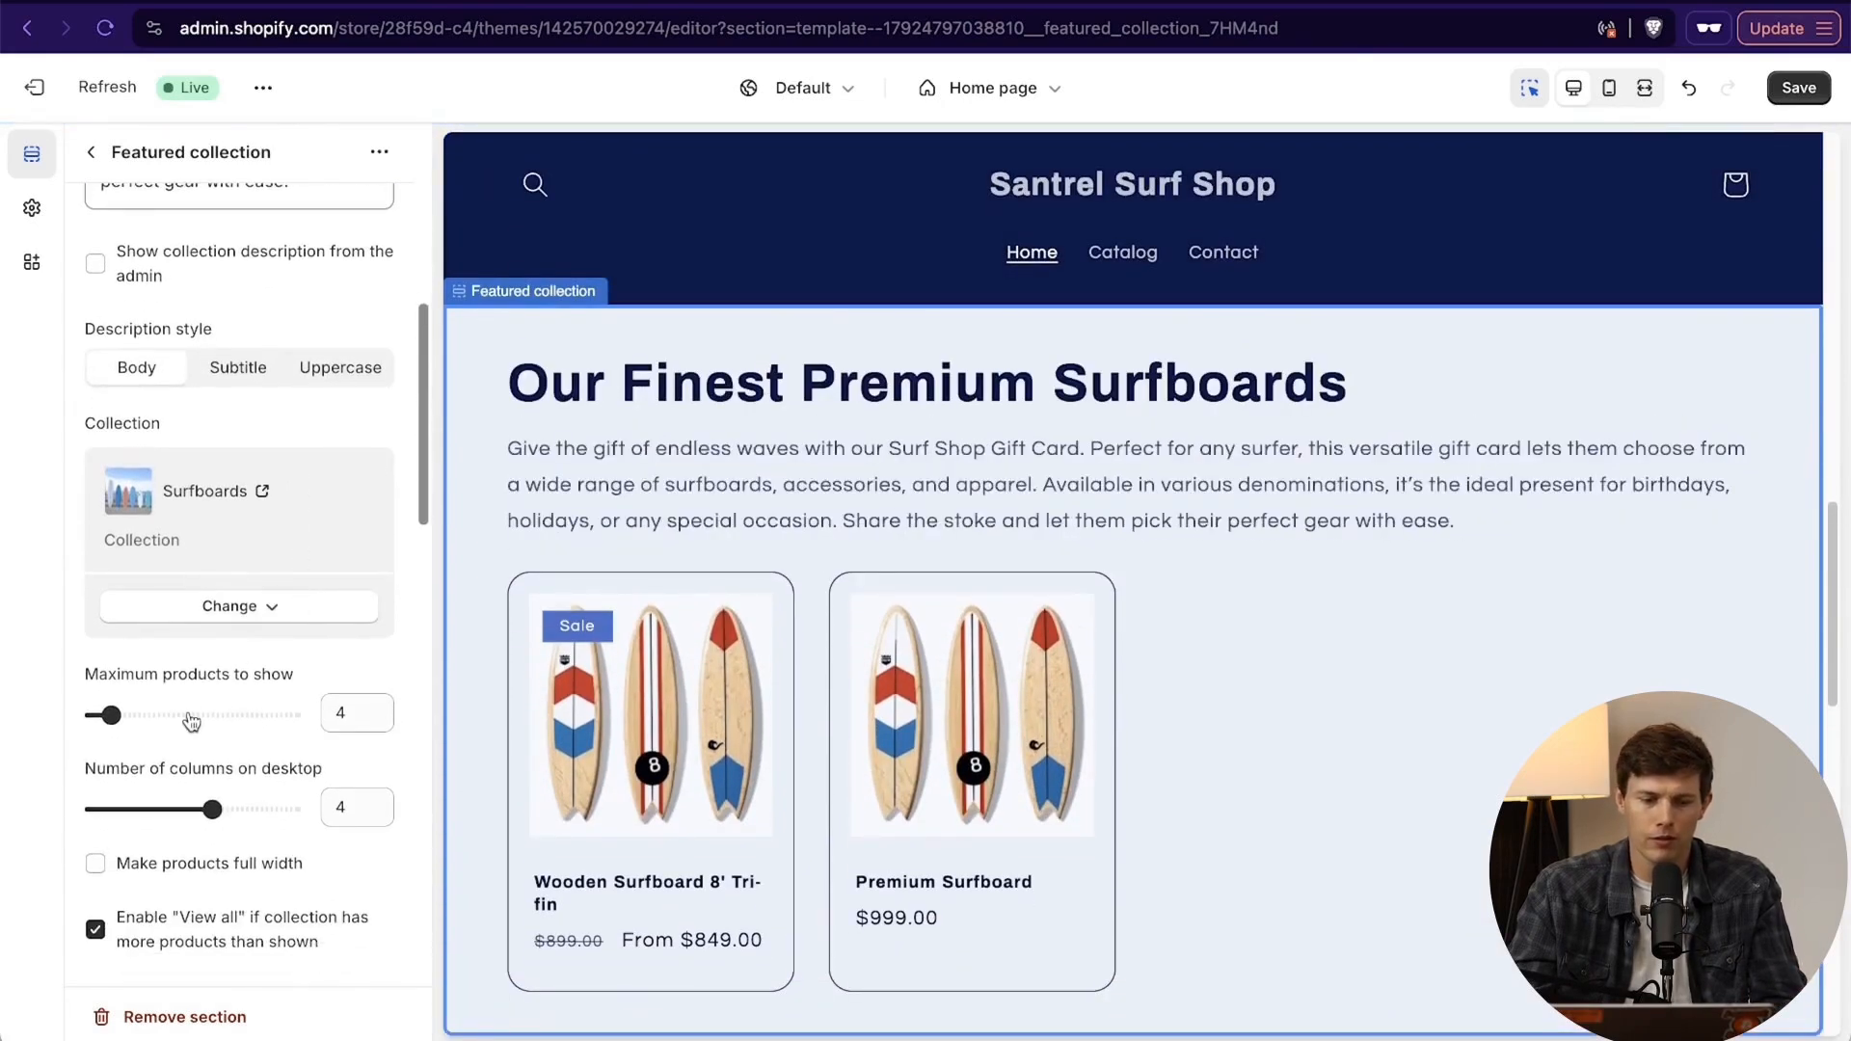
scroll(198, 719, down, 3)
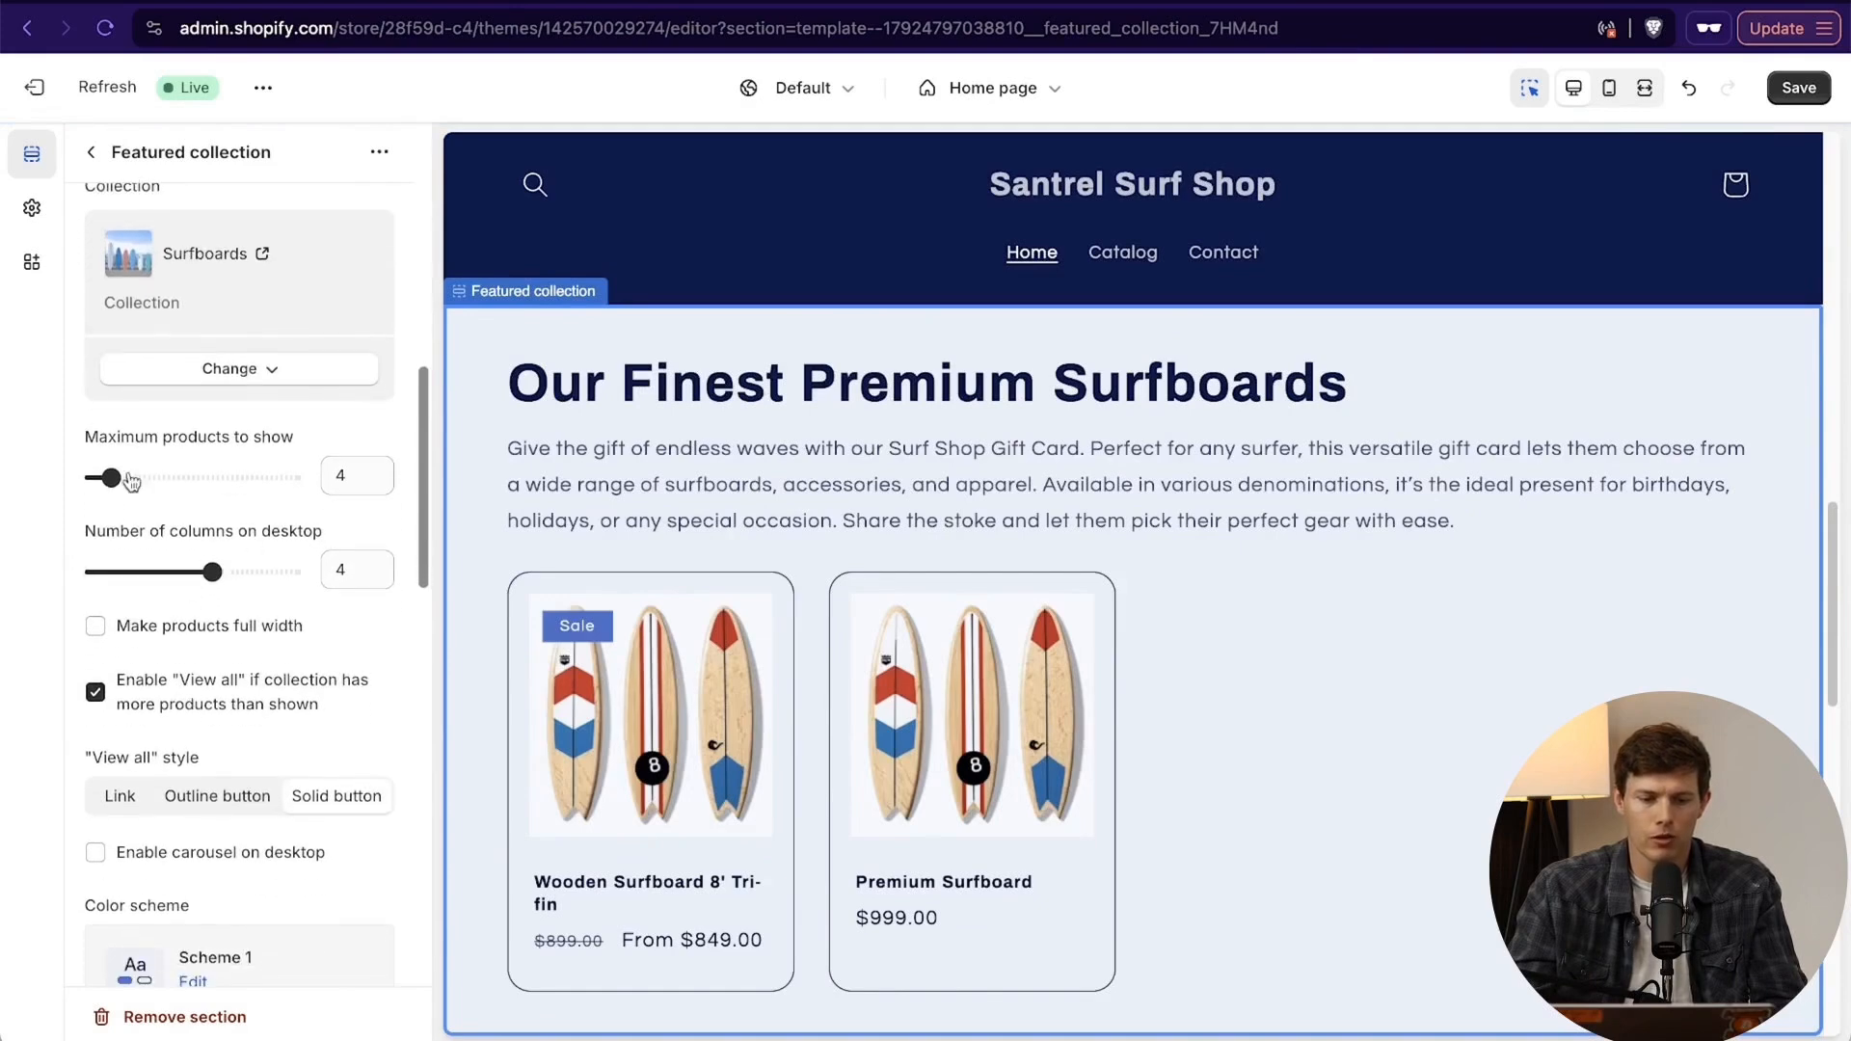
mouse_move(112, 477)
mouse_down()
mouse_move(136, 477)
mouse_move(94, 477)
mouse_up()
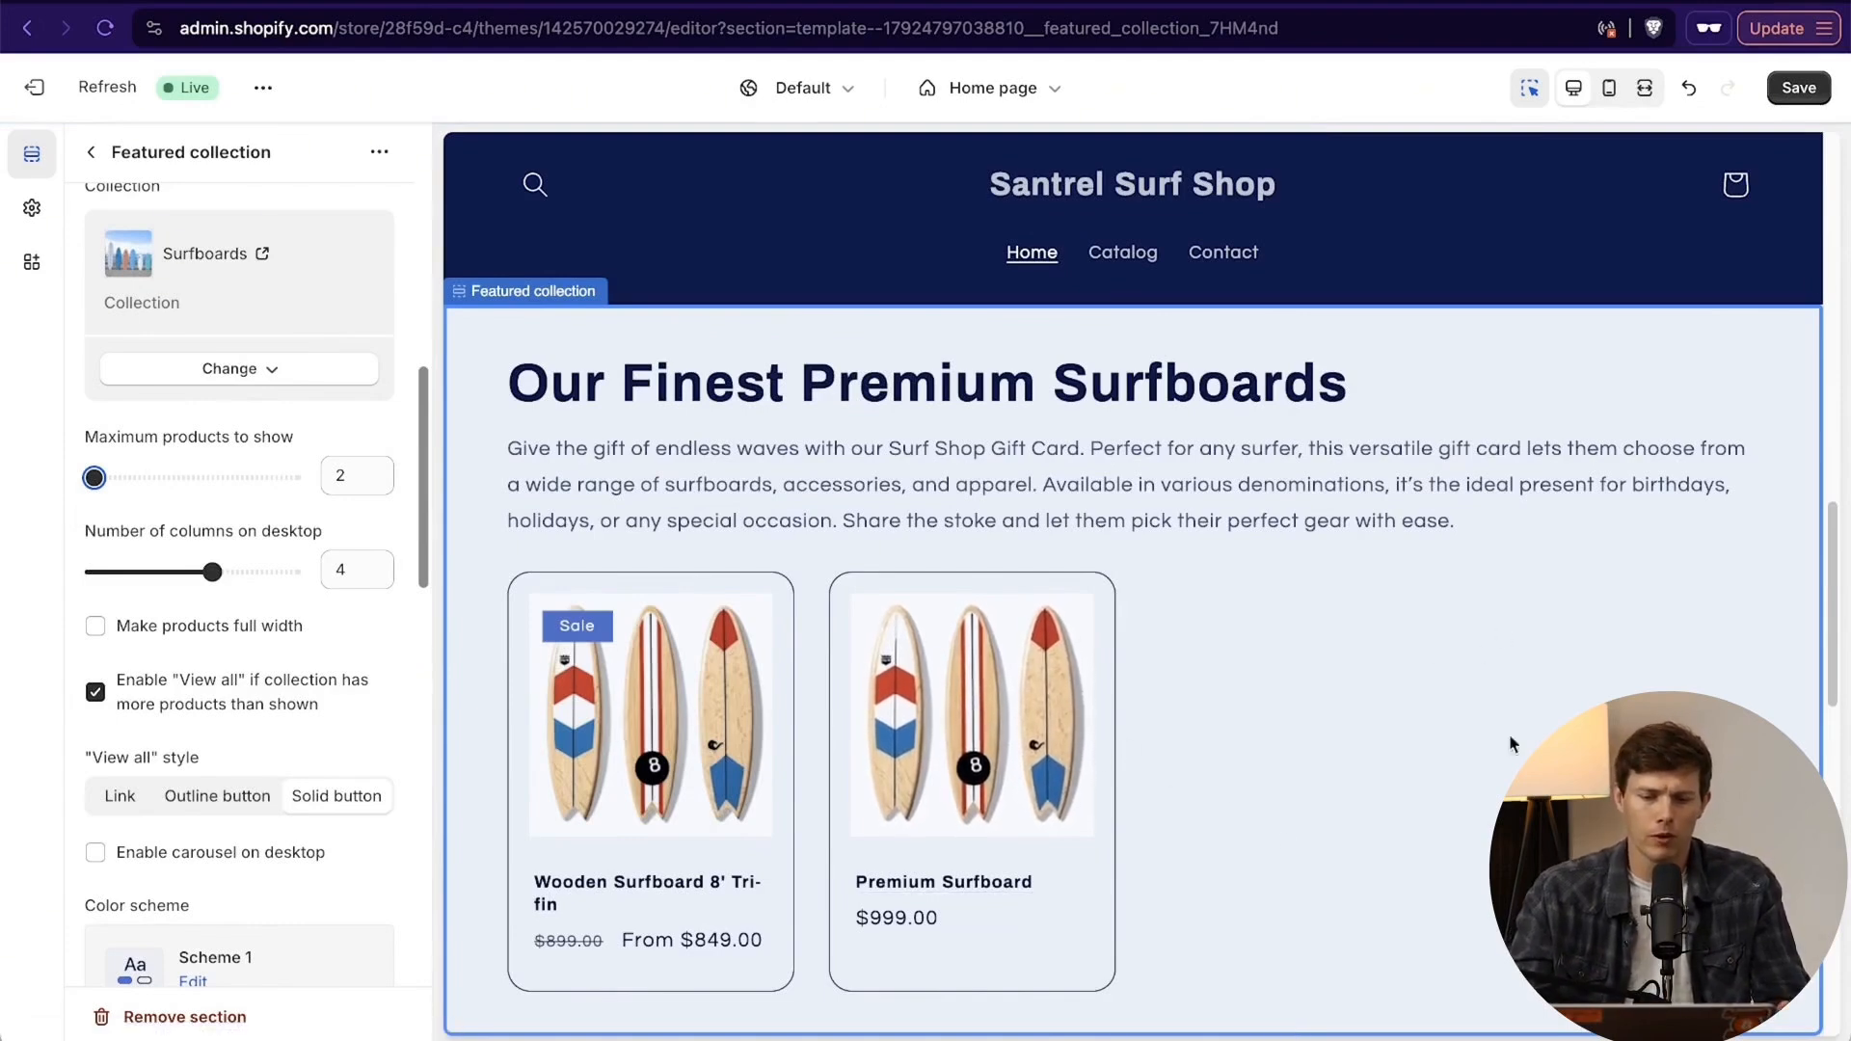
scroll(272, 692, down, 2)
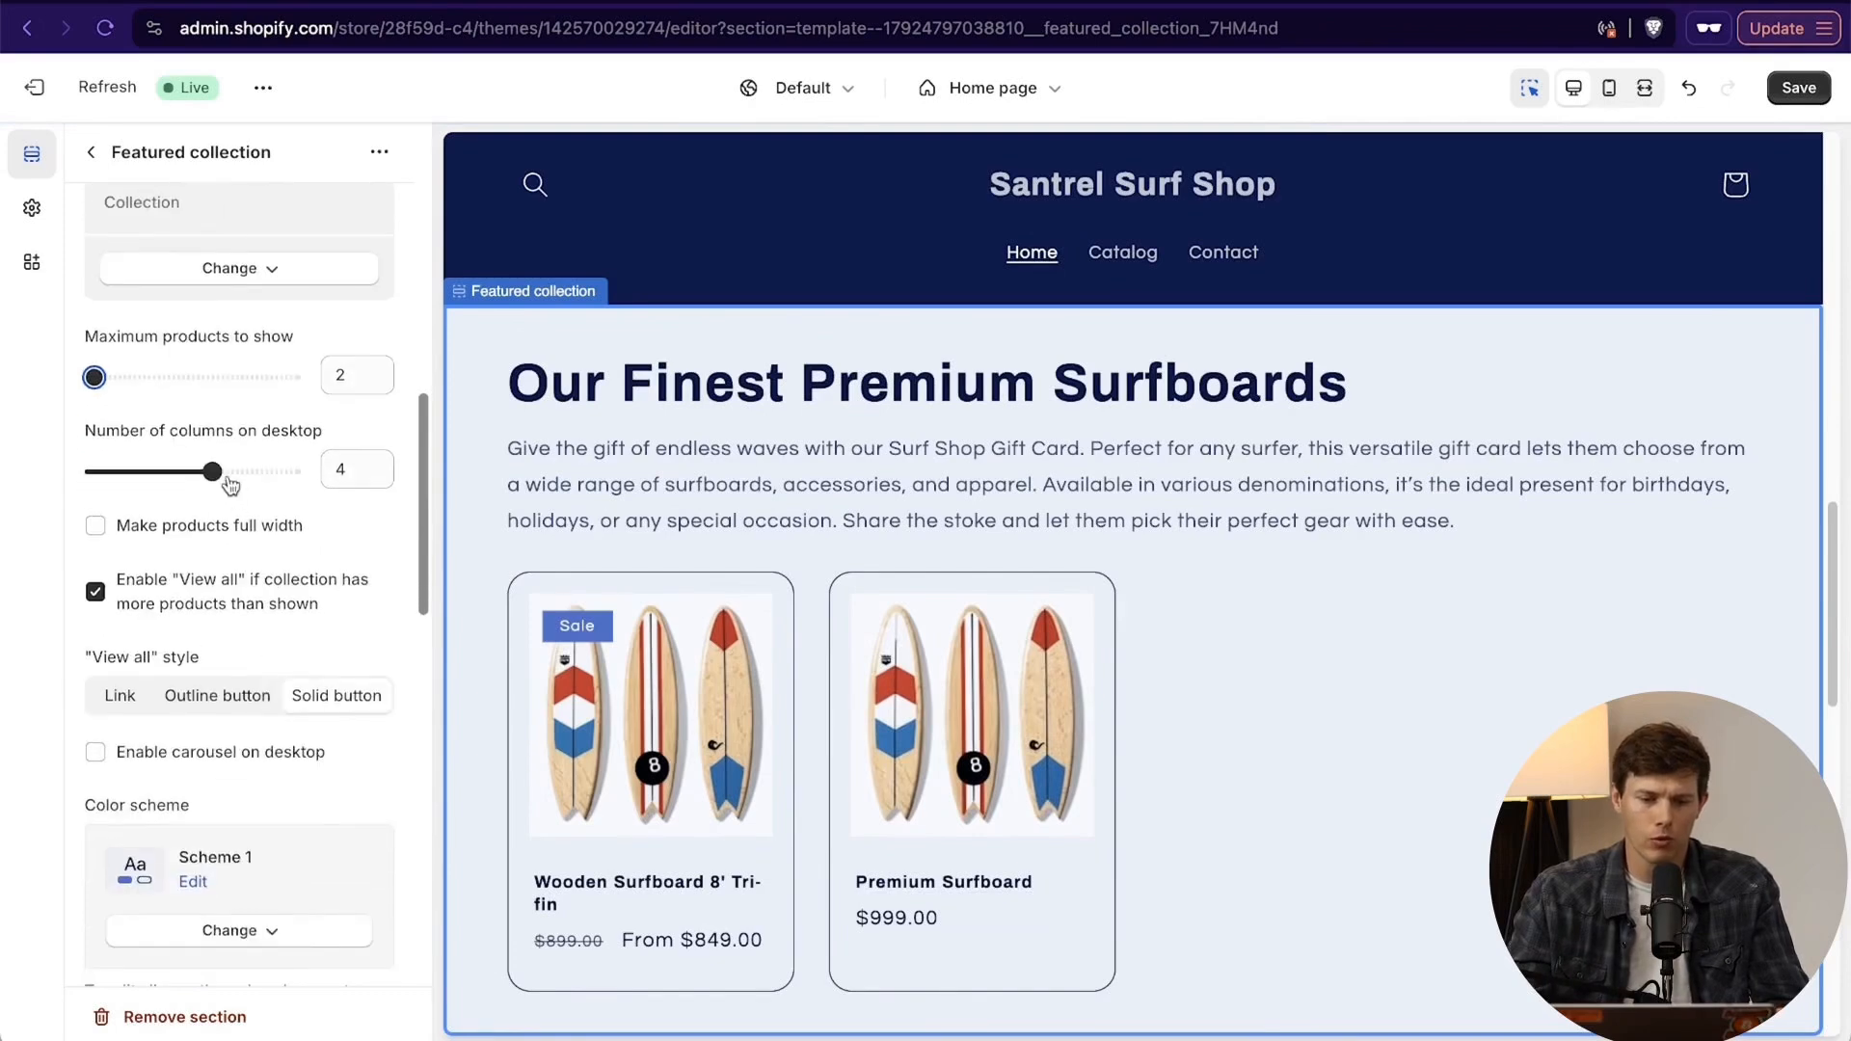
drag(212, 477, 134, 471)
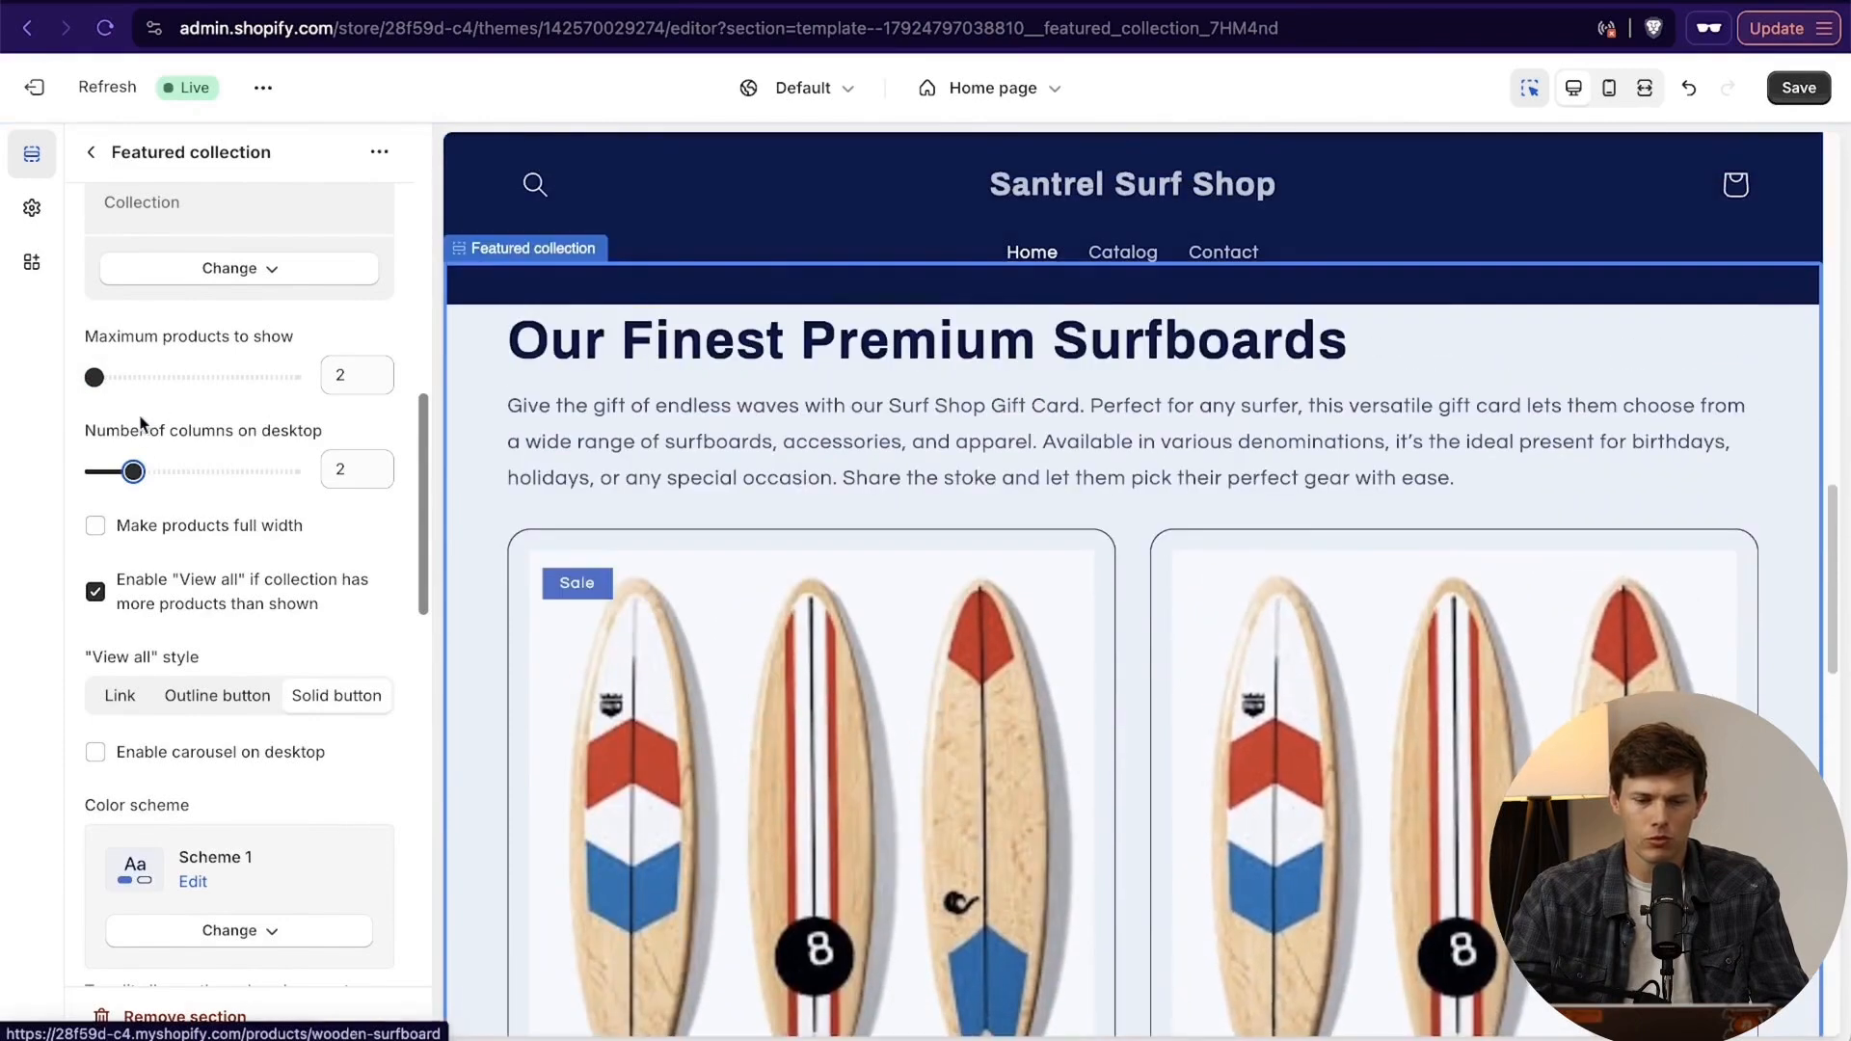
drag(136, 472, 173, 471)
scroll(1102, 684, down, 3)
scroll(1101, 684, up, 3)
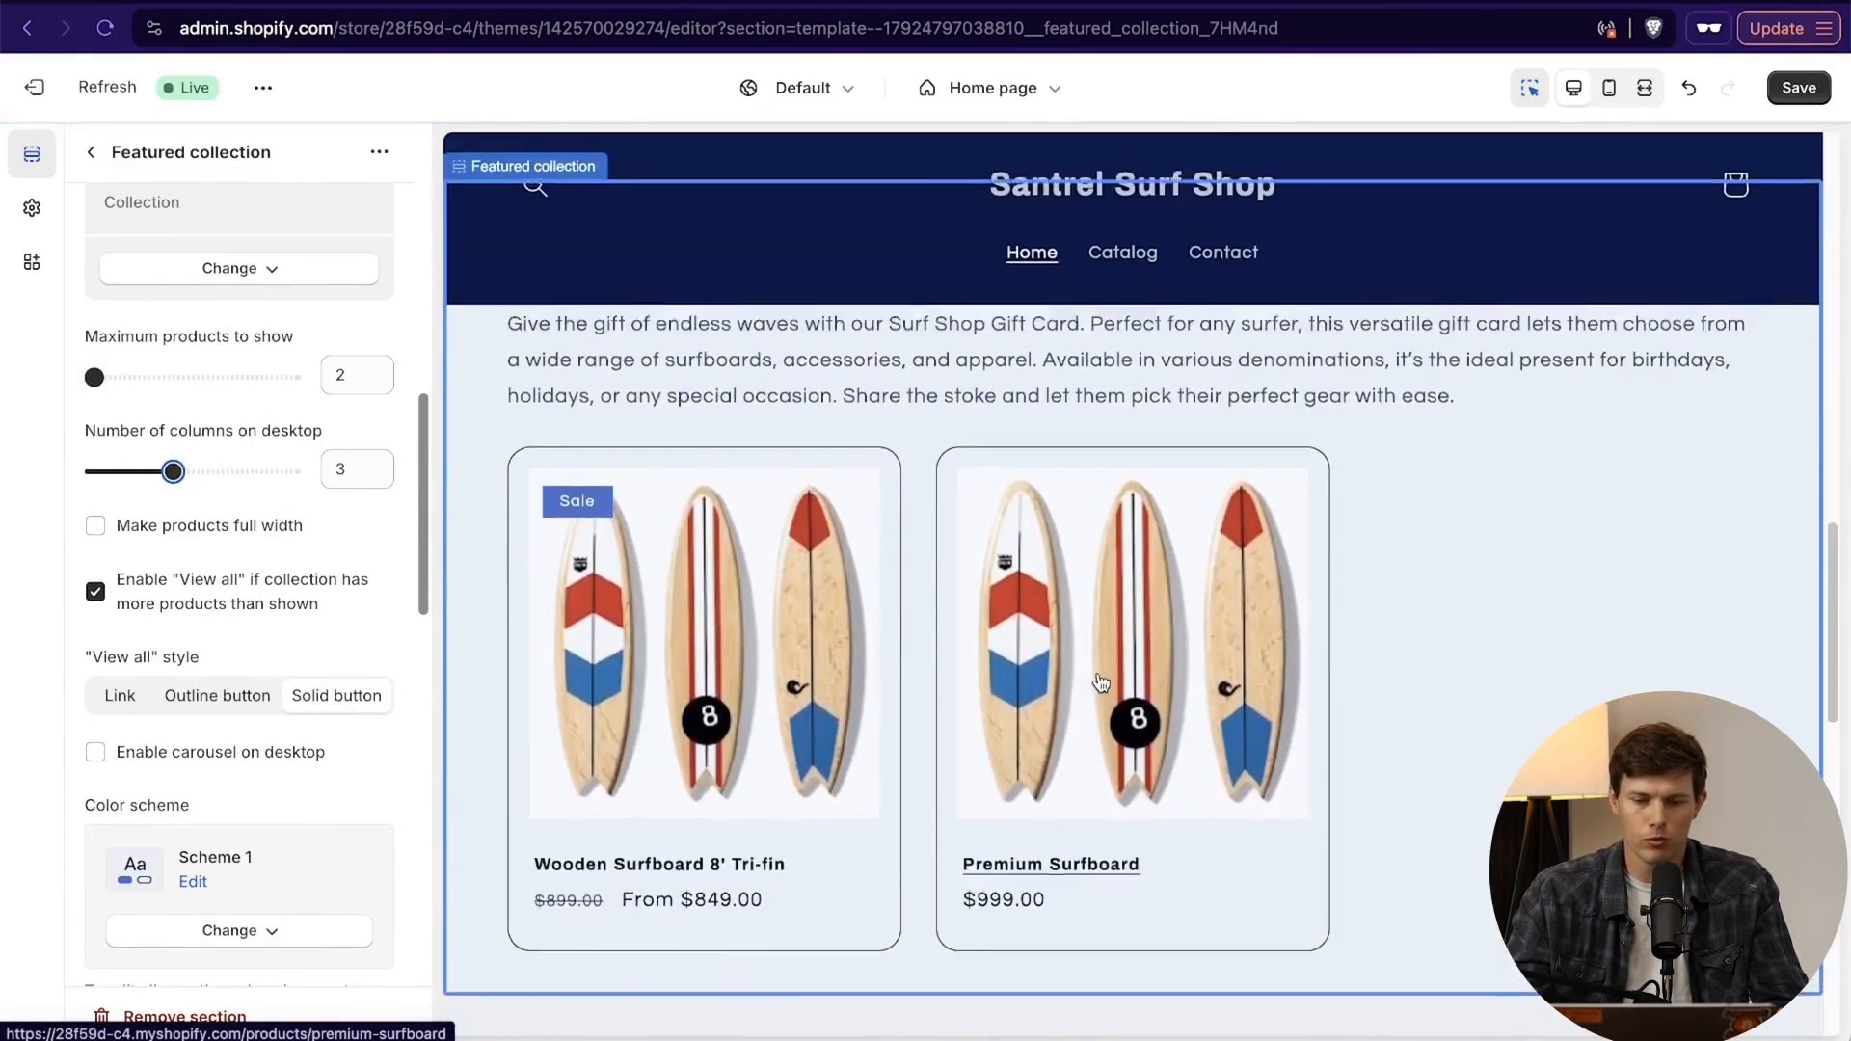
scroll(1101, 684, left, 5)
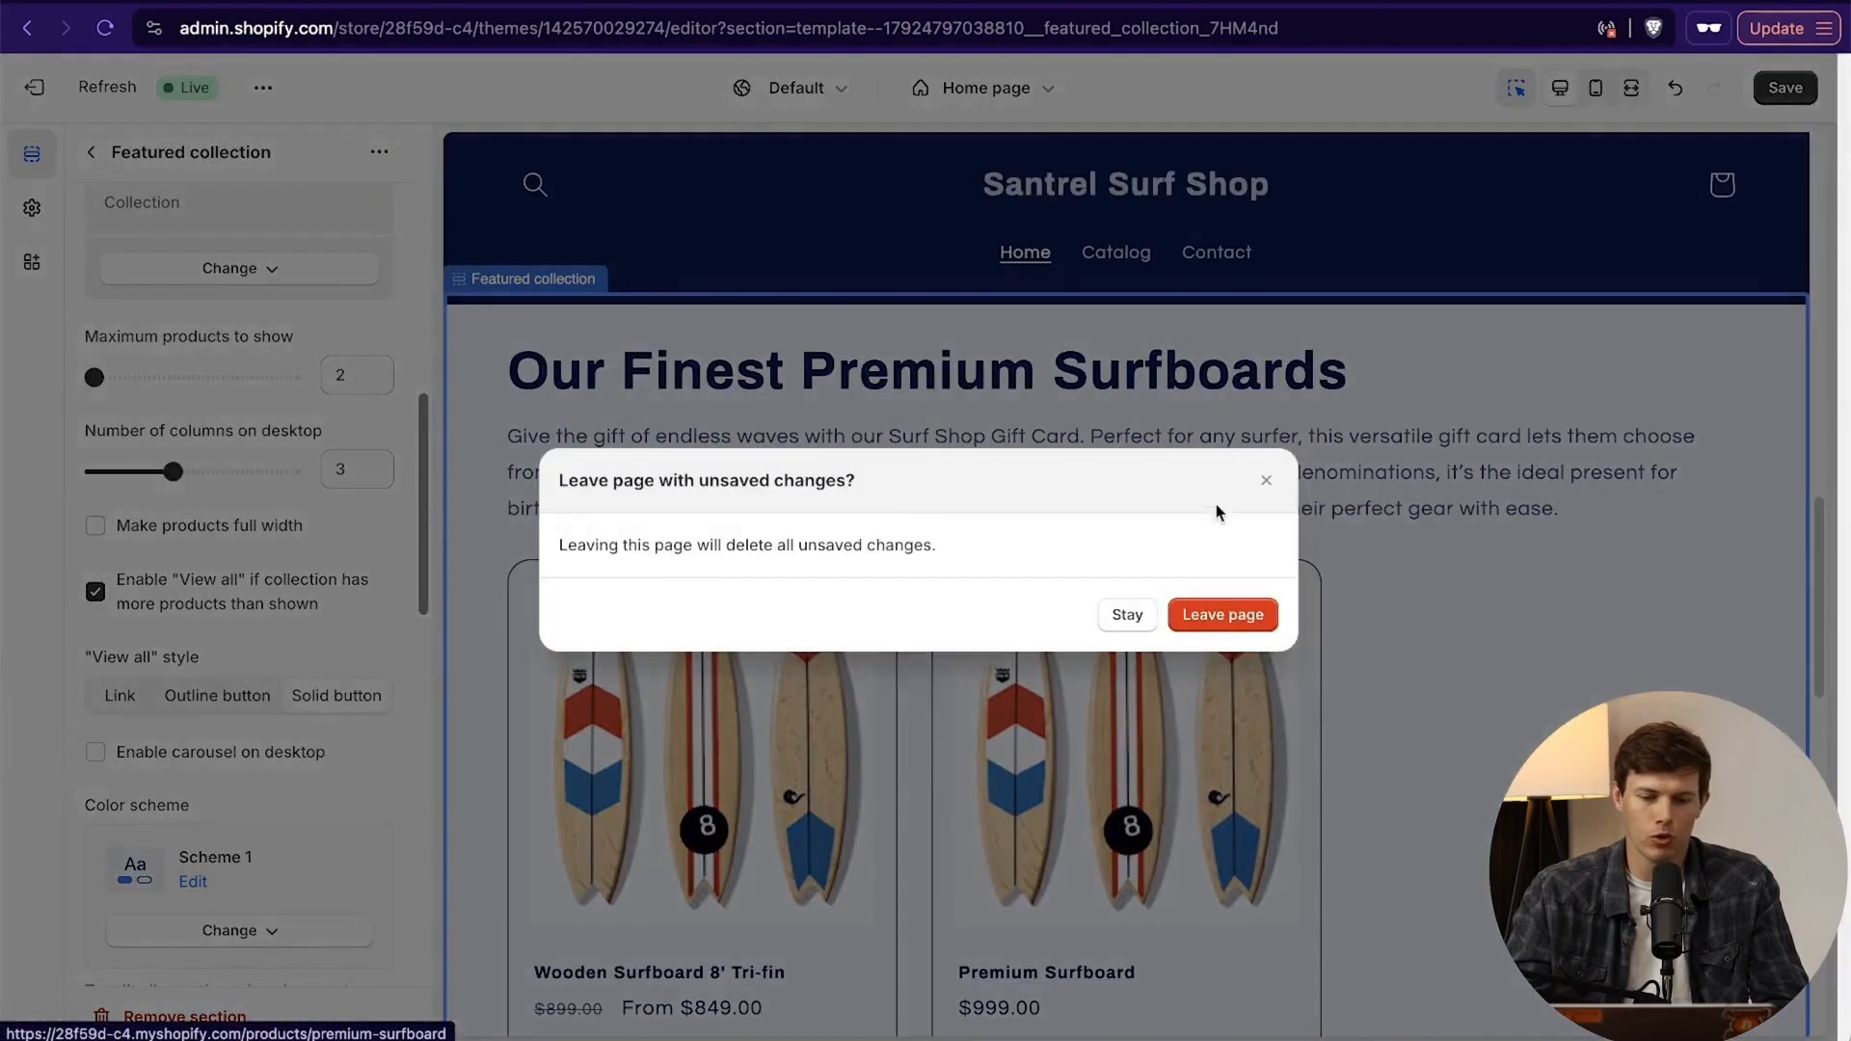
click(1130, 619)
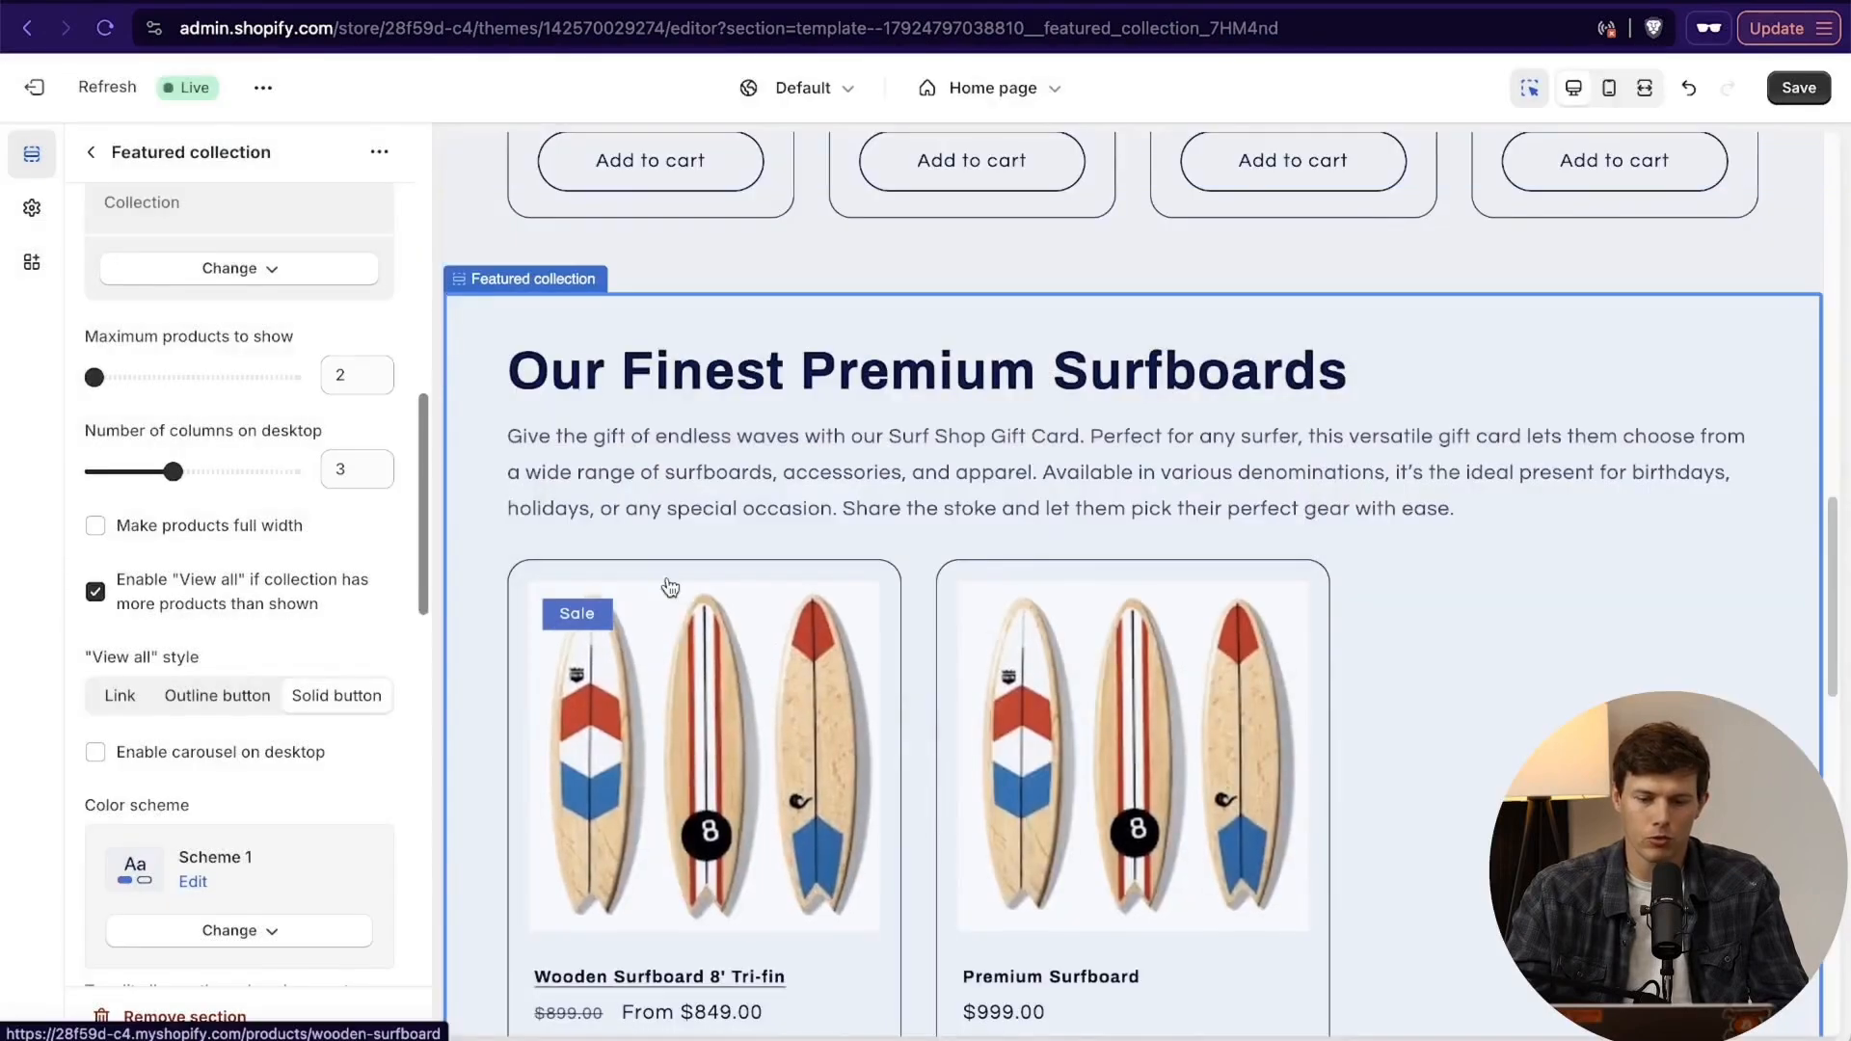
Keep Scheme 1 as the featured collection's colour scheme.
scroll(807, 634, down, 5)
scroll(264, 634, up, 1)
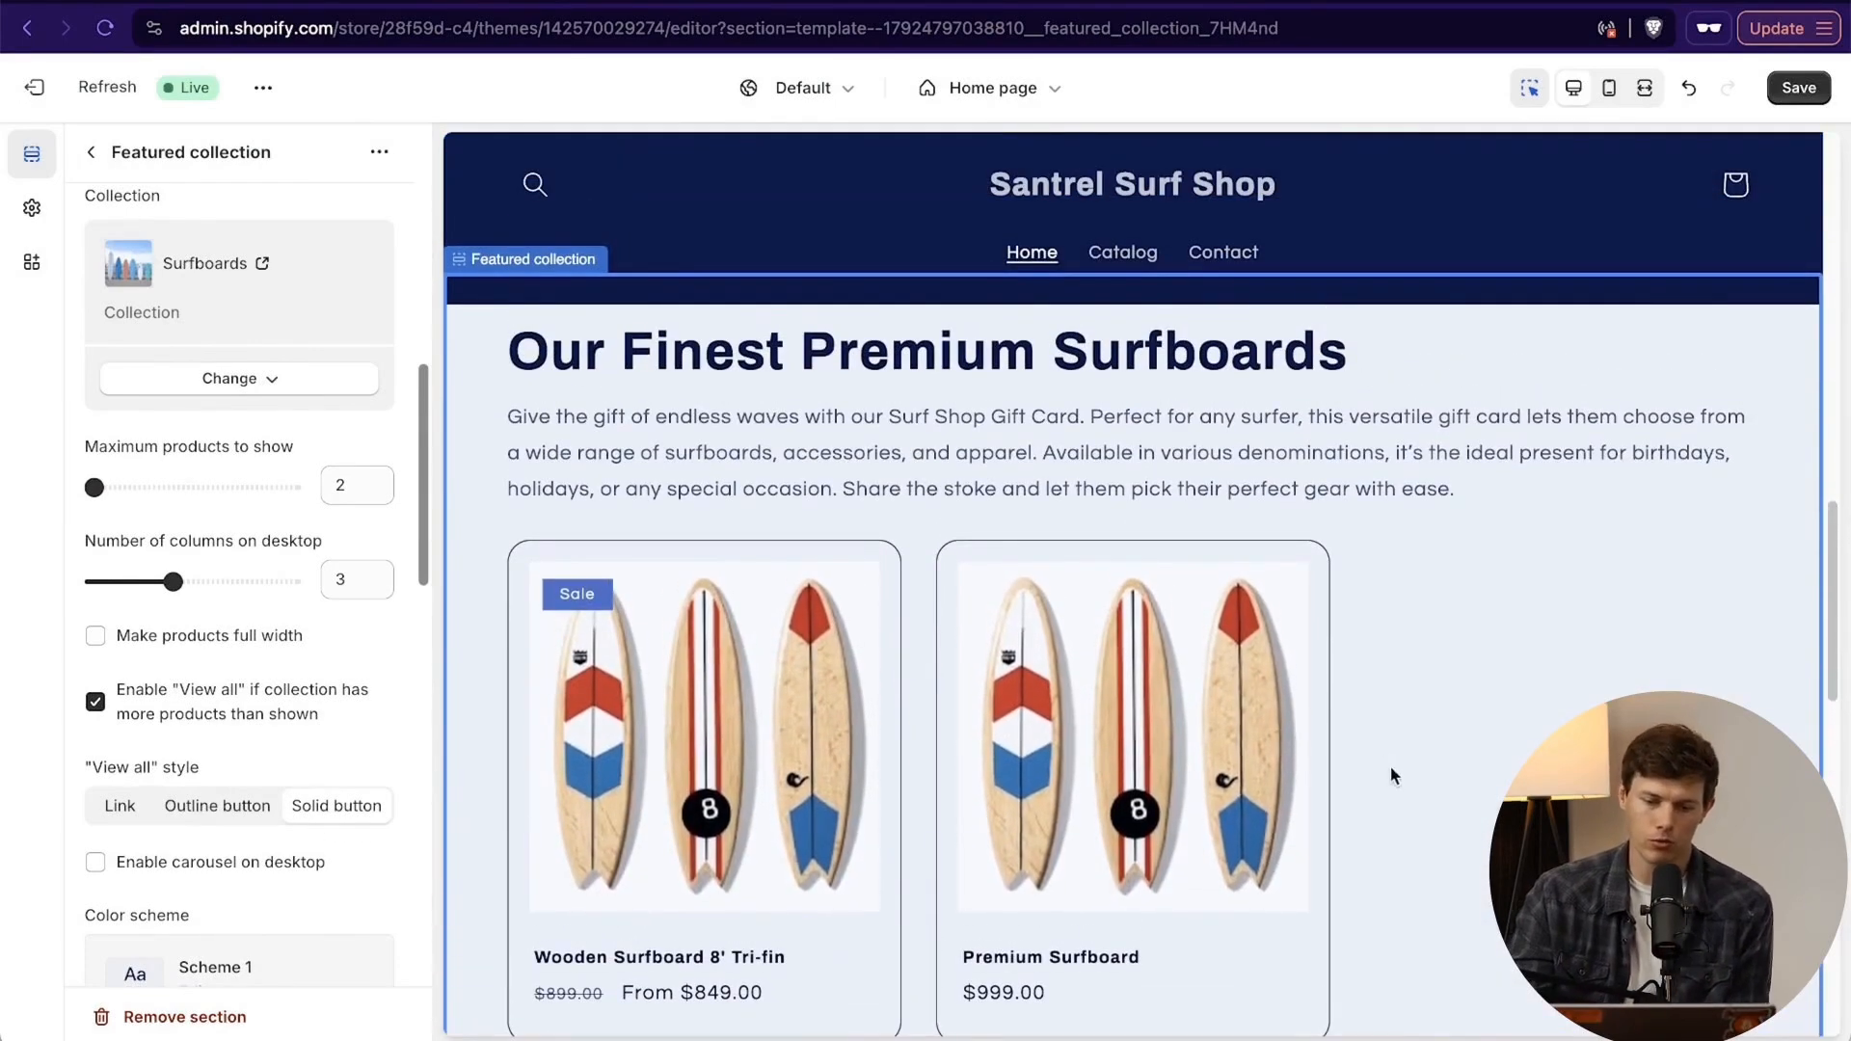
scroll(1384, 762, down, 4)
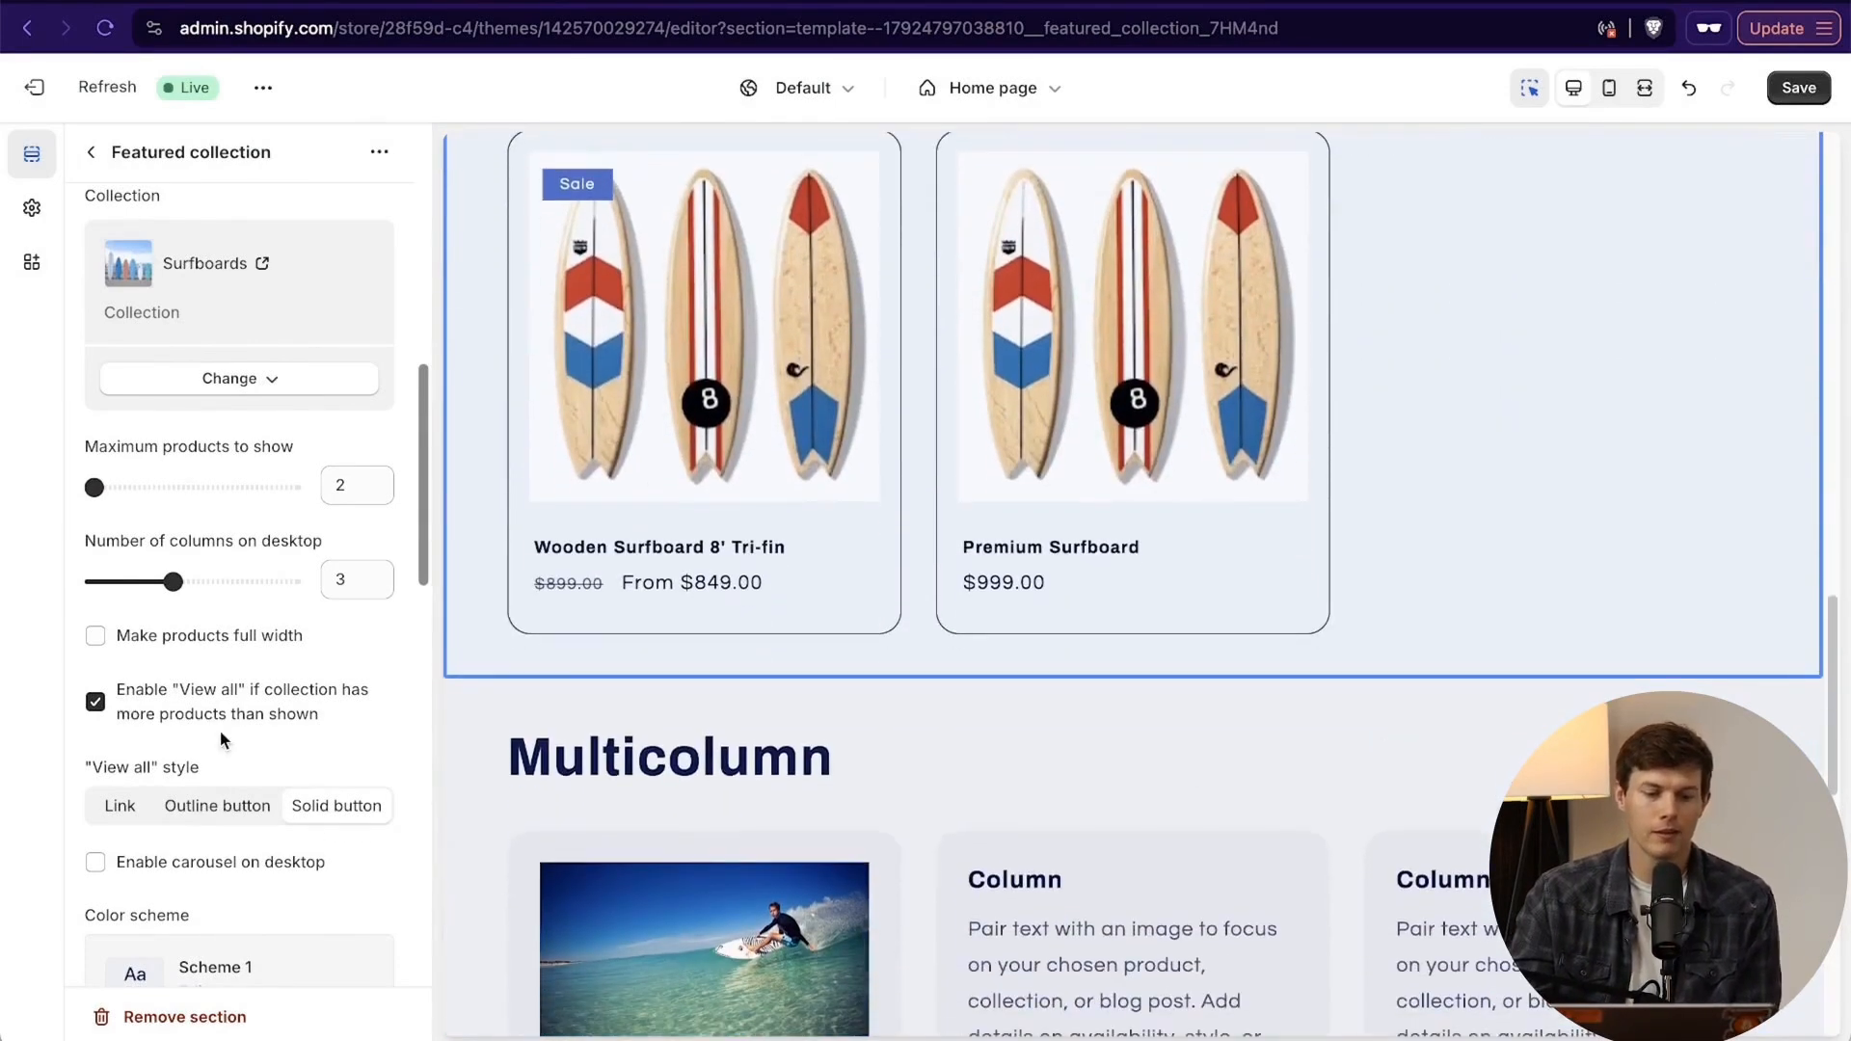
scroll(217, 729, down, 5)
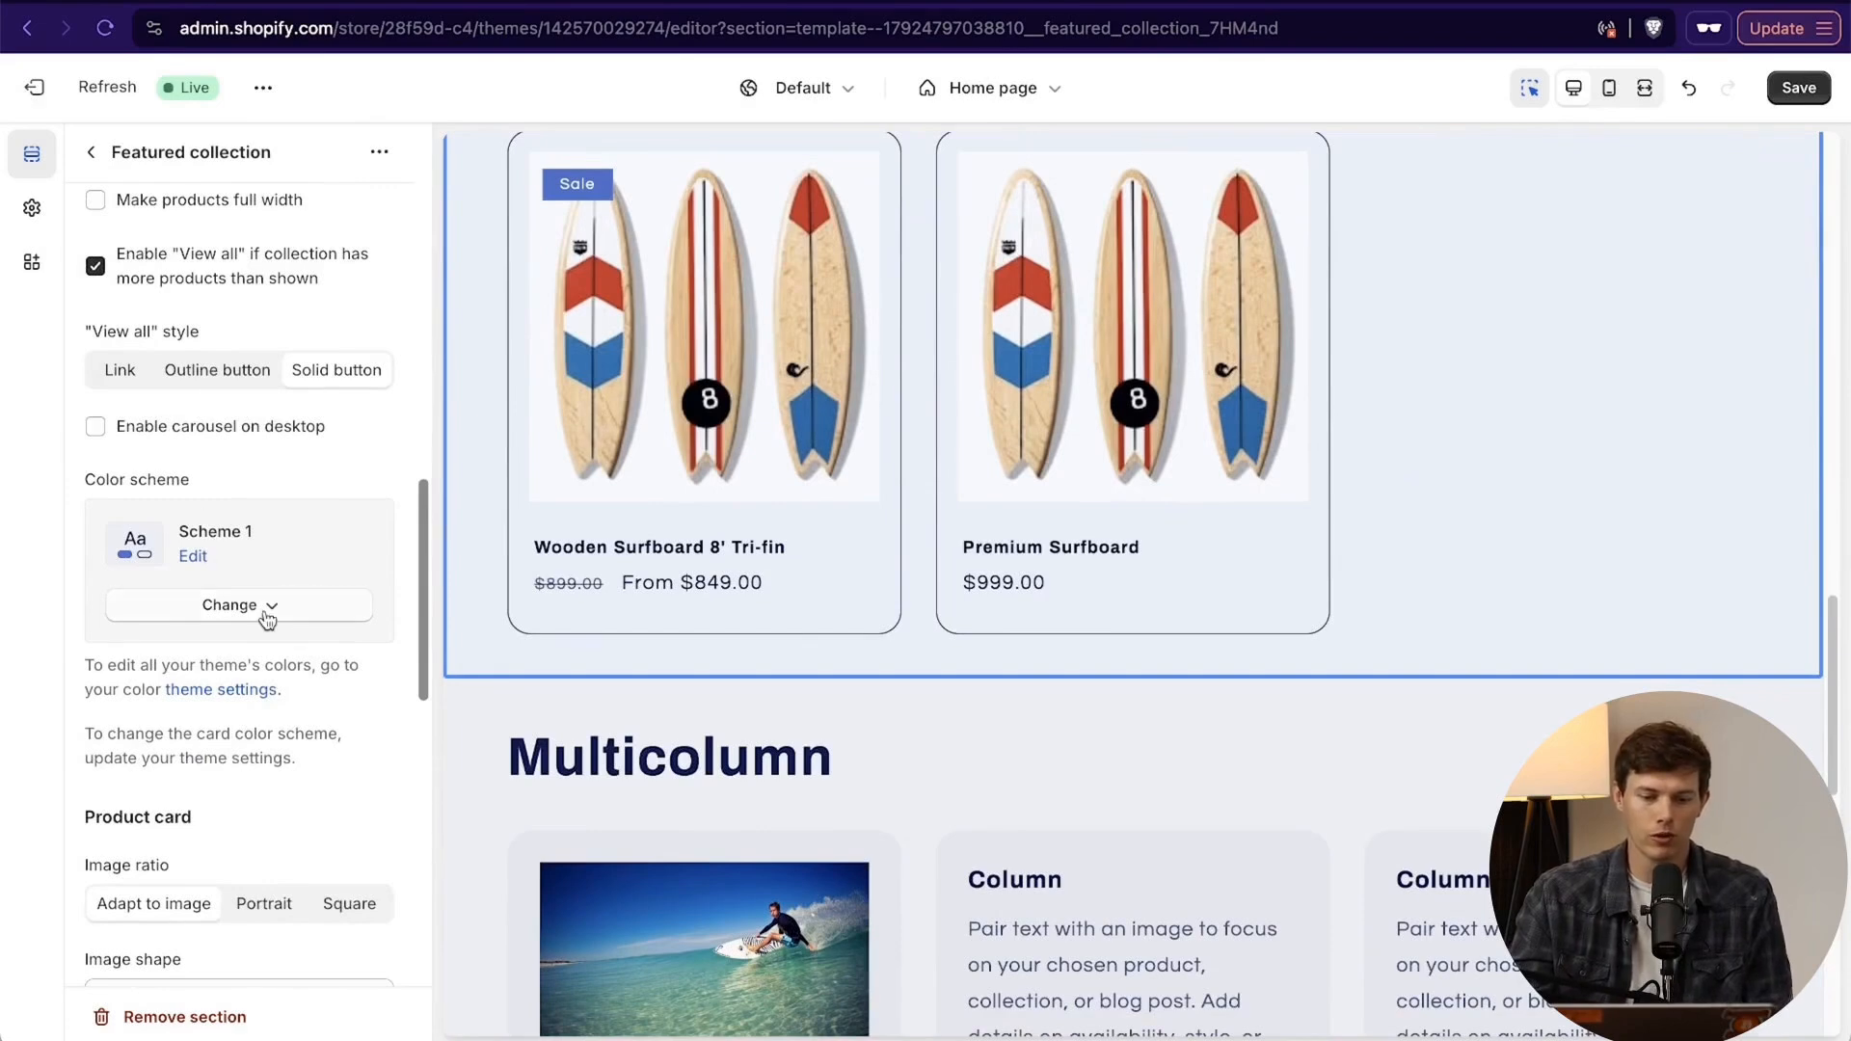
click(267, 620)
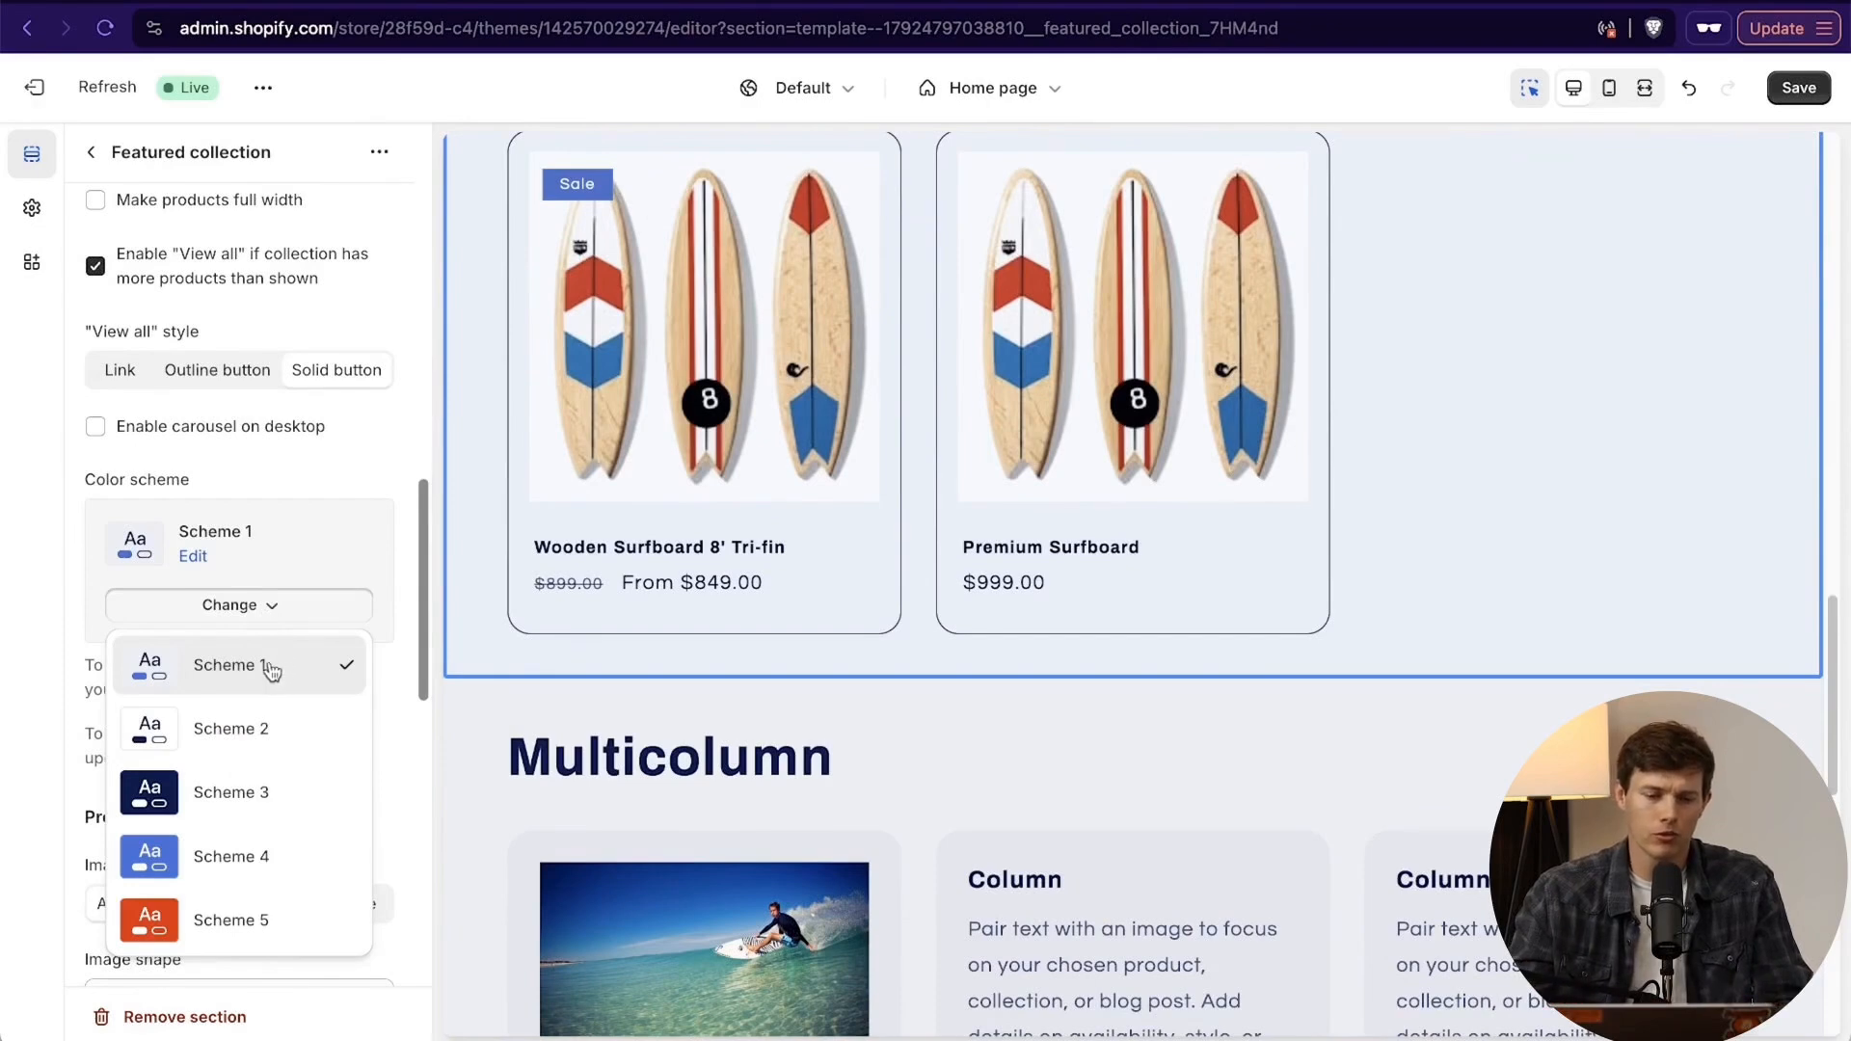
click(340, 573)
scroll(332, 598, up, 10)
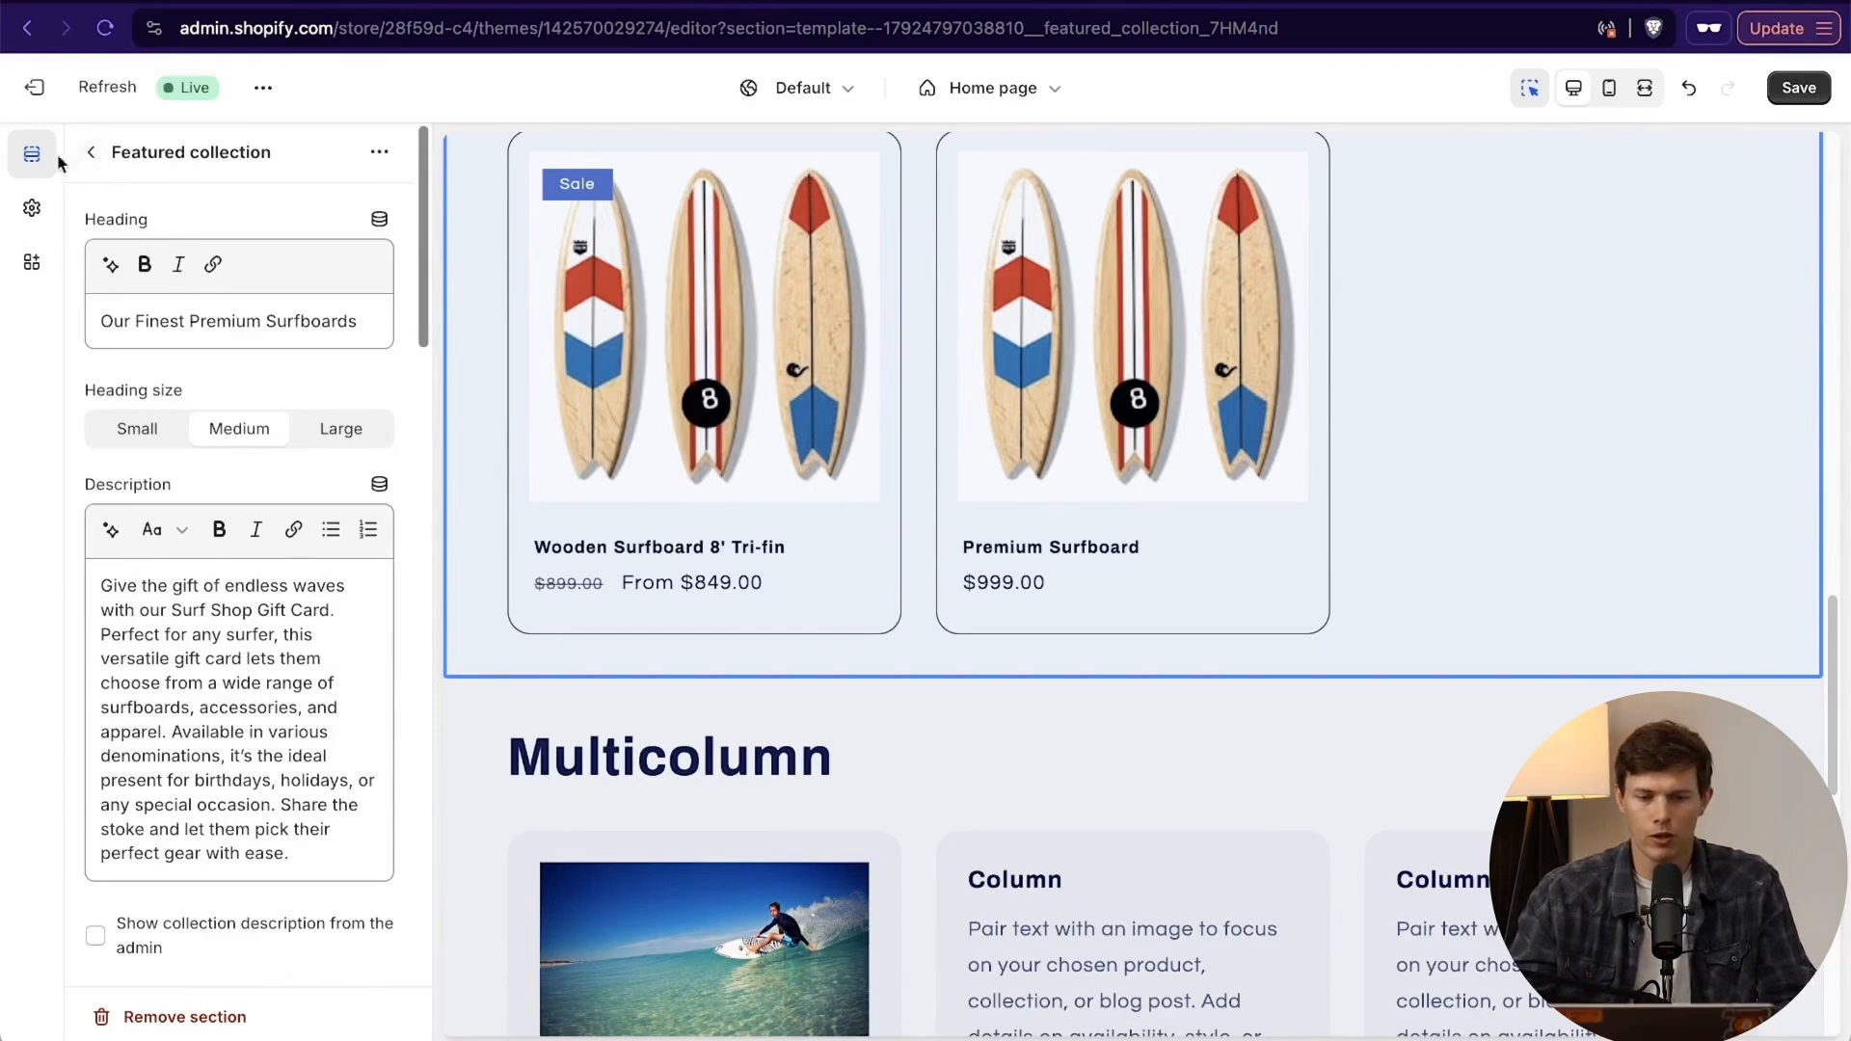
Change Scheme 1's background in theme settings from #EFF0F5 to pale greyish lavender #D6D8E6.
click(33, 209)
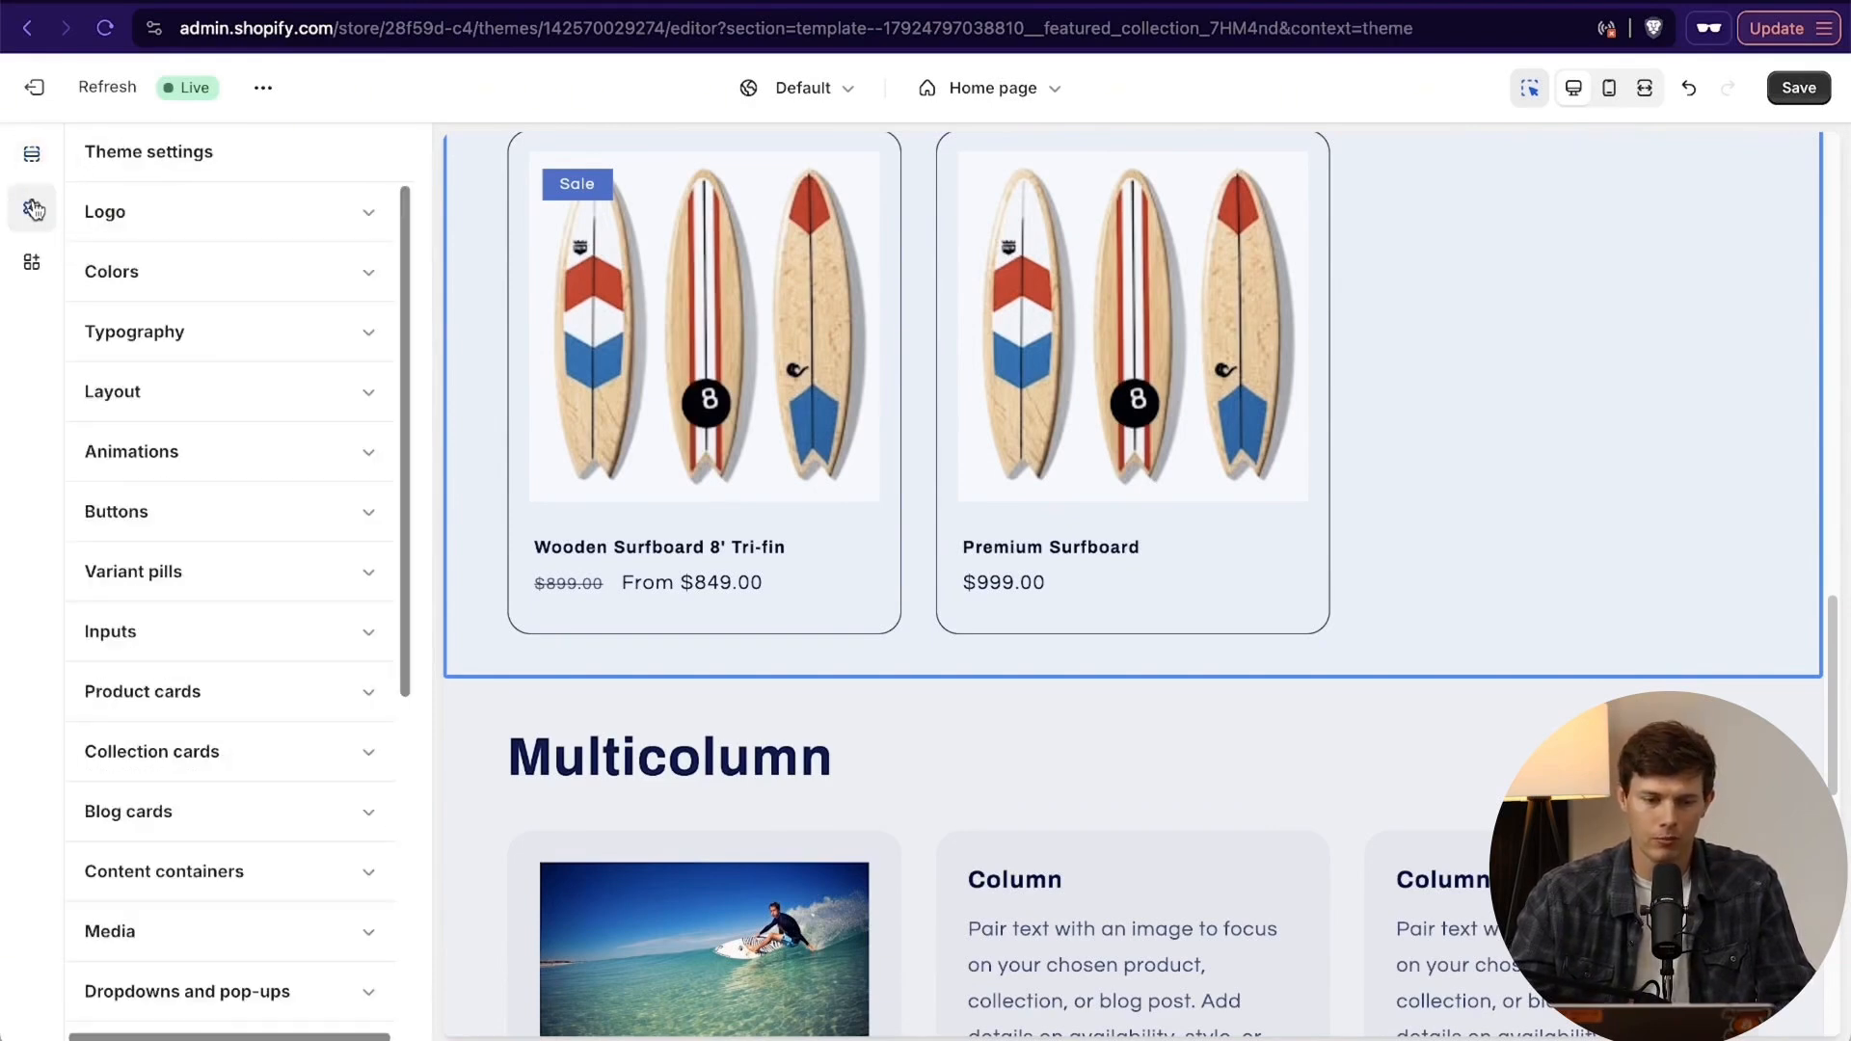
scroll(968, 367, up, 15)
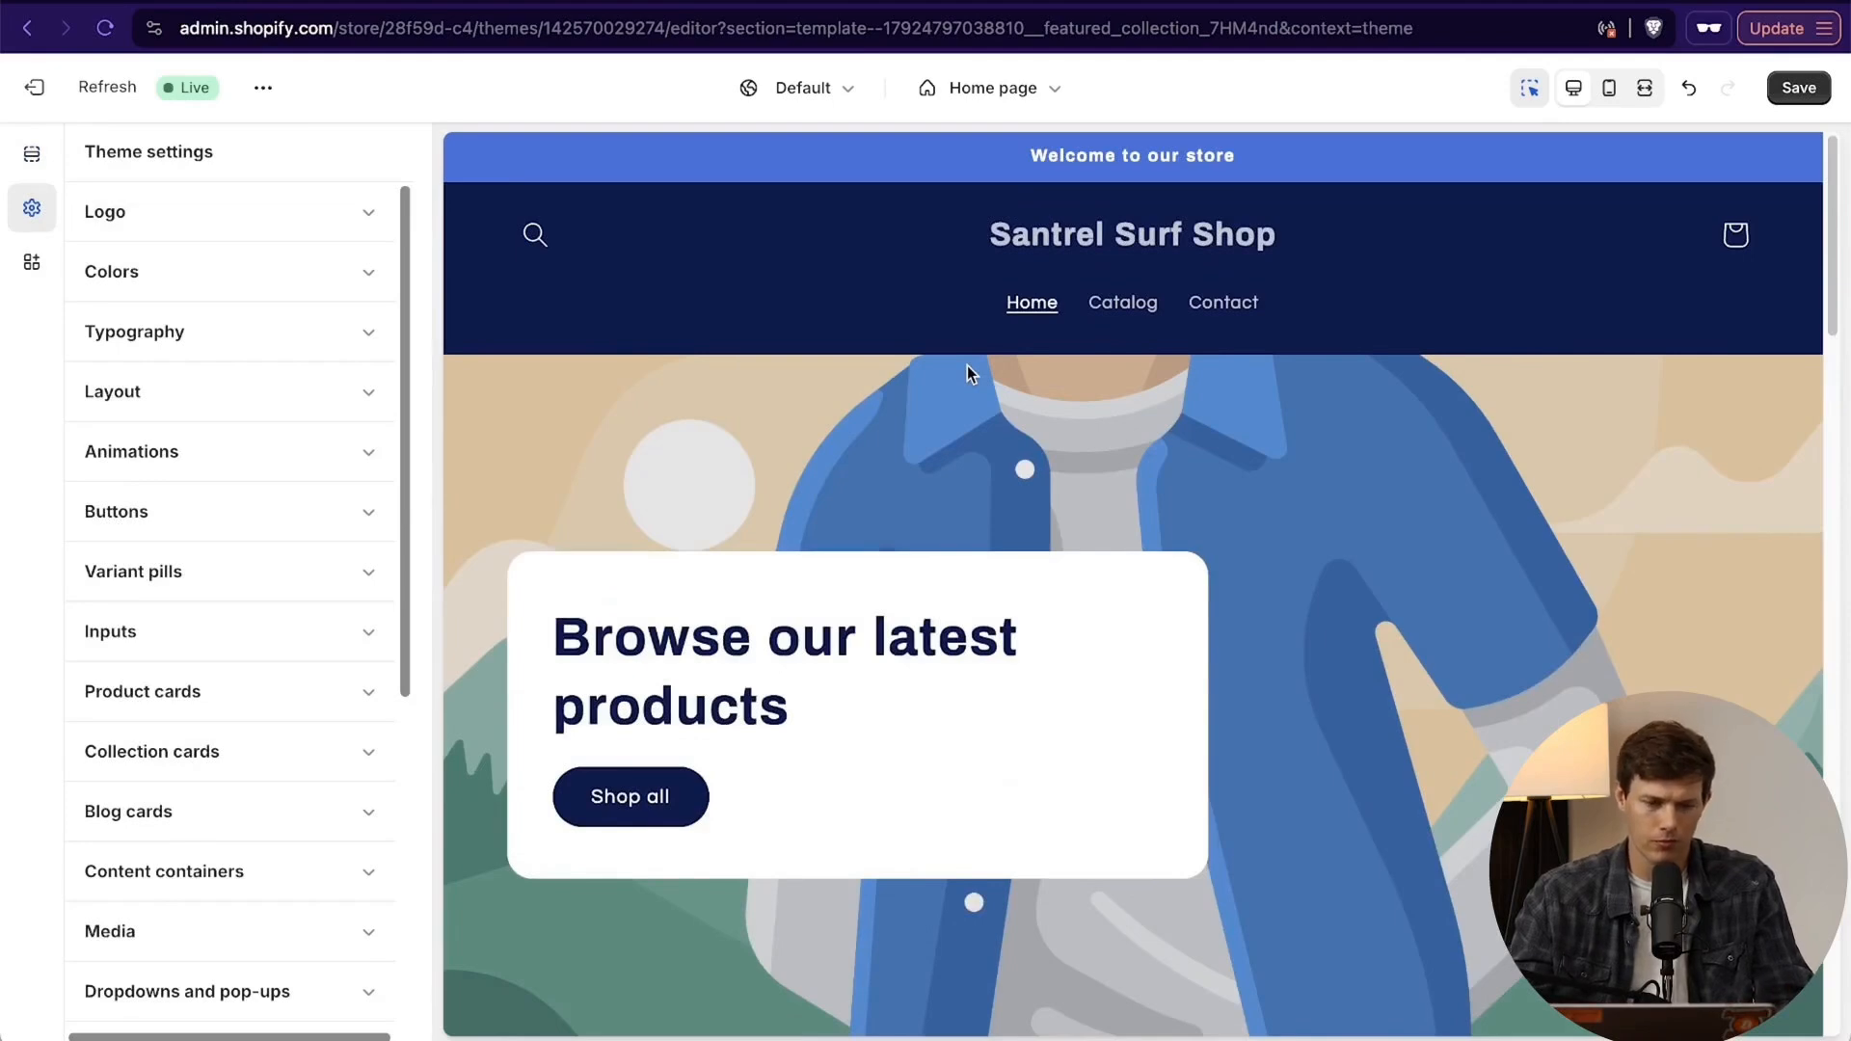
click(264, 272)
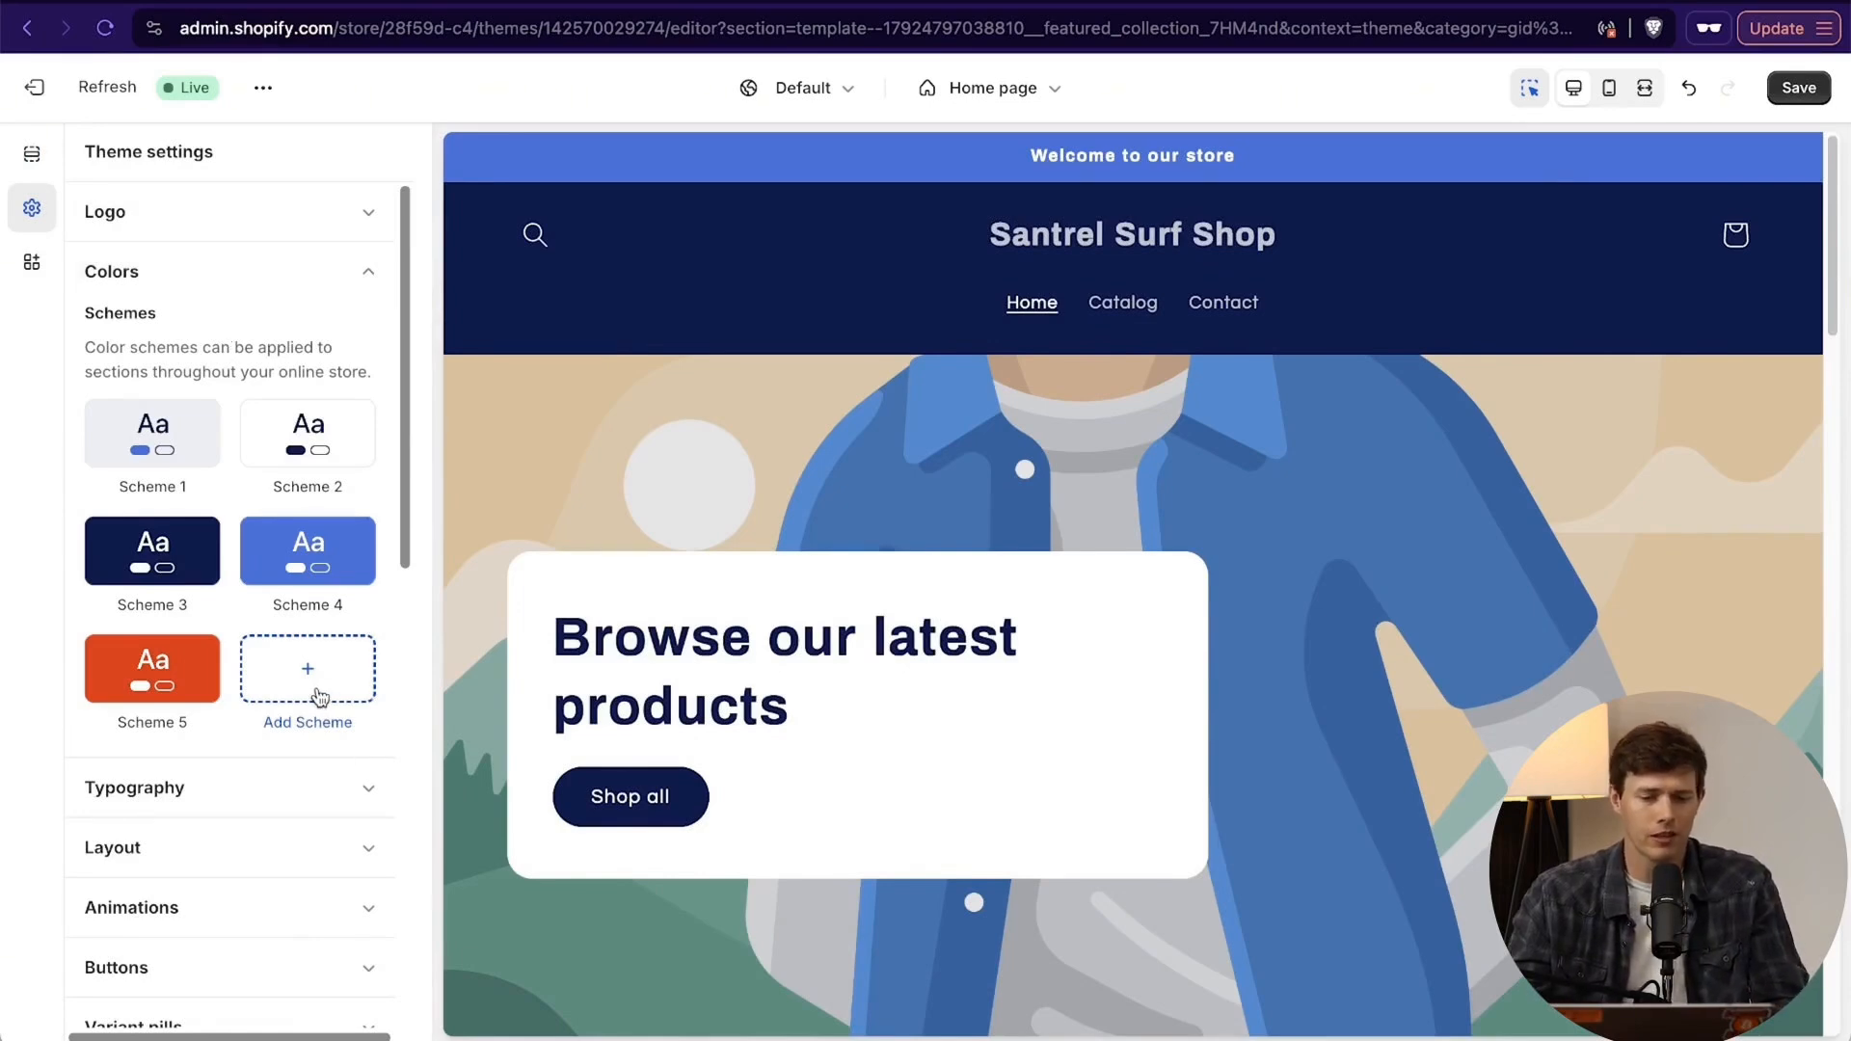
scroll(321, 696, down, 2)
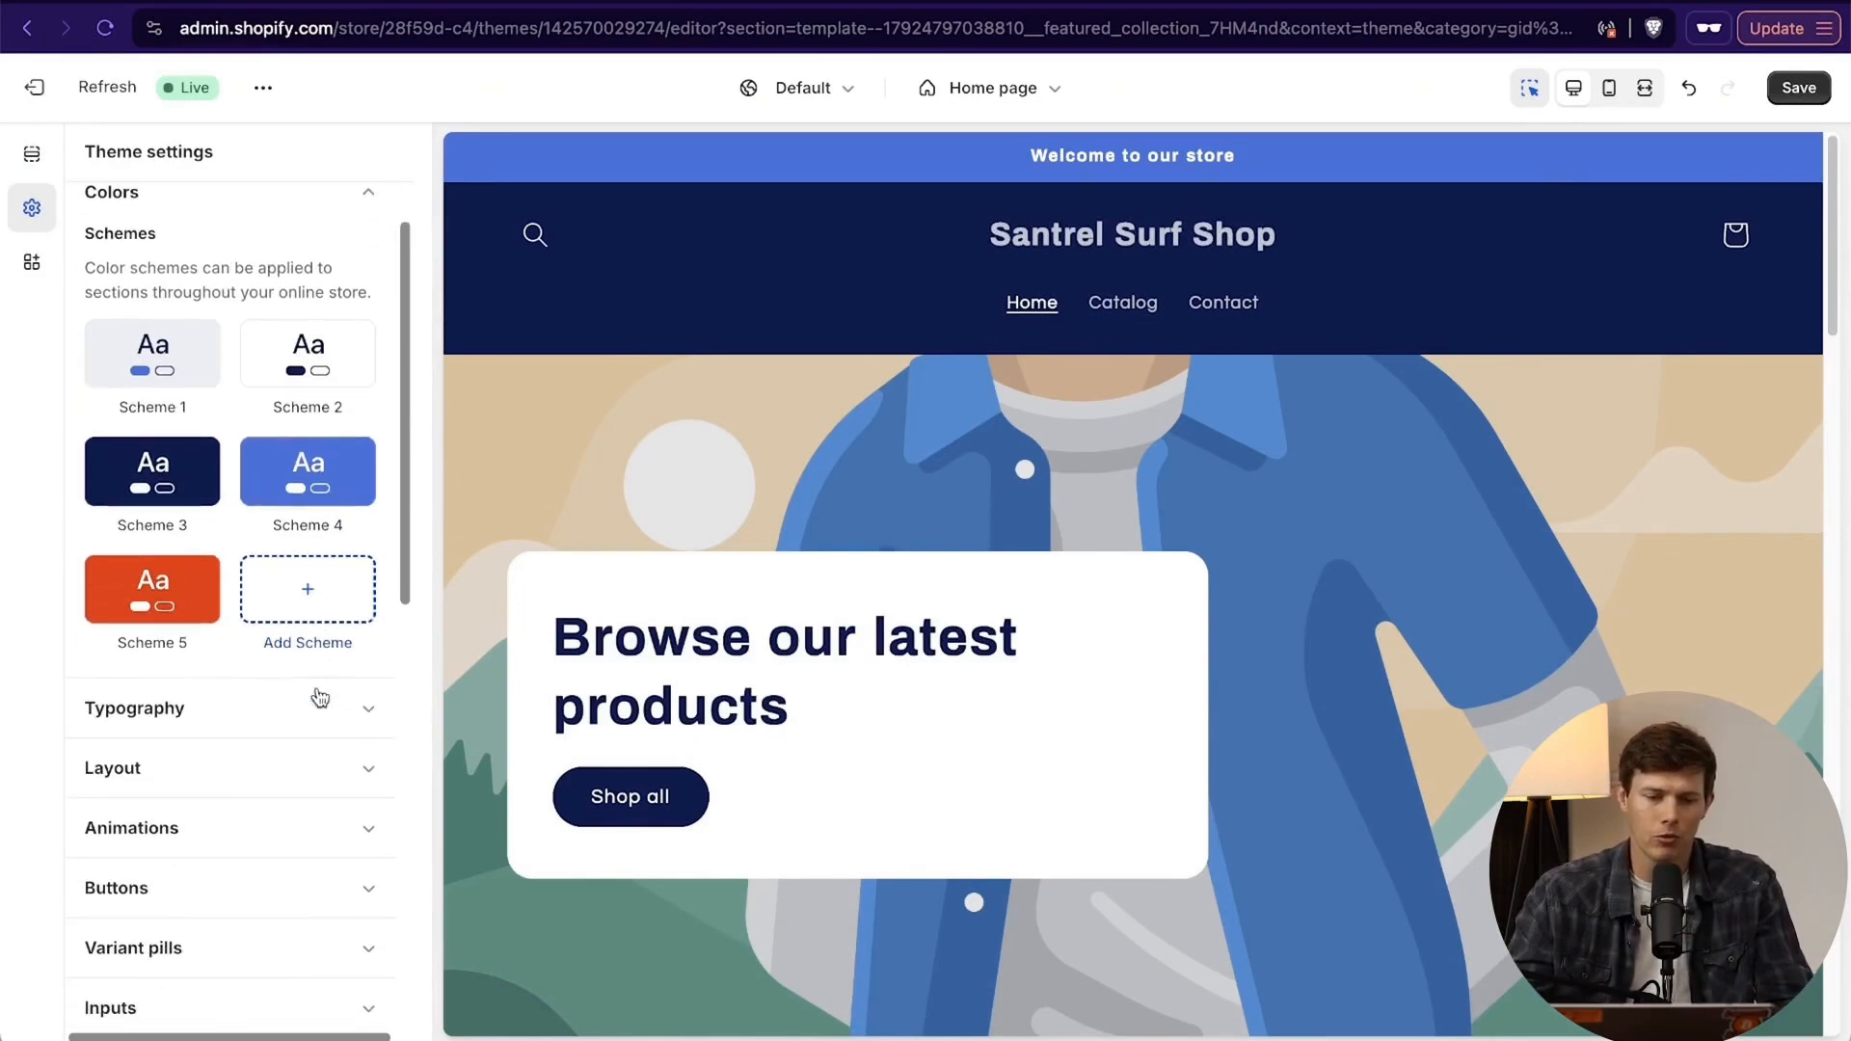
click(190, 338)
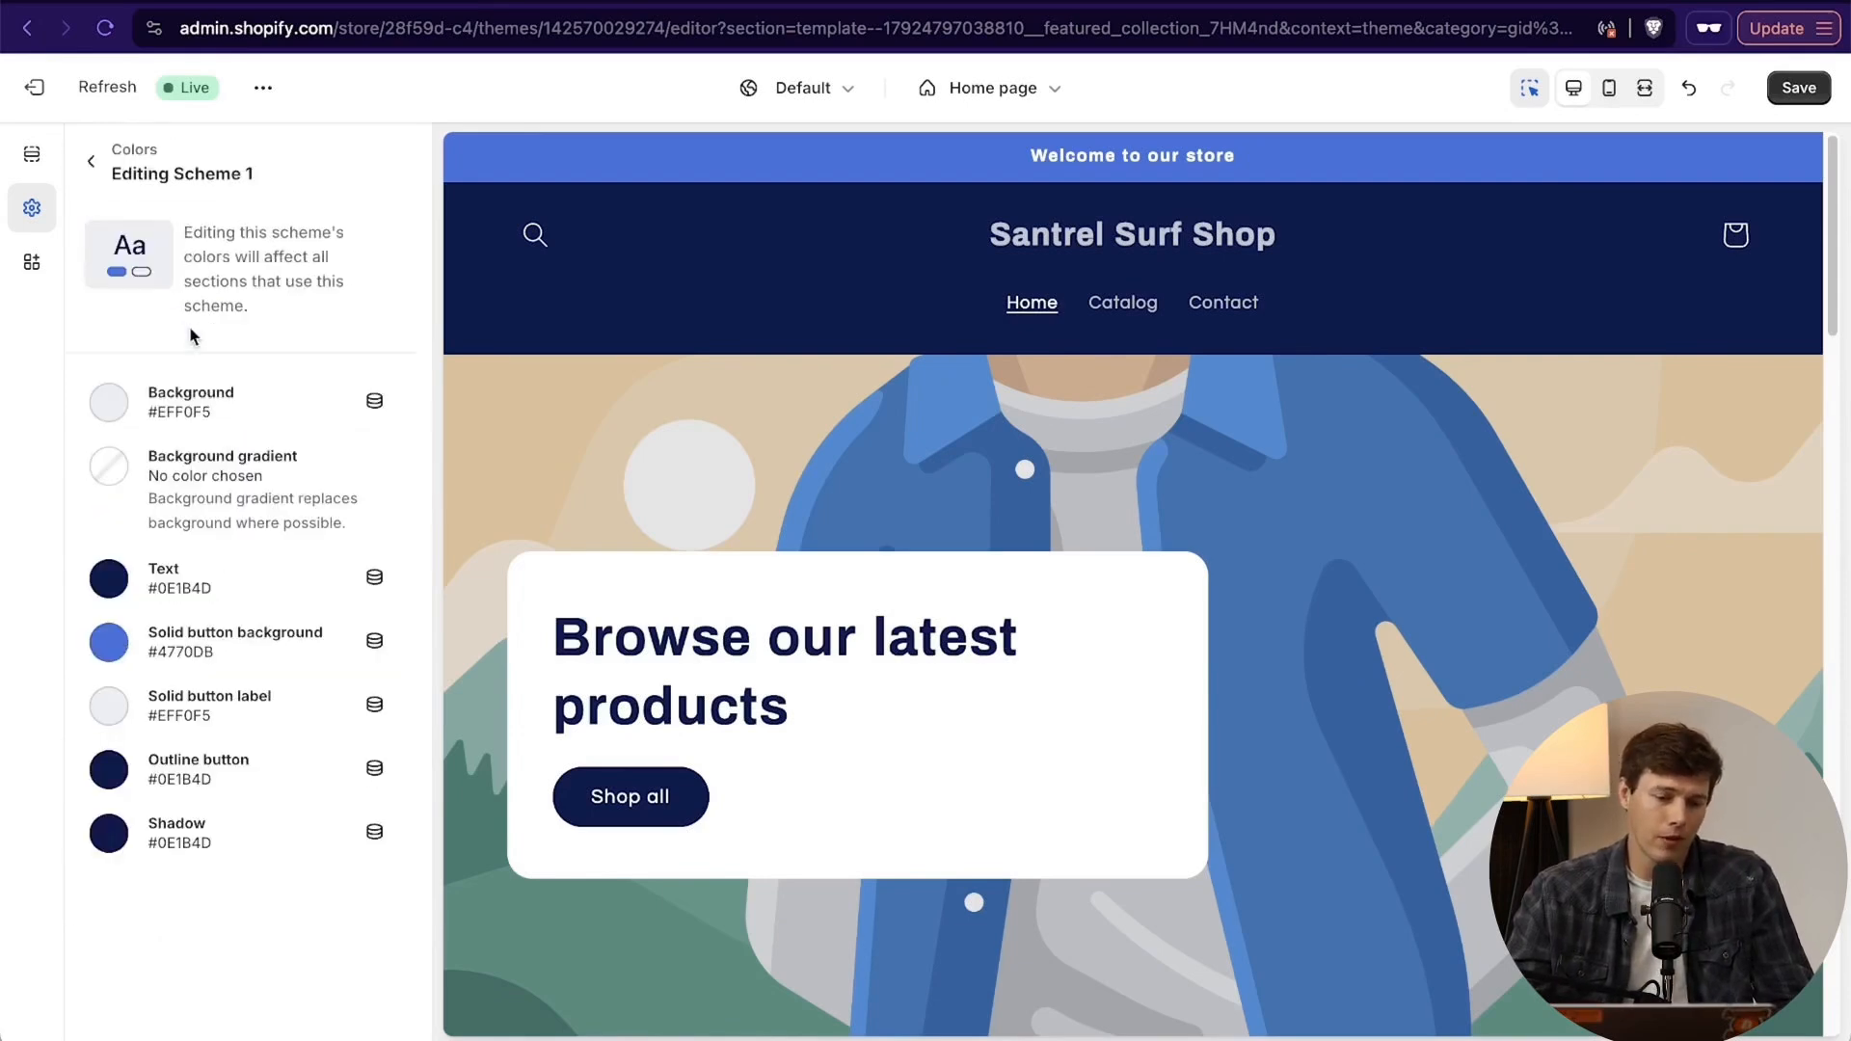
click(109, 401)
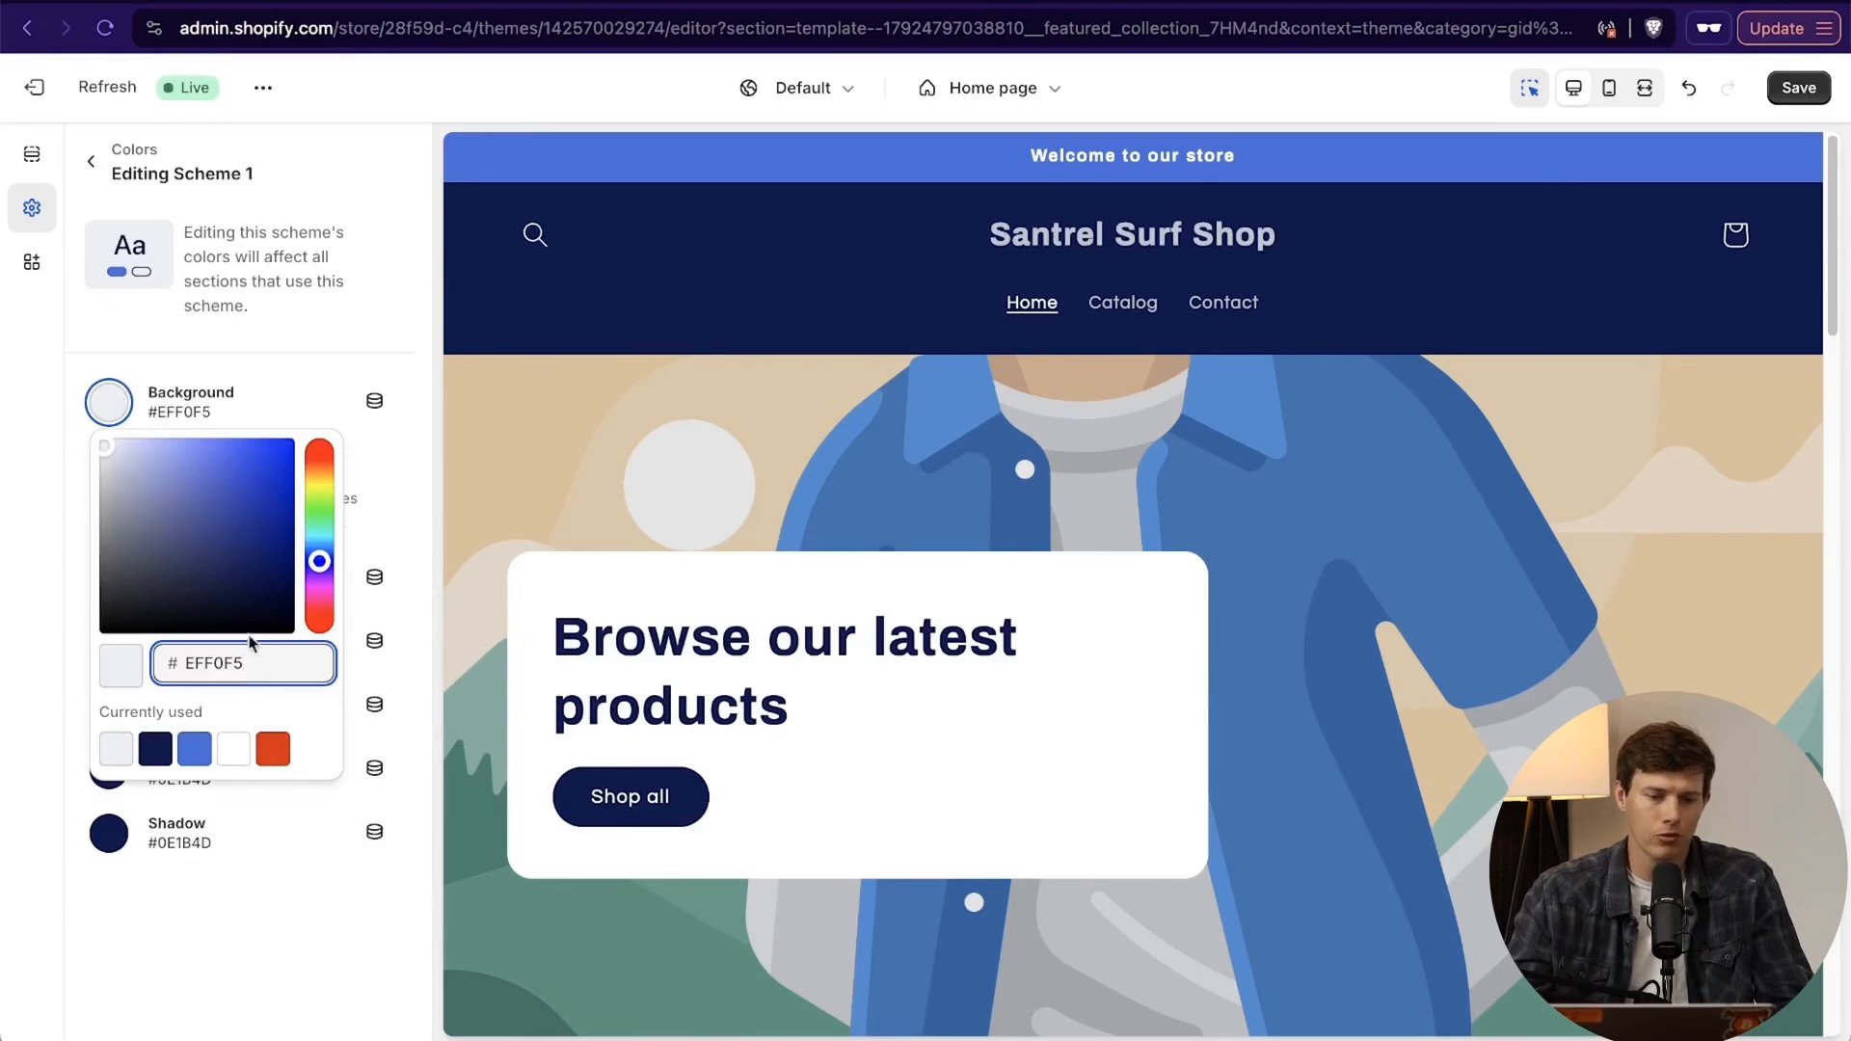
drag(154, 479, 114, 466)
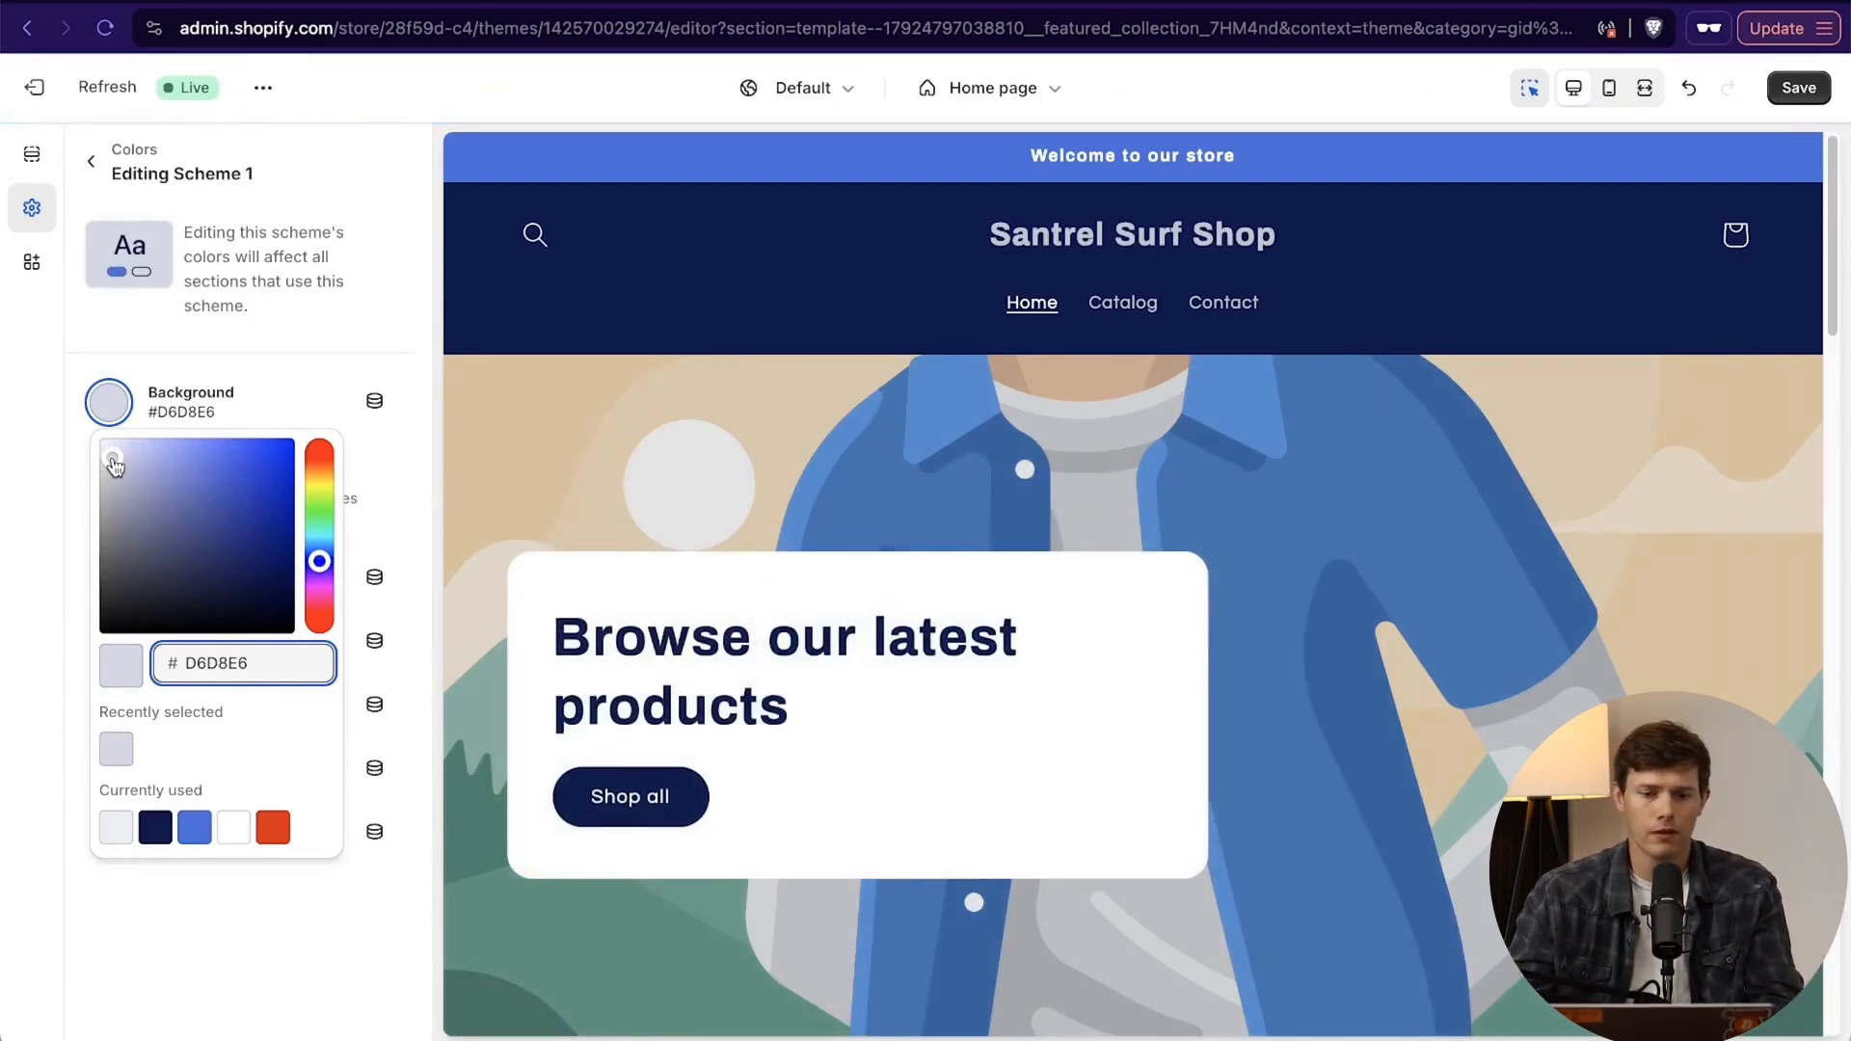
Search Google for 'html color identifier' in a new private browser window.
key(super+shift+n)
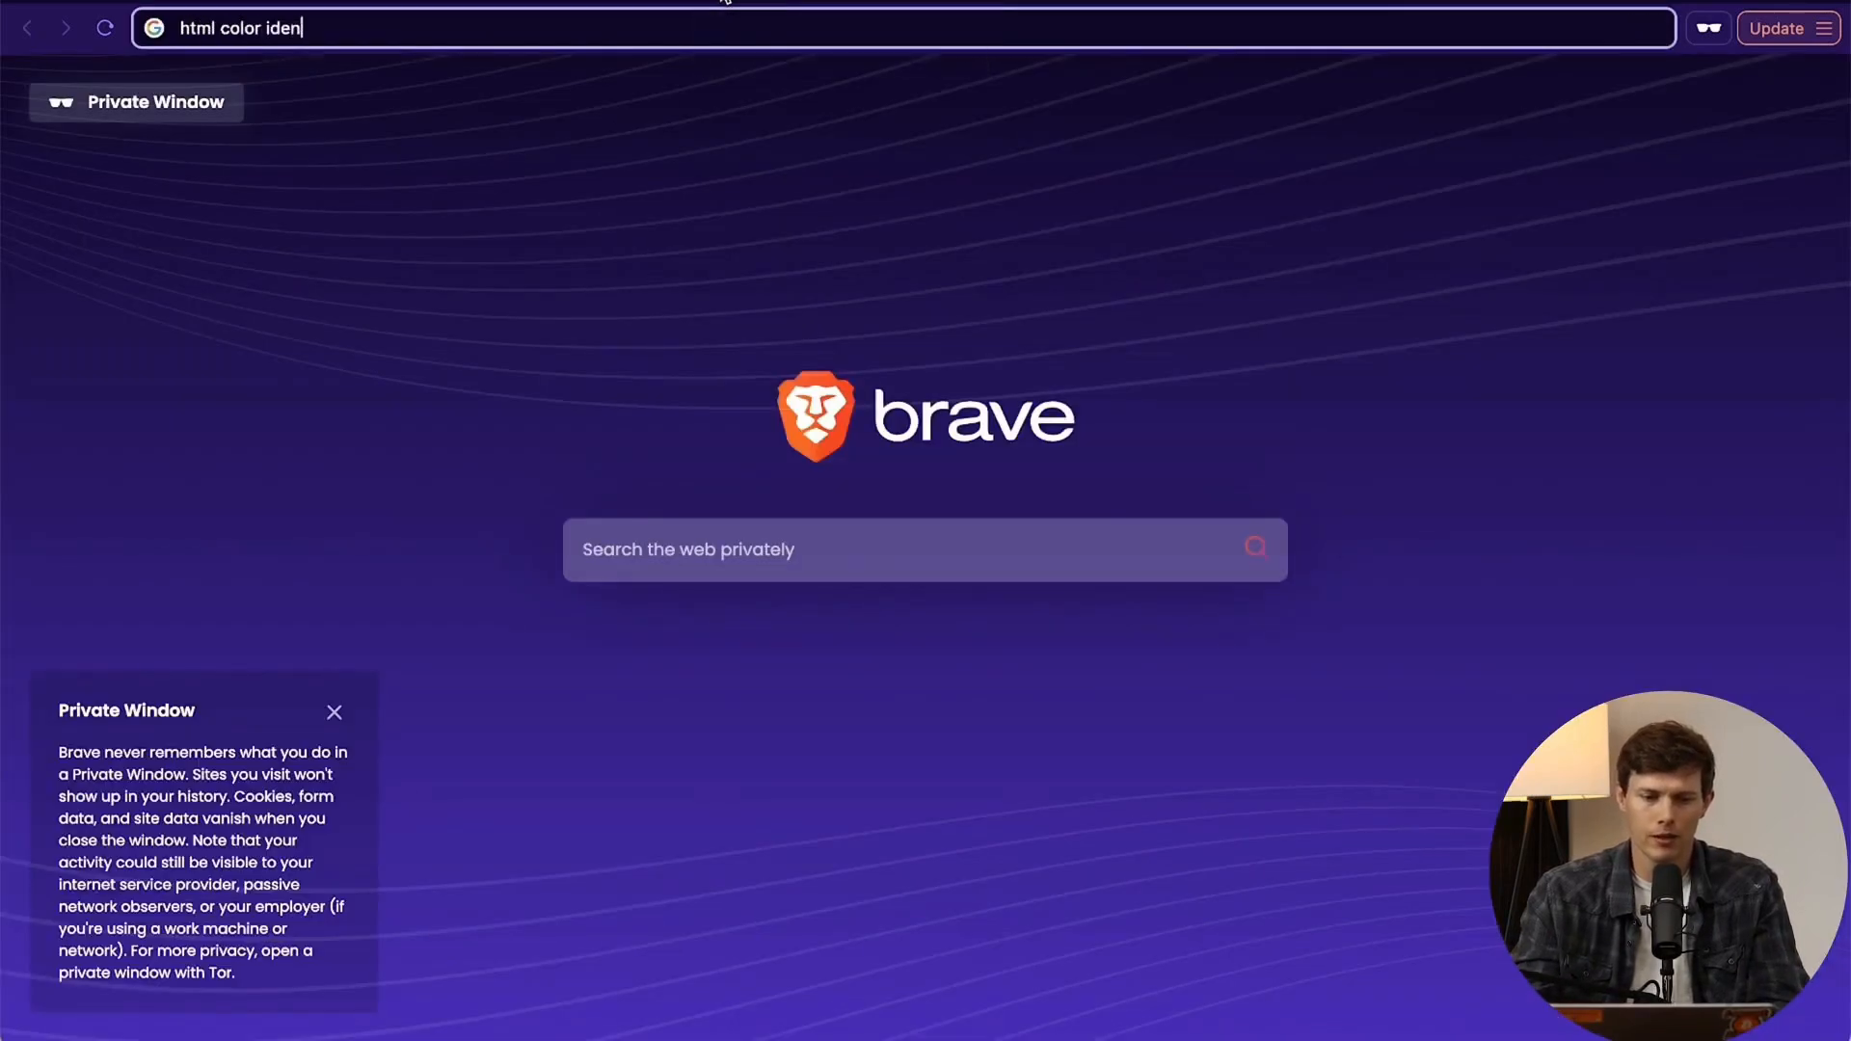
text(html color identifier)
key(Return)
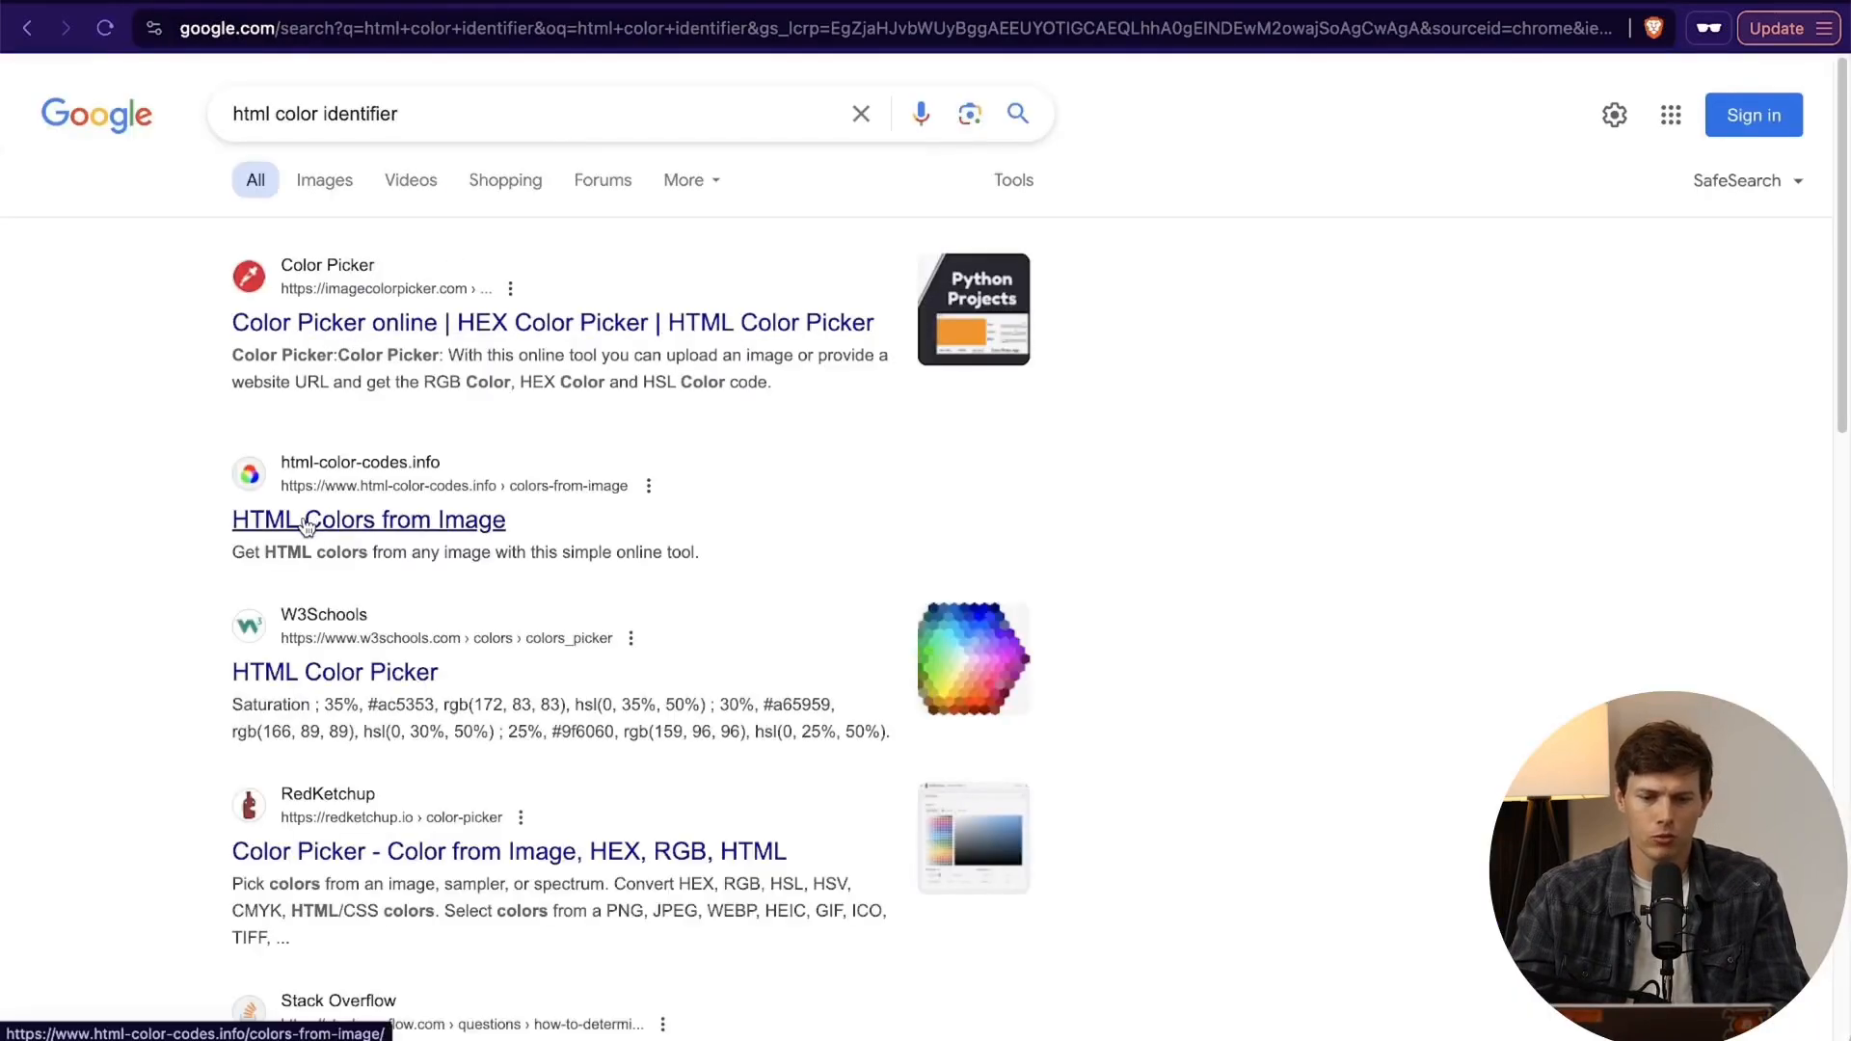
Load the surfboards image, images (2).jpeg, into the HTML Colors from Image tool.
click(511, 474)
click(451, 322)
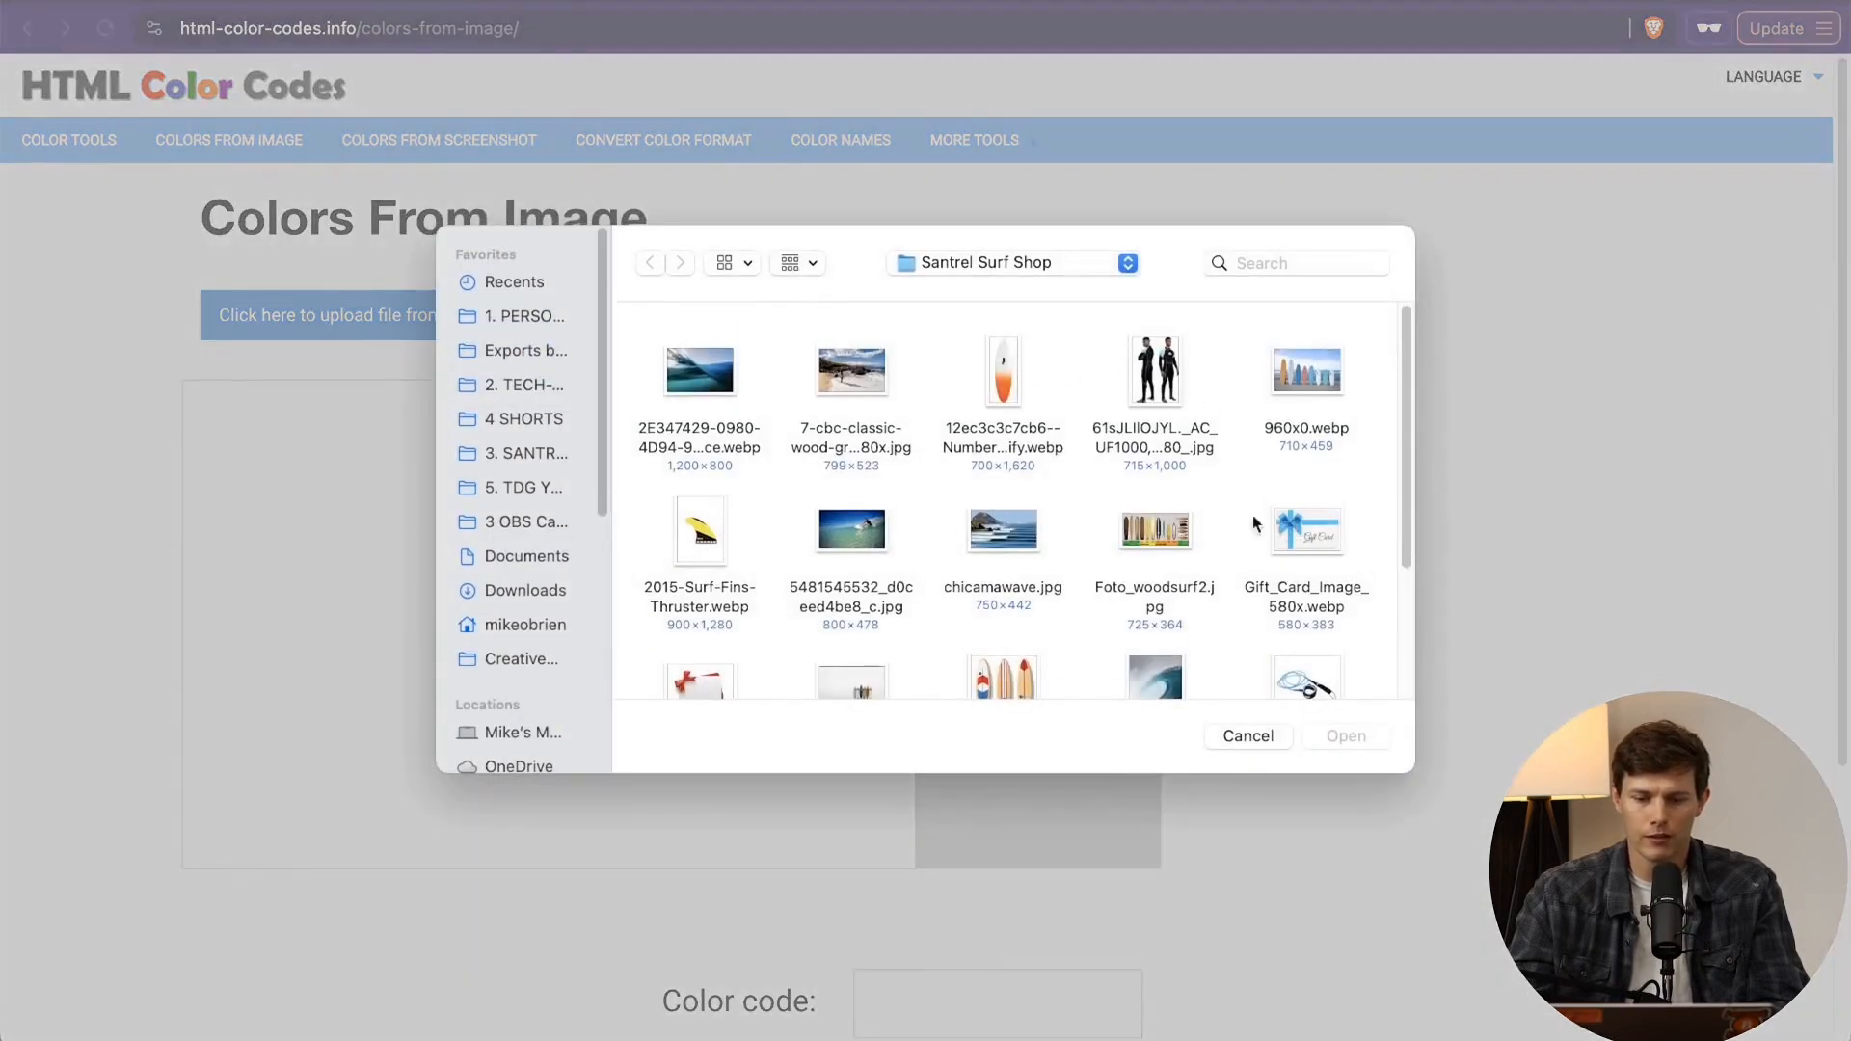
scroll(1248, 592, down, 5)
click(1013, 423)
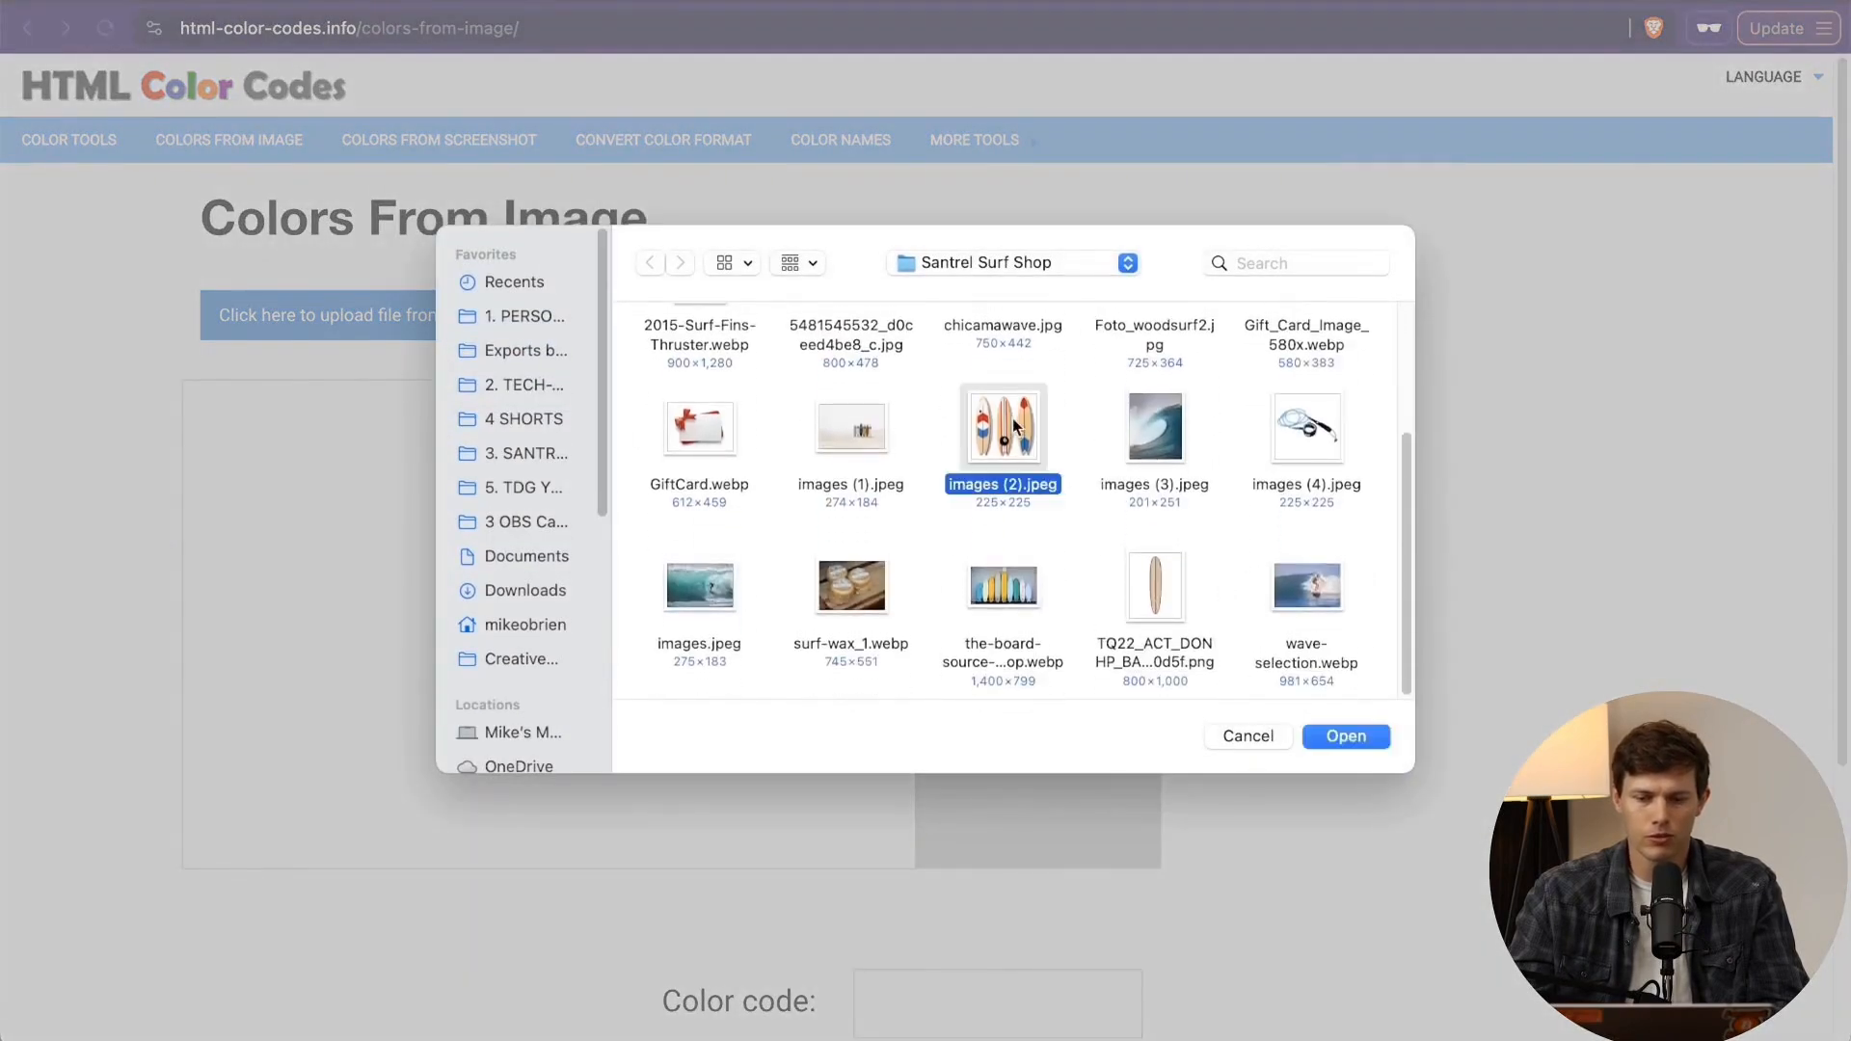
click(1347, 735)
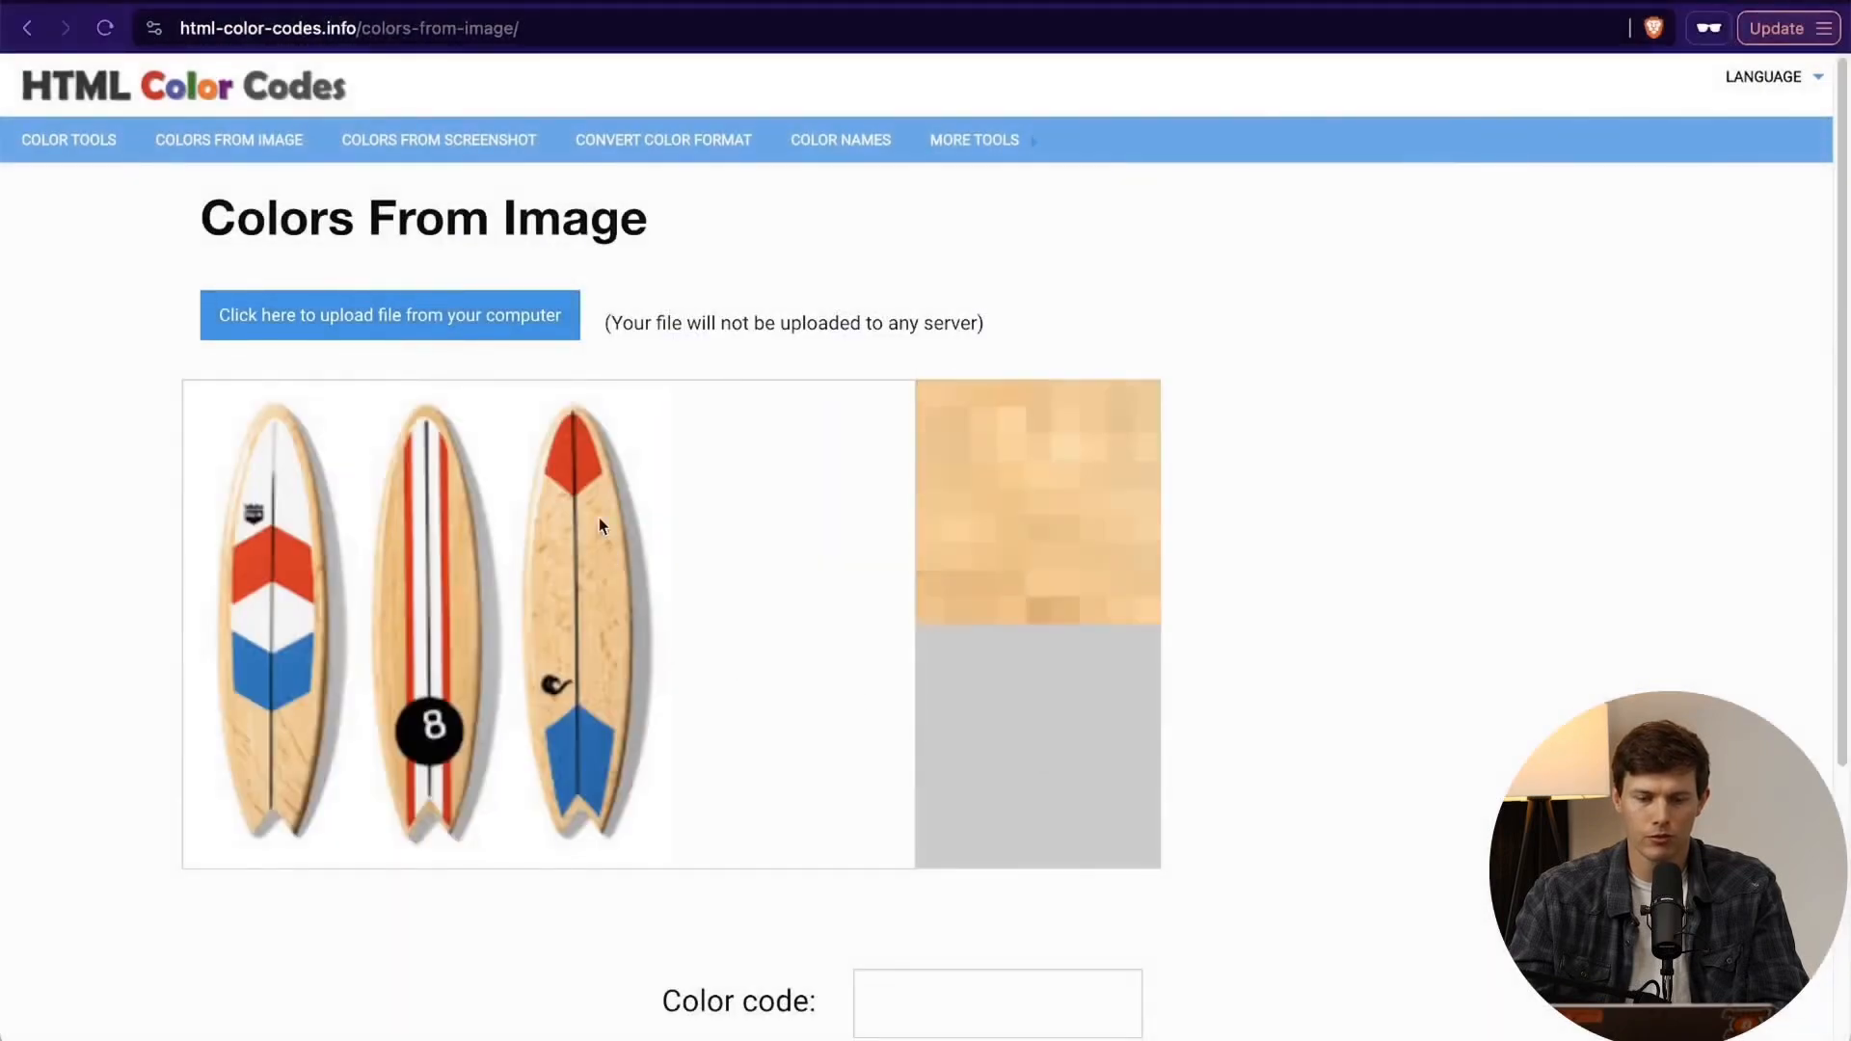
Sample the red chevron as #EA2016, select the code, and return to Shopify.
click(285, 561)
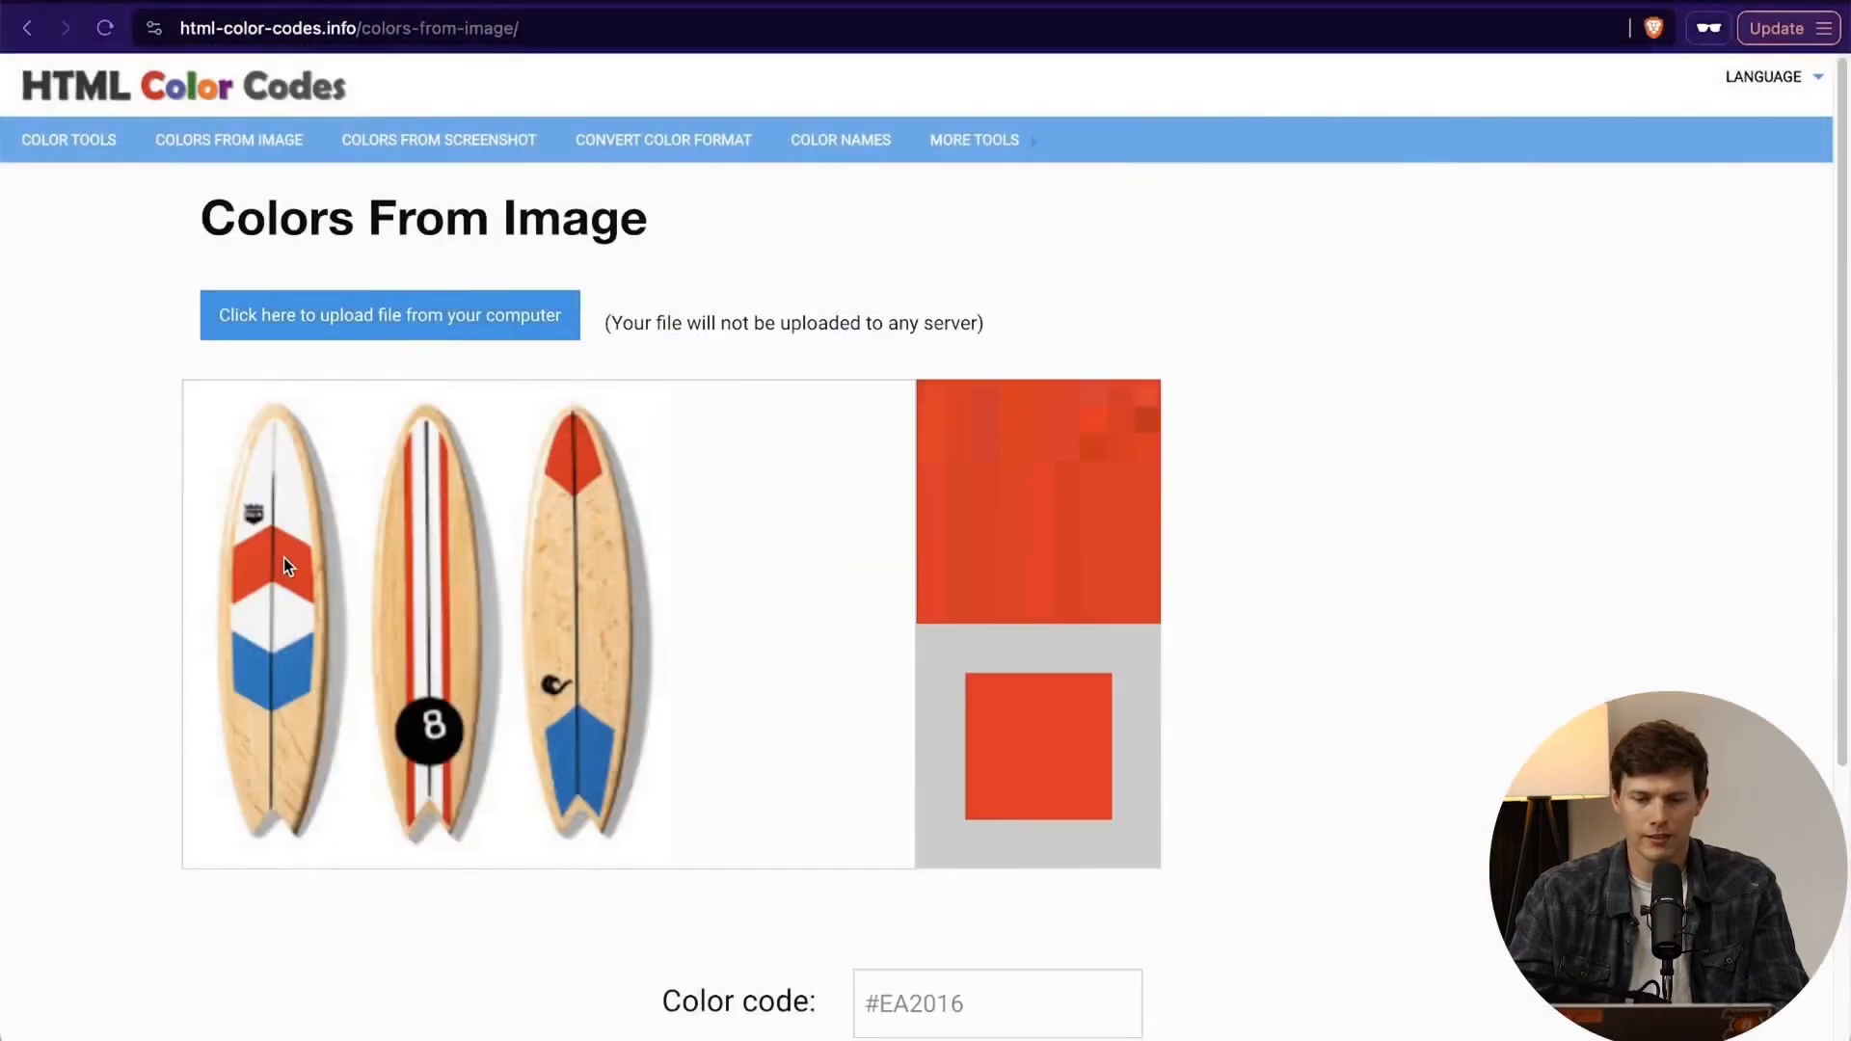
scroll(1045, 823, down, 3)
click(993, 823)
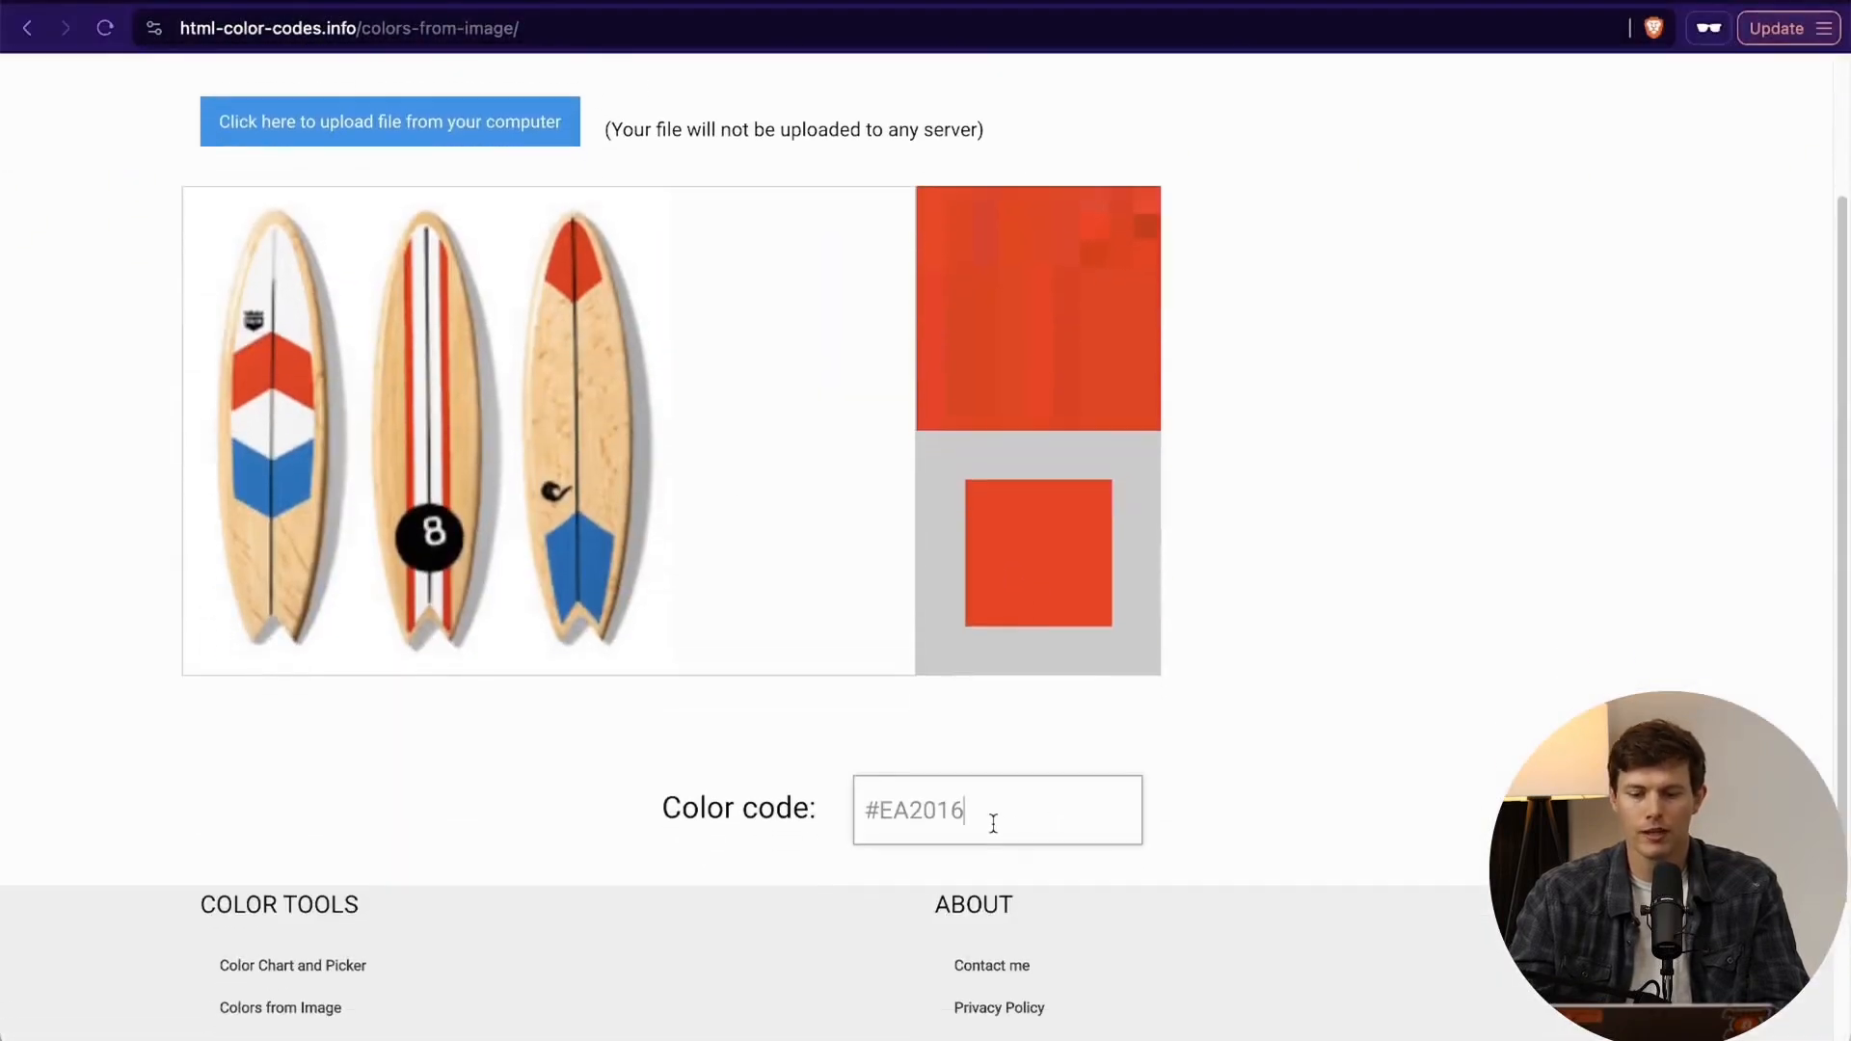
drag(1016, 810, 837, 815)
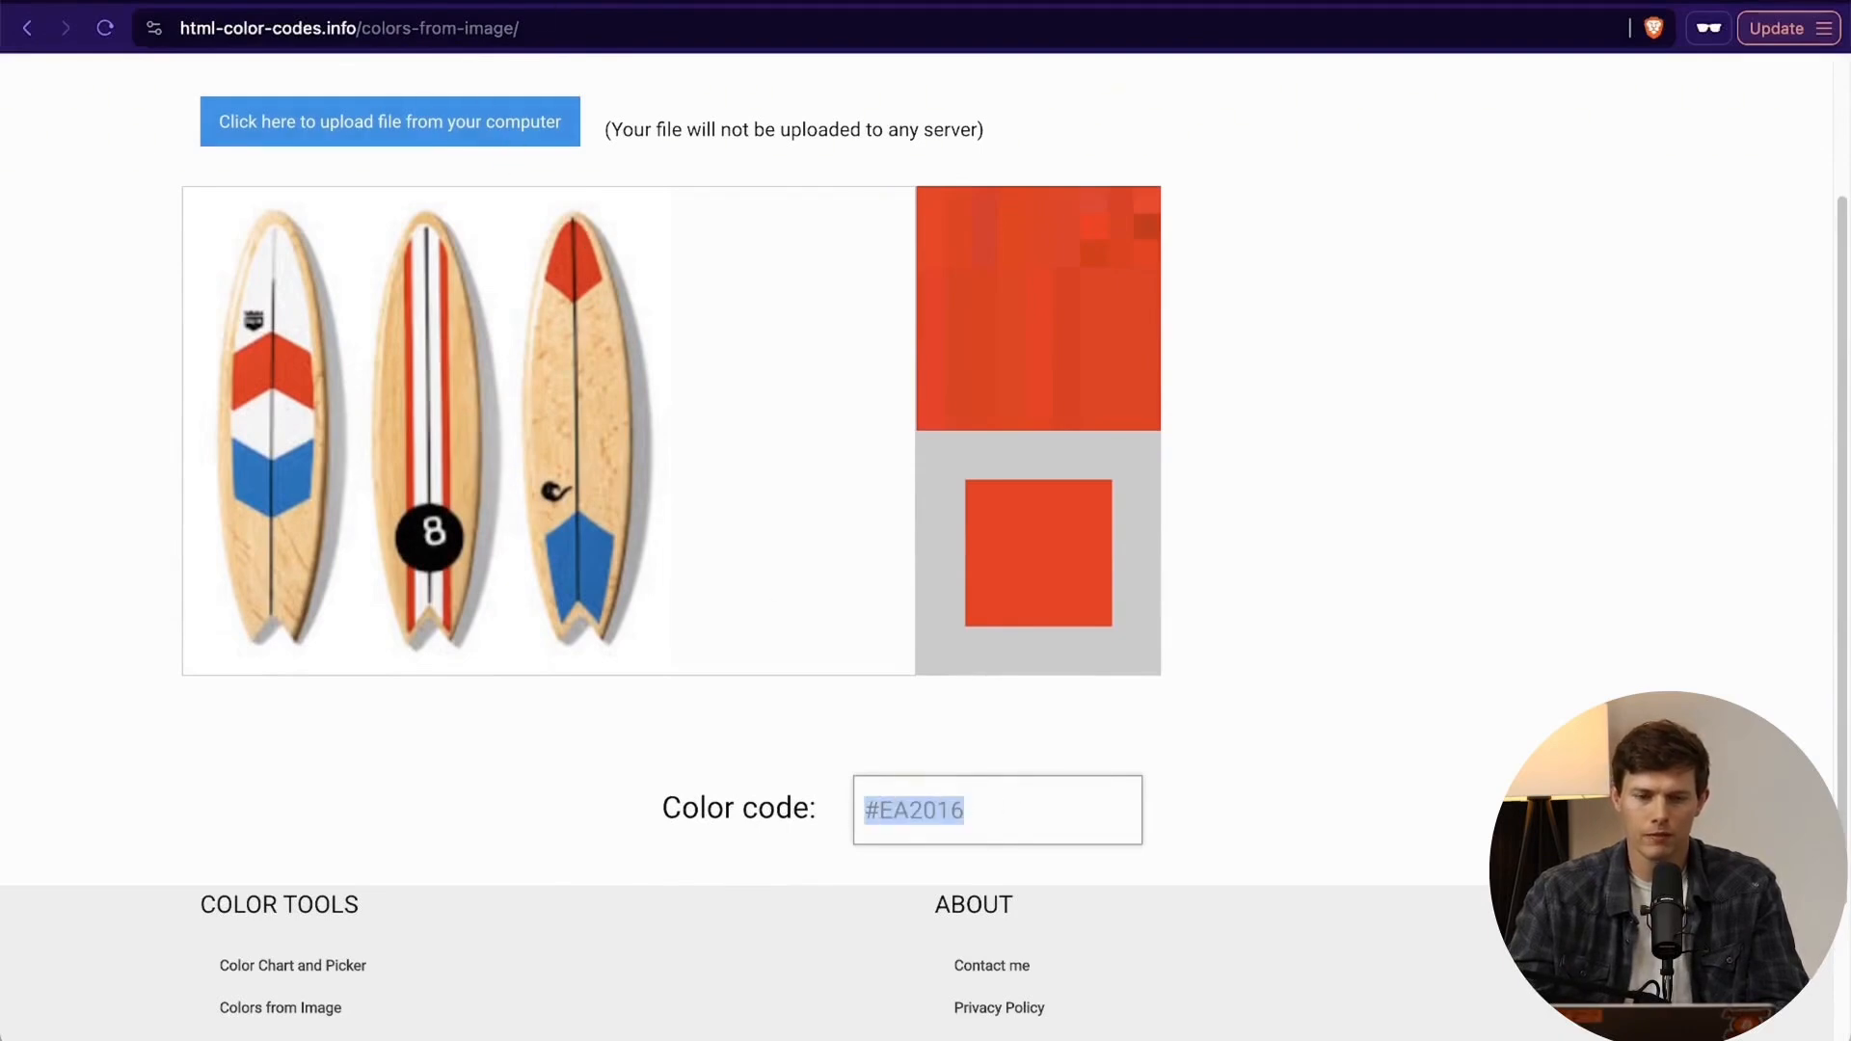
key(ctrl+shift+Tab)
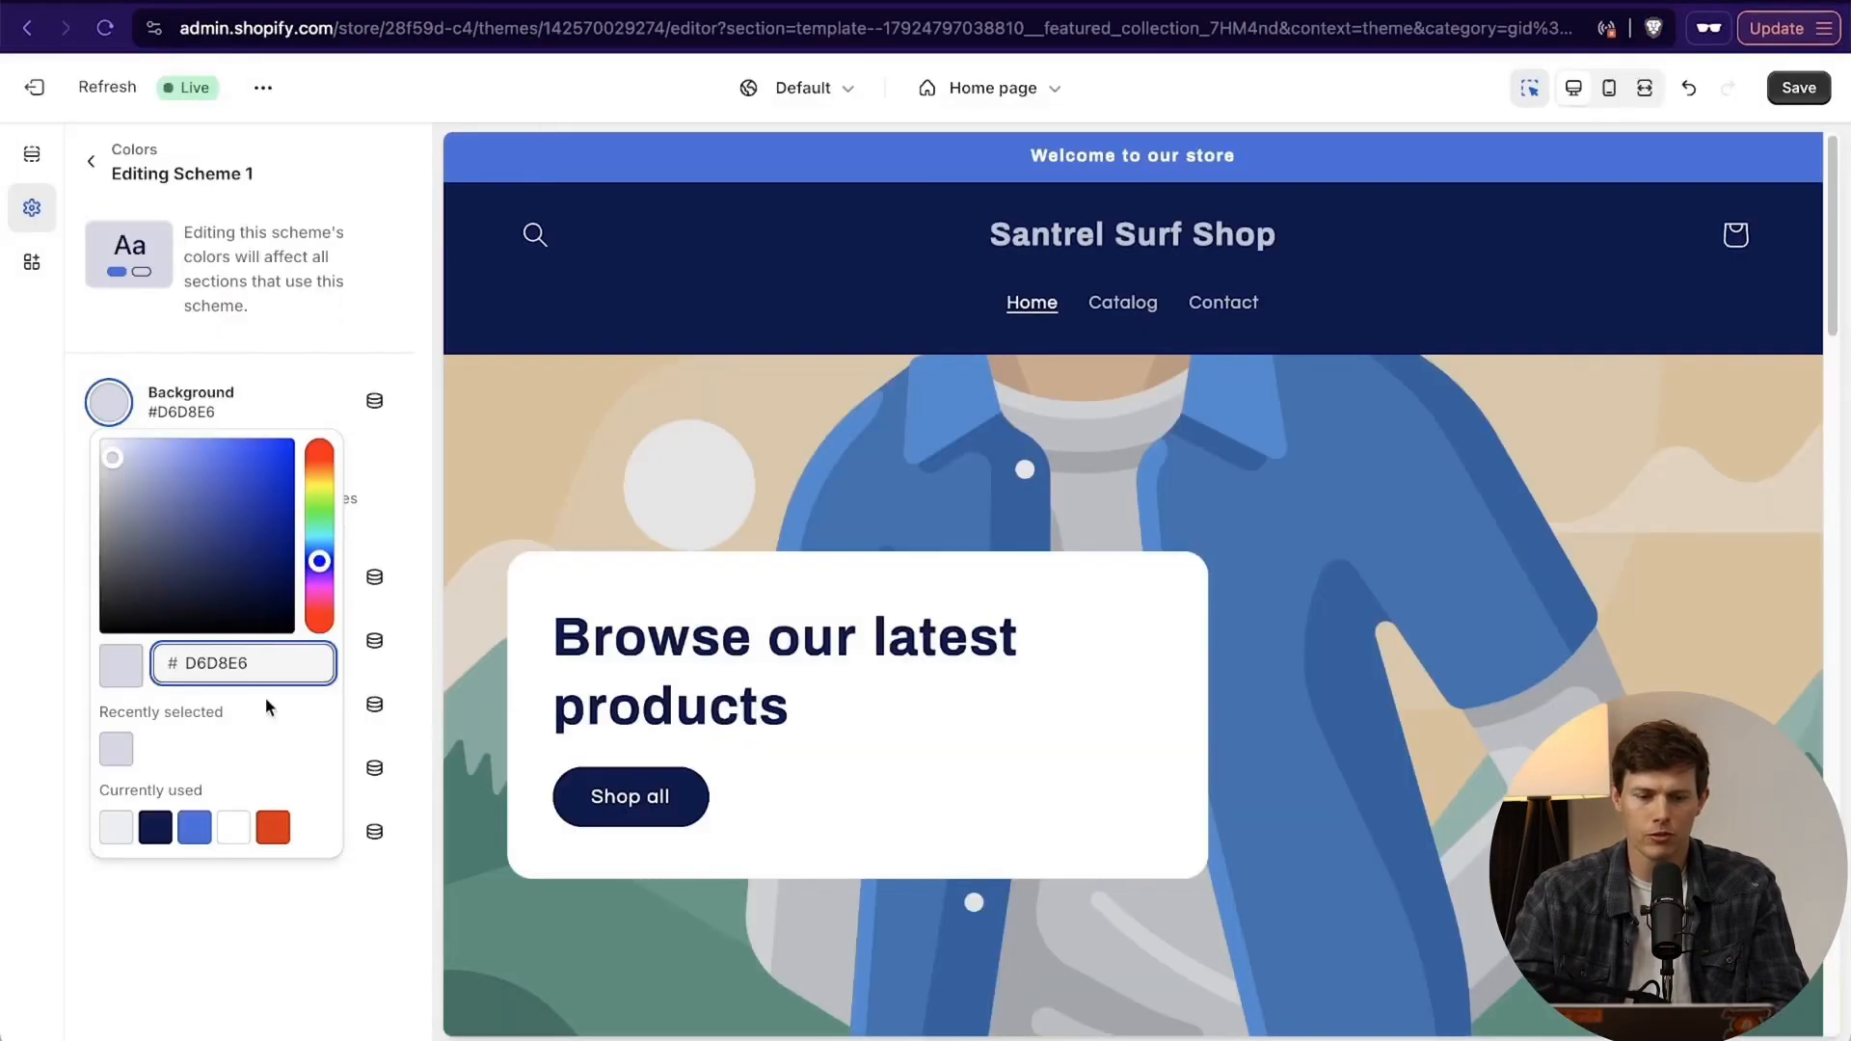
Change colour Scheme 5's background from E32402 to the sampled red #EA2016.
key(ctrl+a)
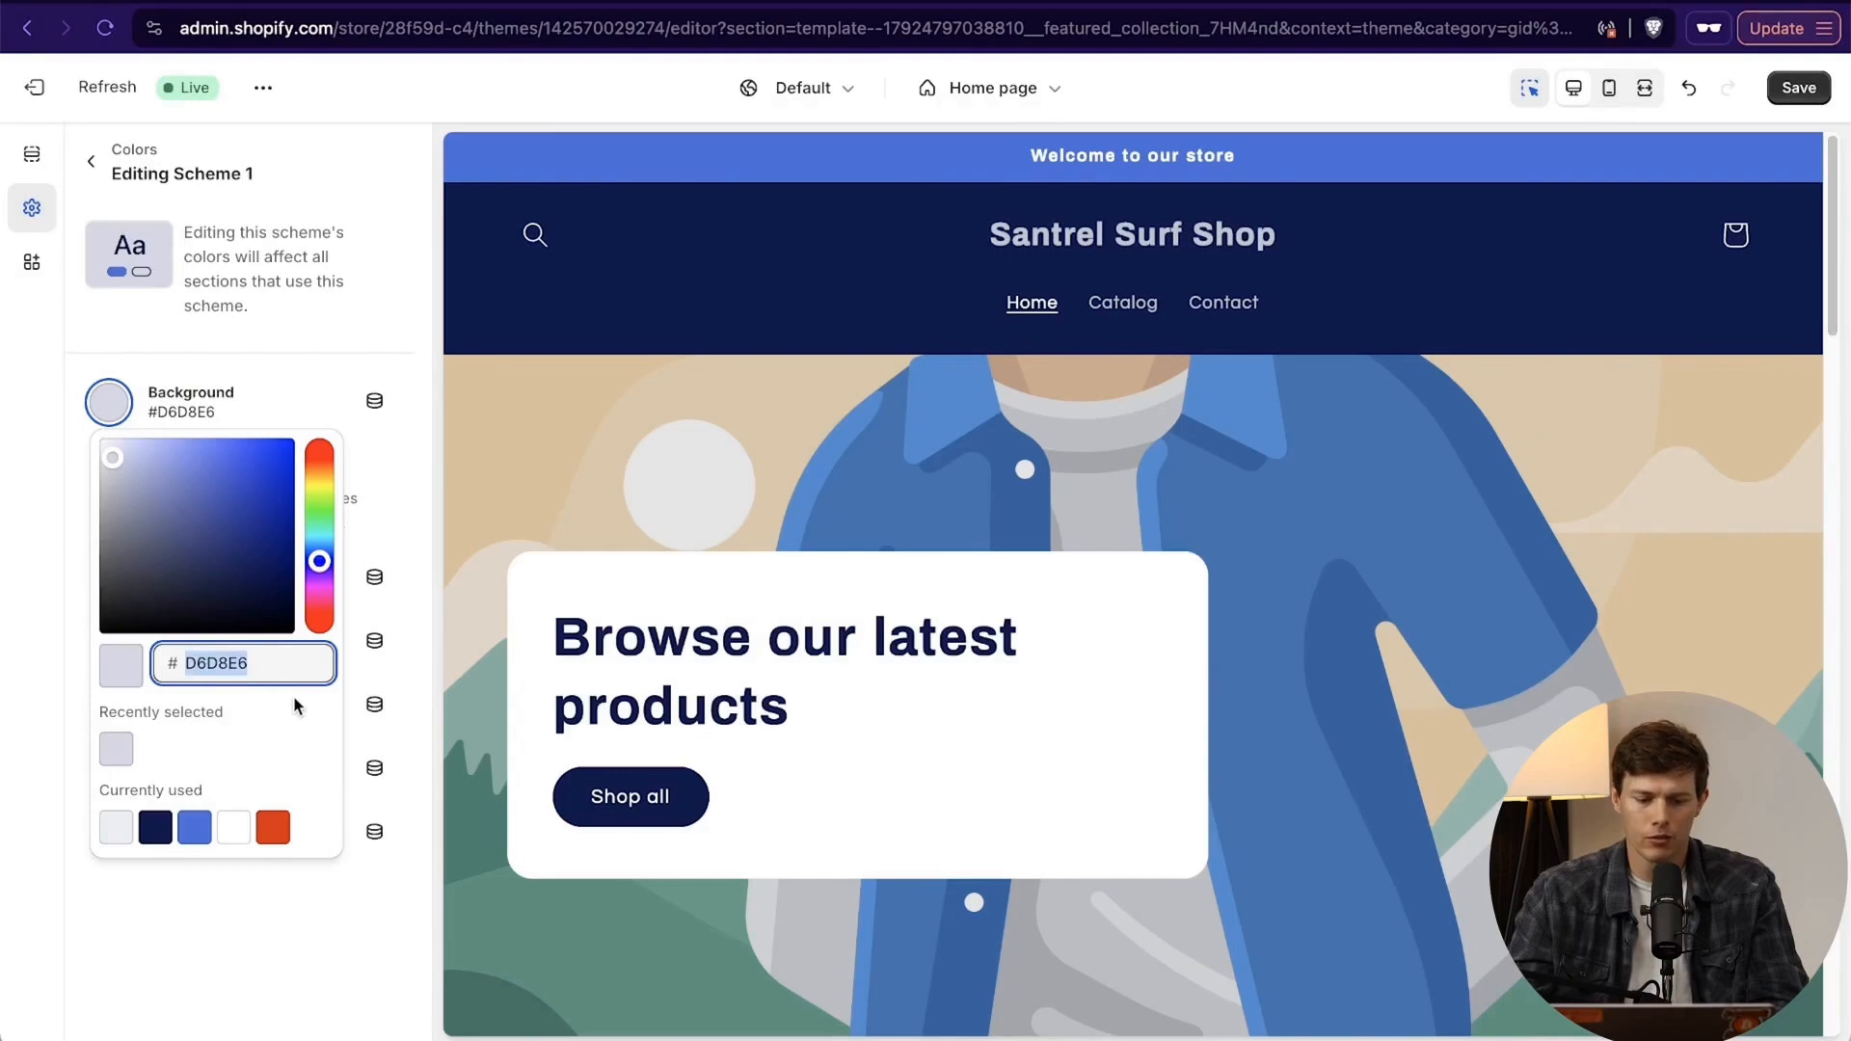
click(254, 906)
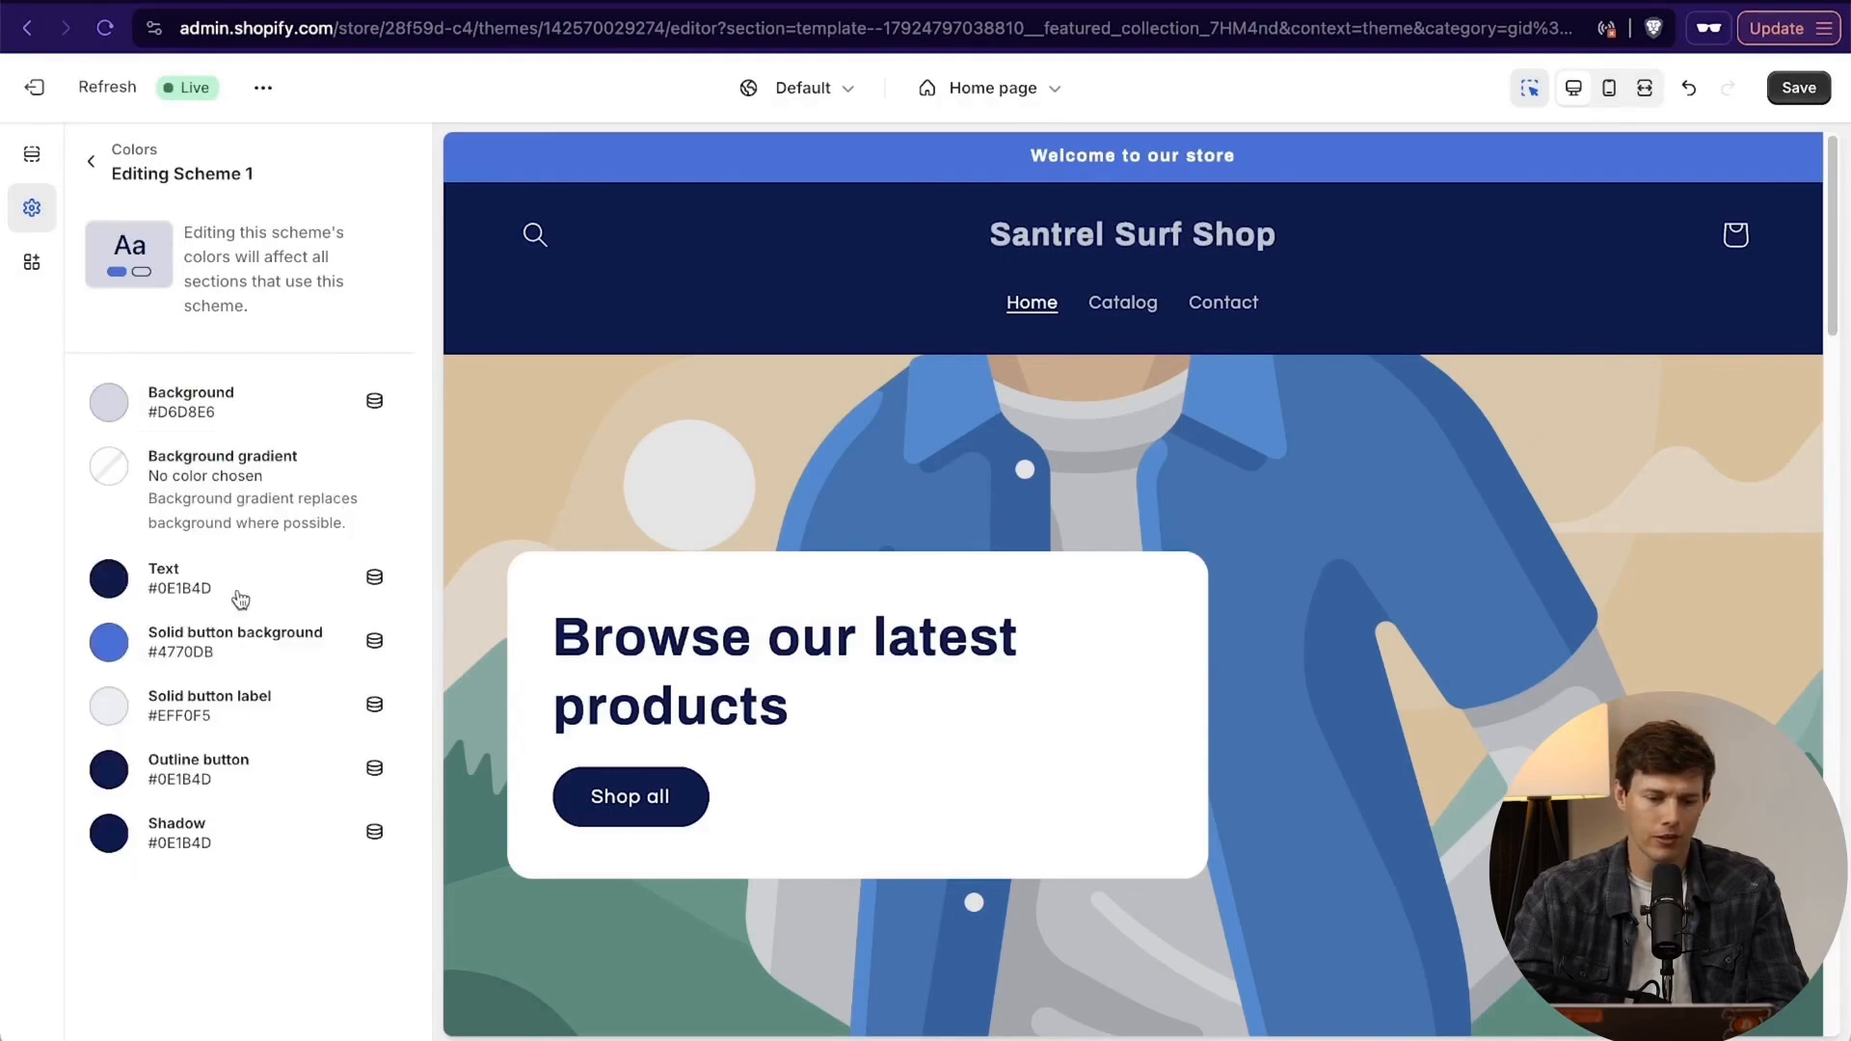
click(90, 161)
click(181, 606)
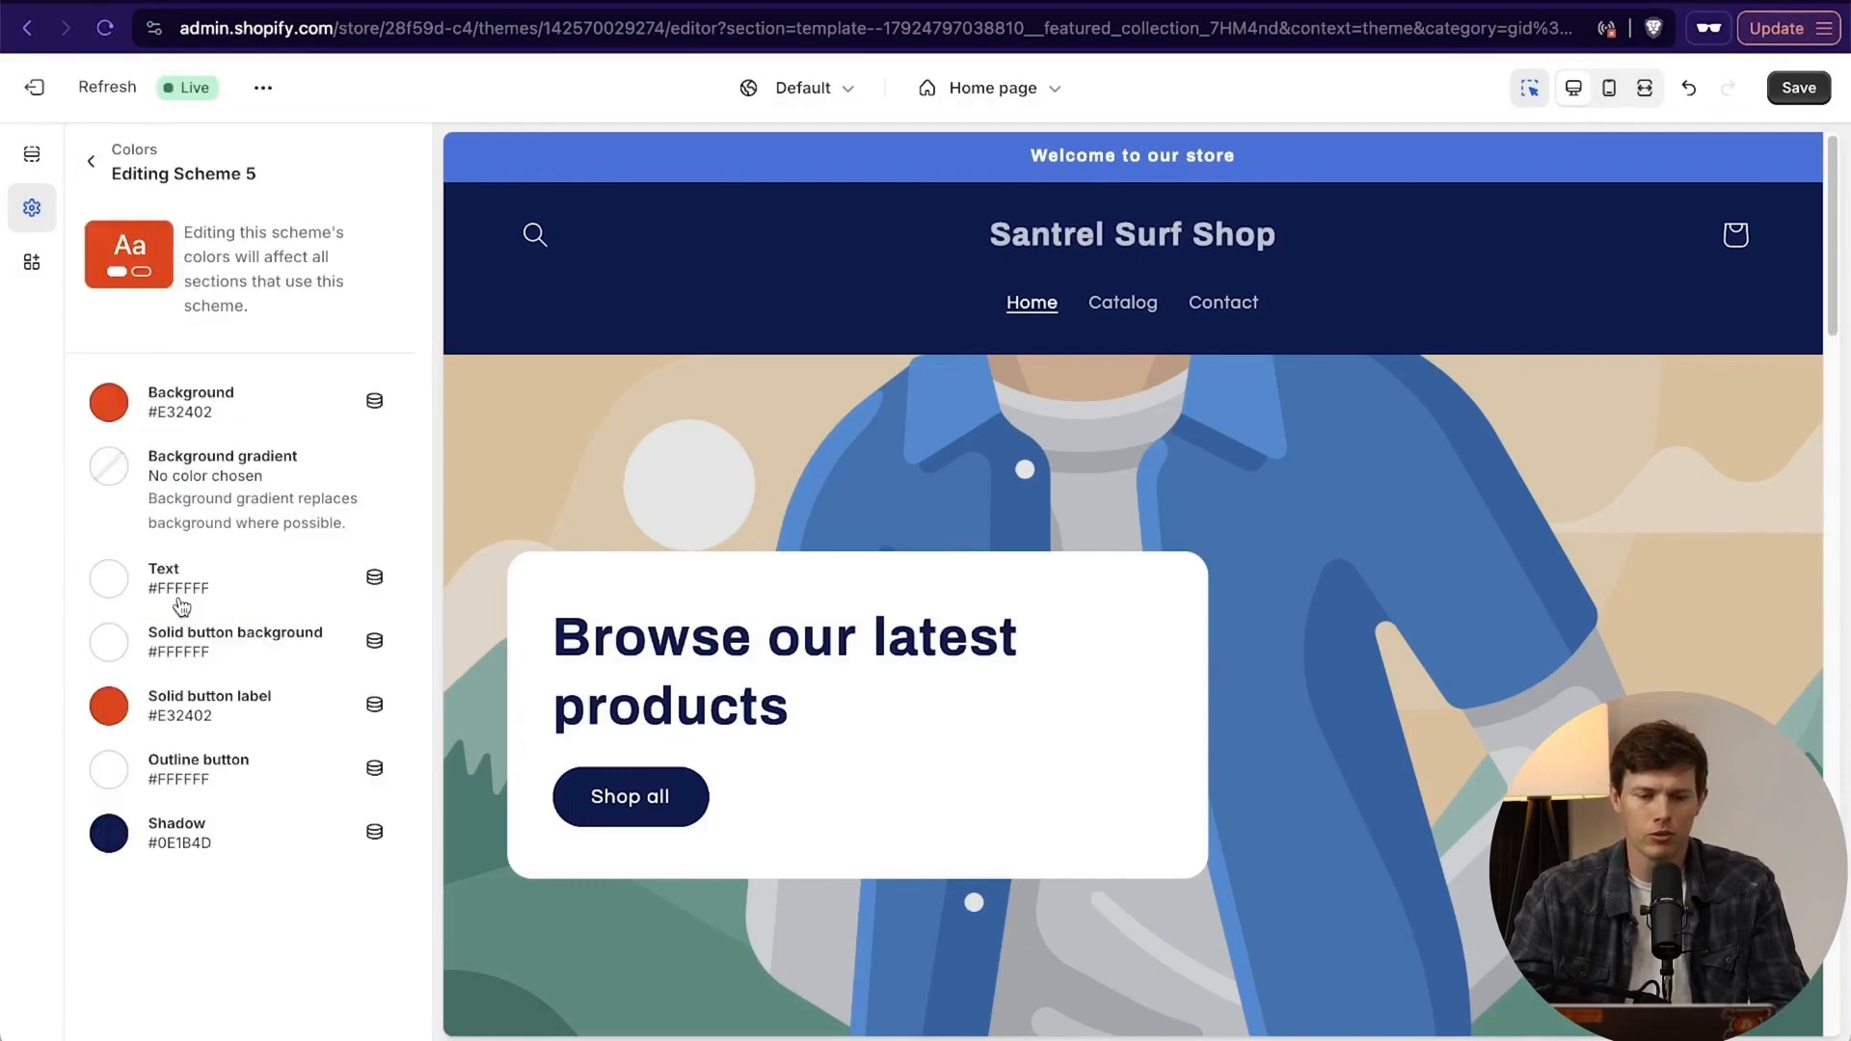
click(114, 413)
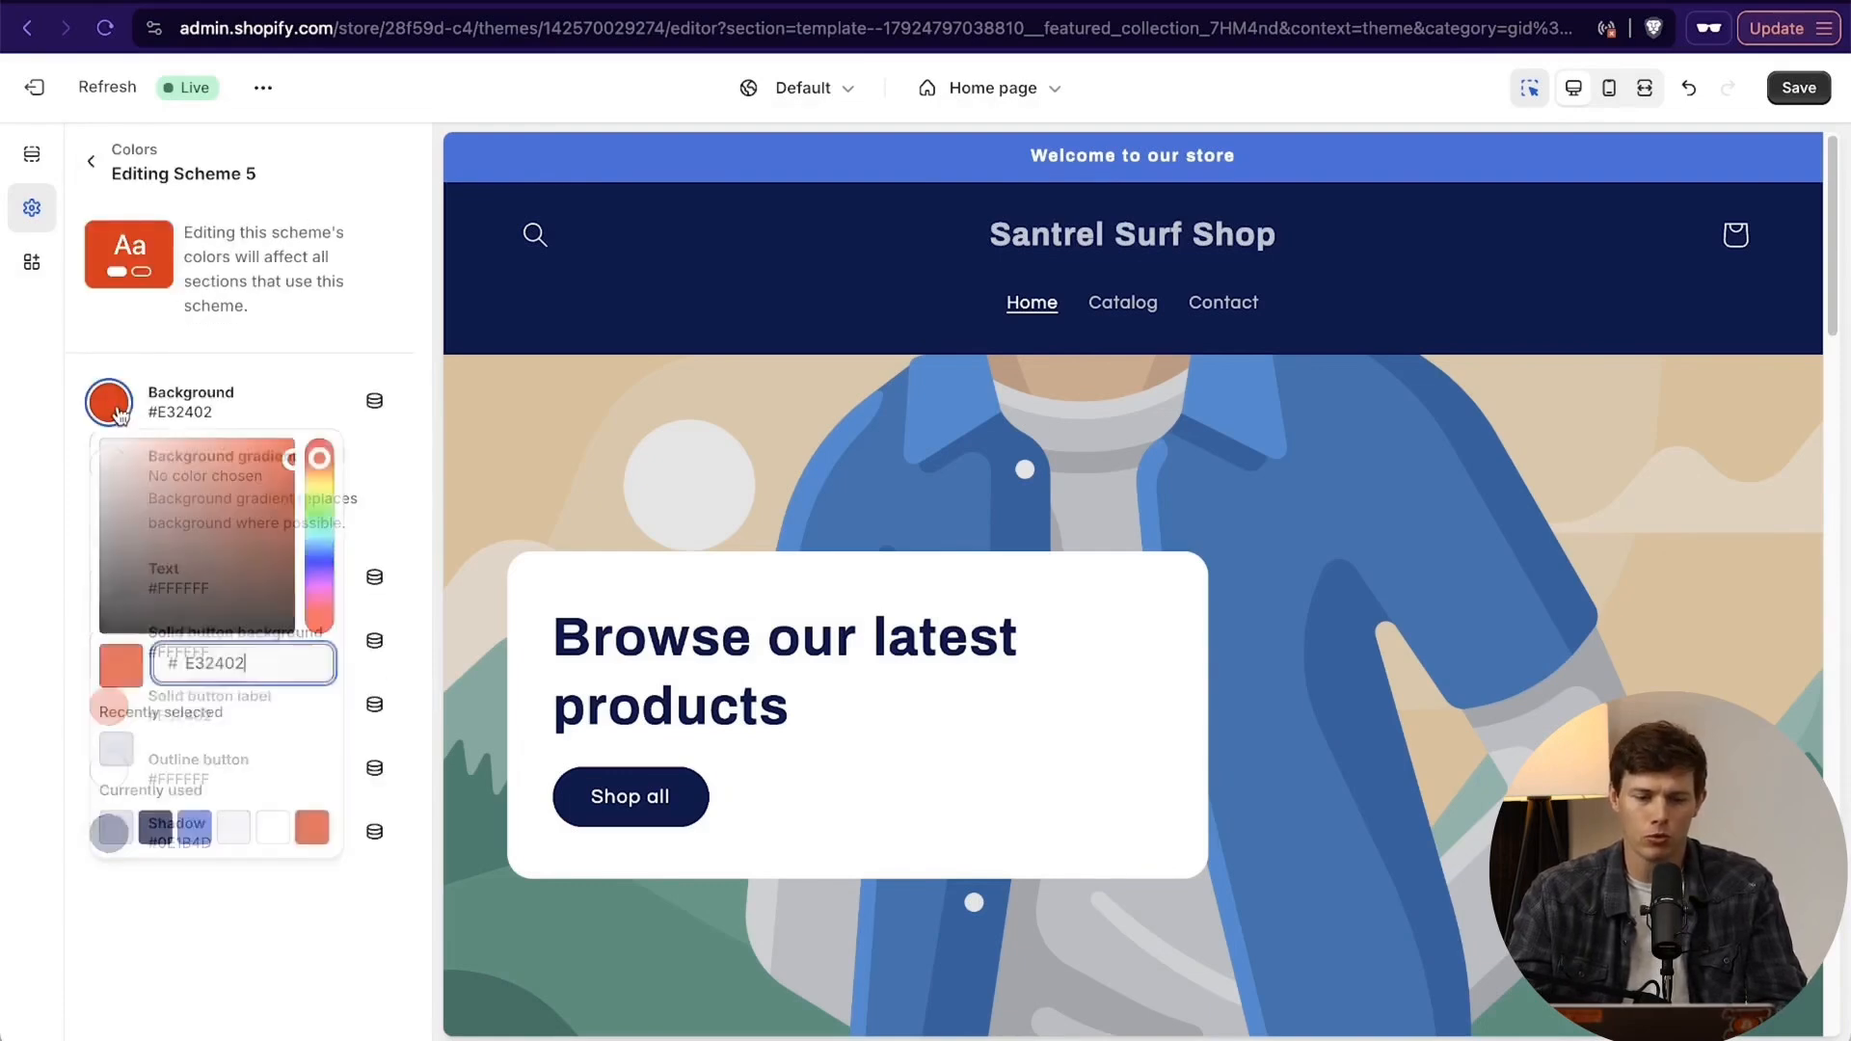
double_click(270, 664)
text(EA2016)
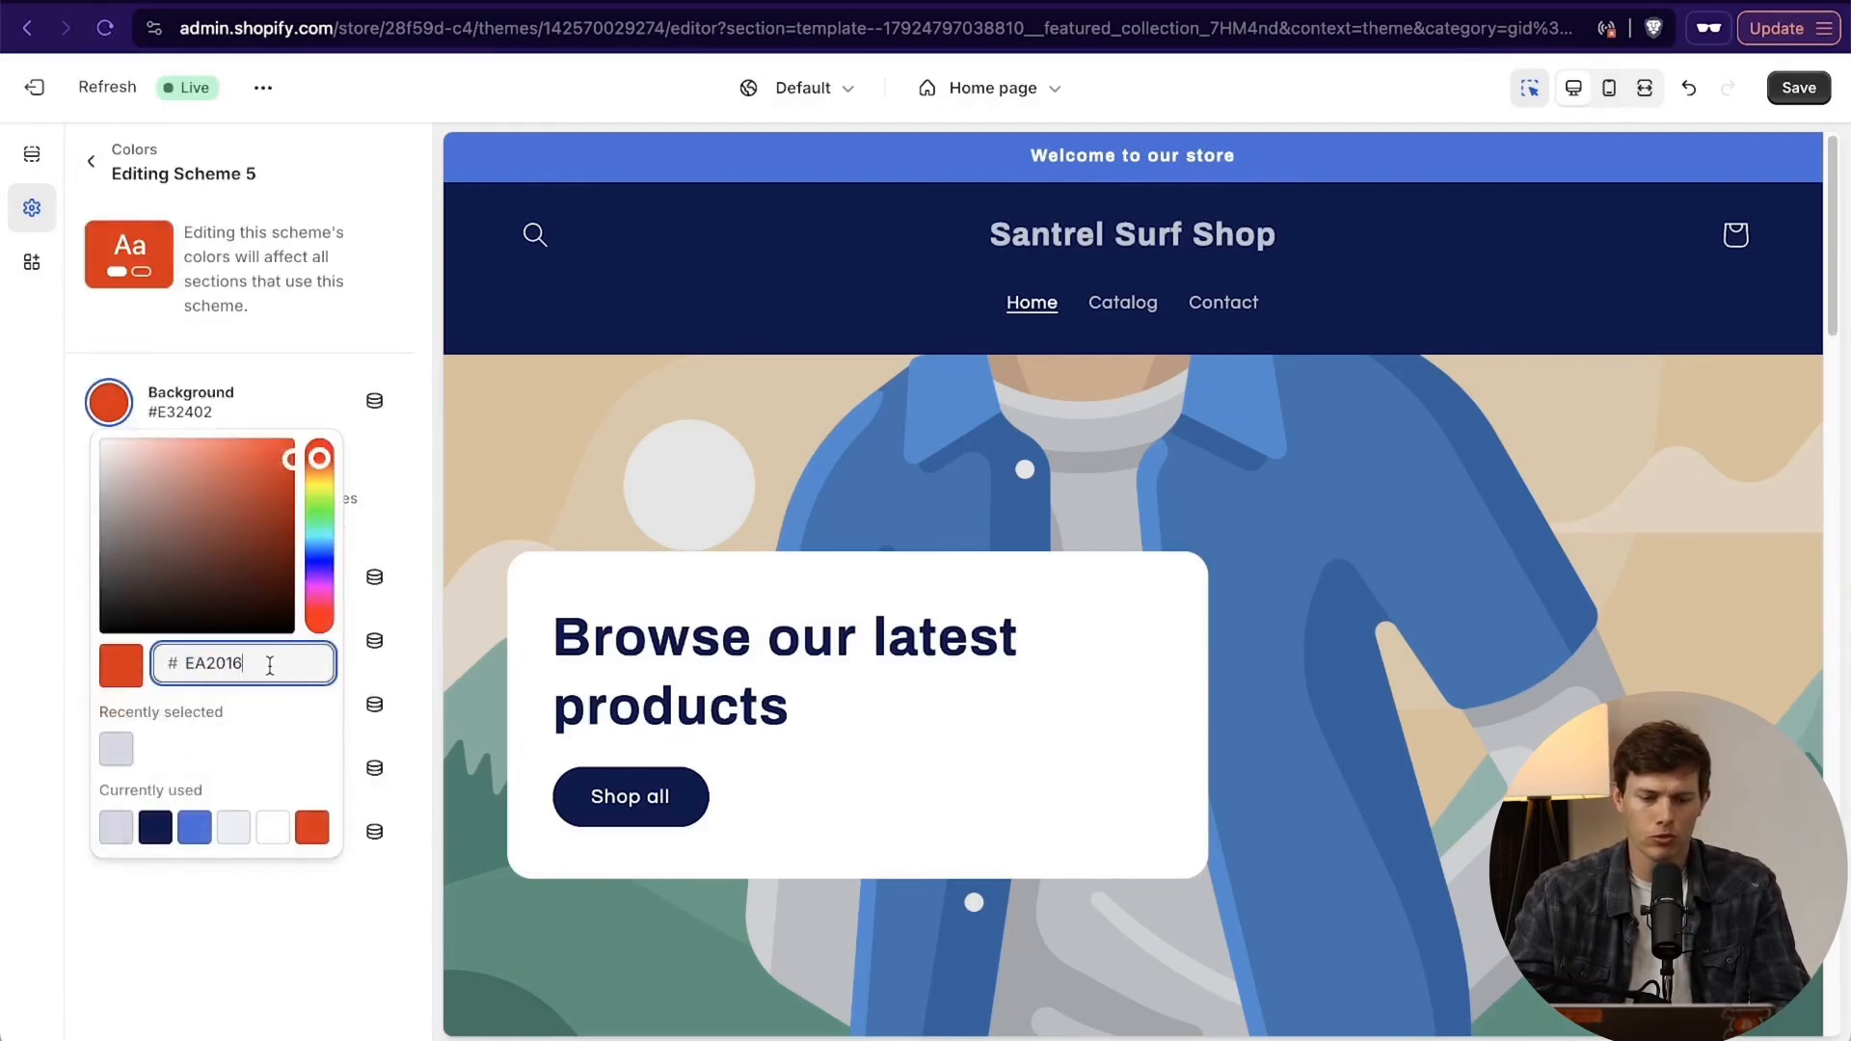
click(266, 943)
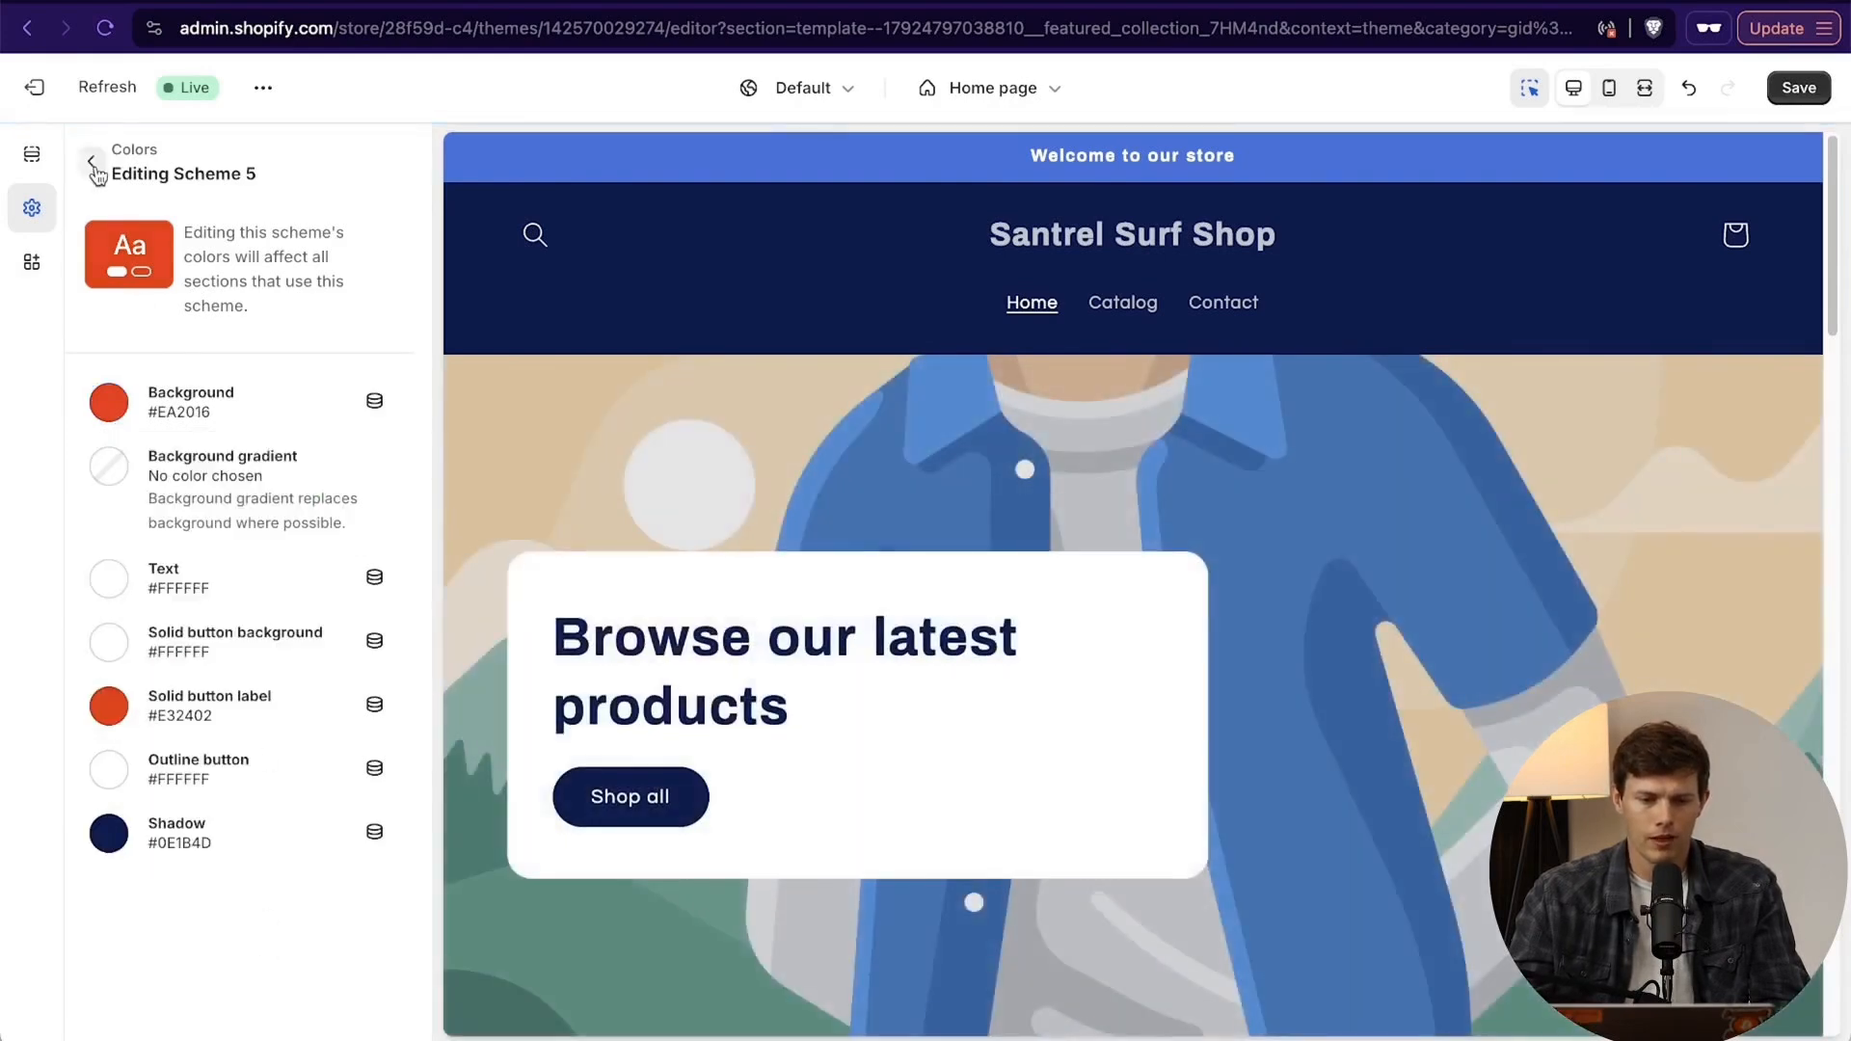
click(92, 164)
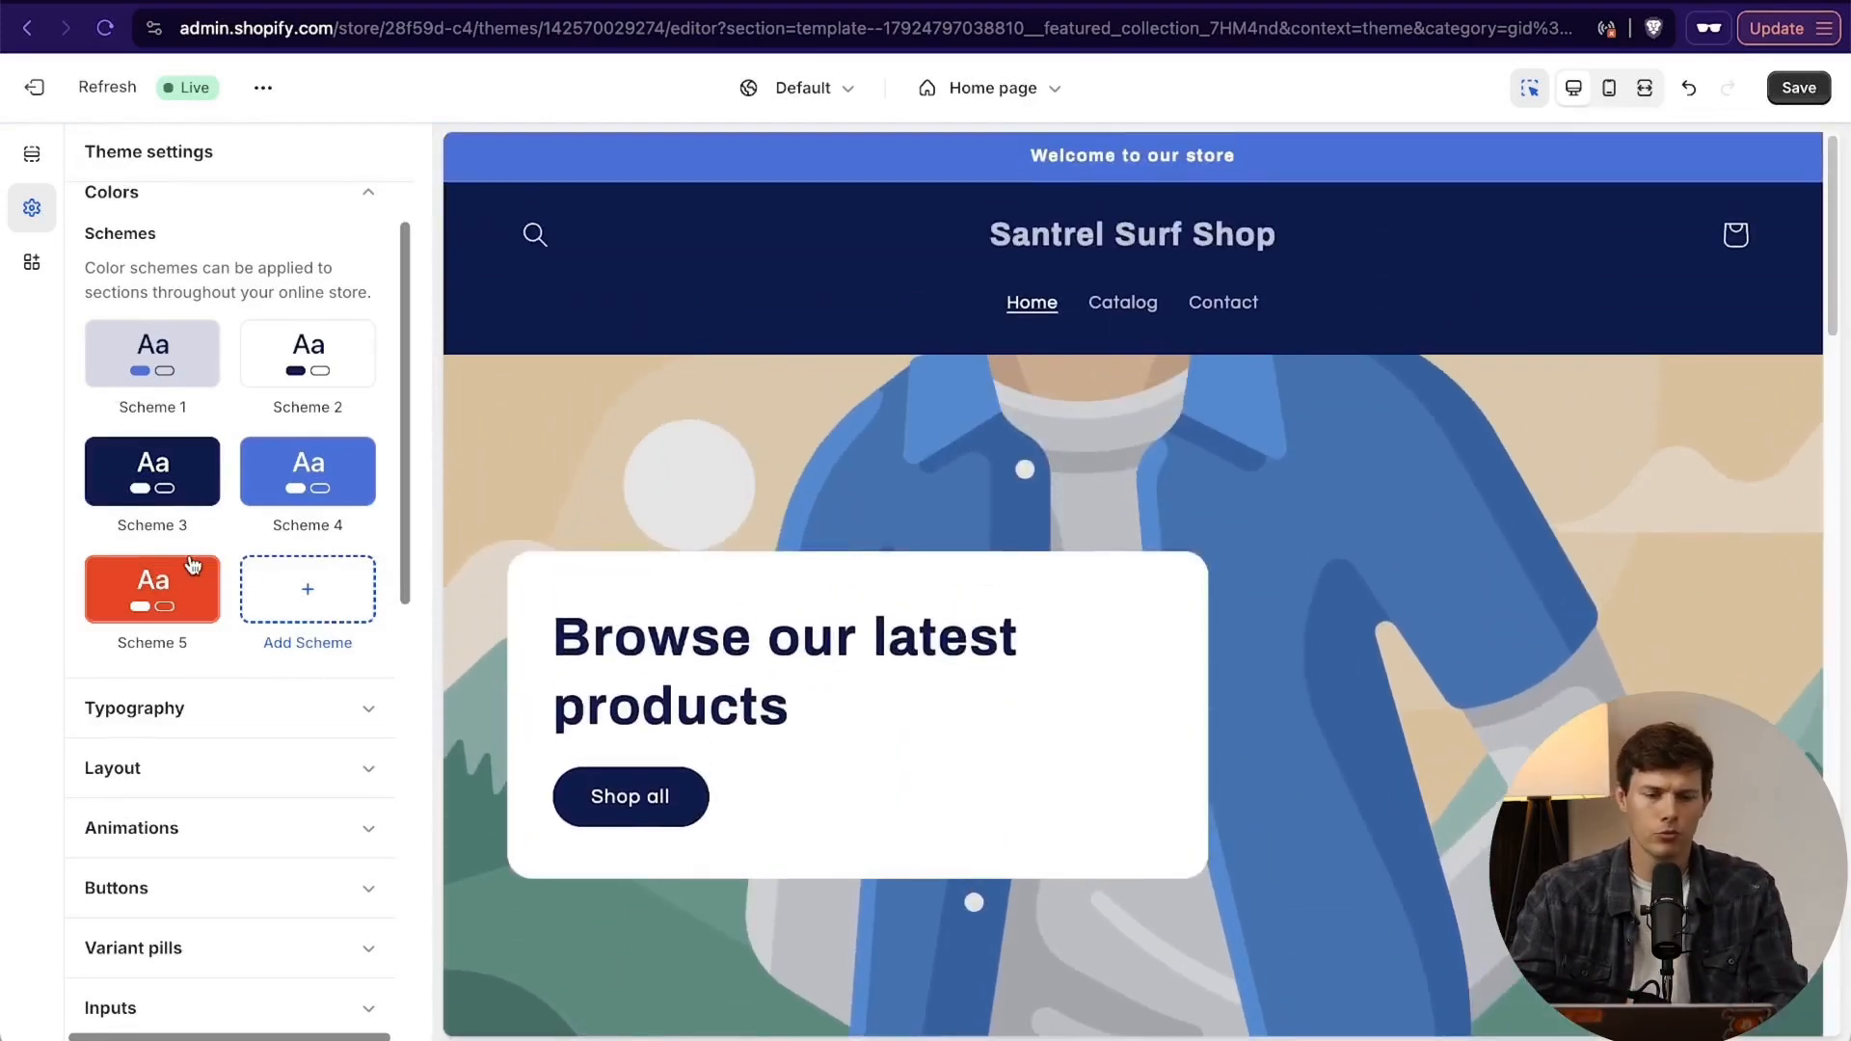
Browse alternative heading fonts under Typography, leaving the heading font unchanged.
click(239, 714)
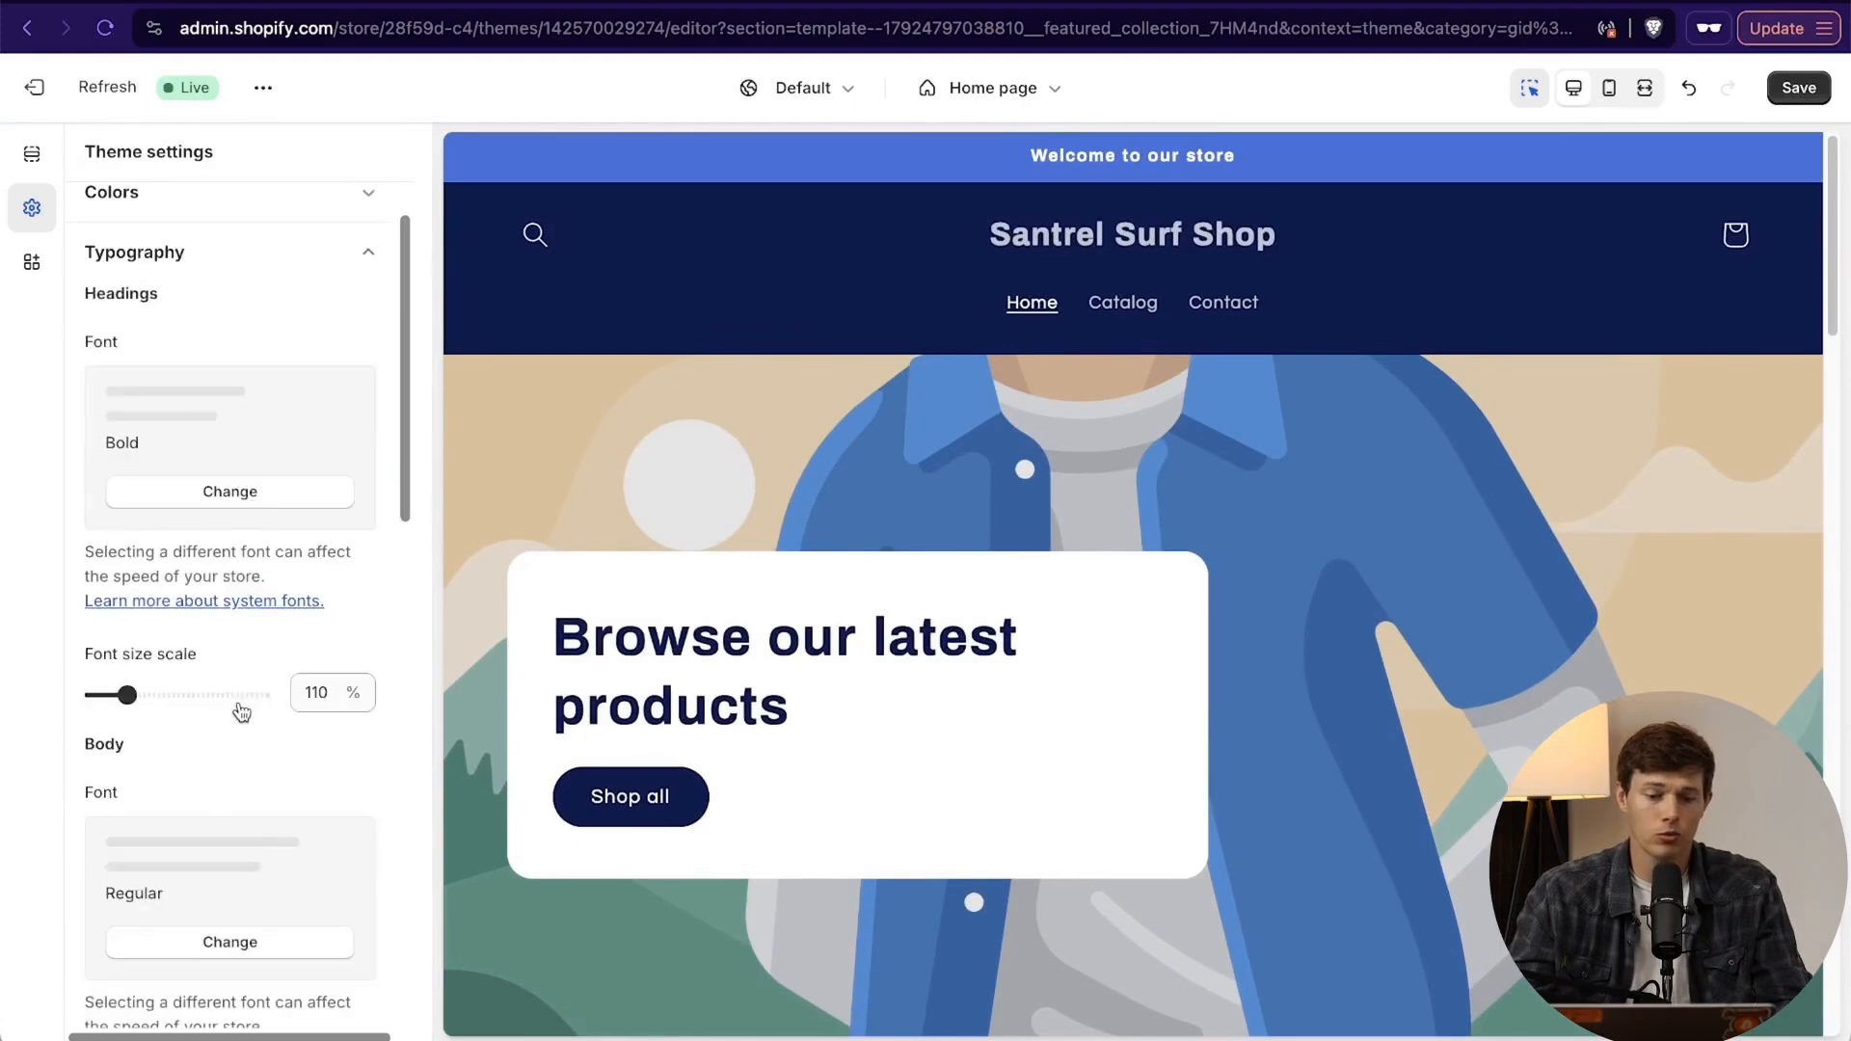
scroll(238, 712, down, 1)
scroll(1095, 607, down, 5)
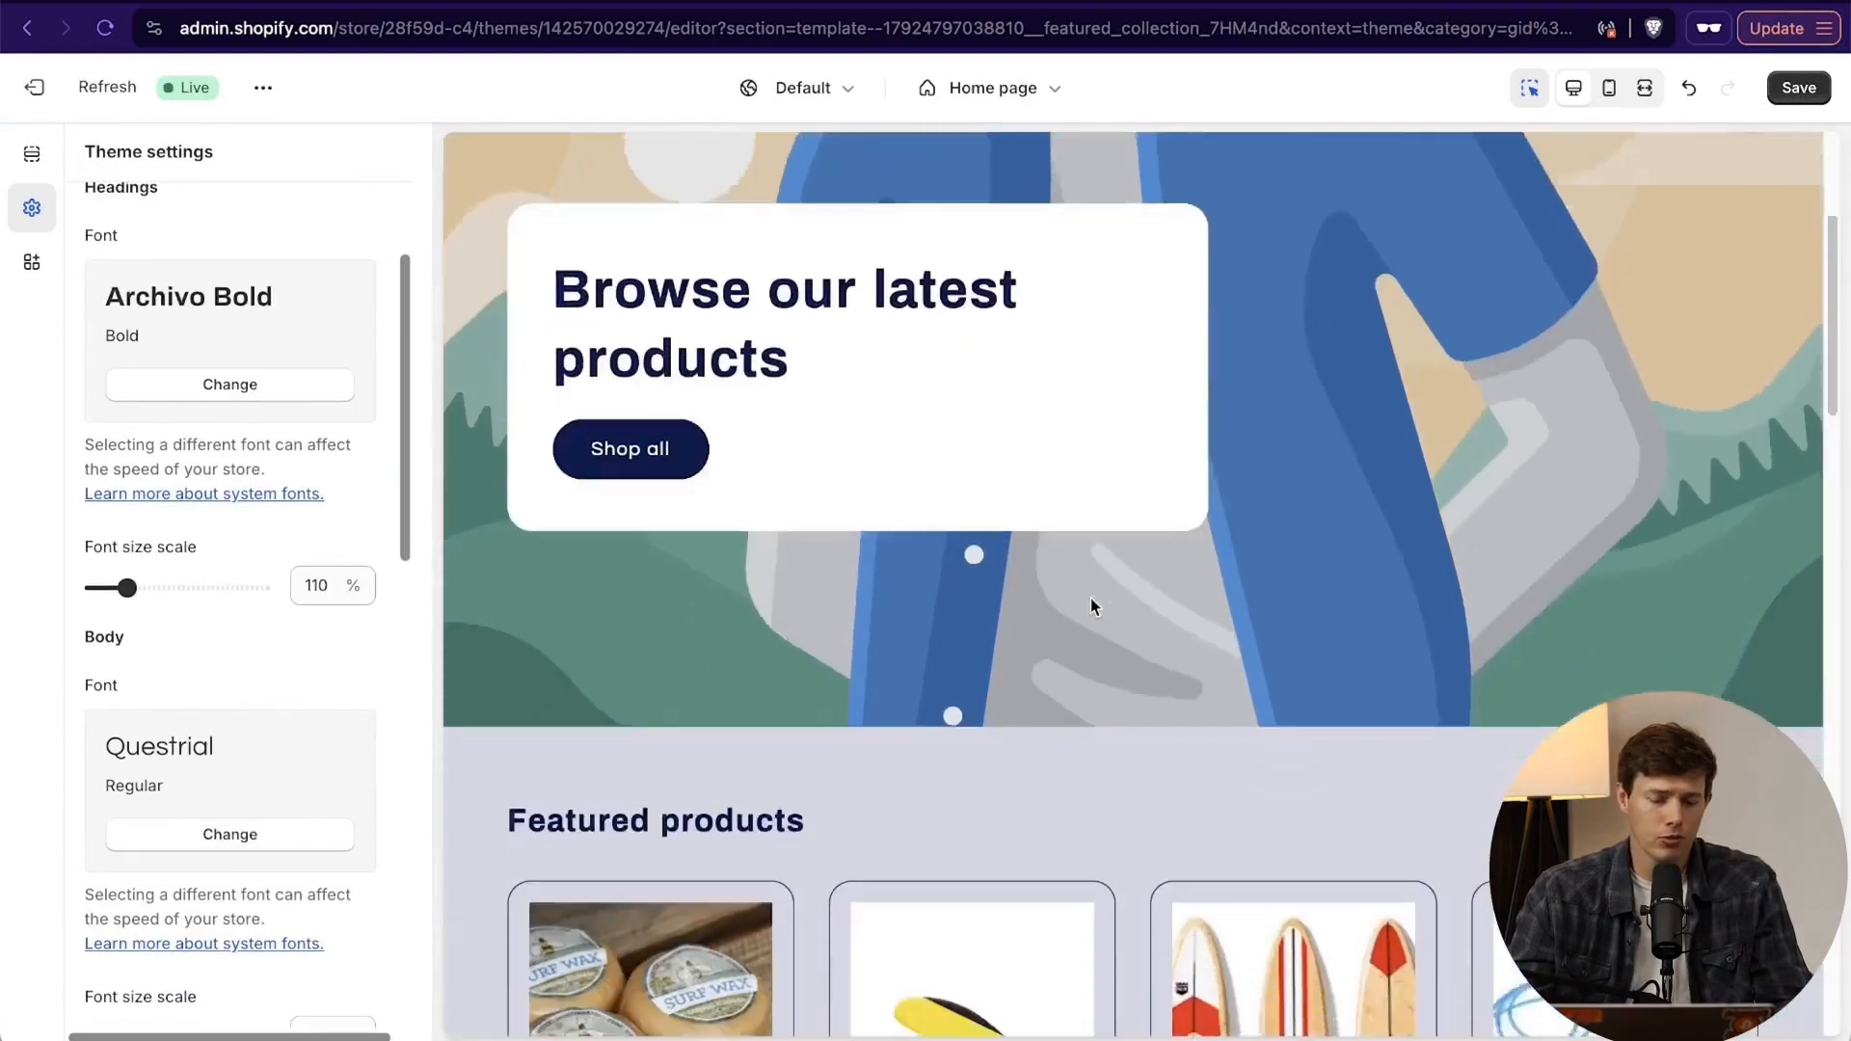
scroll(1094, 610, down, 4)
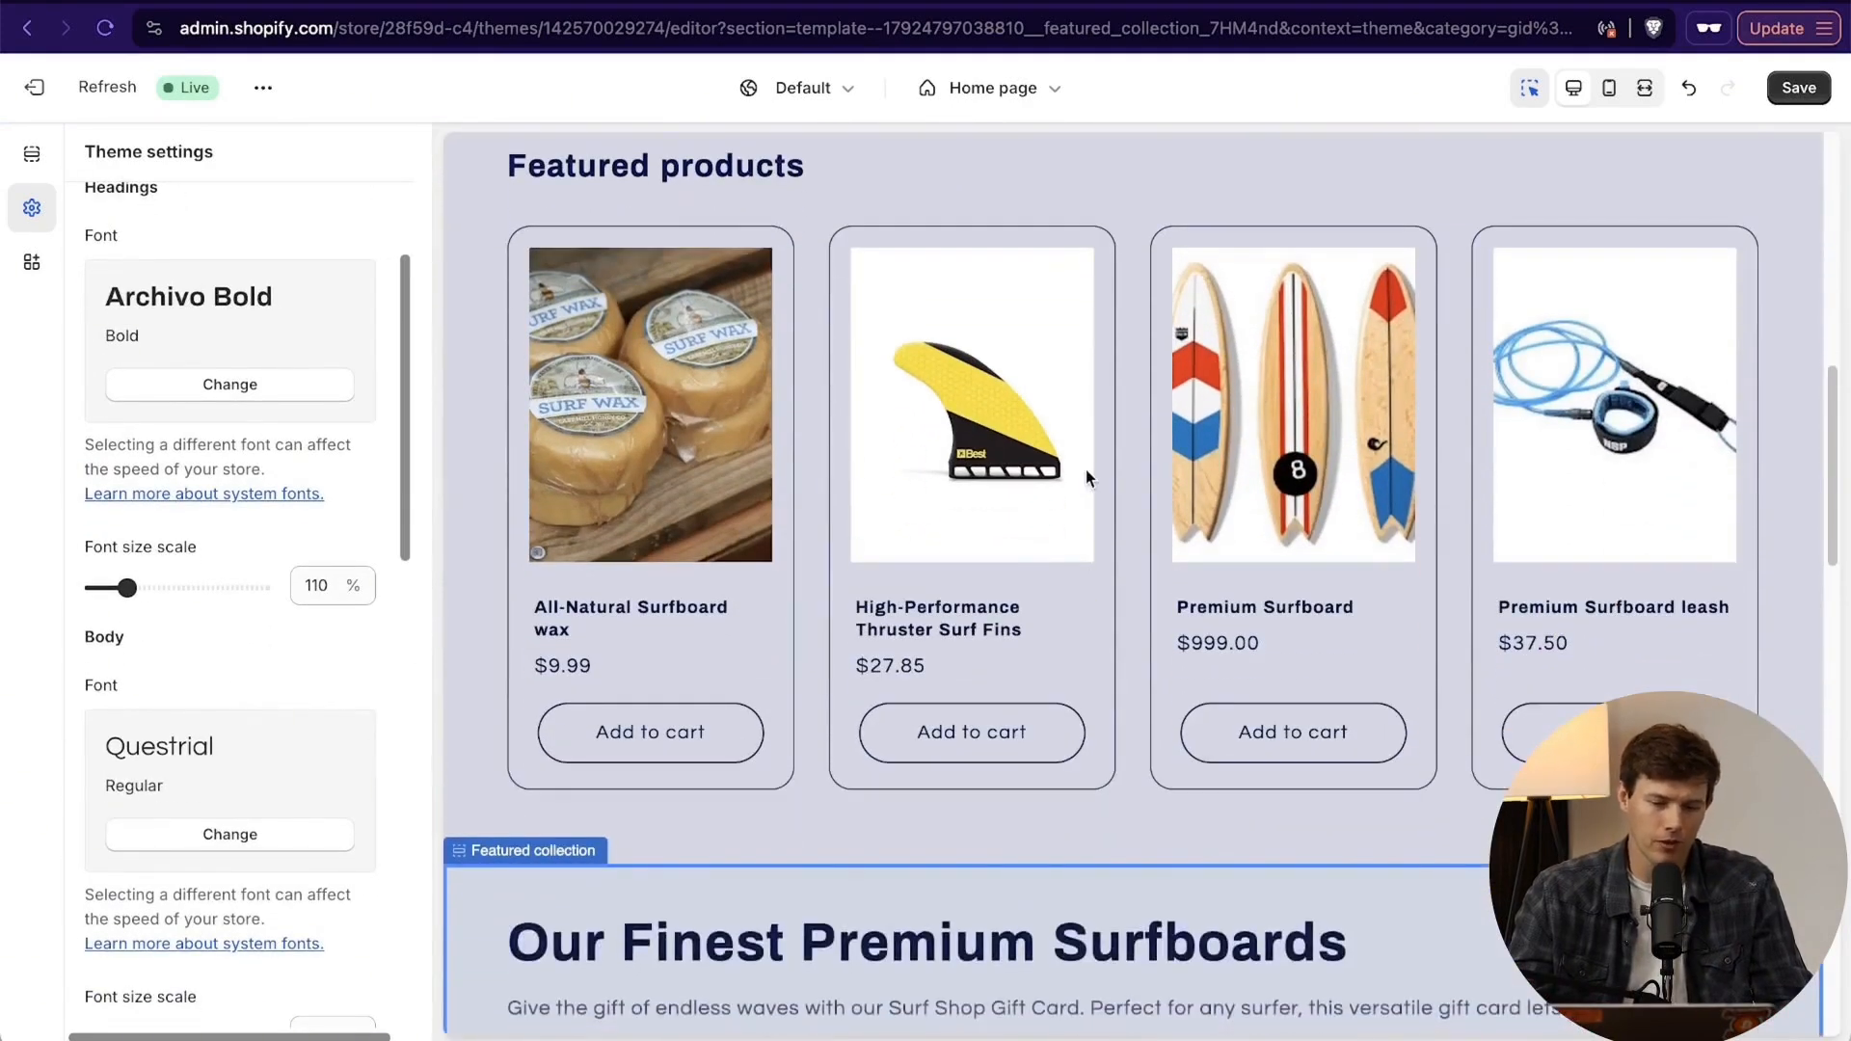
scroll(1090, 540, down, 3)
scroll(1087, 477, down, 3)
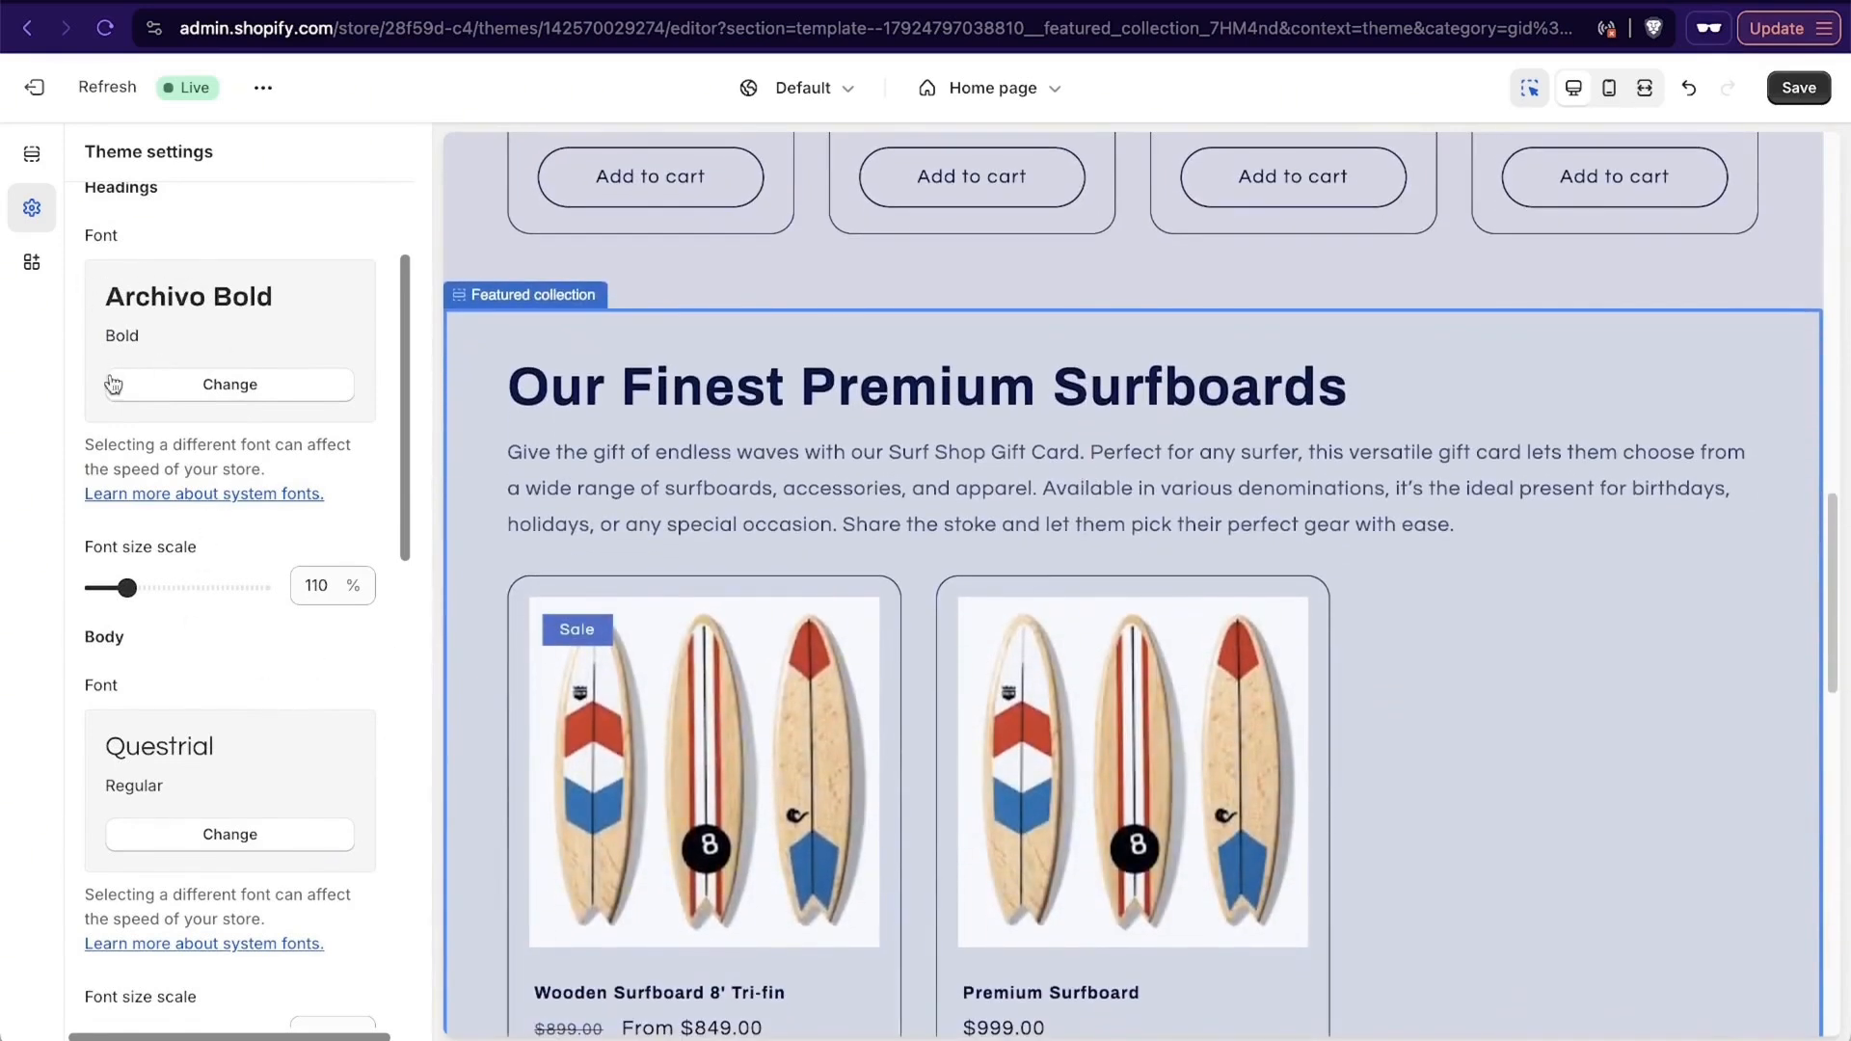
click(224, 388)
scroll(239, 565, down, 10)
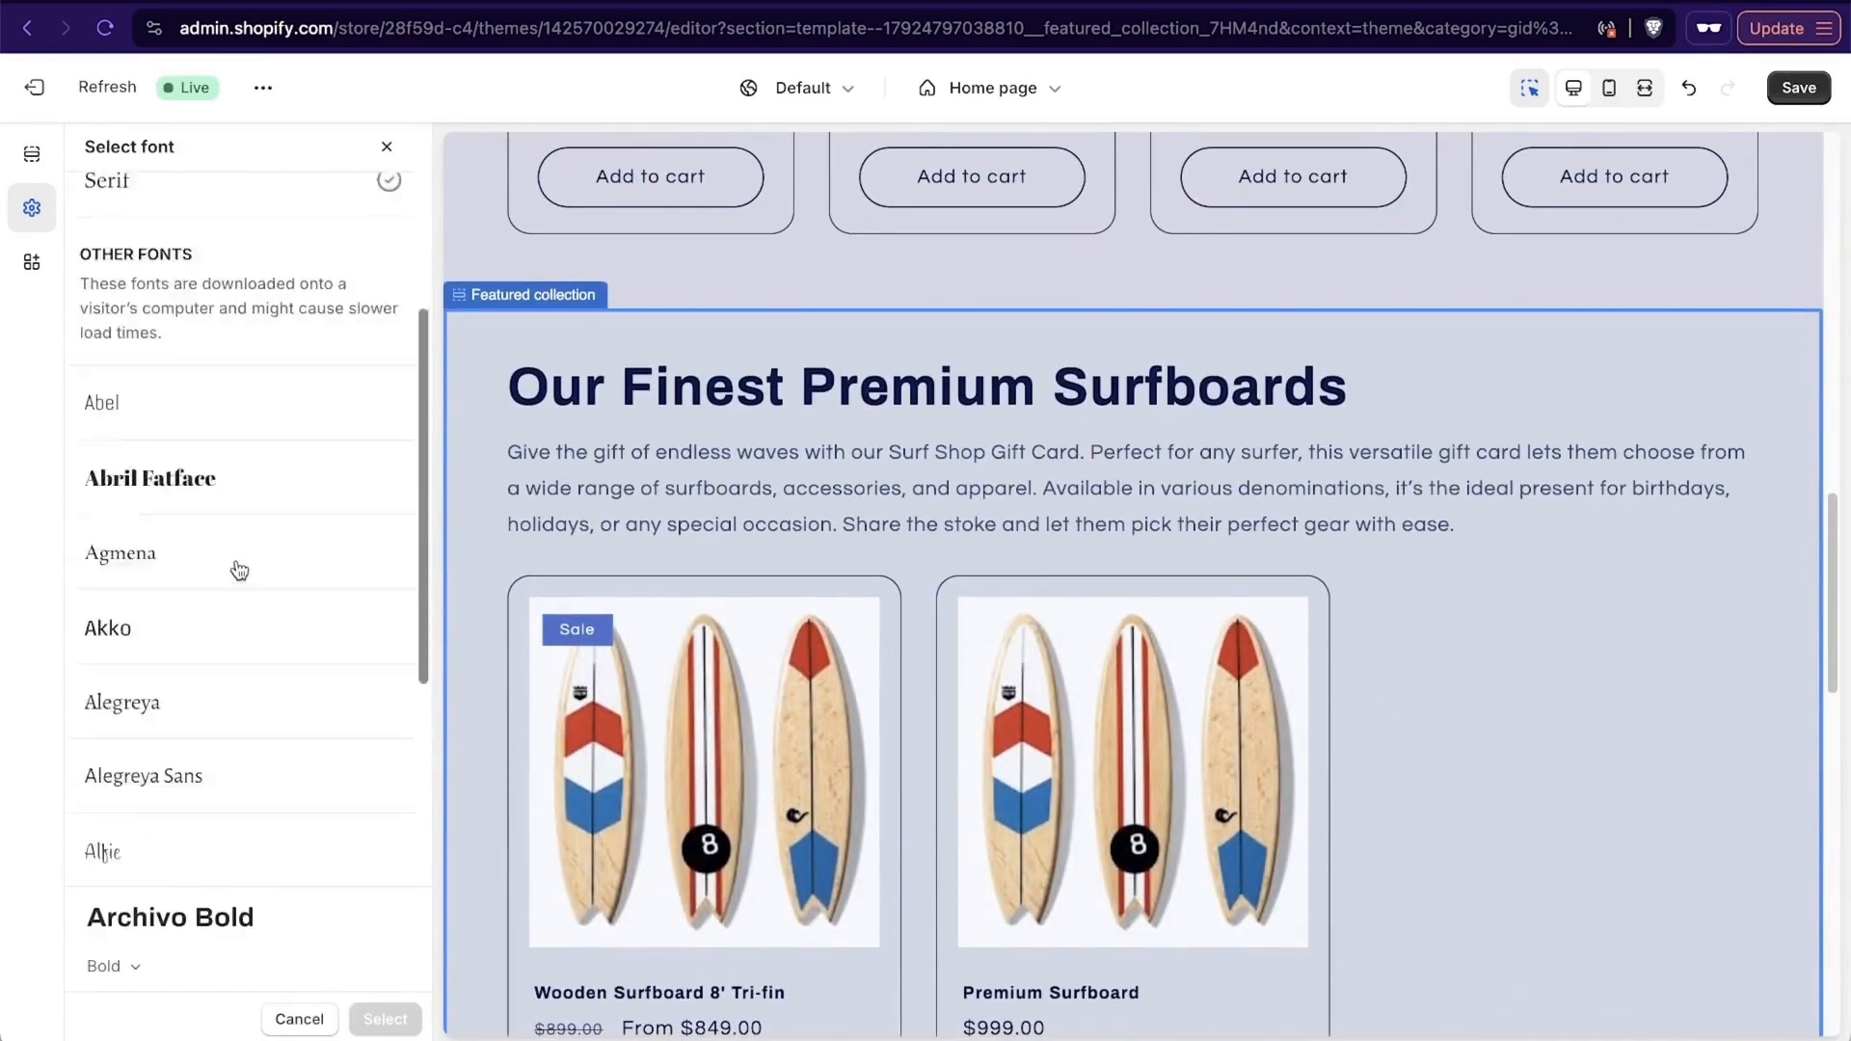
scroll(237, 567, up, 10)
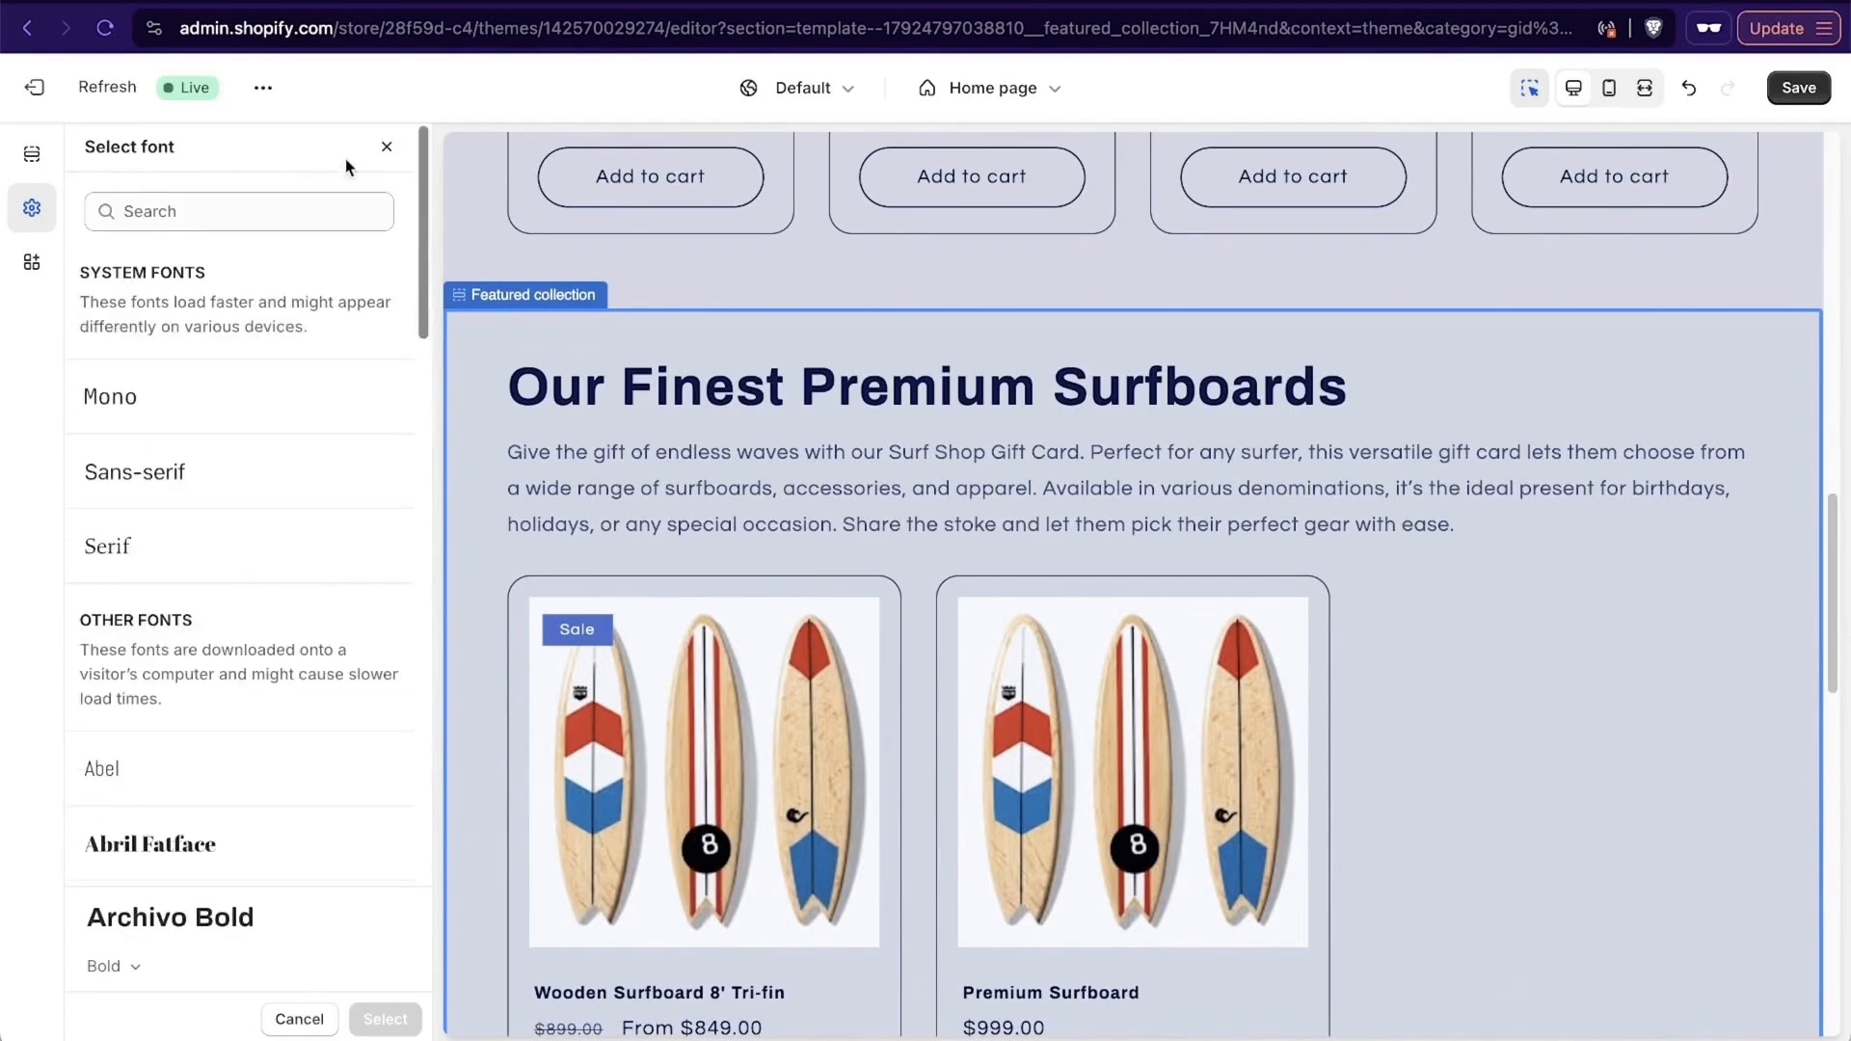
click(387, 147)
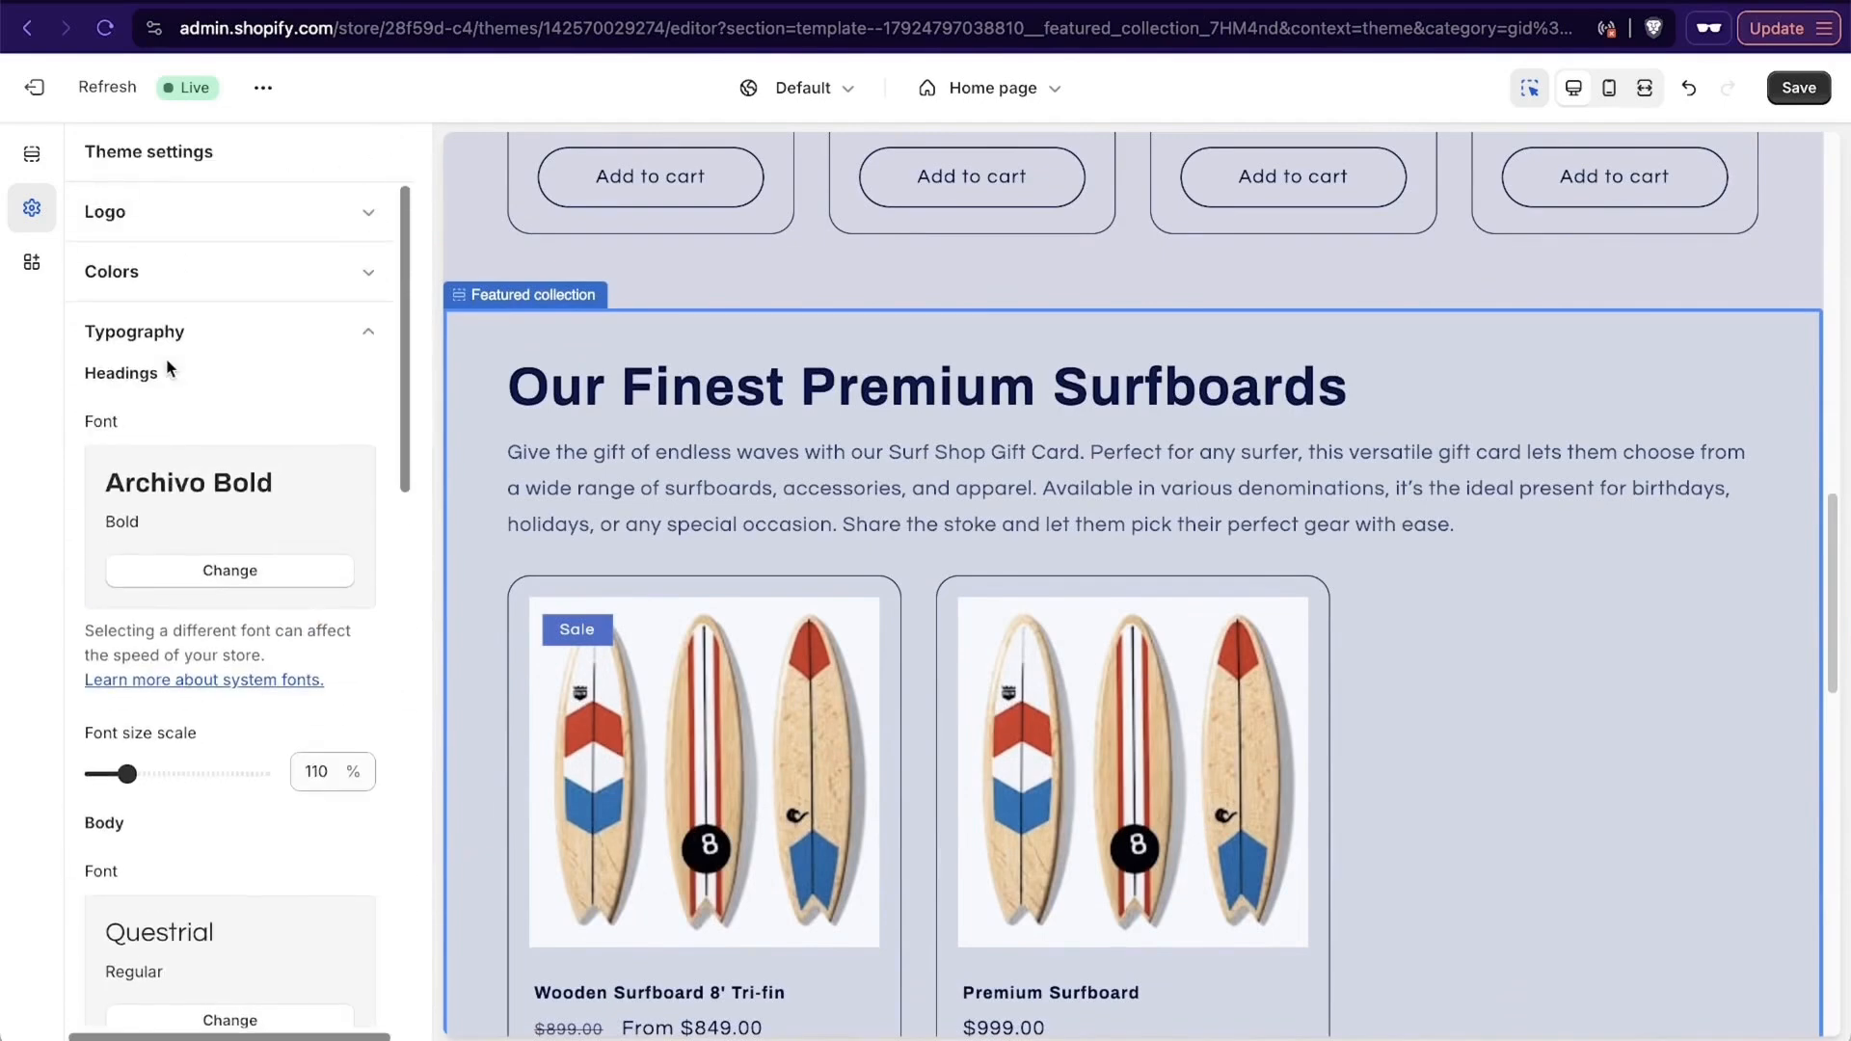
click(369, 337)
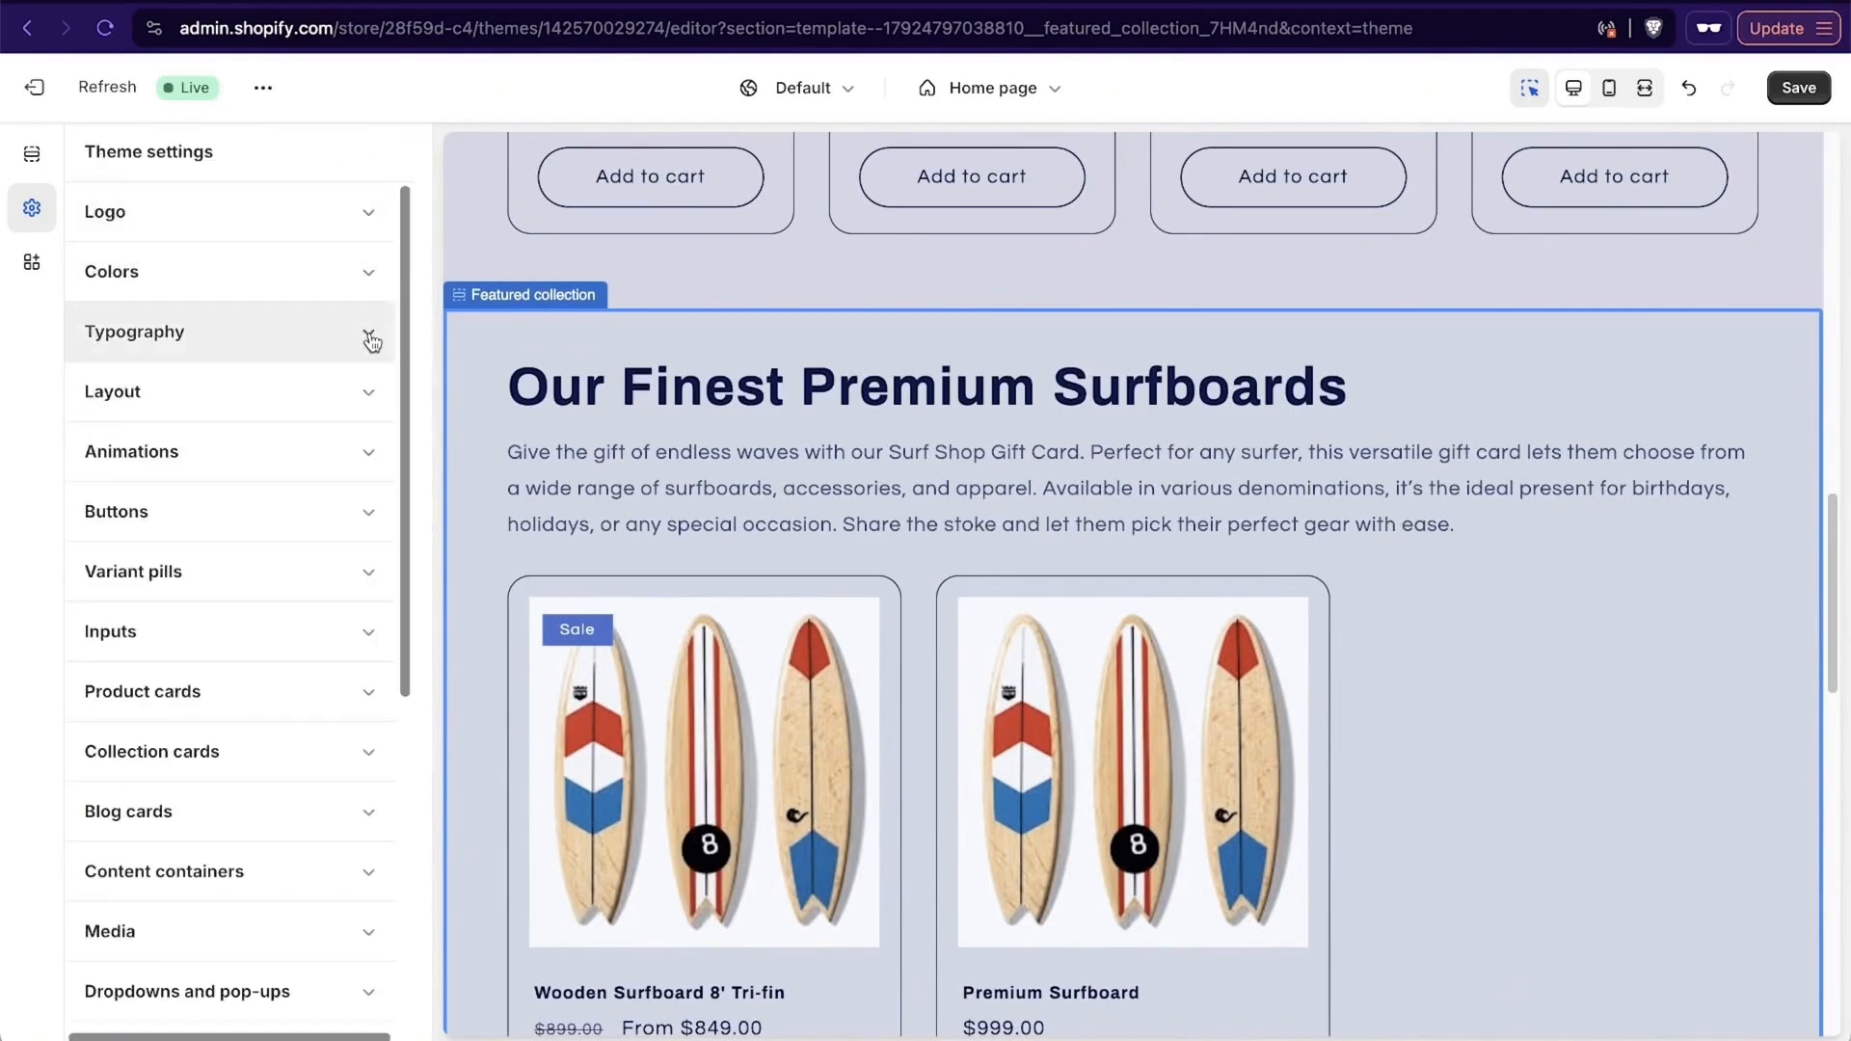
Review the Animations and Layout settings unchanged, then show the App embeds panel.
click(240, 450)
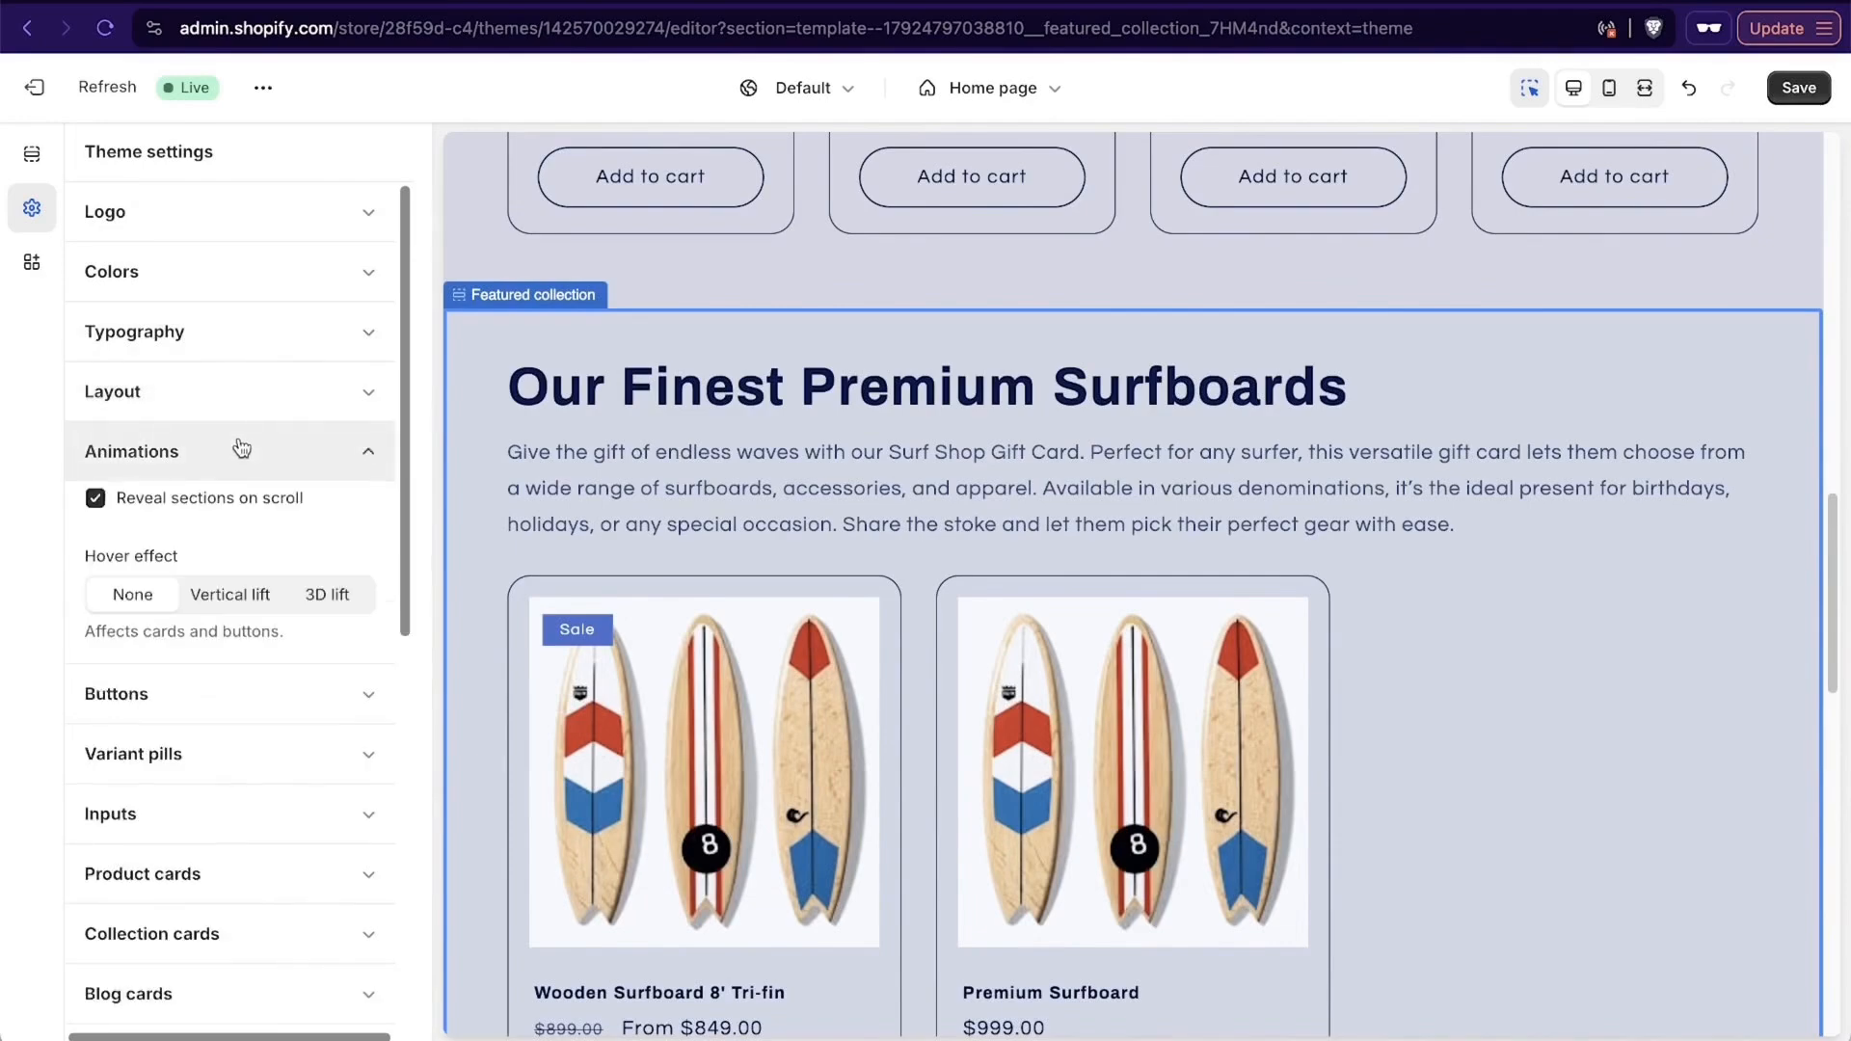
scroll(963, 442, down, 5)
scroll(964, 442, down, 5)
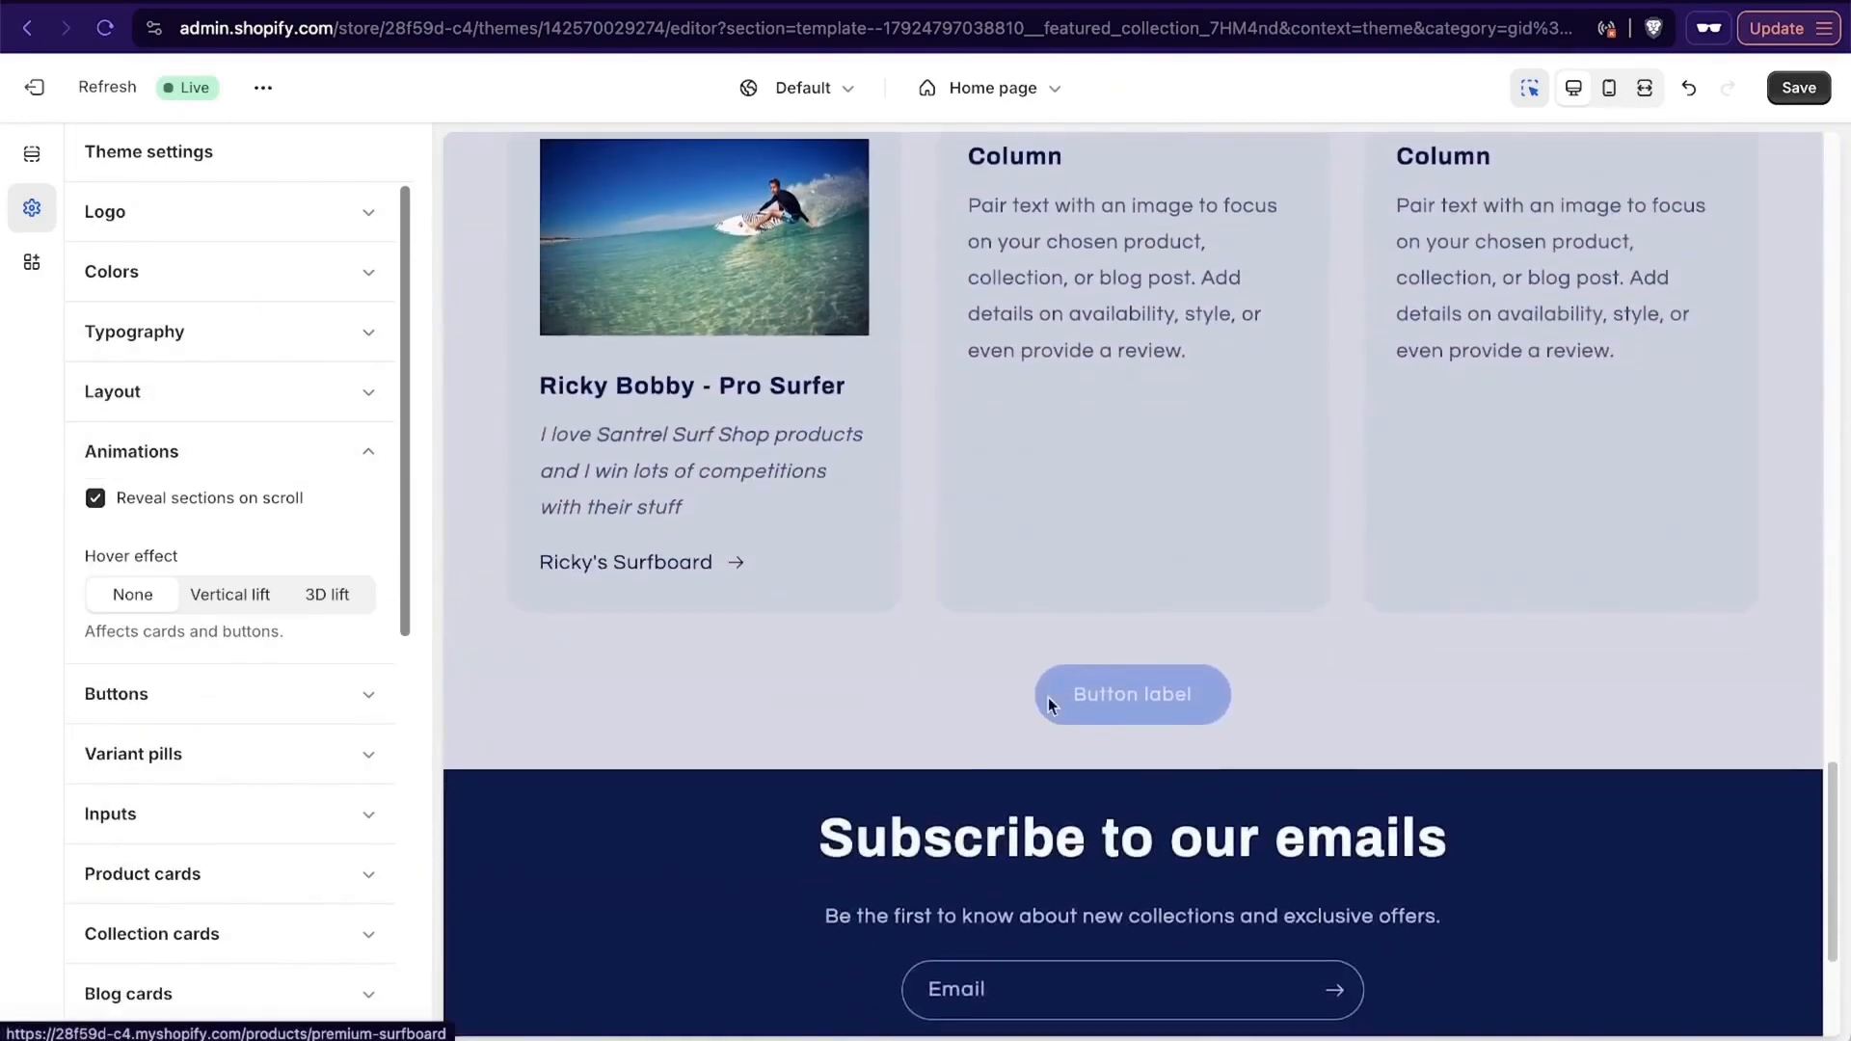
scroll(1017, 681, up, 9)
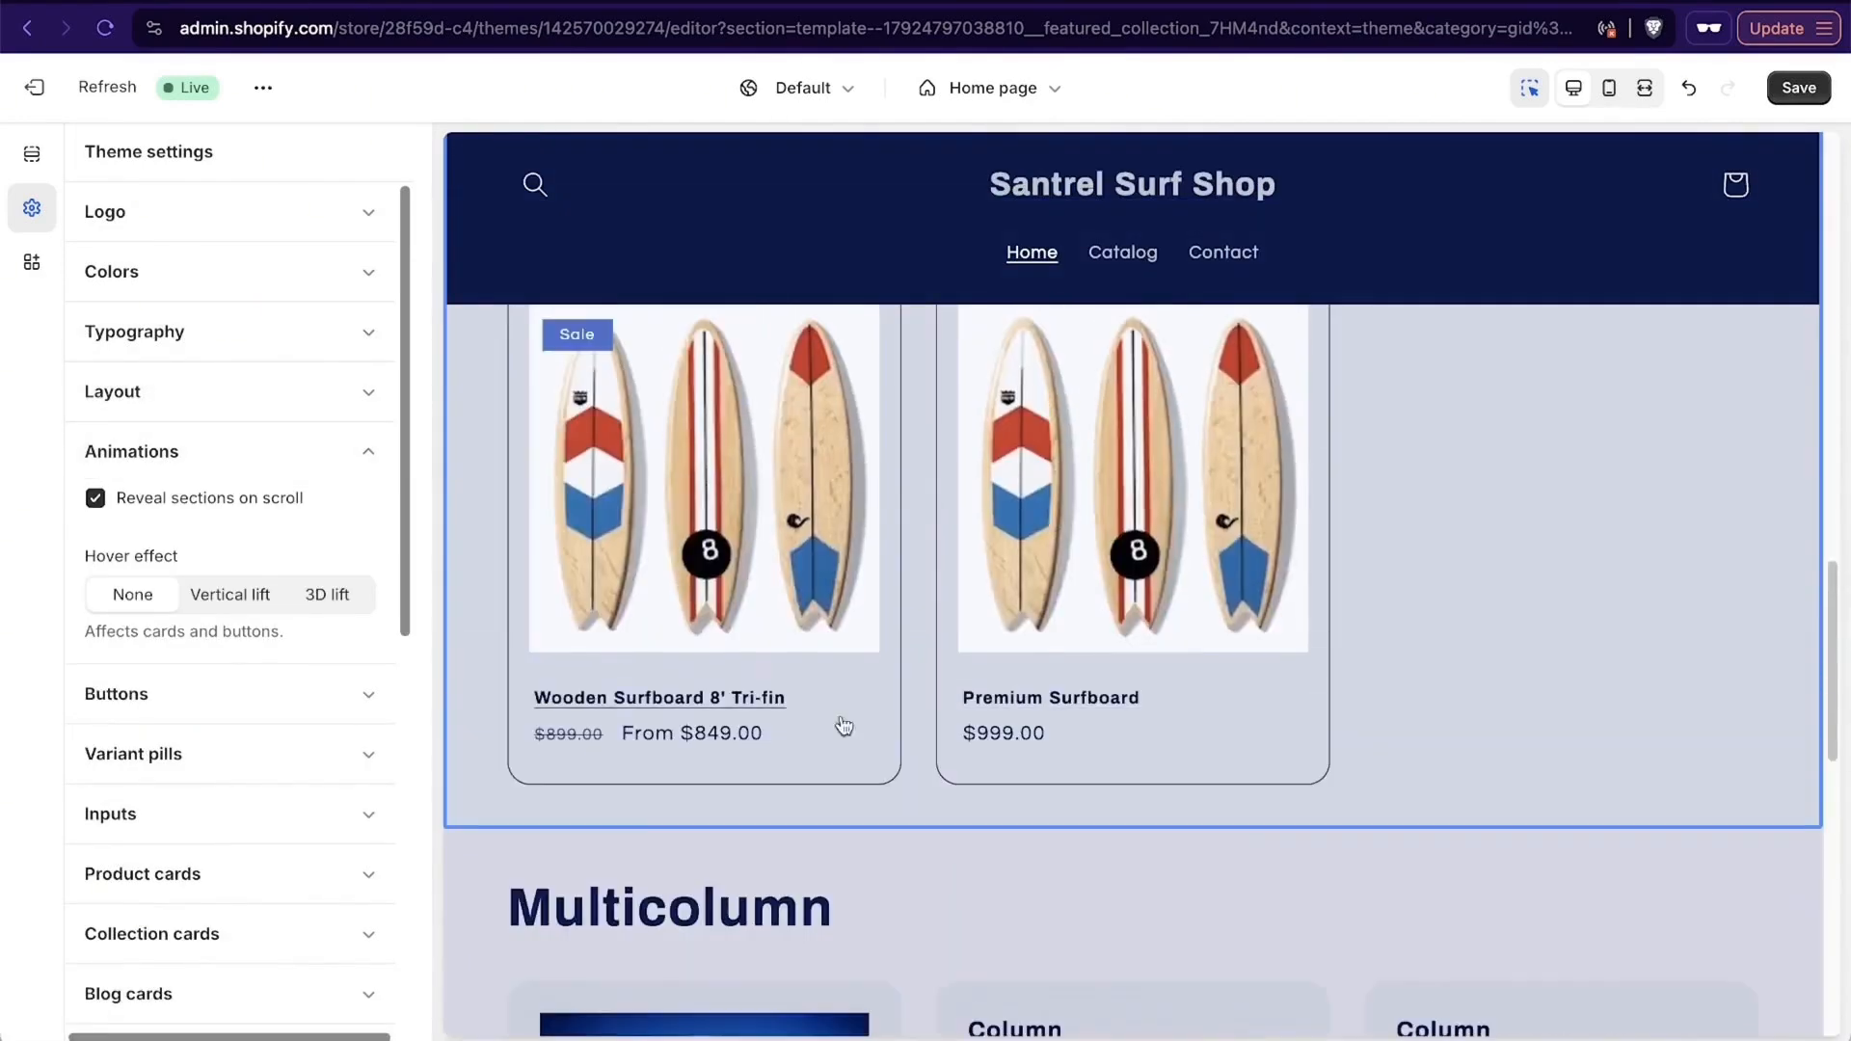
click(367, 457)
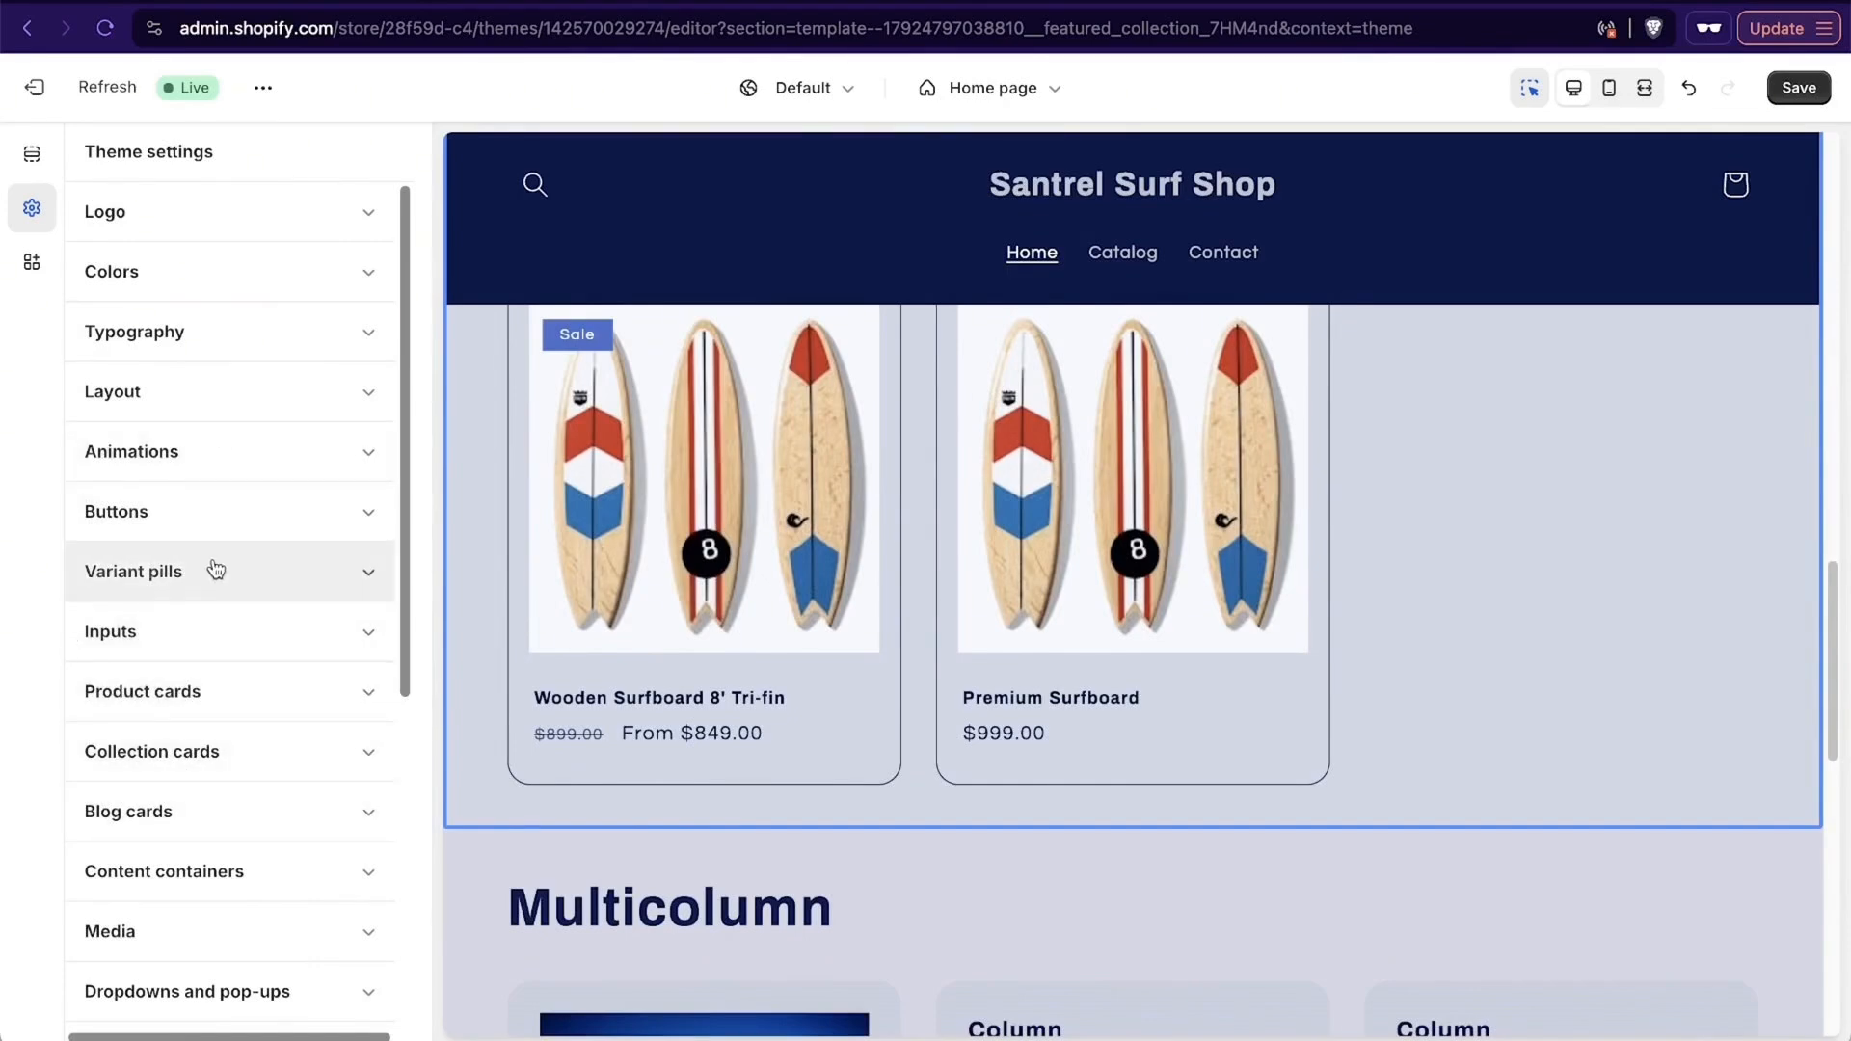
click(256, 409)
click(275, 405)
click(271, 453)
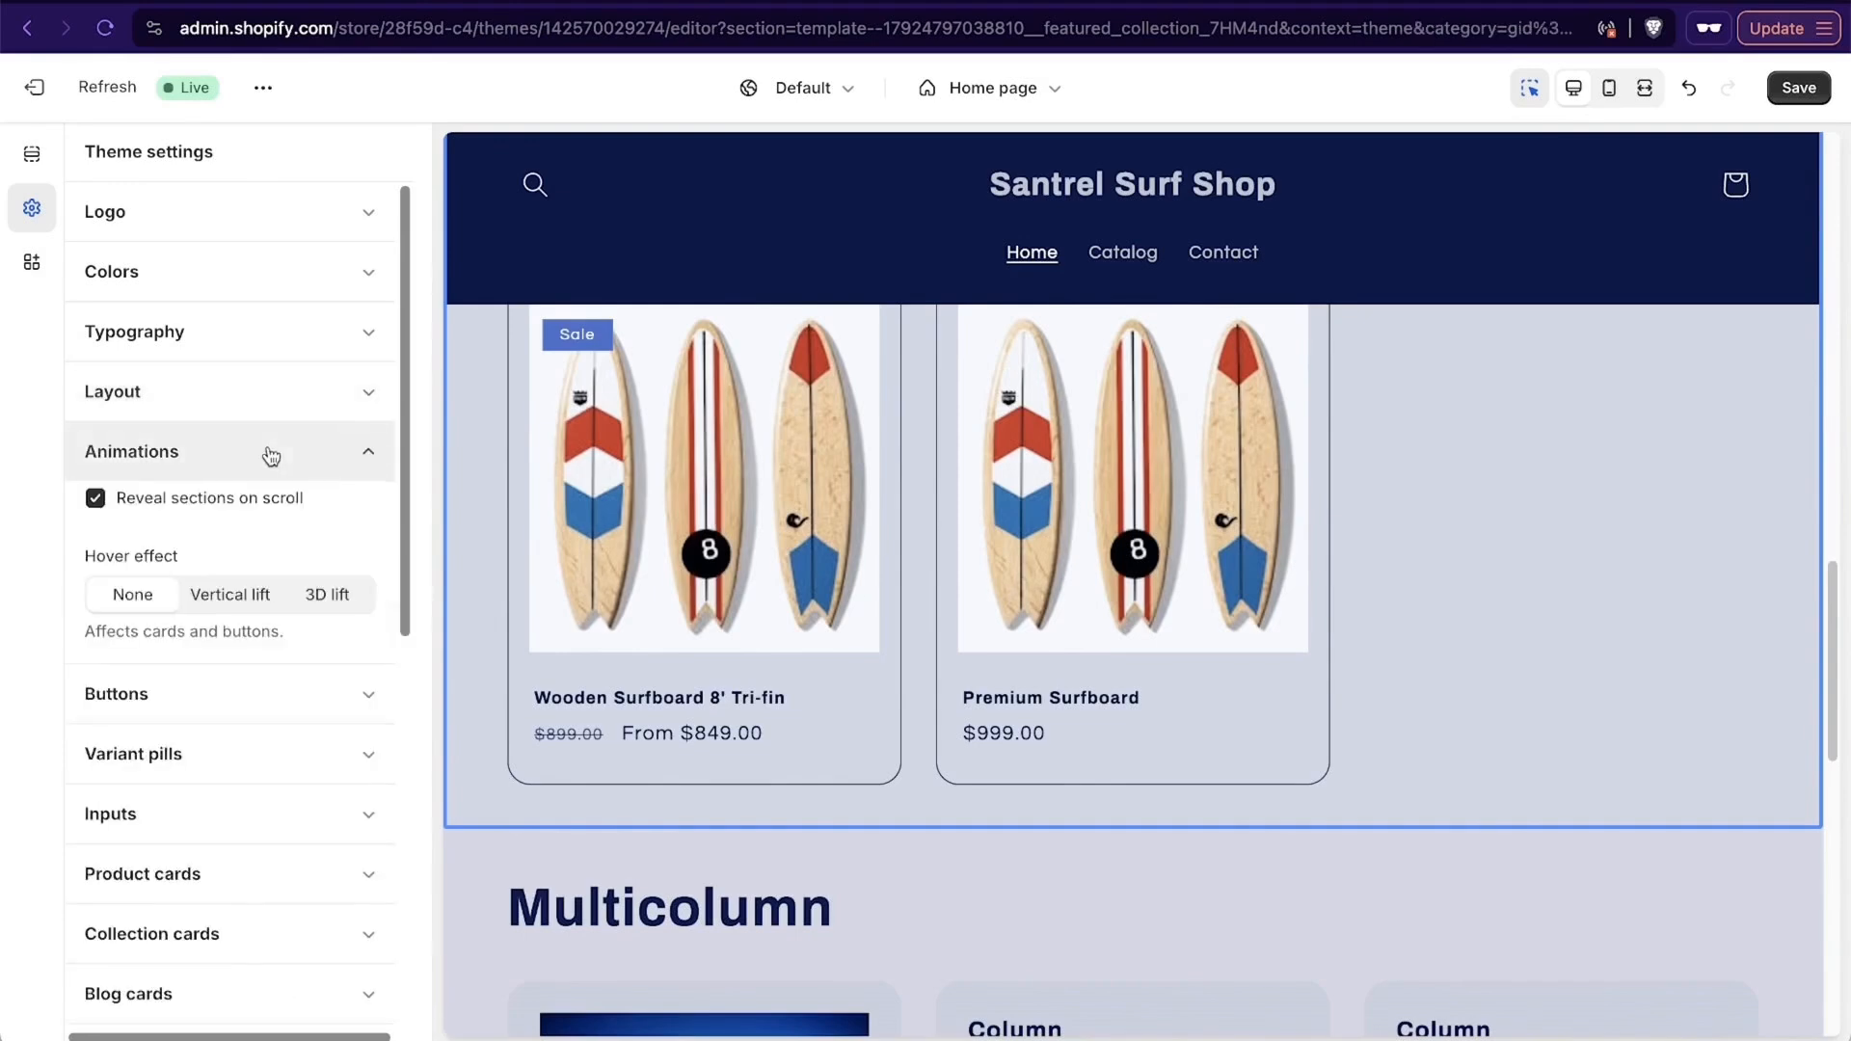
click(271, 453)
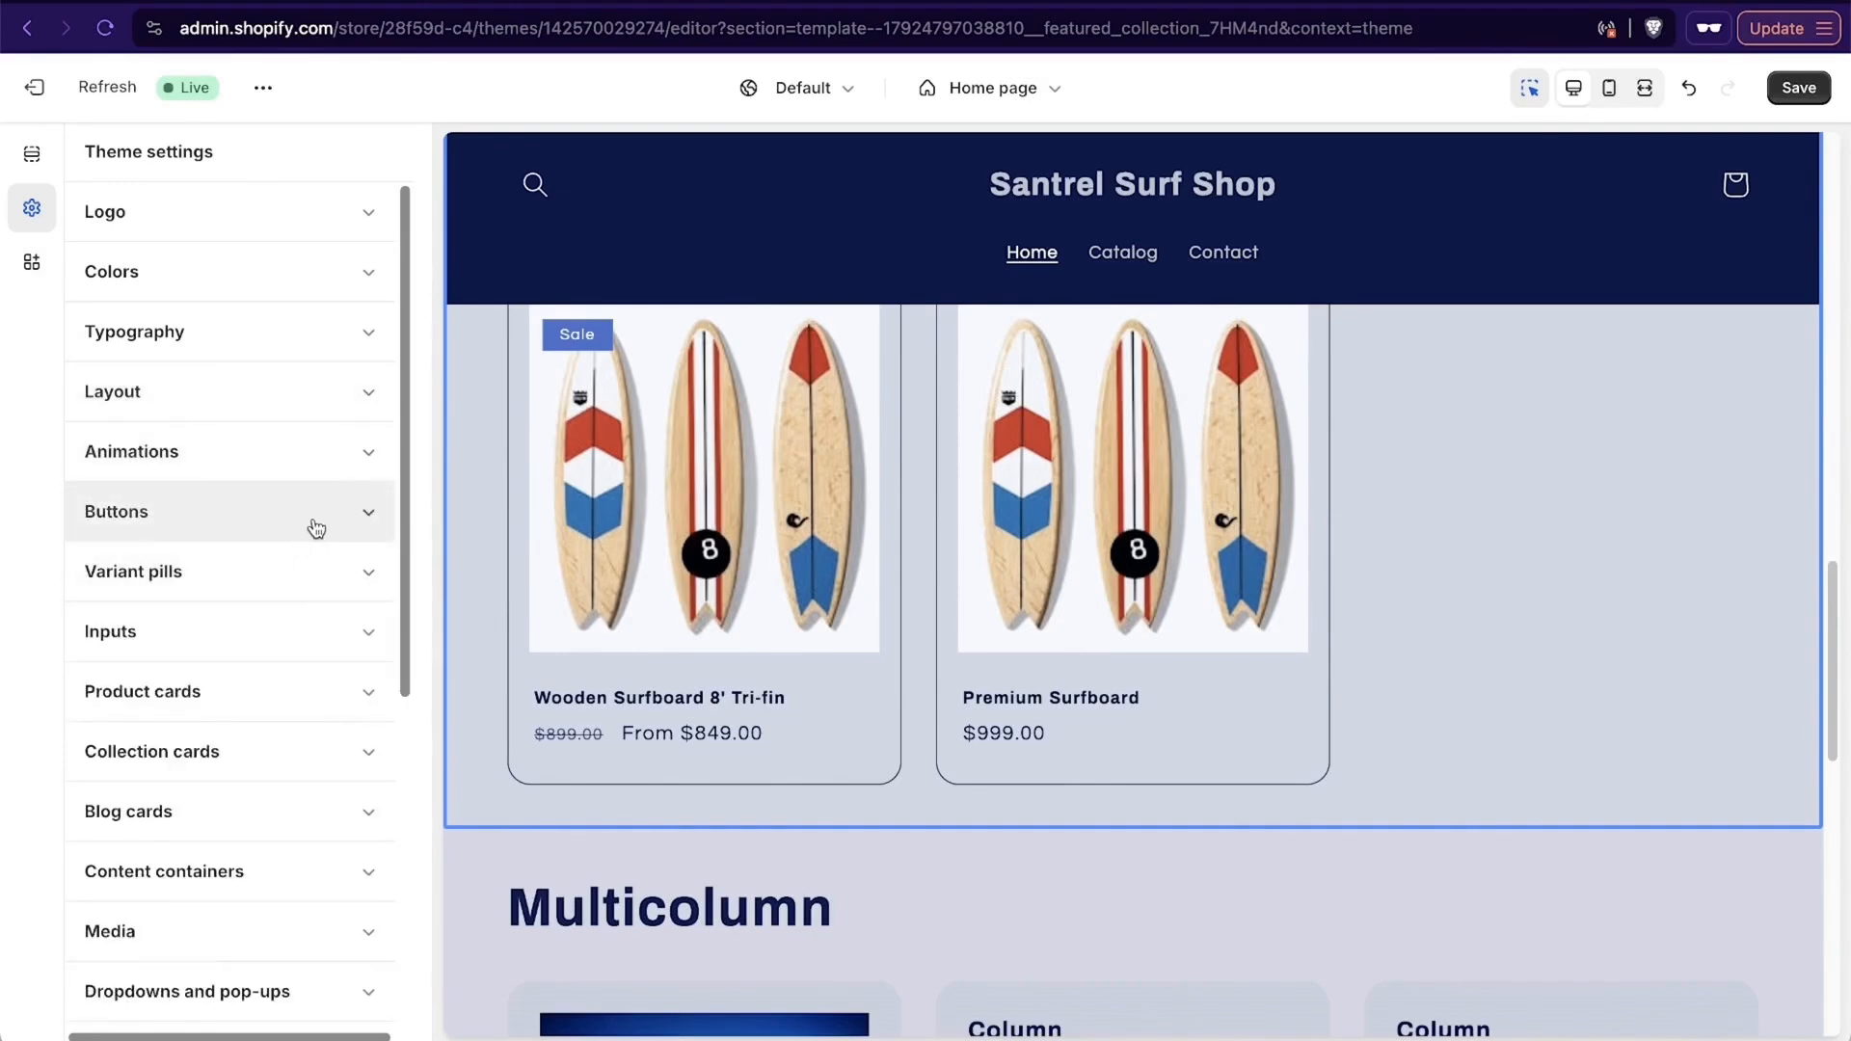
scroll(863, 622, up, 20)
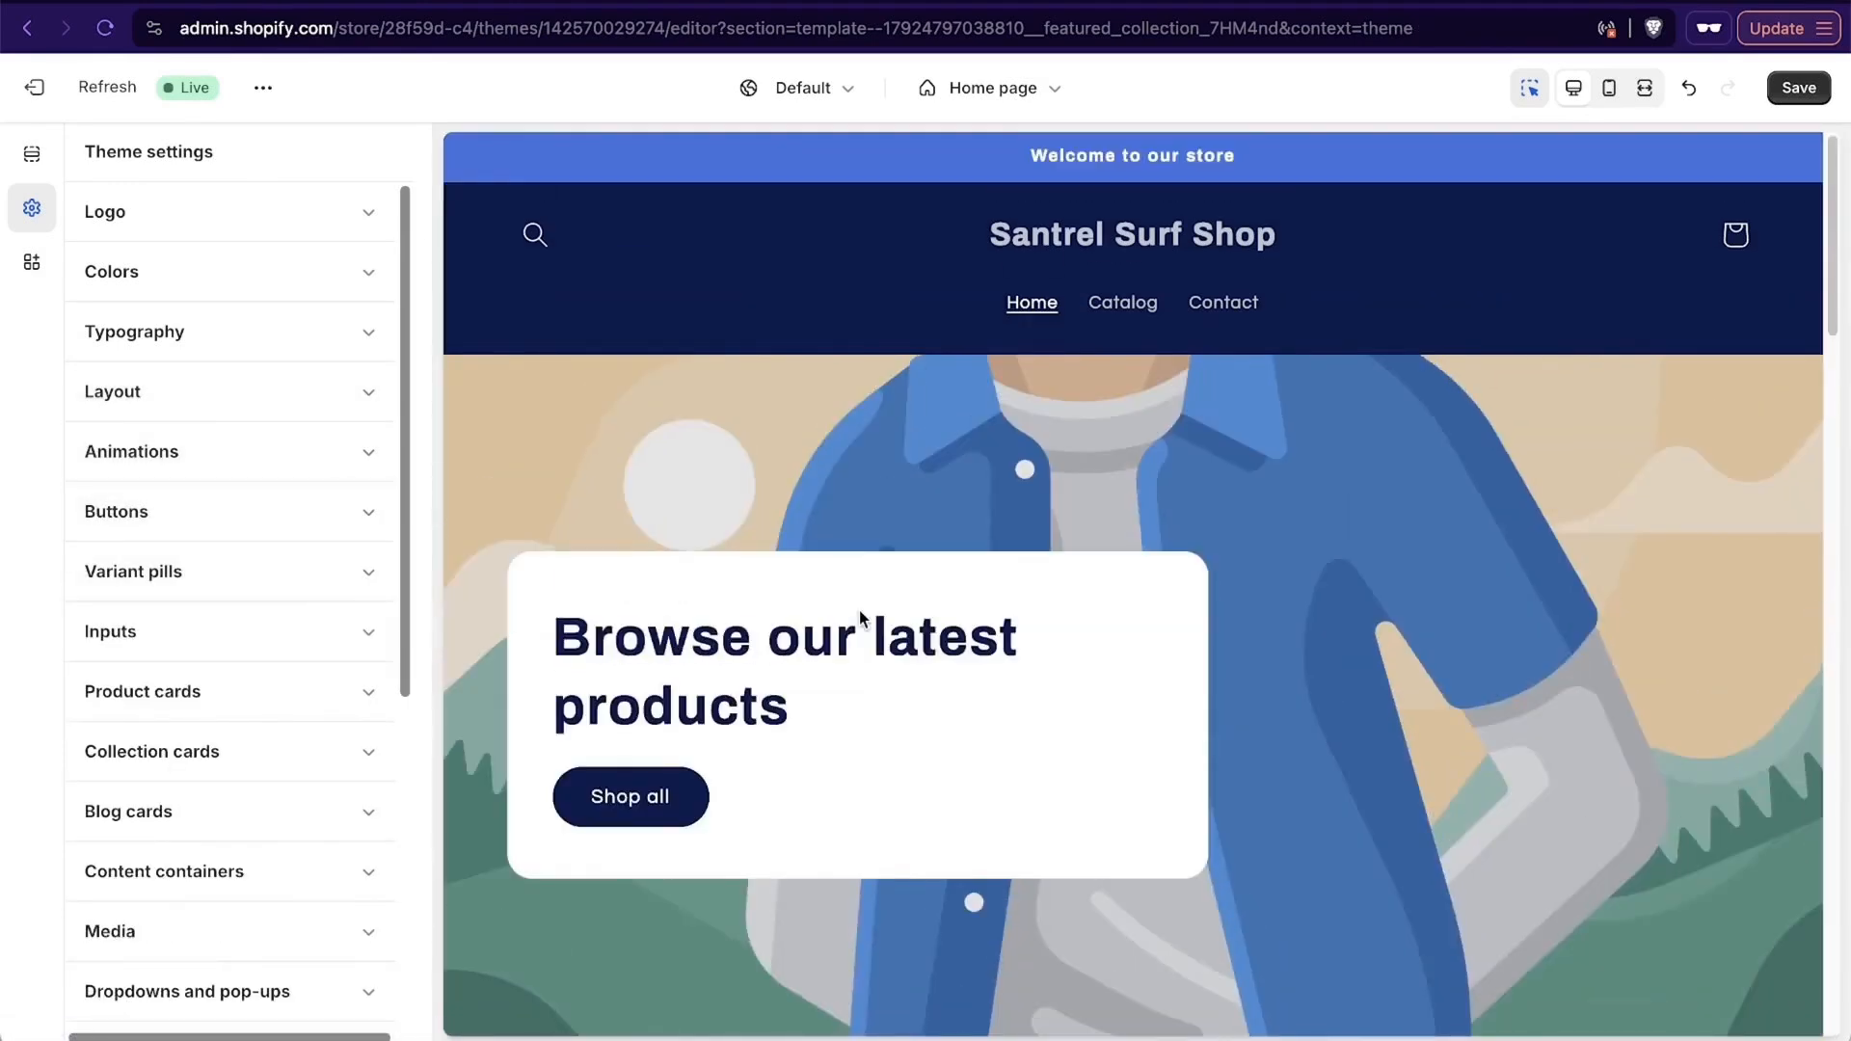
click(32, 262)
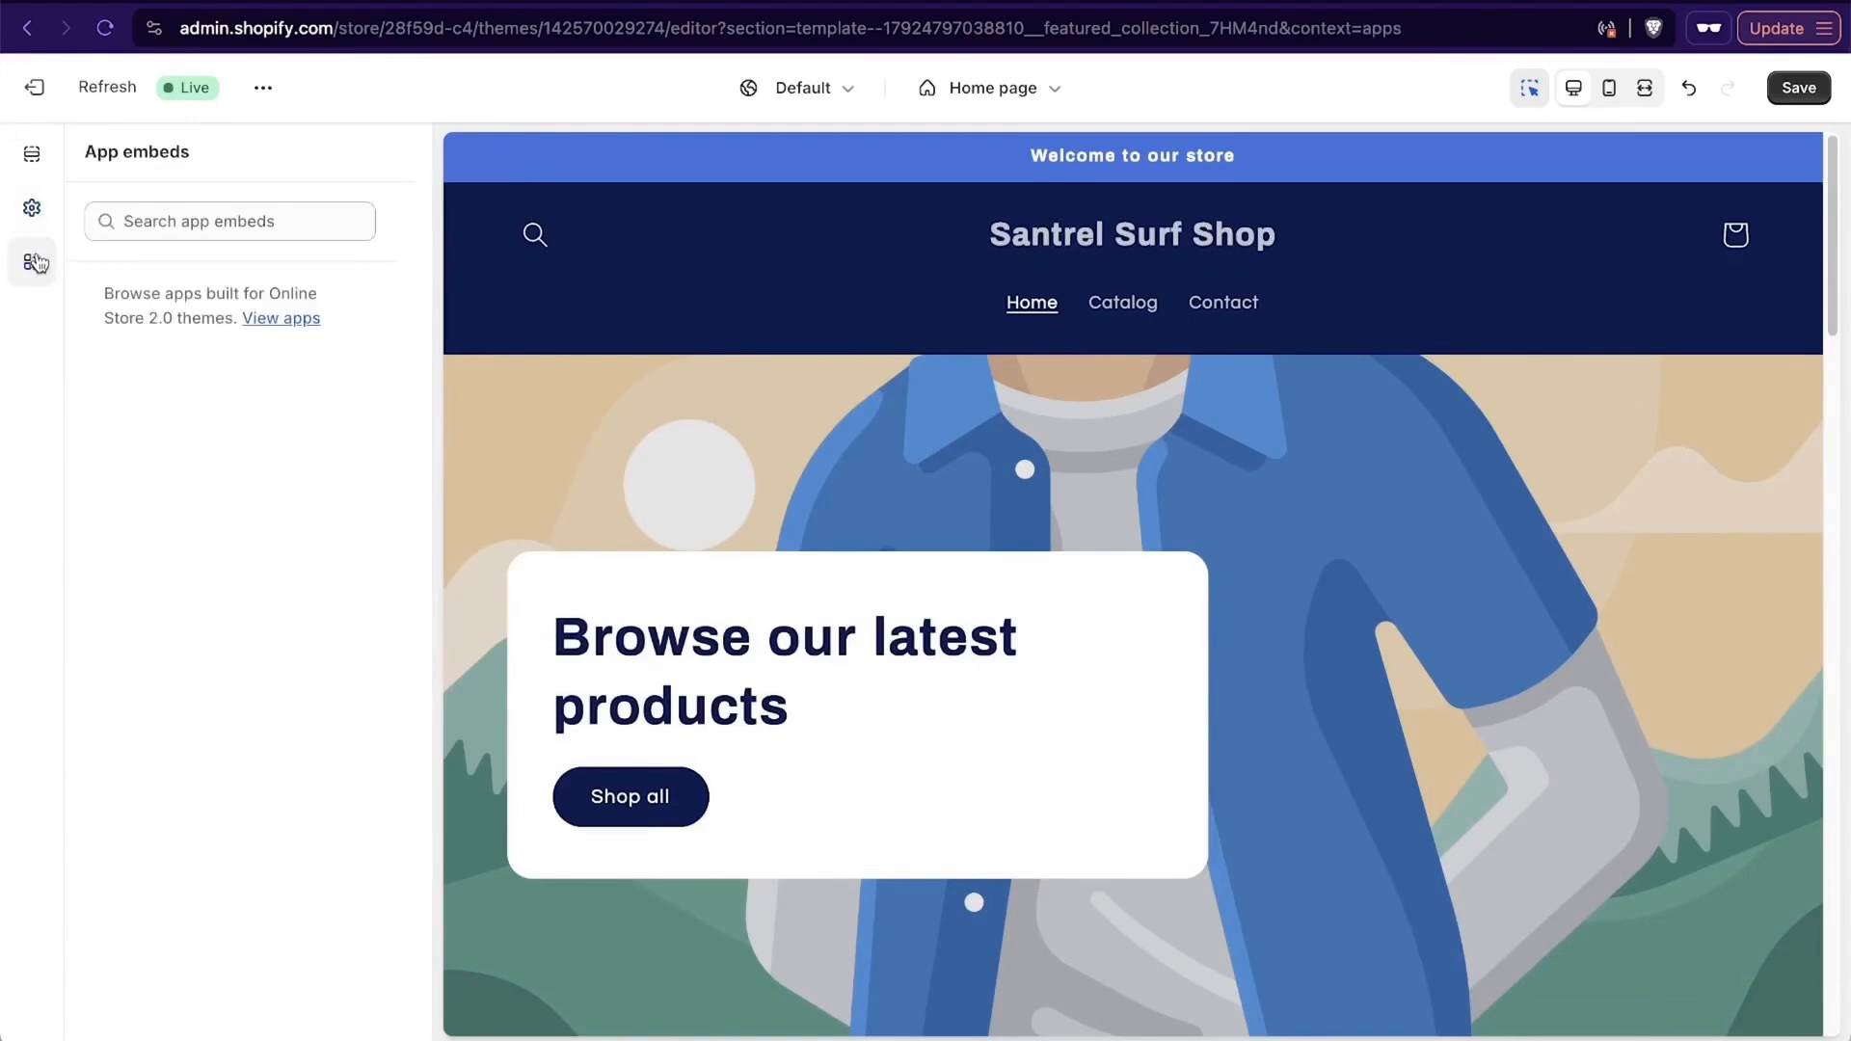
Replace the first slide's image with the 7-cbc-classic beach surfer photo.
click(33, 157)
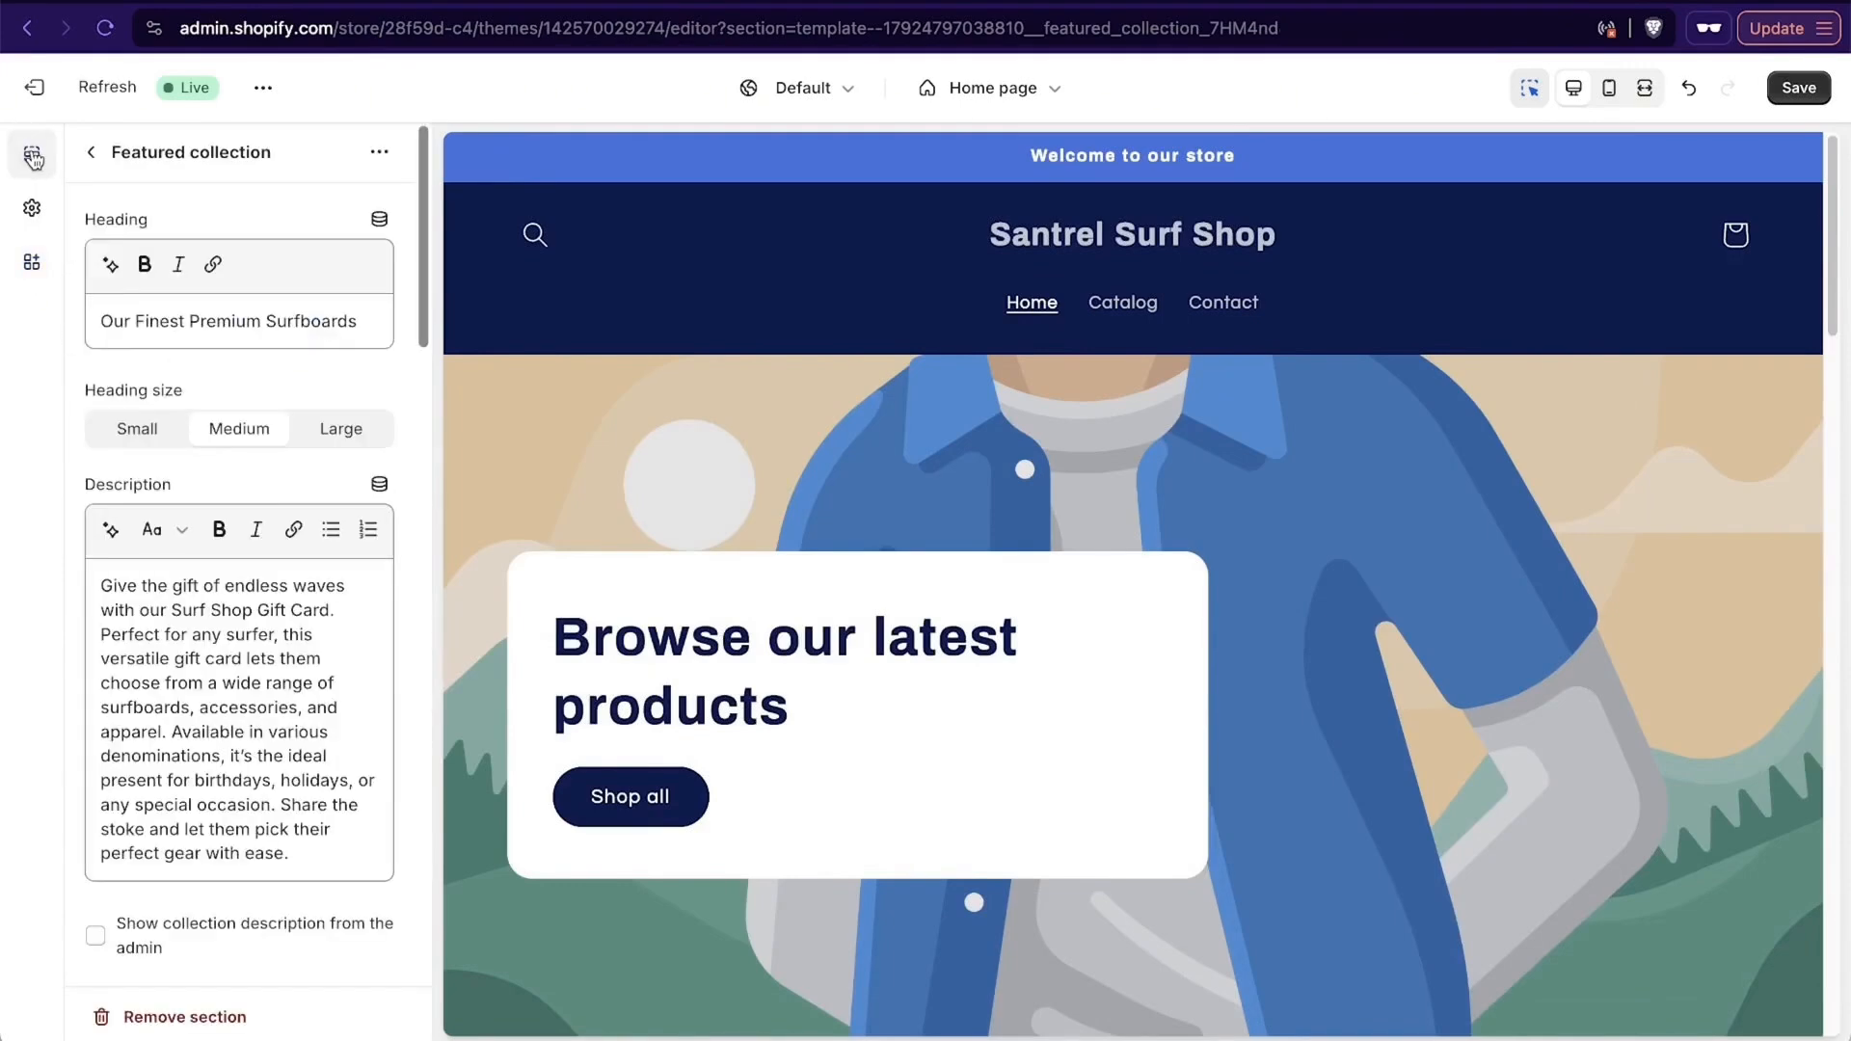
click(96, 155)
scroll(756, 578, down, 10)
scroll(755, 578, up, 10)
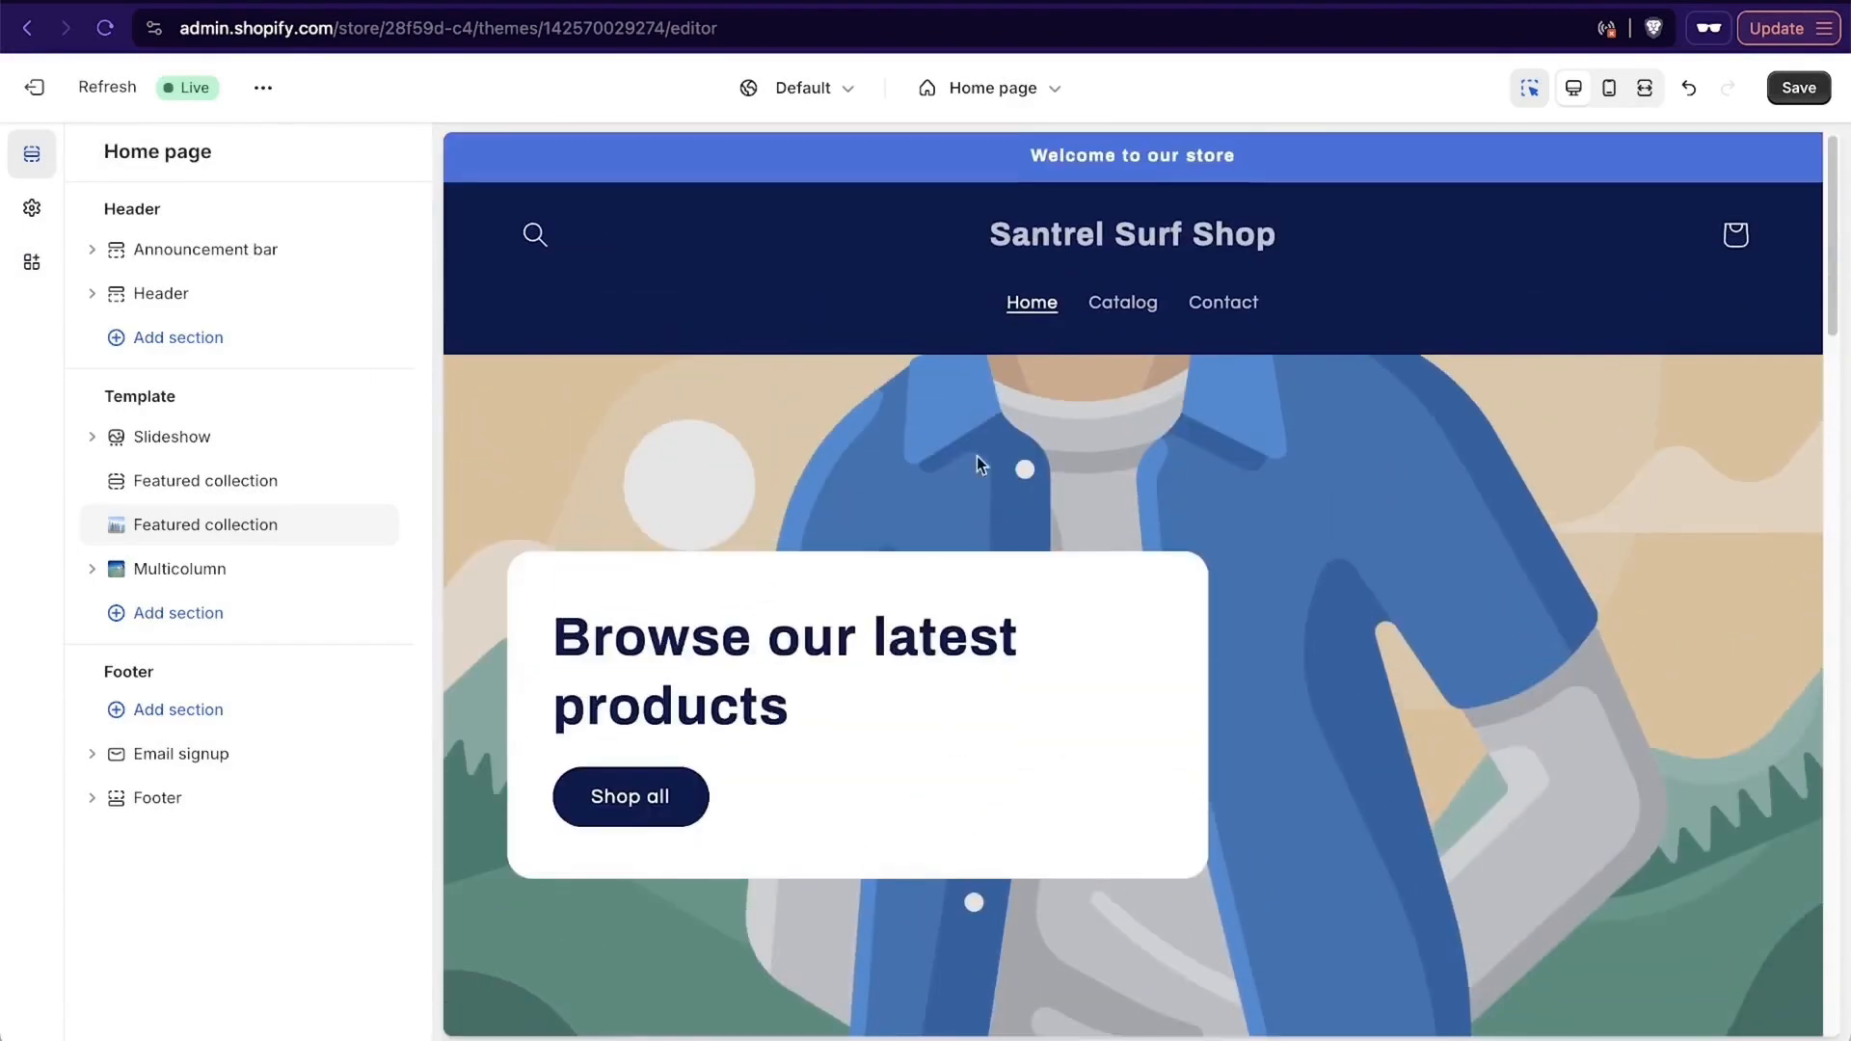
click(785, 474)
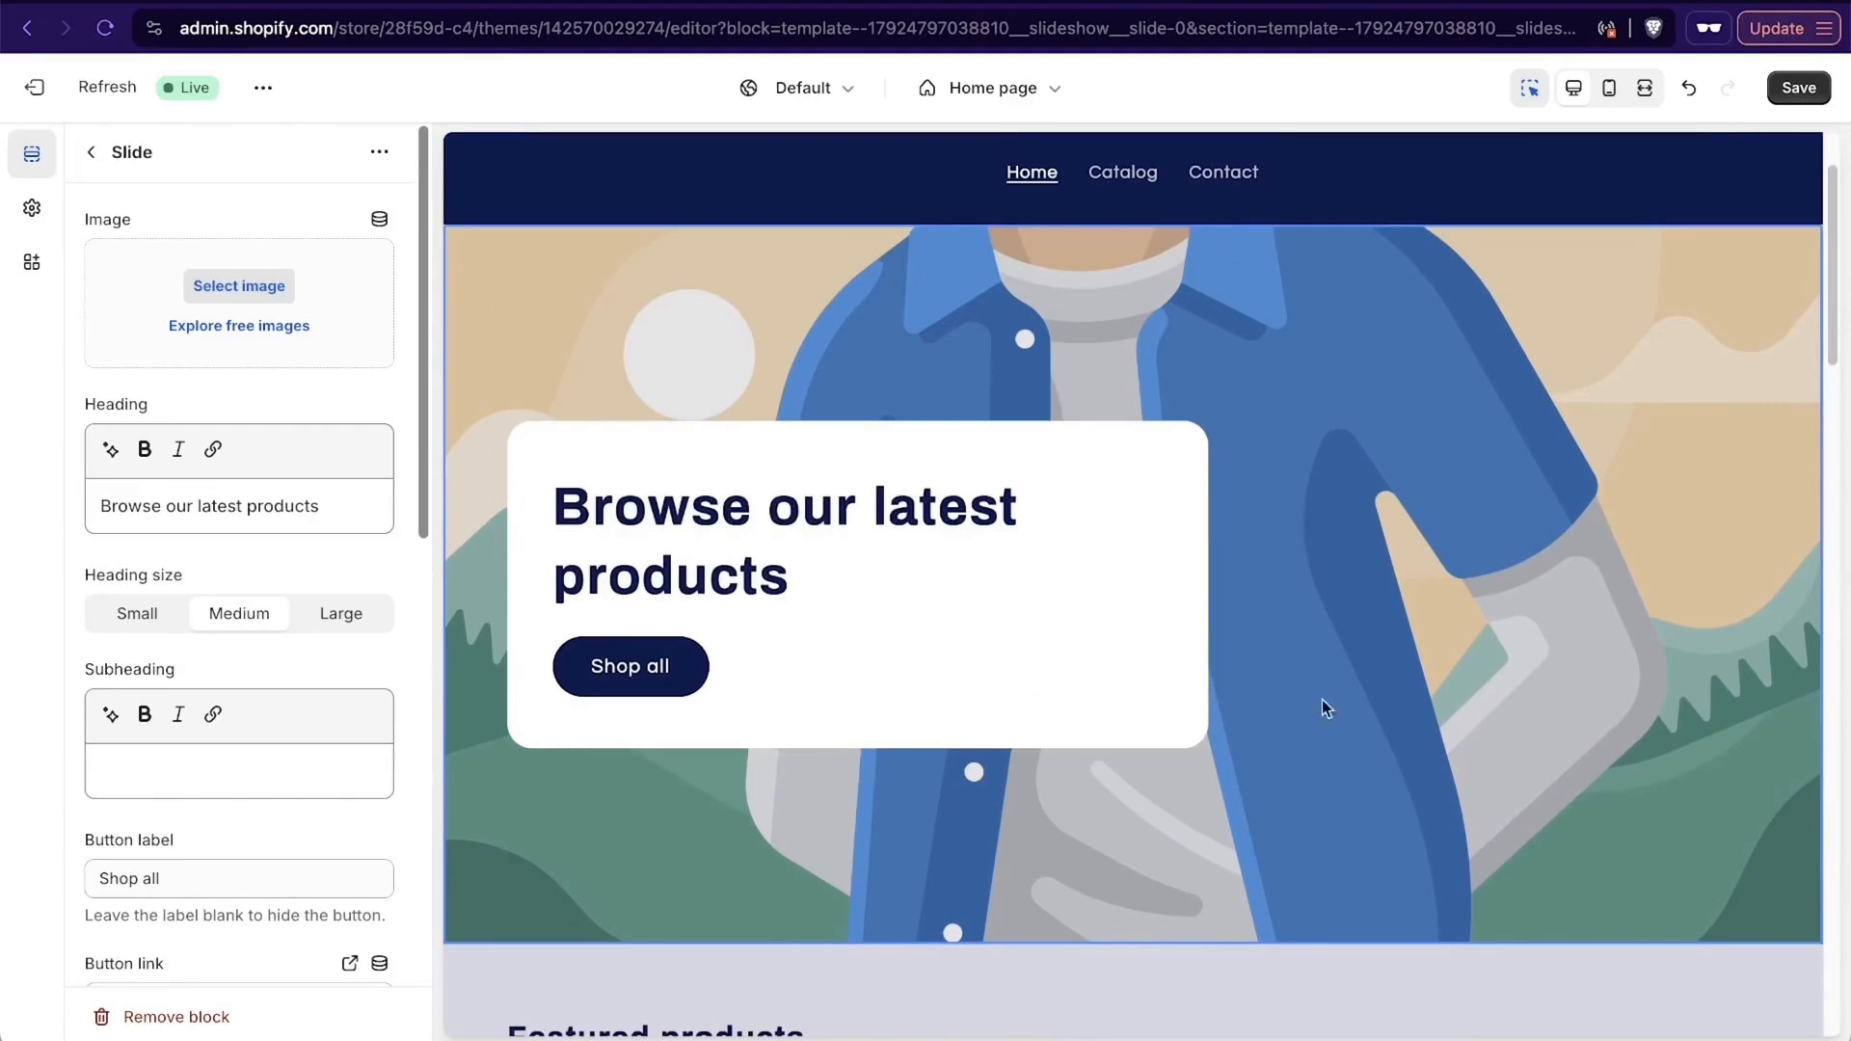
click(279, 307)
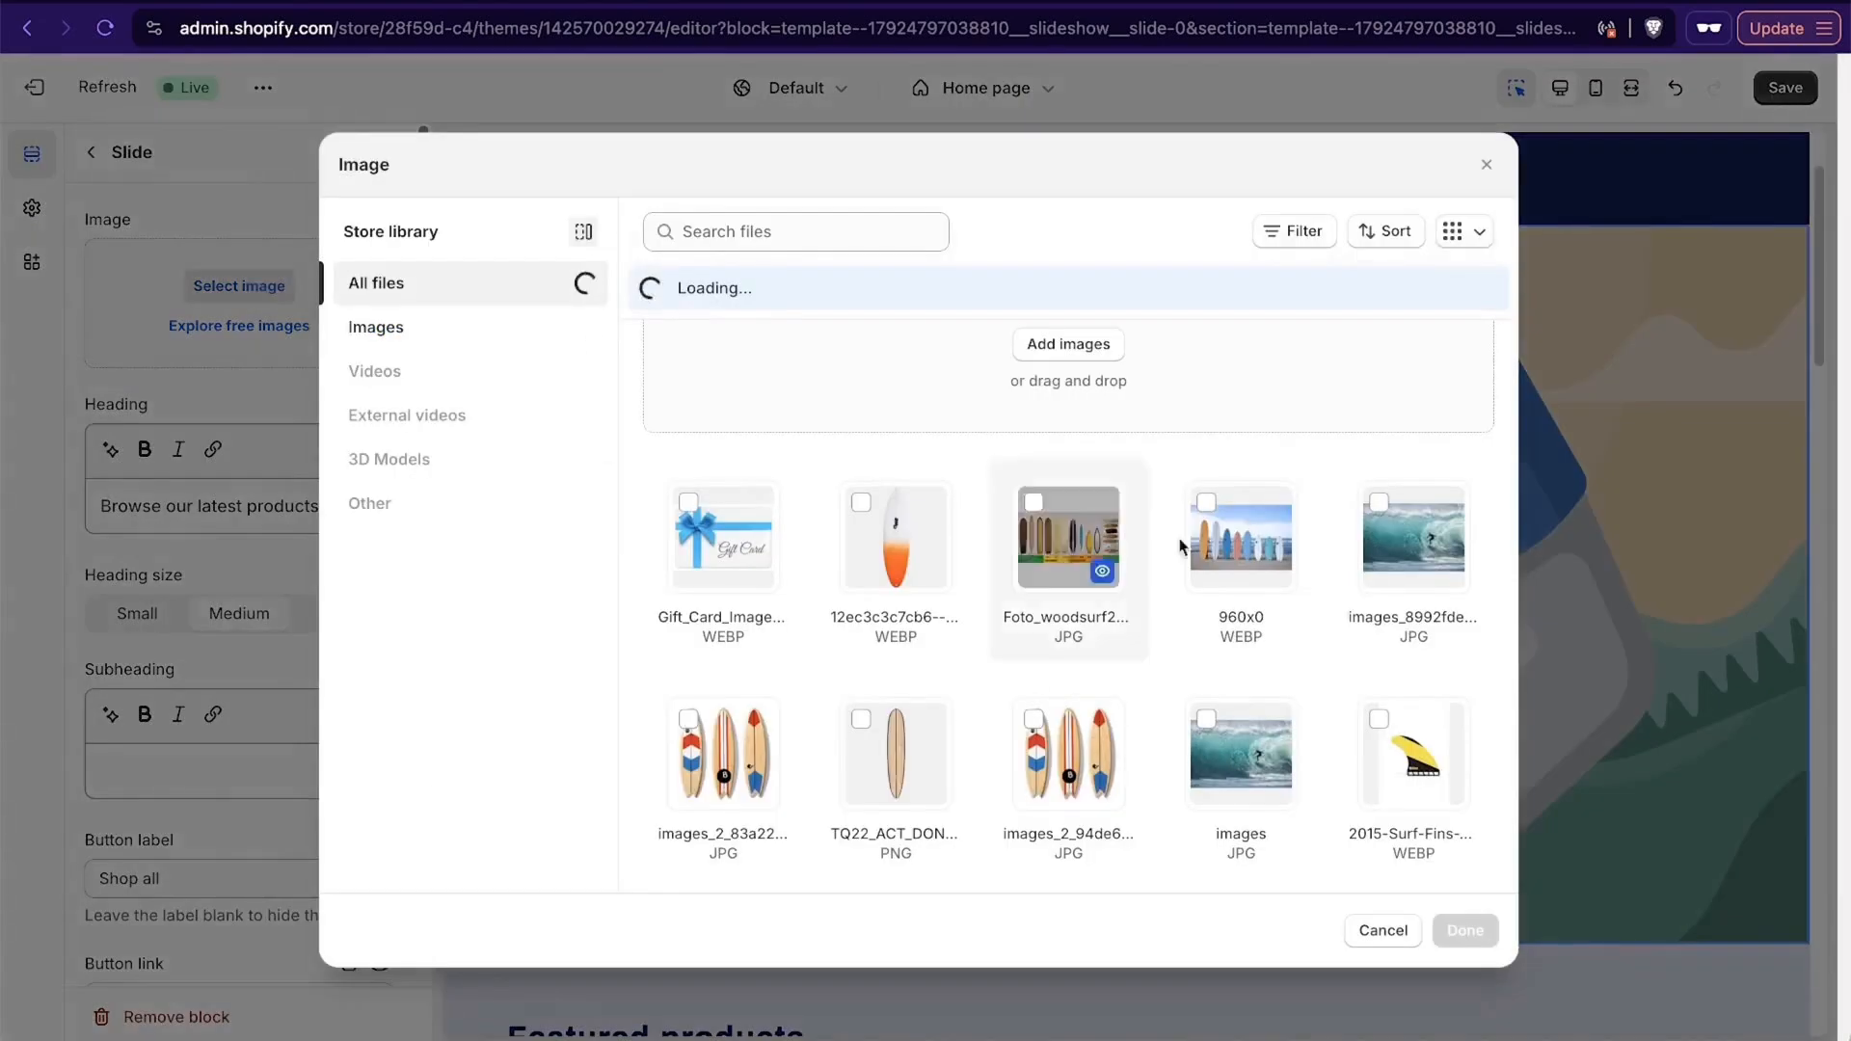
scroll(1418, 600, down, 3)
scroll(1413, 602, down, 3)
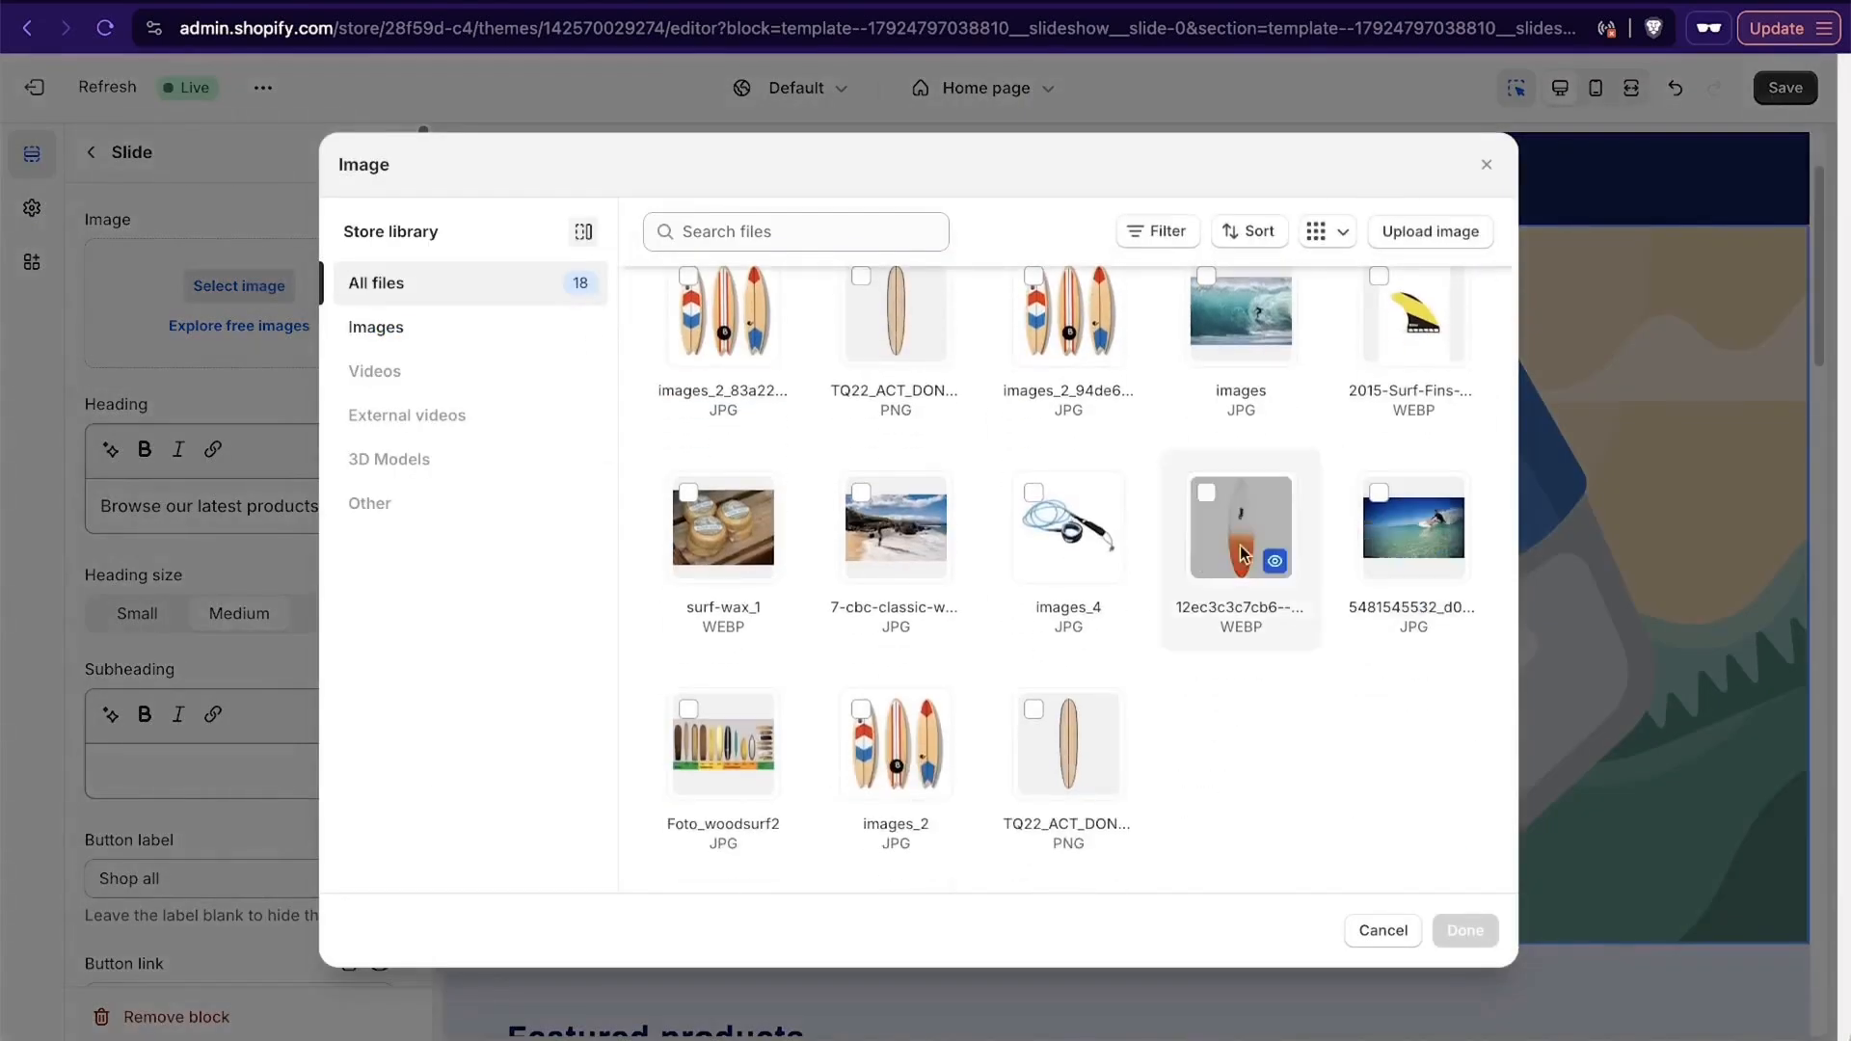
scroll(1207, 725, up, 4)
scroll(1207, 726, up, 2)
scroll(1235, 683, down, 5)
click(1072, 540)
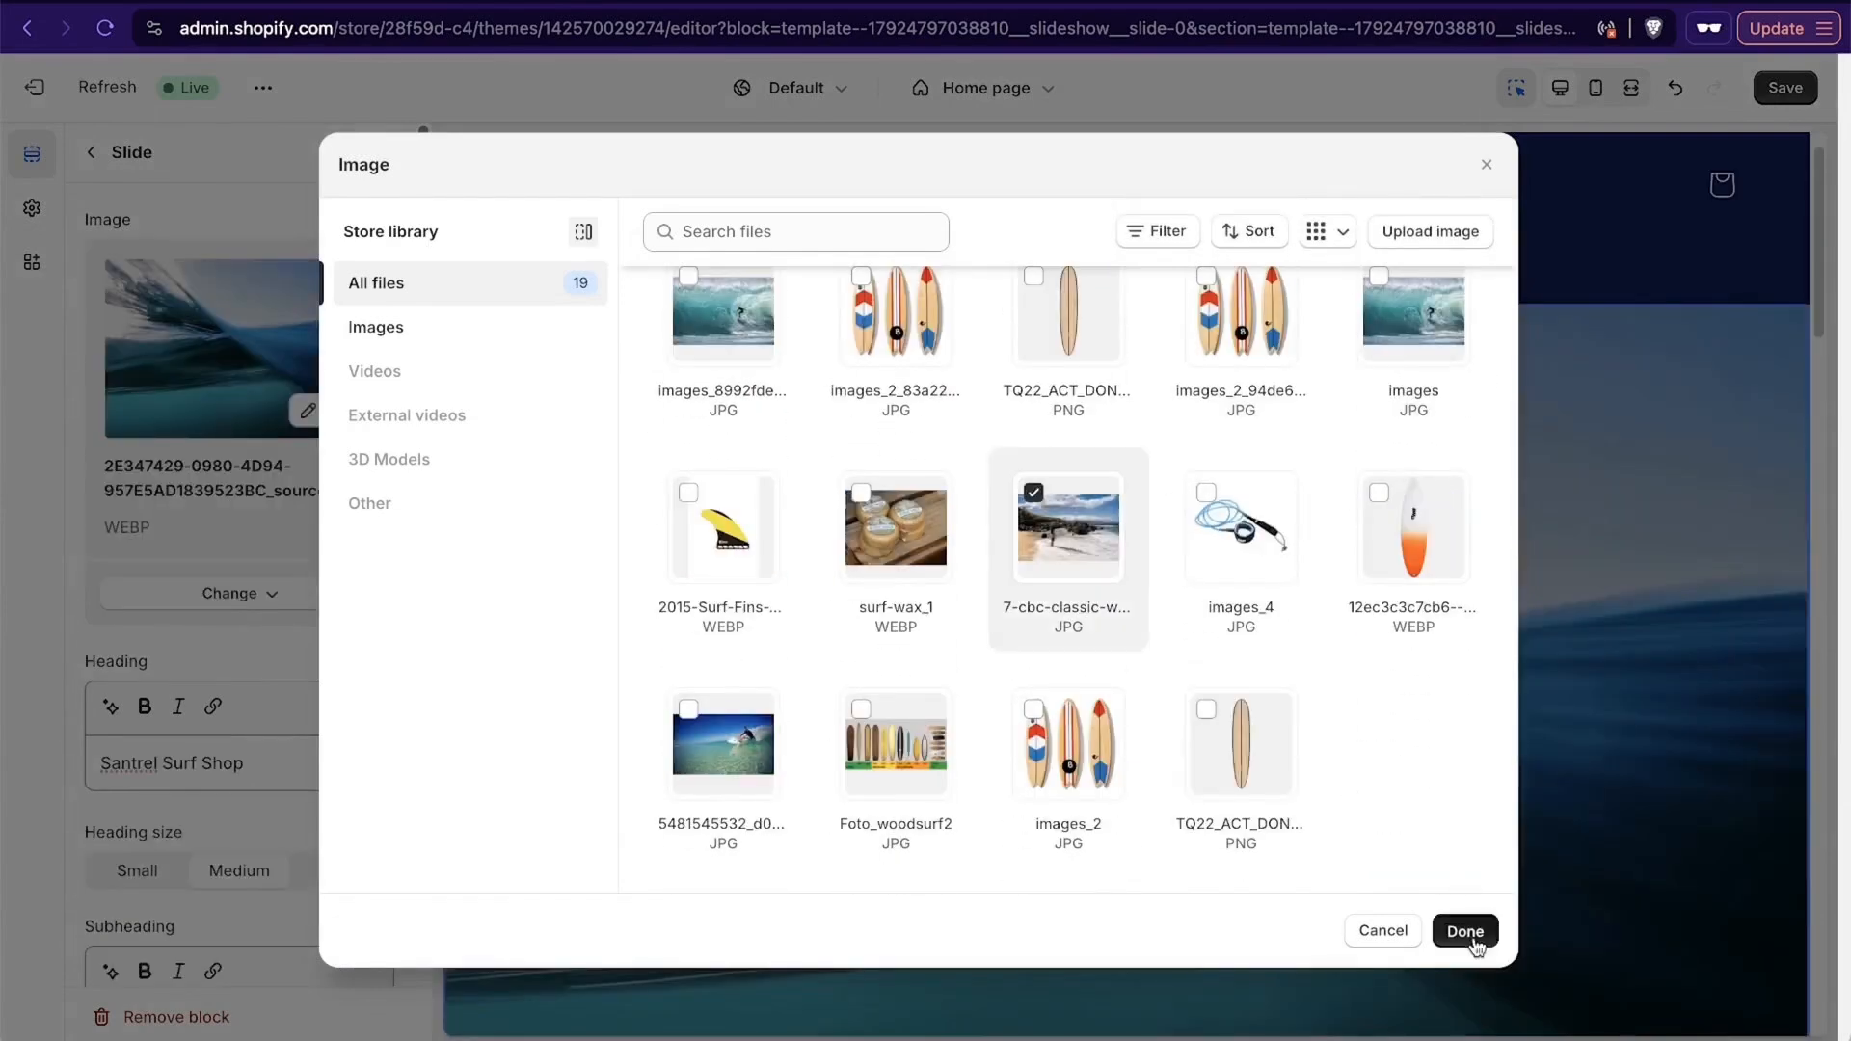
click(1466, 930)
Set the slide image's focal point on the surfboard and save it.
scroll(1380, 538, down, 5)
scroll(1380, 538, up, 6)
click(333, 407)
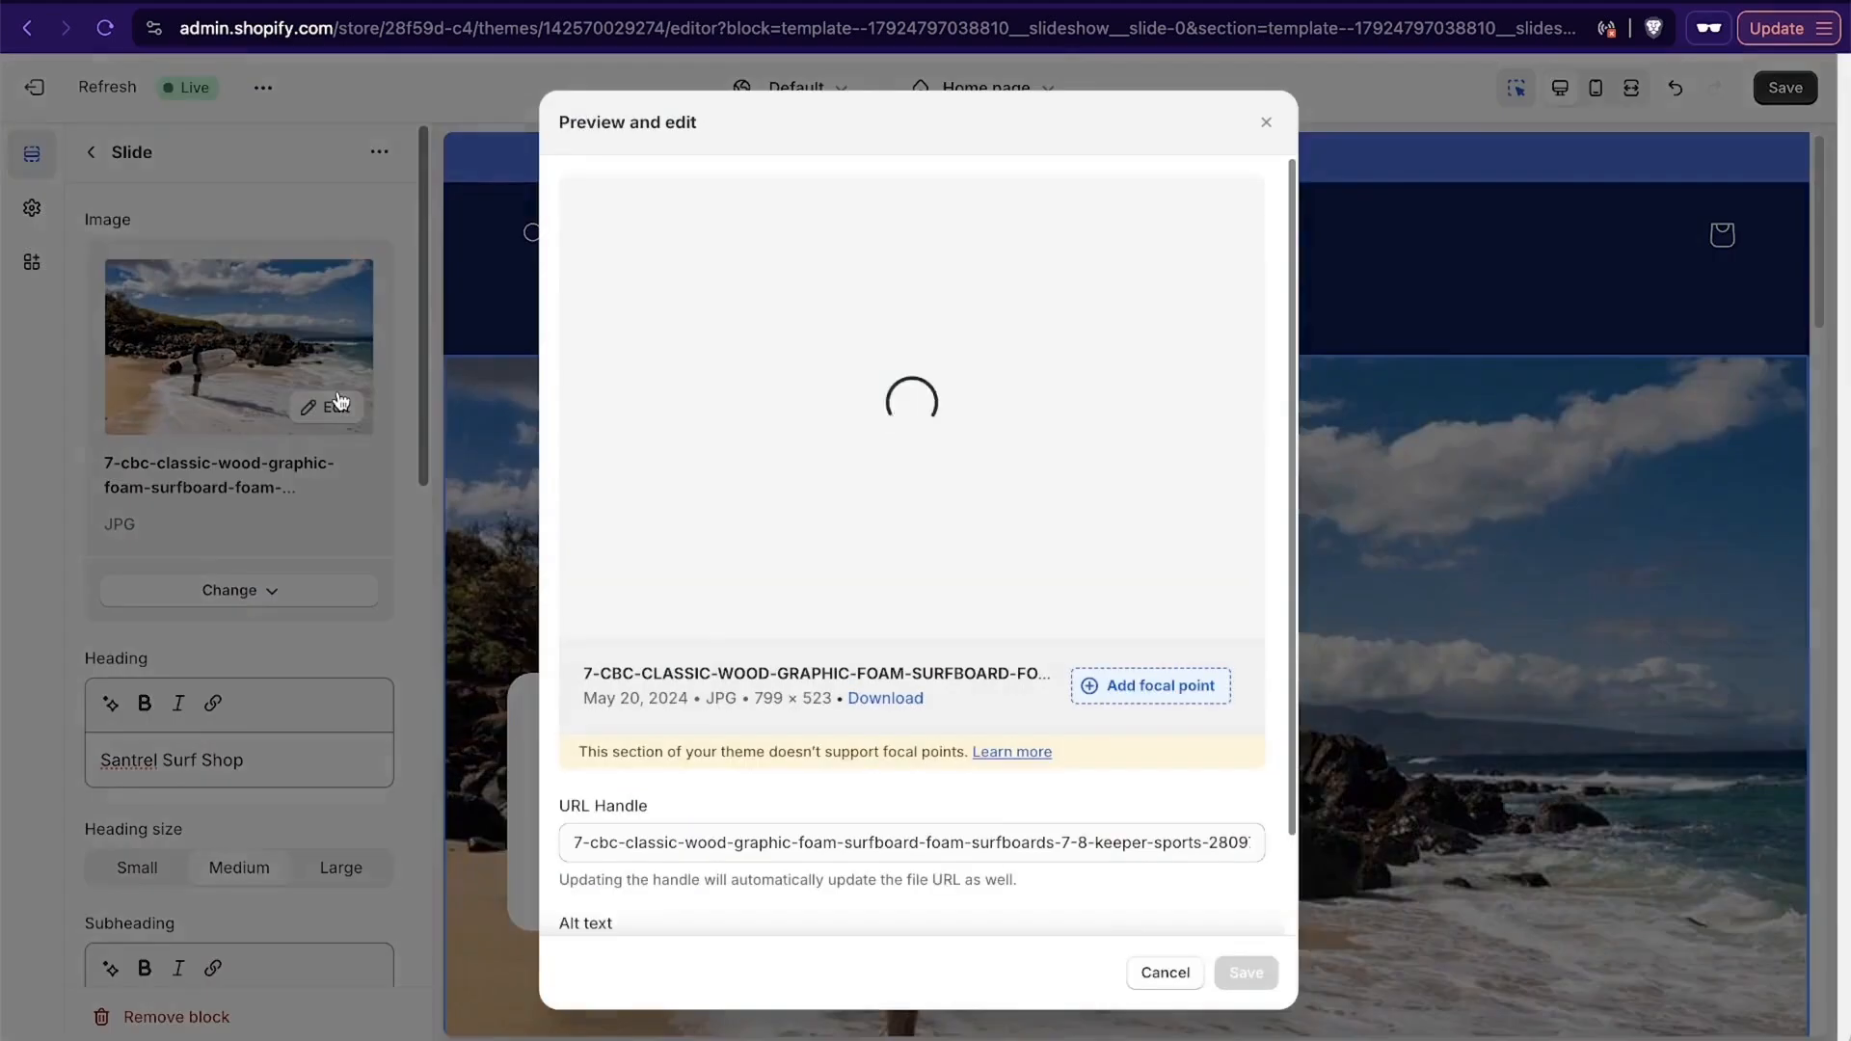
click(781, 473)
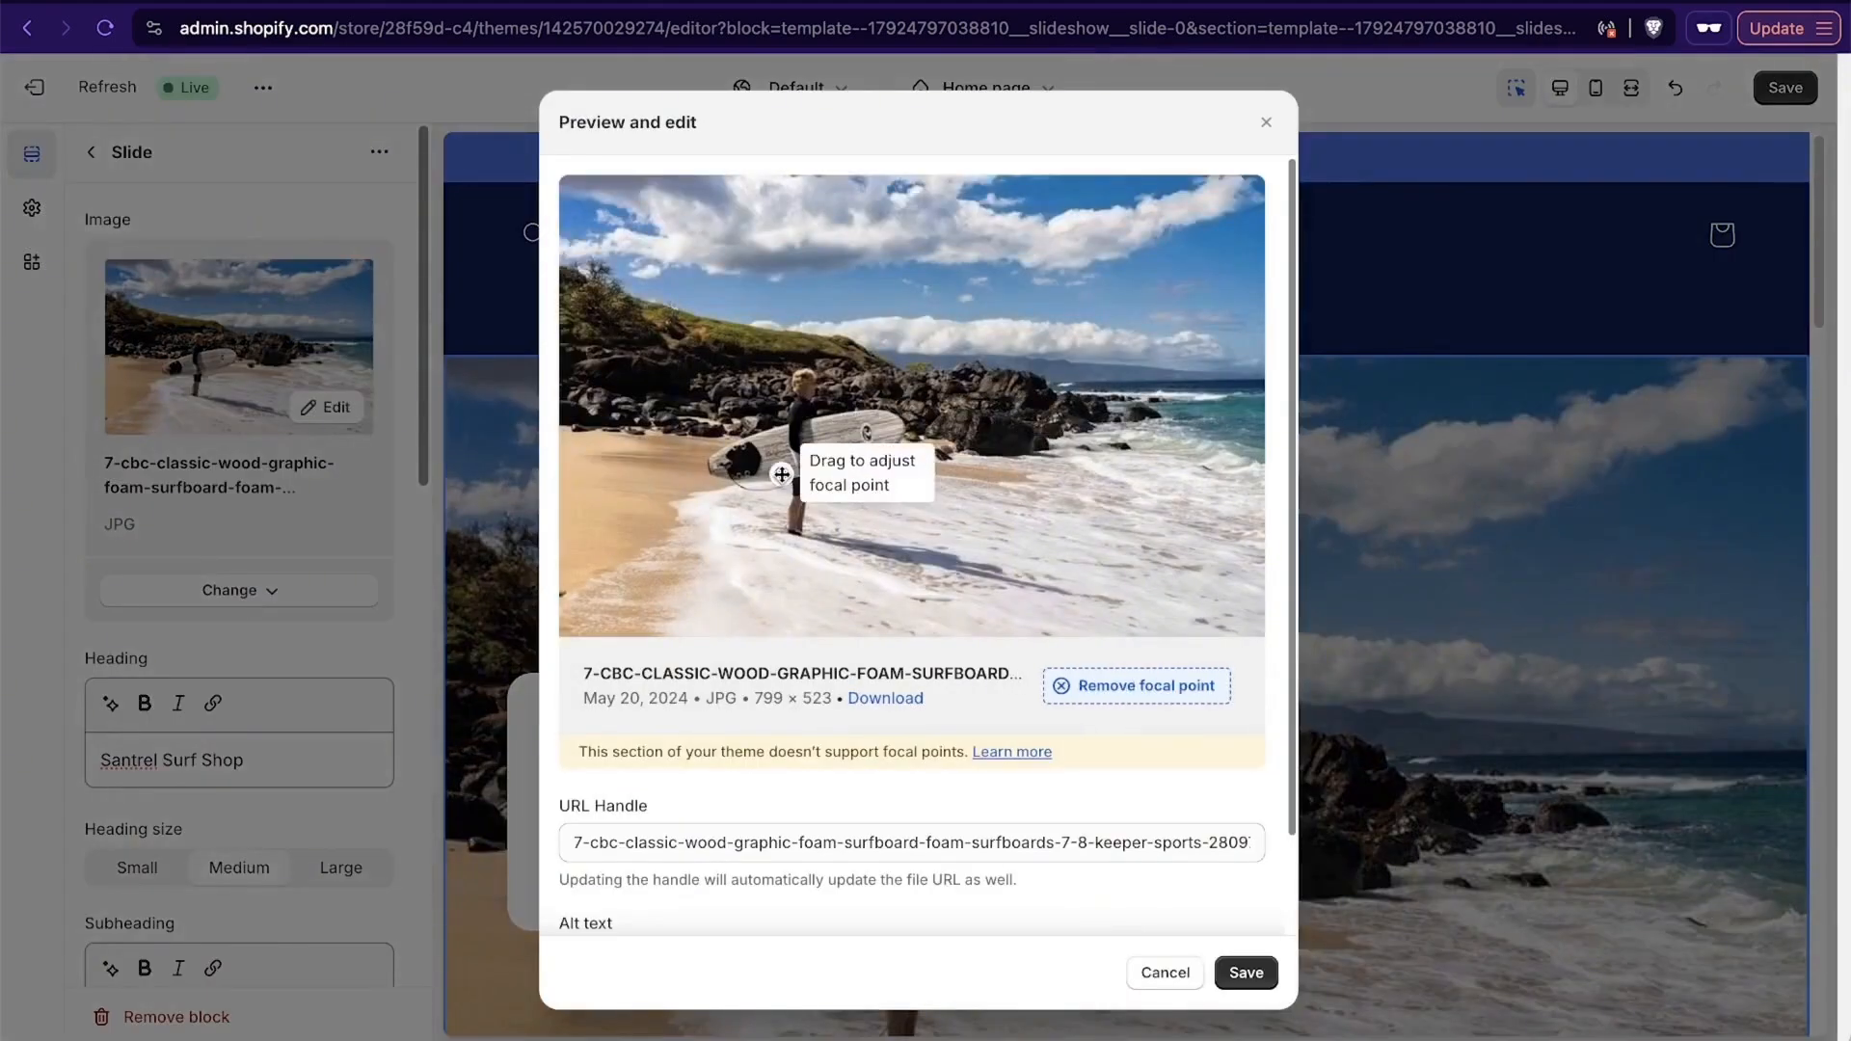
click(696, 555)
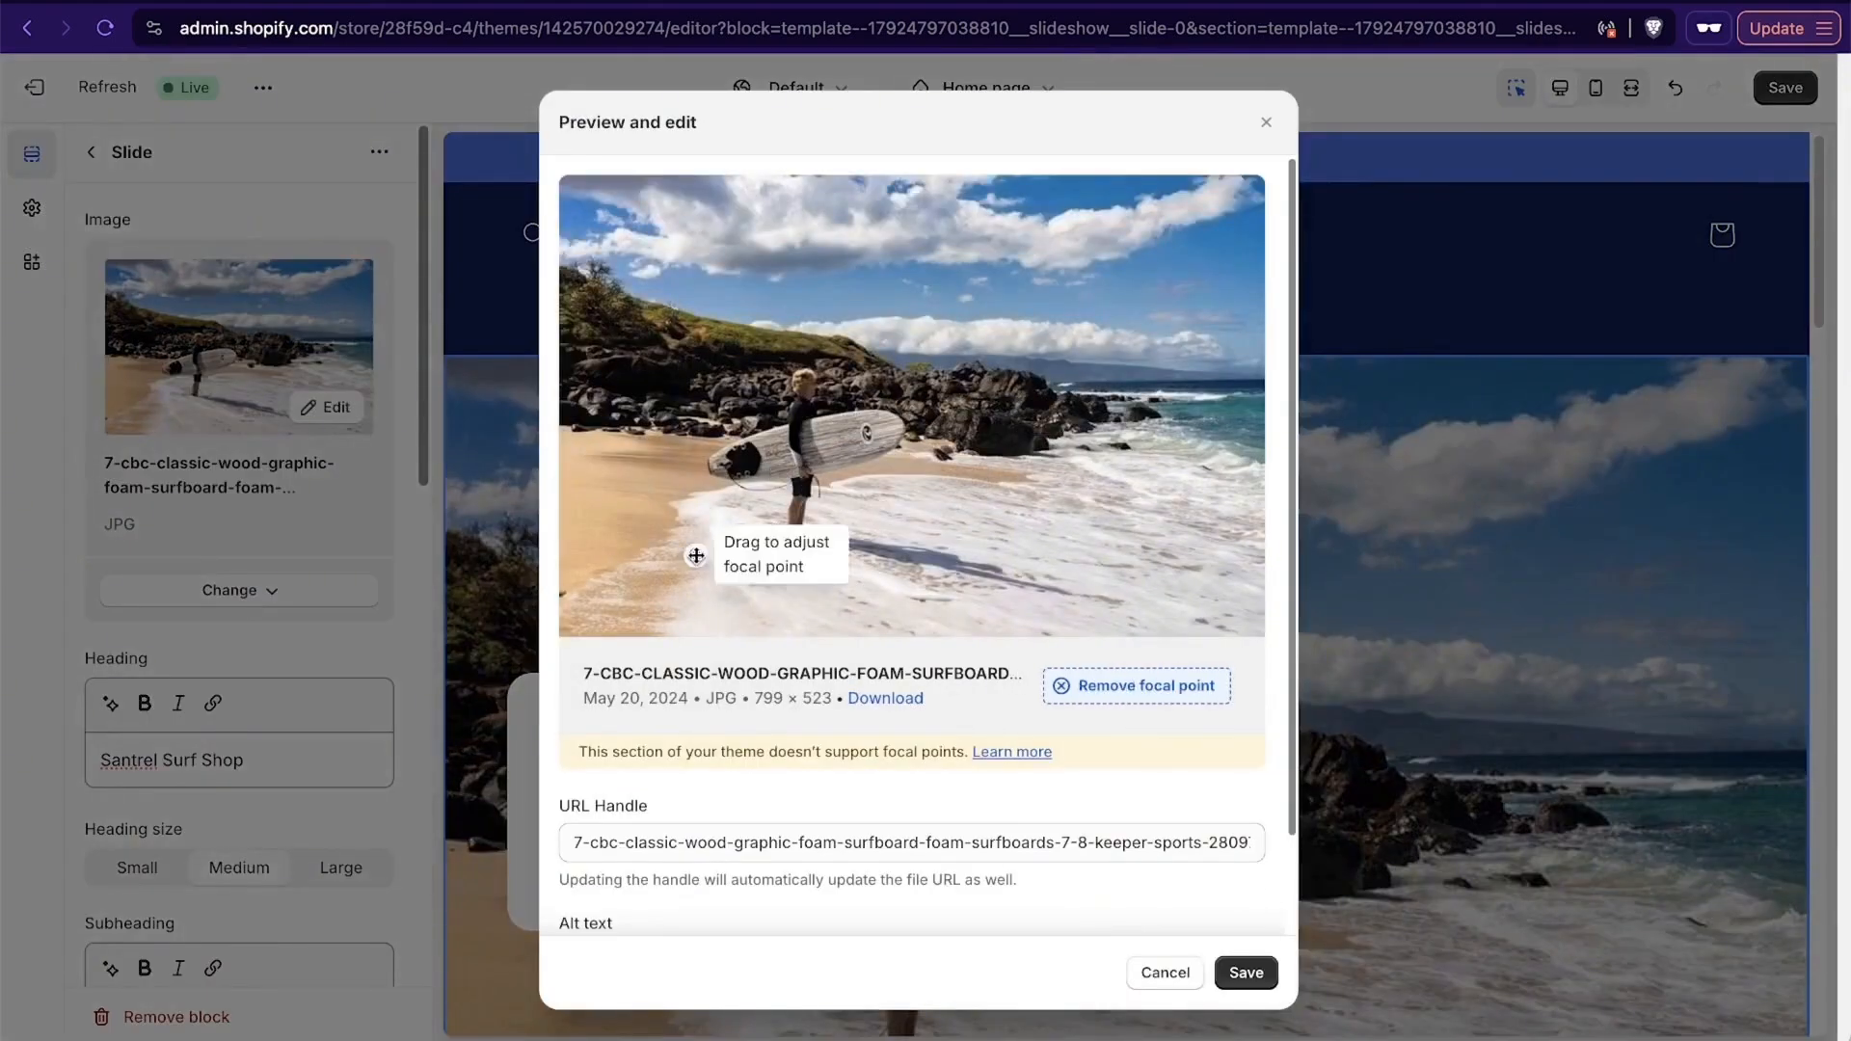
drag(695, 555, 786, 506)
click(795, 459)
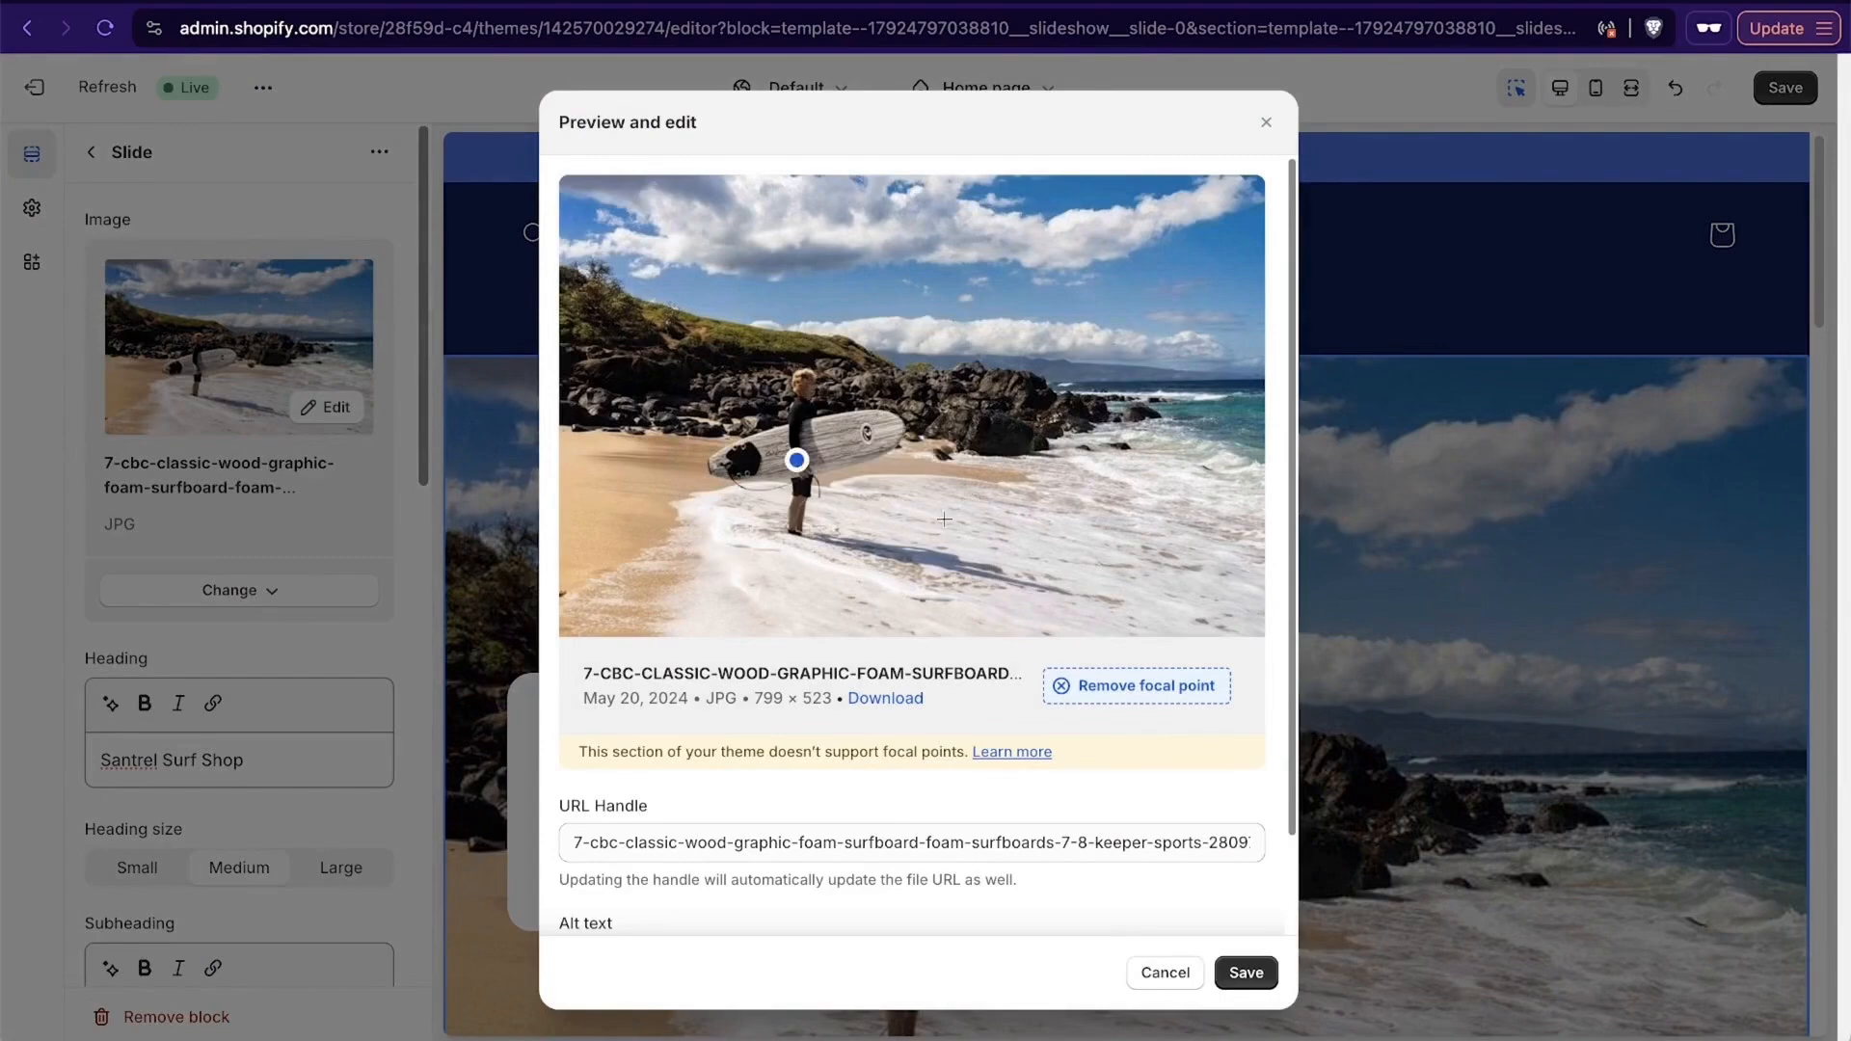
click(1246, 972)
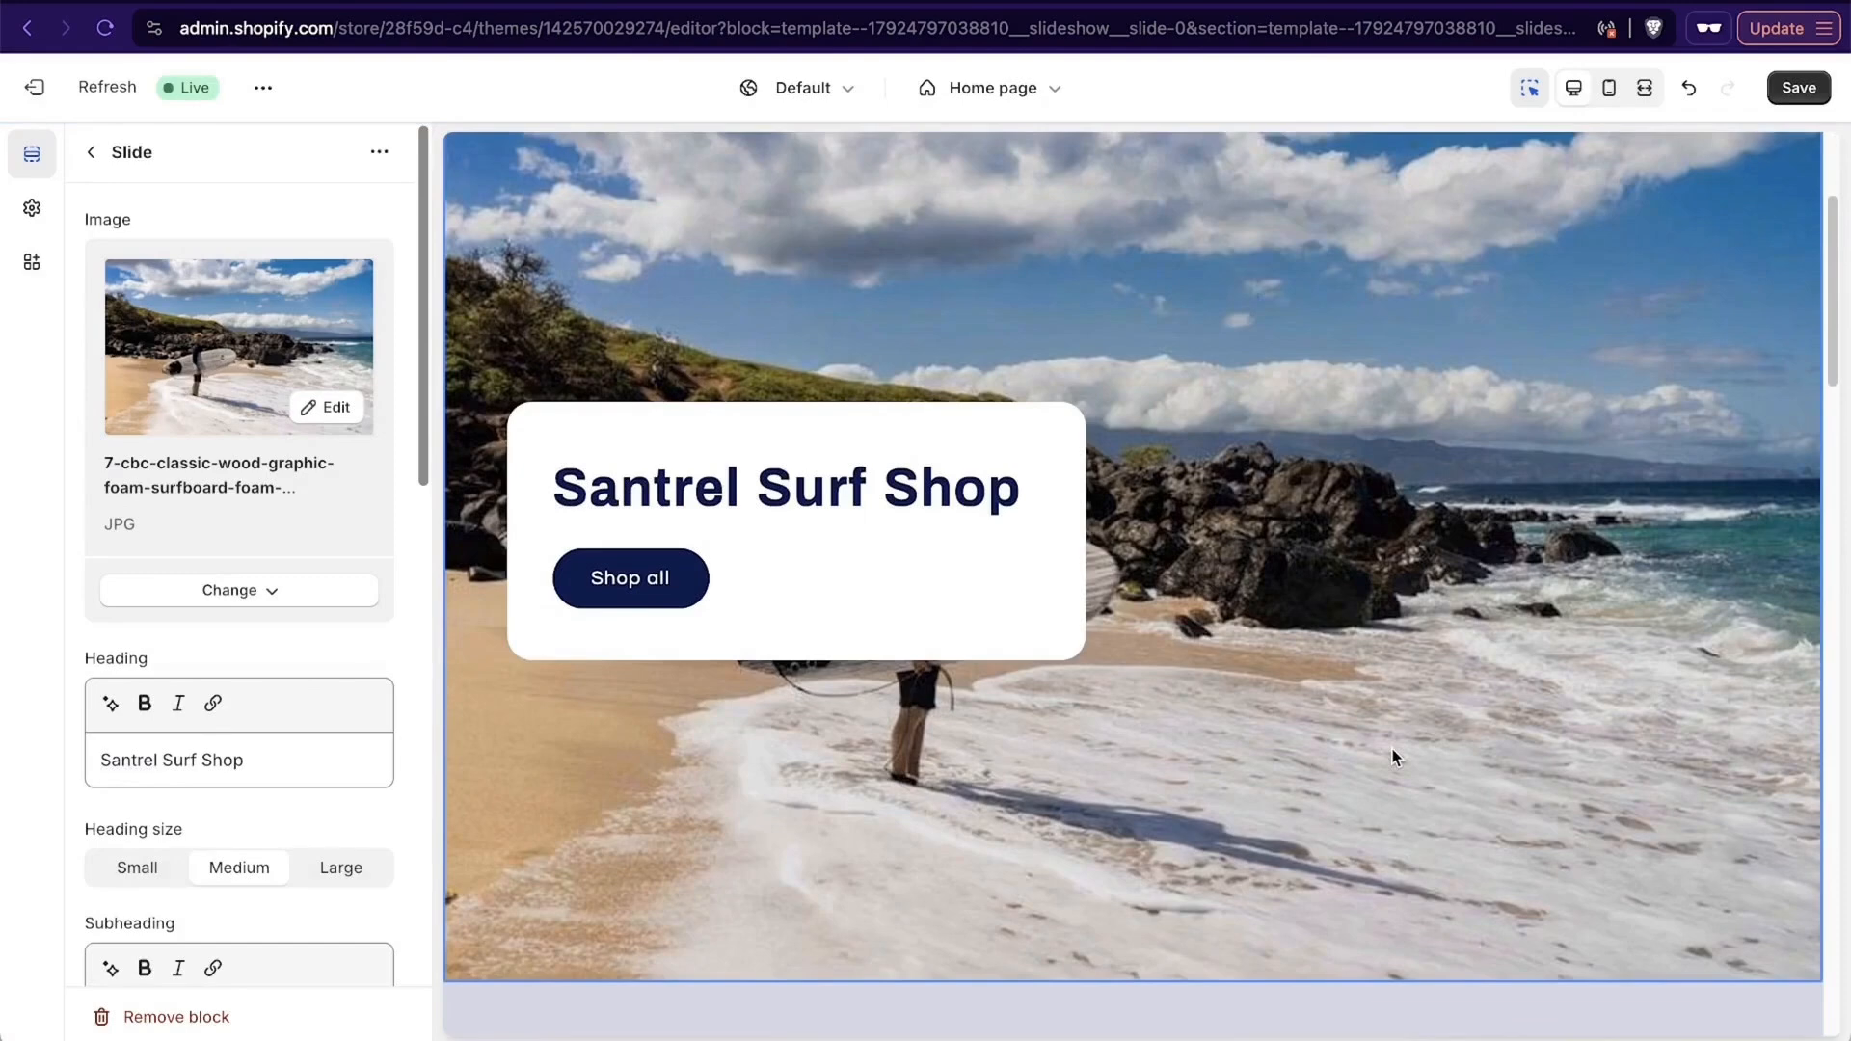
Add the subheading 'Trusted by dozens of professional surfers globally' to the slide.
click(305, 744)
scroll(306, 744, down, 1)
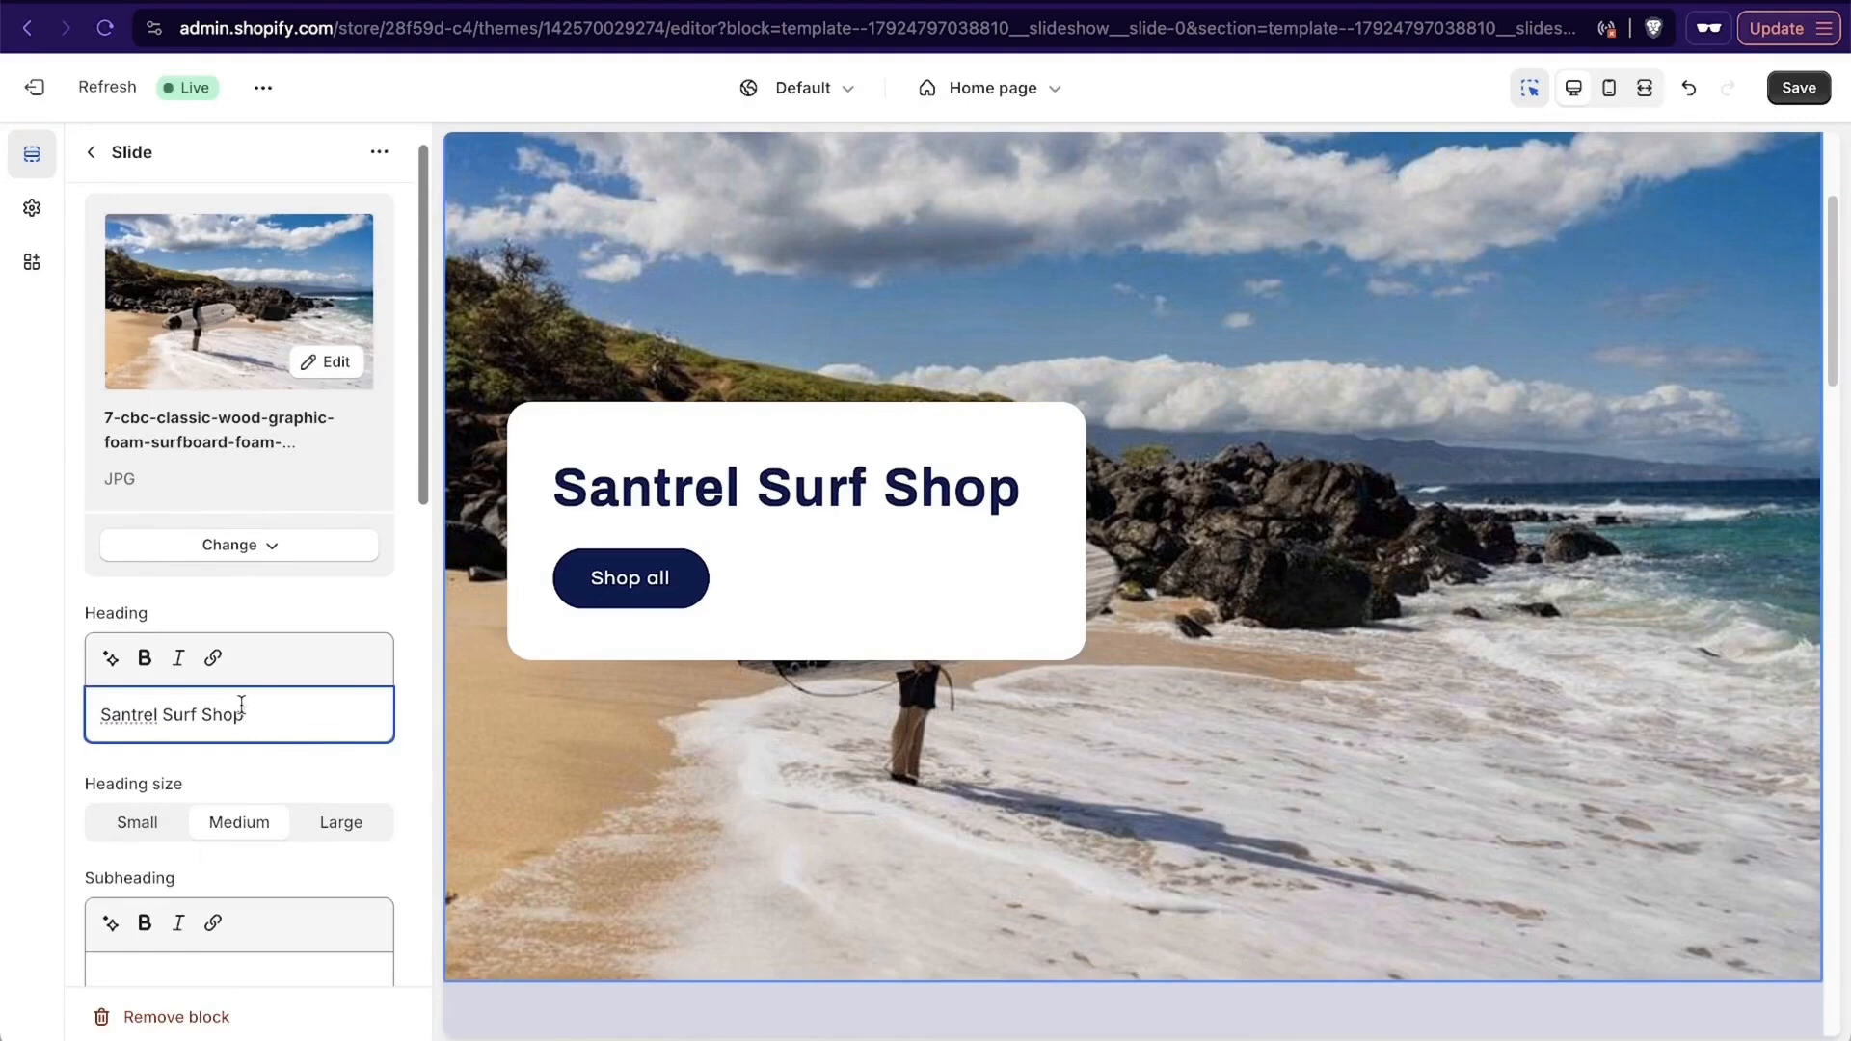
scroll(286, 741, down, 3)
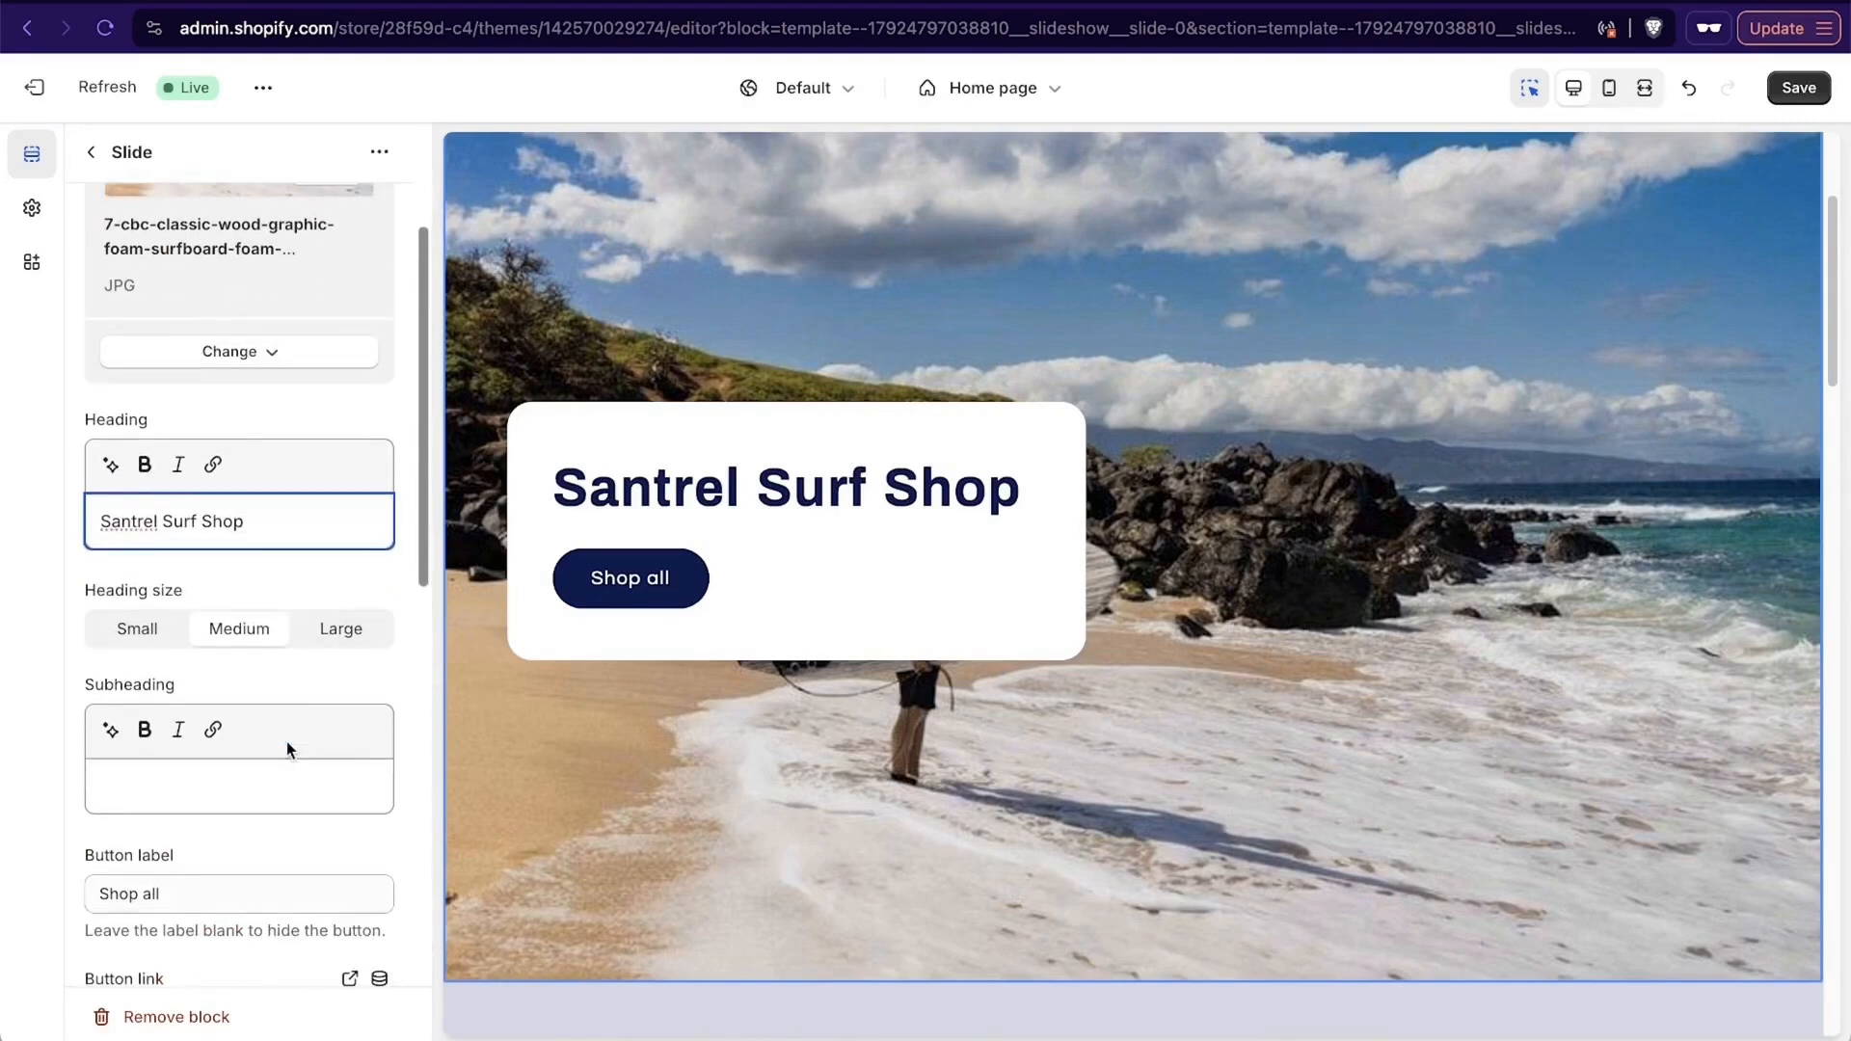
click(245, 776)
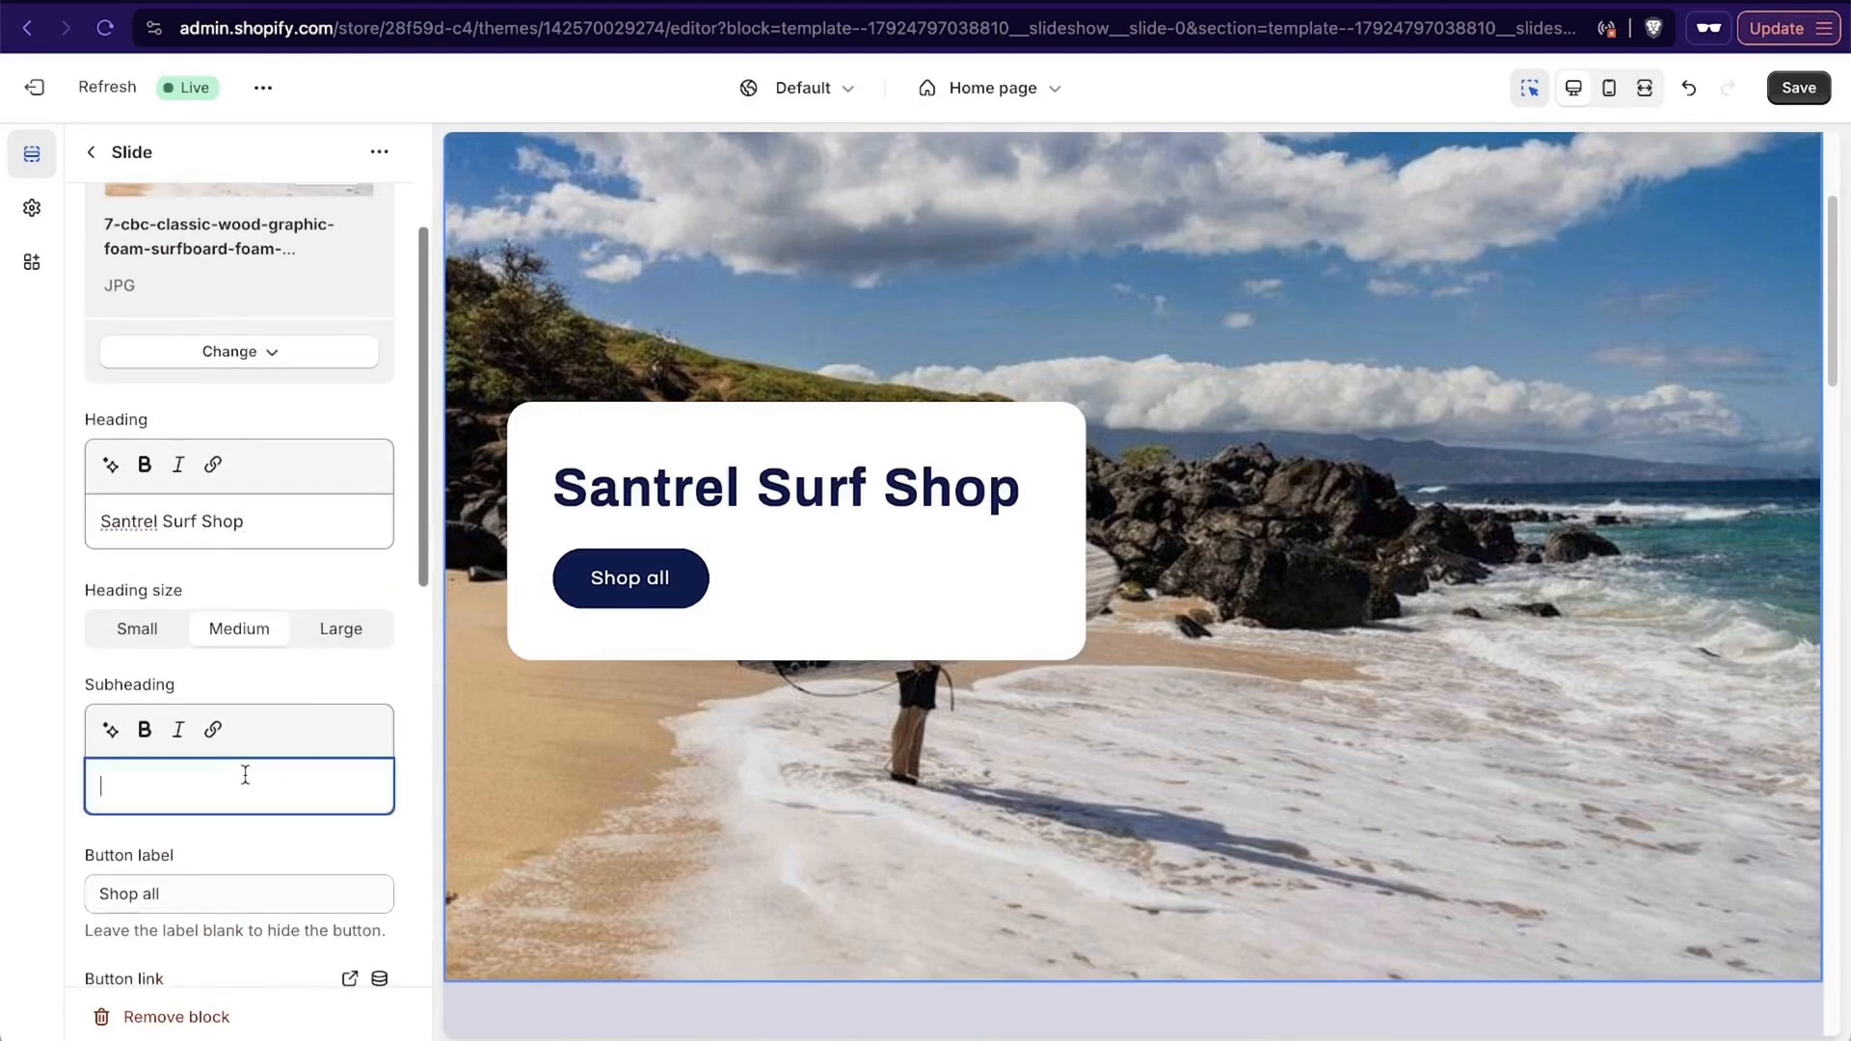
text(Trusted by dozens of professional surfers globally)
scroll(183, 724, down, 5)
Label the button Shop Boards, link it to the Surfboards collection, and keep it solid.
click(175, 593)
key(super+a)
text(S)
text(hop Surf)
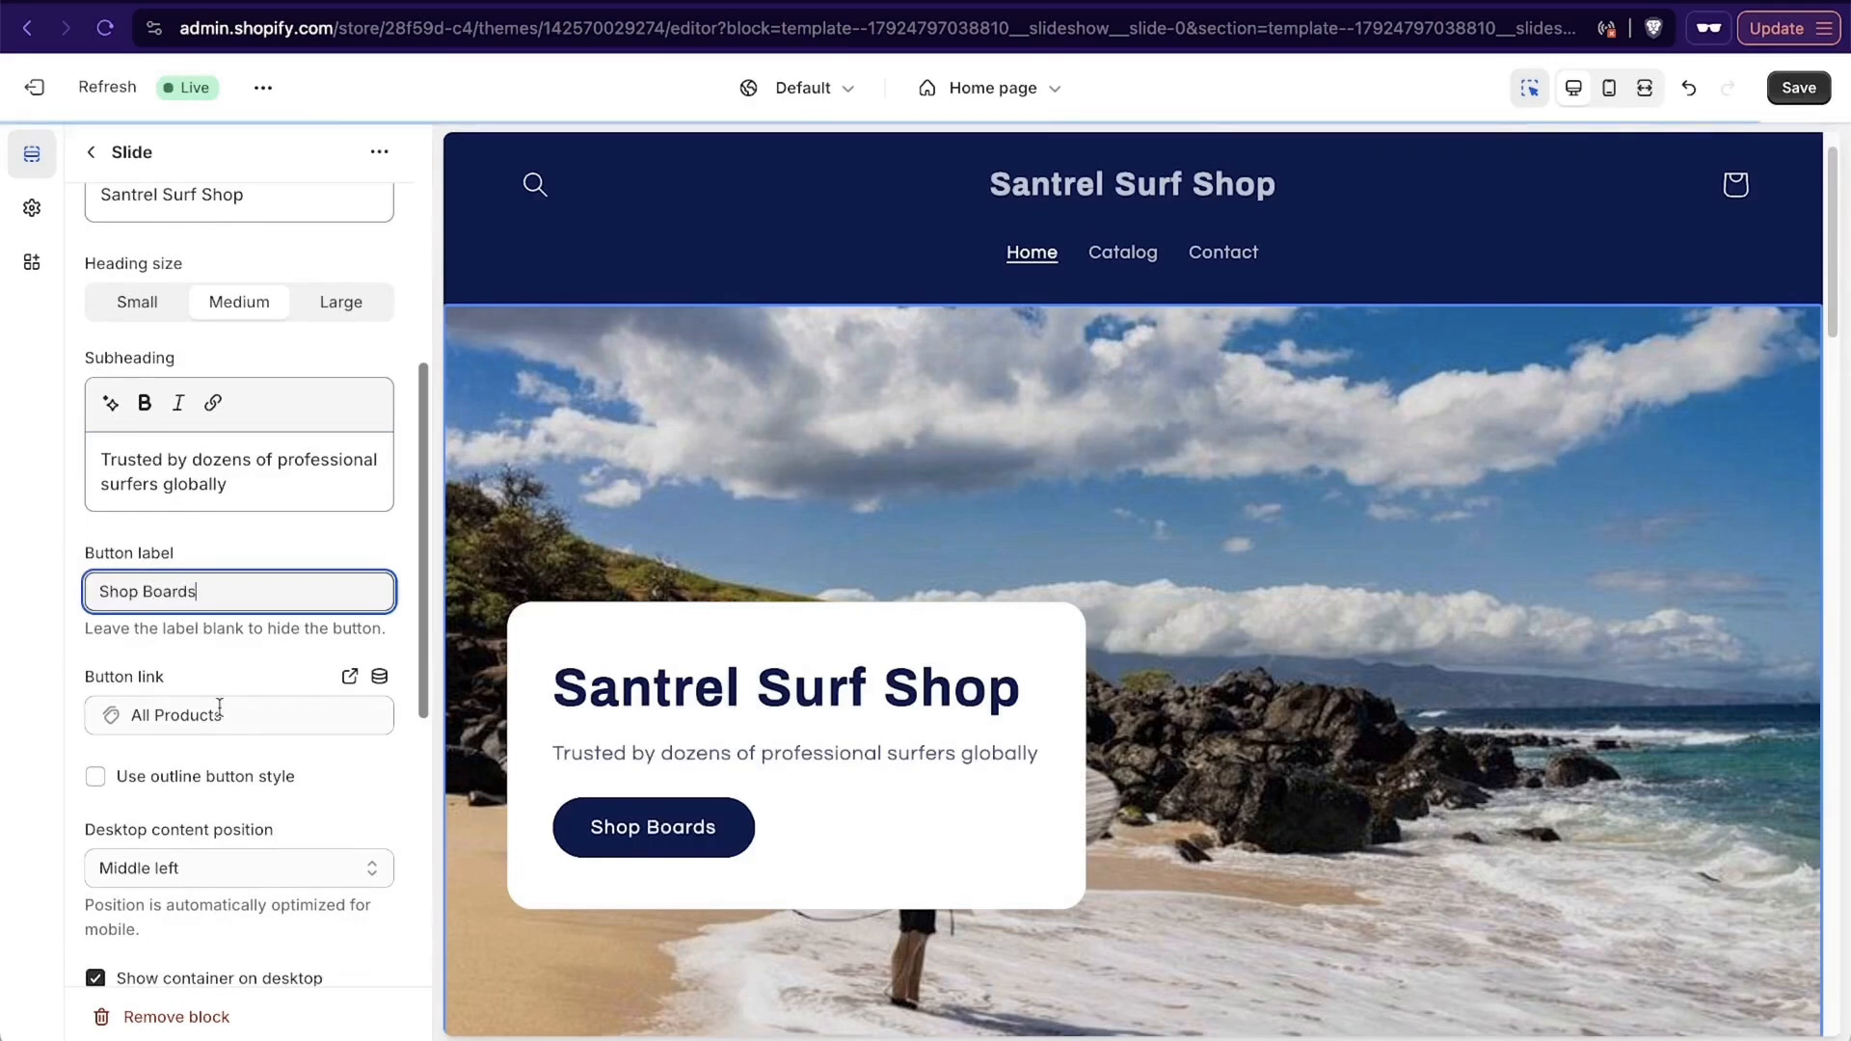
scroll(209, 637, down, 1)
click(231, 644)
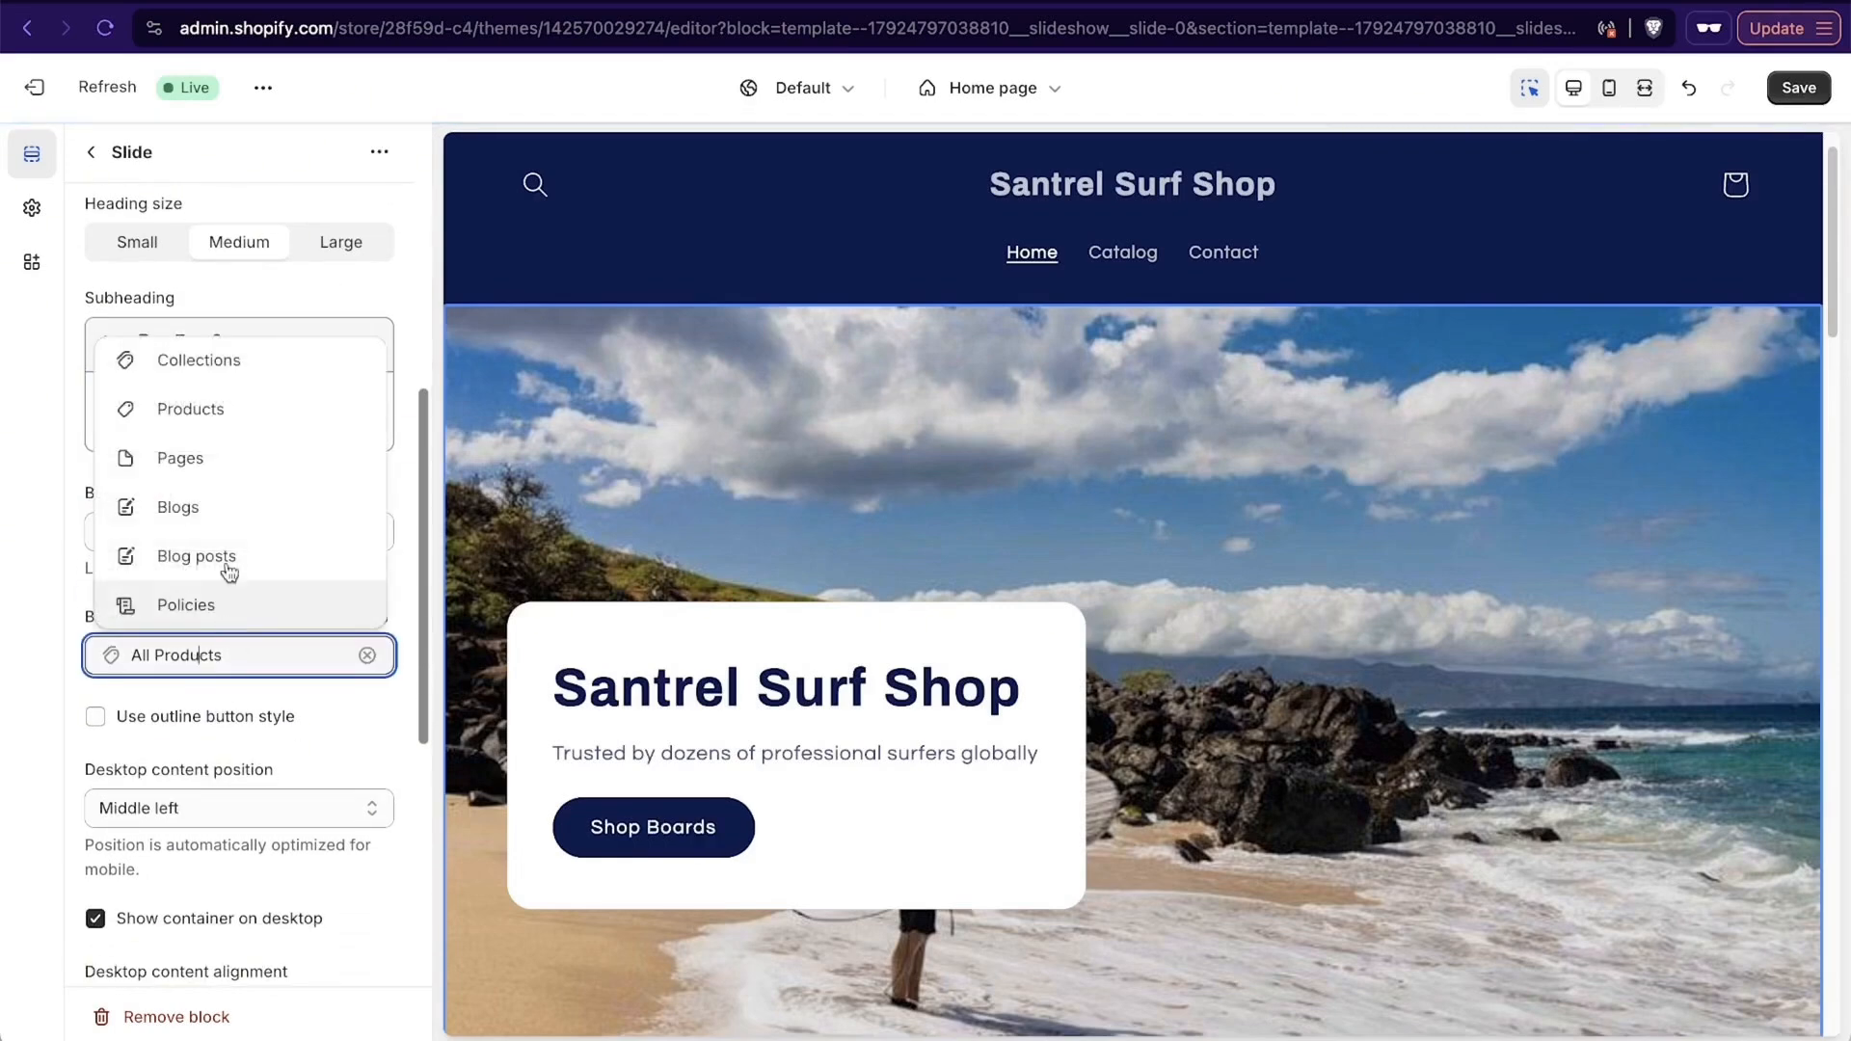
click(260, 359)
click(273, 607)
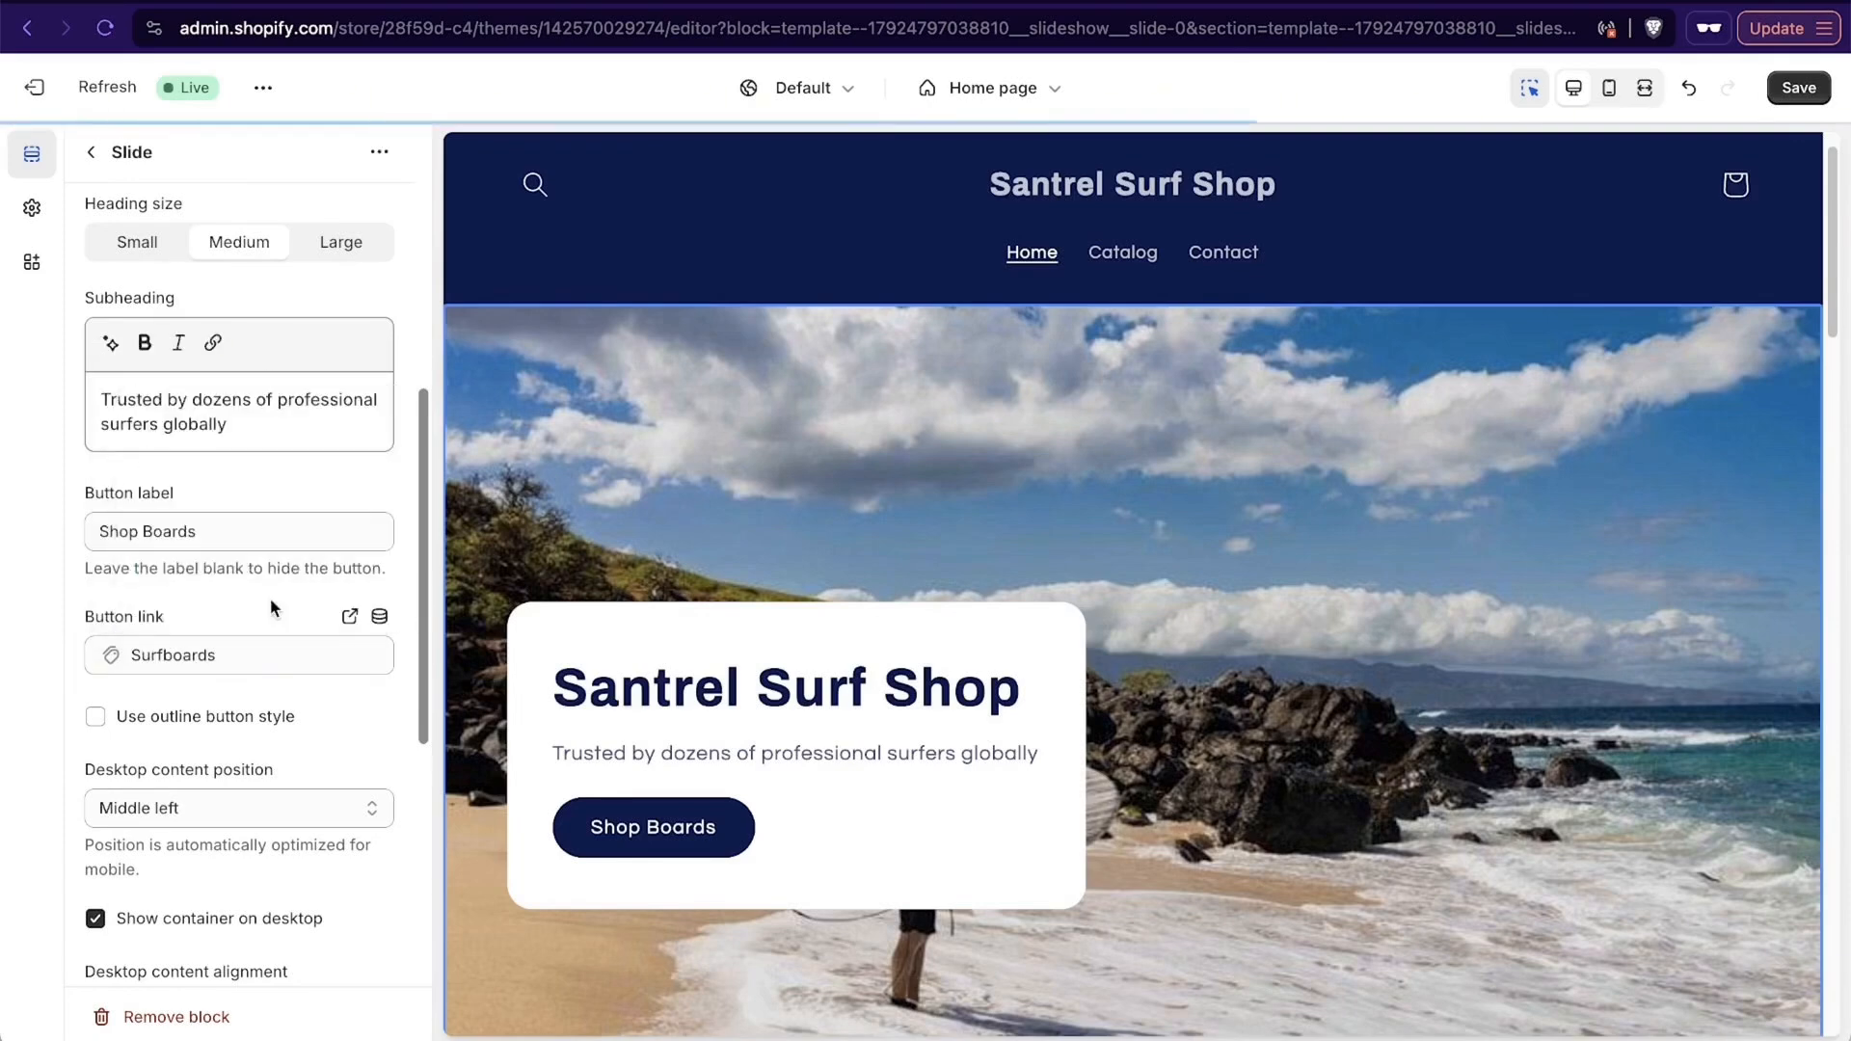
scroll(193, 655, down, 3)
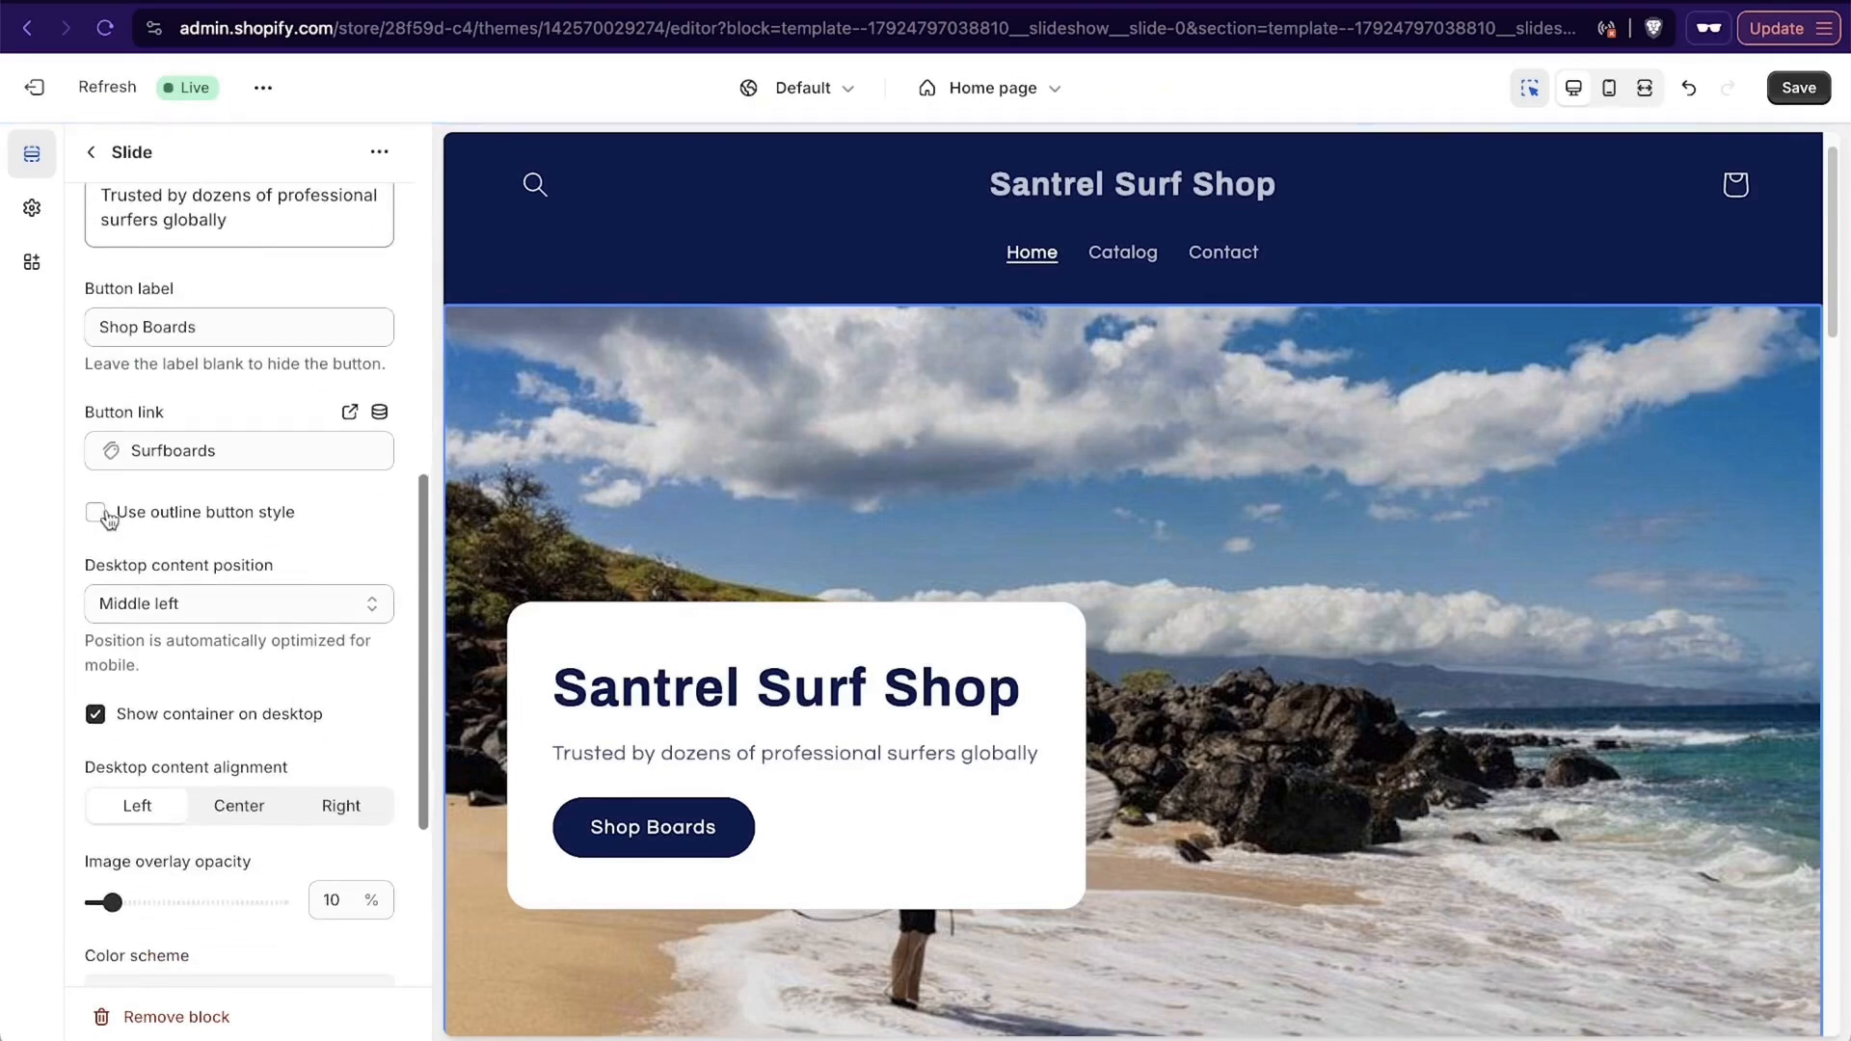
click(96, 513)
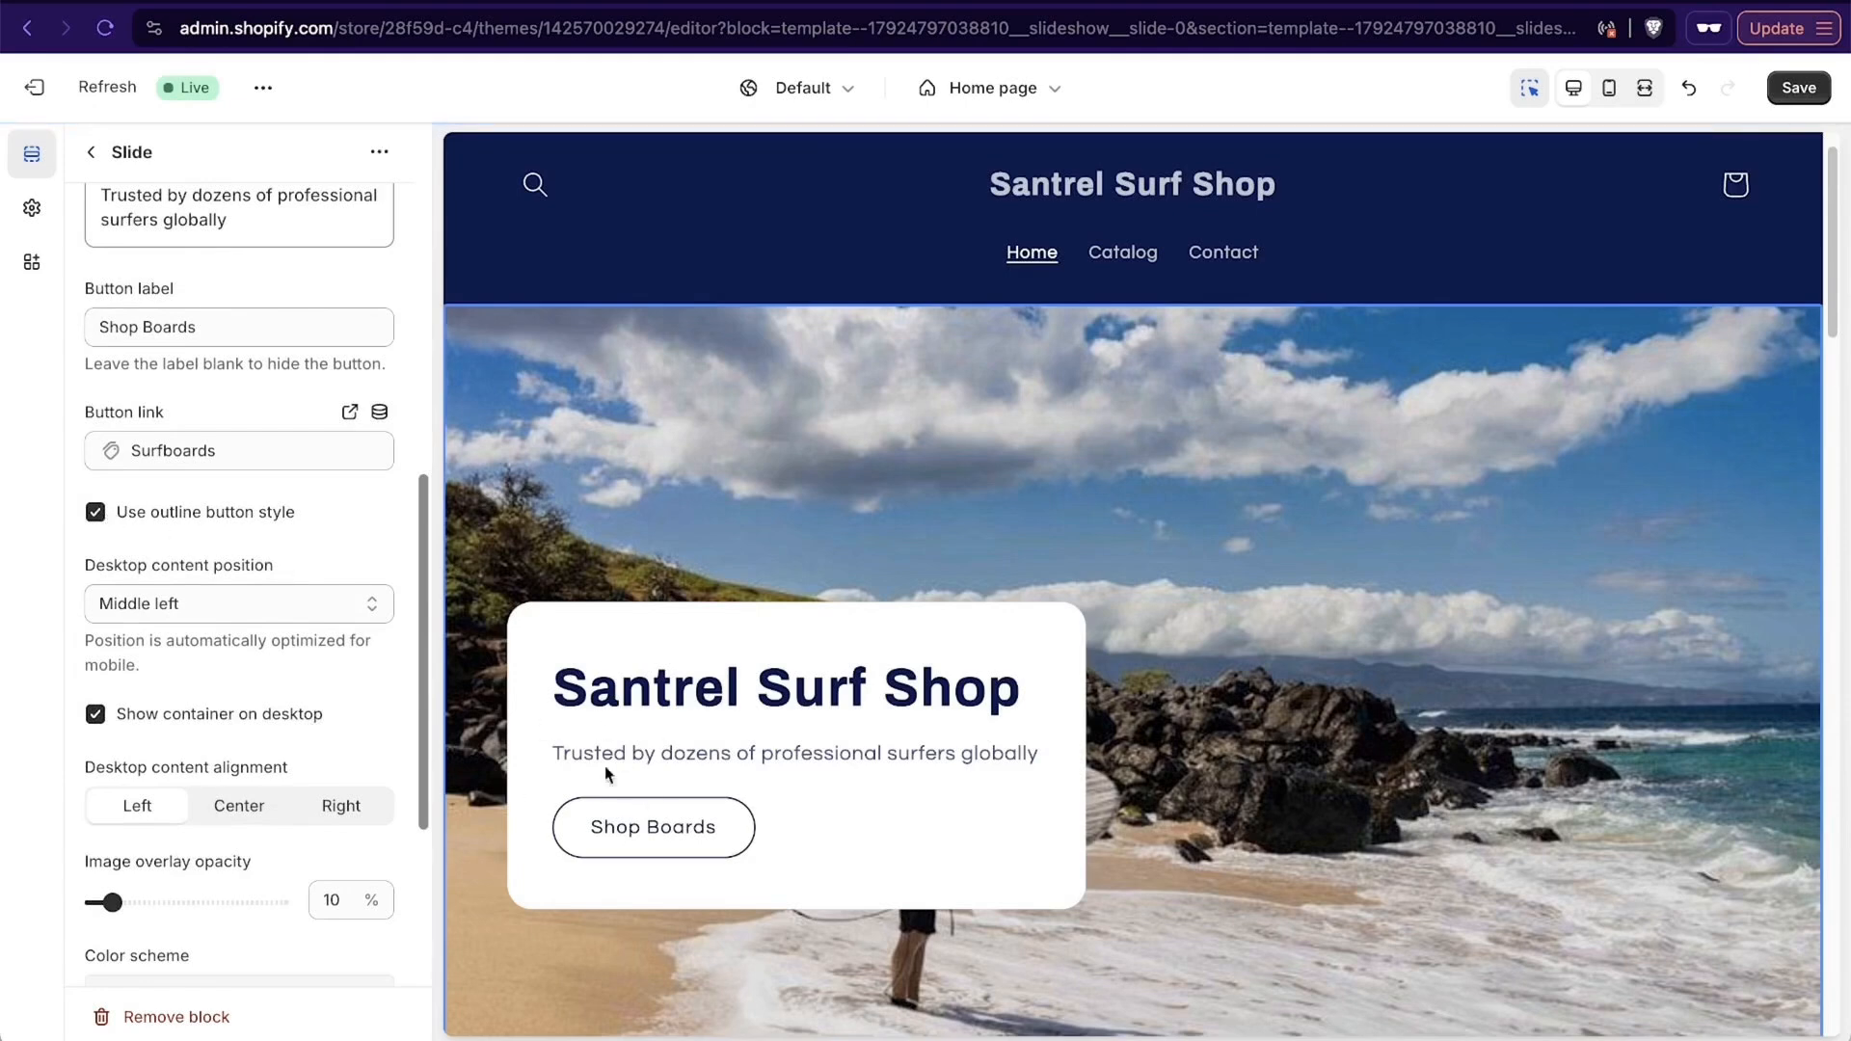
click(97, 512)
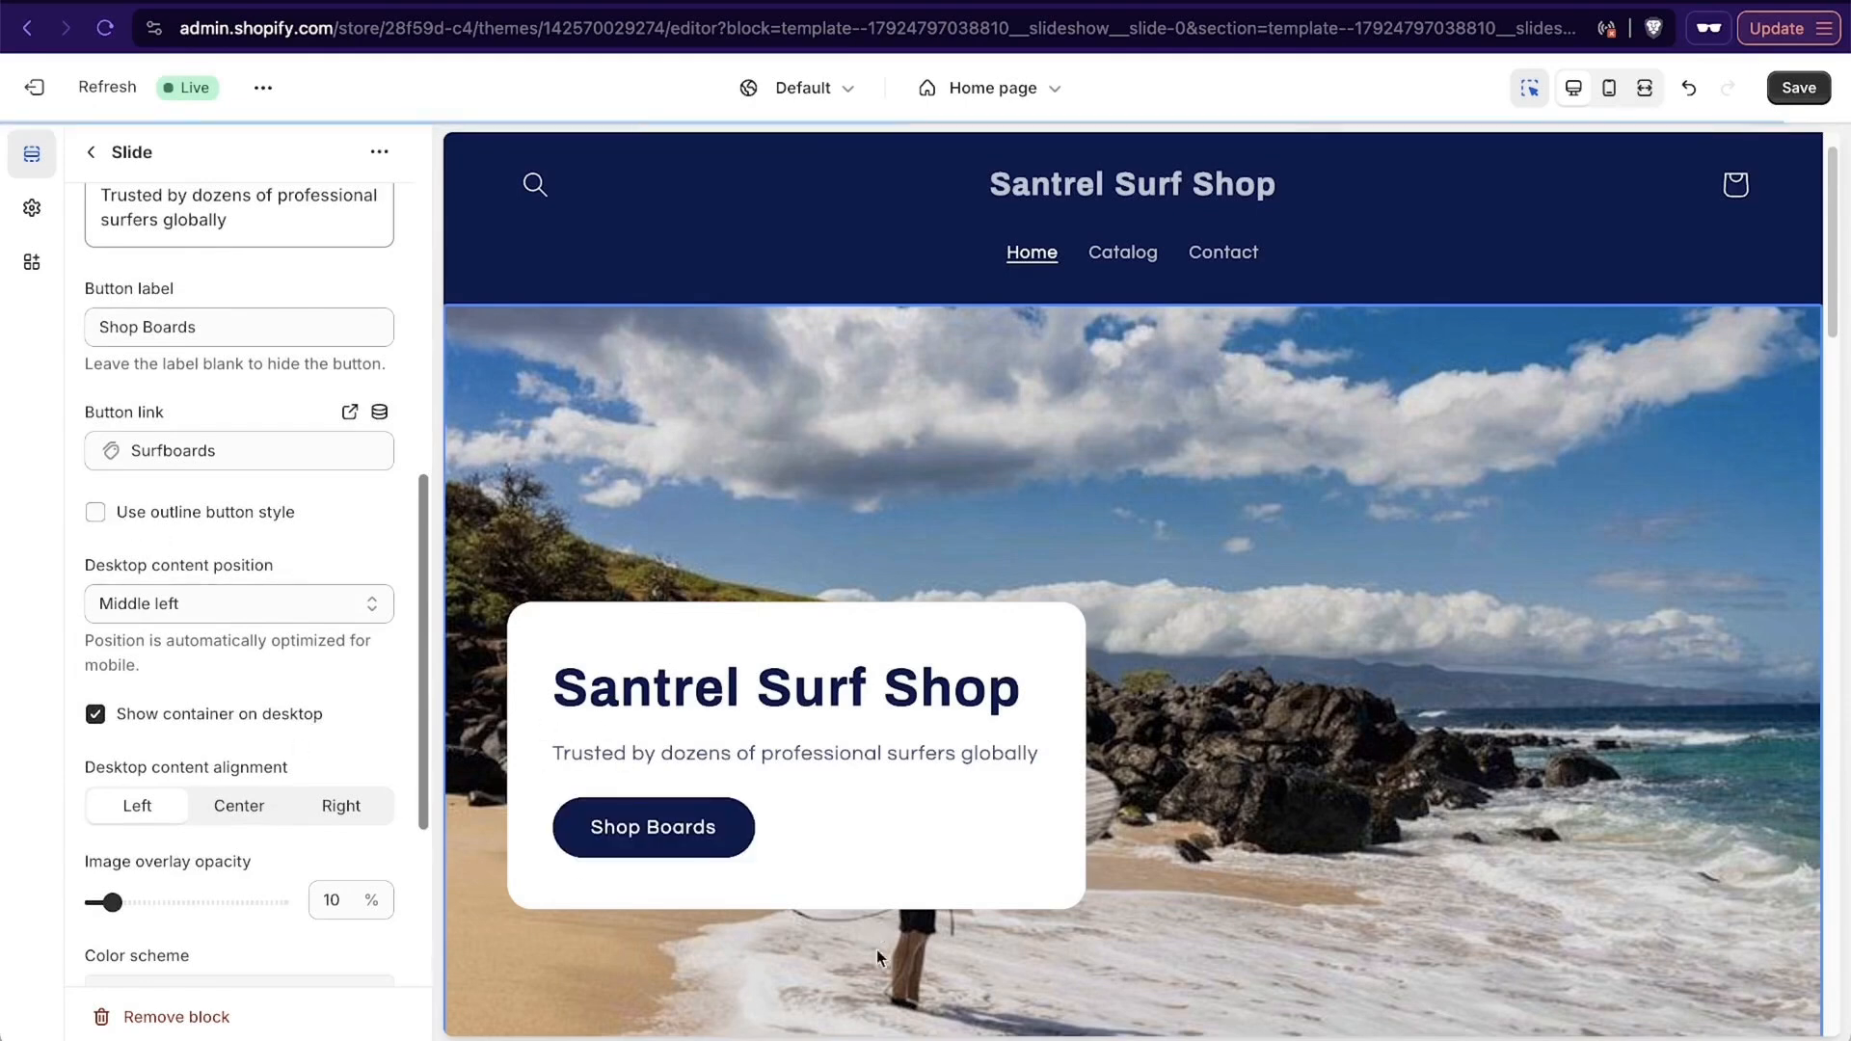
Position the slide content middle right on desktop, keeping the white text box.
click(228, 604)
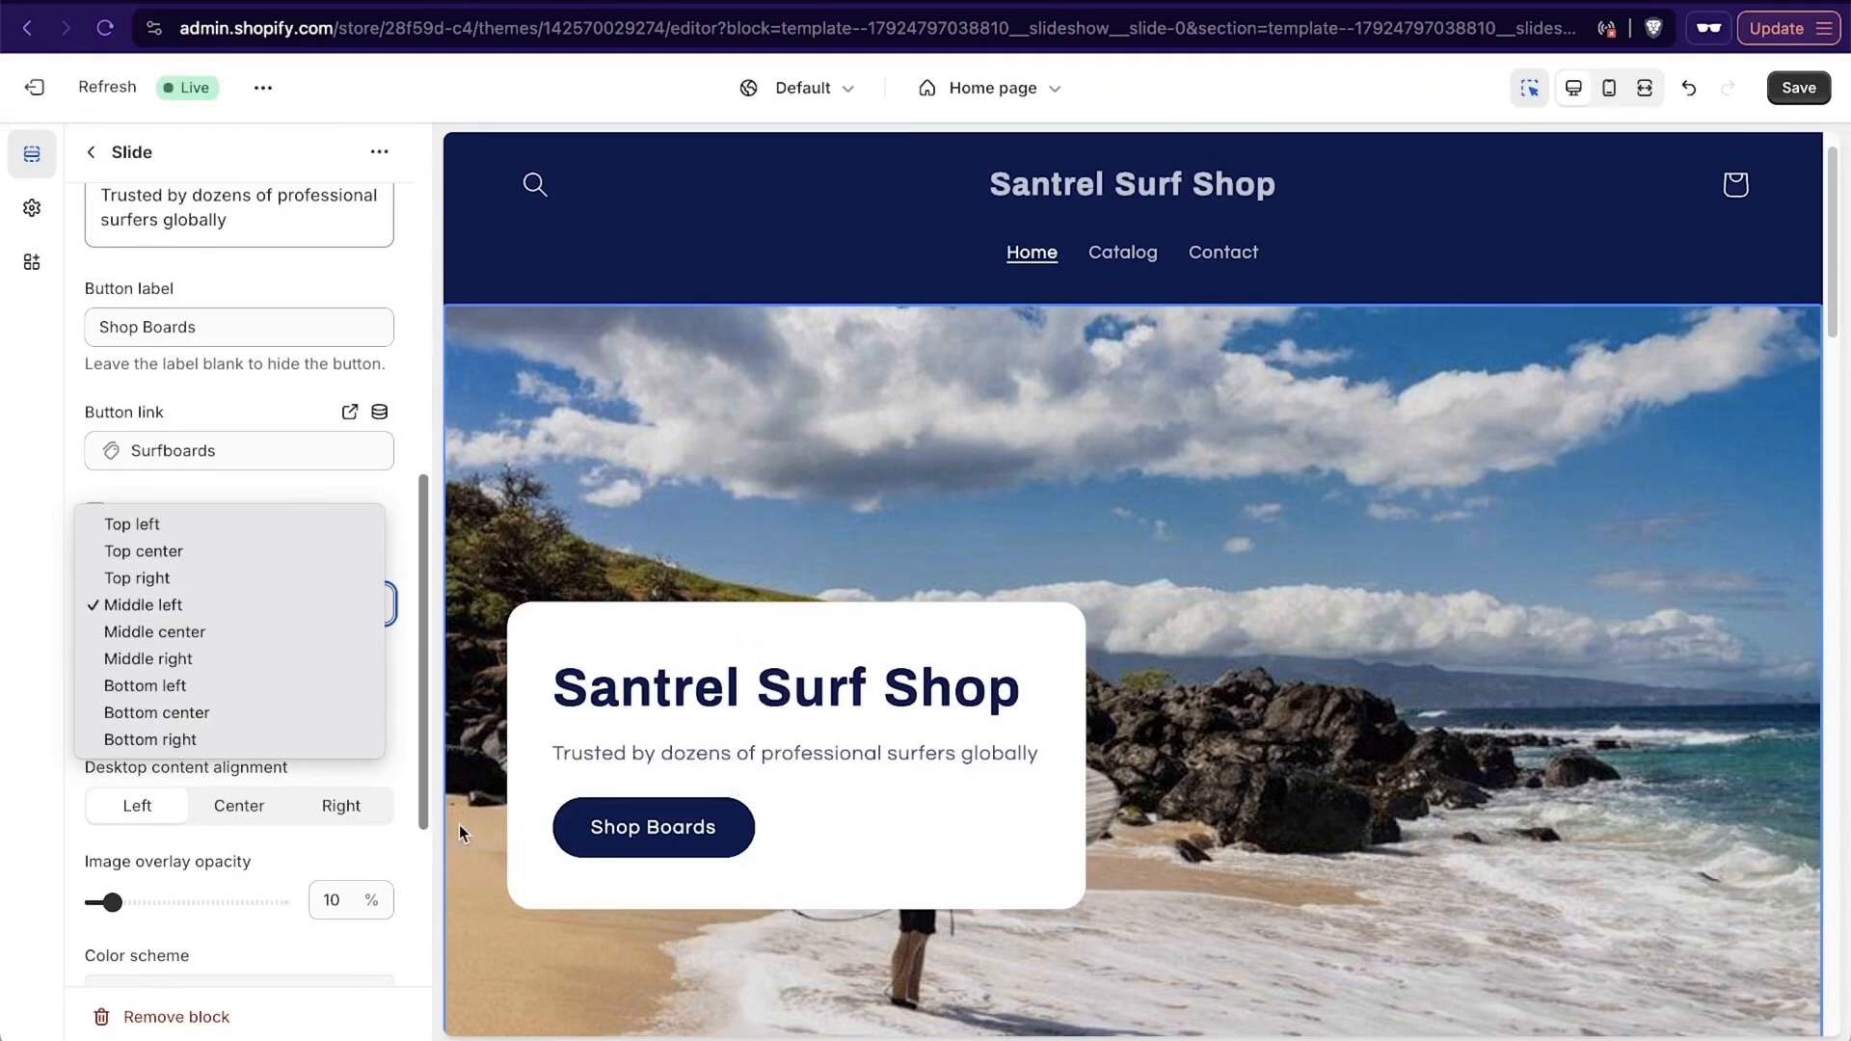
click(195, 661)
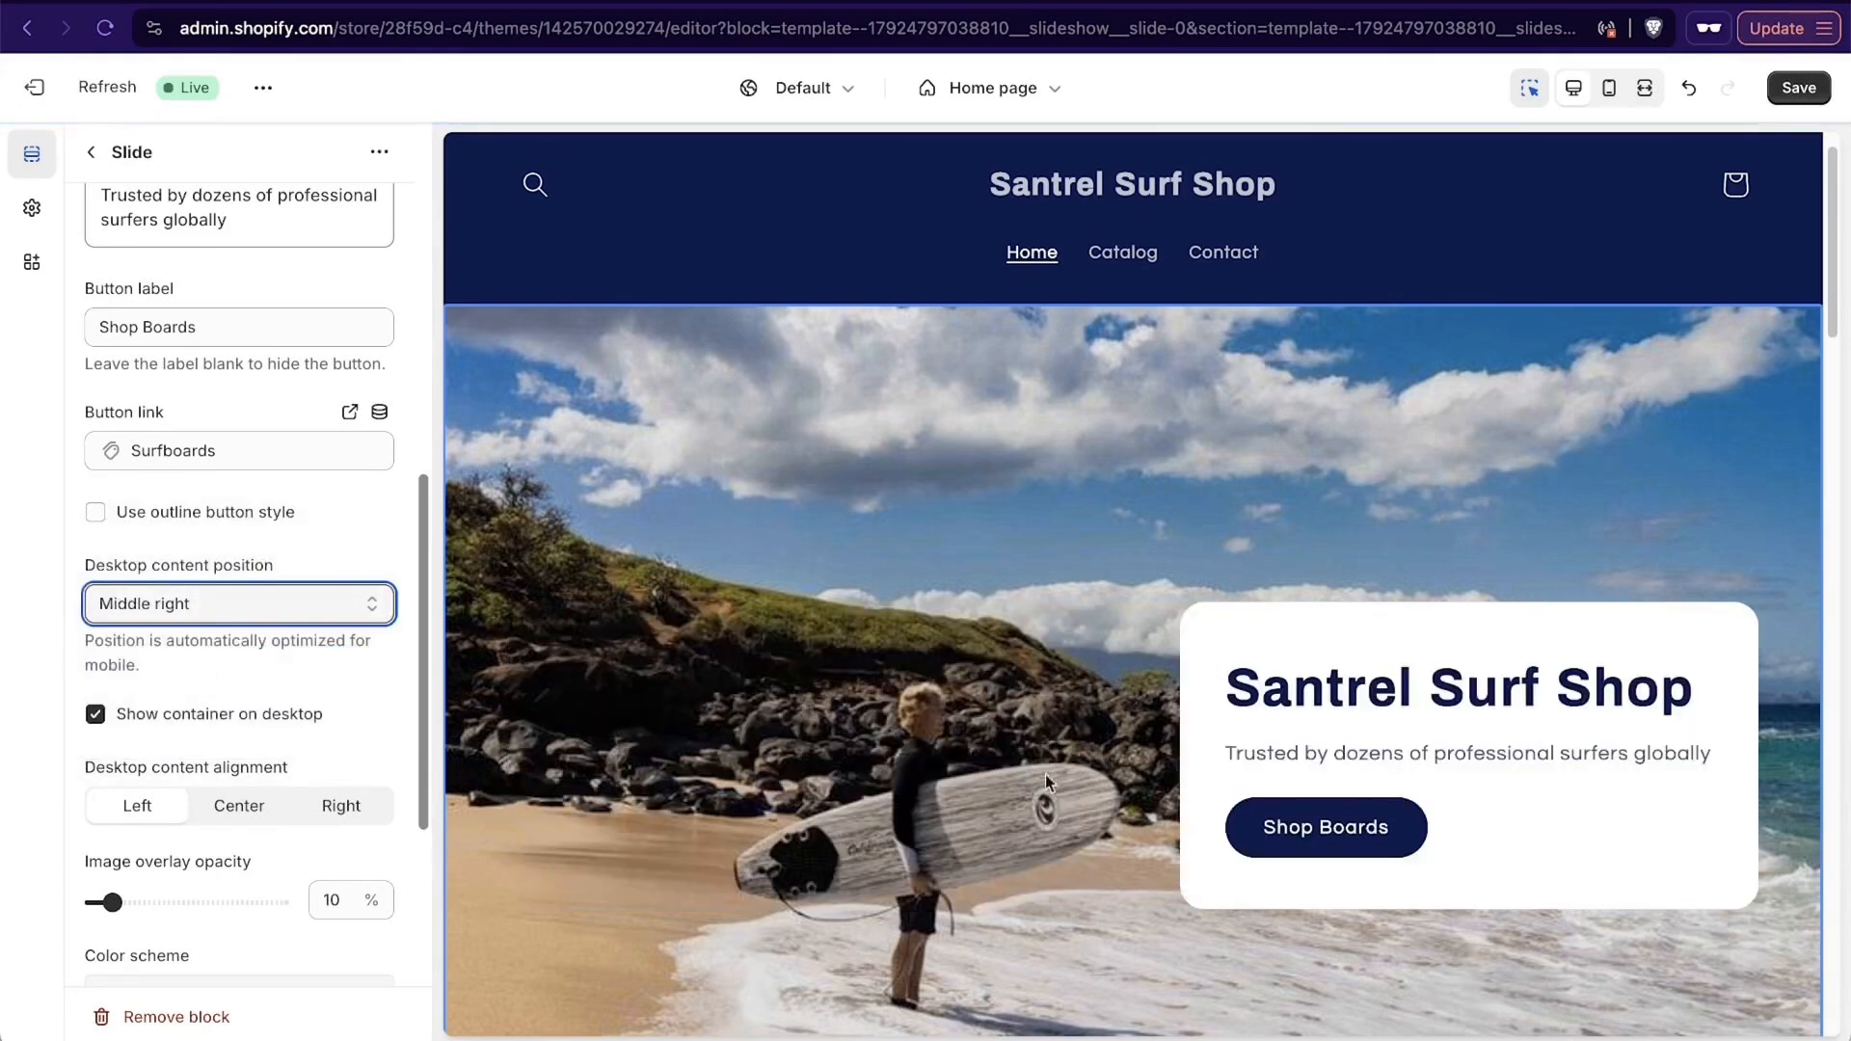
scroll(1036, 780, down, 2)
scroll(1036, 779, up, 1)
scroll(1035, 779, down, 1)
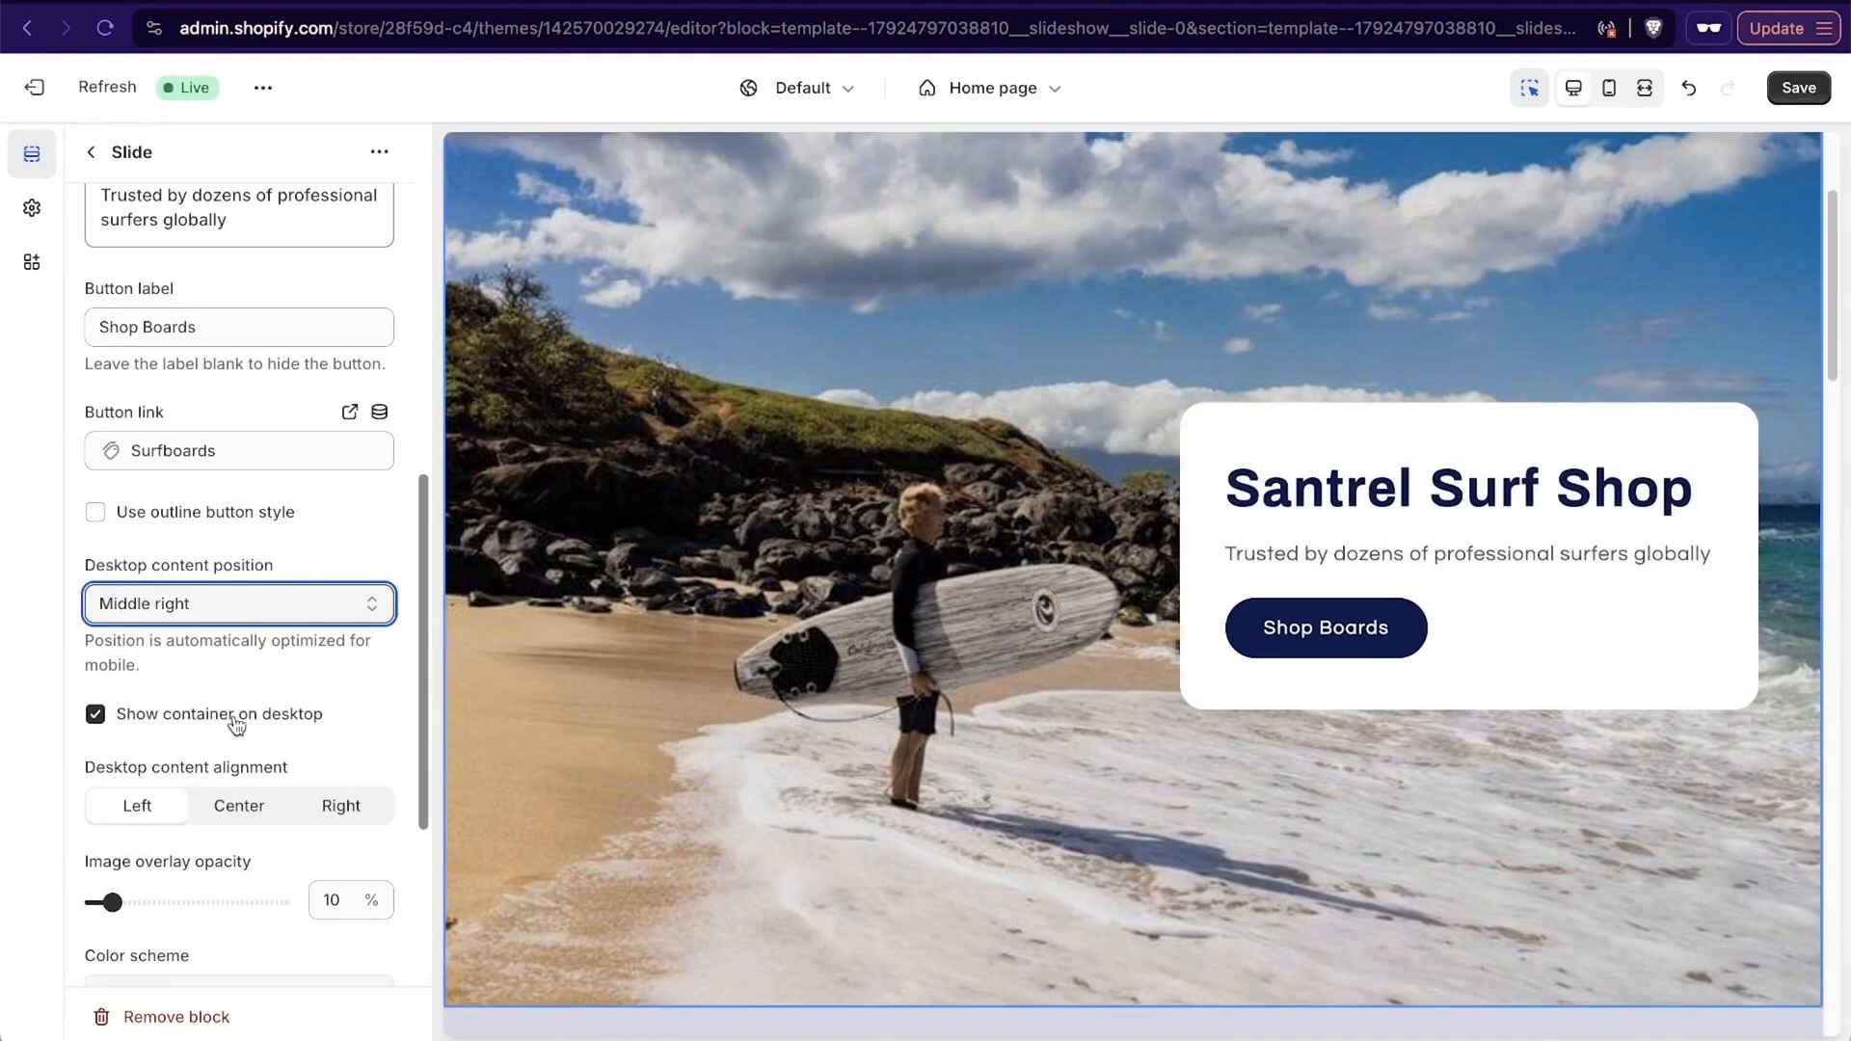
scroll(235, 723, down, 2)
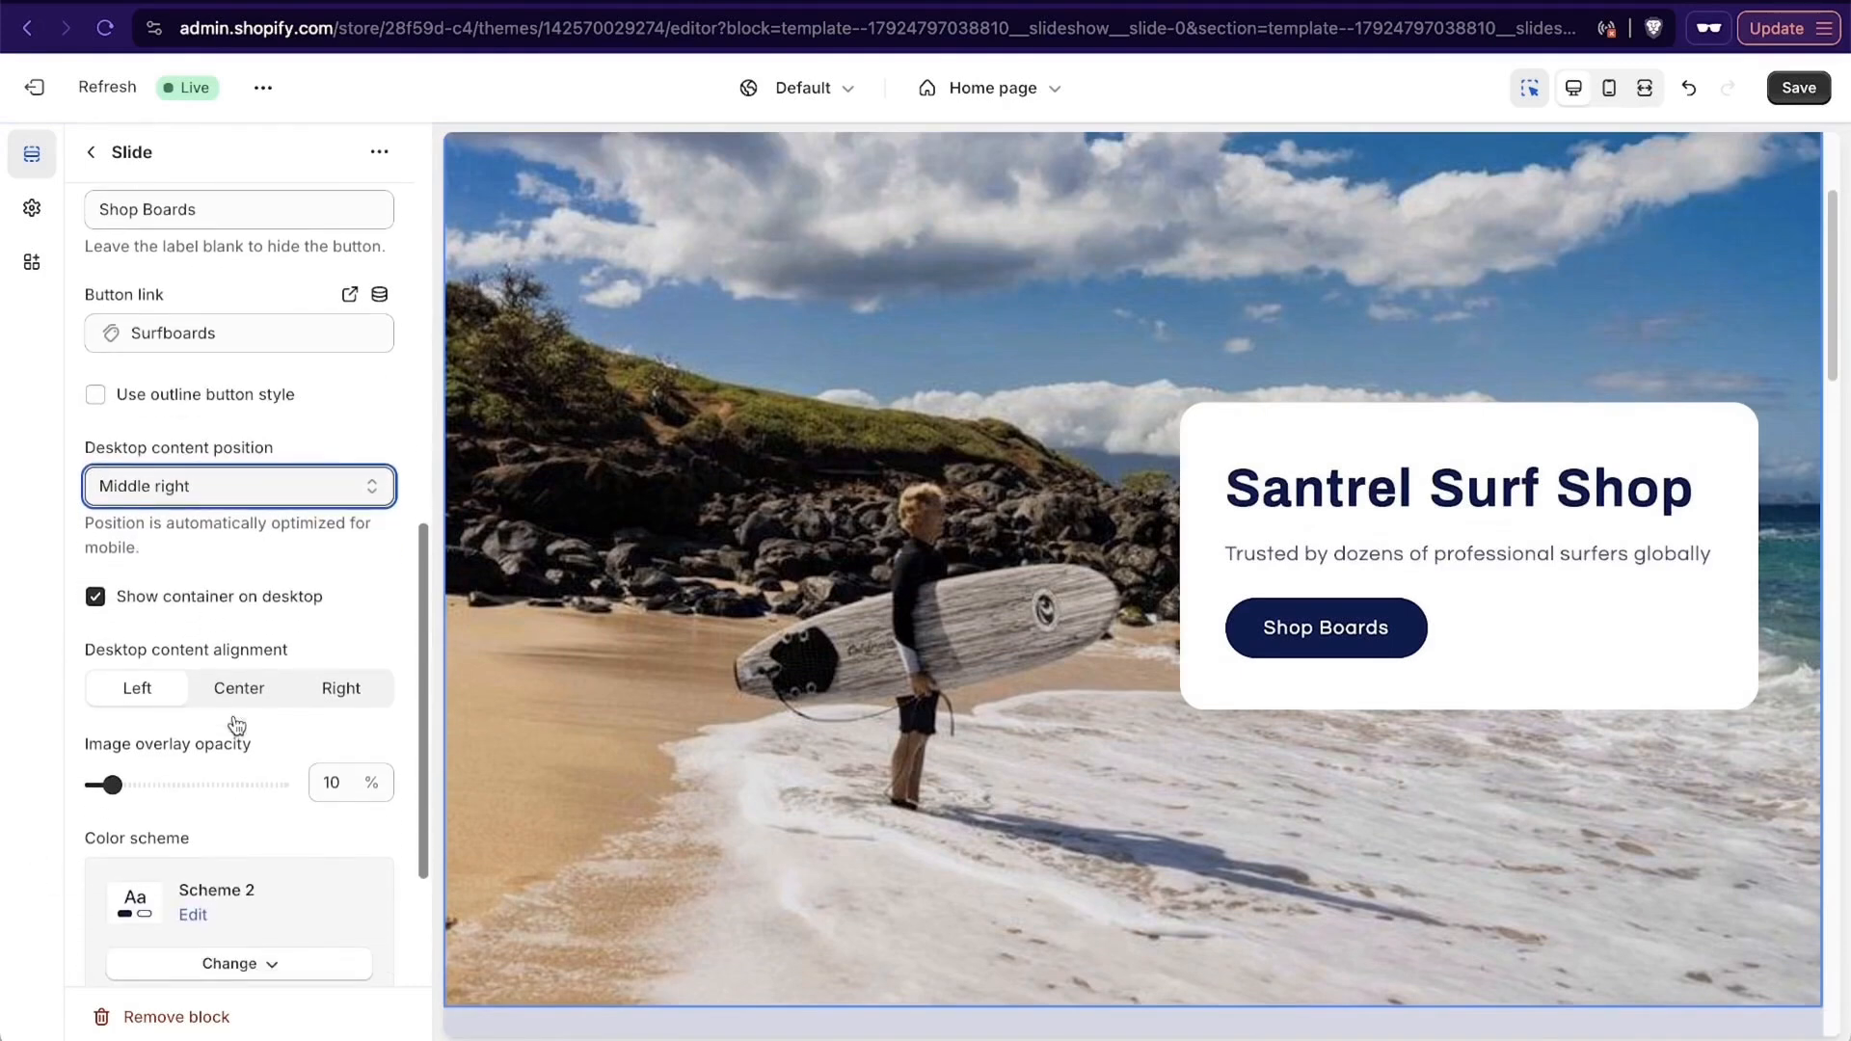
click(96, 593)
click(97, 593)
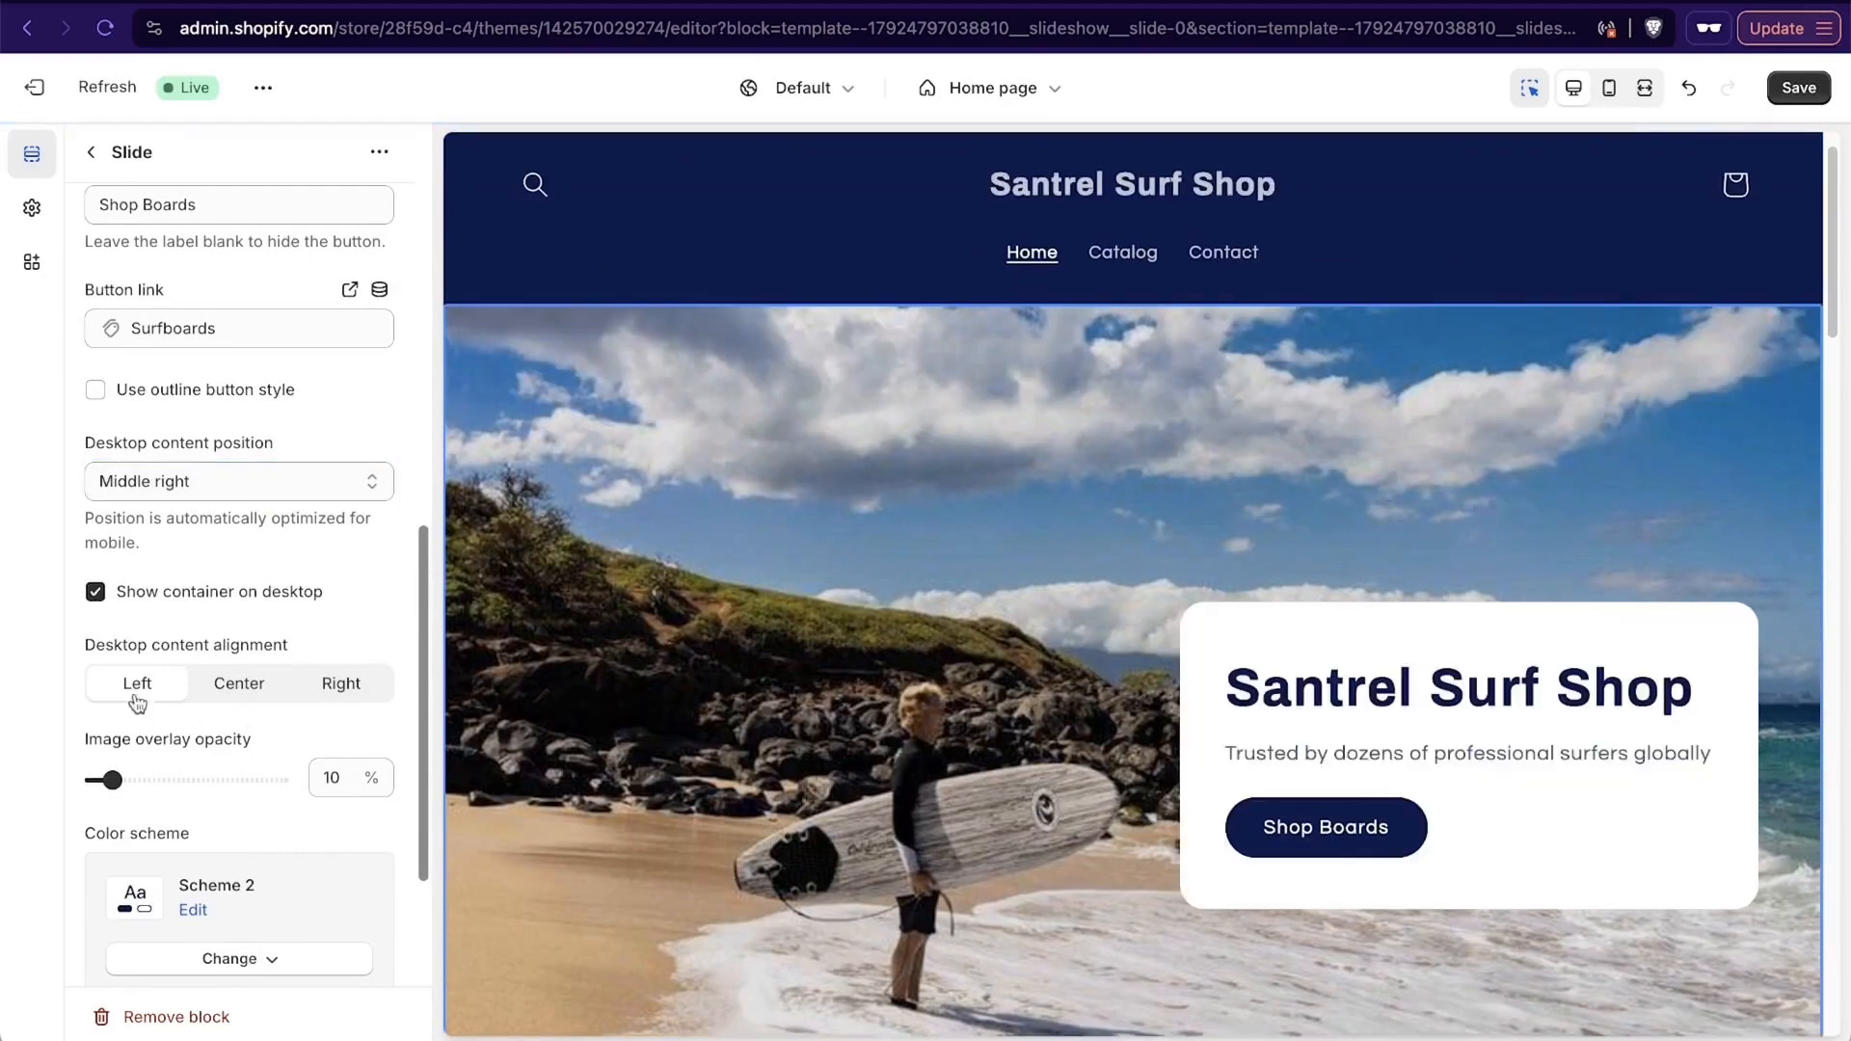
Set the slide's image overlay opacity to 30%.
scroll(250, 736, down, 4)
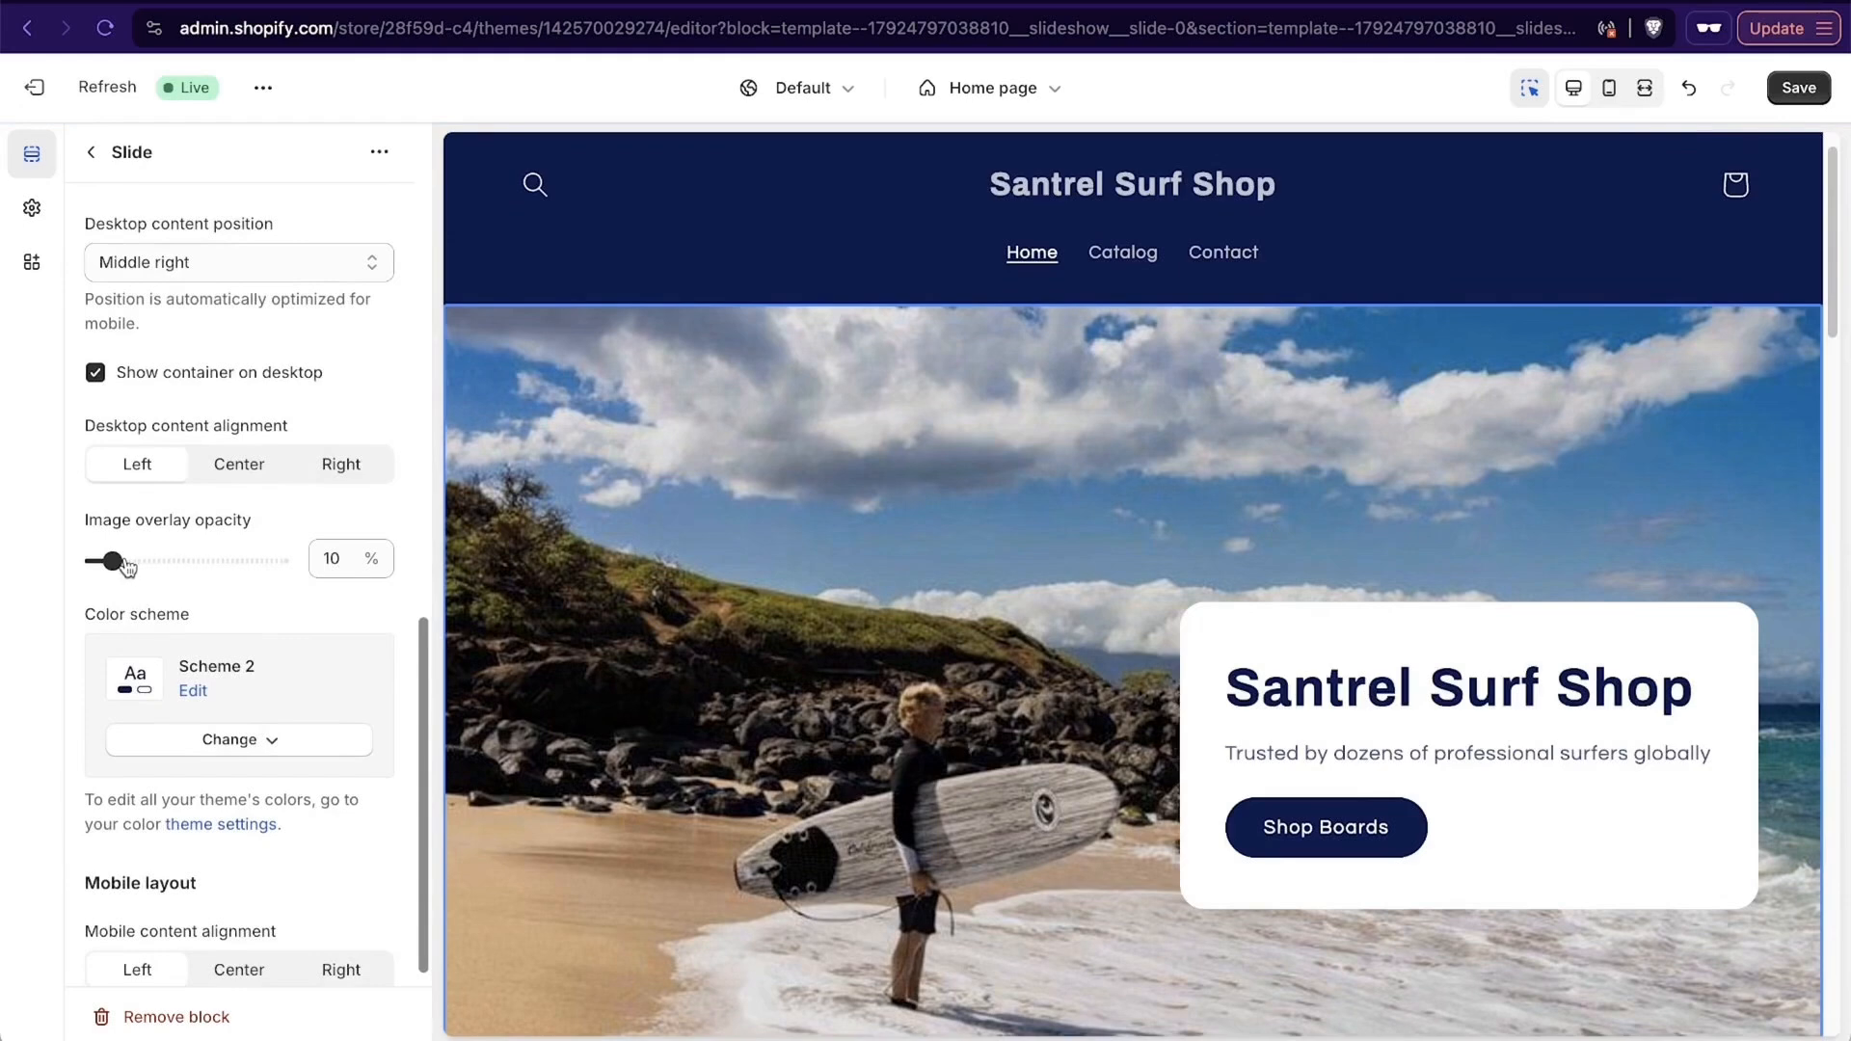
scroll(771, 588, down, 3)
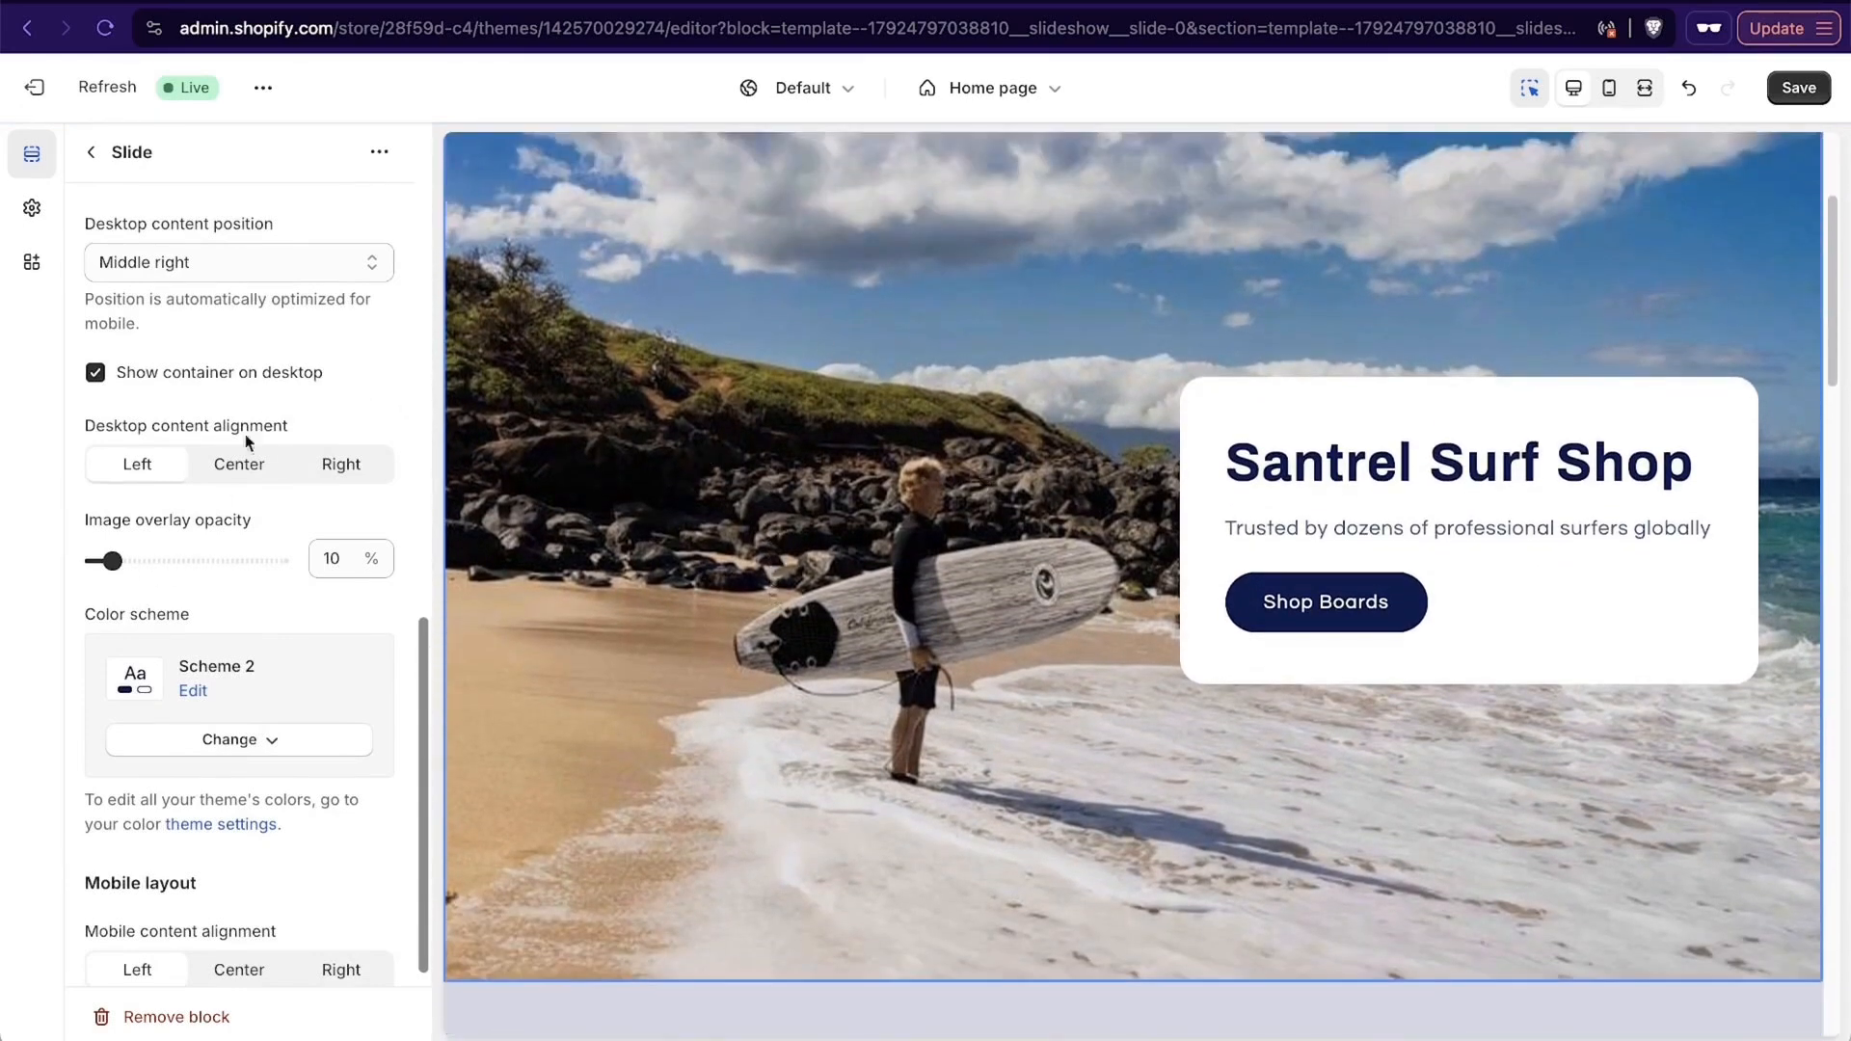
drag(113, 563, 165, 569)
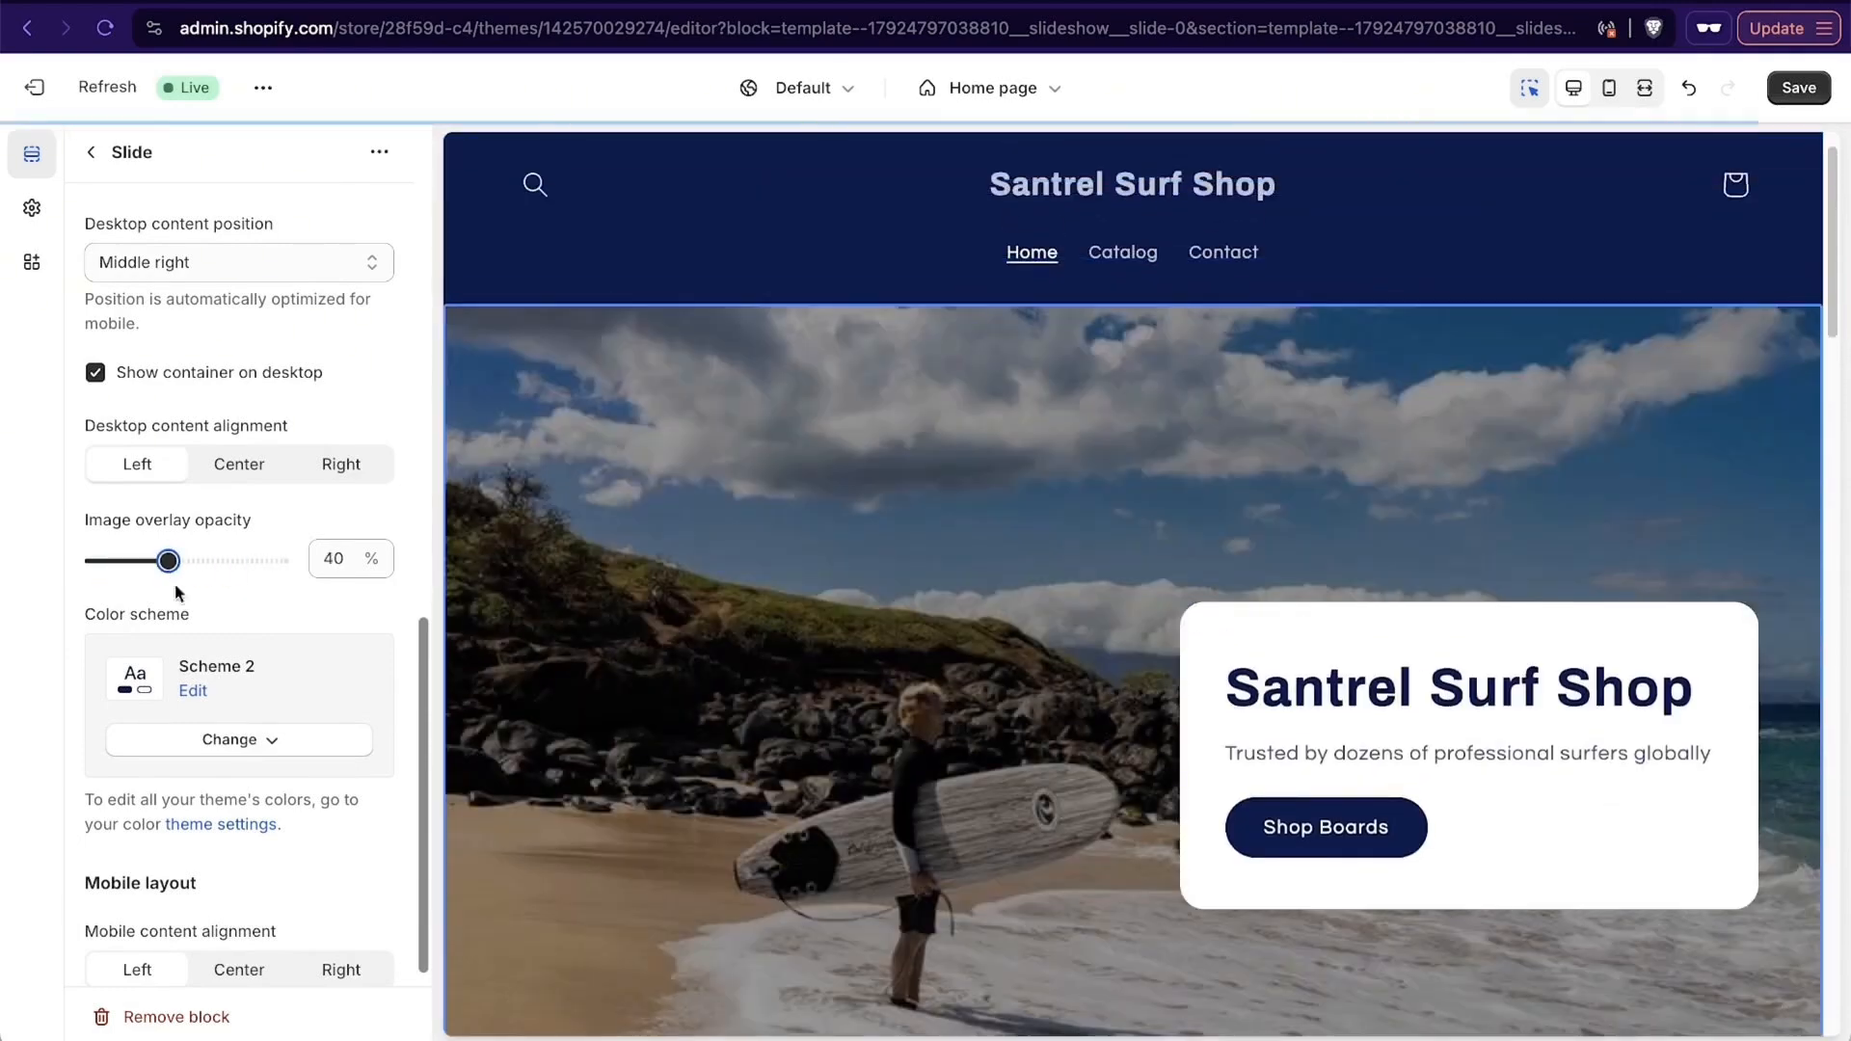
scroll(220, 641, down, 1)
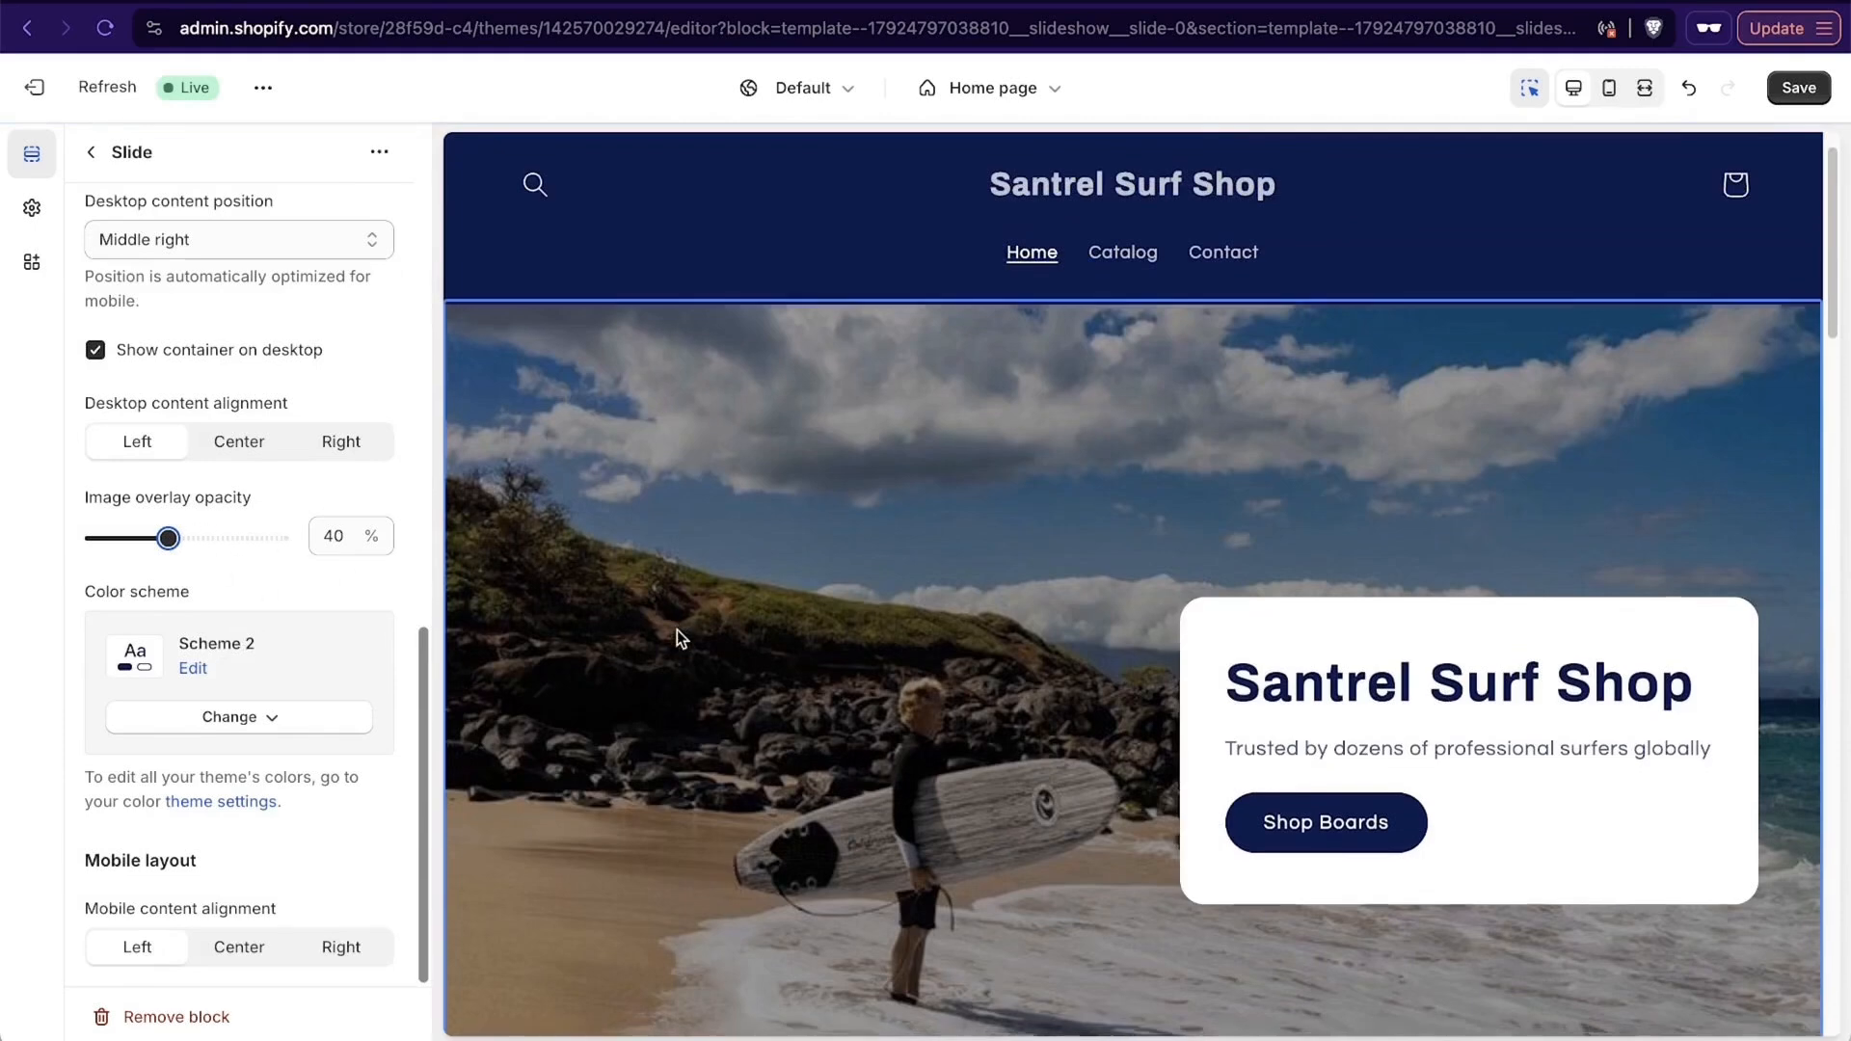
scroll(677, 629, down, 3)
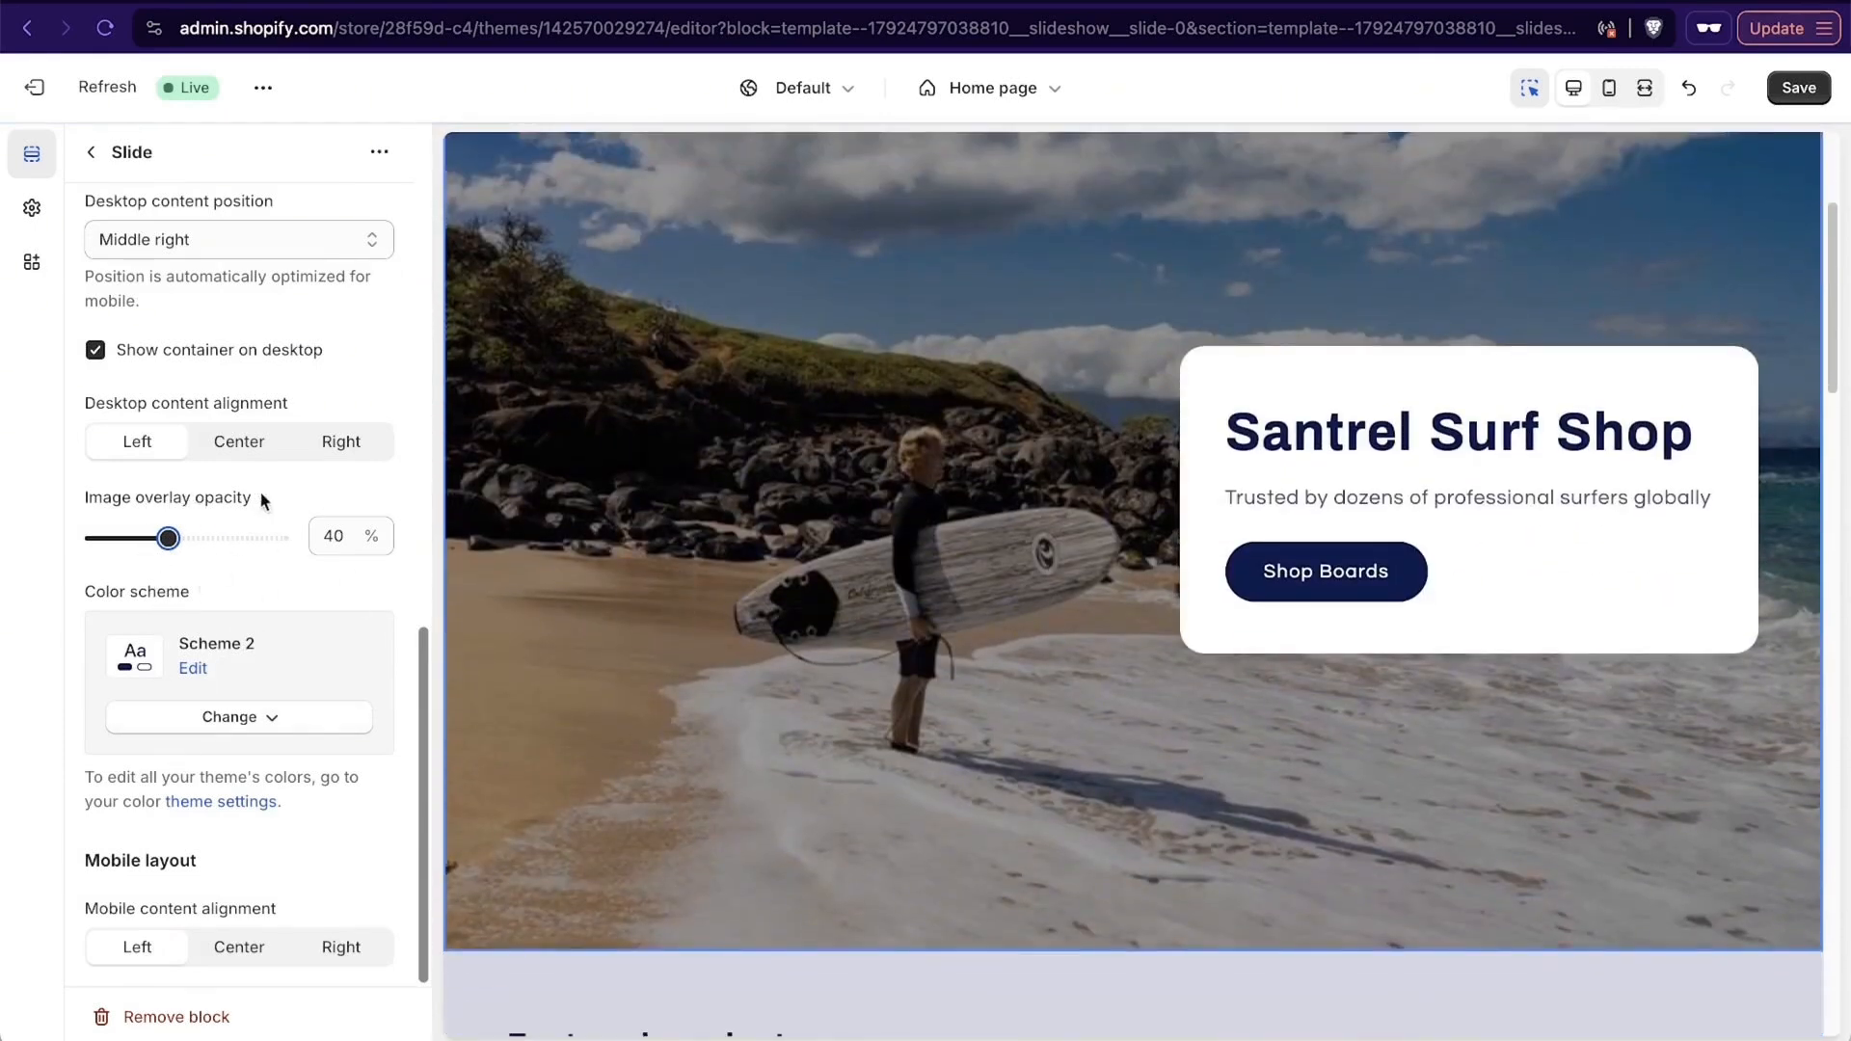
drag(169, 539, 150, 538)
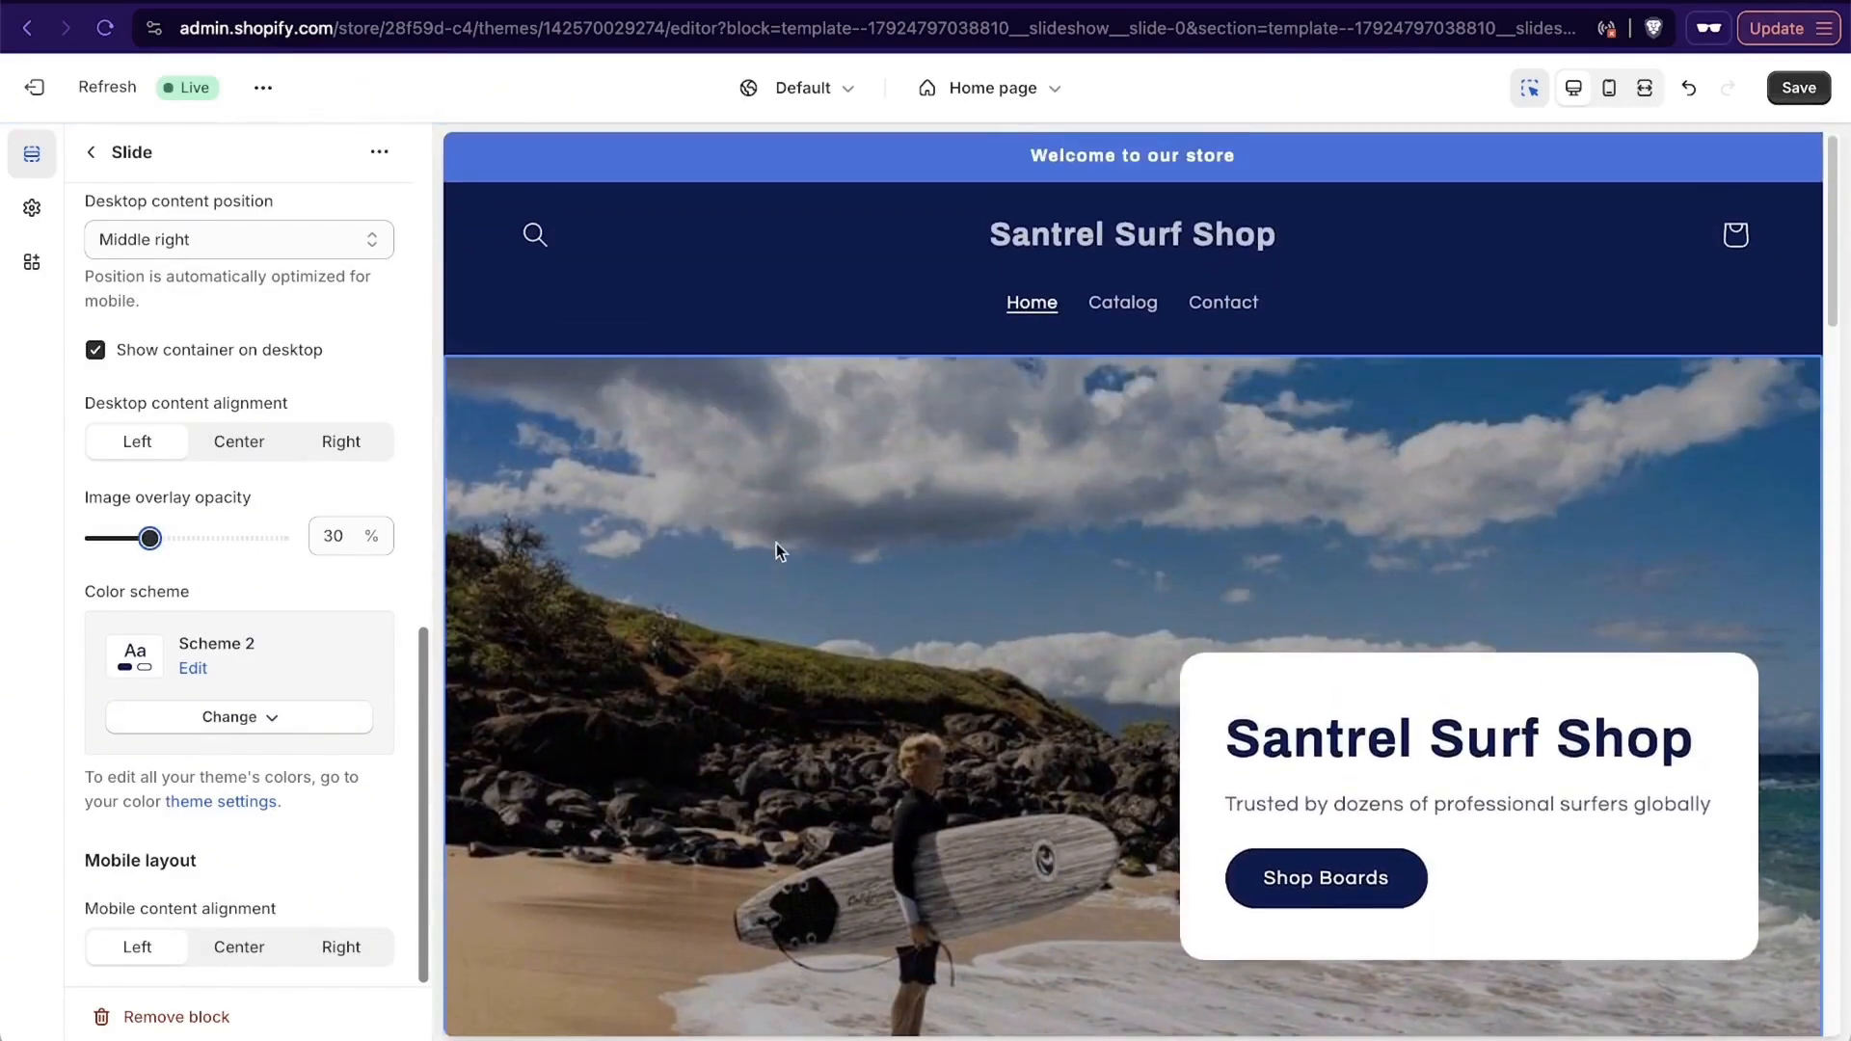
Preview the slide image without changes, then list the options for replacing it.
scroll(811, 725, down, 2)
scroll(199, 636, up, 12)
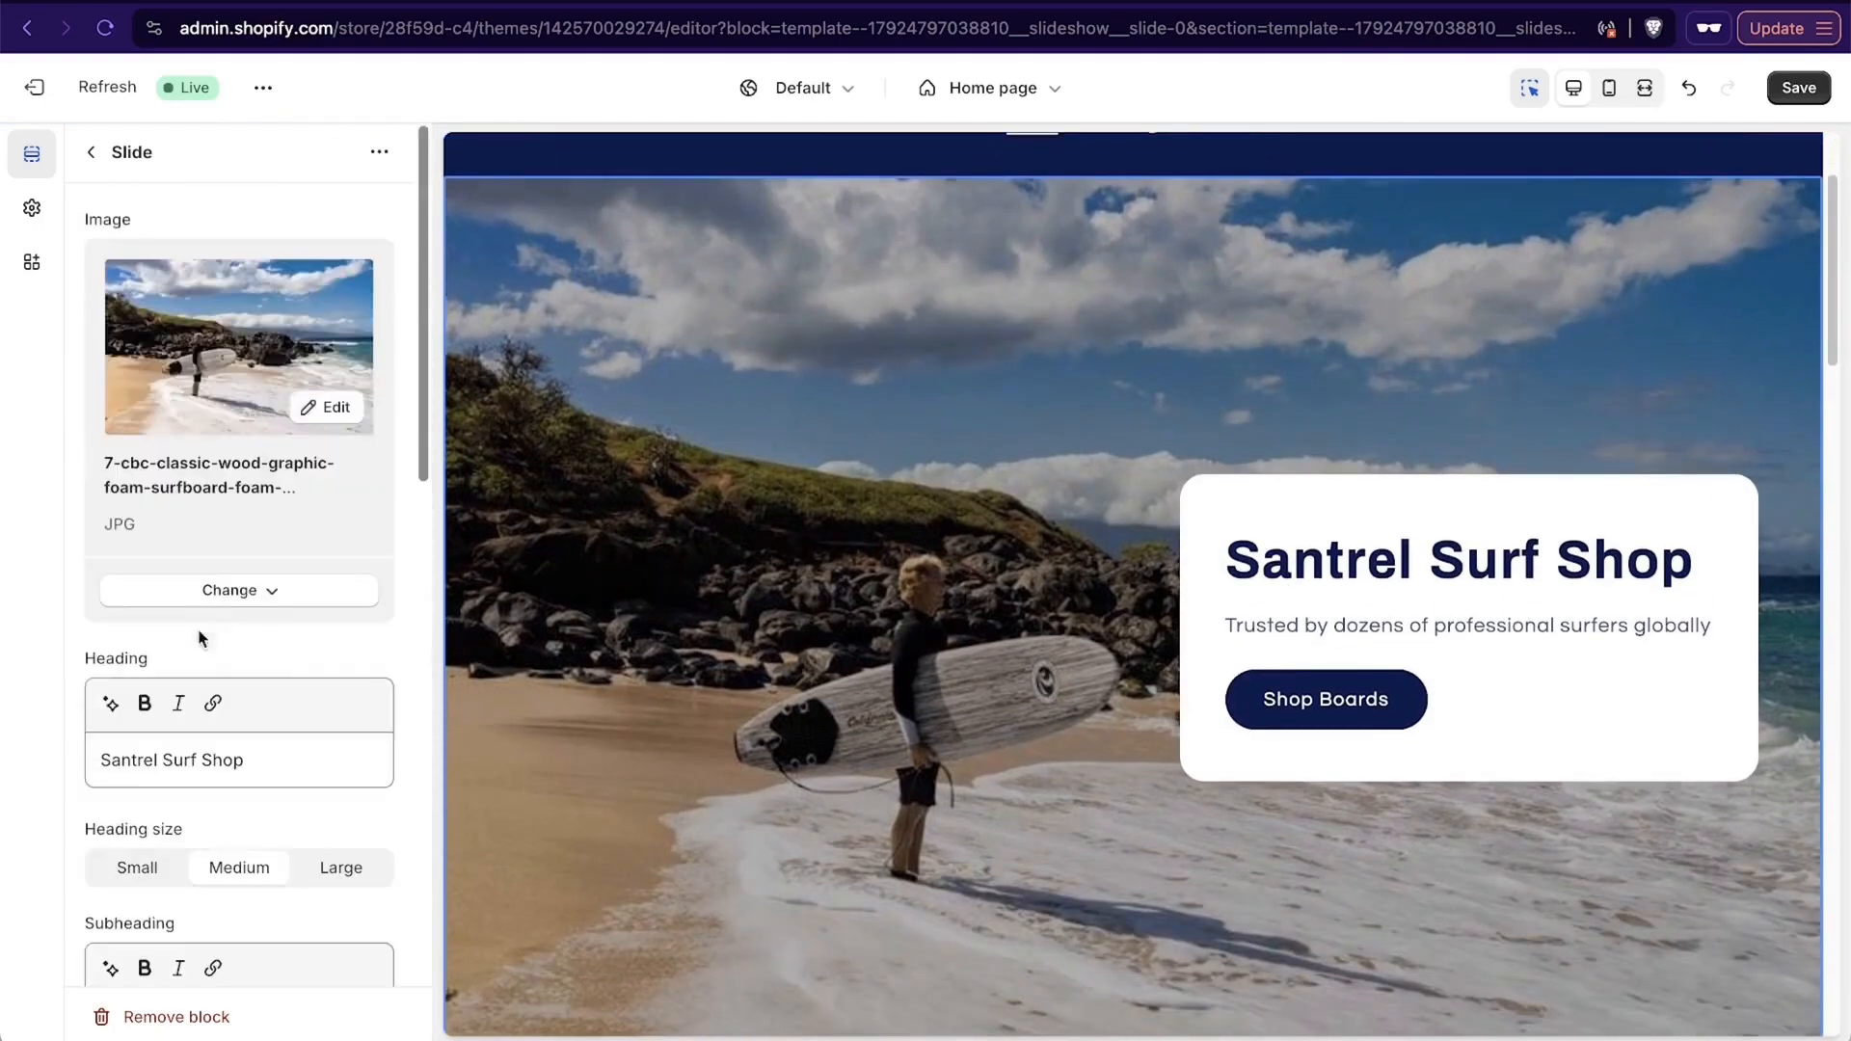
click(307, 409)
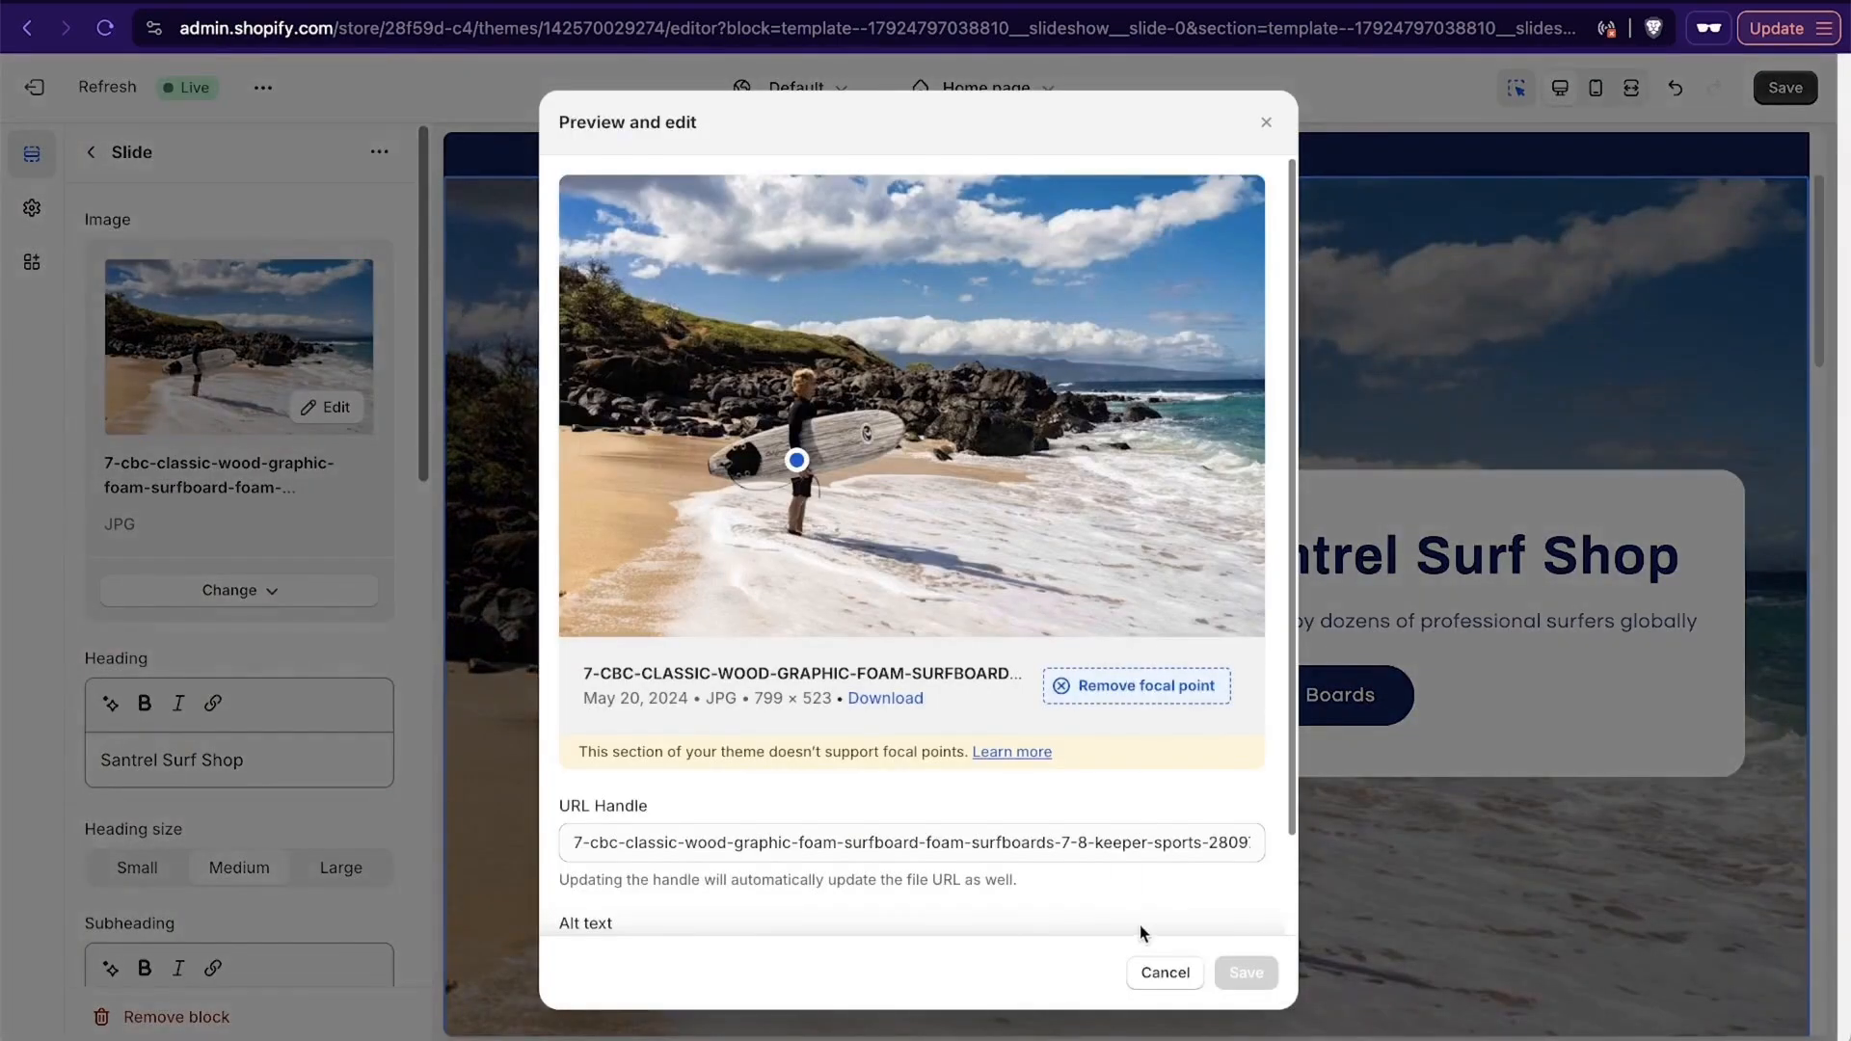
click(1166, 973)
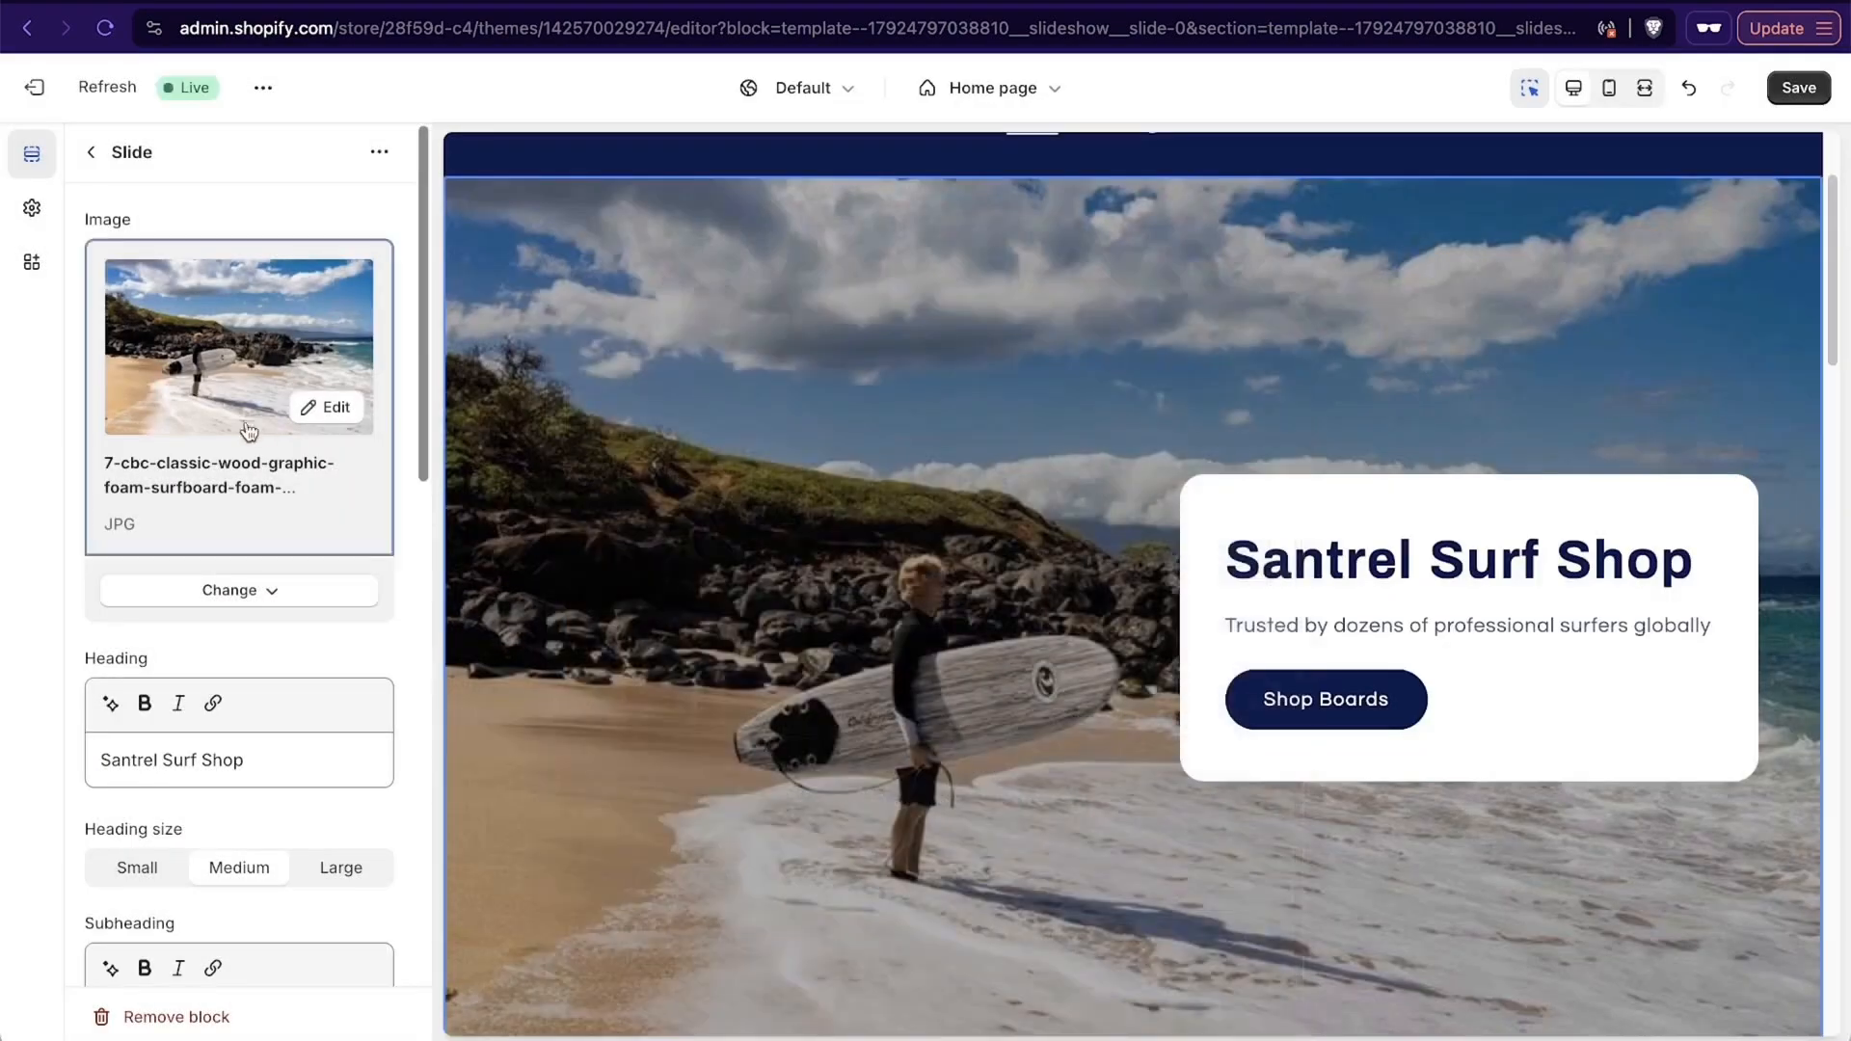
click(247, 589)
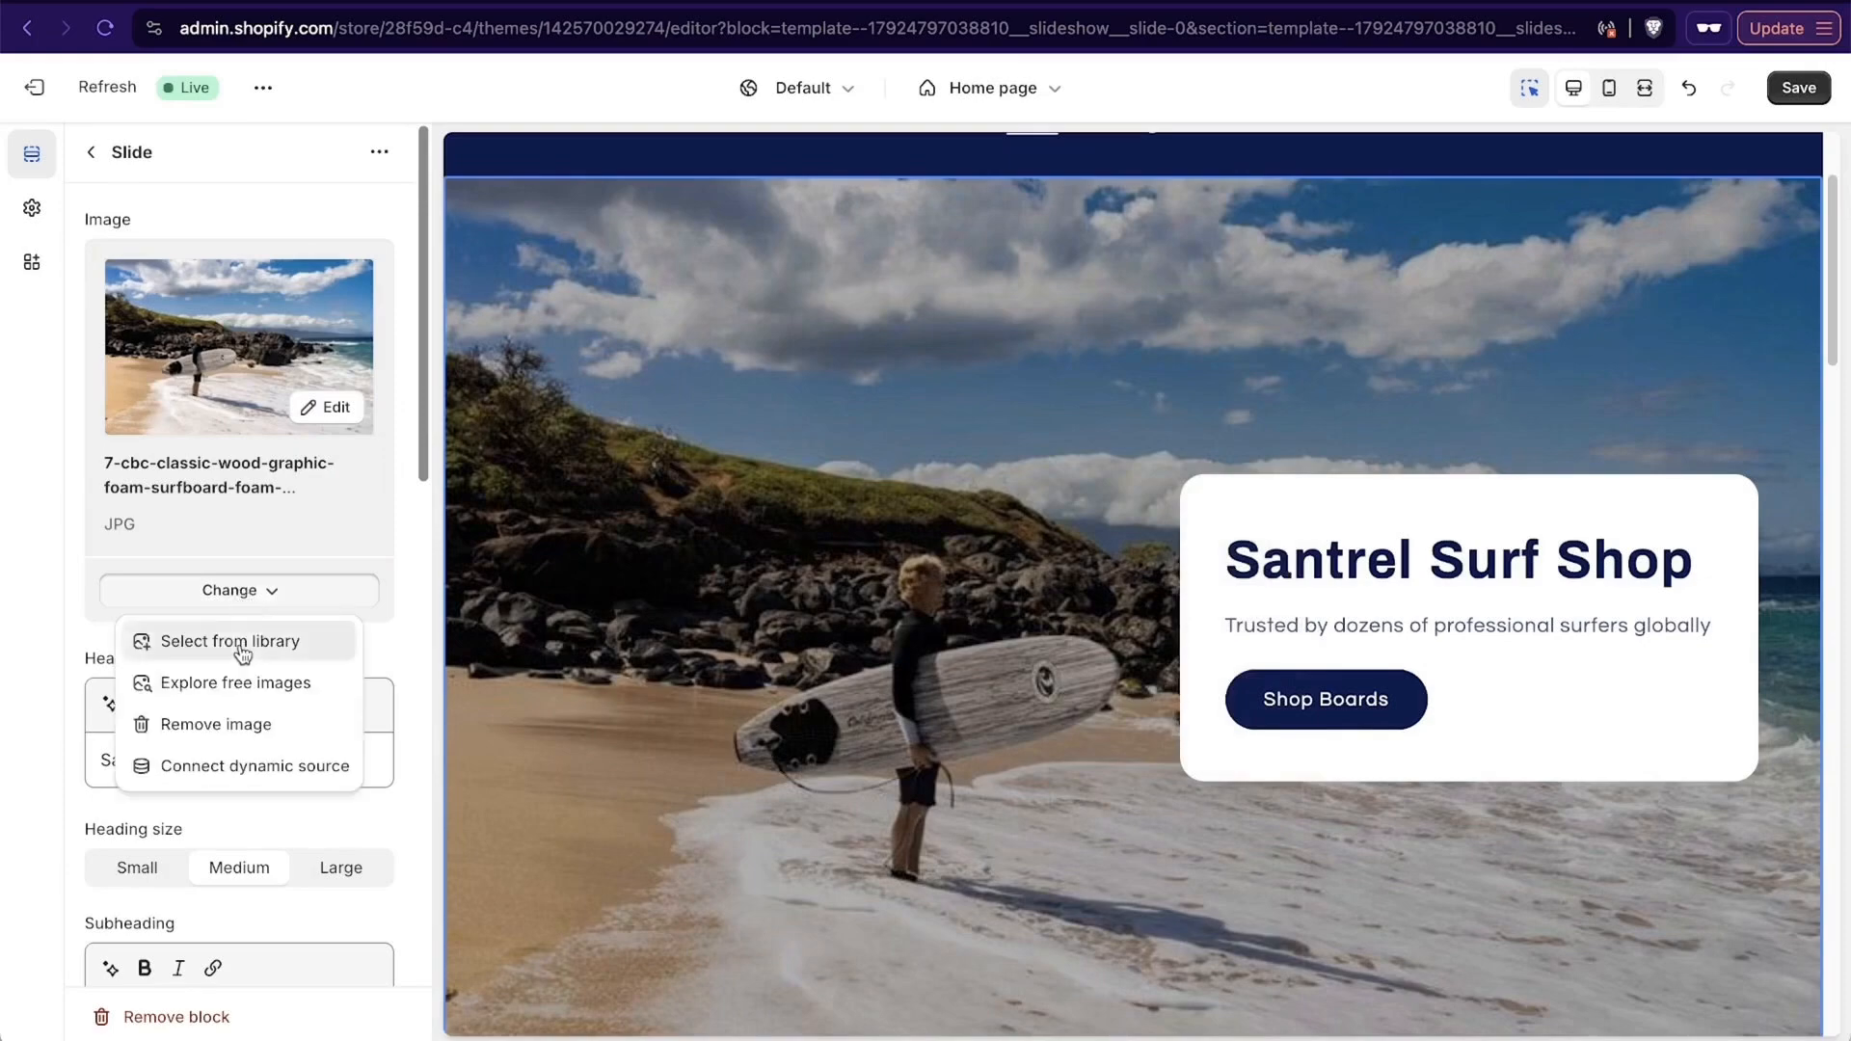
Replace the first slide's image with the 'images' wave surfer photo from the library.
click(242, 642)
scroll(967, 743, down, 2)
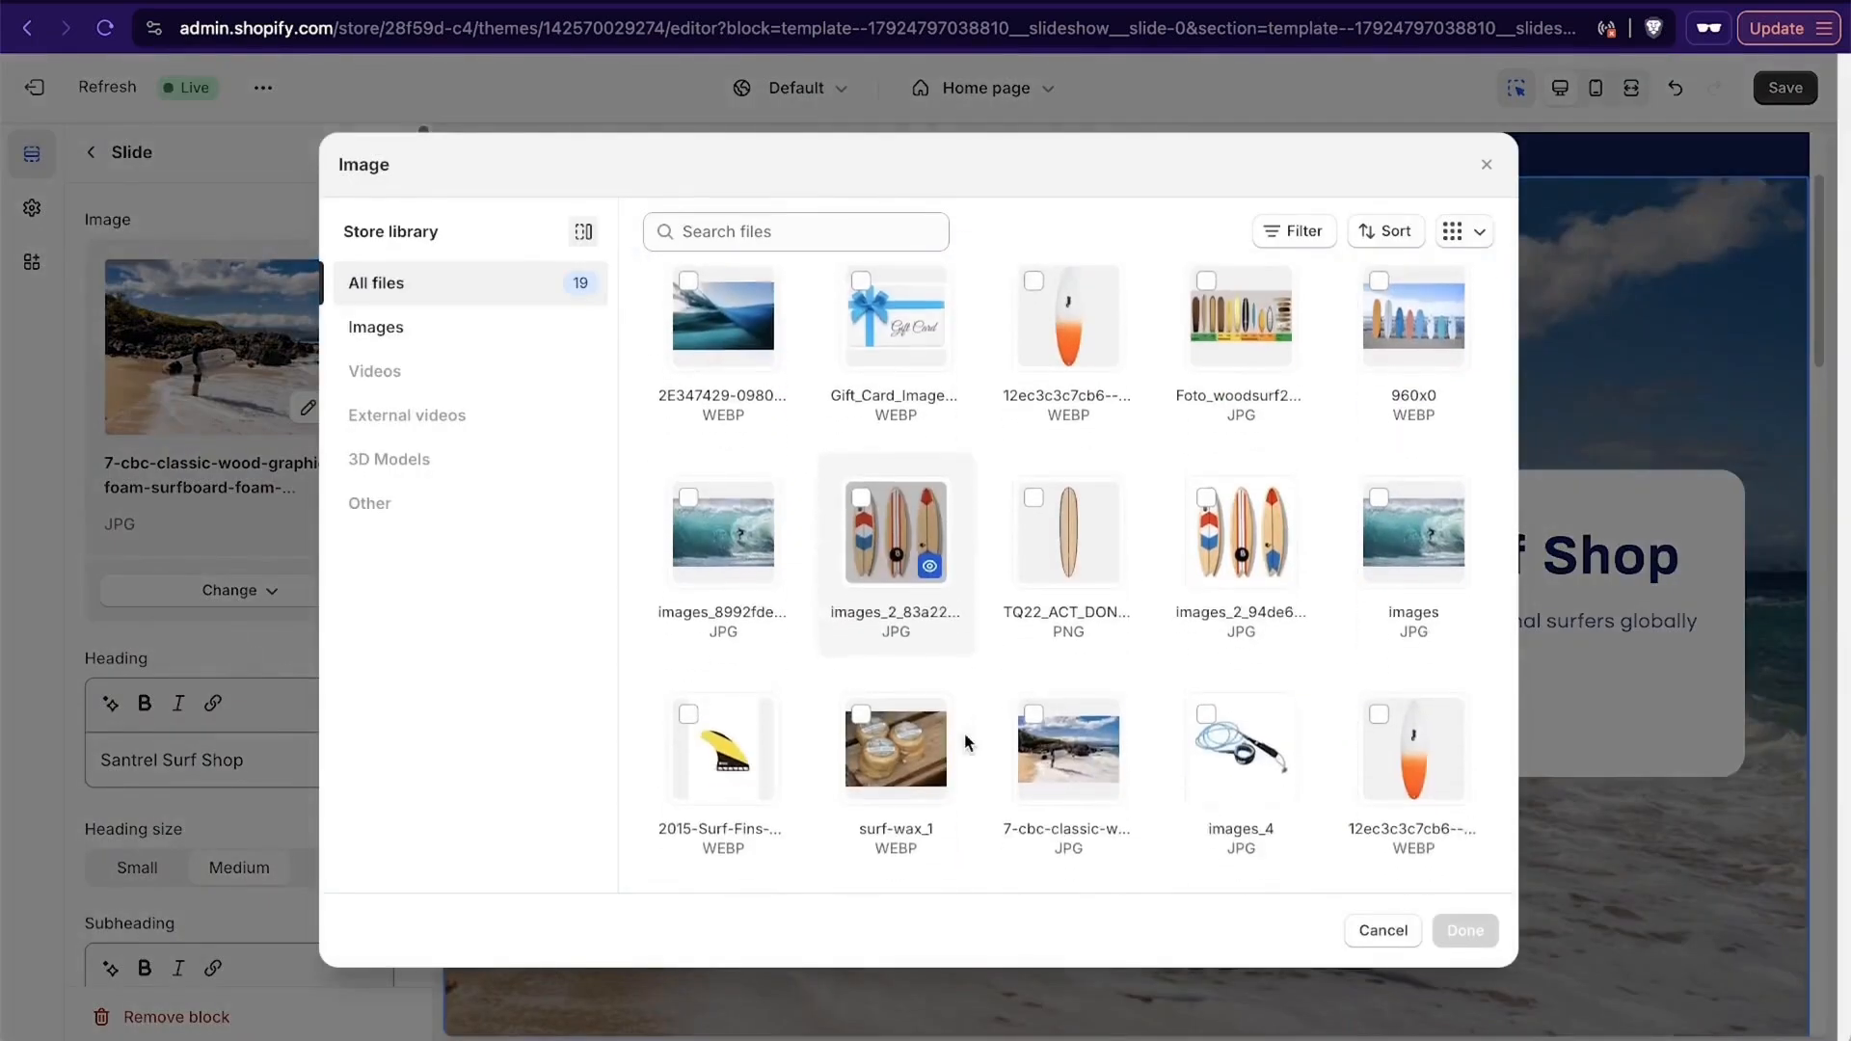
click(1388, 511)
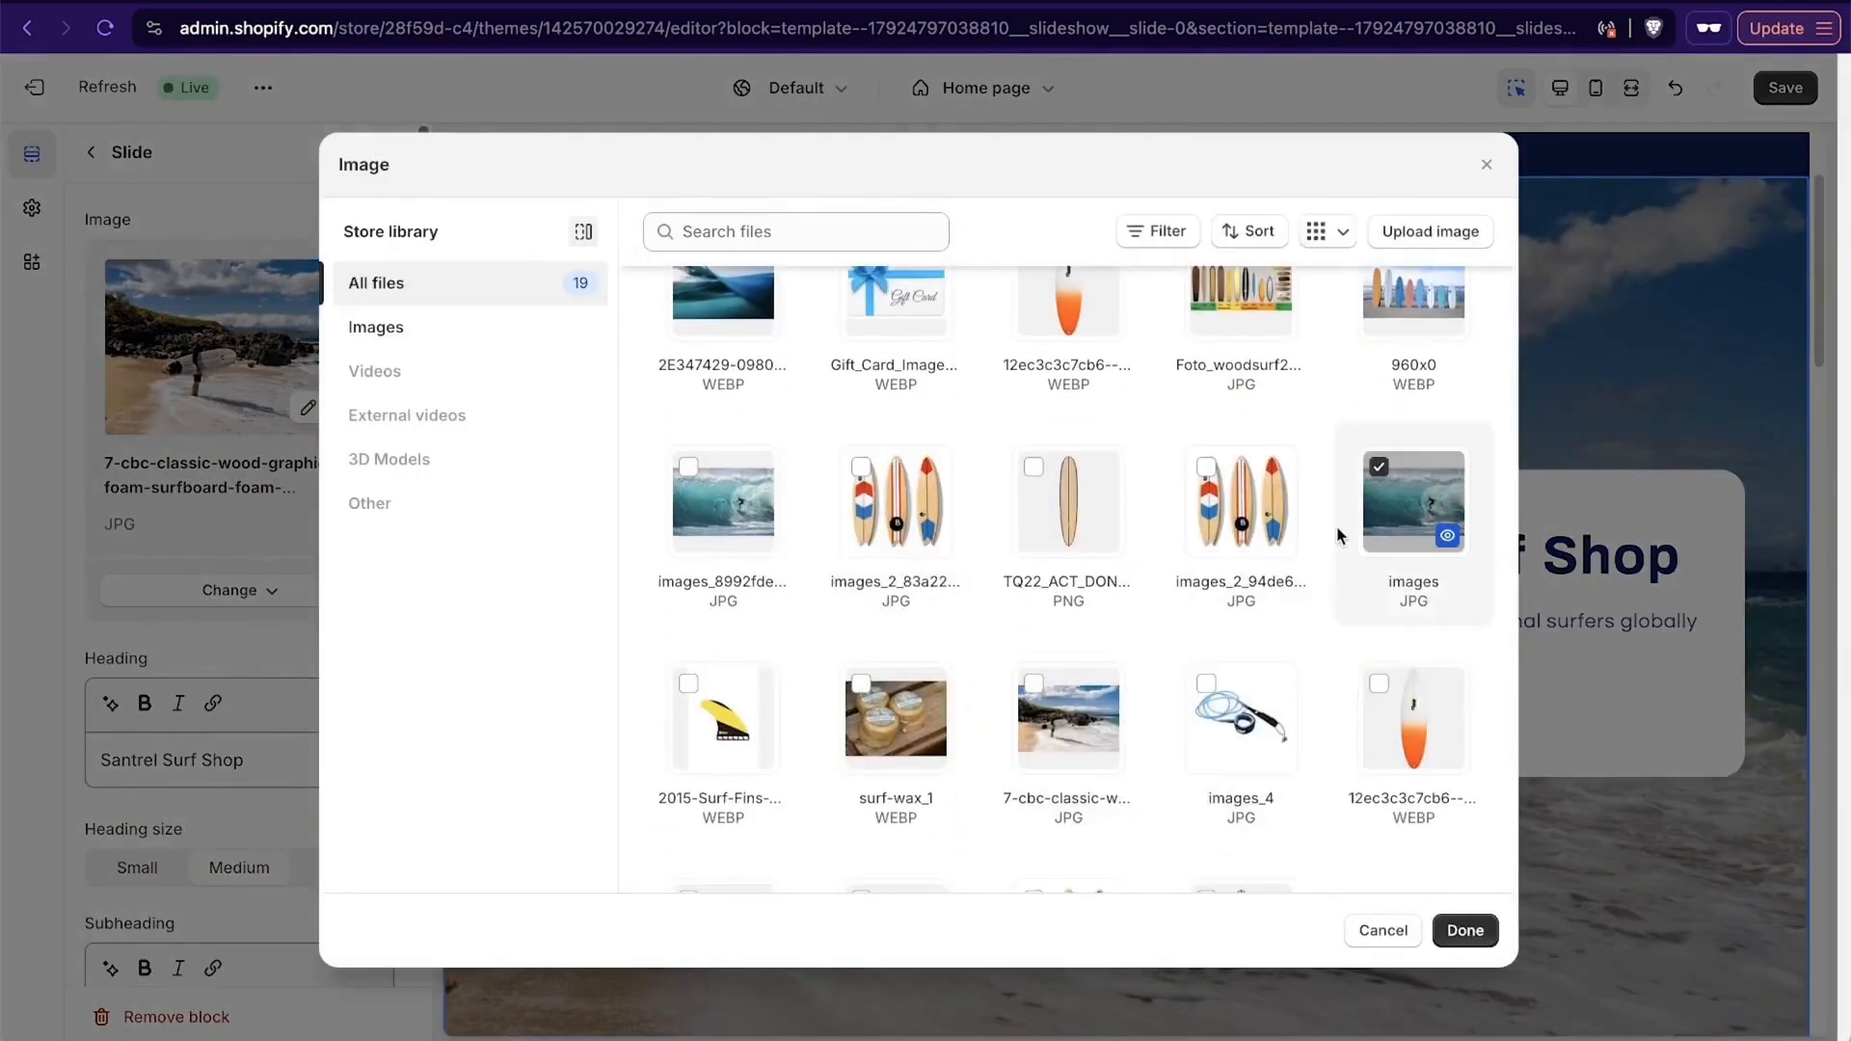
click(1465, 931)
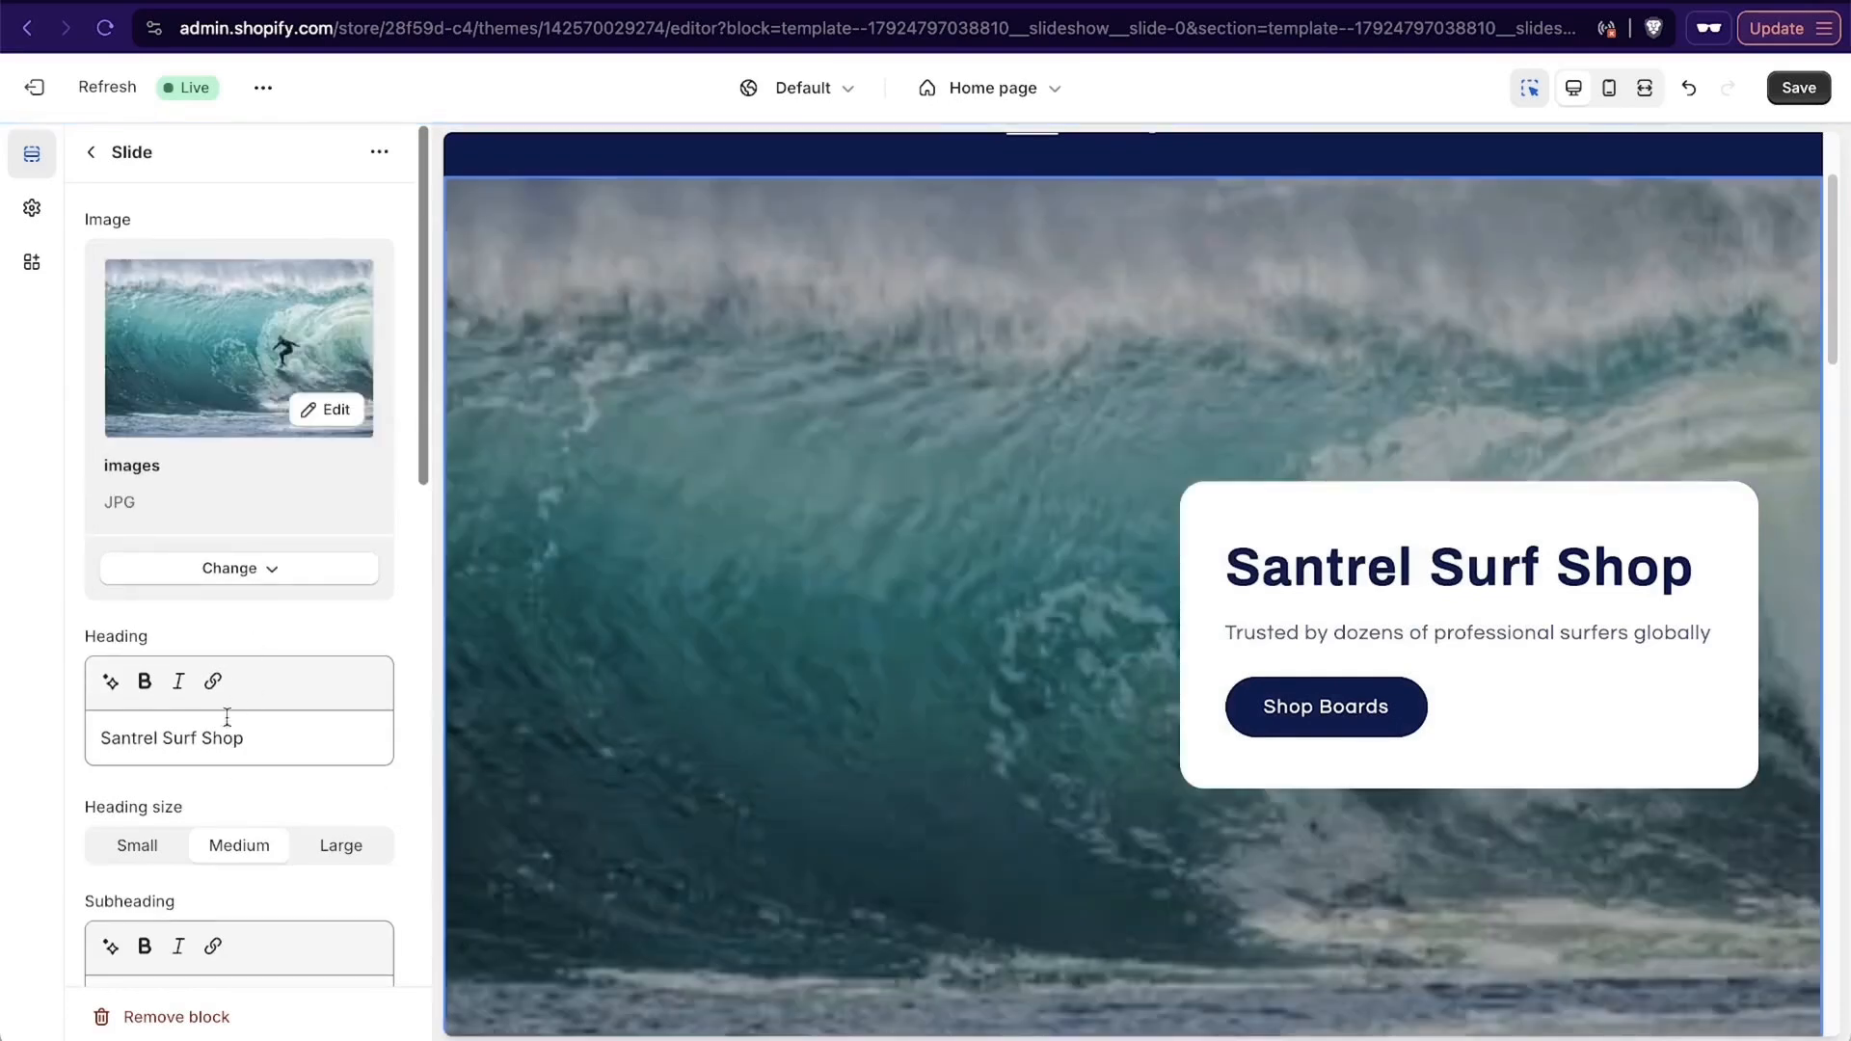
Set the first slide's desktop content position to Middle left.
scroll(673, 641, up, 1)
scroll(673, 640, down, 5)
scroll(172, 733, down, 4)
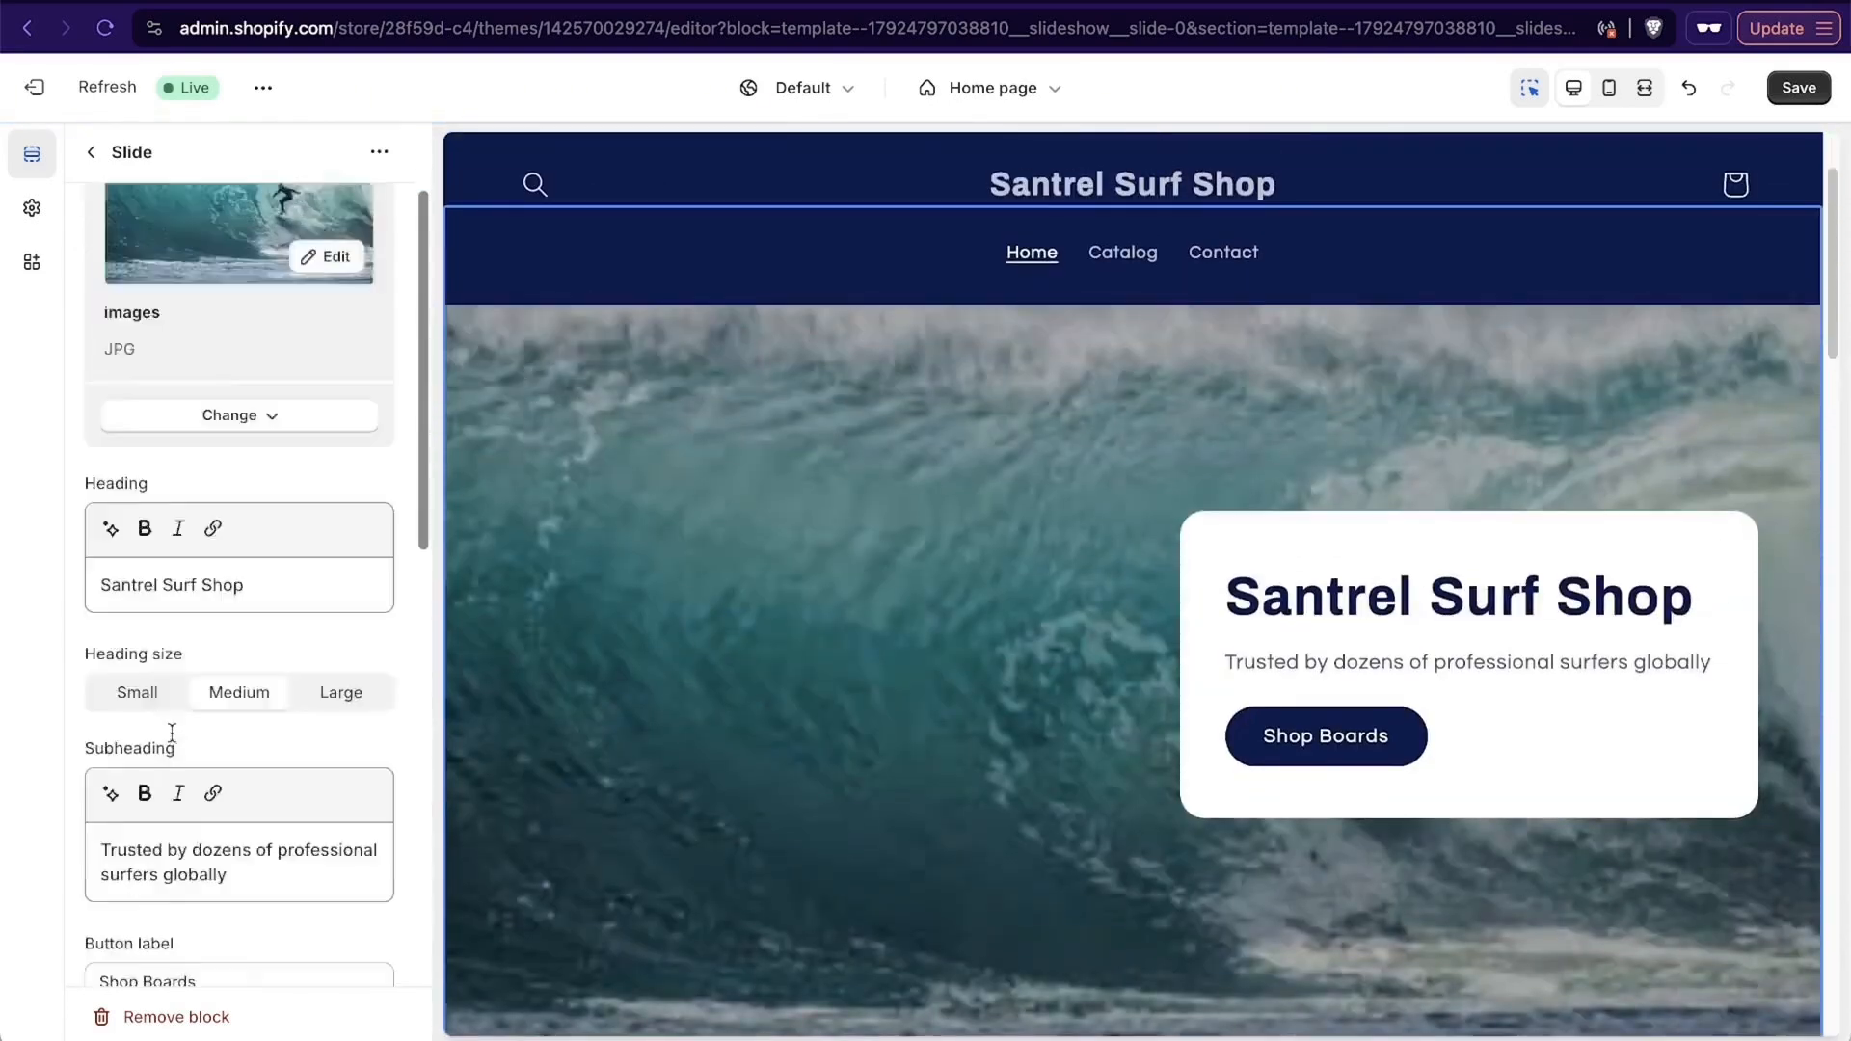
scroll(178, 803, down, 5)
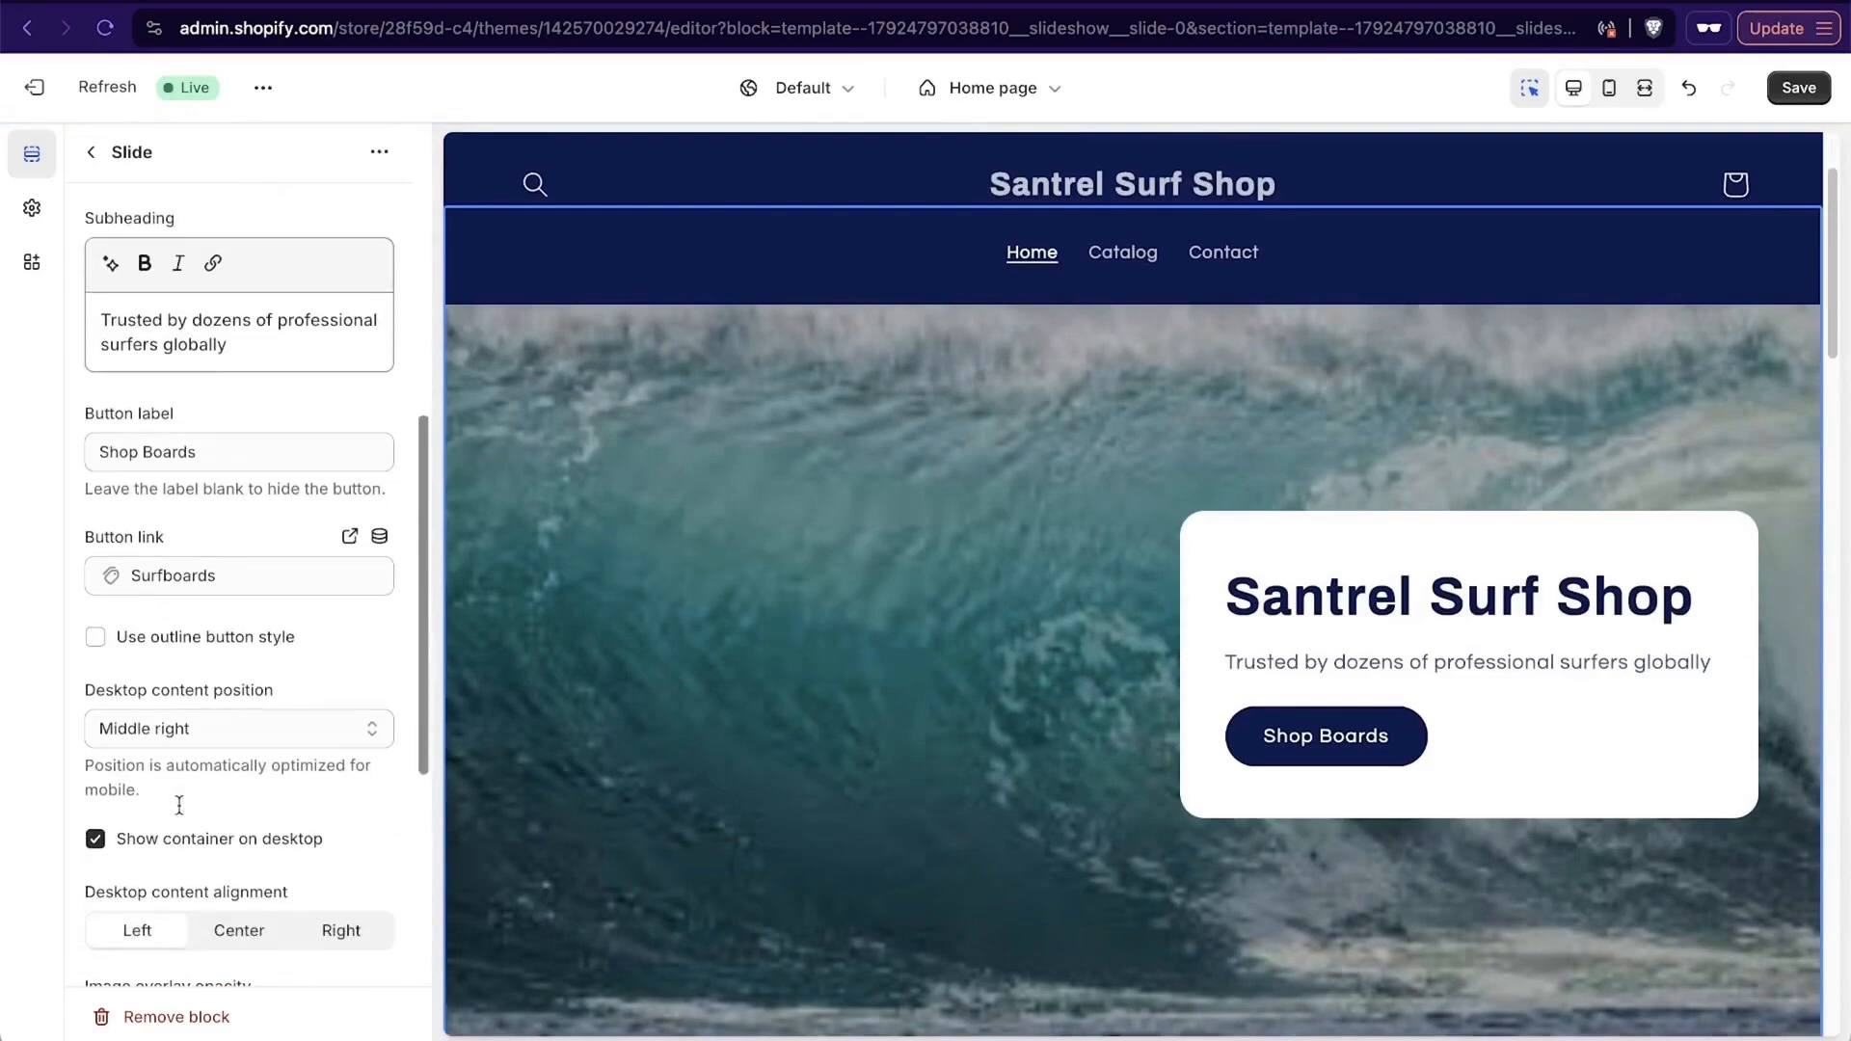
click(164, 636)
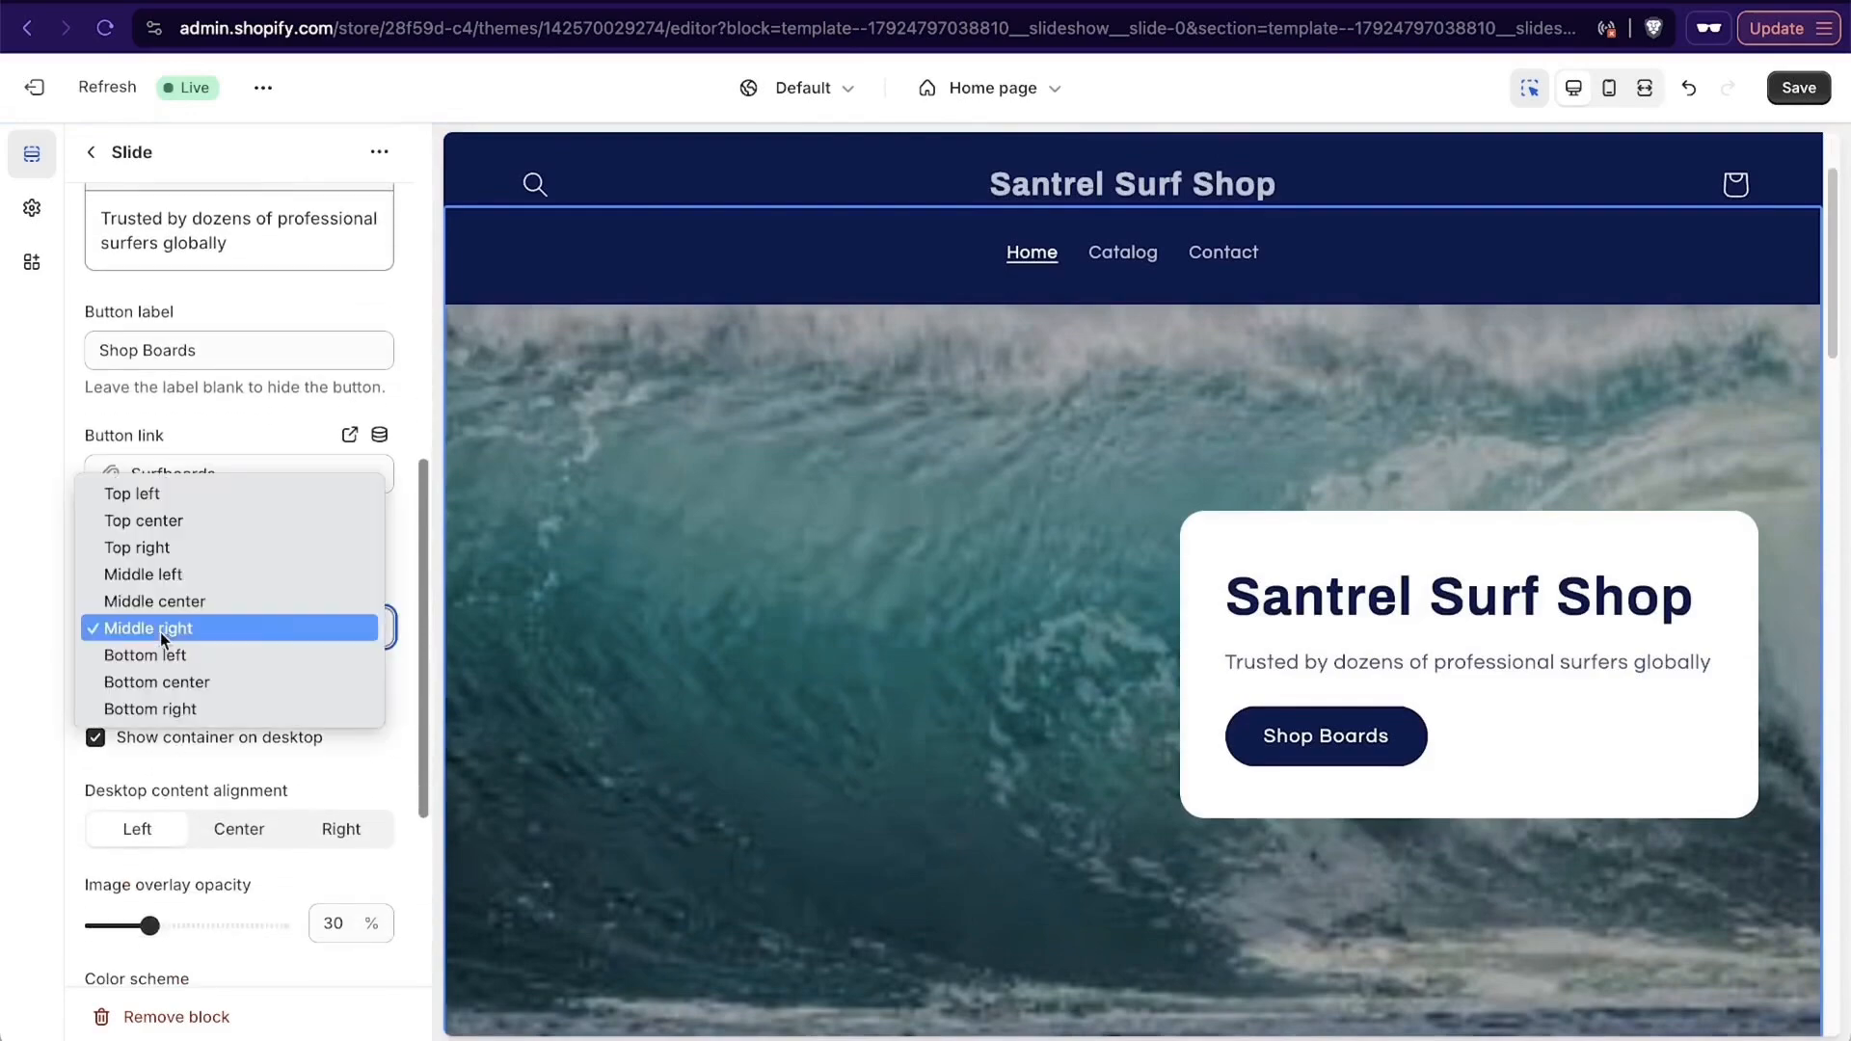
click(186, 585)
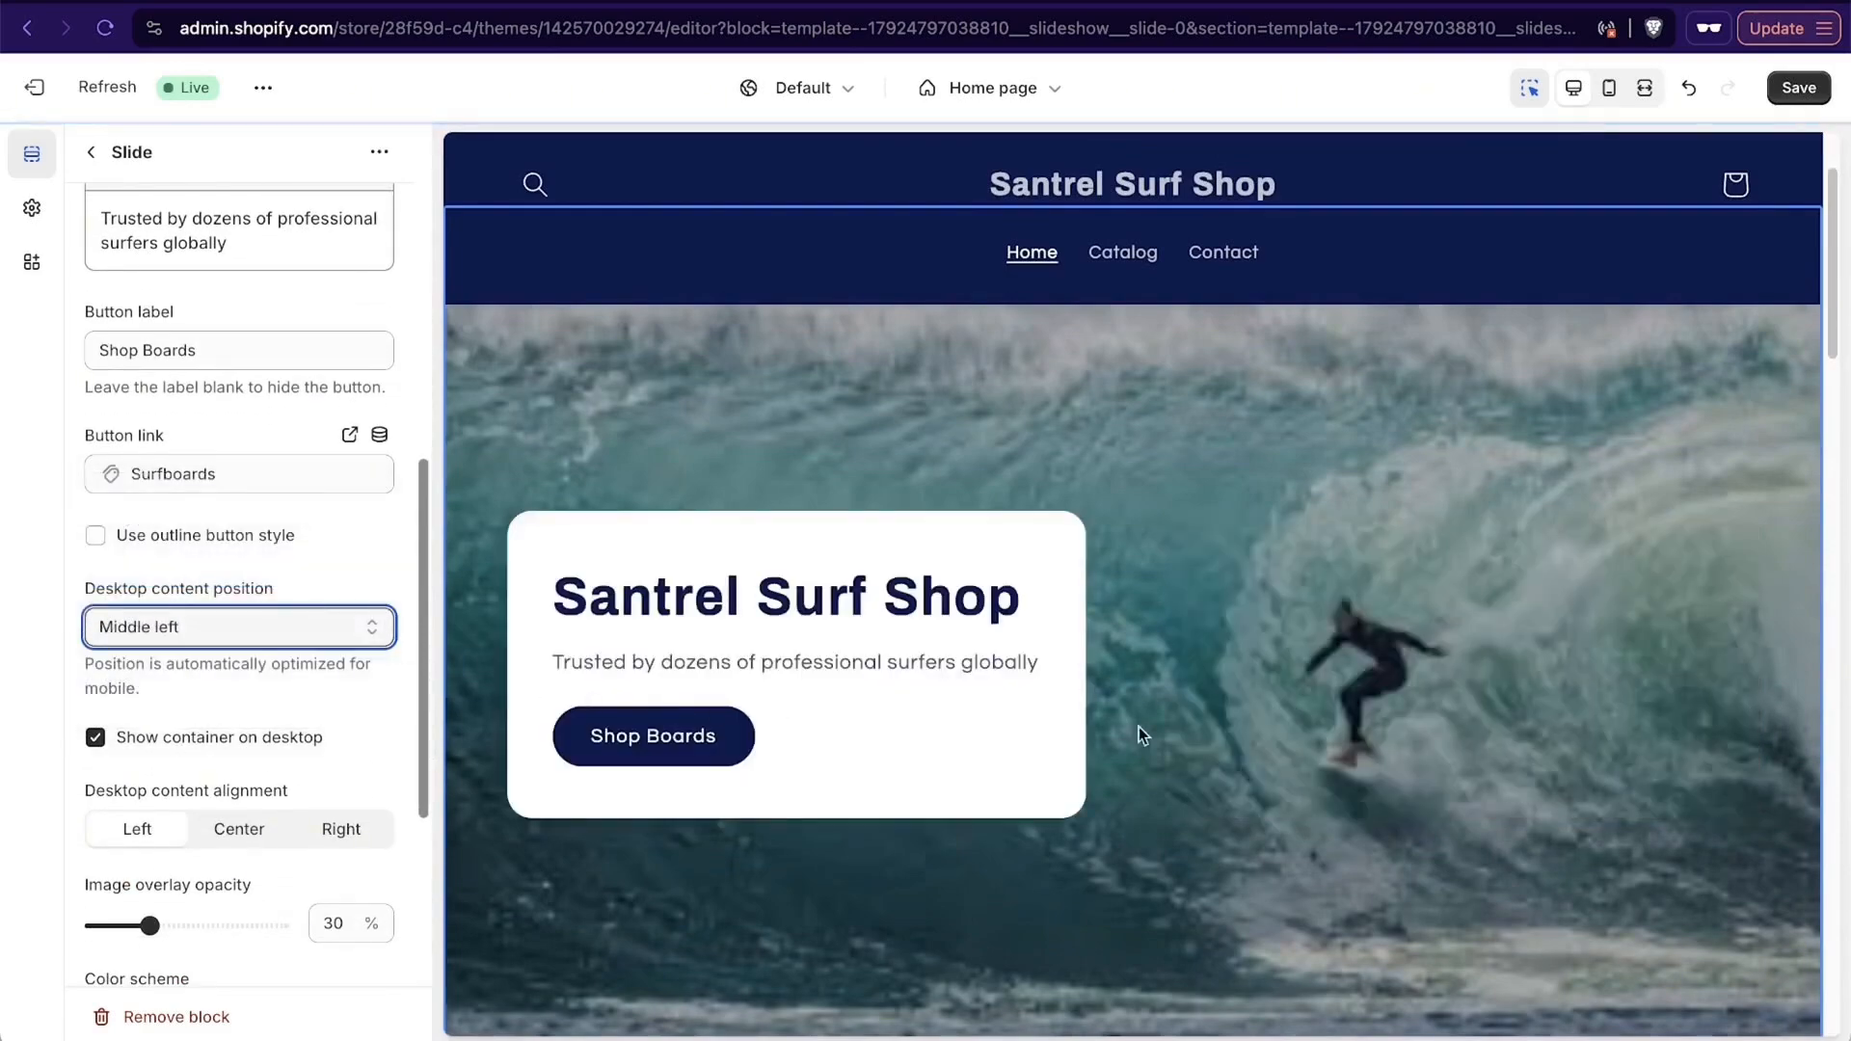
scroll(1039, 754, down, 5)
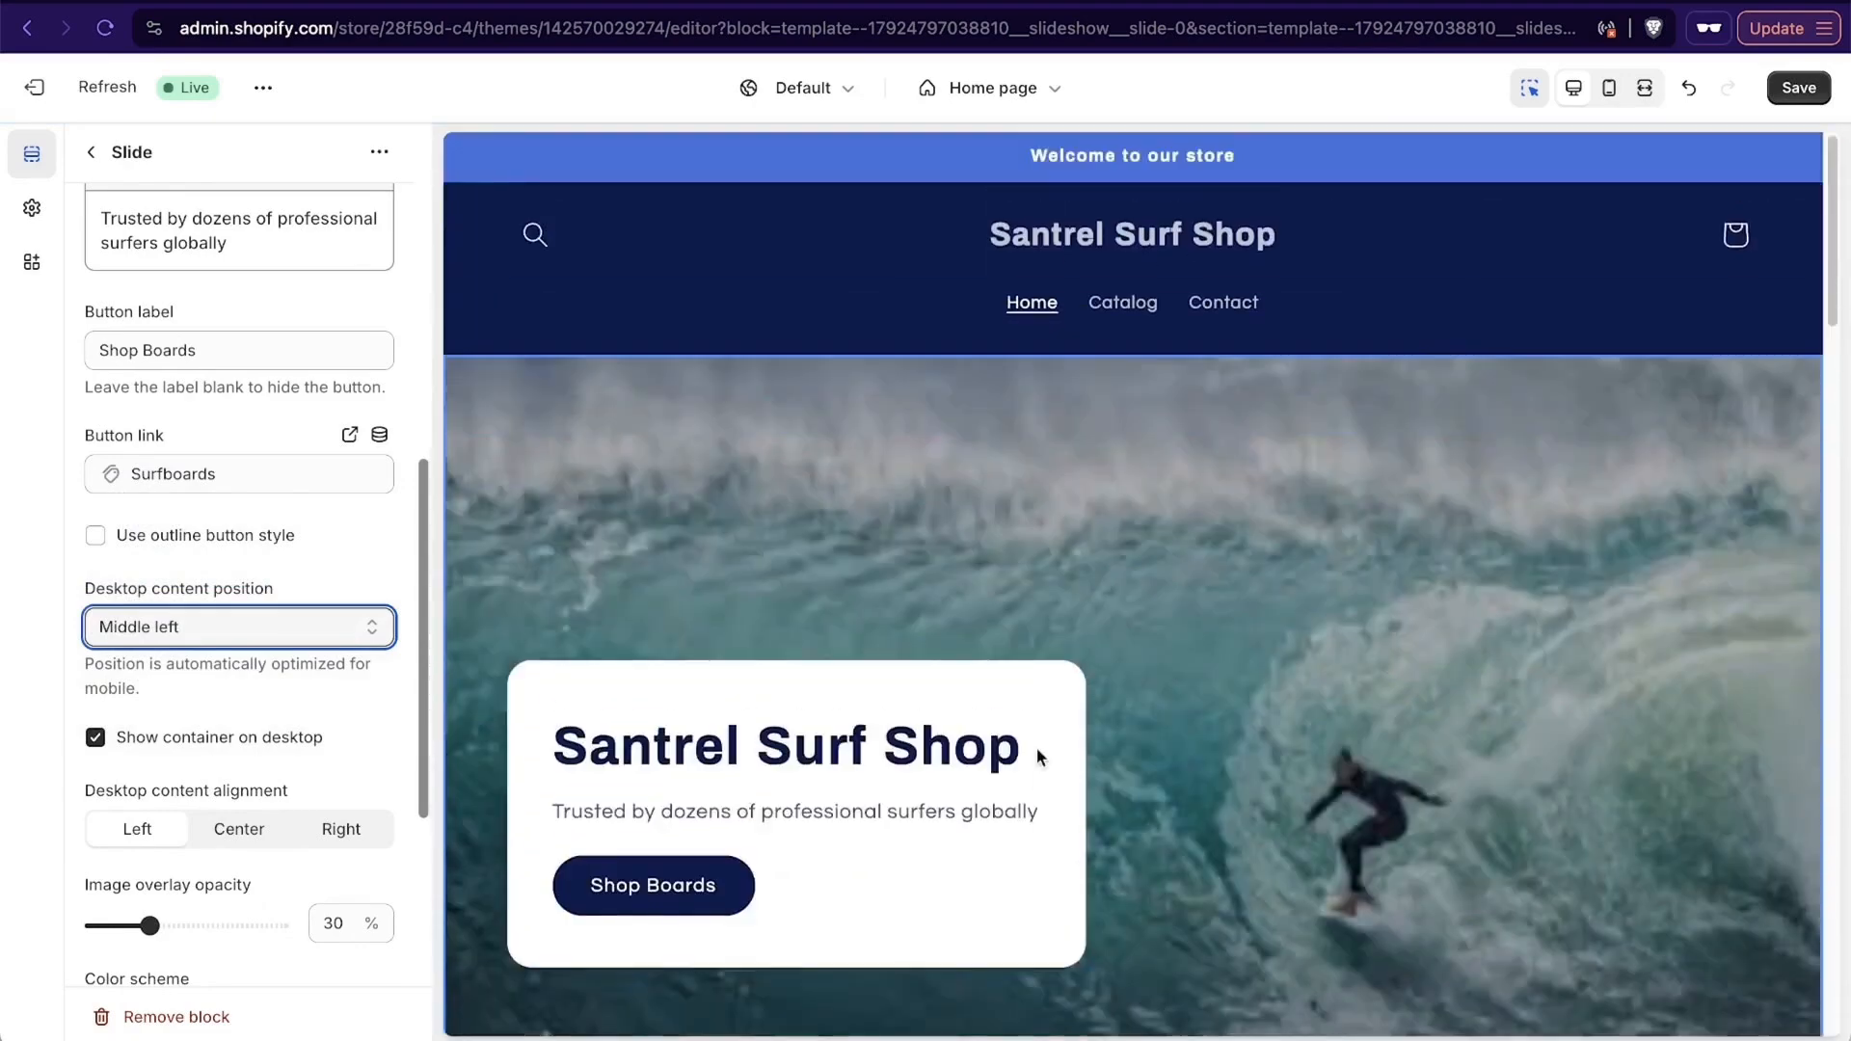
scroll(1039, 758, down, 2)
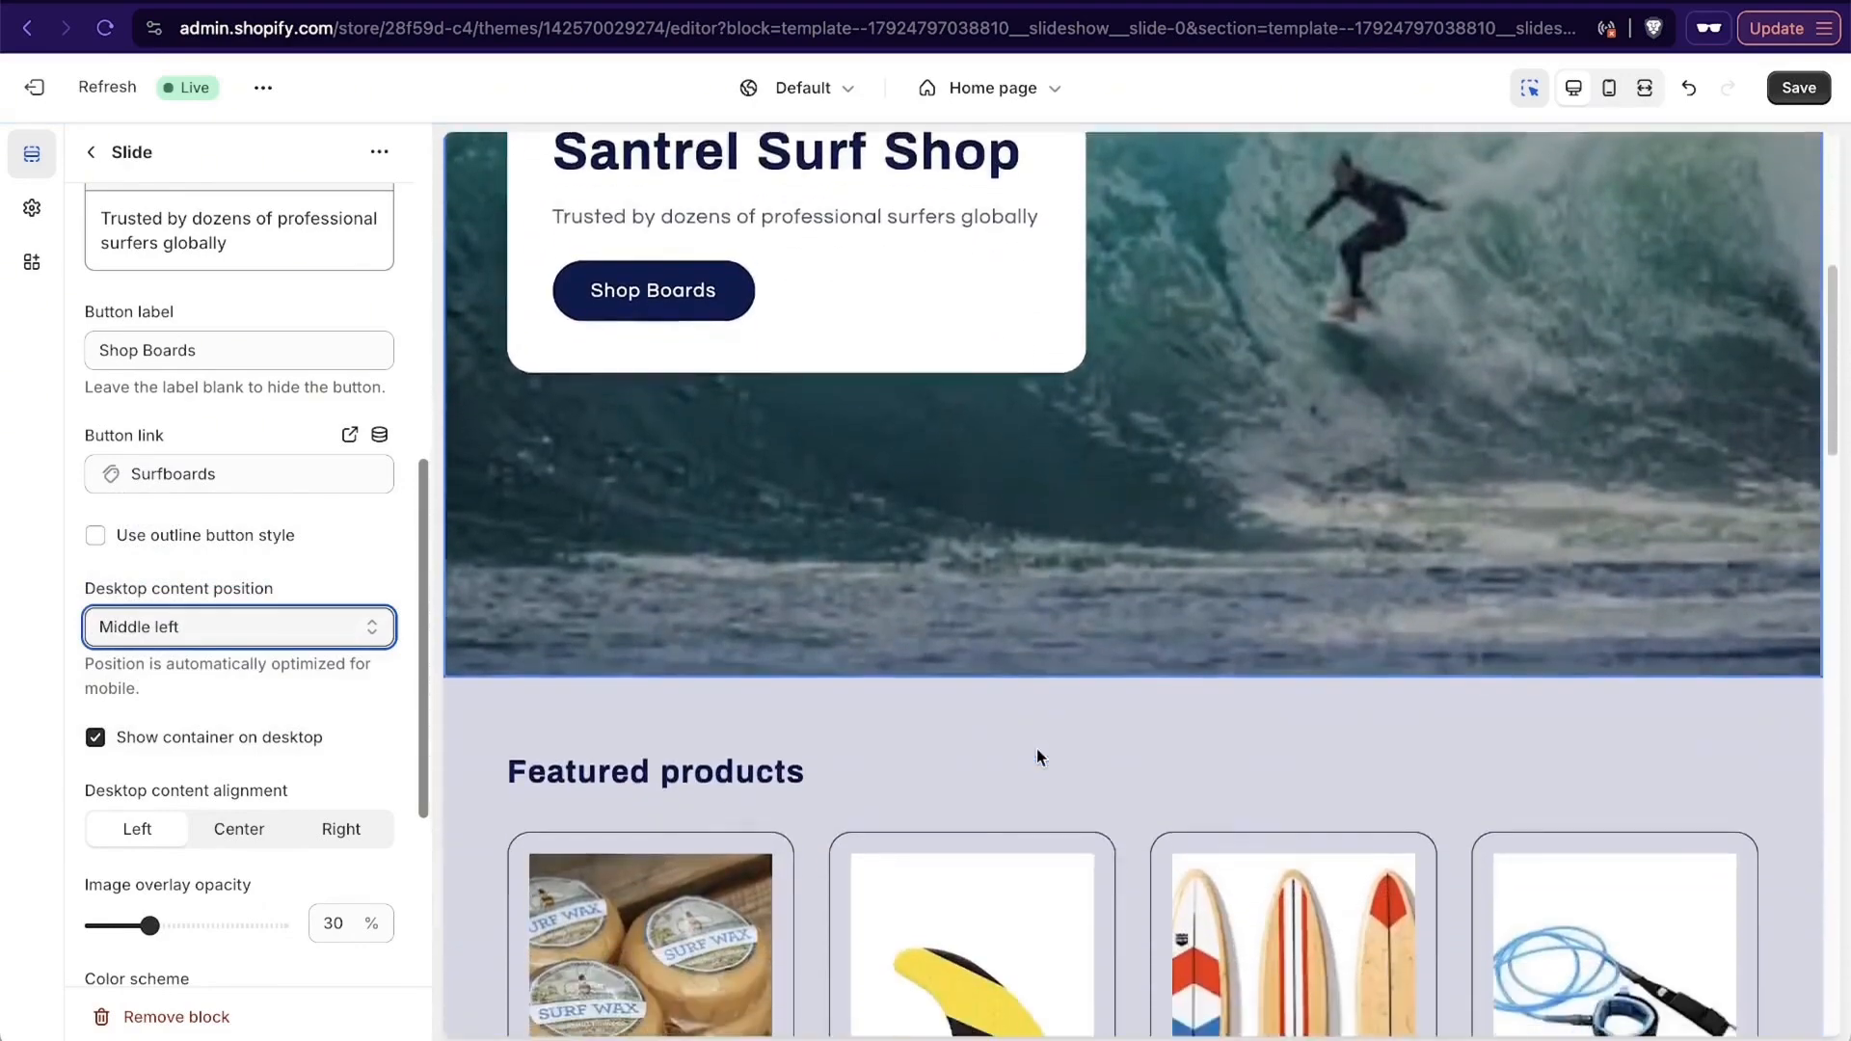
scroll(1040, 758, up, 5)
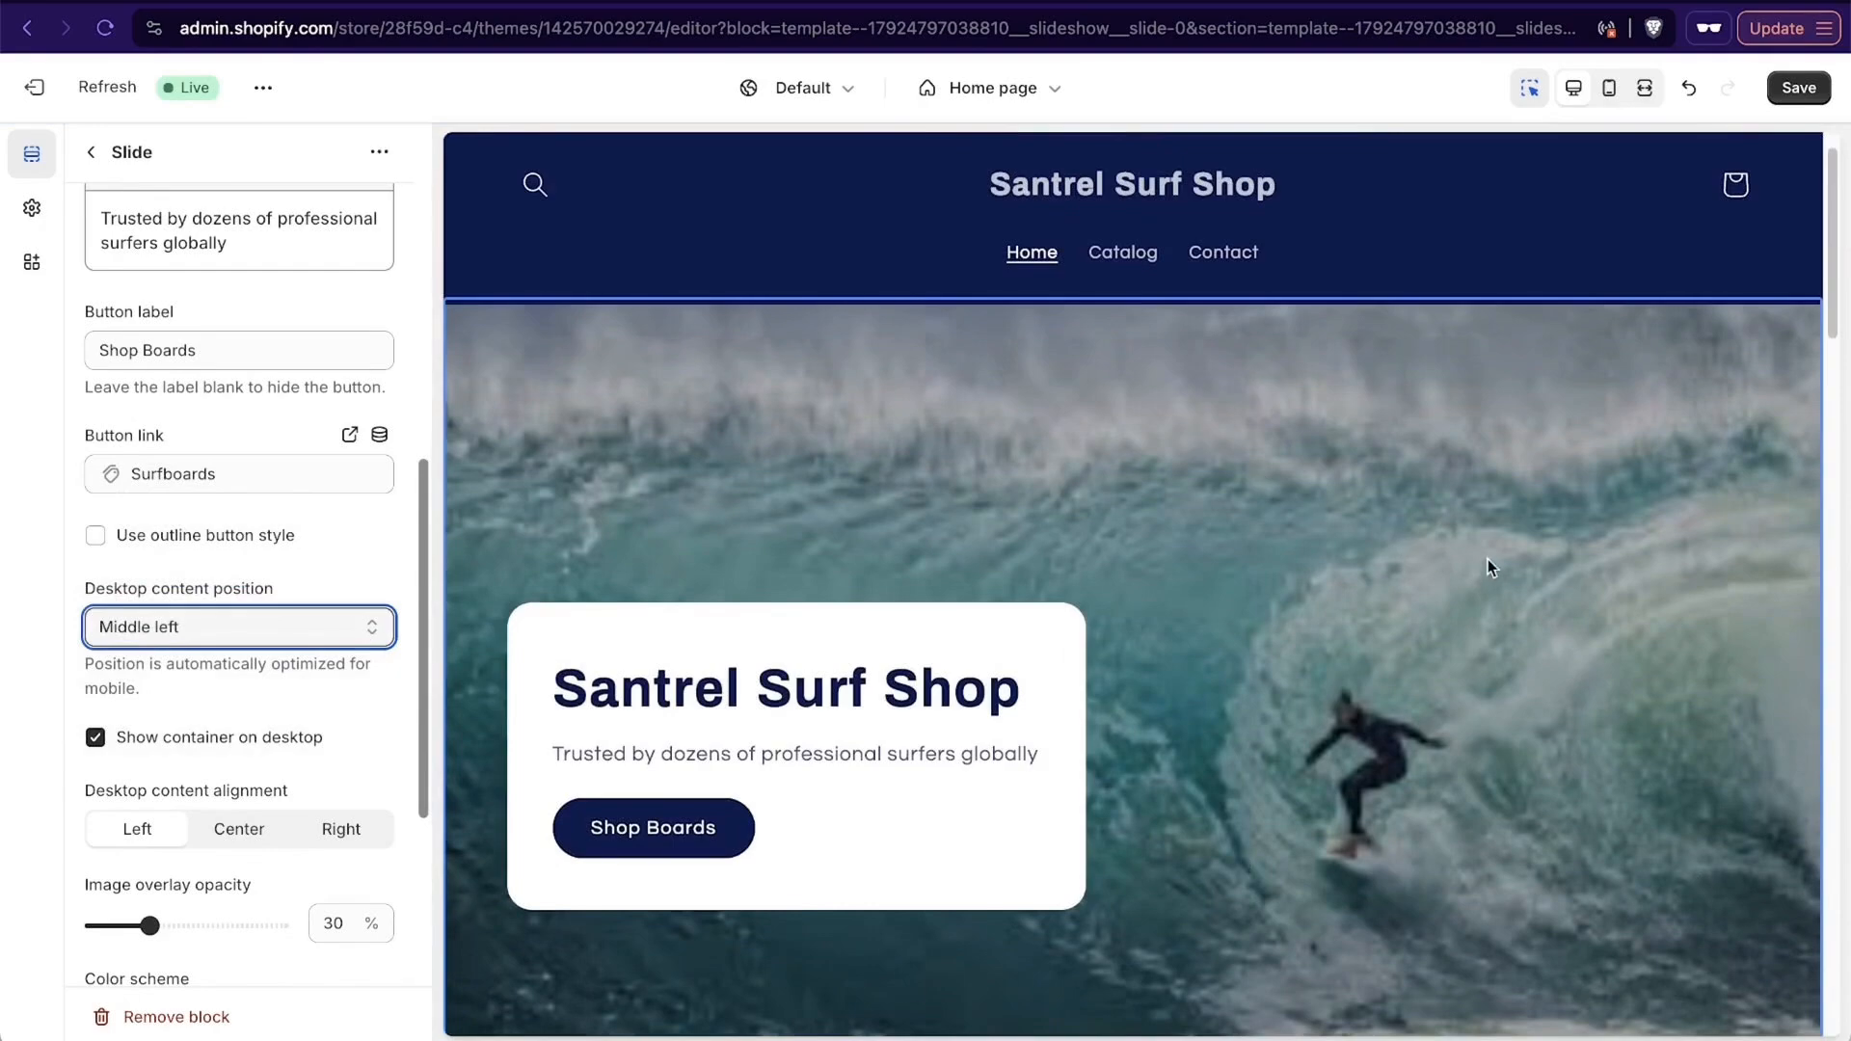
scroll(1193, 437, down, 3)
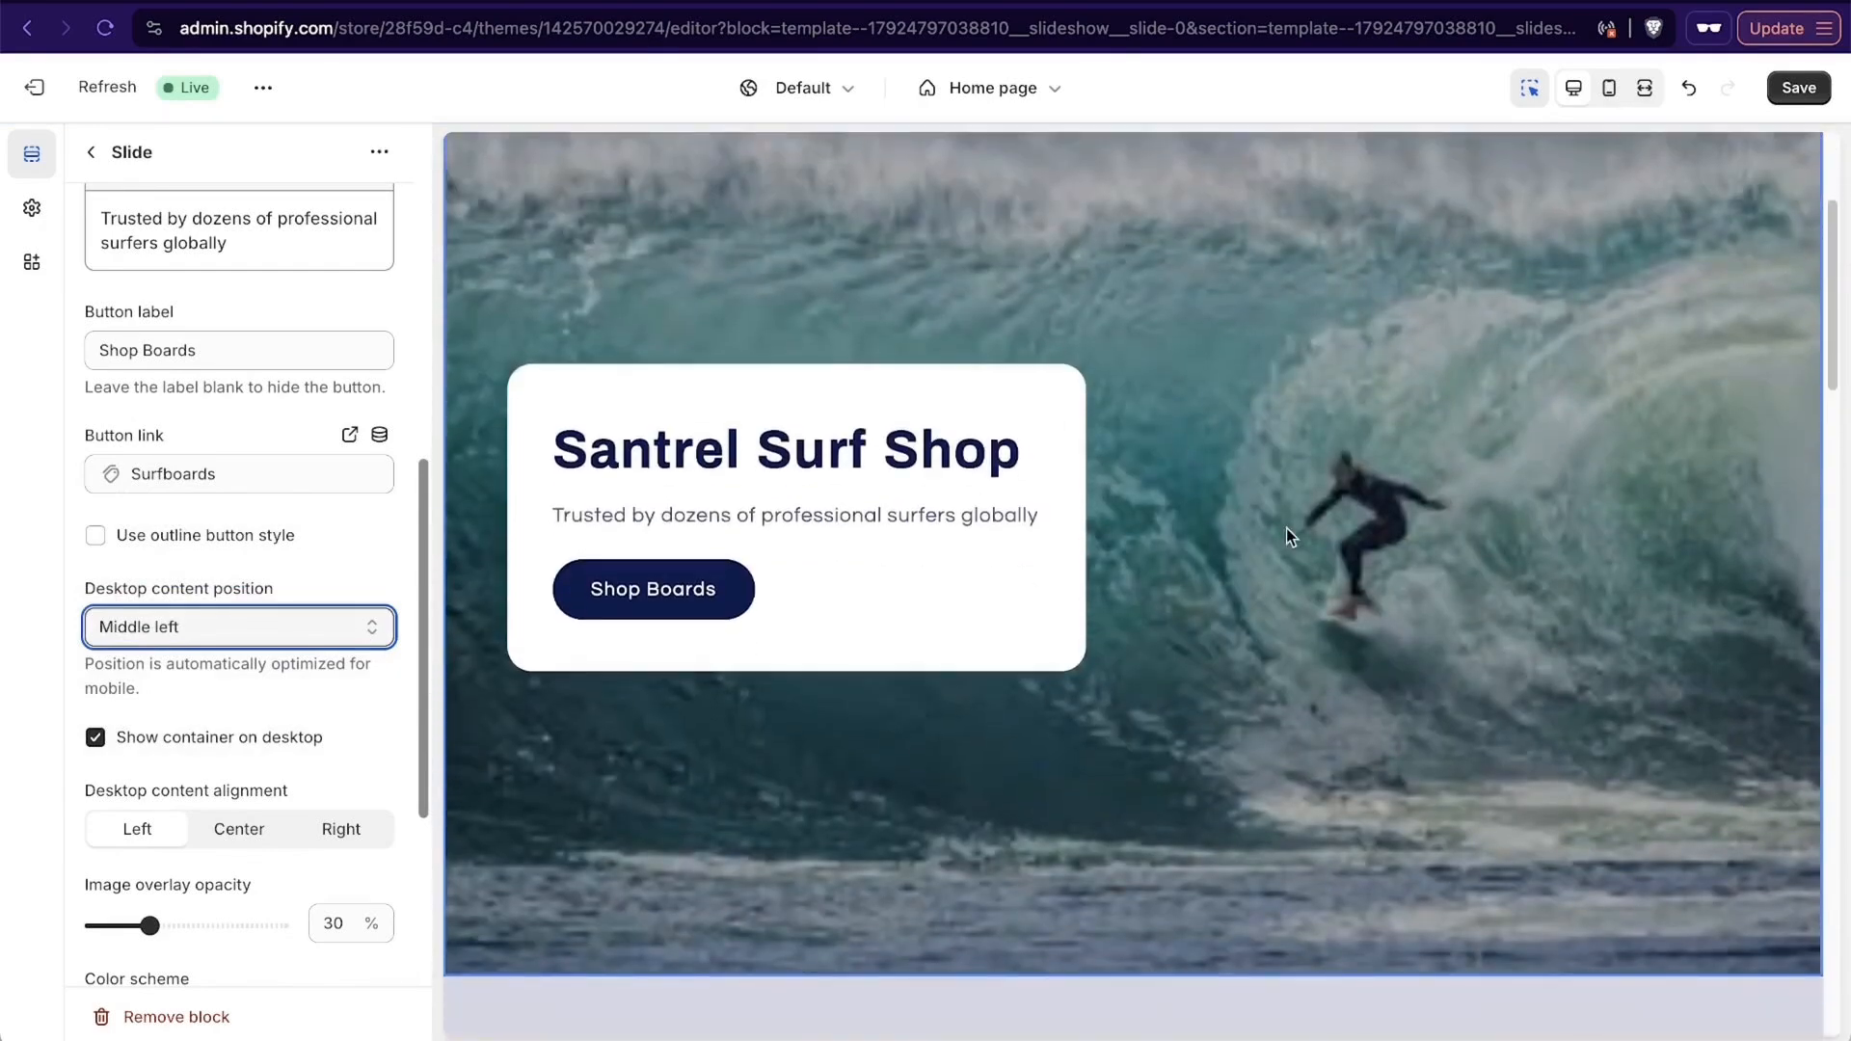
scroll(1286, 536, down, 10)
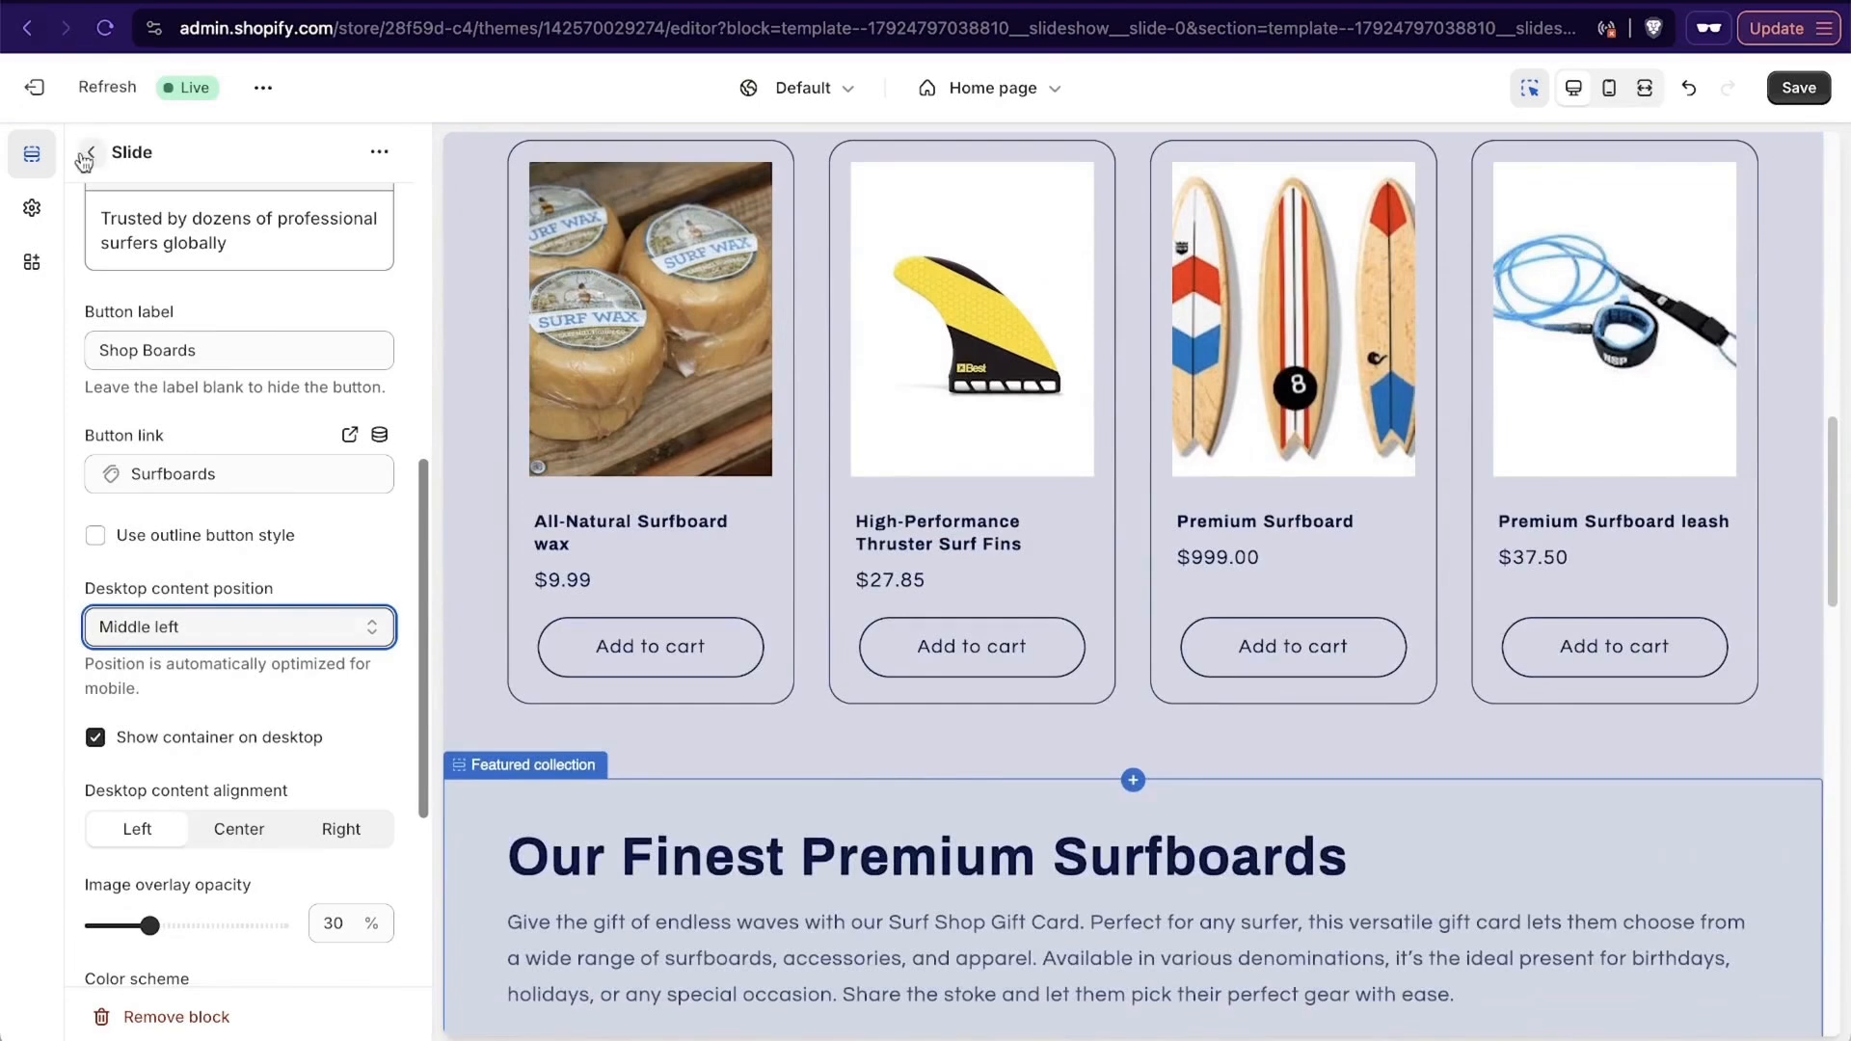
Add a second slide to the slideshow using the surfboard line-up 960x0 image.
click(91, 151)
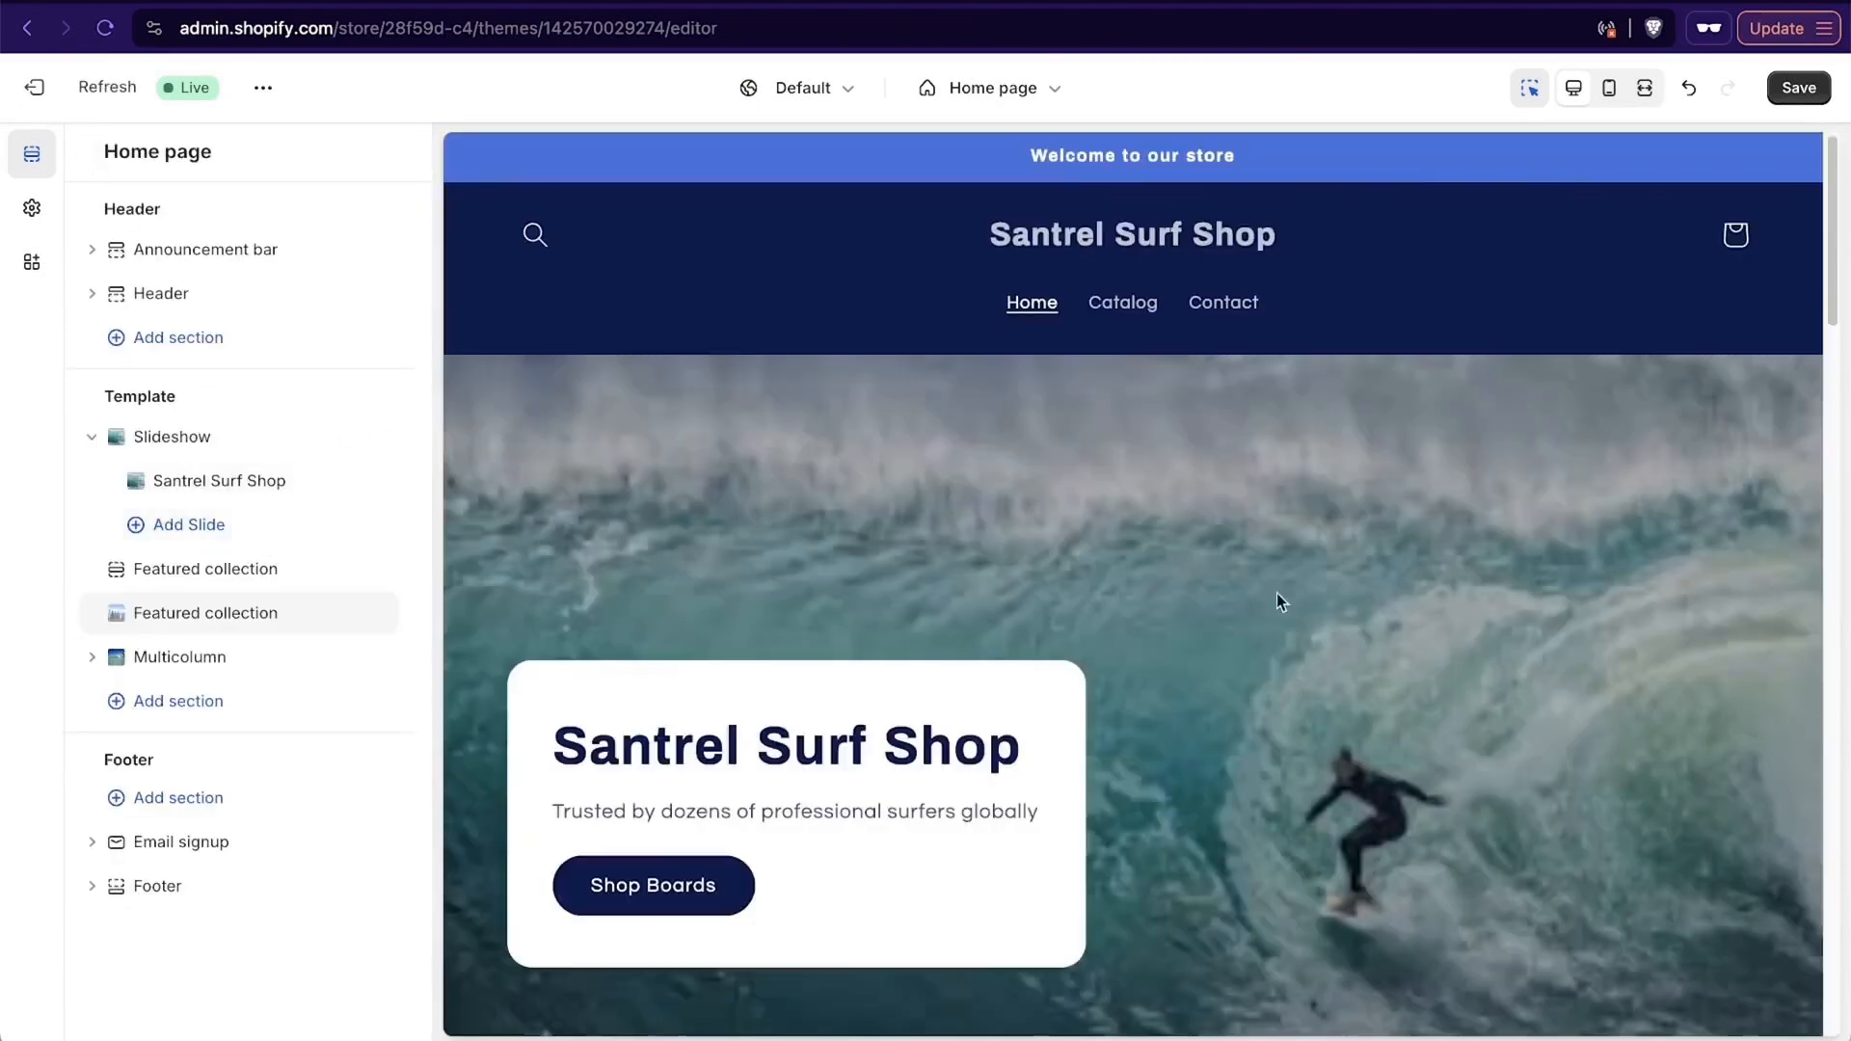
scroll(1255, 561, down, 2)
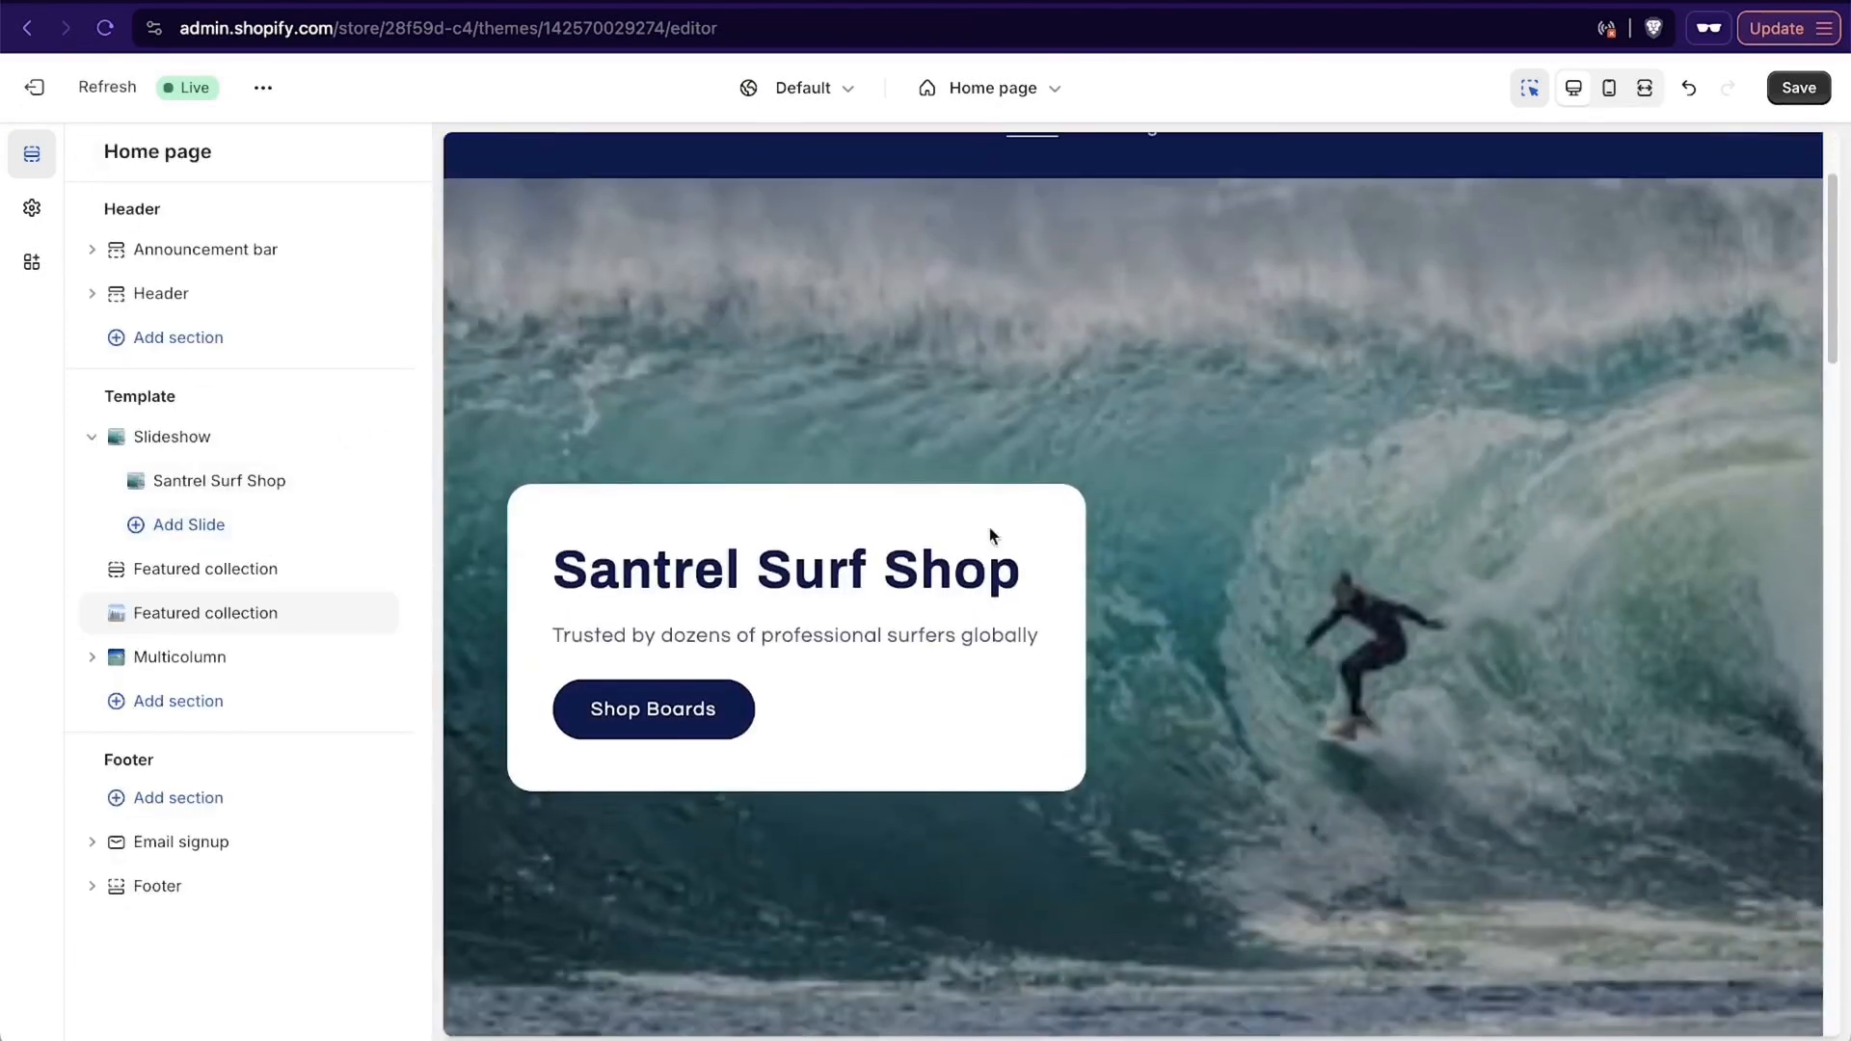
click(189, 545)
click(191, 524)
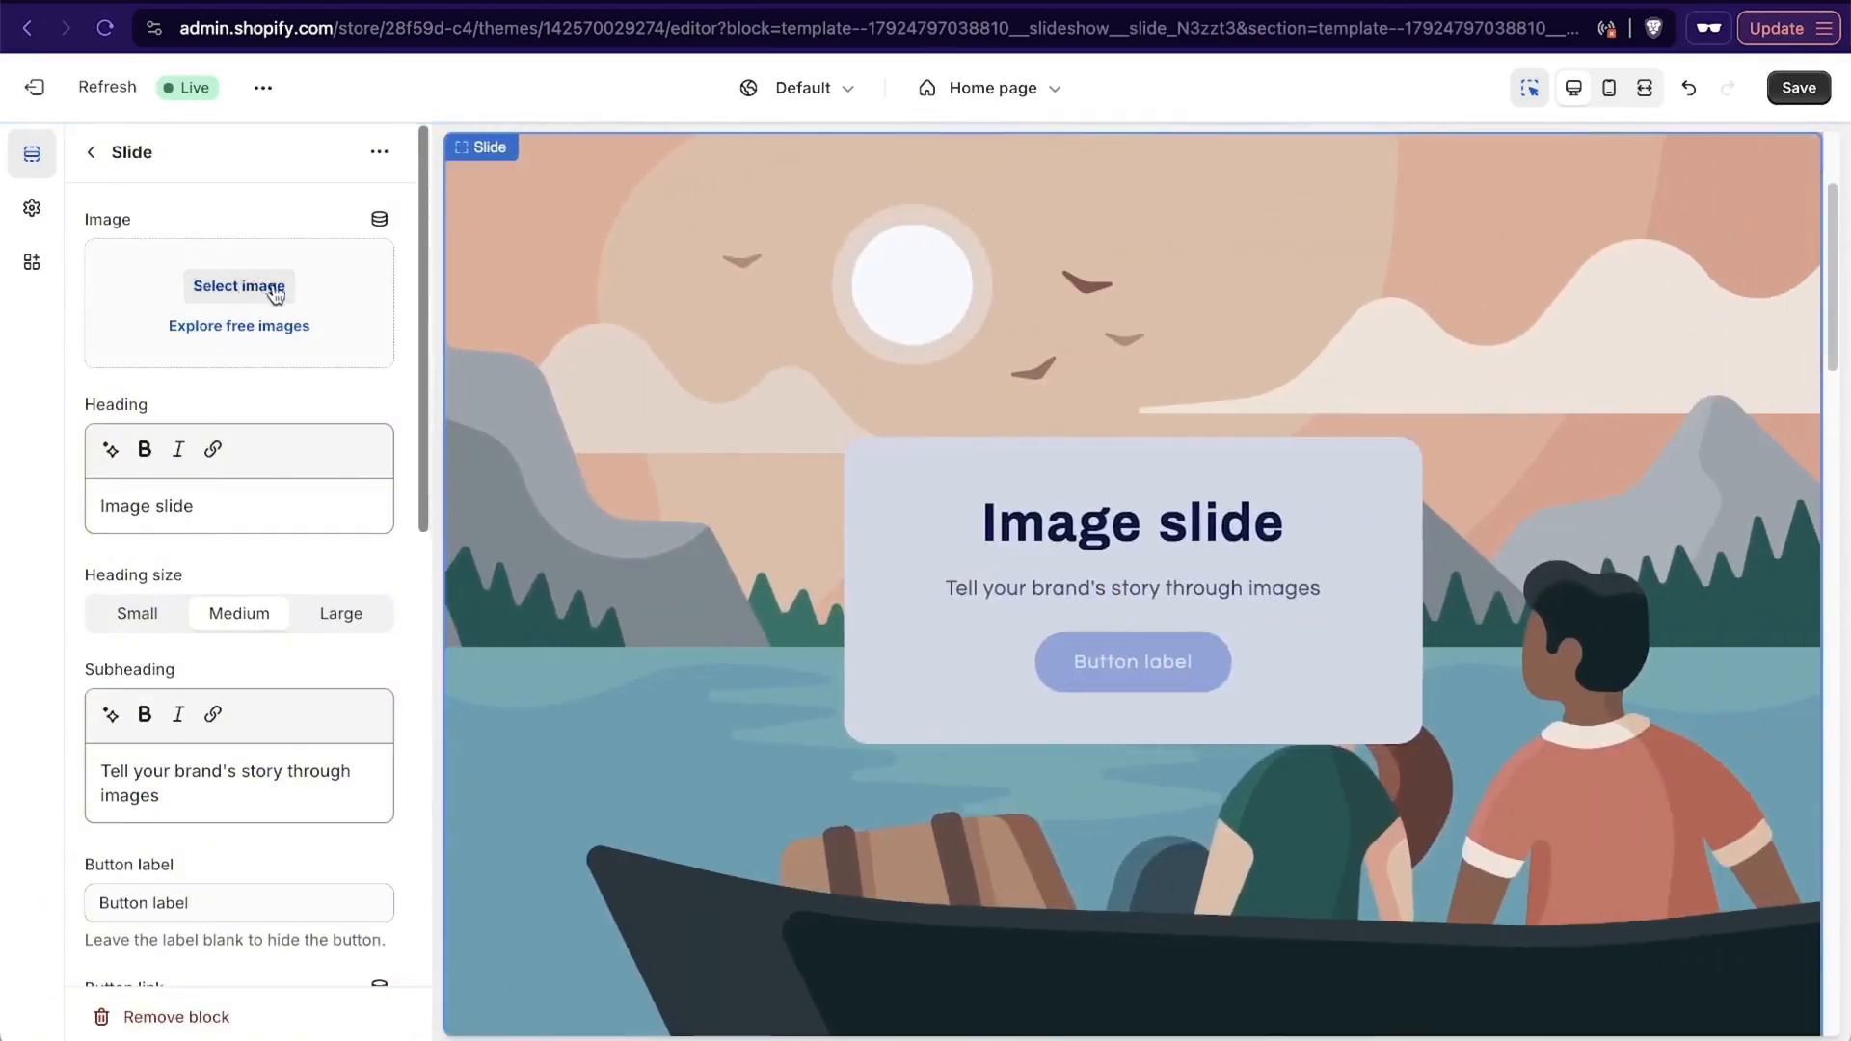
click(265, 286)
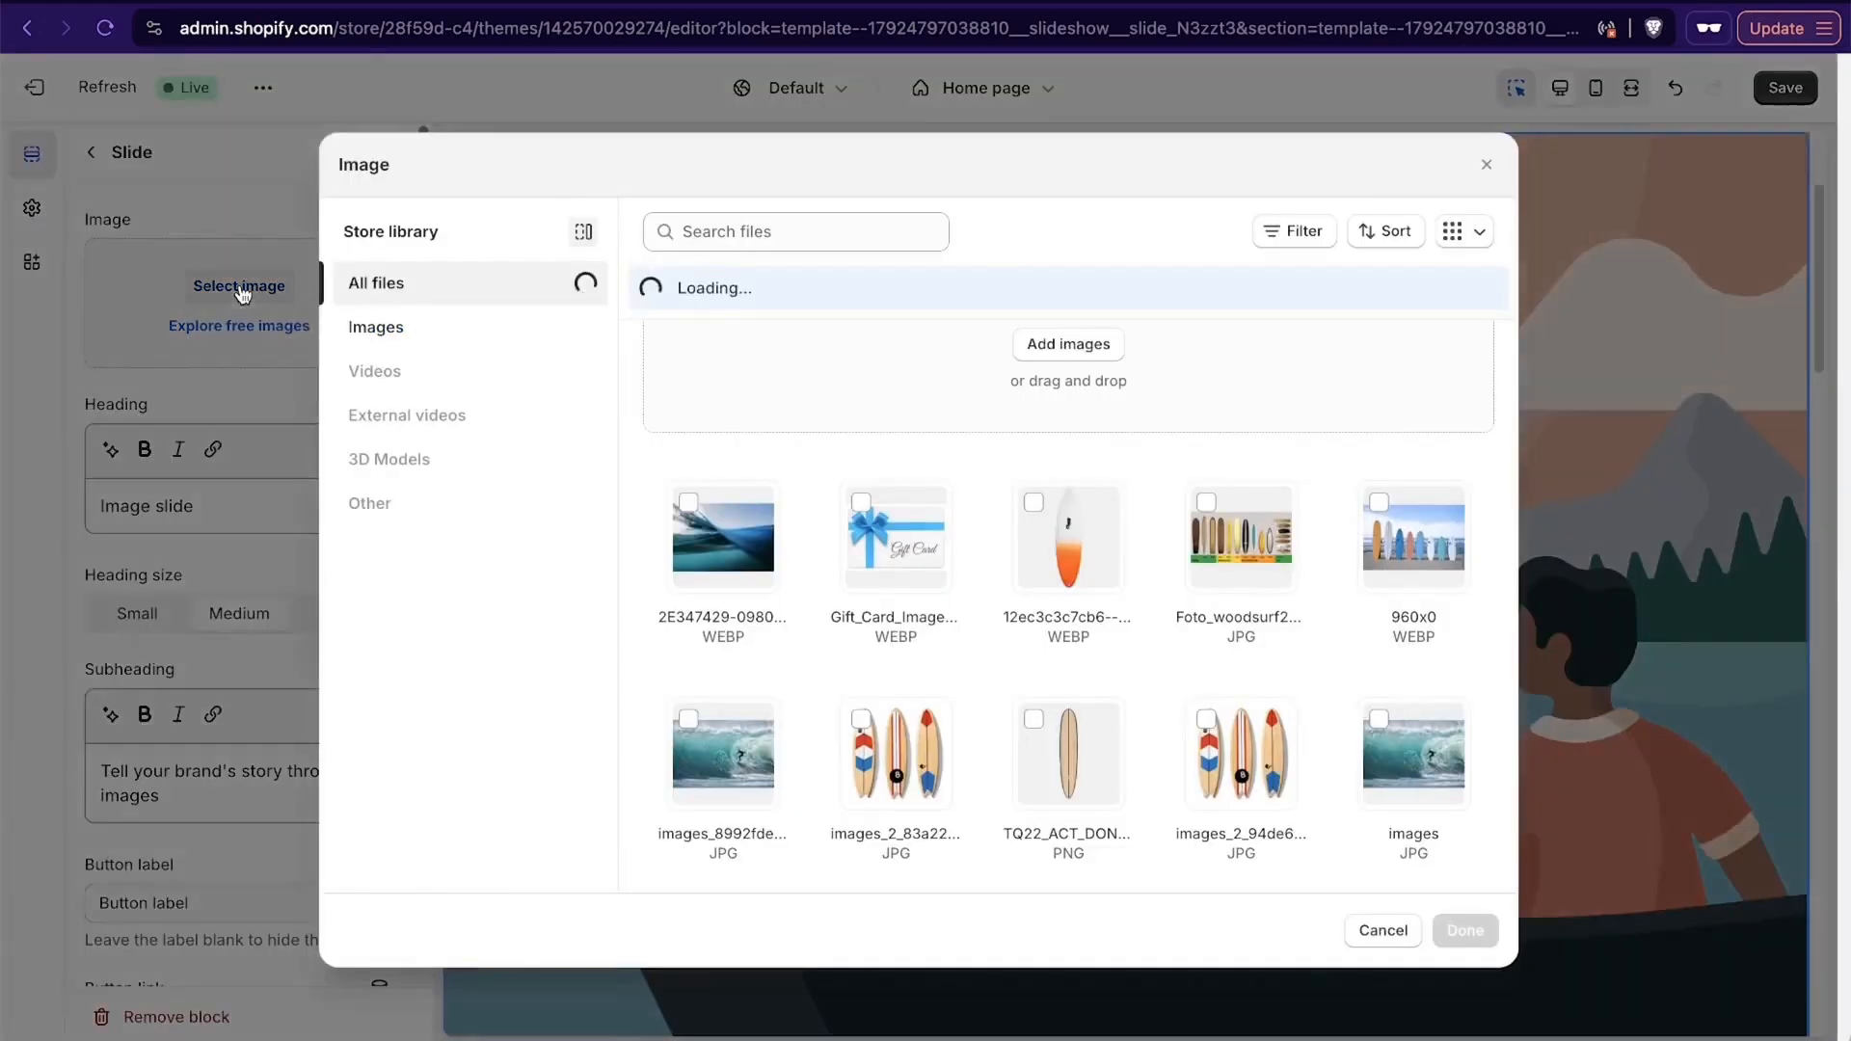
click(1427, 547)
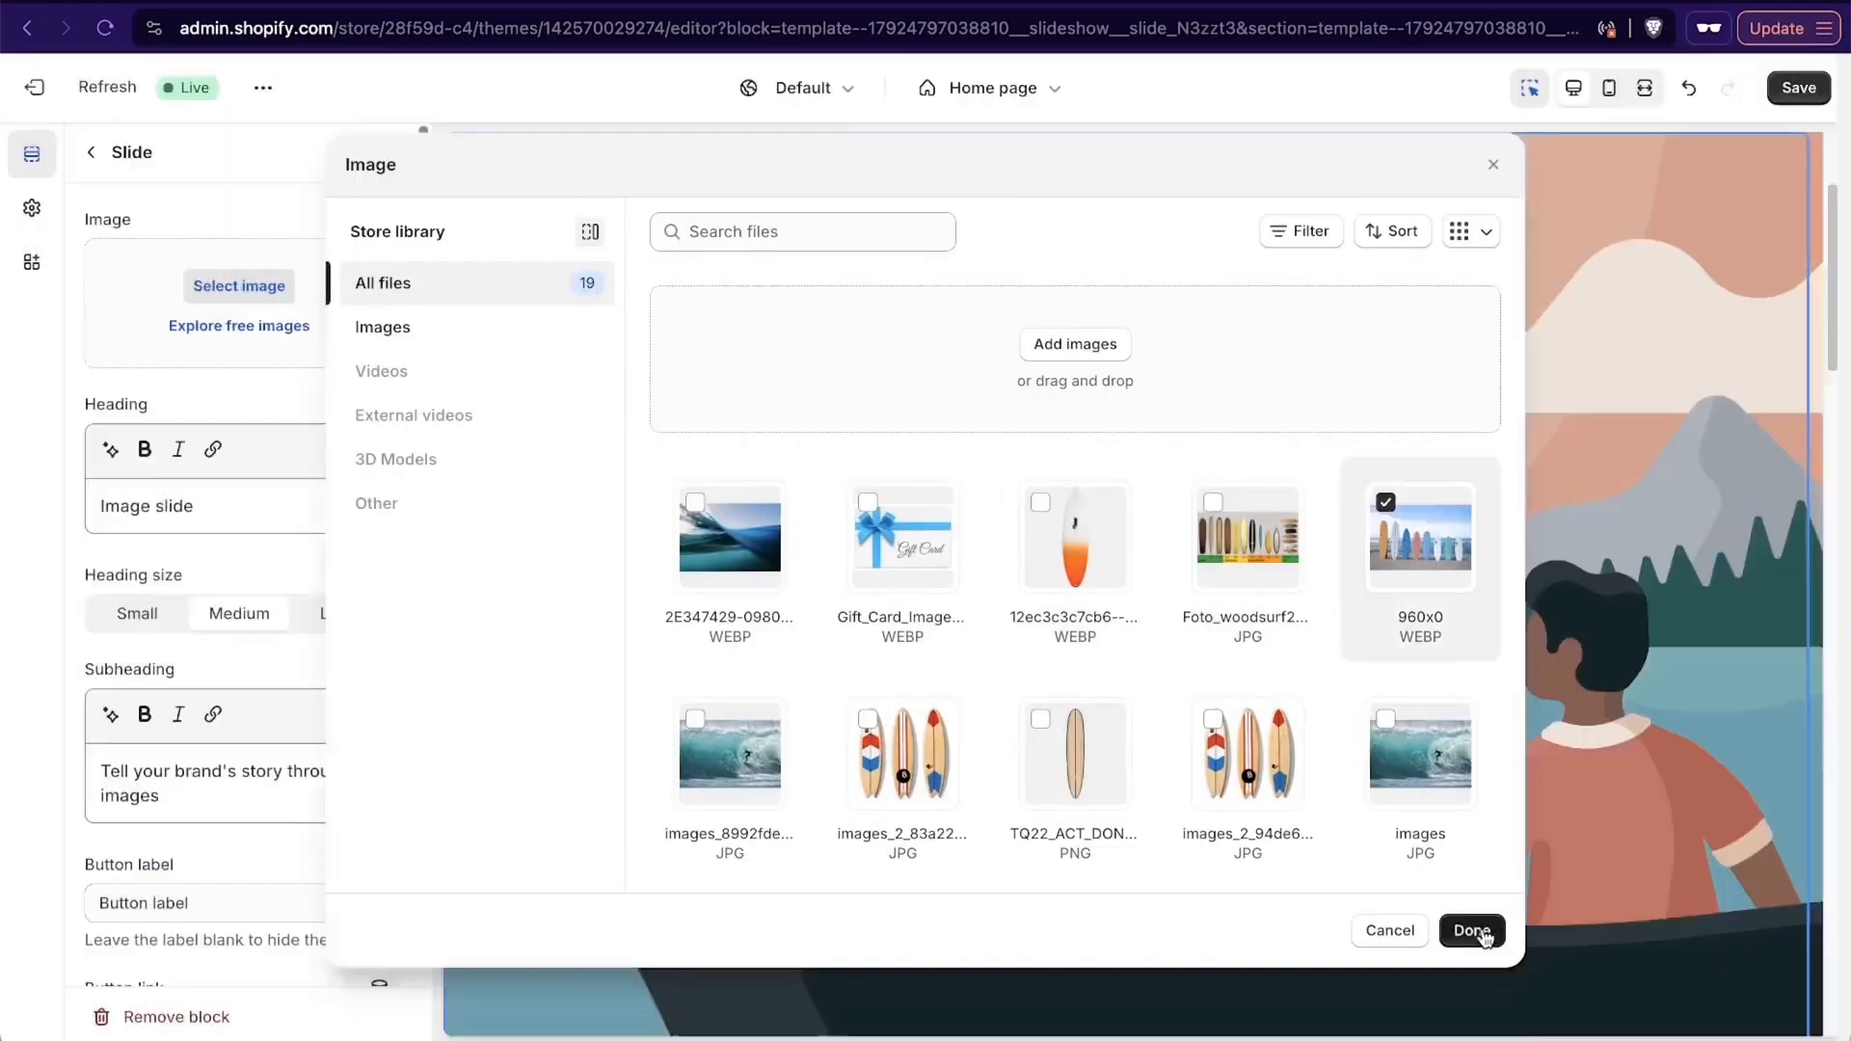
click(1471, 931)
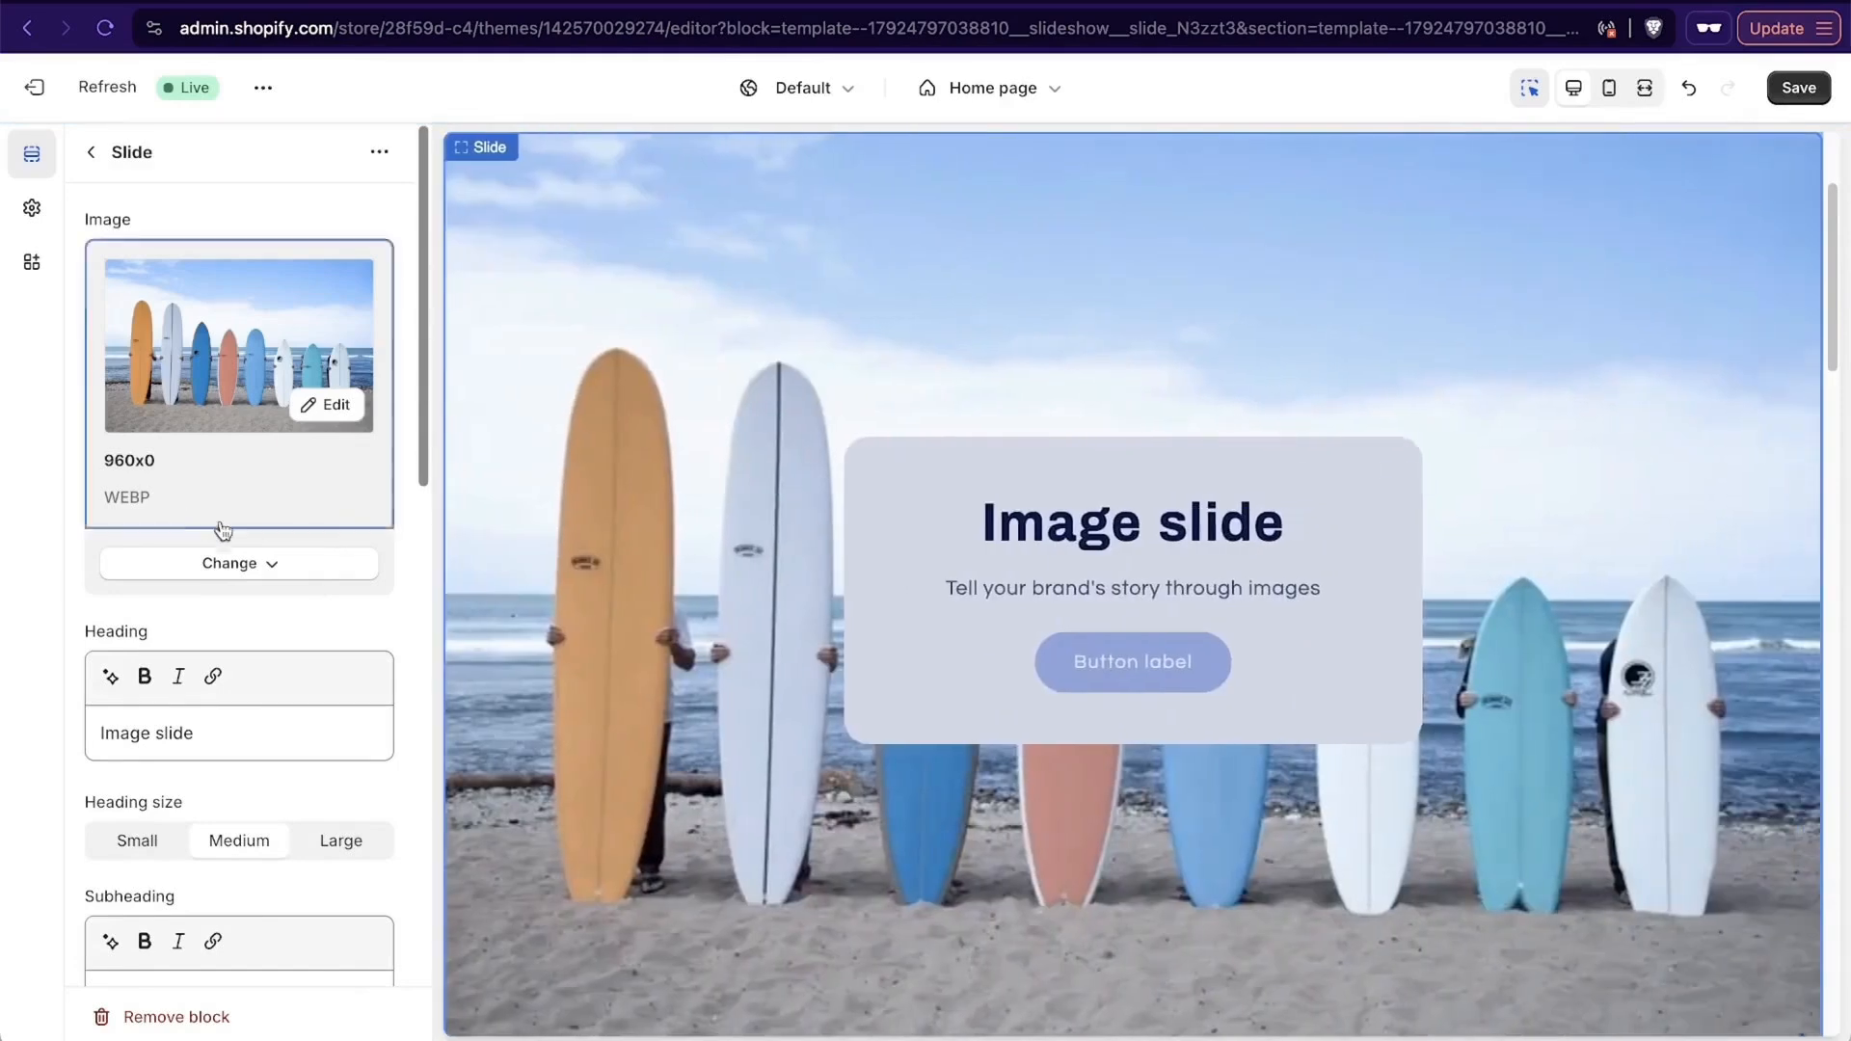
Place the new slide's text at top right and turn off 'Show container on desktop'.
scroll(229, 738, down, 6)
scroll(229, 737, down, 3)
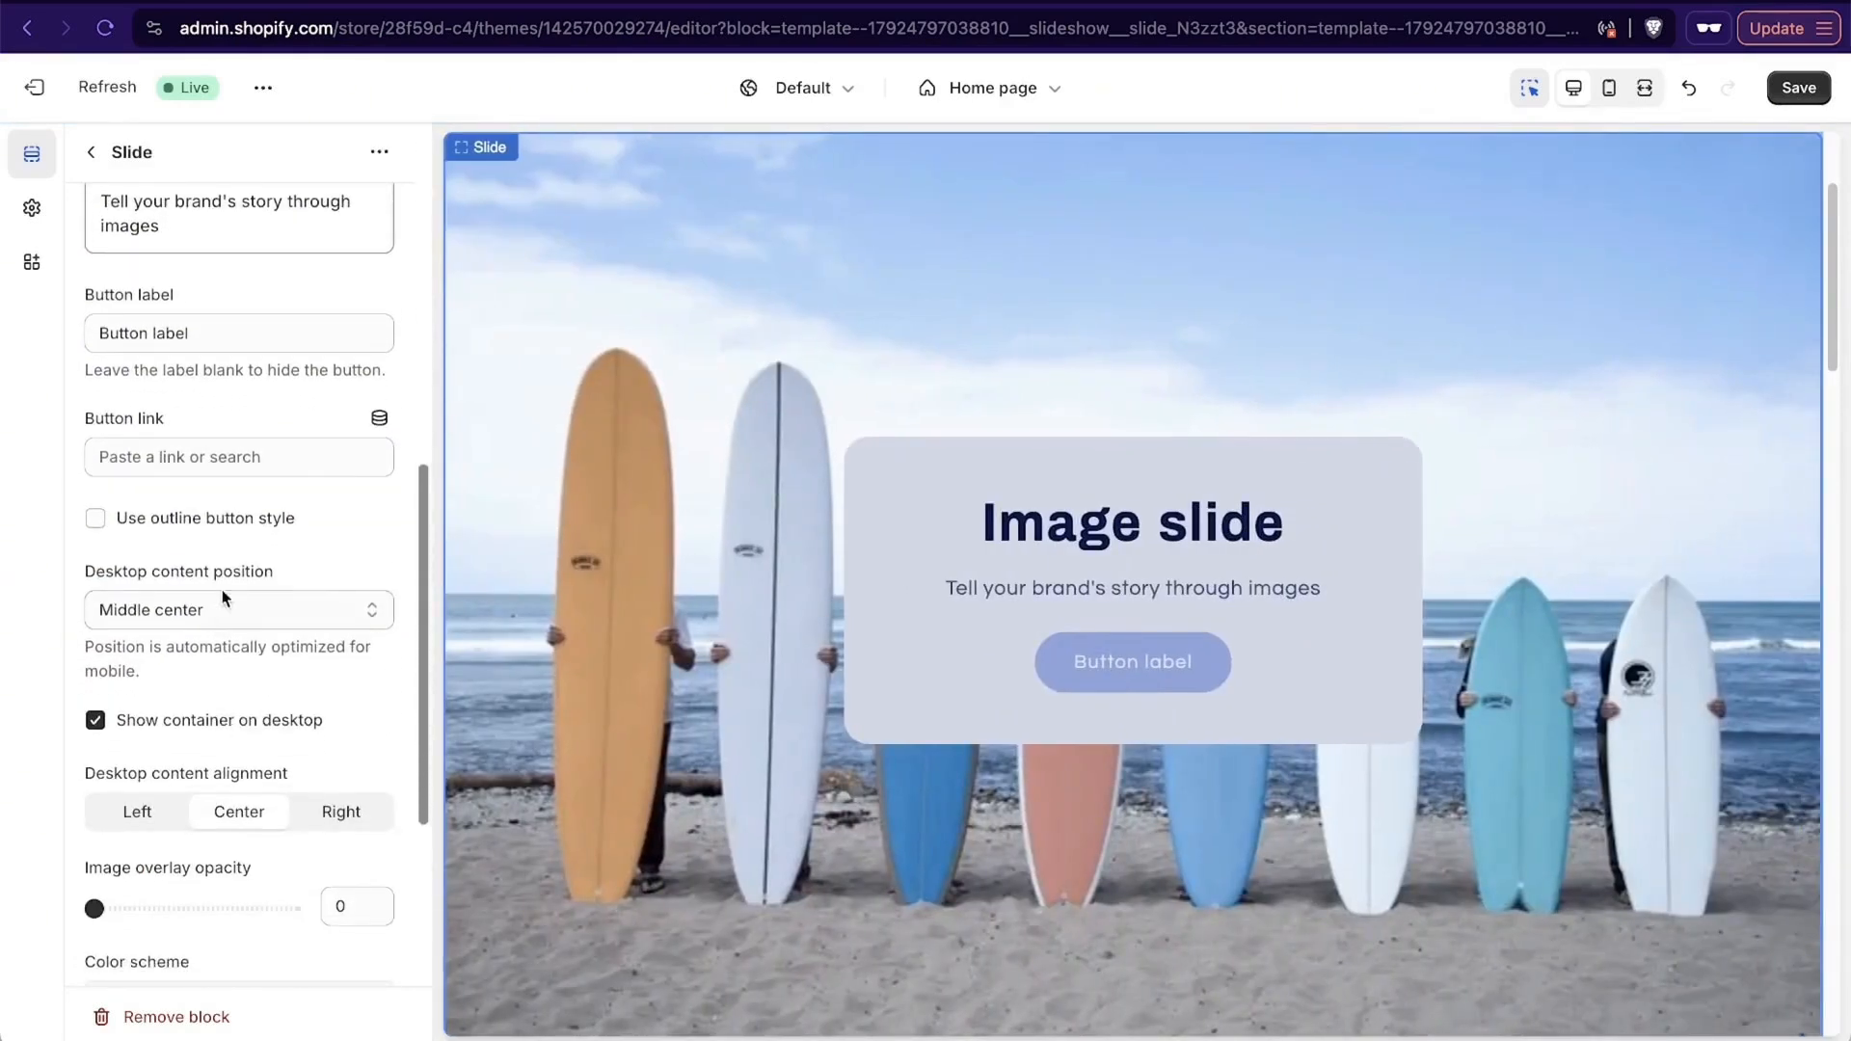
click(230, 625)
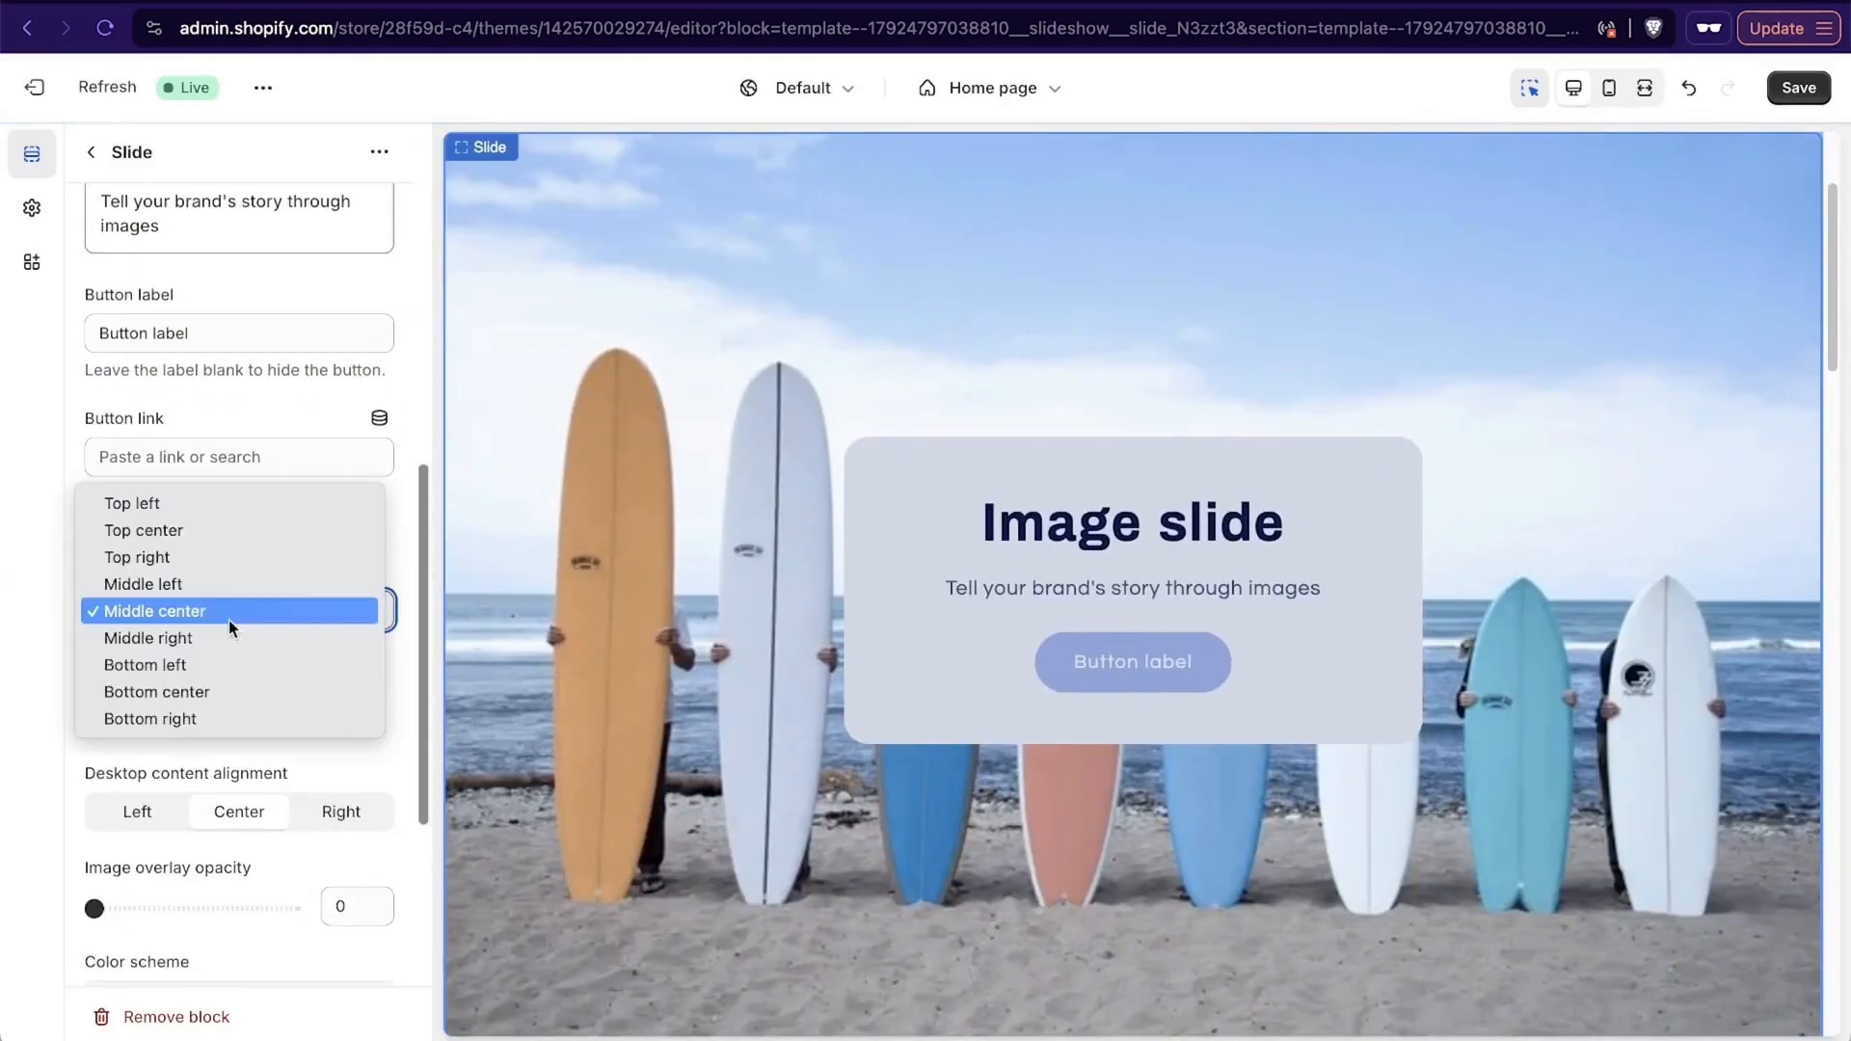
click(248, 556)
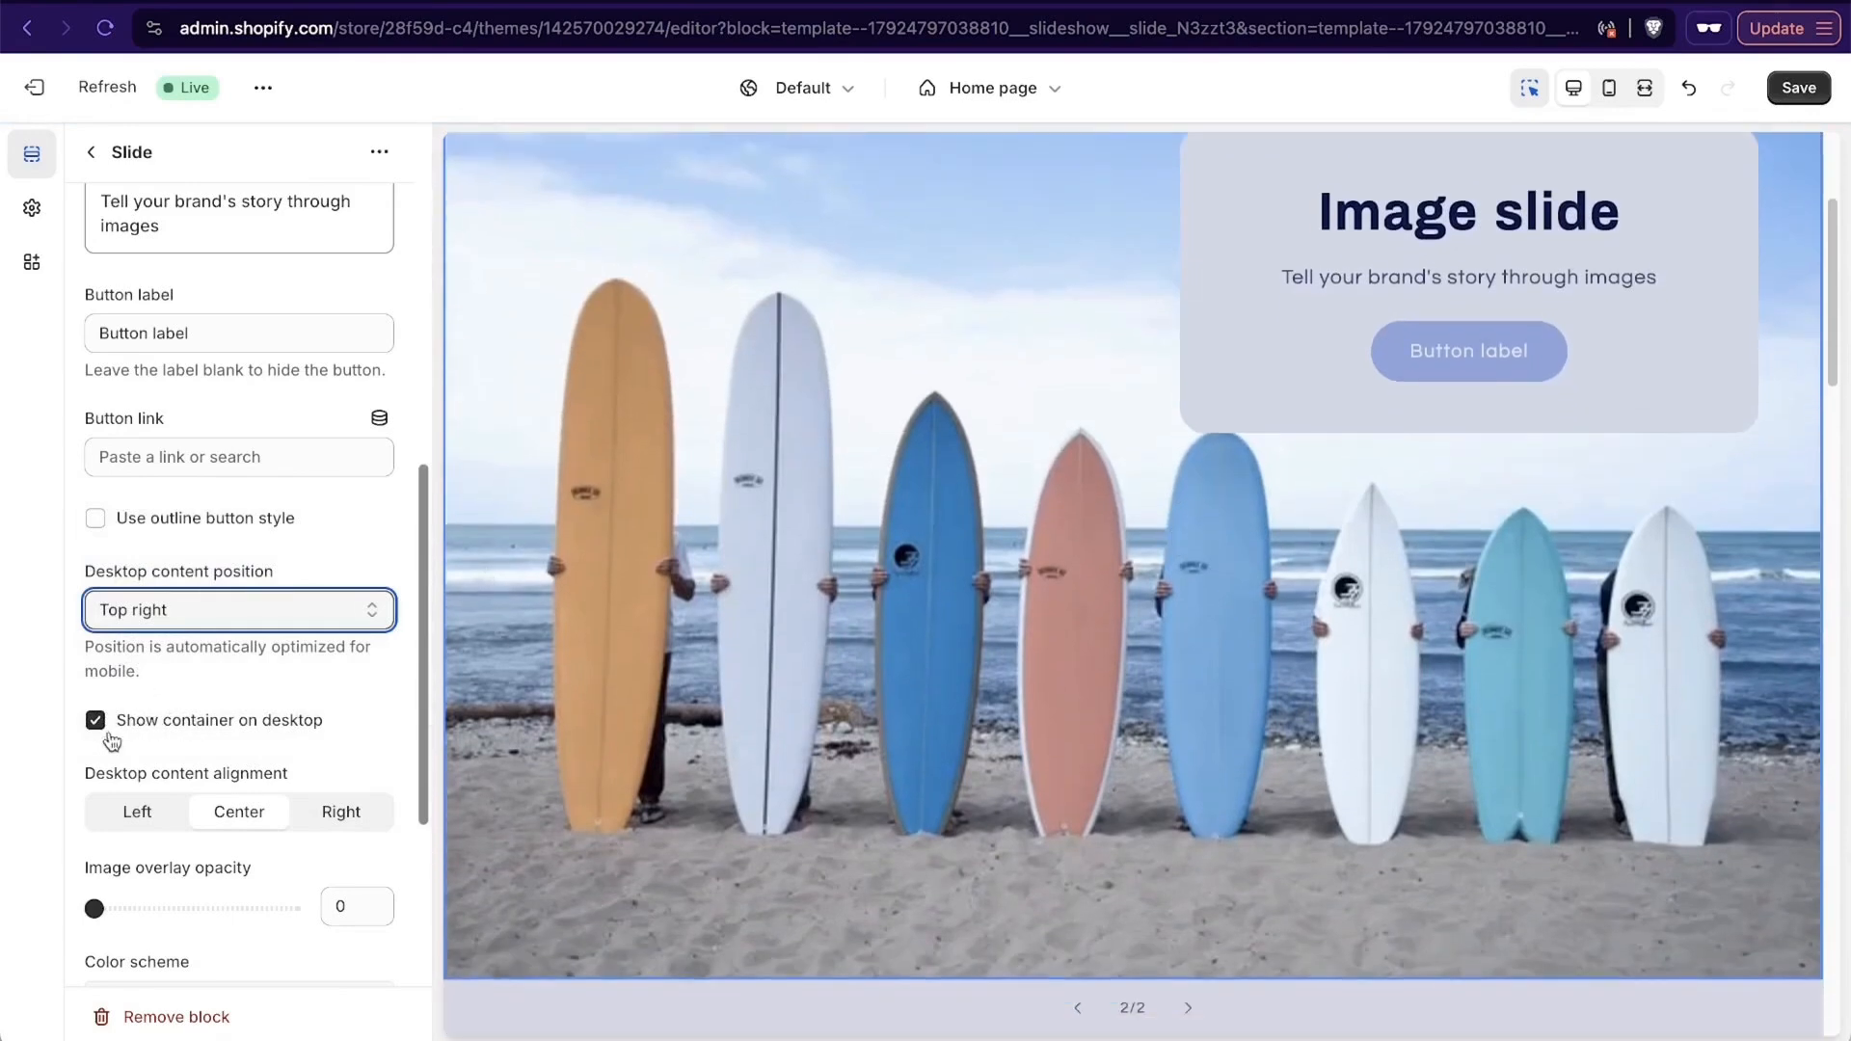
click(107, 732)
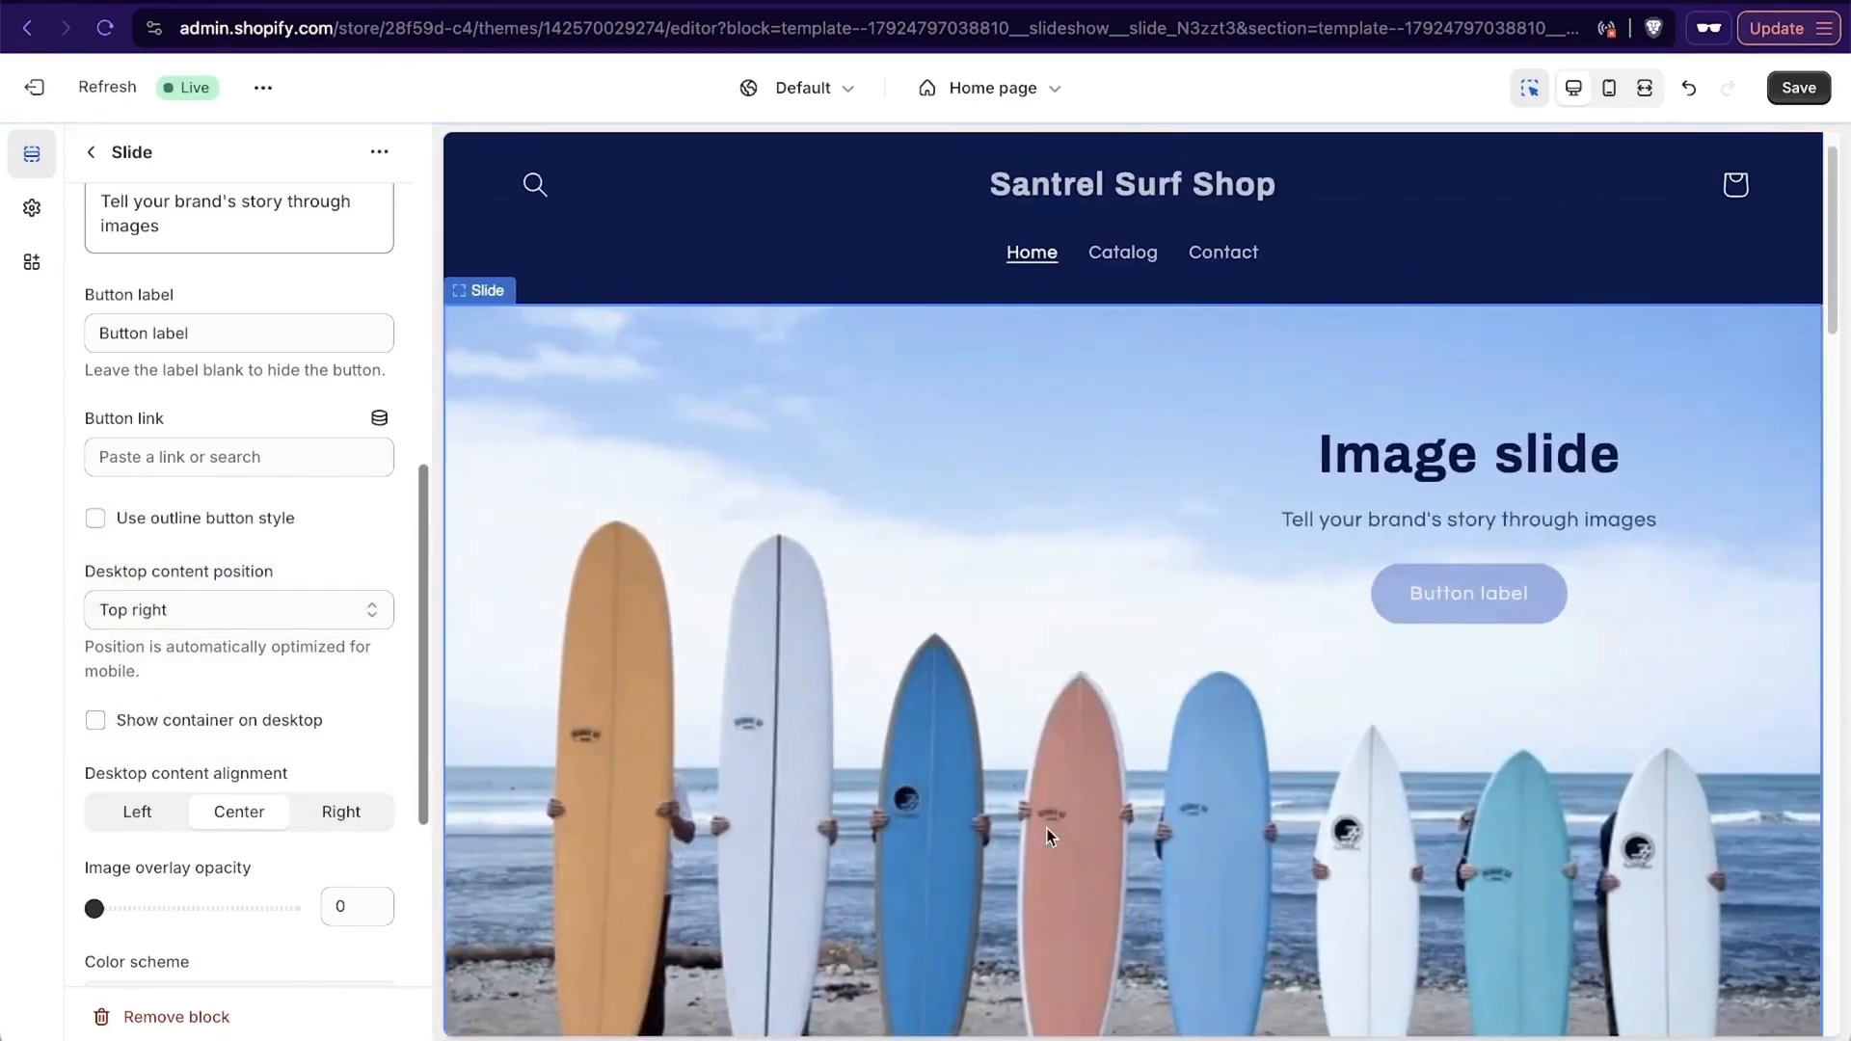
Label the slide button 'Shop Our Premium Collection' and link it to the Surfboards collection.
scroll(320, 570, up, 5)
triple_click(247, 549)
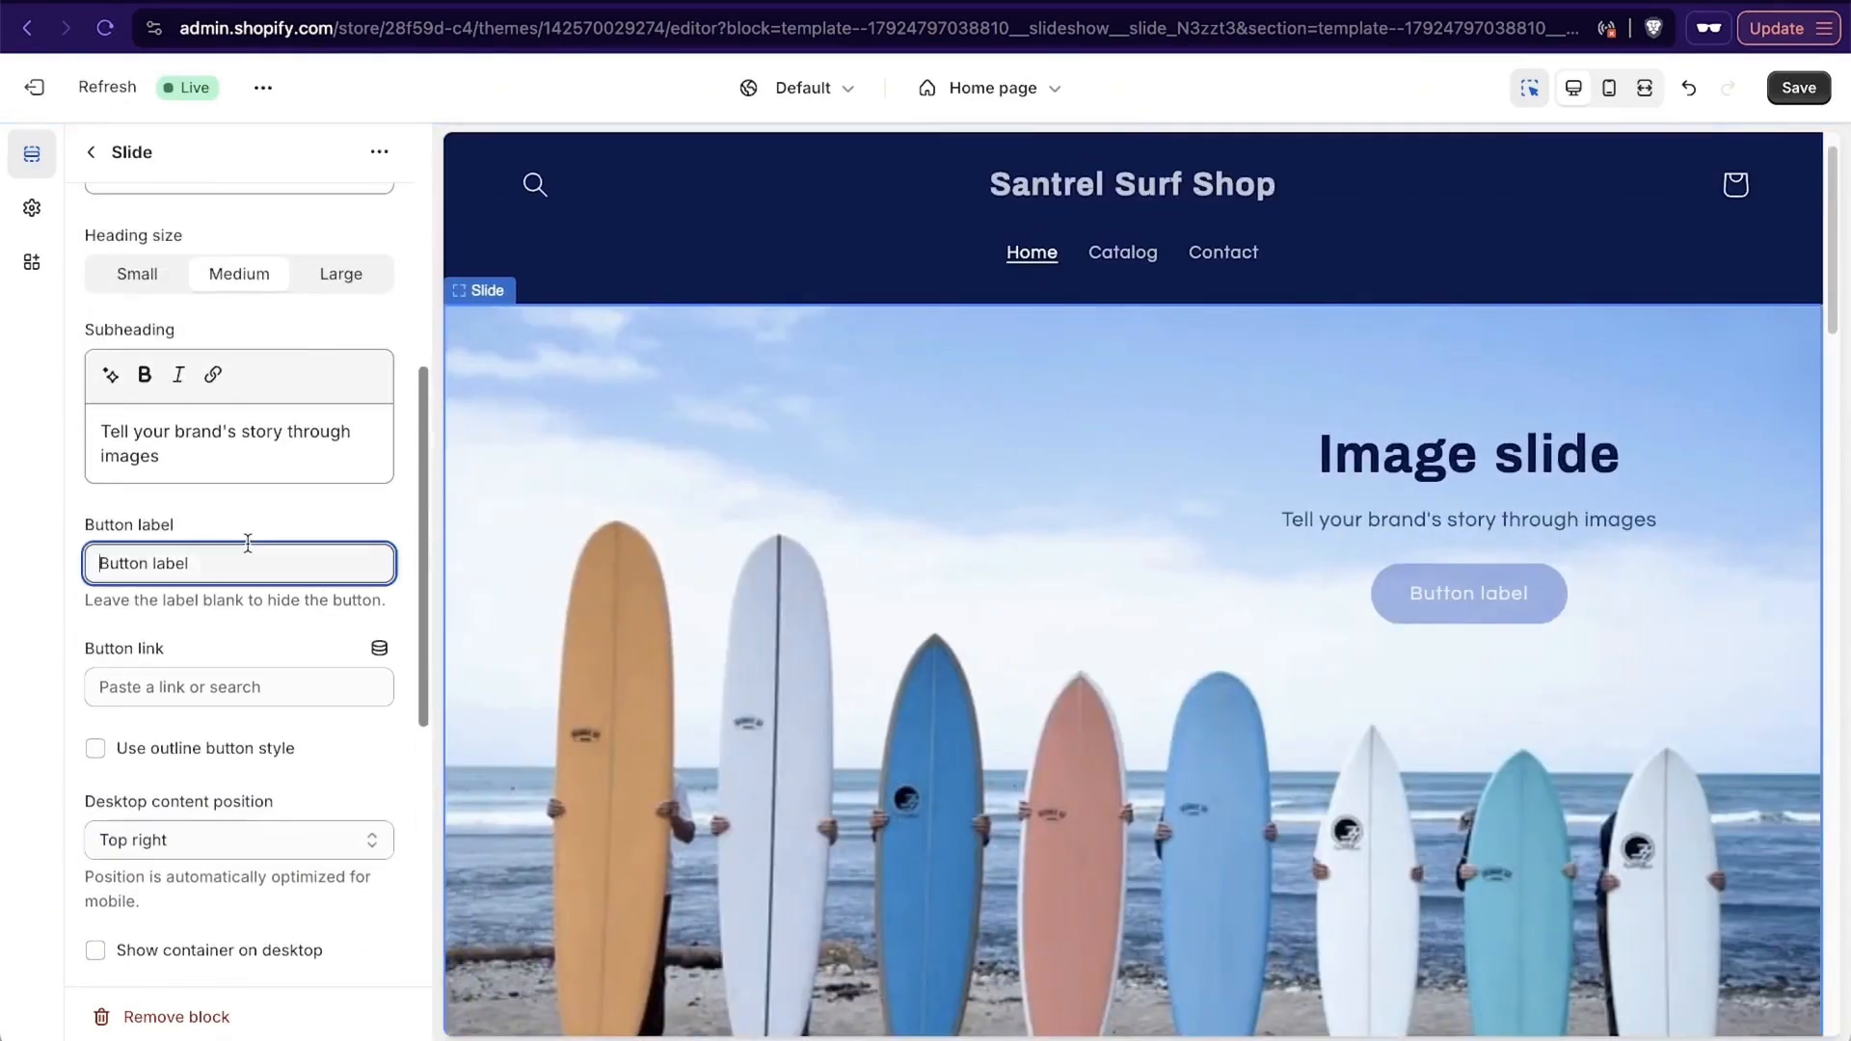
text(Shop Our P)
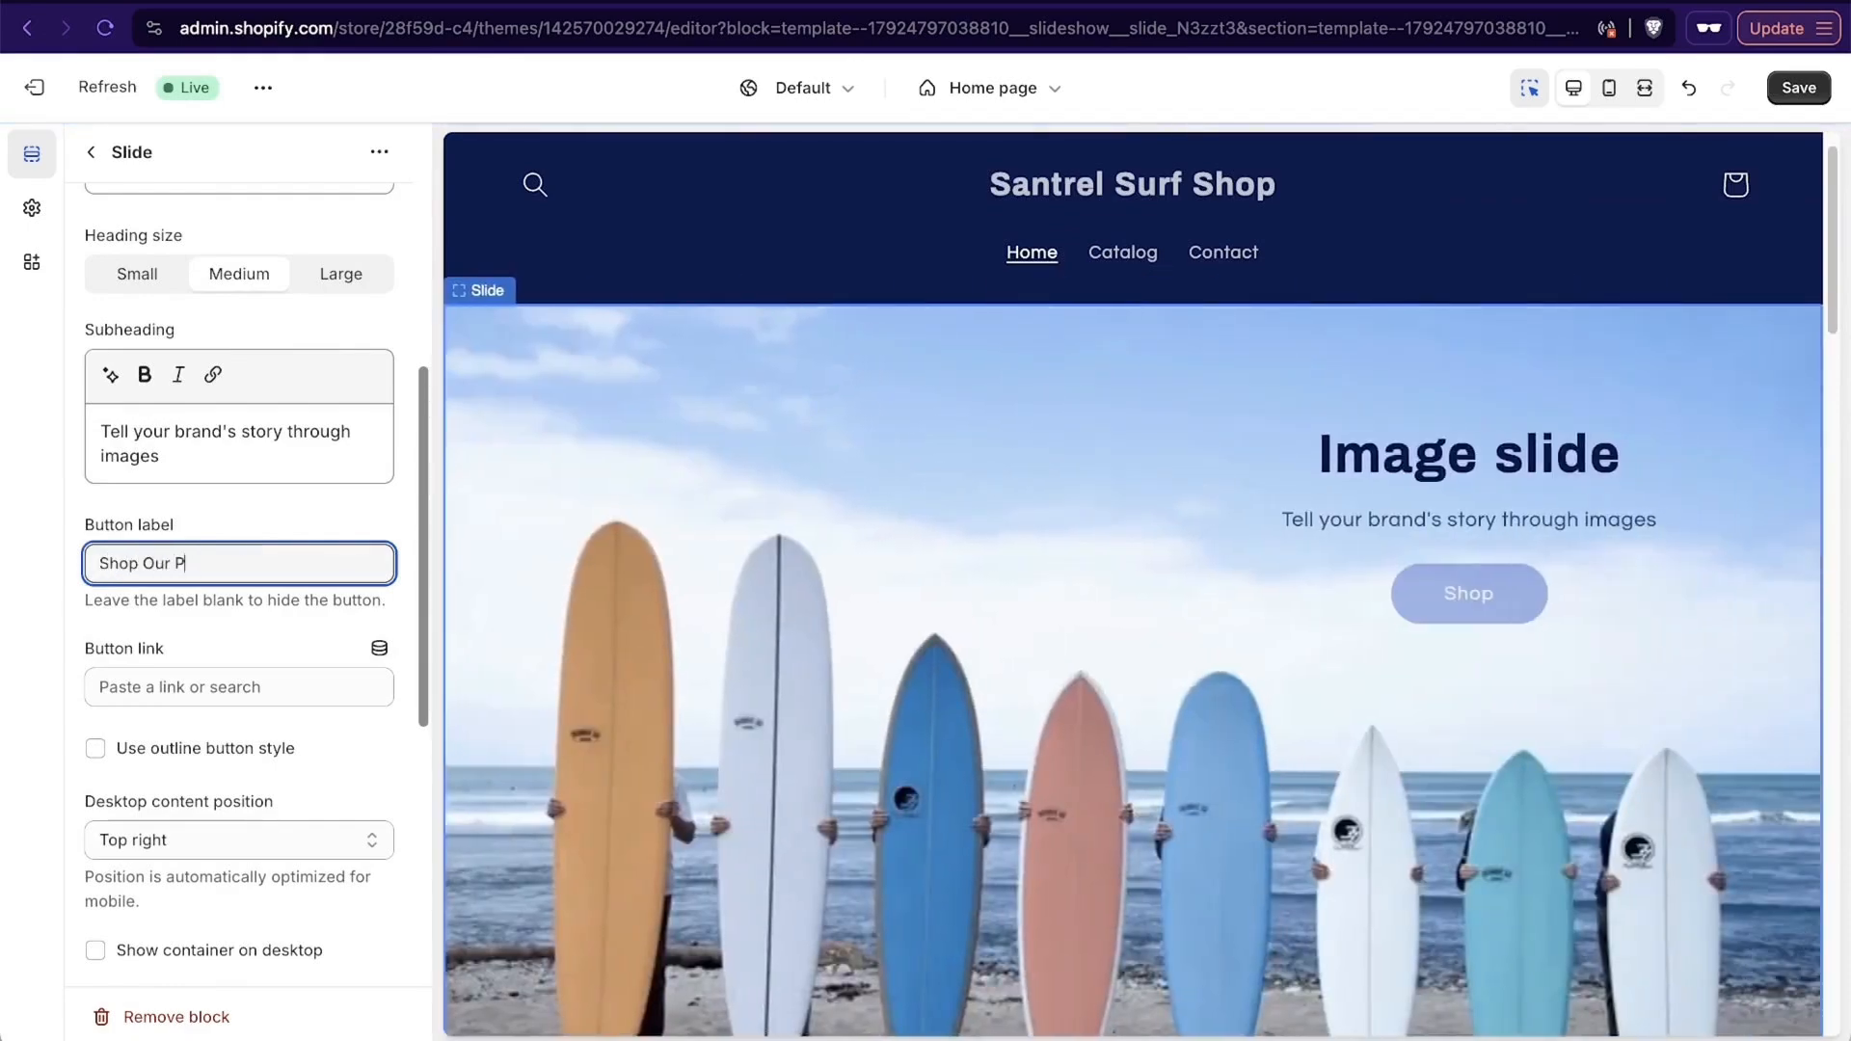
text(remium S)
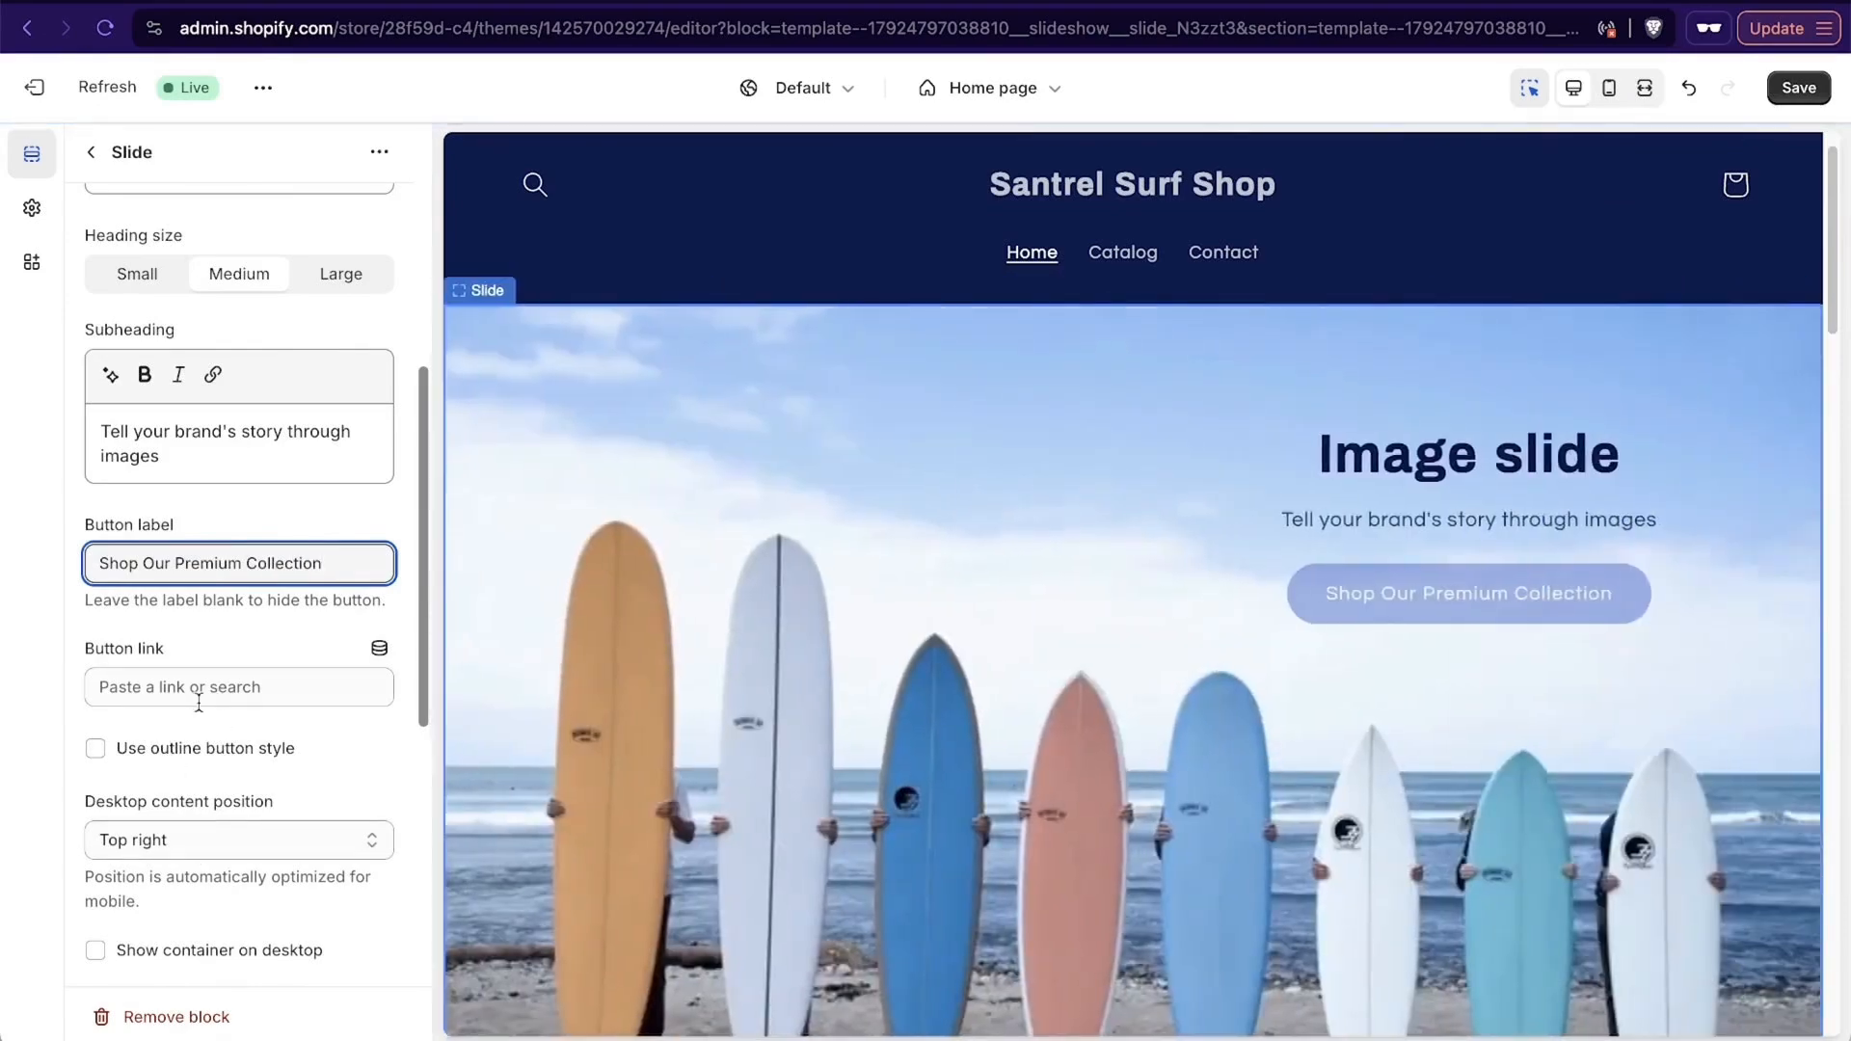
click(207, 689)
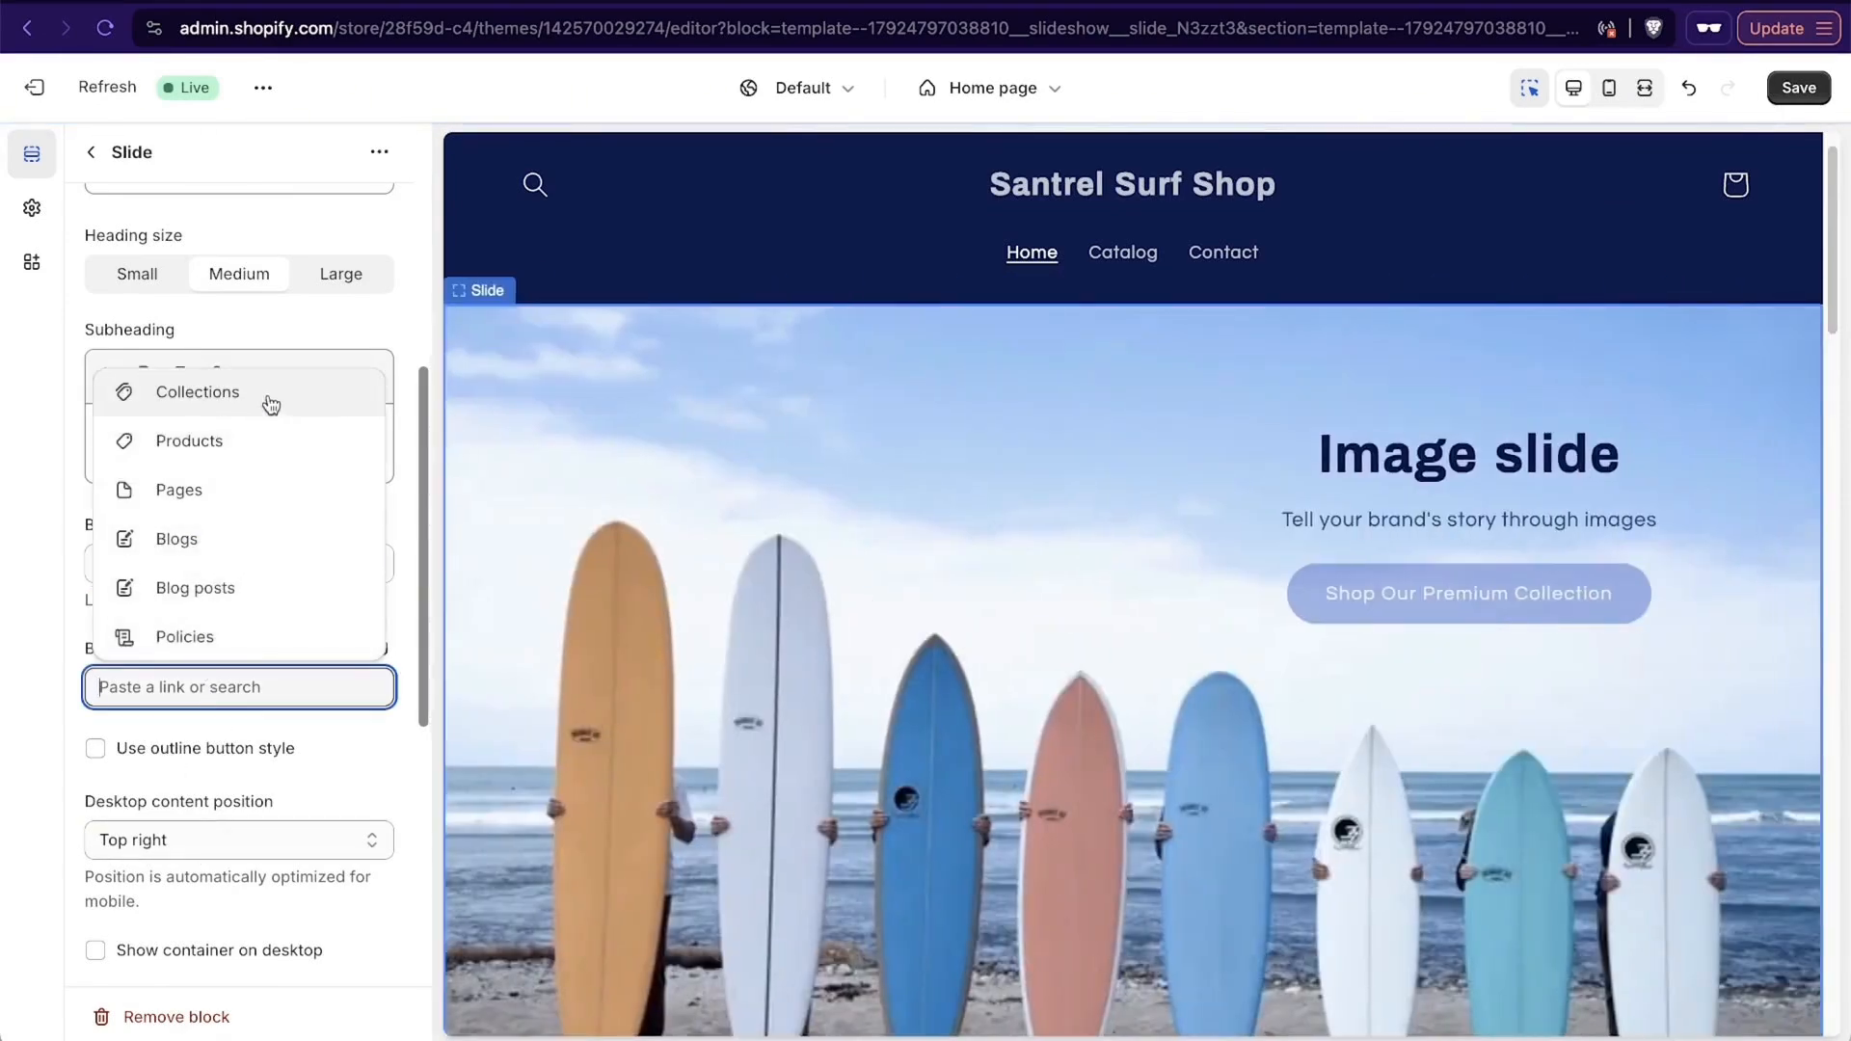
click(268, 395)
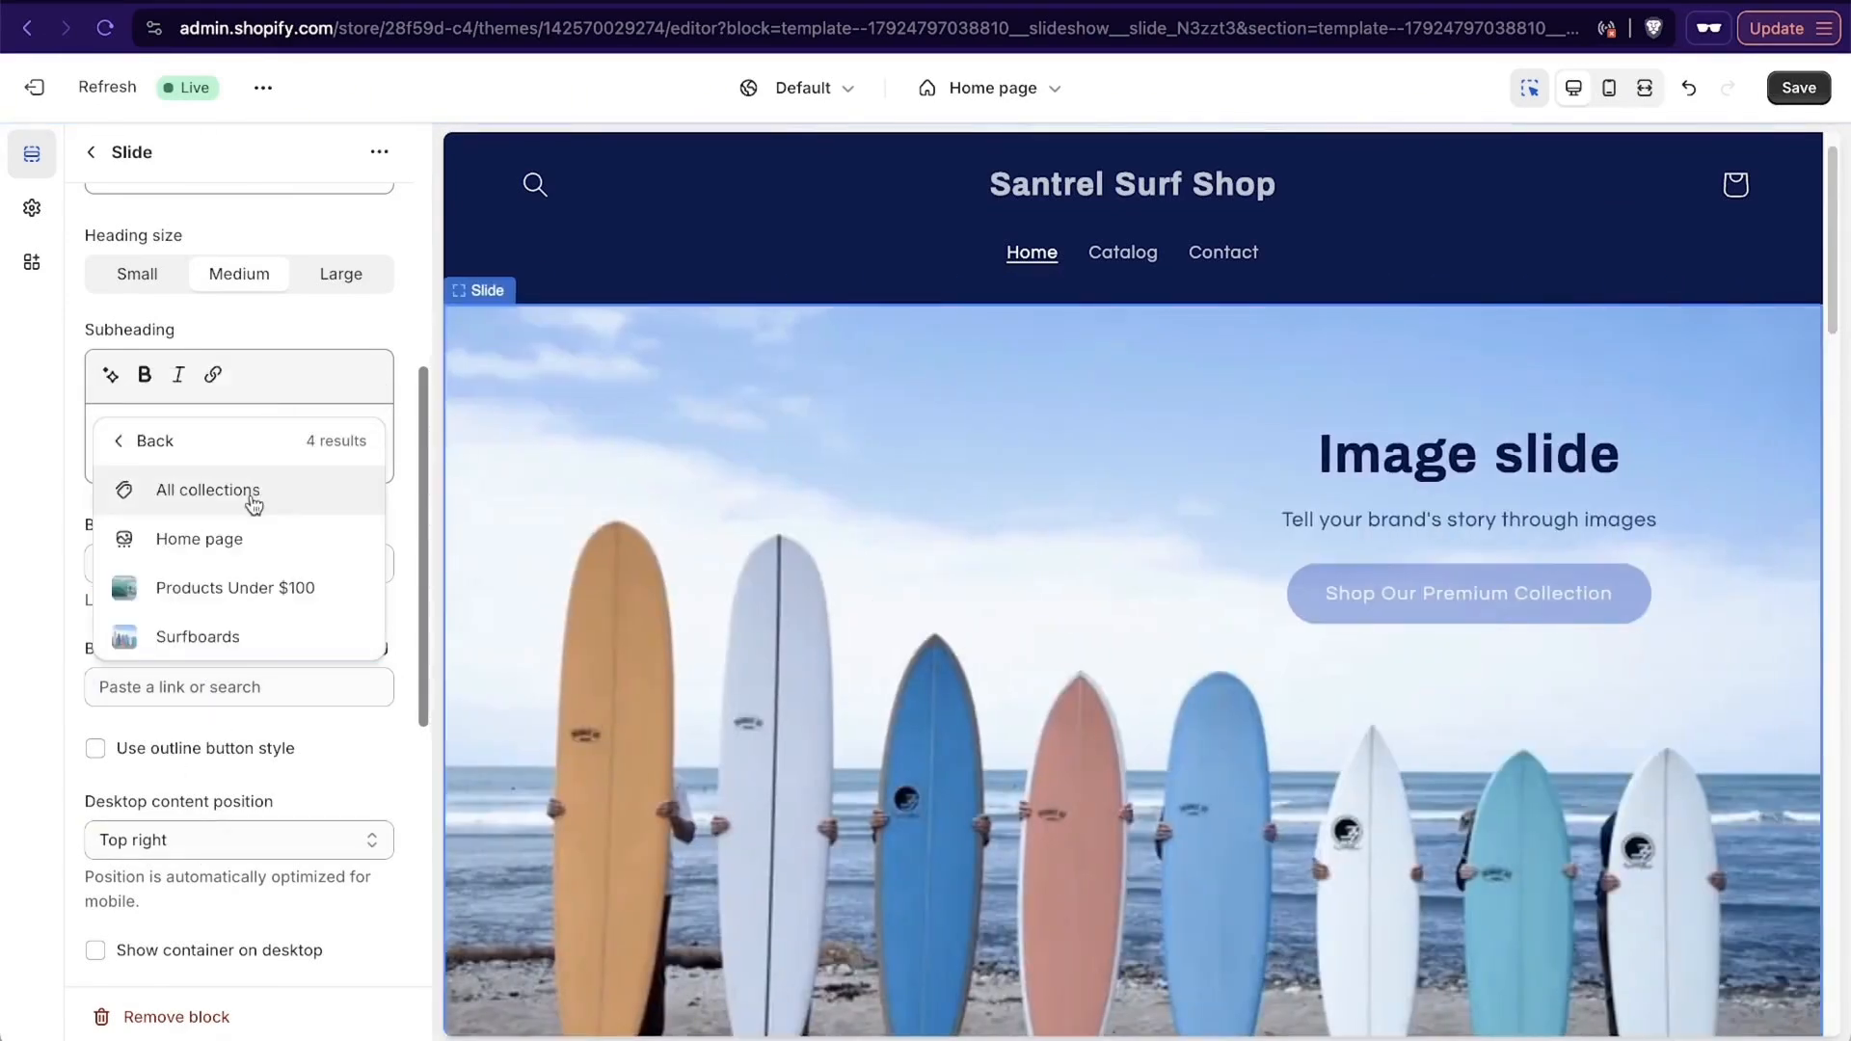
click(240, 641)
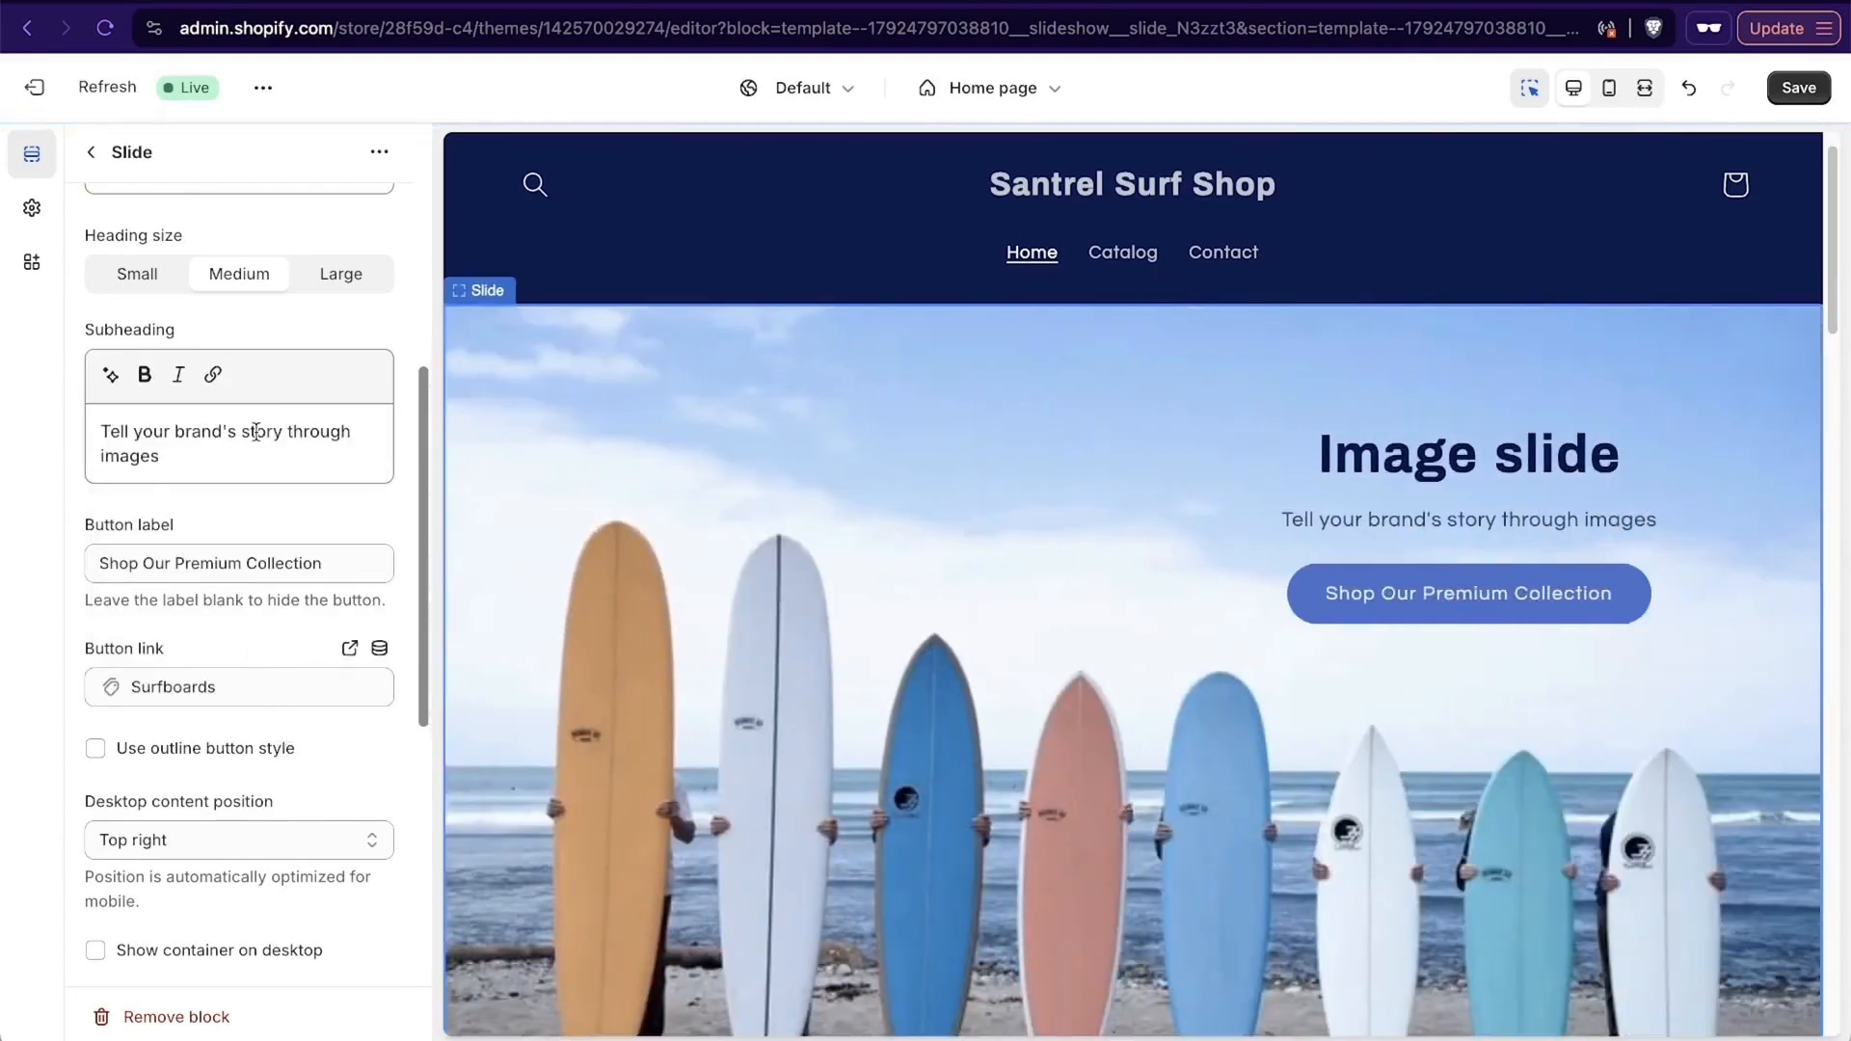
Change the slide heading from 'Image slide' to 'A Board For Everyone'.
scroll(256, 431, up, 3)
triple_click(241, 431)
text(A )
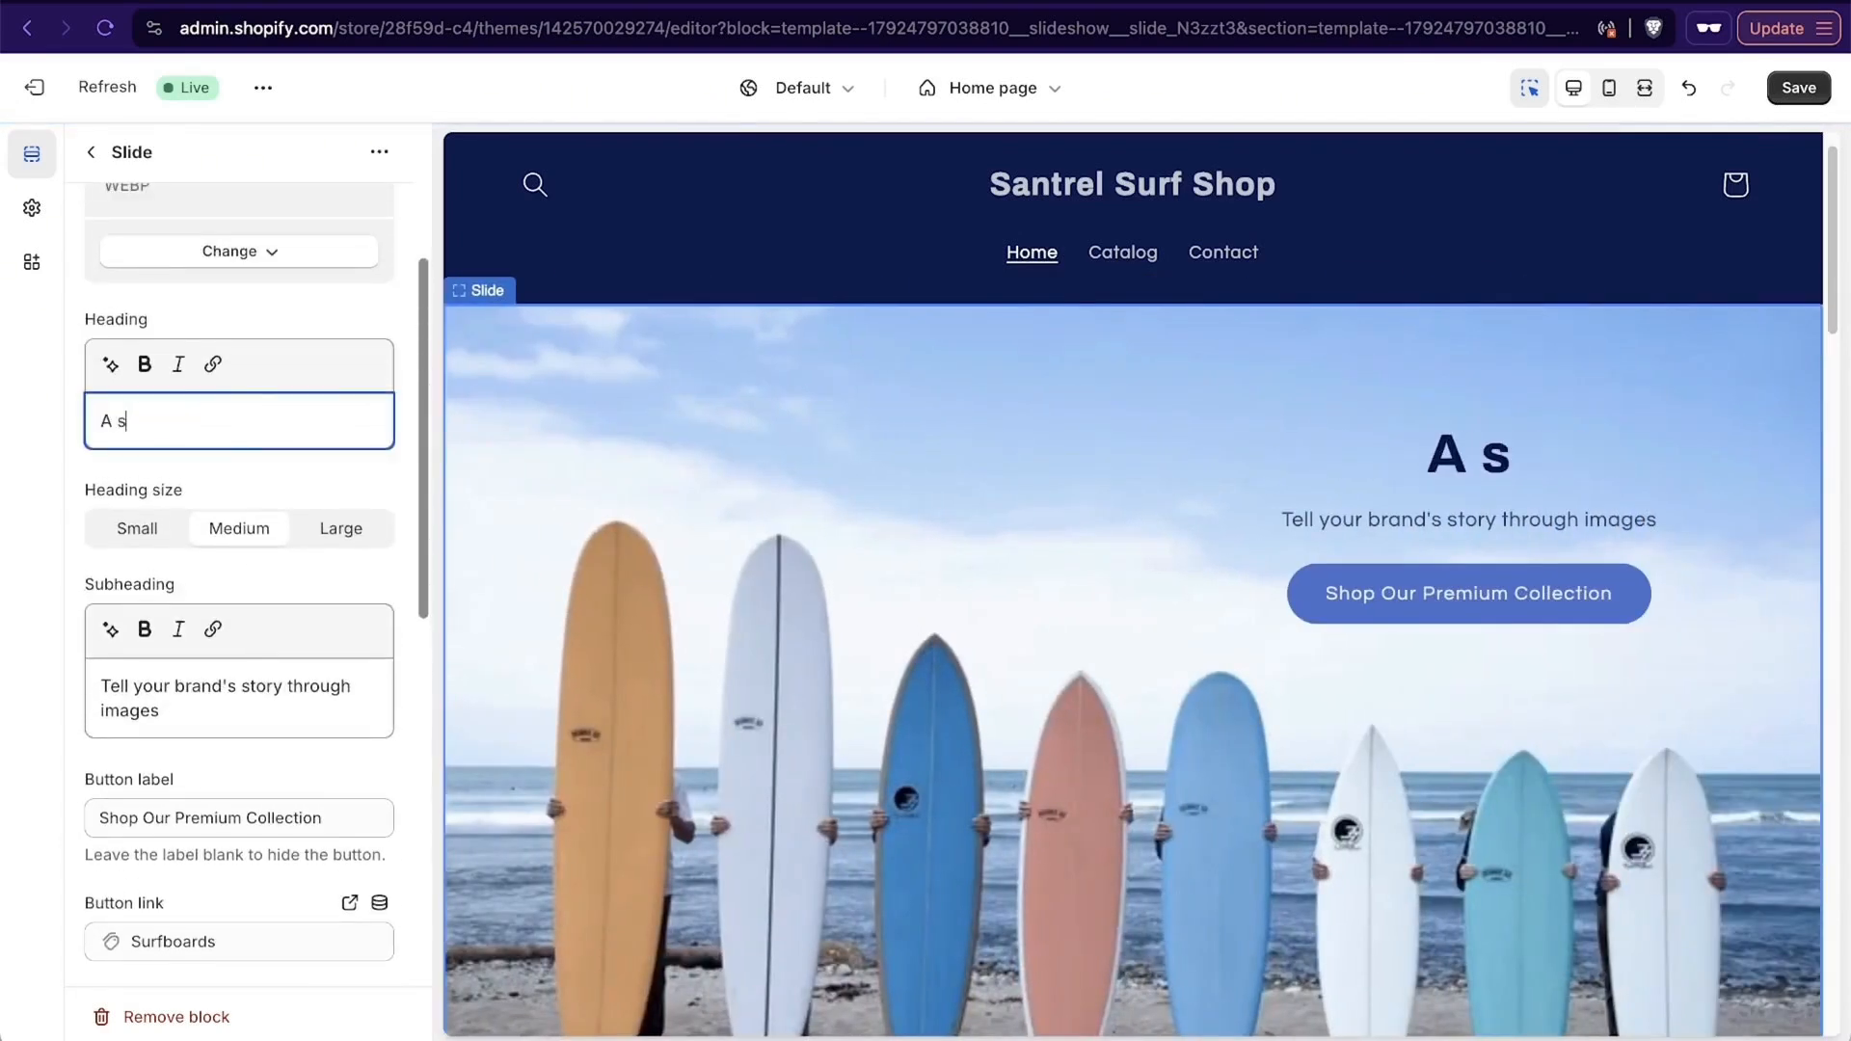
text(Surfboard For E)
key(BackSpace)
key(BackSpace)
text(r Everyone)
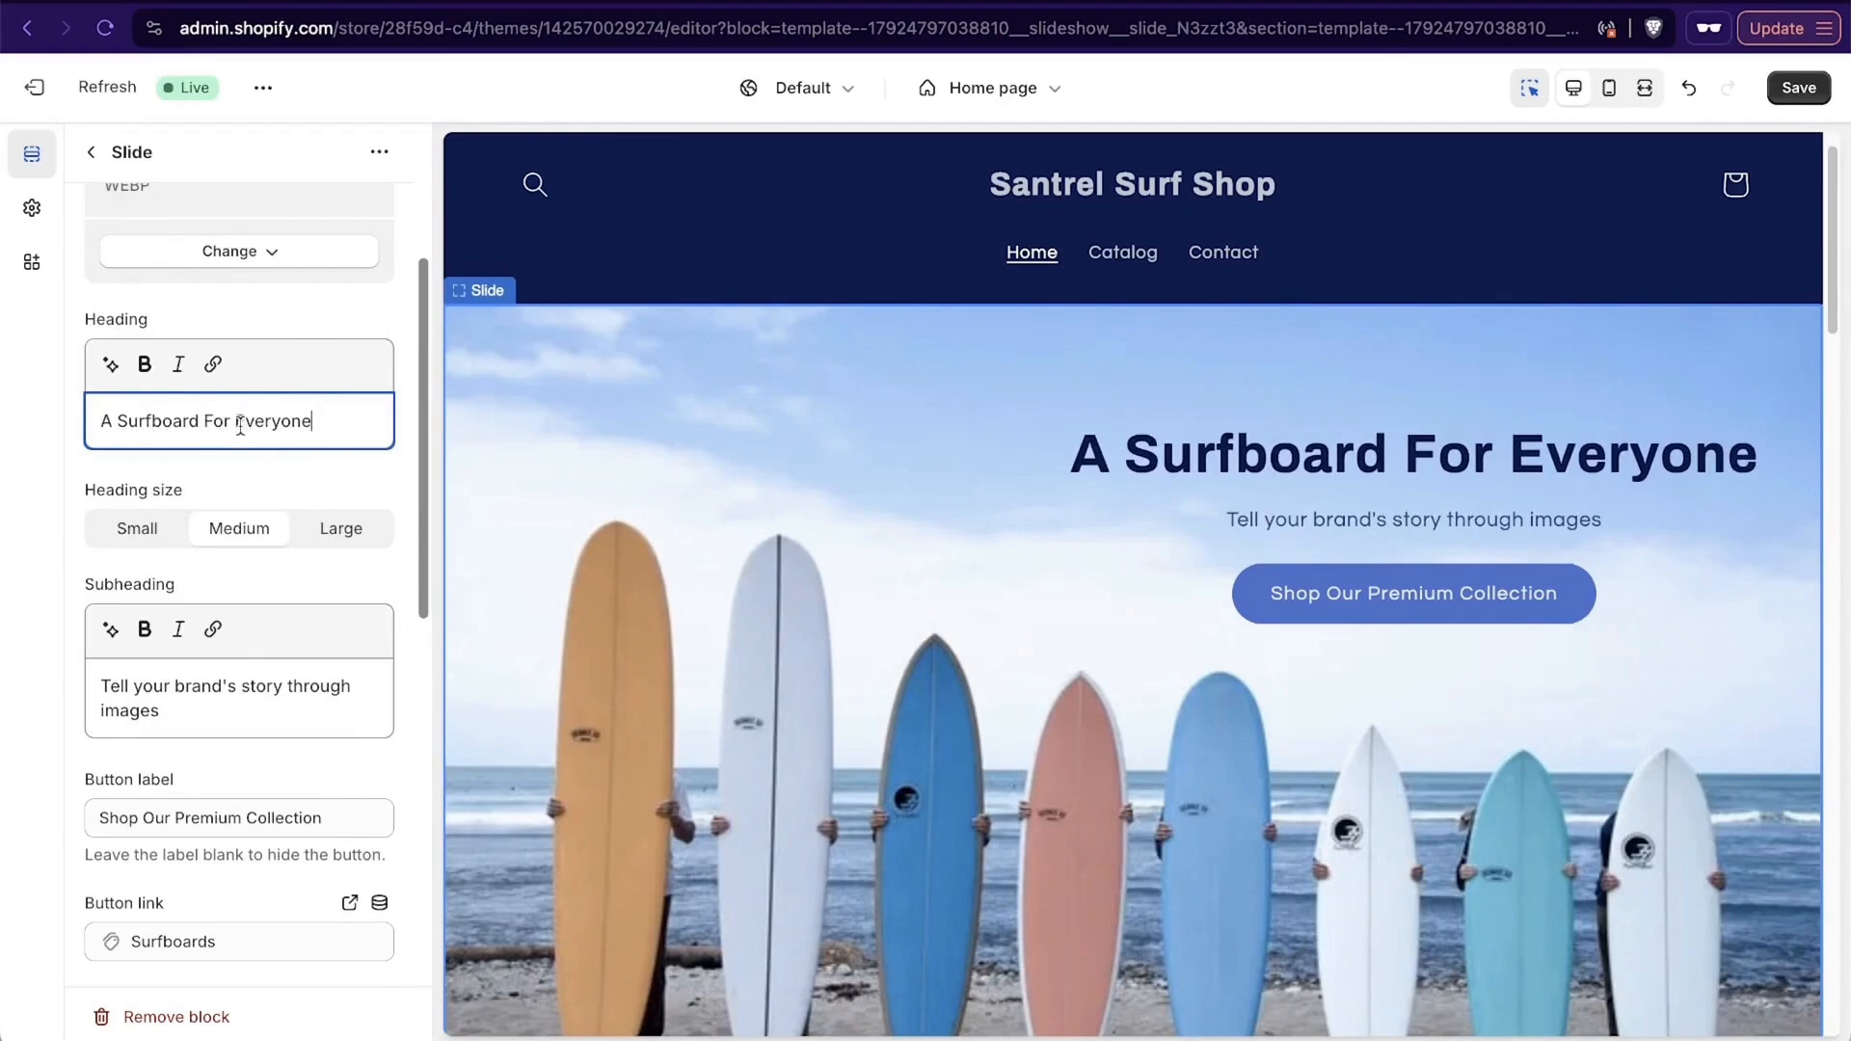
drag(156, 420, 117, 421)
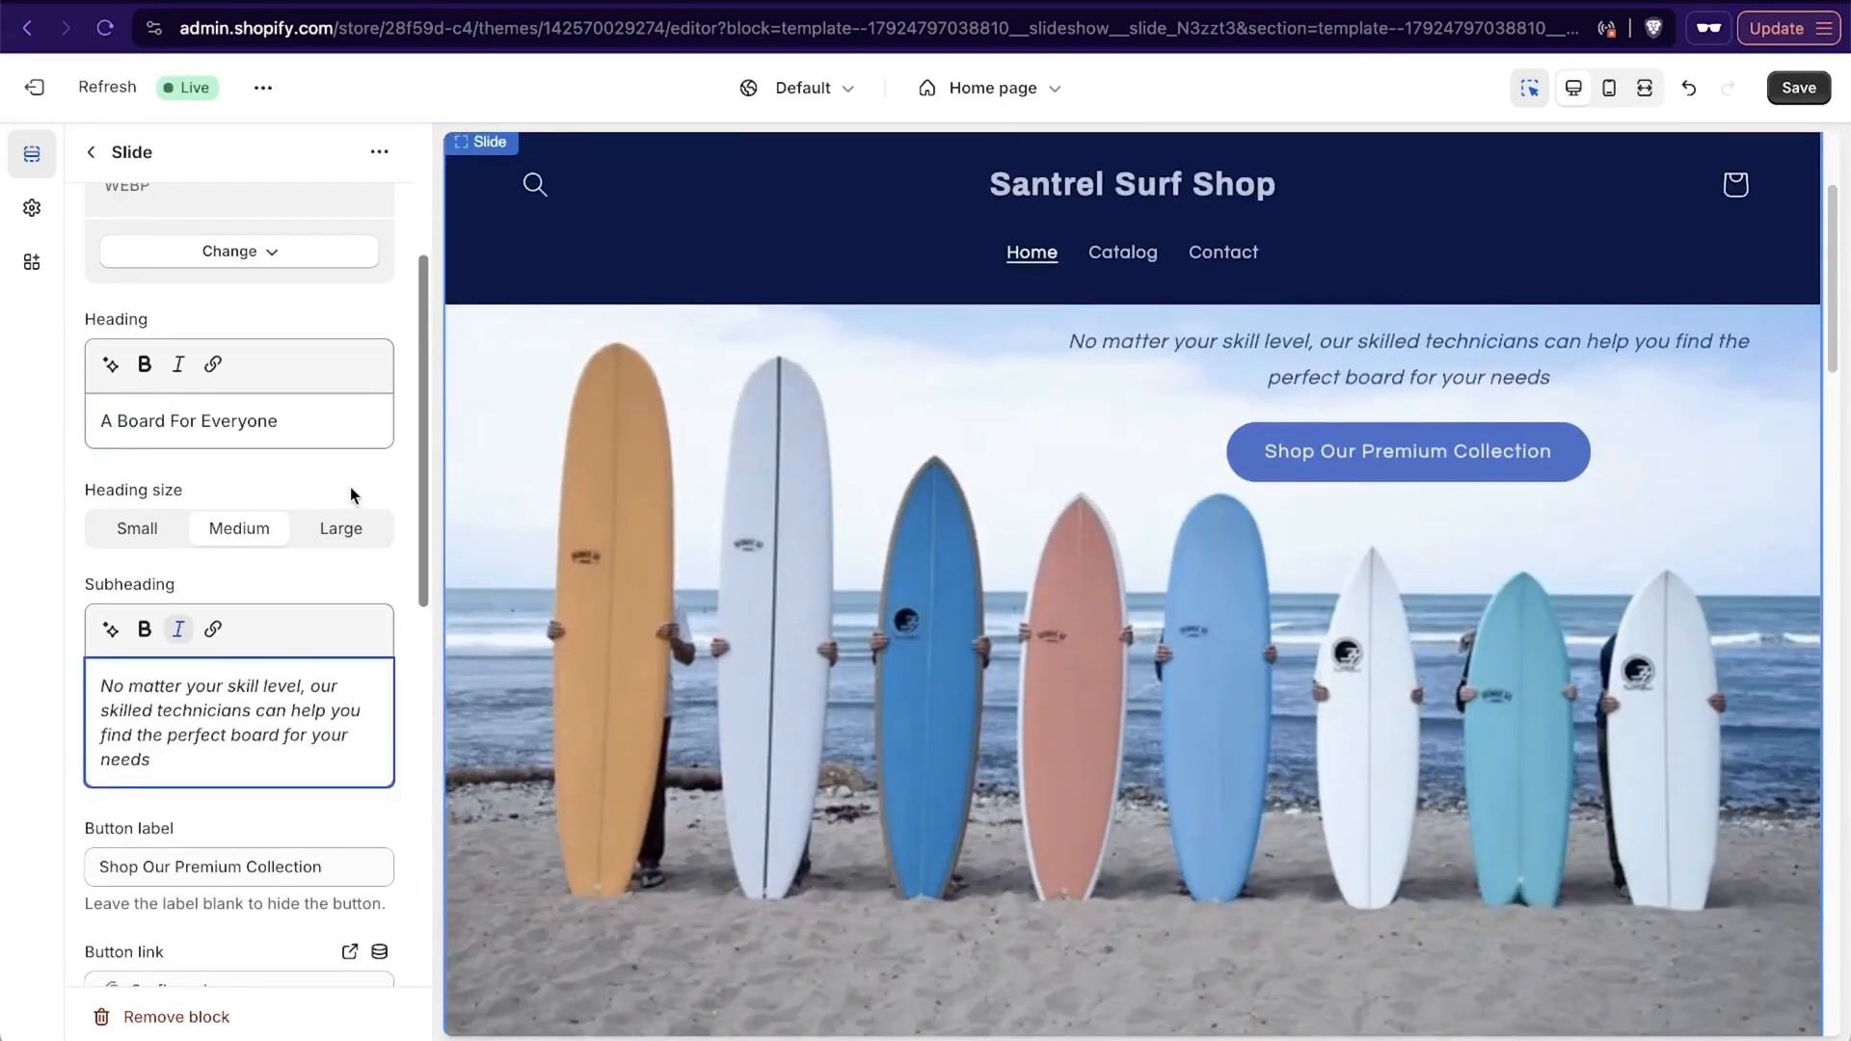
scroll(350, 488, up, 3)
click(91, 162)
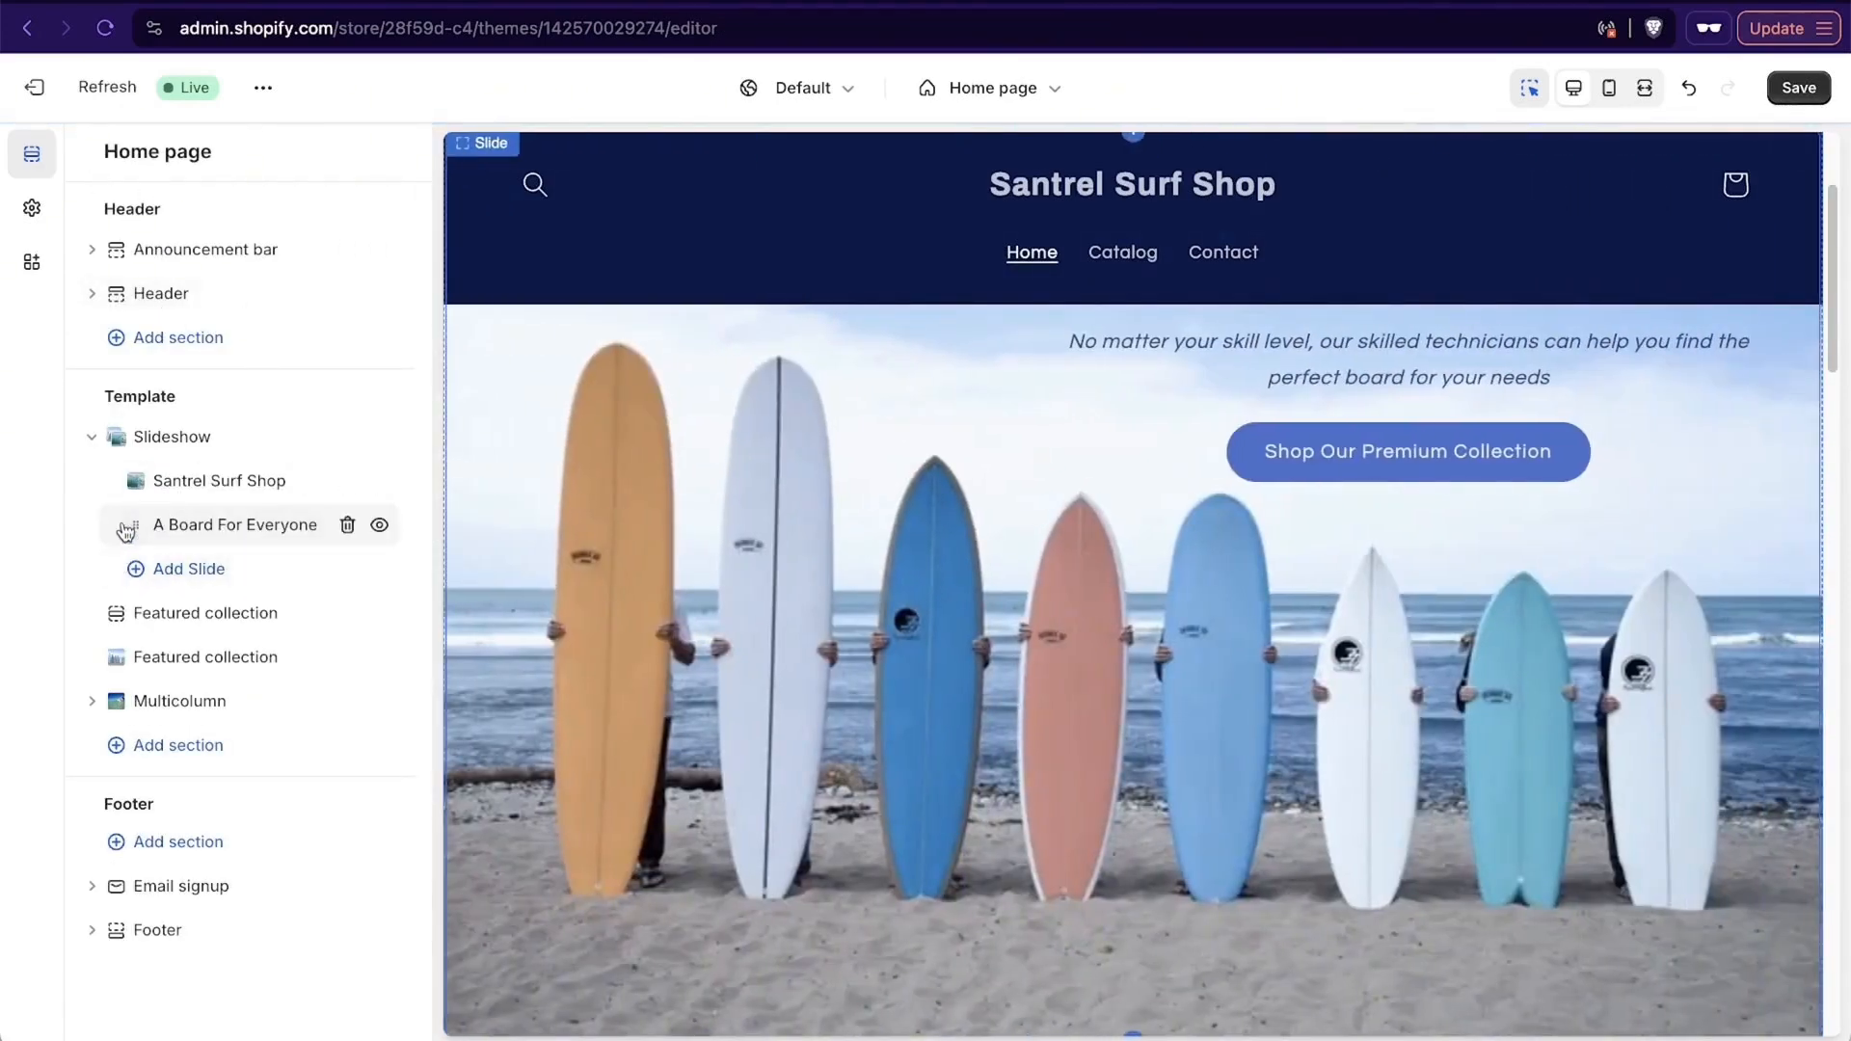
Drag the 'A Board For Everyone' slide above 'Santrel Surf Shop' in the Slideshow.
drag(125, 529, 135, 480)
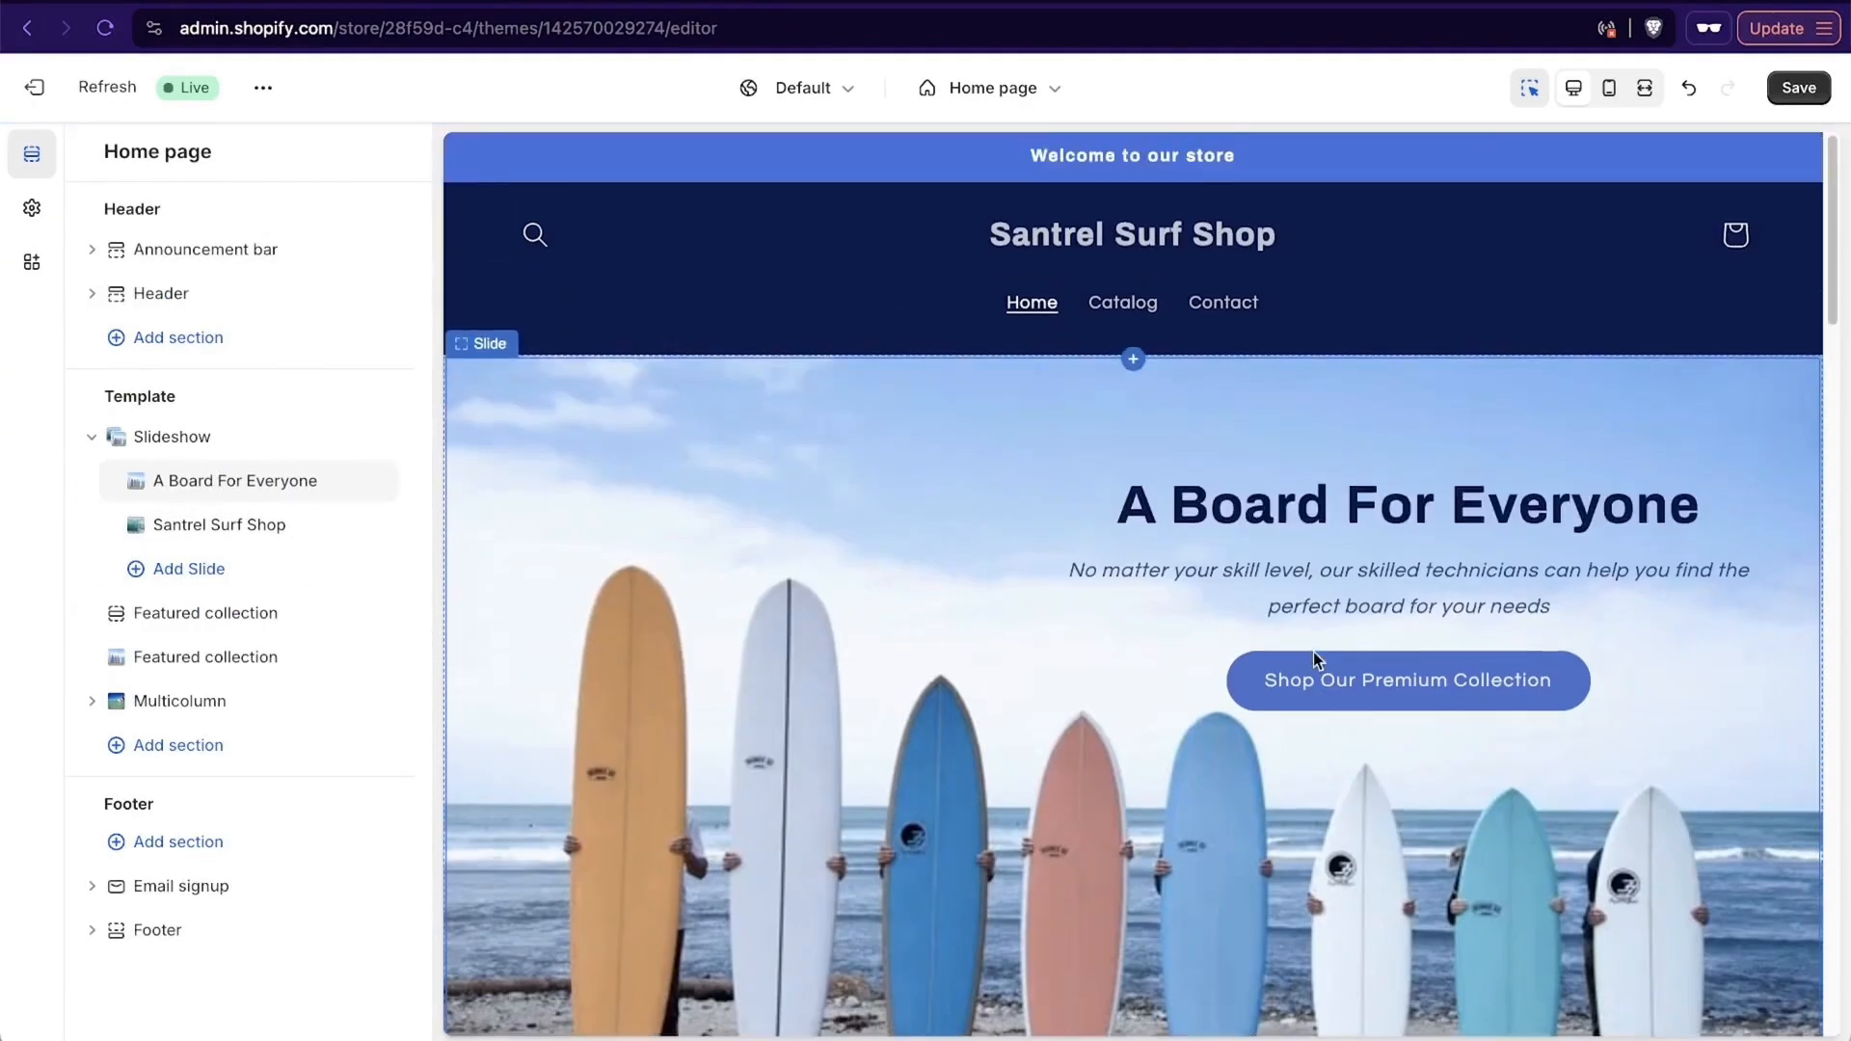
scroll(1314, 656, down, 5)
scroll(1314, 660, down, 4)
scroll(1314, 659, up, 10)
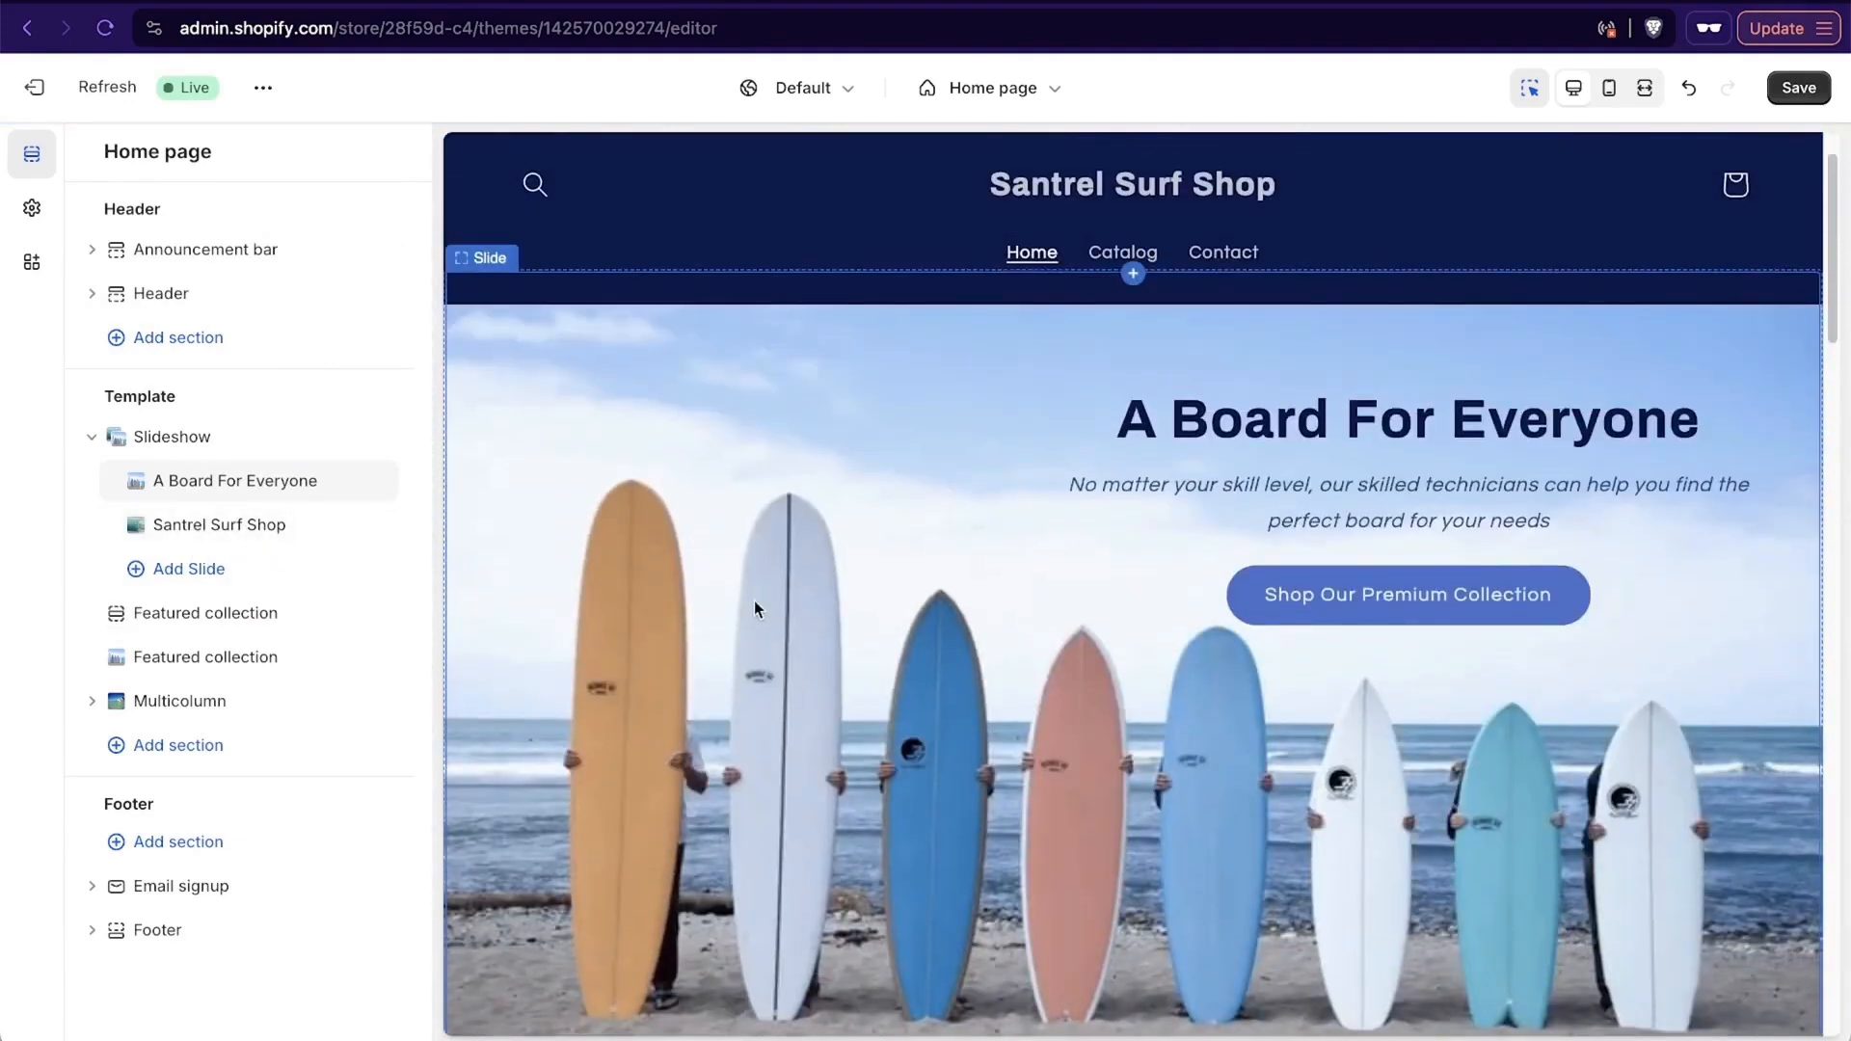
scroll(754, 608, down, 8)
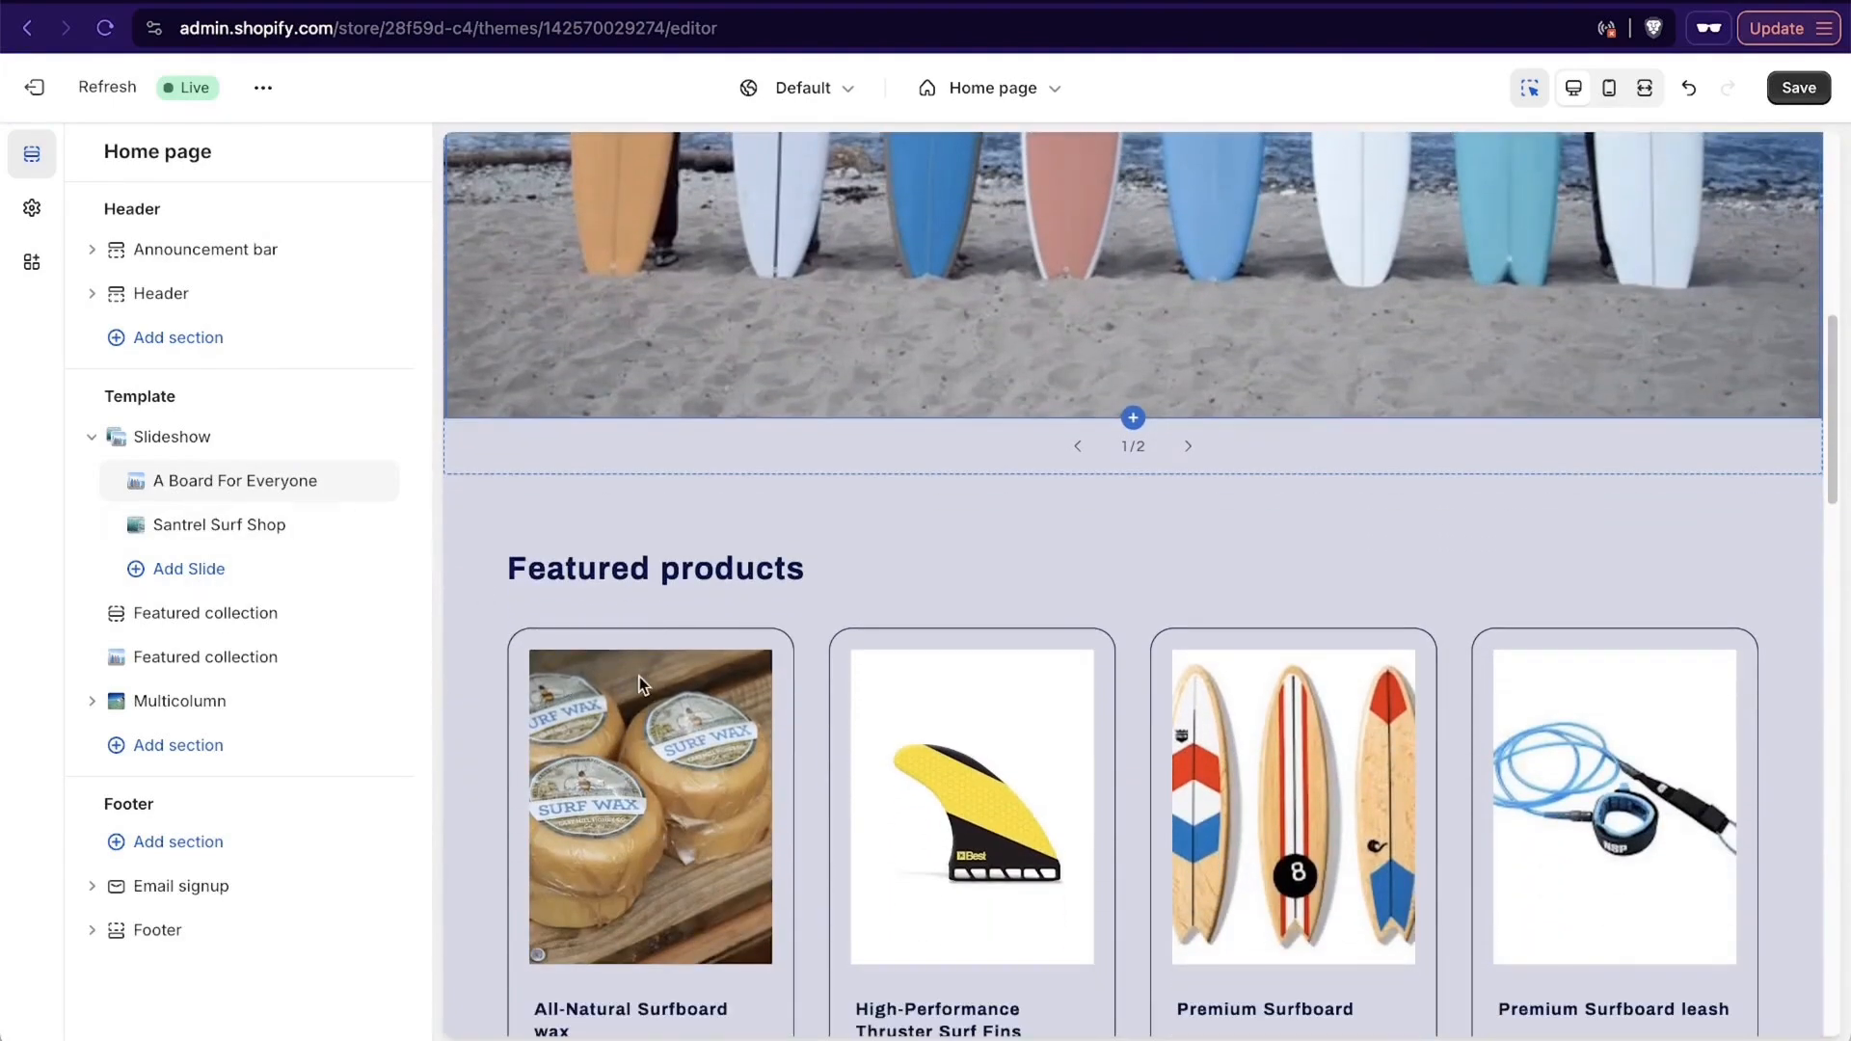
scroll(876, 607, up, 8)
scroll(877, 608, down, 15)
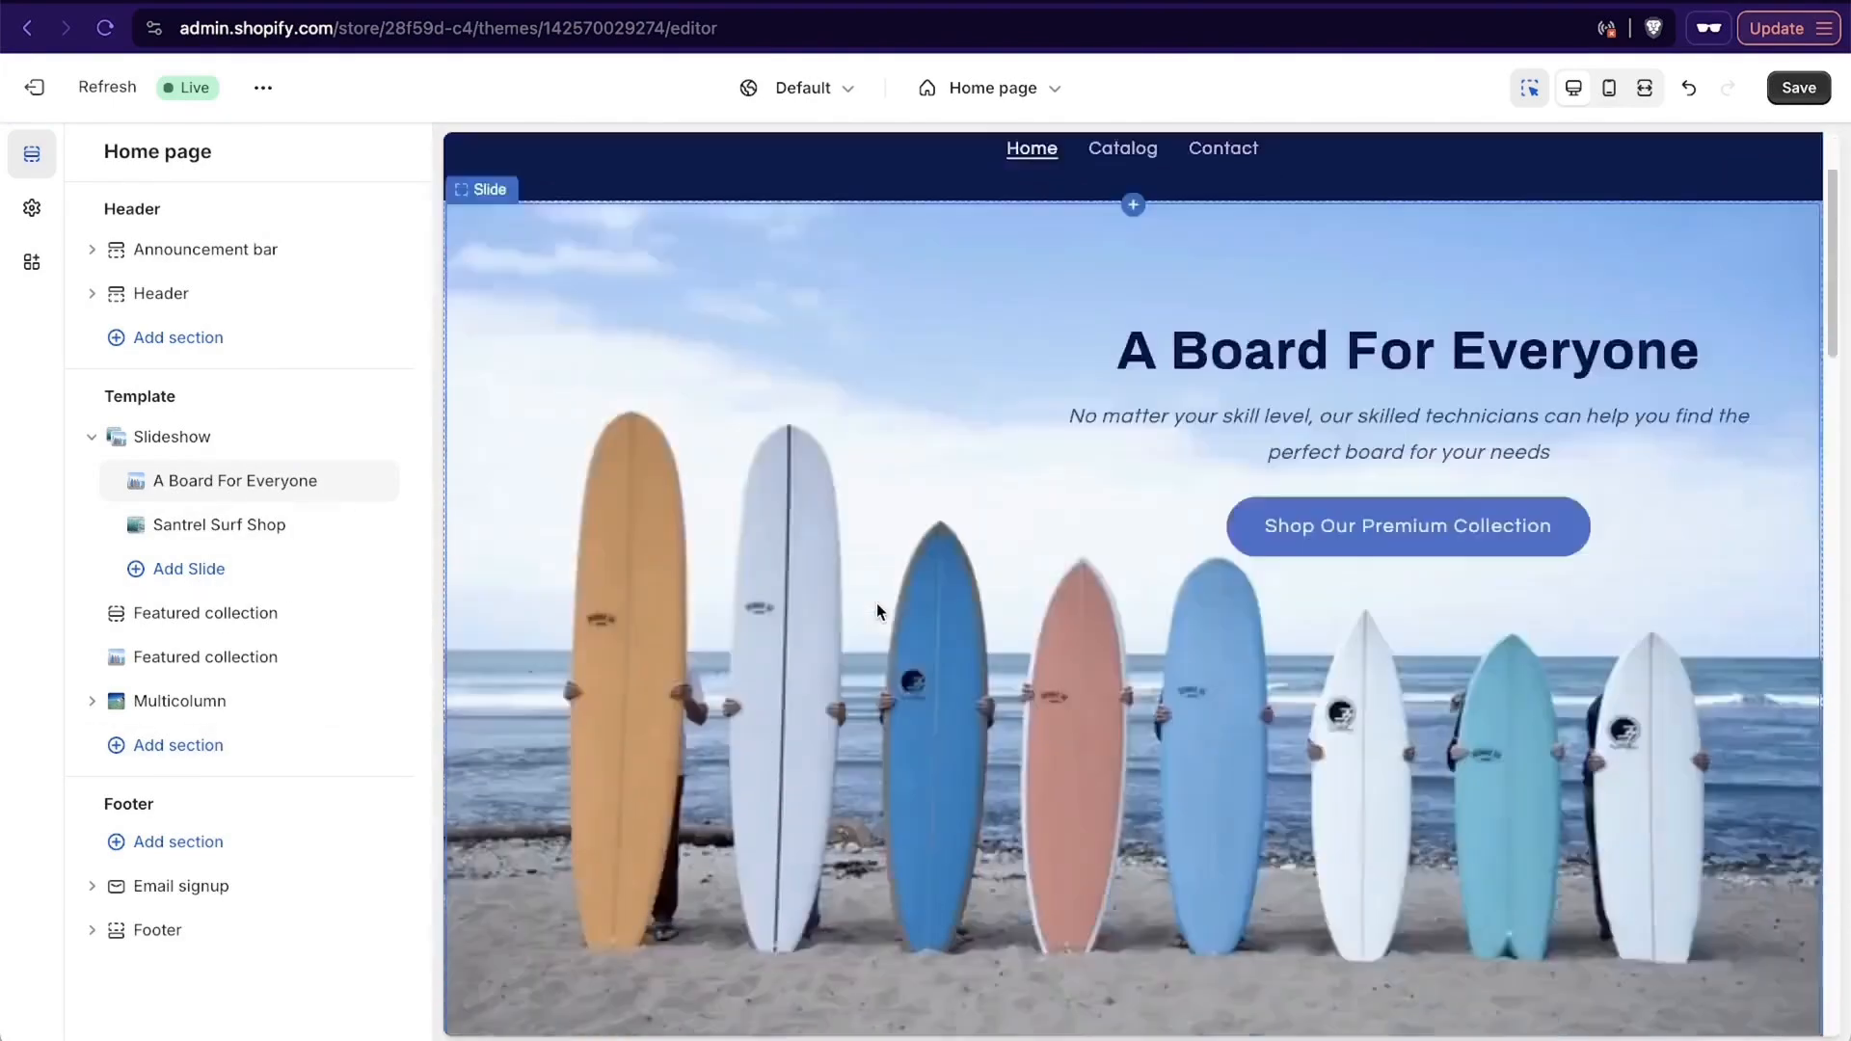
scroll(1281, 575, down, 10)
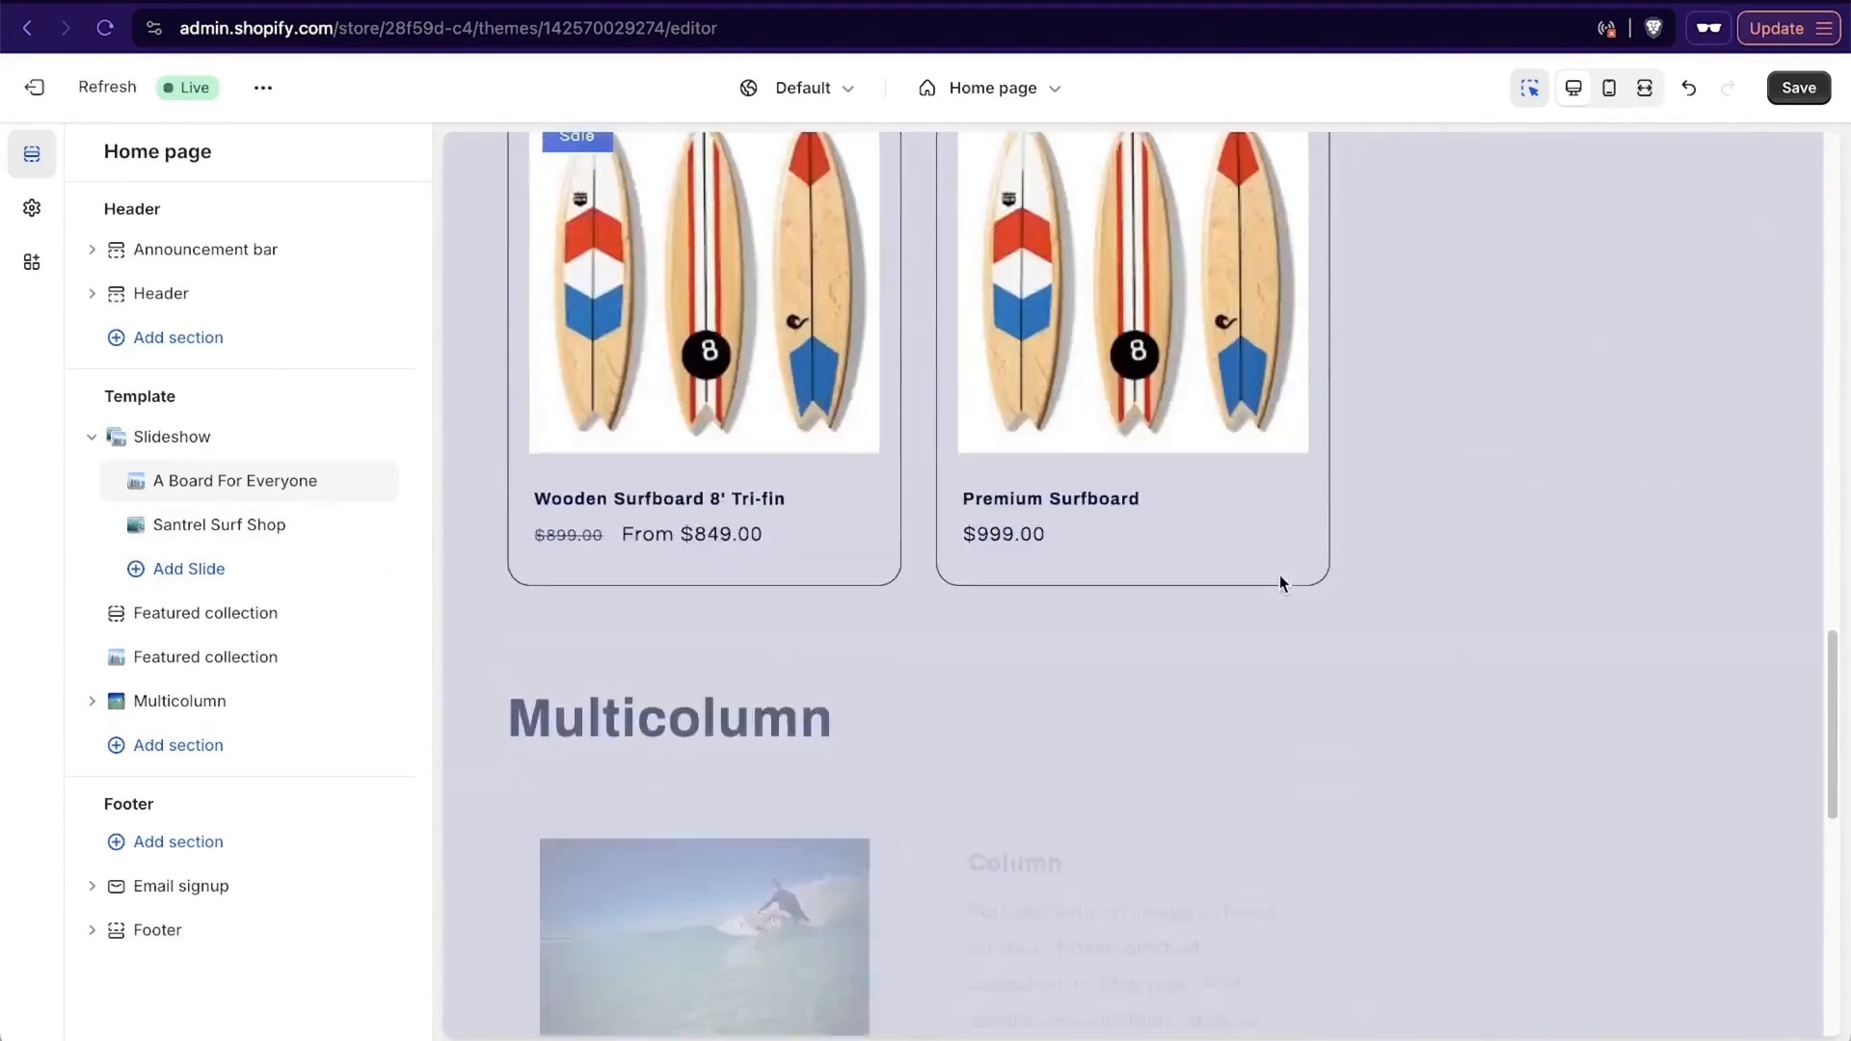
scroll(1280, 577, down, 1)
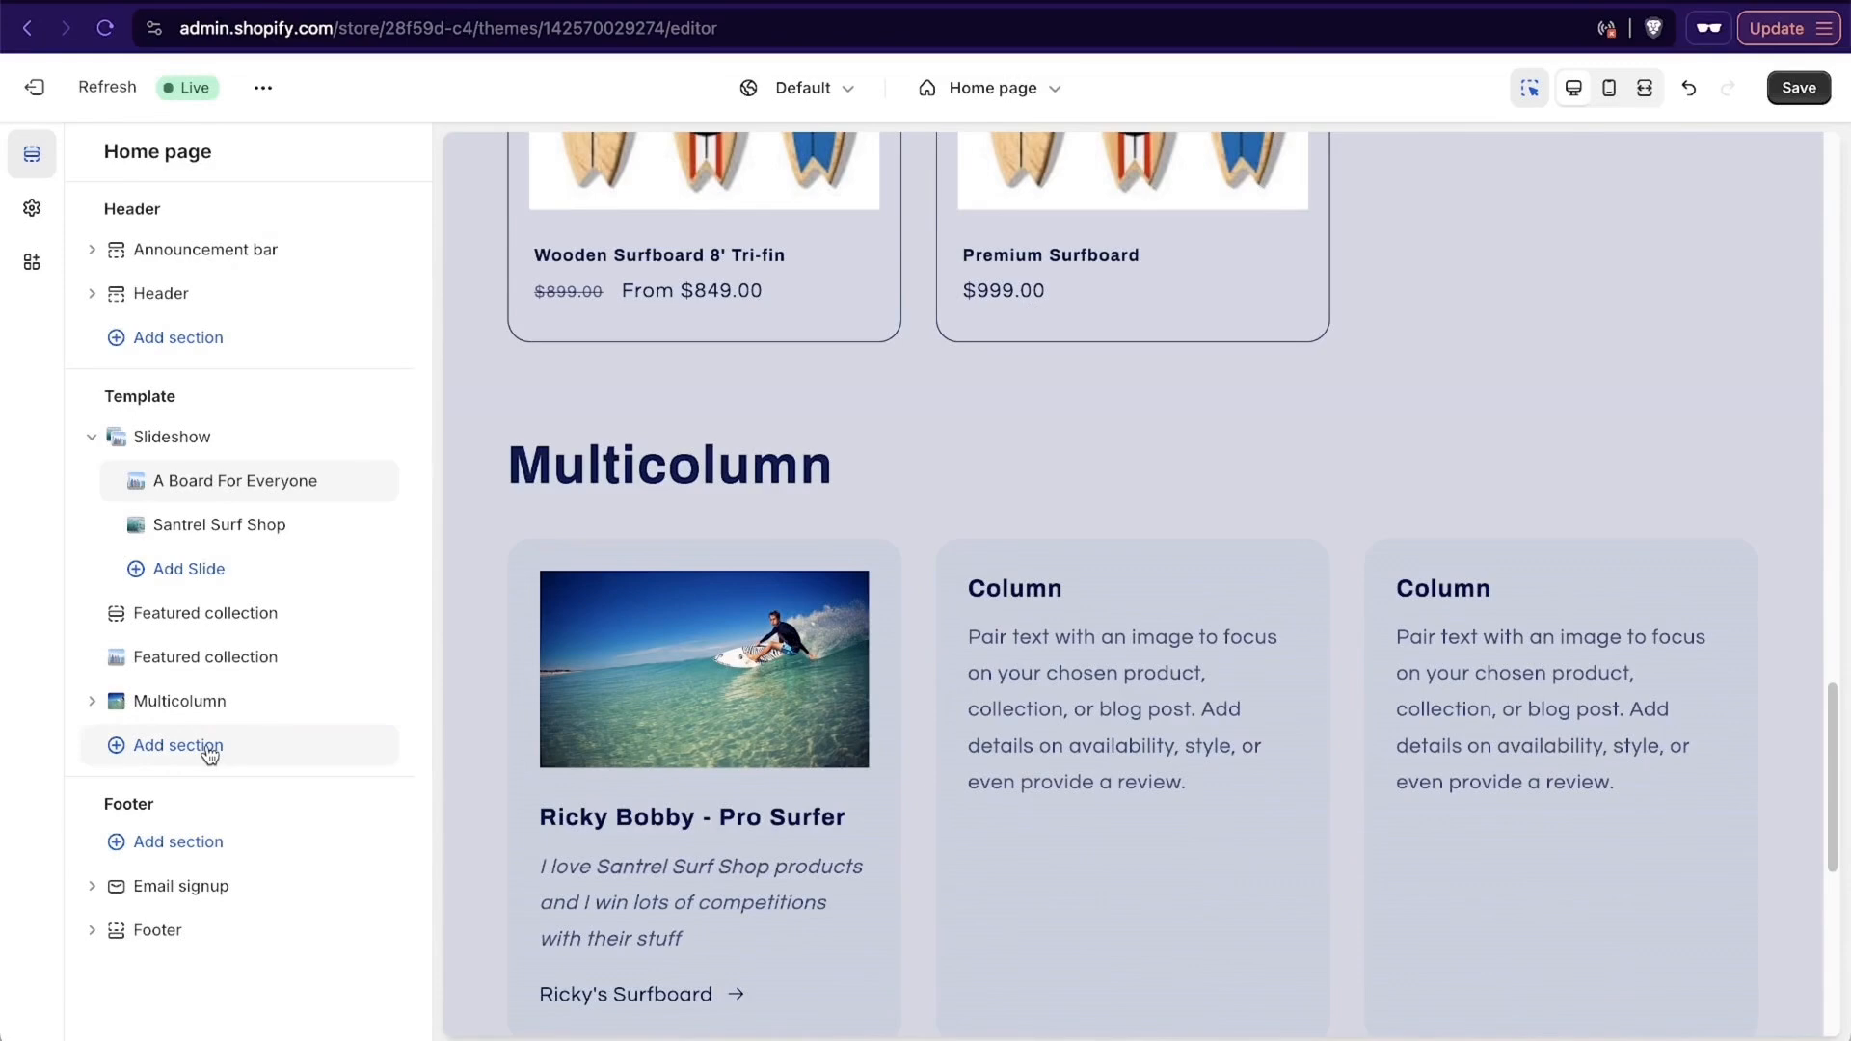
Add a Collapsible content section below the Multicolumn section.
click(177, 746)
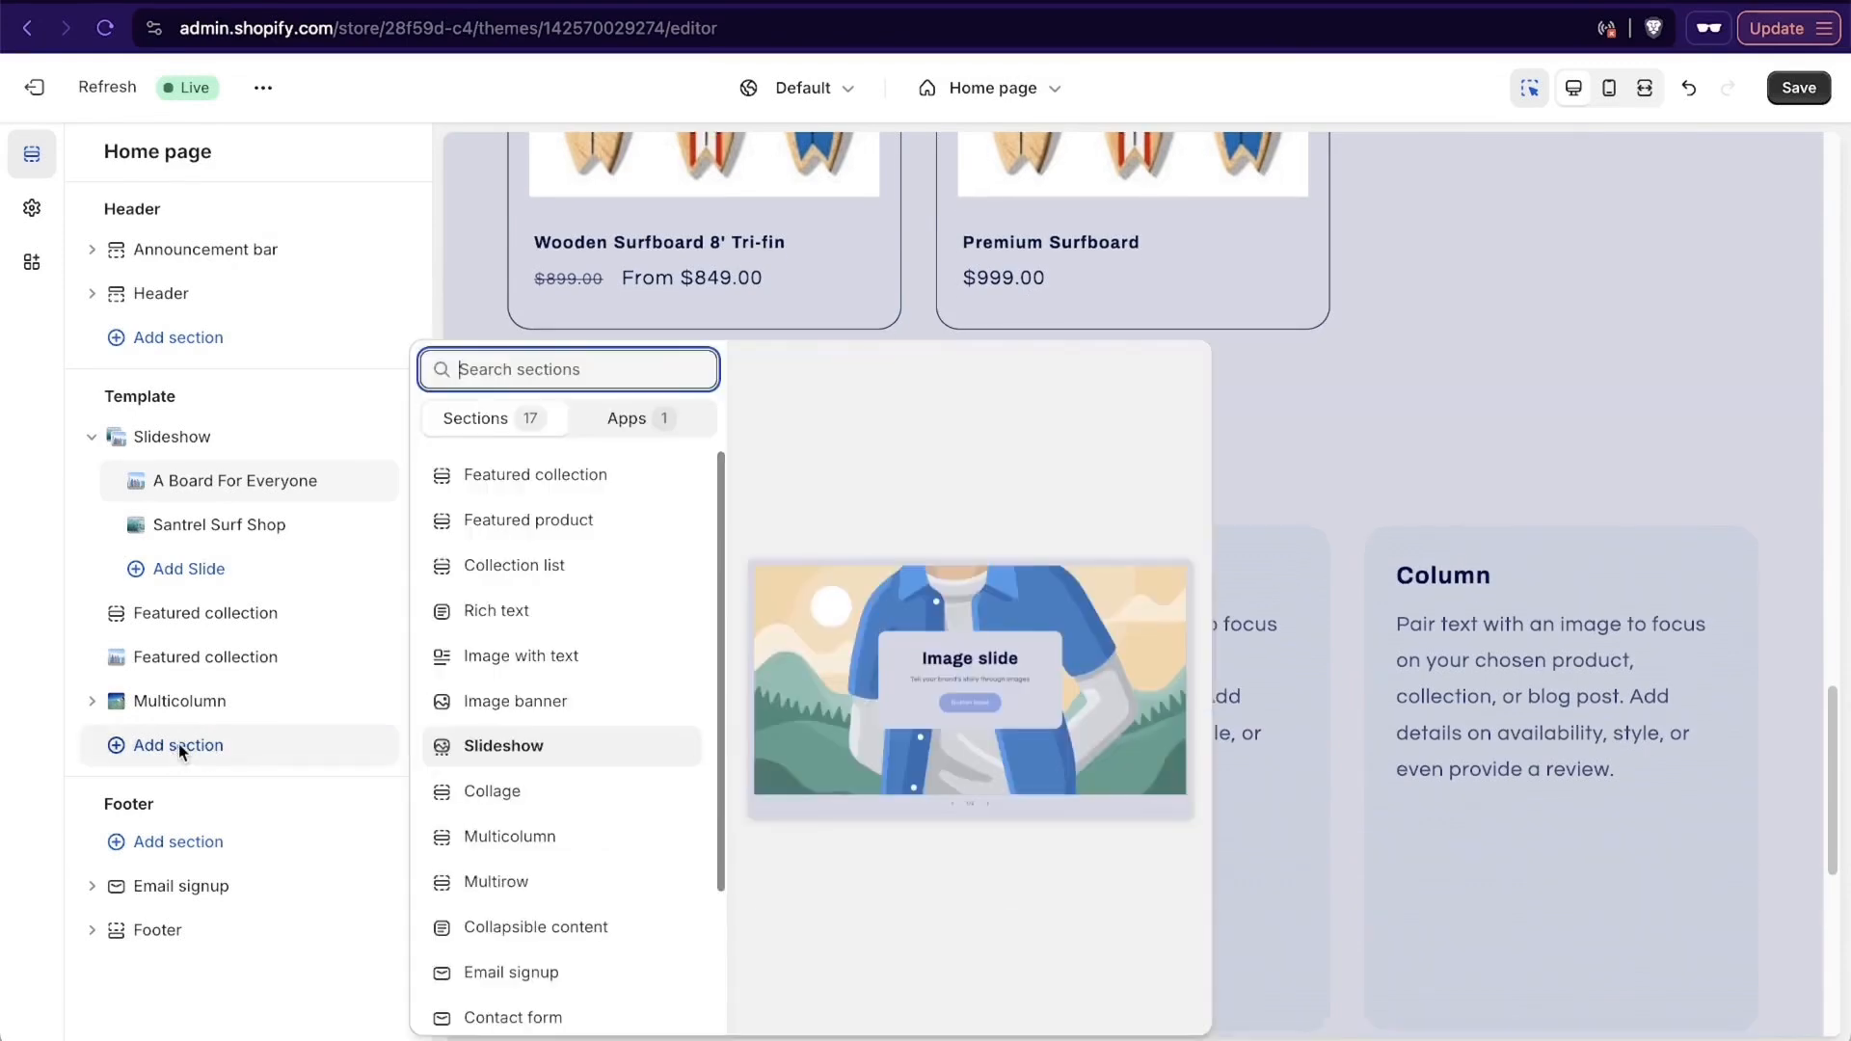
scroll(628, 706, down, 3)
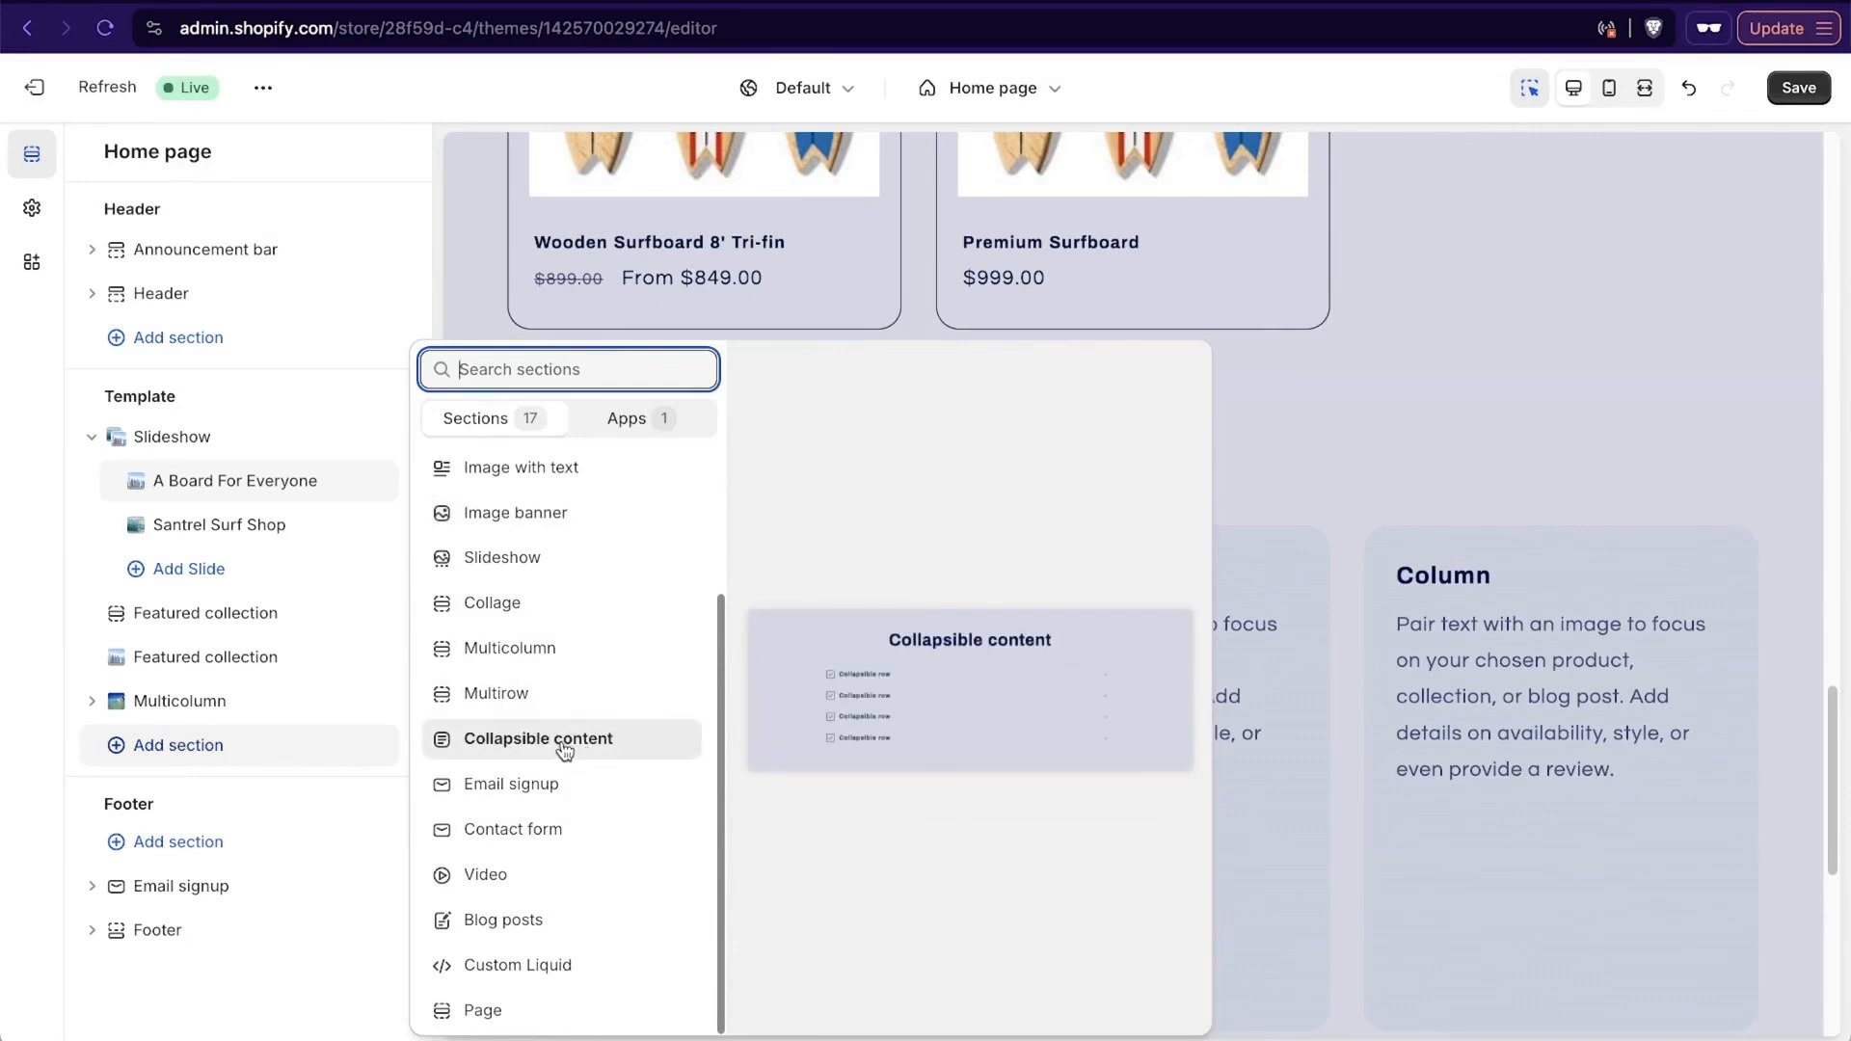
click(565, 743)
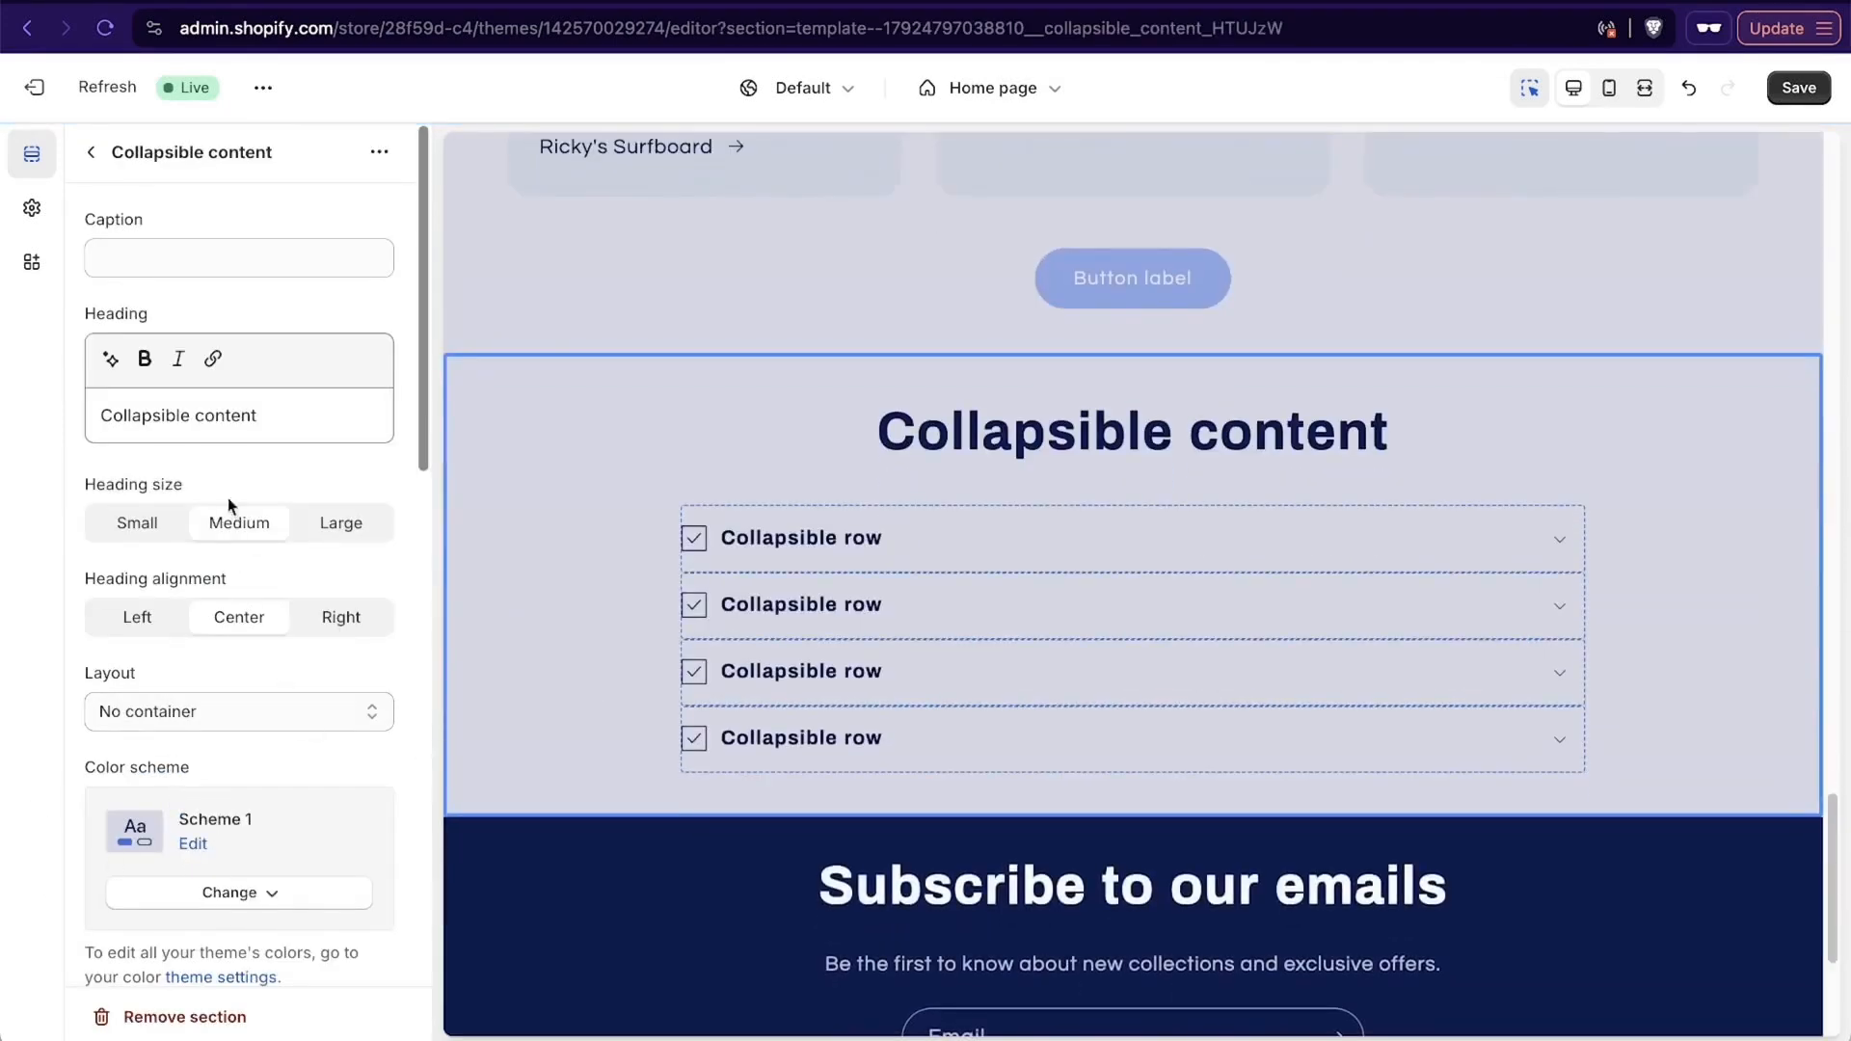
Set the section caption to 'Frequently Asked Questions' and the heading to 'FAQs'.
click(231, 255)
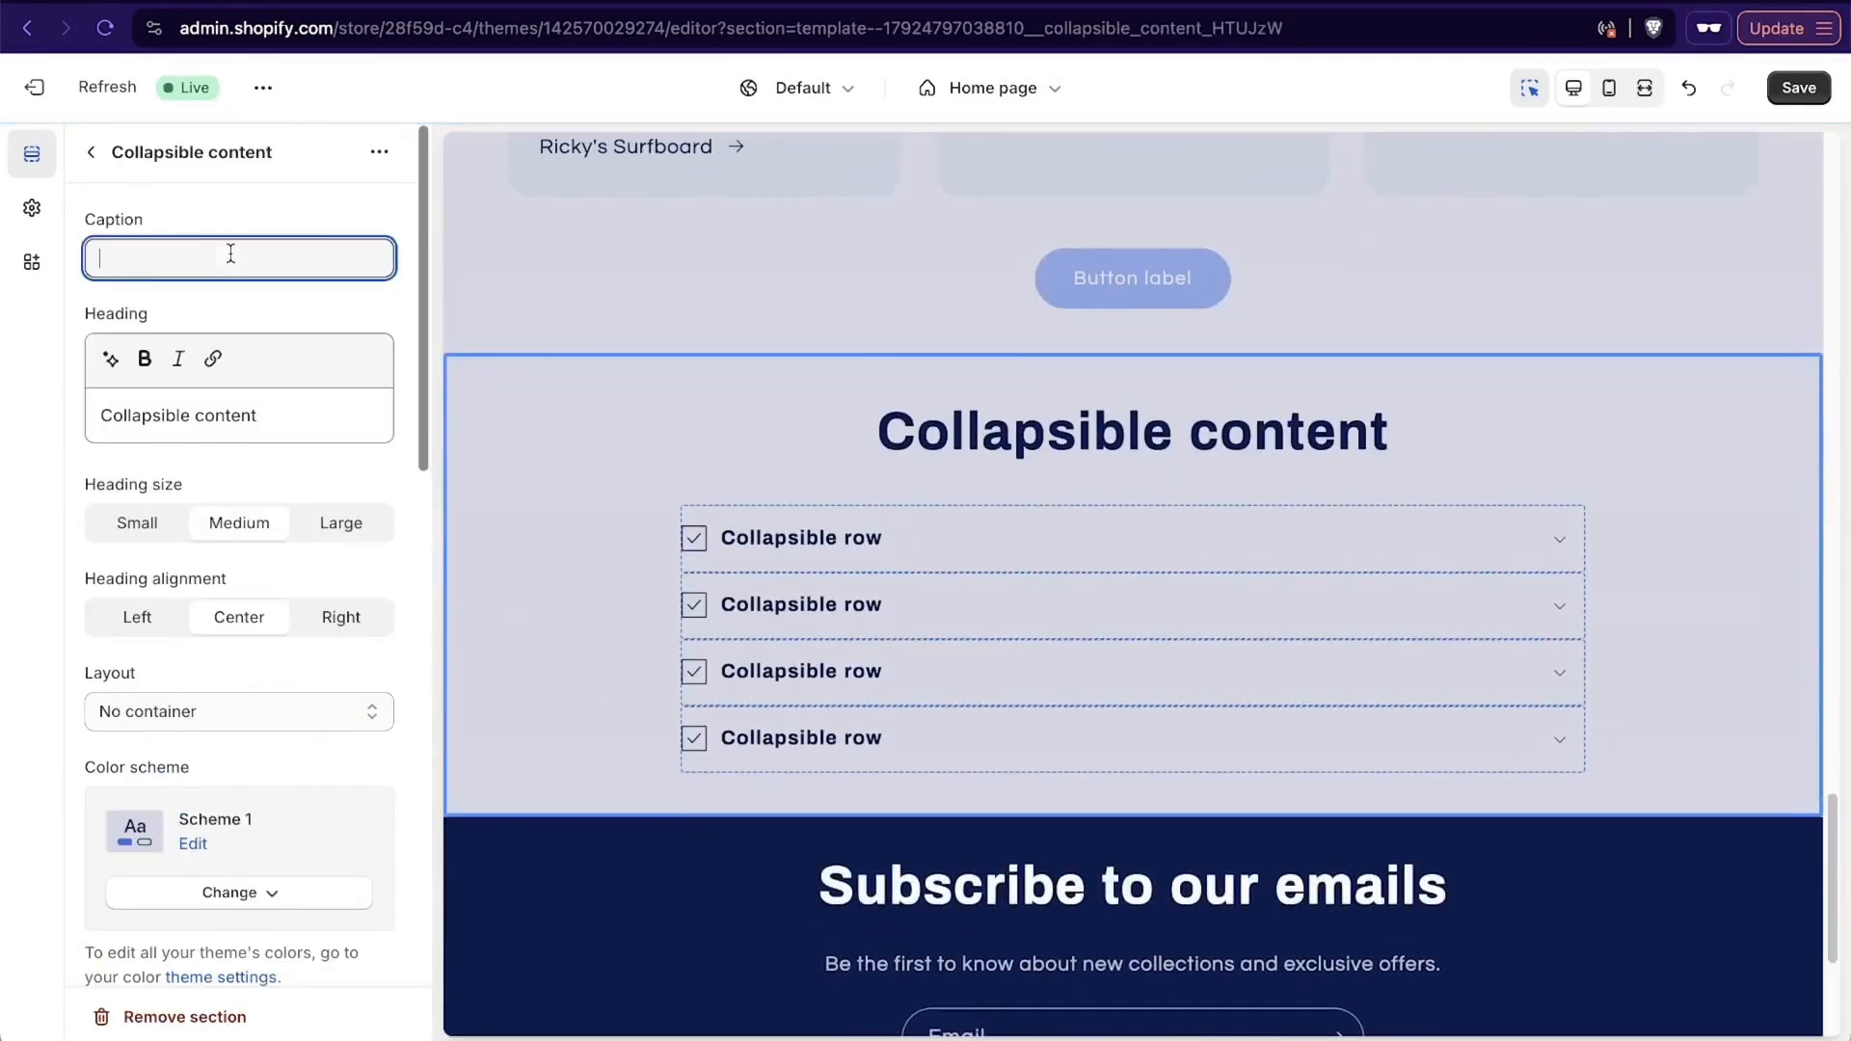
text(Frequen)
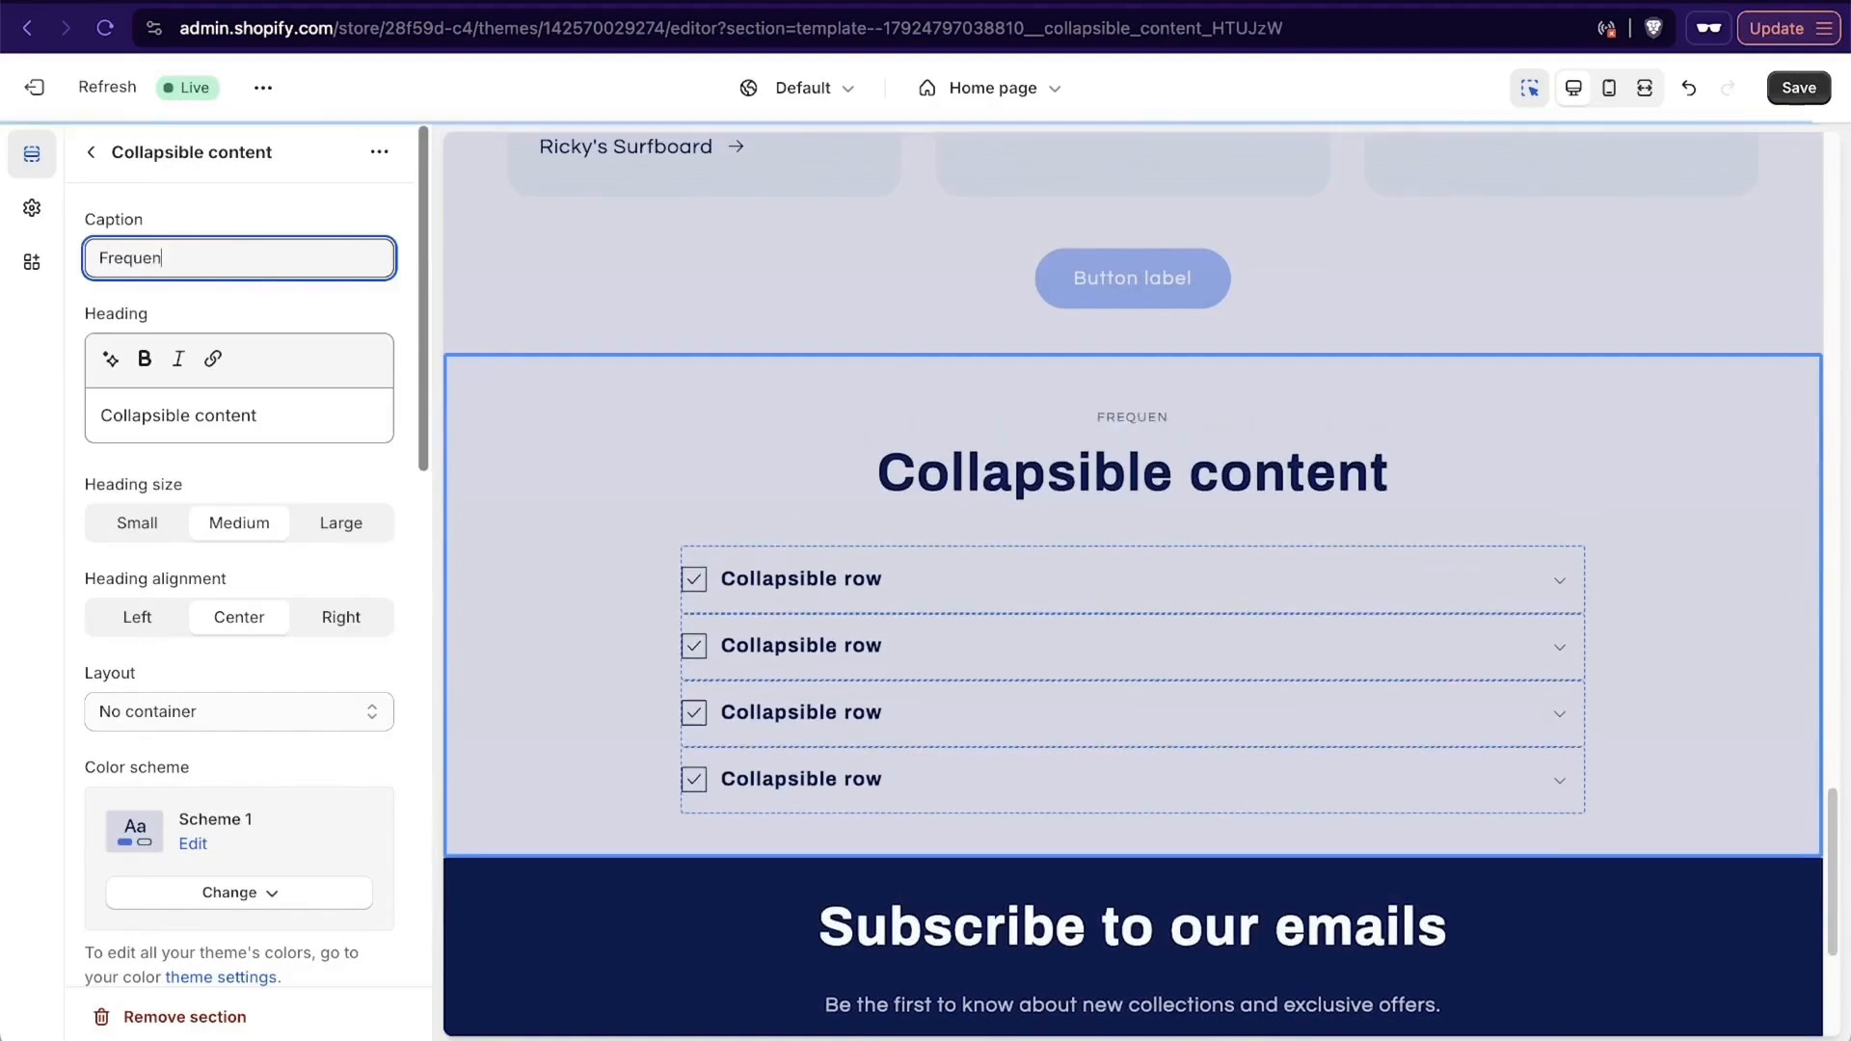
text(tly Asked Questiosn)
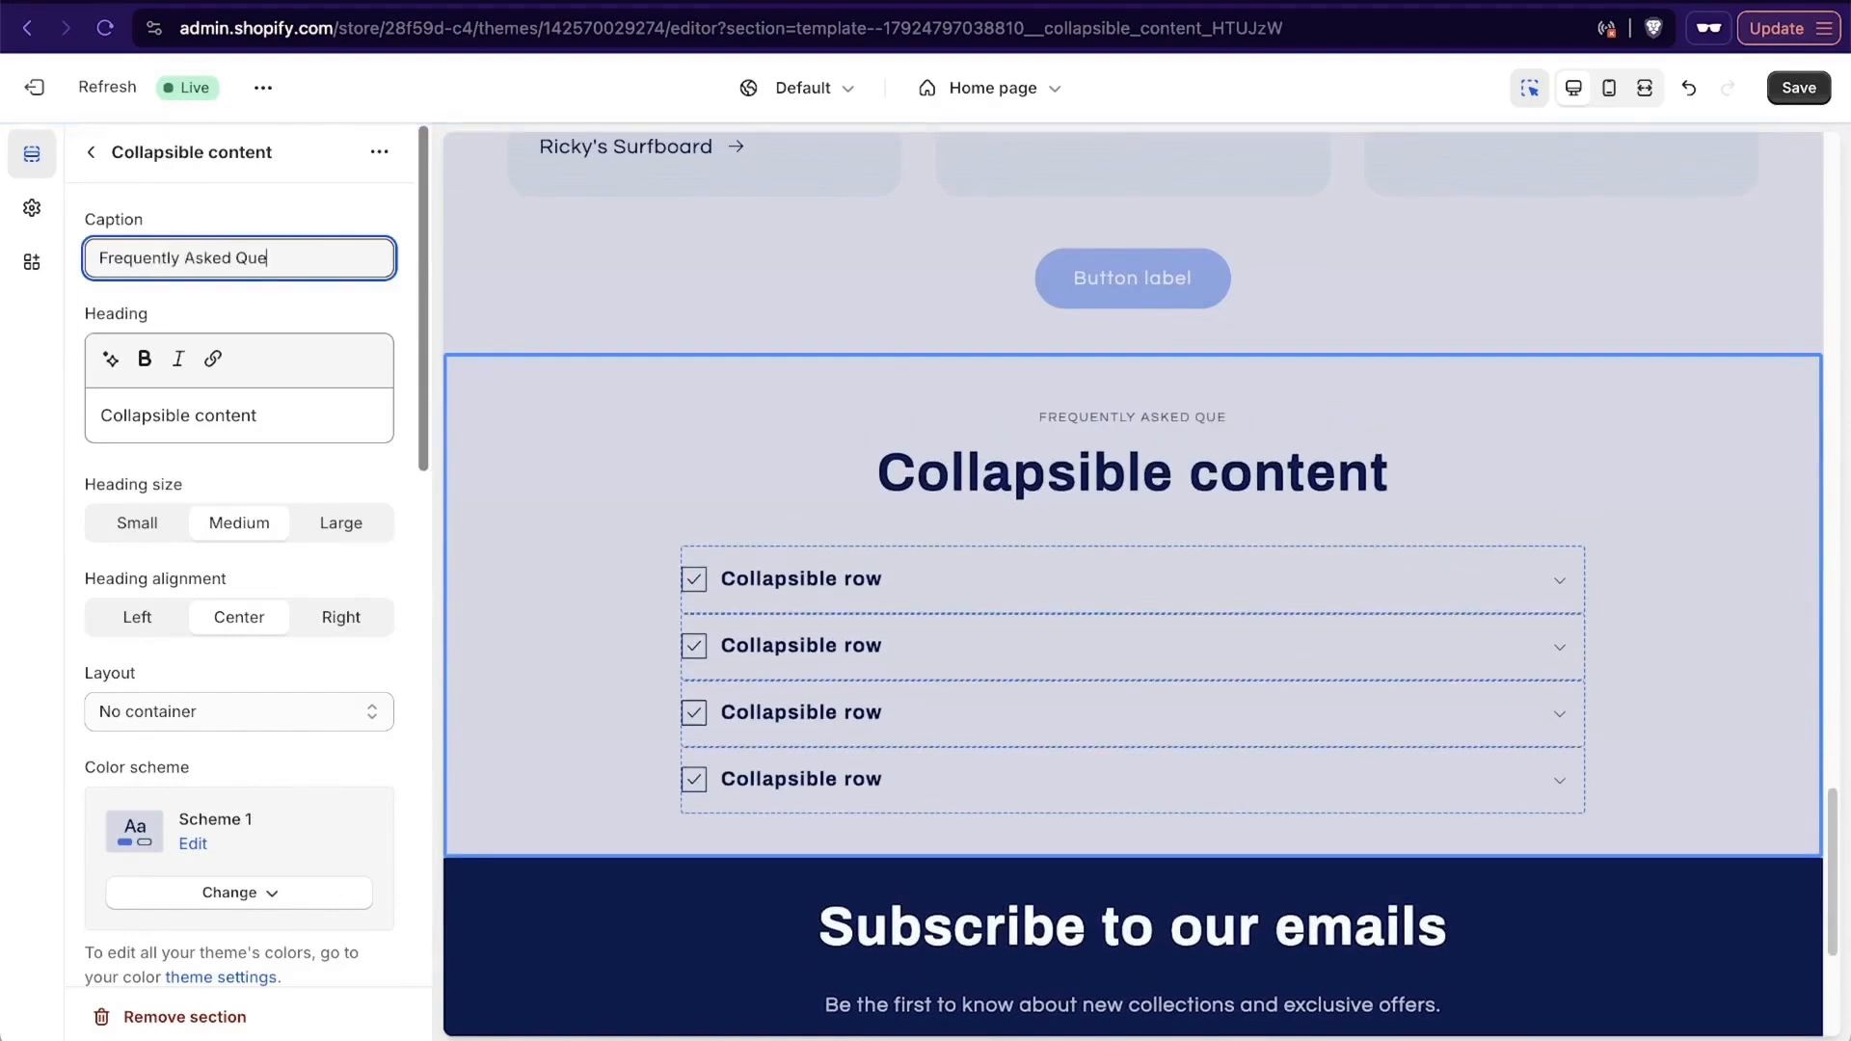
key(BackSpace)
key(BackSpace)
text(ns)
click(213, 413)
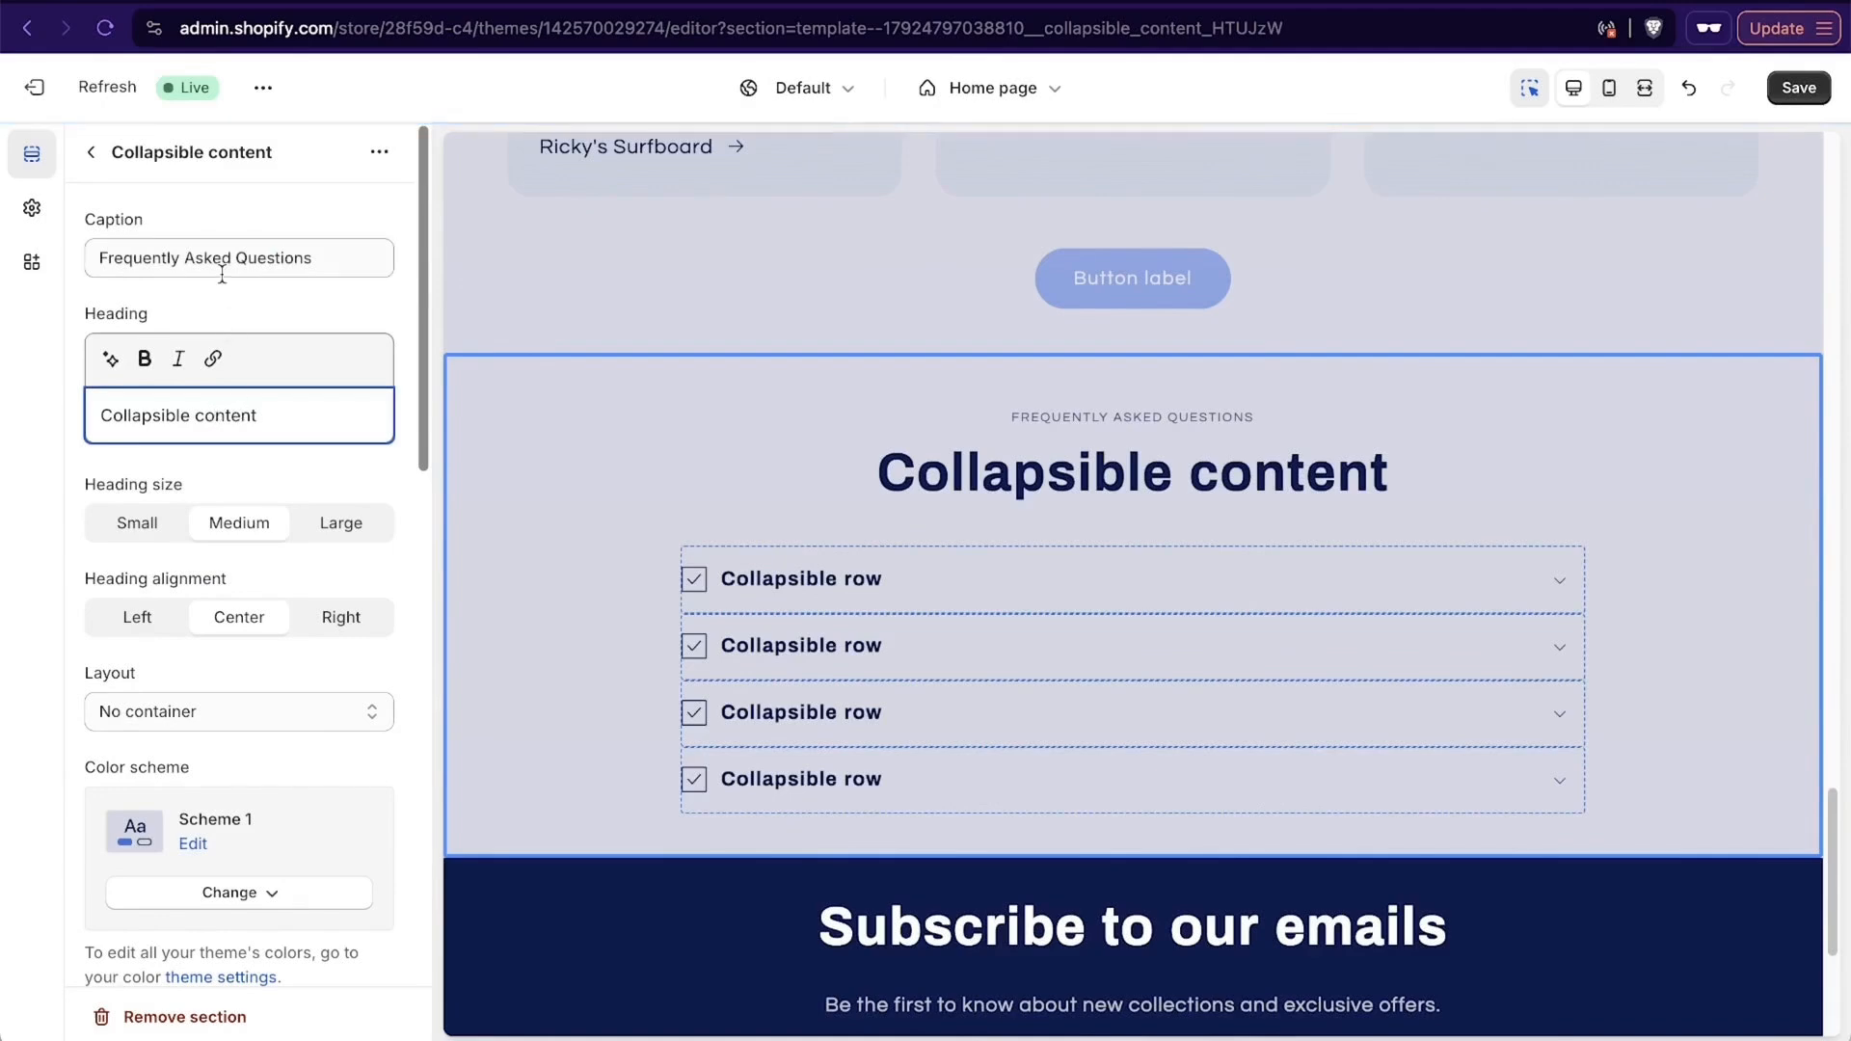
triple_click(244, 435)
text(FAQs)
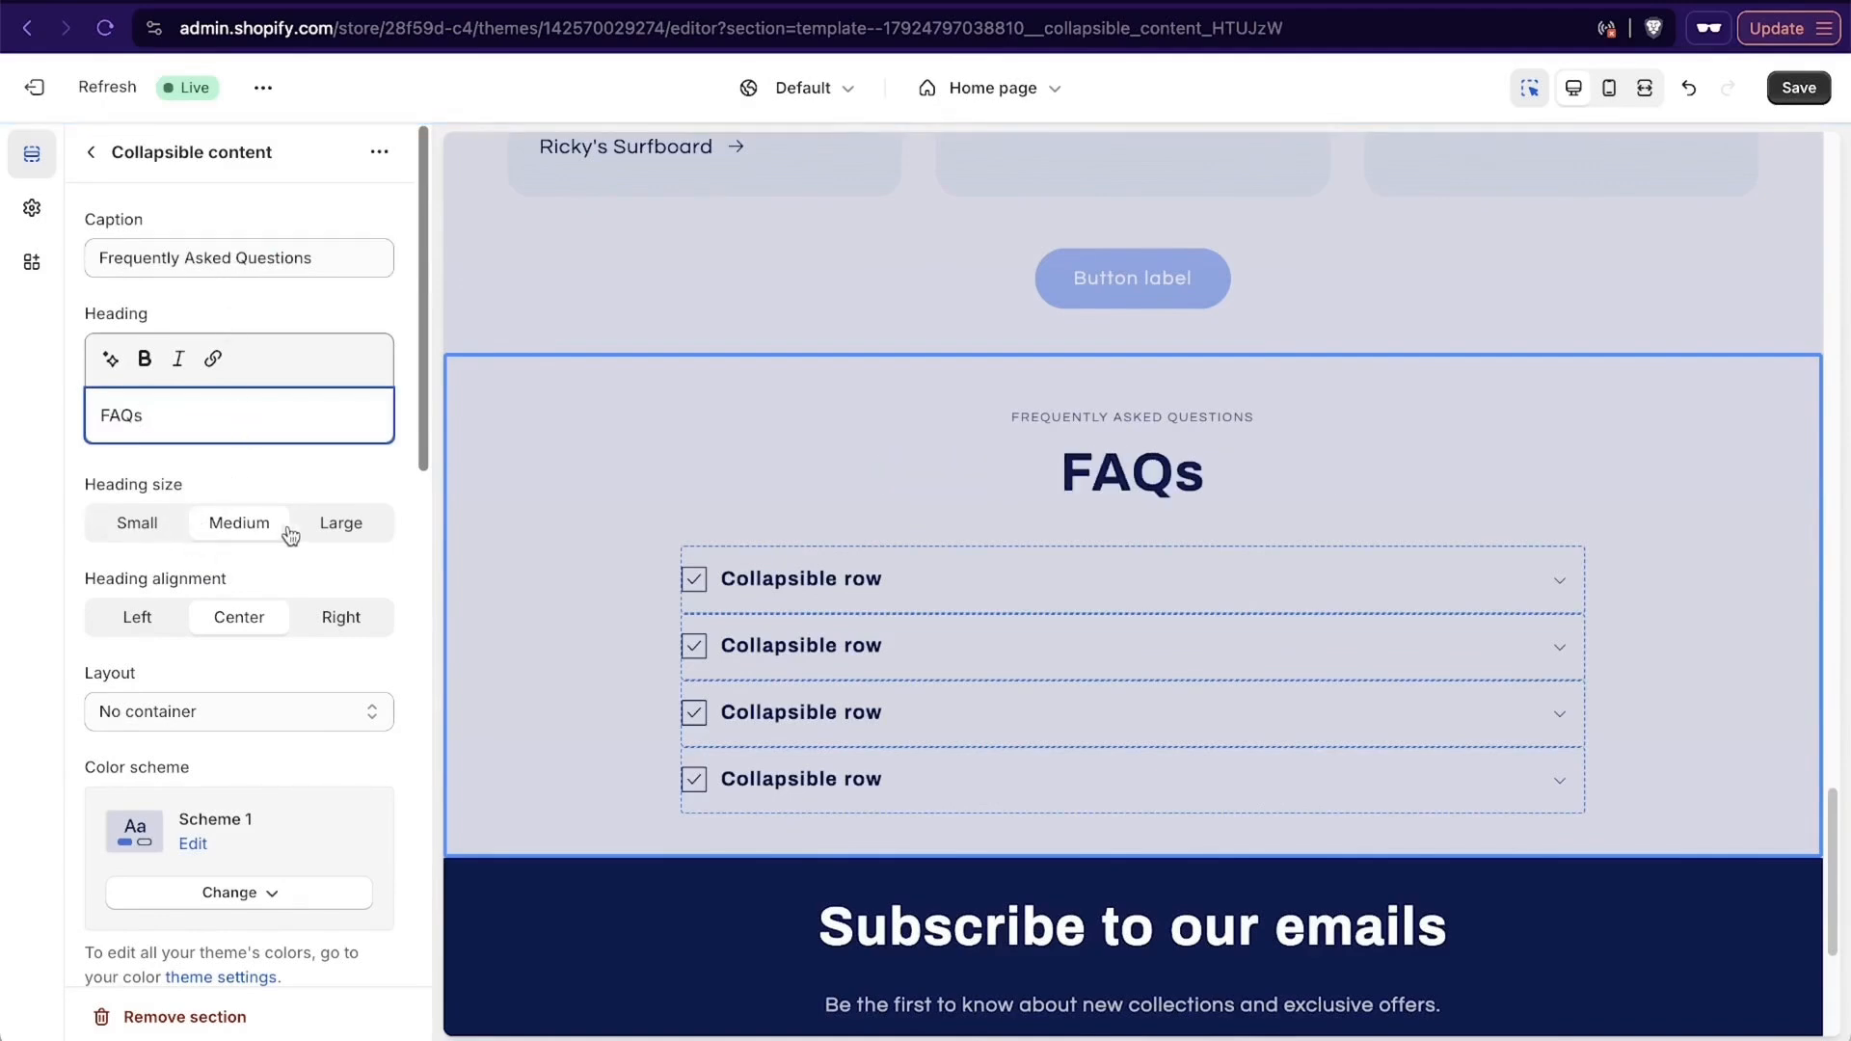
scroll(200, 659, down, 5)
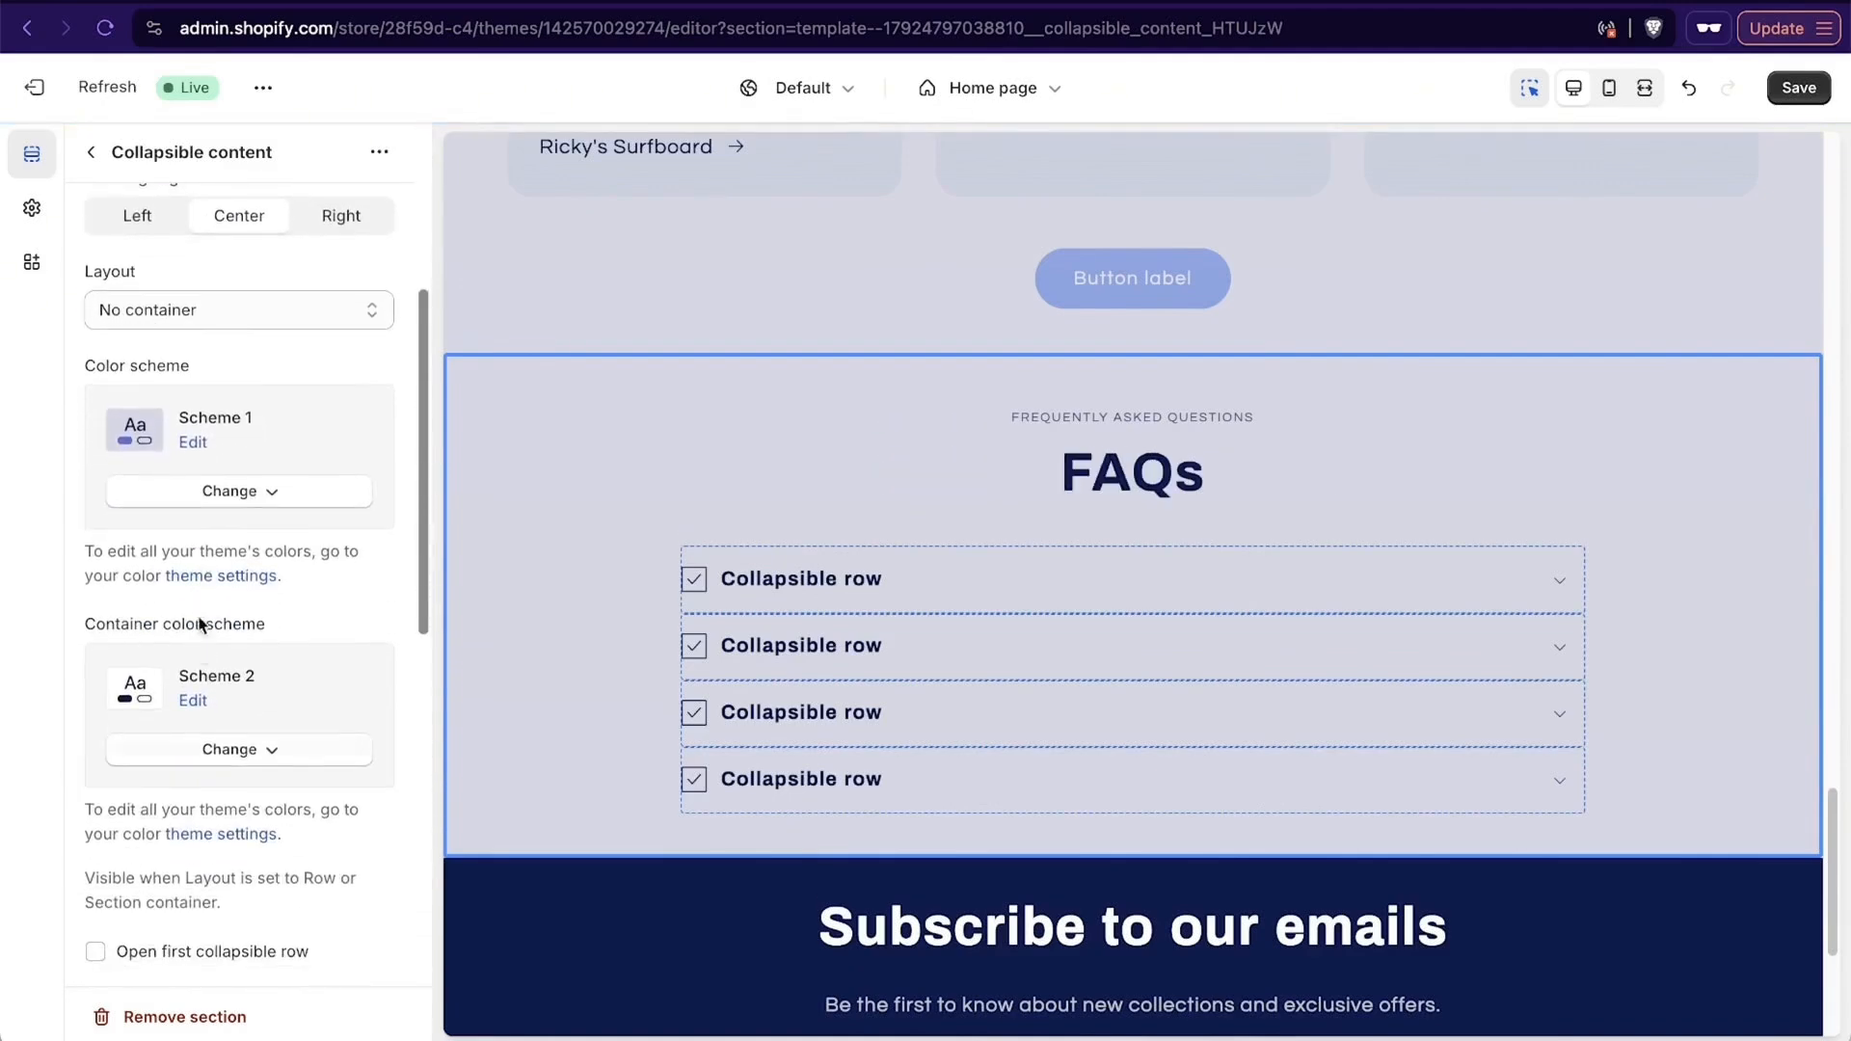
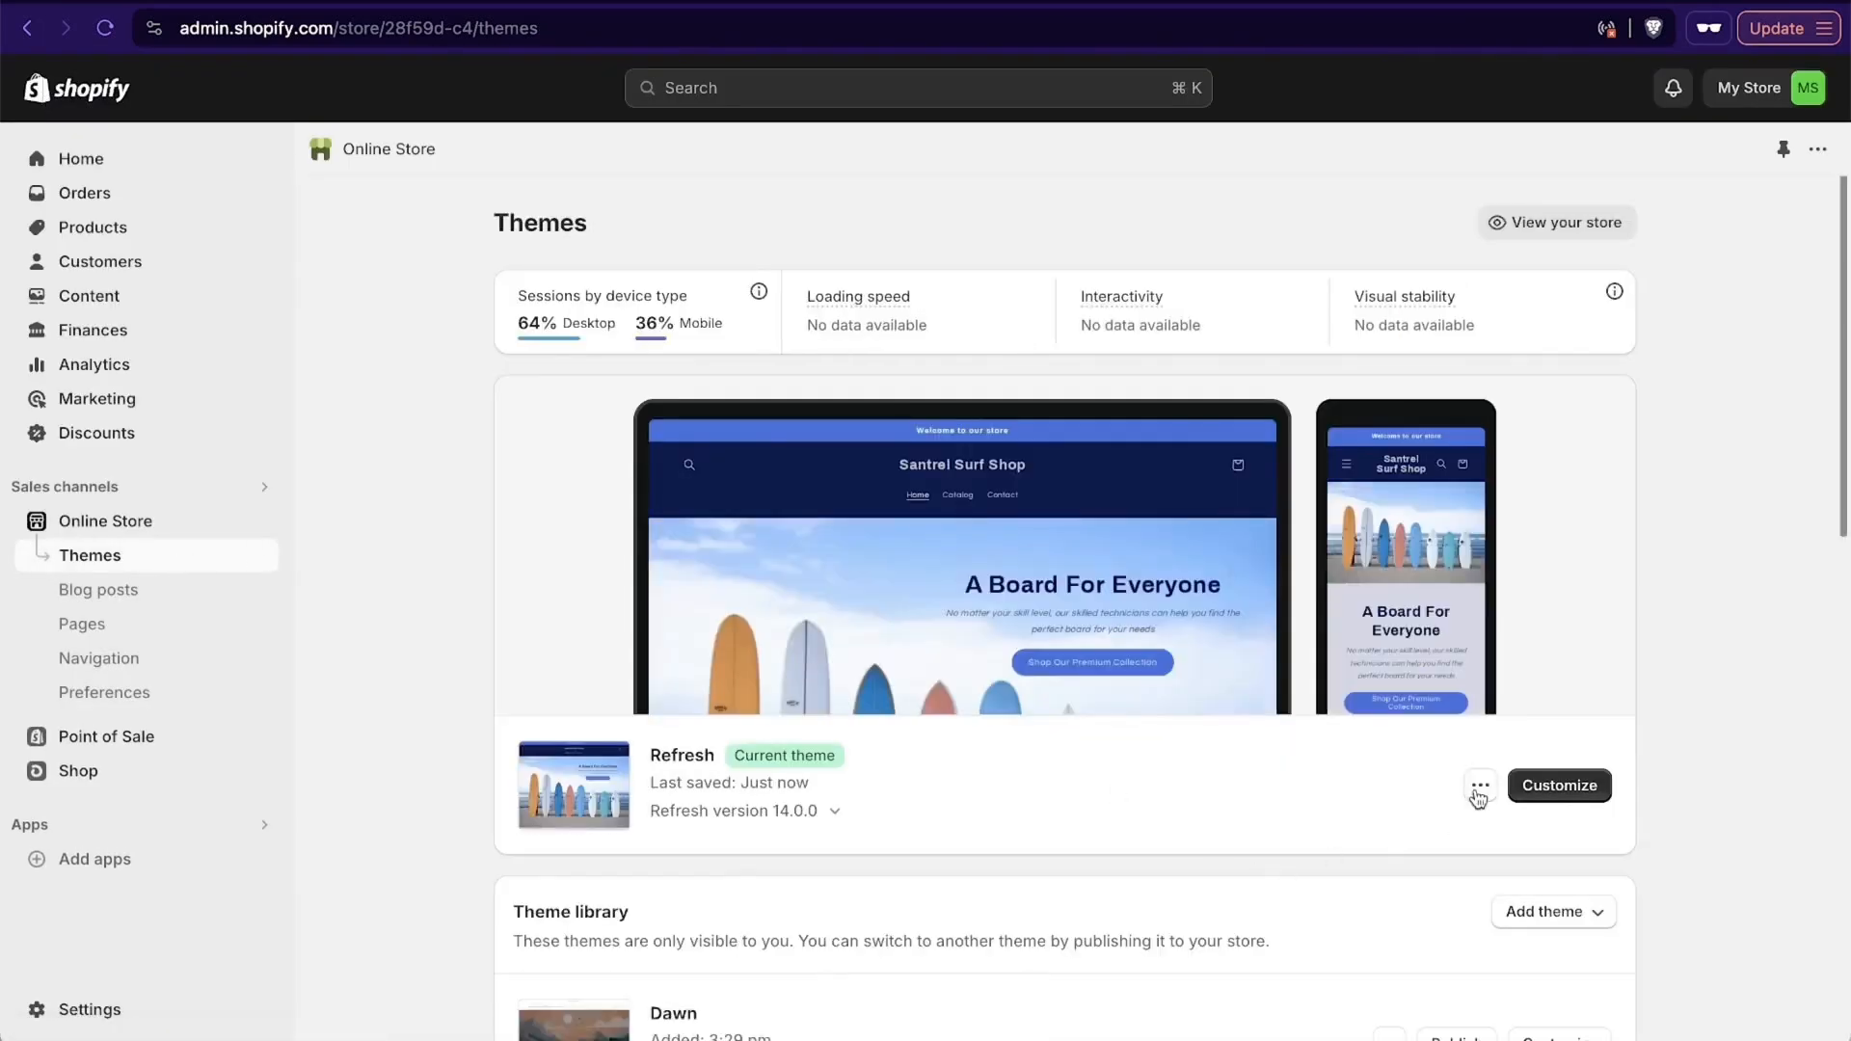
View the Refresh theme's live storefront and open the Shop Our Premium Collection surfboards page.
click(1480, 786)
click(1347, 514)
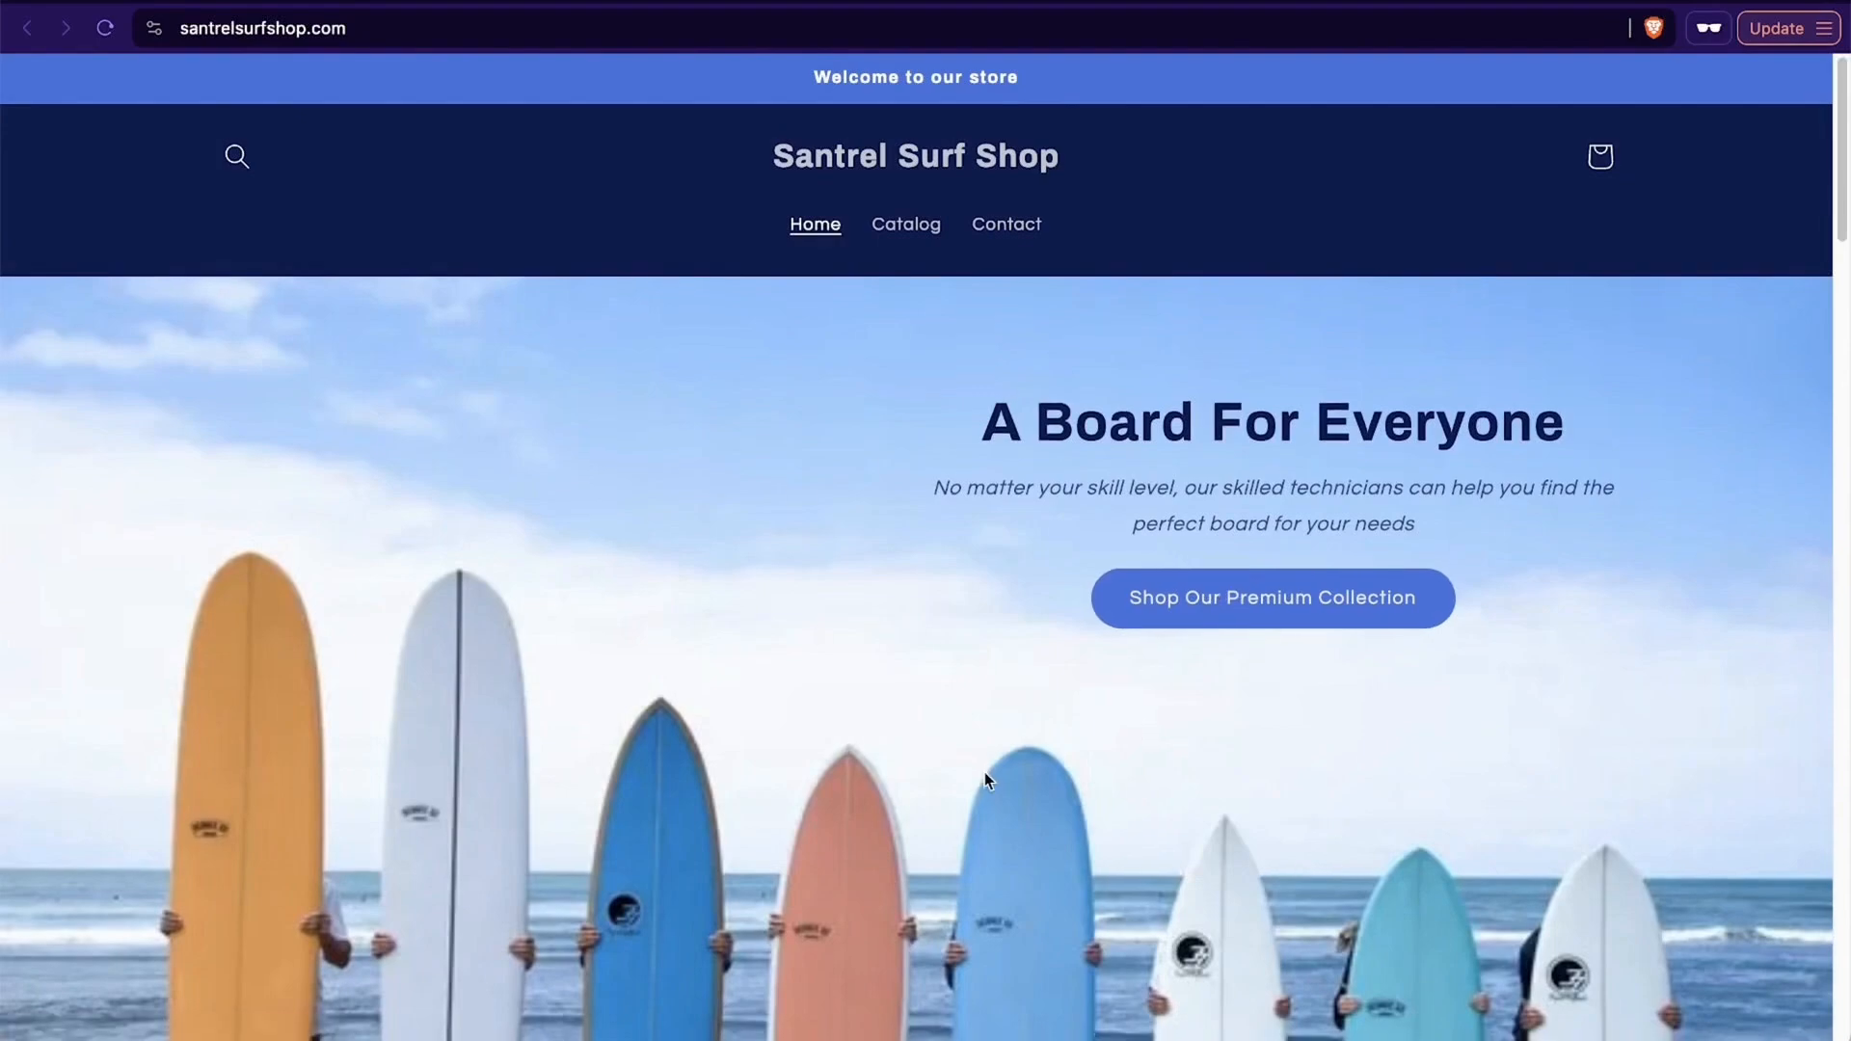
scroll(1304, 663, down, 10)
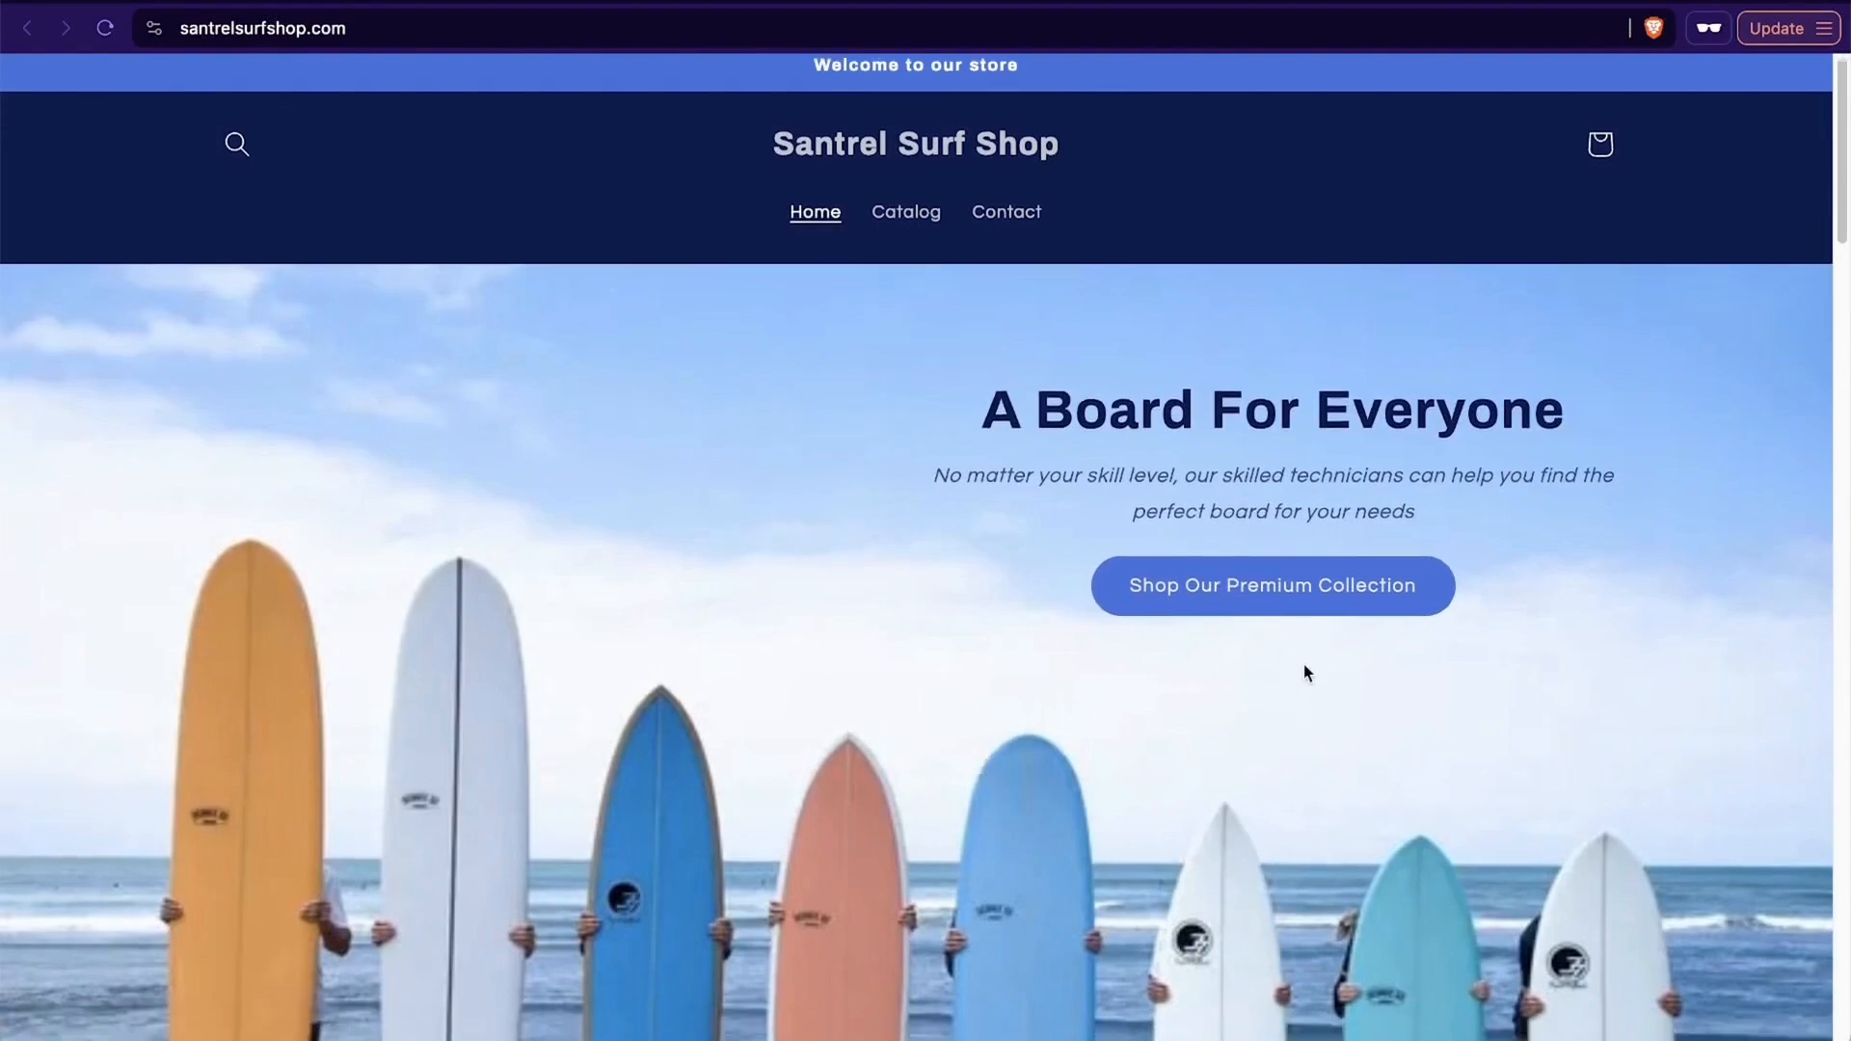
scroll(1304, 663, up, 6)
scroll(1292, 651, up, 5)
scroll(1263, 622, down, 10)
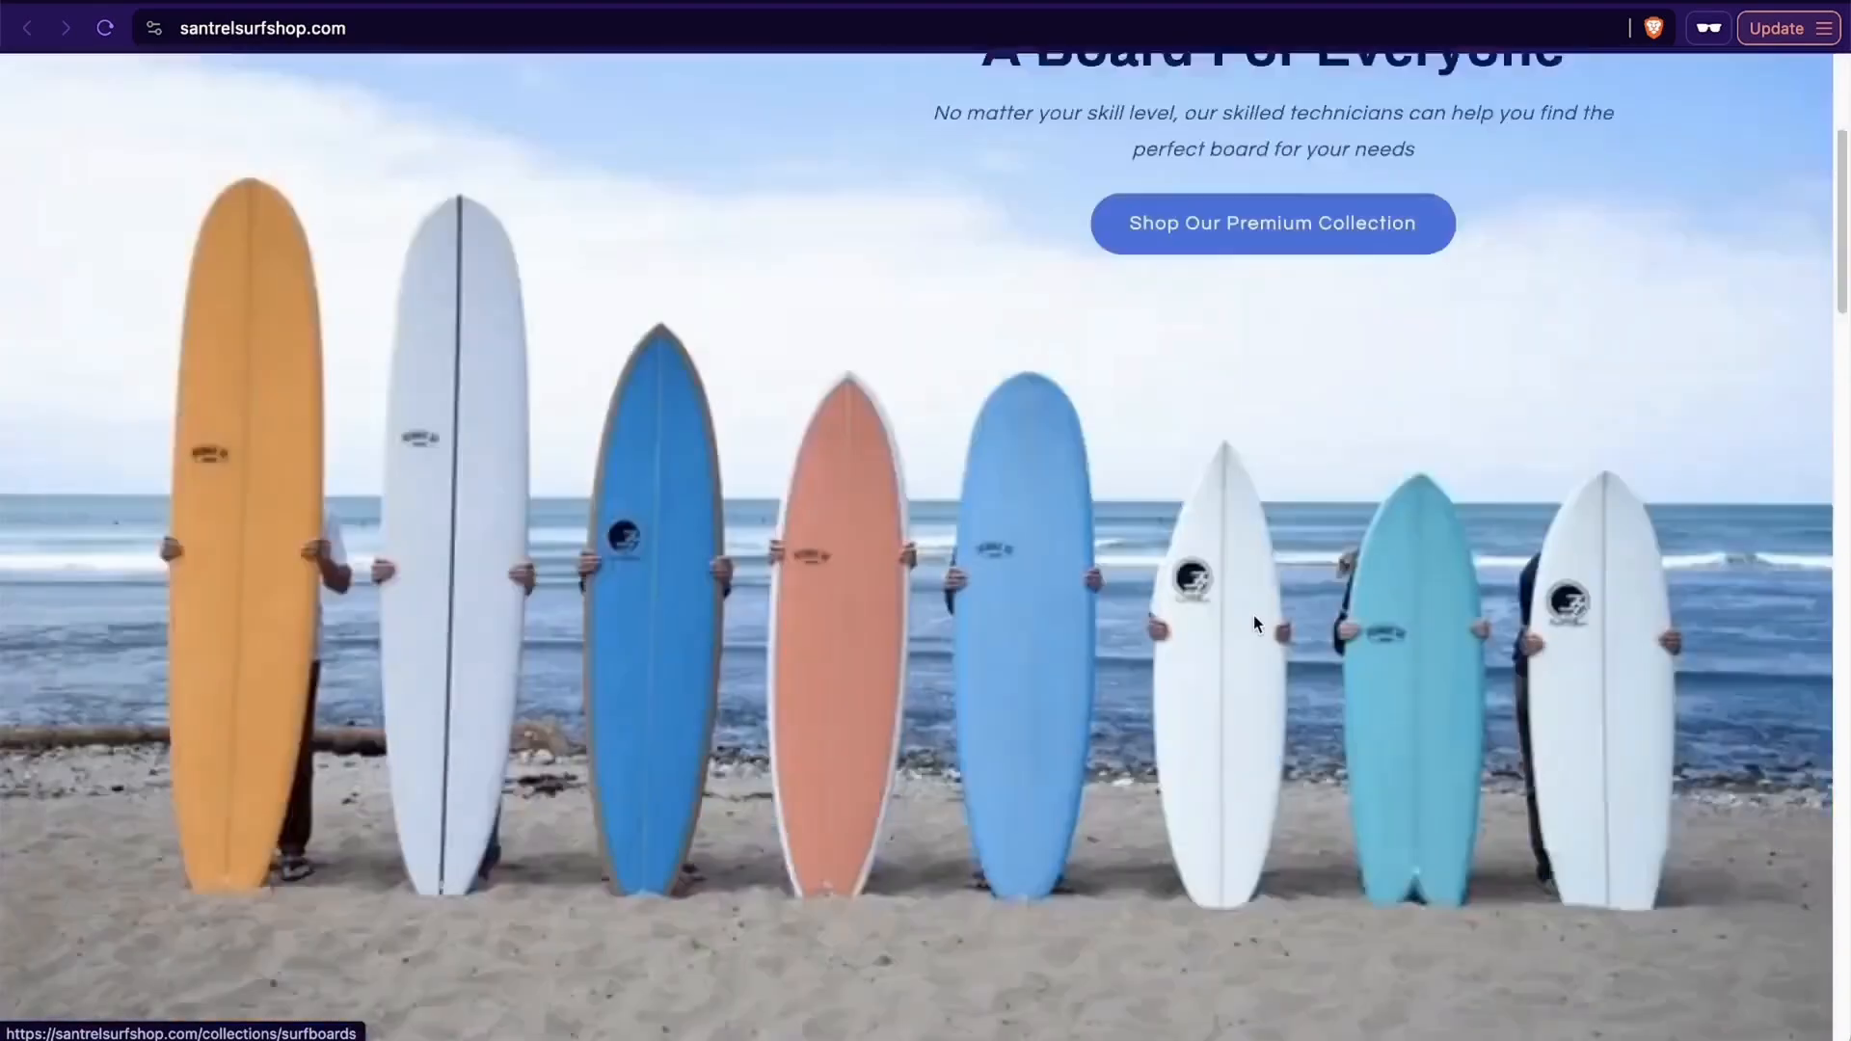
scroll(1253, 622, up, 8)
click(1273, 420)
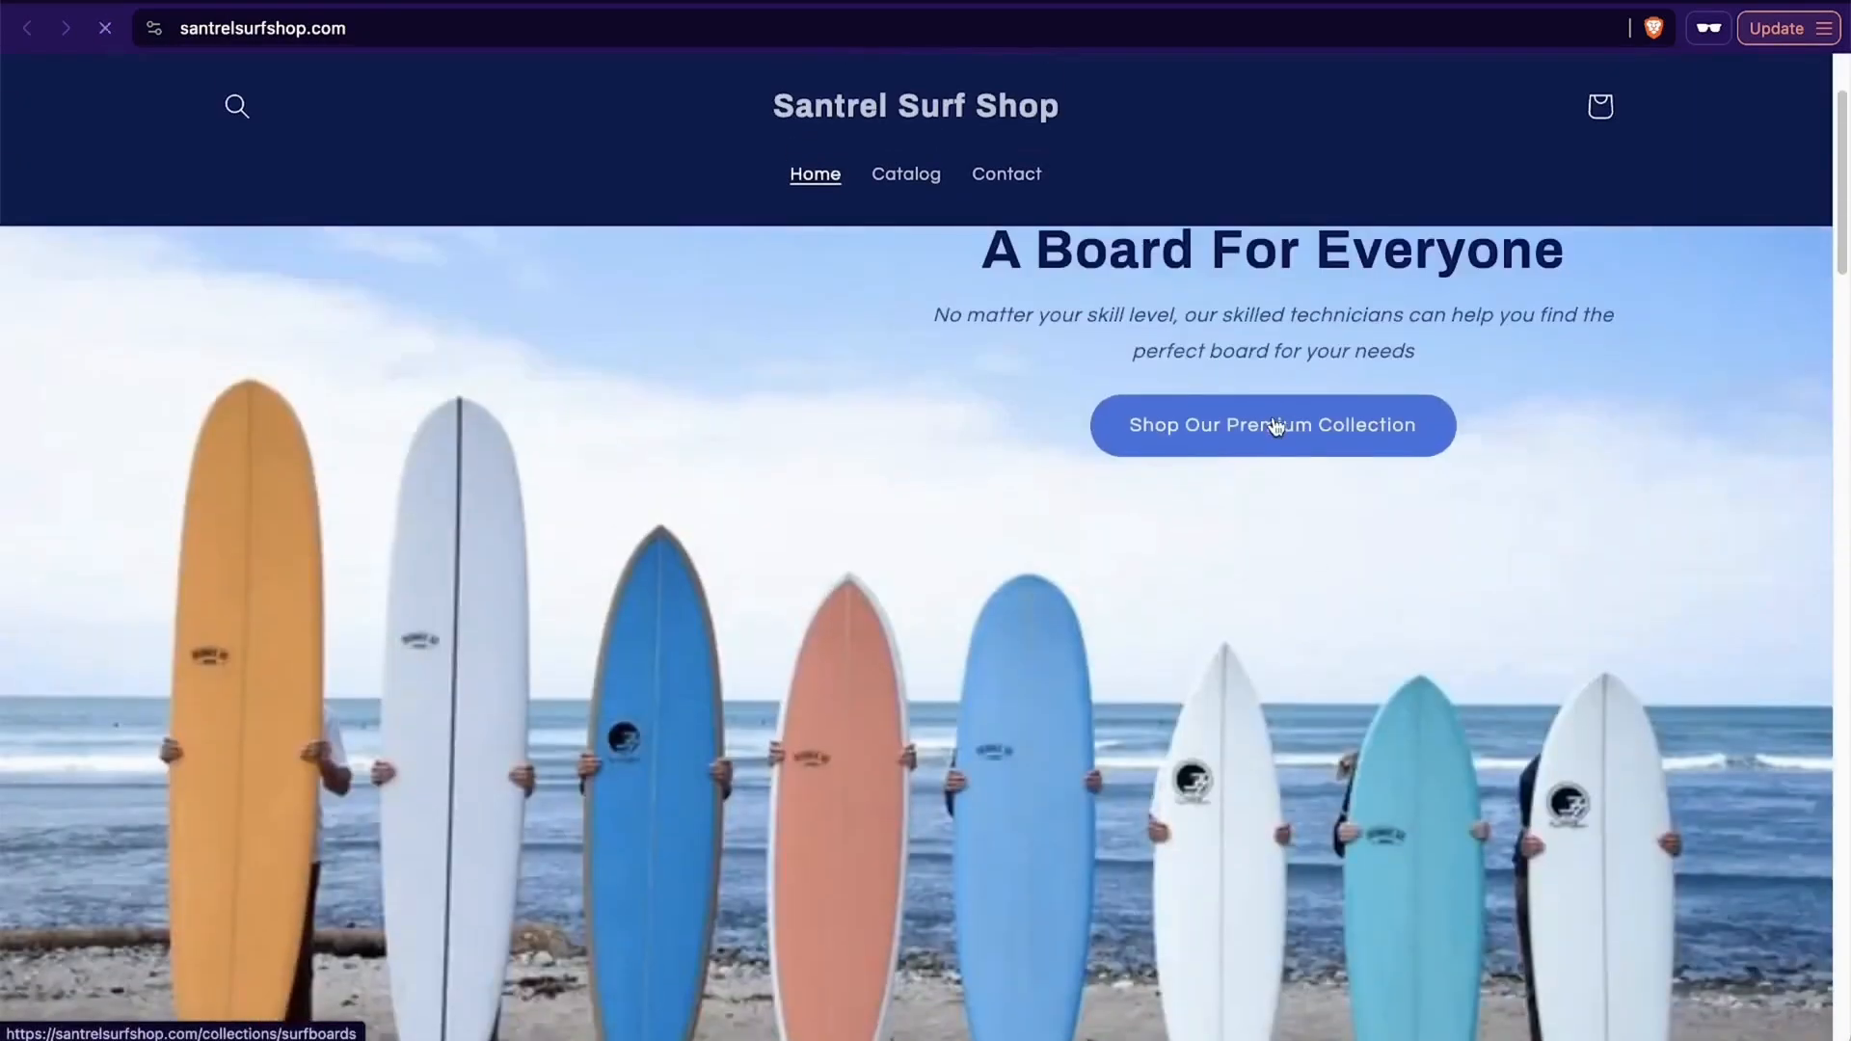
Open the Wooden Surfboard 8' Tri-fin, compare the $849.00 and $899.00 prices, and pick mahogany.
scroll(1273, 425, down, 5)
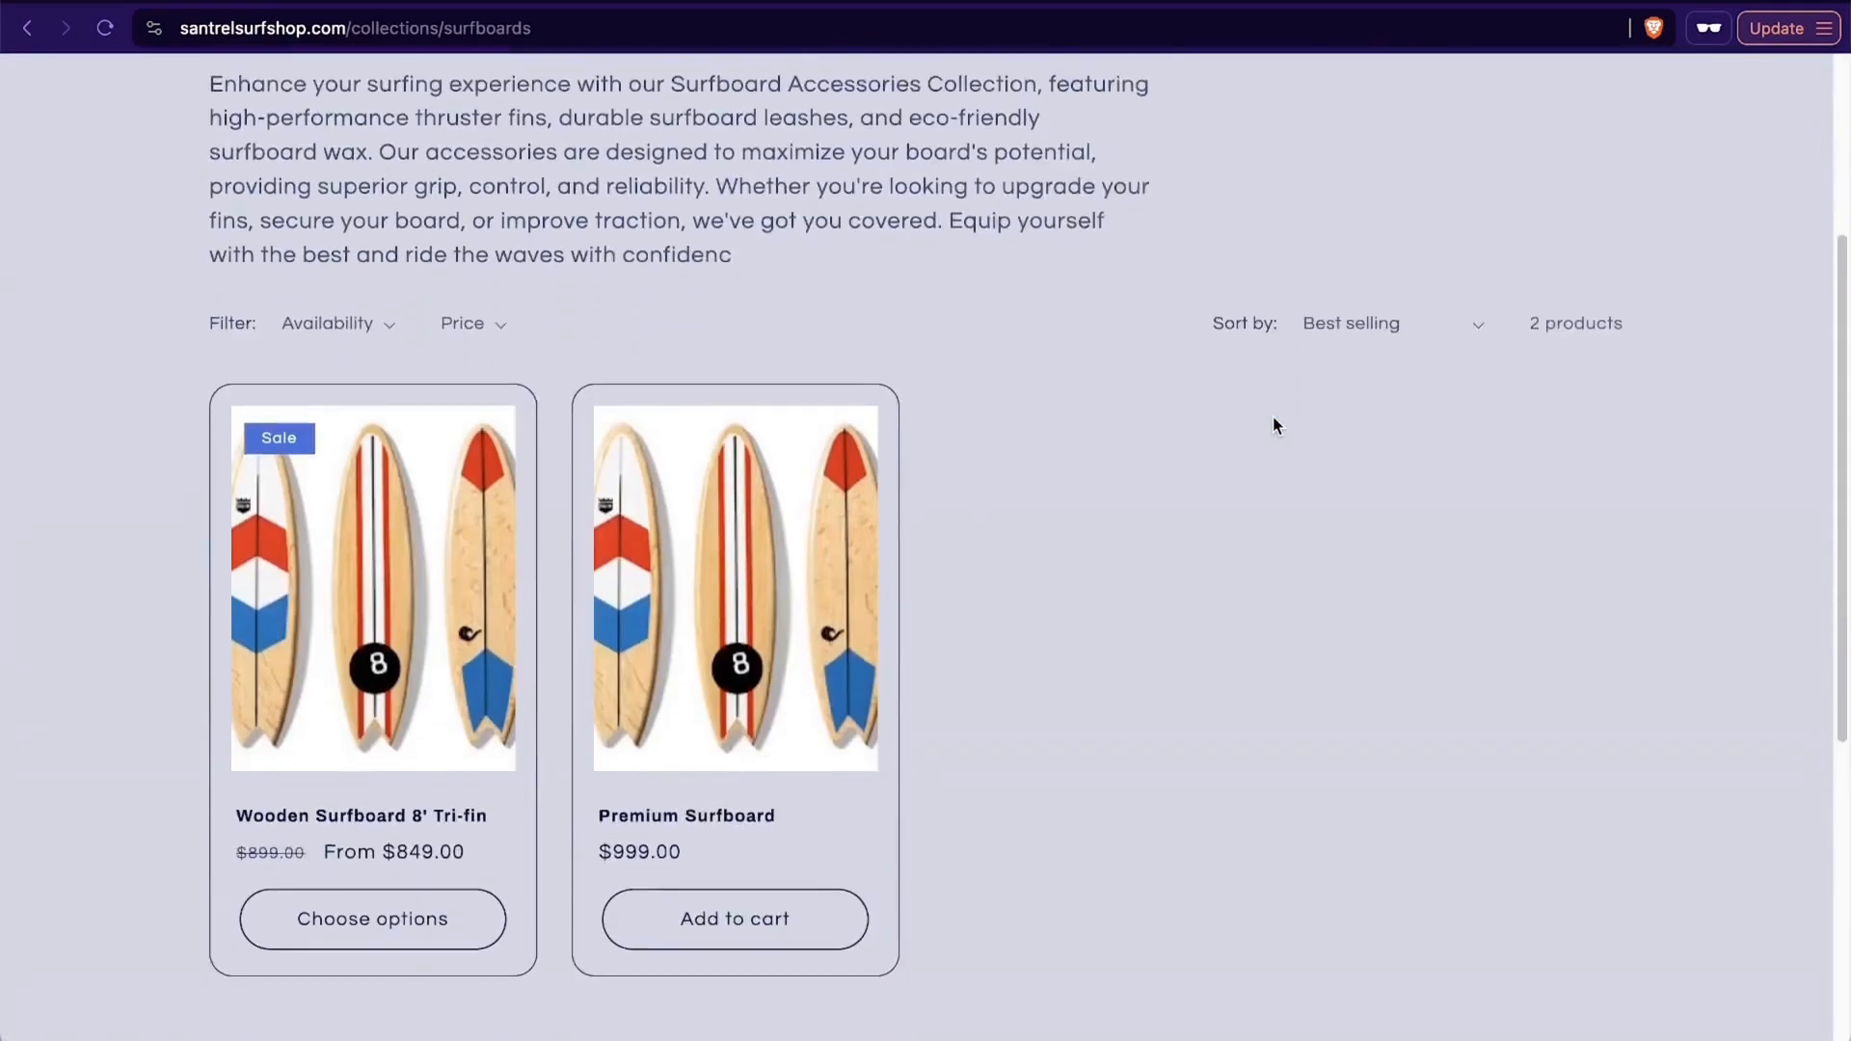
click(431, 757)
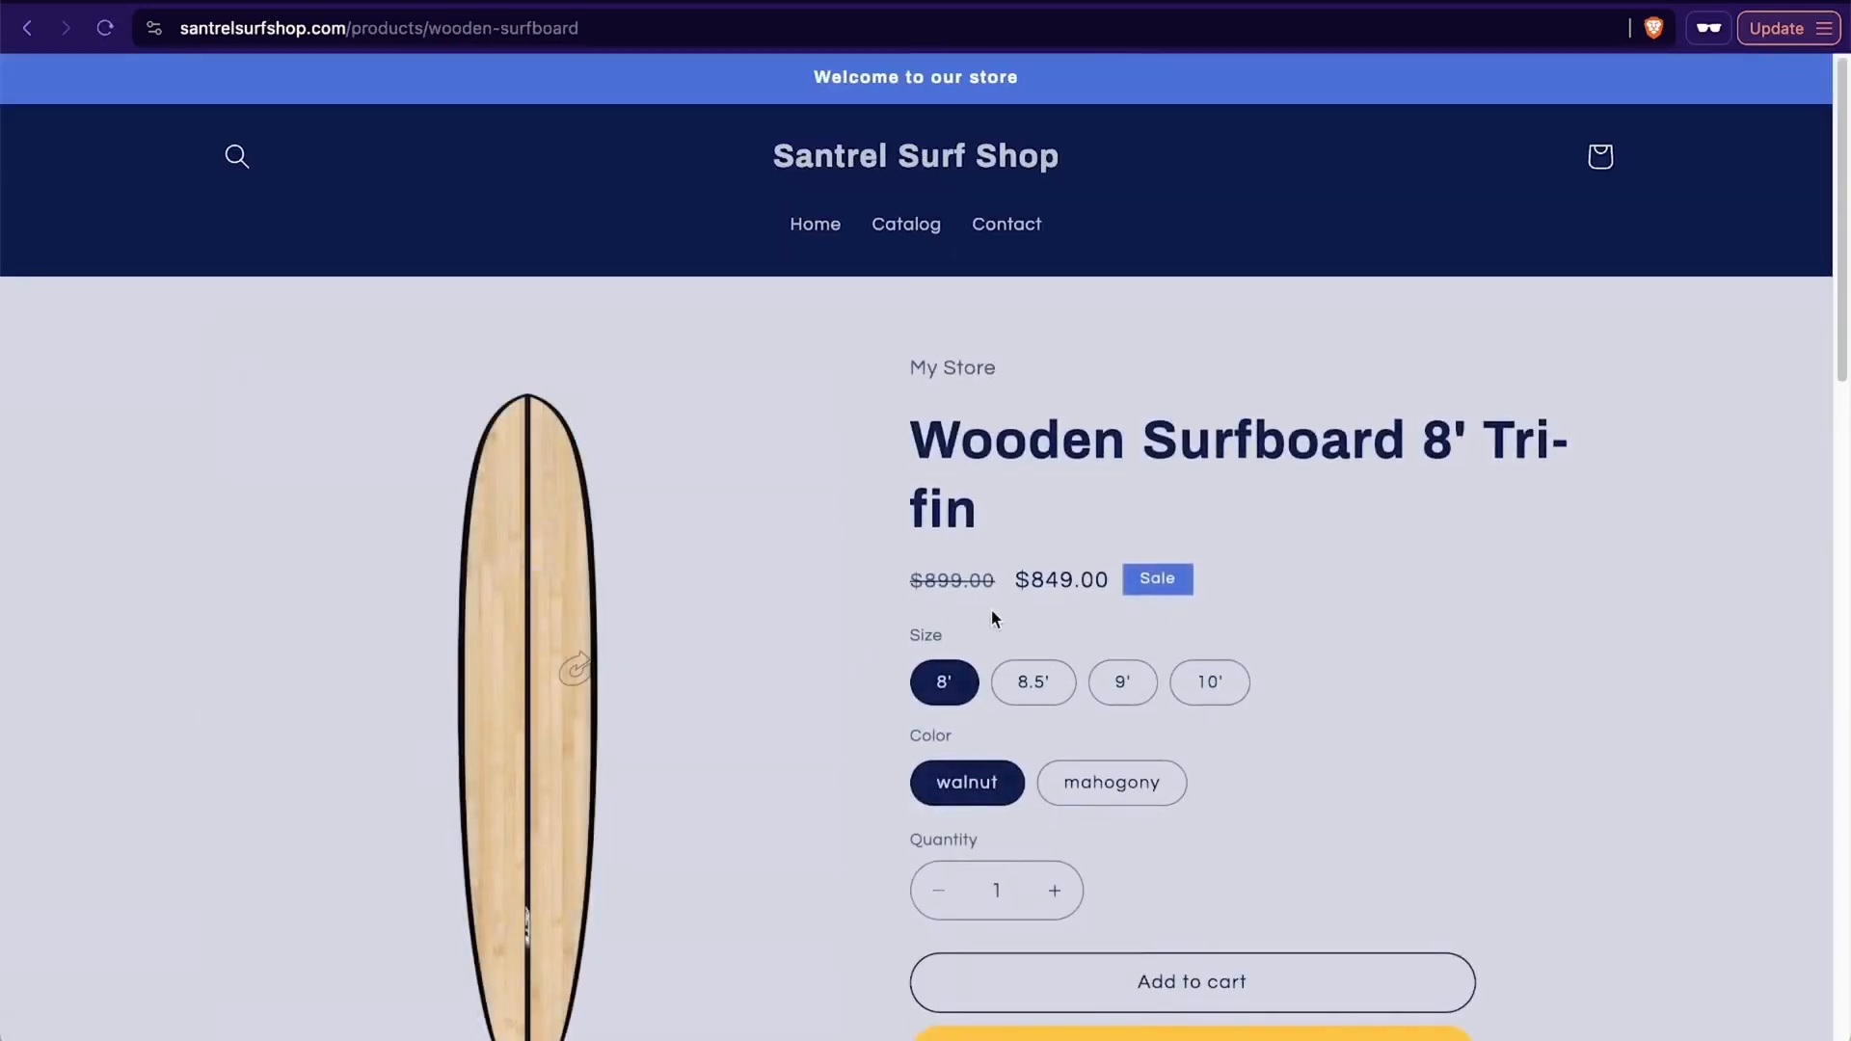
drag(1028, 590, 1126, 584)
drag(911, 583, 1022, 587)
scroll(1335, 645, down, 3)
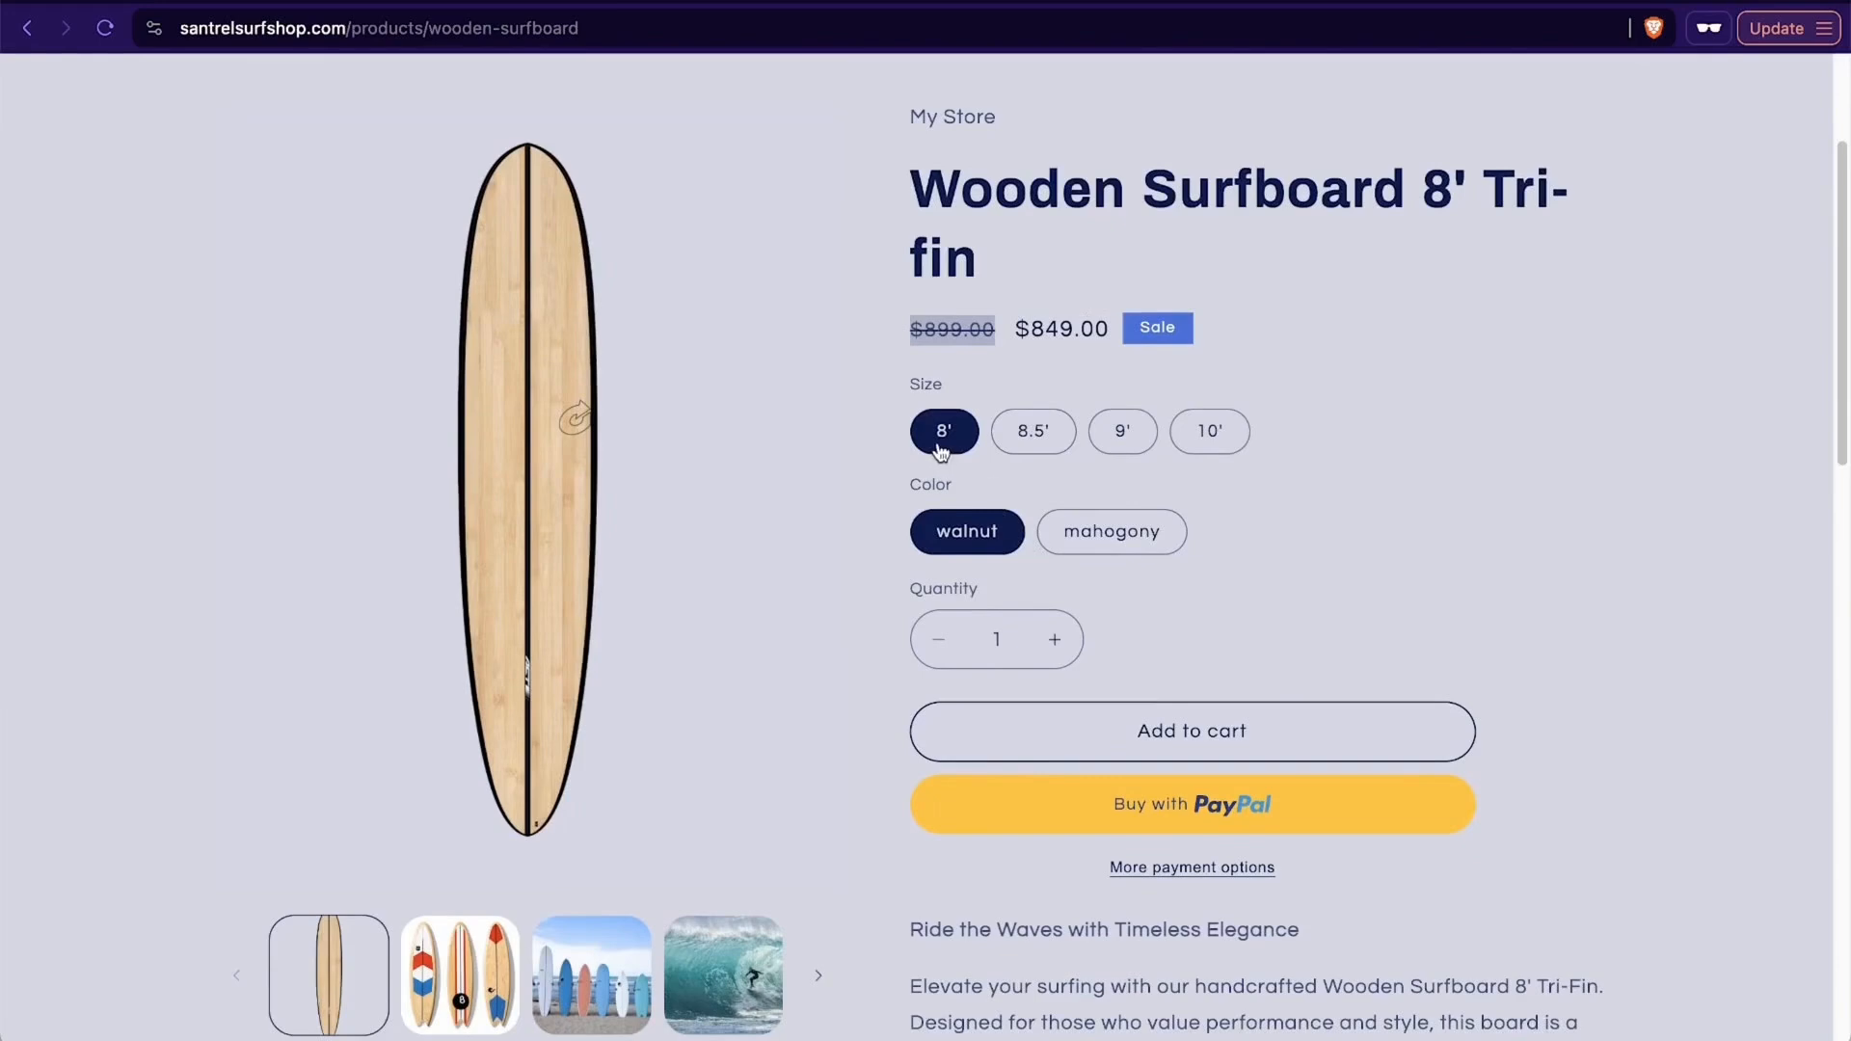
click(1093, 536)
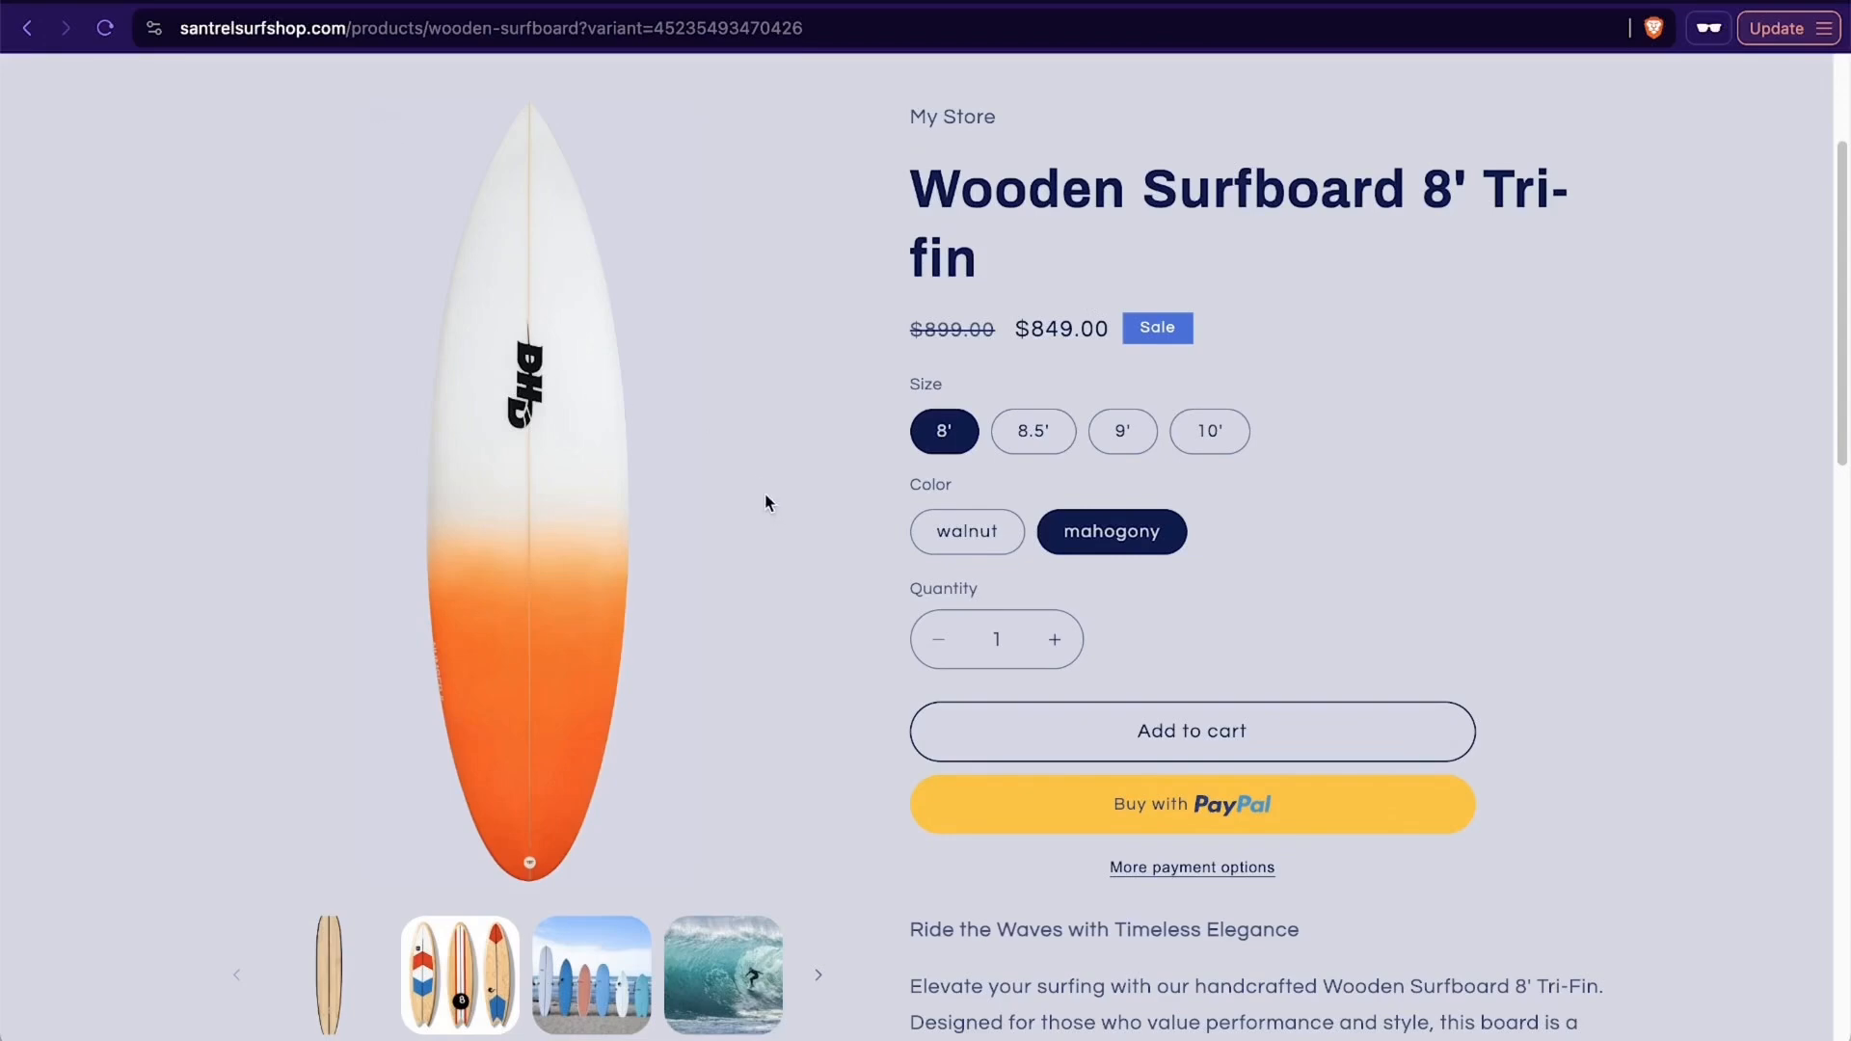
Browse the product gallery images, ending back on the orange DHD board.
scroll(765, 494, down, 1)
scroll(766, 495, up, 2)
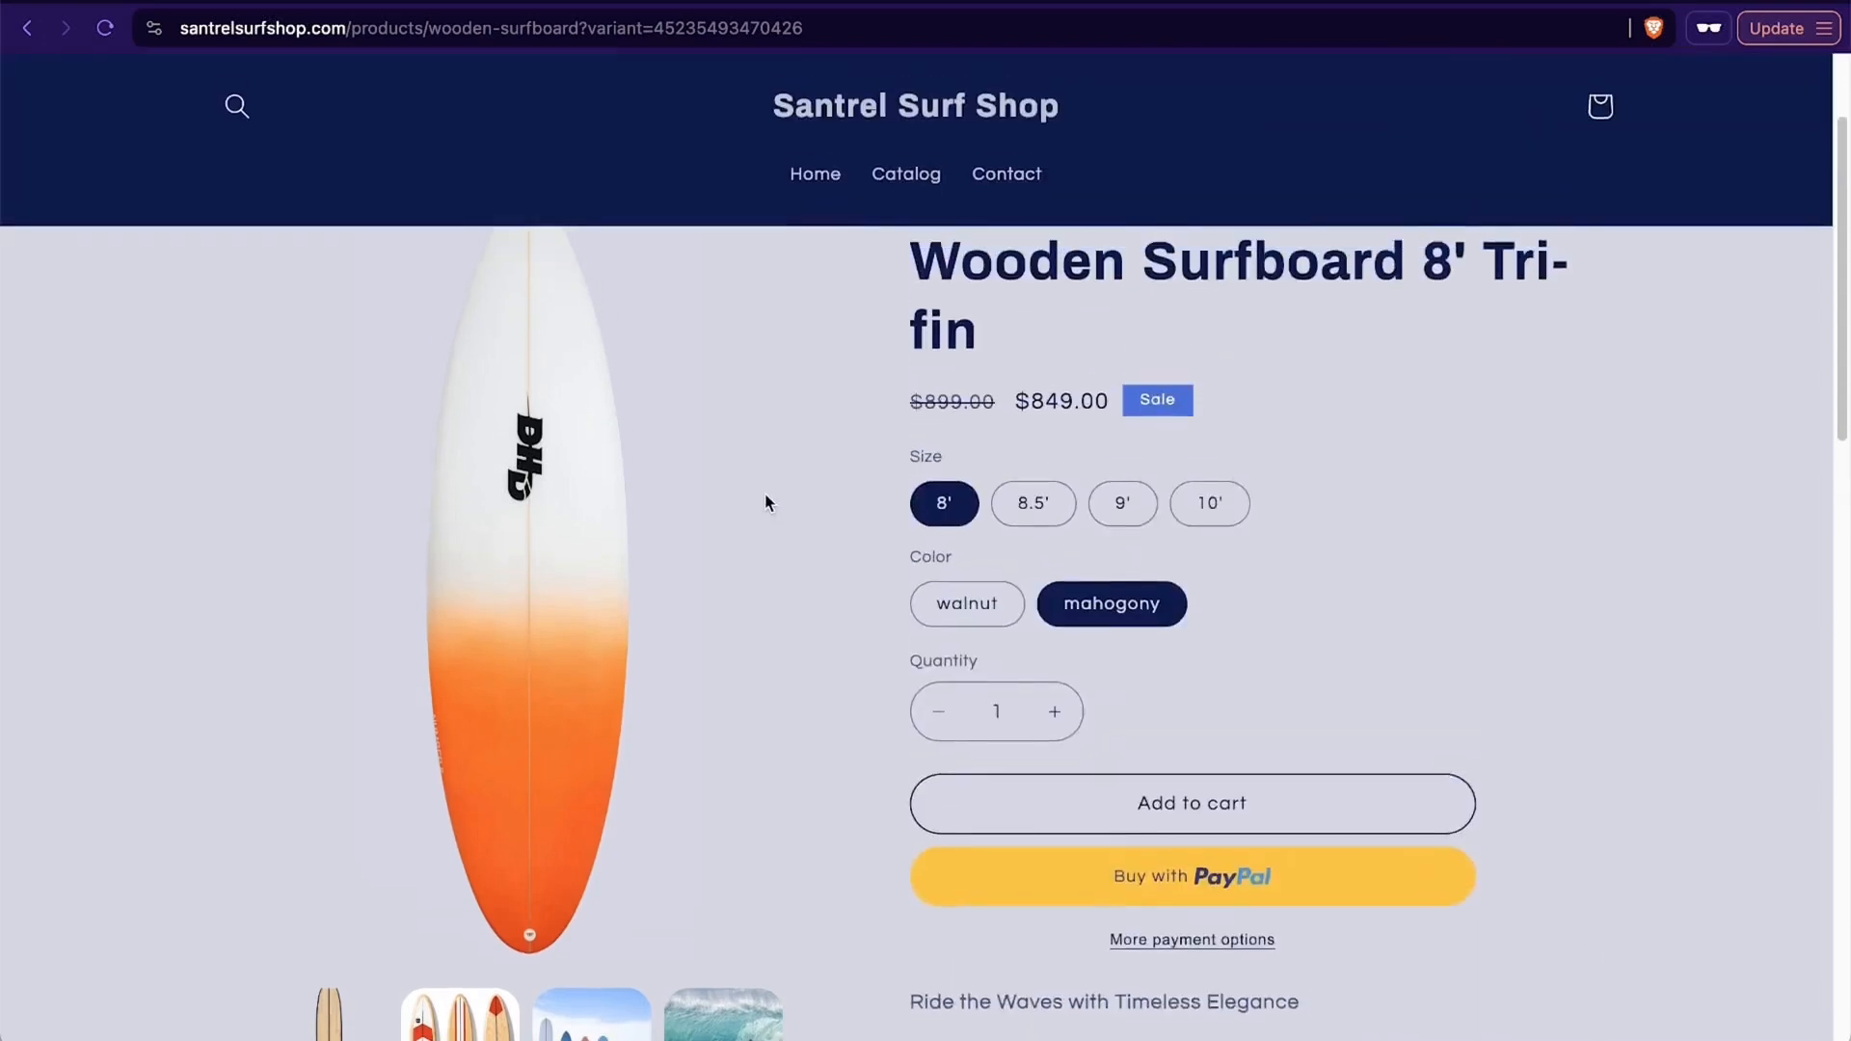
scroll(552, 839, down, 2)
click(477, 940)
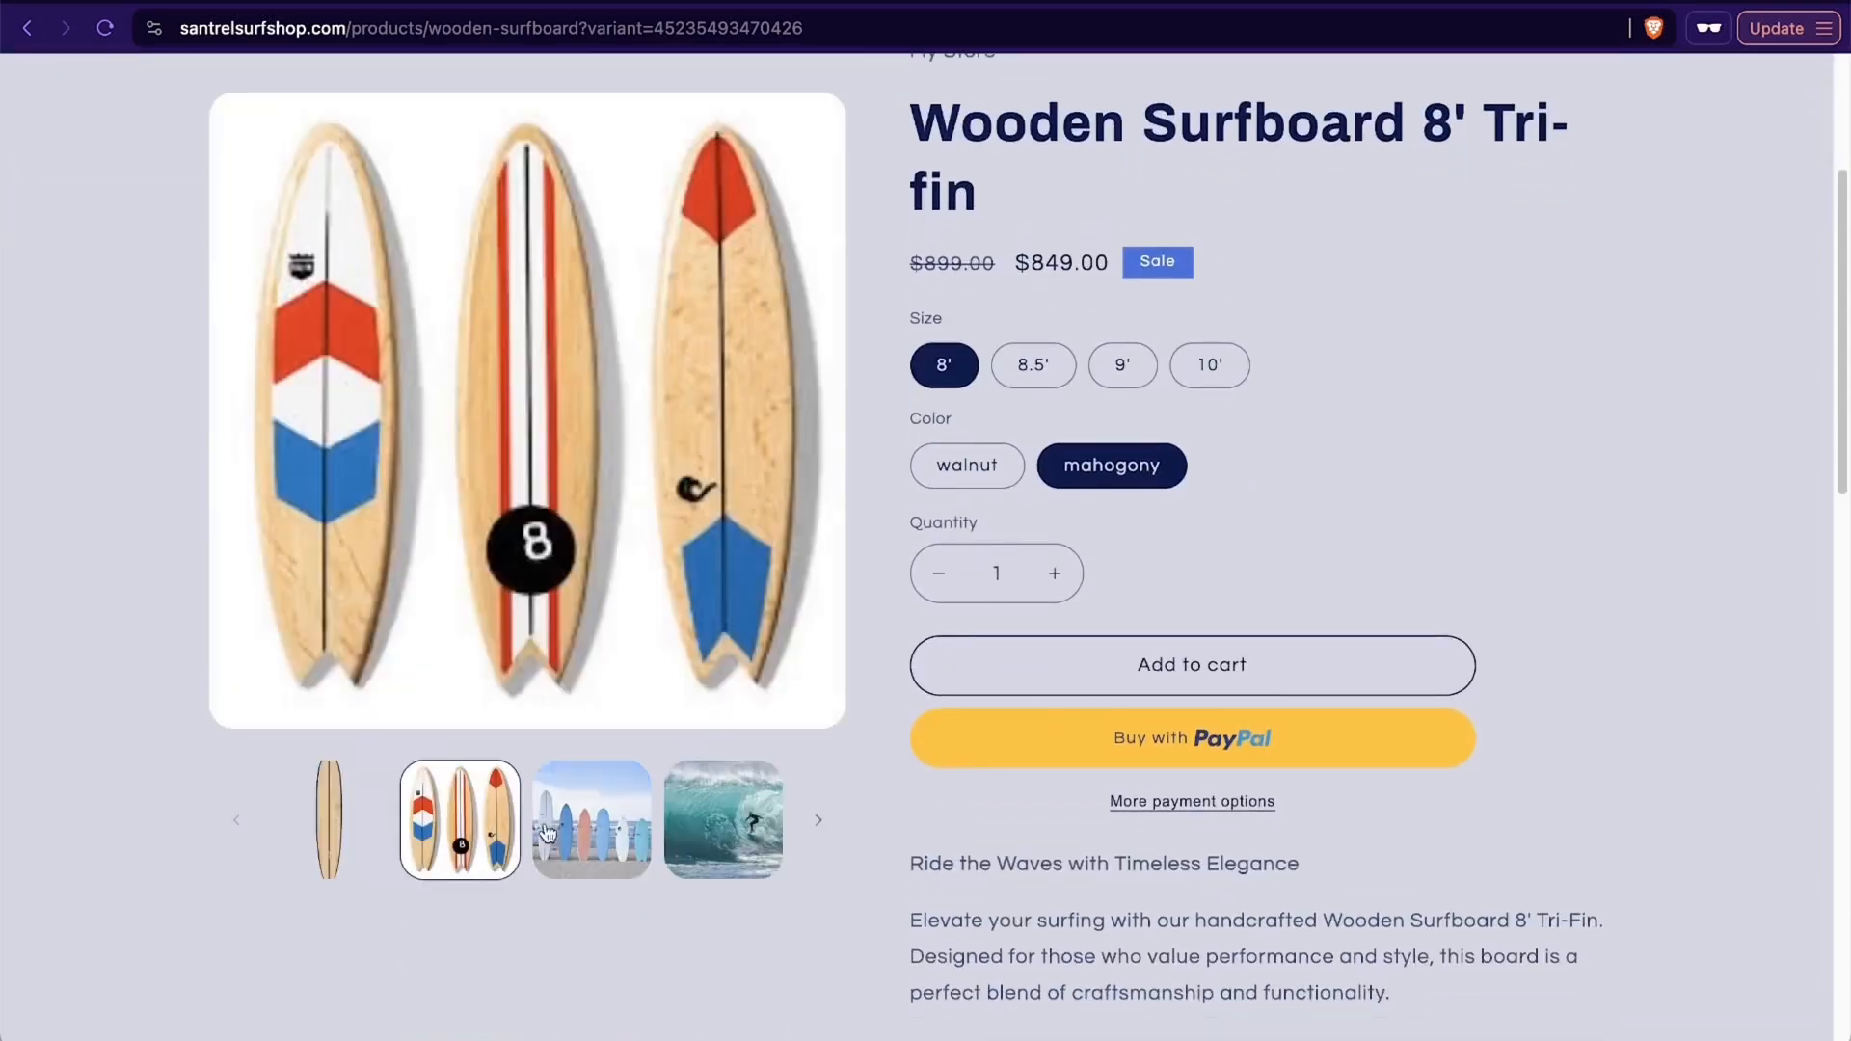
click(622, 828)
click(730, 615)
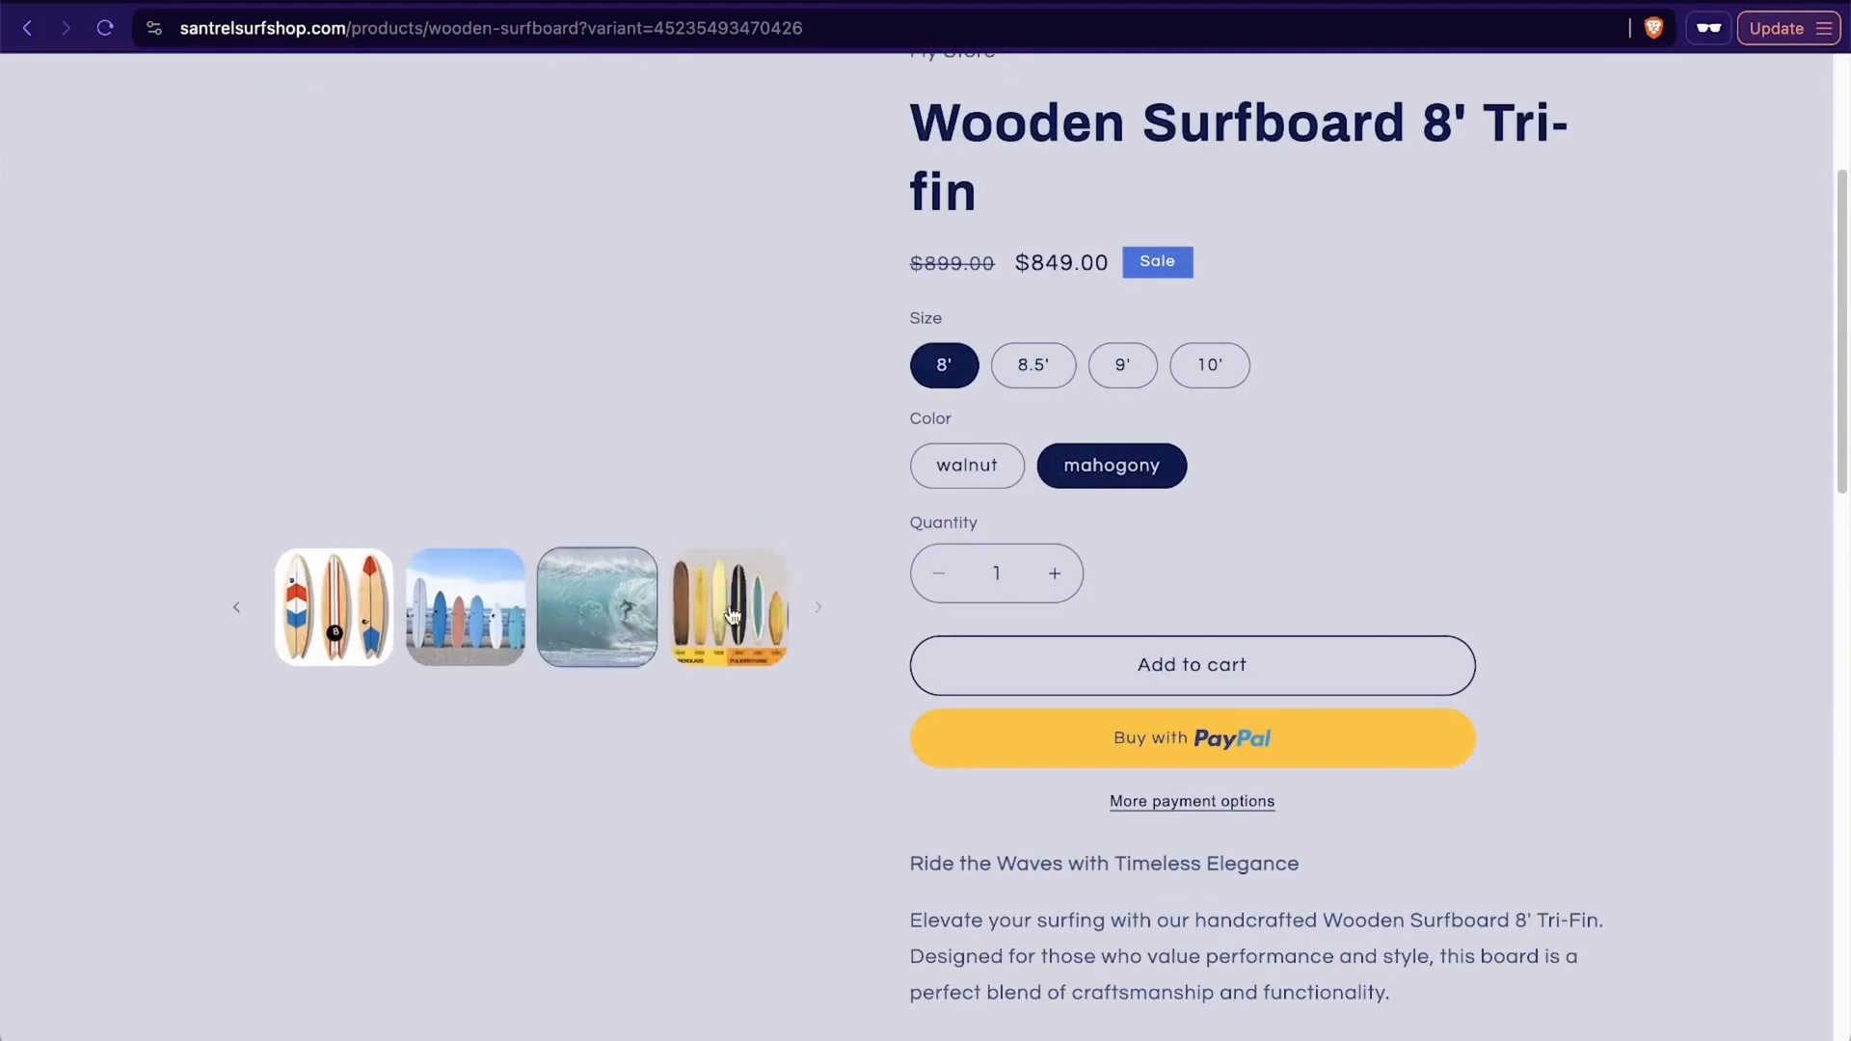
click(810, 610)
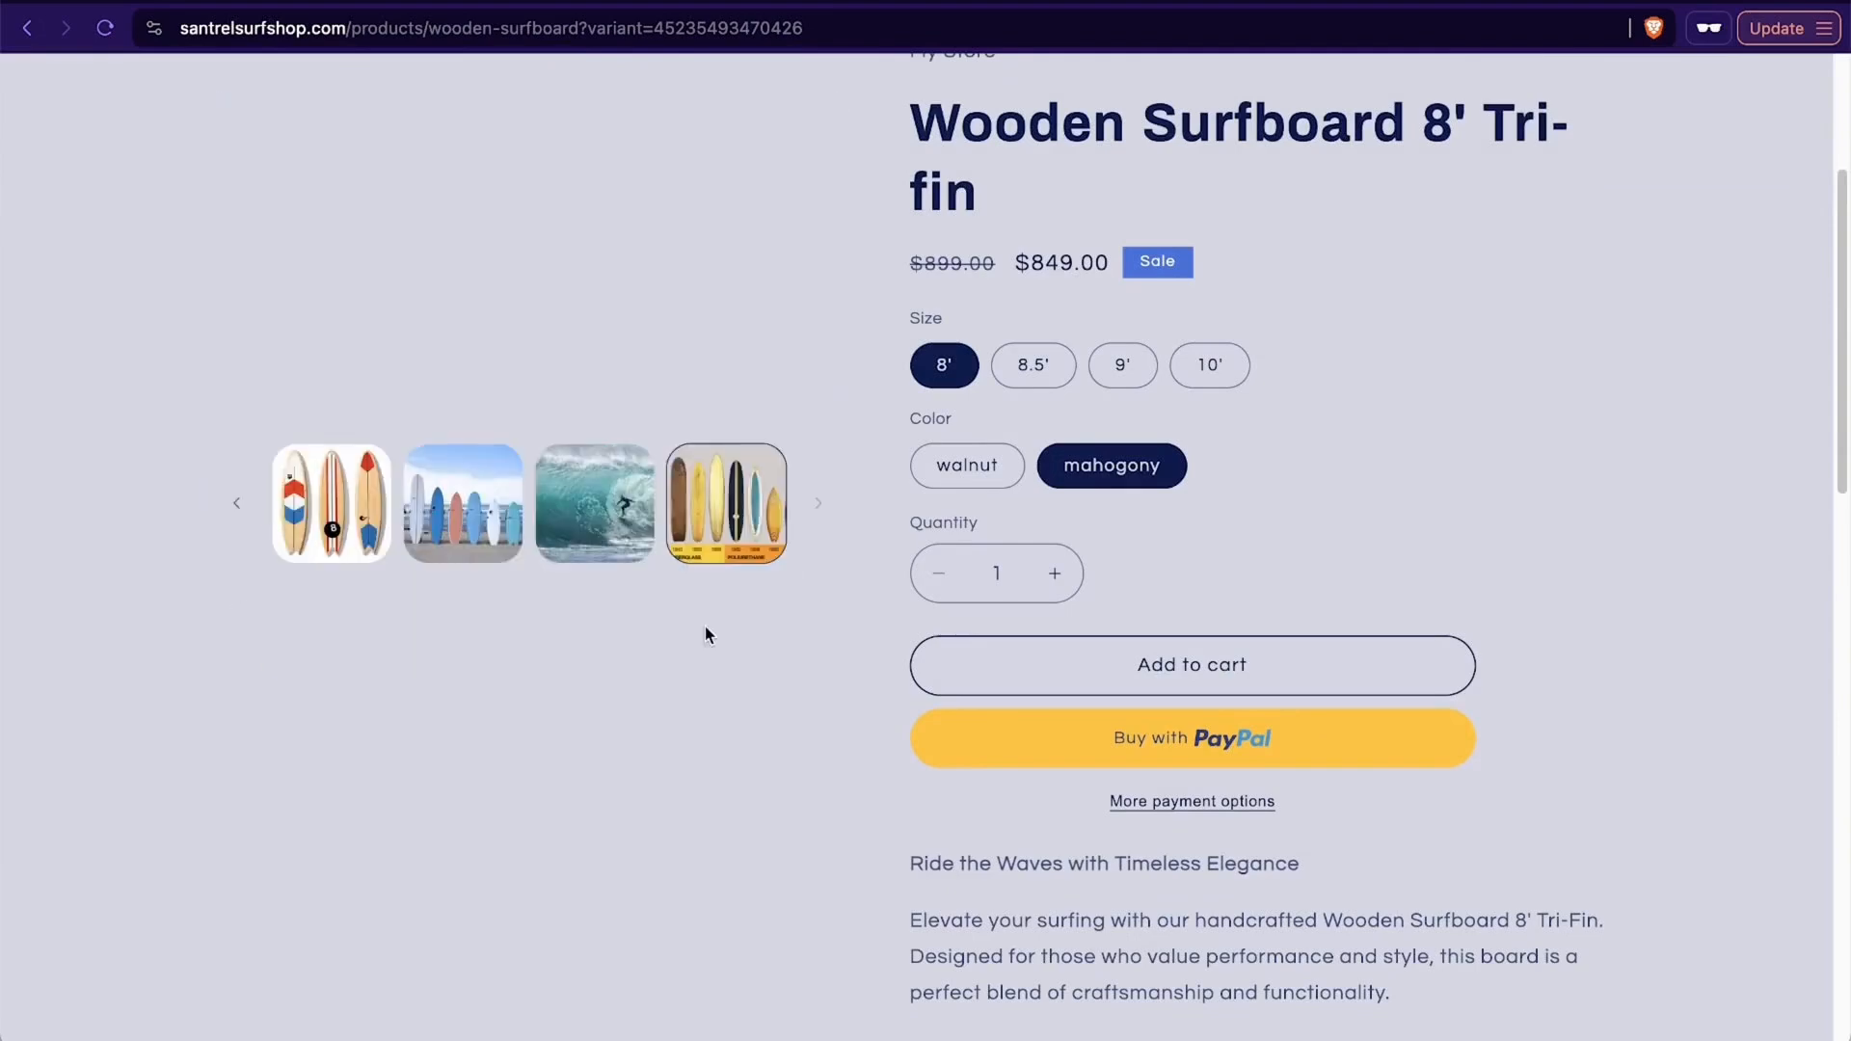
scroll(709, 895, up, 3)
scroll(707, 888, down, 3)
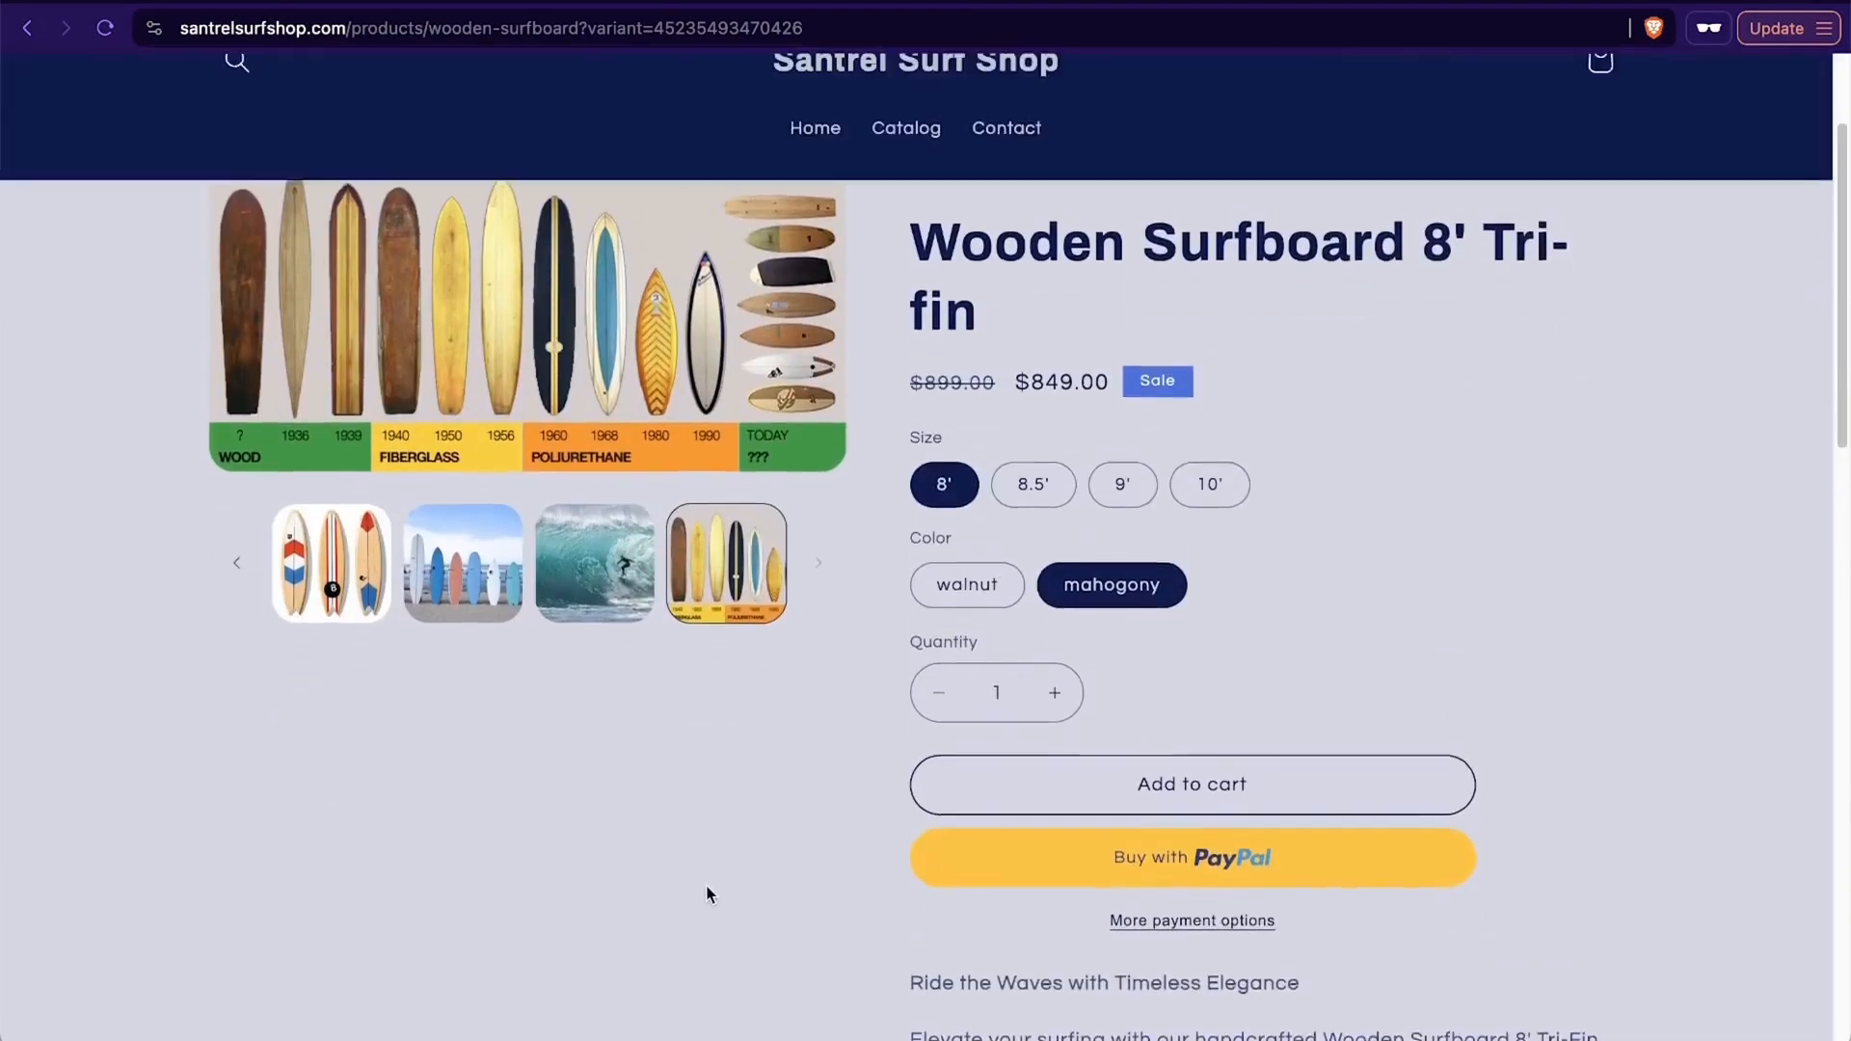
scroll(707, 888, up, 3)
click(247, 728)
click(336, 743)
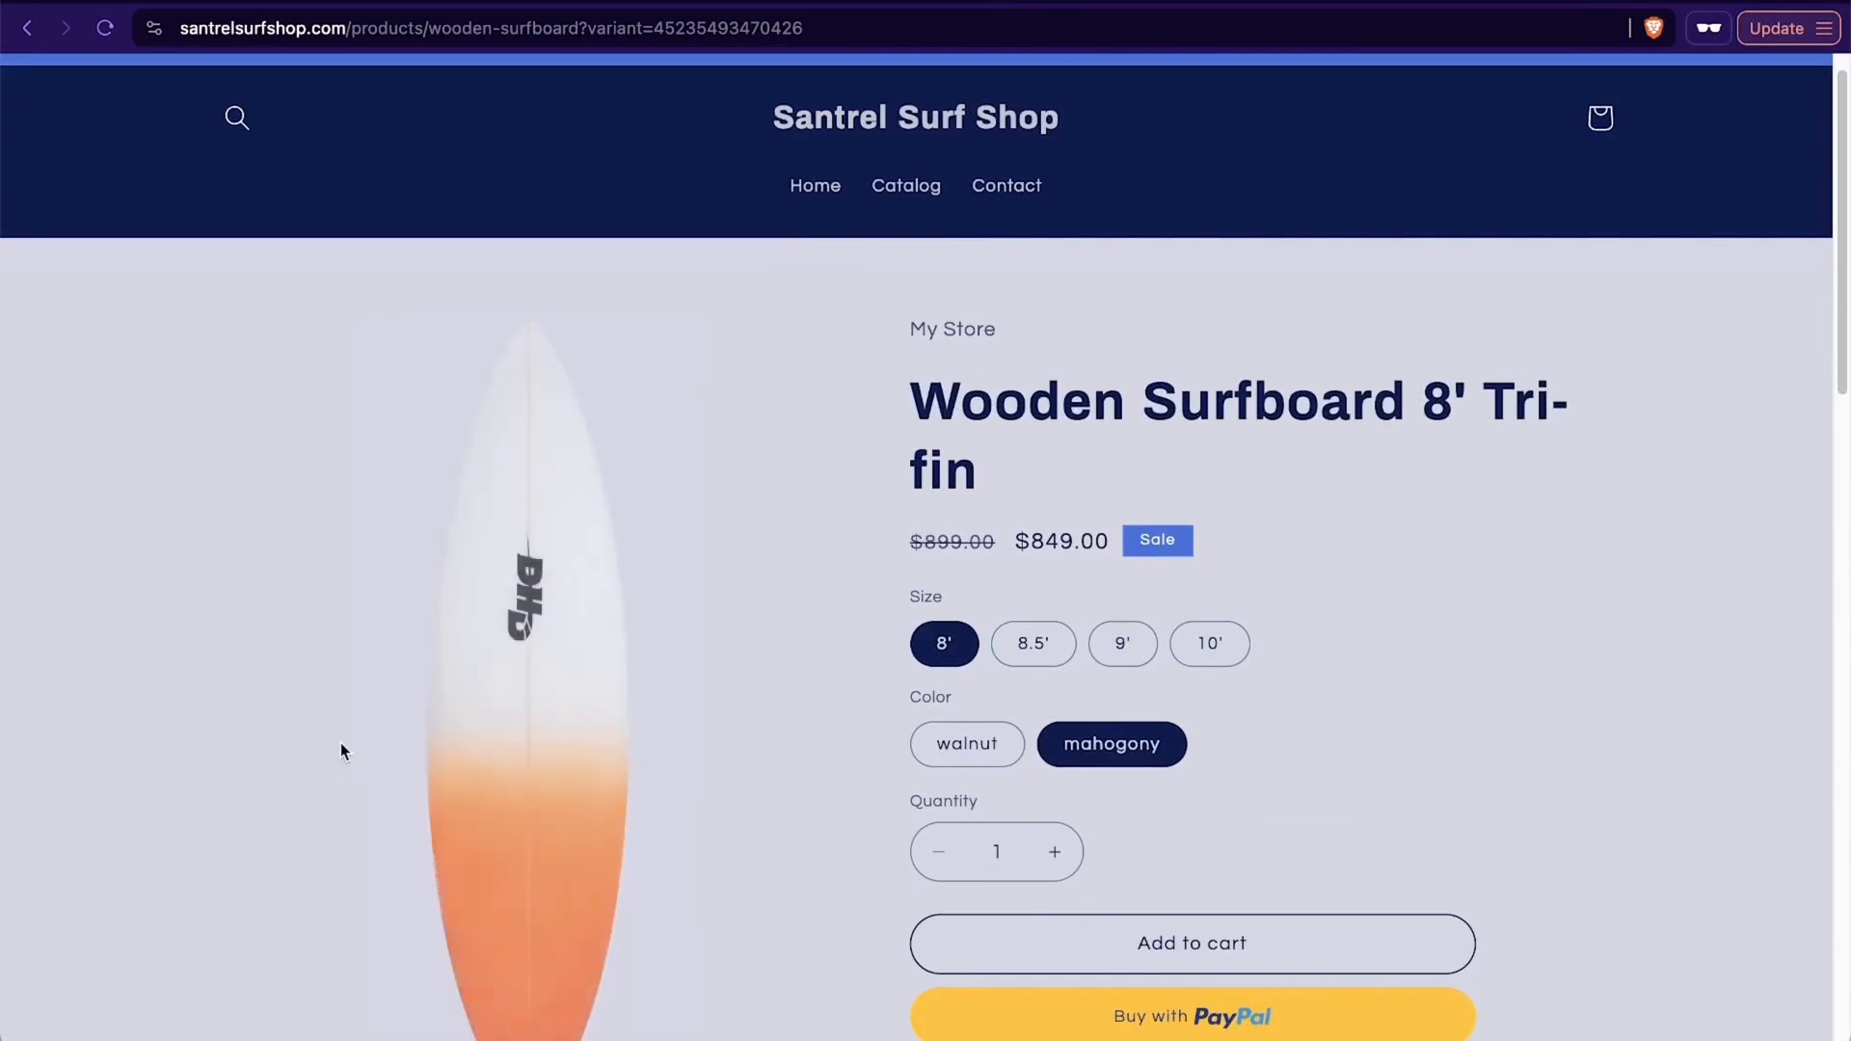
Add the mahogany surfboard to the cart, close the cart drawer, and close the storefront tab.
scroll(676, 751, down, 3)
scroll(676, 751, down, 1)
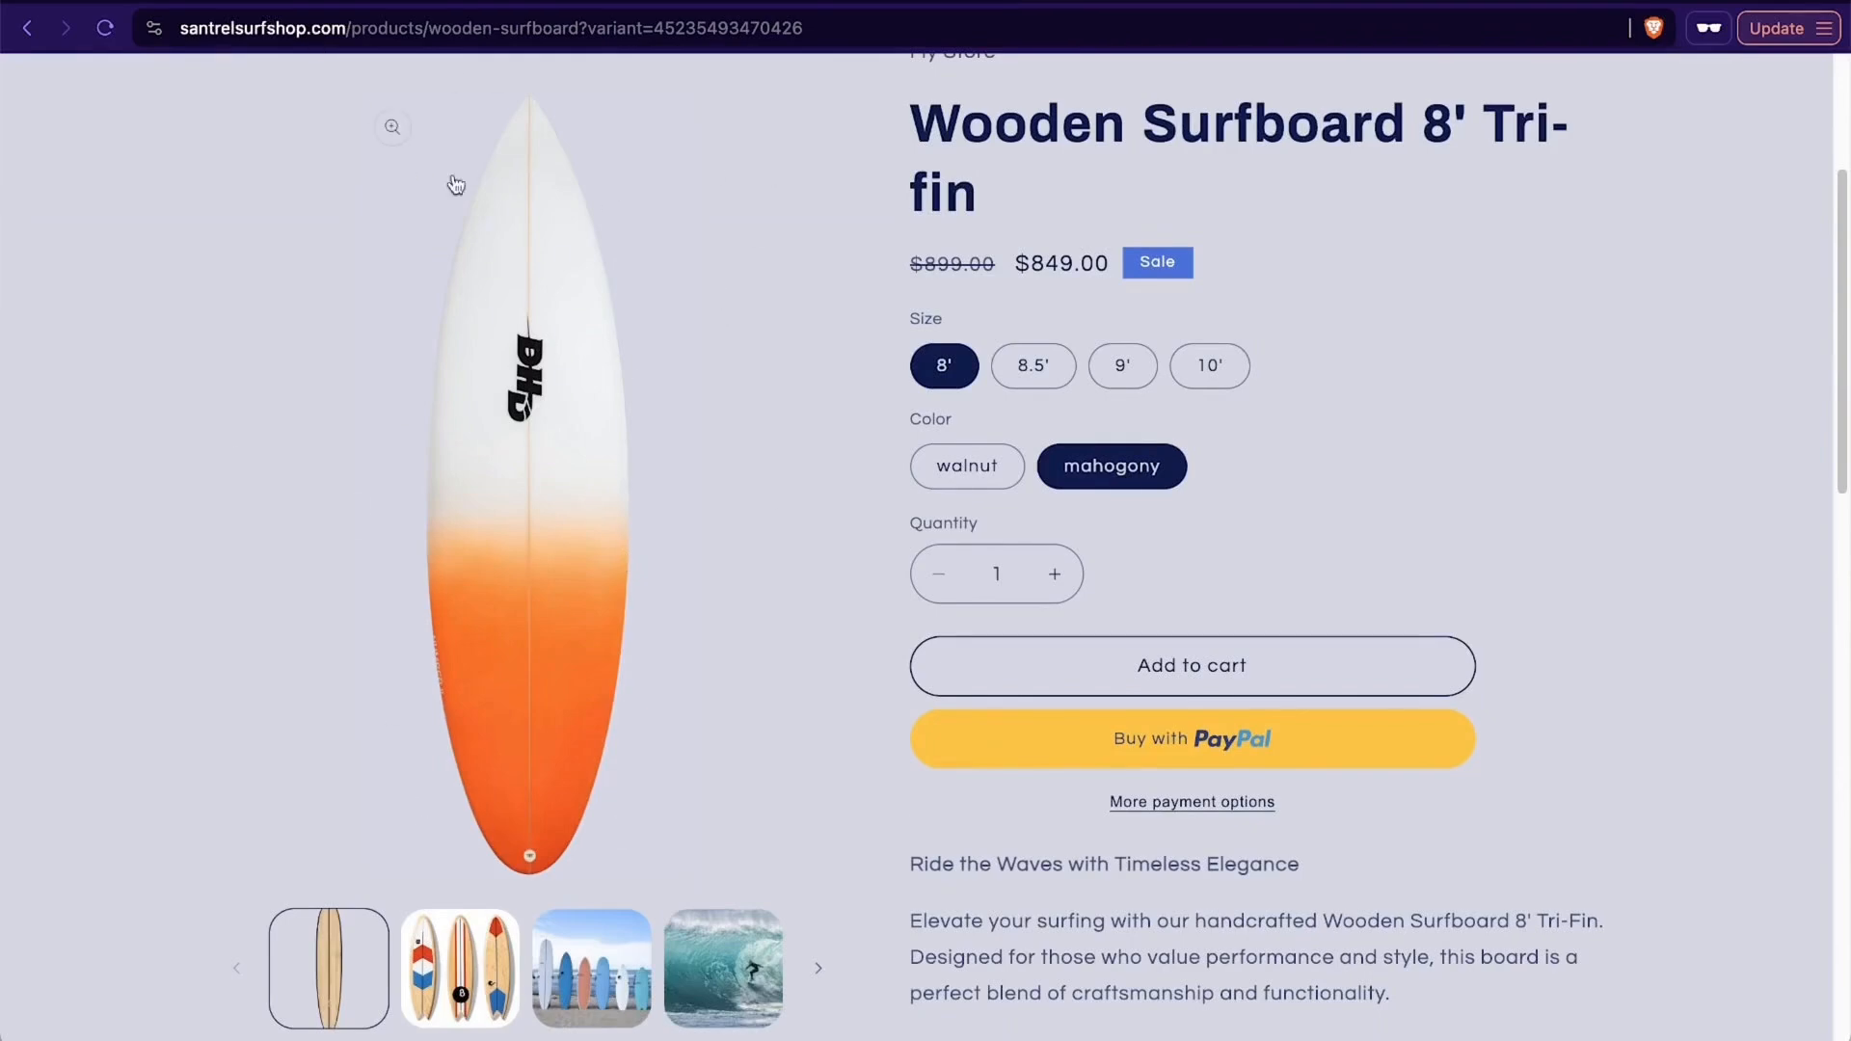
scroll(537, 558, up, 3)
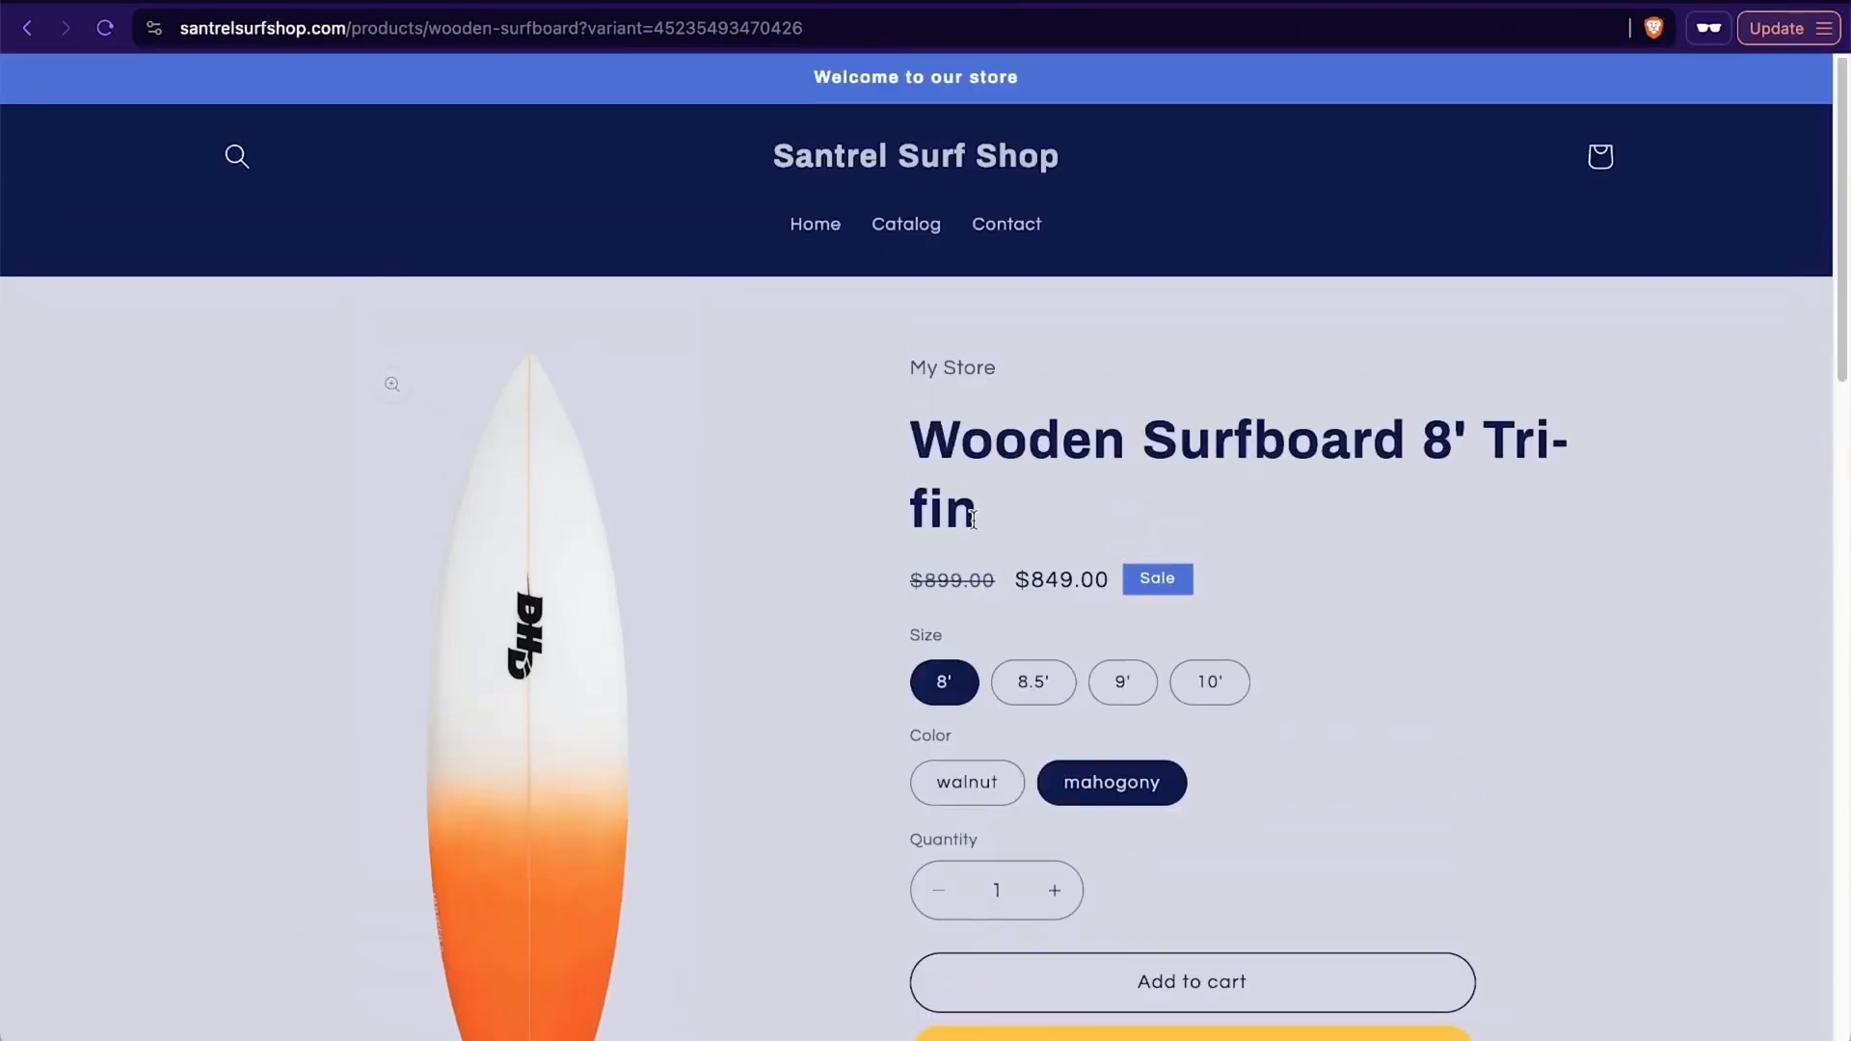
scroll(1507, 562, down, 10)
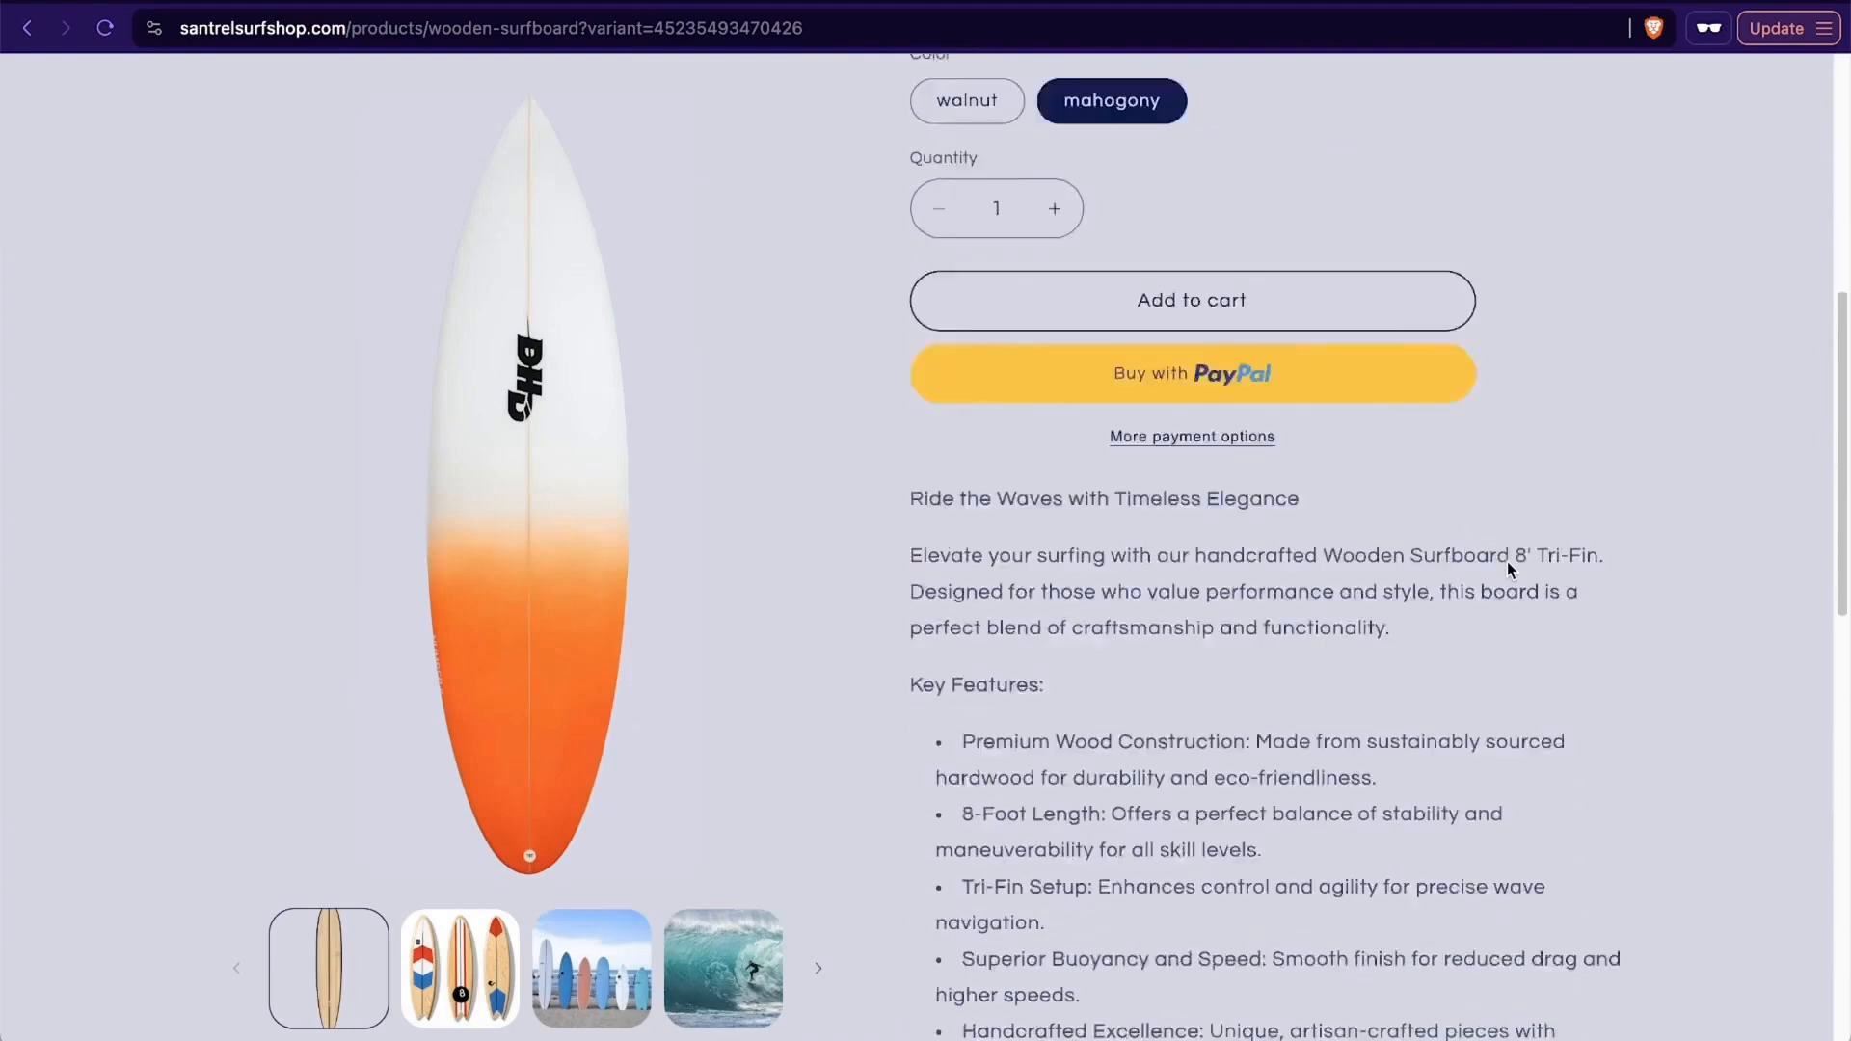
scroll(1488, 508, down, 7)
scroll(1488, 508, up, 6)
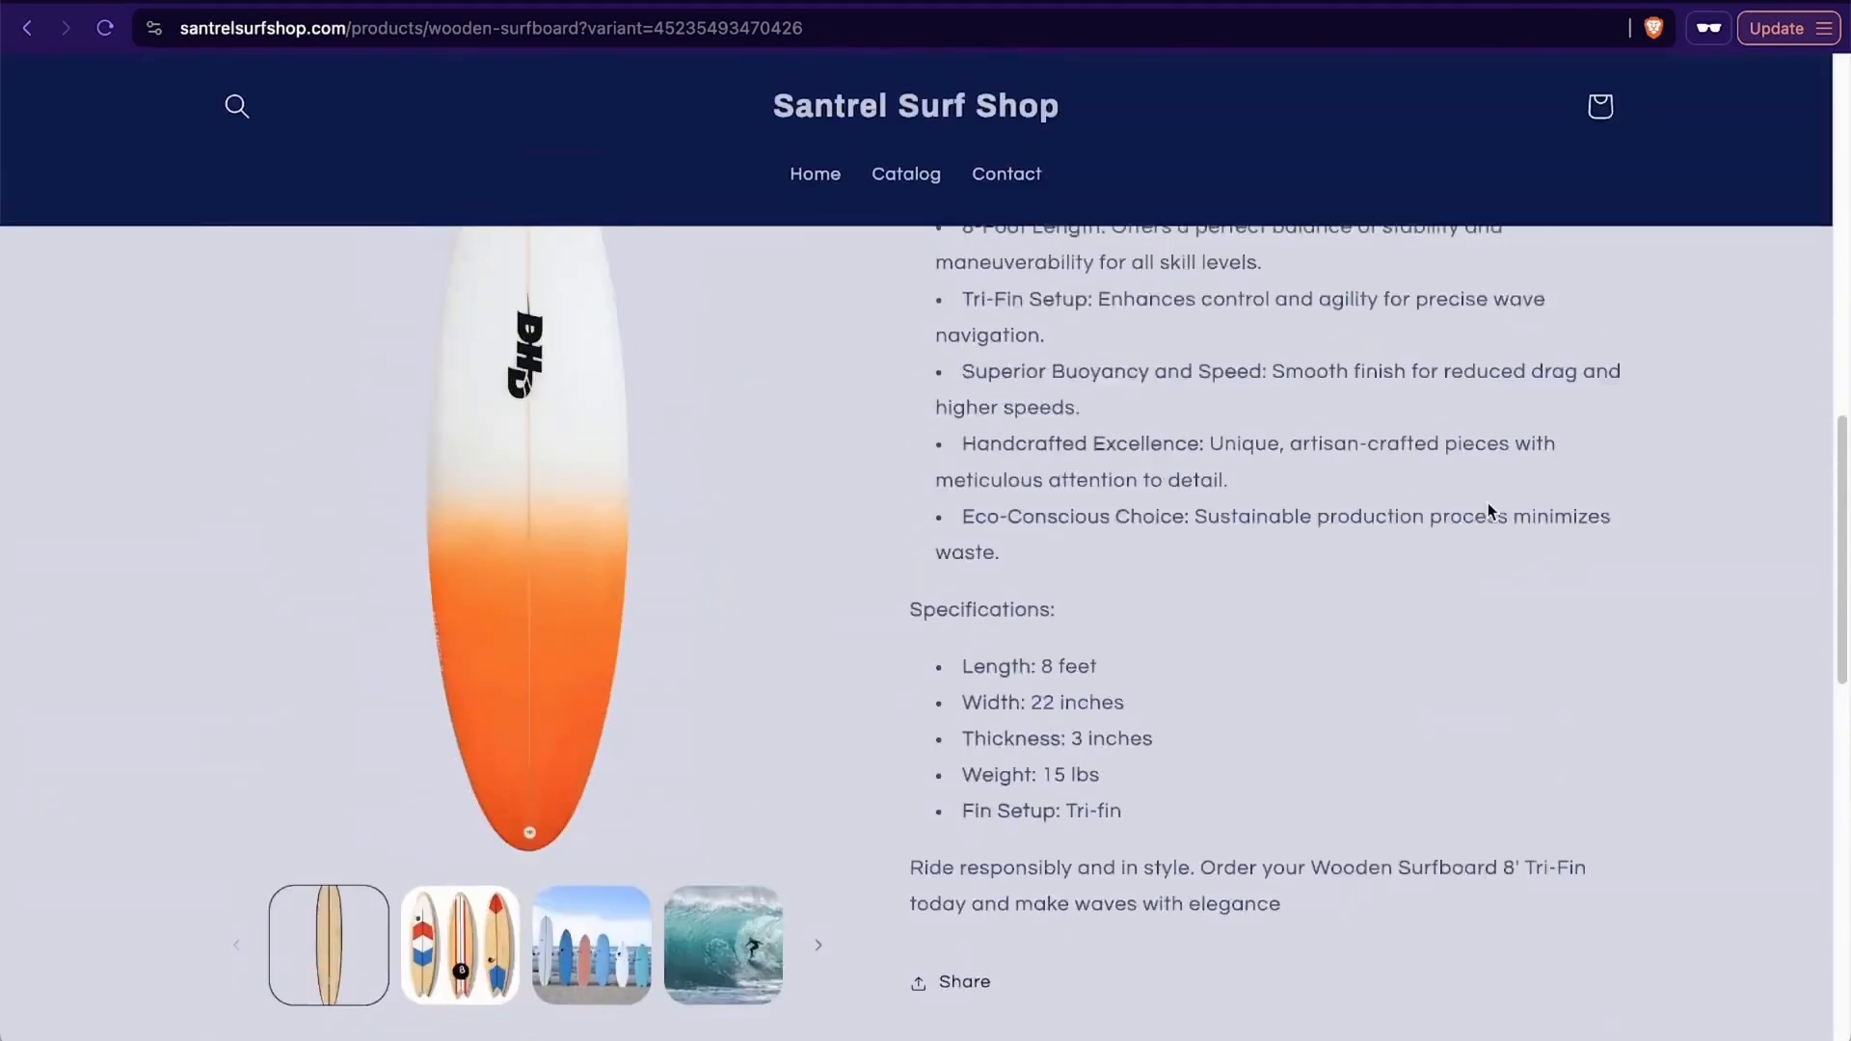
scroll(1194, 631, down, 7)
scroll(1195, 623, up, 1)
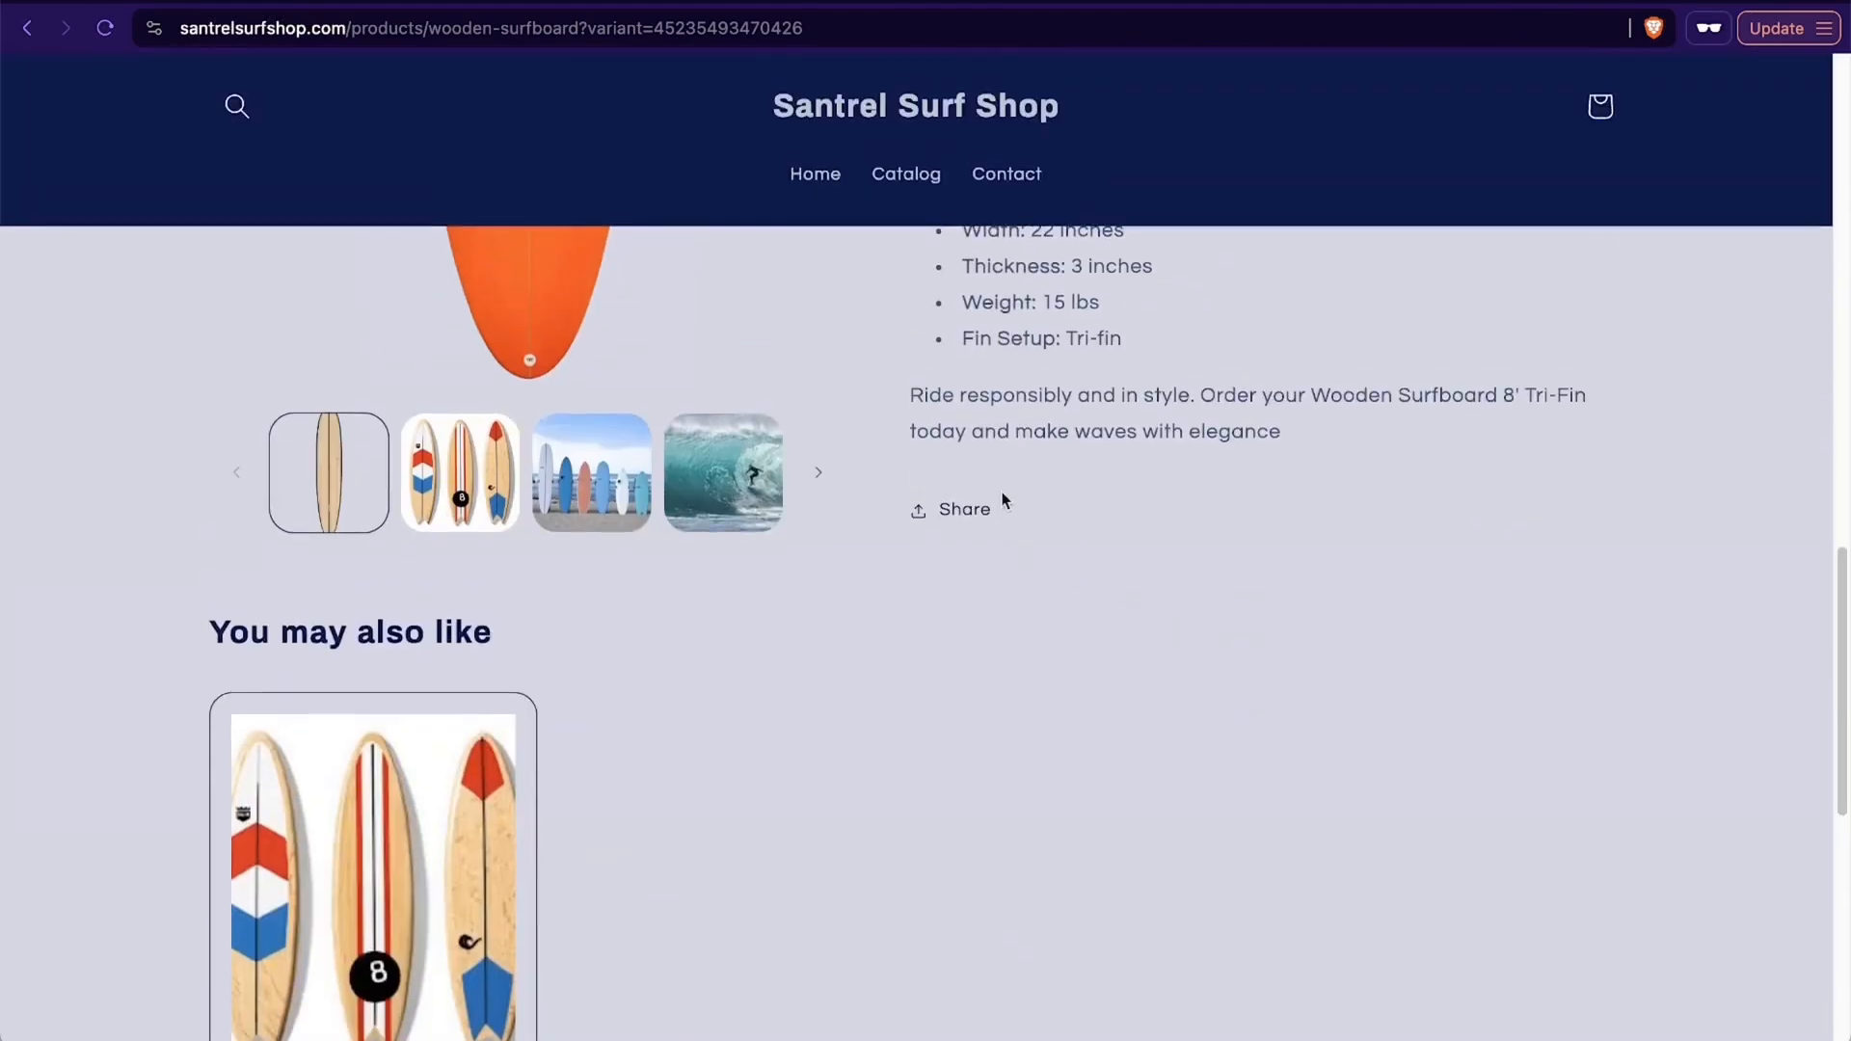
scroll(1129, 563, down, 5)
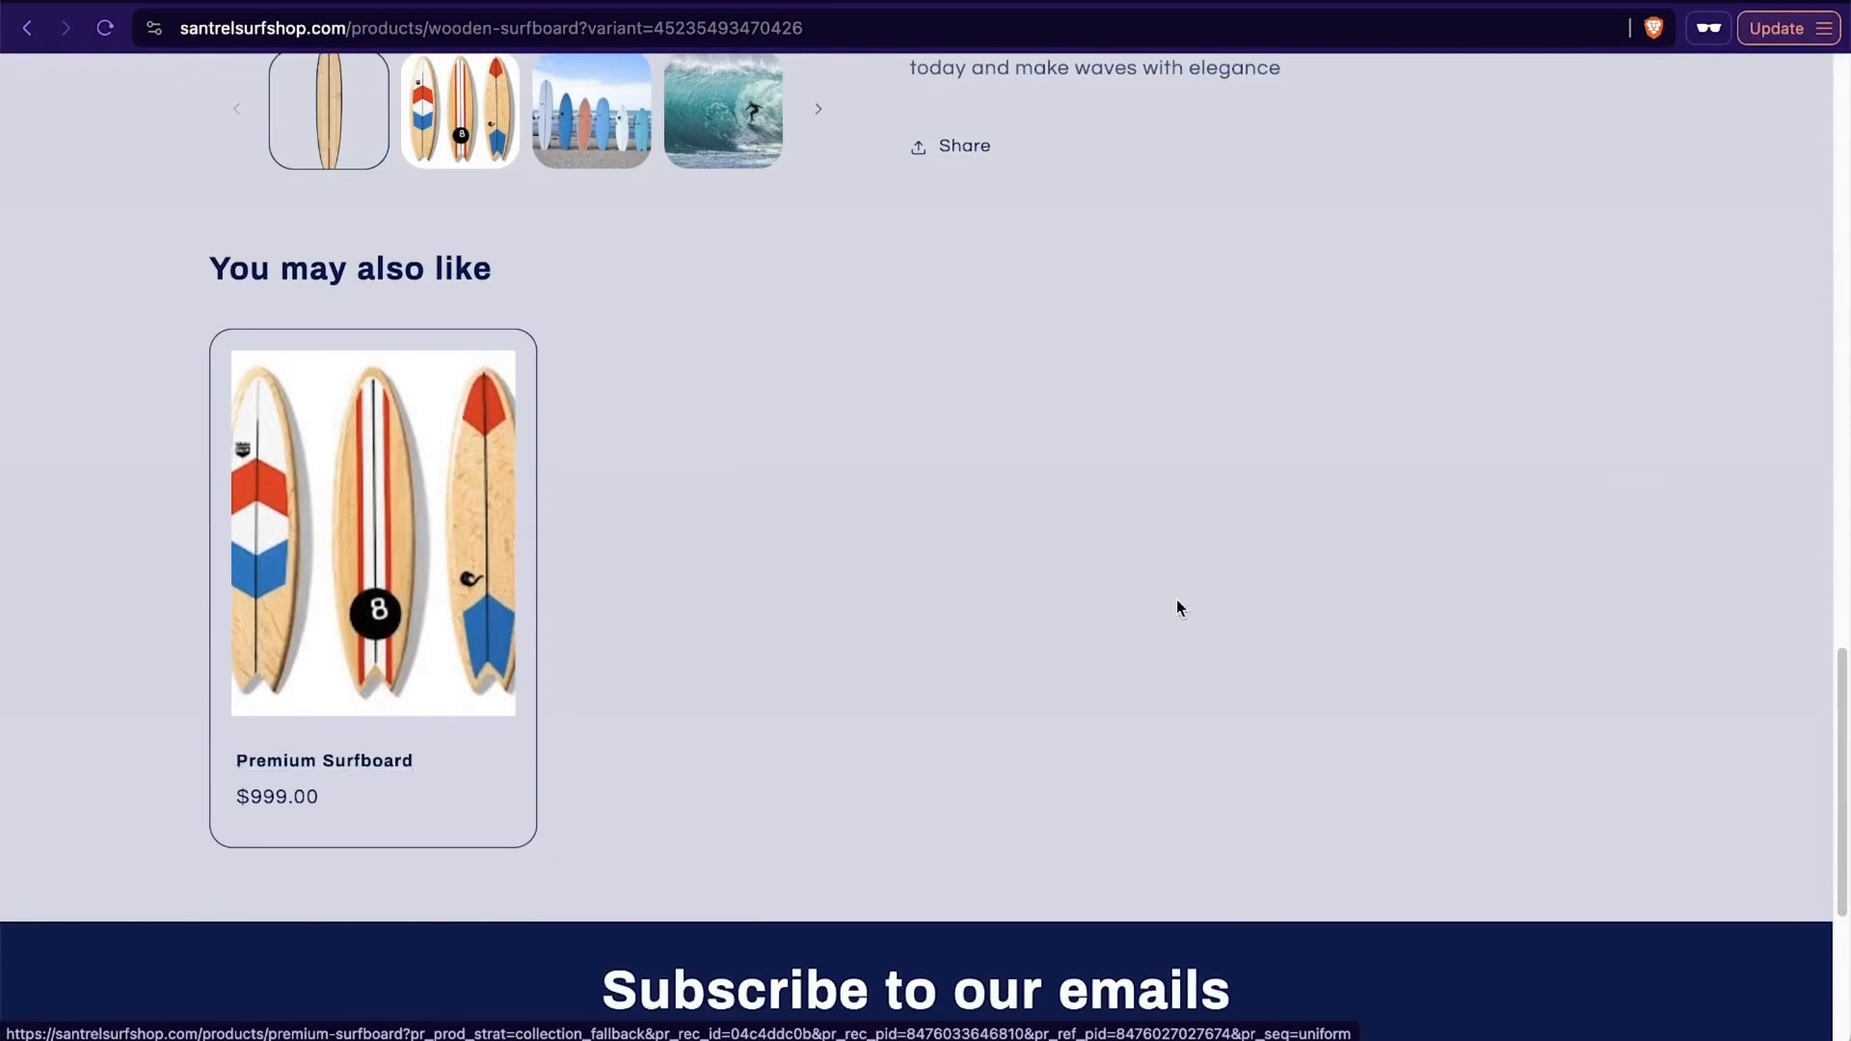
scroll(1173, 597, up, 15)
scroll(1502, 687, down, 3)
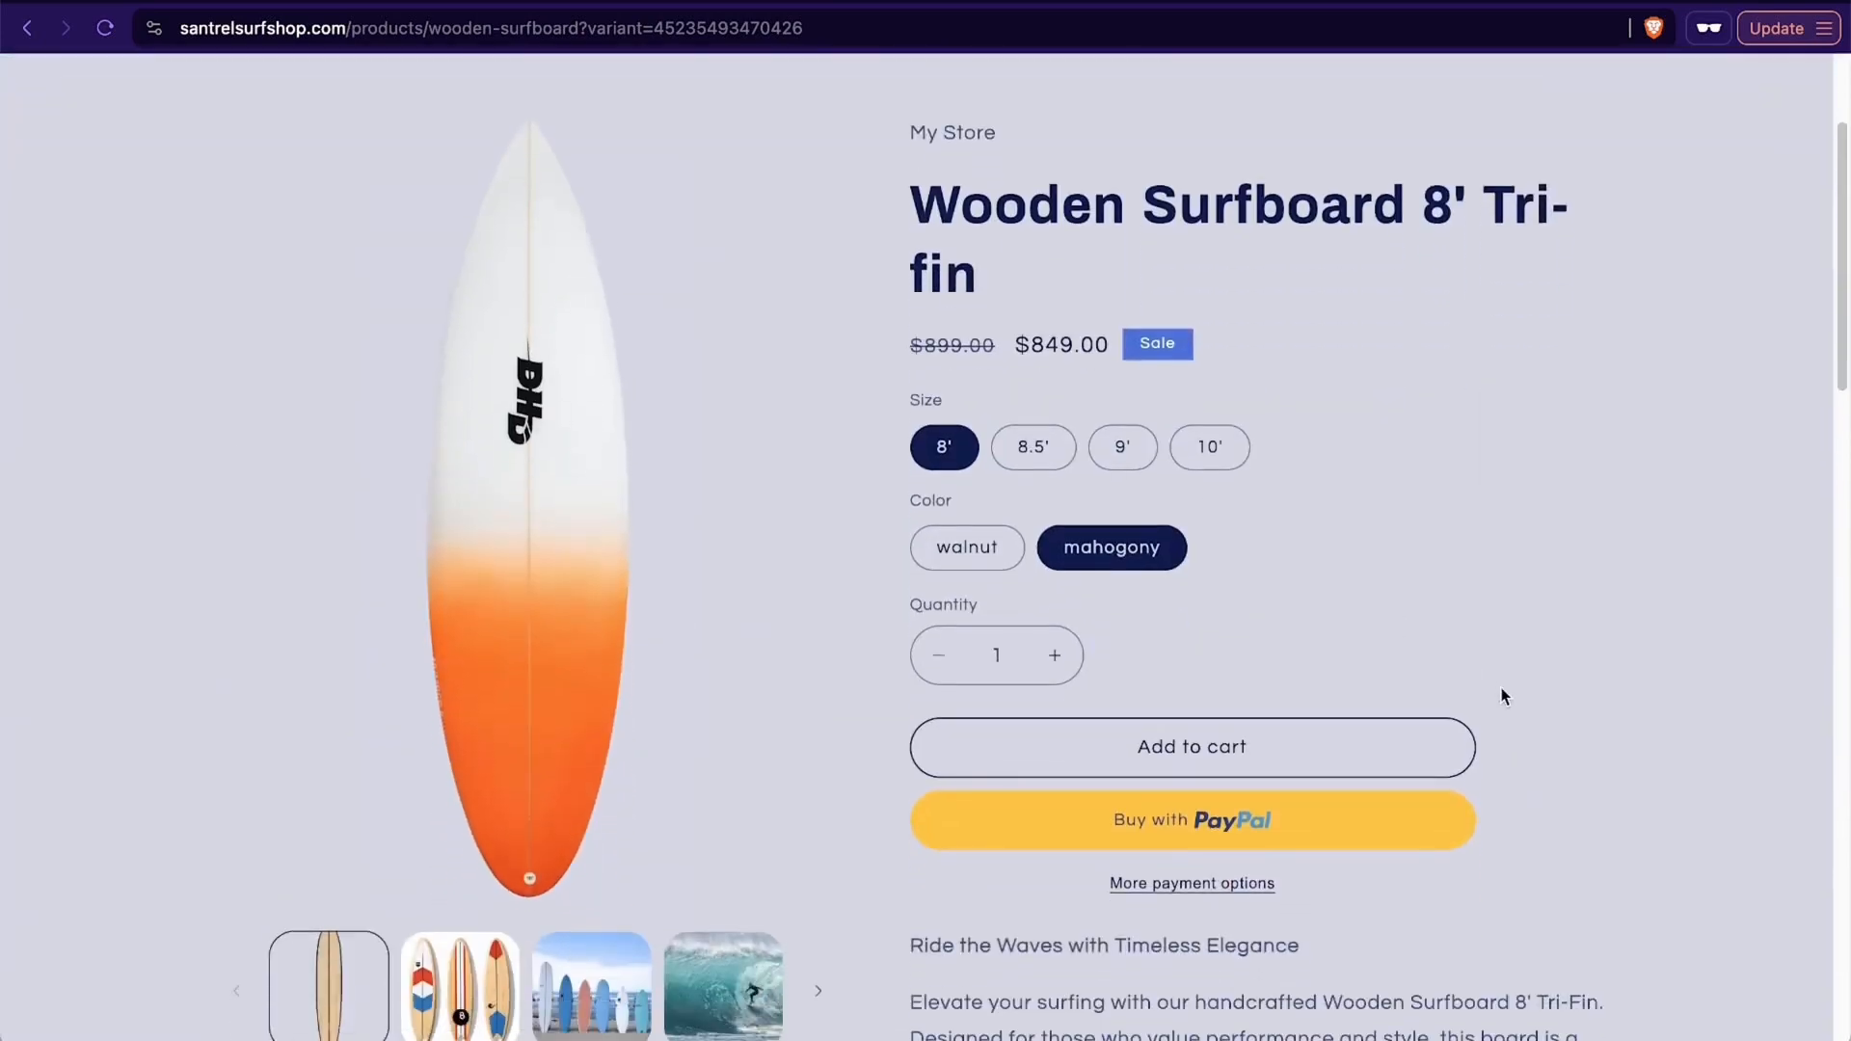
click(1380, 754)
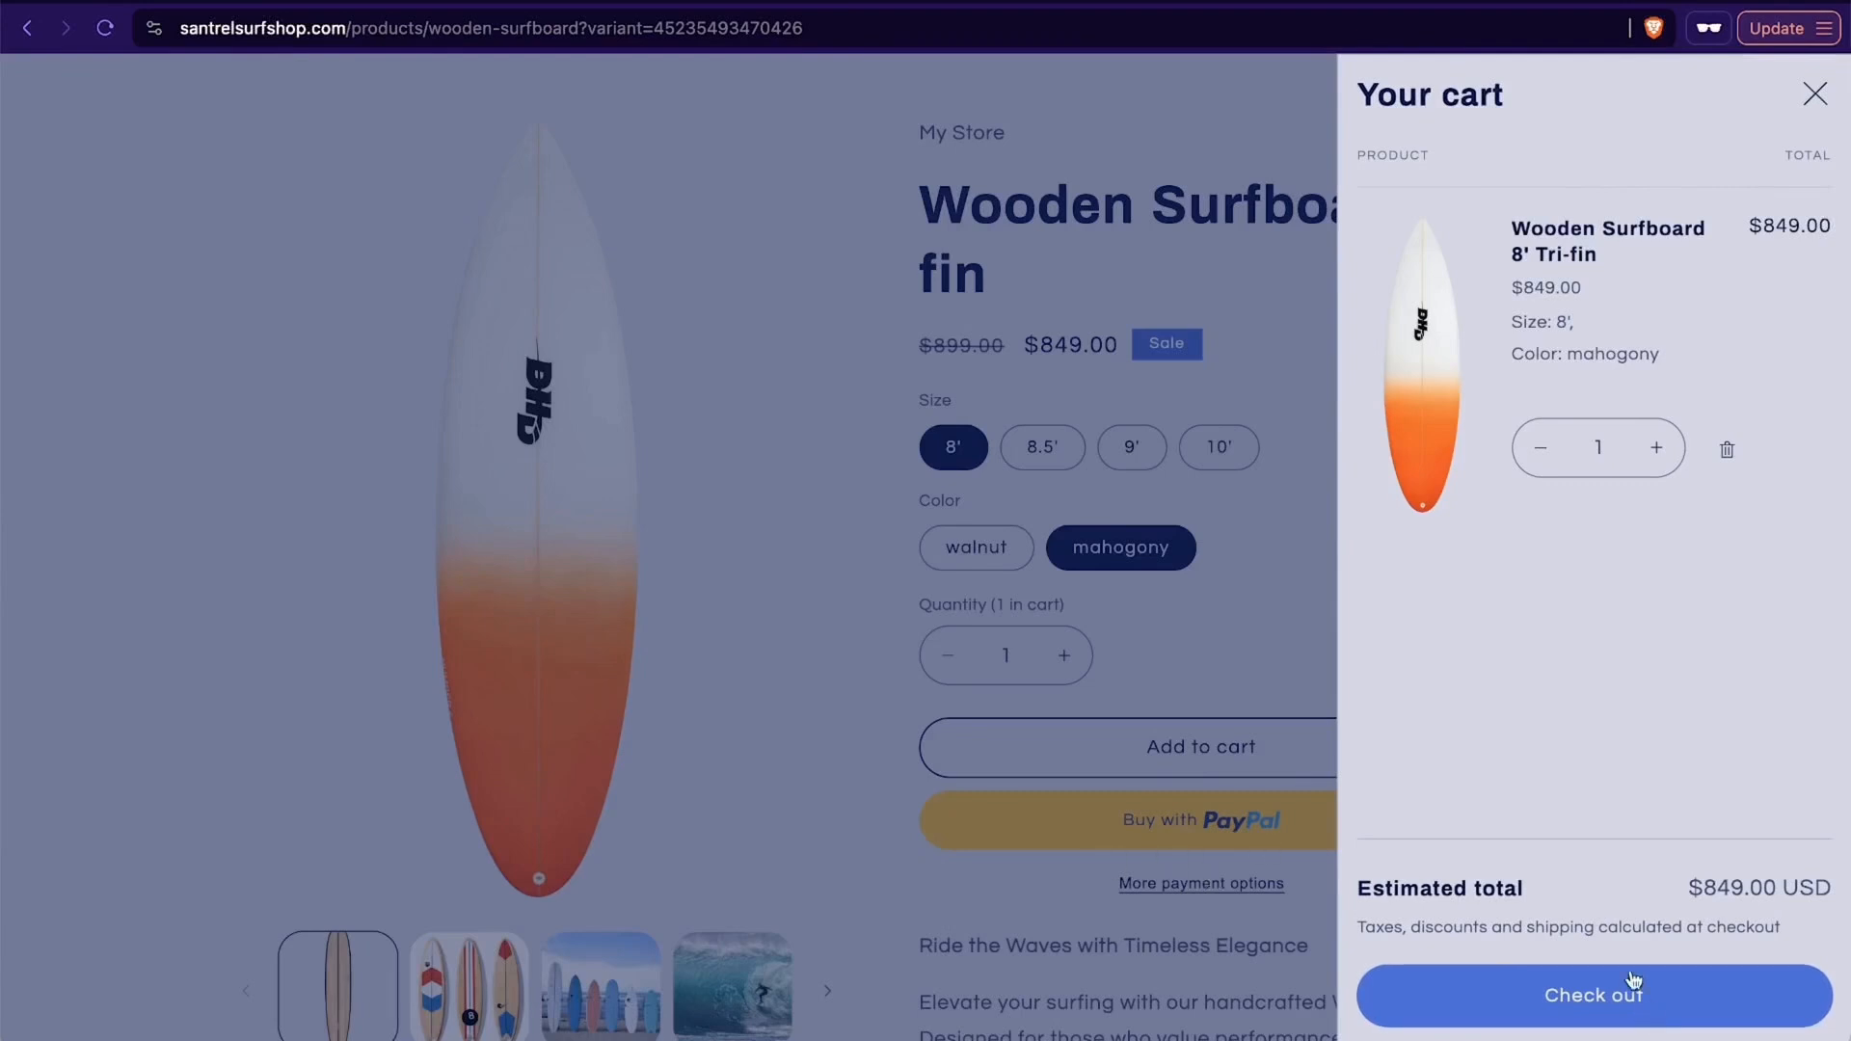
click(1817, 96)
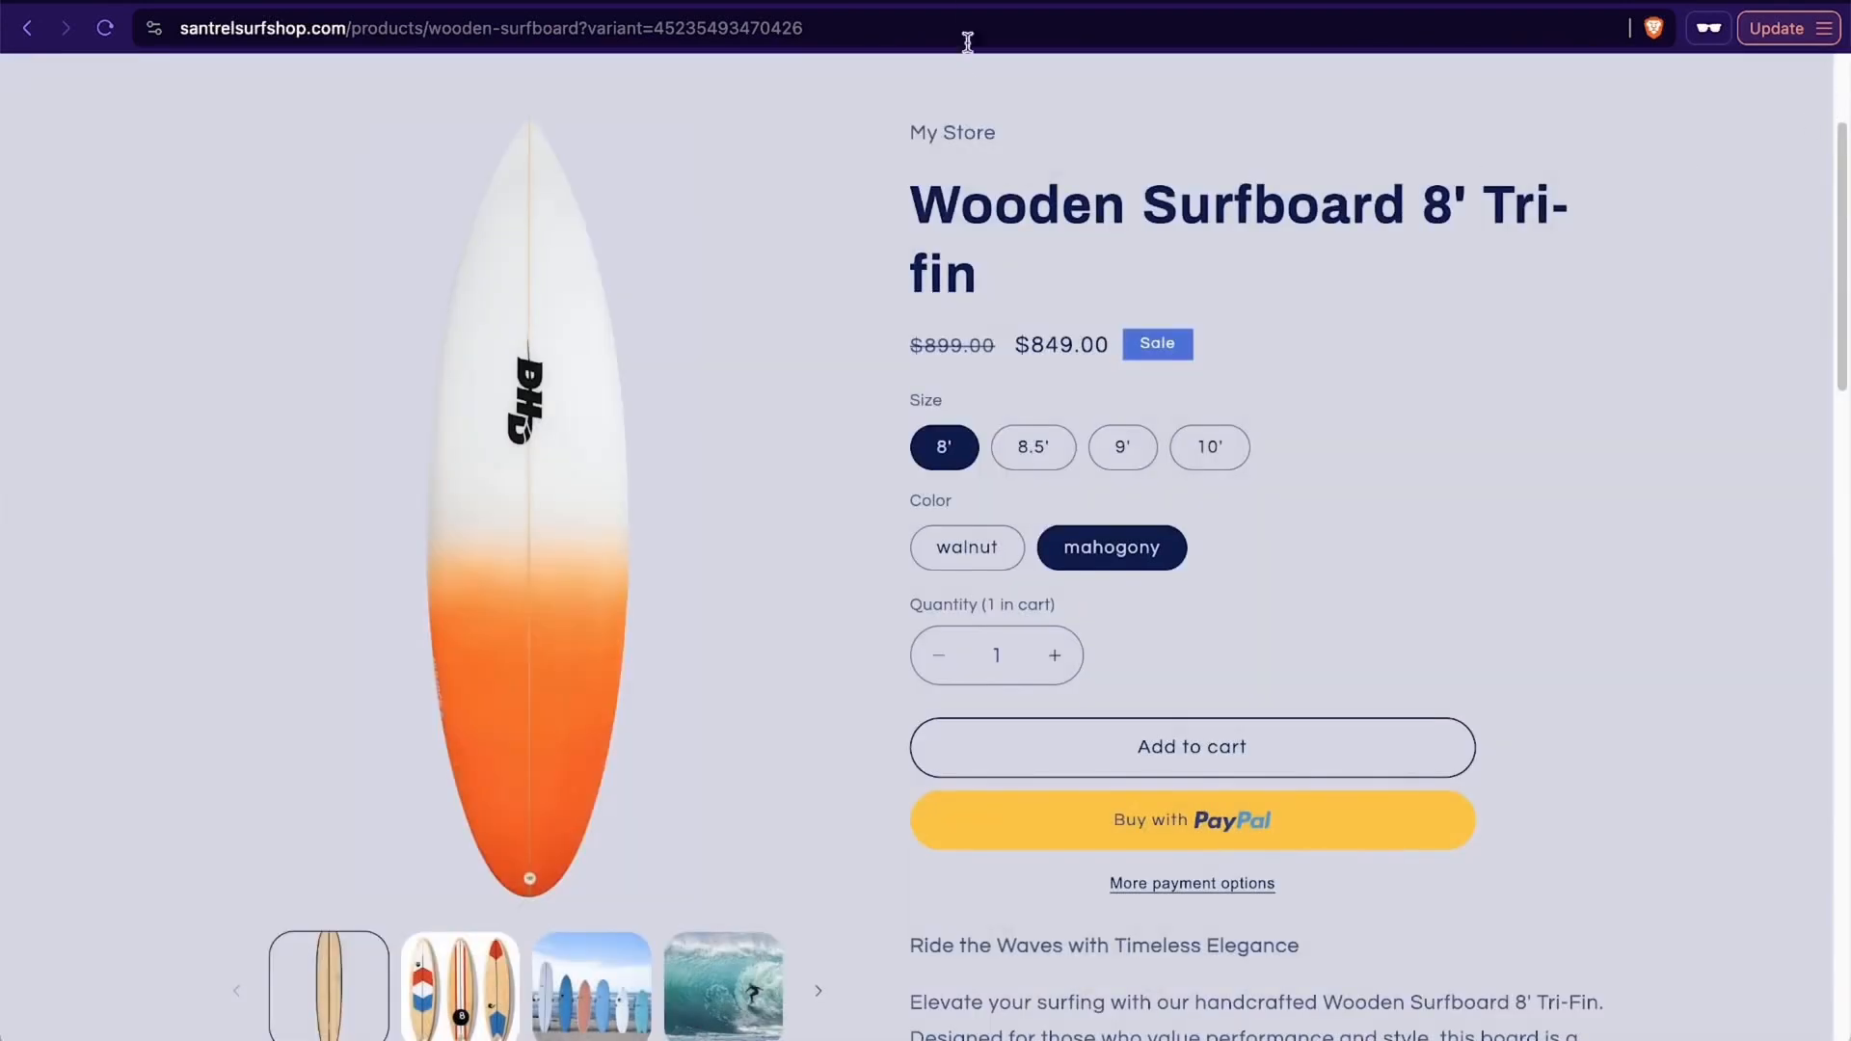
click(979, 0)
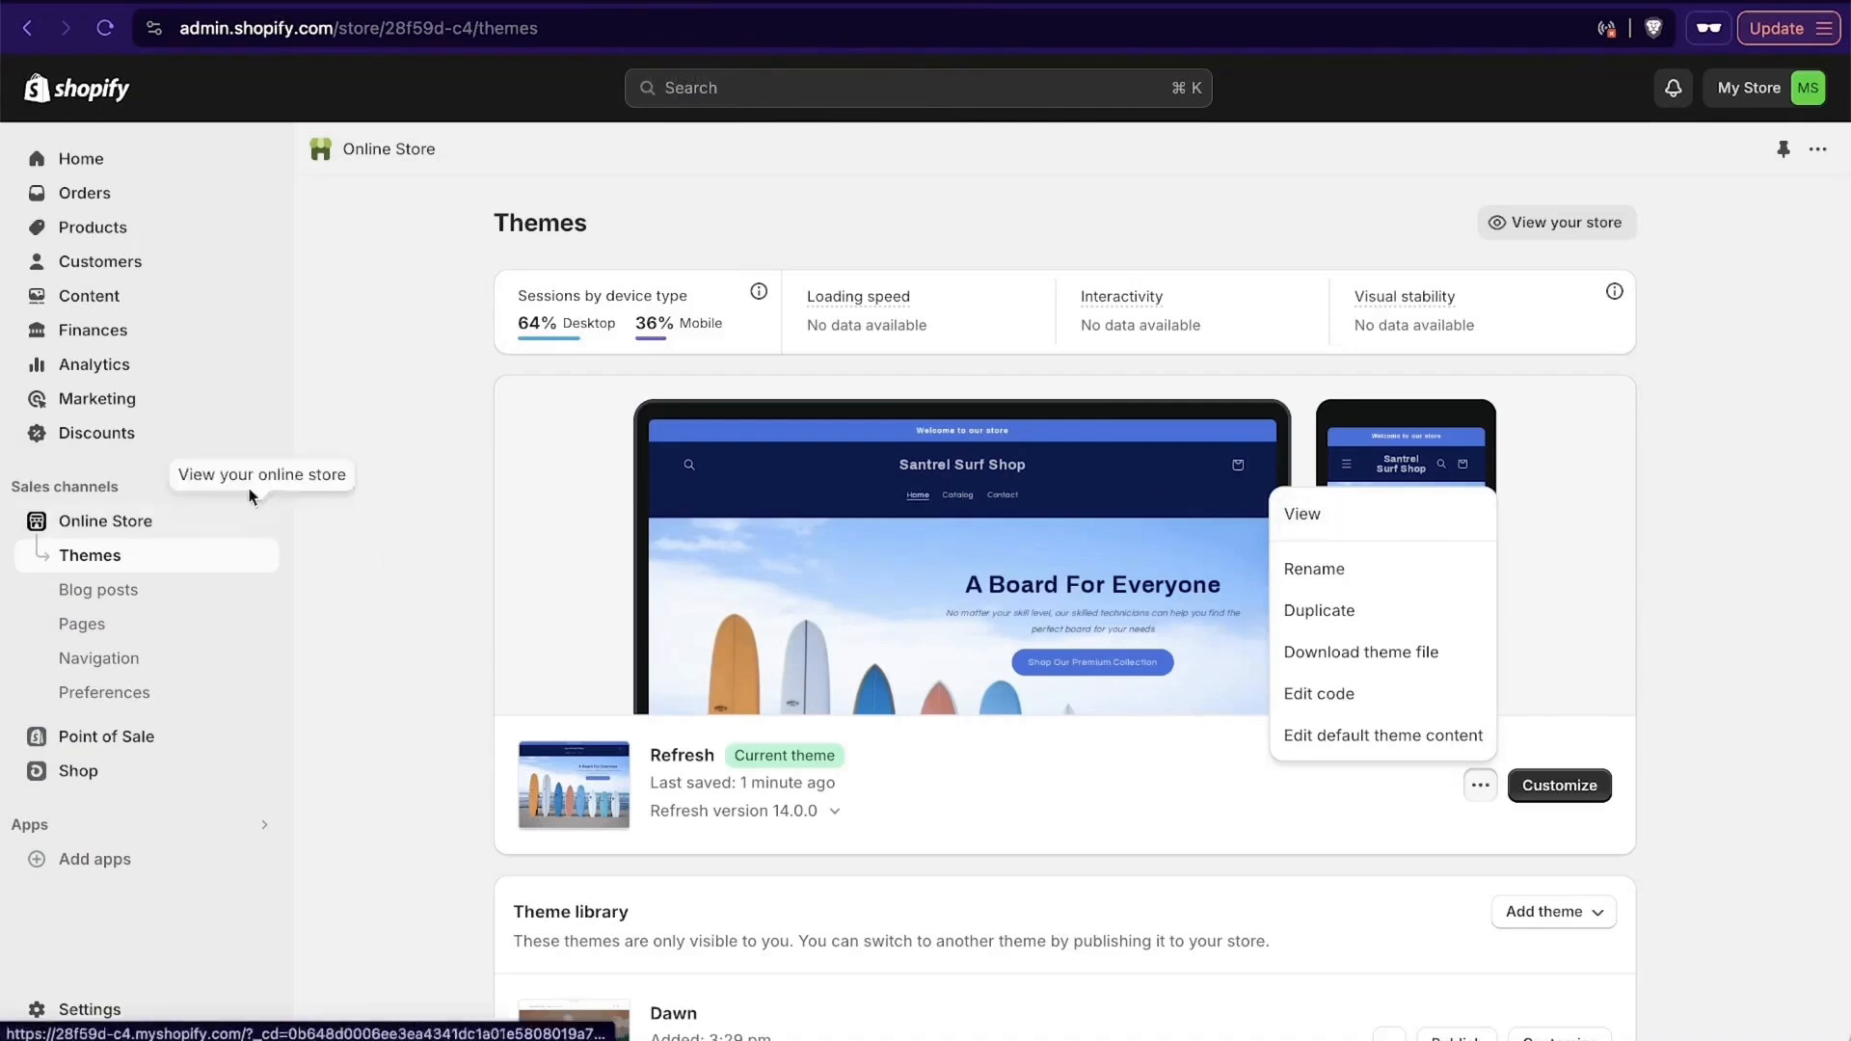
Open Settings and go to the Payments page.
click(92, 1009)
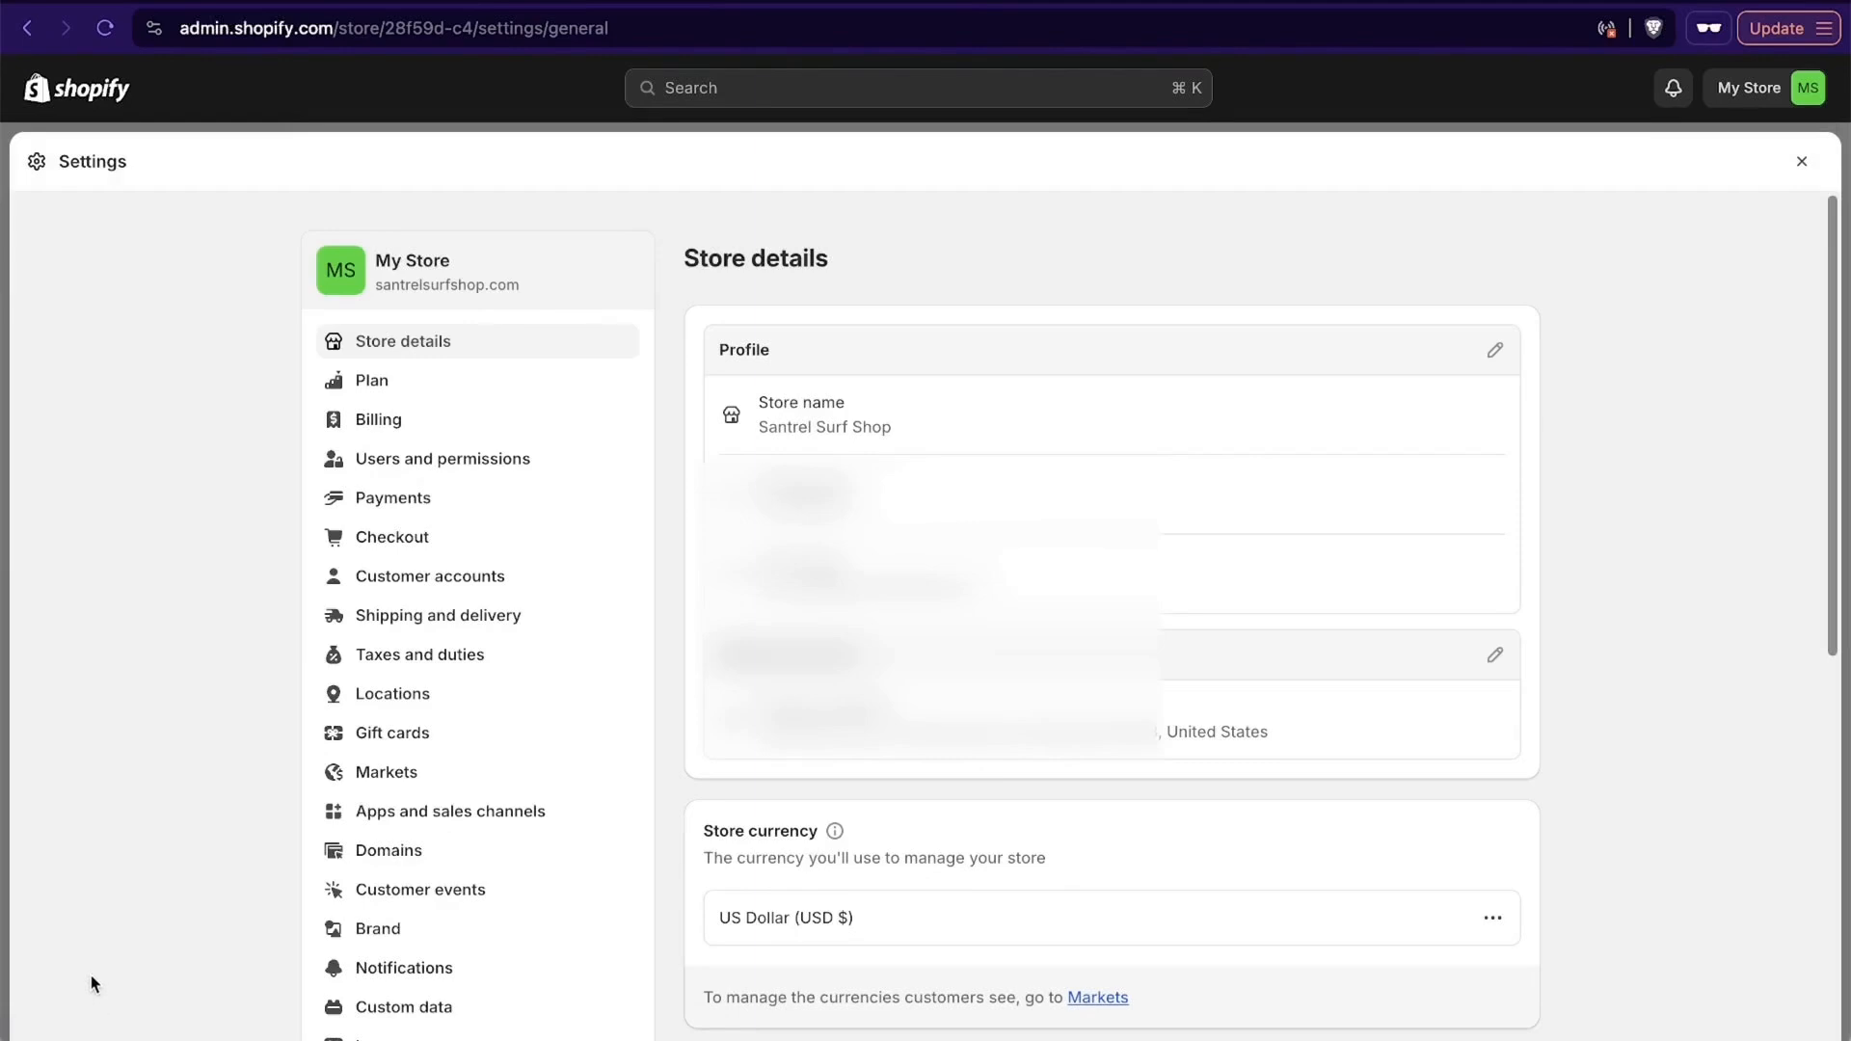
click(417, 497)
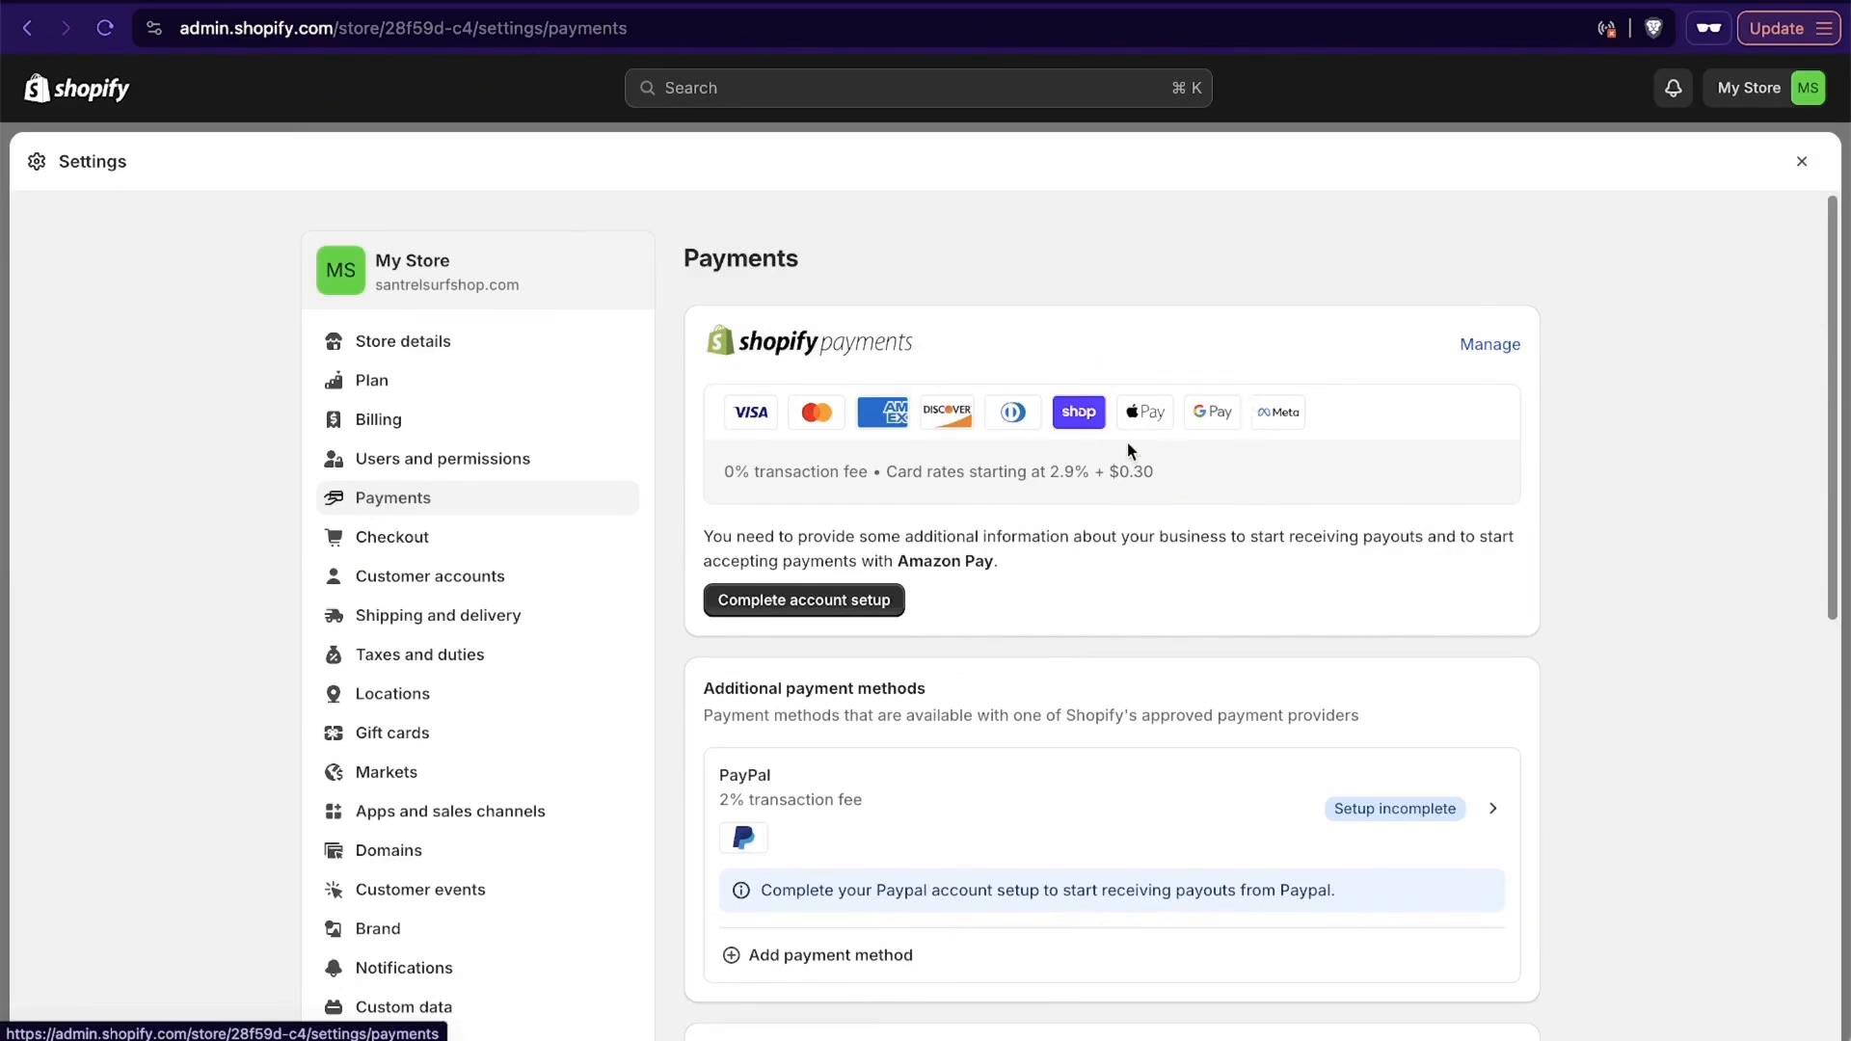
Start the Shopify Payments business information form, choose LLC, and scroll to the billing statement section.
click(822, 614)
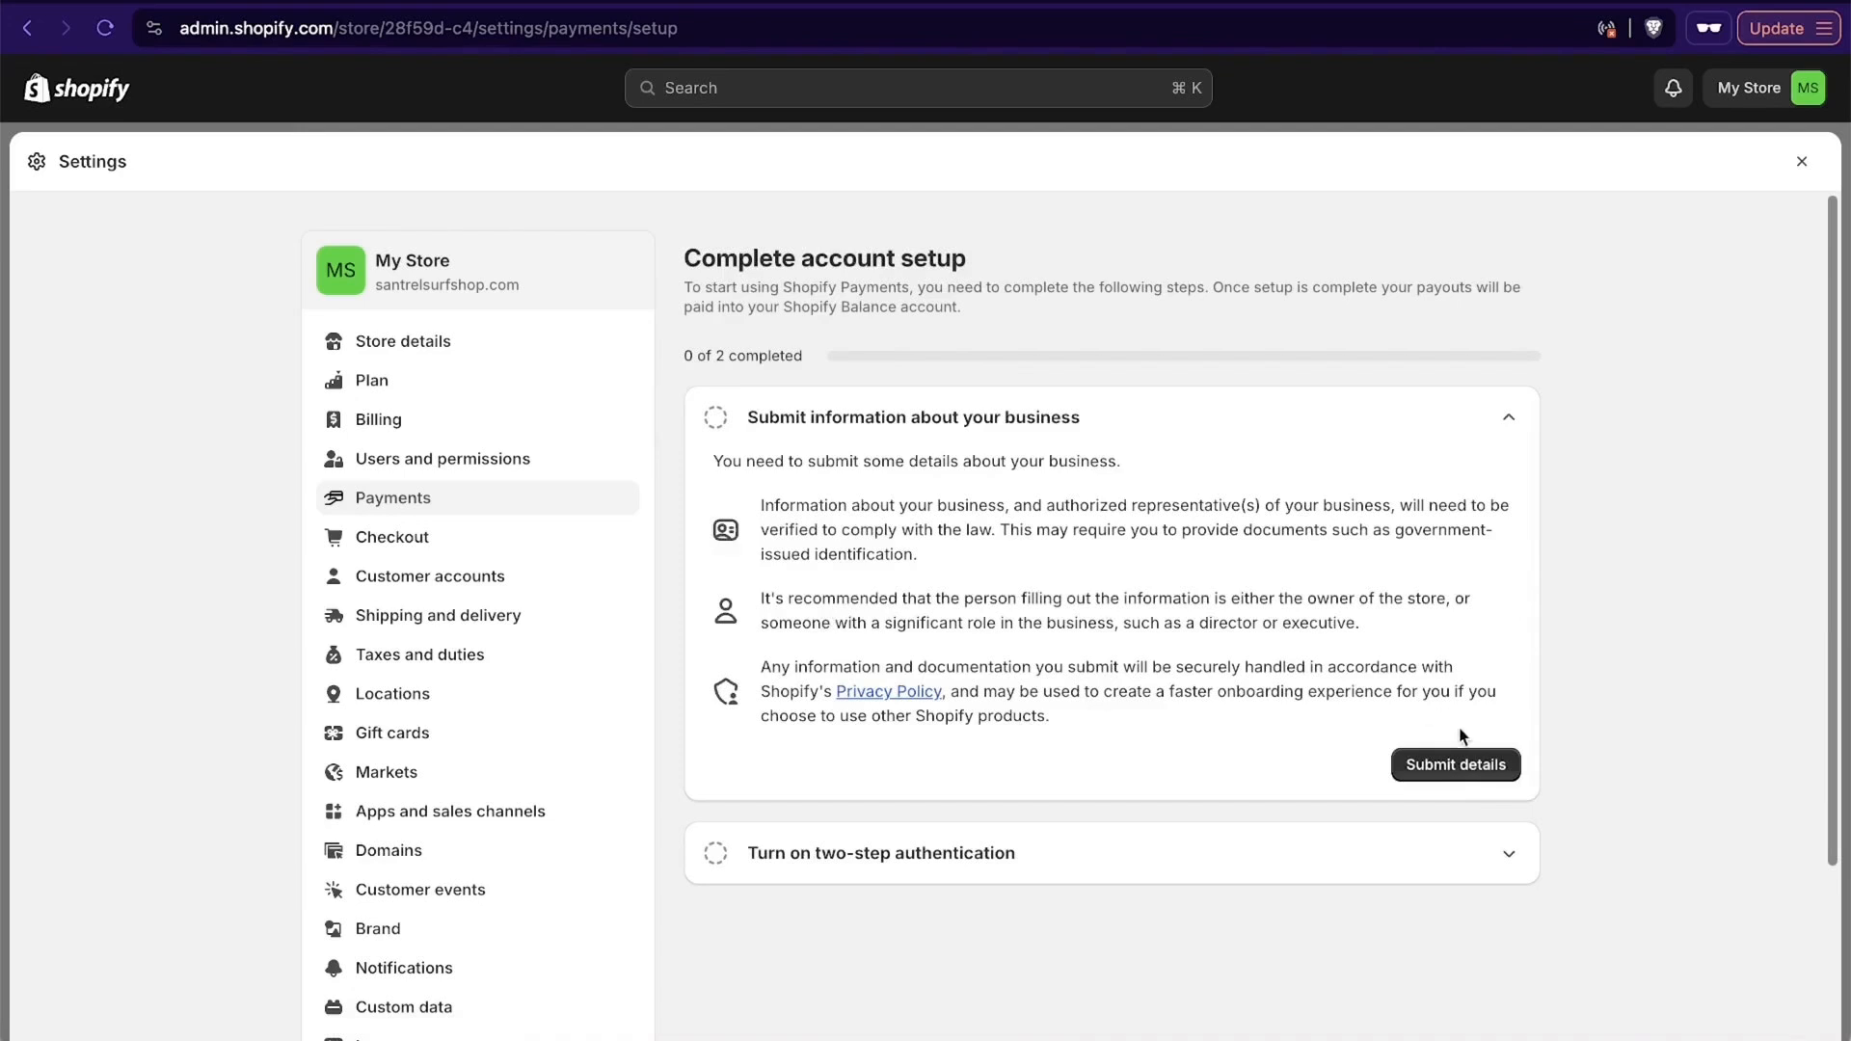
click(1445, 764)
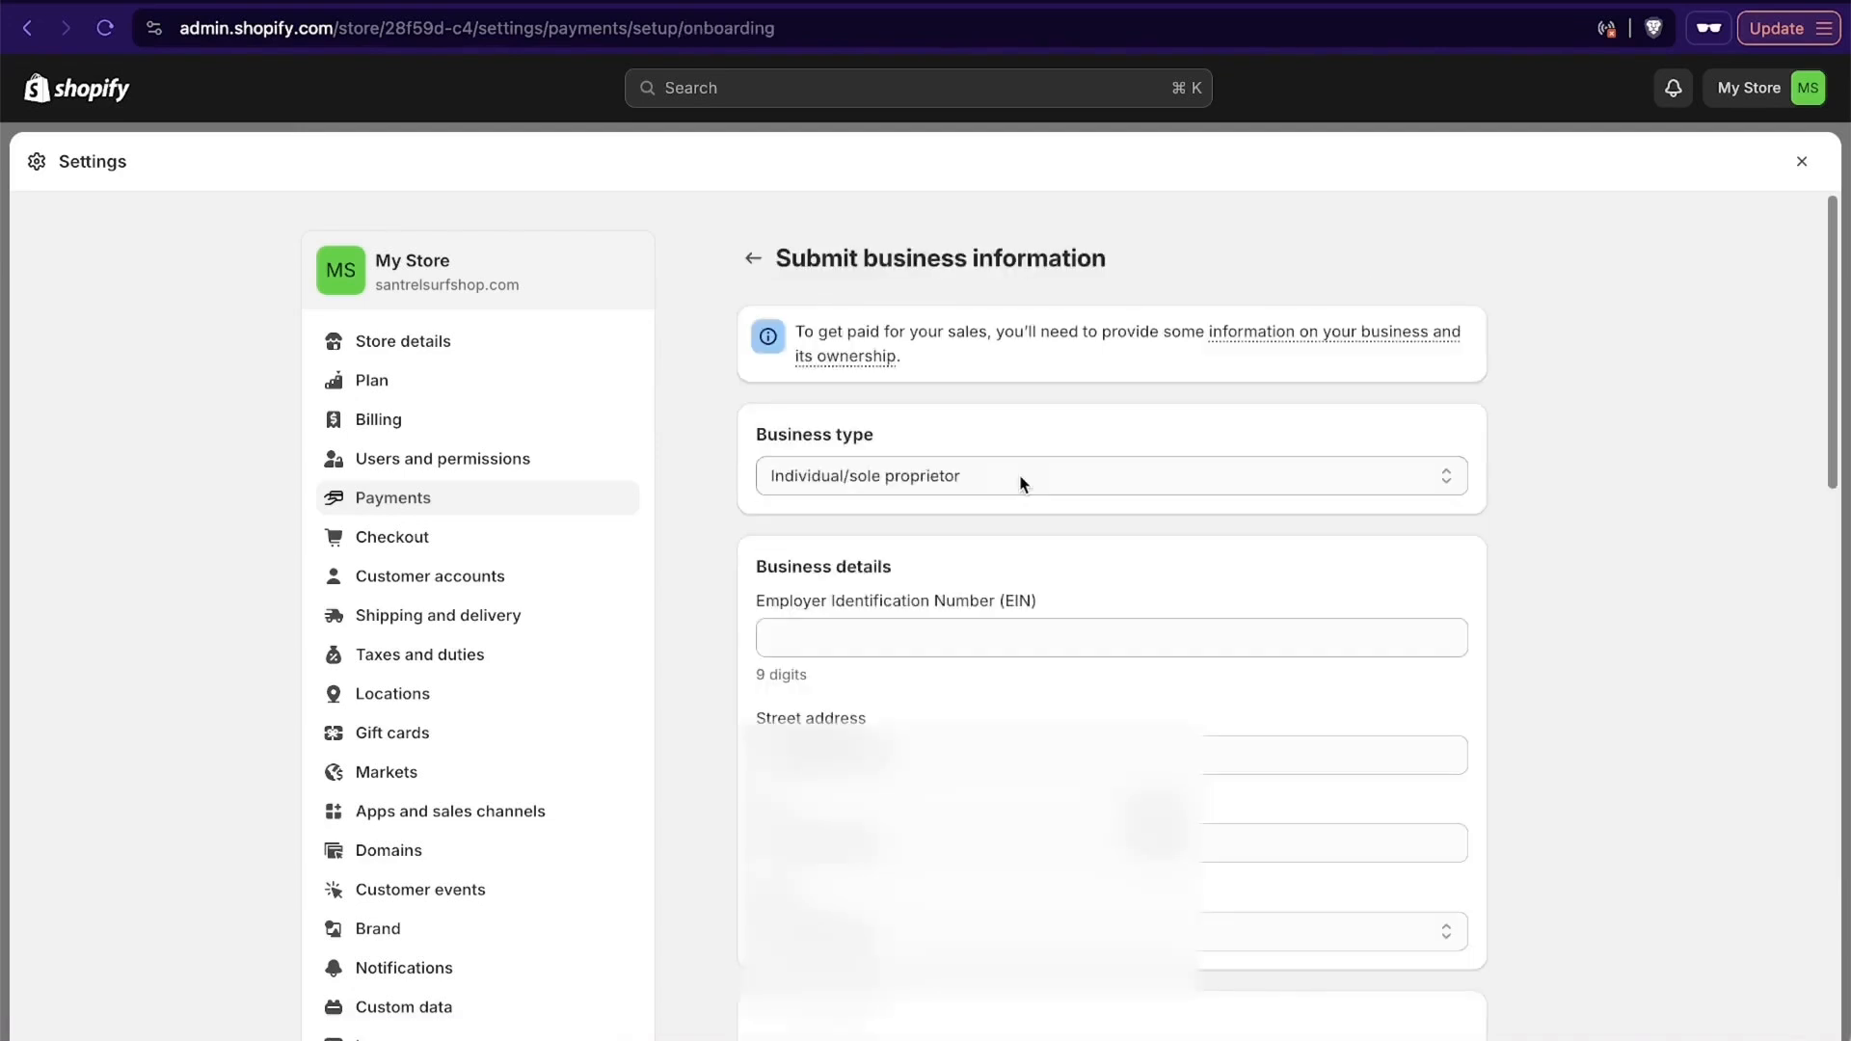
click(1020, 475)
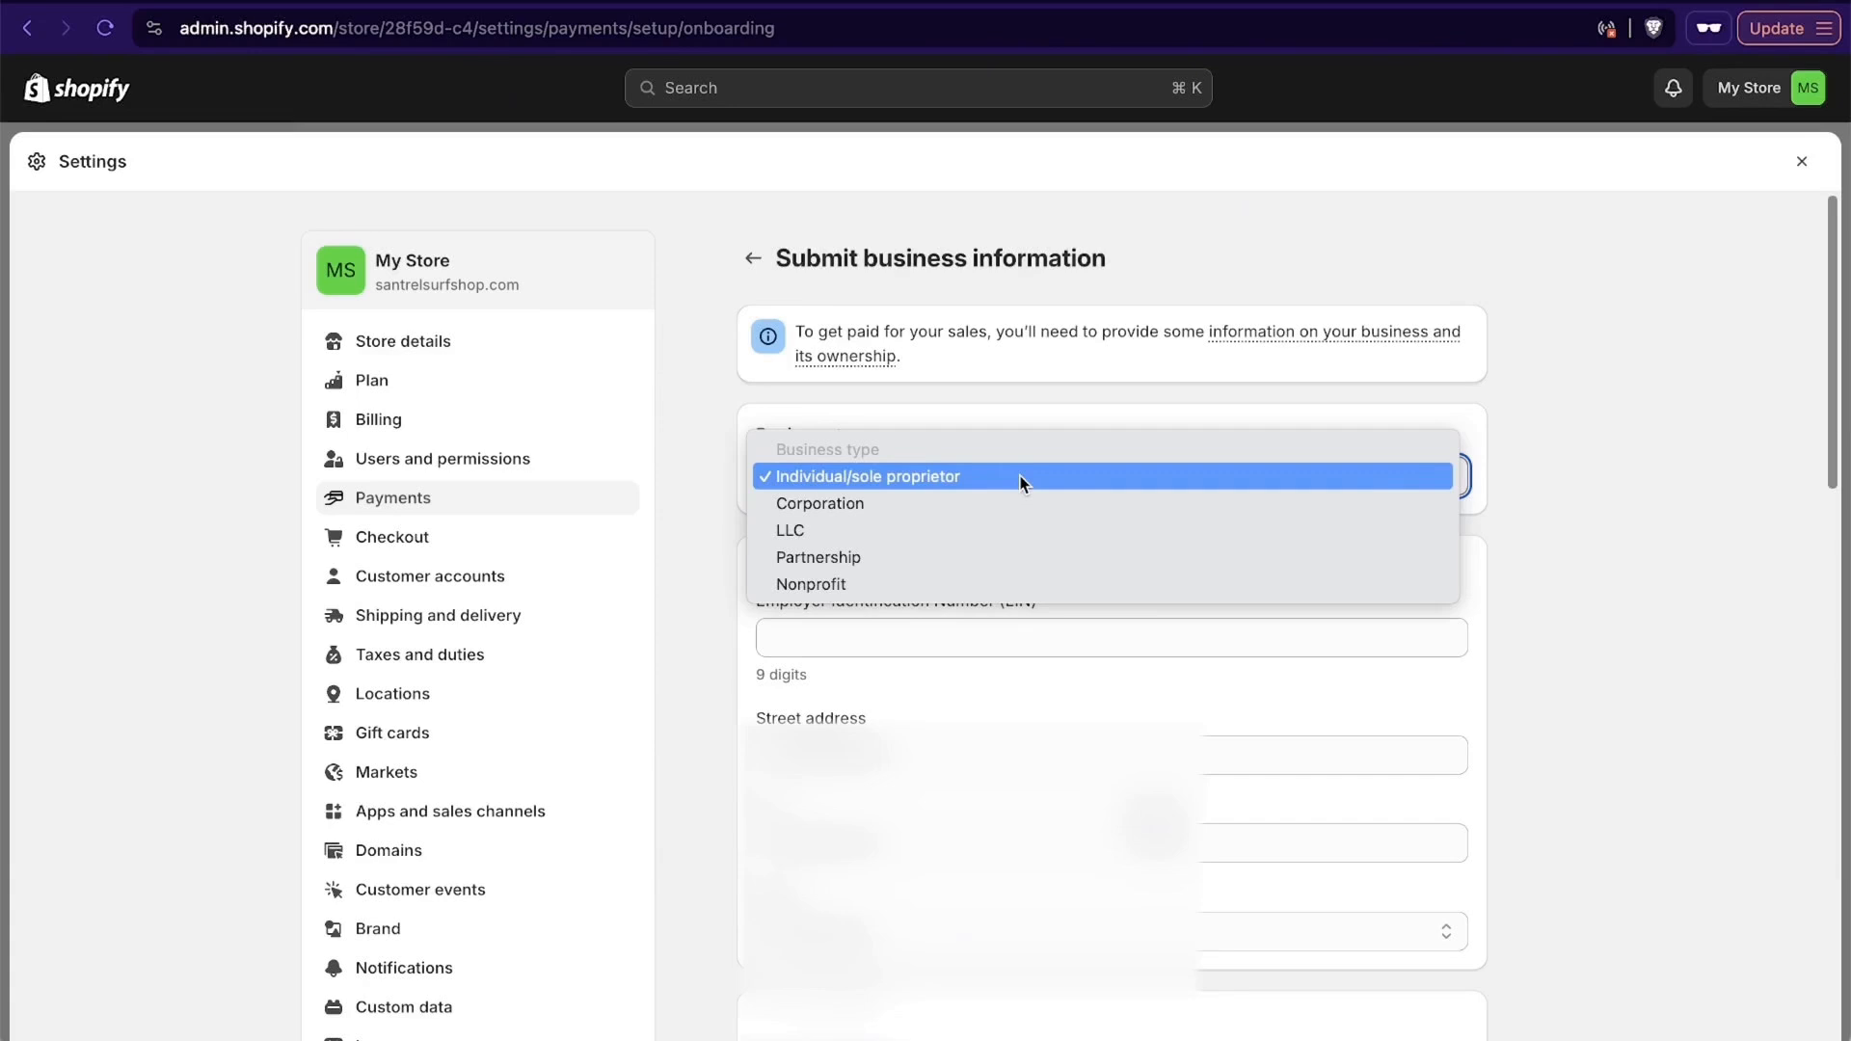
click(989, 530)
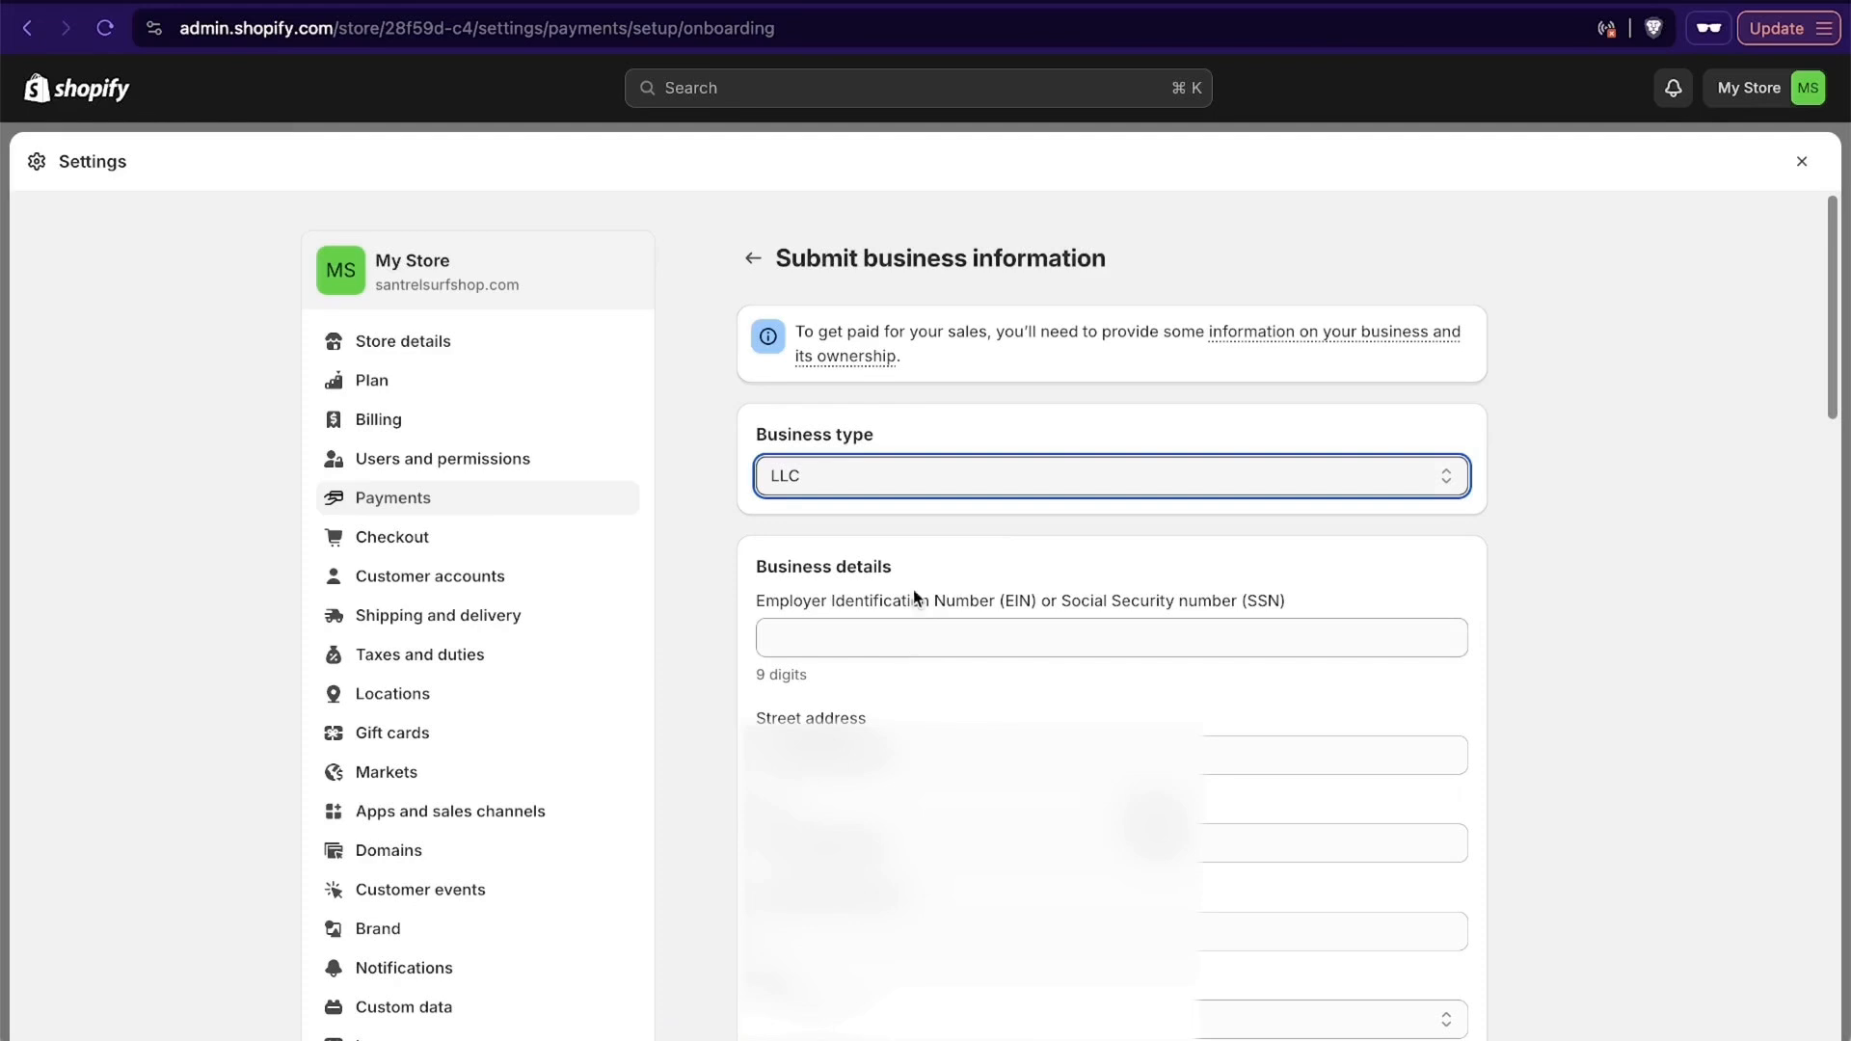
click(865, 633)
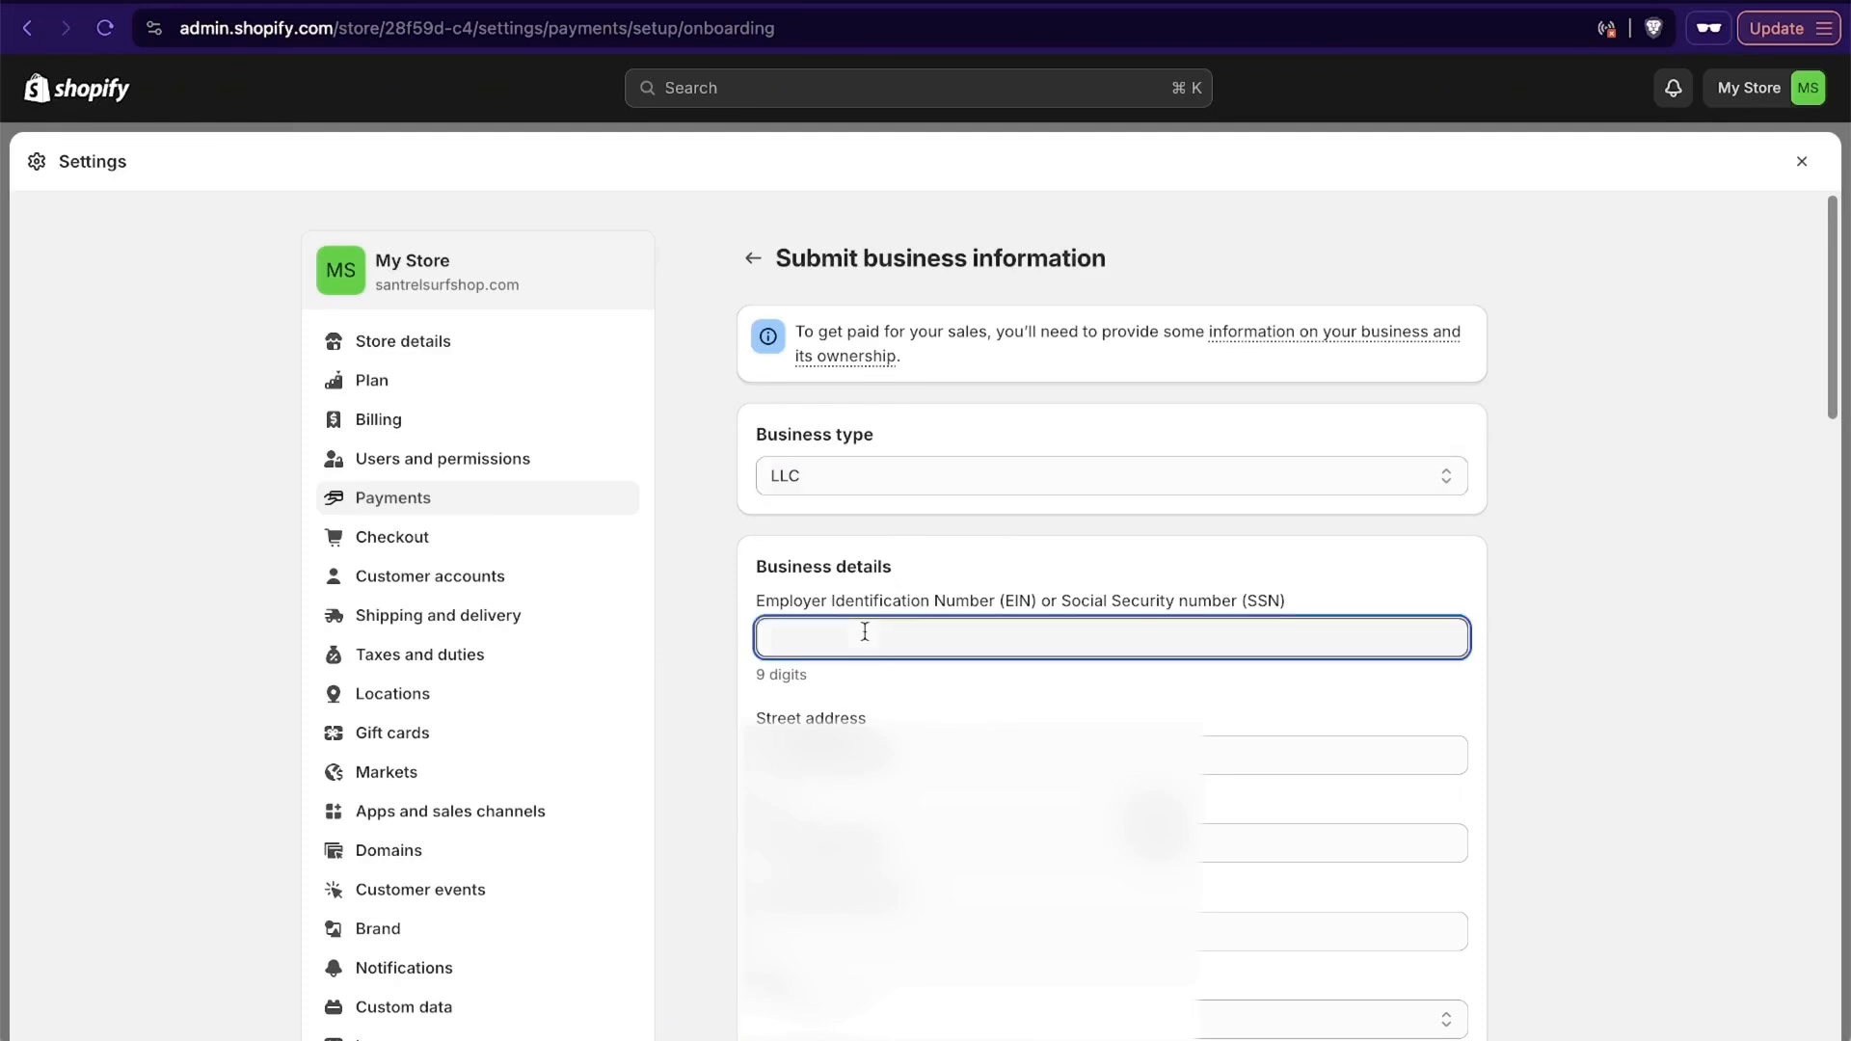
scroll(865, 633, down, 3)
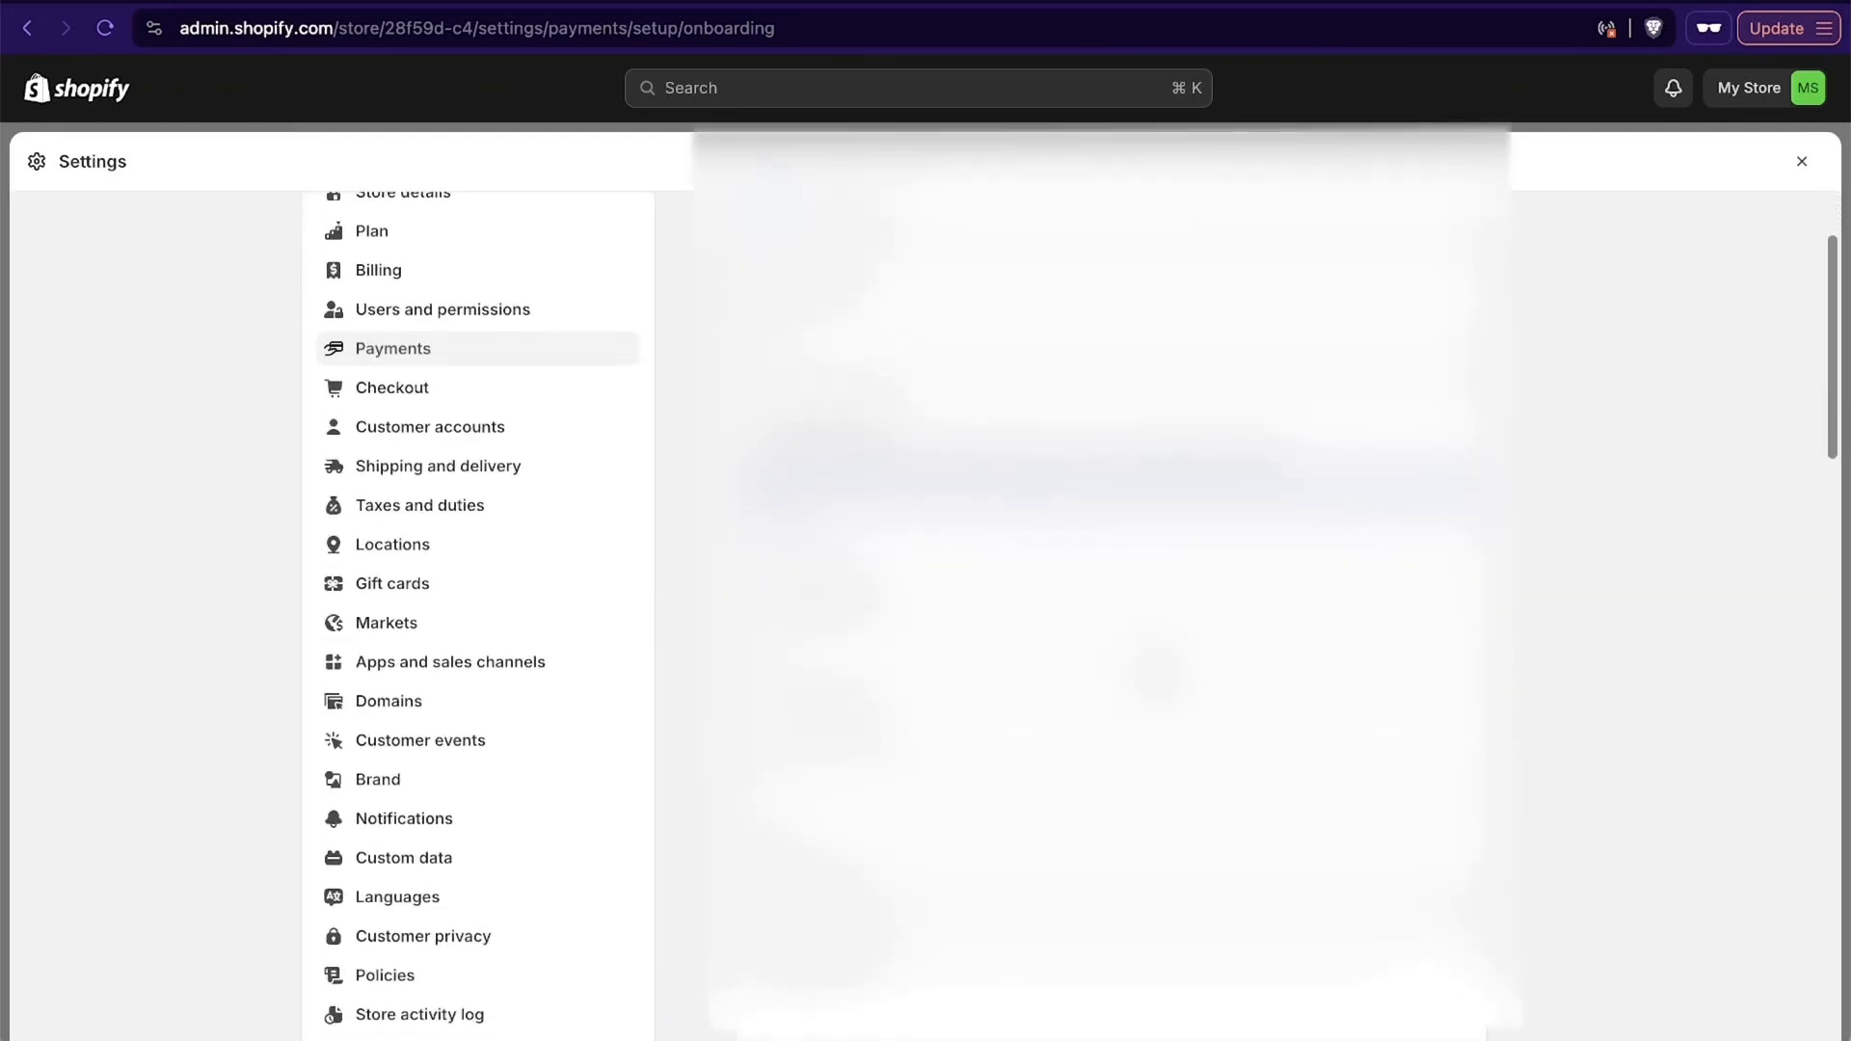
scroll(865, 633, down, 2)
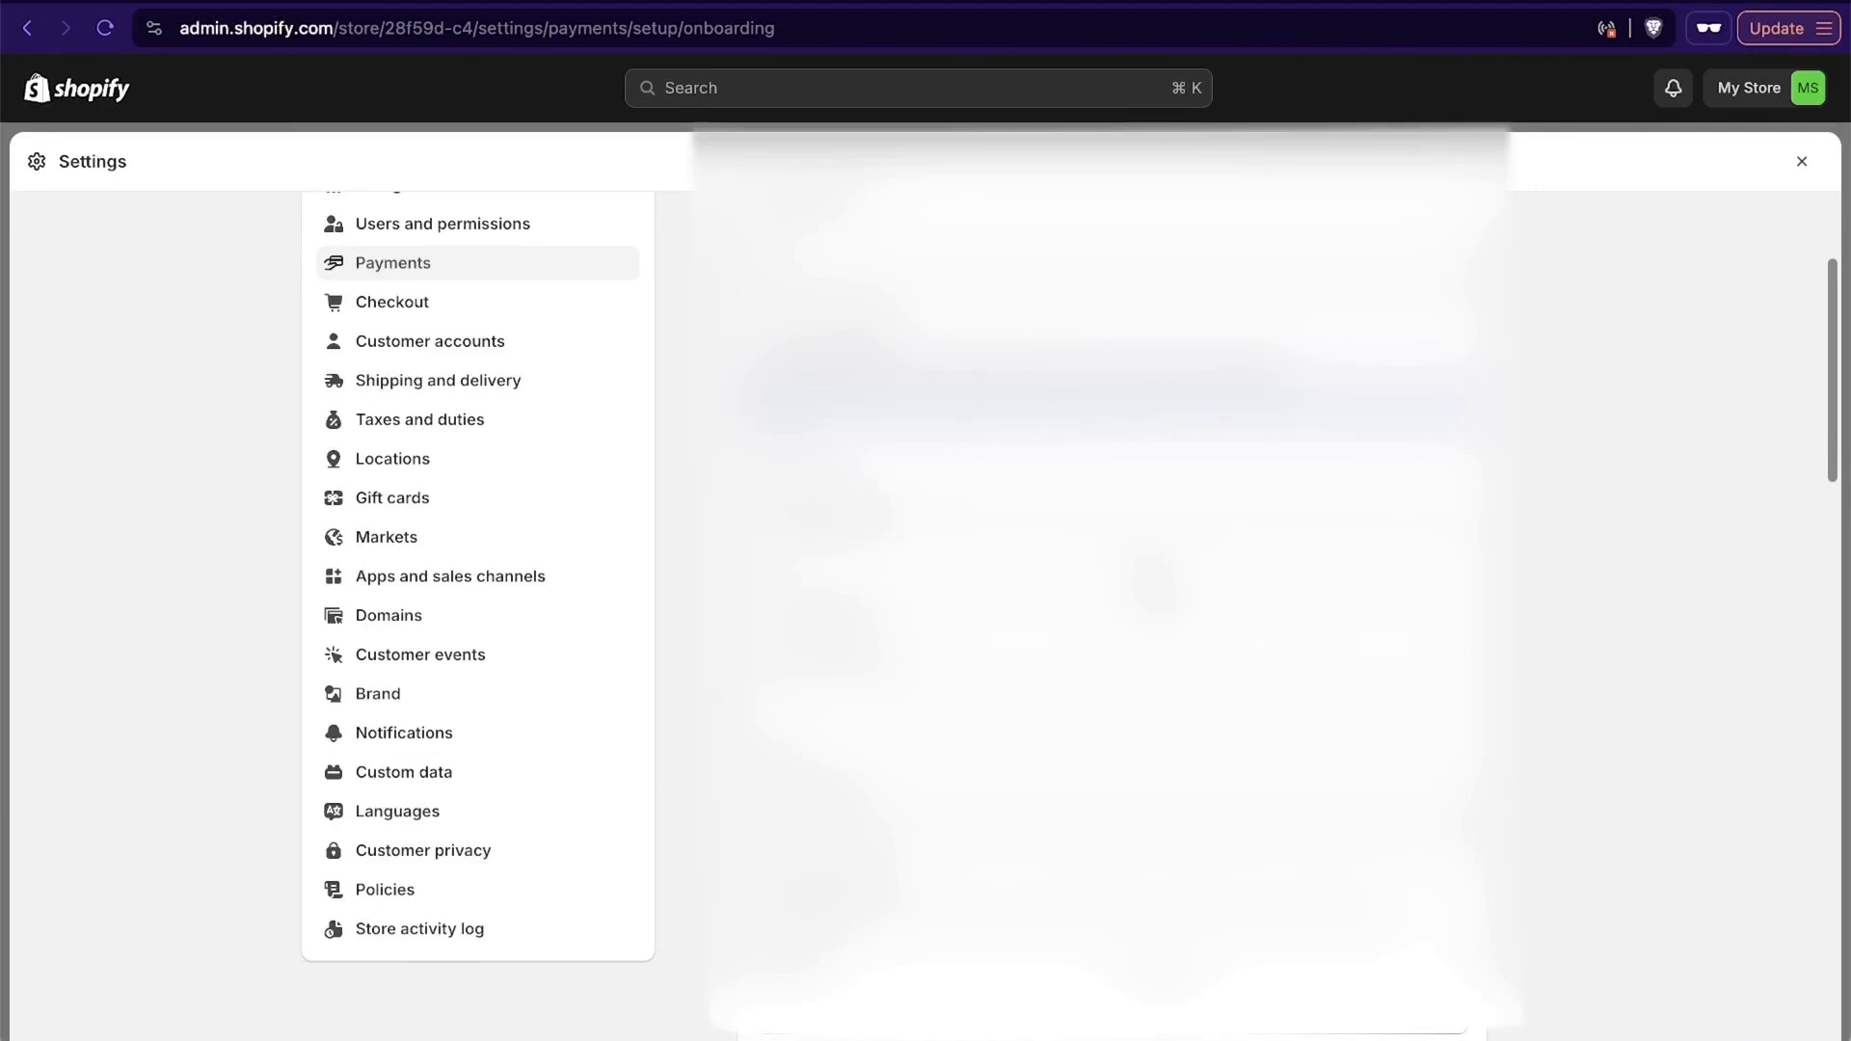
scroll(865, 633, down, 1)
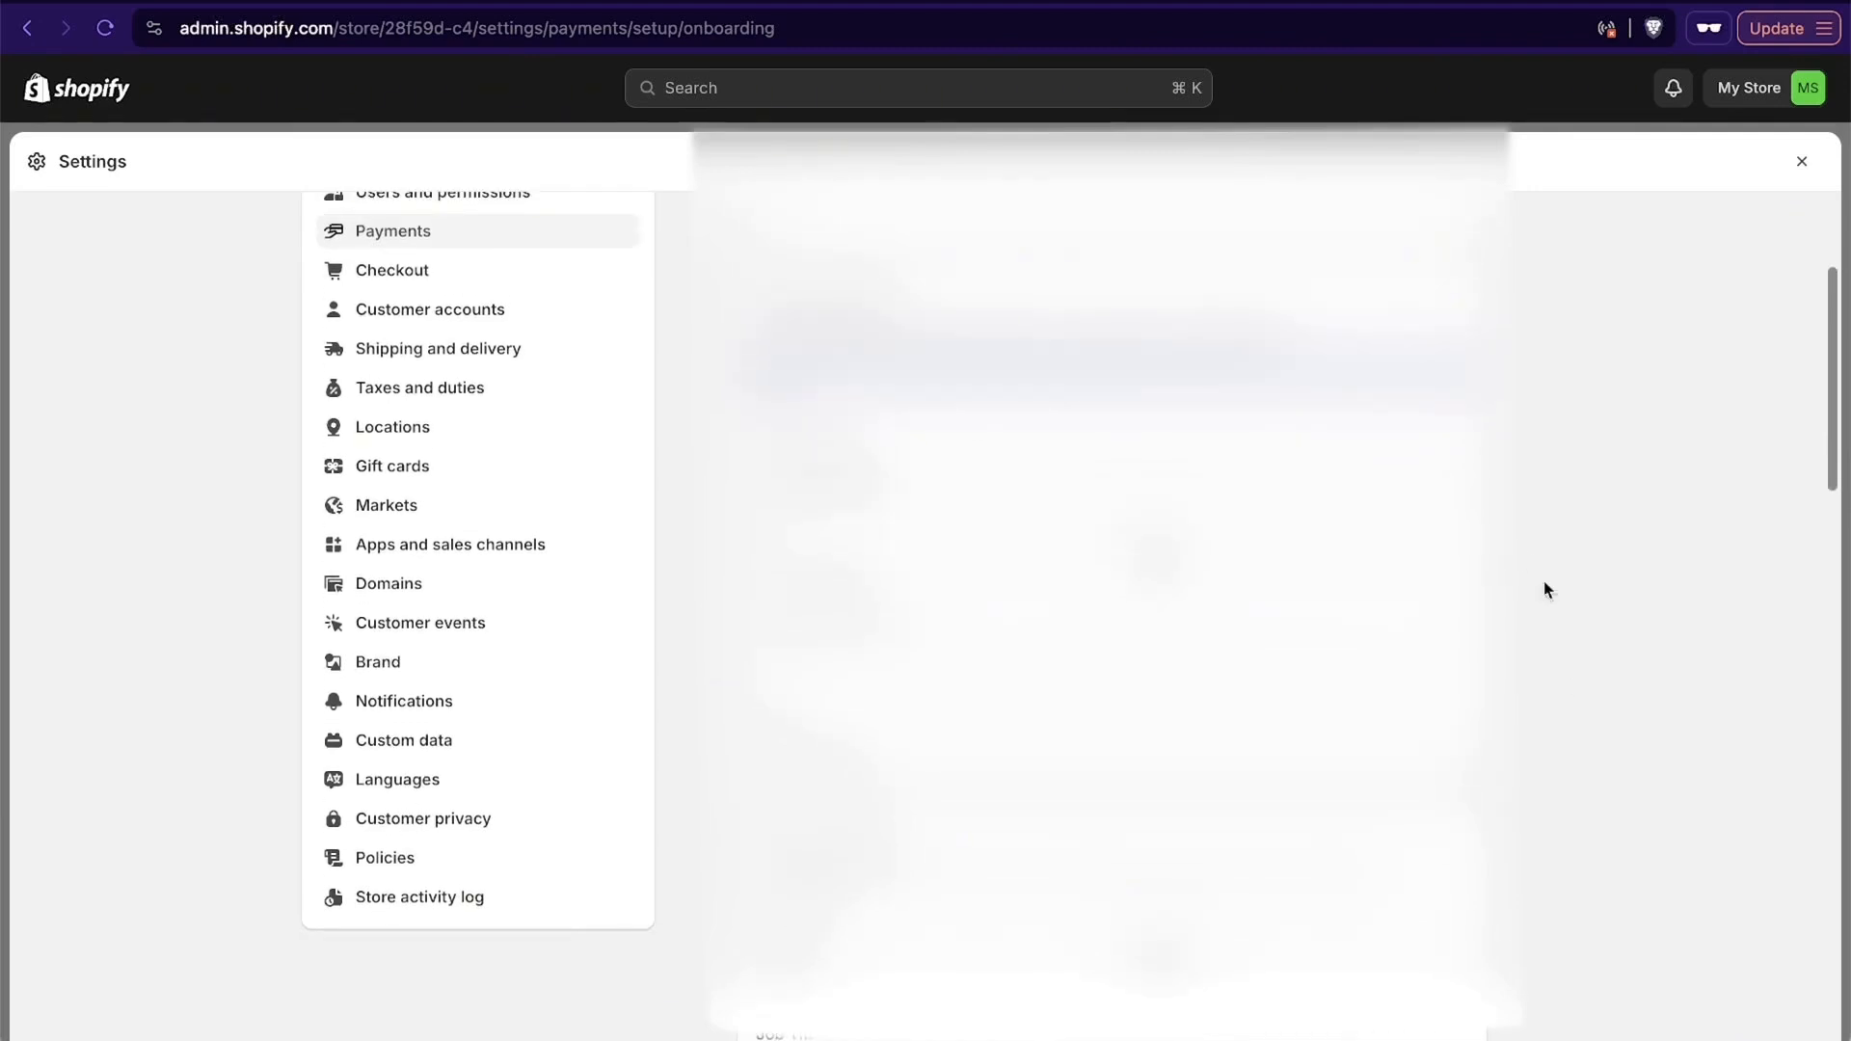
scroll(1545, 590, down, 10)
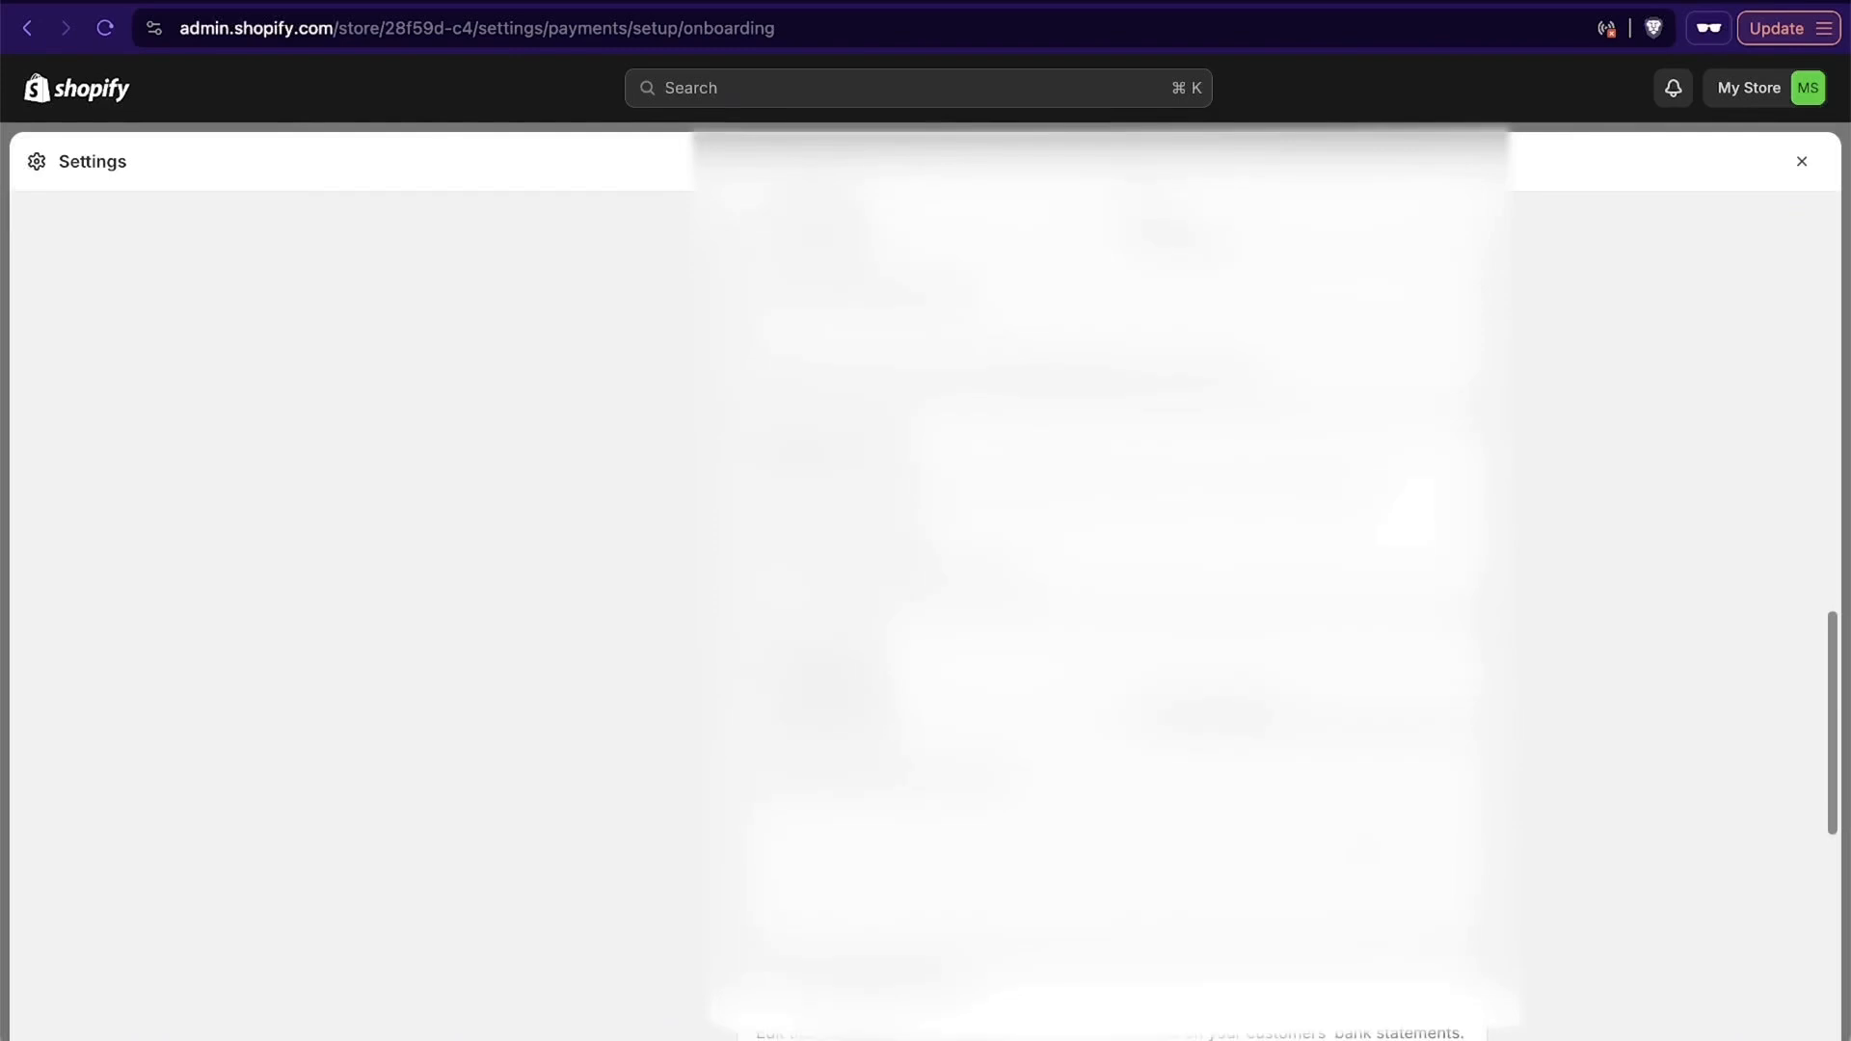
scroll(1208, 791, down, 10)
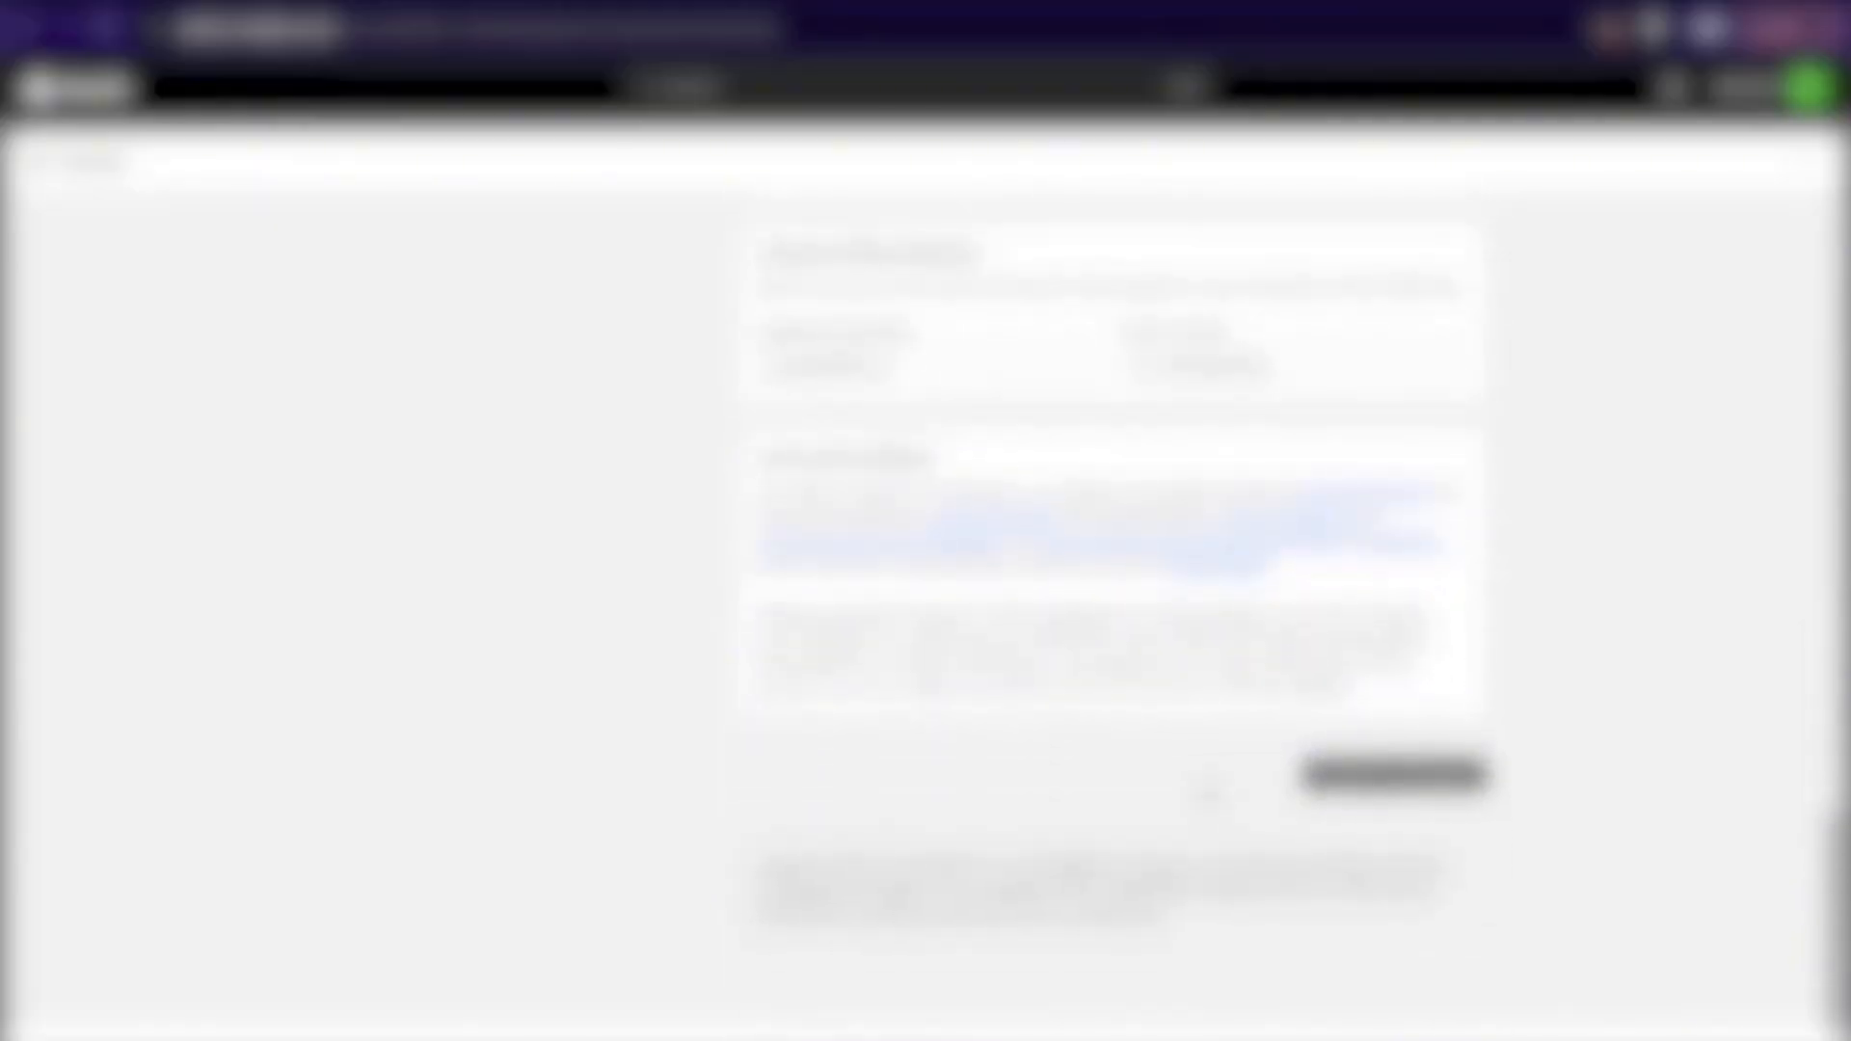
Change the statement descriptor to SANTRELSURF and close Settings.
click(907, 371)
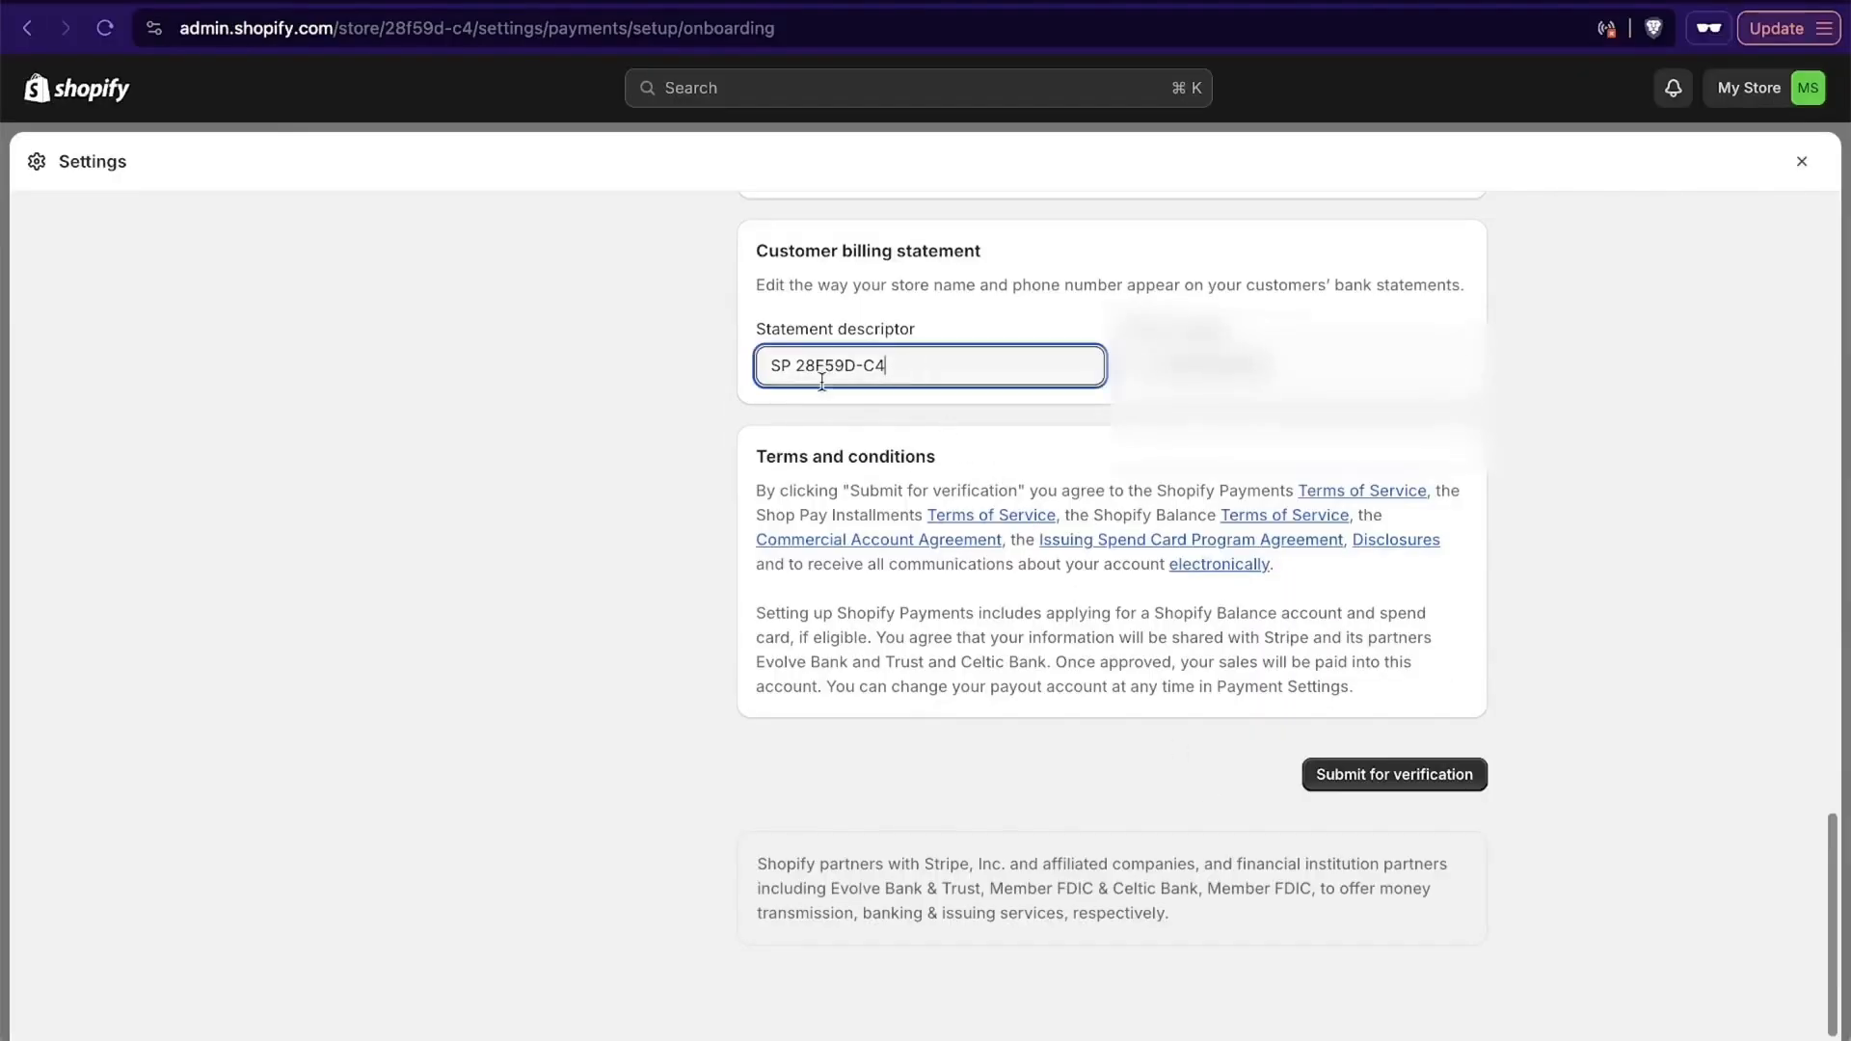
key(super+a)
text(SANTREL-SURF)
click(853, 374)
key(BackSpace)
scroll(669, 437, up, 1)
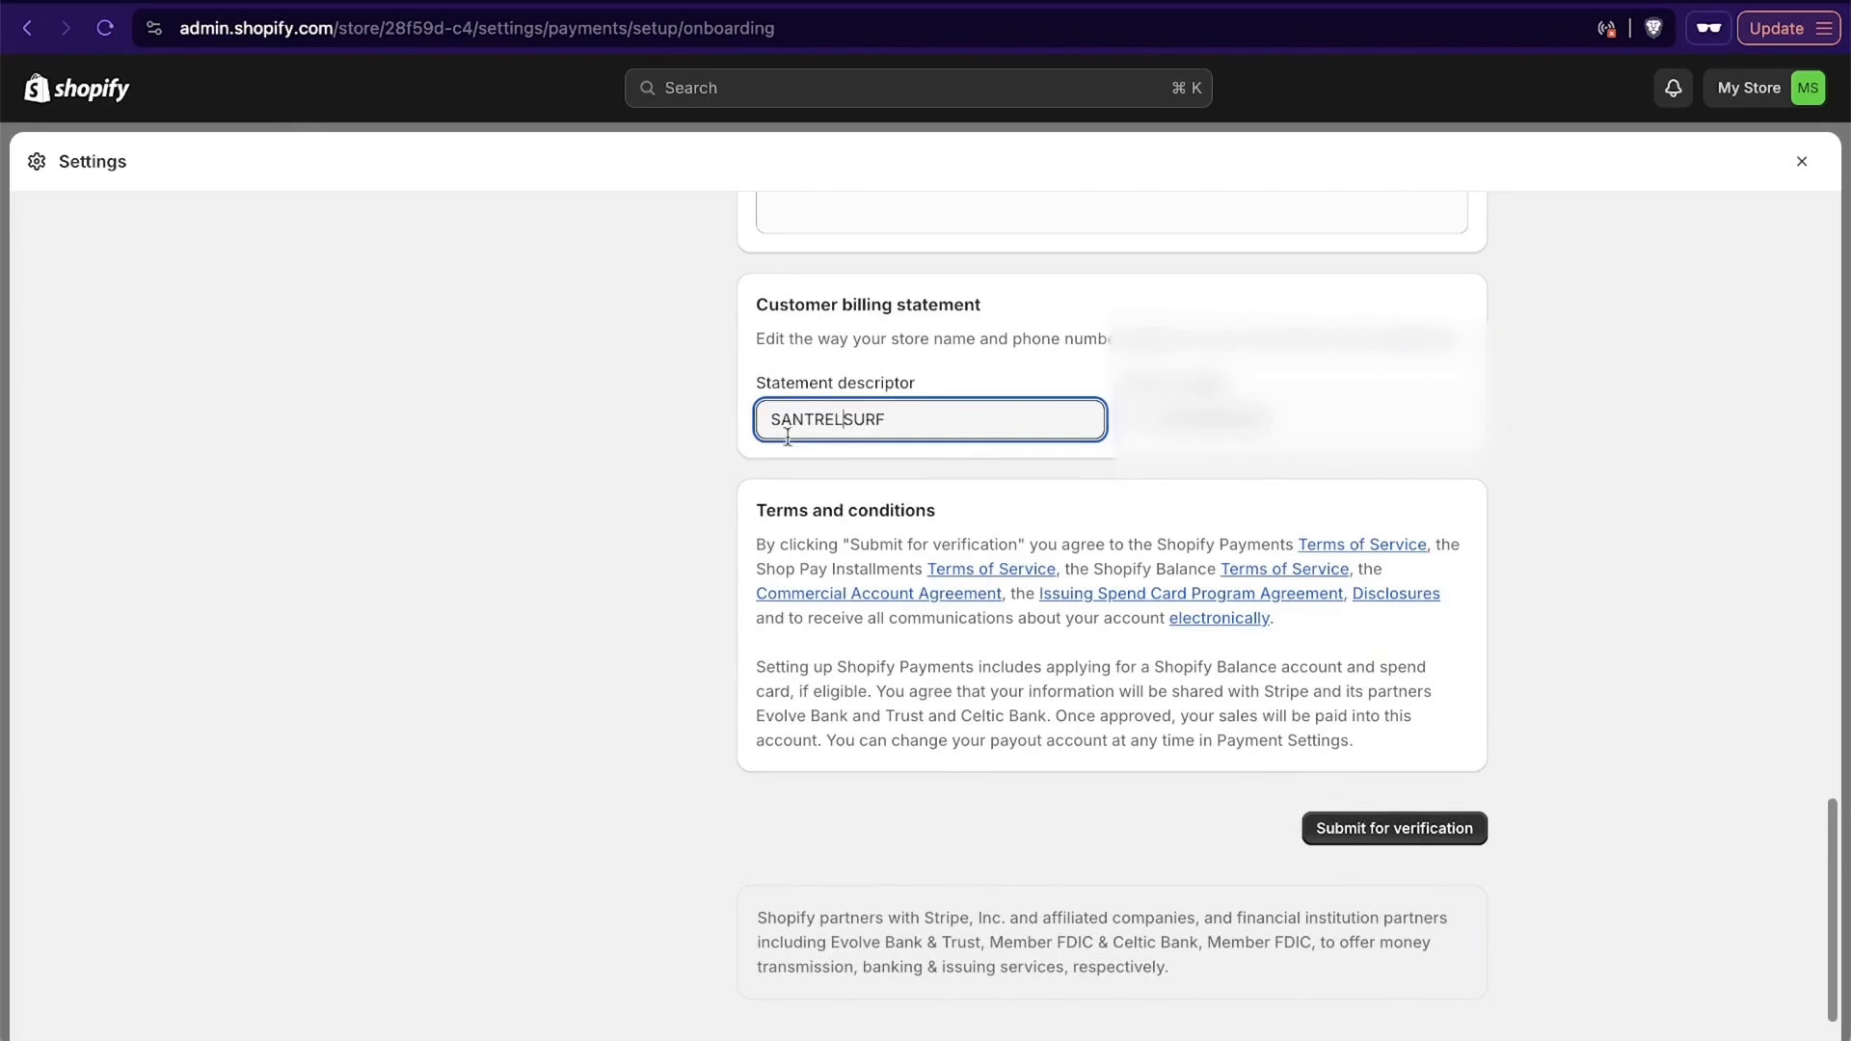
drag(959, 409, 634, 414)
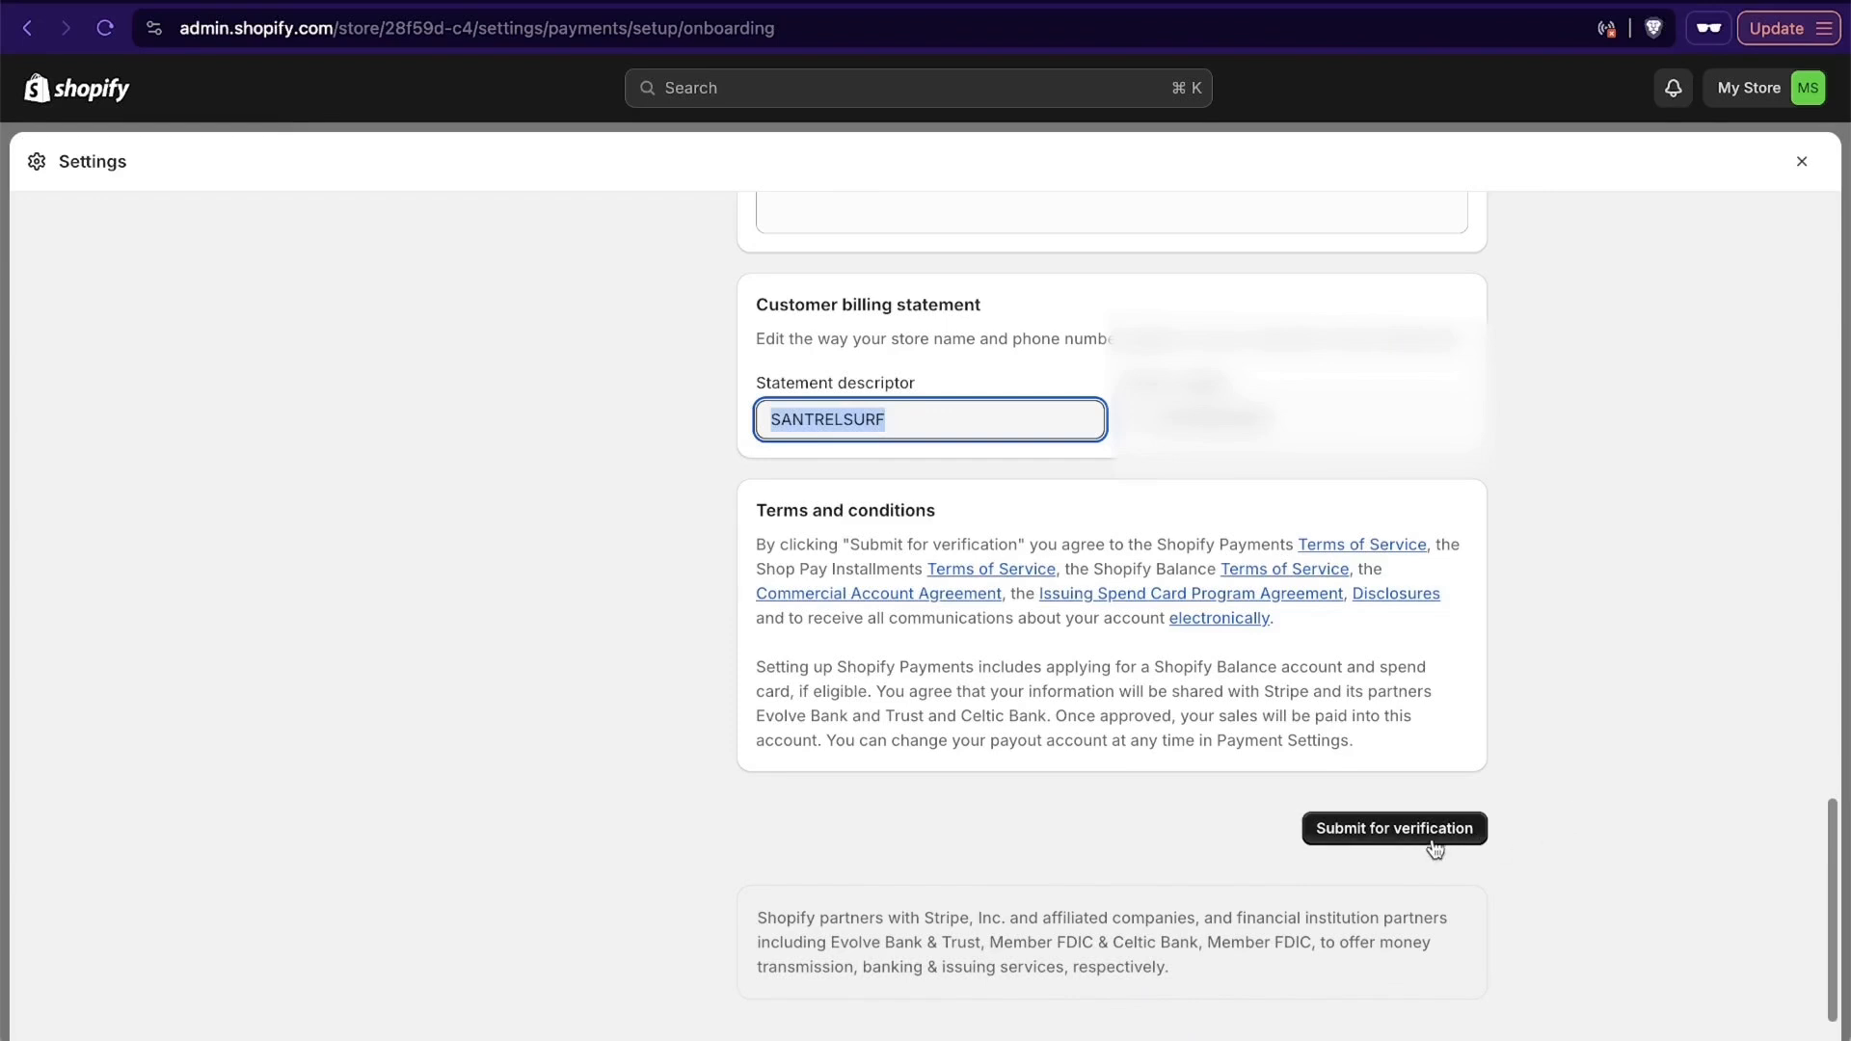
click(1802, 170)
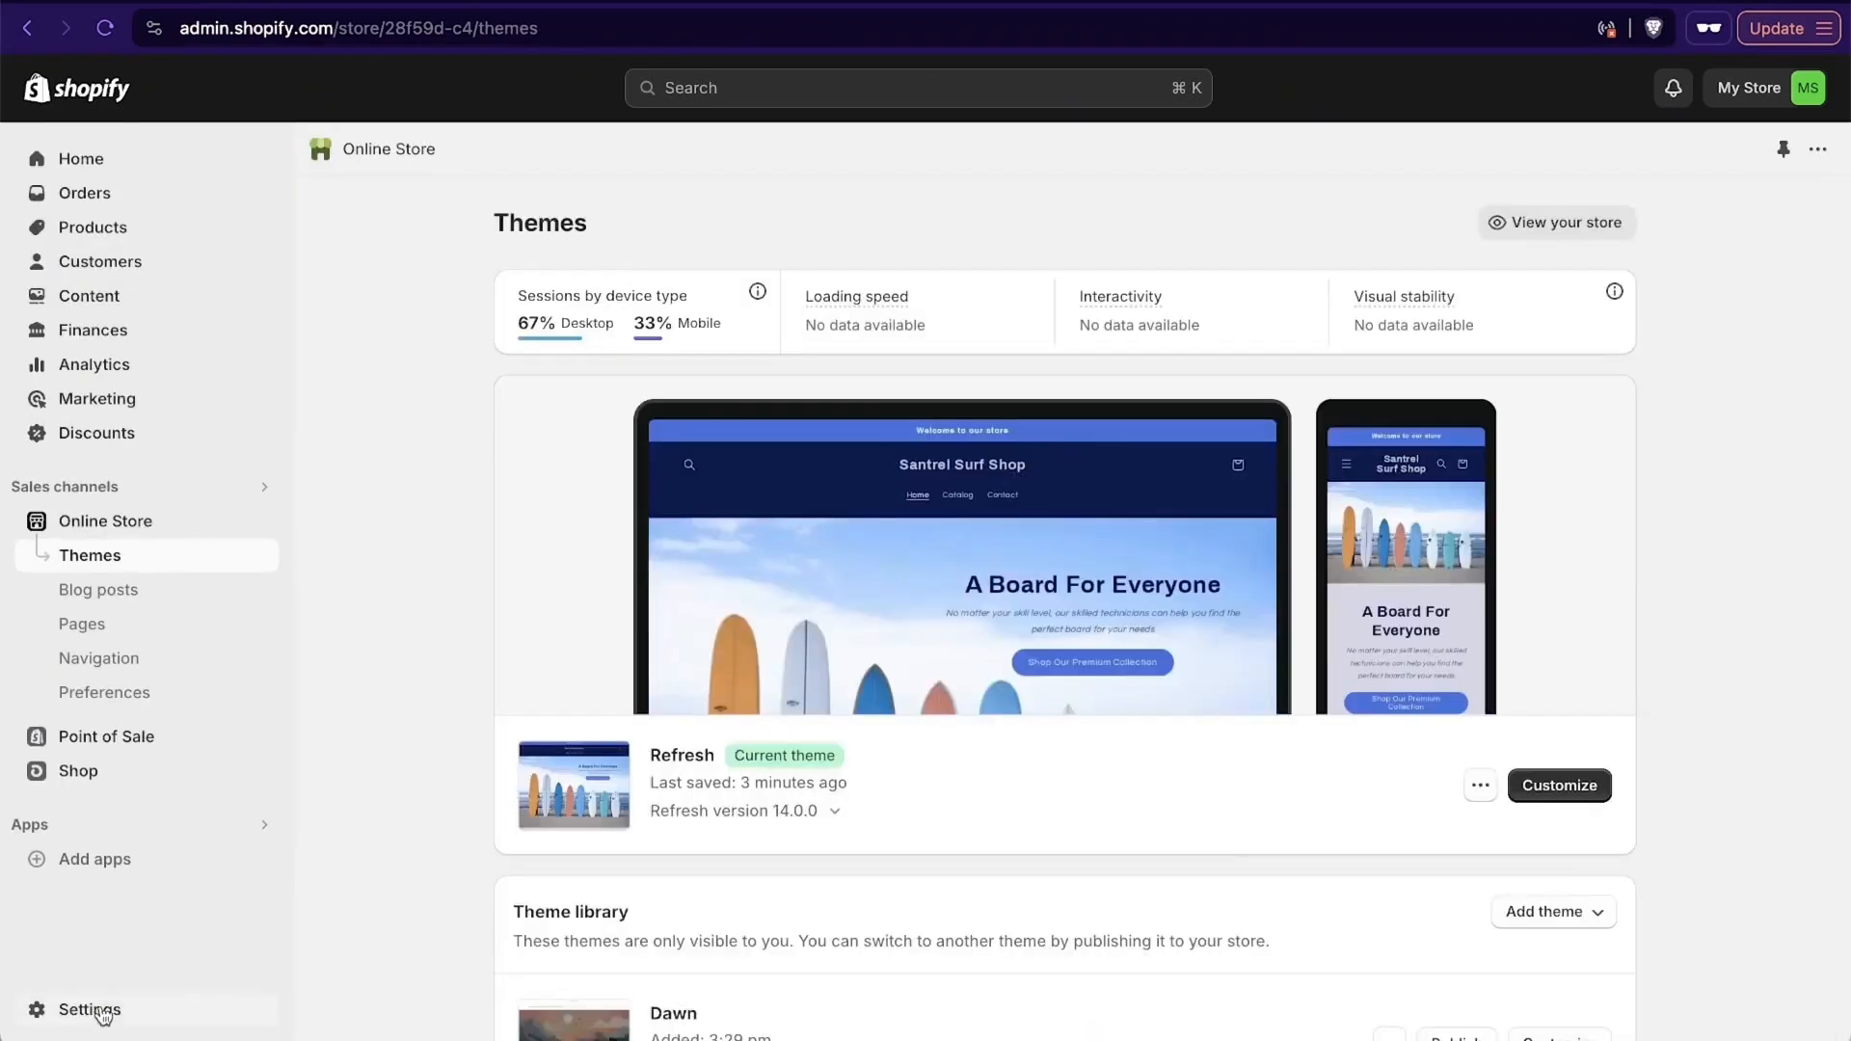
Reopen Settings > Payments and review the capture and manual payment method options.
click(101, 1010)
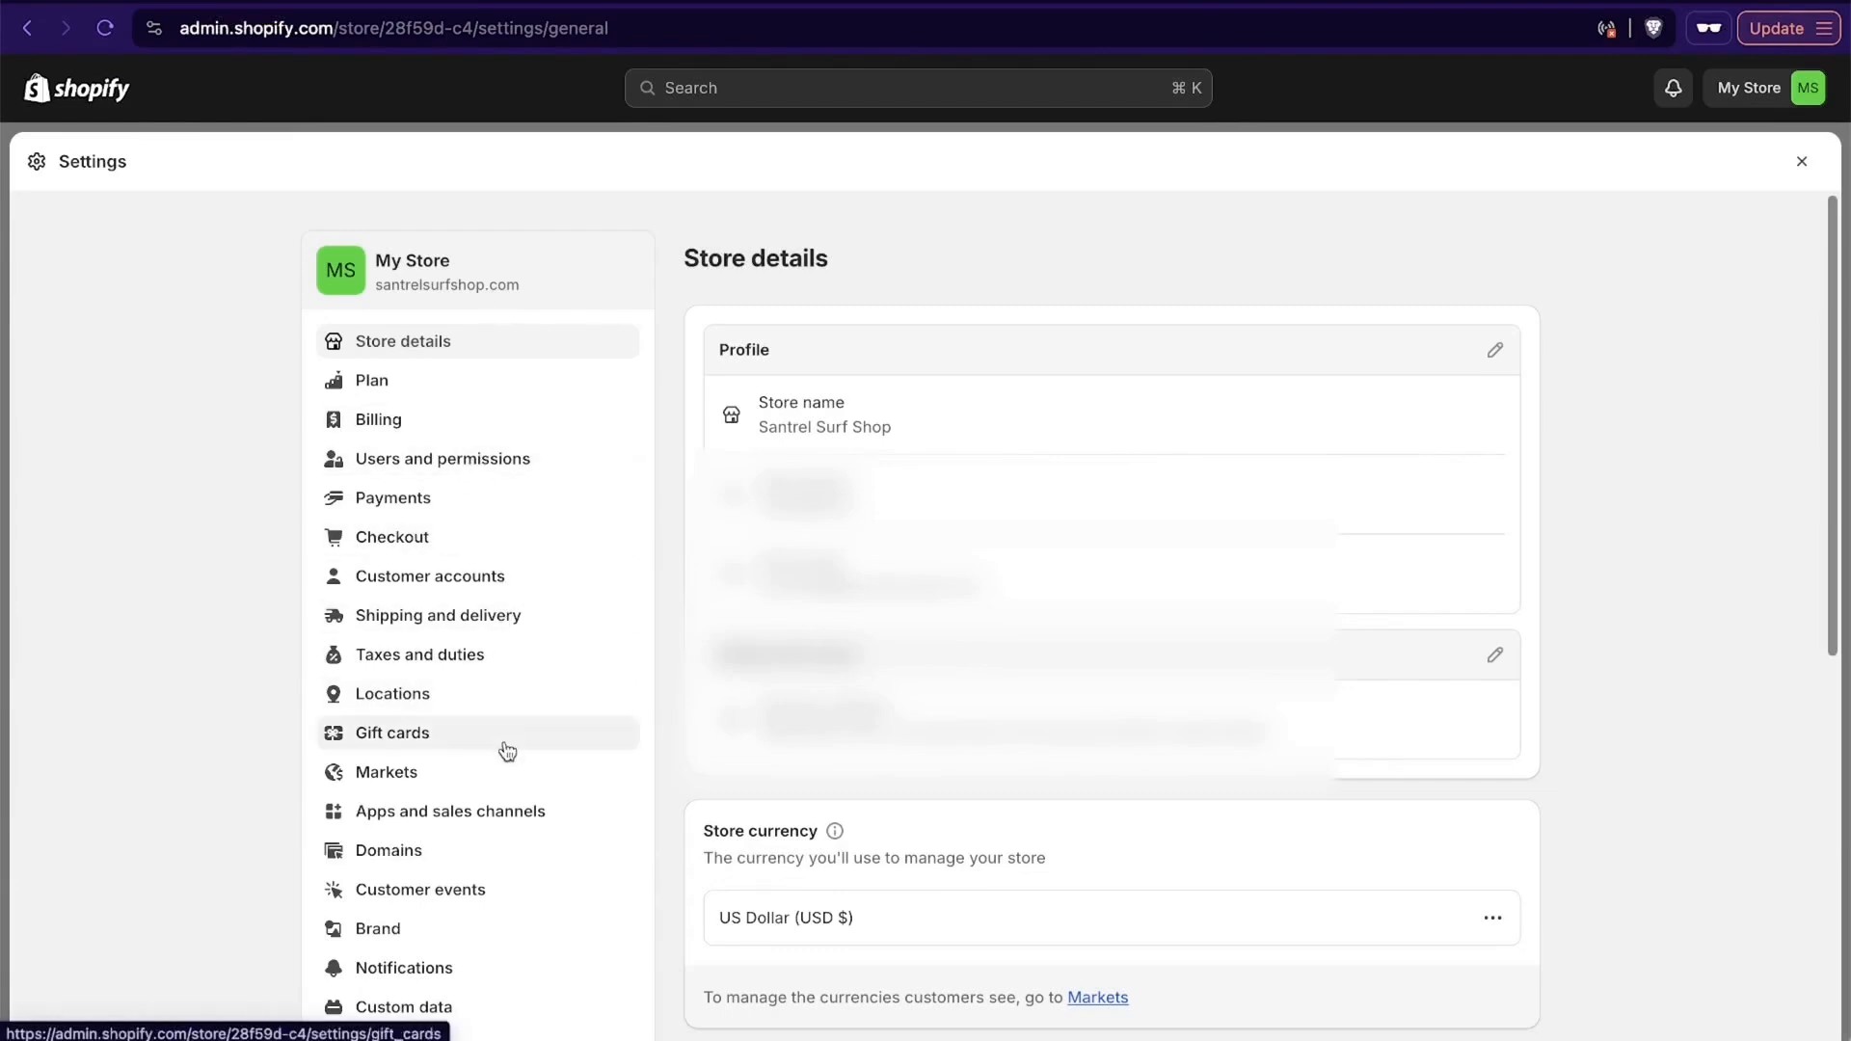
click(394, 497)
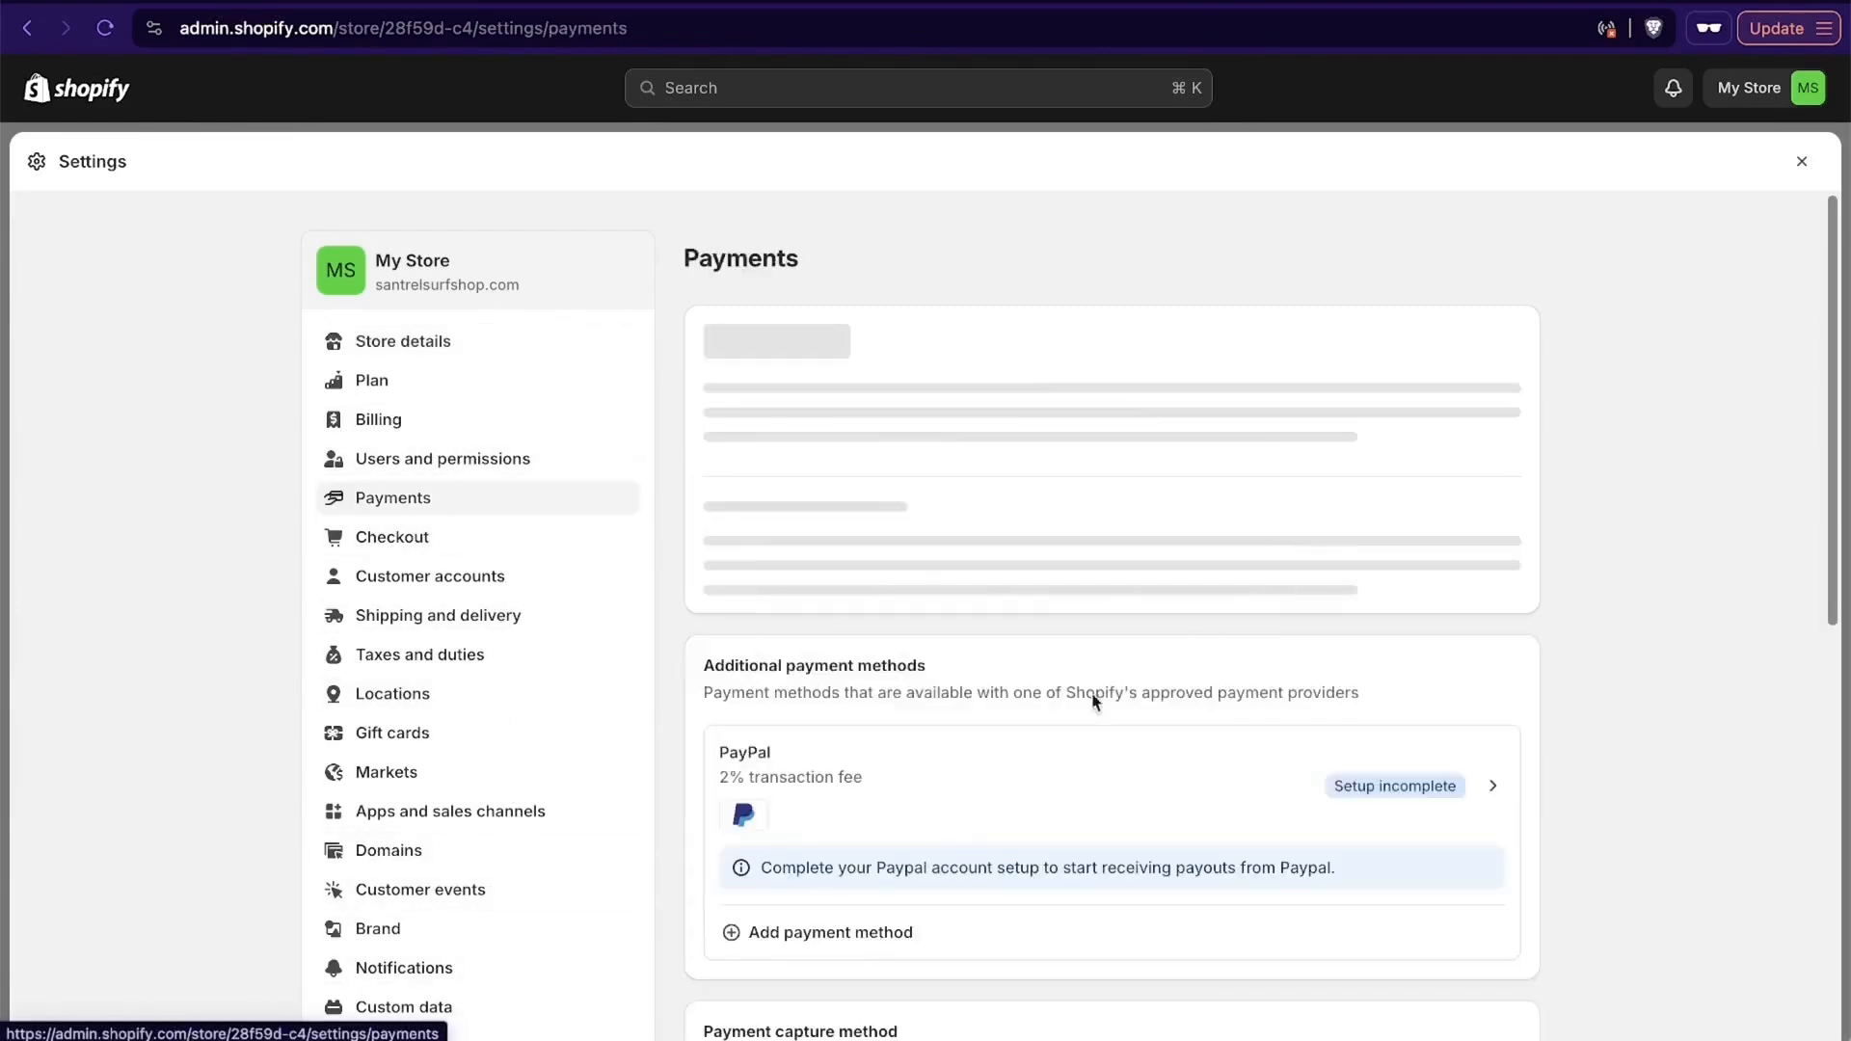
scroll(1188, 853, down, 5)
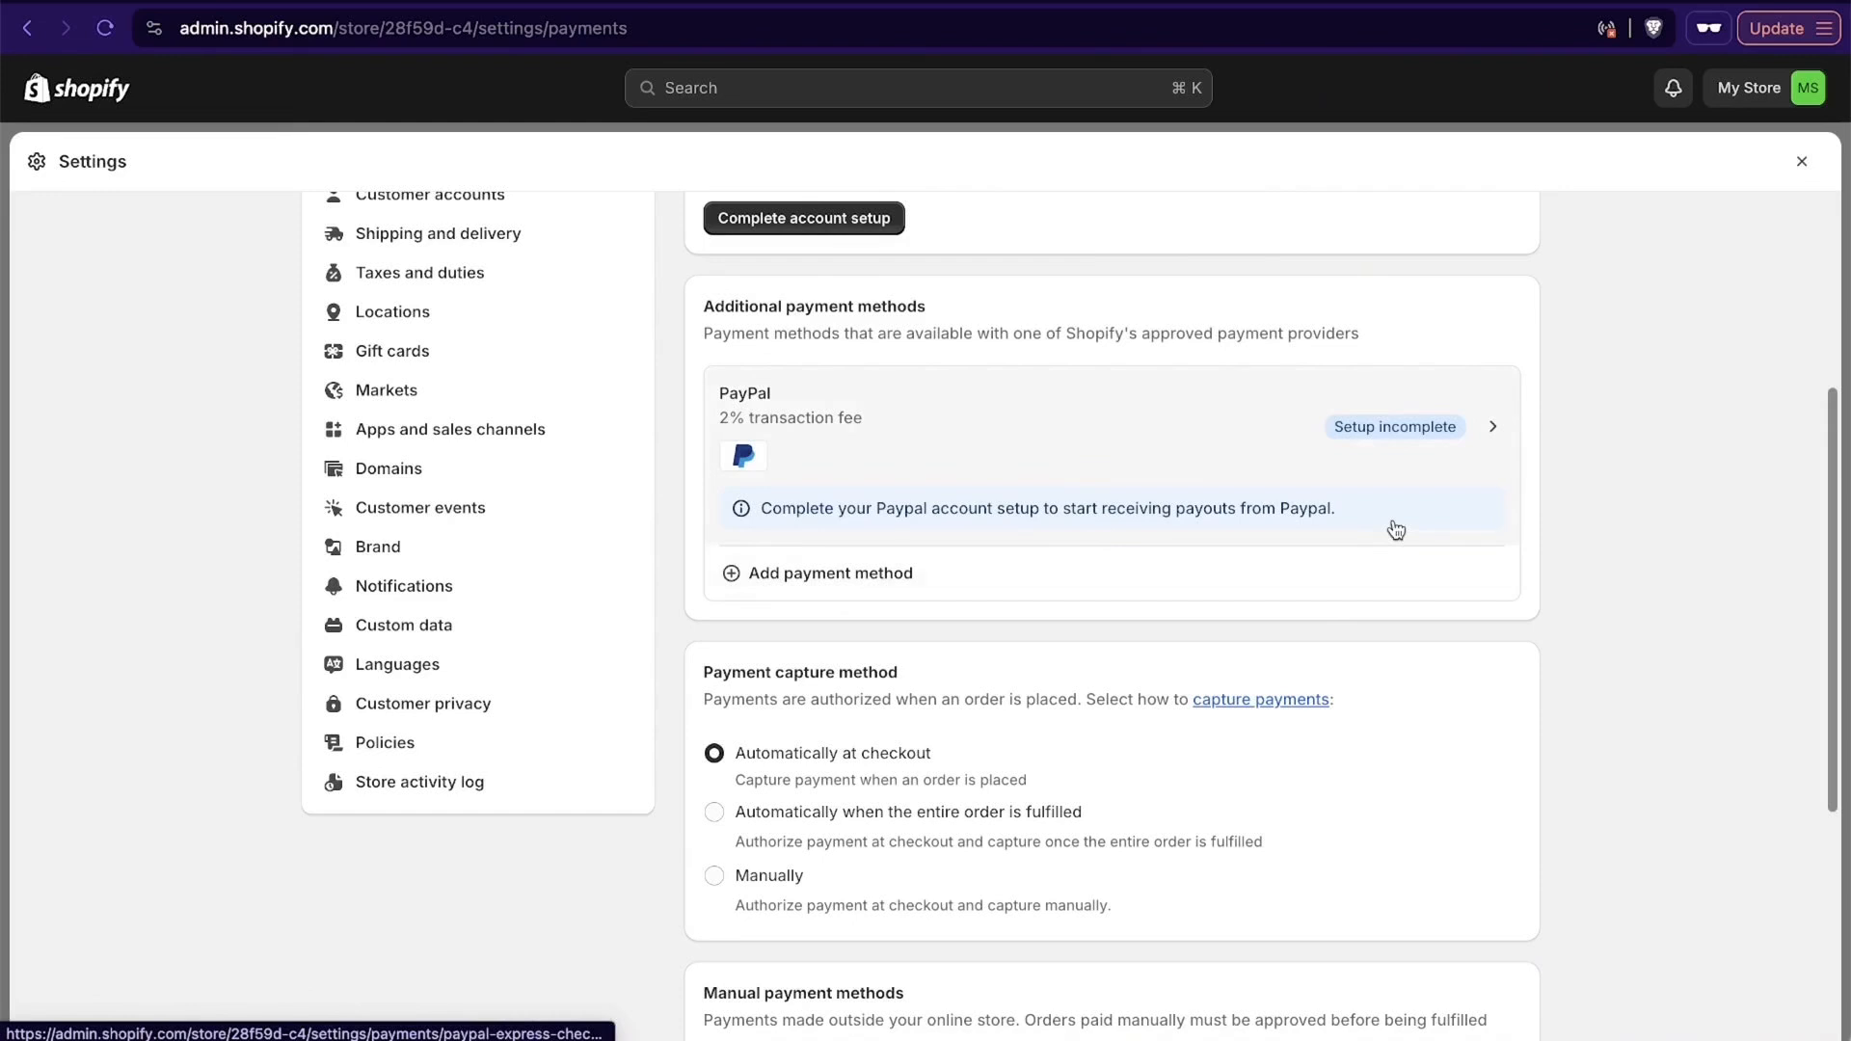
scroll(1543, 573, down, 3)
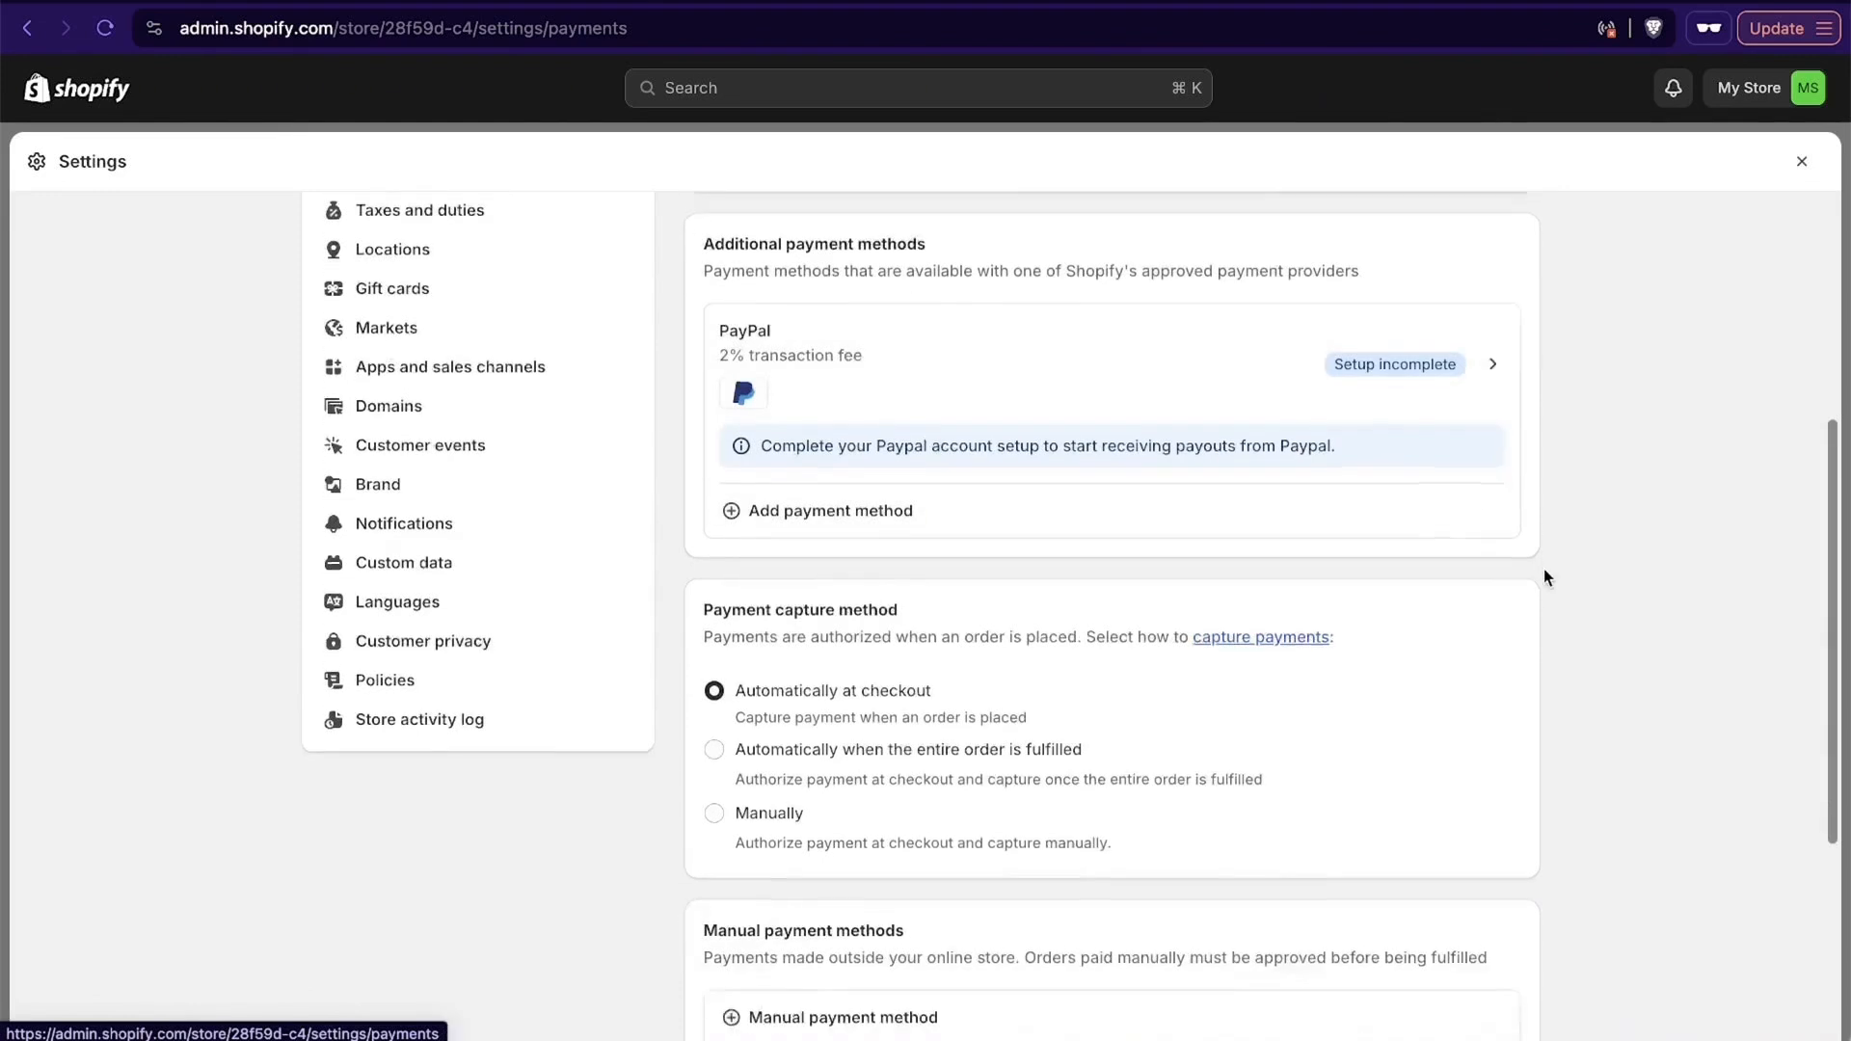
scroll(1544, 578, down, 2)
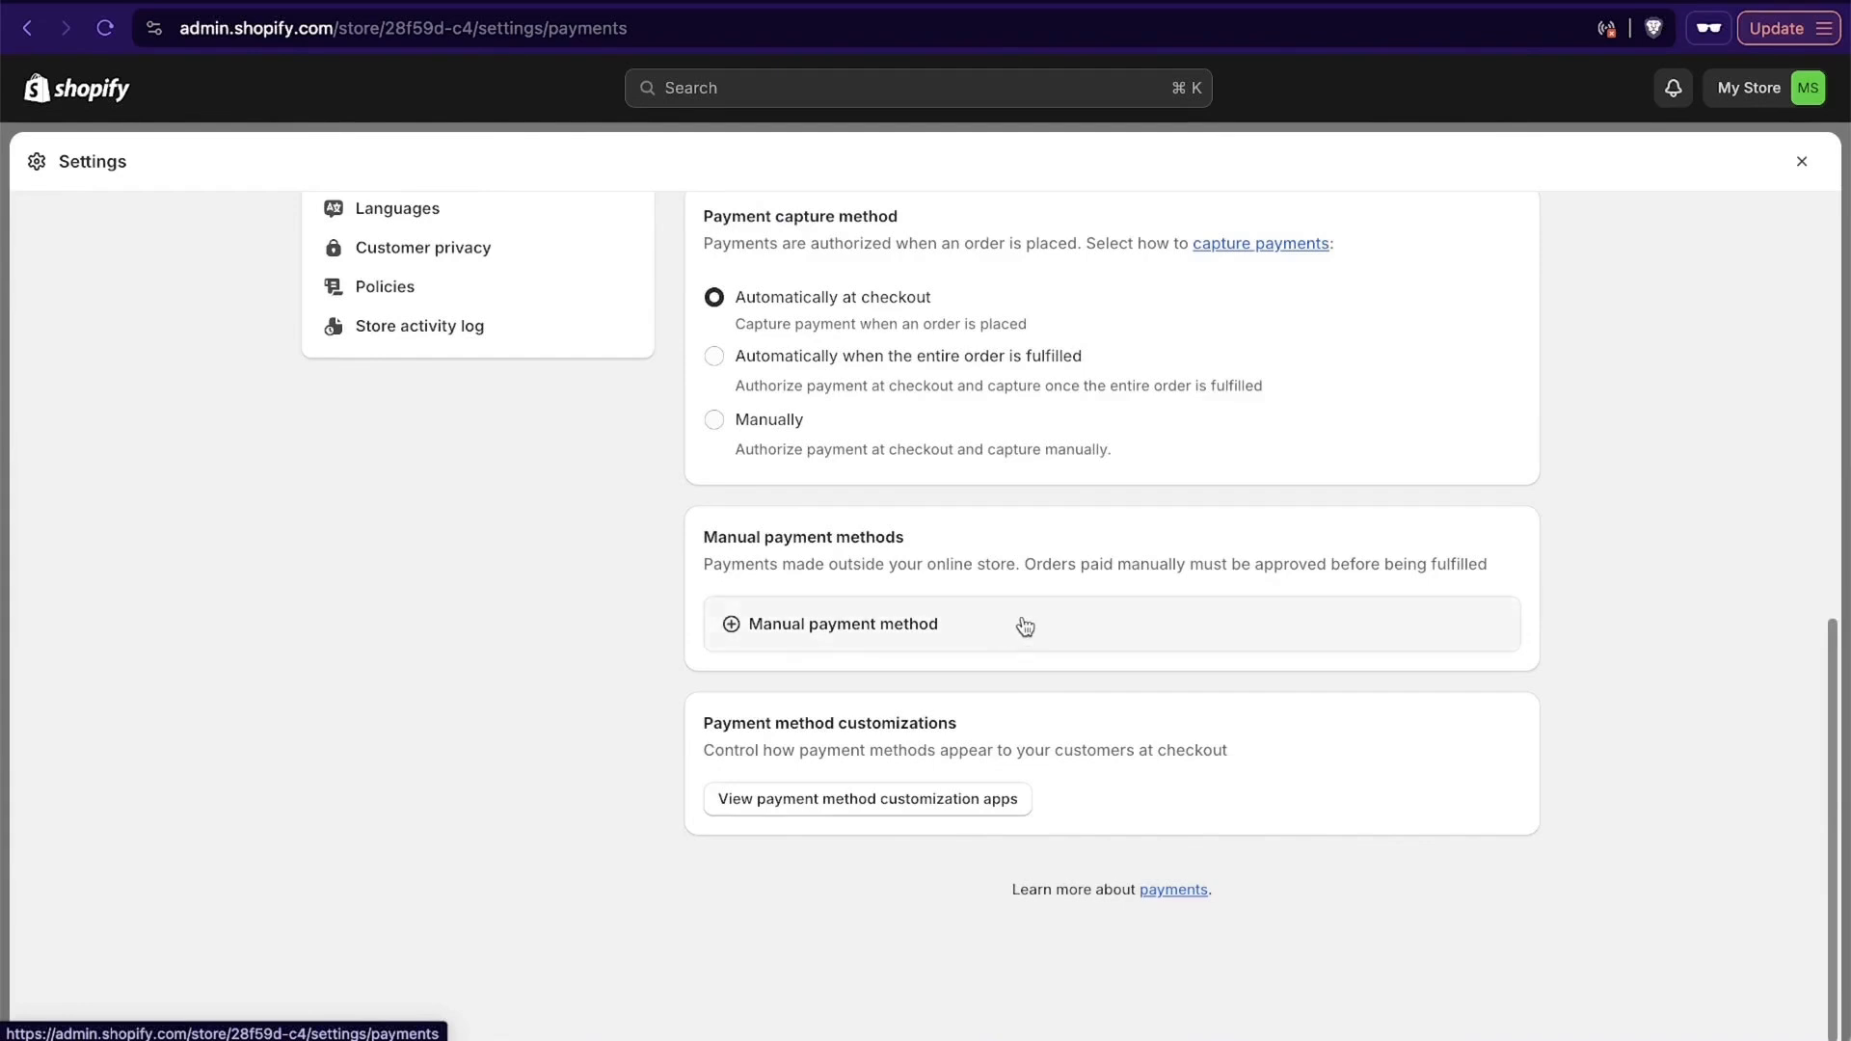
scroll(591, 644, up, 1)
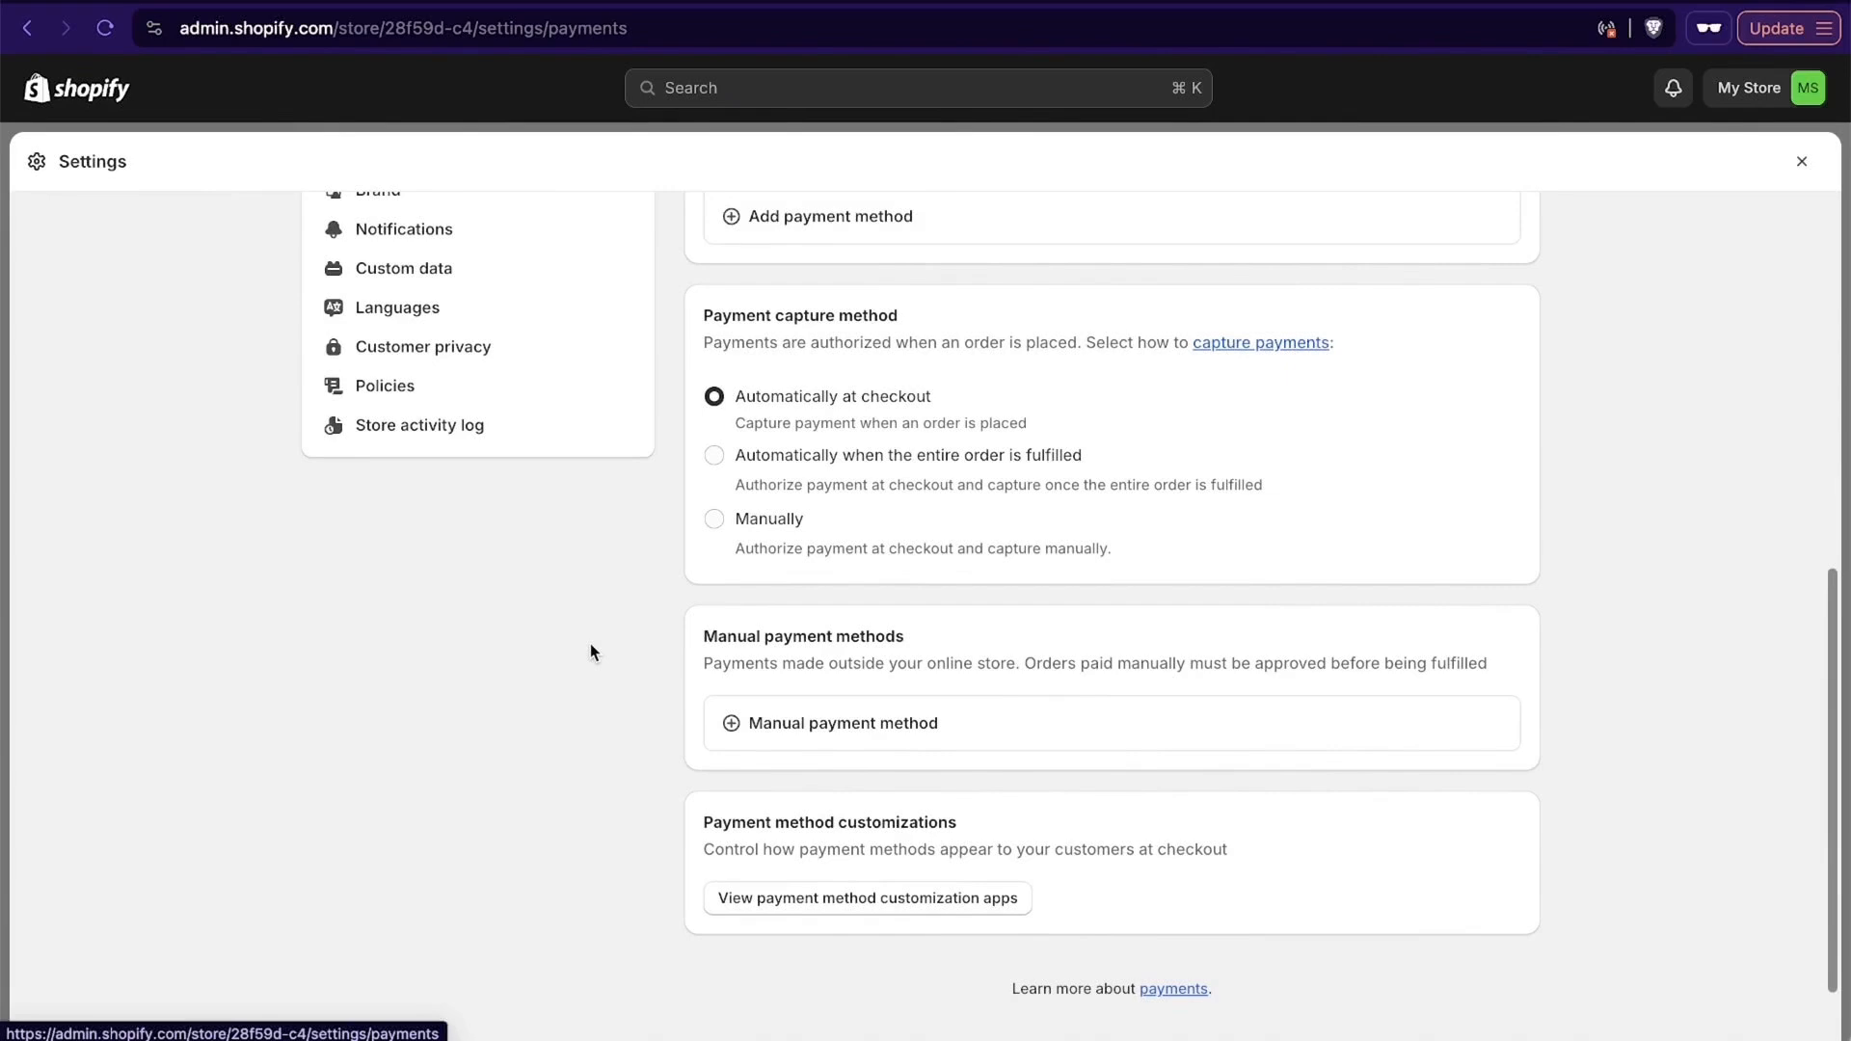
scroll(846, 751, up, 2)
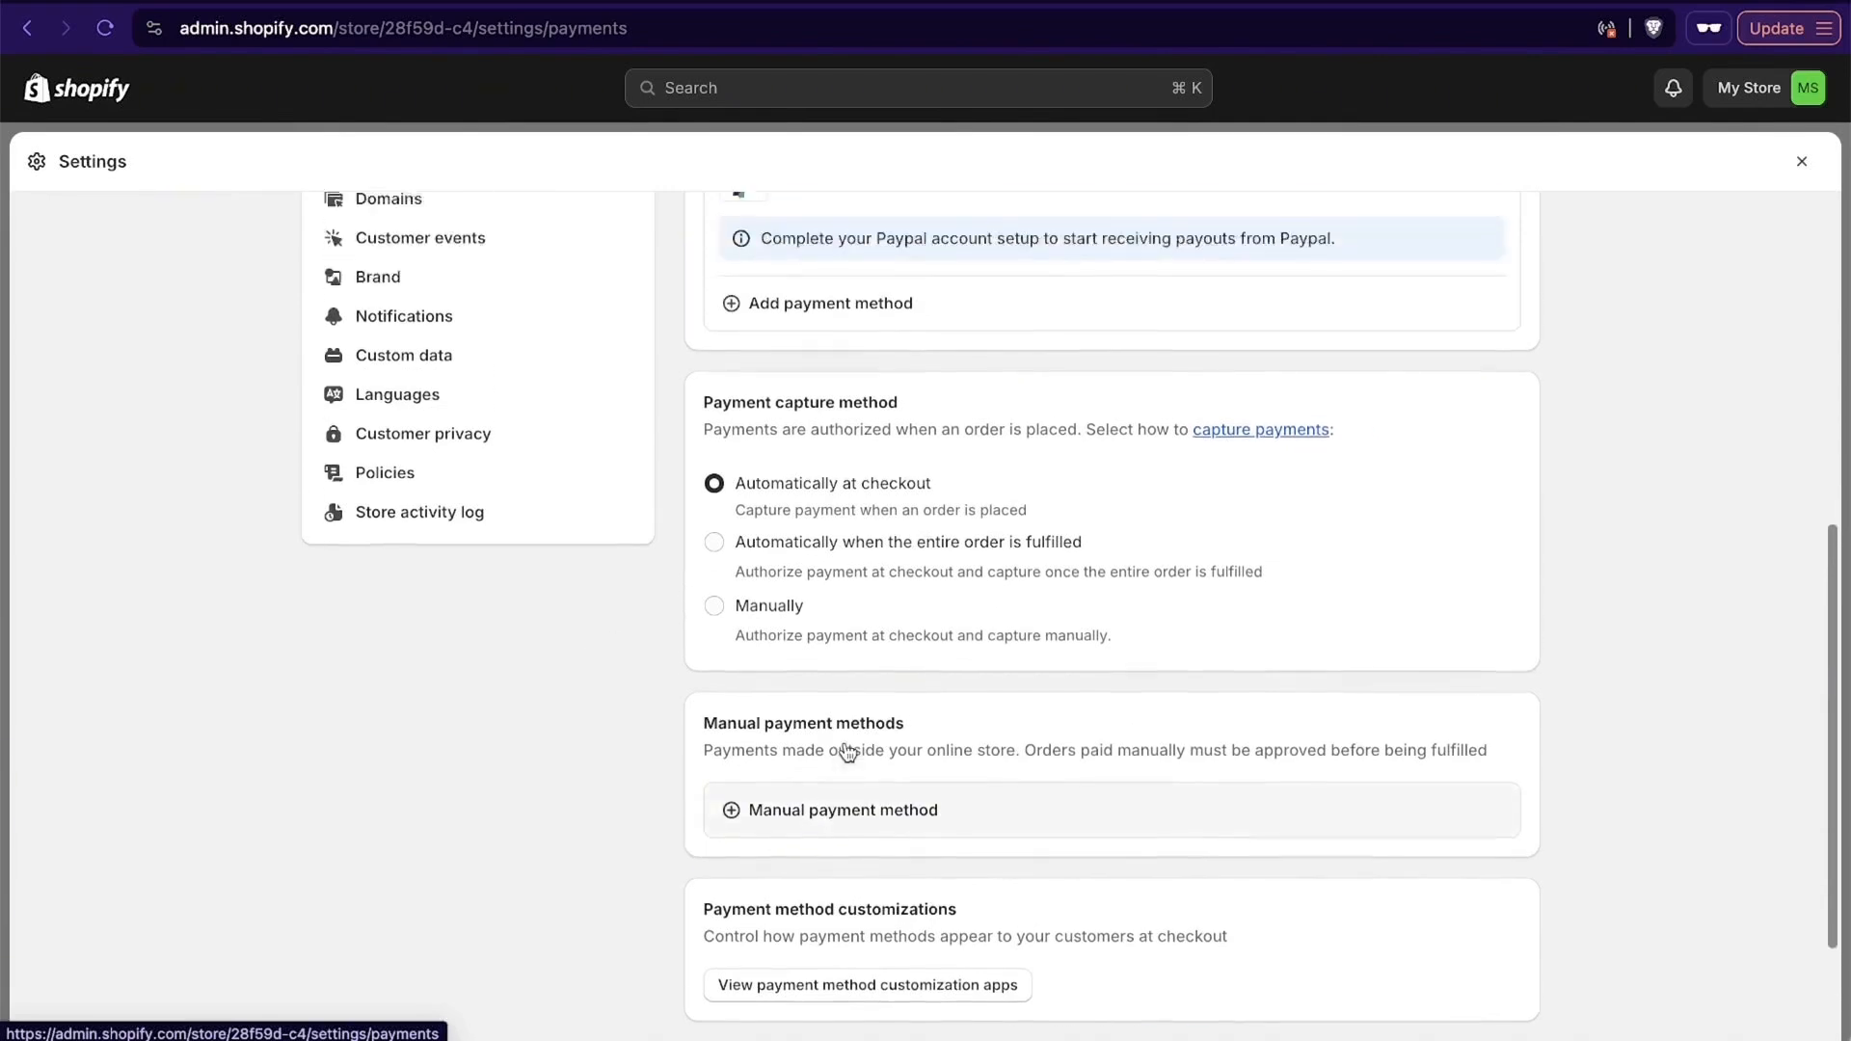
scroll(846, 747, up, 8)
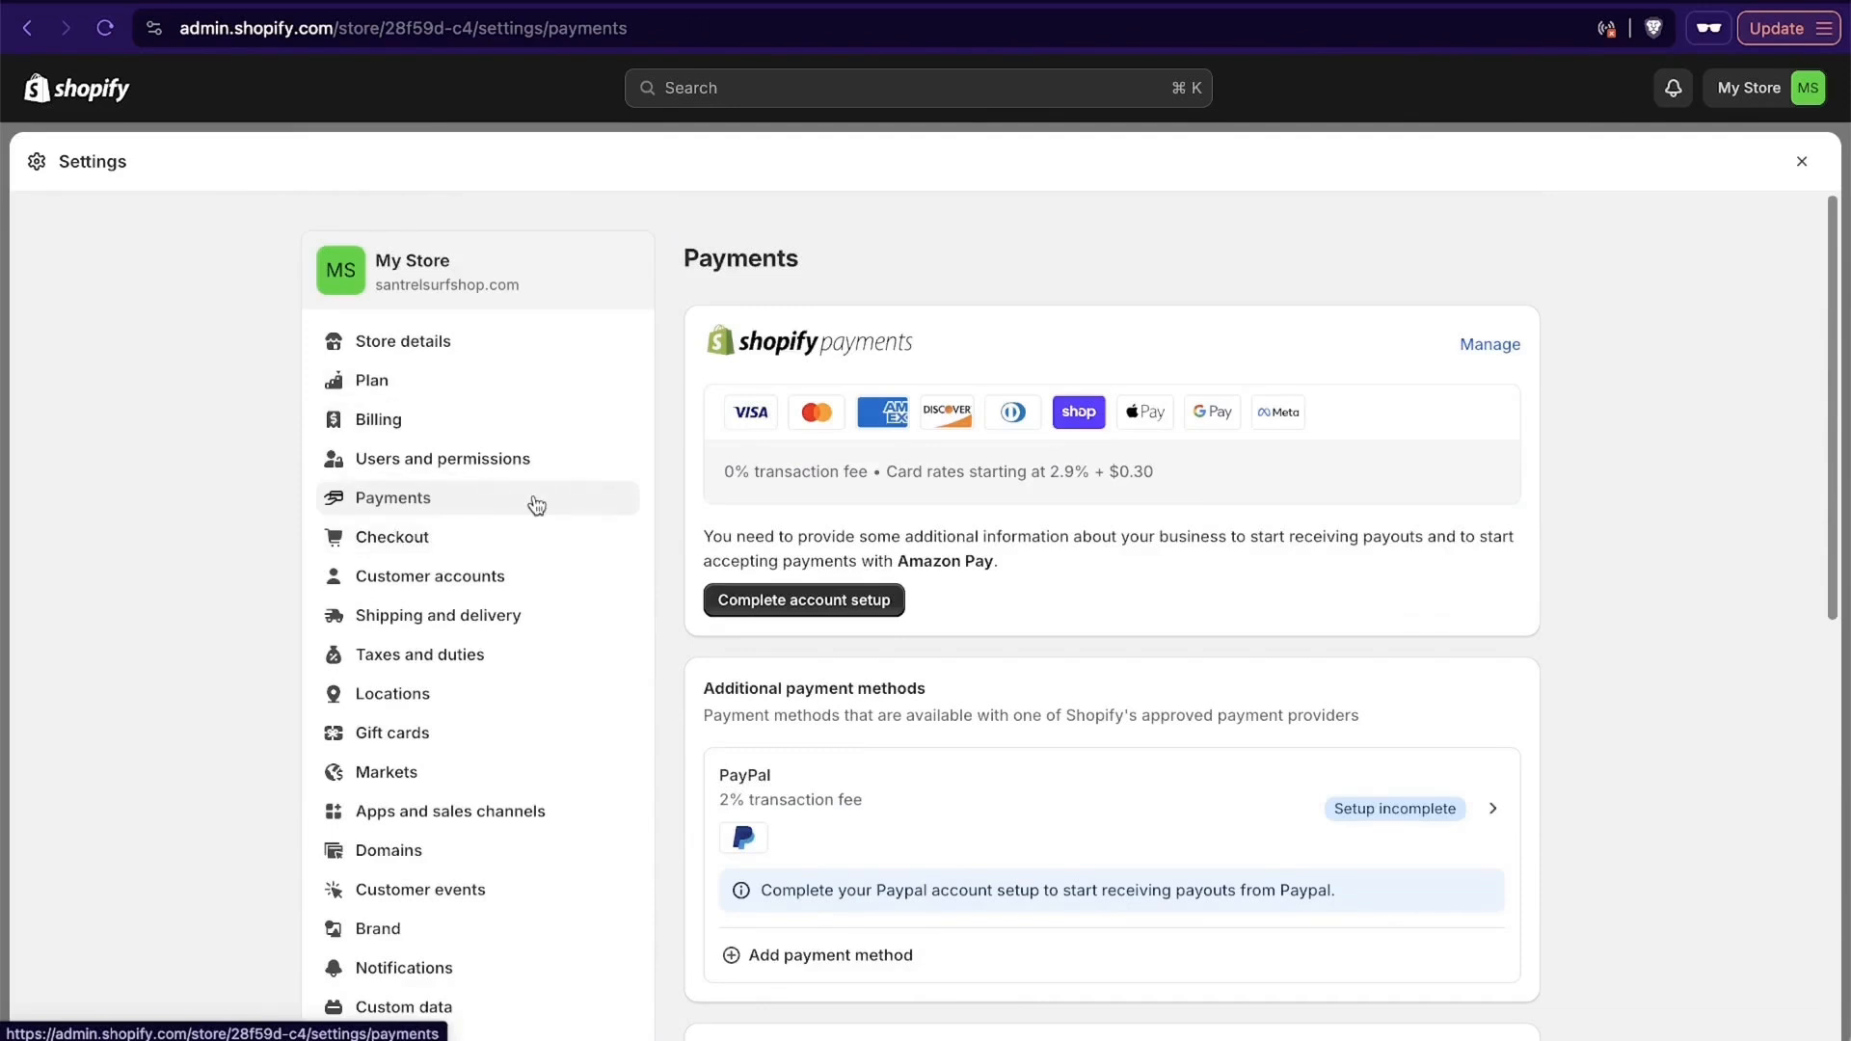
Look over Users and permissions, then move via Payments to the Checkout settings.
click(479, 470)
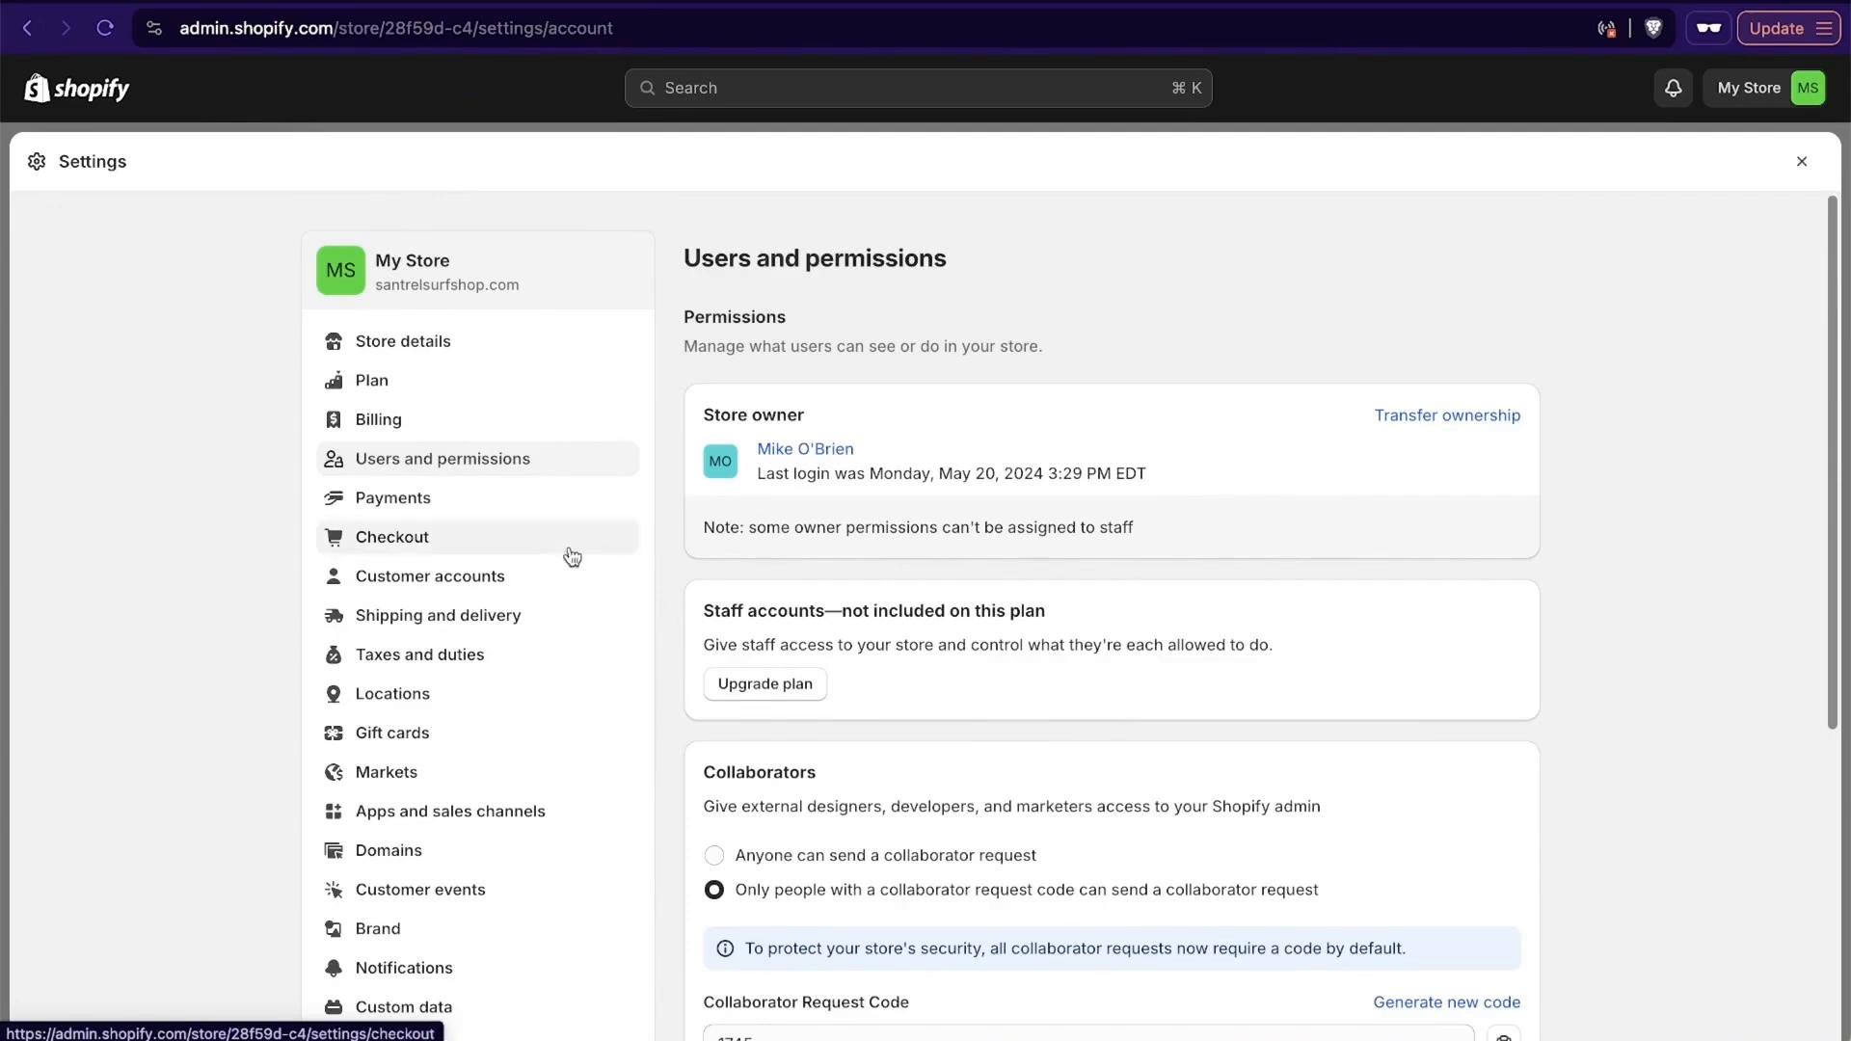
scroll(904, 711, down, 4)
scroll(904, 711, up, 4)
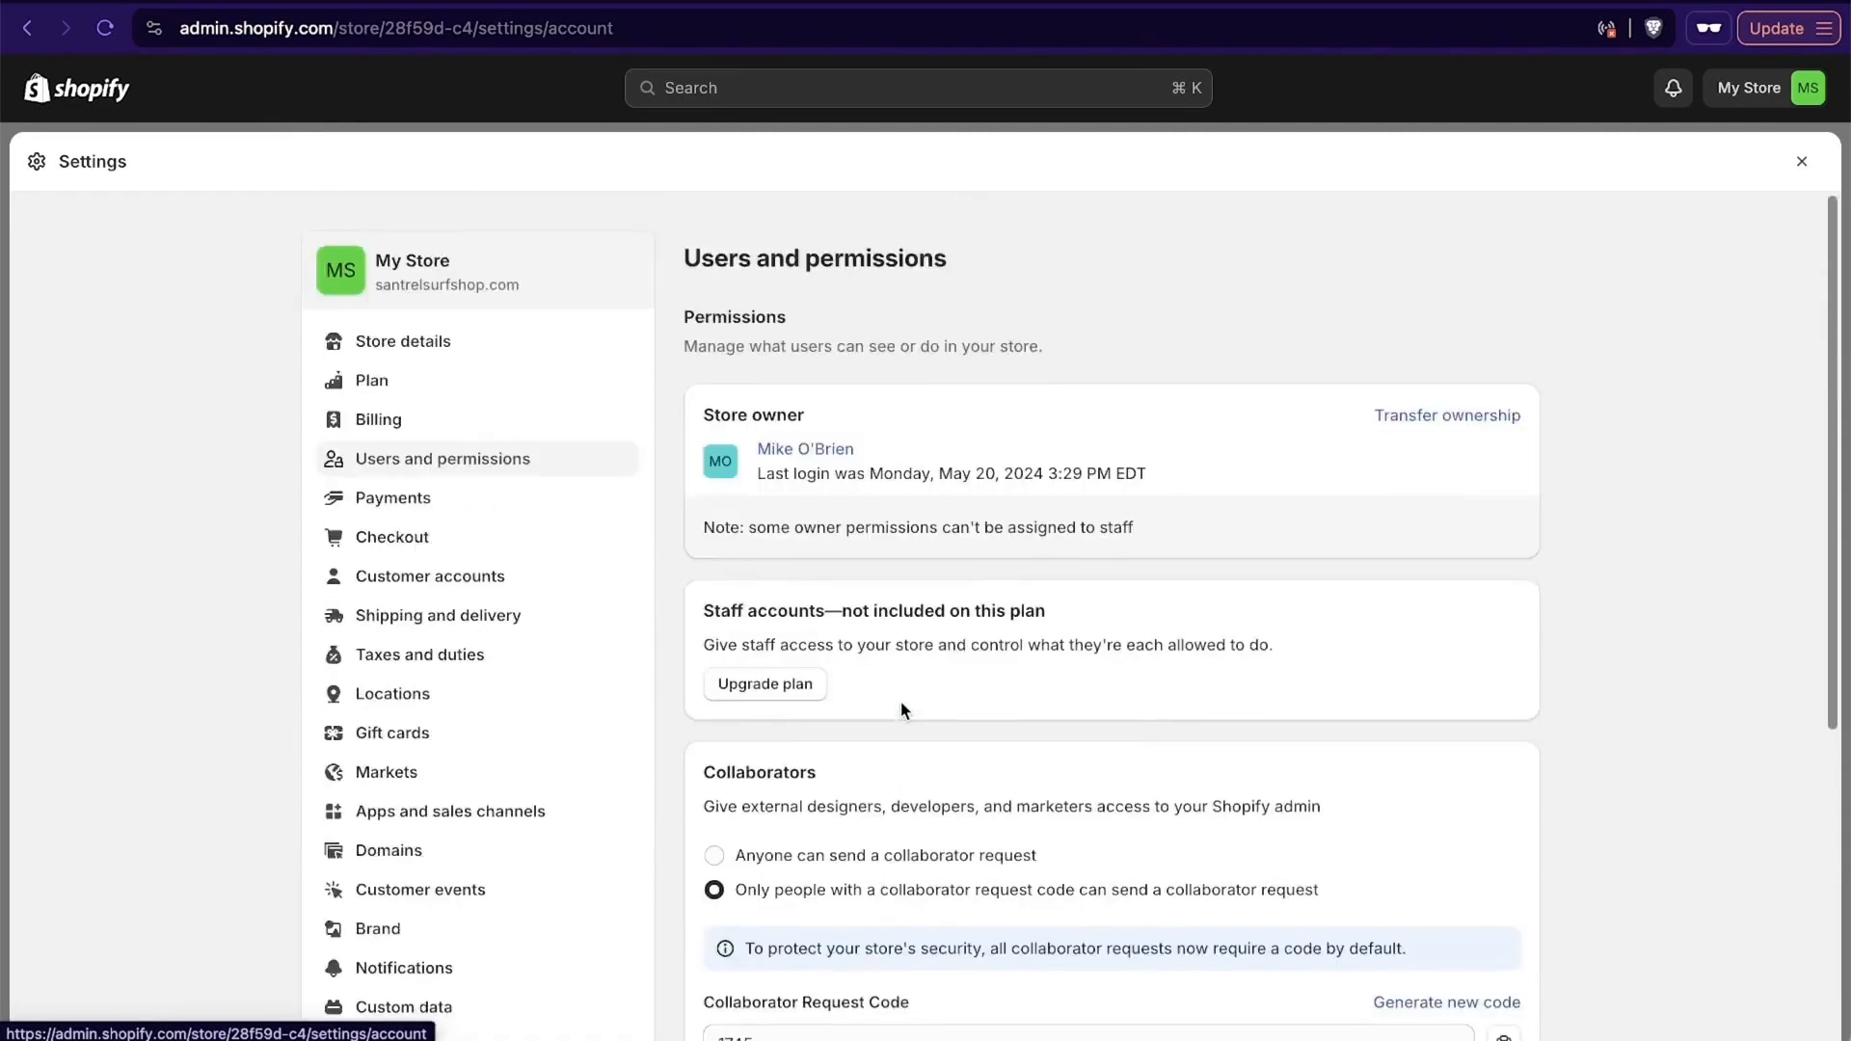
scroll(903, 711, down, 5)
scroll(903, 711, up, 2)
scroll(904, 711, up, 2)
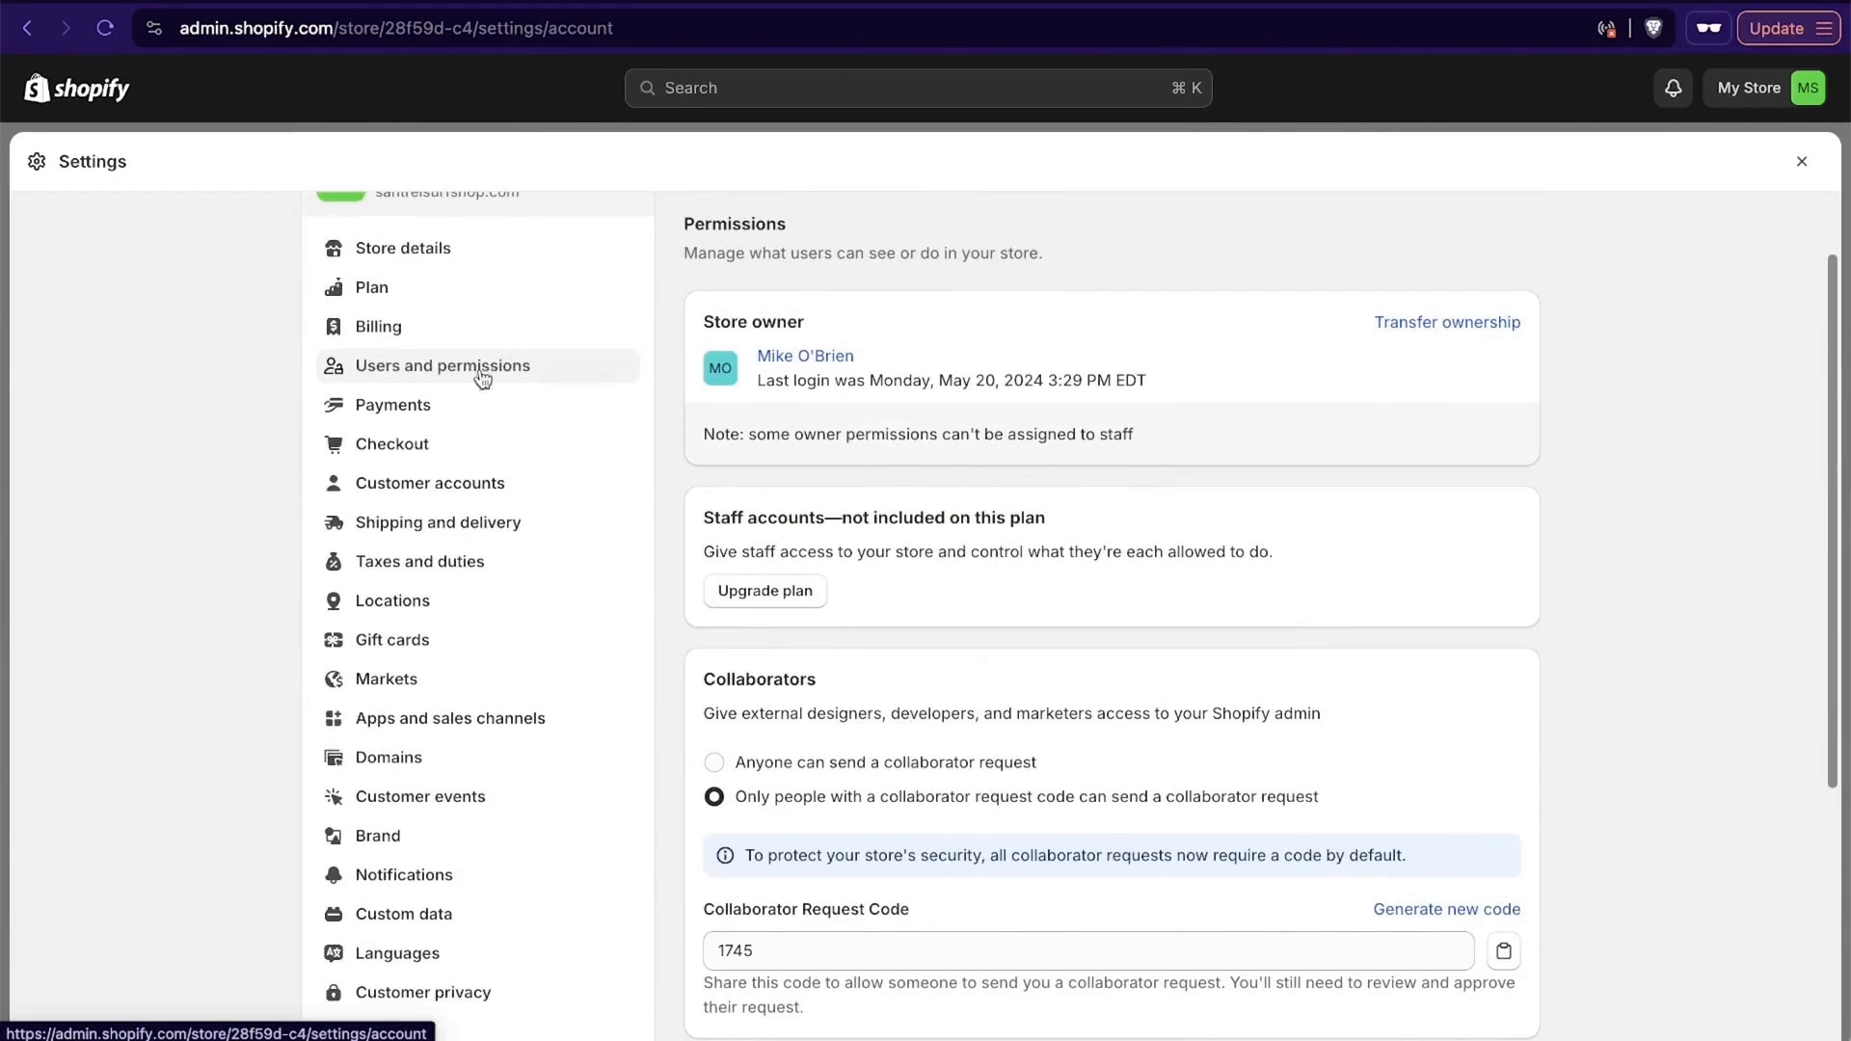
click(469, 416)
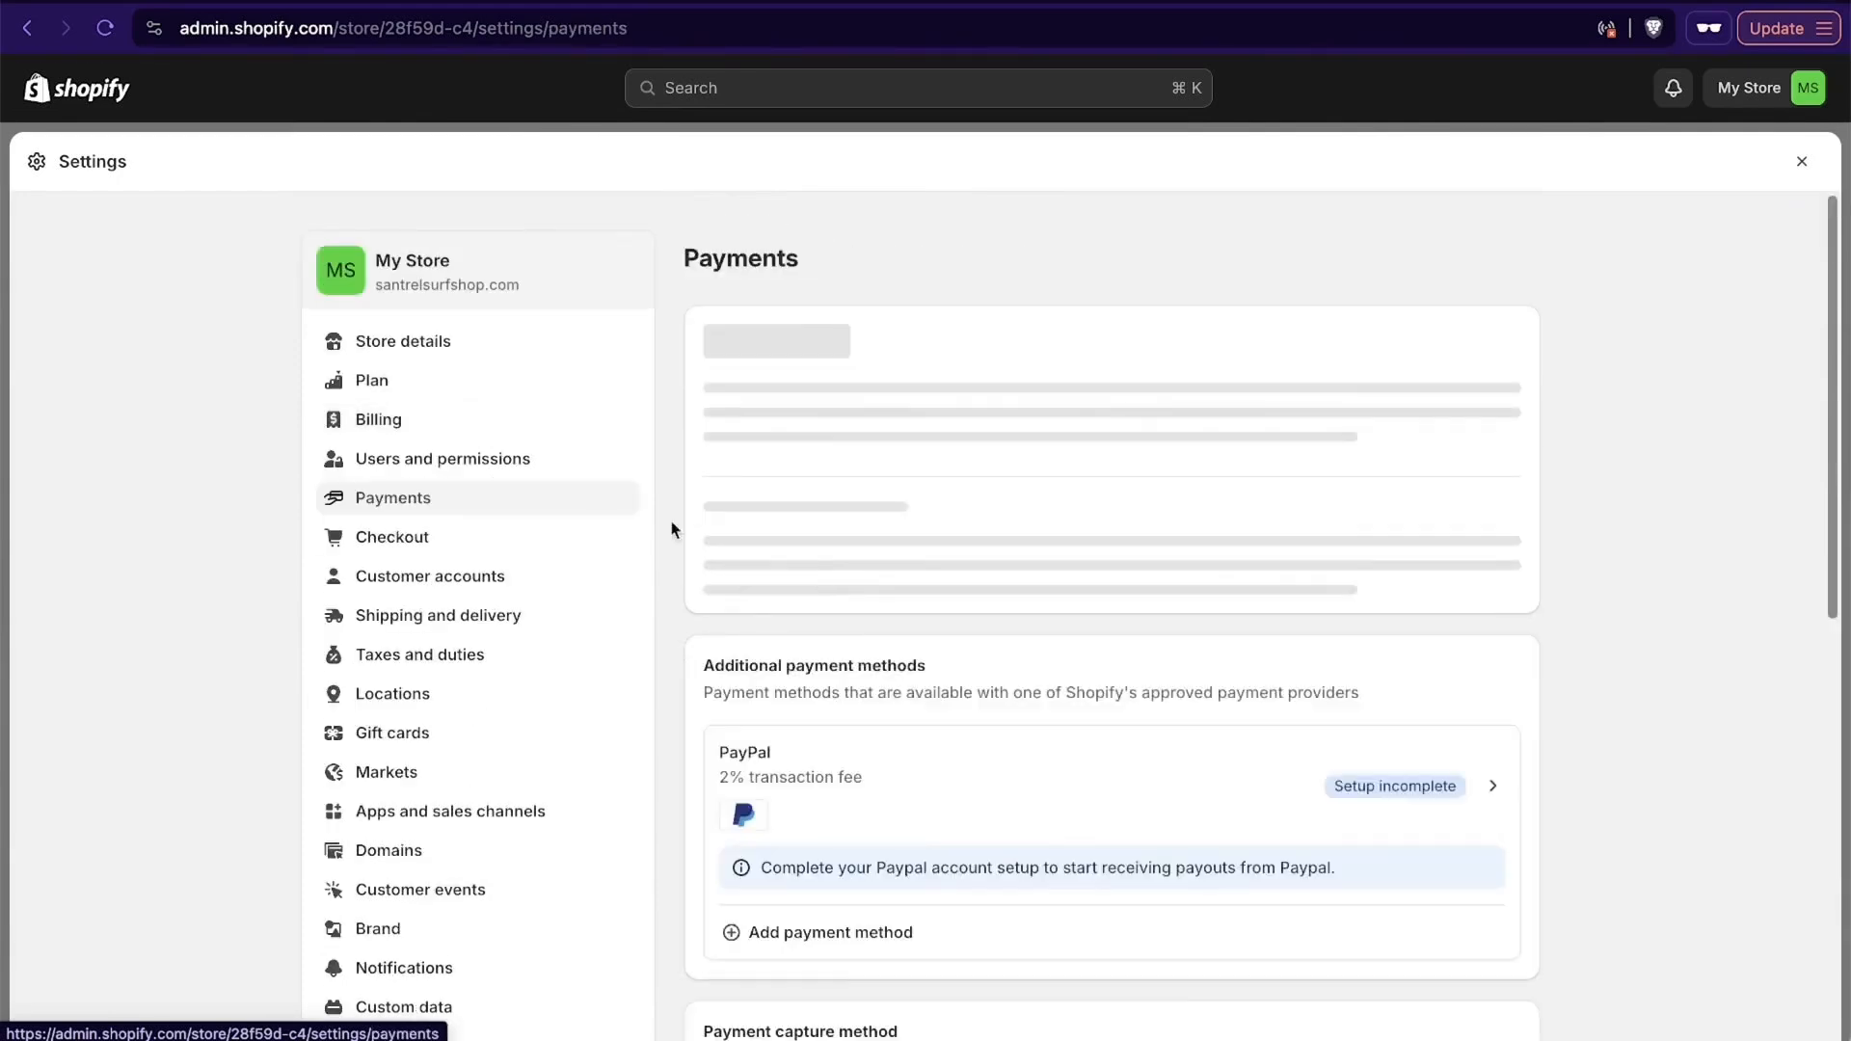
click(397, 548)
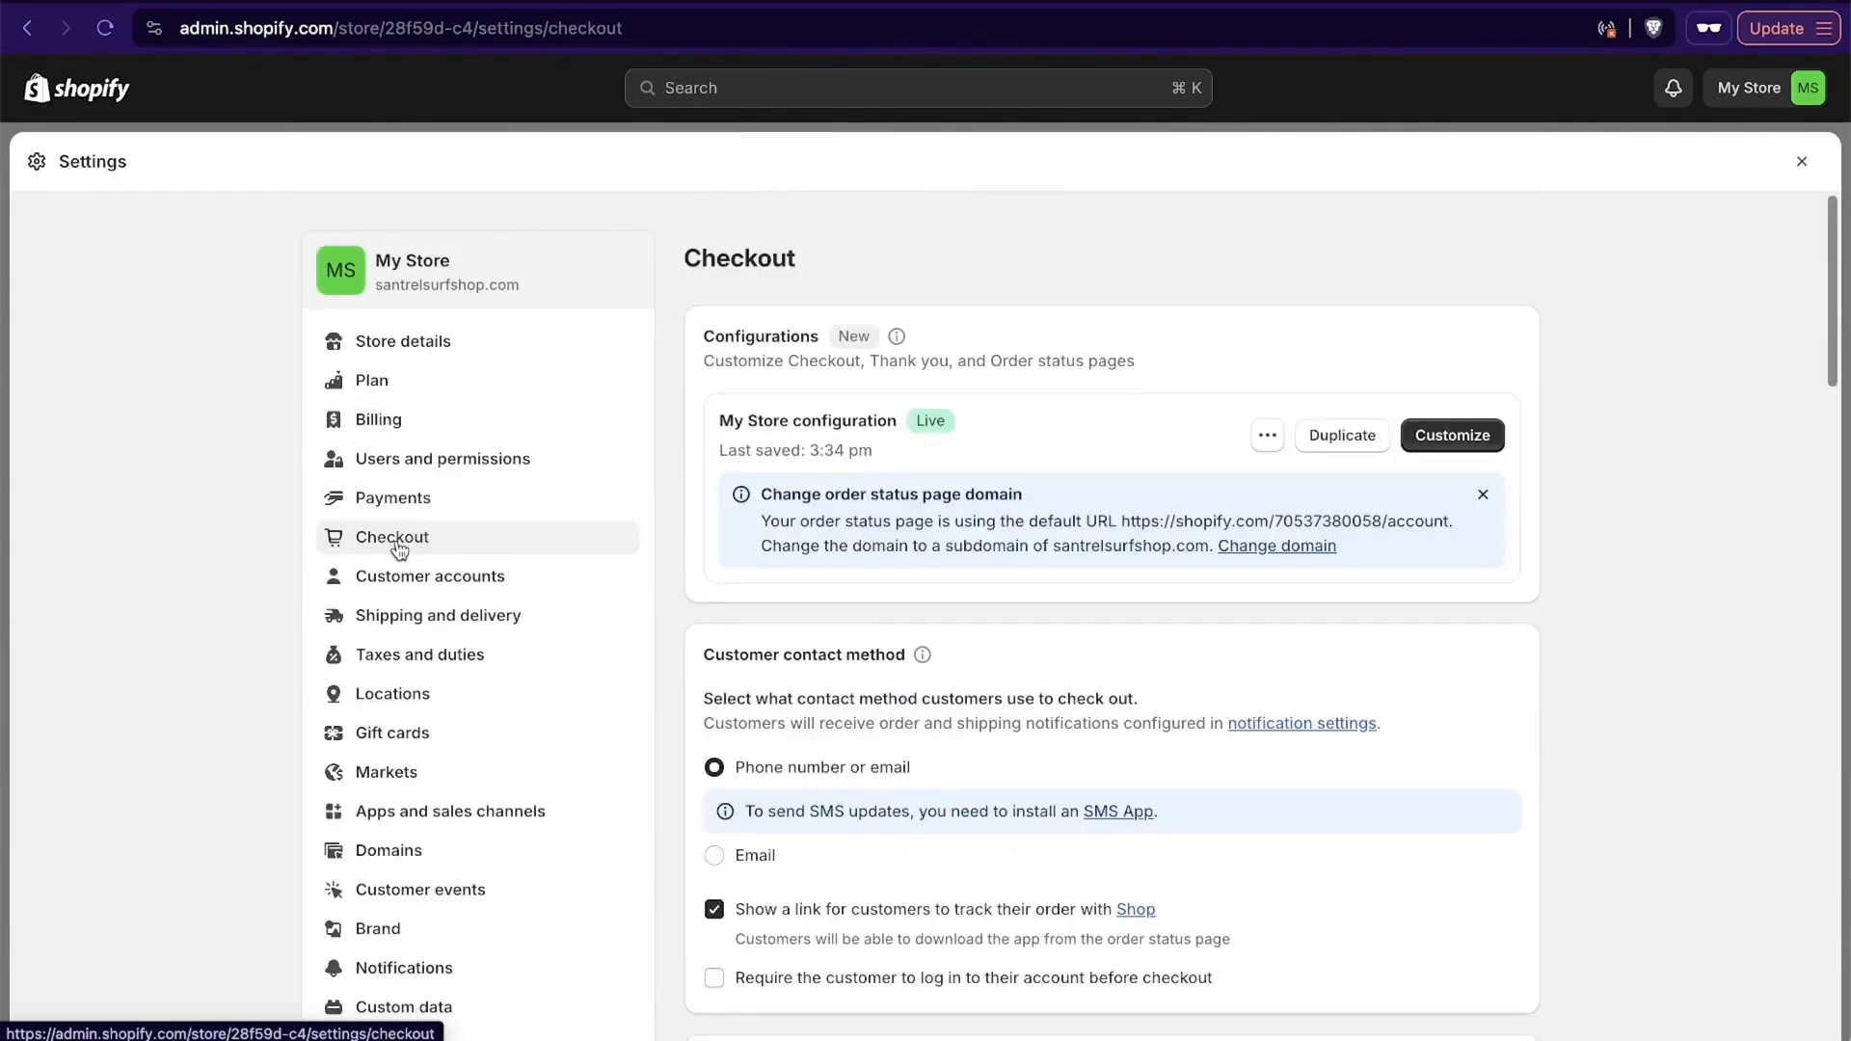
Require first and last name at checkout and preselect the email marketing sign-up.
scroll(1167, 612, down, 3)
scroll(1167, 618, down, 2)
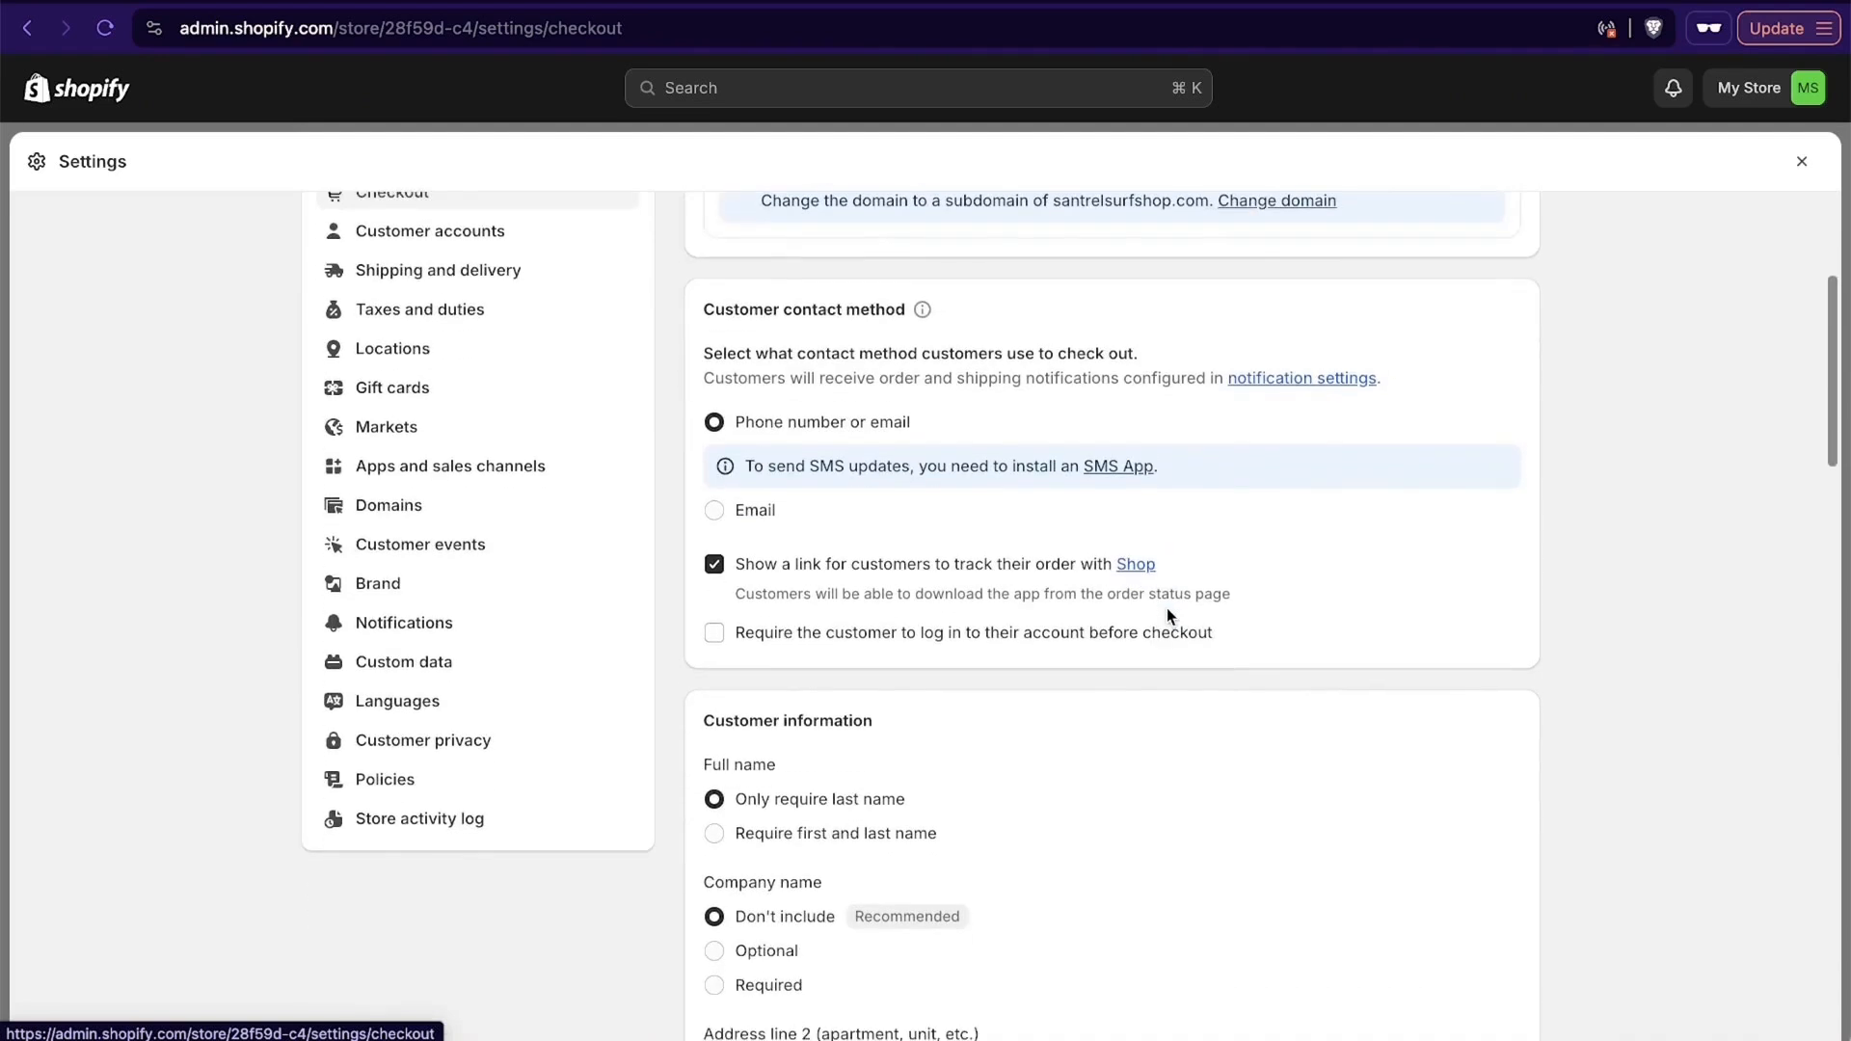
scroll(1354, 686, down, 5)
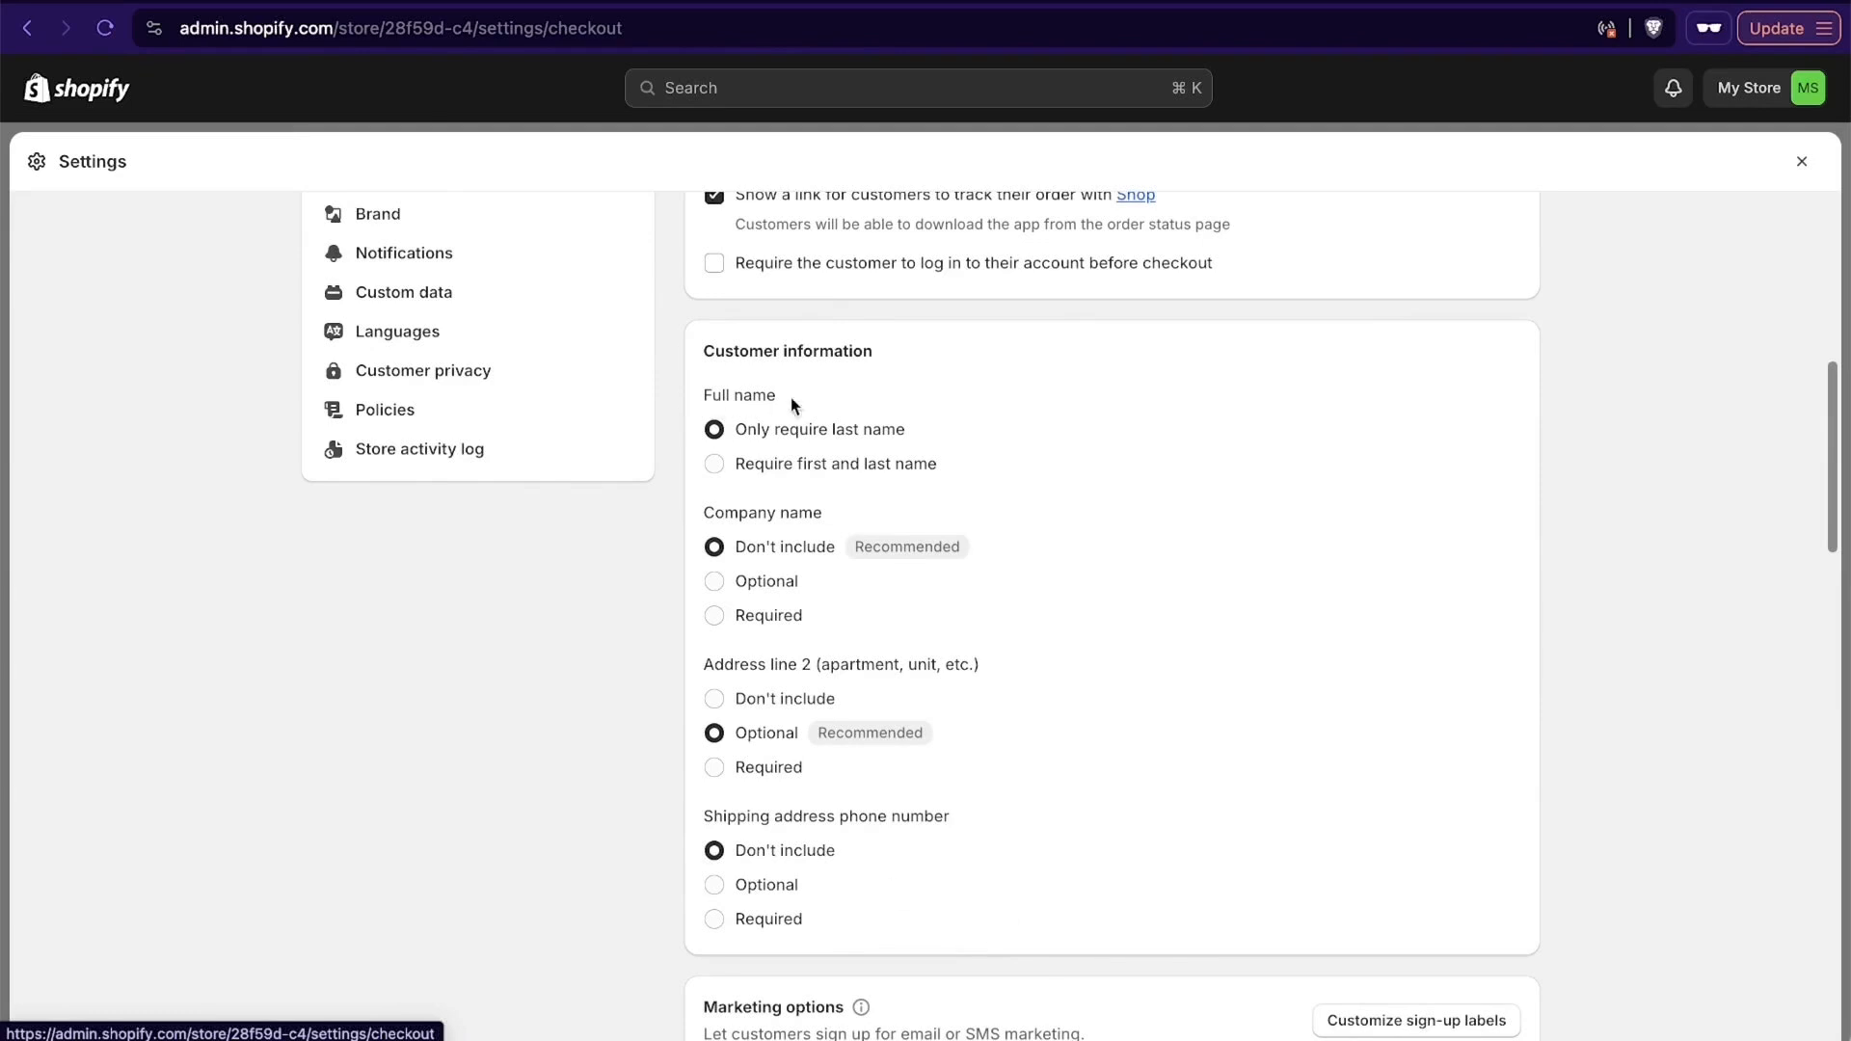
click(715, 464)
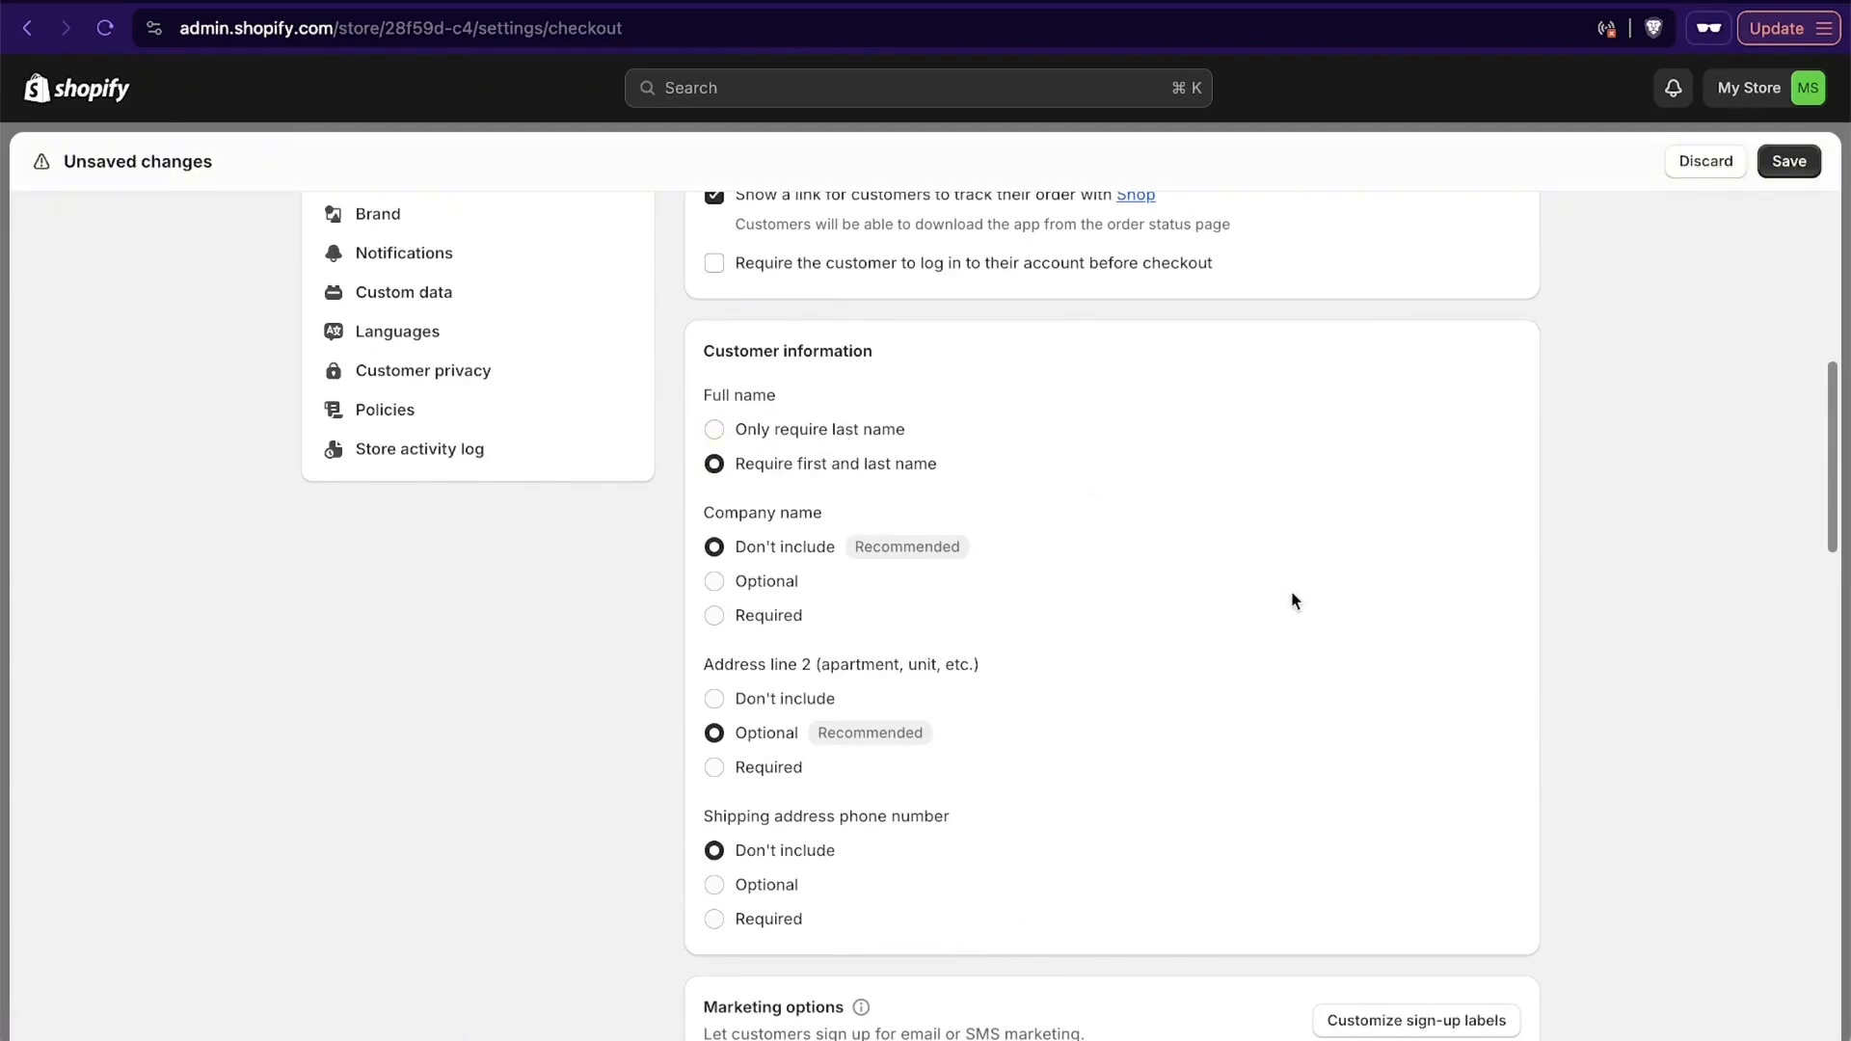
scroll(1295, 601, down, 3)
scroll(1295, 601, down, 4)
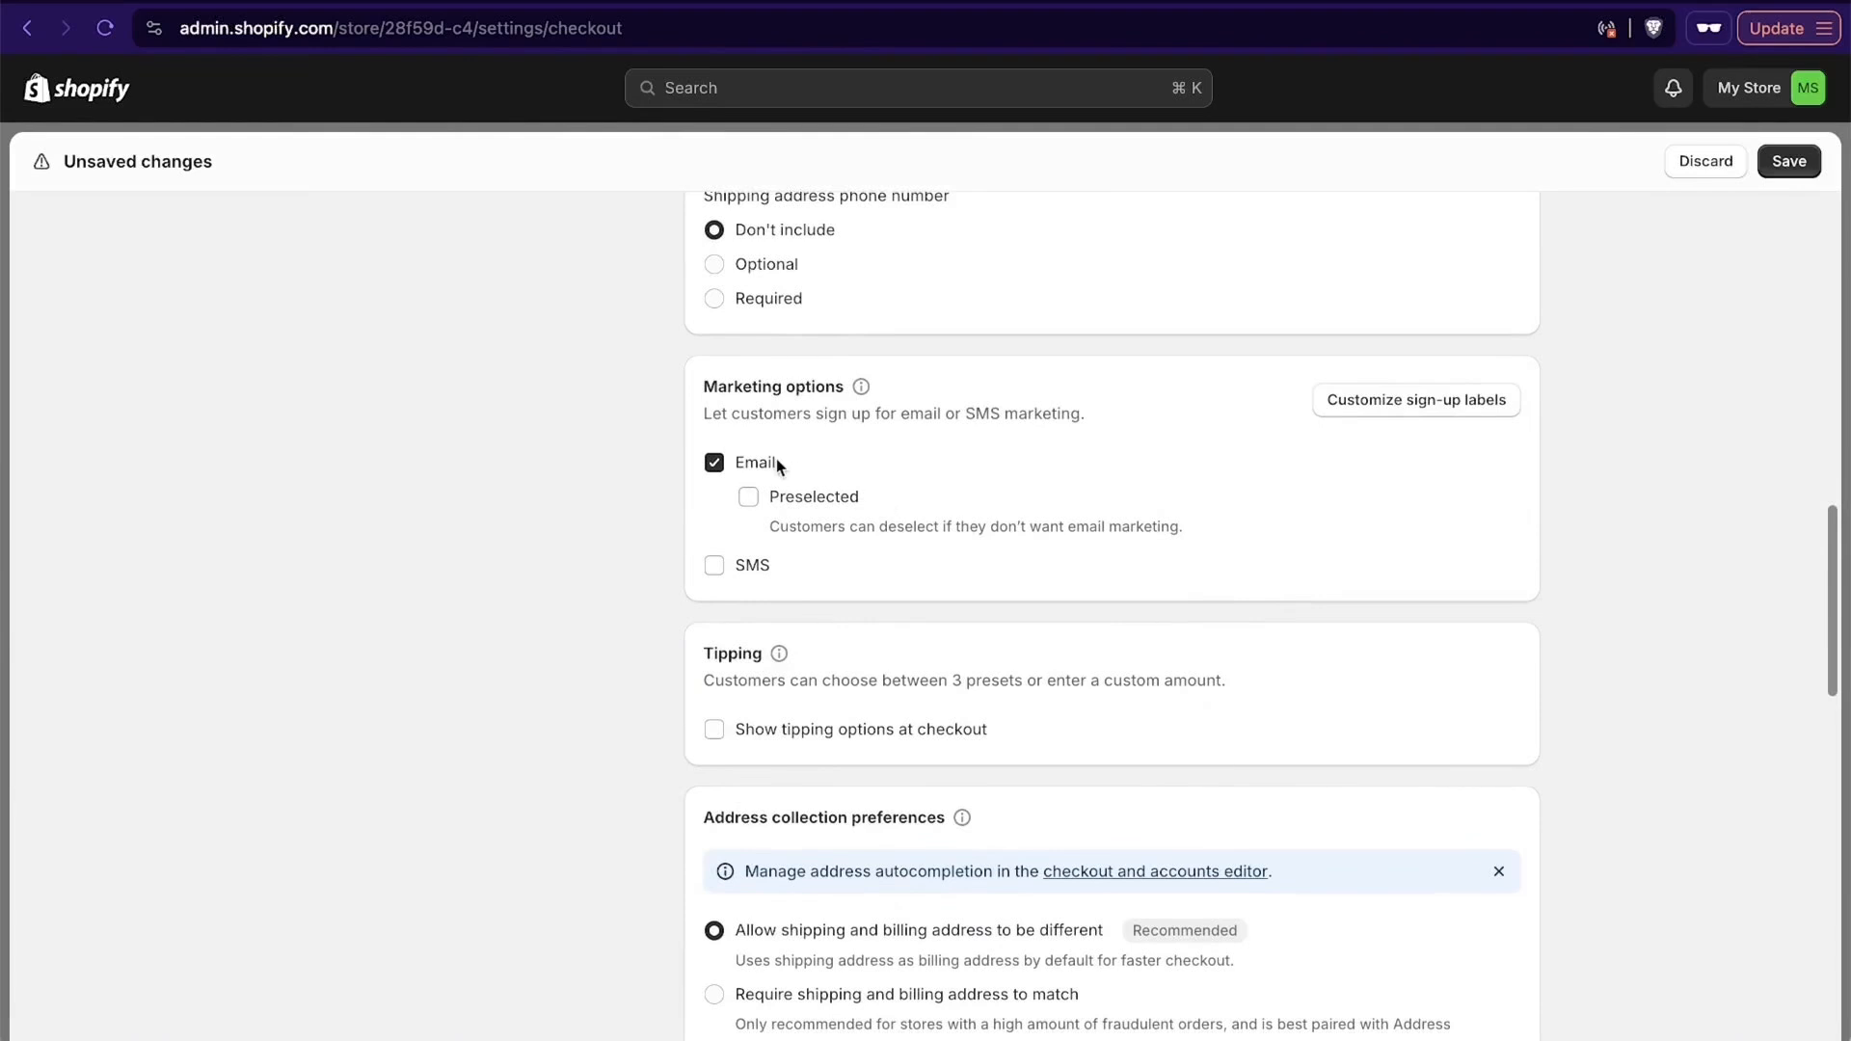
click(749, 498)
click(761, 511)
click(761, 511)
Leave tipping options off and save the checkout settings.
scroll(658, 604, down, 5)
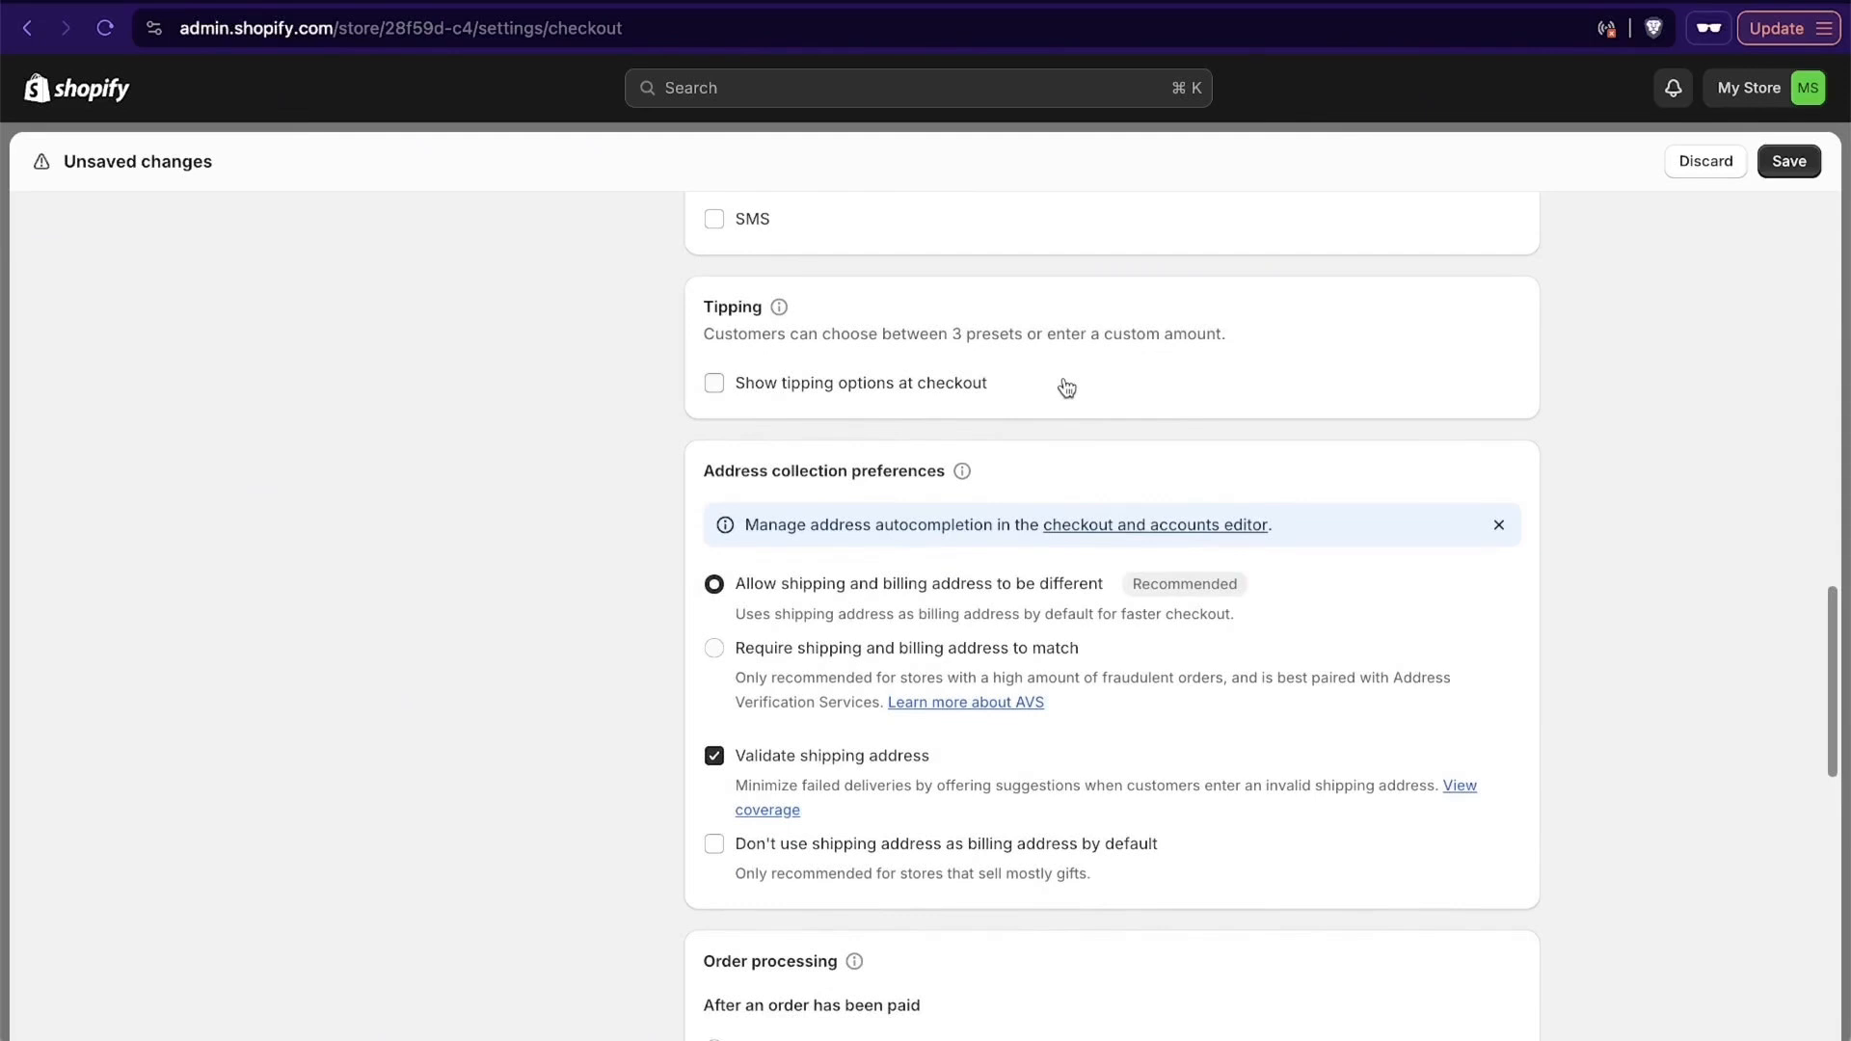
click(714, 384)
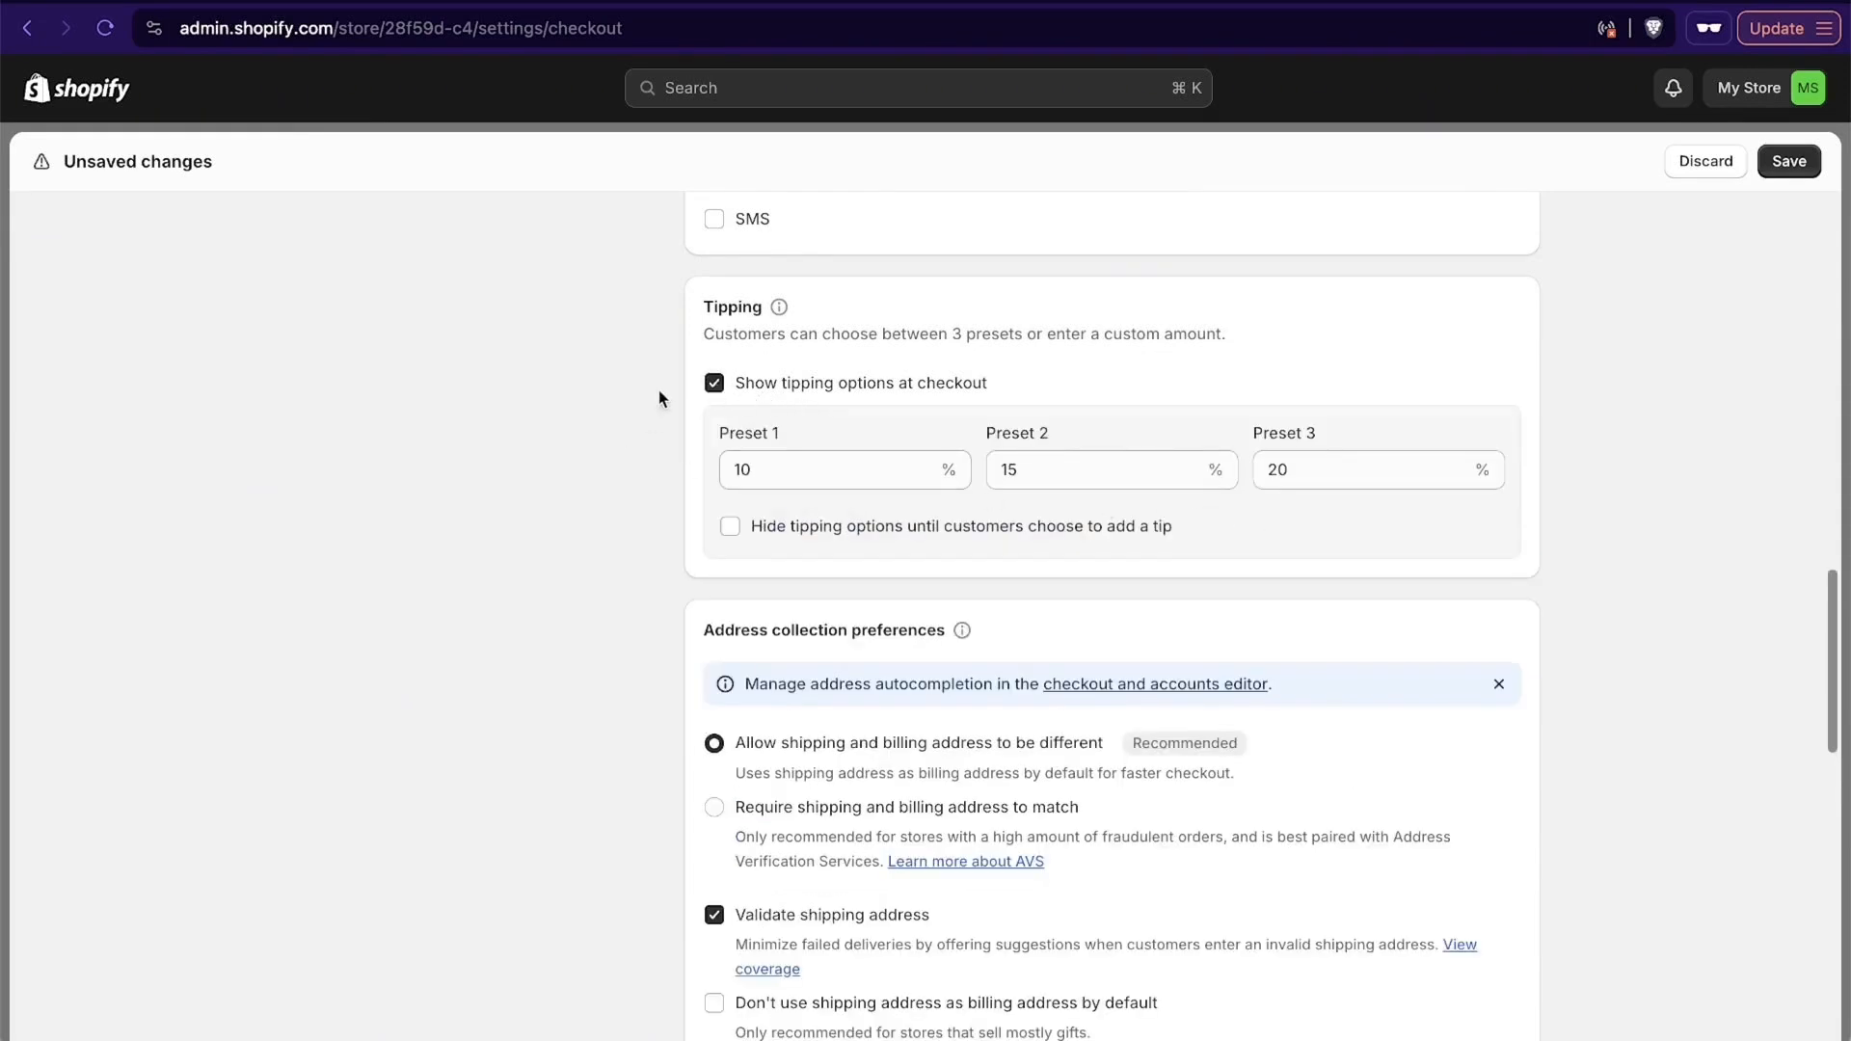
click(714, 383)
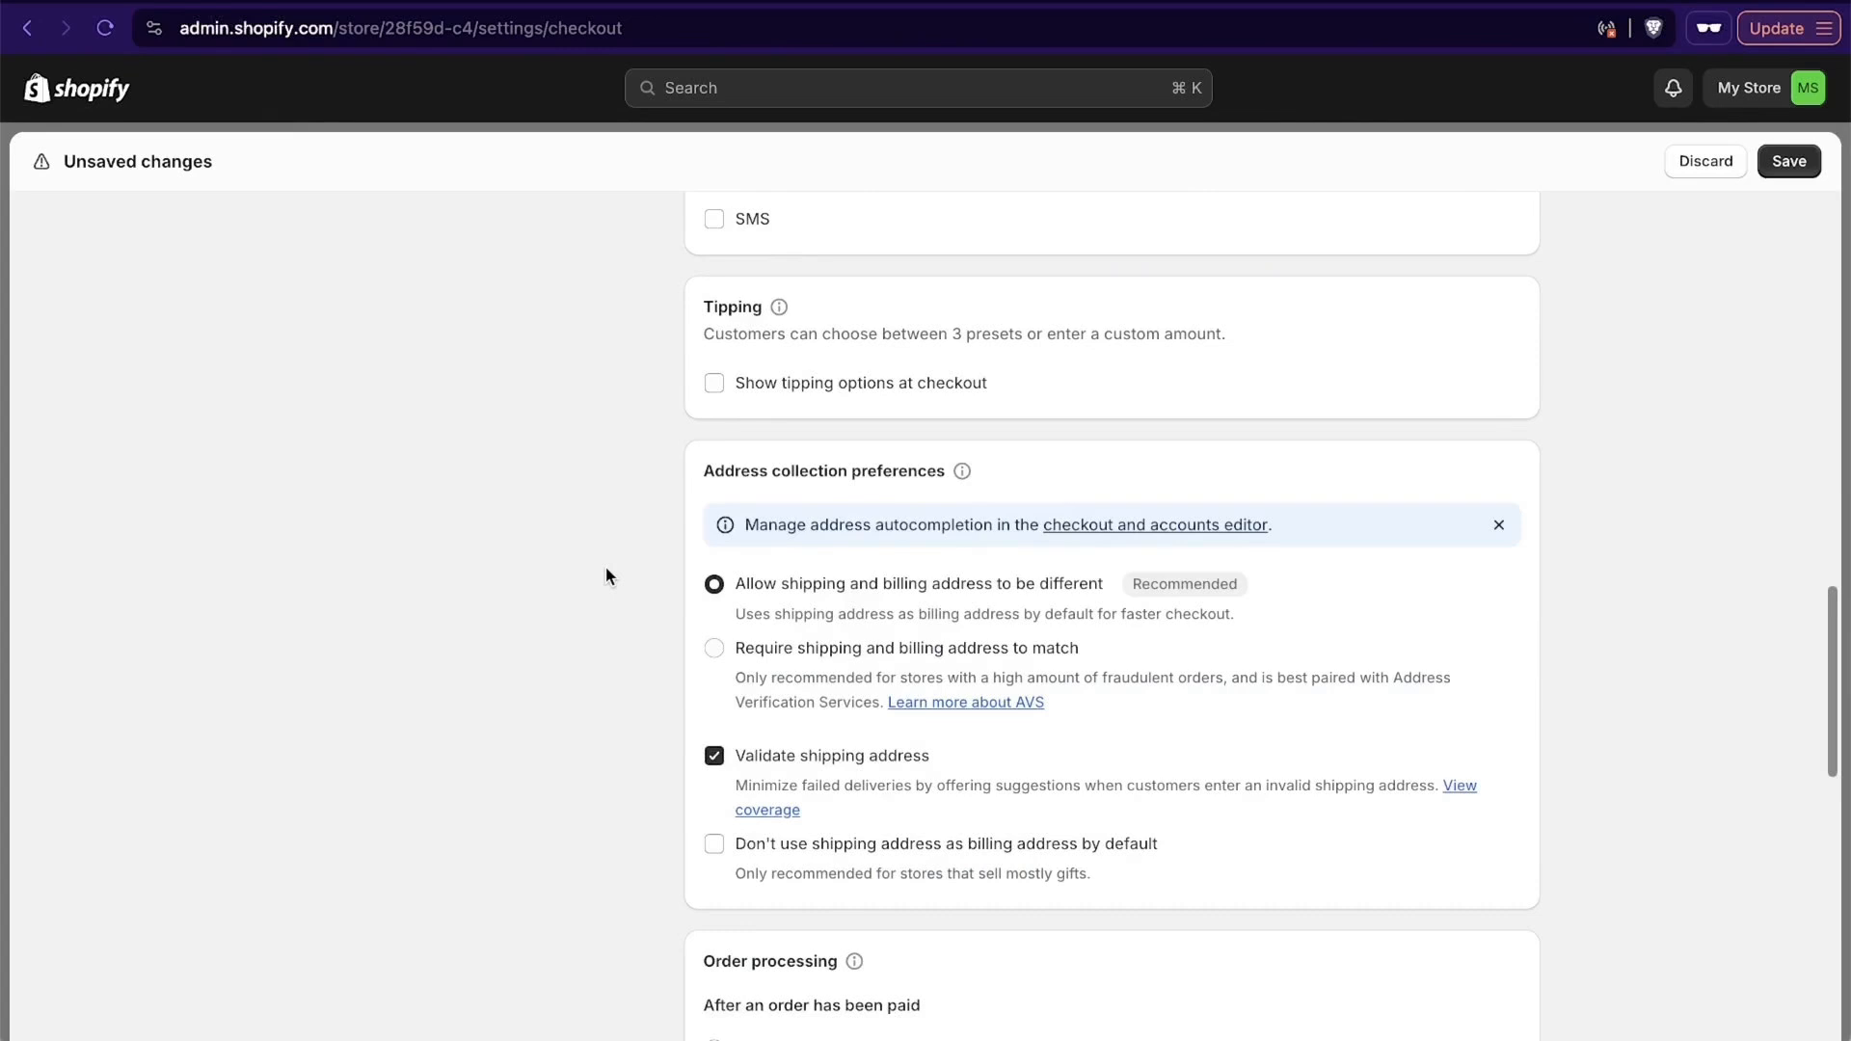
scroll(607, 575, down, 8)
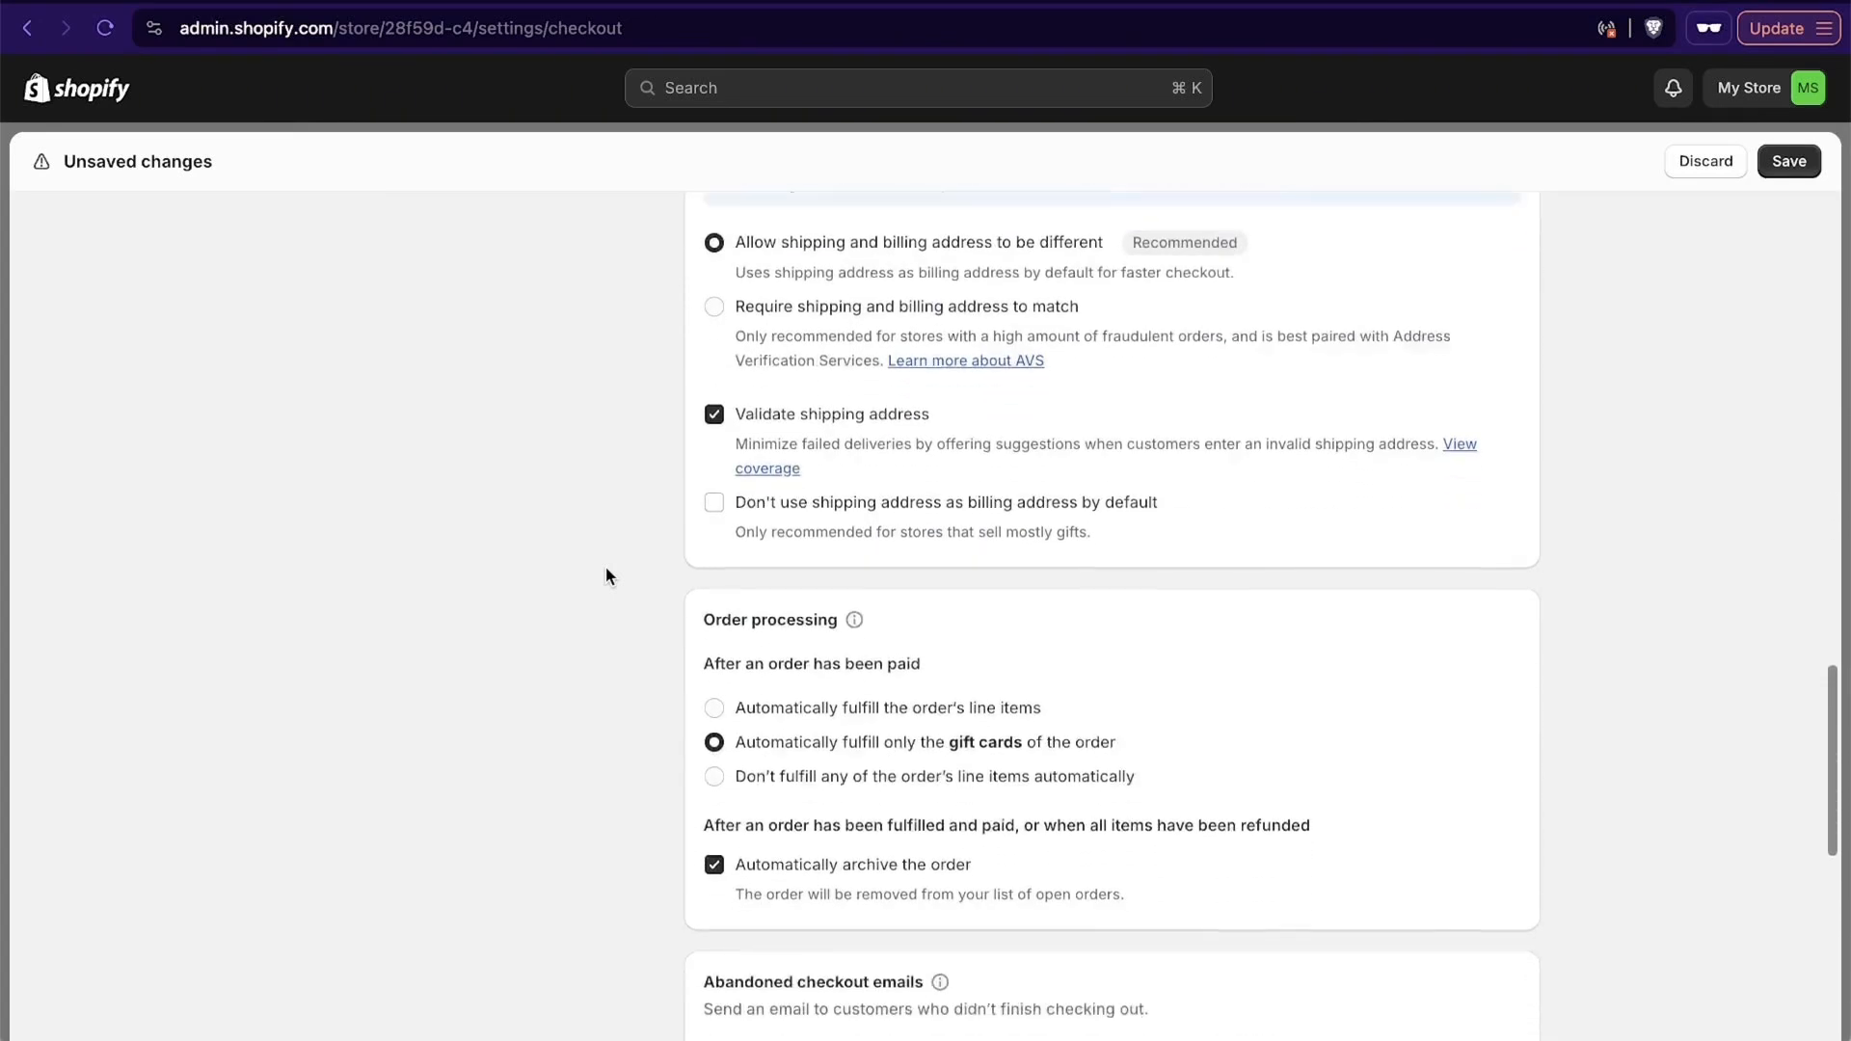
scroll(605, 574, down, 4)
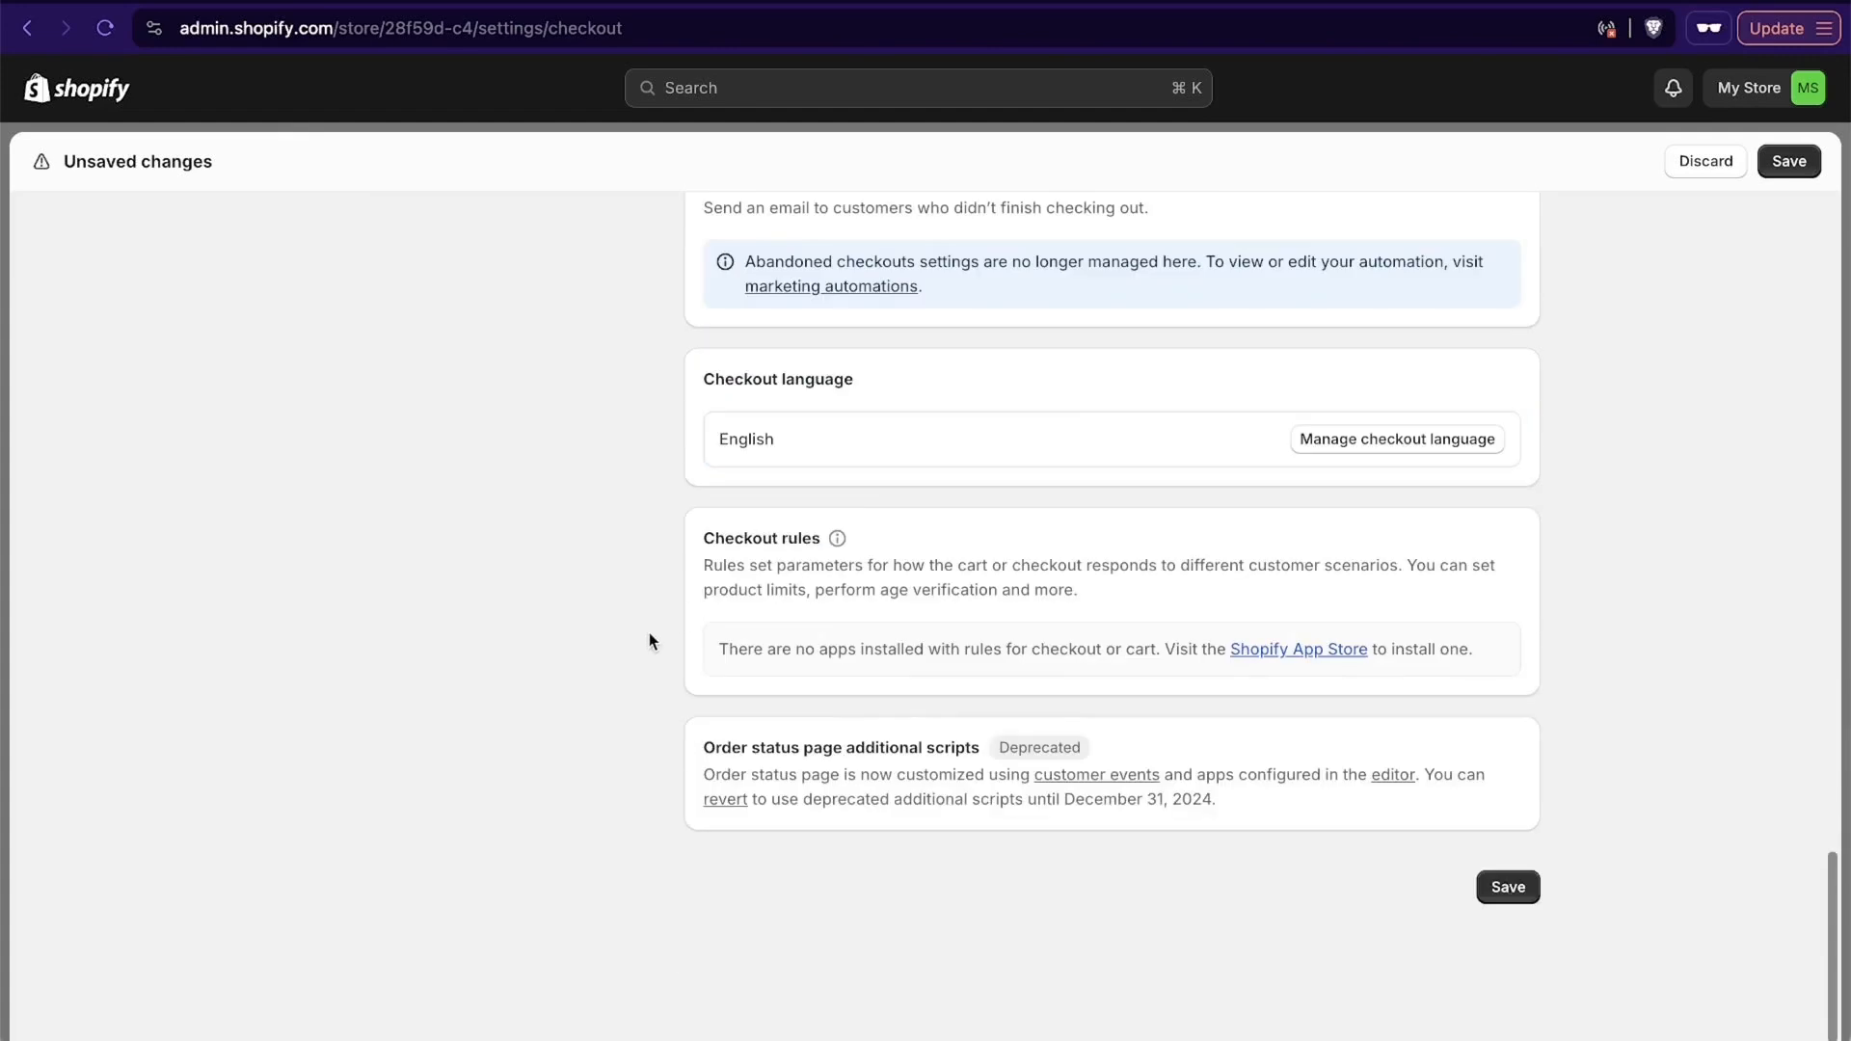
click(1506, 886)
scroll(1656, 865, up, 20)
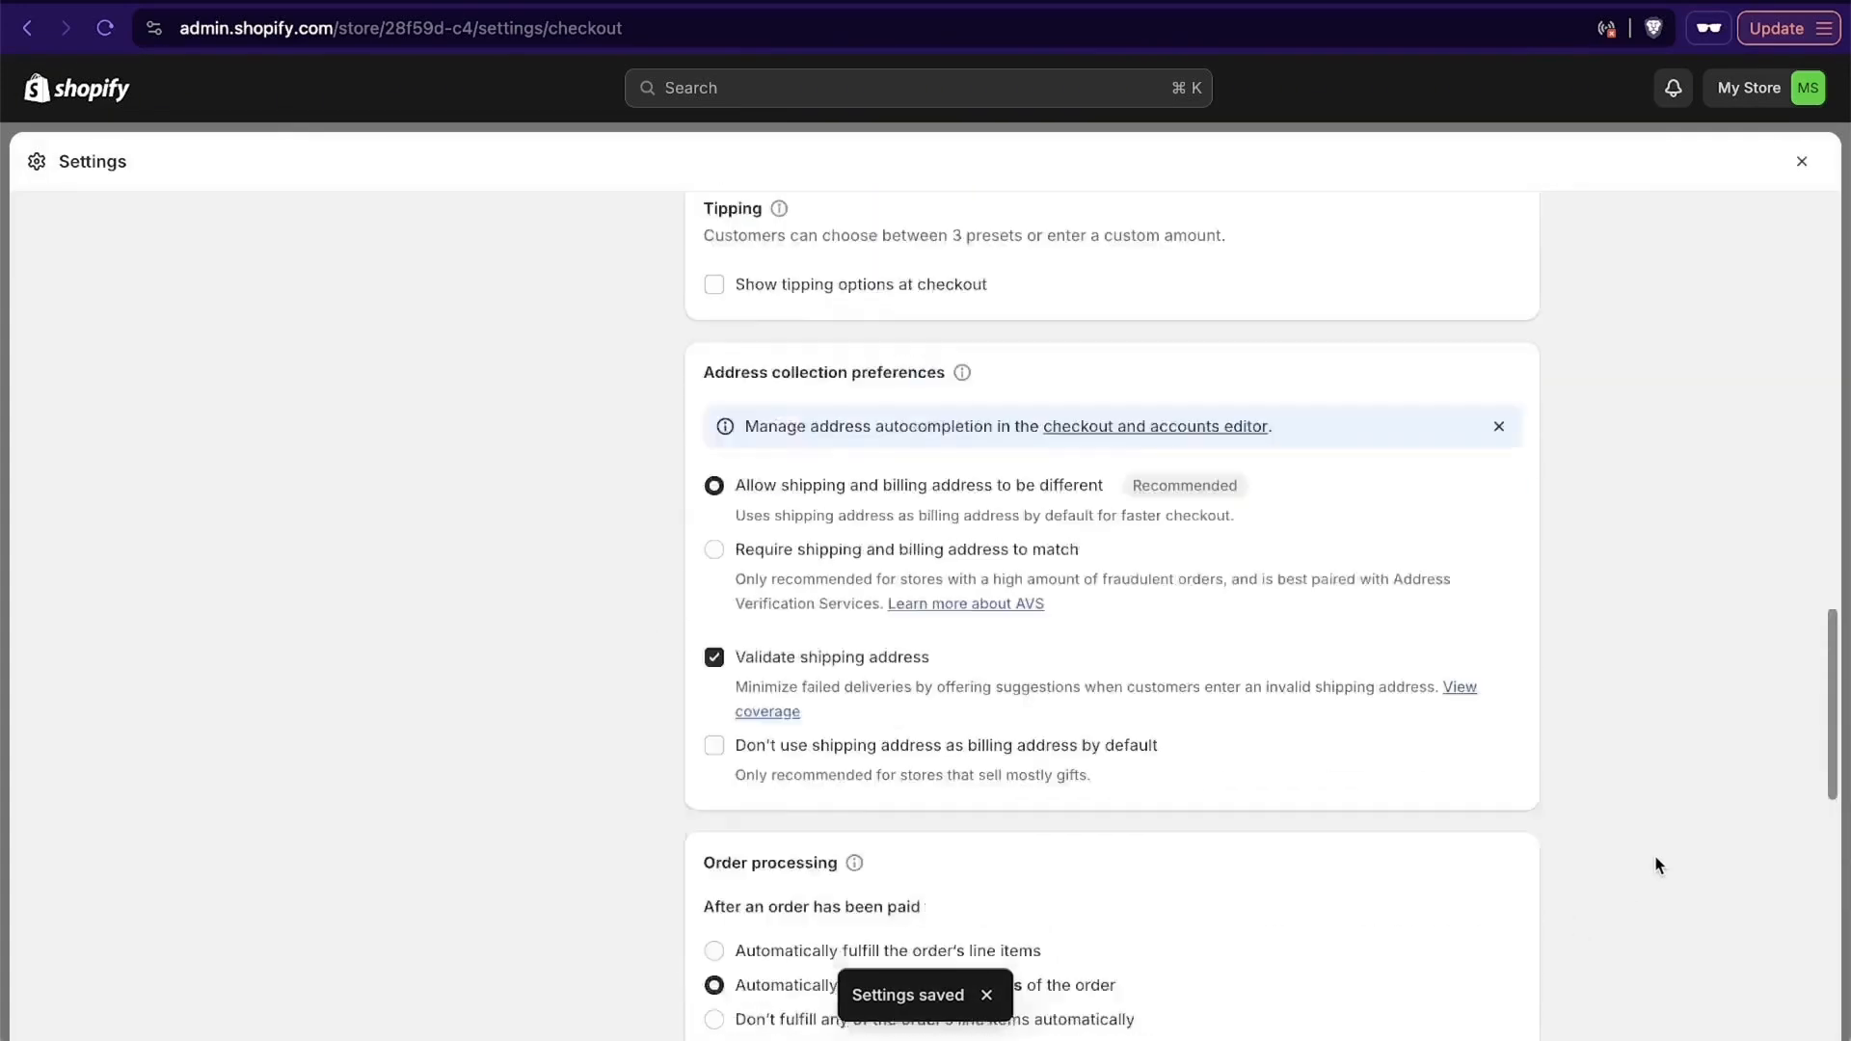
In Customer accounts, enable the header and checkout login link, choose new customer accounts, and save.
scroll(1657, 865, up, 5)
click(495, 578)
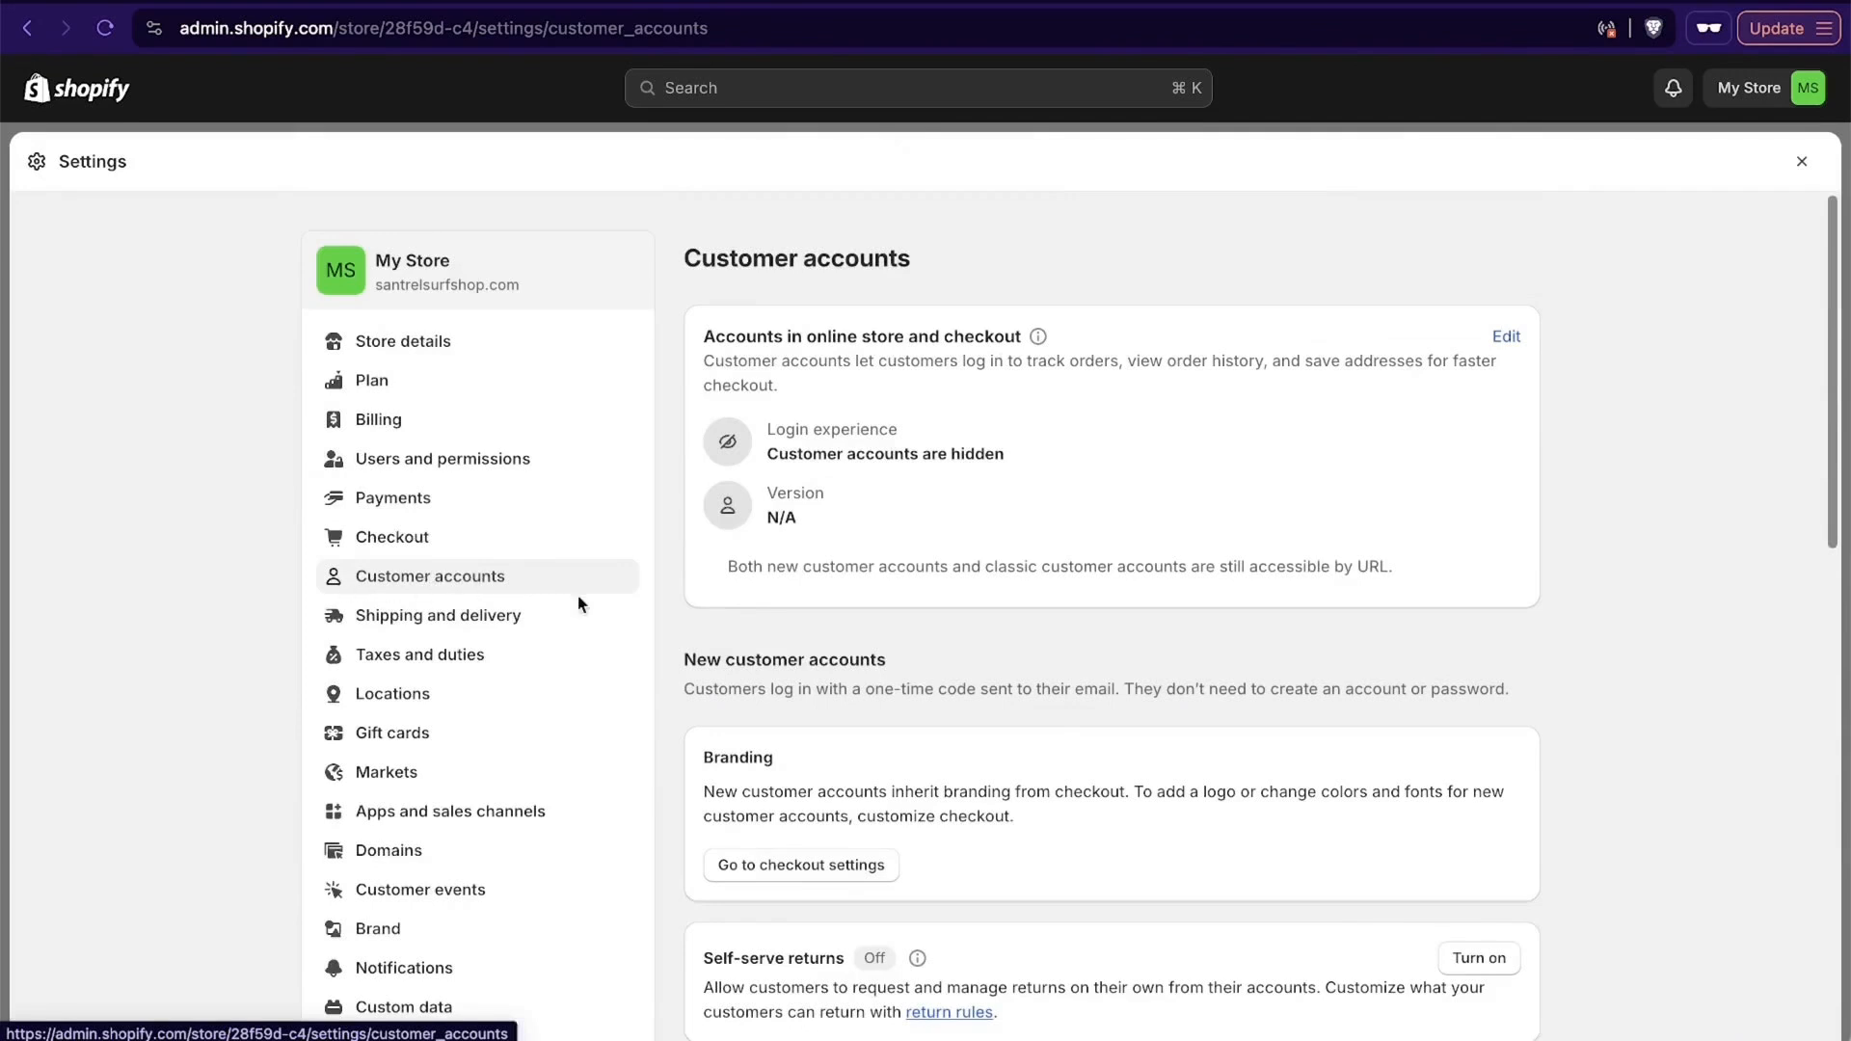
click(1505, 338)
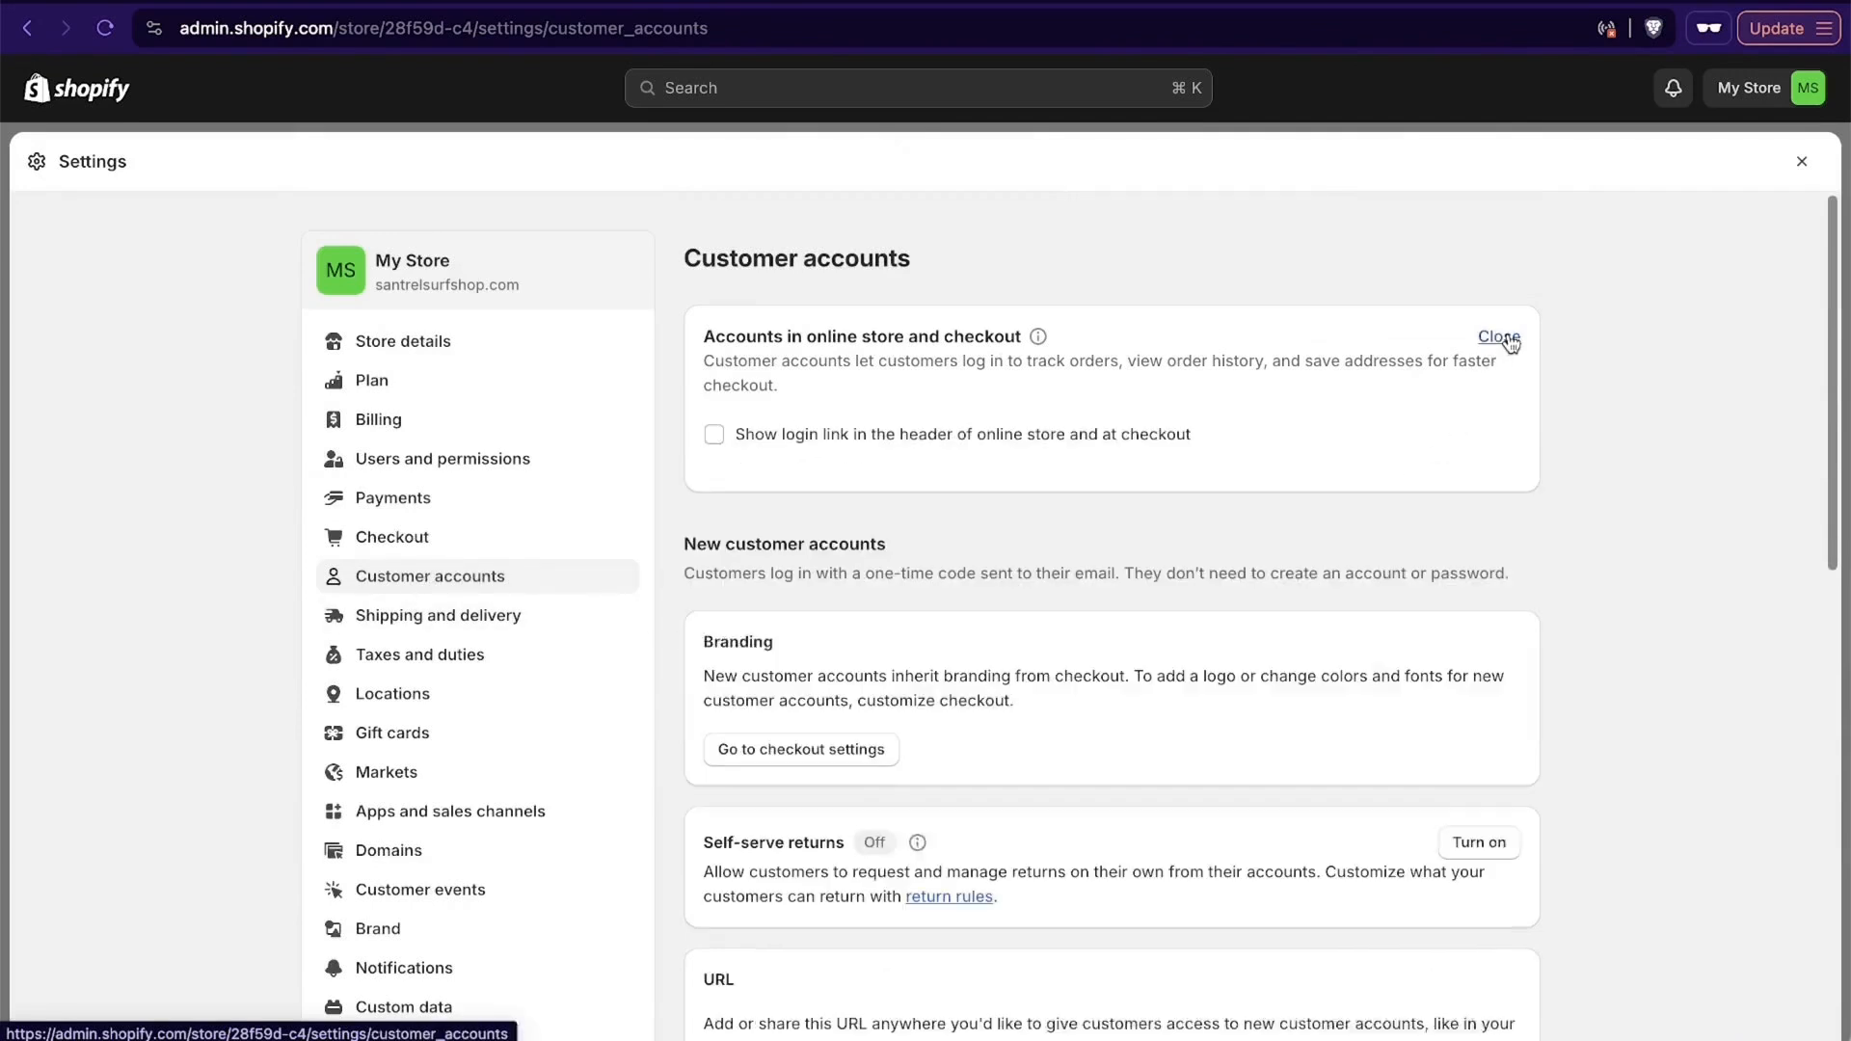
click(712, 434)
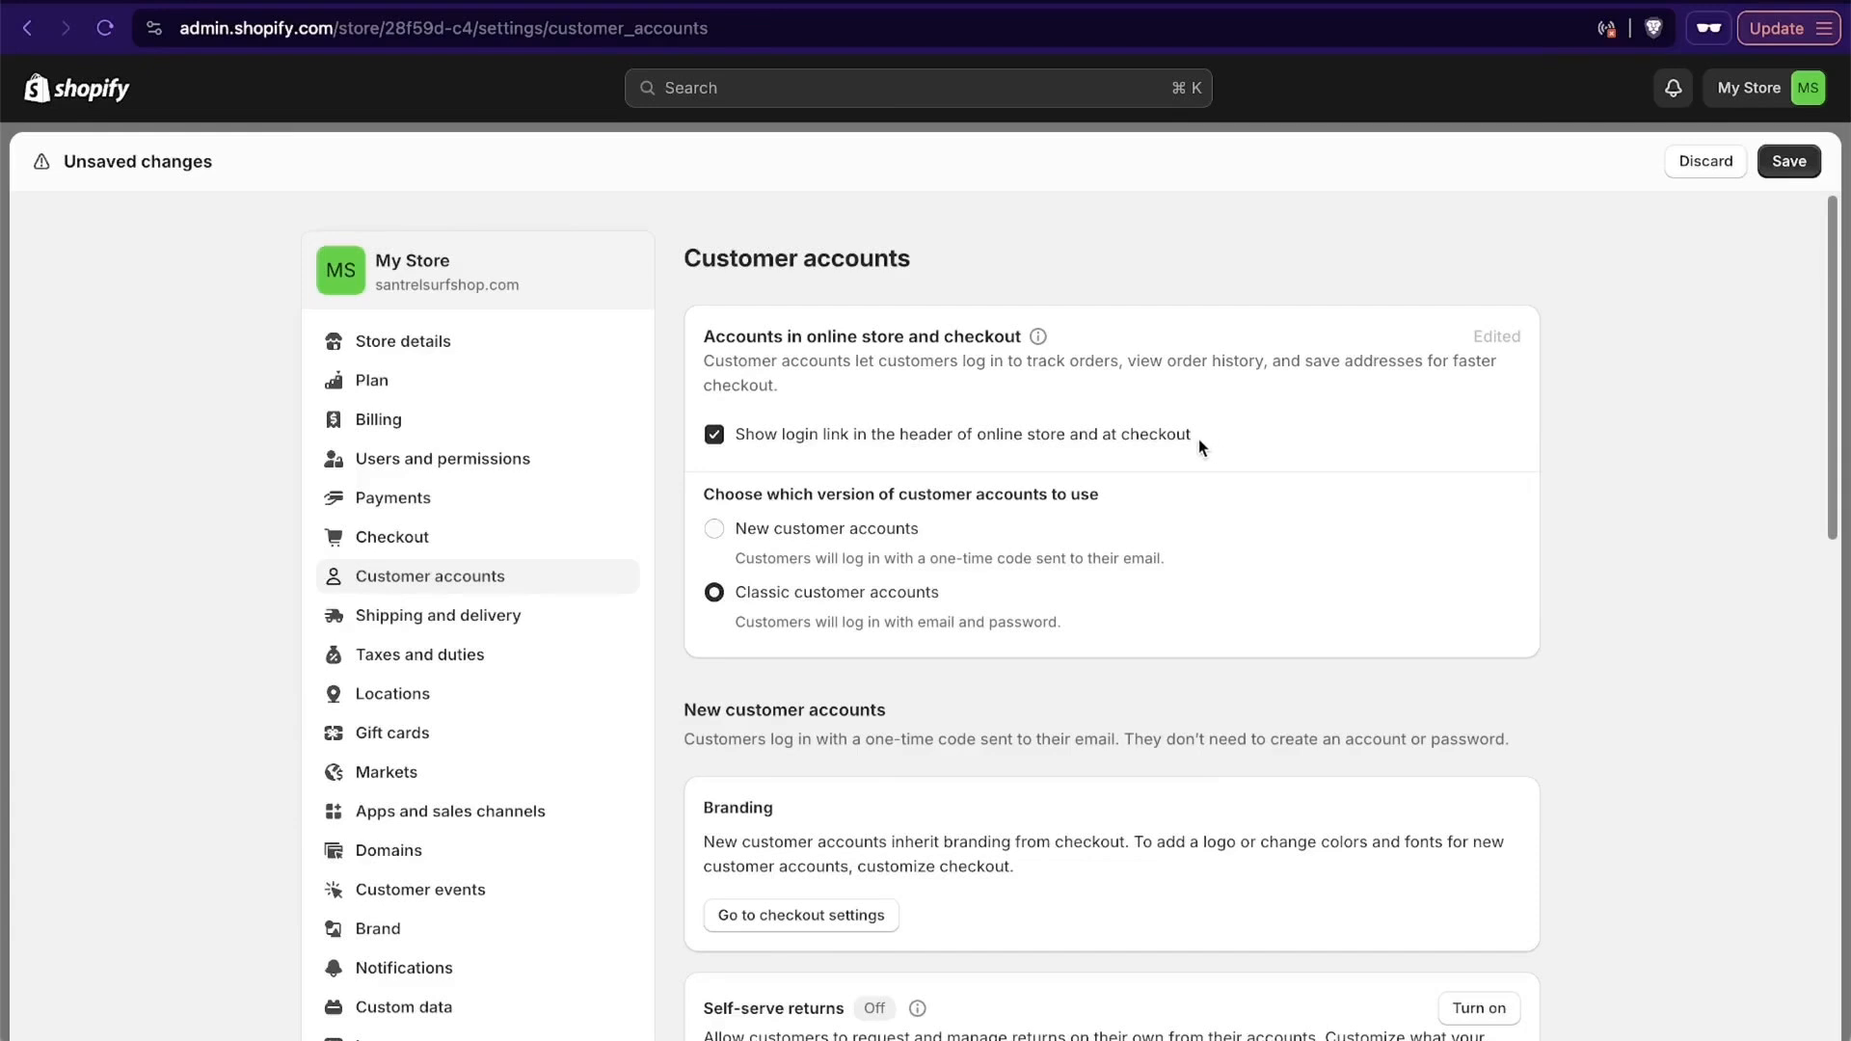
click(739, 542)
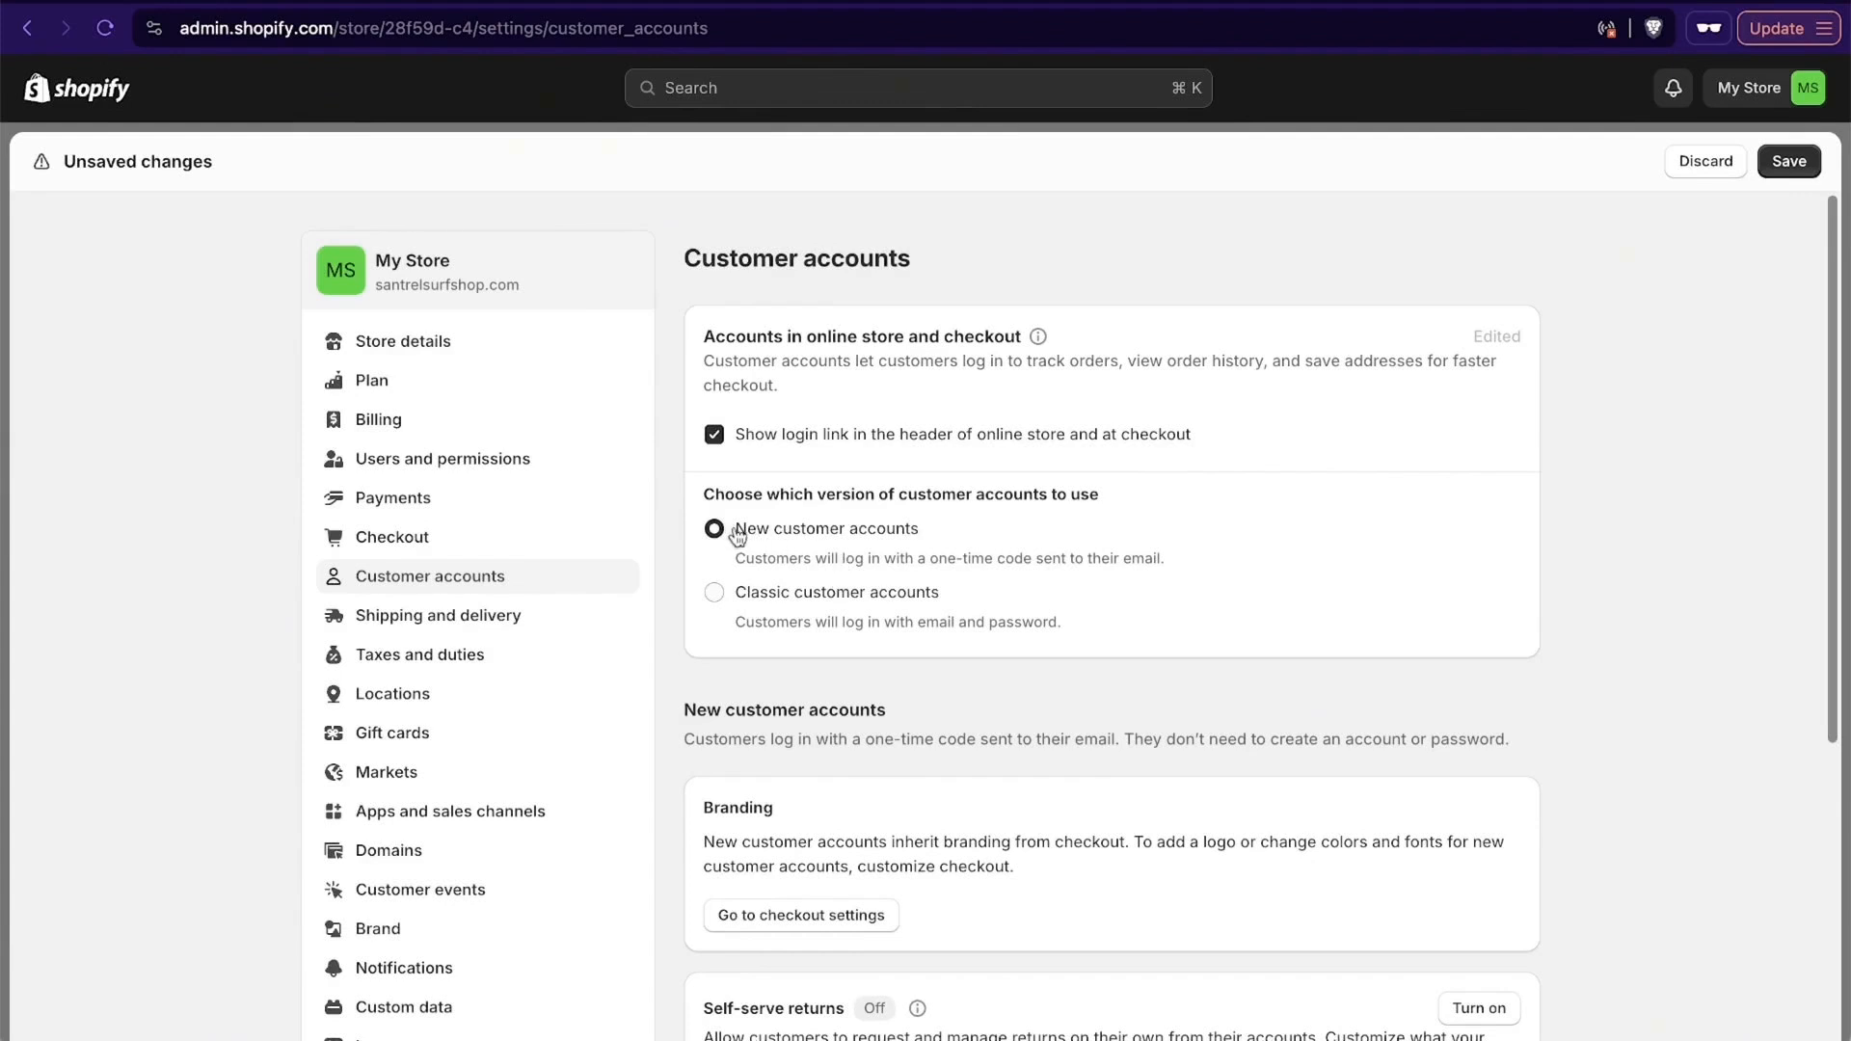
scroll(1647, 646, down, 4)
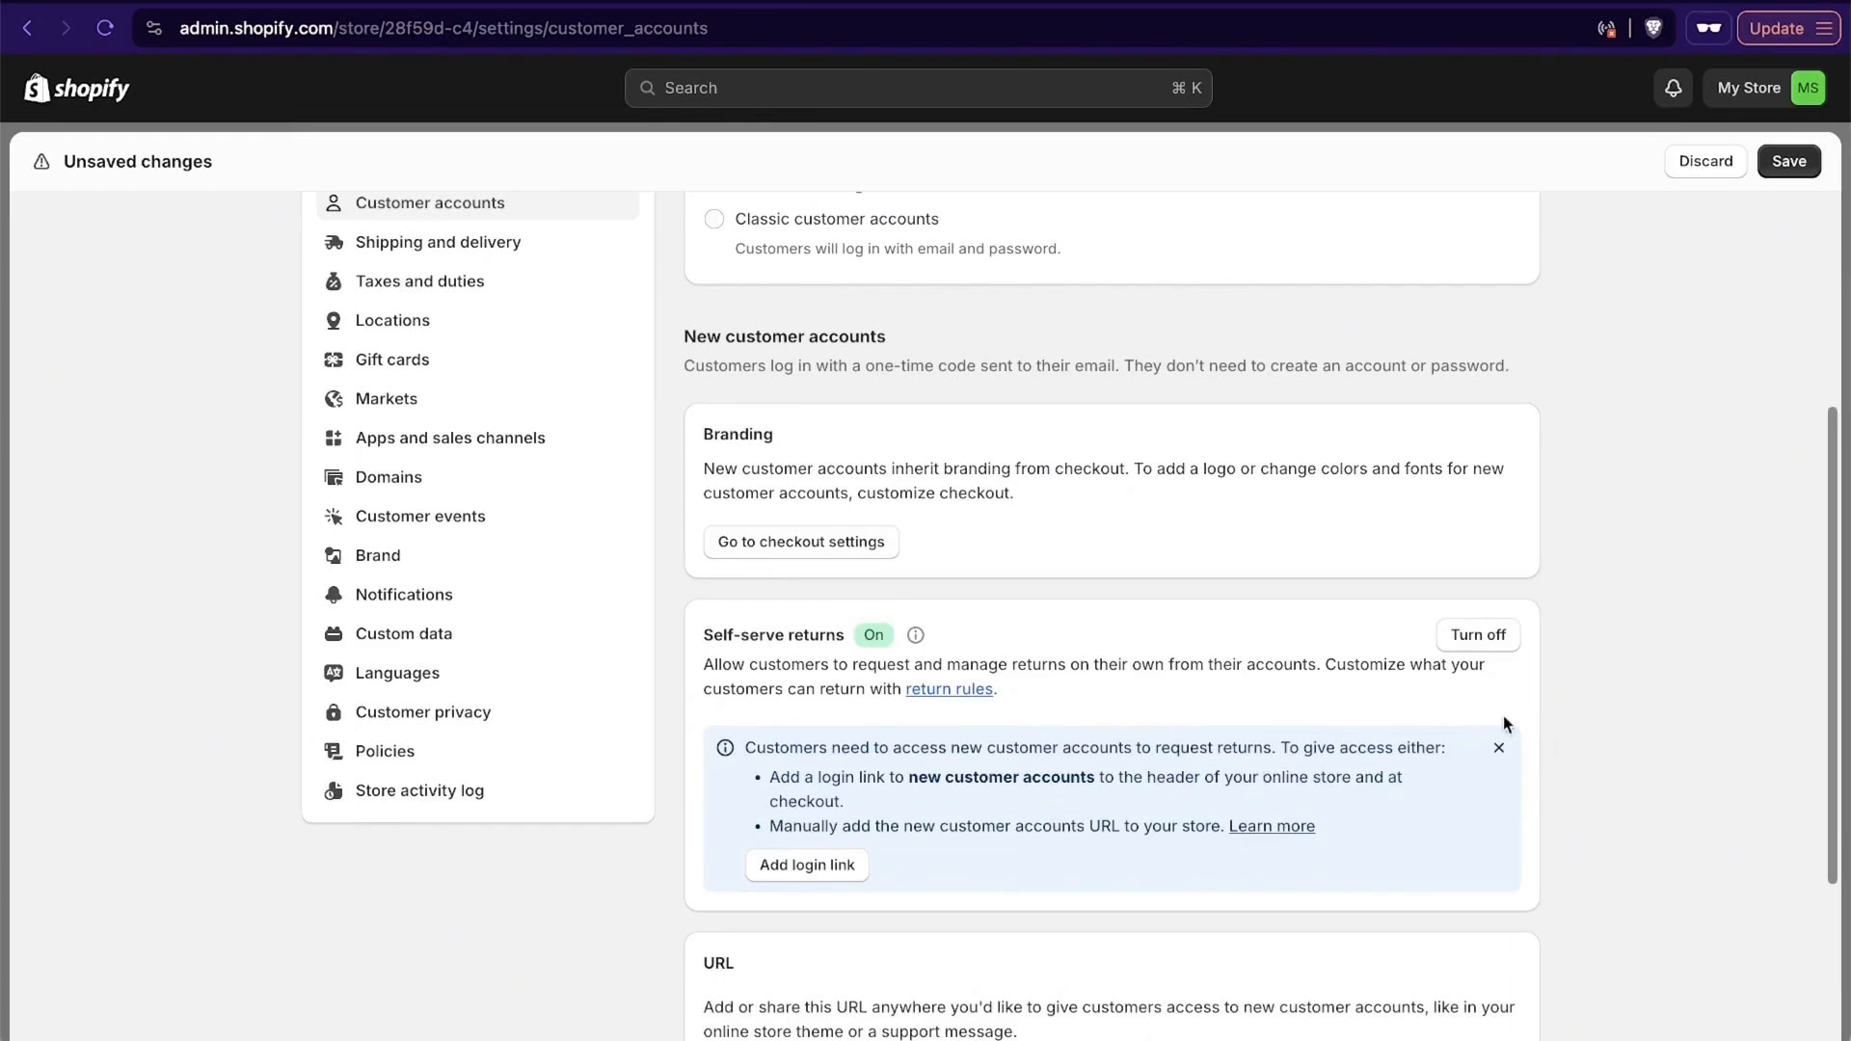
scroll(1602, 802, down, 3)
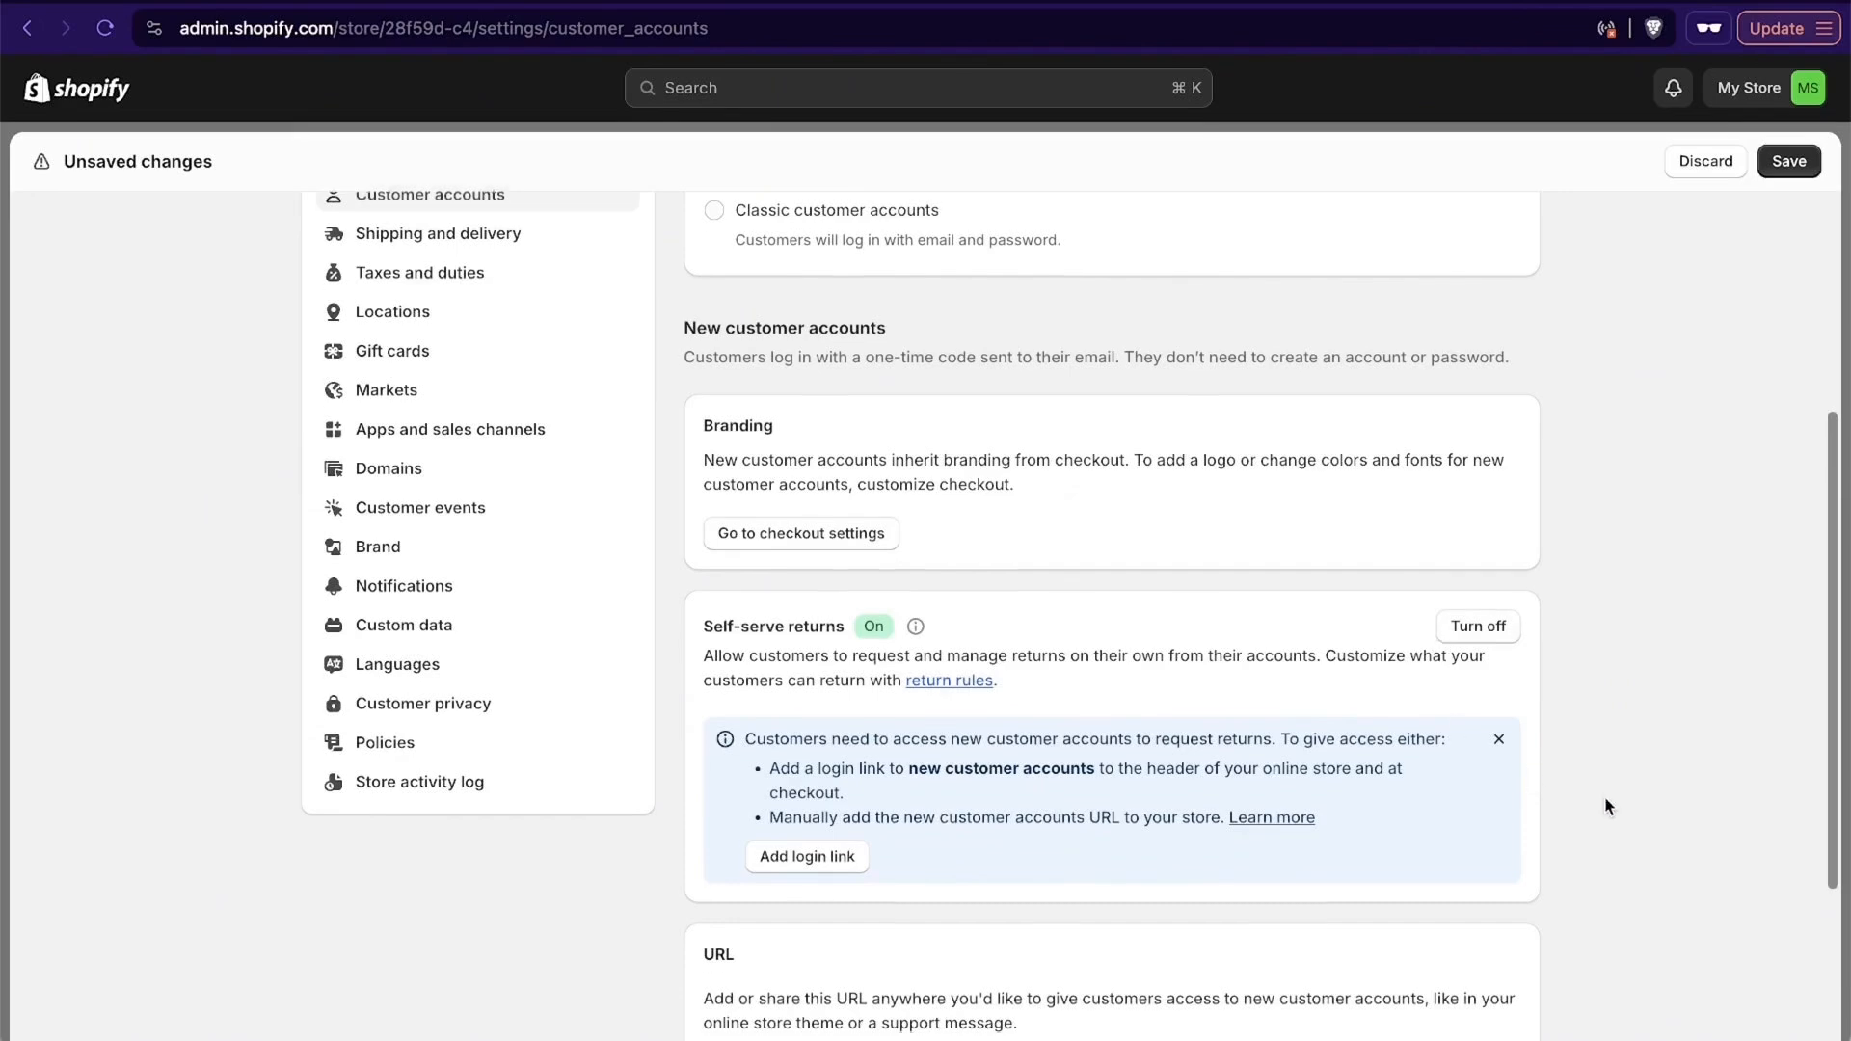
scroll(1605, 806, up, 7)
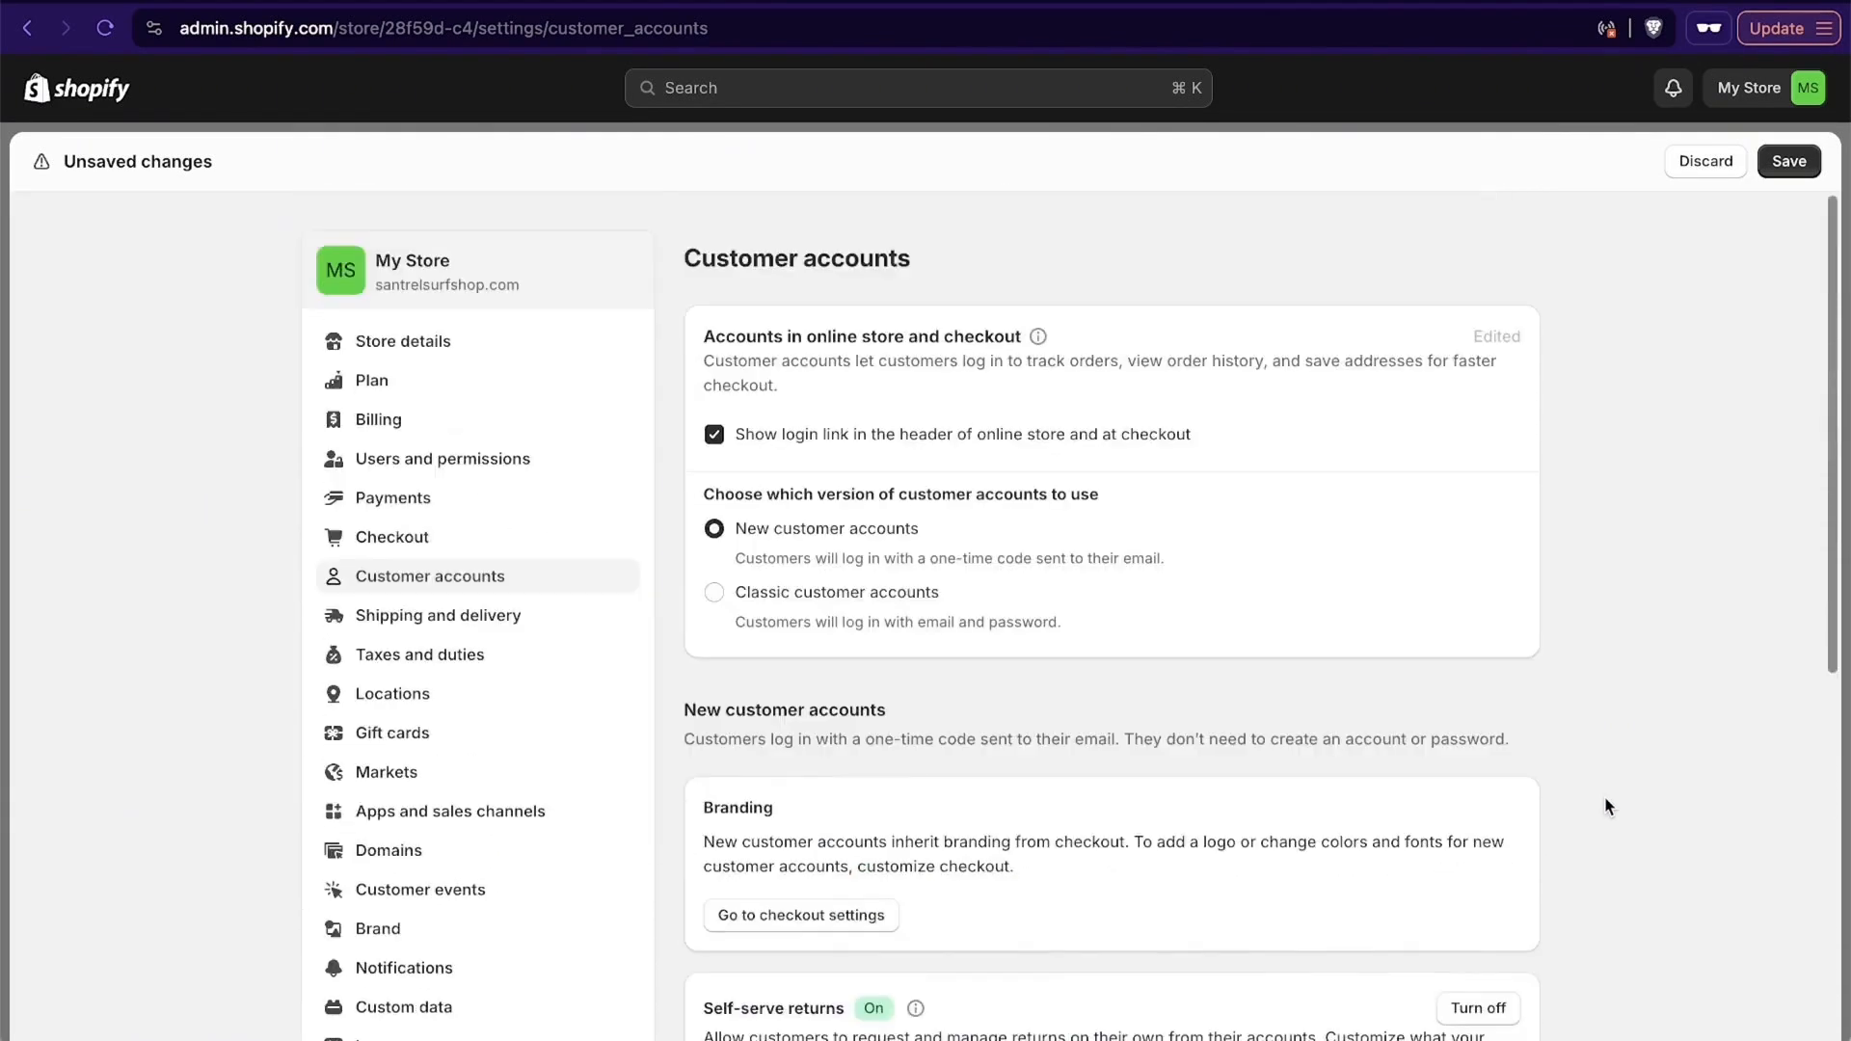
click(1790, 162)
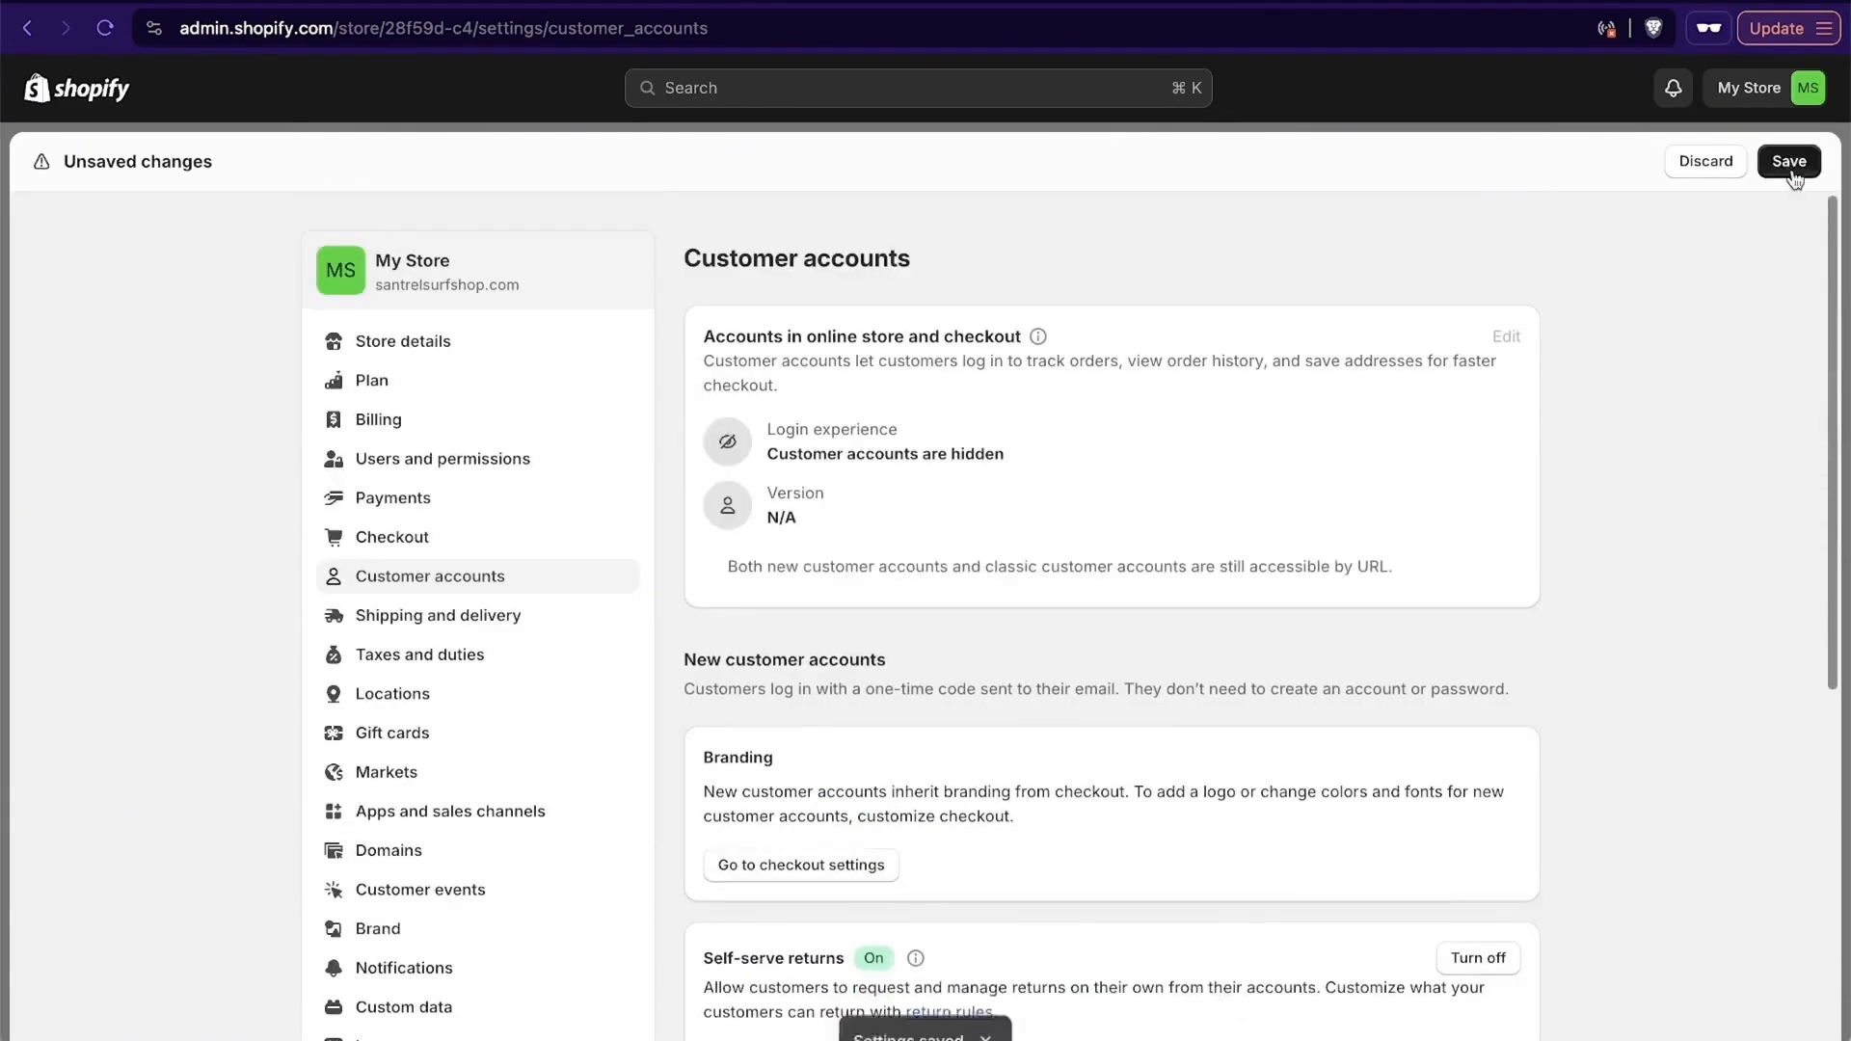
In Shipping and delivery, create a new custom profile named 'USA Surfboards'.
click(513, 625)
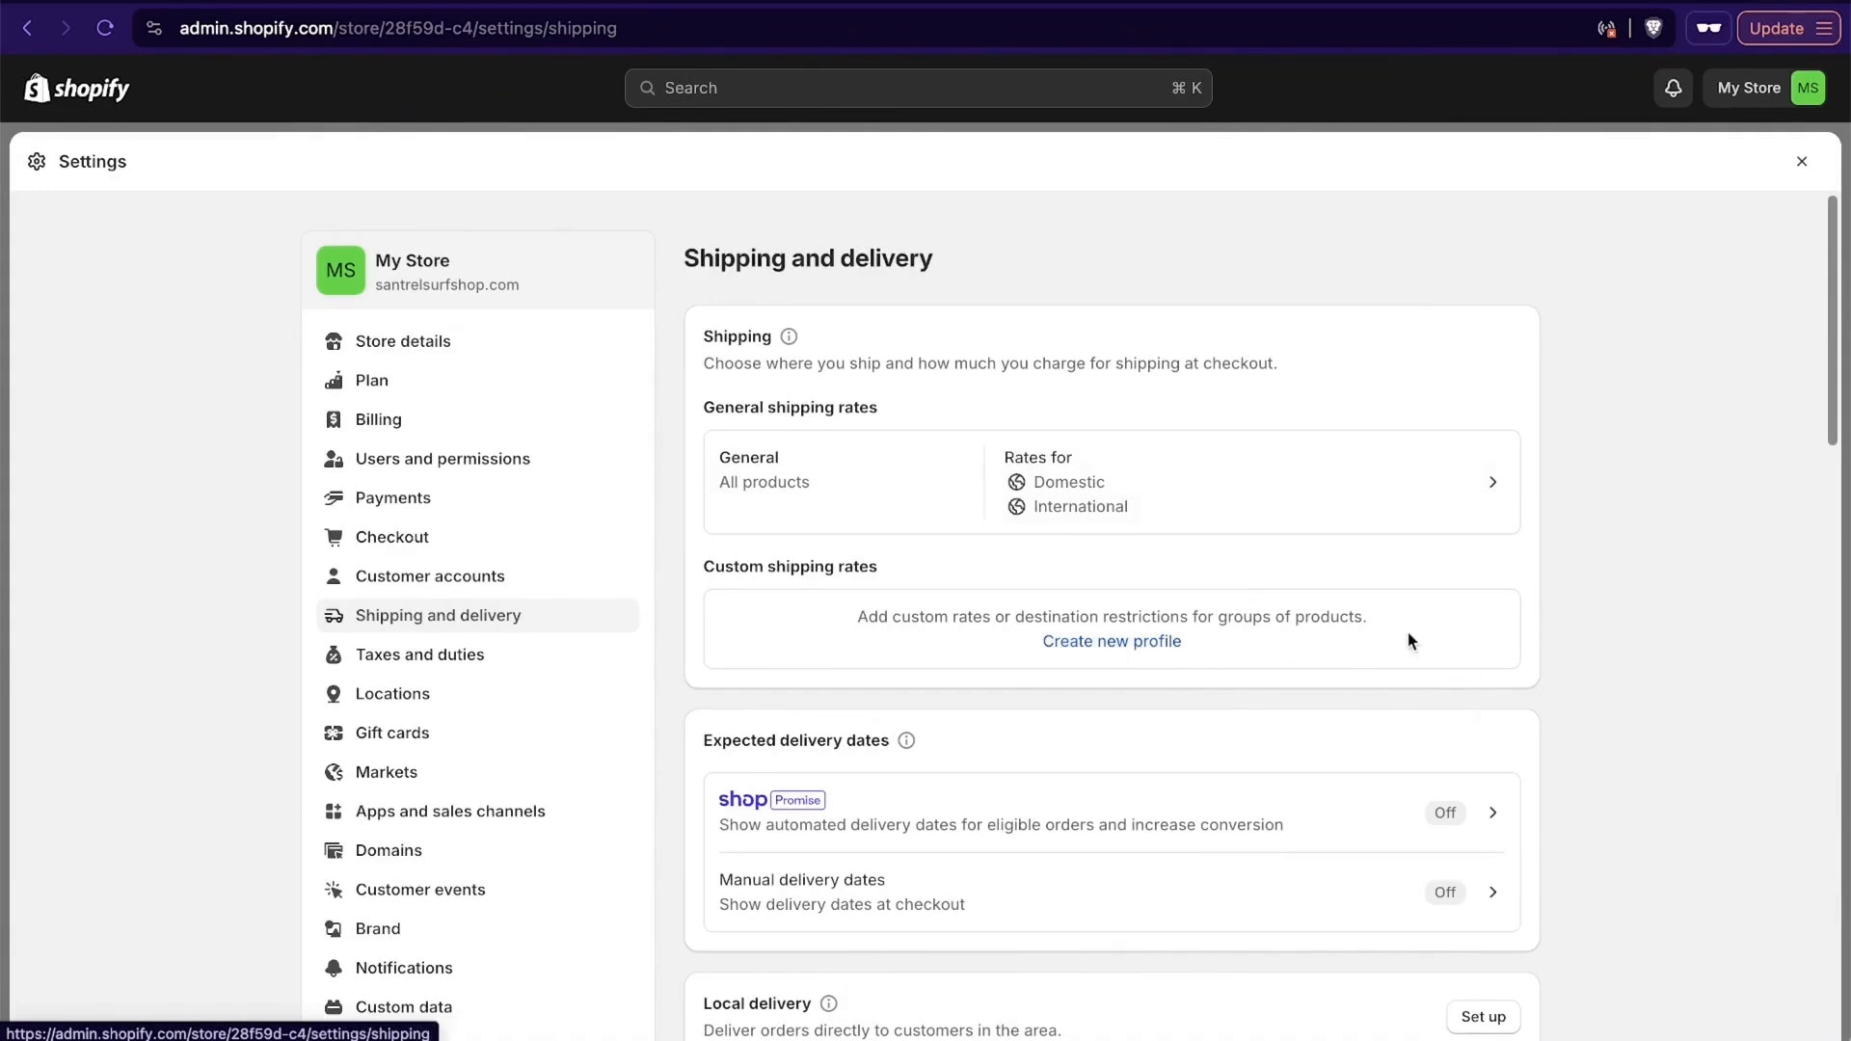
click(1109, 643)
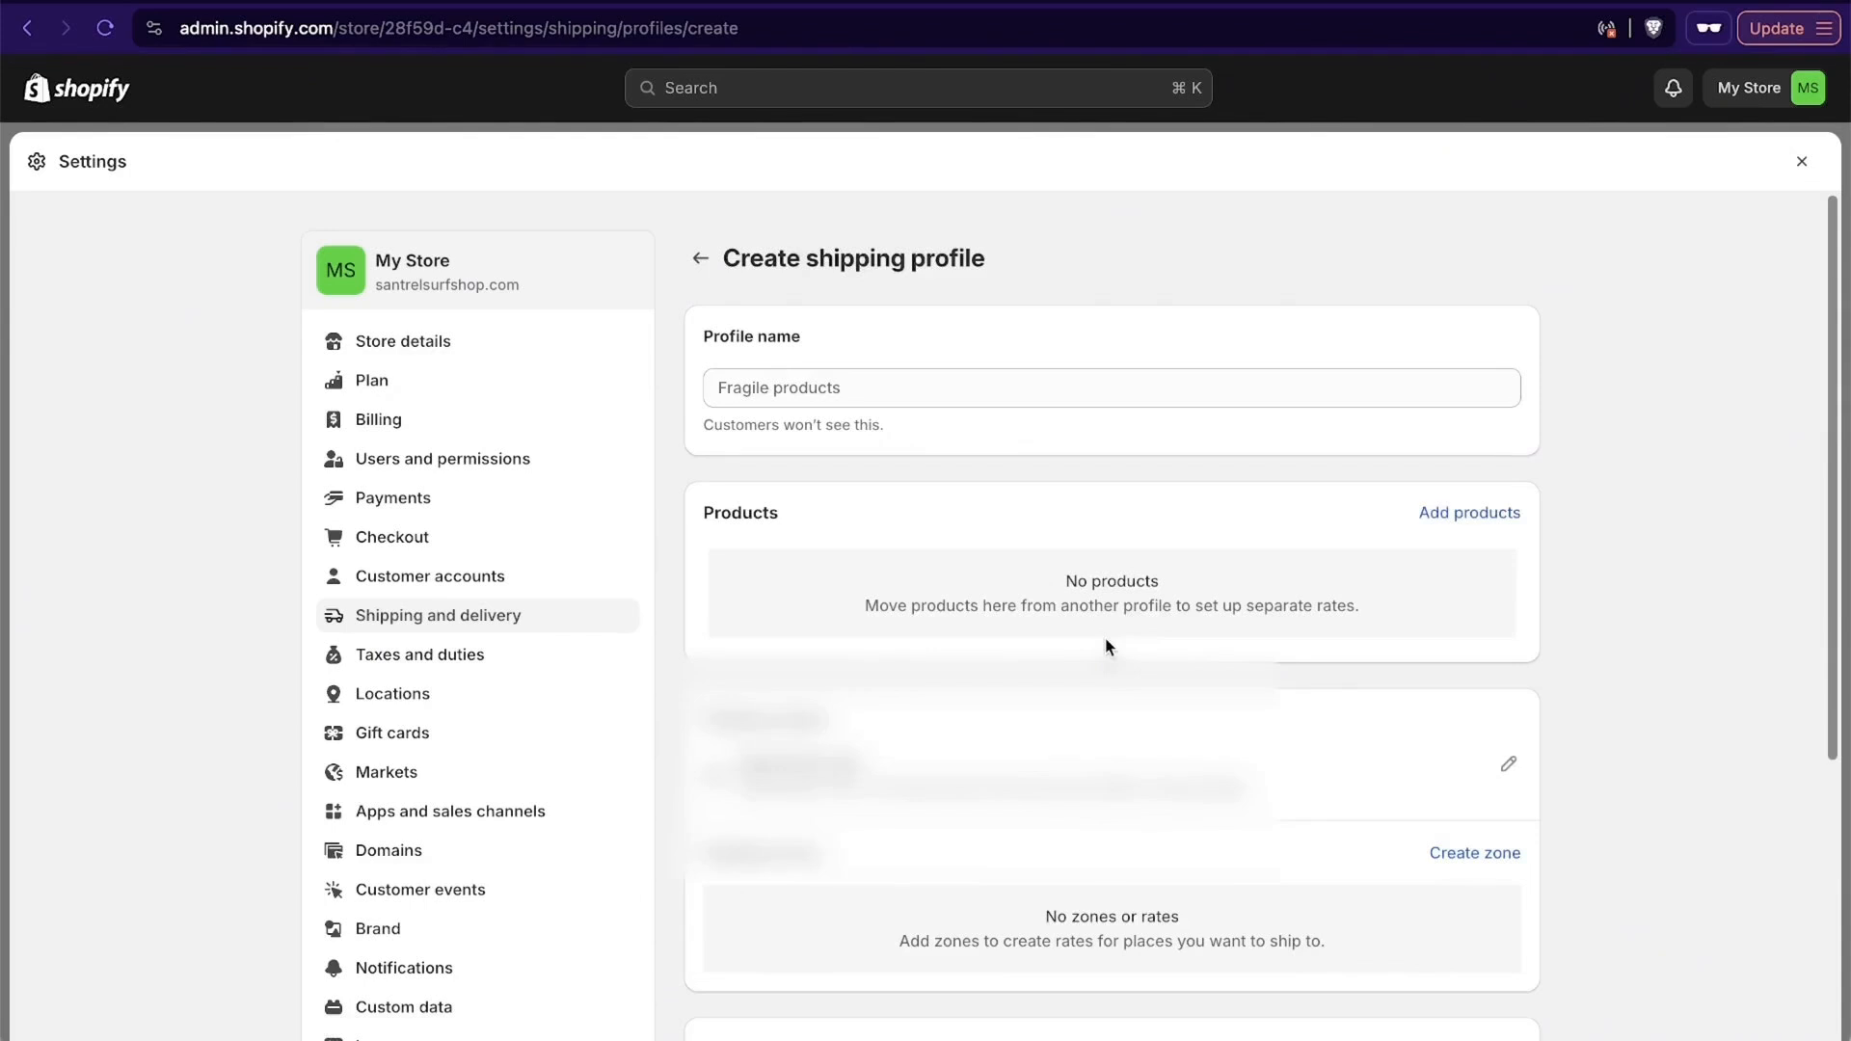
click(843, 384)
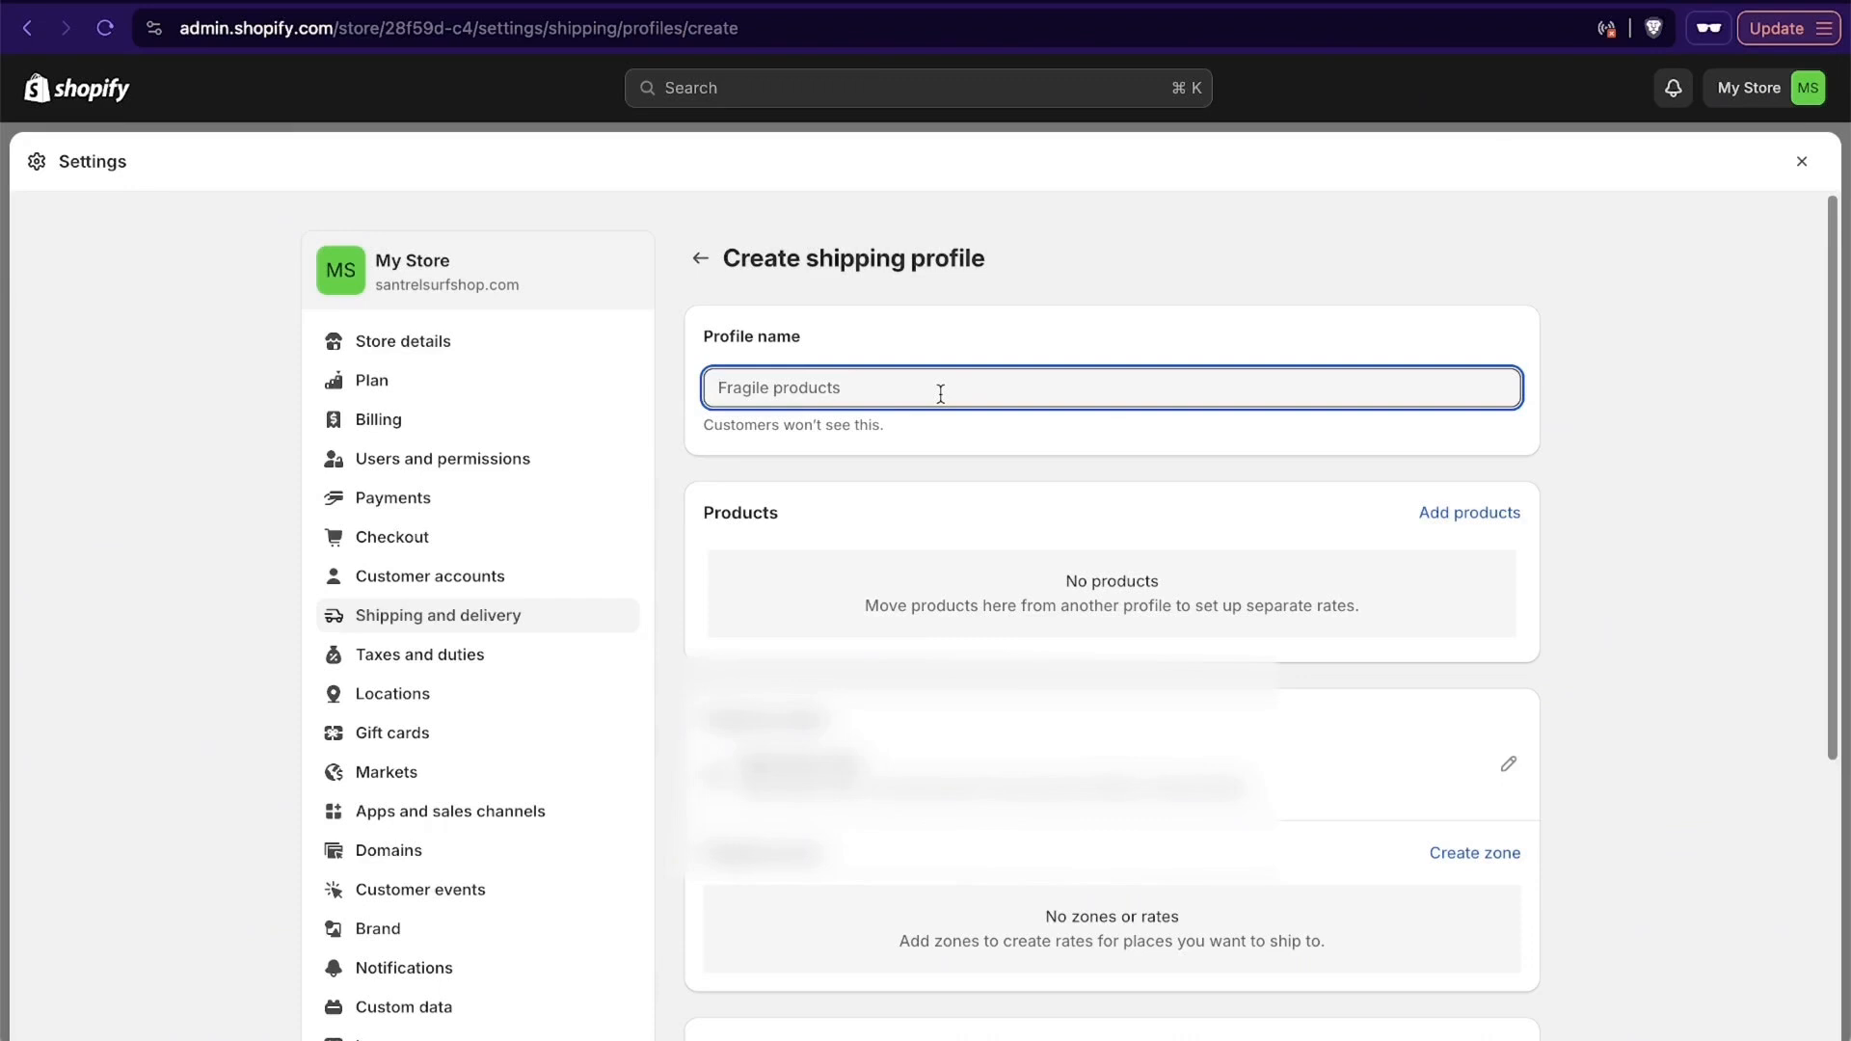
text(USA )
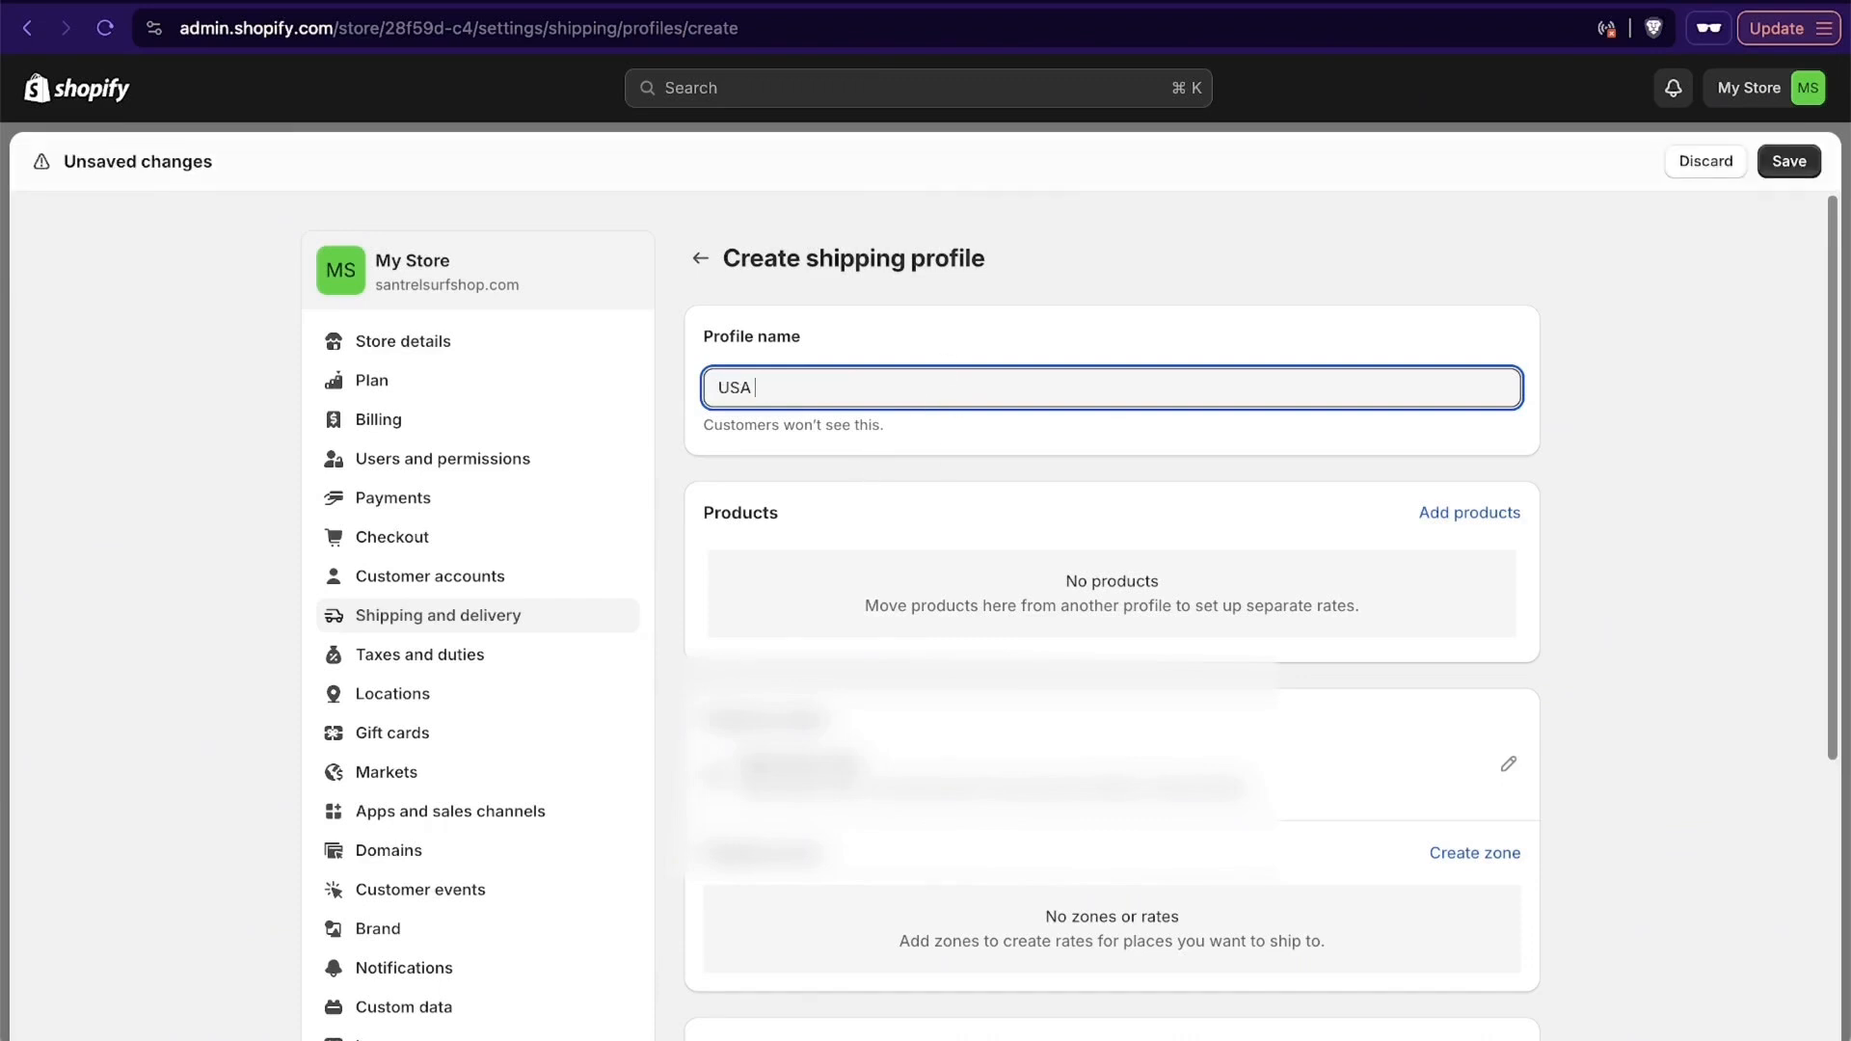
text(Surfboards)
scroll(1218, 489, down, 3)
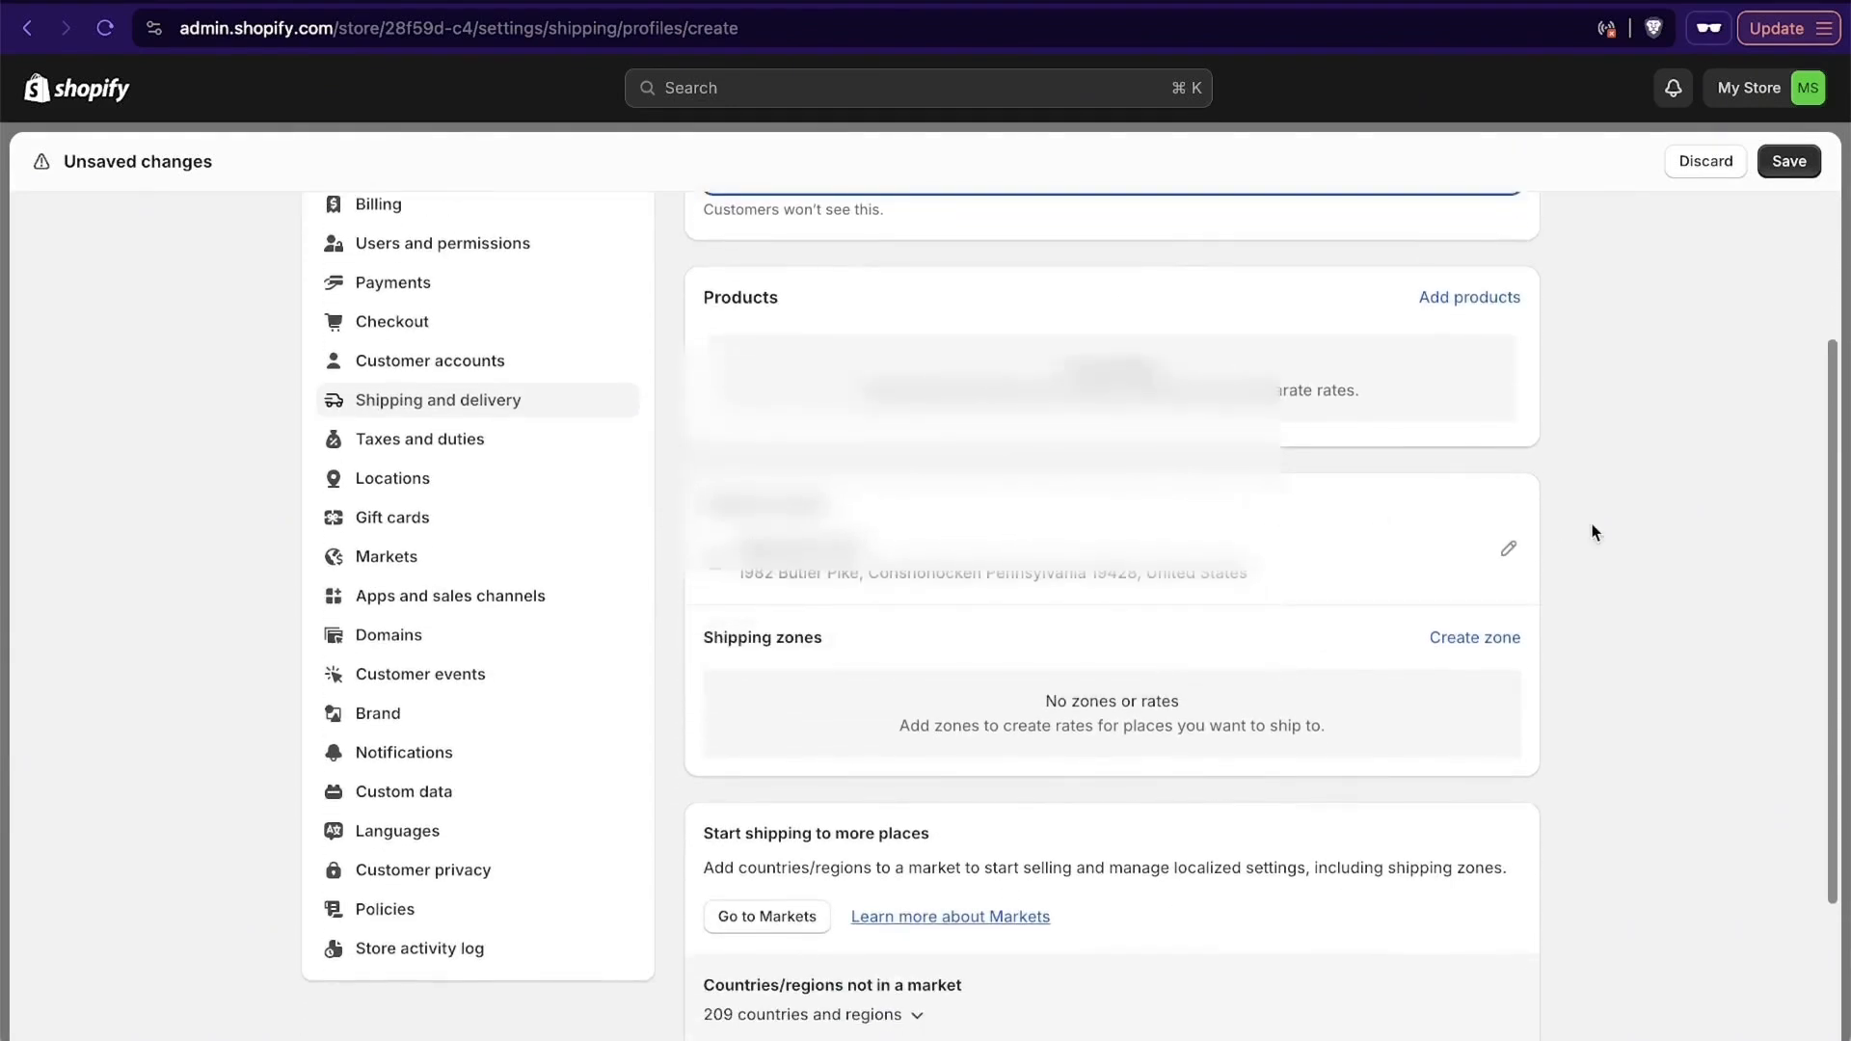
scroll(1591, 530, down, 3)
Create a shipping zone named 'united states' that includes the whole United States.
click(1464, 436)
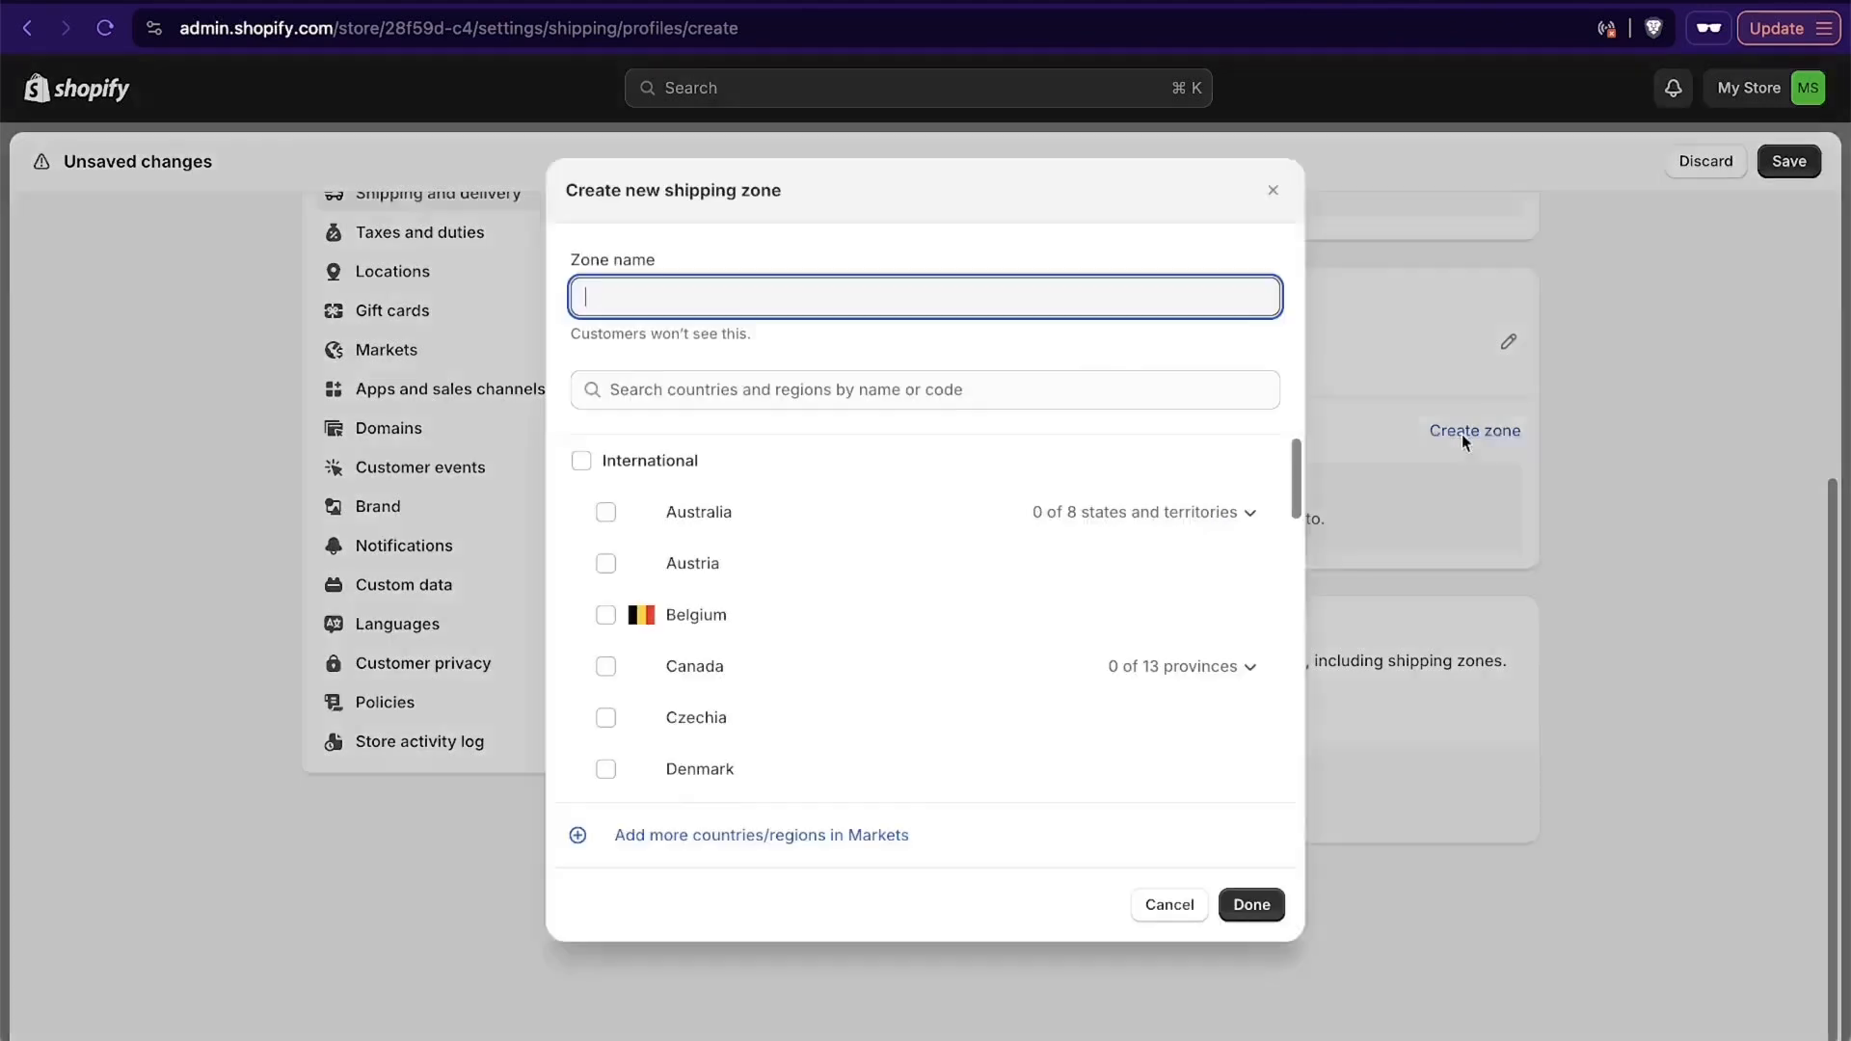
text(usa)
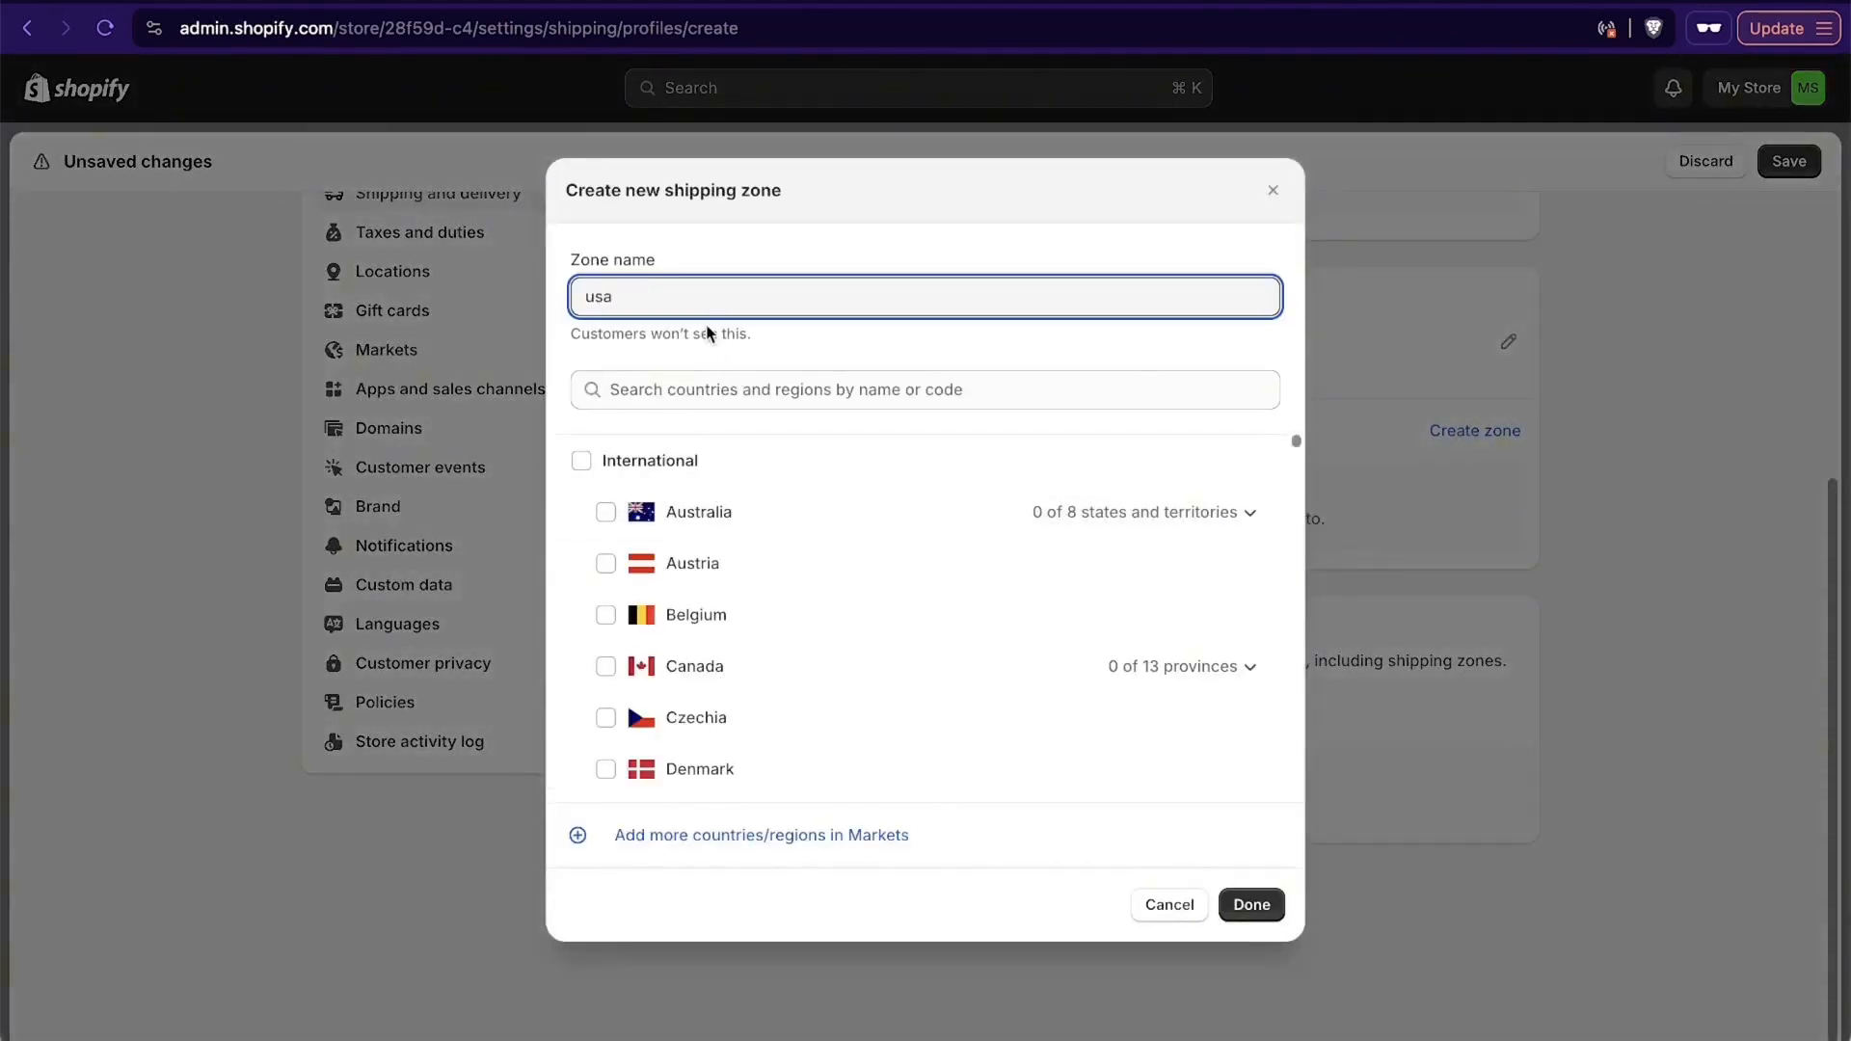
key(BackSpace)
key(BackSpace)
key(BackSpace)
text(united states)
click(763, 386)
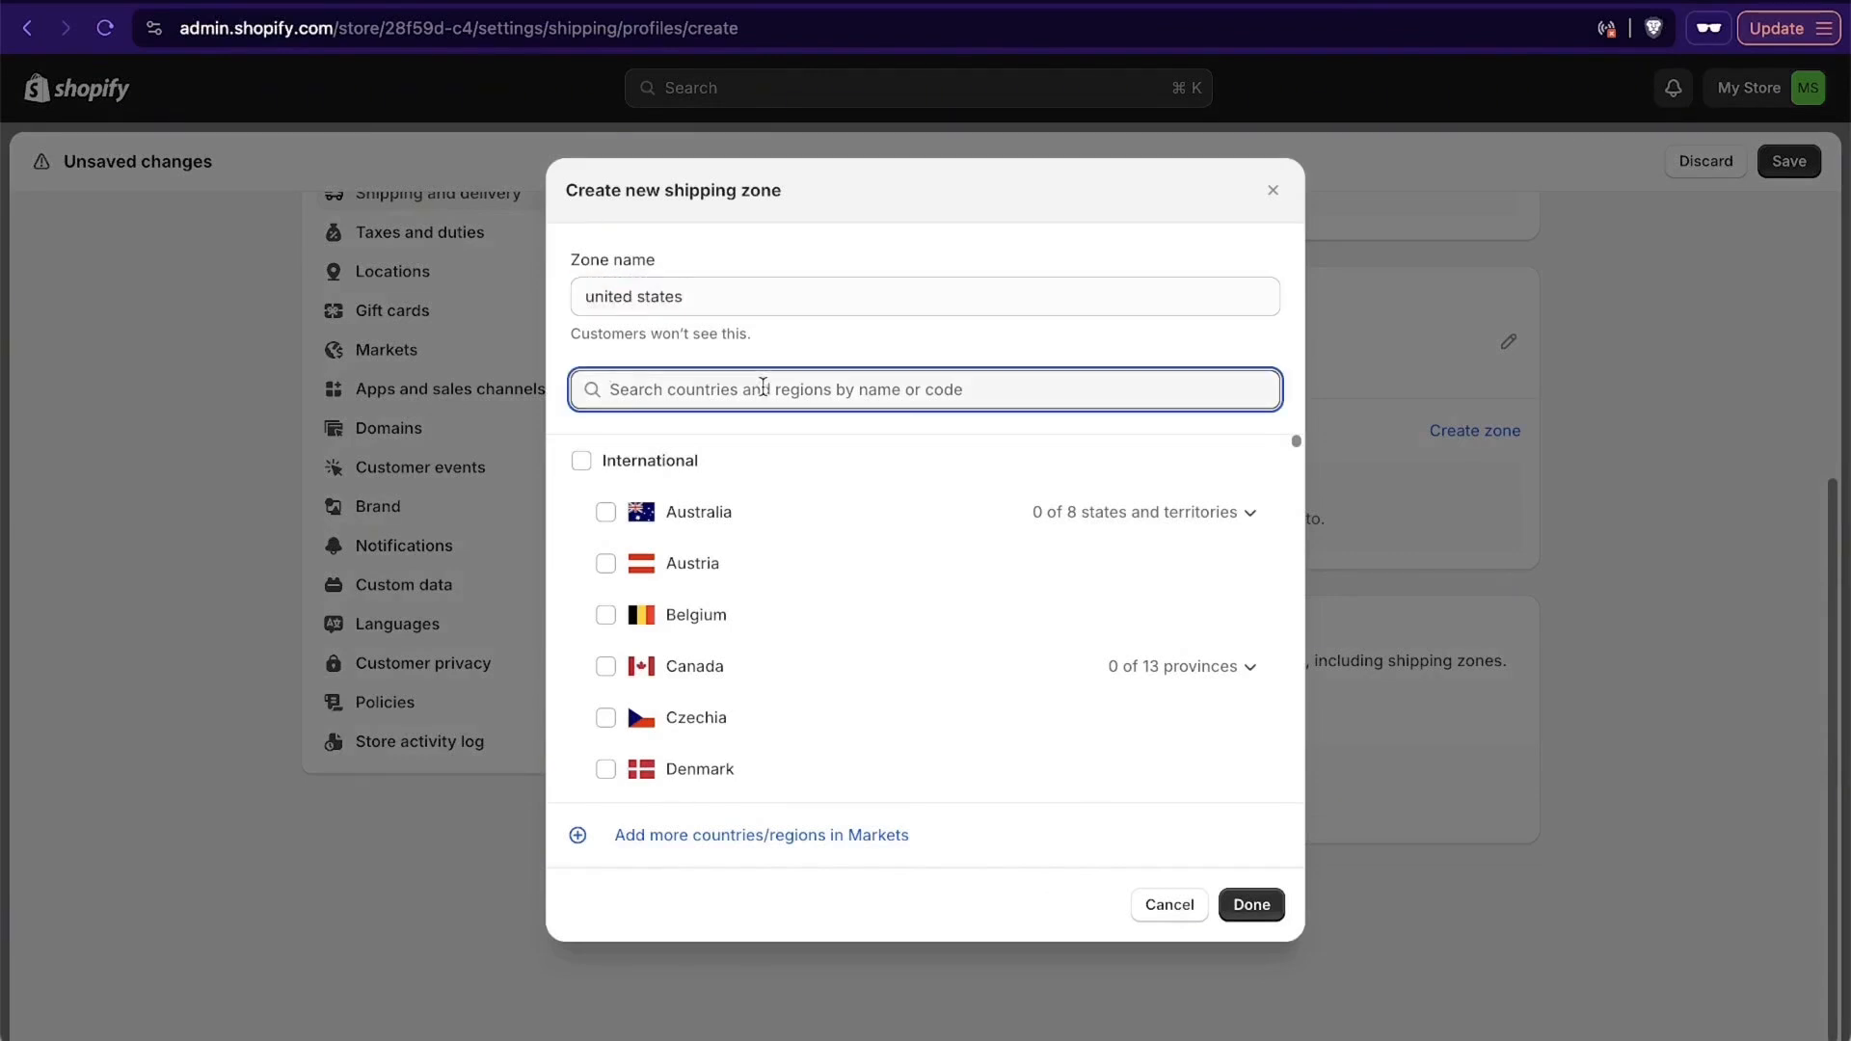
text(united states)
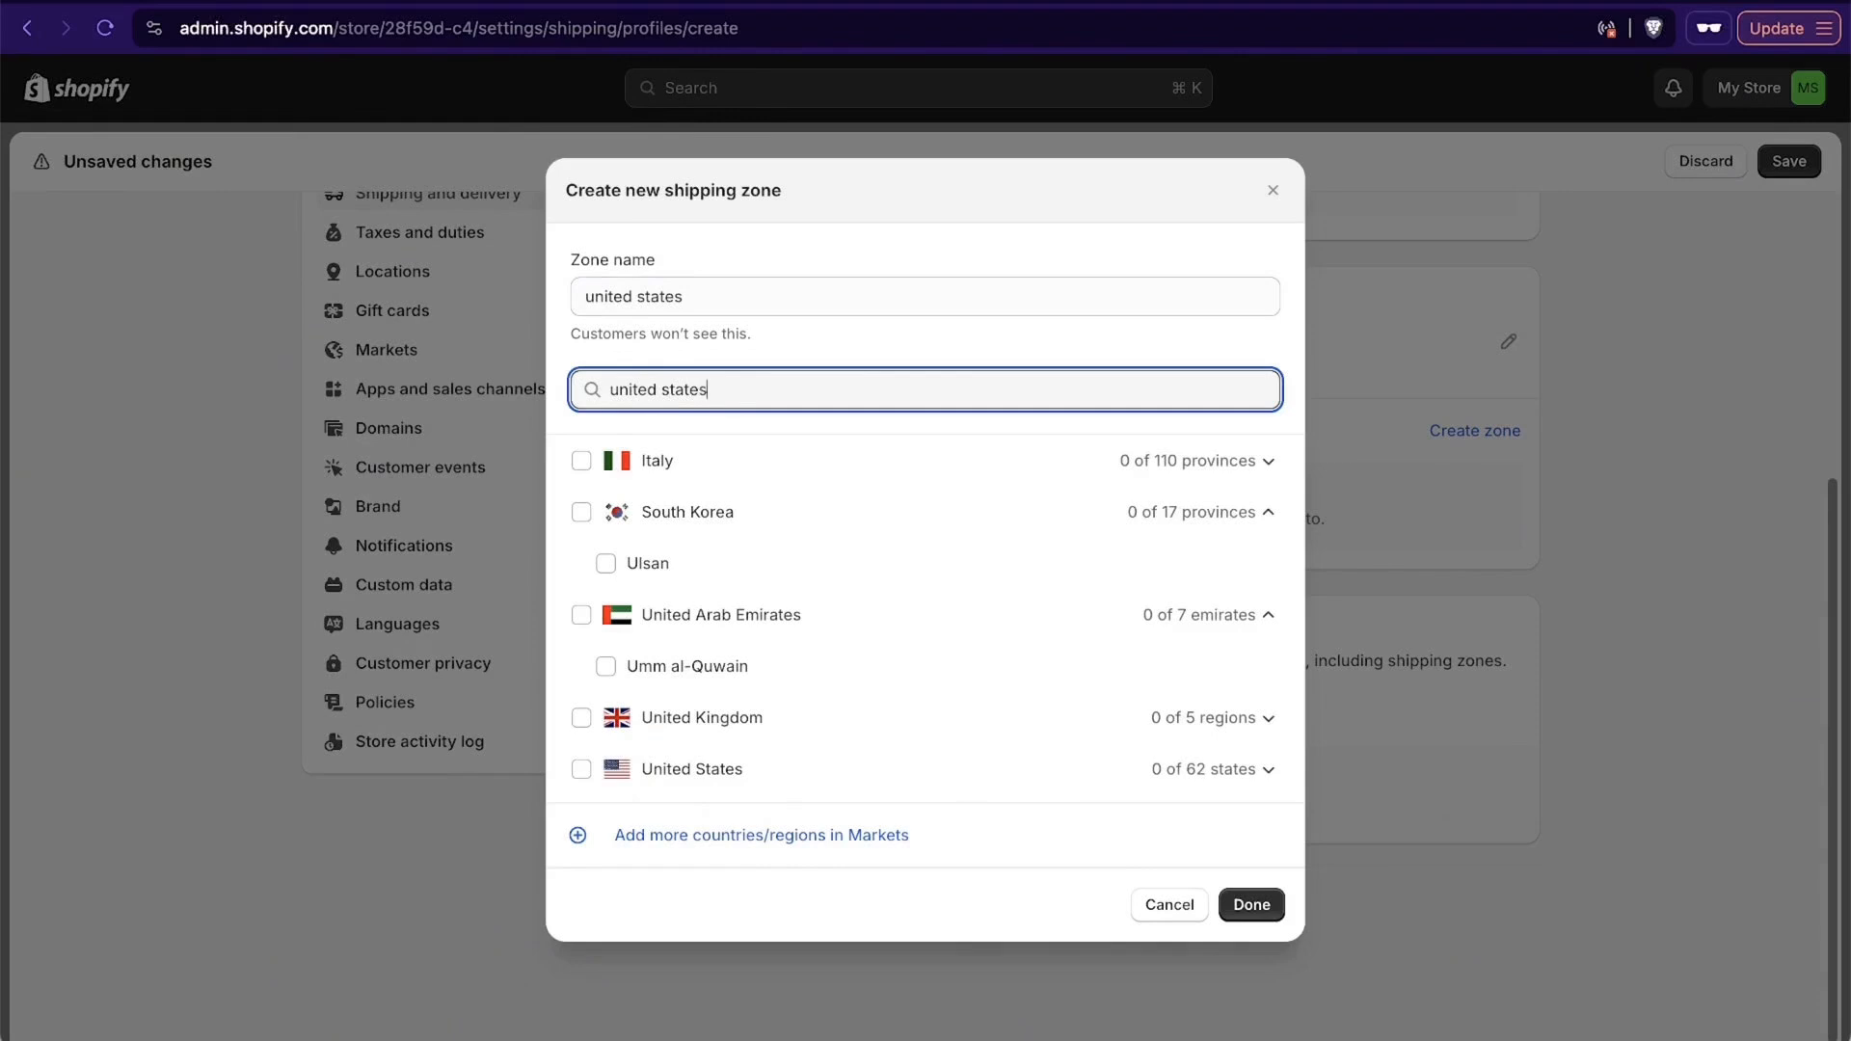
click(582, 461)
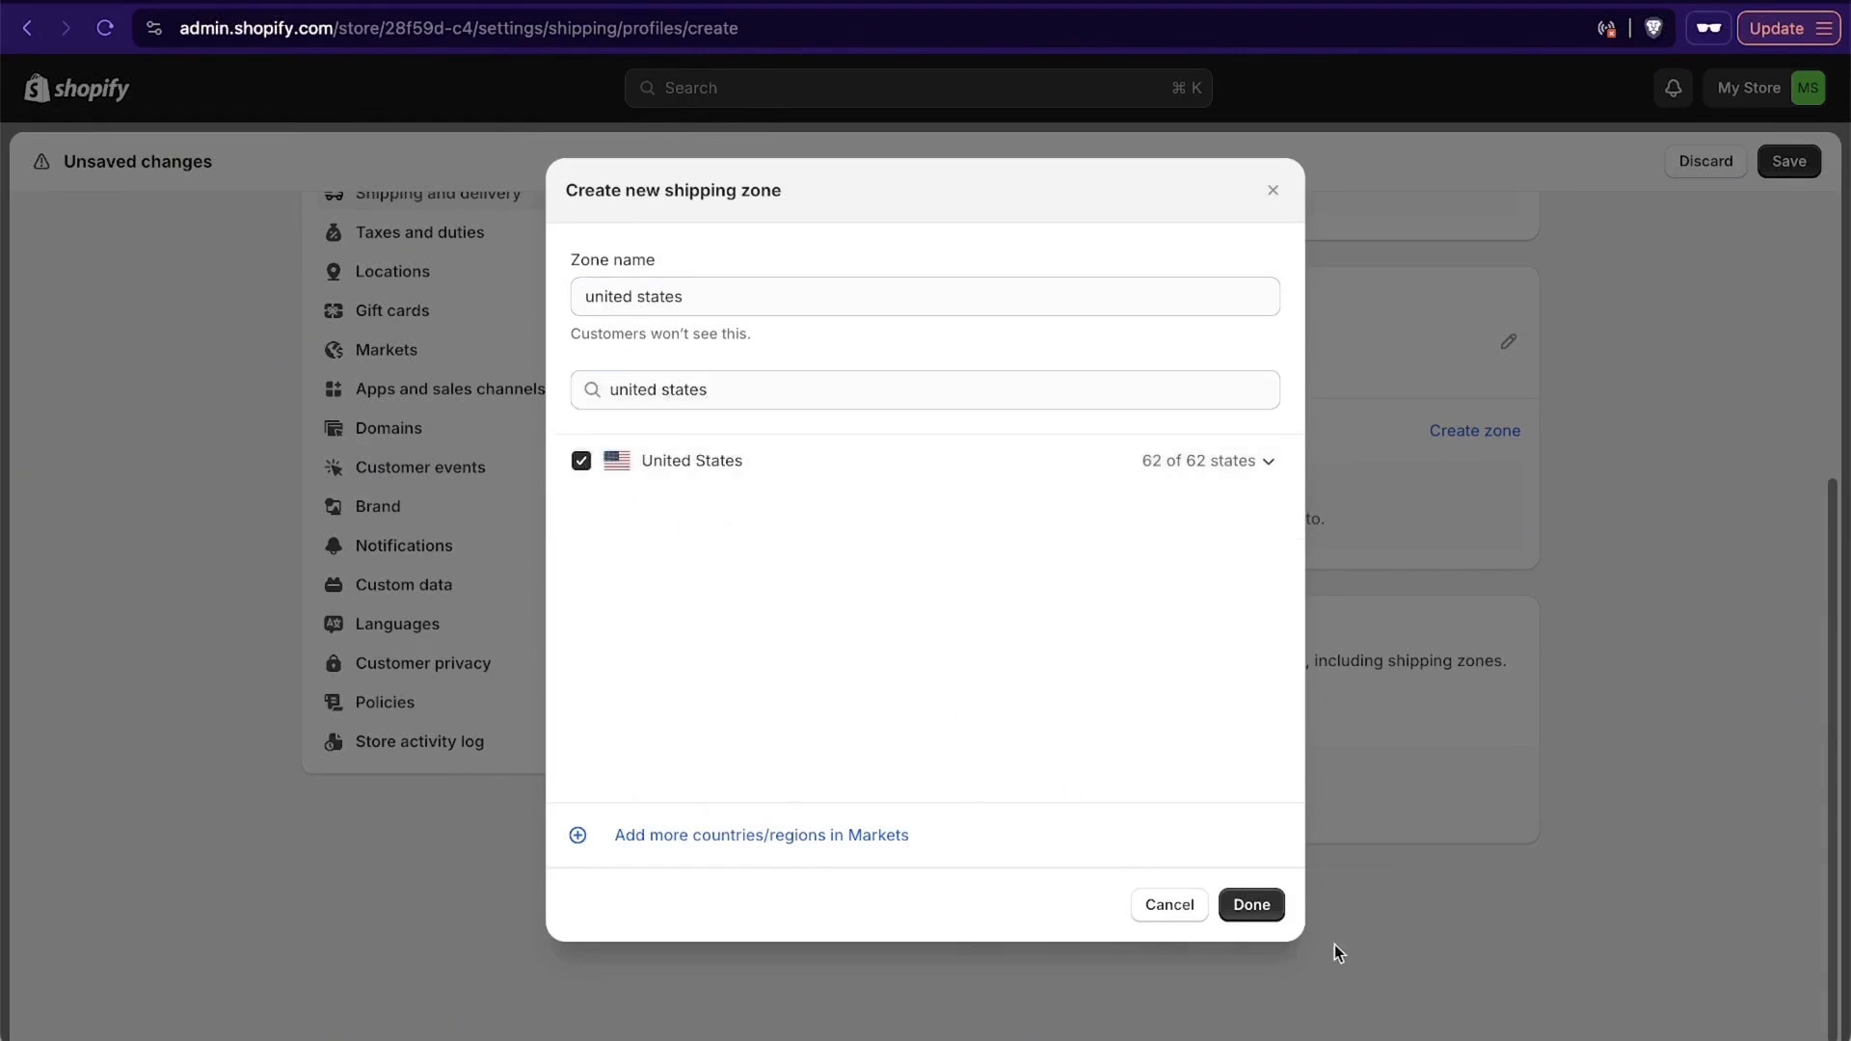
click(1258, 911)
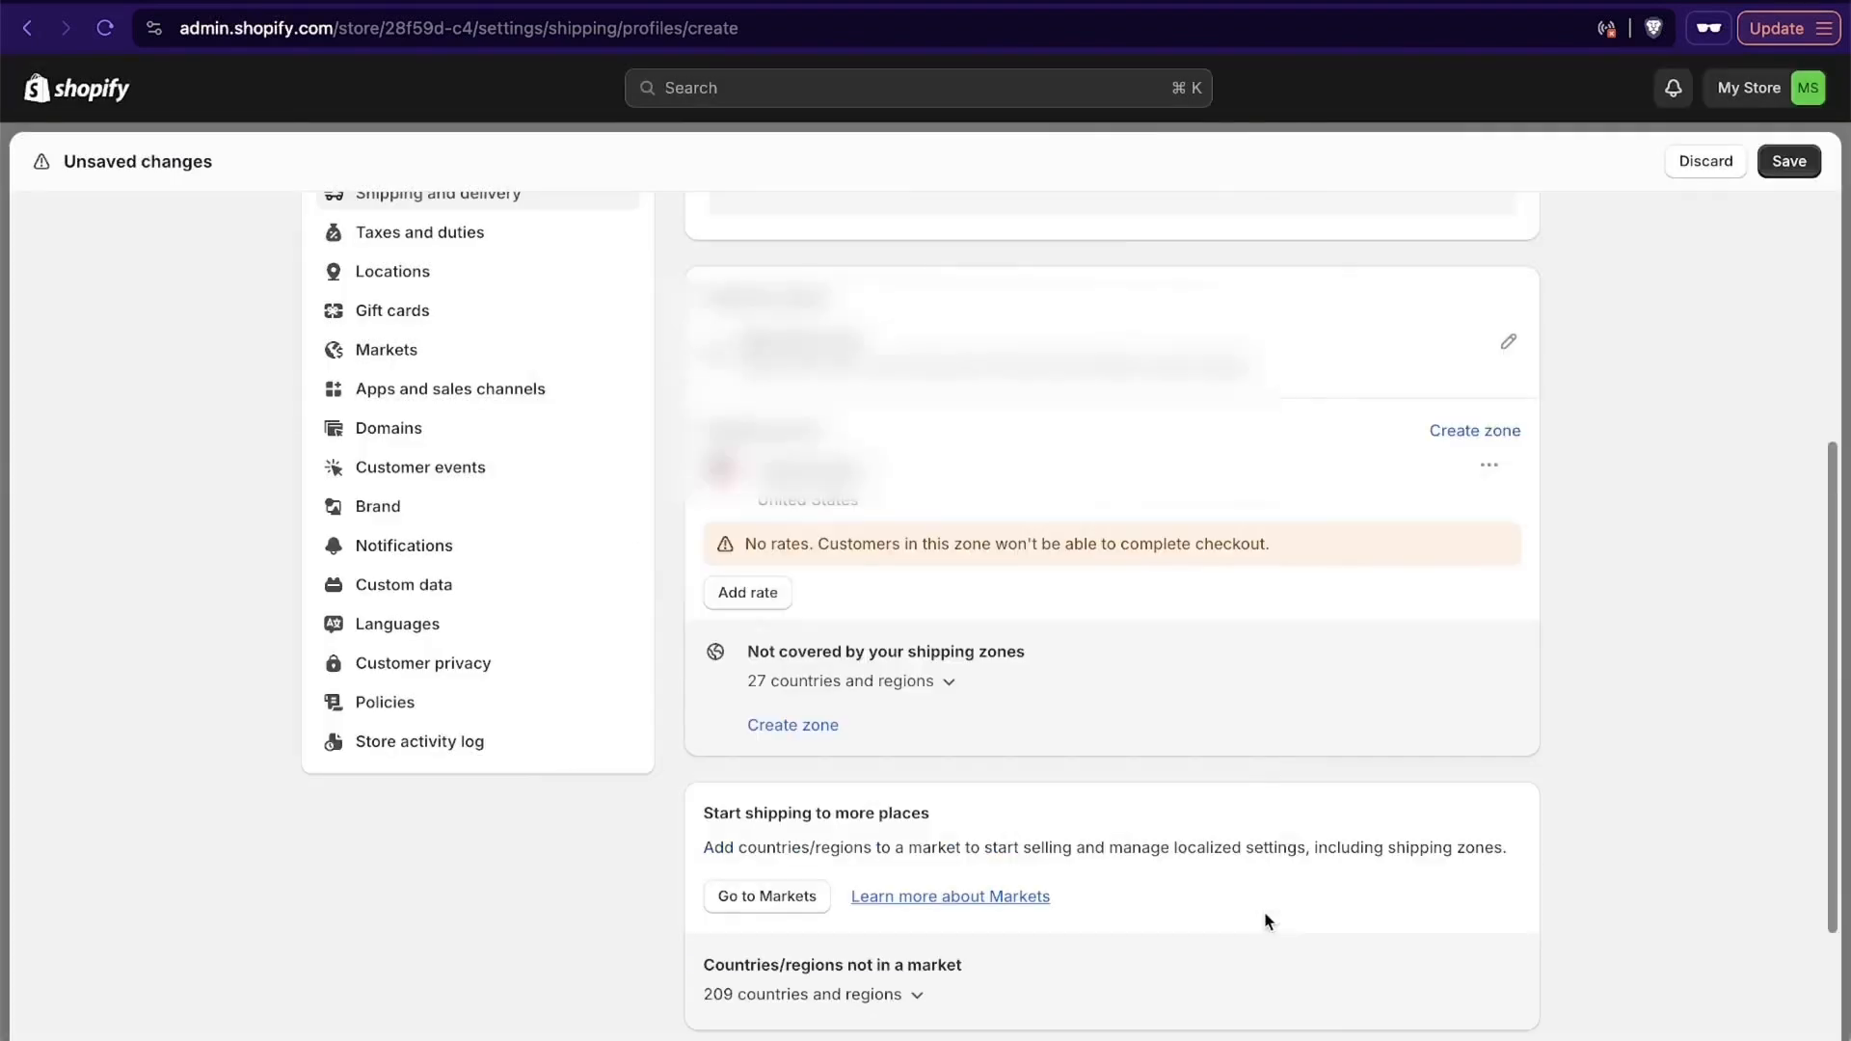
Add an Express rate priced at $89 to the united states zone.
click(742, 598)
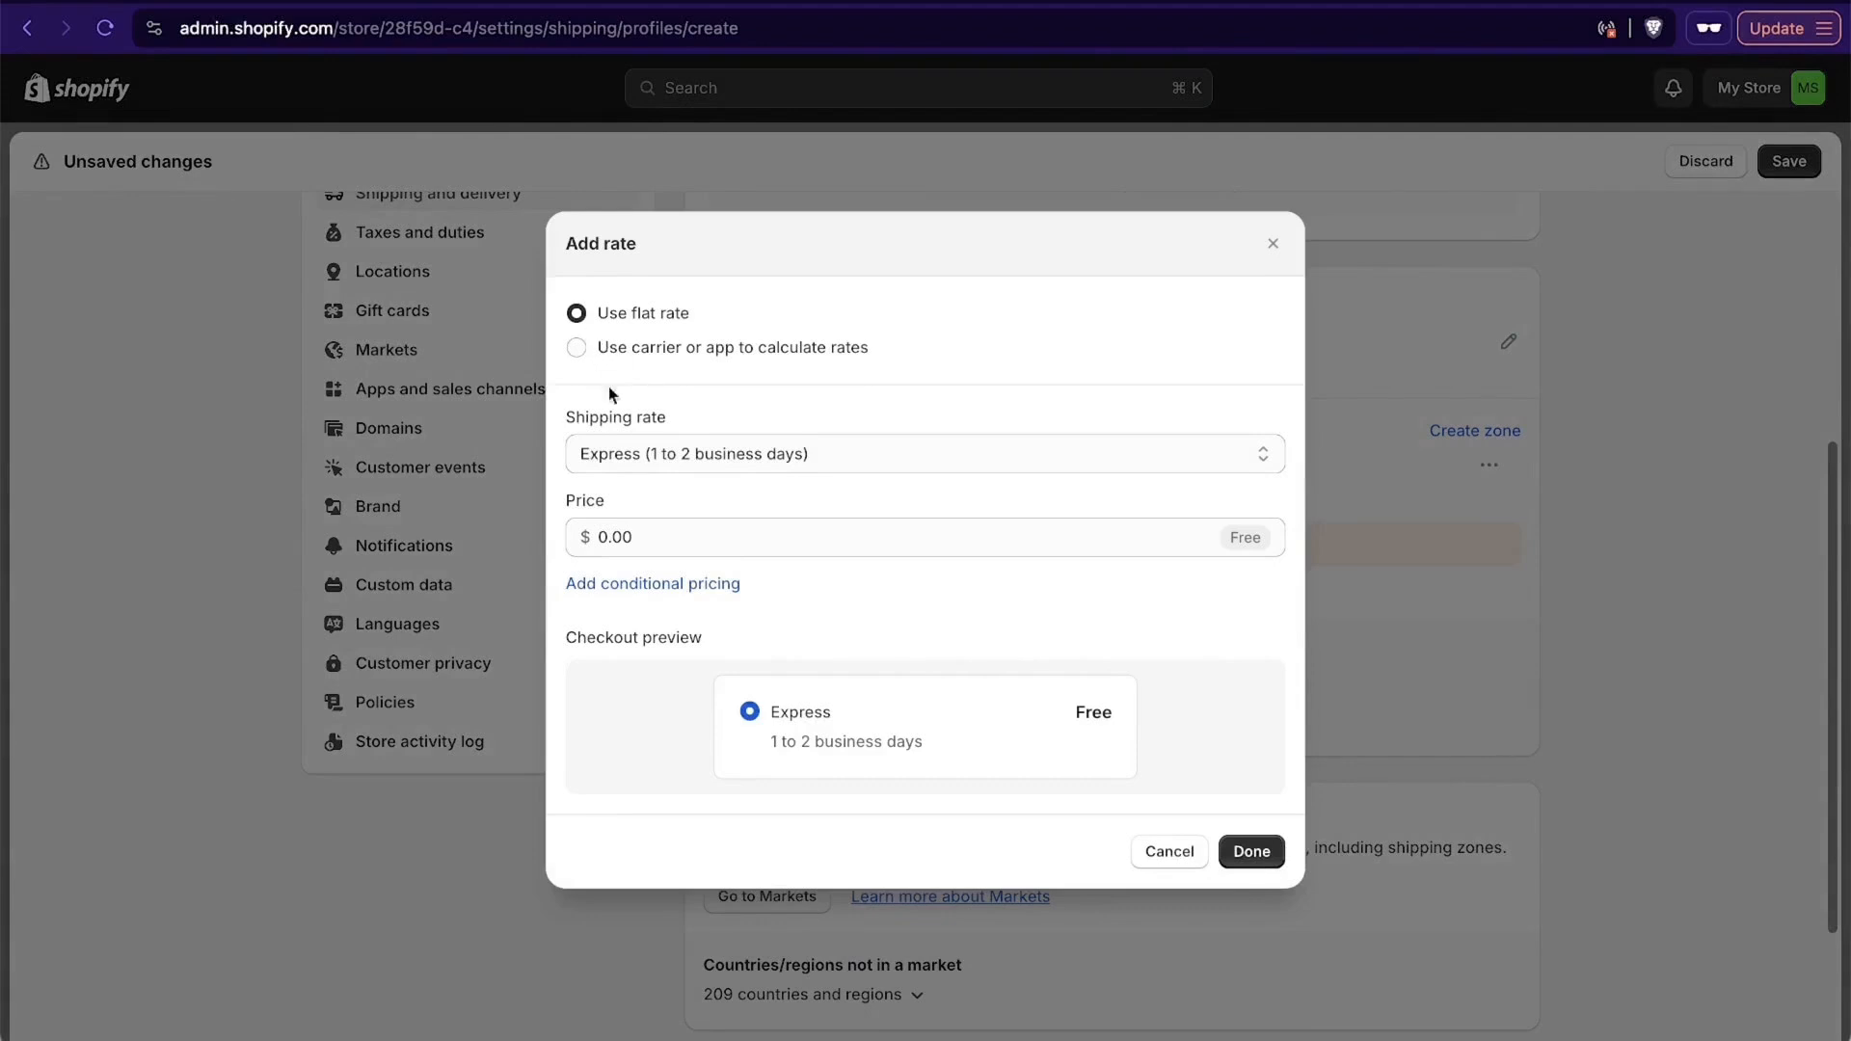
click(643, 538)
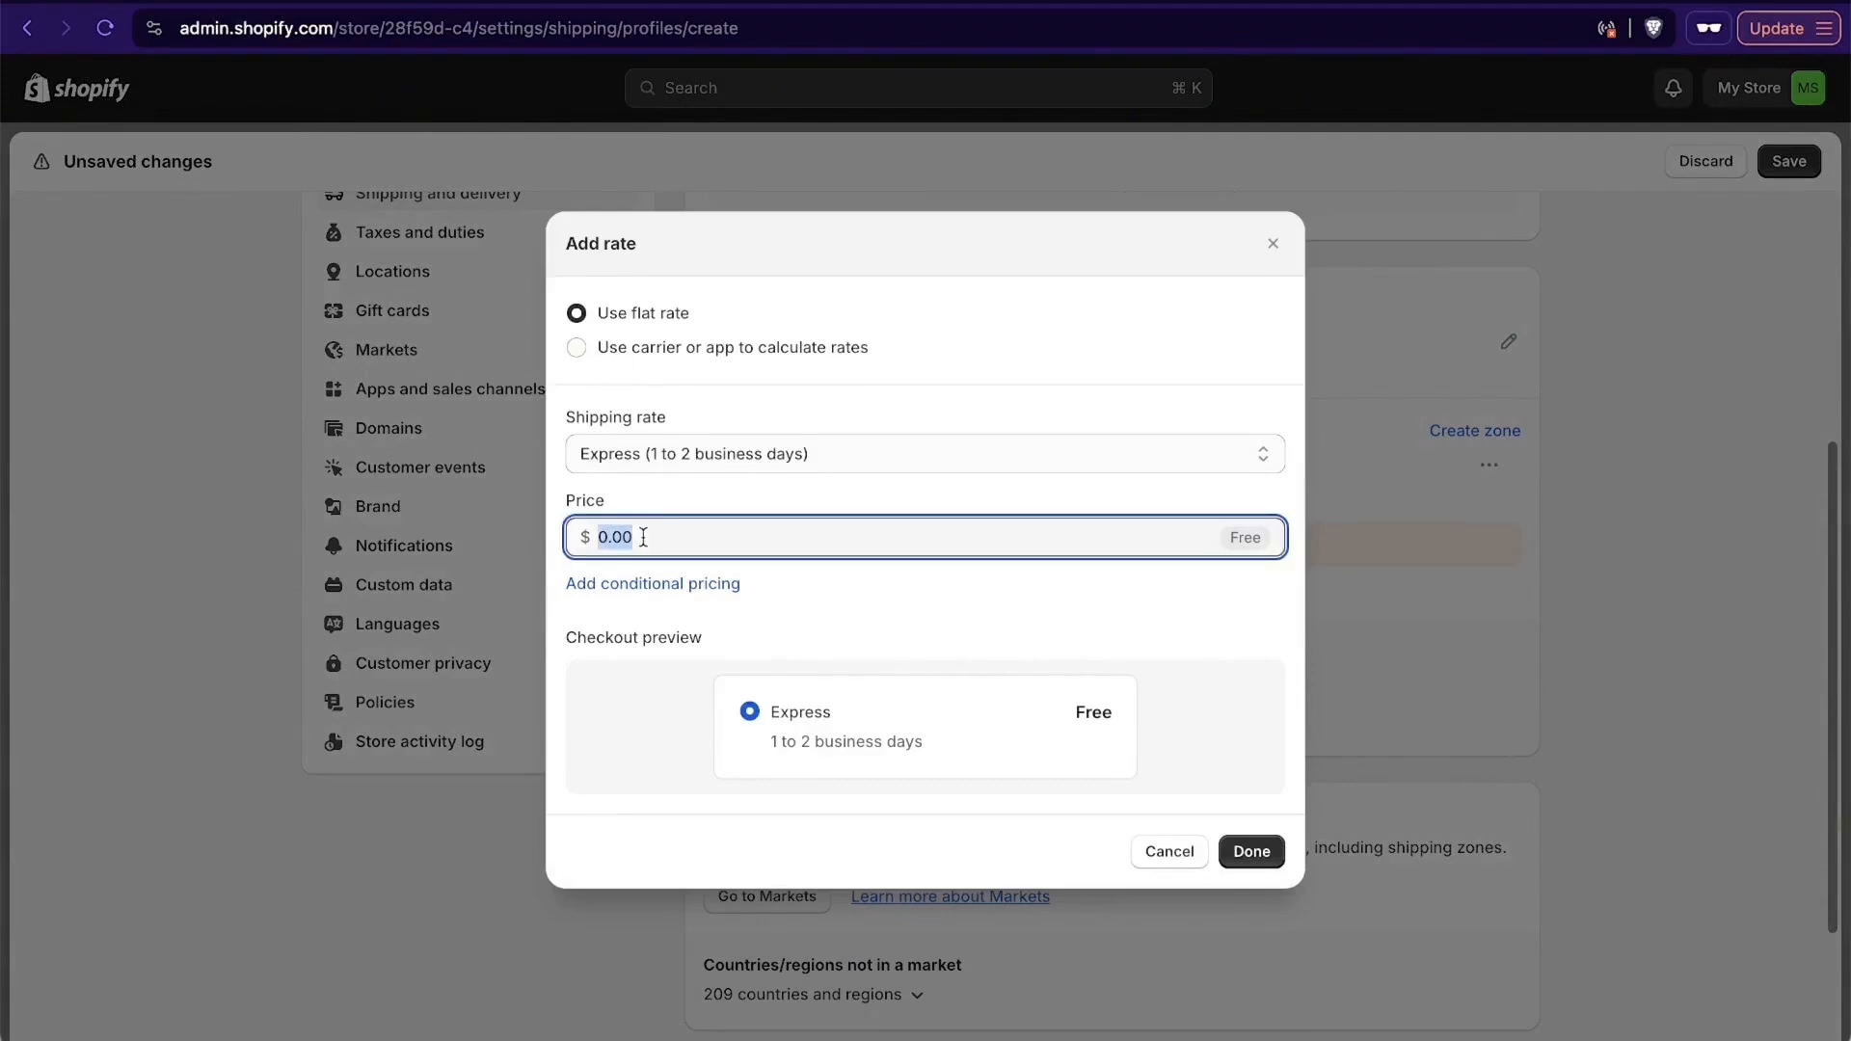
text(89)
click(1252, 852)
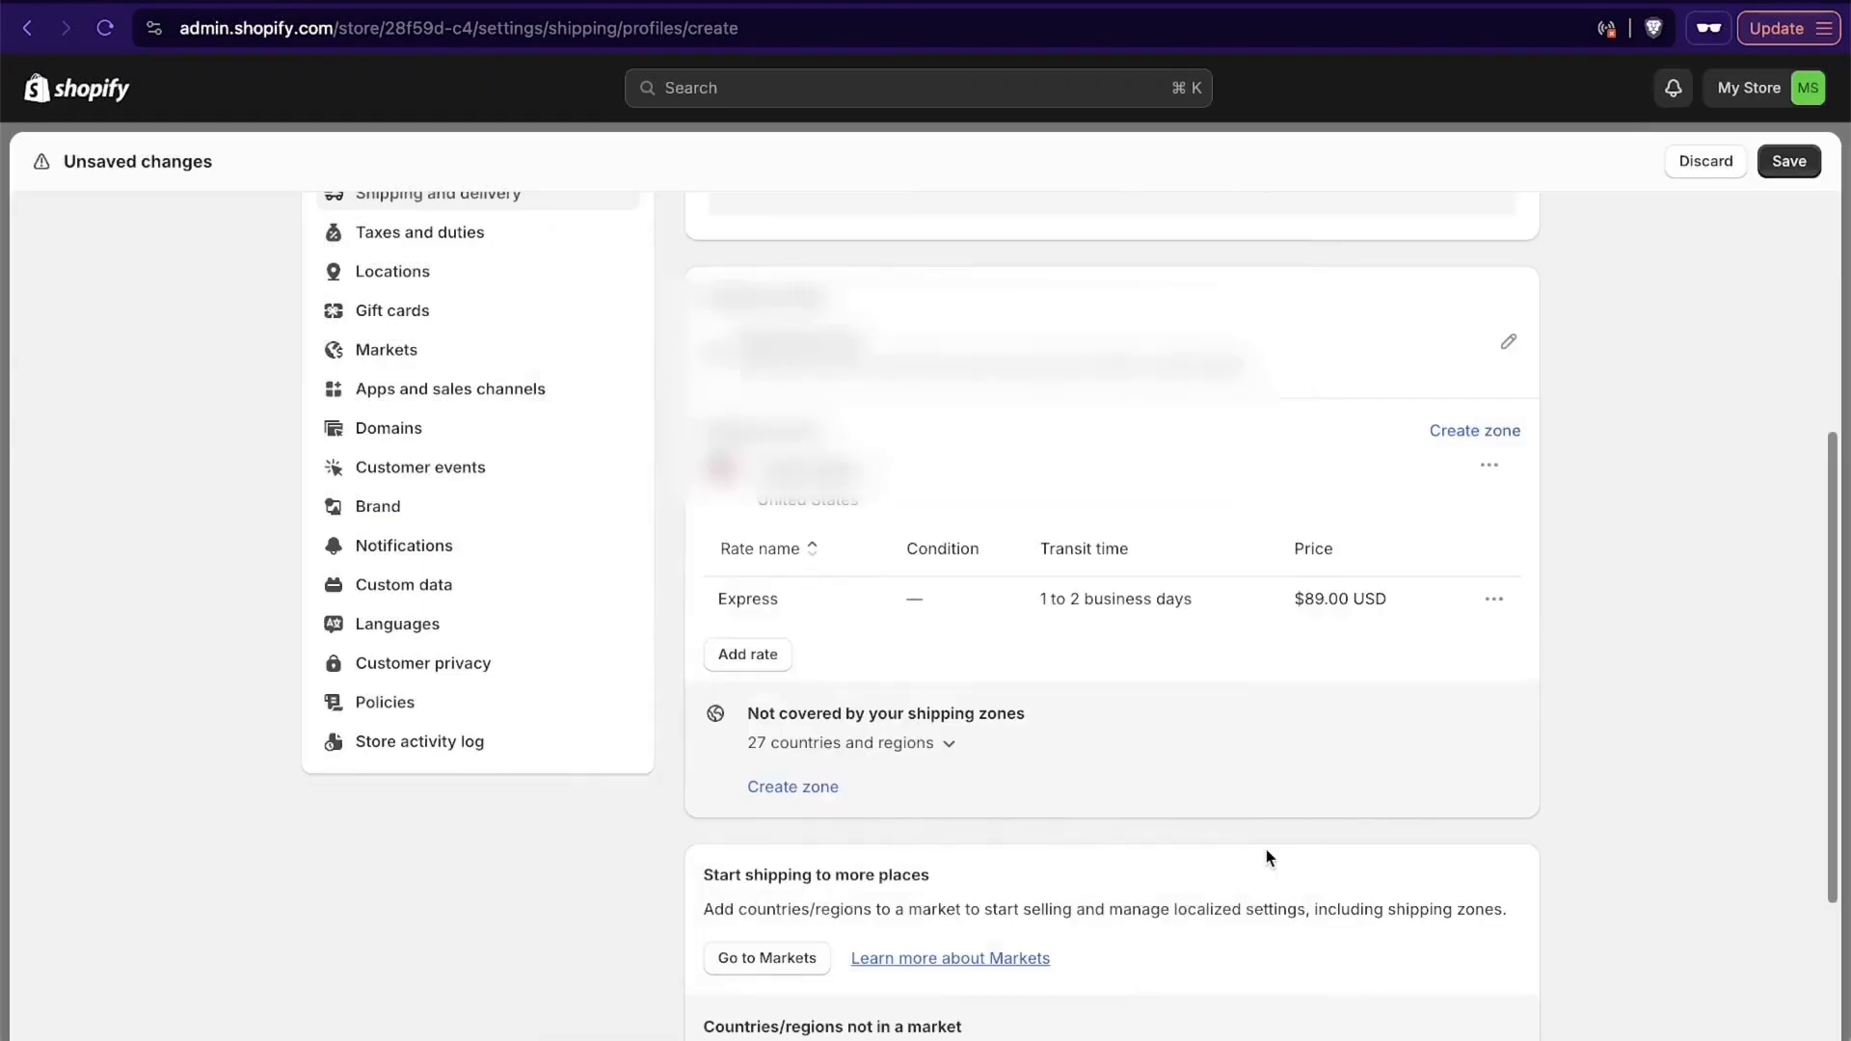
Add an Economy rate priced at $59, then save the USA Surfboards shipping profile.
click(742, 655)
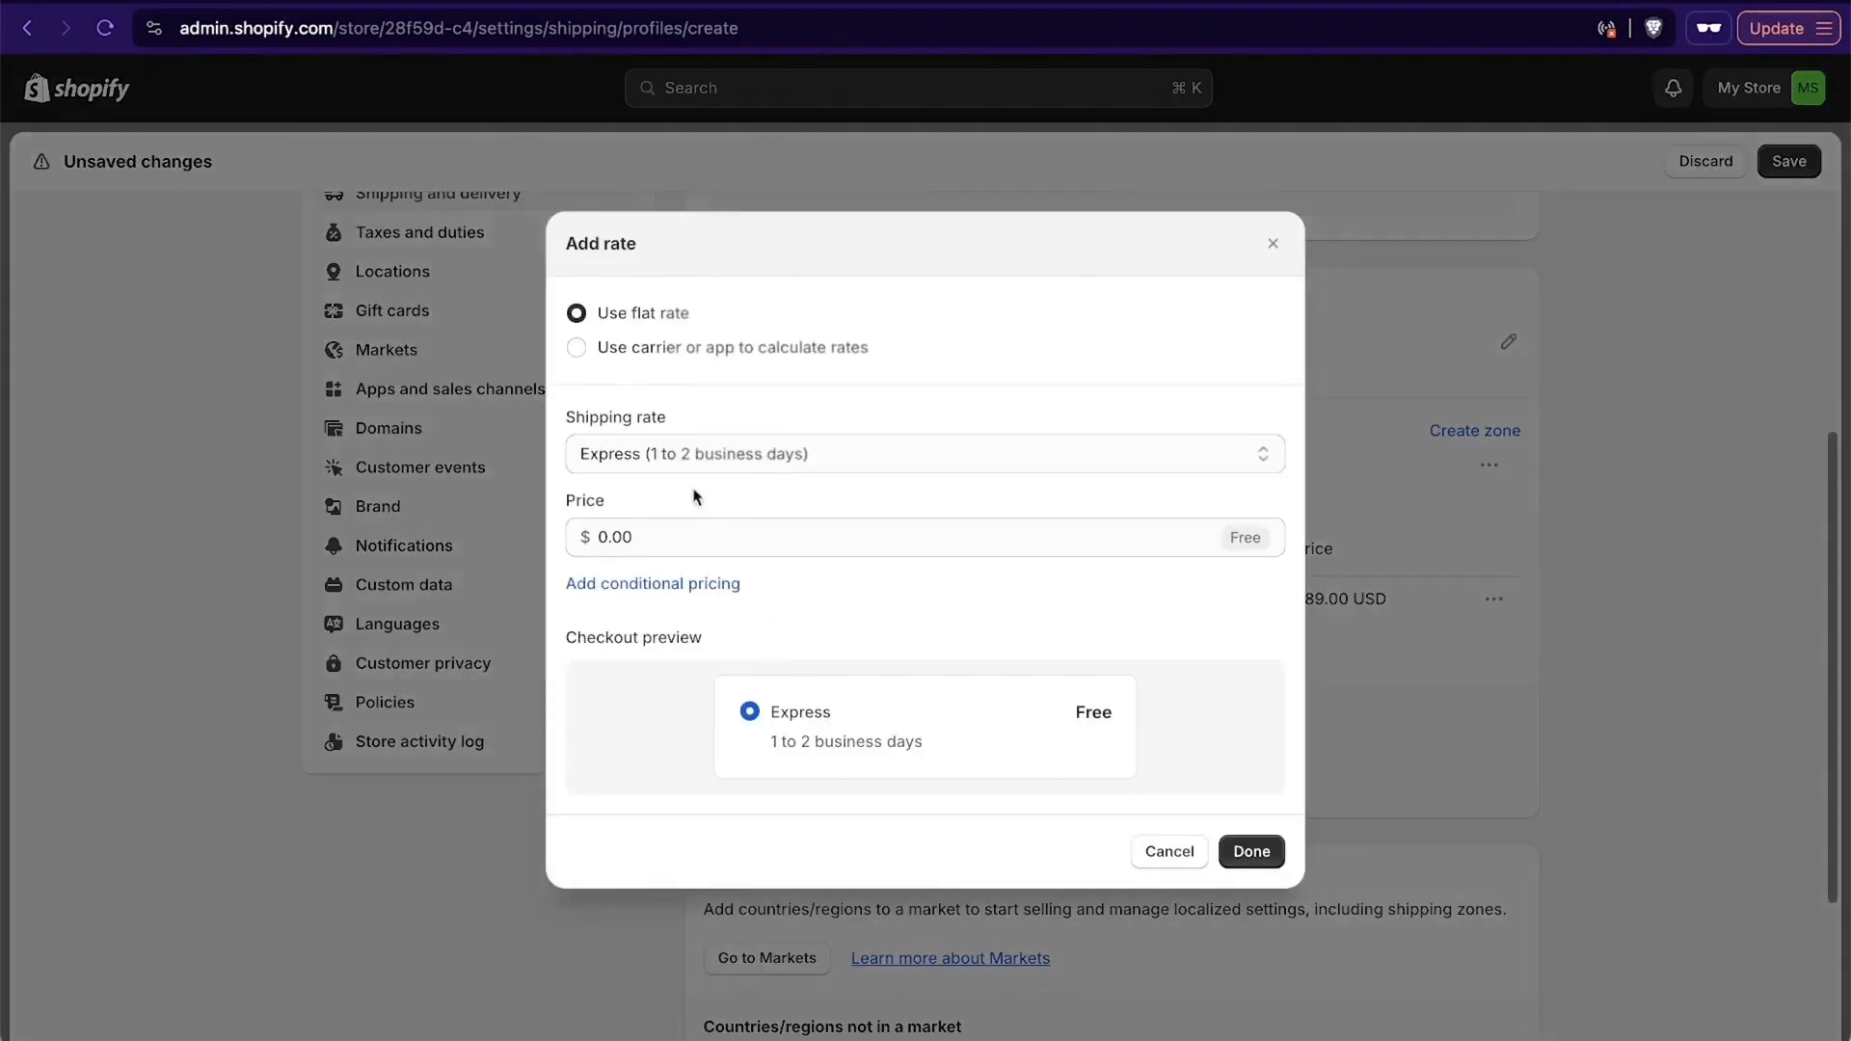
click(694, 454)
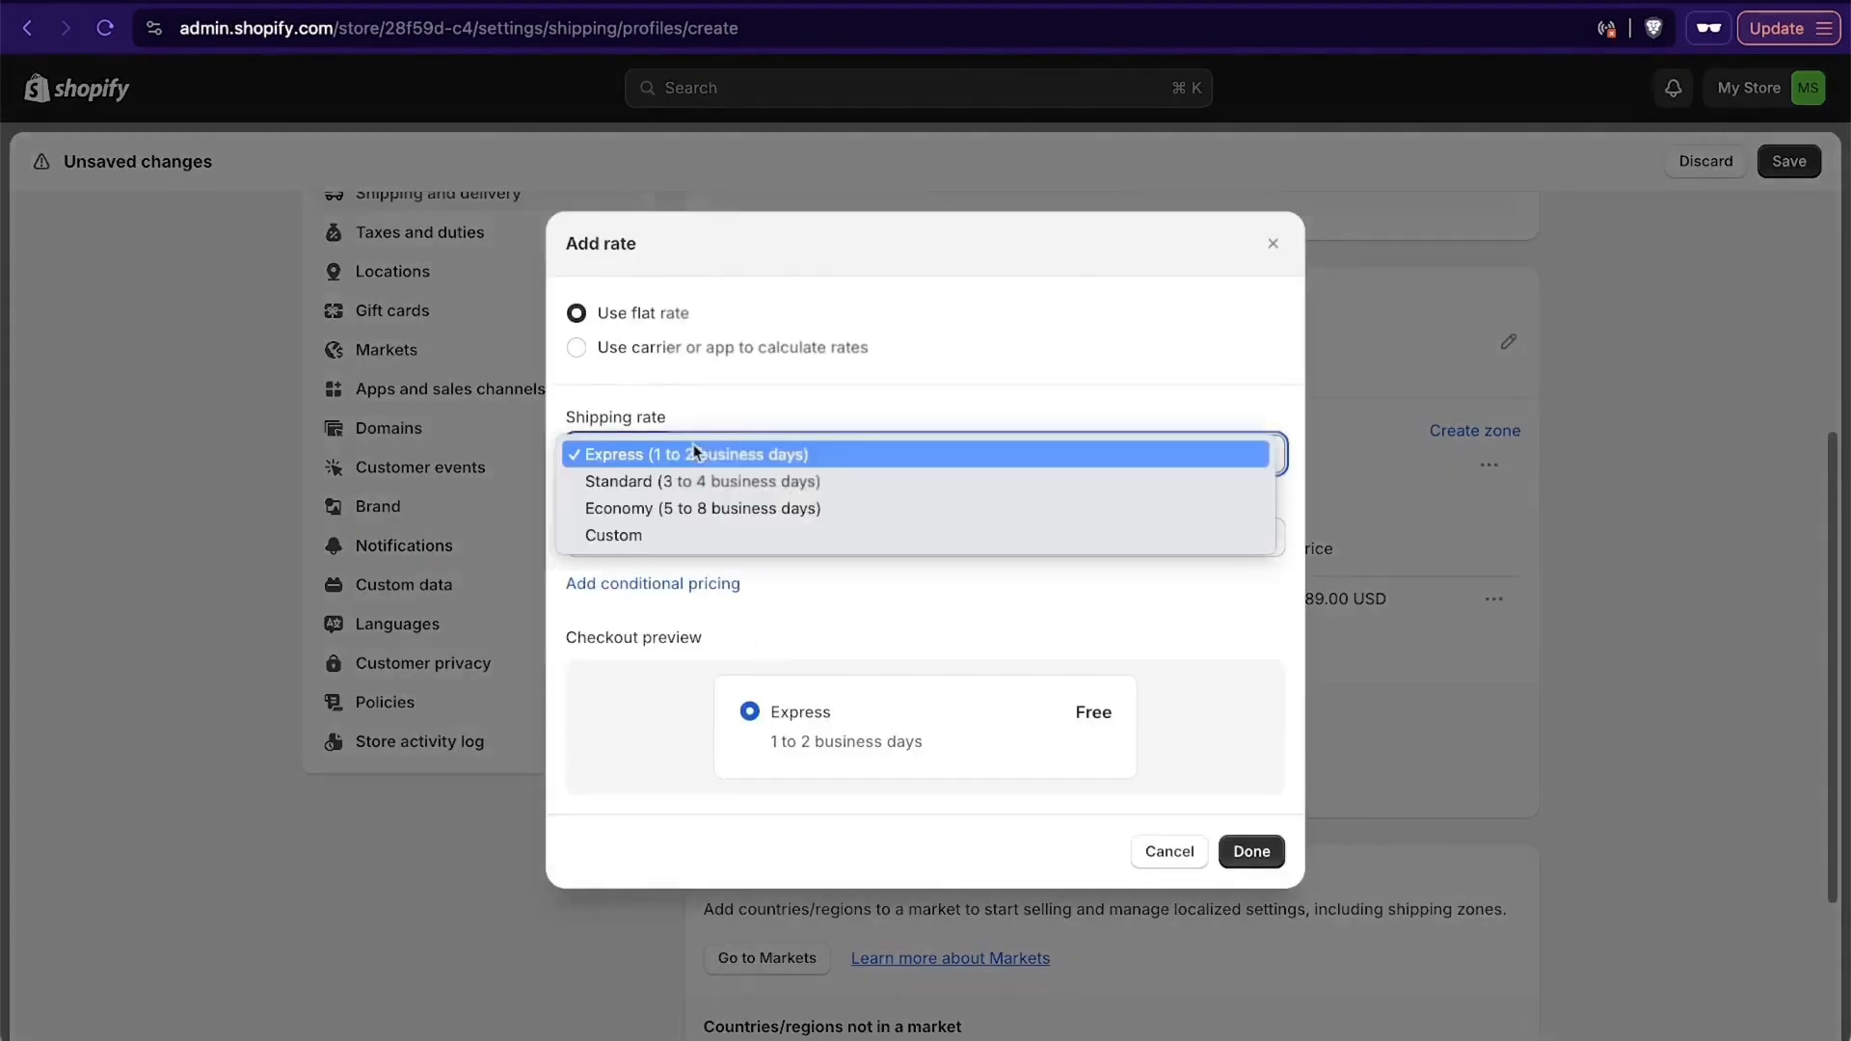
click(749, 511)
click(657, 546)
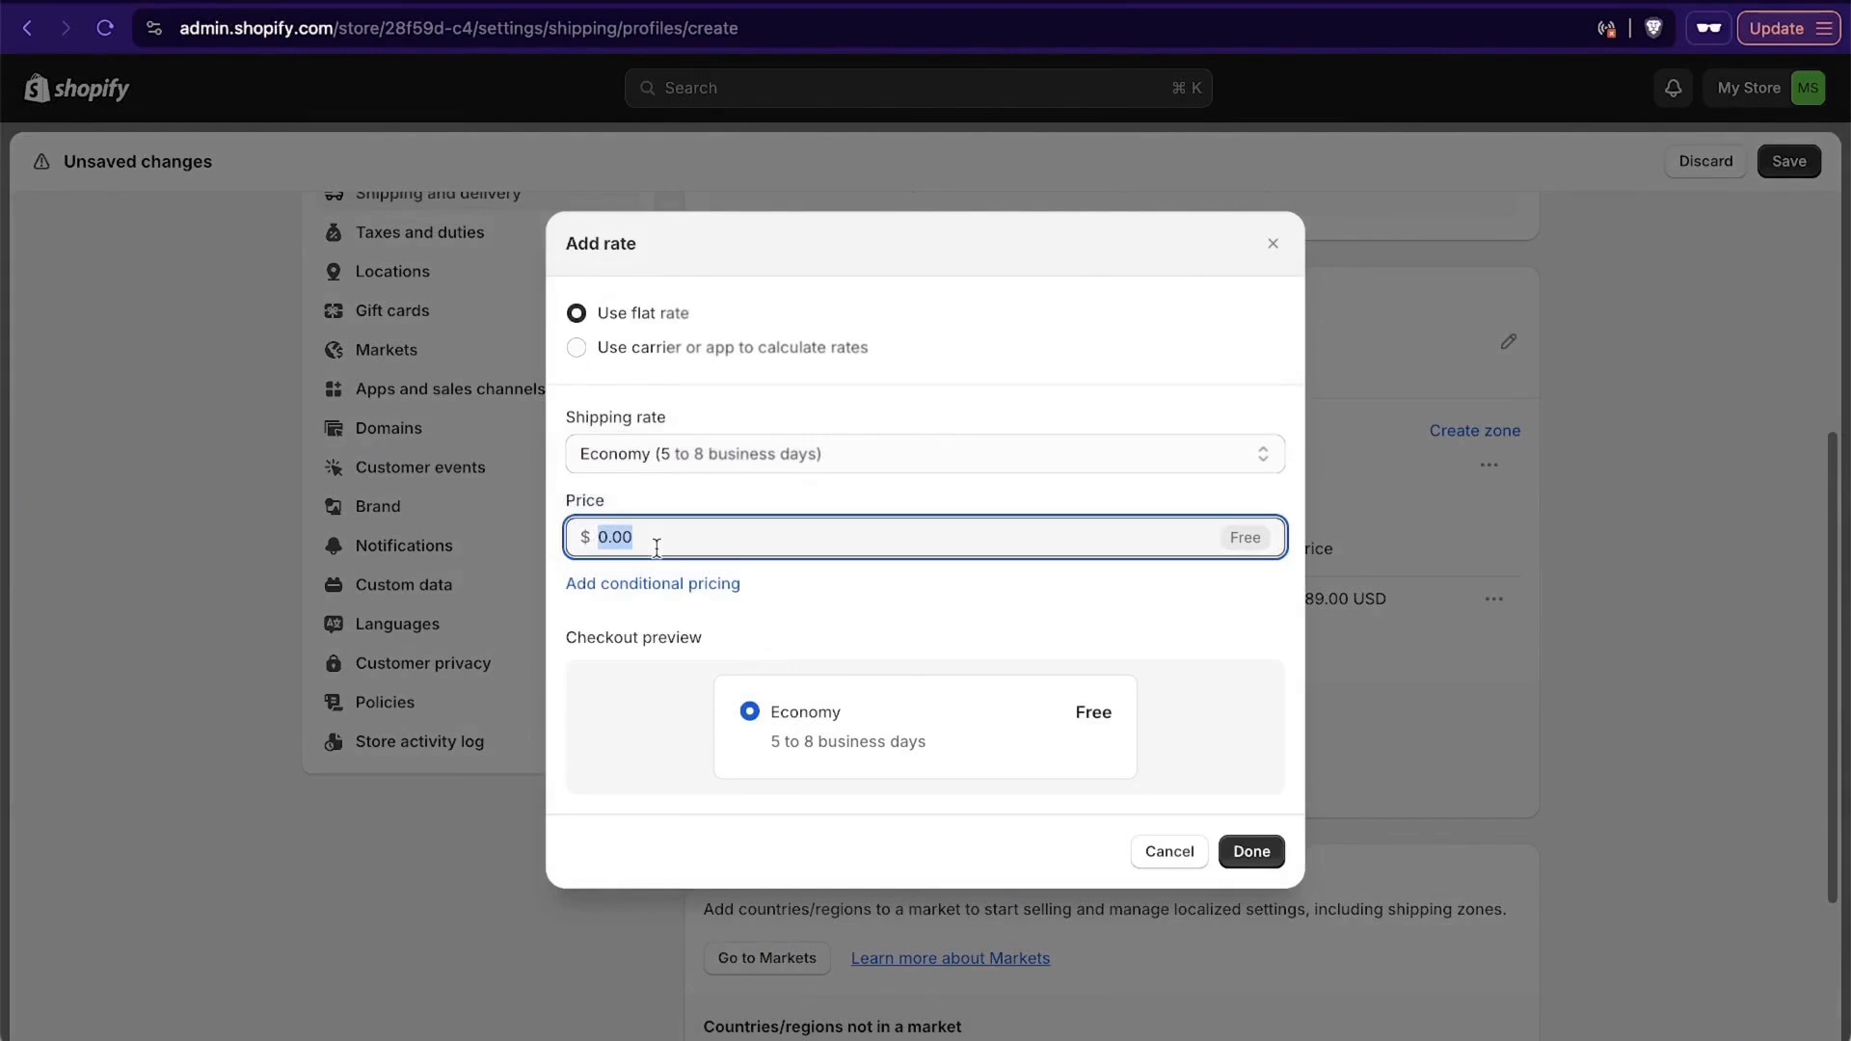
text(59)
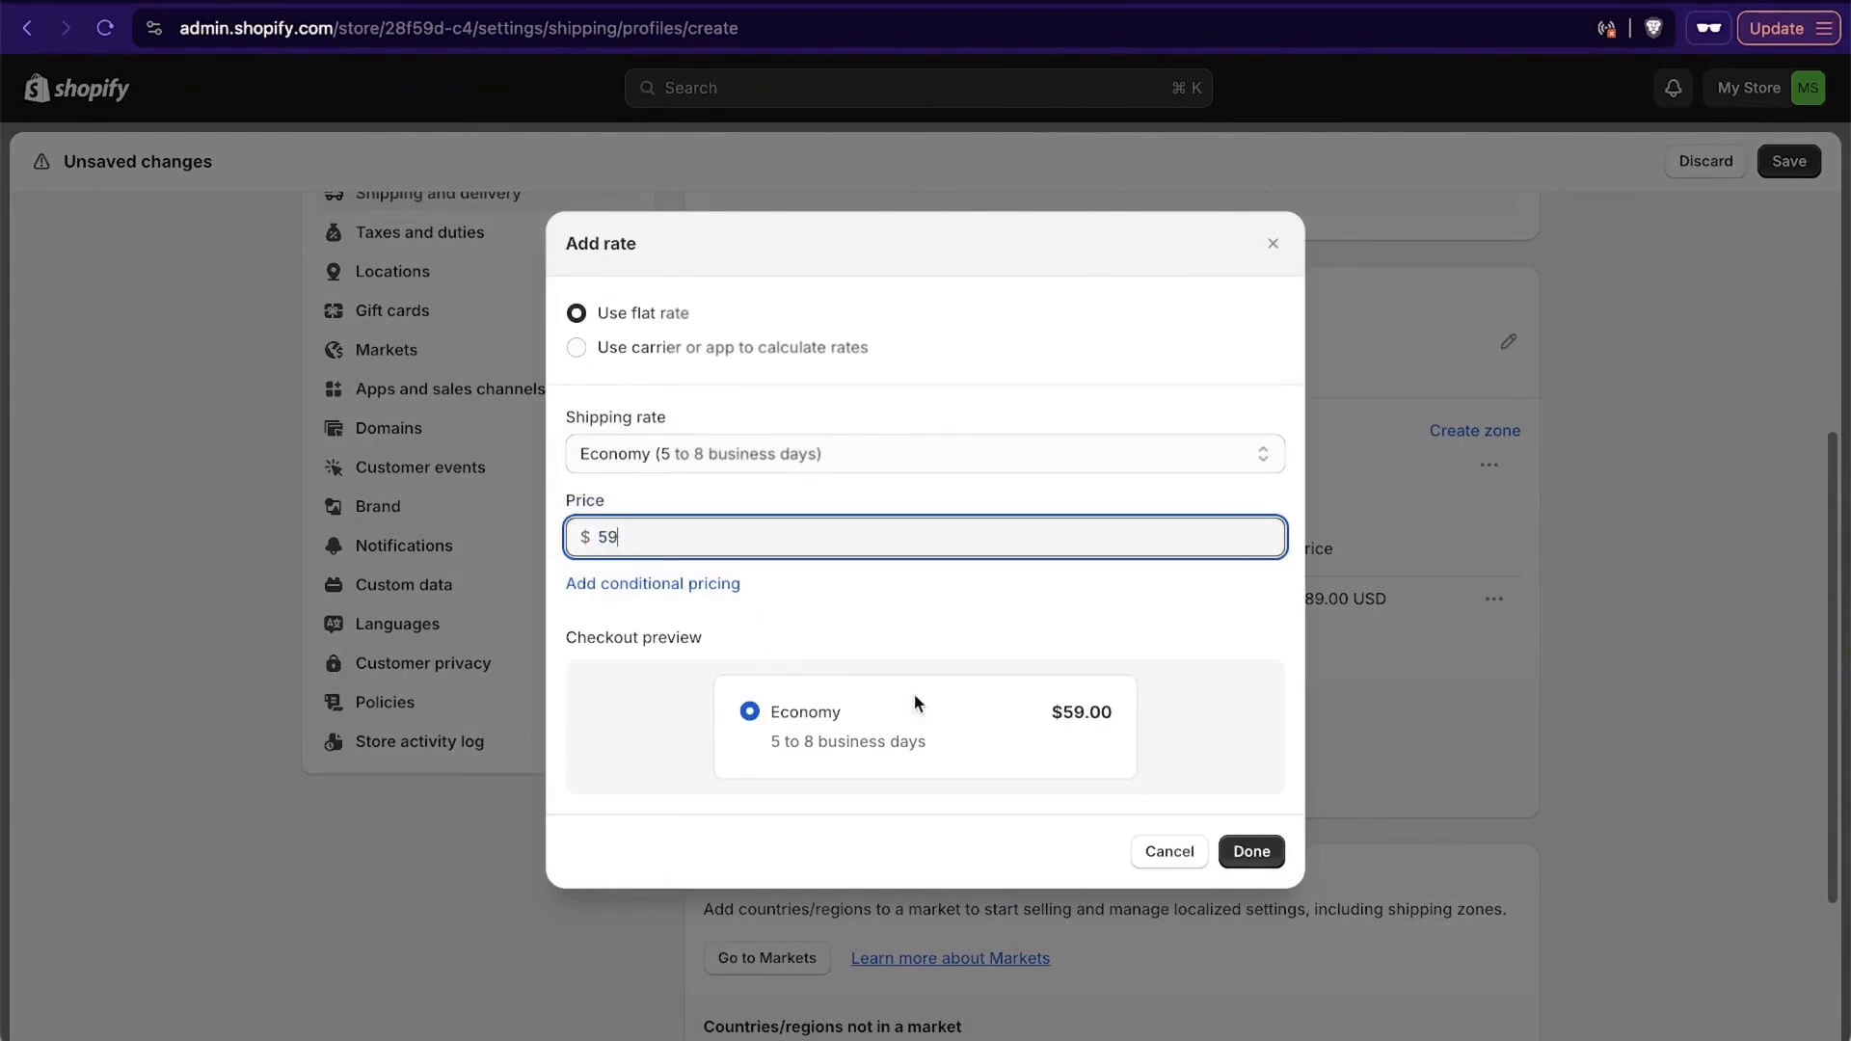
click(1252, 851)
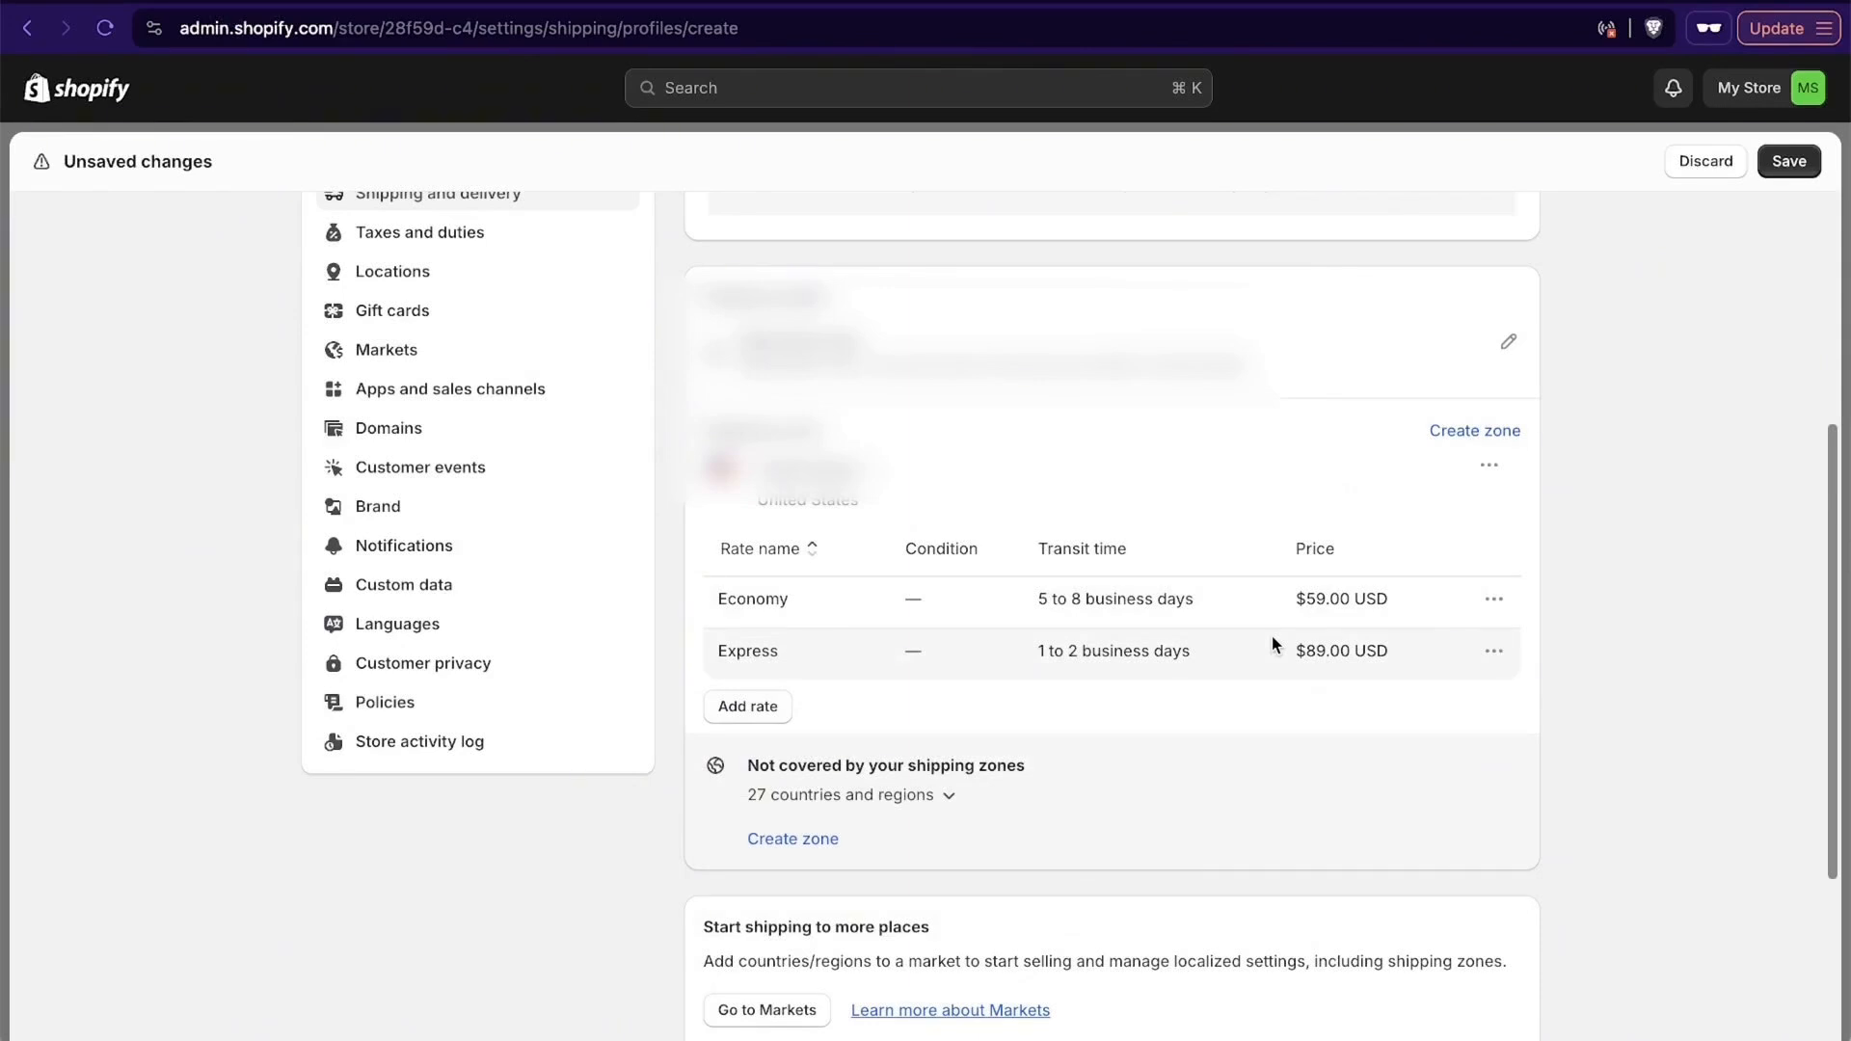
scroll(1273, 644, down, 5)
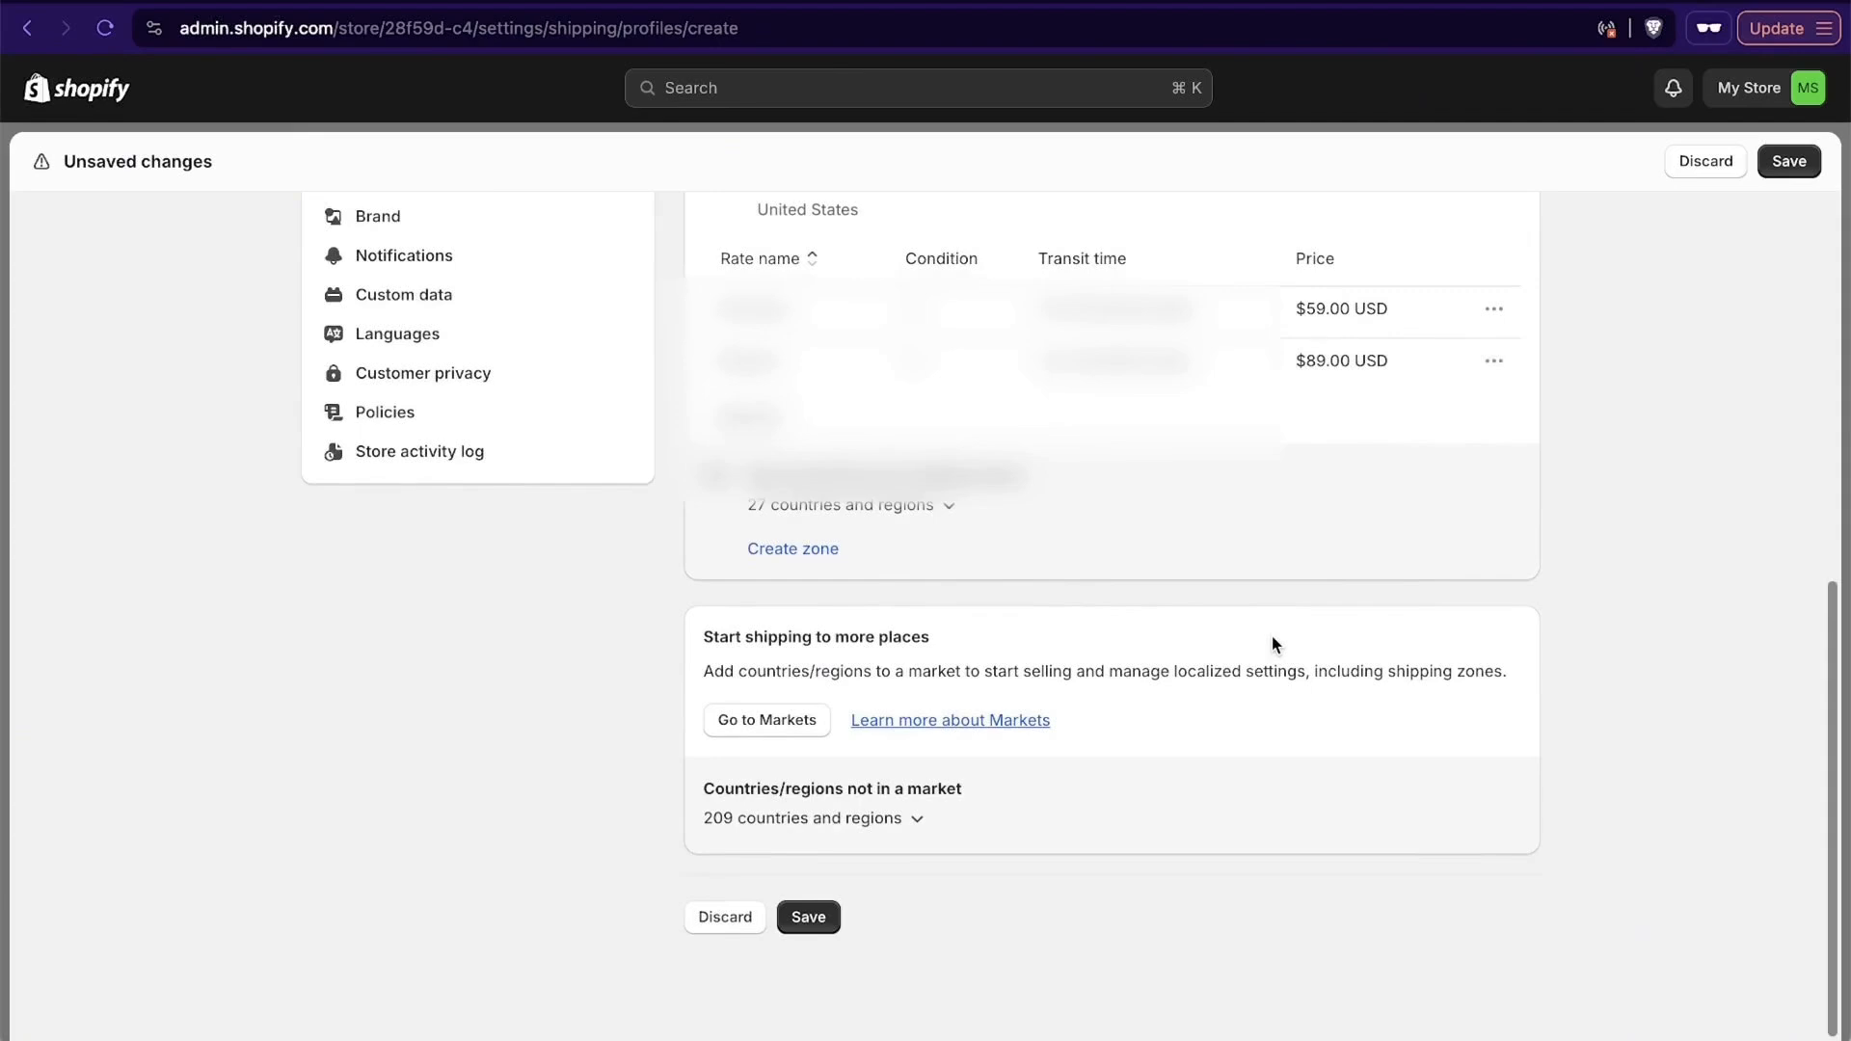
click(815, 921)
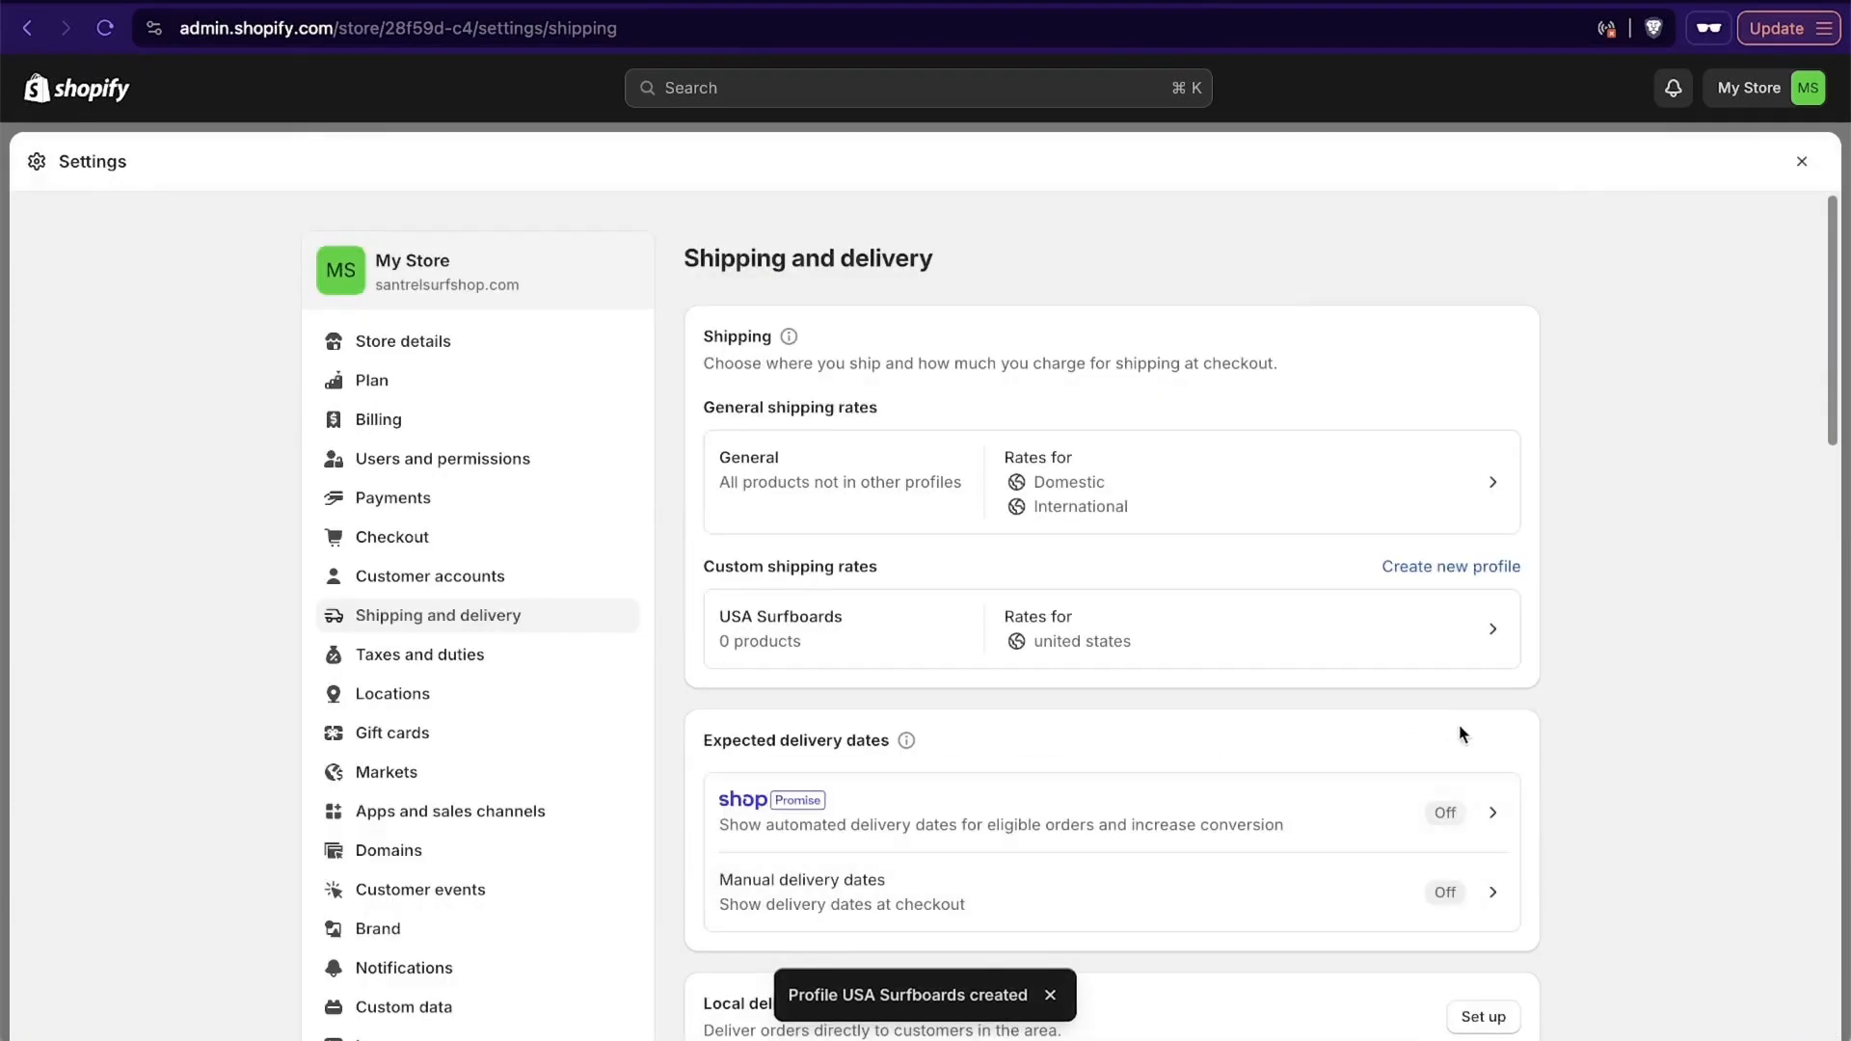
scroll(1463, 740, down, 6)
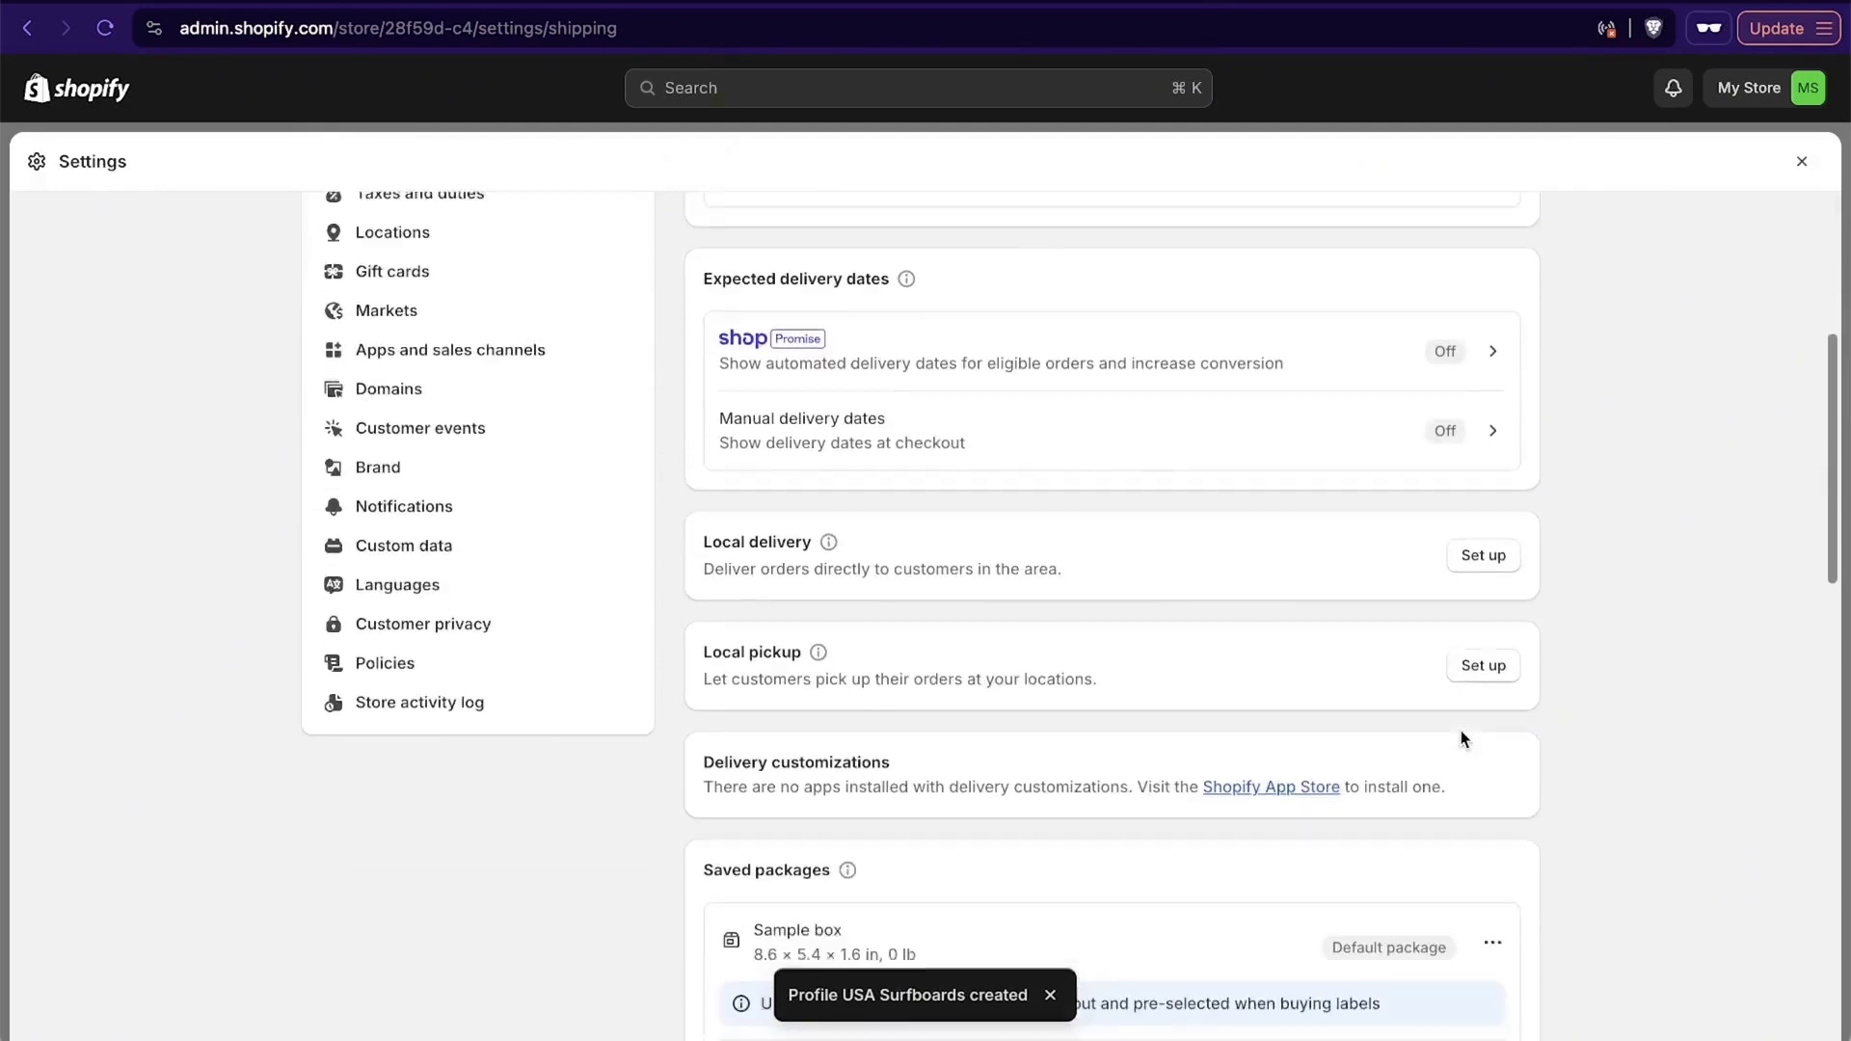
scroll(1463, 739, down, 8)
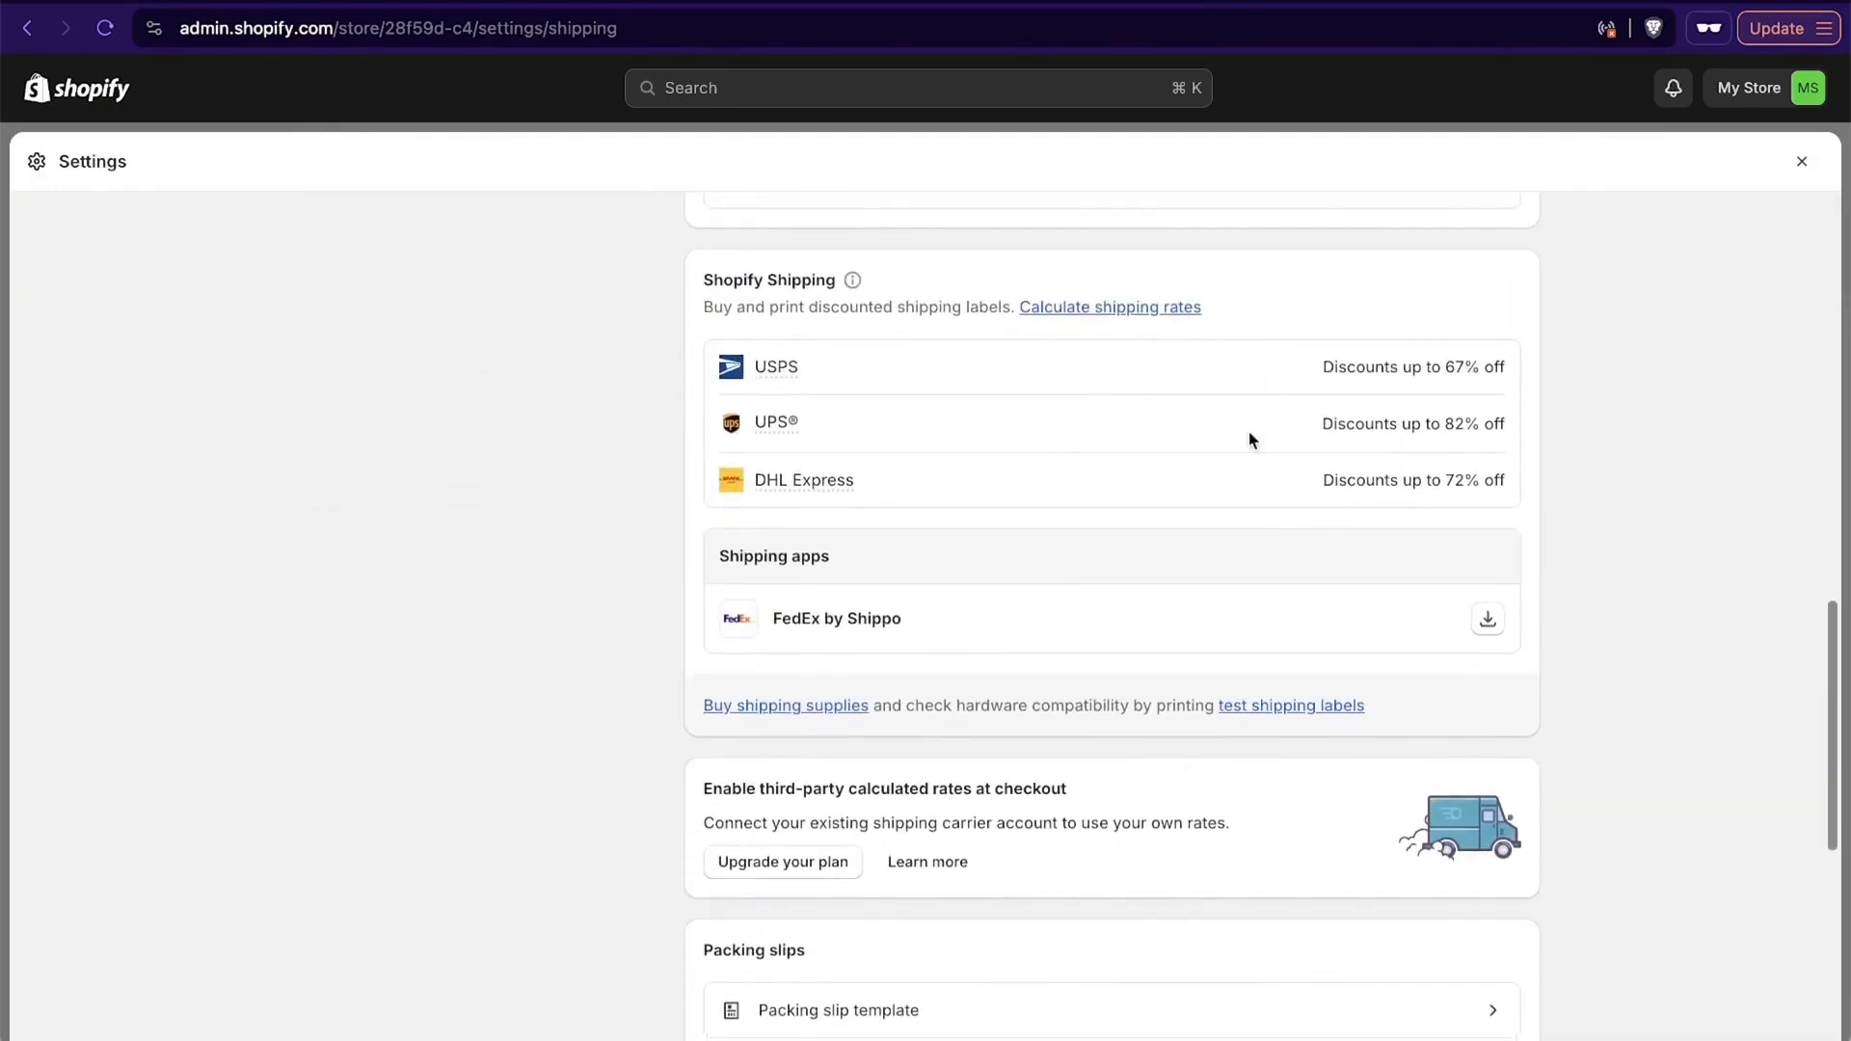
scroll(1587, 609, down, 2)
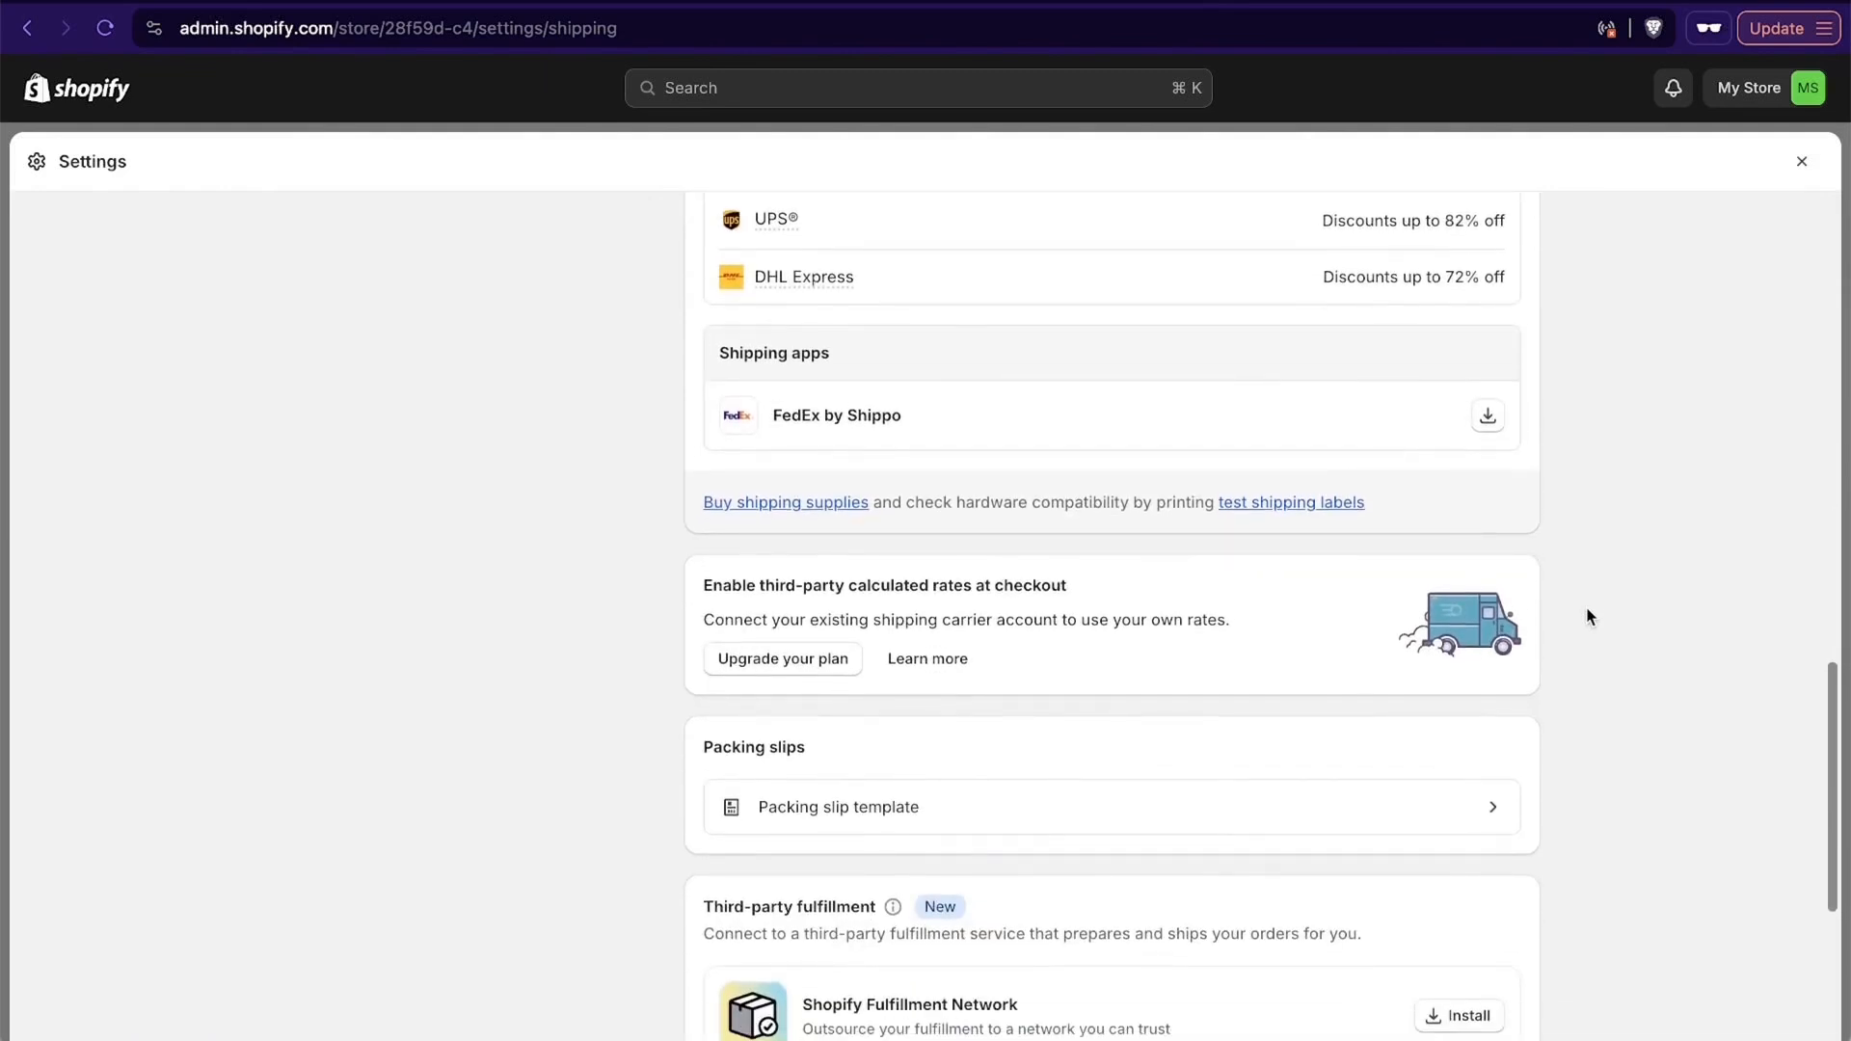
scroll(1587, 612, down, 4)
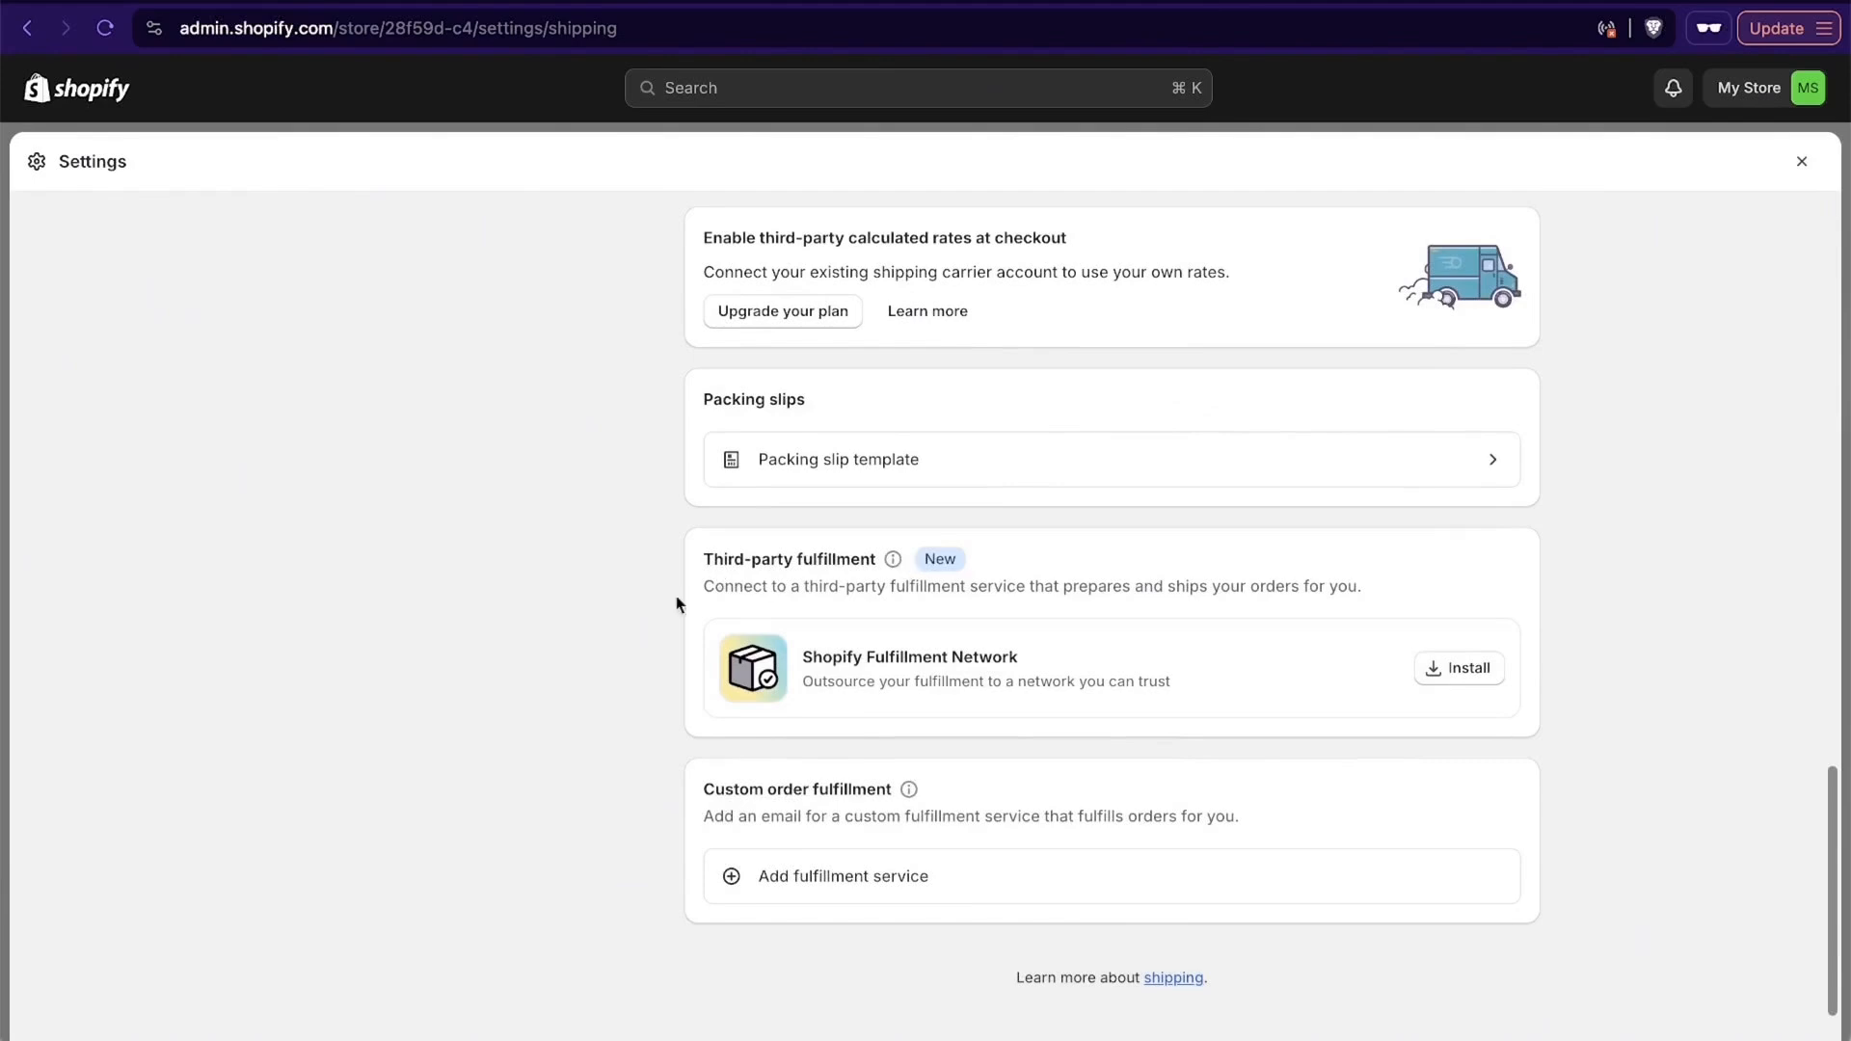
scroll(1512, 686, up, 15)
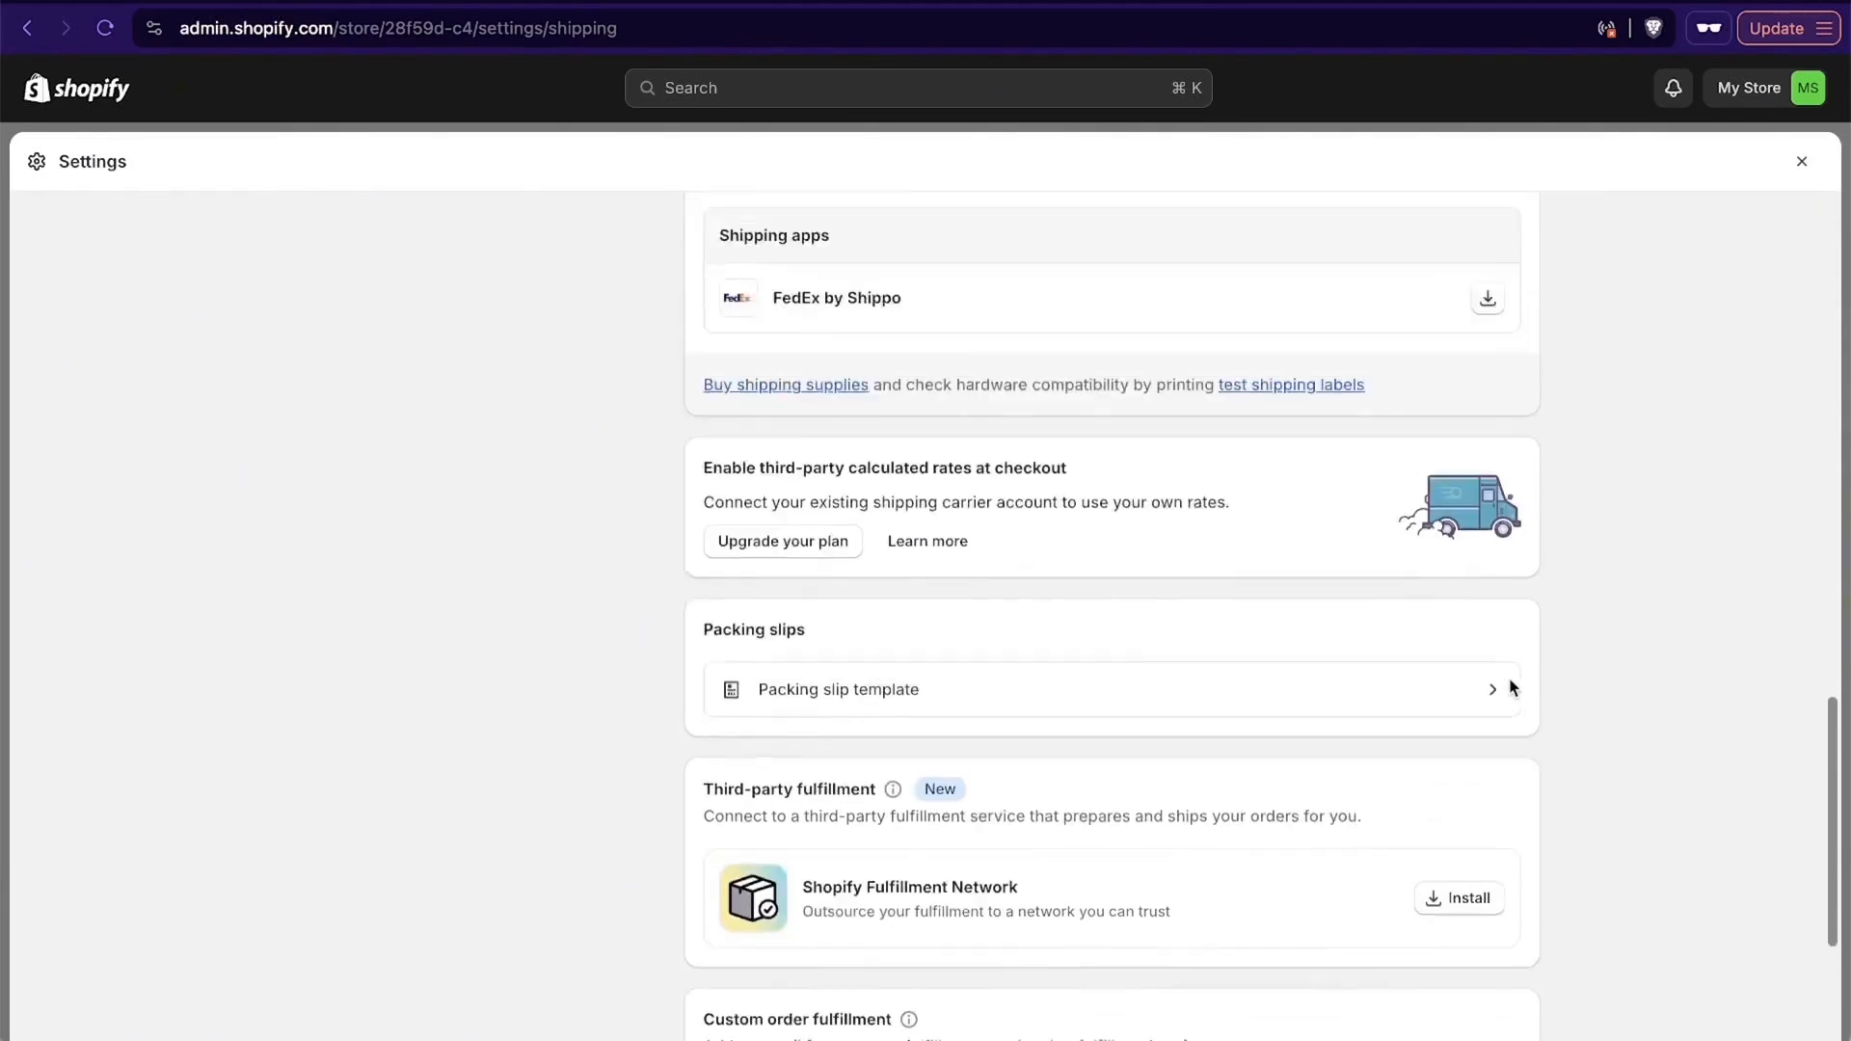
scroll(1510, 690, down, 2)
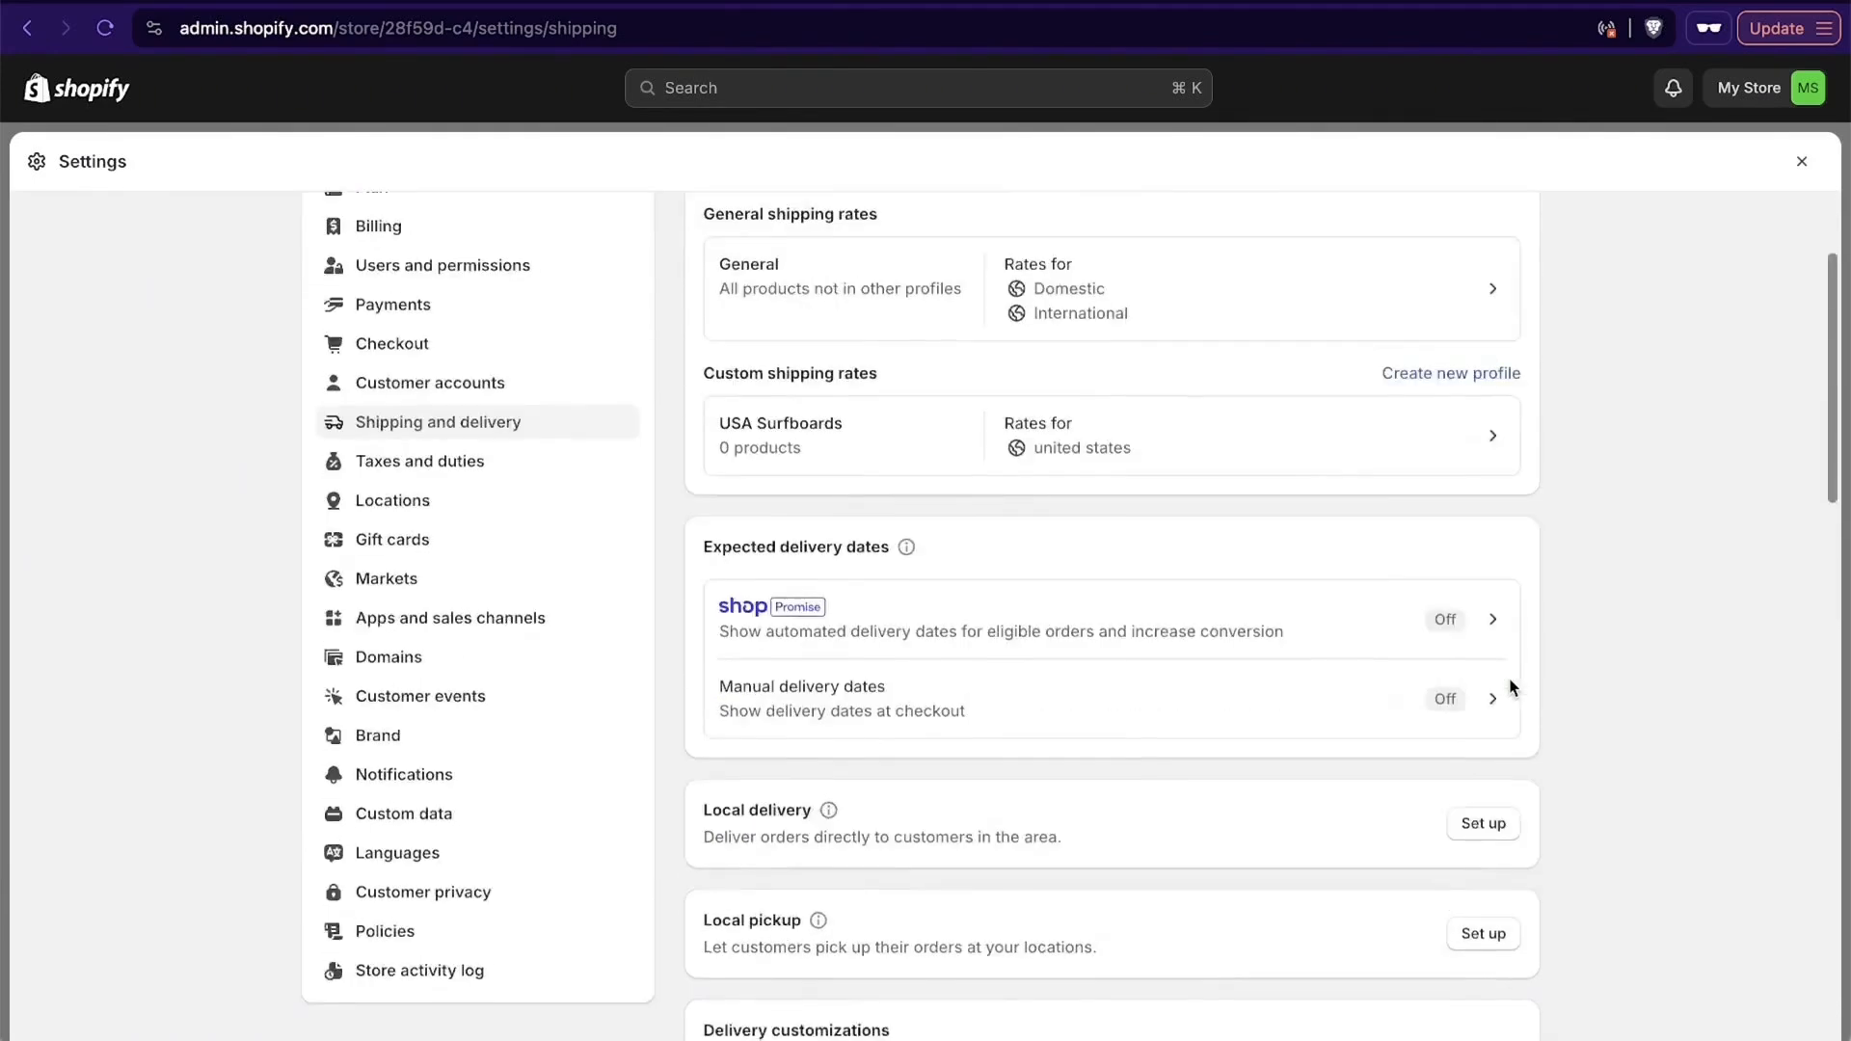
scroll(1510, 690, up, 2)
In Taxes and duties, find United States on the second page of regions and open it.
click(421, 660)
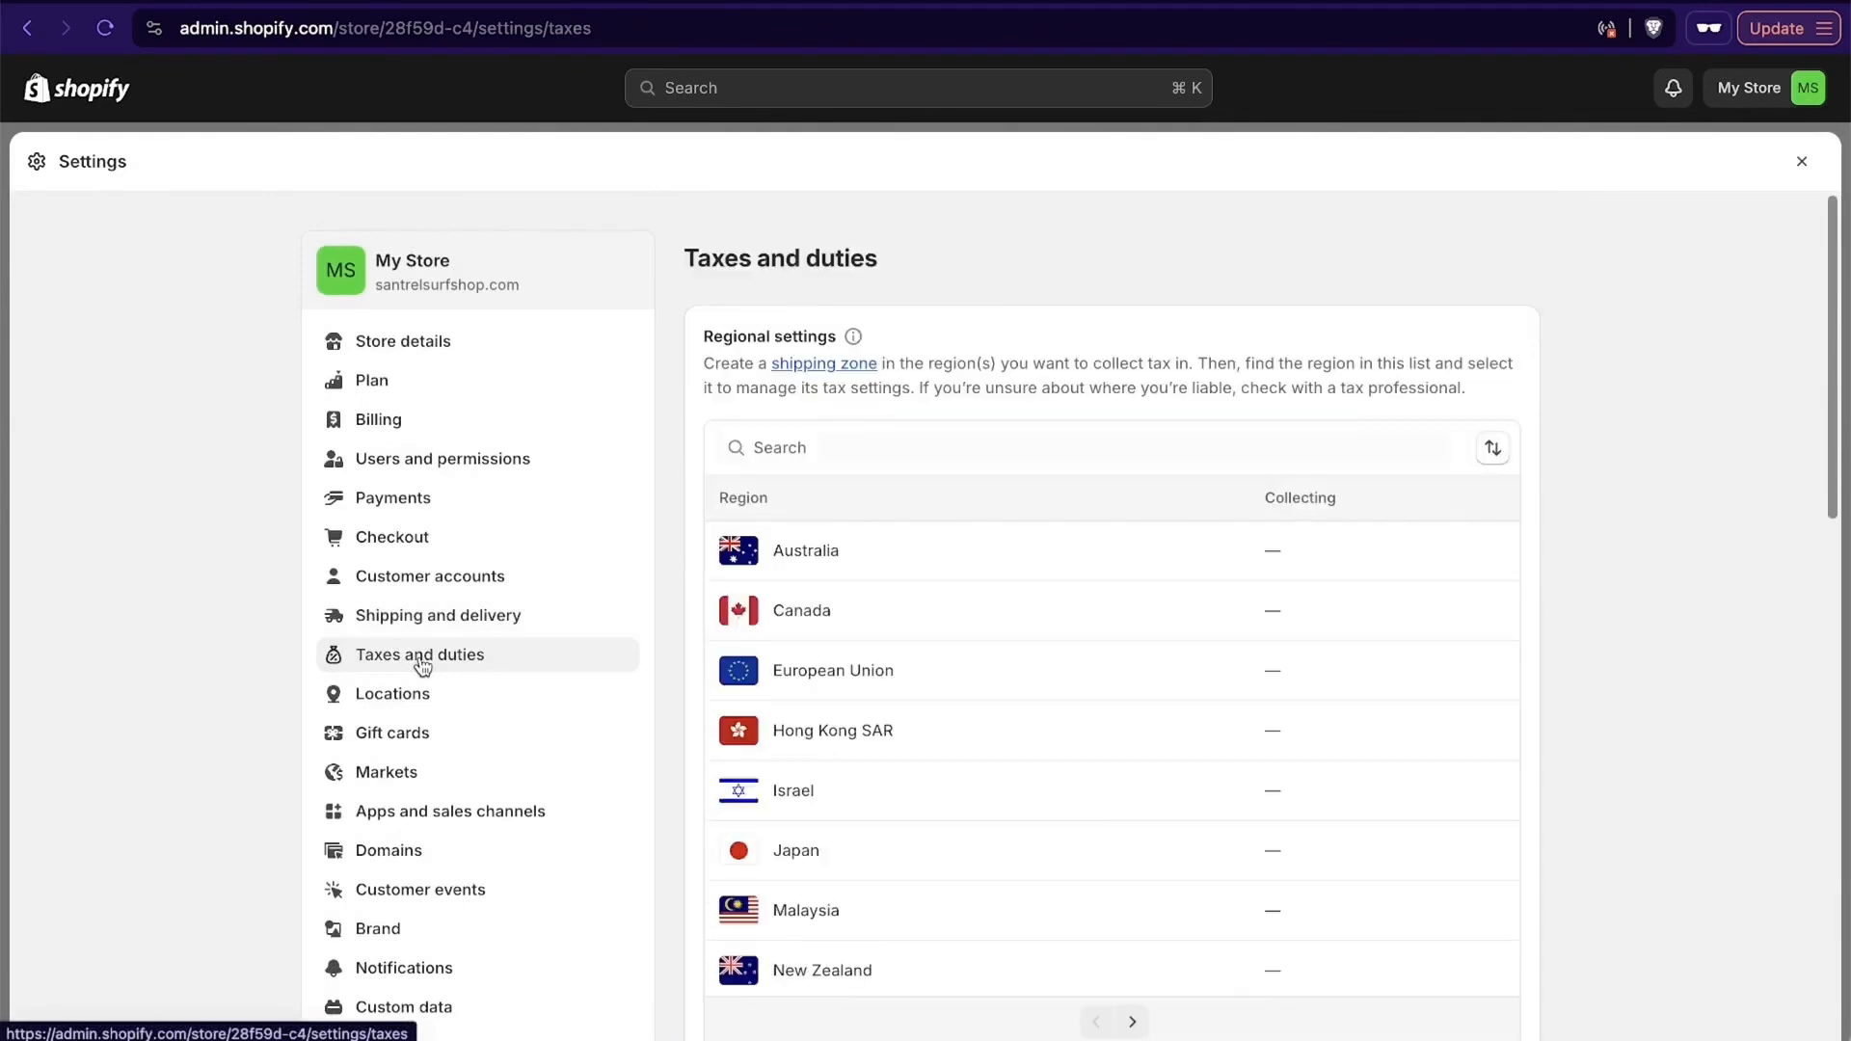
scroll(989, 529, down, 3)
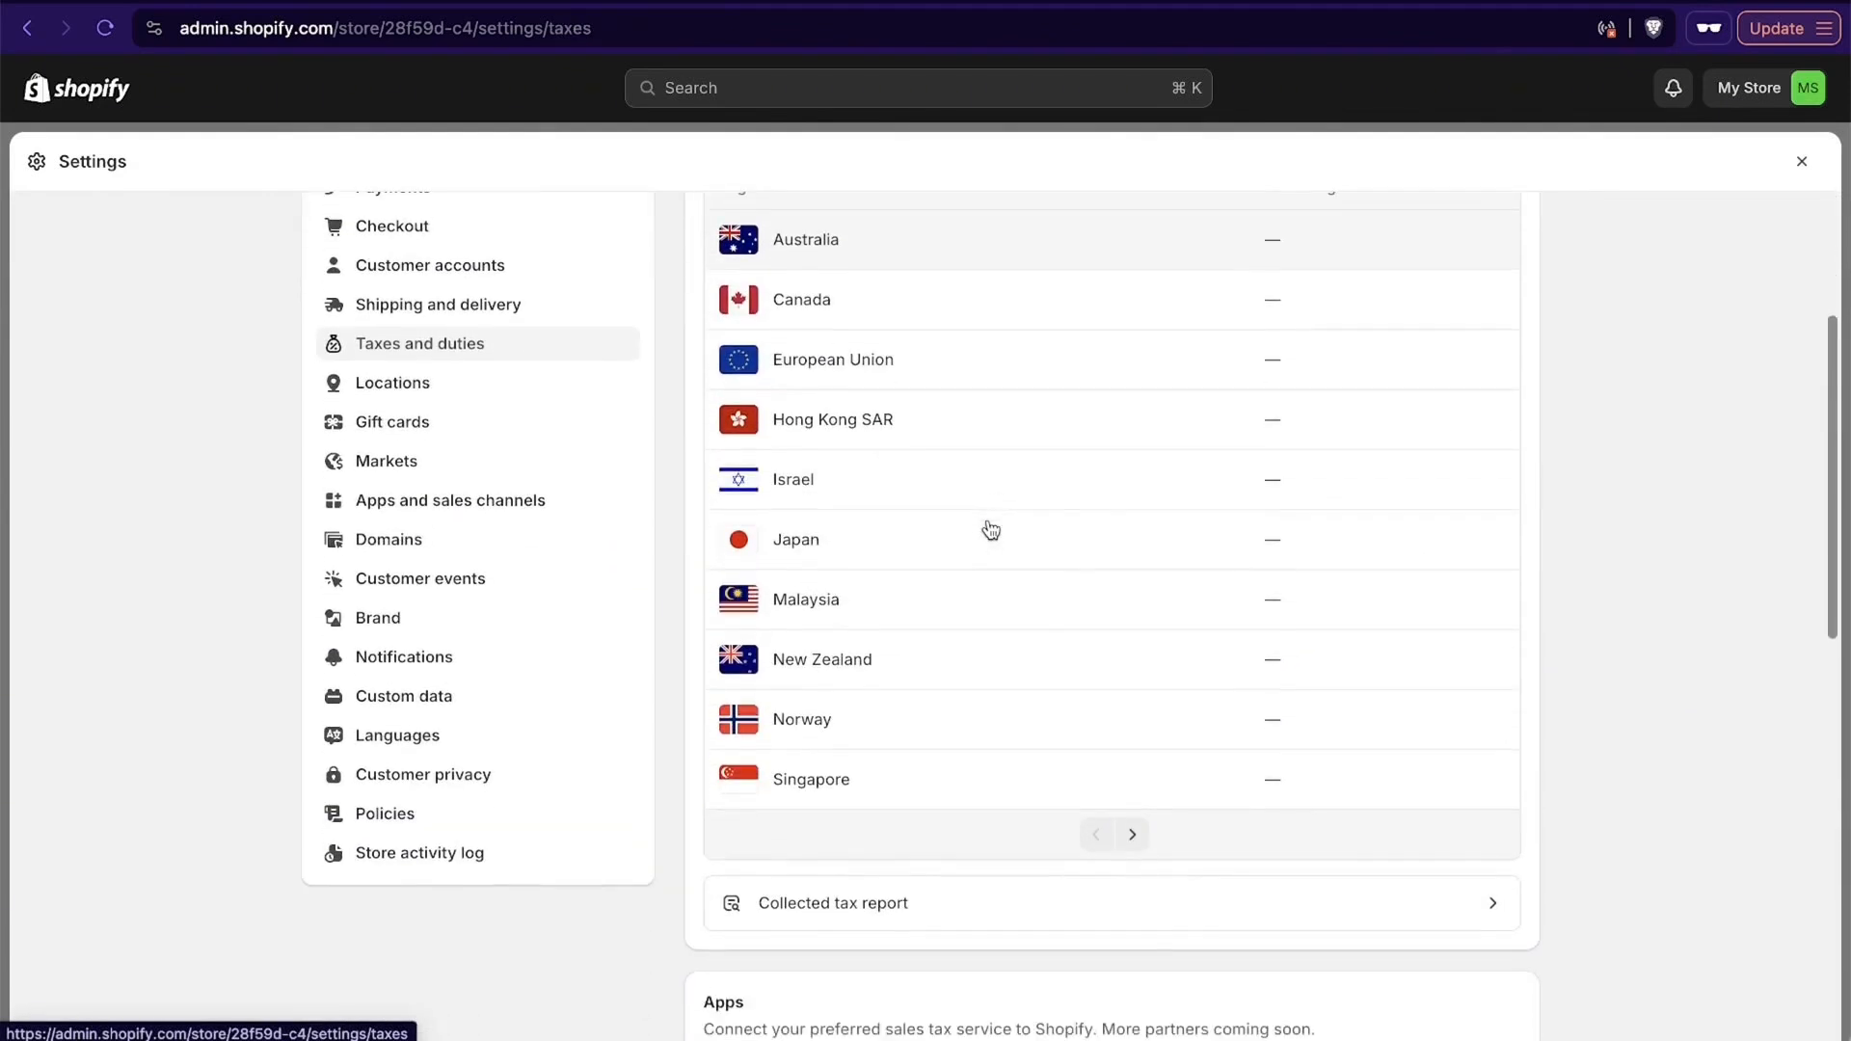
click(1132, 834)
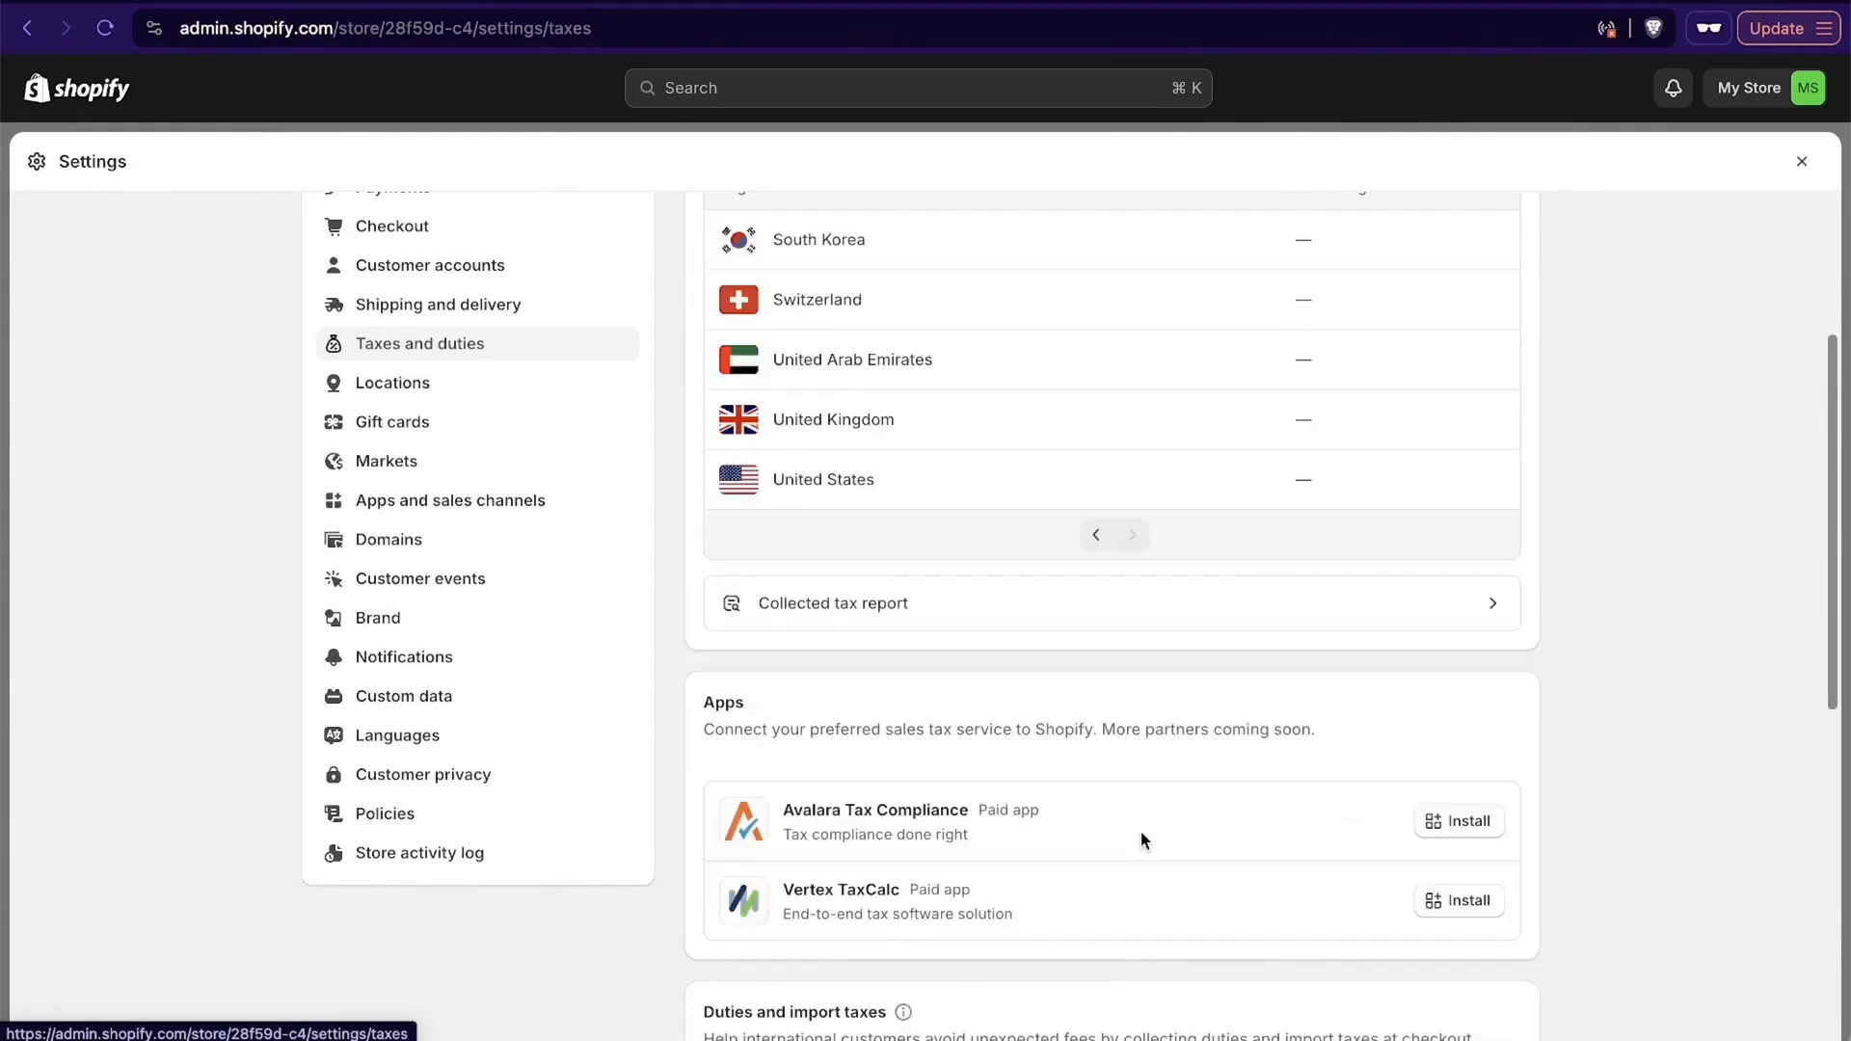
scroll(1142, 837, up, 2)
scroll(1142, 841, up, 2)
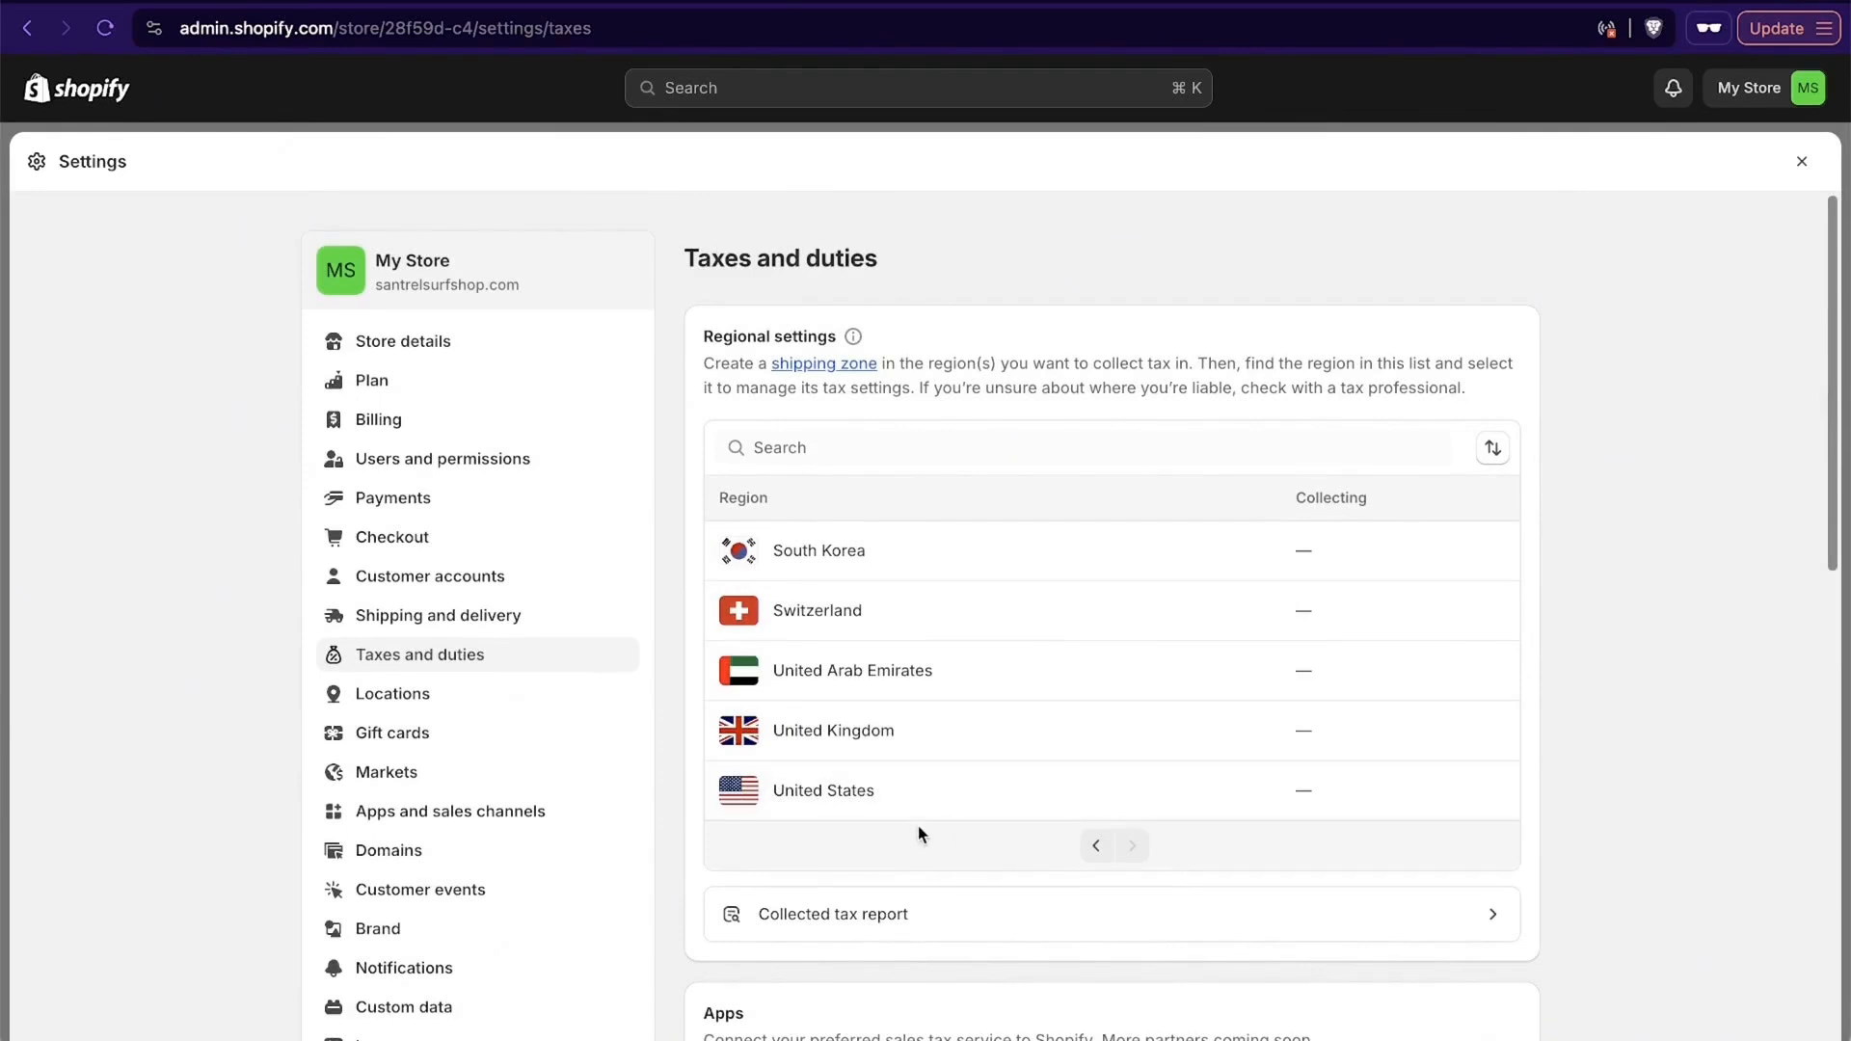
click(844, 790)
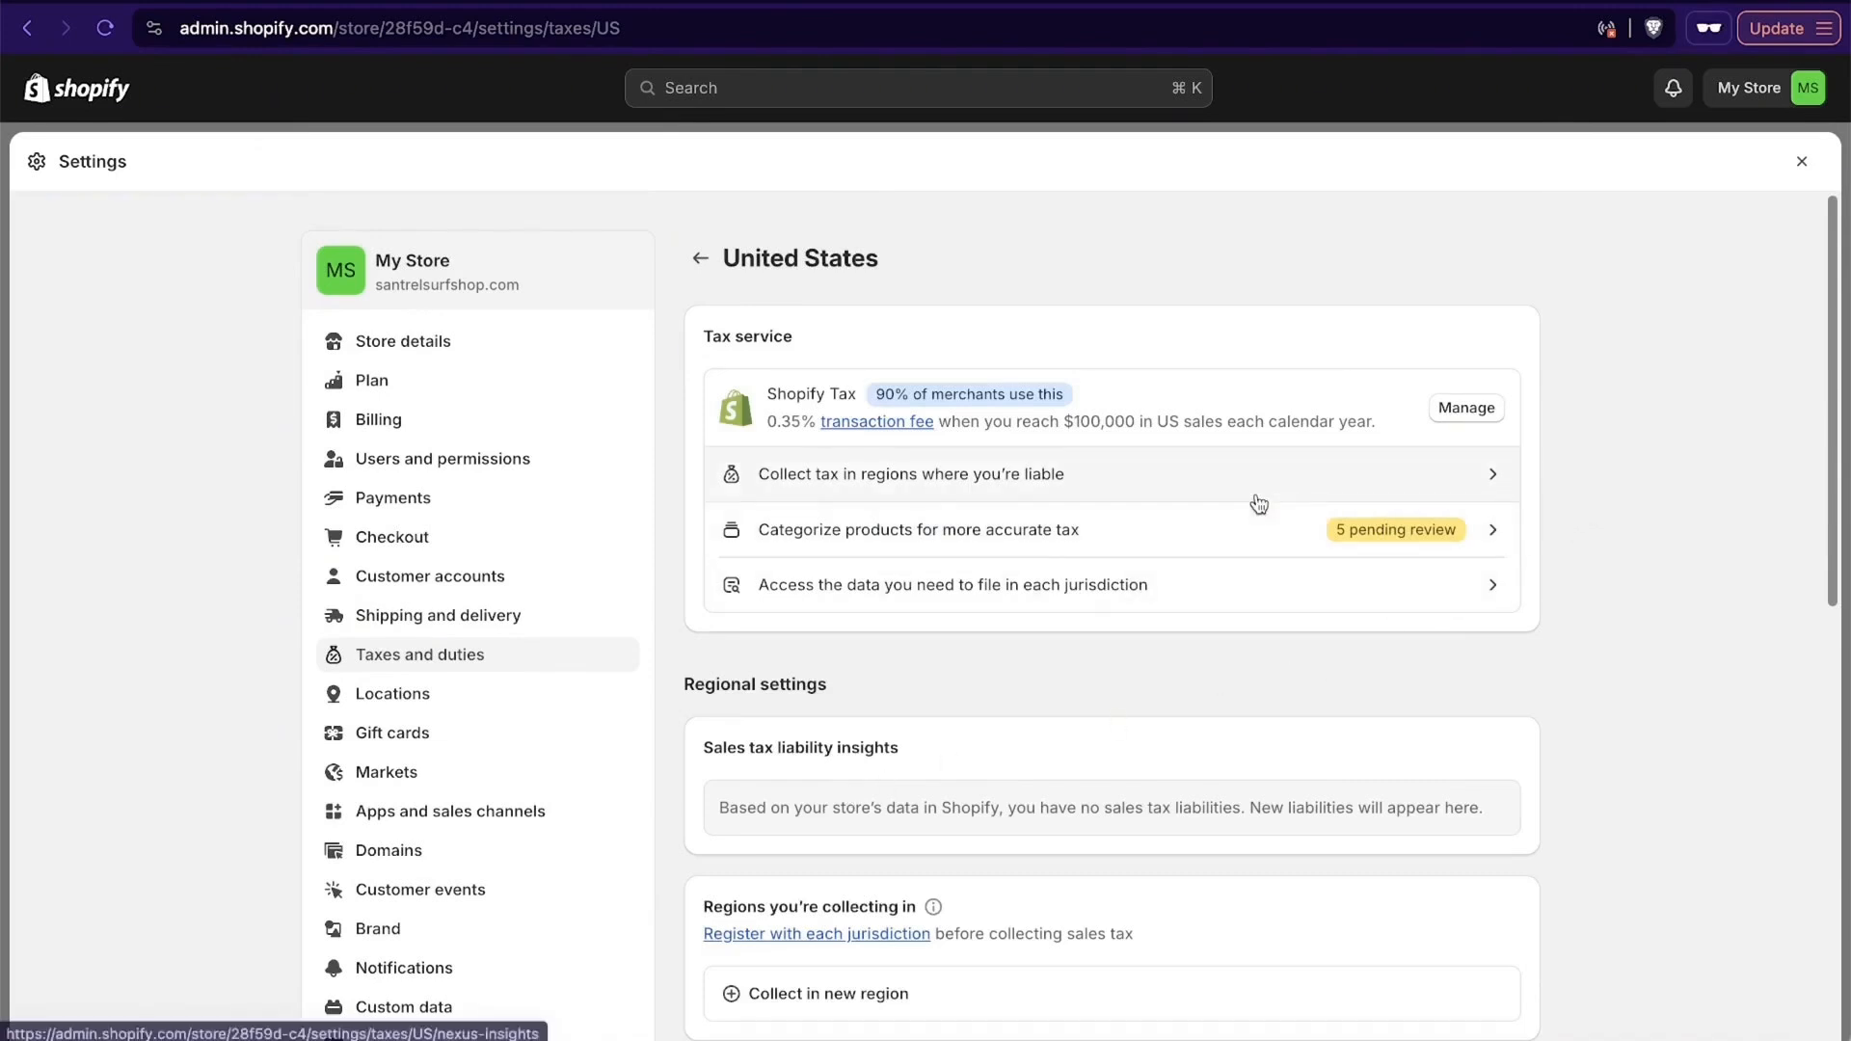
click(1128, 475)
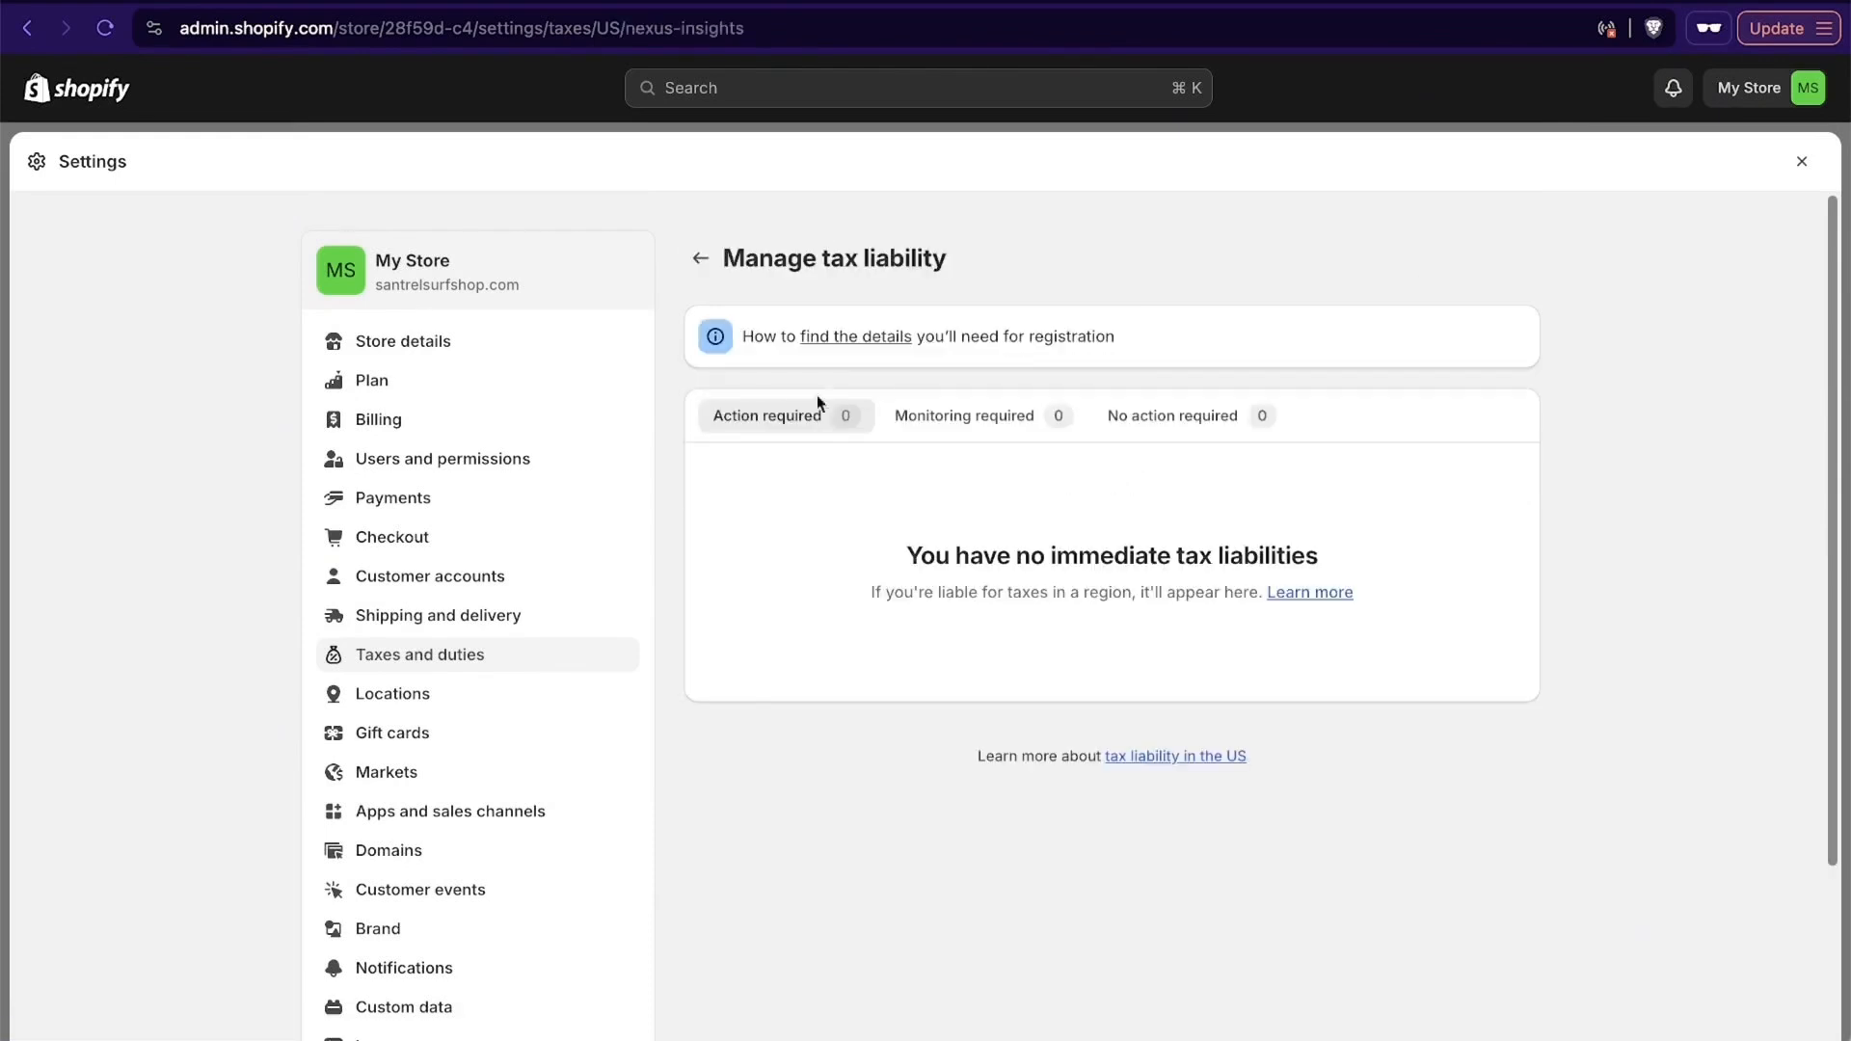
scroll(1312, 611, down, 4)
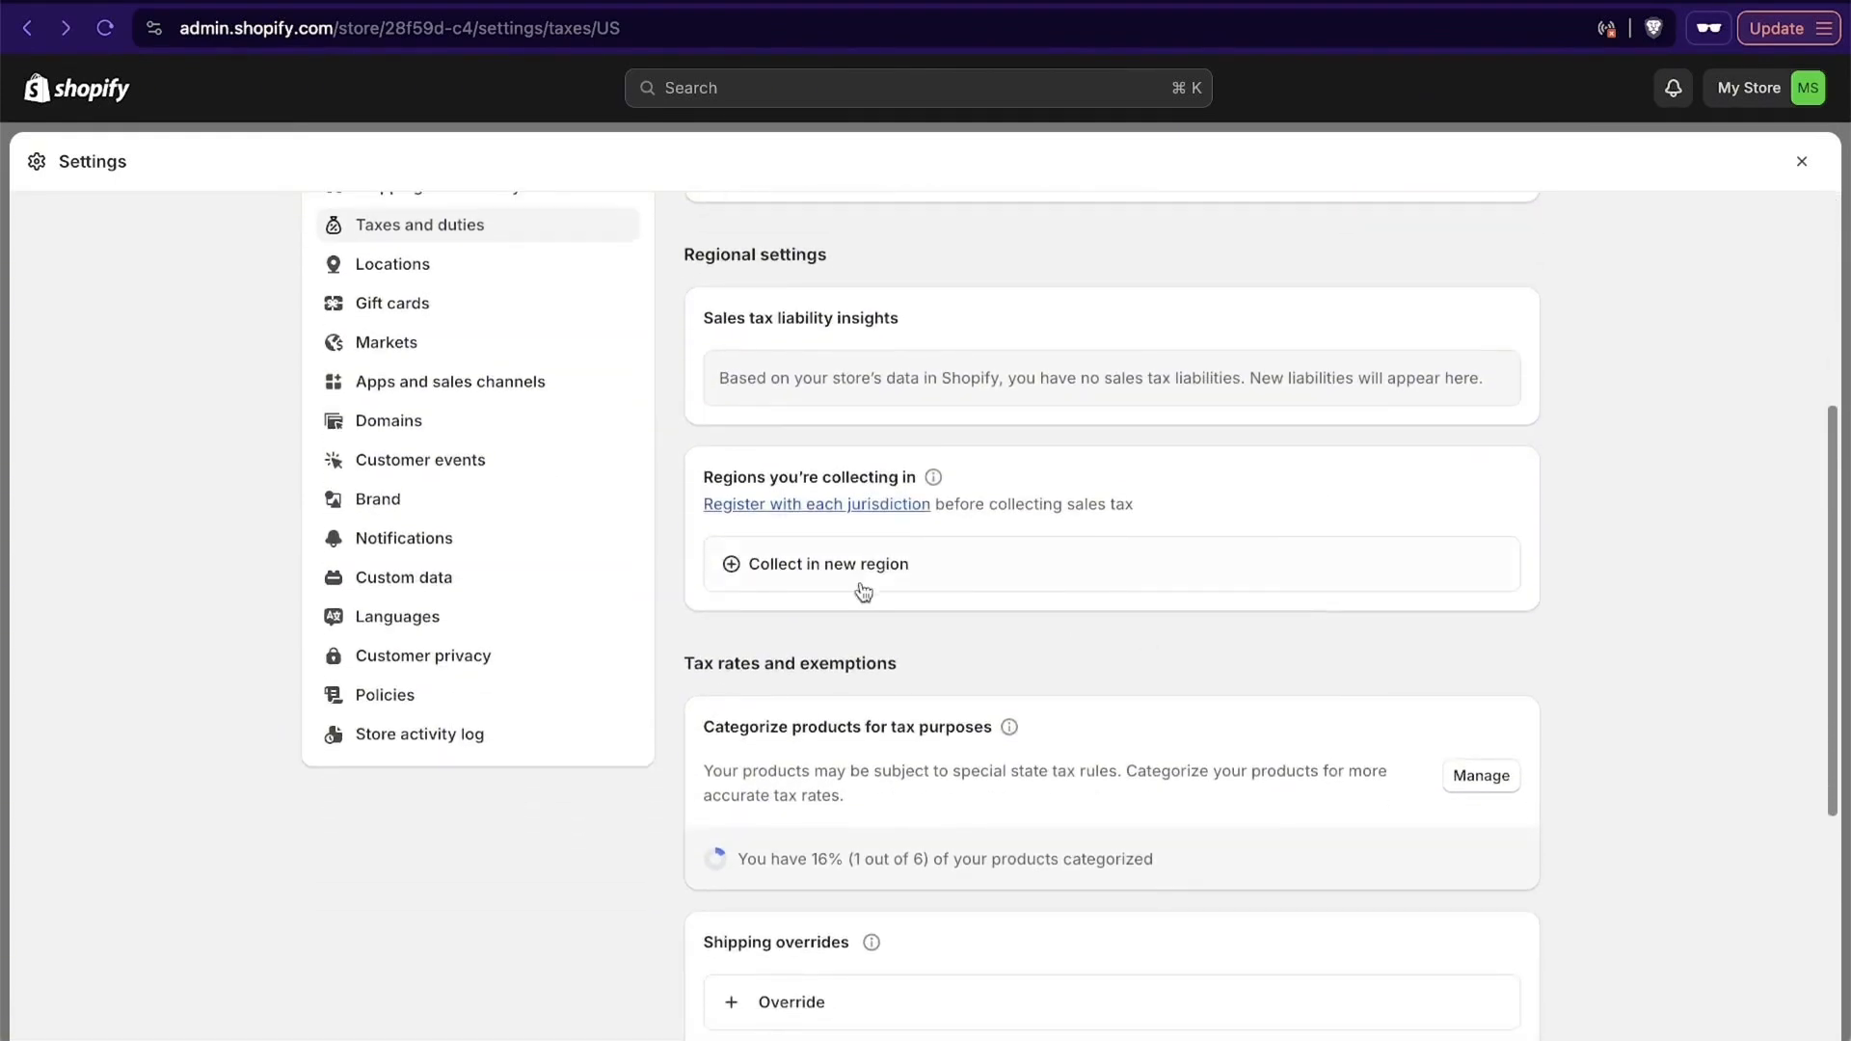
click(792, 567)
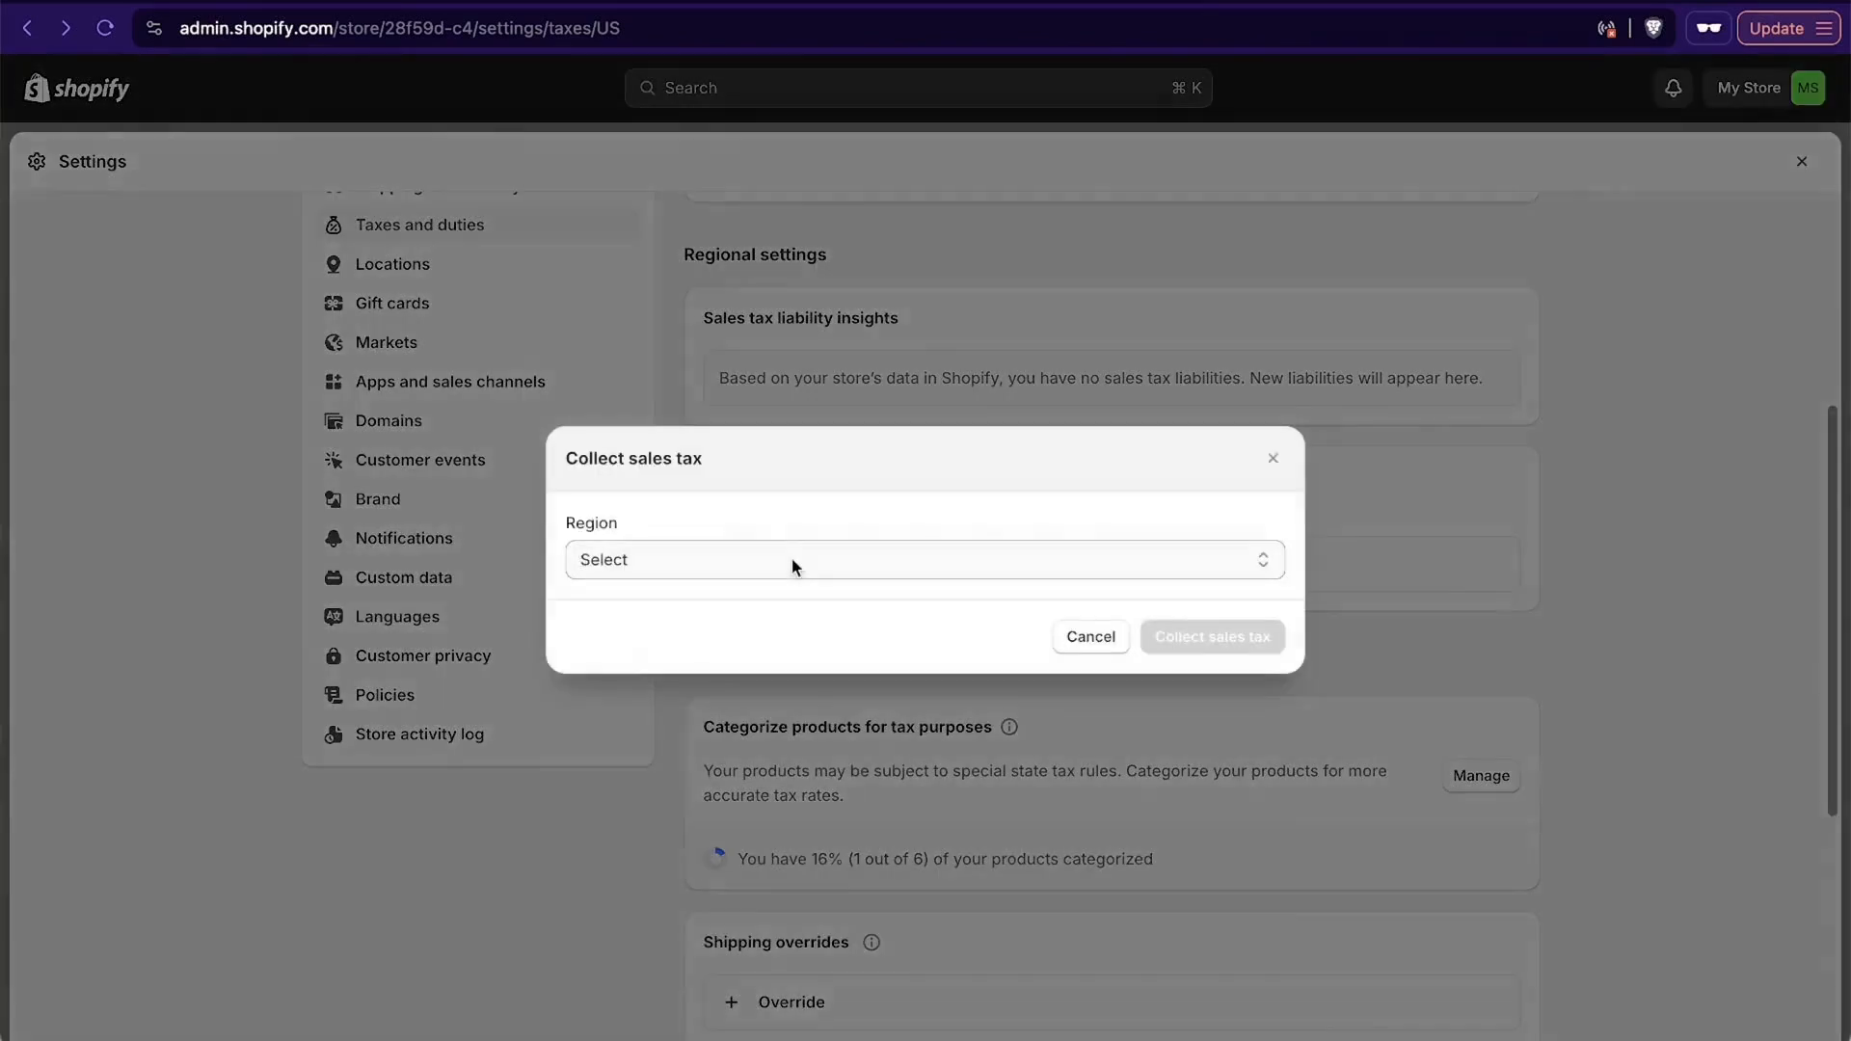
click(792, 561)
scroll(826, 754, down, 10)
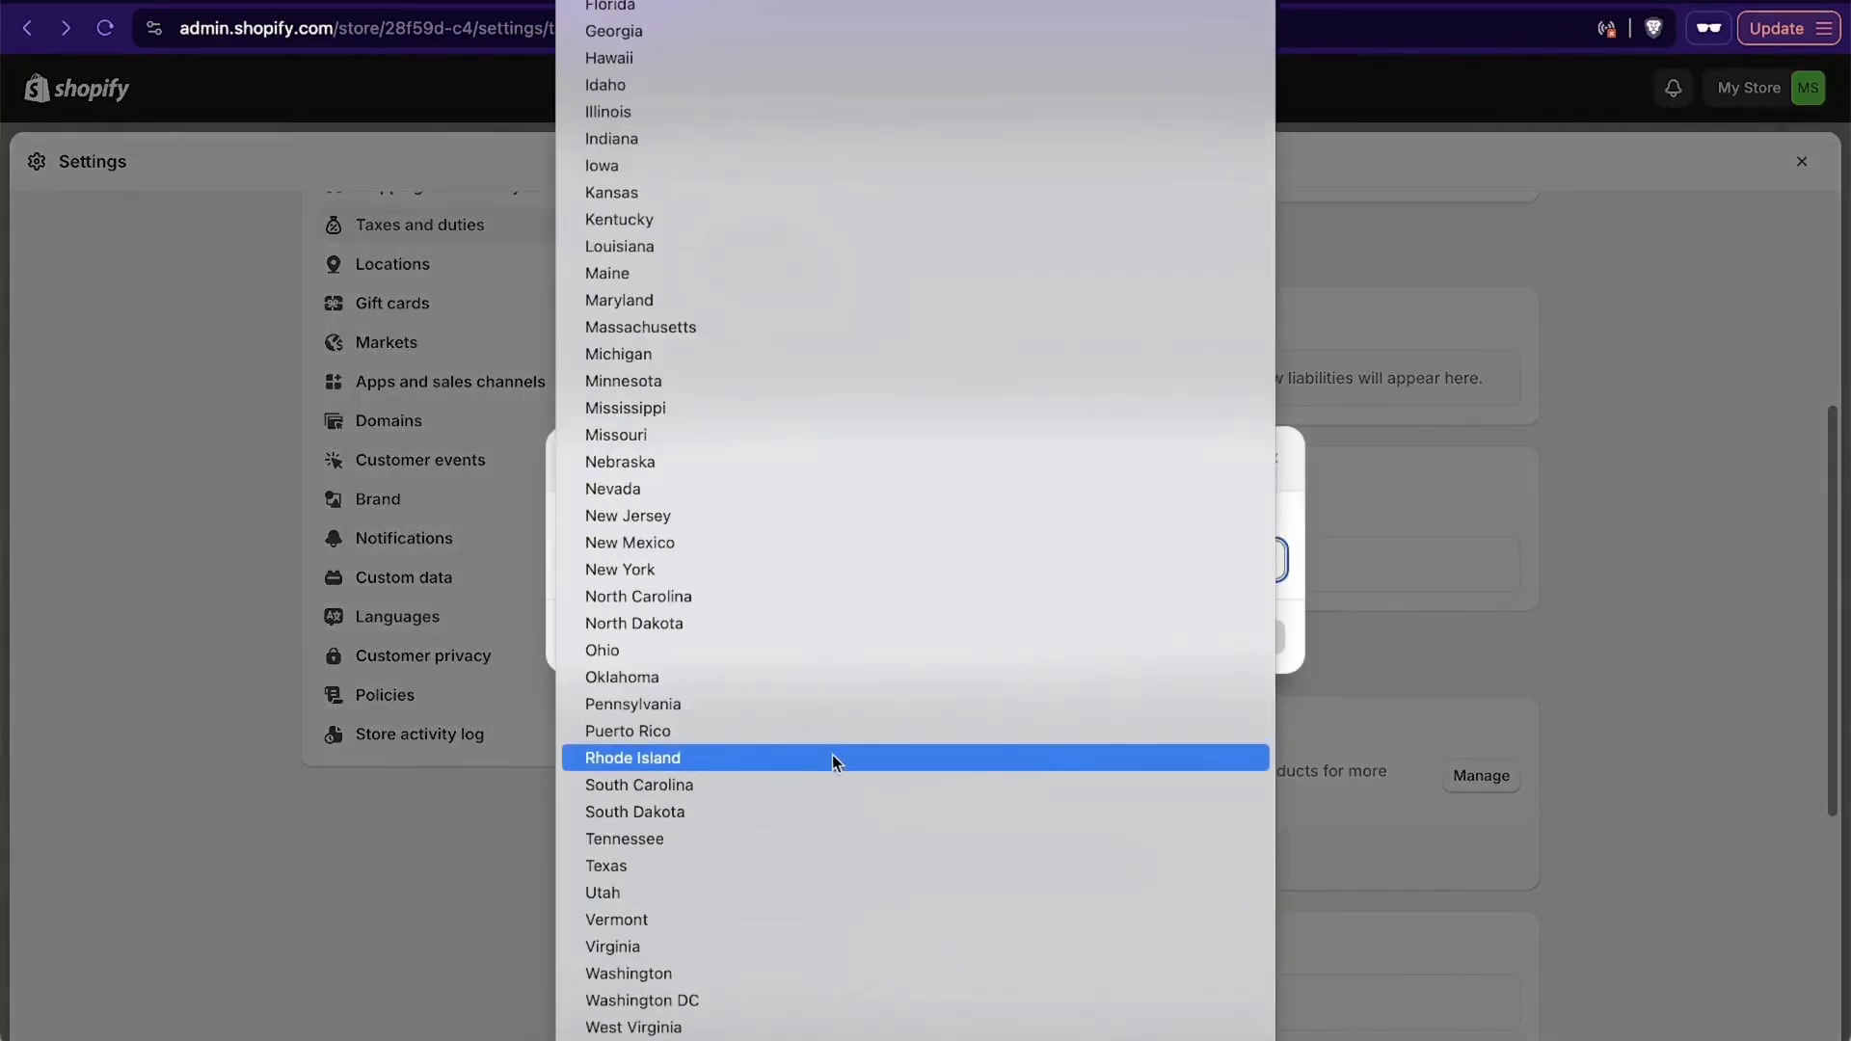
click(837, 704)
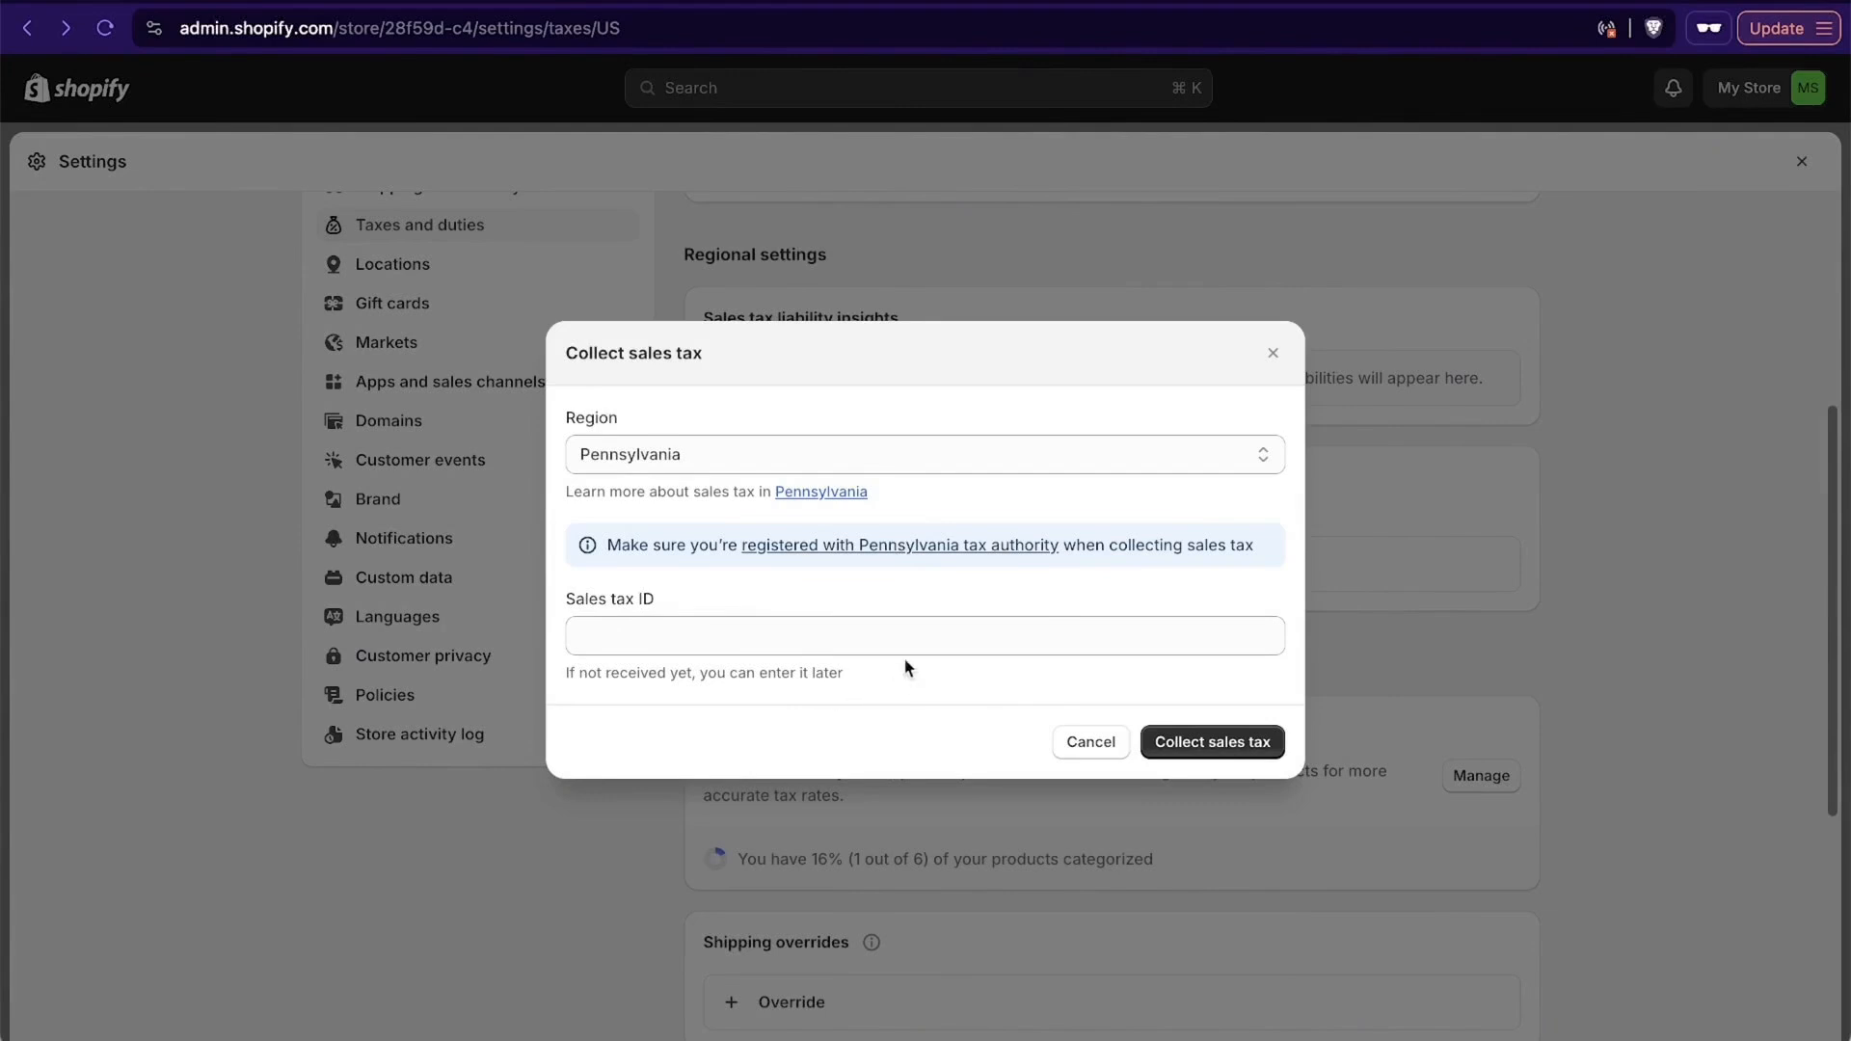
click(725, 632)
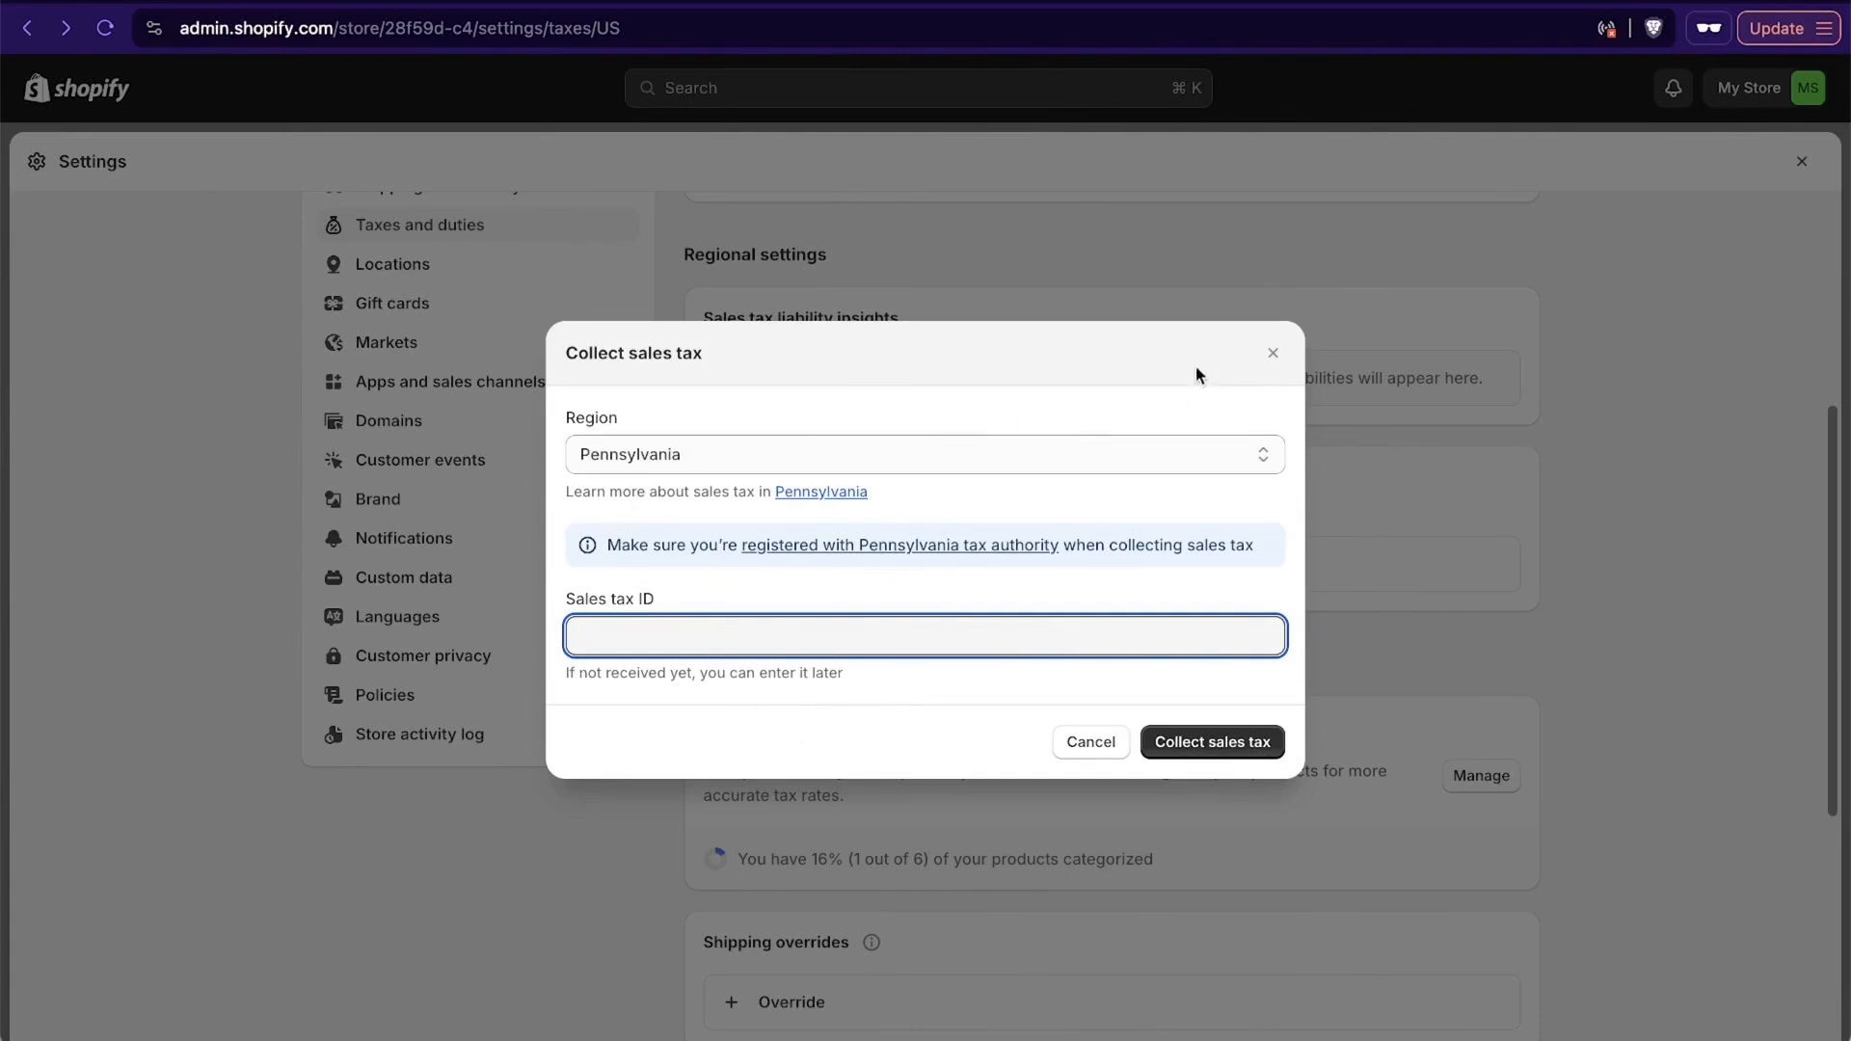
click(1274, 354)
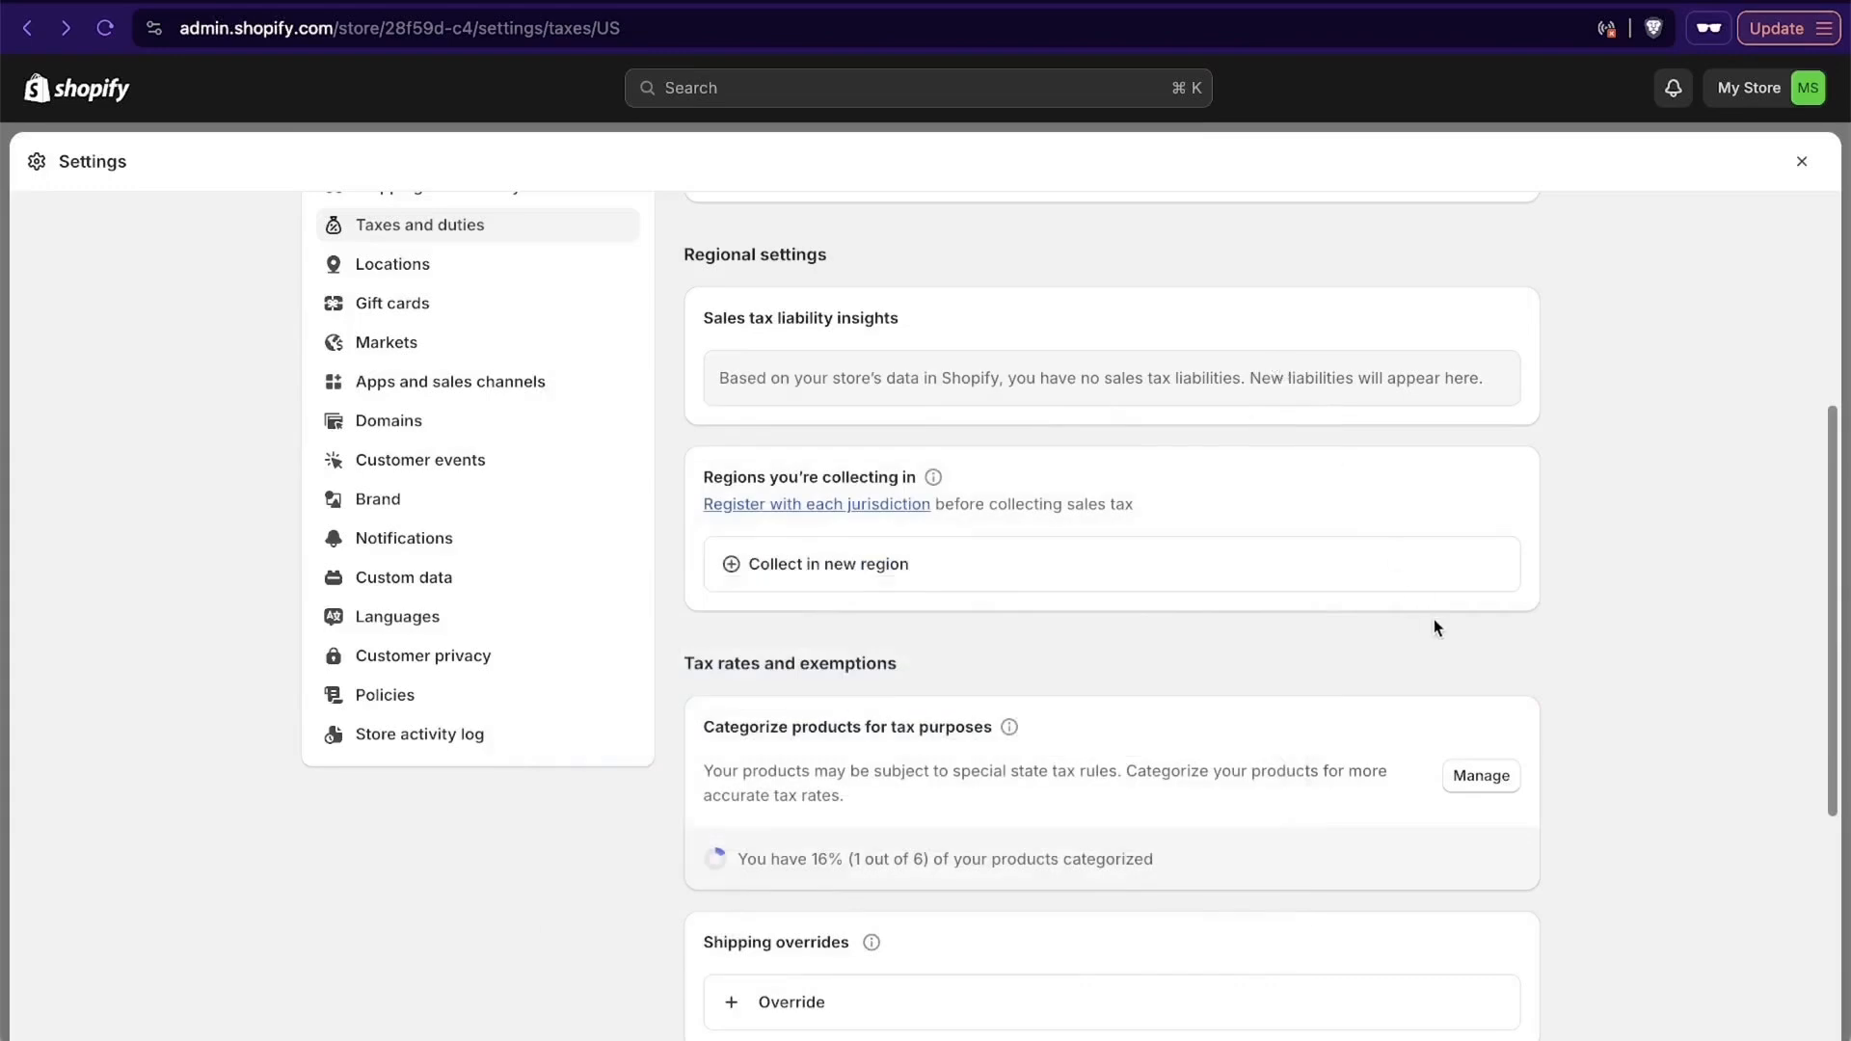
scroll(1434, 625, down, 4)
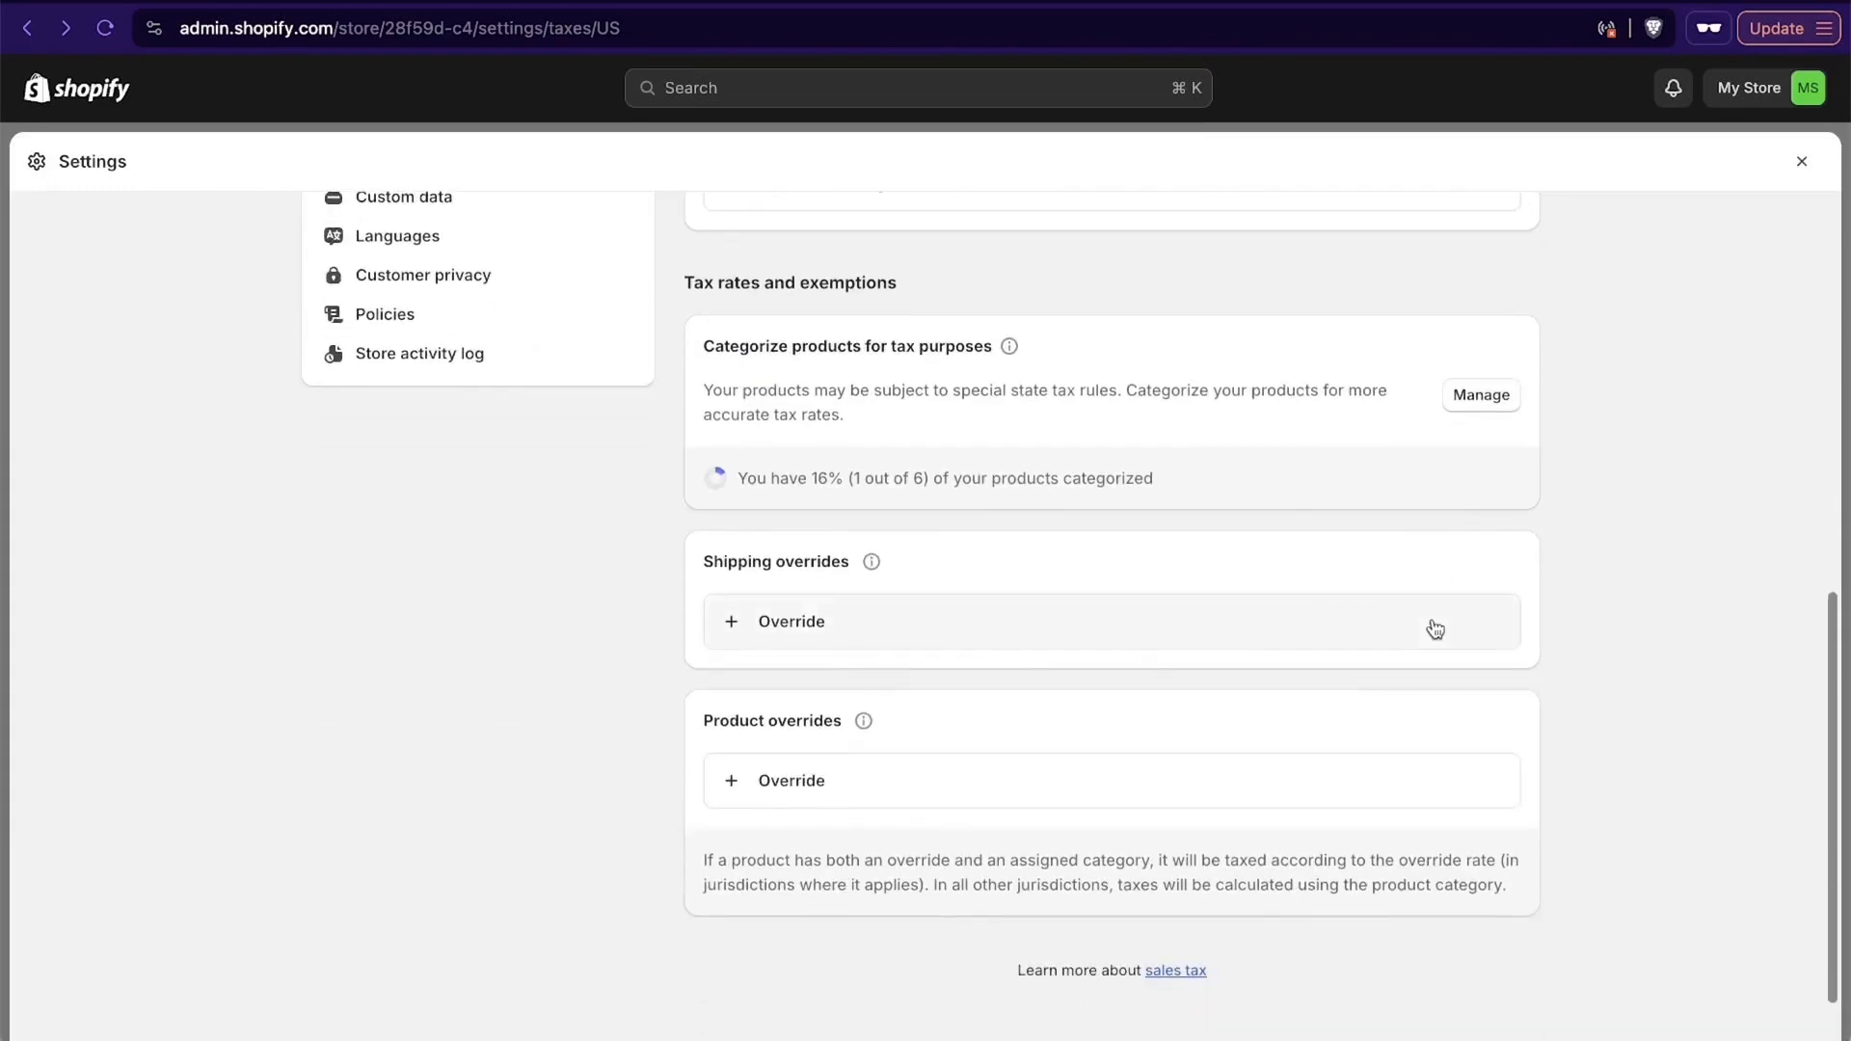
scroll(487, 476, up, 6)
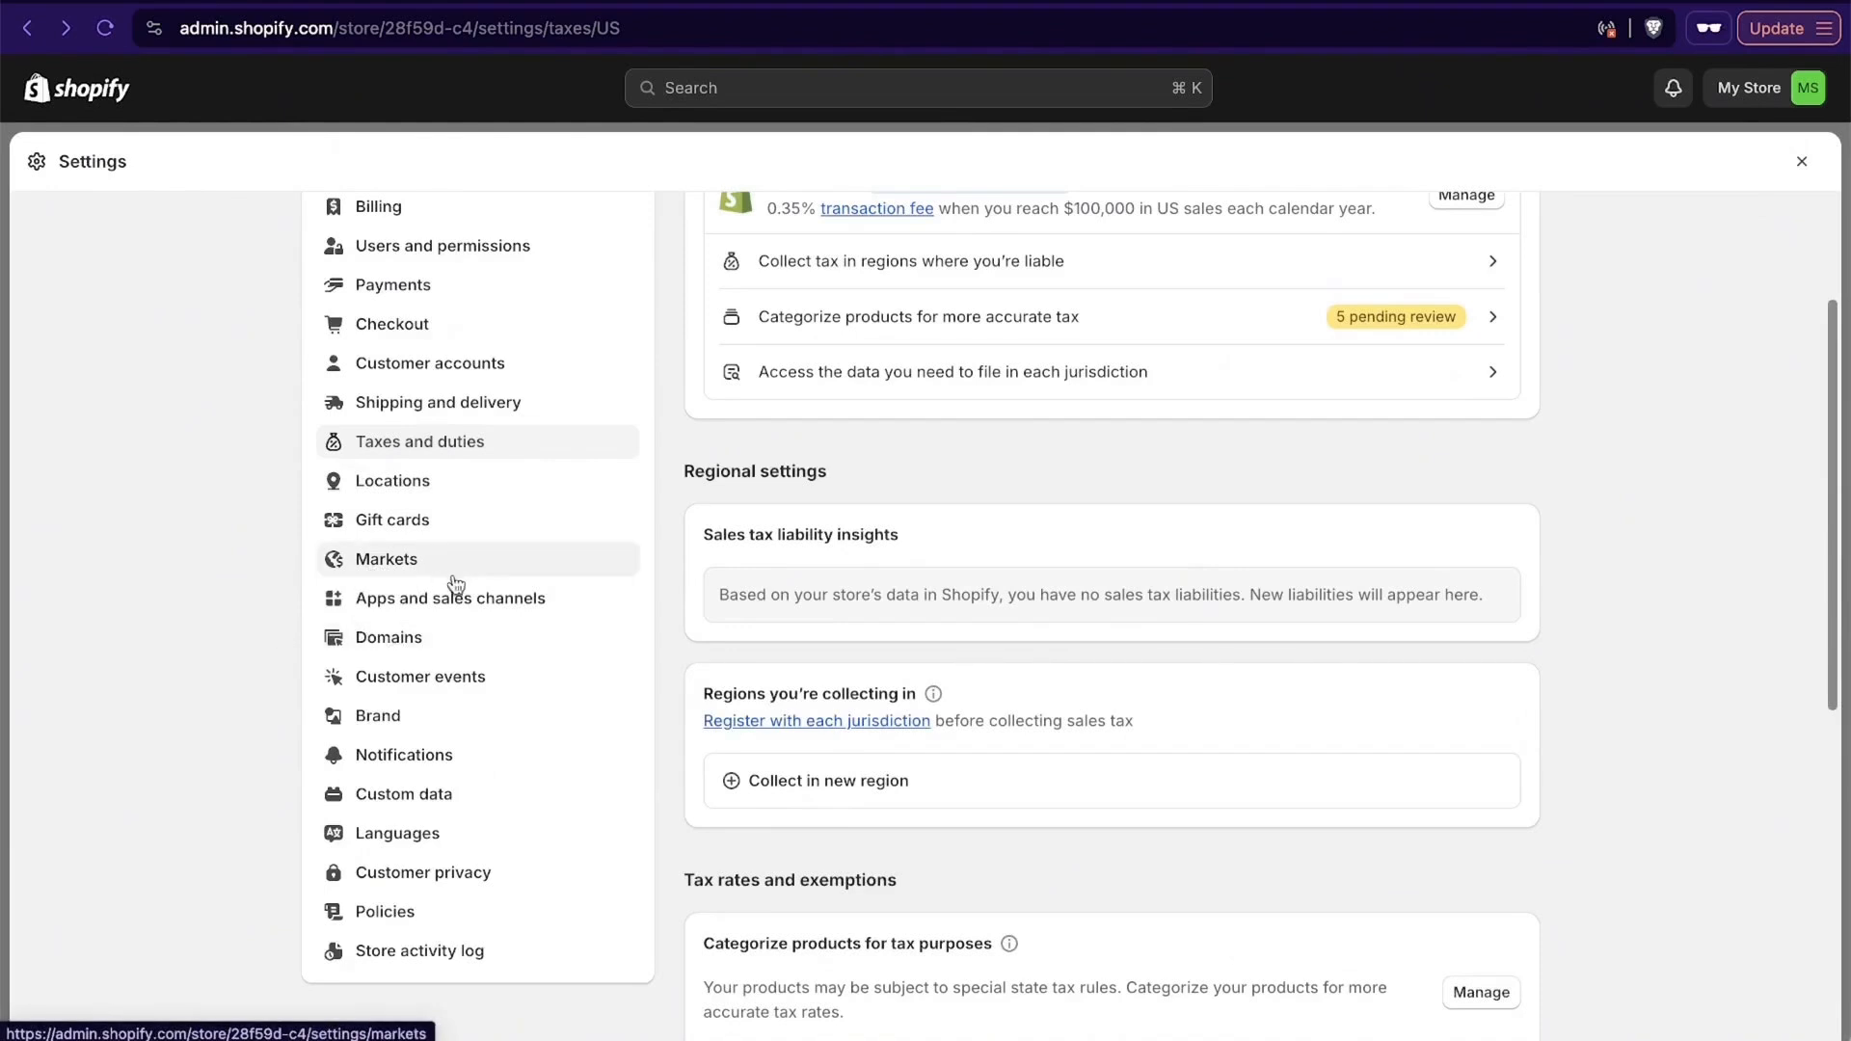
Go through the Settings sidebar from Customer events to the Brand settings page.
click(426, 682)
scroll(1250, 708, down, 2)
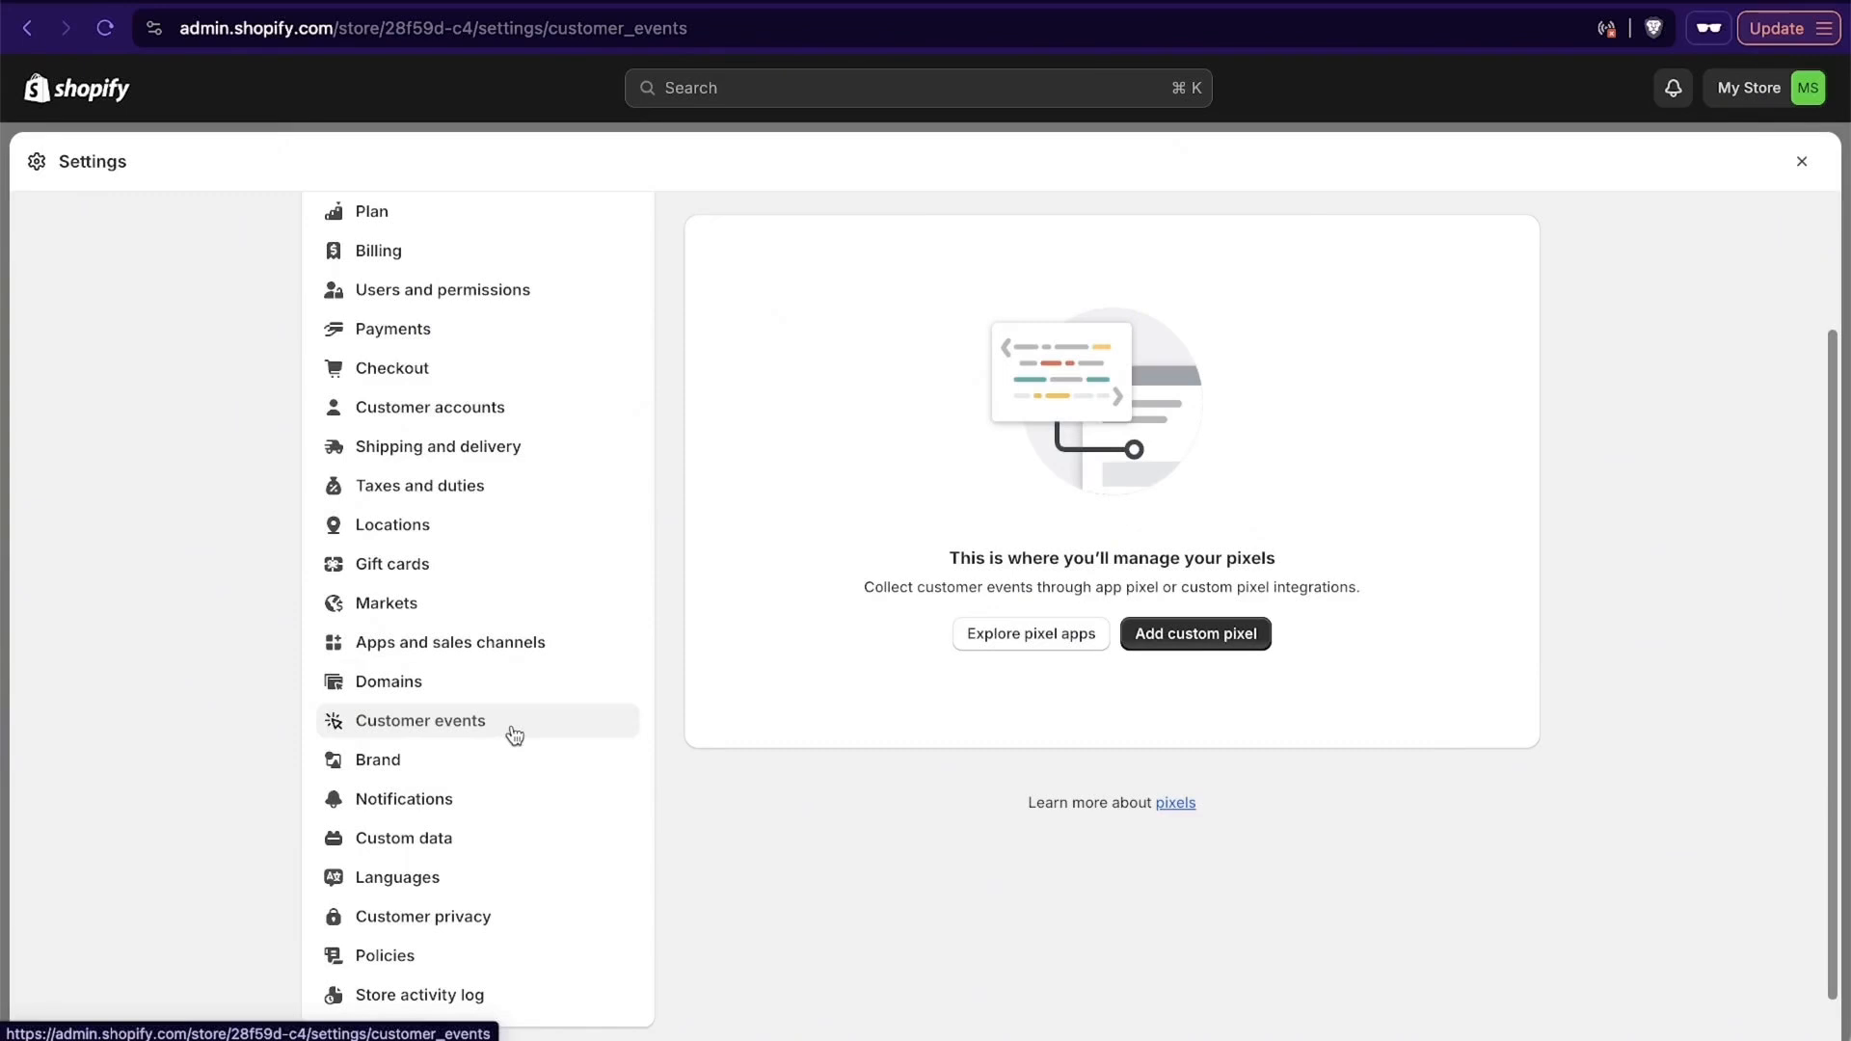
scroll(509, 756, down, 1)
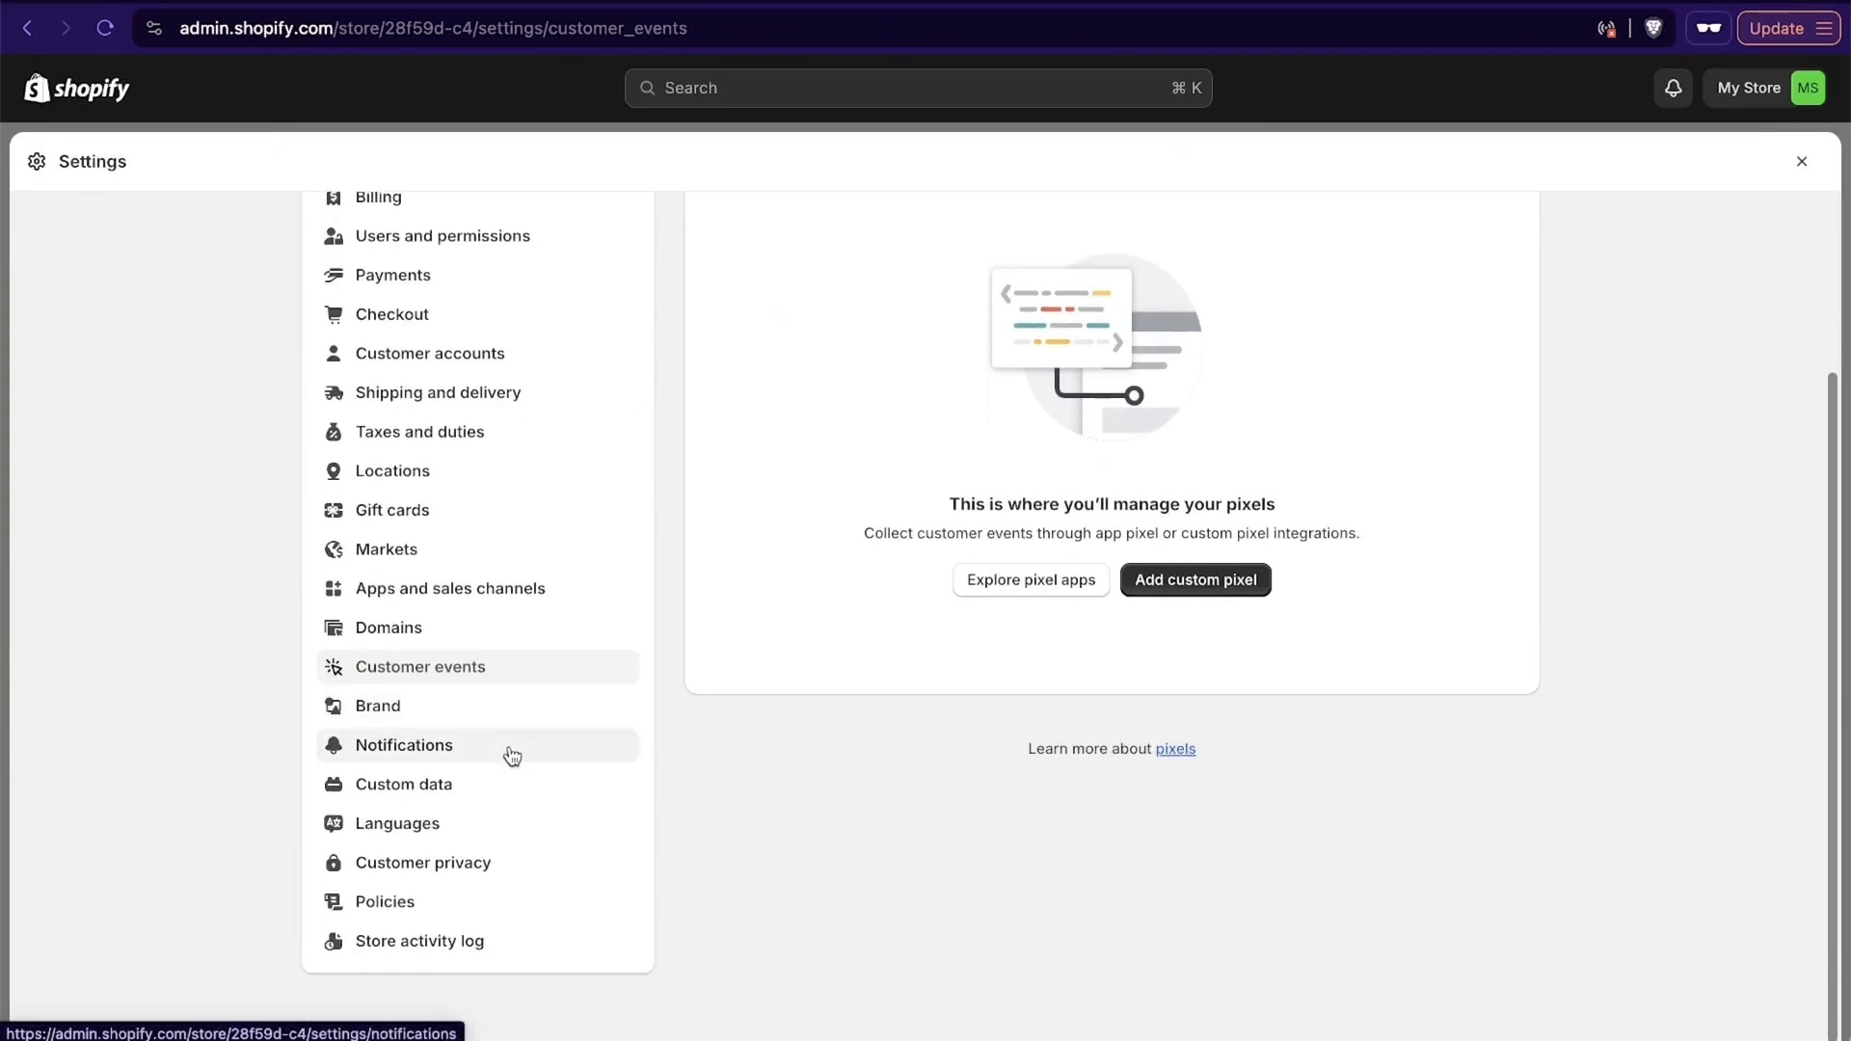
scroll(501, 829, up, 4)
click(463, 914)
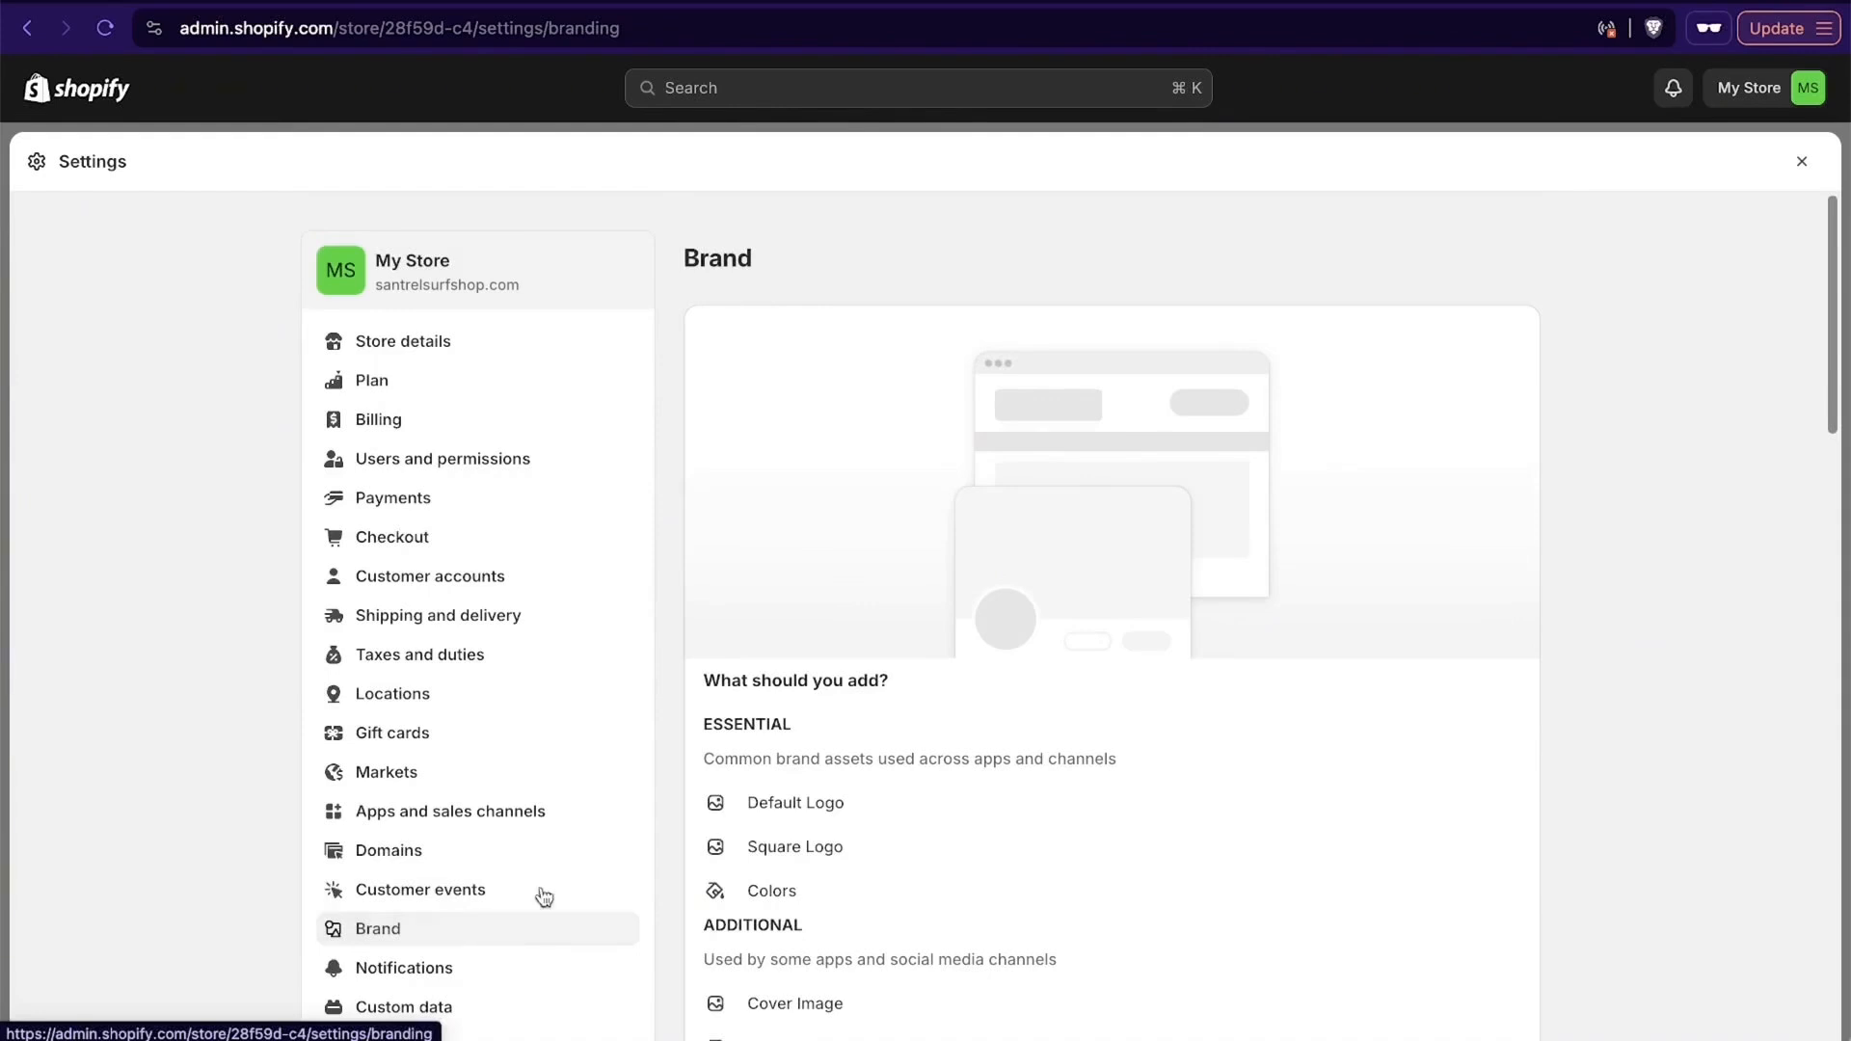
Upload the Santrel logo and set it as the default brand logo.
scroll(951, 807, down, 3)
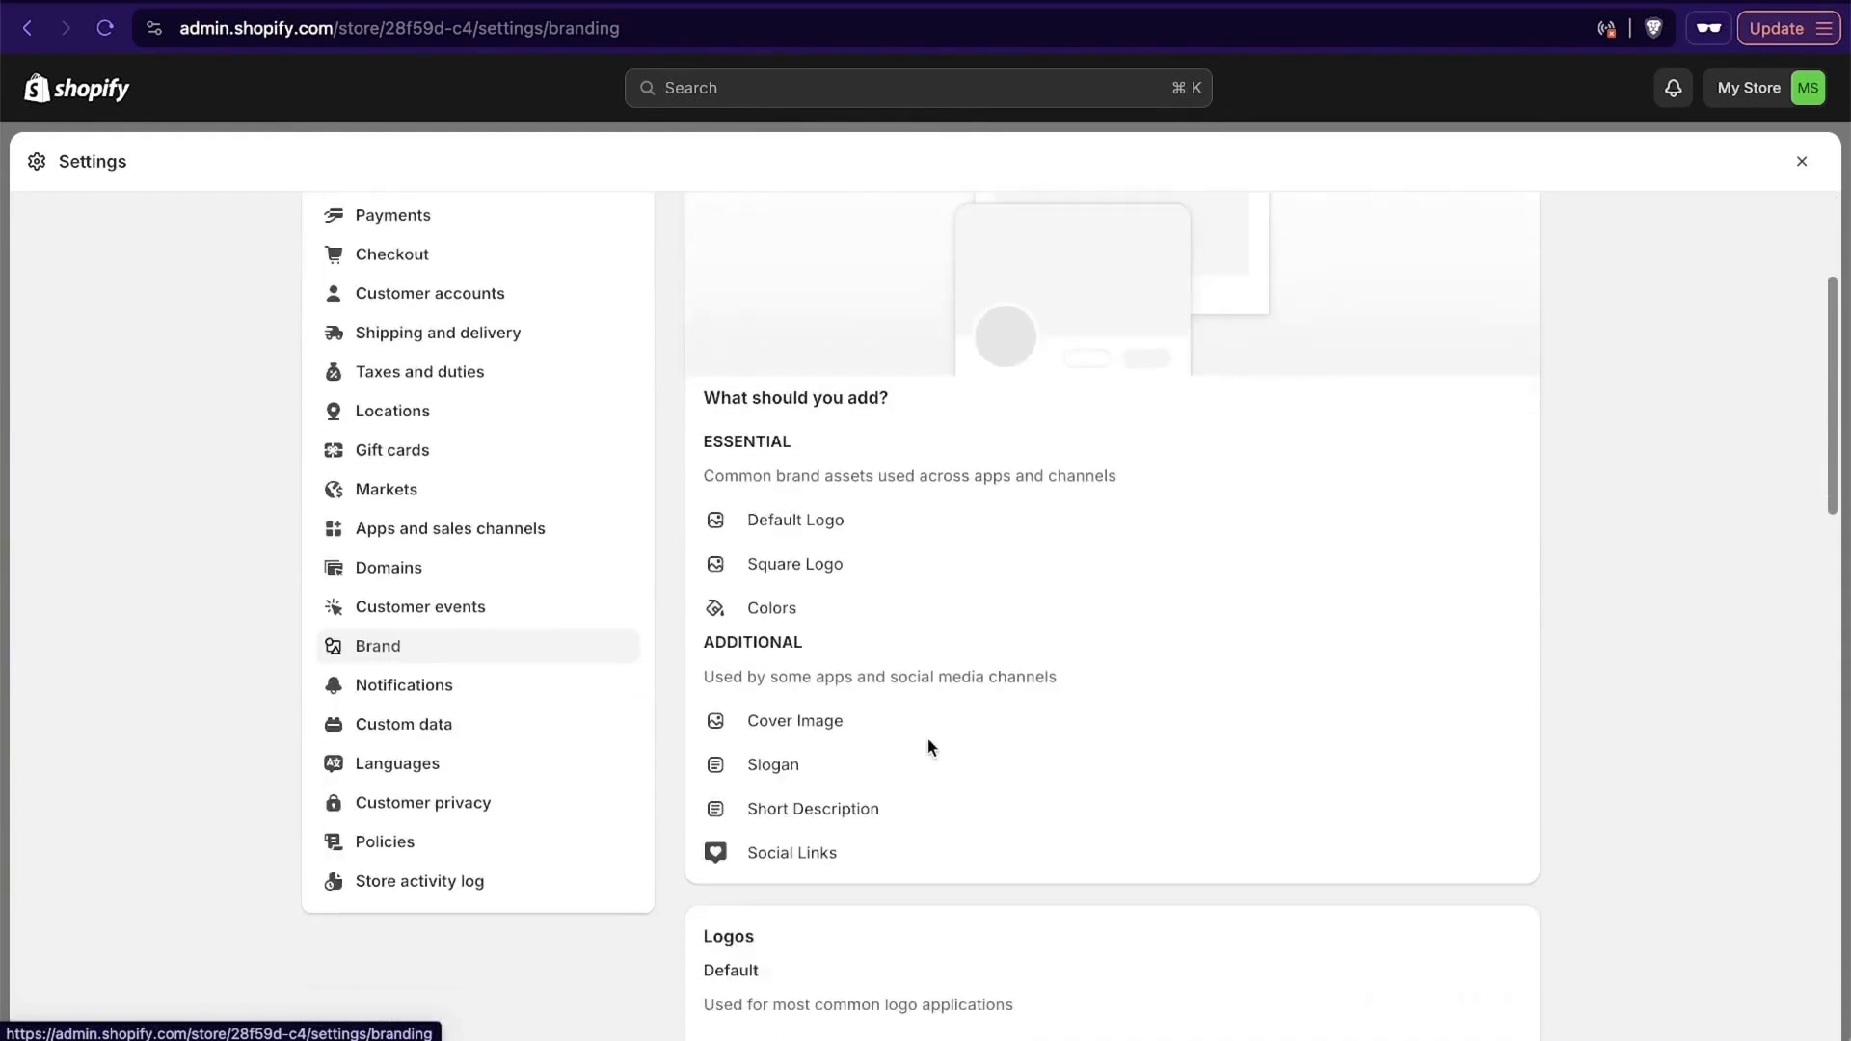
scroll(928, 749, down, 3)
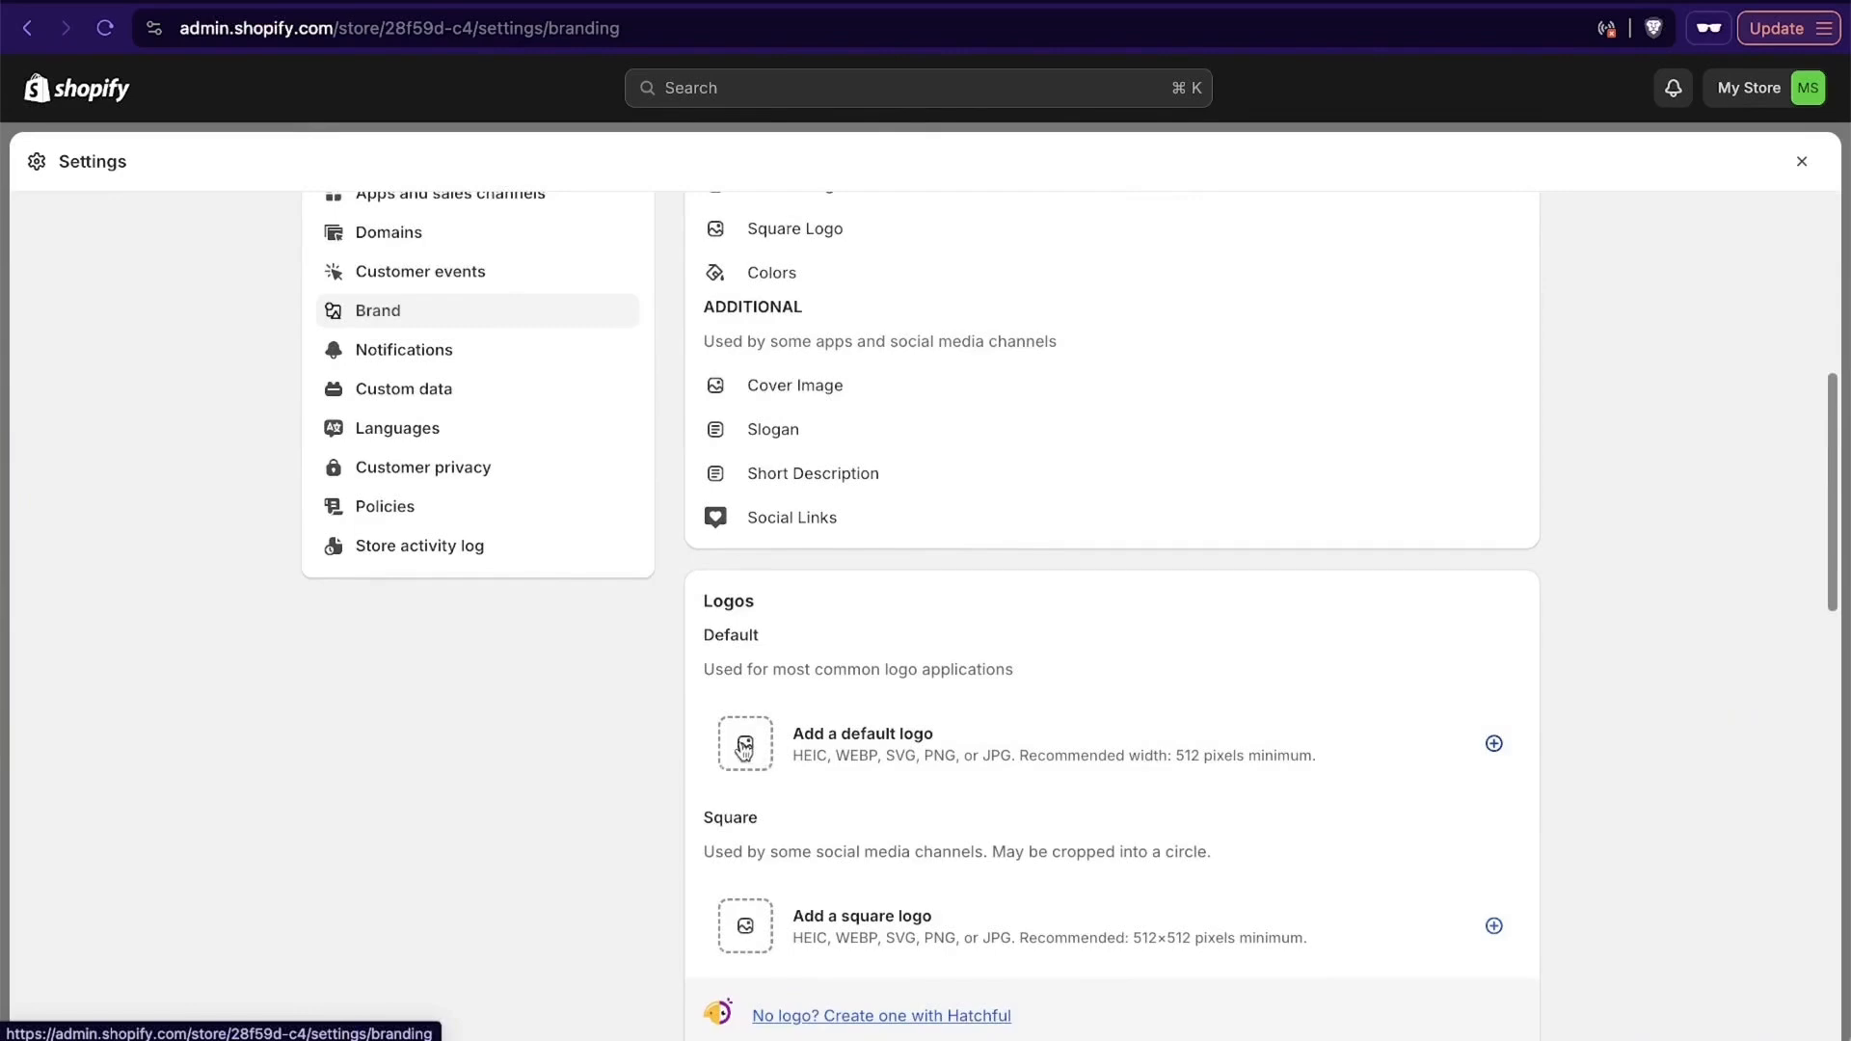
click(743, 749)
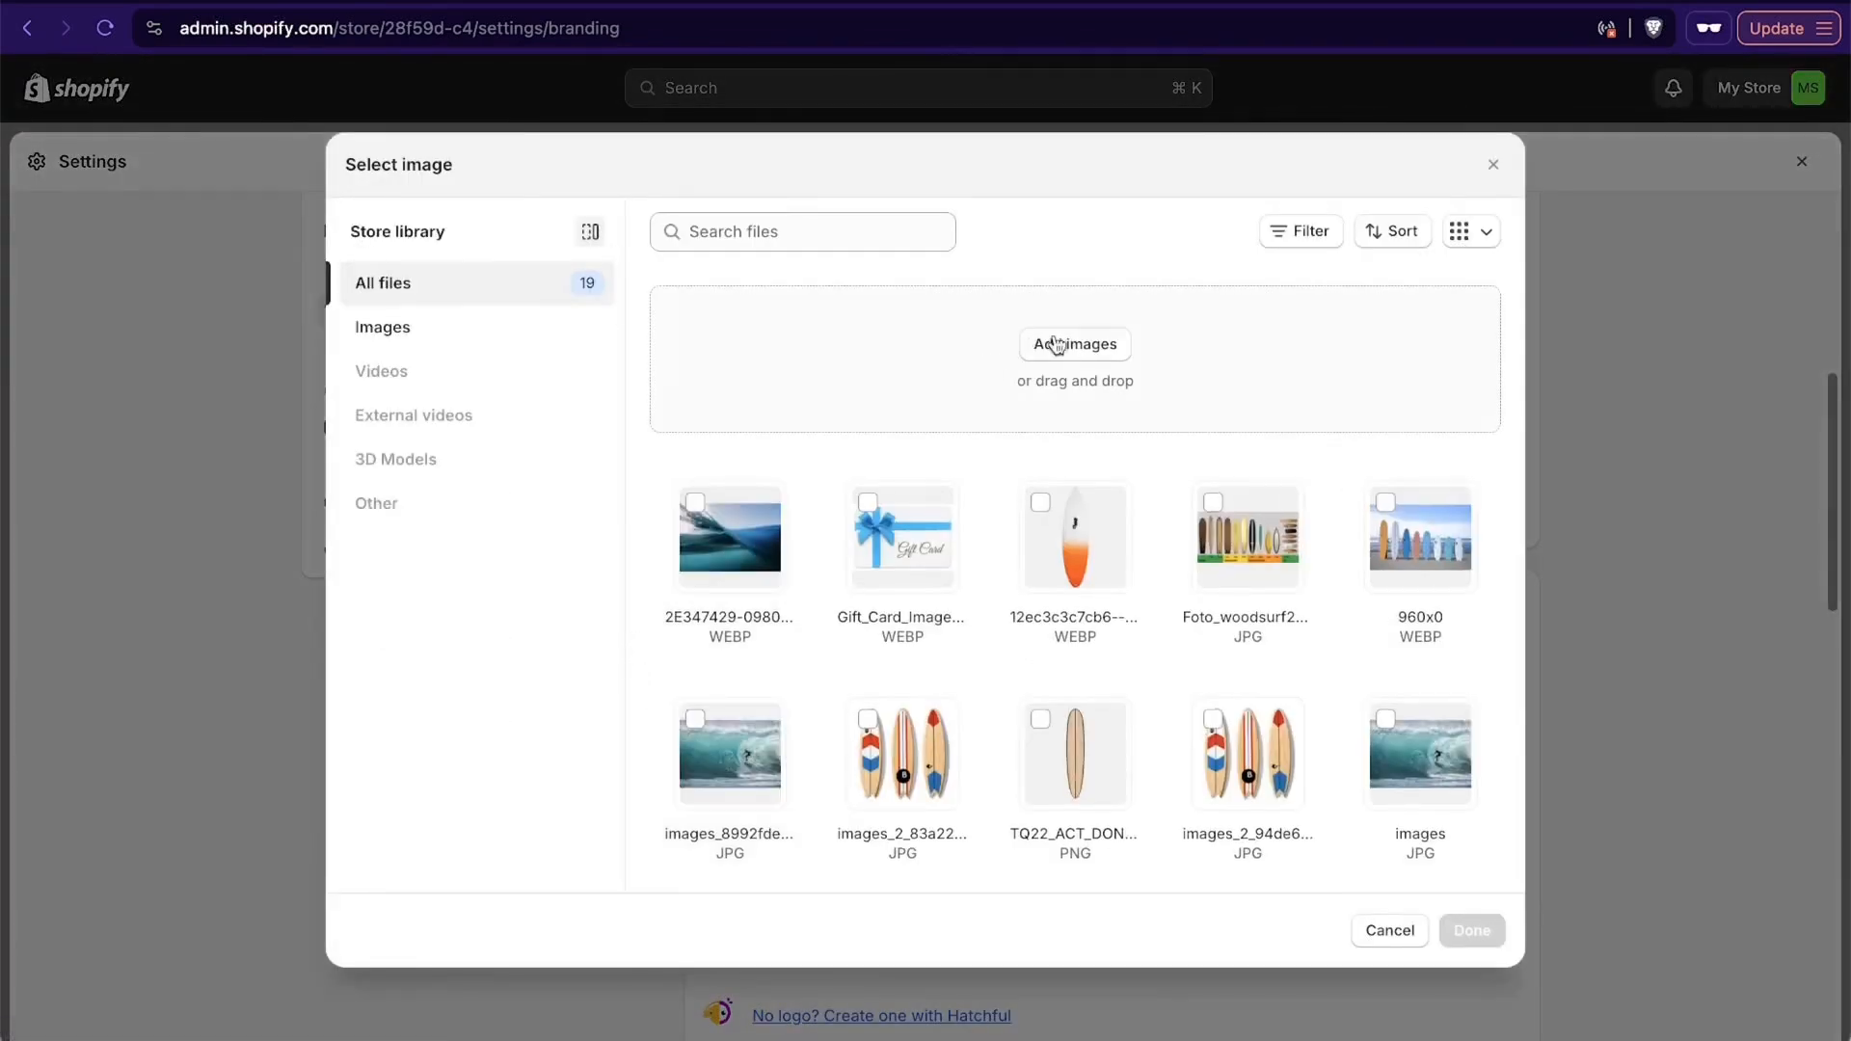
click(1058, 344)
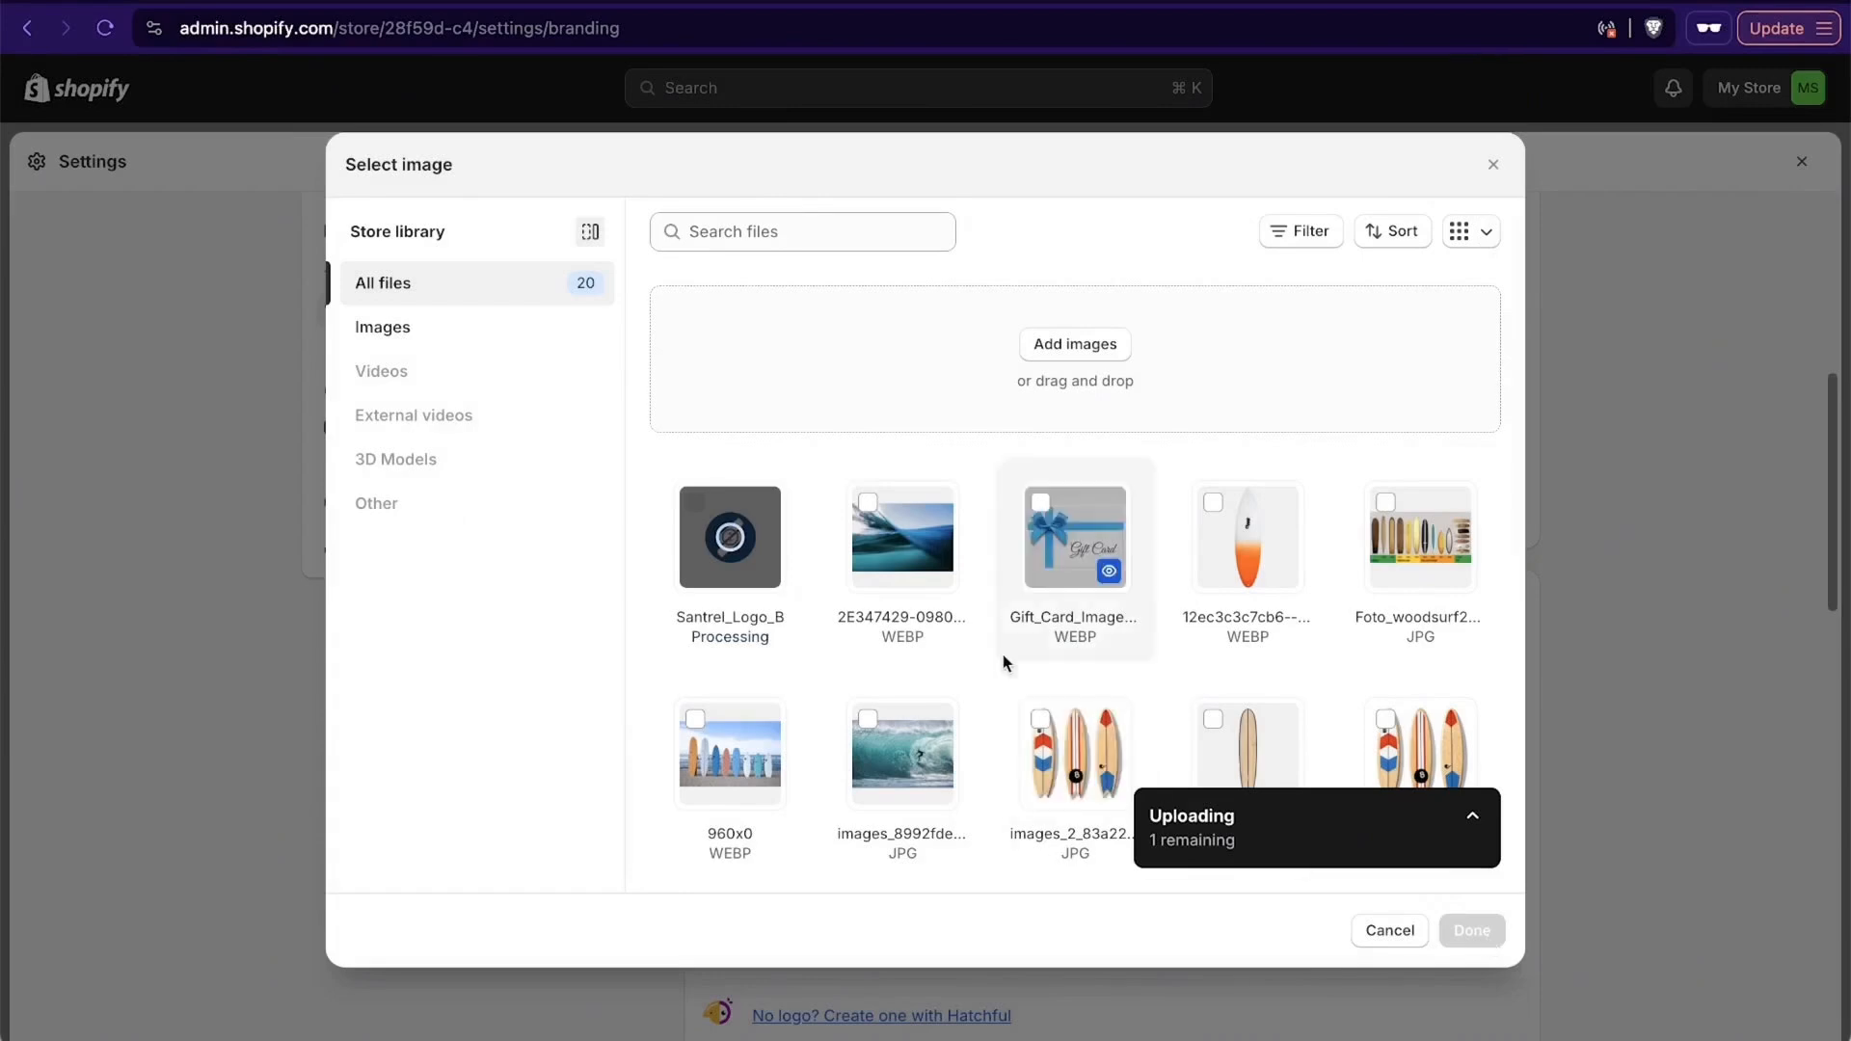
click(1488, 935)
Add an Instagram social link with the shop's Instagram profile URL and save the brand settings.
scroll(905, 768, down, 3)
scroll(905, 774, down, 5)
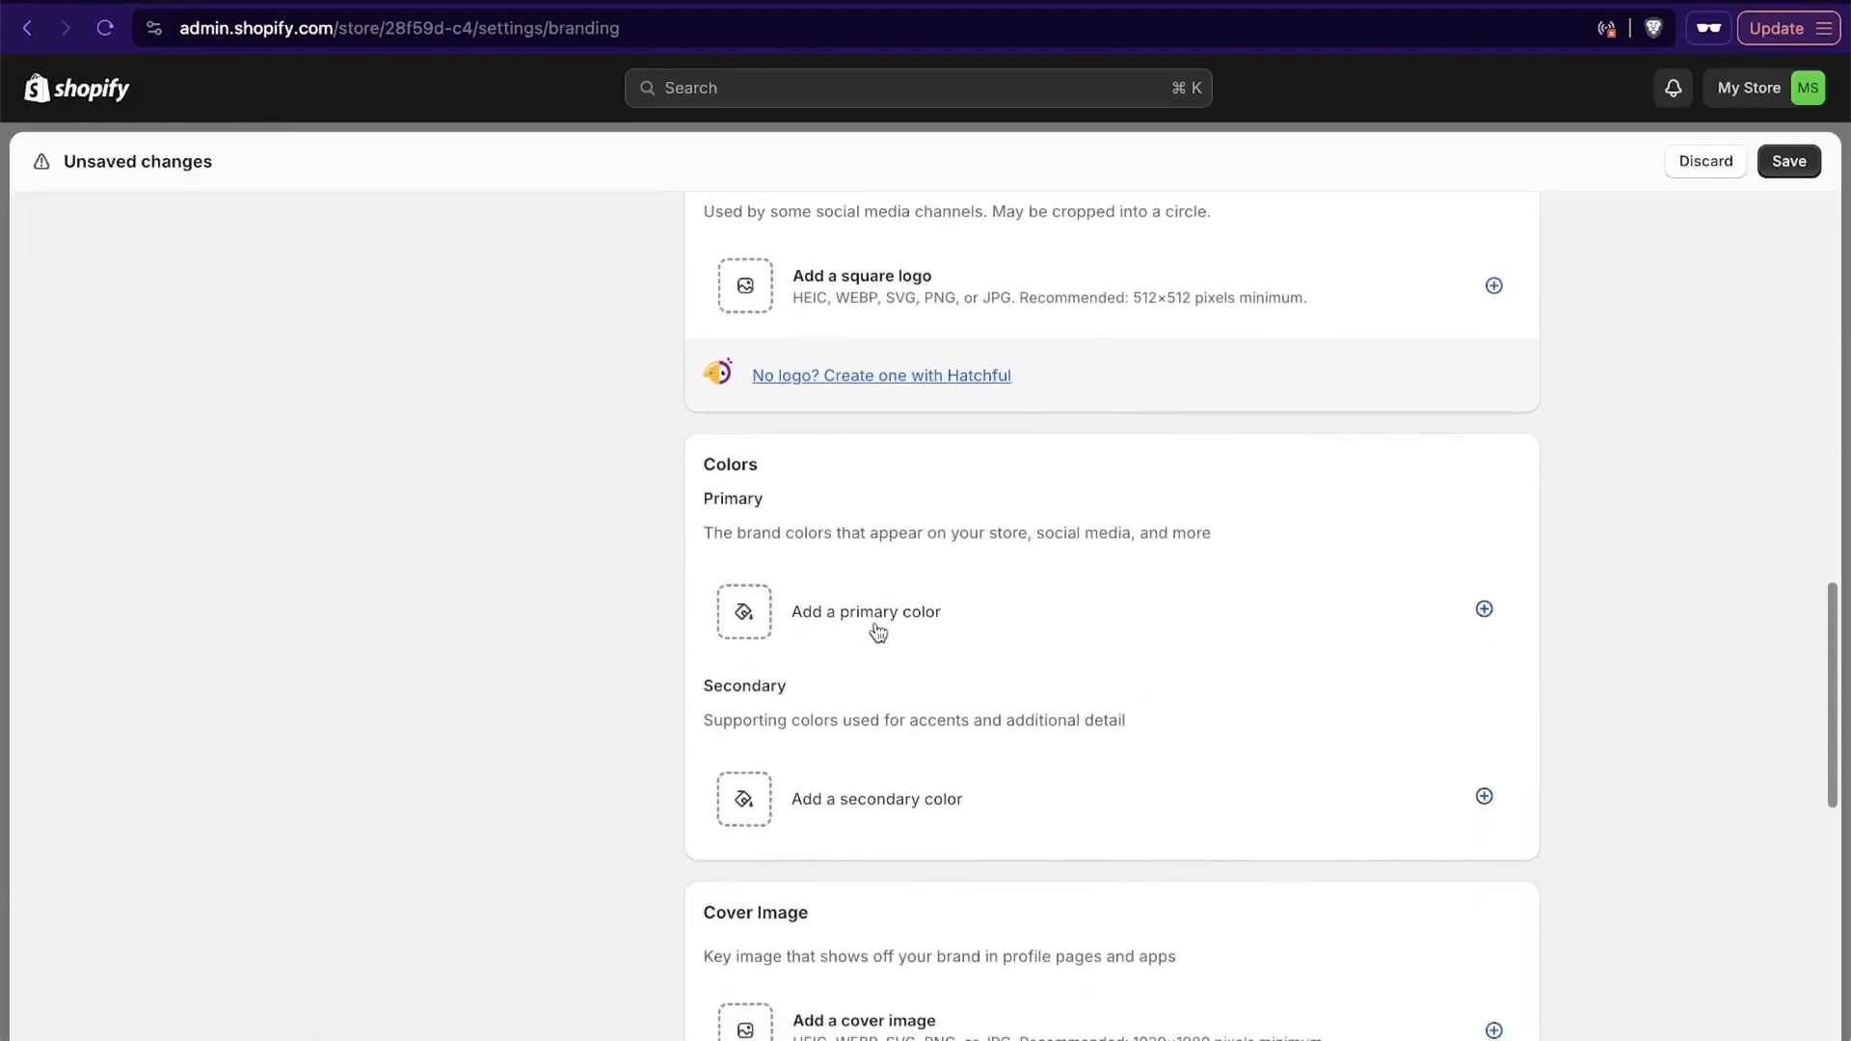
scroll(877, 629, down, 5)
scroll(876, 631, down, 1)
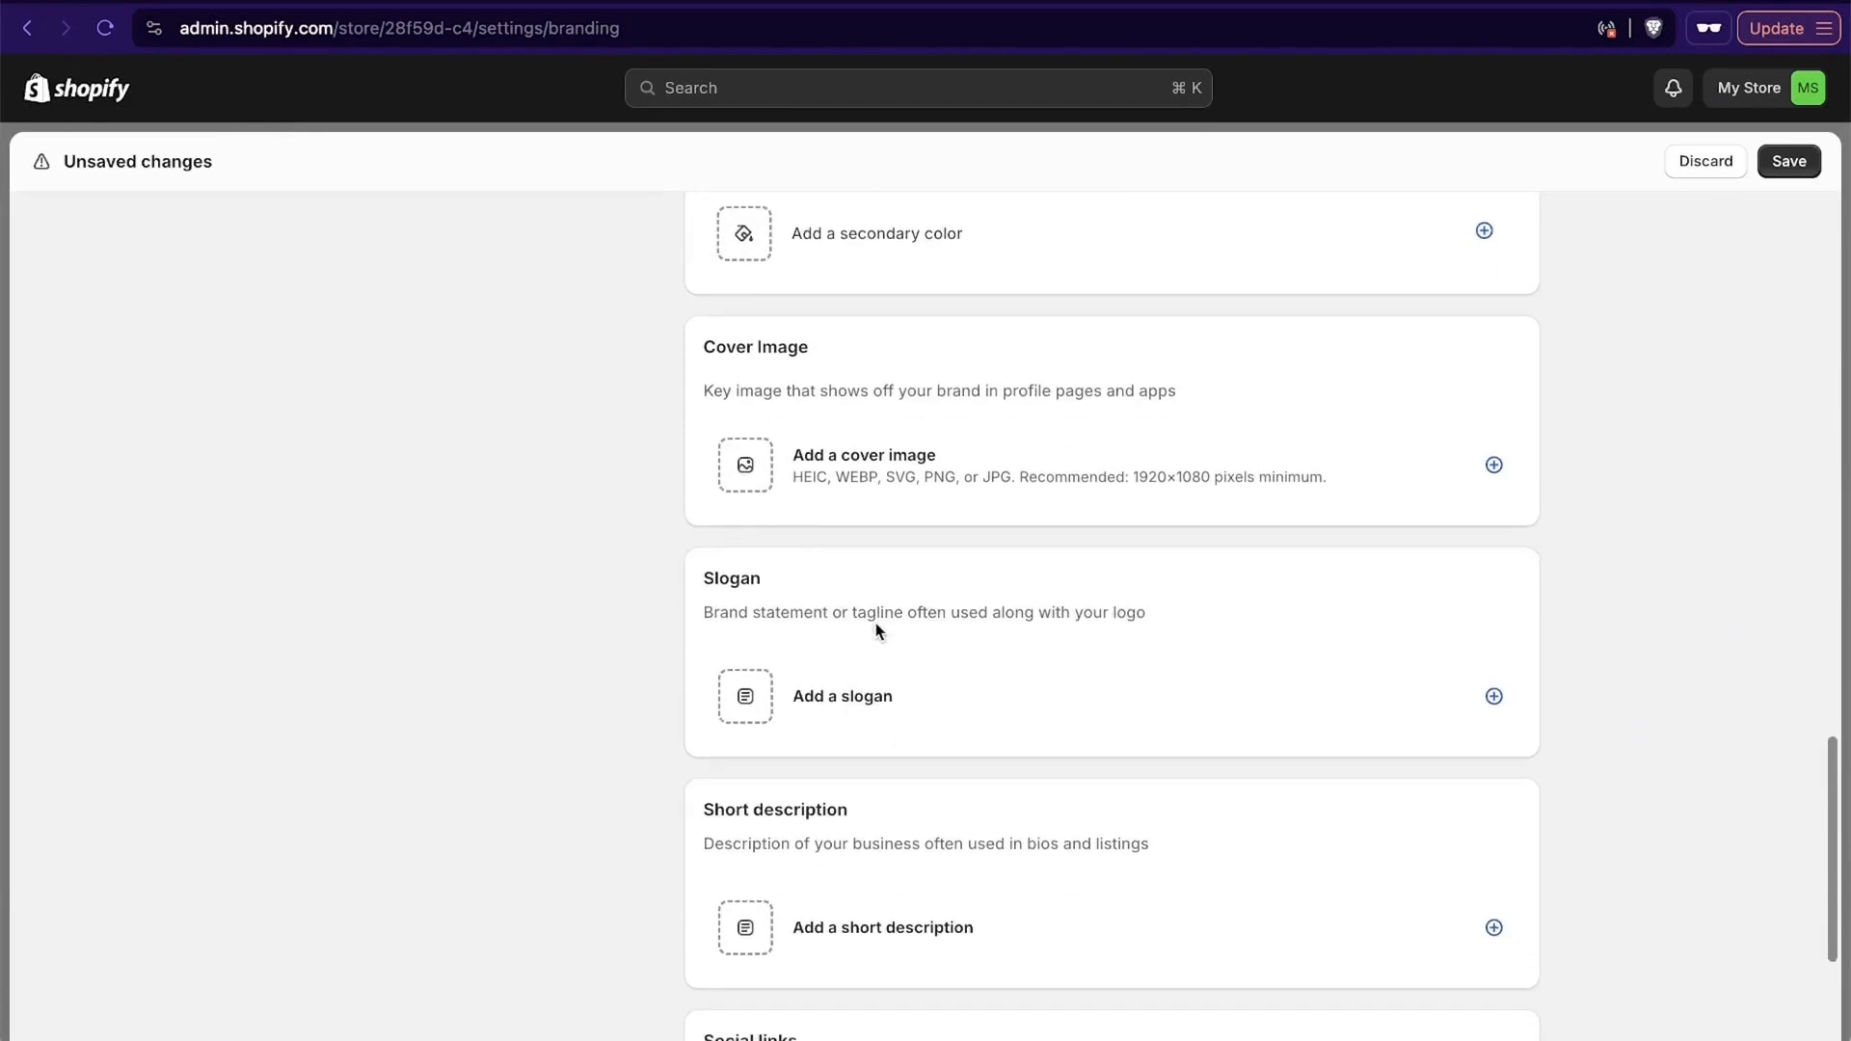
scroll(877, 629, down, 3)
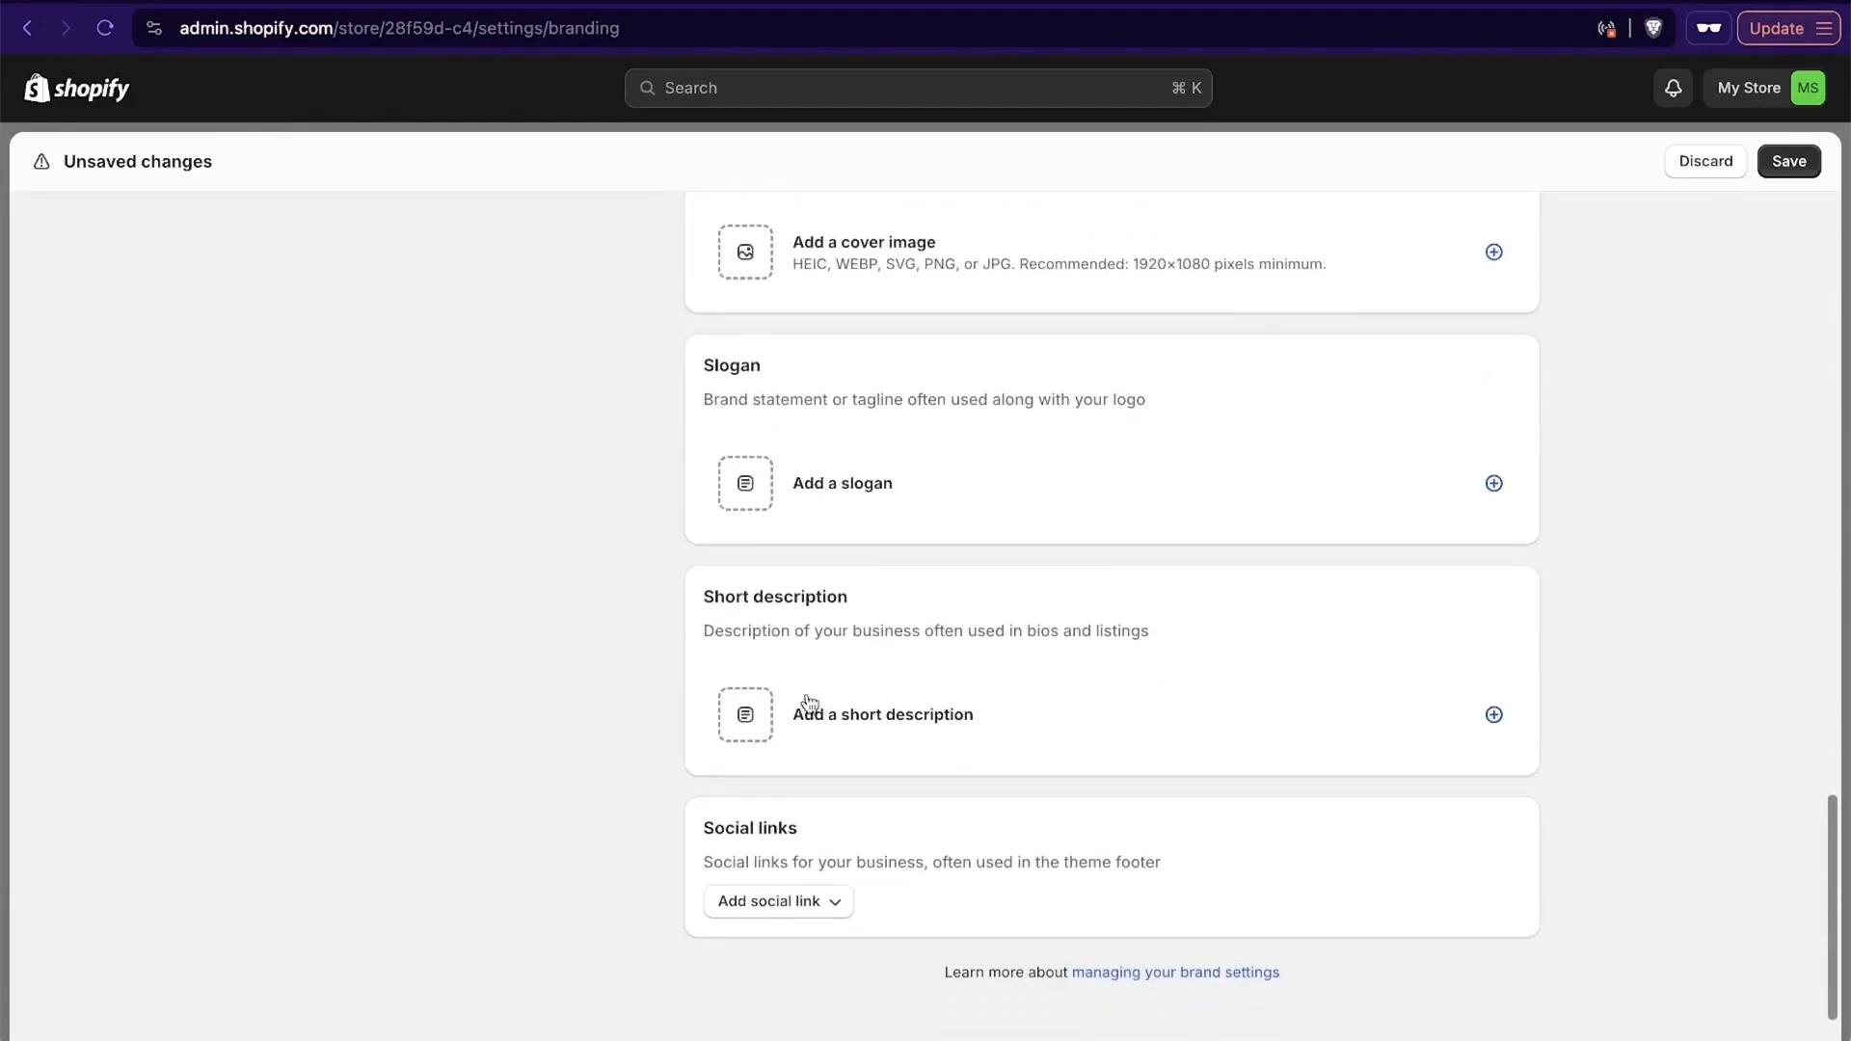
click(806, 819)
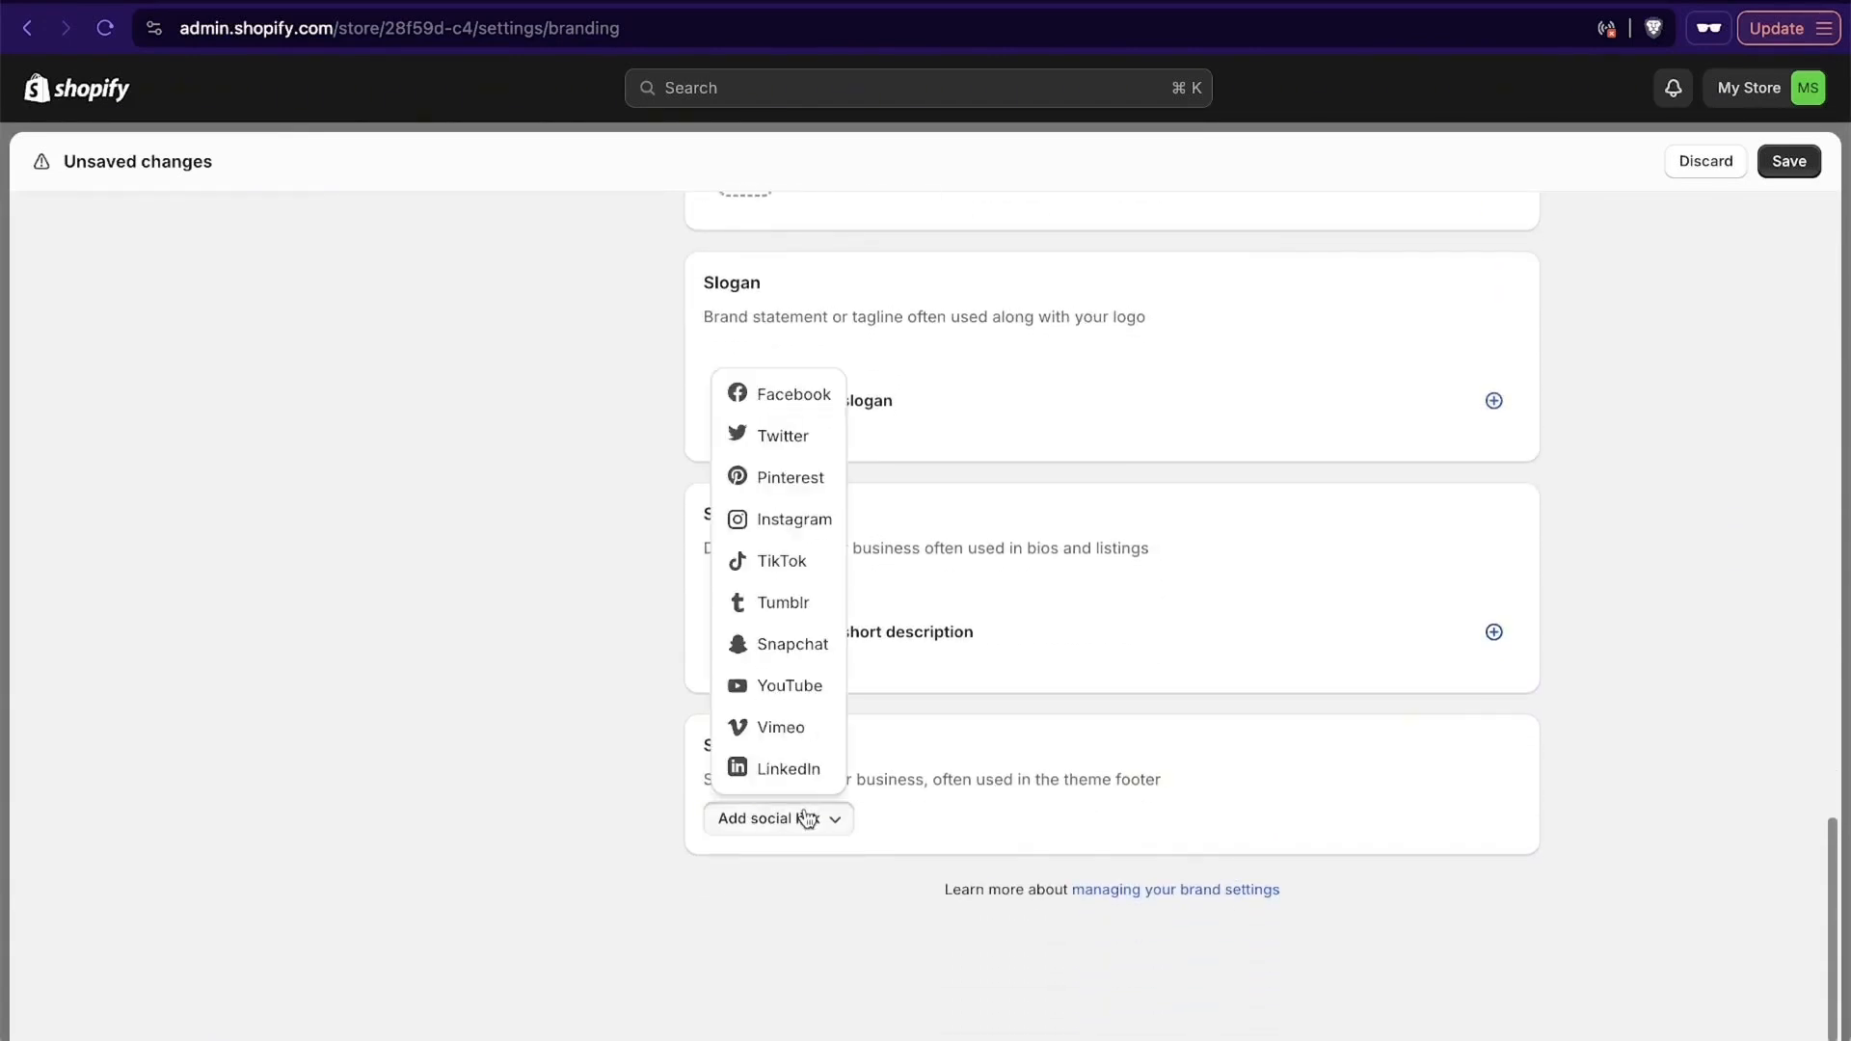
click(792, 519)
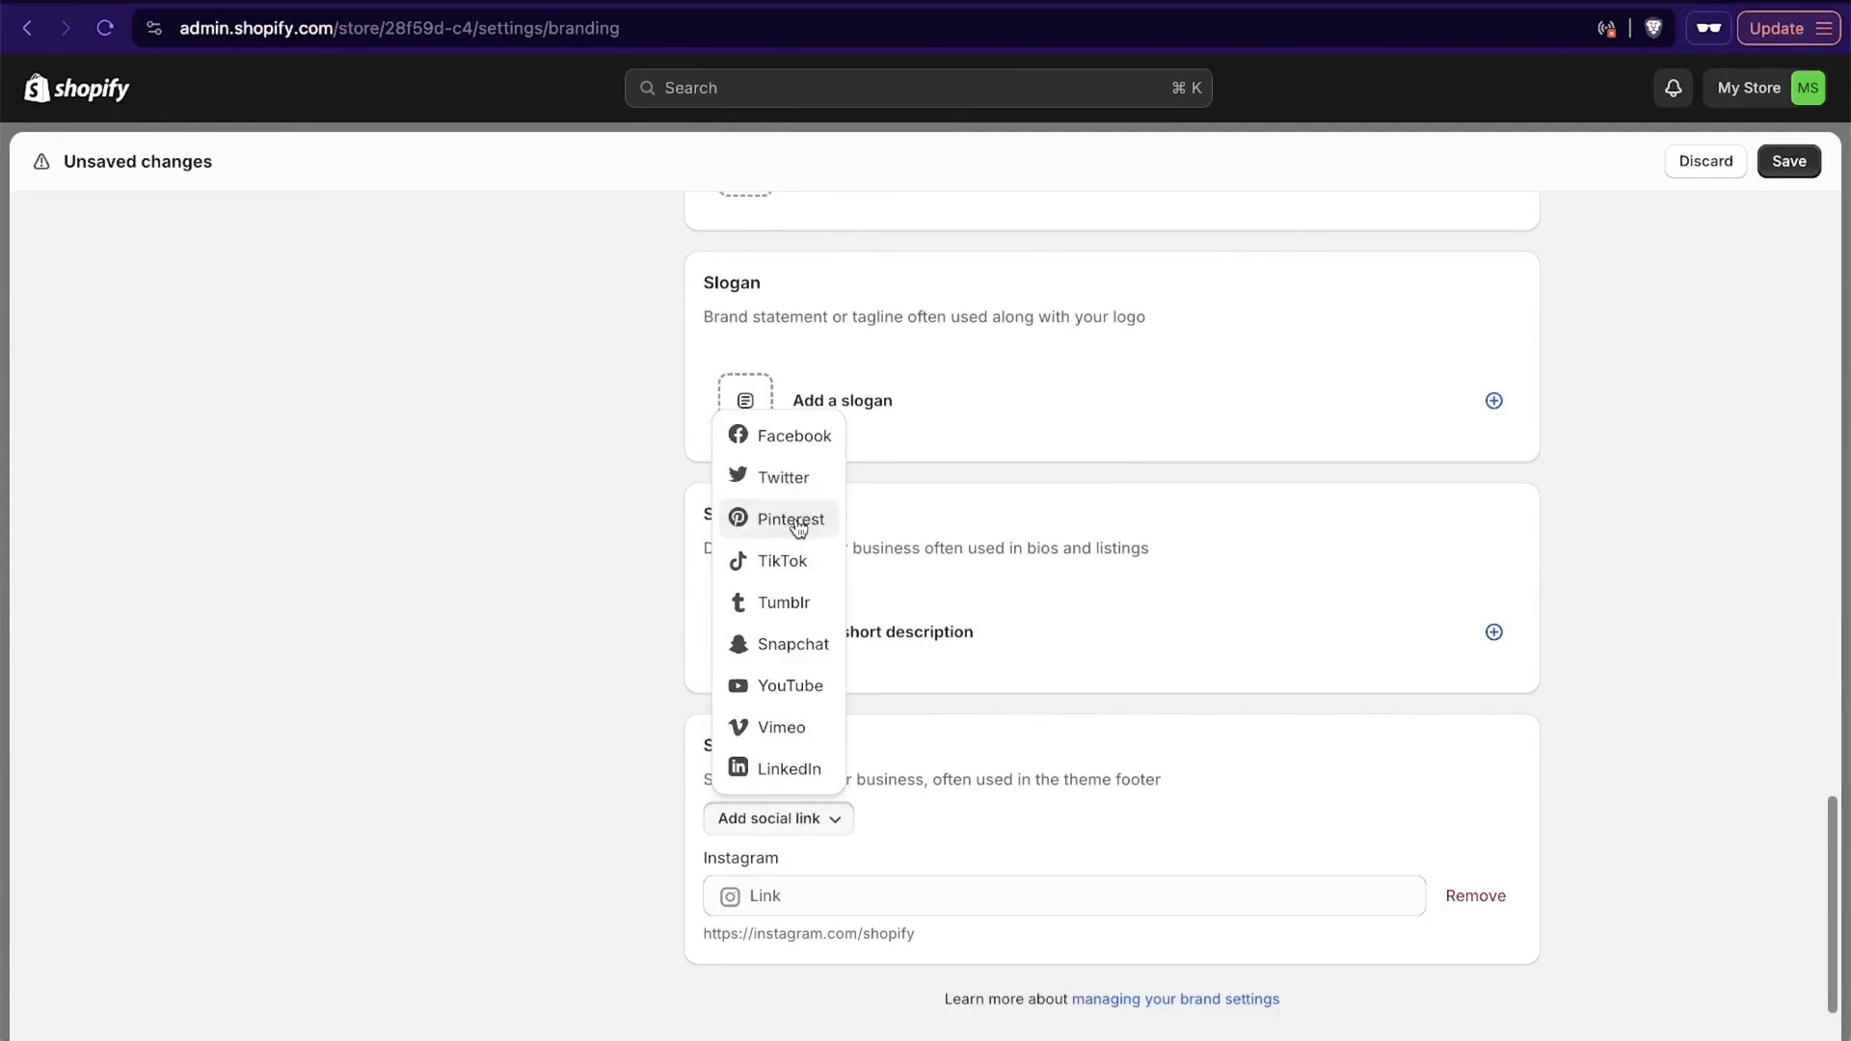
click(816, 892)
text(http)
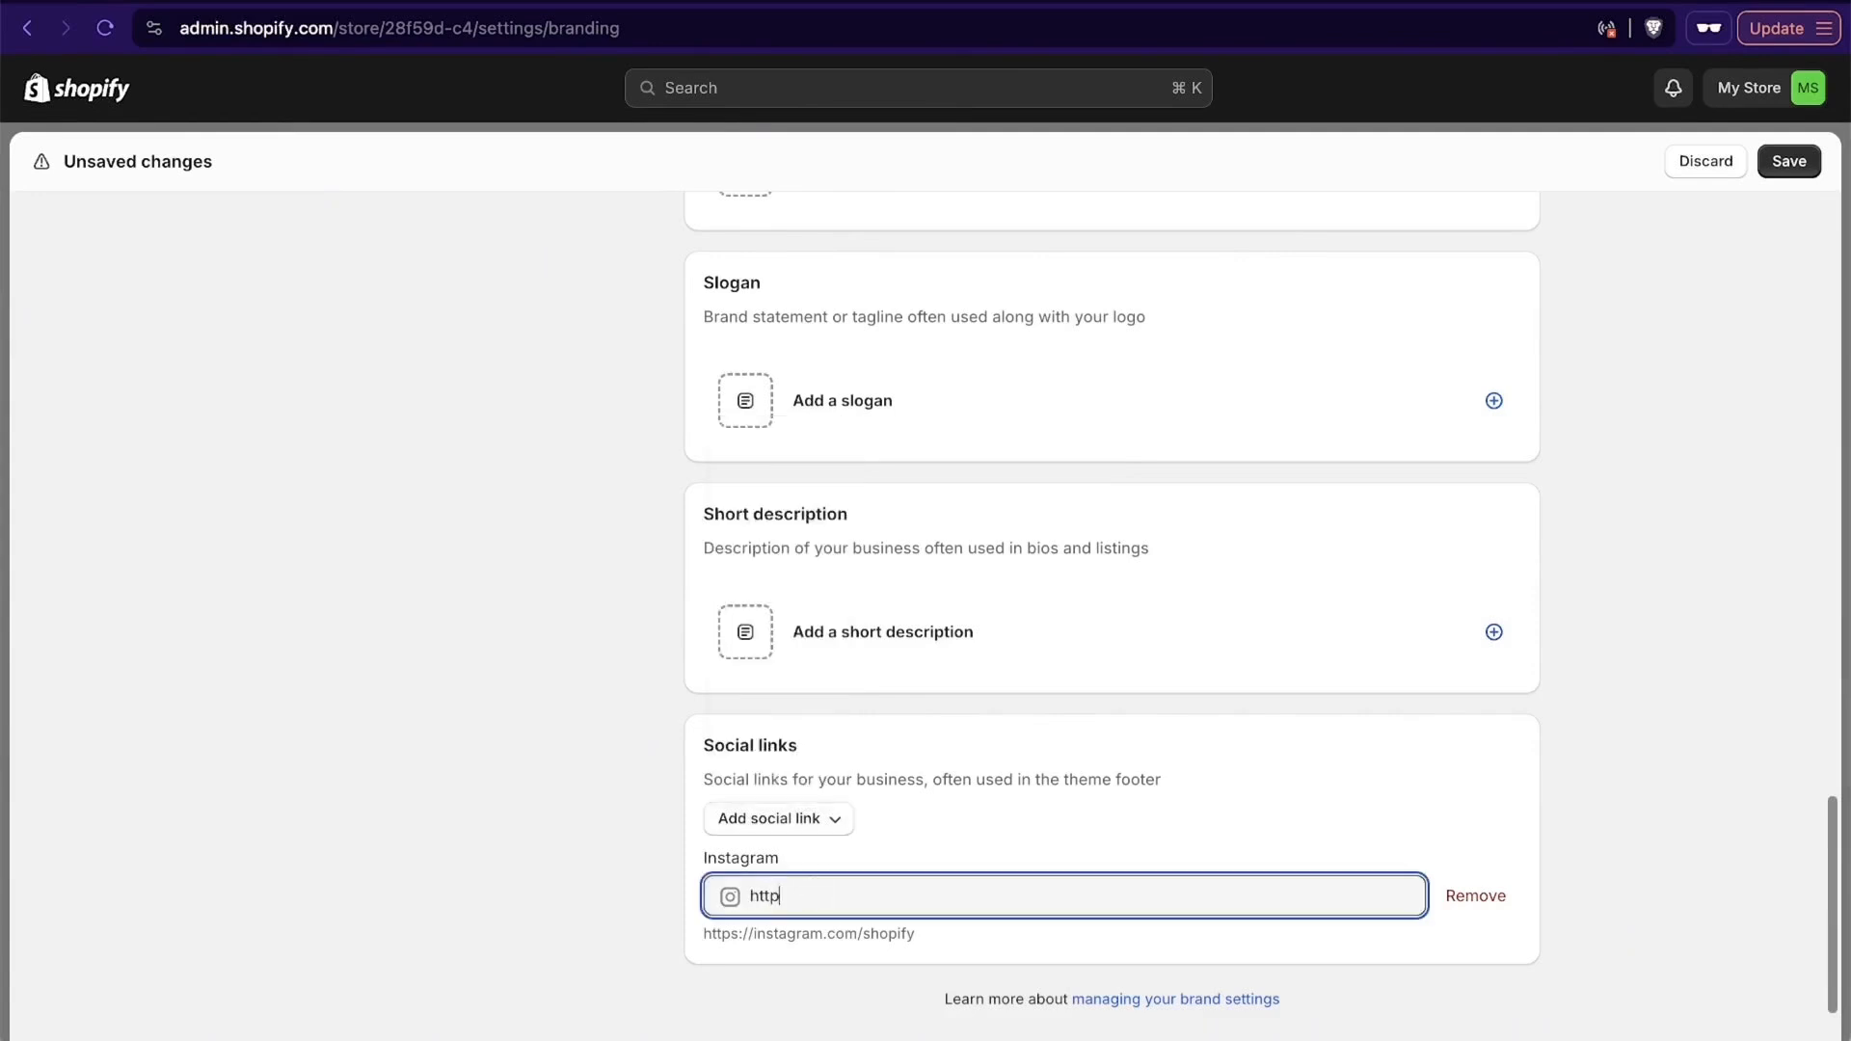
text(s://instagram.com/mikeobrienn)
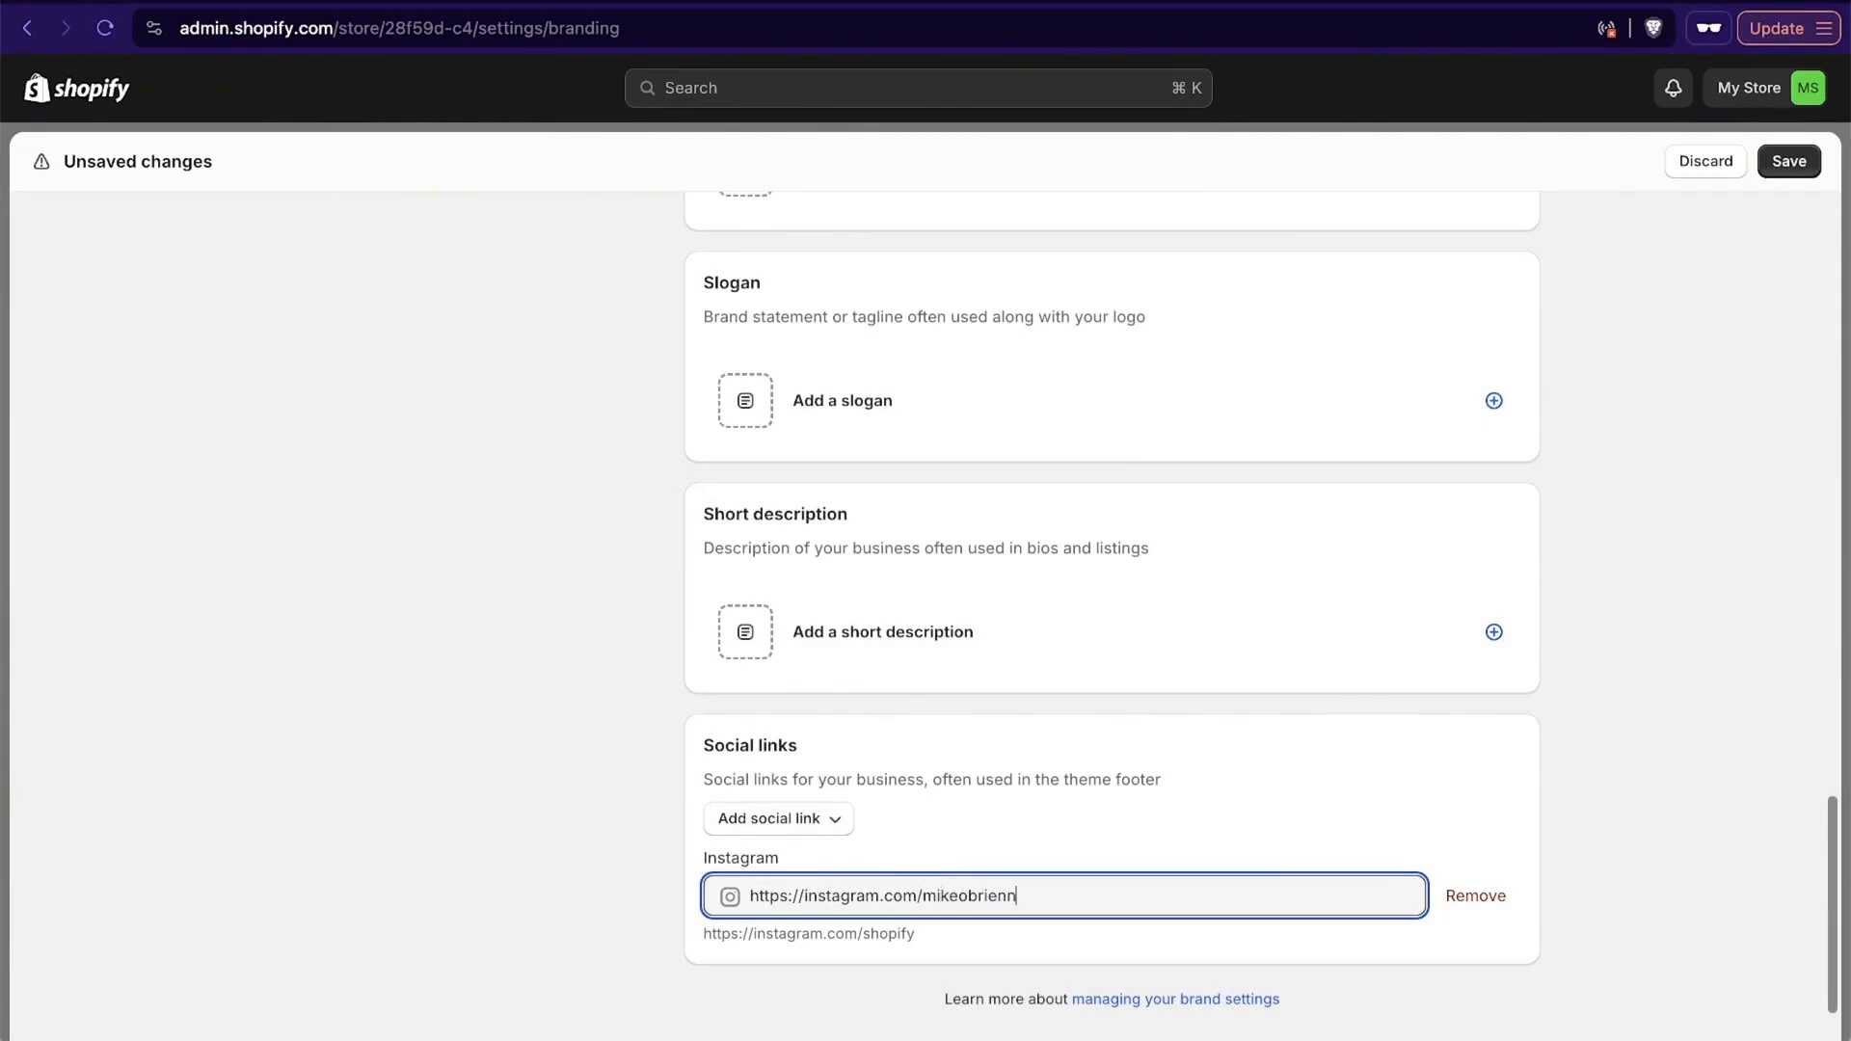
scroll(1273, 807, down, 2)
scroll(1490, 904, up, 15)
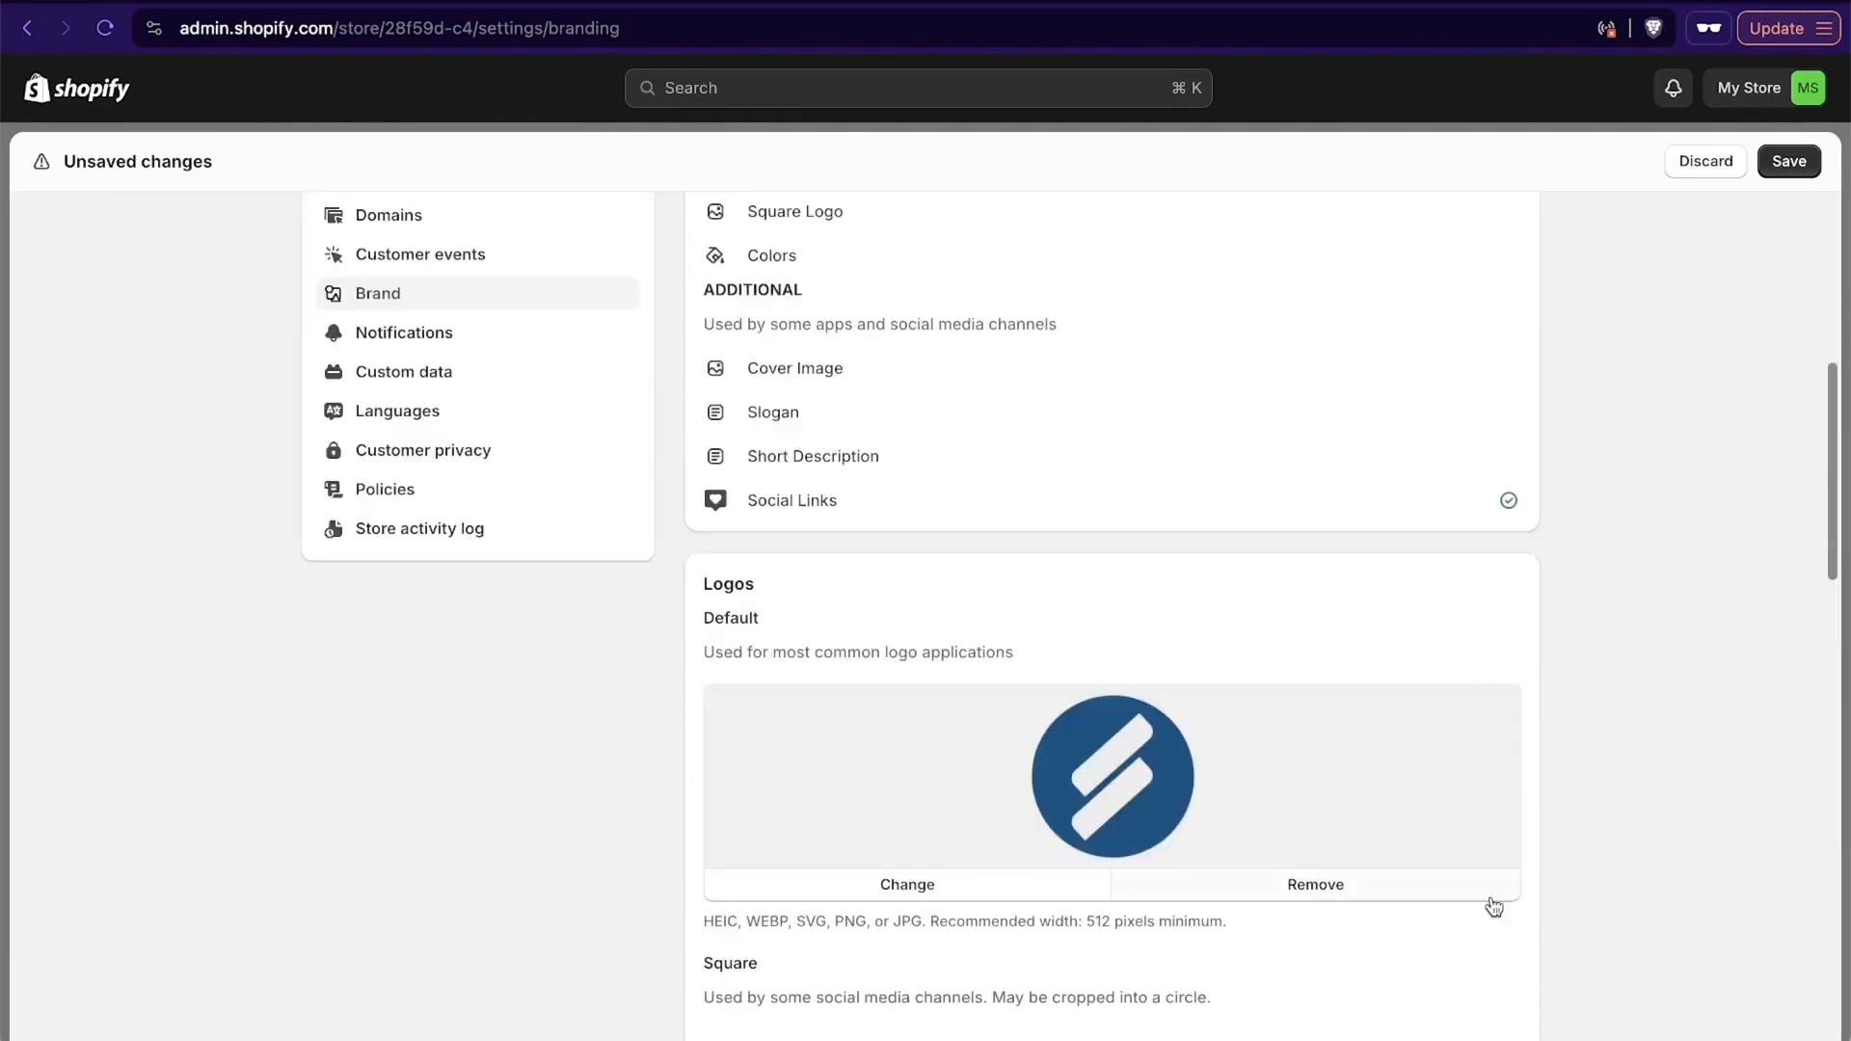
click(1786, 164)
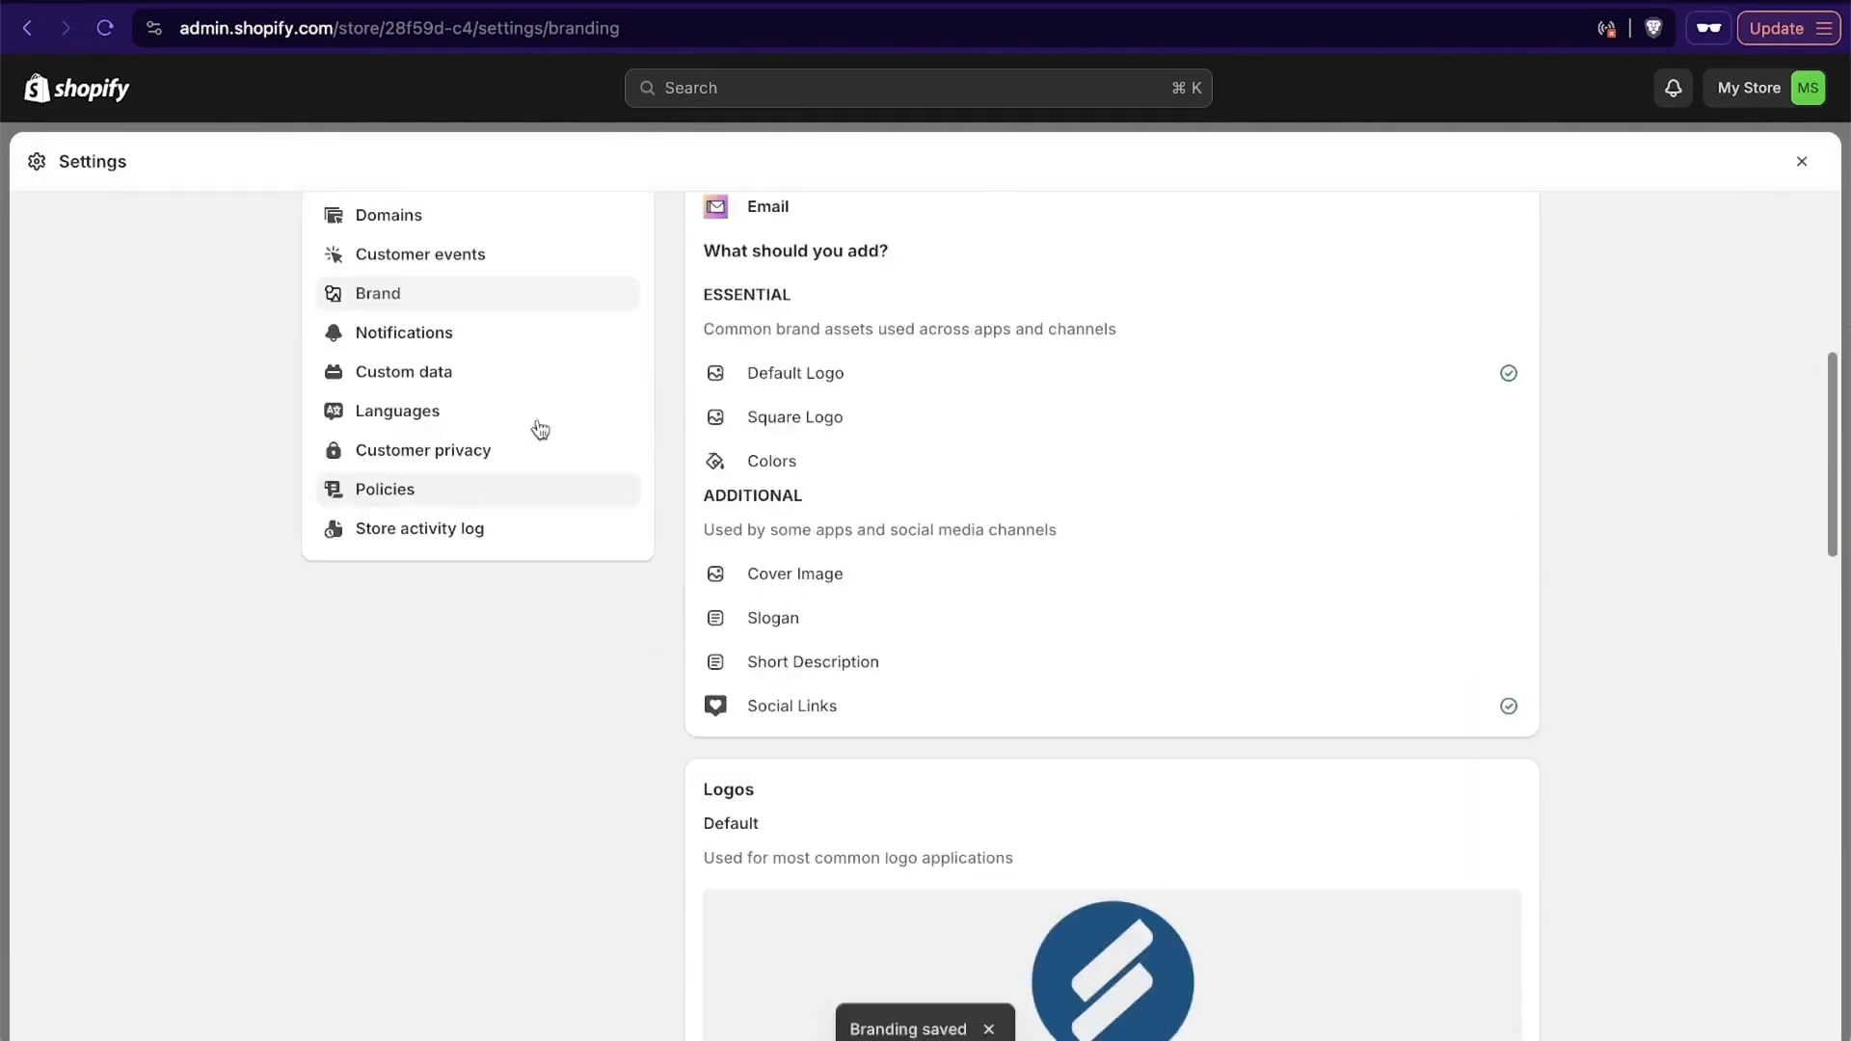
scroll(1033, 621, up, 6)
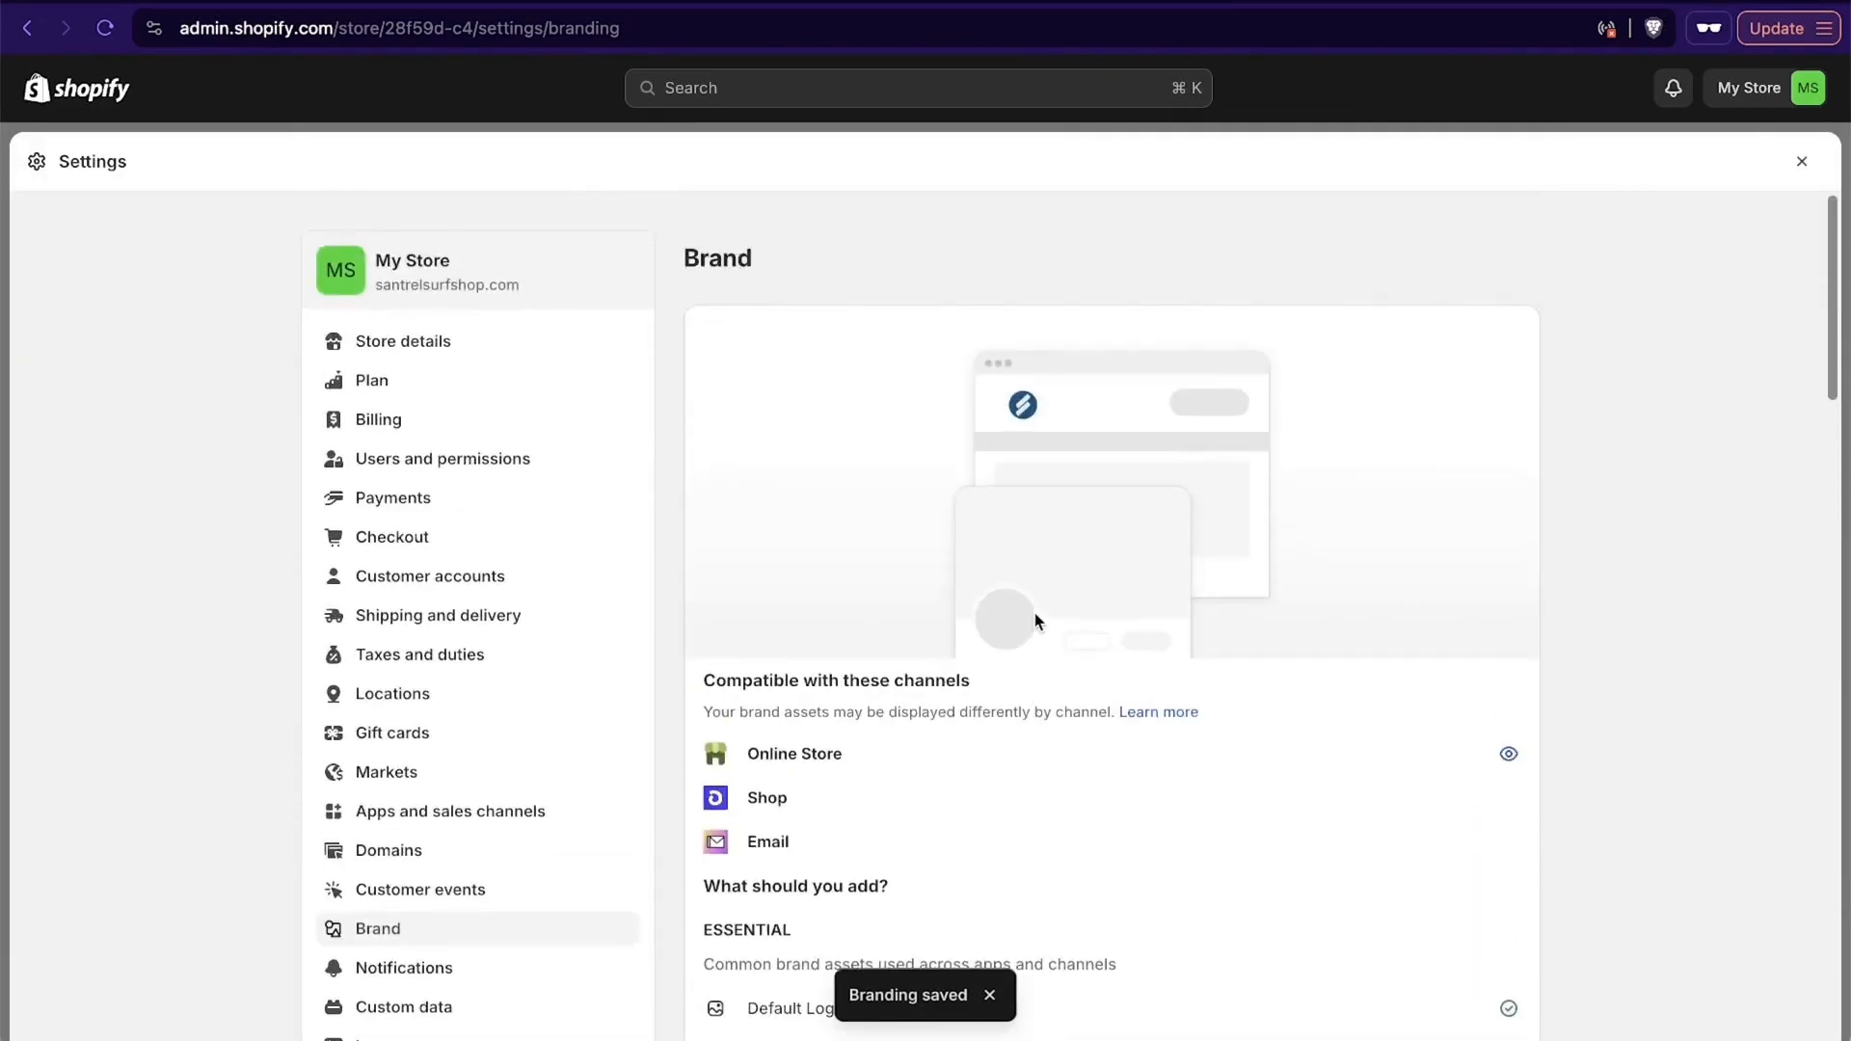
scroll(443, 707, down, 3)
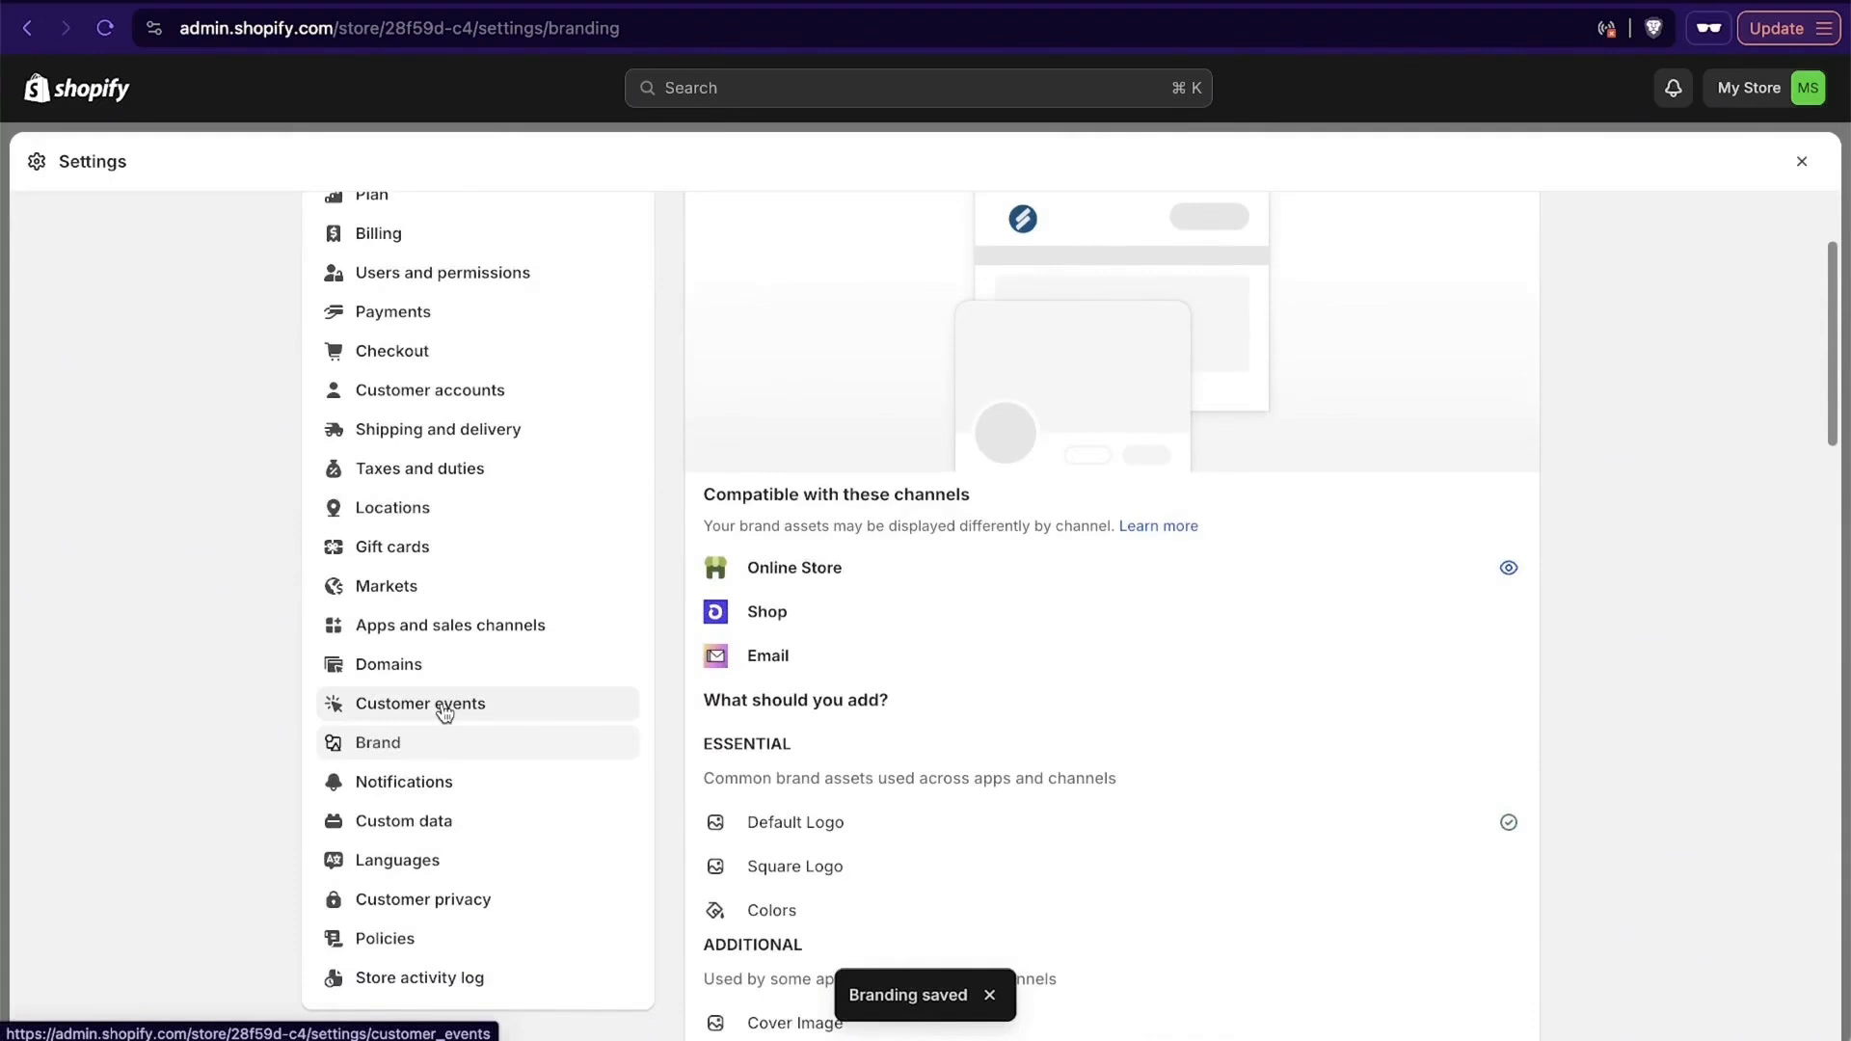
scroll(443, 712, down, 1)
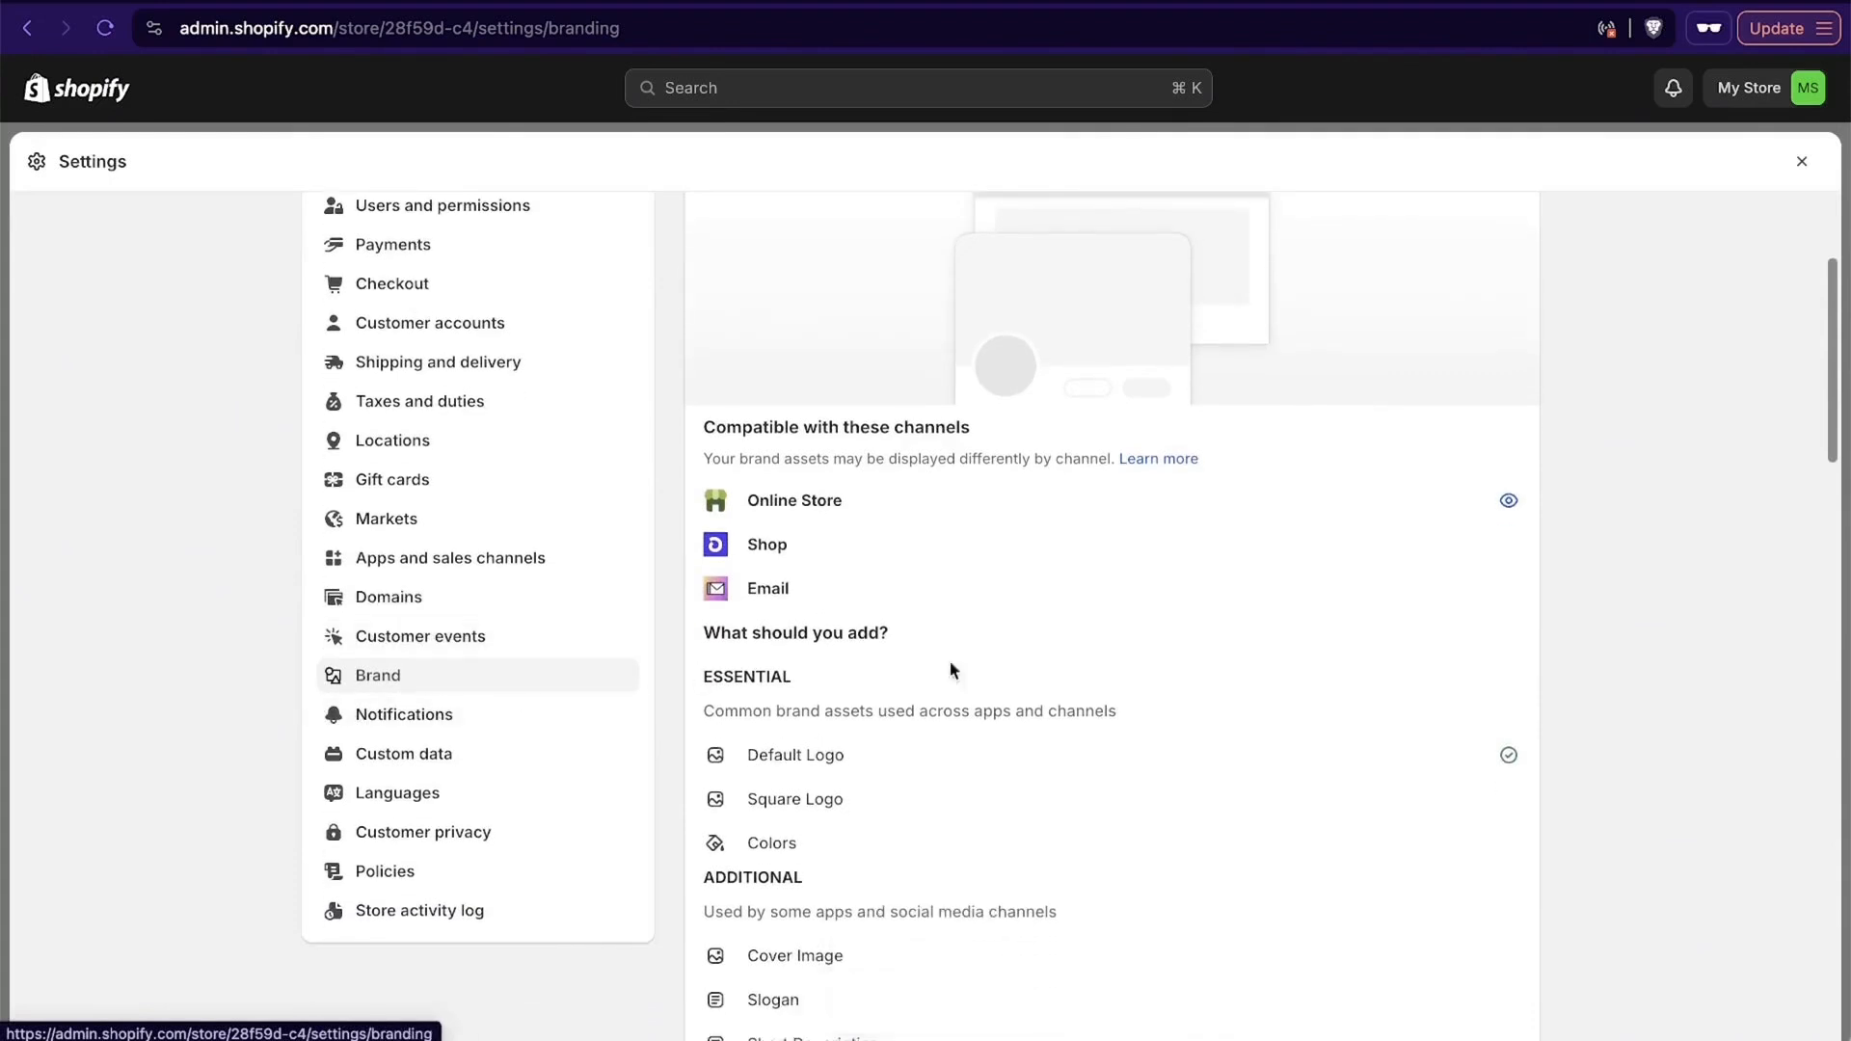
scroll(1265, 673, down, 4)
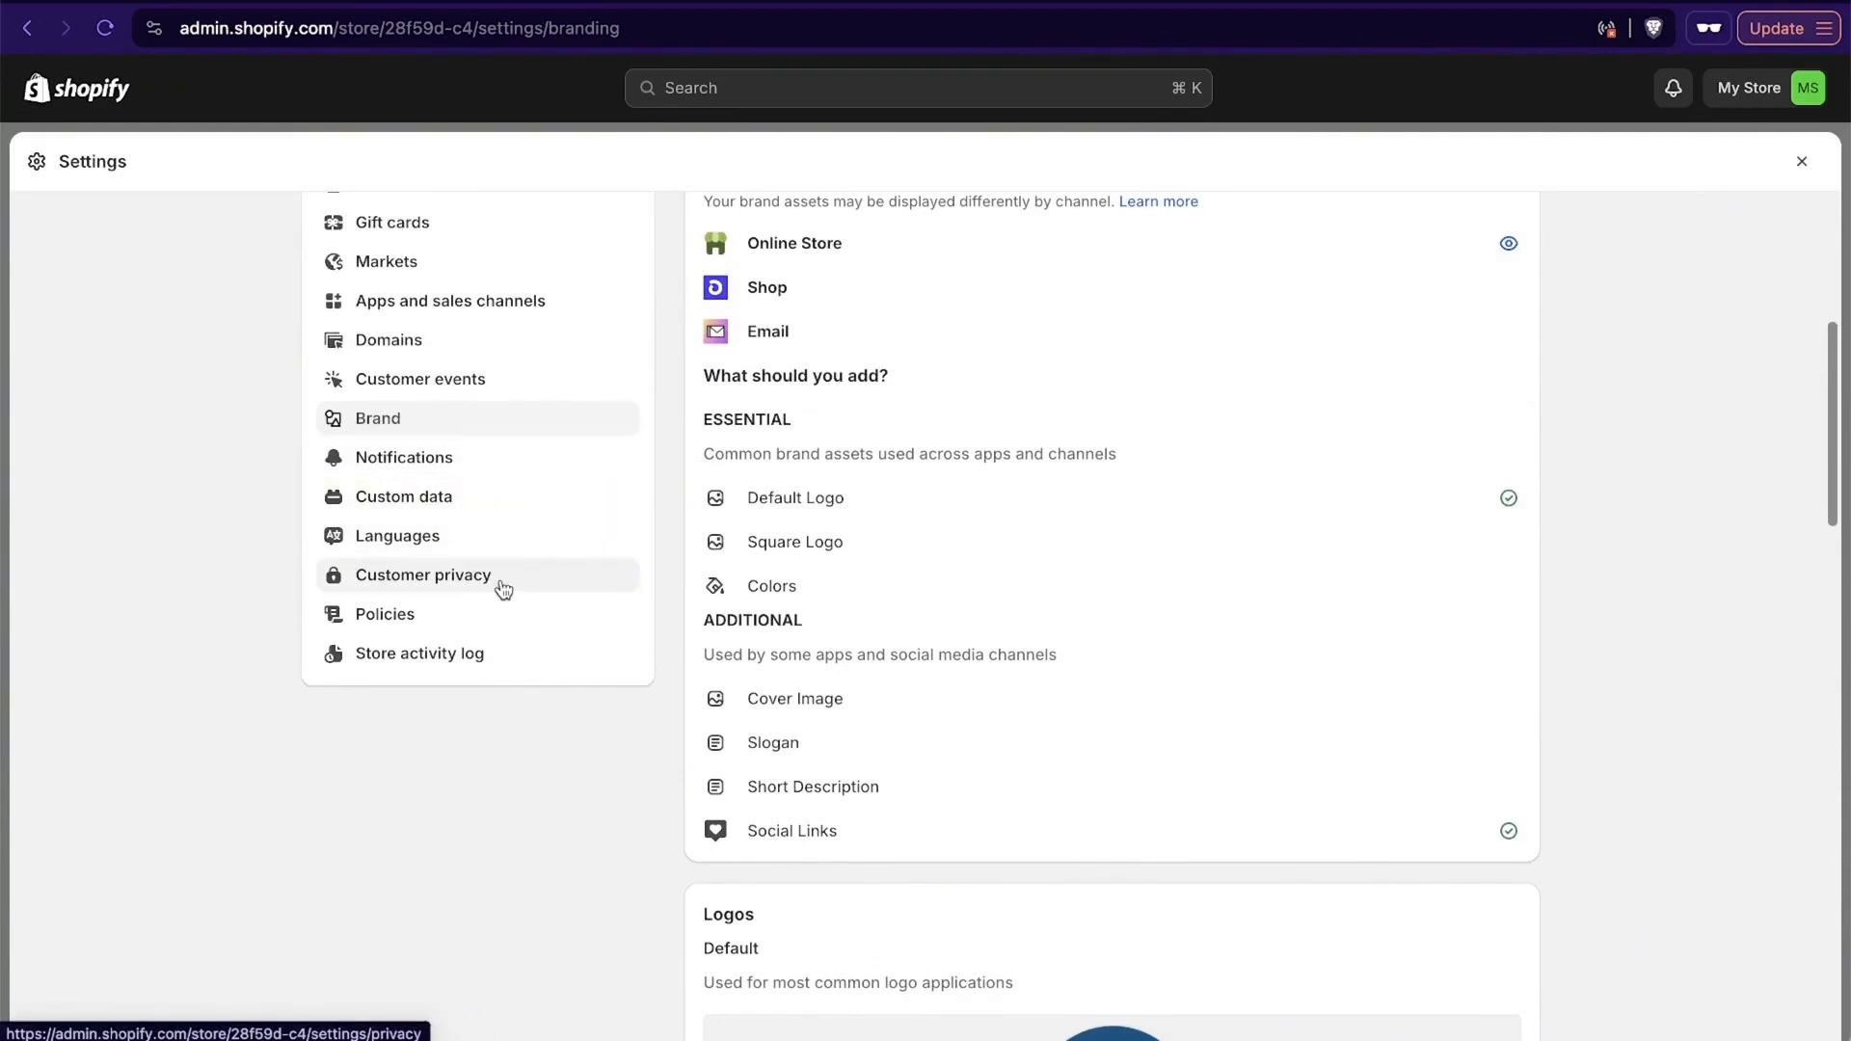
In the Policies settings, fill the Return policy from its template.
click(444, 623)
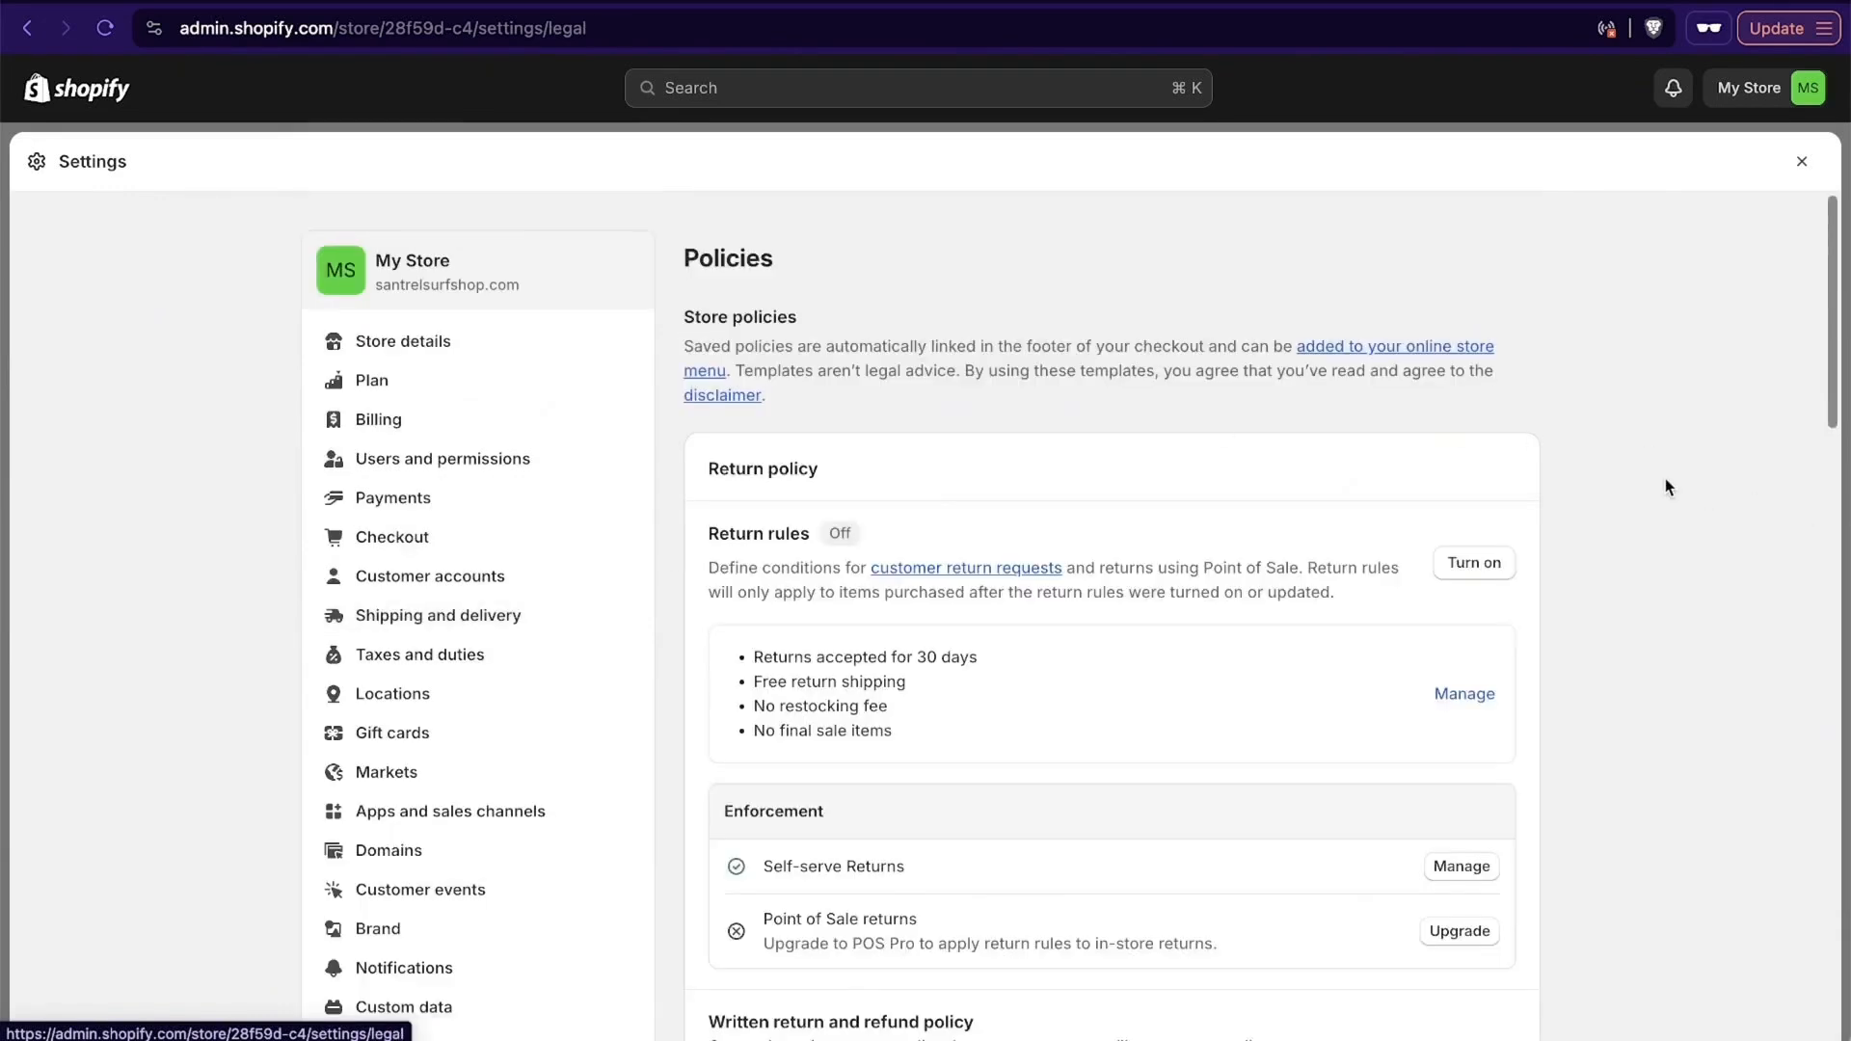
scroll(1664, 478, down, 3)
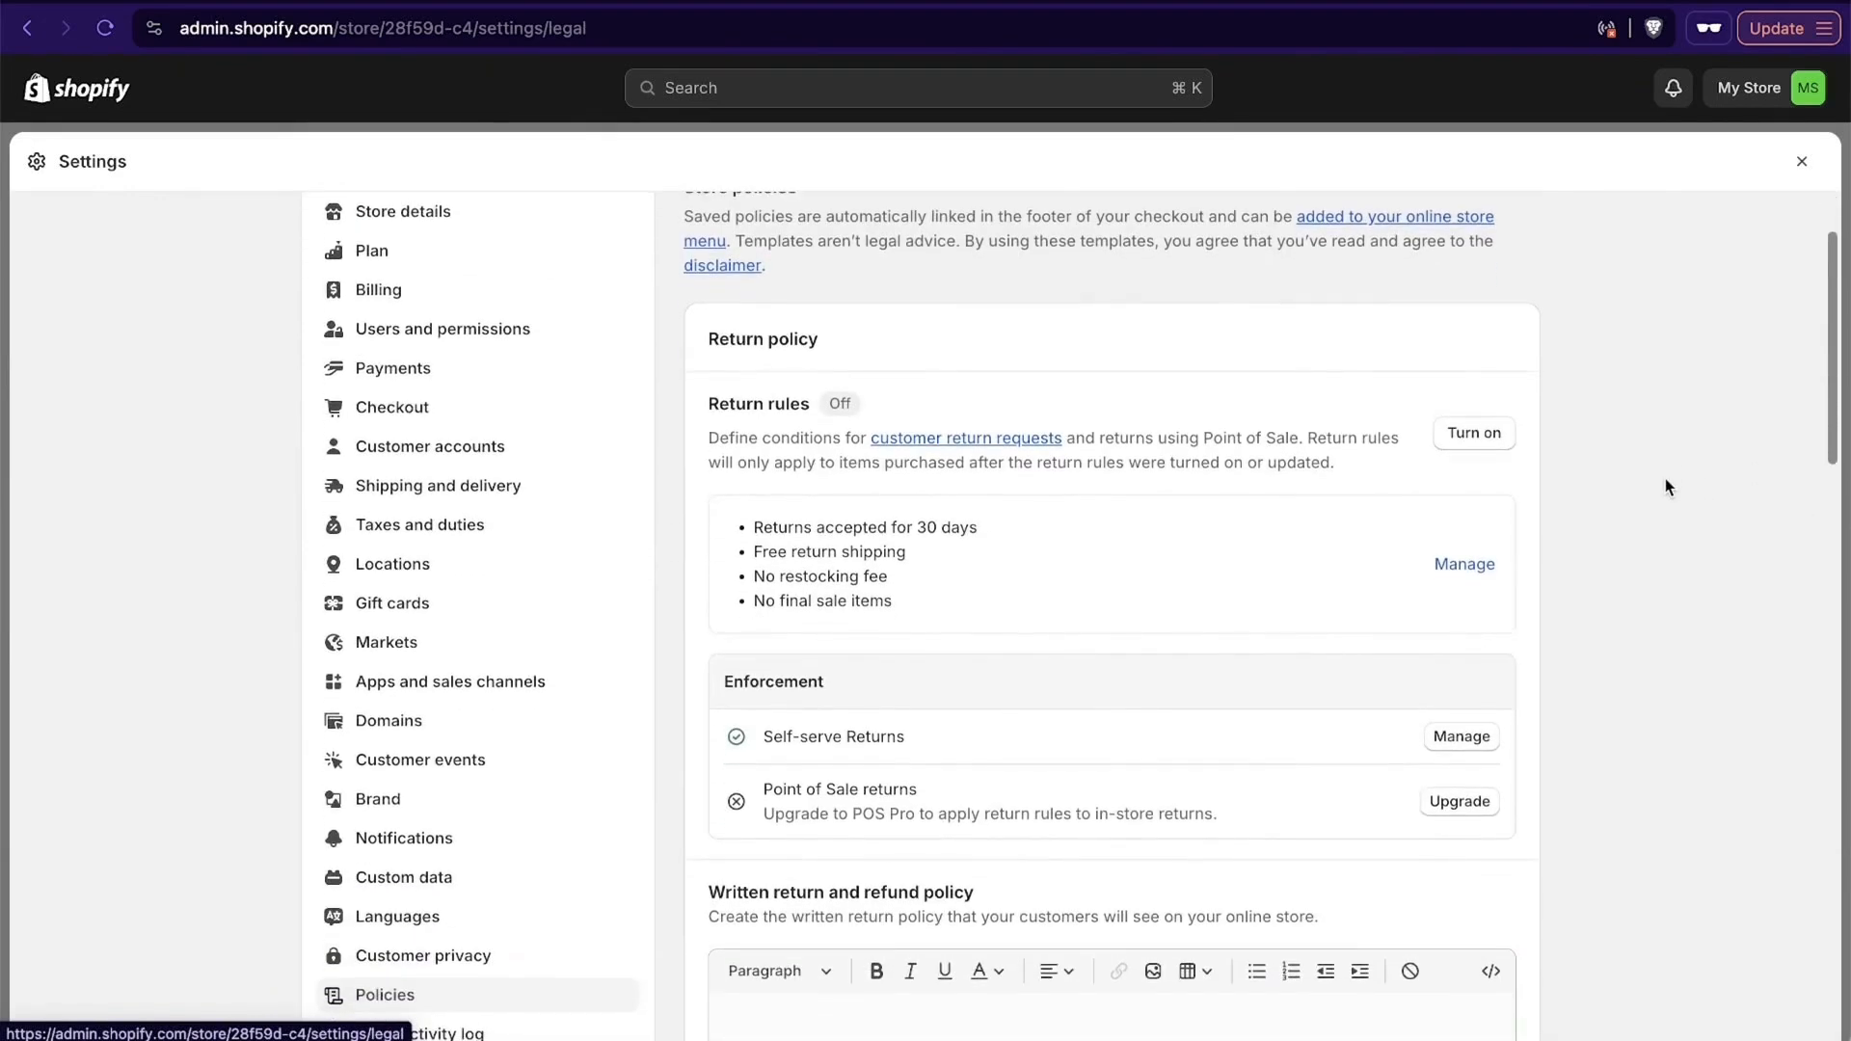
scroll(1665, 486, down, 6)
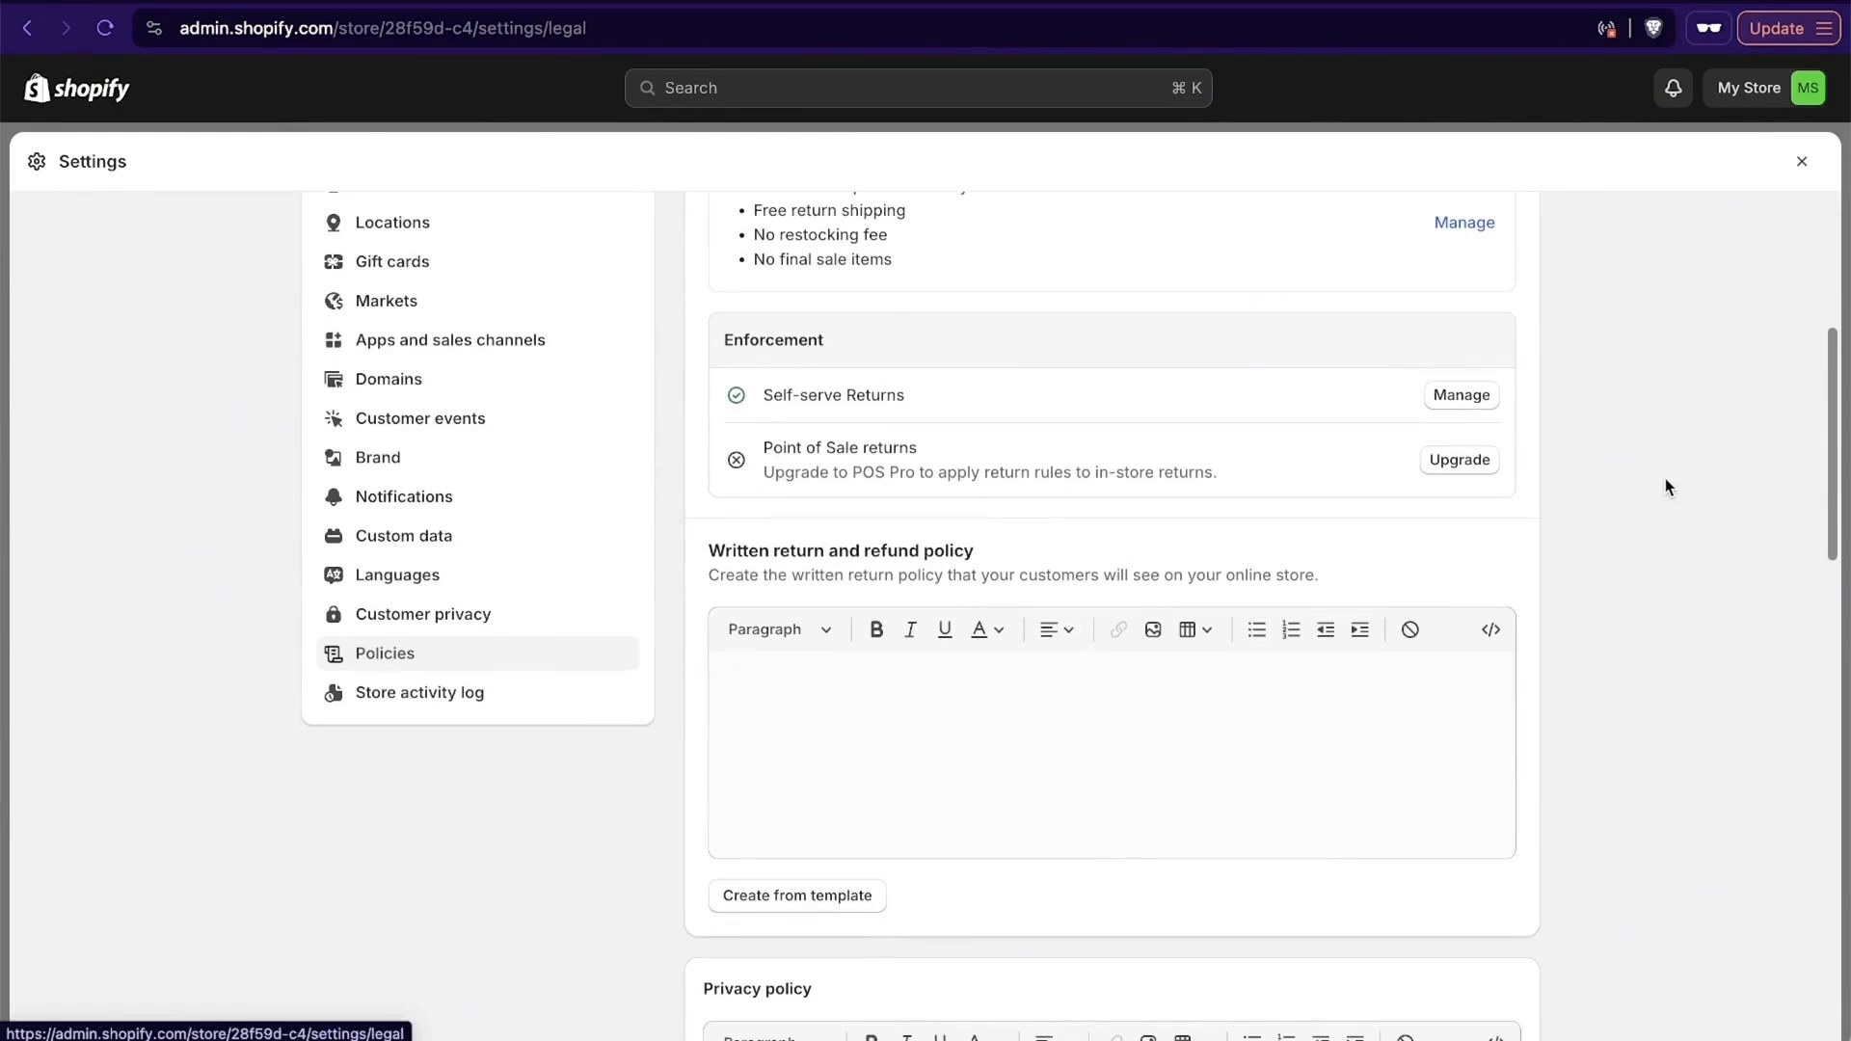
scroll(1668, 487, down, 15)
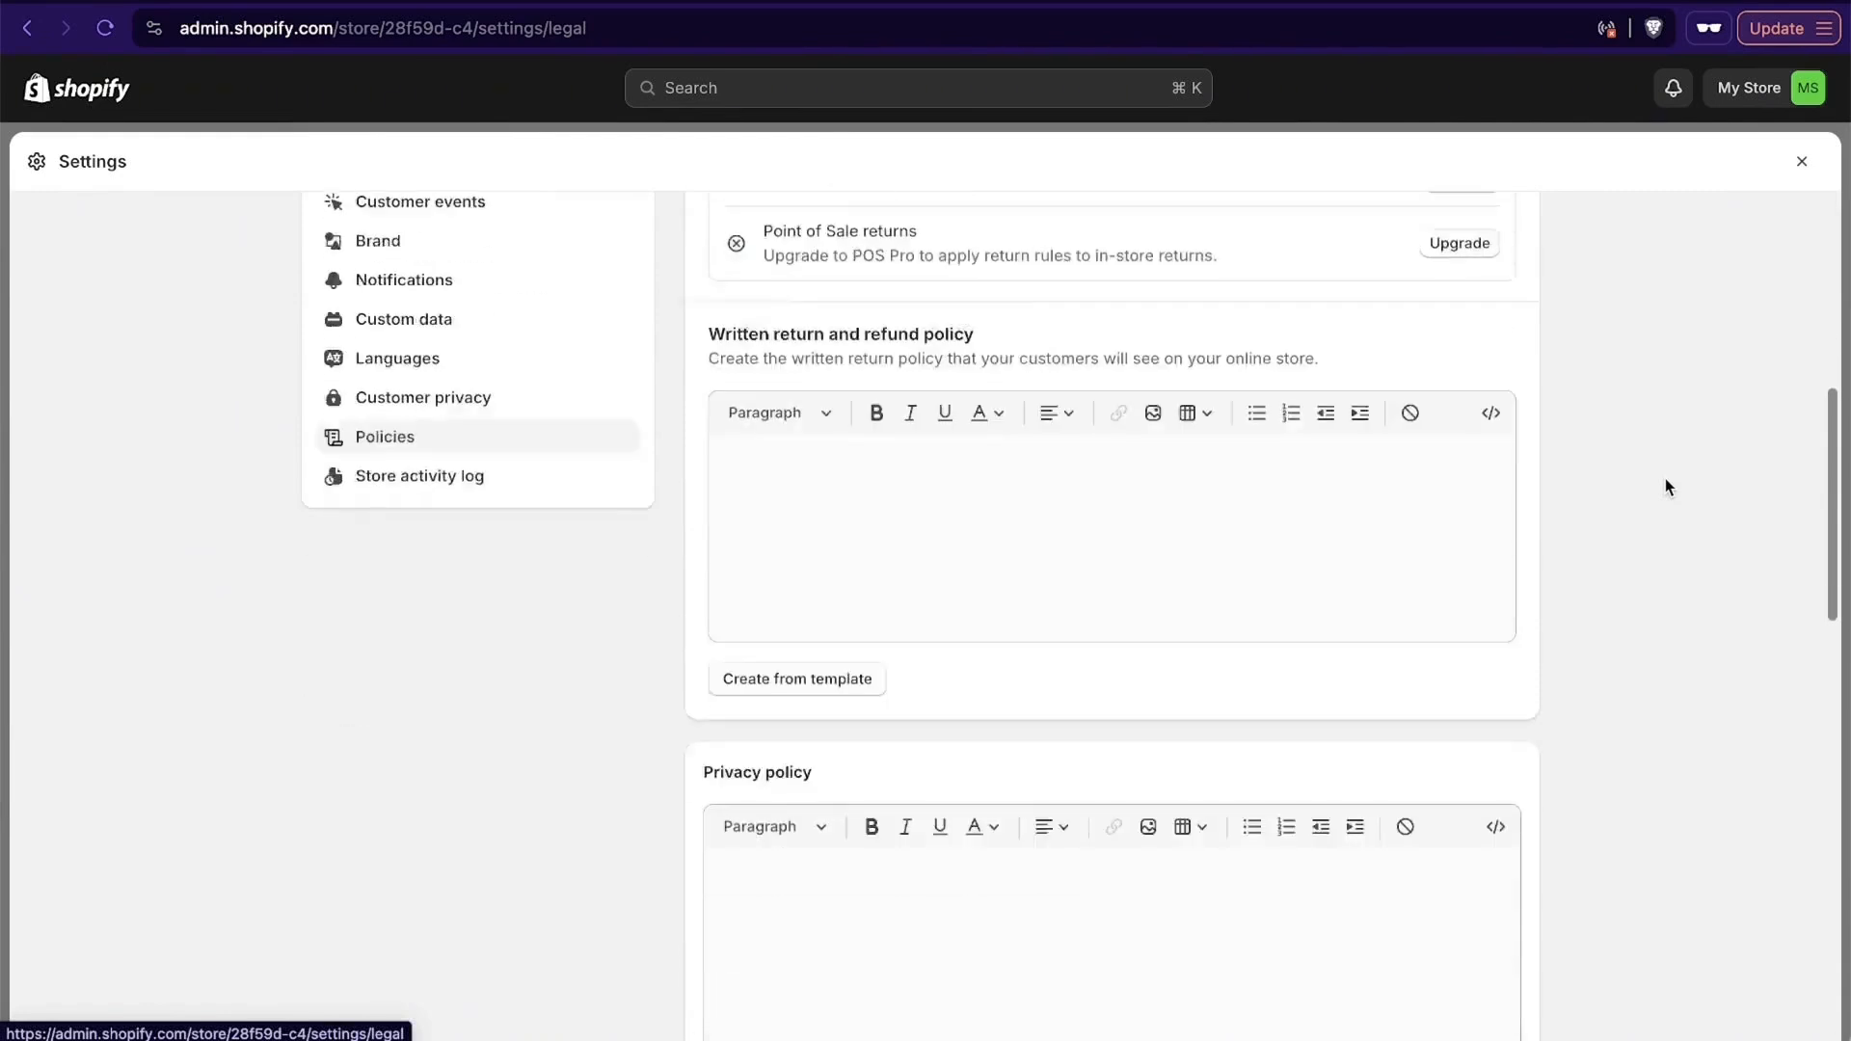
scroll(1666, 486, down, 3)
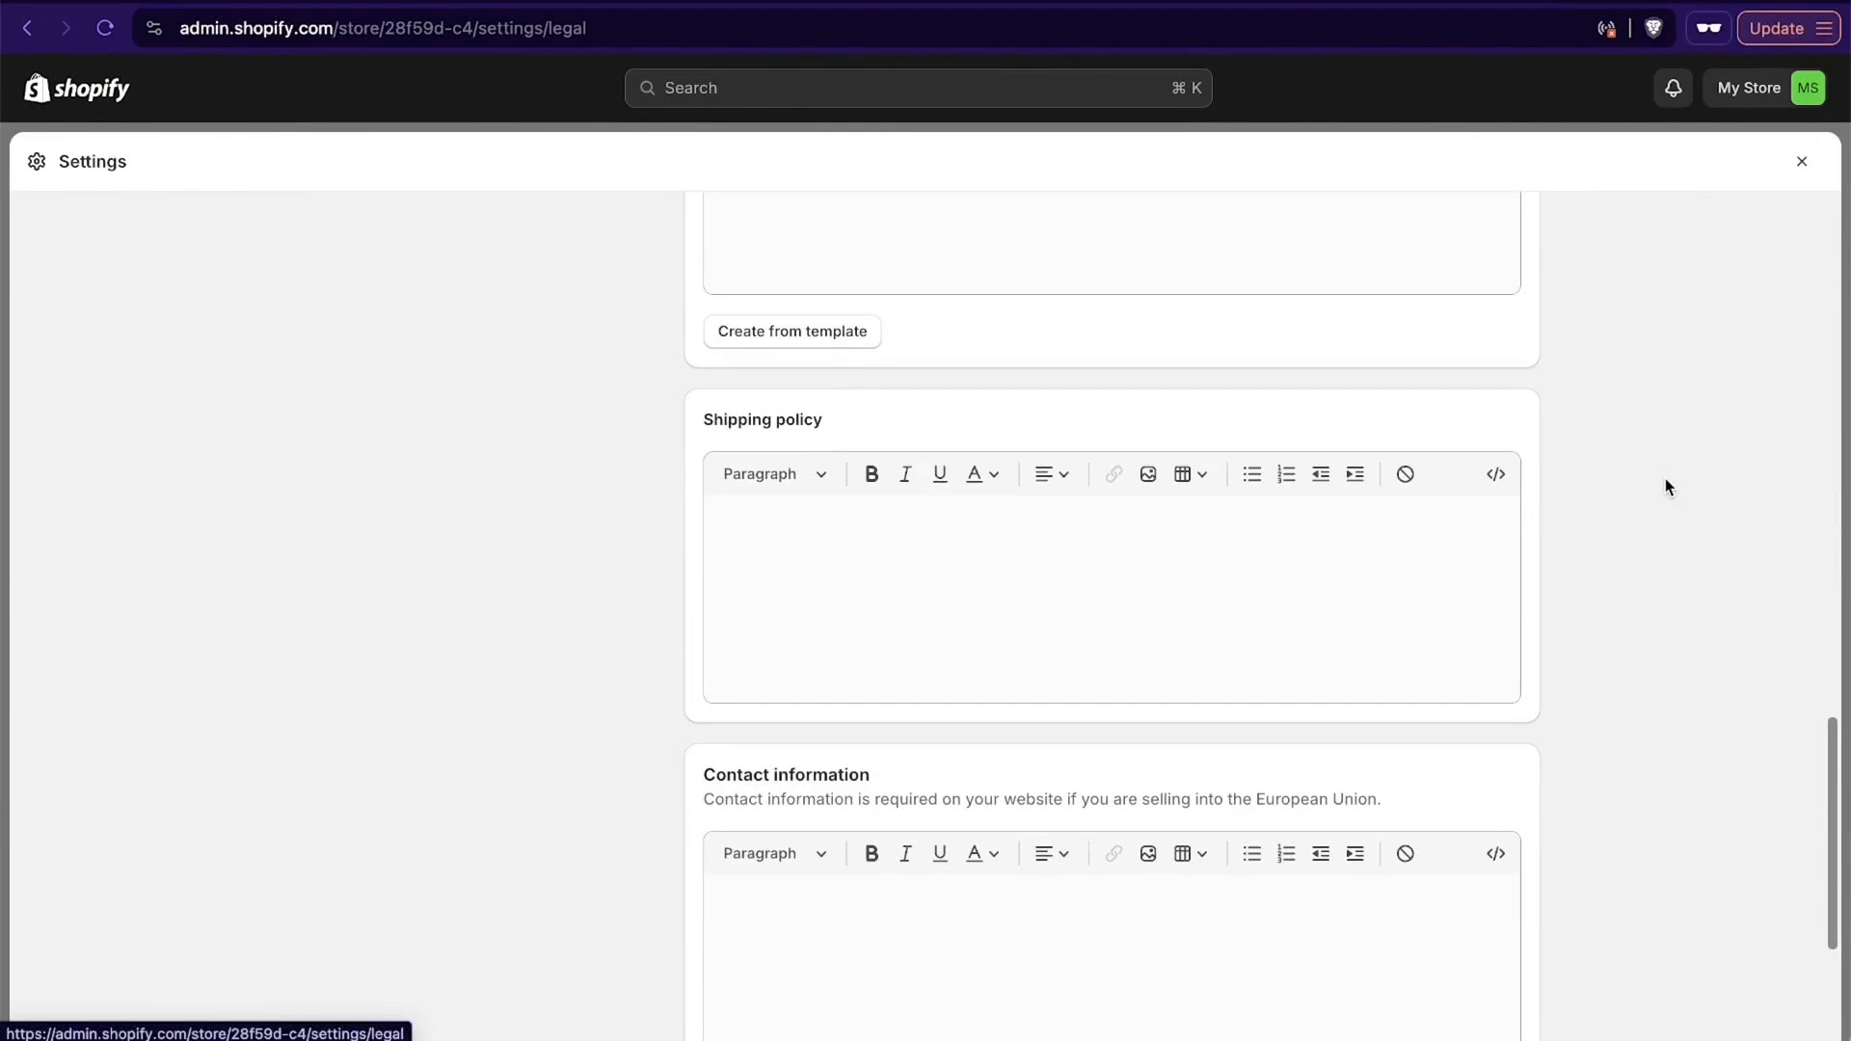
scroll(1666, 487, up, 12)
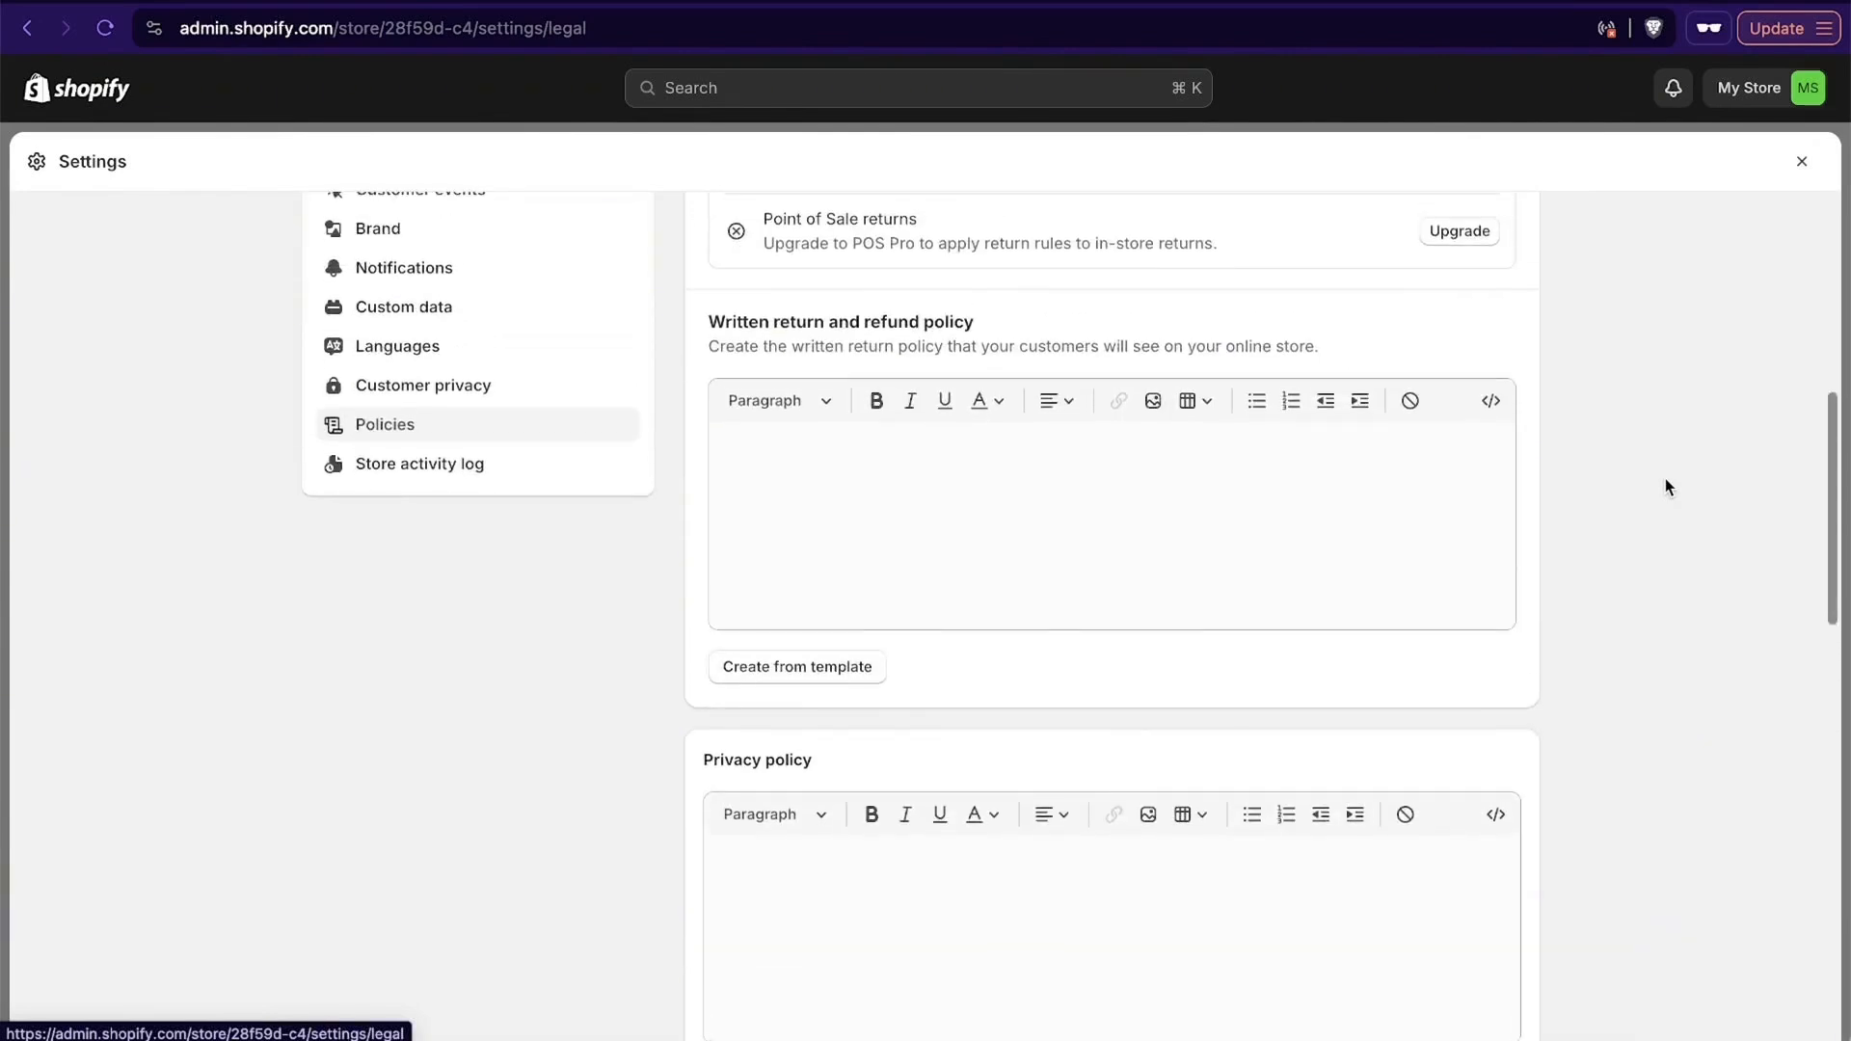
scroll(1670, 648, up, 3)
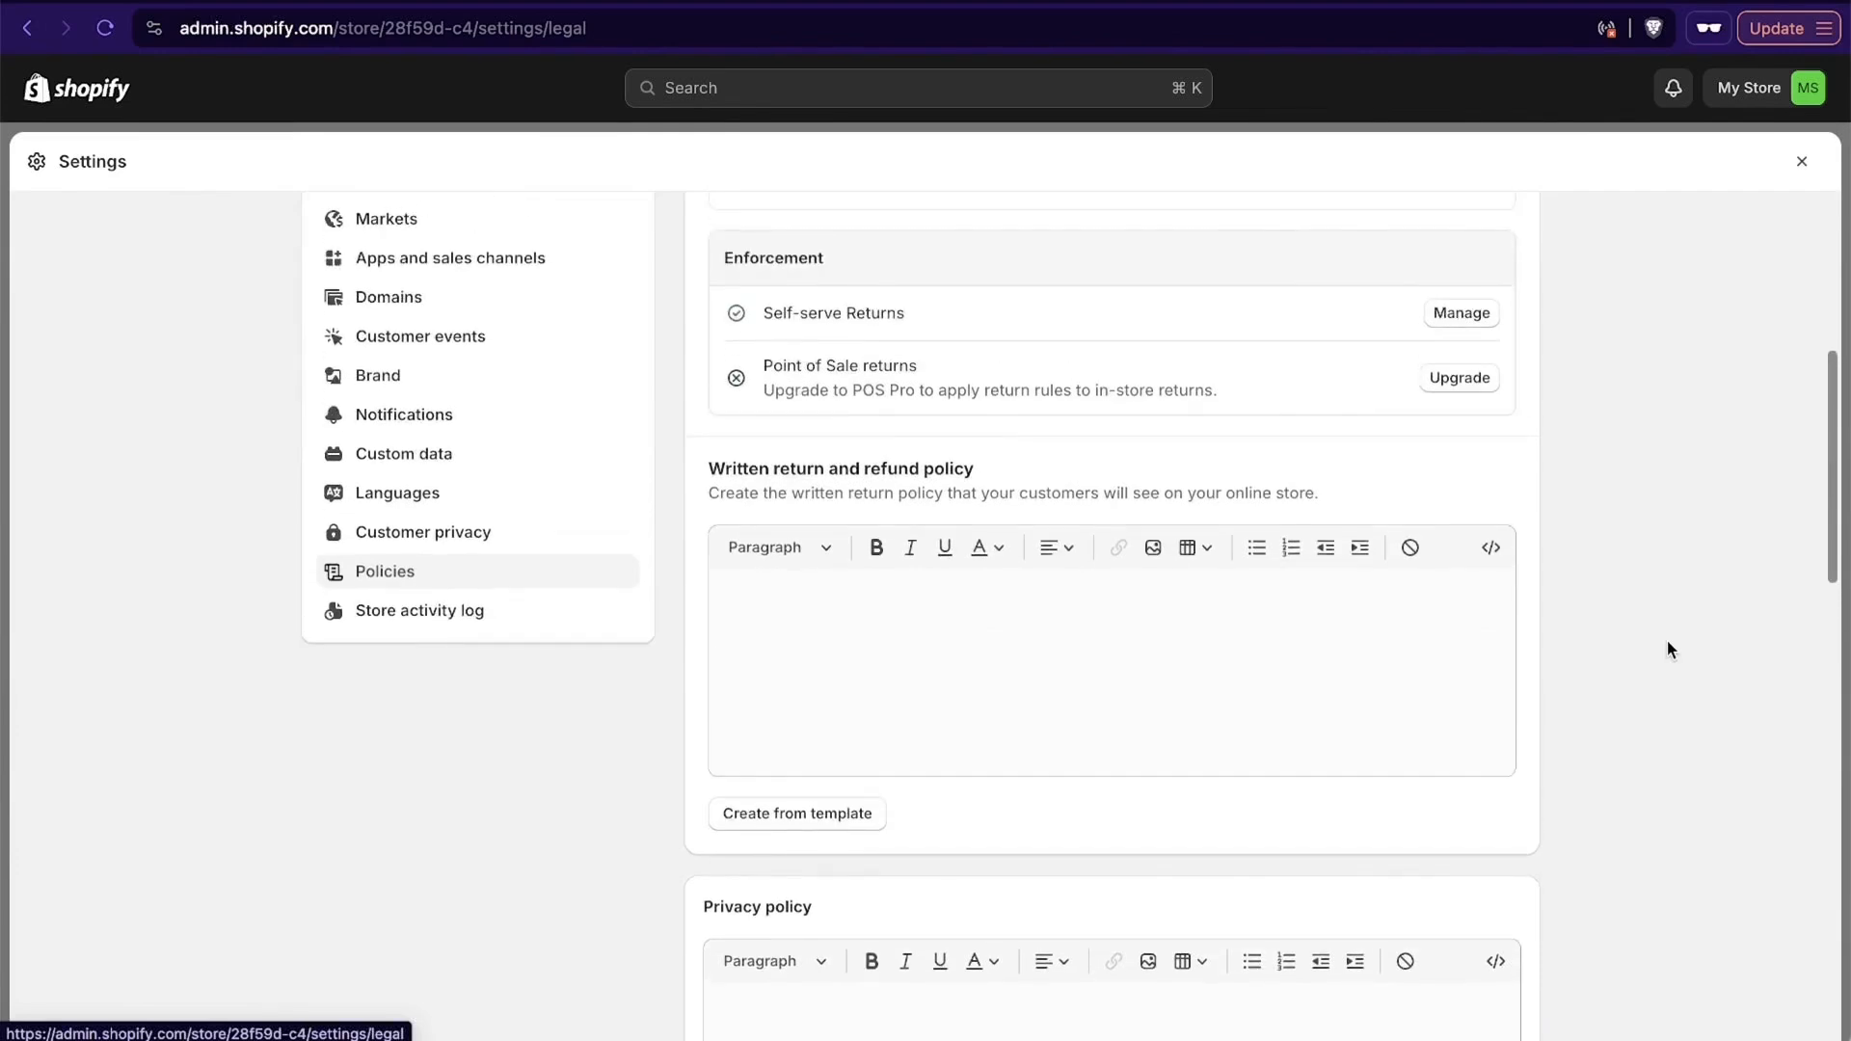
click(831, 810)
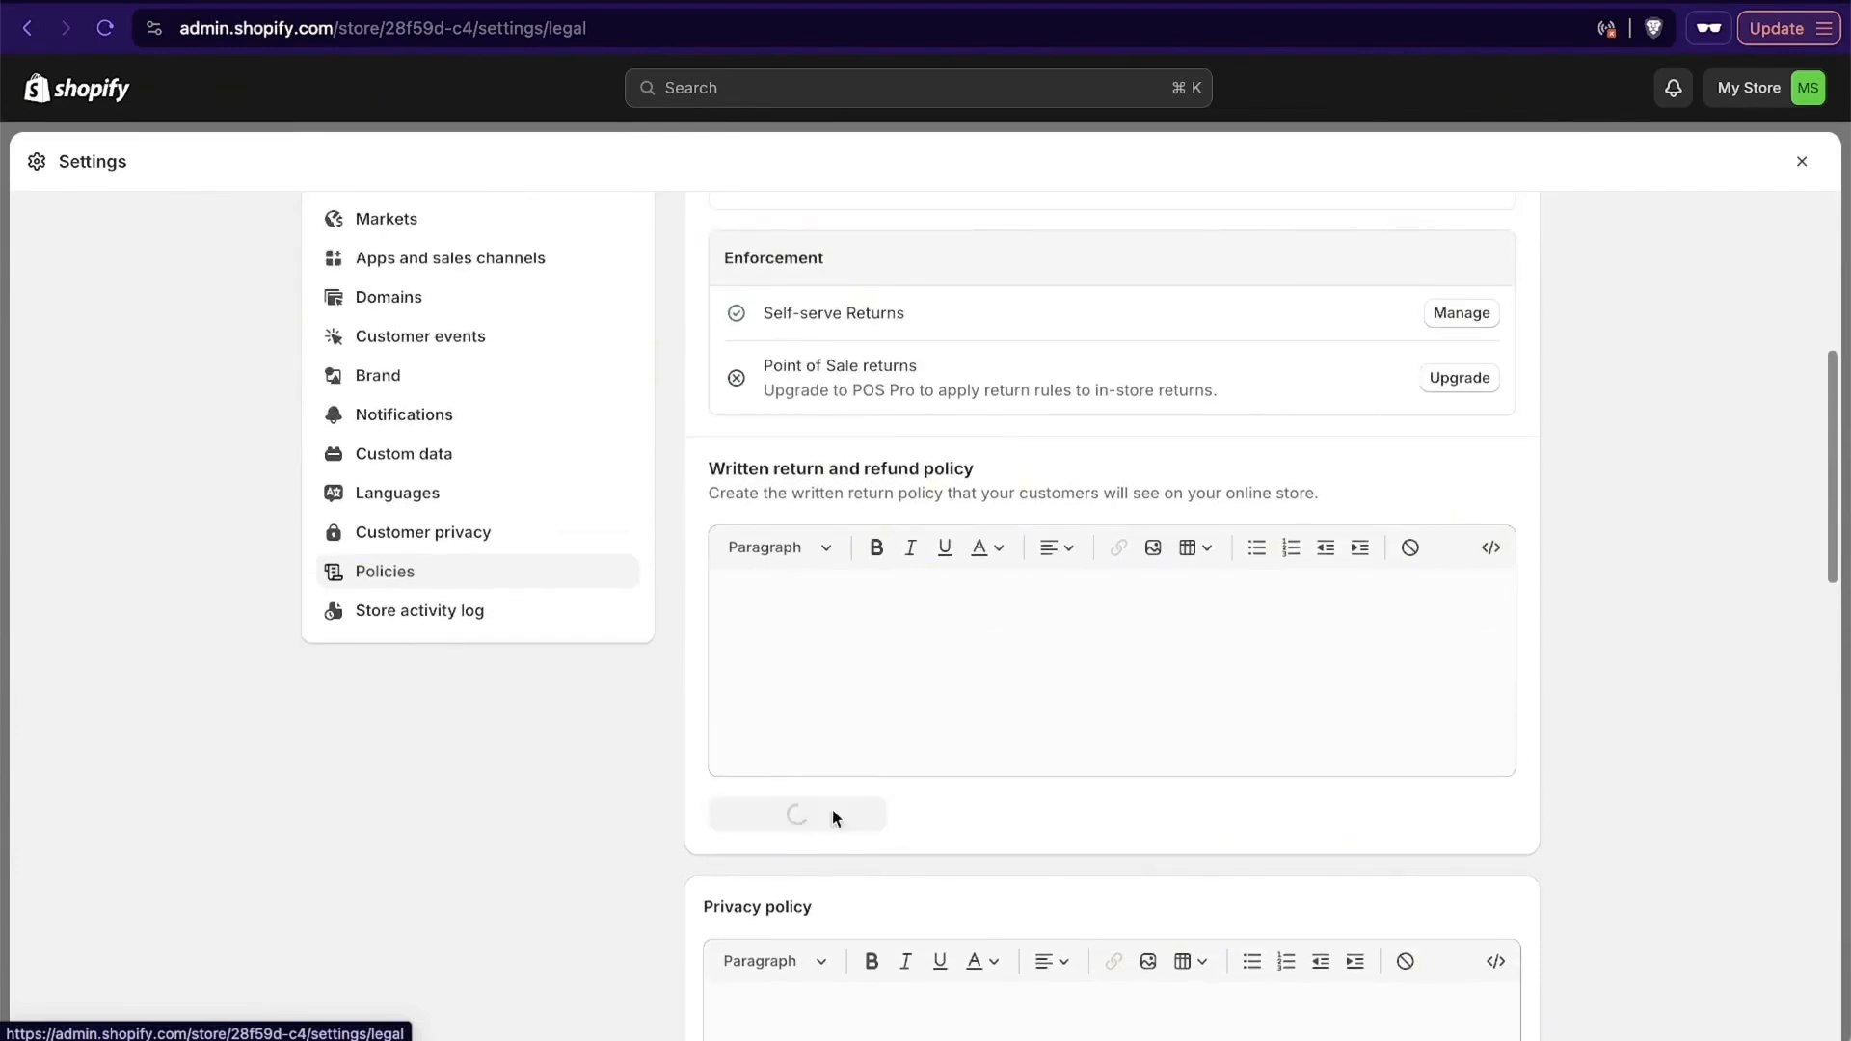
Fill the Privacy policy and Terms of service from their templates.
scroll(1596, 730, down, 2)
scroll(1596, 730, down, 7)
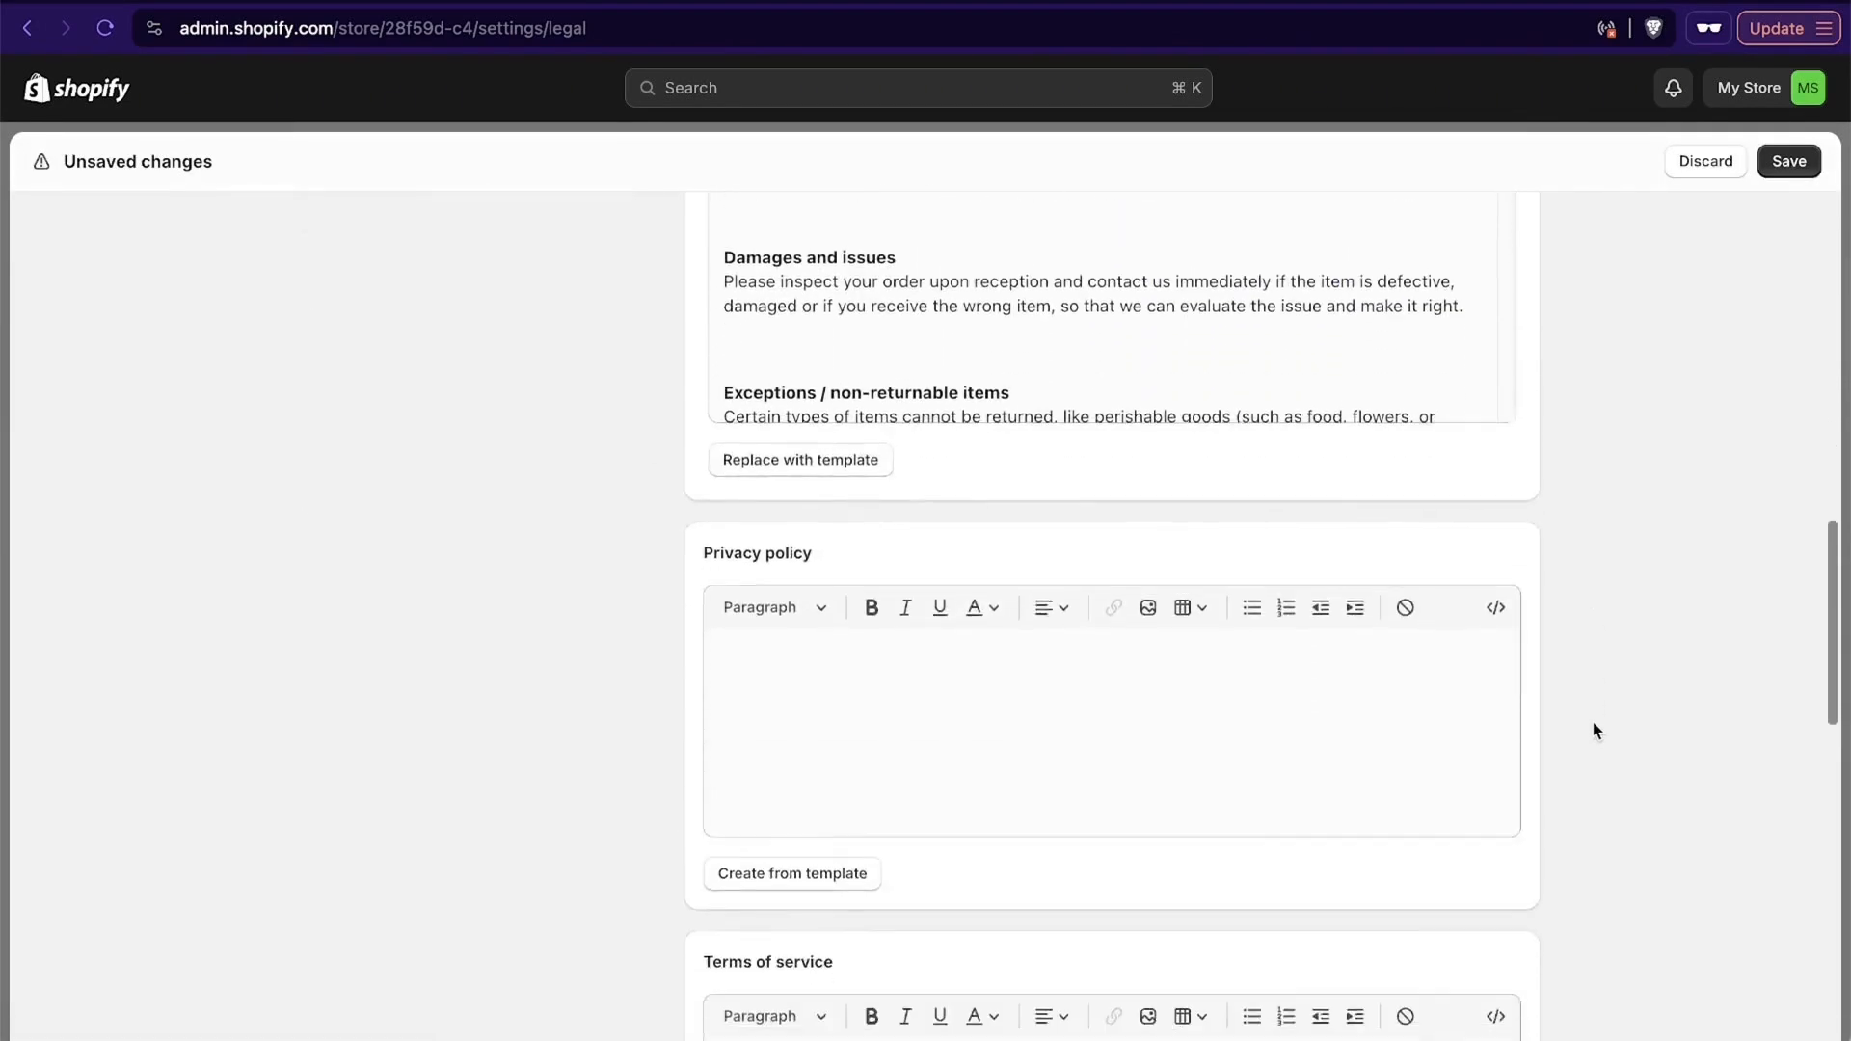
click(747, 767)
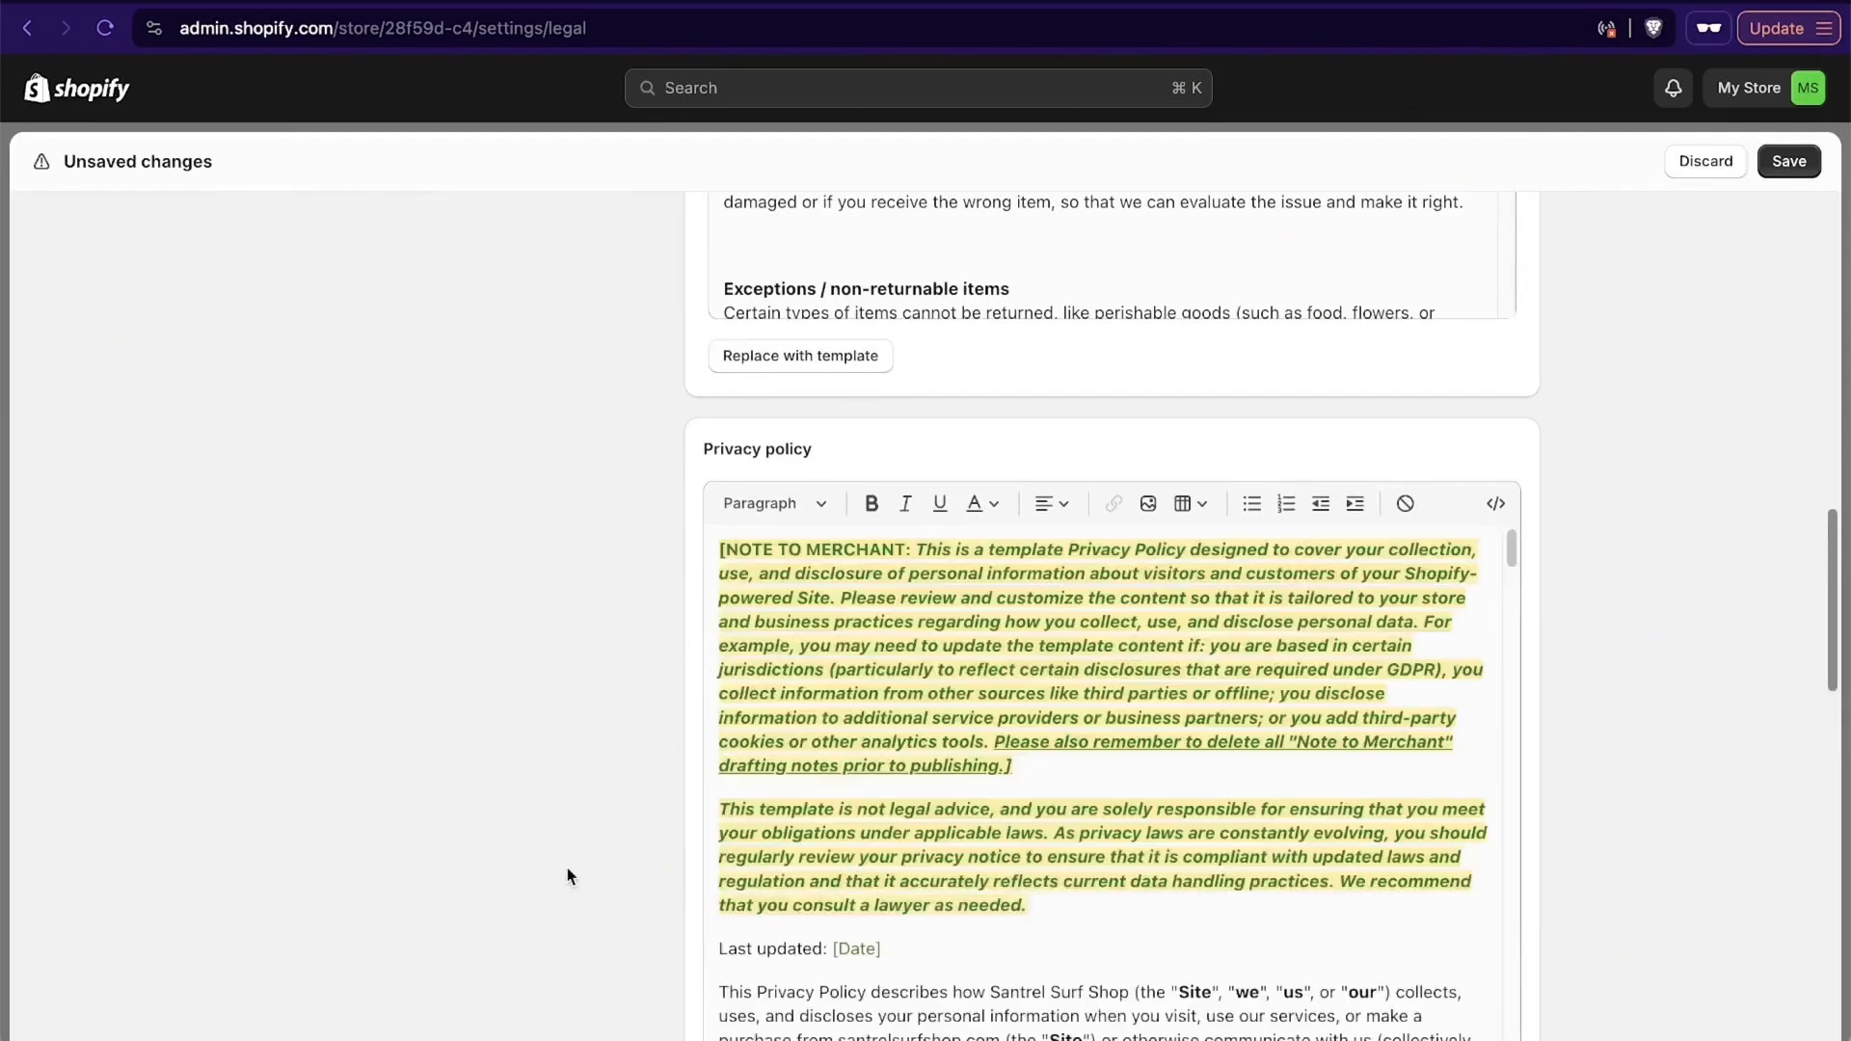
scroll(570, 872, down, 8)
click(797, 598)
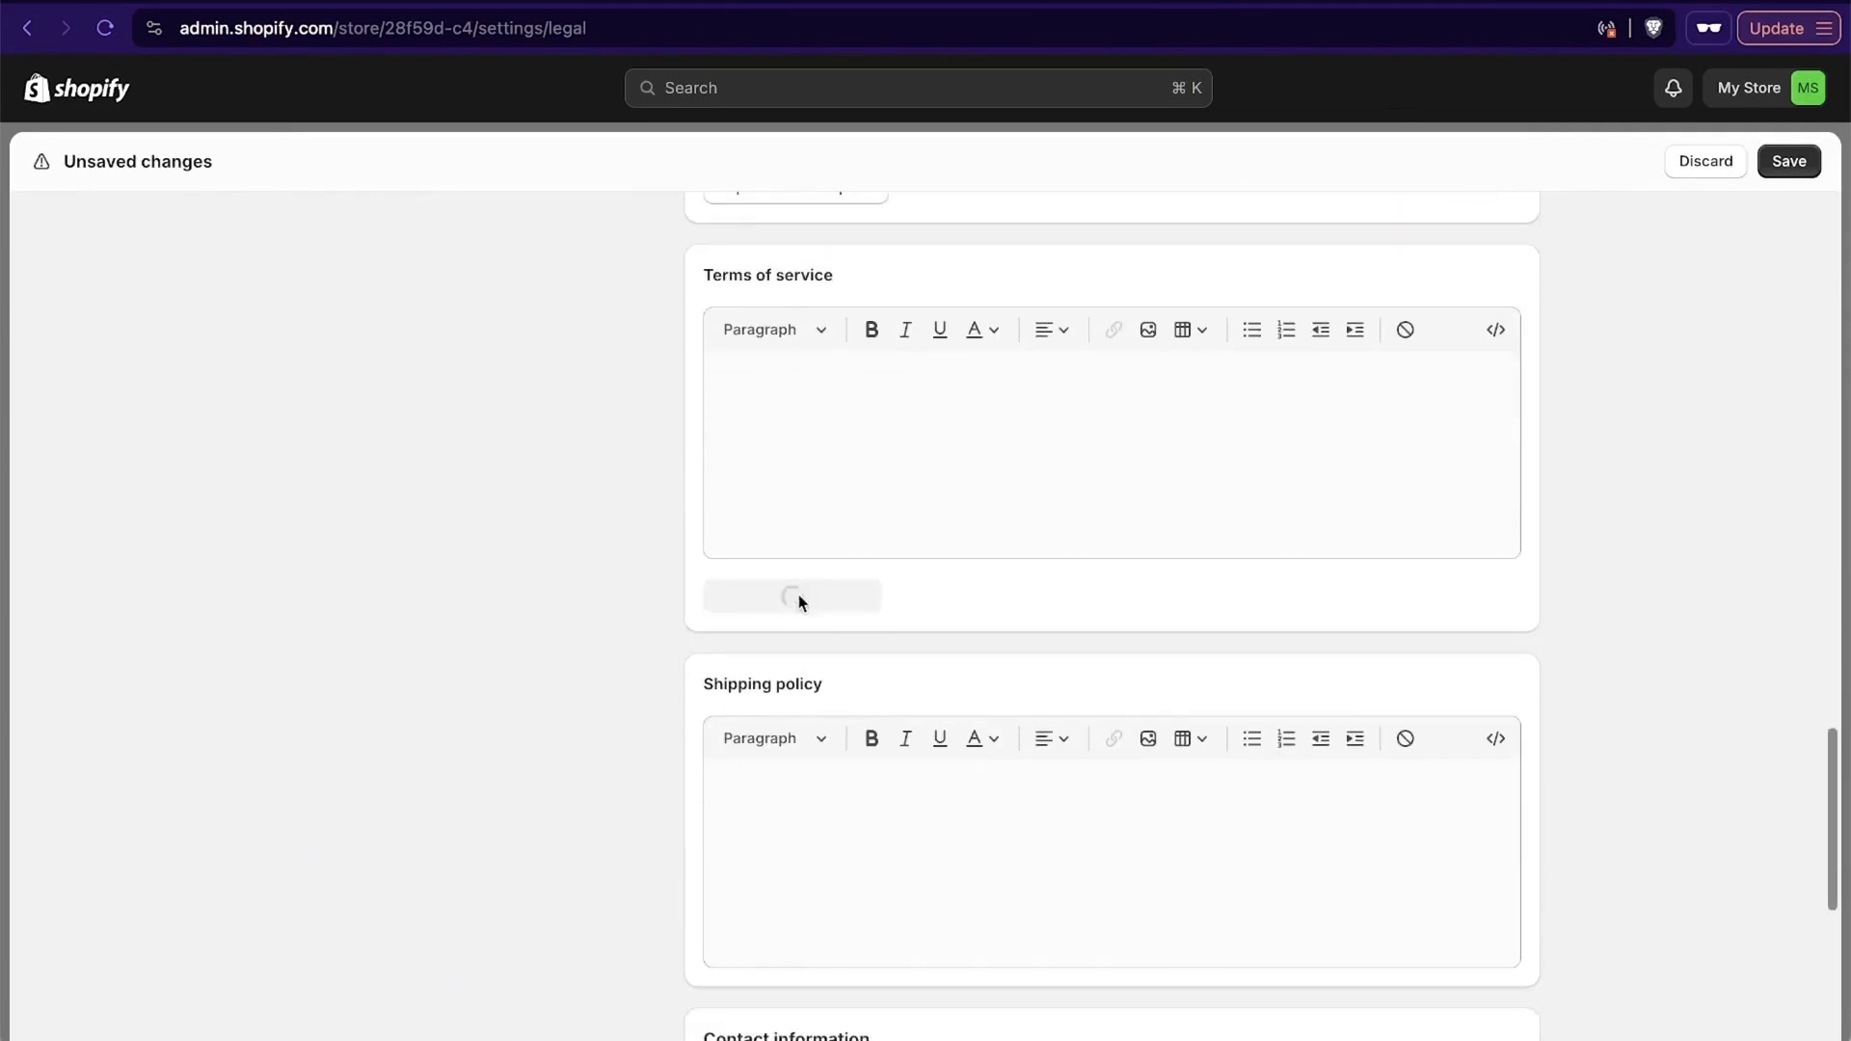
Review the Shipping policy text, then close Settings with the policies saved.
scroll(620, 695, down, 6)
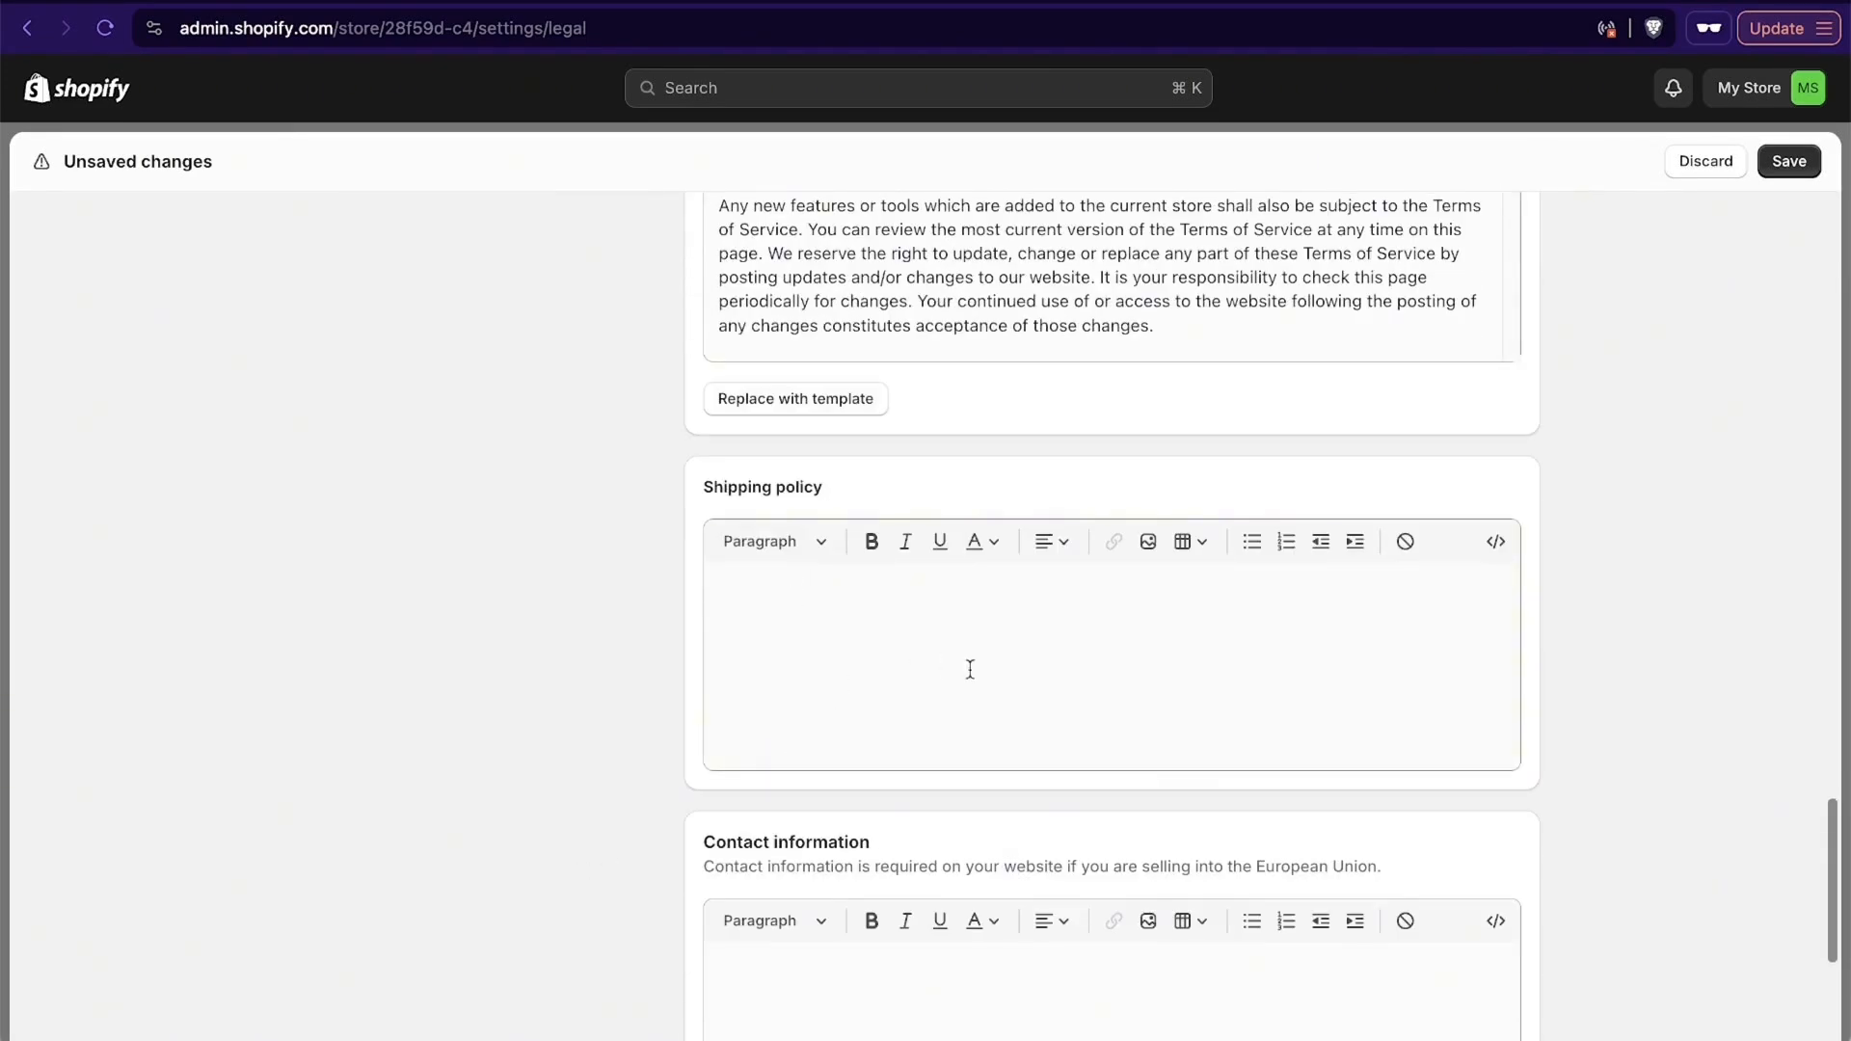
click(1155, 686)
scroll(1155, 688, down, 2)
scroll(1155, 689, down, 3)
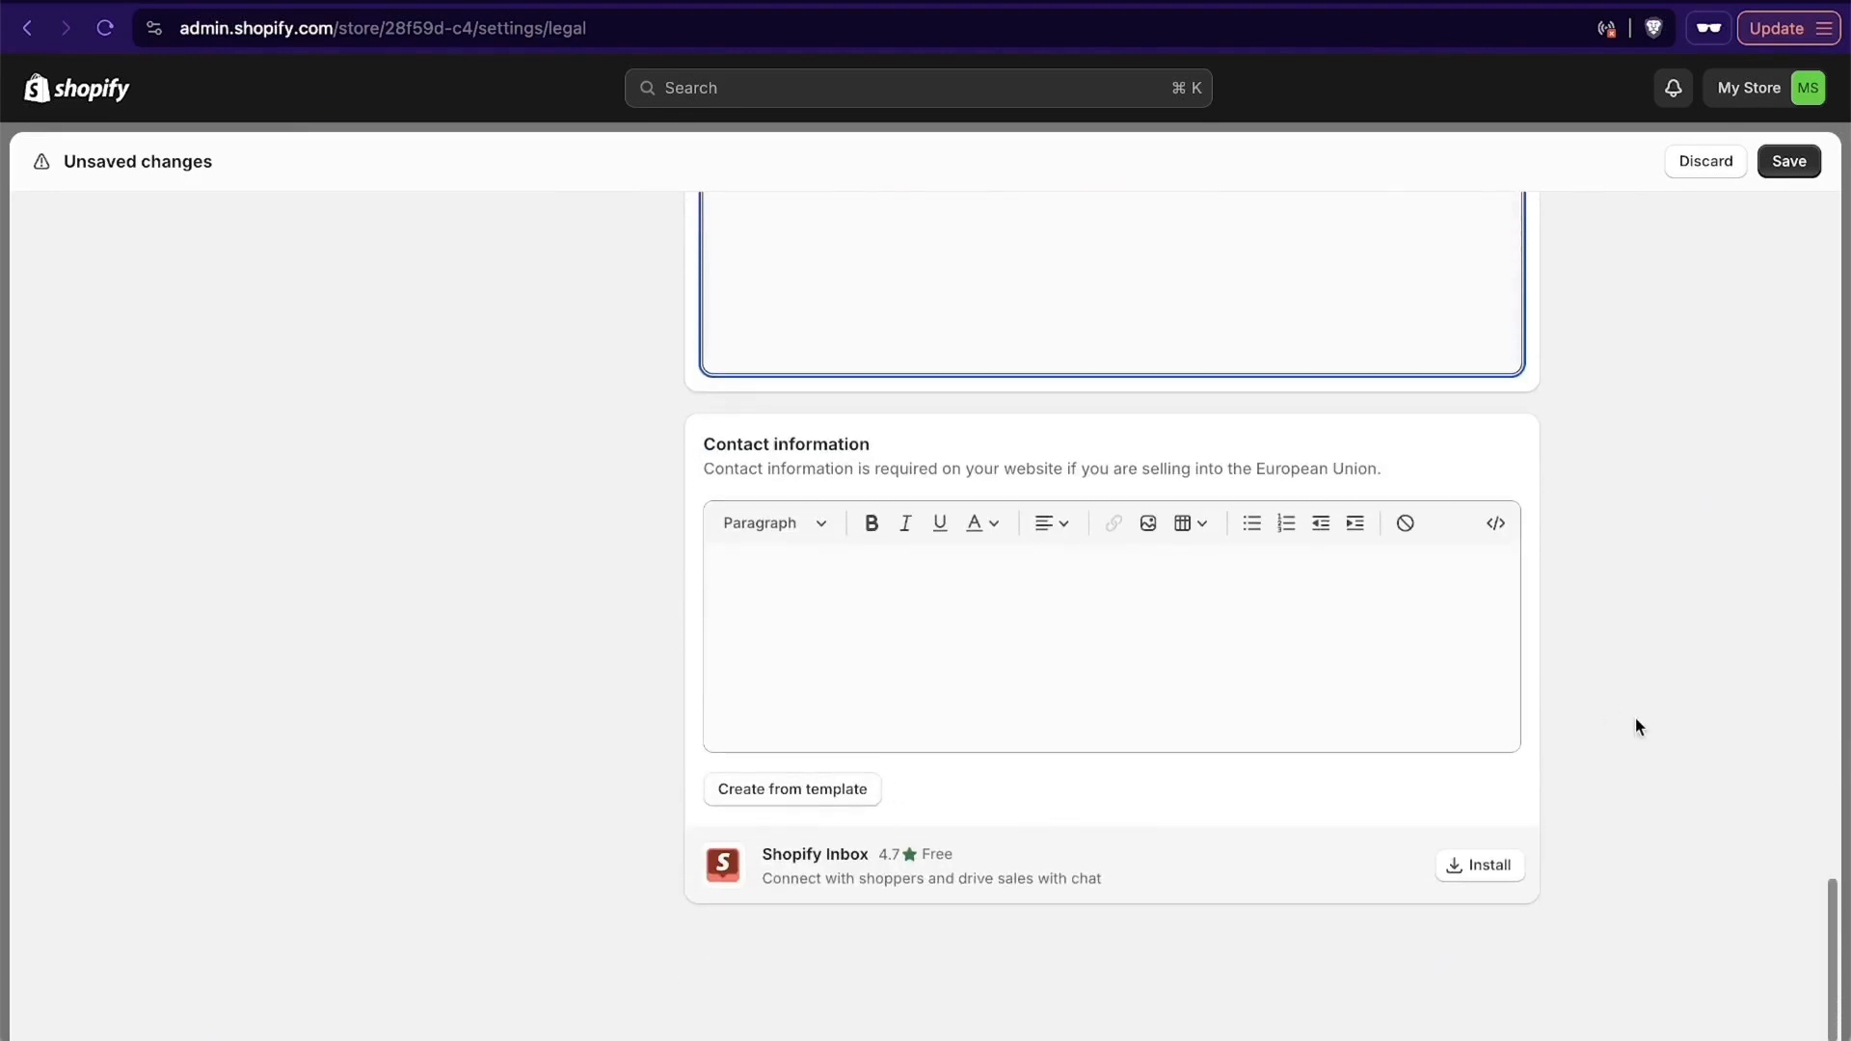
scroll(1635, 724, up, 12)
scroll(1636, 727, up, 8)
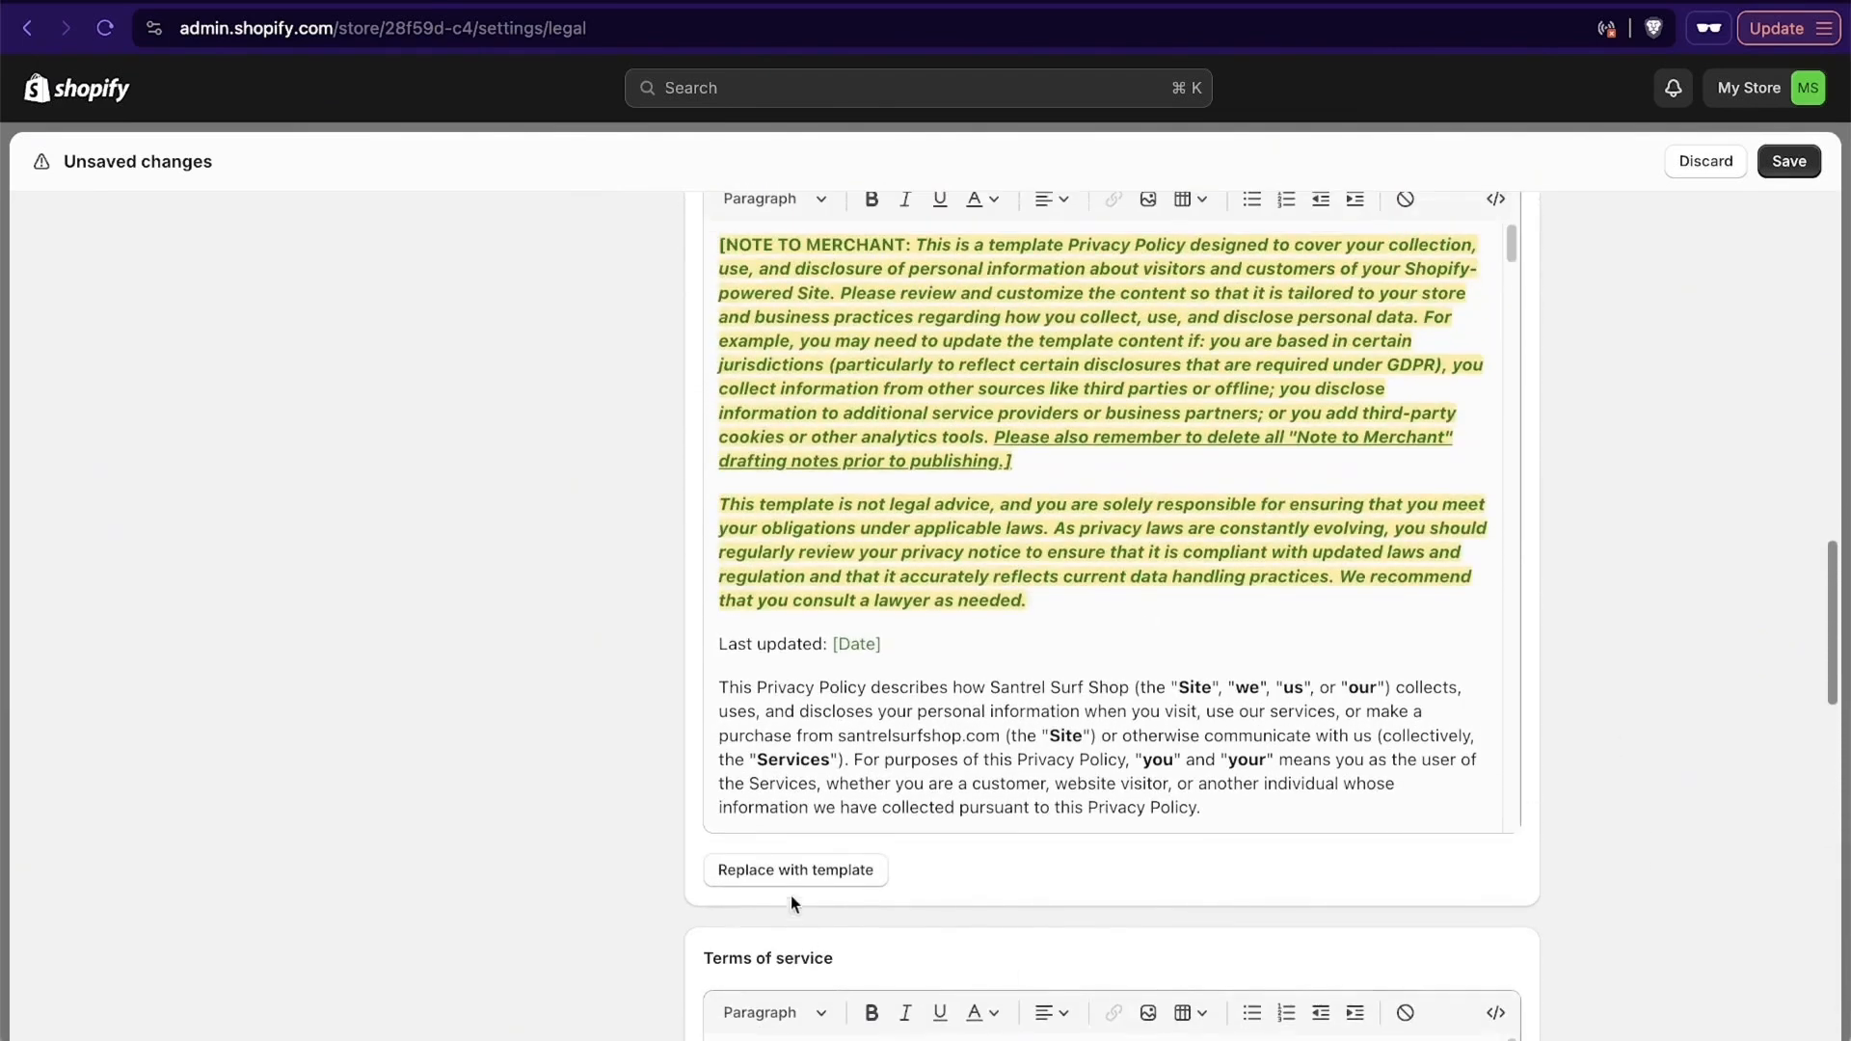
scroll(1695, 821, up, 3)
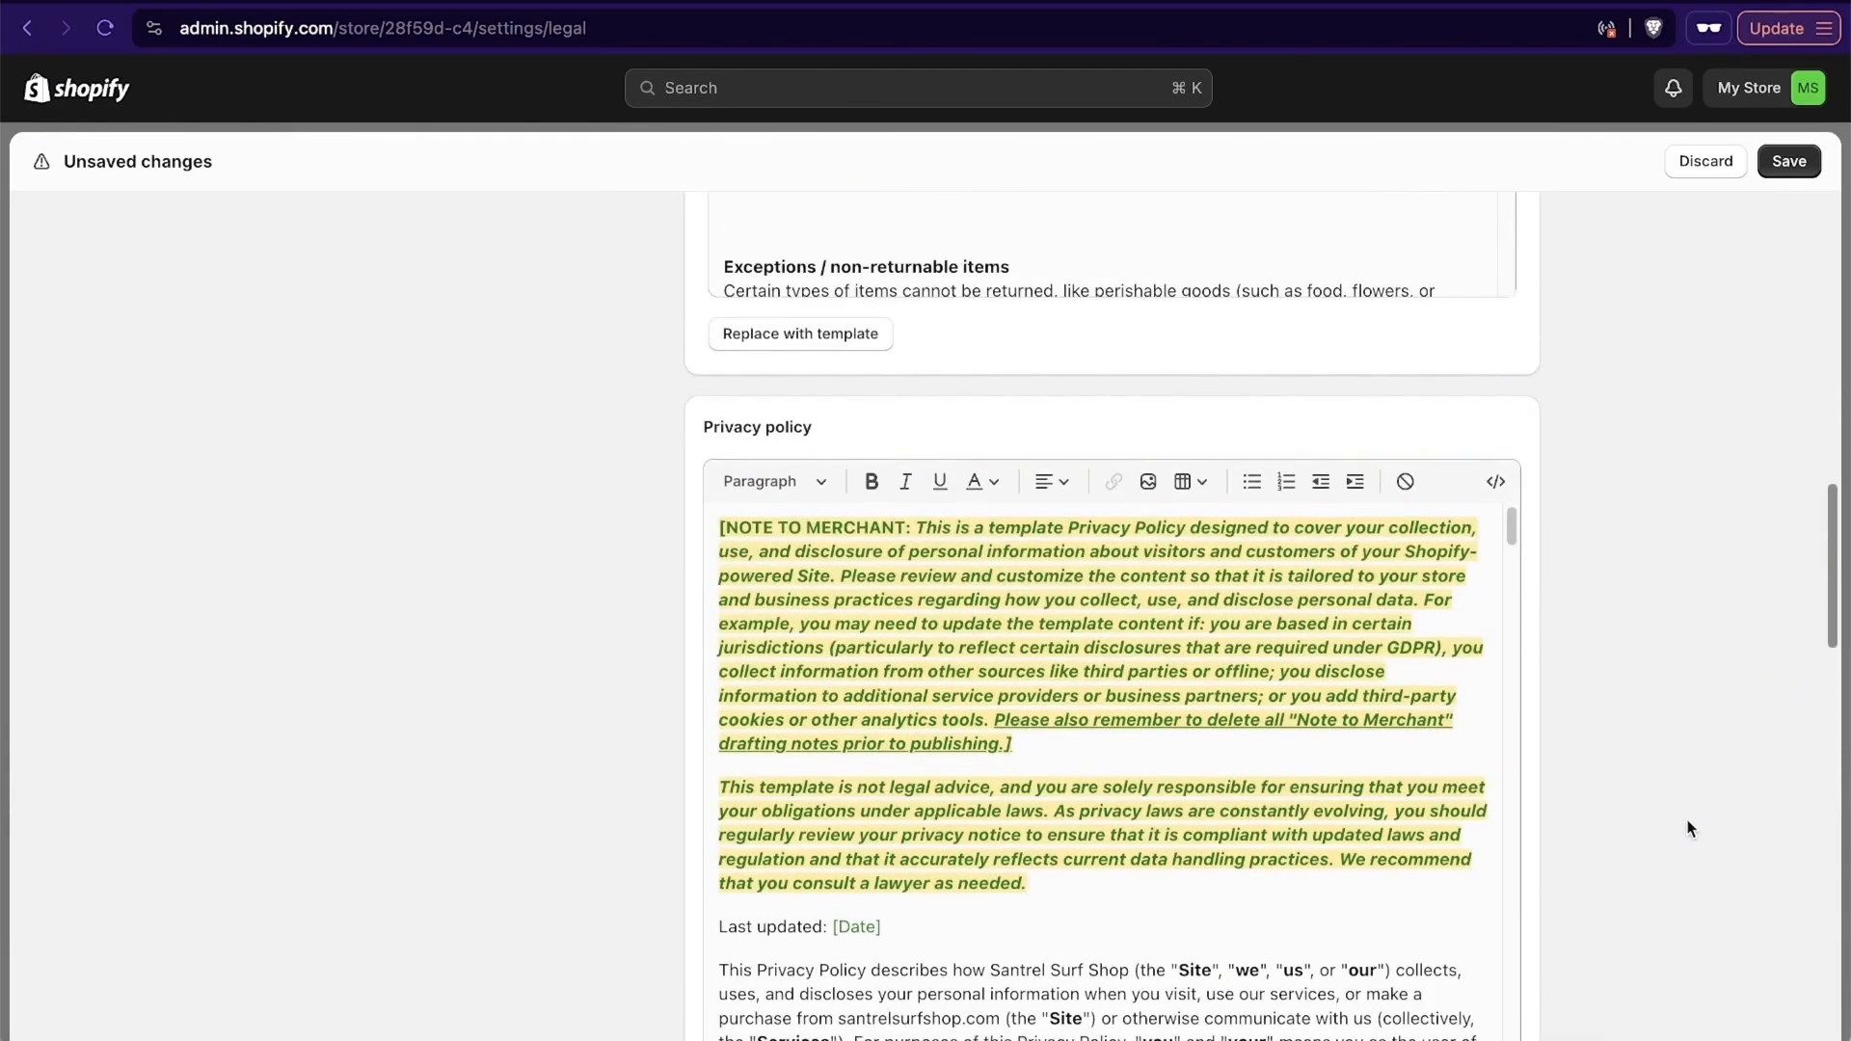
scroll(1688, 827, up, 12)
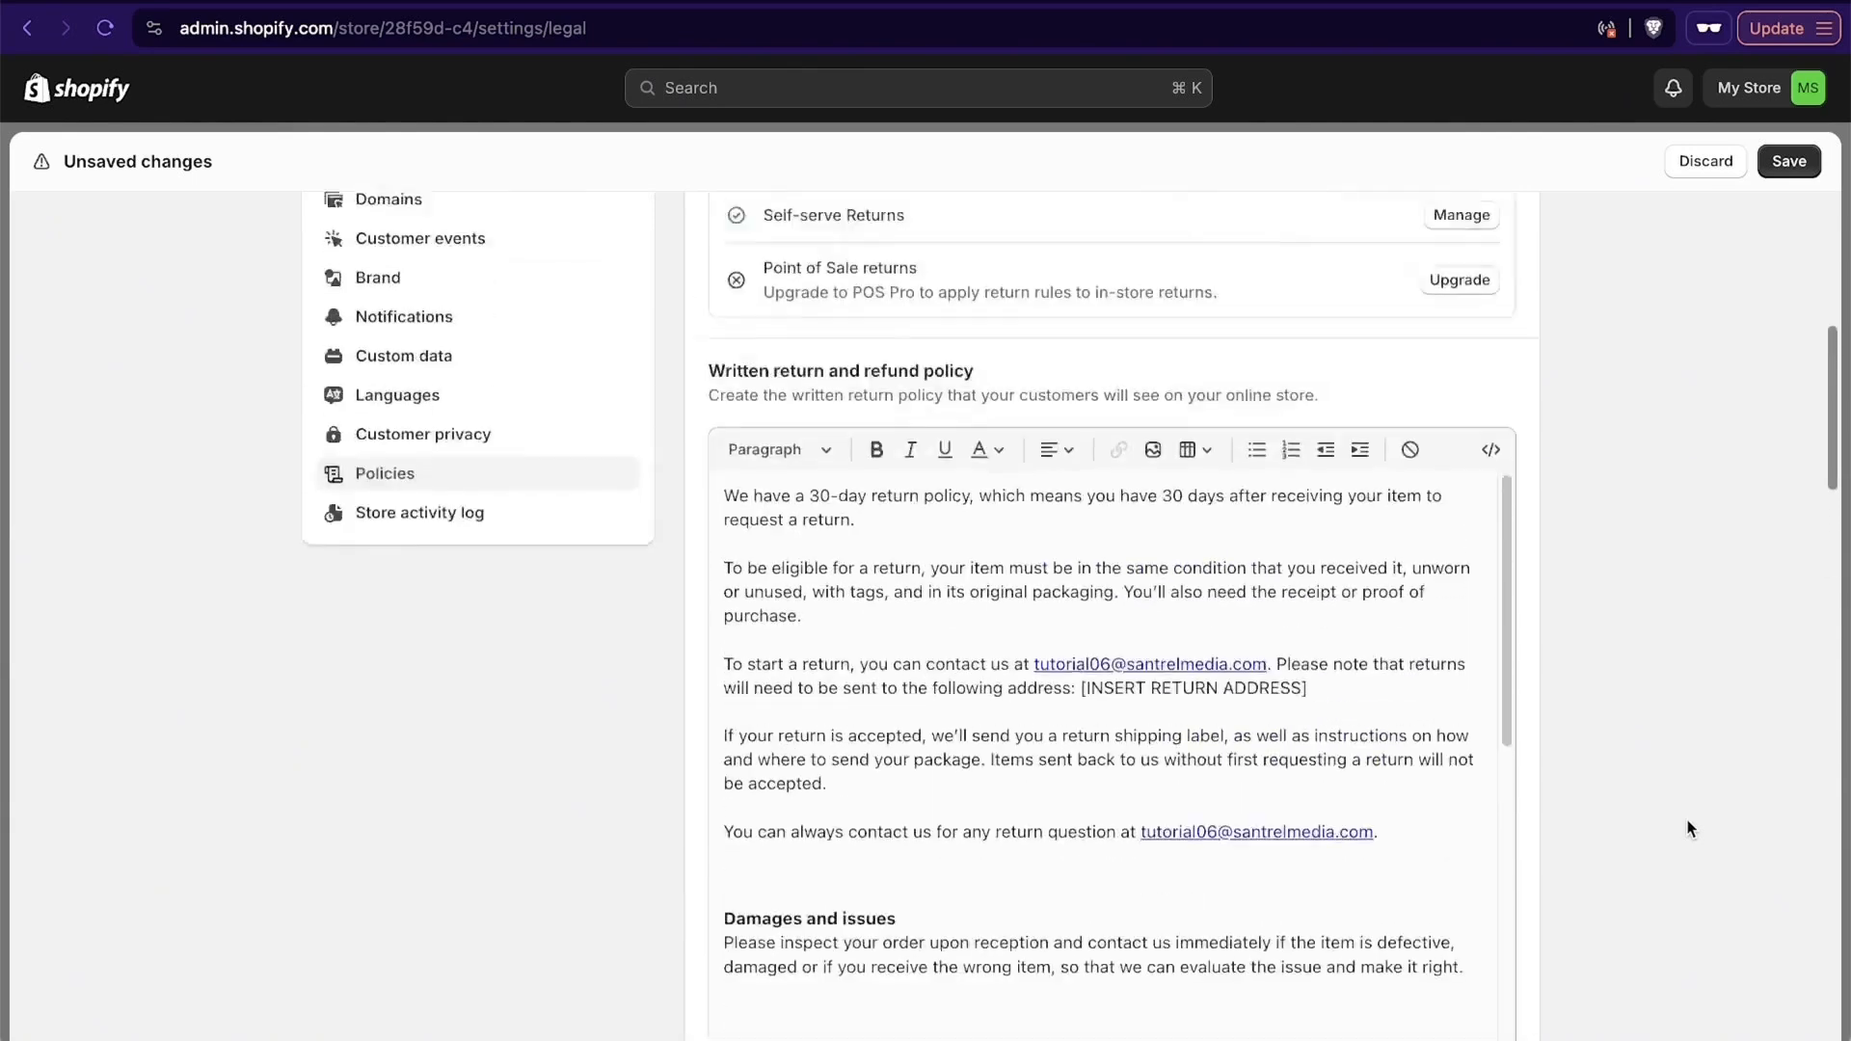
scroll(1690, 827, up, 3)
scroll(1581, 827, down, 1)
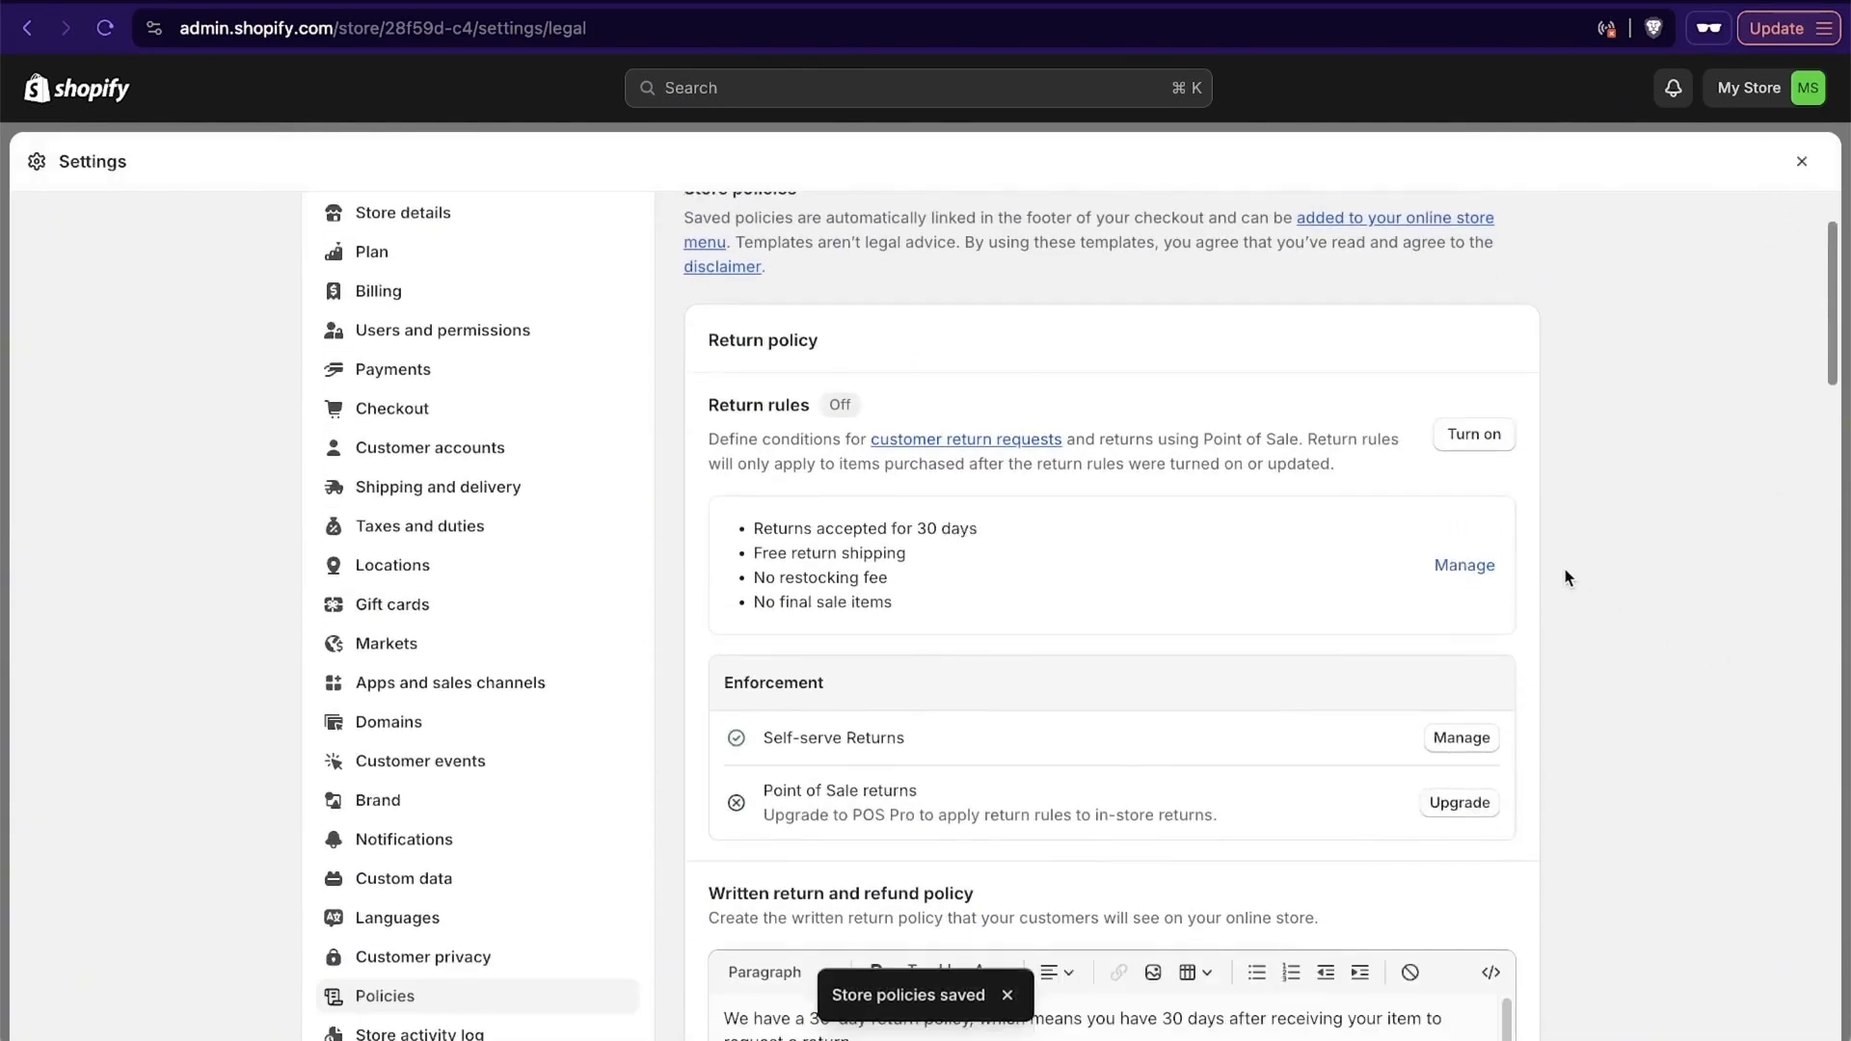
click(1802, 164)
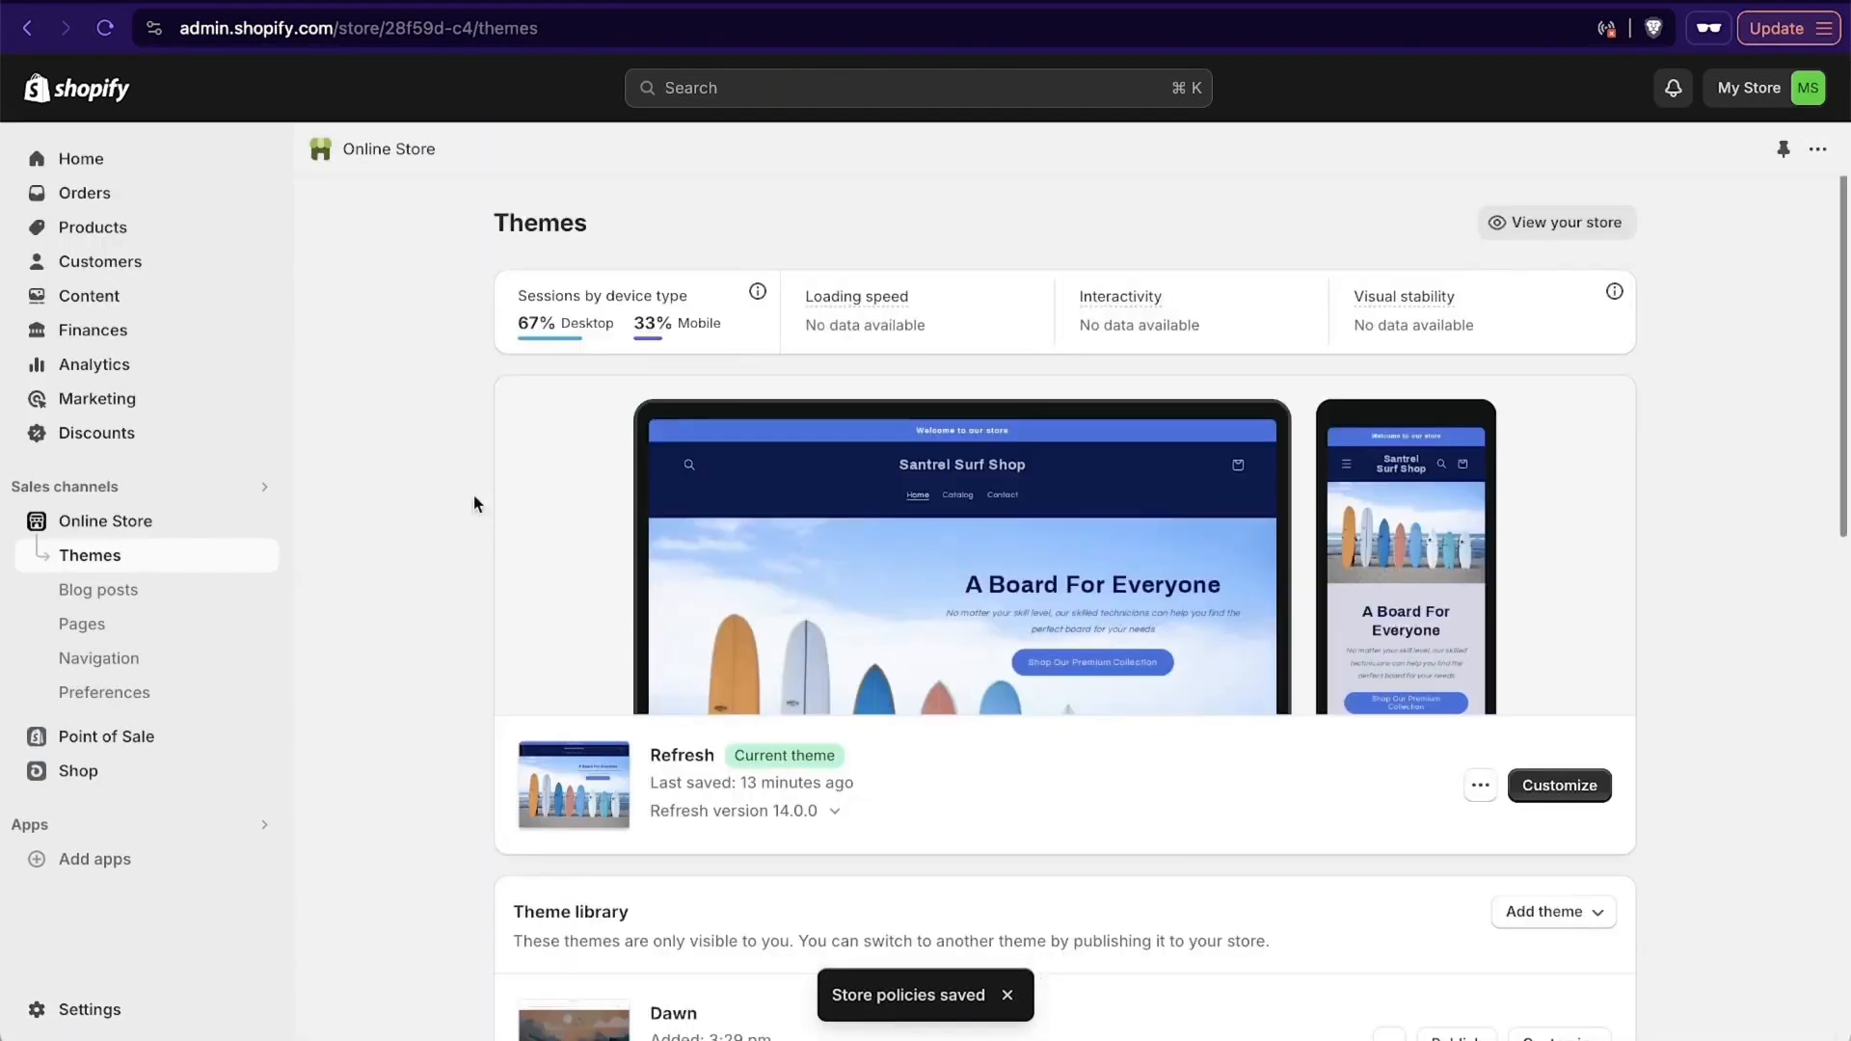
Check the Home dashboard and Products list, ending on the empty Customers page.
click(141, 176)
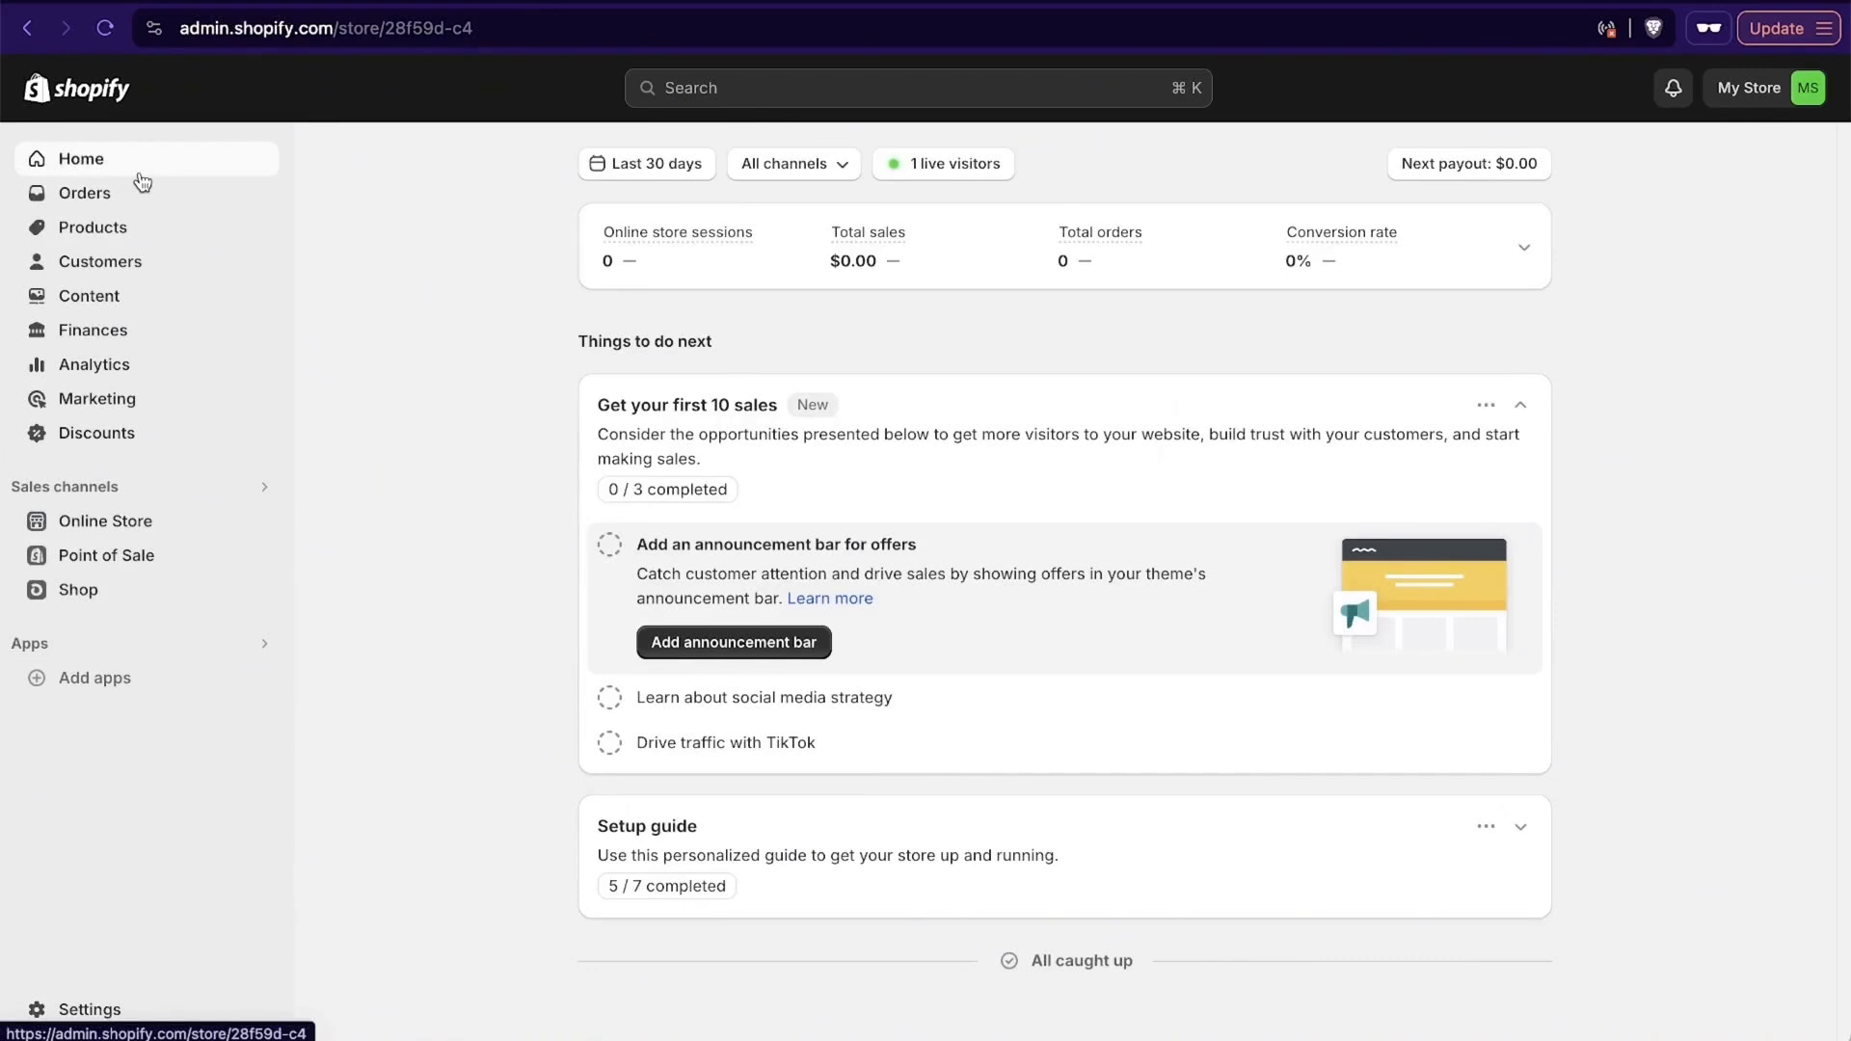
click(135, 231)
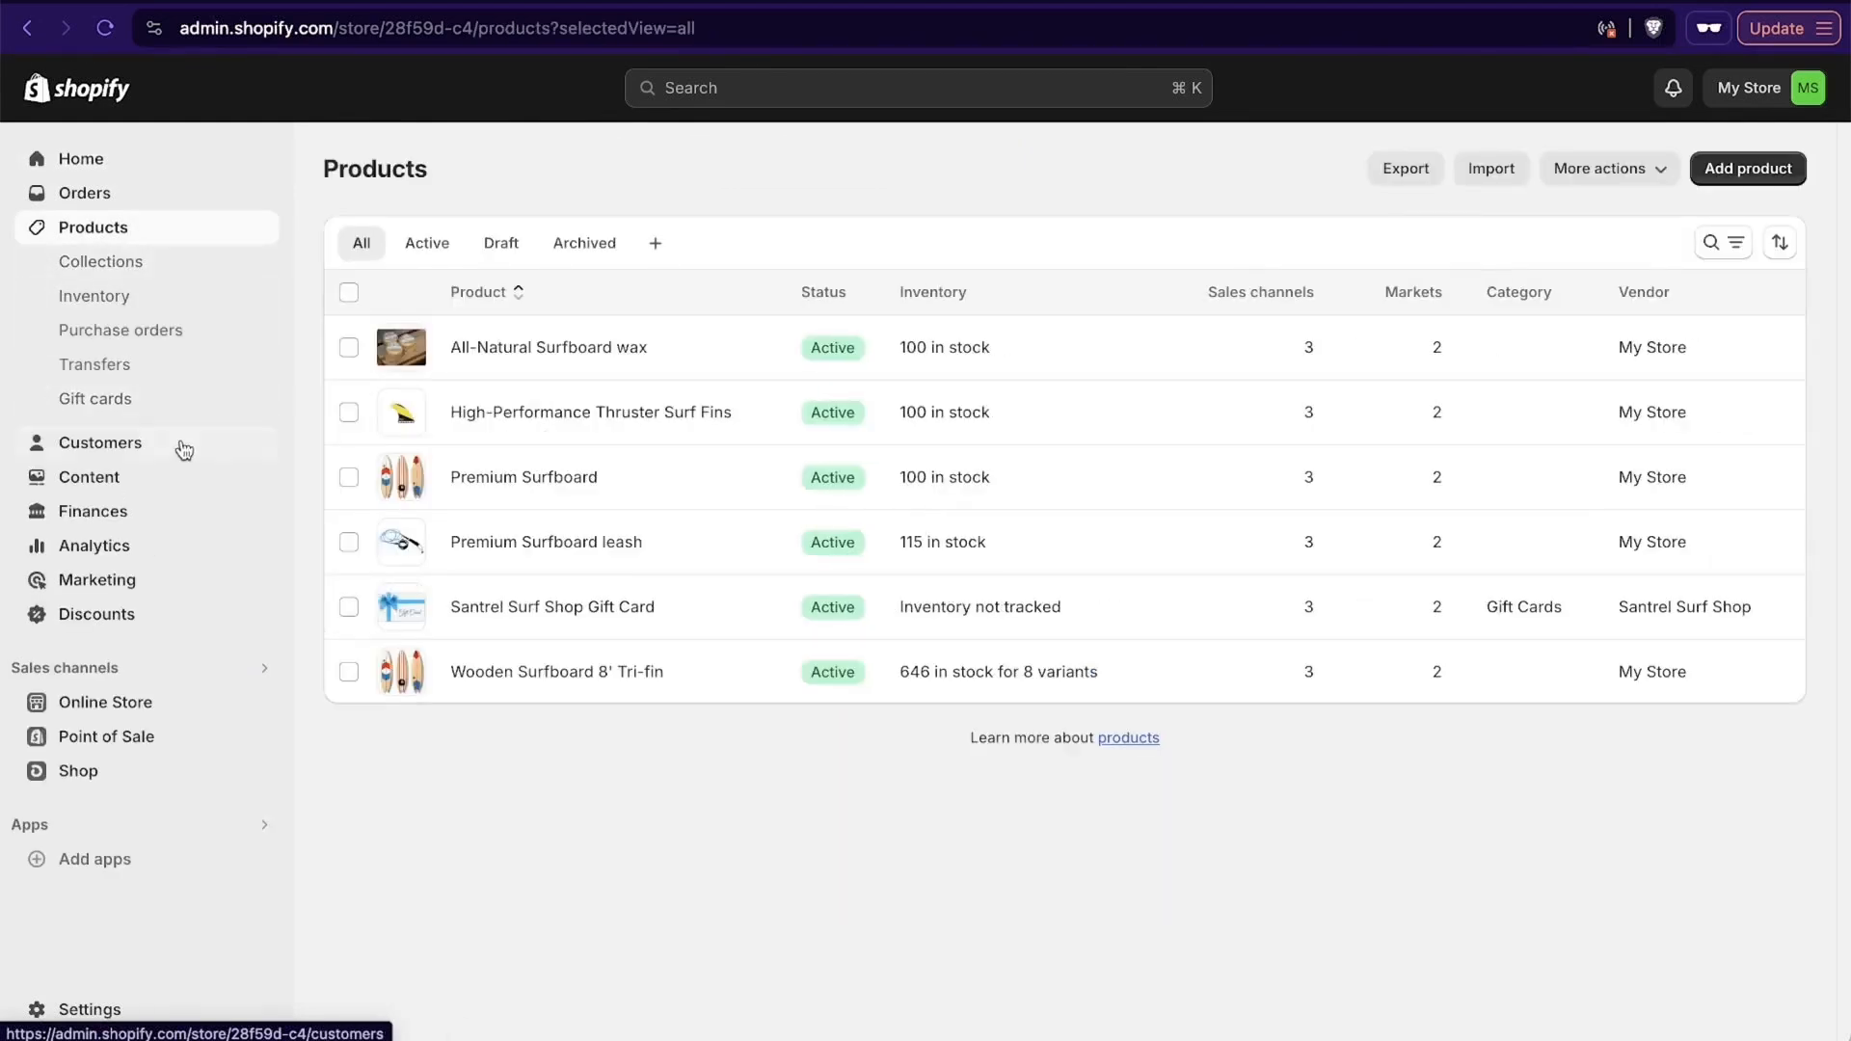
click(180, 451)
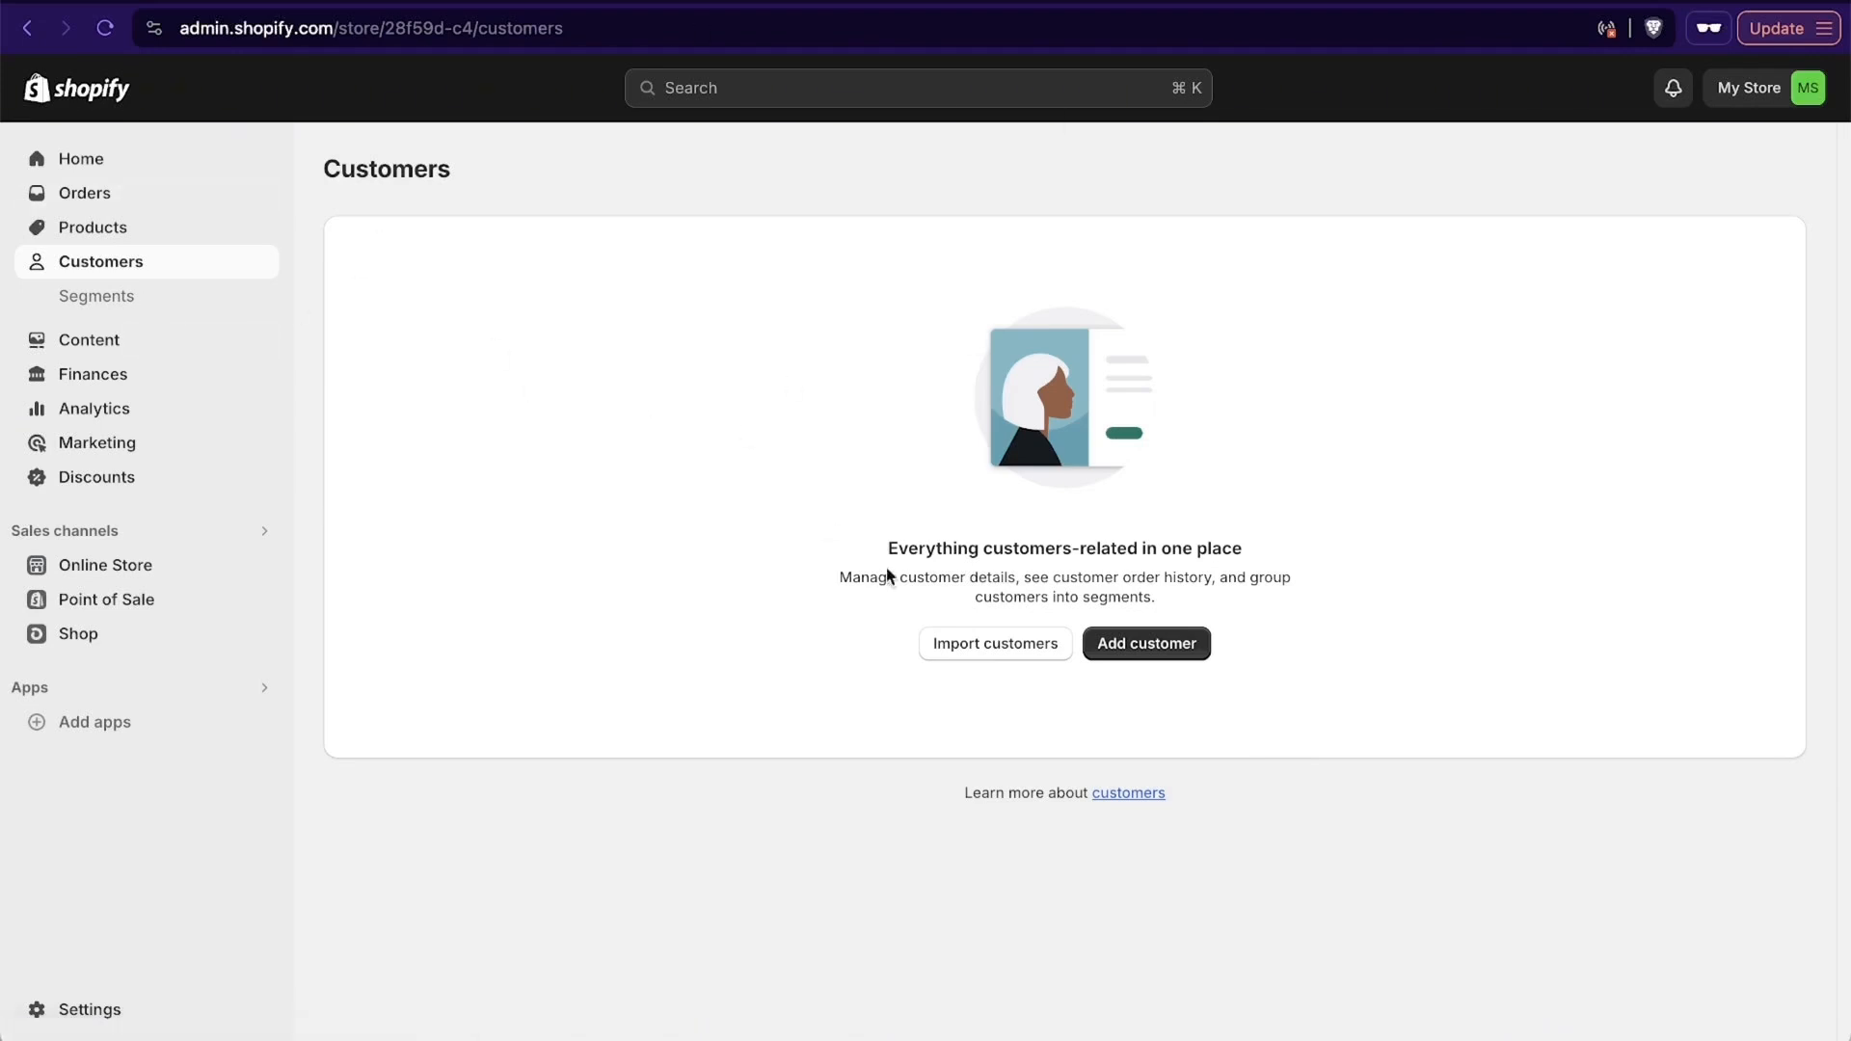
Check customer Segments and Content > Files, then go to the Finances page showing 2/6 tasks done.
click(188, 303)
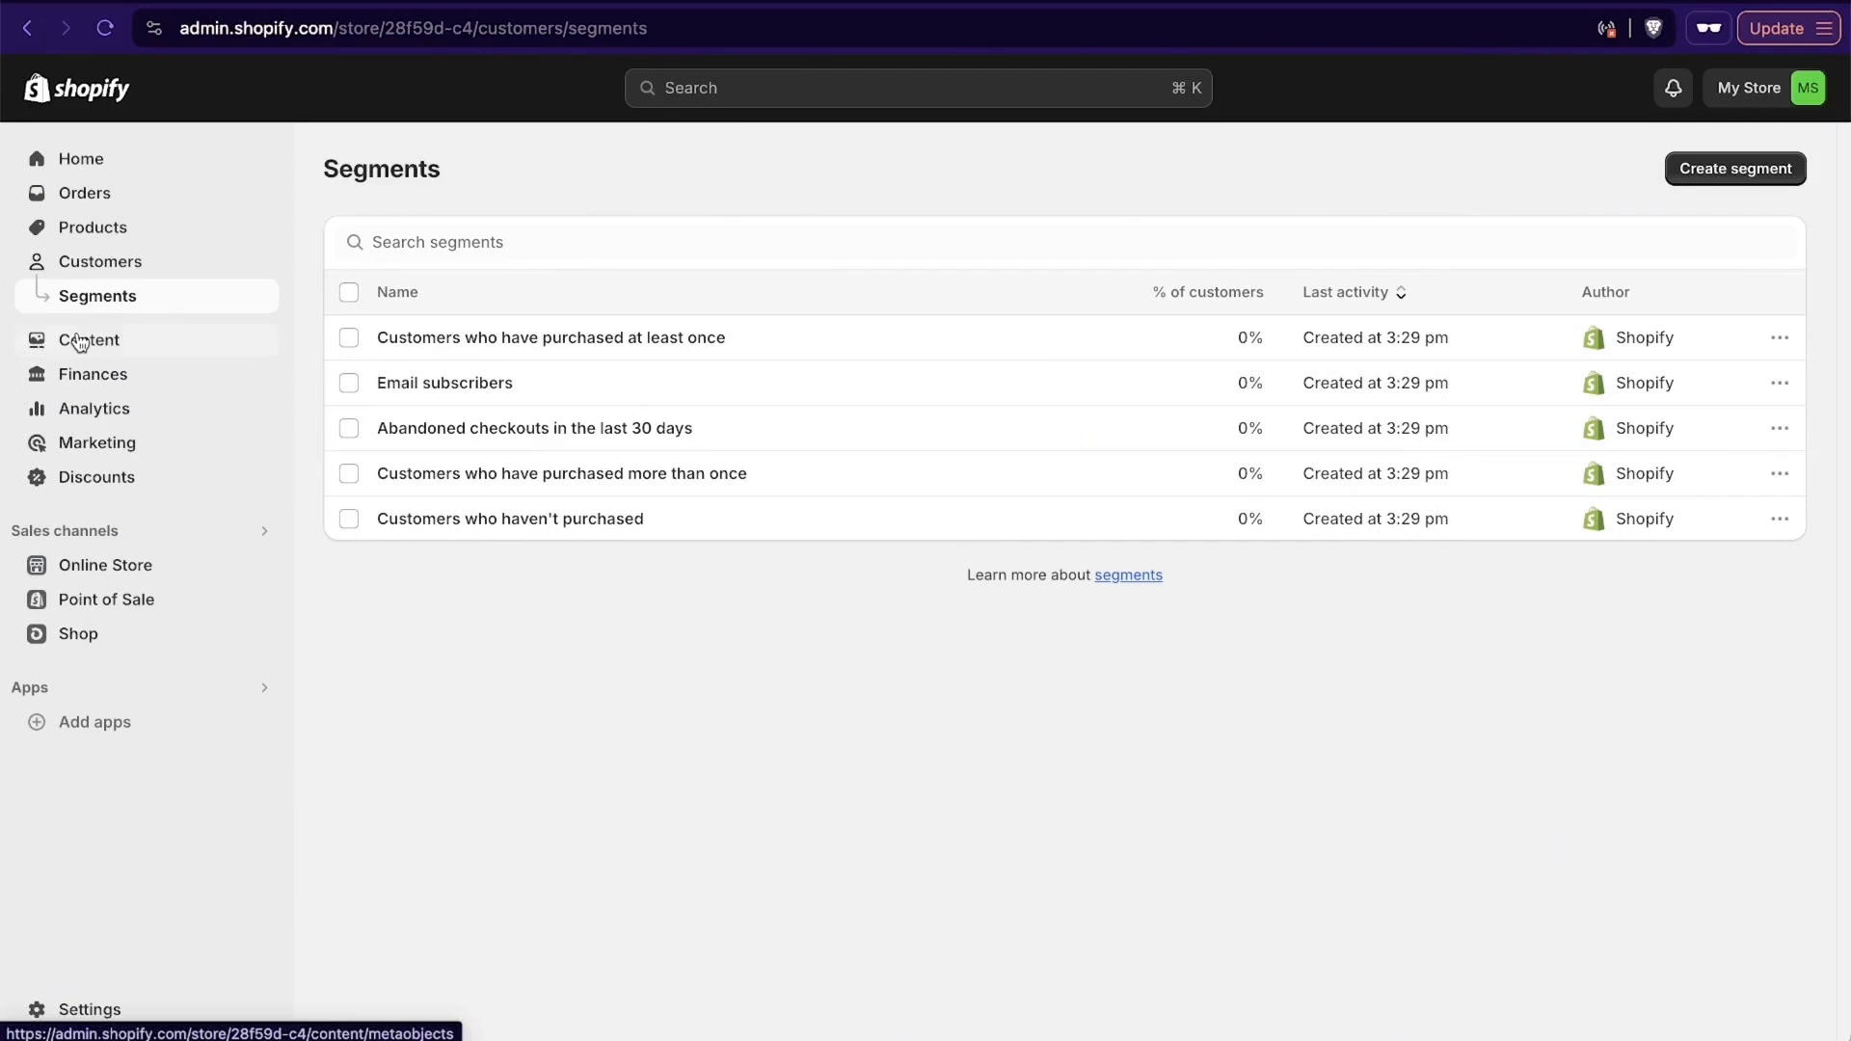
click(111, 349)
click(117, 373)
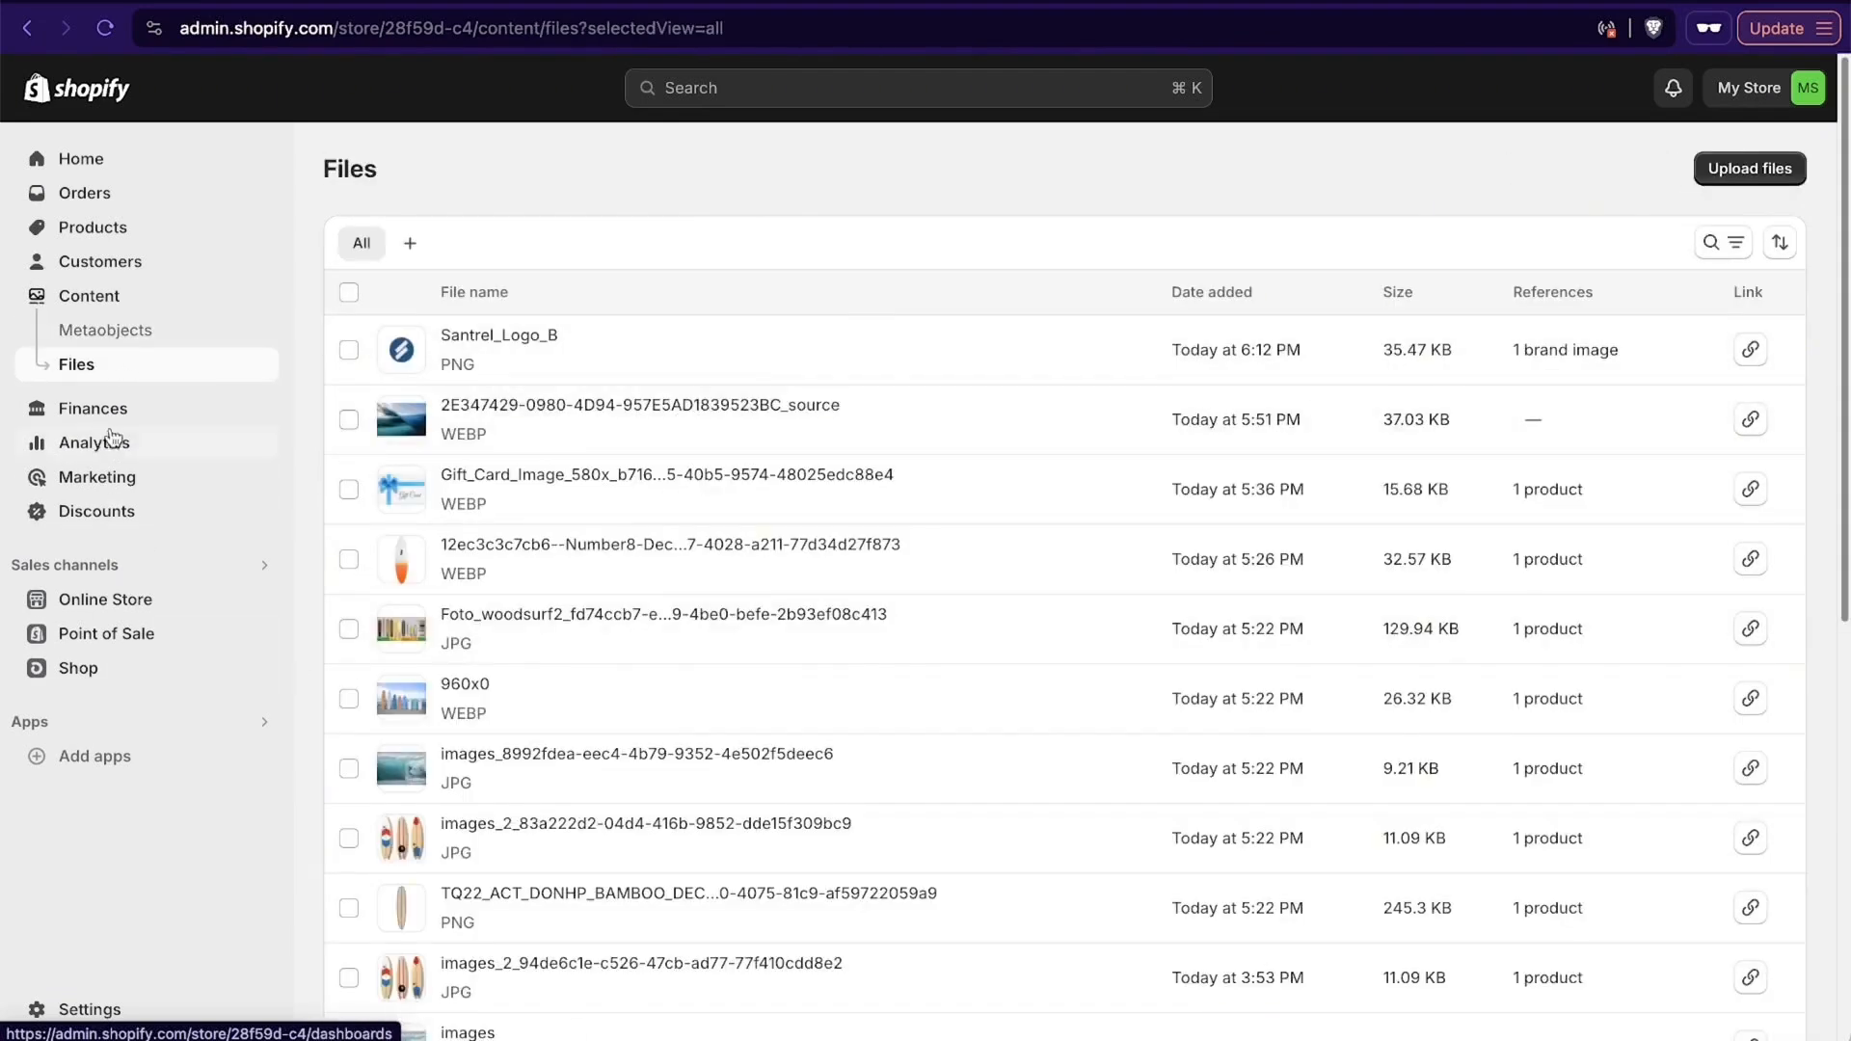
click(123, 417)
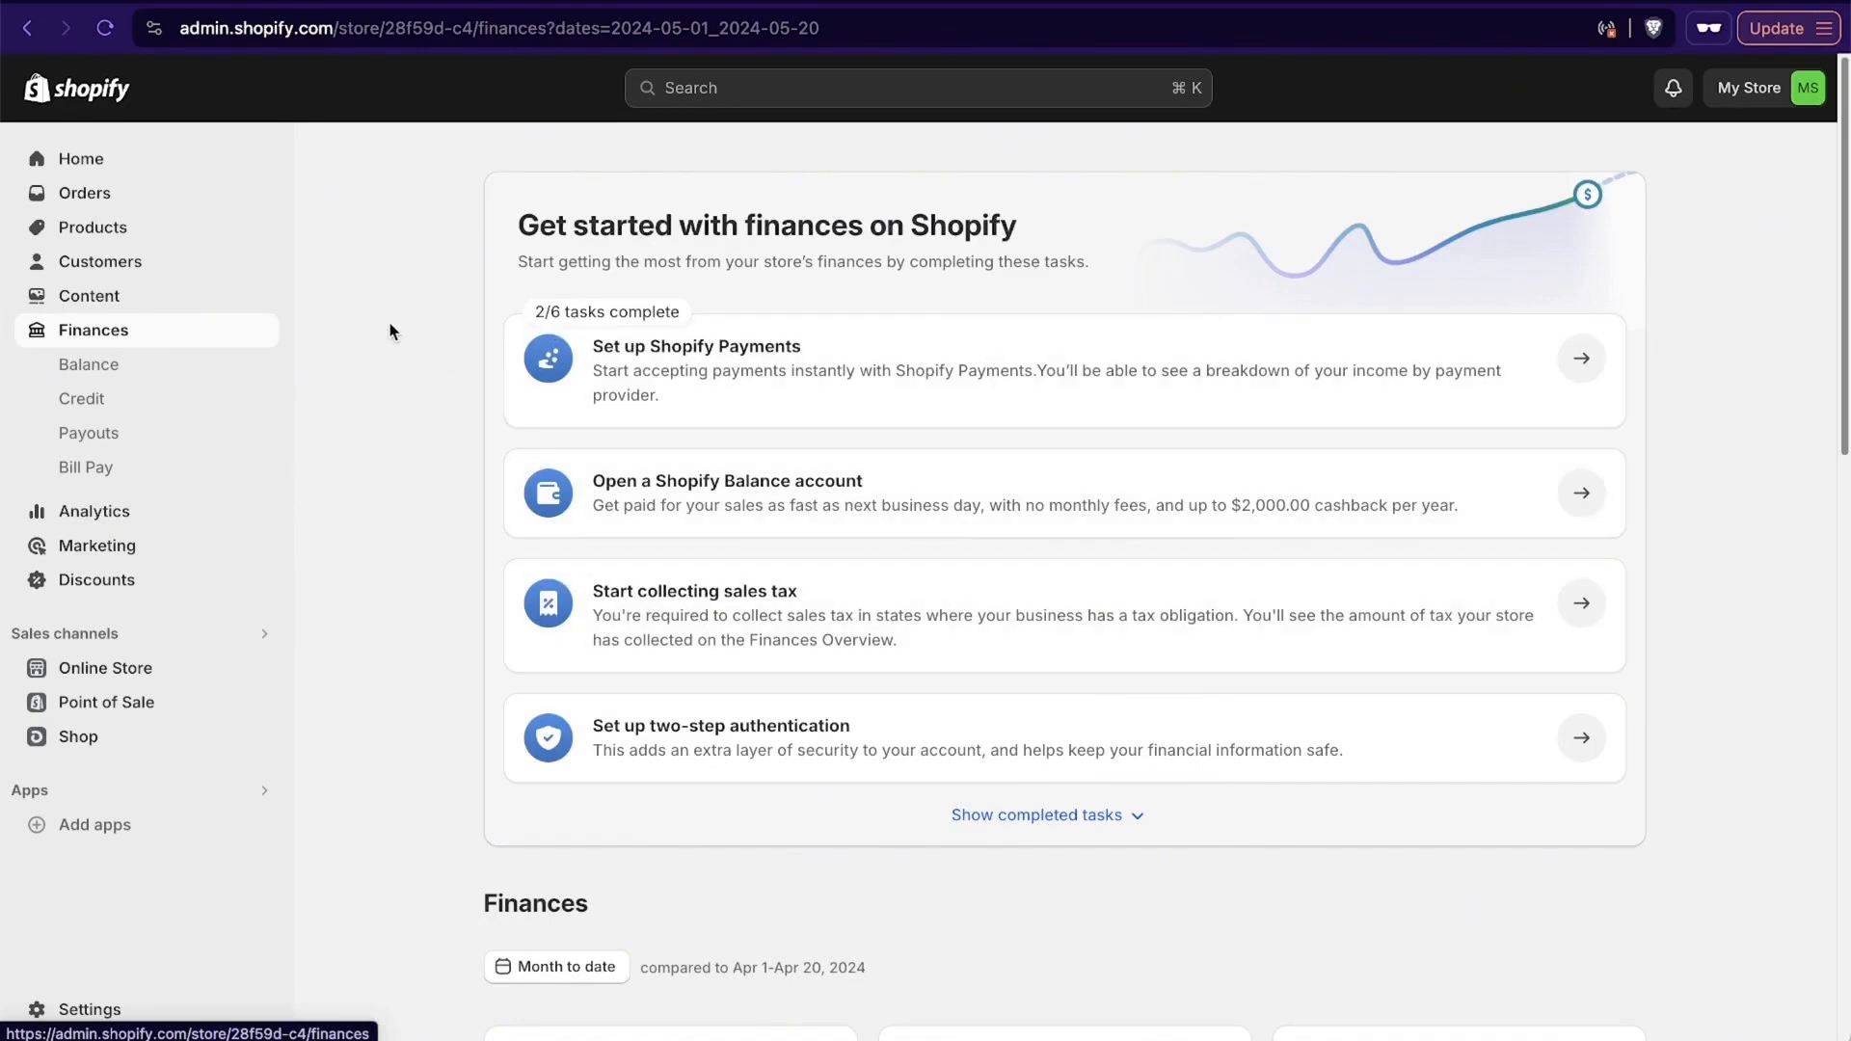
Look over the Finances page, then open Analytics showing $0.00 sales and 12 sessions.
scroll(390, 330, down, 3)
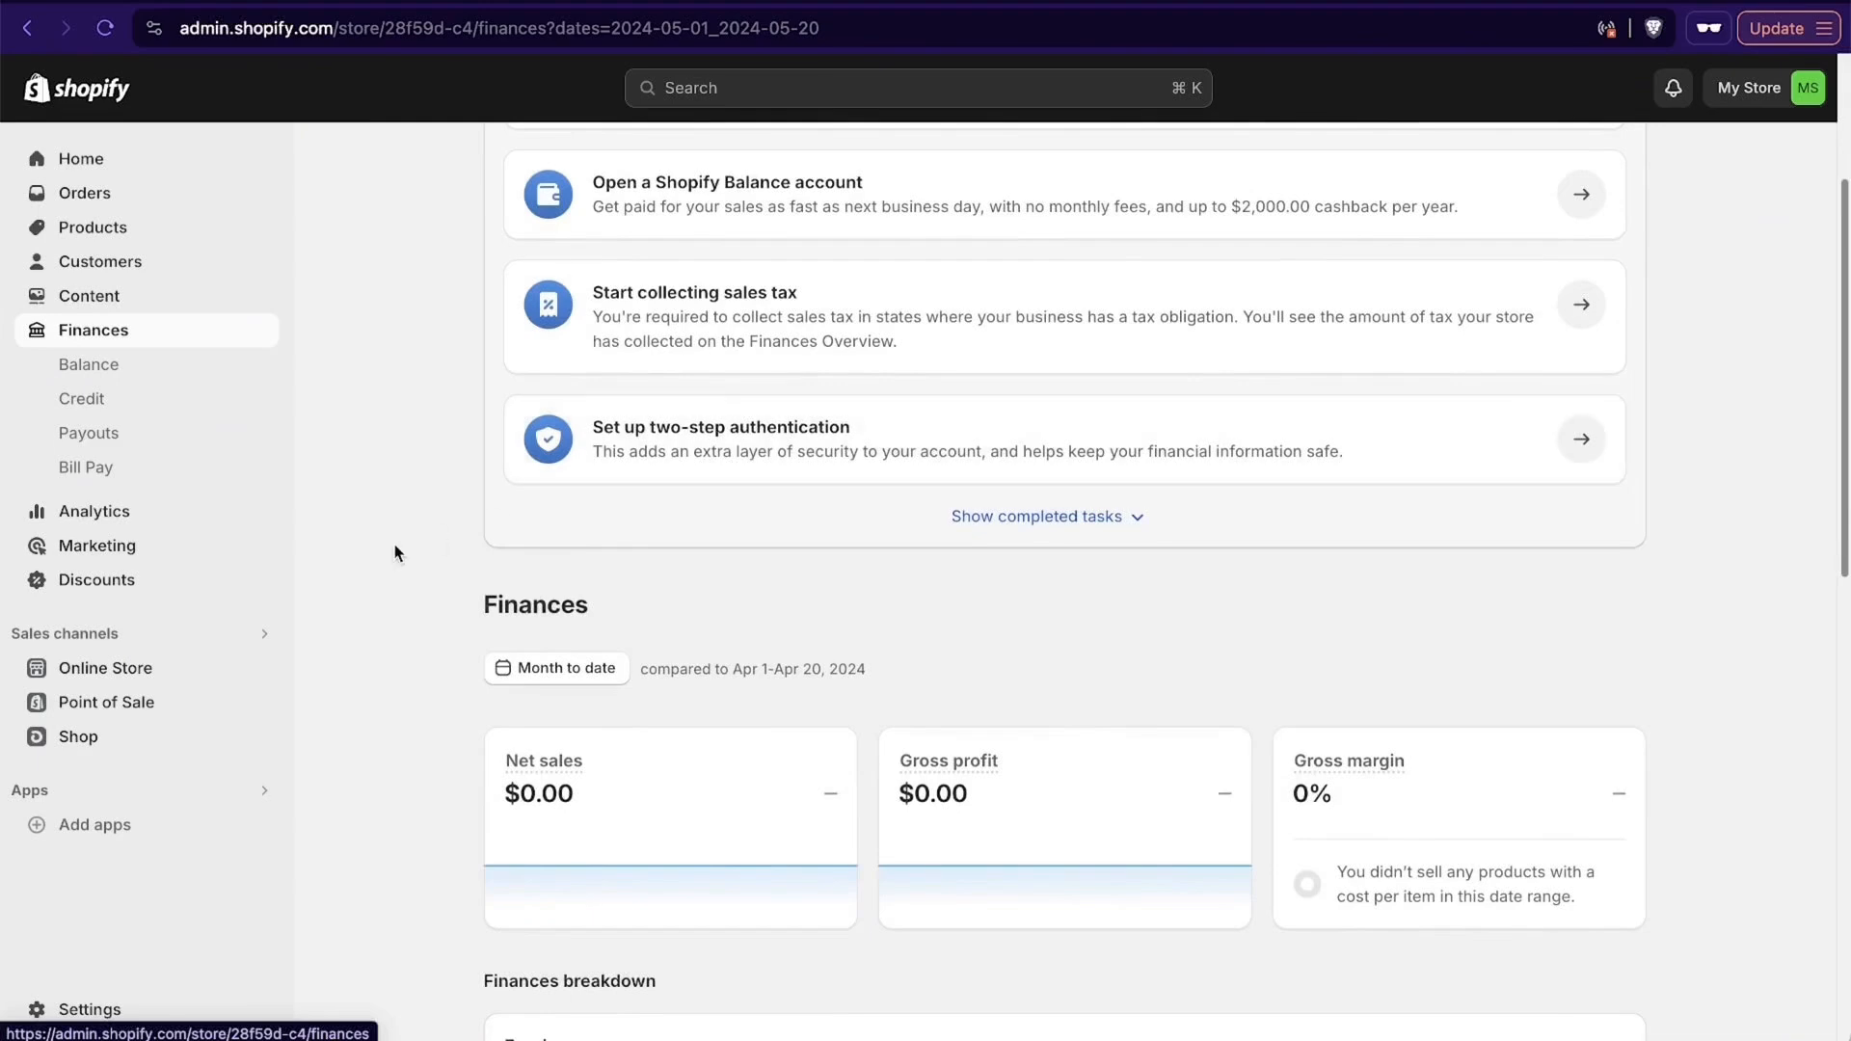
scroll(396, 551, down, 4)
scroll(396, 552, up, 5)
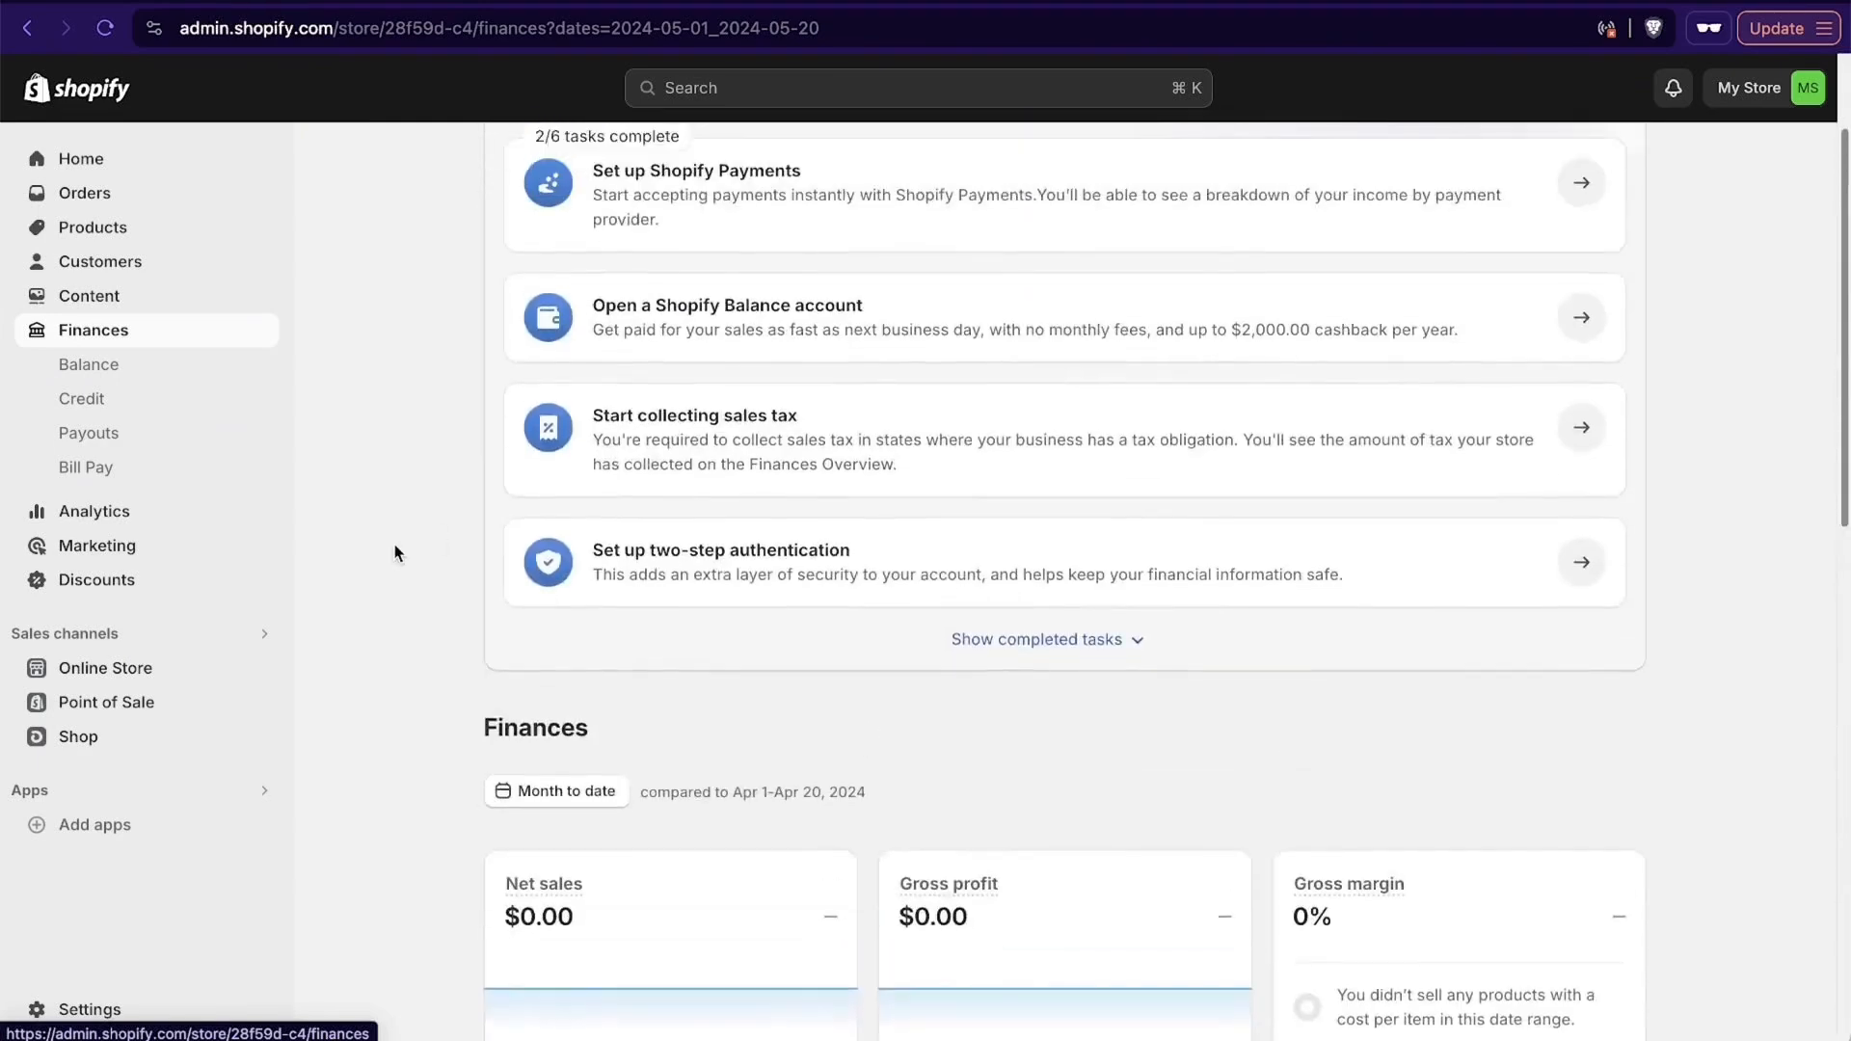
scroll(396, 553, down, 3)
scroll(395, 553, down, 2)
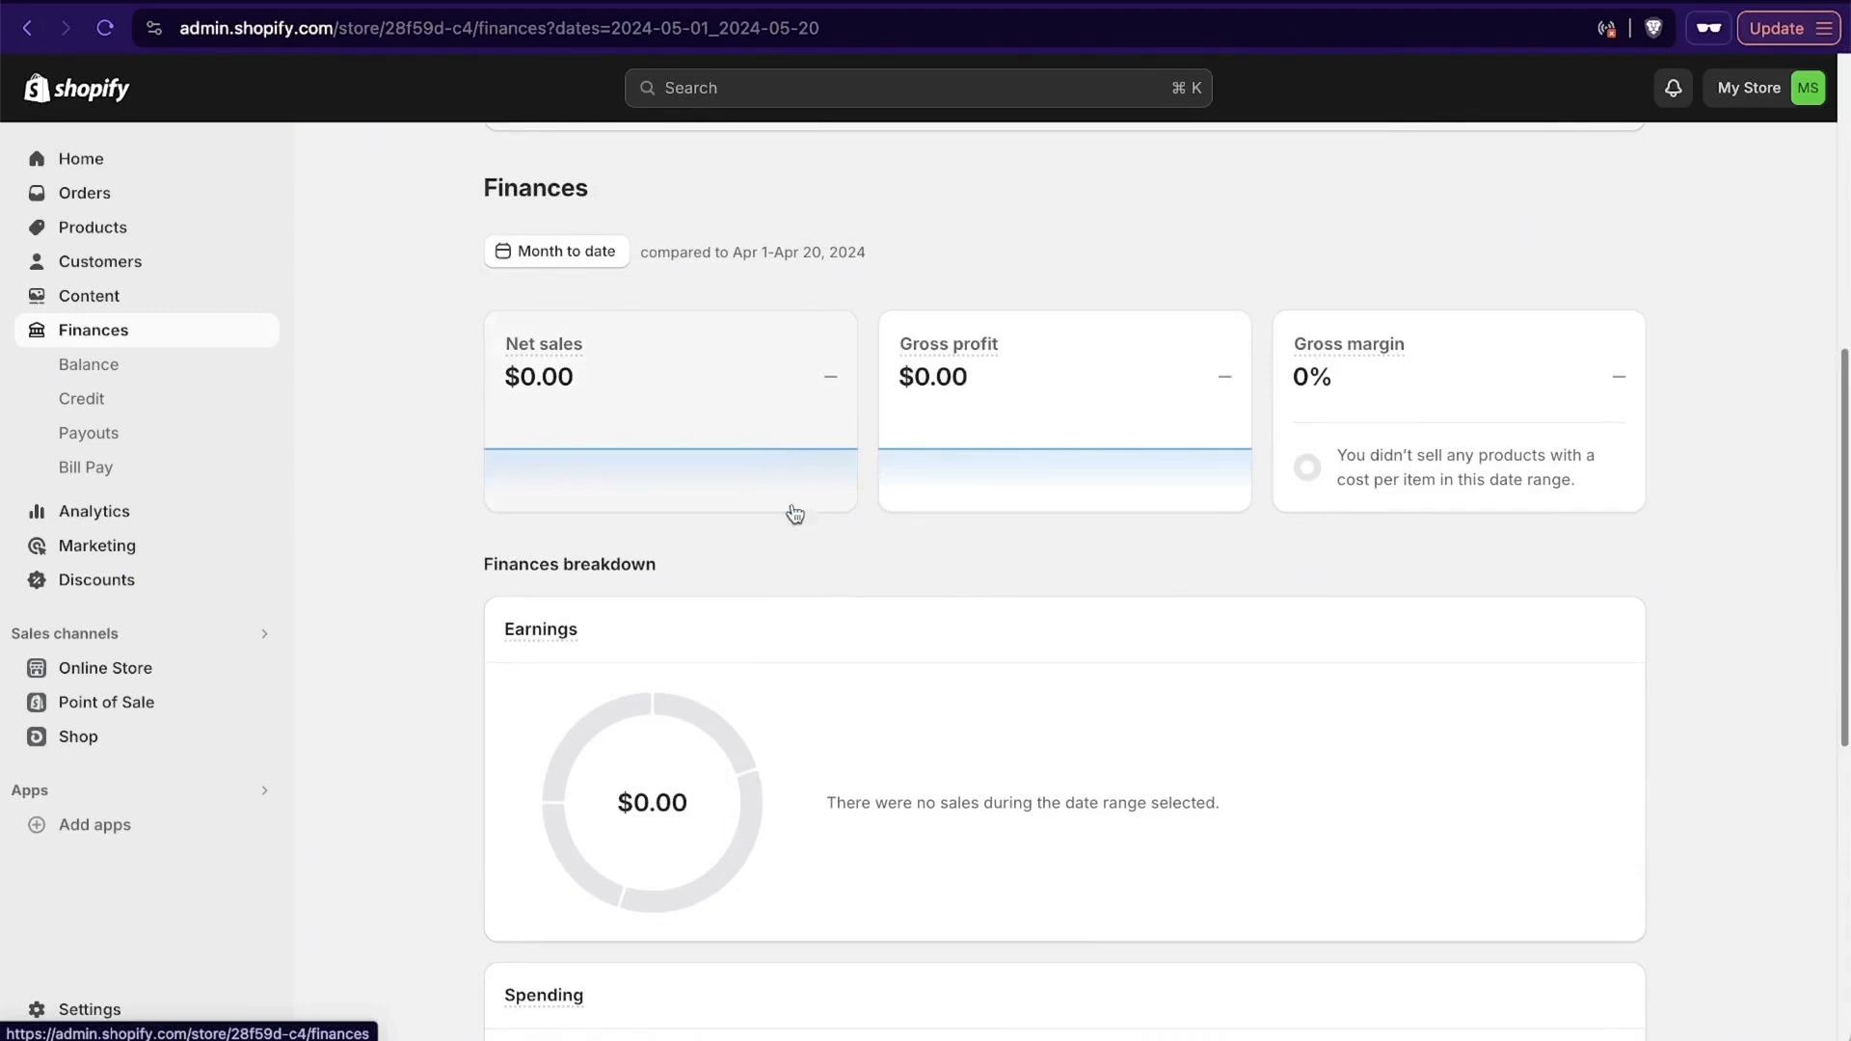
scroll(1555, 696, down, 6)
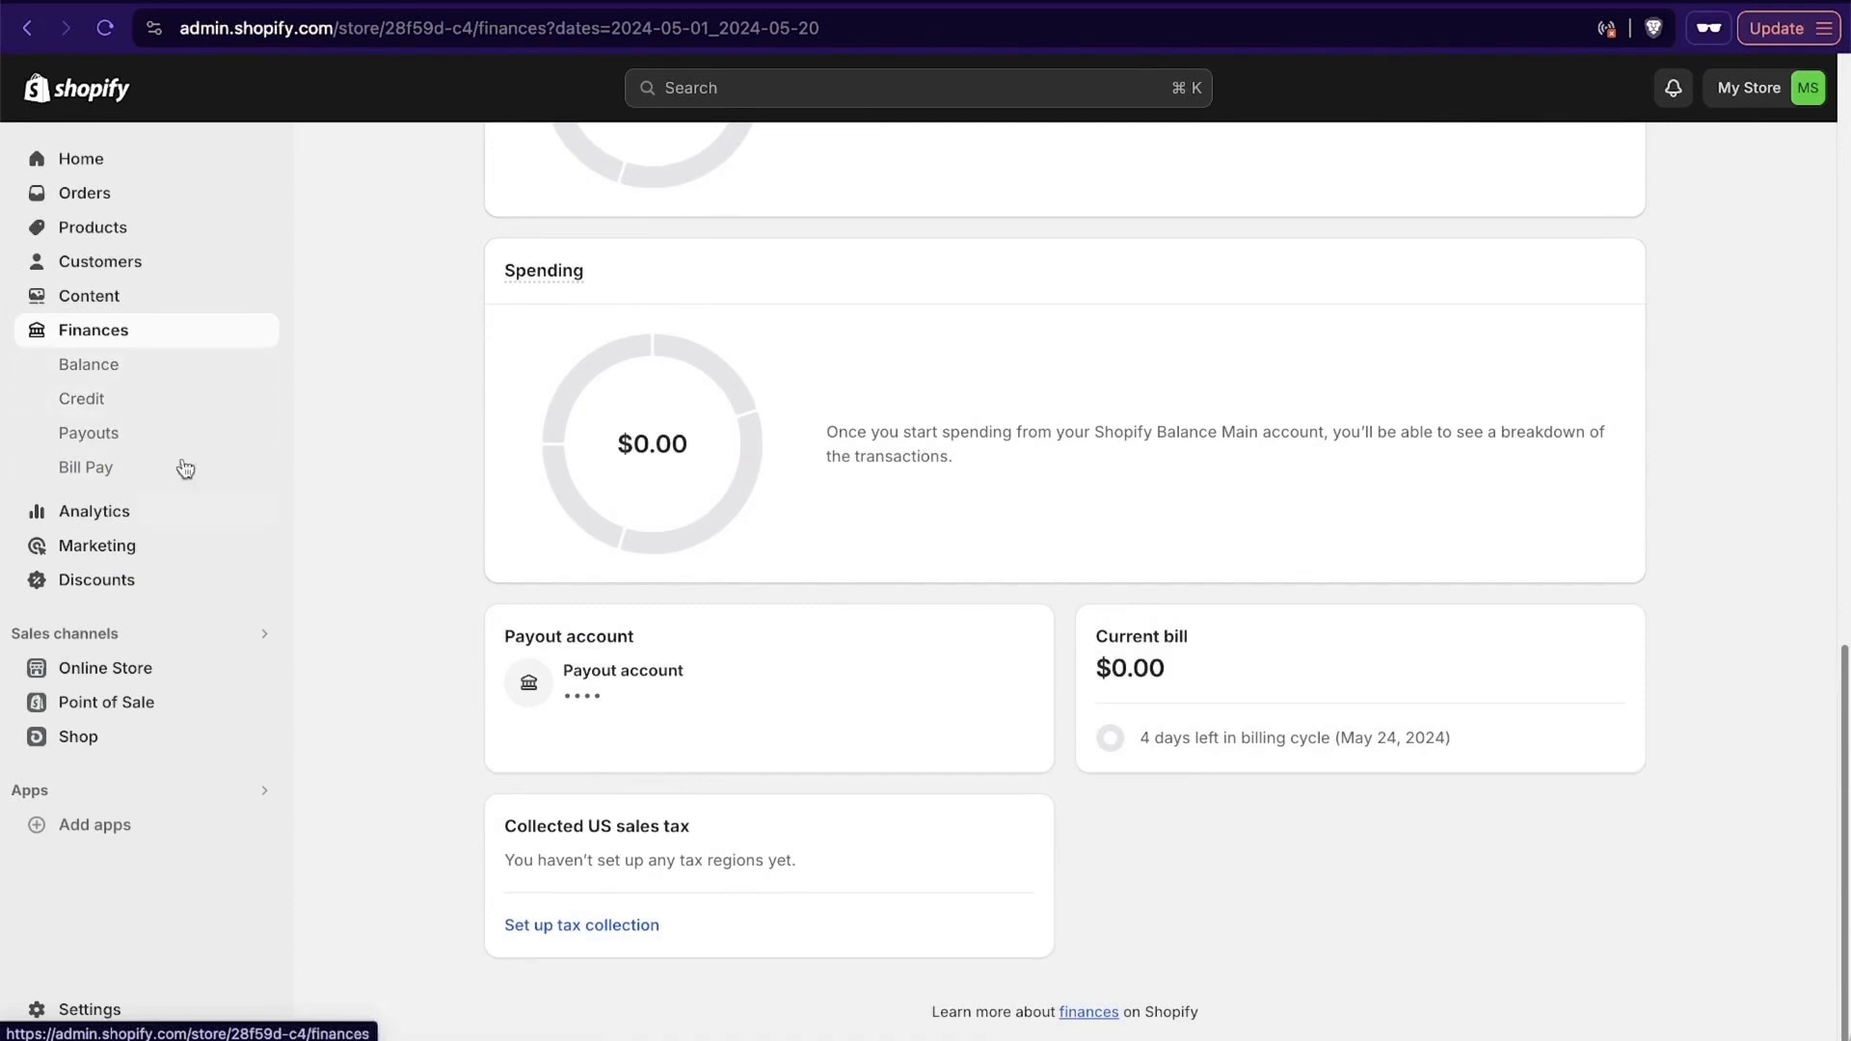
click(104, 512)
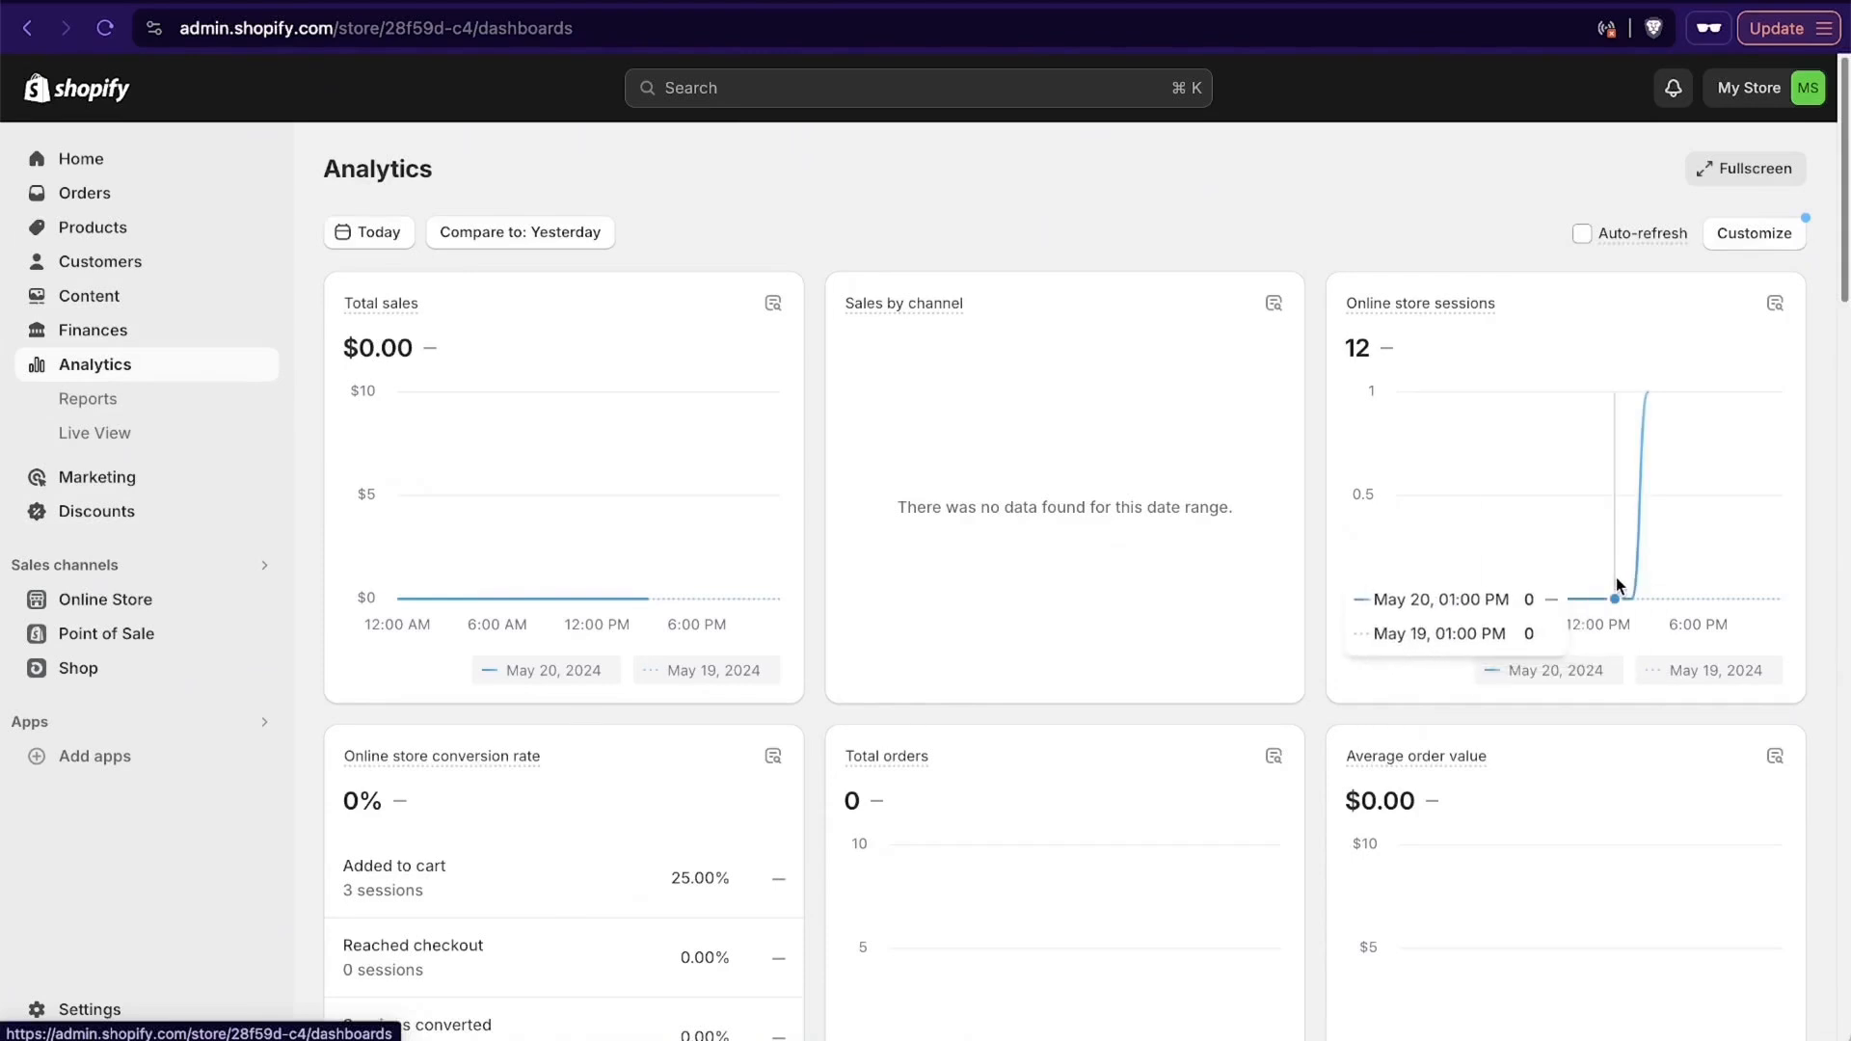
Look over the analytics figures, then go to the Marketing page.
scroll(1618, 584, down, 2)
scroll(1618, 584, down, 2)
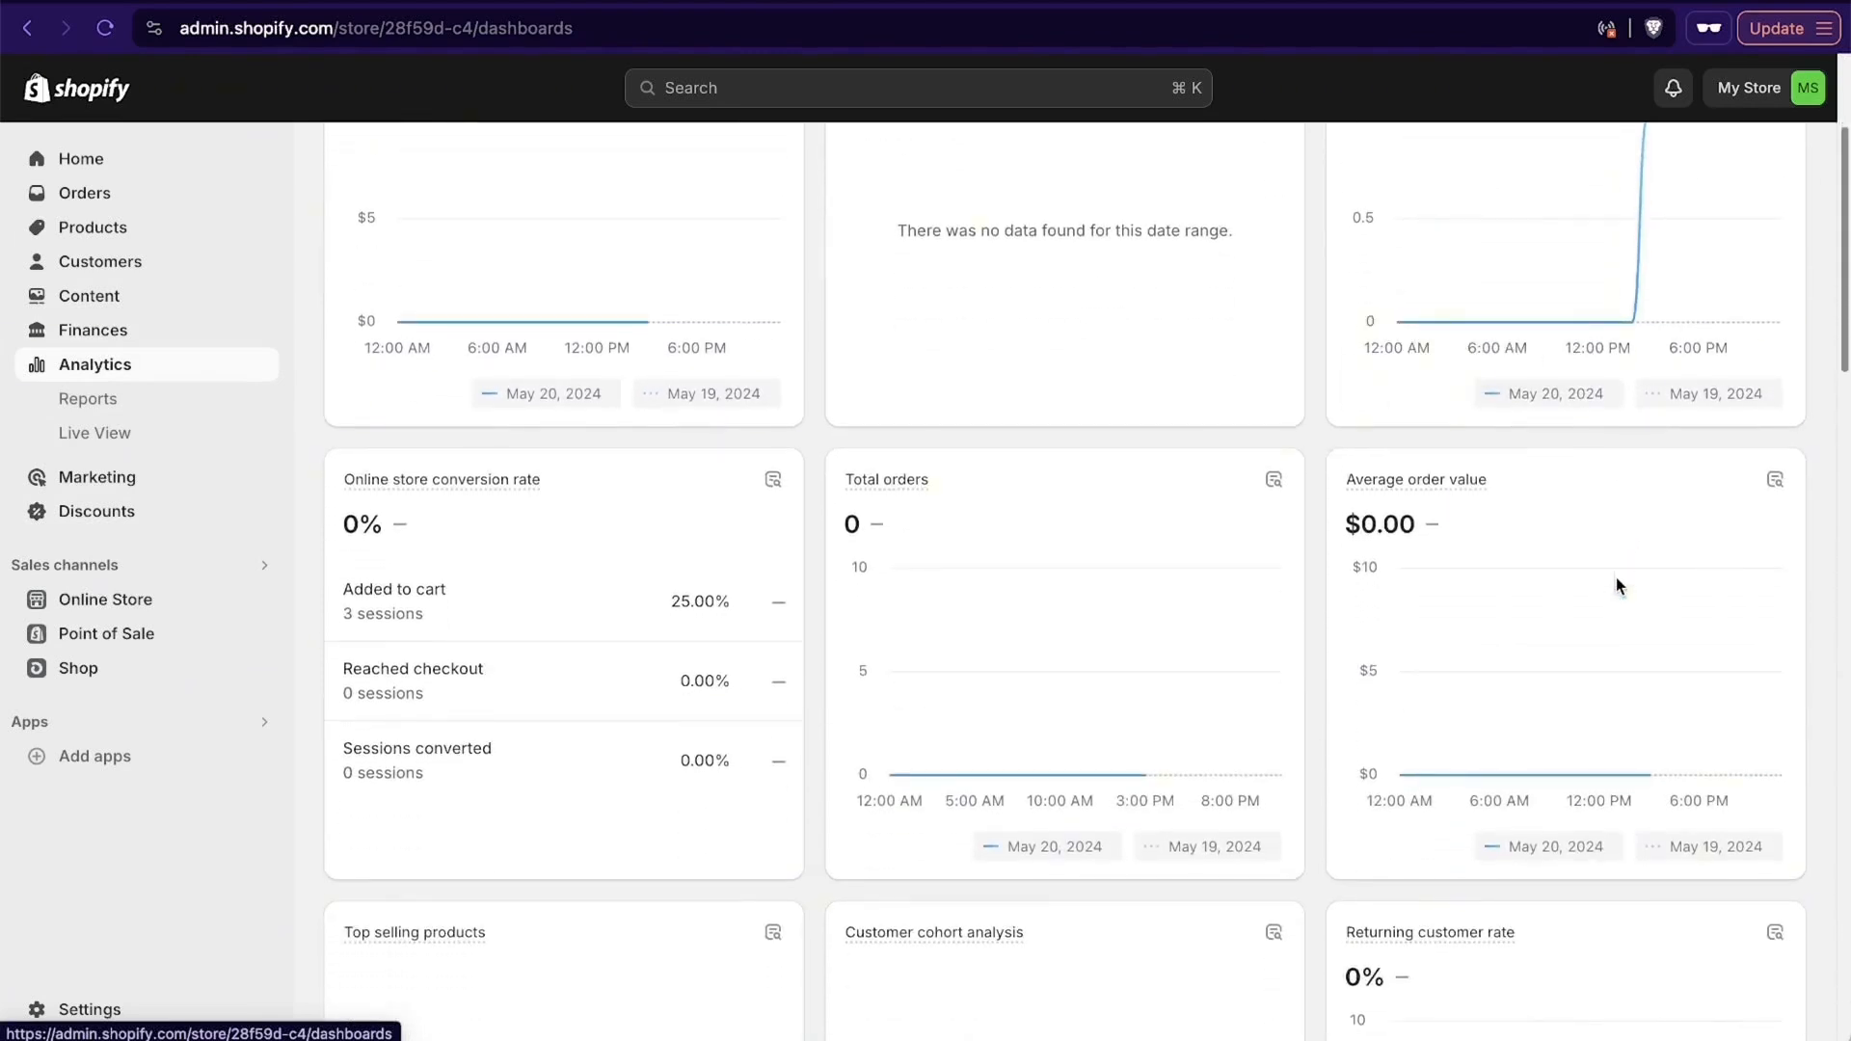
scroll(1617, 577, down, 2)
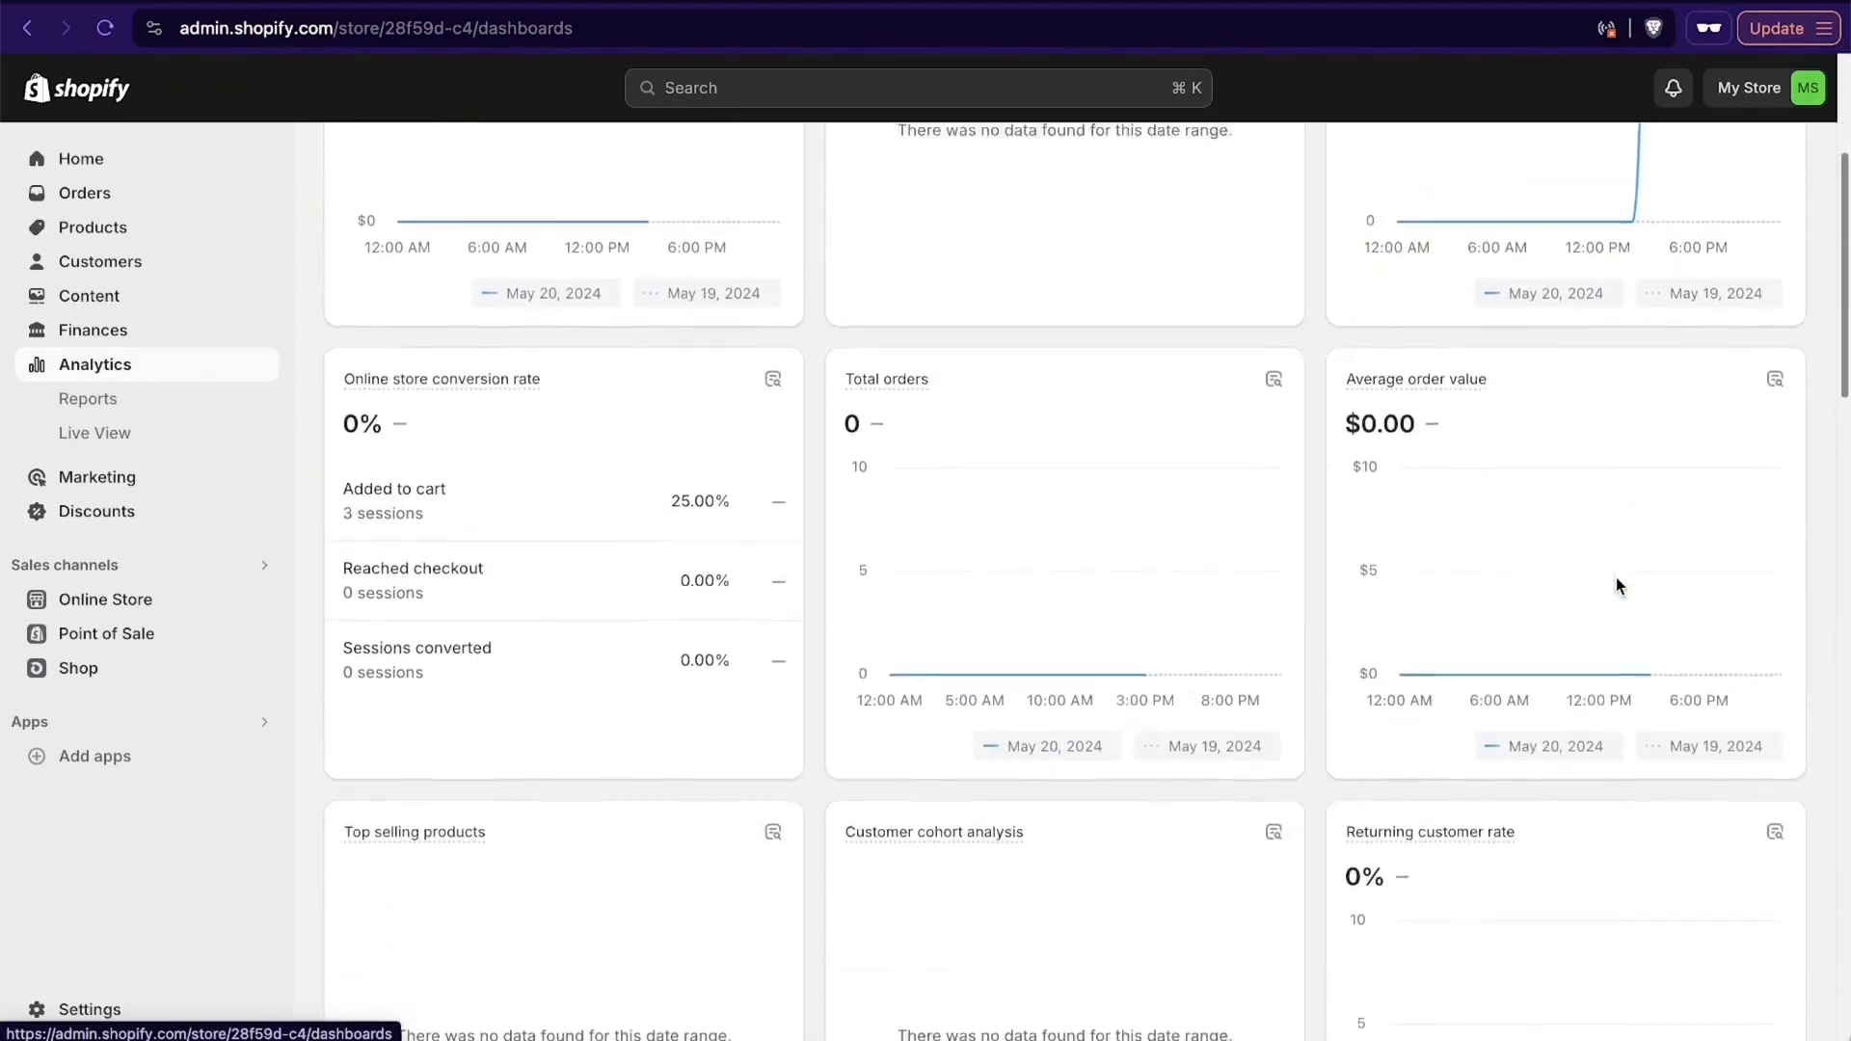
scroll(1616, 576, up, 2)
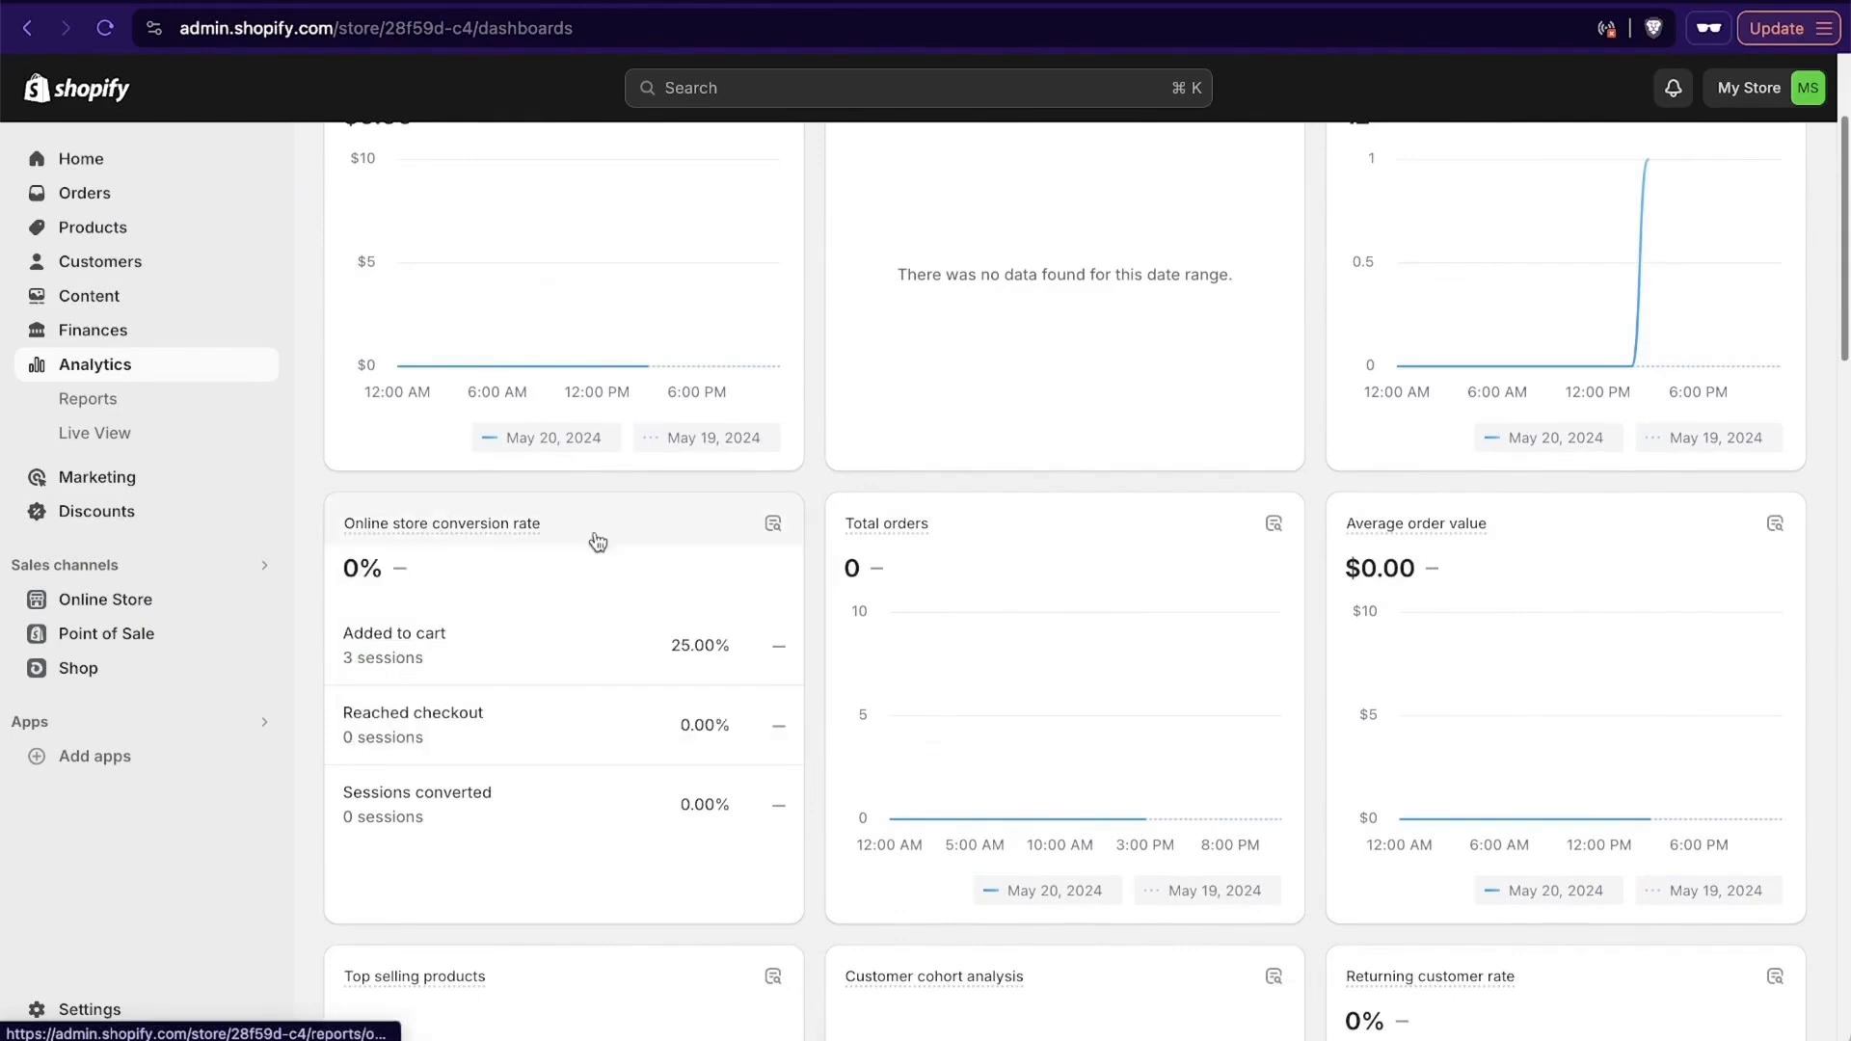
mouse_move(458, 540)
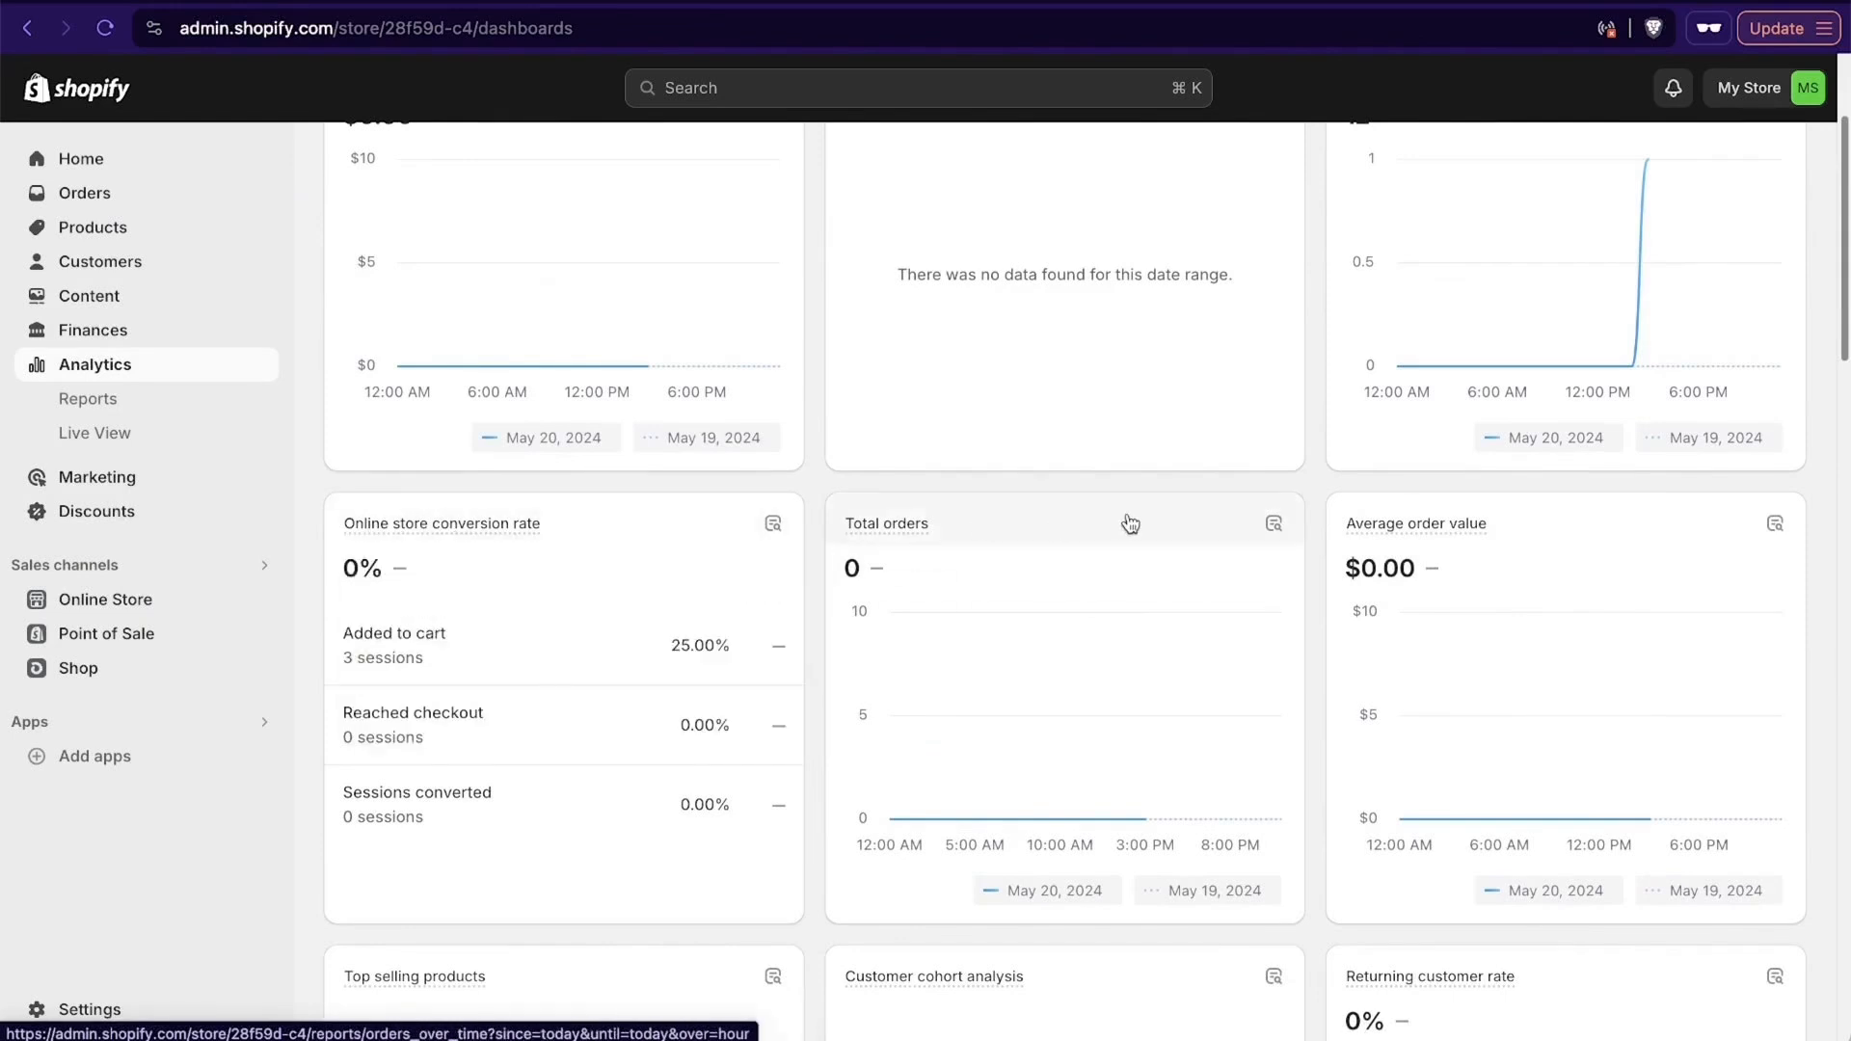
scroll(1128, 524, up, 4)
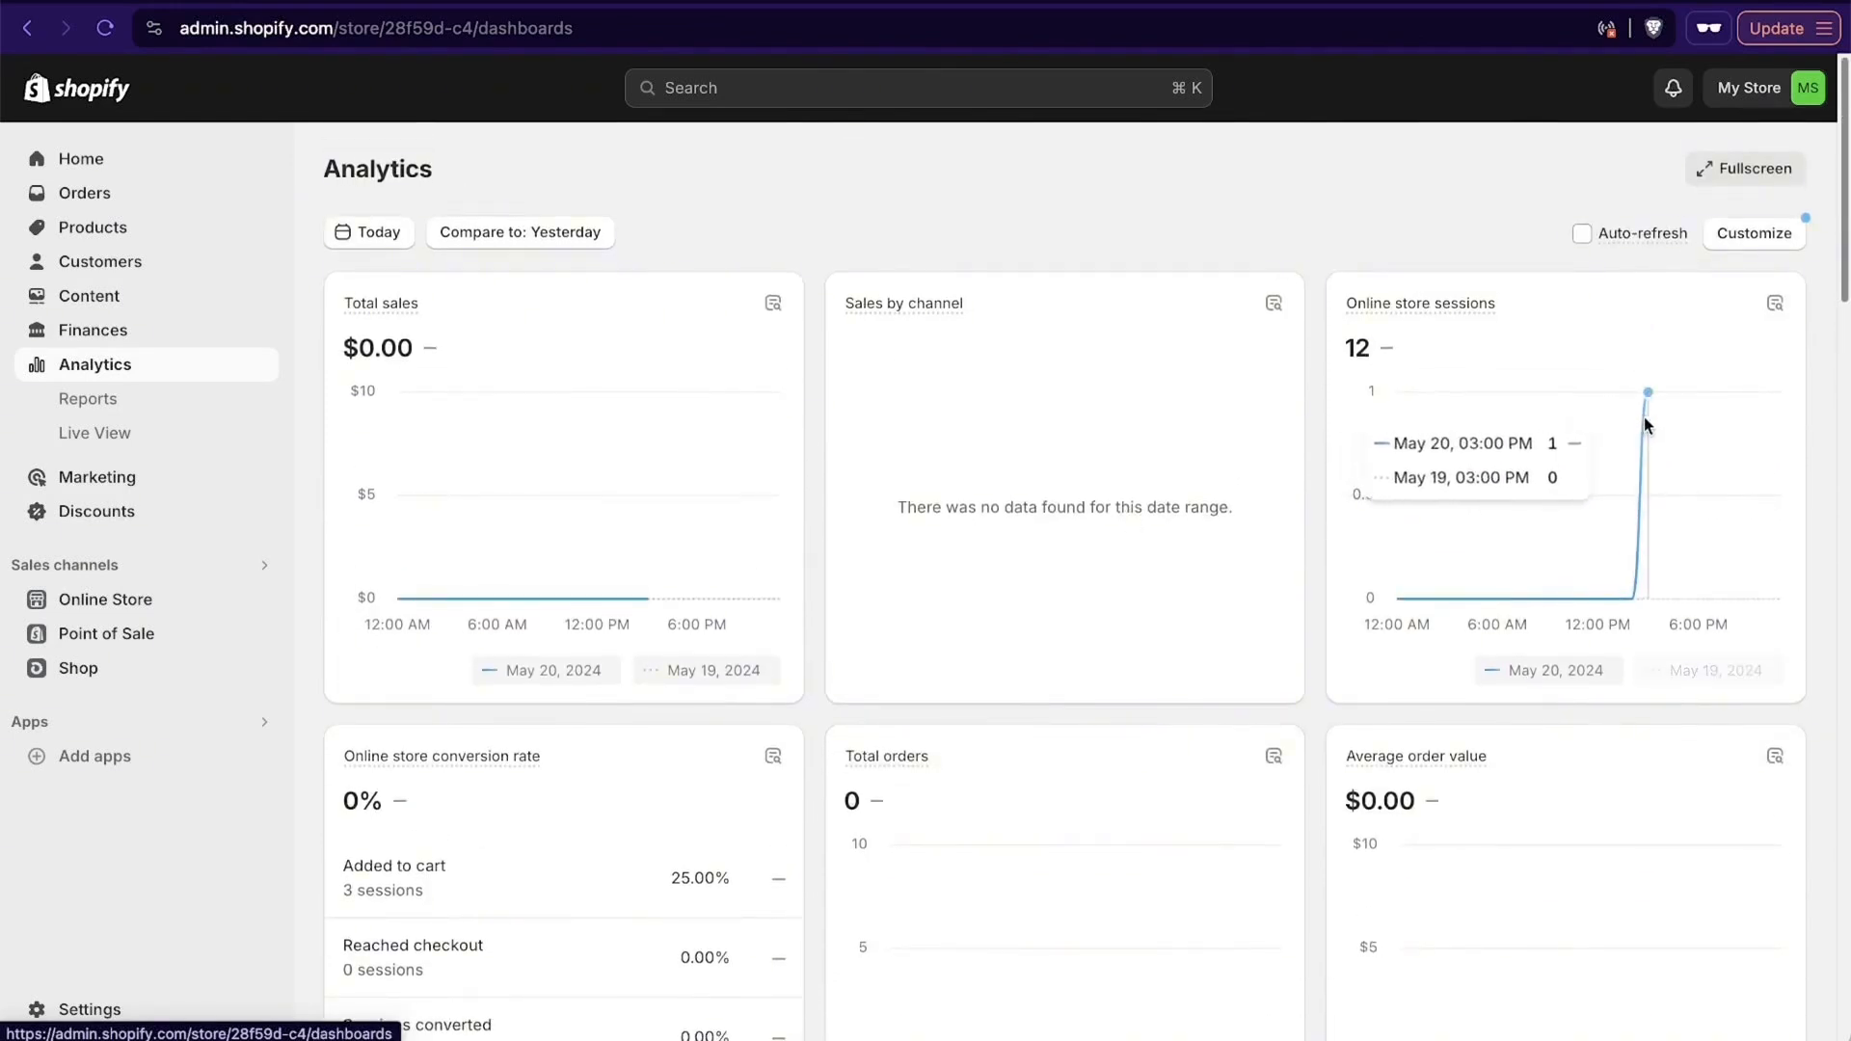
scroll(592, 473, down, 8)
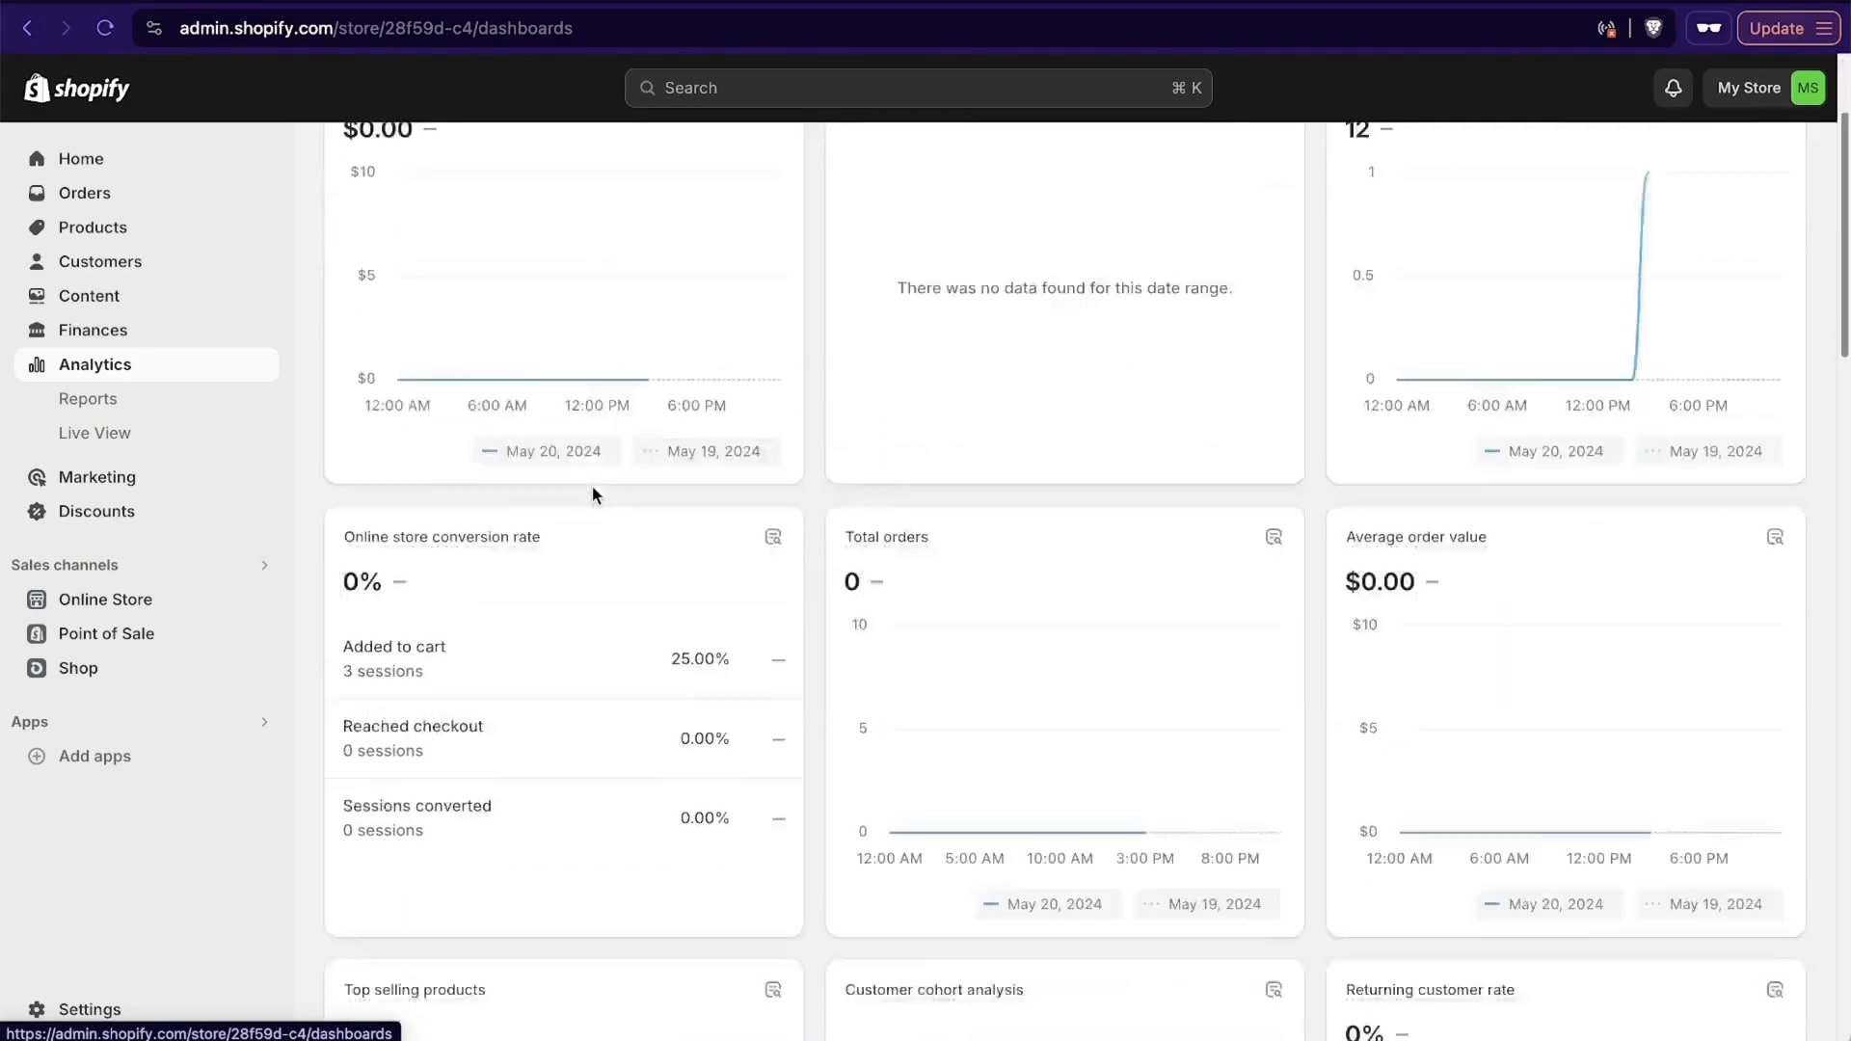
scroll(1302, 655, down, 1)
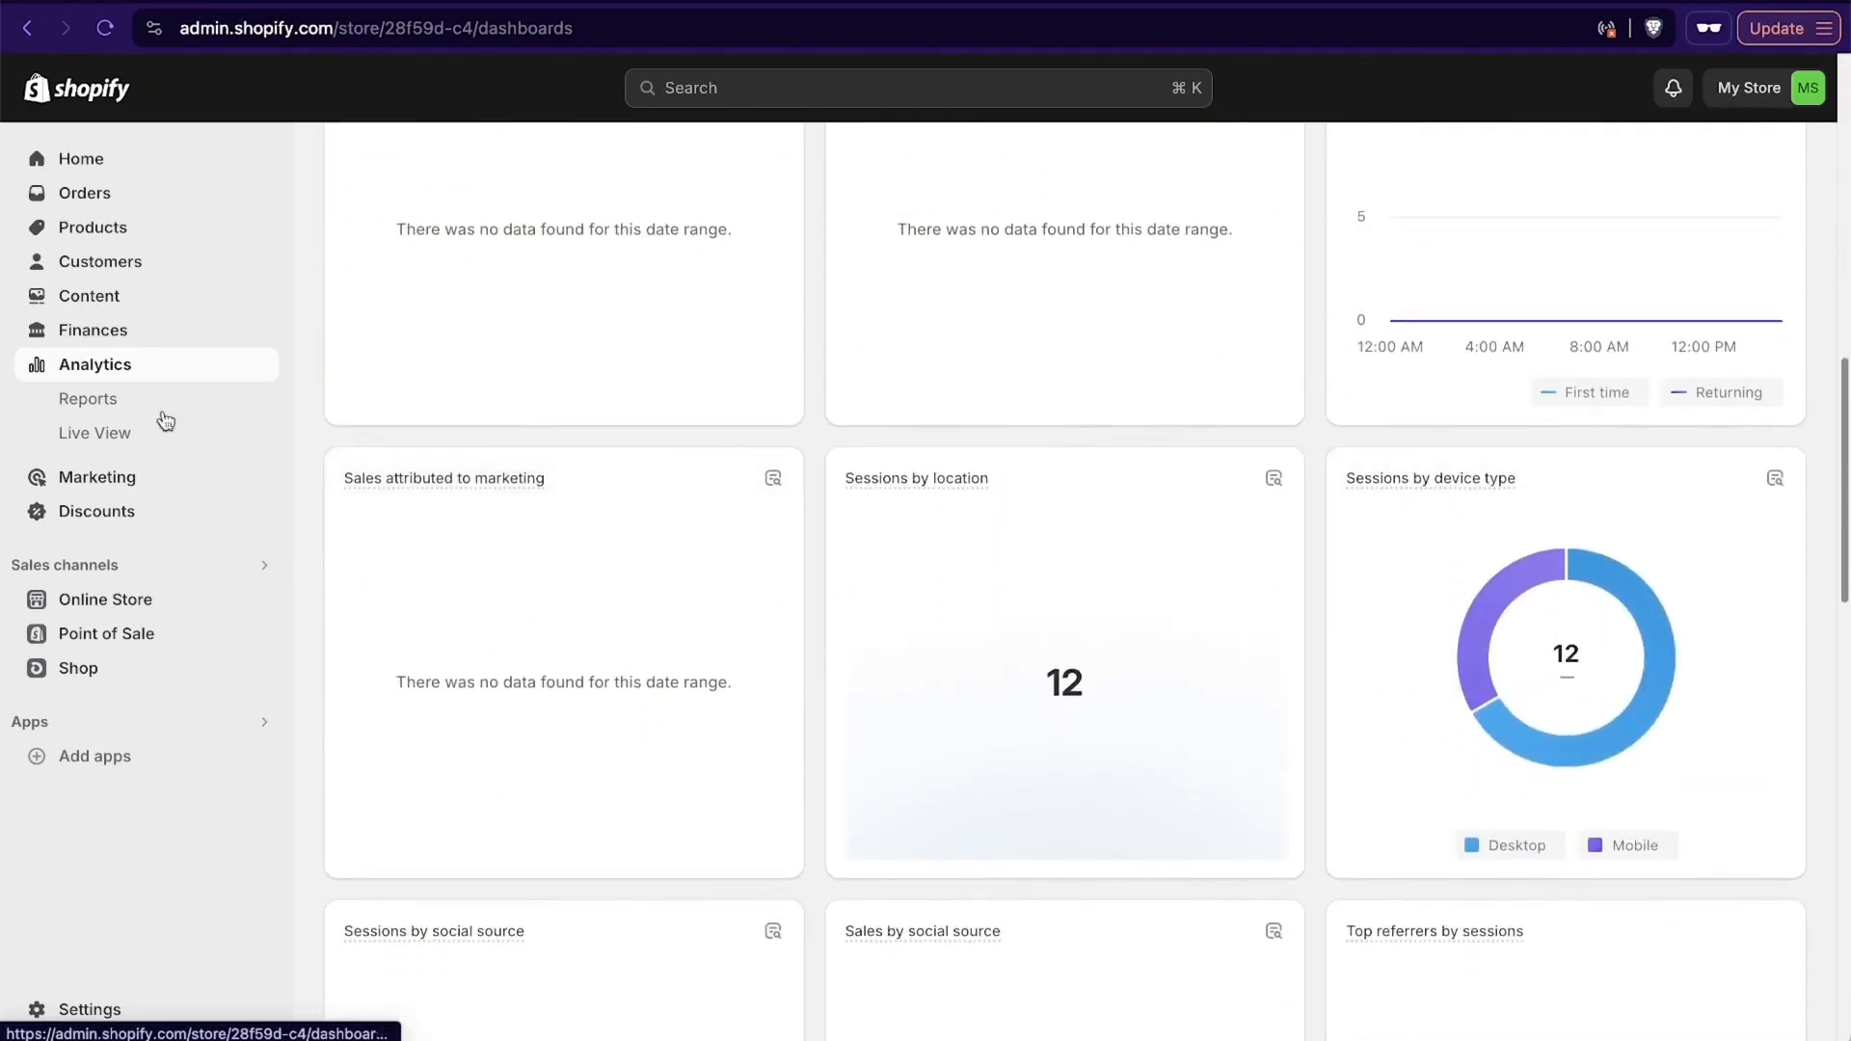
click(110, 478)
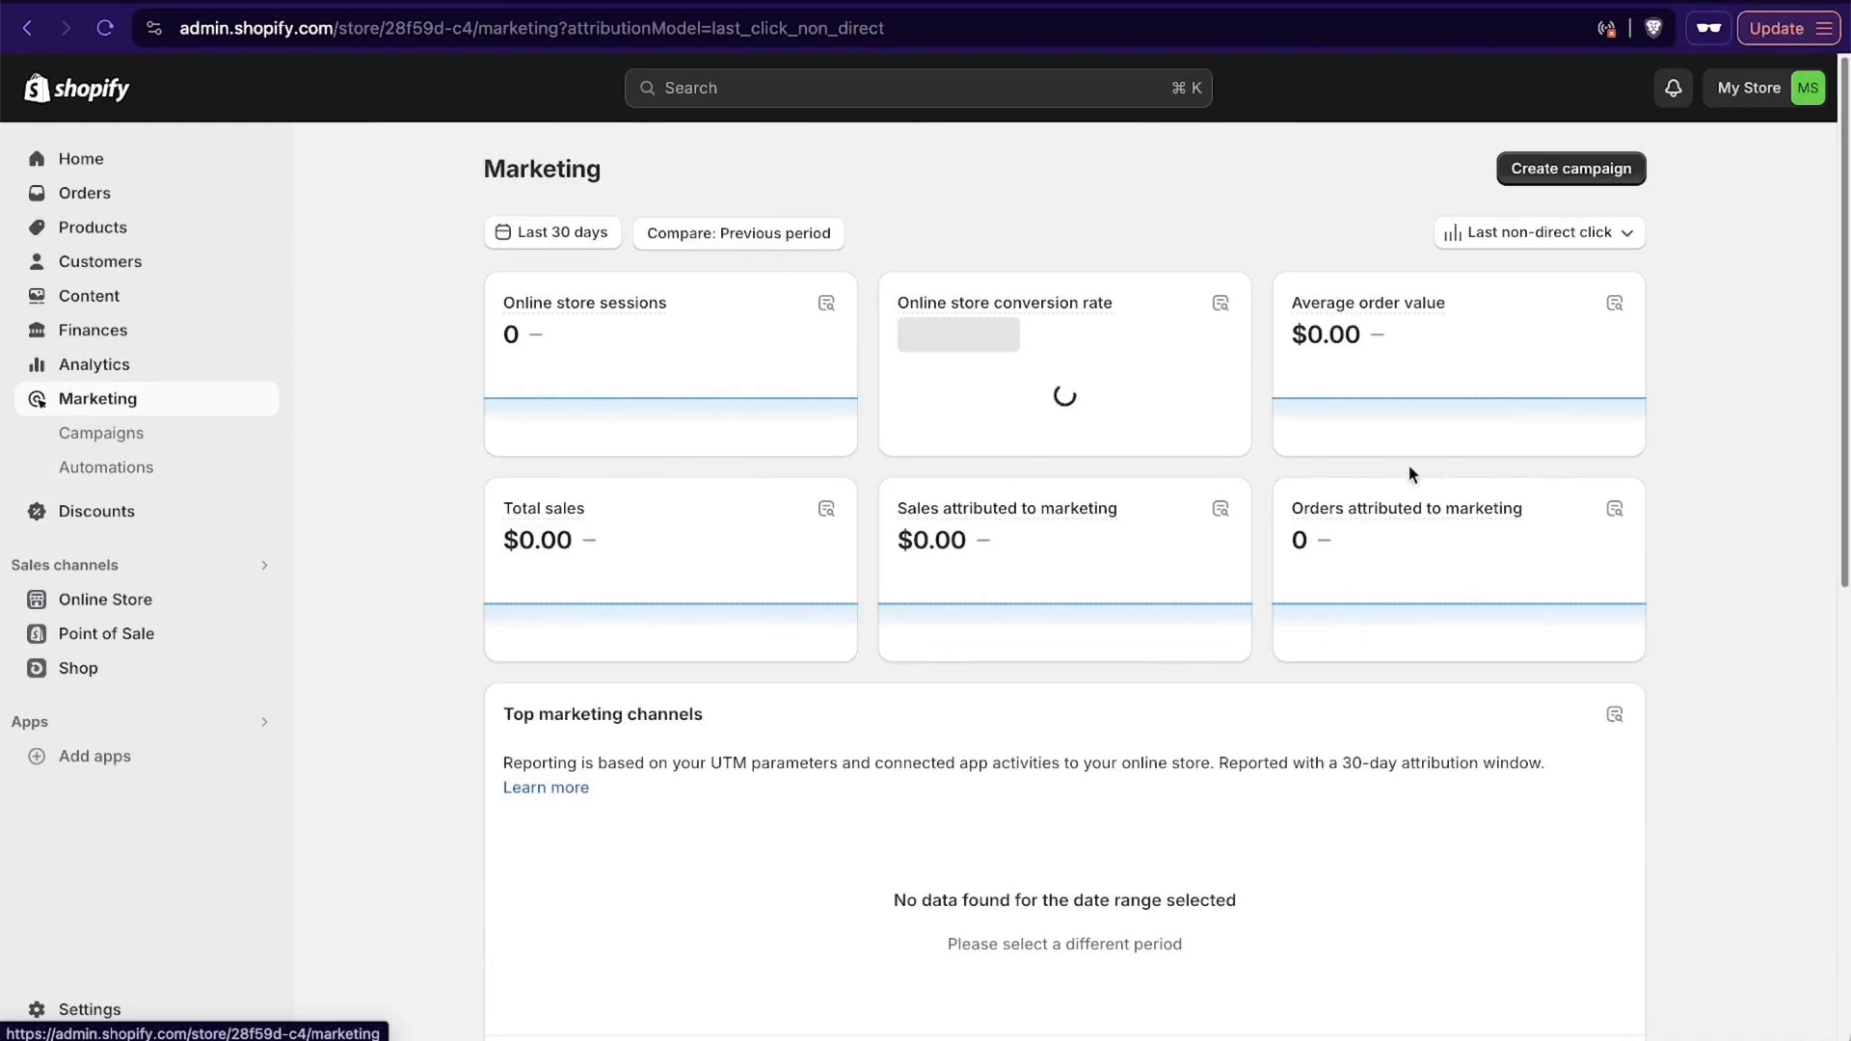
Scroll down to Marketing apps and choose 'View more marketing apps'.
scroll(1651, 468, down, 7)
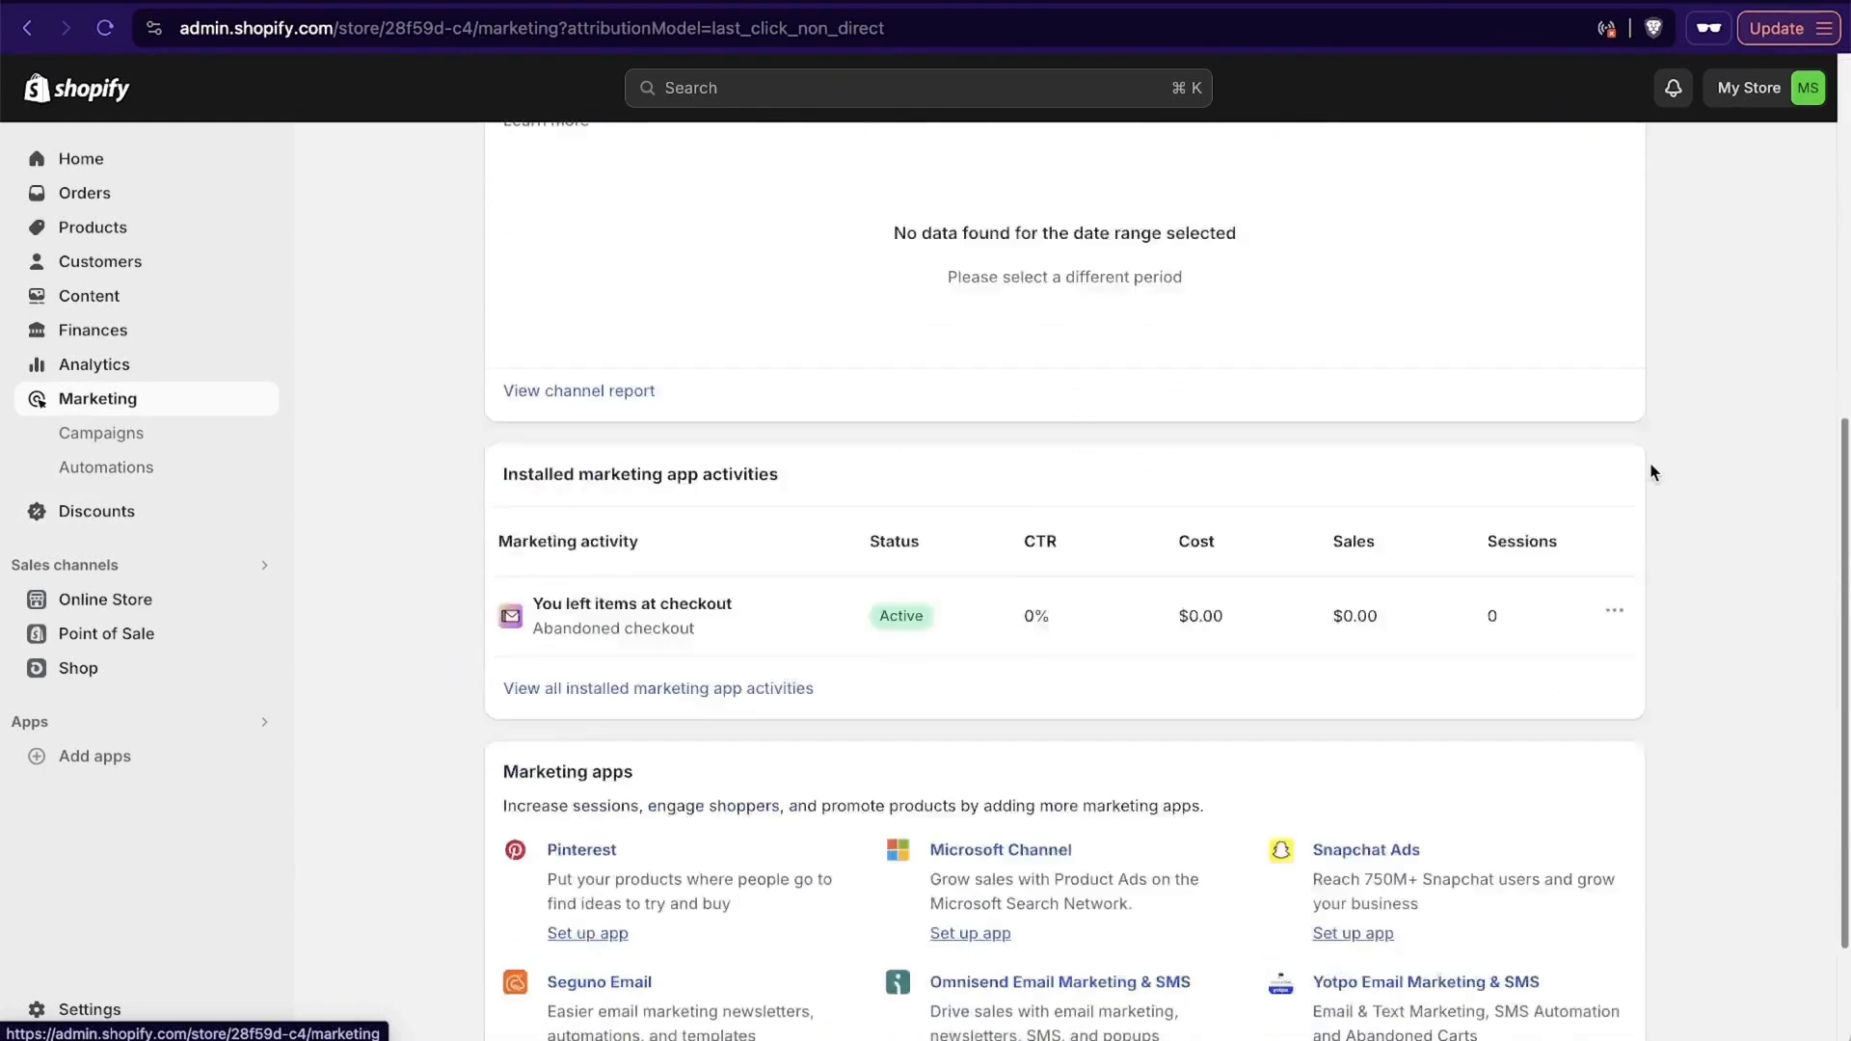
scroll(1651, 472, down, 1)
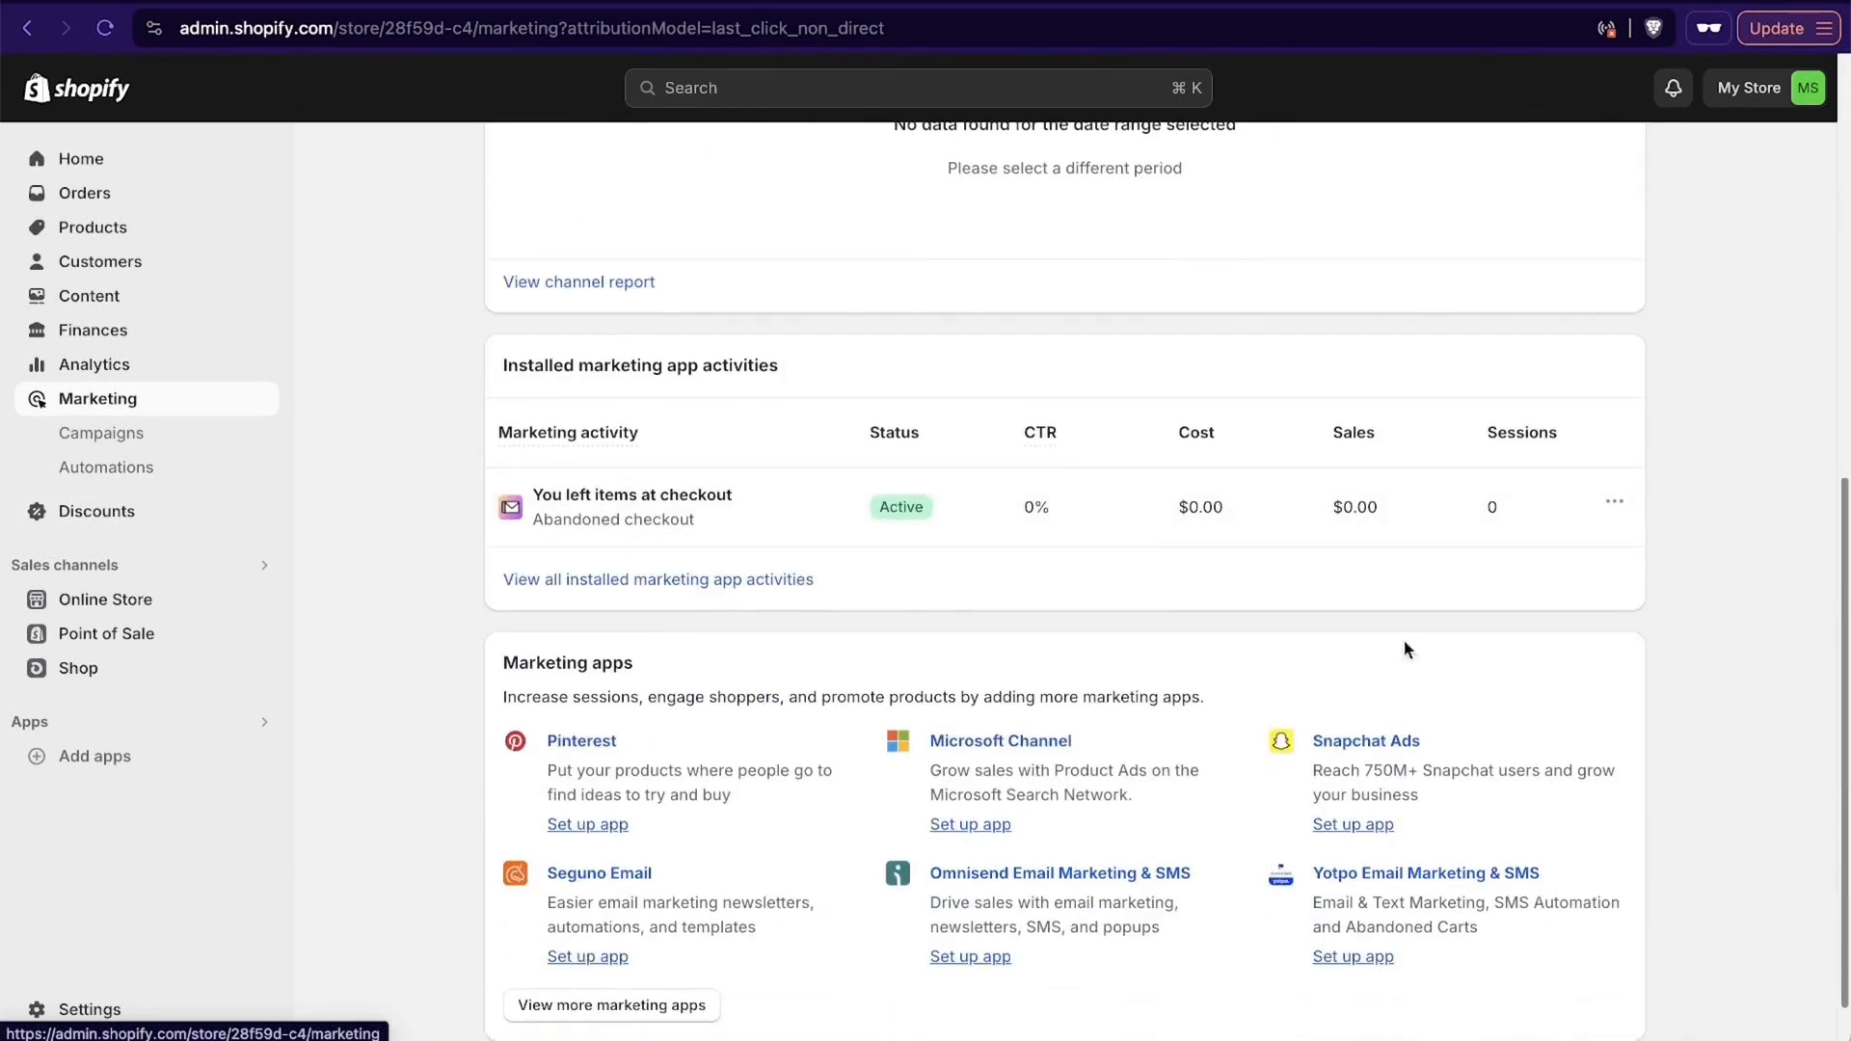
scroll(1218, 990, down, 1)
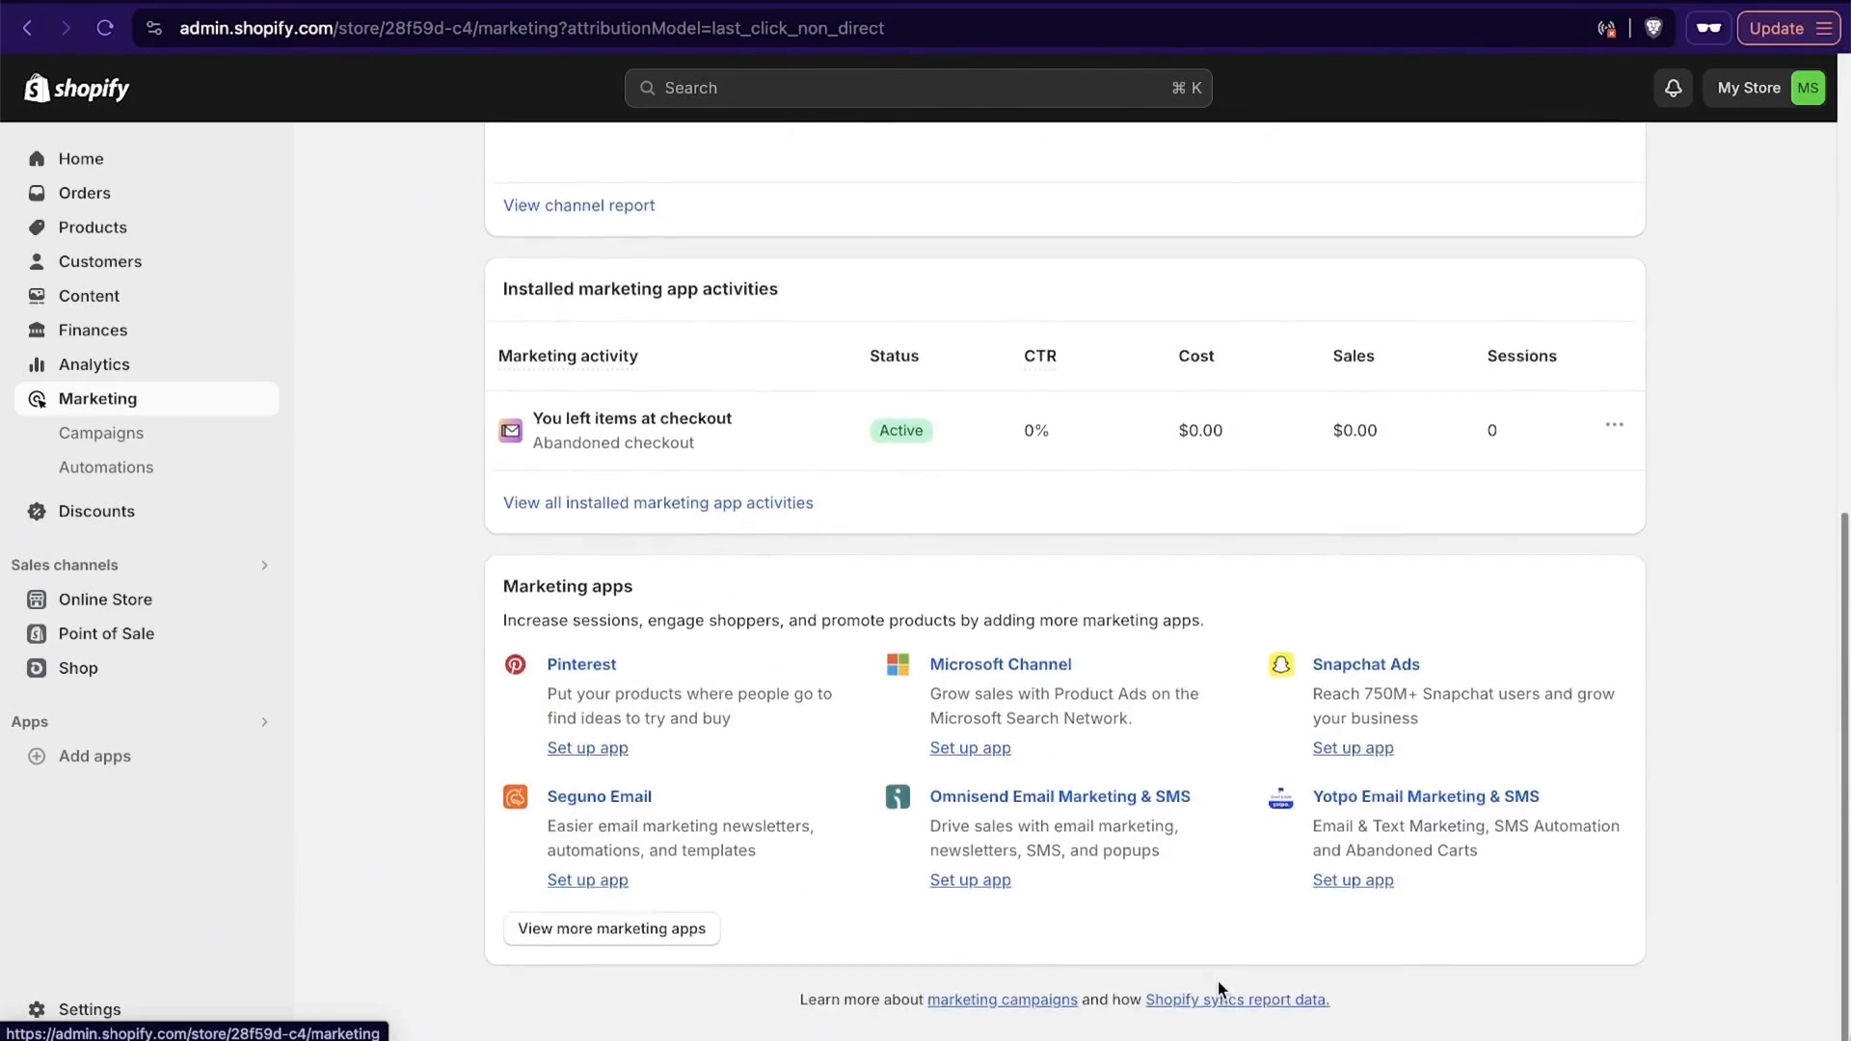
click(658, 945)
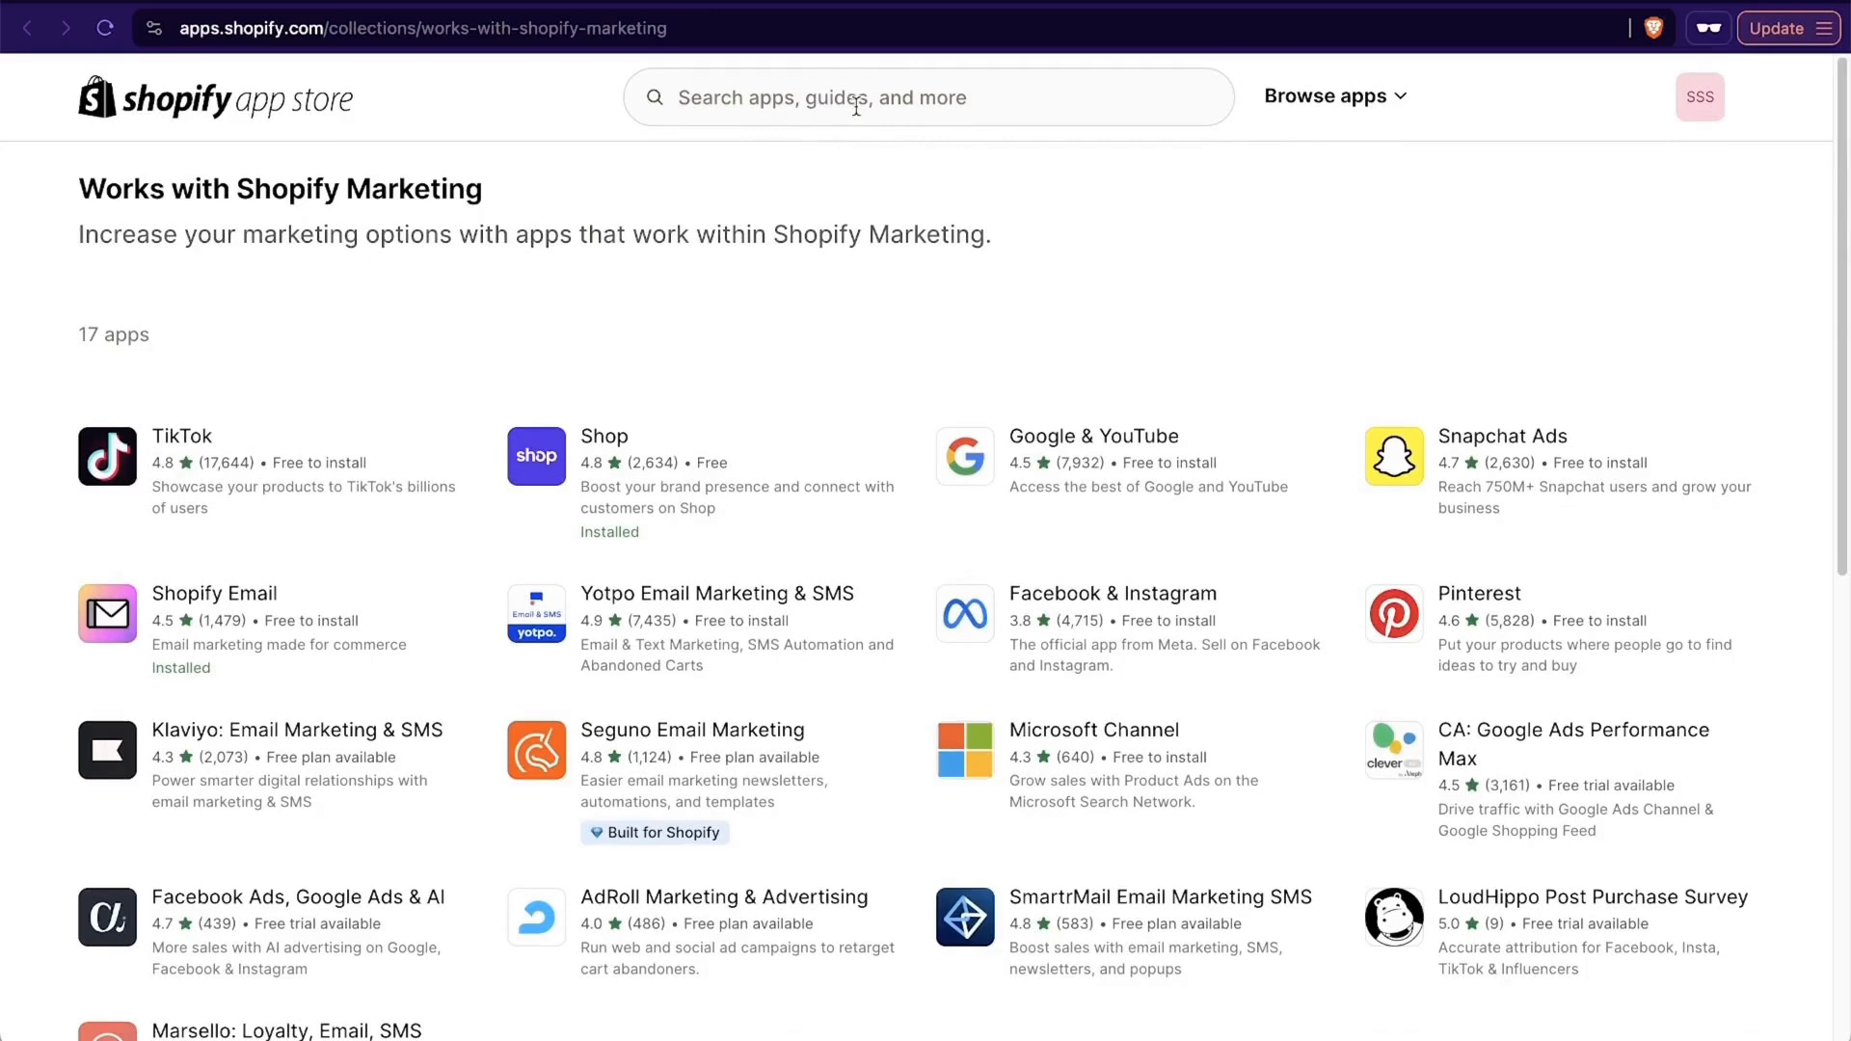
Search the App Store for 'omnisend' and start installing Omnisend Email Marketing & SMS.
click(857, 107)
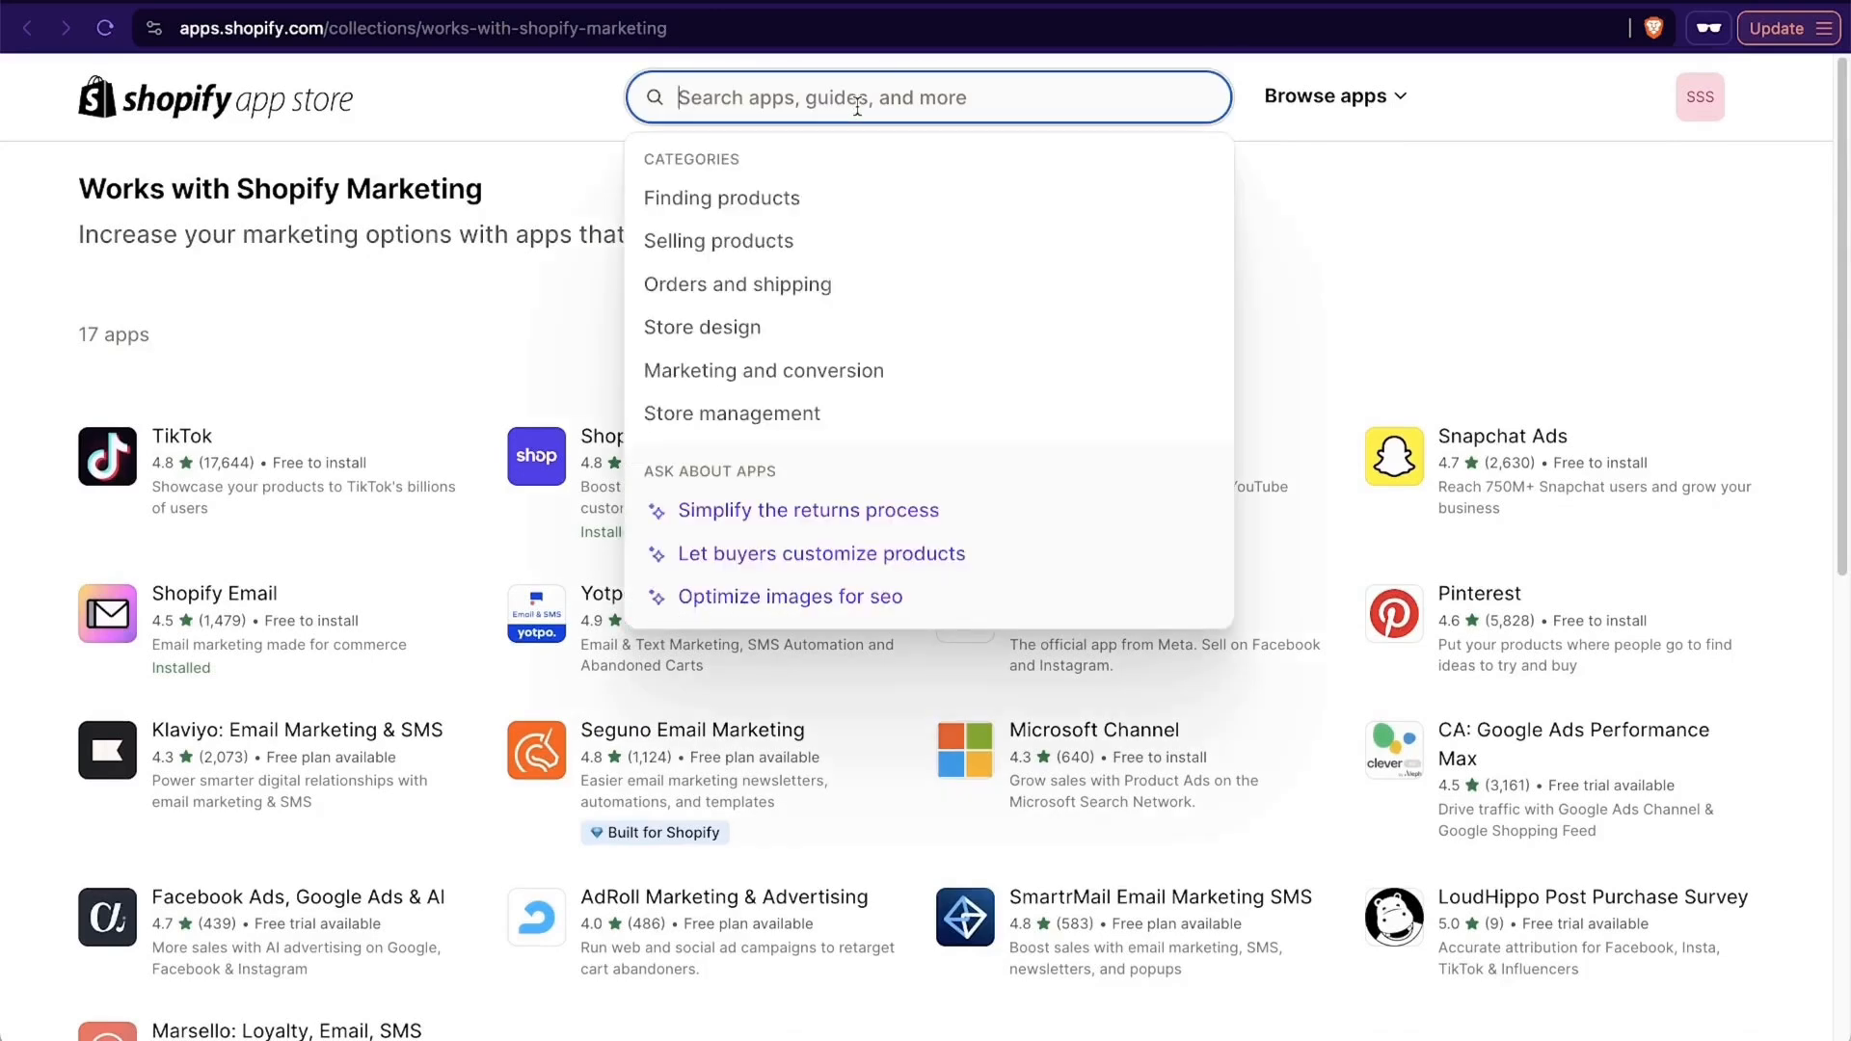
text(om)
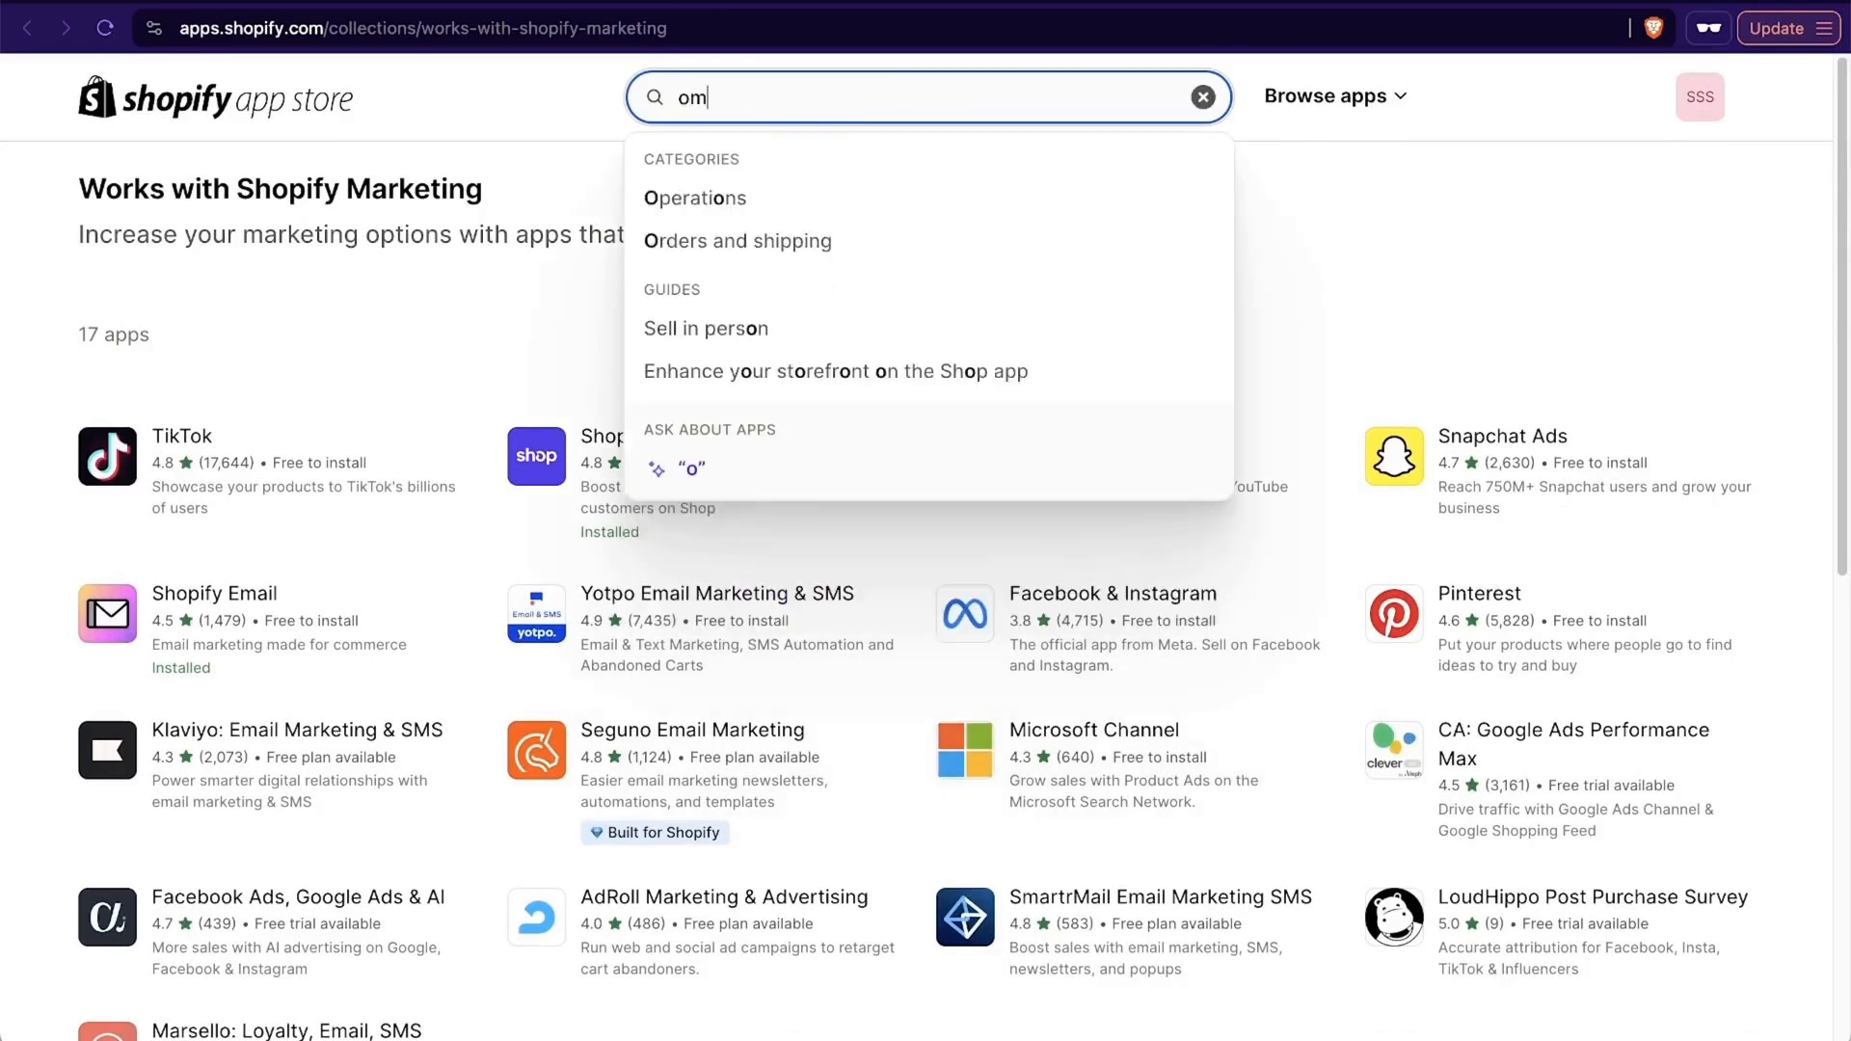
text(nisend)
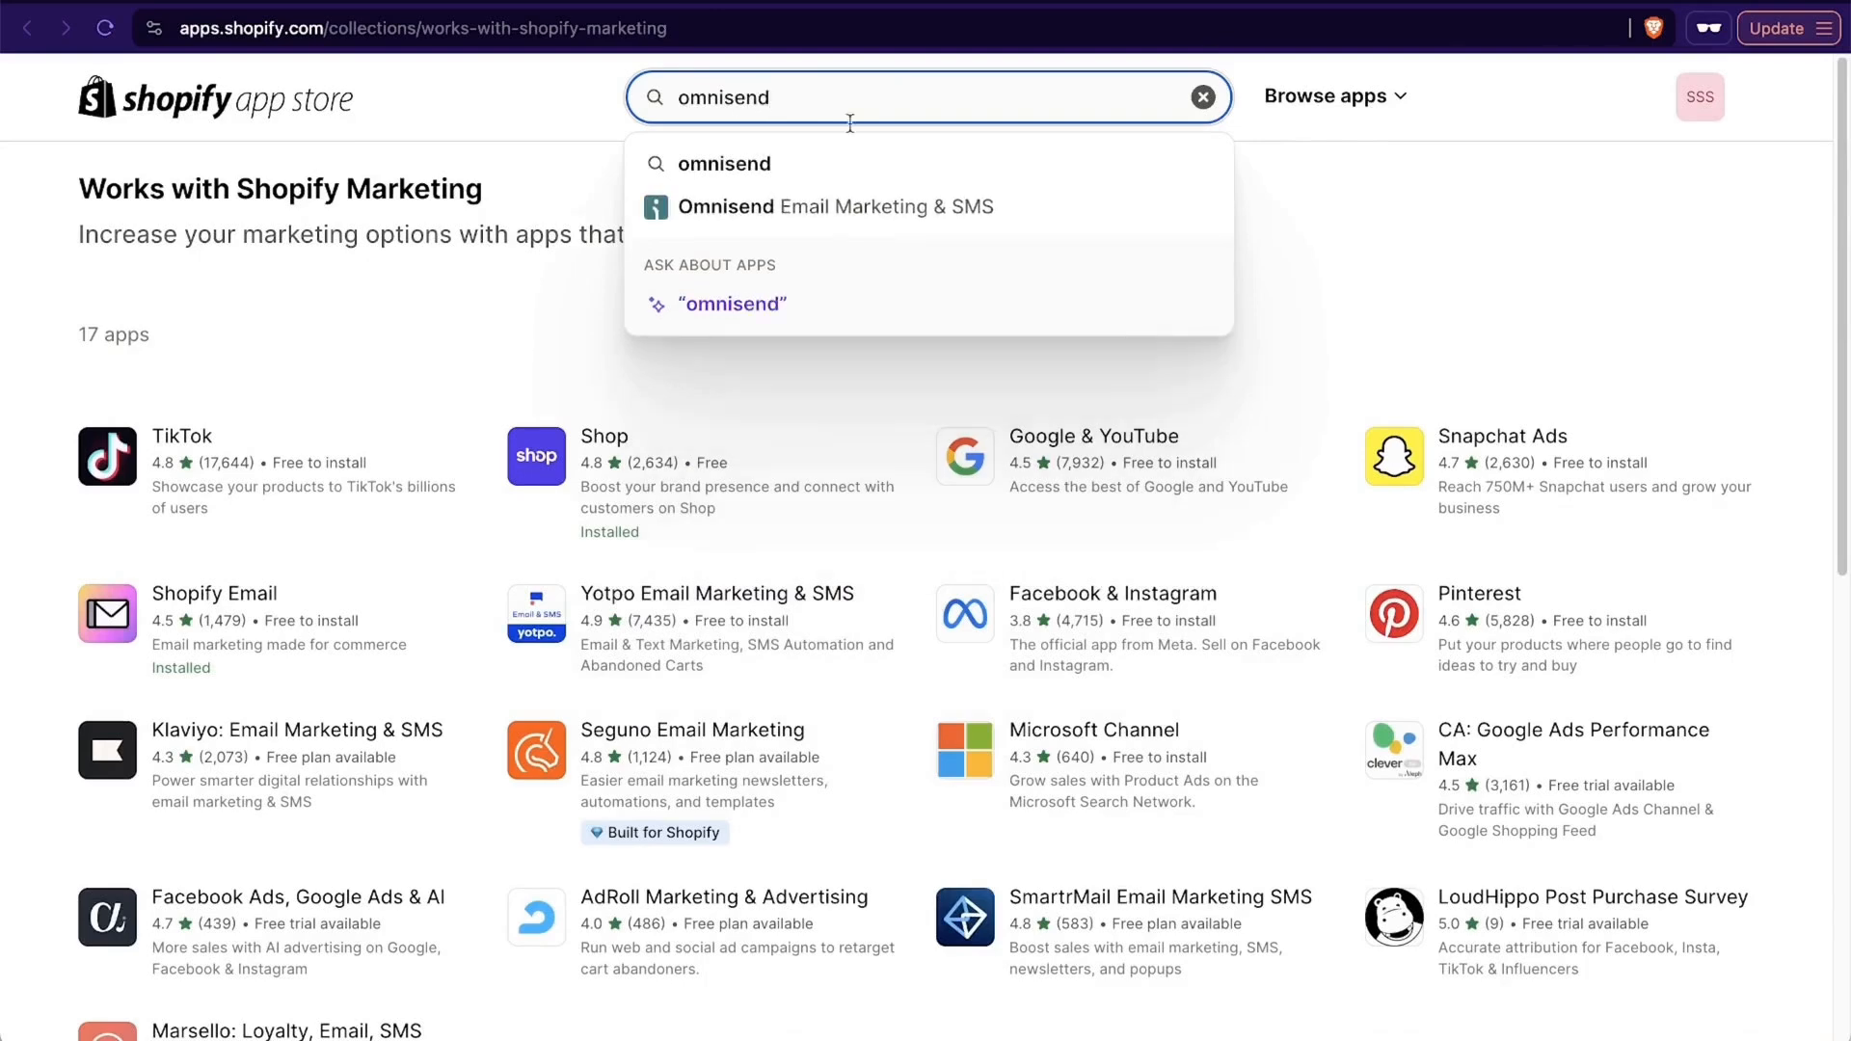
click(889, 208)
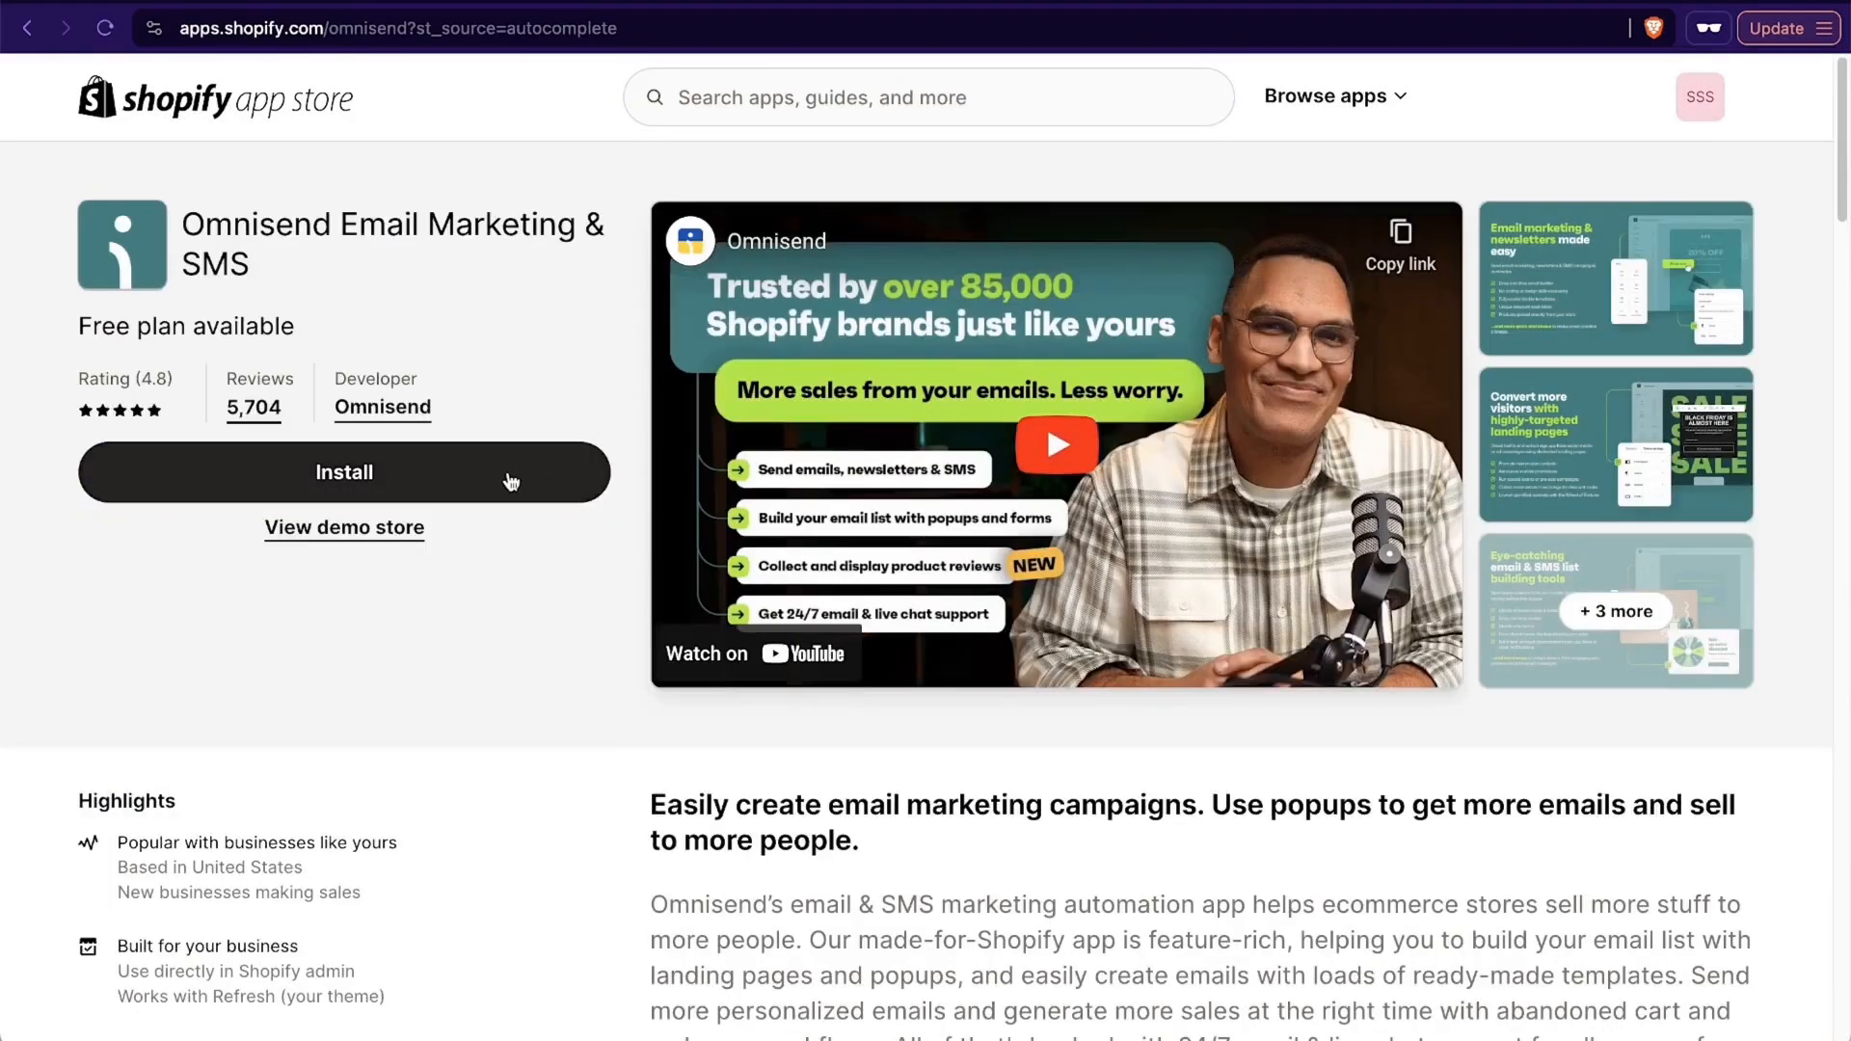
click(511, 482)
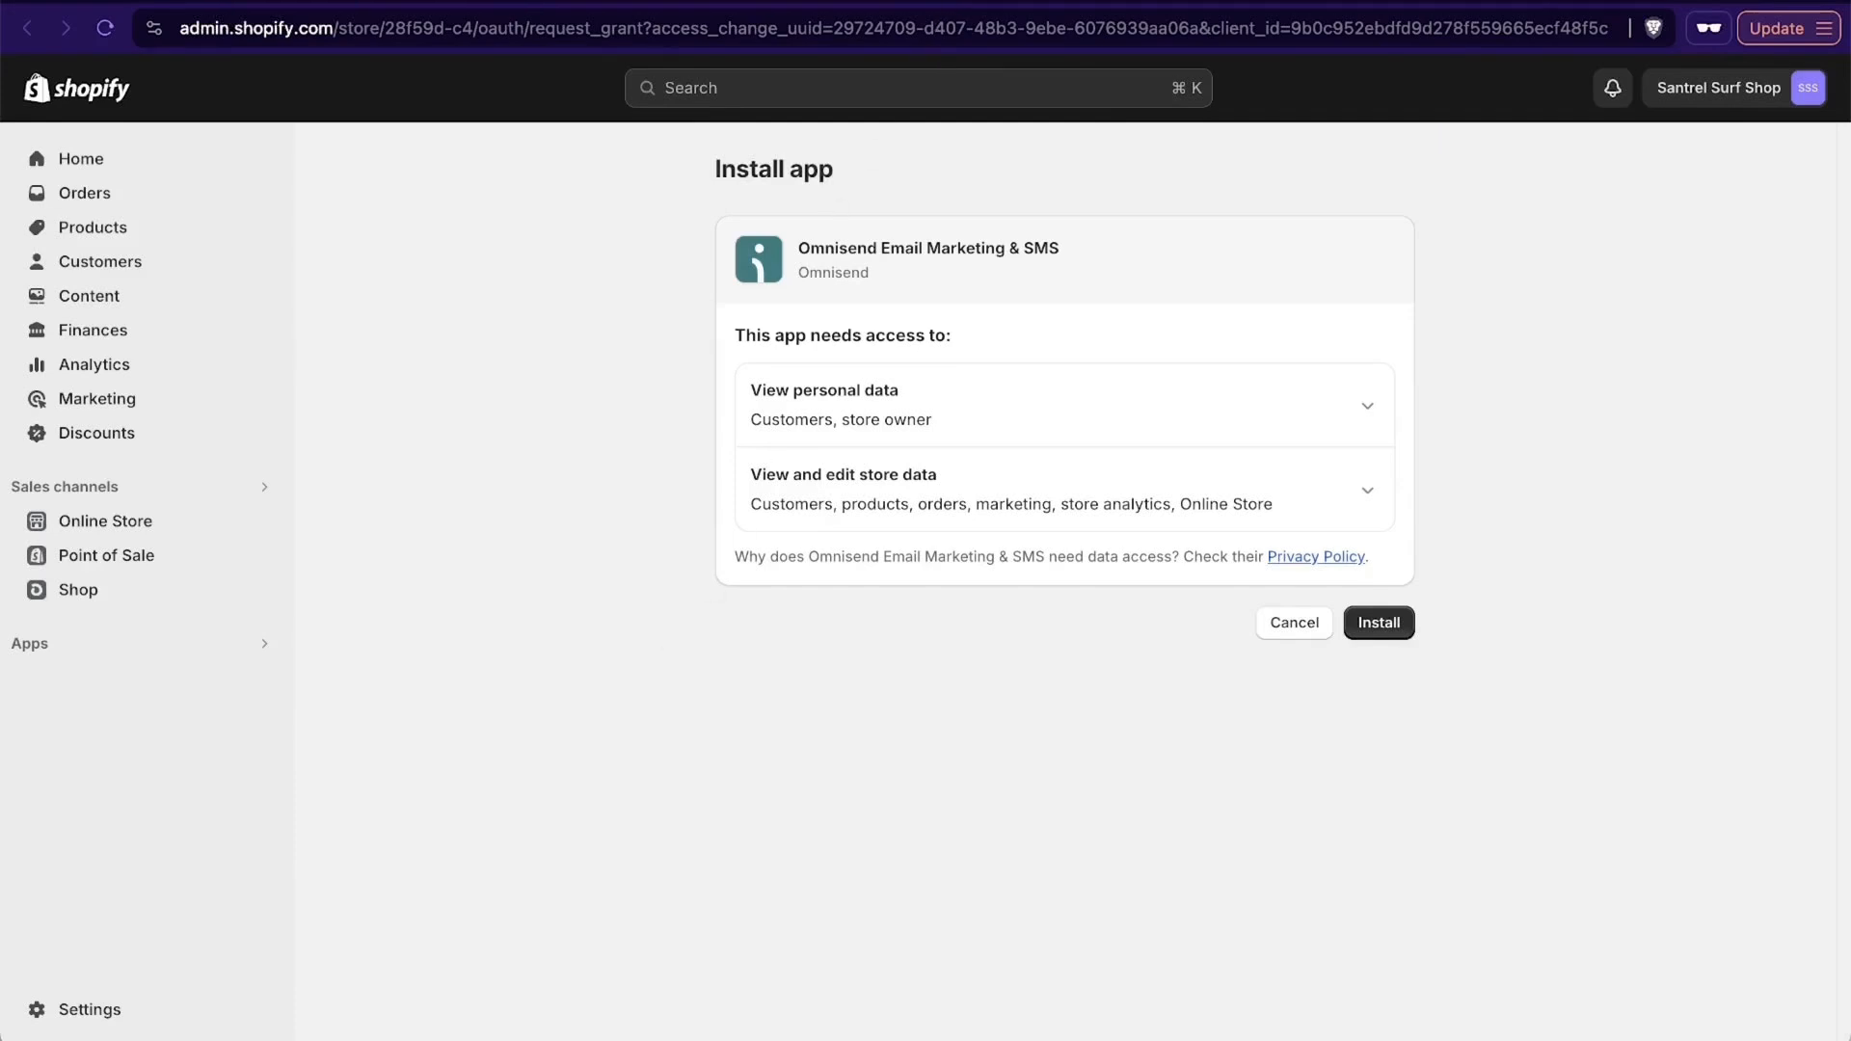
Install Omnisend and register the store's account with None as current marketing software, accepting the terms.
click(1386, 628)
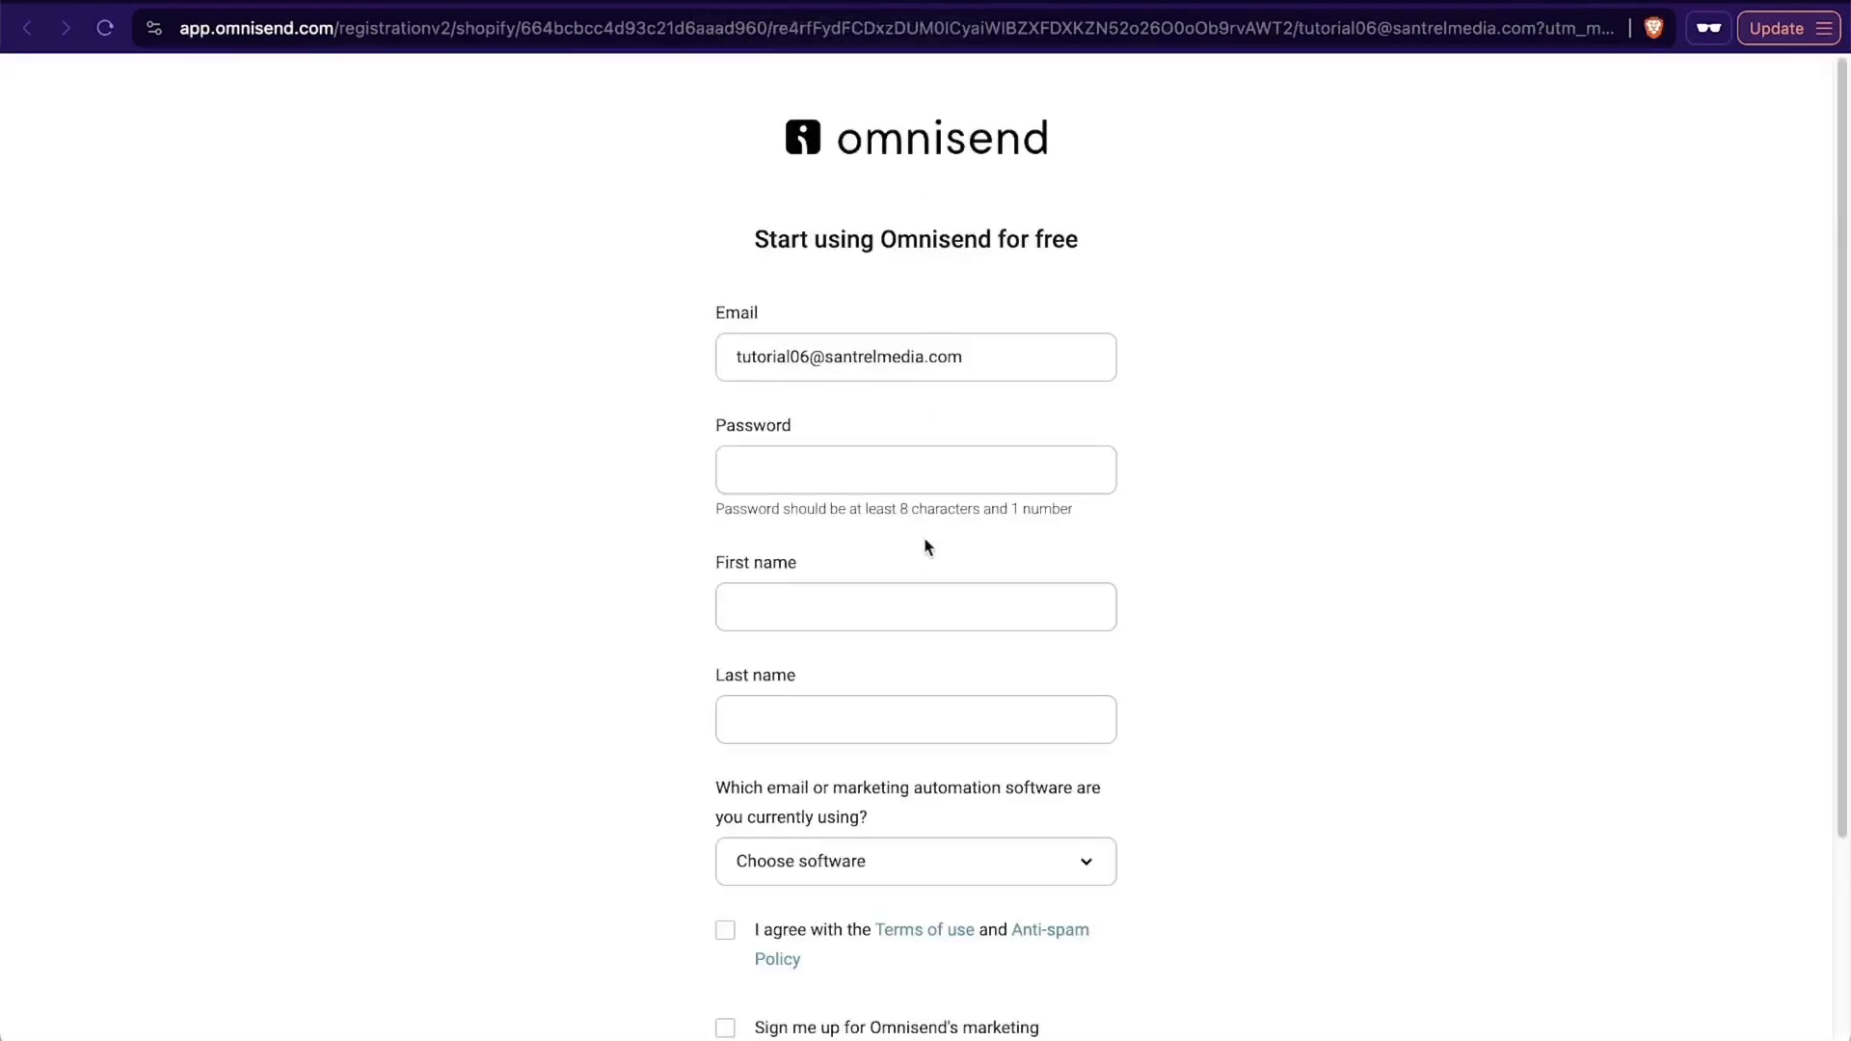
click(836, 615)
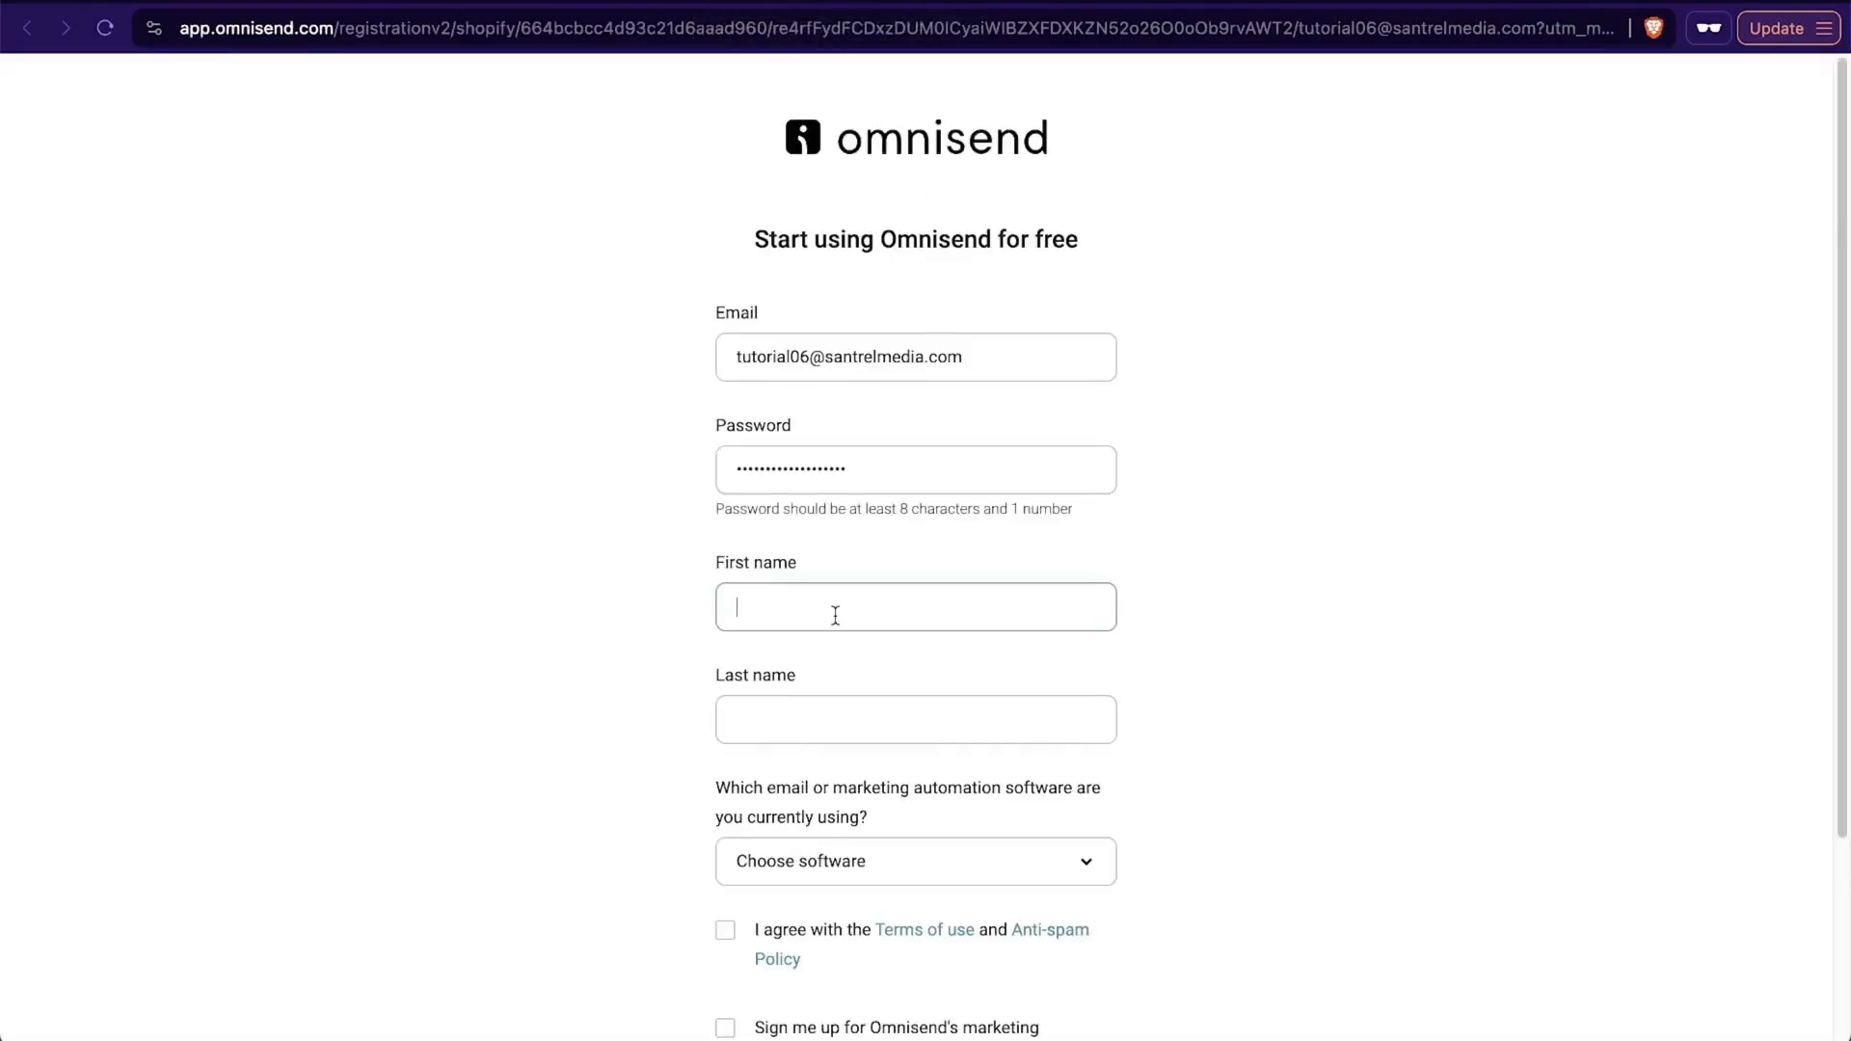
text(M)
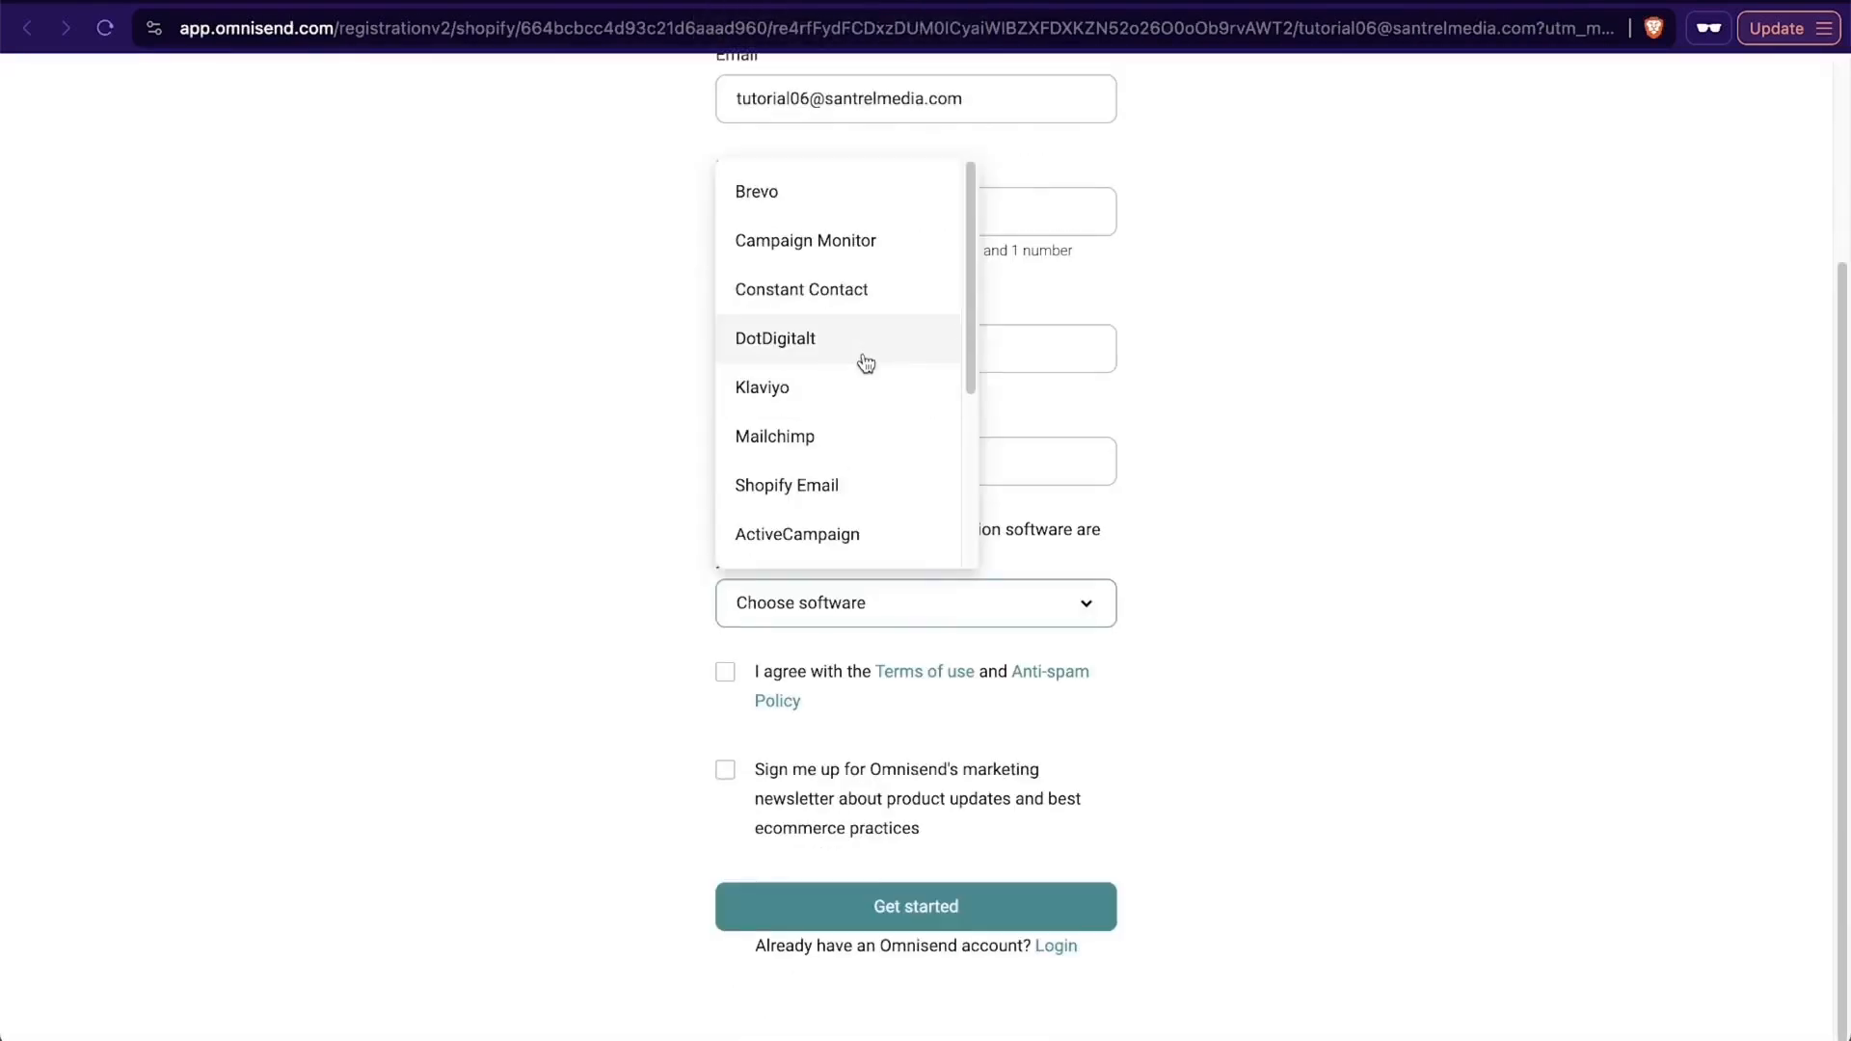
scroll(859, 396, down, 3)
click(807, 531)
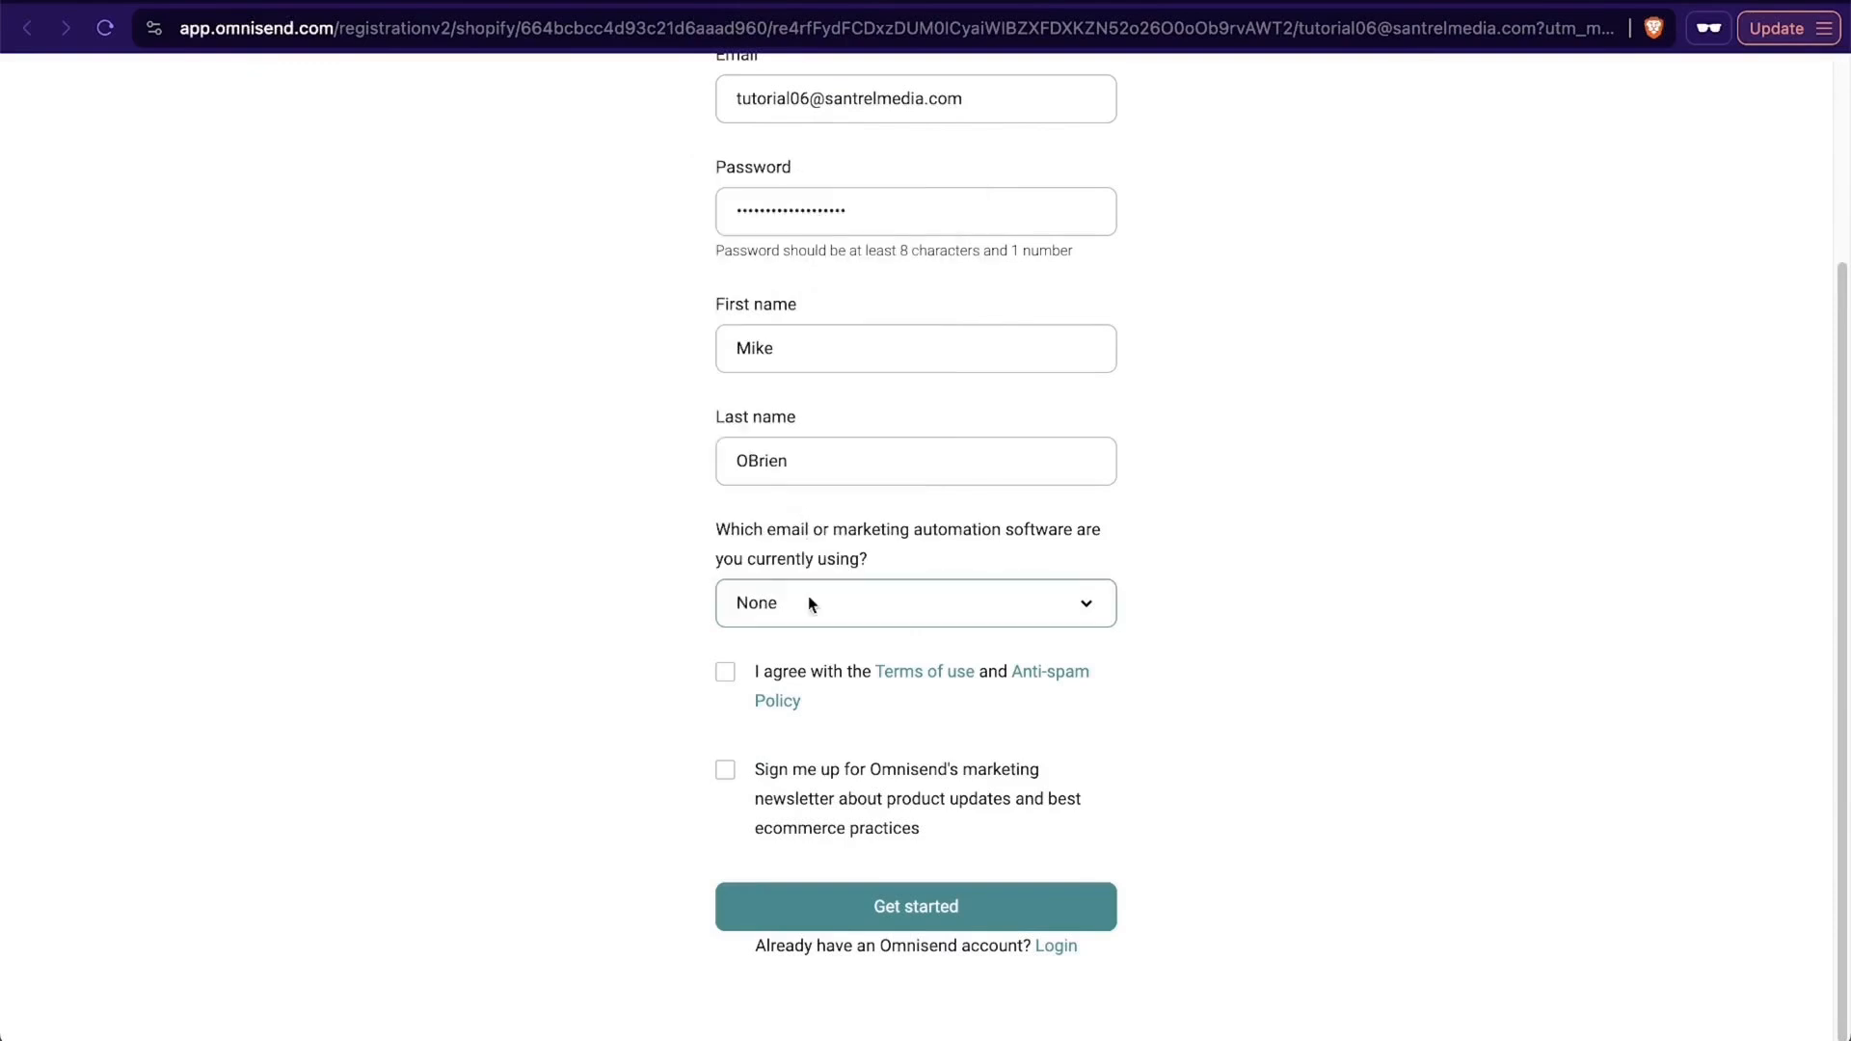
click(725, 671)
click(804, 911)
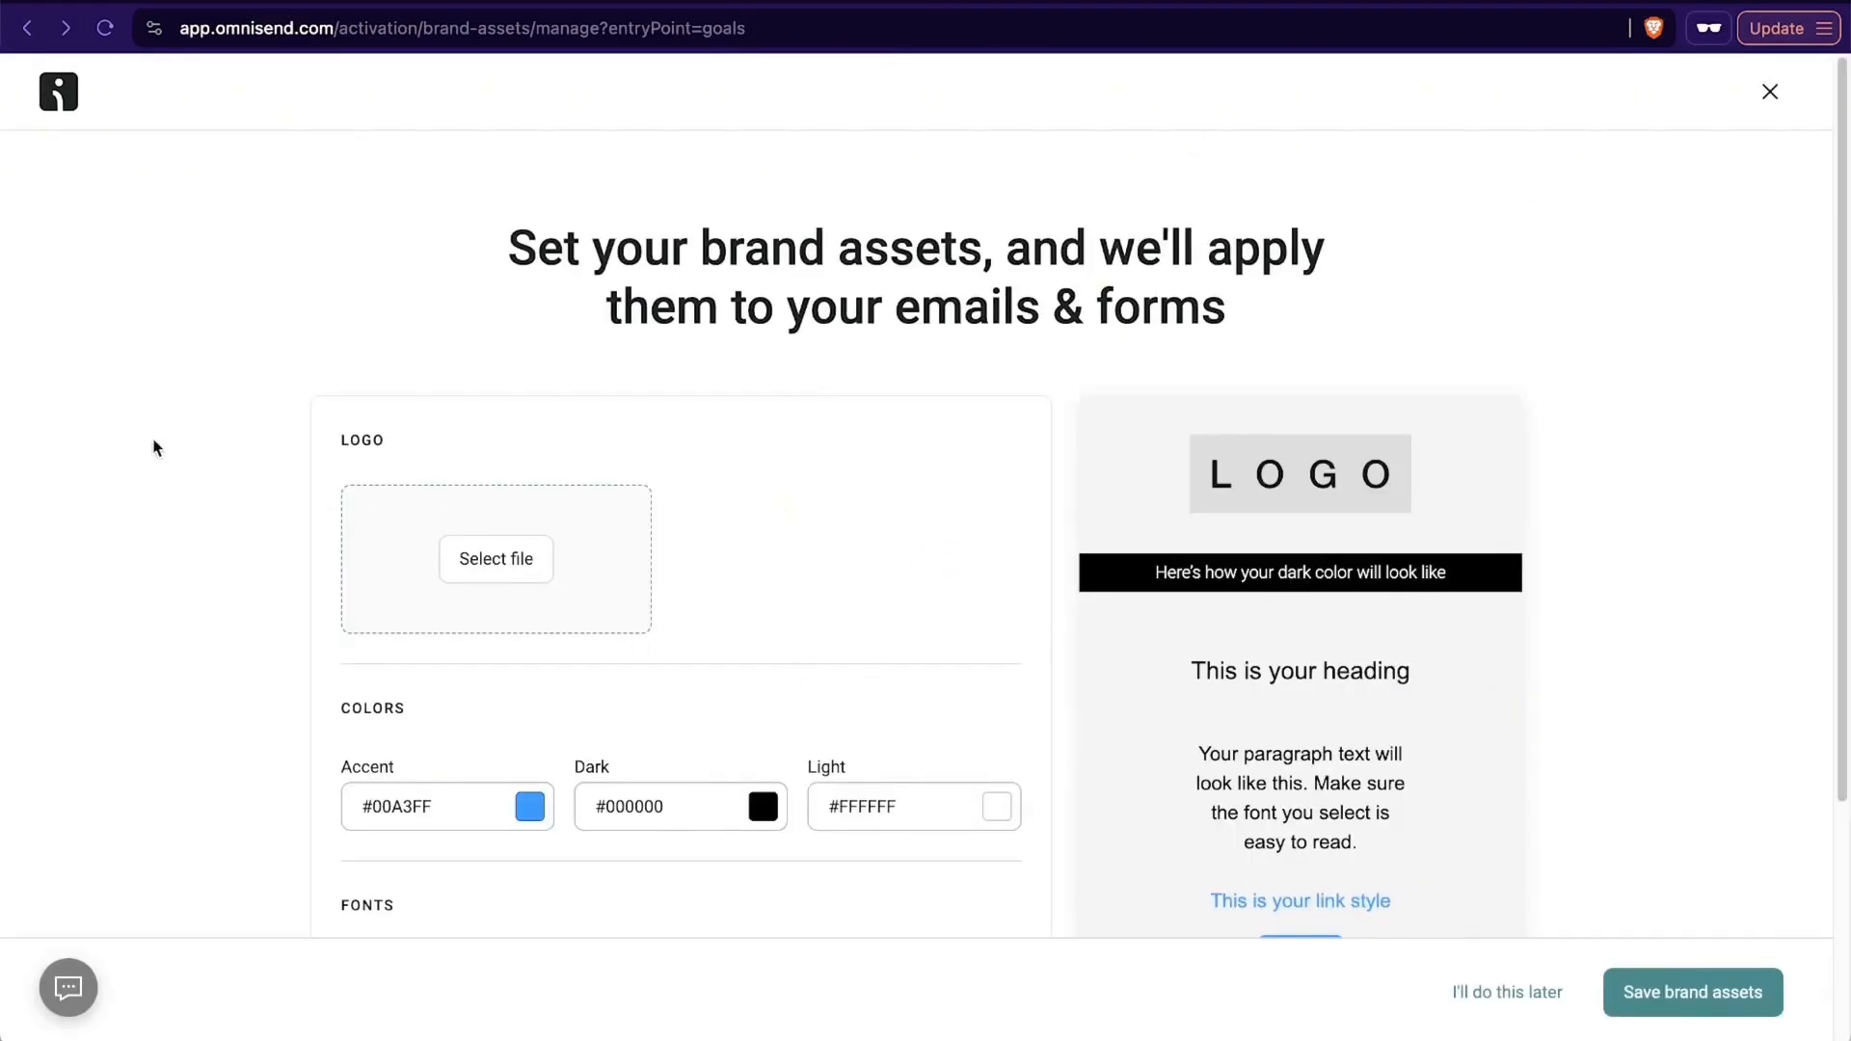
Add an Instagram social link using the pasted profile address.
scroll(130, 427, down, 2)
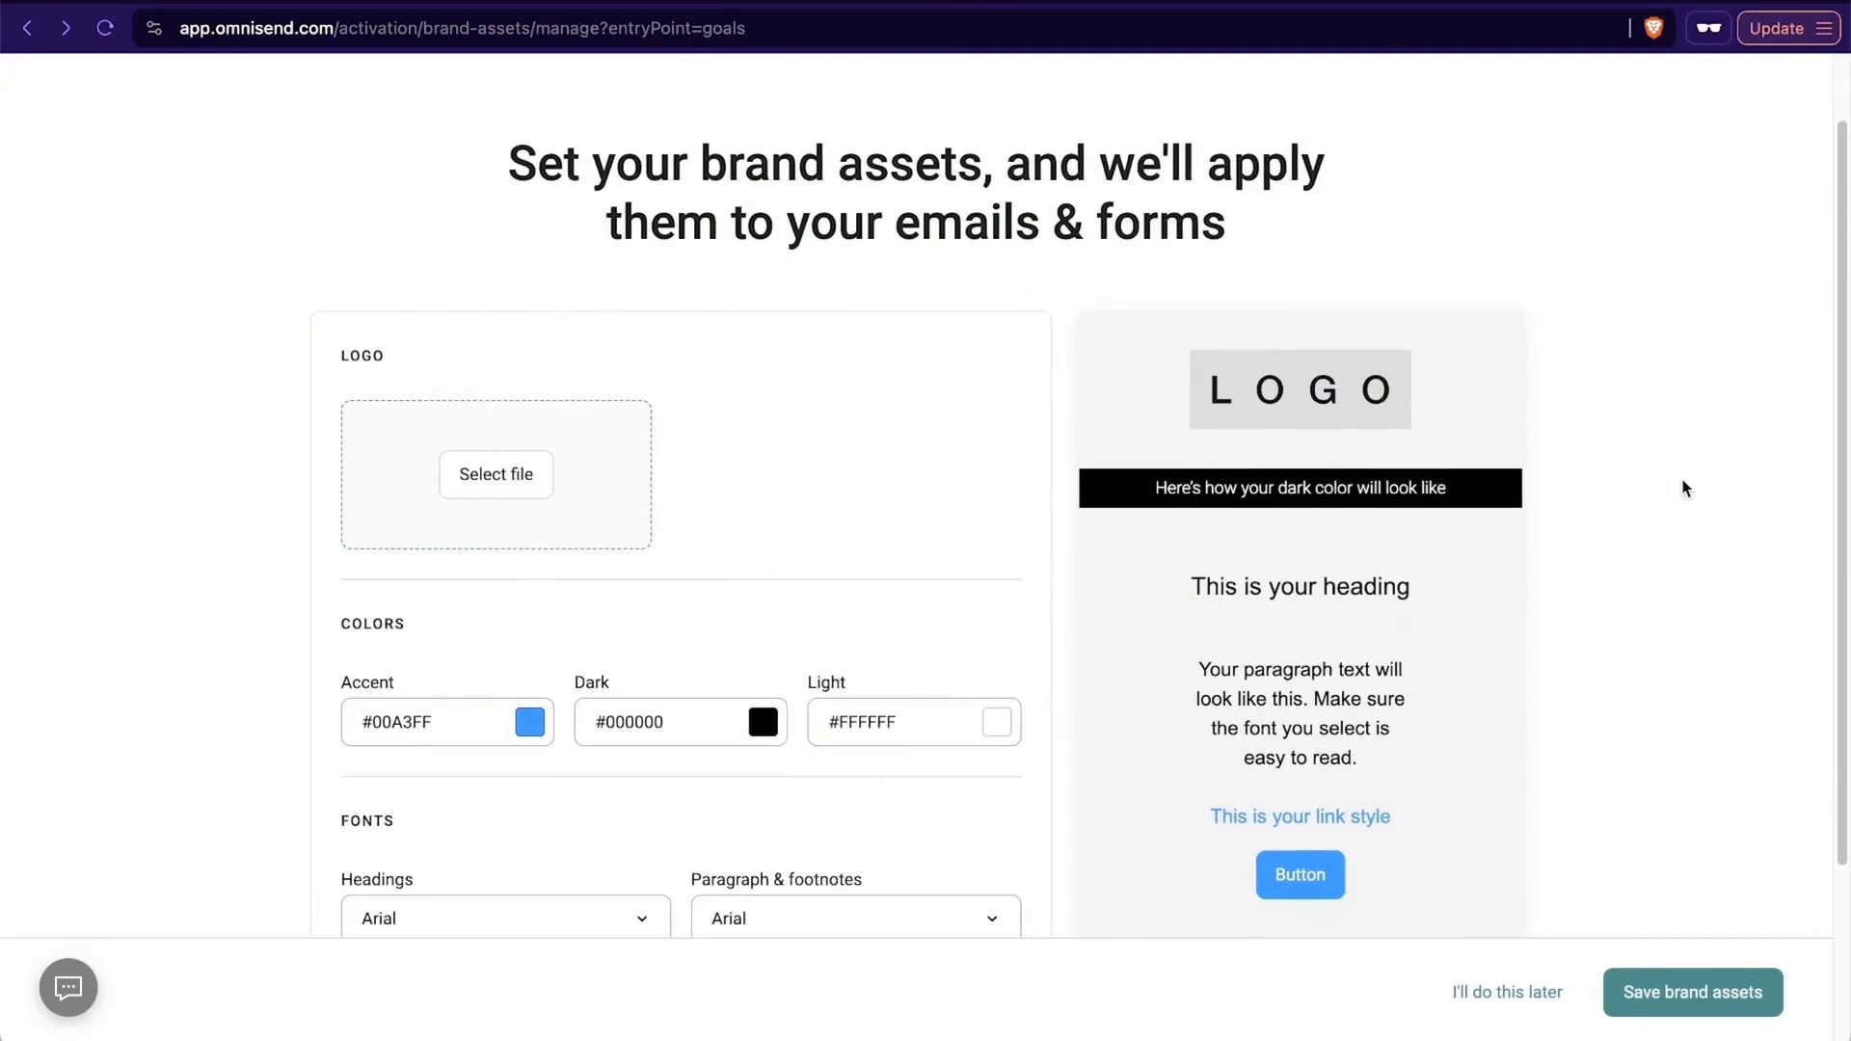
scroll(1686, 489, down, 3)
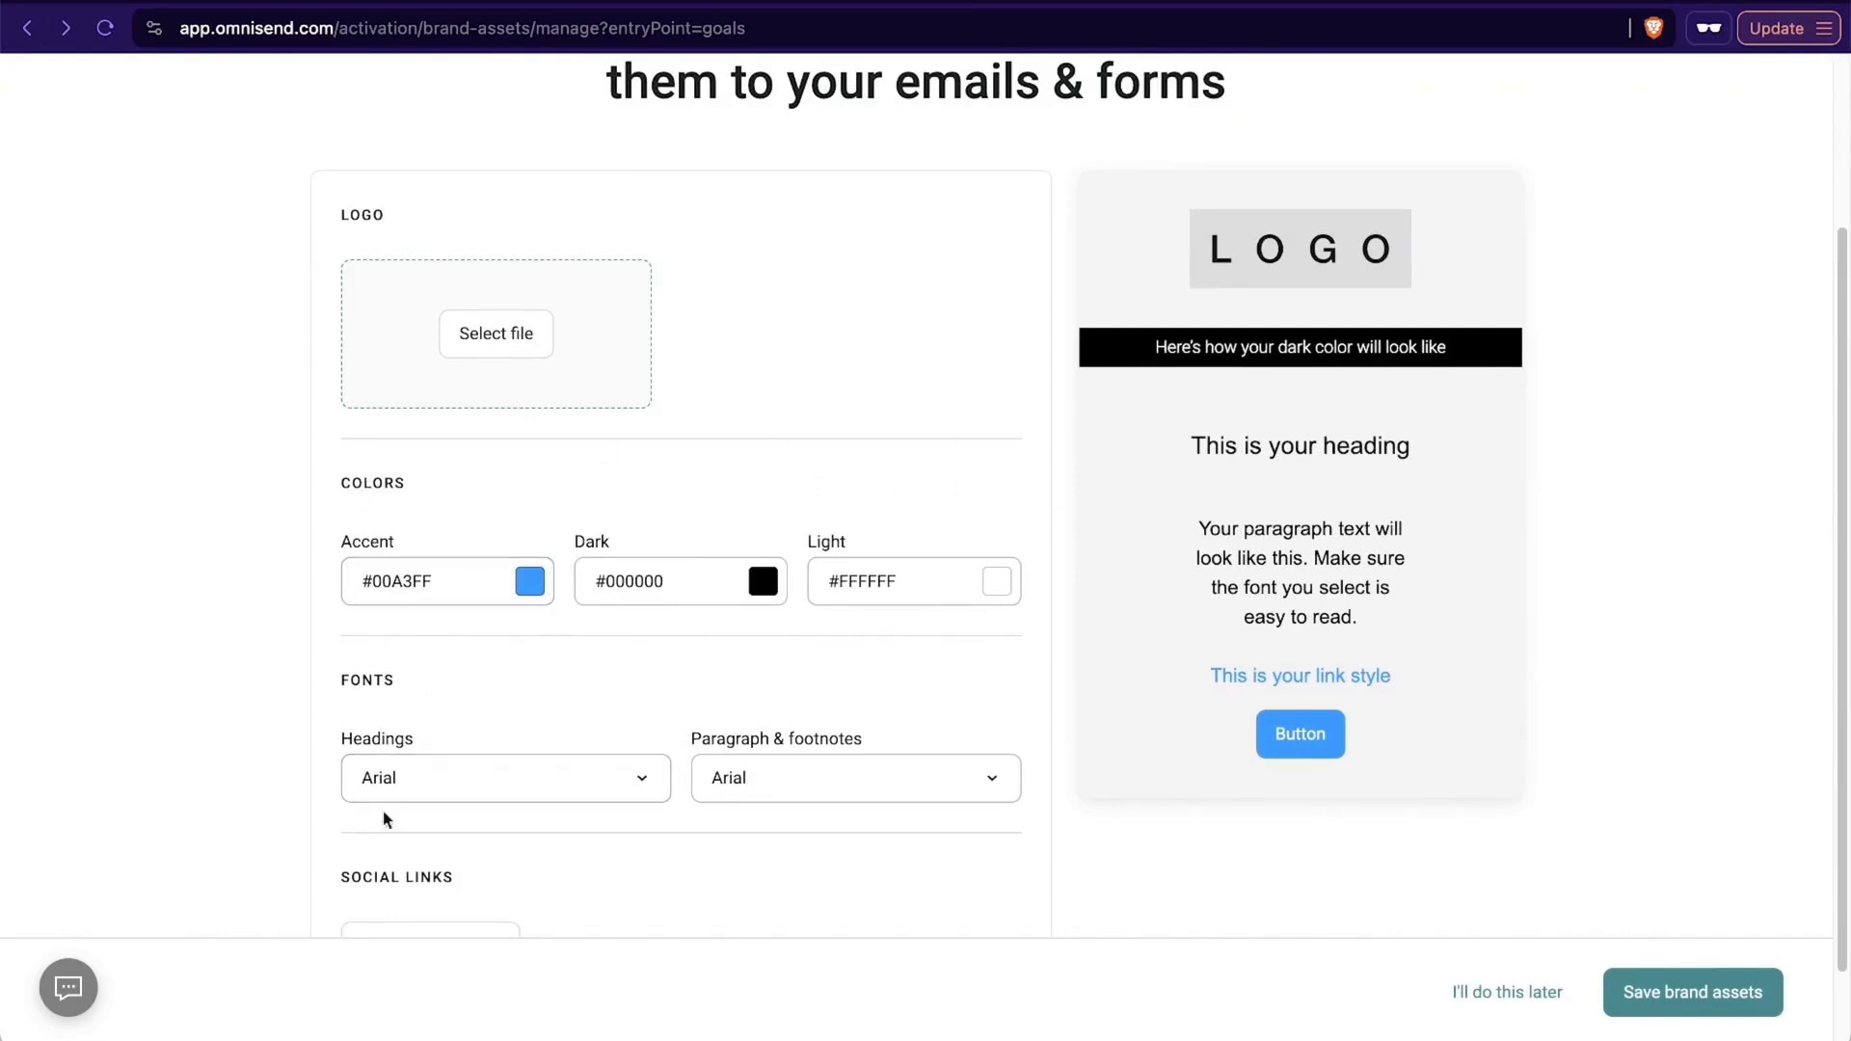
scroll(474, 269, down, 2)
click(448, 868)
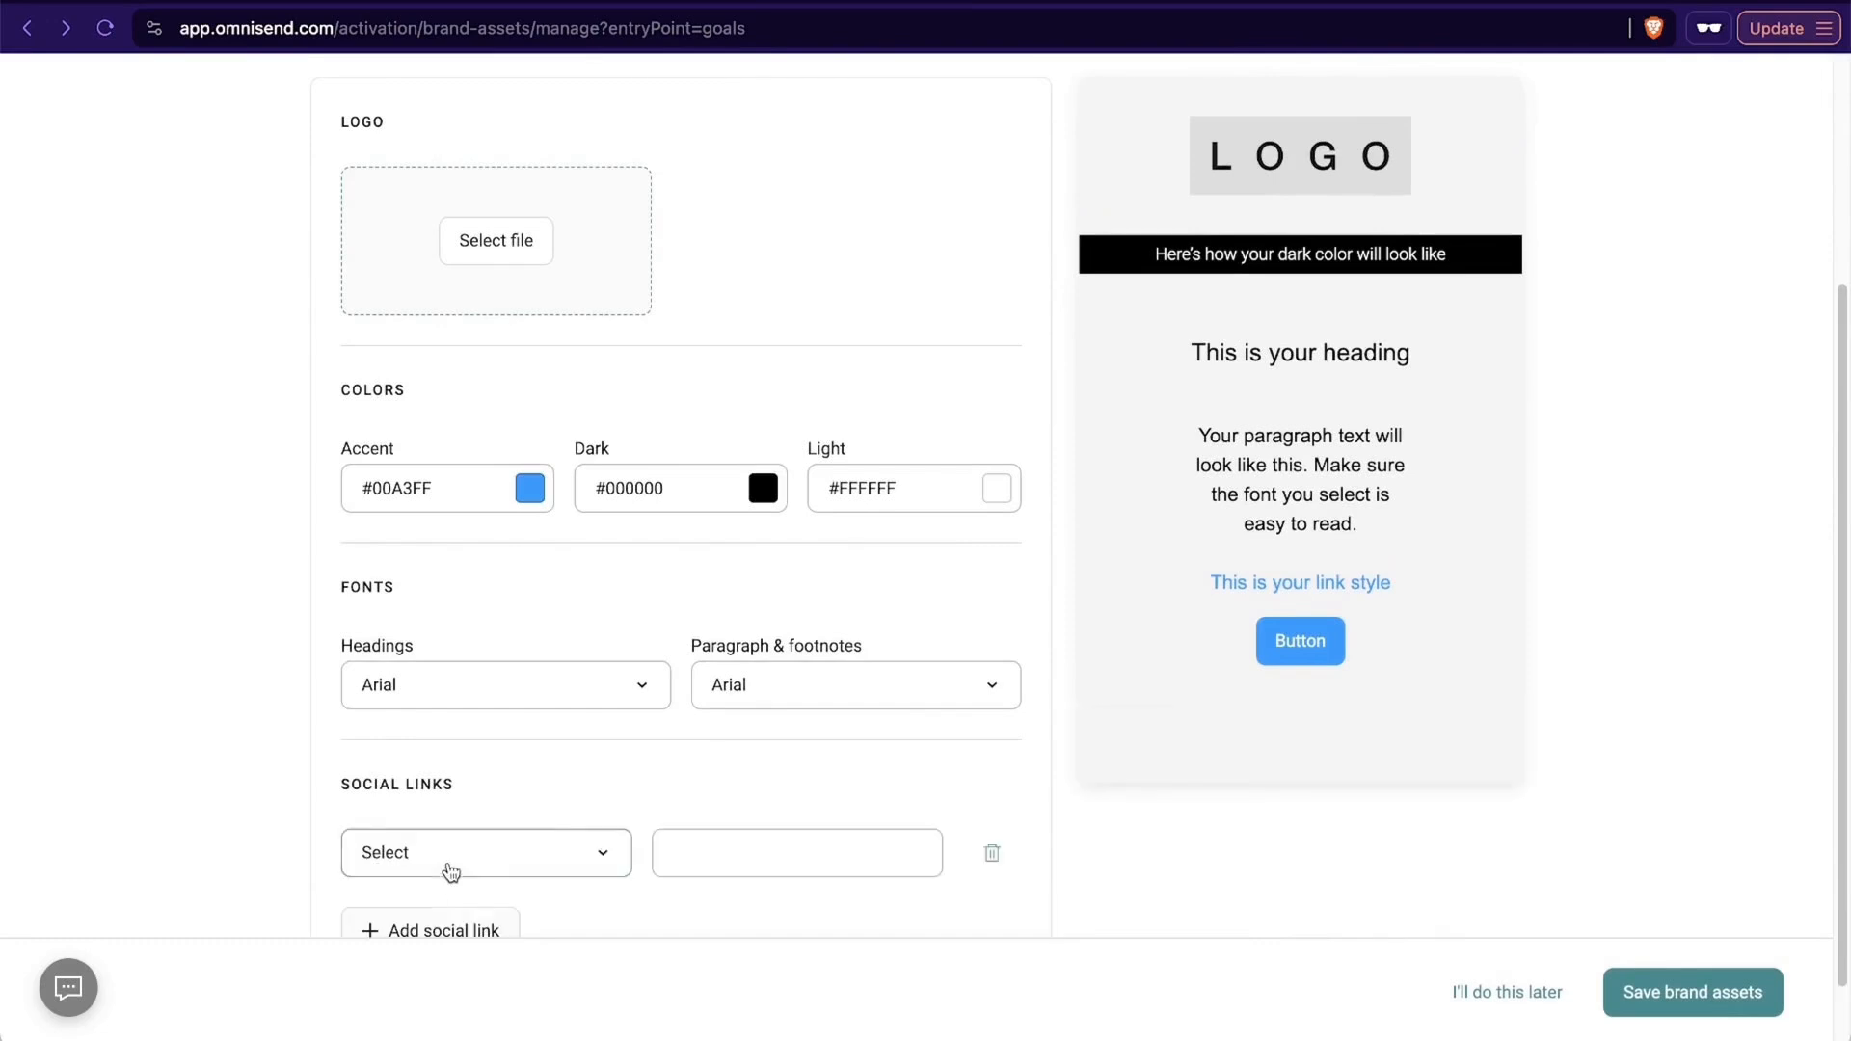
click(572, 844)
click(496, 490)
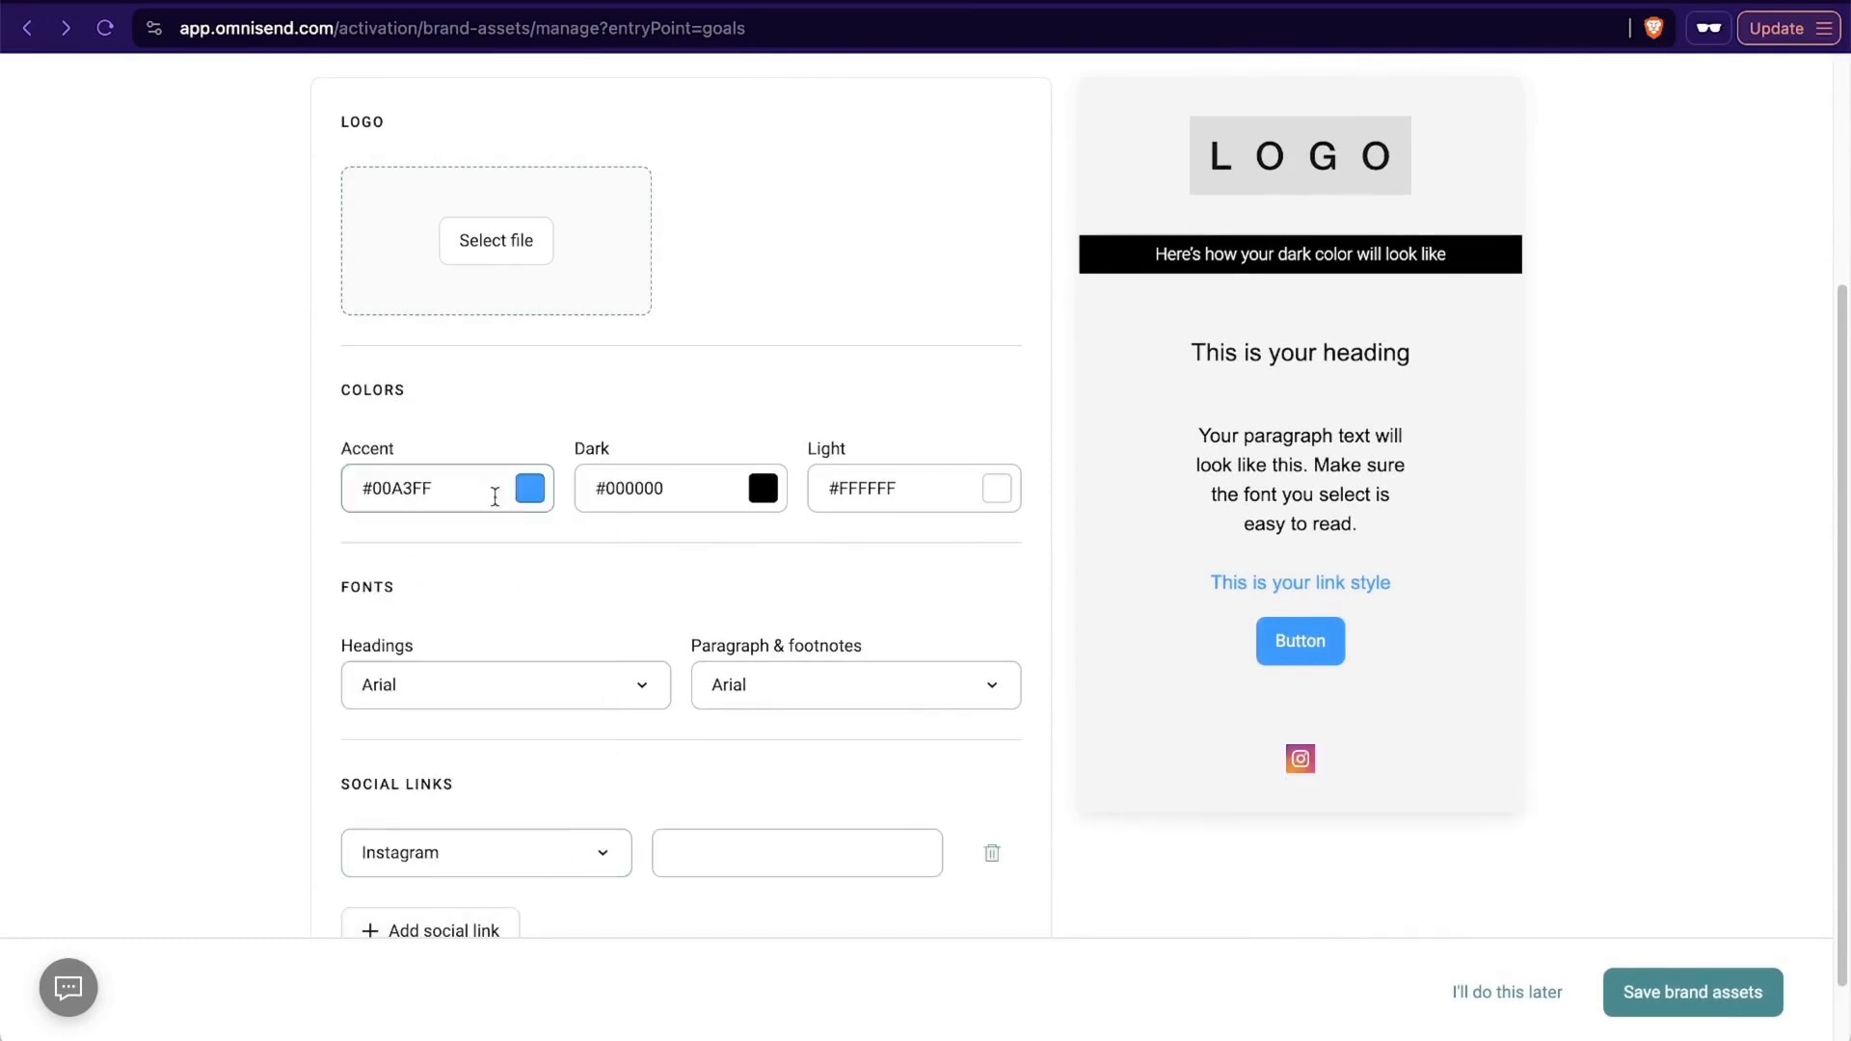
click(731, 850)
key(super+v)
Add a second social link for X and start entering its profile address.
click(487, 931)
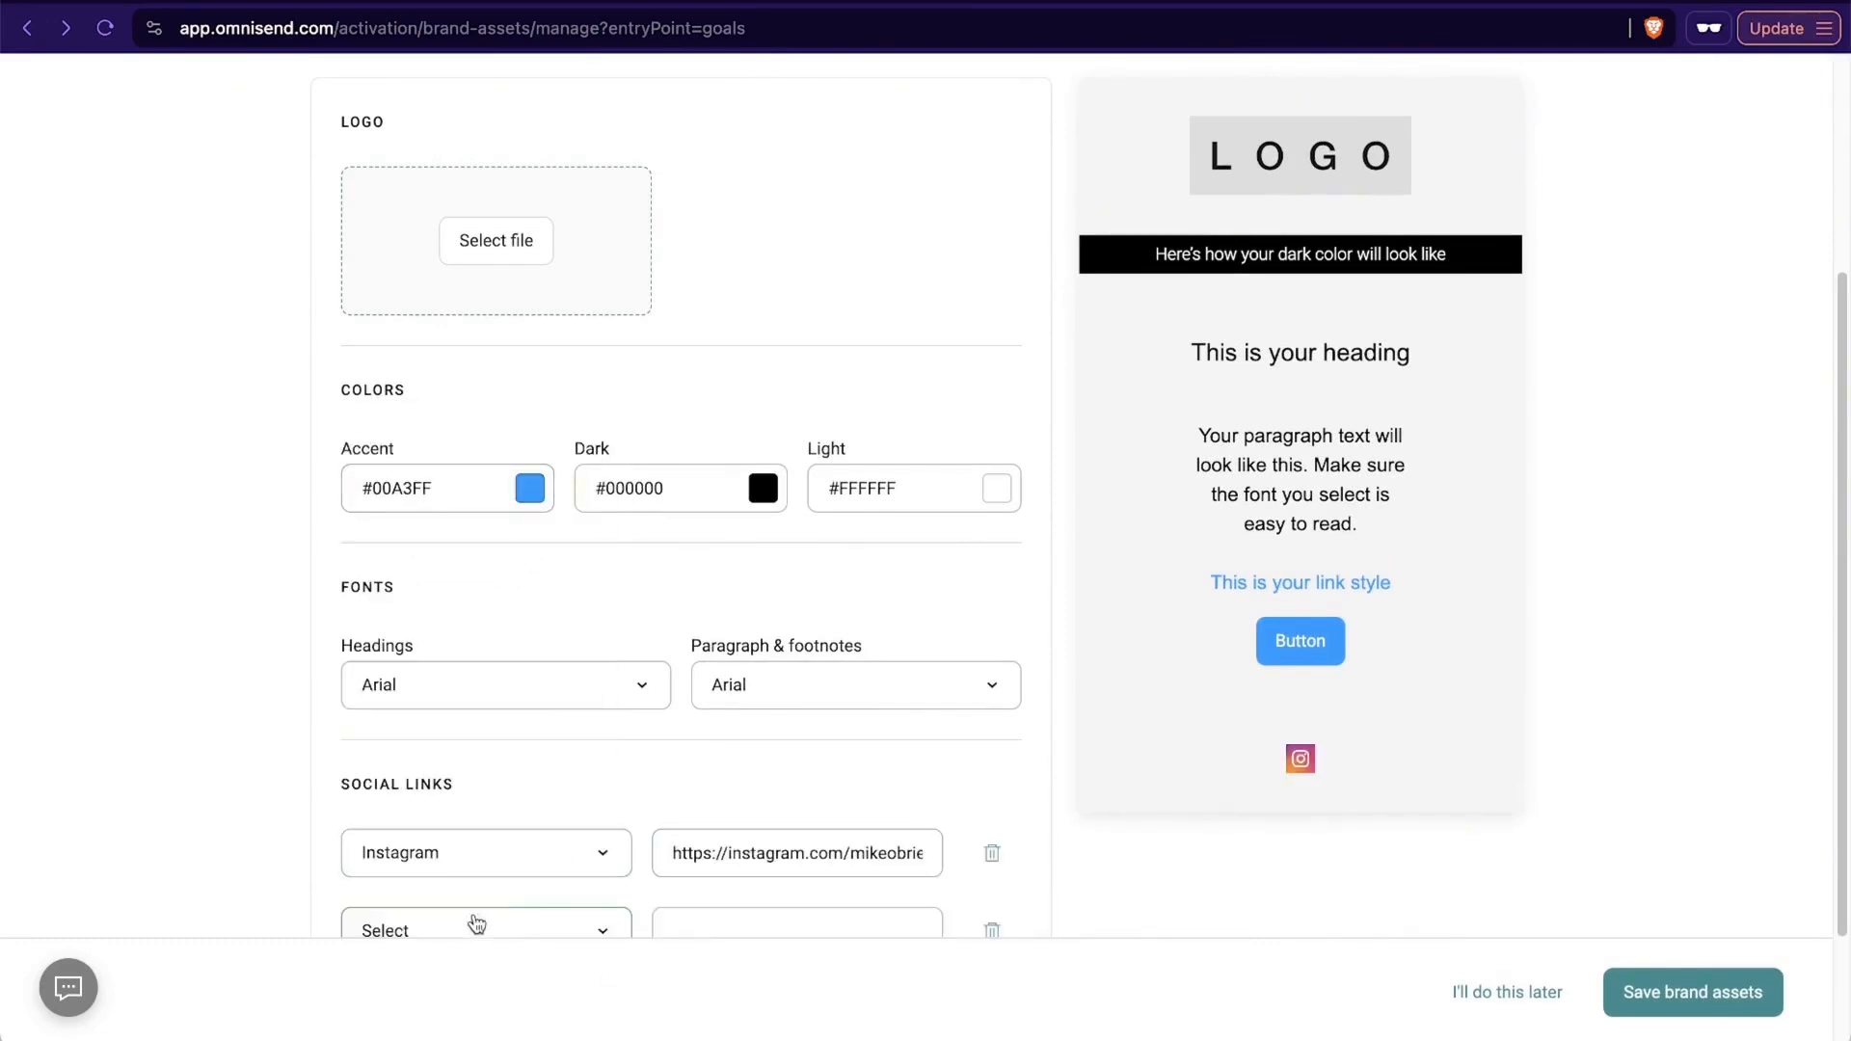
scroll(674, 765, down, 3)
click(556, 777)
scroll(511, 627, down, 1)
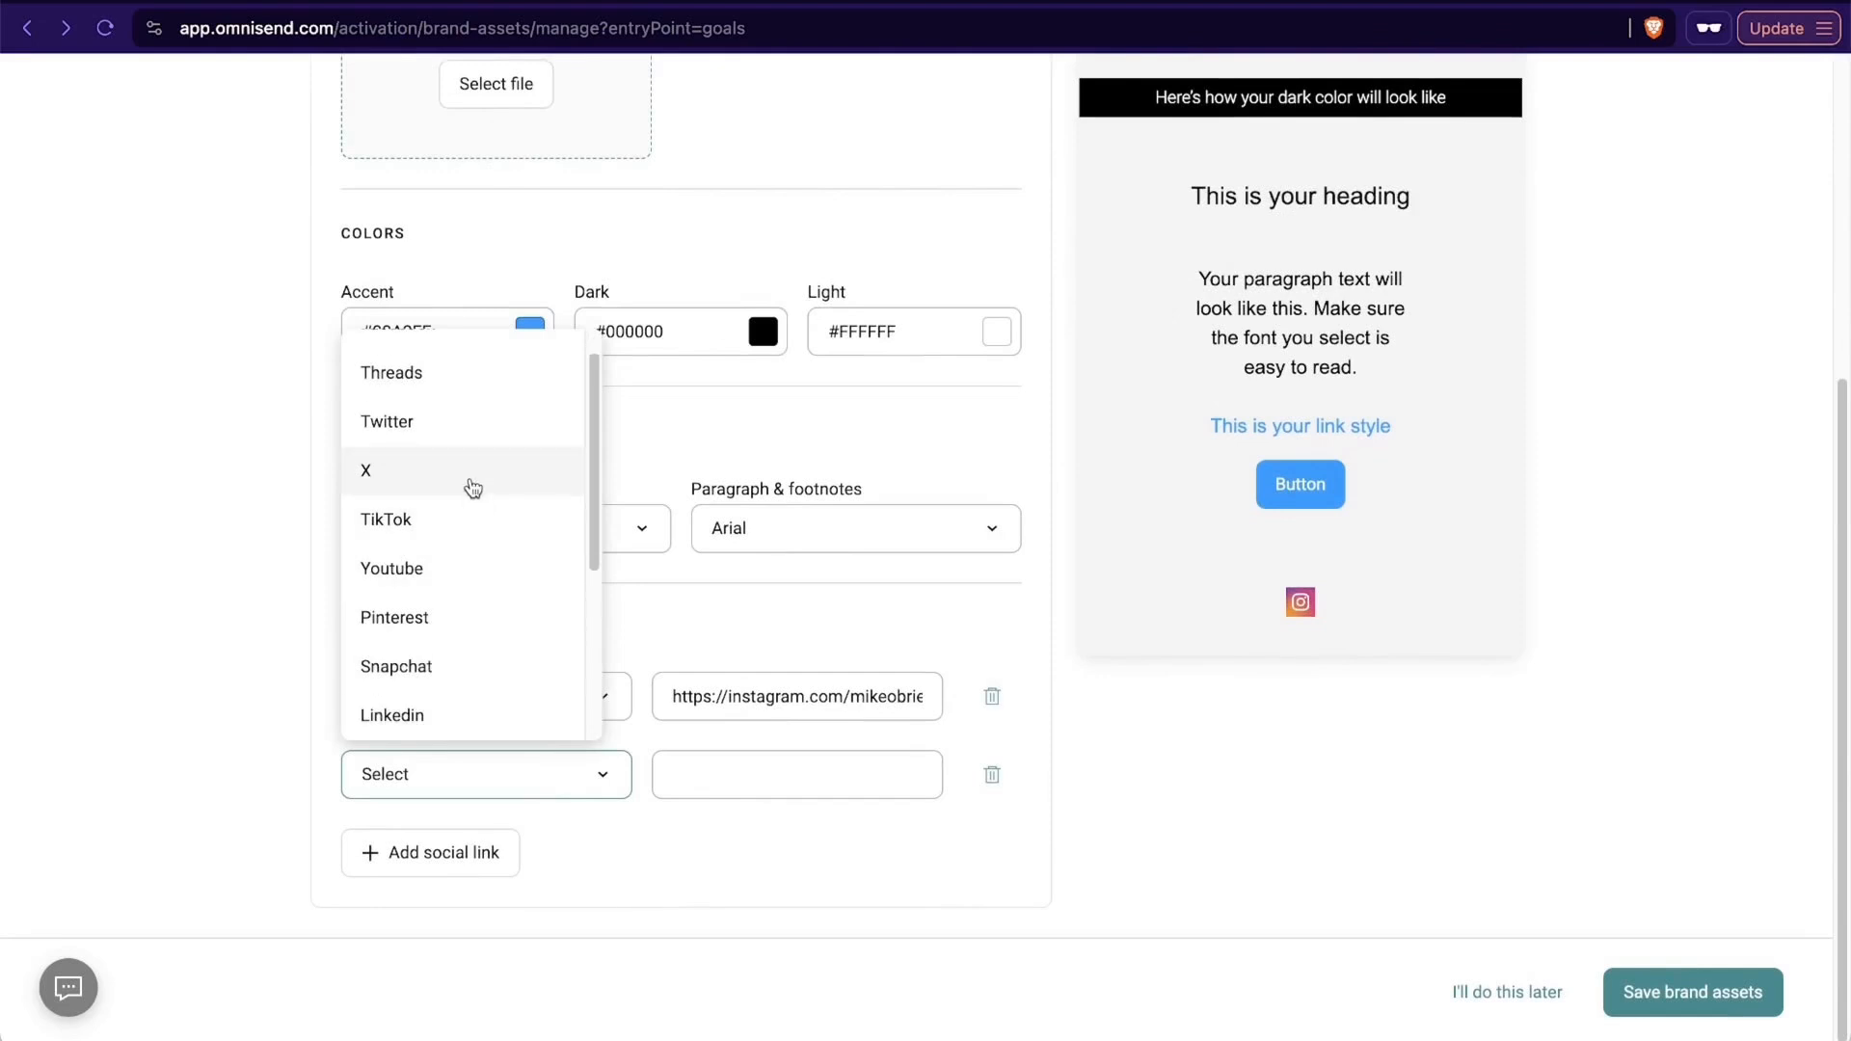
click(445, 482)
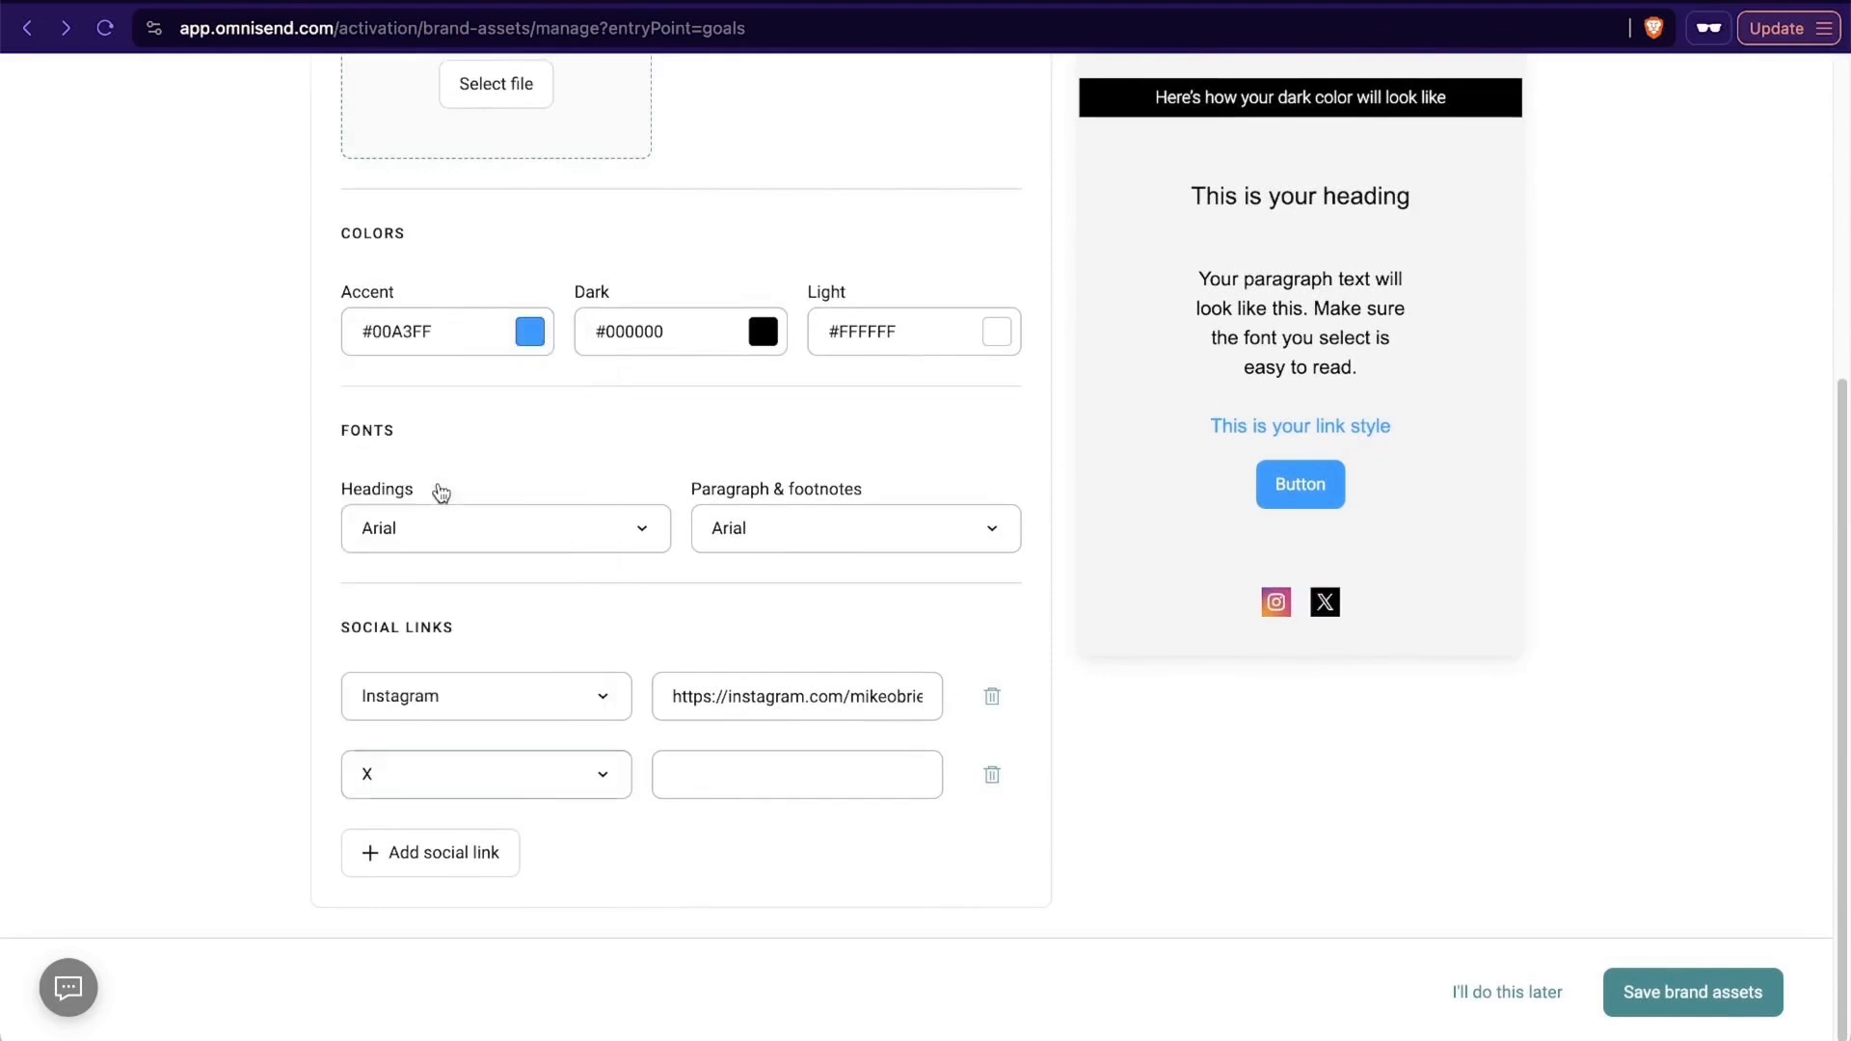
click(672, 764)
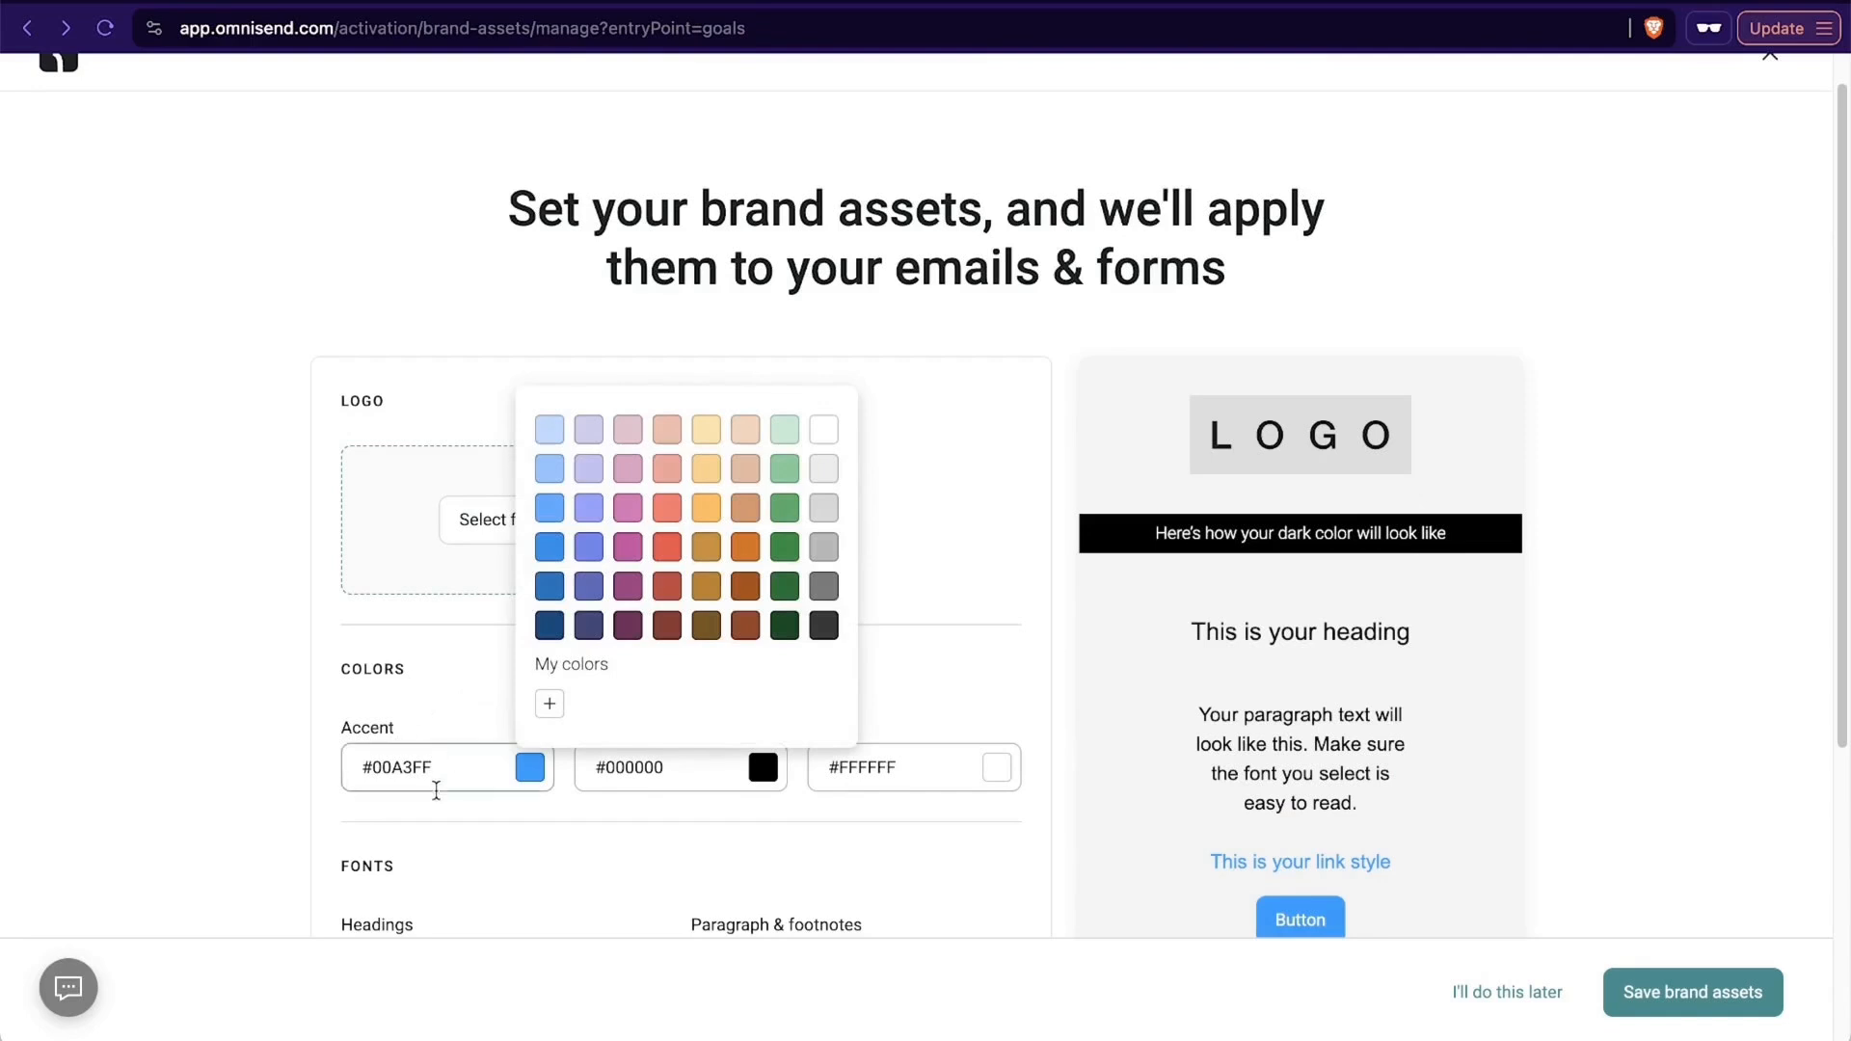
Set both the Accent and Dark brand colours to navy #004D7D.
click(454, 780)
drag(452, 778, 483, 609)
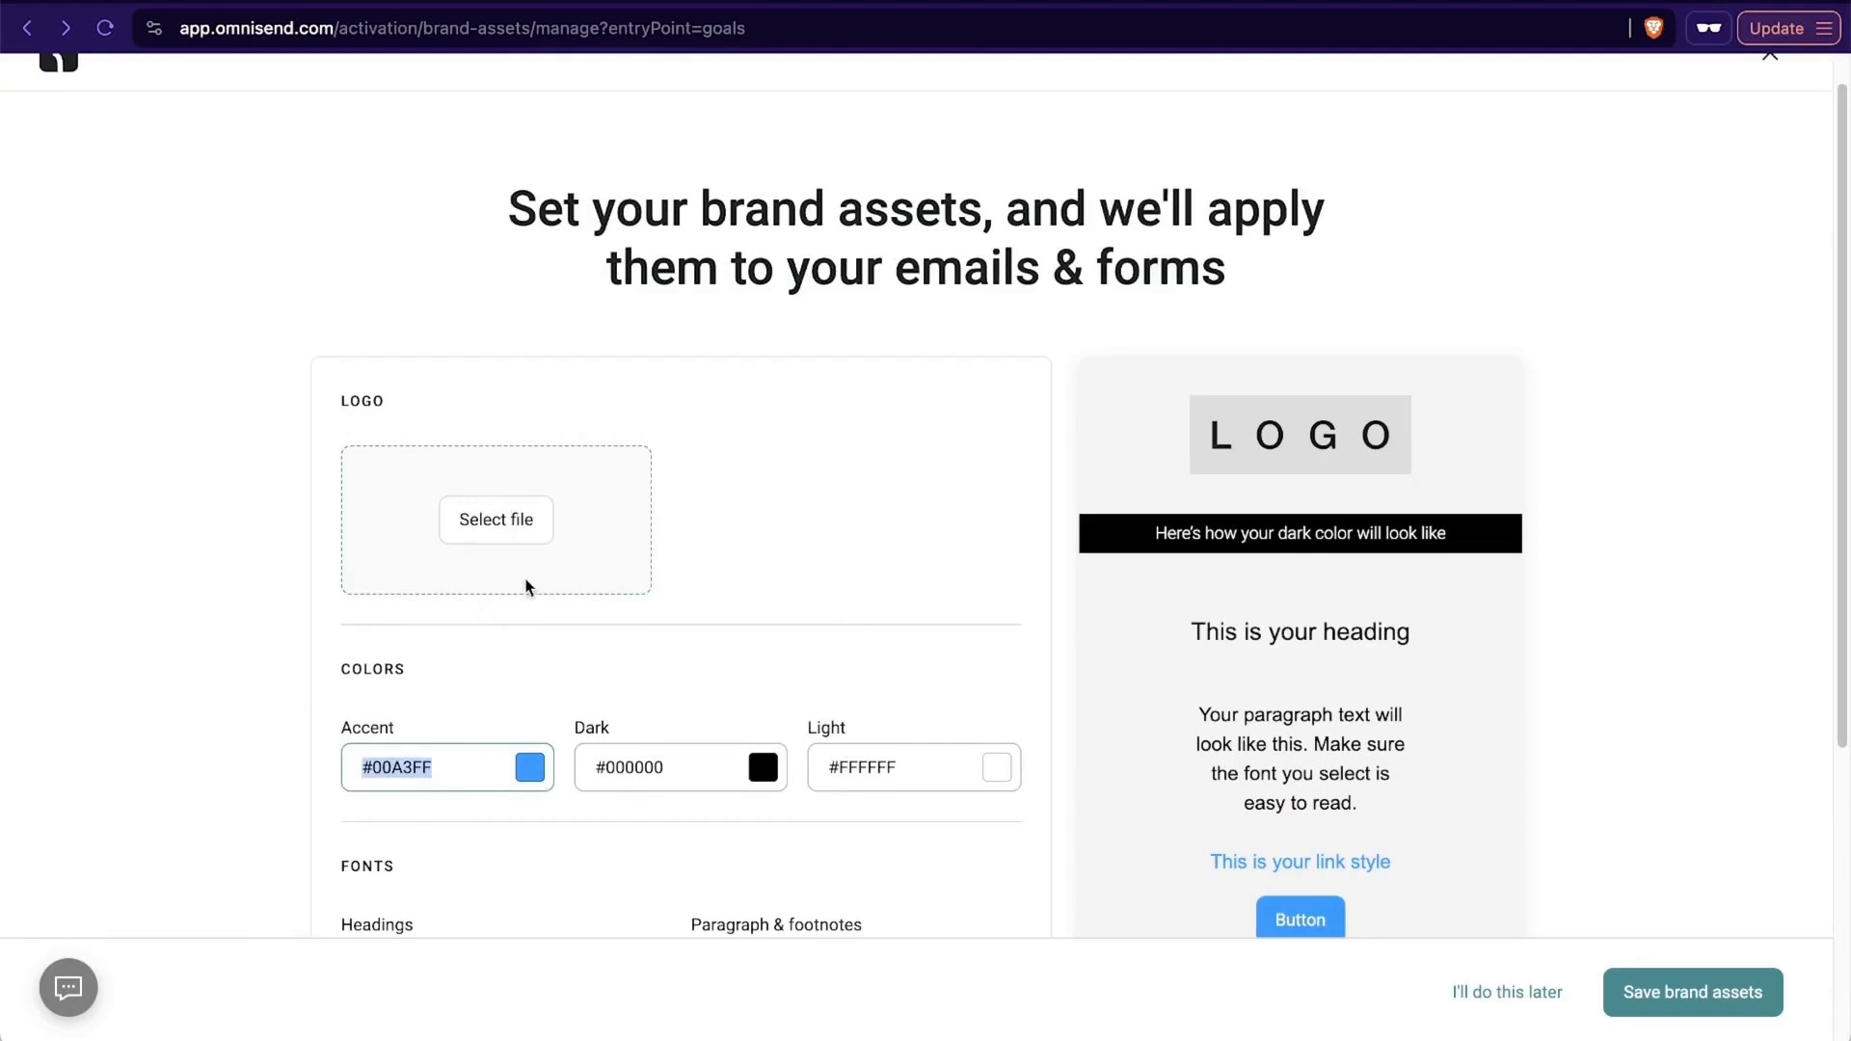
click(529, 767)
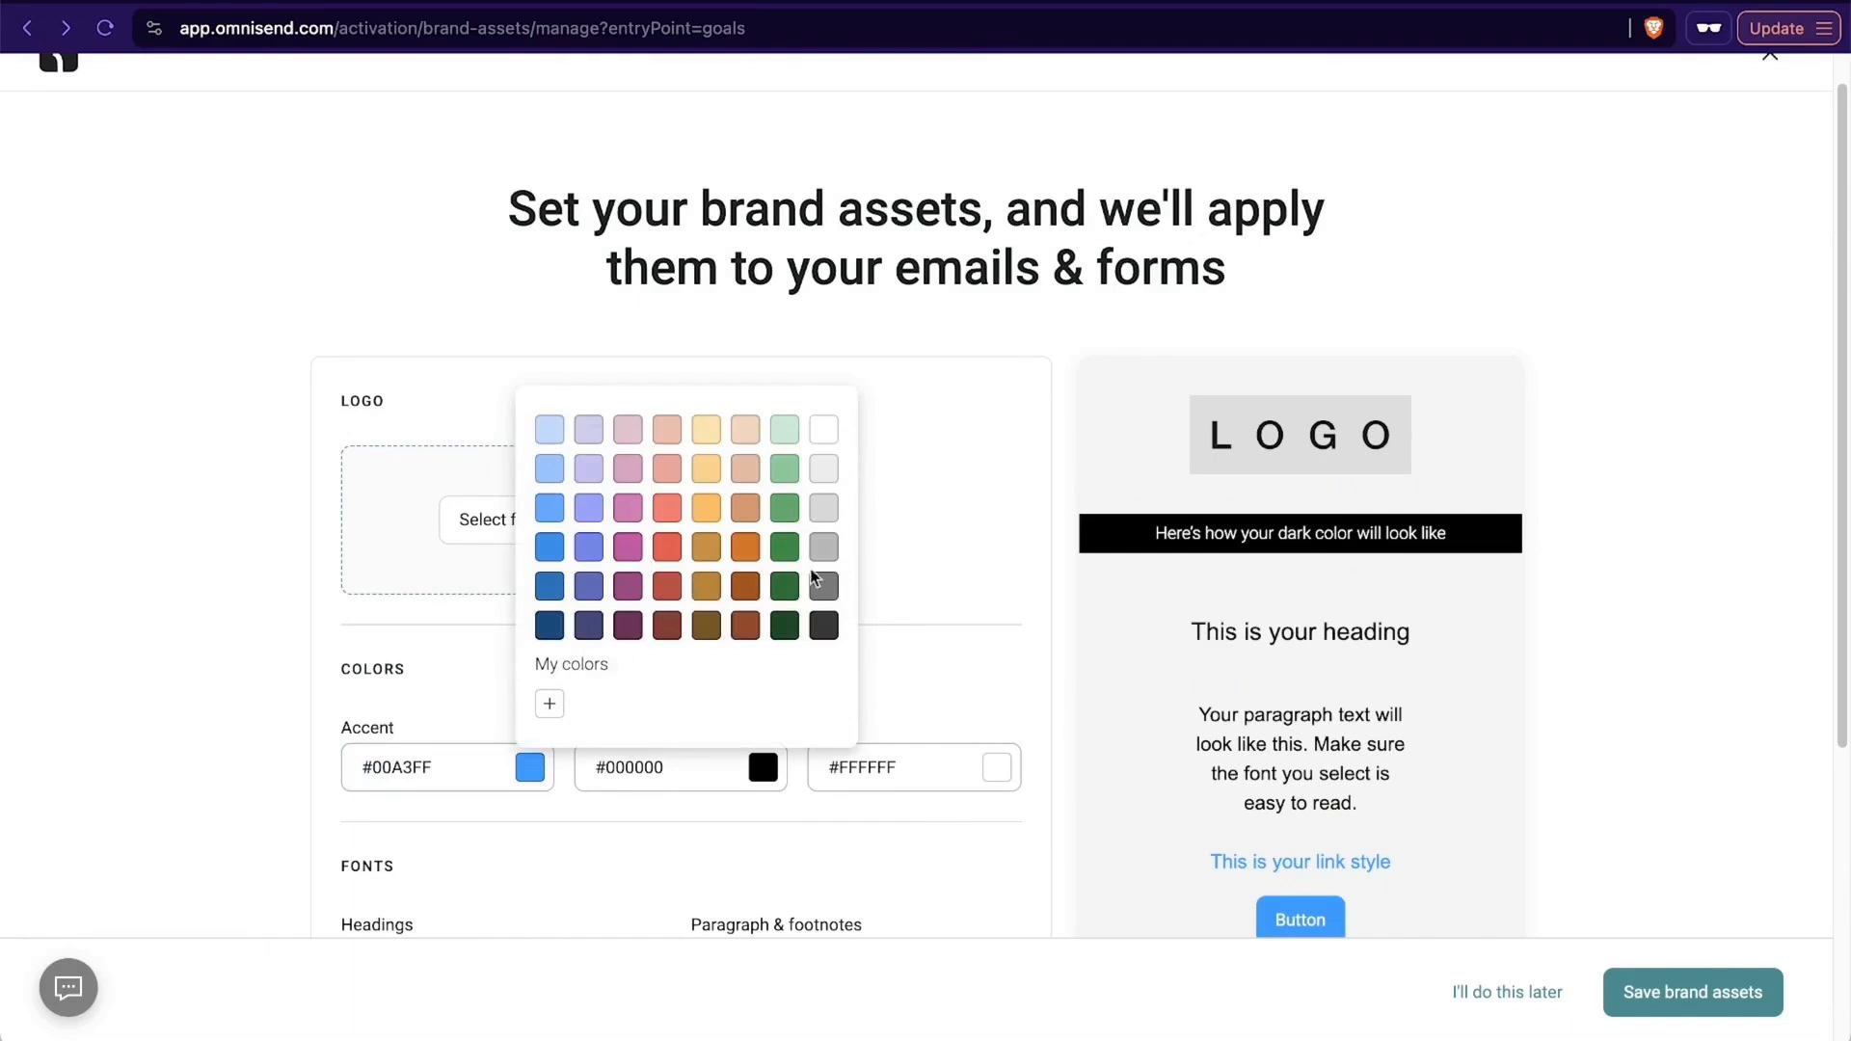
click(549, 625)
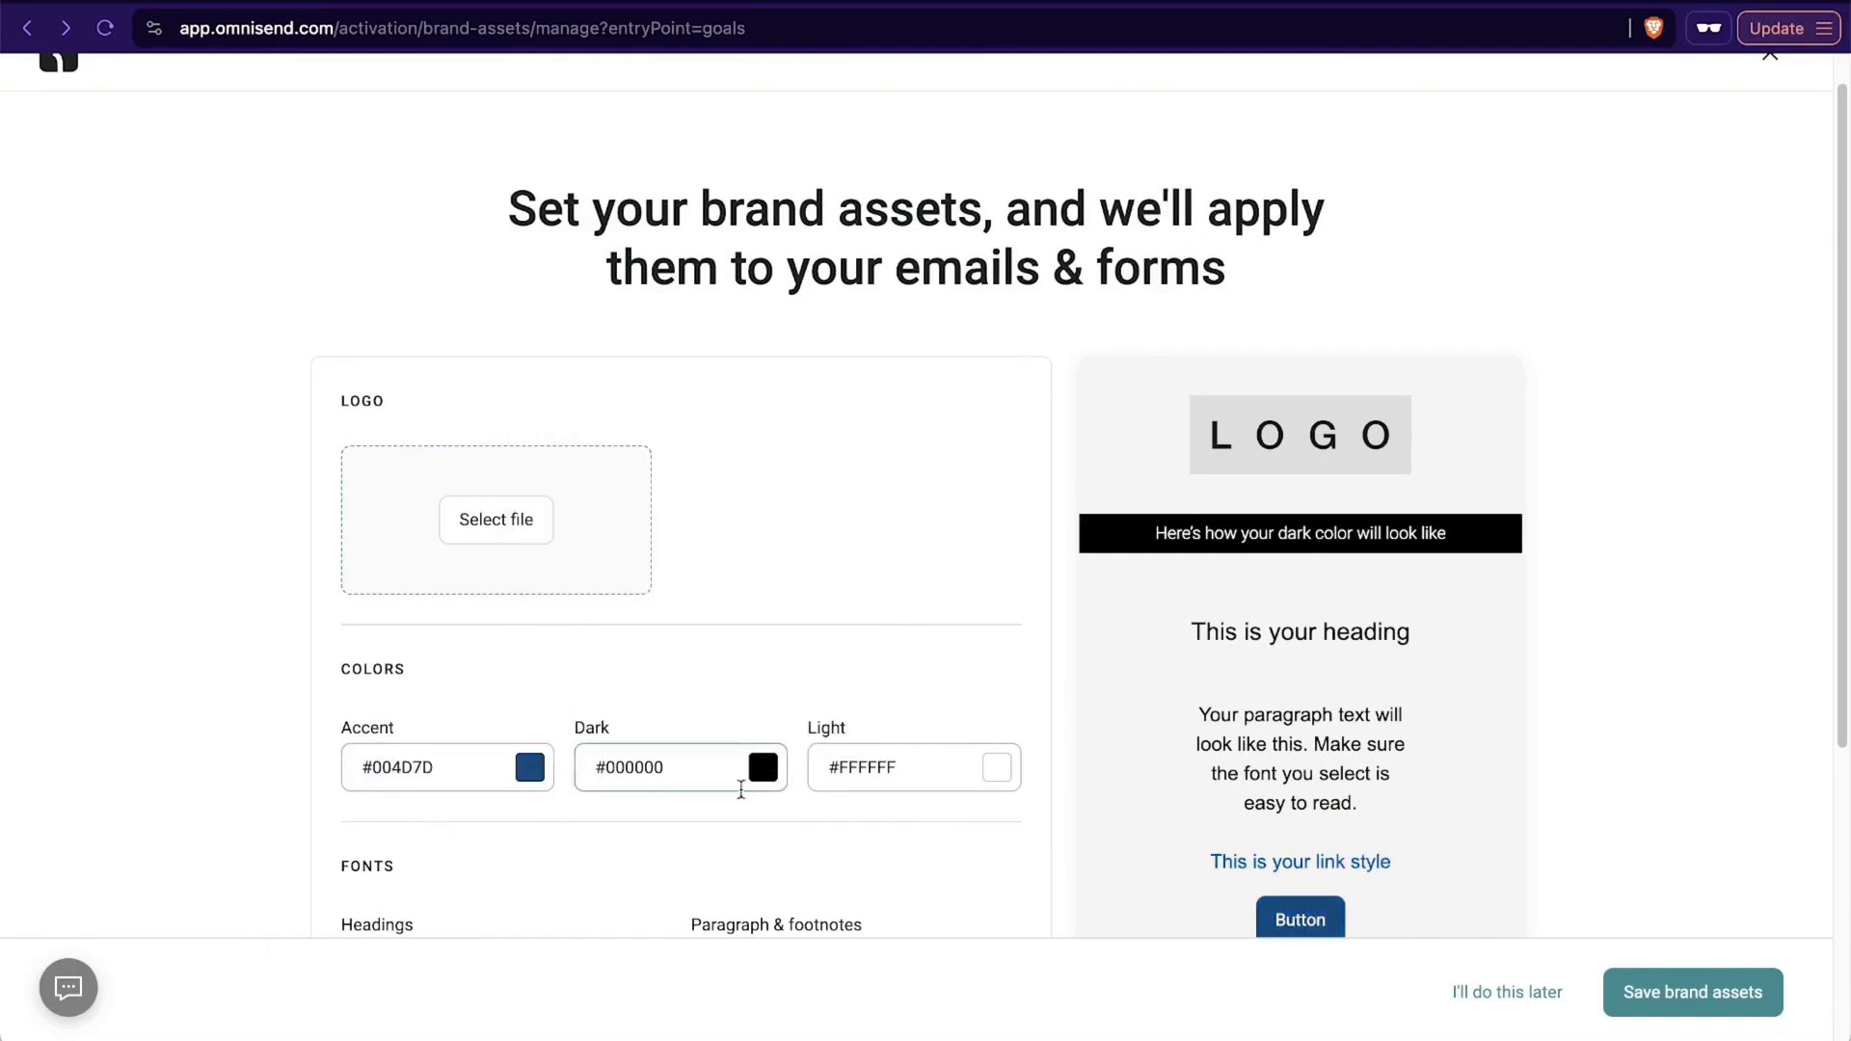
click(763, 768)
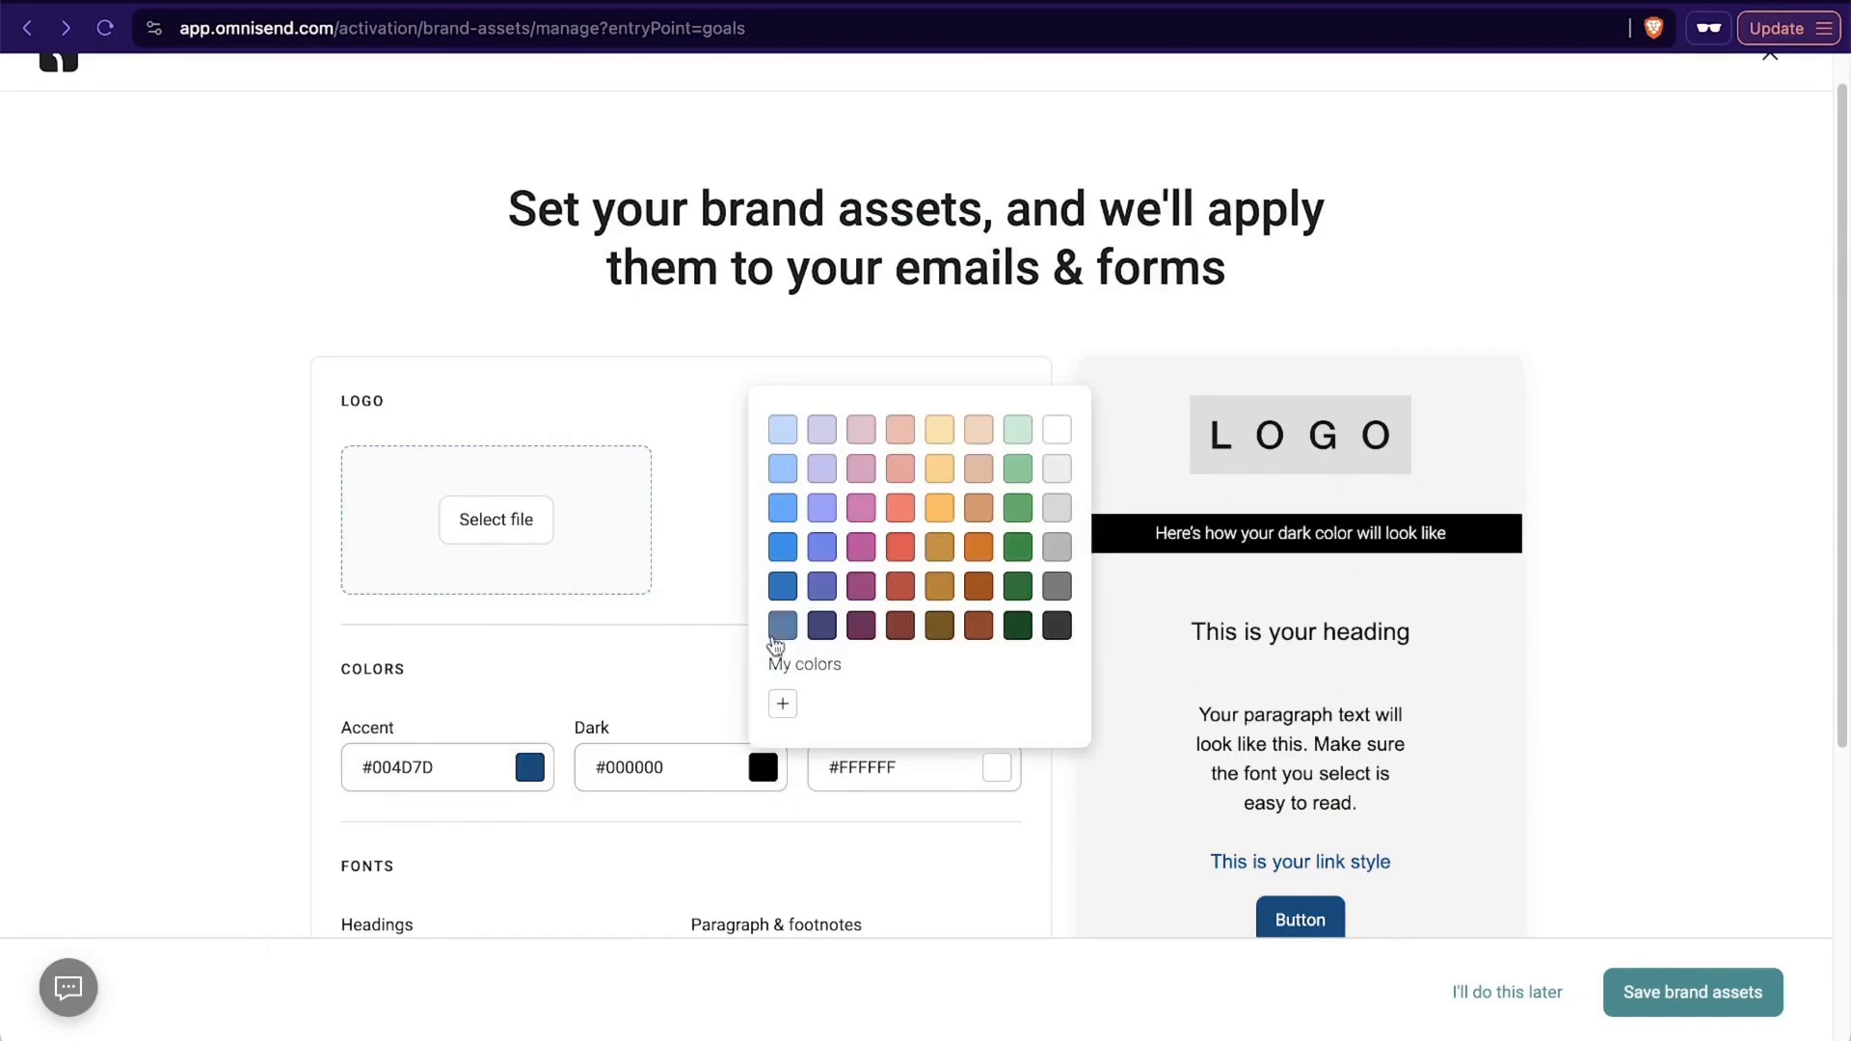
click(782, 626)
Change the Accent colour to dark grey #383838 and open the logo image picker.
scroll(1049, 730, down, 3)
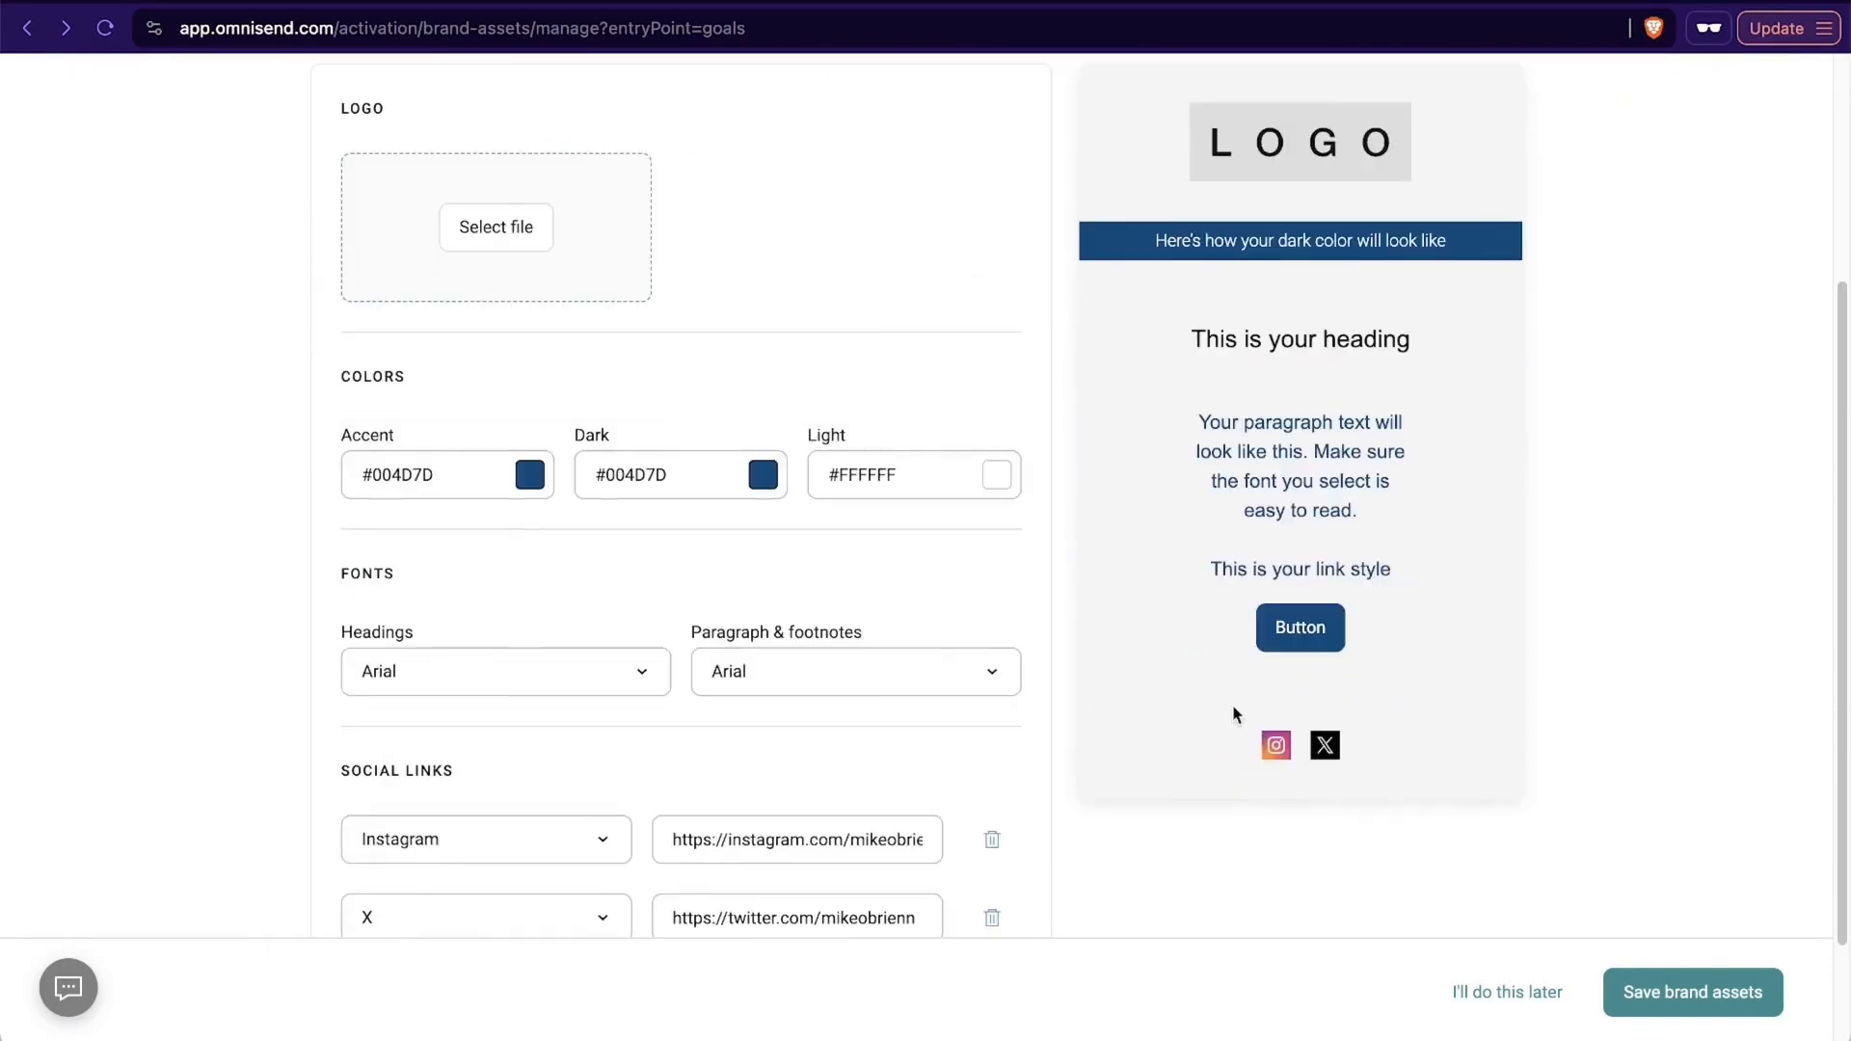
click(529, 475)
click(823, 734)
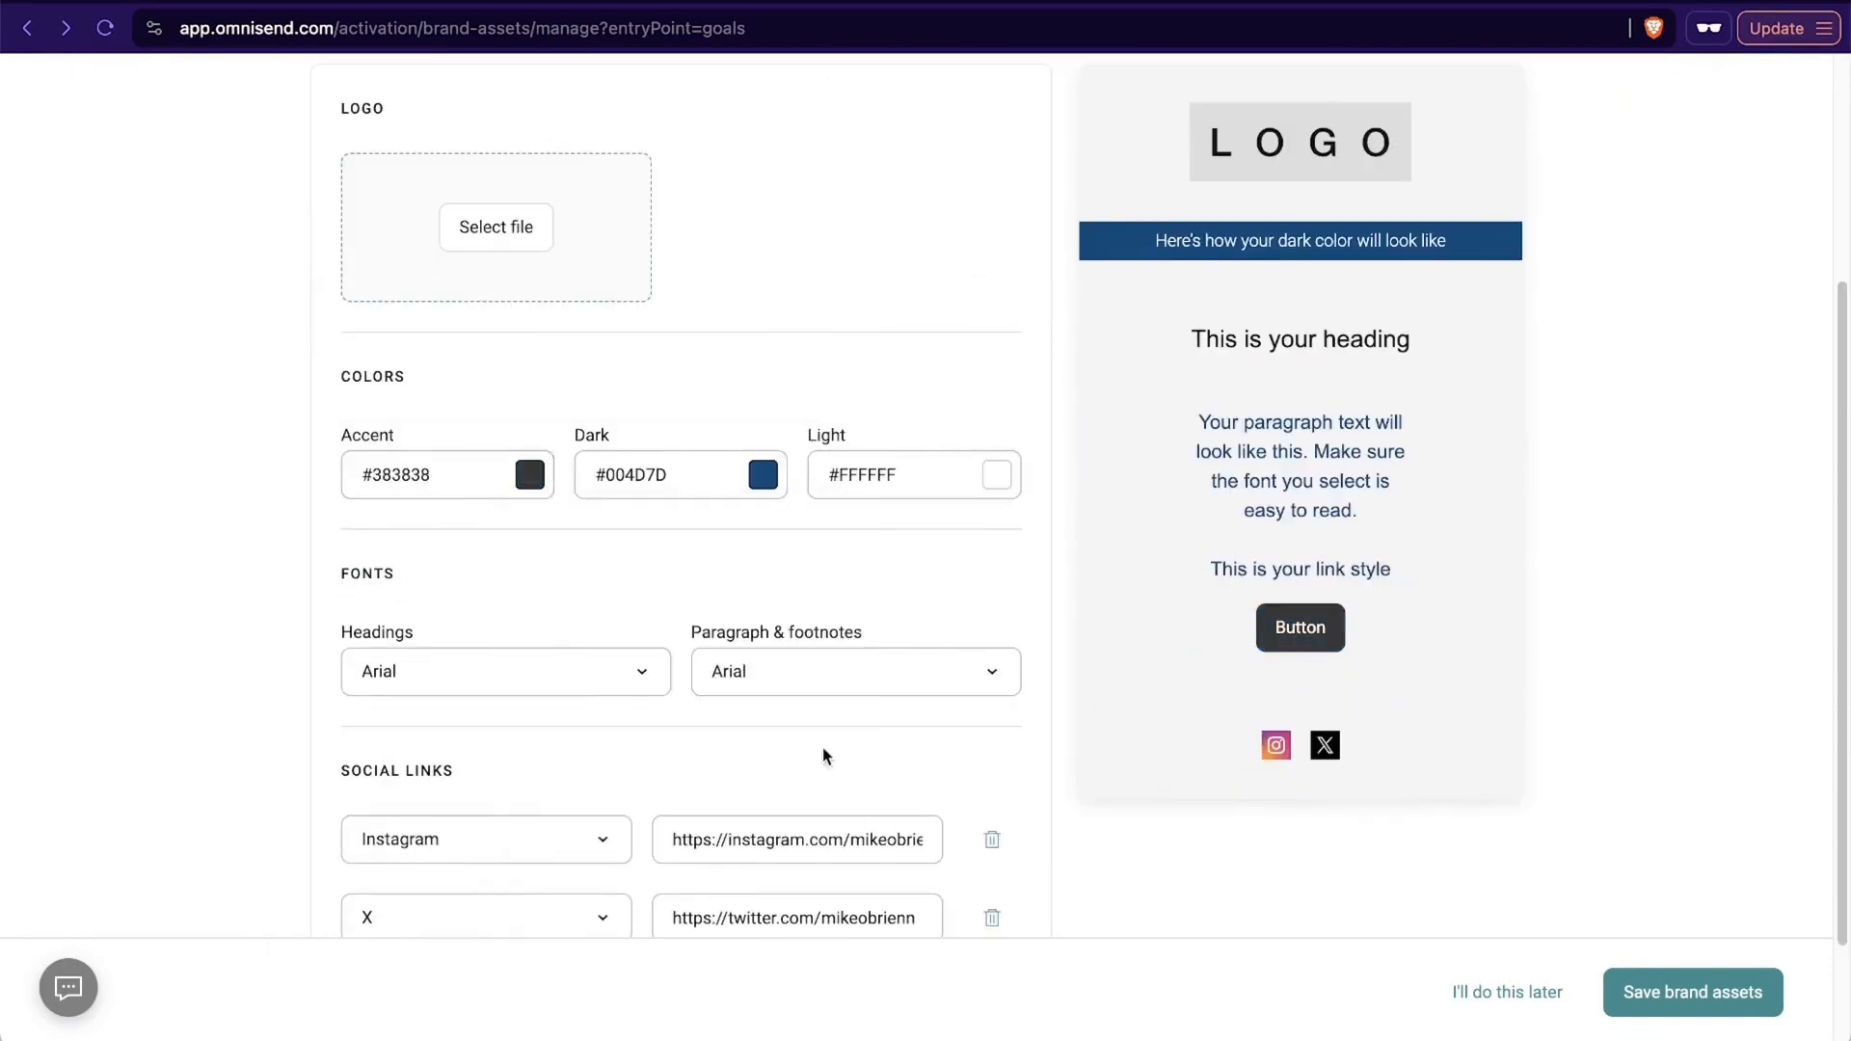
scroll(901, 582, up, 4)
scroll(1400, 600, down, 3)
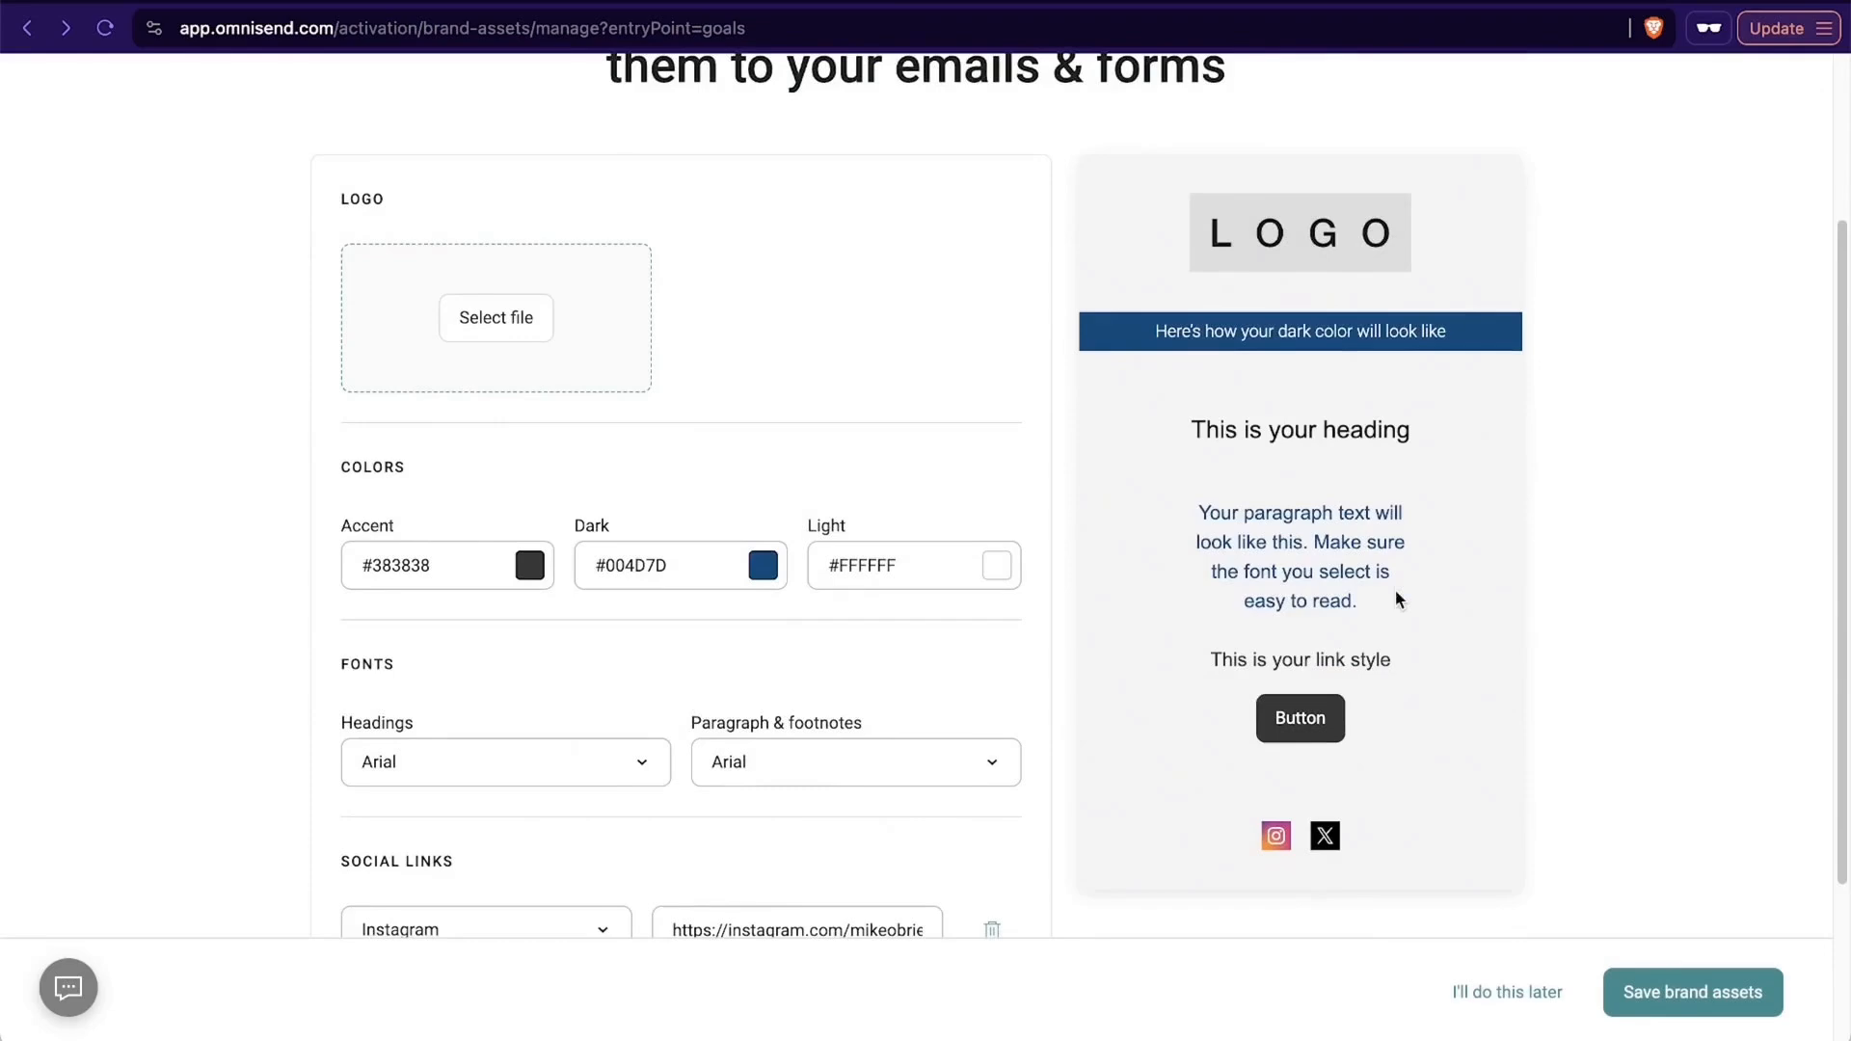
click(497, 317)
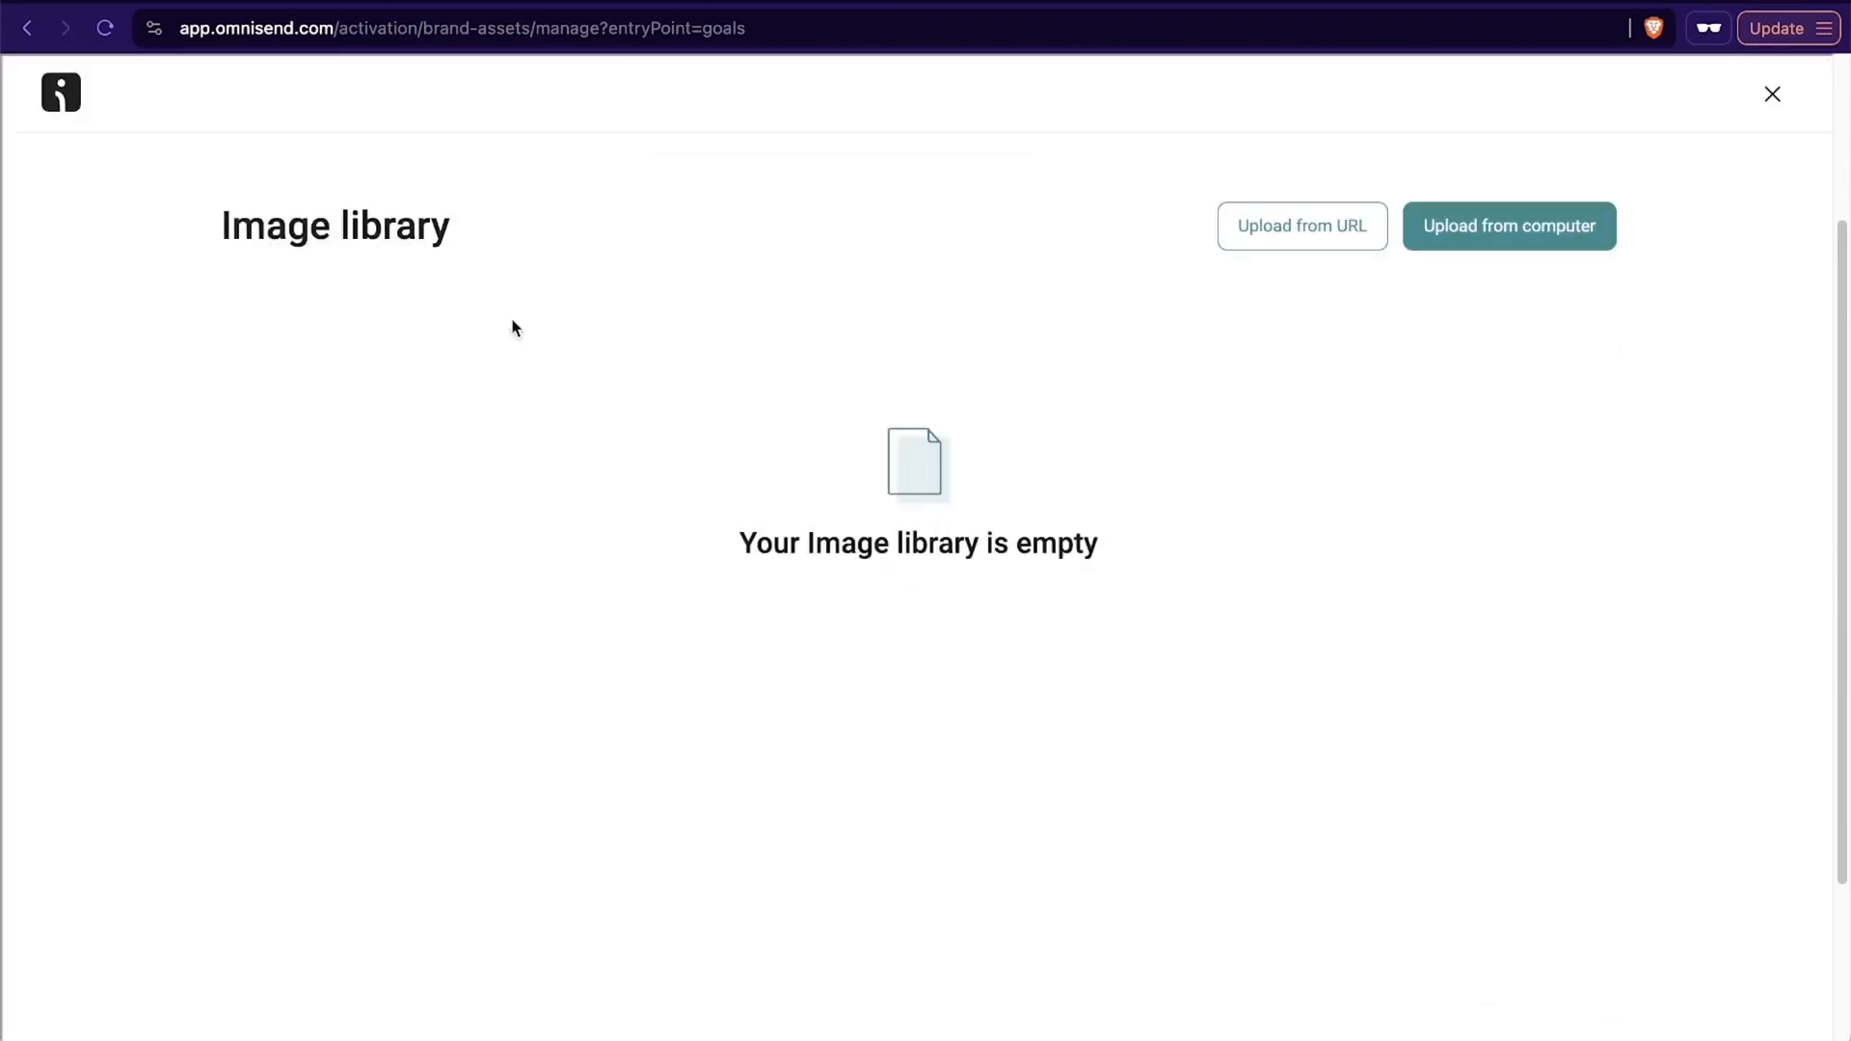
Upload Santrel_Logo_A.png from the computer, use it as the brand logo, and save brand assets.
click(1483, 226)
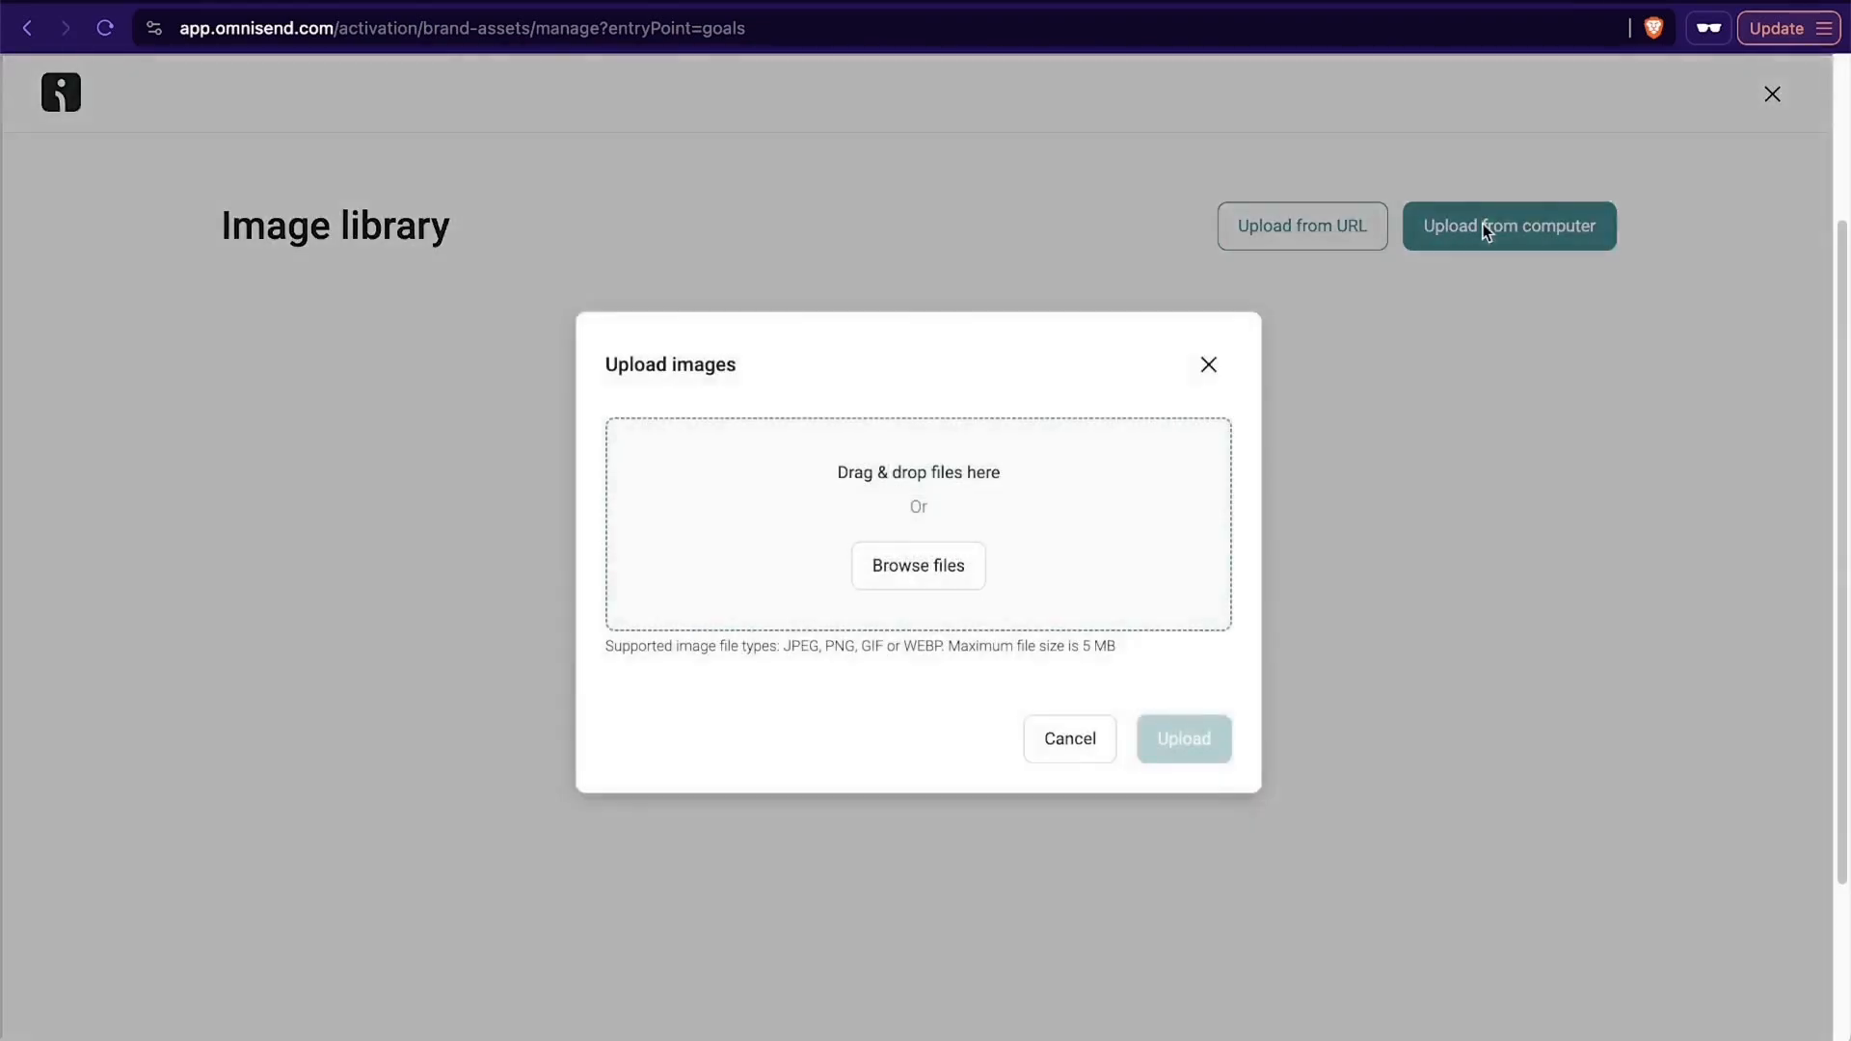
click(831, 600)
click(690, 385)
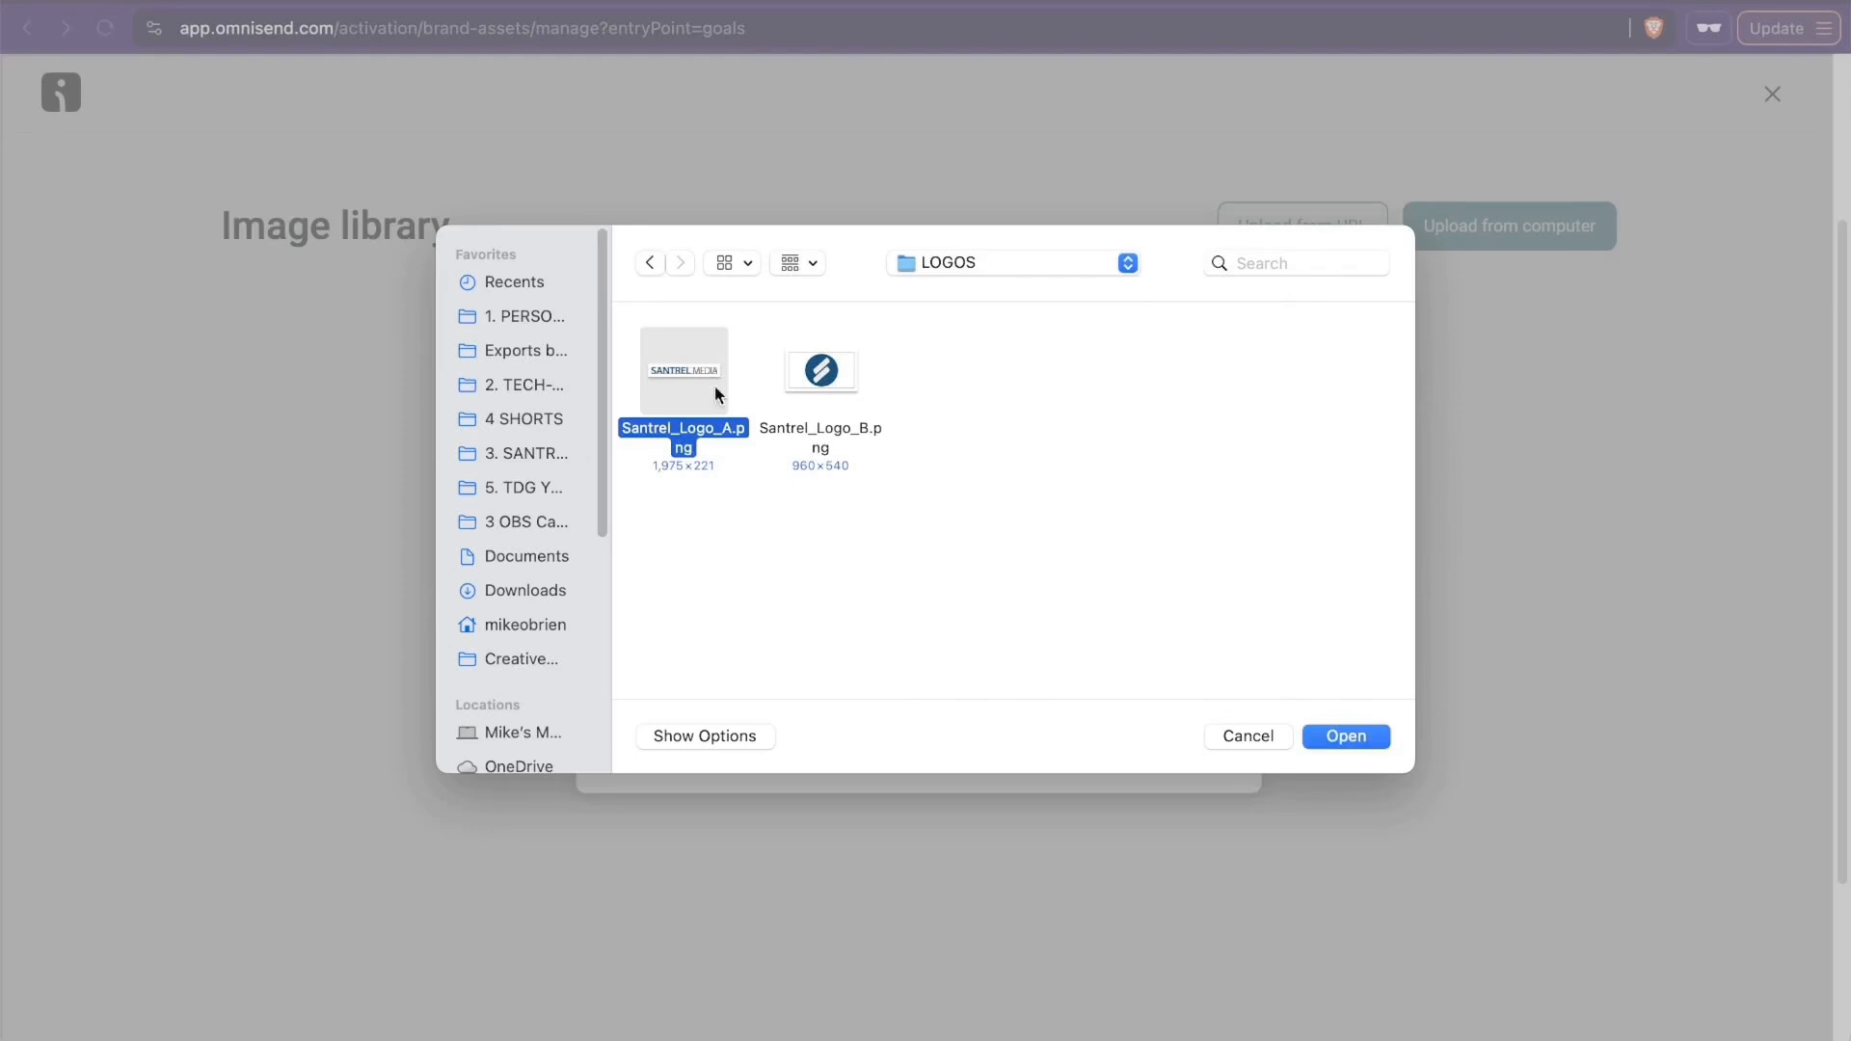
click(1352, 736)
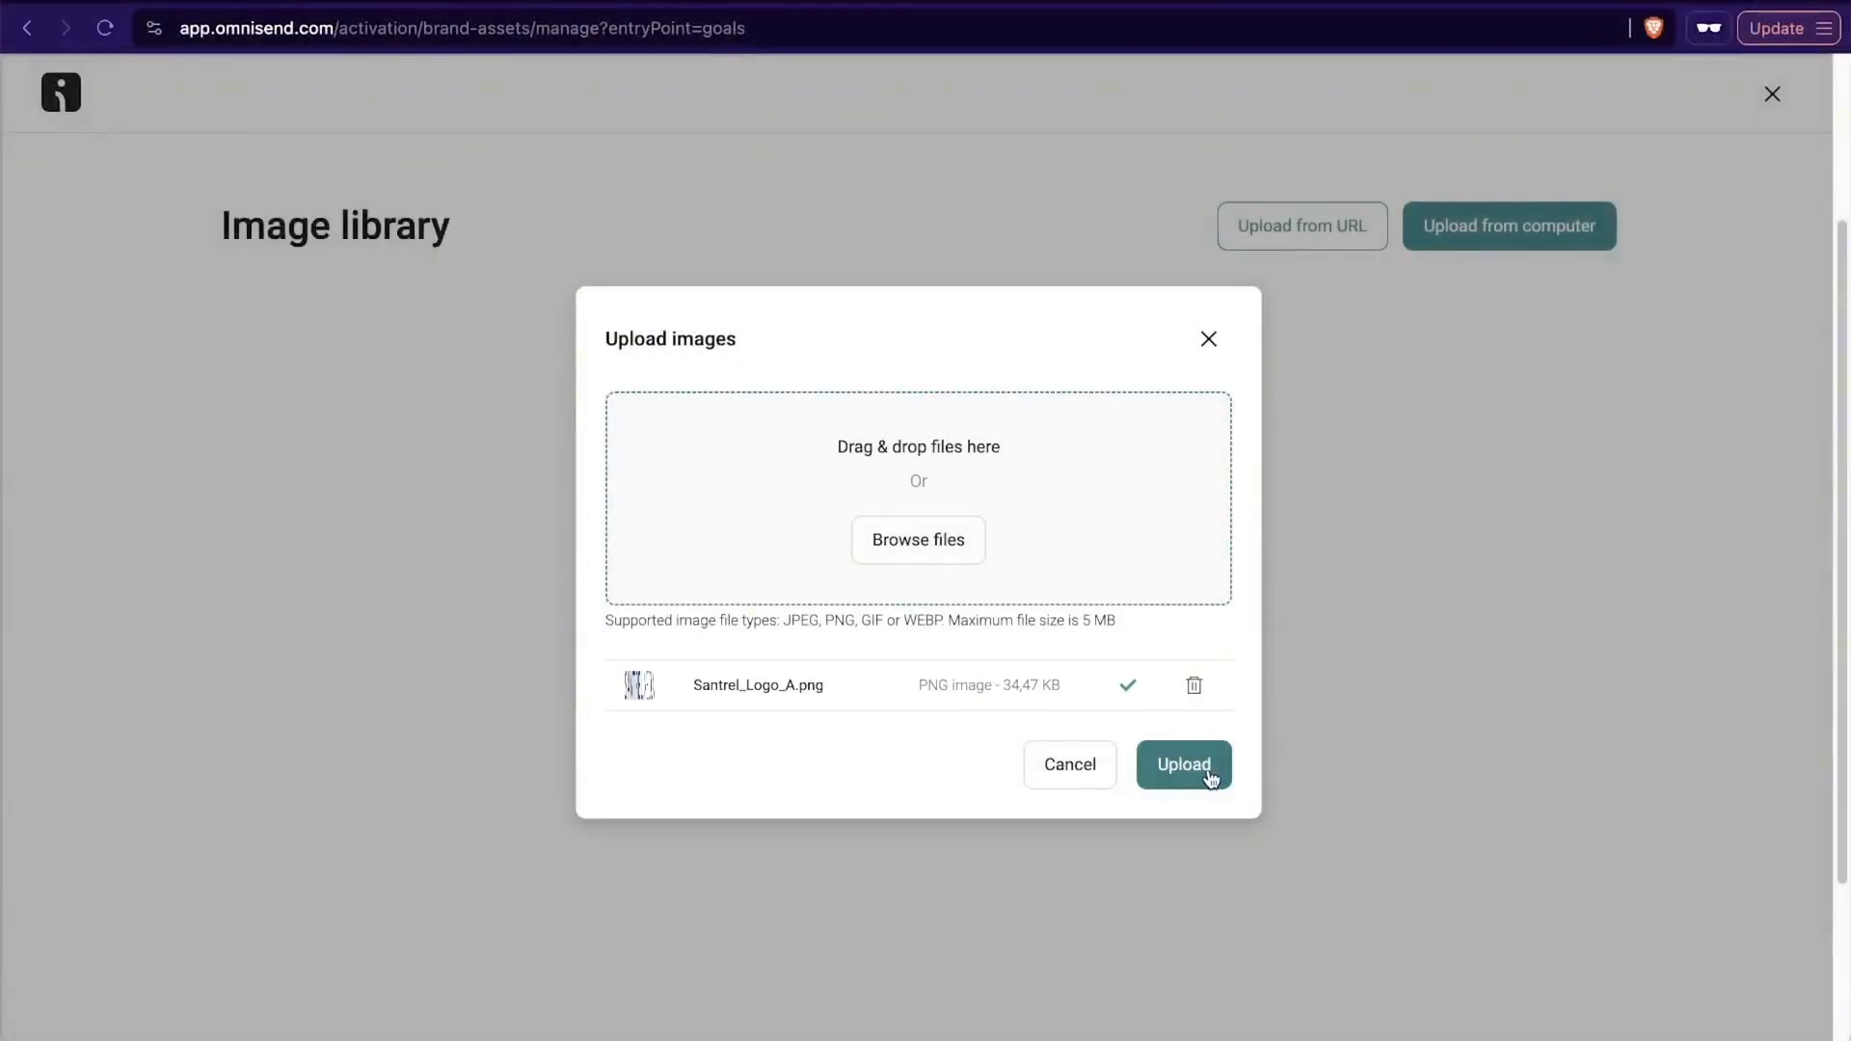
click(1209, 774)
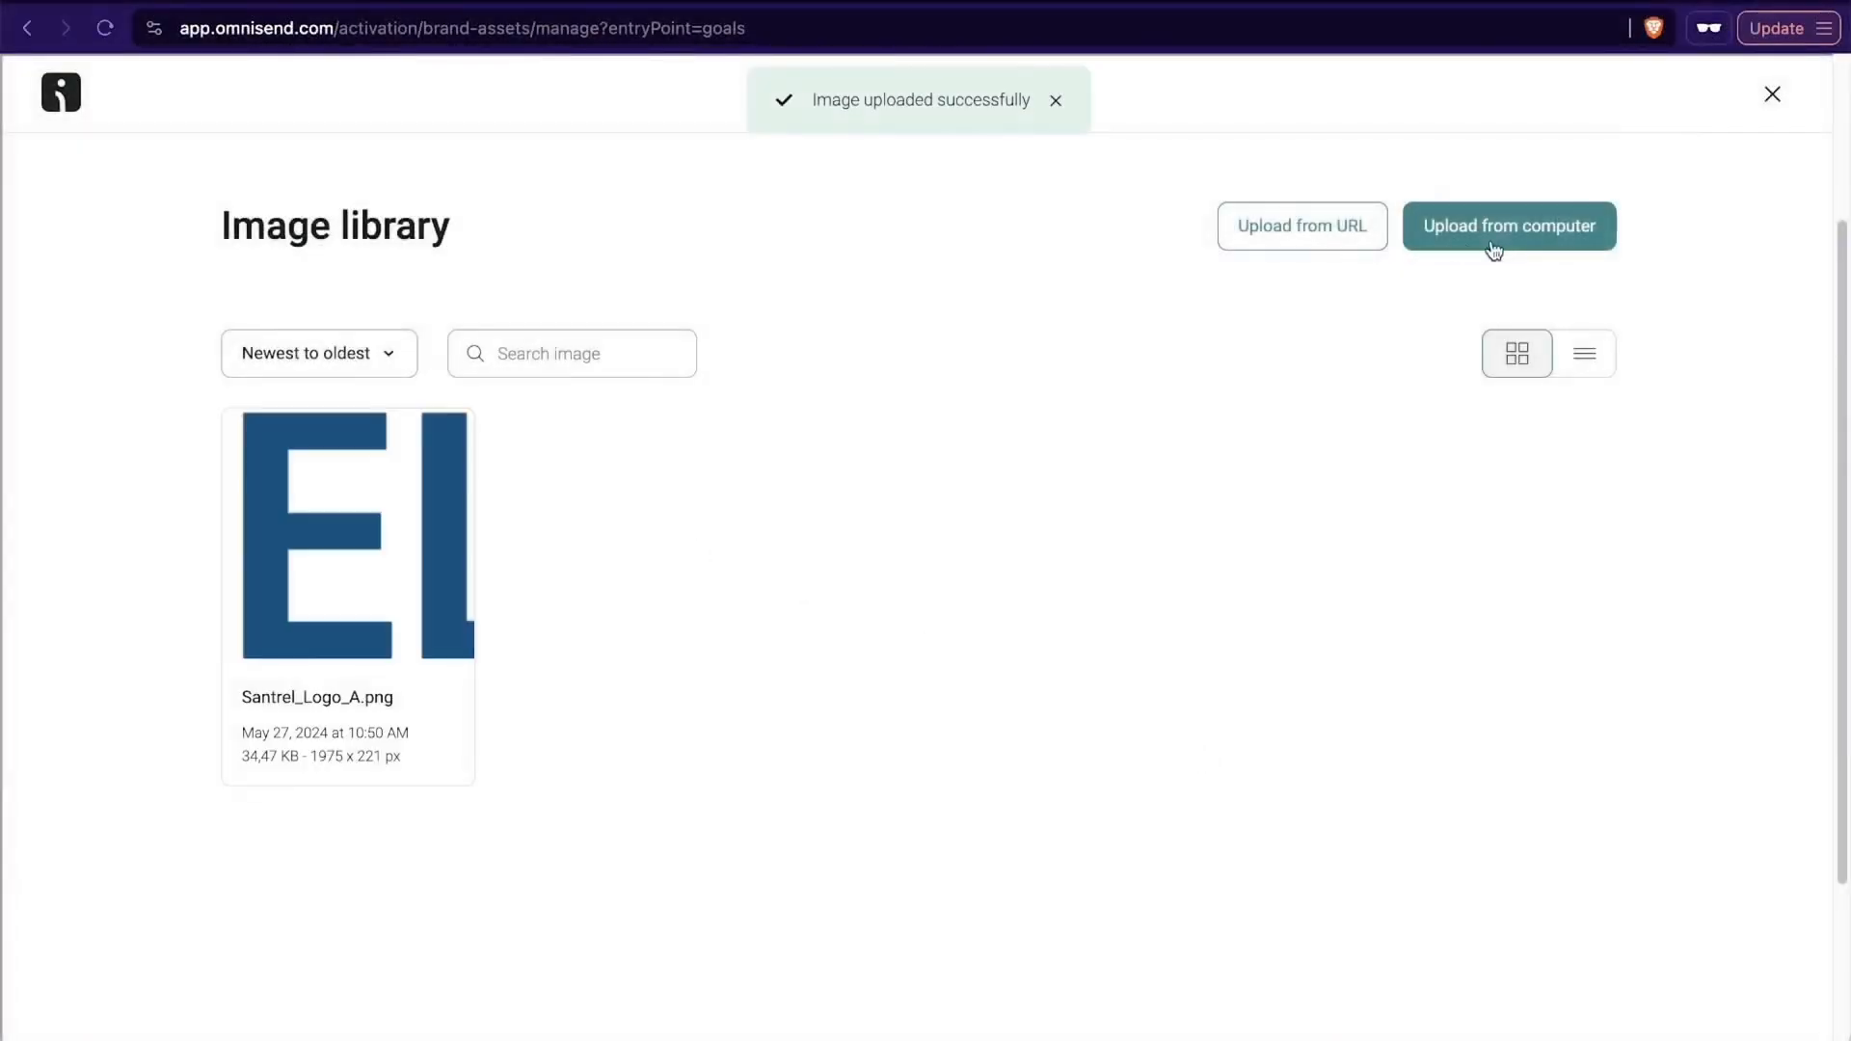
mouse_move(326, 605)
click(281, 632)
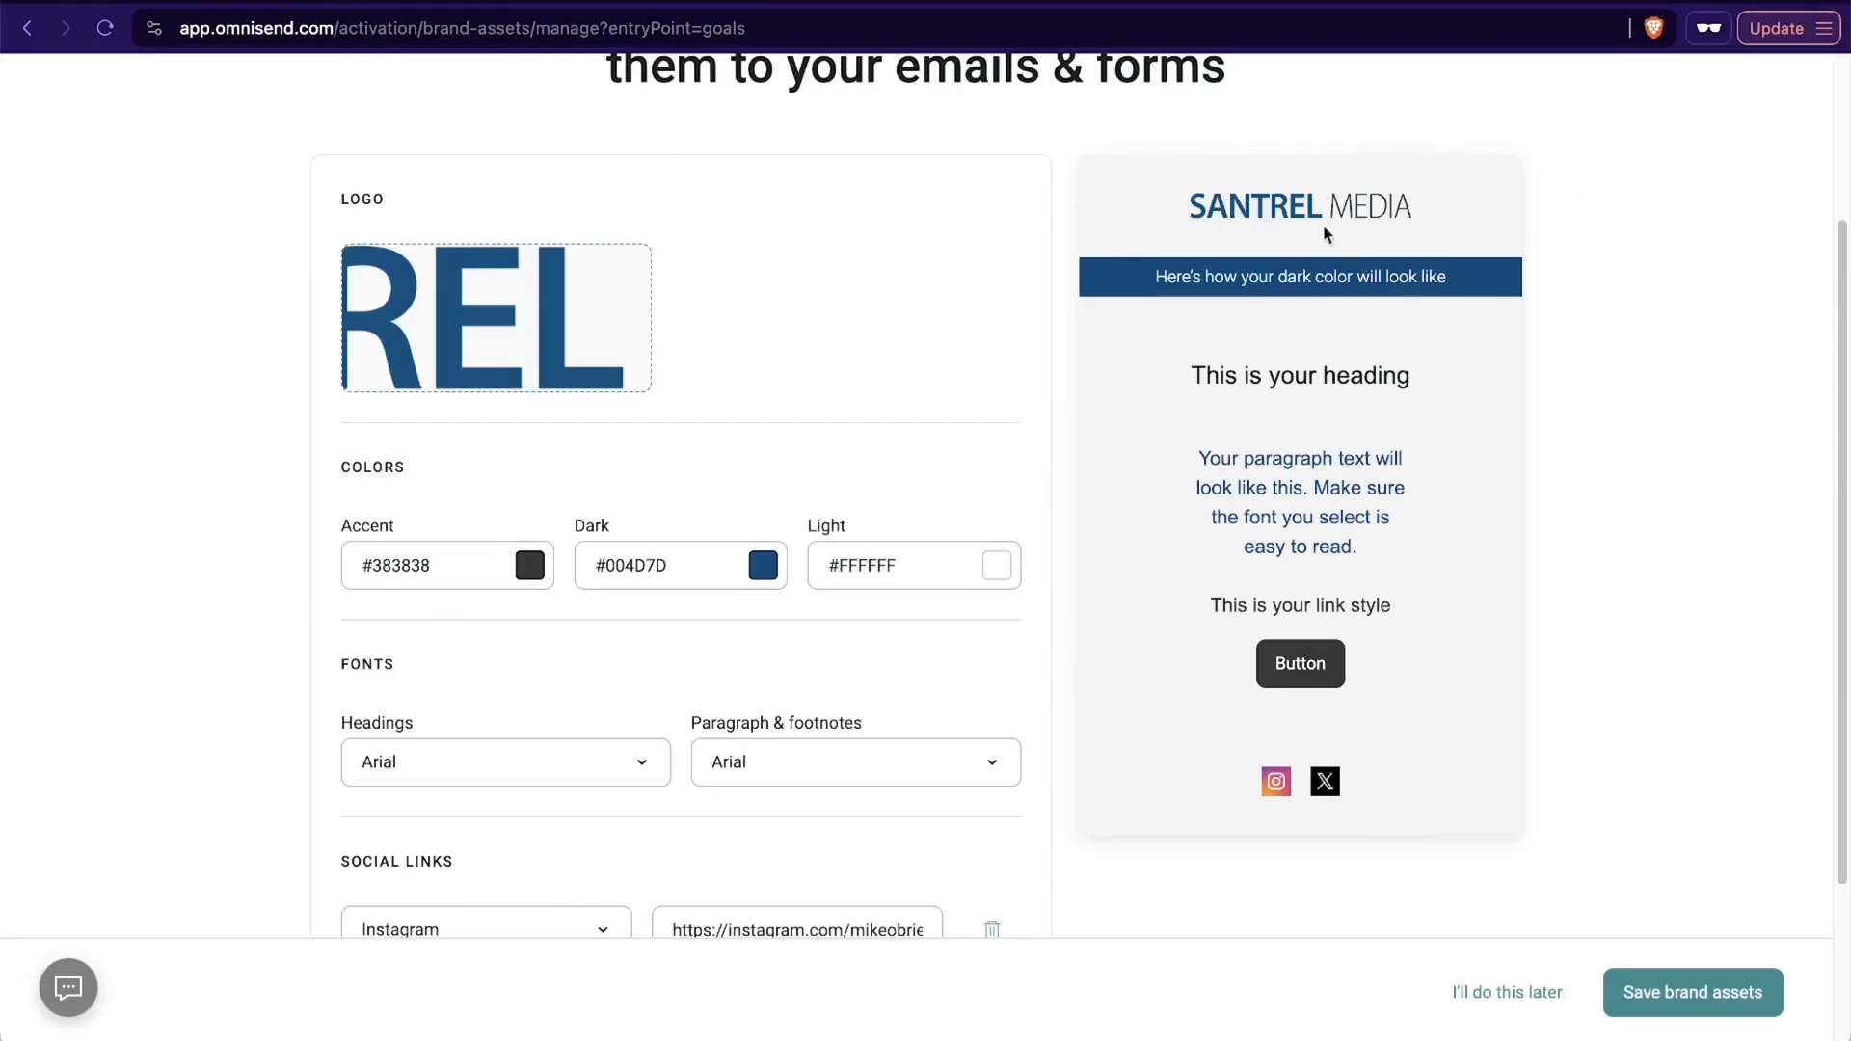
scroll(1518, 373, up, 2)
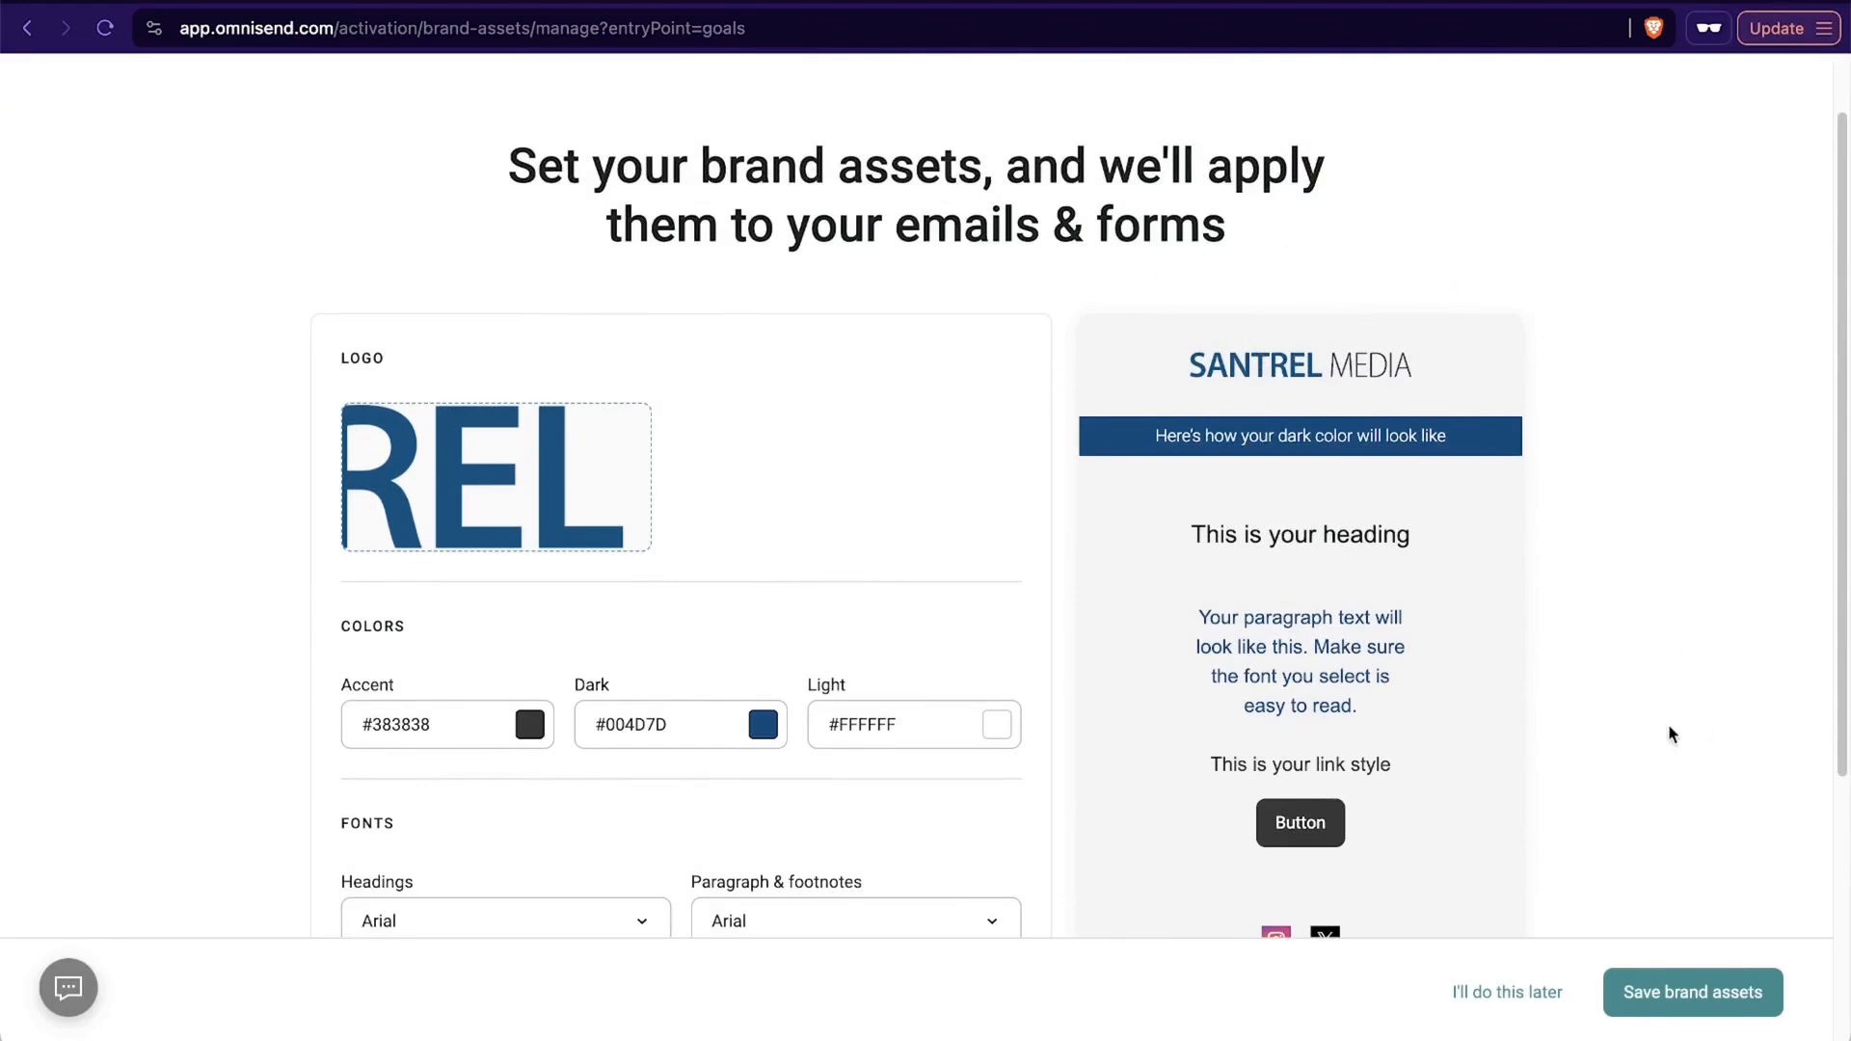
click(1683, 993)
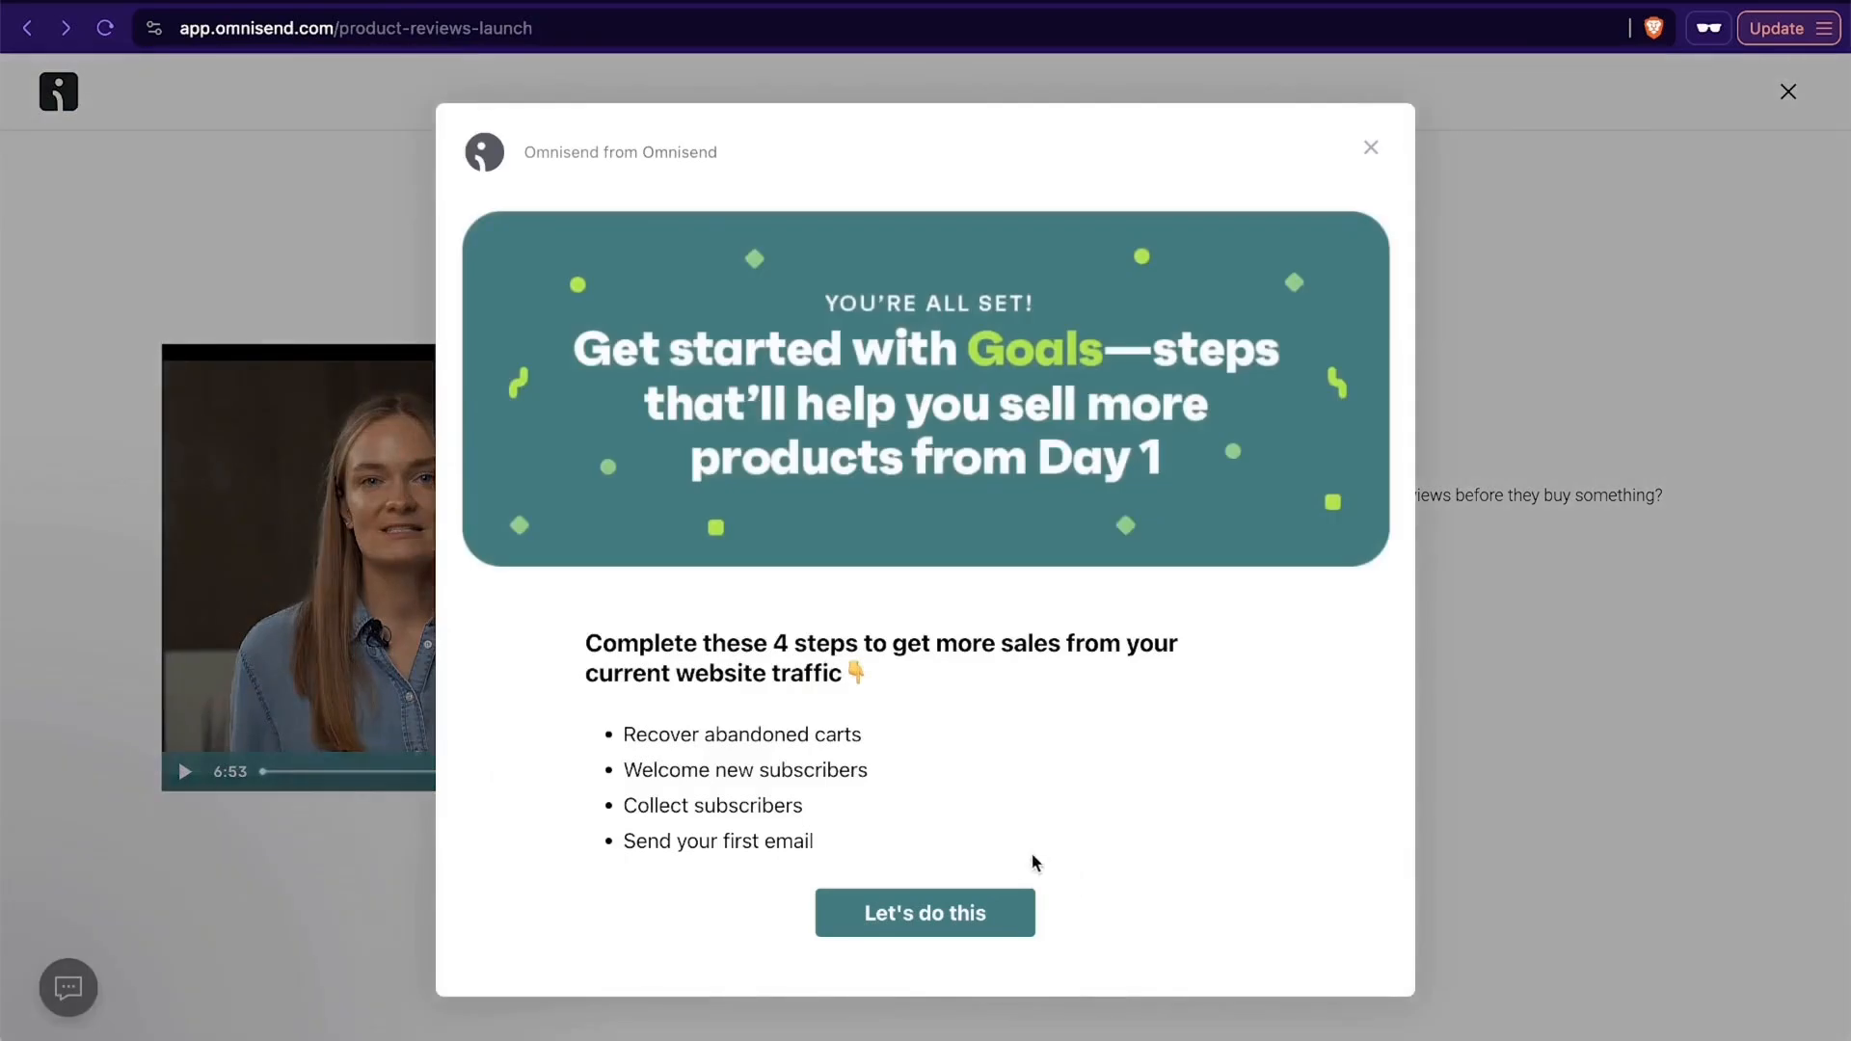
Dismiss the Goals popup and Product Reviews notice, then review the four setup goal cards.
click(1371, 152)
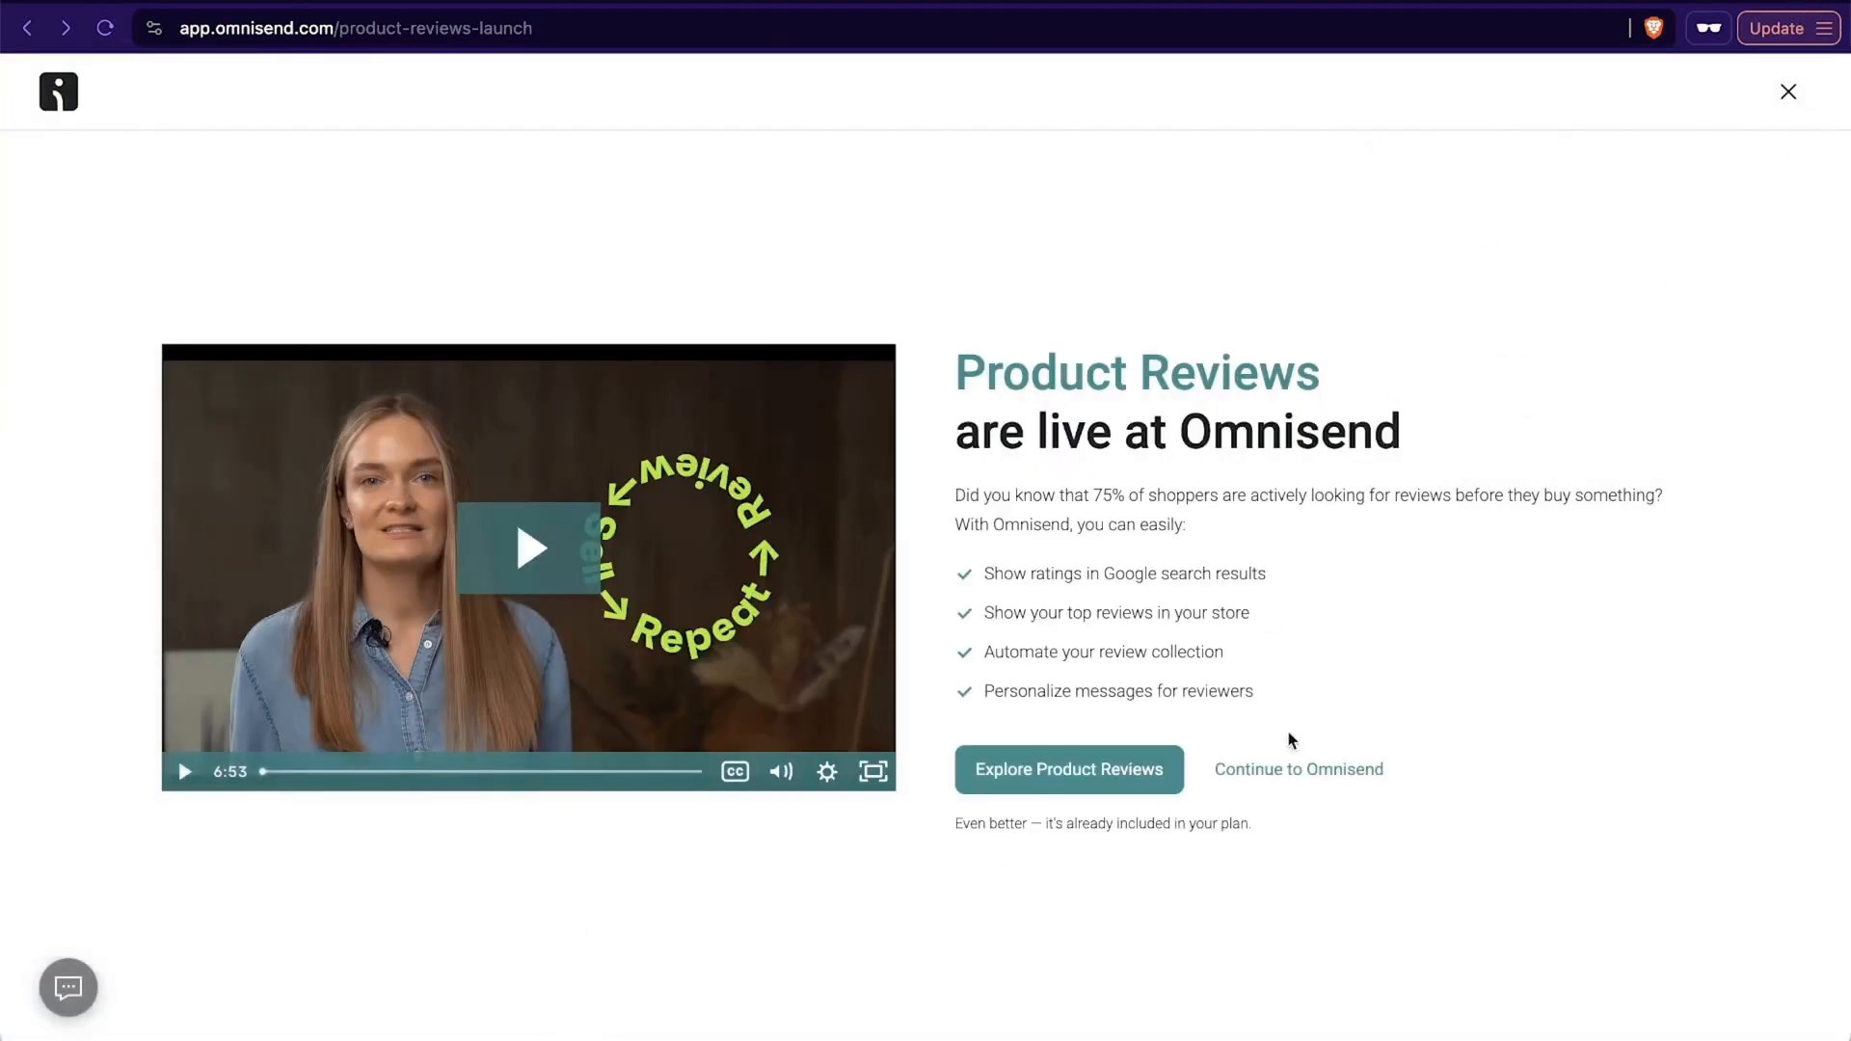
click(1267, 776)
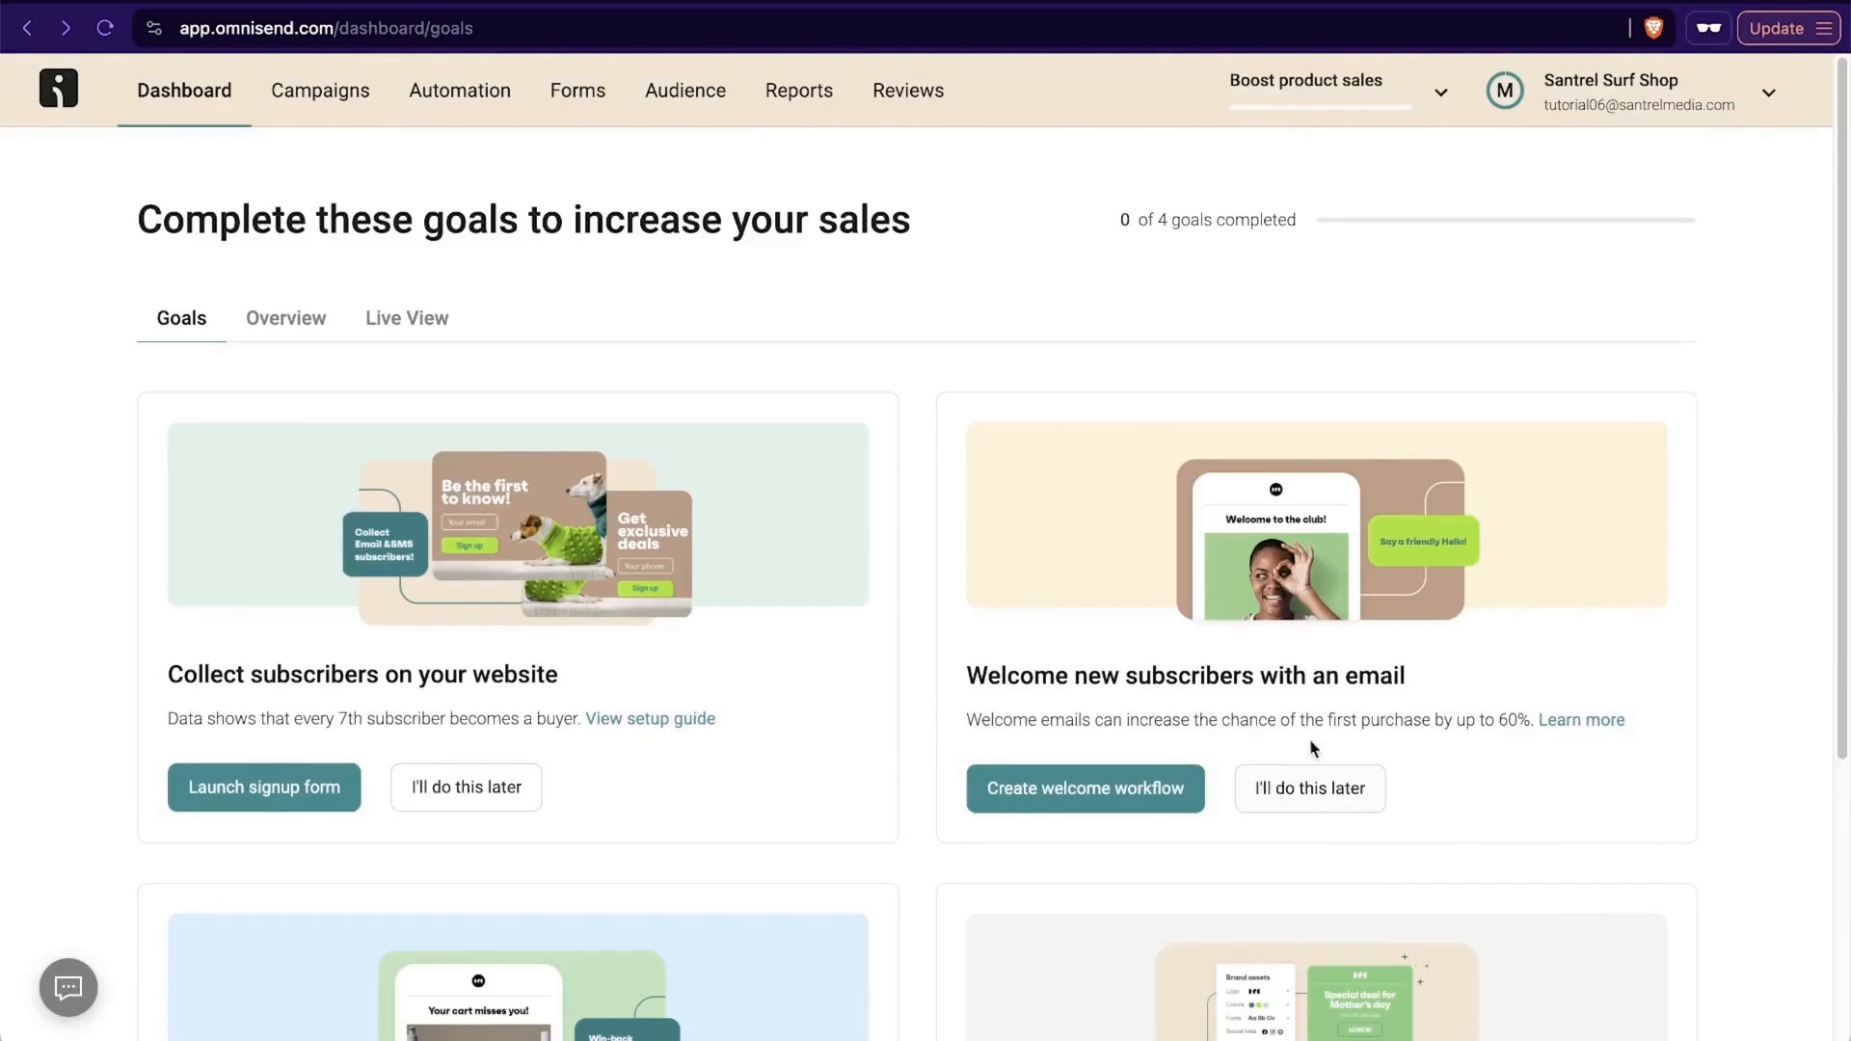
scroll(1352, 520, down, 5)
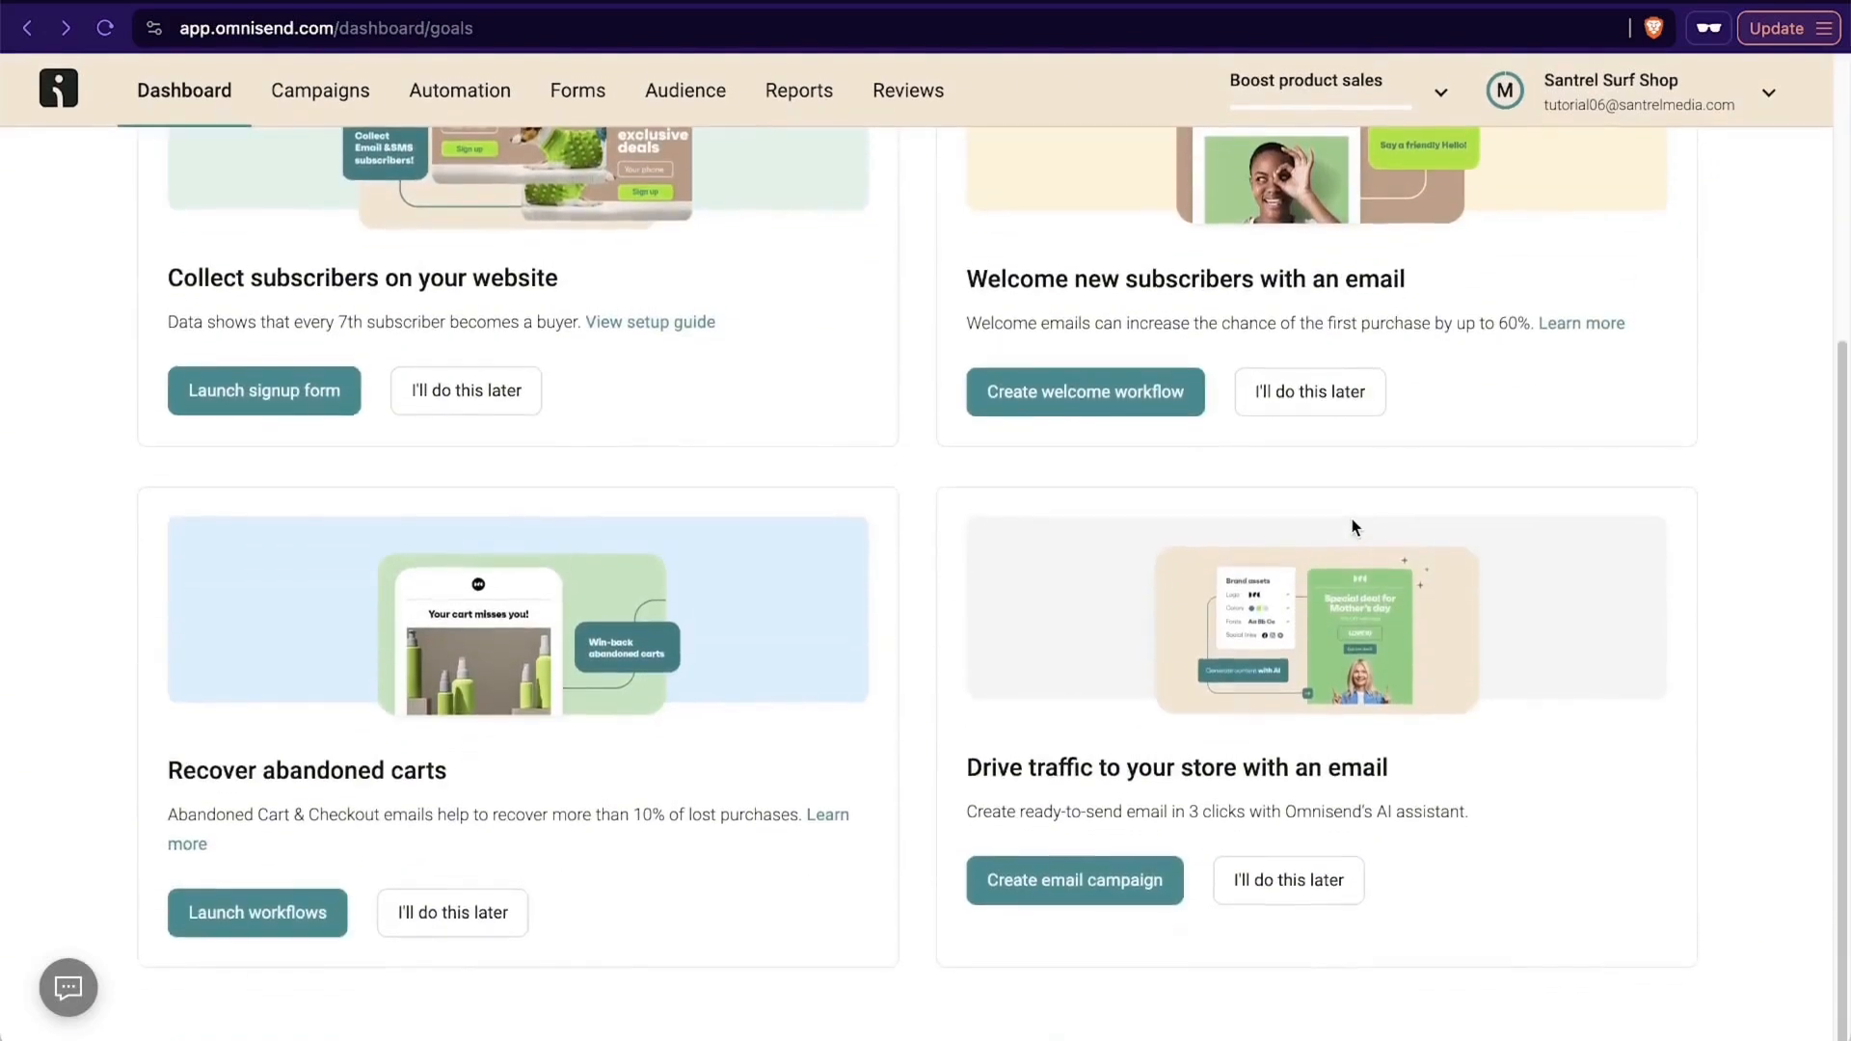
scroll(1352, 521, up, 5)
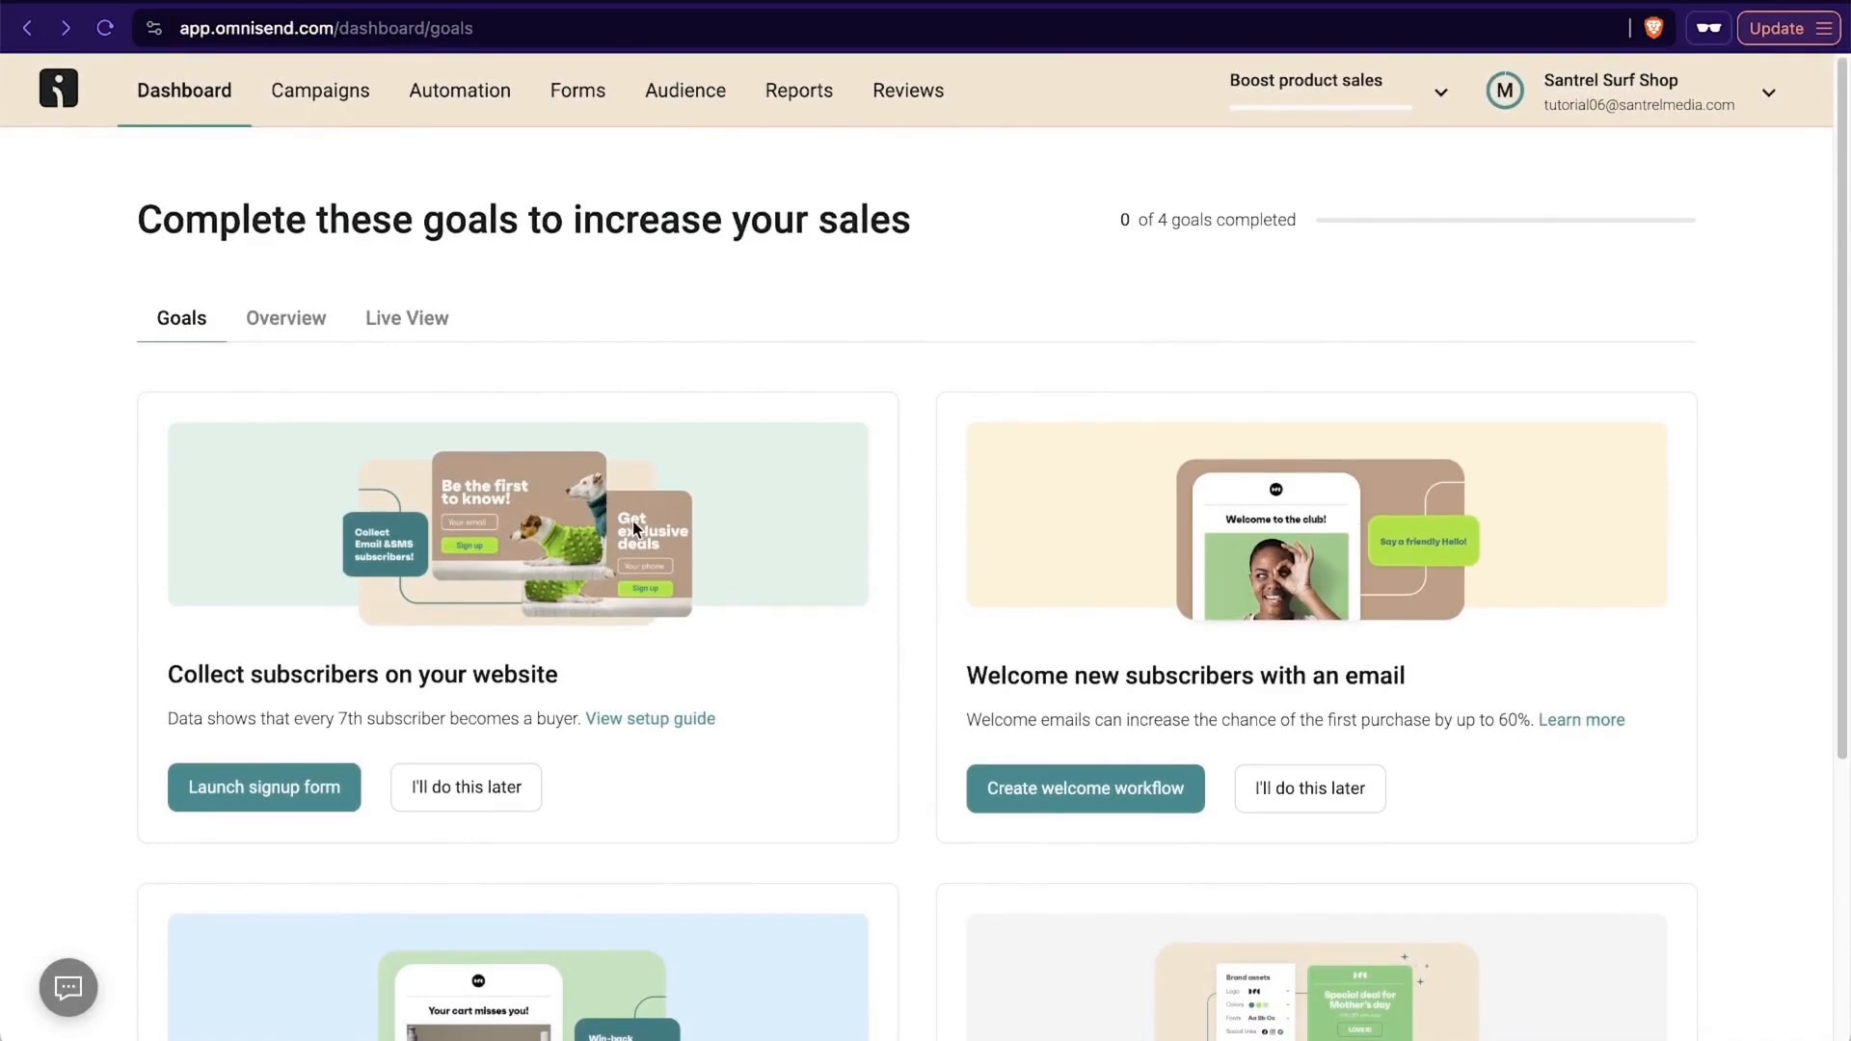
scroll(632, 521, down, 4)
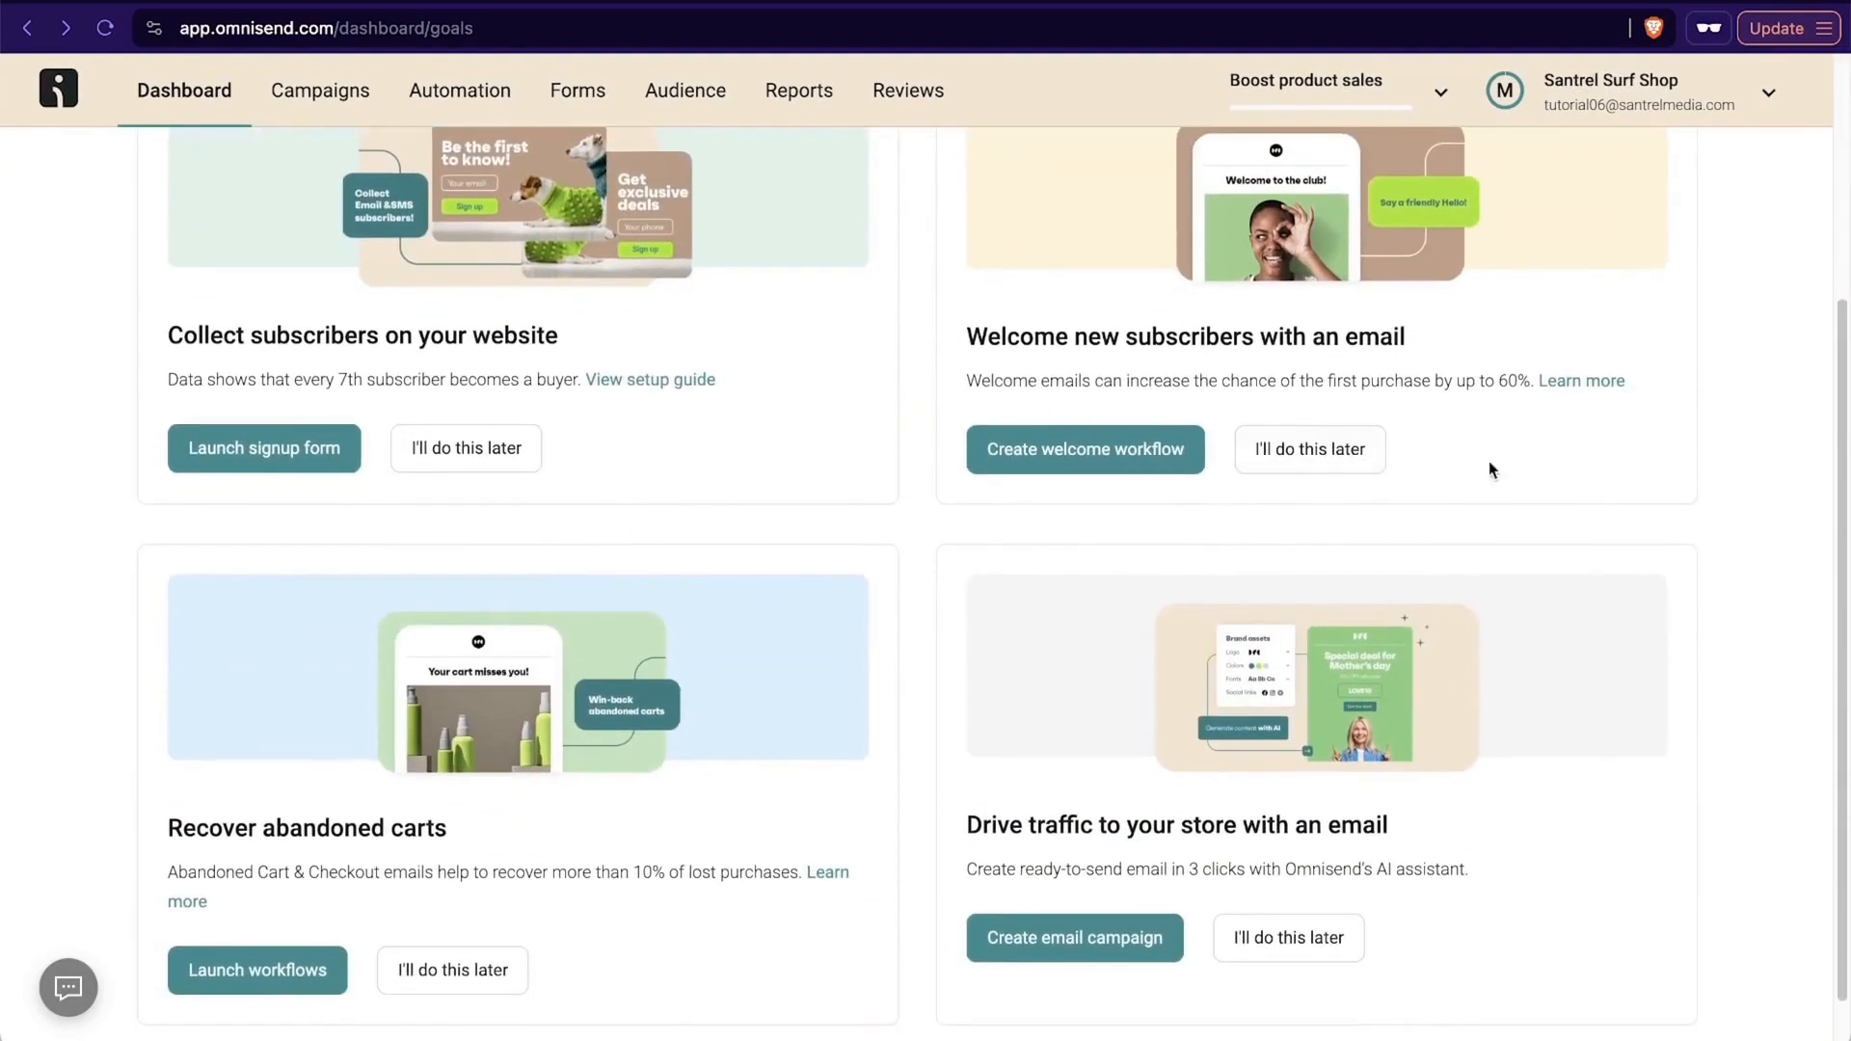
scroll(1566, 357, down, 1)
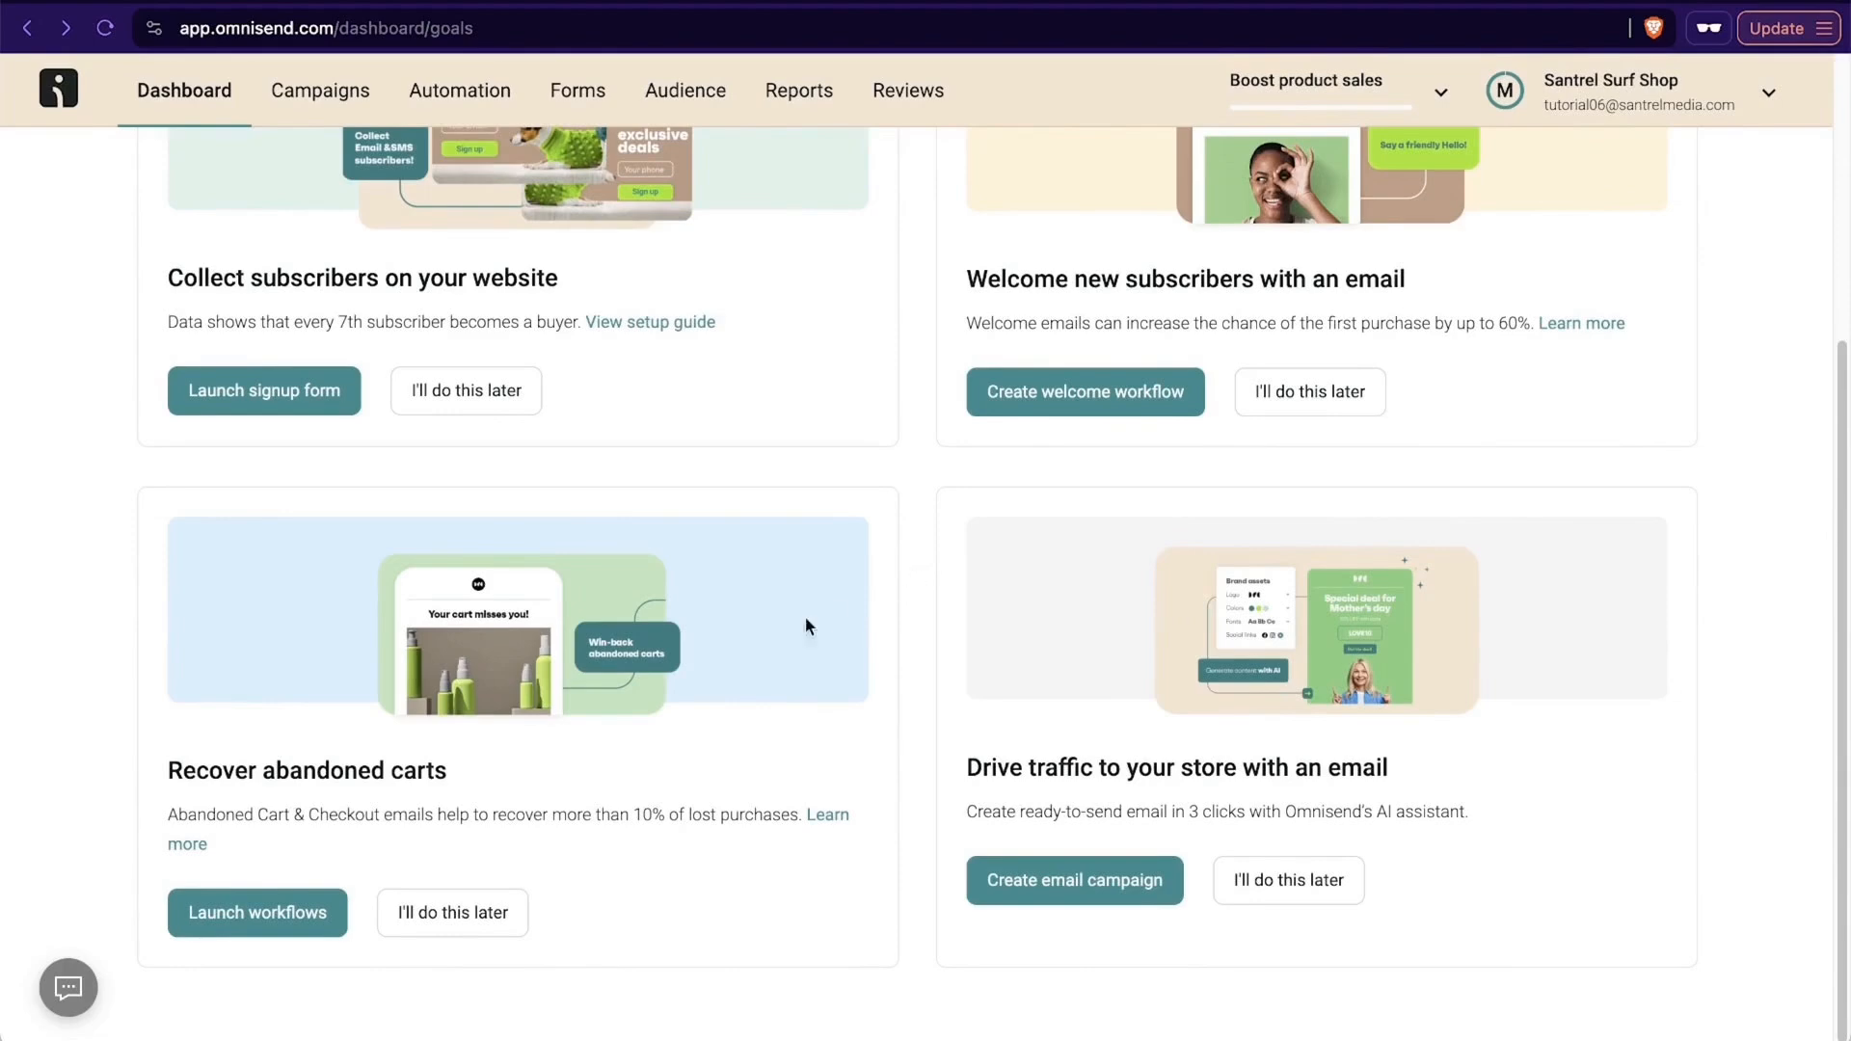
scroll(708, 899, up, 5)
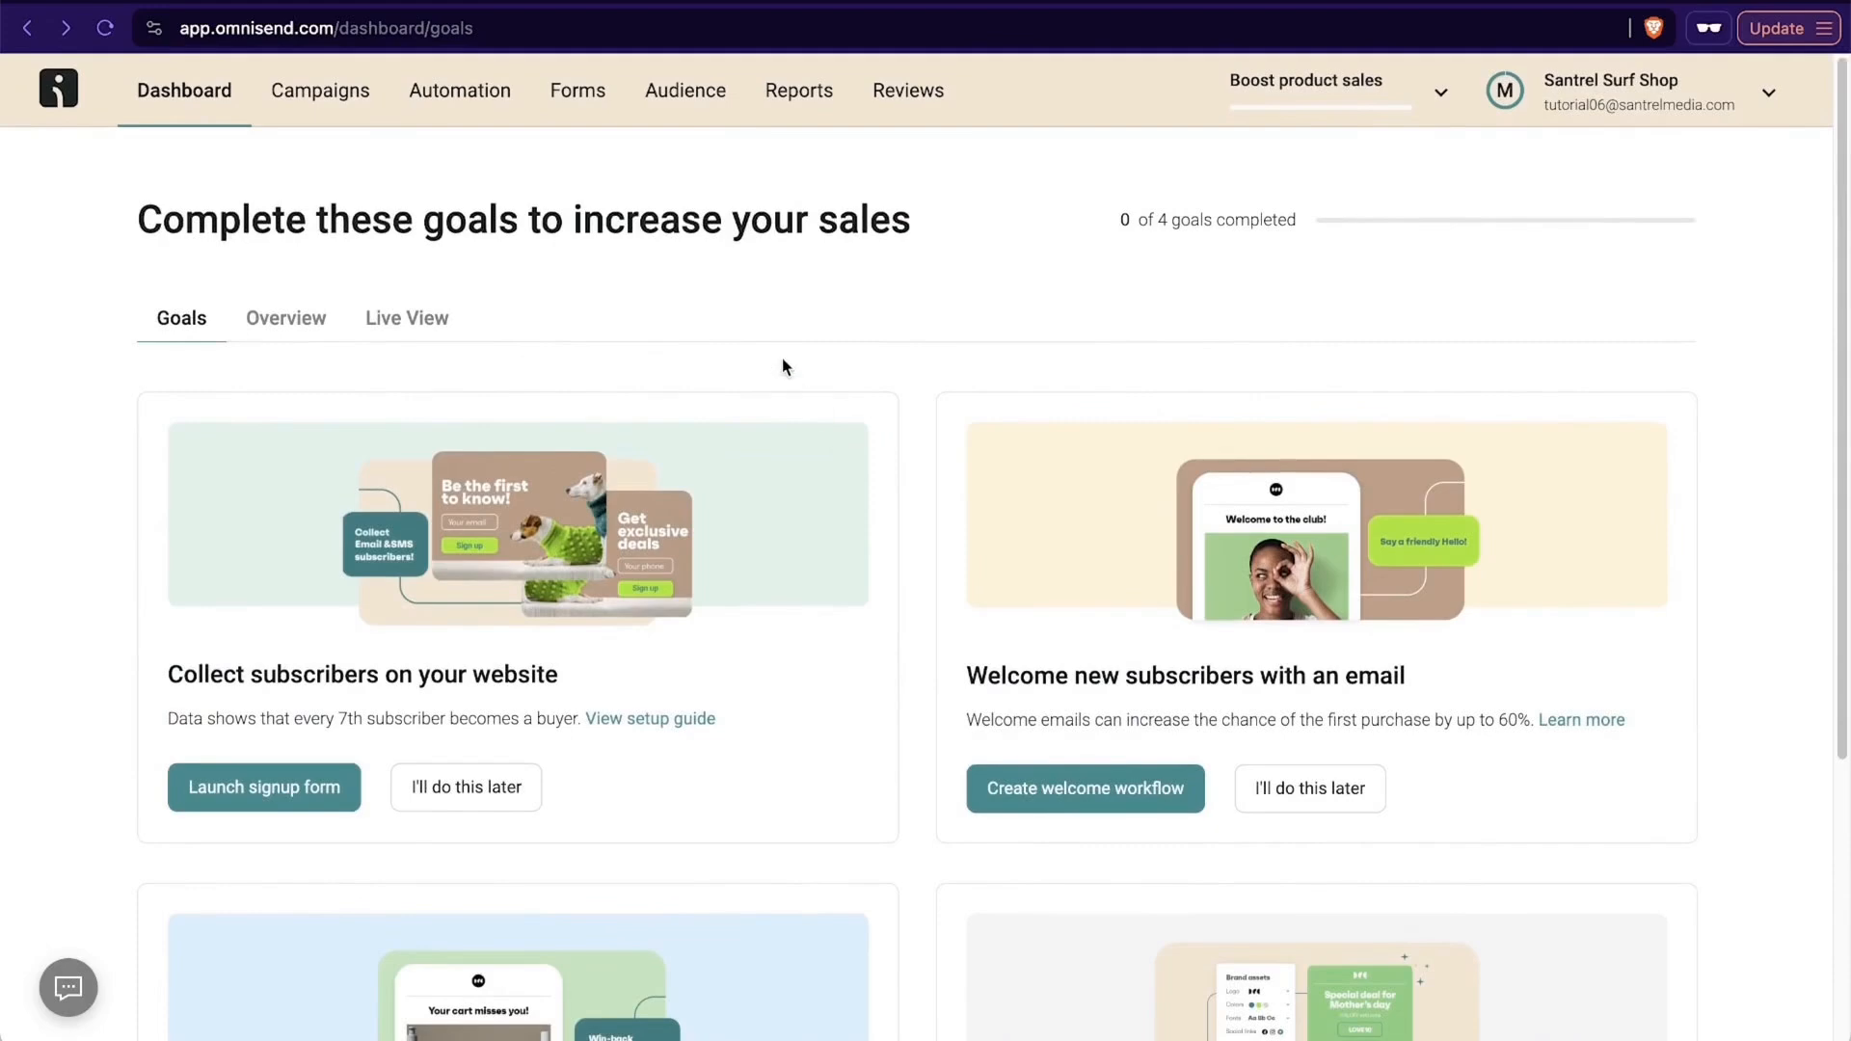
scroll(784, 365, down, 5)
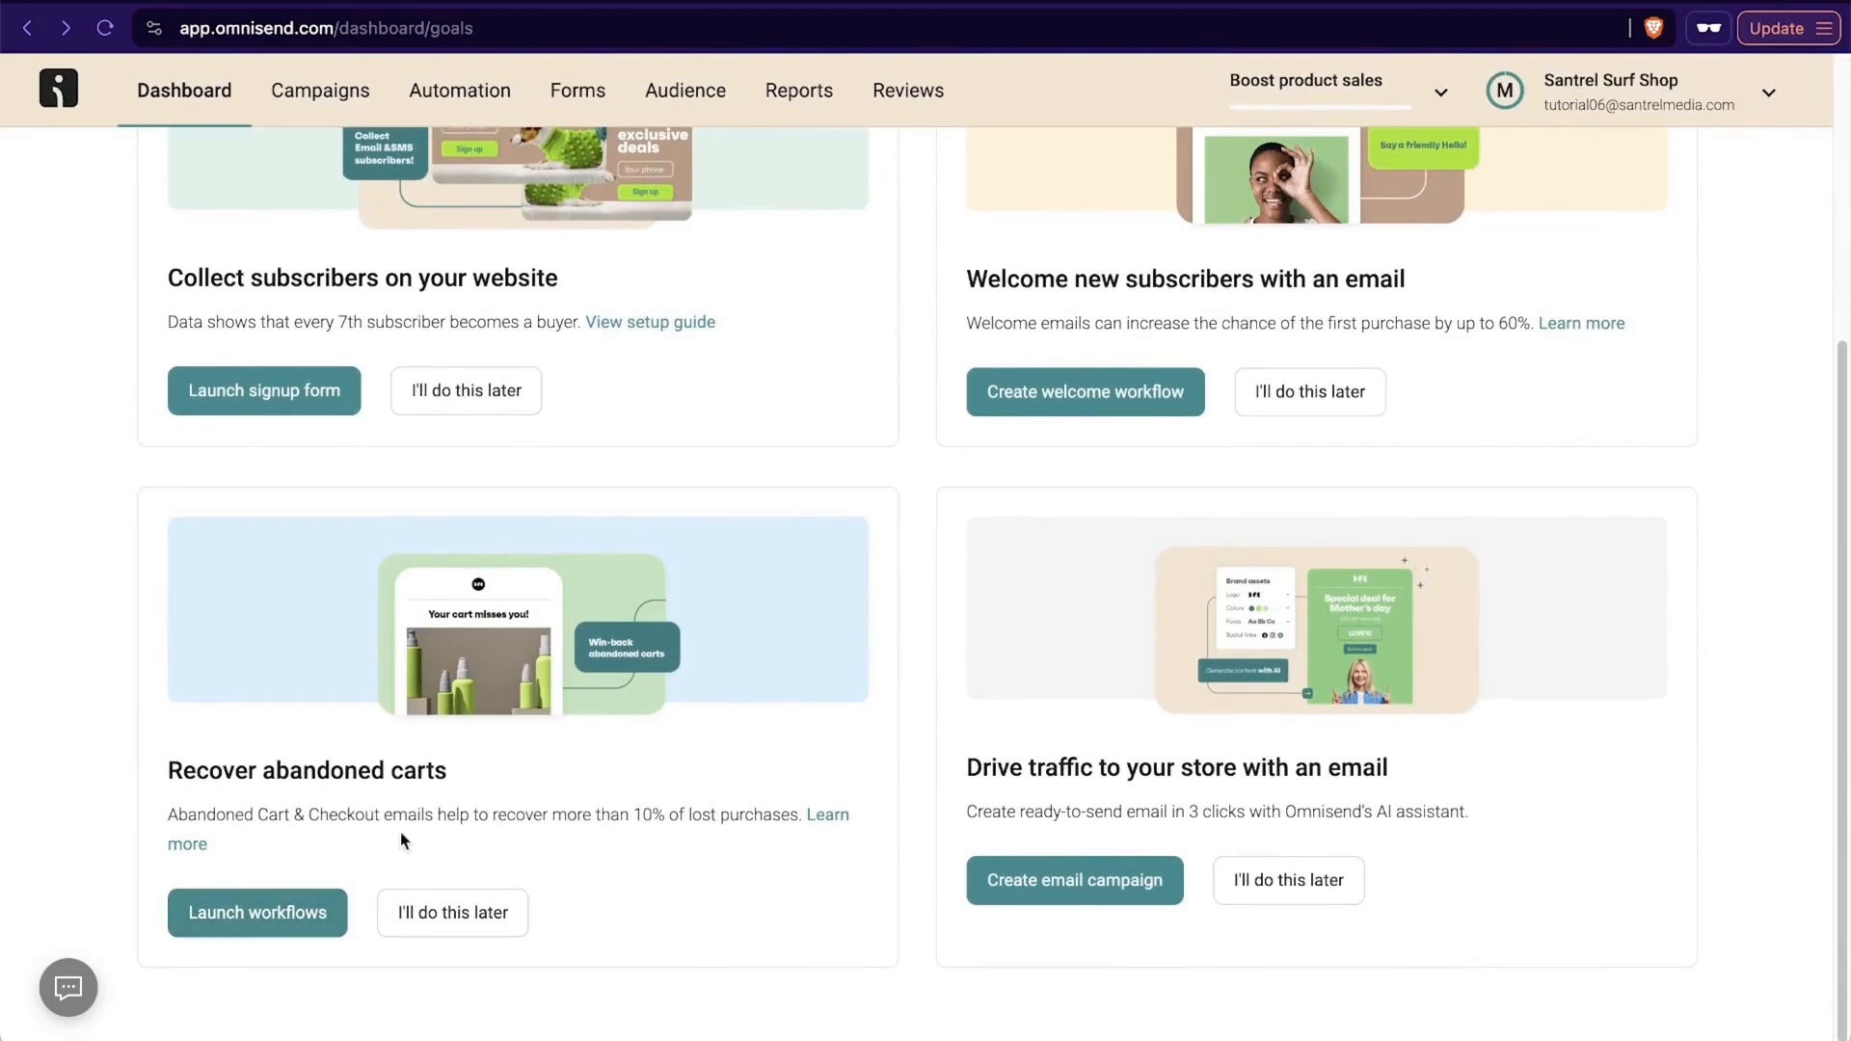
scroll(287, 982, up, 5)
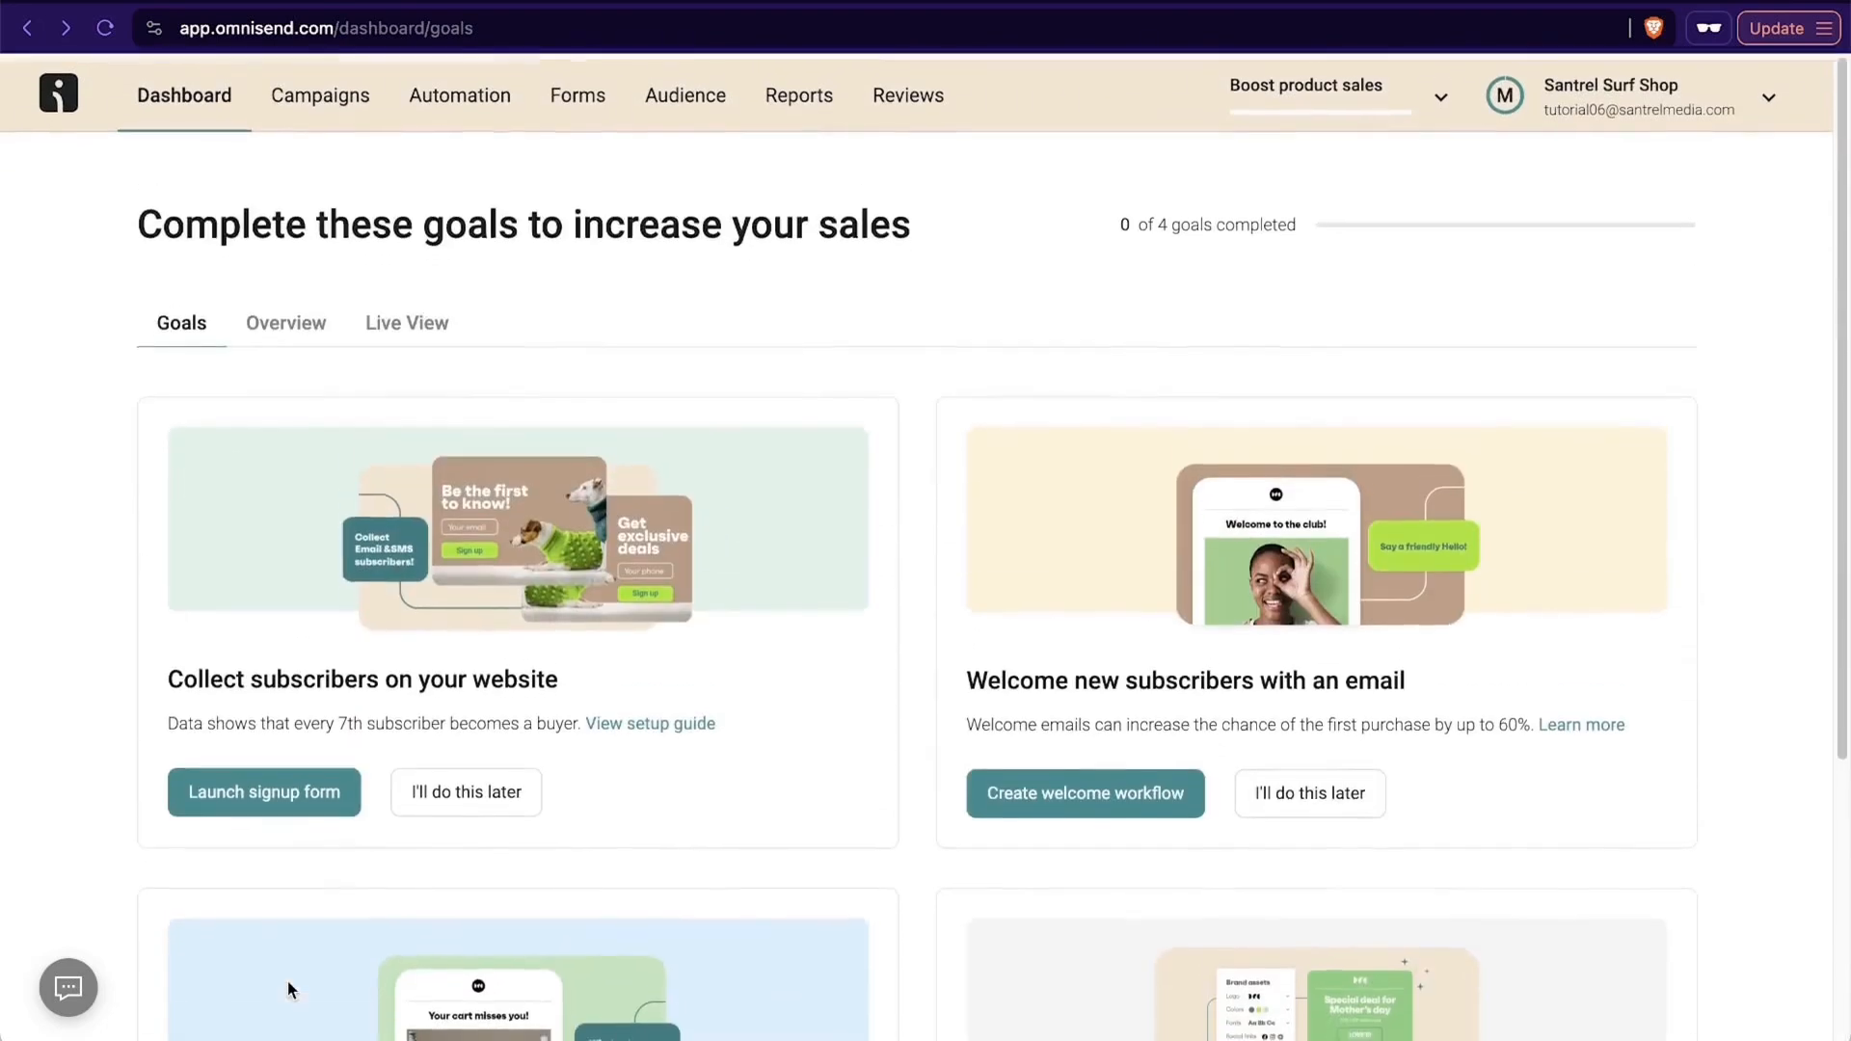
scroll(119, 653, down, 5)
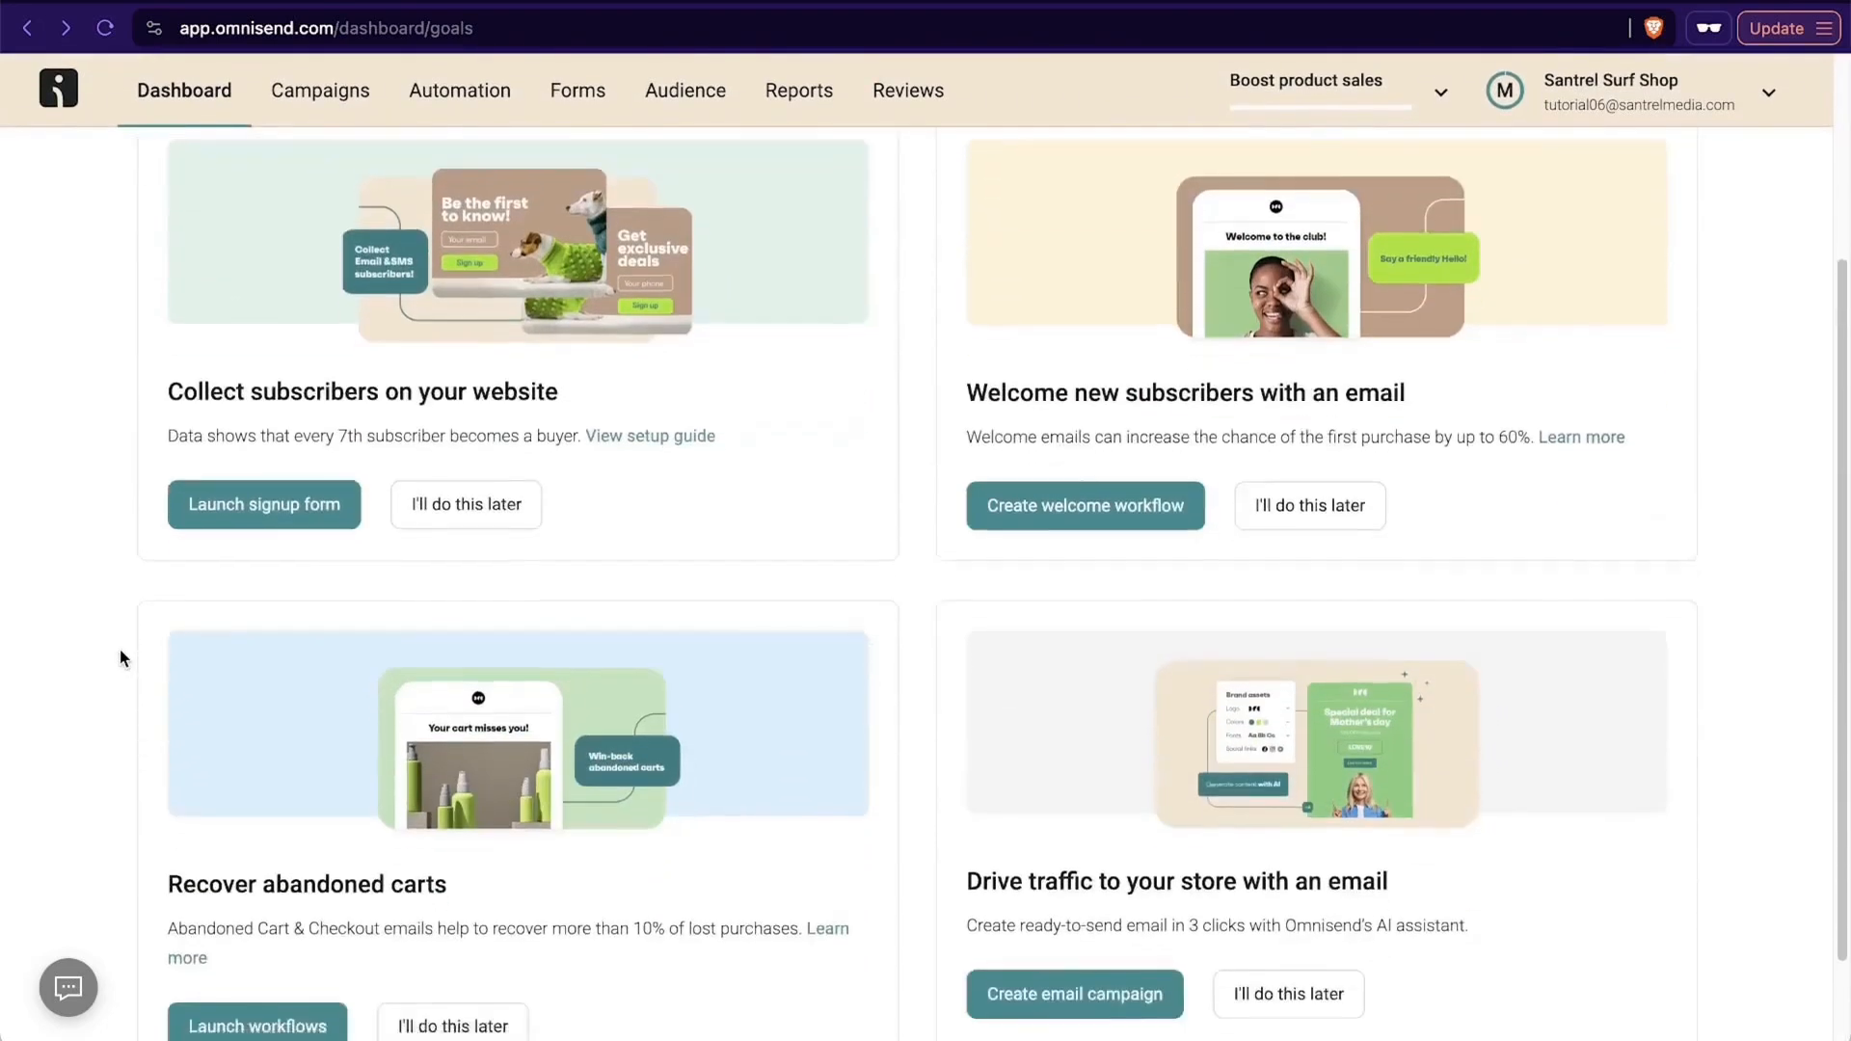
Look over Automation, return to the Dashboard, and launch the Recover abandoned carts workflows.
click(480, 89)
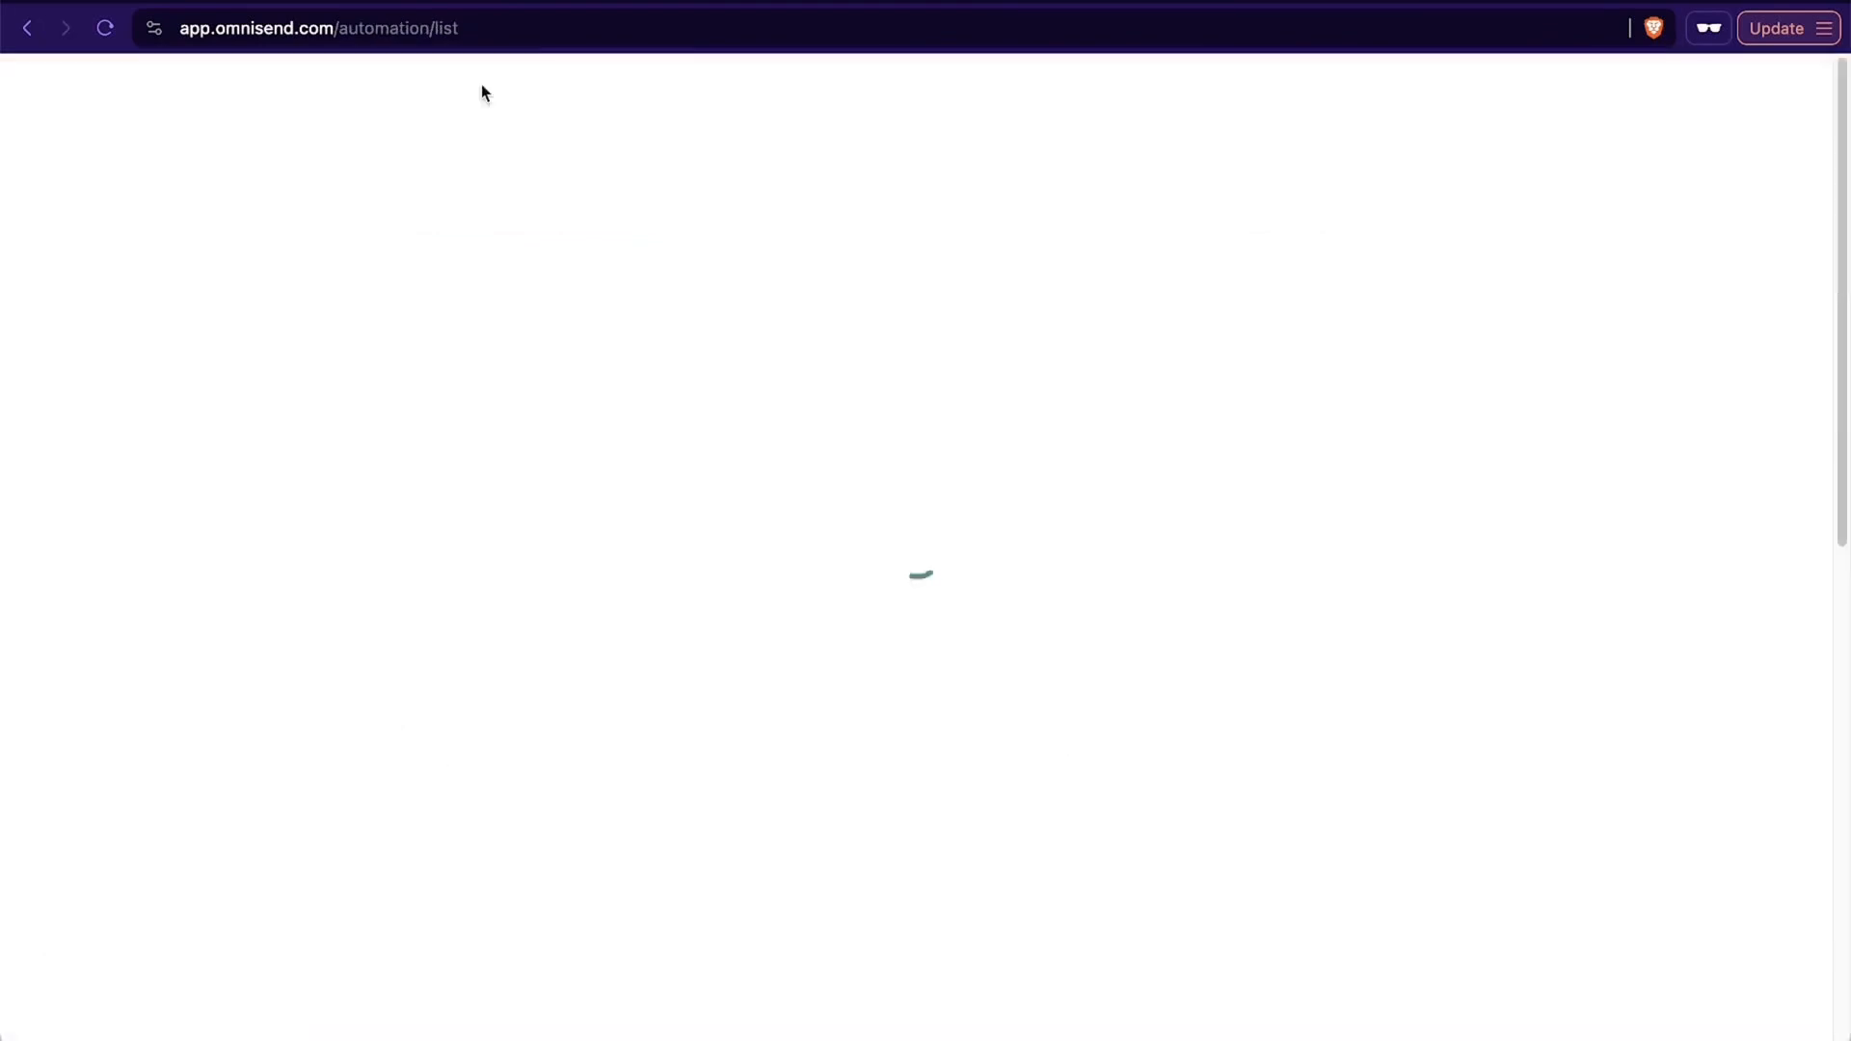
scroll(791, 465, down, 10)
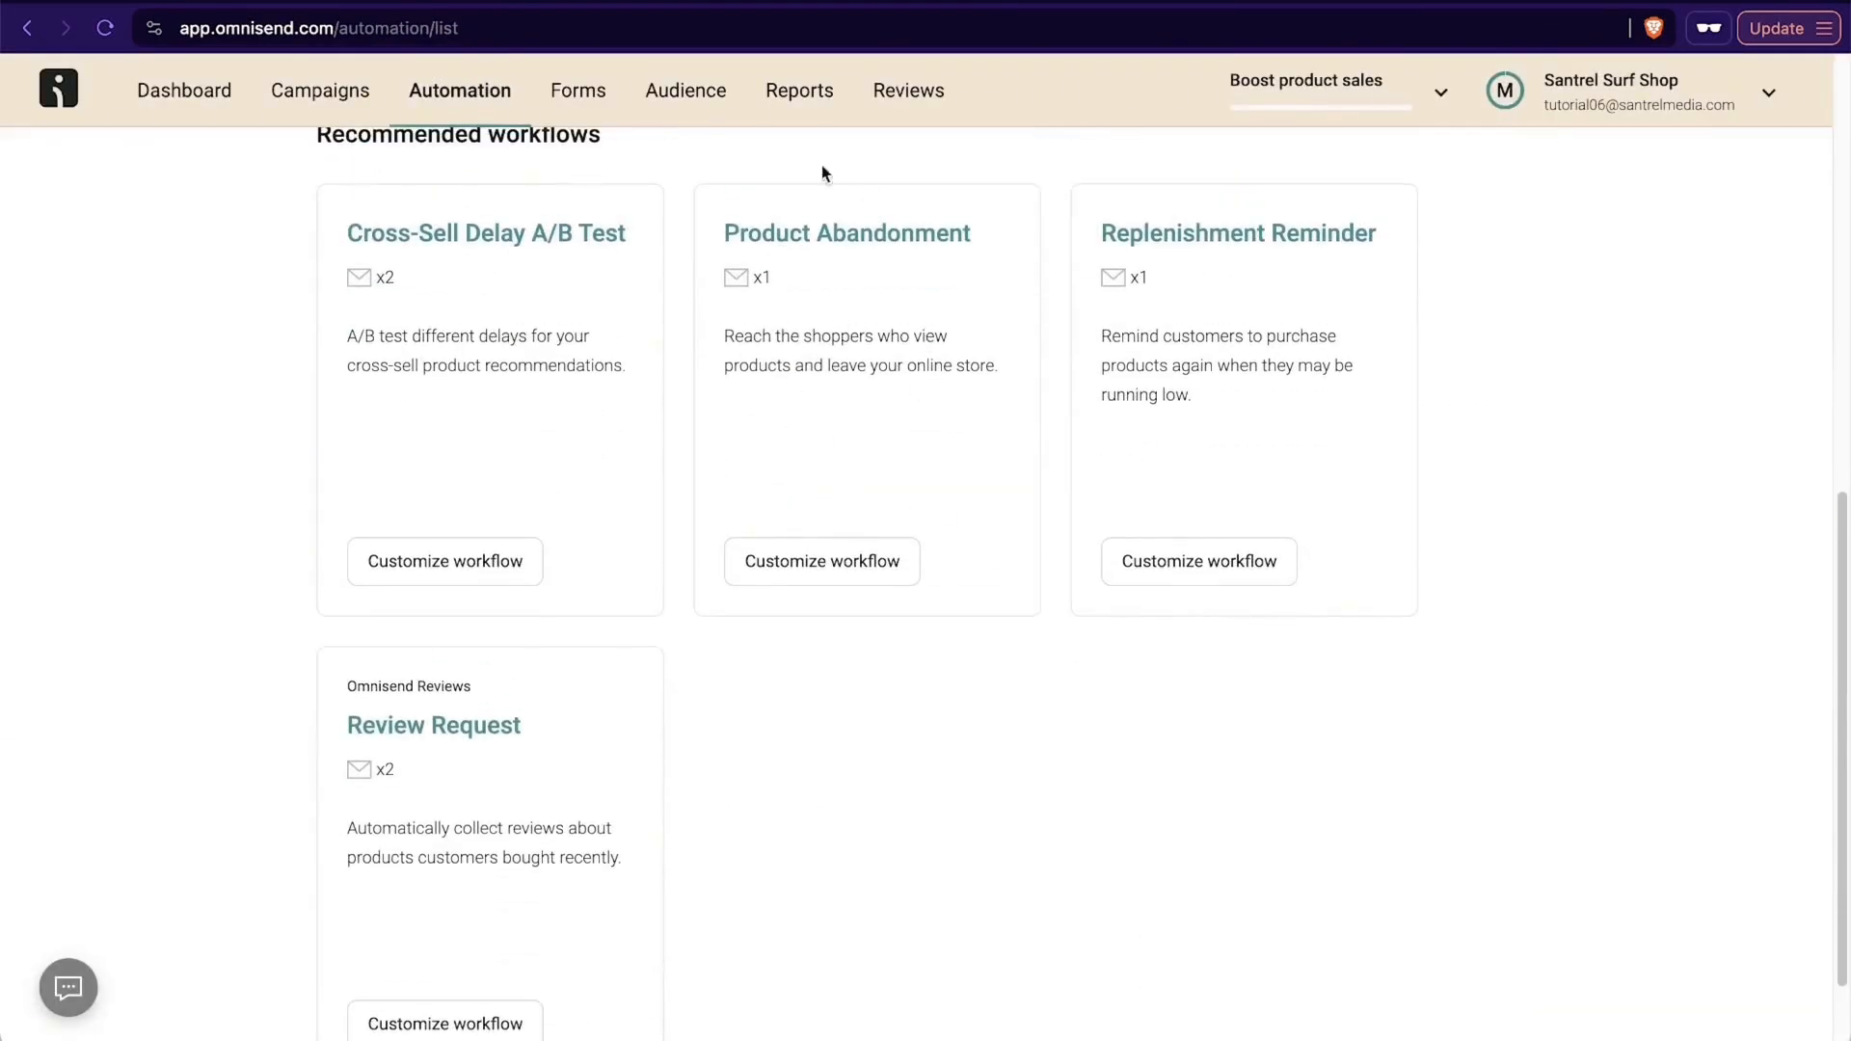
click(183, 90)
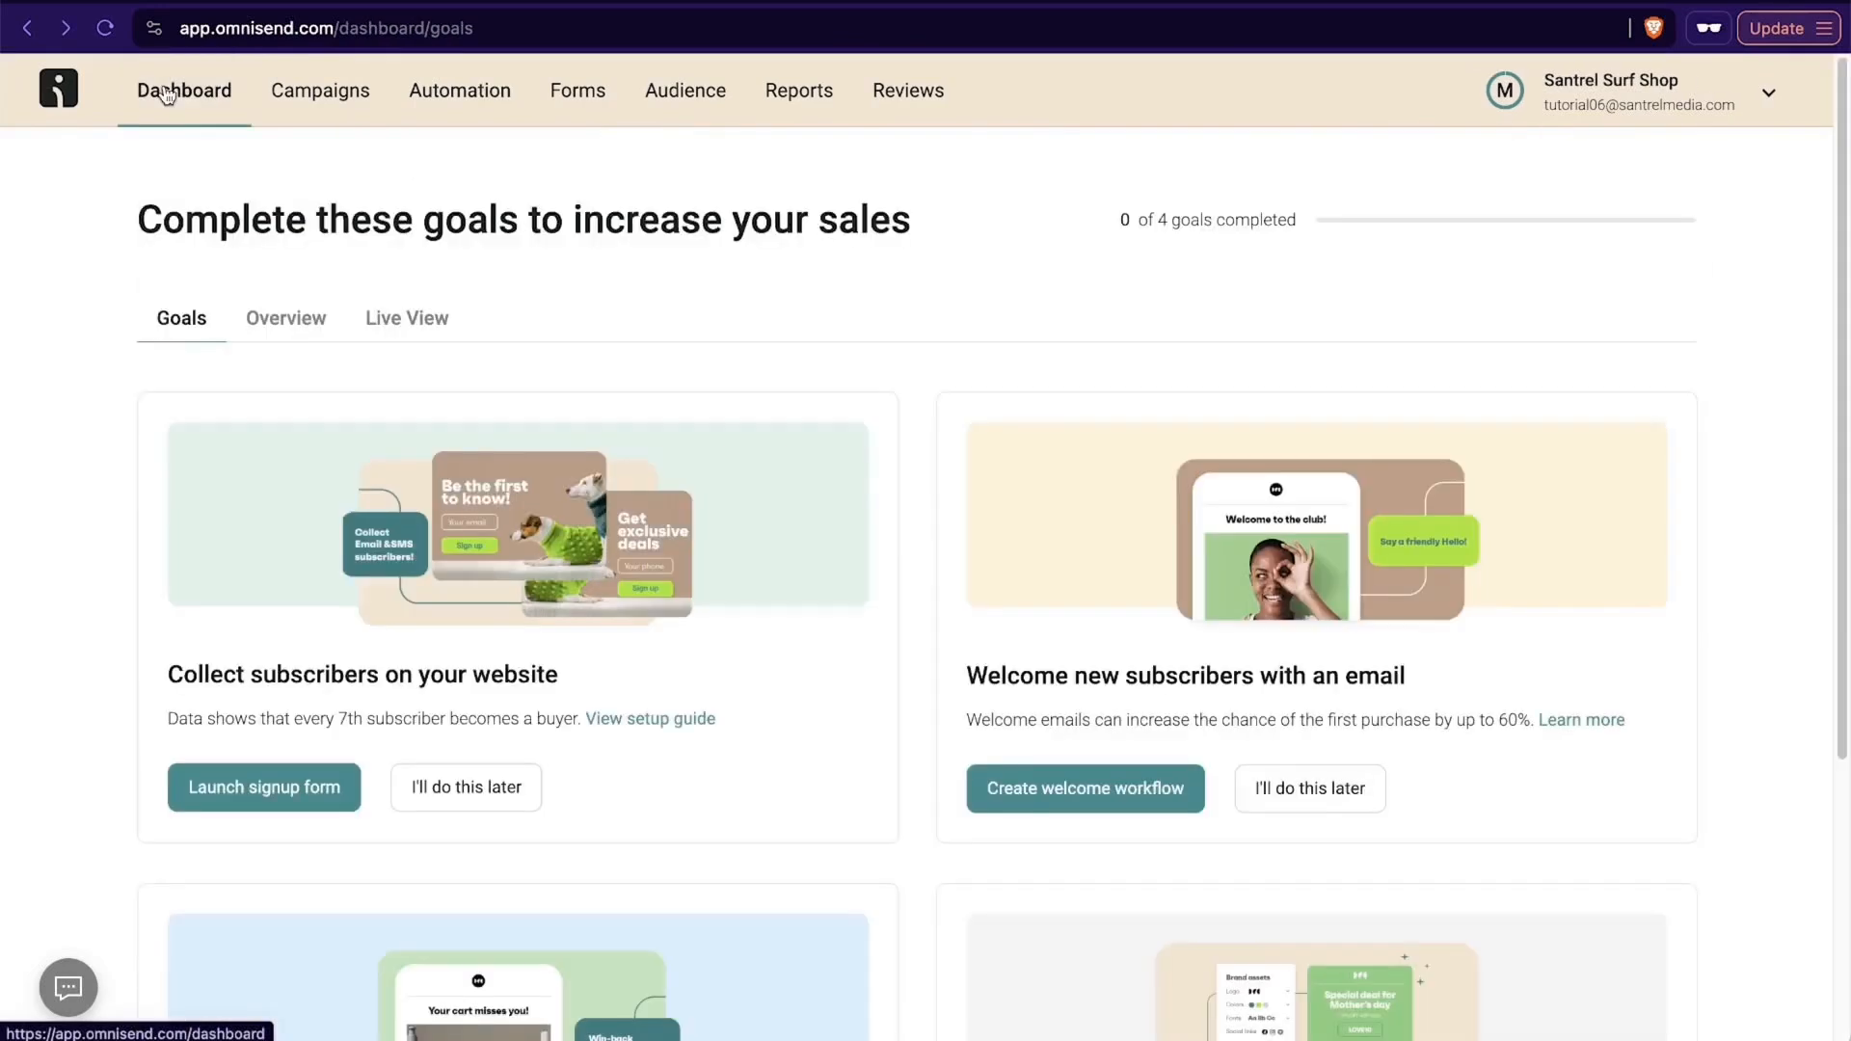
scroll(617, 495, down, 5)
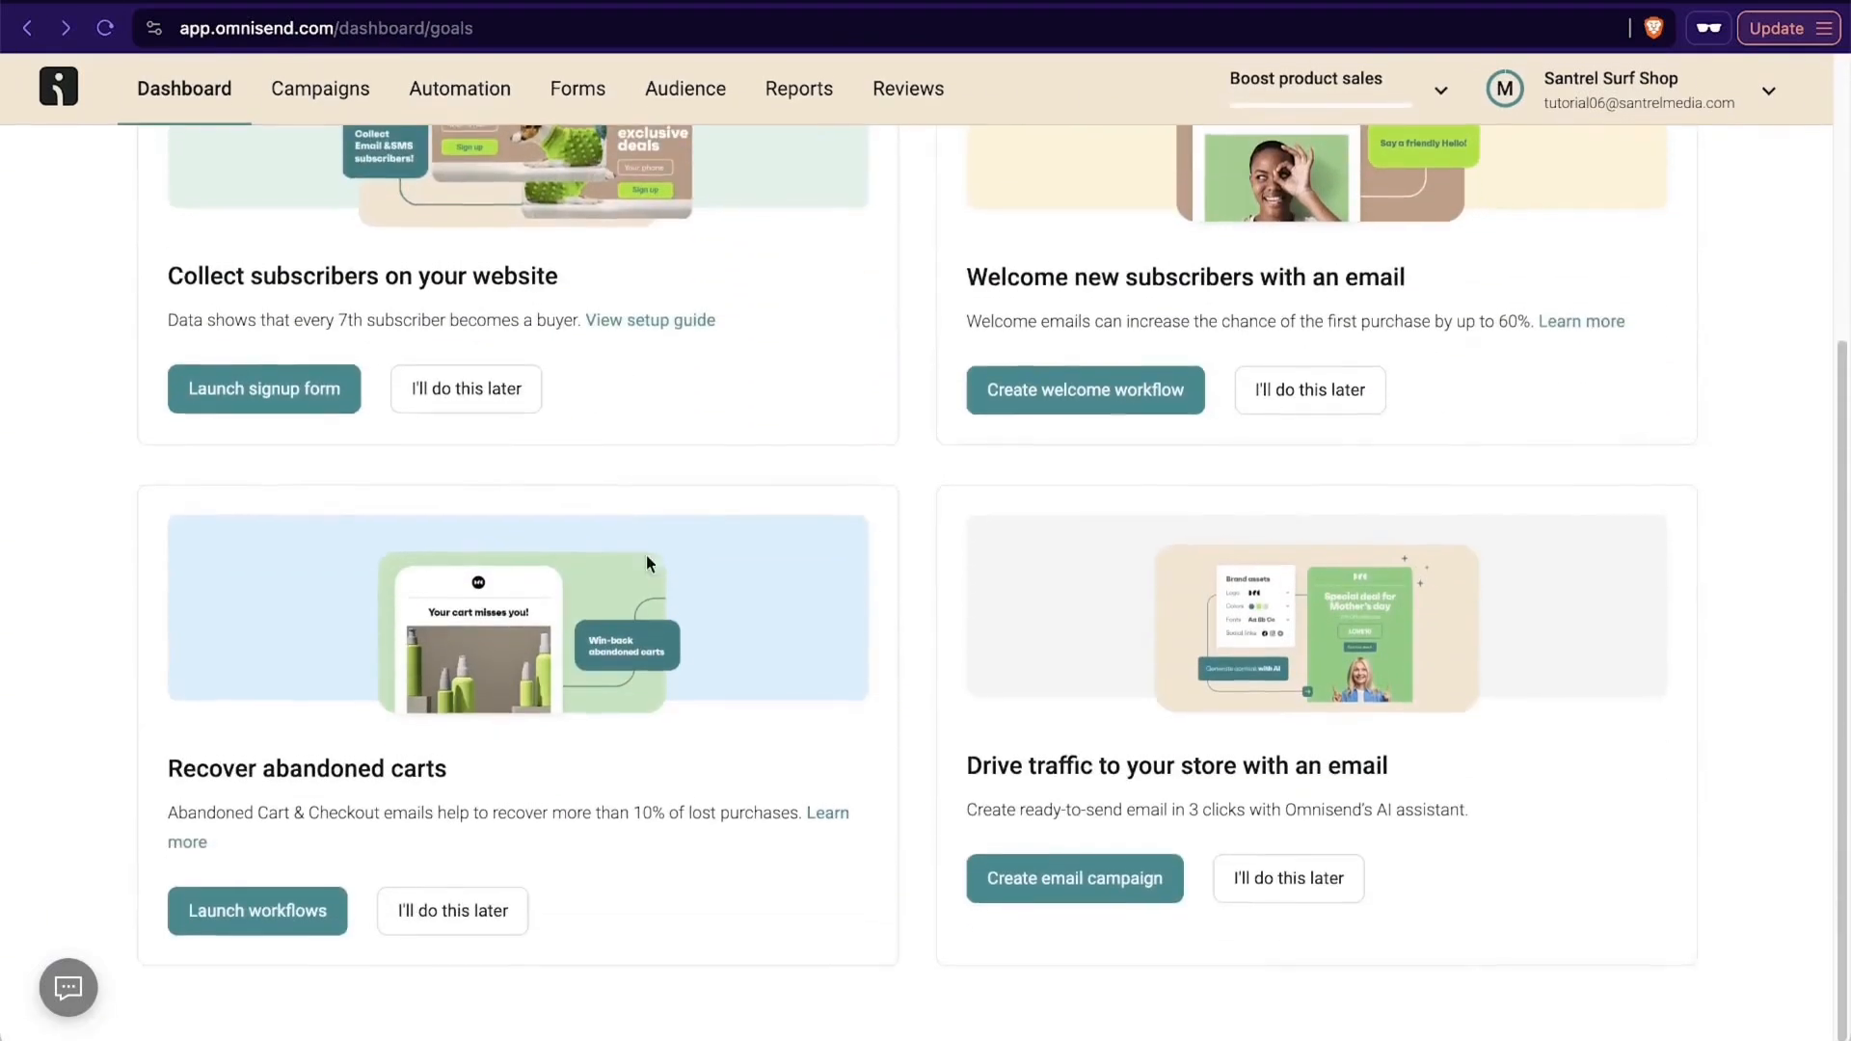
click(258, 914)
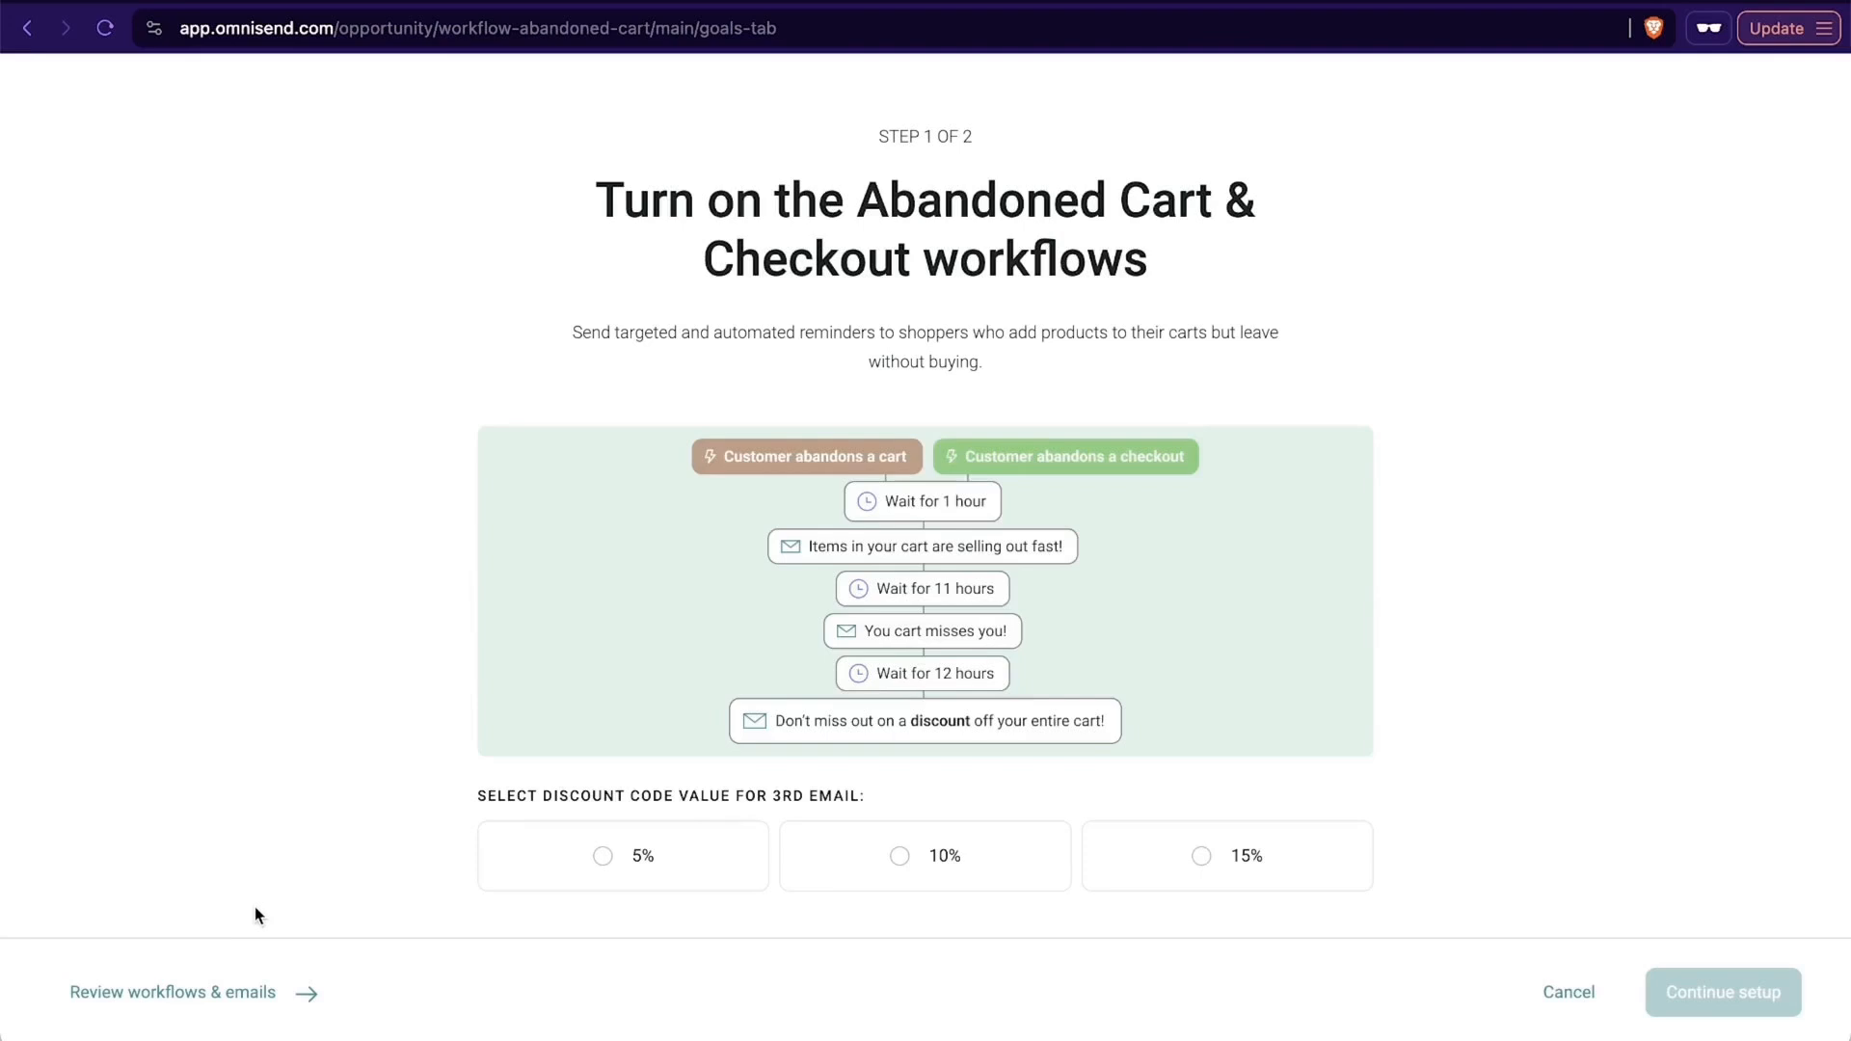
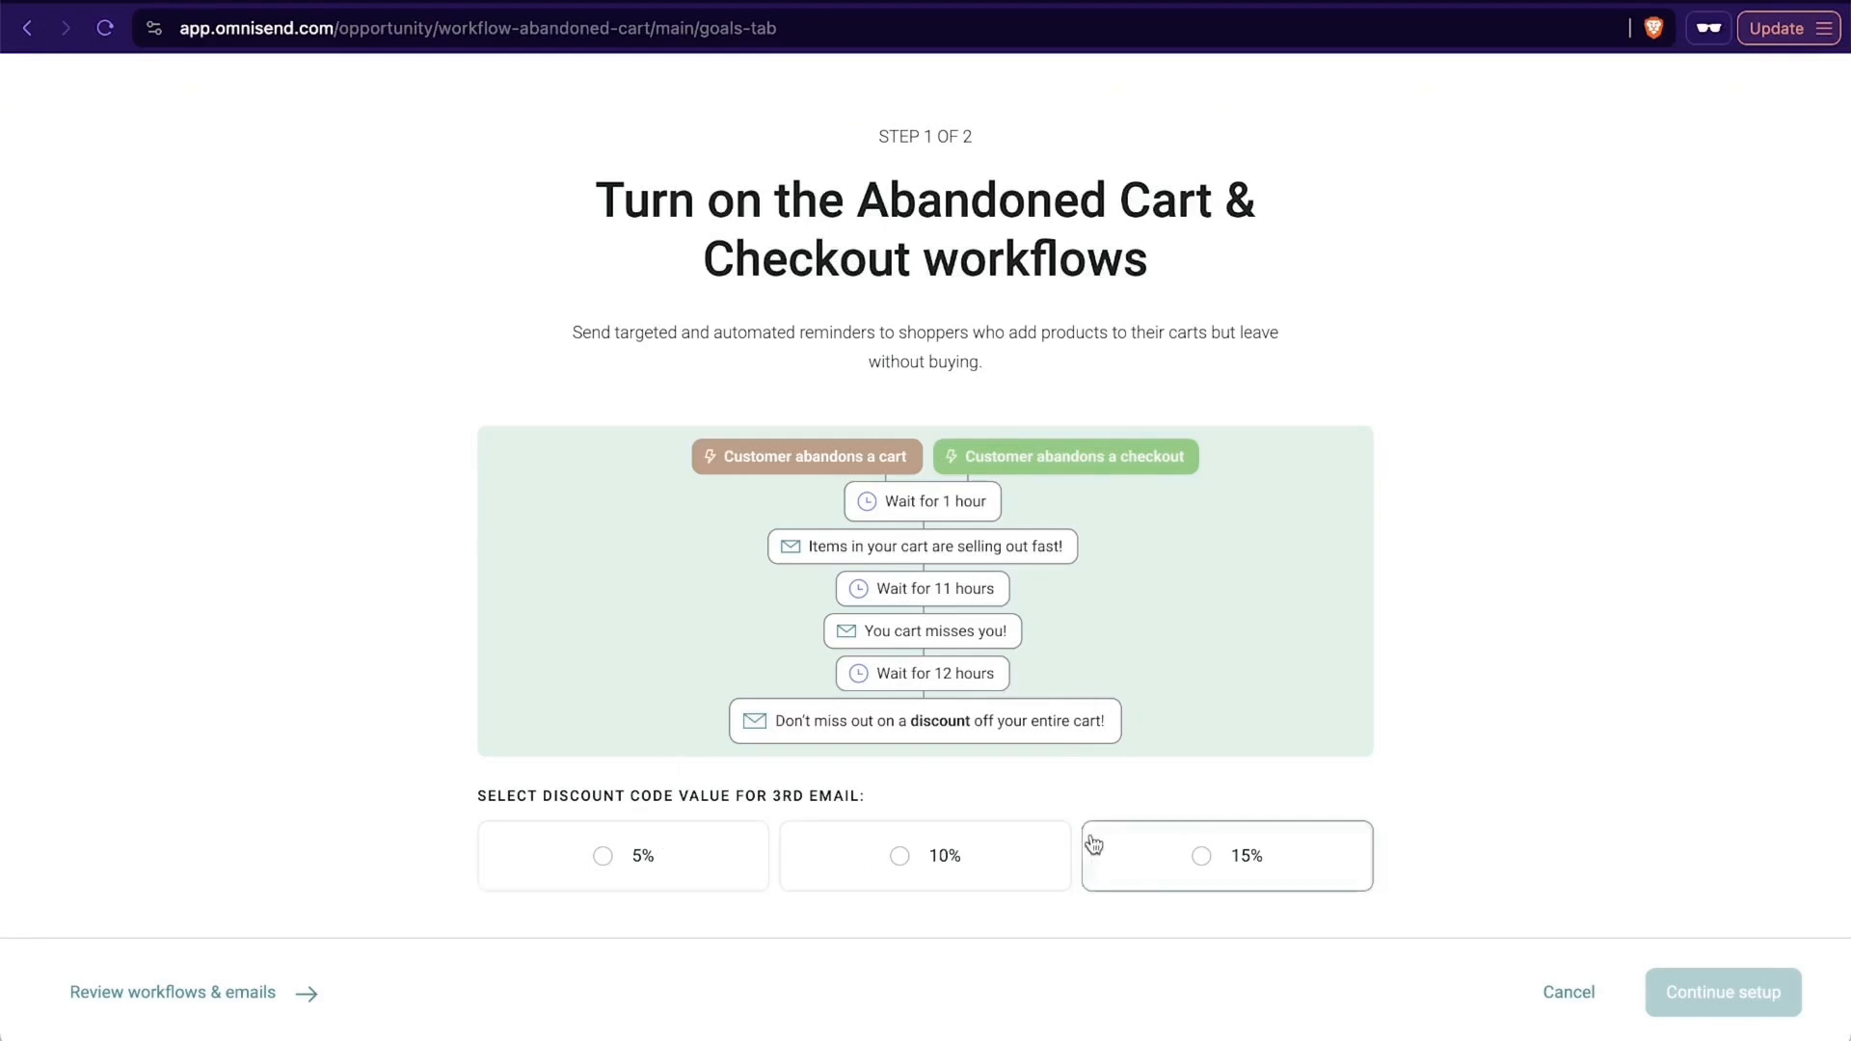
Give the third abandoned-cart email a 15% discount and continue setup.
click(1008, 864)
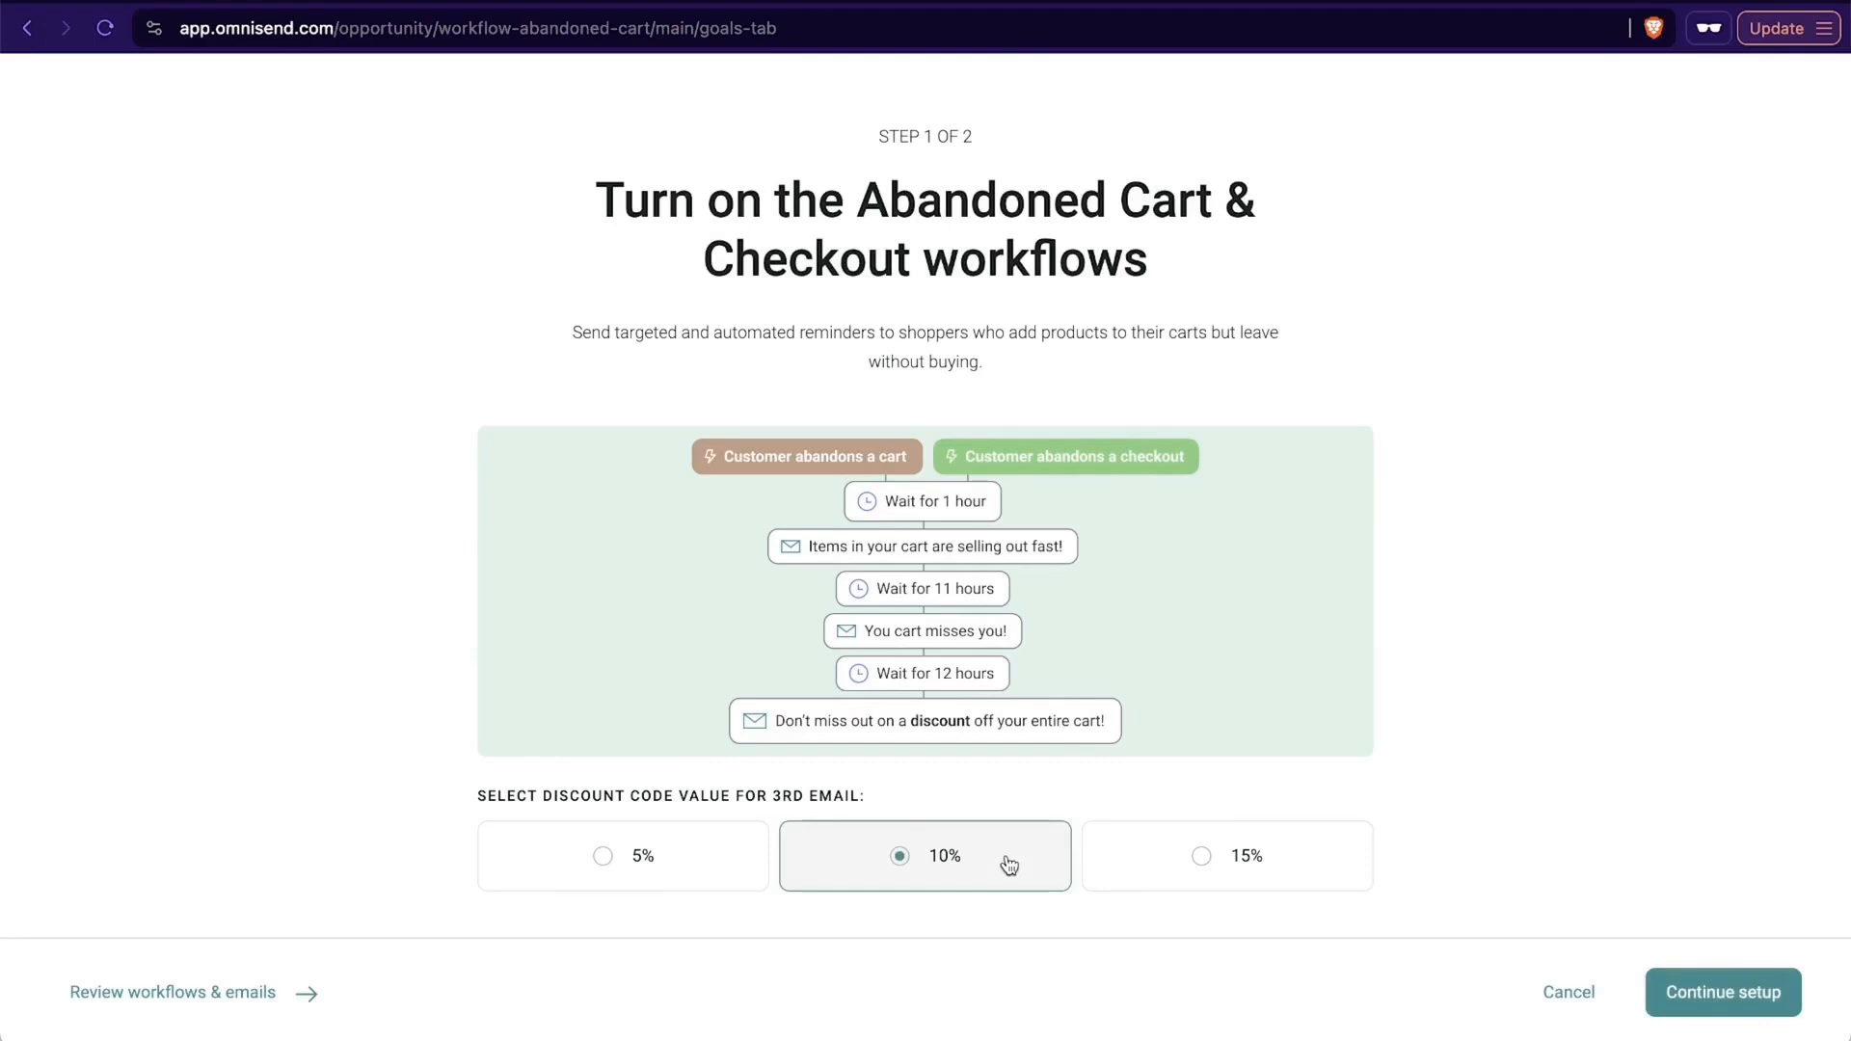
click(1176, 849)
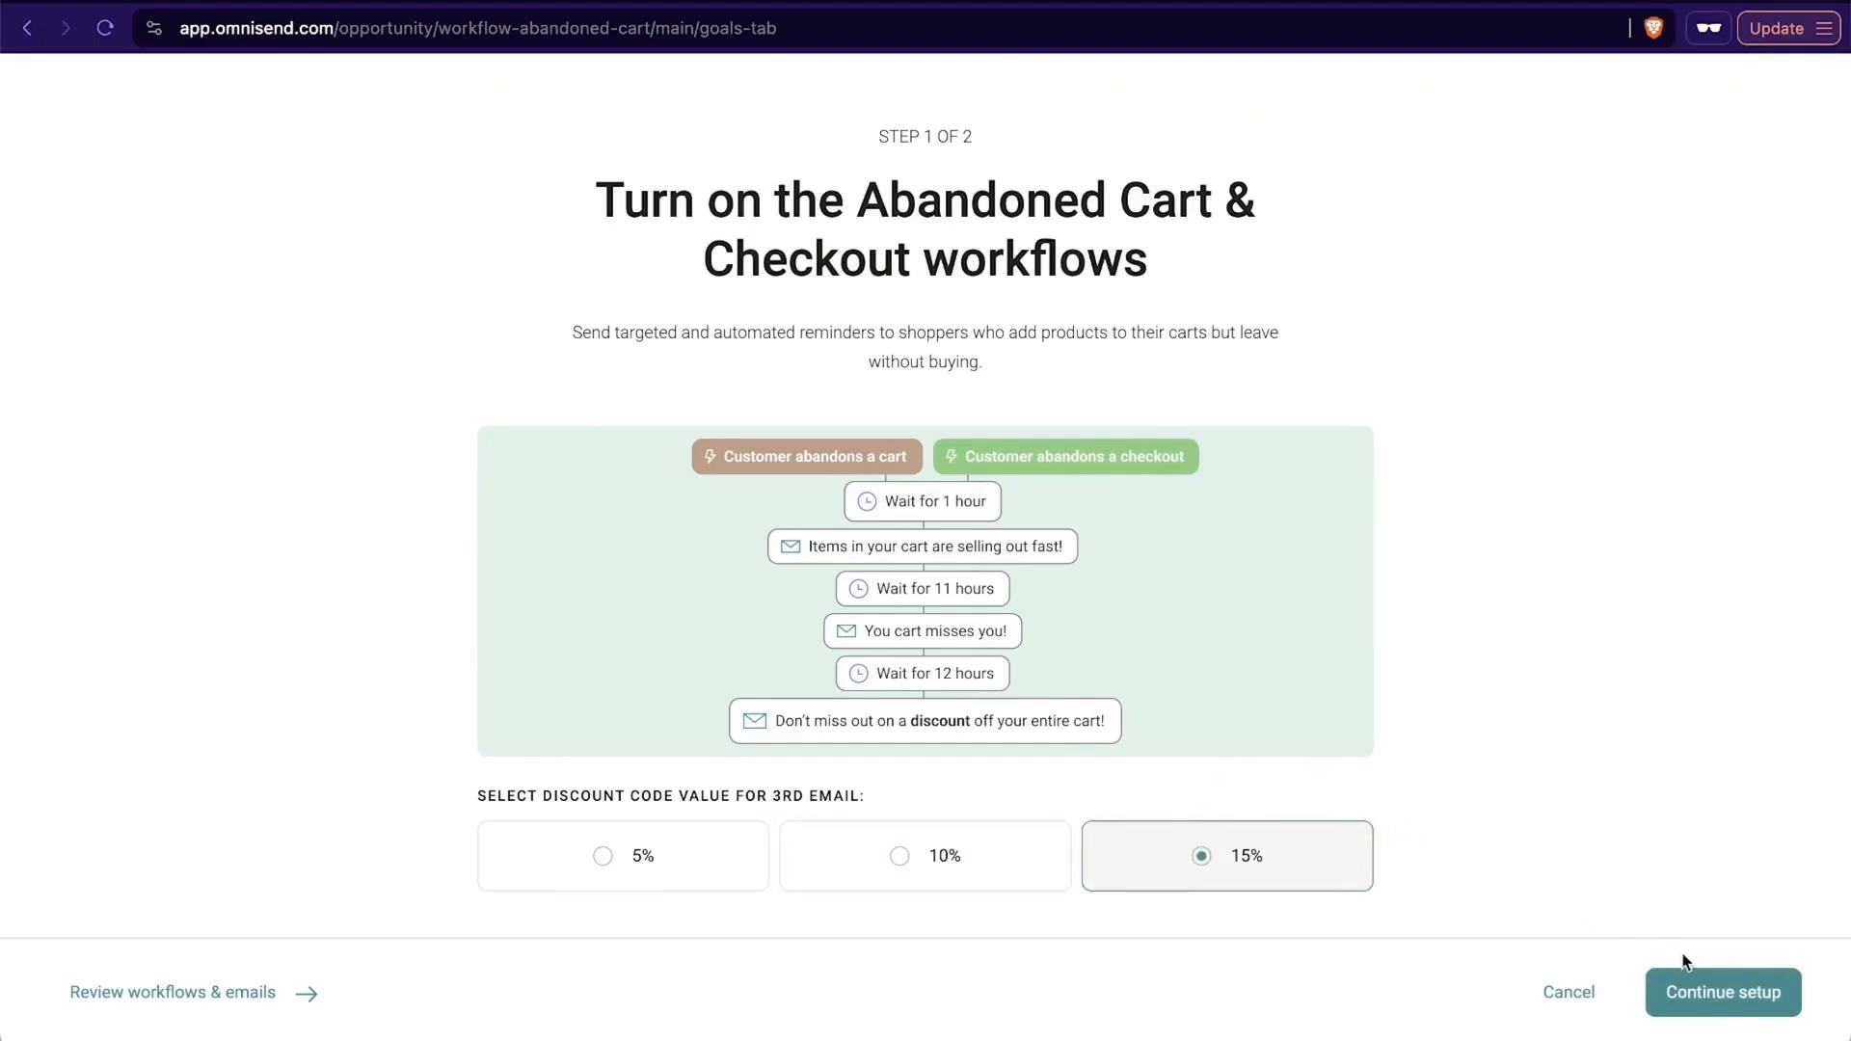
click(1698, 993)
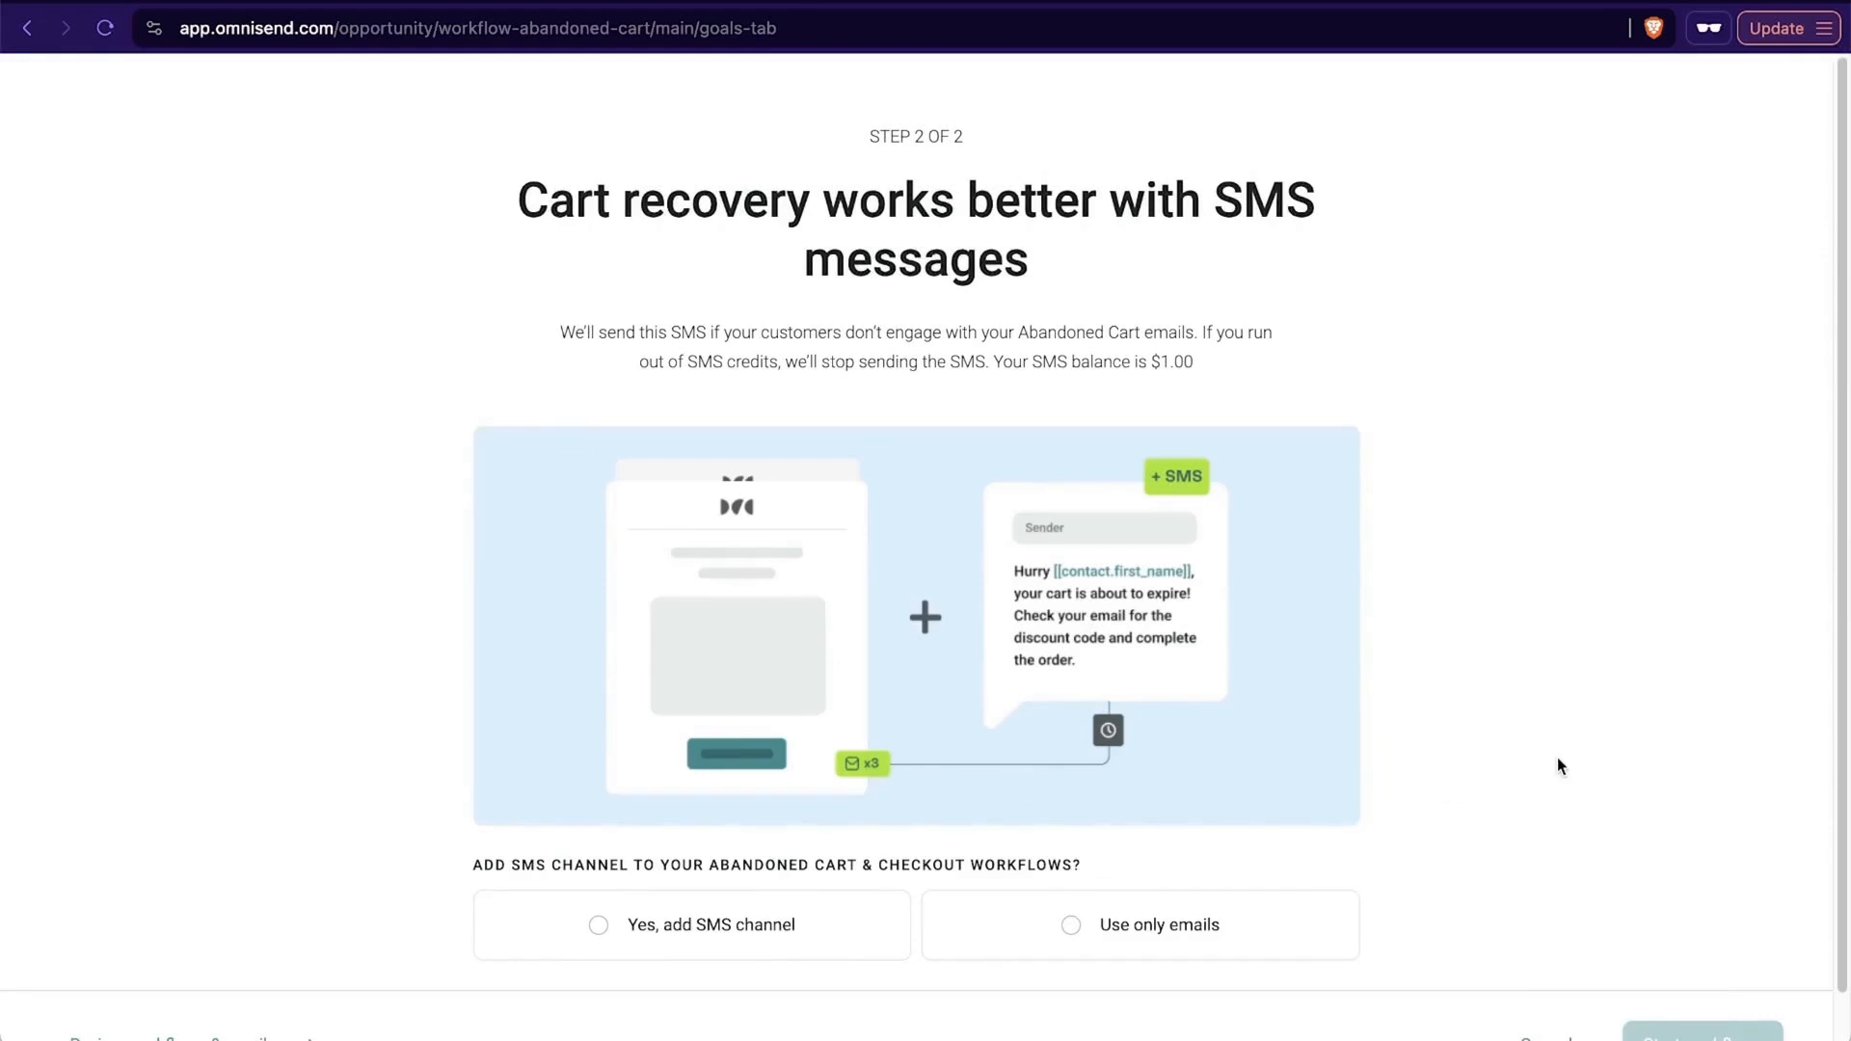
Send cart reminders by email only, without SMS, start the workflows, and show them.
scroll(1559, 766, down, 1)
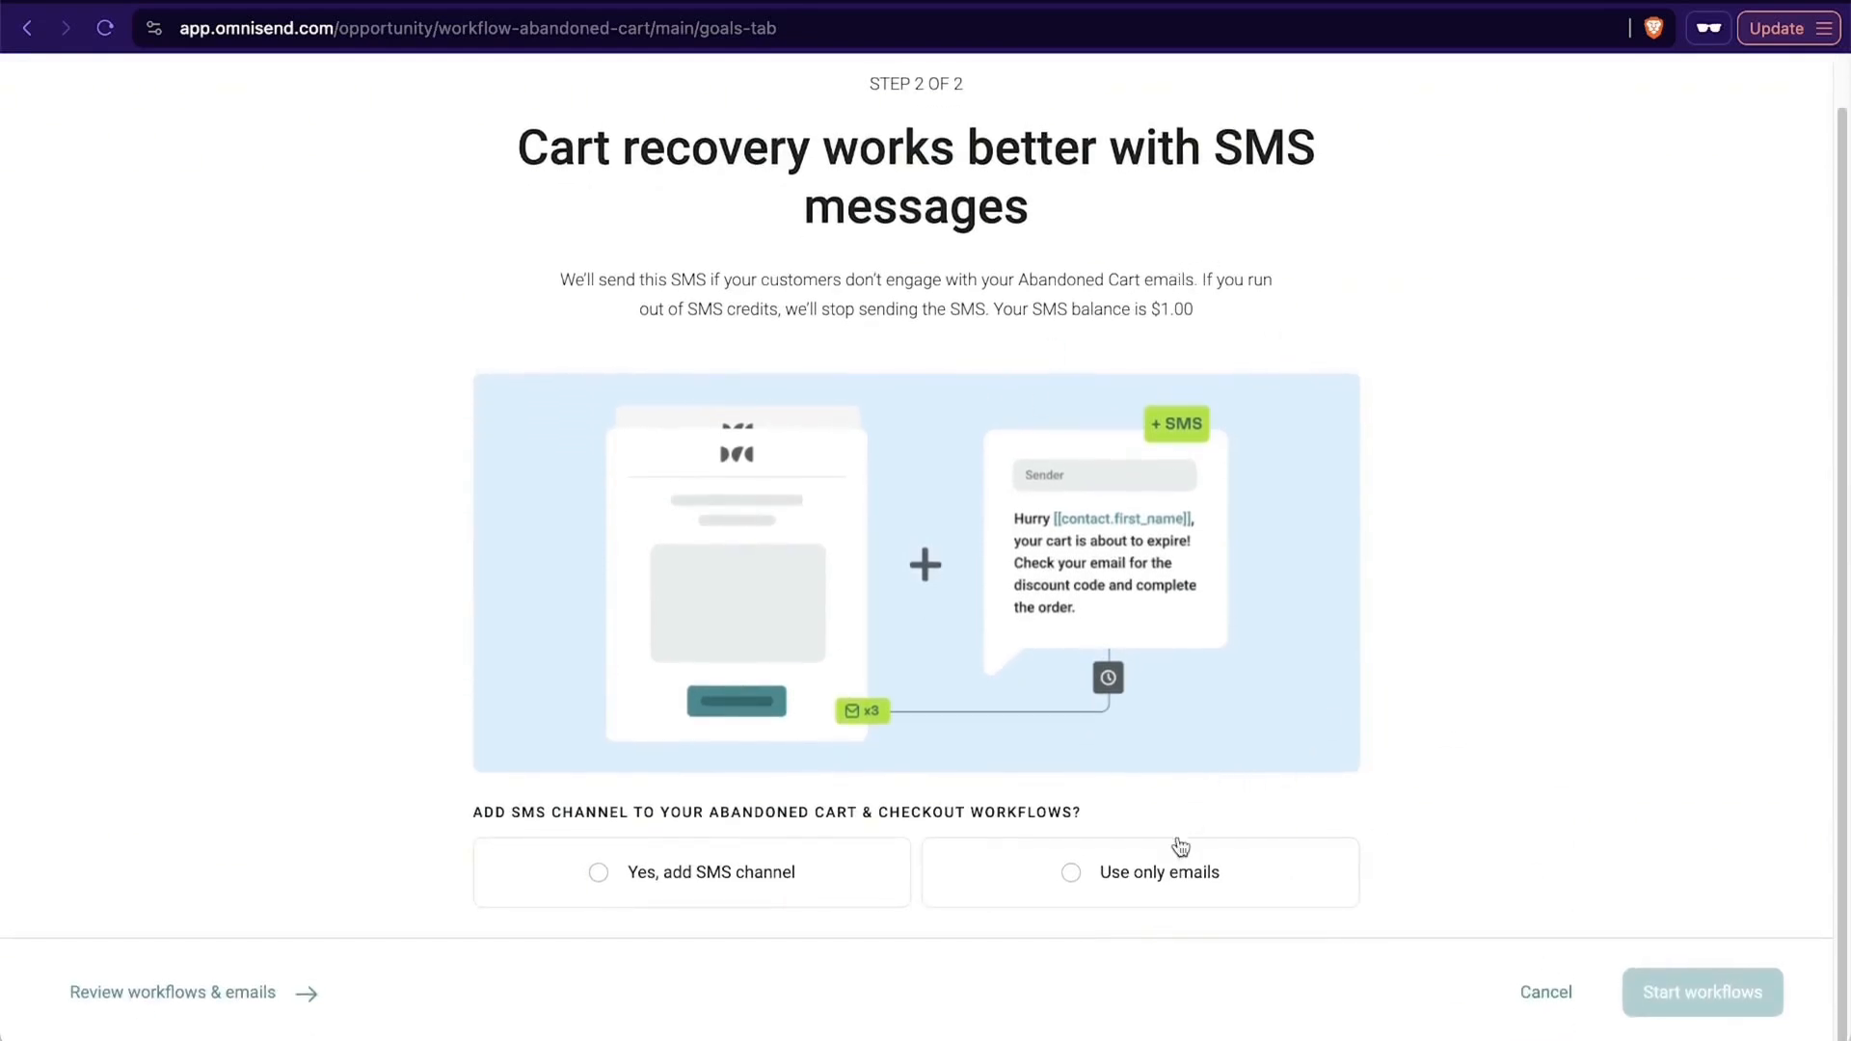
click(1049, 876)
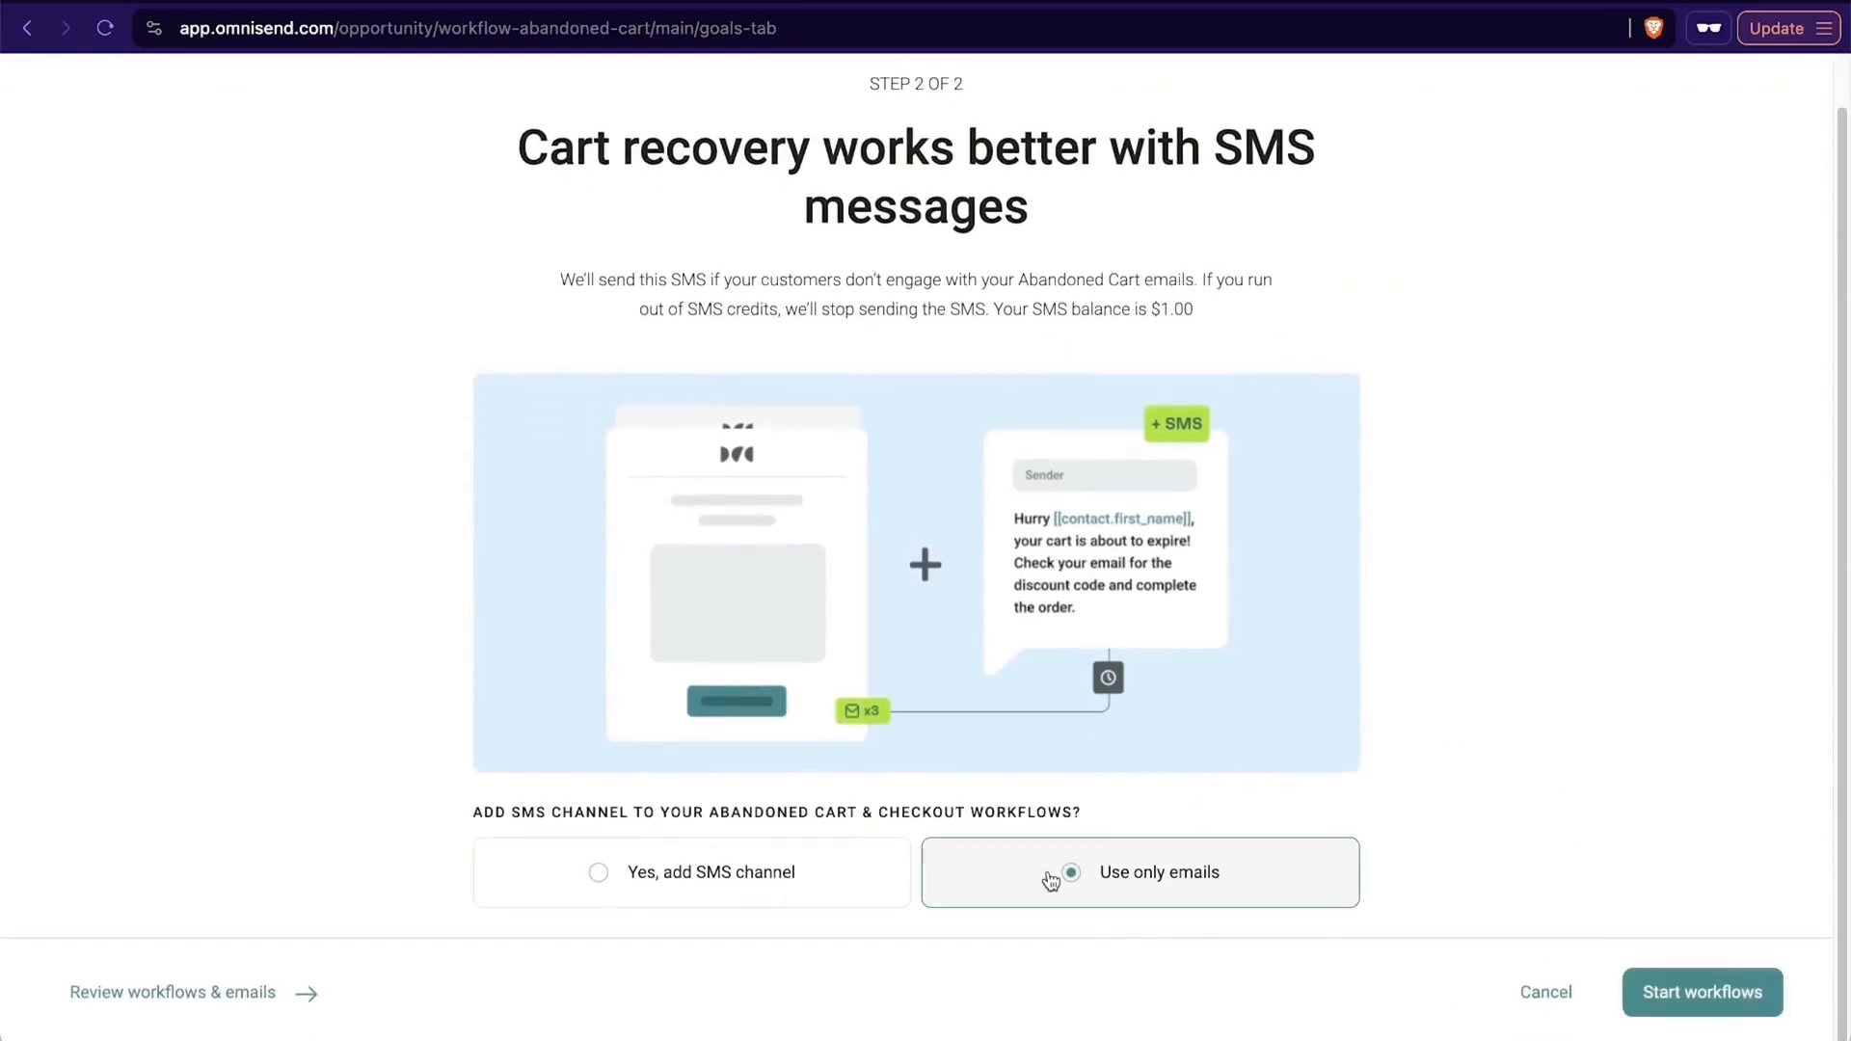
click(1668, 1003)
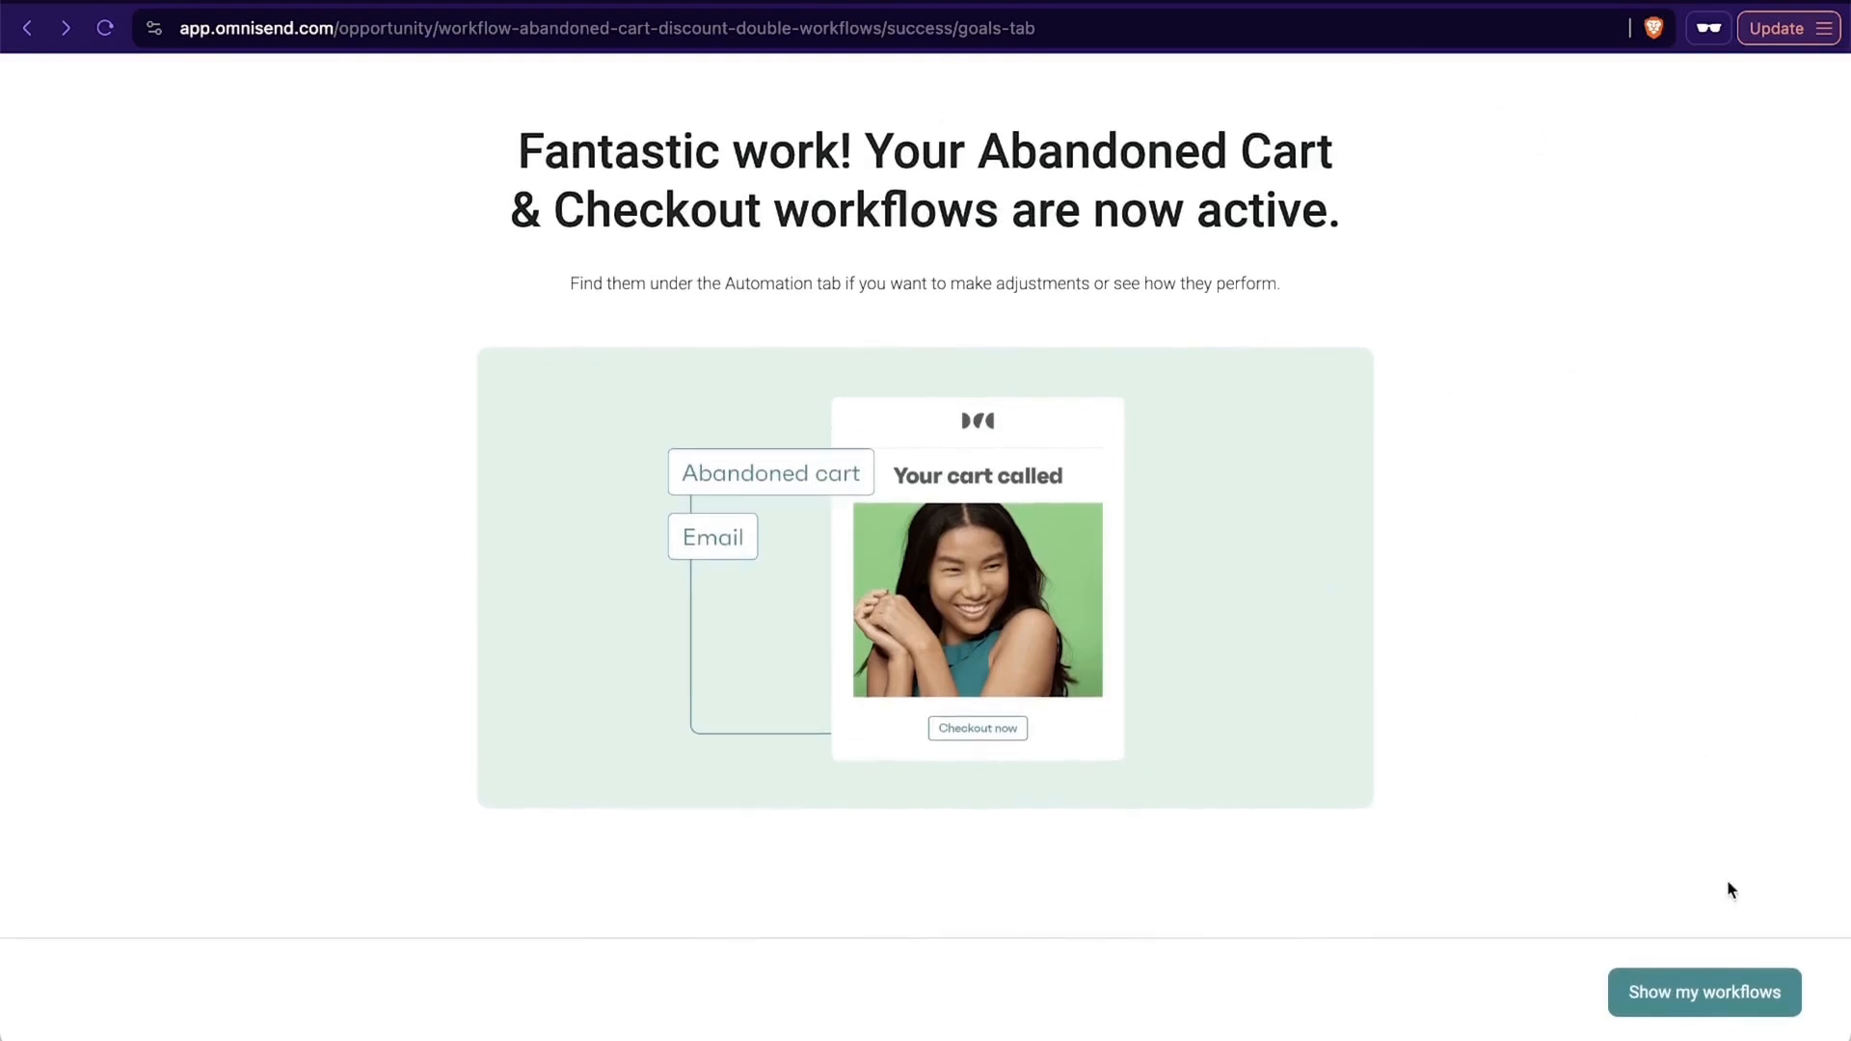
click(1701, 999)
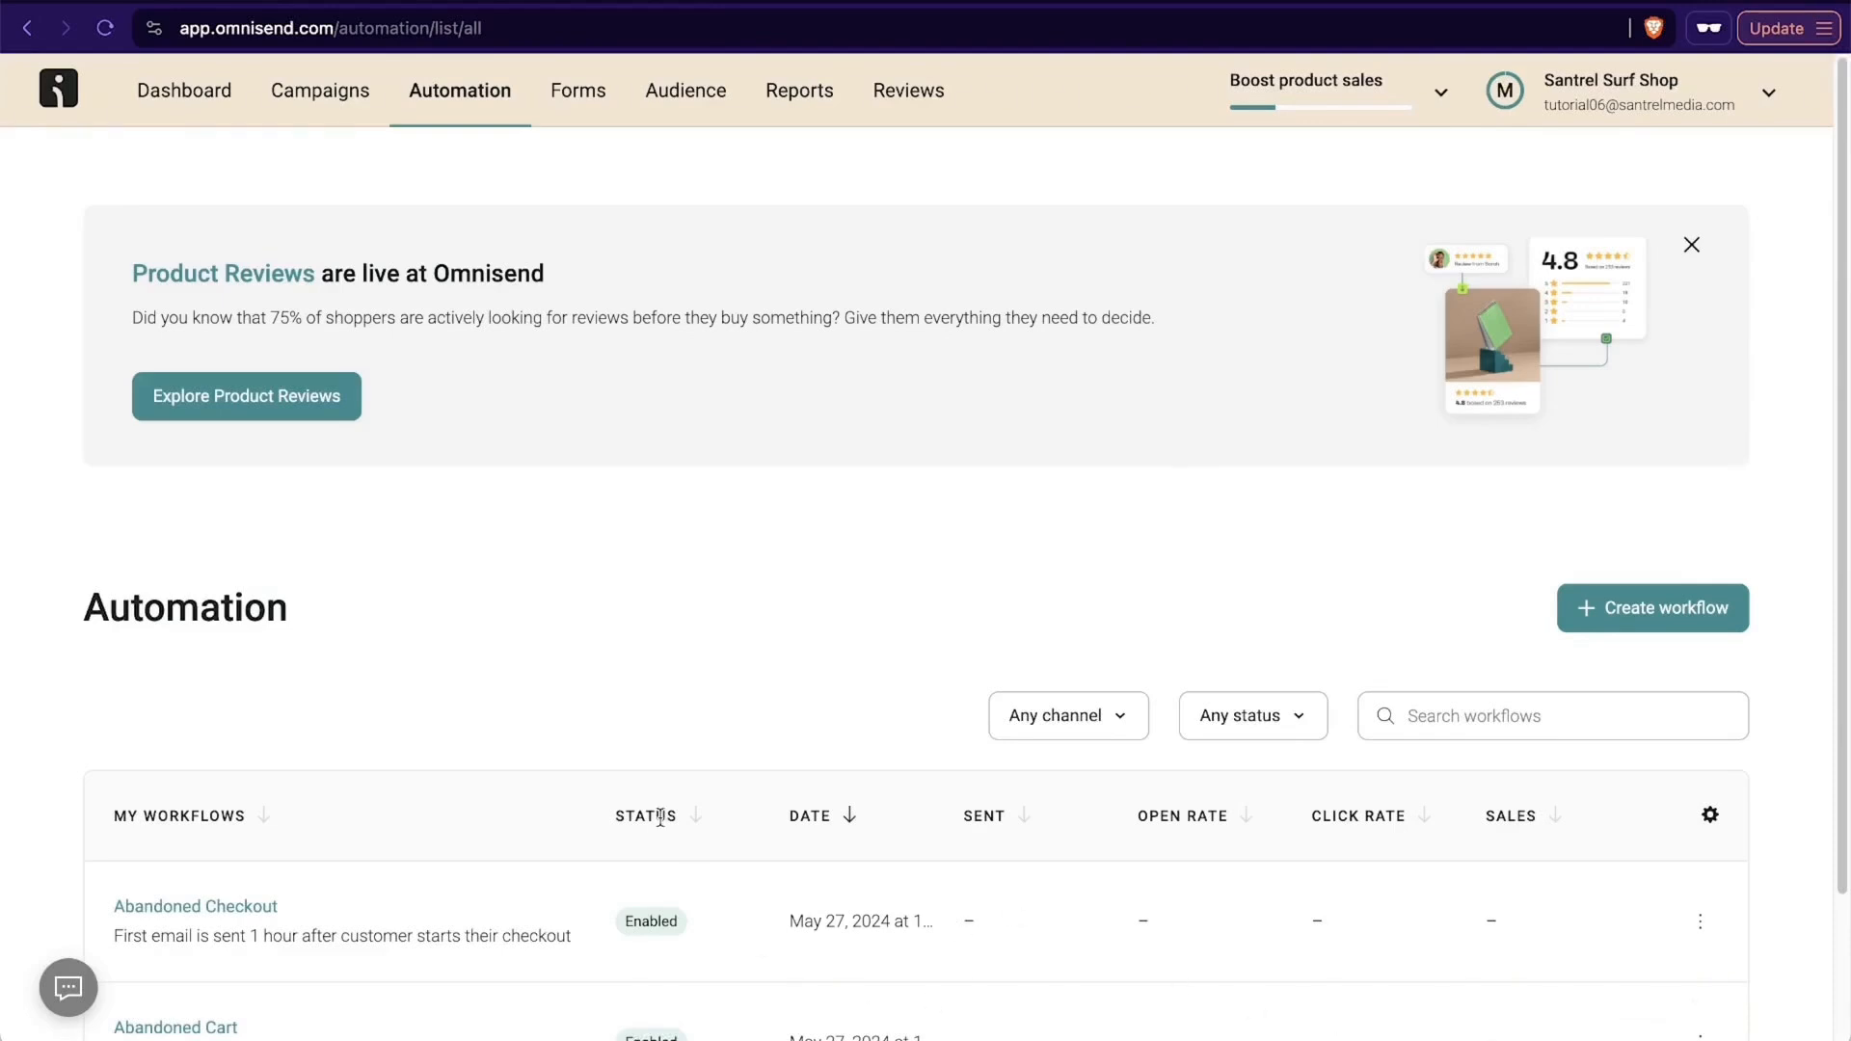
Open Abandoned Checkout, check its 1-hour inactivity trigger filter, and apply the trigger settings.
scroll(660, 815, down, 2)
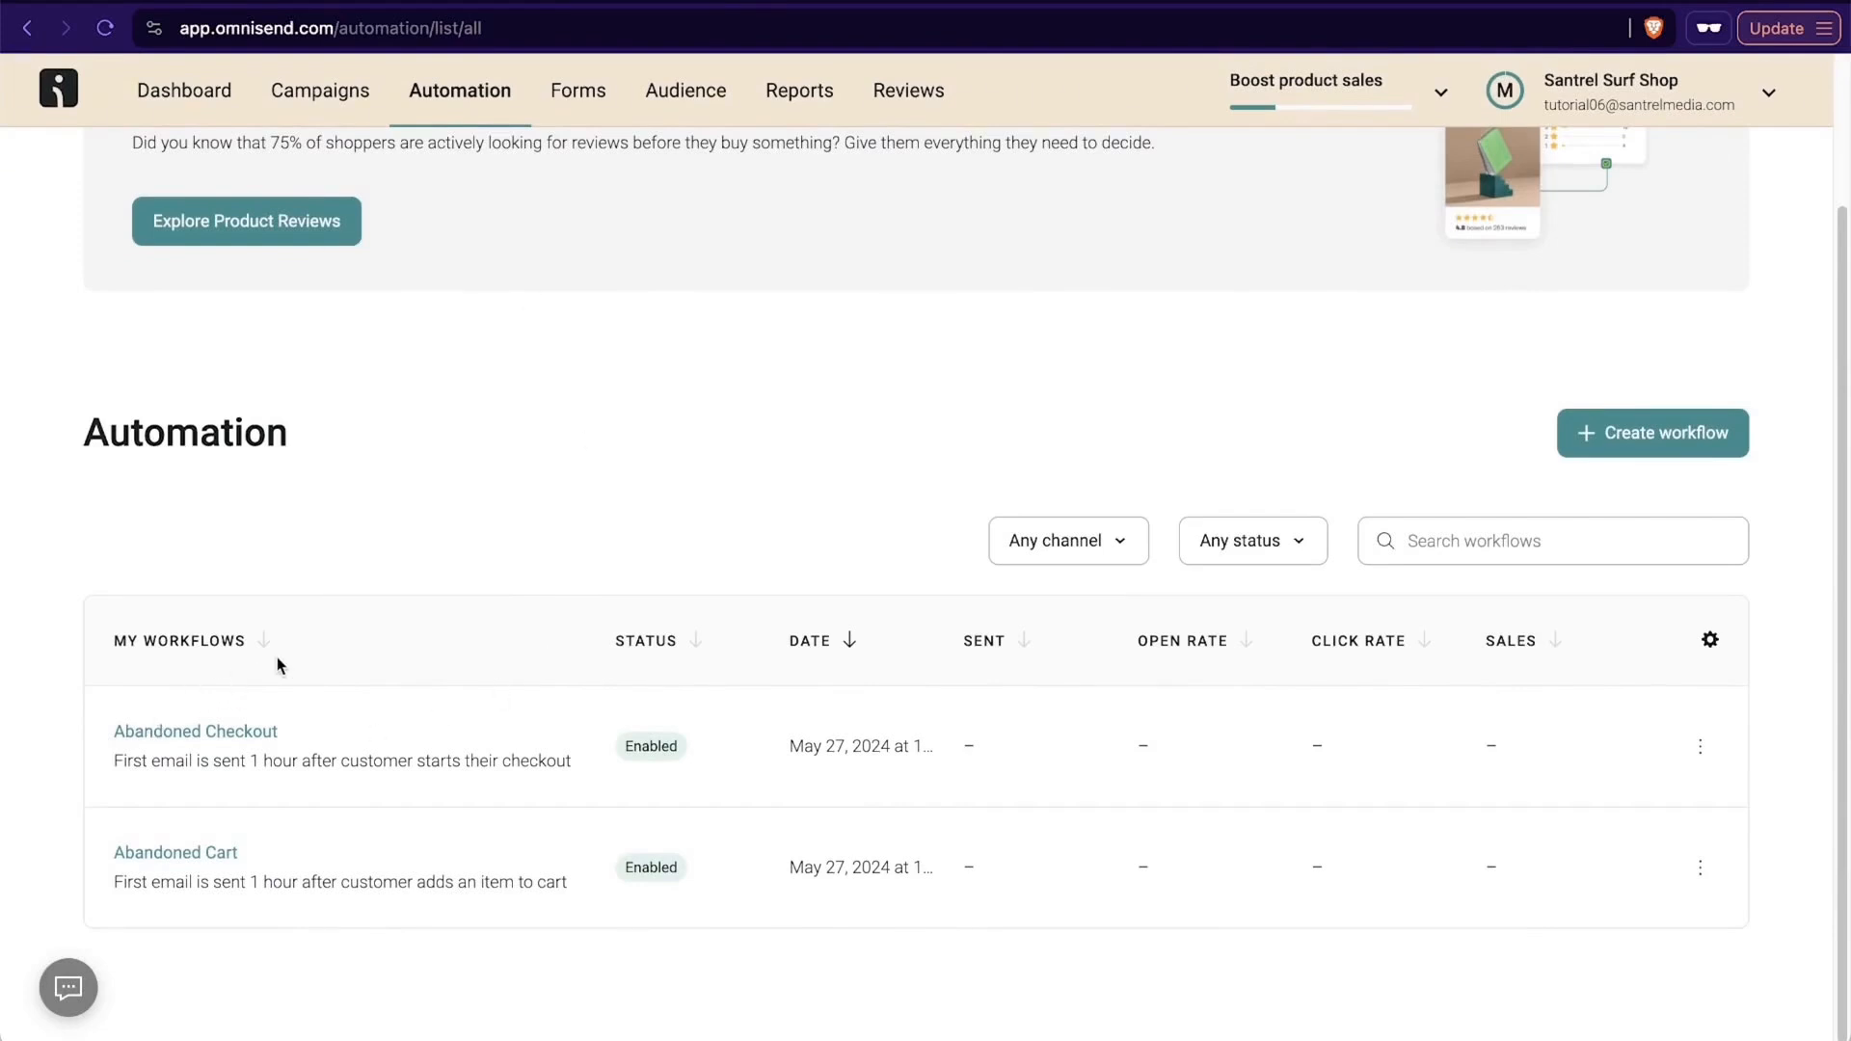
click(159, 735)
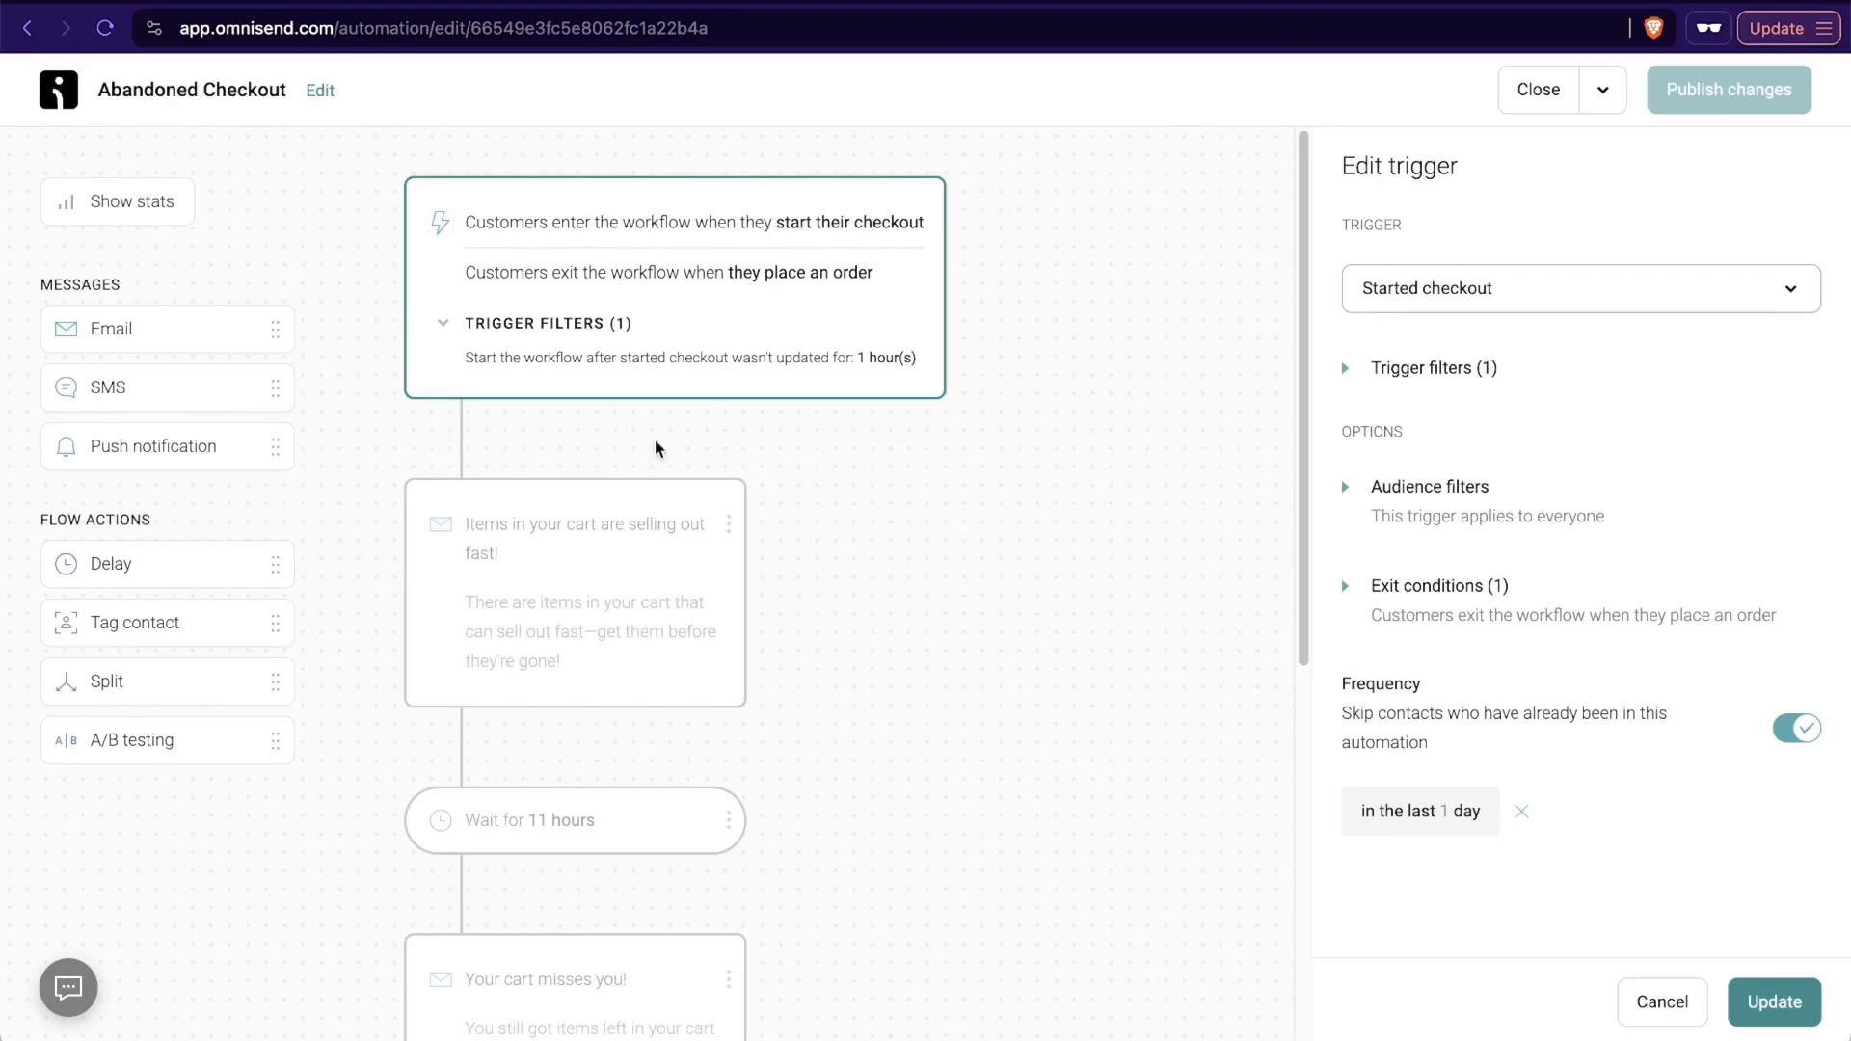
scroll(1107, 577, down, 3)
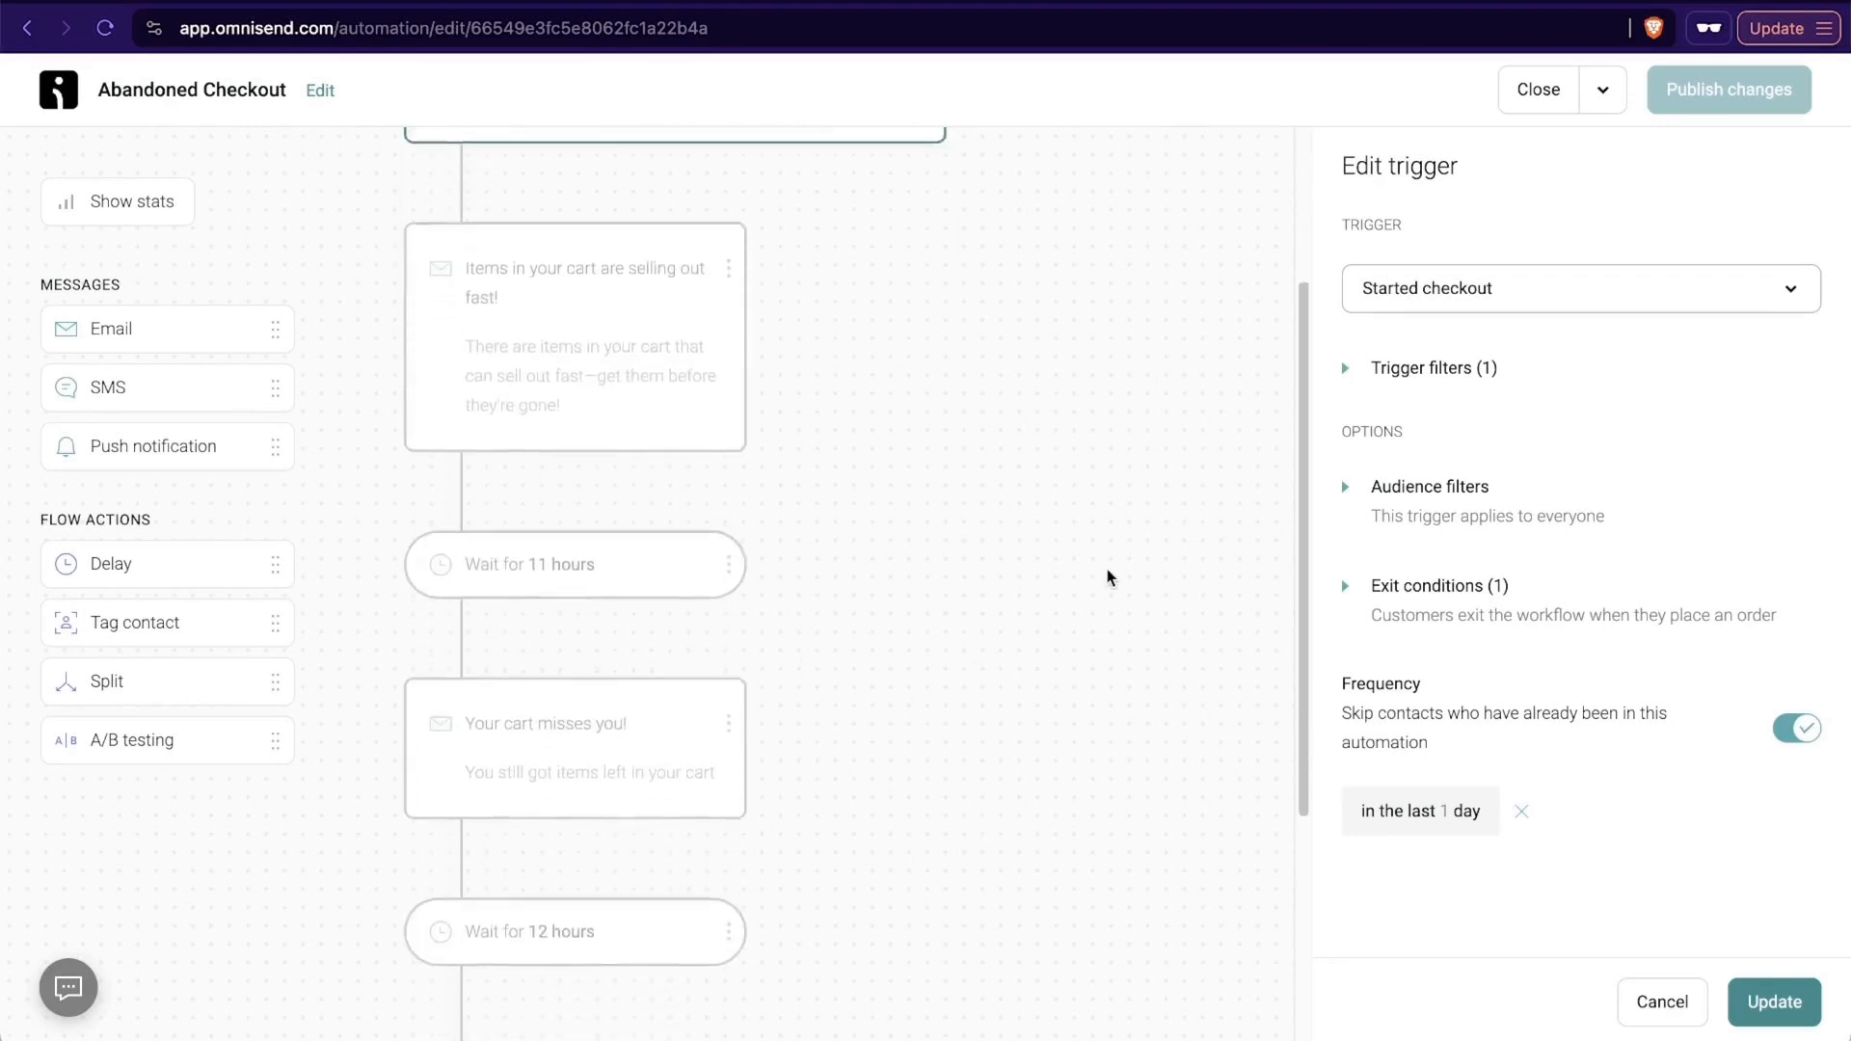
scroll(1107, 576, down, 3)
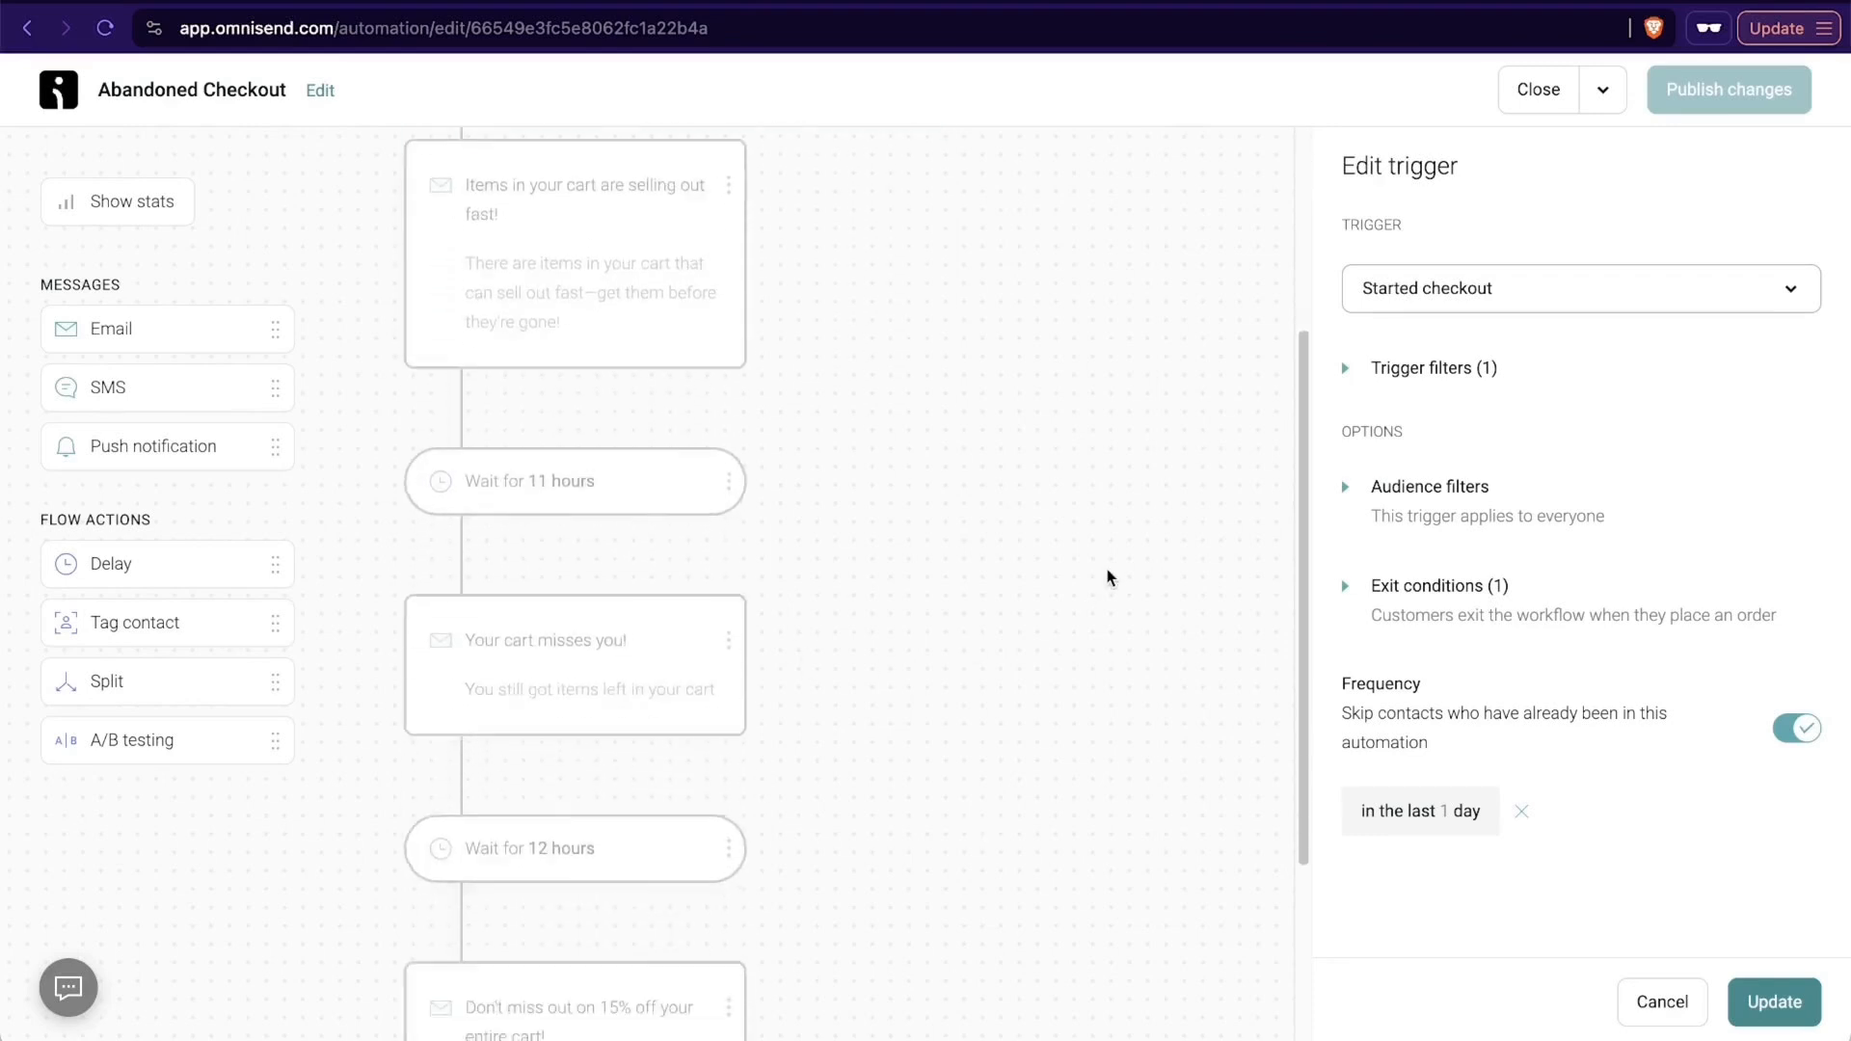
scroll(1107, 577, up, 6)
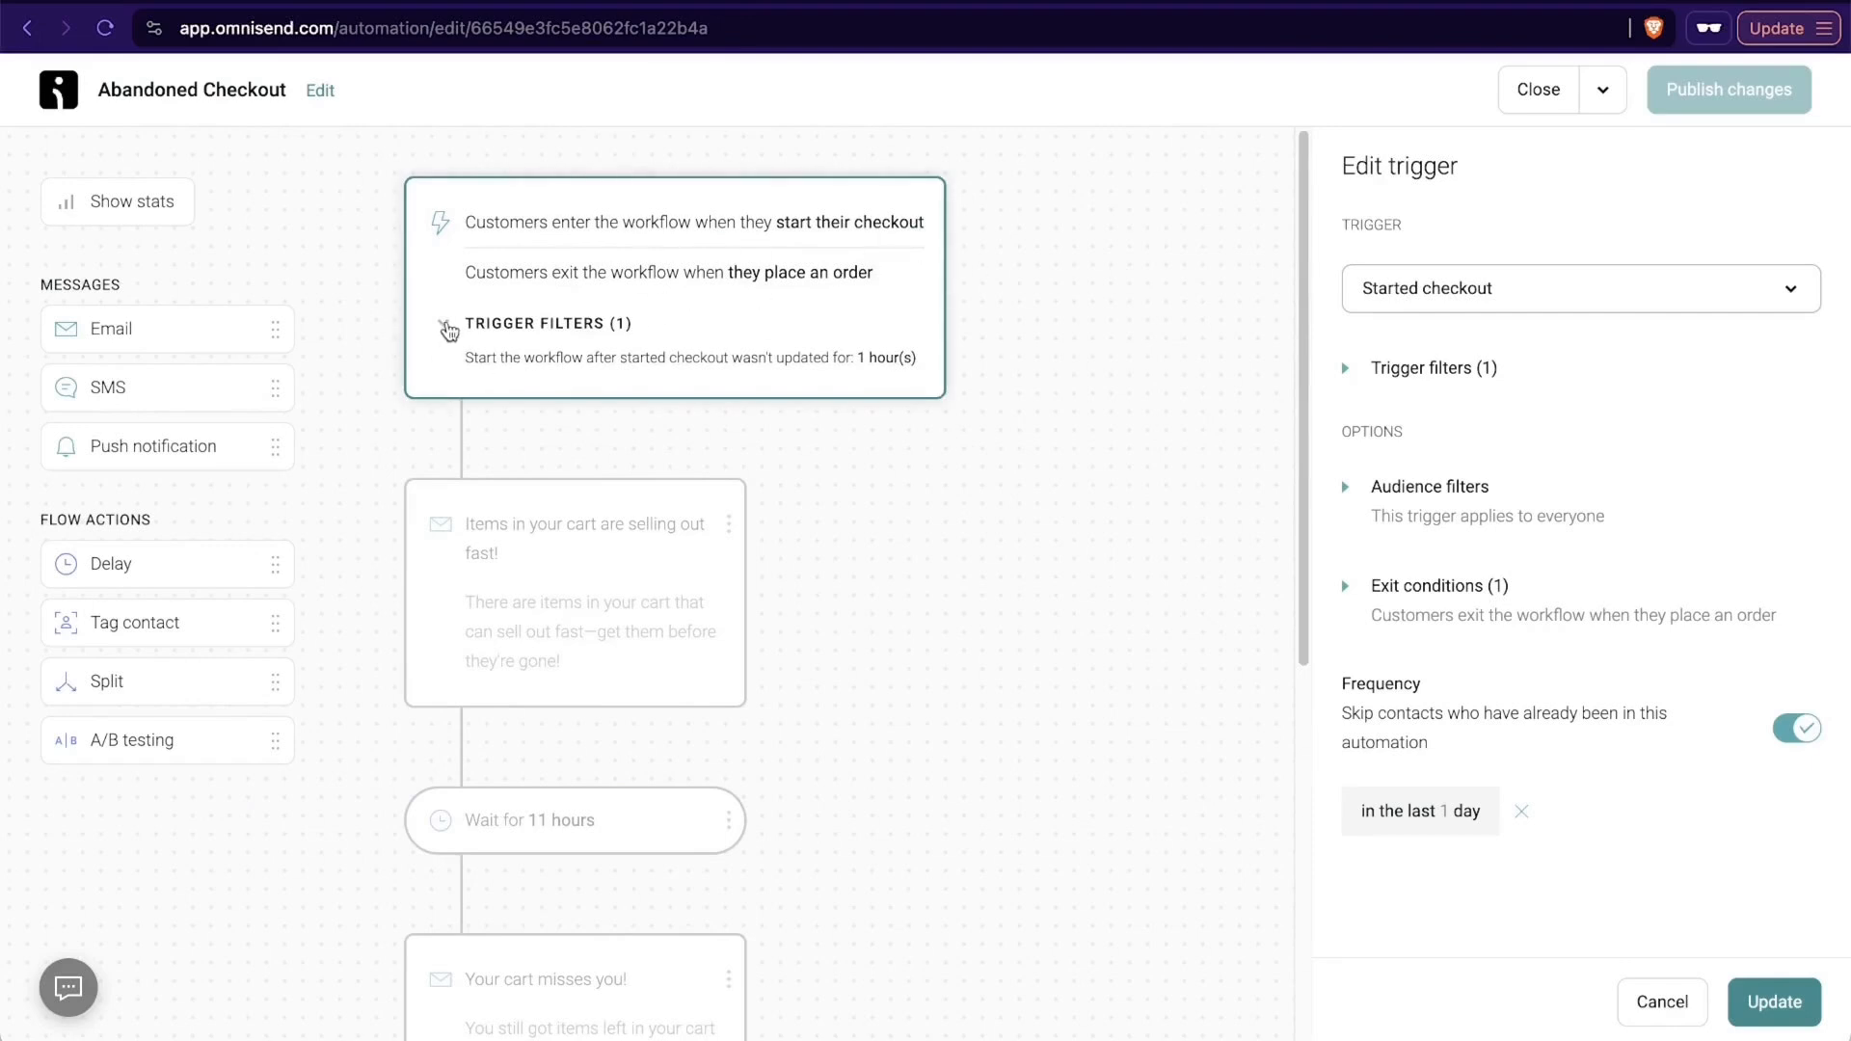
click(446, 323)
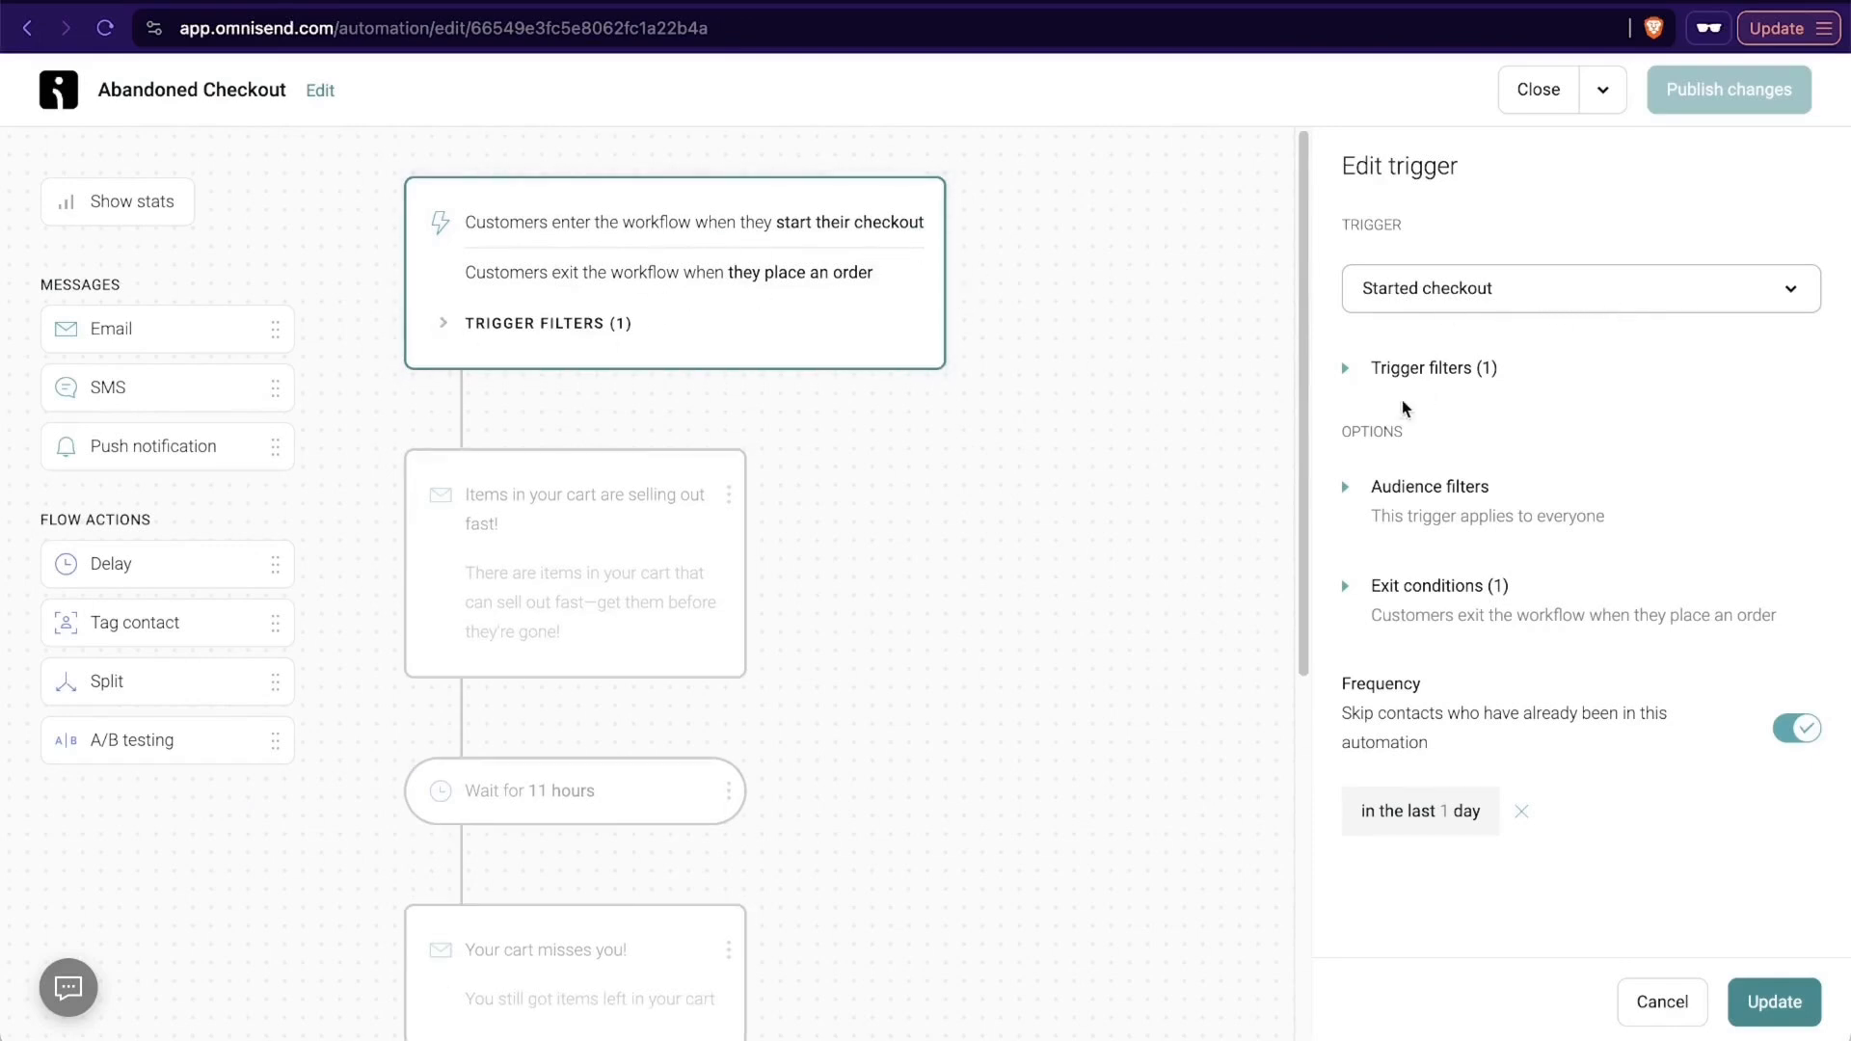
click(1358, 364)
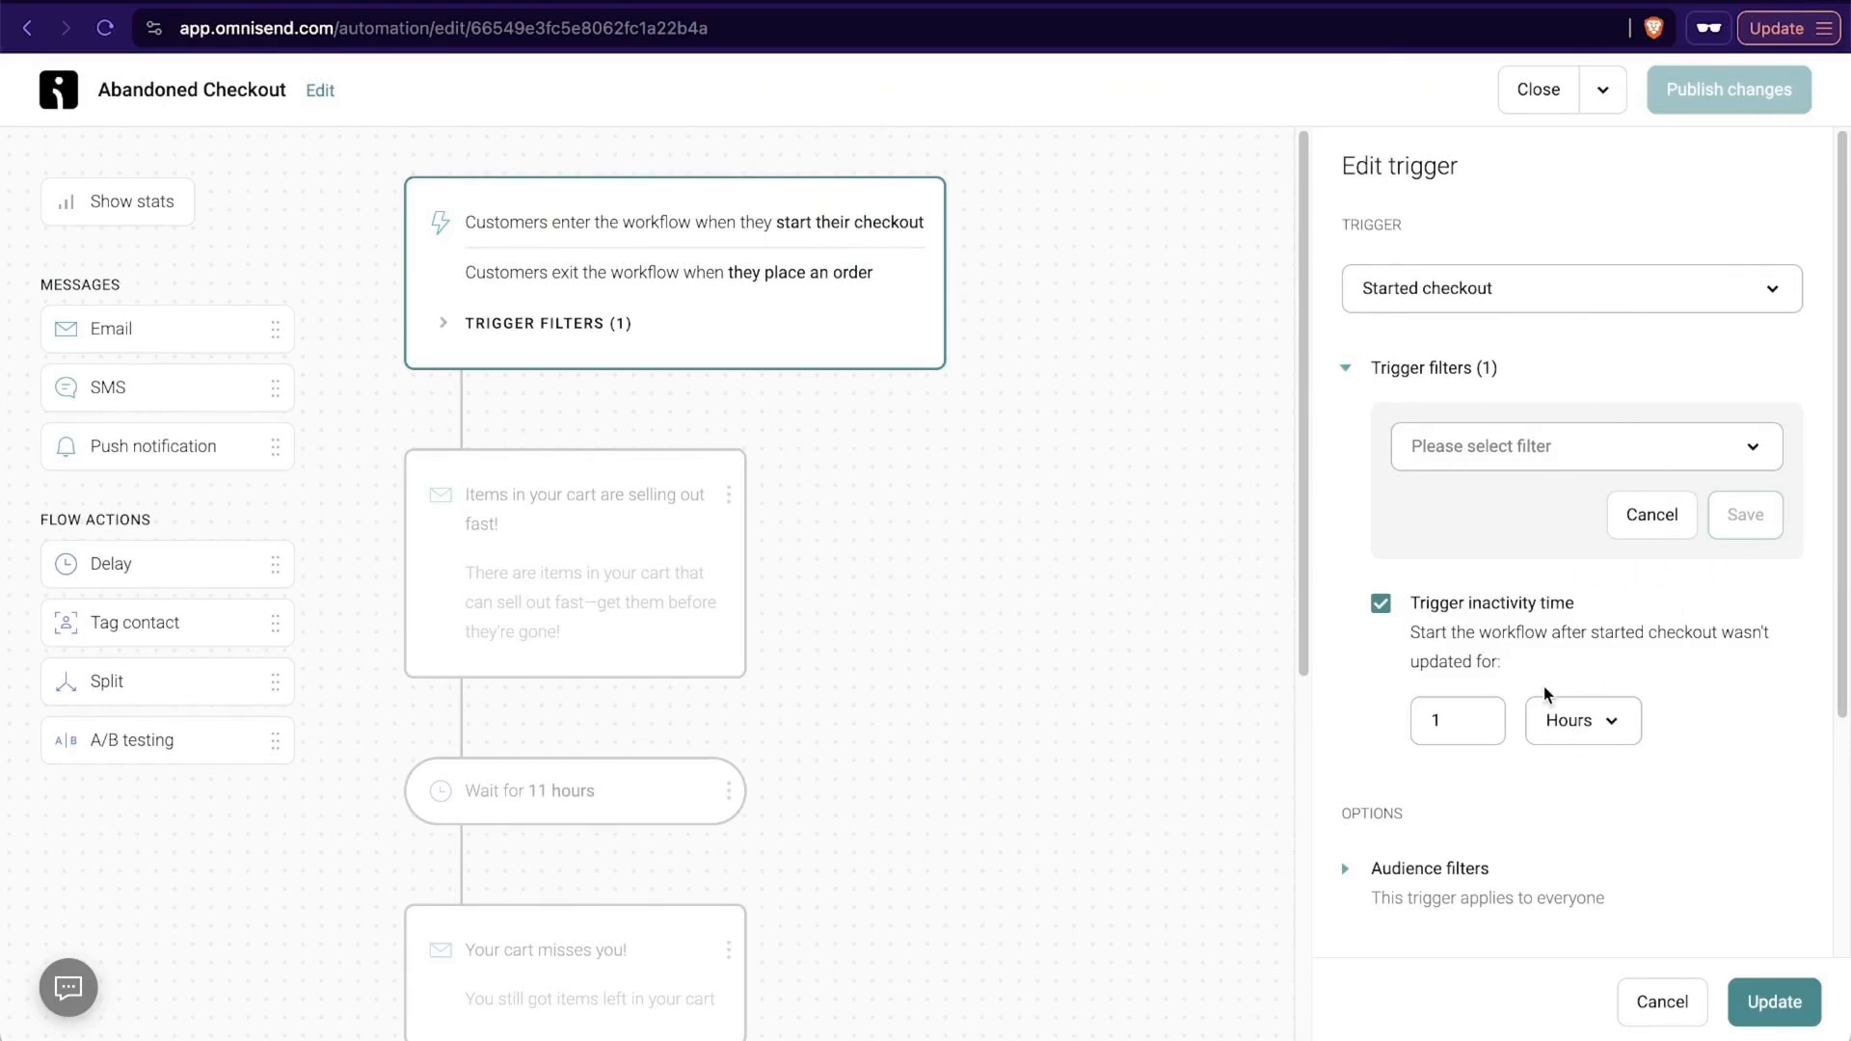
scroll(1547, 695, down, 5)
click(1774, 1001)
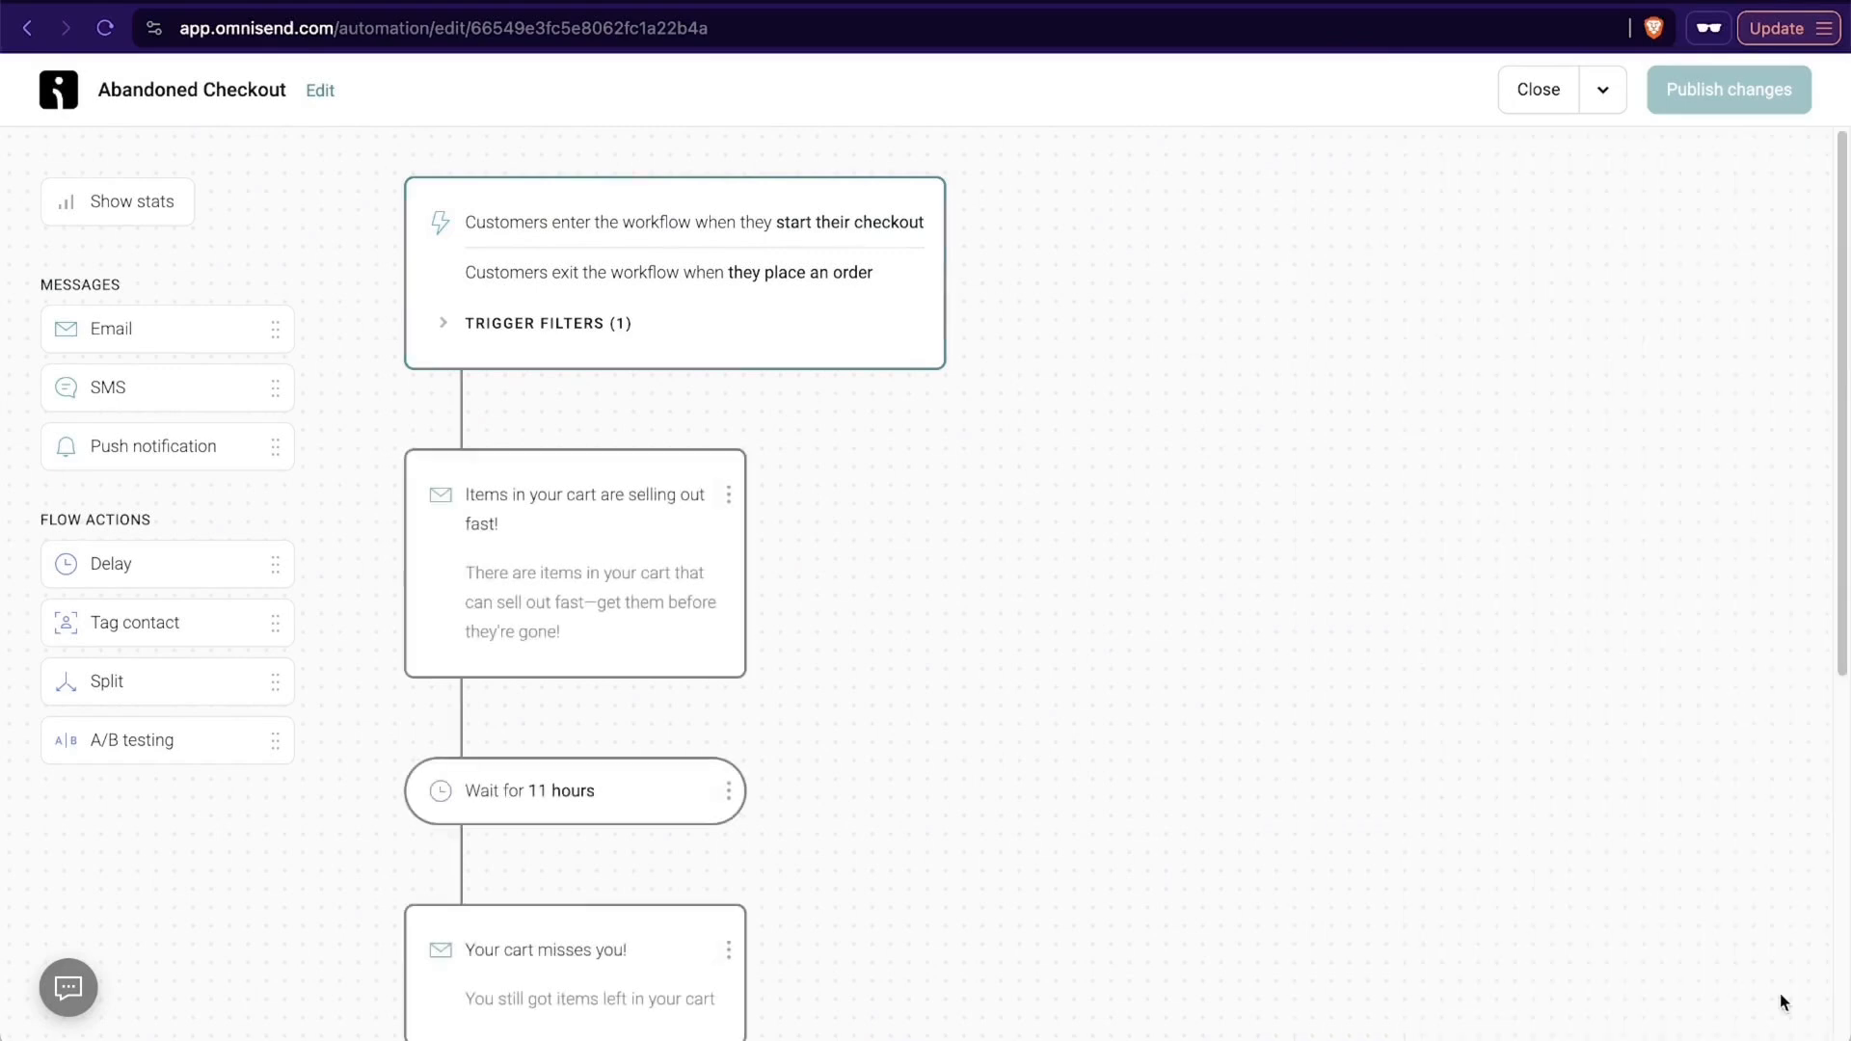
Open the content editor of the first reminder email, 'Items in your cart are selling out fast!'.
scroll(875, 653, down, 1)
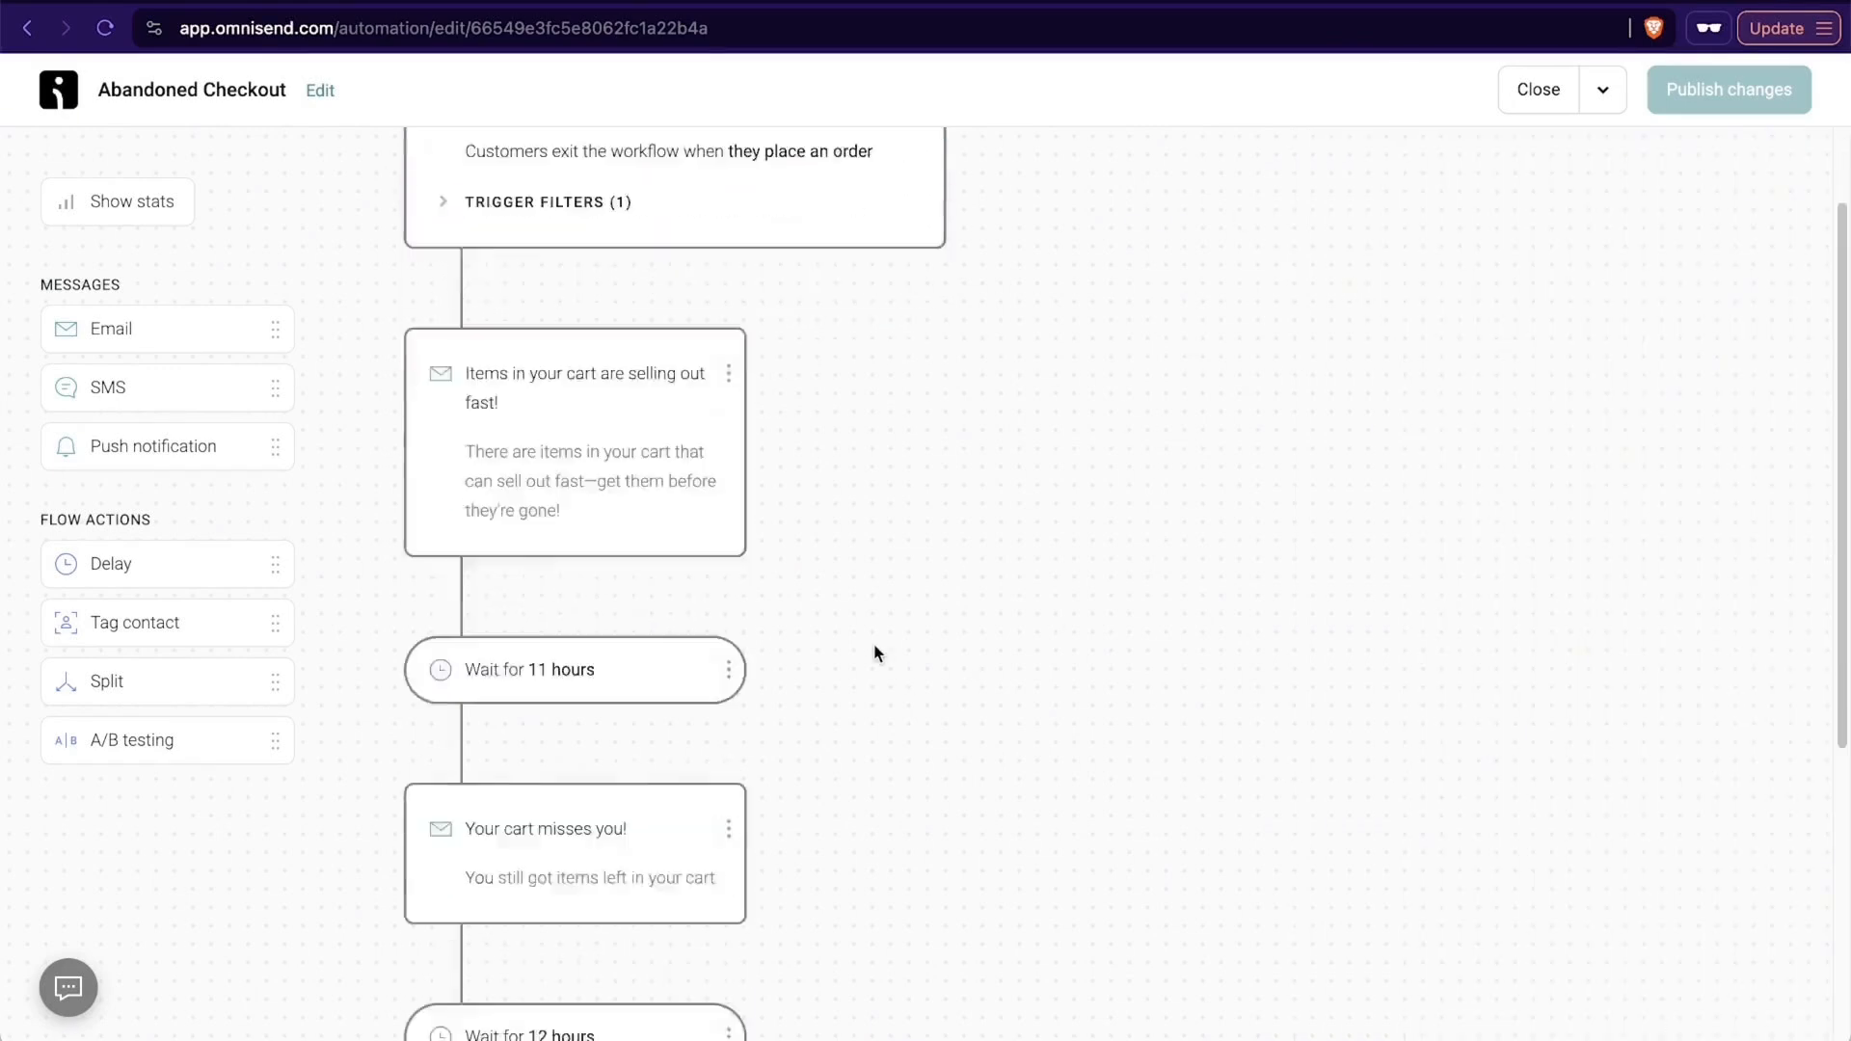
scroll(873, 644, down, 1)
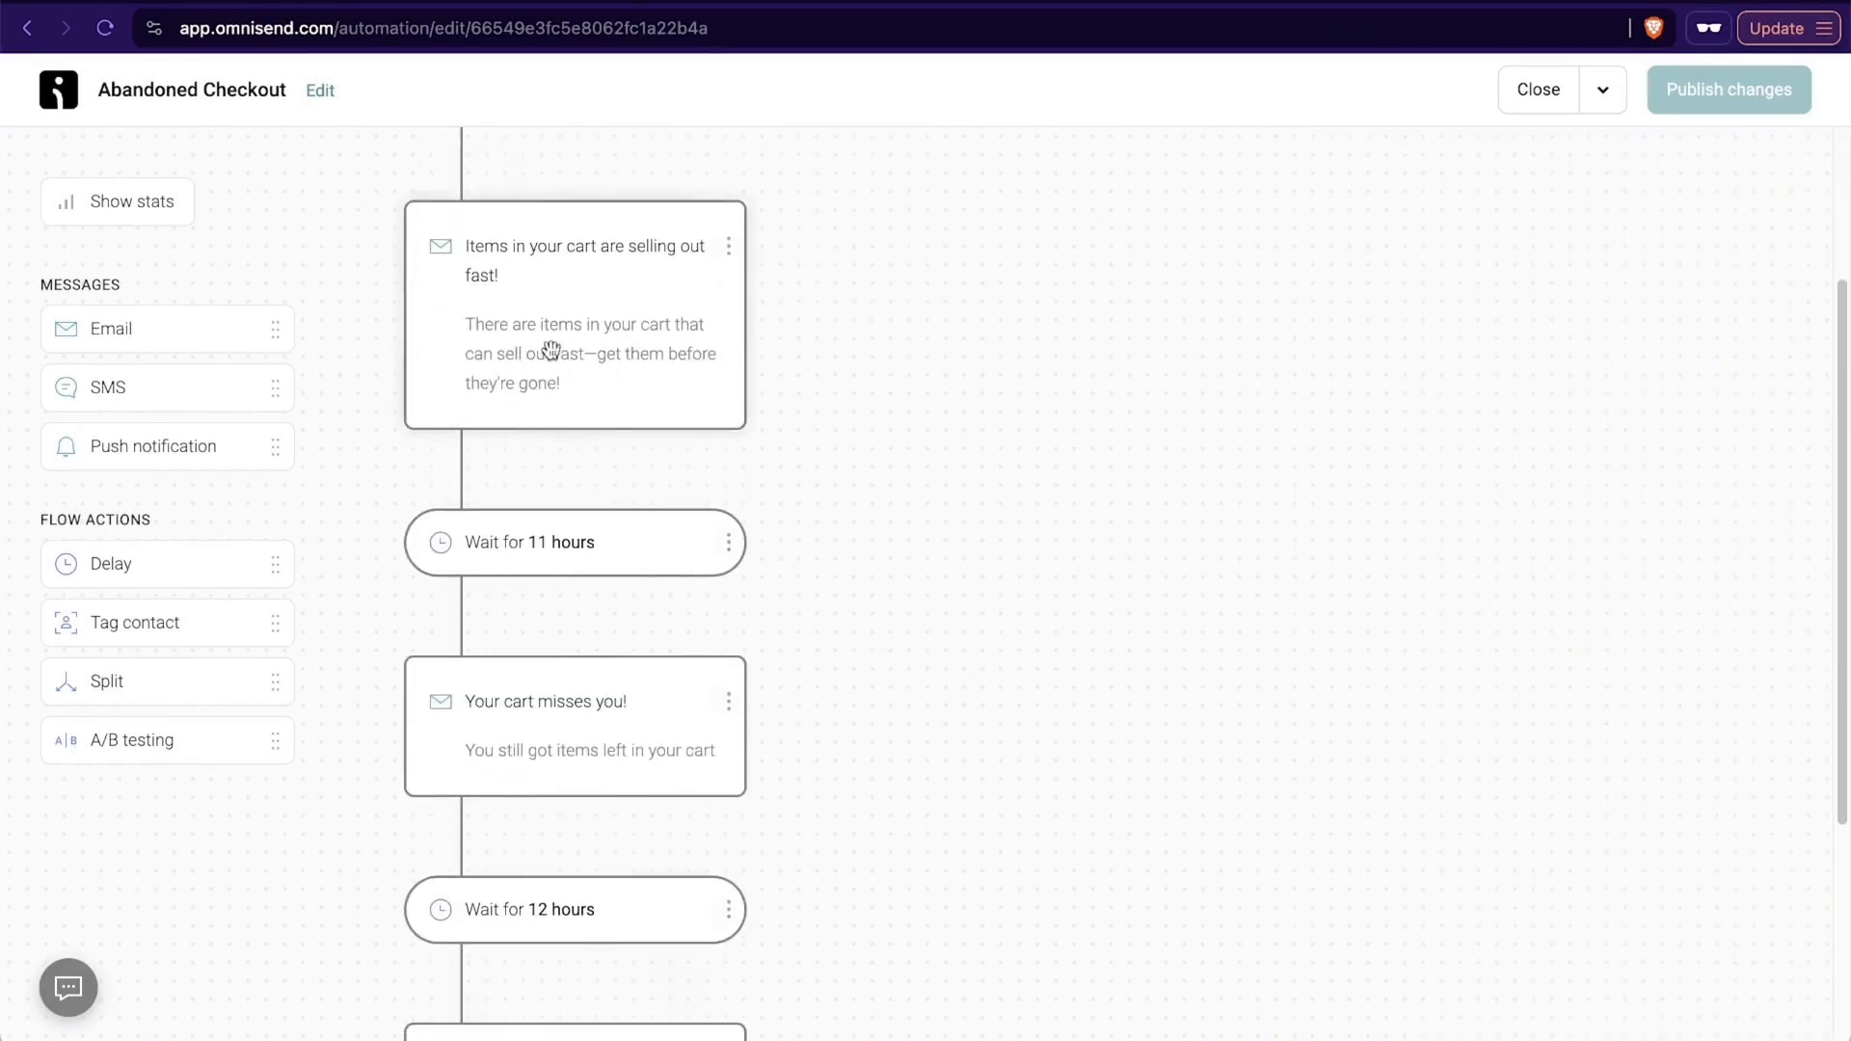
click(588, 306)
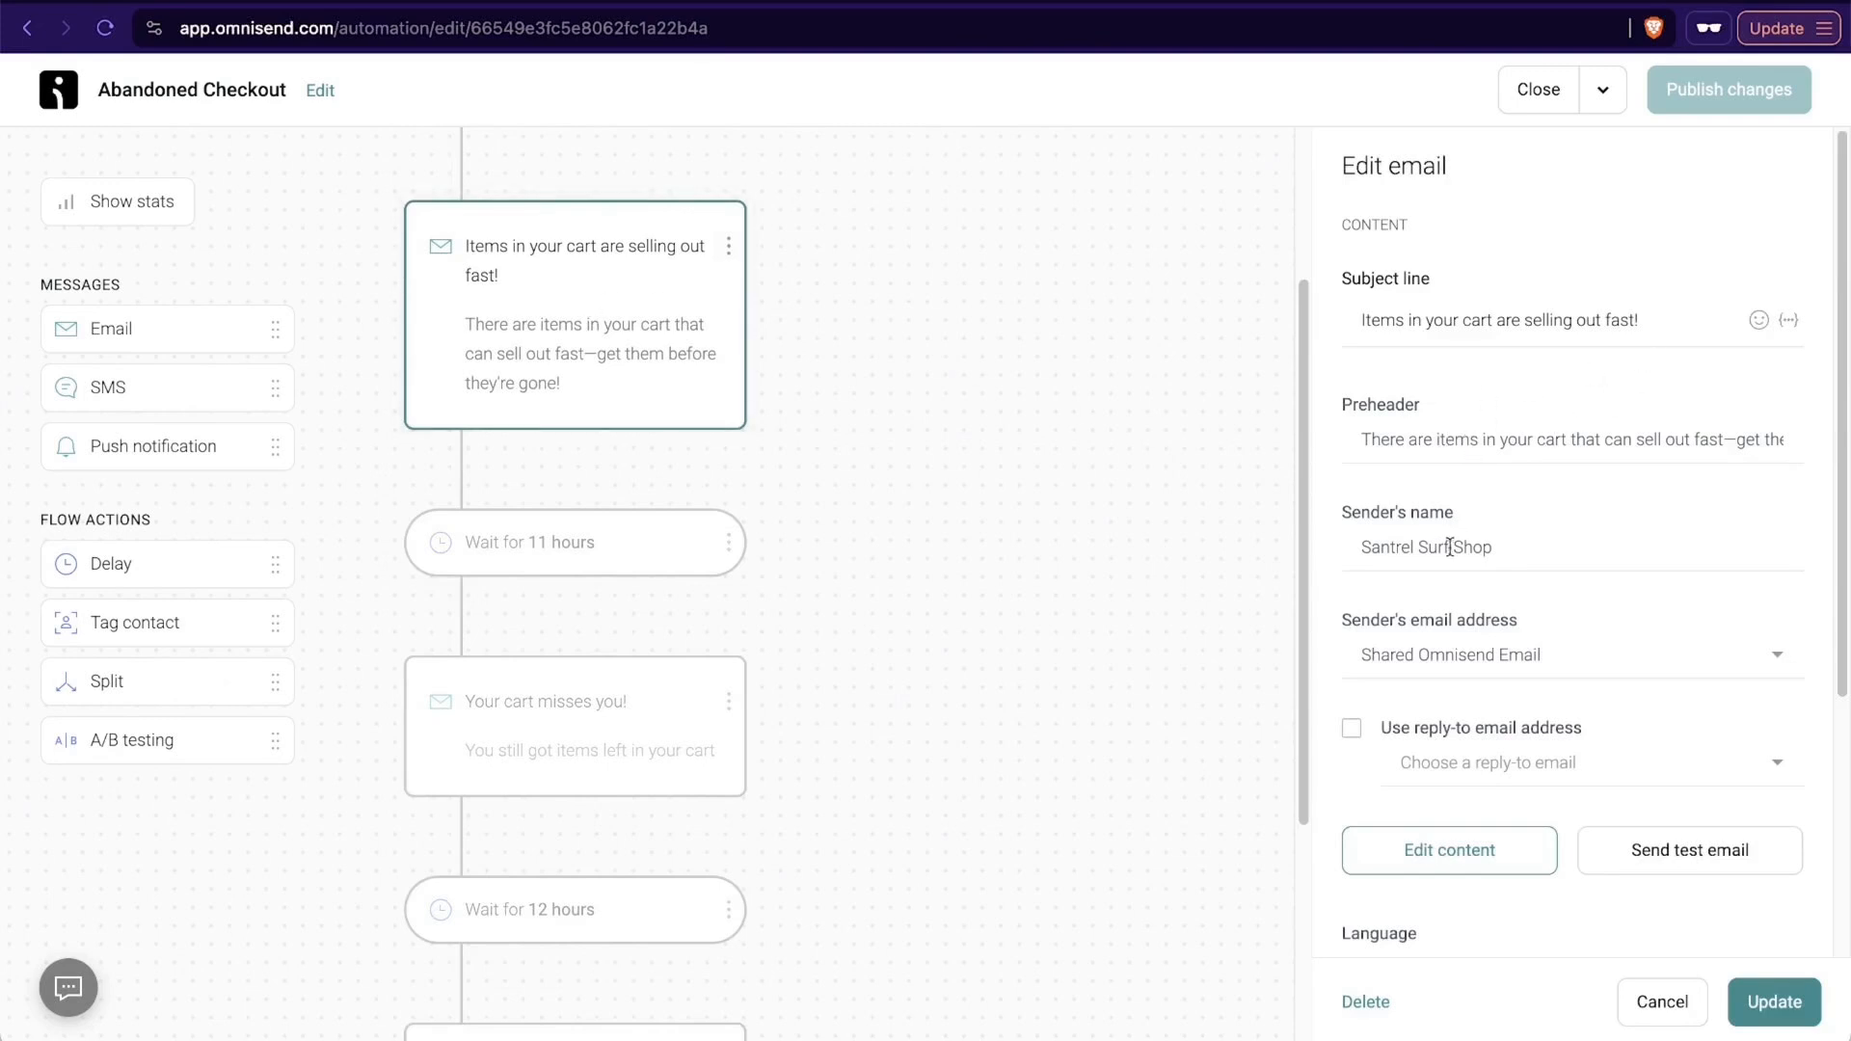
scroll(1513, 613, down, 3)
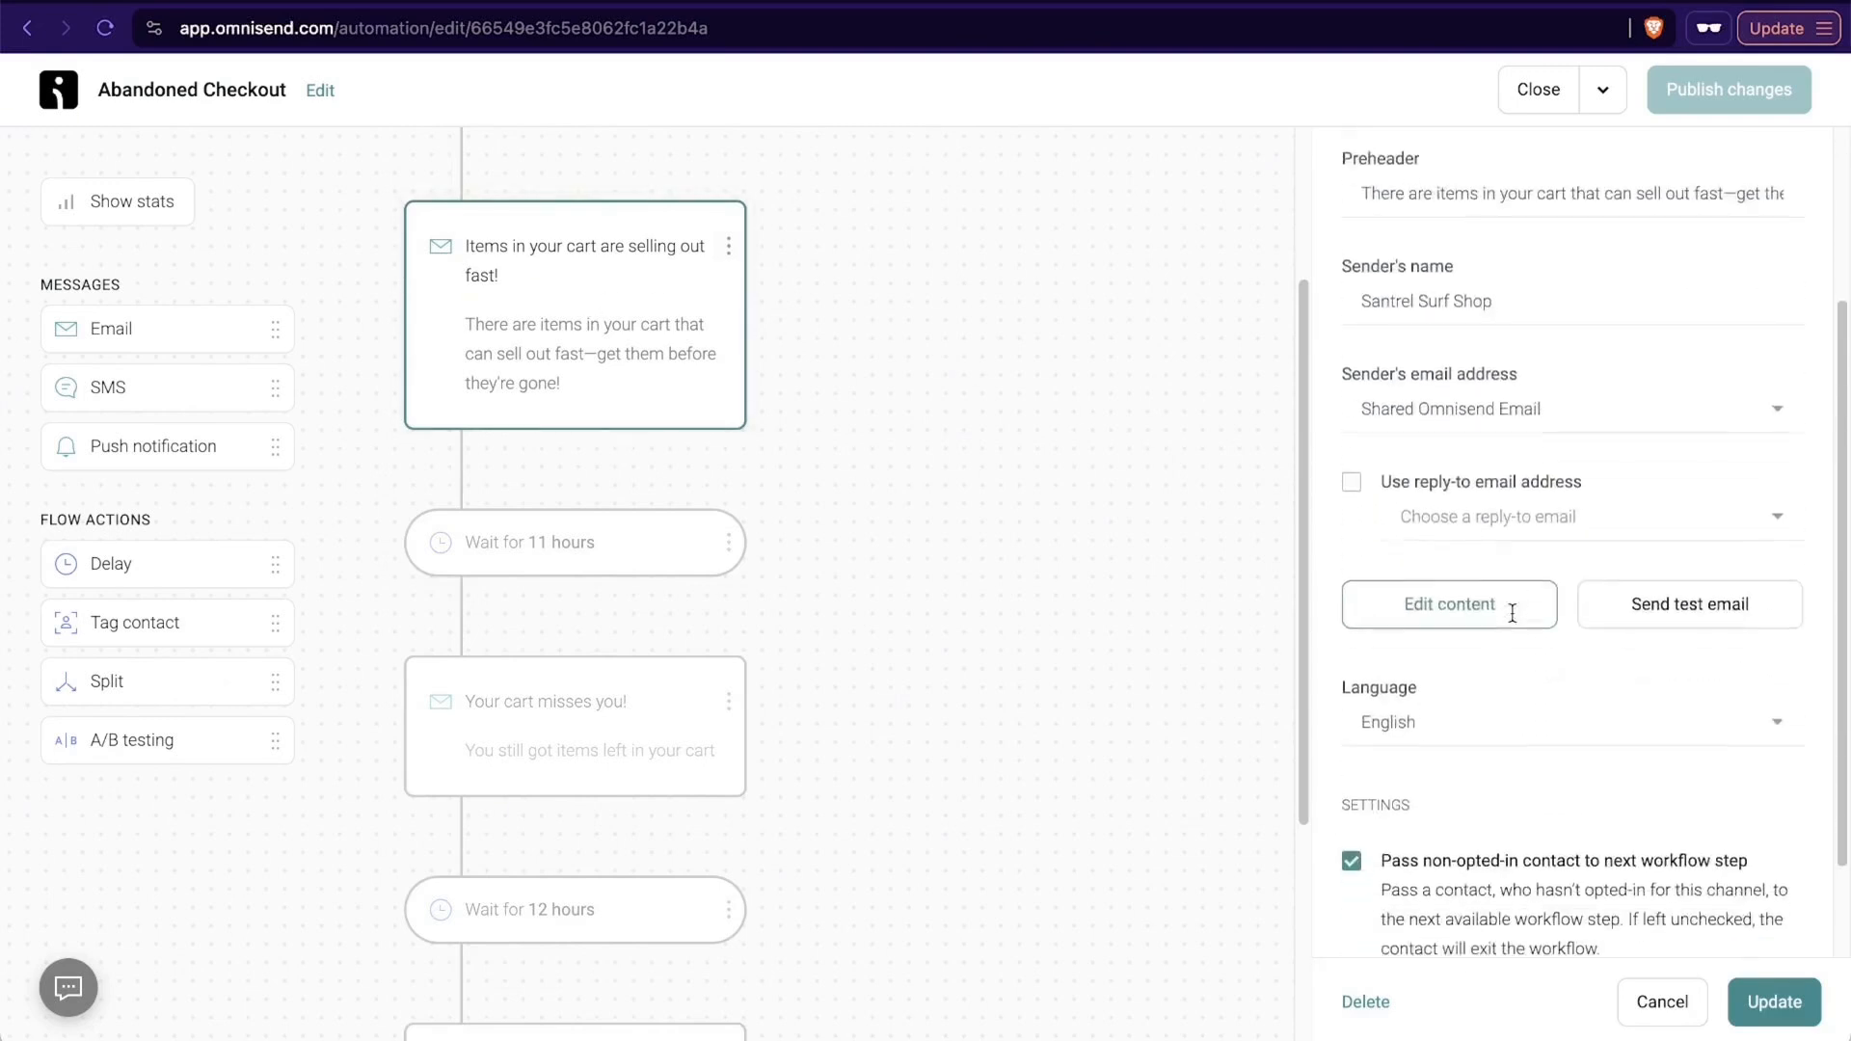
scroll(1513, 614, down, 2)
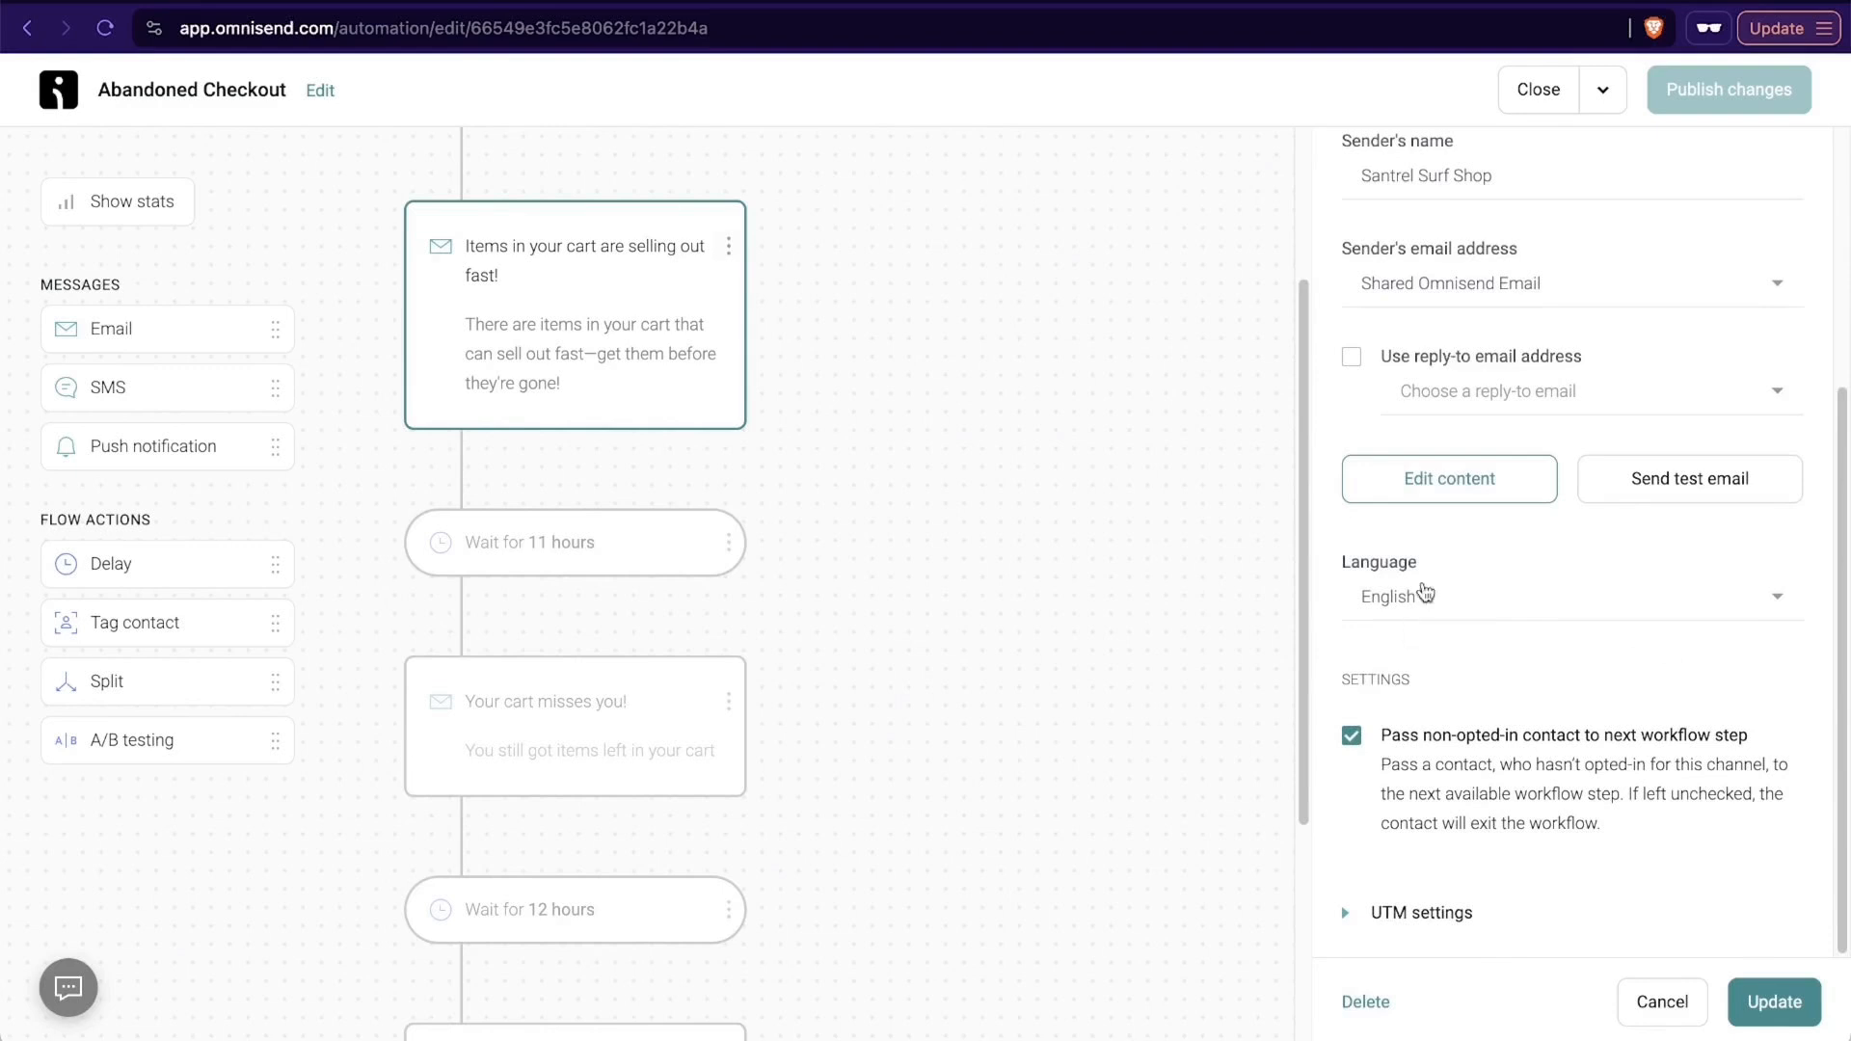
click(1488, 496)
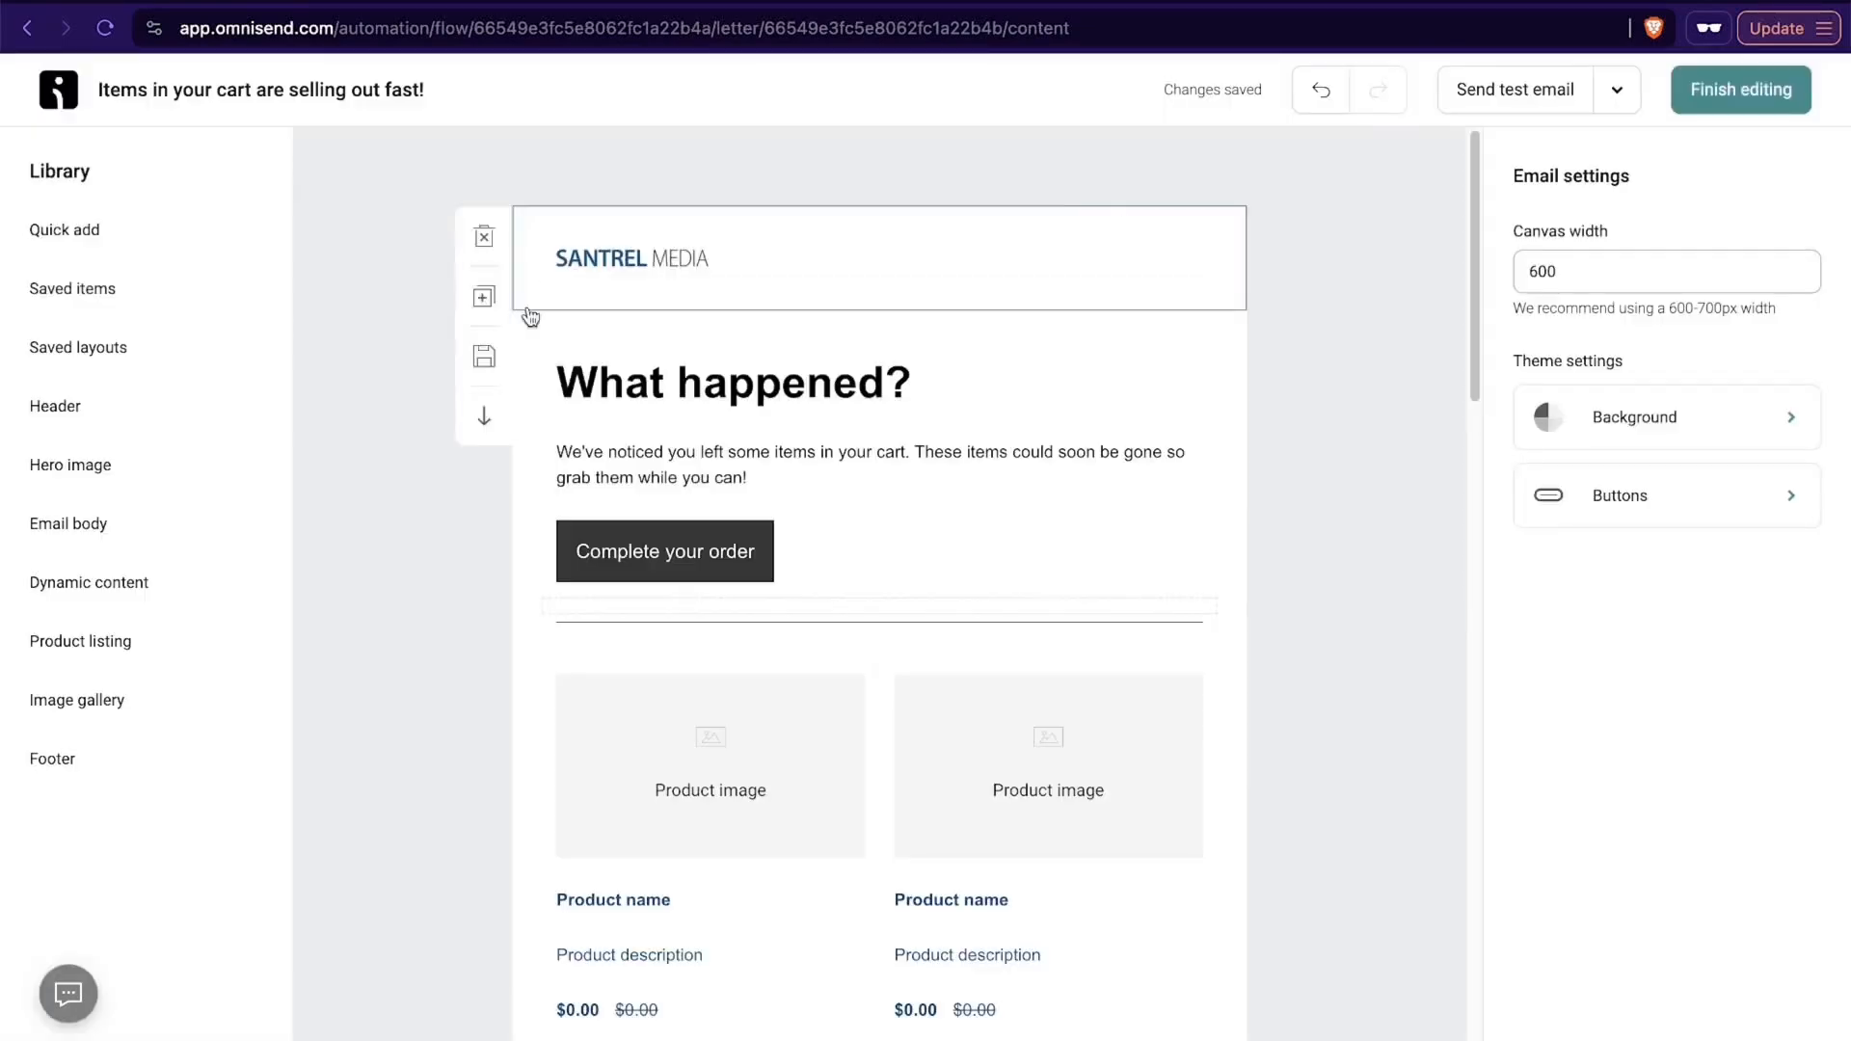
Browse the email blocks, including the first product image, then finish editing.
scroll(1134, 571, down, 4)
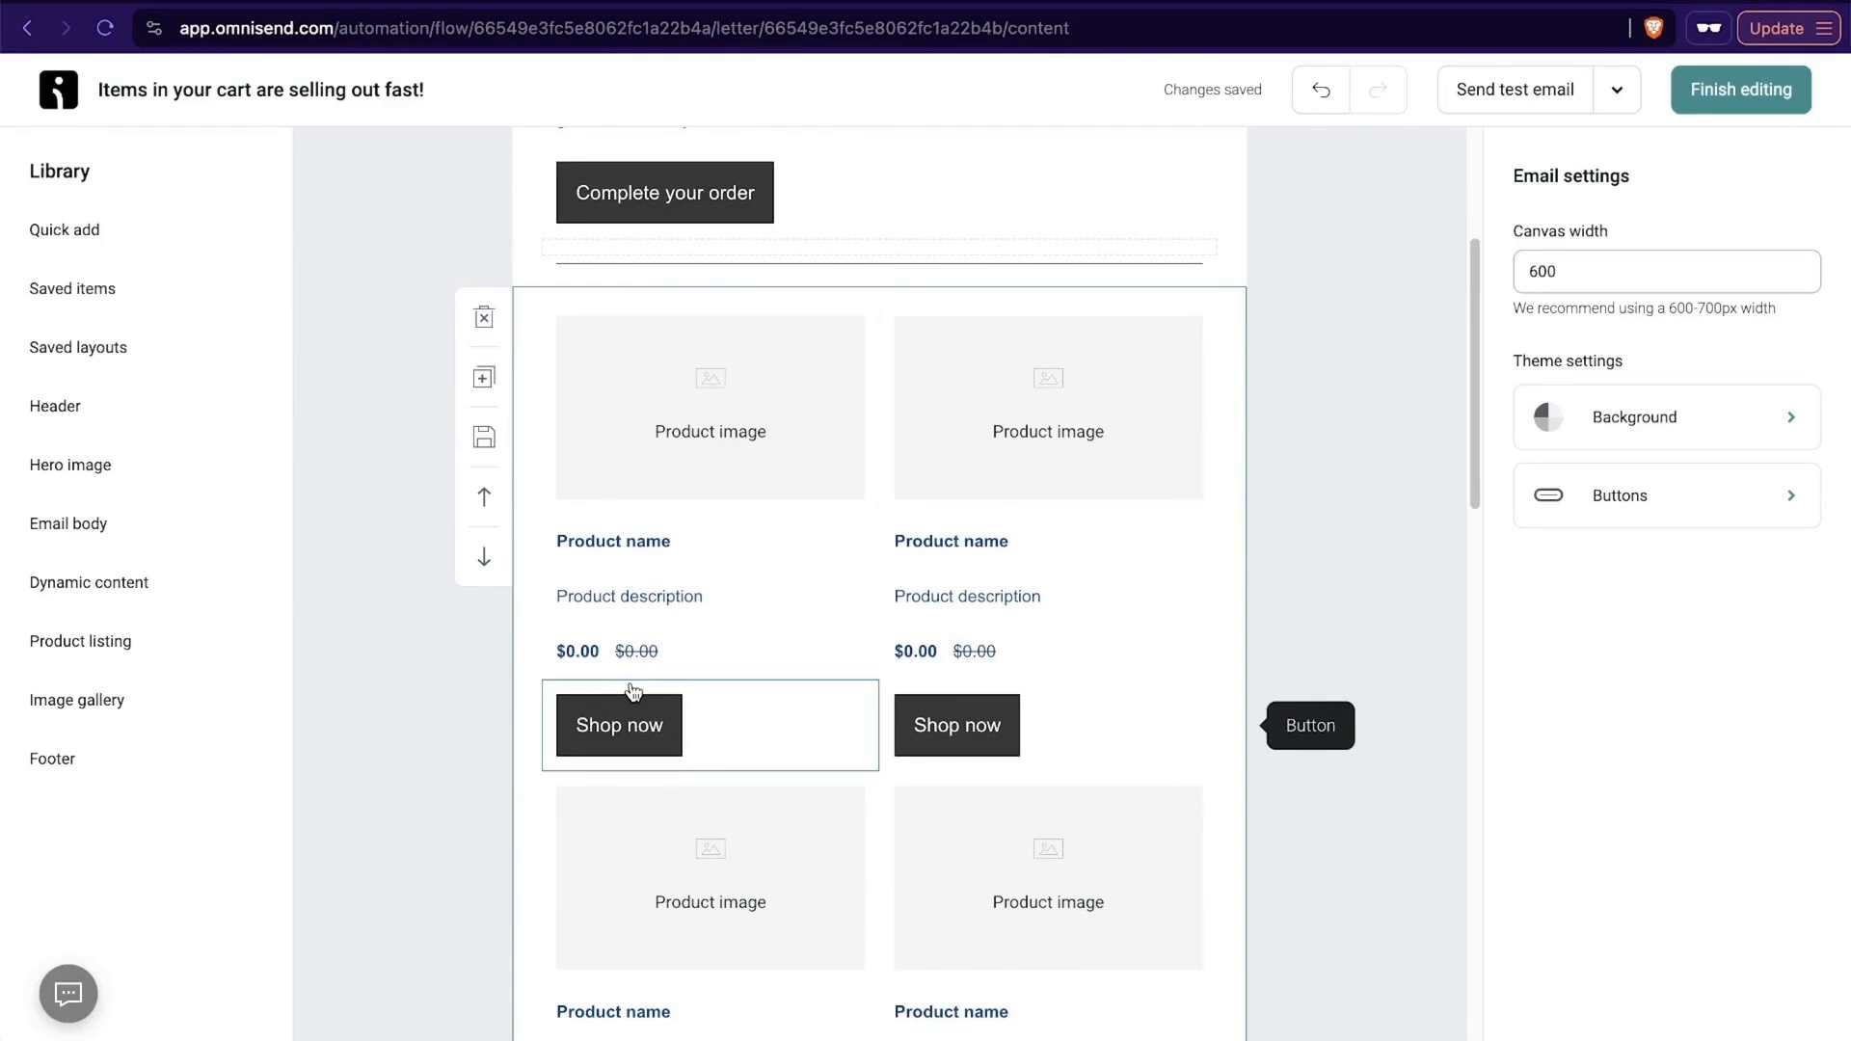
click(745, 444)
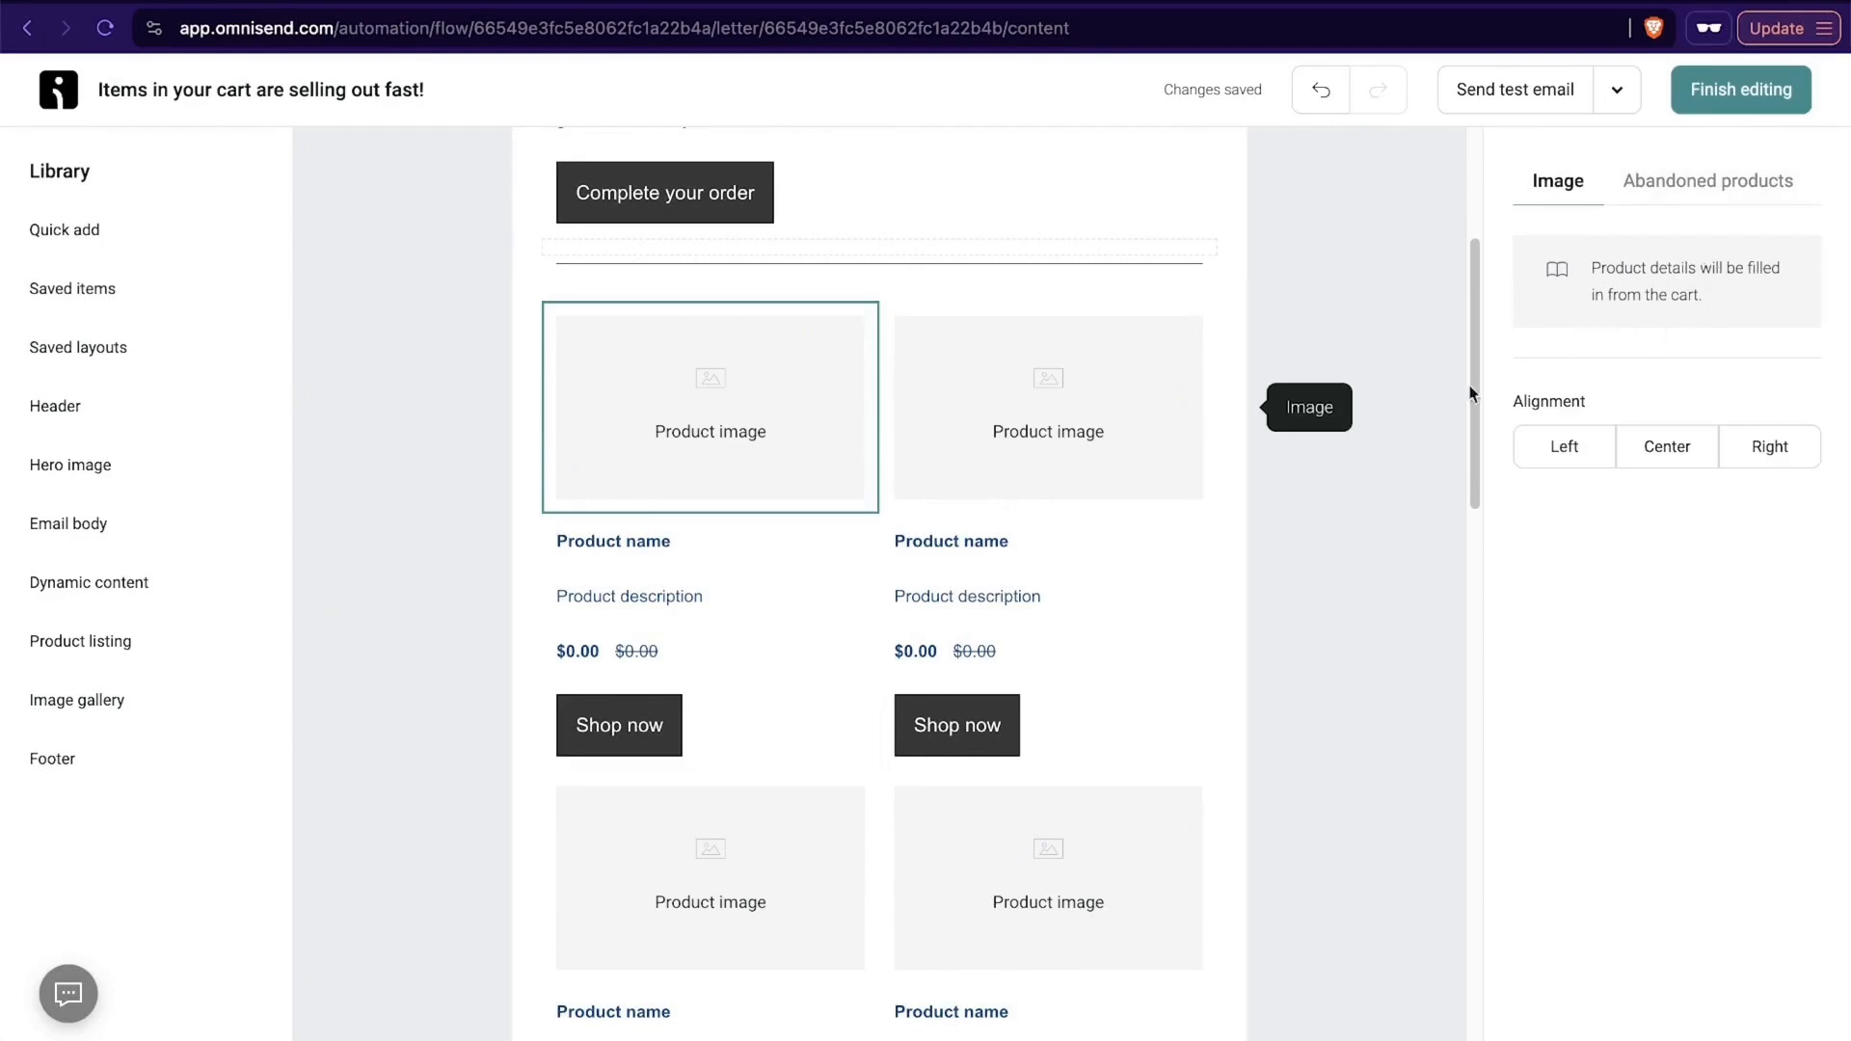
click(1373, 565)
scroll(1373, 569, up, 1)
scroll(1373, 569, down, 9)
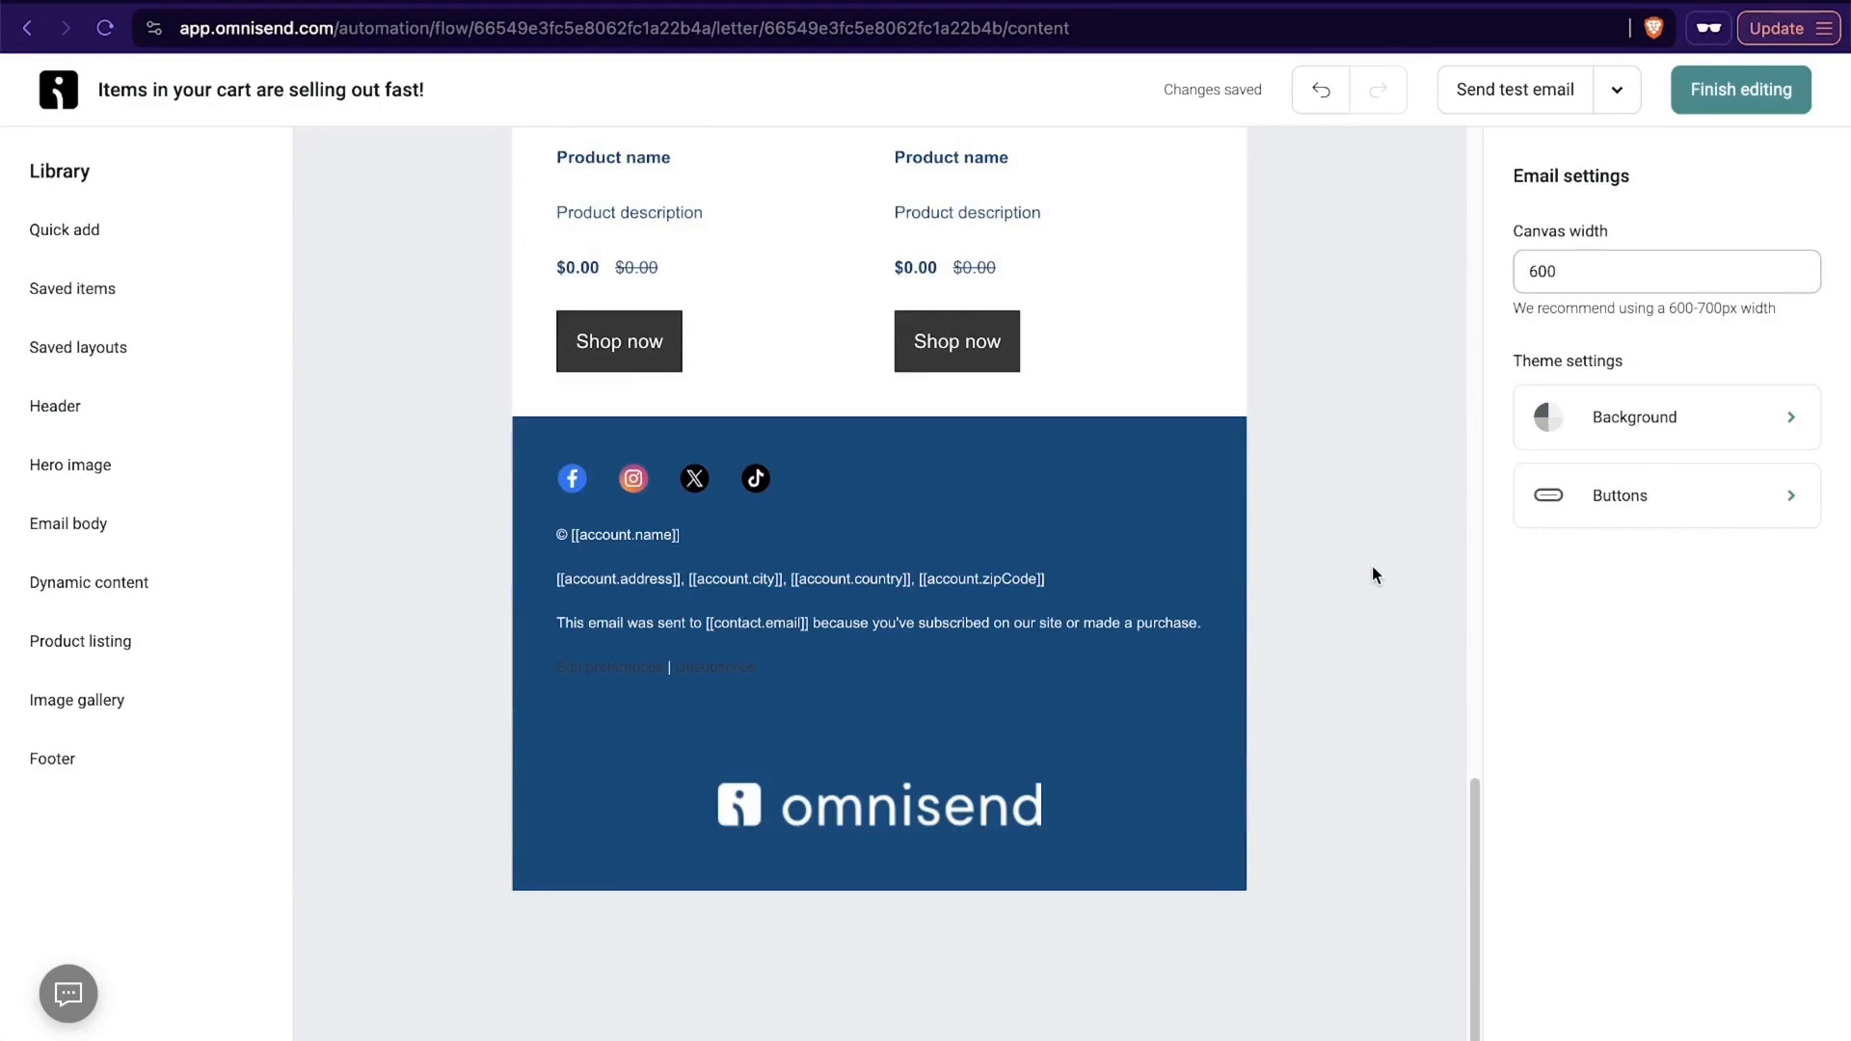
scroll(1373, 569, up, 10)
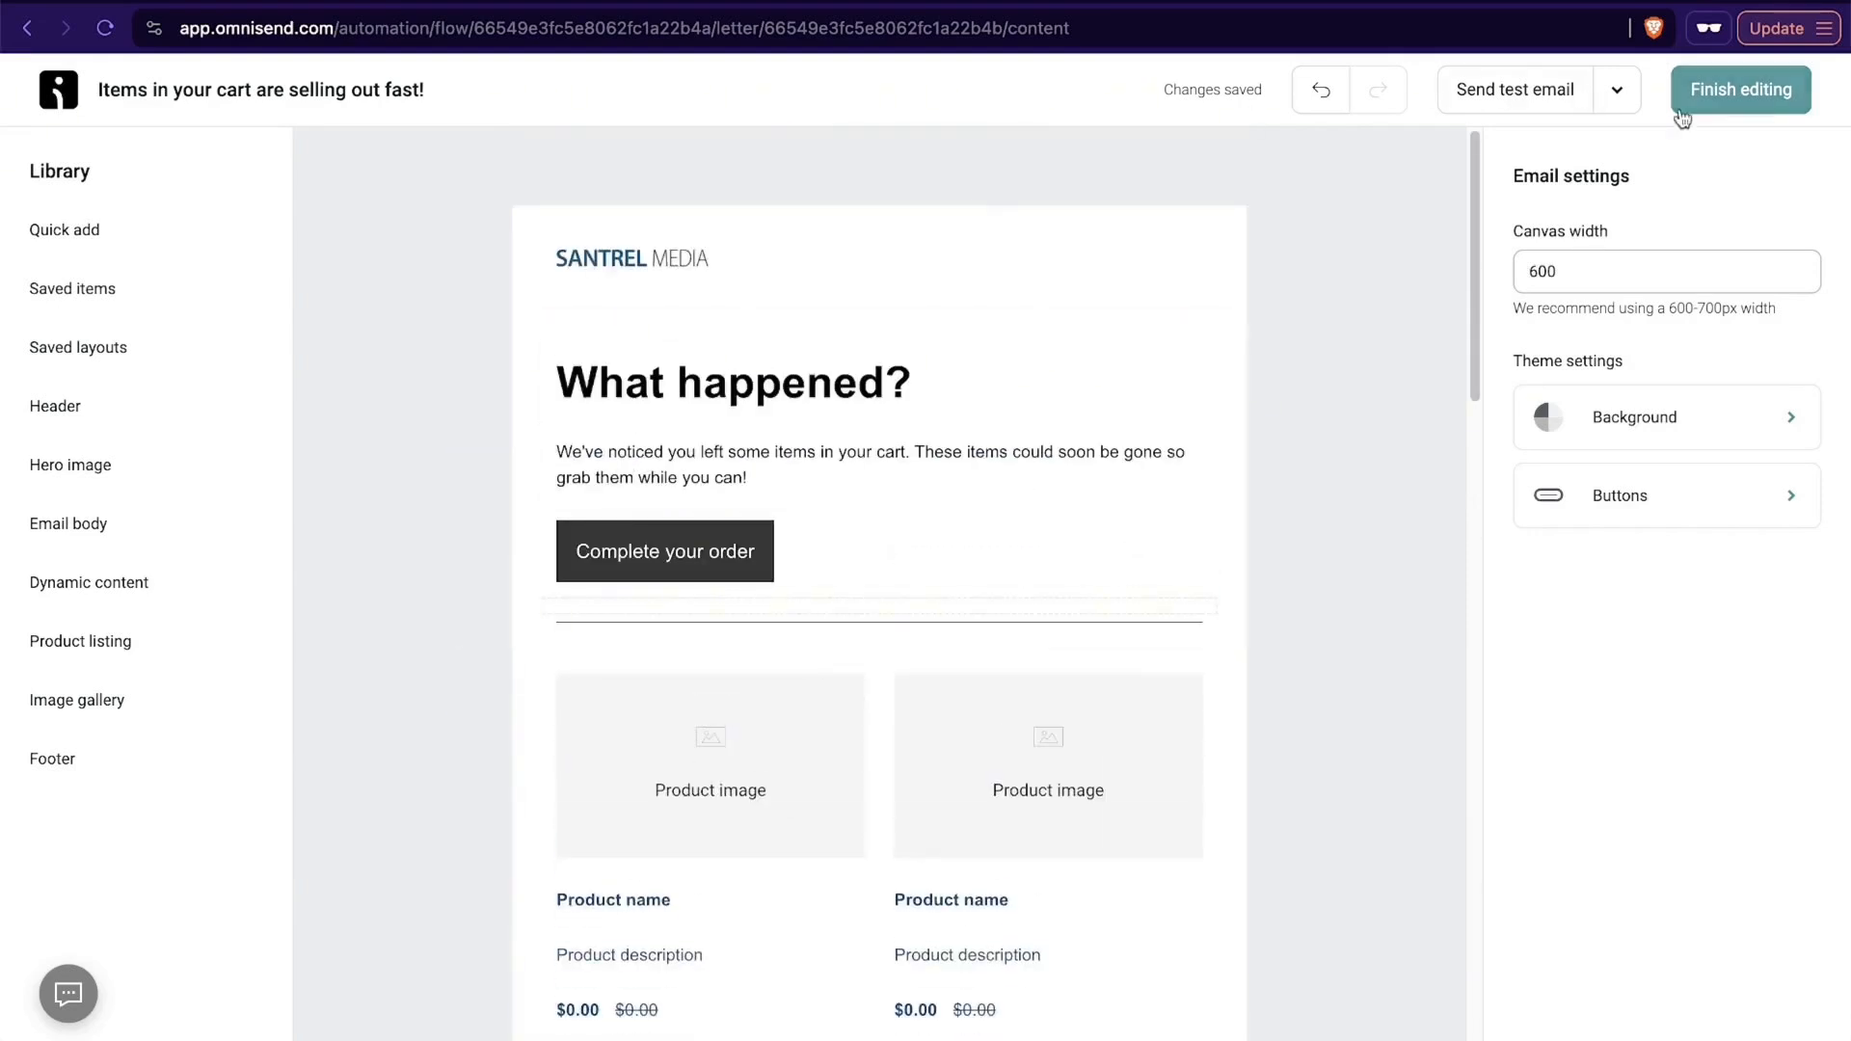
click(1749, 110)
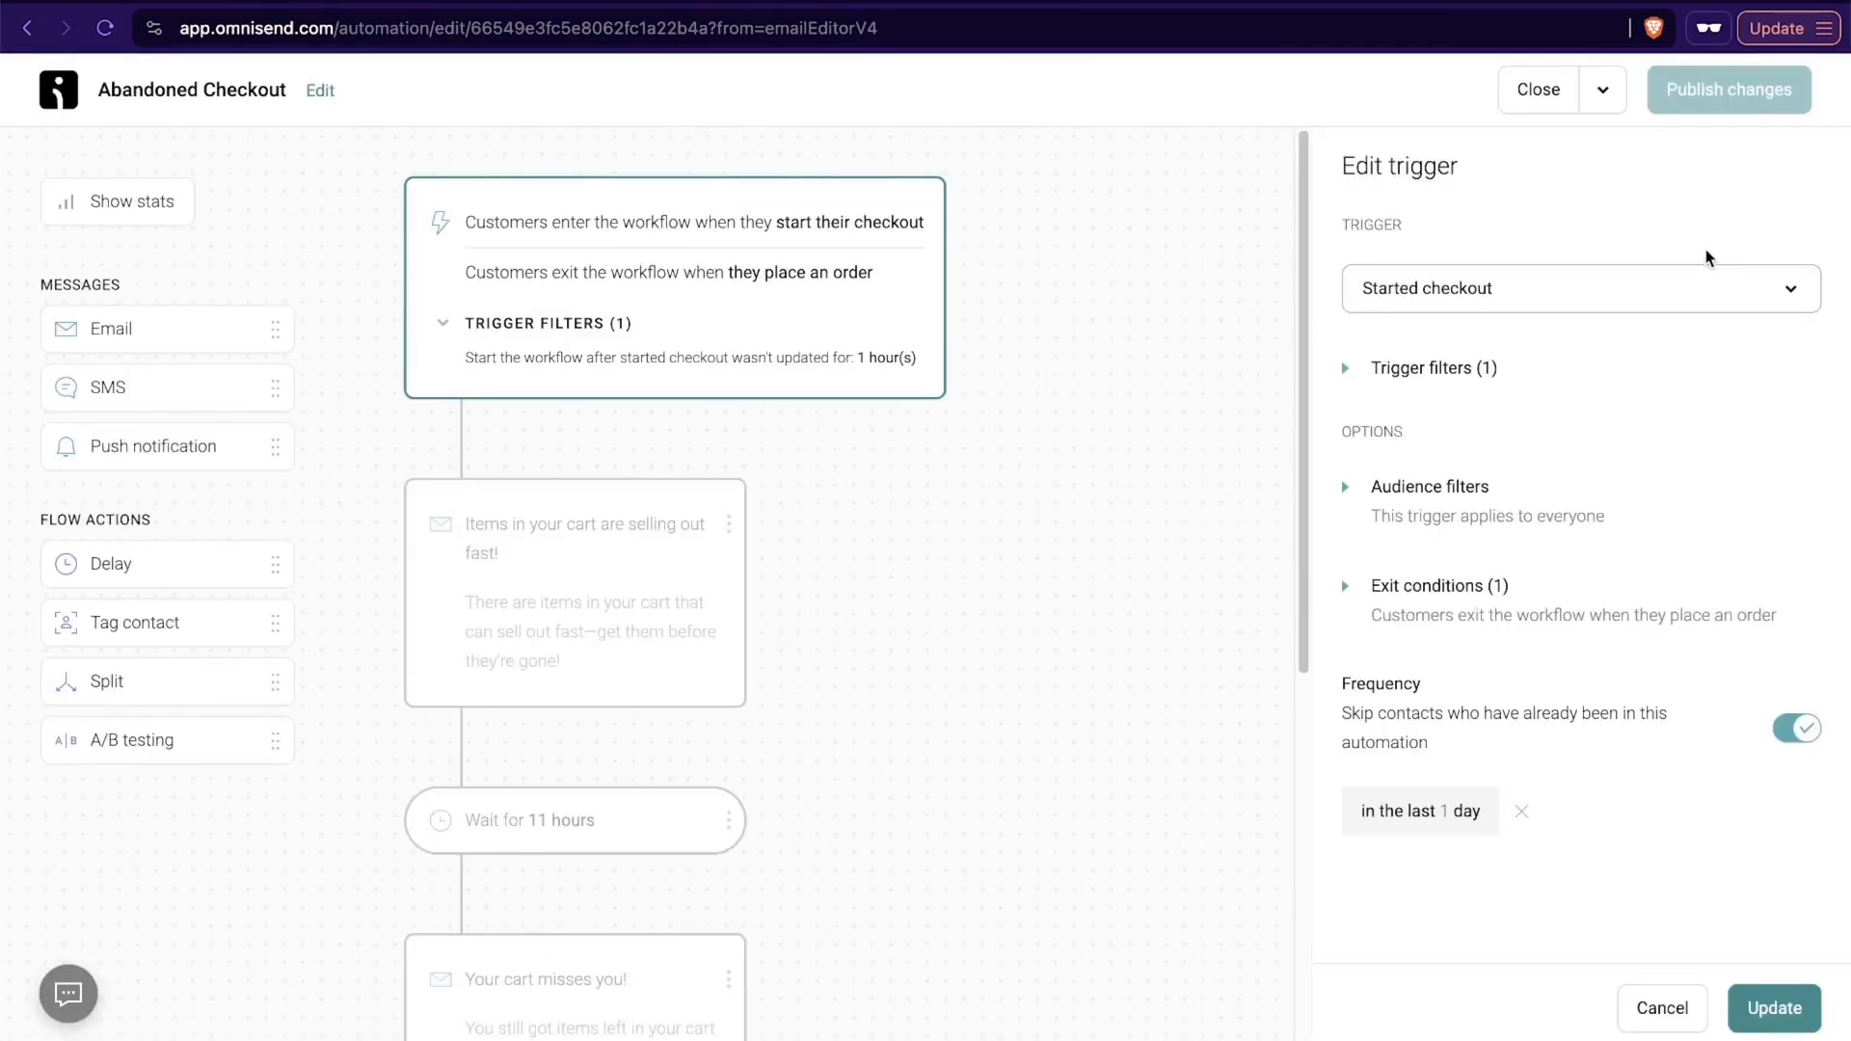
Inspect the 11-hour wait step's weekday and time-unit options, then cancel, keeping it unchanged.
scroll(754, 636, down, 3)
click(600, 534)
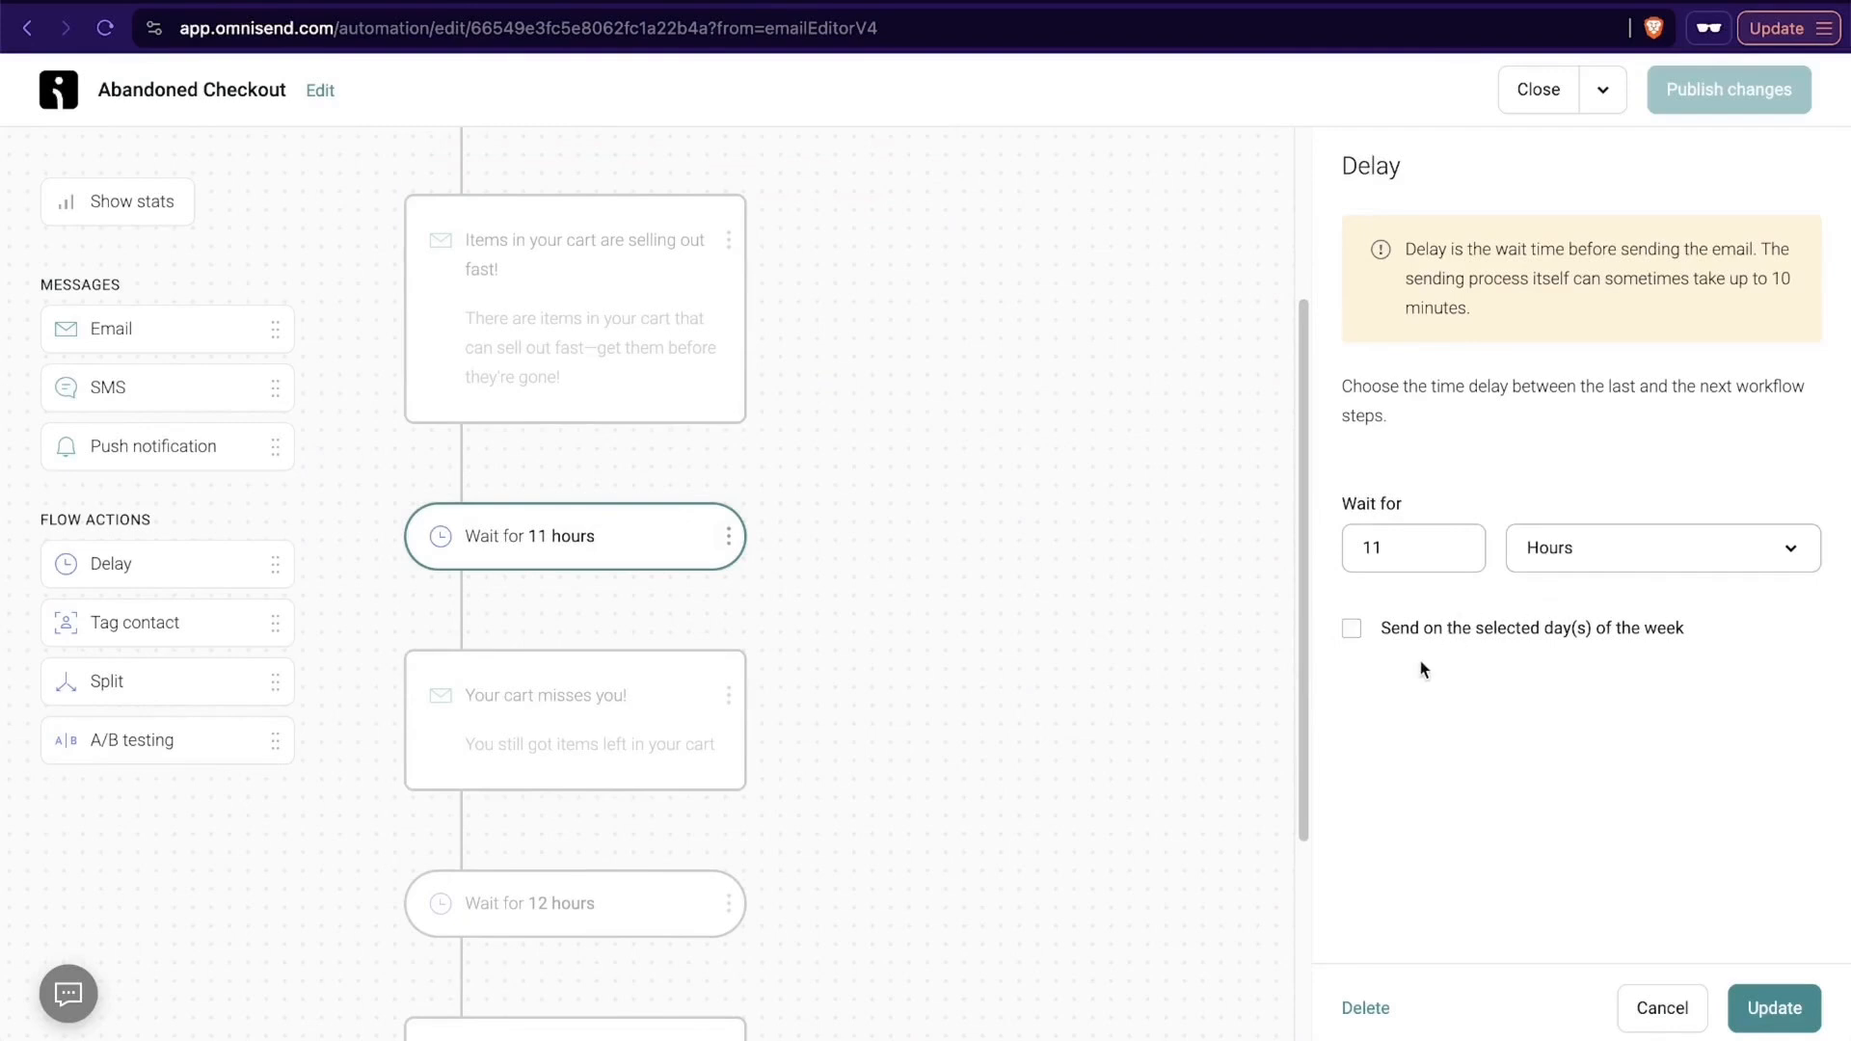
click(1446, 639)
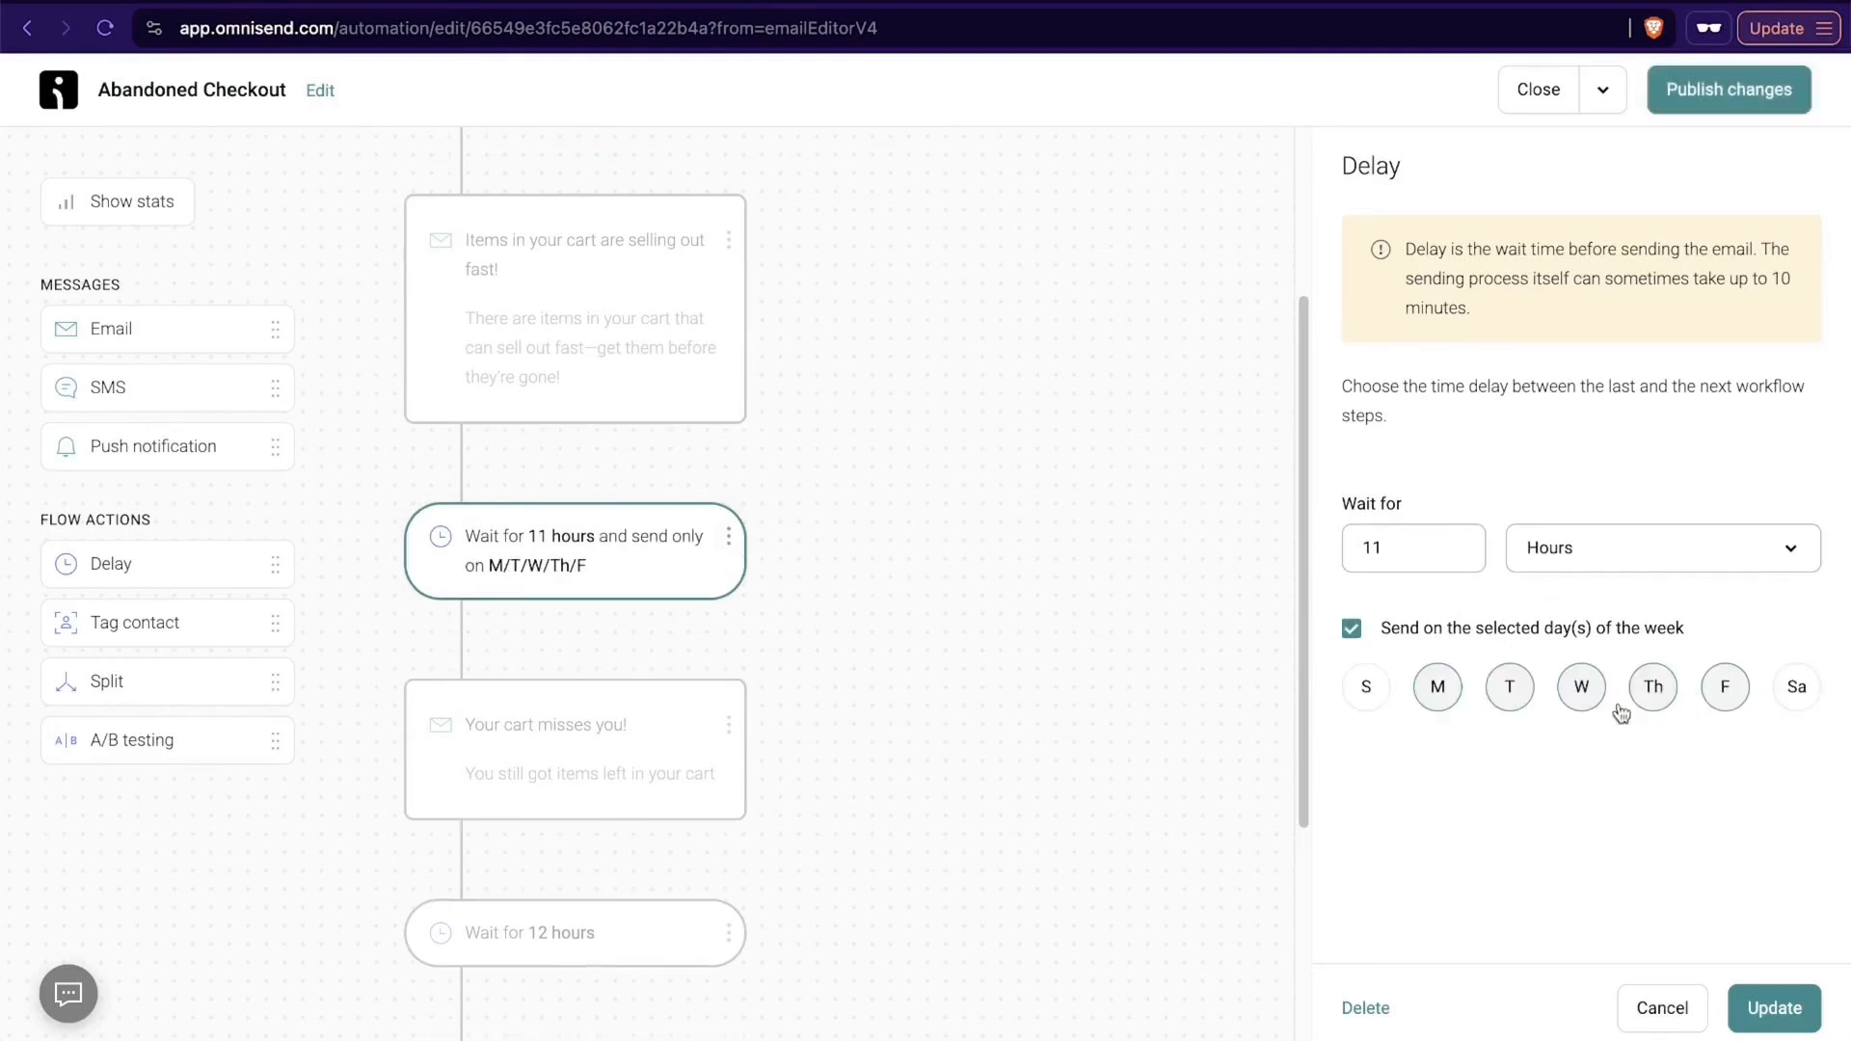
click(1353, 630)
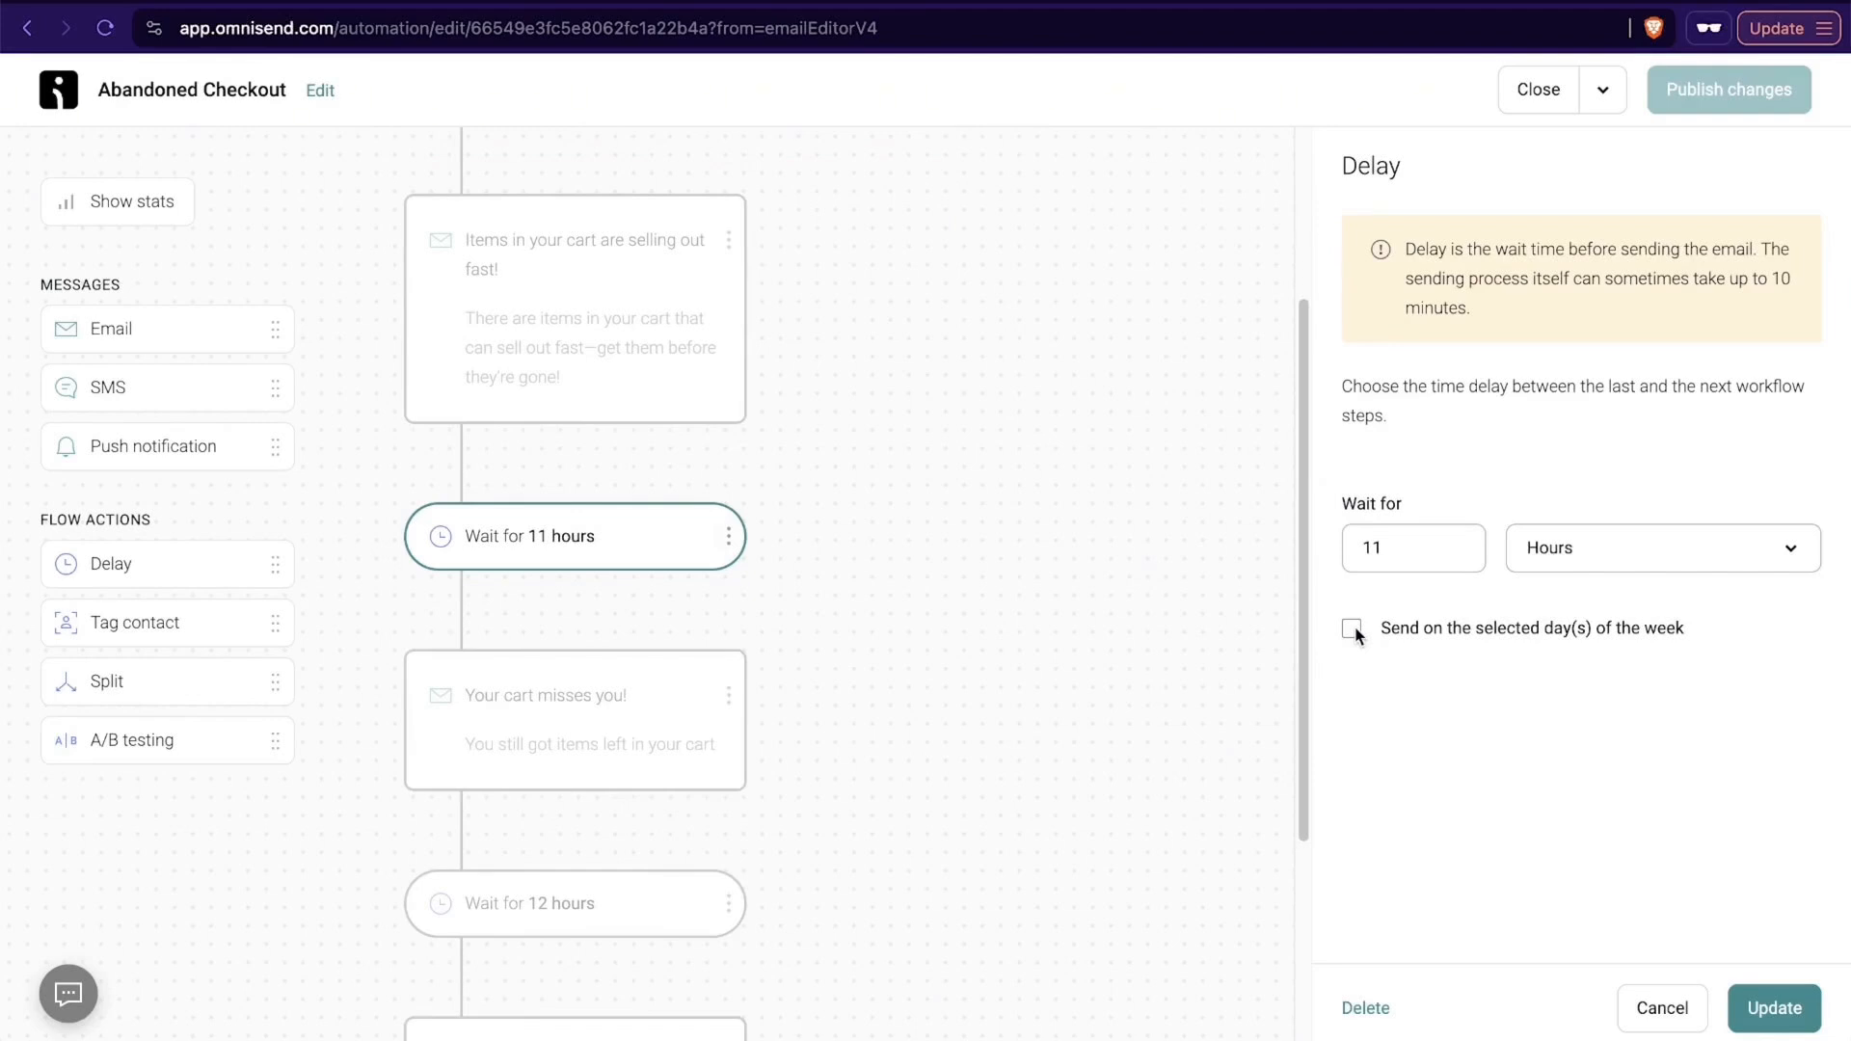
click(1620, 568)
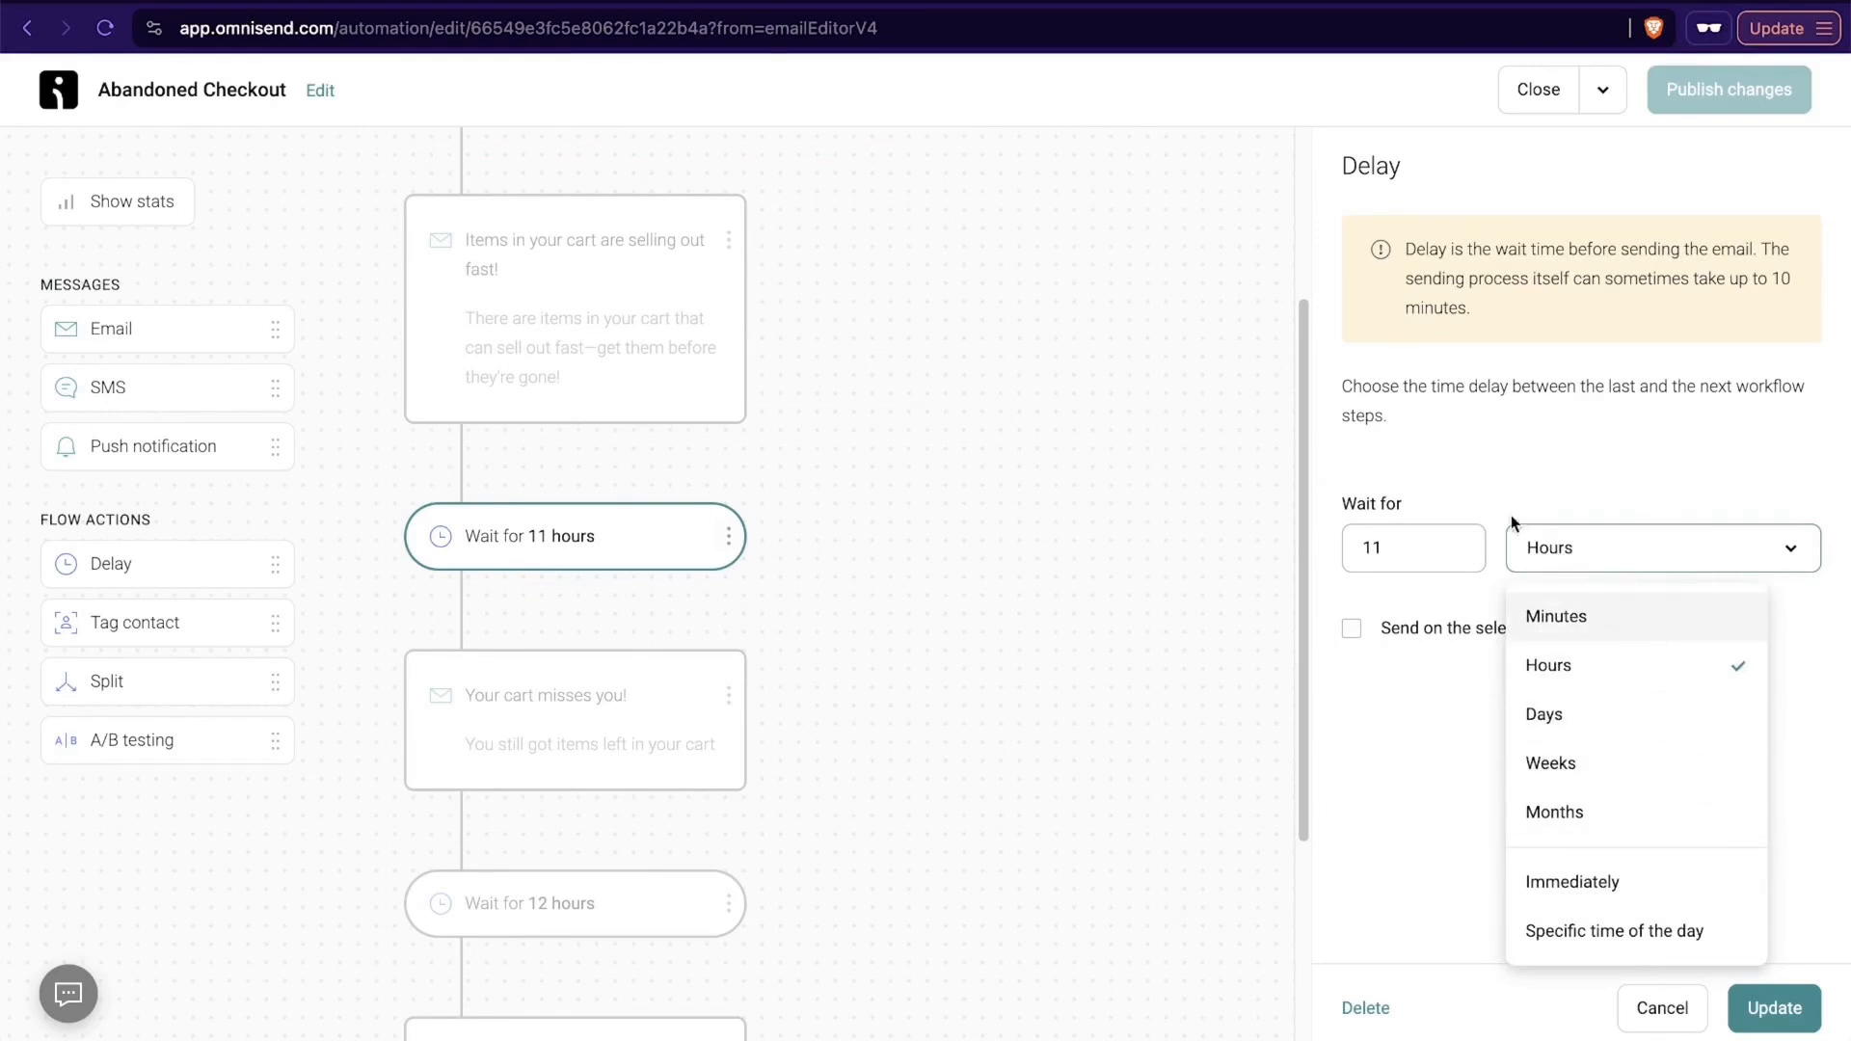
click(1386, 479)
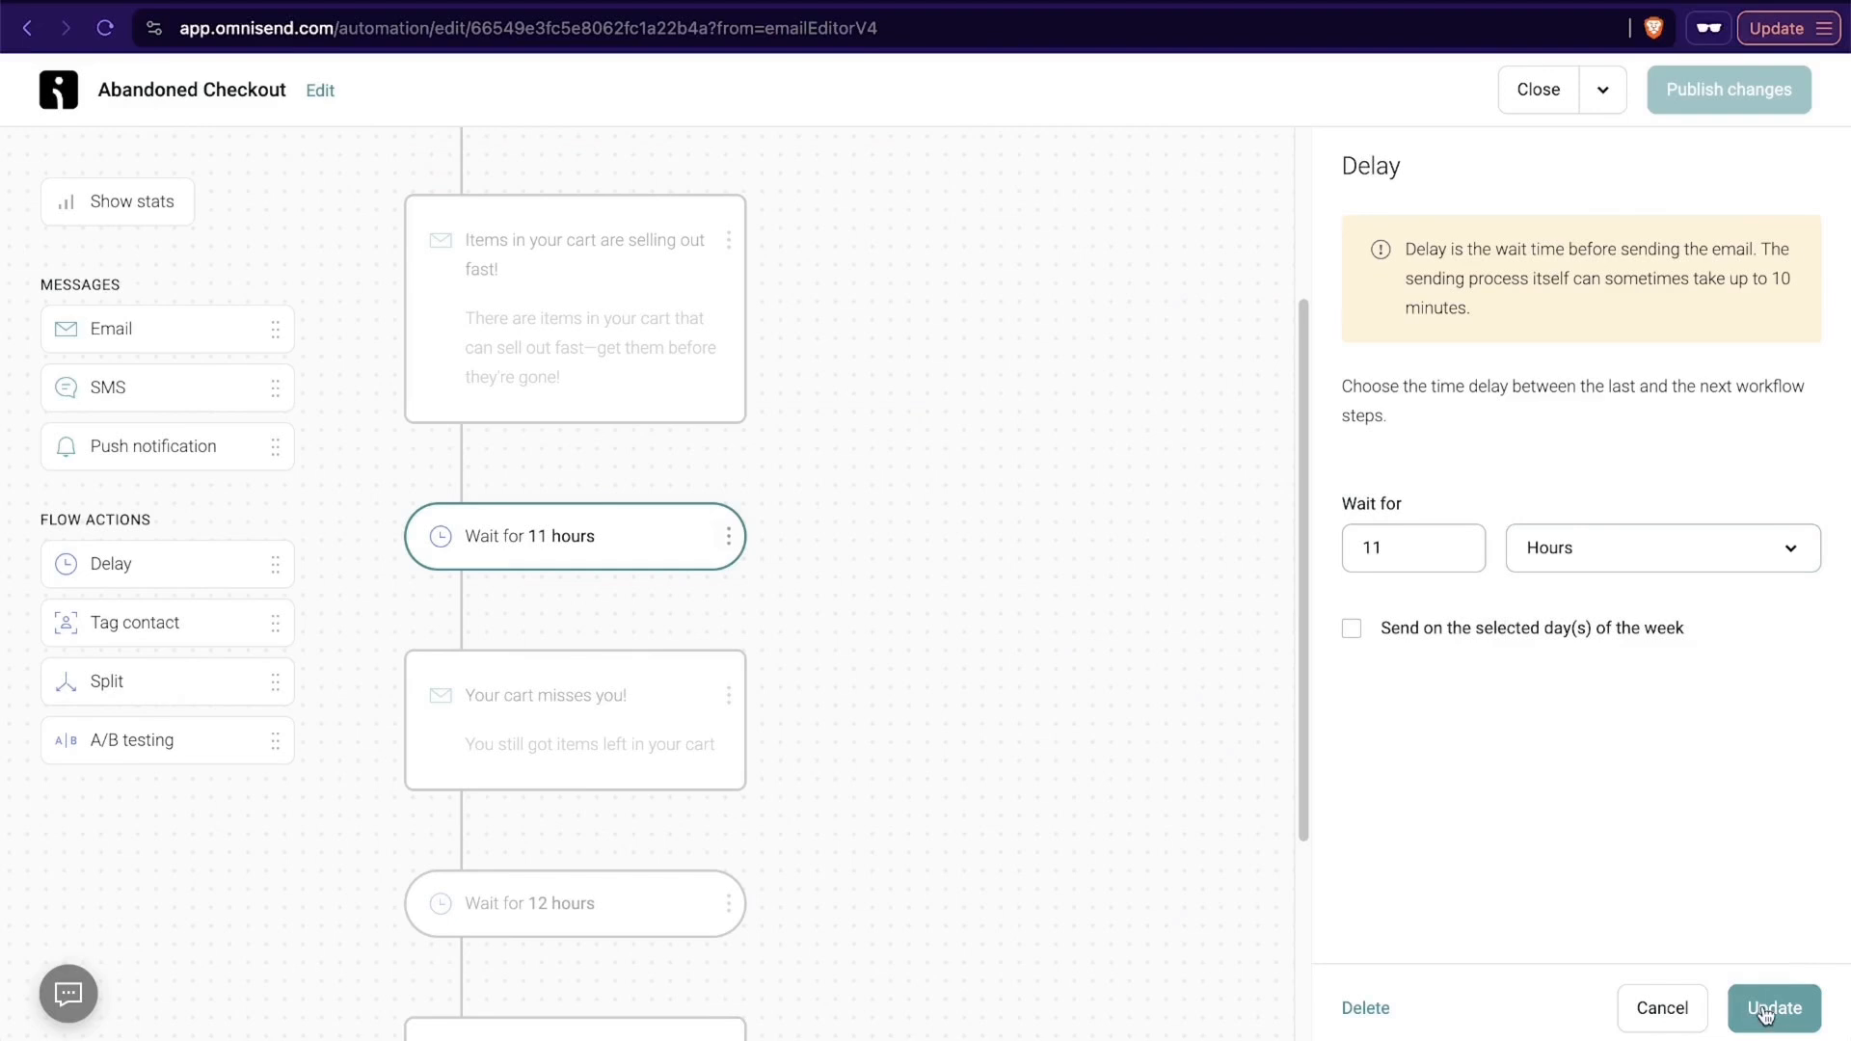
click(1666, 1009)
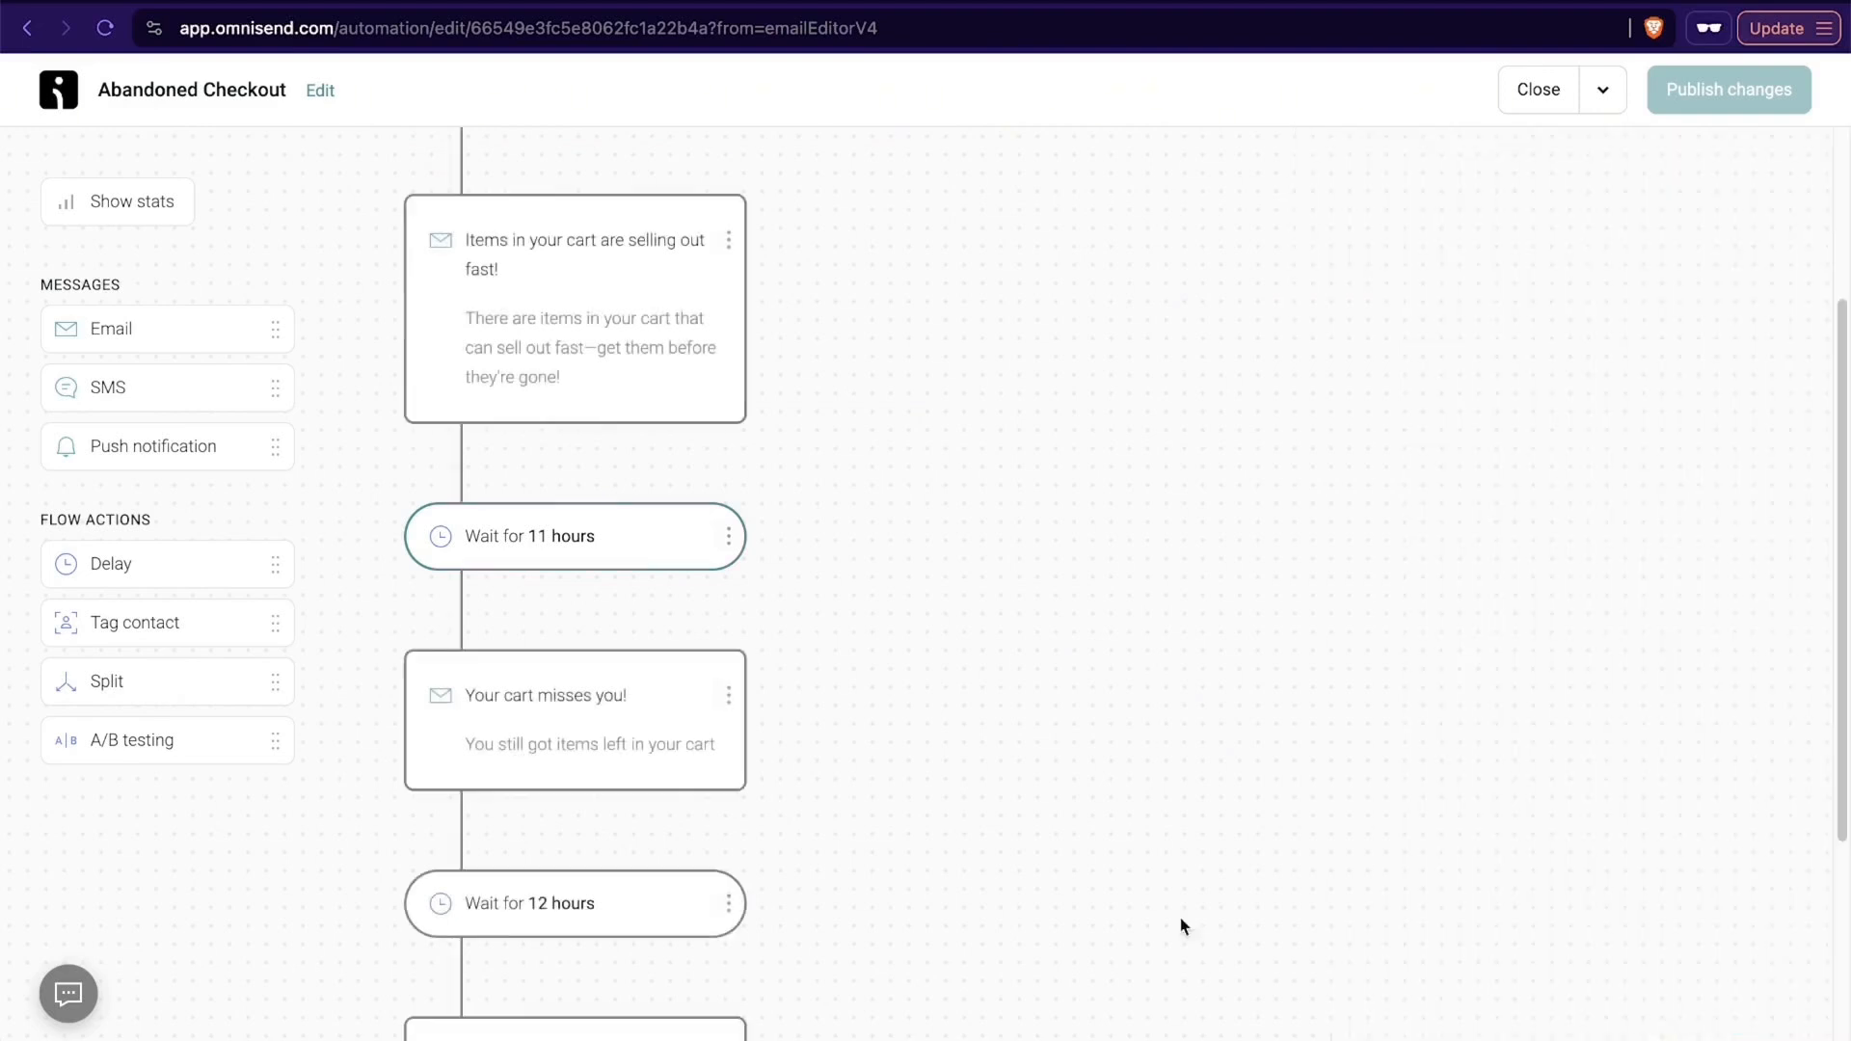
scroll(769, 713, down, 3)
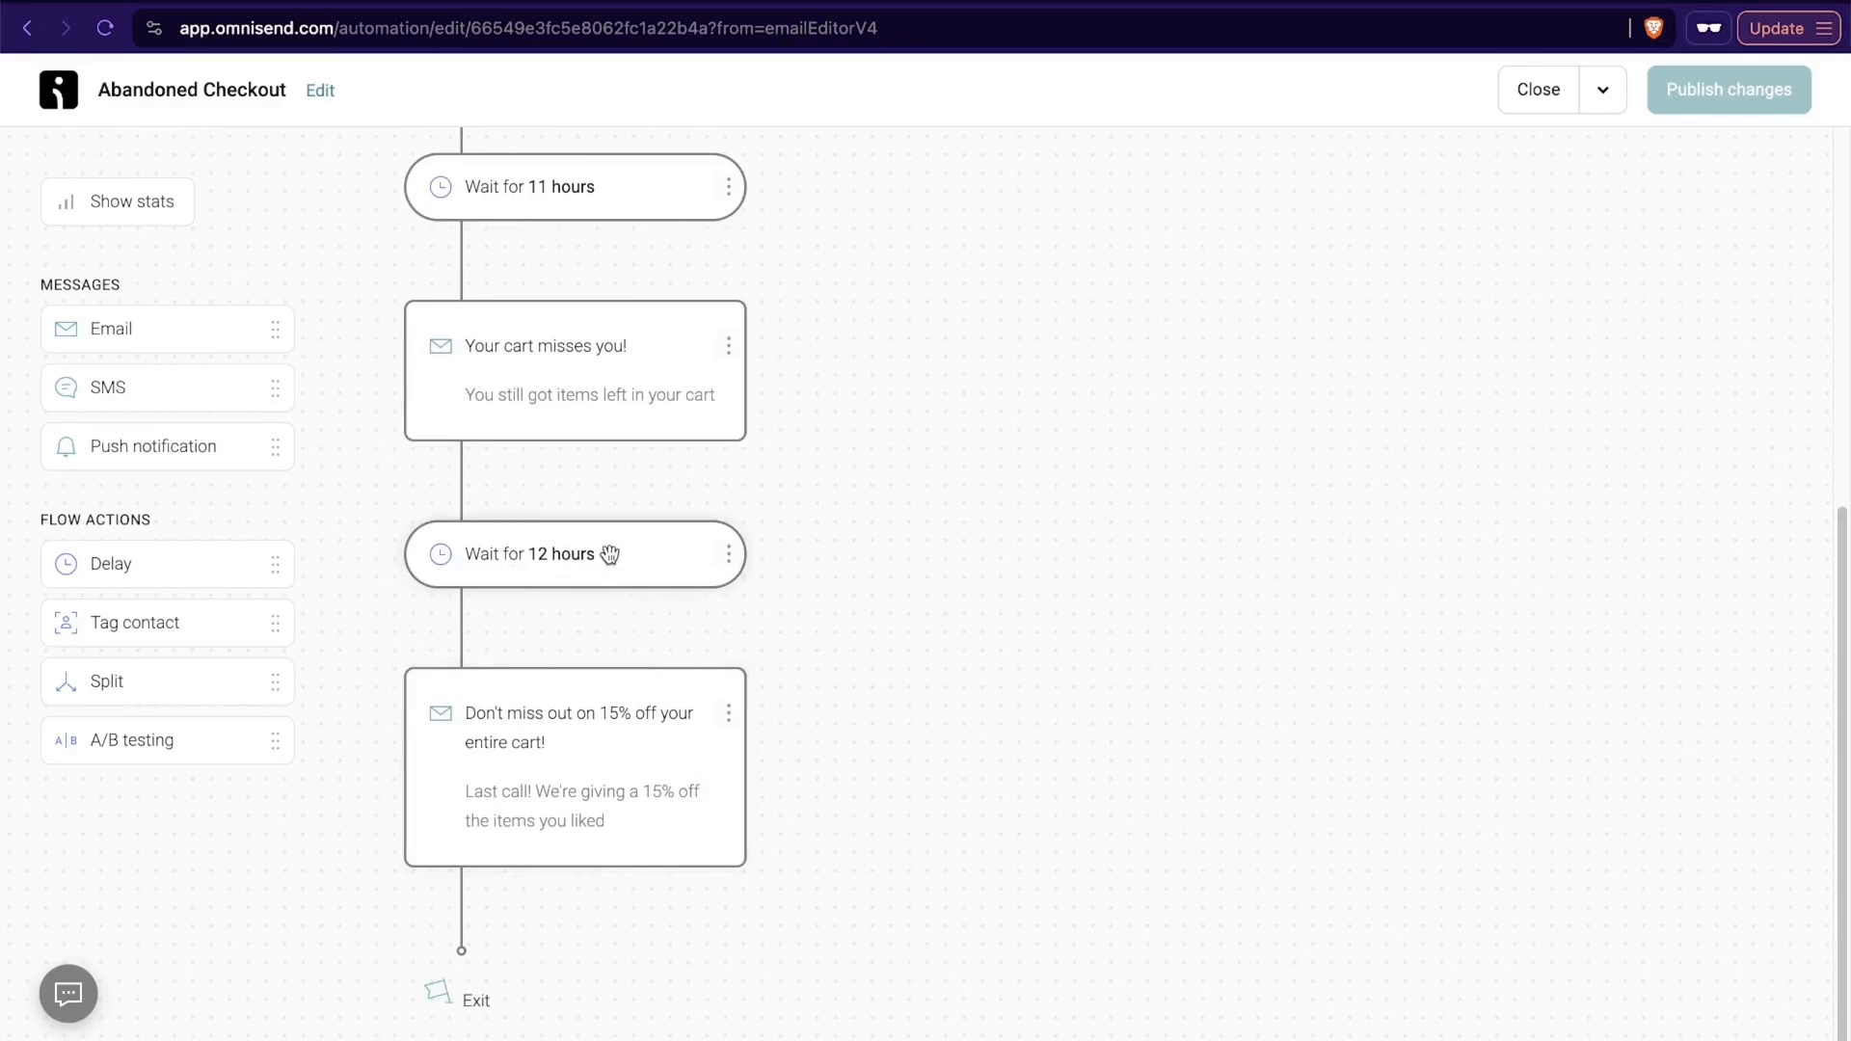
Open the final 'Don't miss out on 15% off your entire cart!' email in the content editor.
click(629, 801)
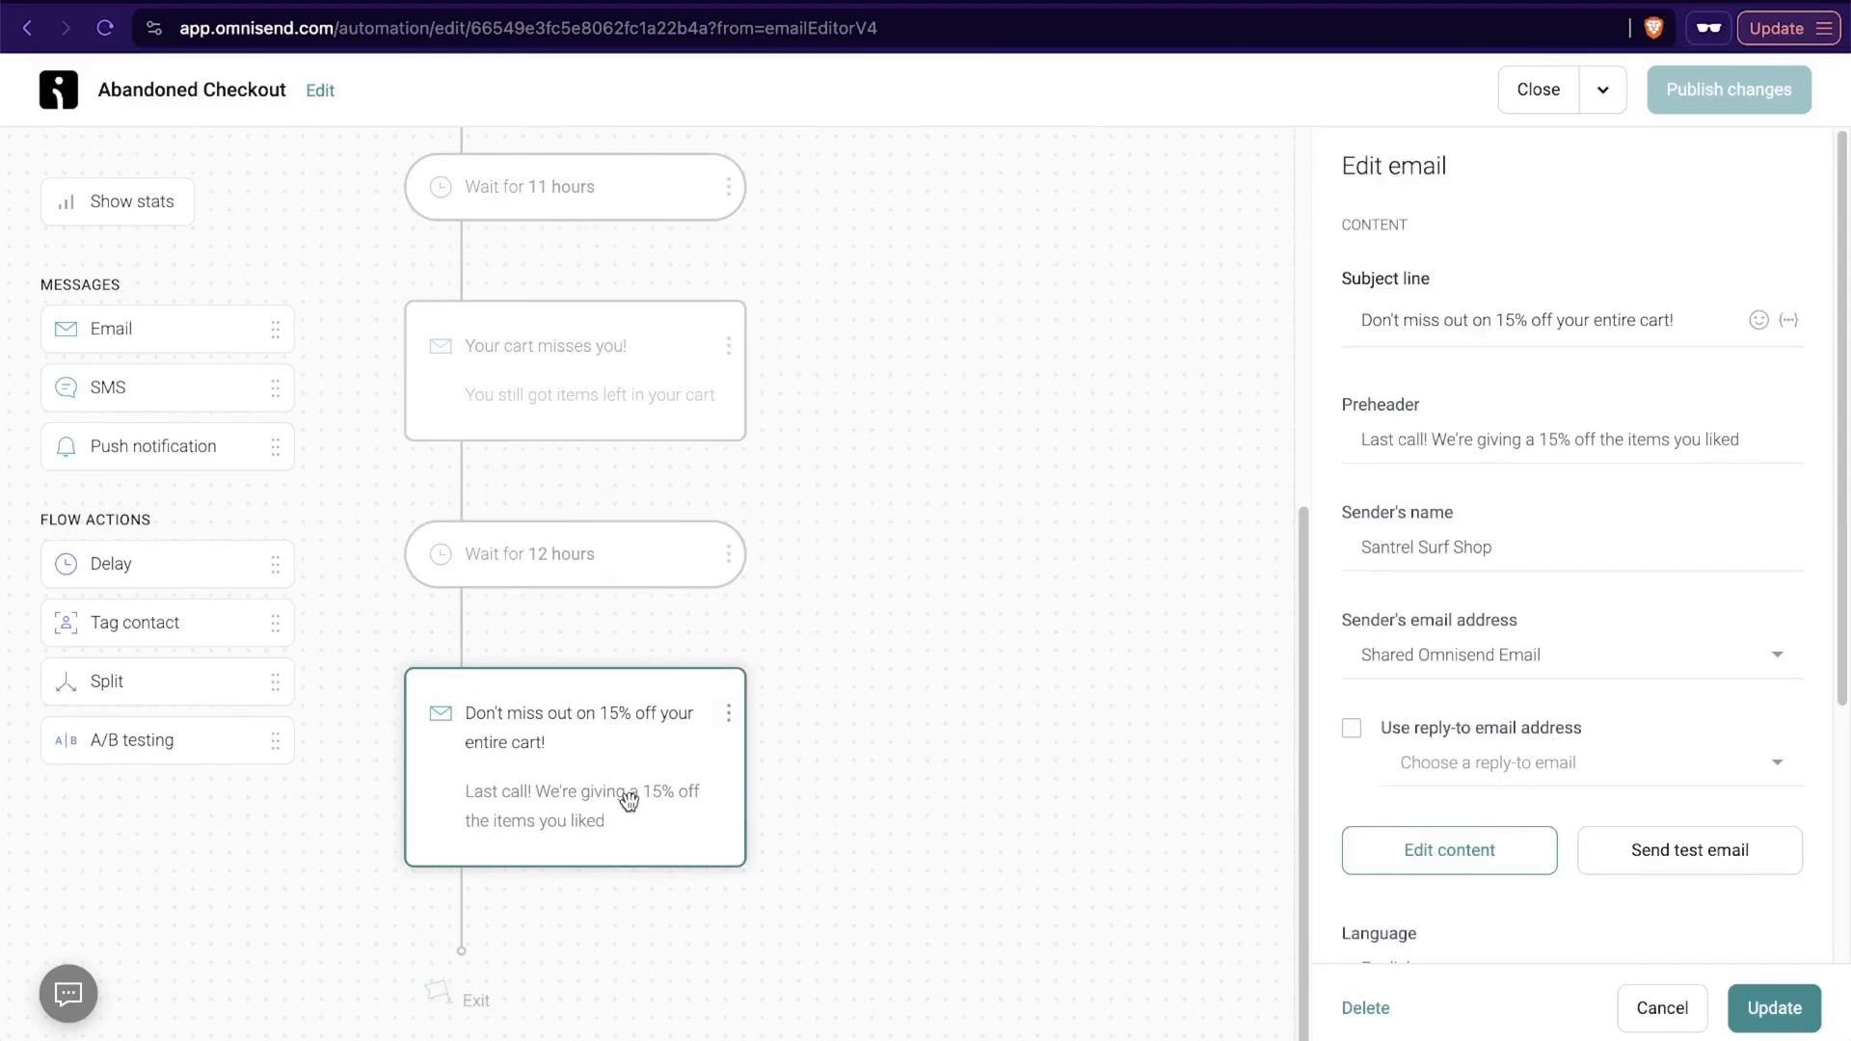
scroll(1637, 554, down, 4)
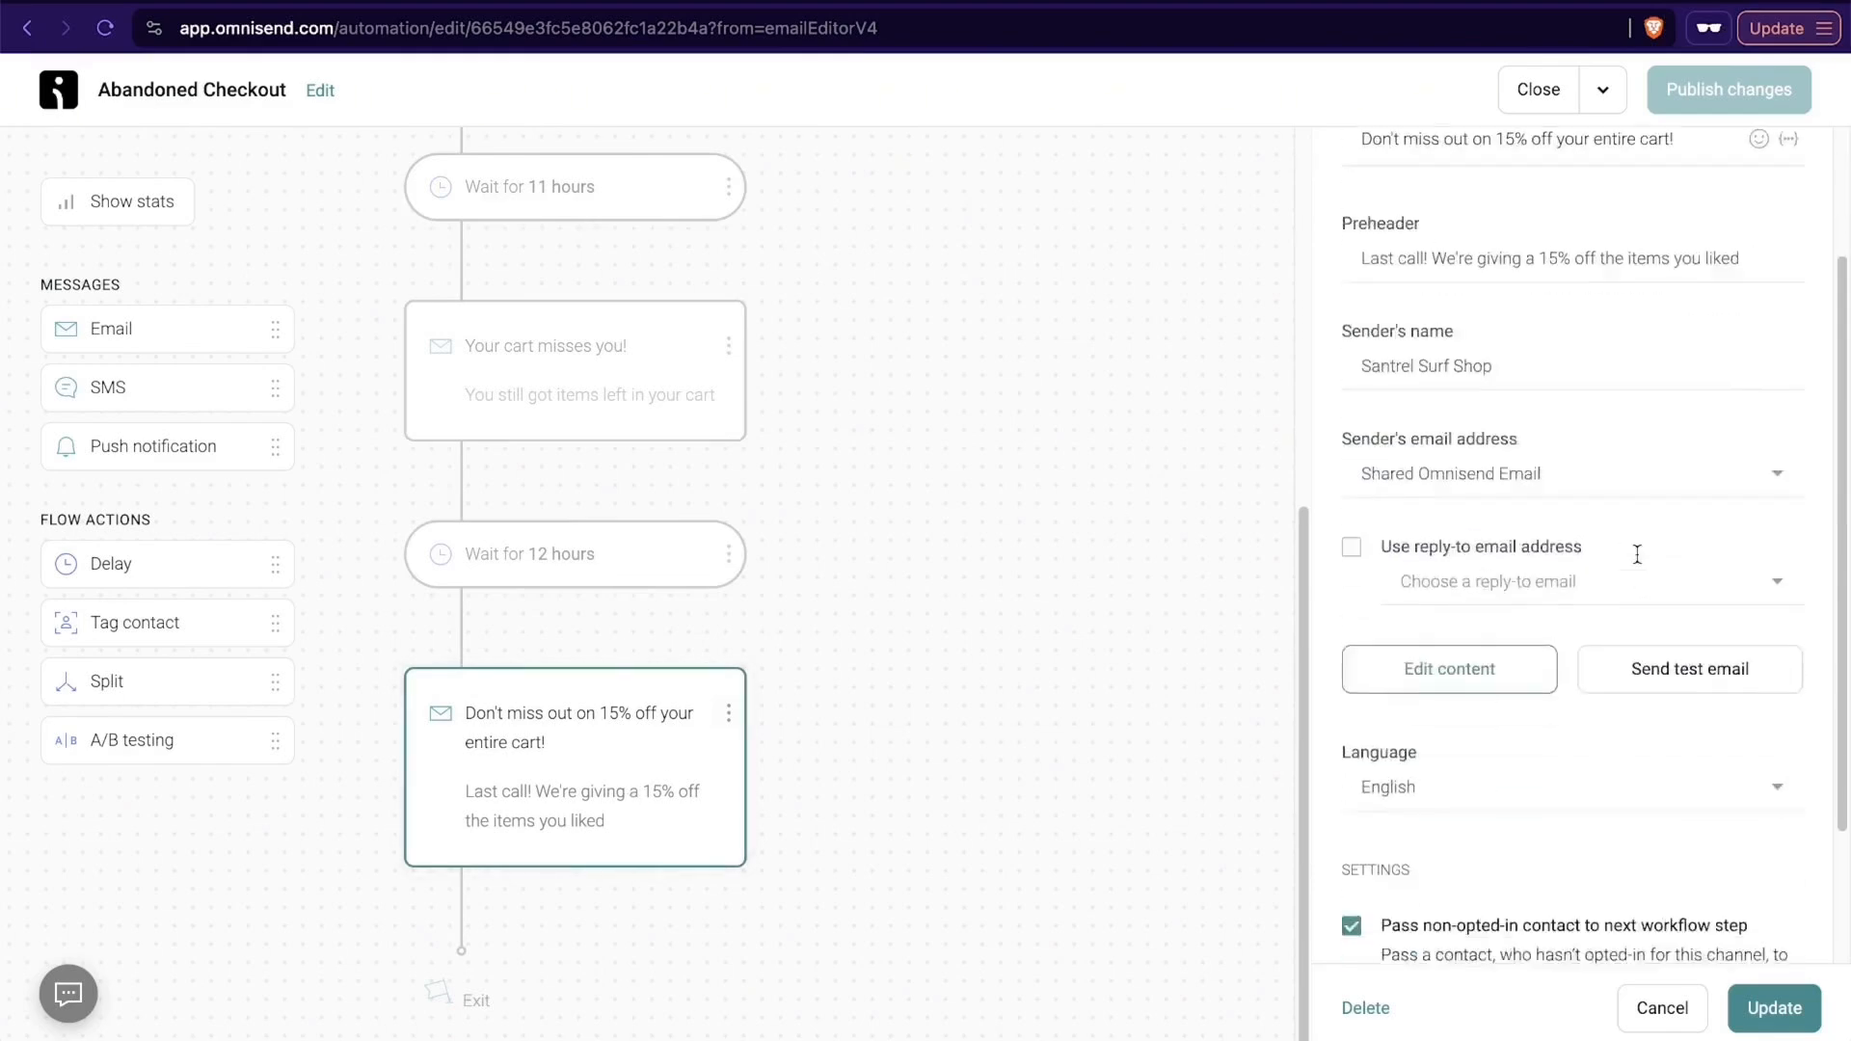
click(1440, 528)
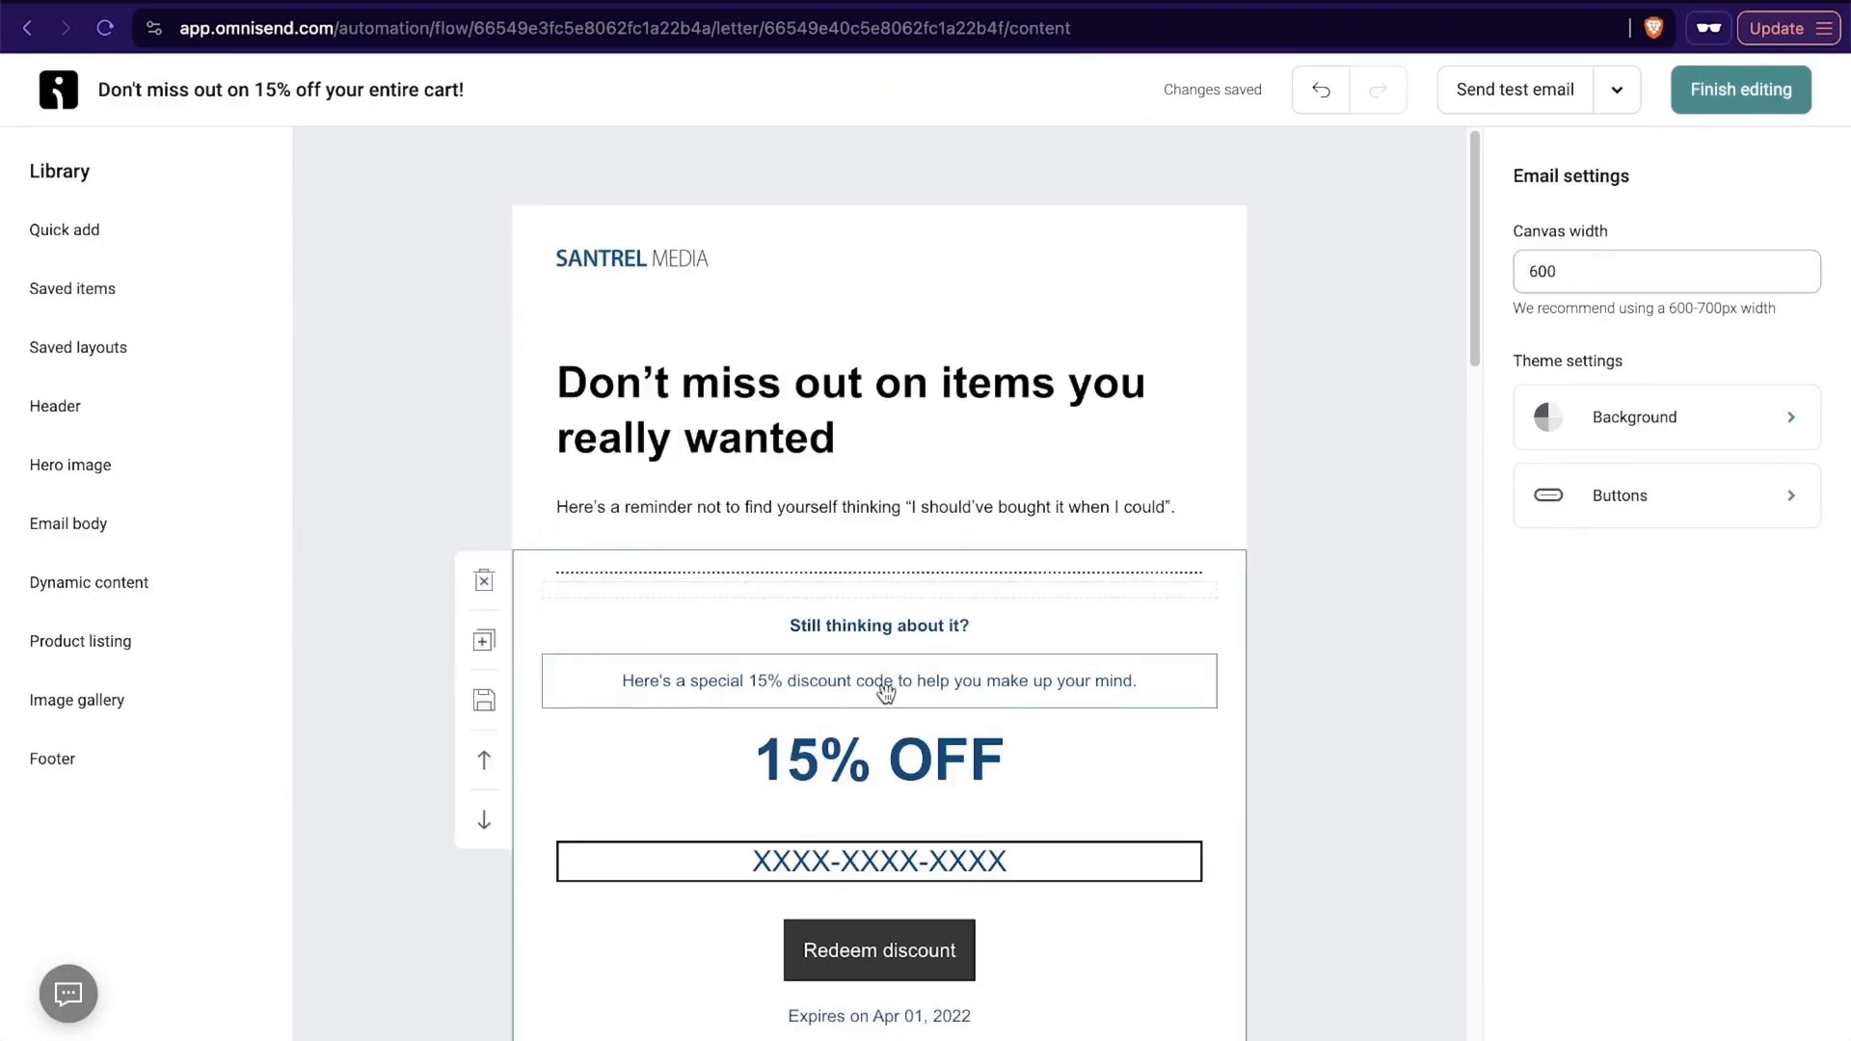
scroll(878, 675, down, 3)
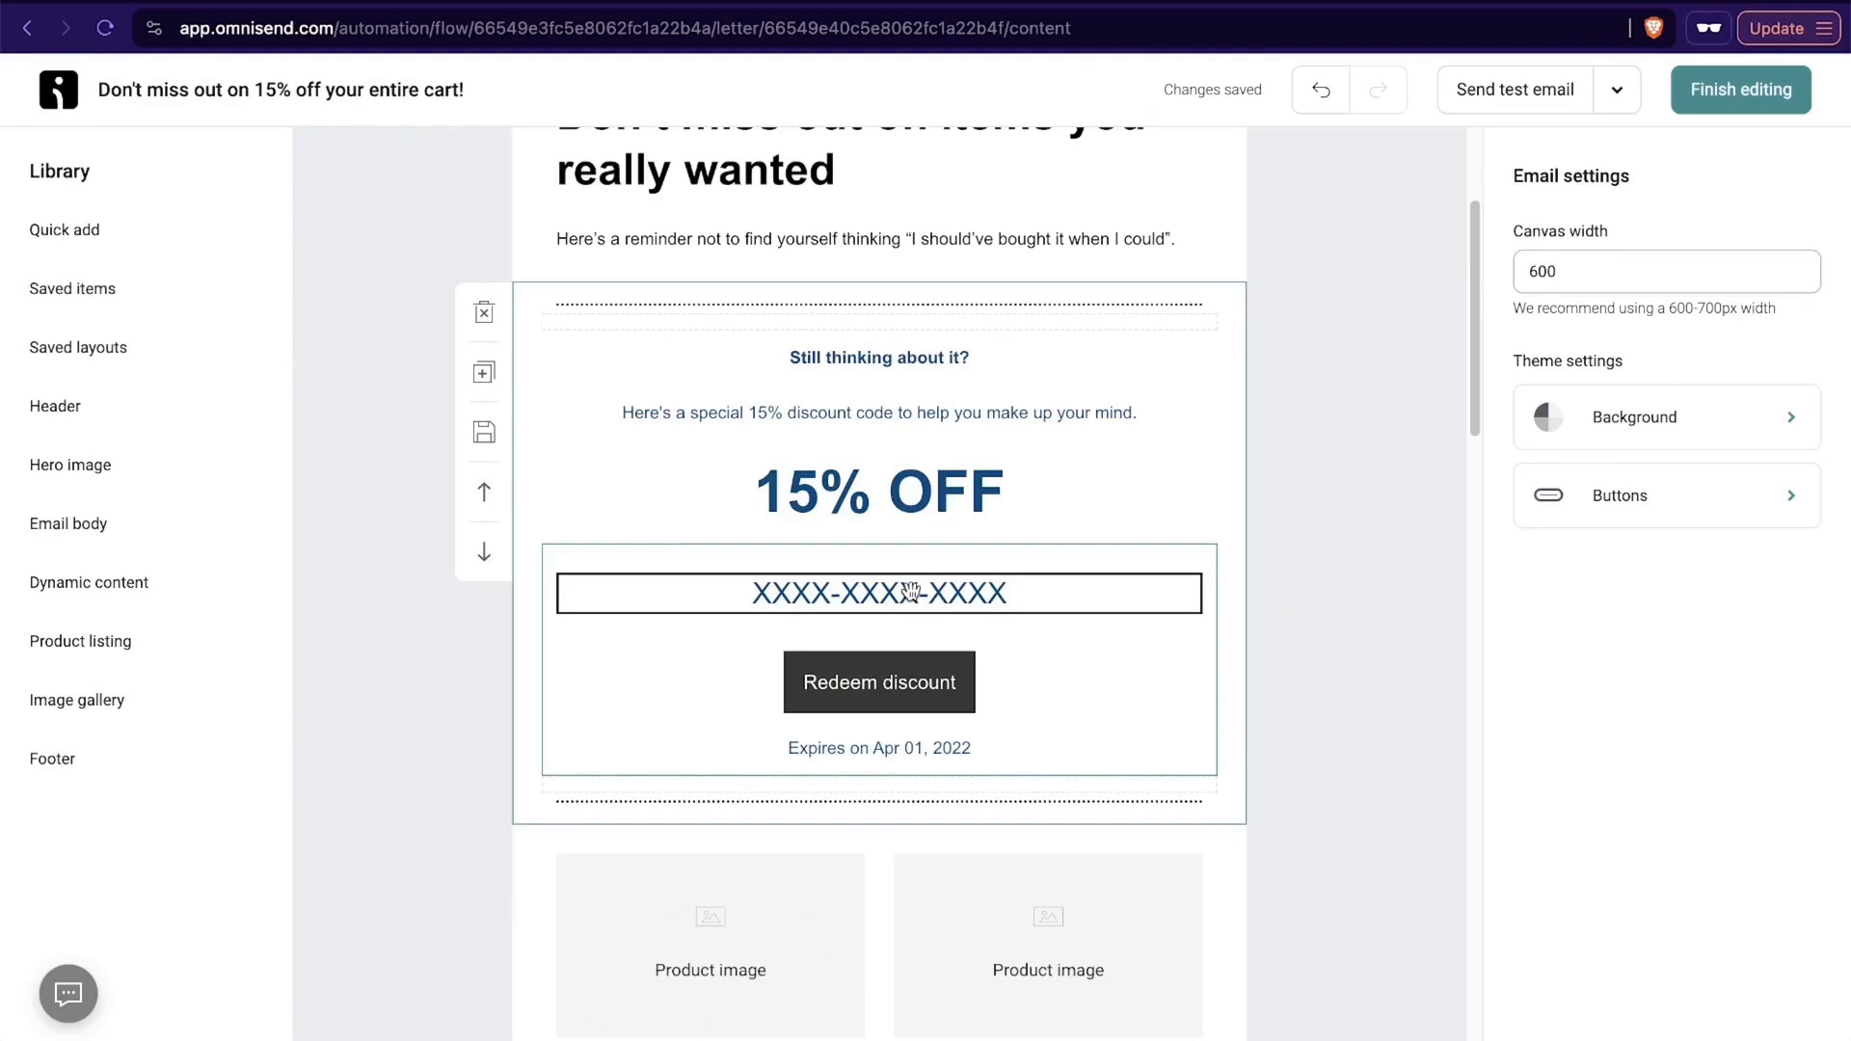
Keep the discount block at Percentage on All orders, and expand its Expiry and Annotation settings.
click(1008, 605)
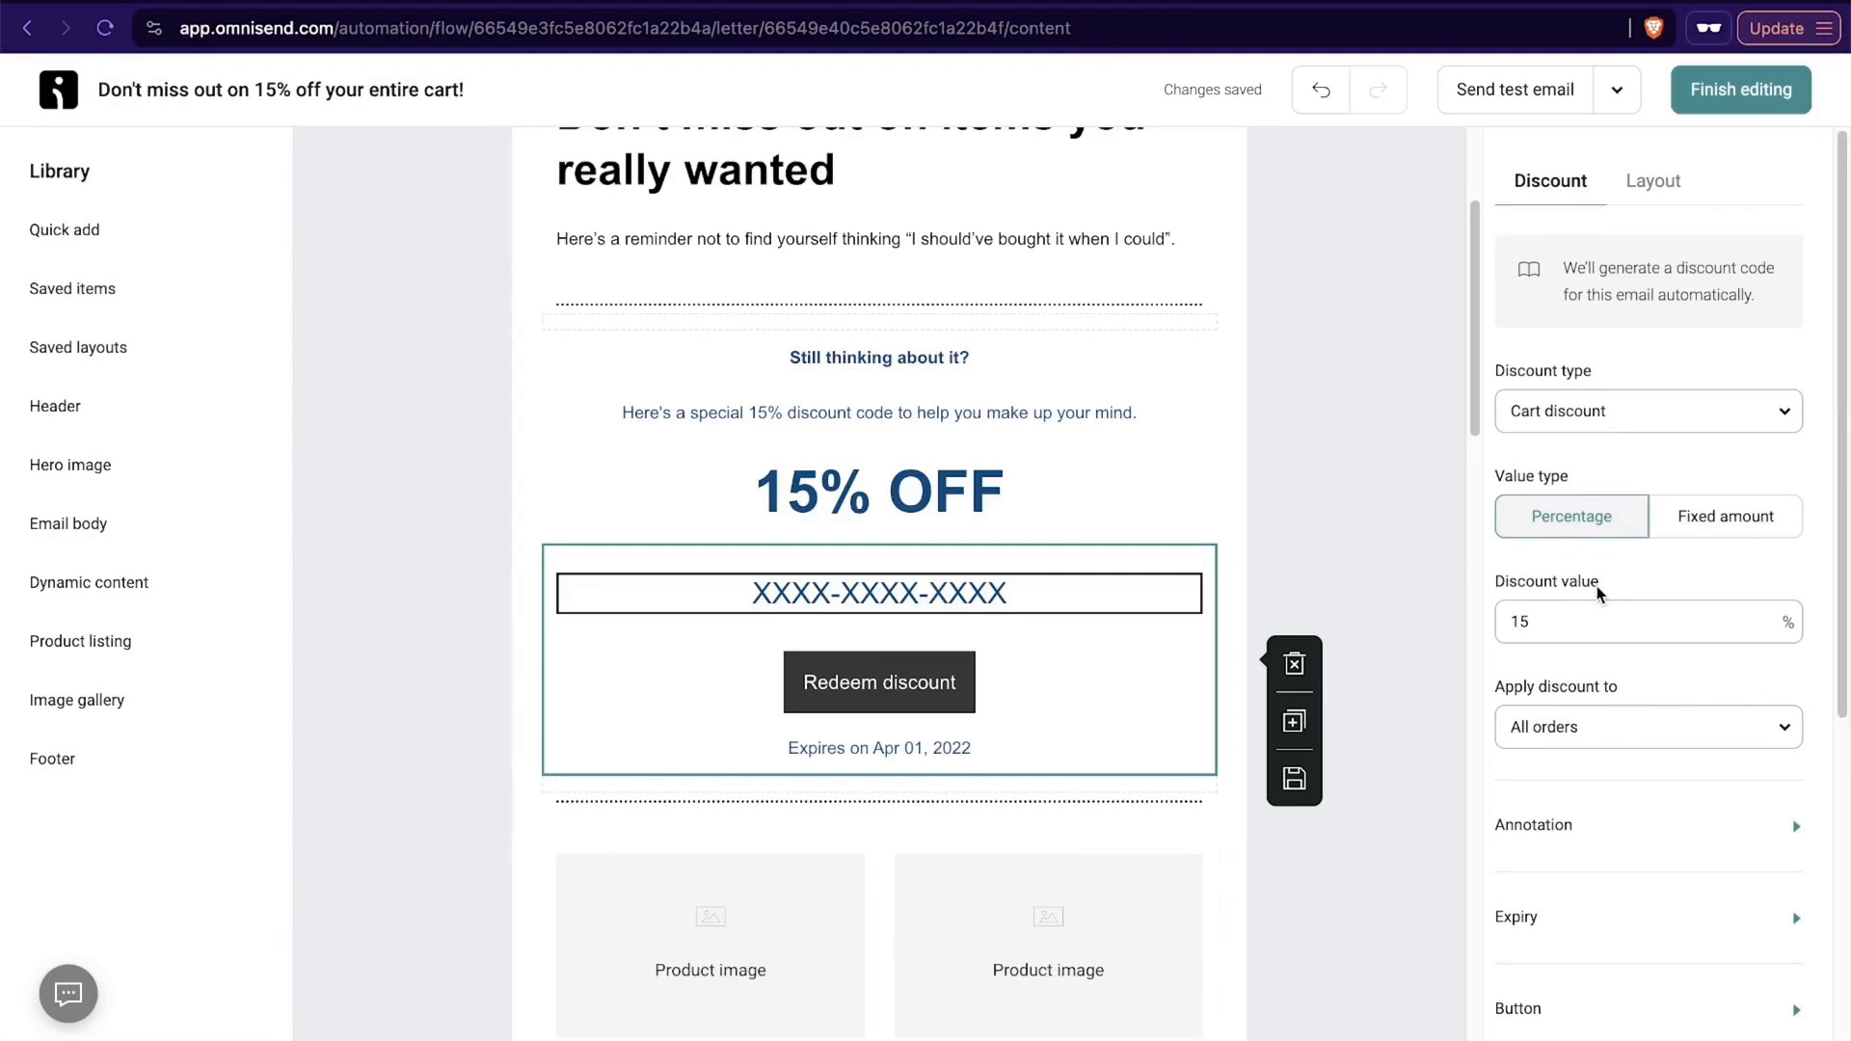
click(1693, 529)
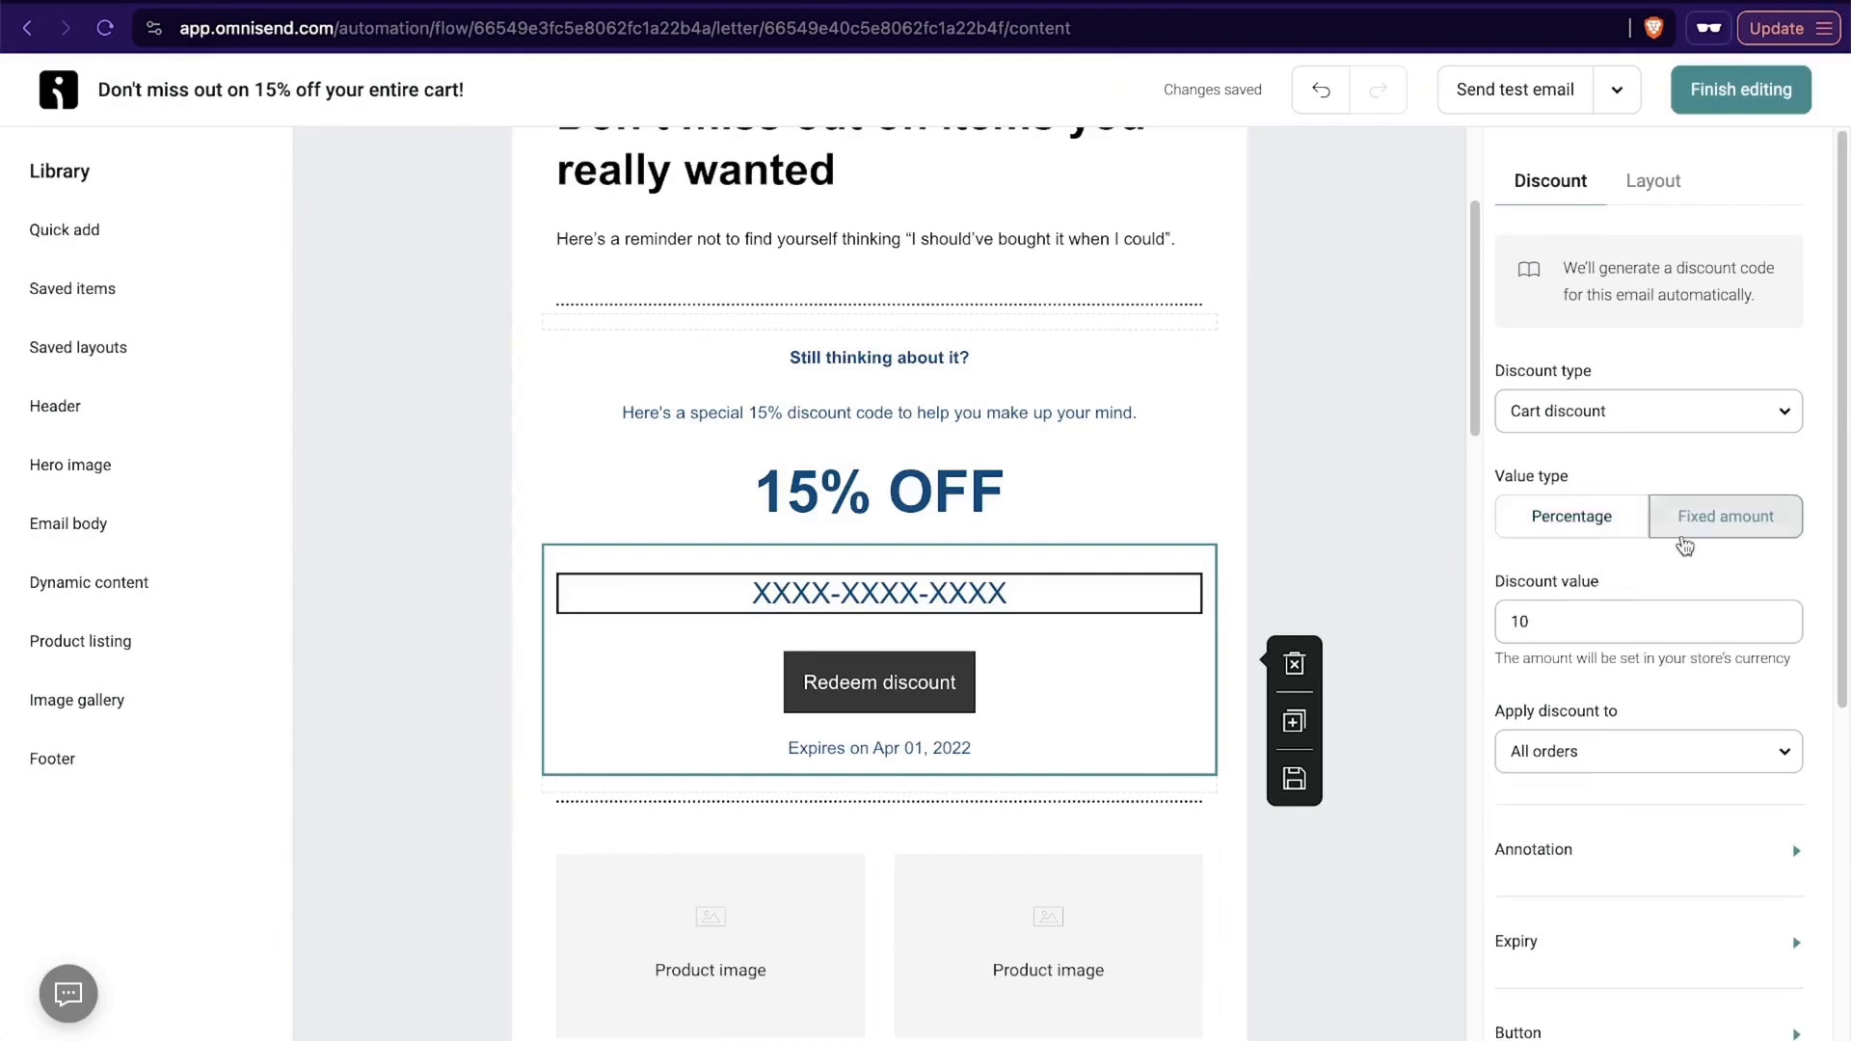
click(1587, 519)
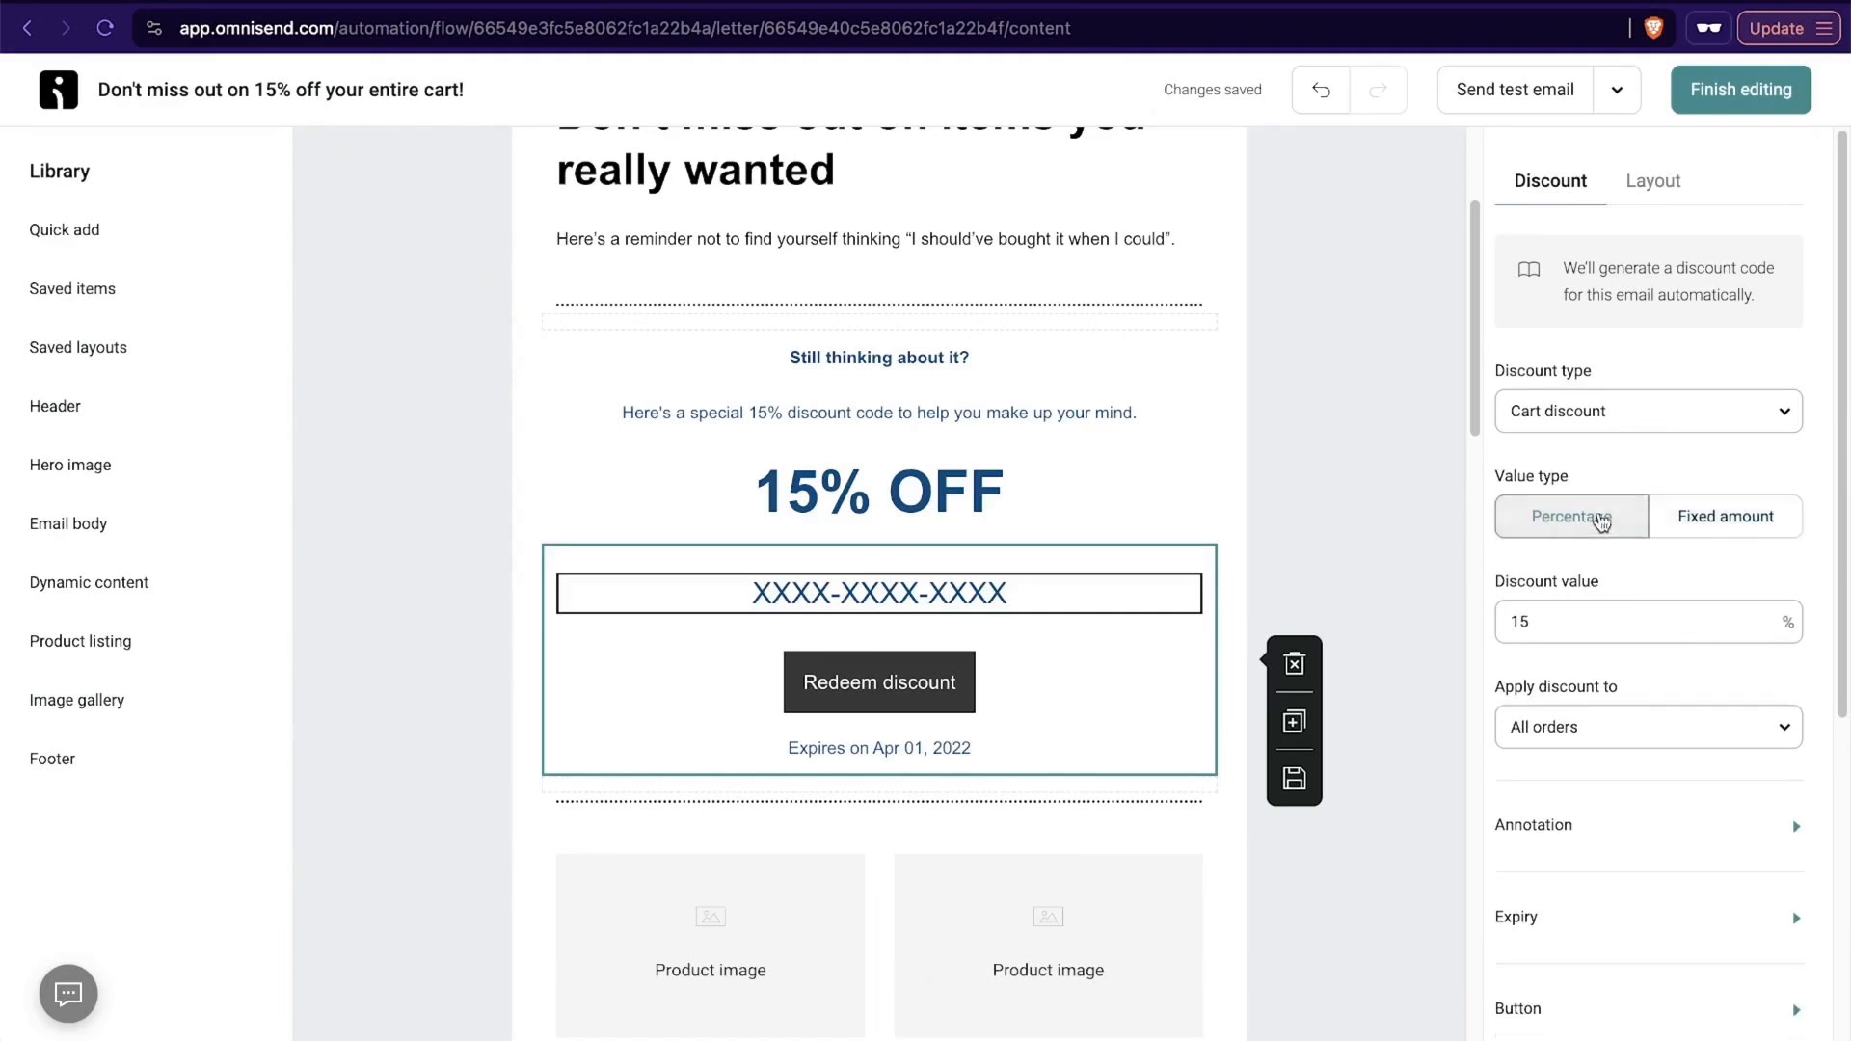
scroll(1755, 525, down, 2)
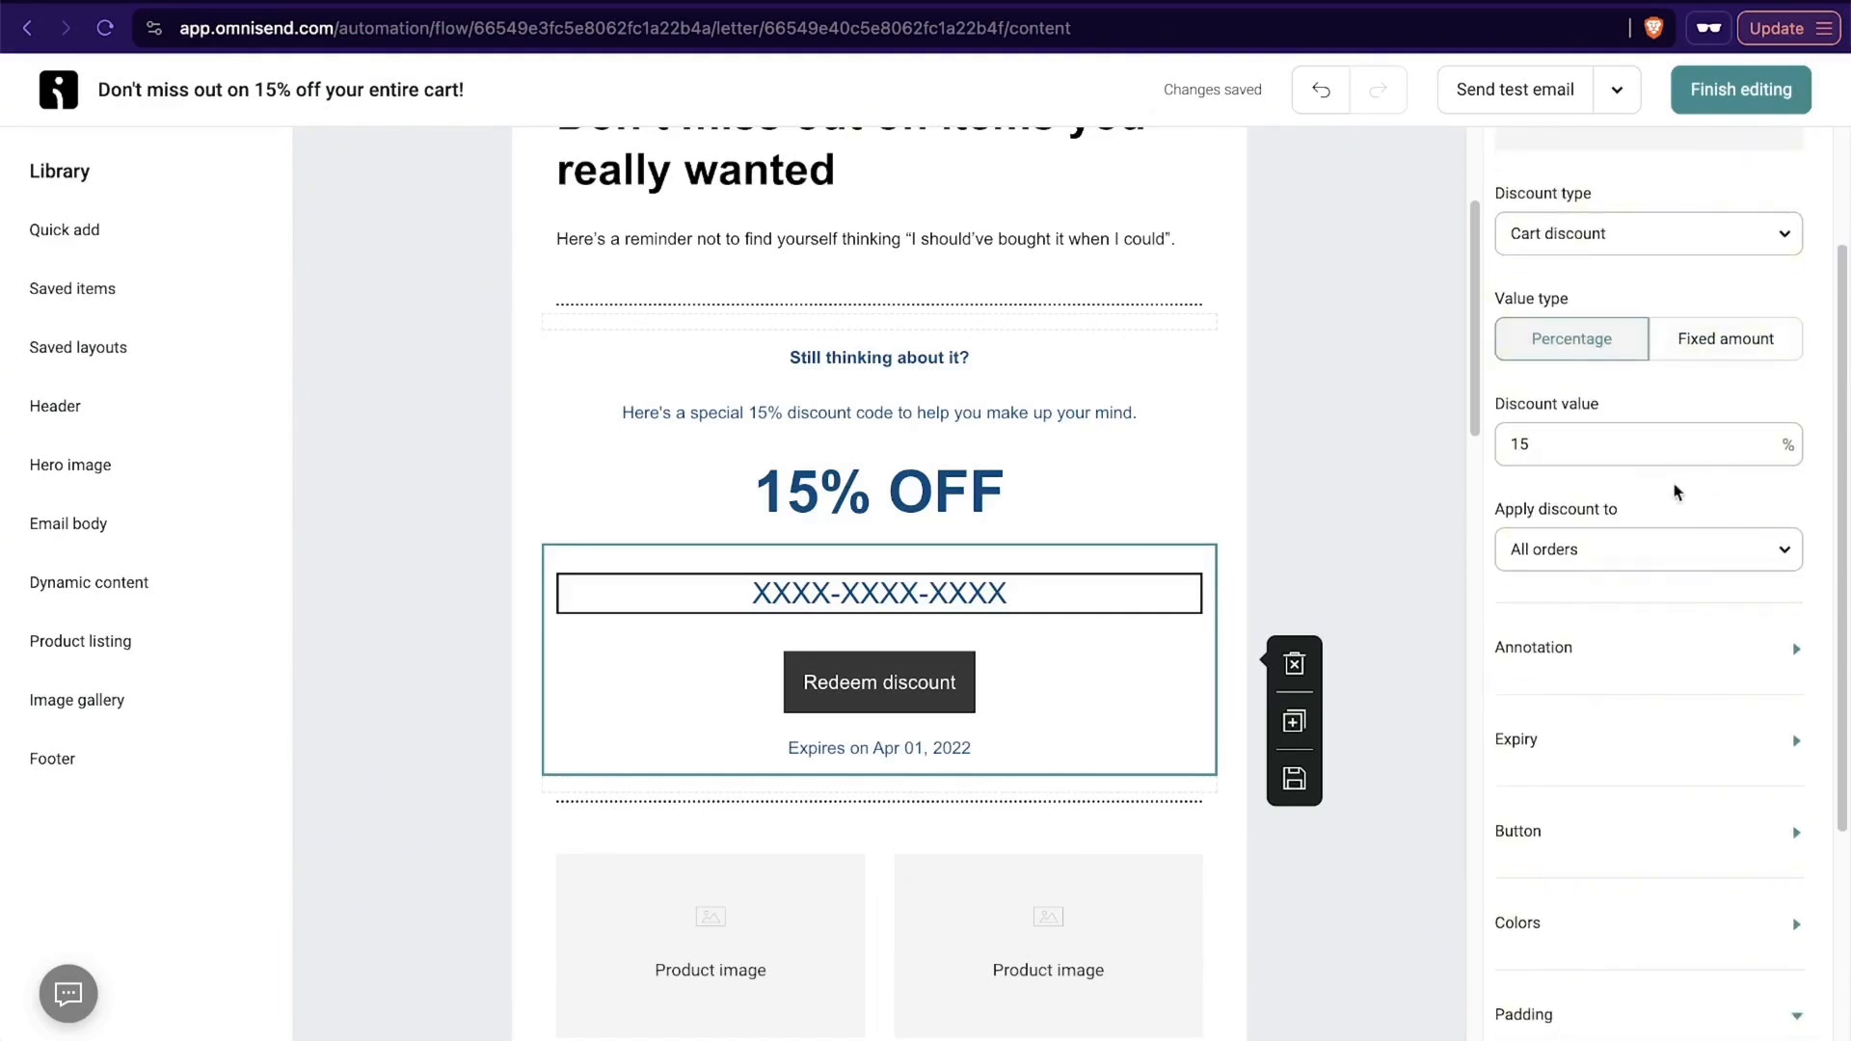
click(1683, 560)
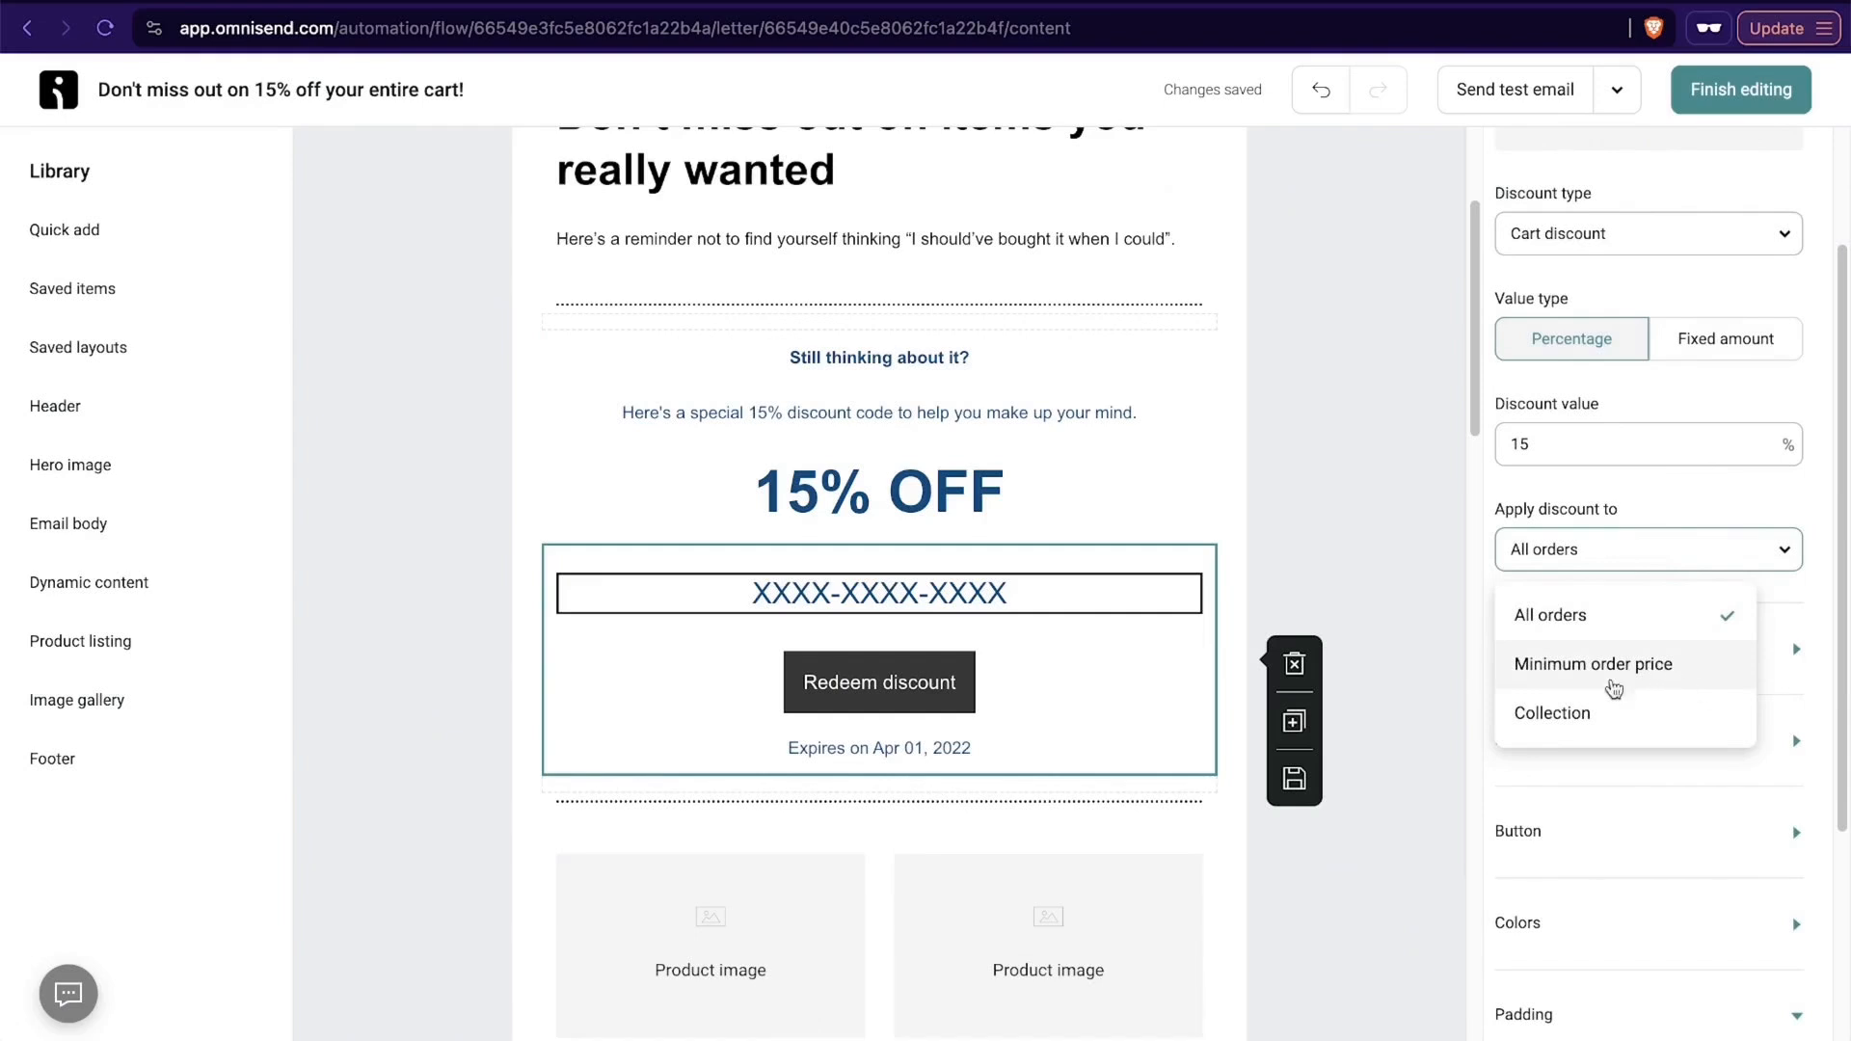
click(1649, 501)
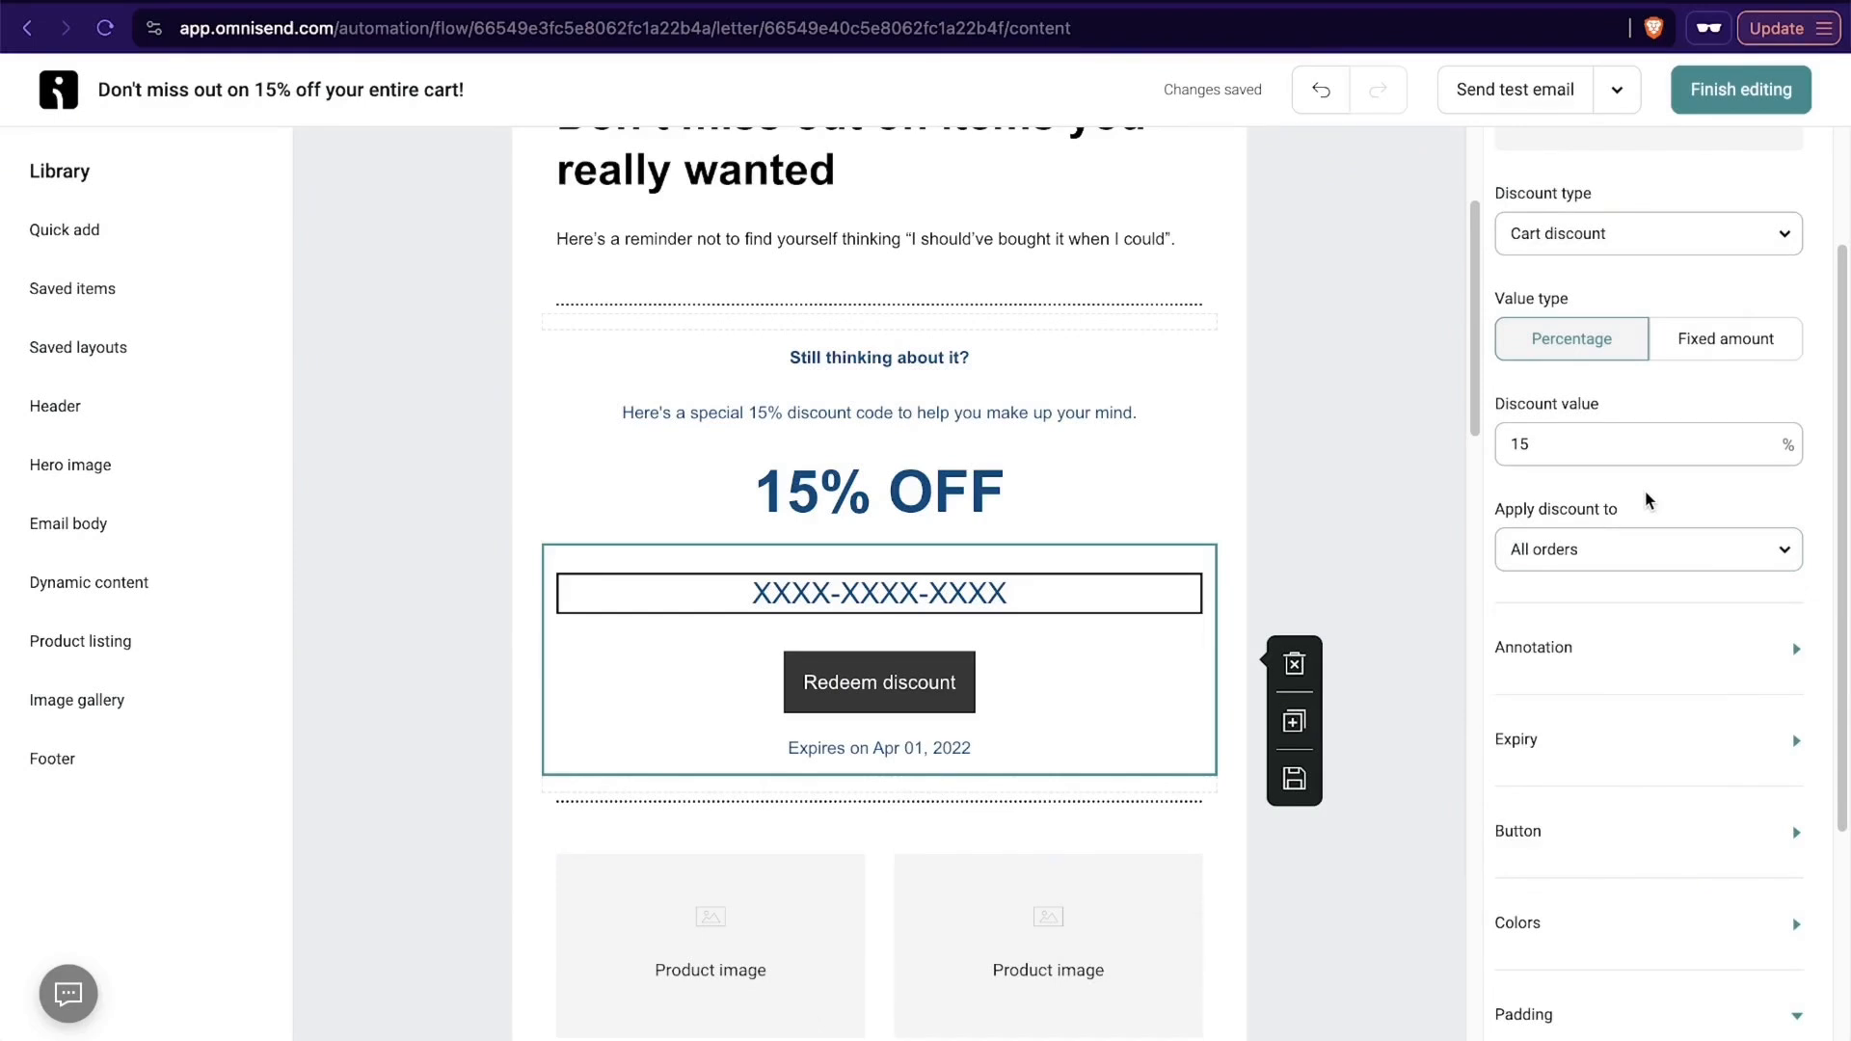
scroll(1601, 772, down, 3)
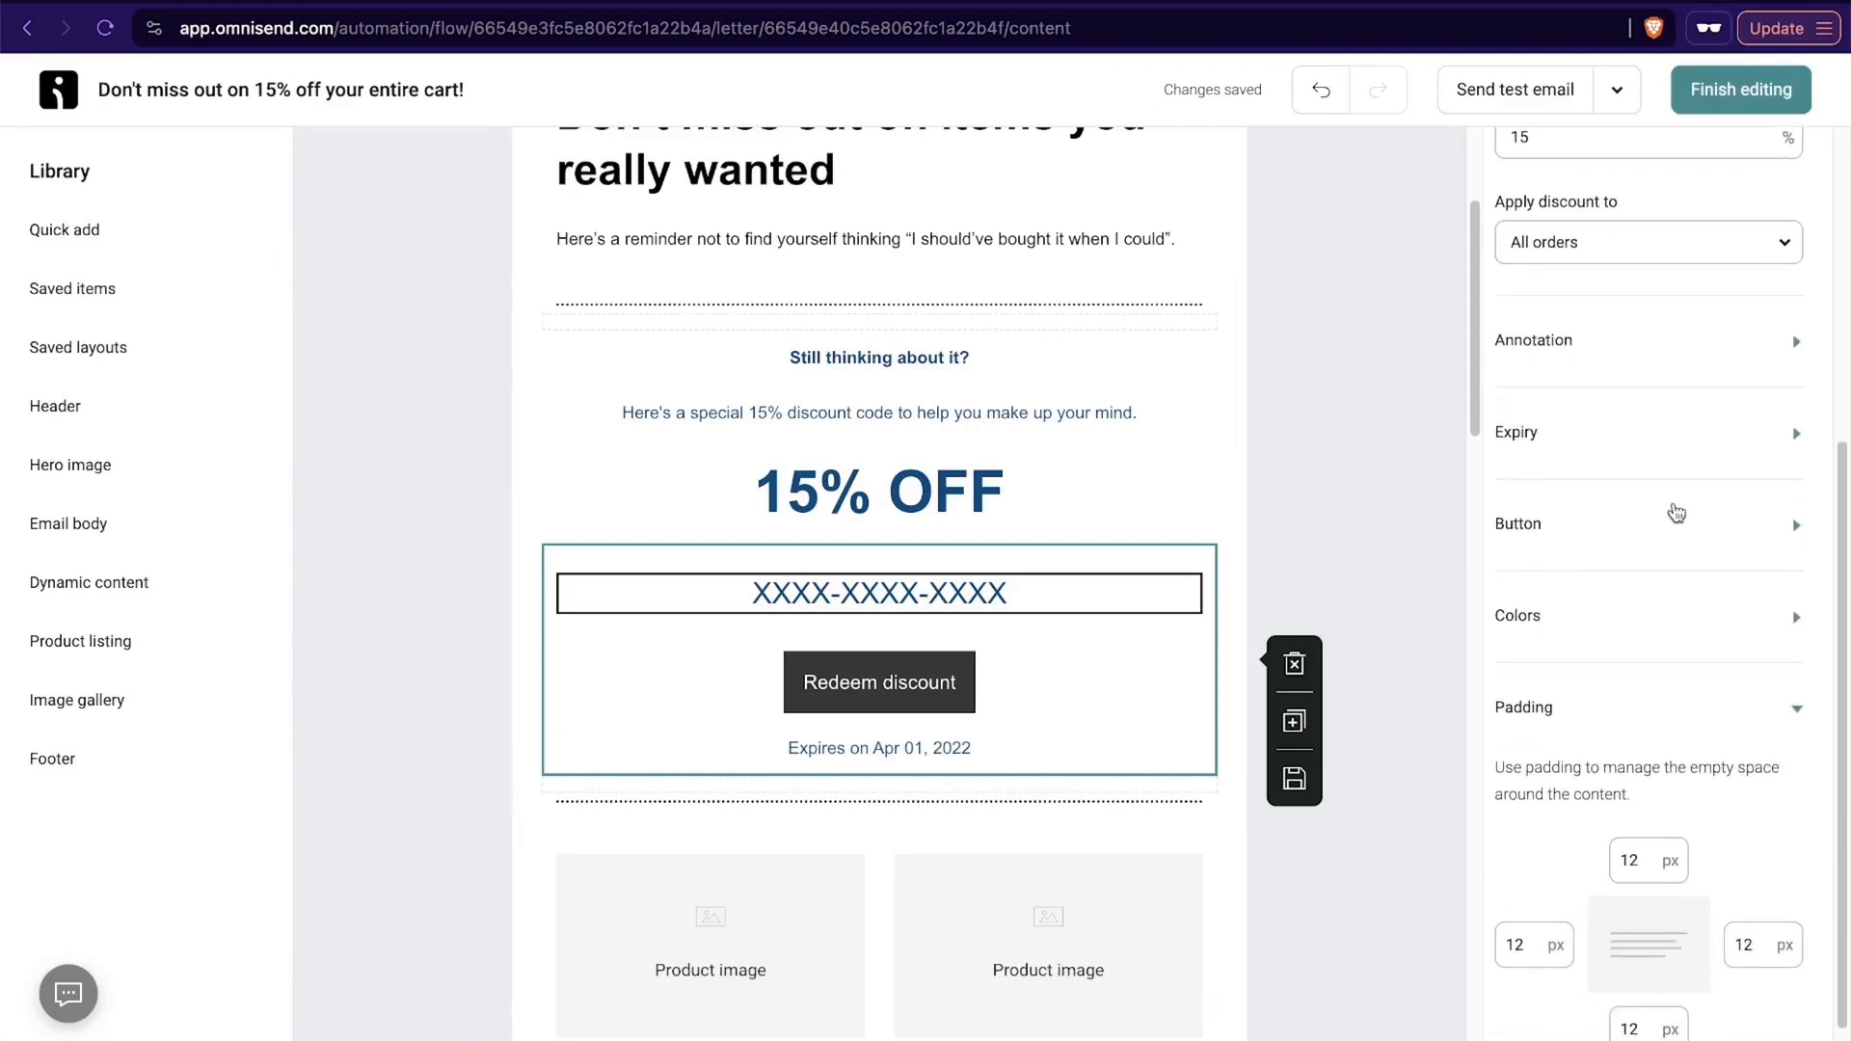
click(1681, 453)
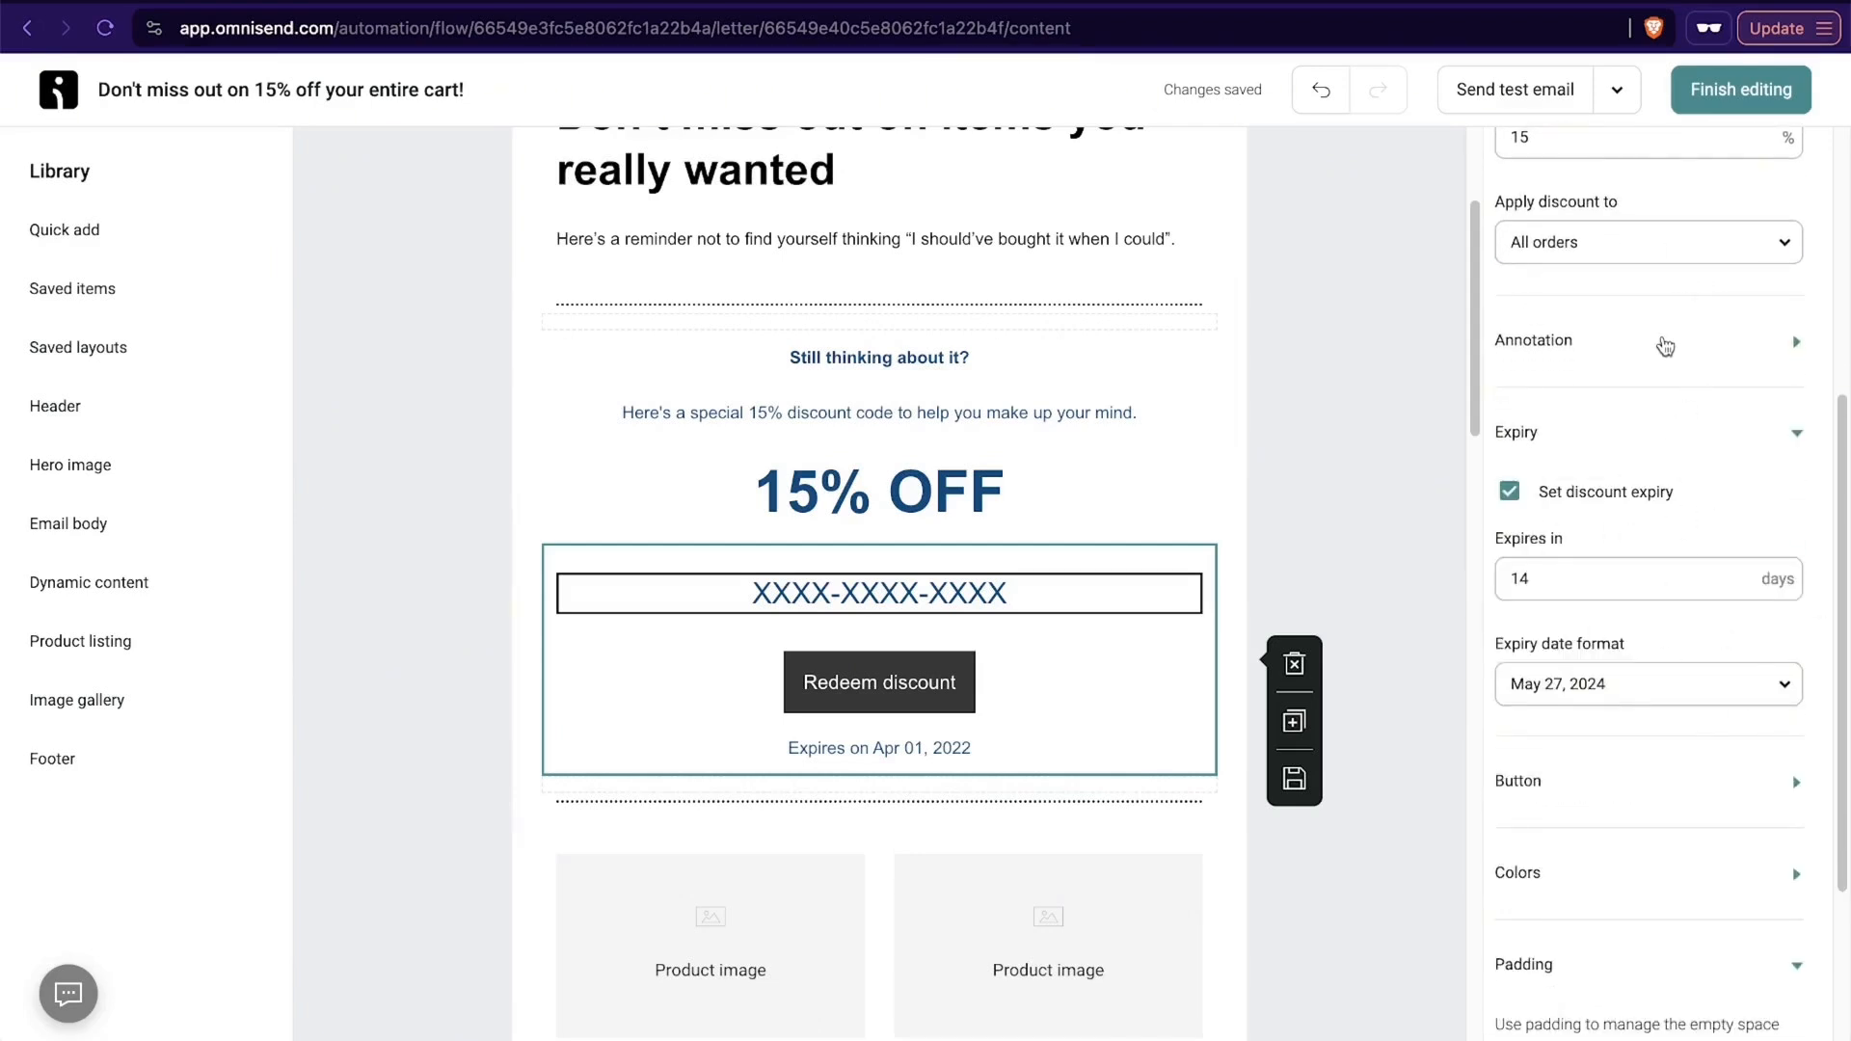
click(1663, 347)
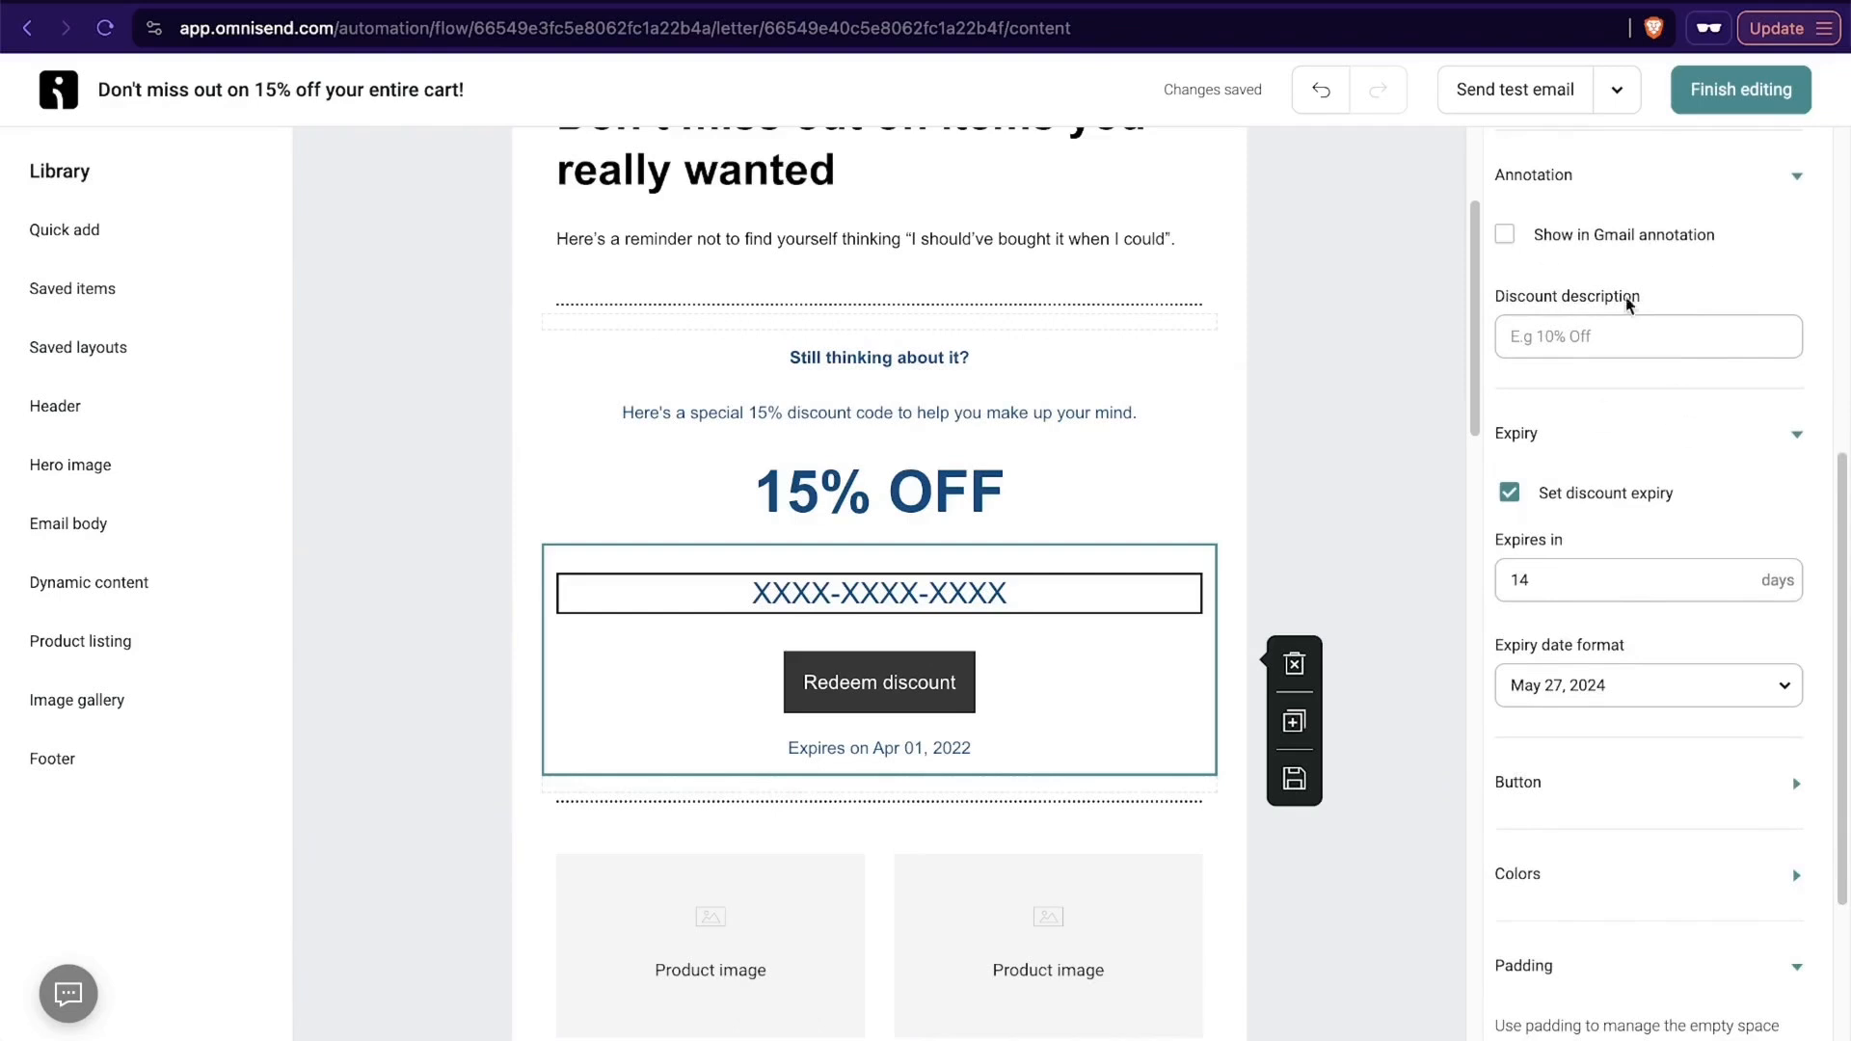
Set the discount block's top padding to 30 px.
scroll(1630, 569, down, 3)
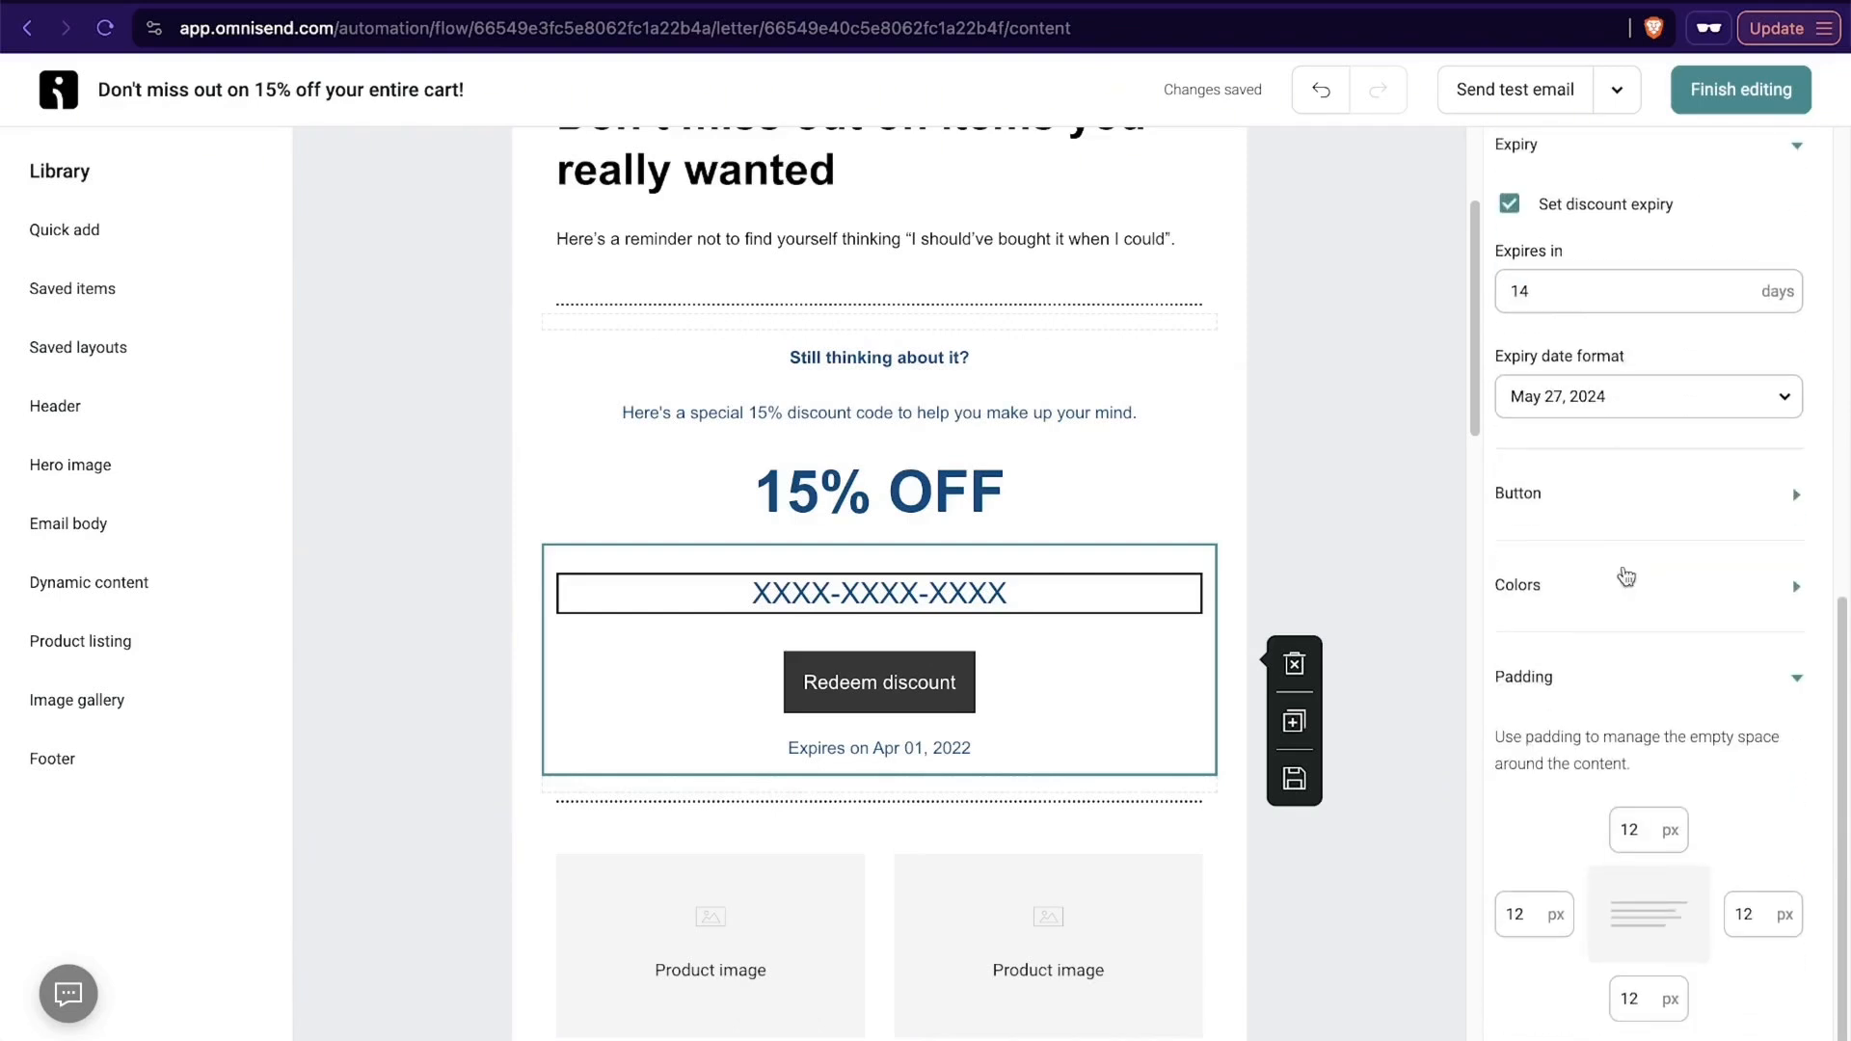
scroll(1618, 718, up, 1)
scroll(1618, 718, down, 1)
click(1629, 829)
double_click(1632, 832)
text(3)
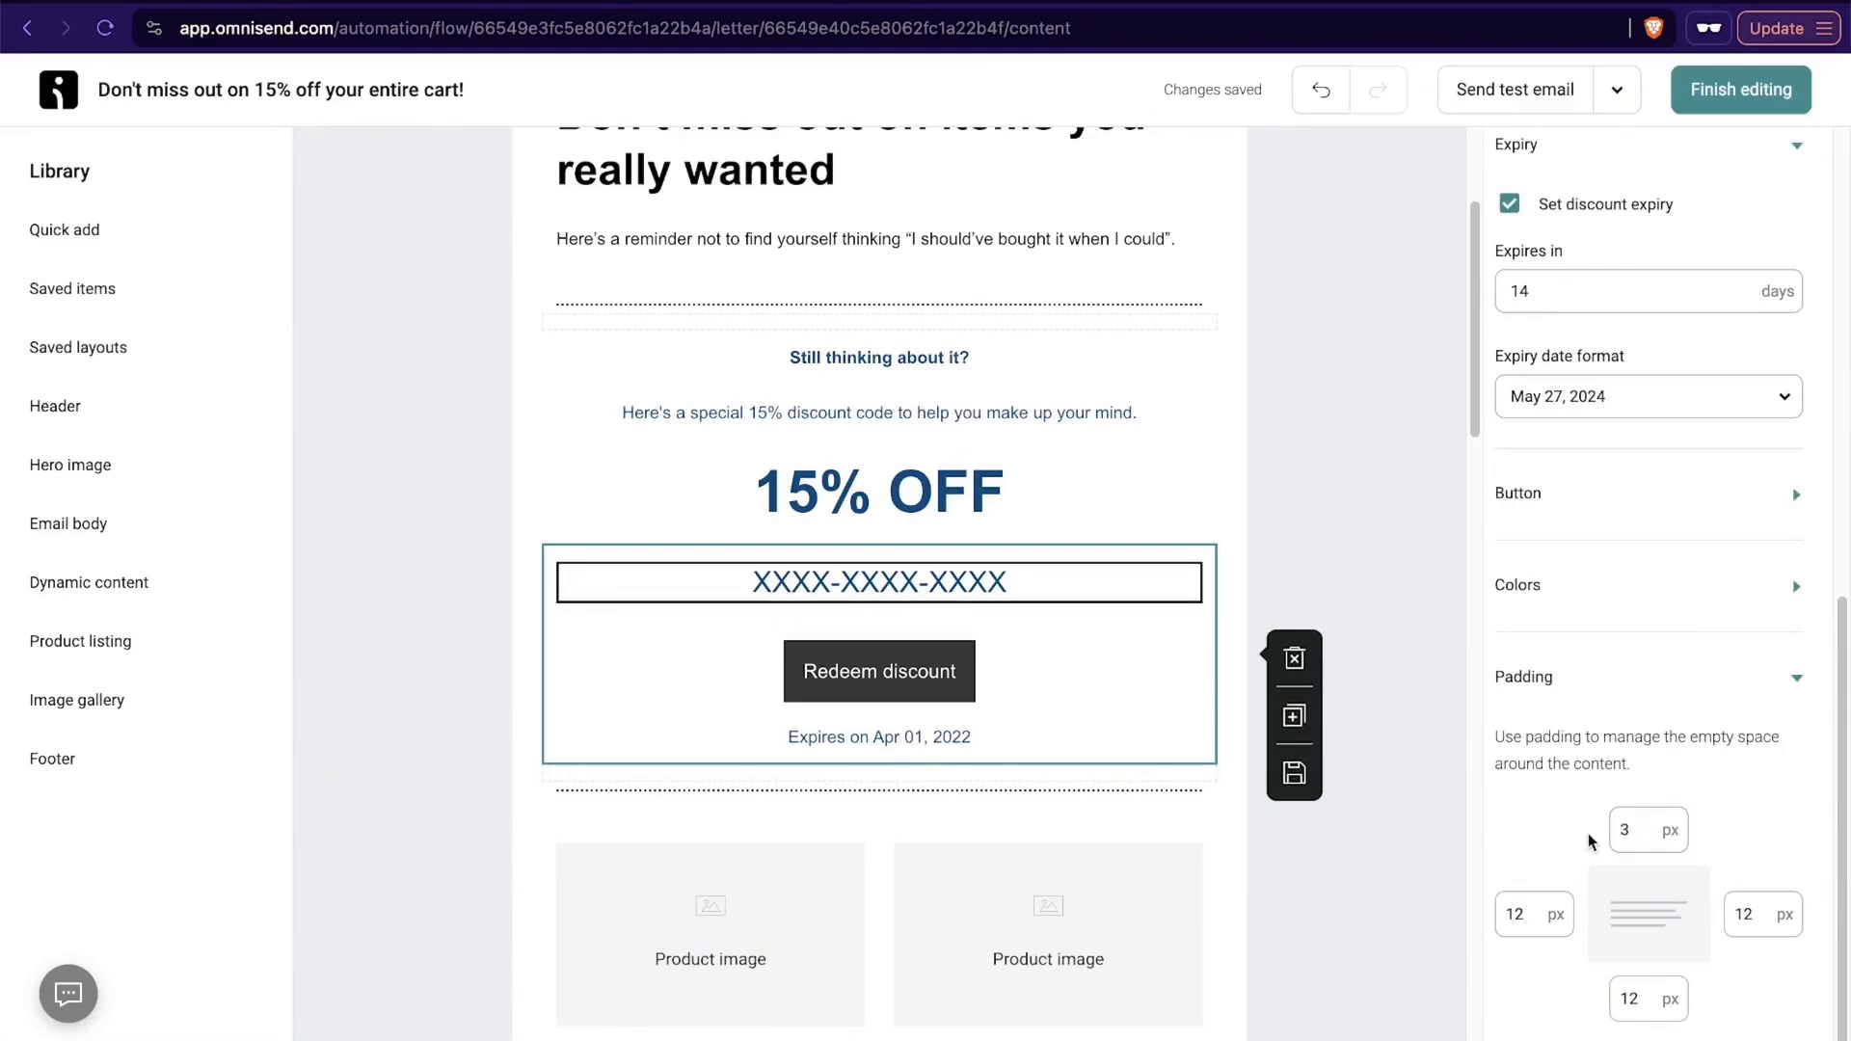
text(0)
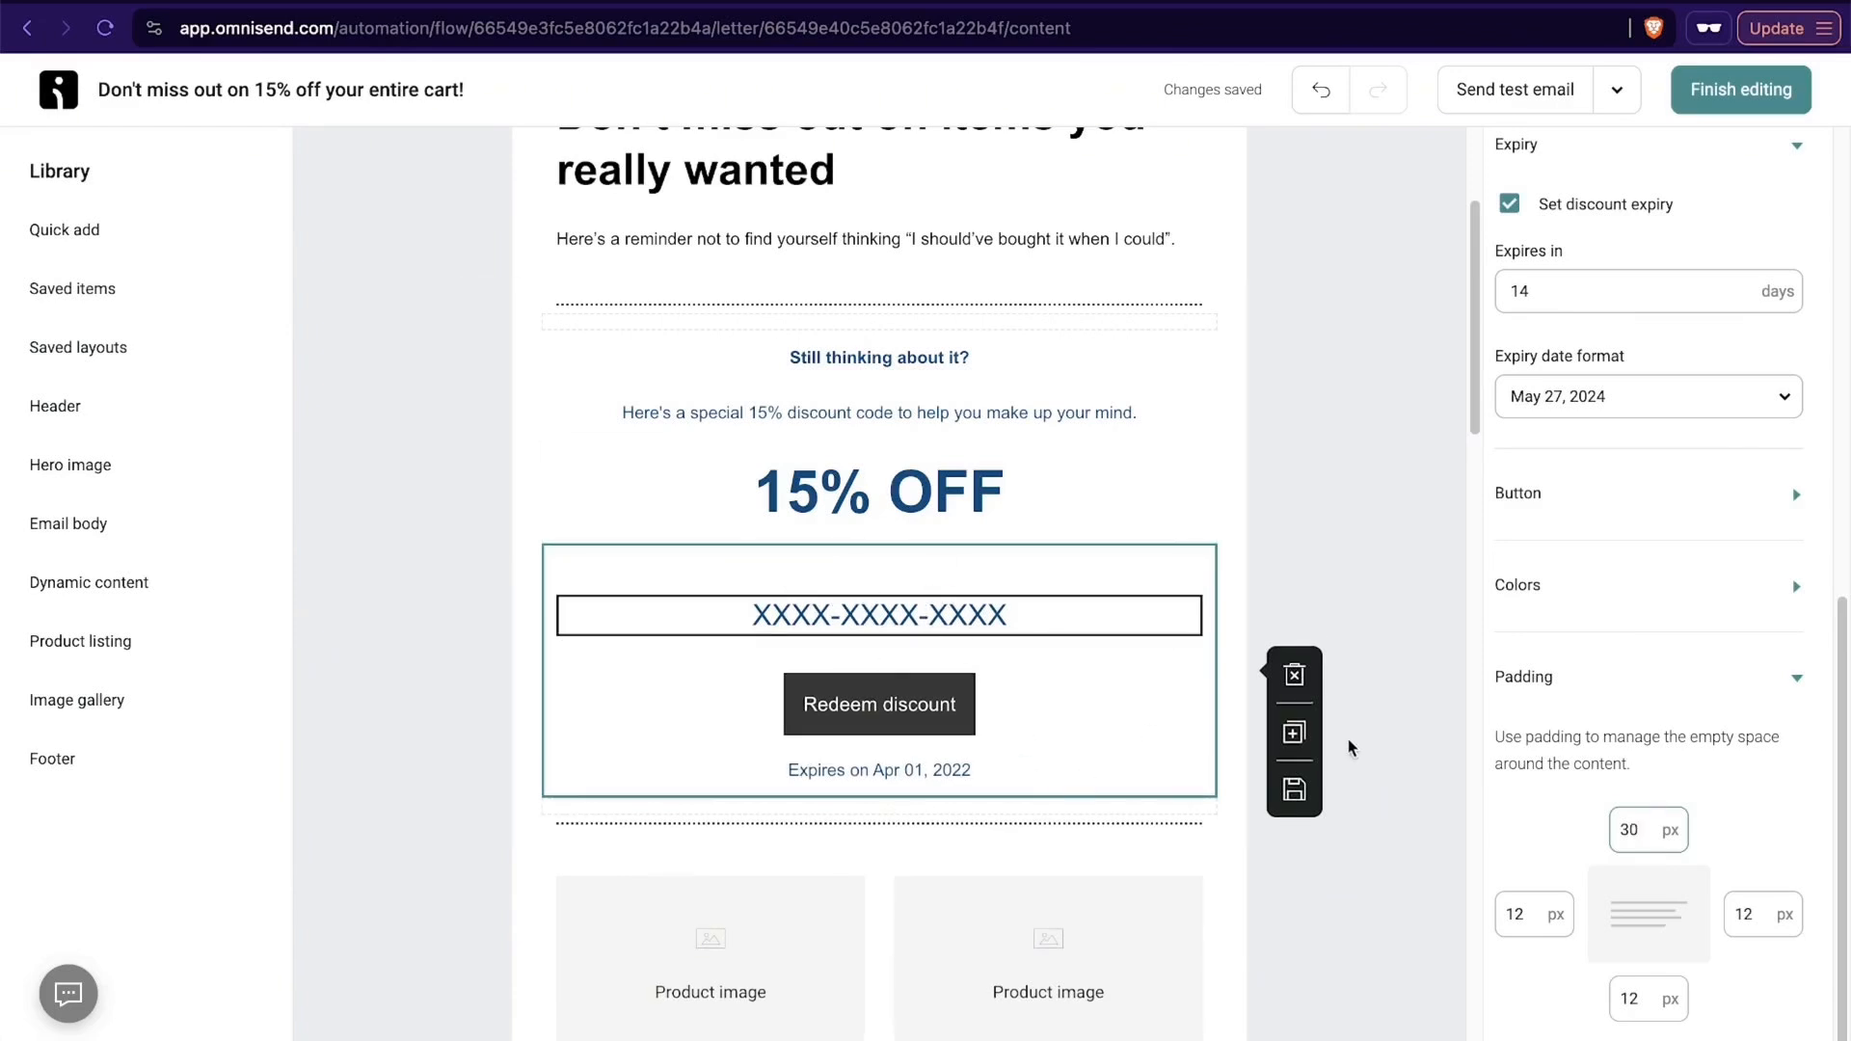
scroll(1736, 822, up, 10)
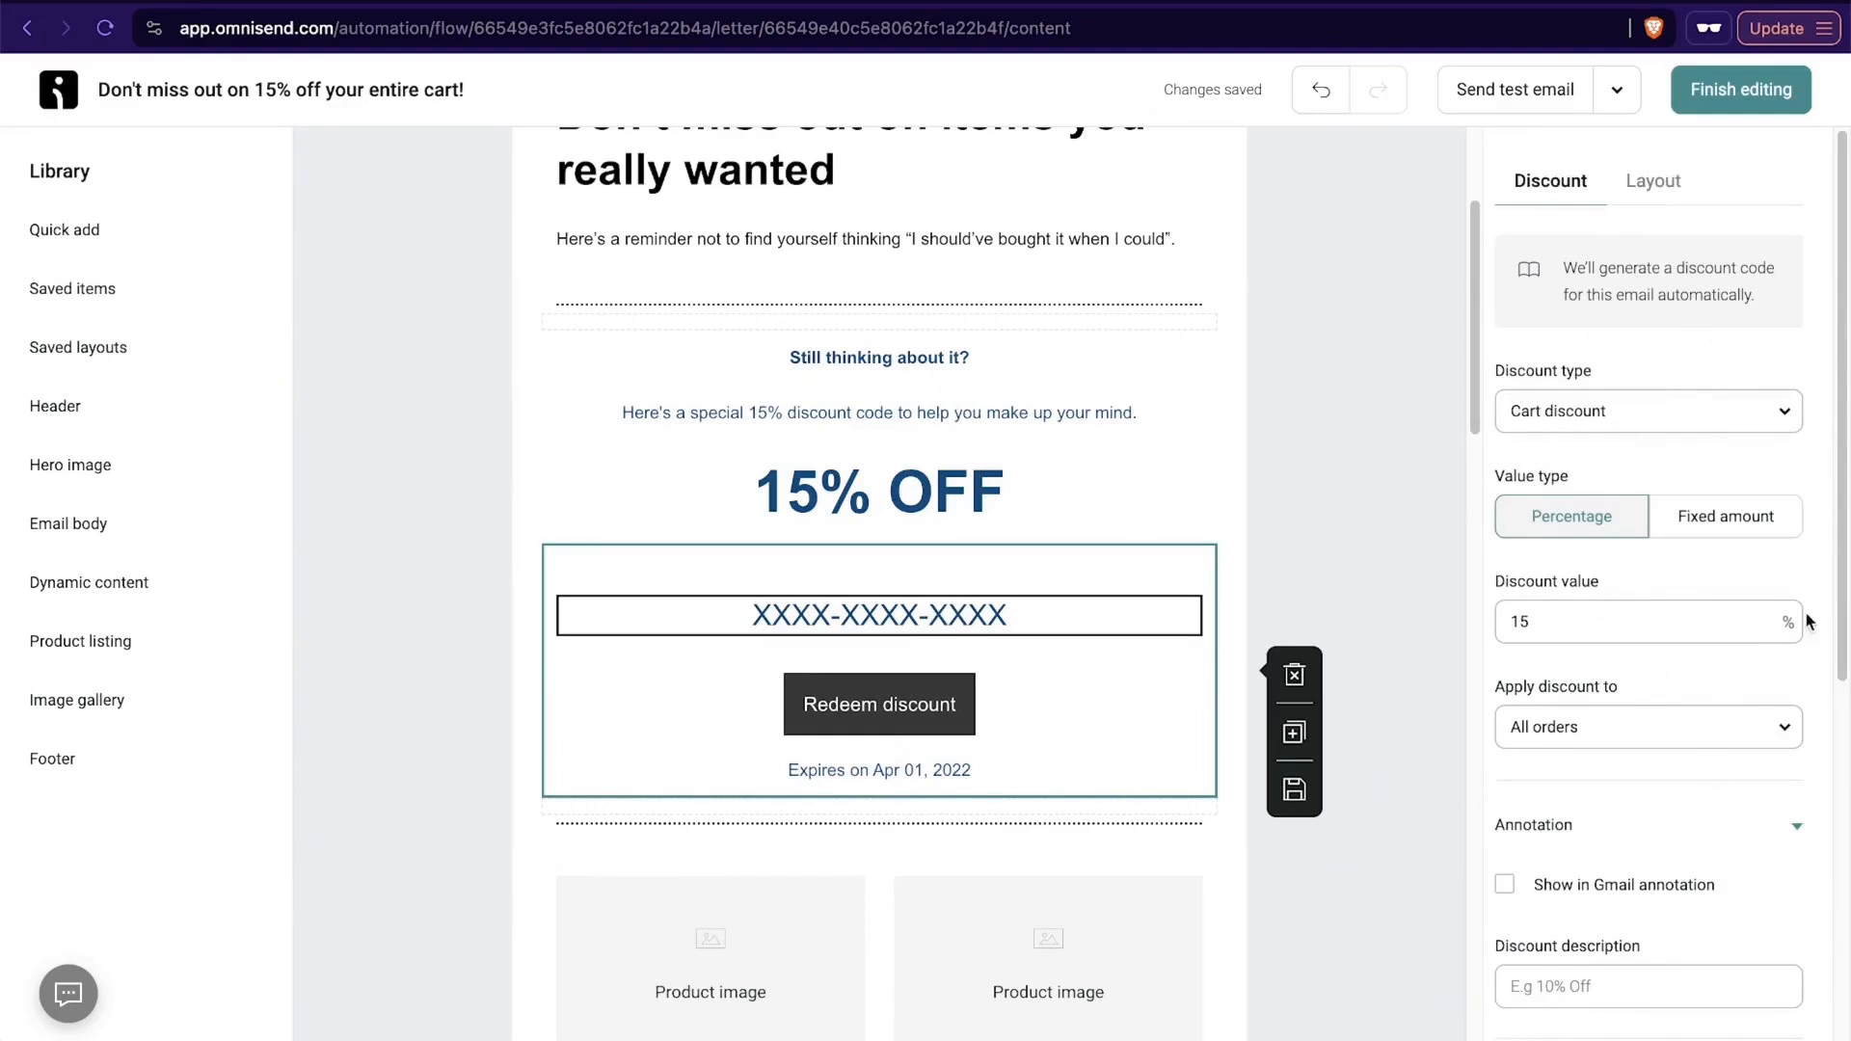
Add 'add some new text here' to the reminder paragraph, delete it again, and finish editing.
click(1655, 181)
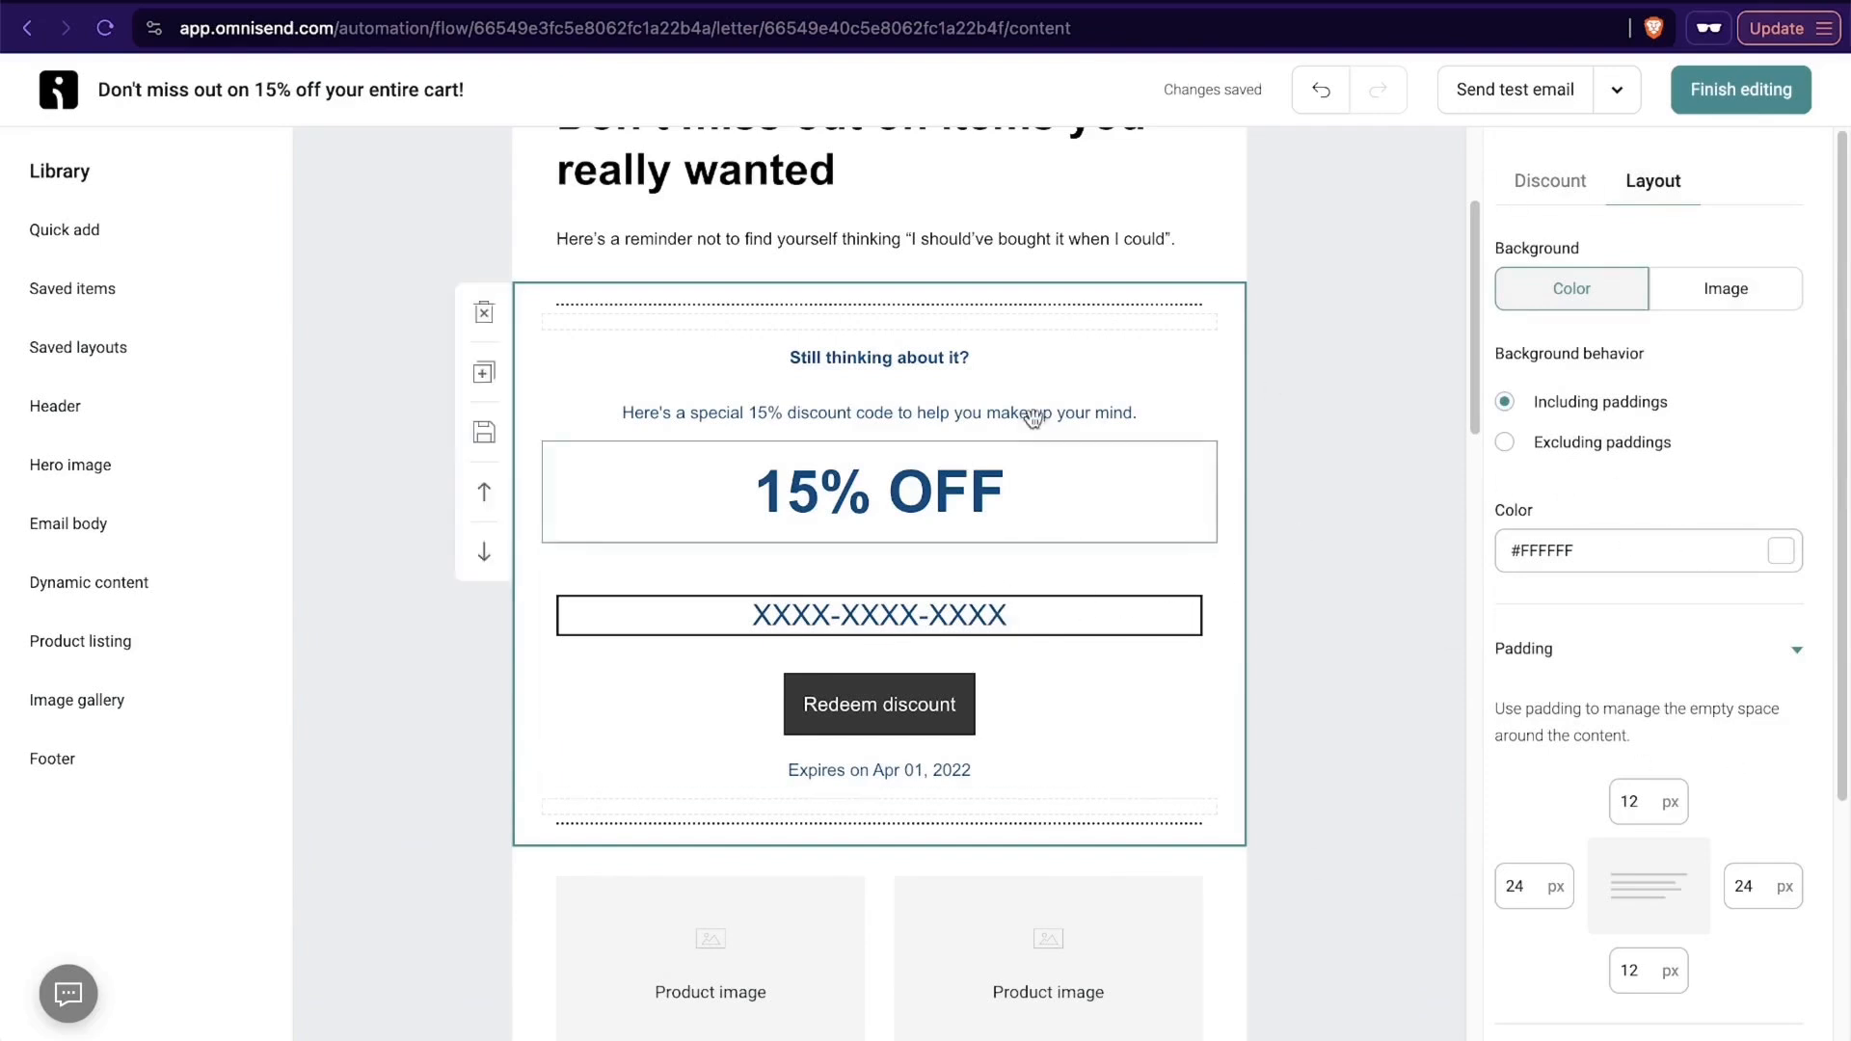
scroll(1153, 413, up, 3)
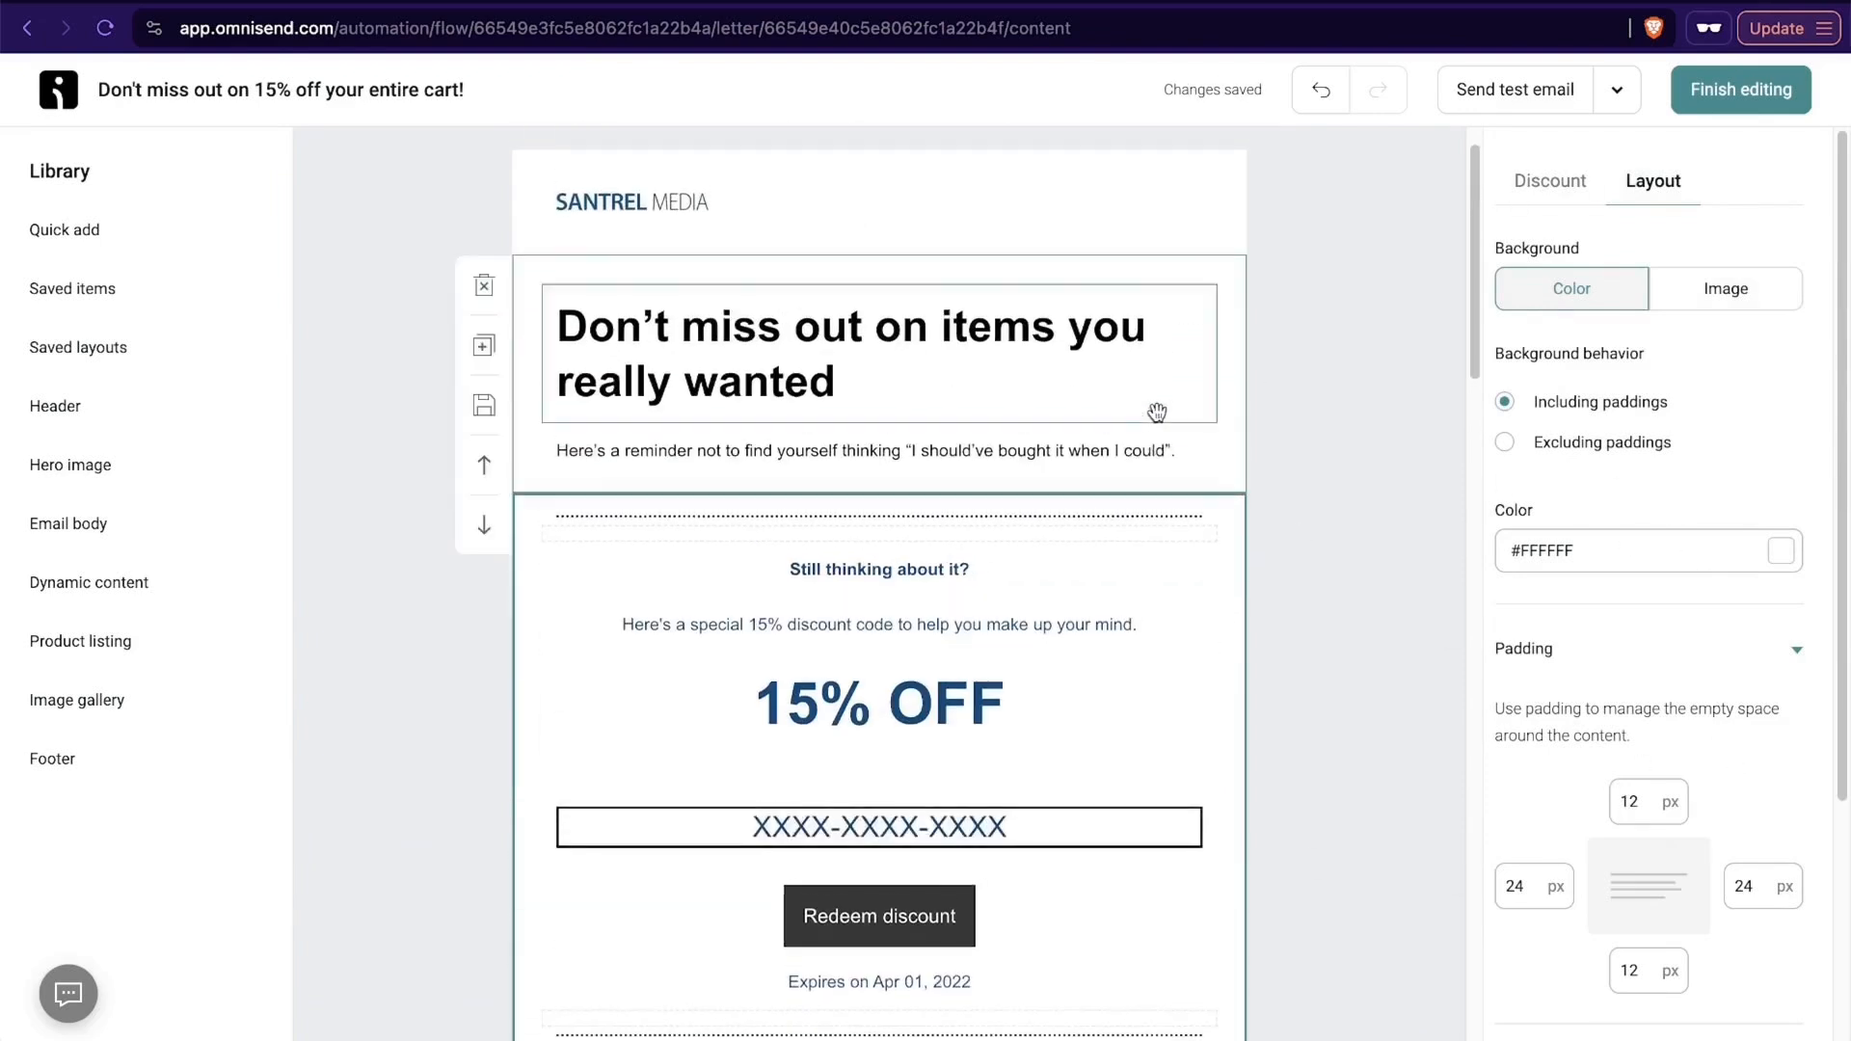
click(981, 453)
click(980, 453)
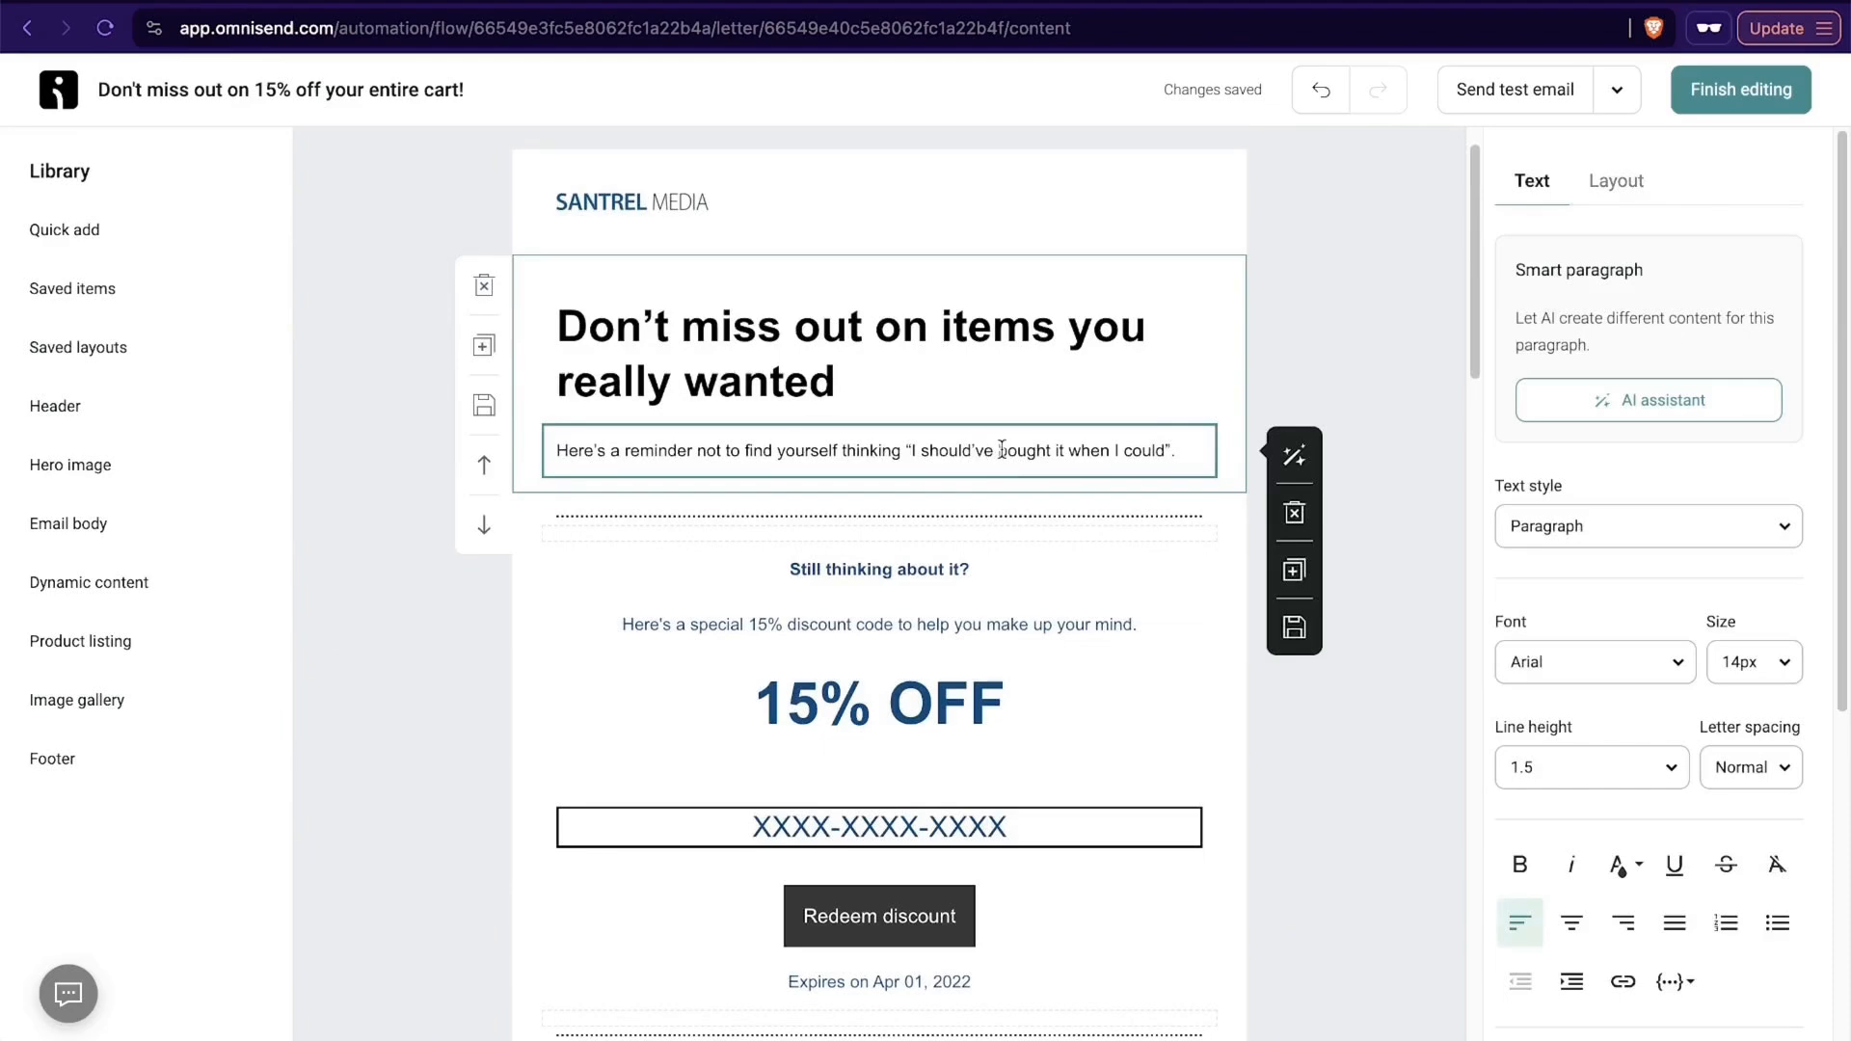
click(1181, 446)
text(add some new)
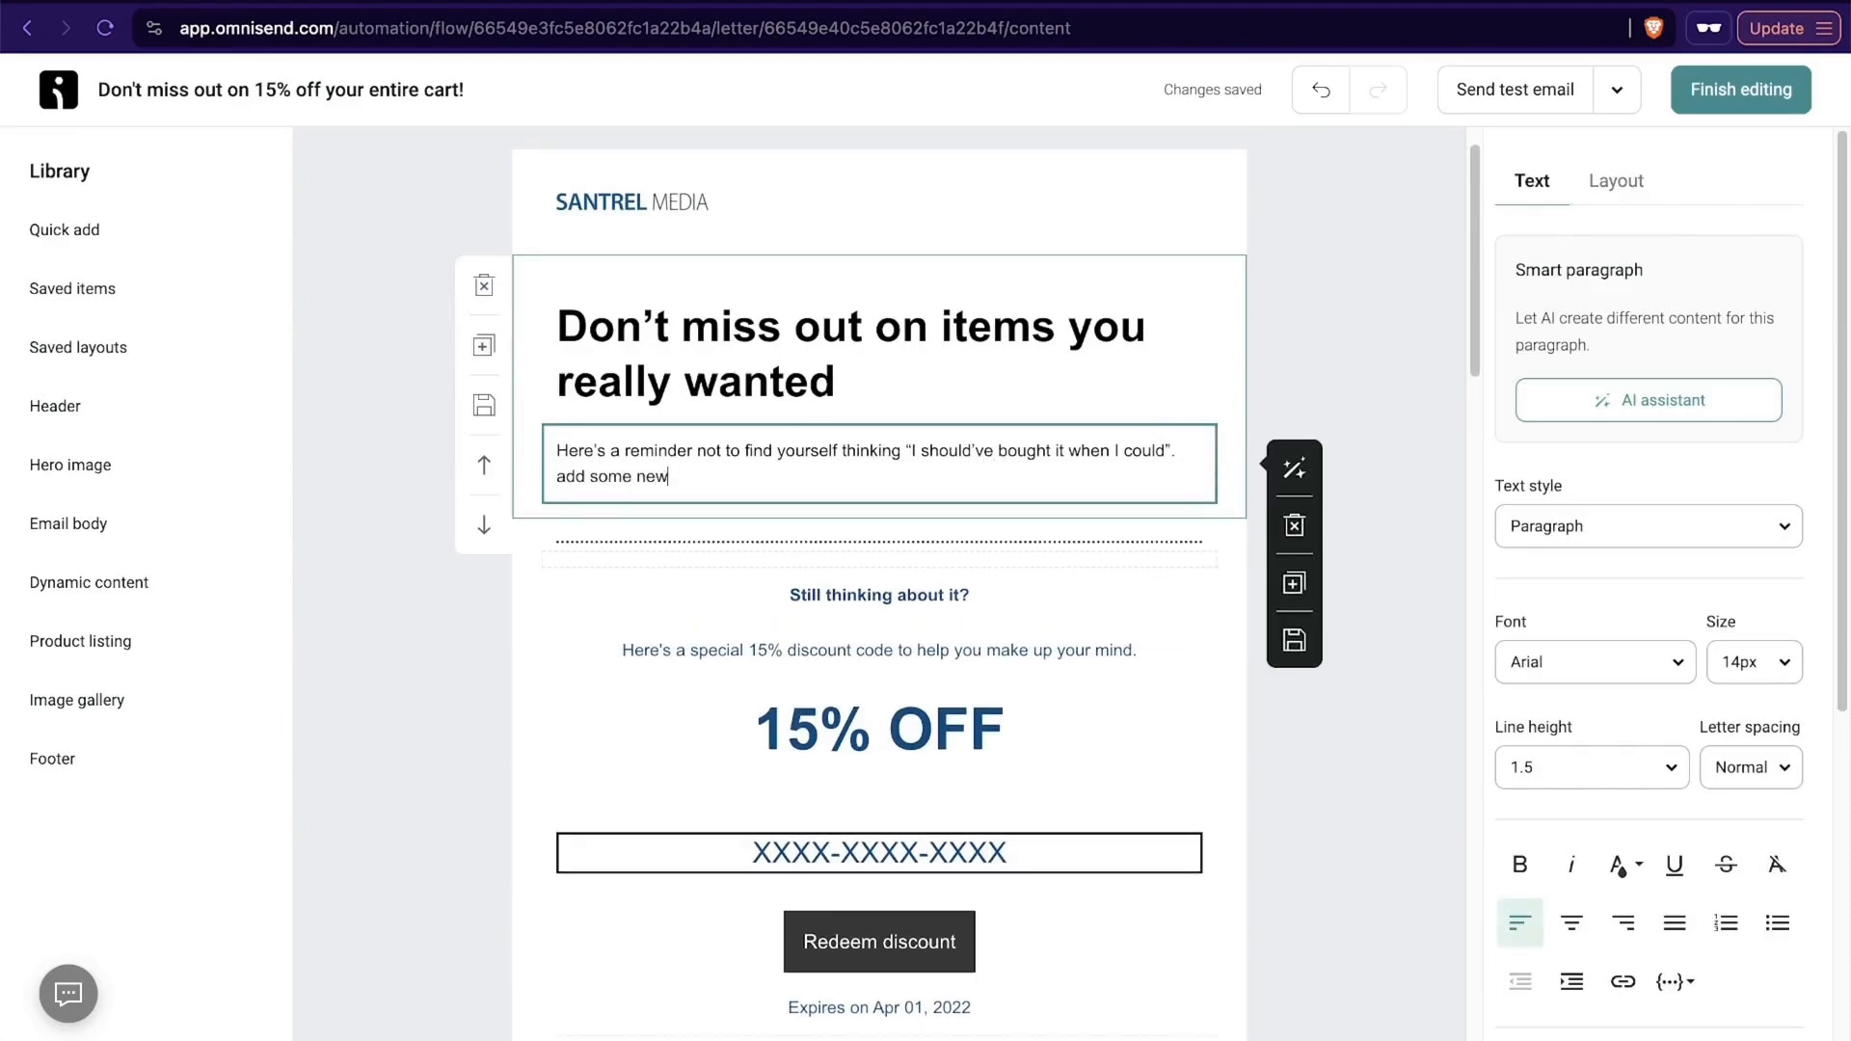
text( text here)
shift+click(1184, 448)
key(BackSpace)
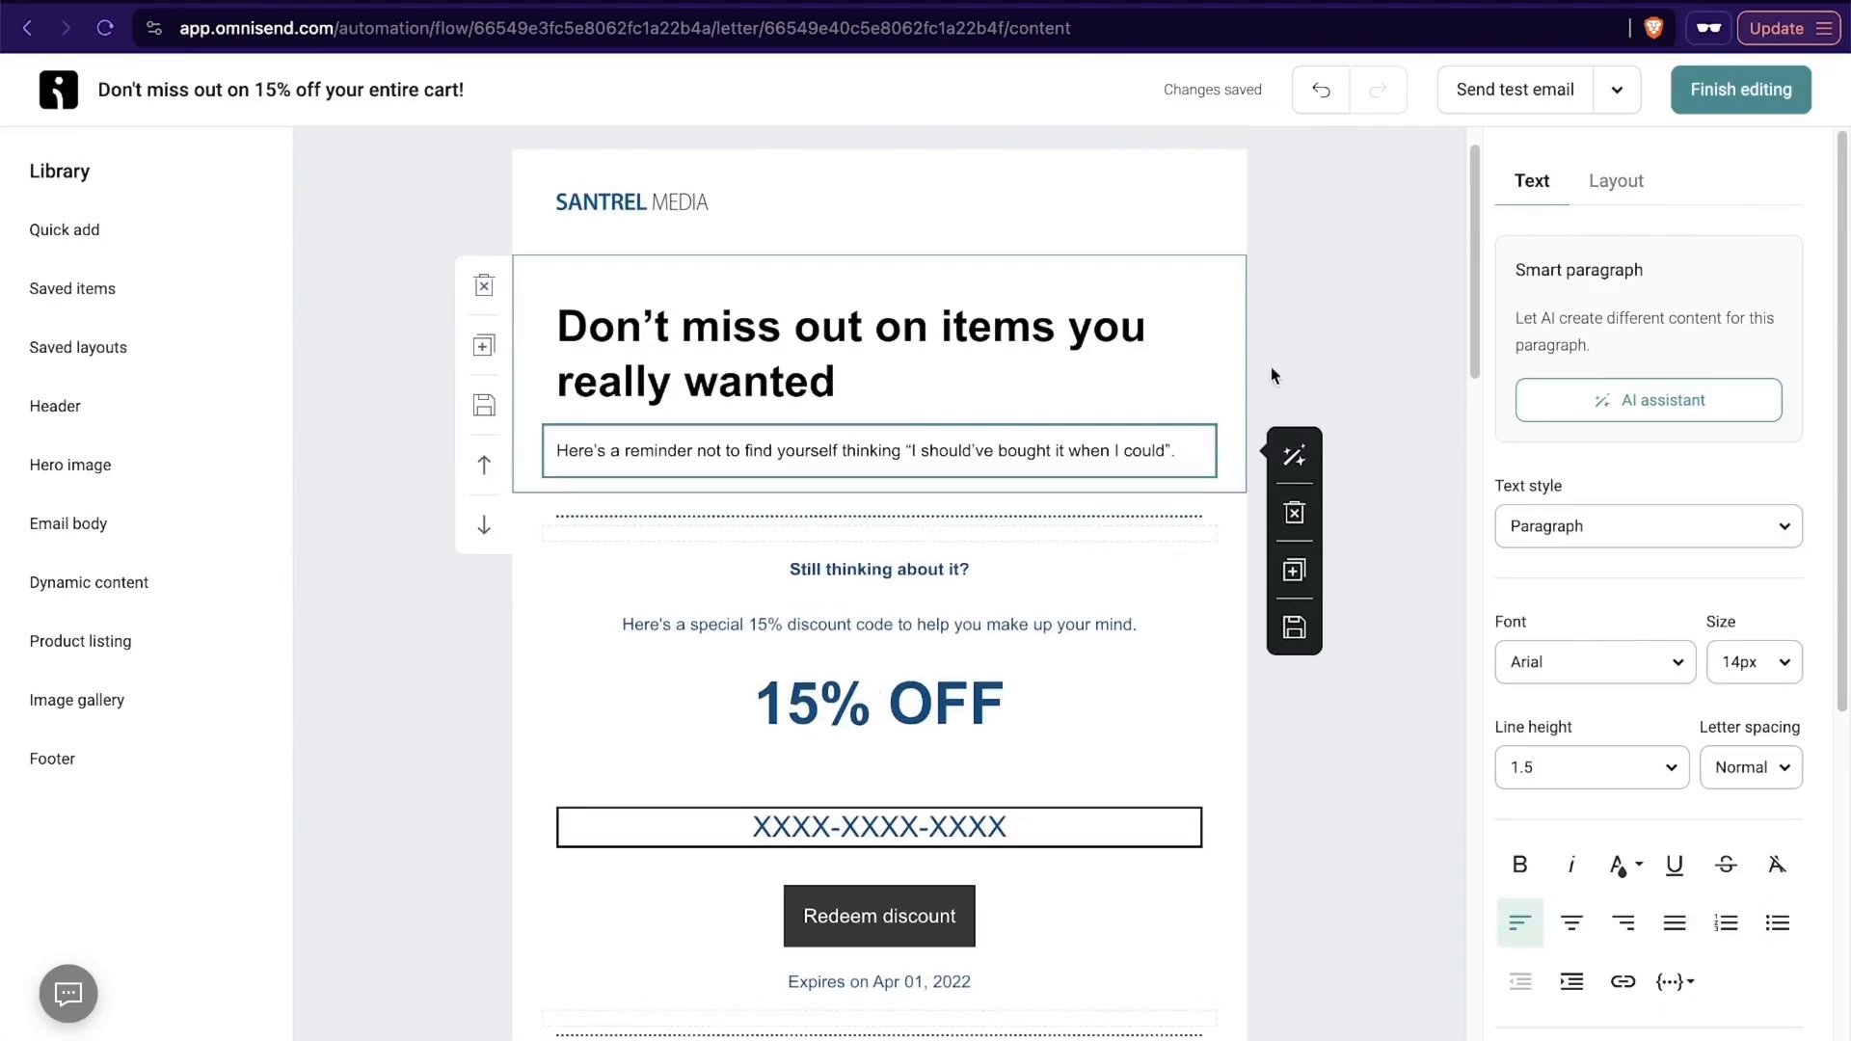
click(1702, 91)
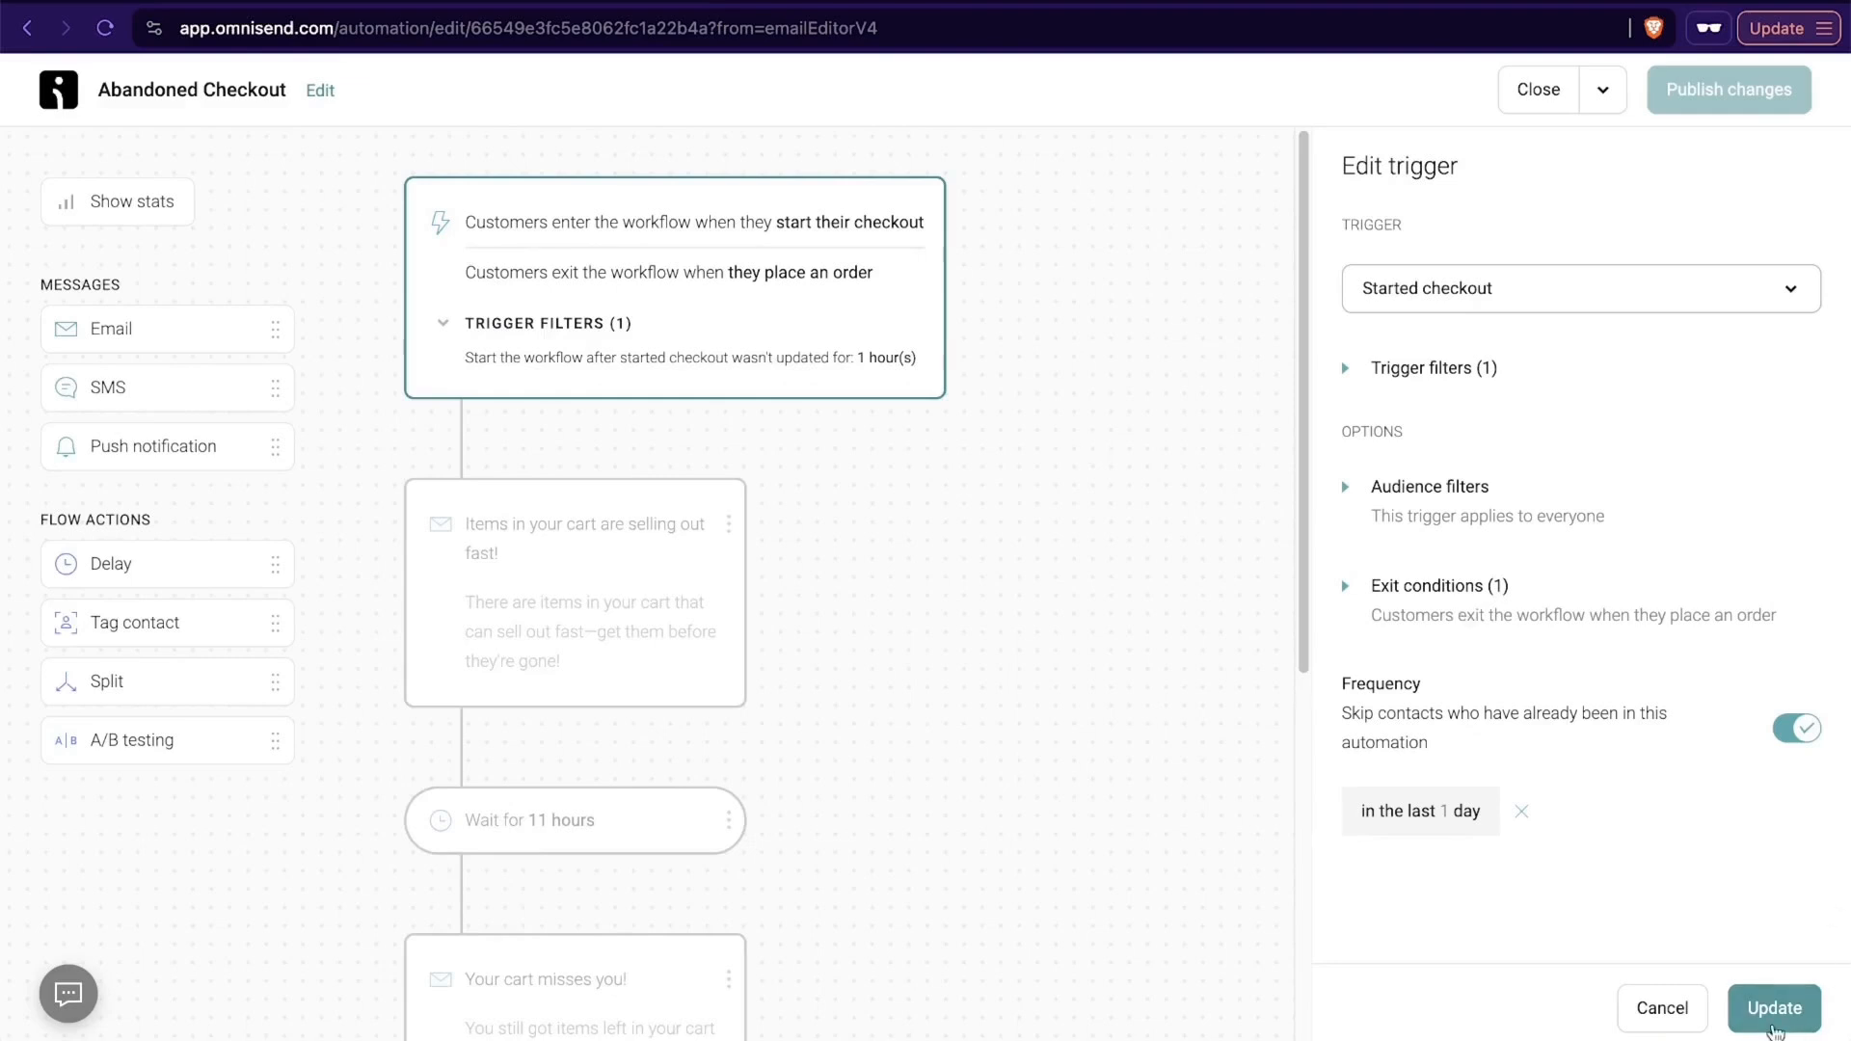
Update the trigger, close the Abandoned Checkout workflow, and head to the dashboard goals.
click(1782, 1009)
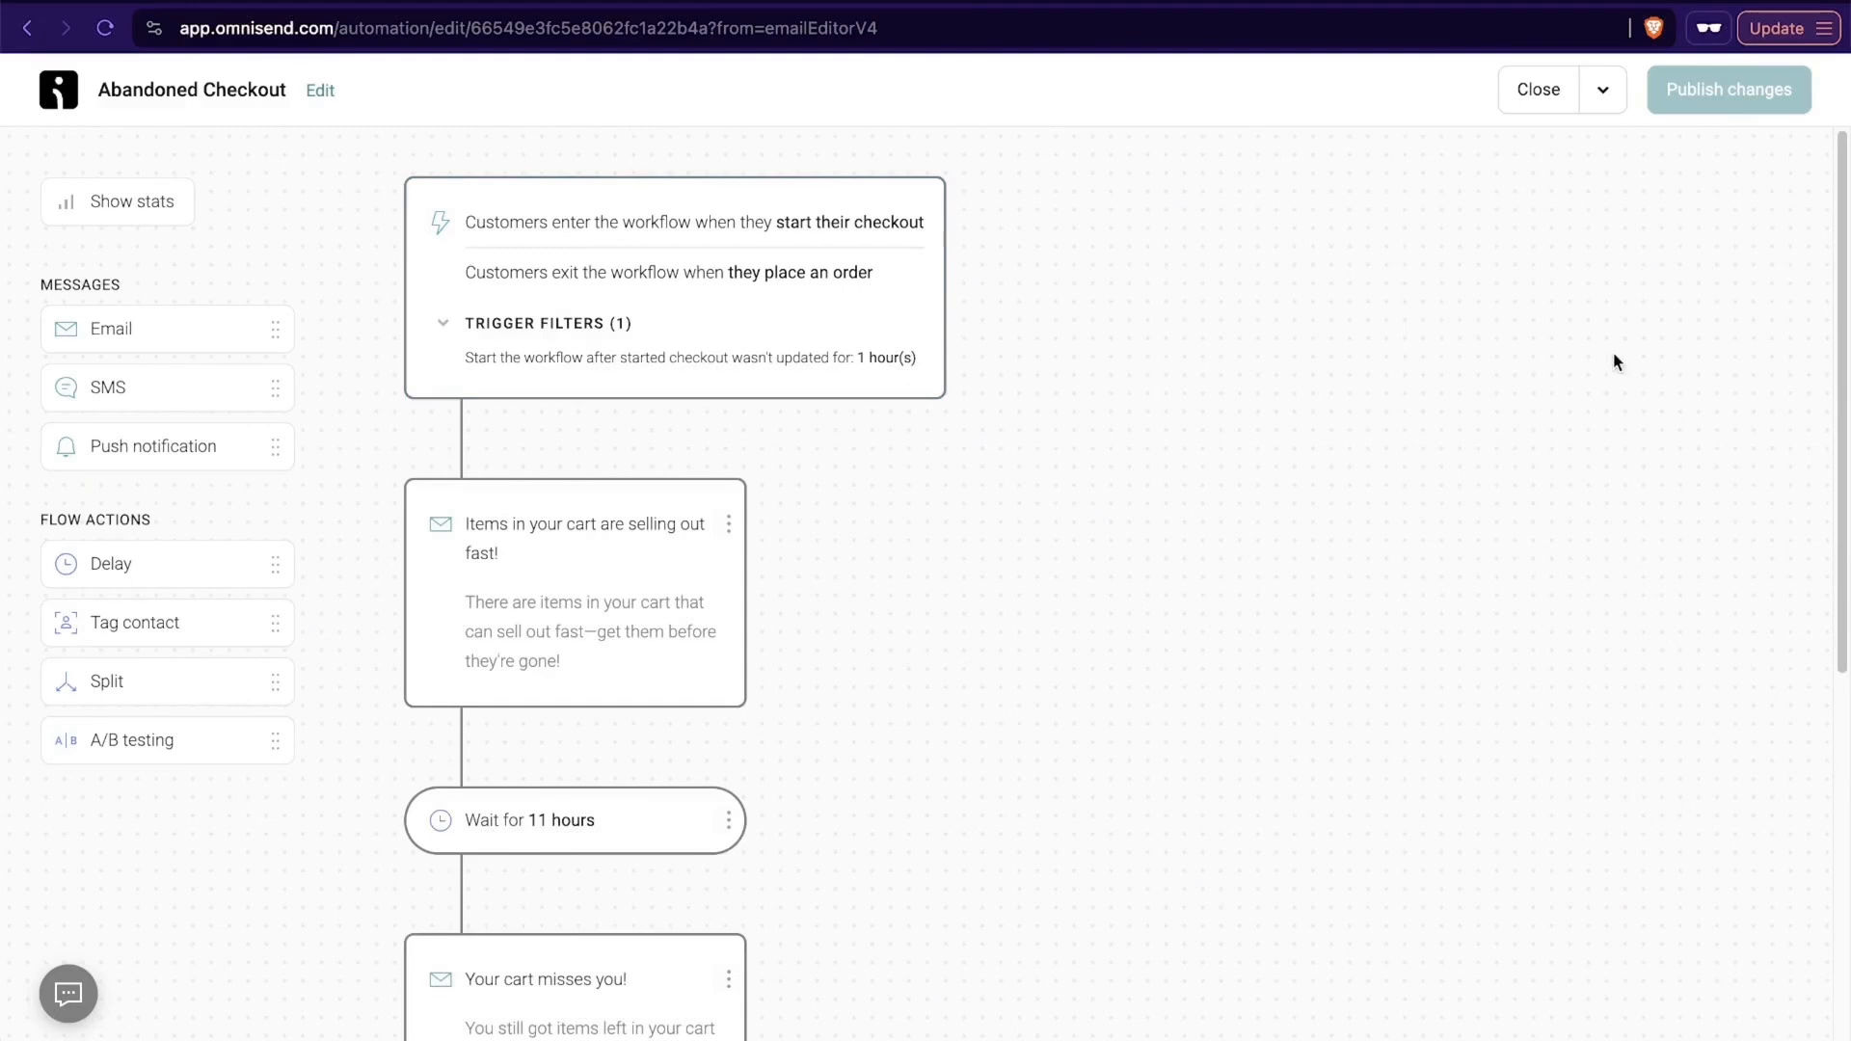
click(1525, 102)
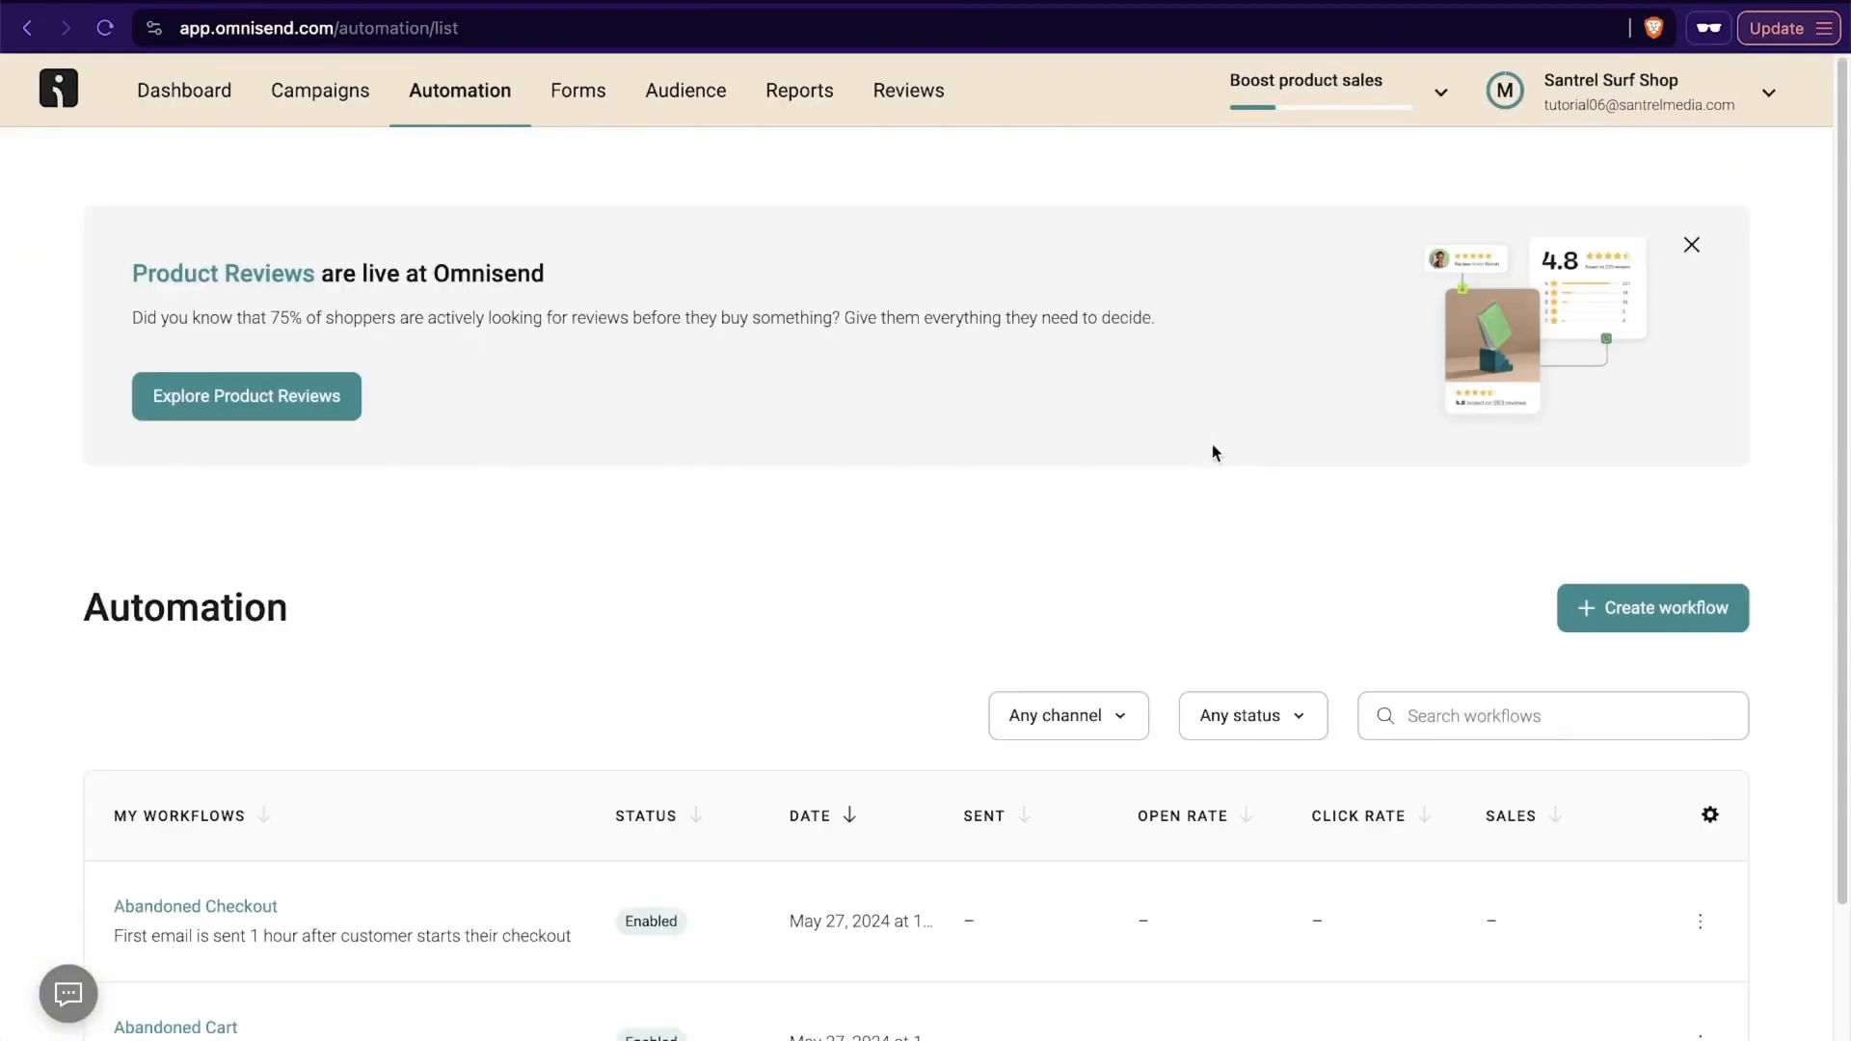
scroll(380, 578, down, 2)
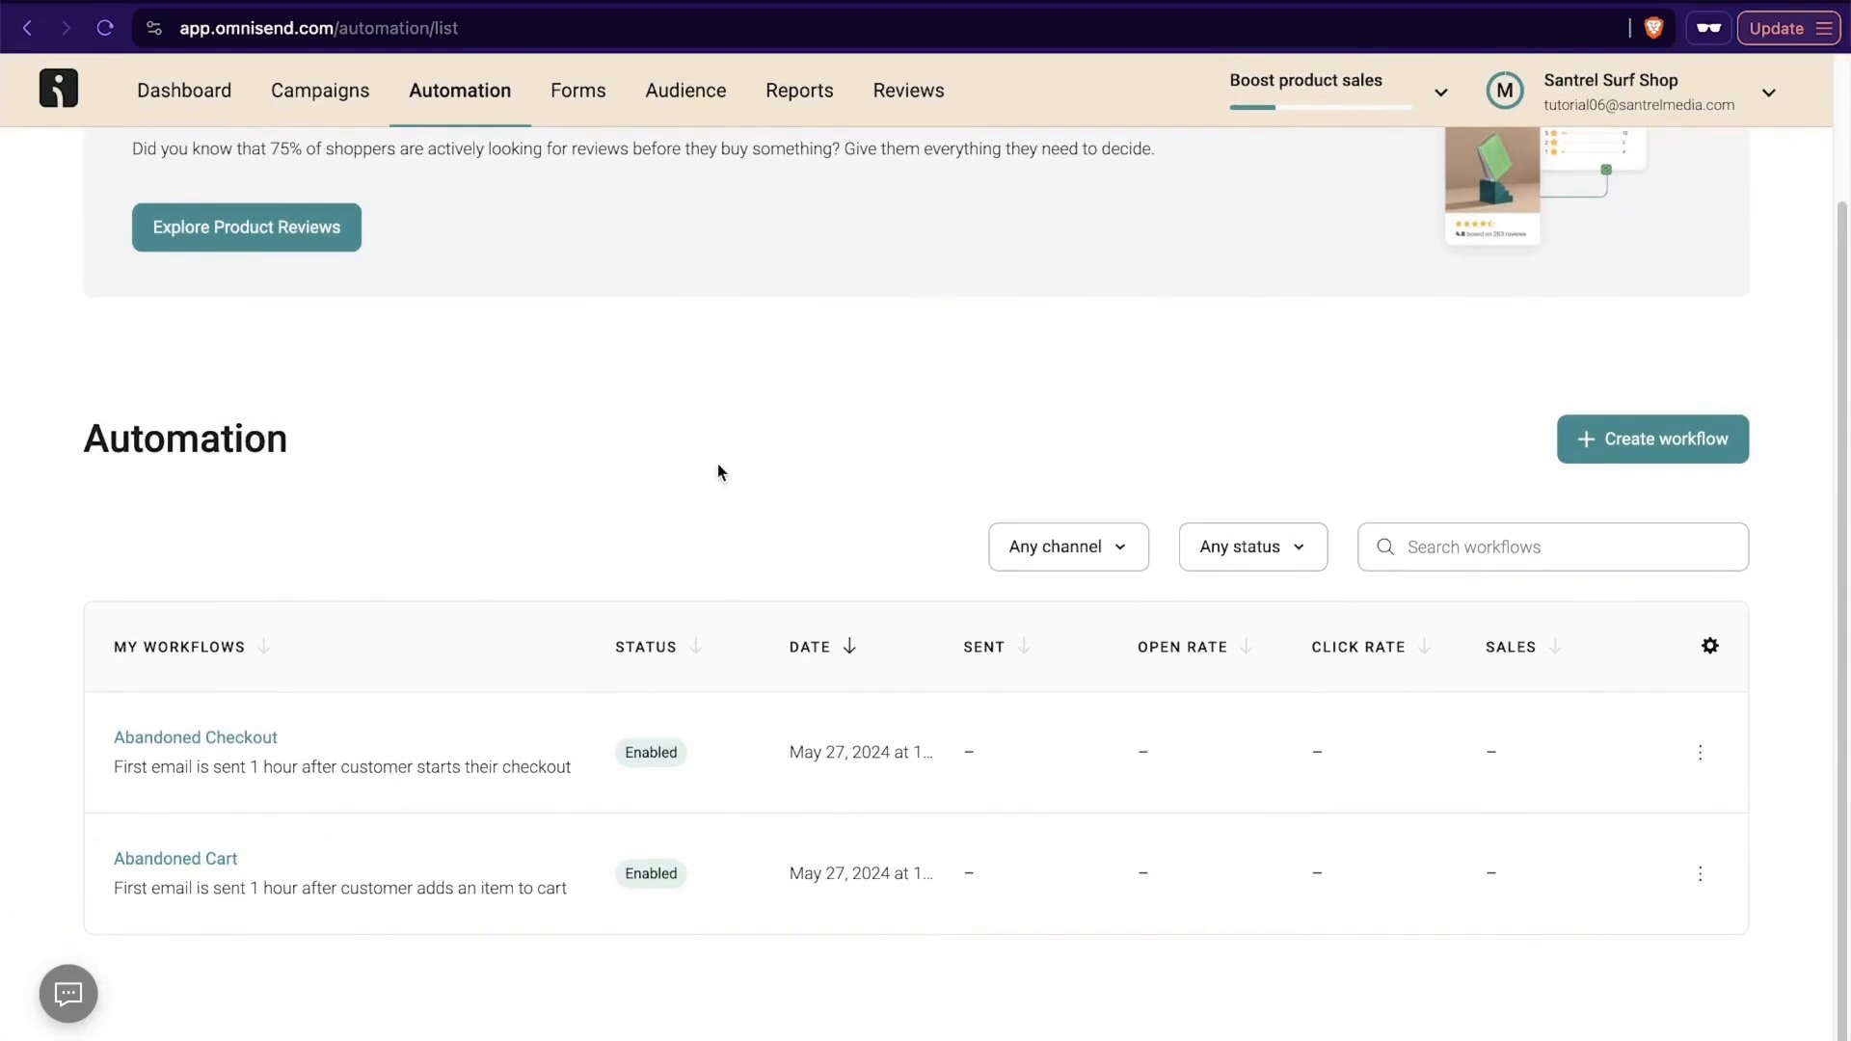
scroll(719, 472, up, 2)
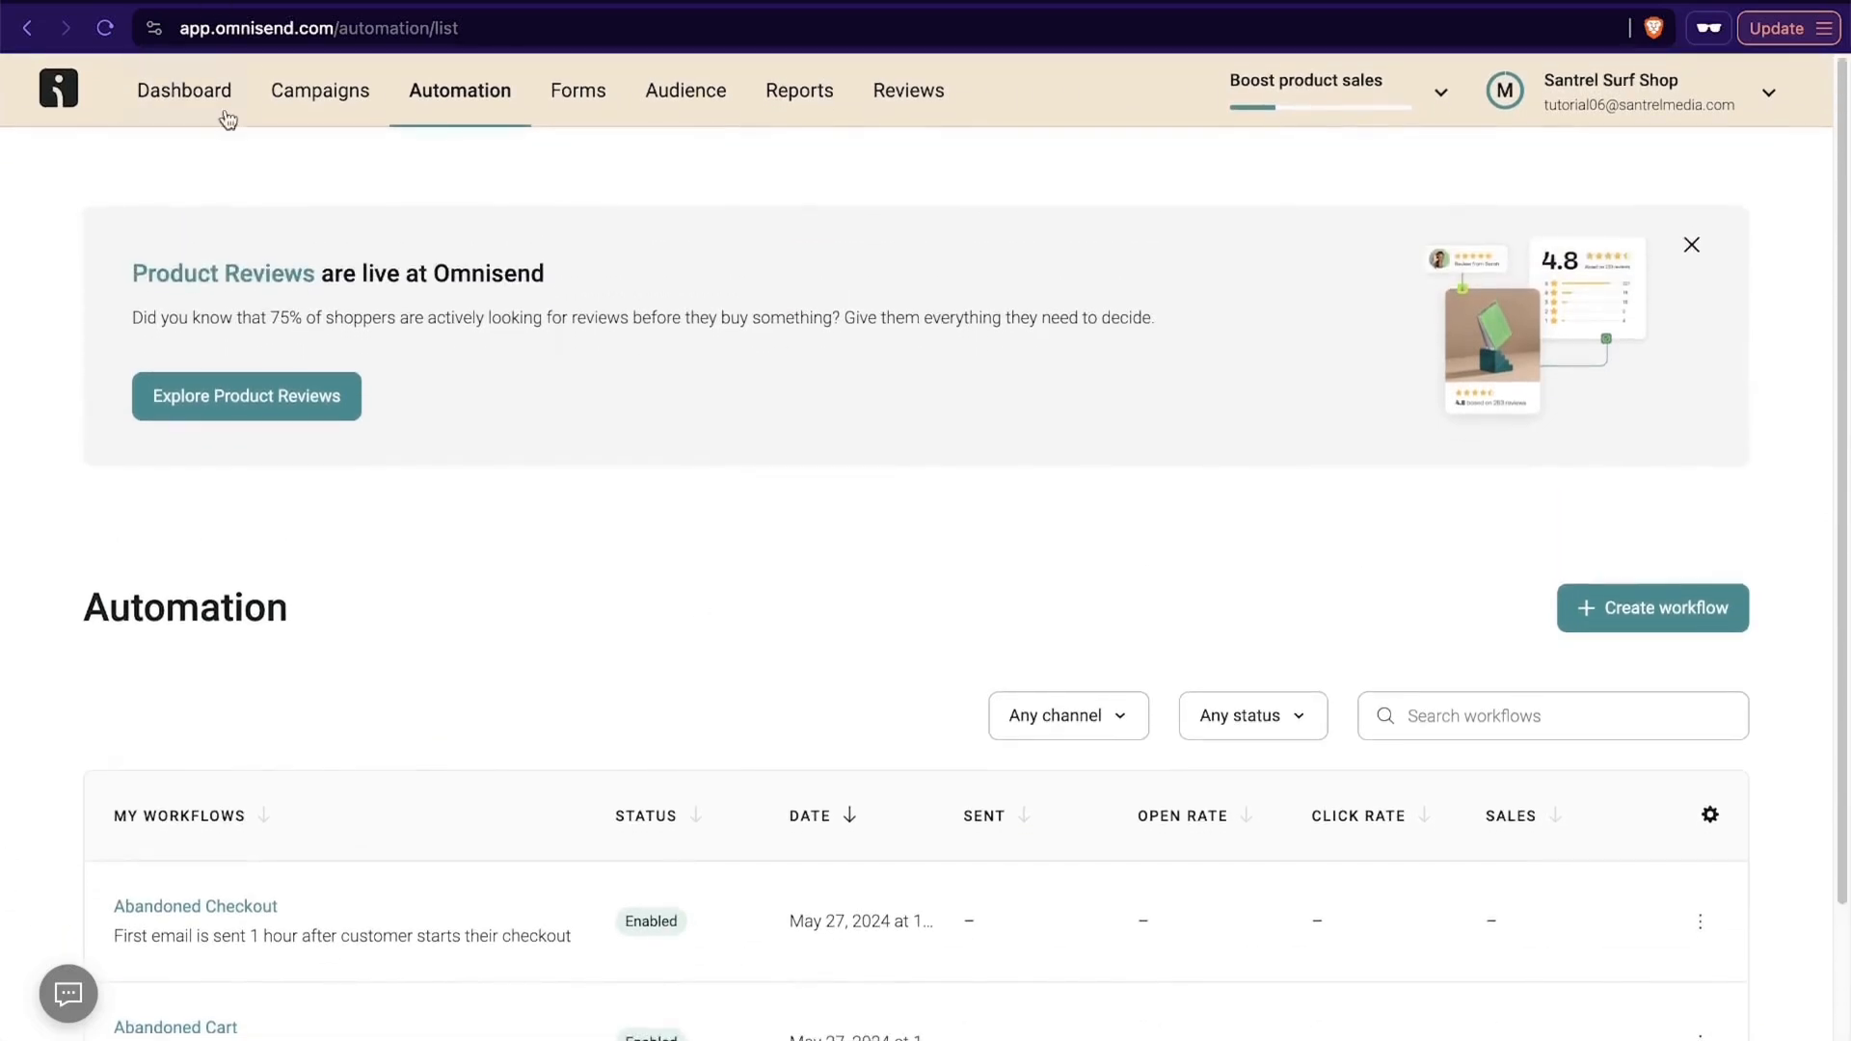
click(217, 95)
Check the dashboard goals at 1 of 4 completed, then go to the Campaigns page.
scroll(887, 589, down, 3)
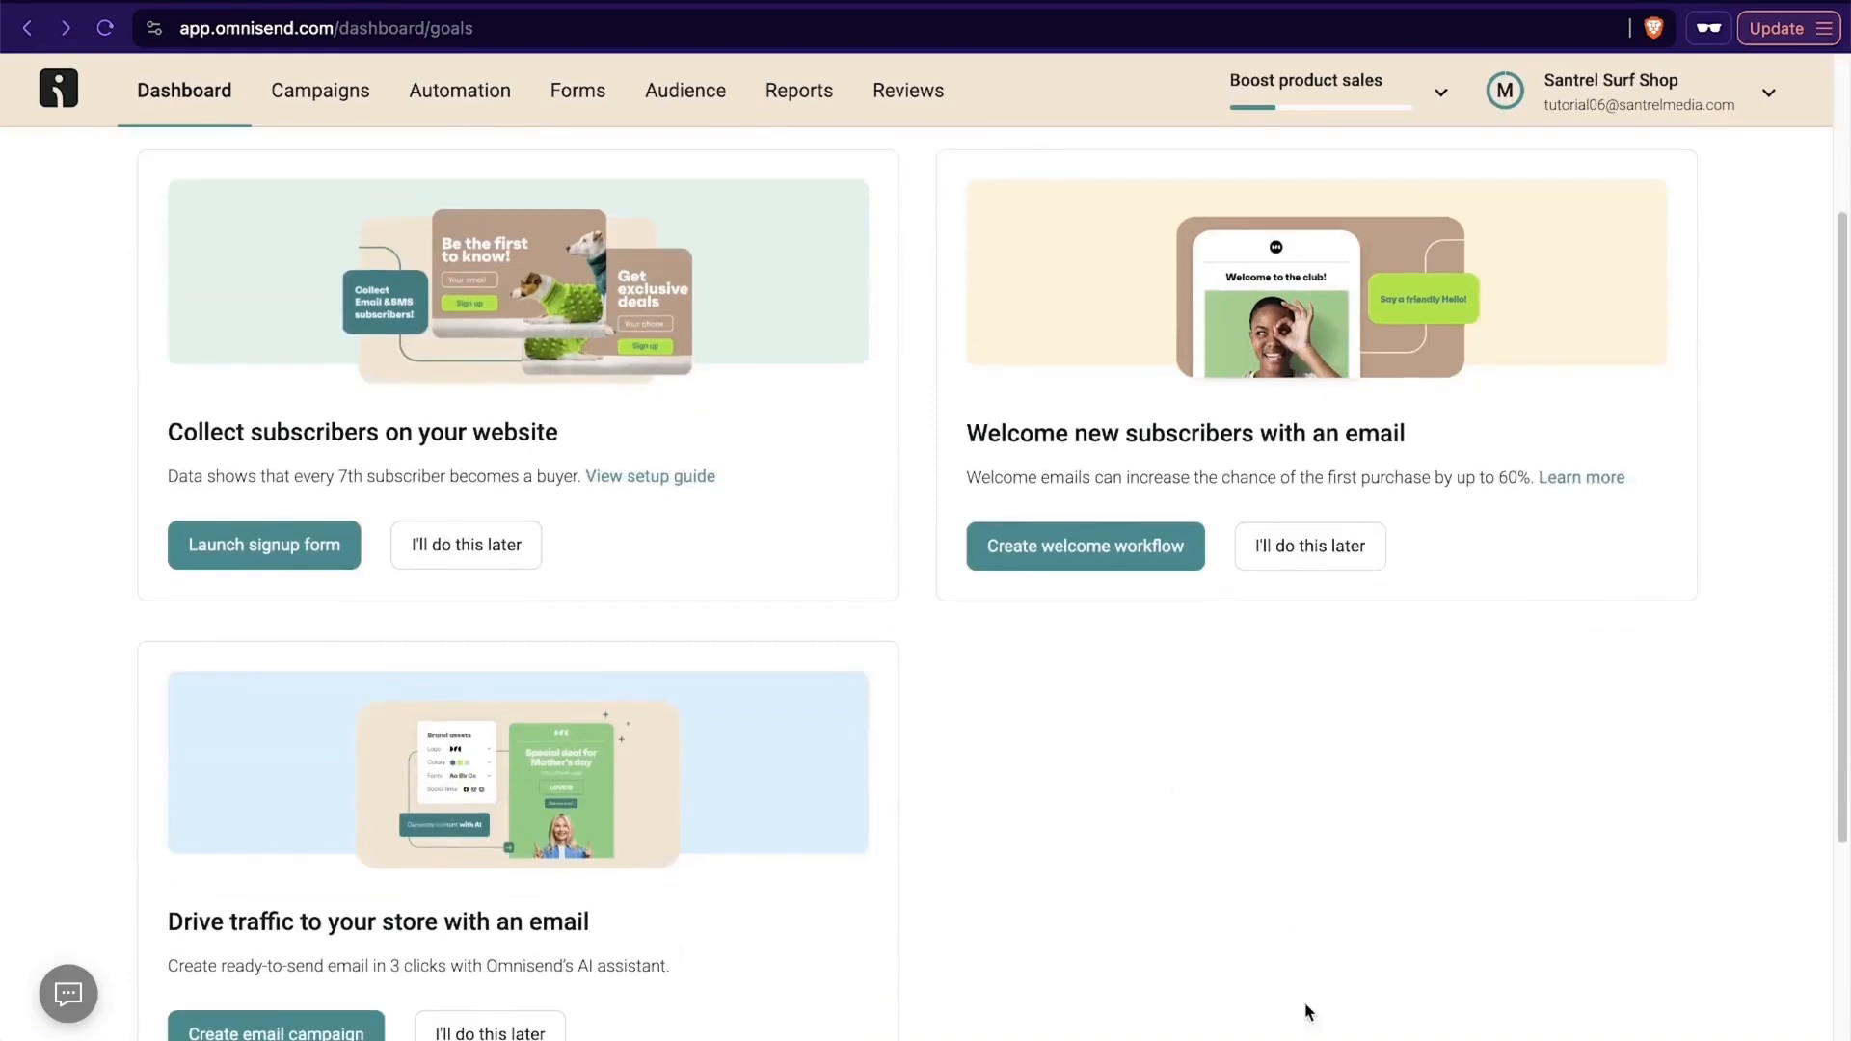
scroll(888, 753, up, 1)
scroll(888, 752, down, 3)
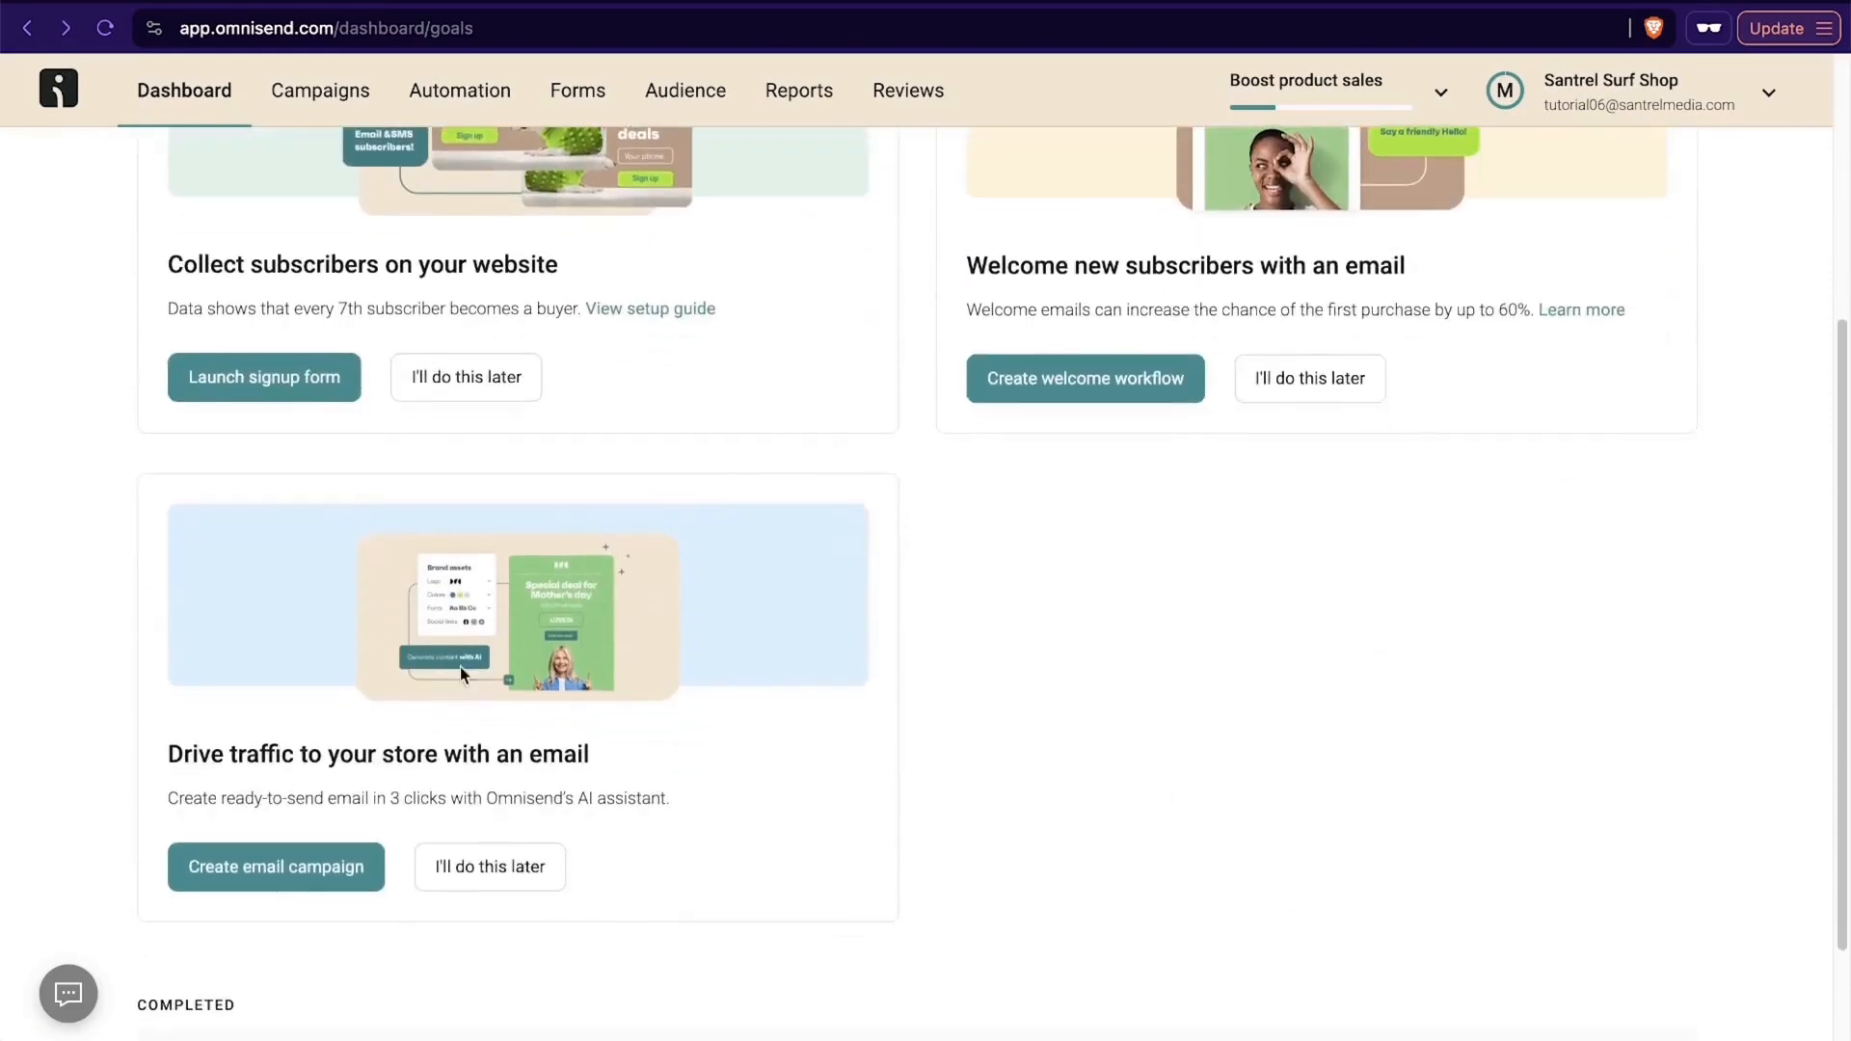
scroll(897, 732, up, 4)
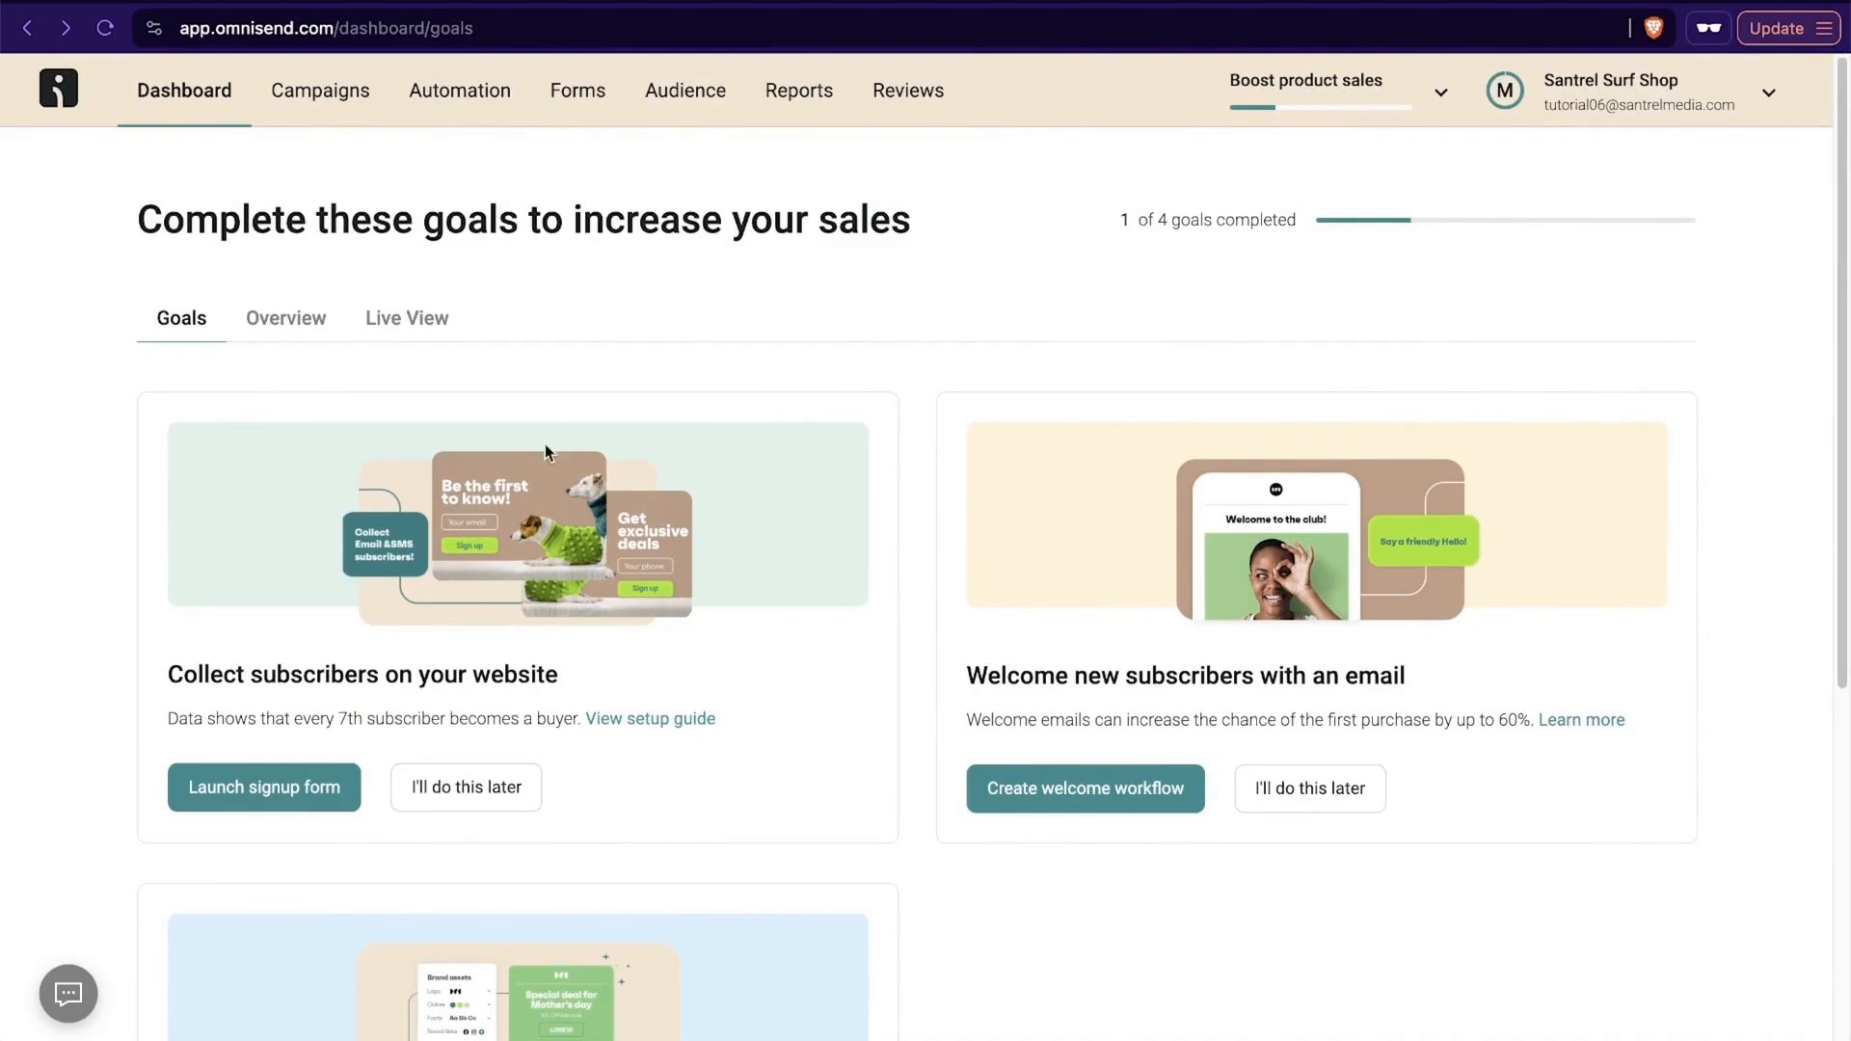
click(345, 101)
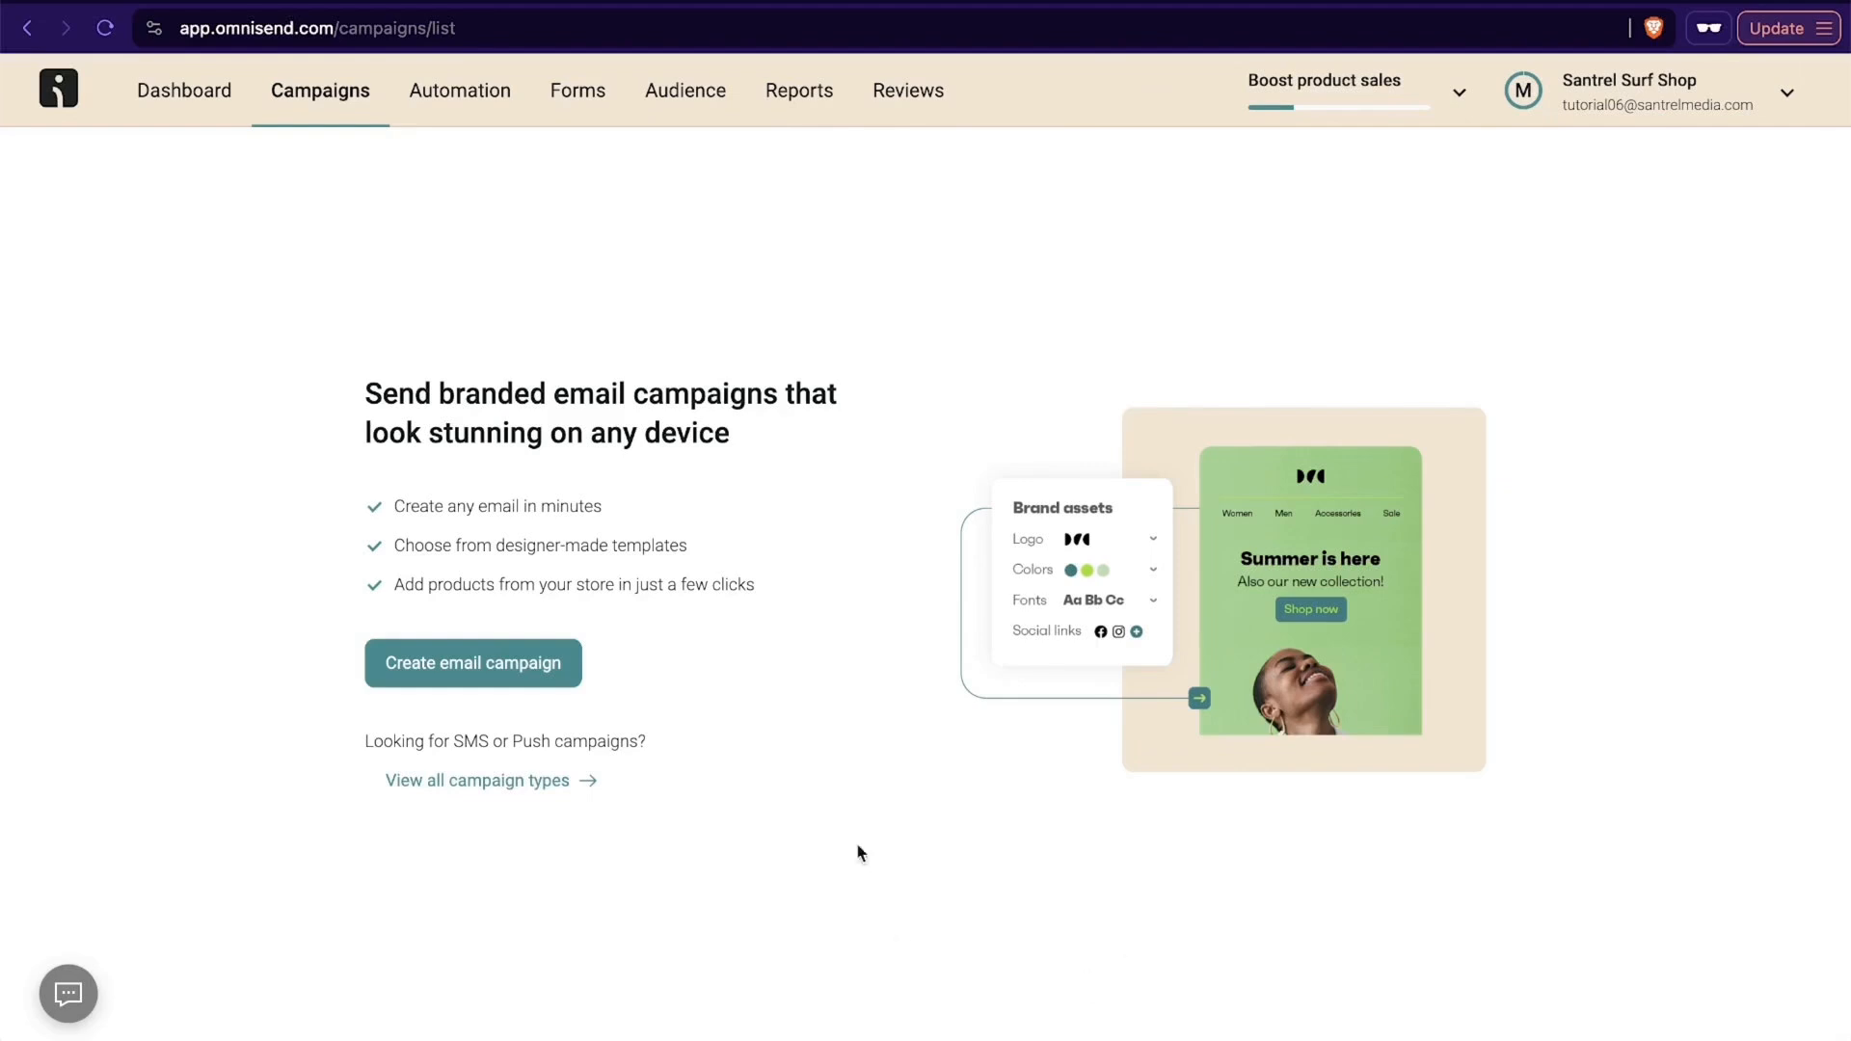
Create a new email campaign and bring up the subject line generator.
click(463, 678)
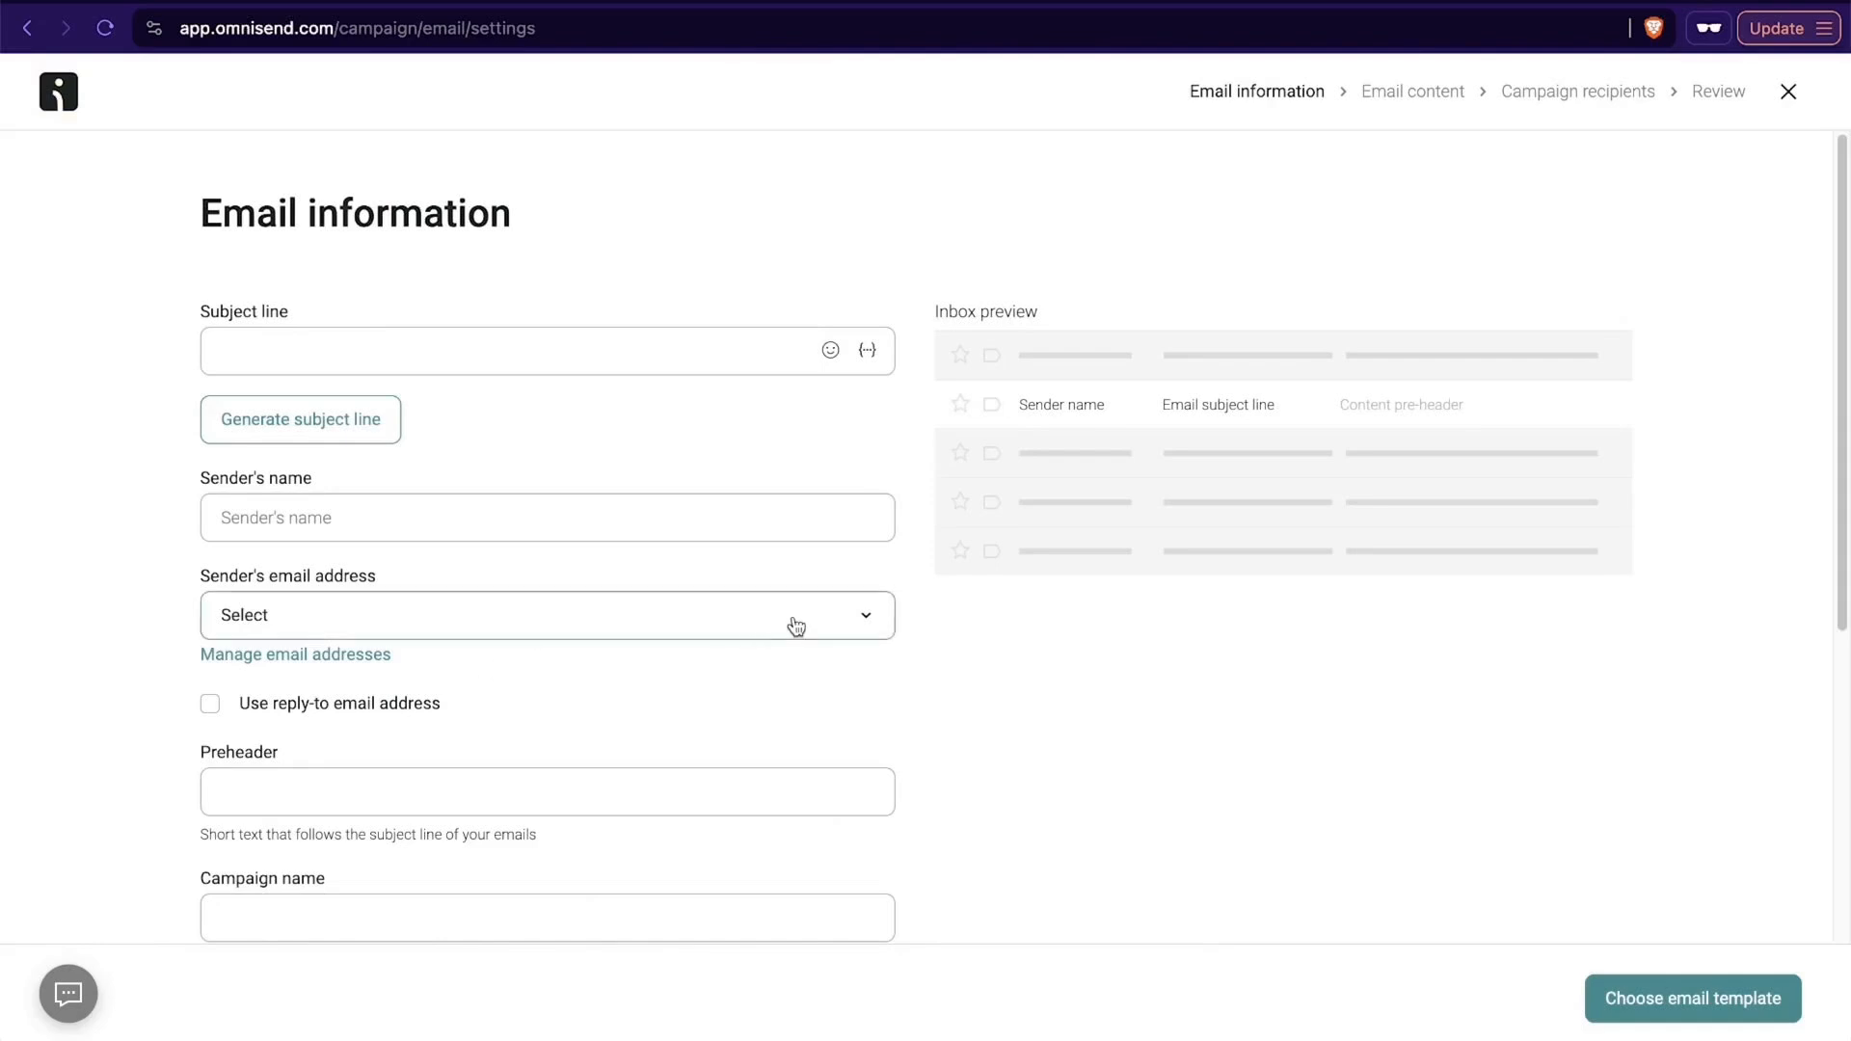
scroll(794, 625, down, 4)
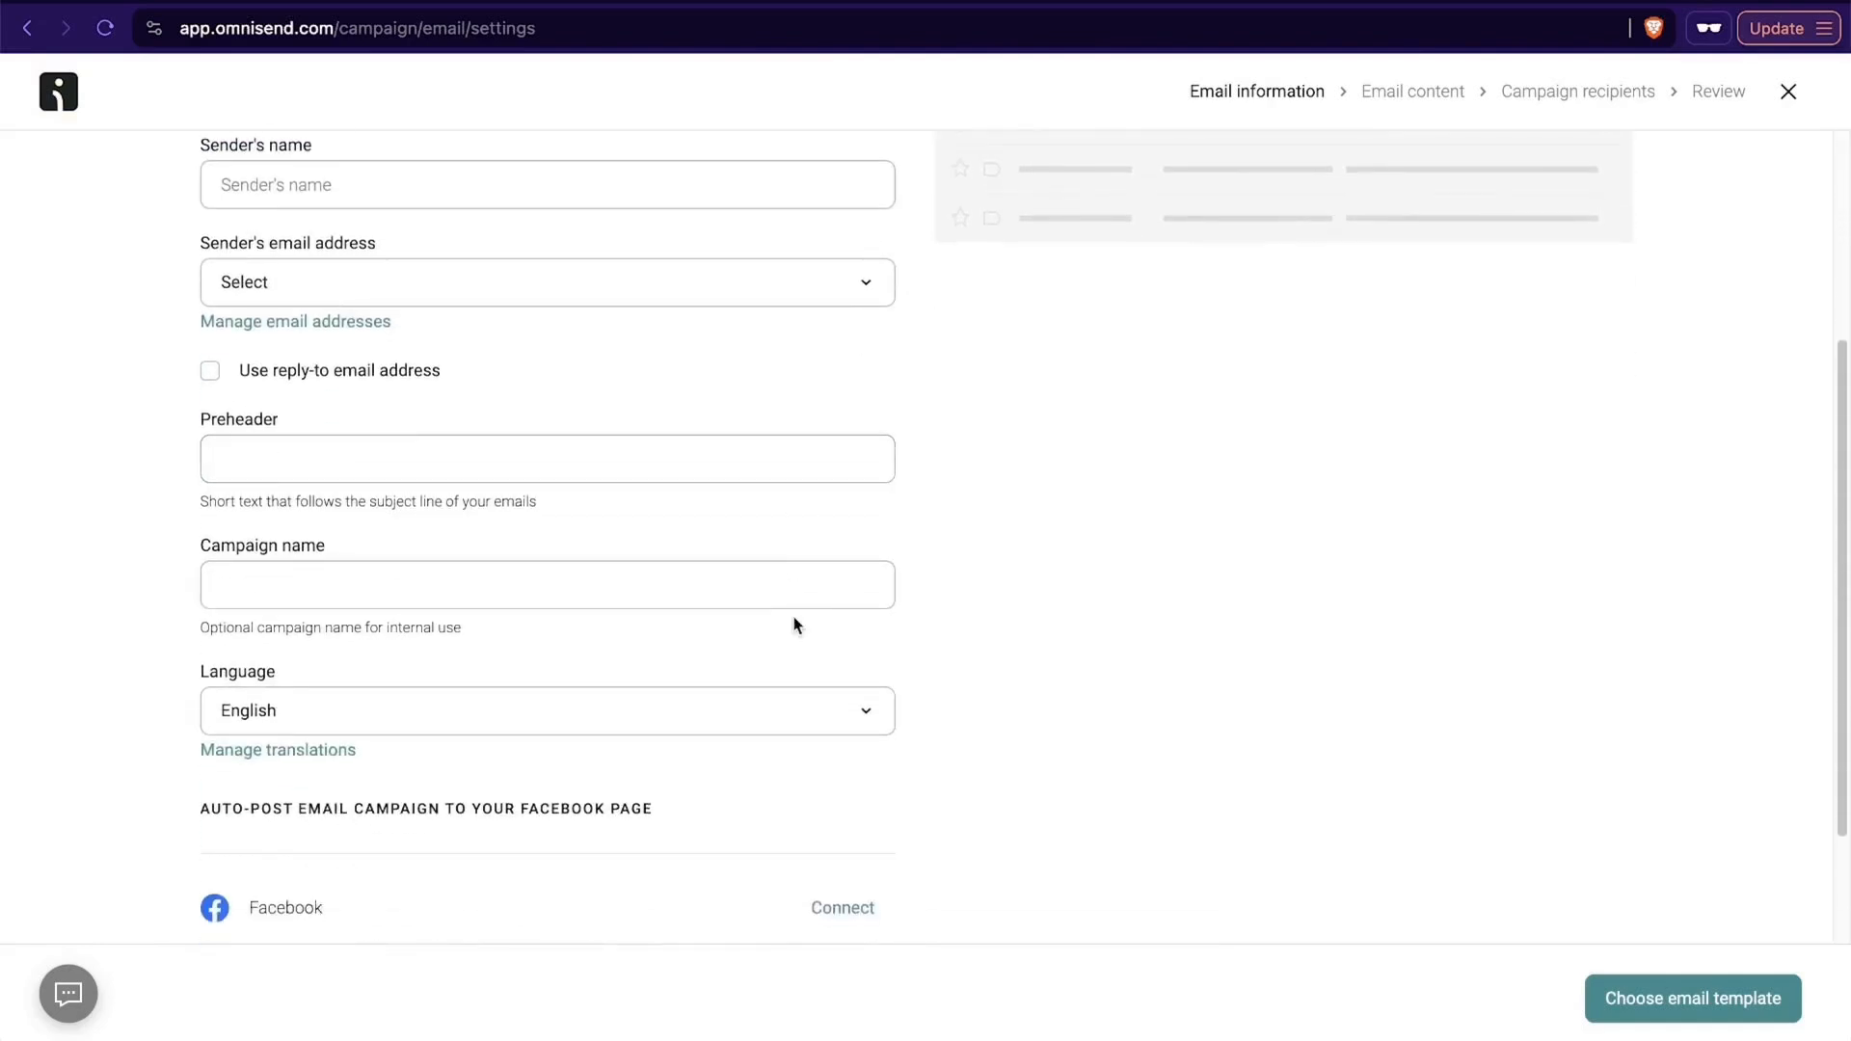
scroll(794, 625, down, 2)
scroll(793, 625, up, 6)
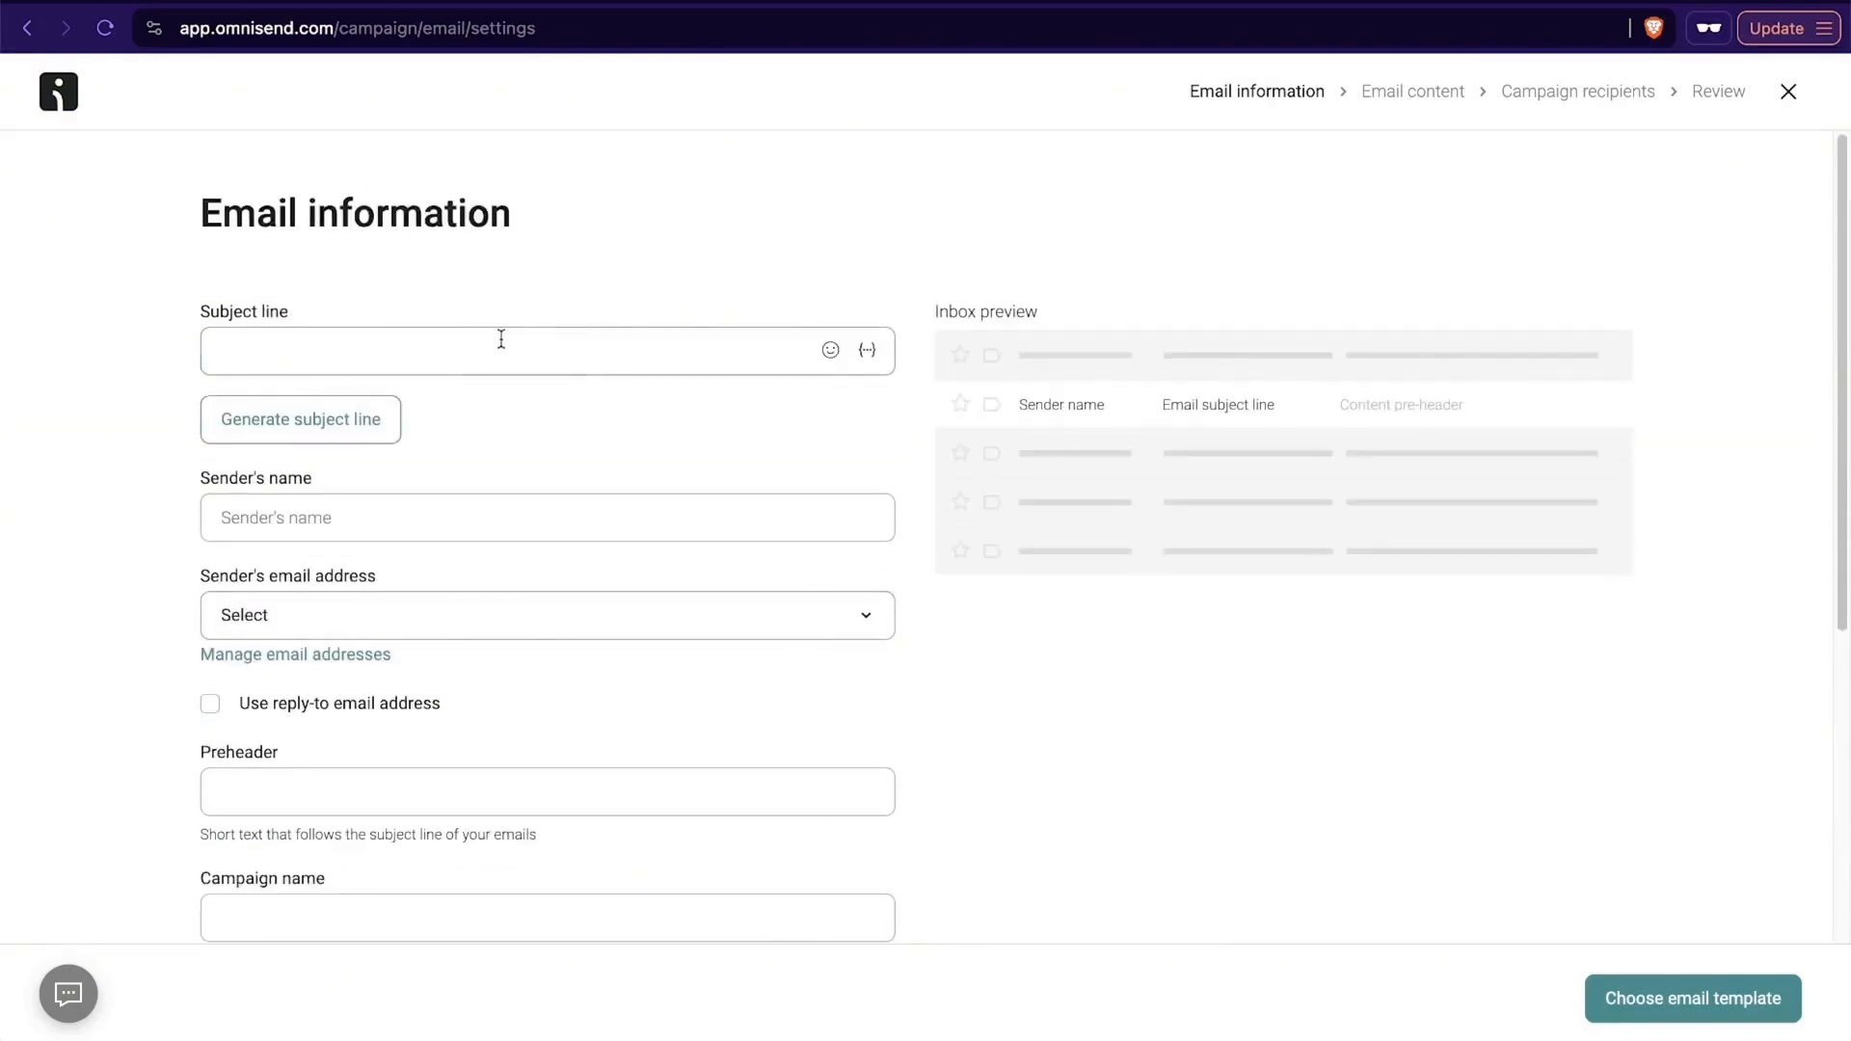
click(501, 341)
click(349, 424)
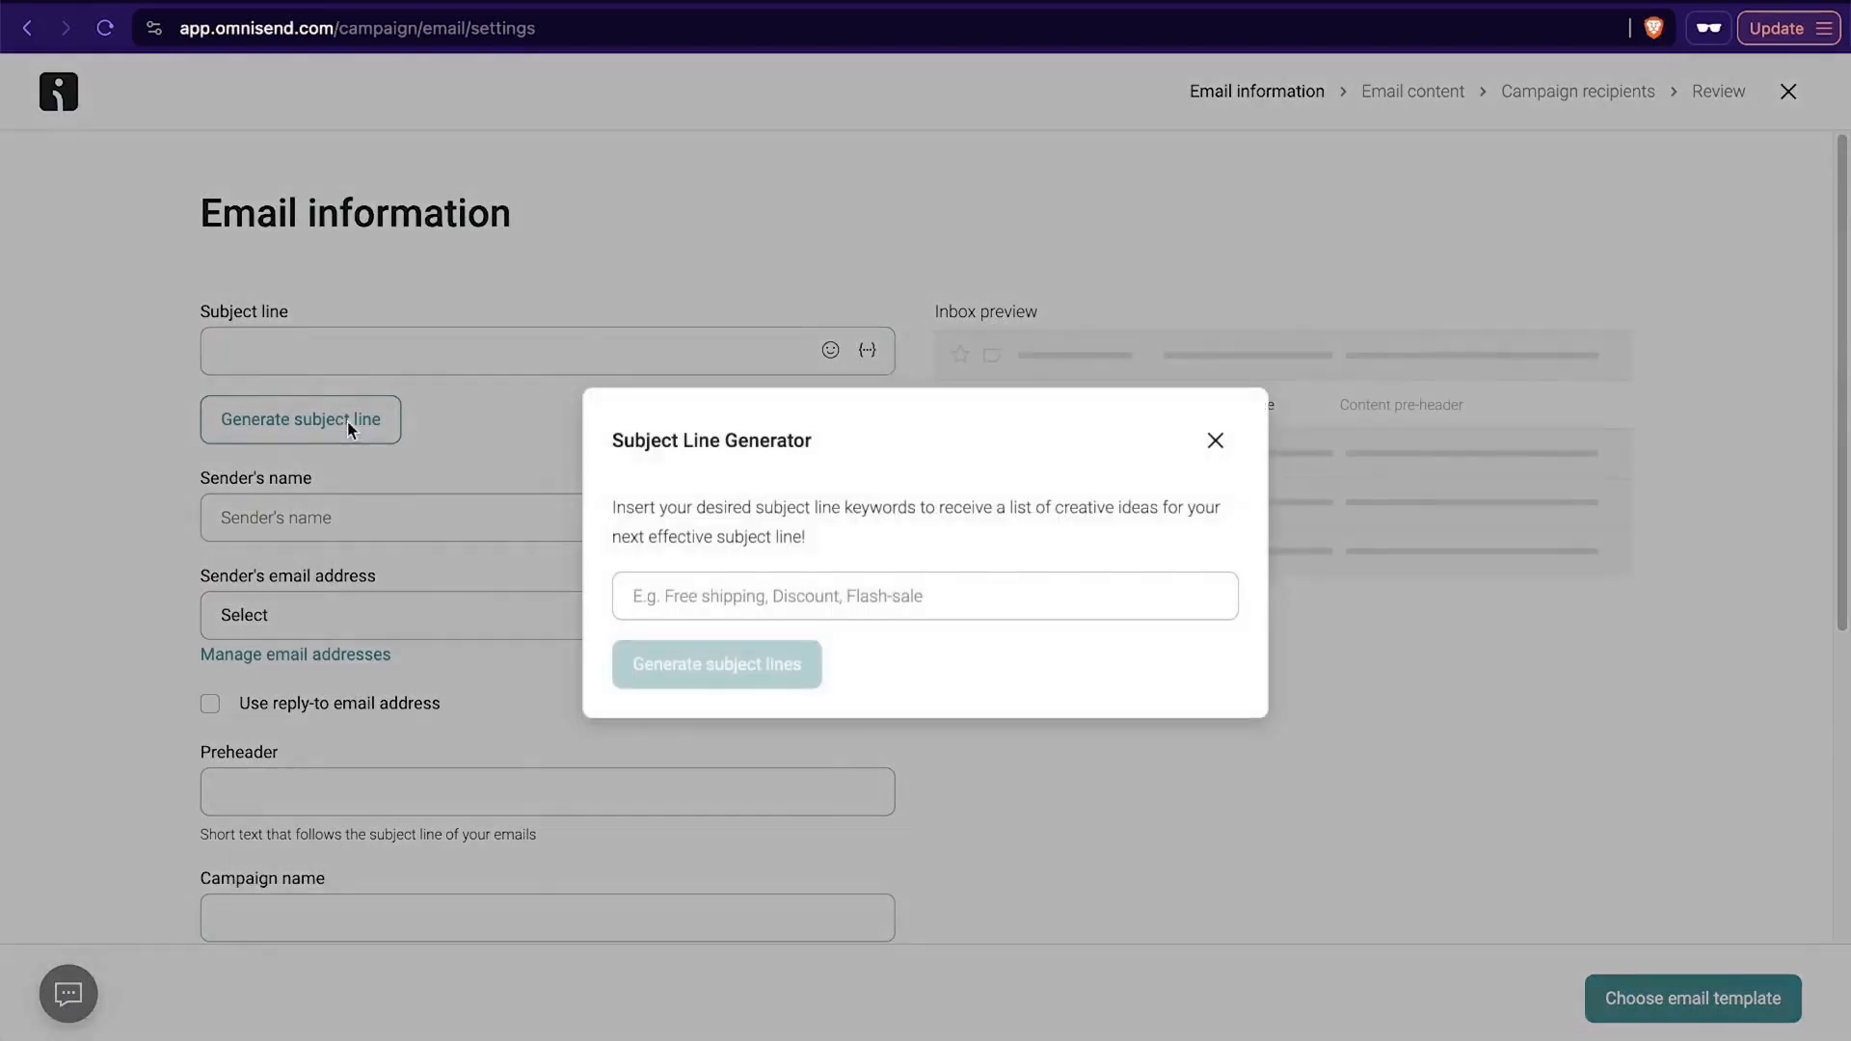
Generate subject lines from 9' wooden surfboard launch keywords and apply 'Exclusive Launch: 9' Wooden Surfboard Available Today'.
click(833, 593)
text(new )
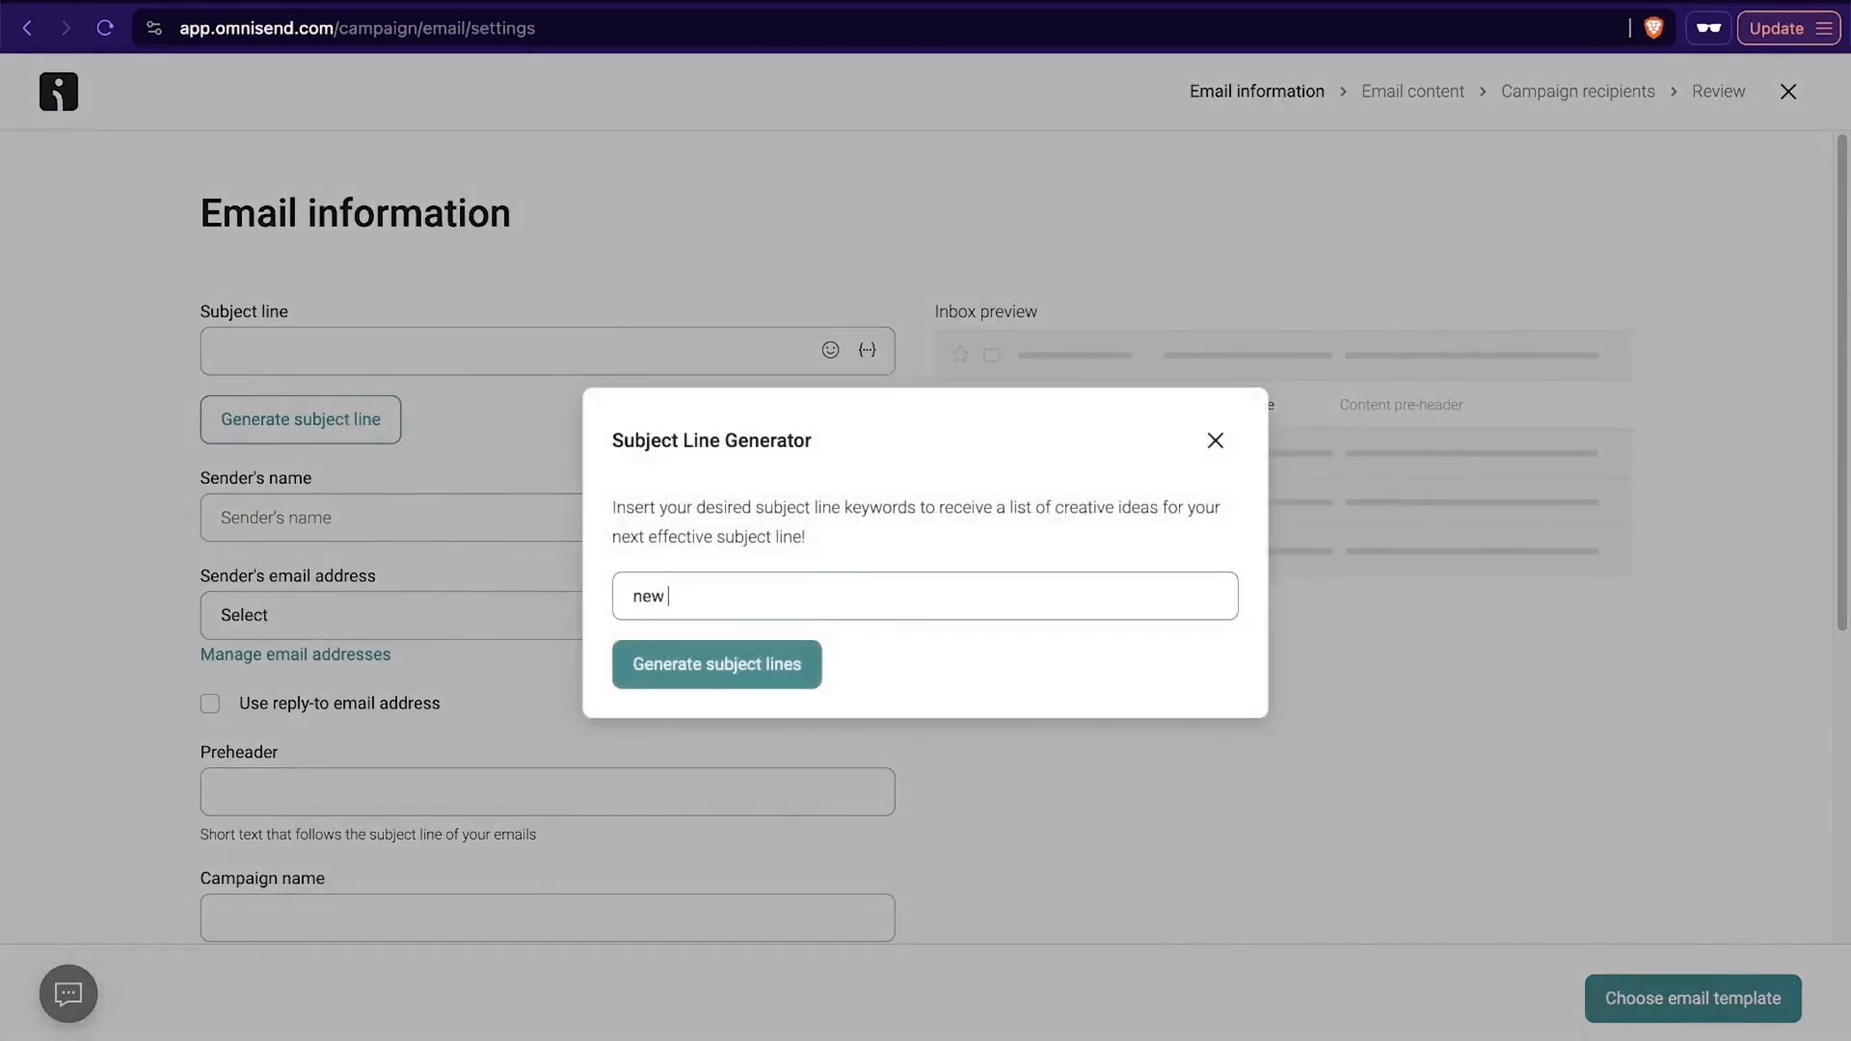
text(wooden surfboard)
click(730, 598)
text(9)
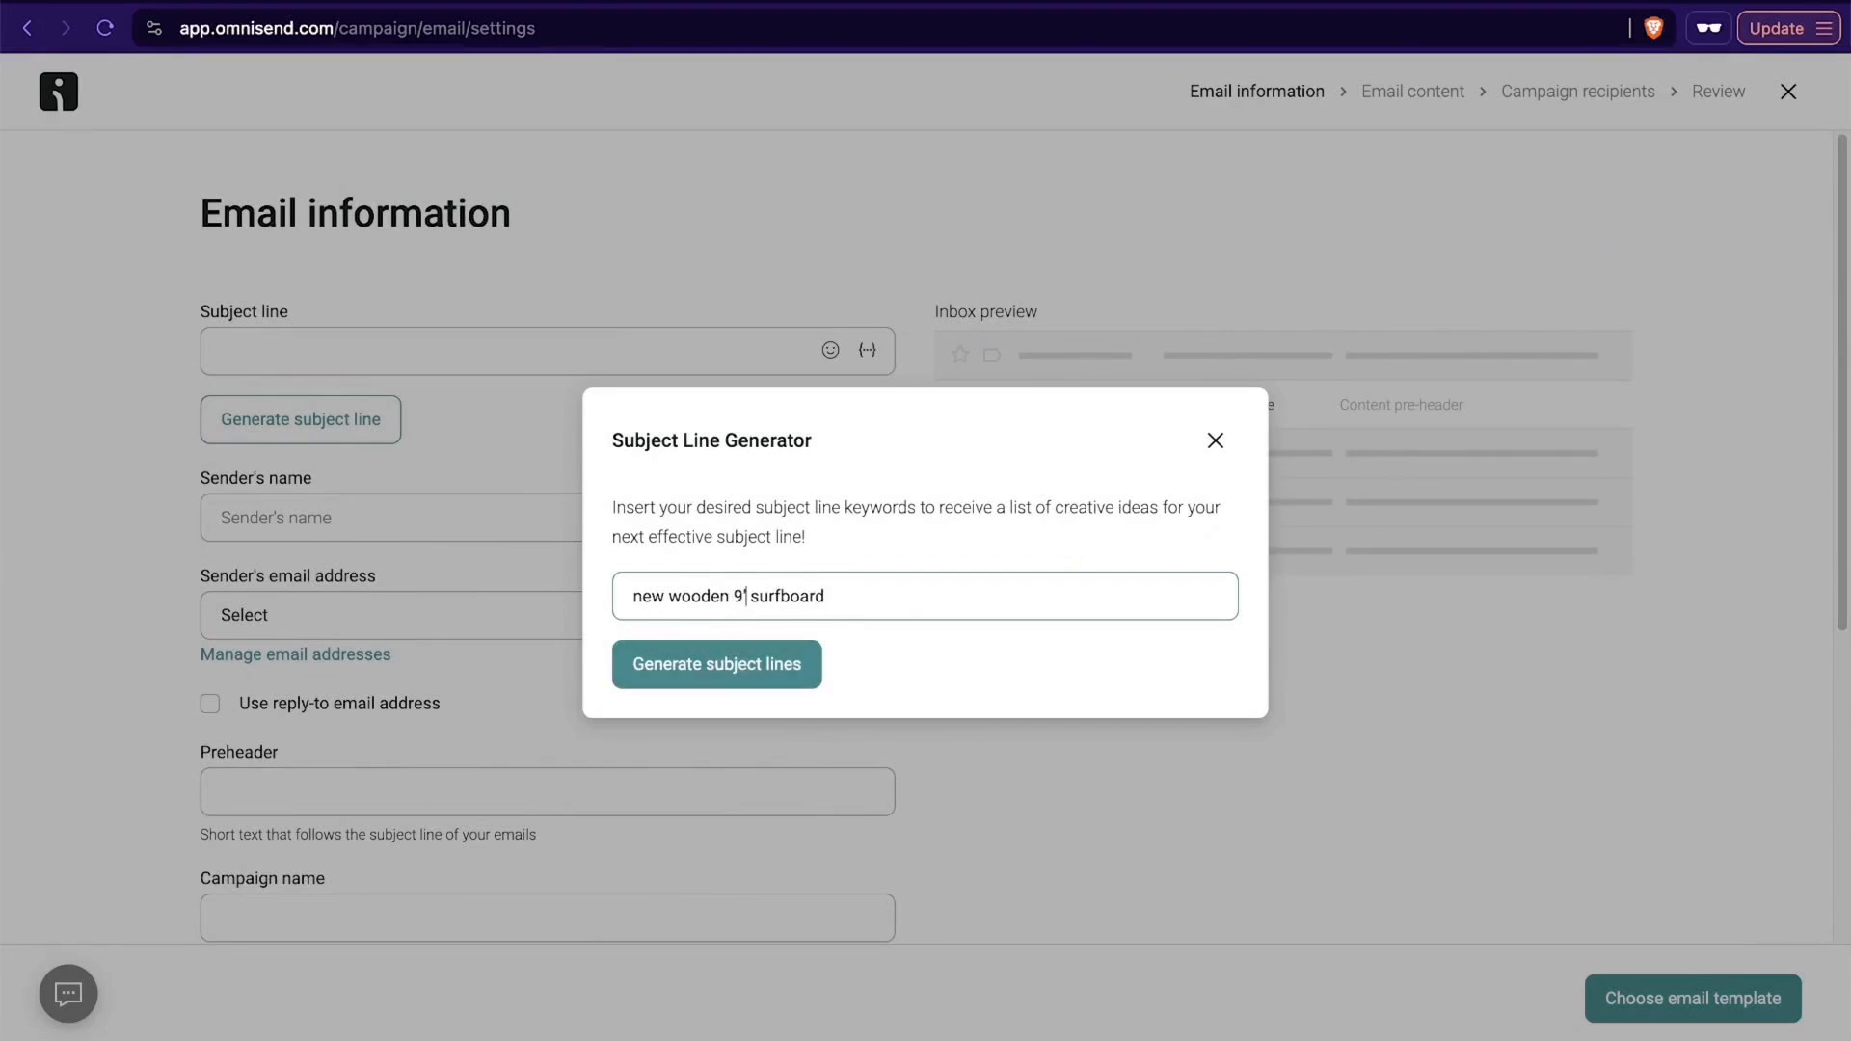
text(')
click(916, 590)
text(sale)
key(BackSpace)
key(BackSpace)
key(BackSpace)
text(launchung)
key(BackSpace)
key(BackSpace)
key(BackSpace)
text(ing today)
click(771, 684)
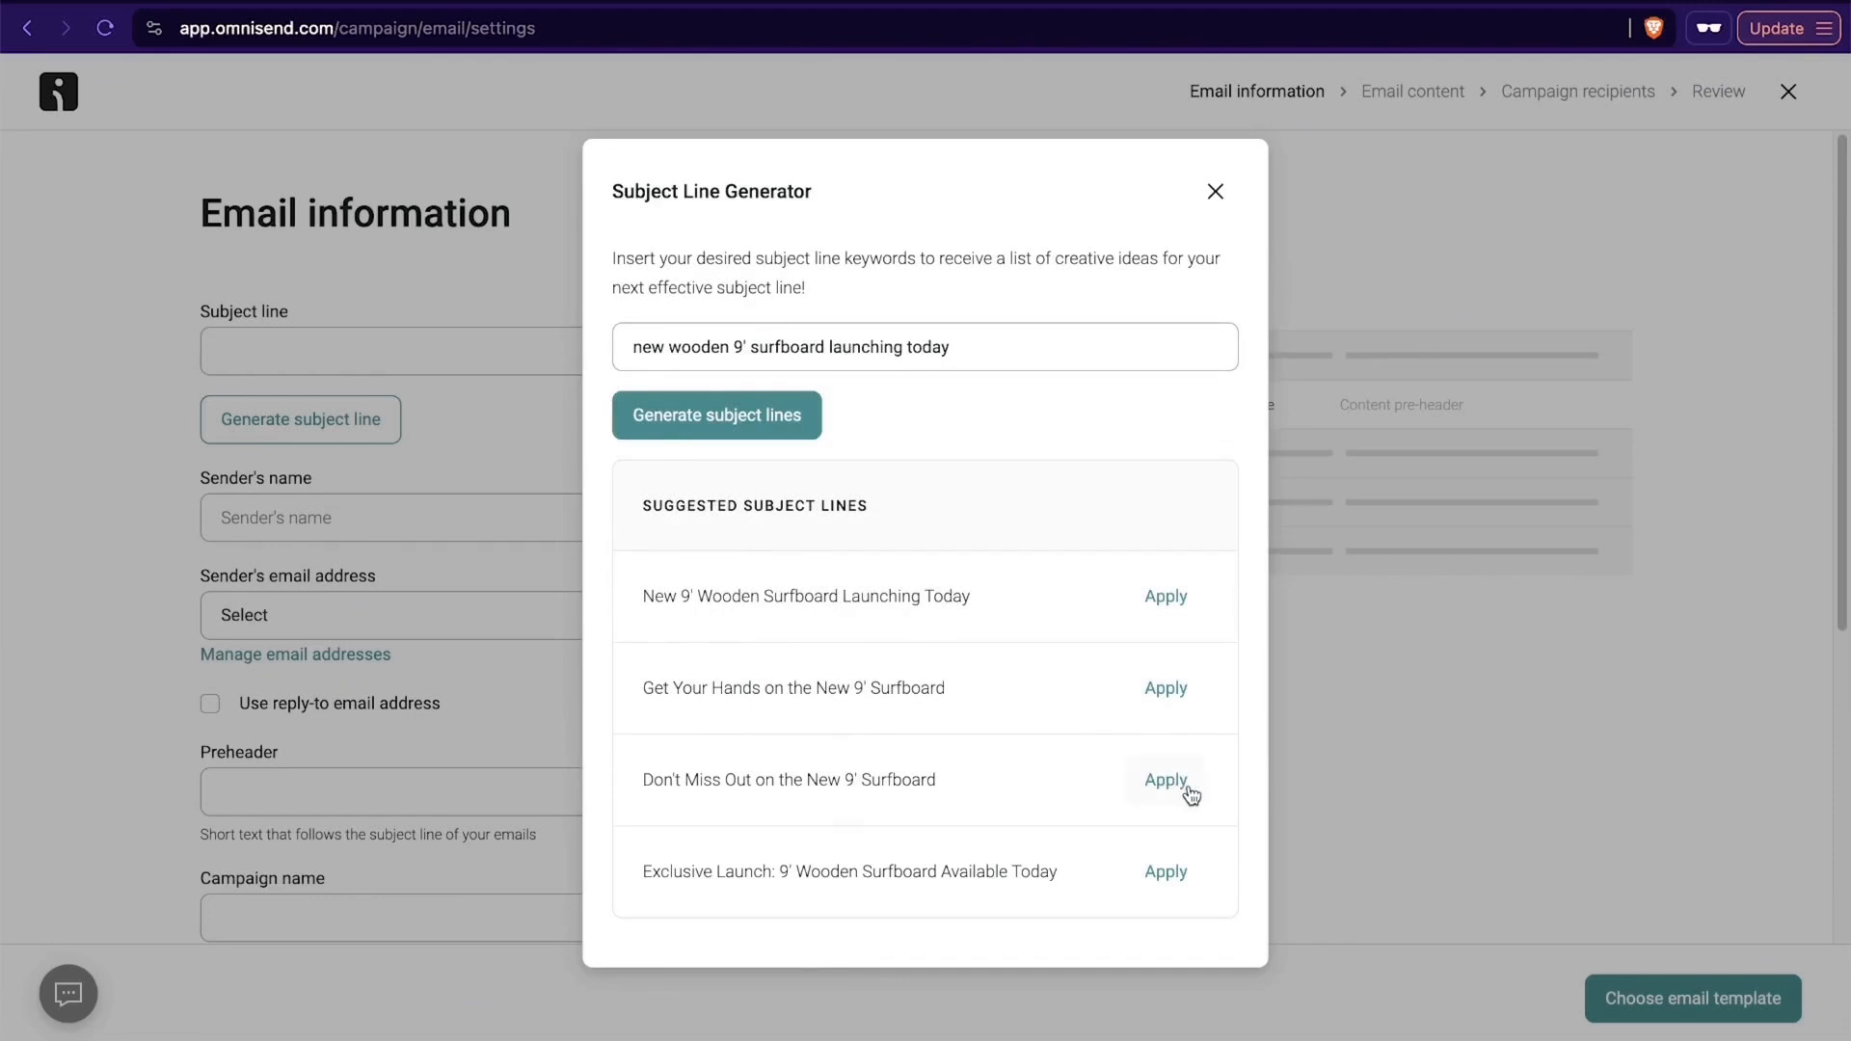
click(1178, 887)
Set the sender name to Santrel Surf Shop, sending from the Shared Omnisend Email address.
click(316, 512)
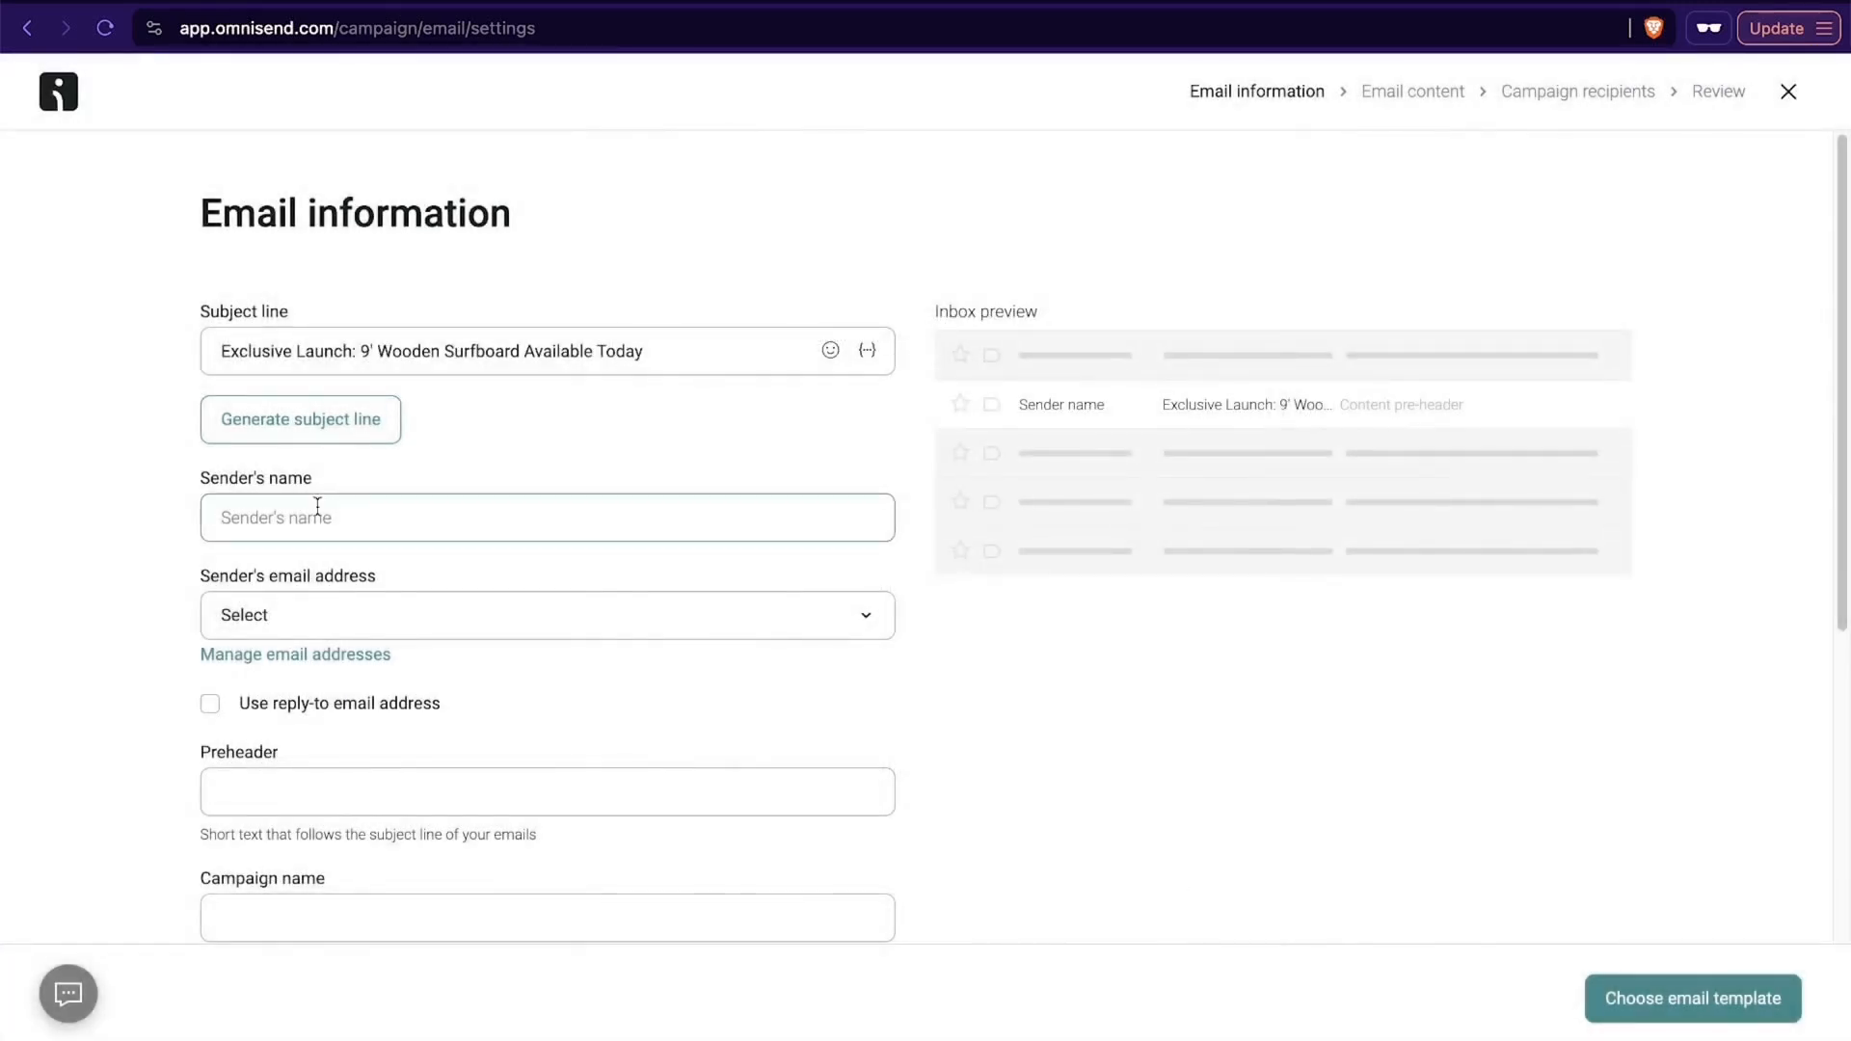
text(Santrel Surf Shop)
click(339, 629)
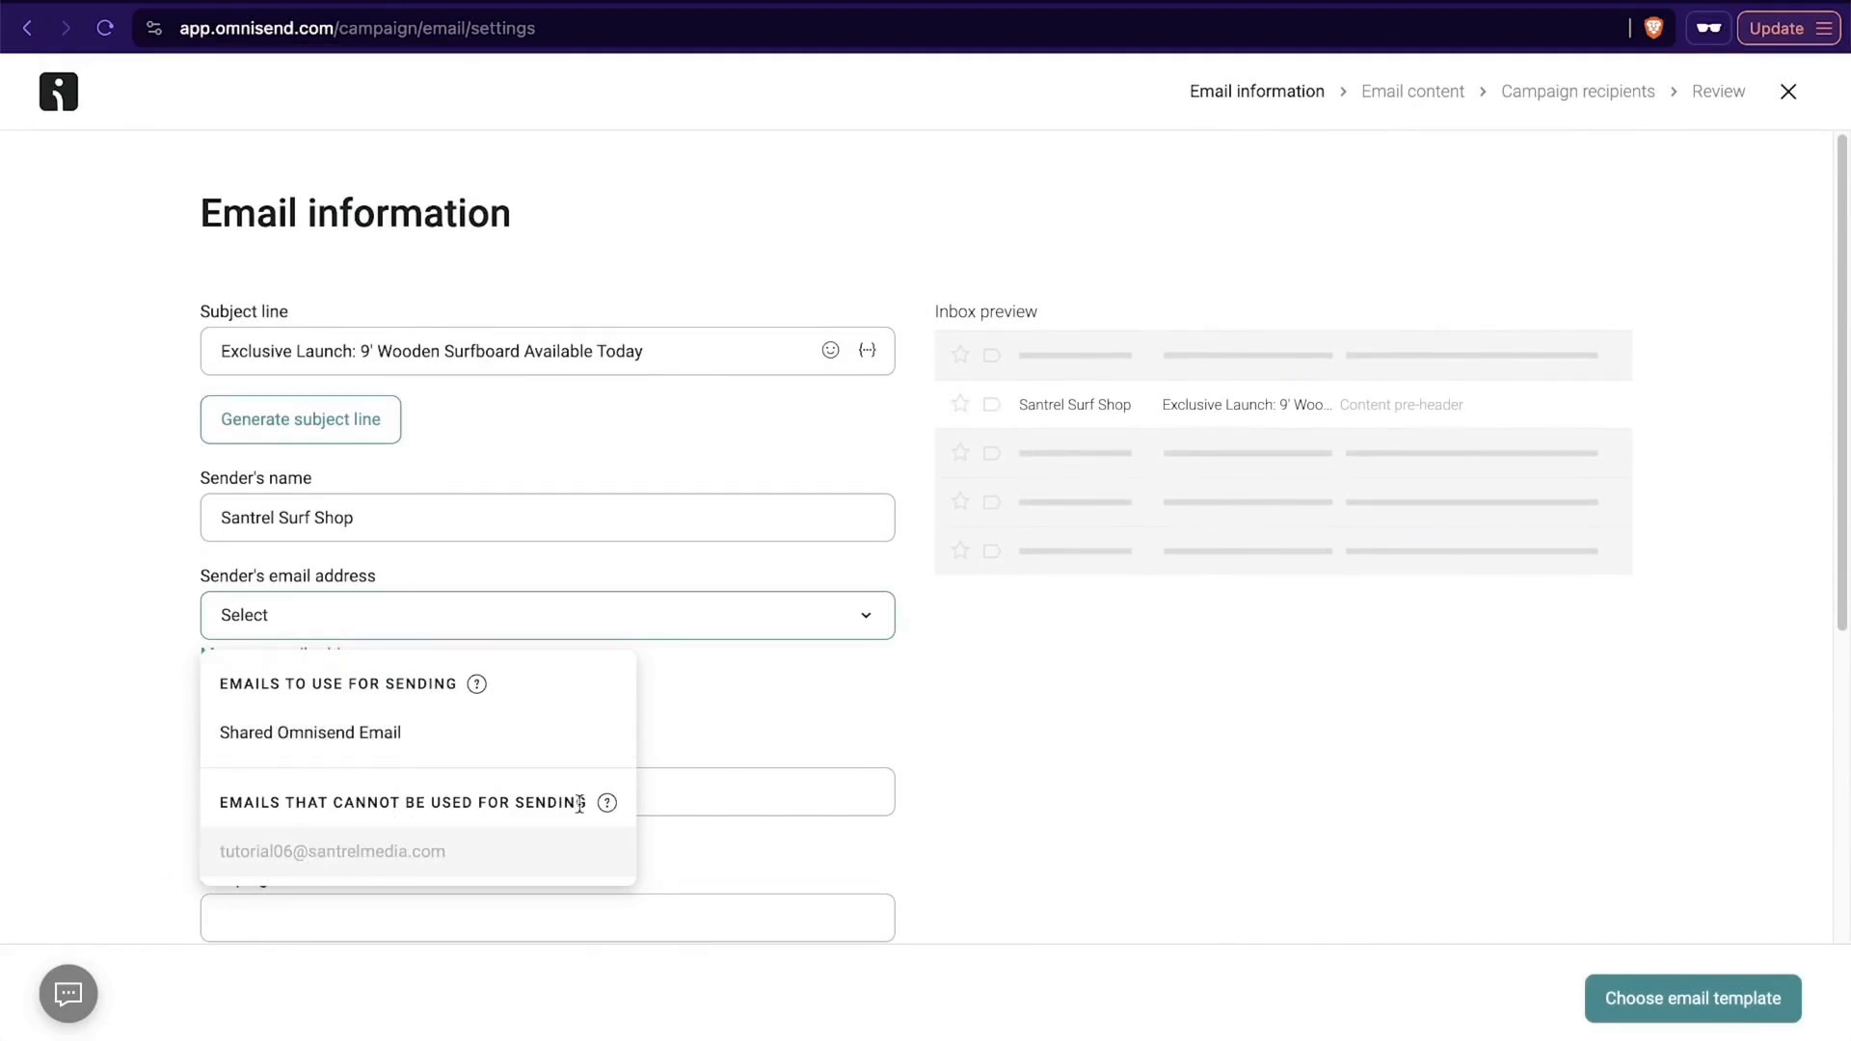
mouse_move(615, 812)
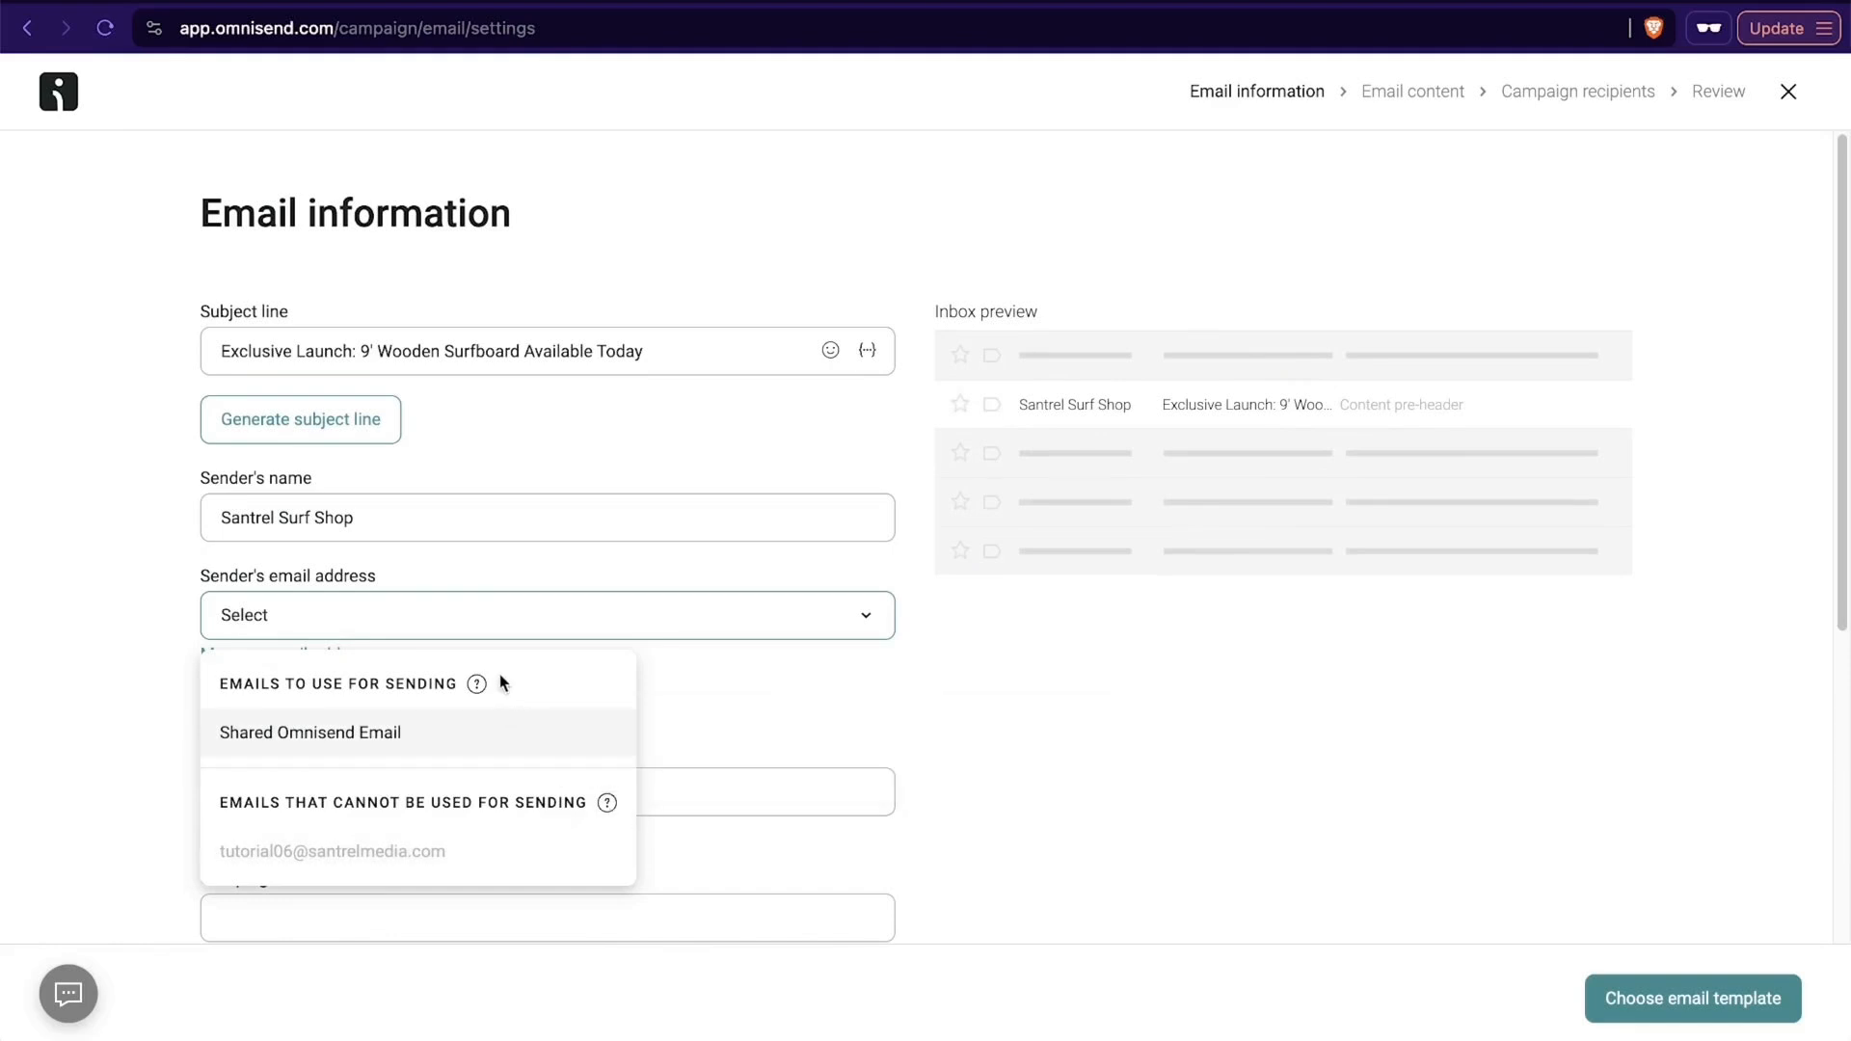
click(355, 732)
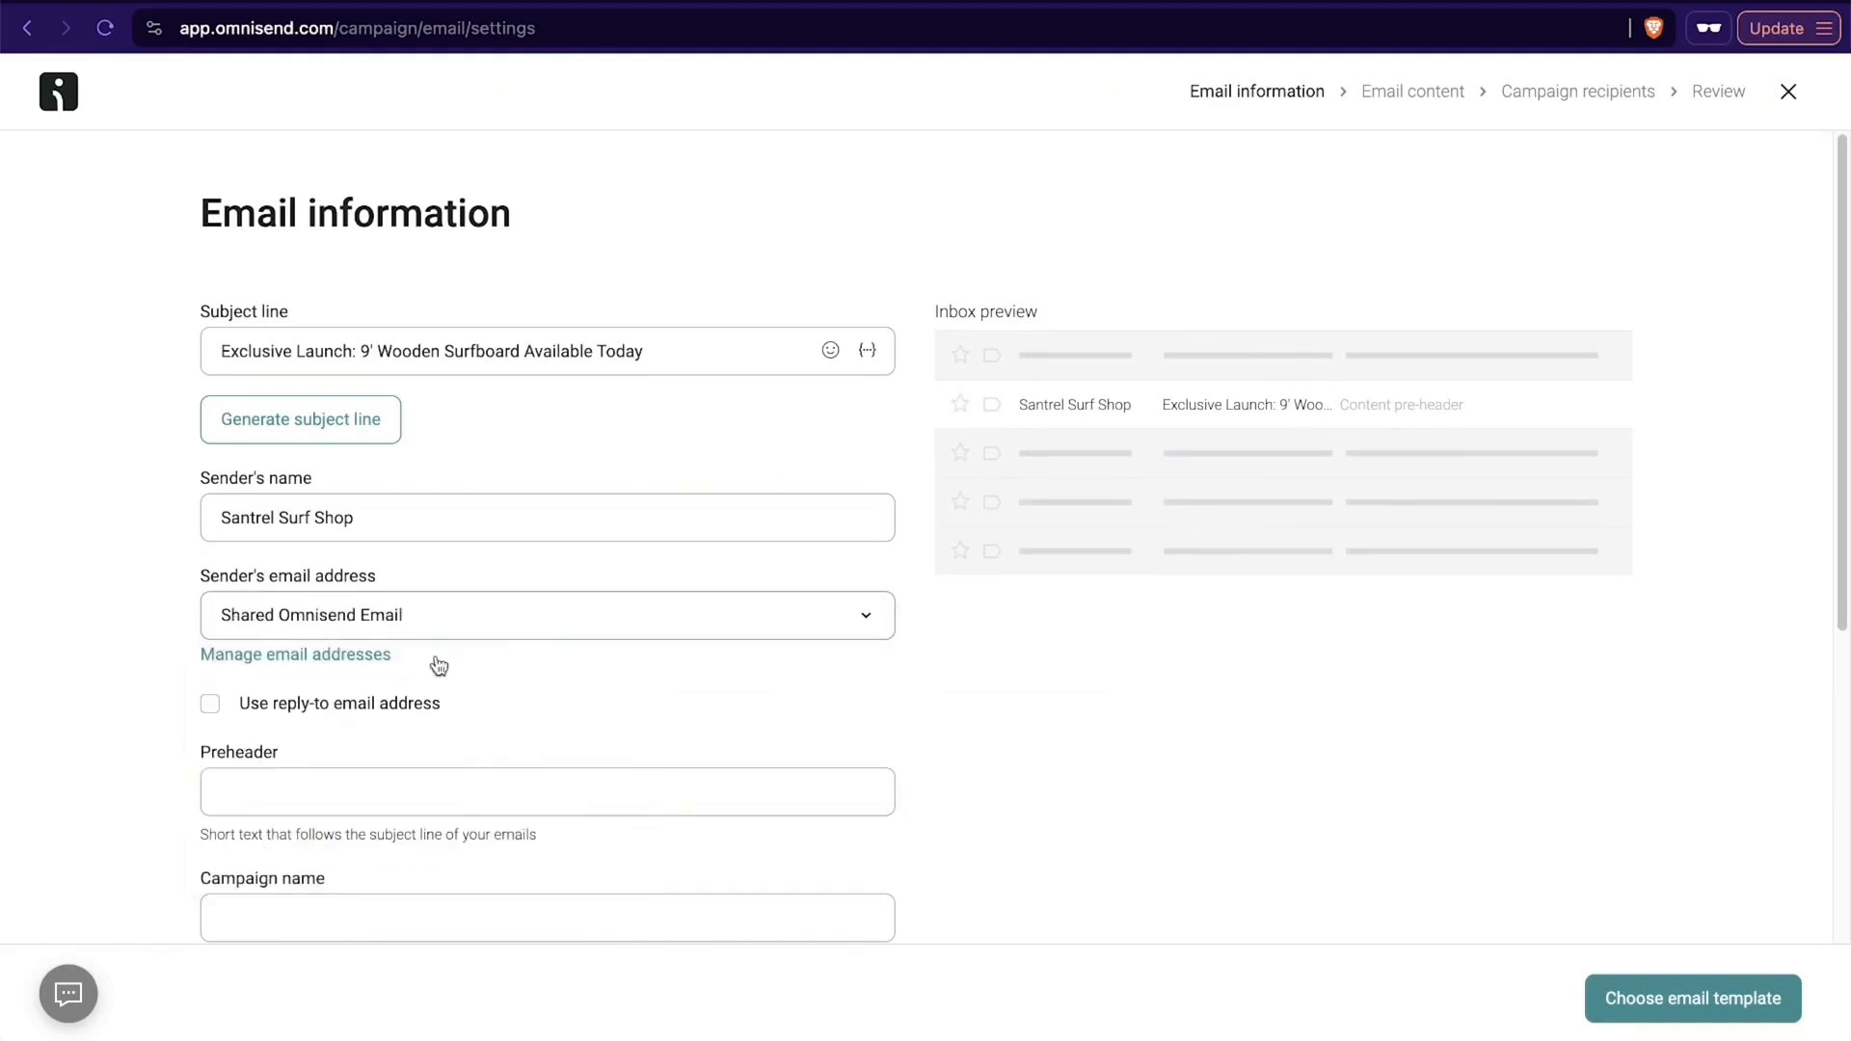
Paste the launch preheader, name the campaign New 9' board, and continue to templates.
scroll(525, 698, down, 5)
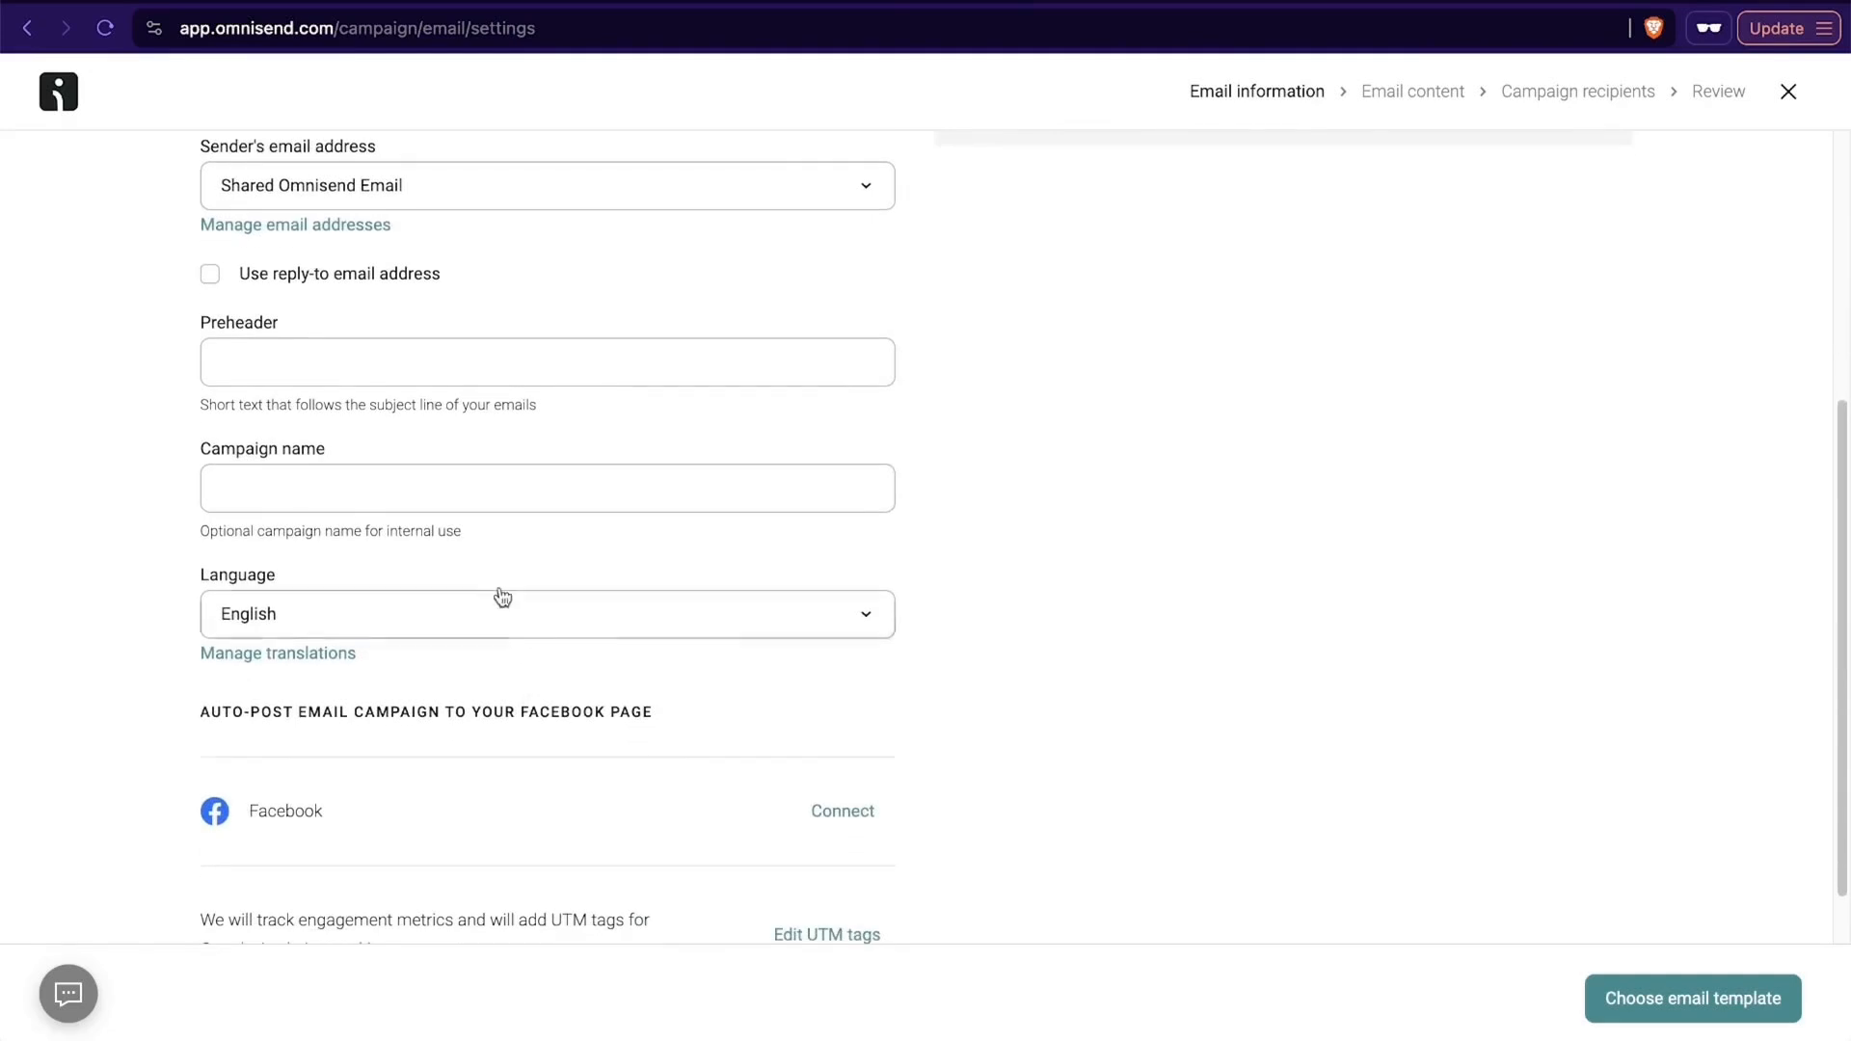
scroll(570, 479, up, 5)
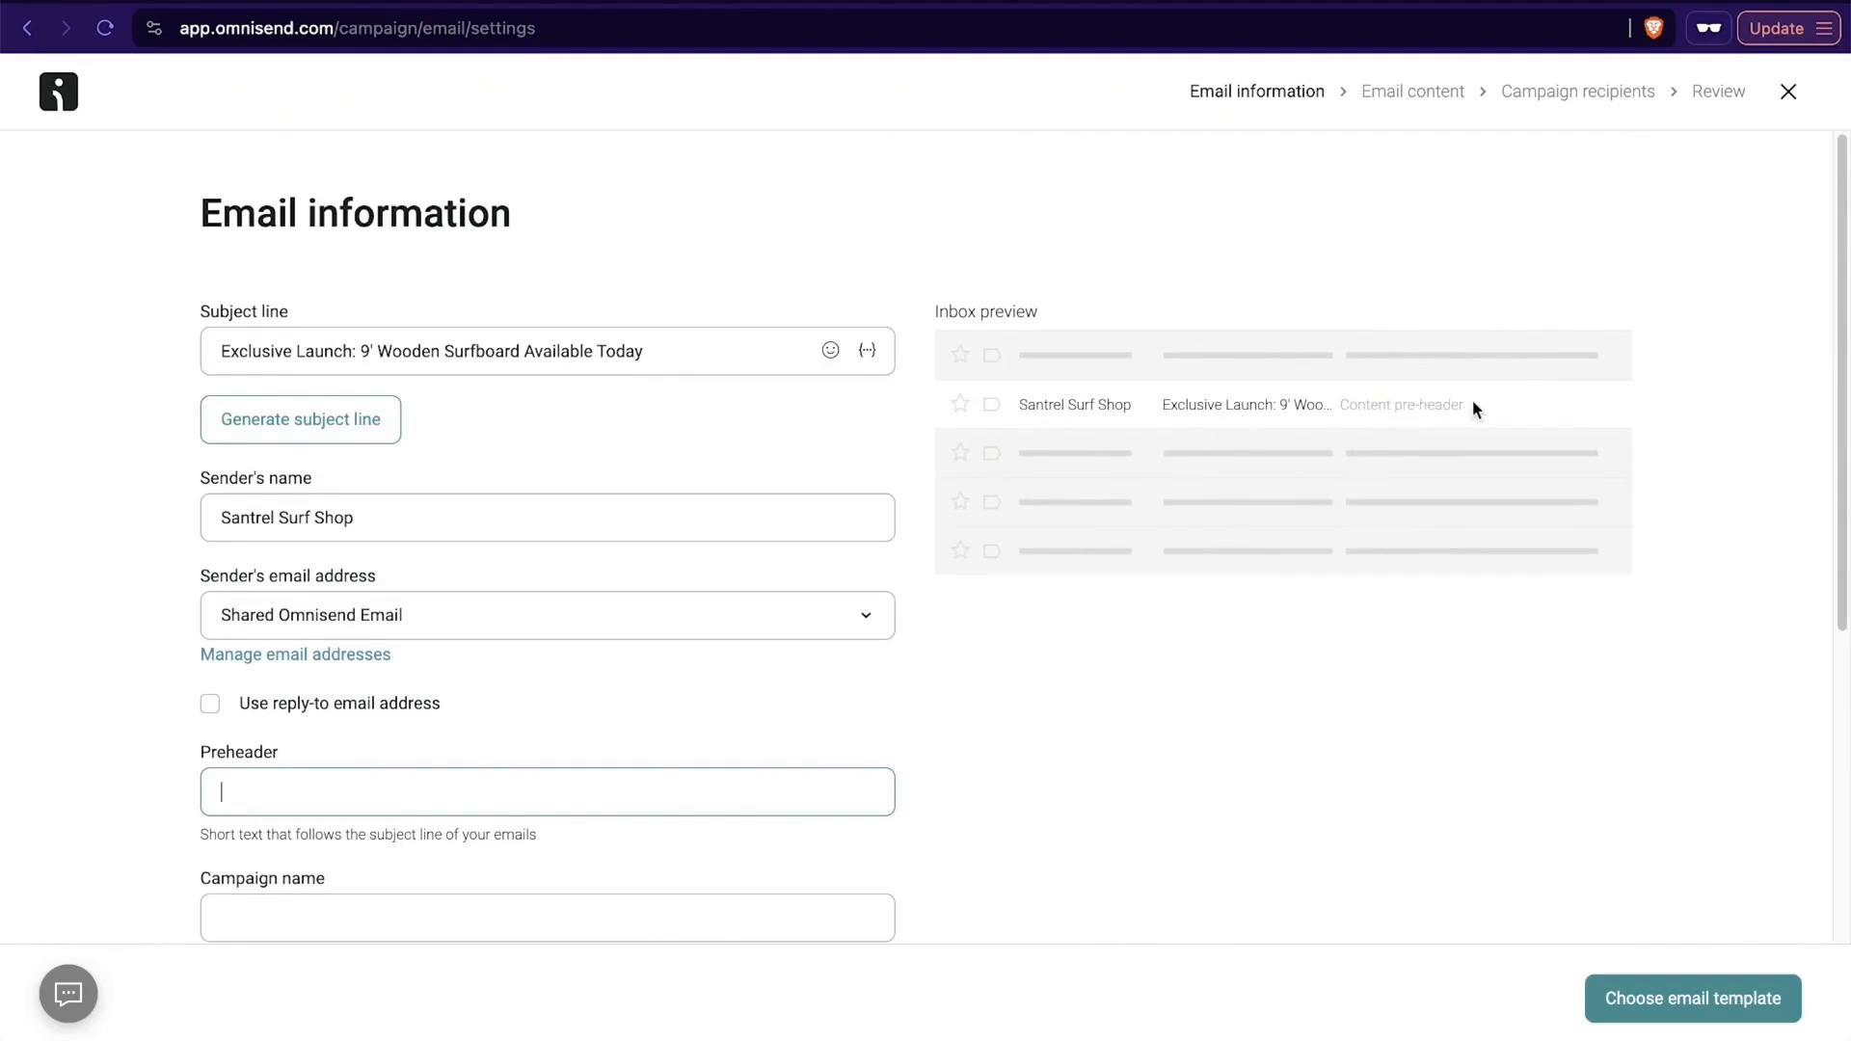
scroll(1472, 401, down, 5)
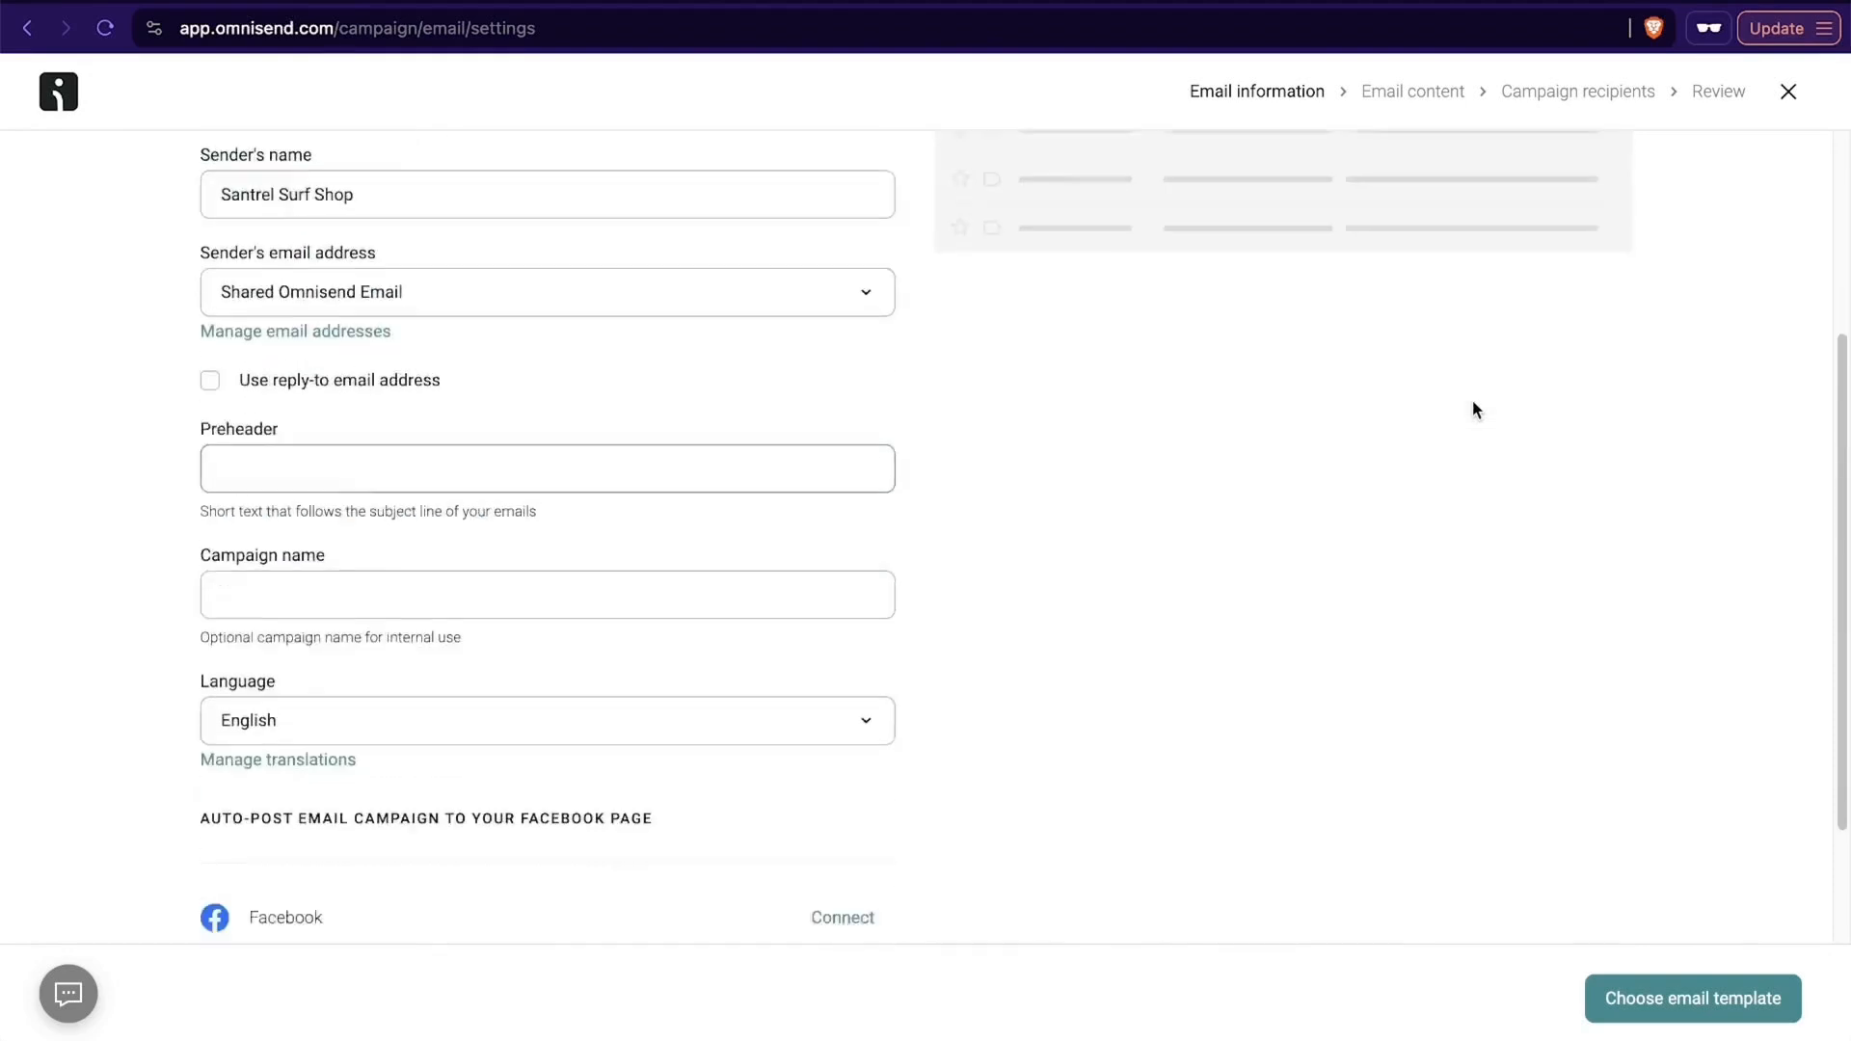
scroll(1191, 471, up, 3)
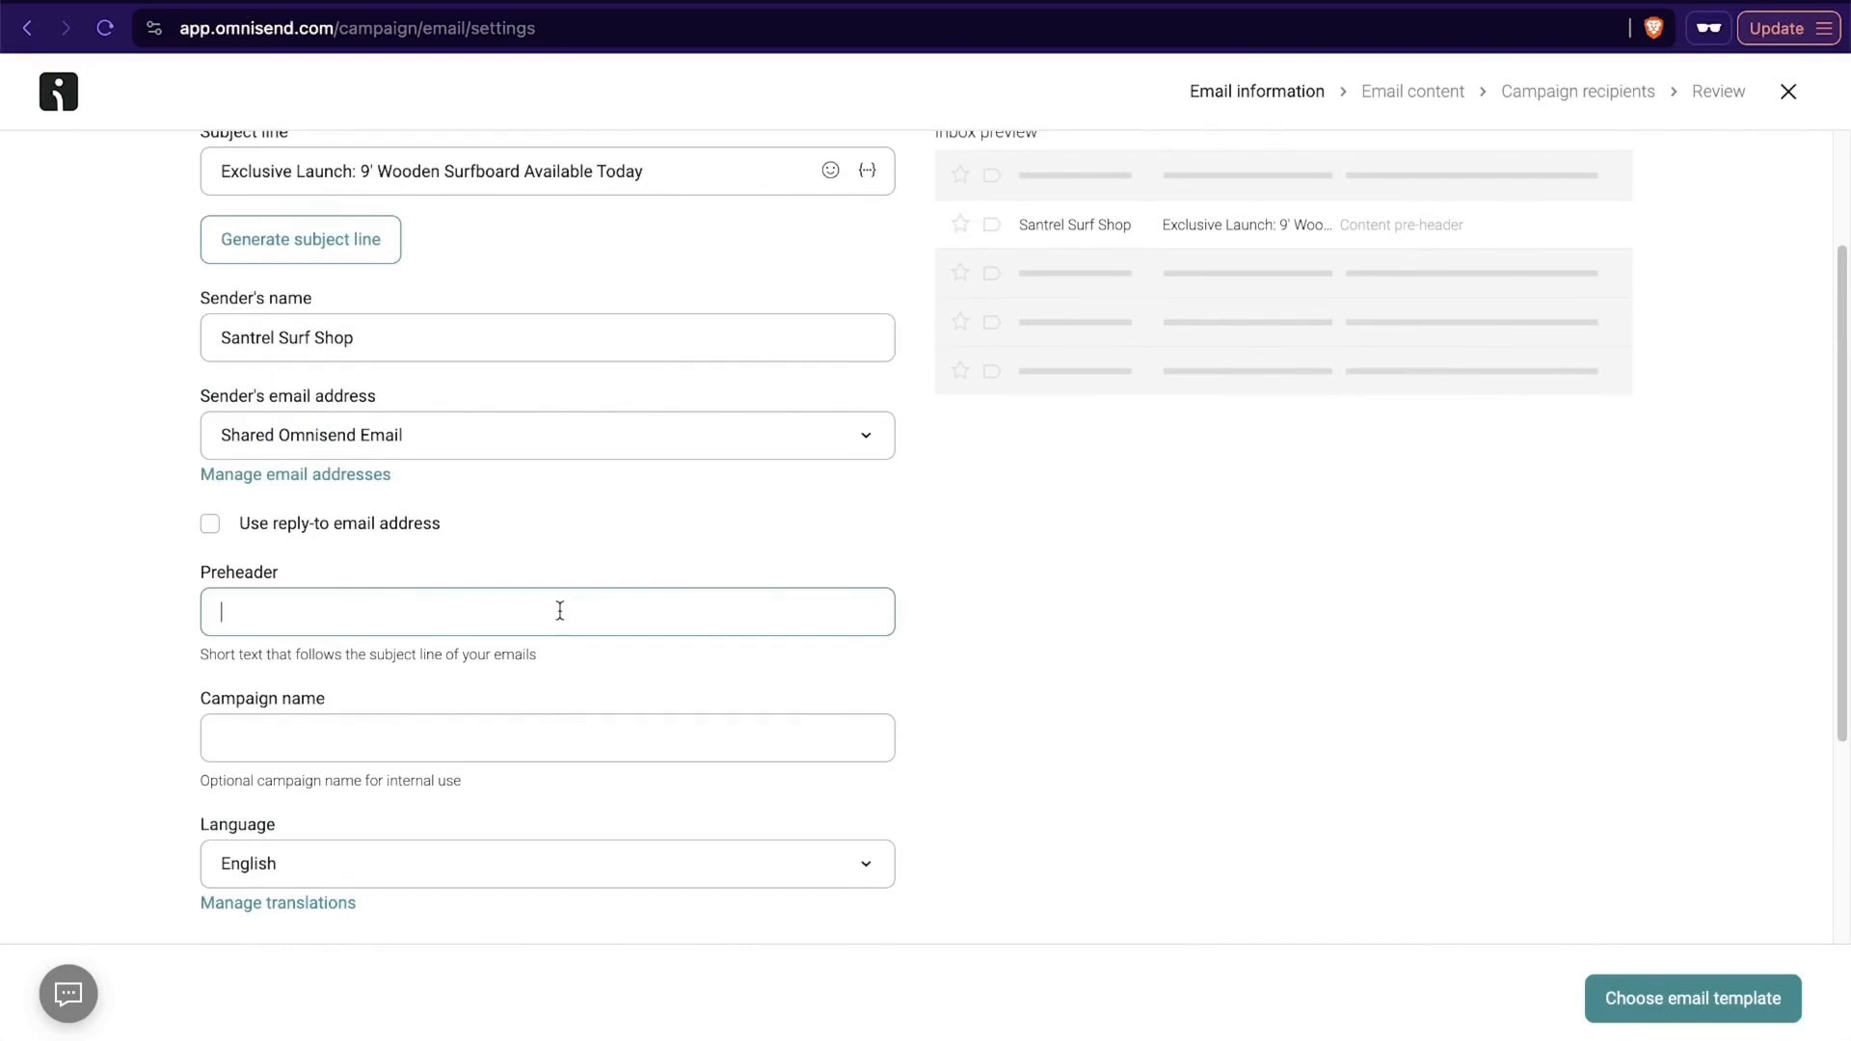
text(NEW Surfbaord launches today, and the pros have some thoughts)
click(569, 734)
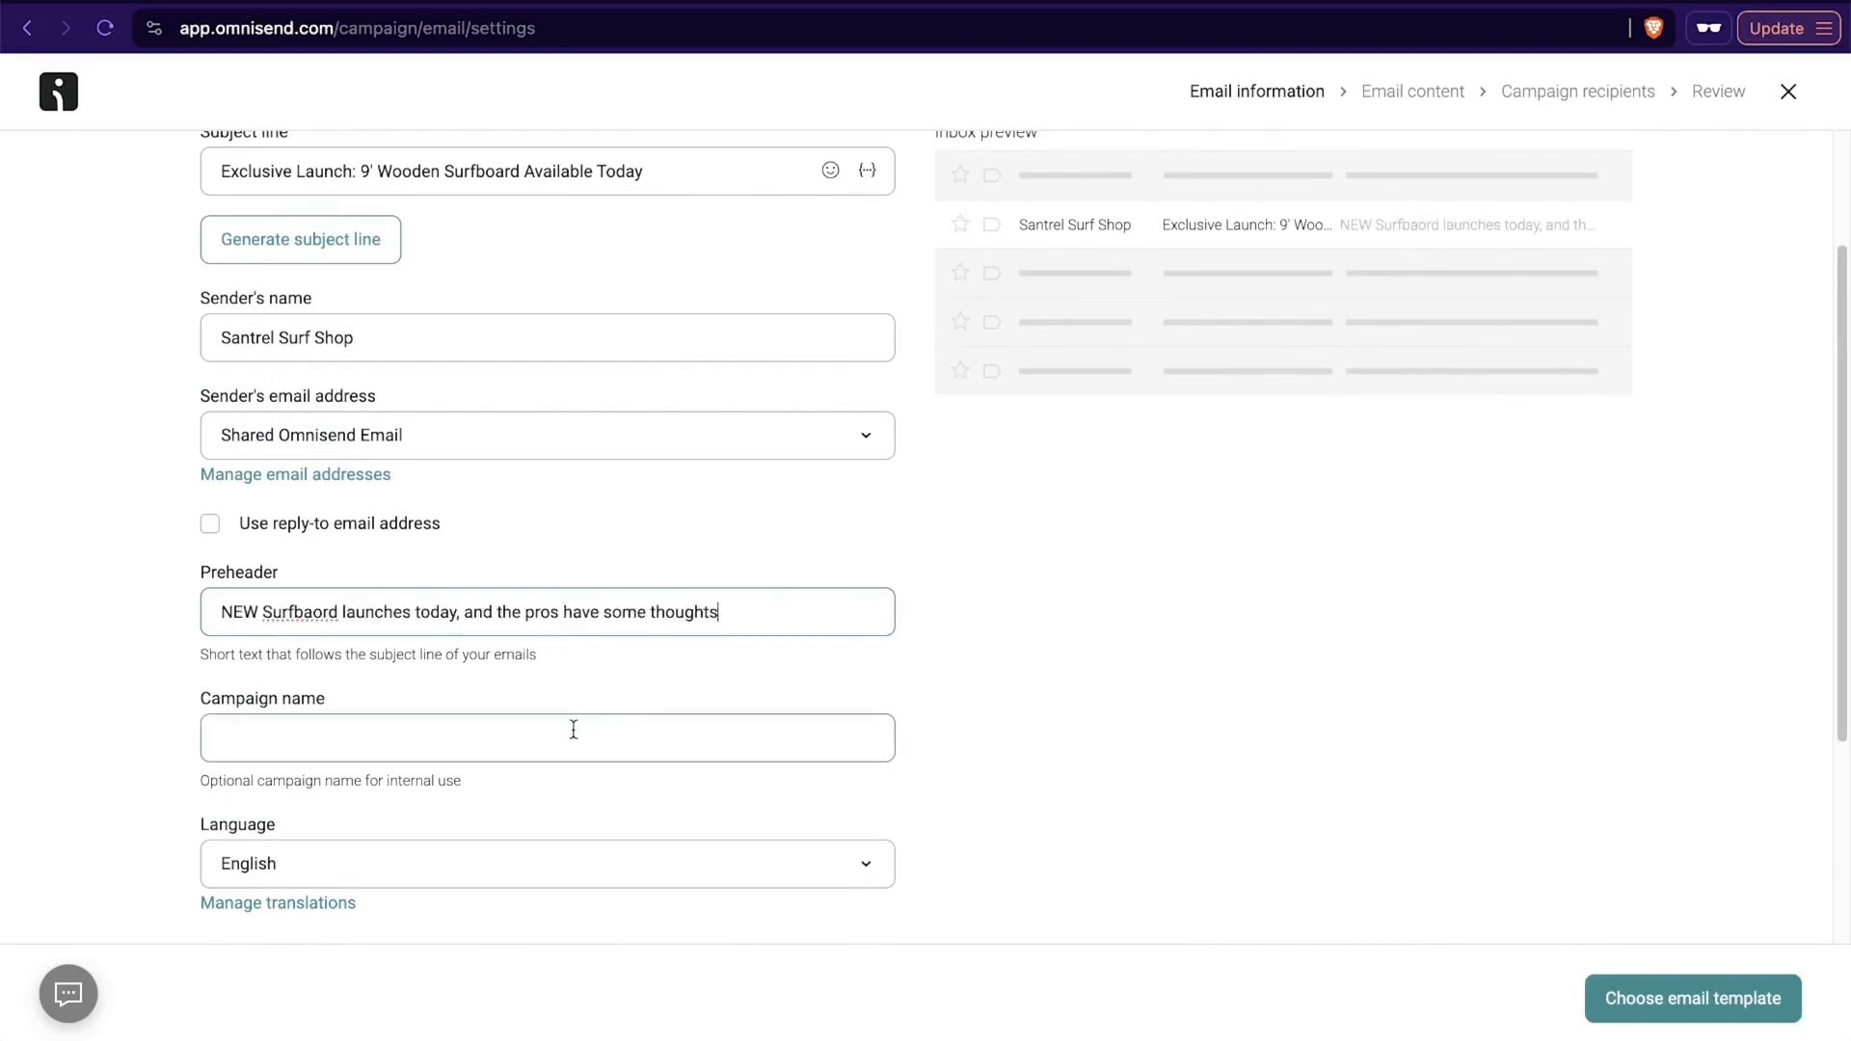
scroll(567, 739, down, 3)
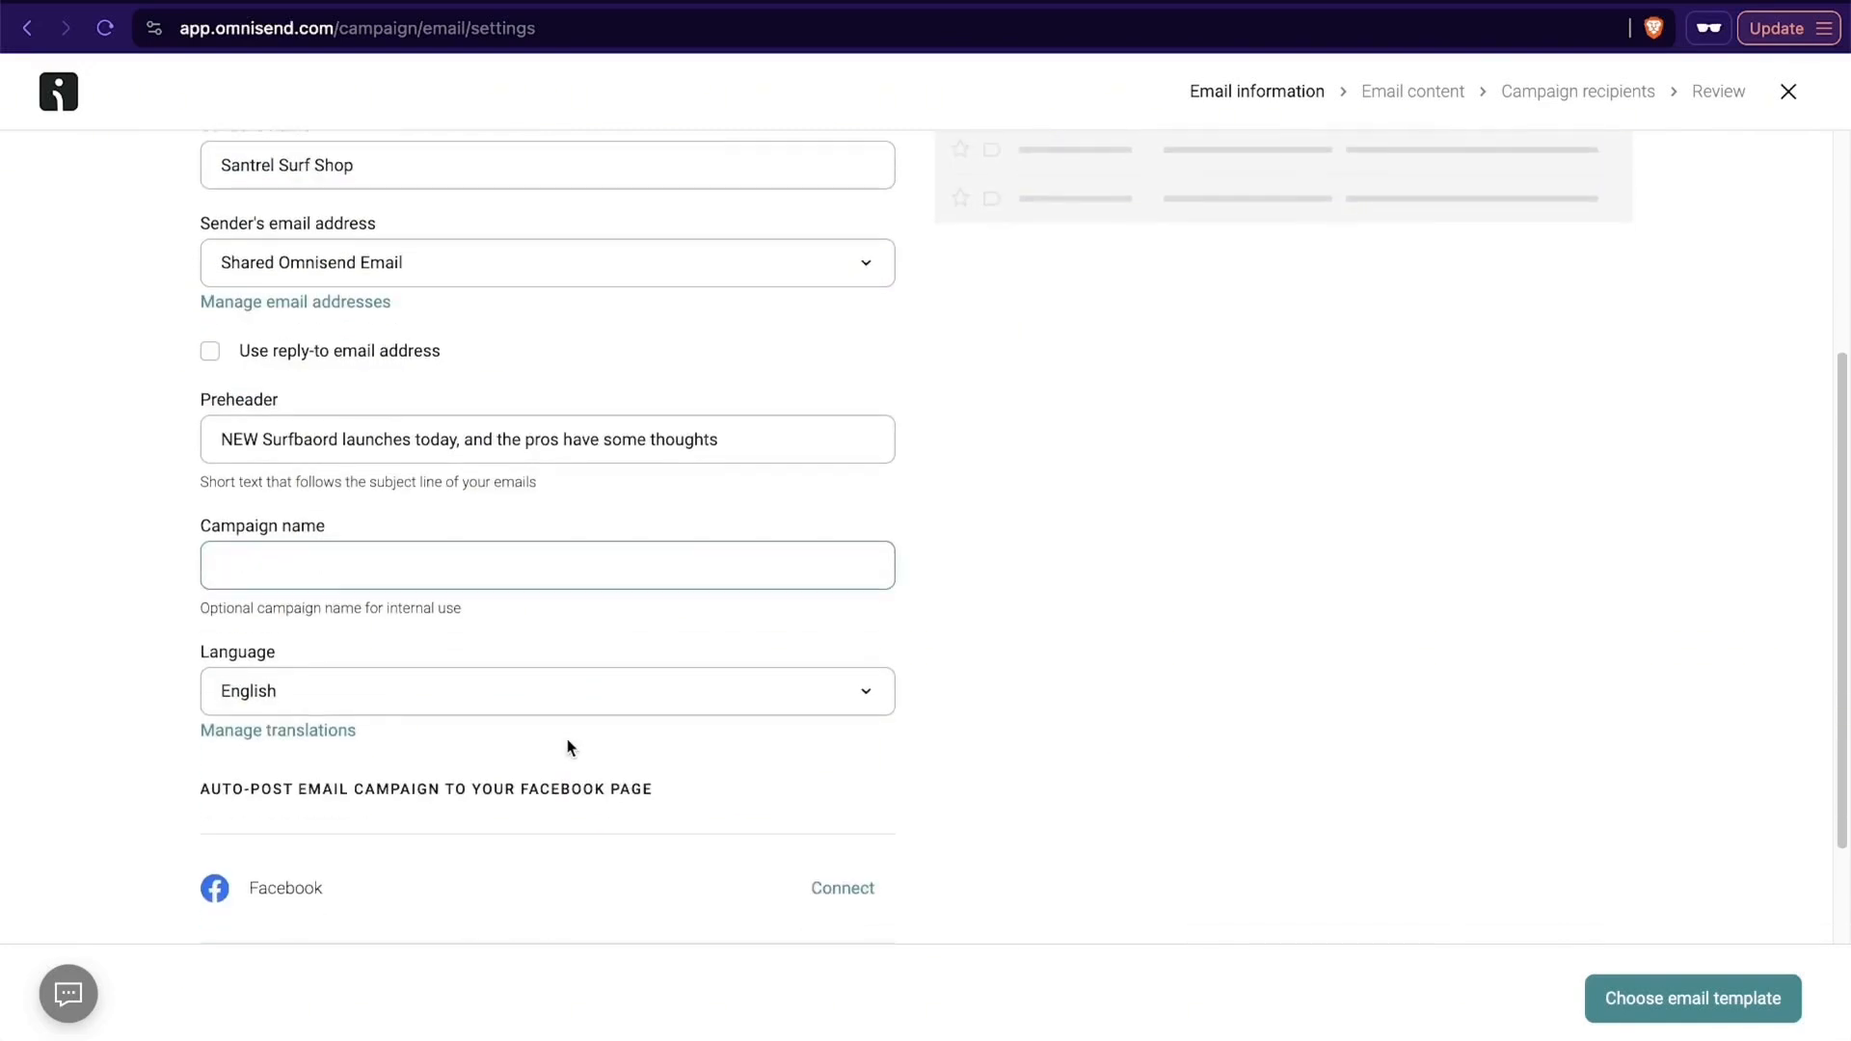
text(Be)
text(New 9)
text(' board)
scroll(550, 678, down, 3)
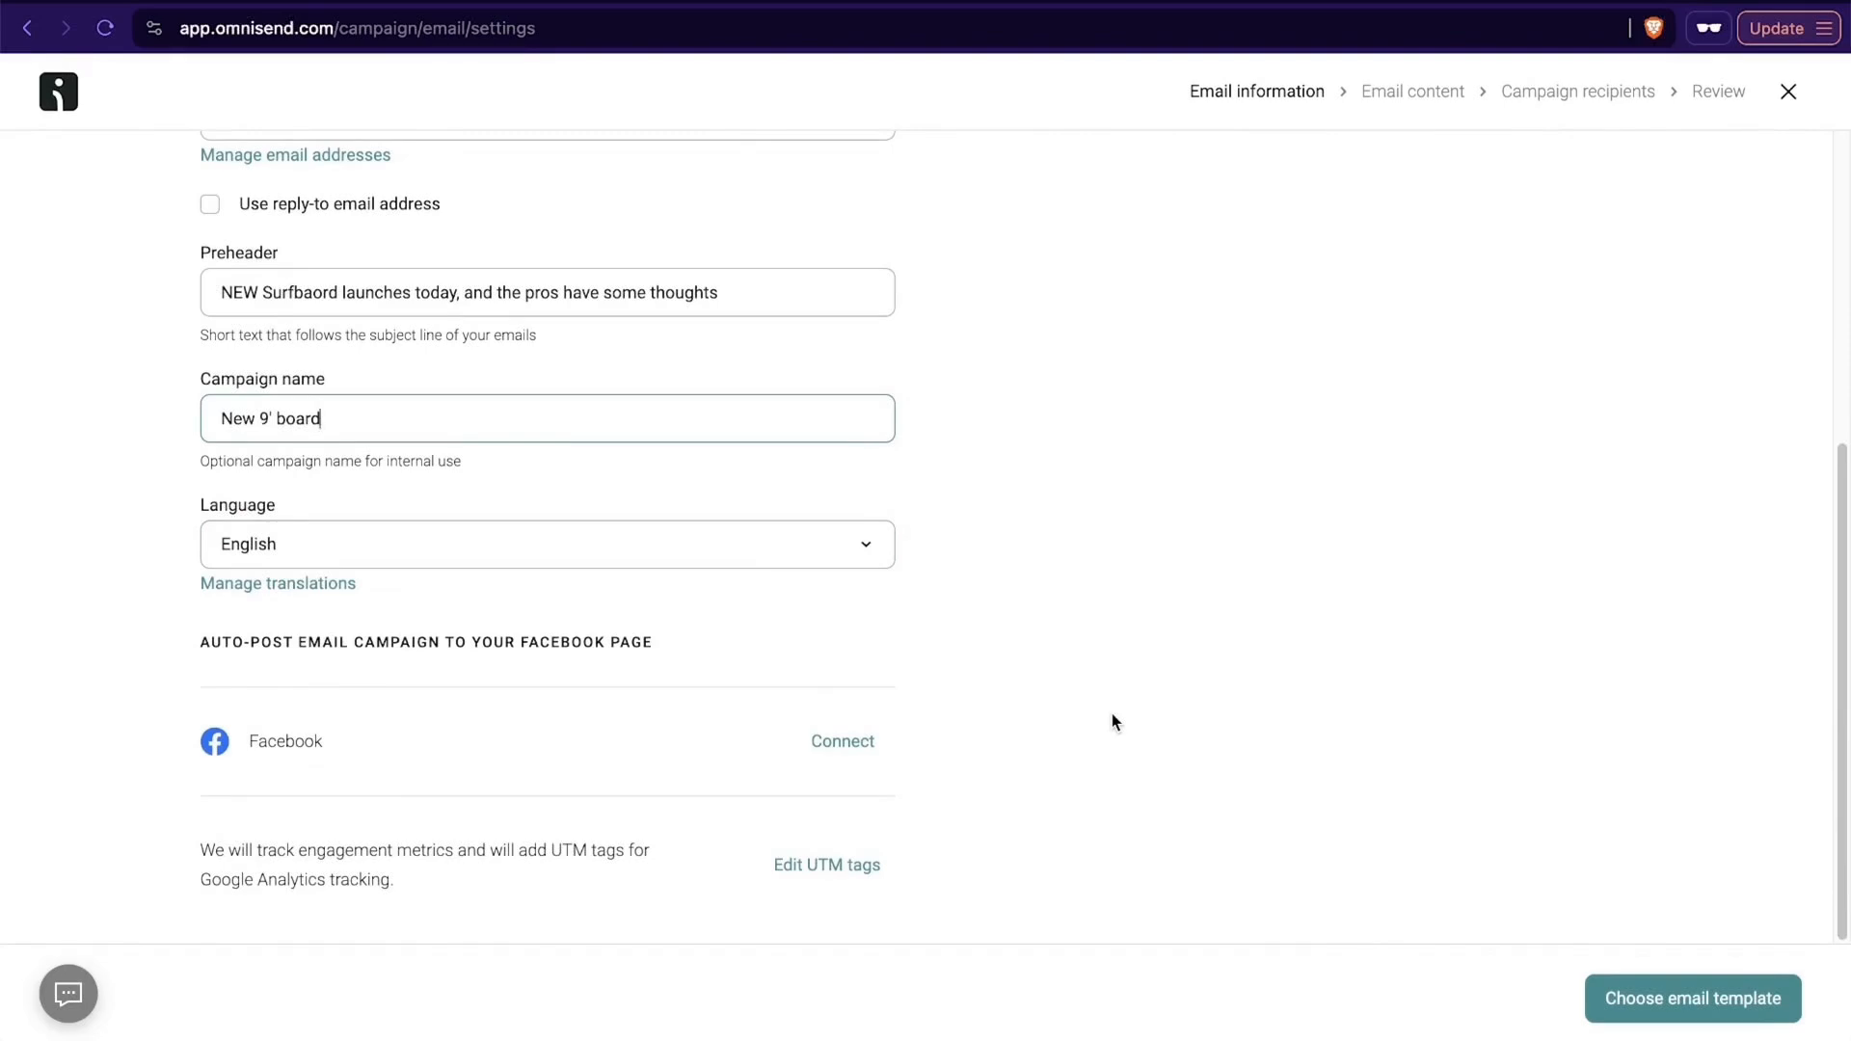
click(1645, 1005)
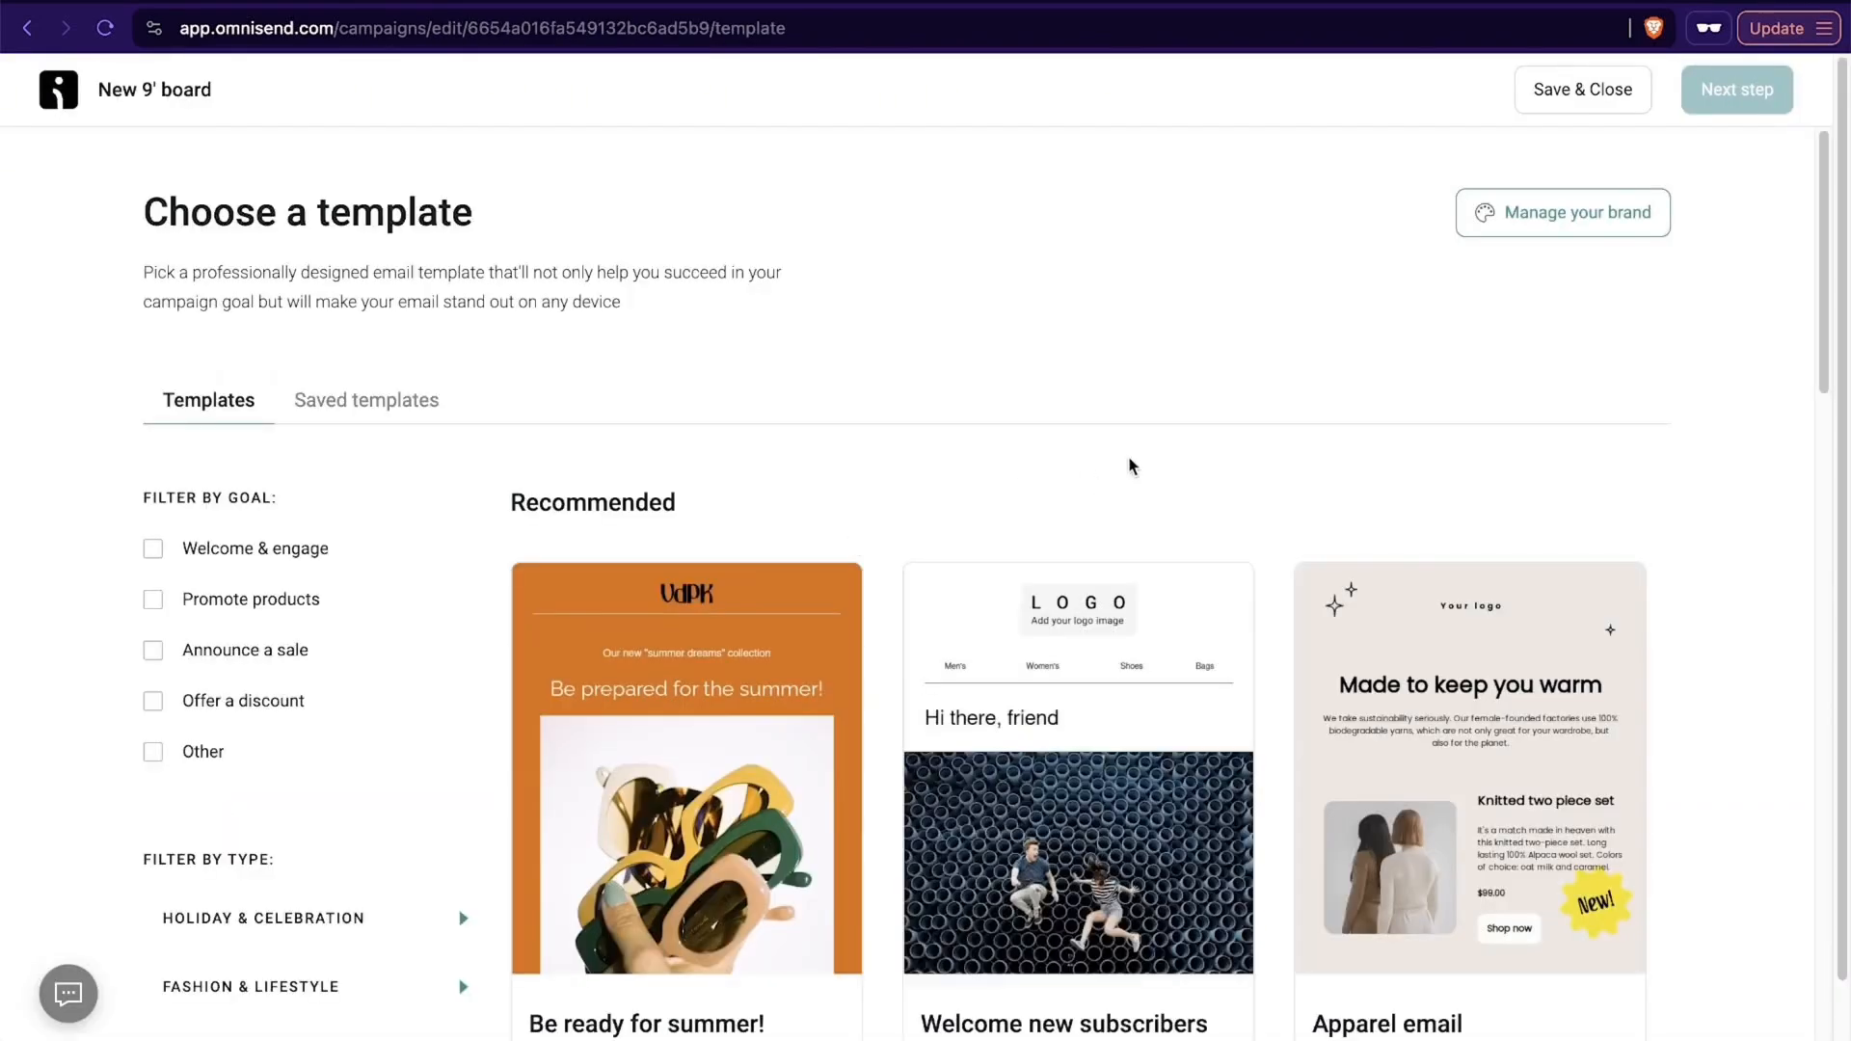
scroll(1130, 466, down, 6)
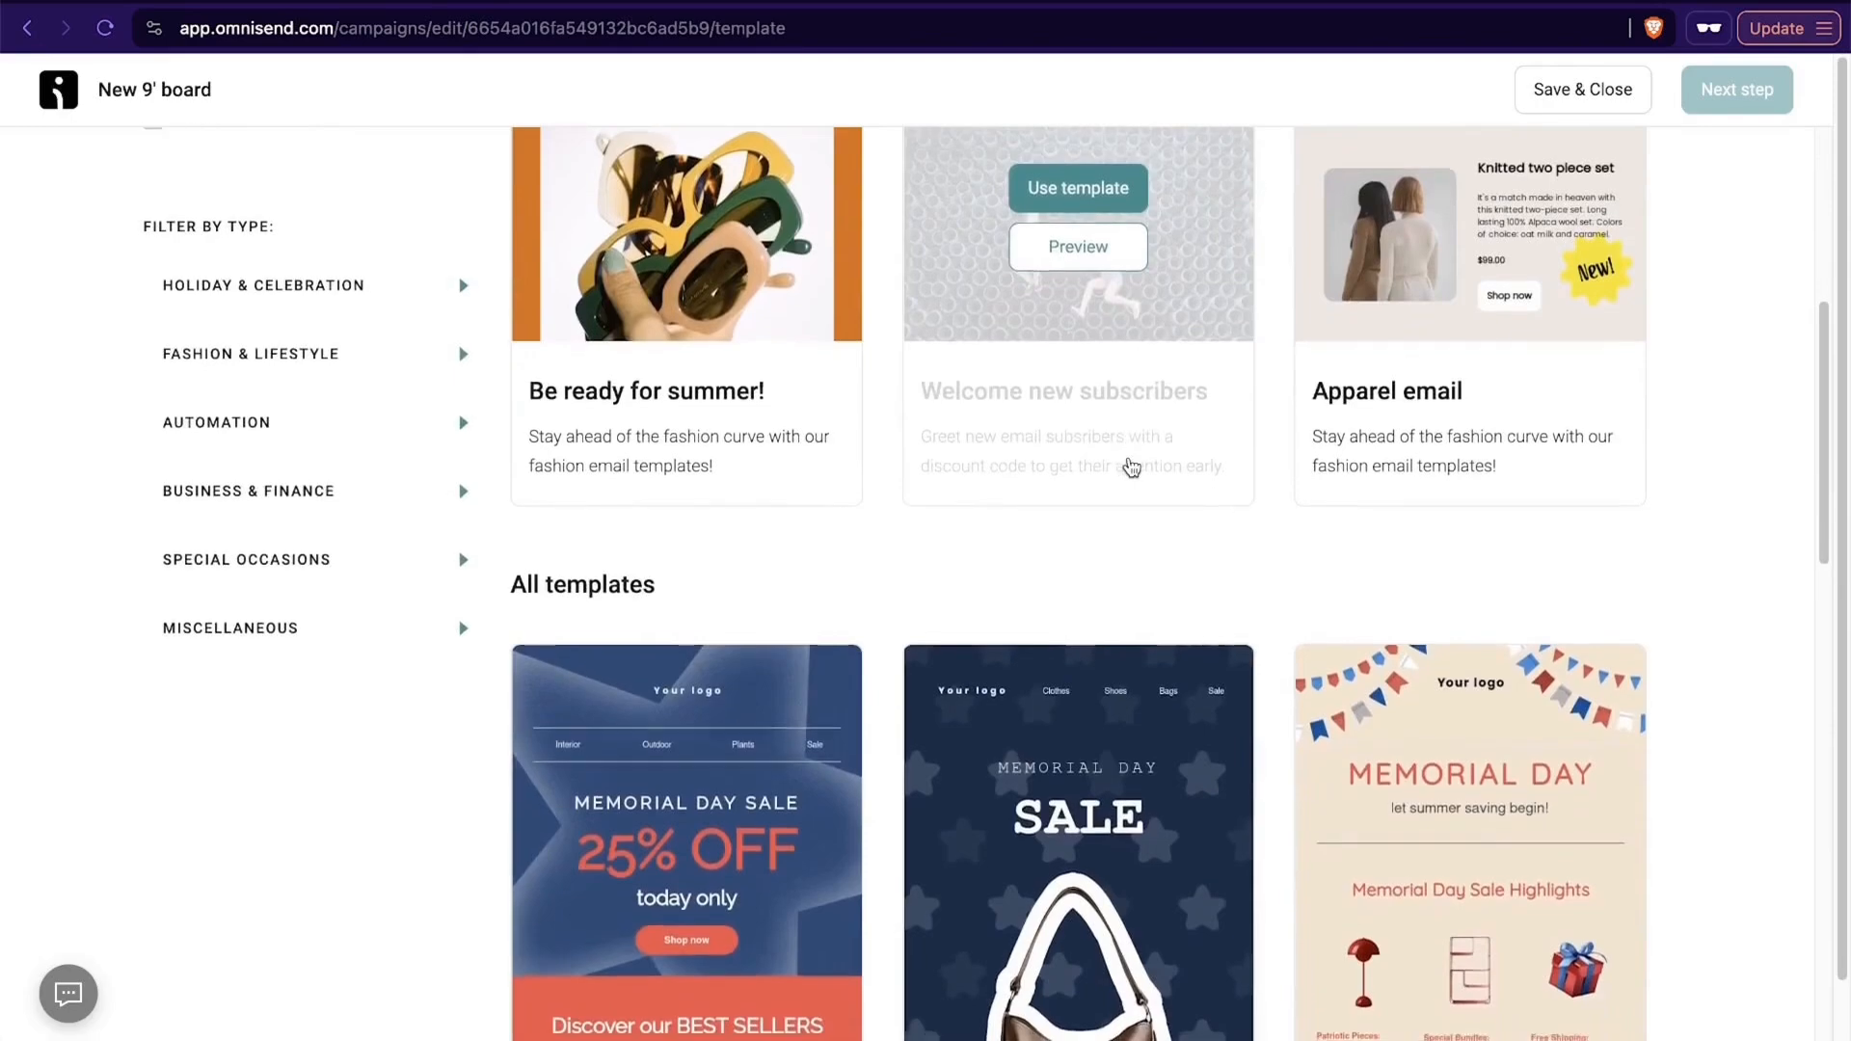
scroll(1132, 468, down, 2)
scroll(1132, 468, down, 4)
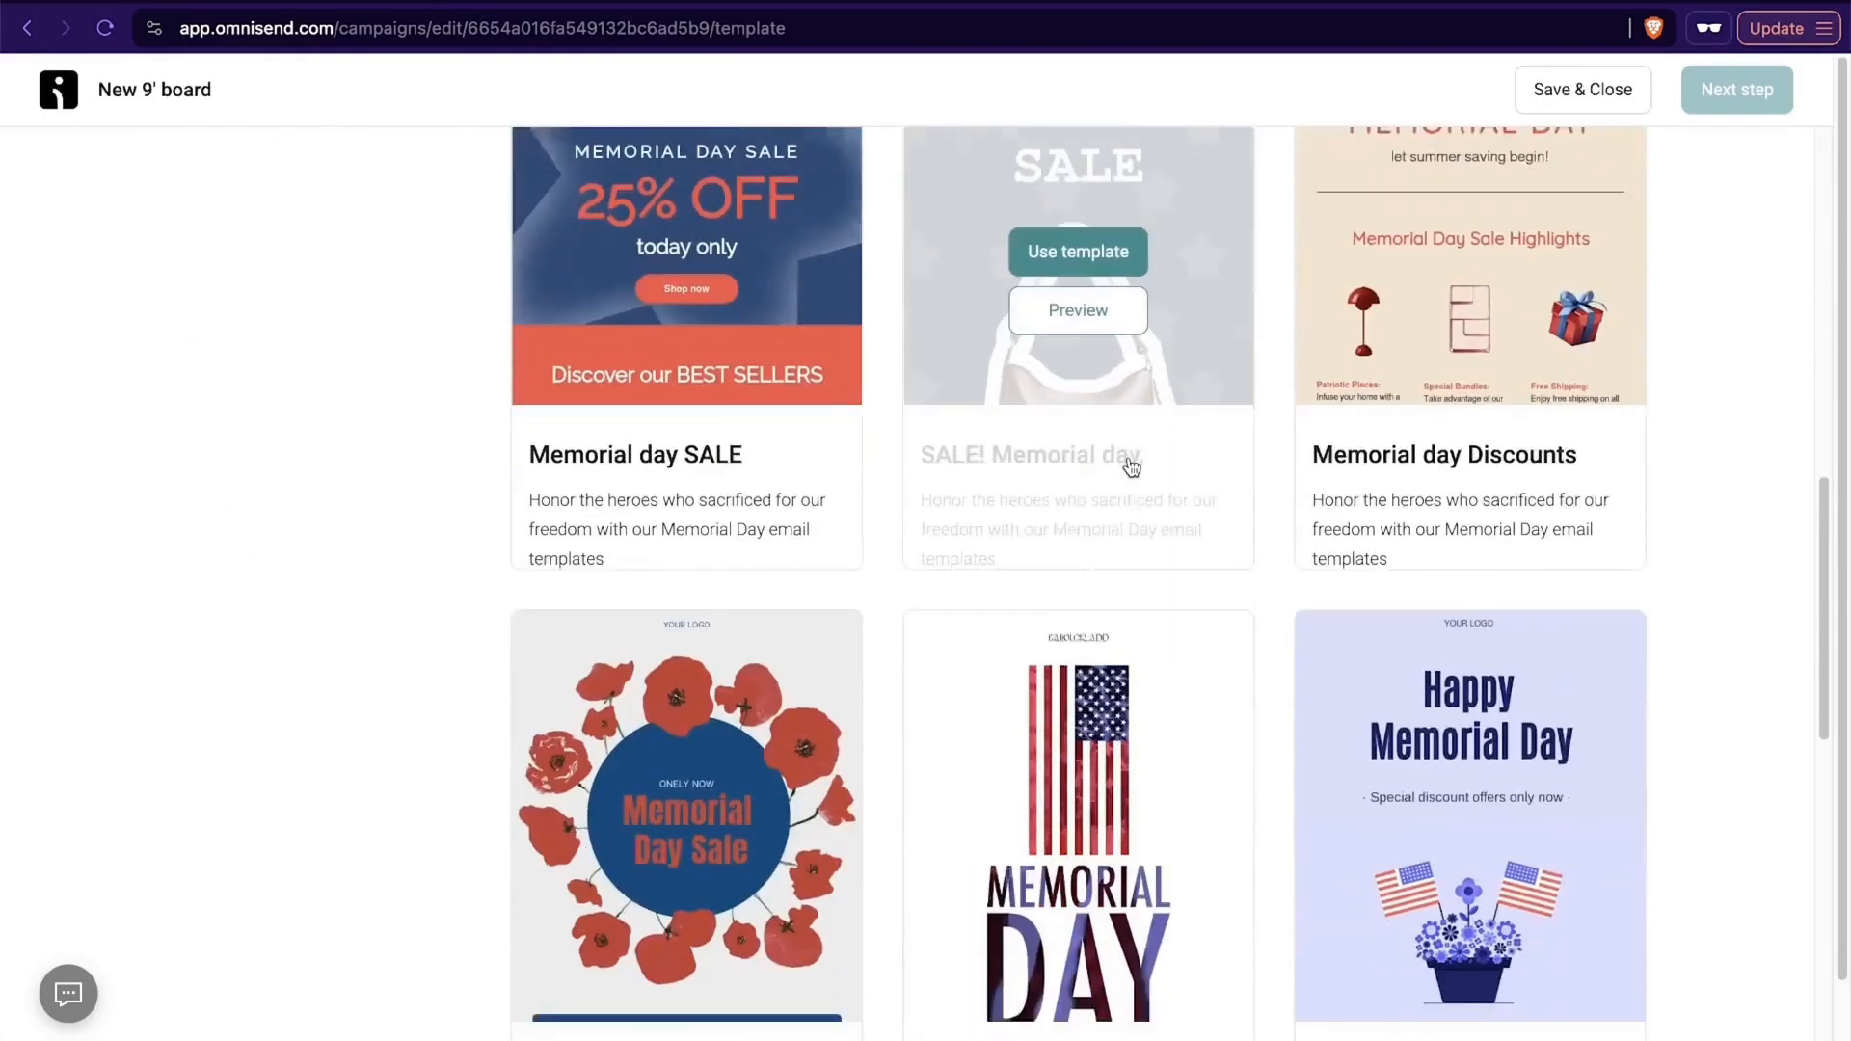
scroll(1132, 467, up, 2)
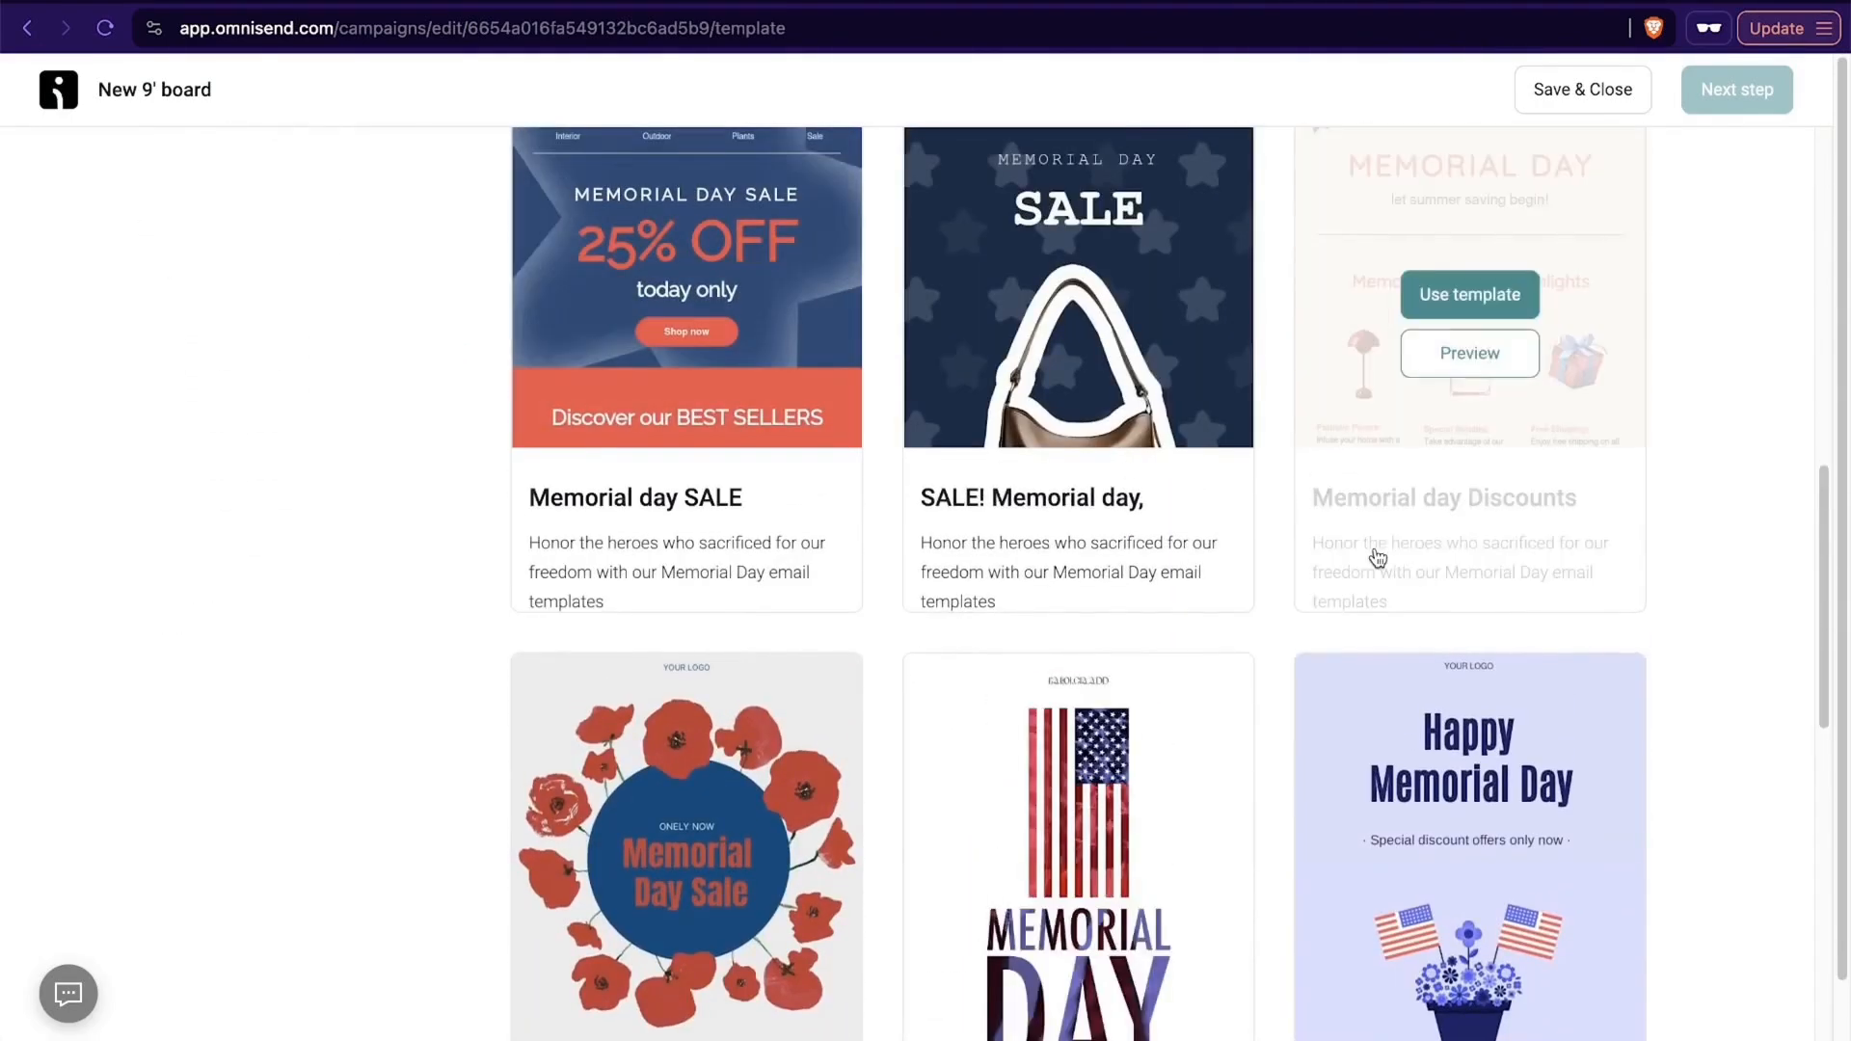
scroll(1377, 557, up, 2)
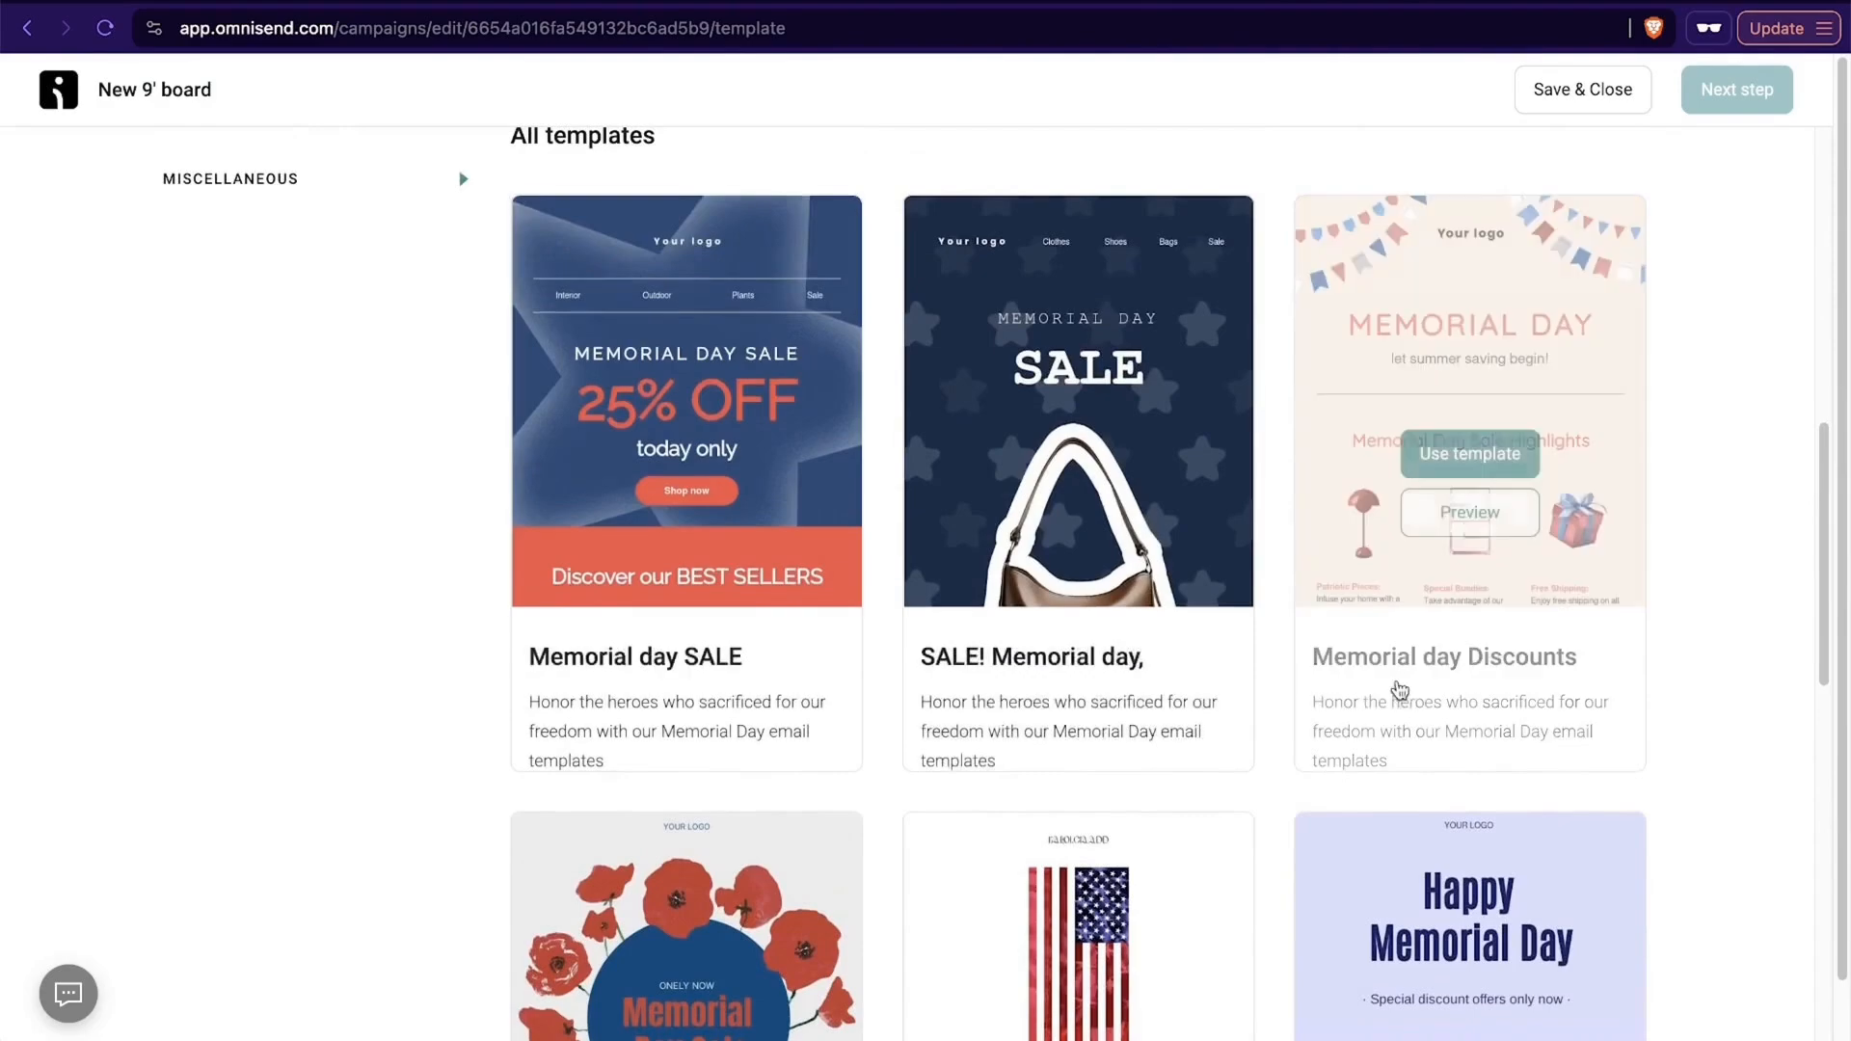
scroll(1401, 689, down, 4)
scroll(1401, 687, down, 13)
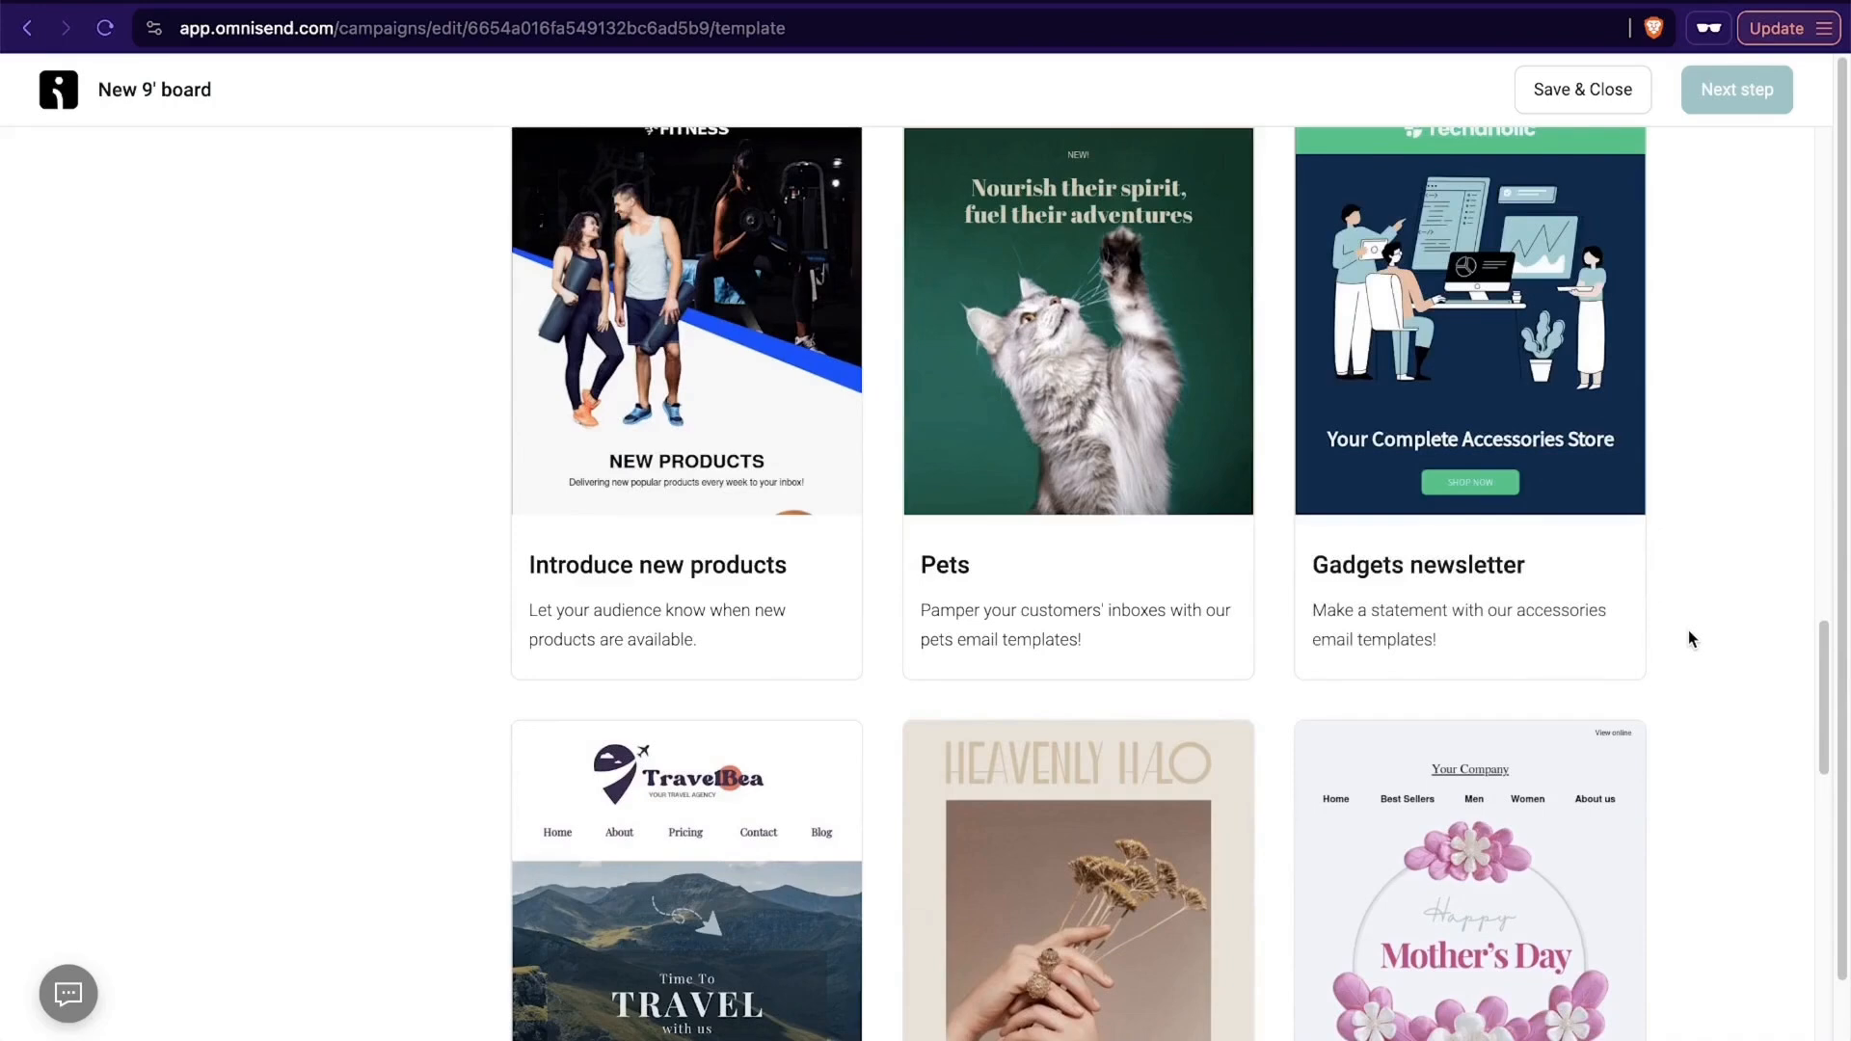
scroll(1687, 638, down, 3)
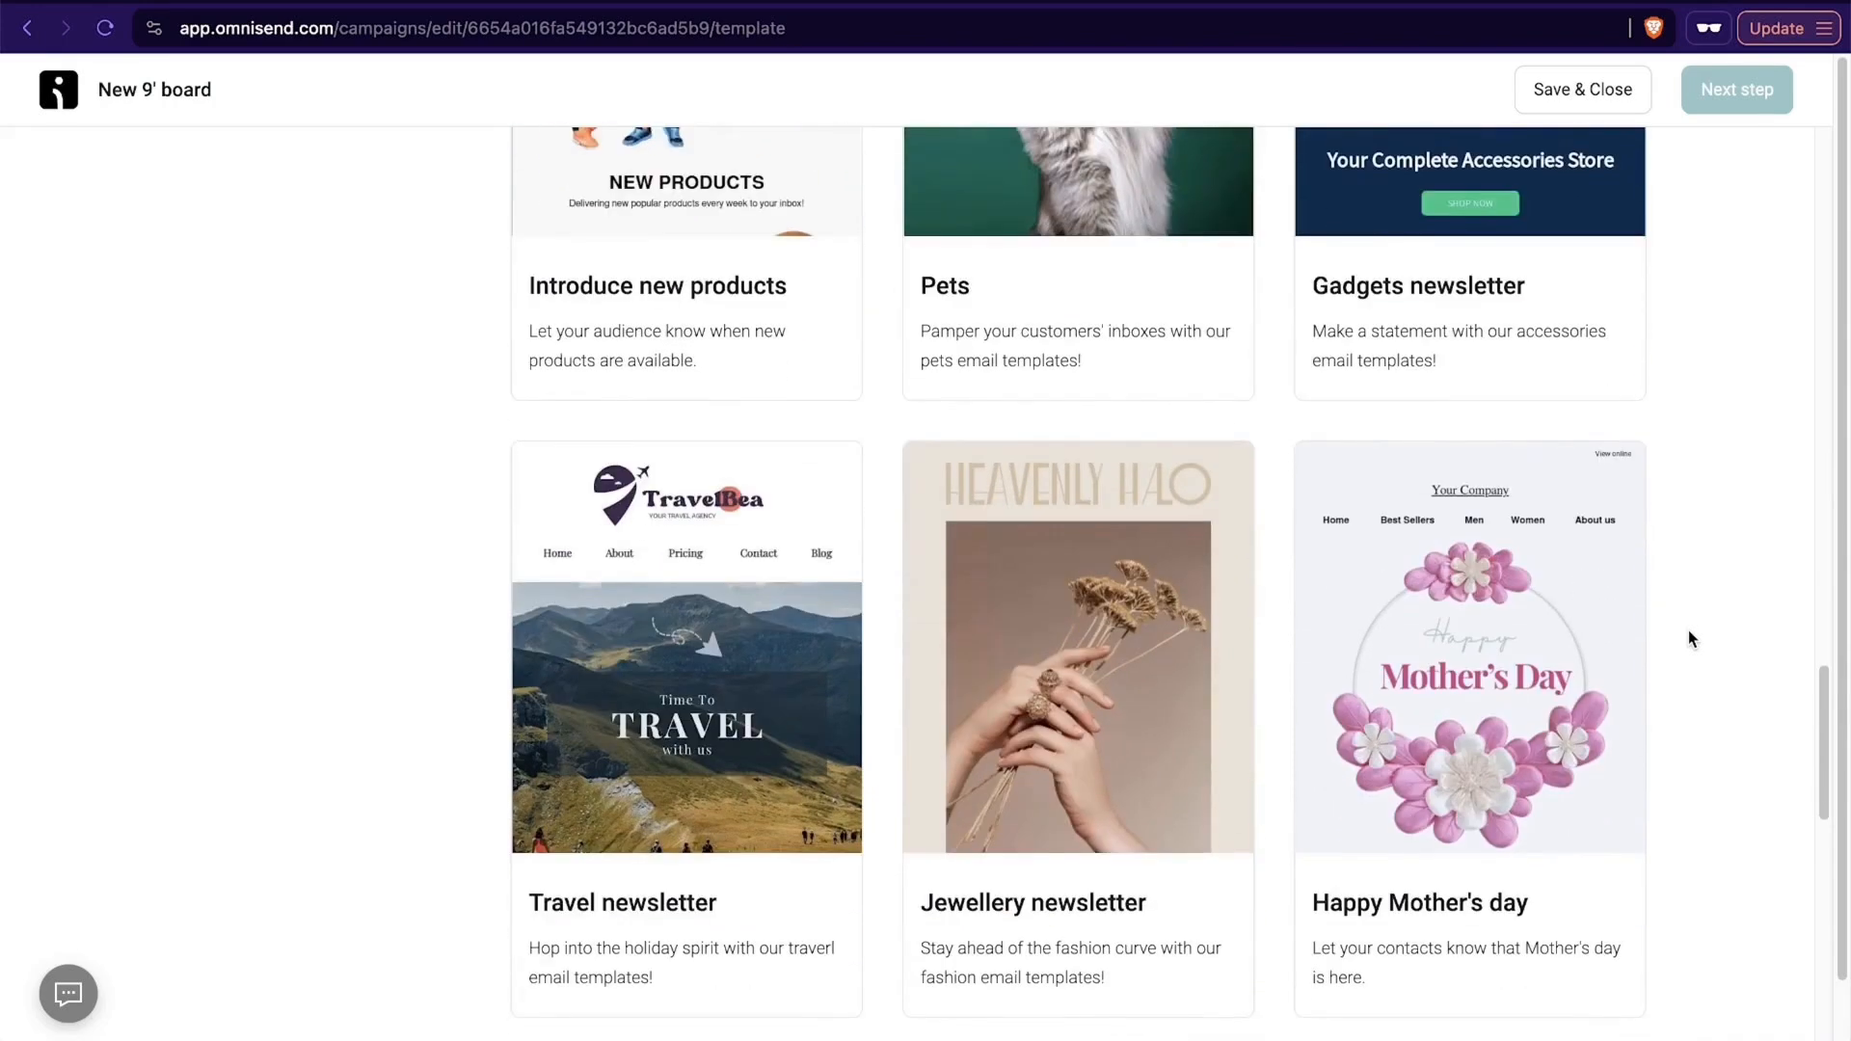
scroll(1755, 673, up, 1)
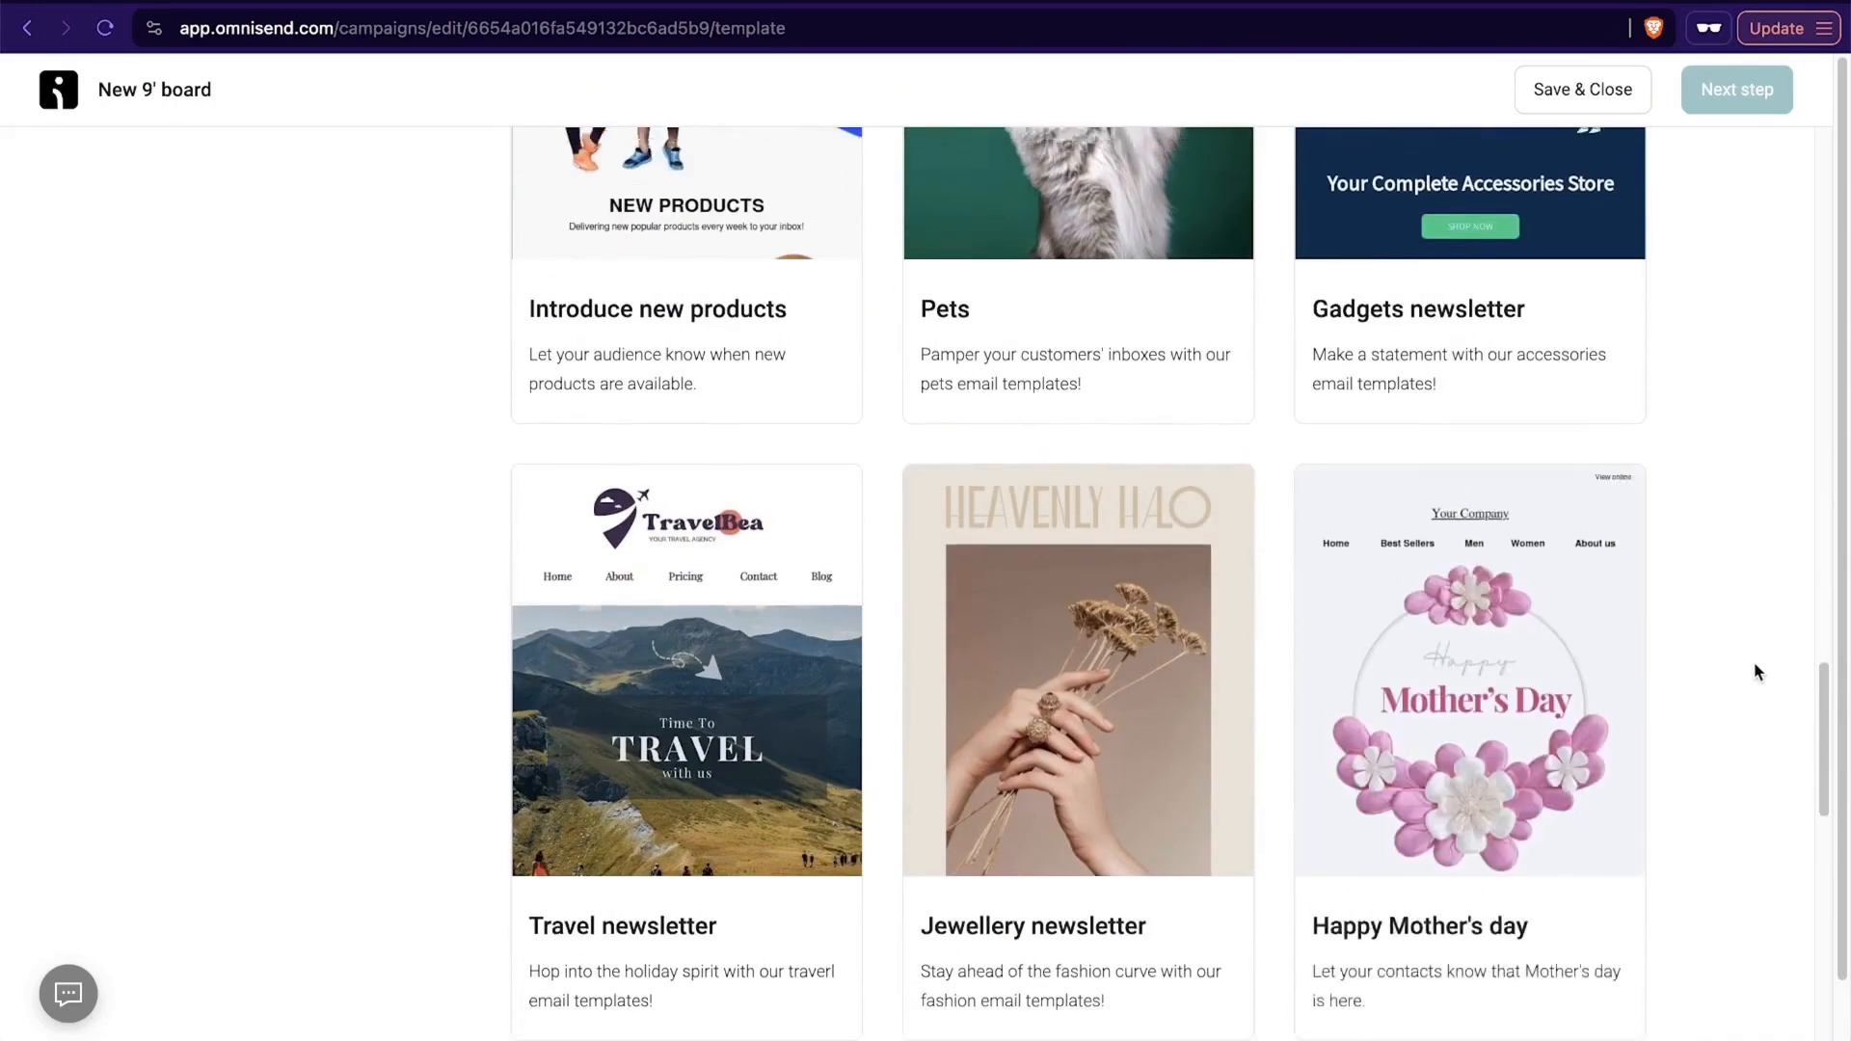
scroll(1755, 672, up, 2)
scroll(1755, 672, down, 6)
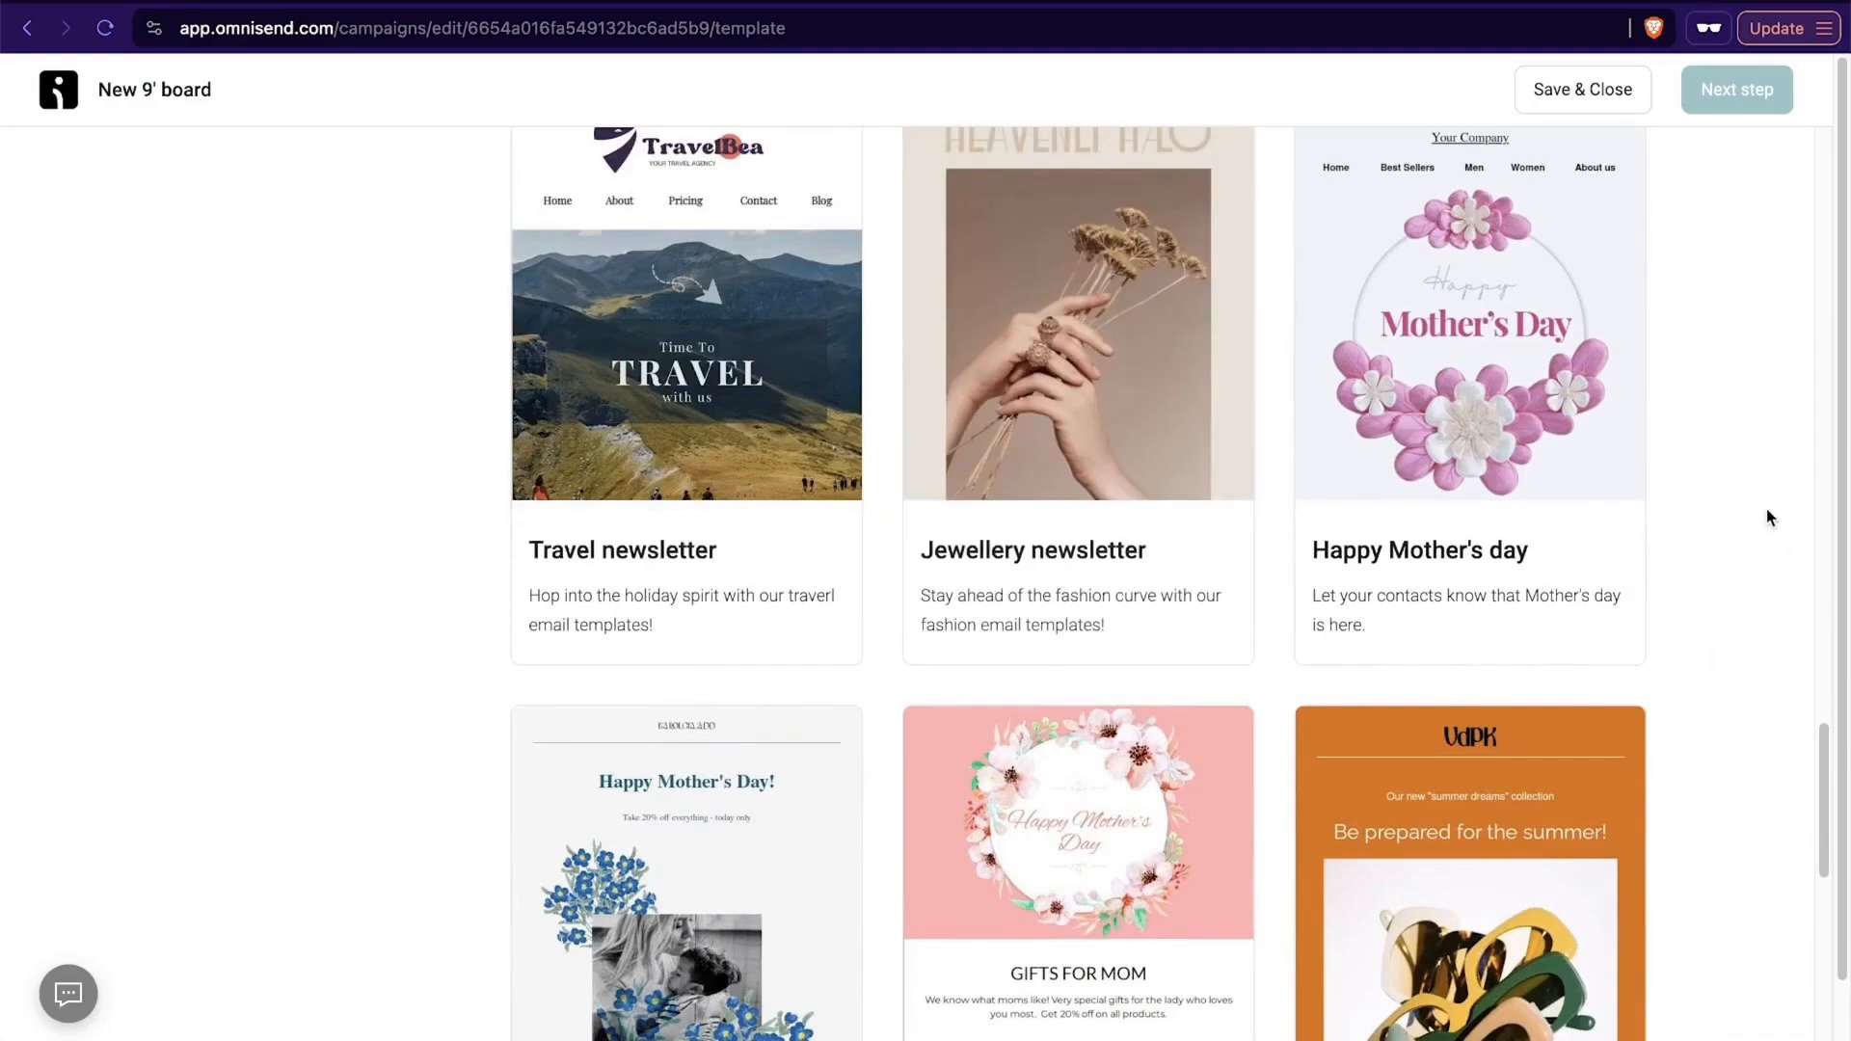
scroll(1767, 510, up, 15)
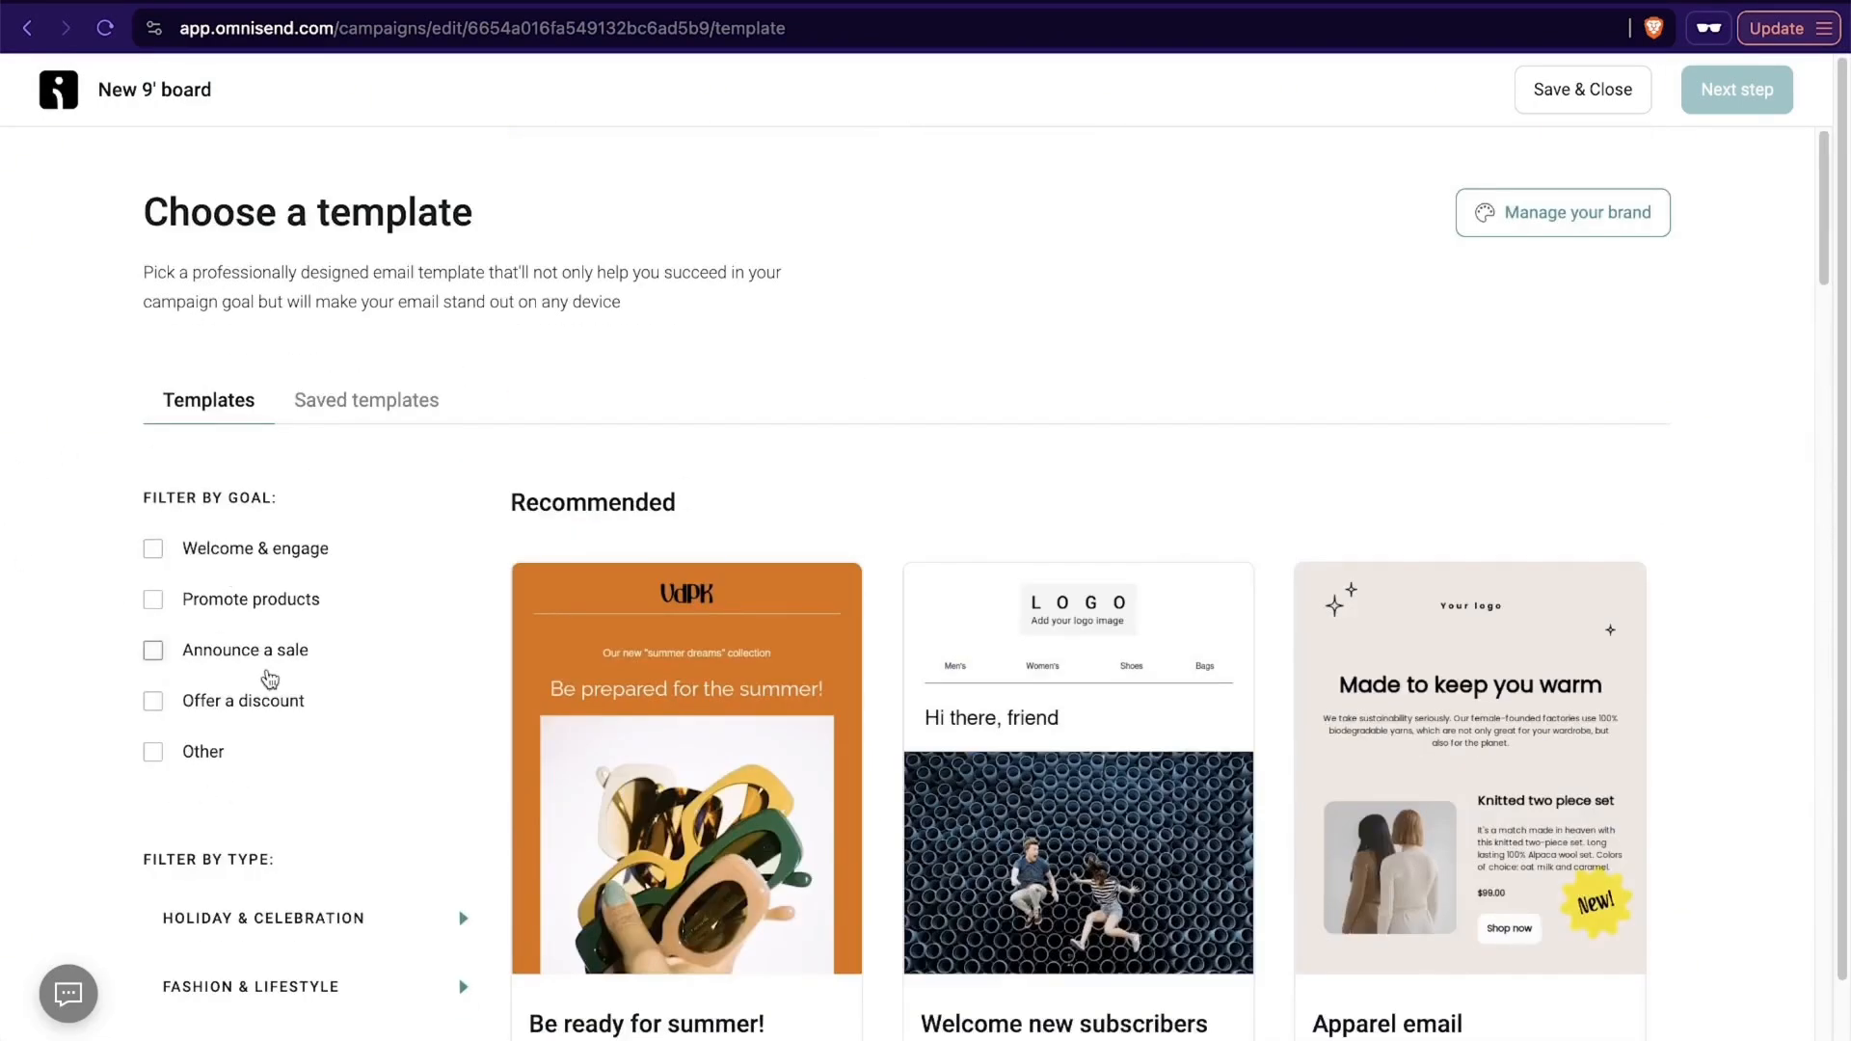
Filter templates to Promote products and expand the Automation, Fashion, Holiday, Business, Special Occasions and Miscellaneous categories.
scroll(270, 680, down, 3)
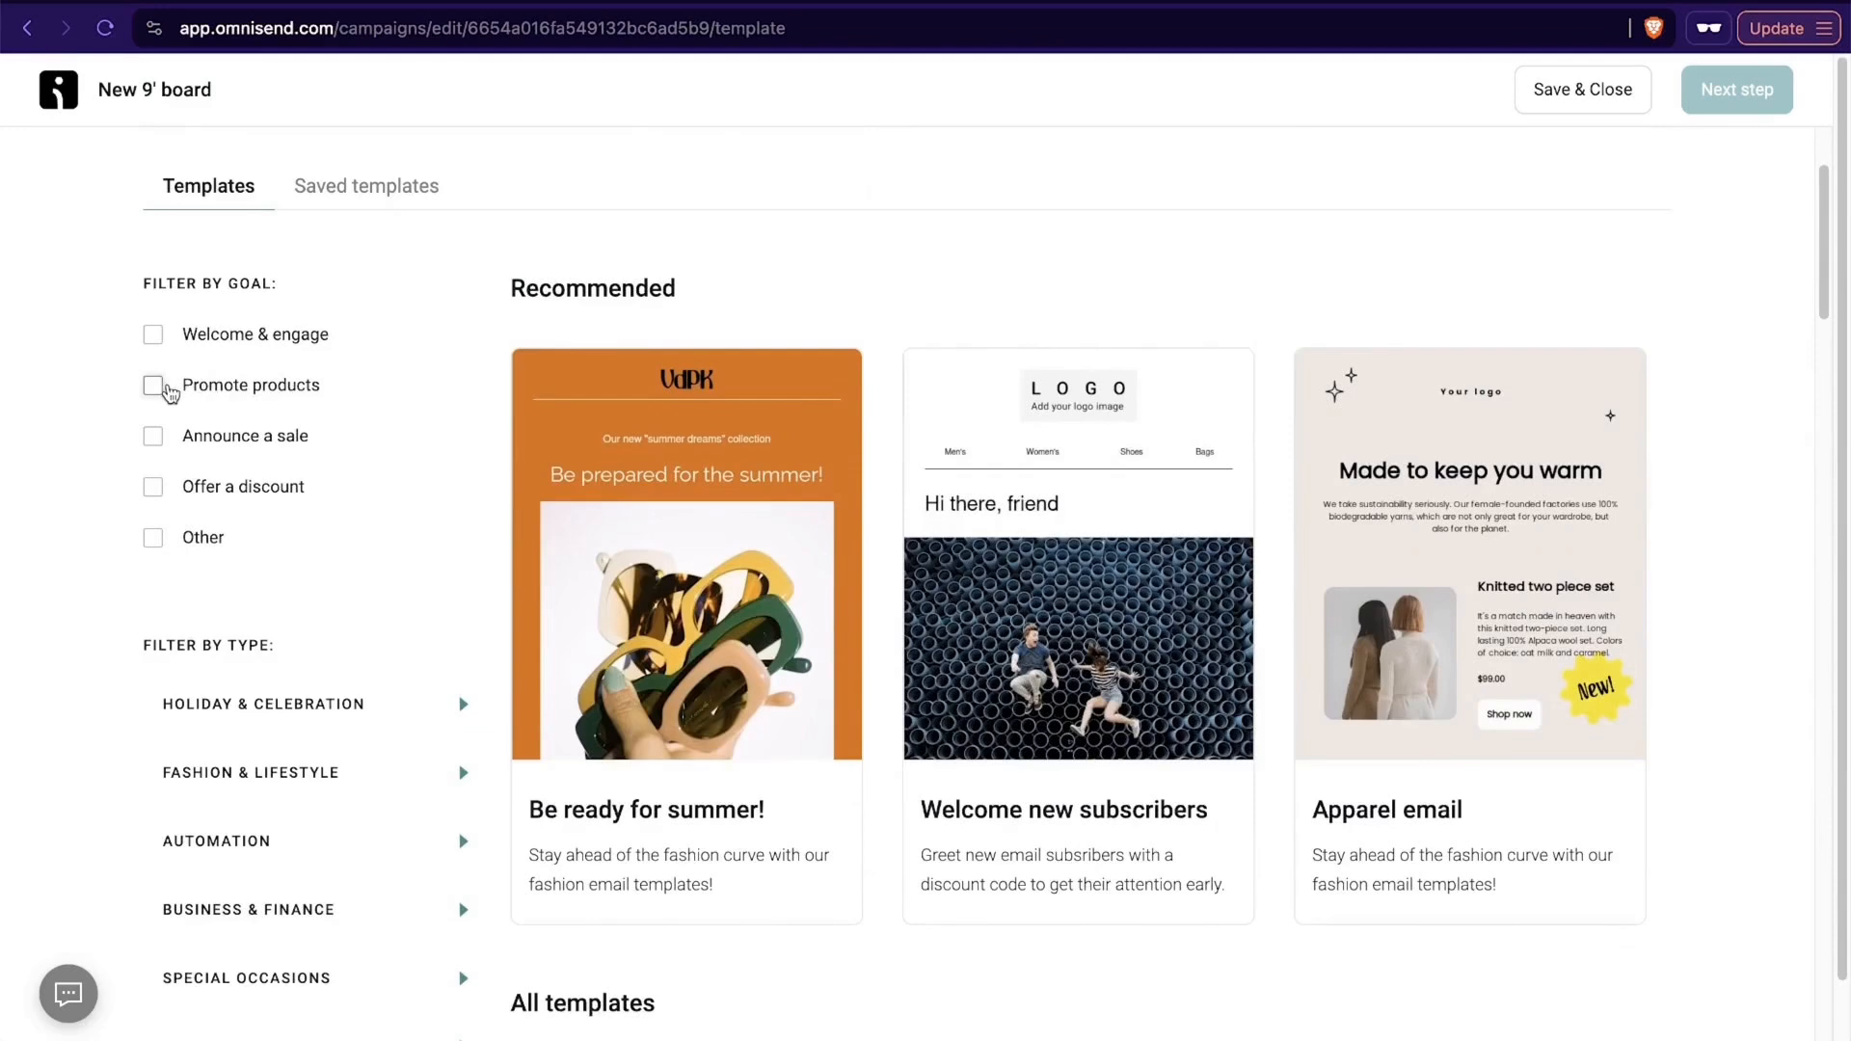
click(166, 388)
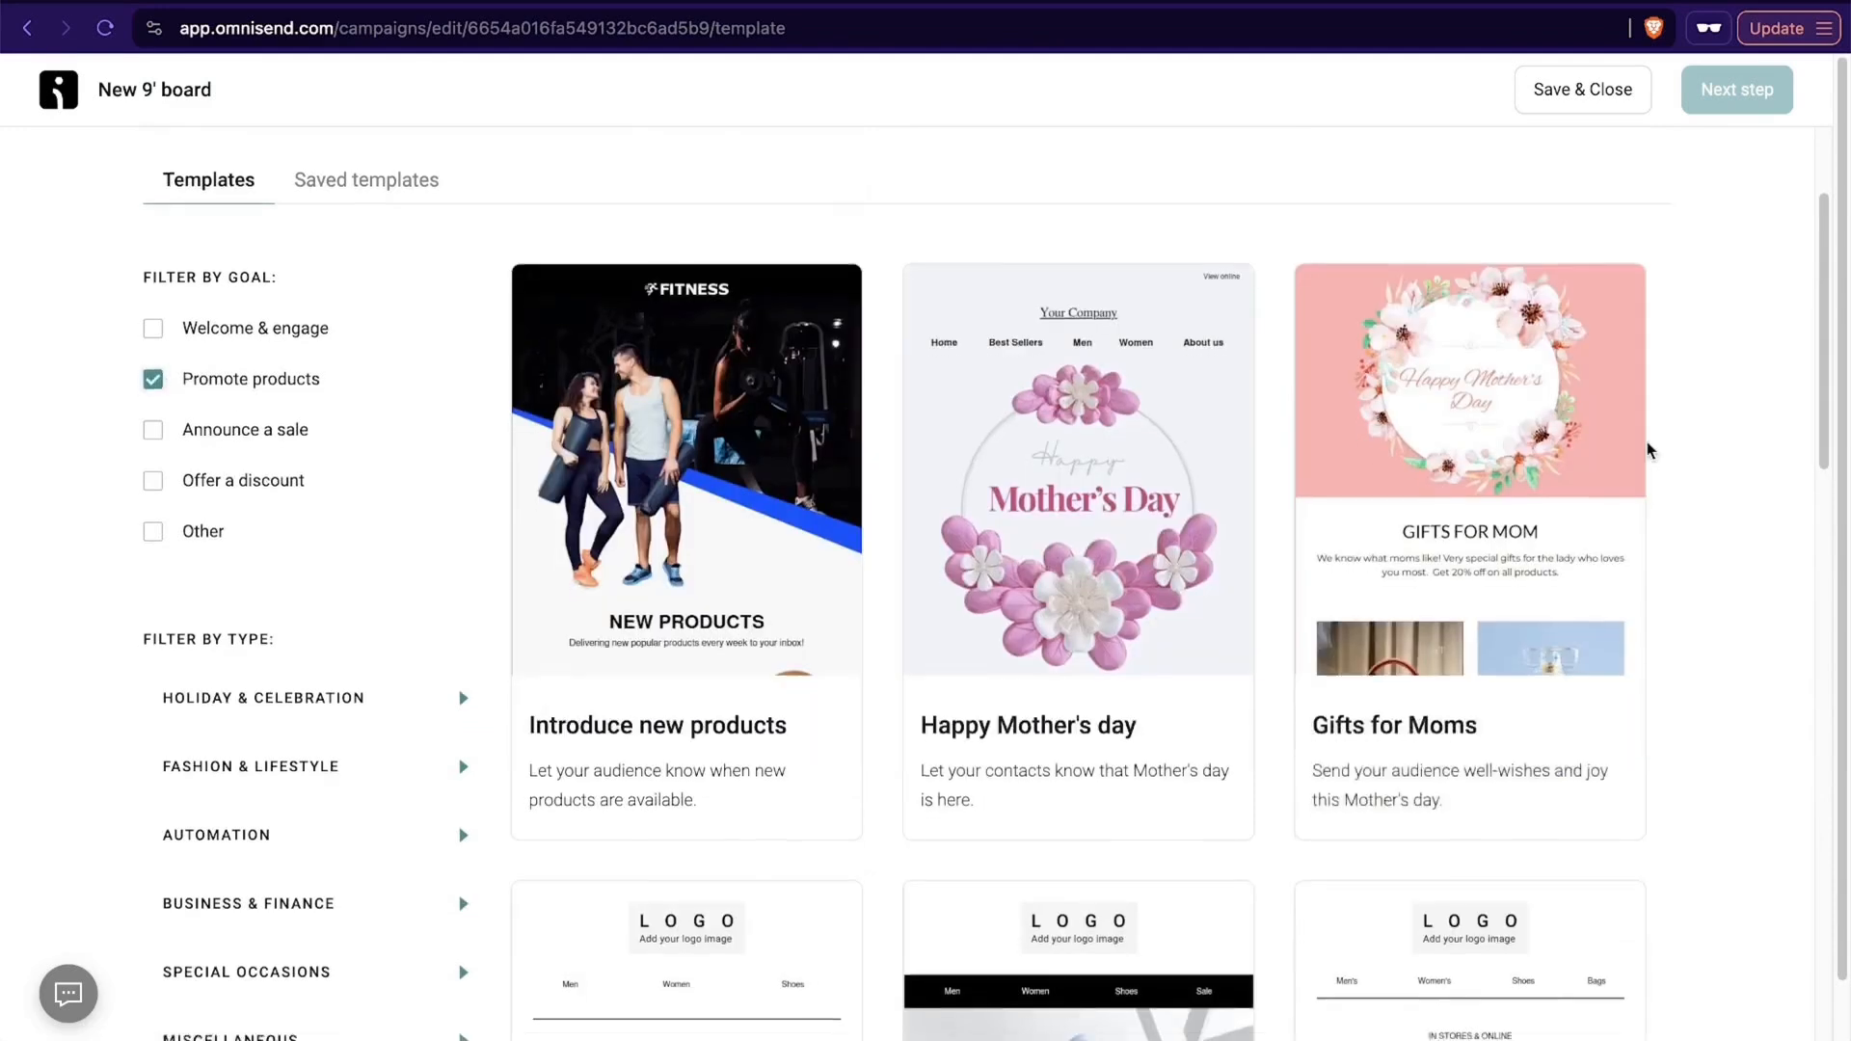
scroll(1647, 449, down, 8)
scroll(1680, 411, up, 2)
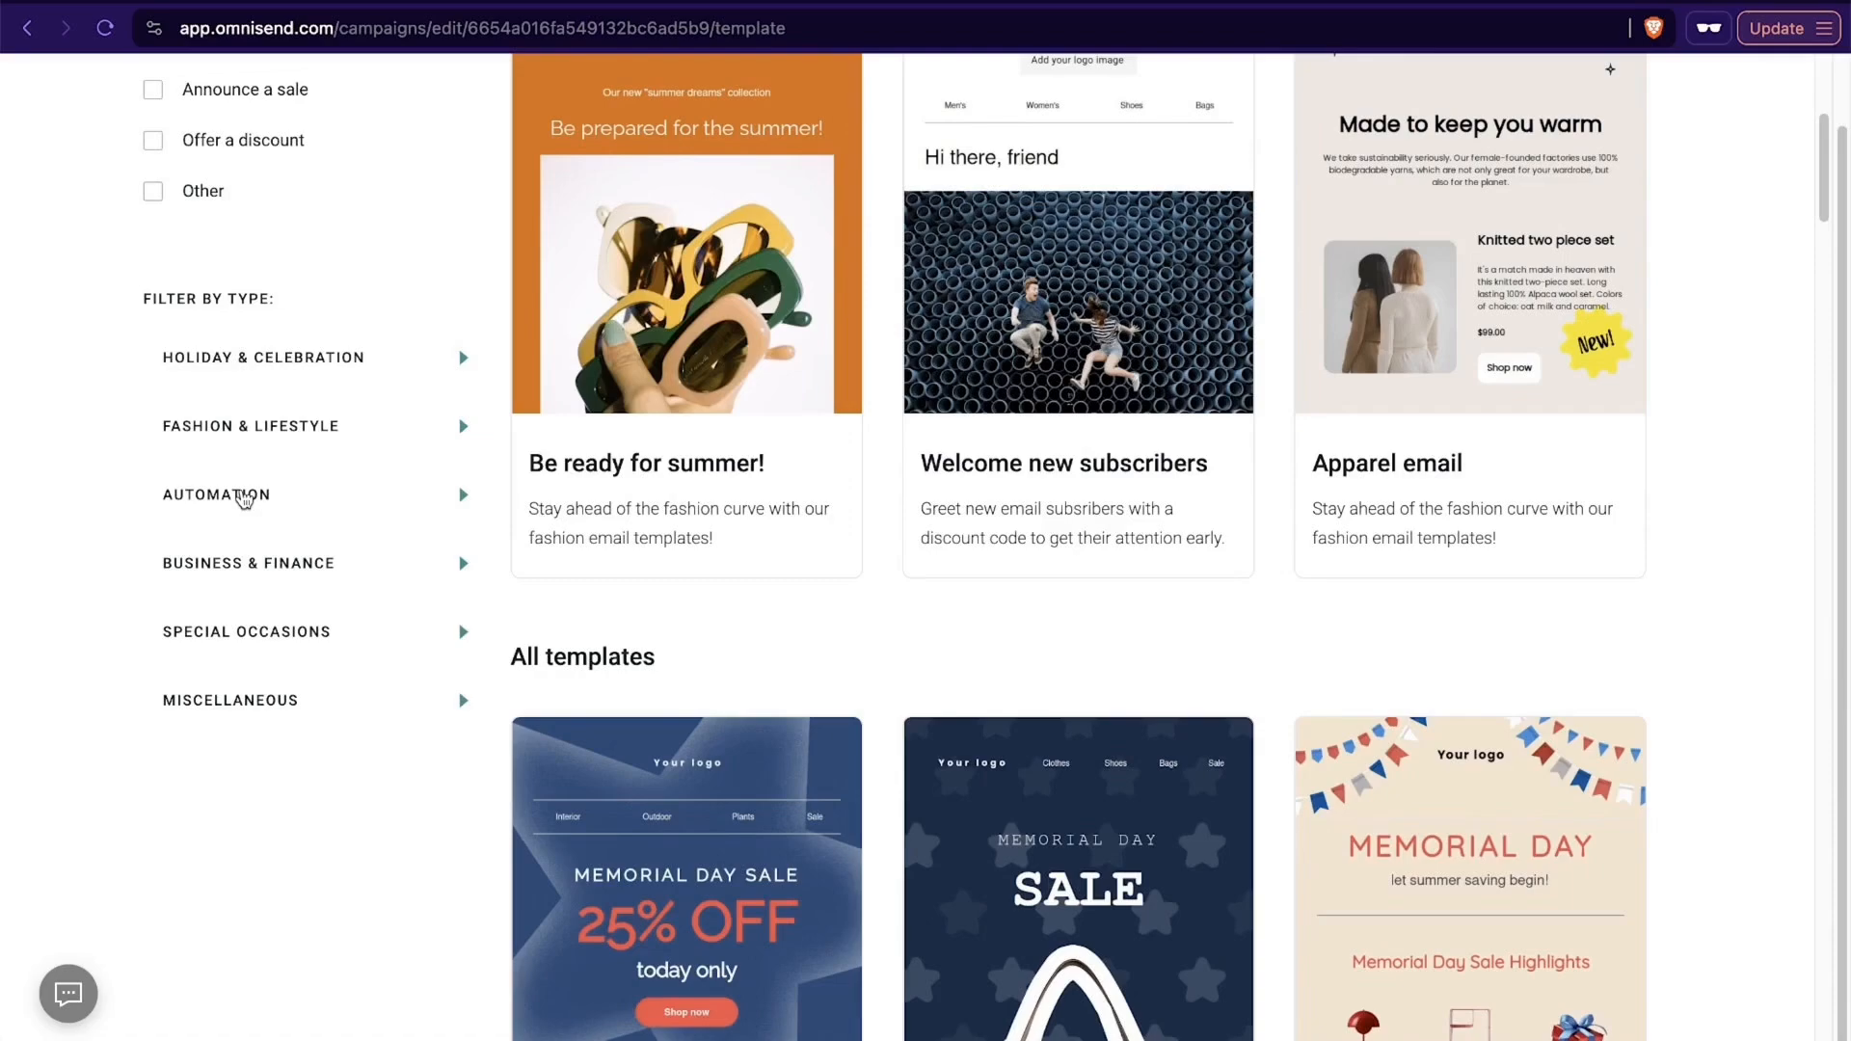
click(241, 495)
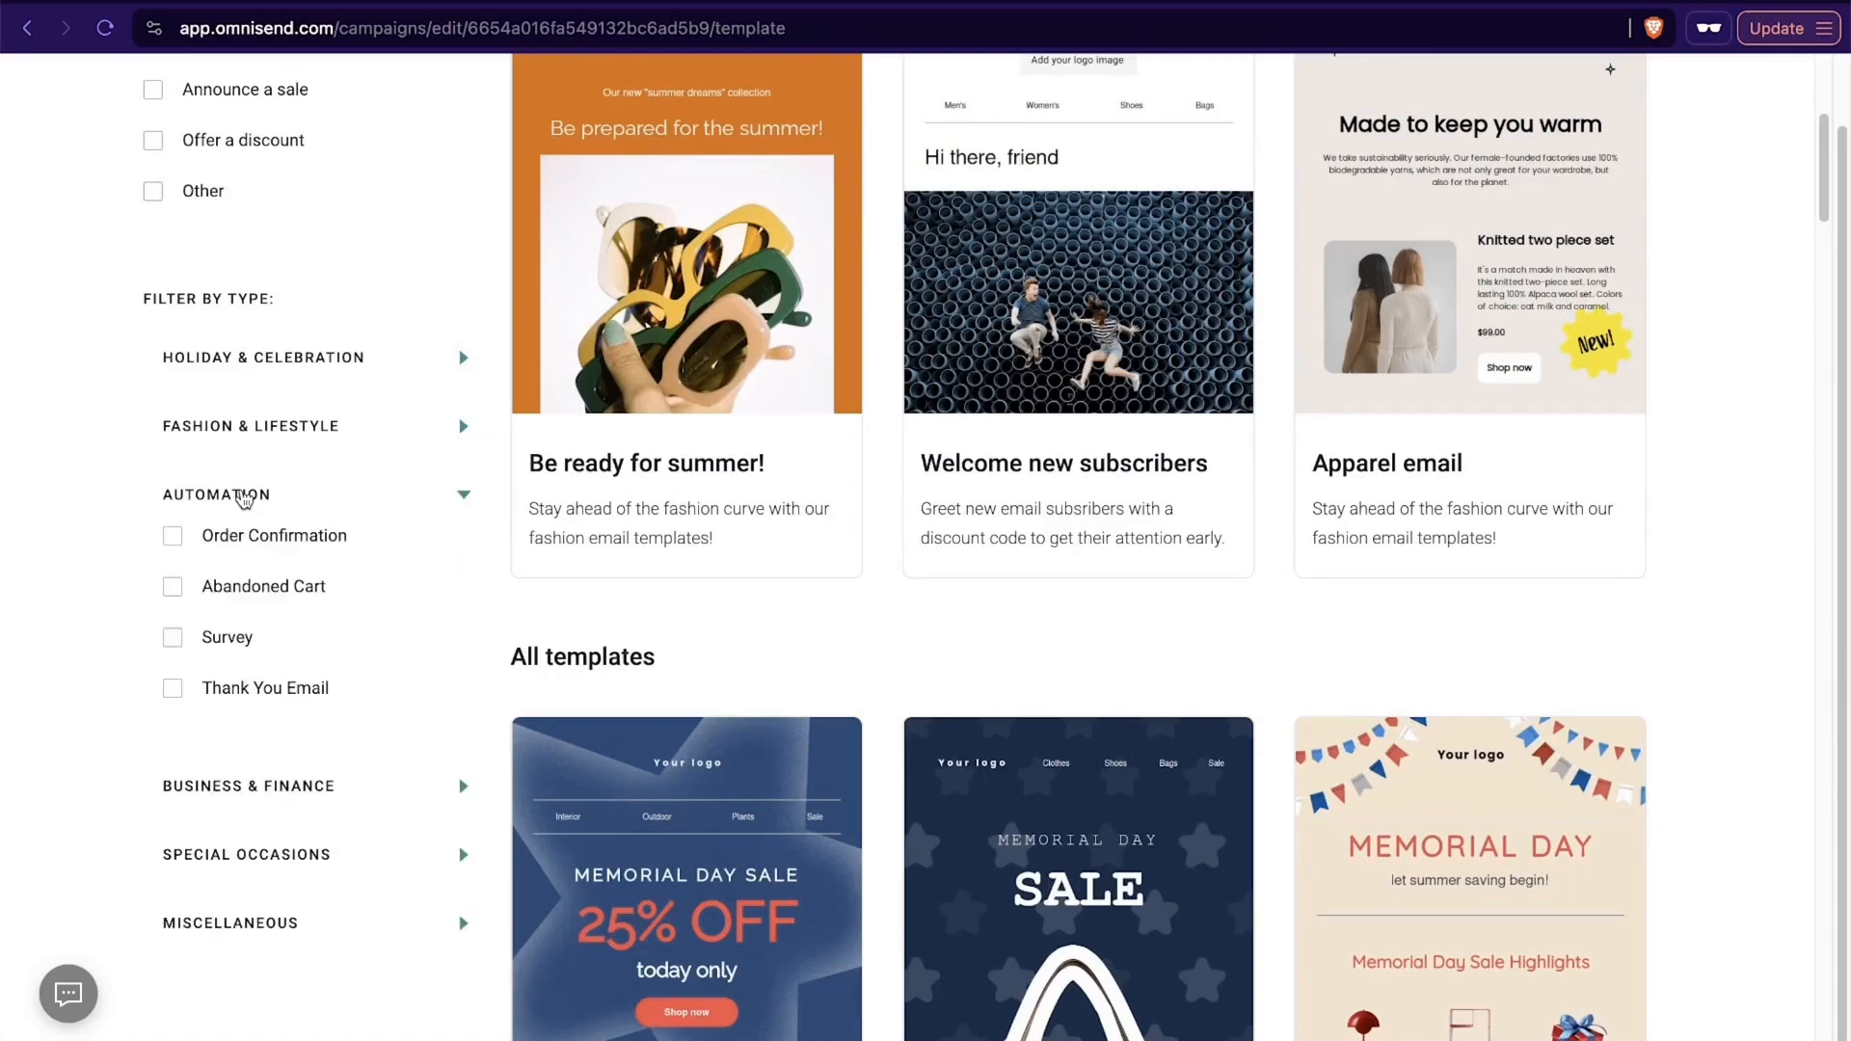
click(269, 434)
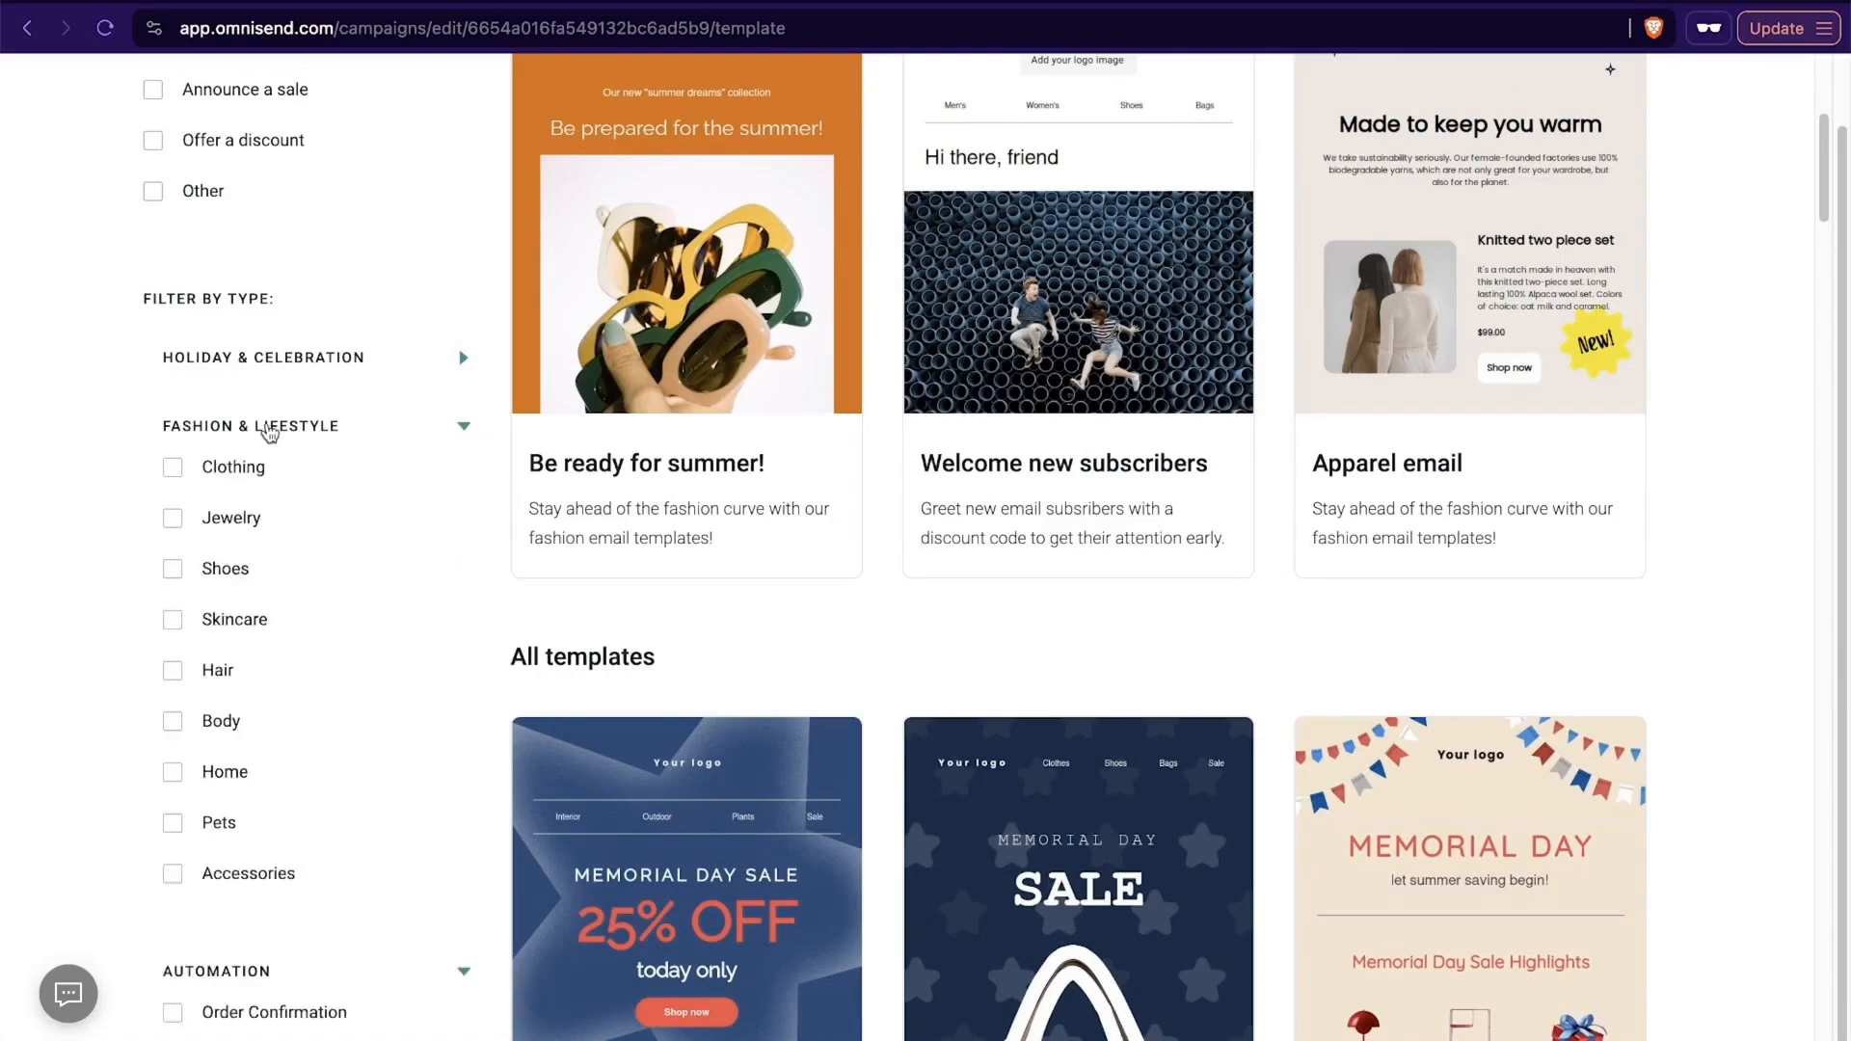
click(305, 356)
scroll(338, 529, down, 10)
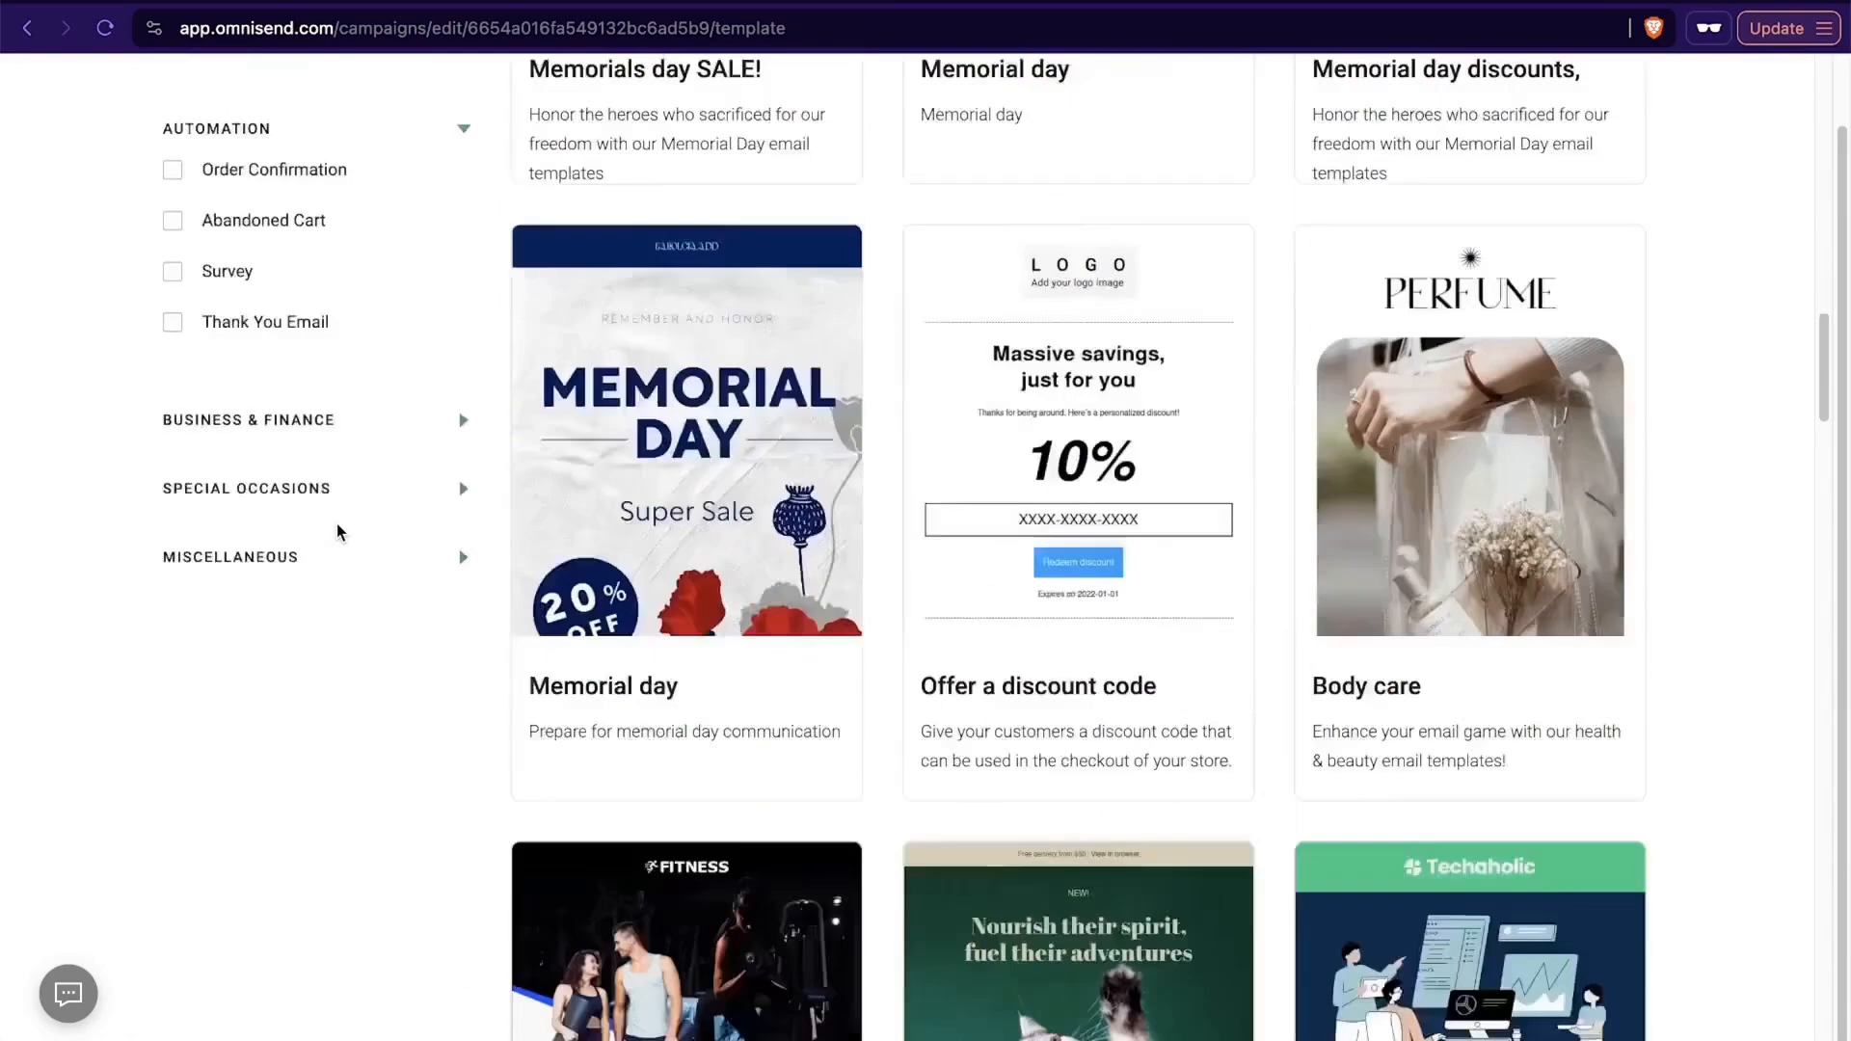
scroll(337, 528, up, 2)
click(355, 366)
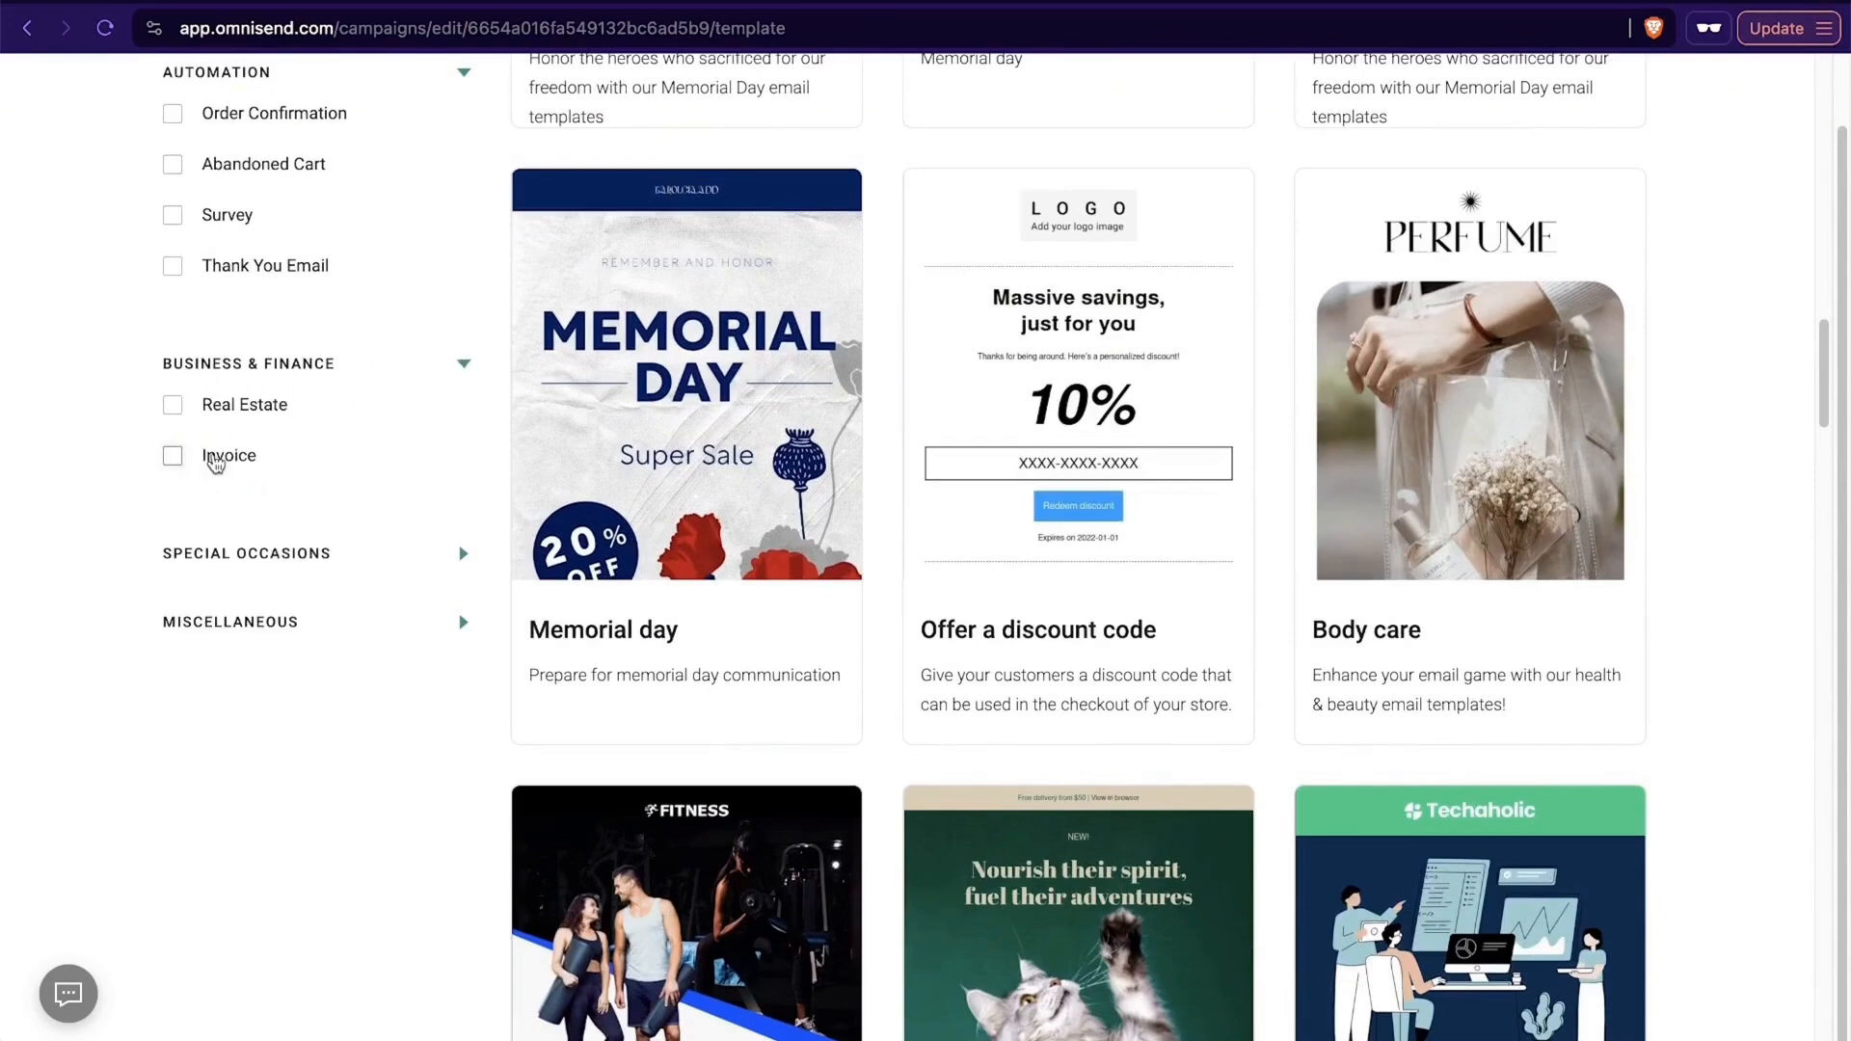
click(279, 560)
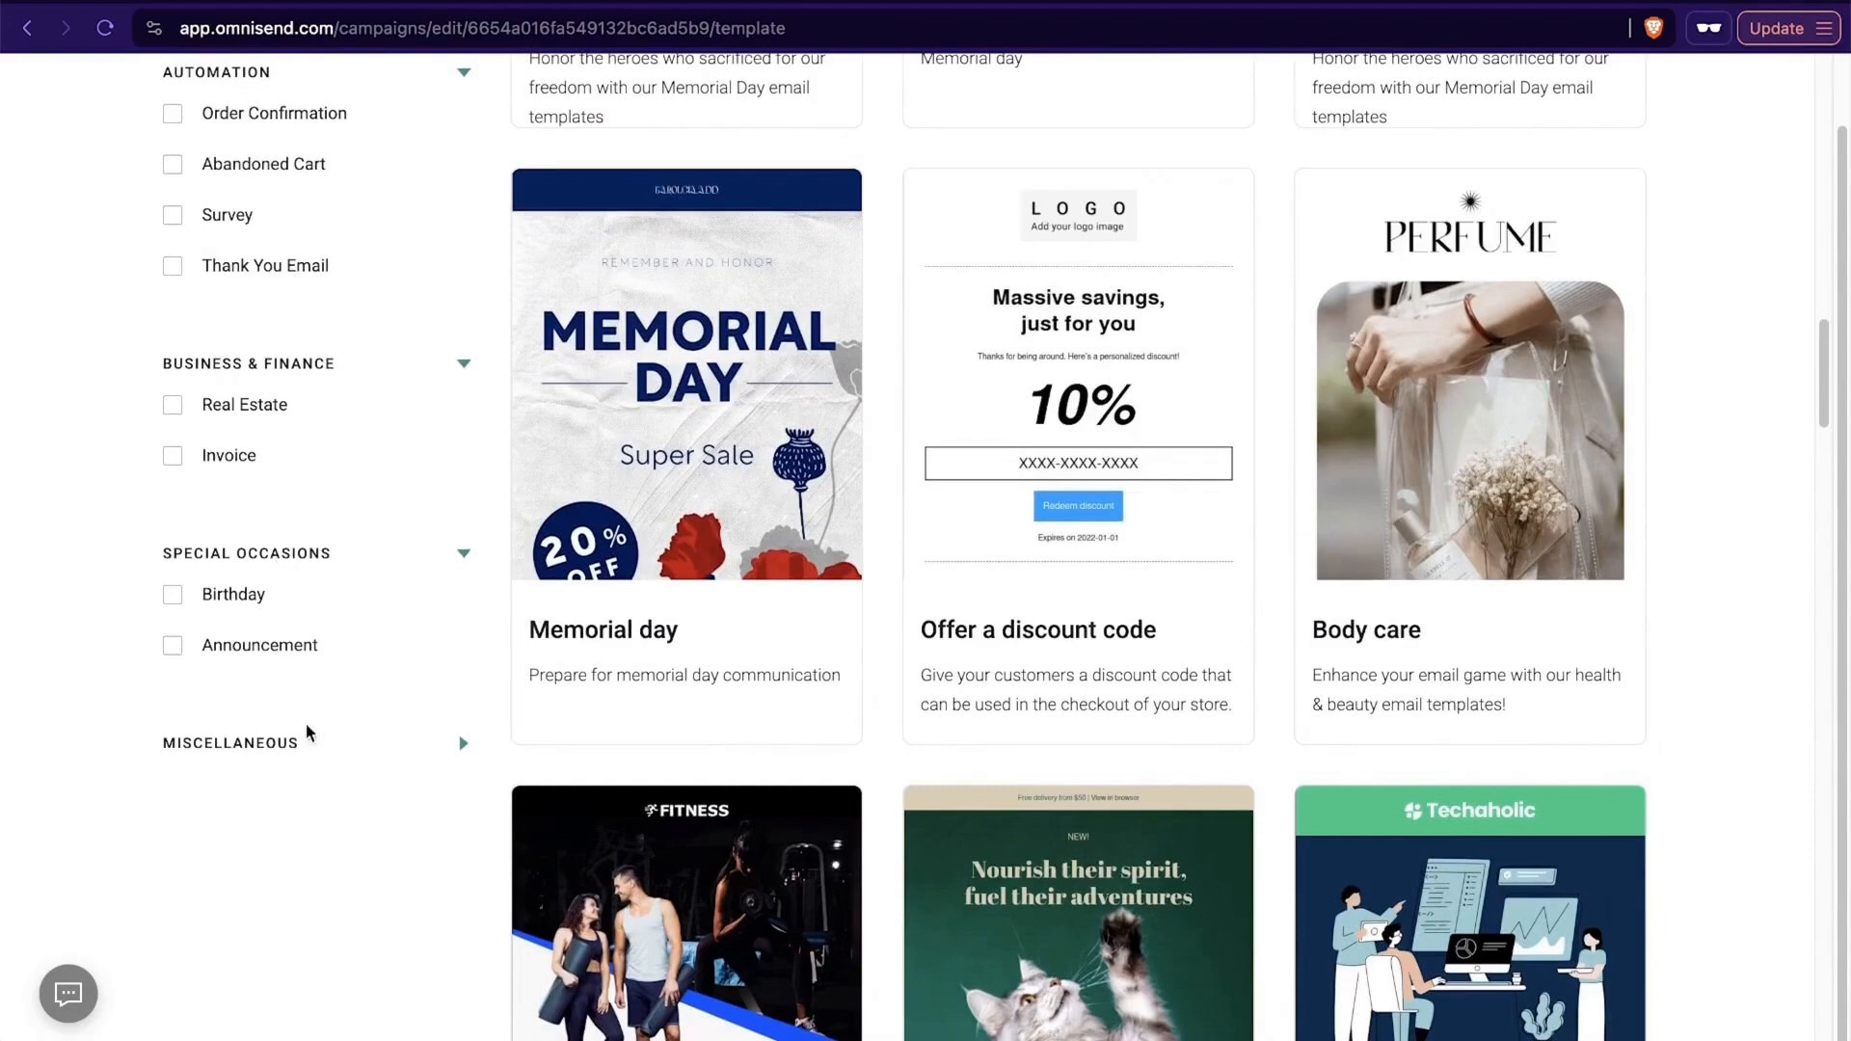
click(281, 746)
scroll(381, 757, down, 3)
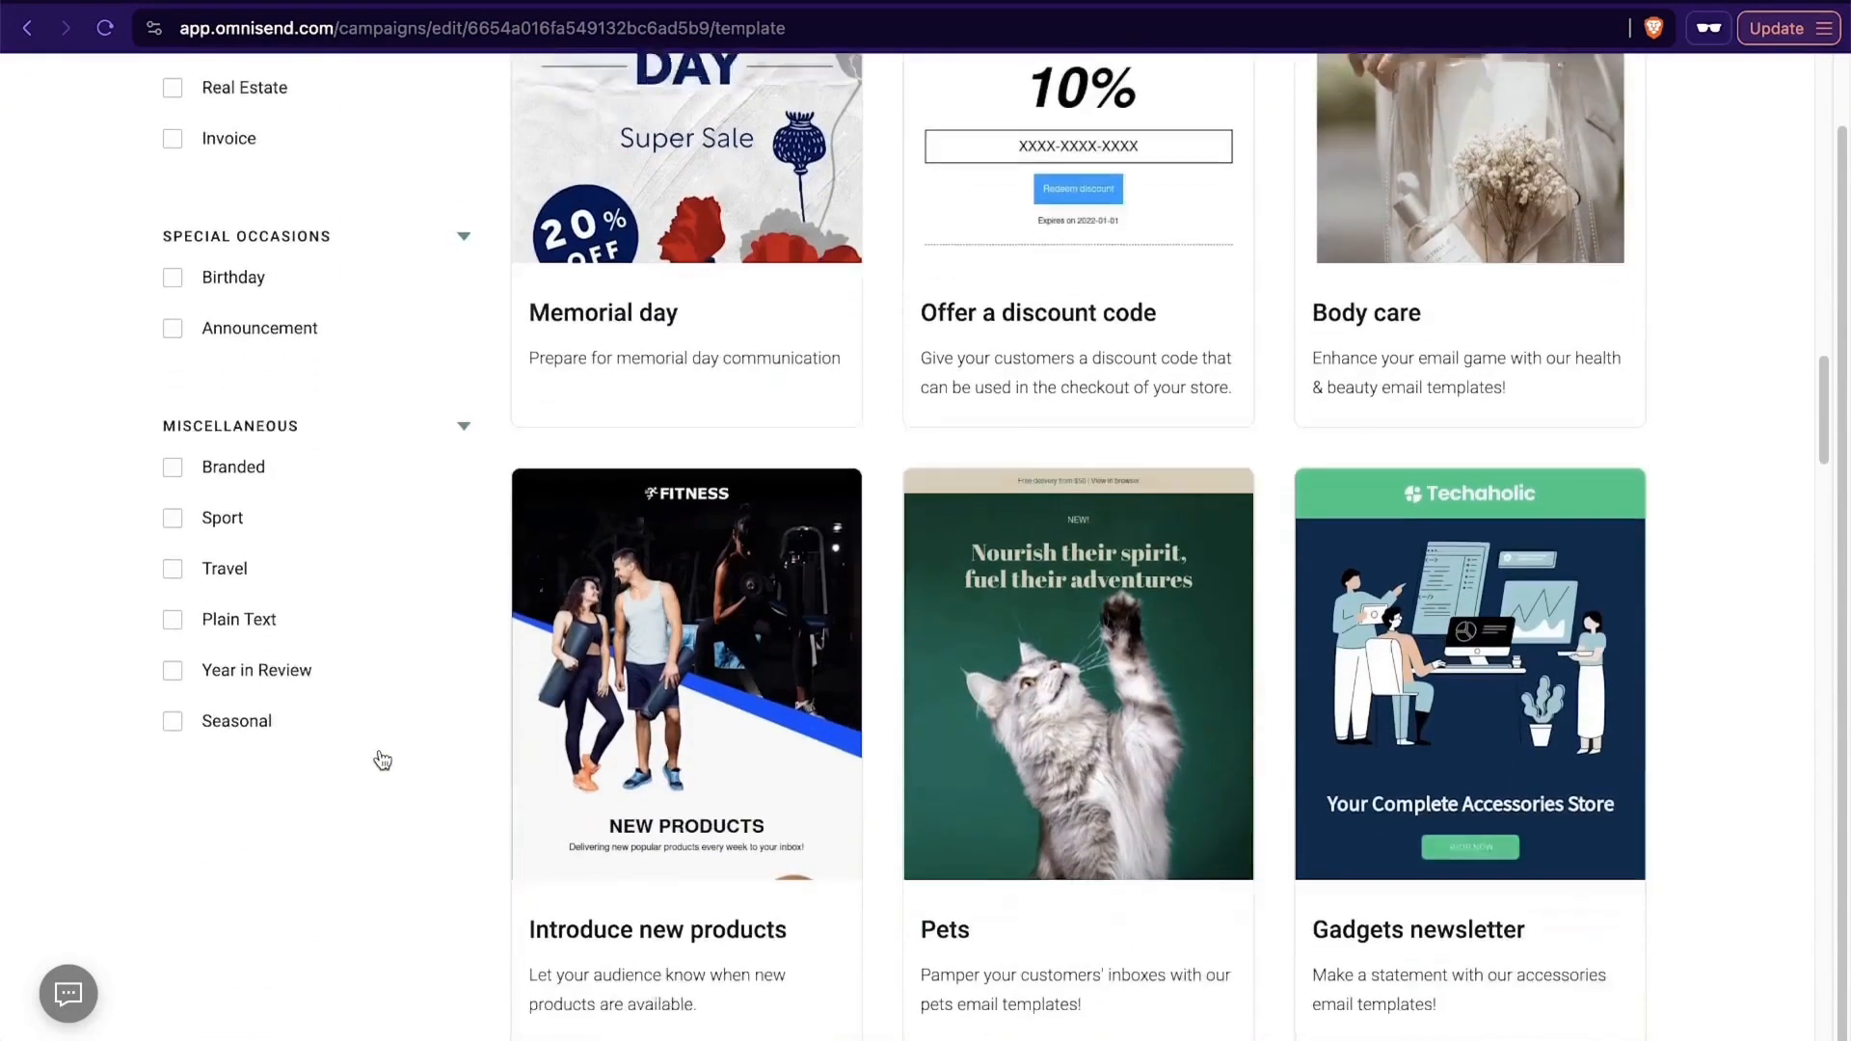
scroll(382, 759, down, 1)
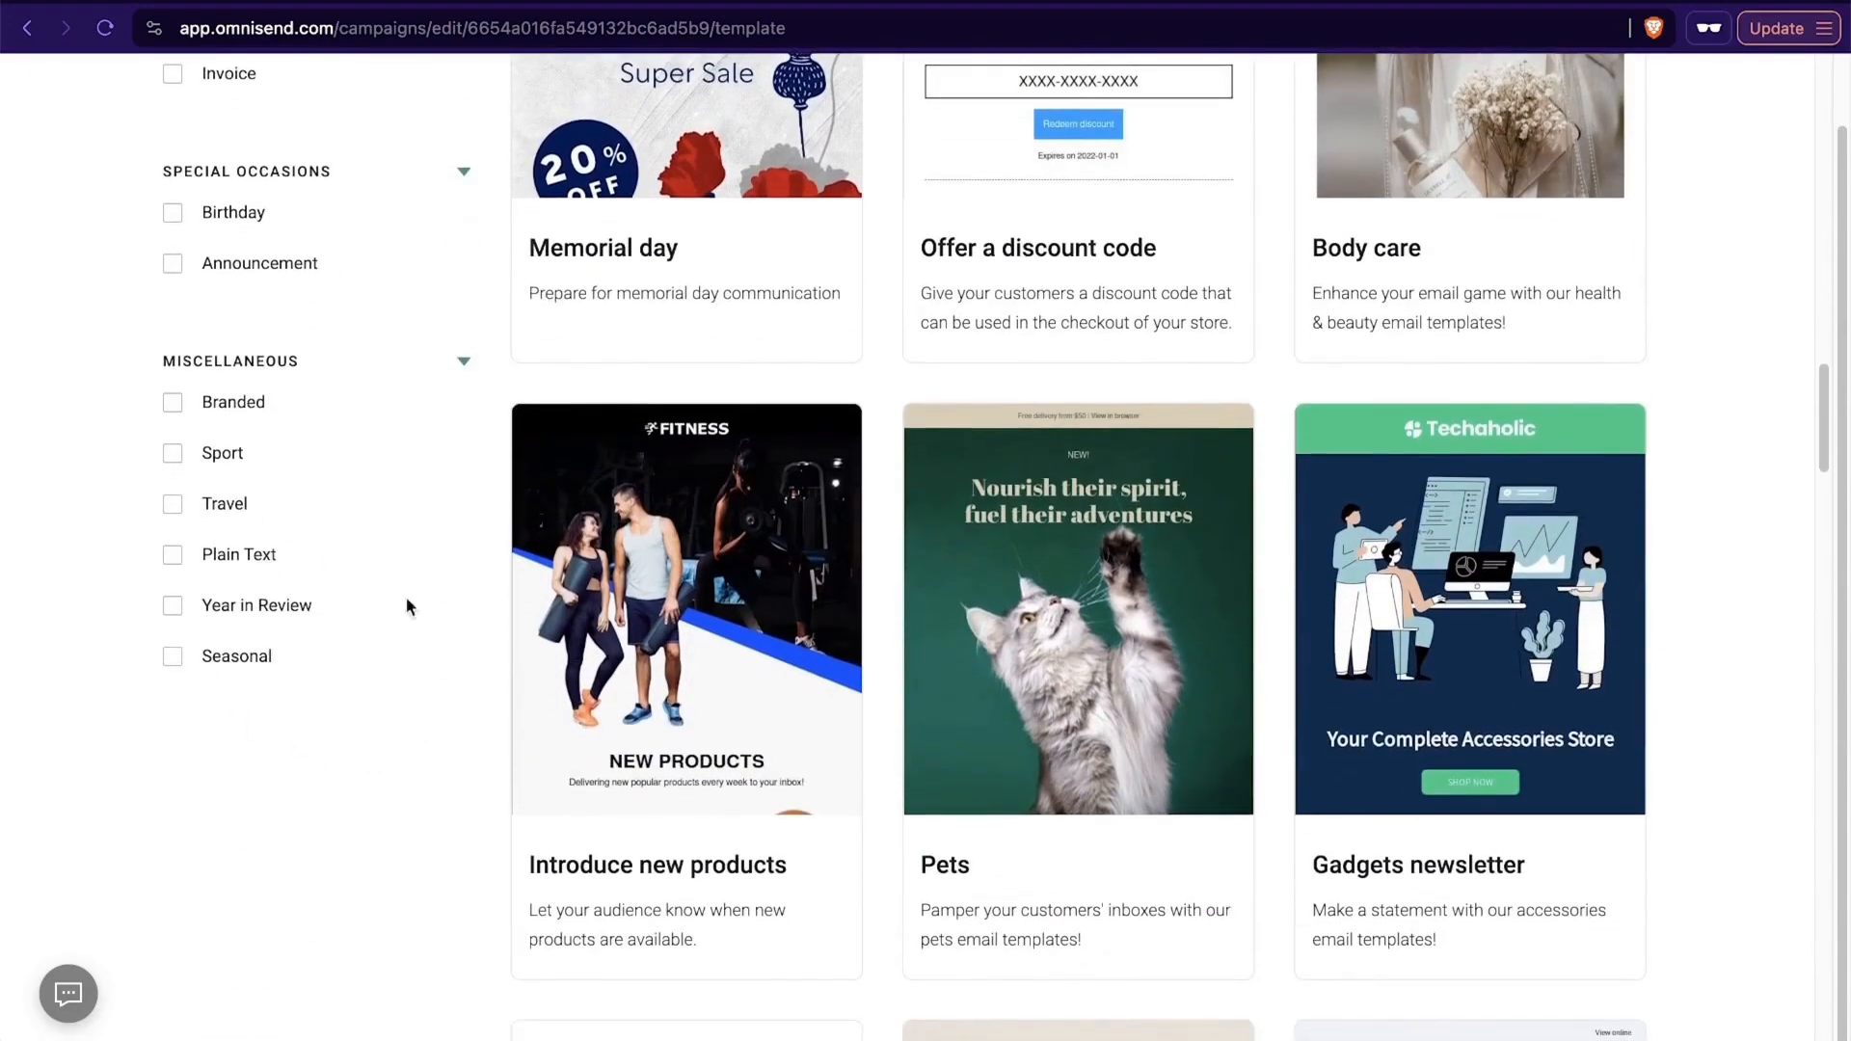
scroll(467, 753, up, 15)
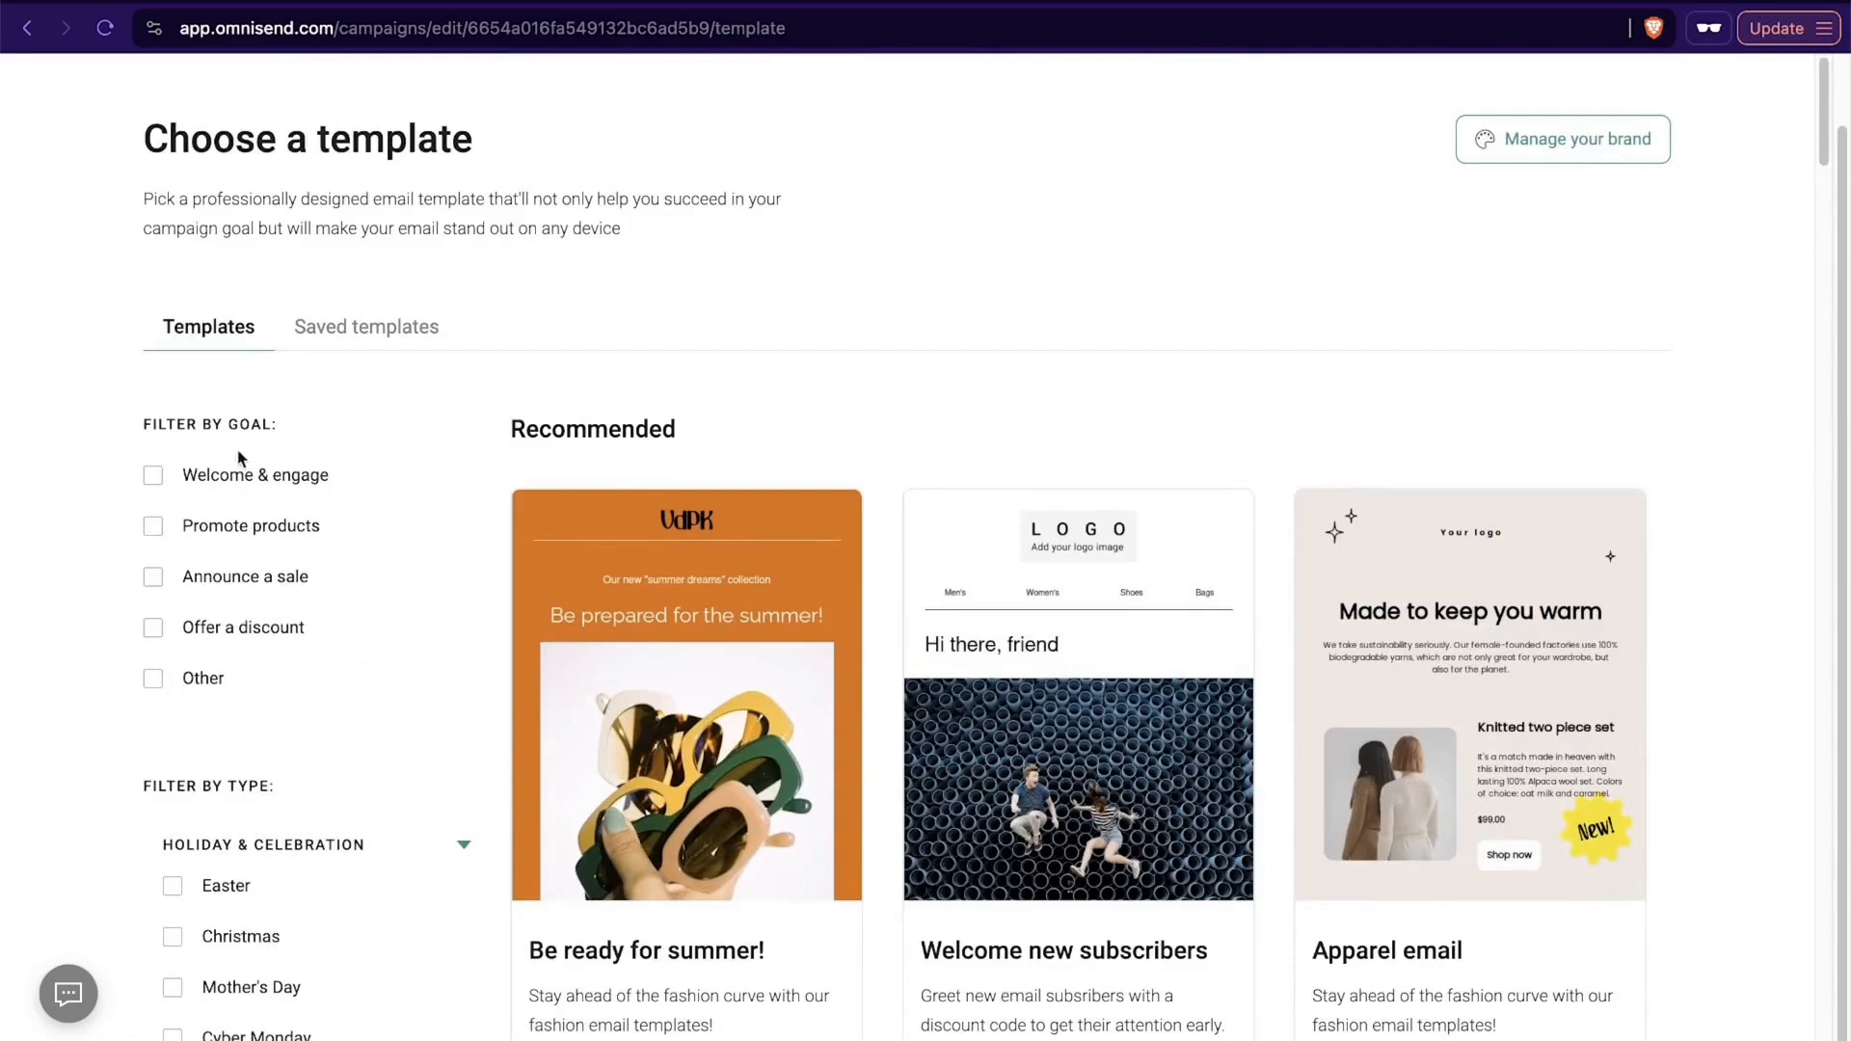
Re-filter to Promote products and start the email from the 'Introduce a new product' template.
click(153, 526)
scroll(951, 589, down, 6)
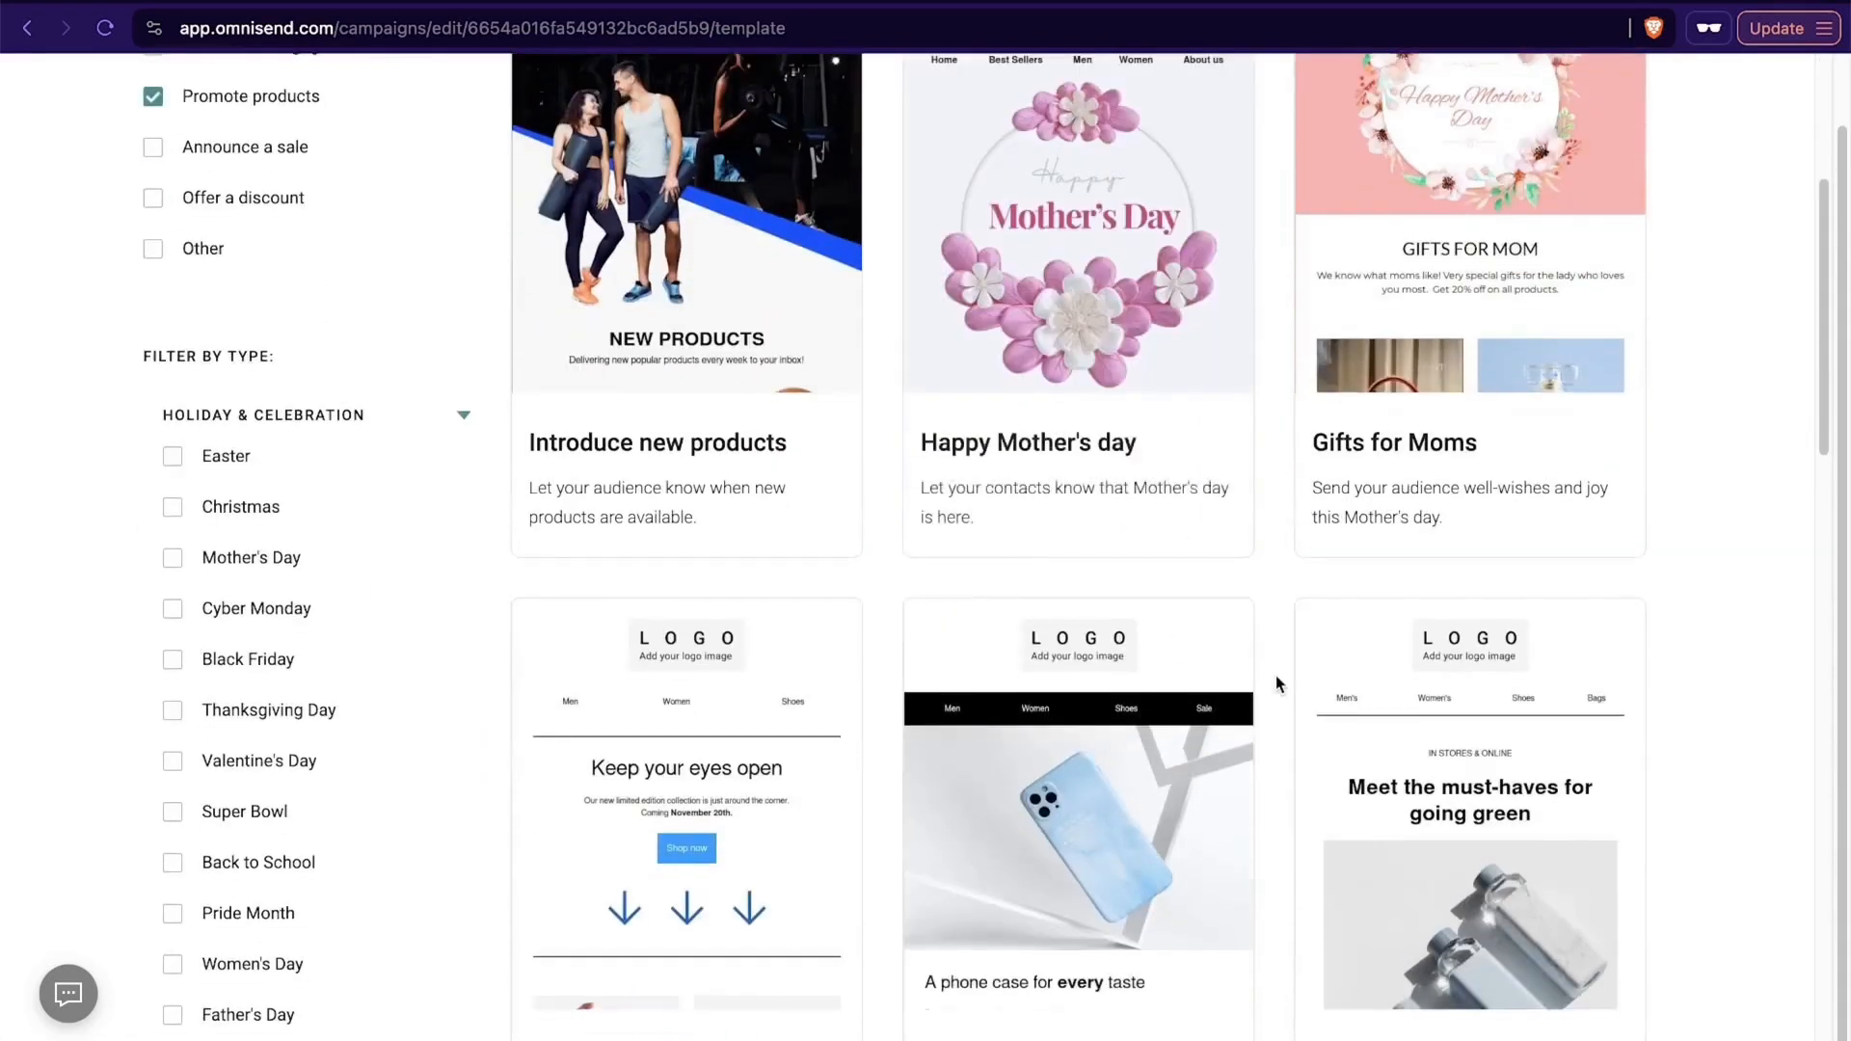
scroll(1275, 675, down, 15)
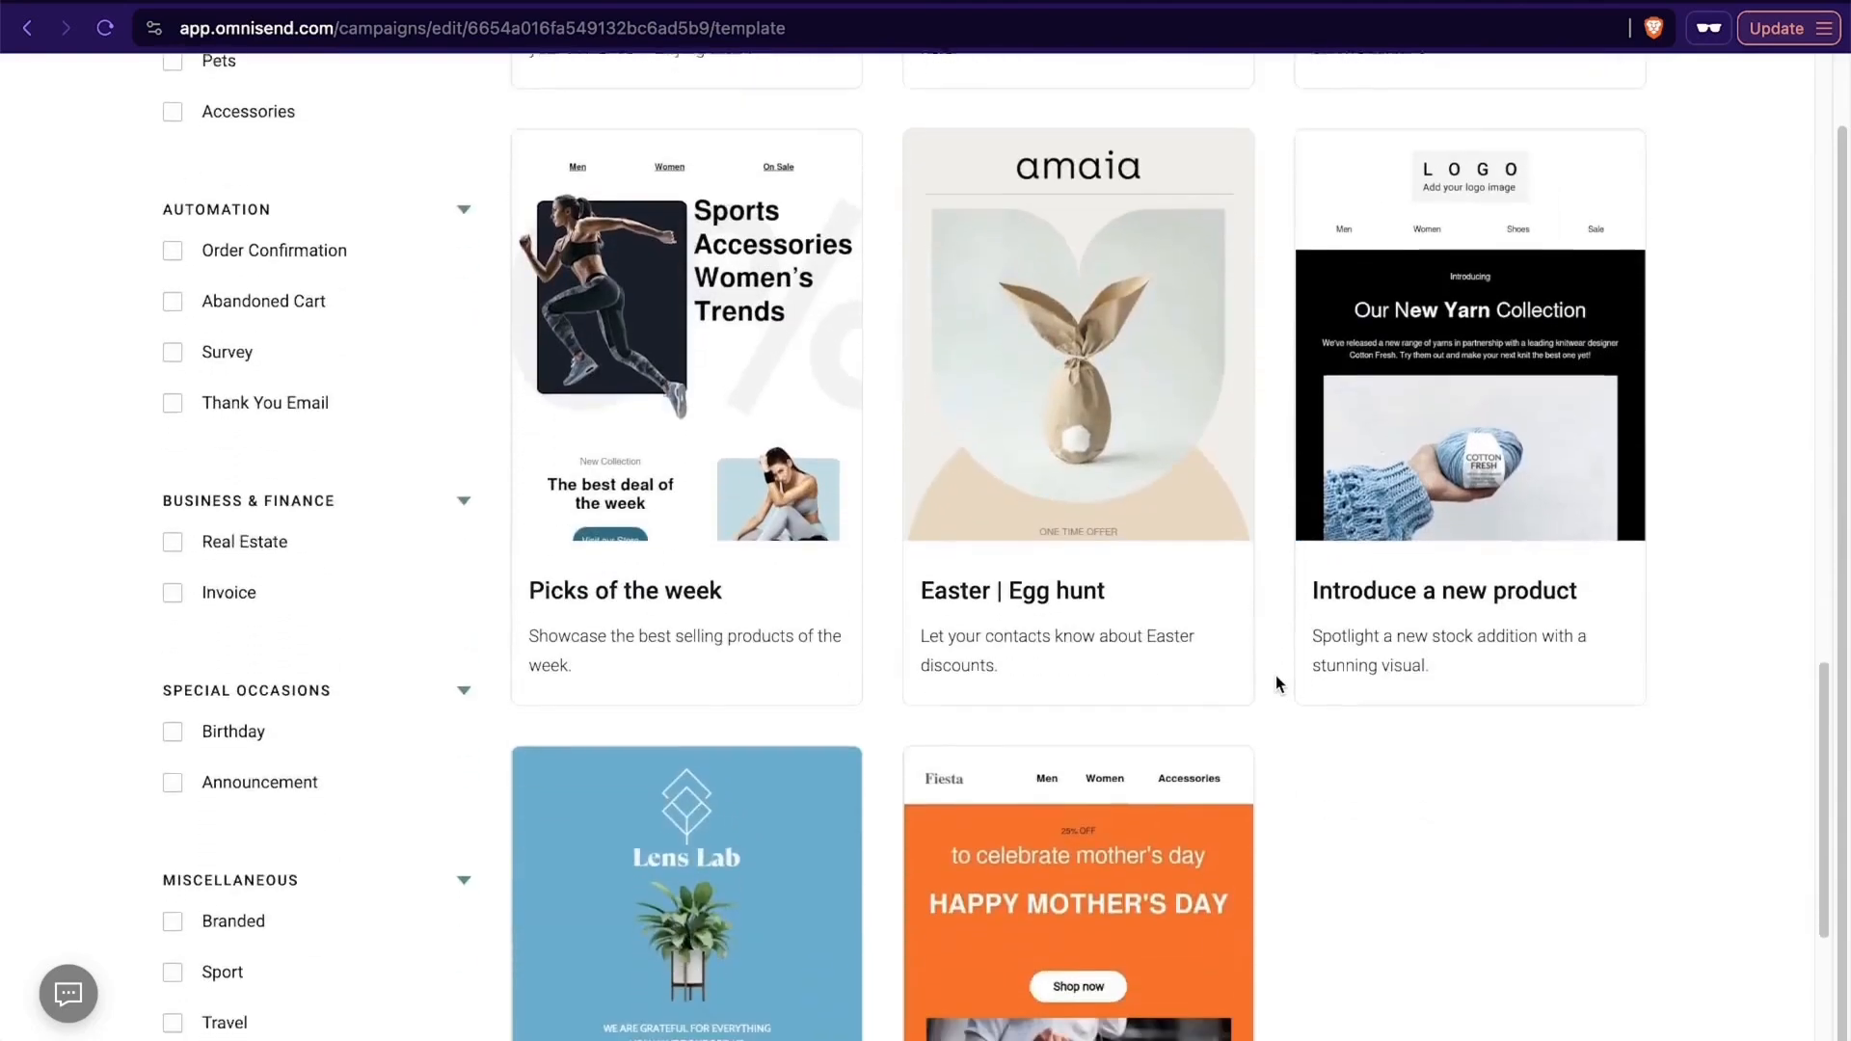
scroll(1275, 683, down, 5)
scroll(1276, 682, up, 6)
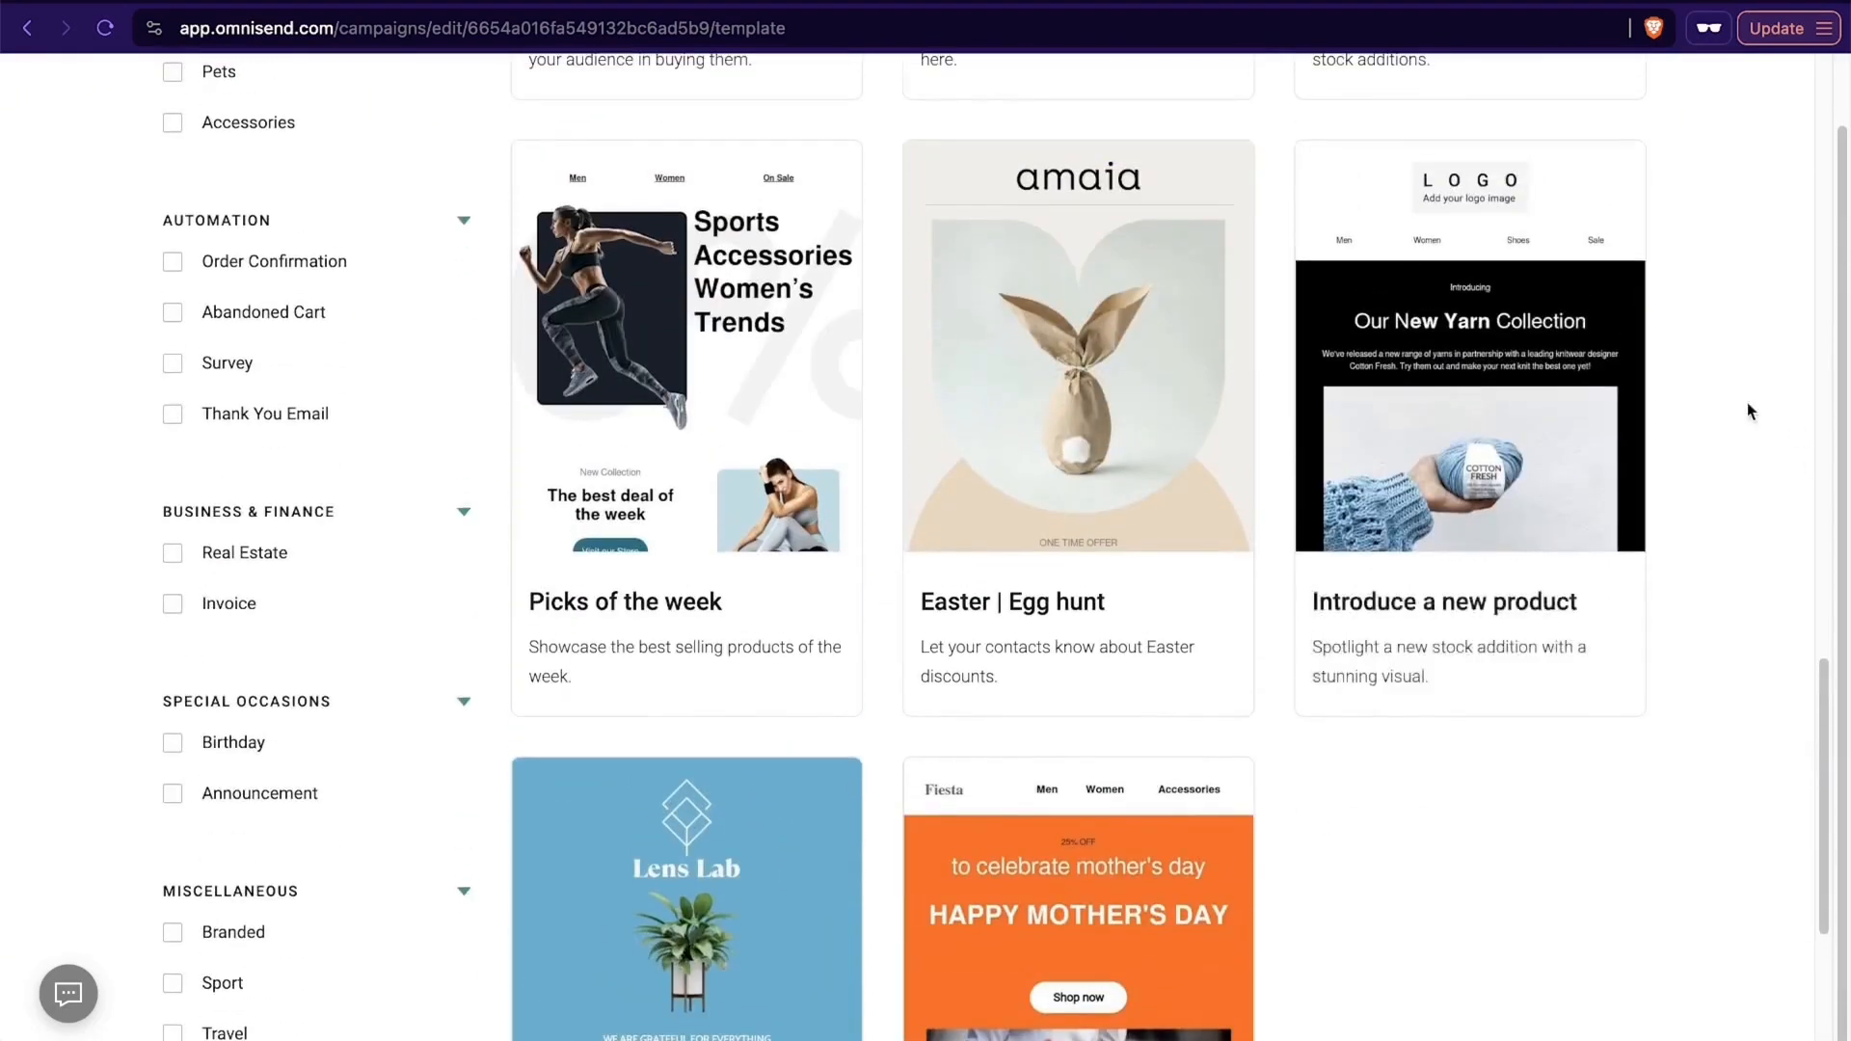
click(1473, 408)
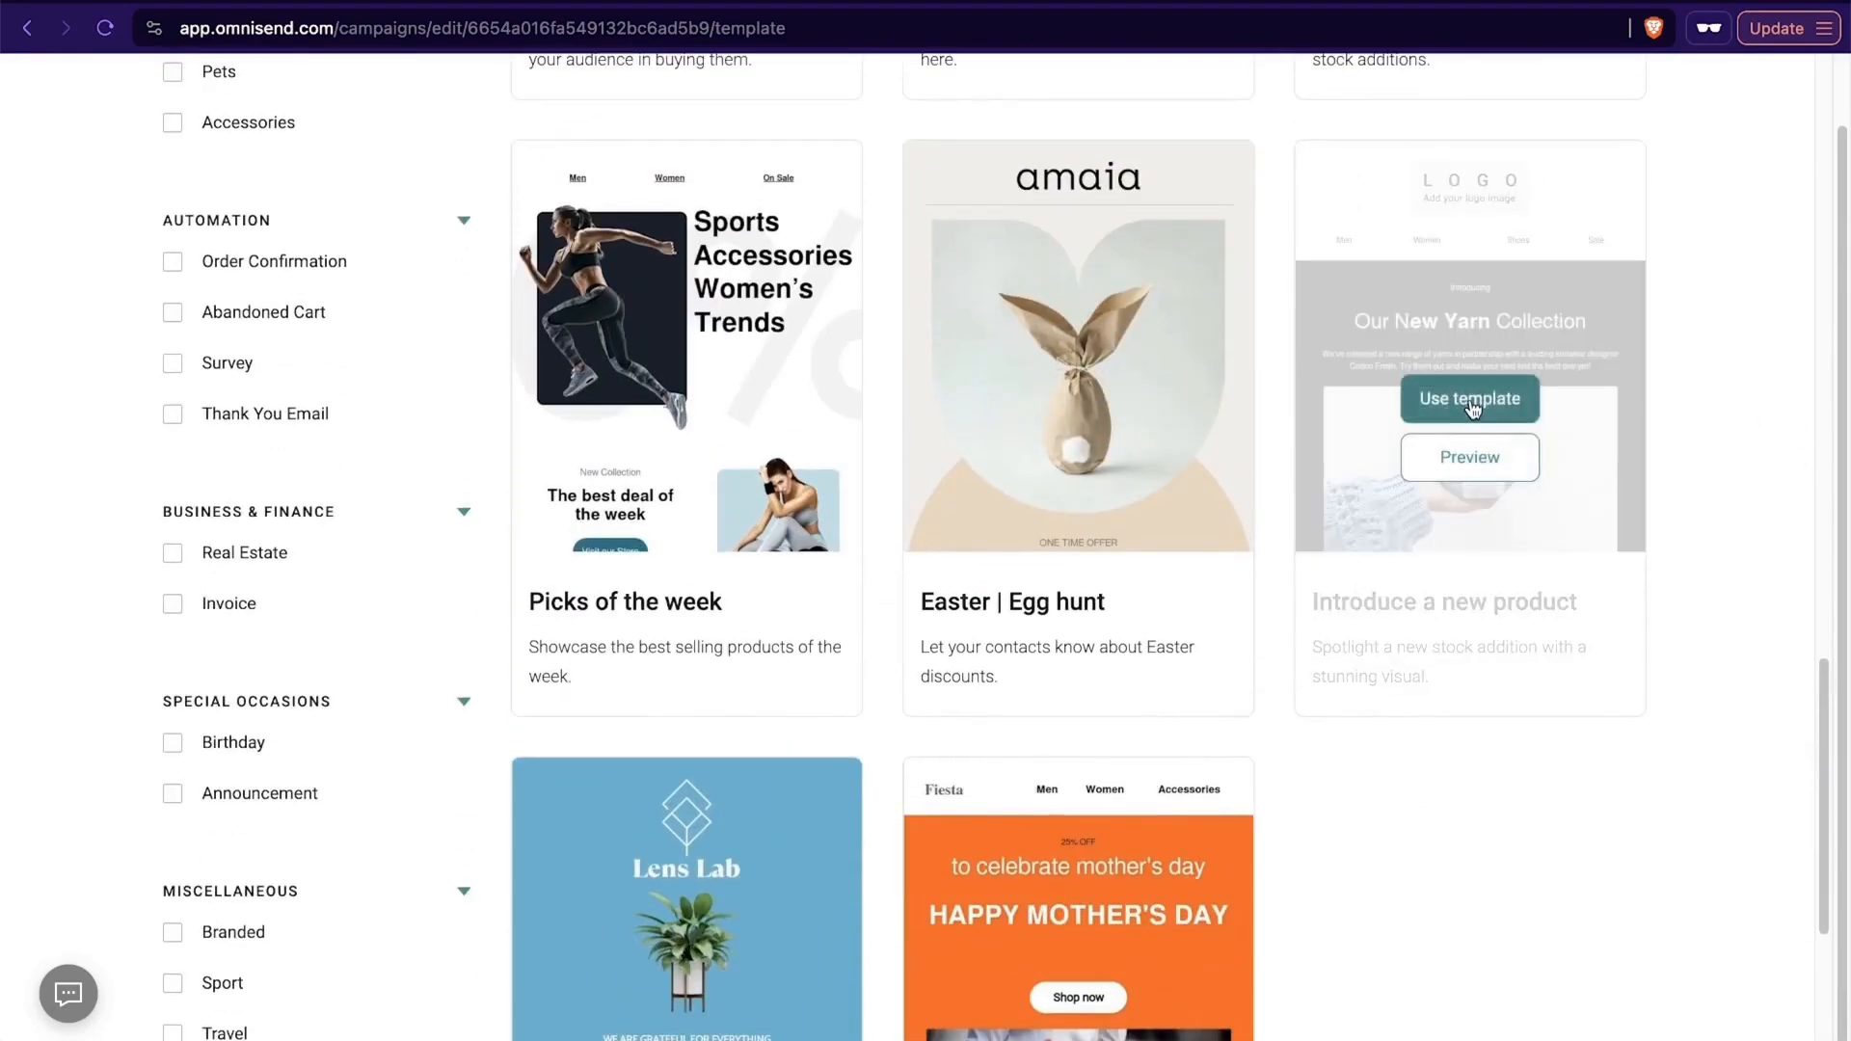
scroll(1030, 592, down, 3)
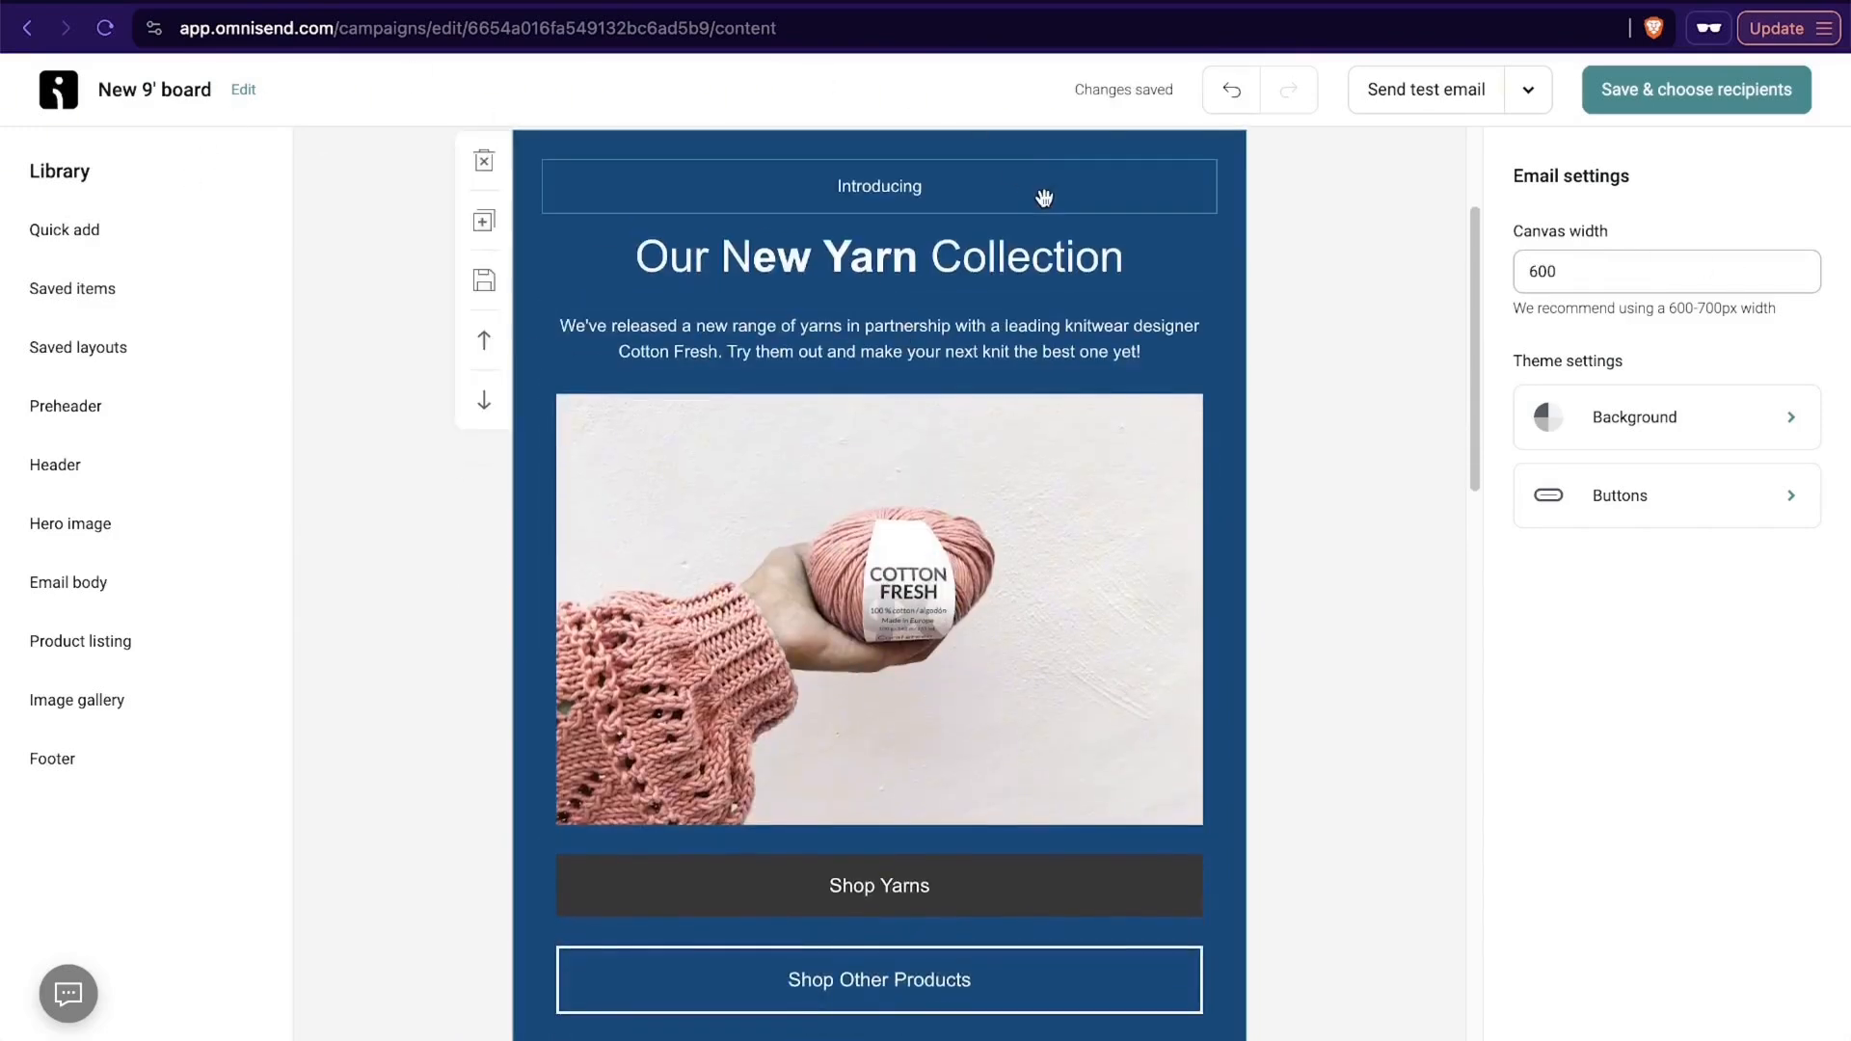
Replace the yarn hero image with an uploaded surfer-on-the-beach photo.
click(996, 570)
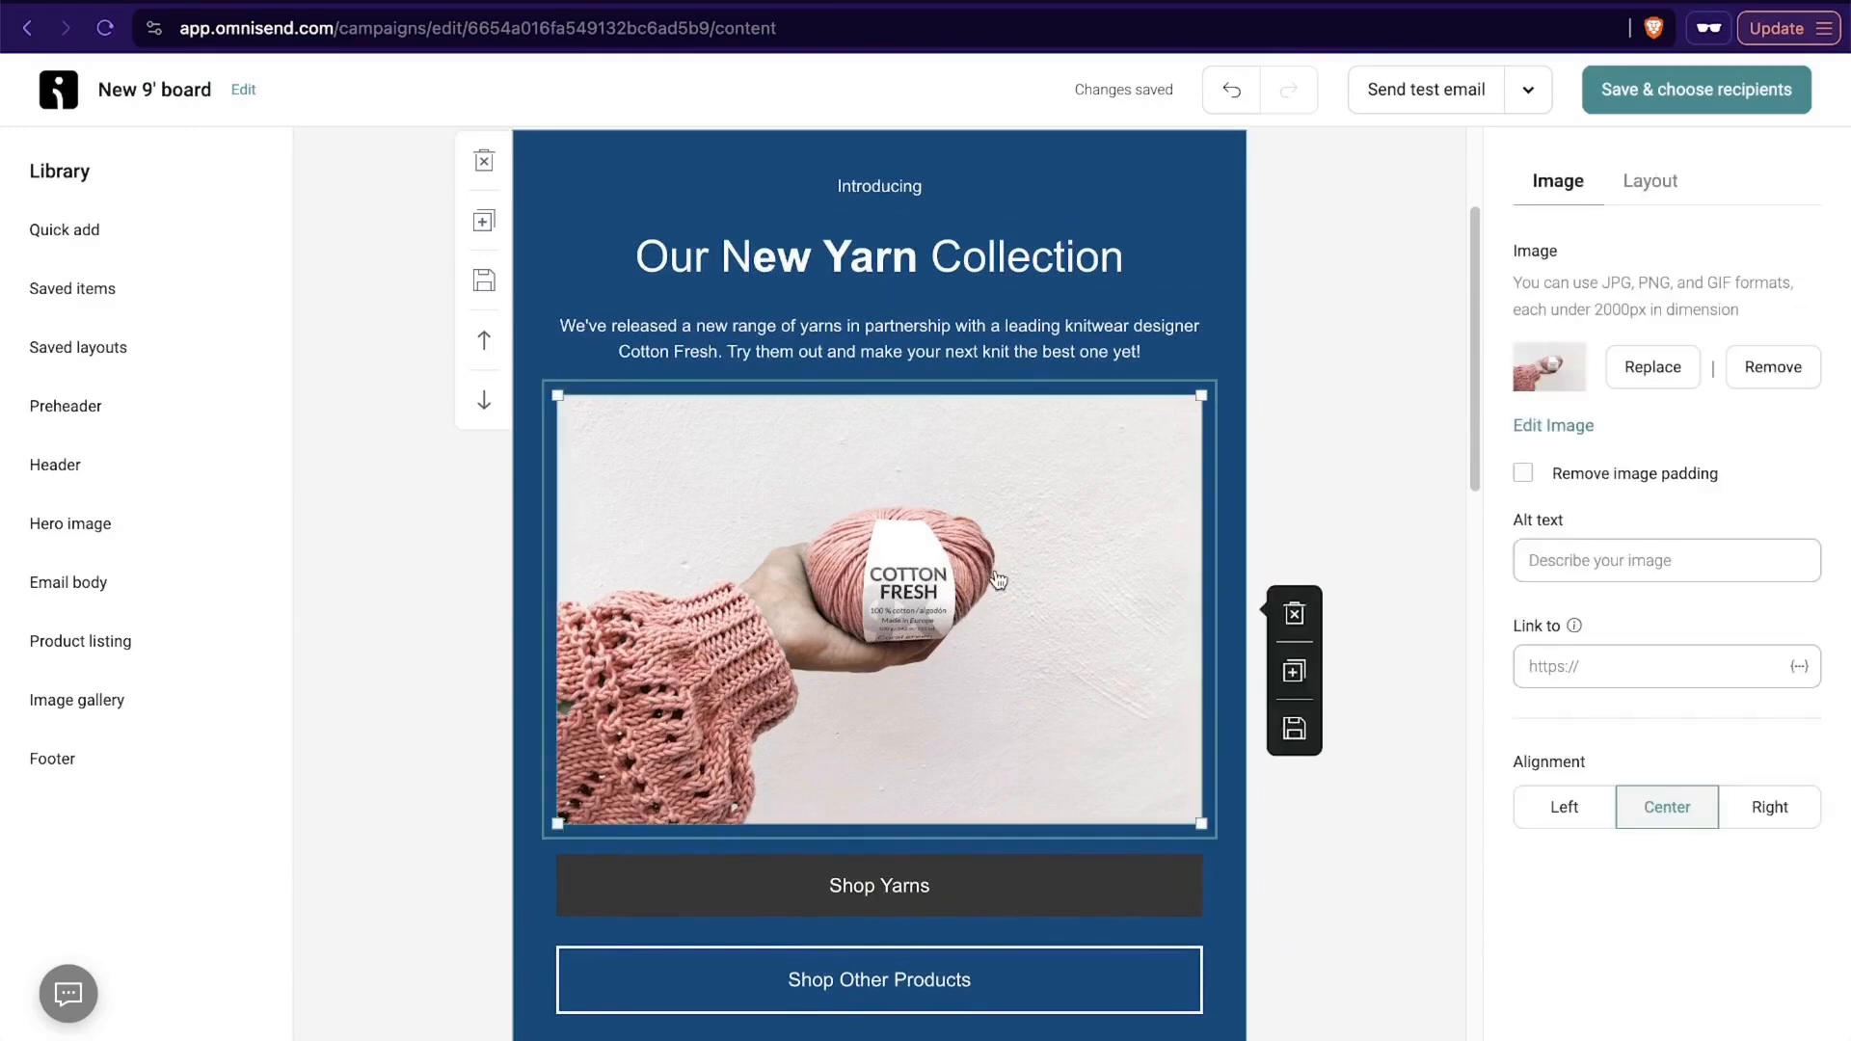
click(1667, 375)
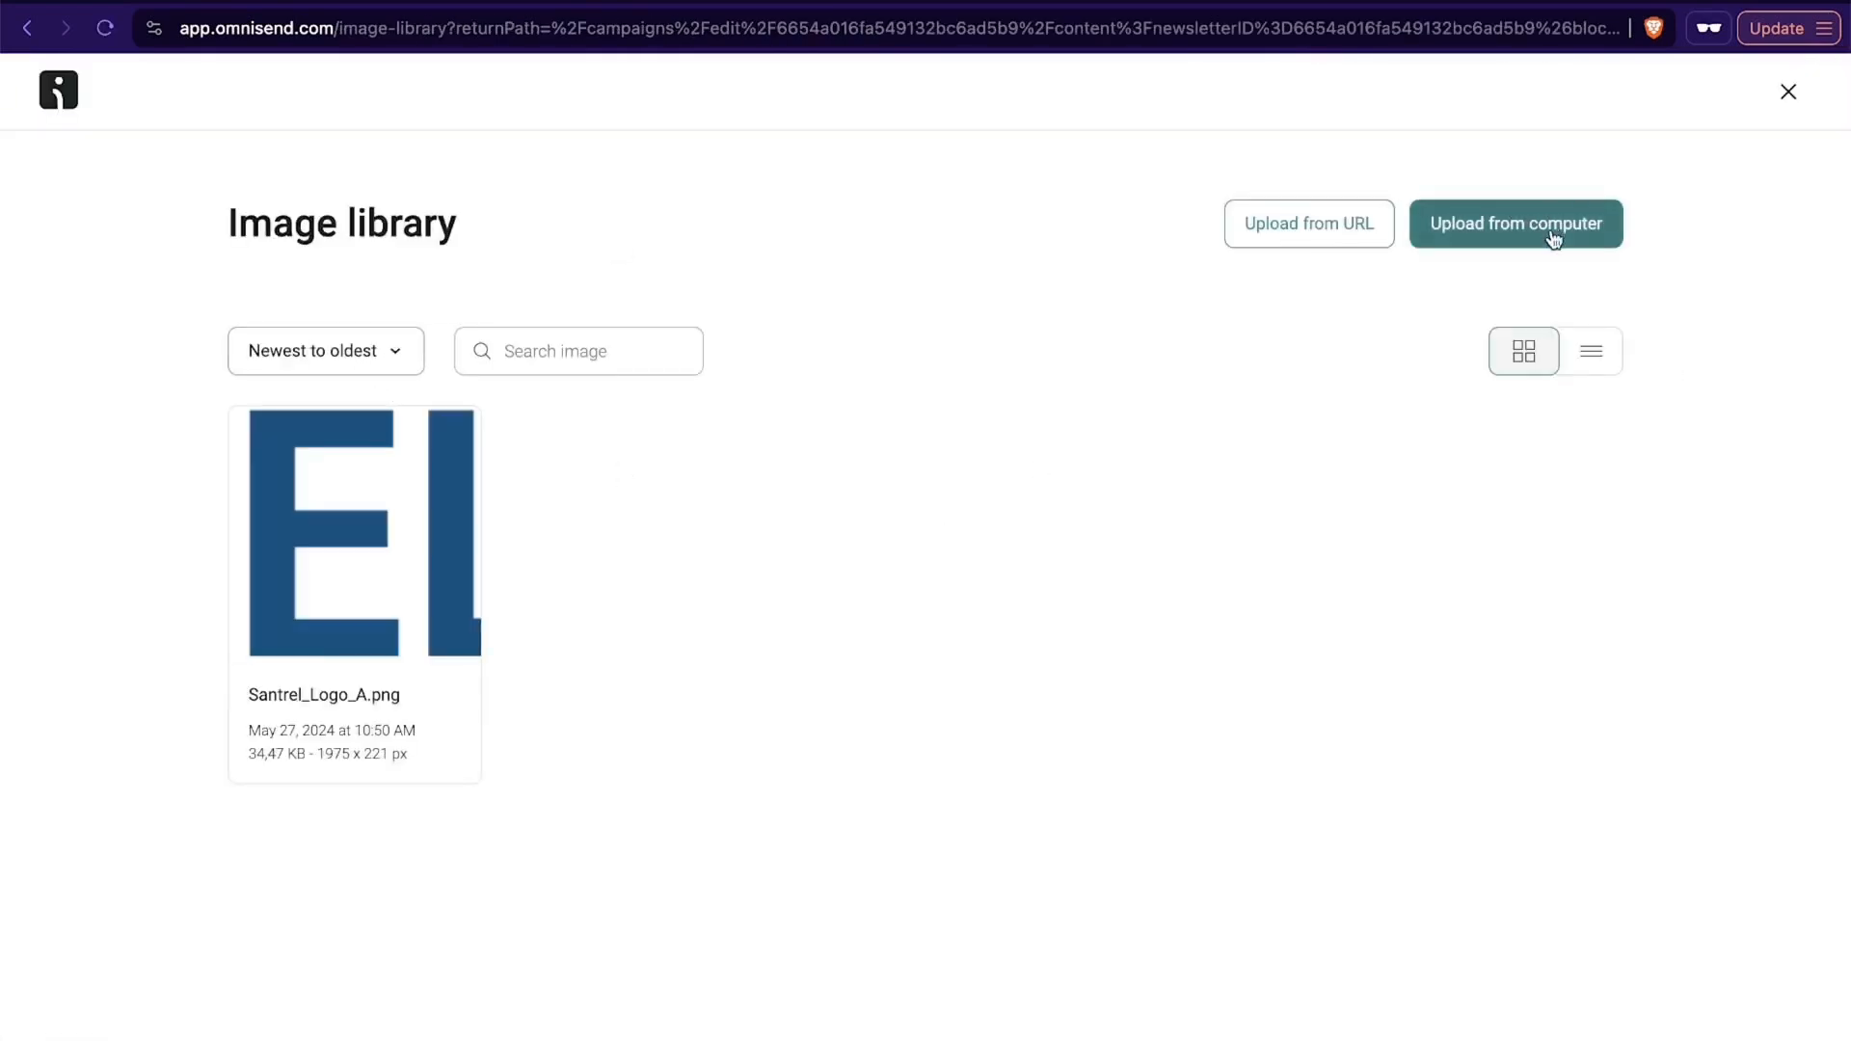
click(1553, 240)
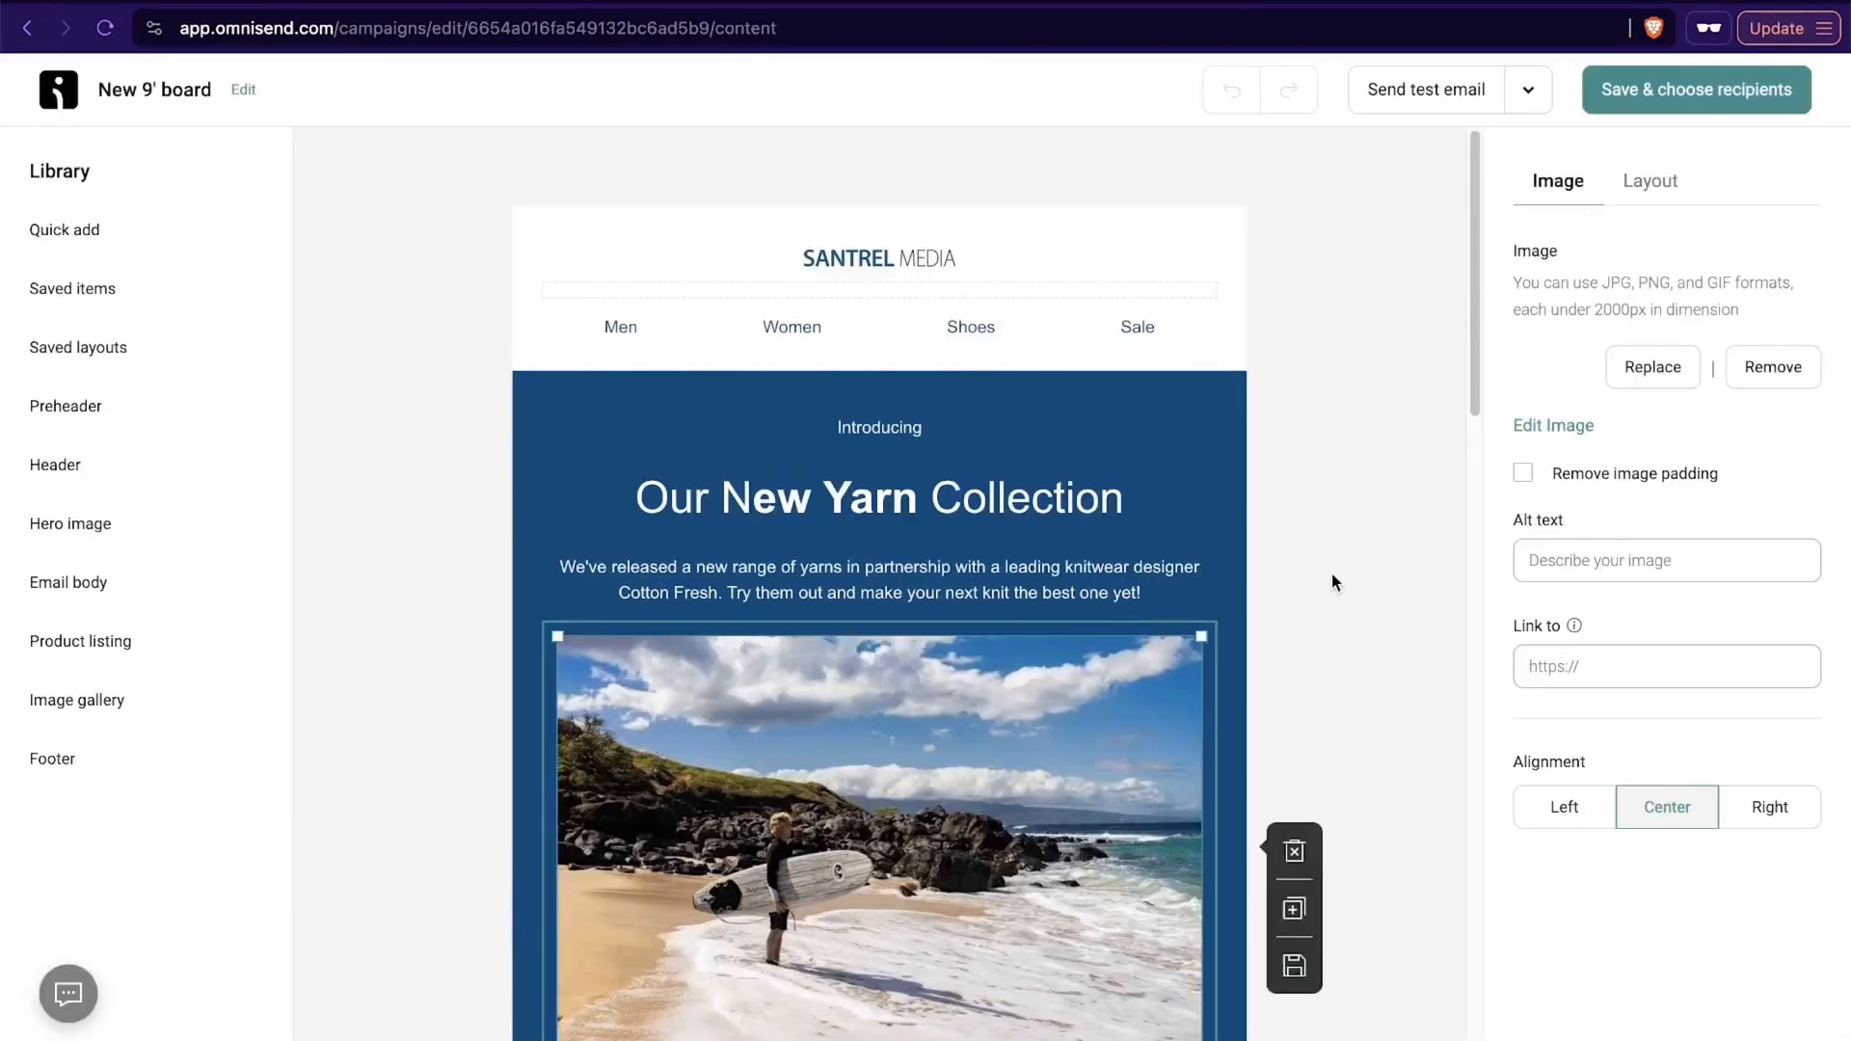
scroll(842, 386, down, 2)
Rework the heading text to announce the new 9' wooden board.
click(842, 299)
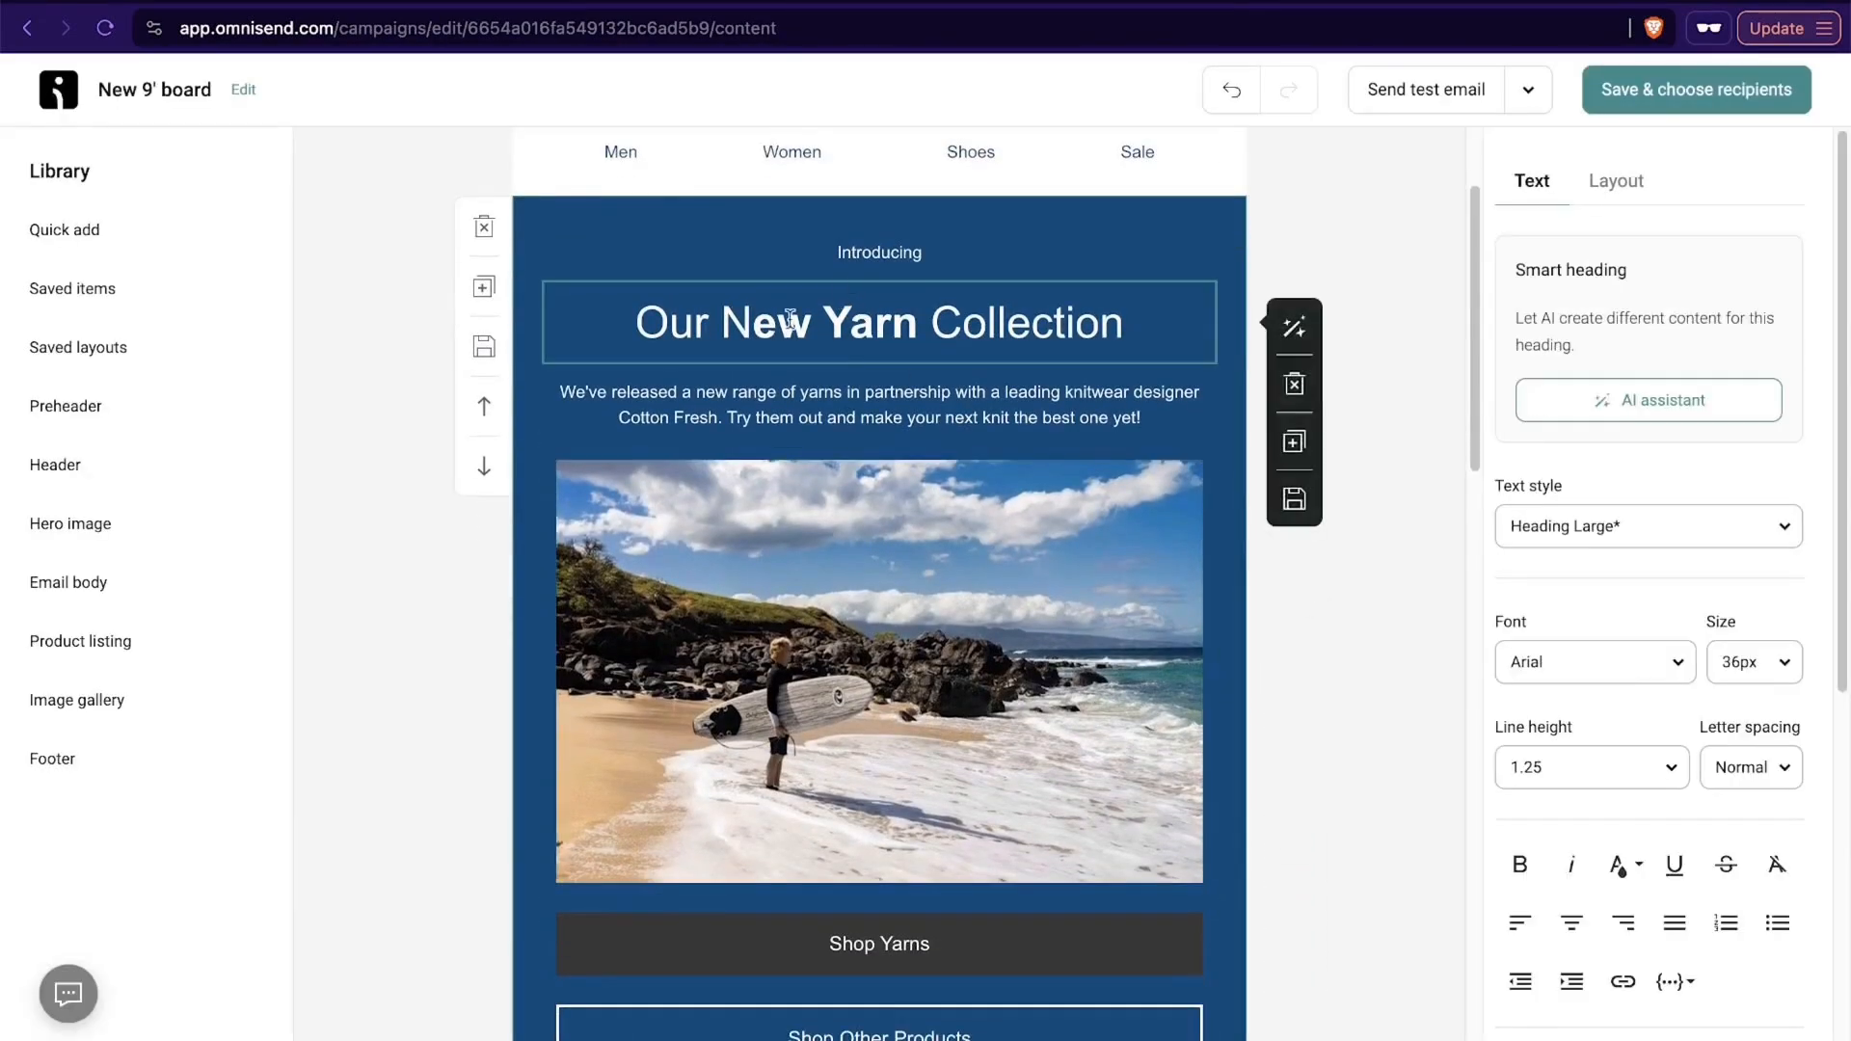
drag(723, 328, 875, 333)
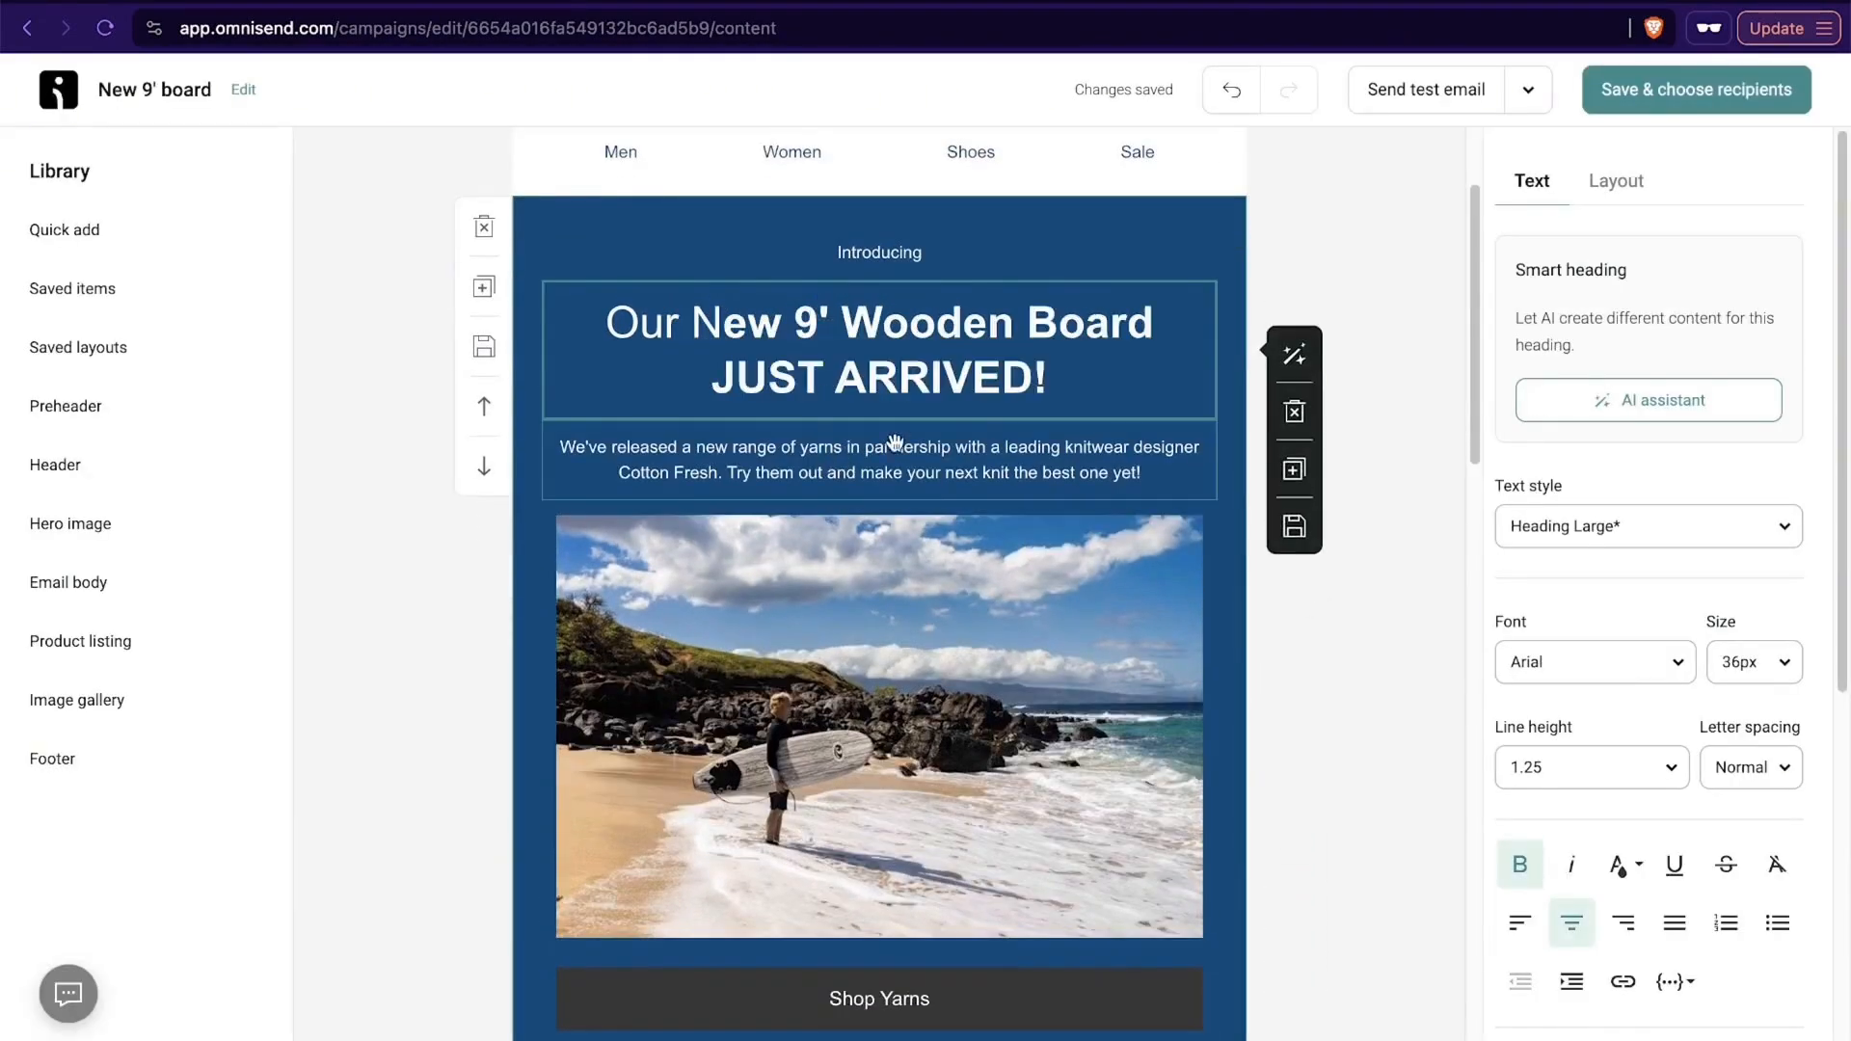
scroll(895, 443, down, 2)
scroll(896, 442, down, 8)
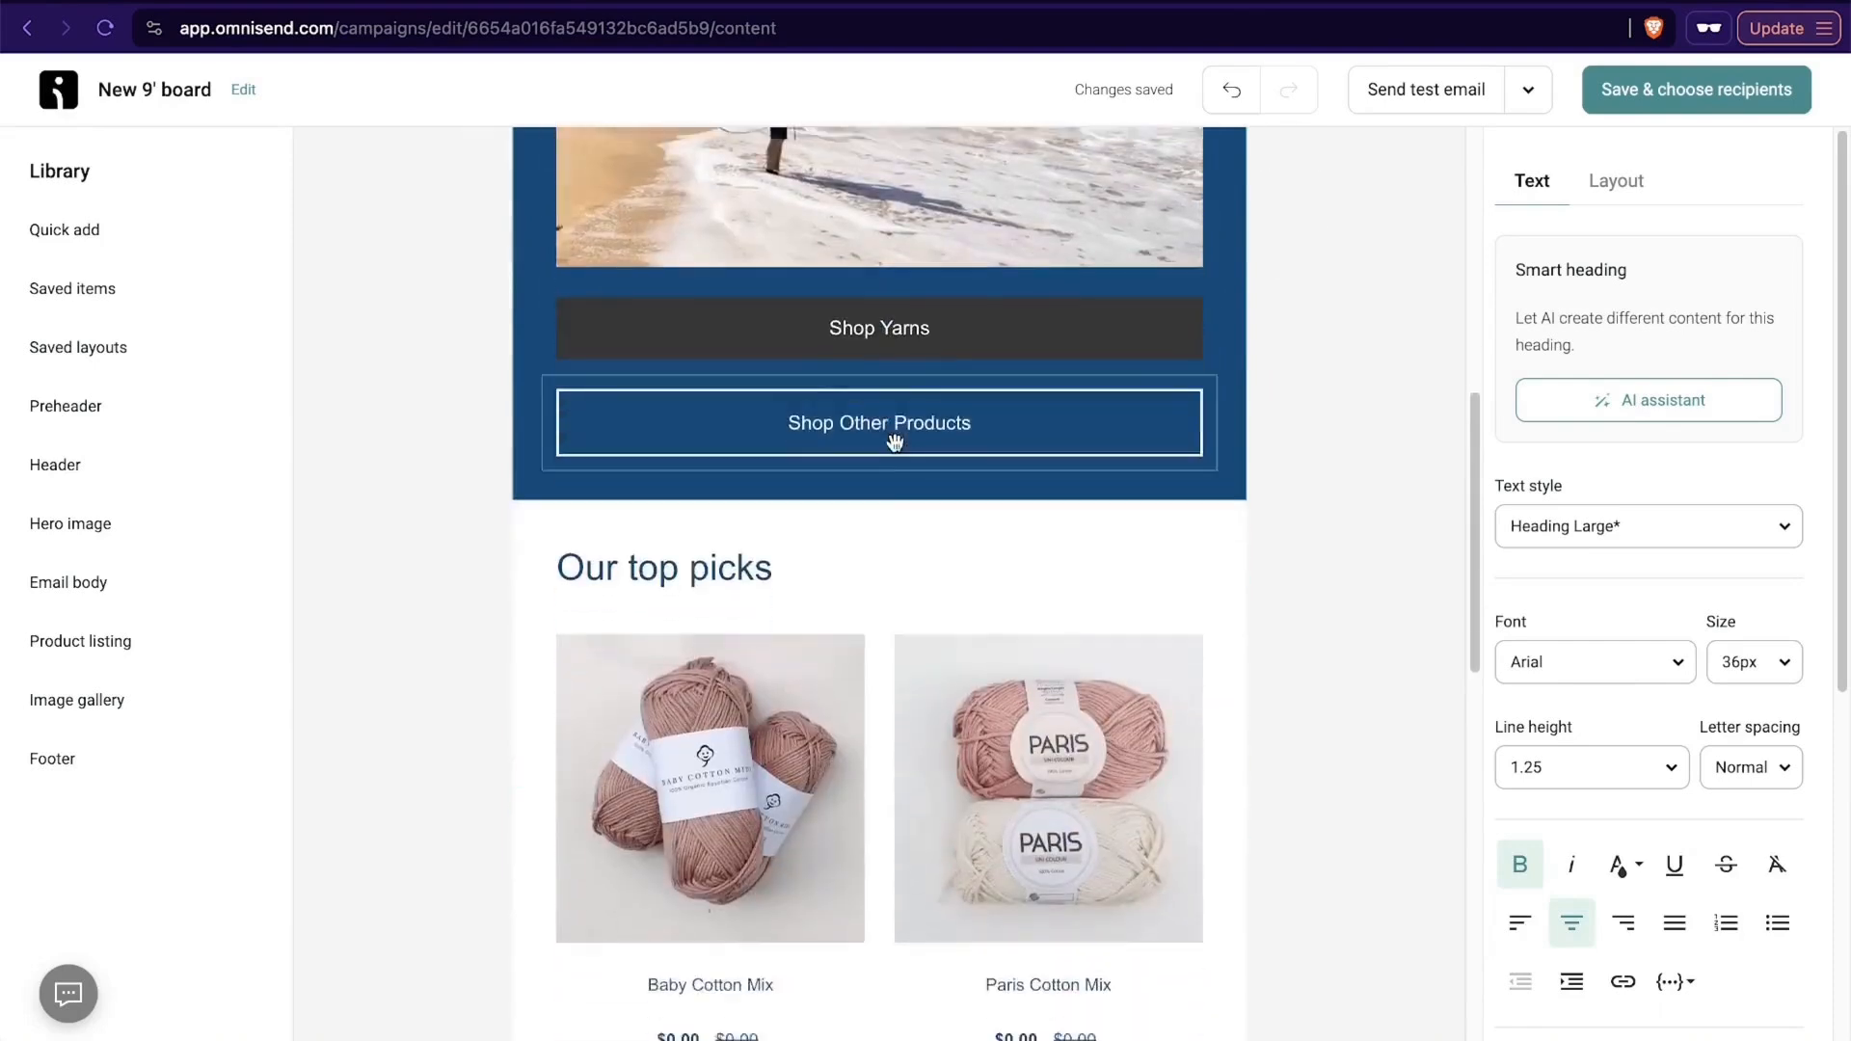
Select the Paris and Baby Cotton Mix products and bring up the product listing settings.
click(934, 434)
click(693, 436)
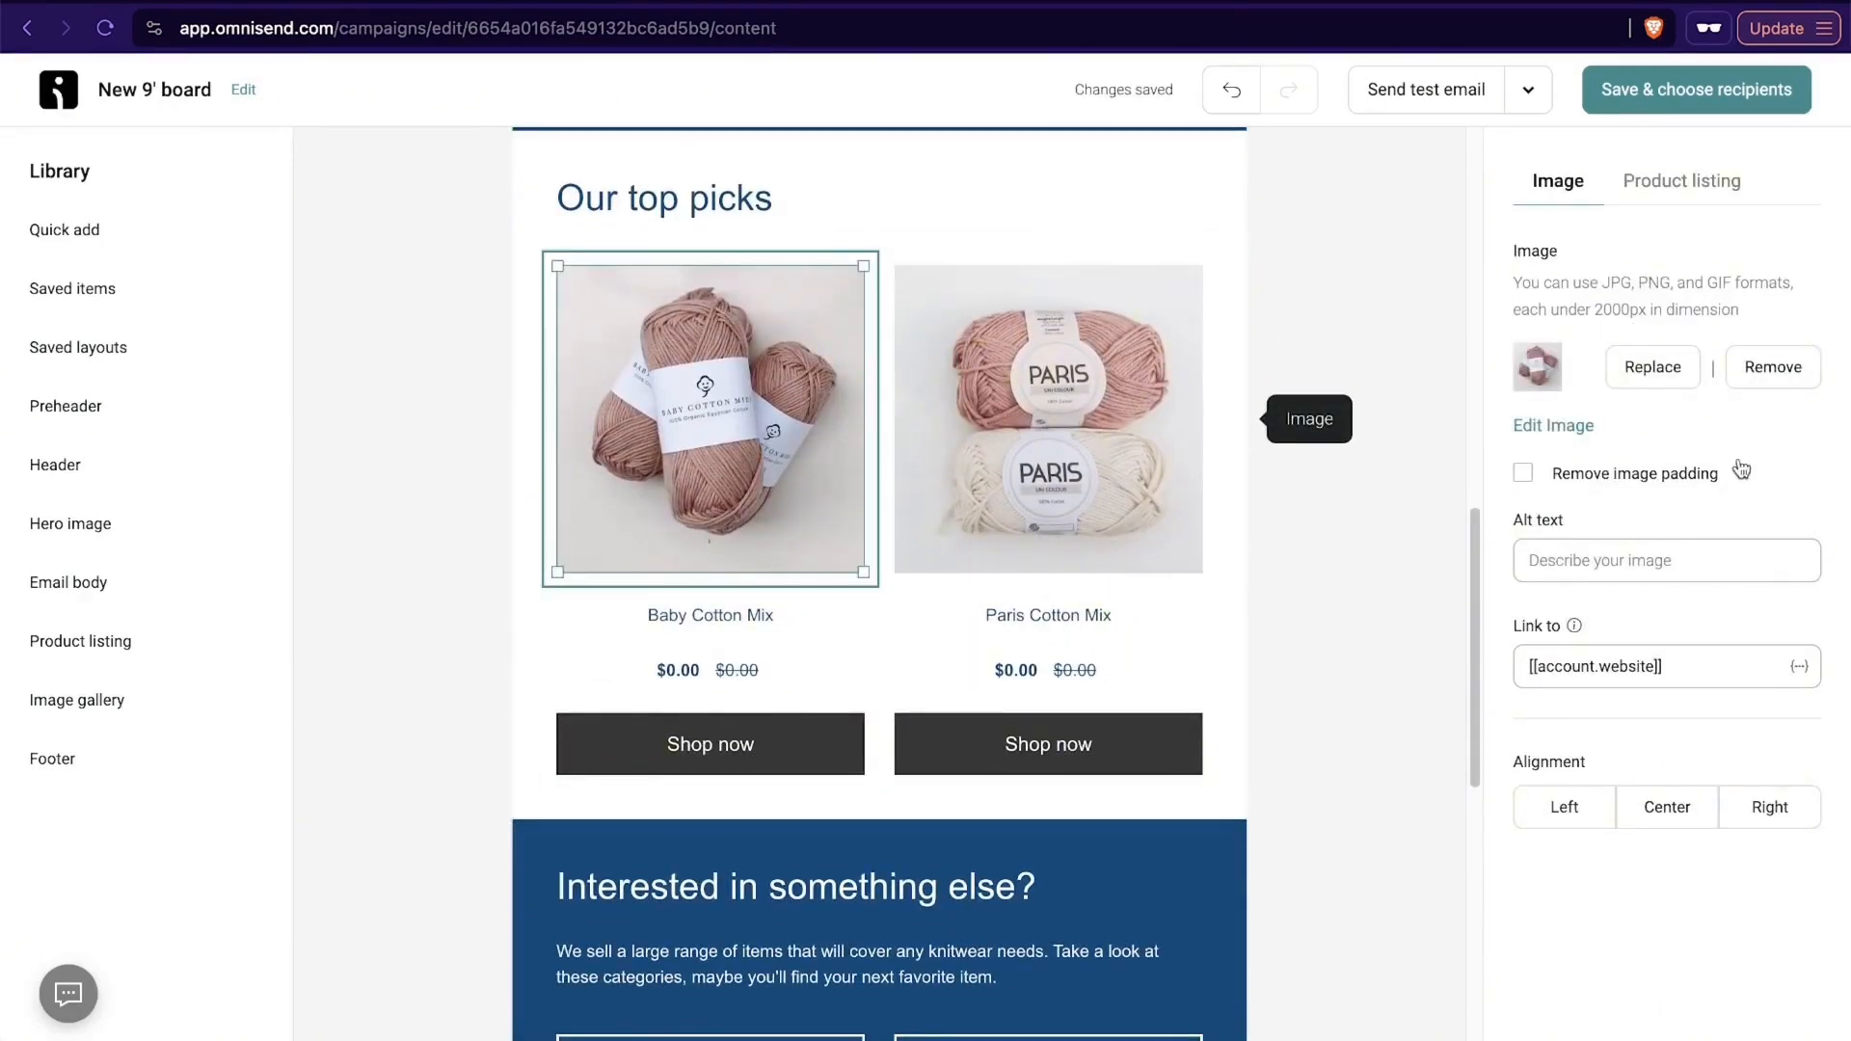
click(1671, 184)
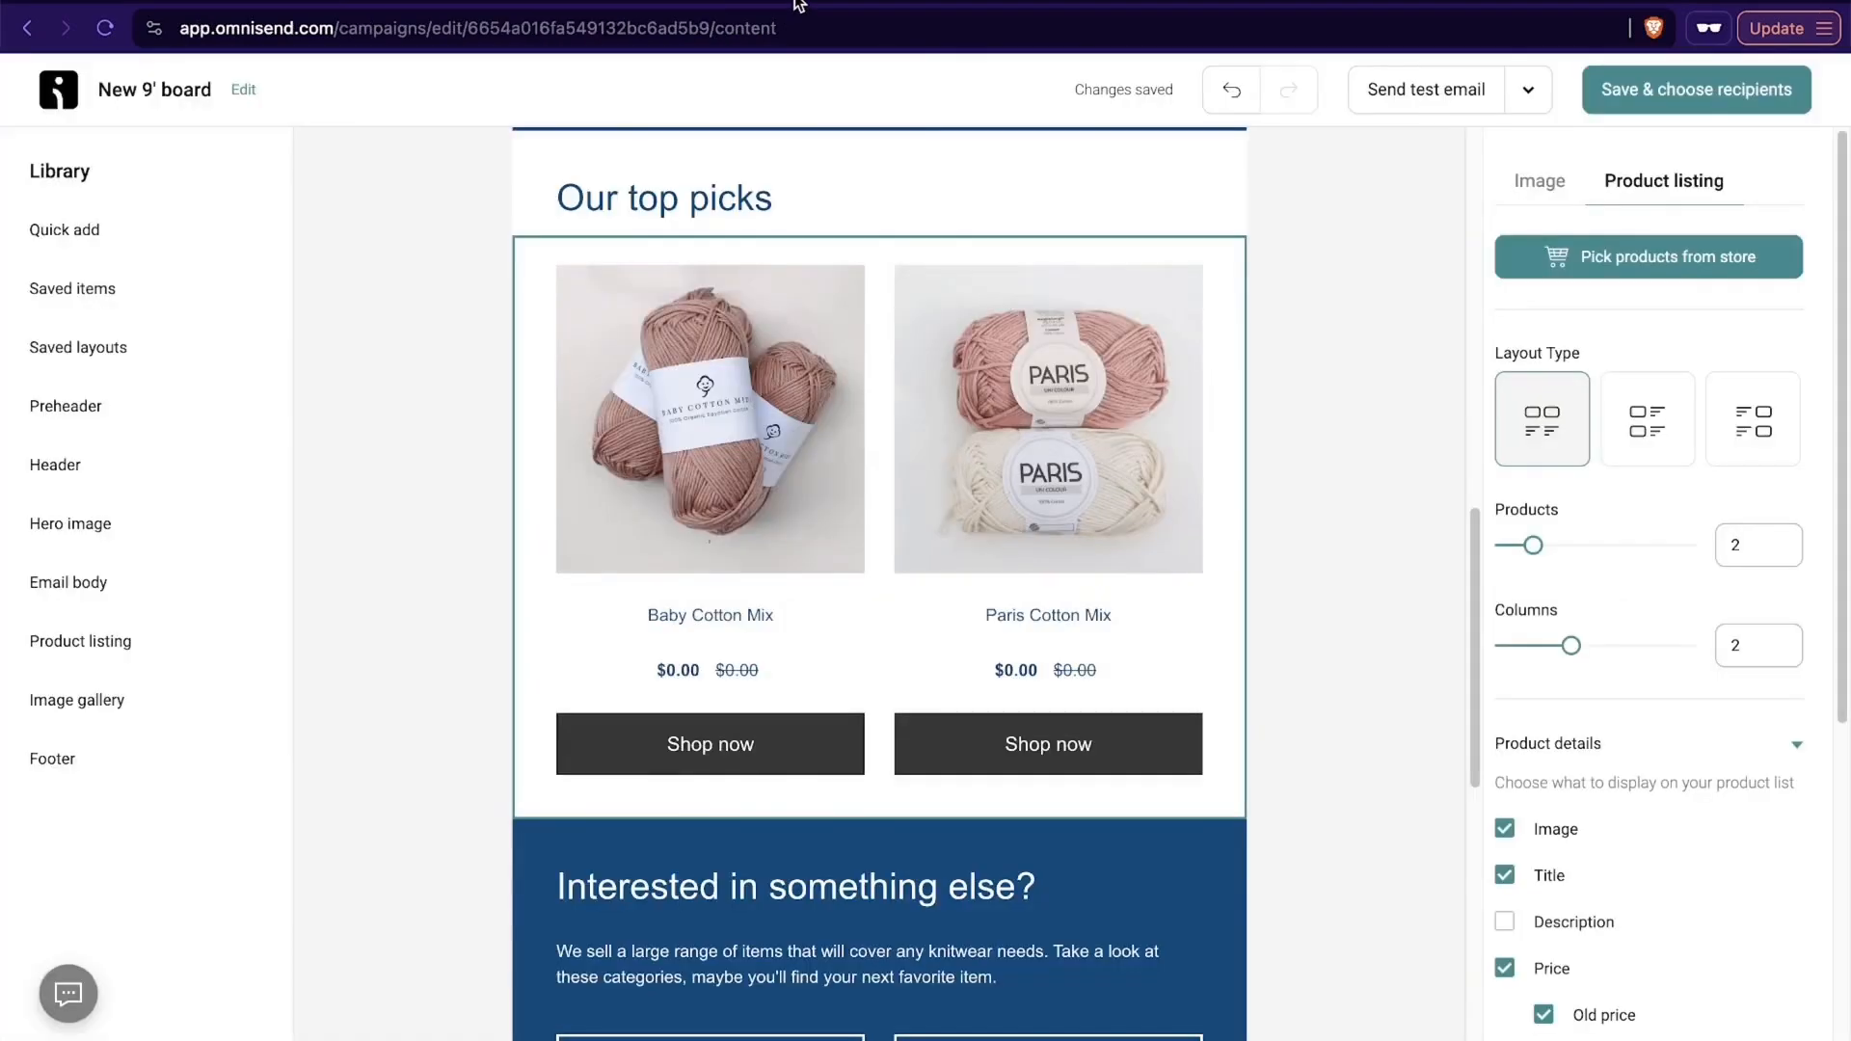
scroll(975, 686, down, 5)
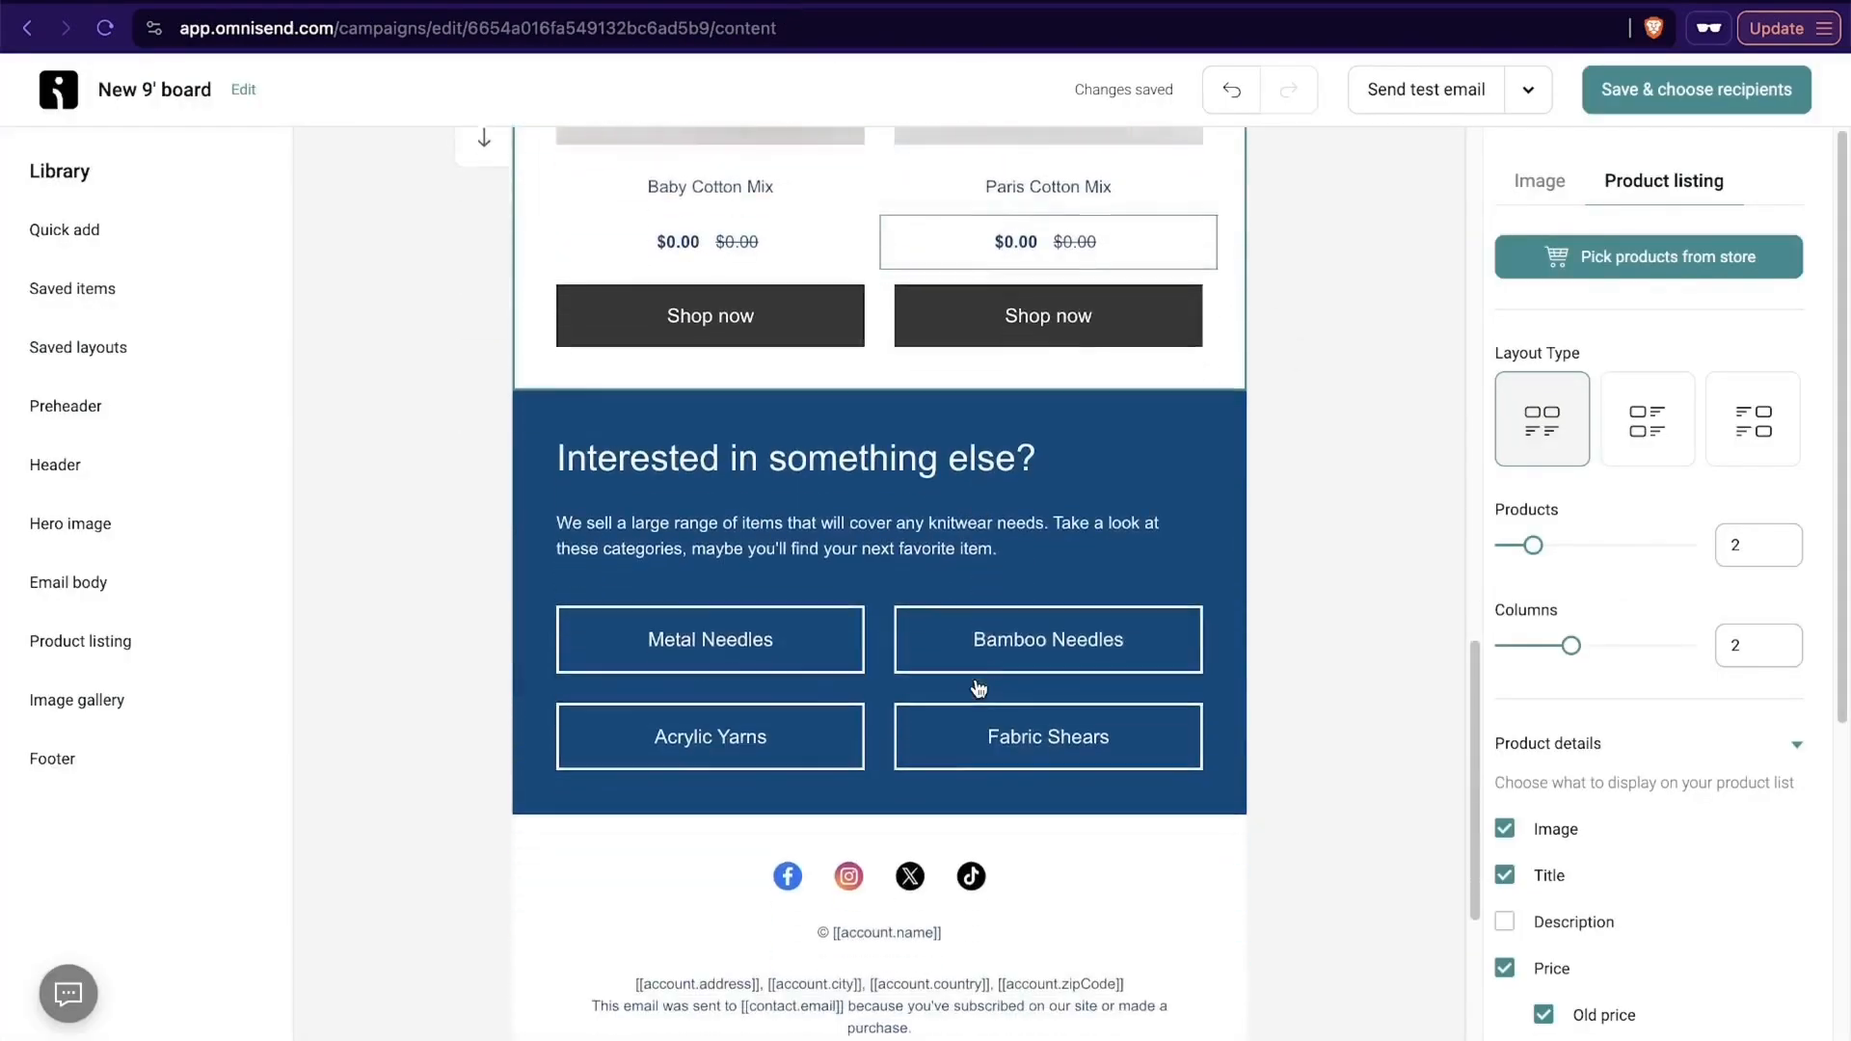
click(801, 638)
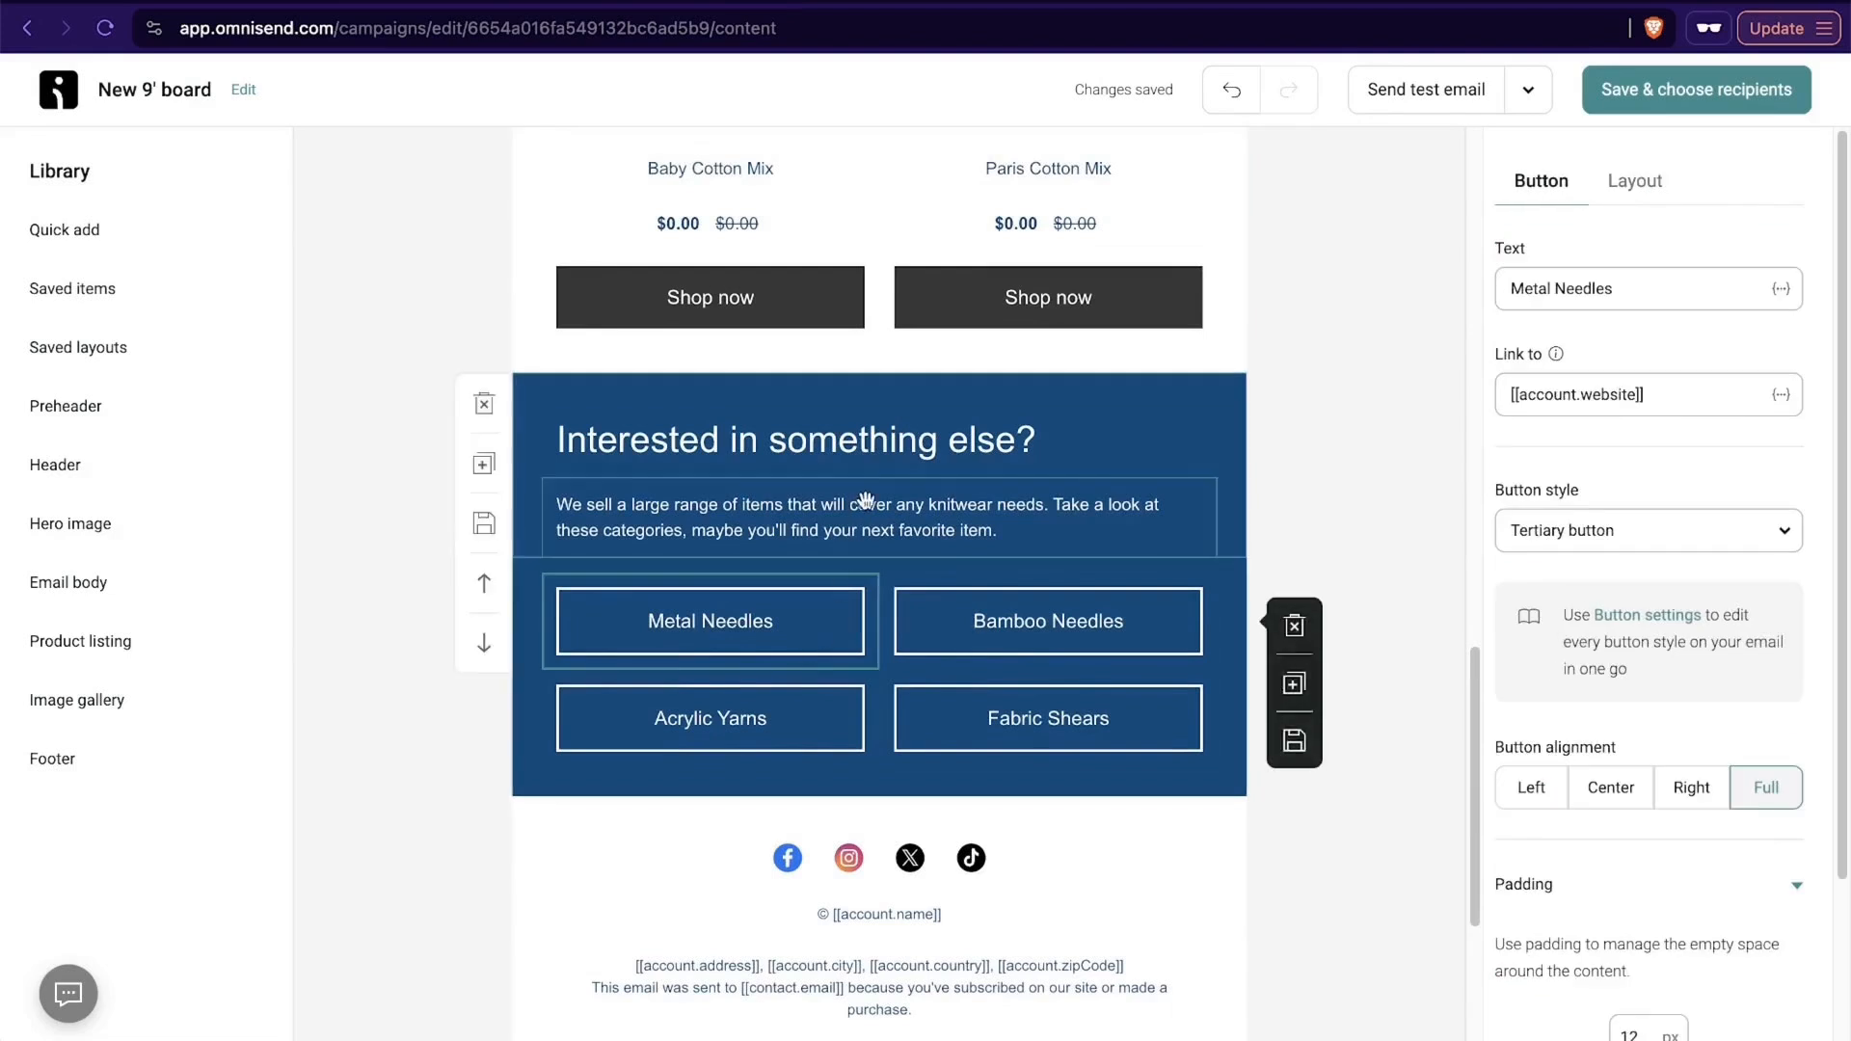
click(1674, 386)
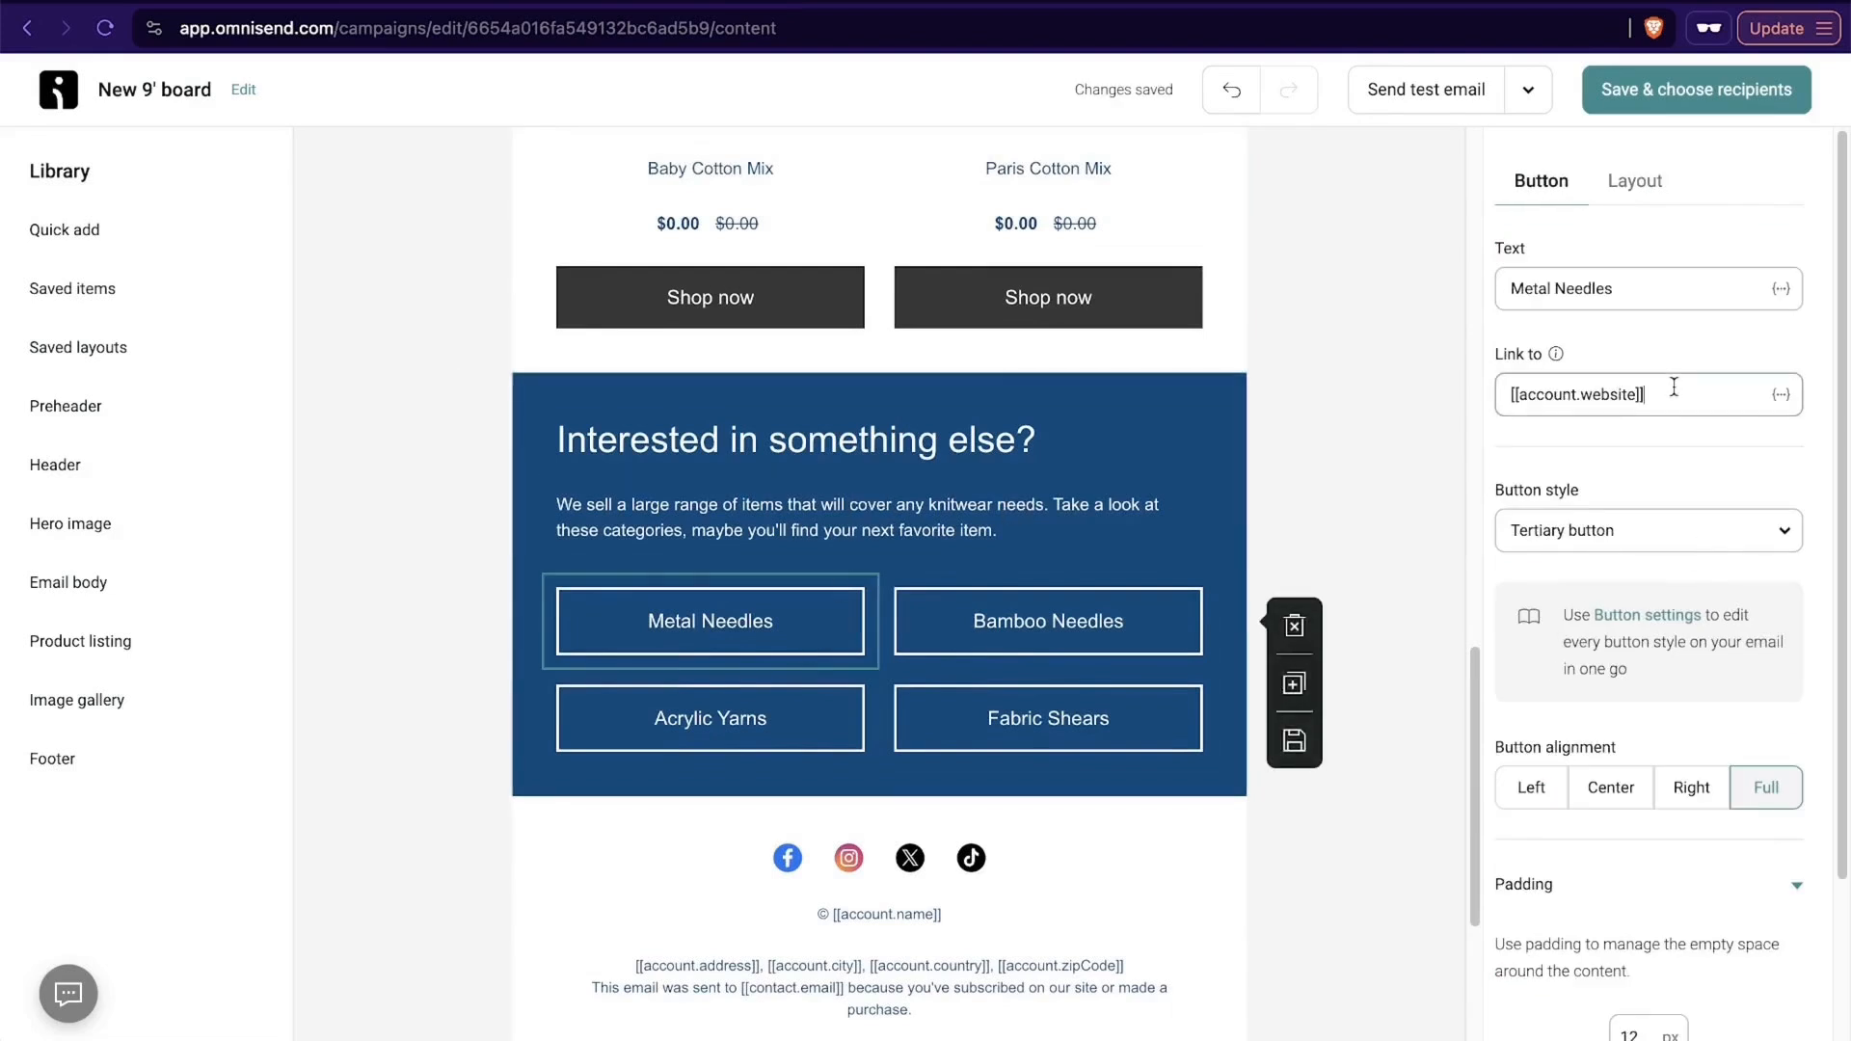
drag(1528, 397, 1618, 410)
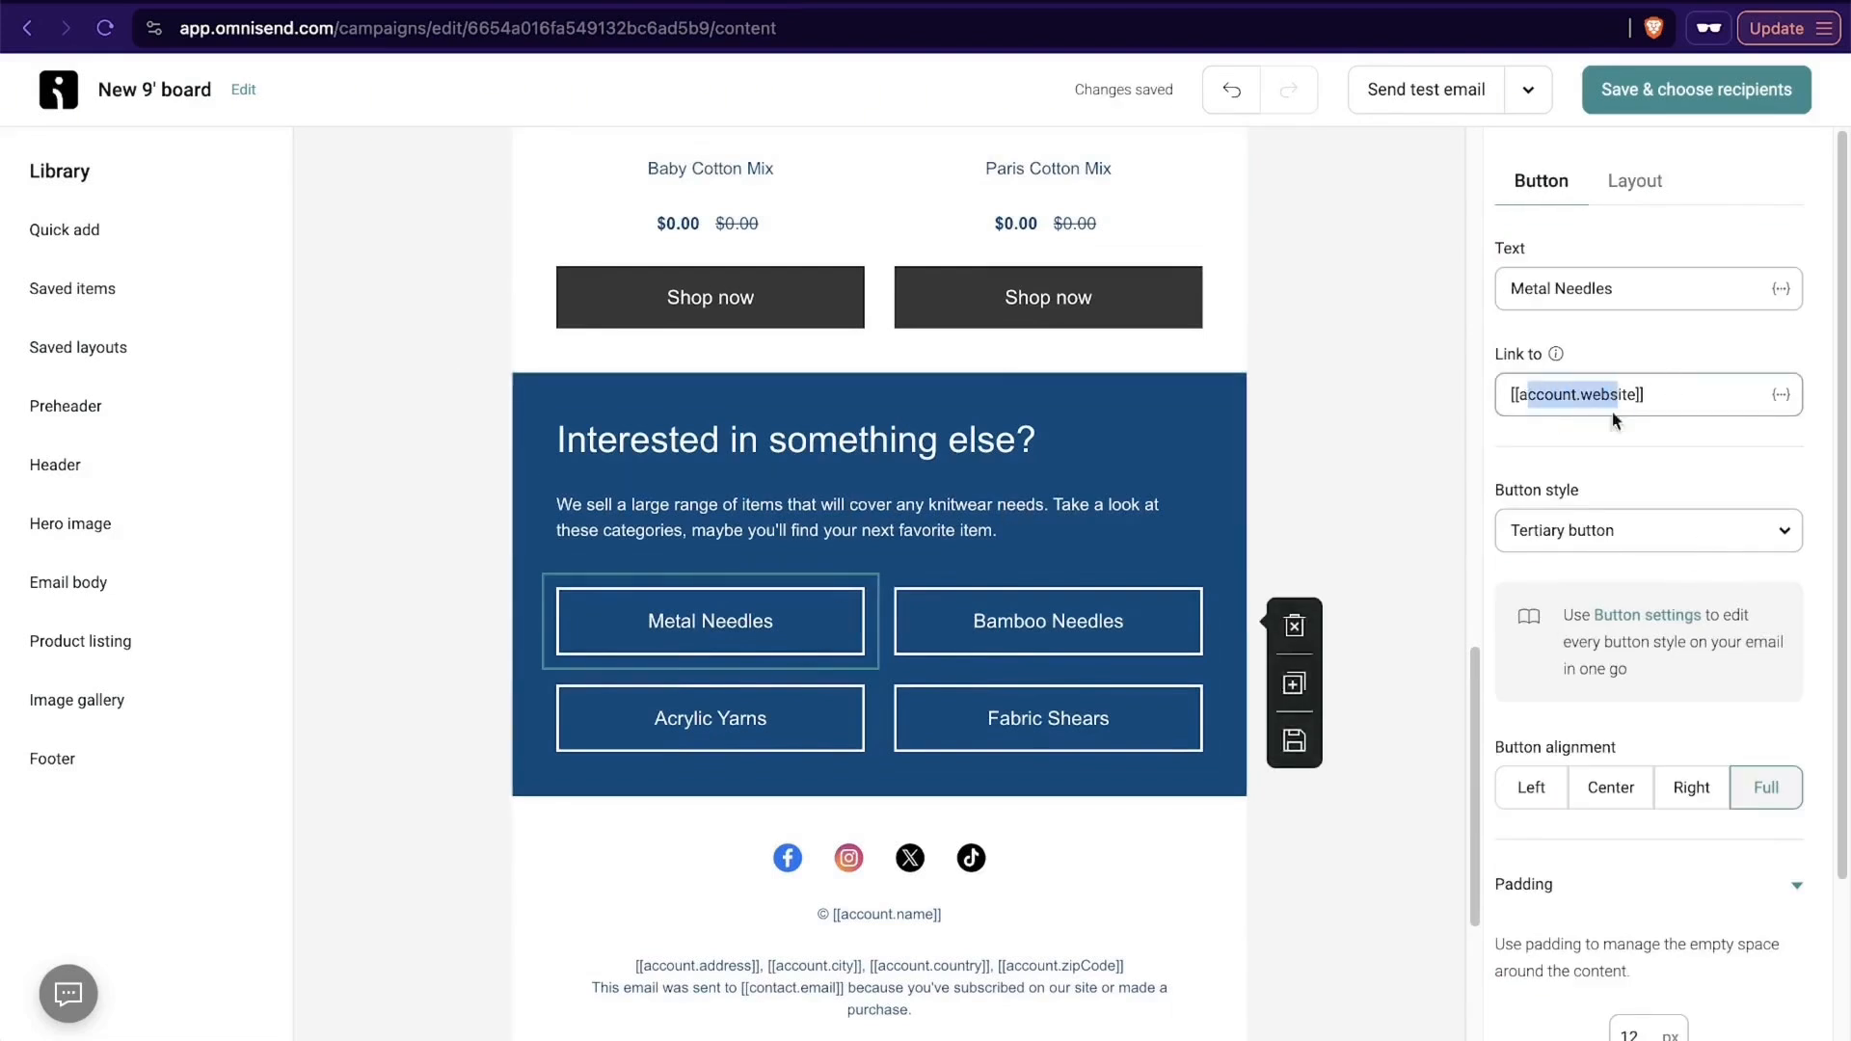
click(1781, 394)
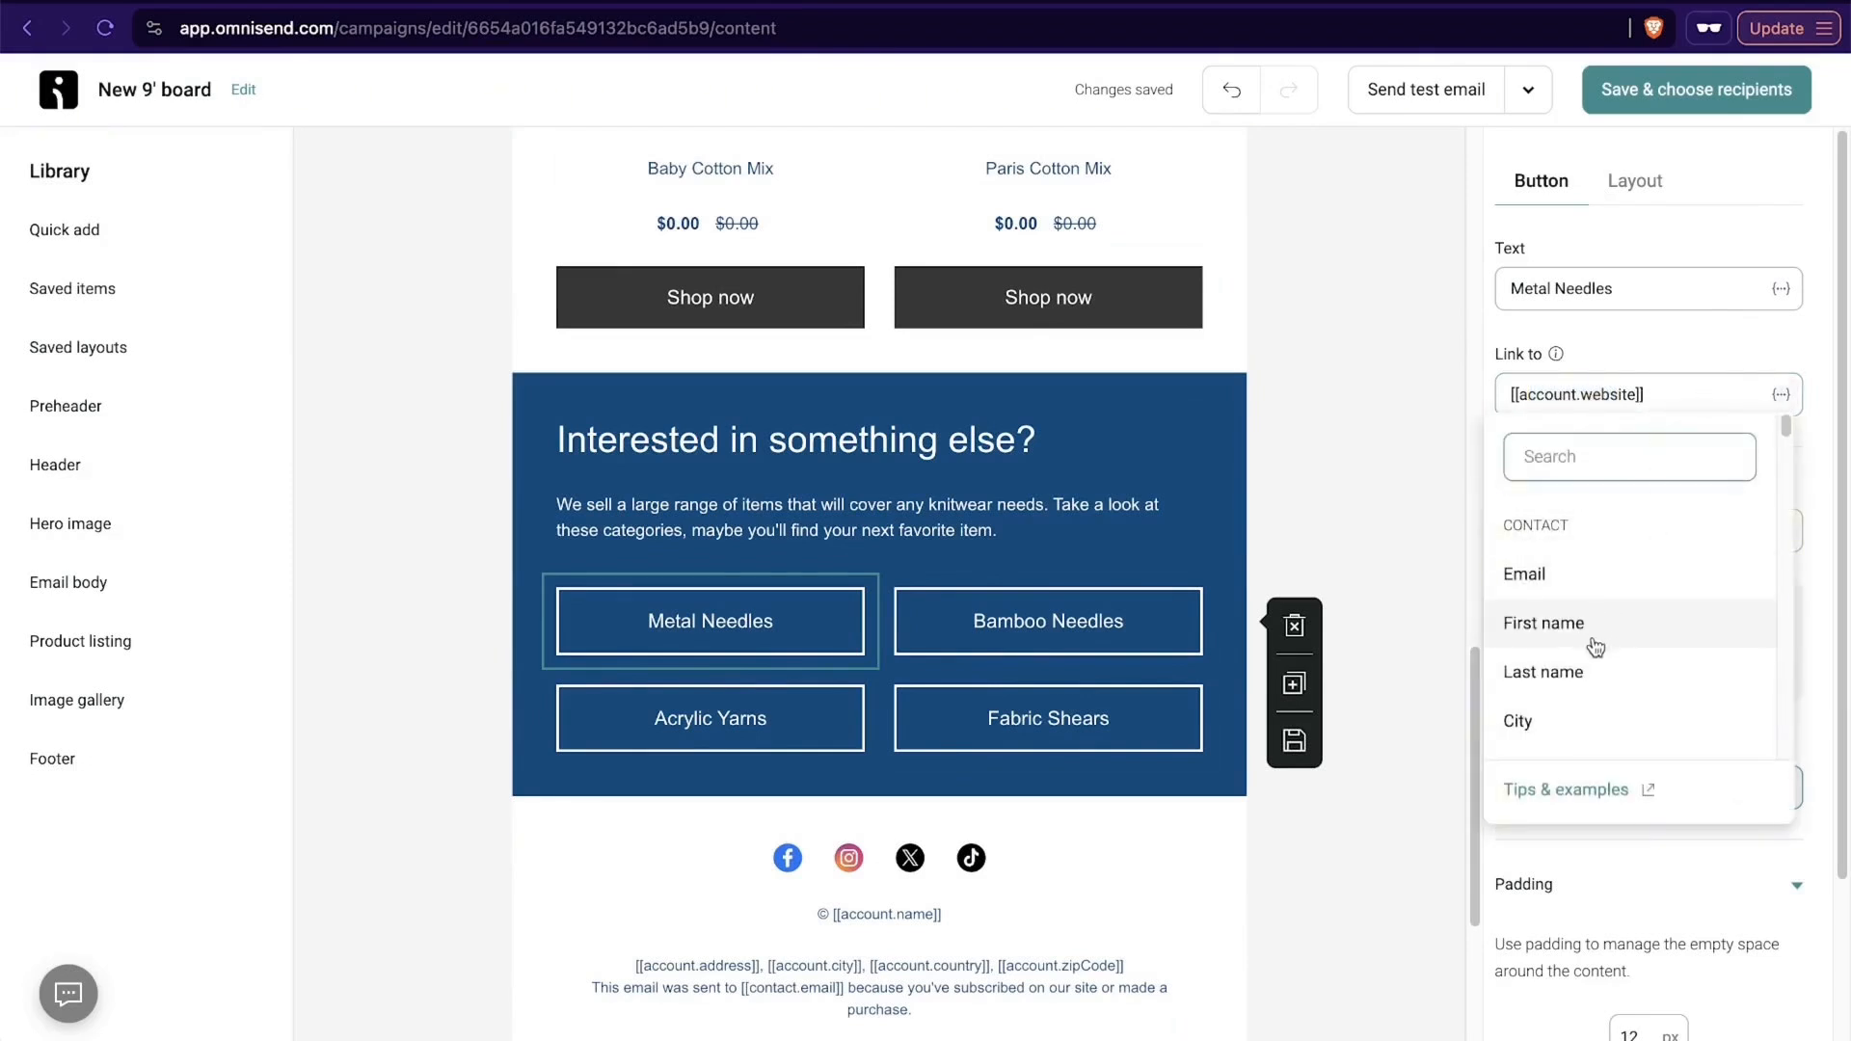
click(1627, 464)
click(1653, 299)
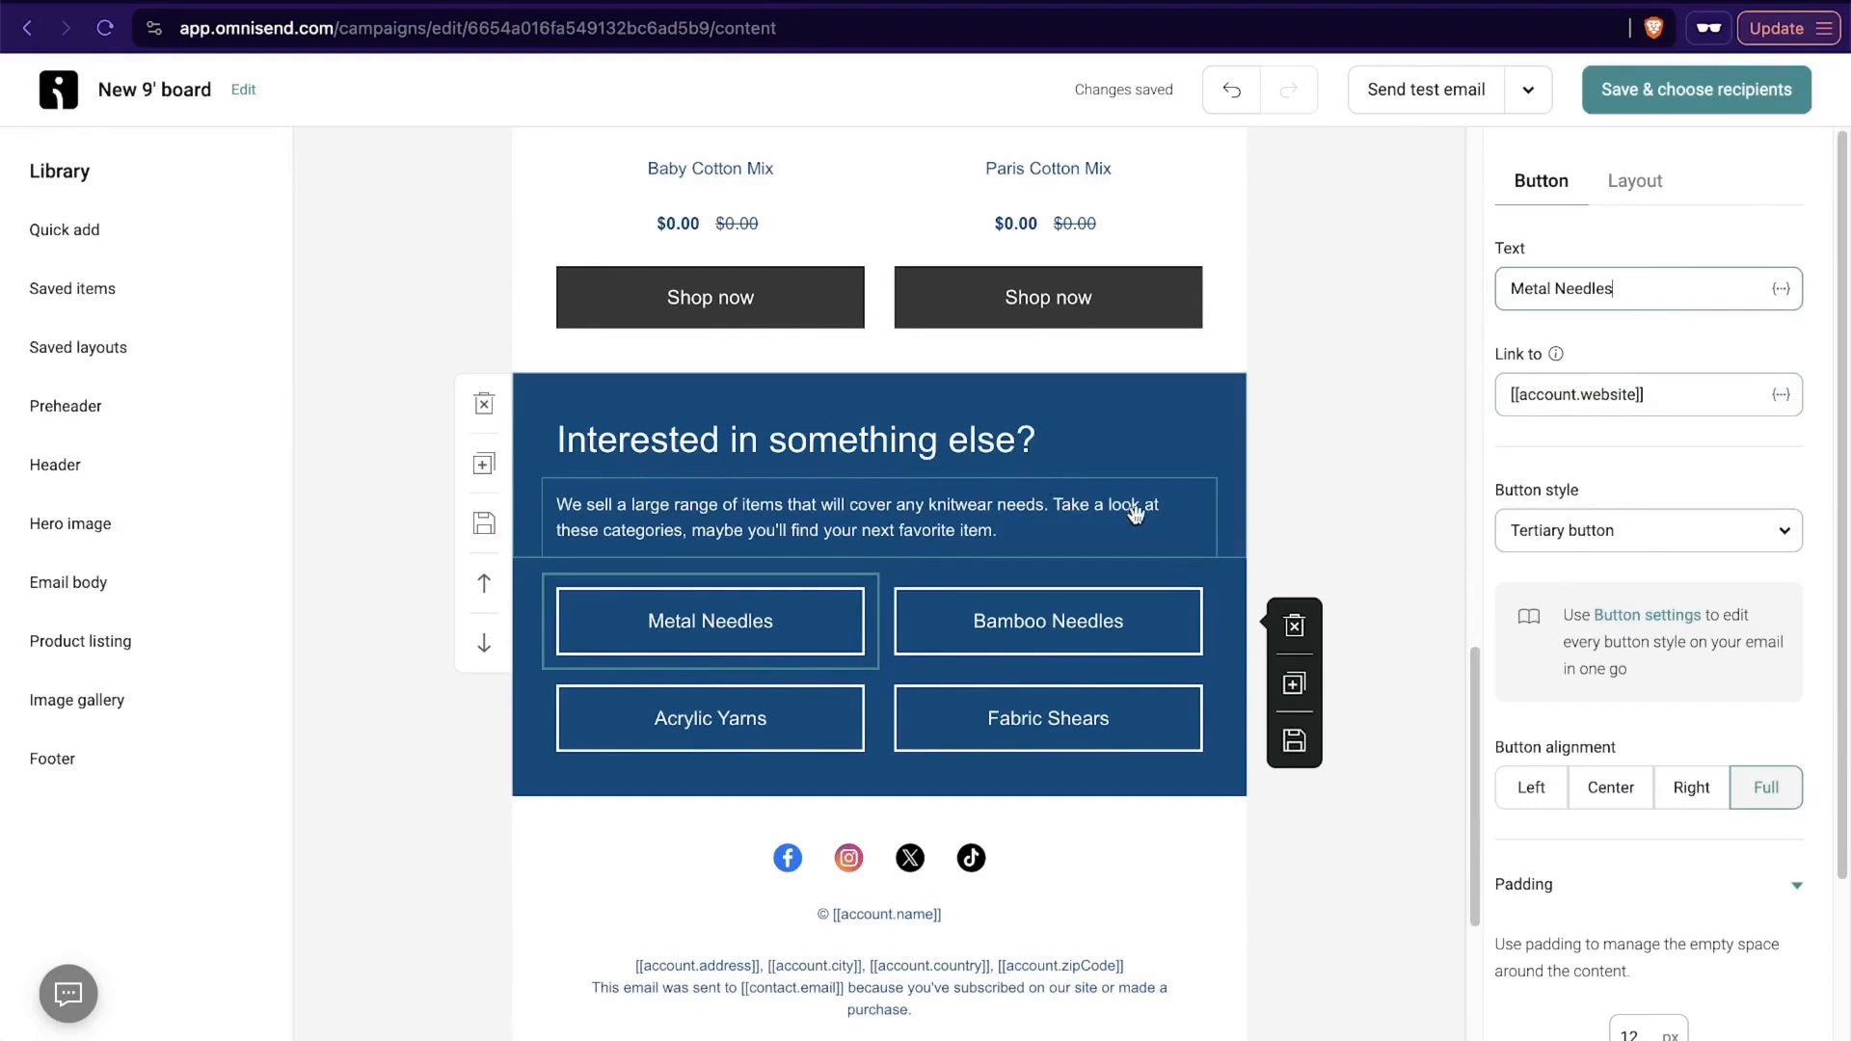
click(1354, 396)
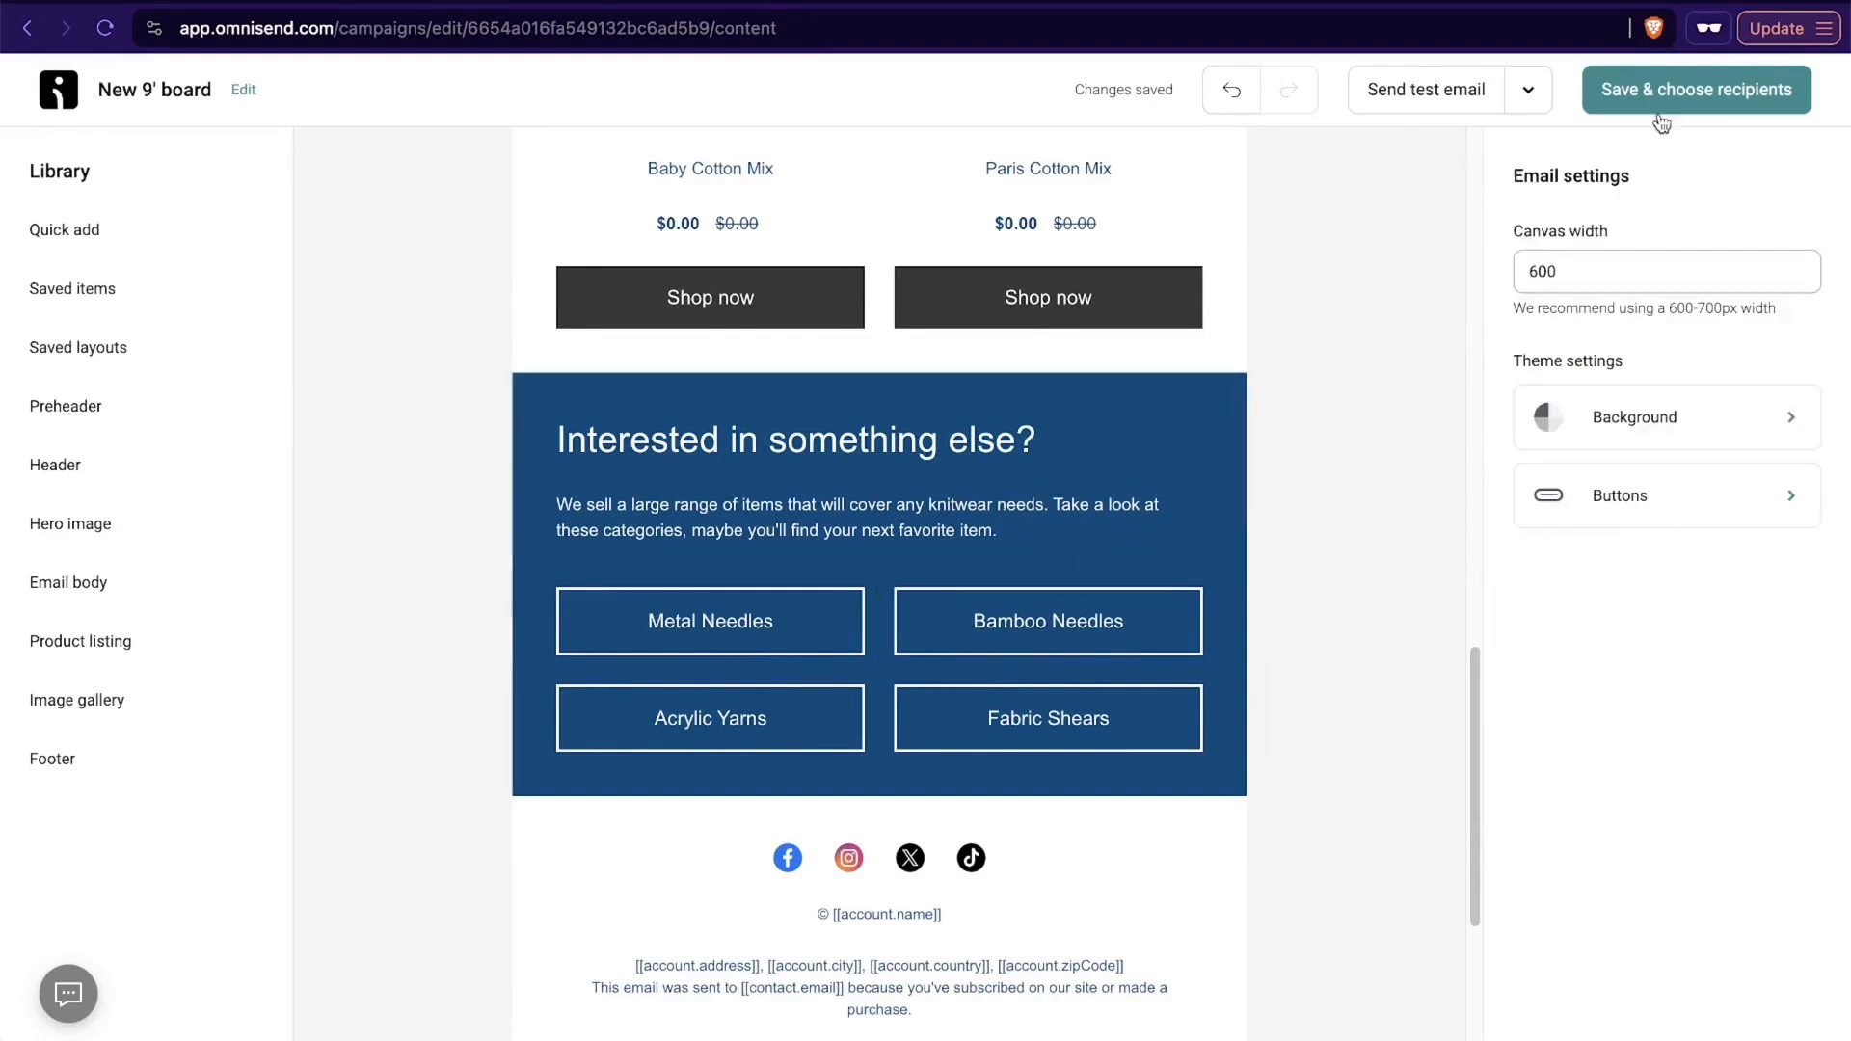
Save the email, then send the campaign to All subscribers and continue to review.
click(1683, 106)
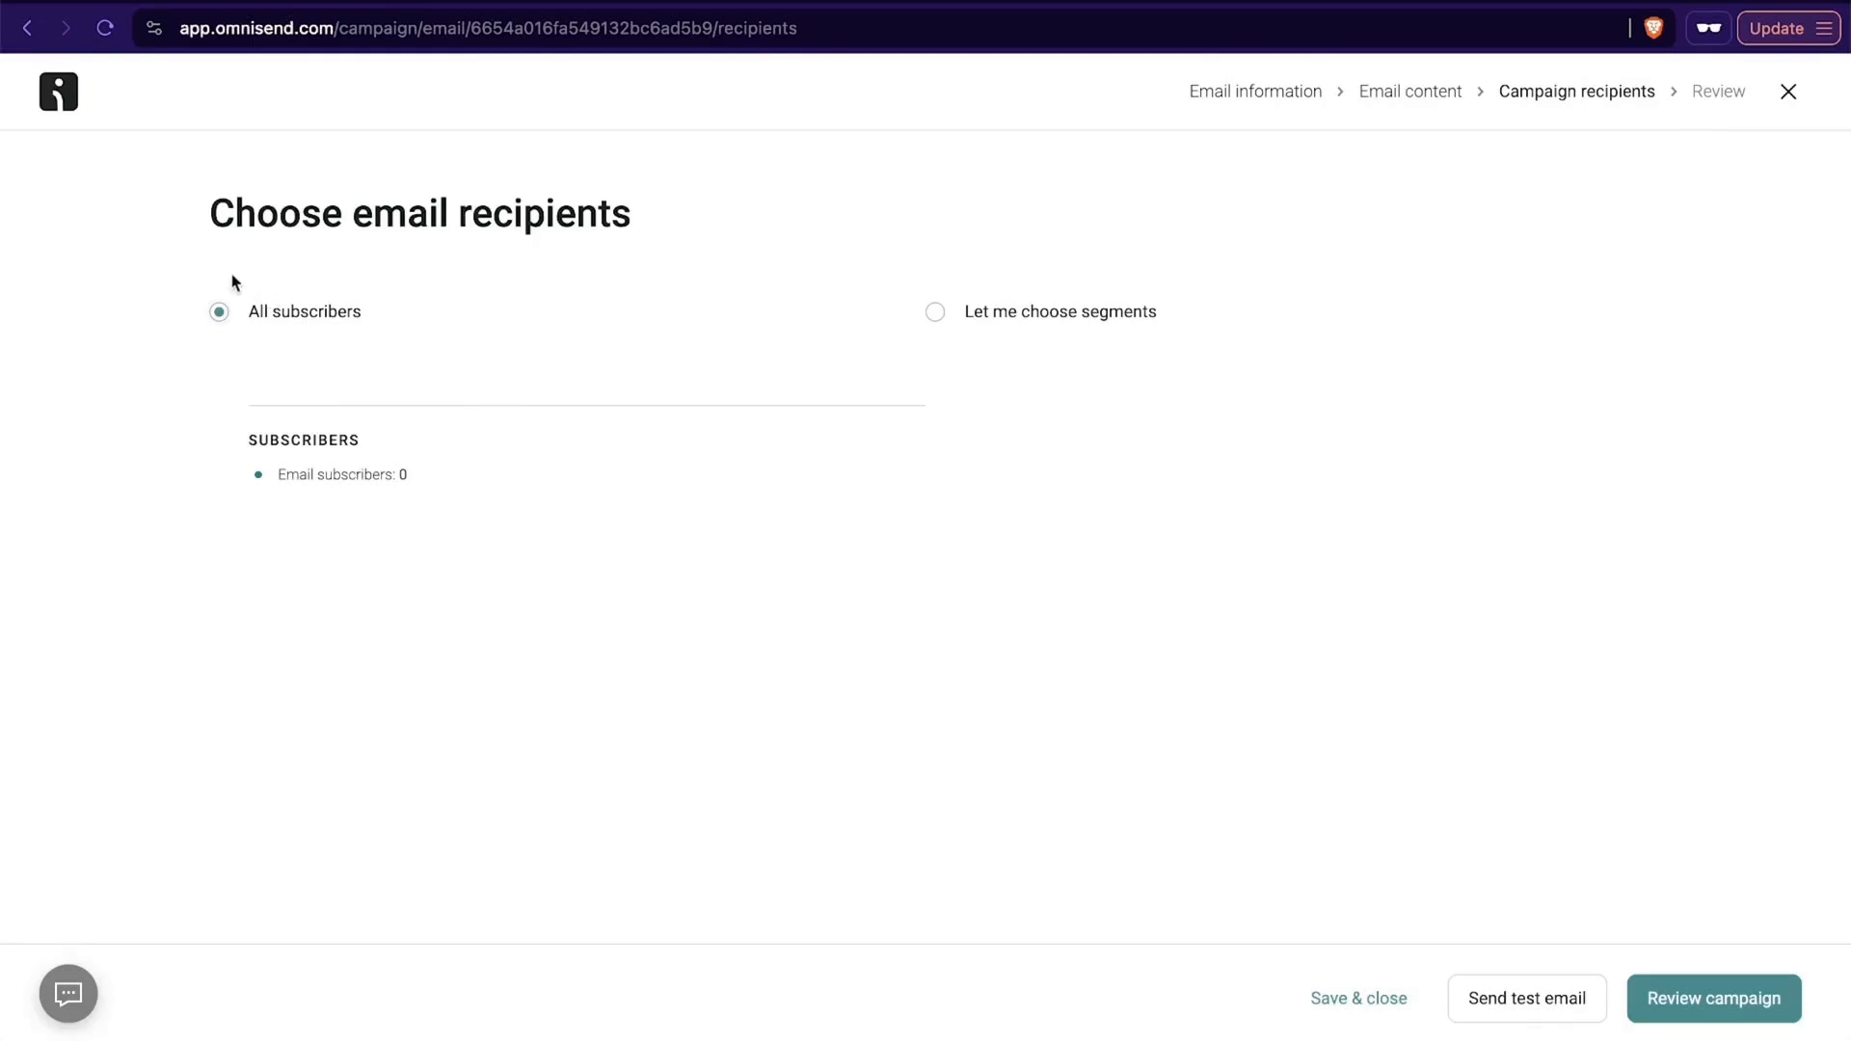
click(1123, 320)
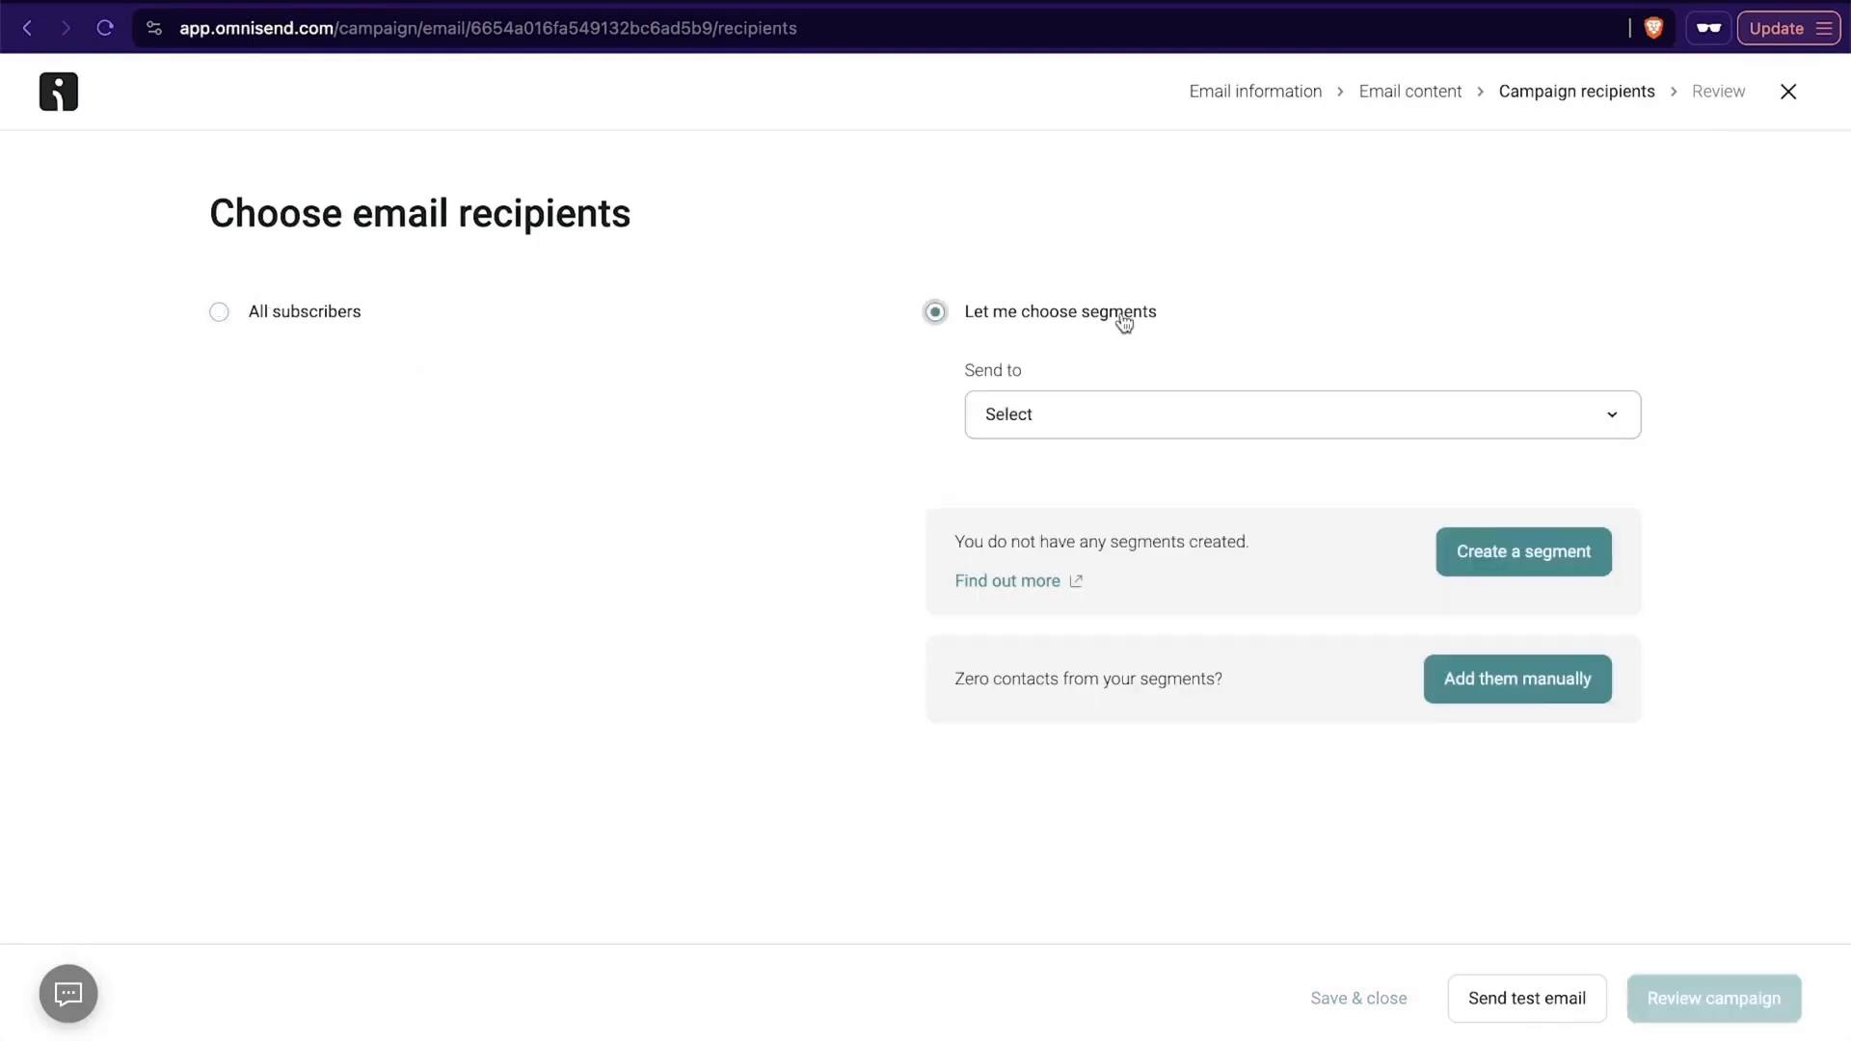
click(1158, 414)
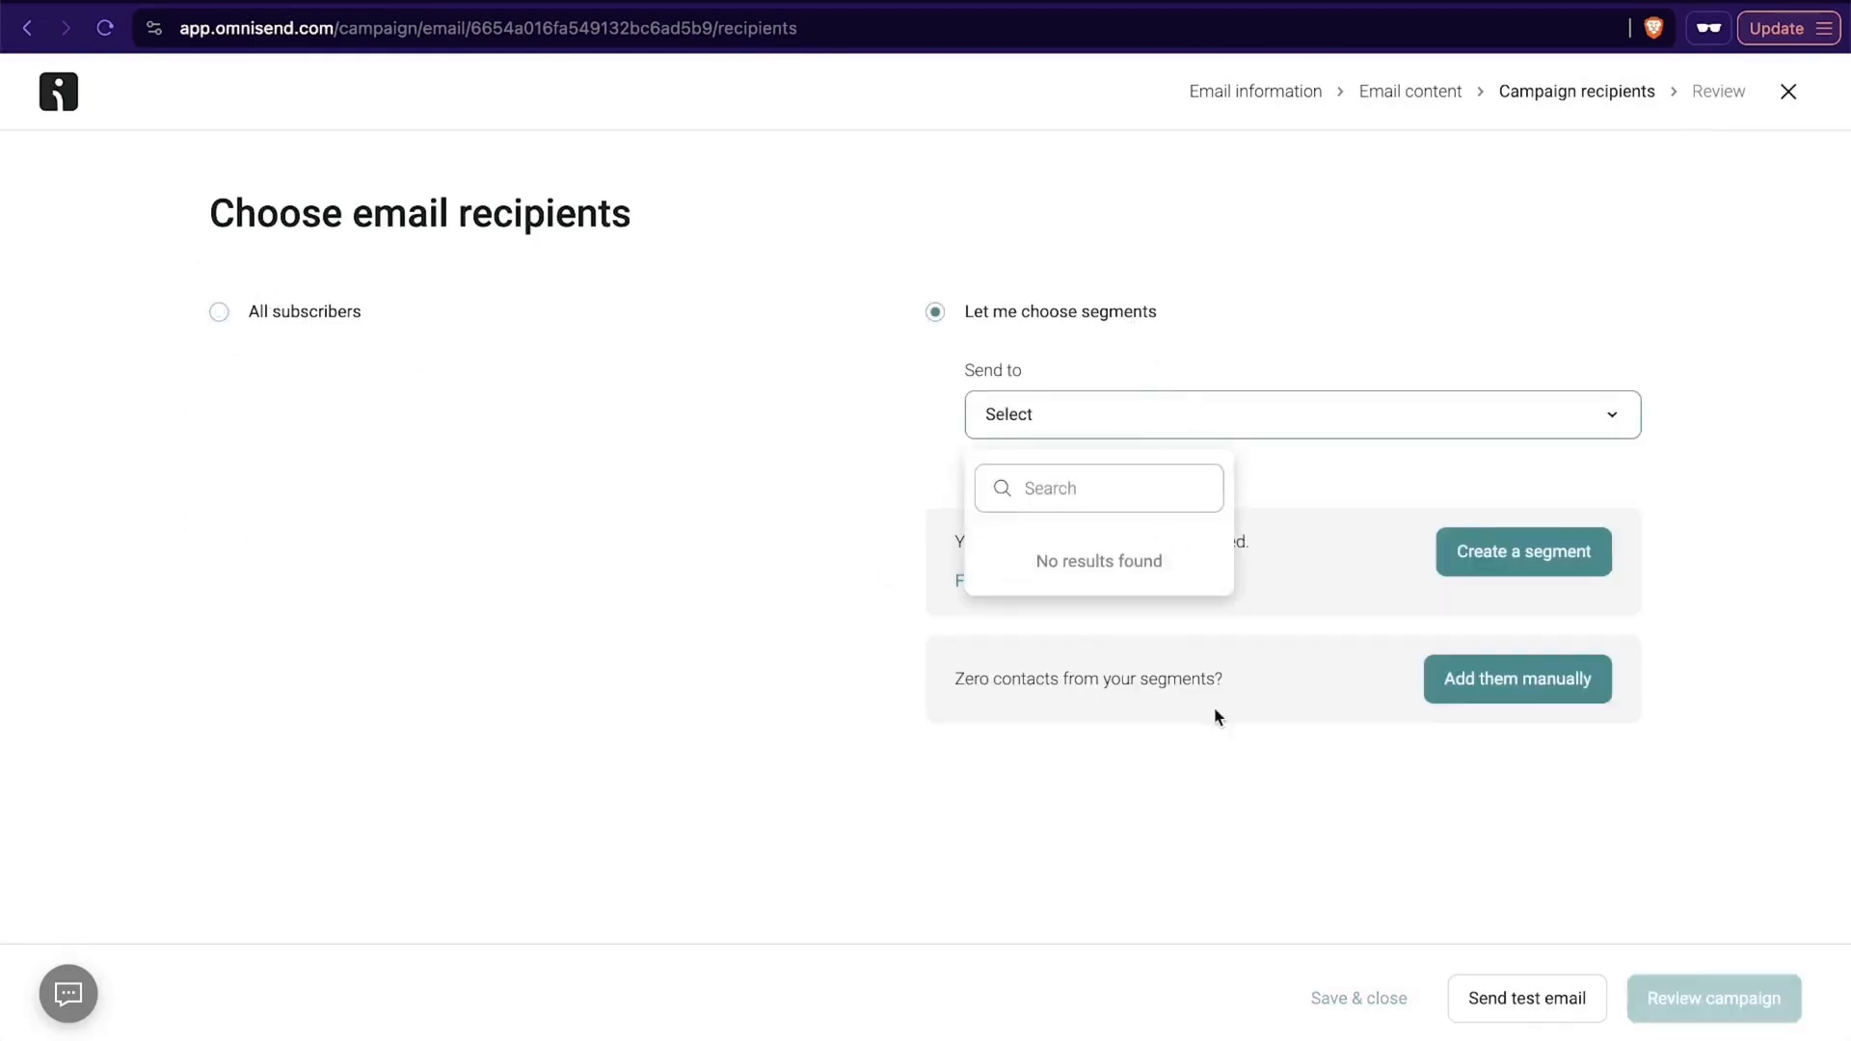
click(1016, 842)
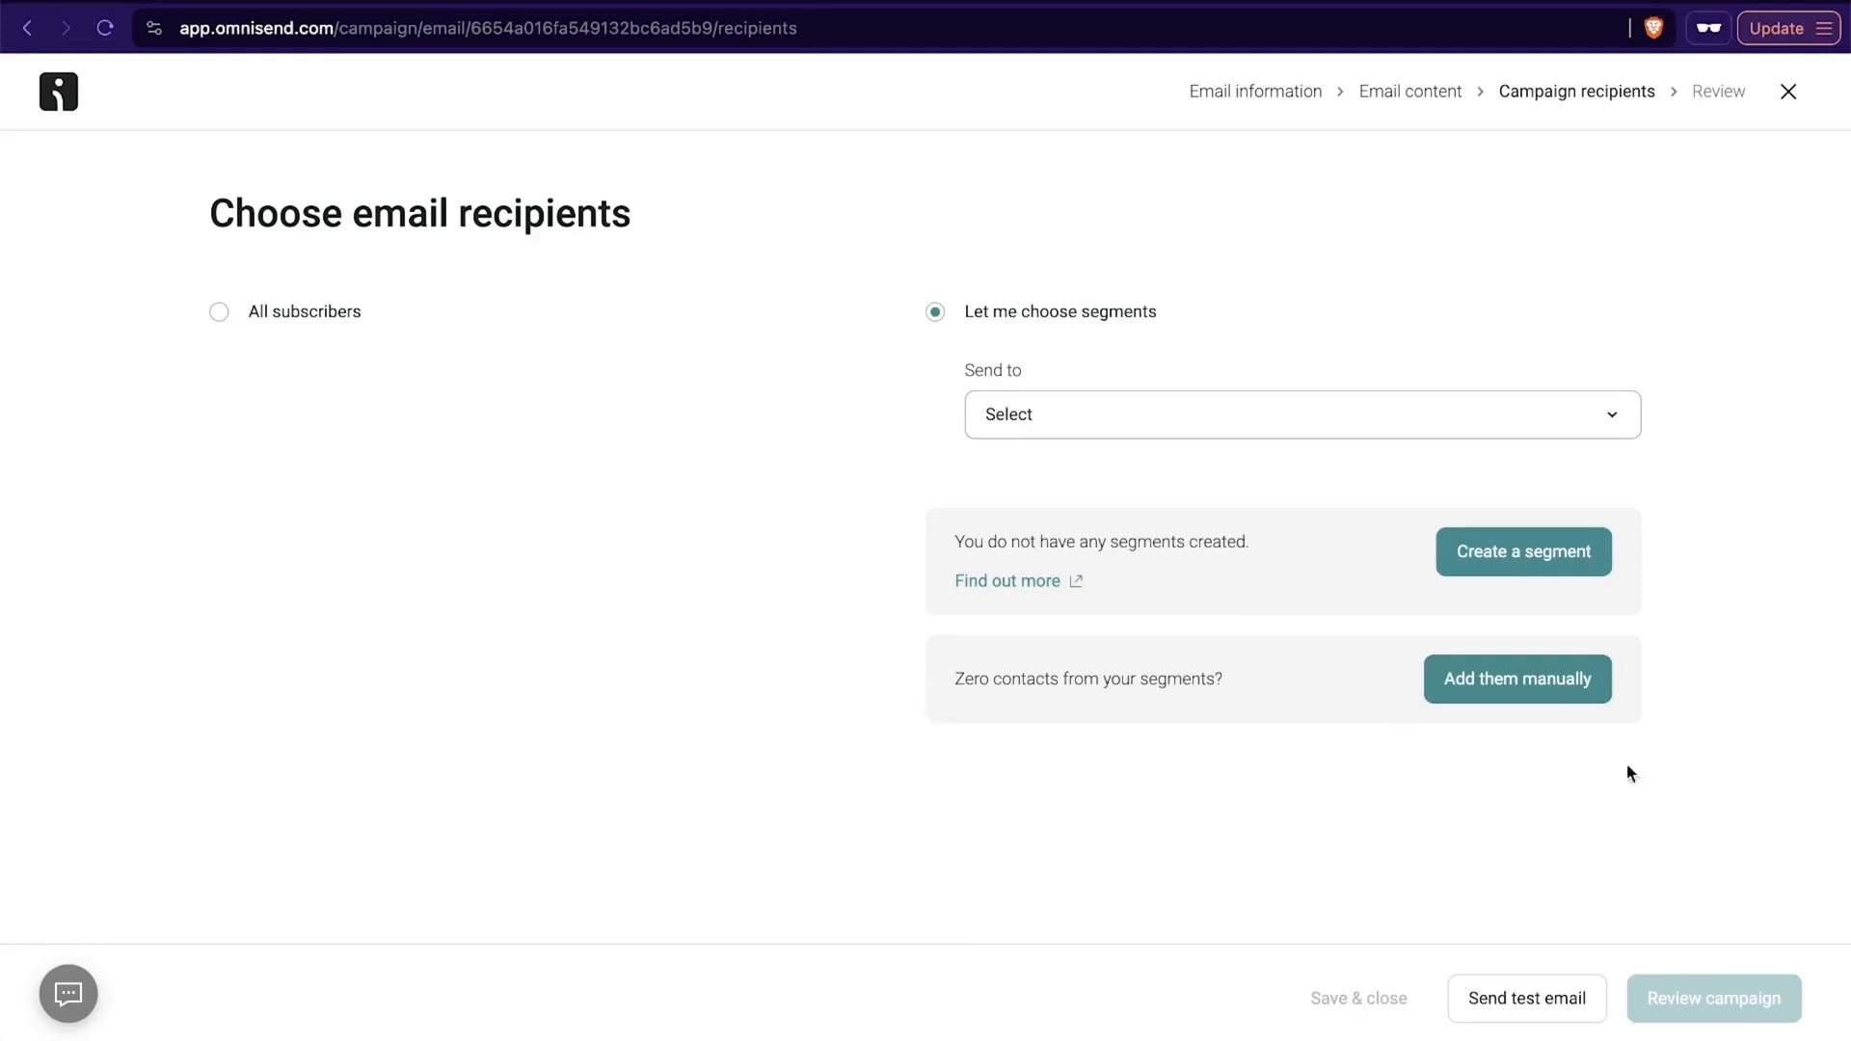
click(307, 311)
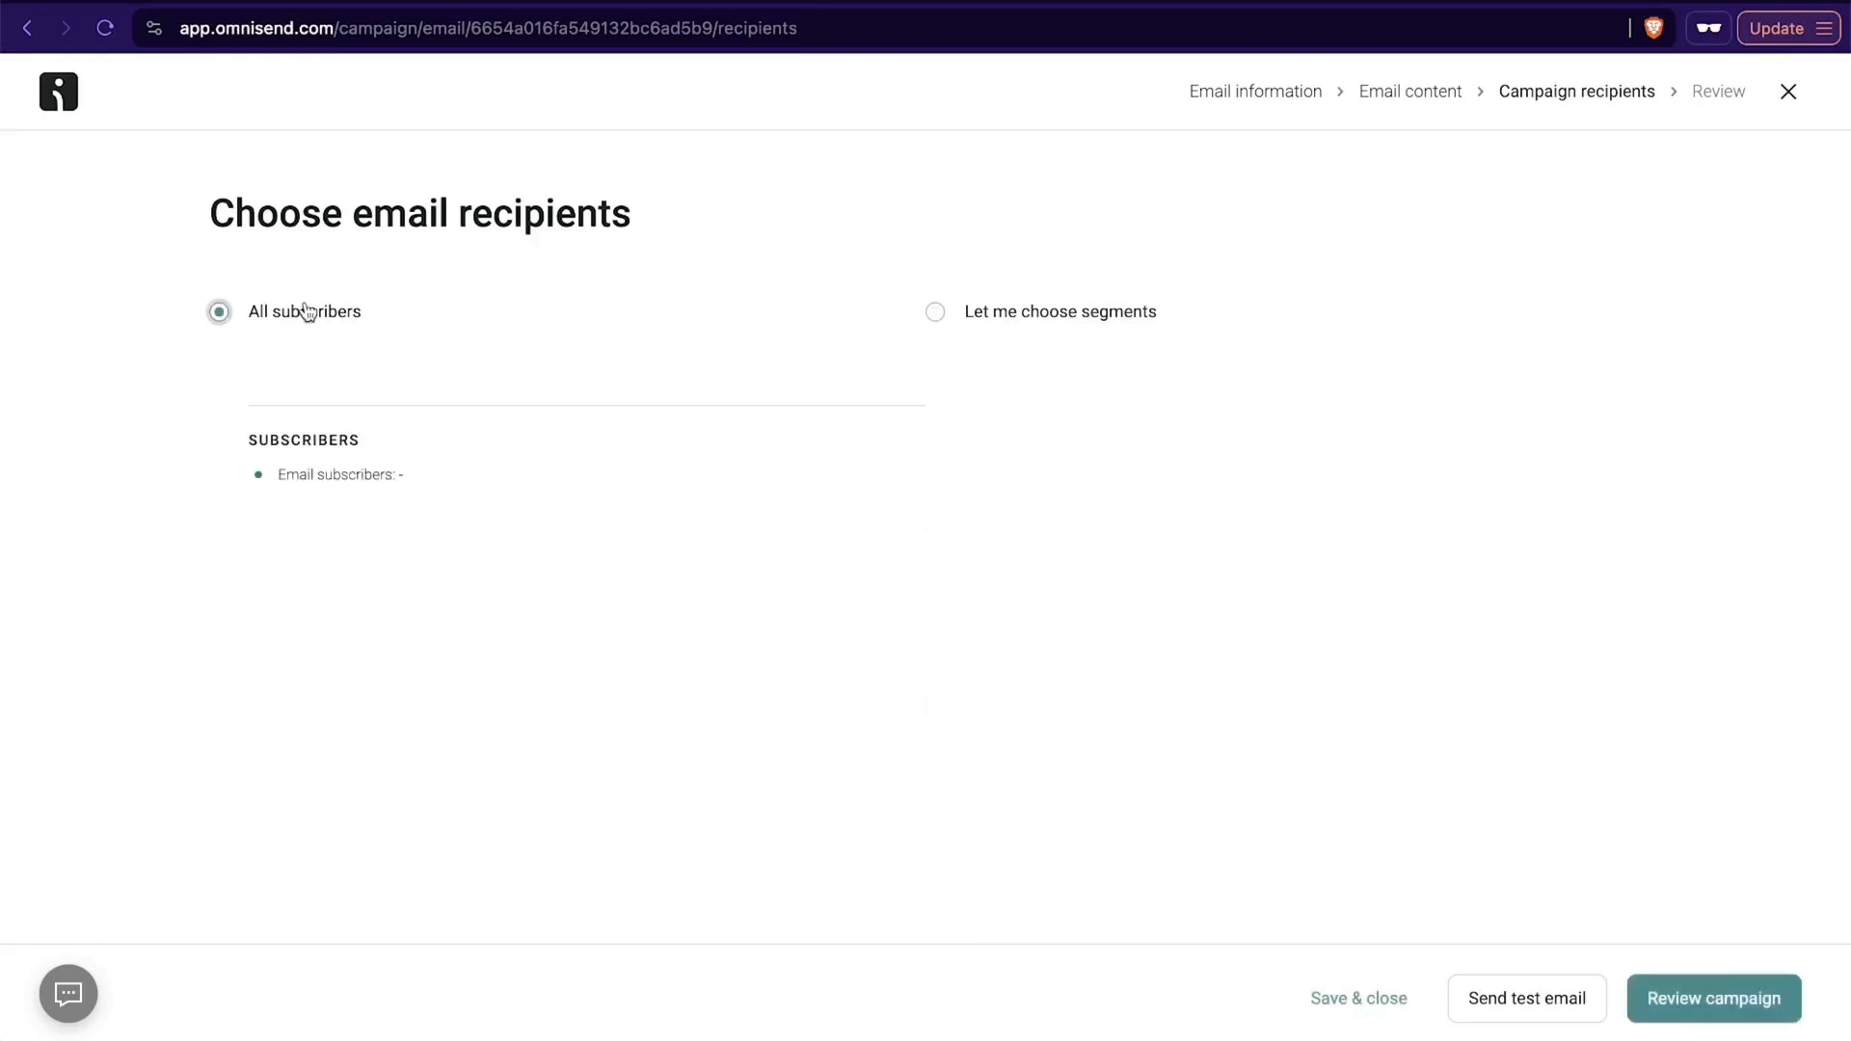
click(1695, 1006)
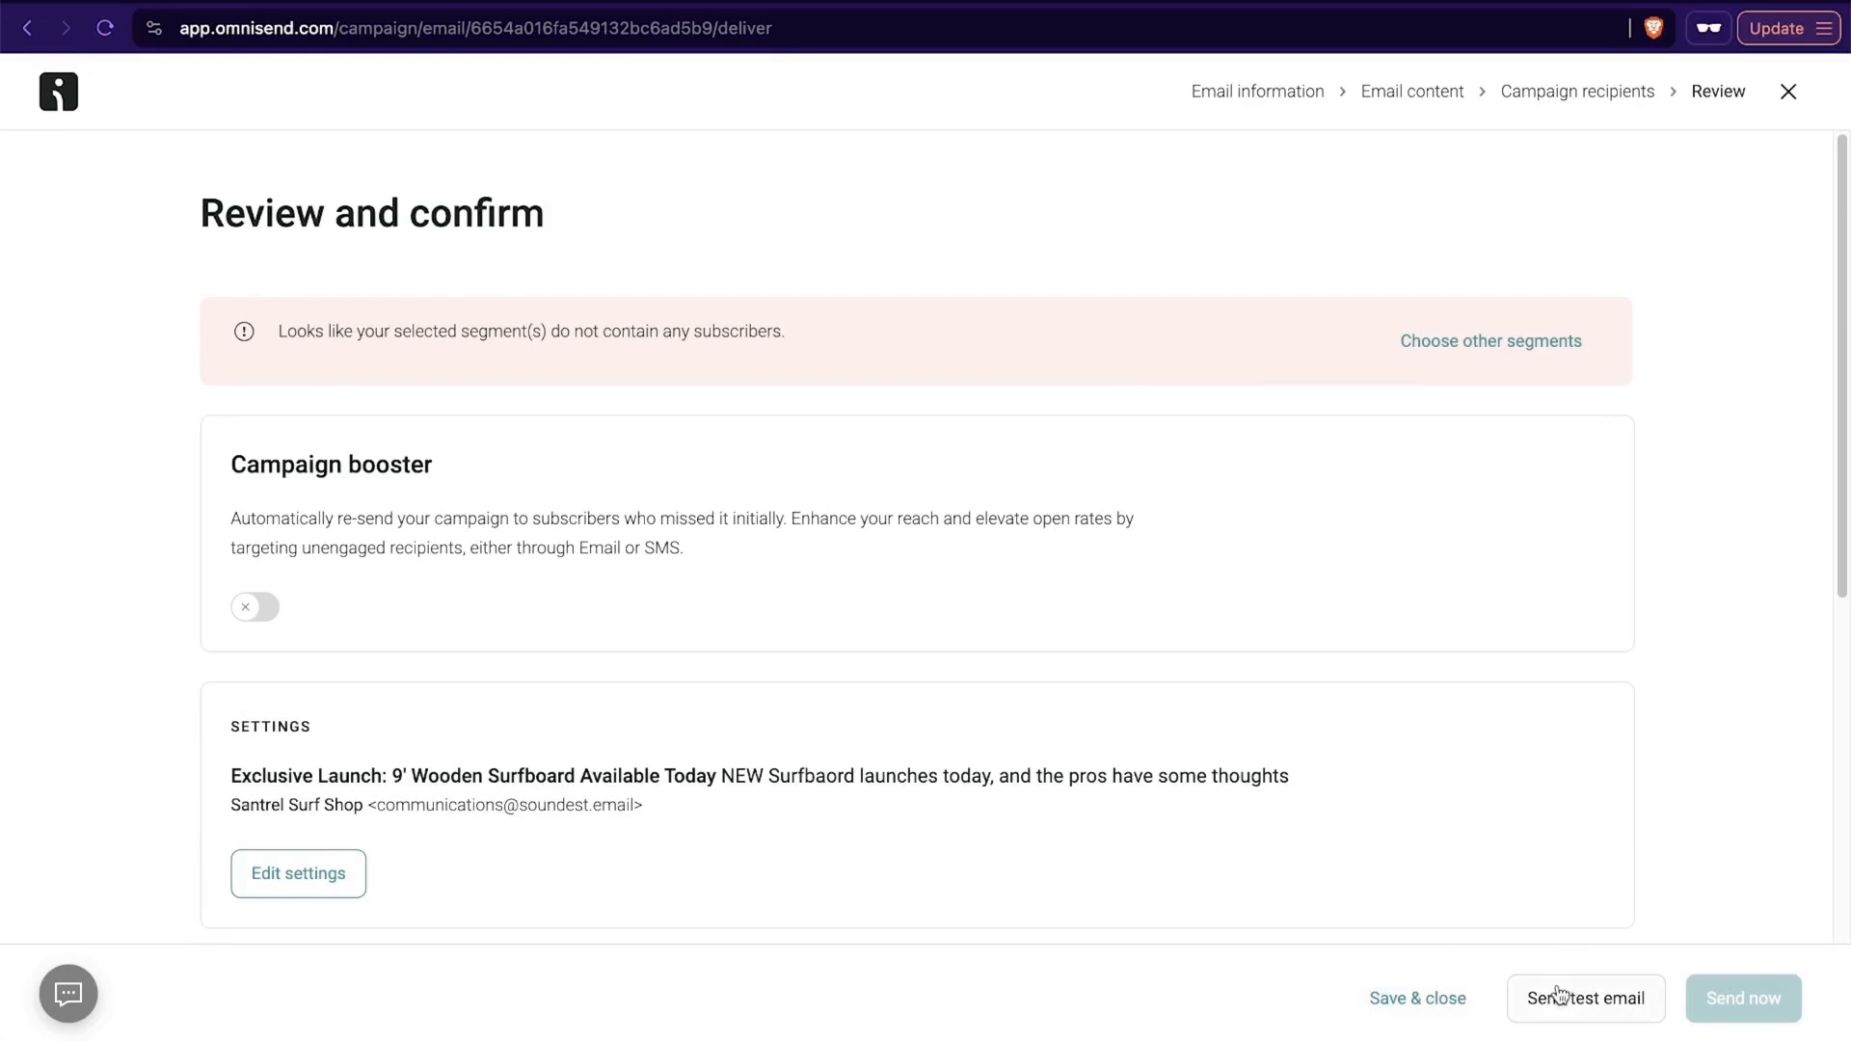
Enable the campaign booster to resend after 48 hours to non-openers, then check the remaining sections.
scroll(743, 646, down, 3)
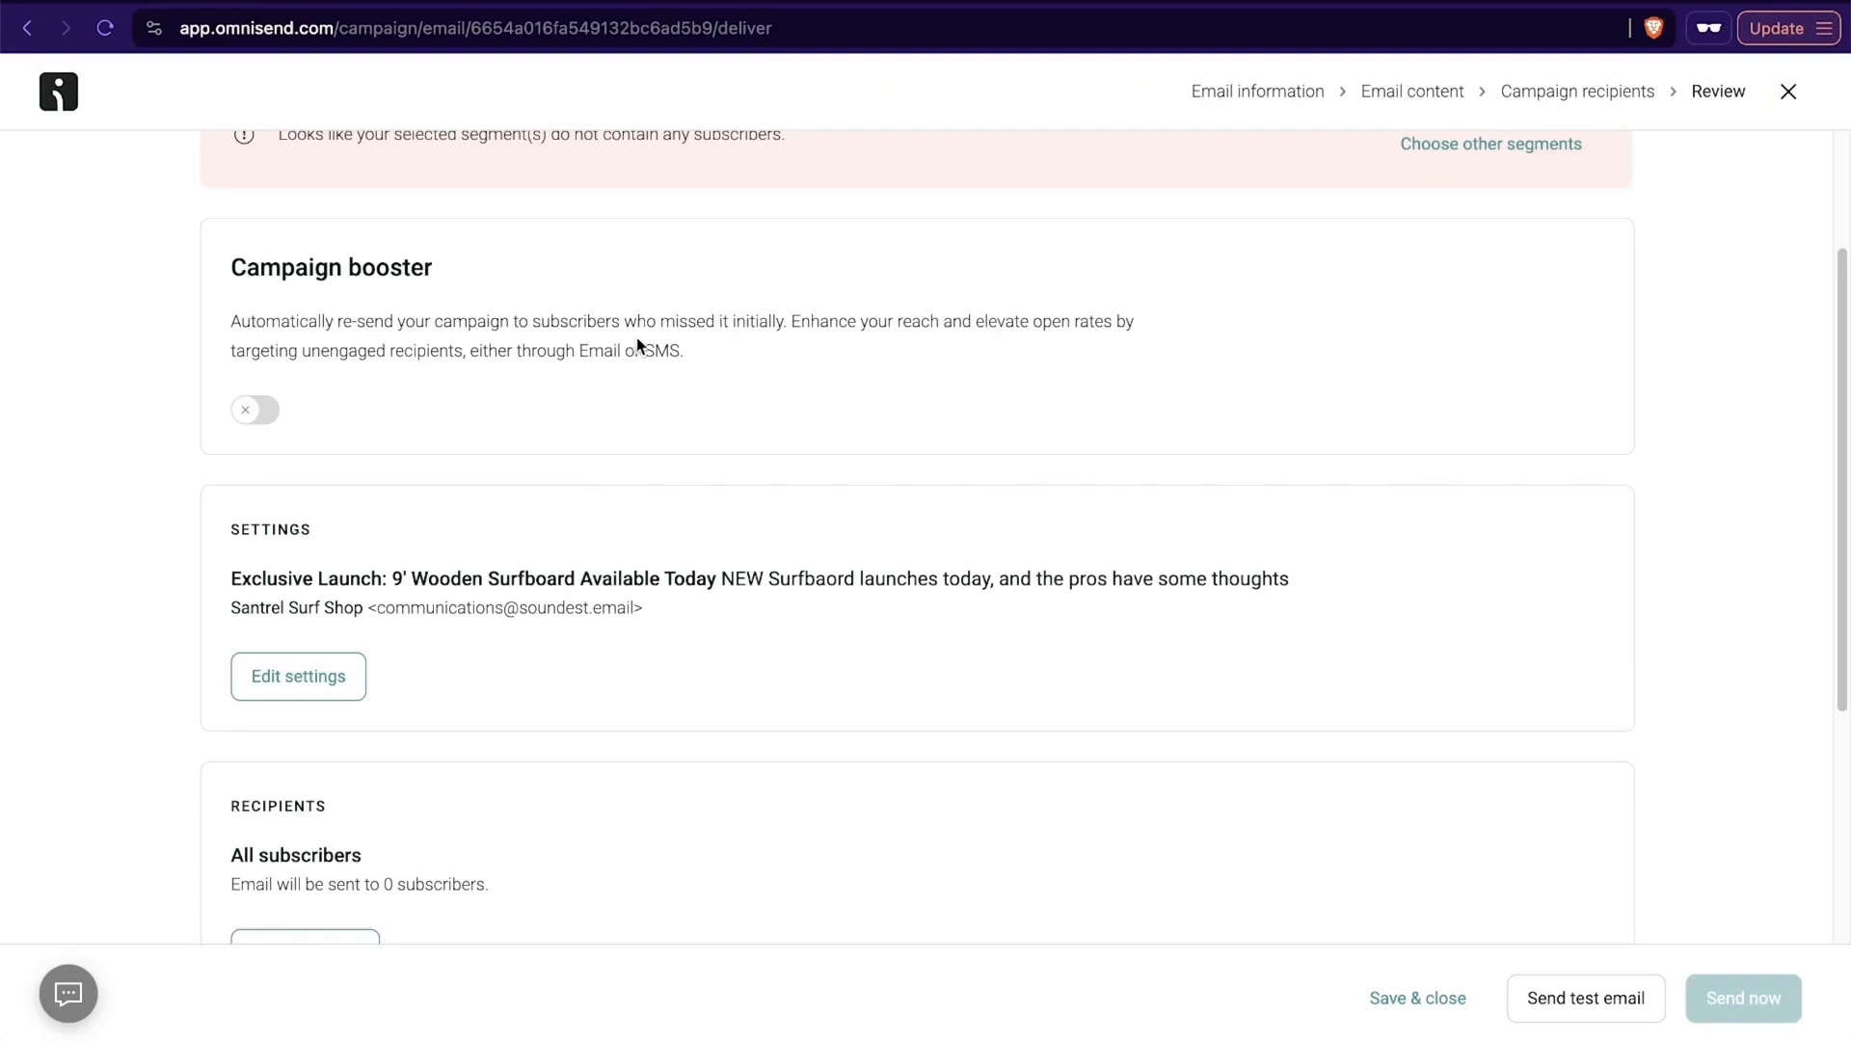
click(261, 420)
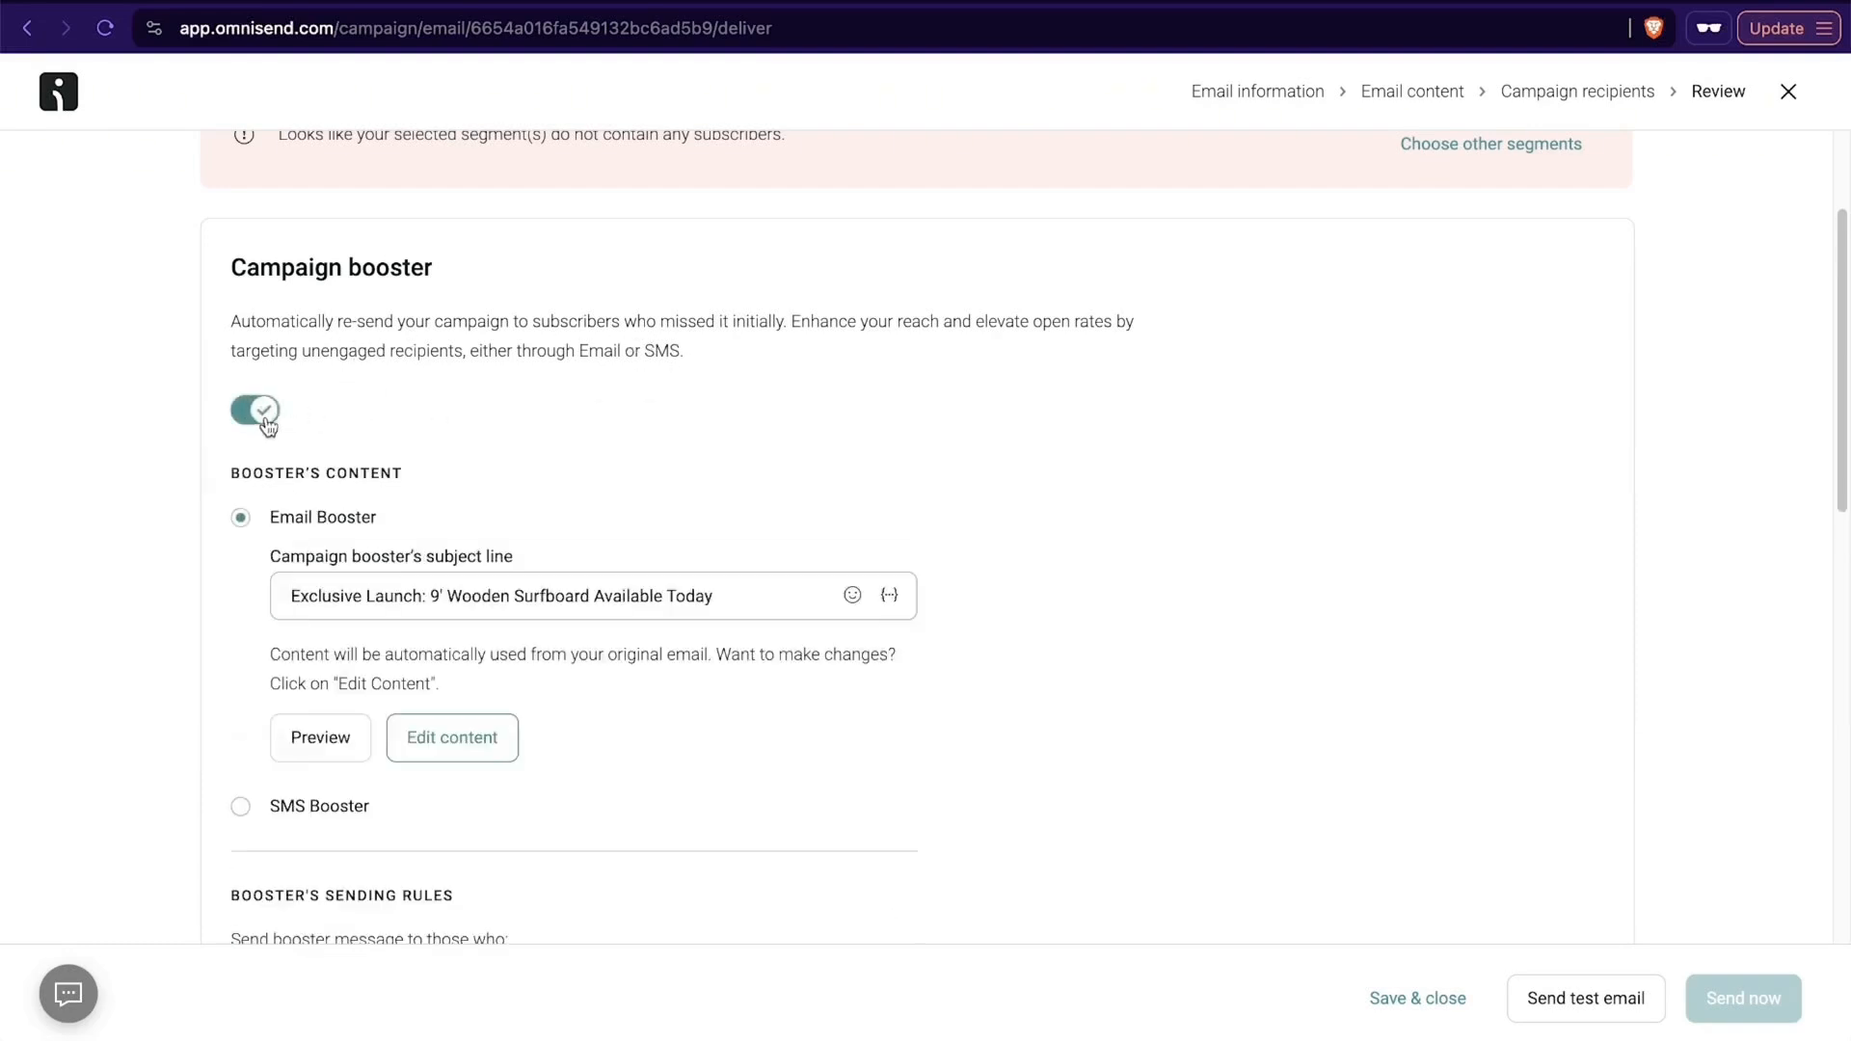
scroll(623, 415, down, 2)
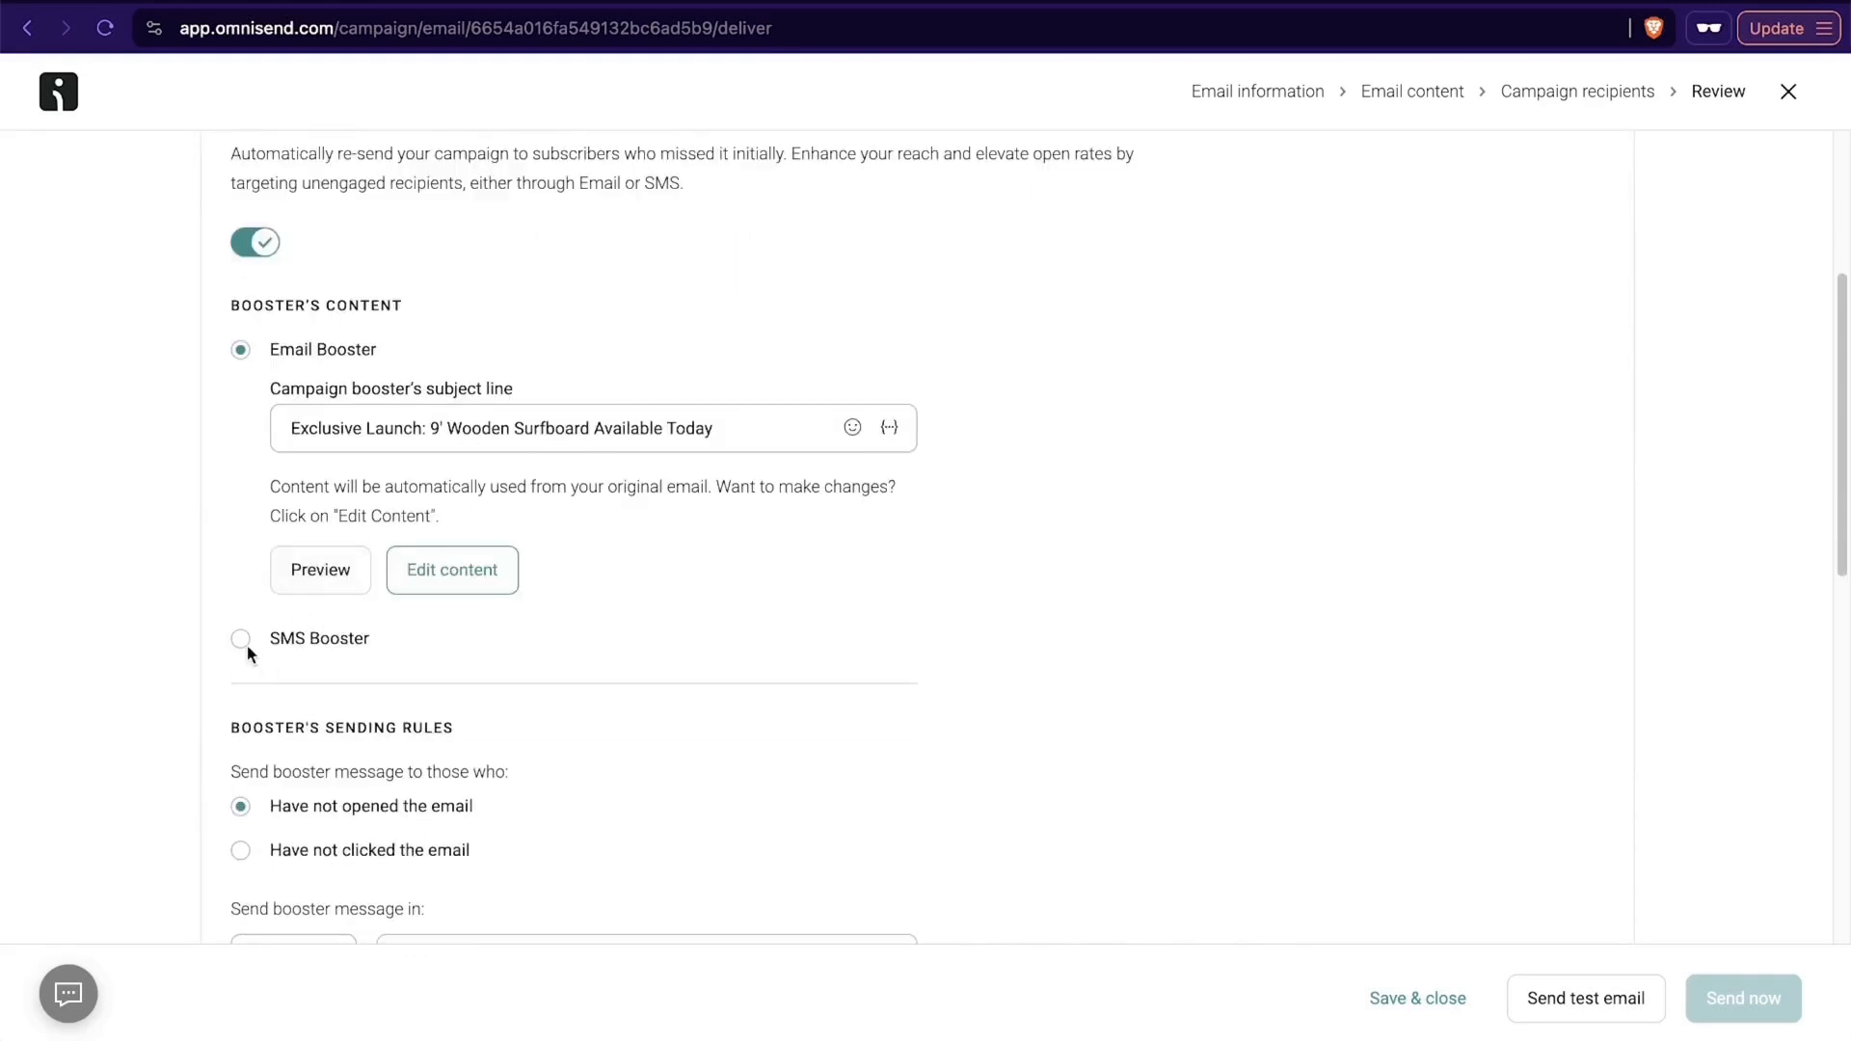
scroll(294, 650, down, 5)
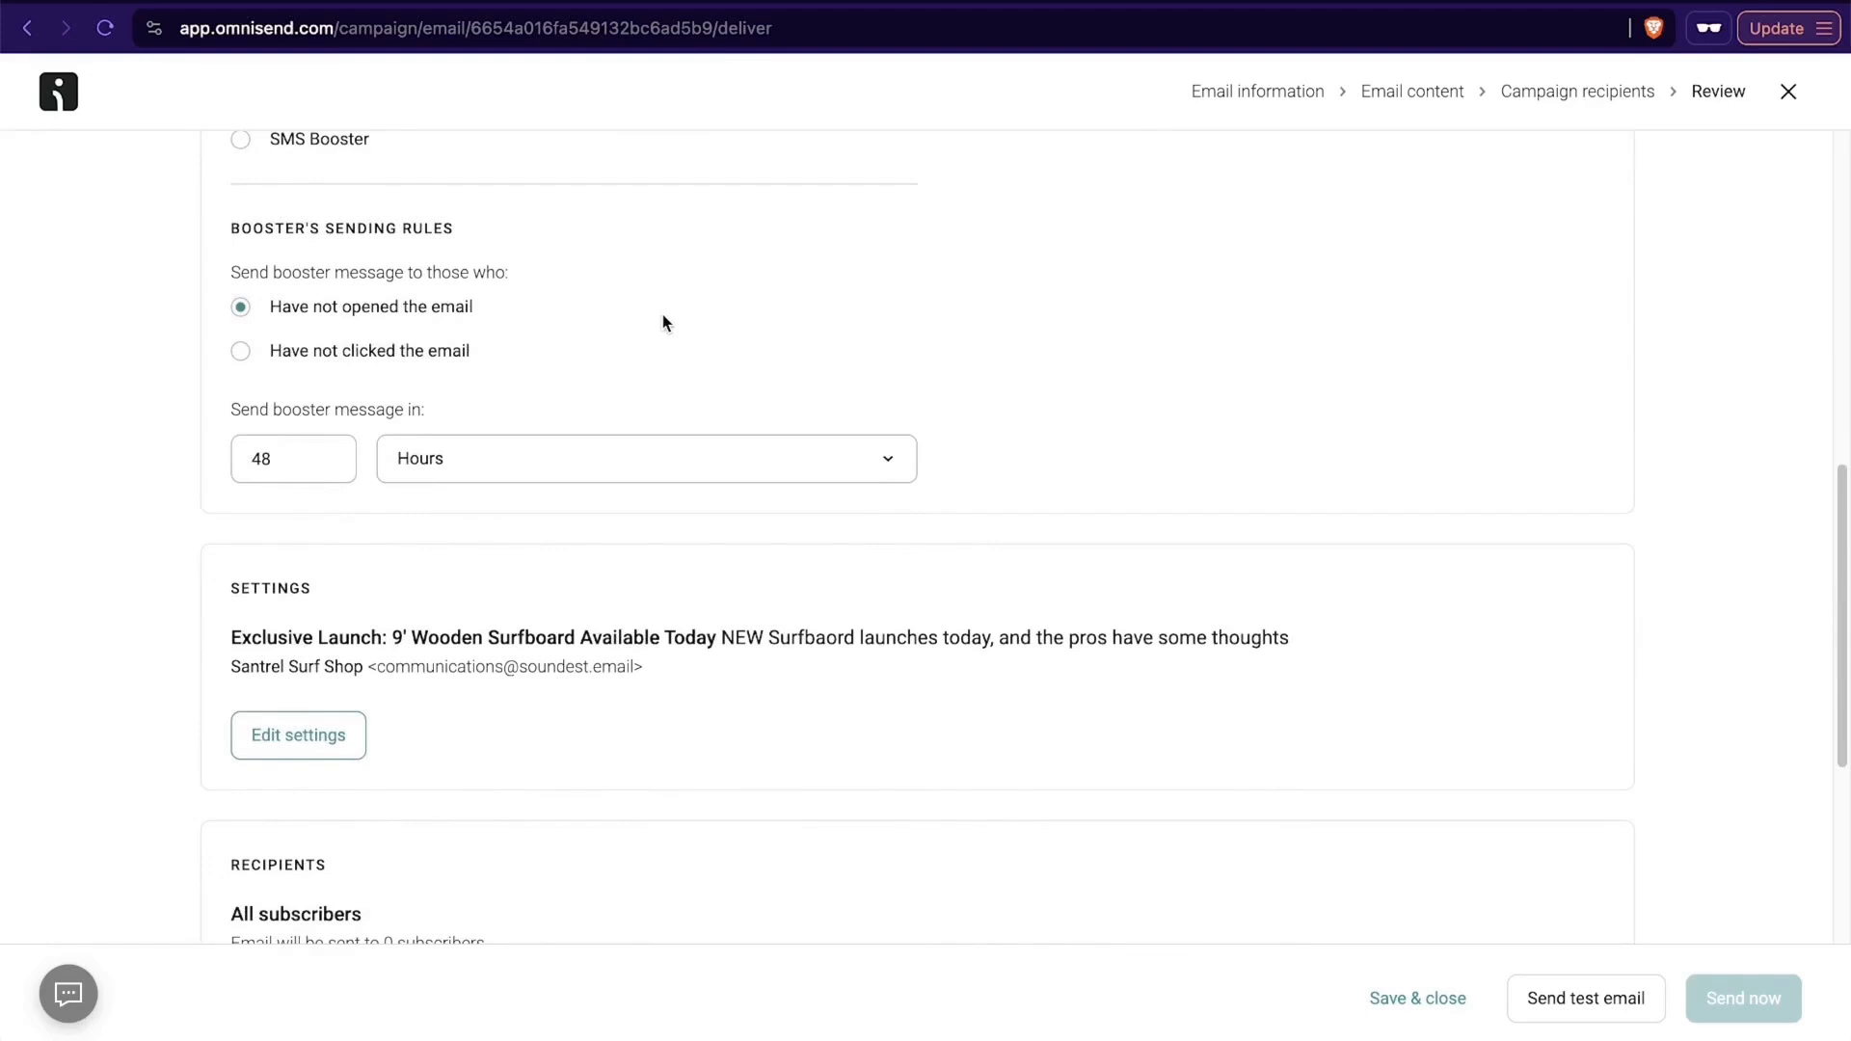
scroll(662, 322, down, 4)
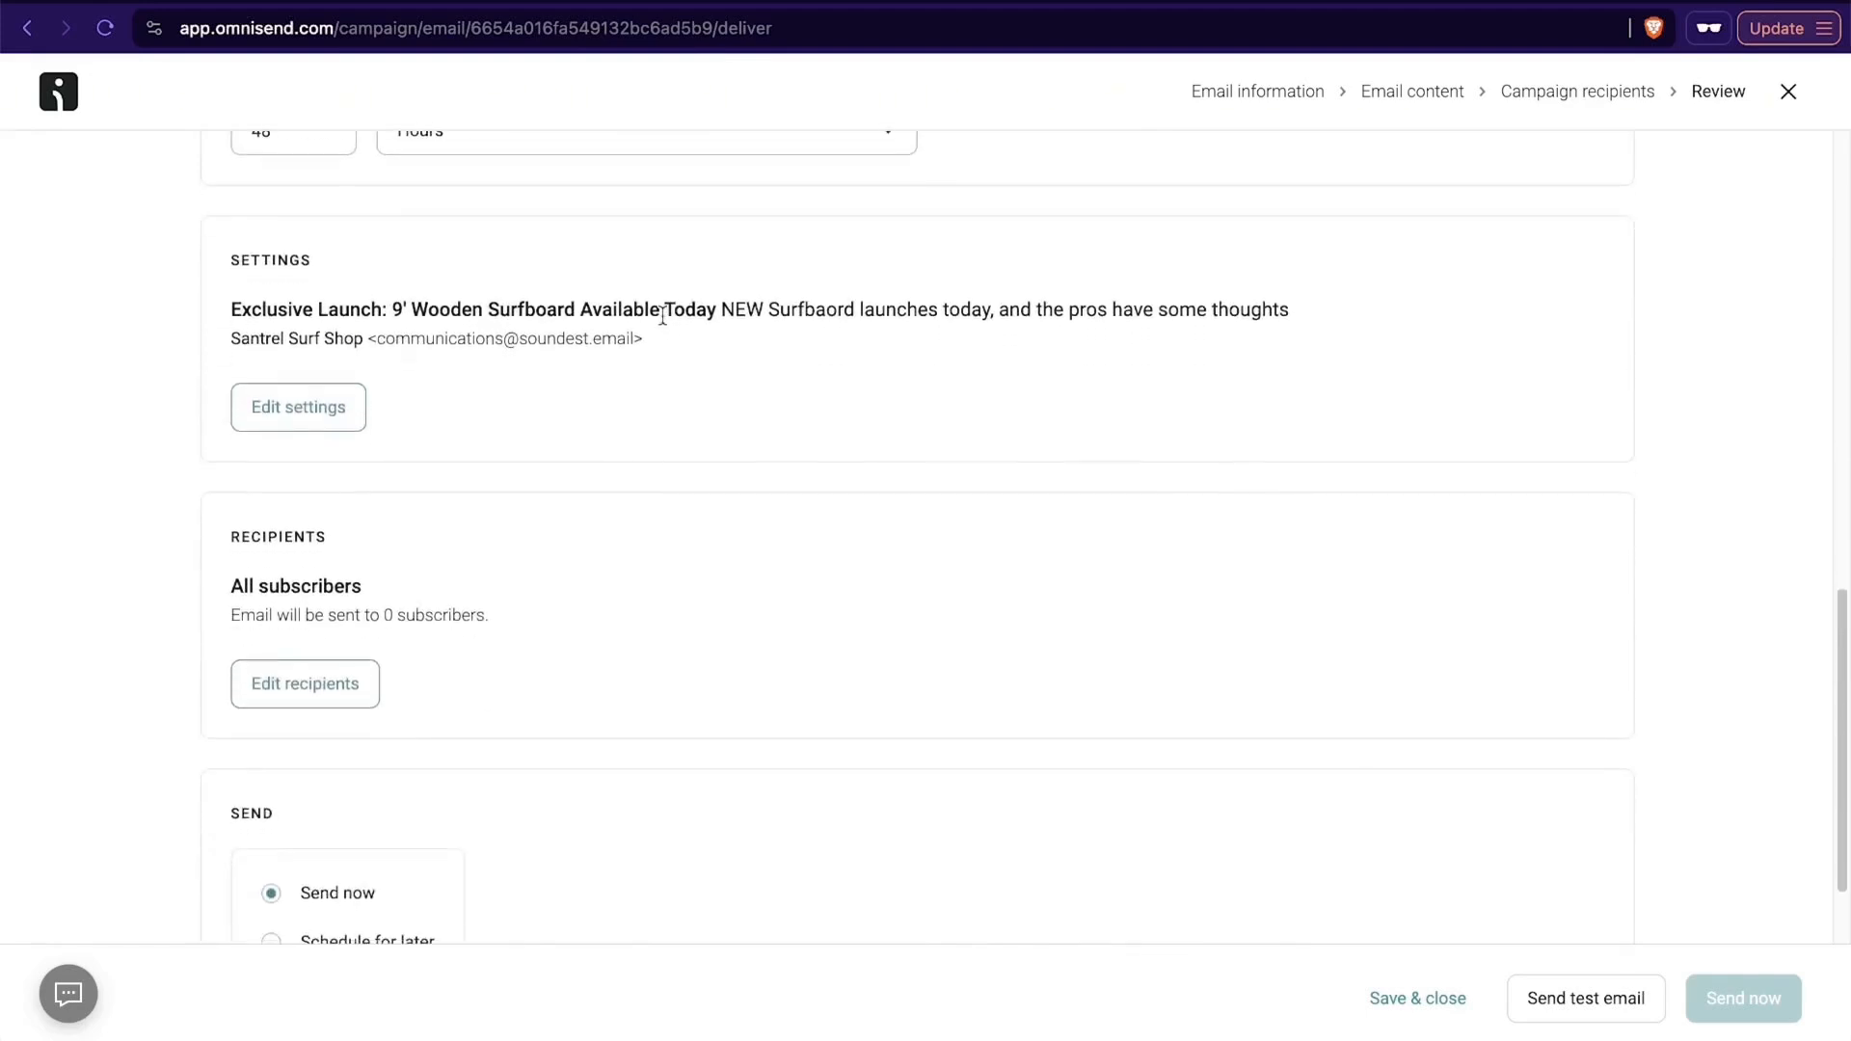
scroll(663, 315, down, 1)
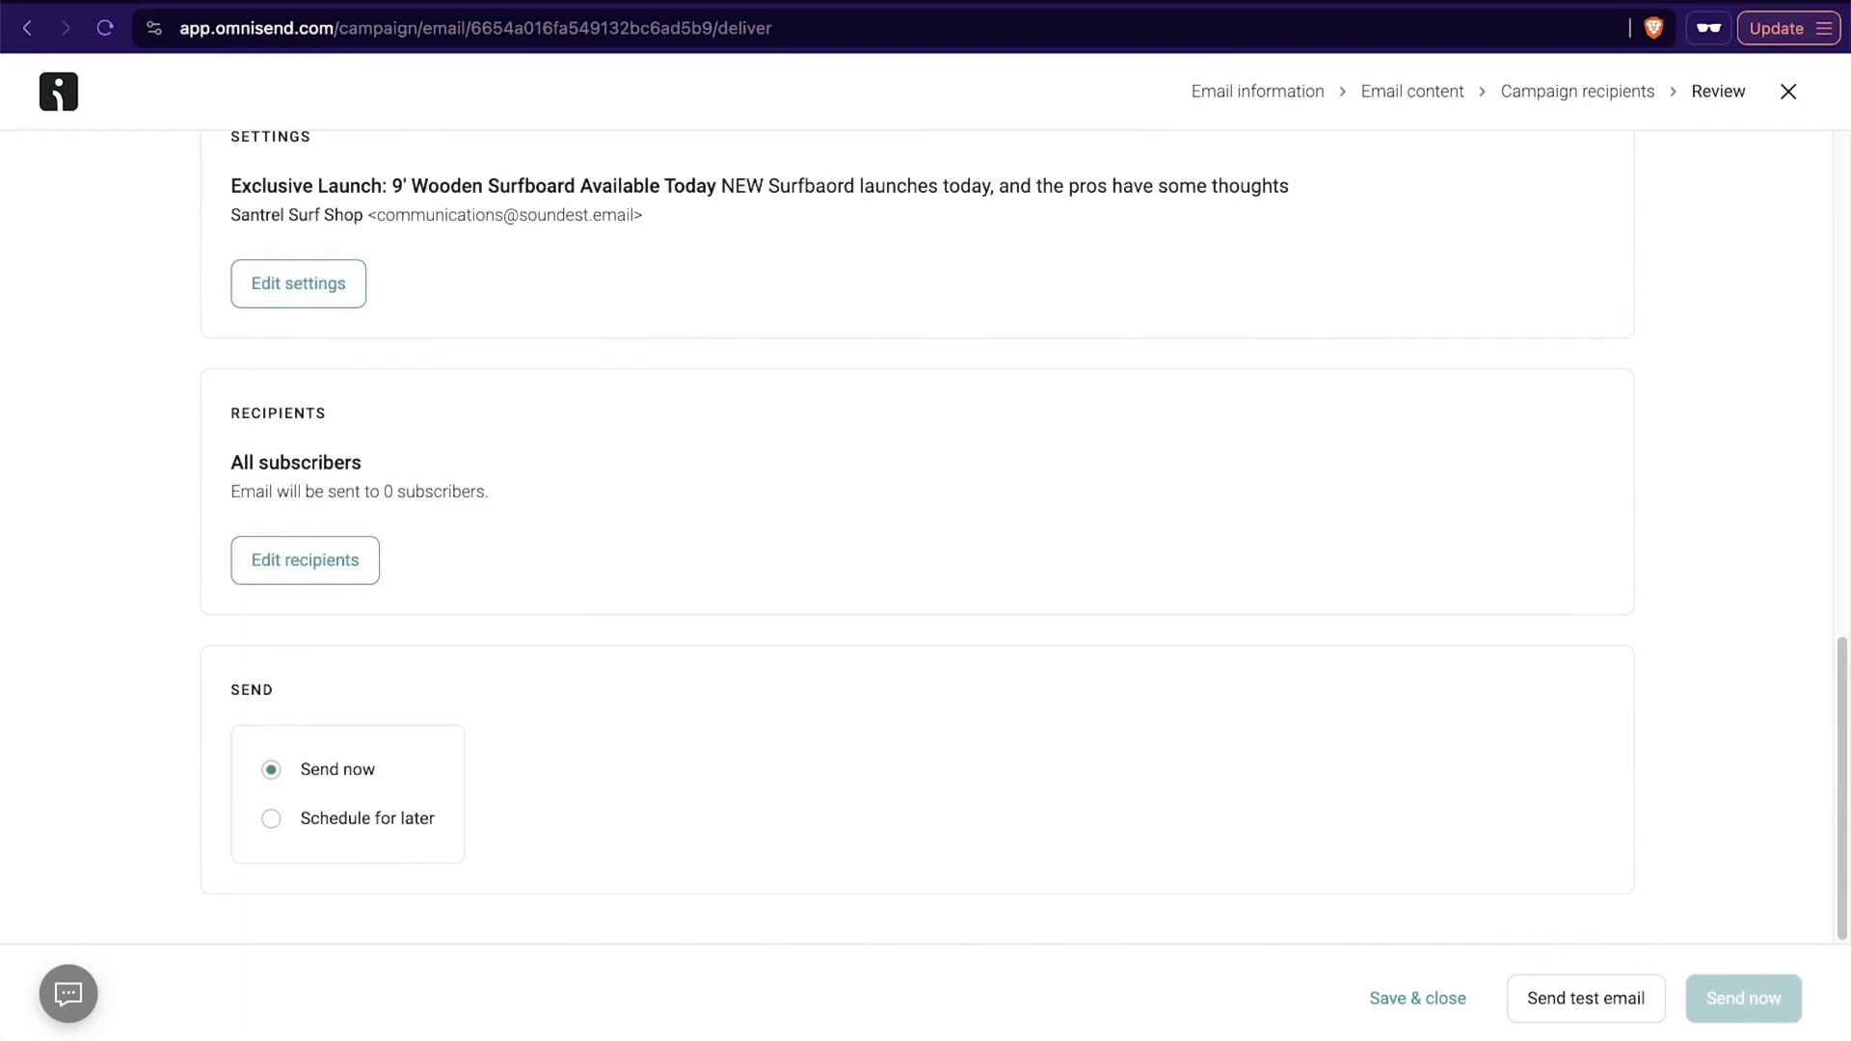
scroll(1507, 608, up, 10)
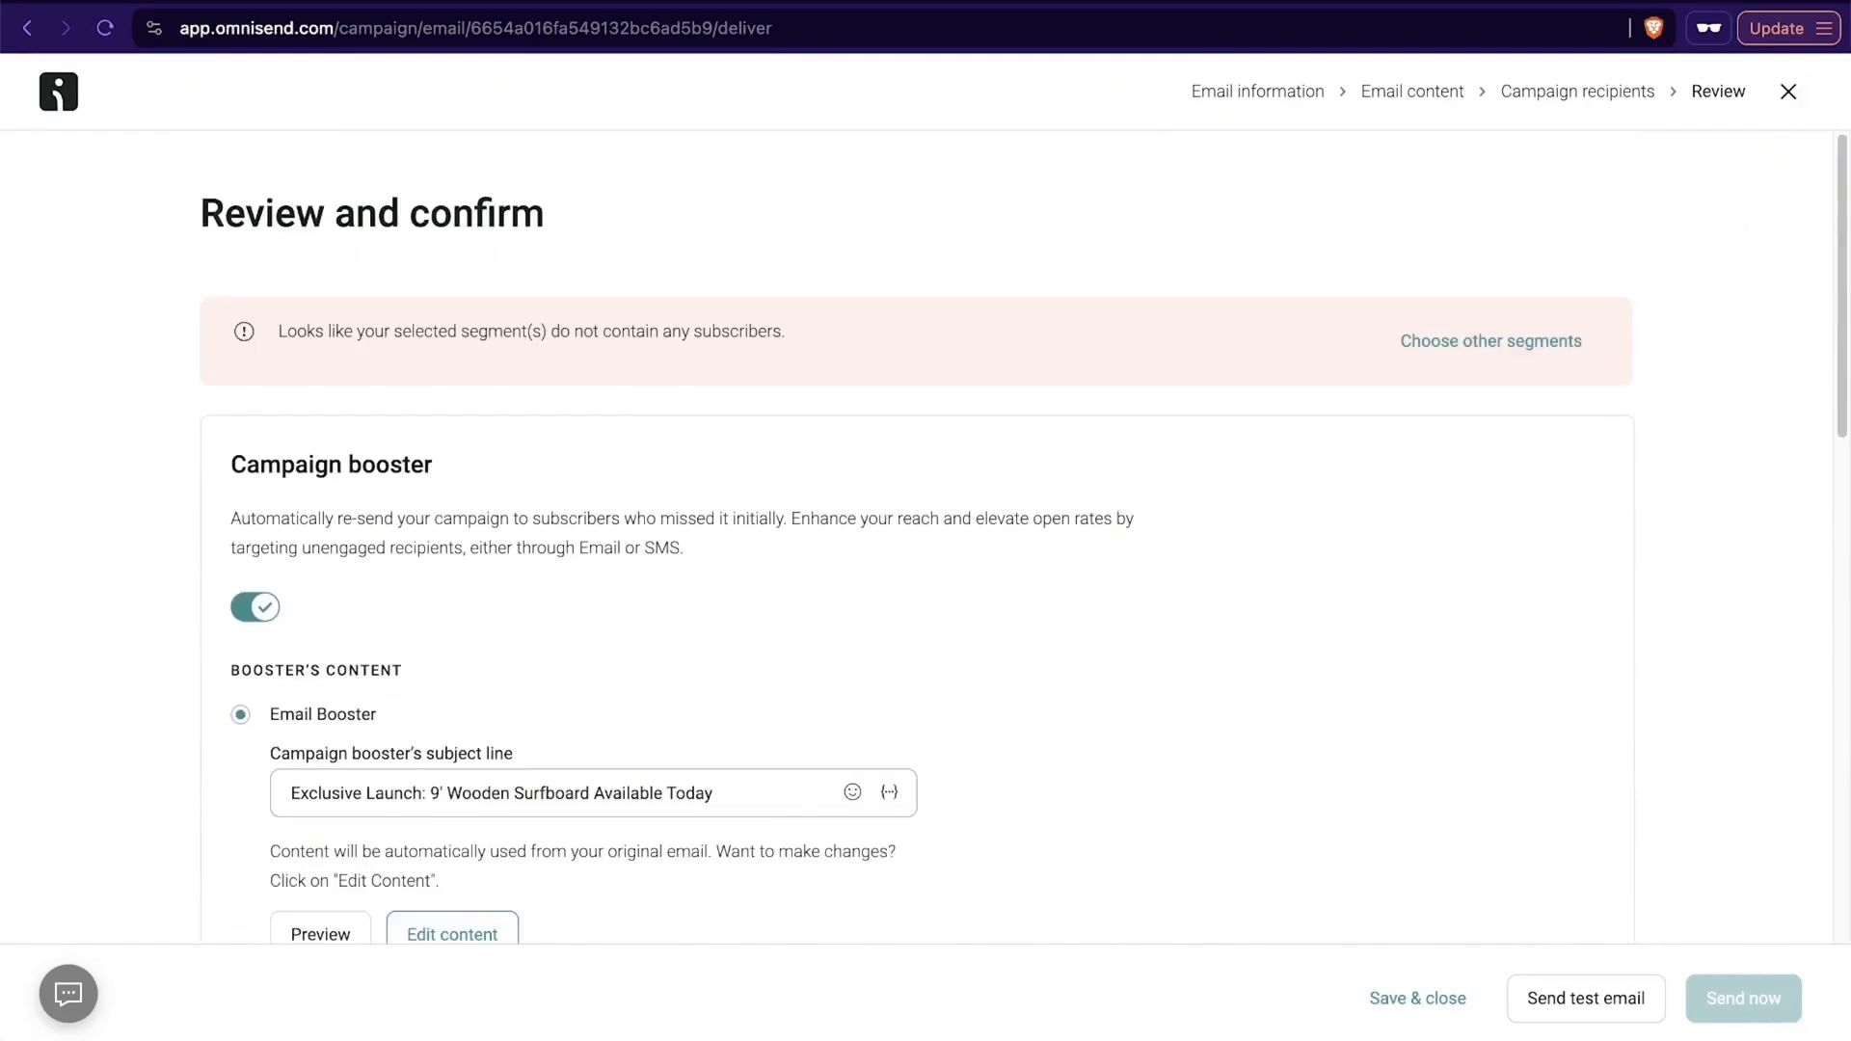
Save the campaign as a draft and browse the workflow templates, returning to Automation.
click(1410, 998)
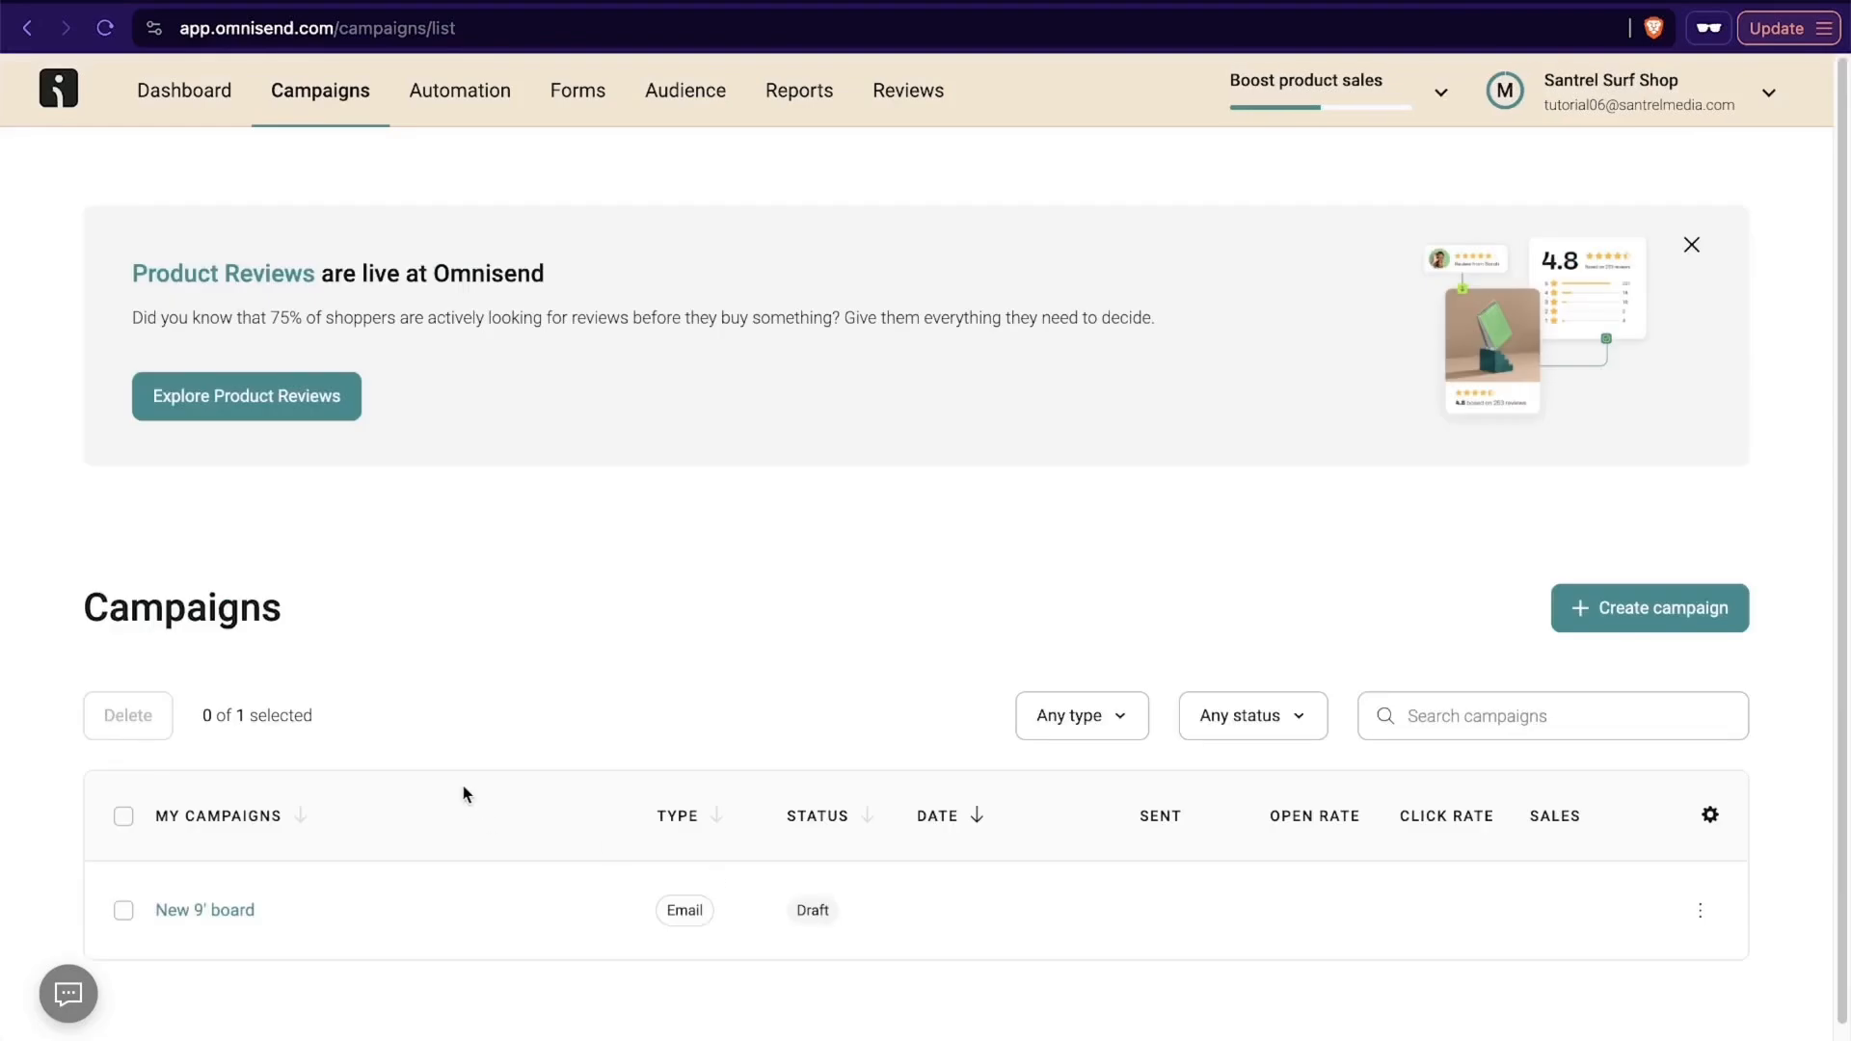
click(447, 97)
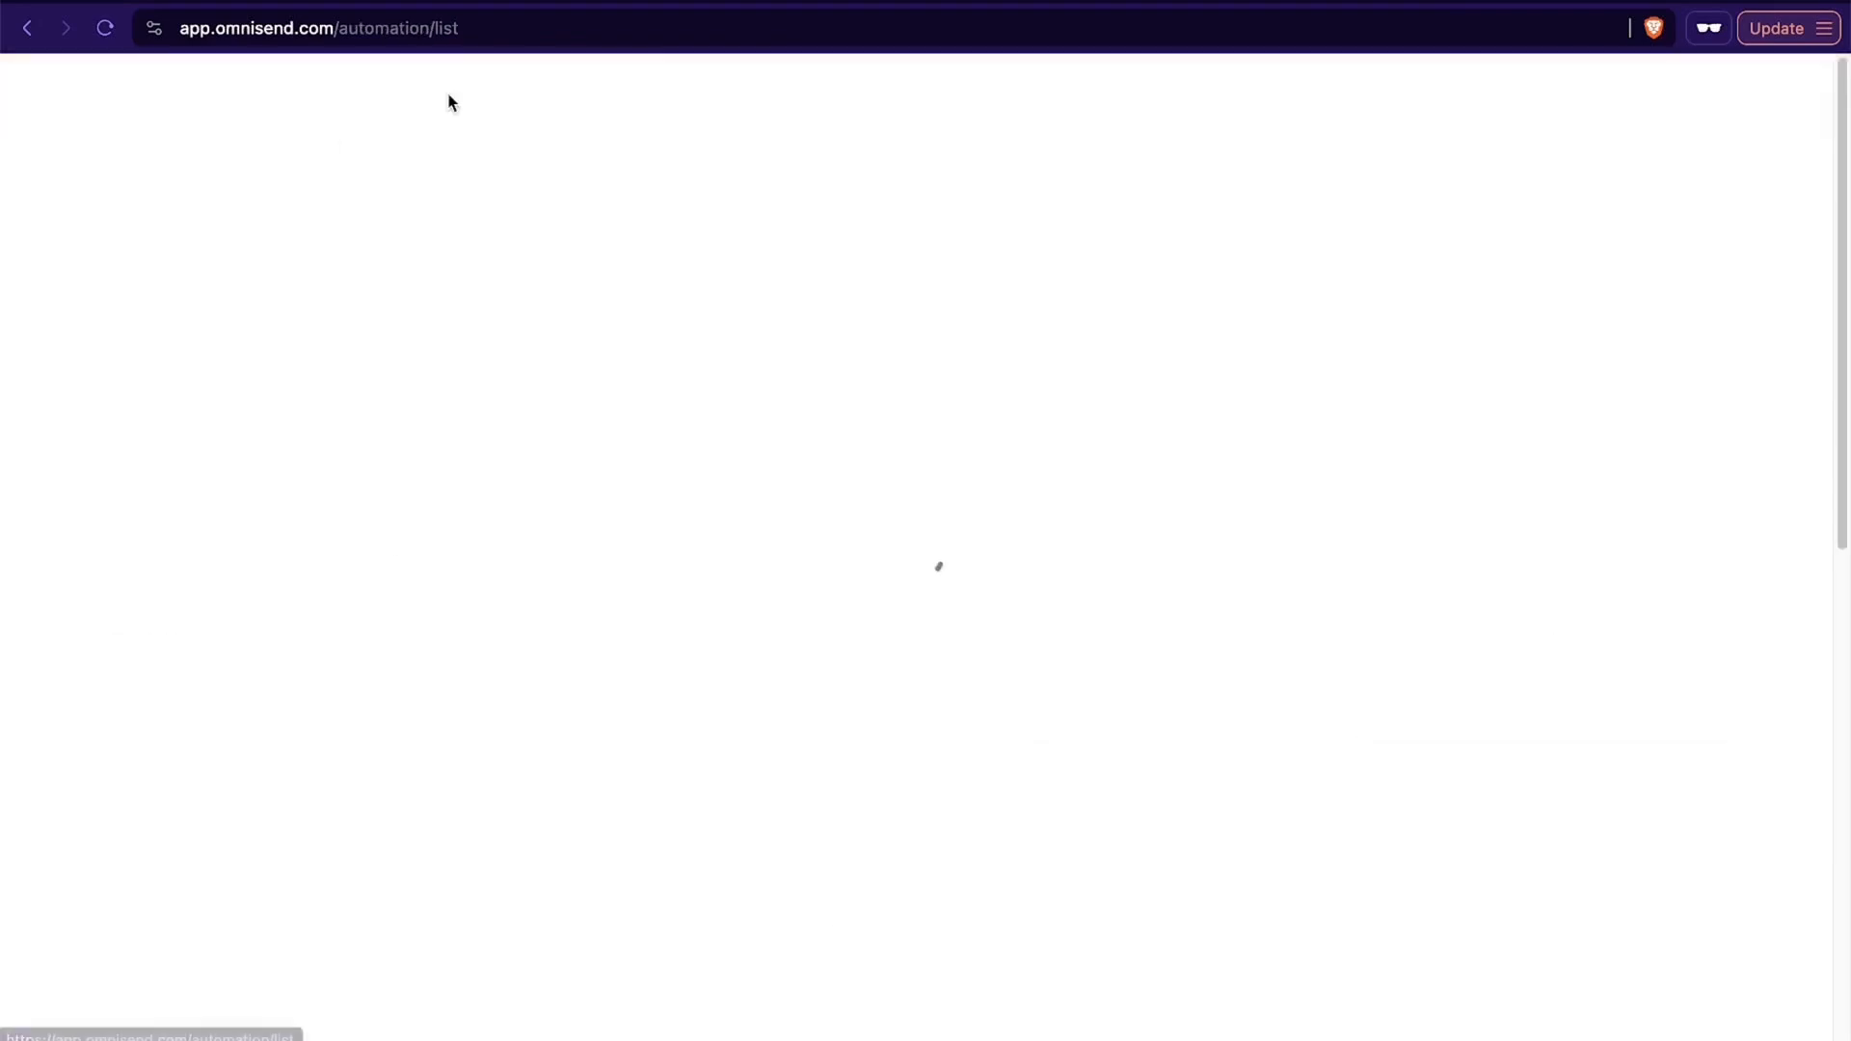
scroll(987, 451, down, 2)
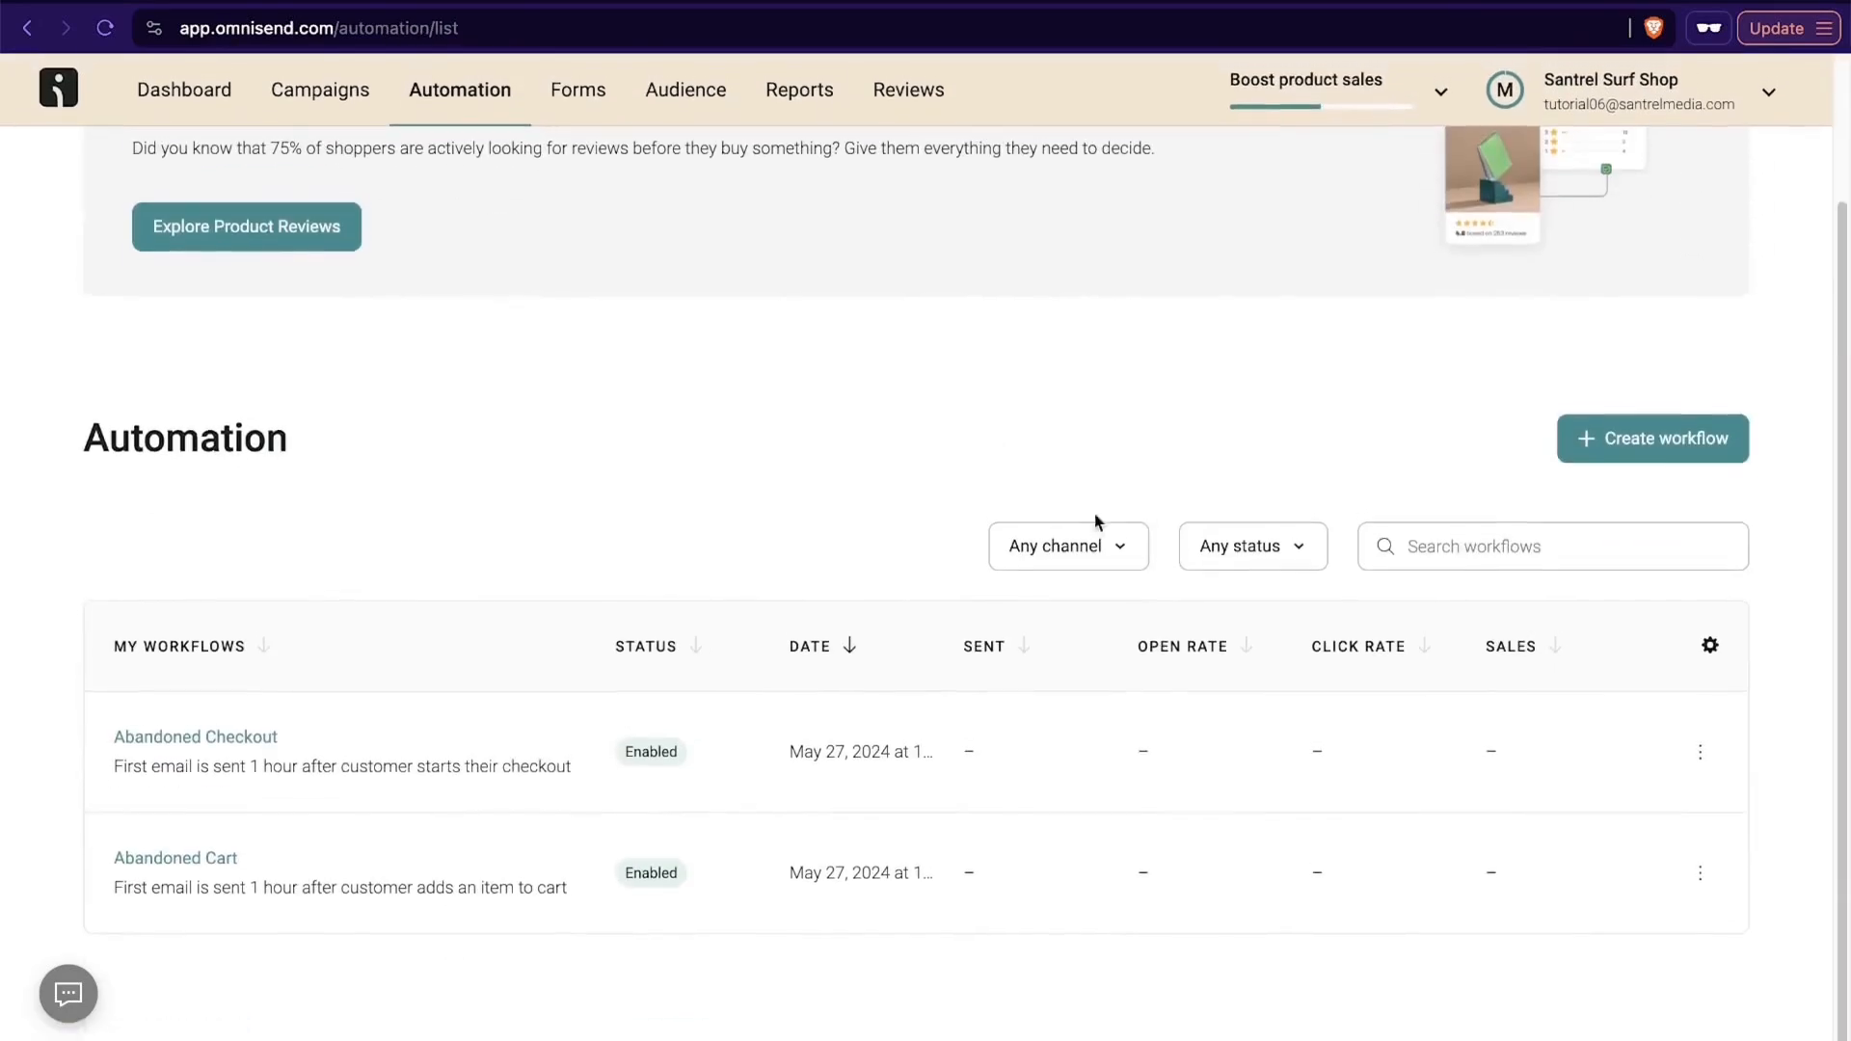
scroll(543, 450, up, 3)
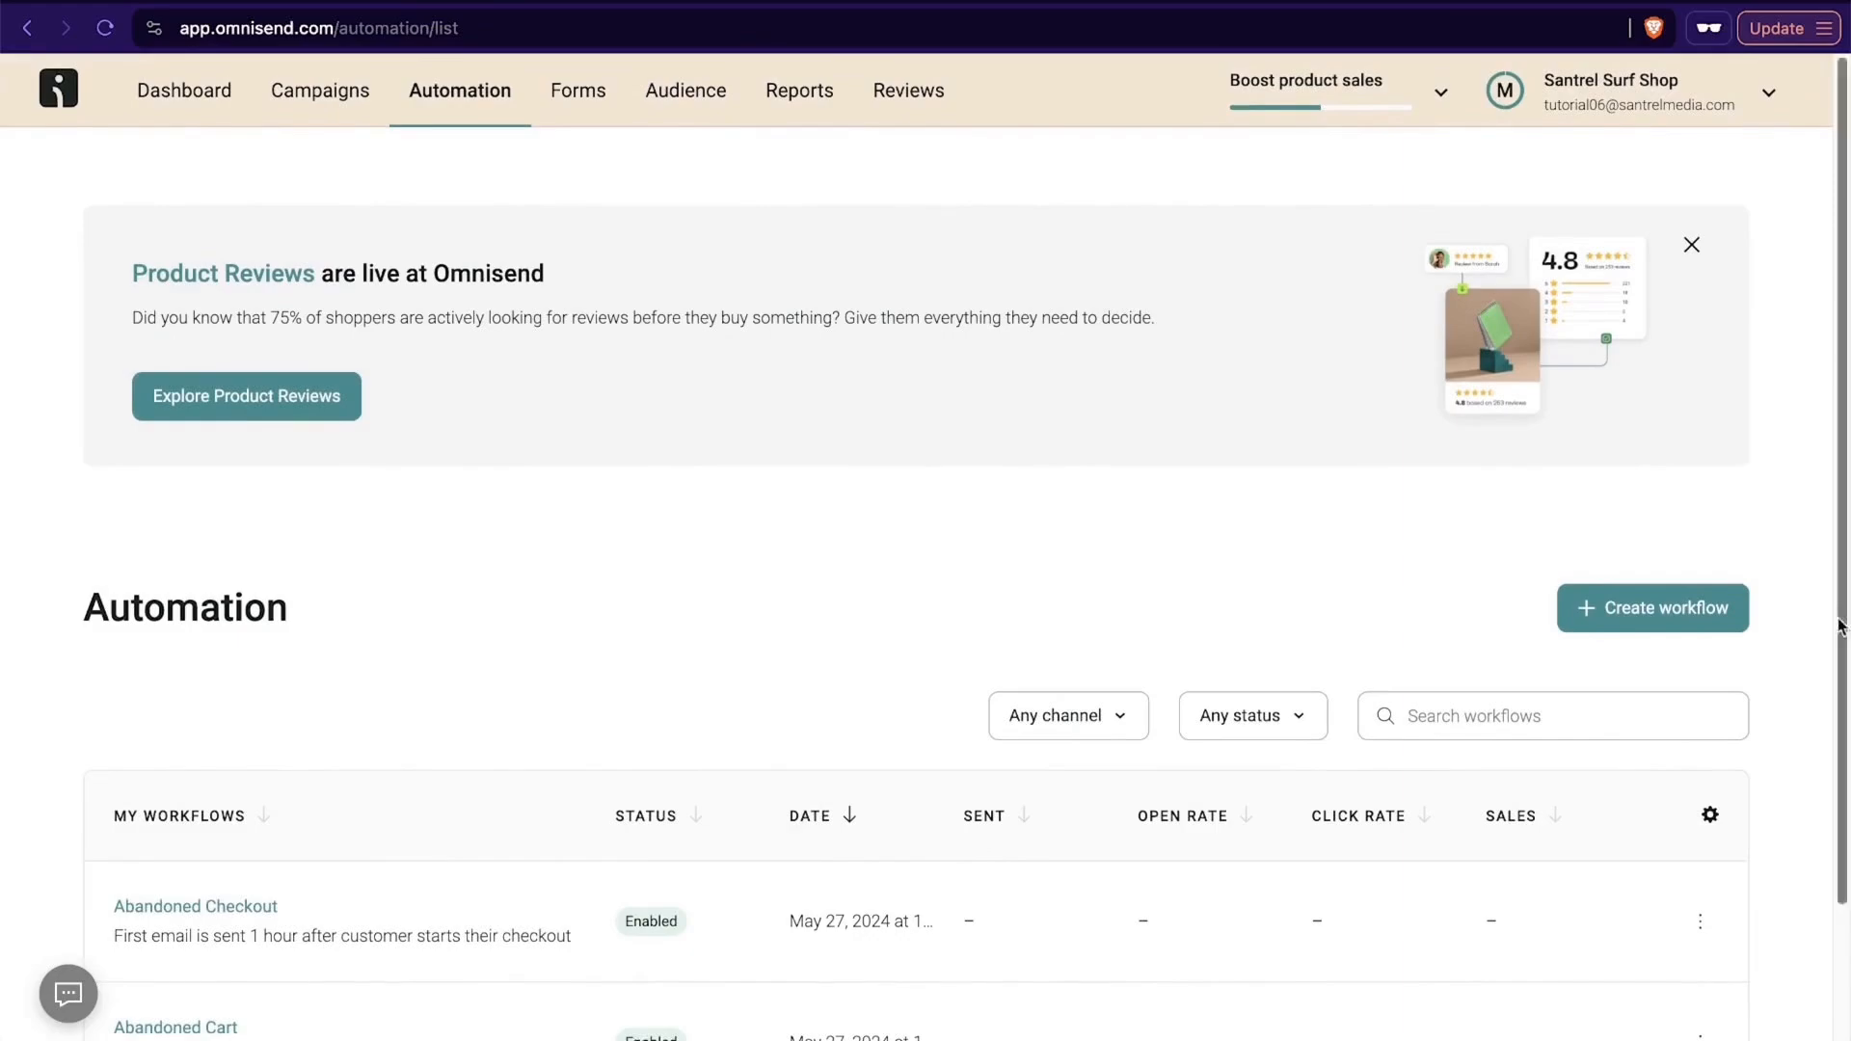
click(1668, 622)
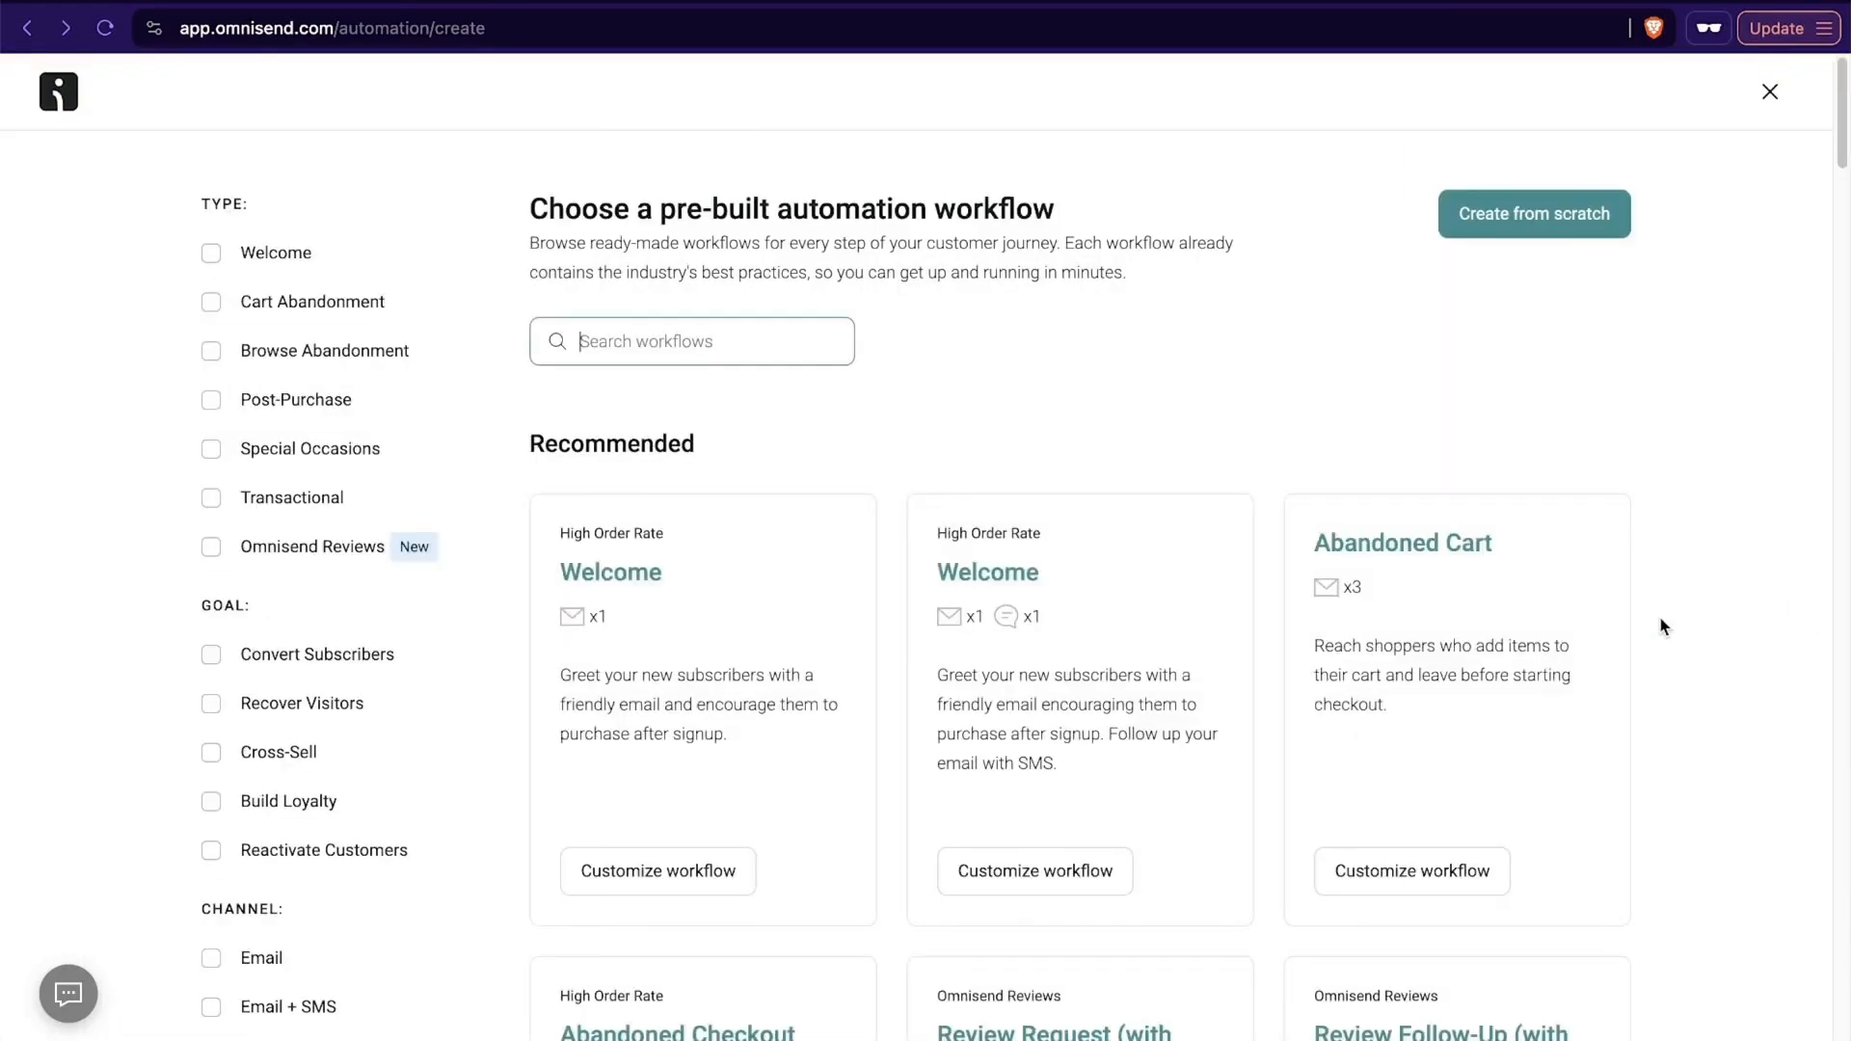
scroll(702, 628, down, 4)
scroll(702, 629, down, 15)
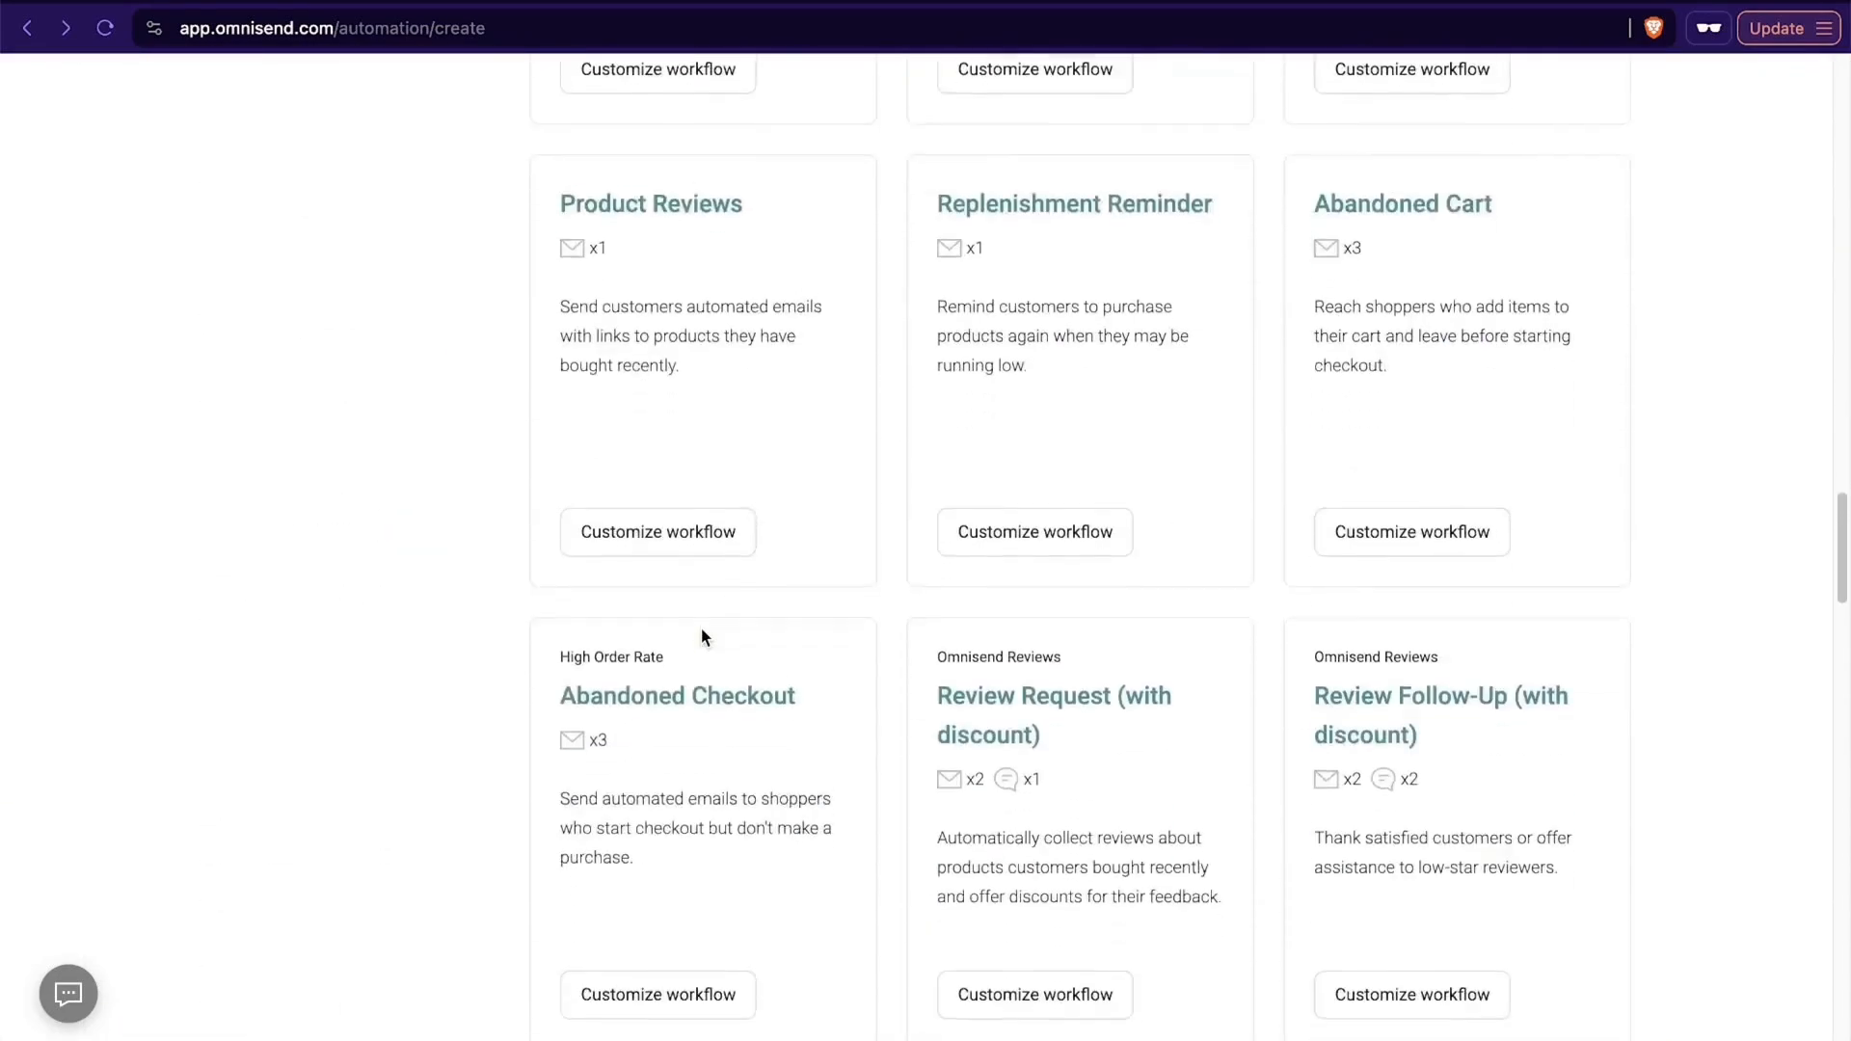
scroll(702, 629, up, 18)
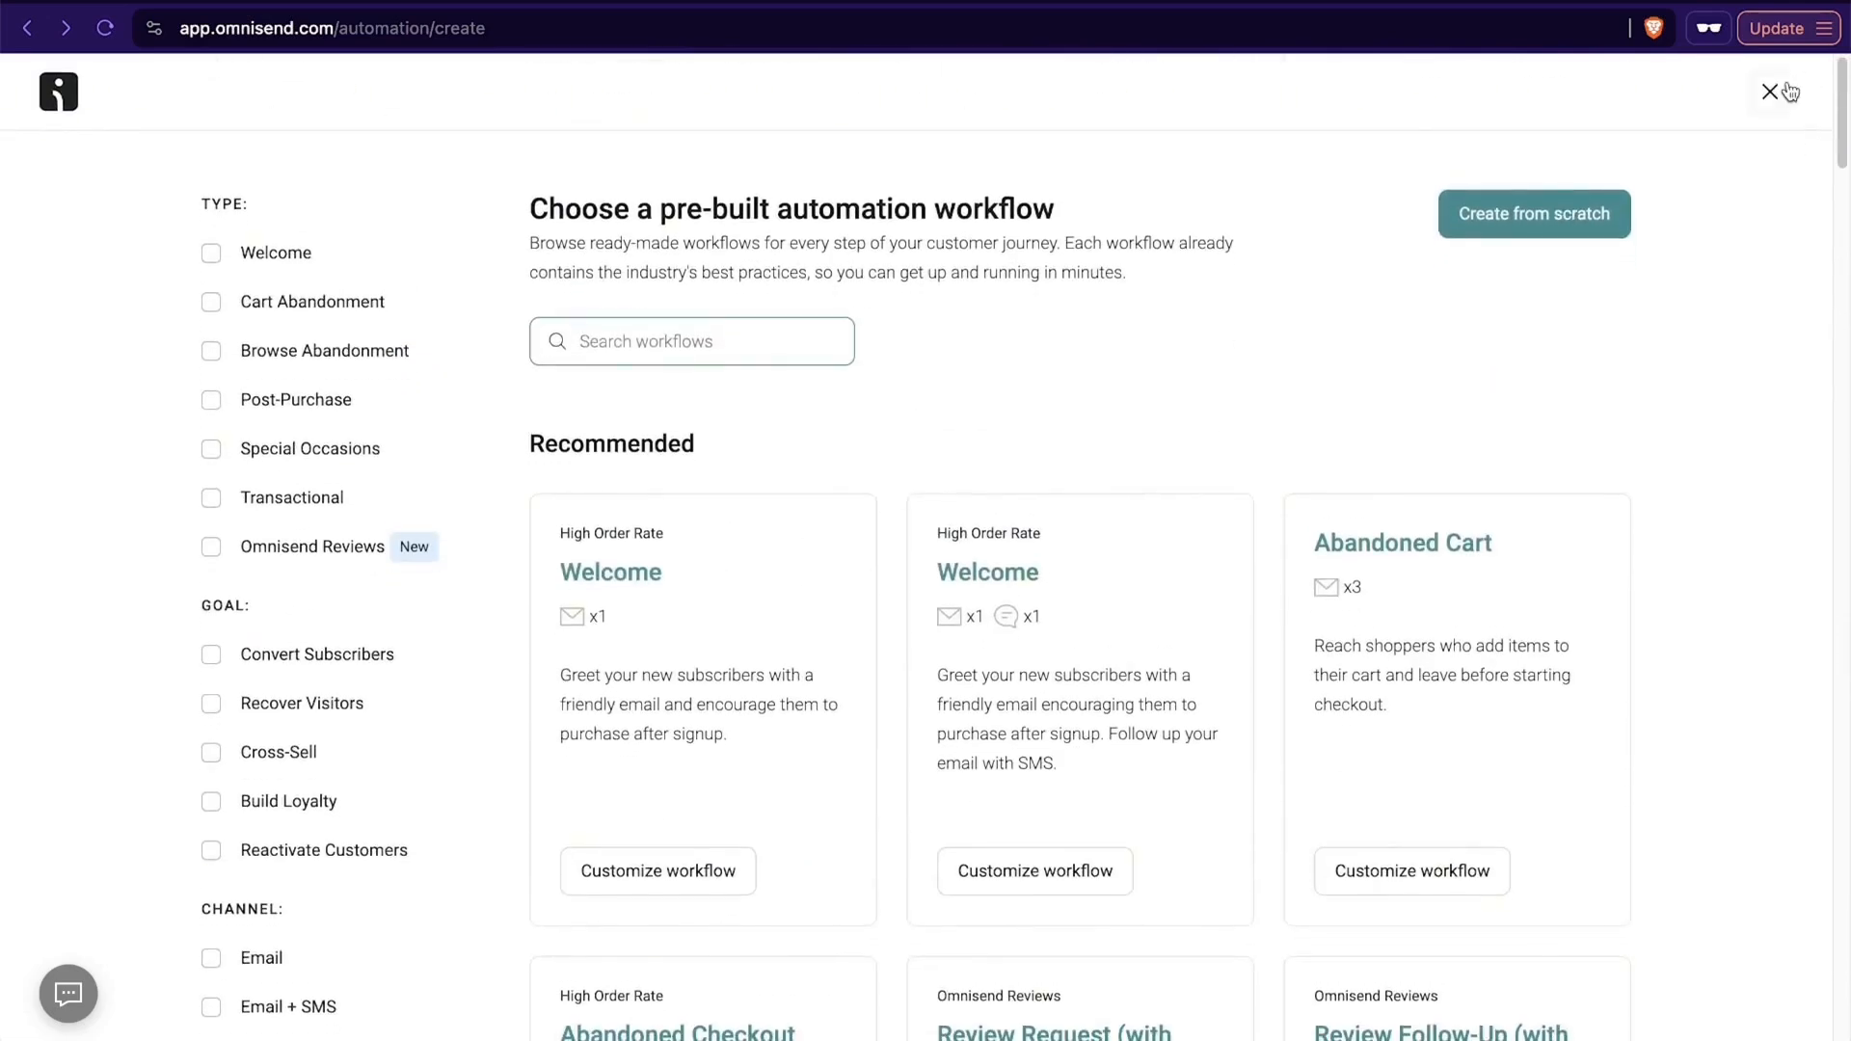
click(1771, 91)
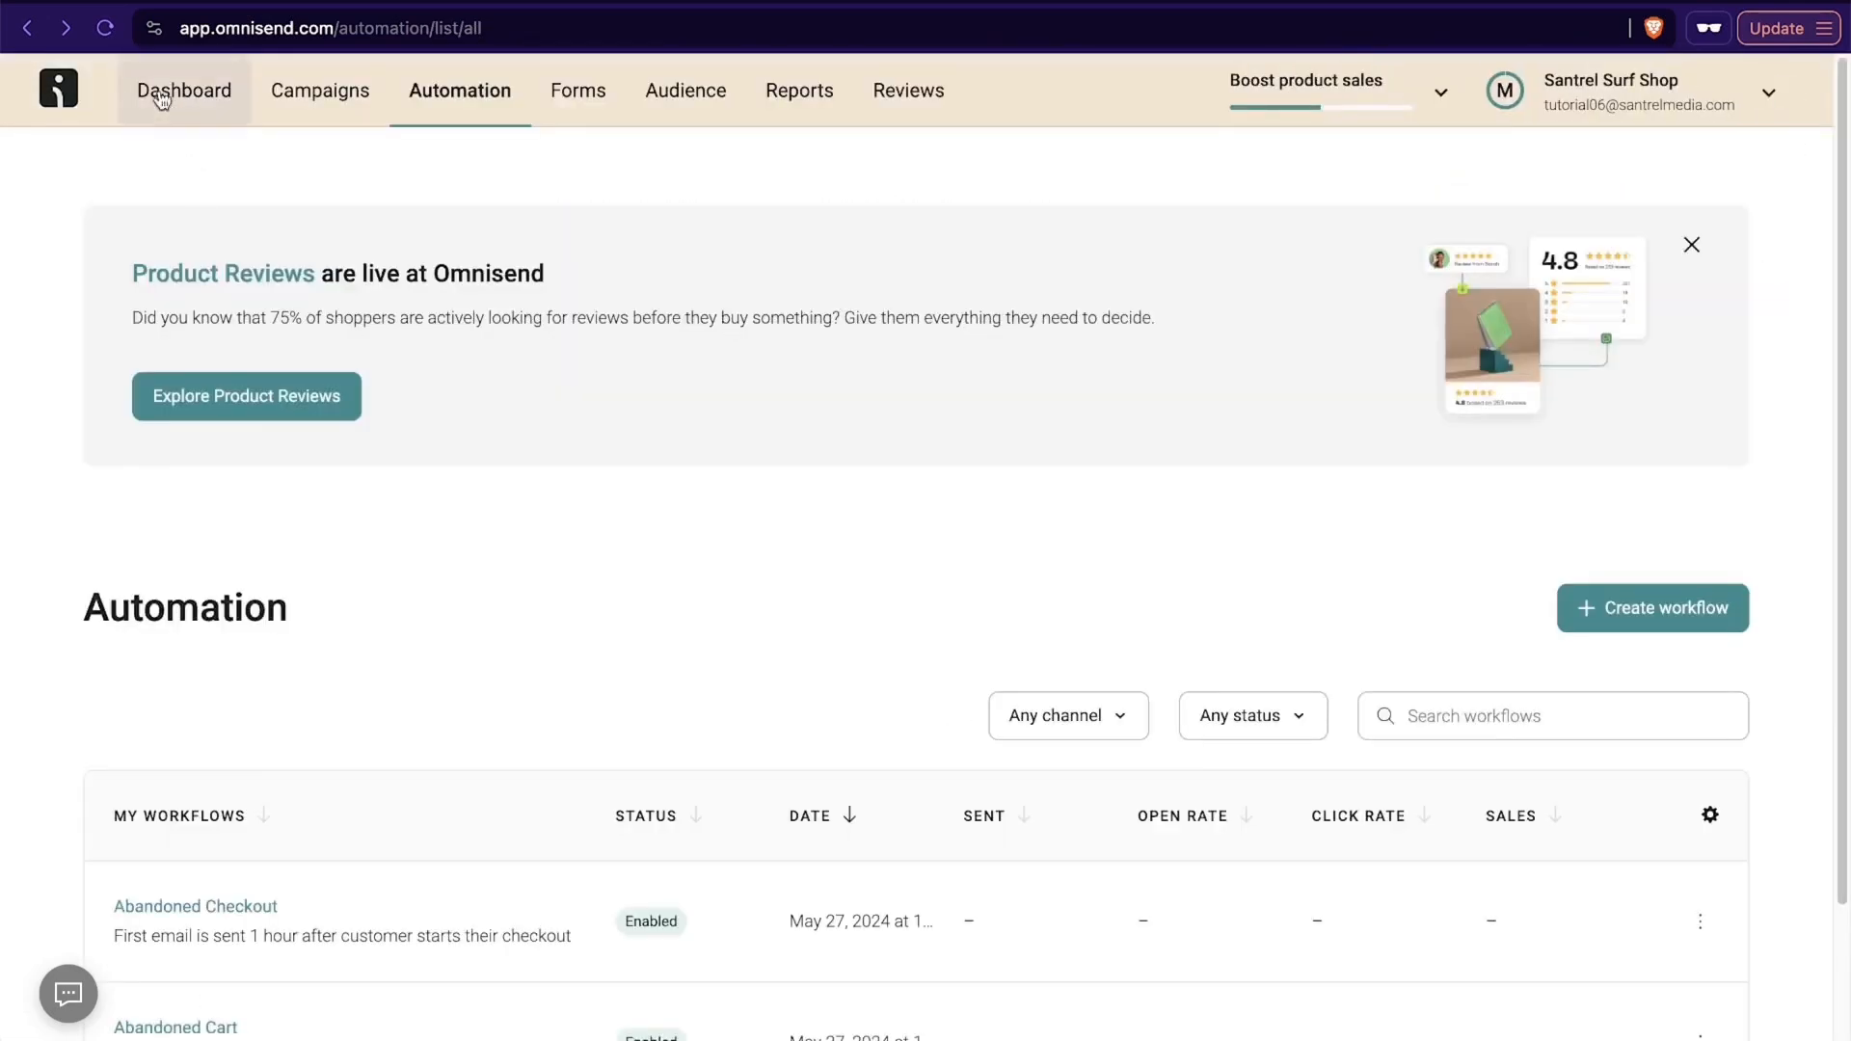
Browse Forms and Audience contacts, then preview the segment templates and close back to Segments.
click(571, 96)
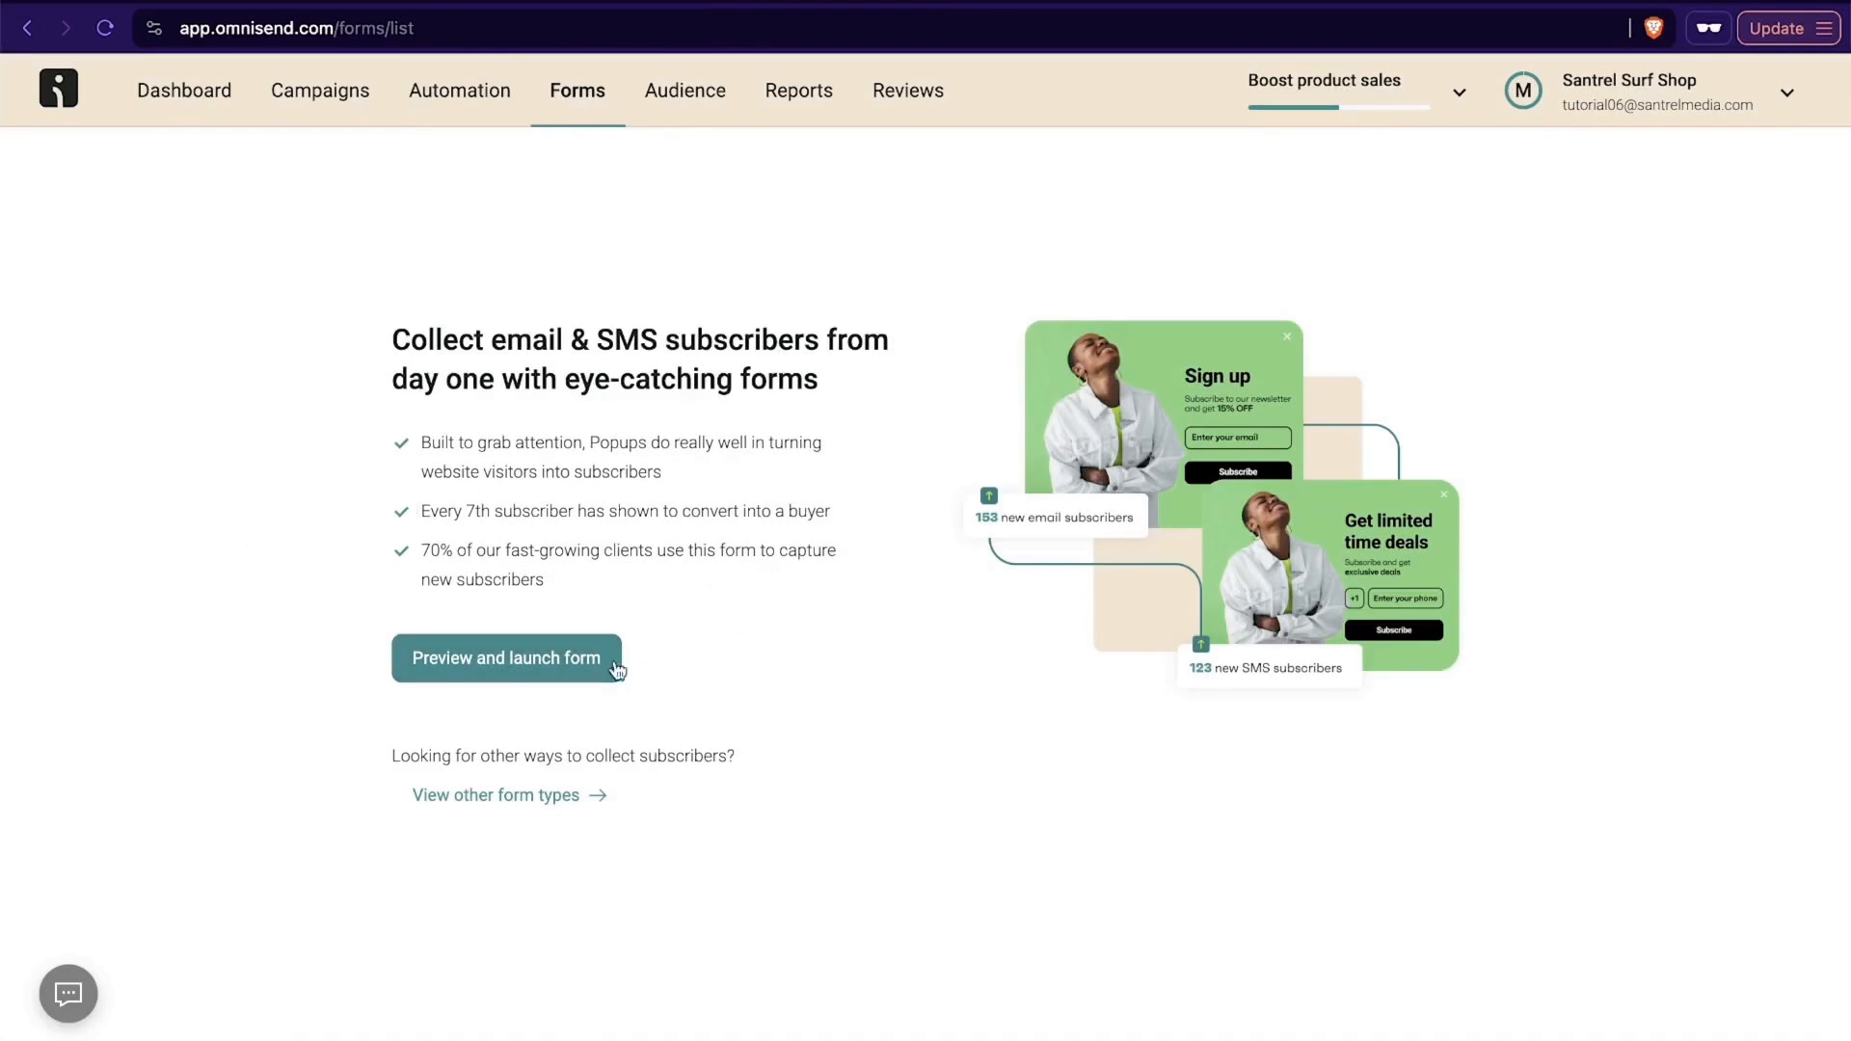
click(678, 102)
scroll(759, 437, down, 3)
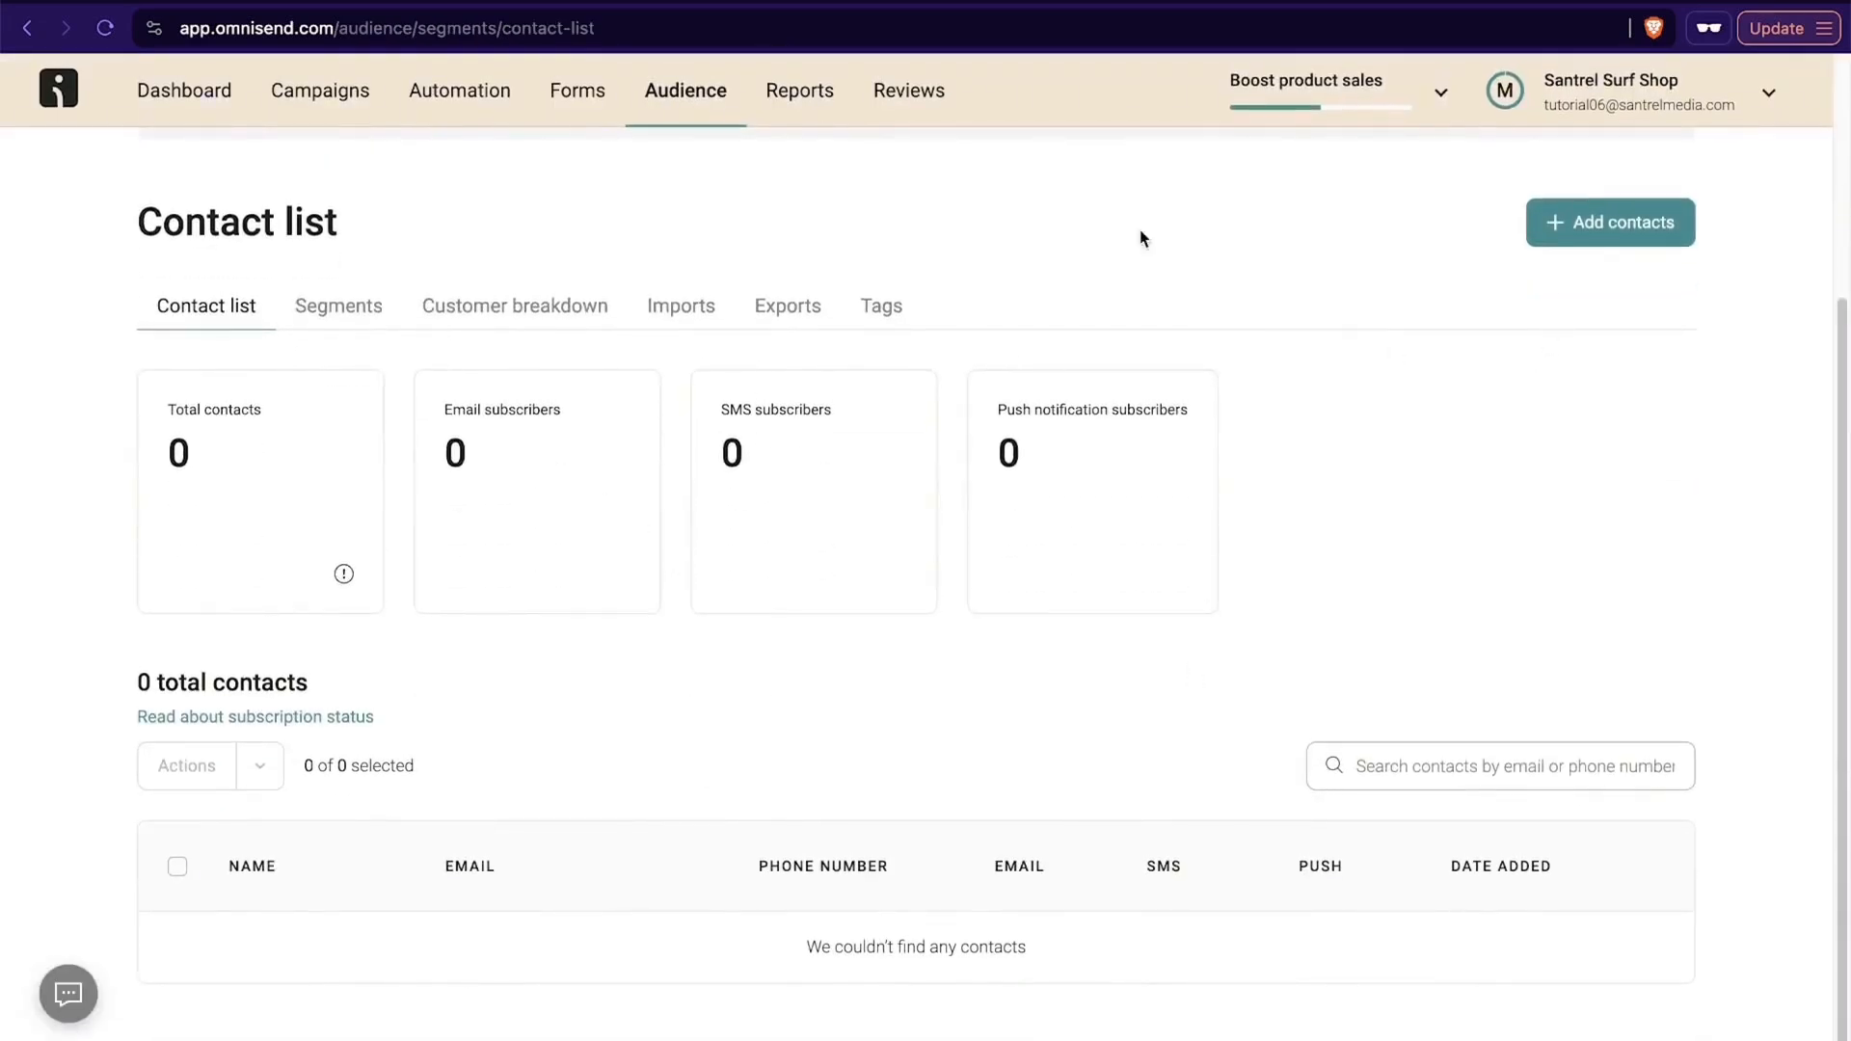
click(349, 304)
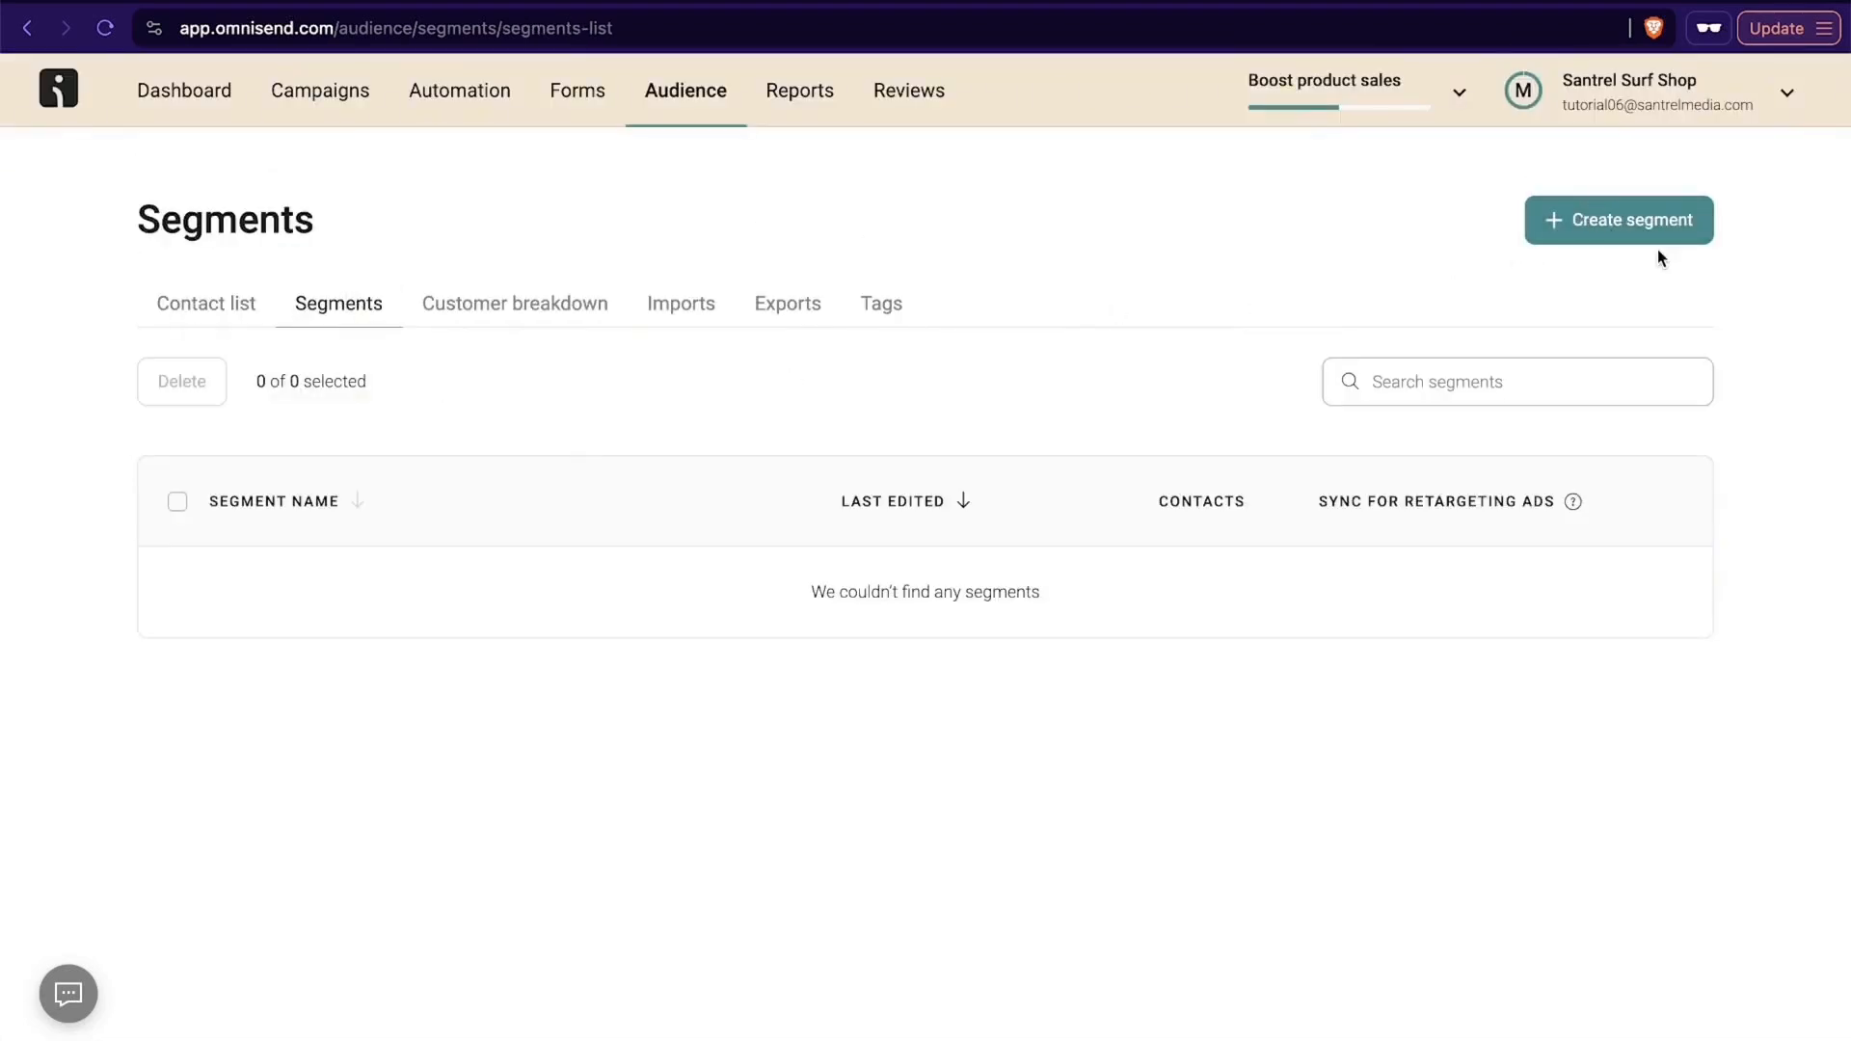
click(1572, 236)
scroll(1119, 409, down, 3)
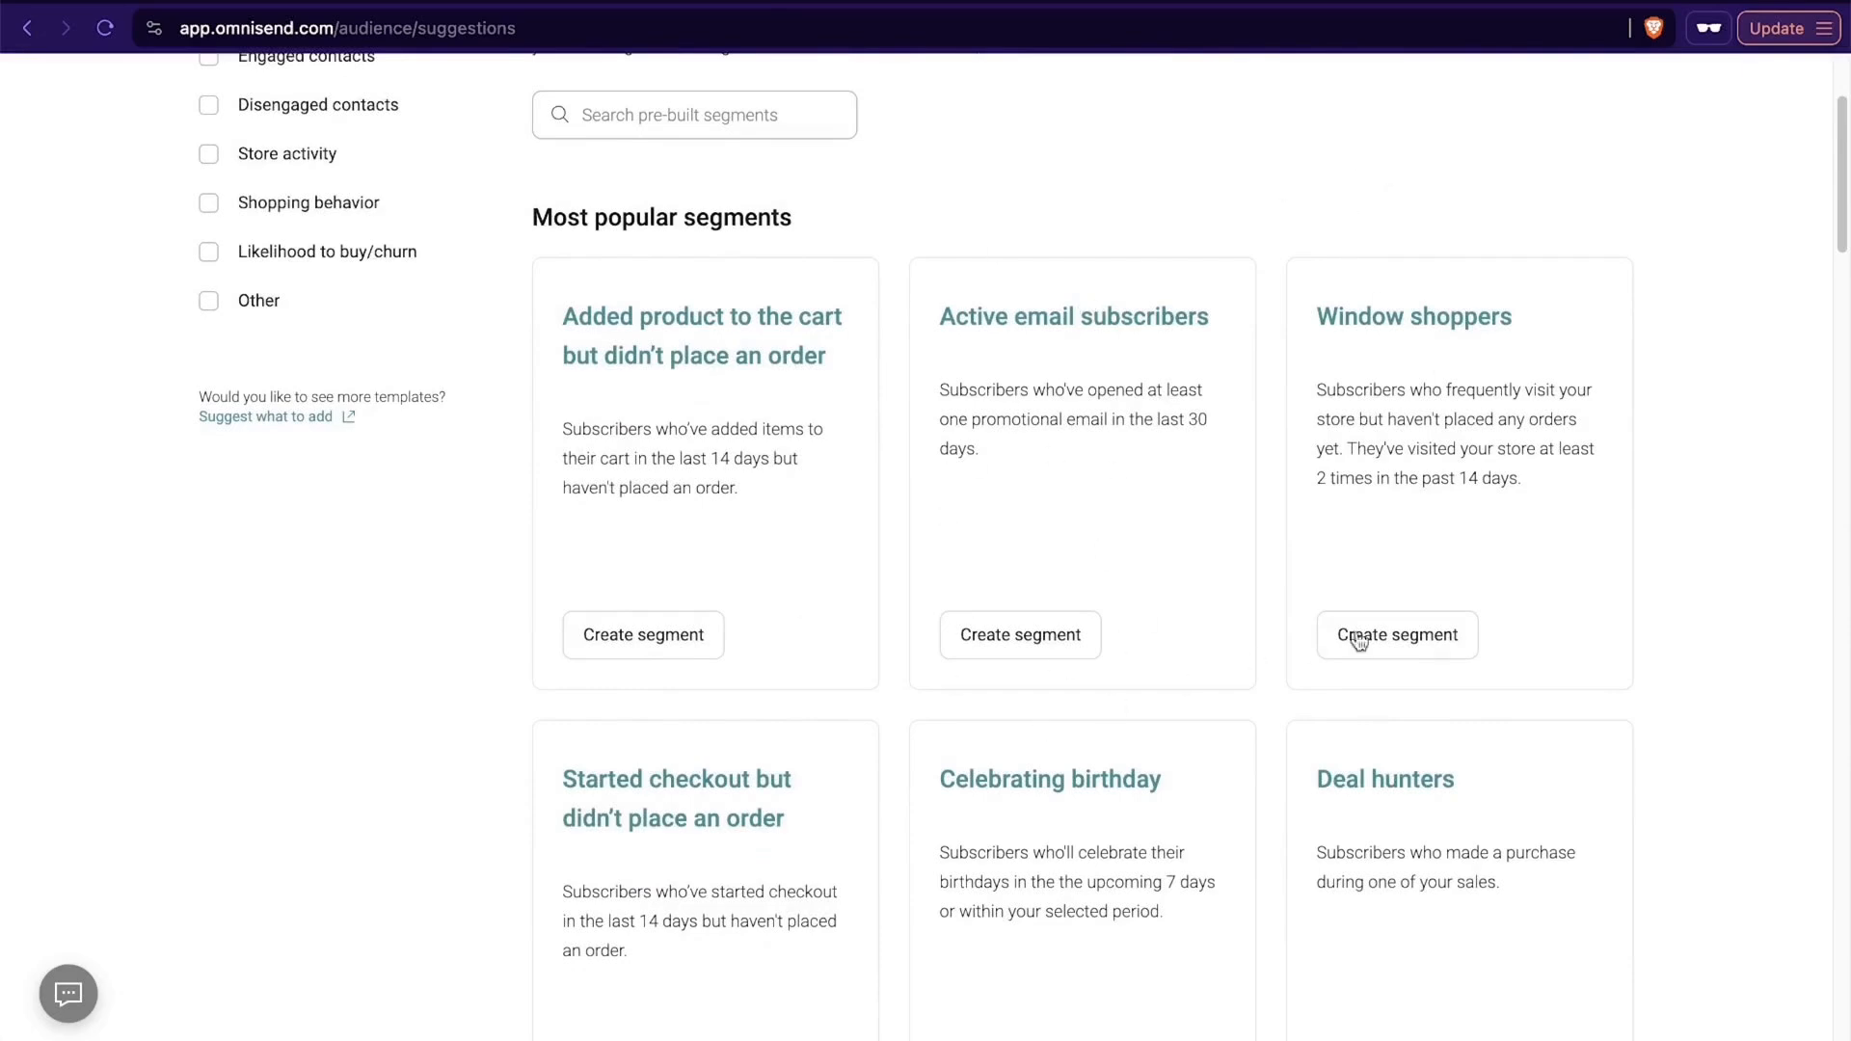
scroll(1455, 578, down, 5)
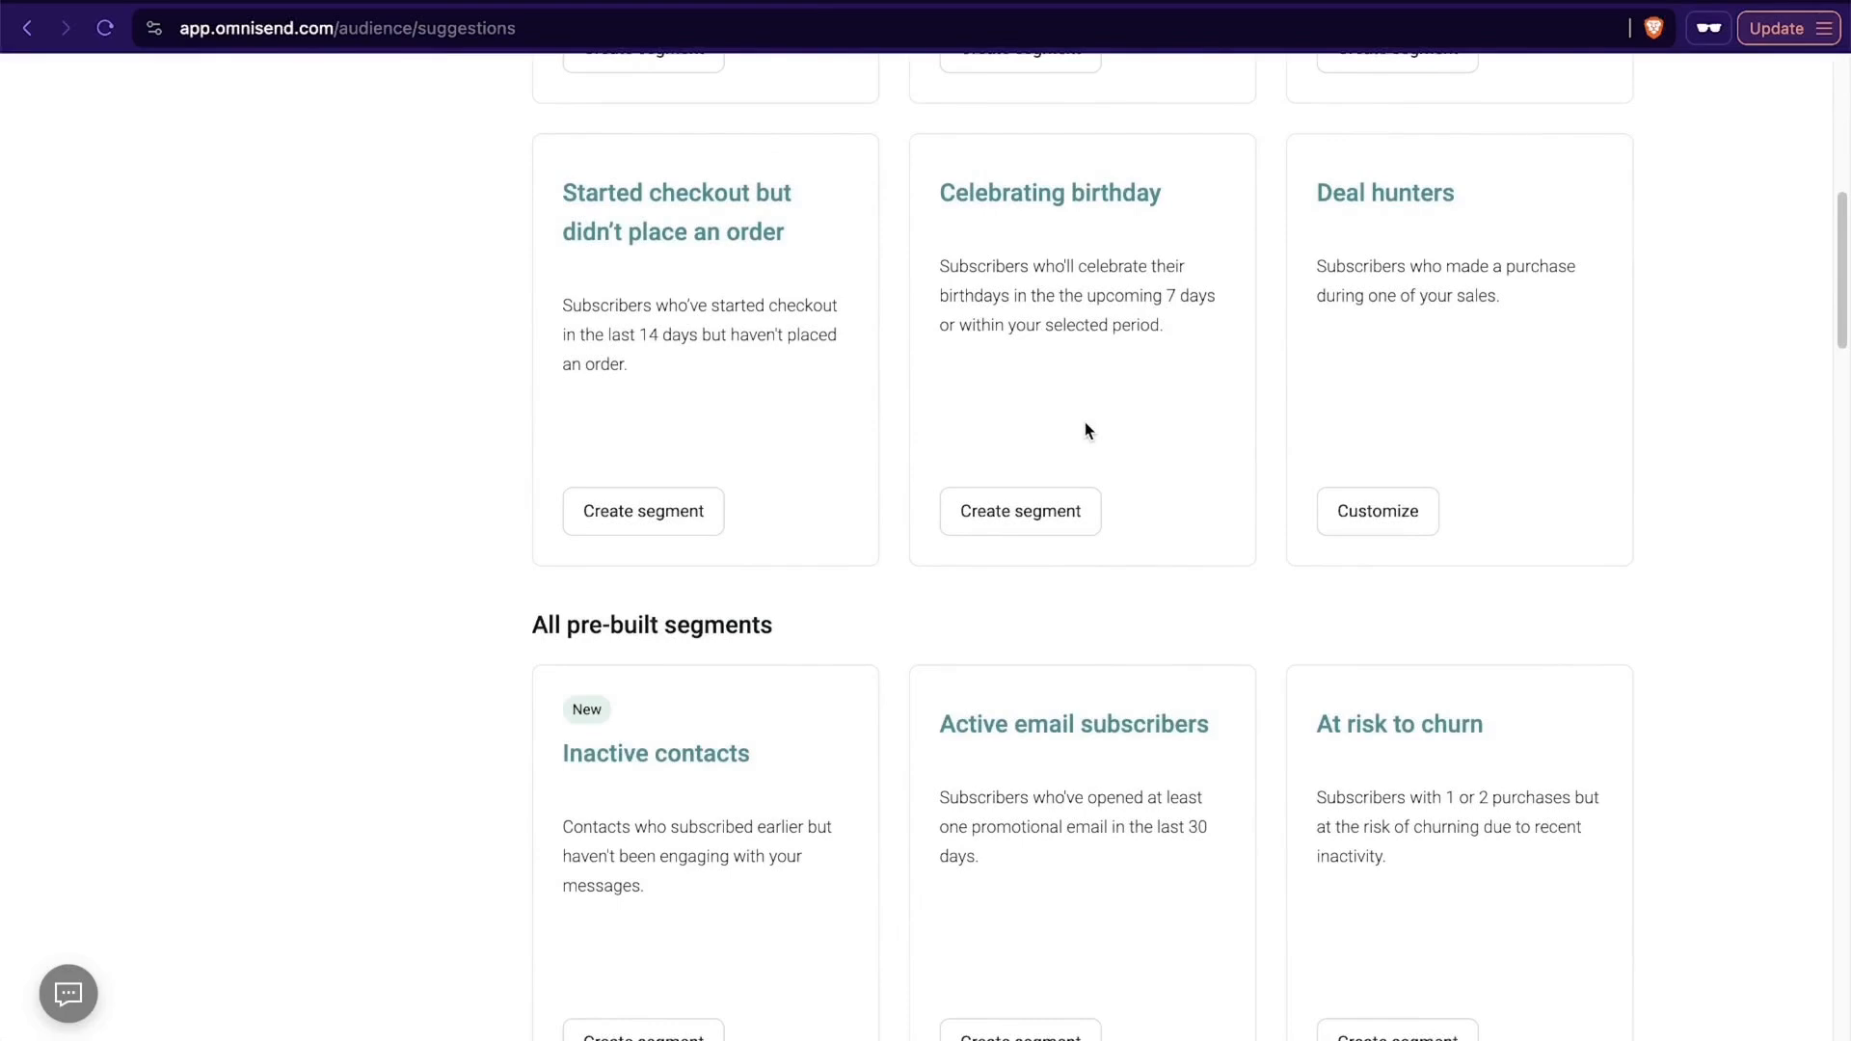
scroll(1085, 430, down, 6)
scroll(1455, 670, up, 12)
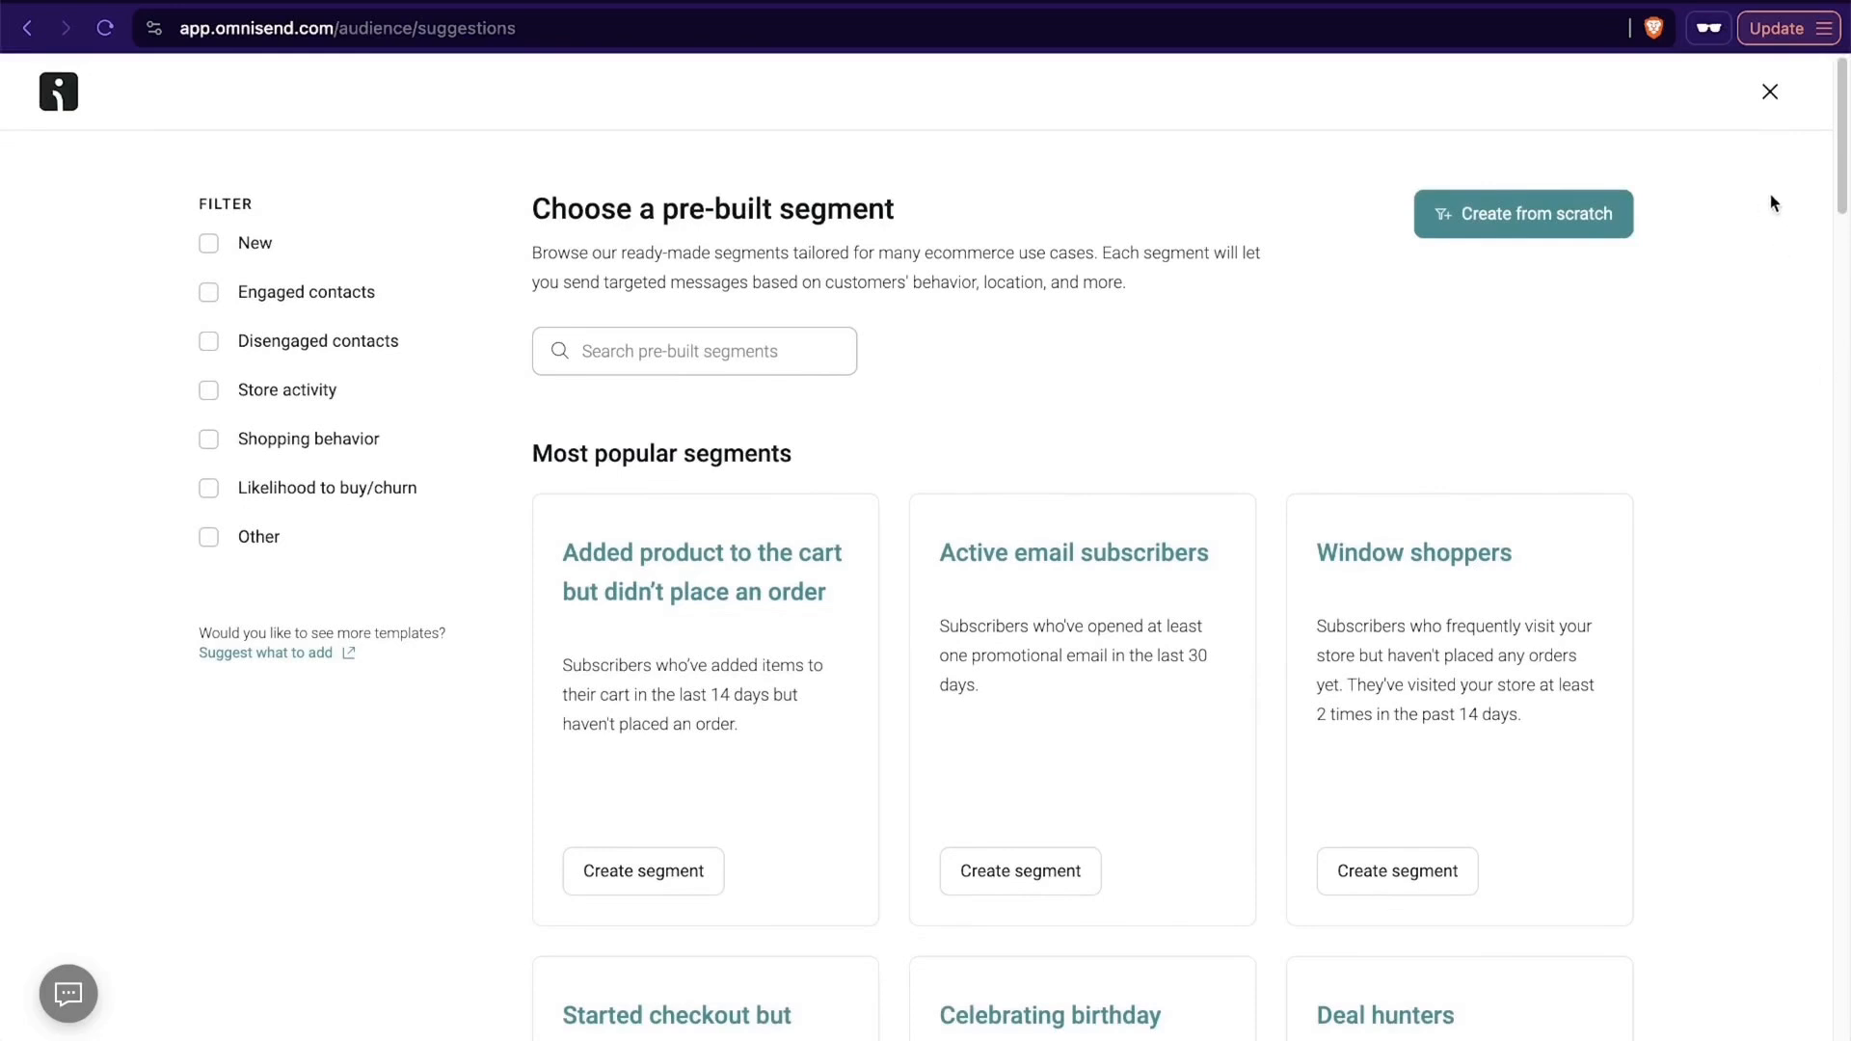
click(1771, 94)
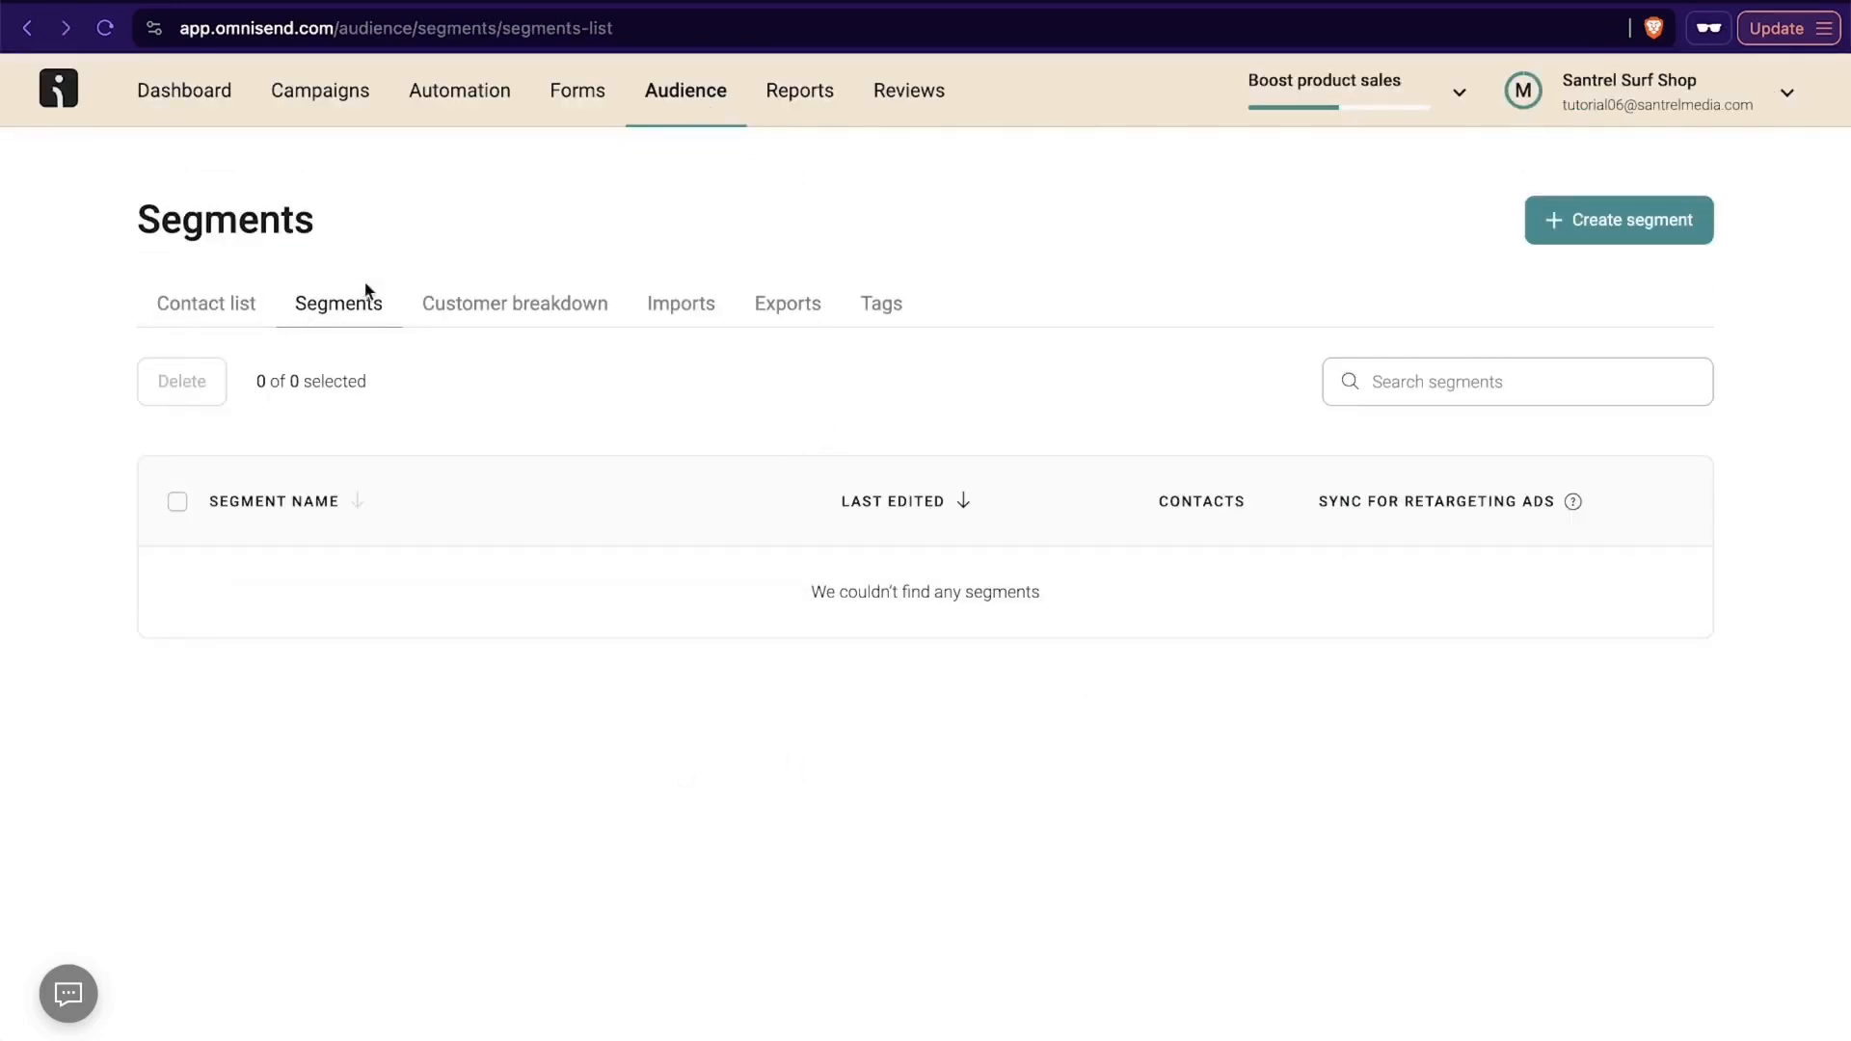
Check the Workflows and Campaigns reports and show the account's remaining free emails, SMS and reviews.
click(808, 108)
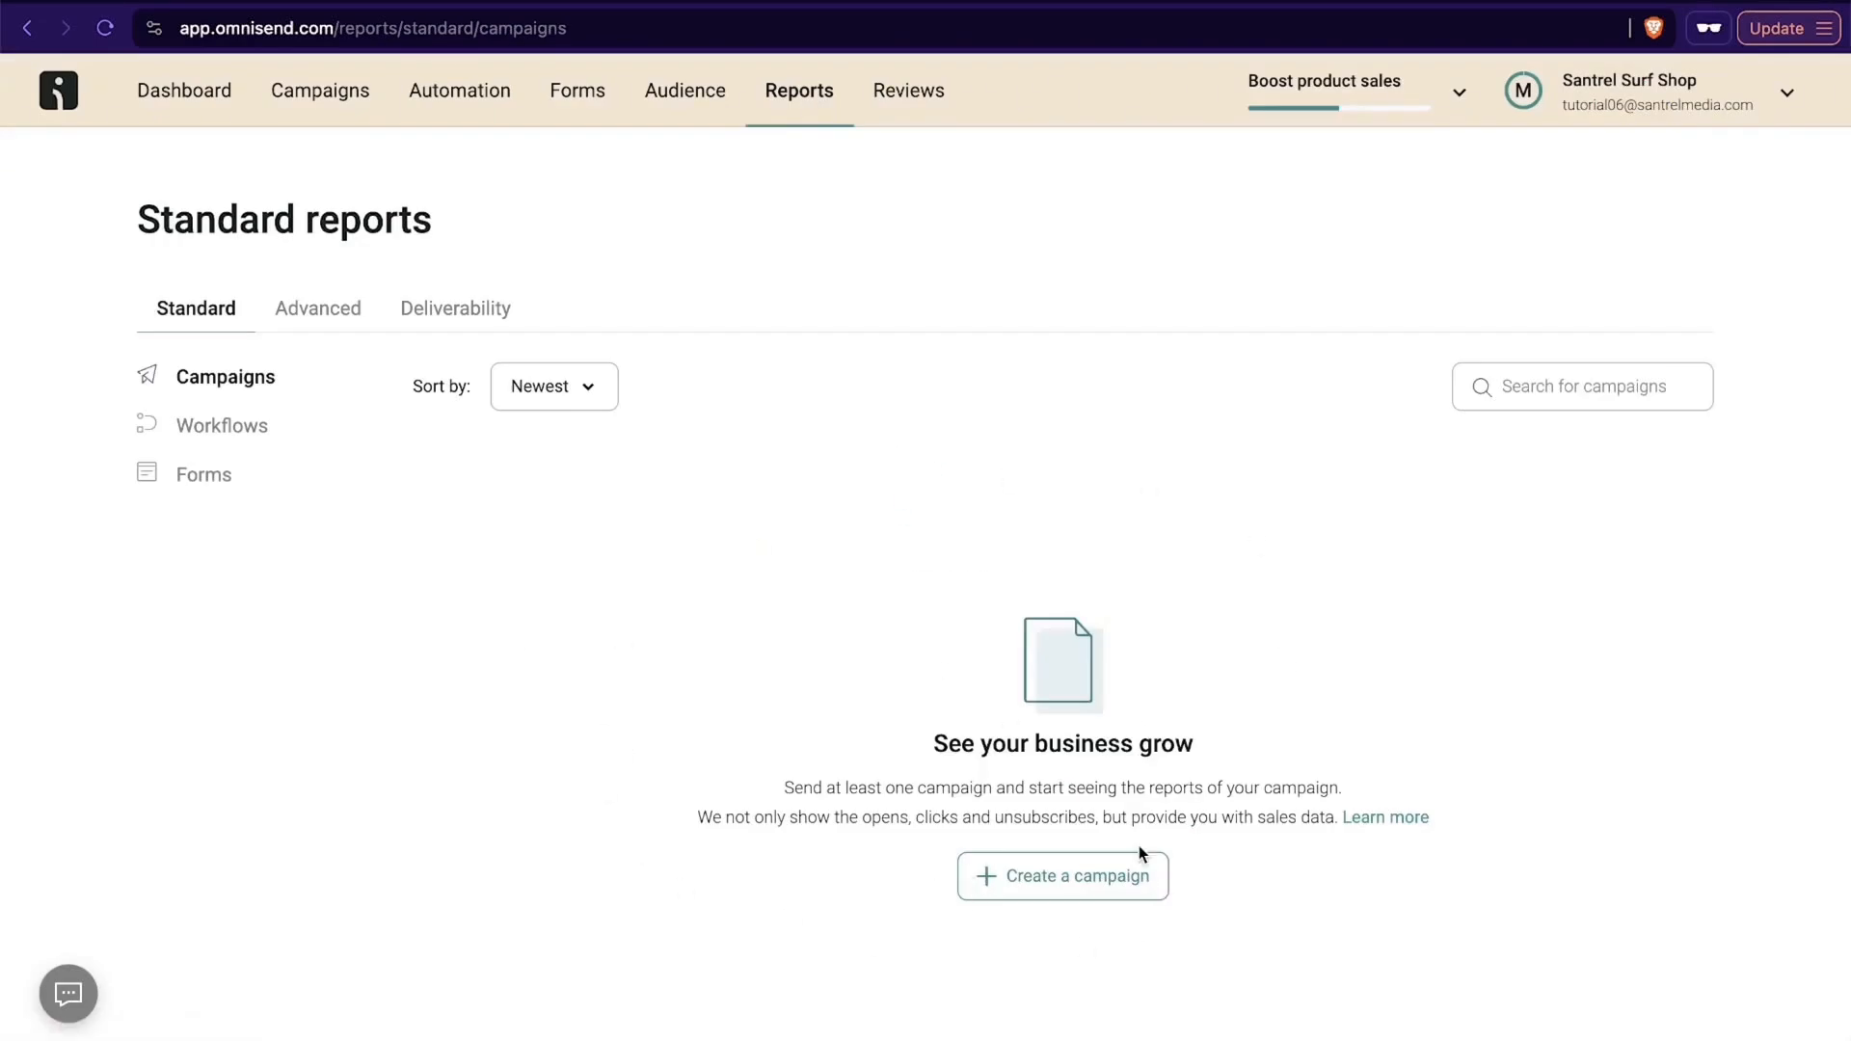
click(256, 430)
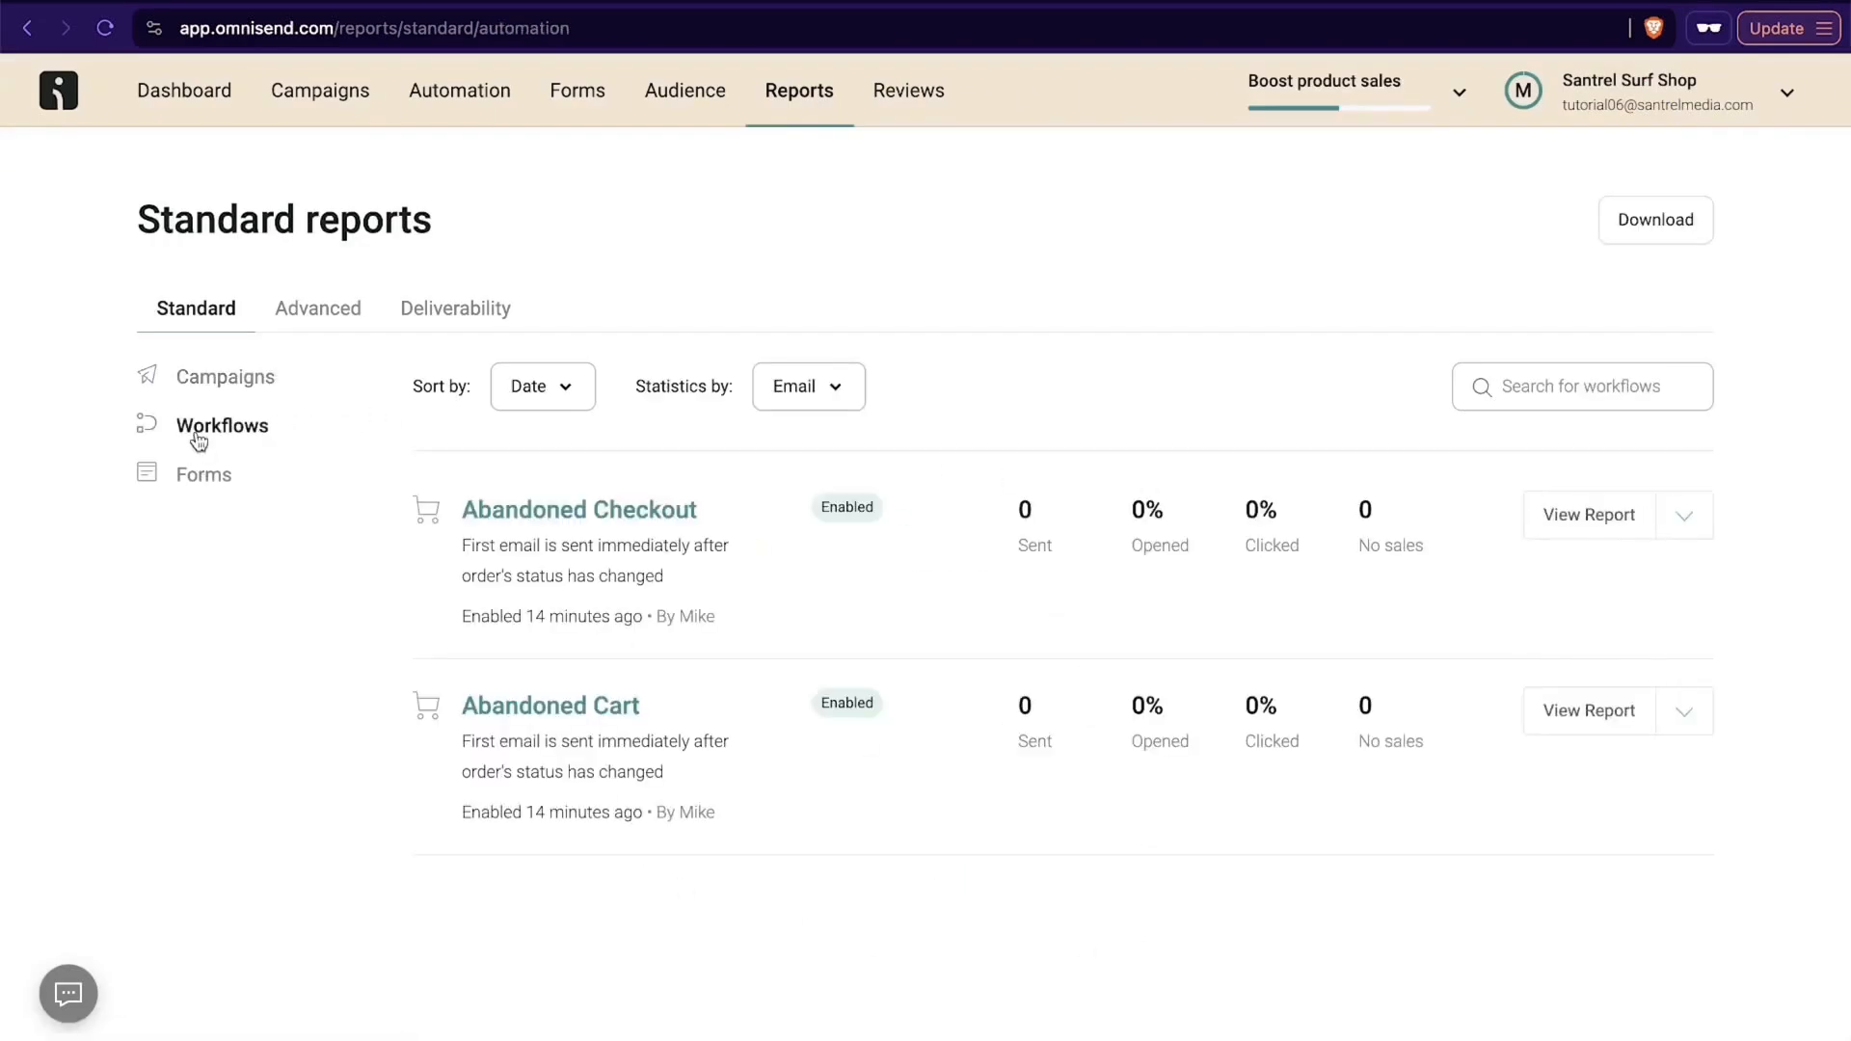
click(211, 383)
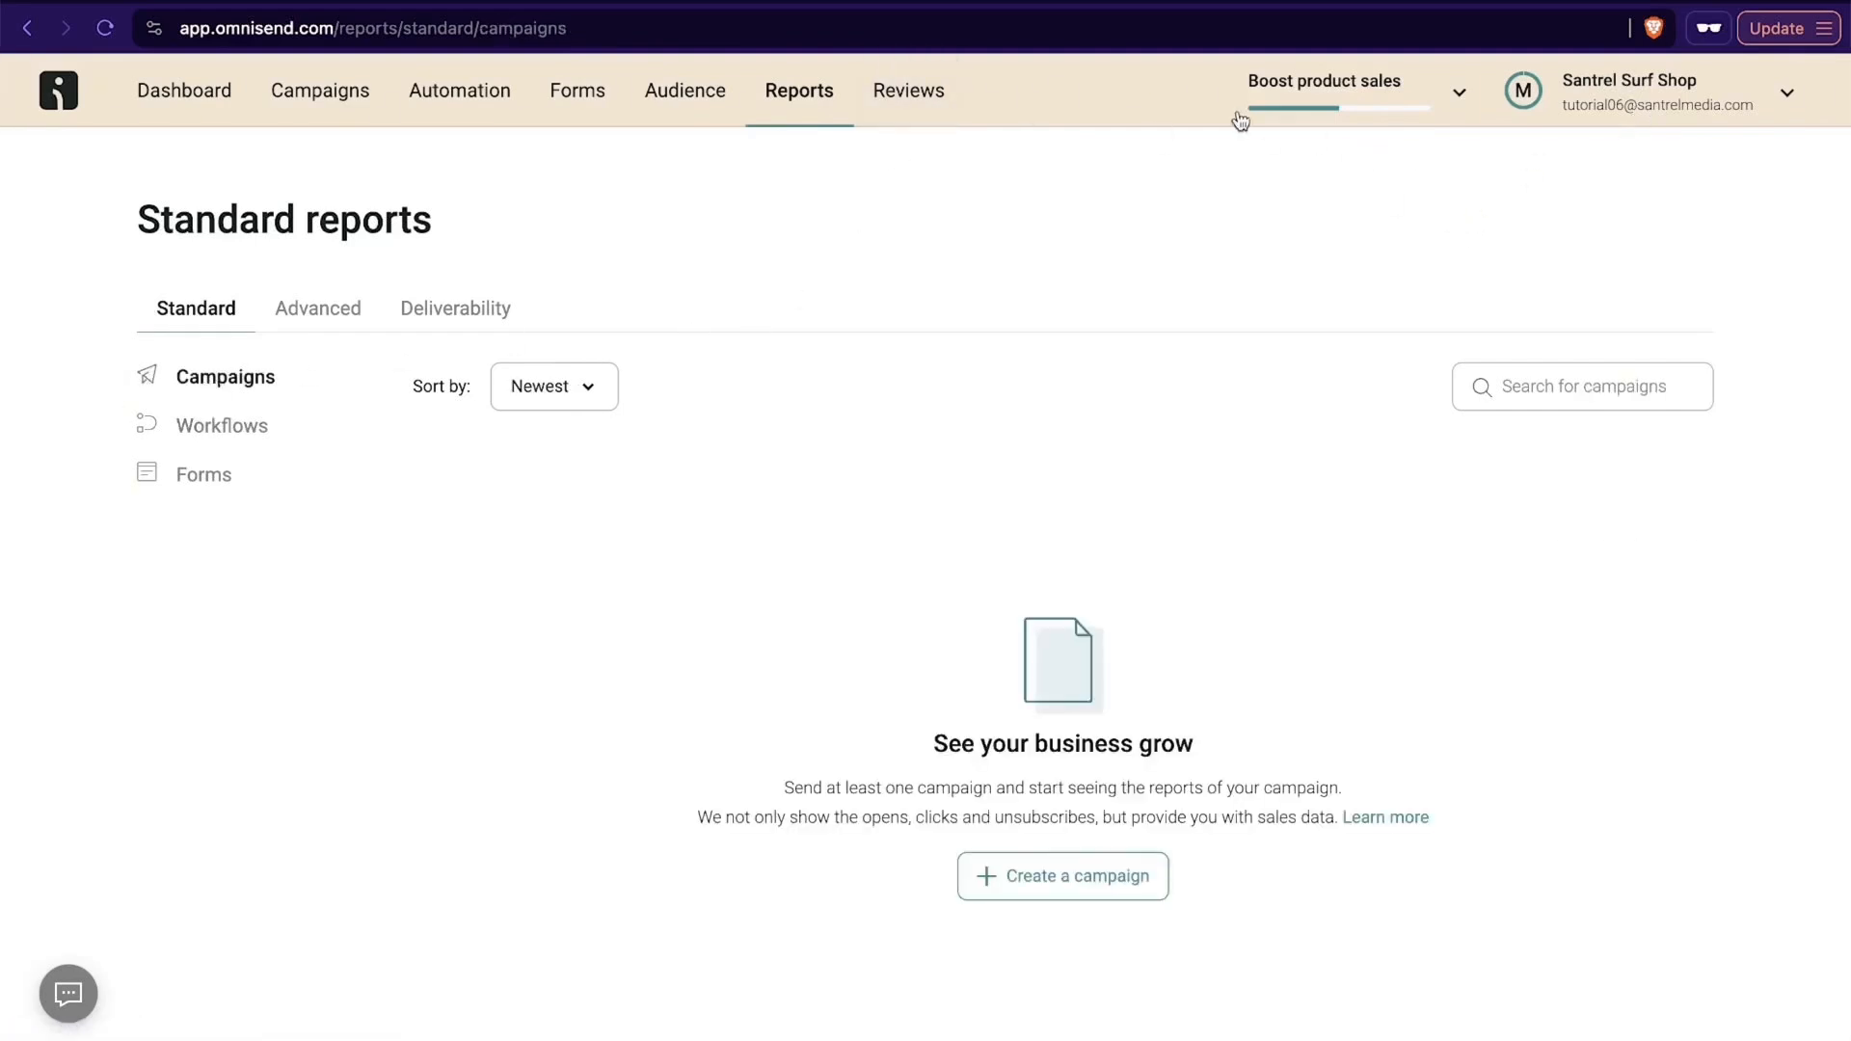
click(1747, 101)
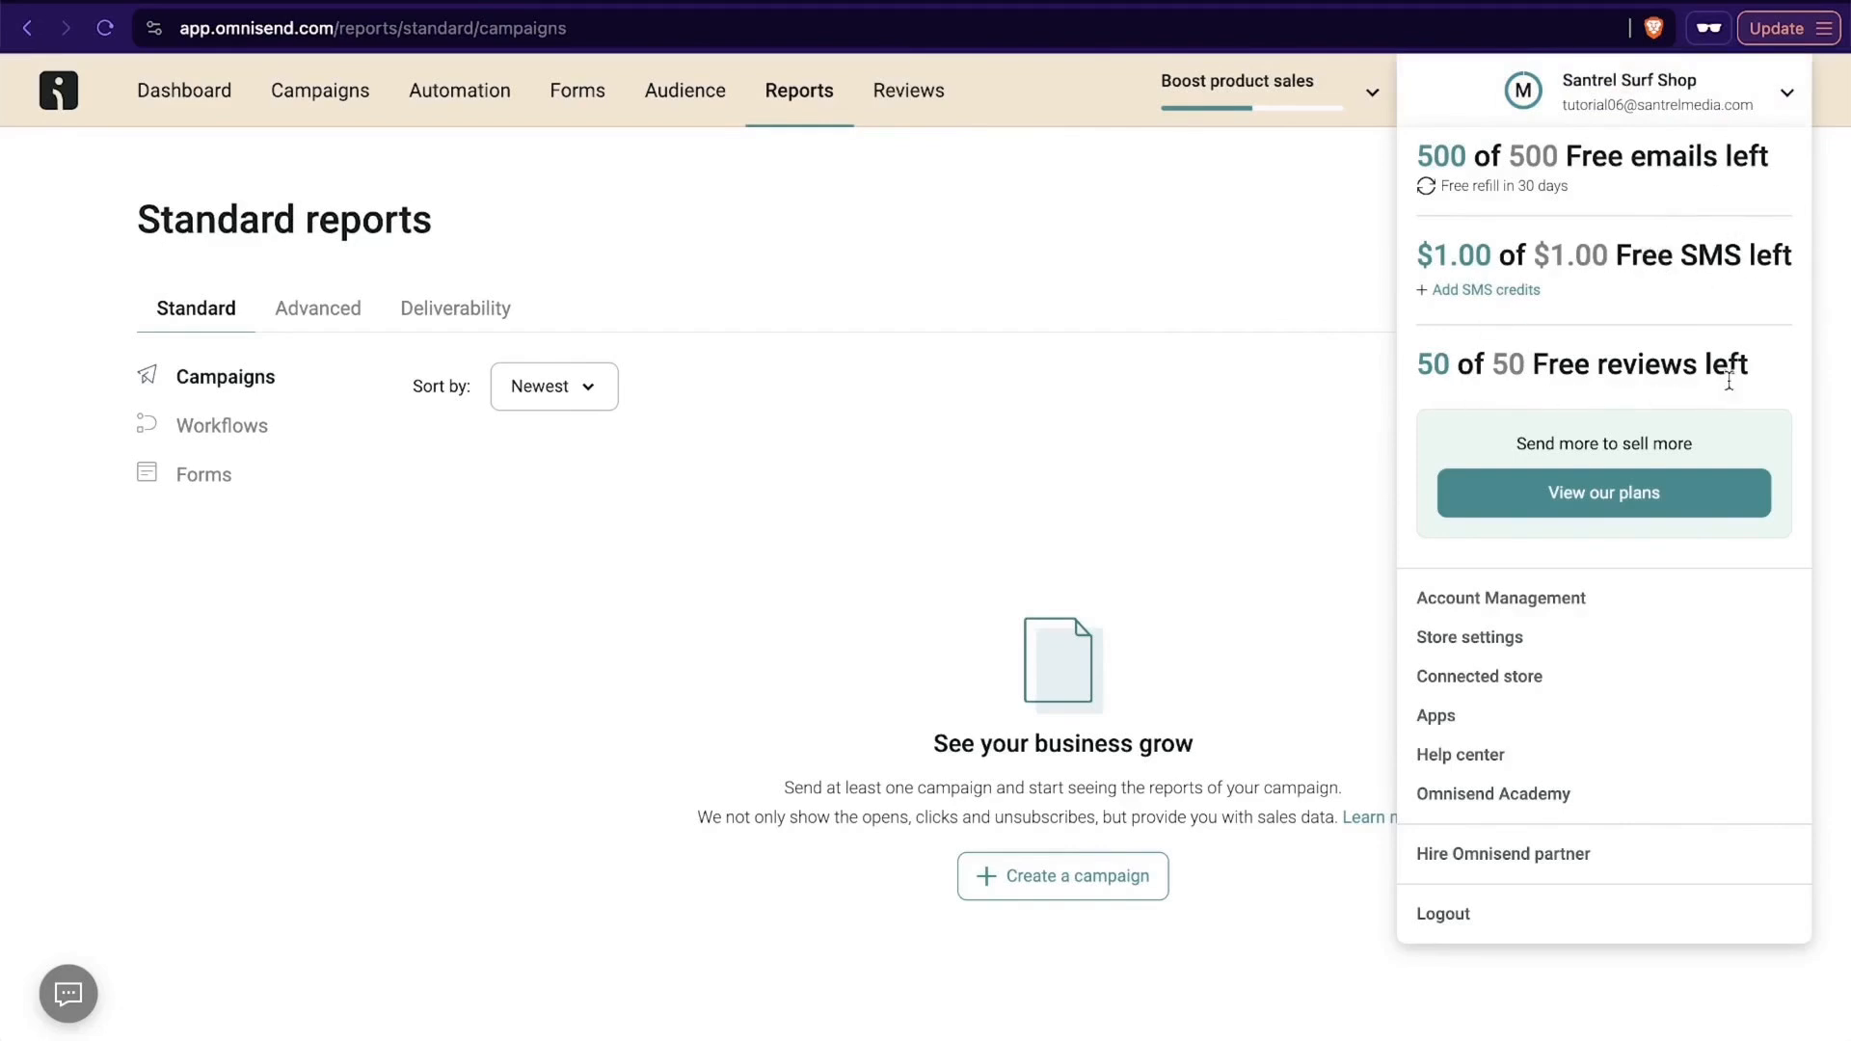
Compare monthly paid plans and pick the $16/month Standard Email plan, continuing the upgrade.
click(1572, 504)
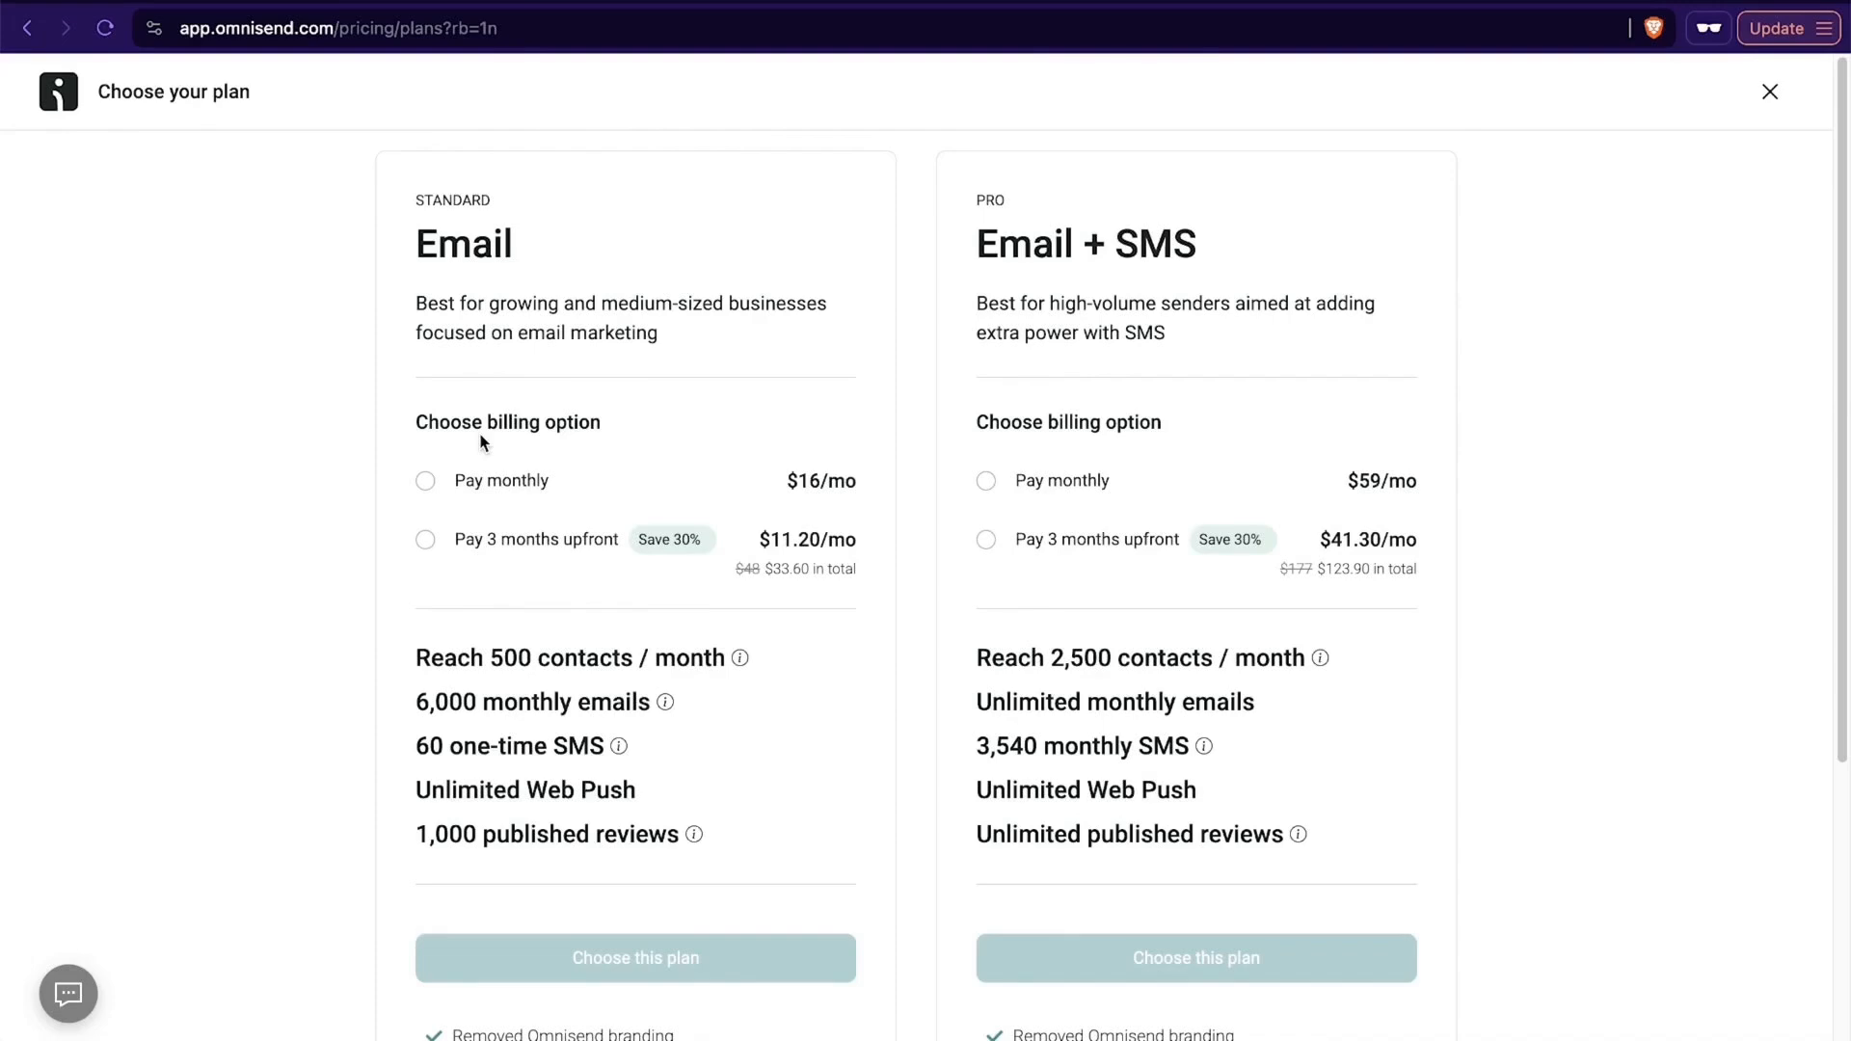
click(492, 480)
scroll(585, 401, down, 2)
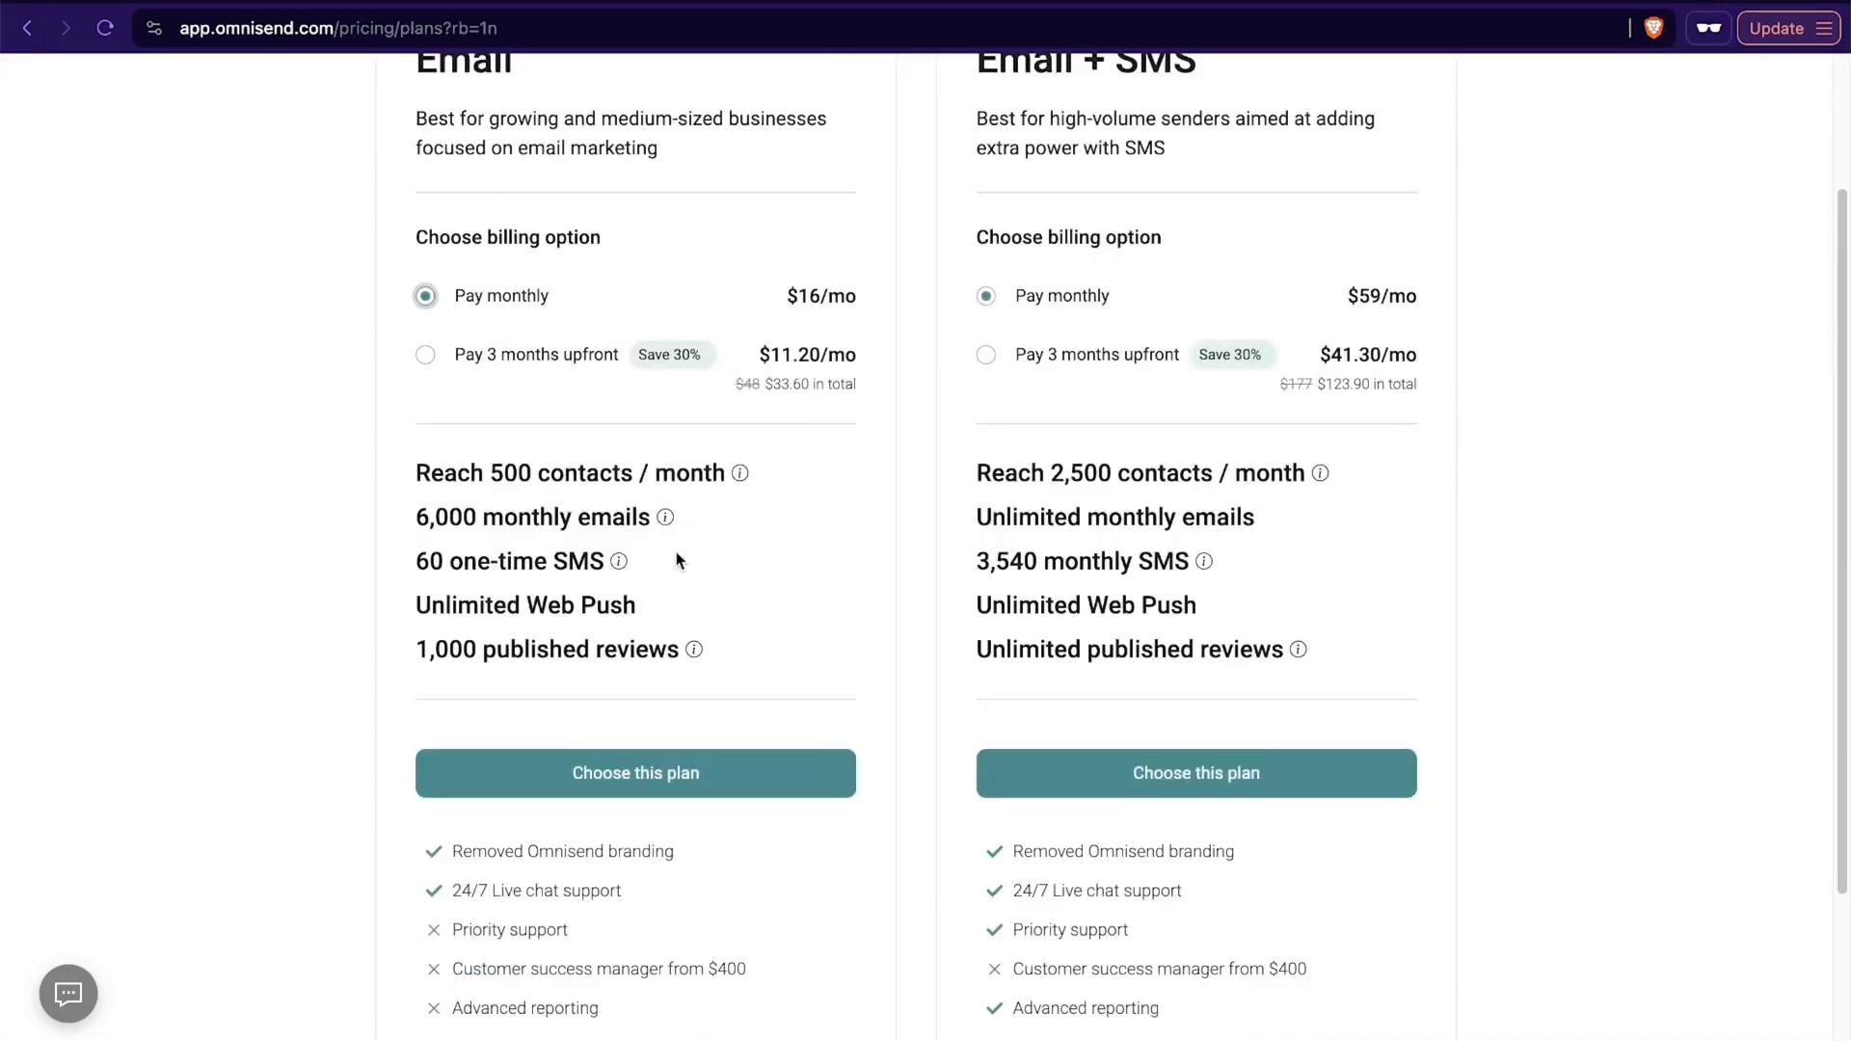
drag(486, 473, 774, 479)
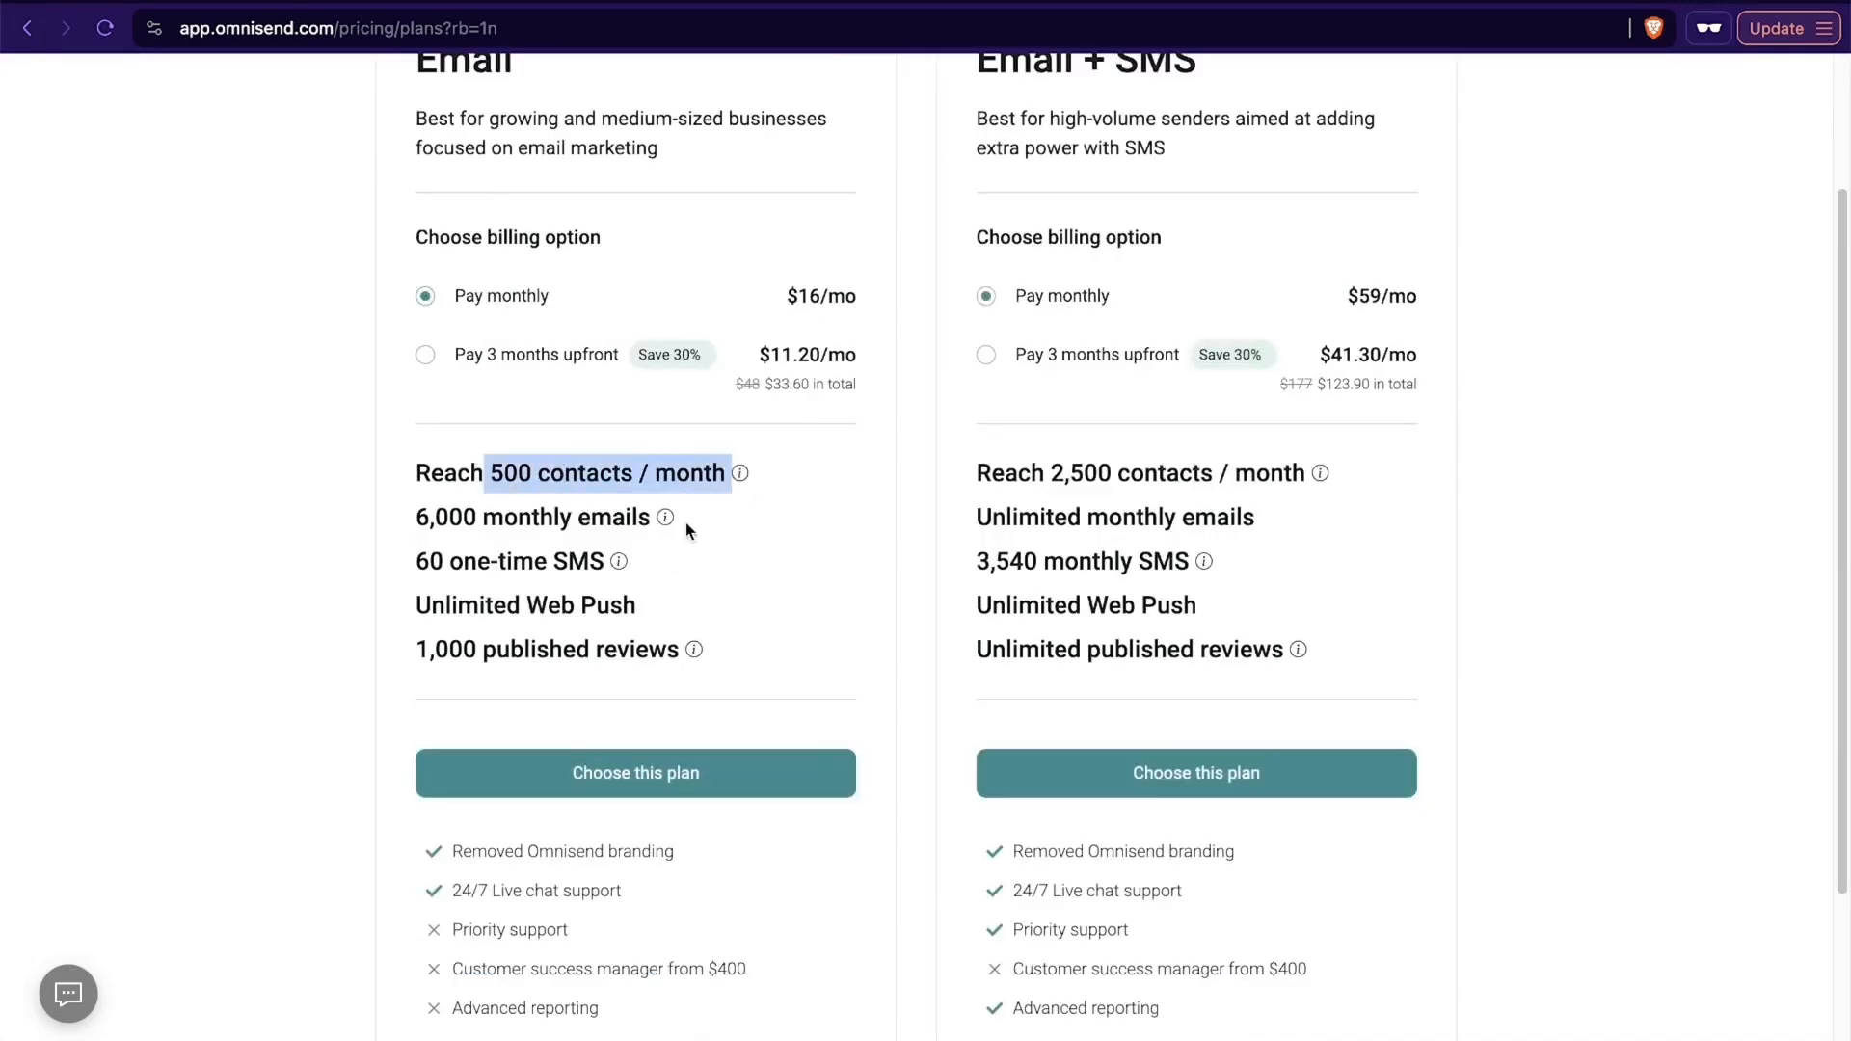
scroll(686, 523, down, 3)
scroll(609, 488, up, 5)
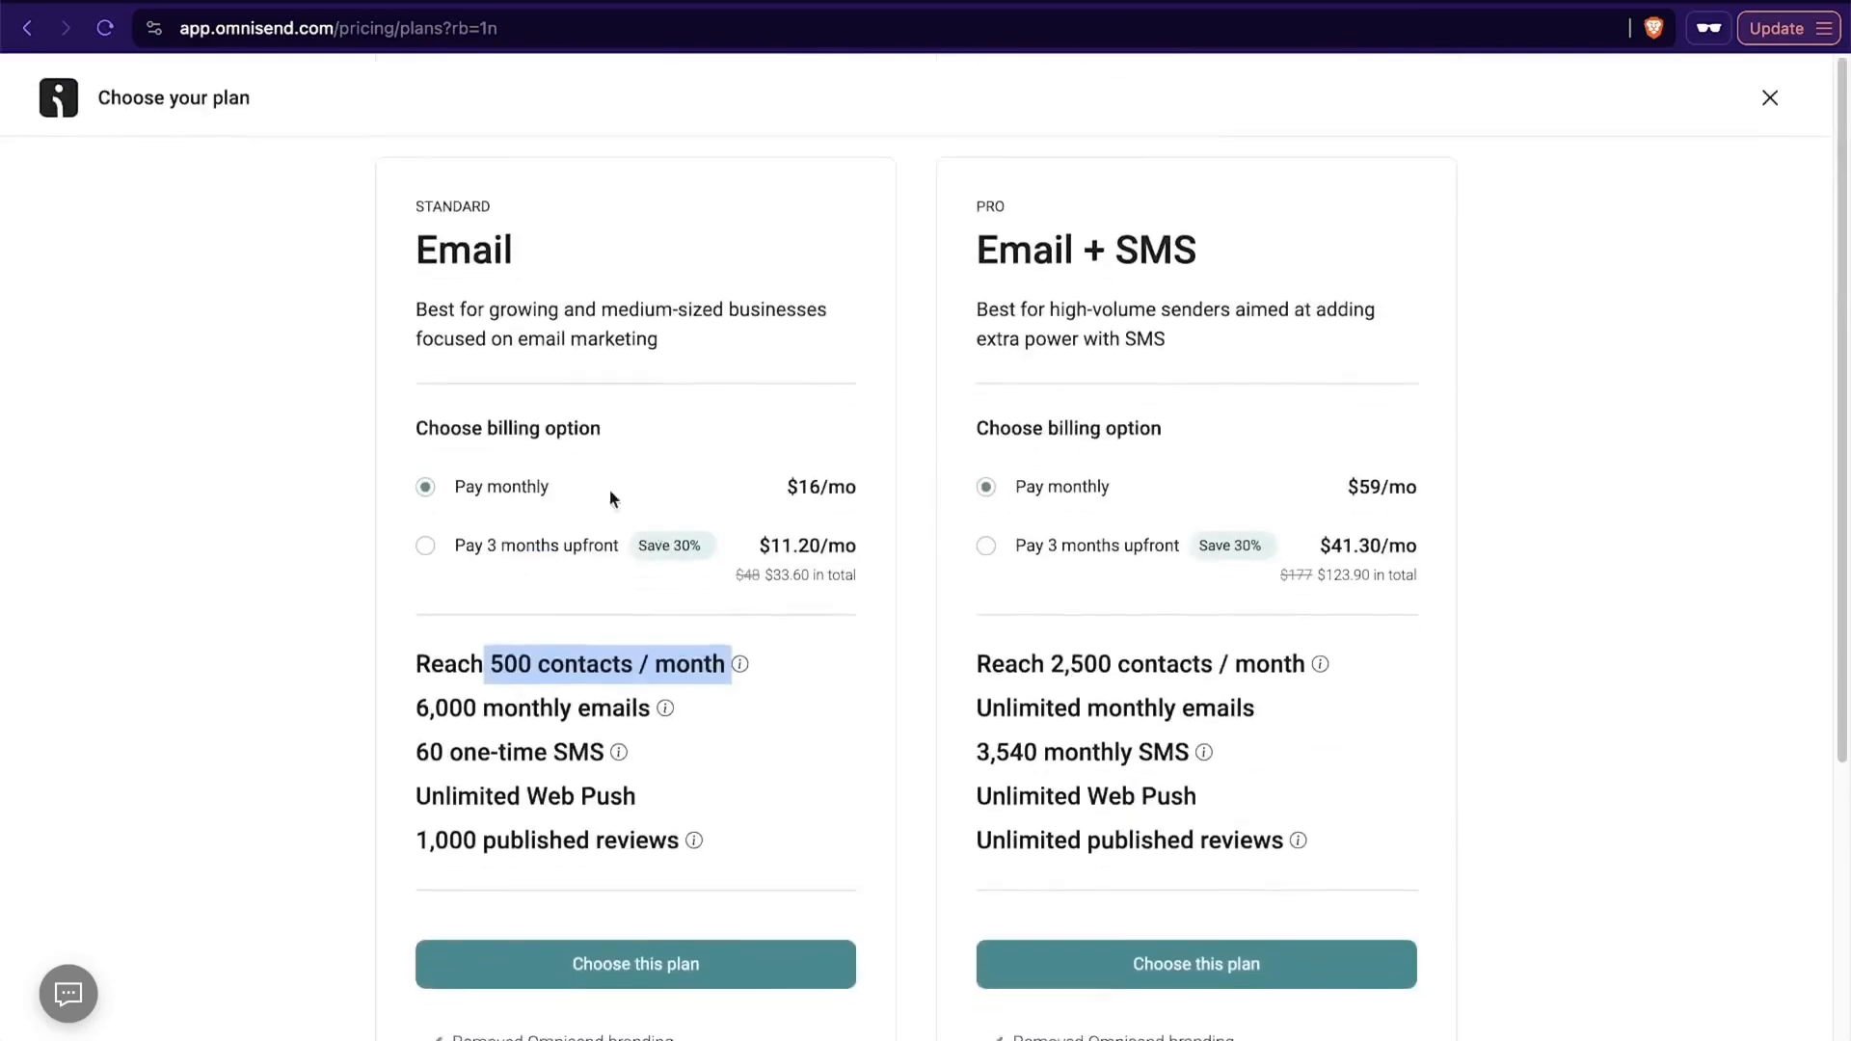
click(610, 488)
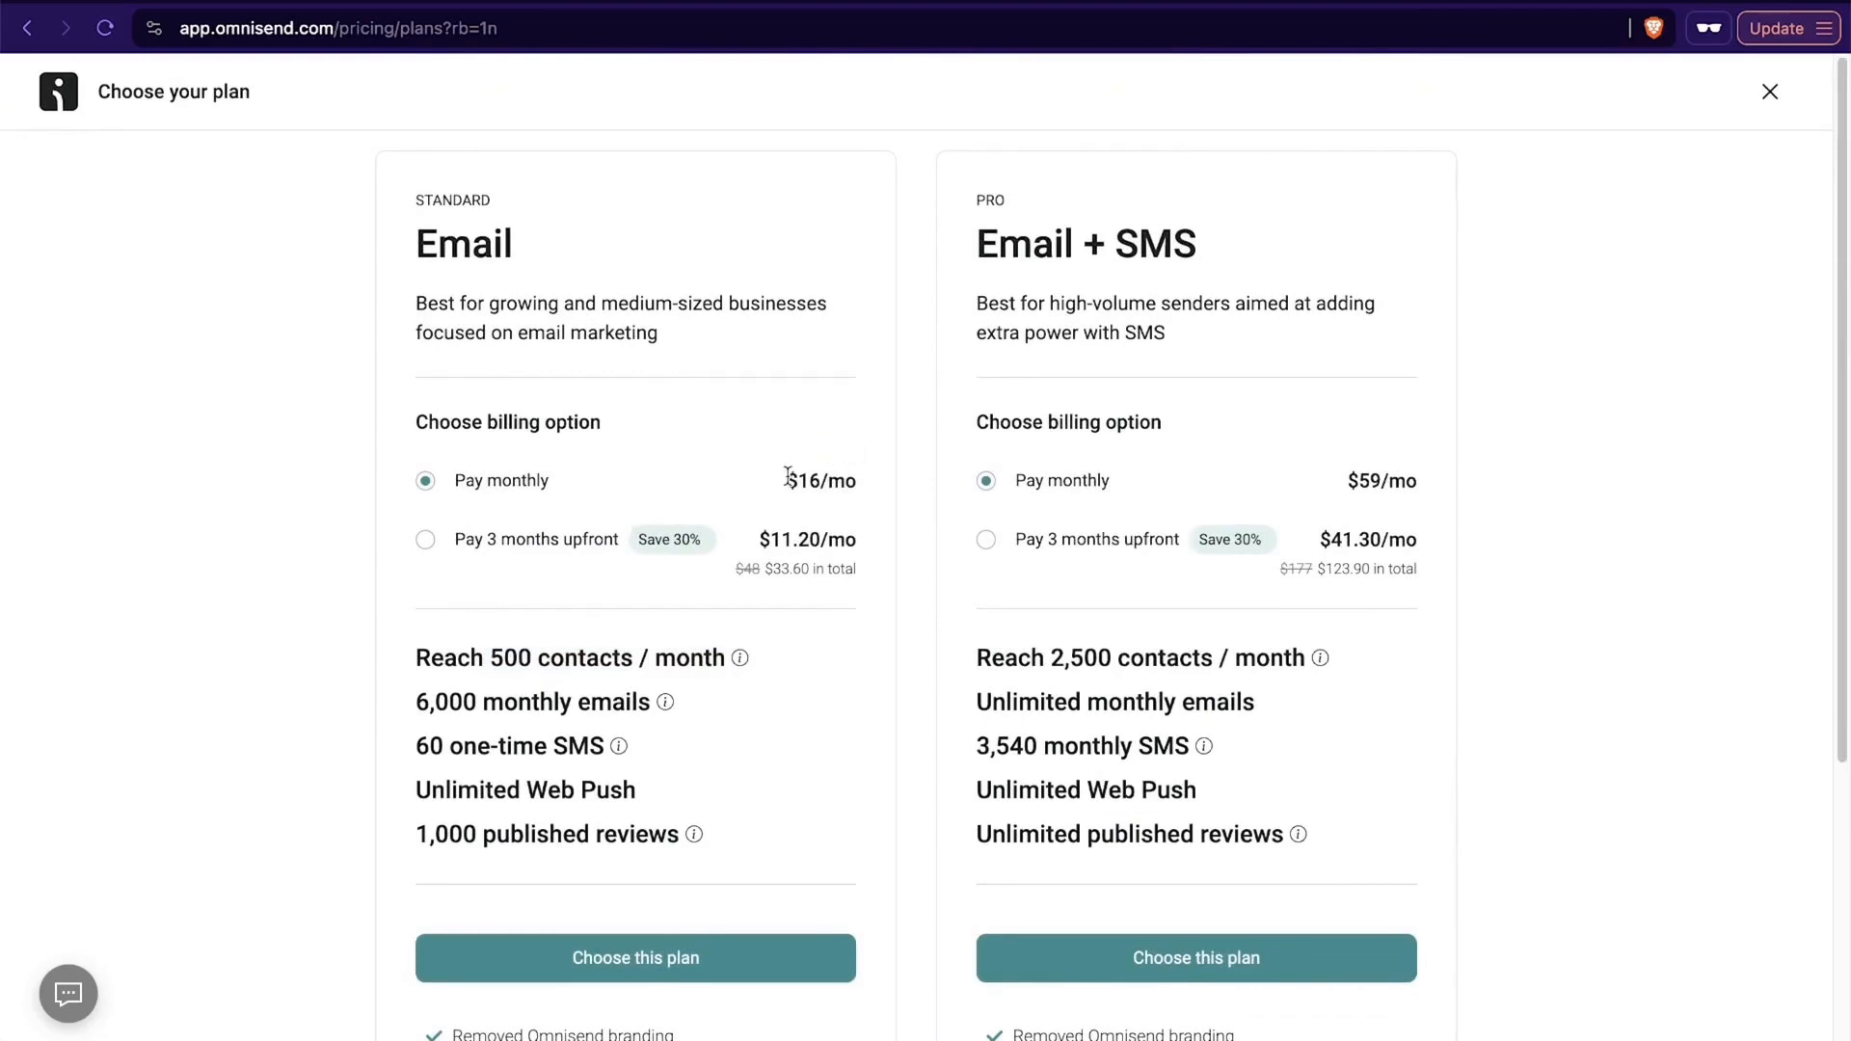
drag(788, 476, 887, 486)
click(562, 493)
scroll(622, 621, down, 5)
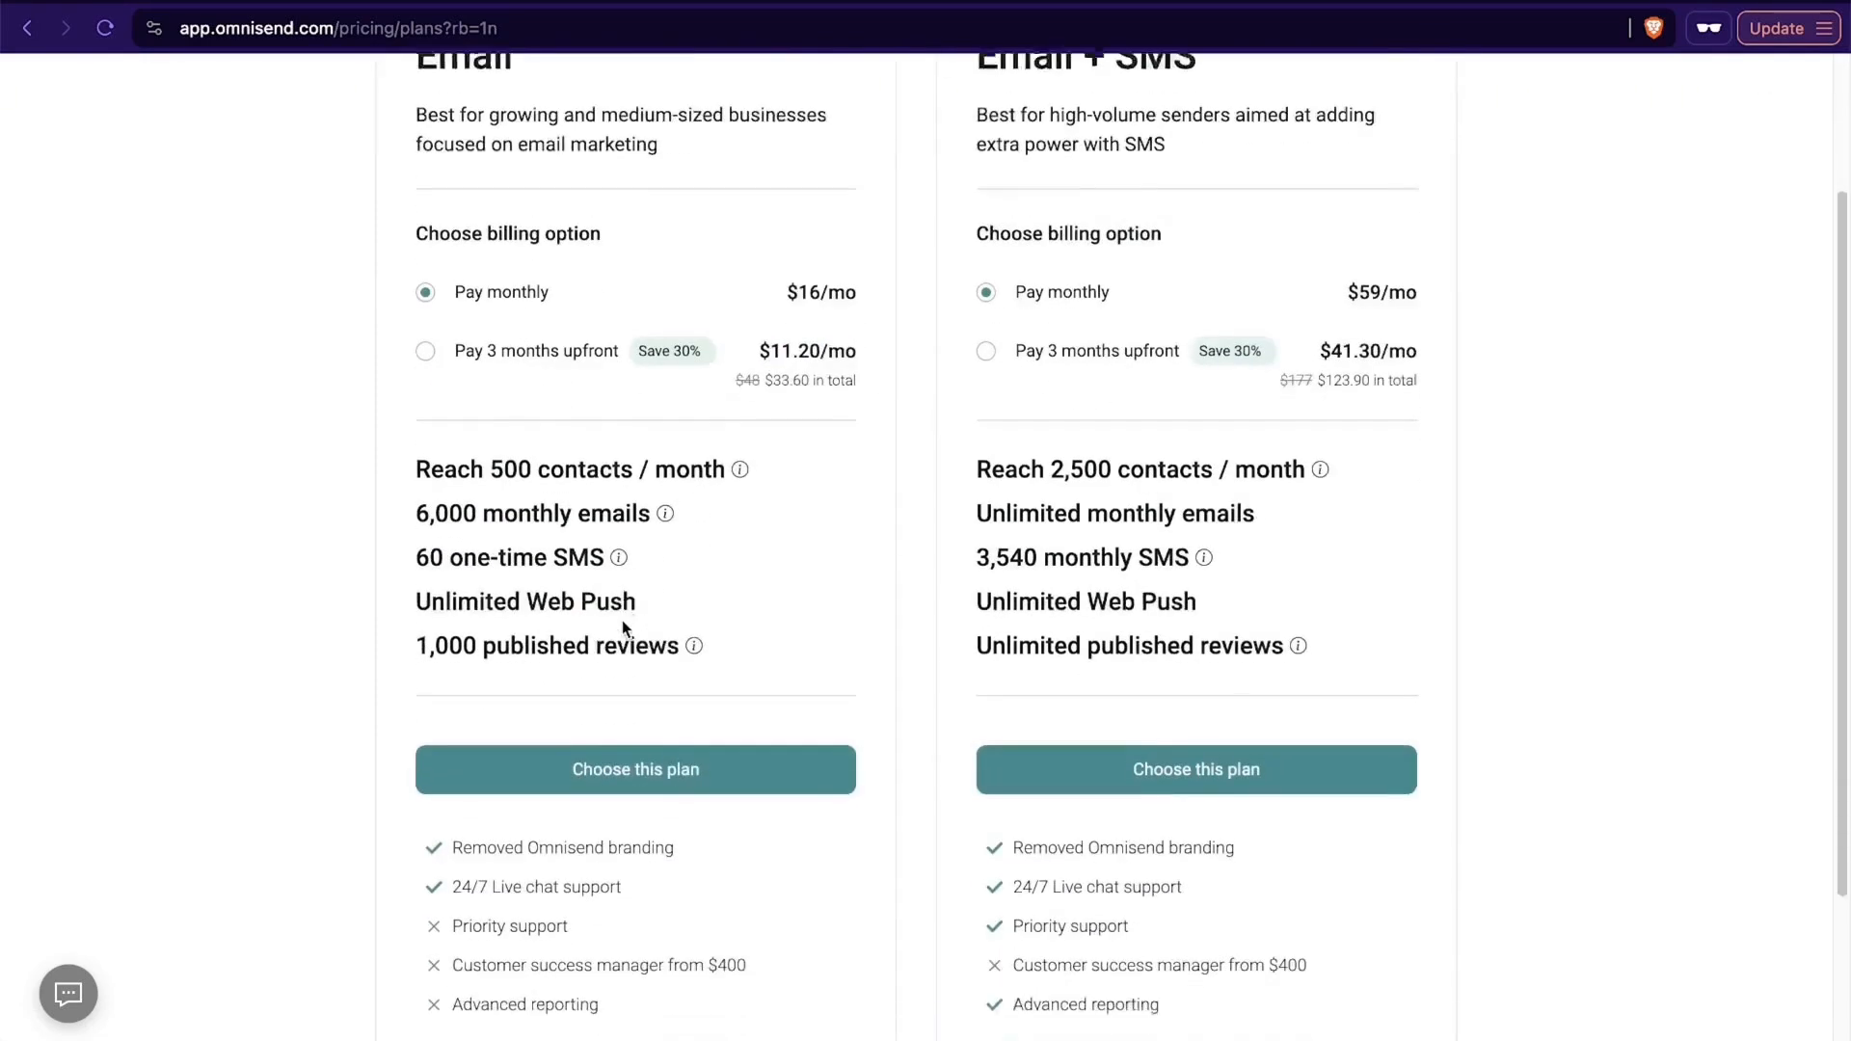
click(663, 738)
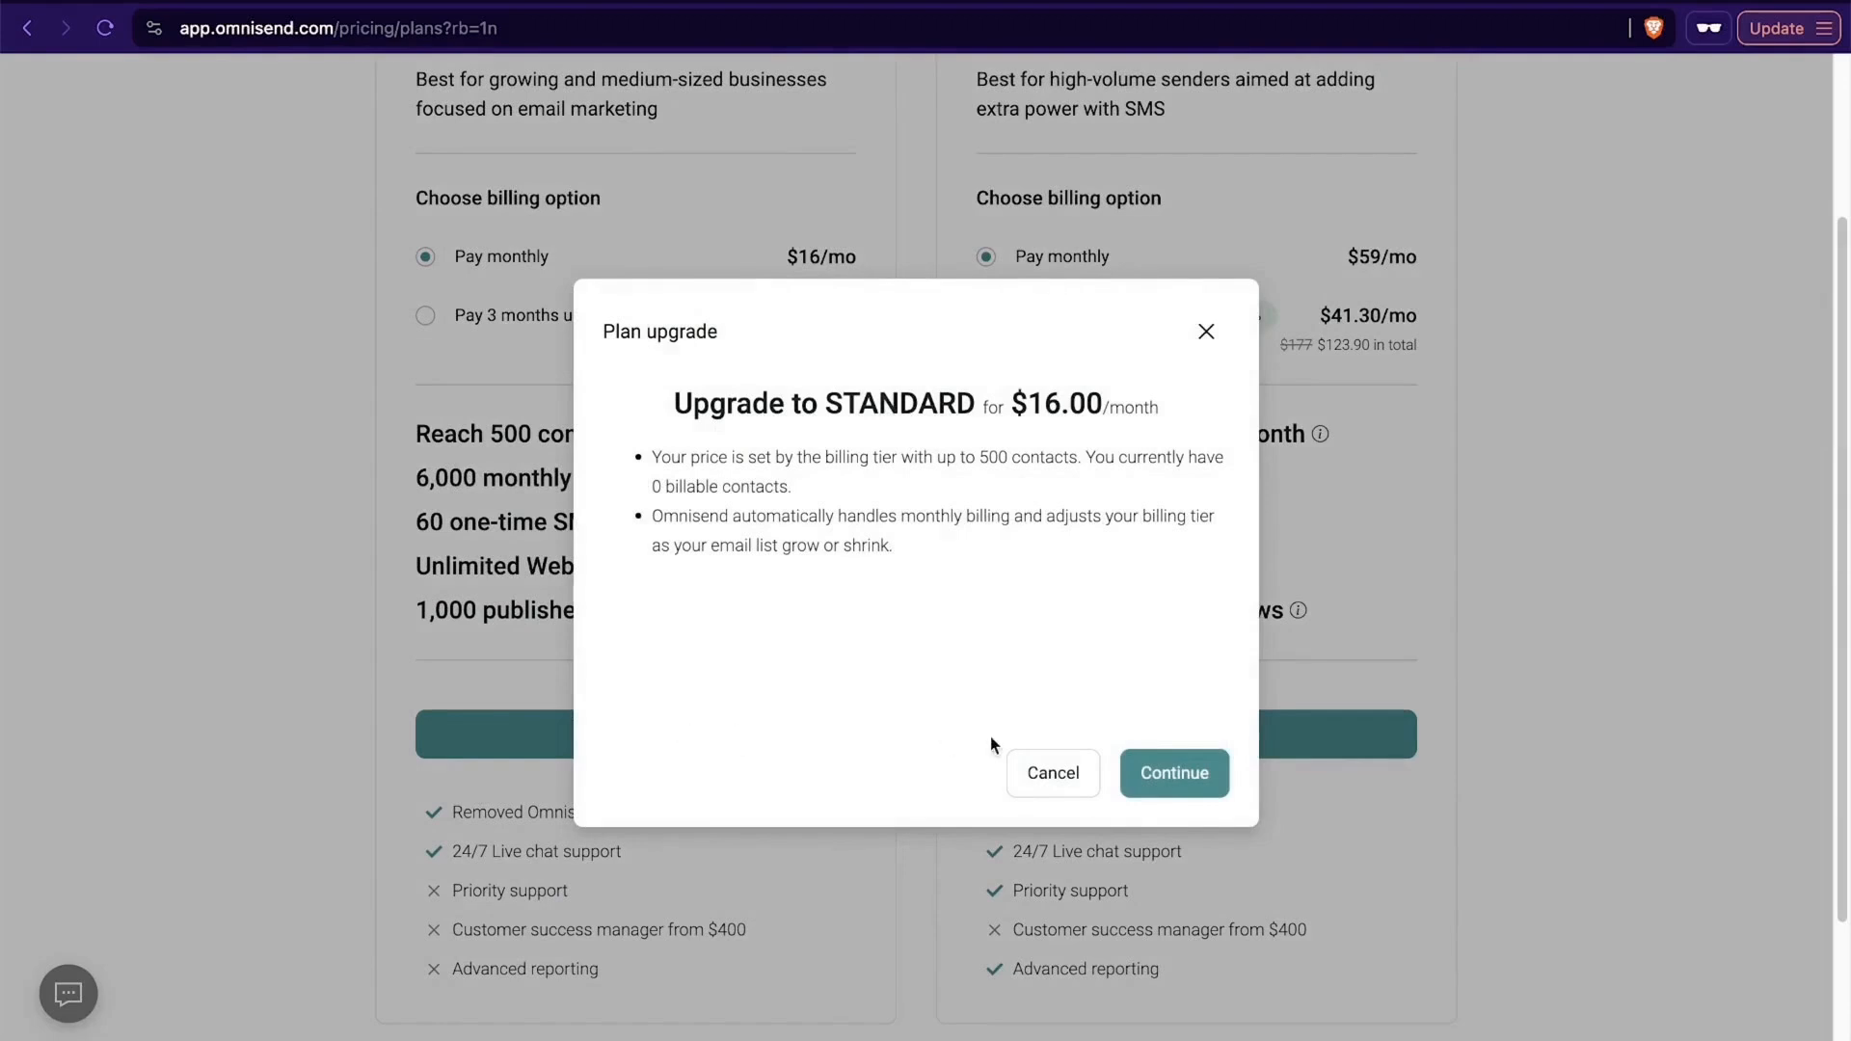
click(1177, 781)
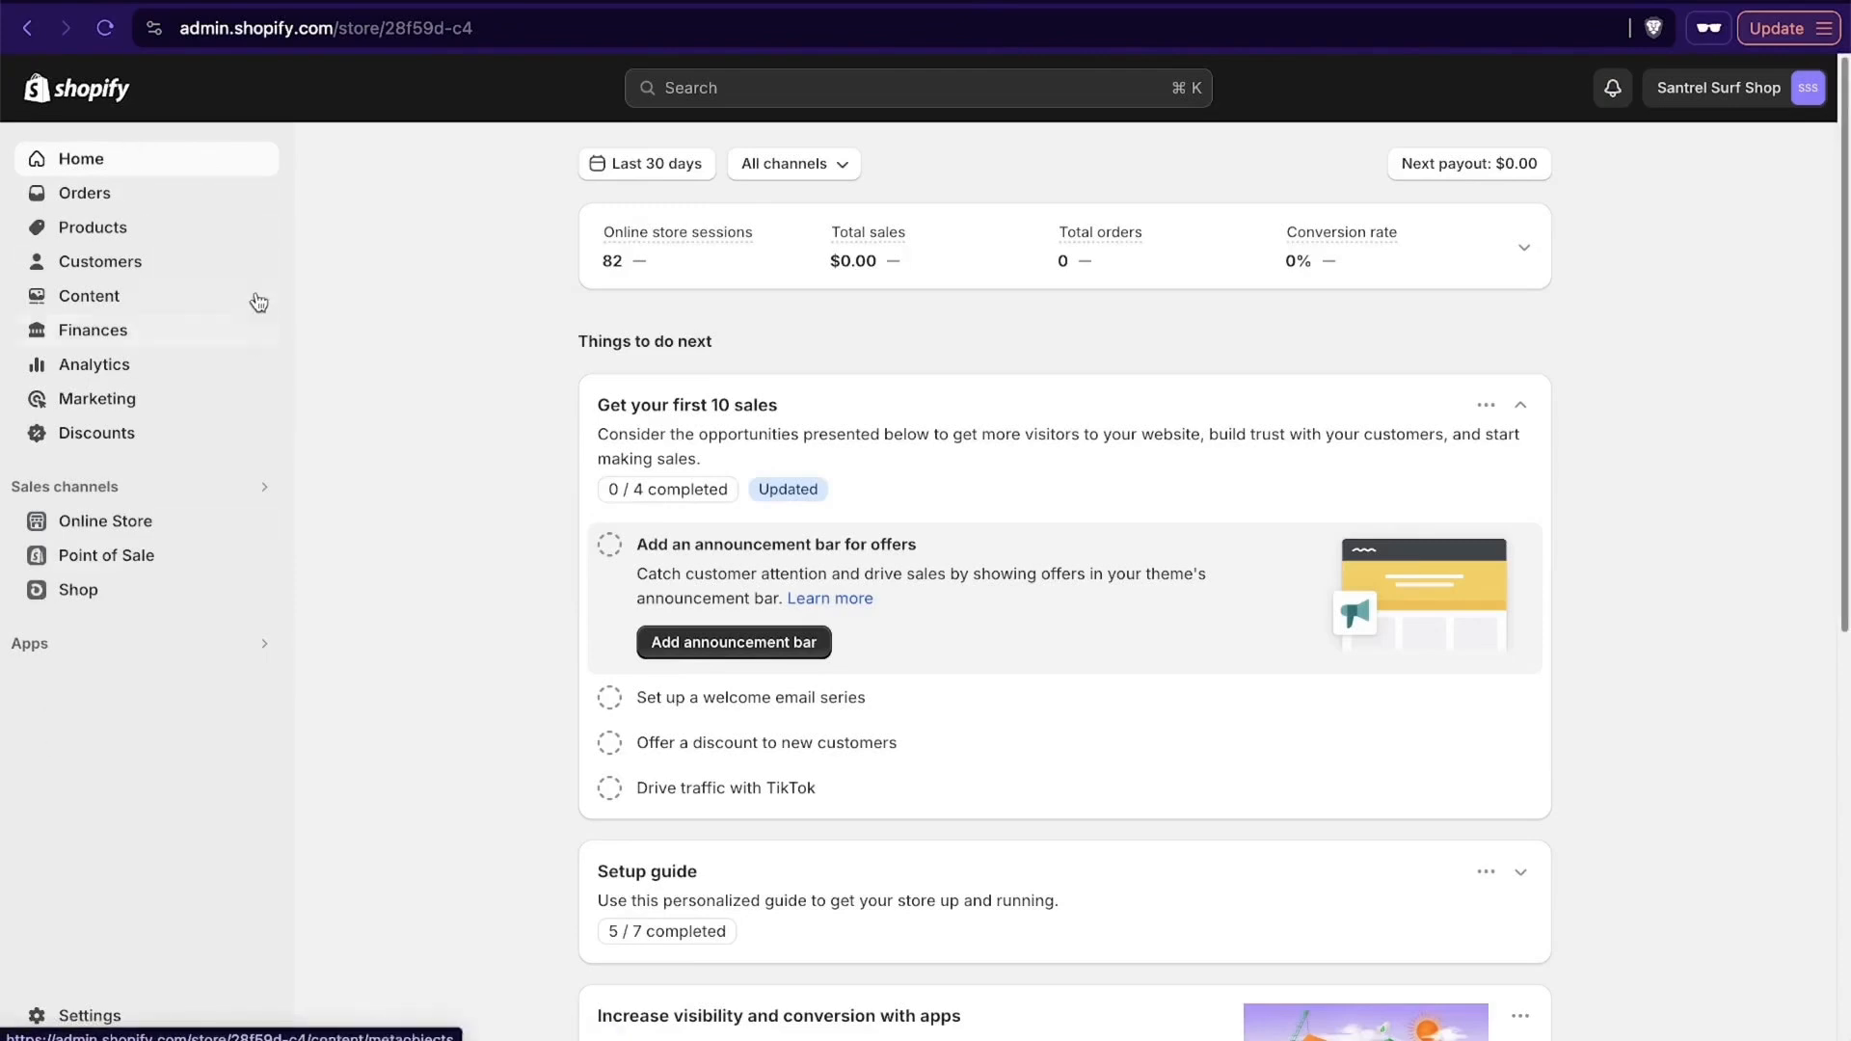
Skim the Home page, then visit Orders, Products and Shipping labels.
scroll(1281, 514, down, 7)
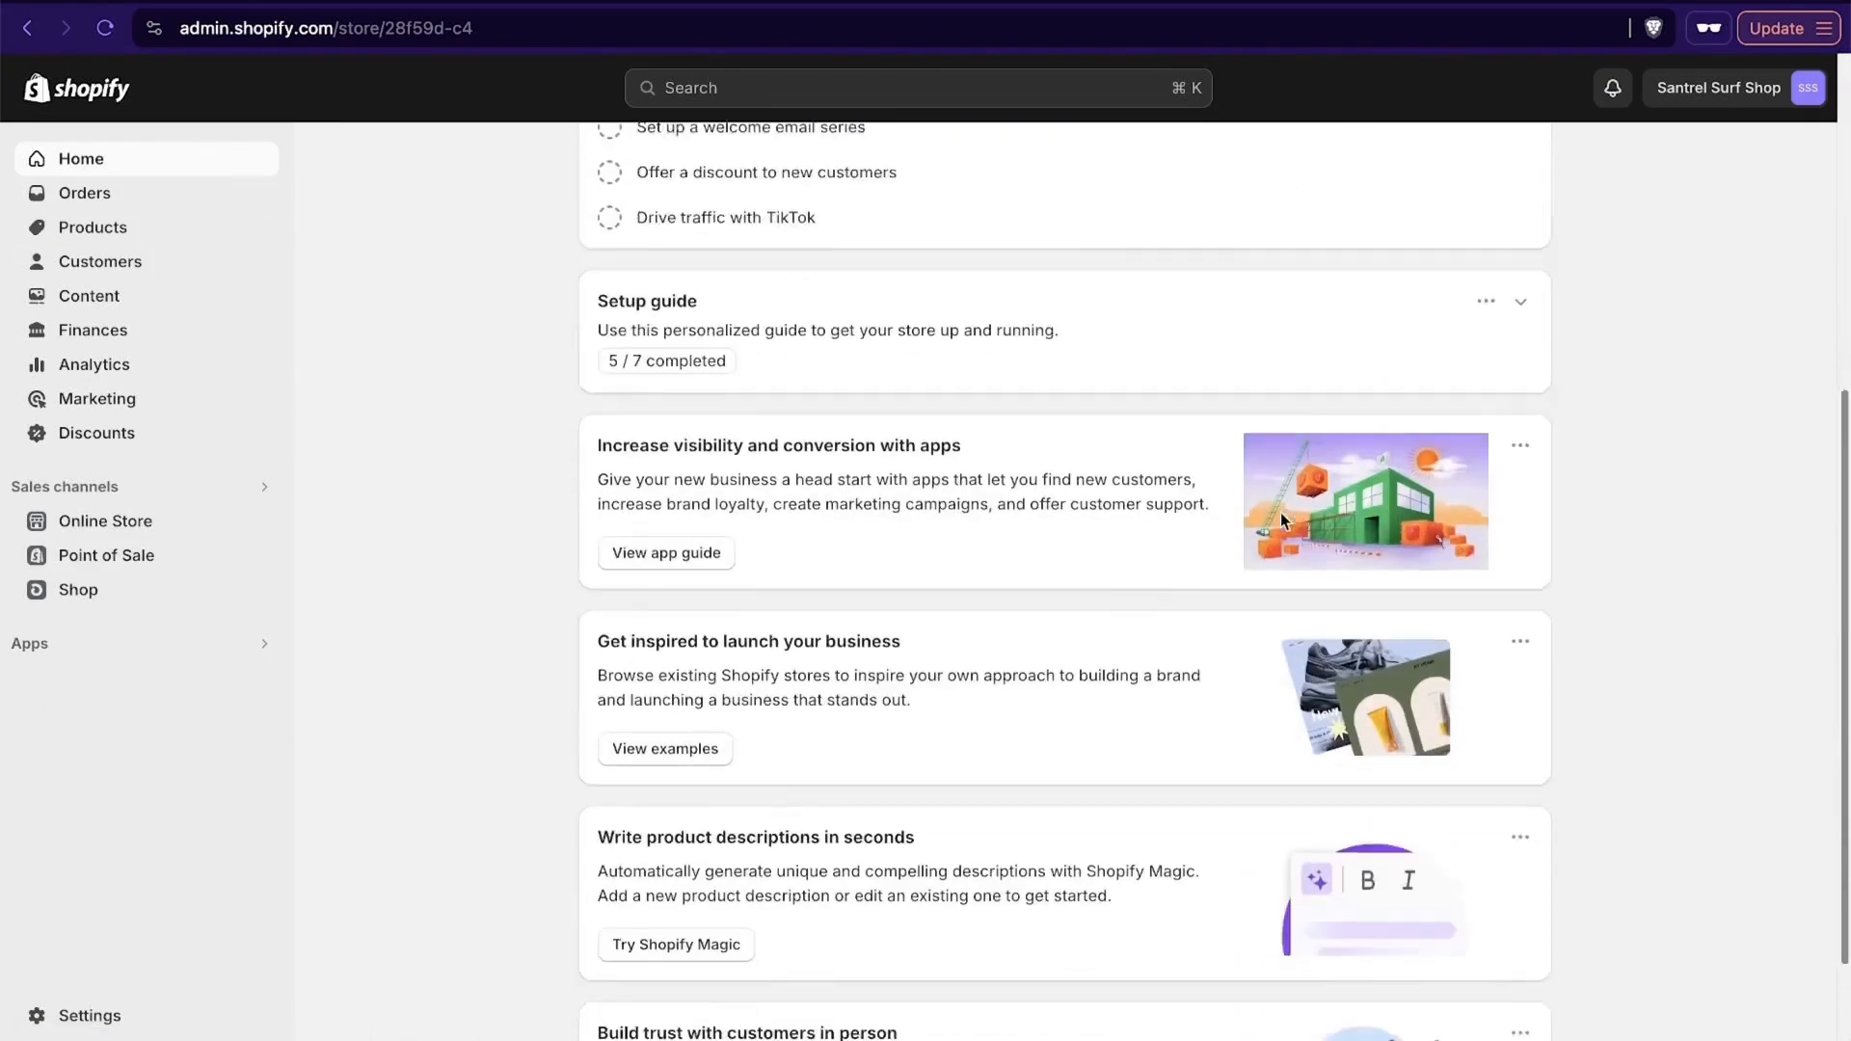
scroll(1282, 514, up, 7)
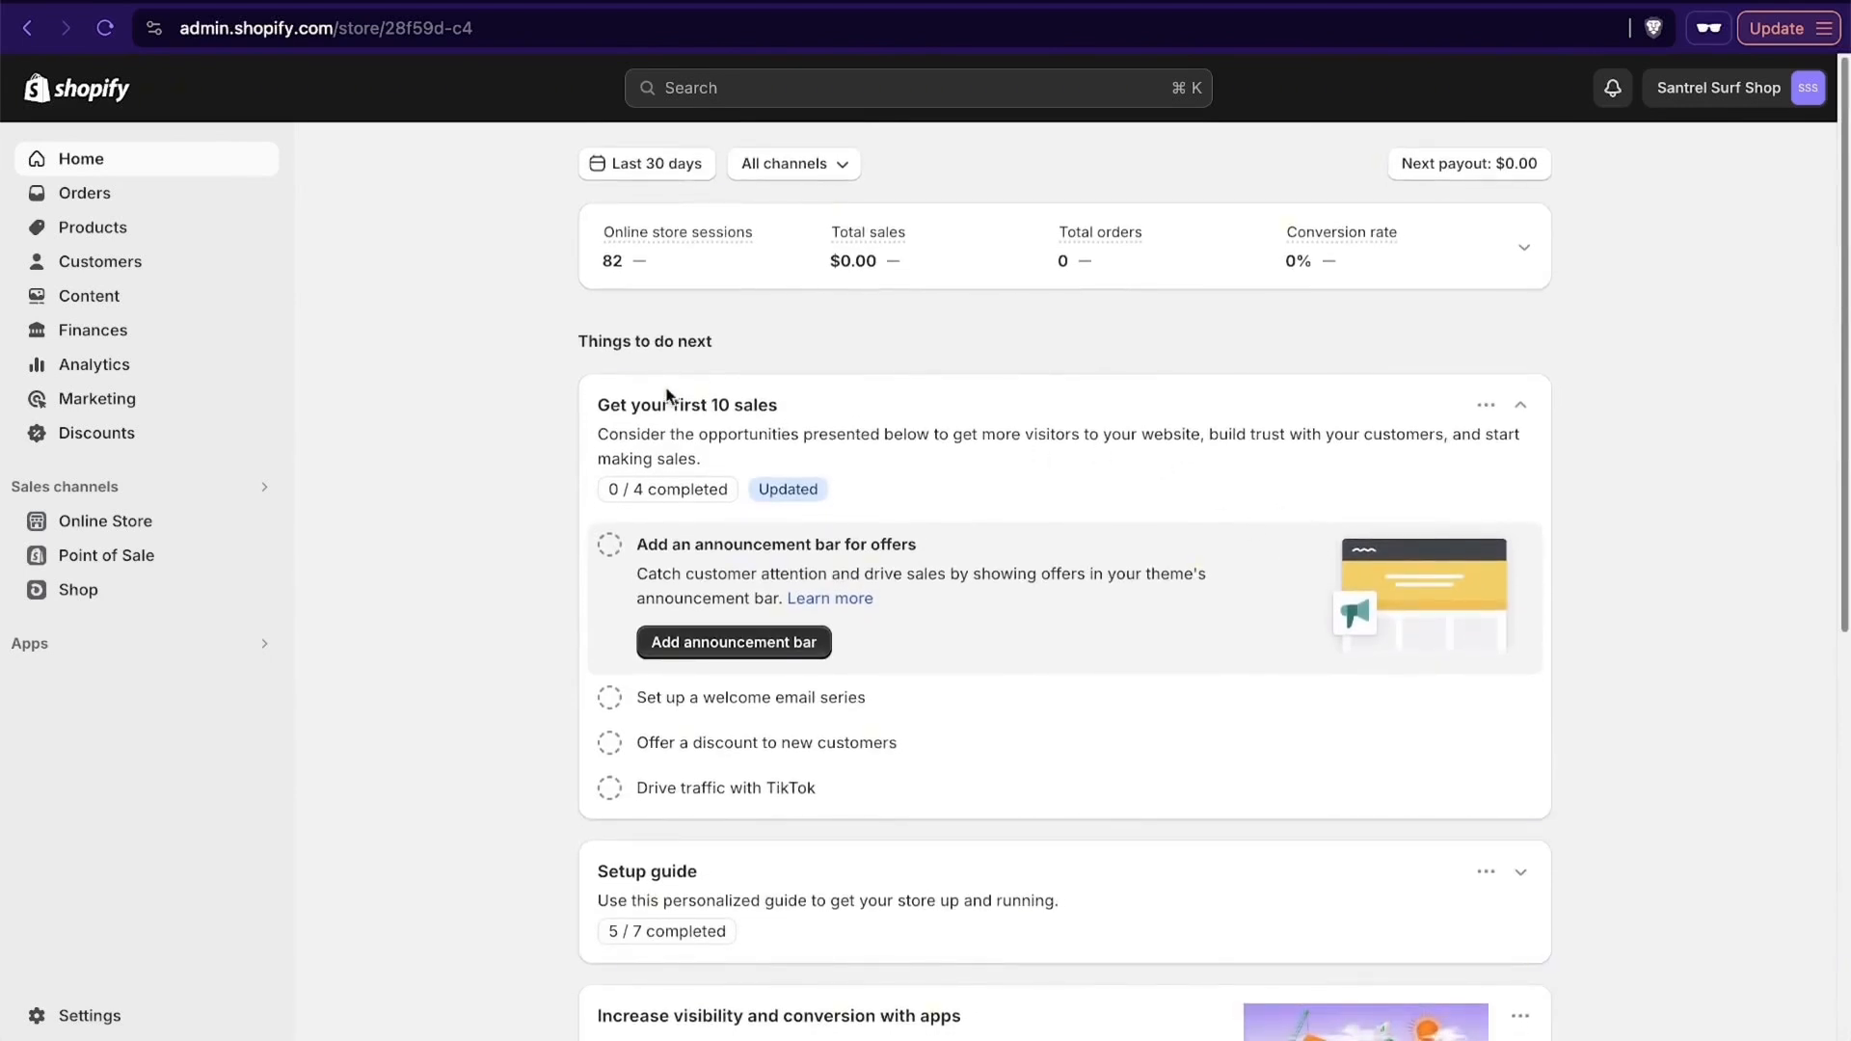
drag(571, 343, 732, 343)
click(772, 345)
click(104, 198)
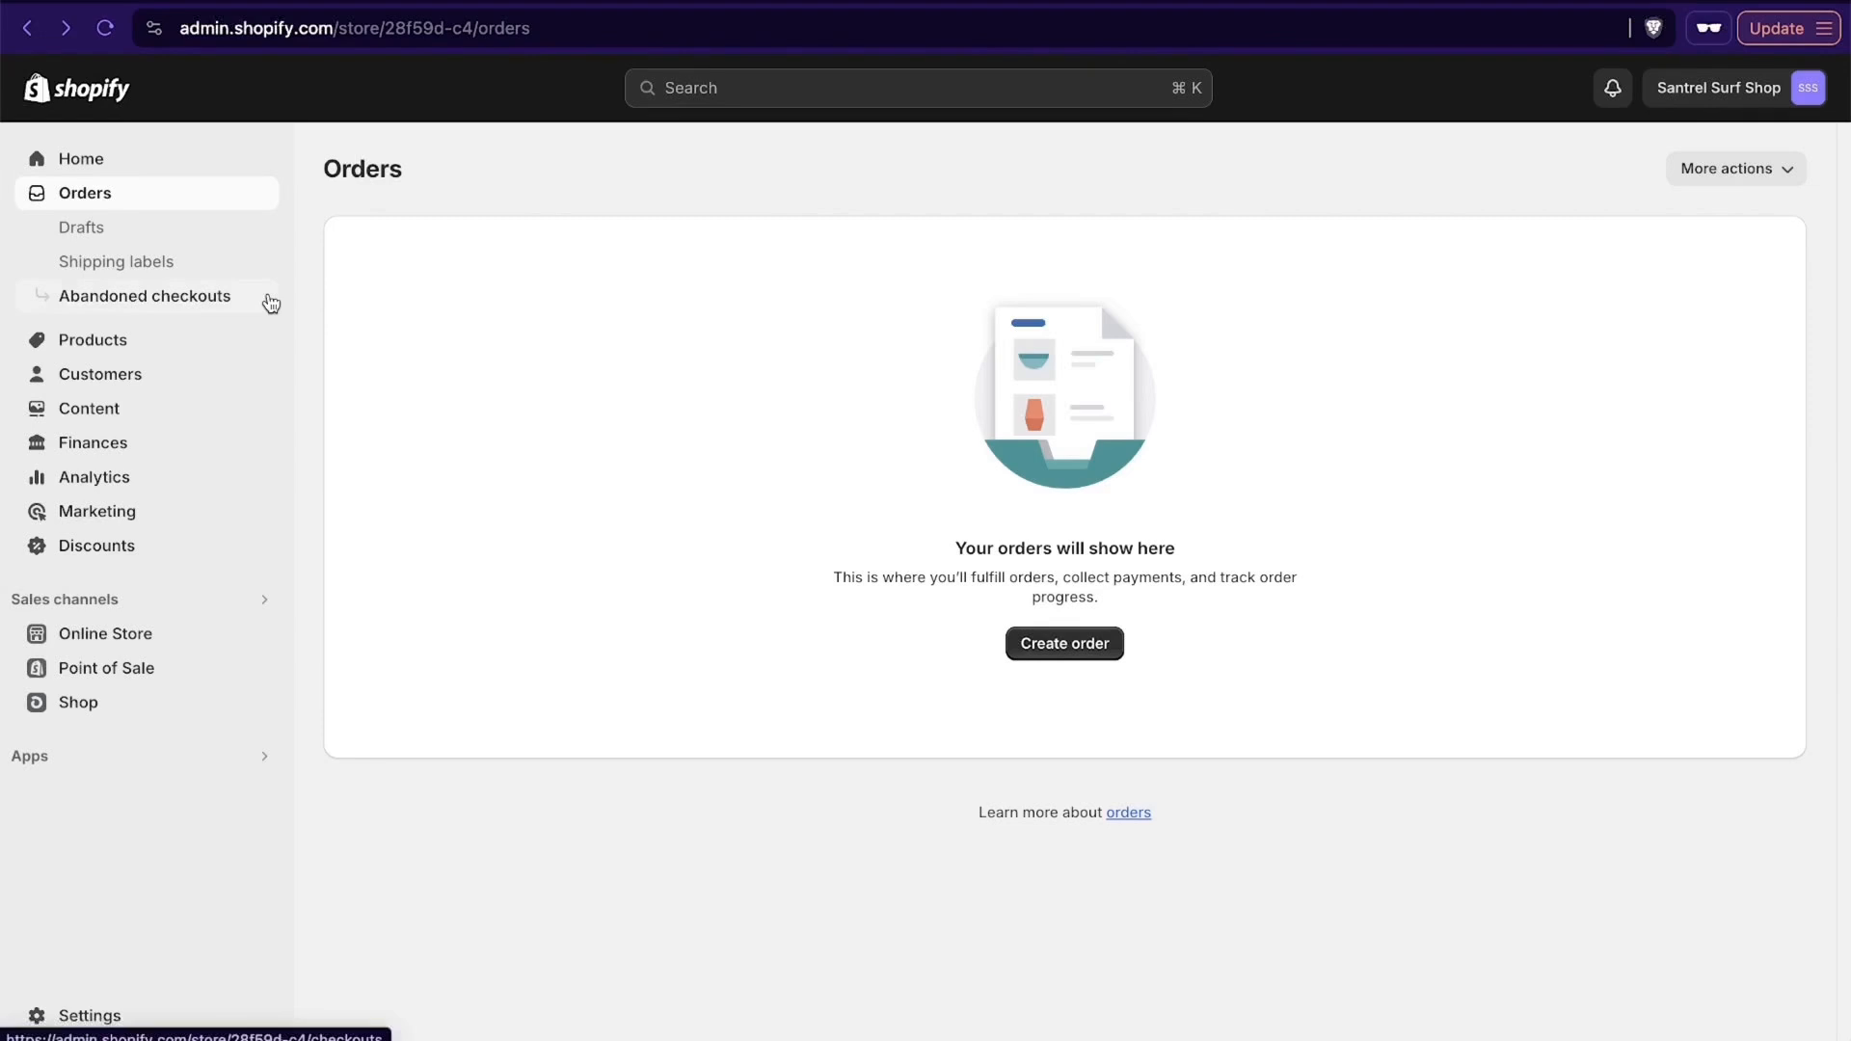
click(143, 351)
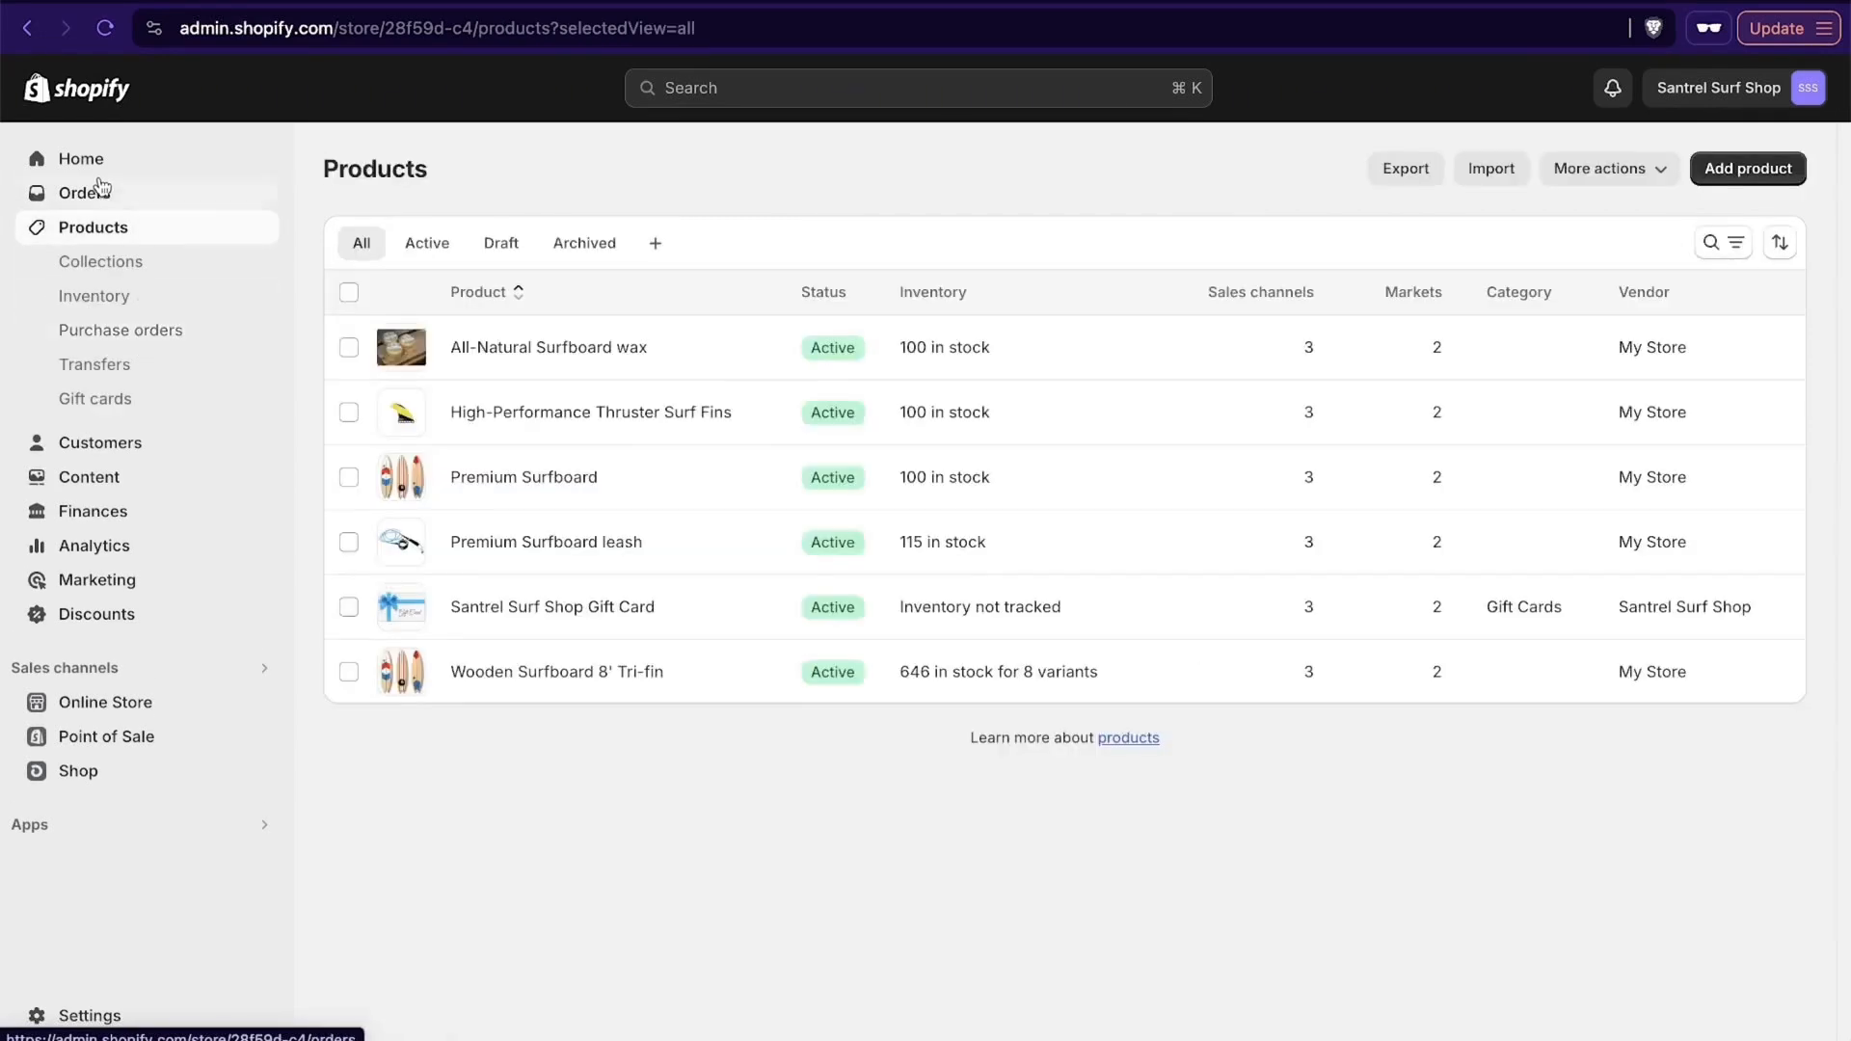
click(95, 190)
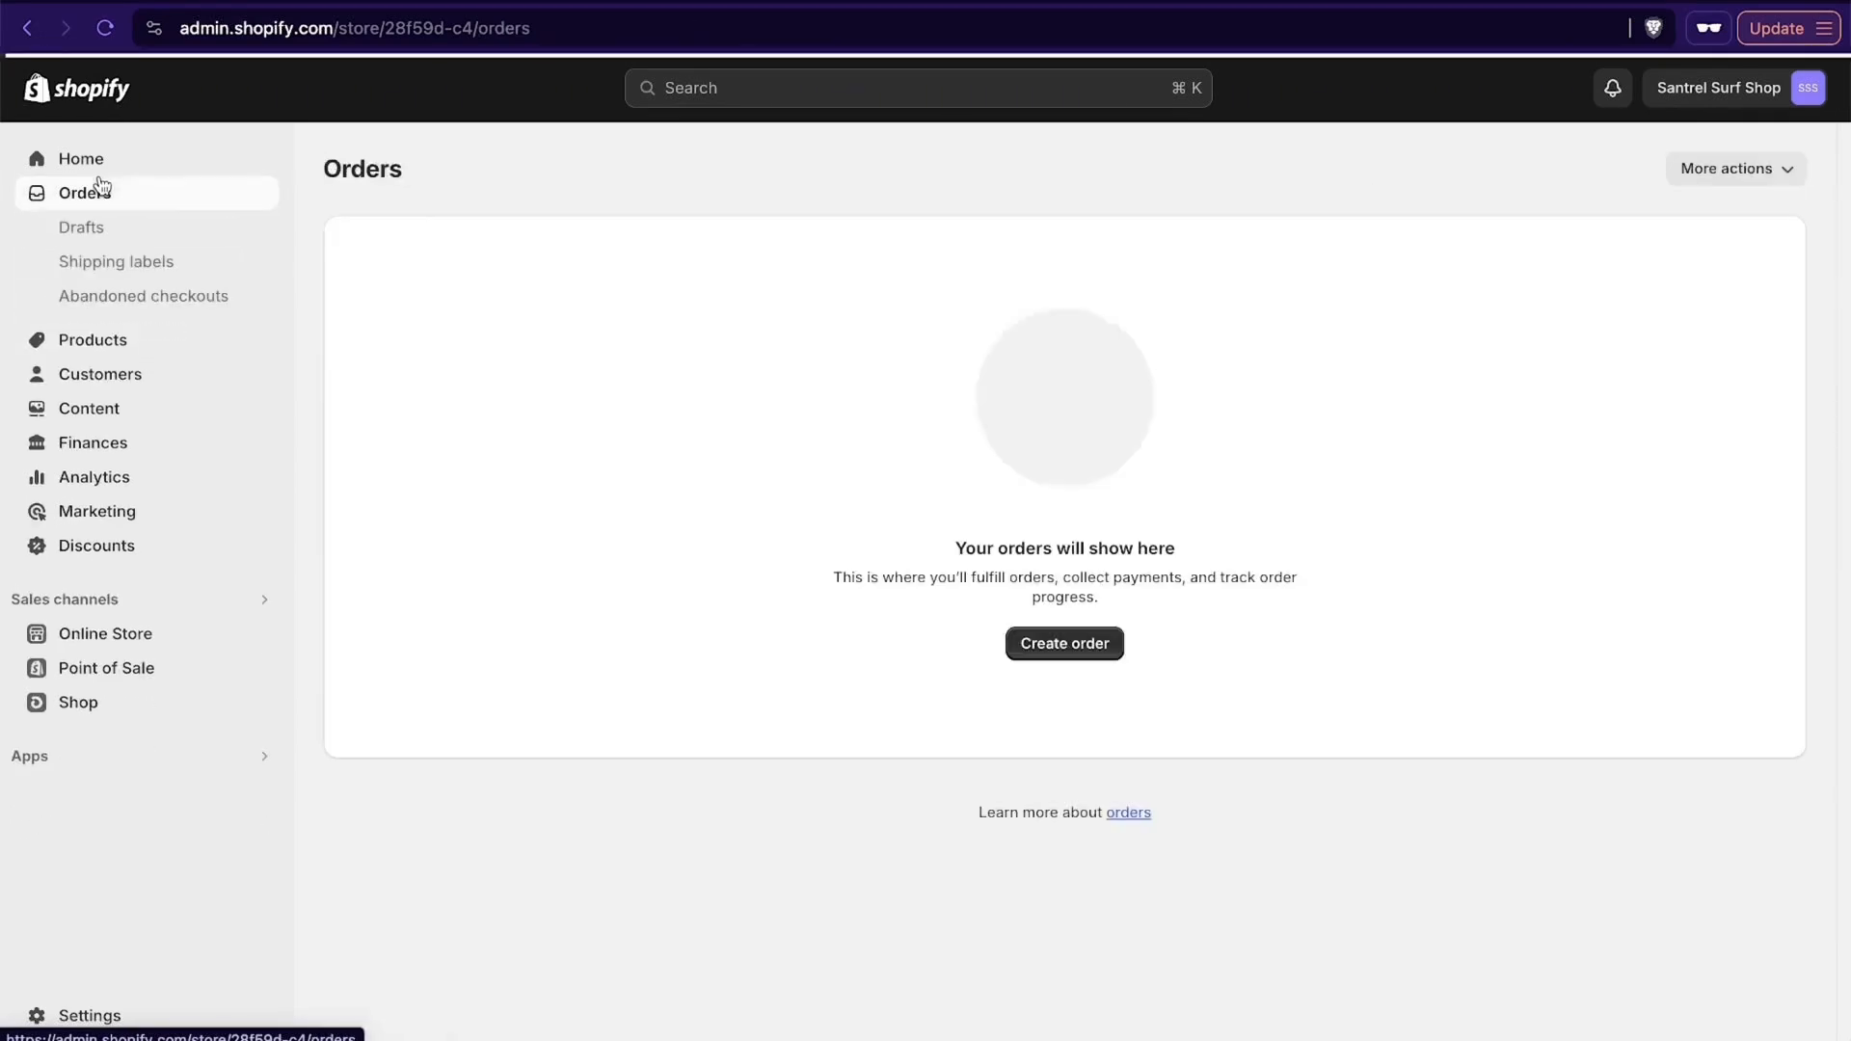
click(134, 282)
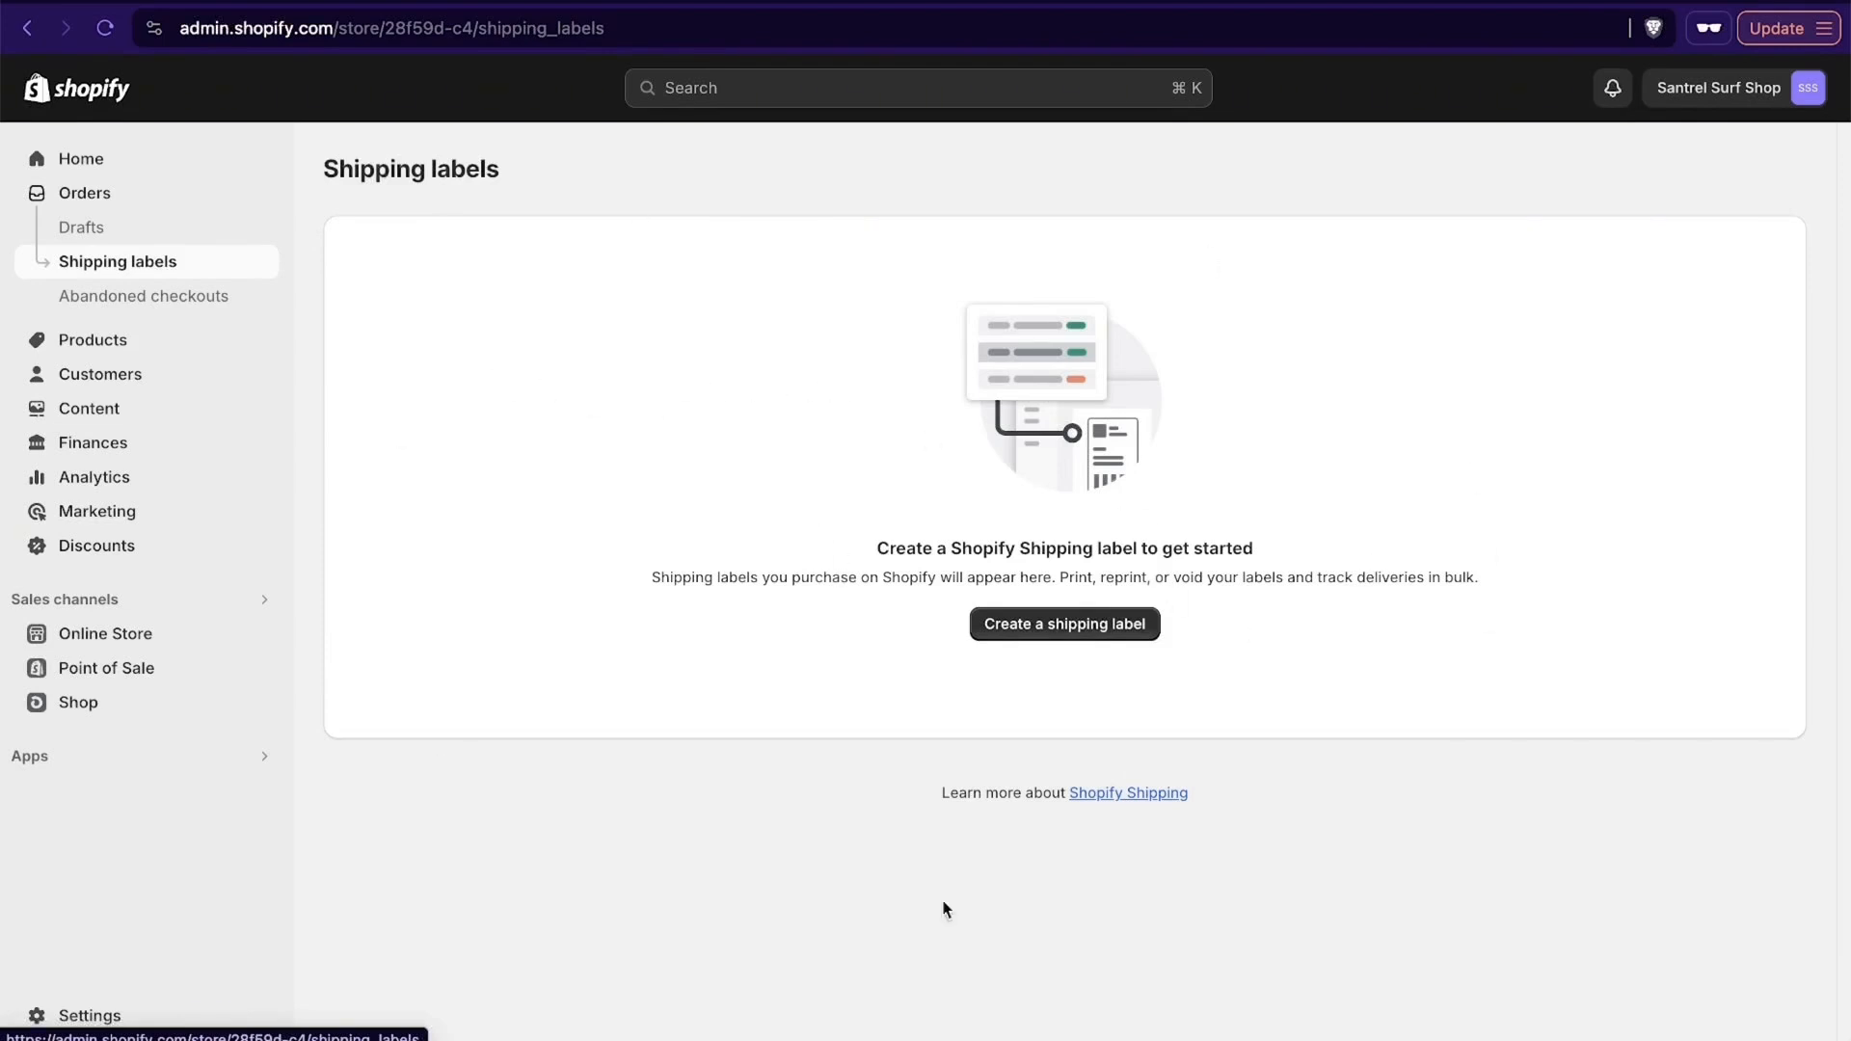
Visit Products, Customers, Content, Finances, Analytics and Marketing, ending on Discounts.
click(93, 344)
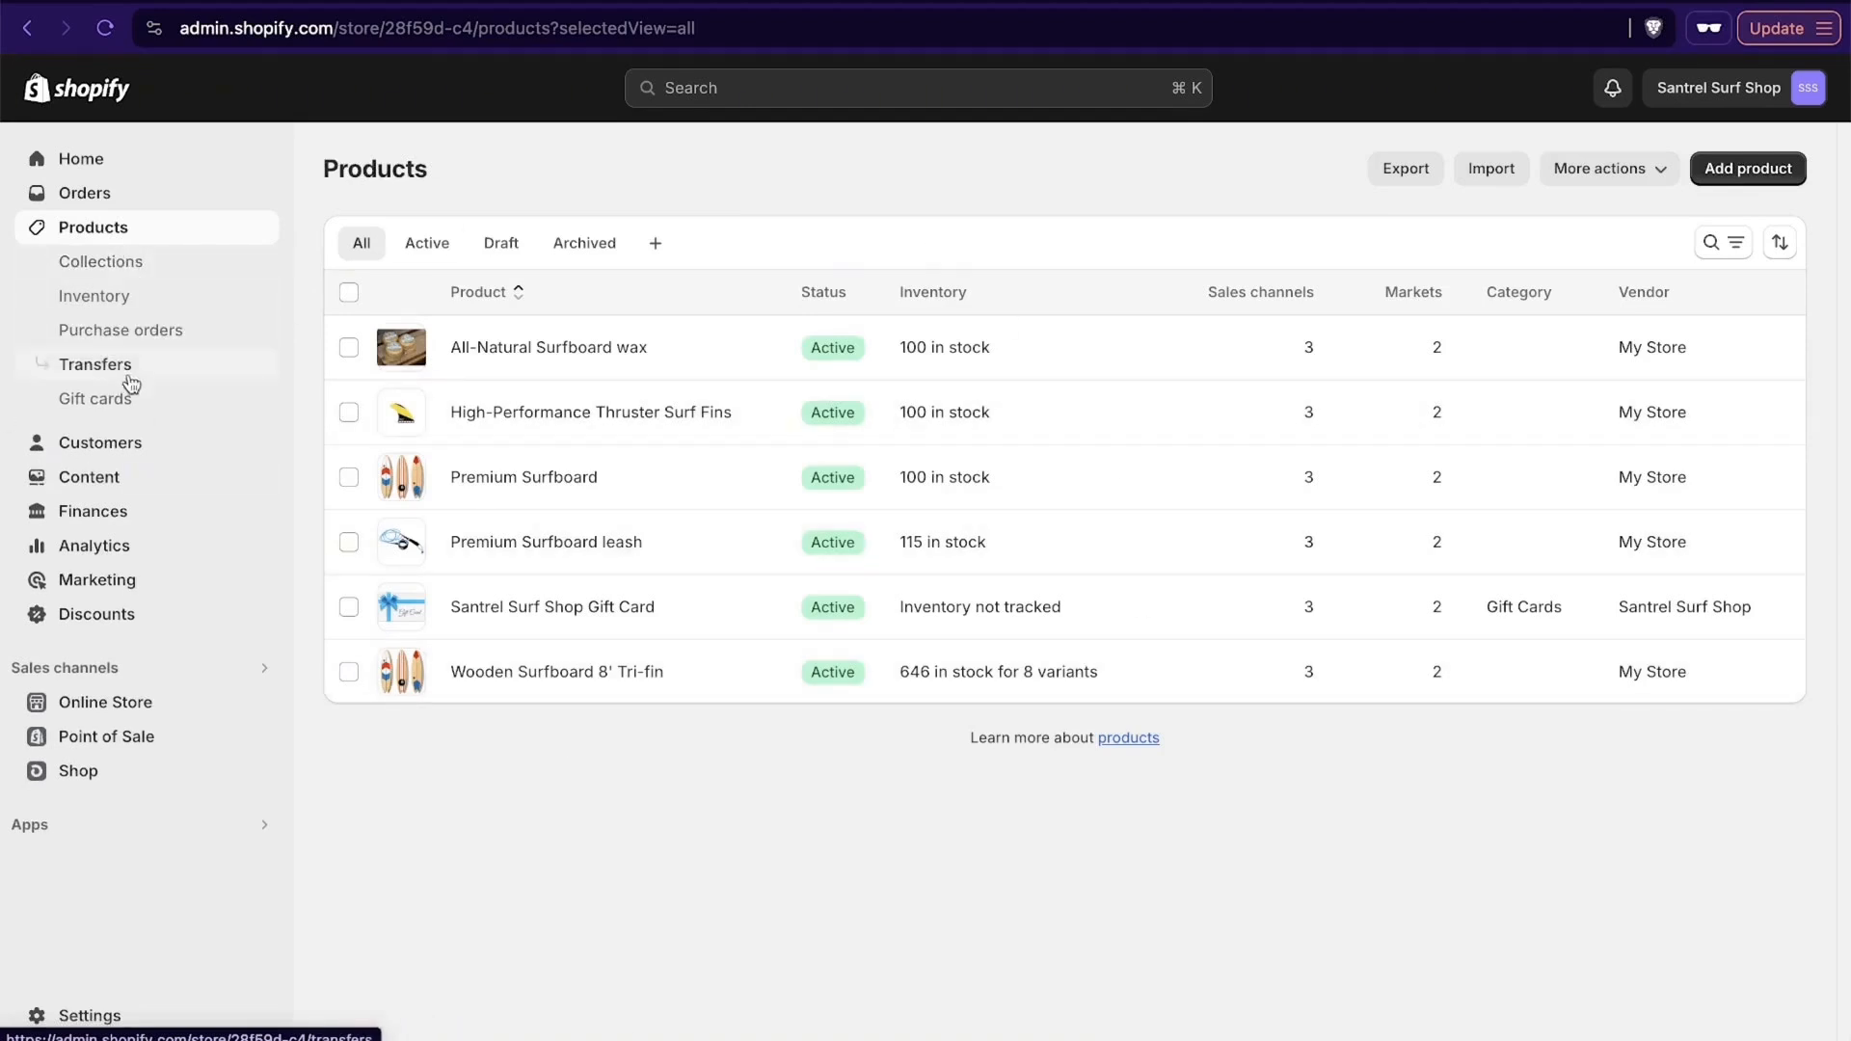
click(135, 445)
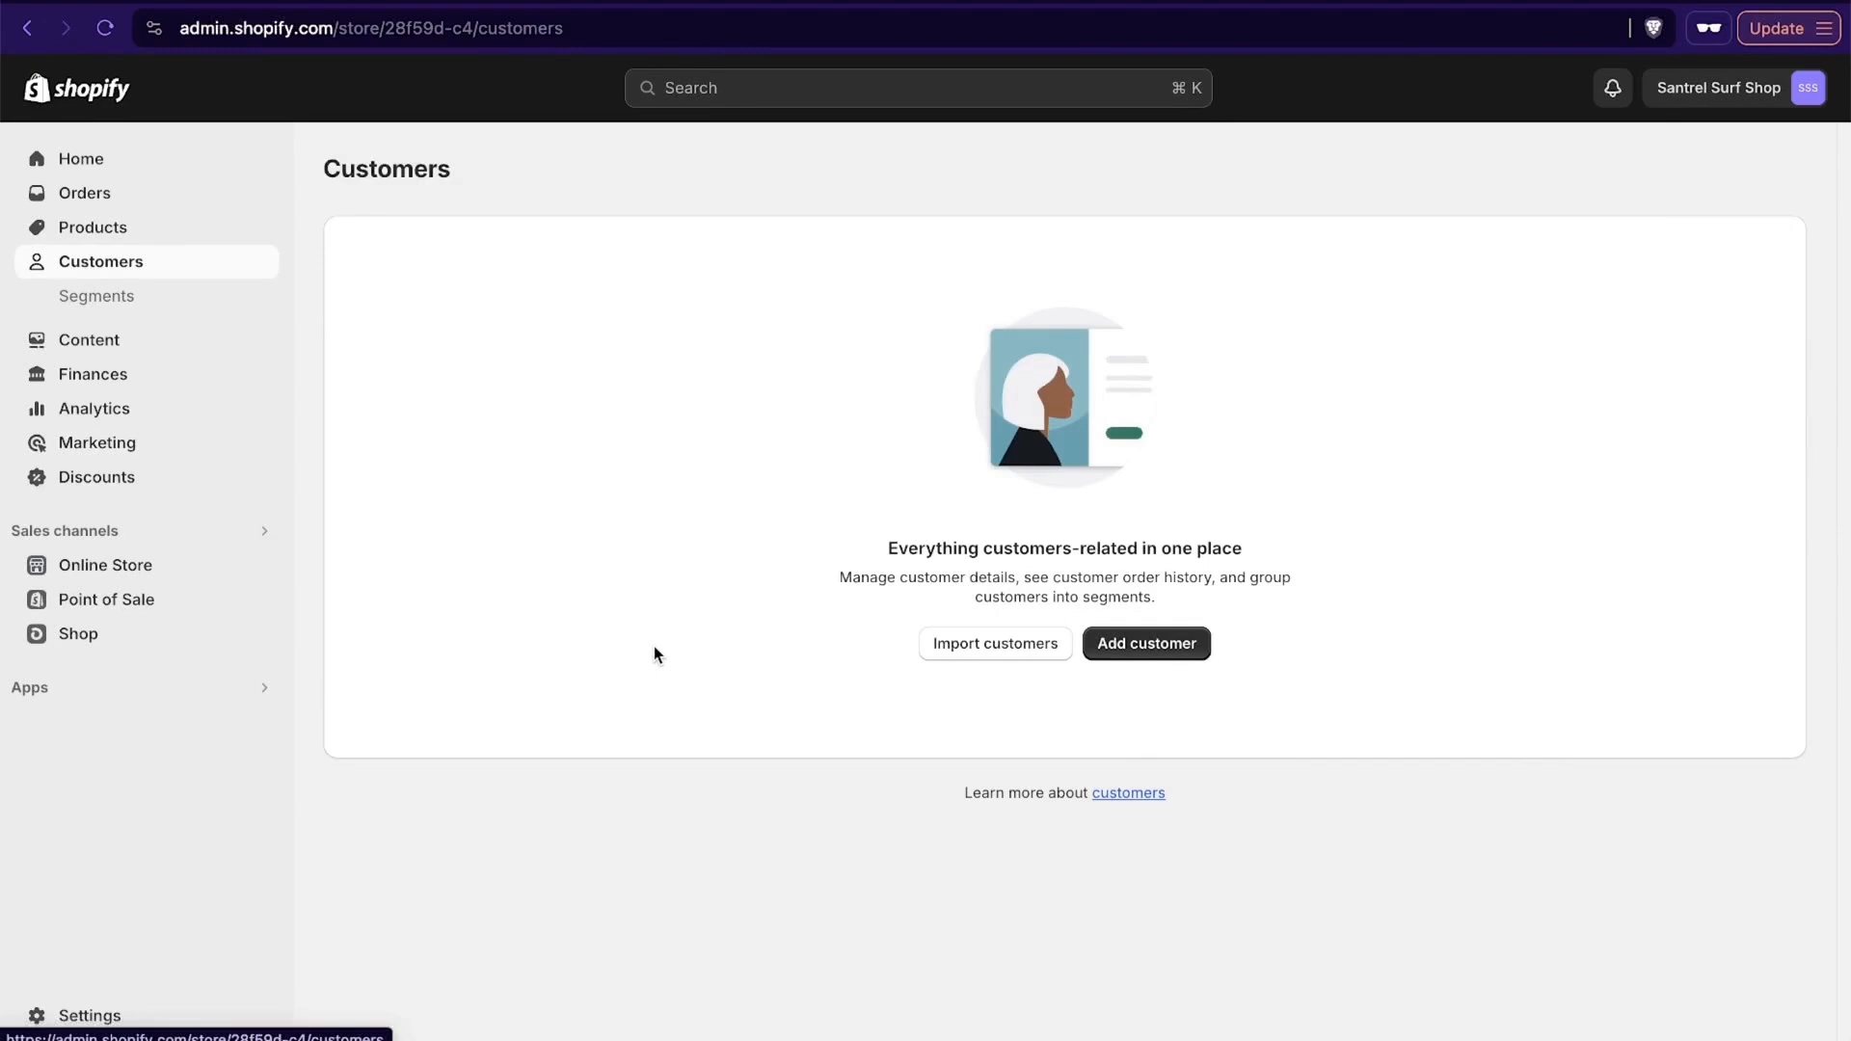
click(194, 352)
click(183, 374)
click(145, 512)
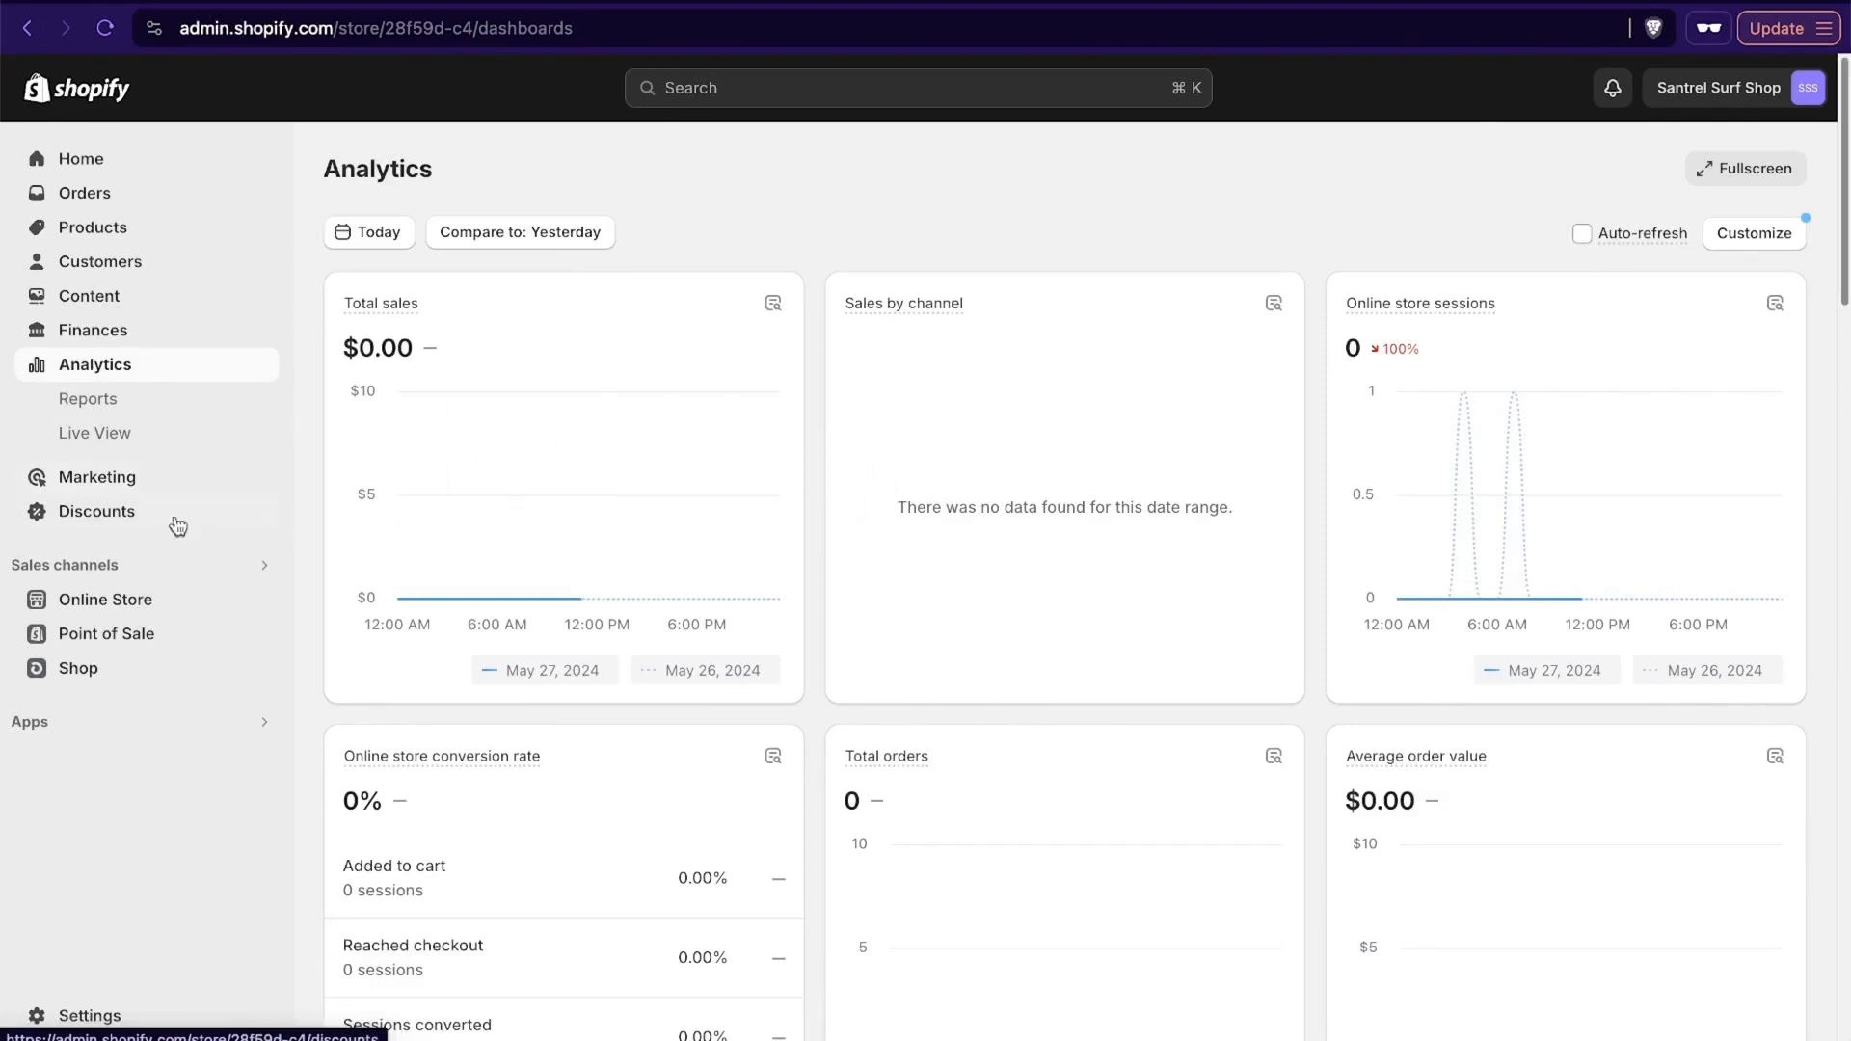
click(144, 489)
scroll(495, 643, down, 5)
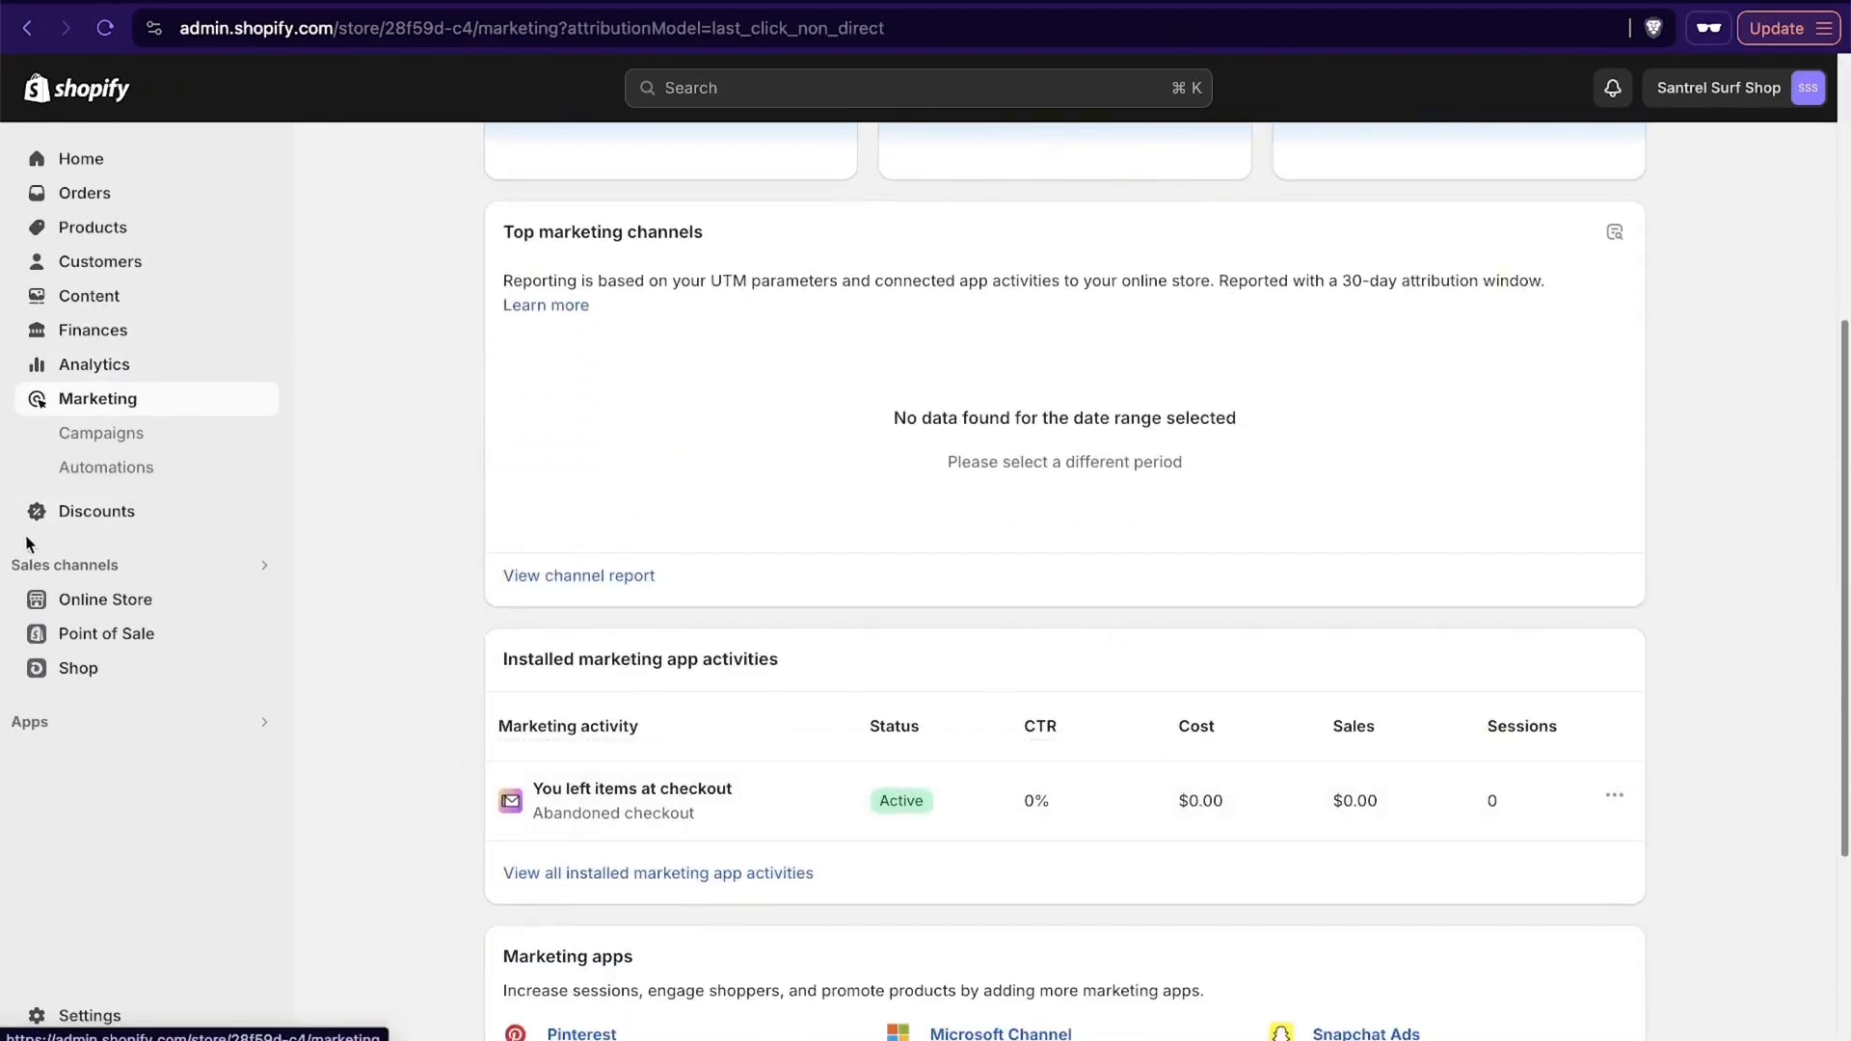
scroll(408, 503, down, 4)
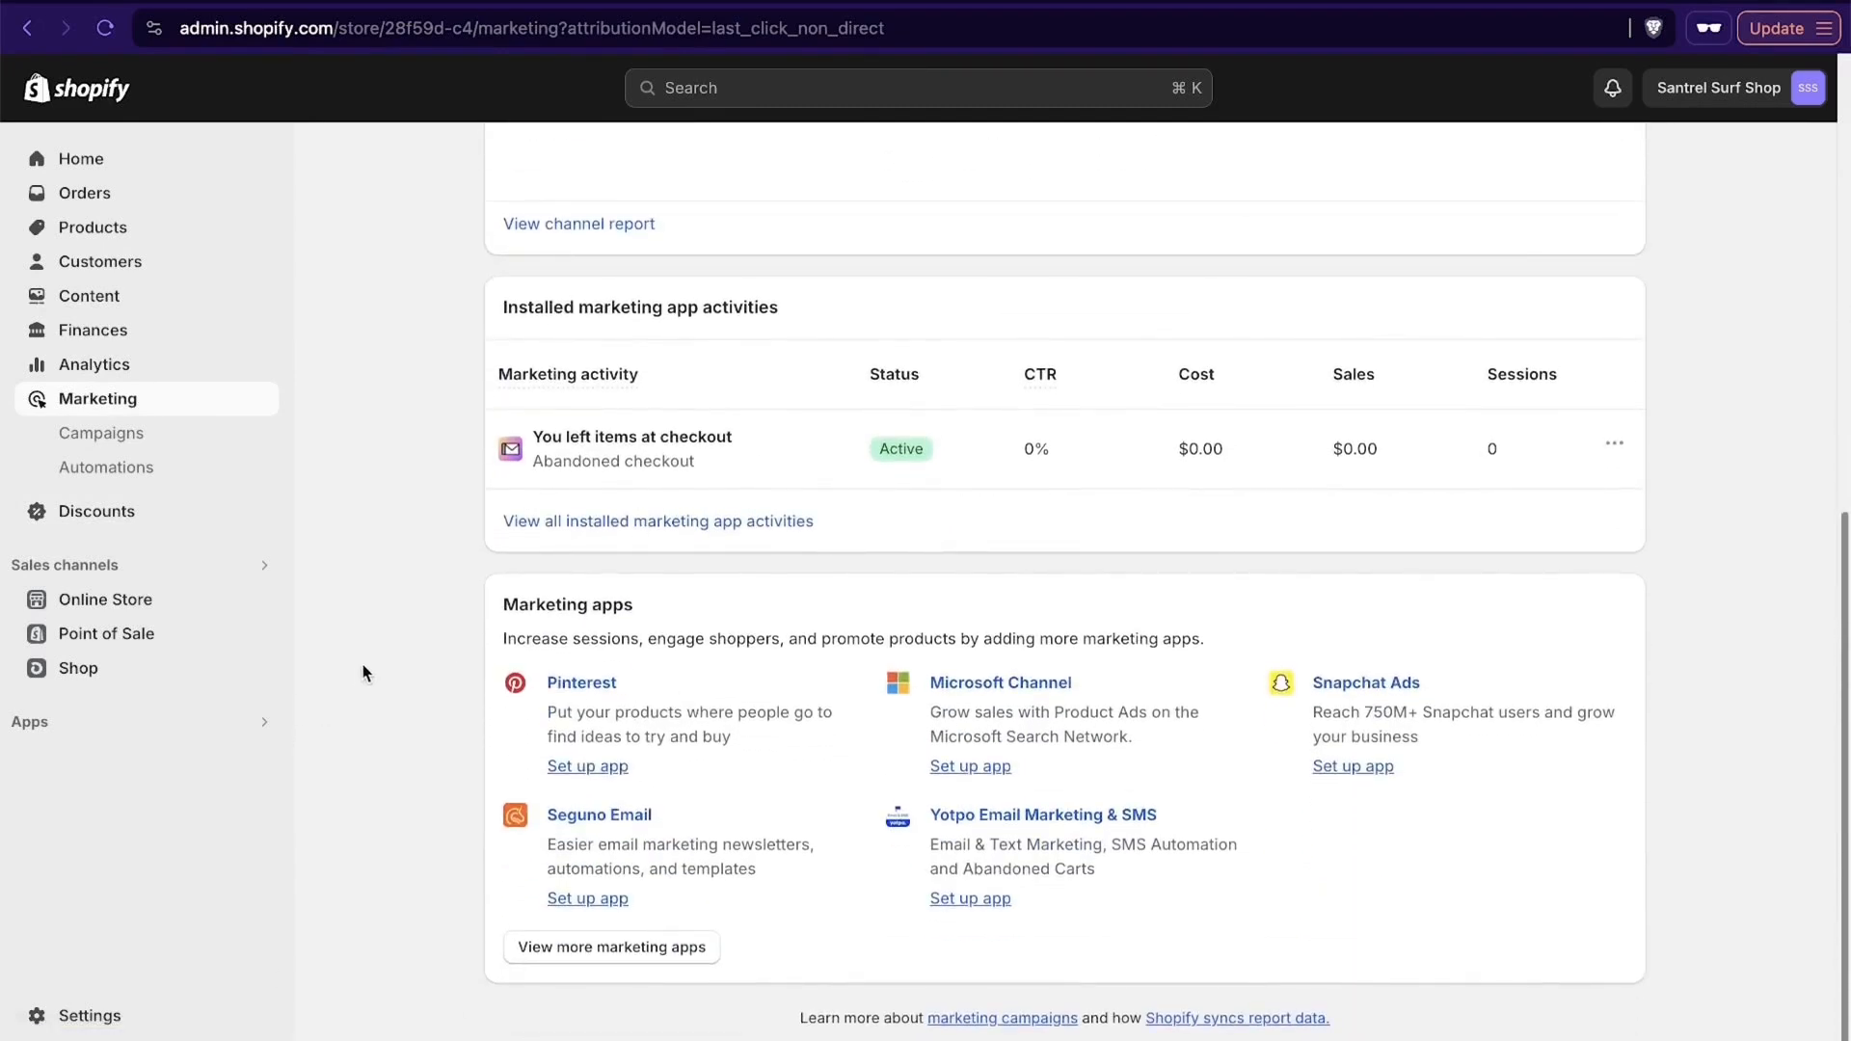
click(106, 521)
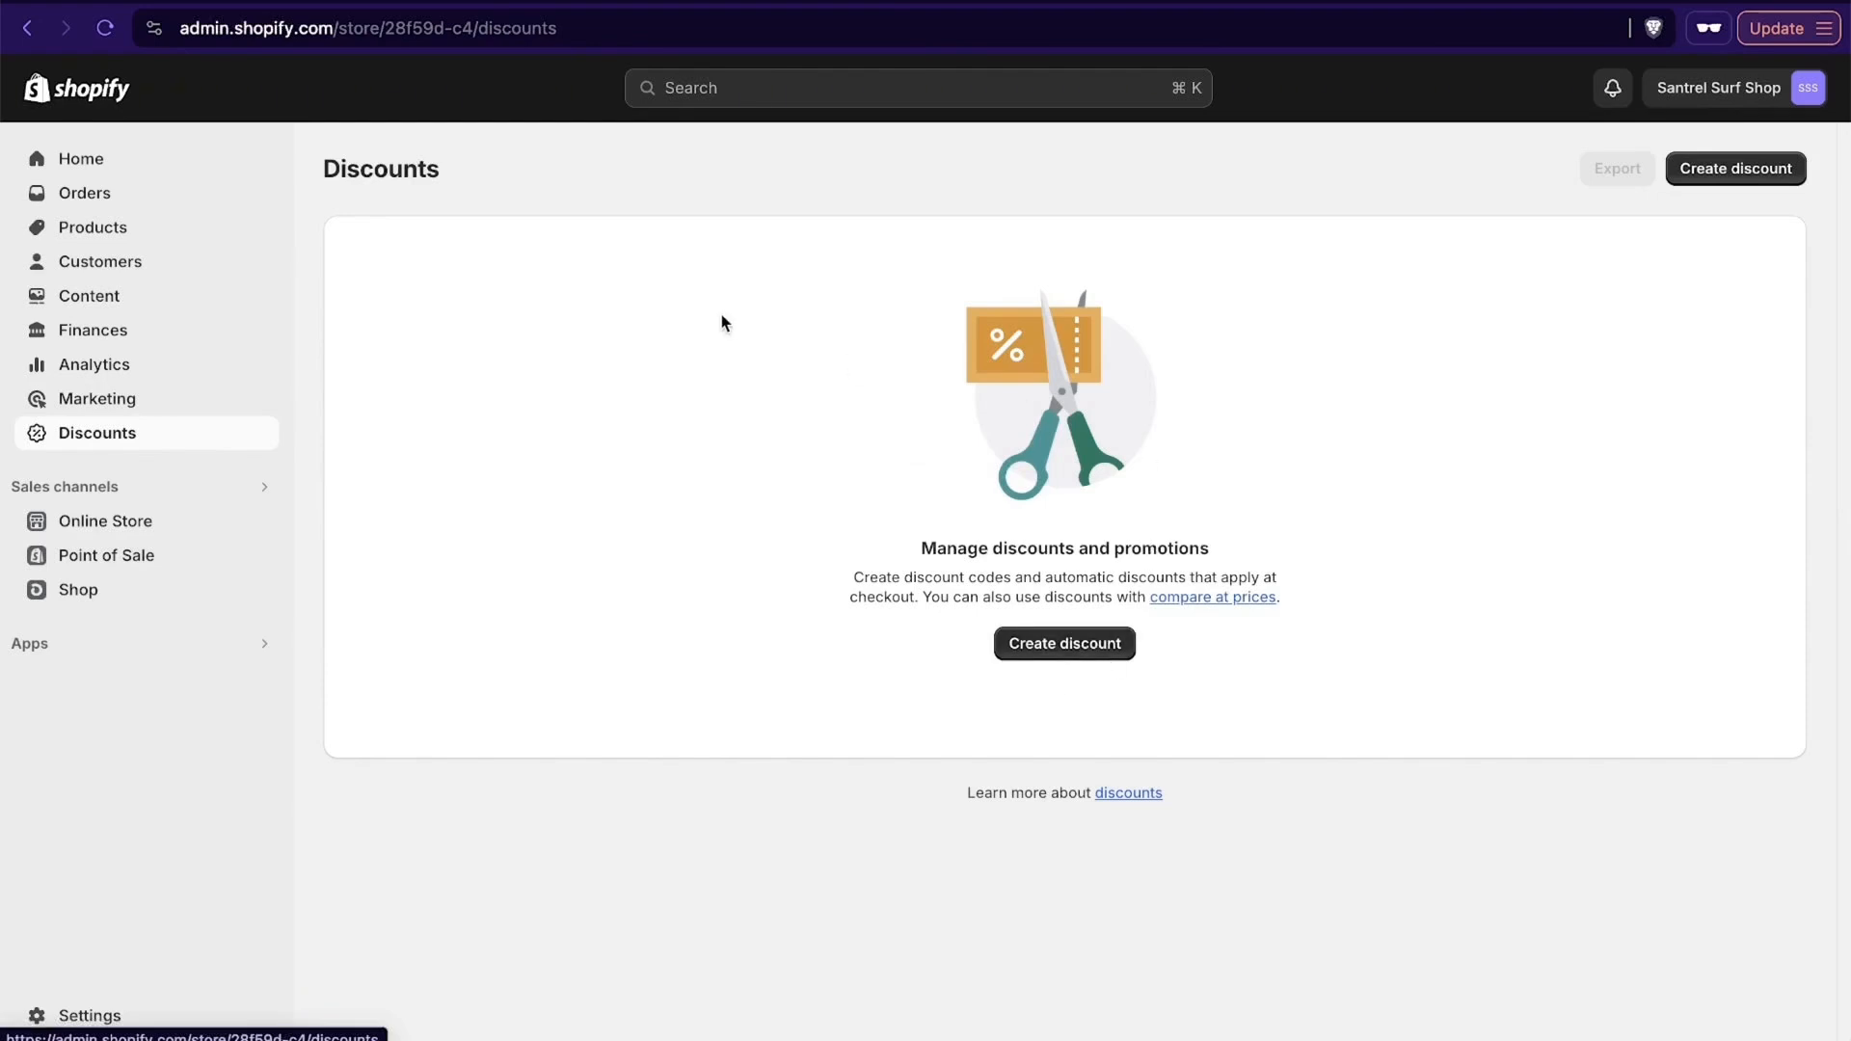
Start an amount-off-products discount using the discount code method, not automatic.
click(1065, 646)
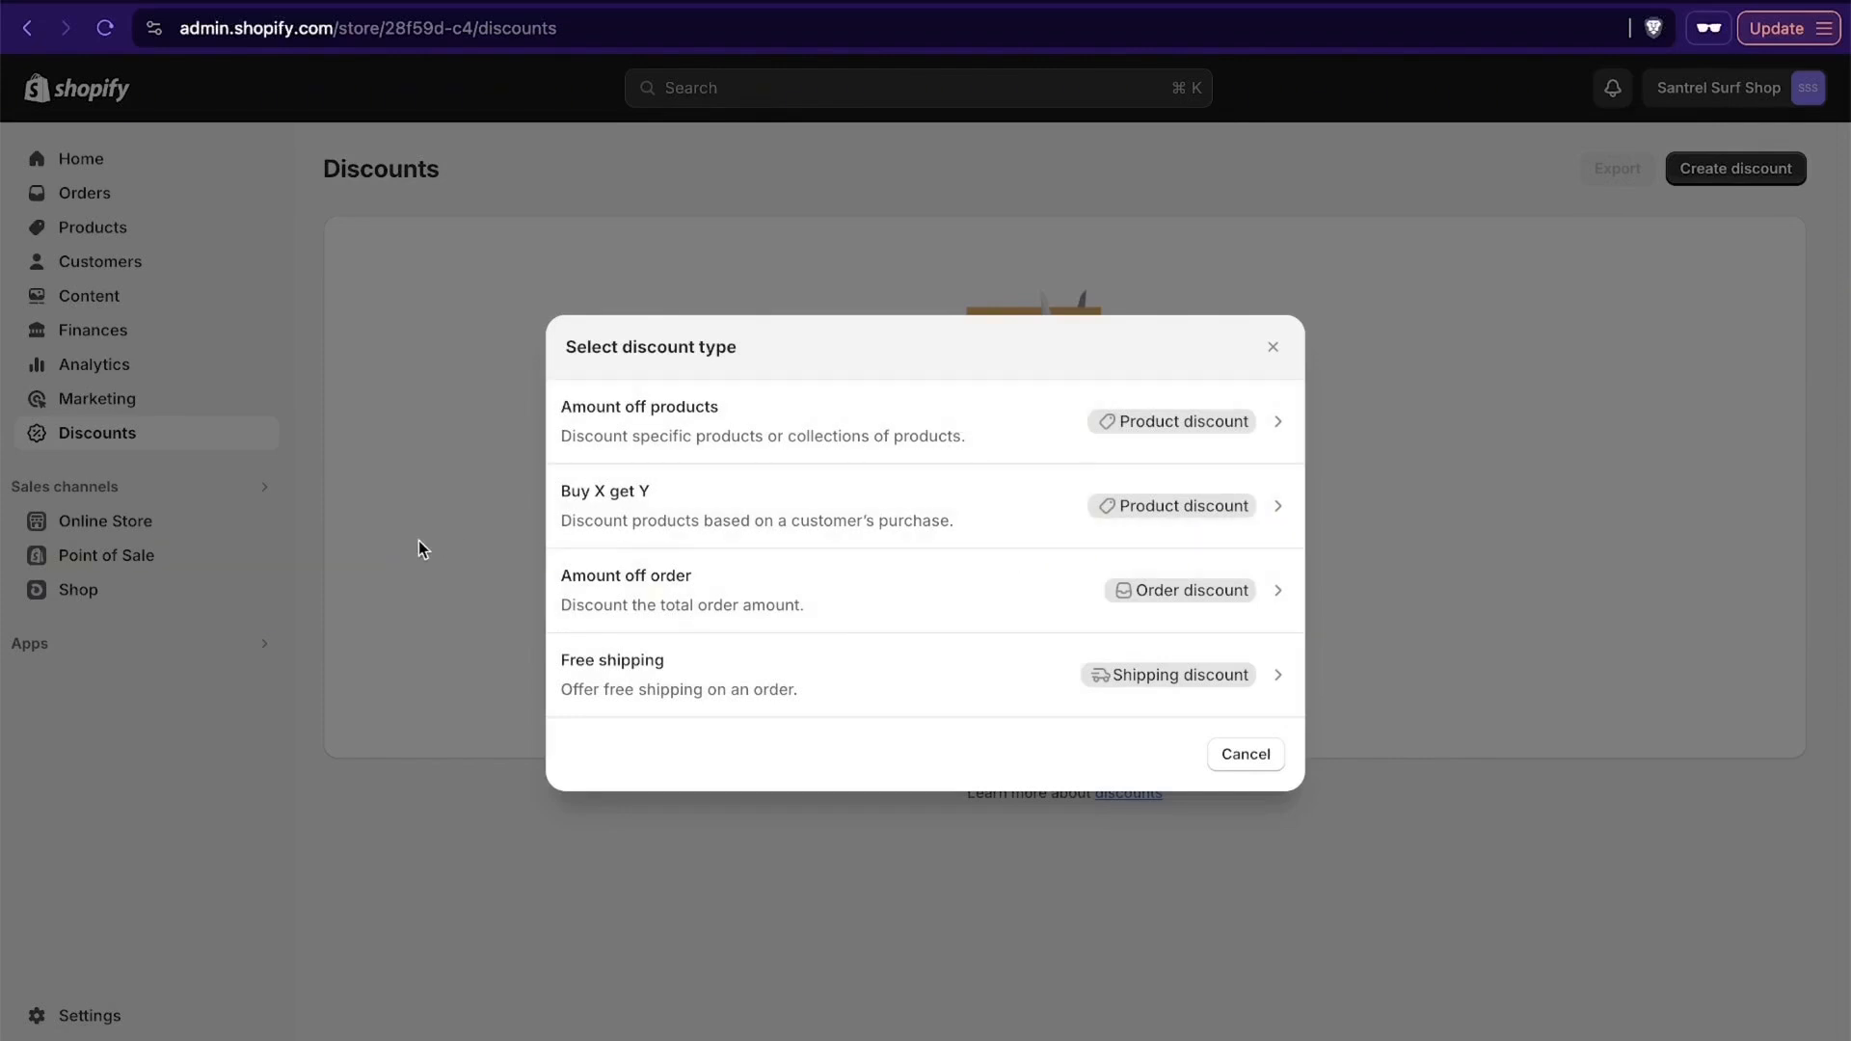
click(911, 431)
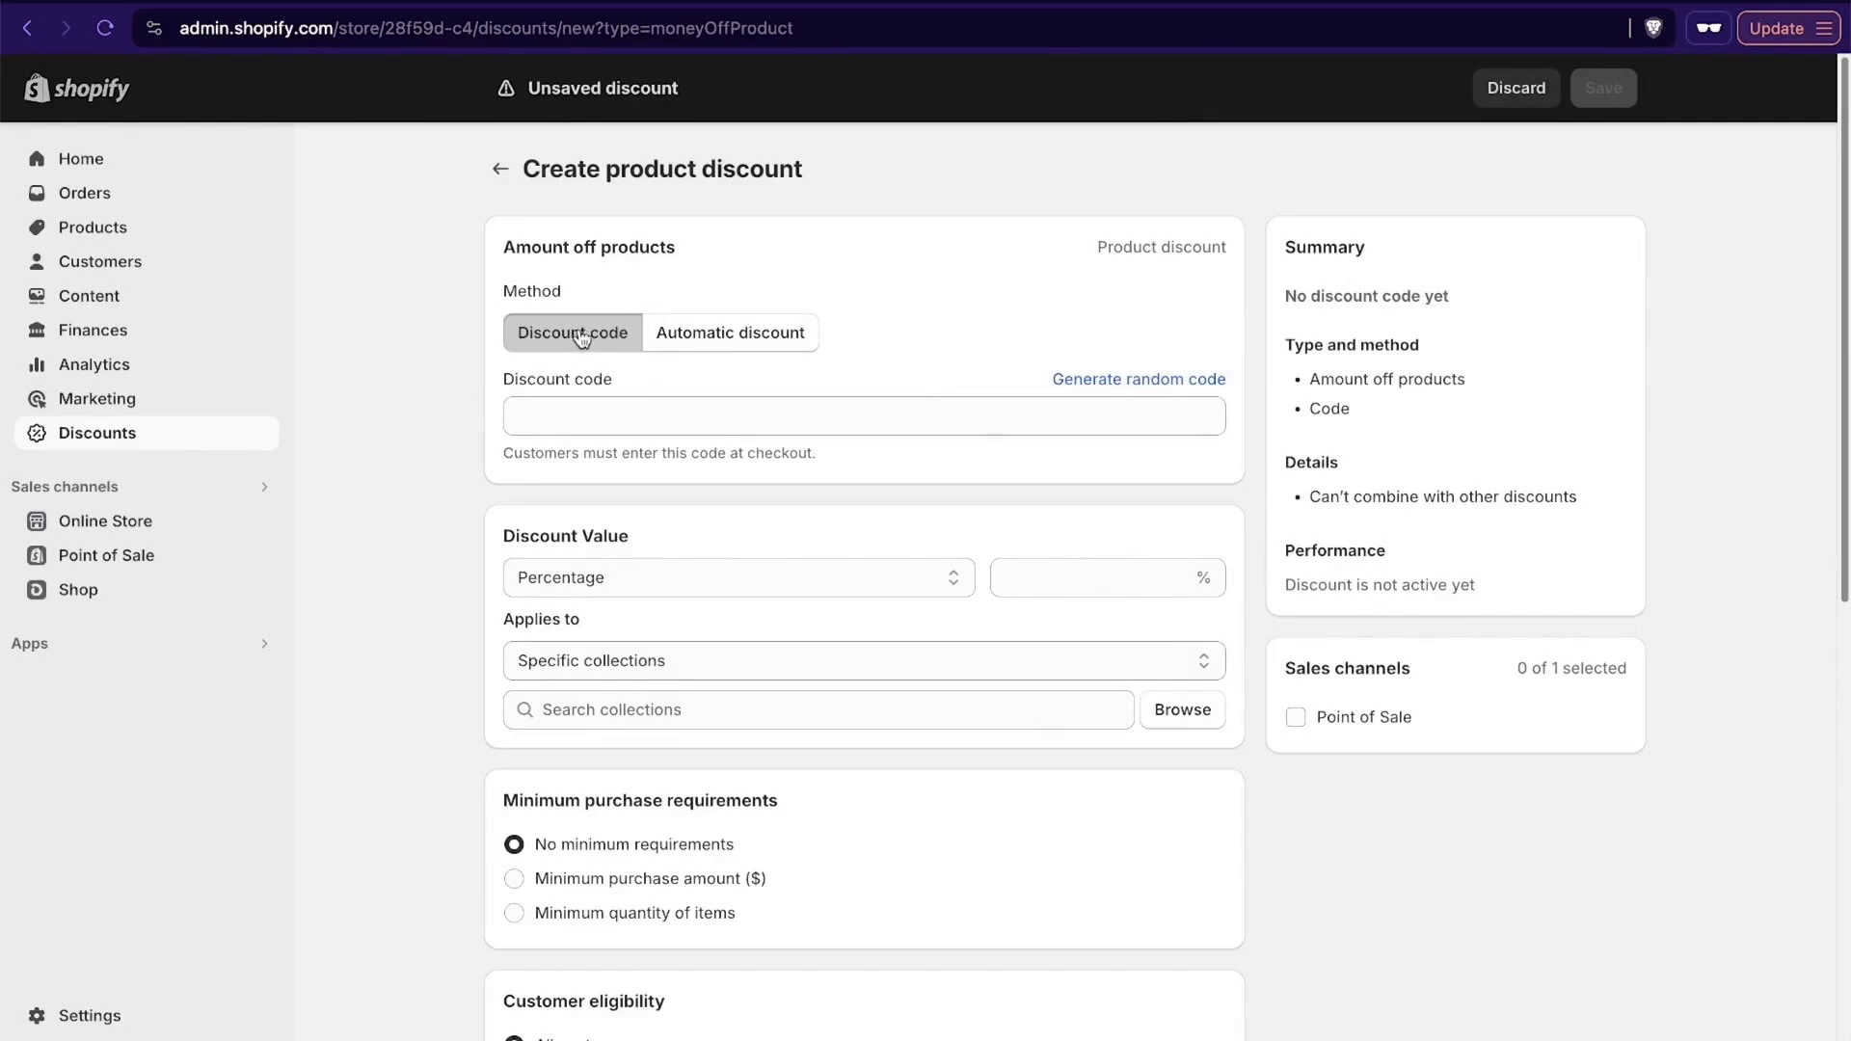
click(738, 333)
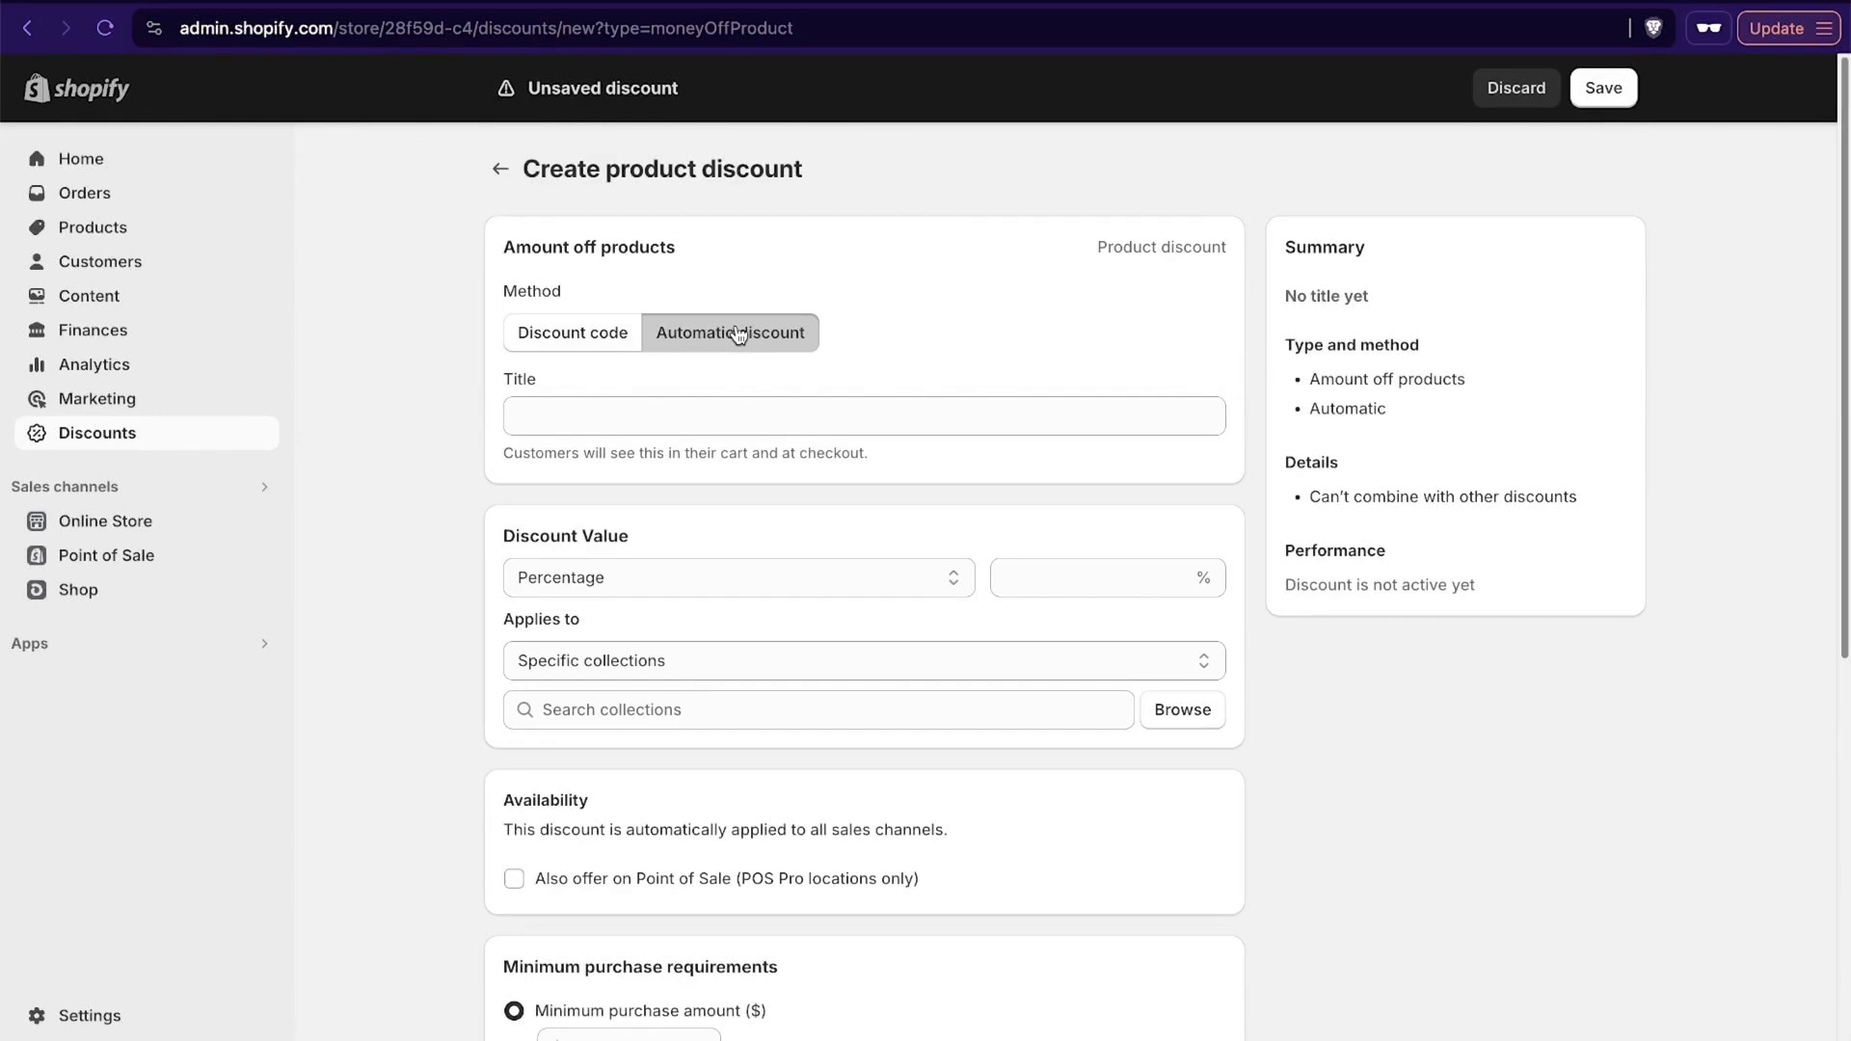
click(549, 343)
Enter discount code SAVE10 with a 10% percentage value.
click(673, 413)
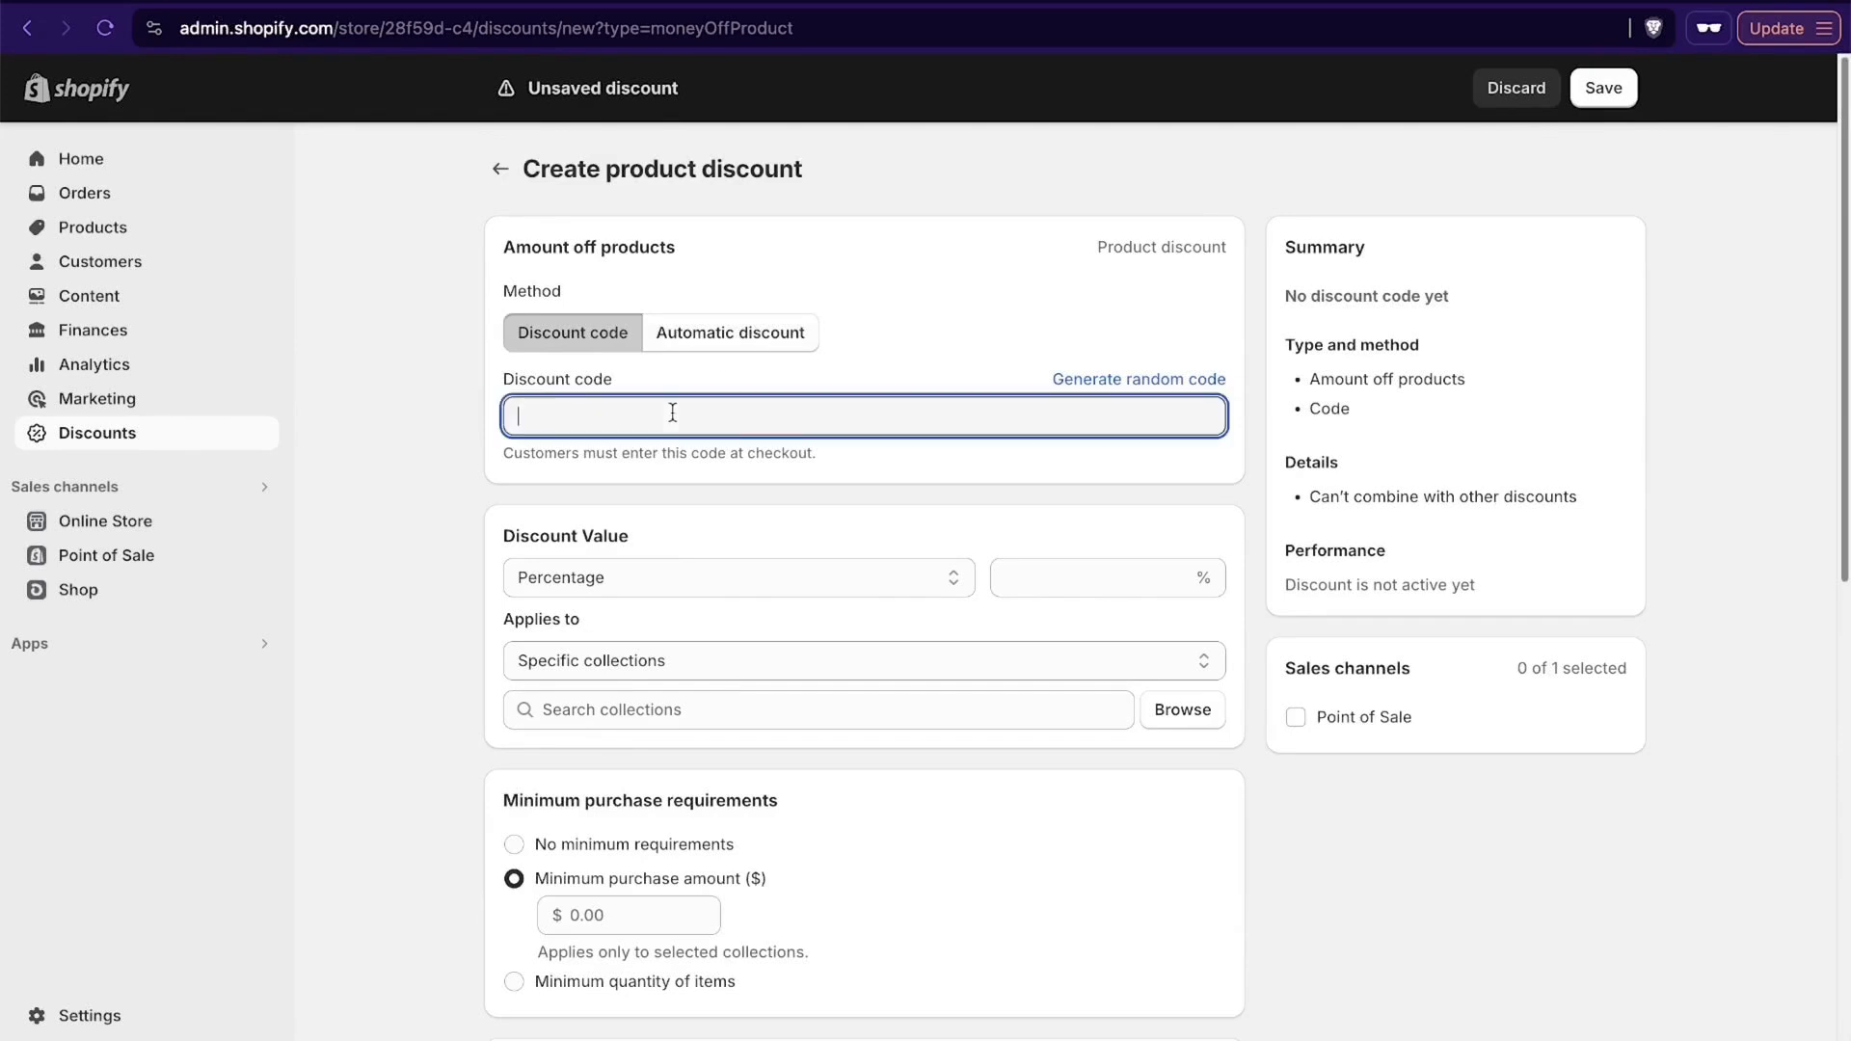
text(SAVE10)
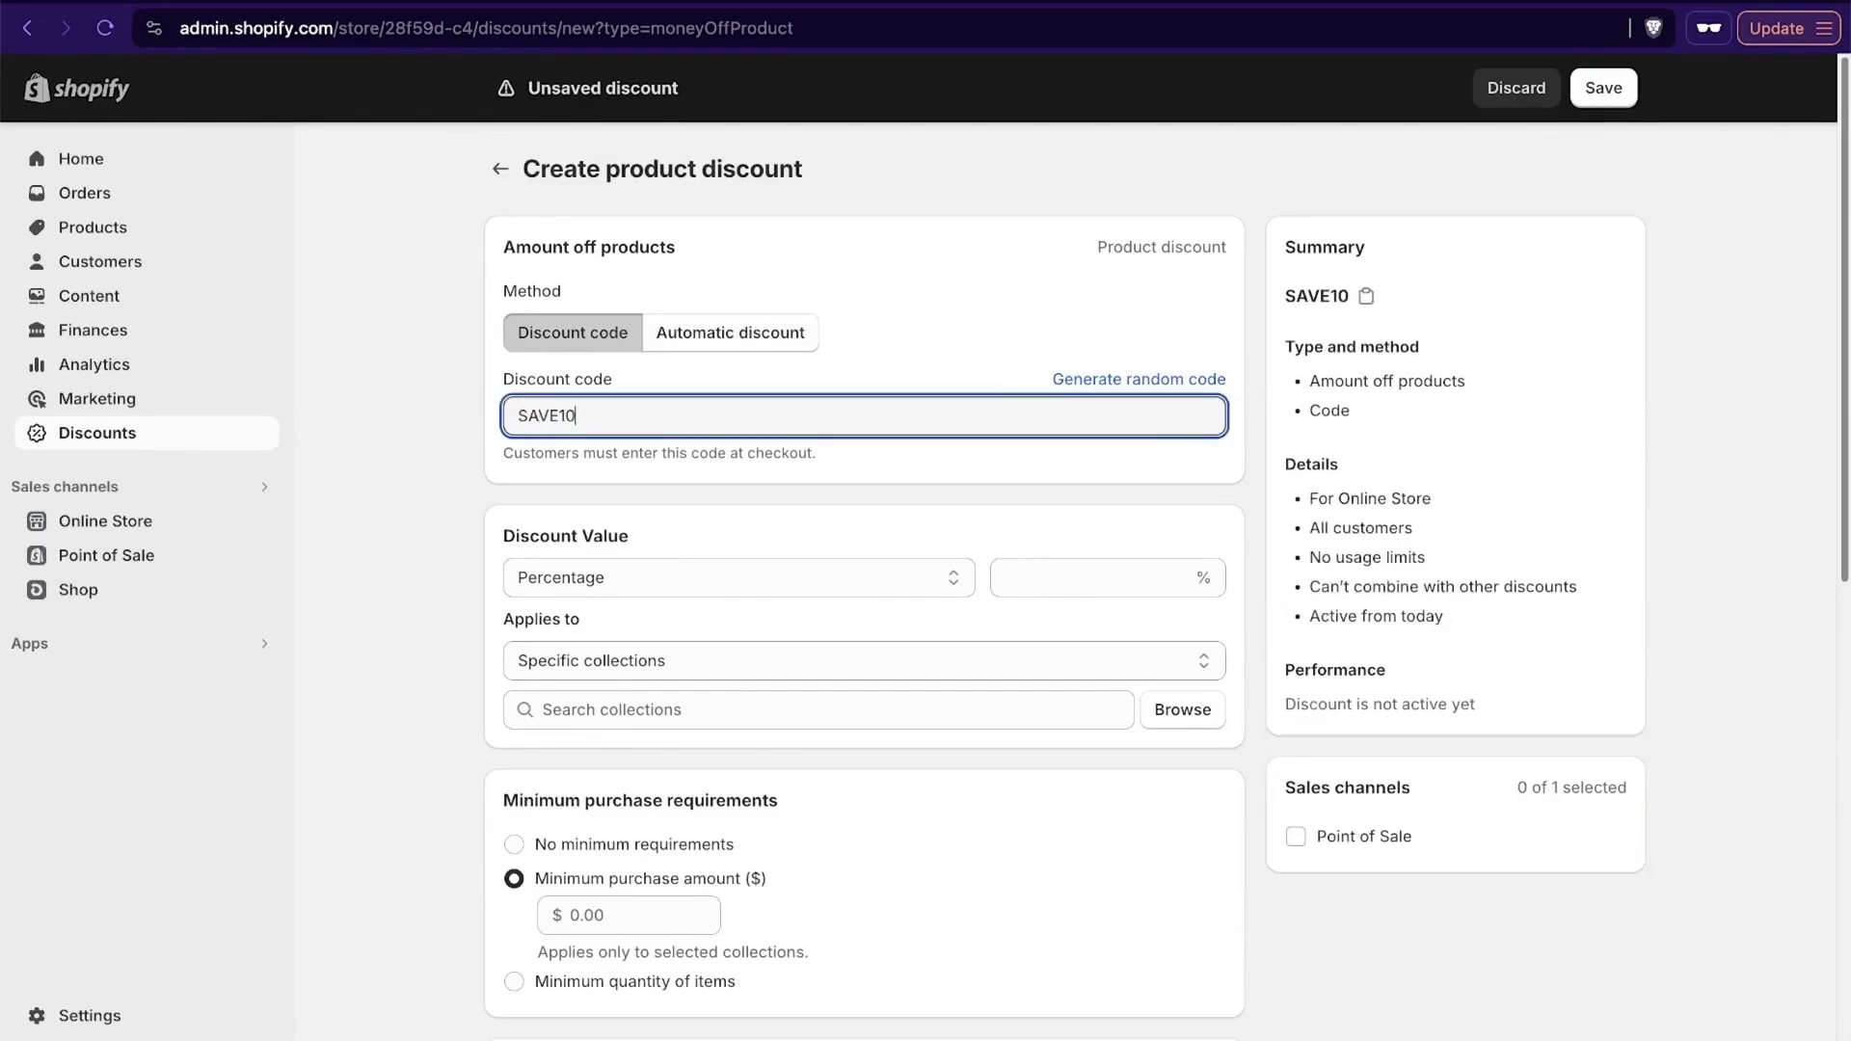
scroll(1148, 460, down, 3)
scroll(1172, 455, up, 3)
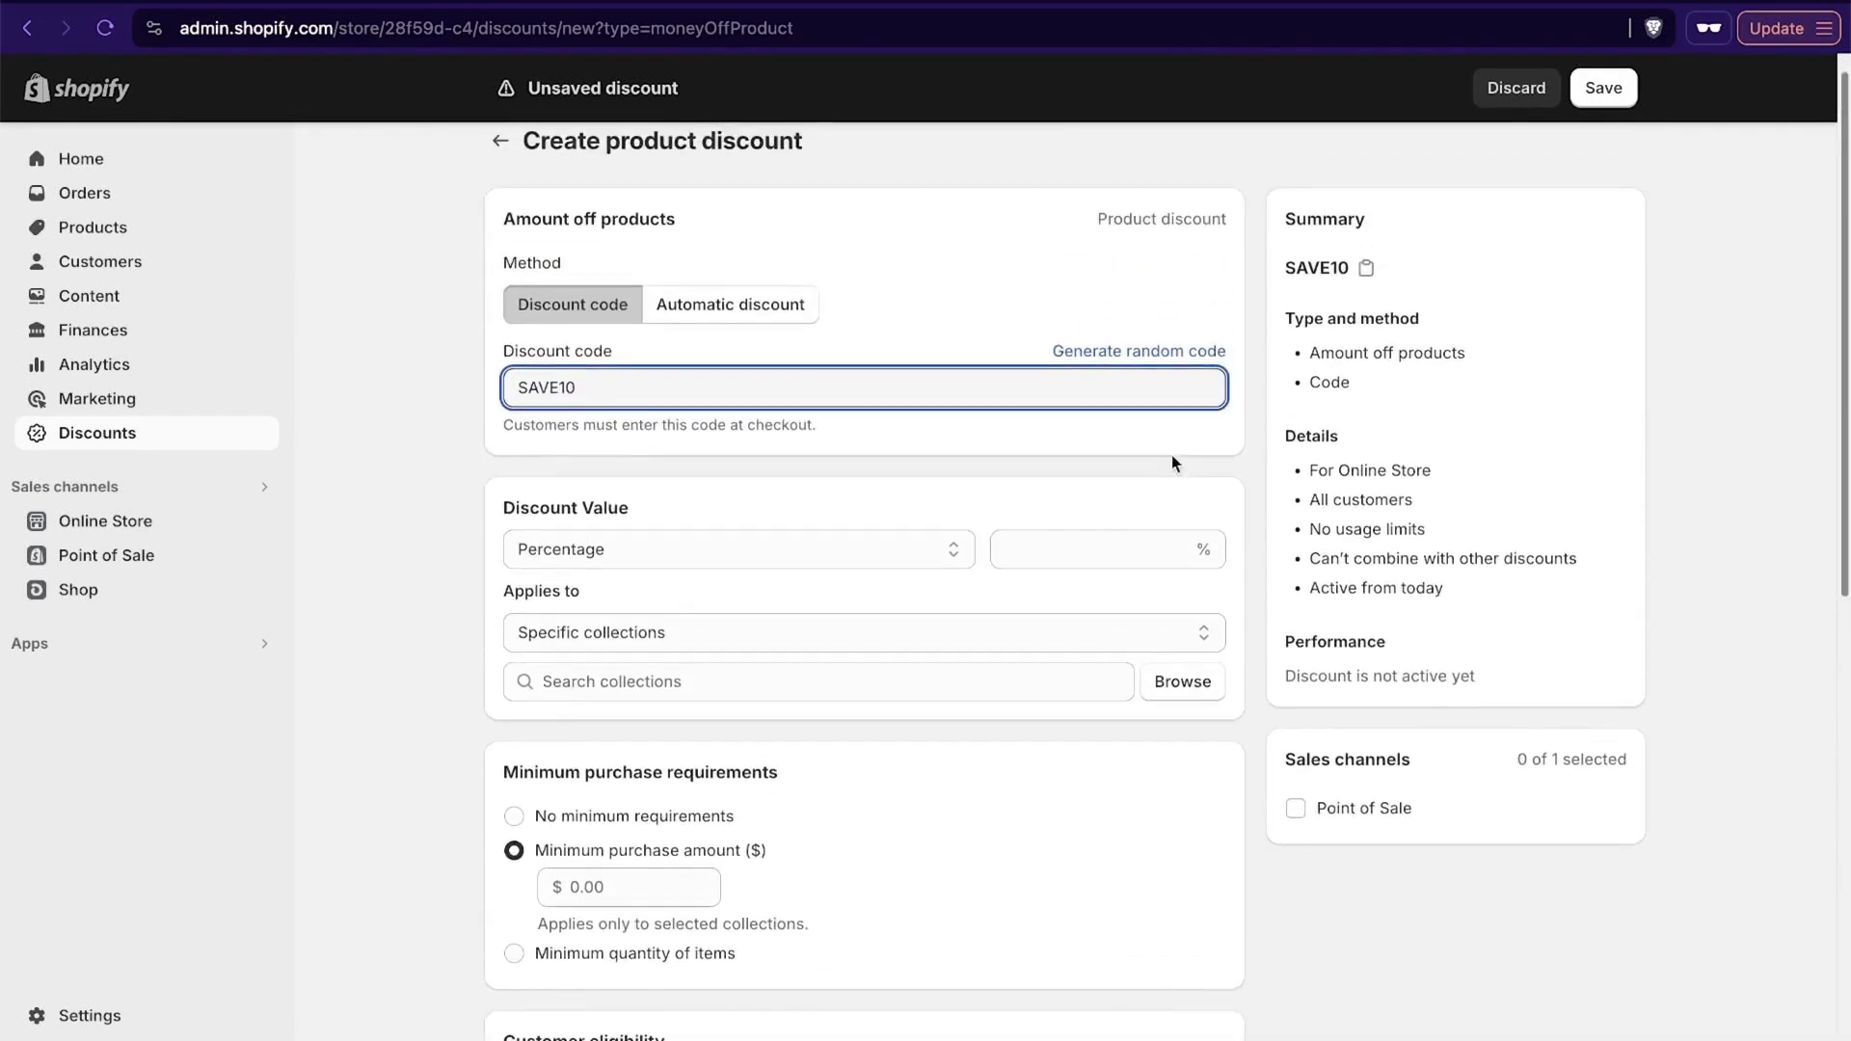
scroll(559, 436, down, 3)
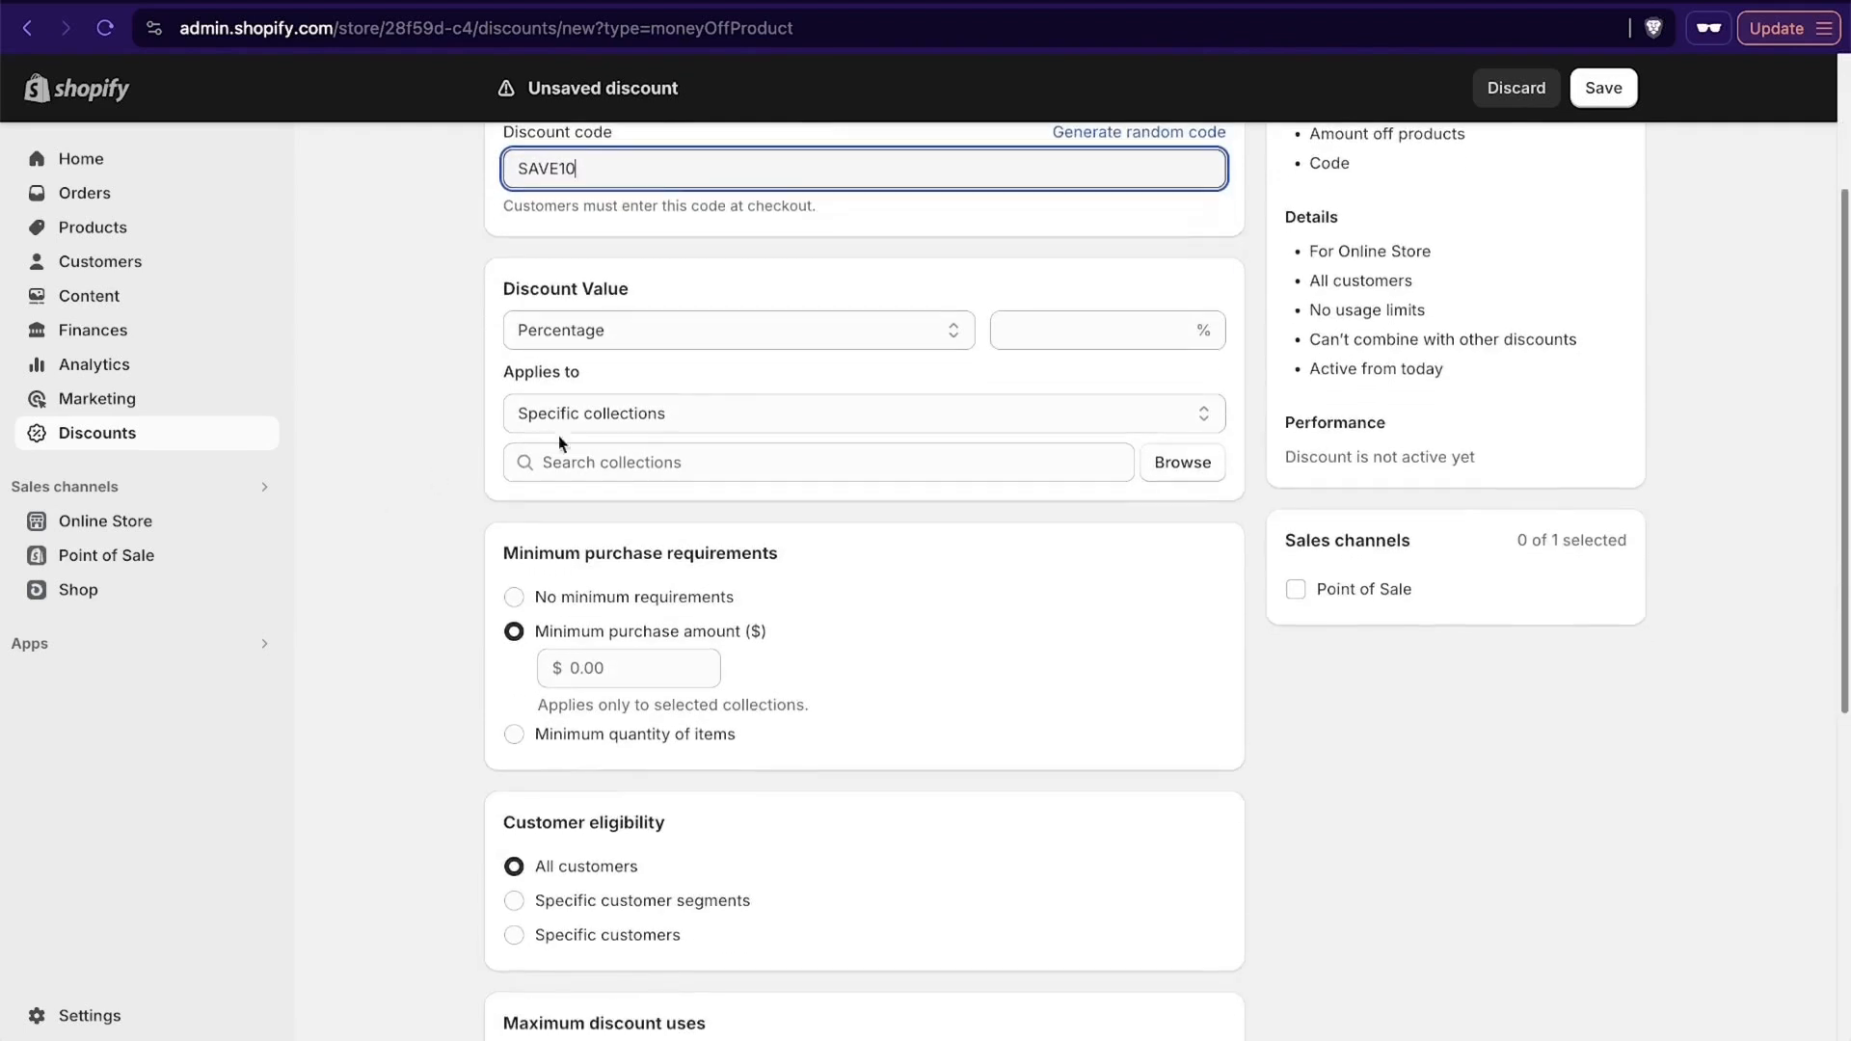
click(748, 345)
click(1062, 334)
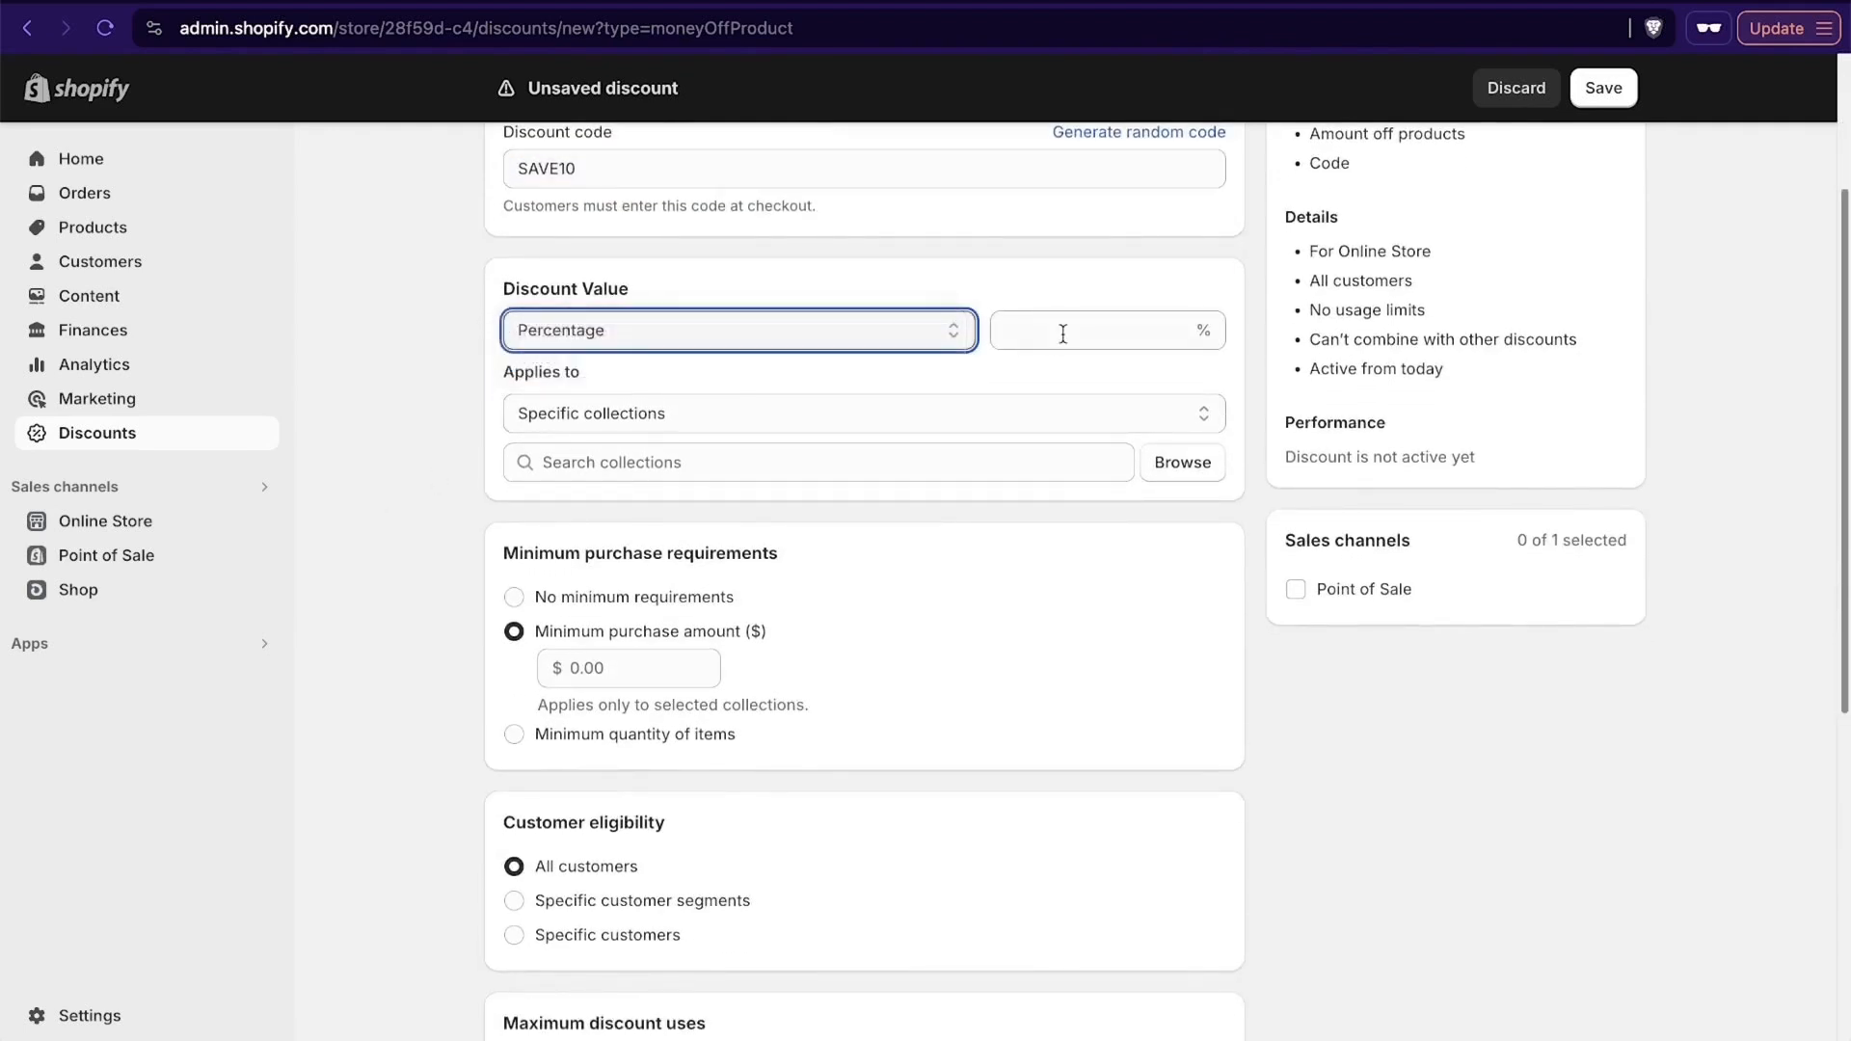
click(1063, 334)
text(10)
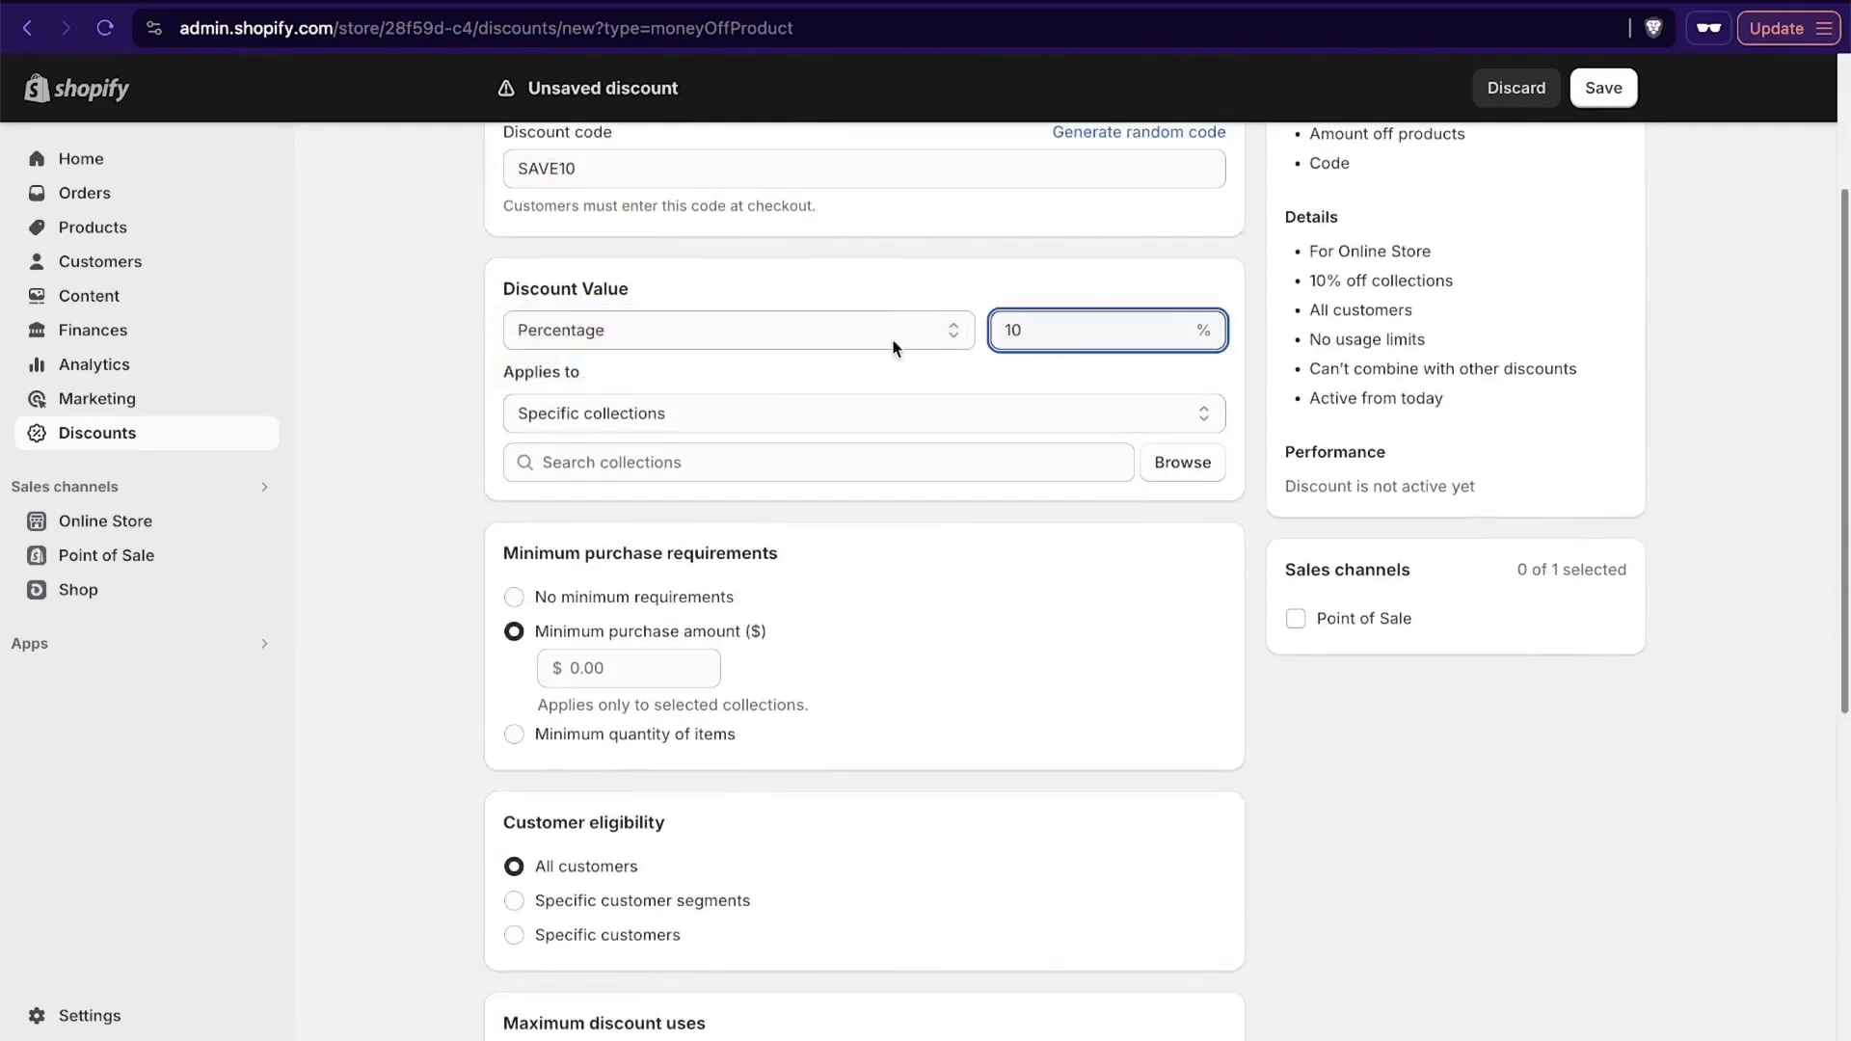
Apply it to specific collections, adding then removing Products Under $100.
scroll(1167, 337, up, 2)
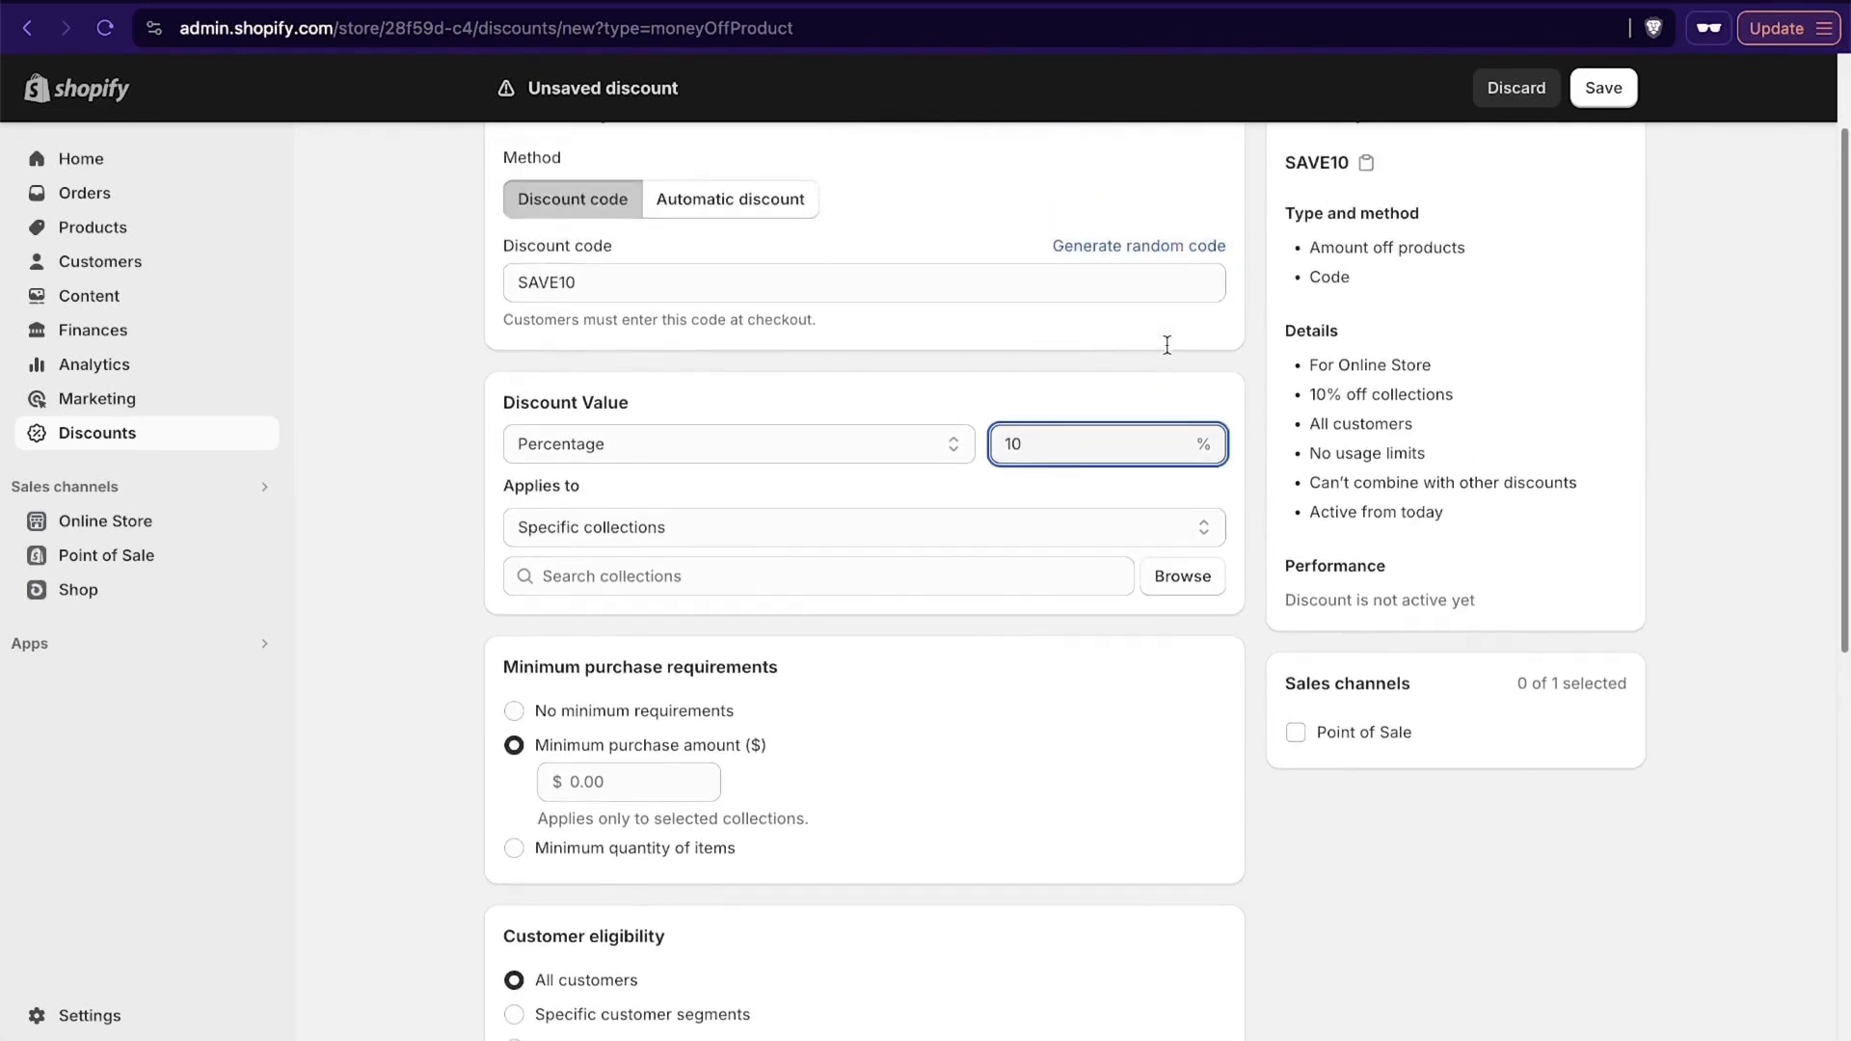
click(776, 521)
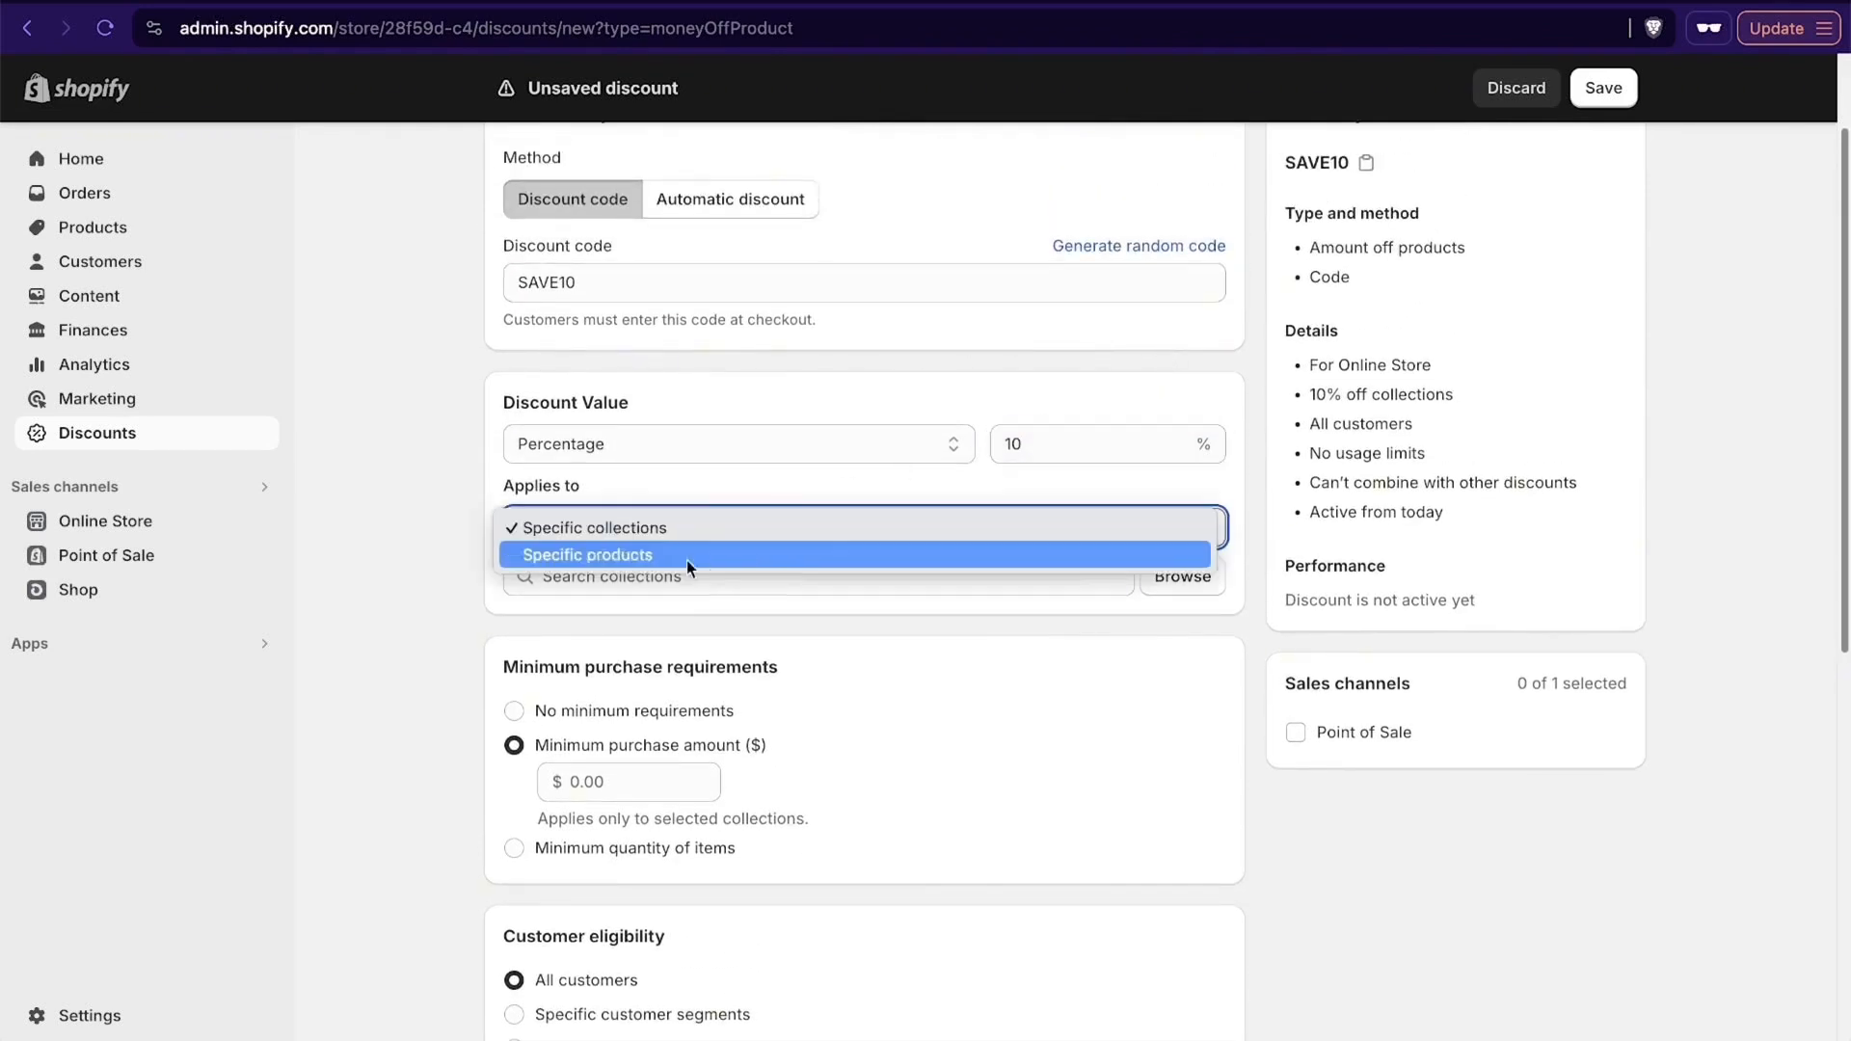
click(659, 502)
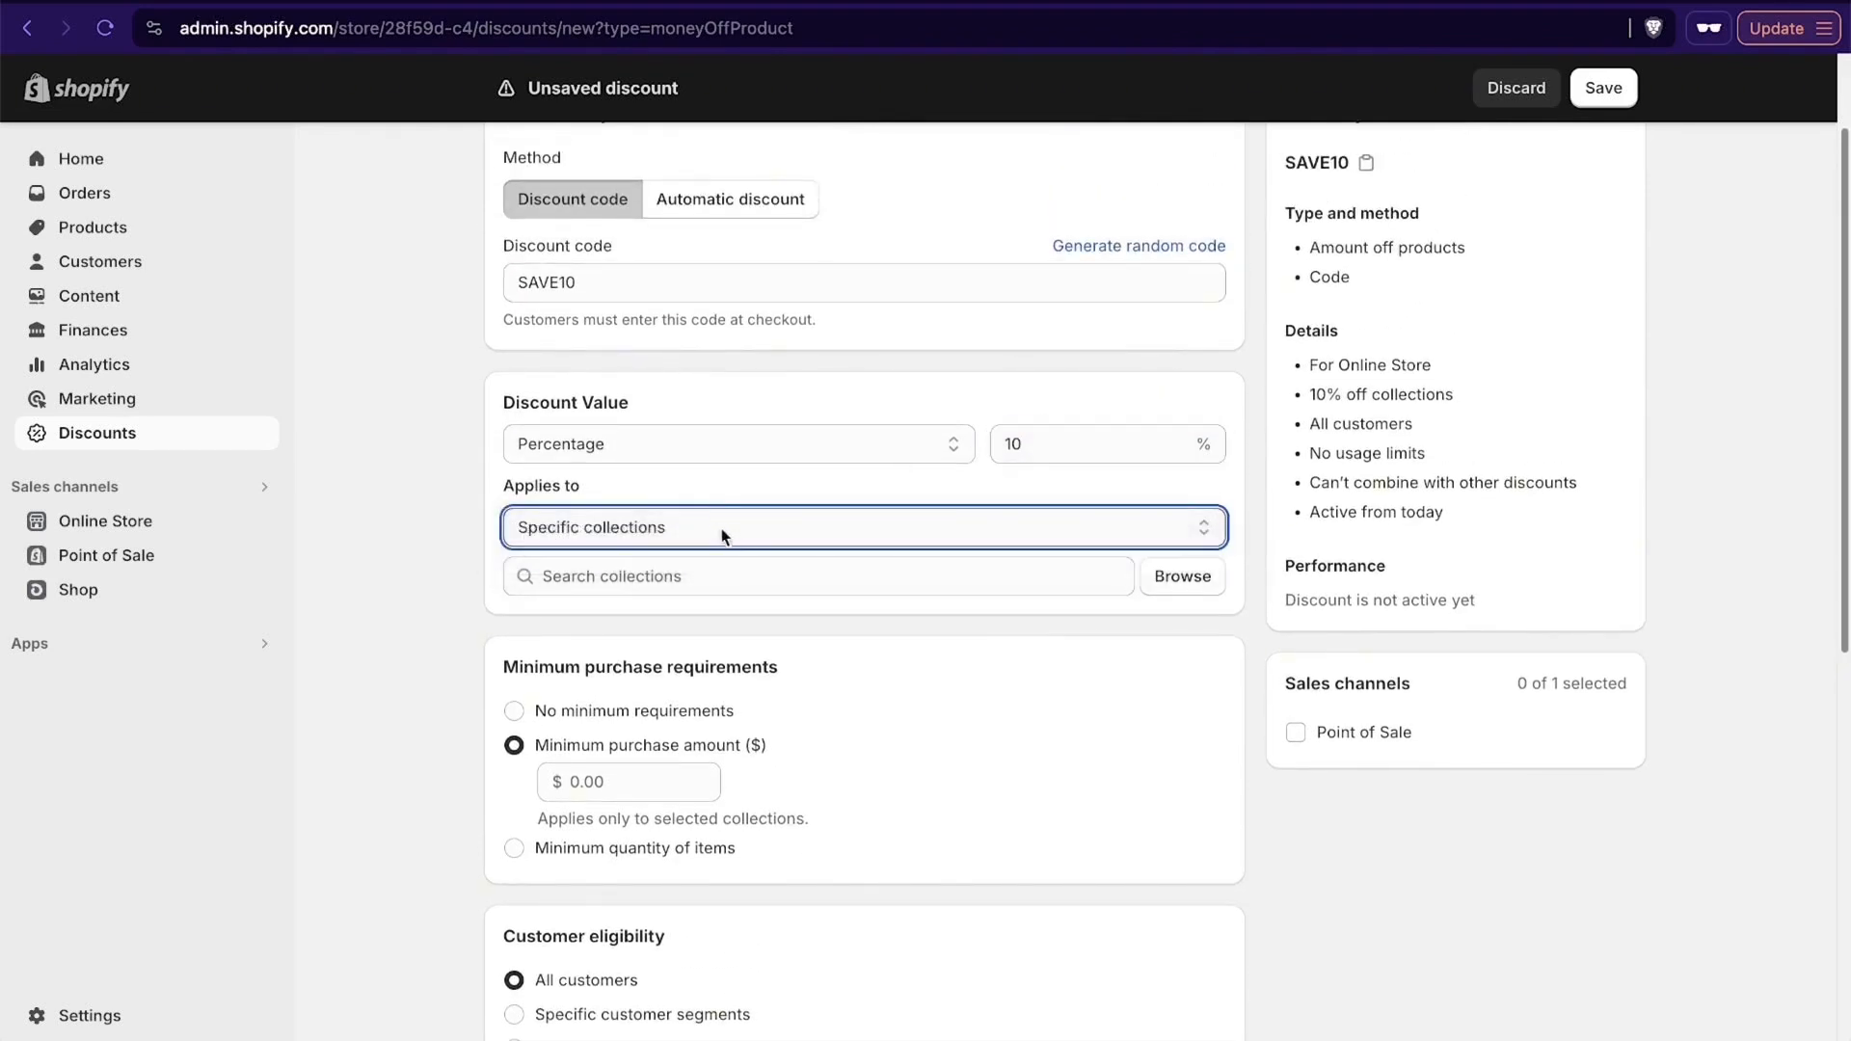
click(1201, 585)
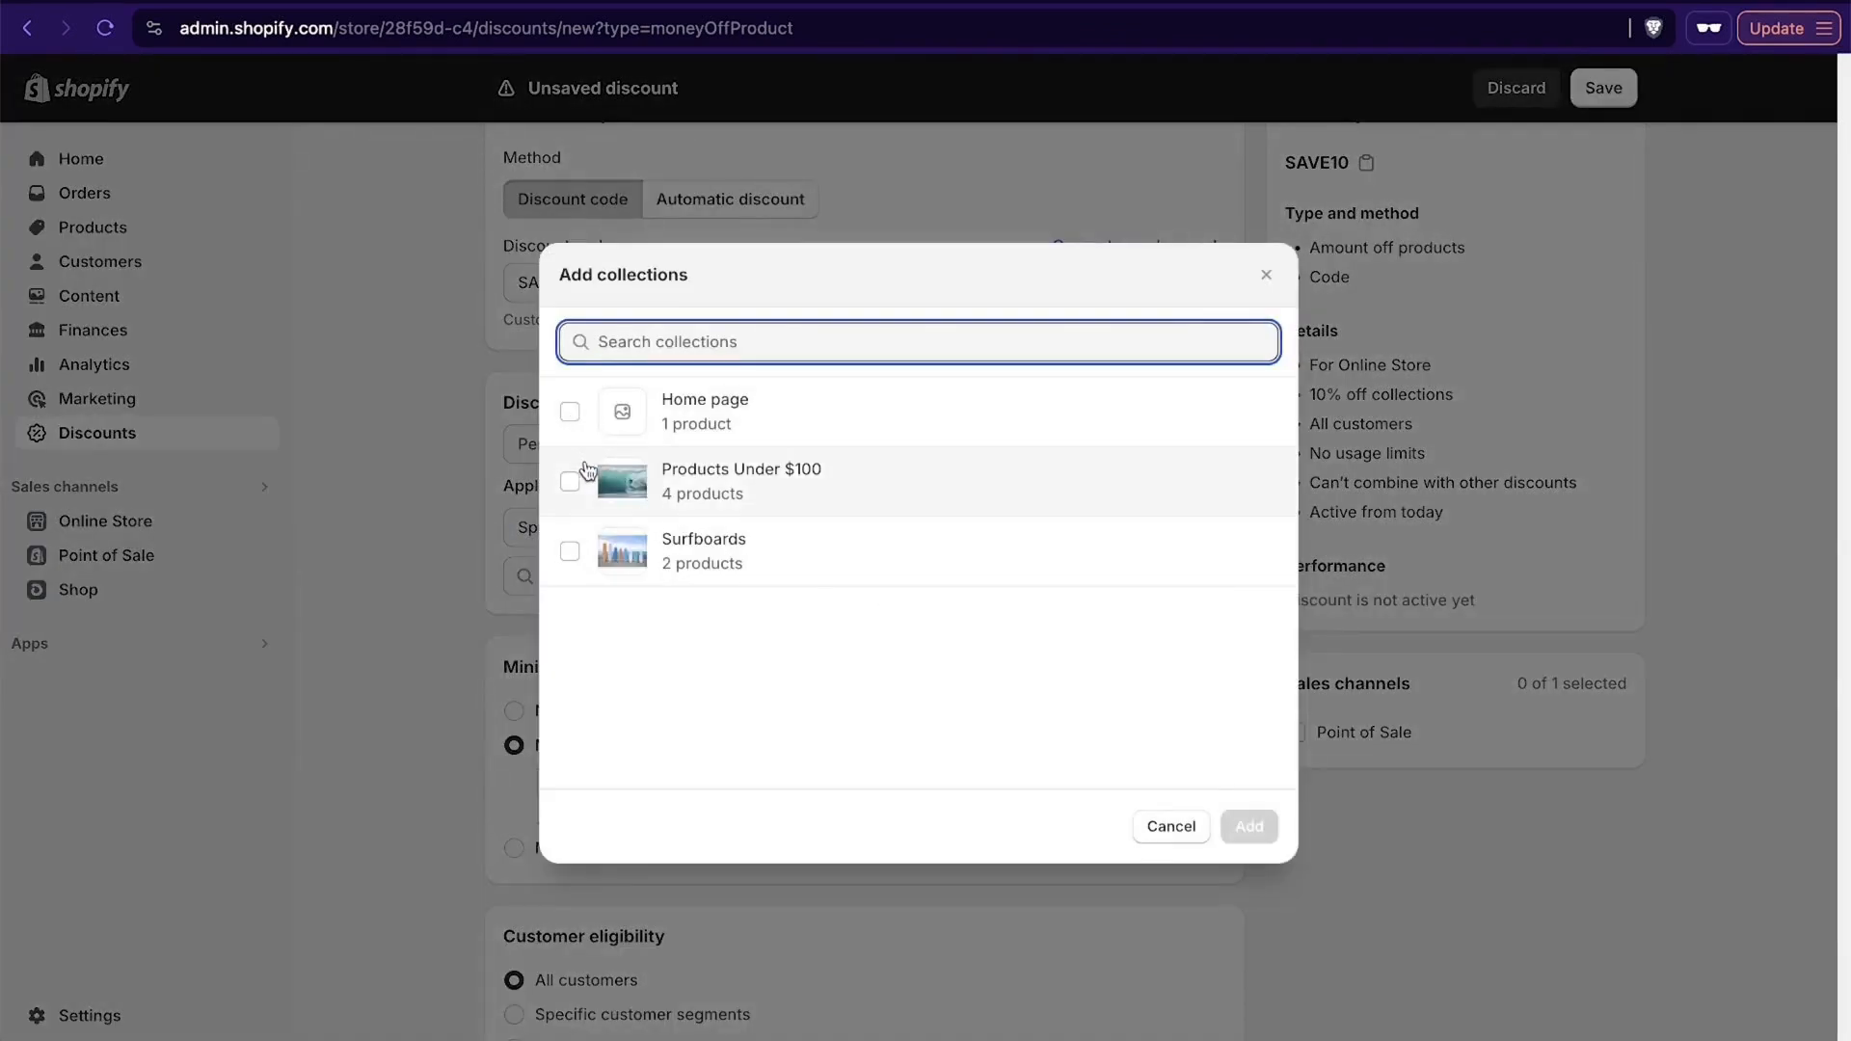
click(570, 483)
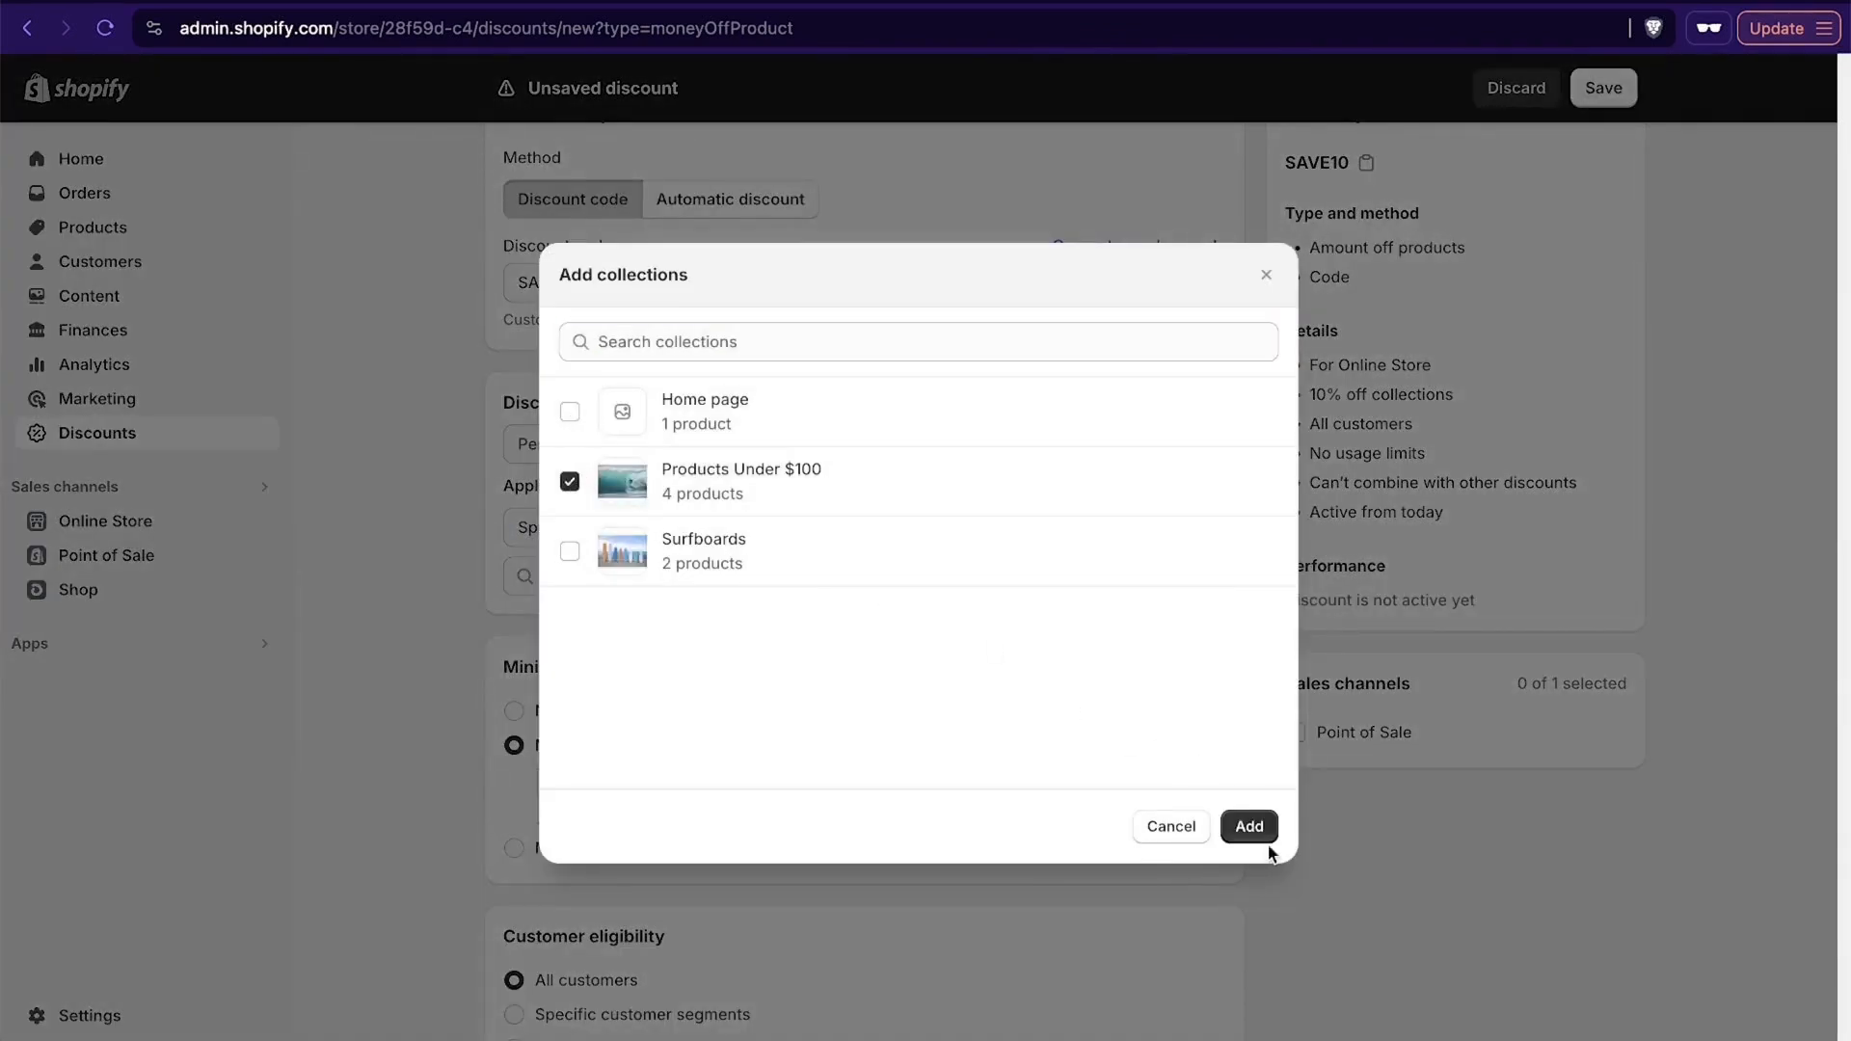
click(1250, 827)
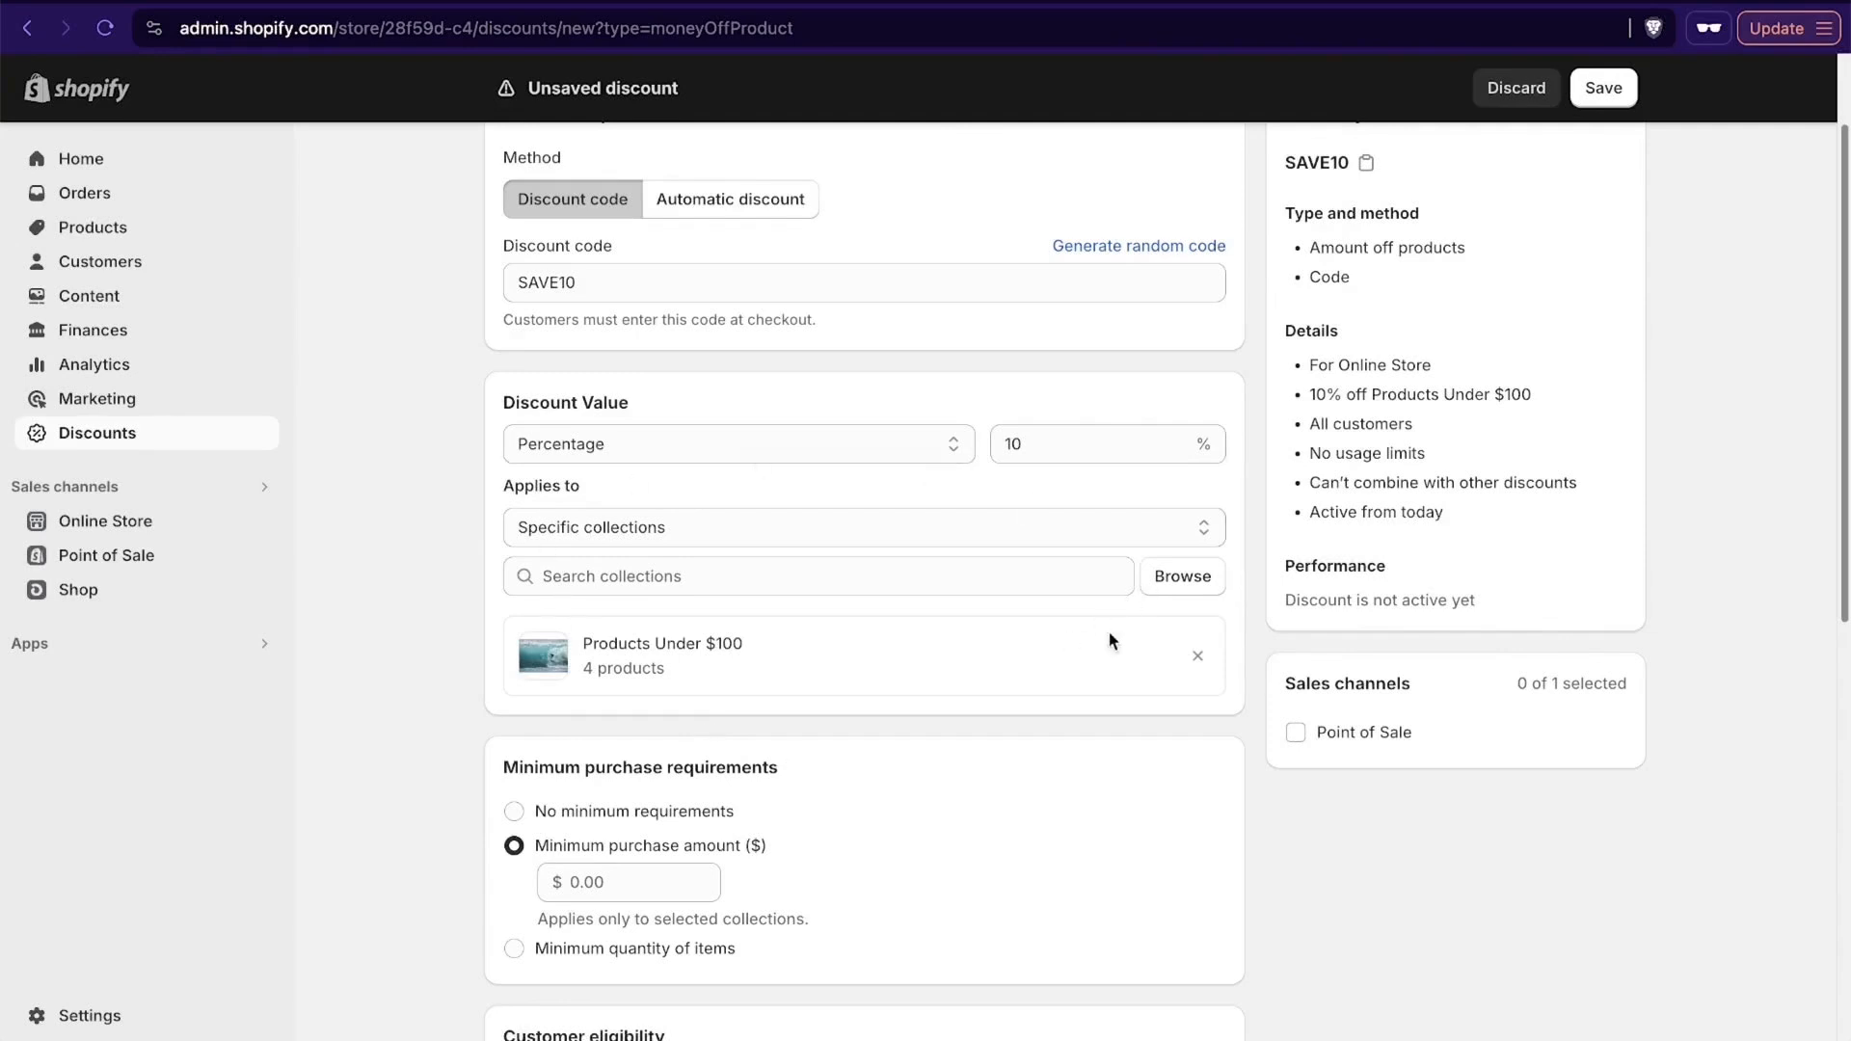
click(1196, 661)
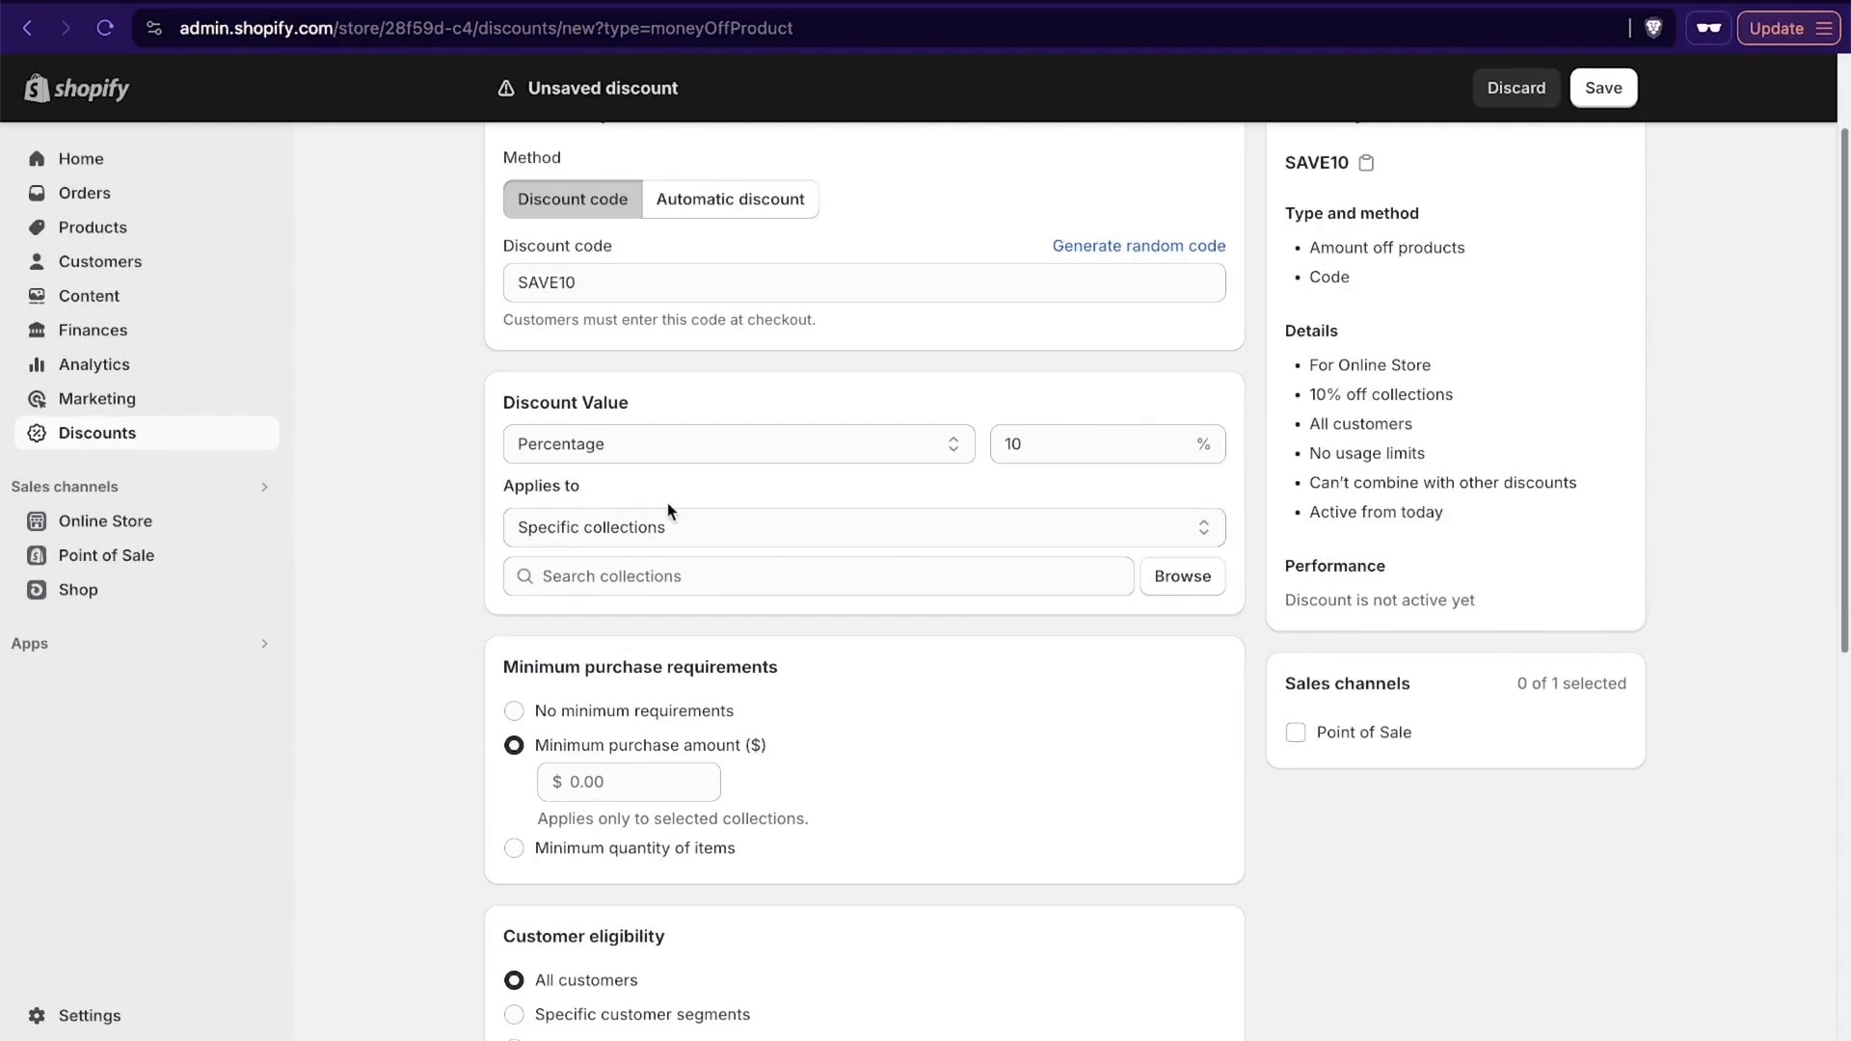
Compare the minimum purchase options, then settle on No minimum requirements.
scroll(490, 558, down, 4)
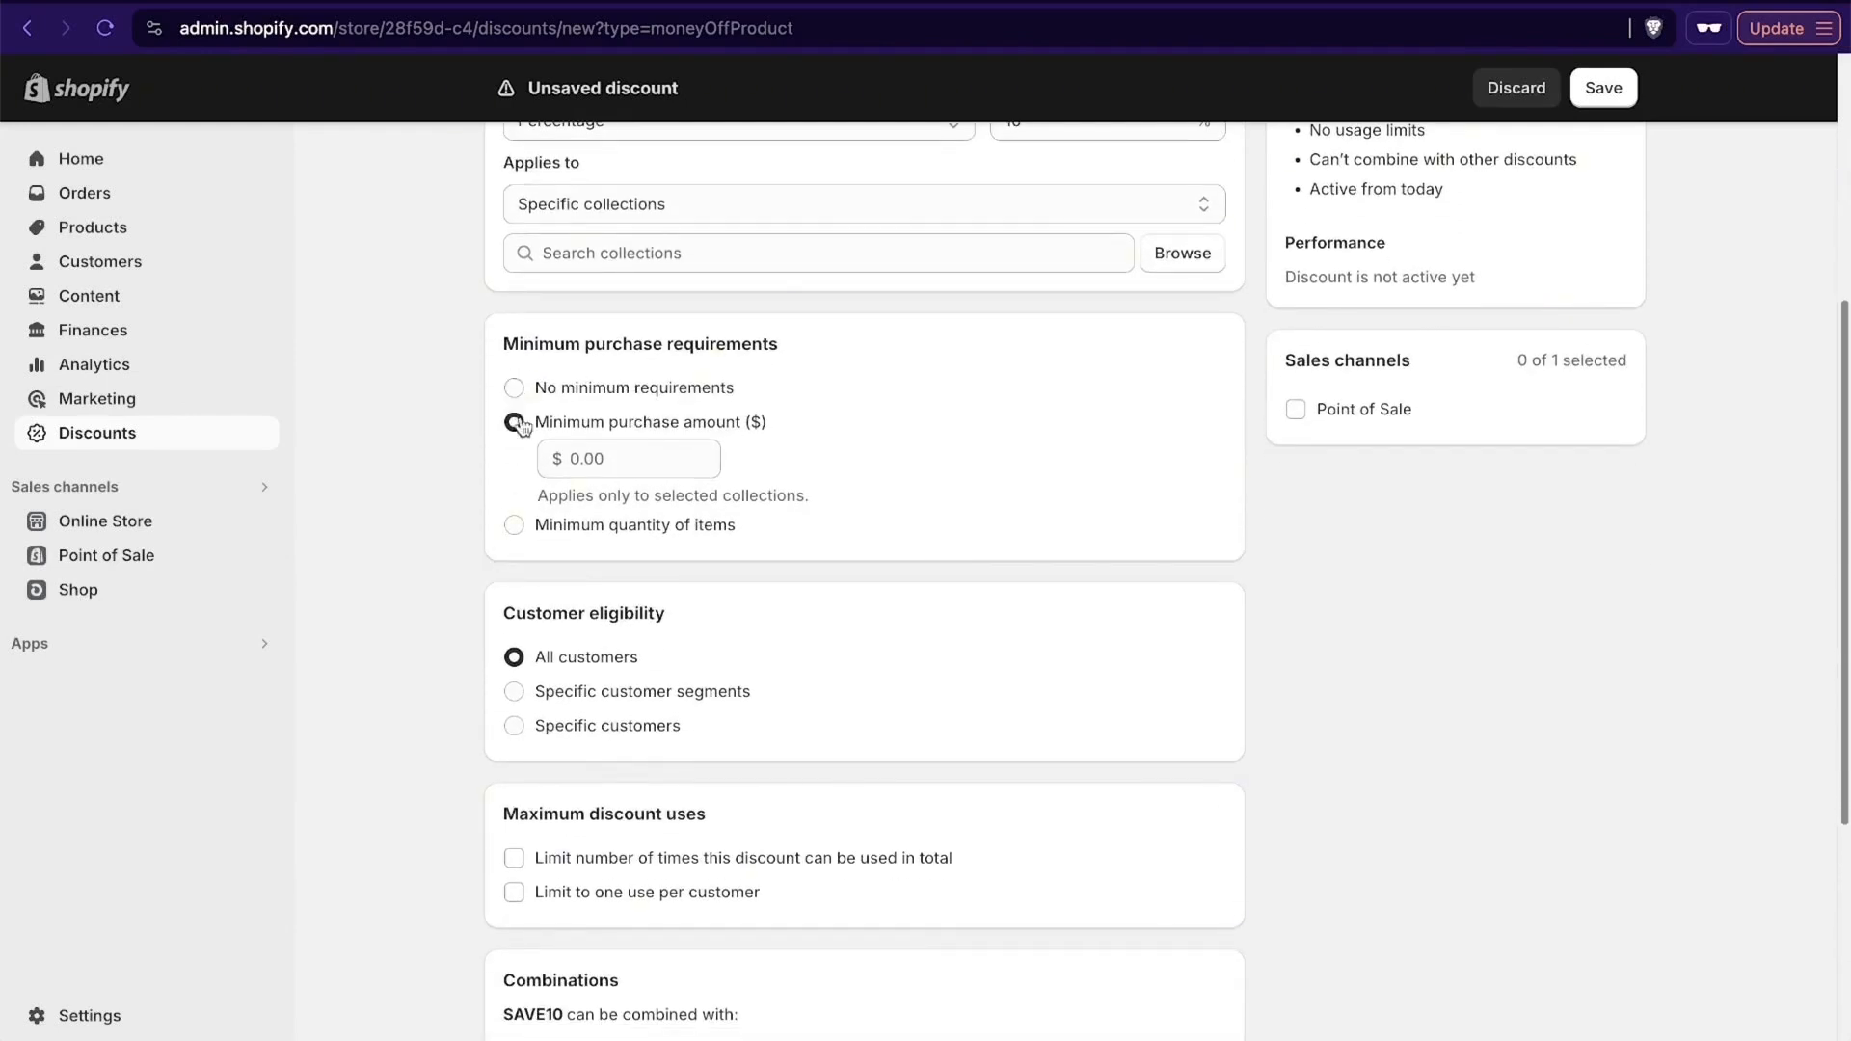
click(514, 389)
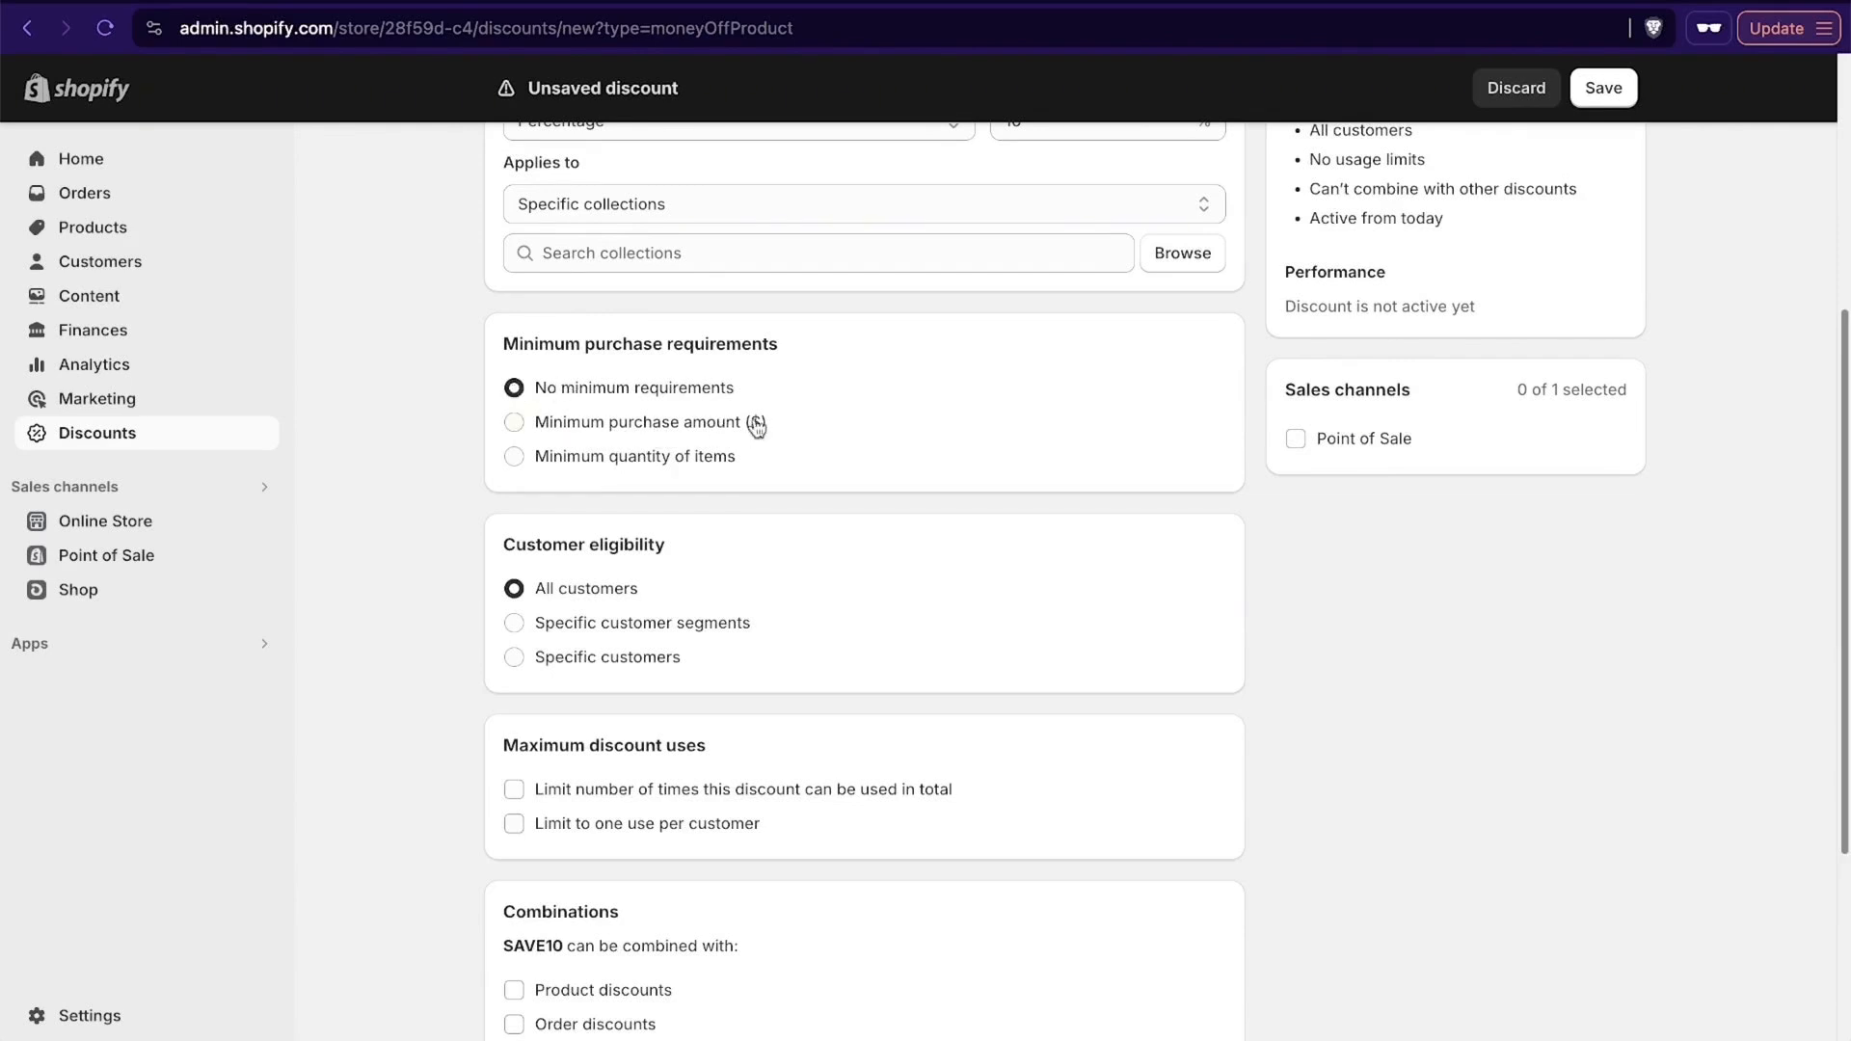
click(604, 424)
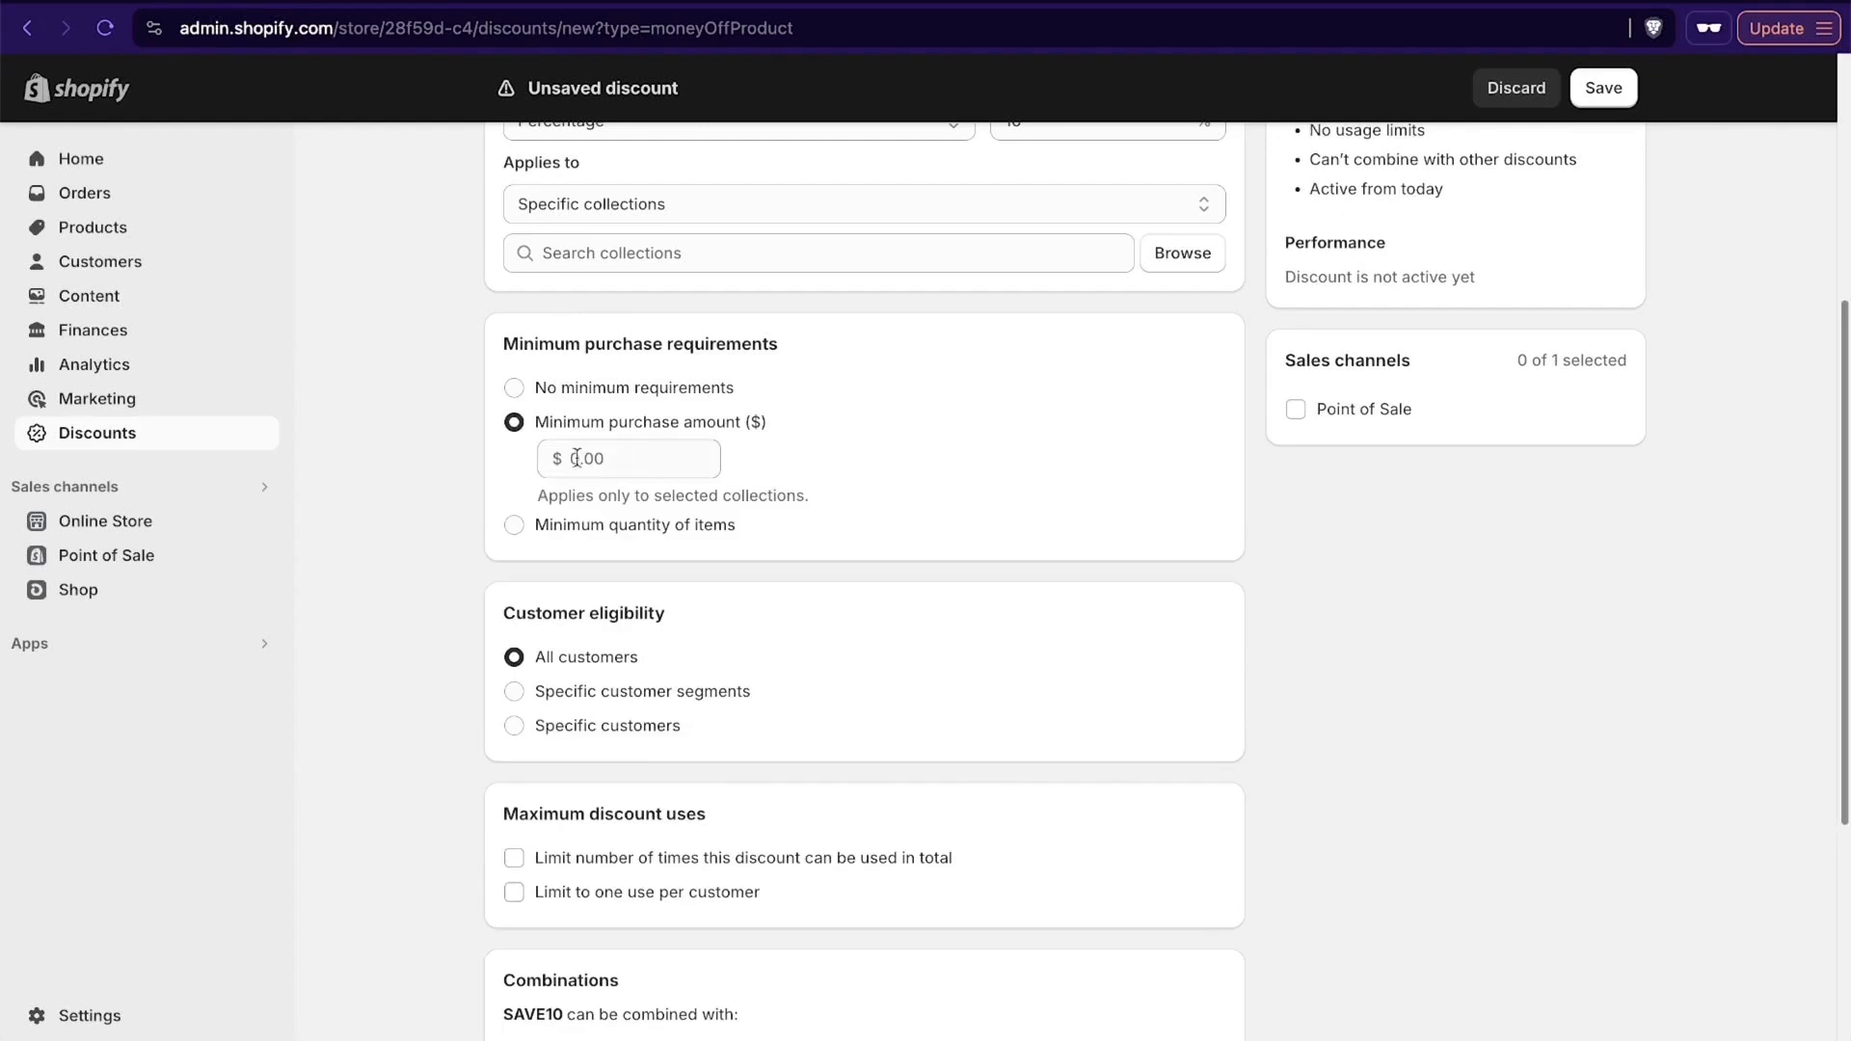
click(625, 527)
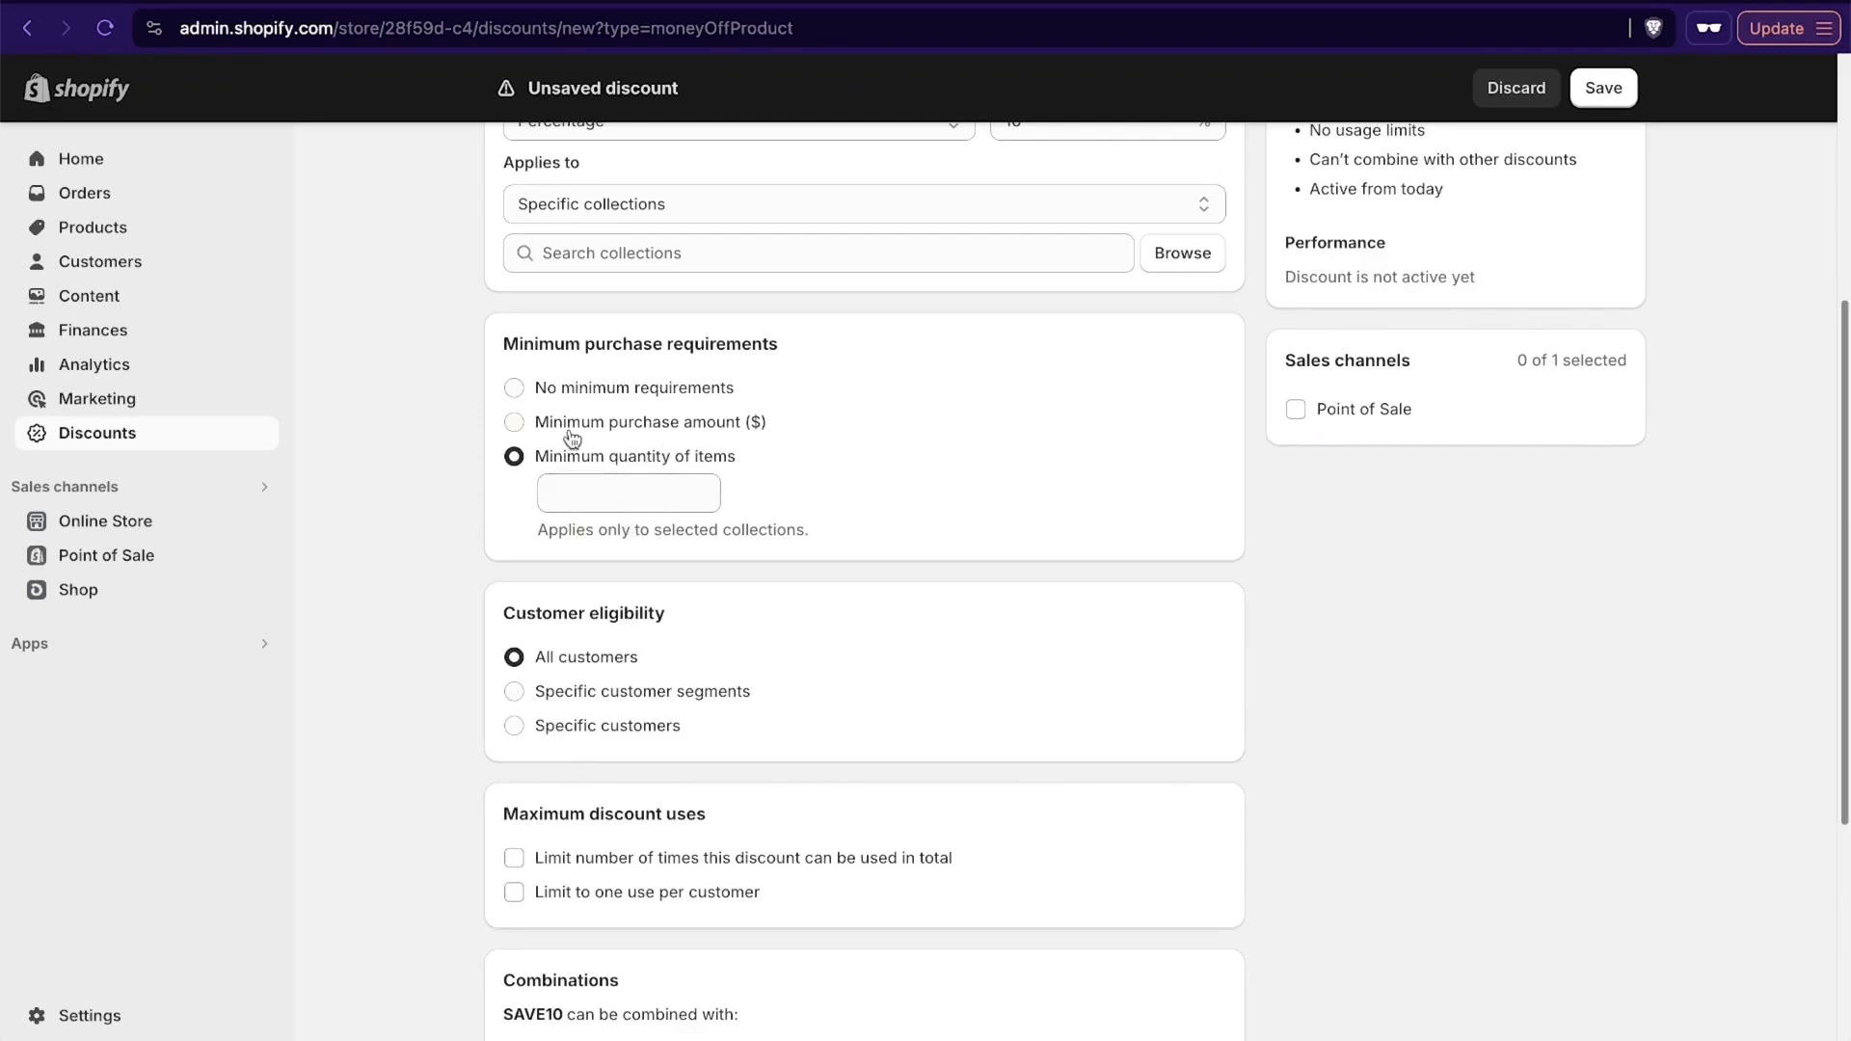
click(543, 396)
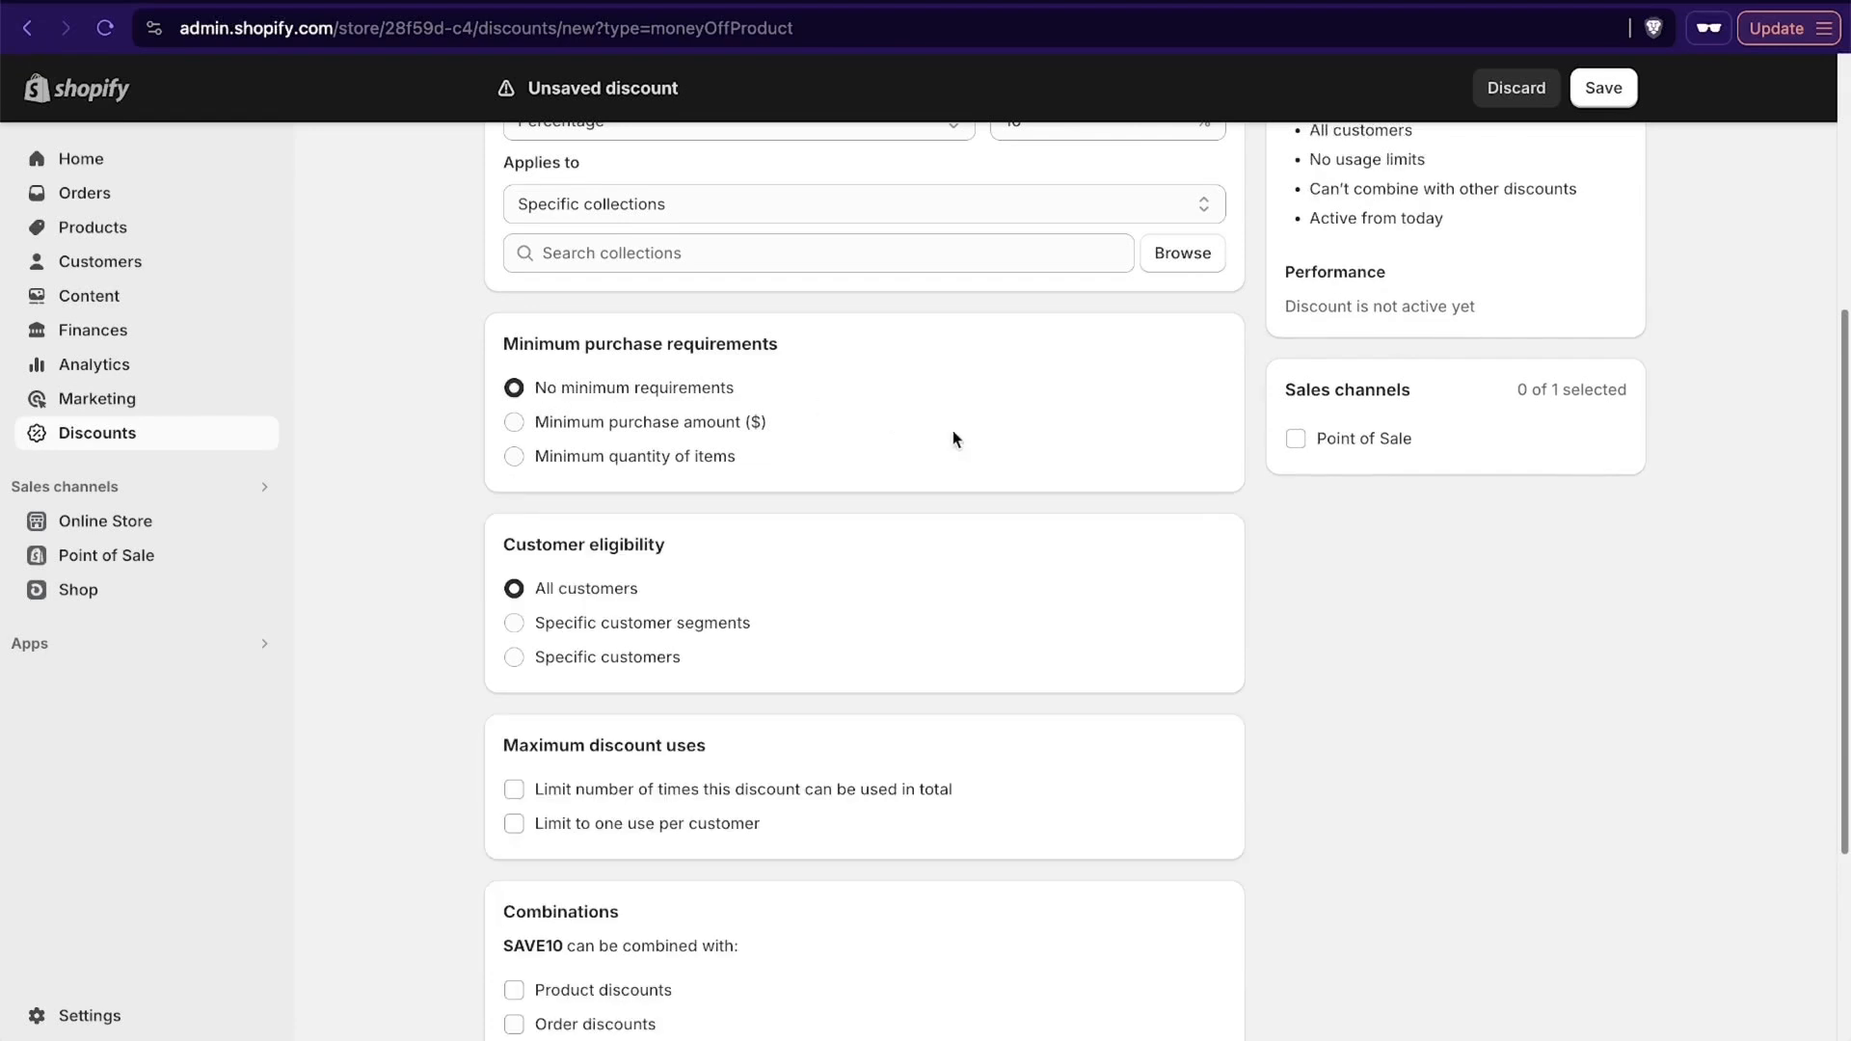
scroll(976, 436, down, 1)
scroll(977, 435, down, 2)
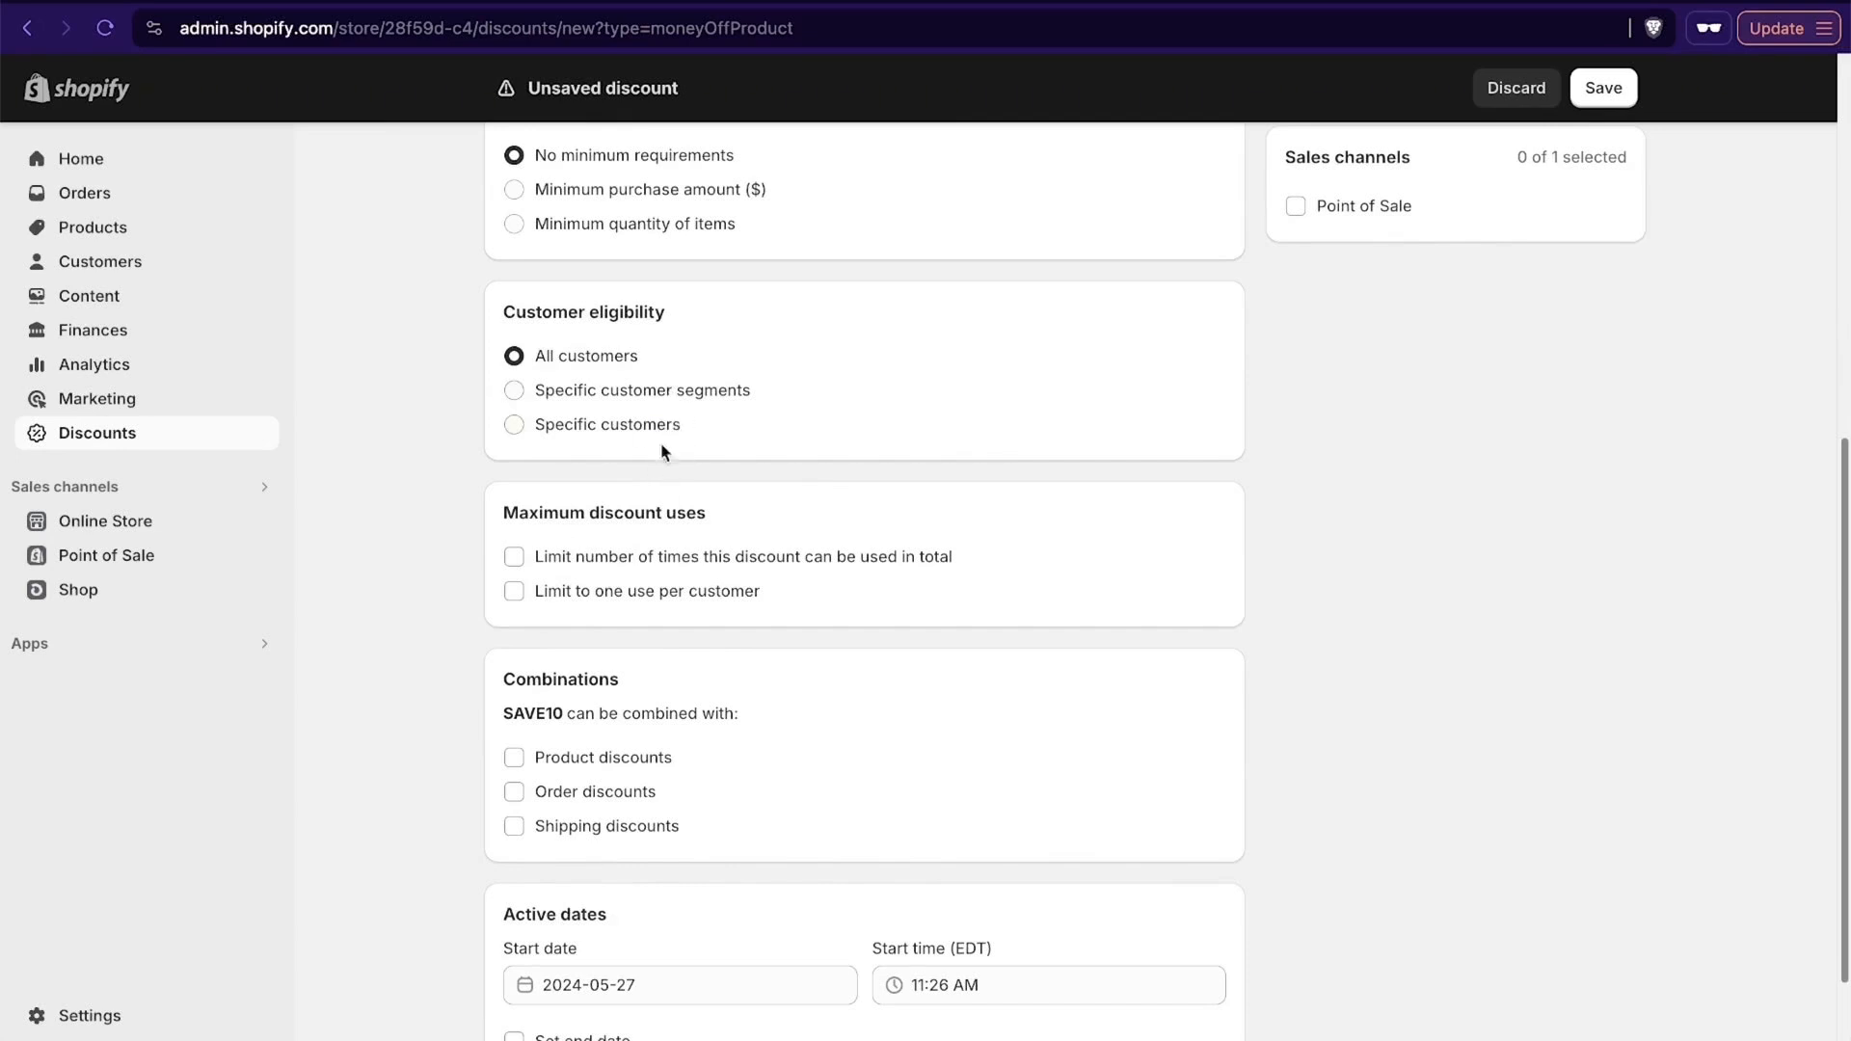
scroll(918, 470, down, 2)
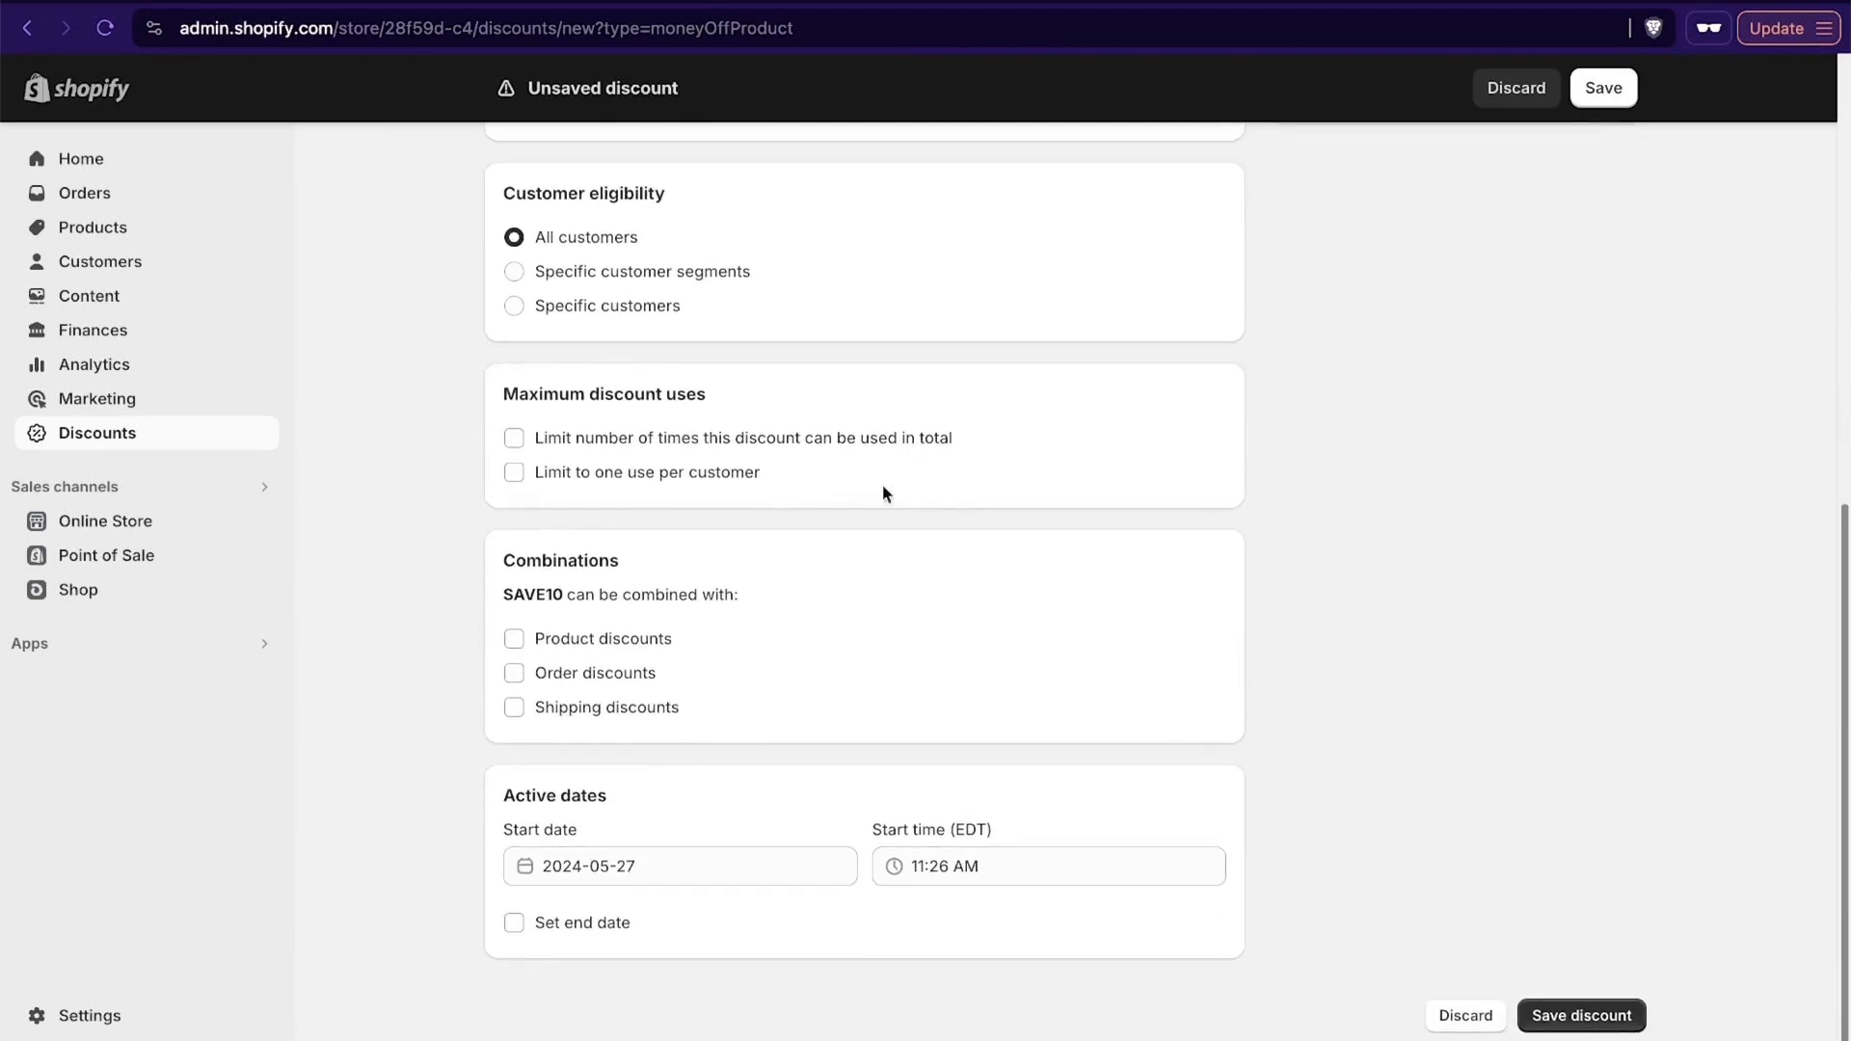
drag(517, 391, 783, 397)
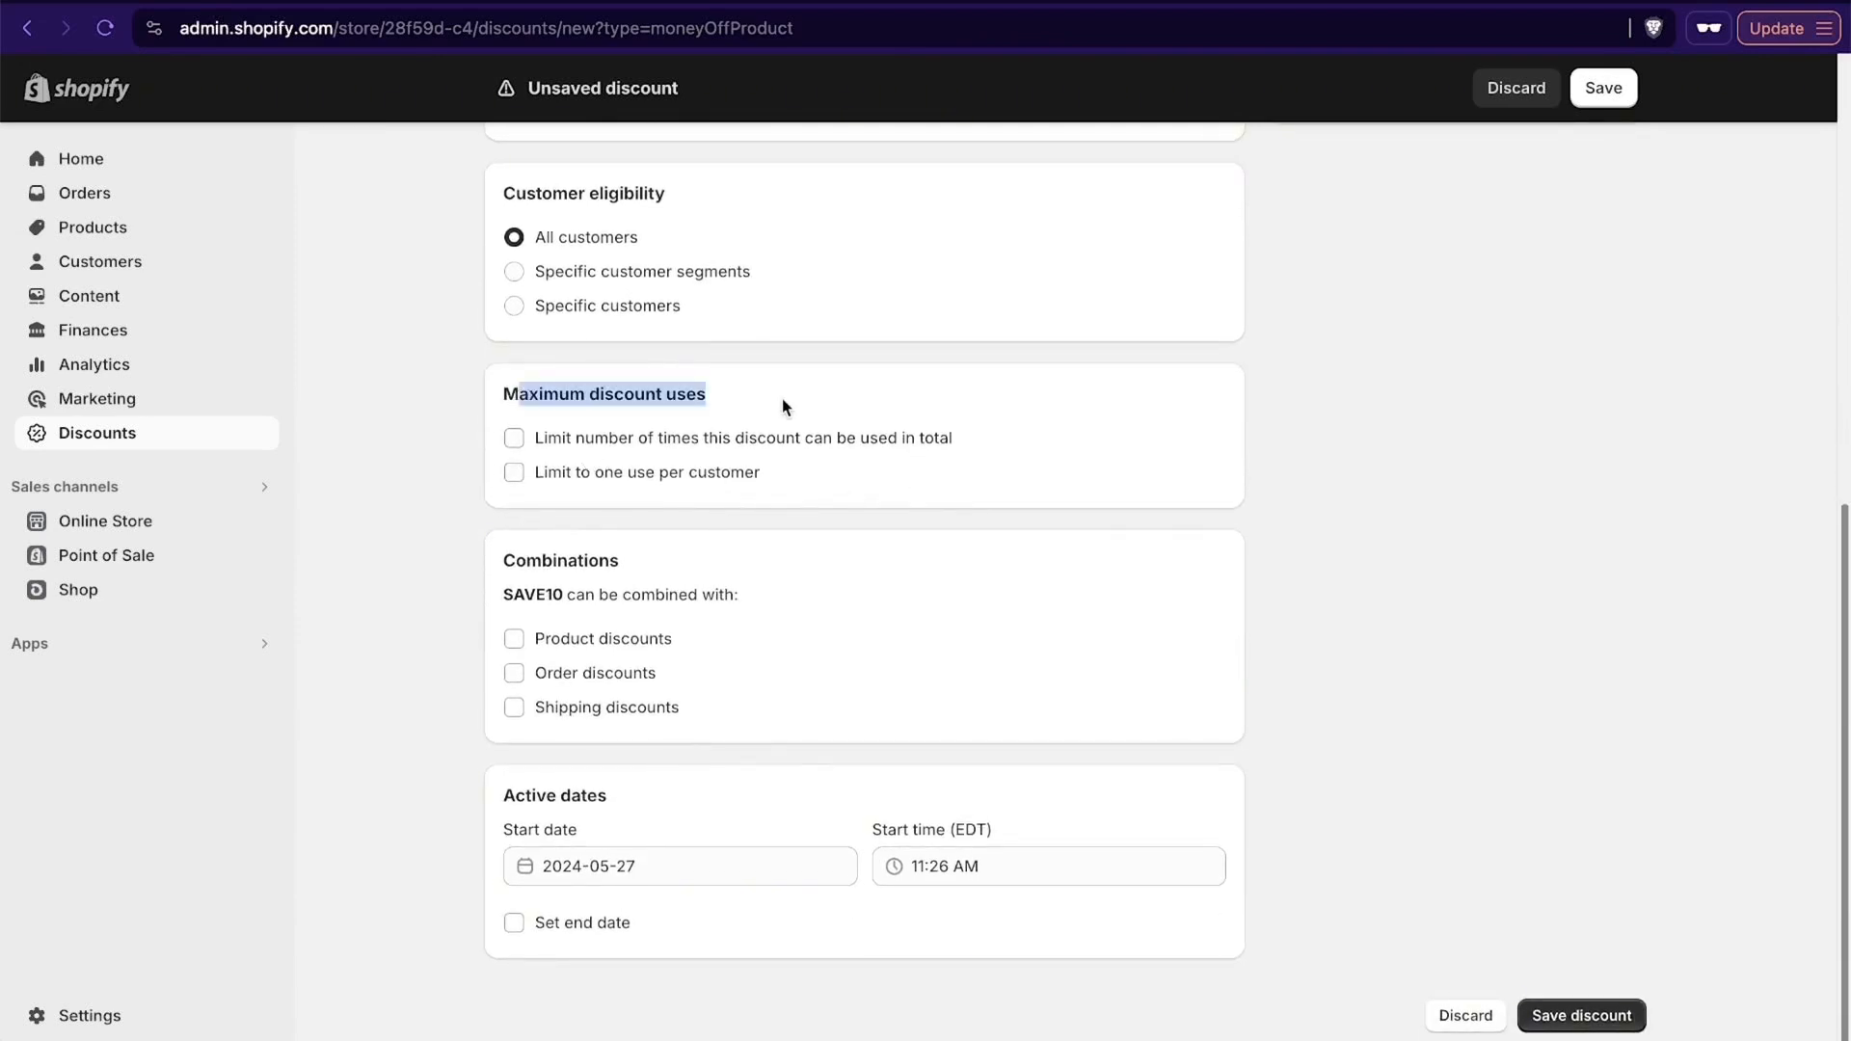
click(783, 397)
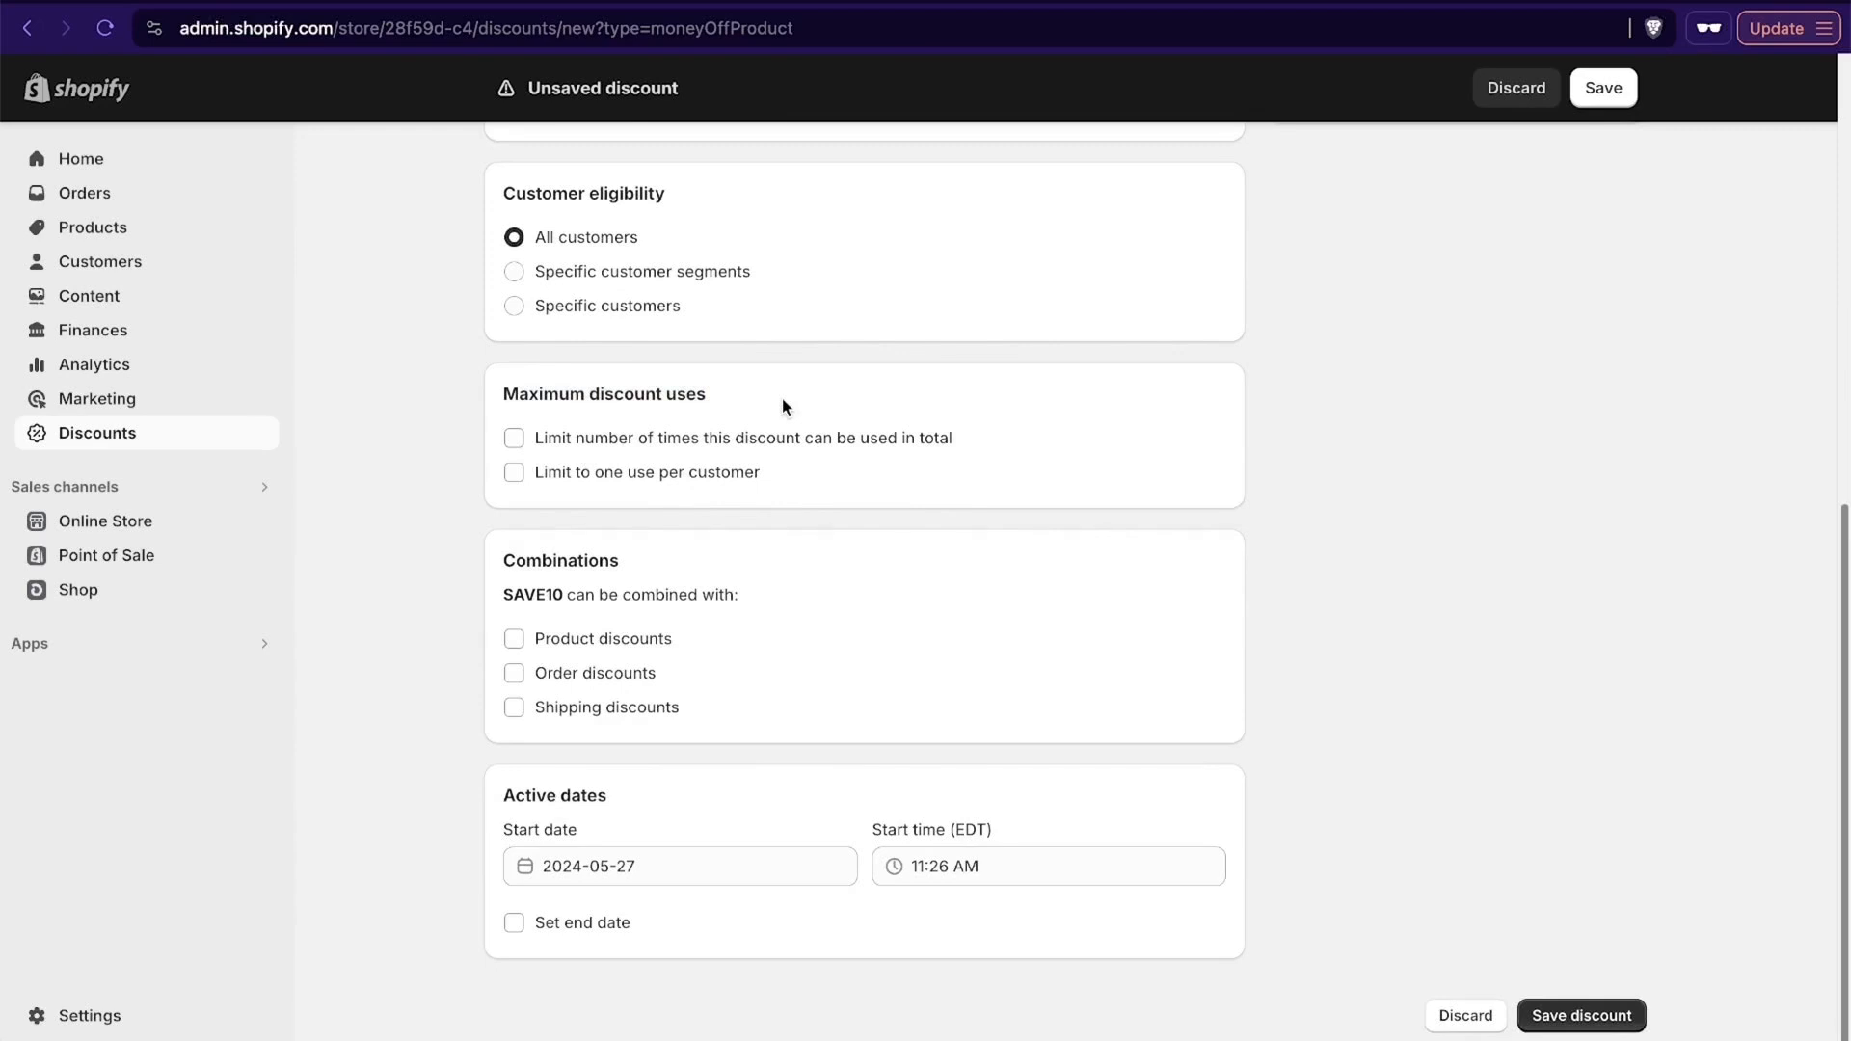
click(514, 438)
text(100)
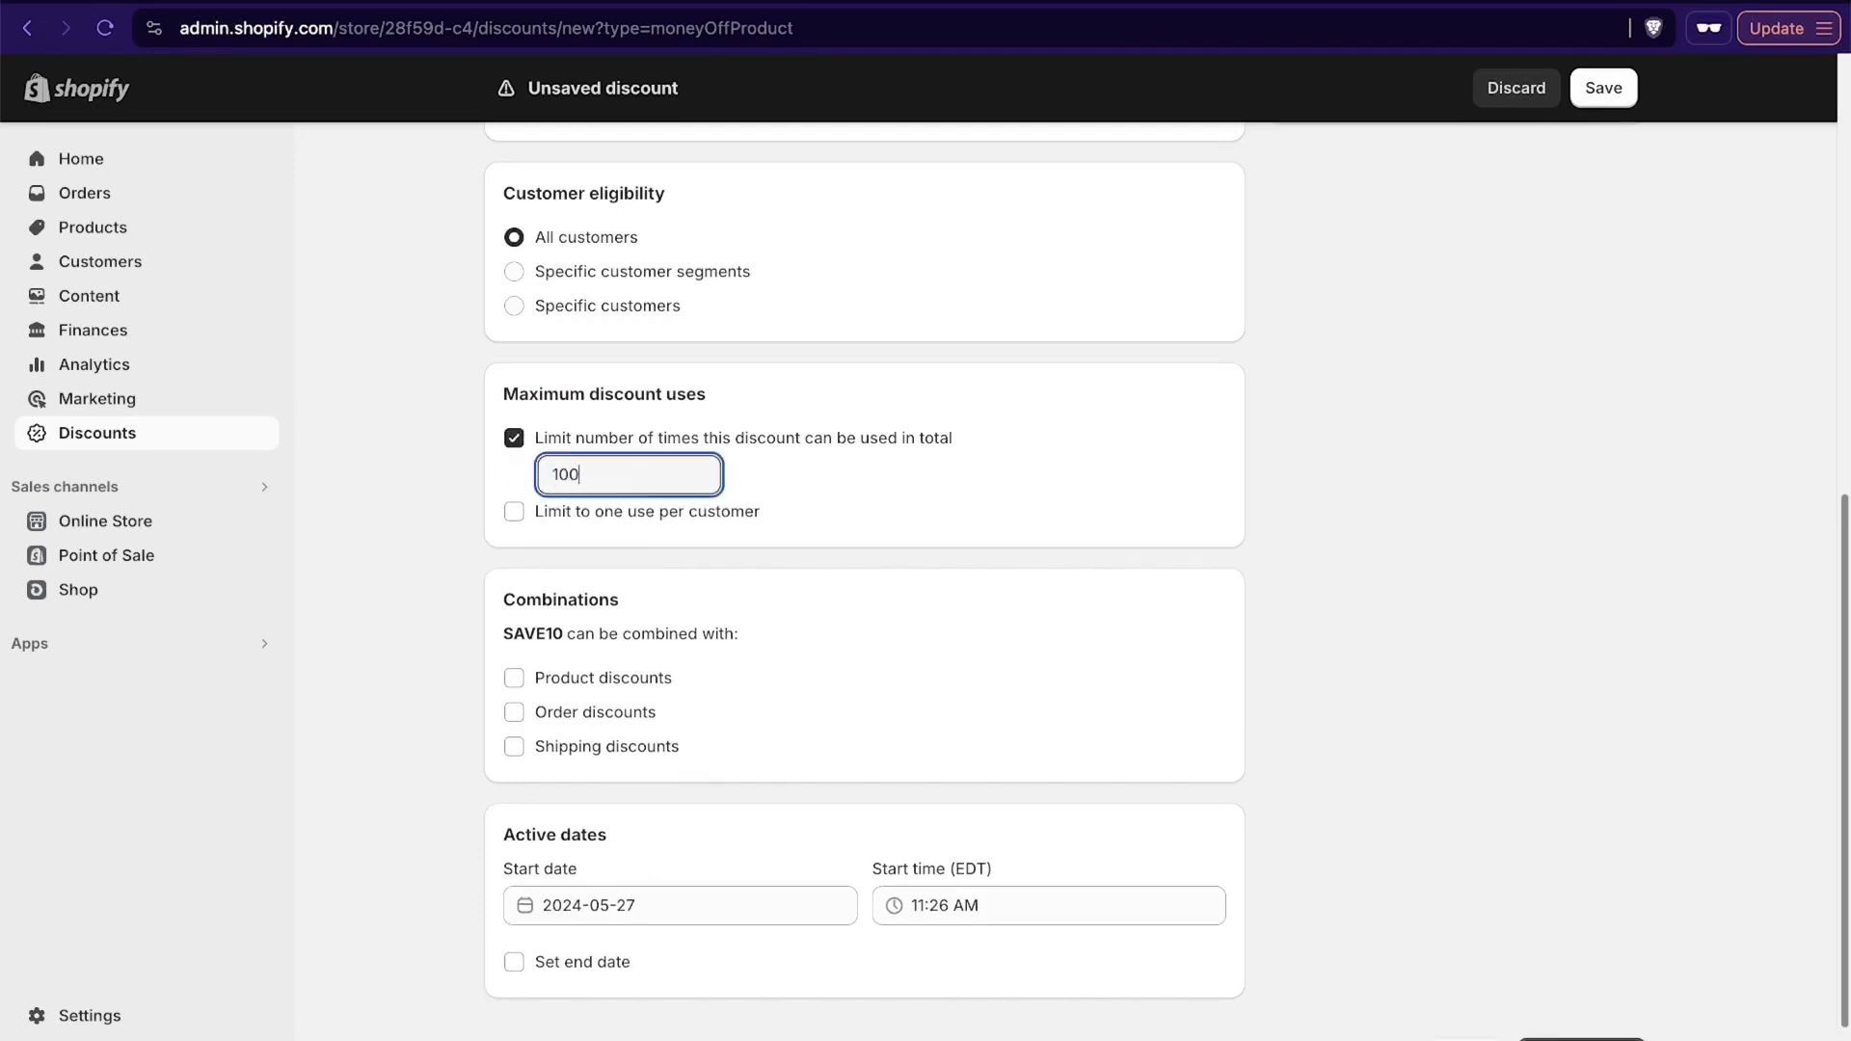
text(0)
click(514, 439)
click(515, 472)
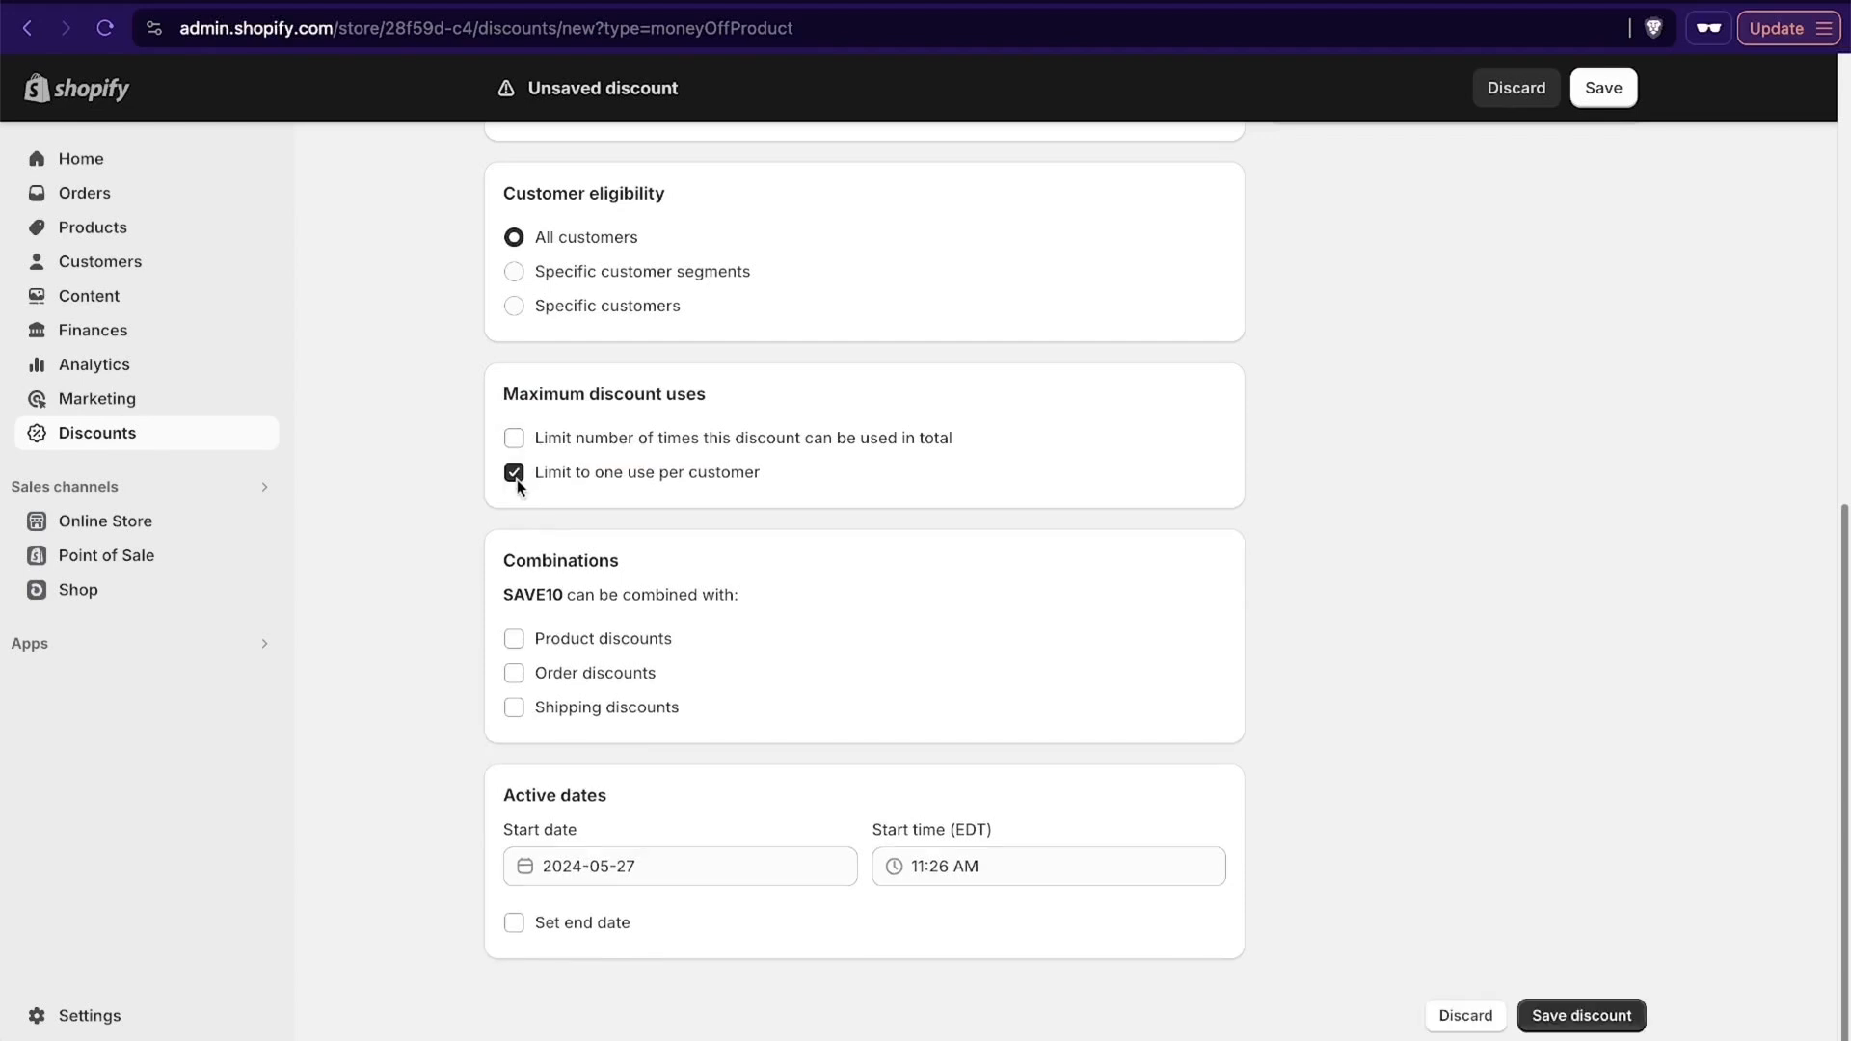
click(514, 440)
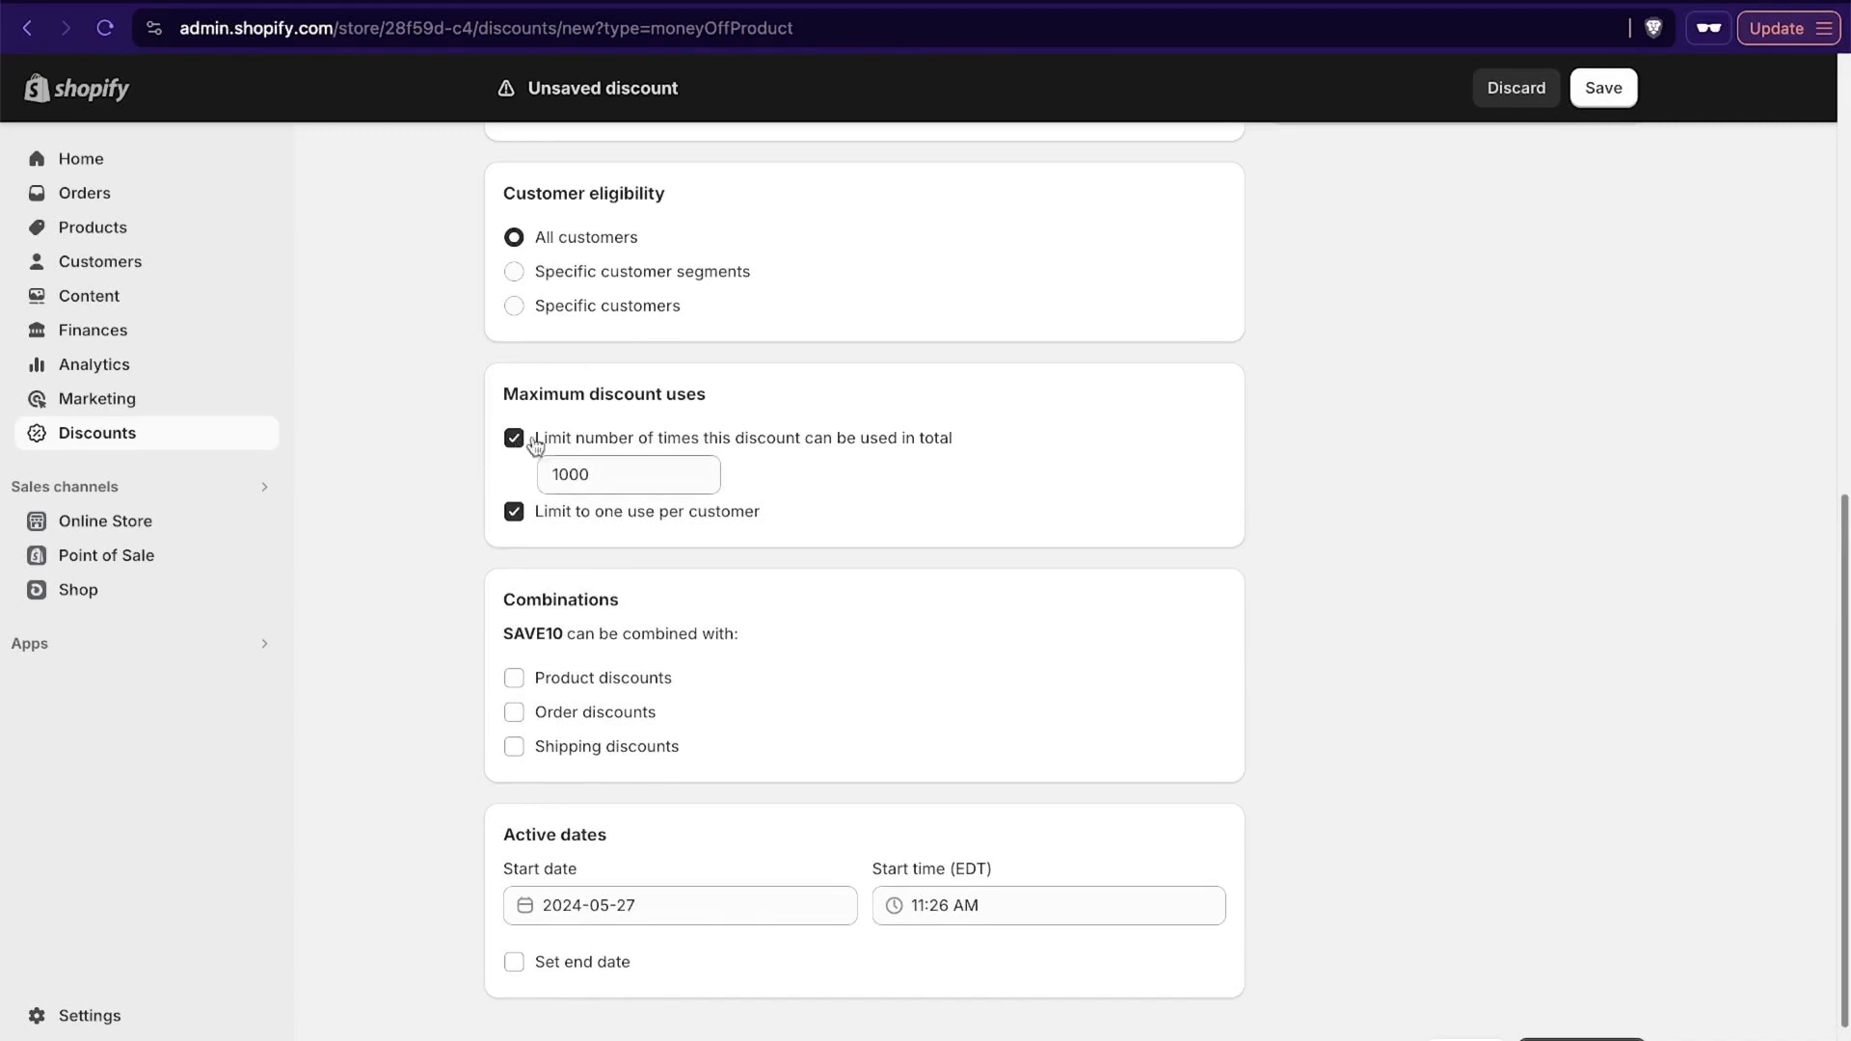
click(515, 440)
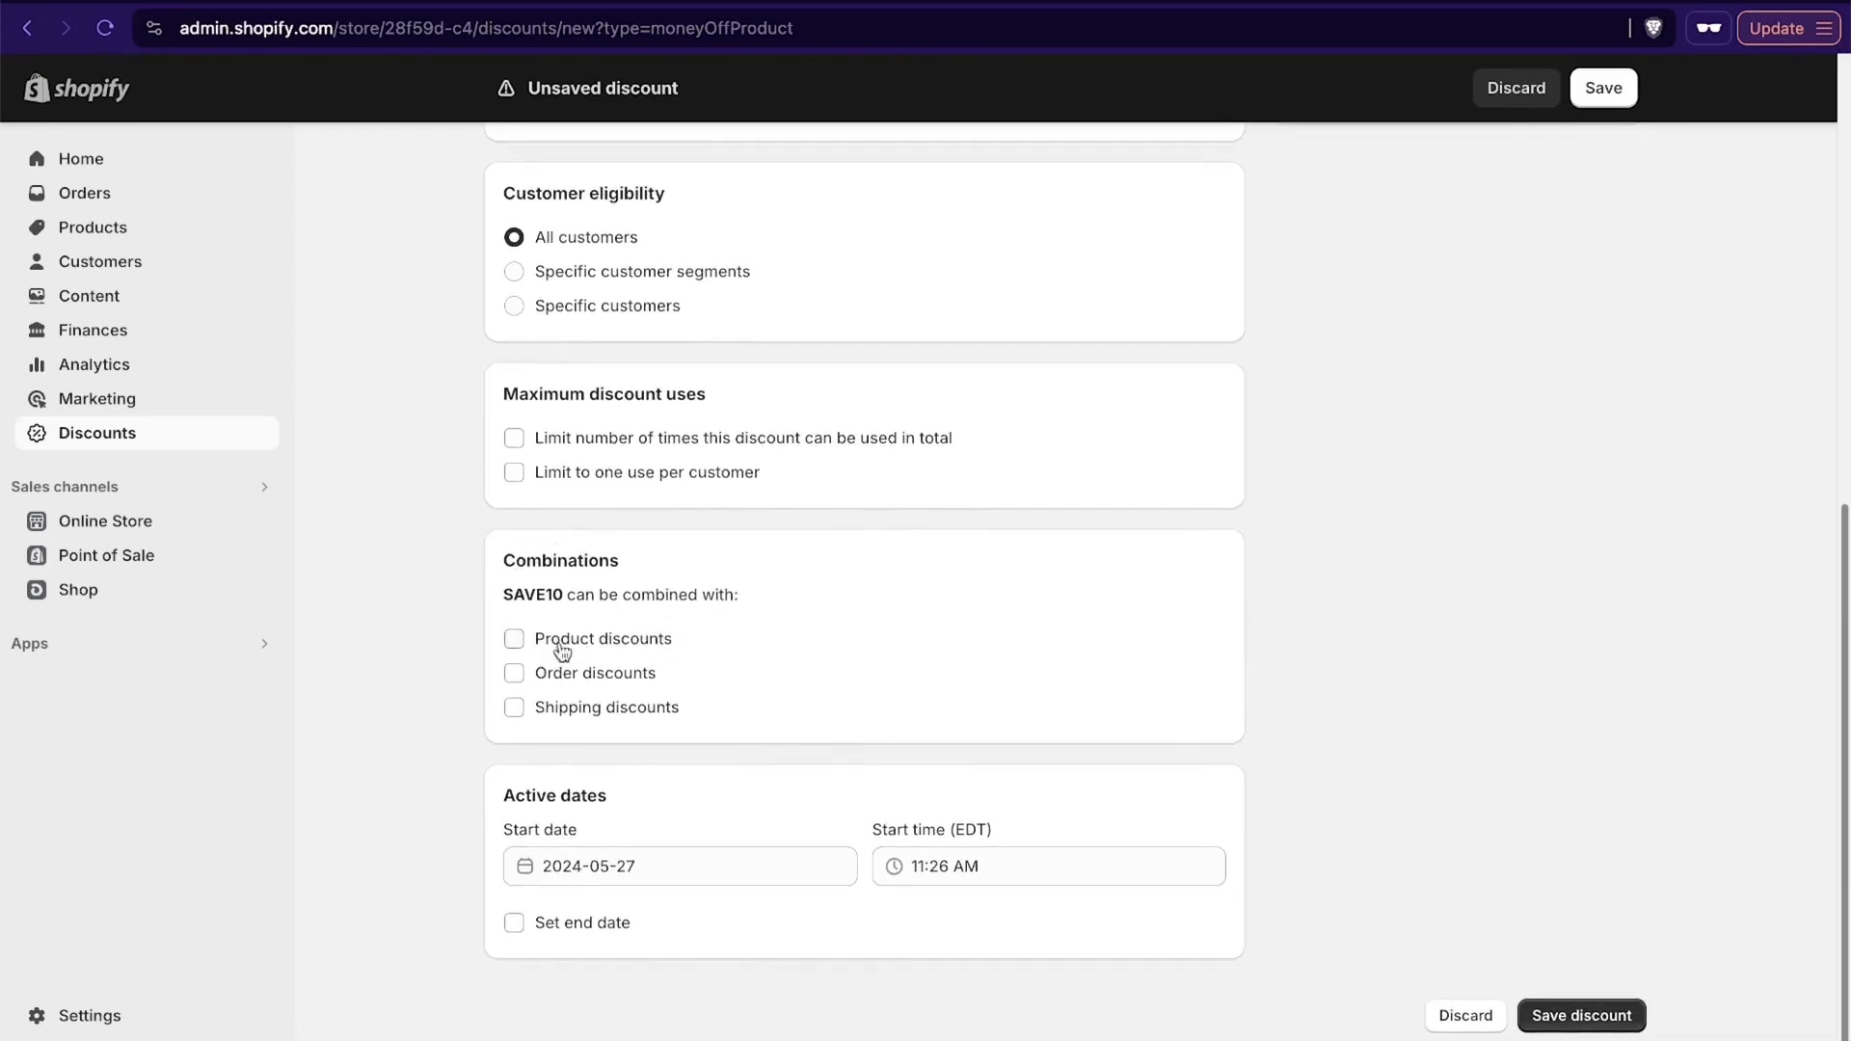
Let SAVE10 combine only with shipping discounts, leaving product and order discounts unchecked.
click(514, 709)
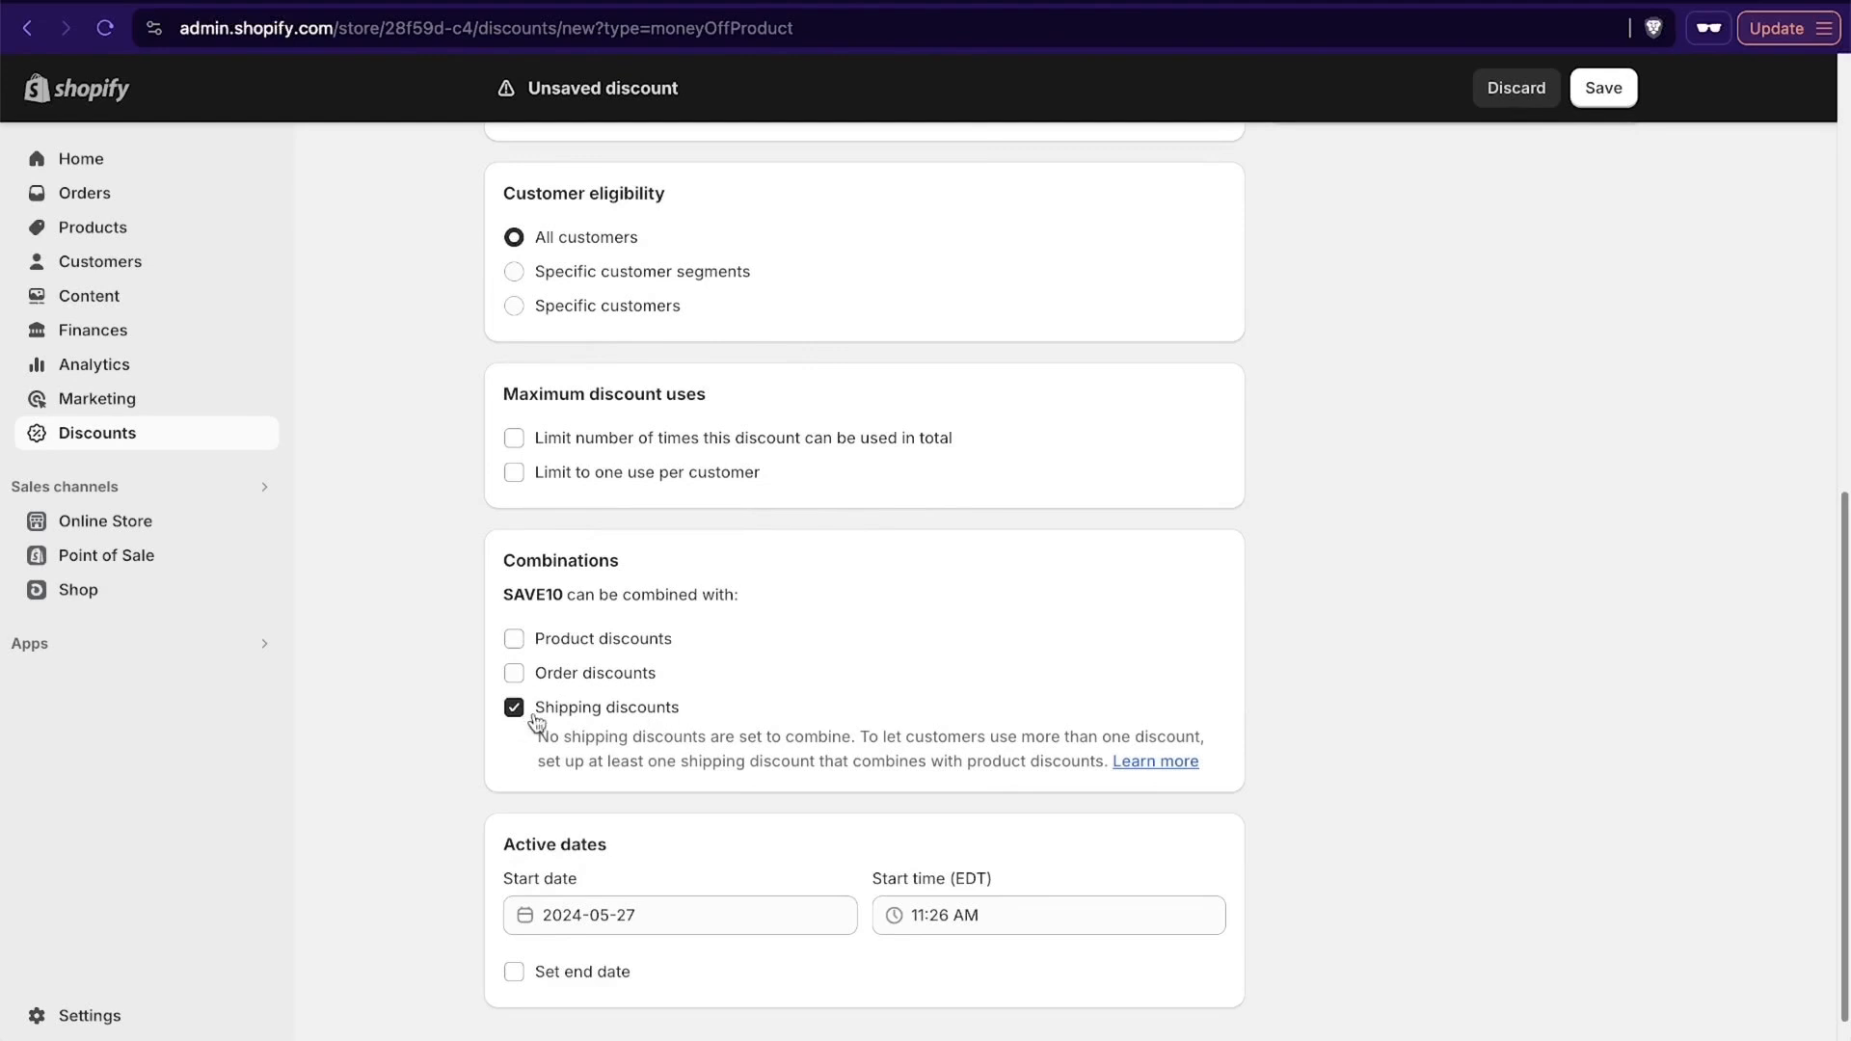
click(513, 639)
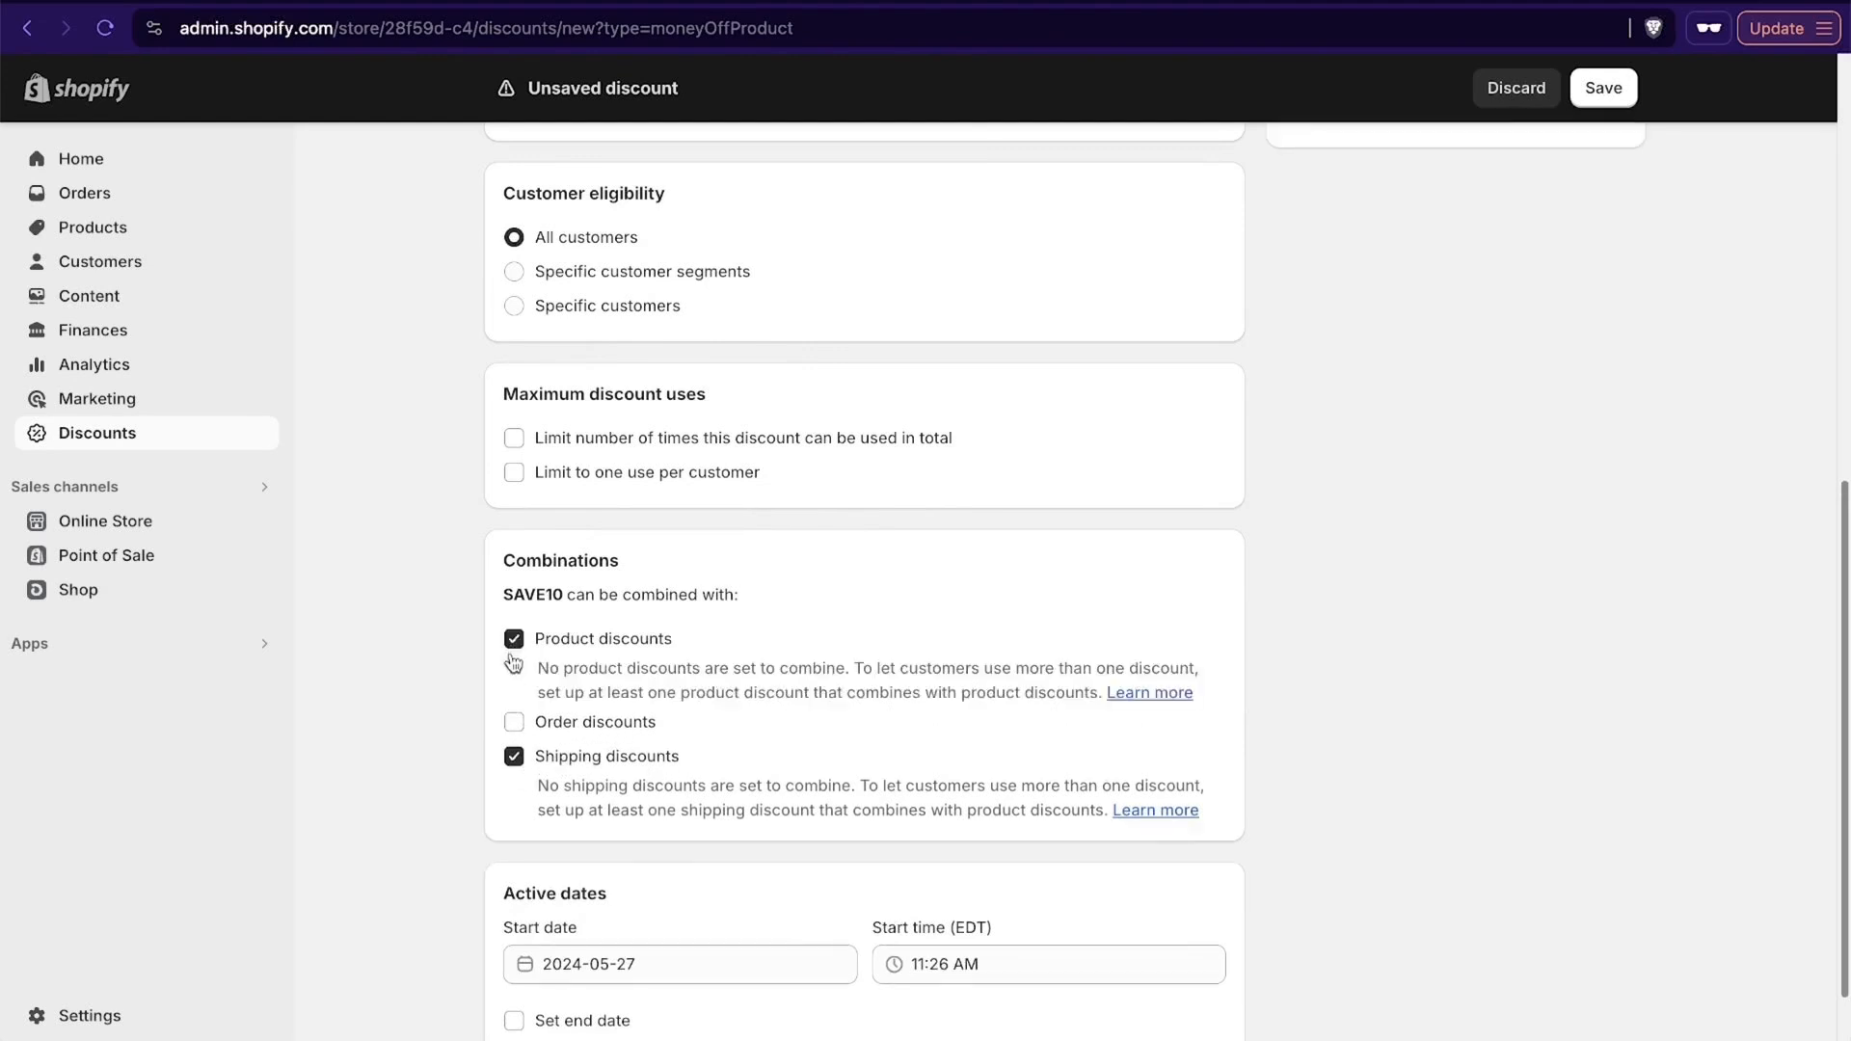
click(516, 721)
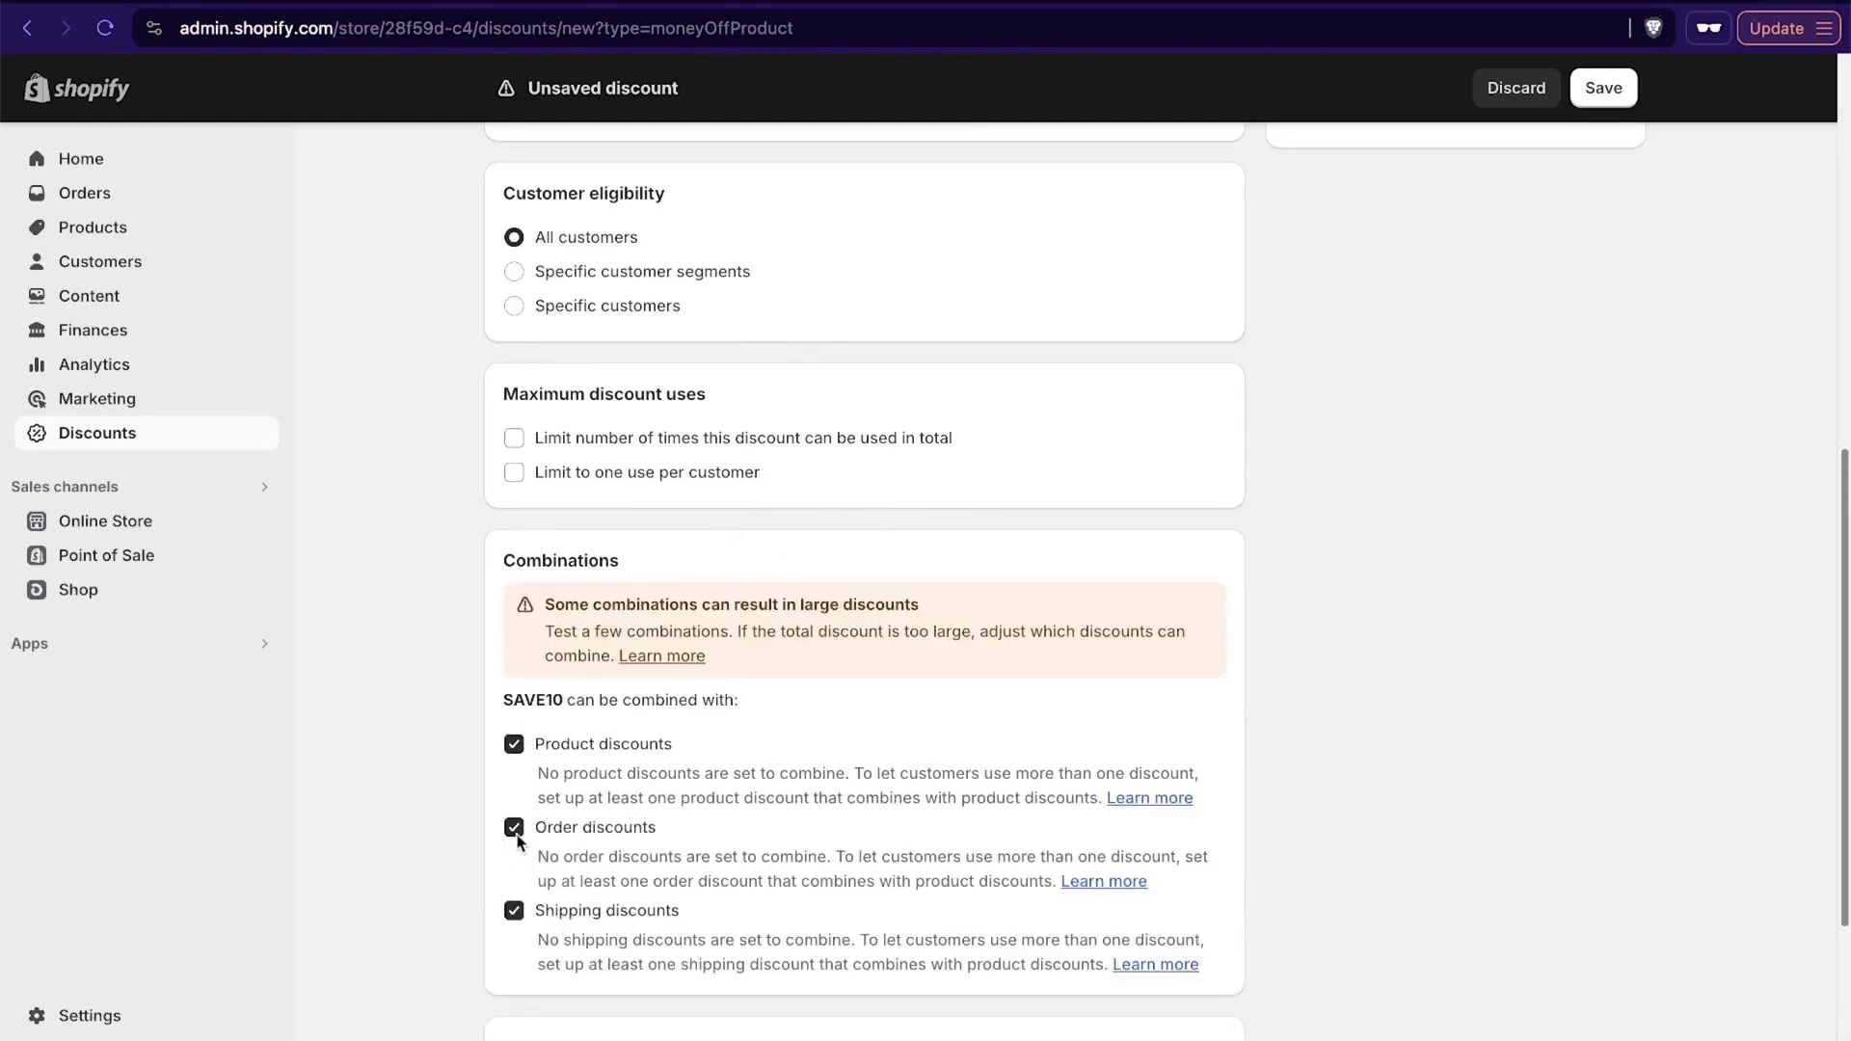
click(514, 827)
click(511, 641)
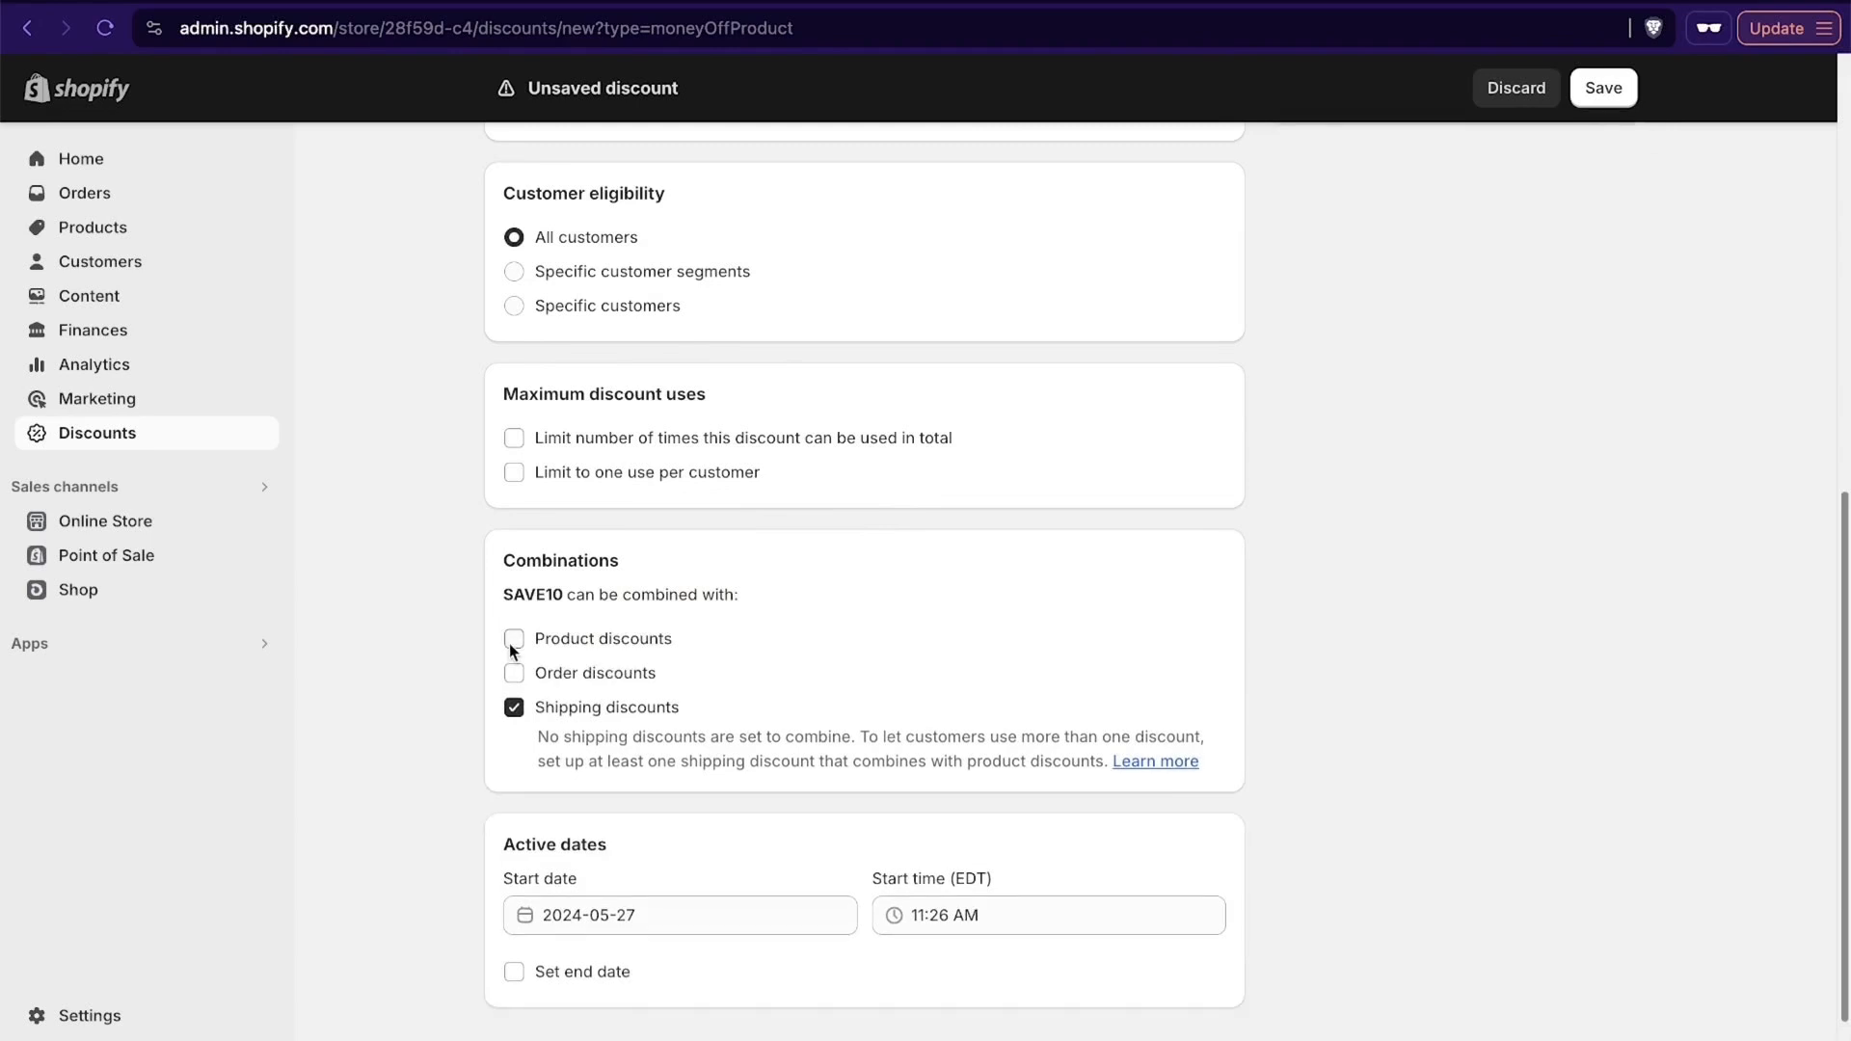
scroll(1306, 464, down, 1)
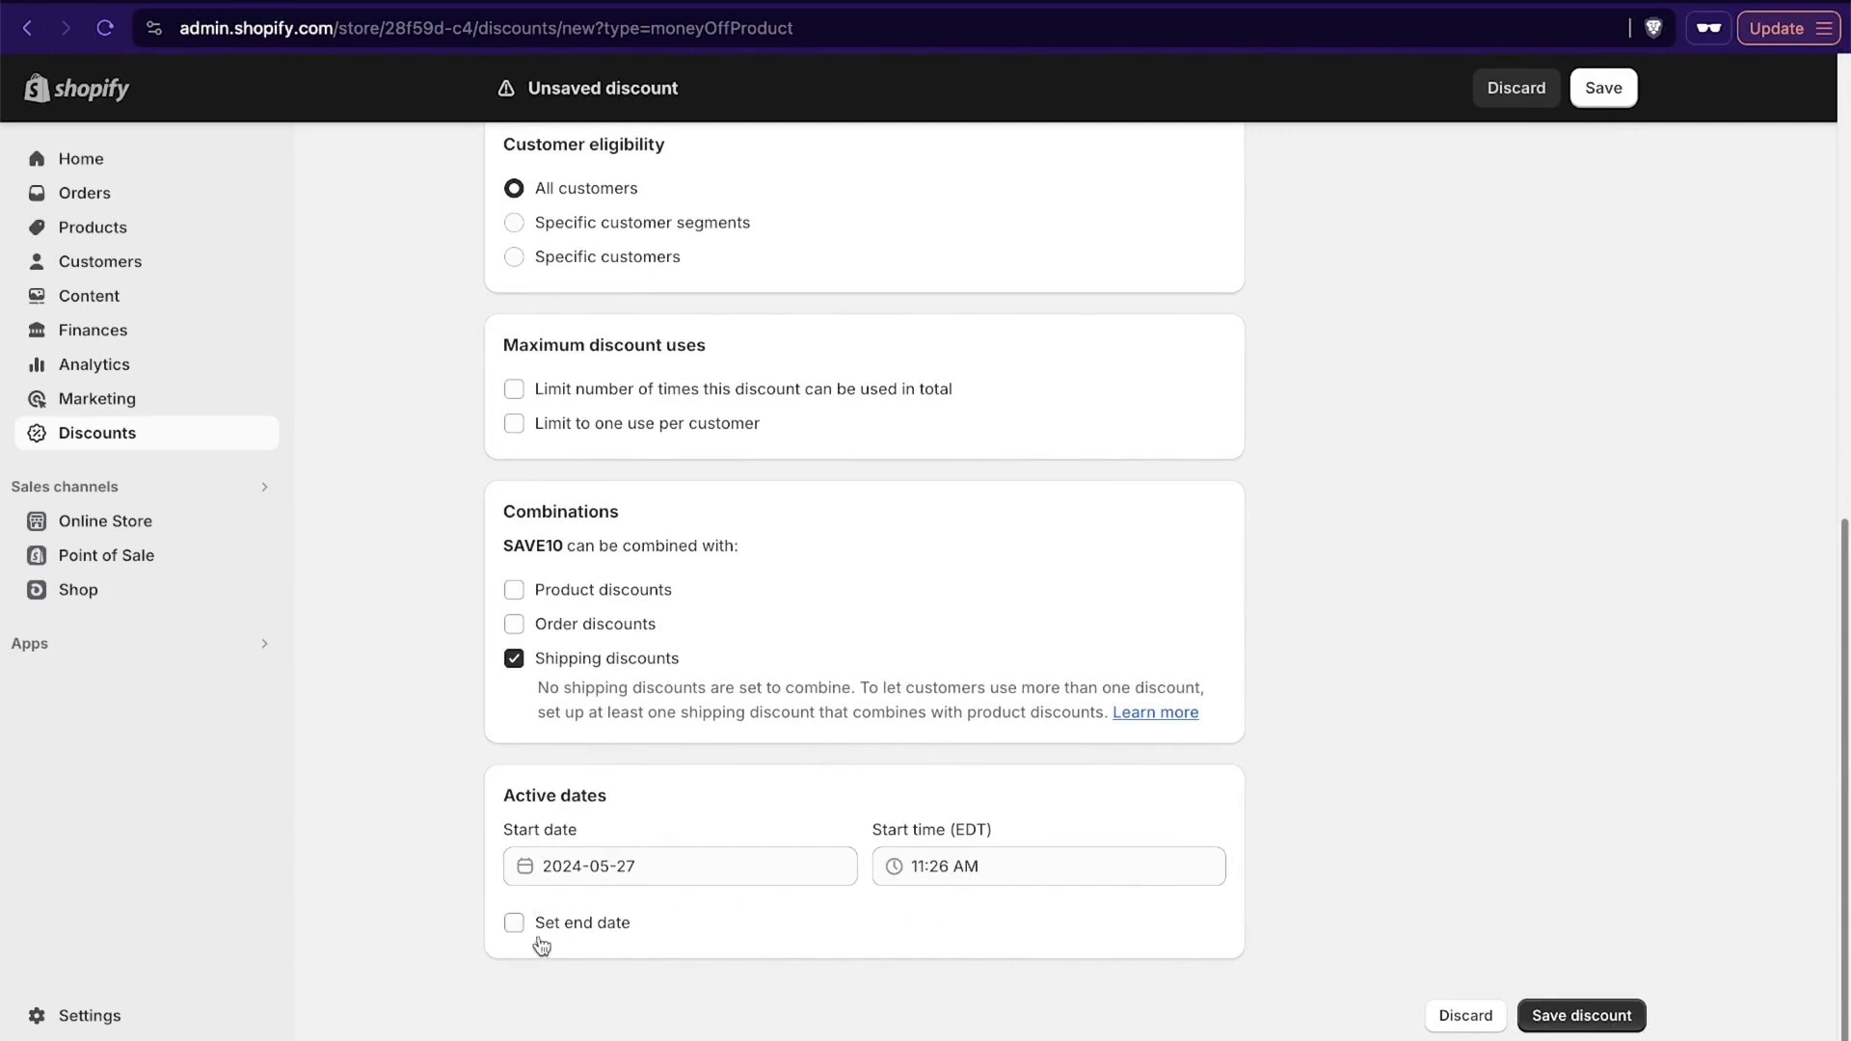
Set the discount to end on June 7, 2024 and save it.
click(515, 922)
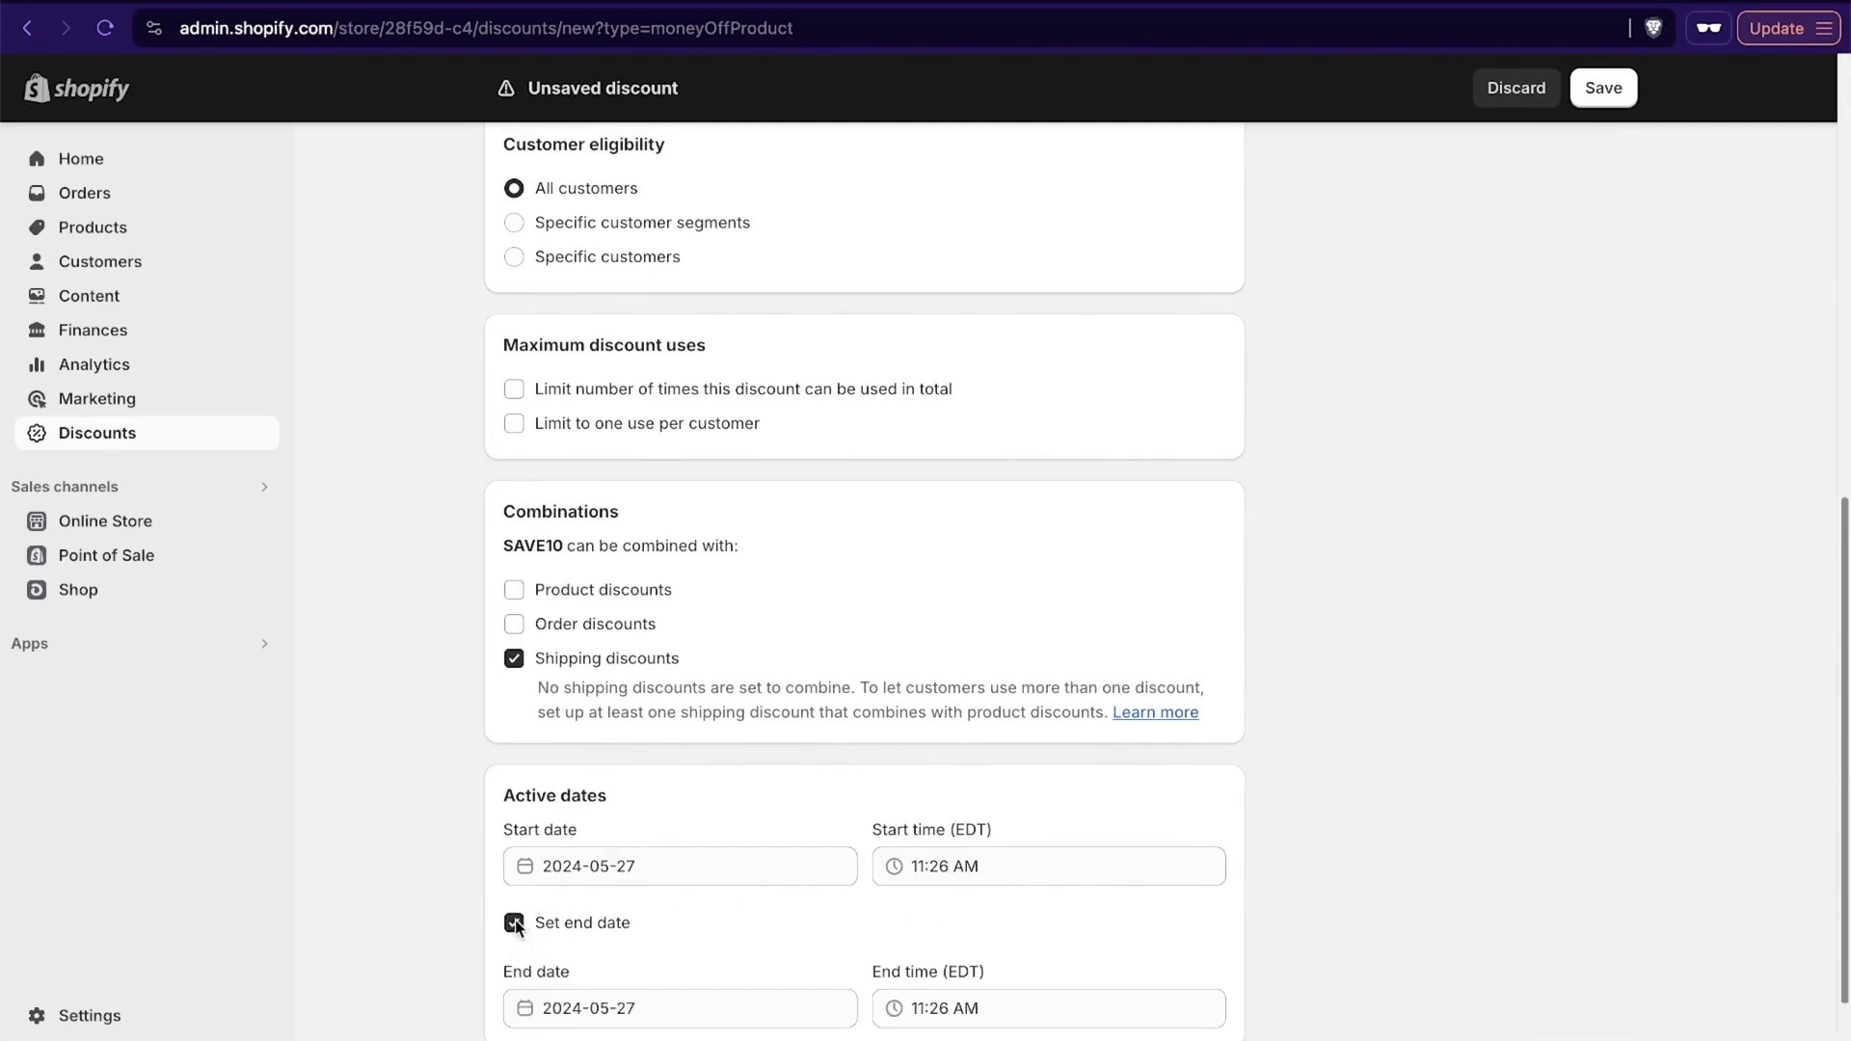
click(599, 1007)
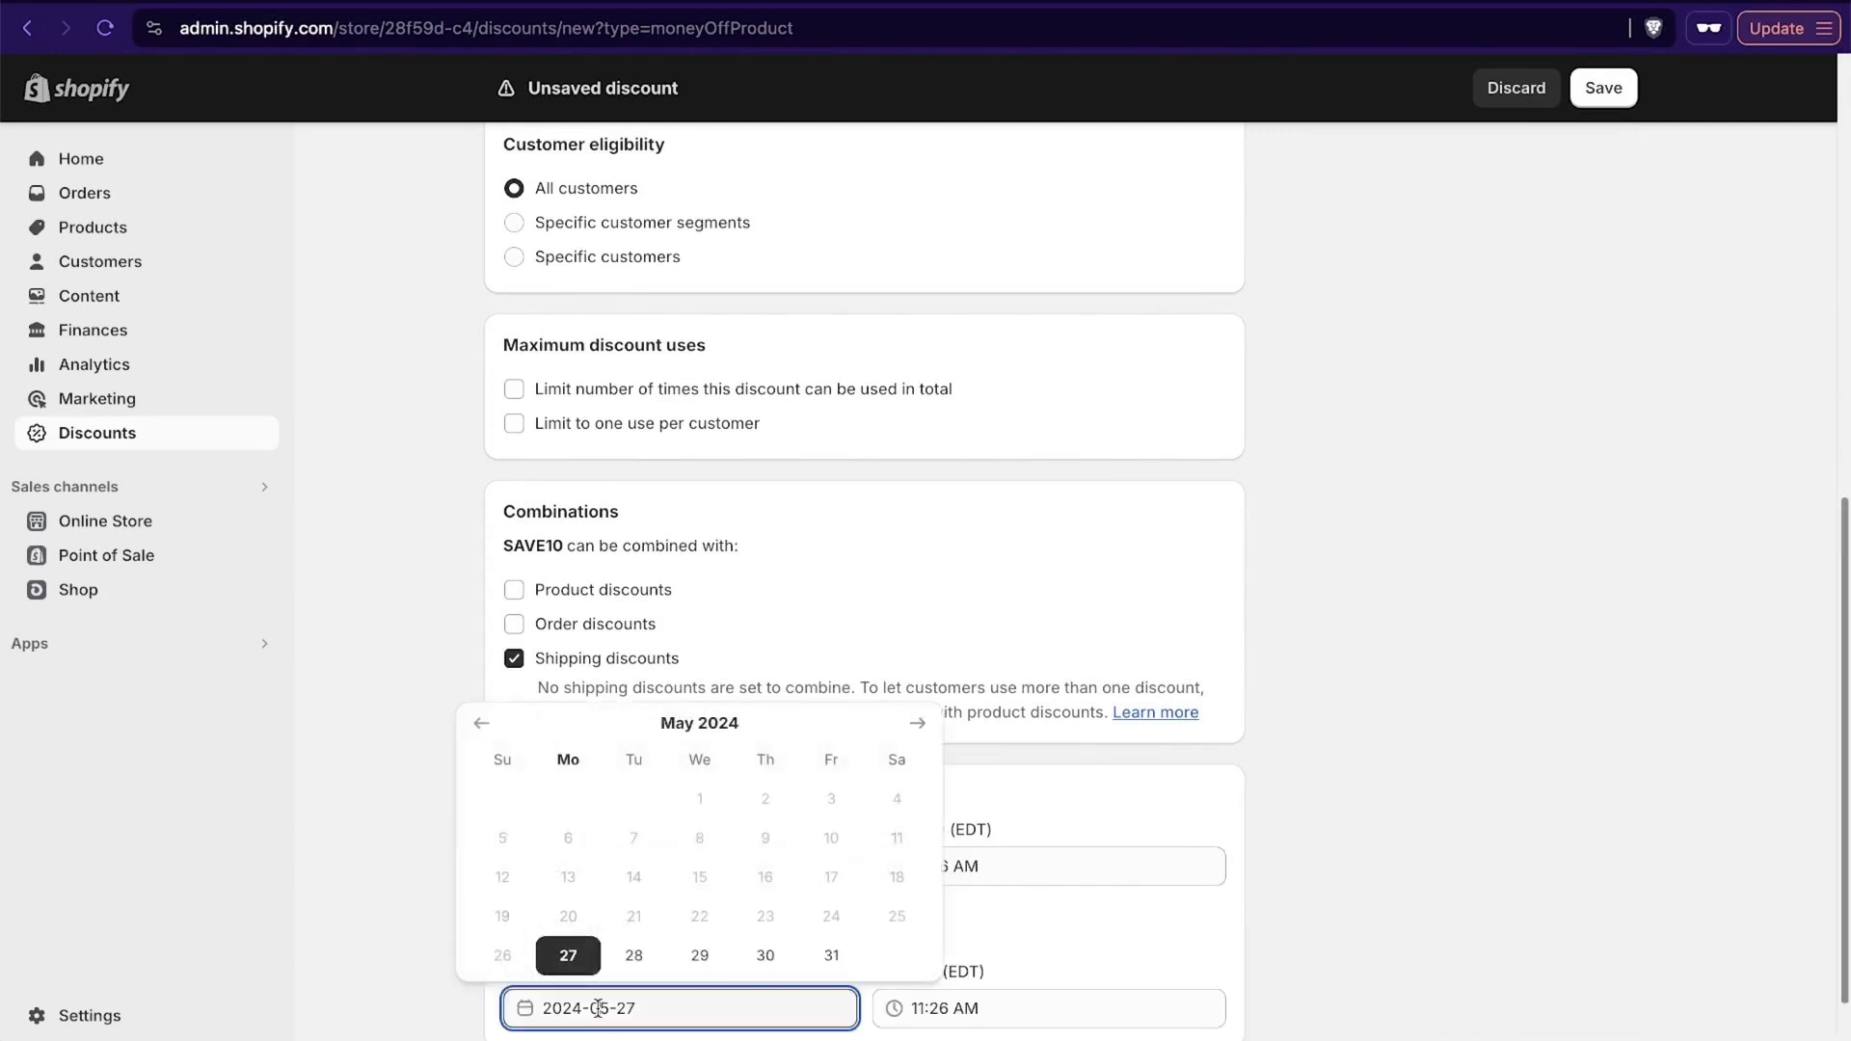
click(917, 723)
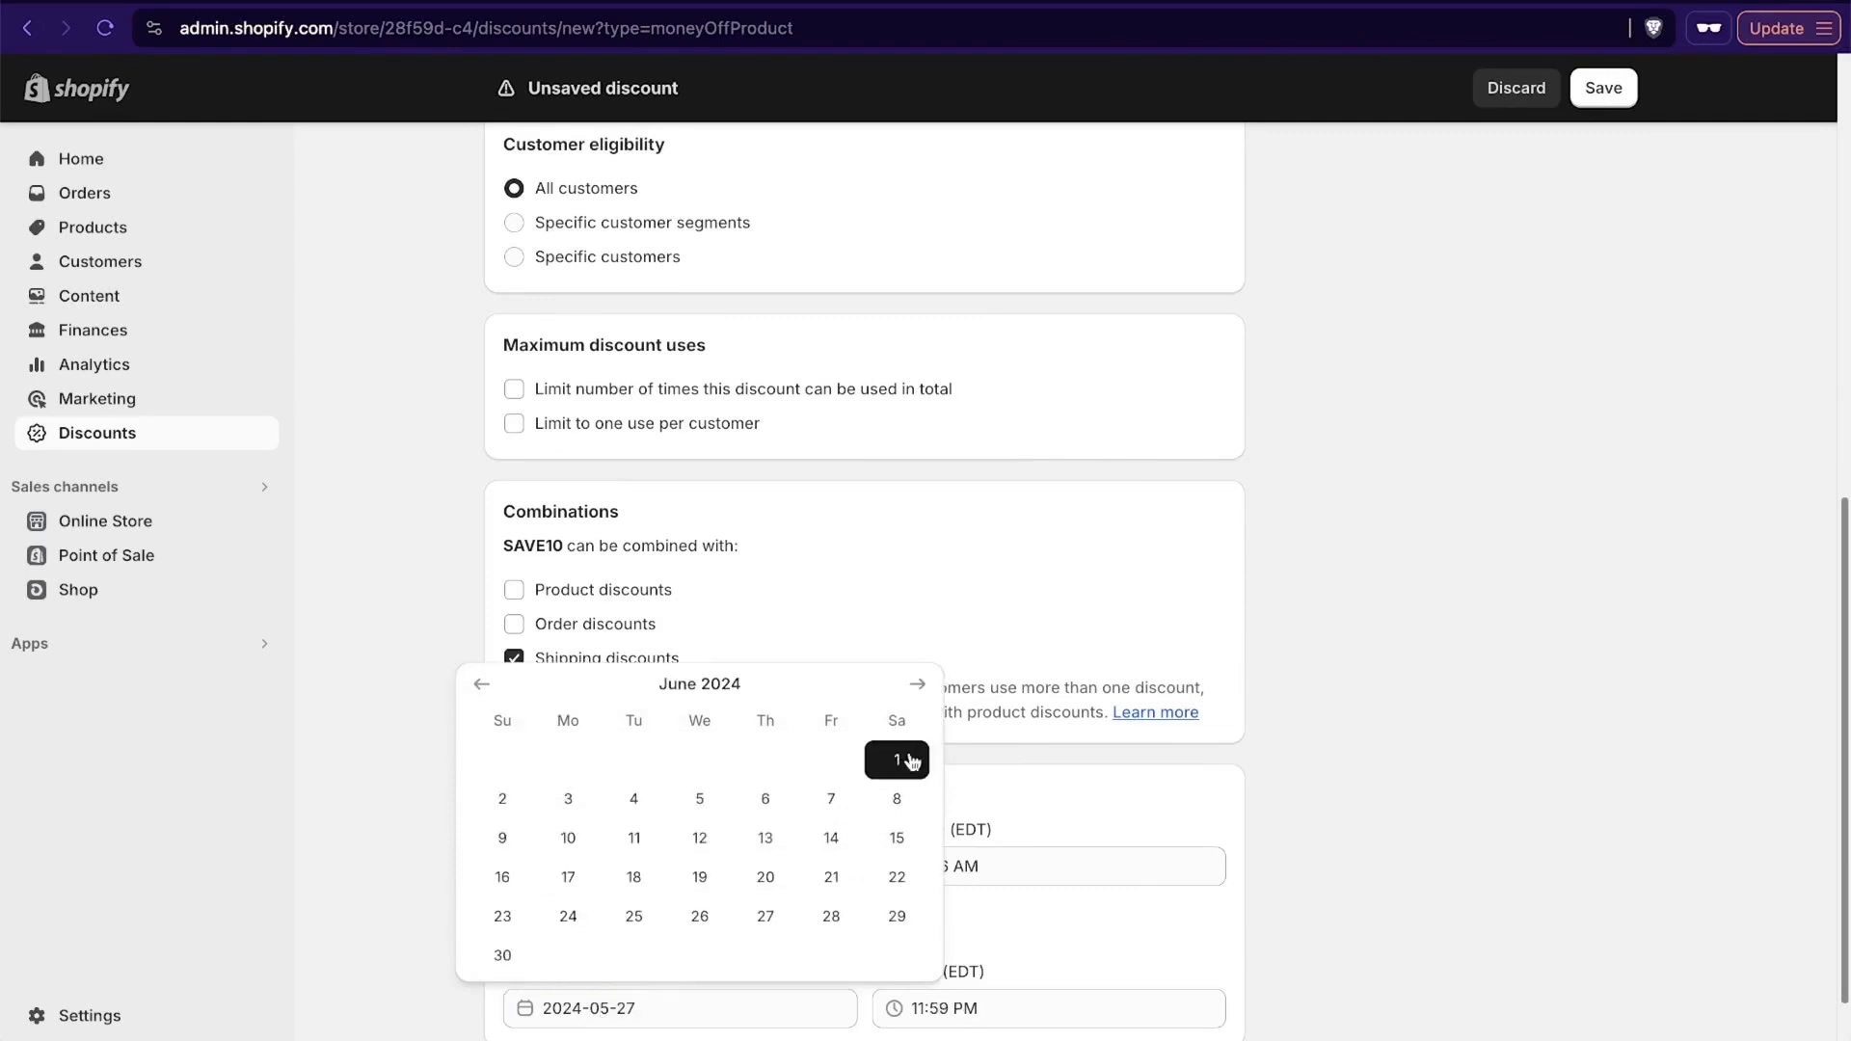
click(835, 798)
scroll(1392, 949, down, 2)
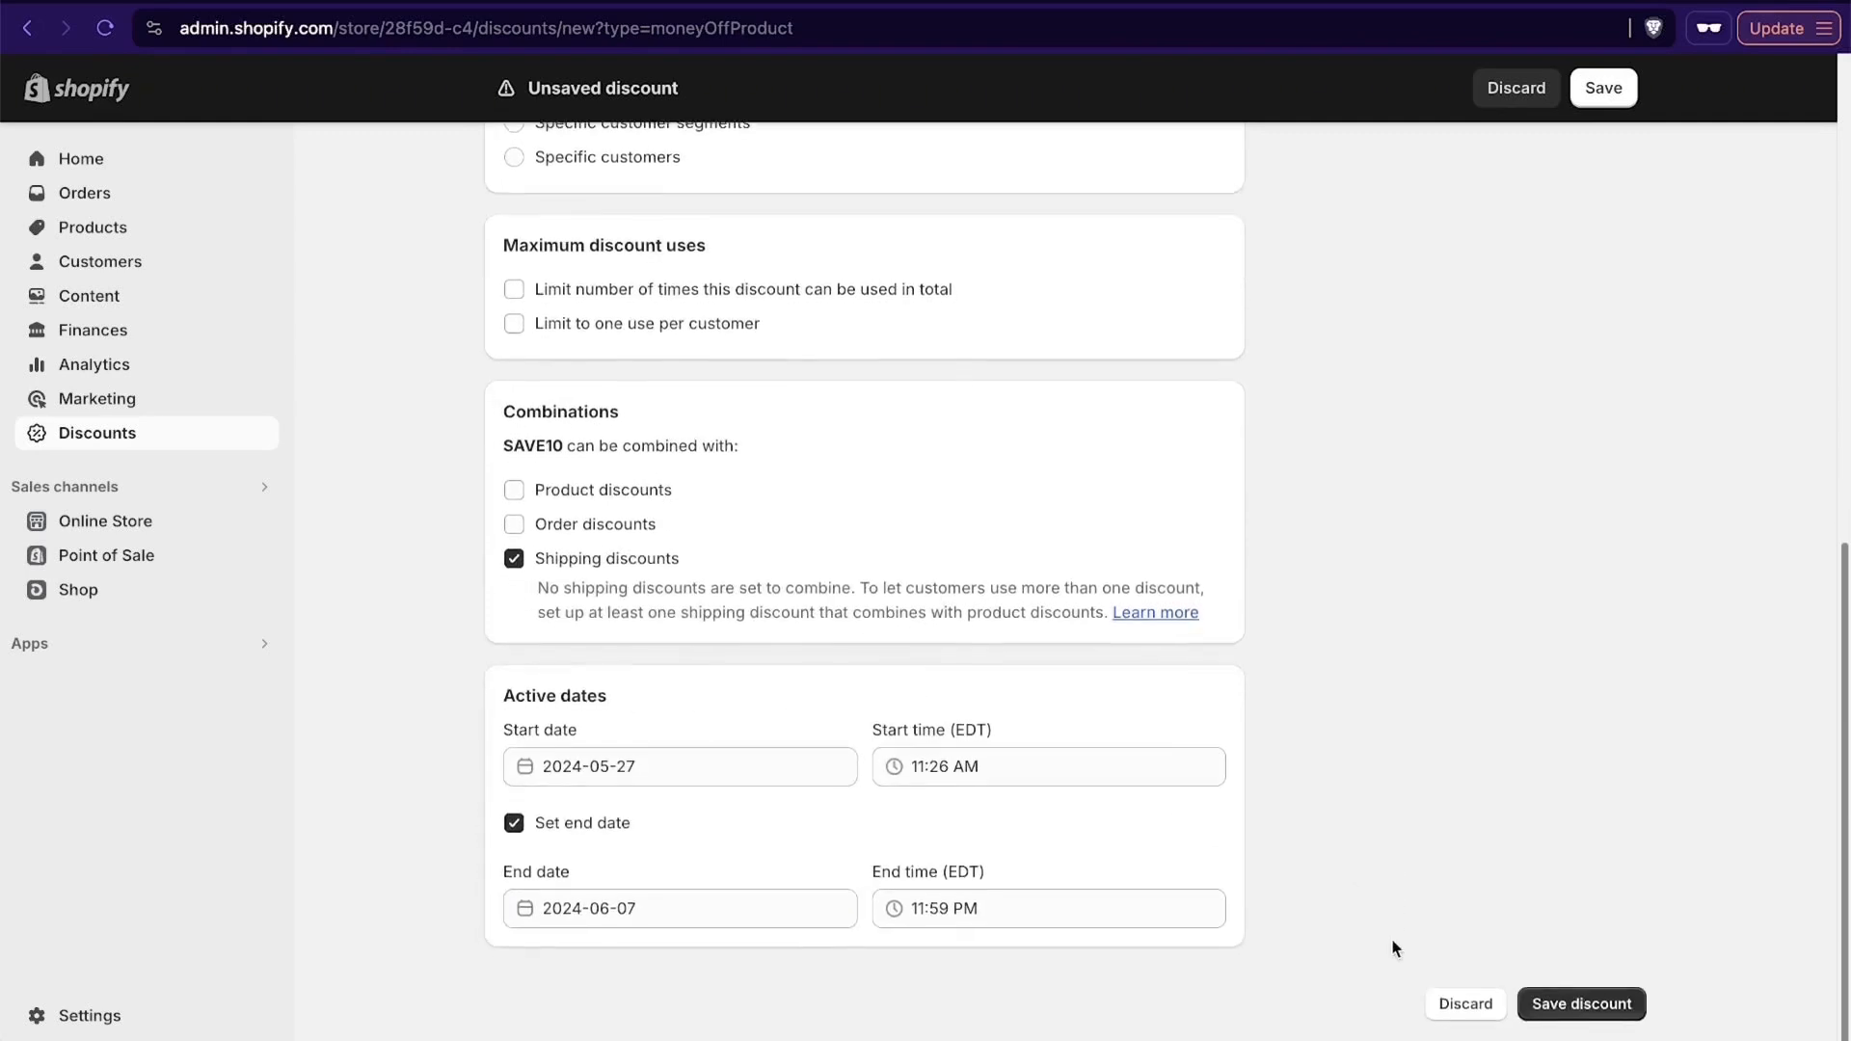
click(1601, 1011)
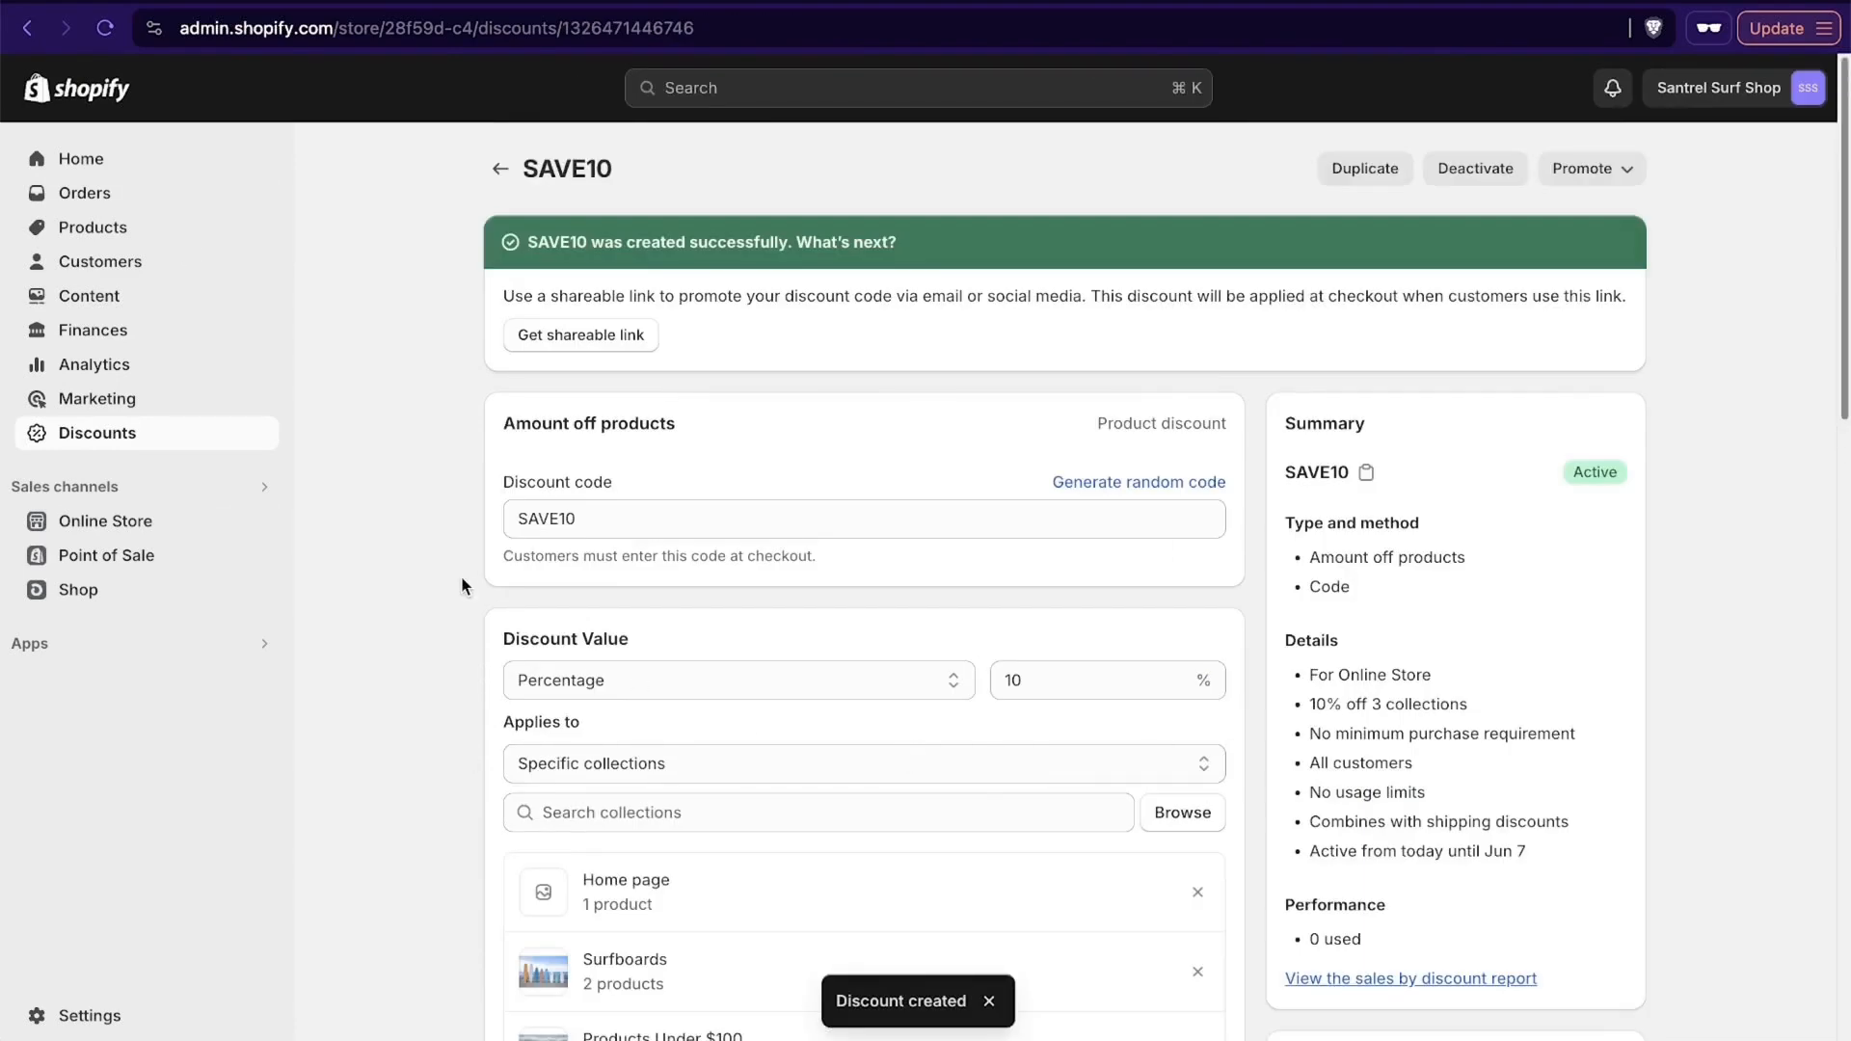
Go through Apps and All recommended apps to reach the Shopify App Store link.
scroll(461, 586, down, 2)
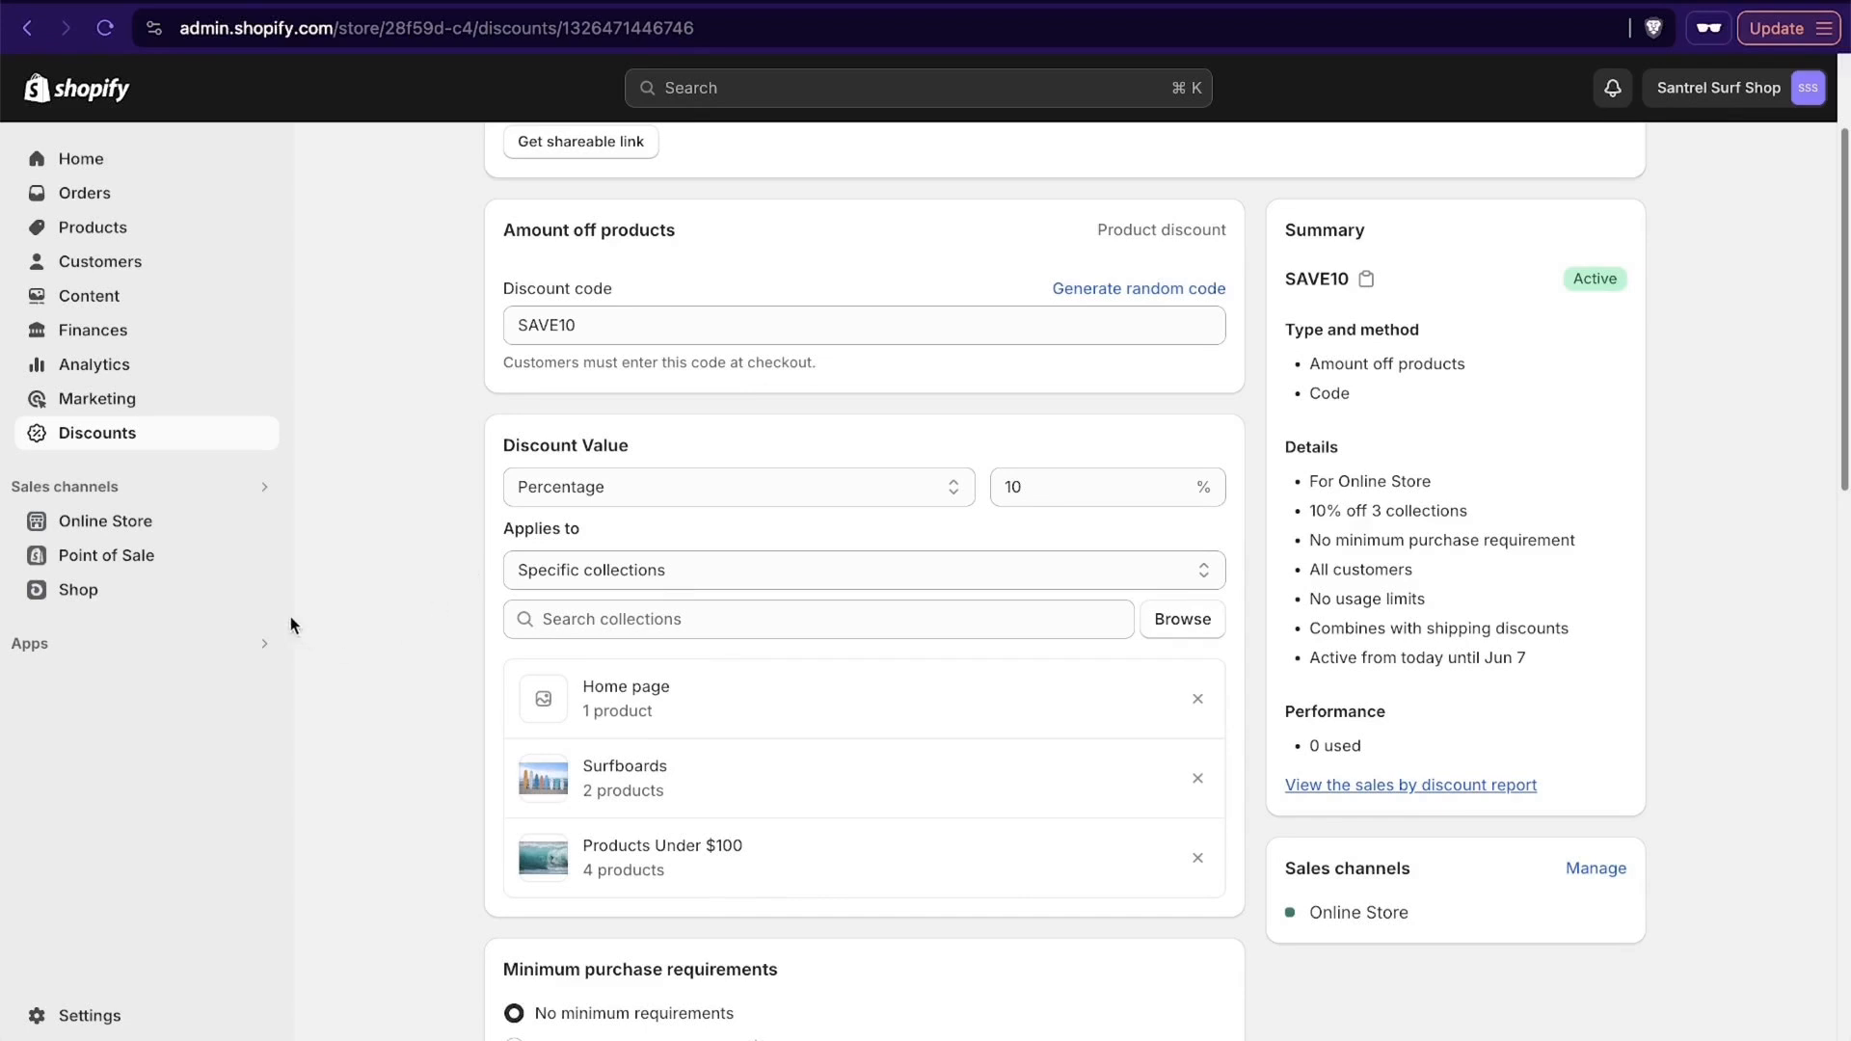
click(48, 648)
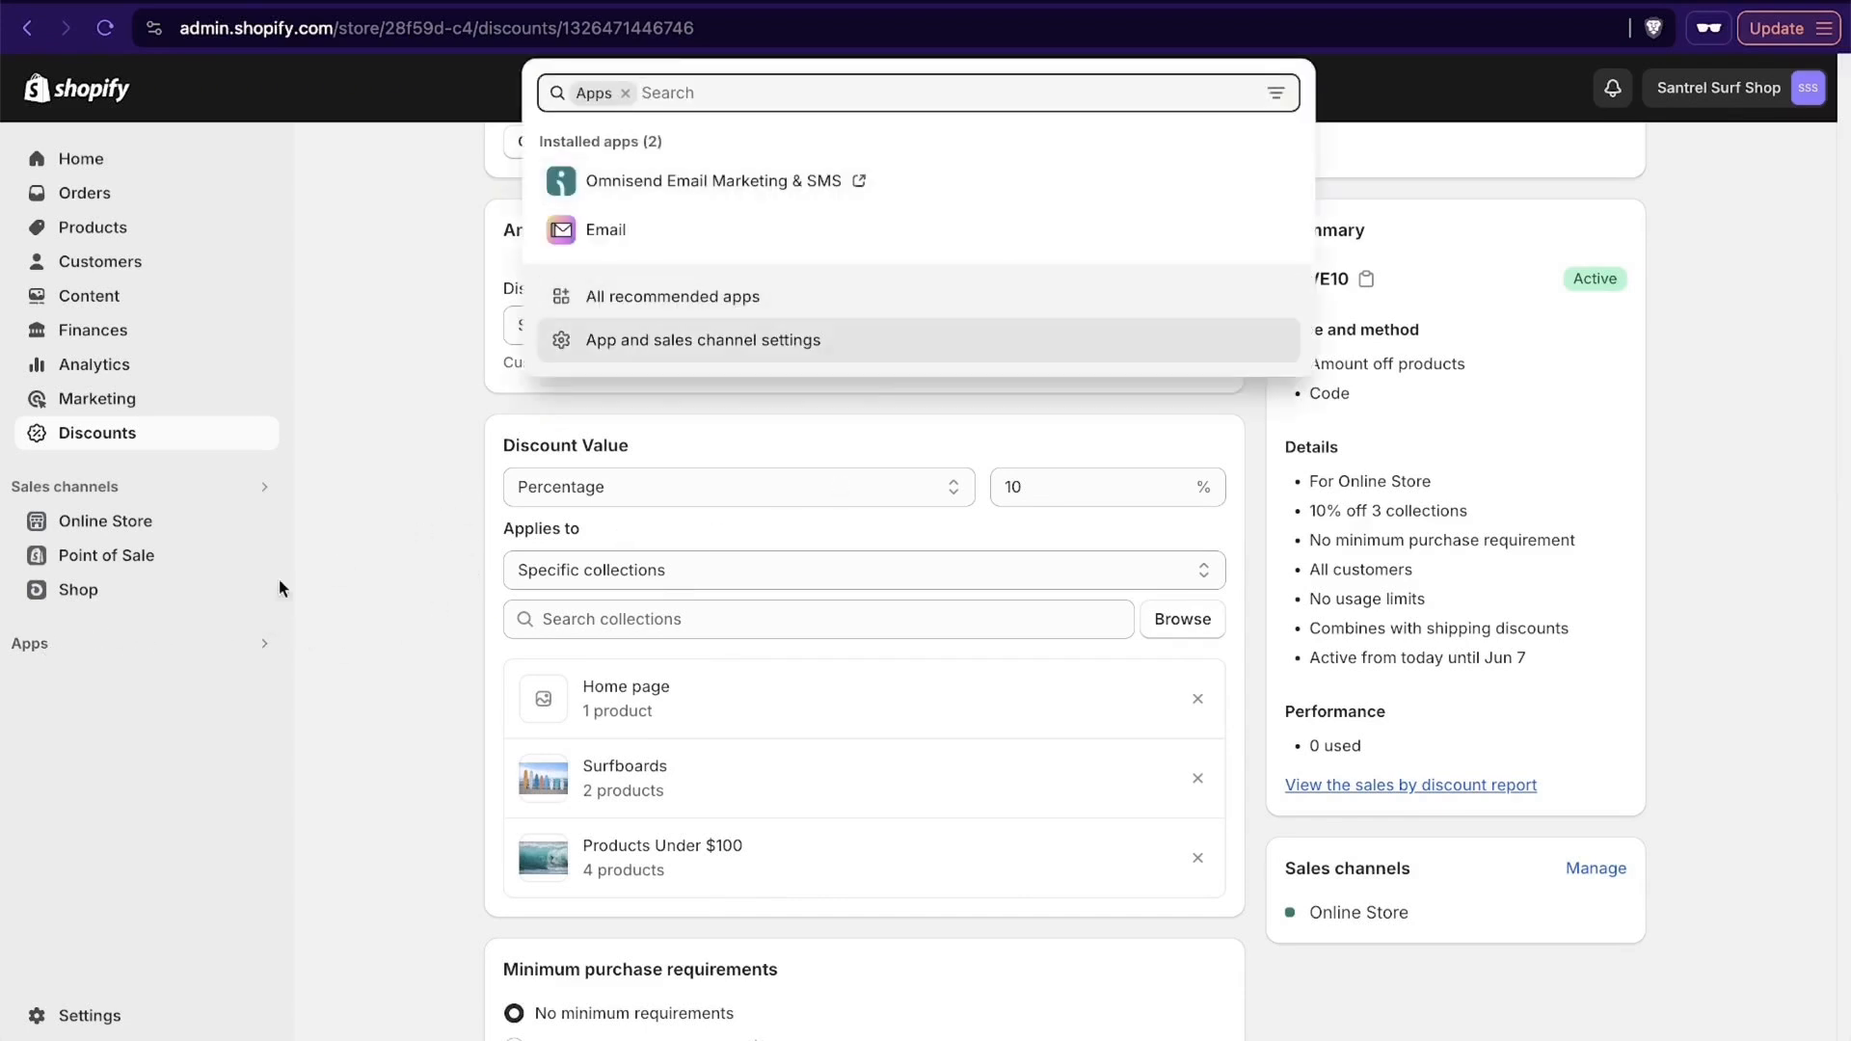
click(691, 305)
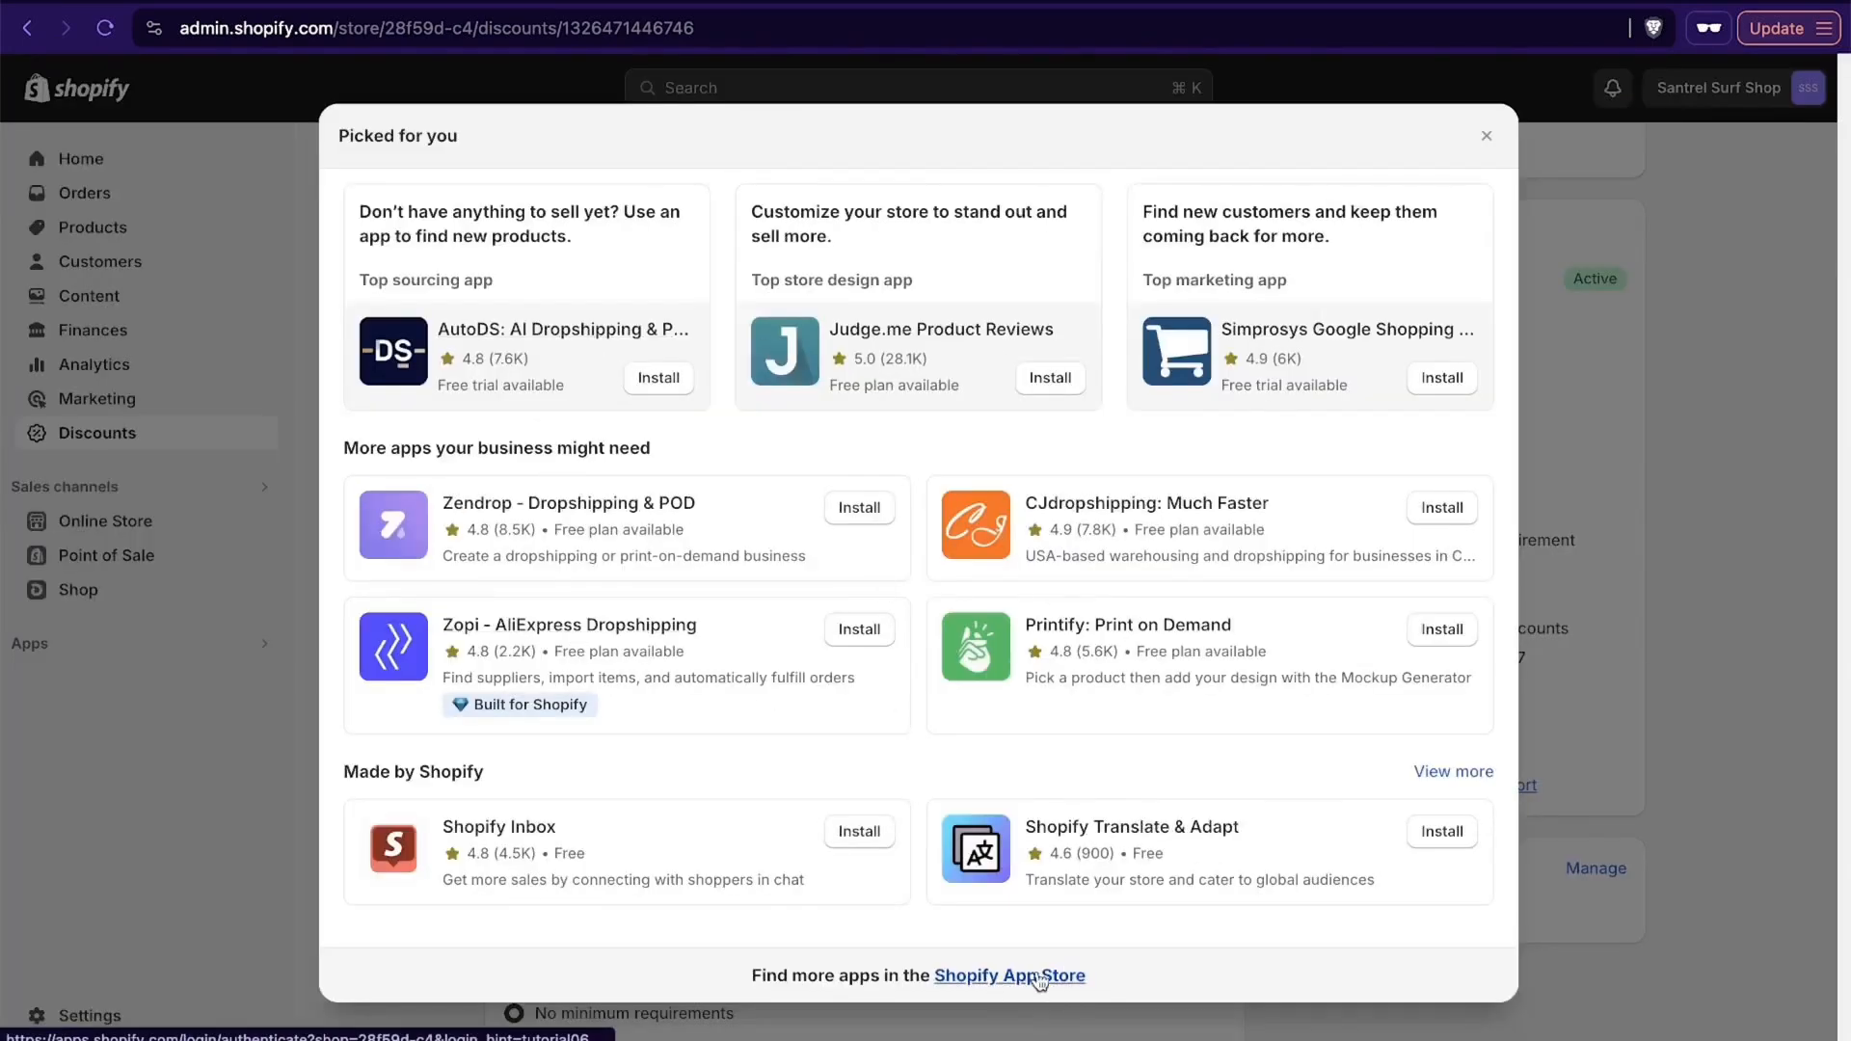
click(1006, 977)
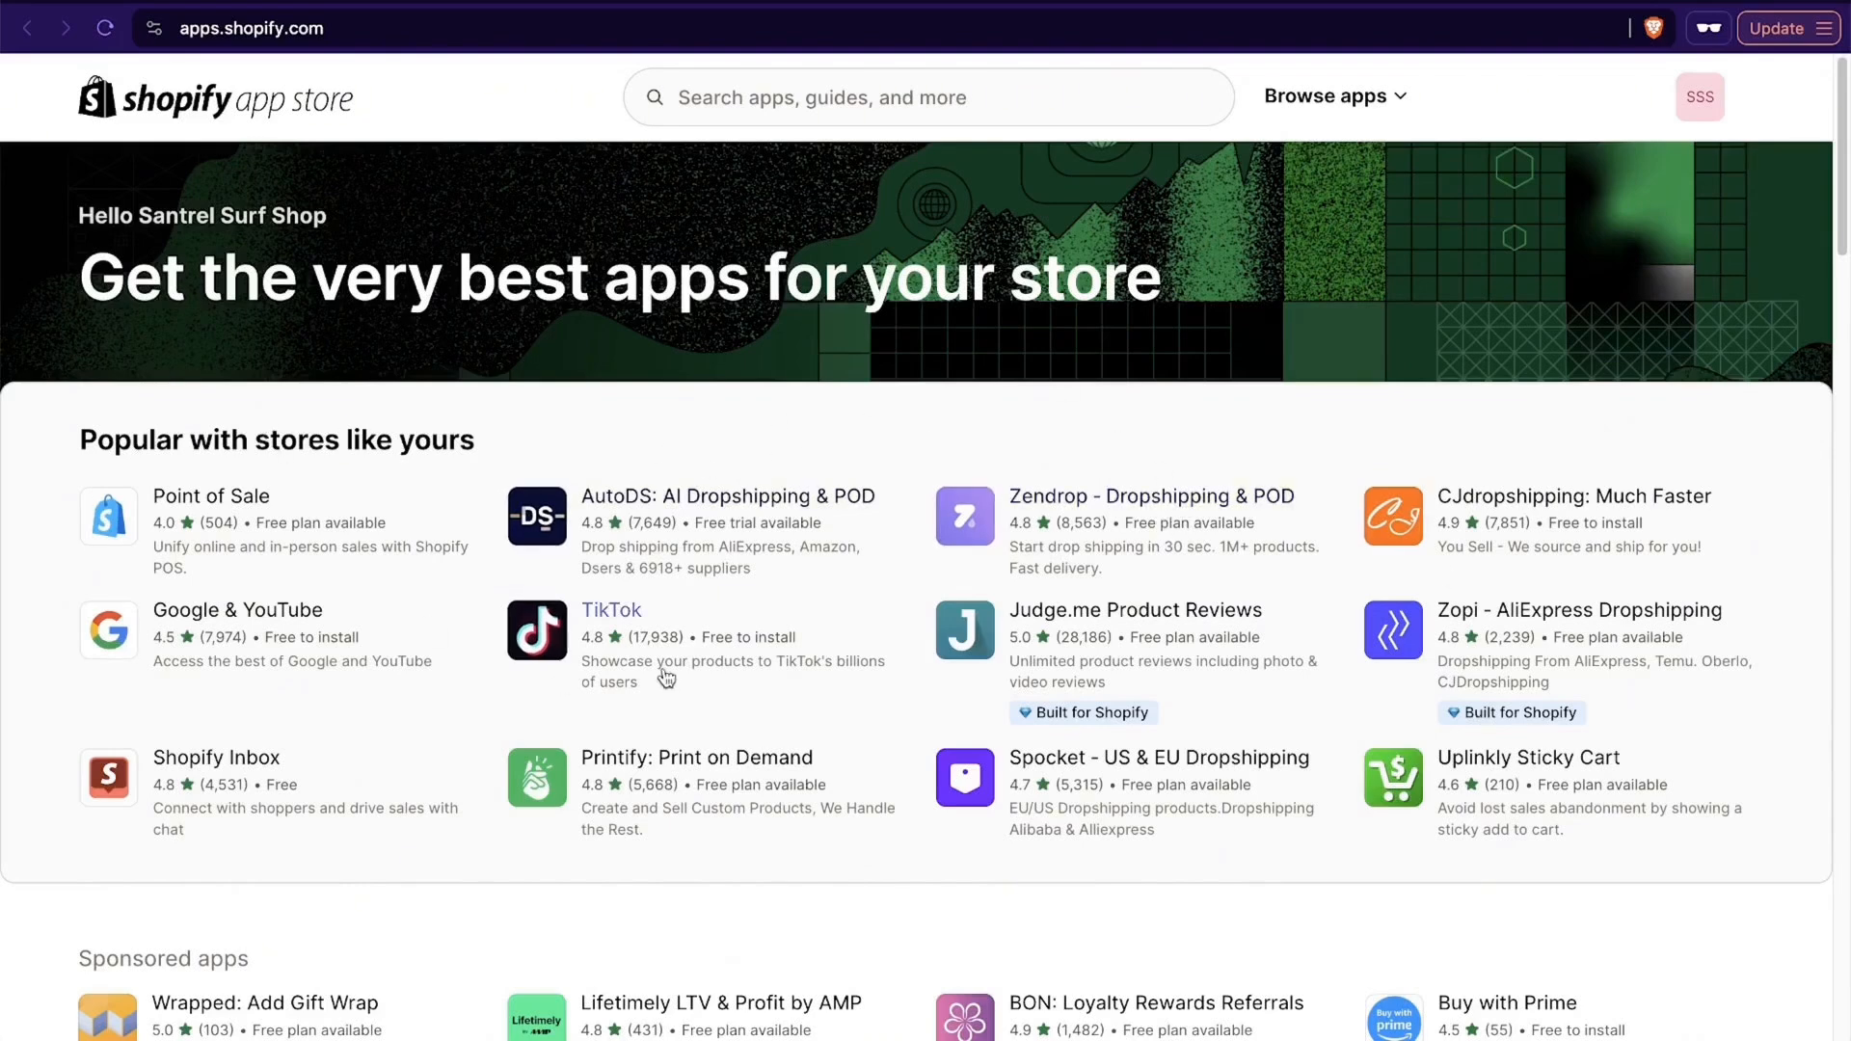
Install the TikTok app, granting its access, and pin it to the sidebar.
click(627, 624)
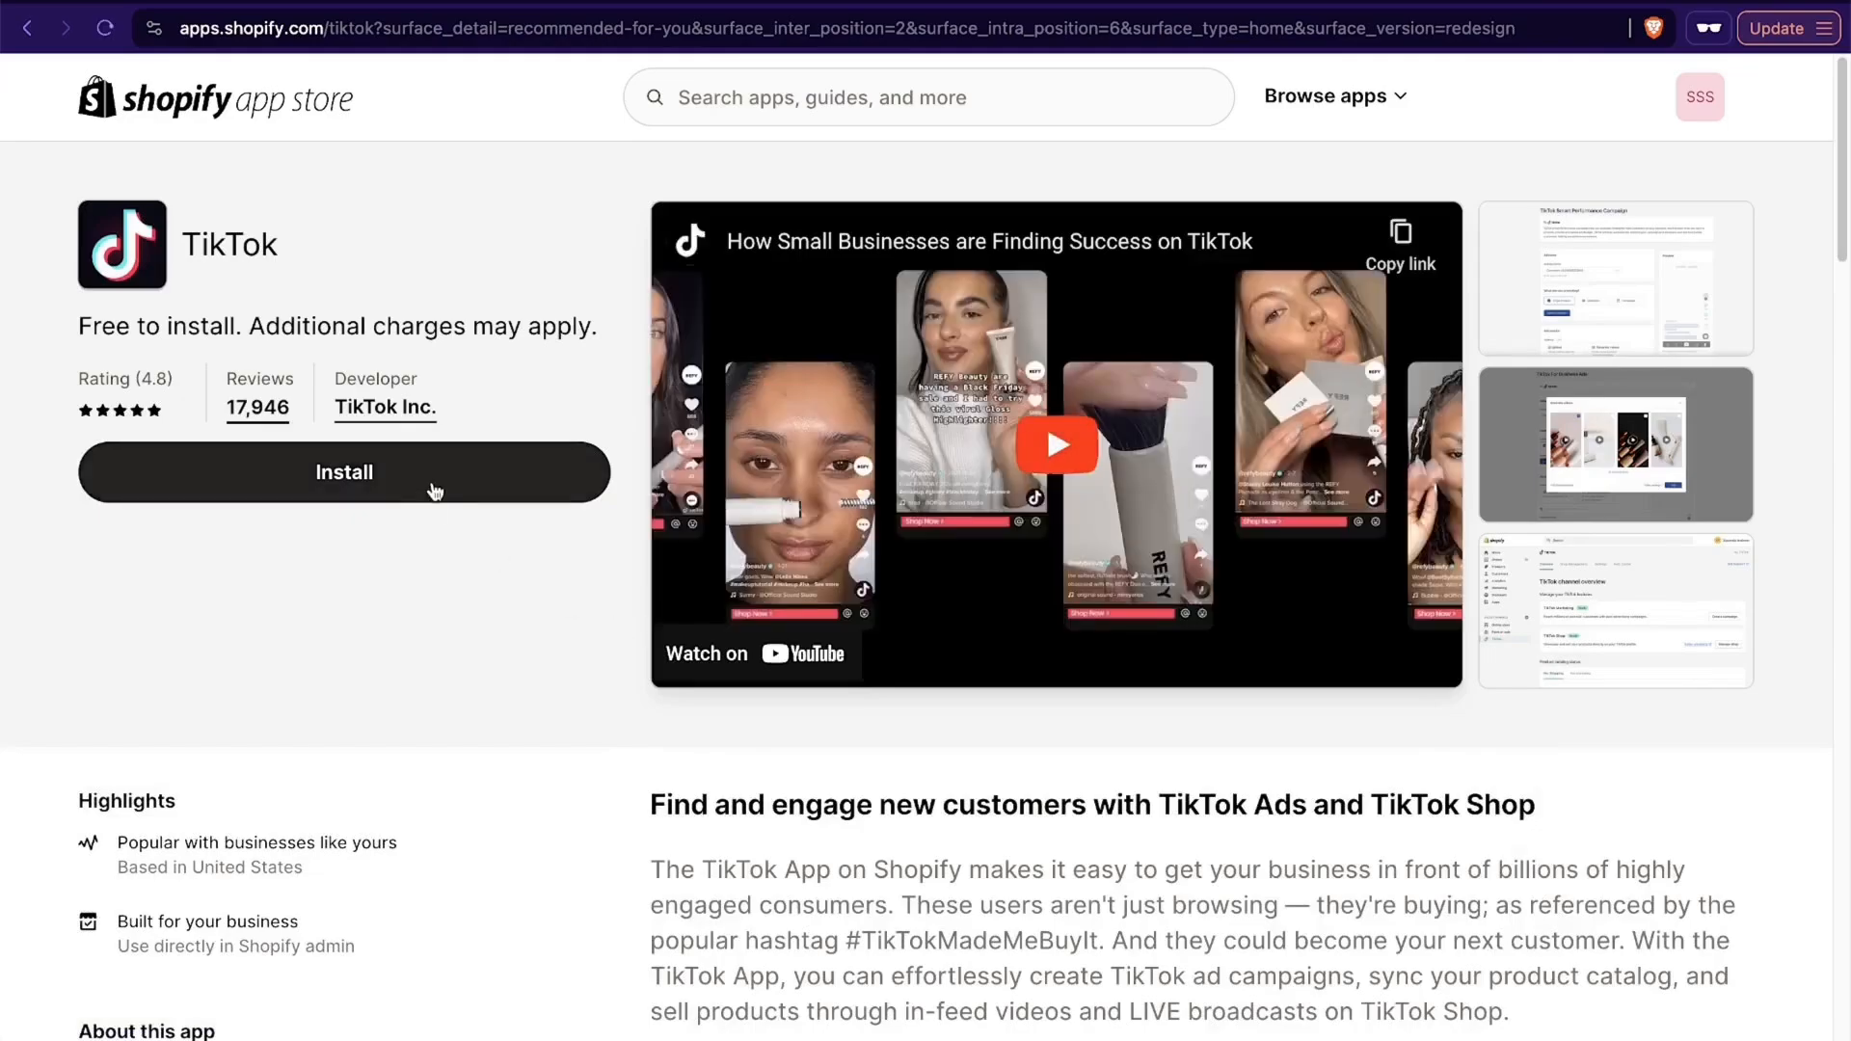
click(435, 491)
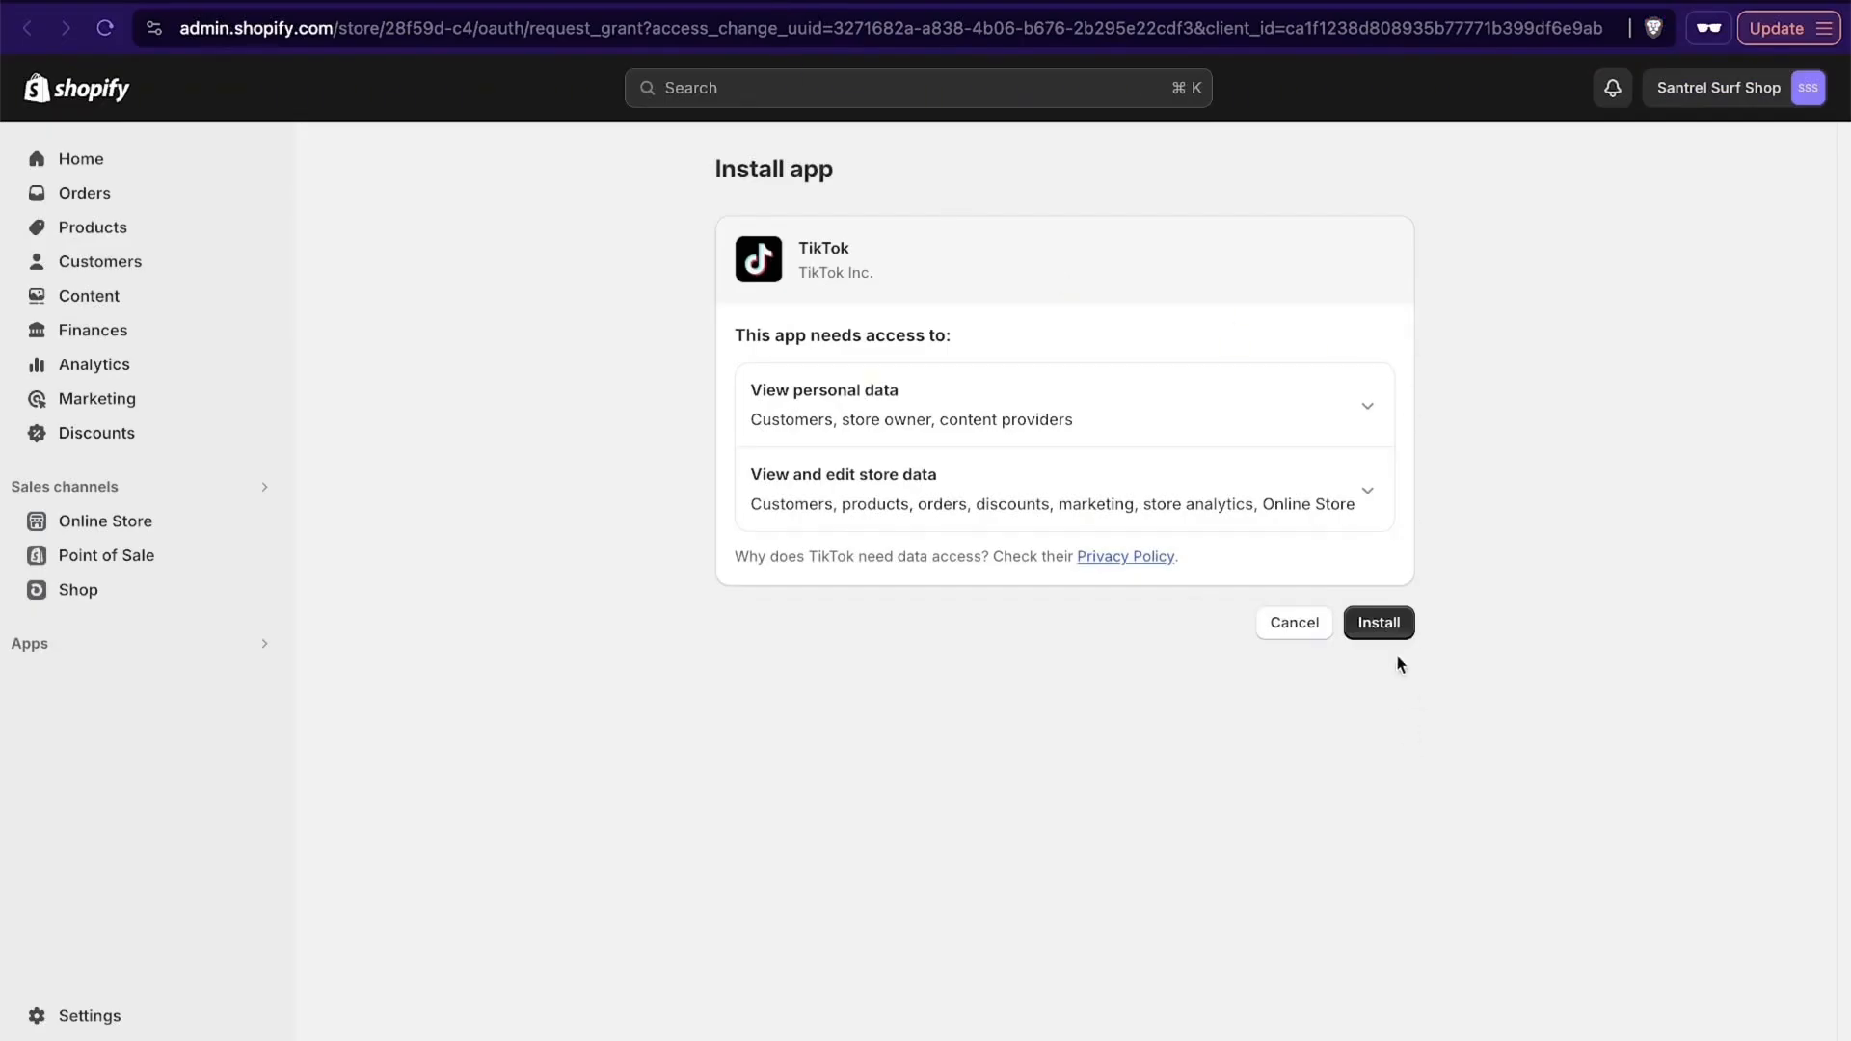
click(1381, 623)
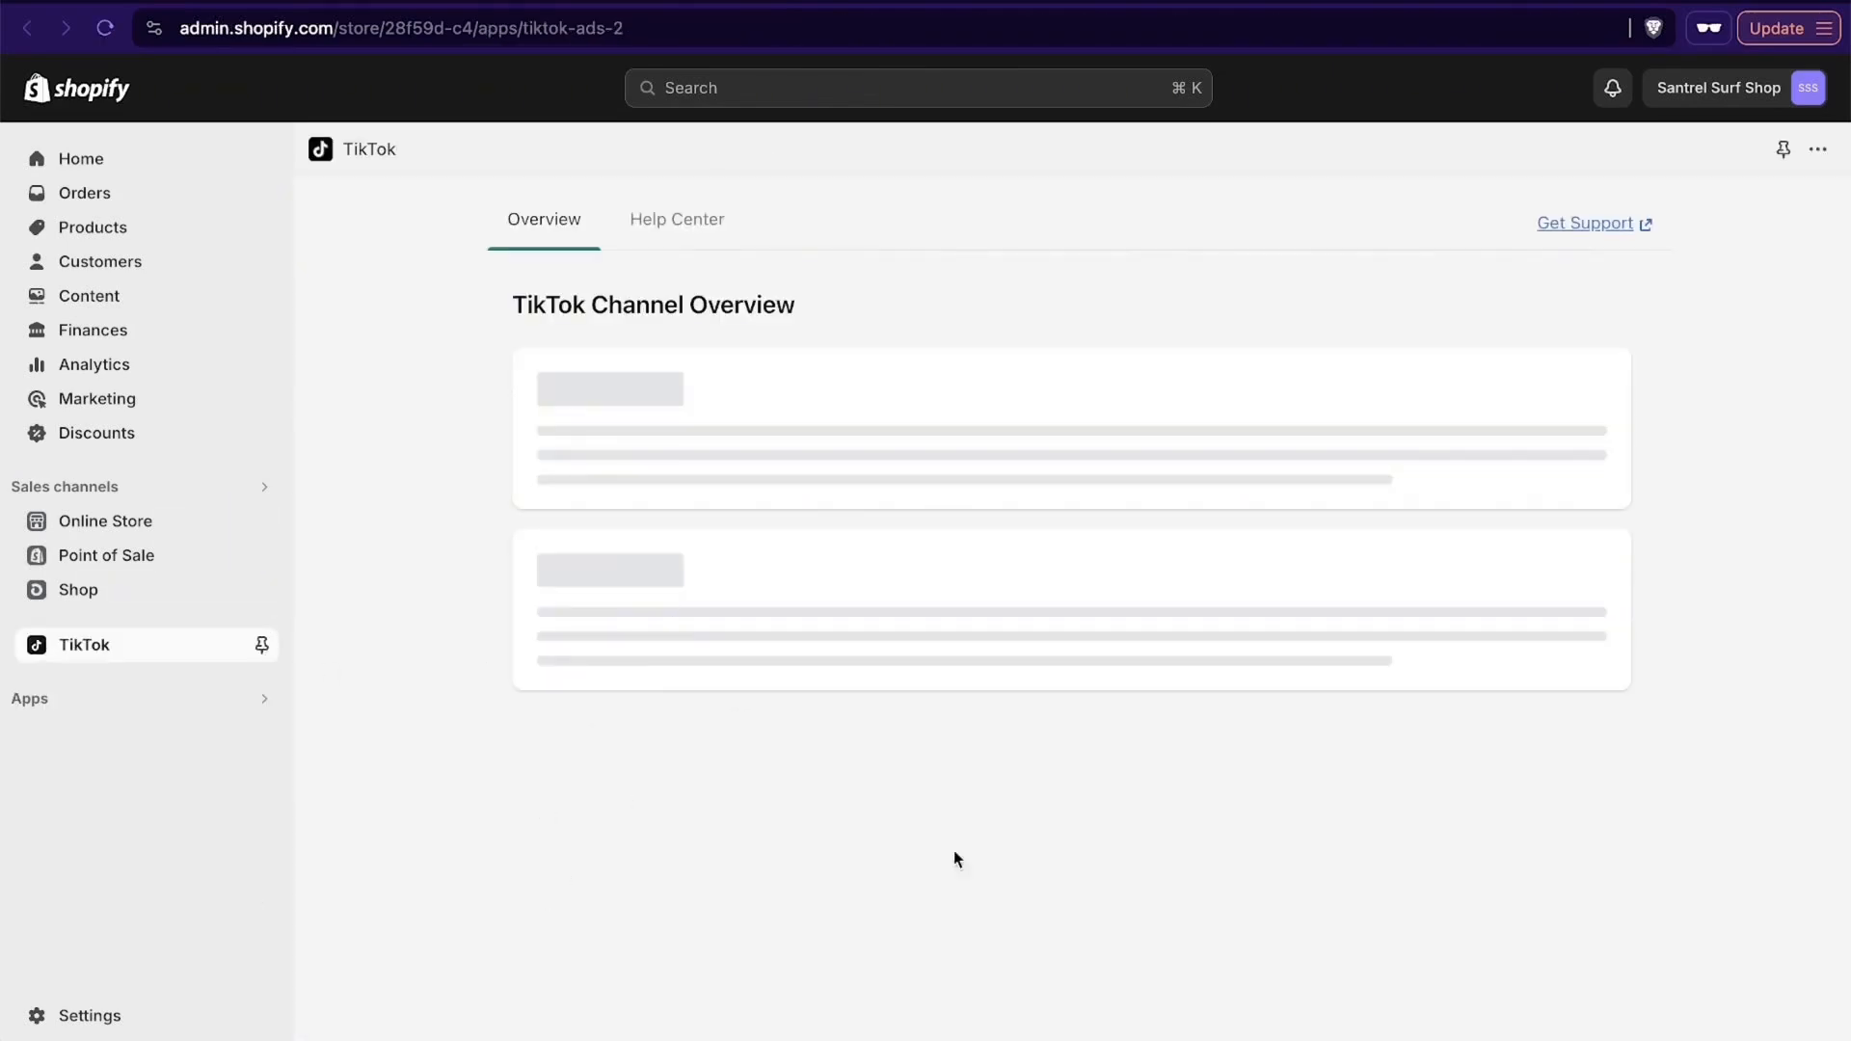
scroll(1023, 694, down, 3)
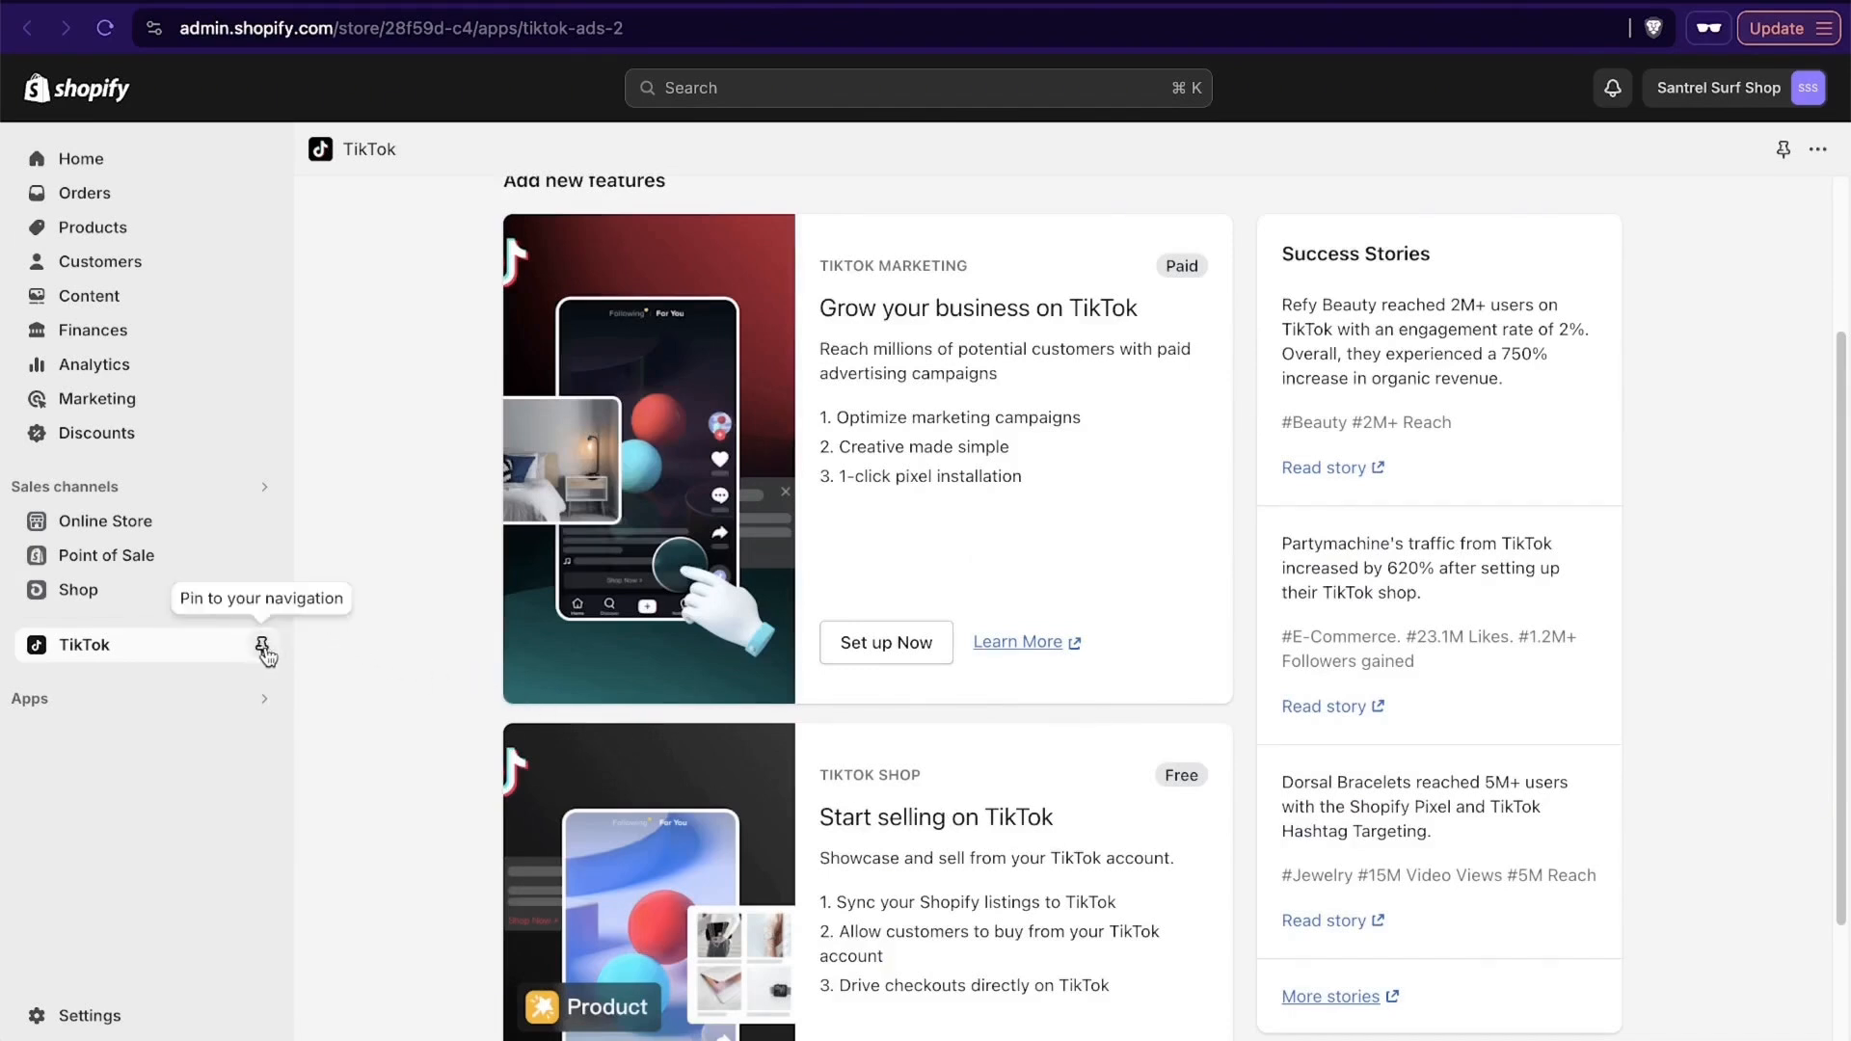
click(262, 648)
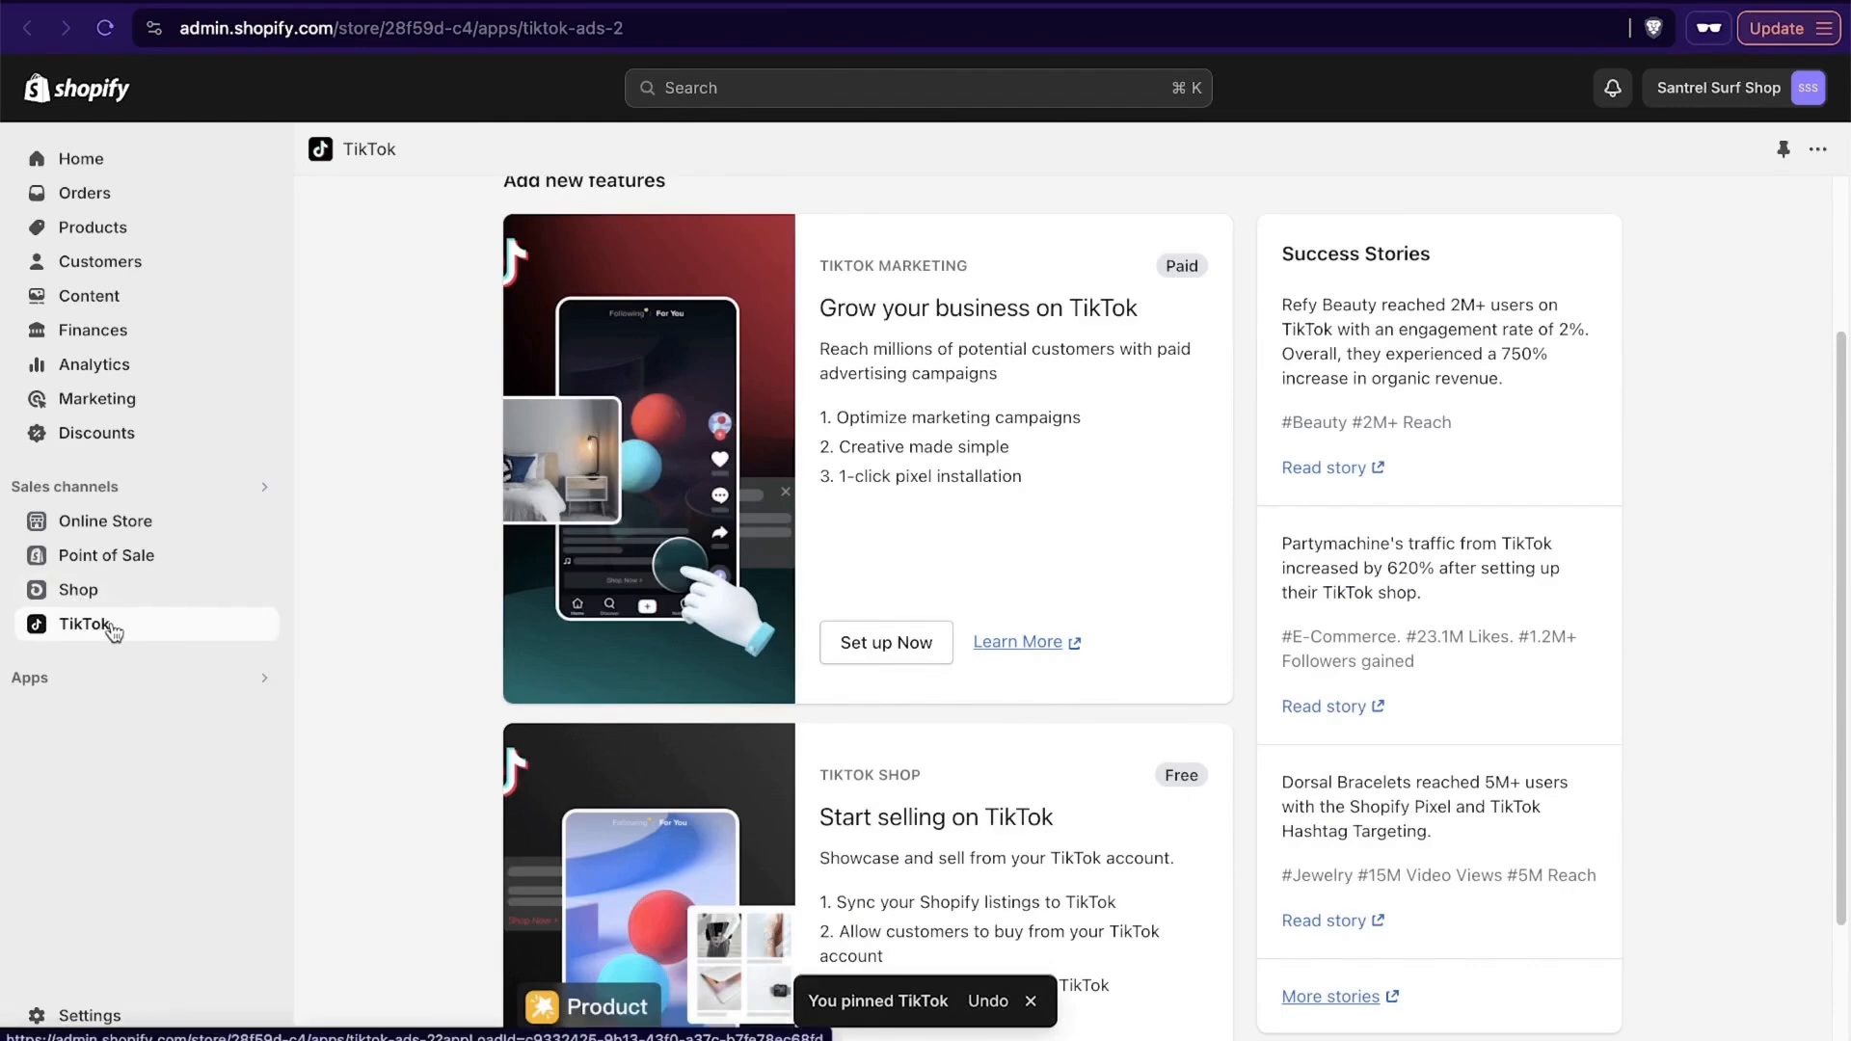
click(148, 695)
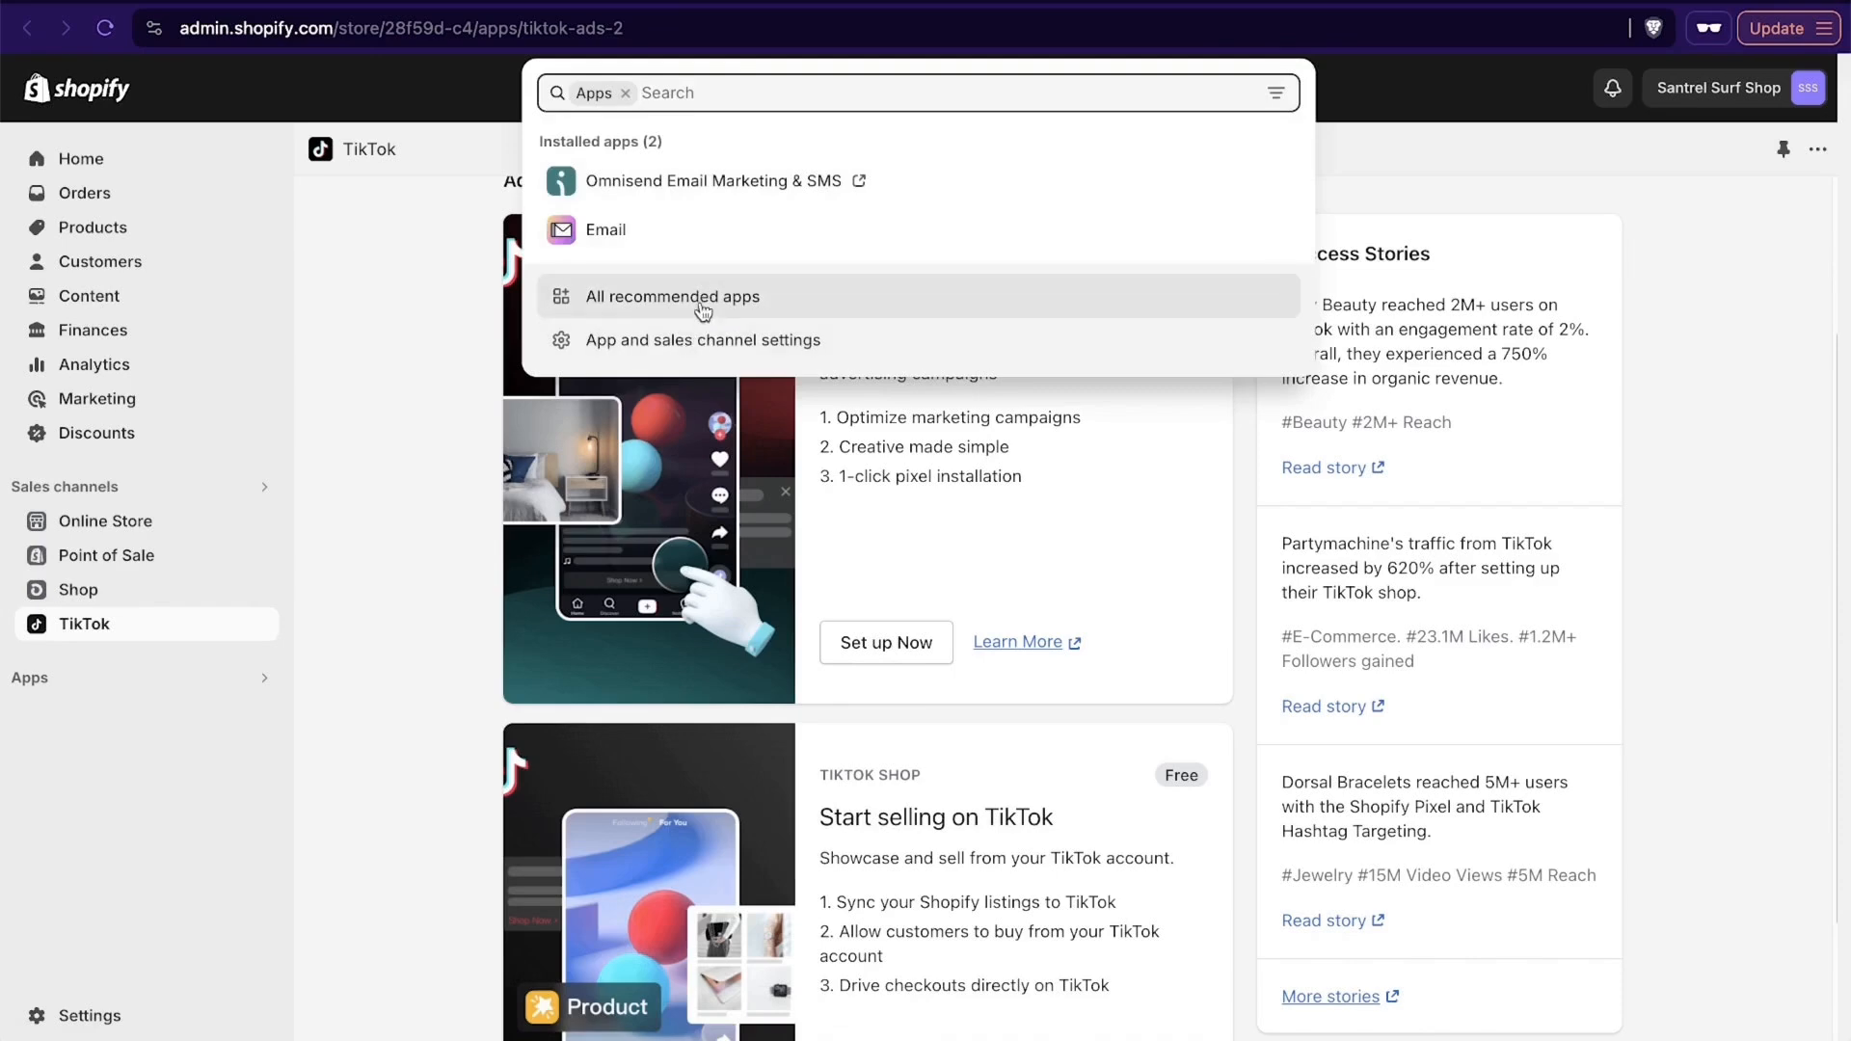
Reach the App Store from recommended apps and search for 'gempages'.
click(703, 306)
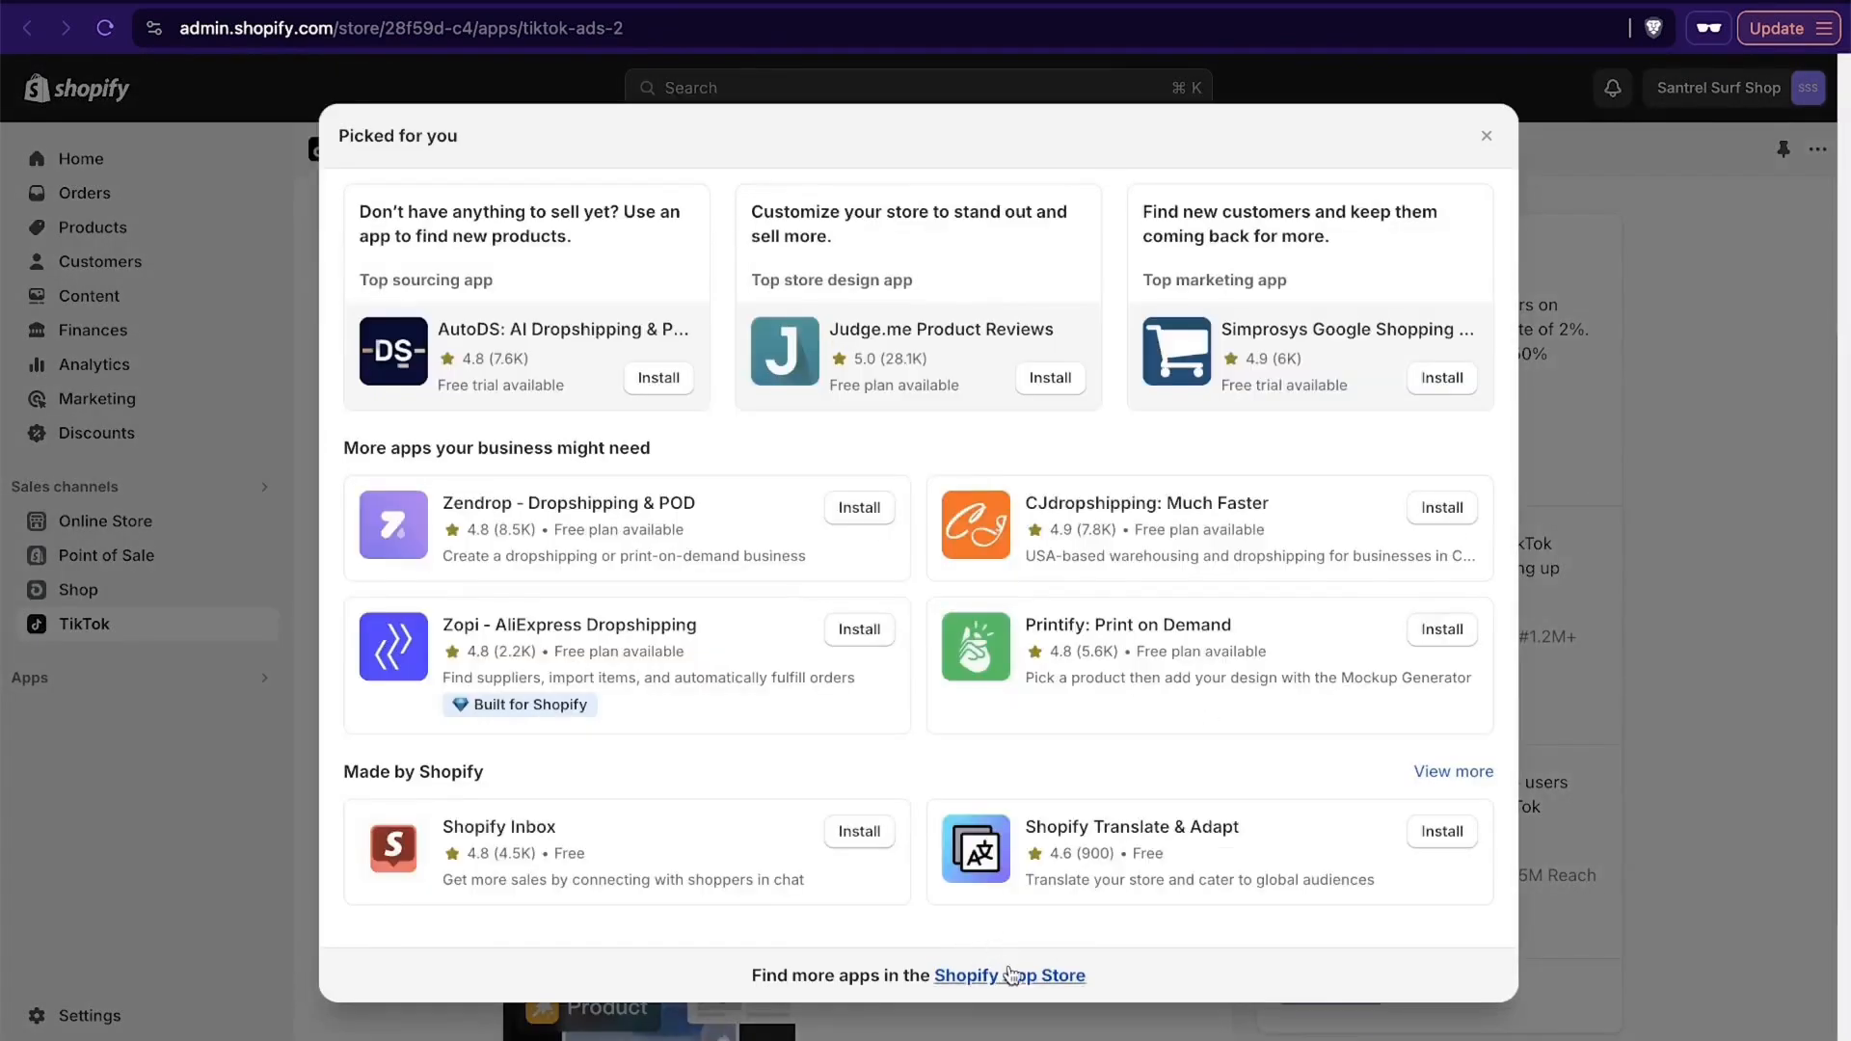
click(1014, 972)
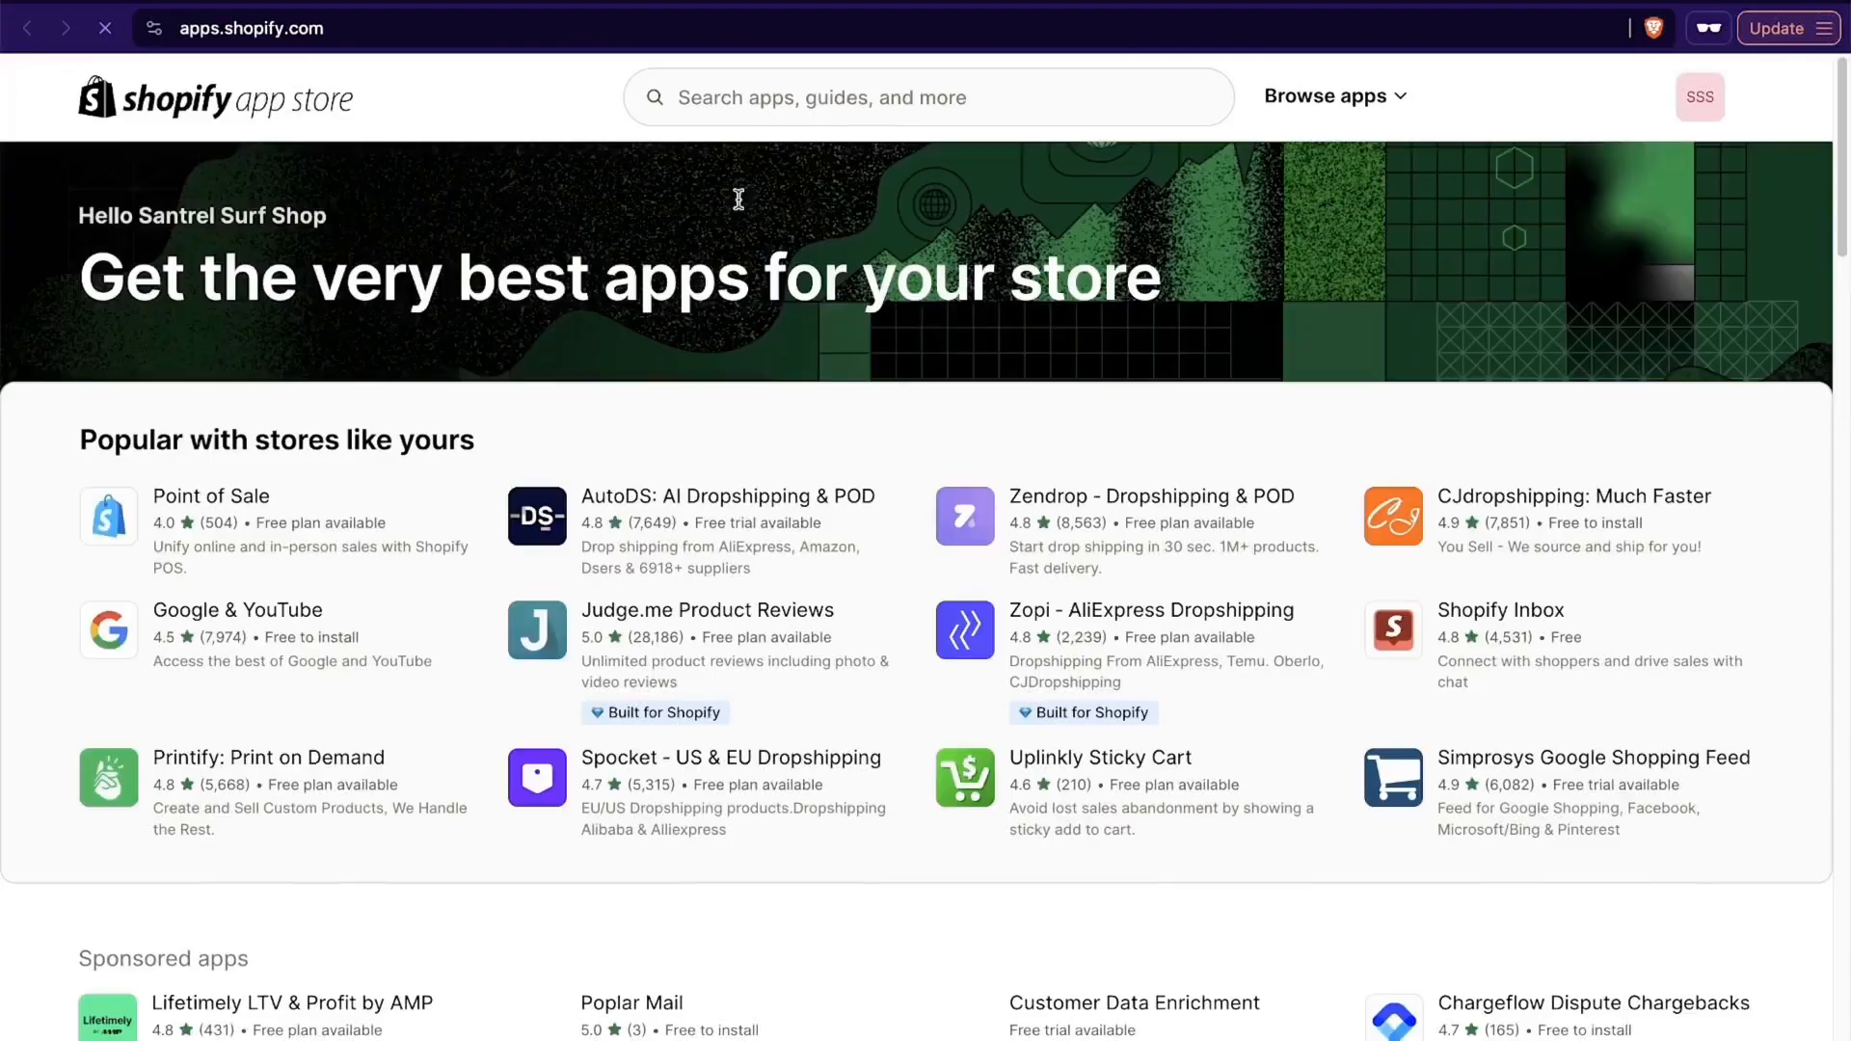
scroll(895, 496, down, 10)
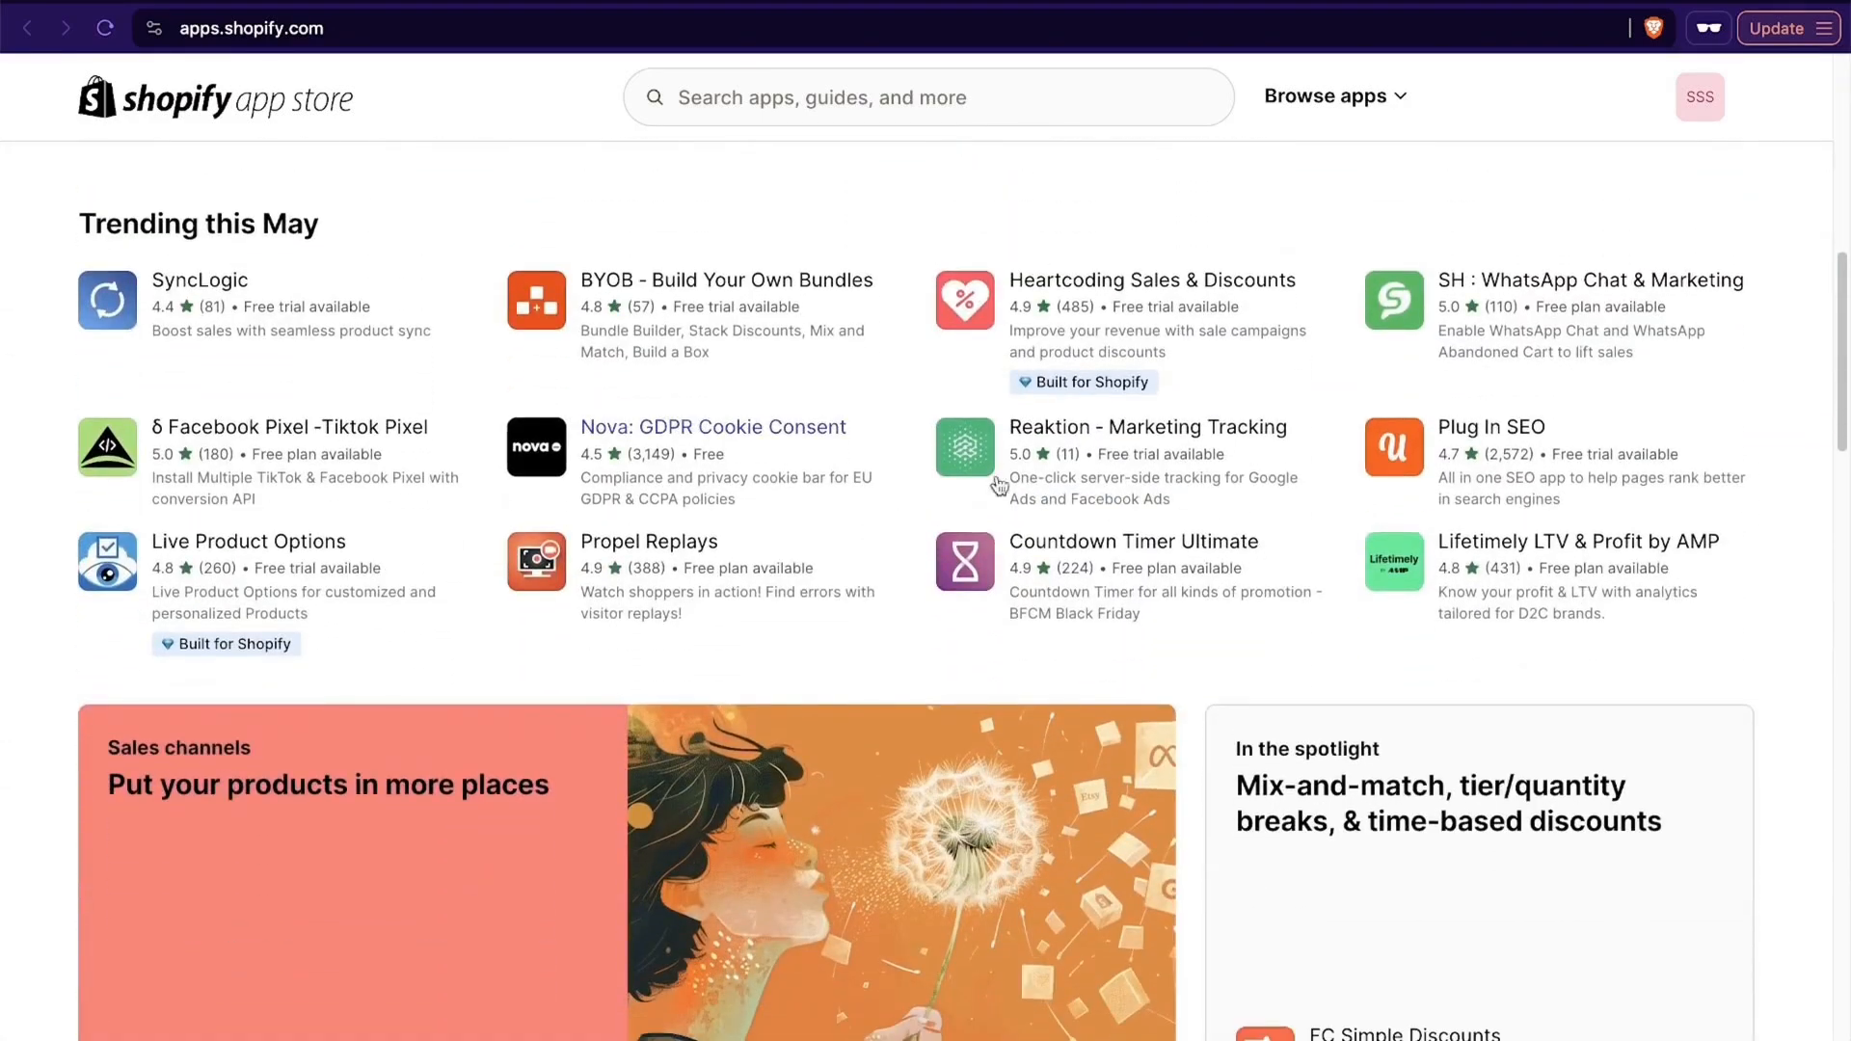
scroll(1357, 665, down, 2)
scroll(1357, 662, up, 1)
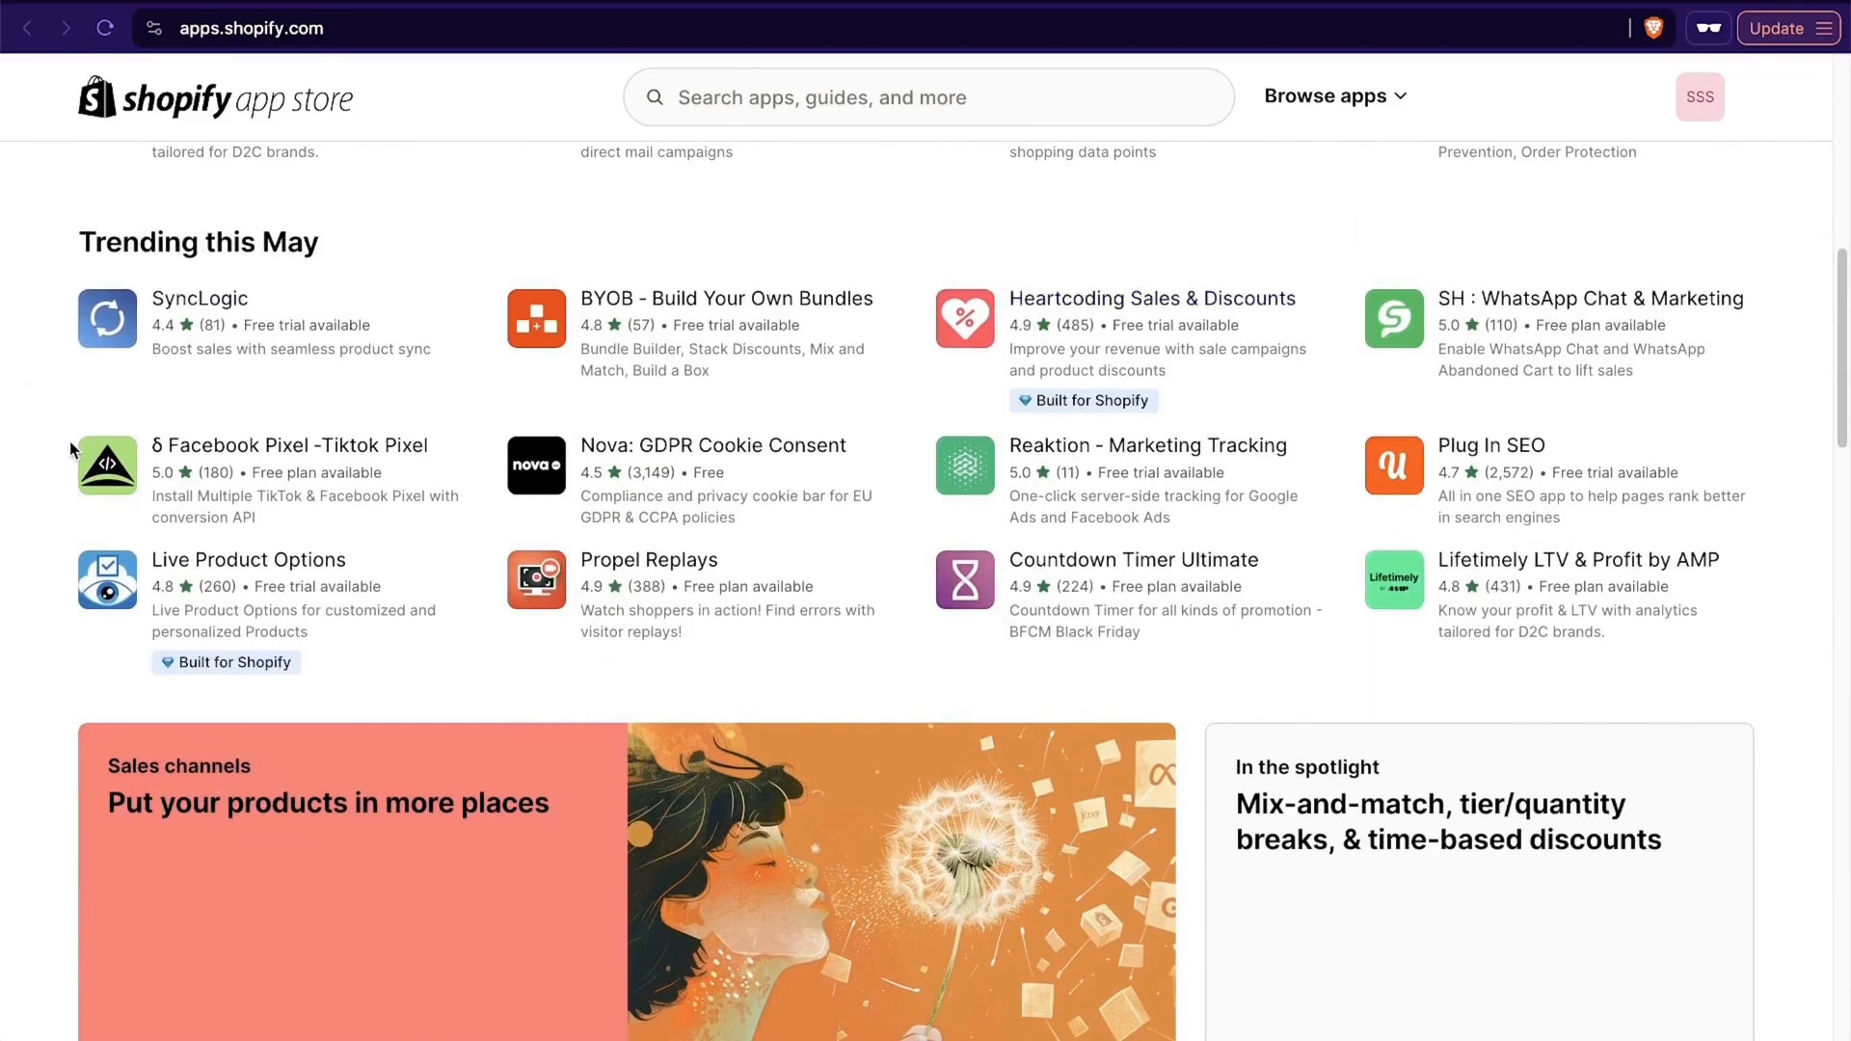
scroll(72, 450, down, 10)
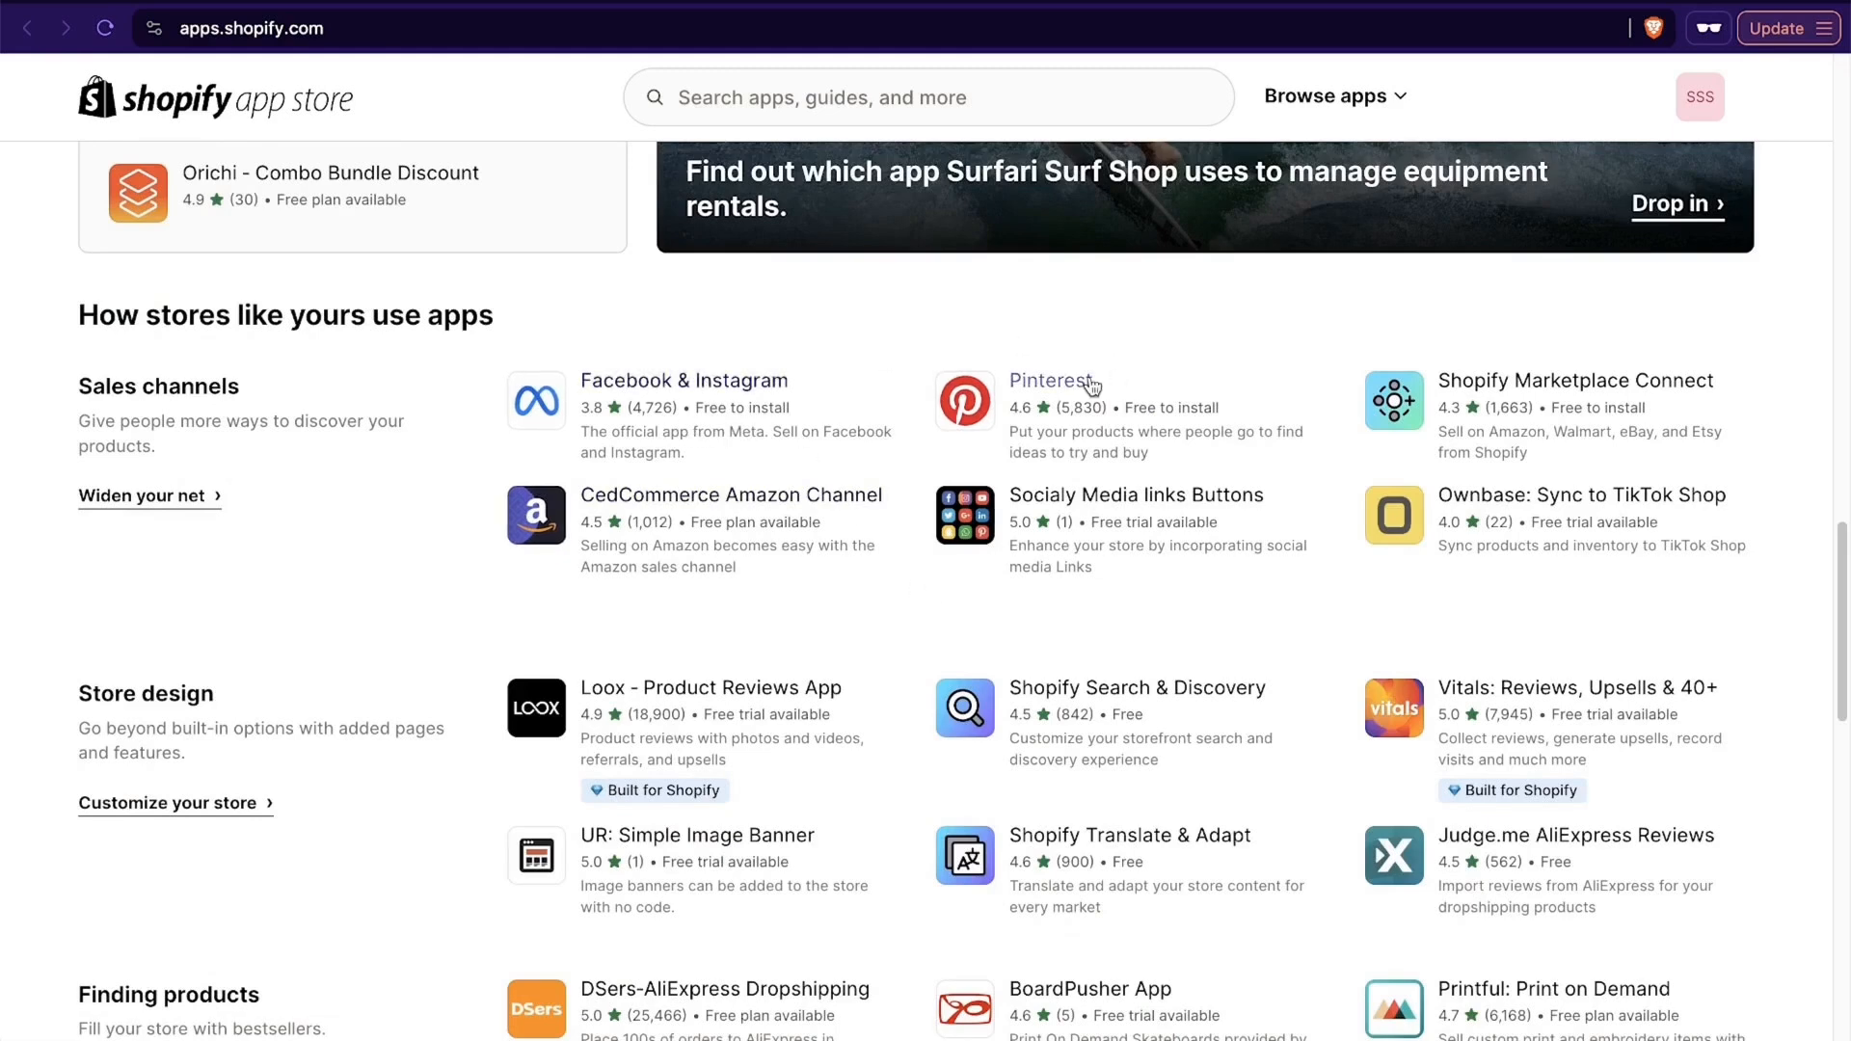
scroll(174, 538, down, 4)
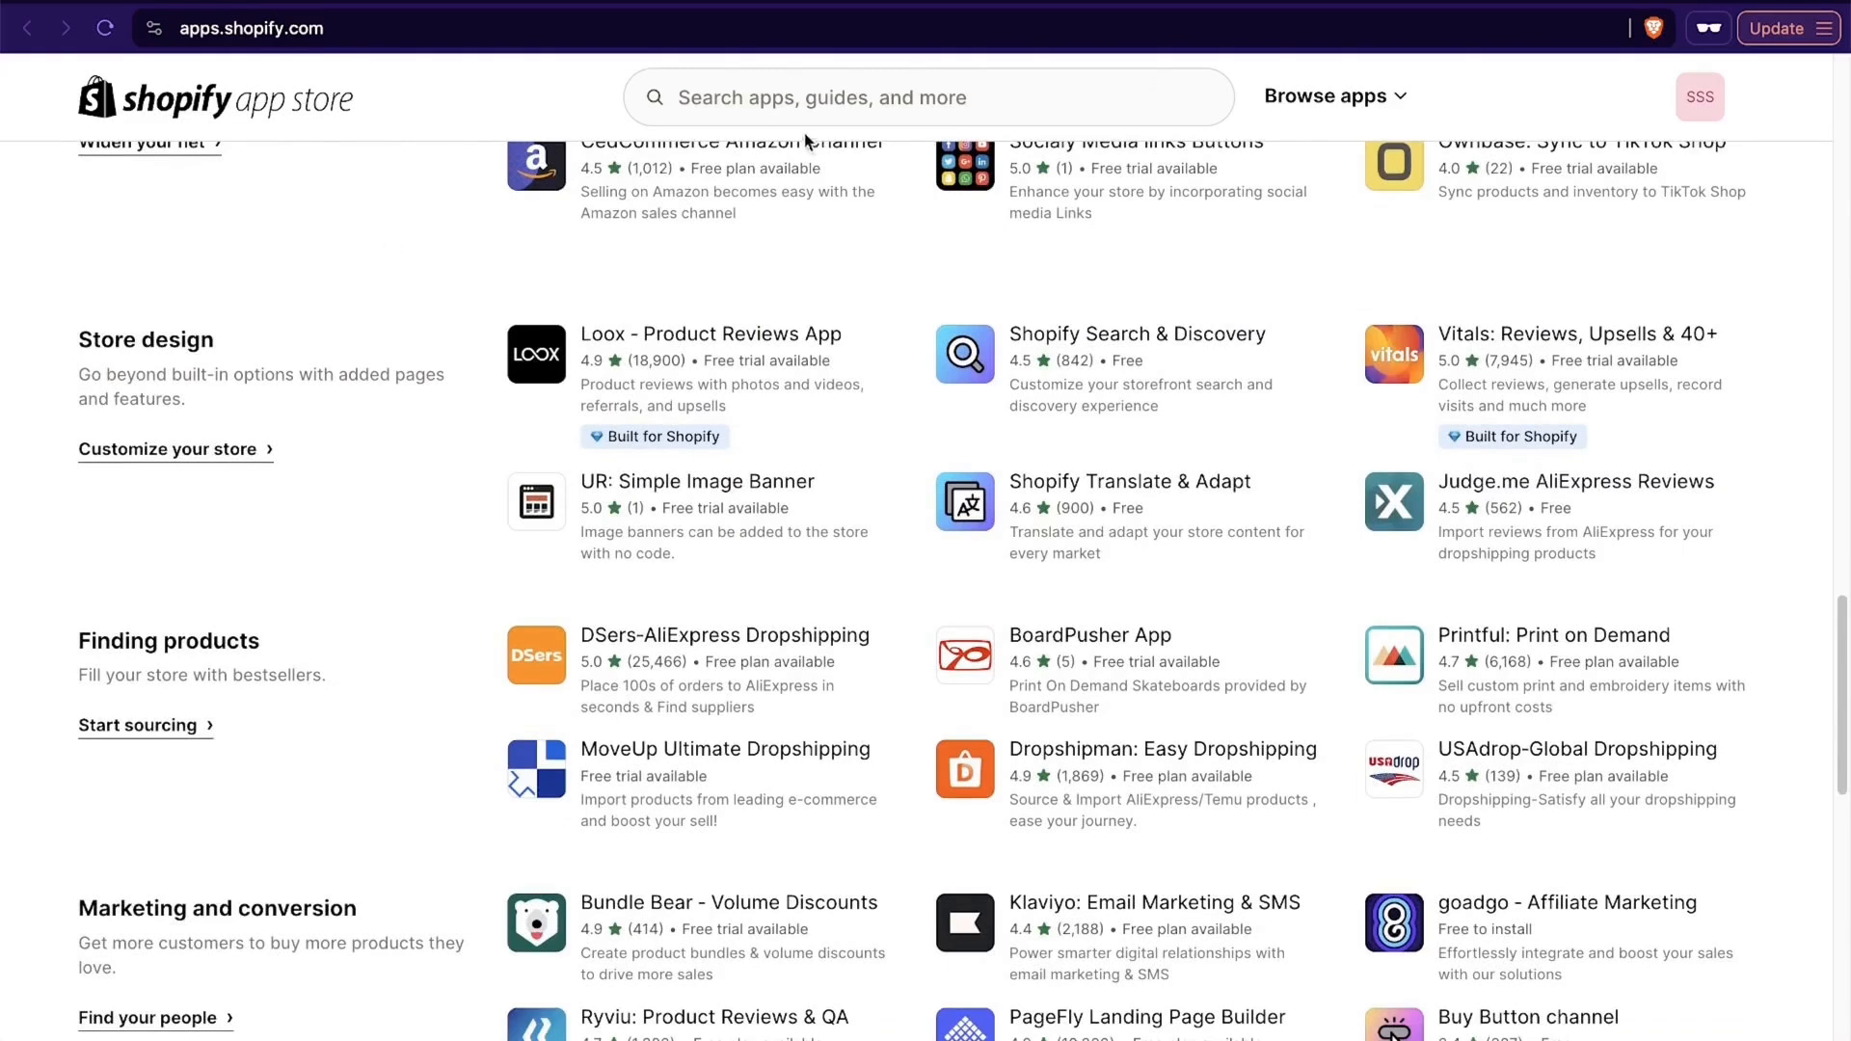
click(831, 87)
text(gempages)
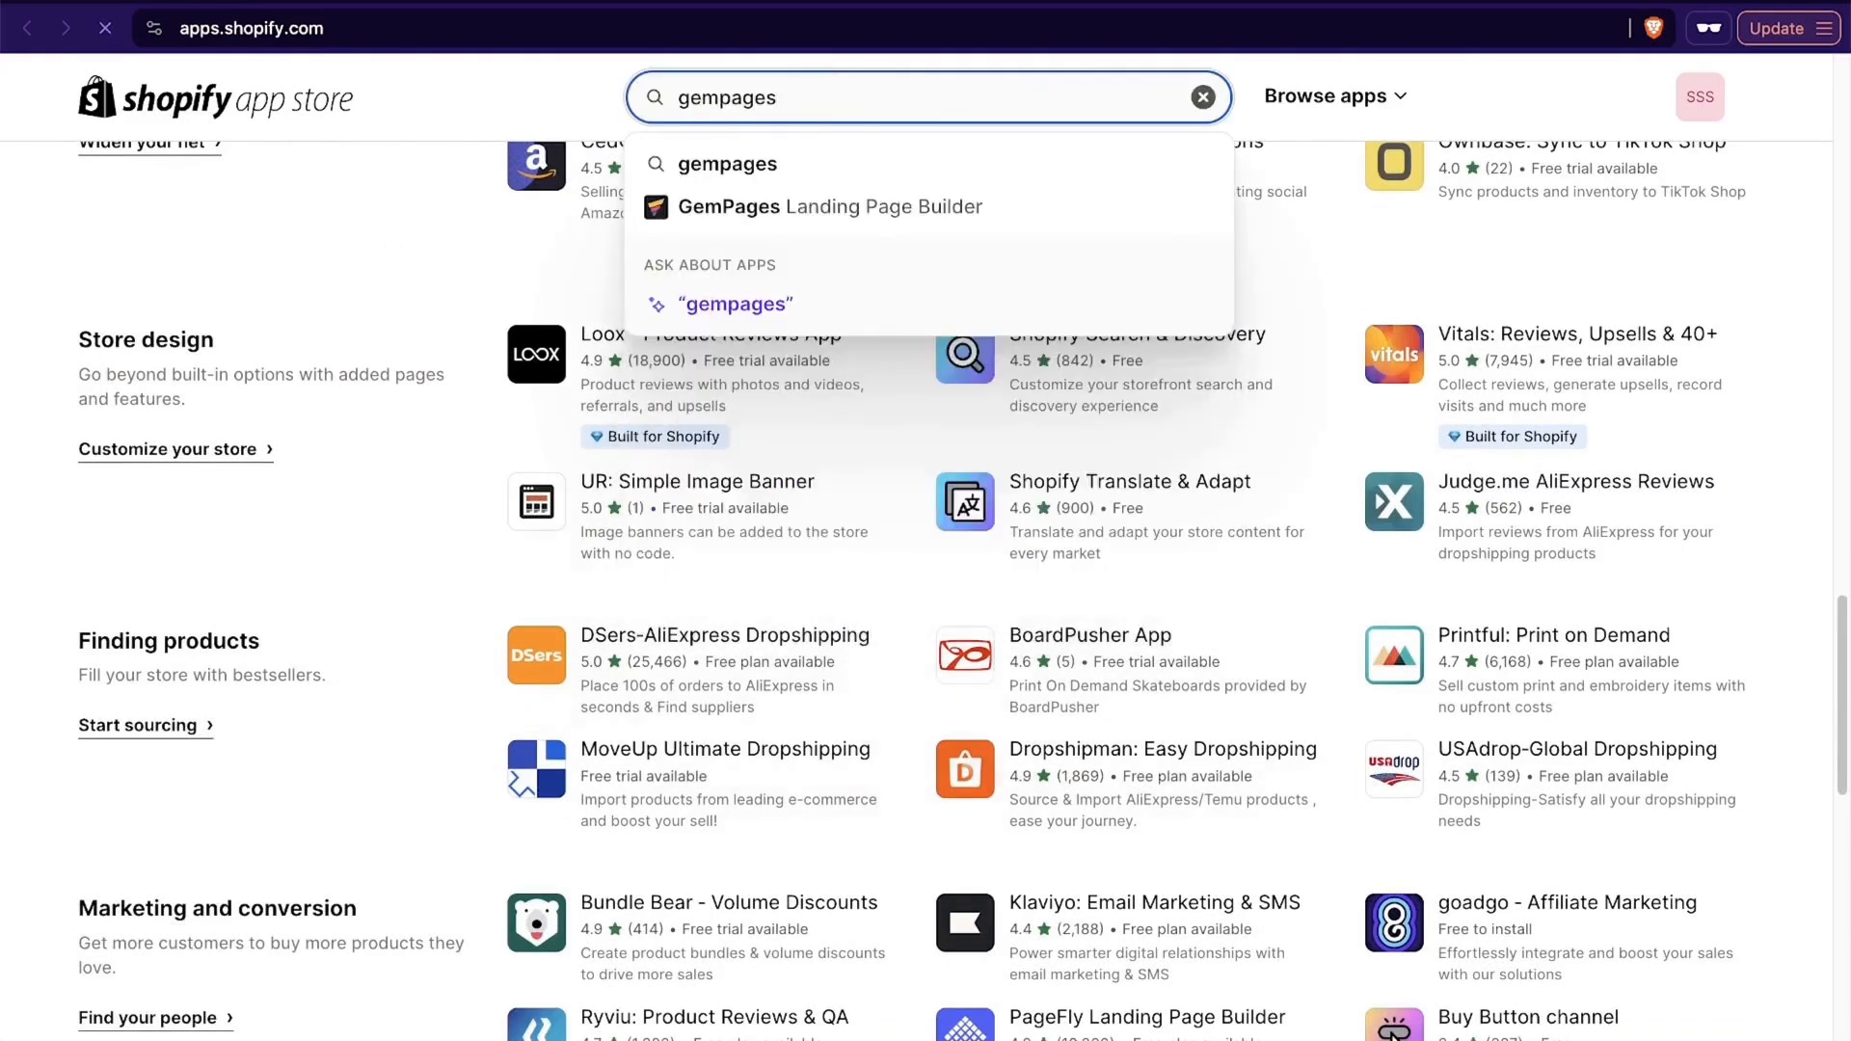
key(Return)
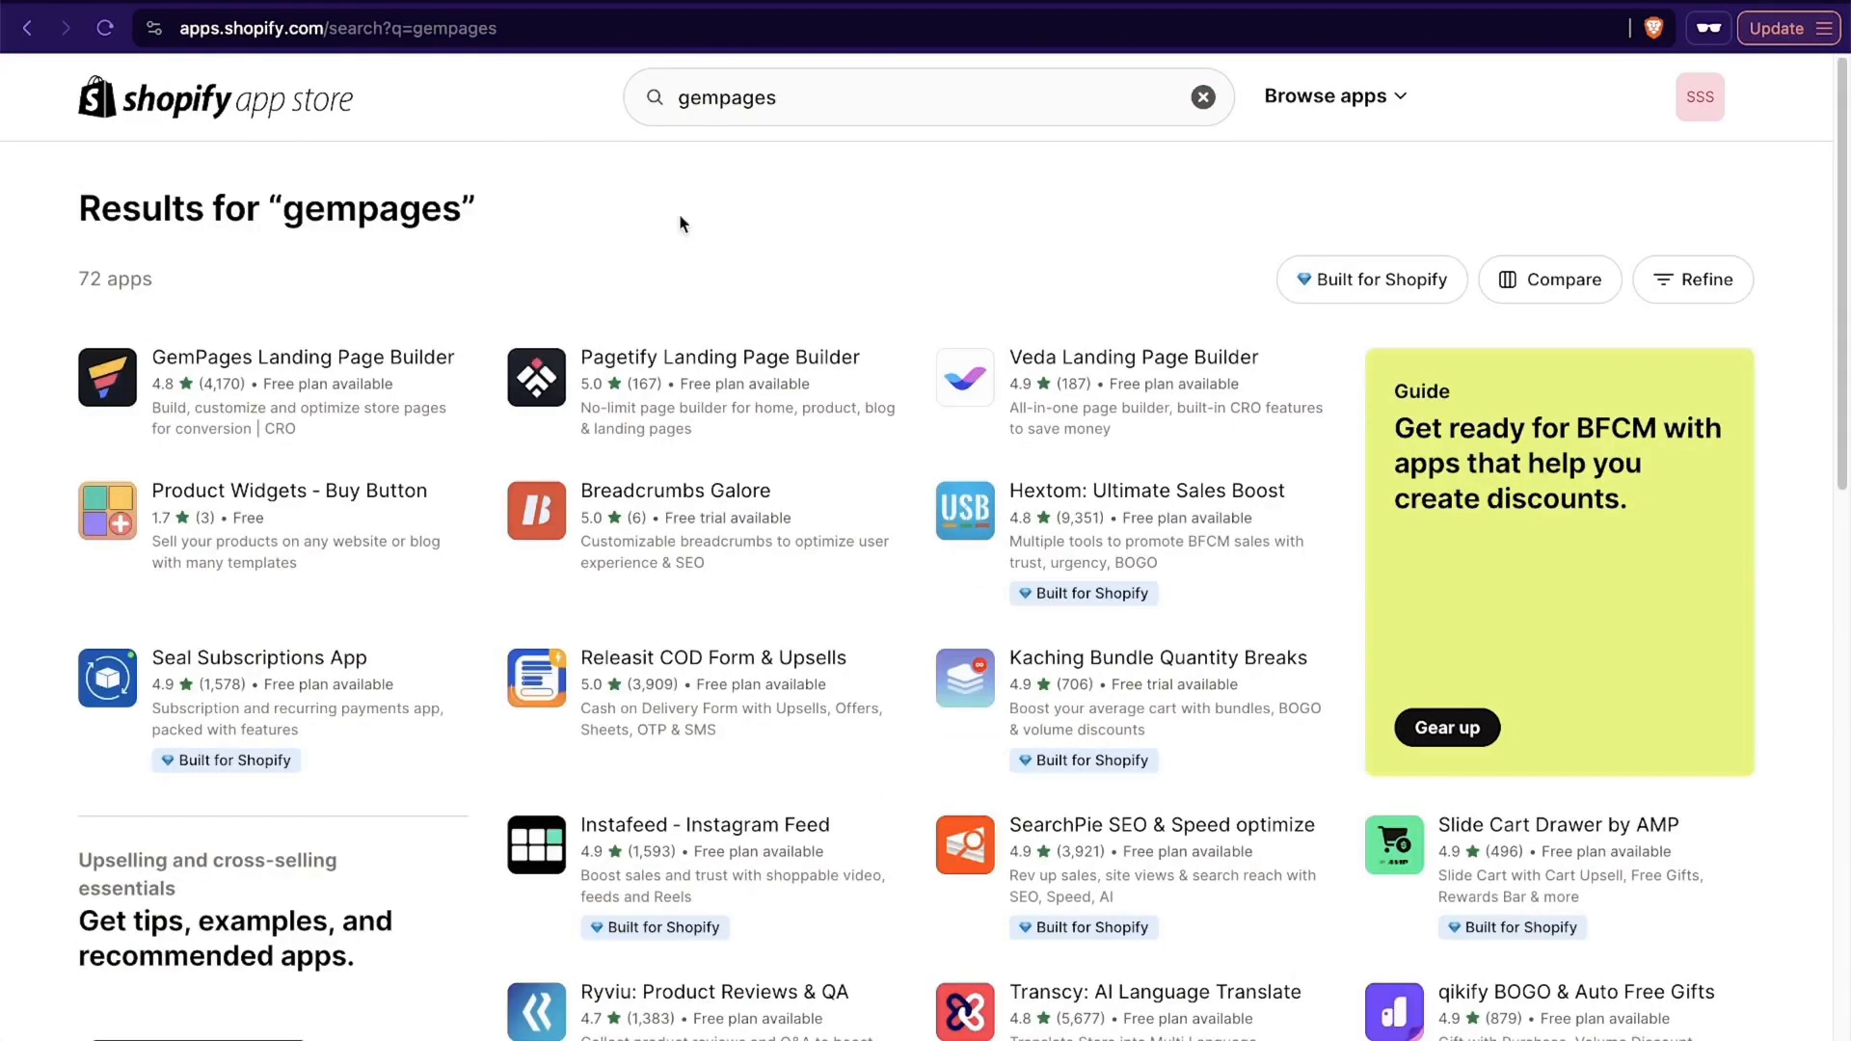
Install GemPages Landing Page Builder with its requested access and pin GemPages Builder.
click(331, 355)
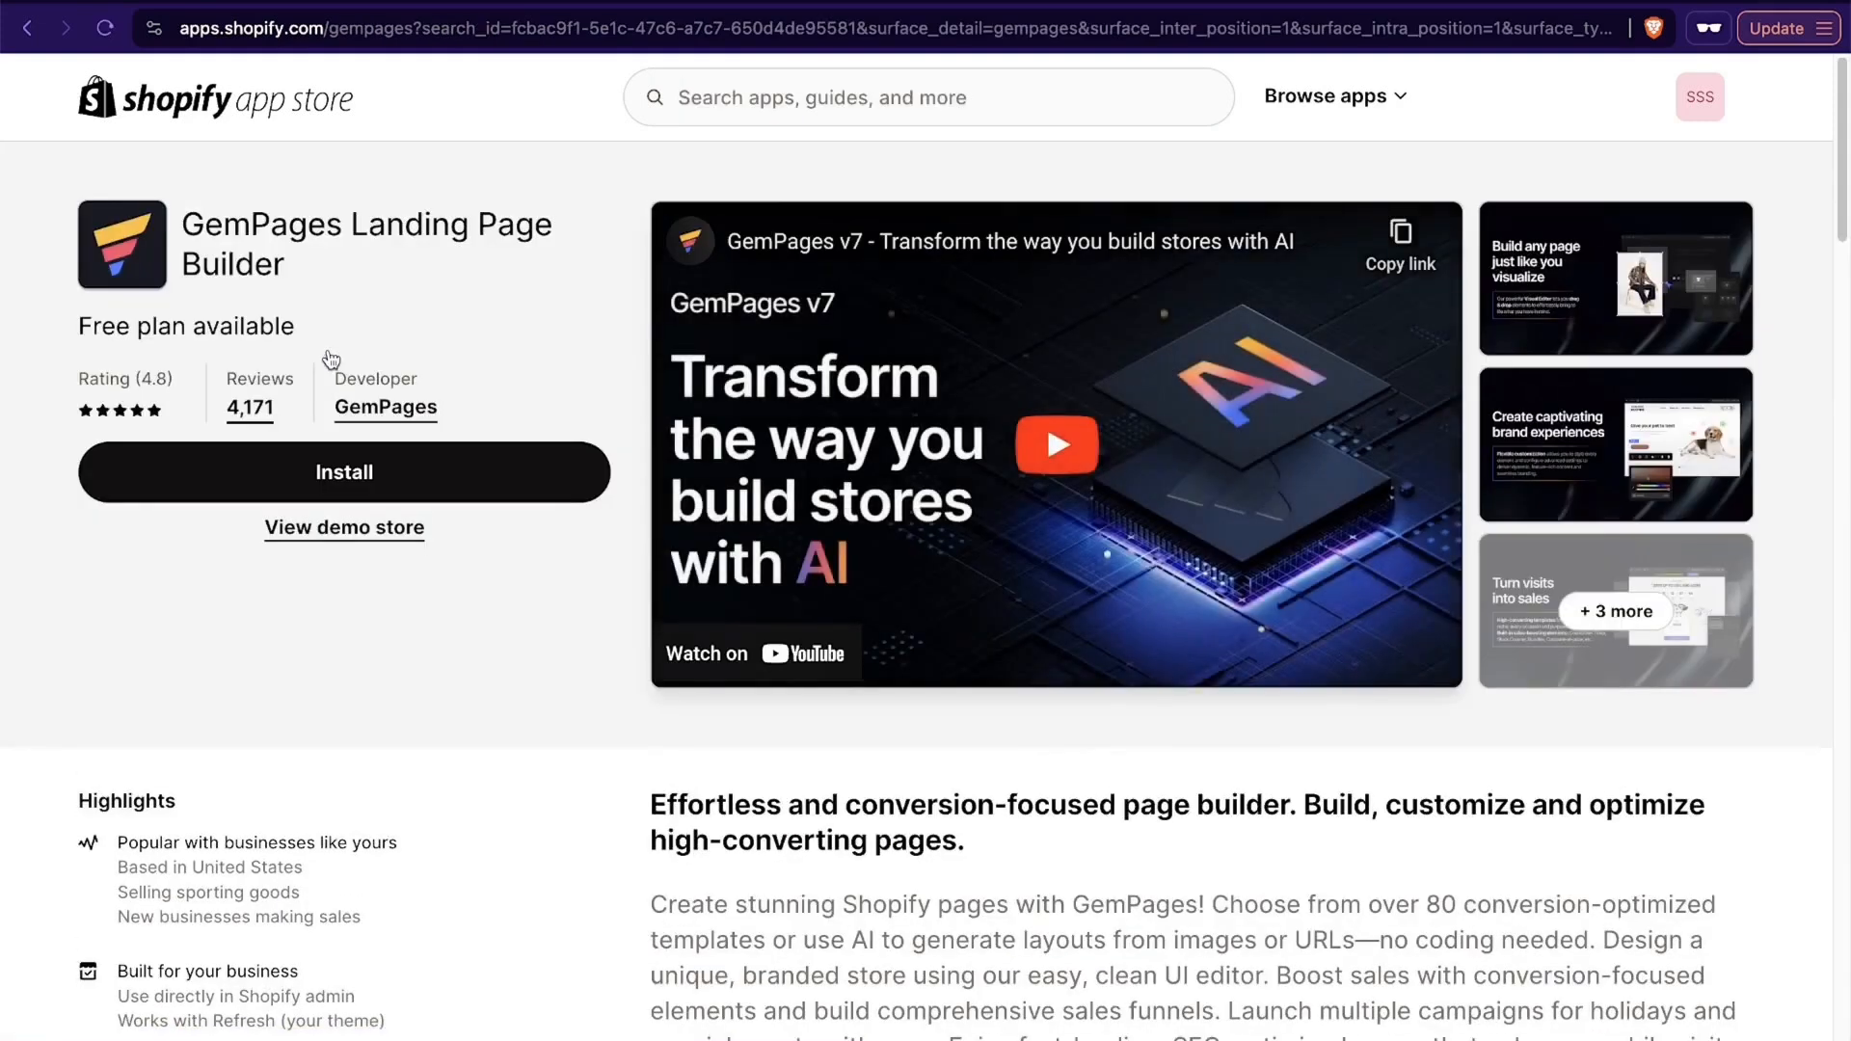
click(347, 473)
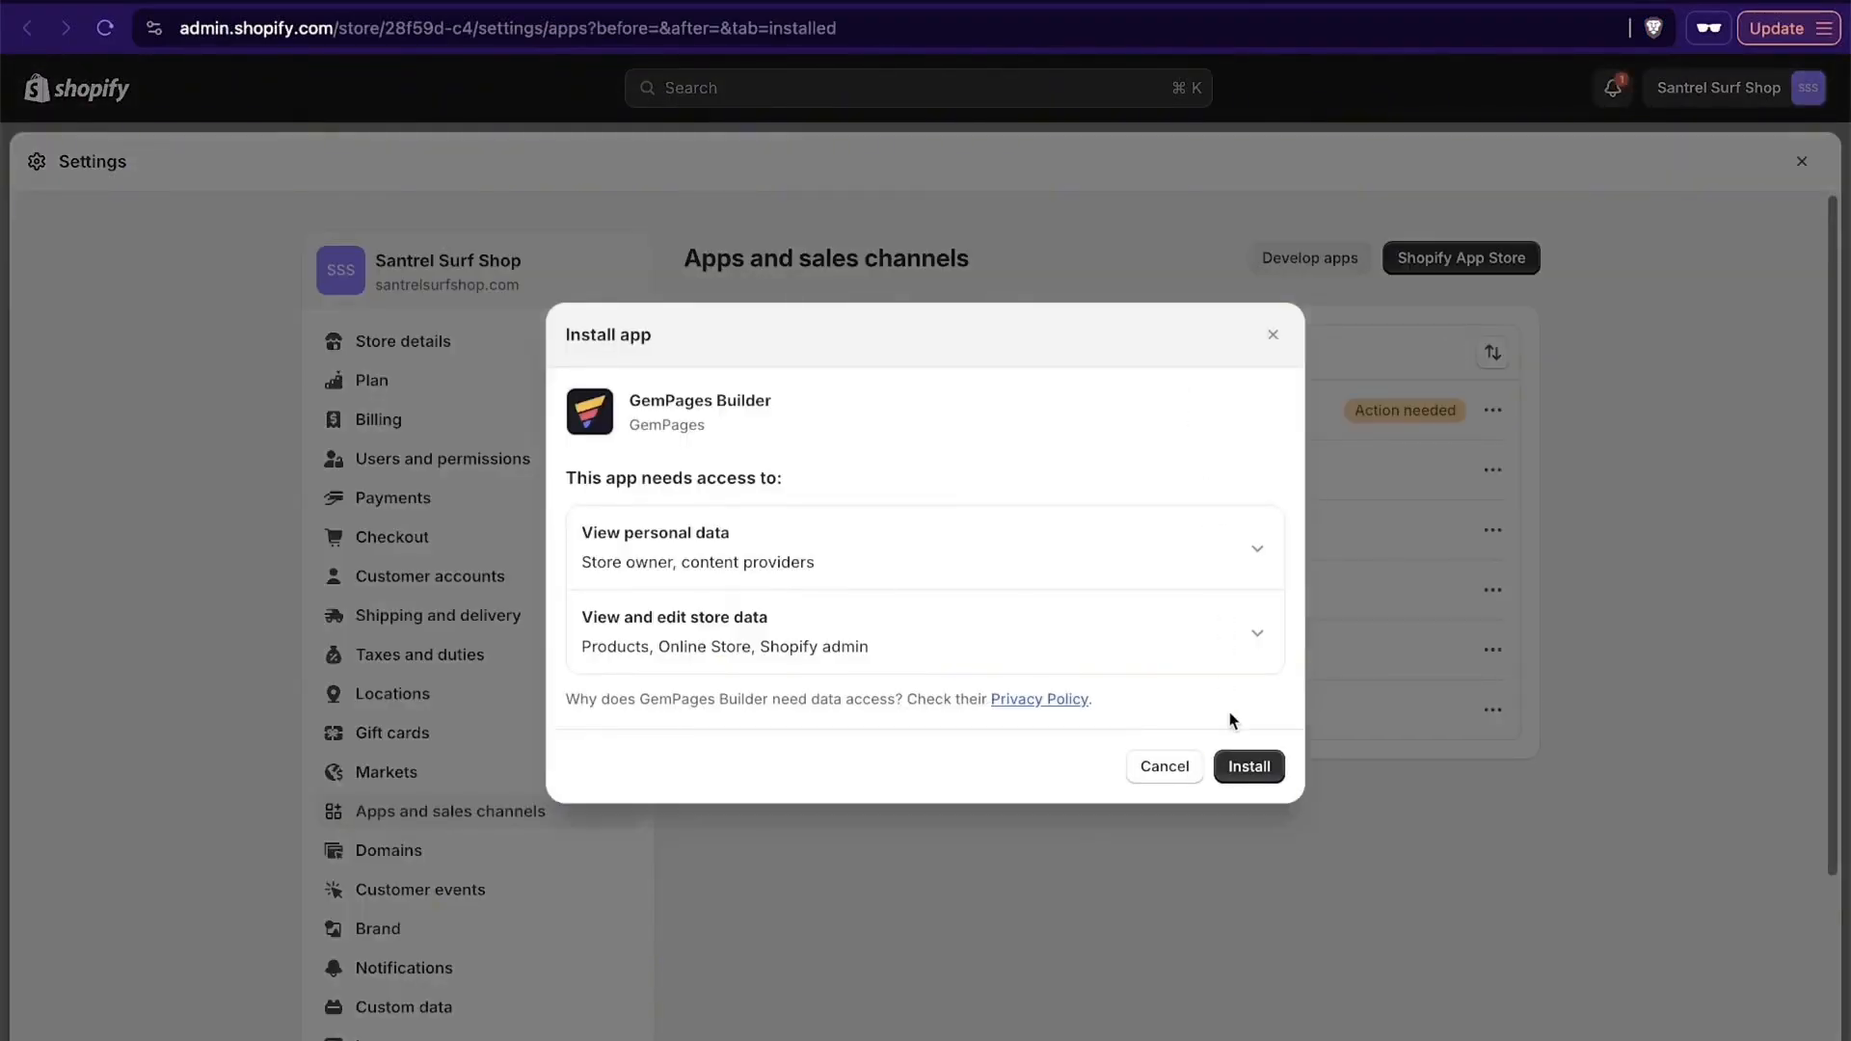
click(1261, 769)
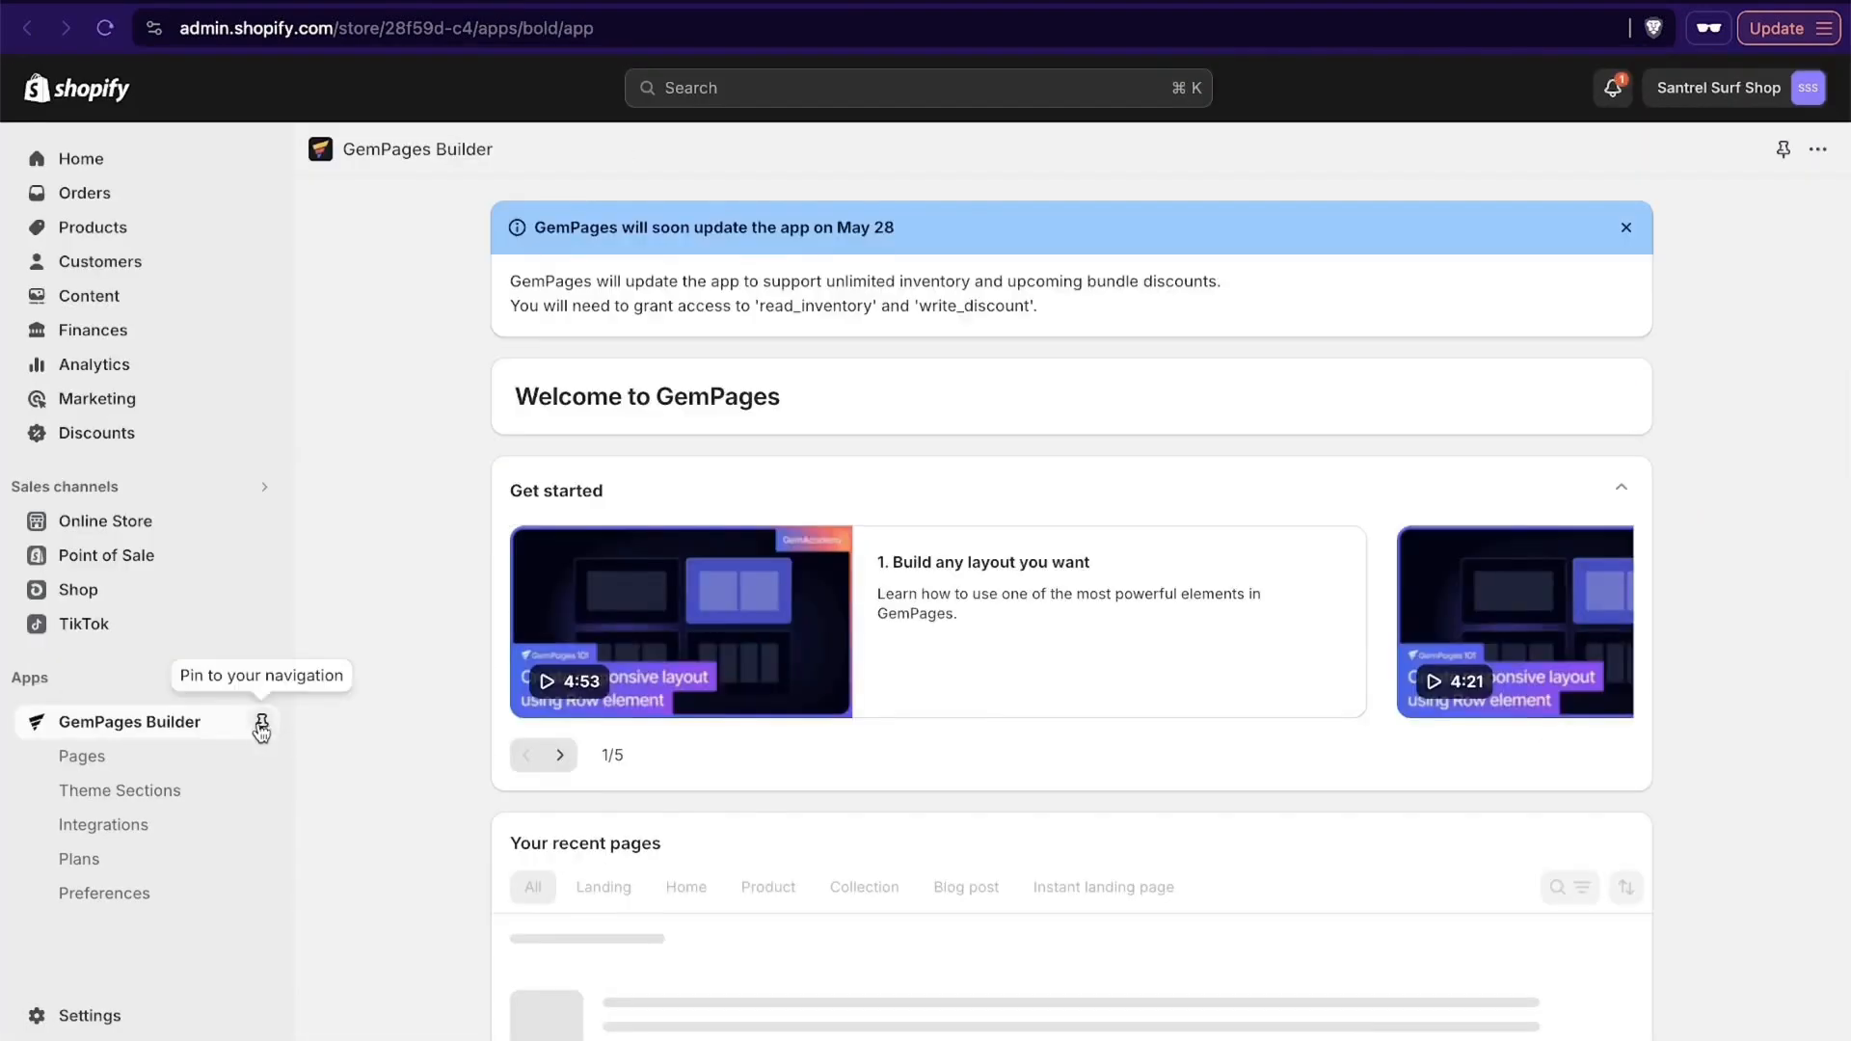
click(262, 725)
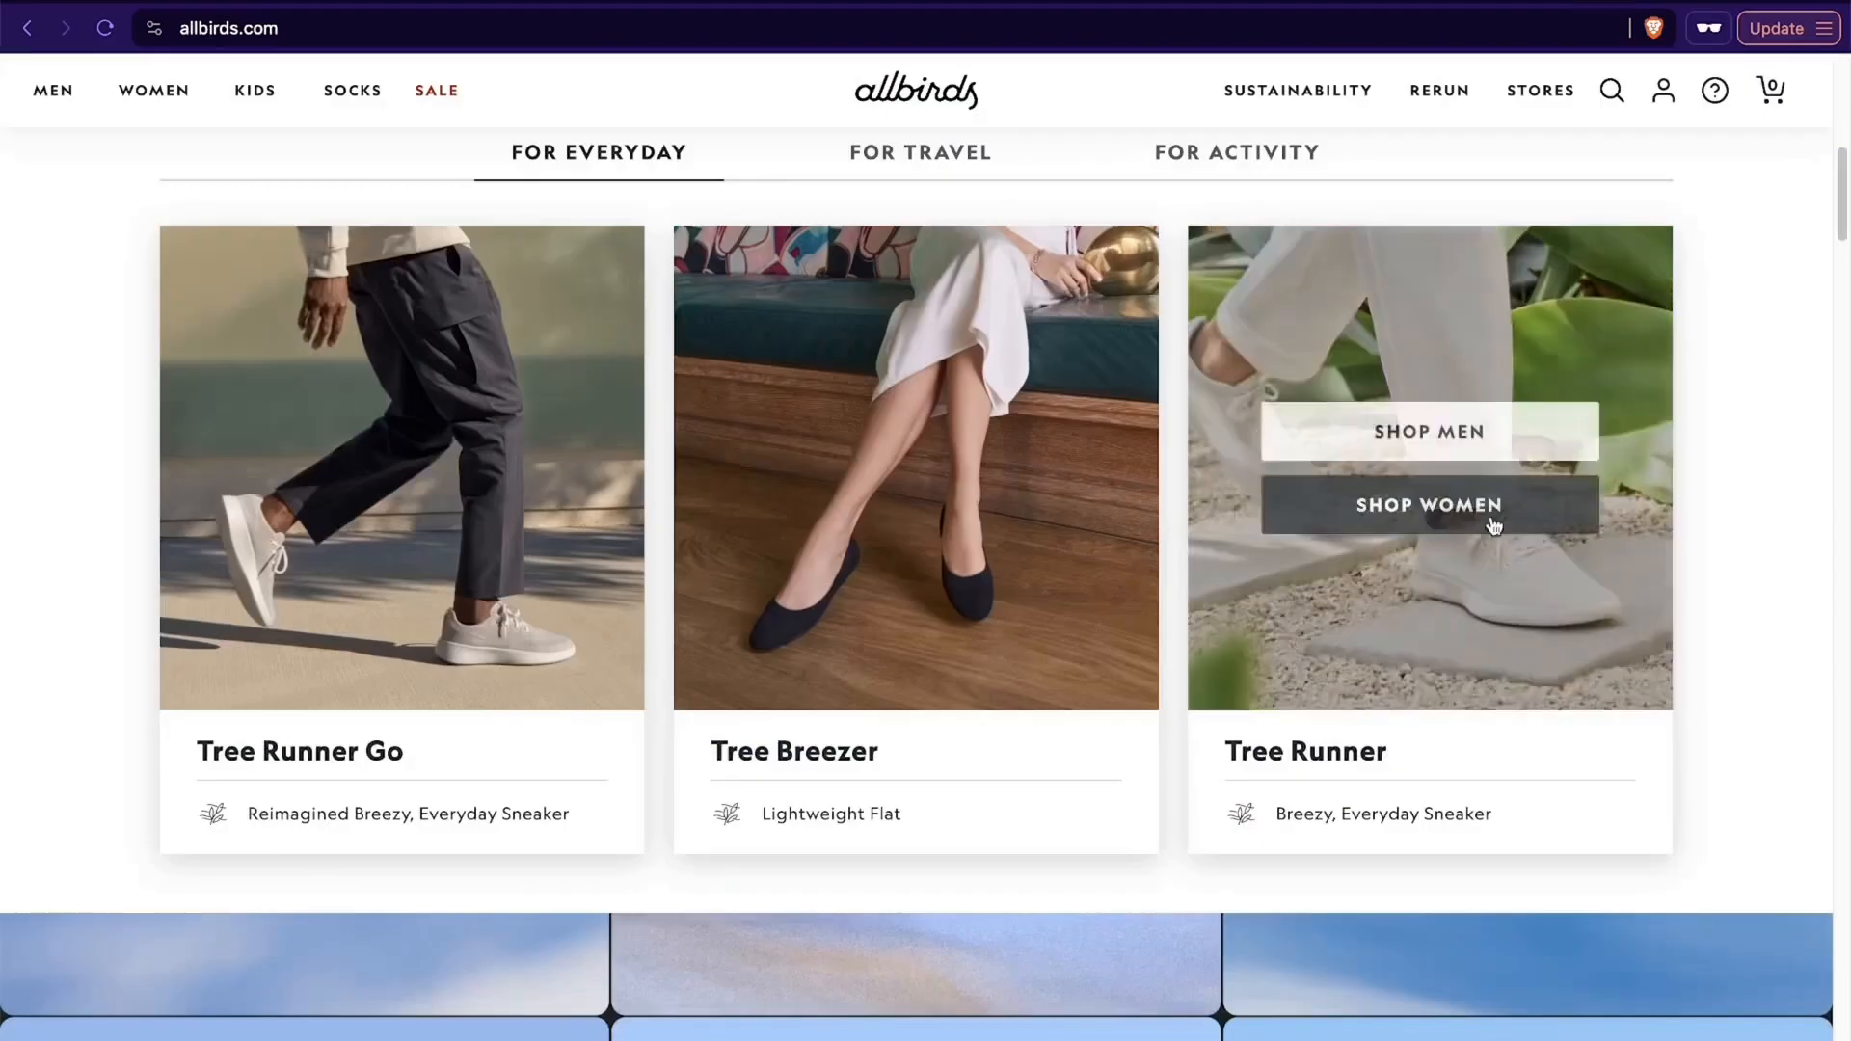
scroll(1491, 525, up, 3)
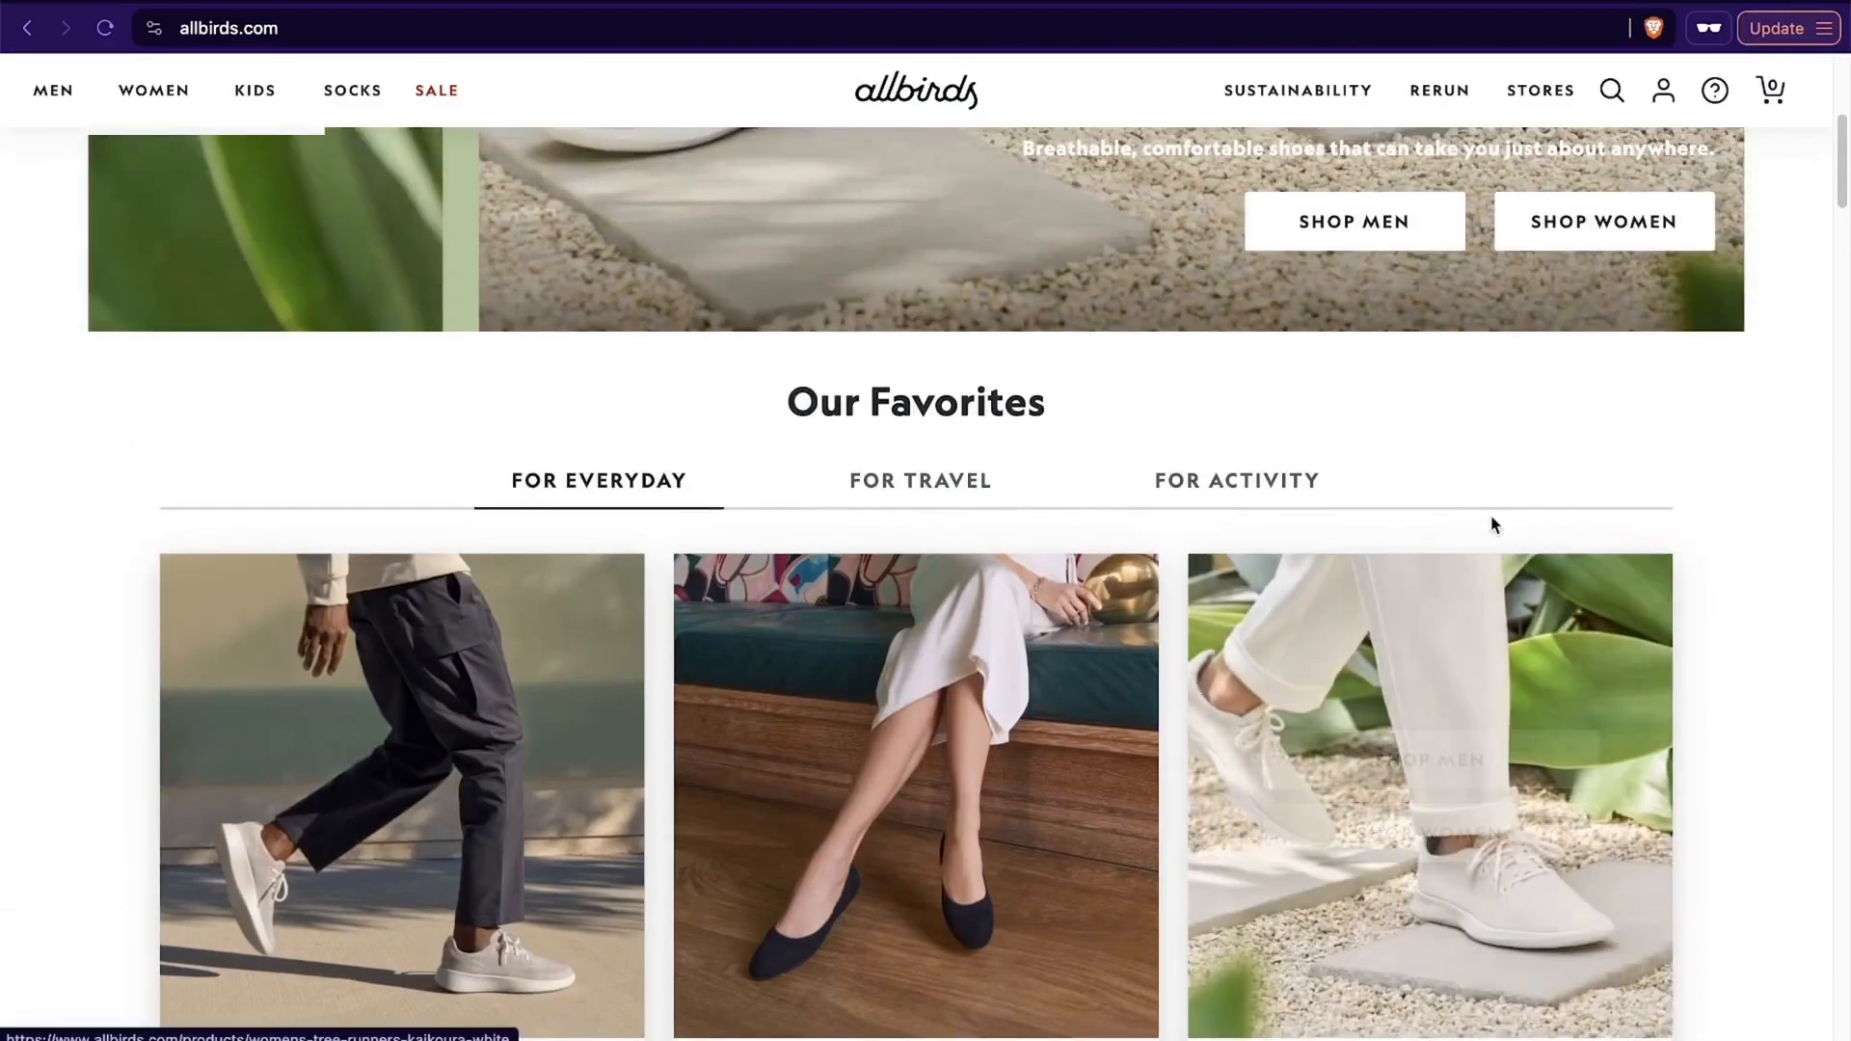
scroll(1624, 524, down, 3)
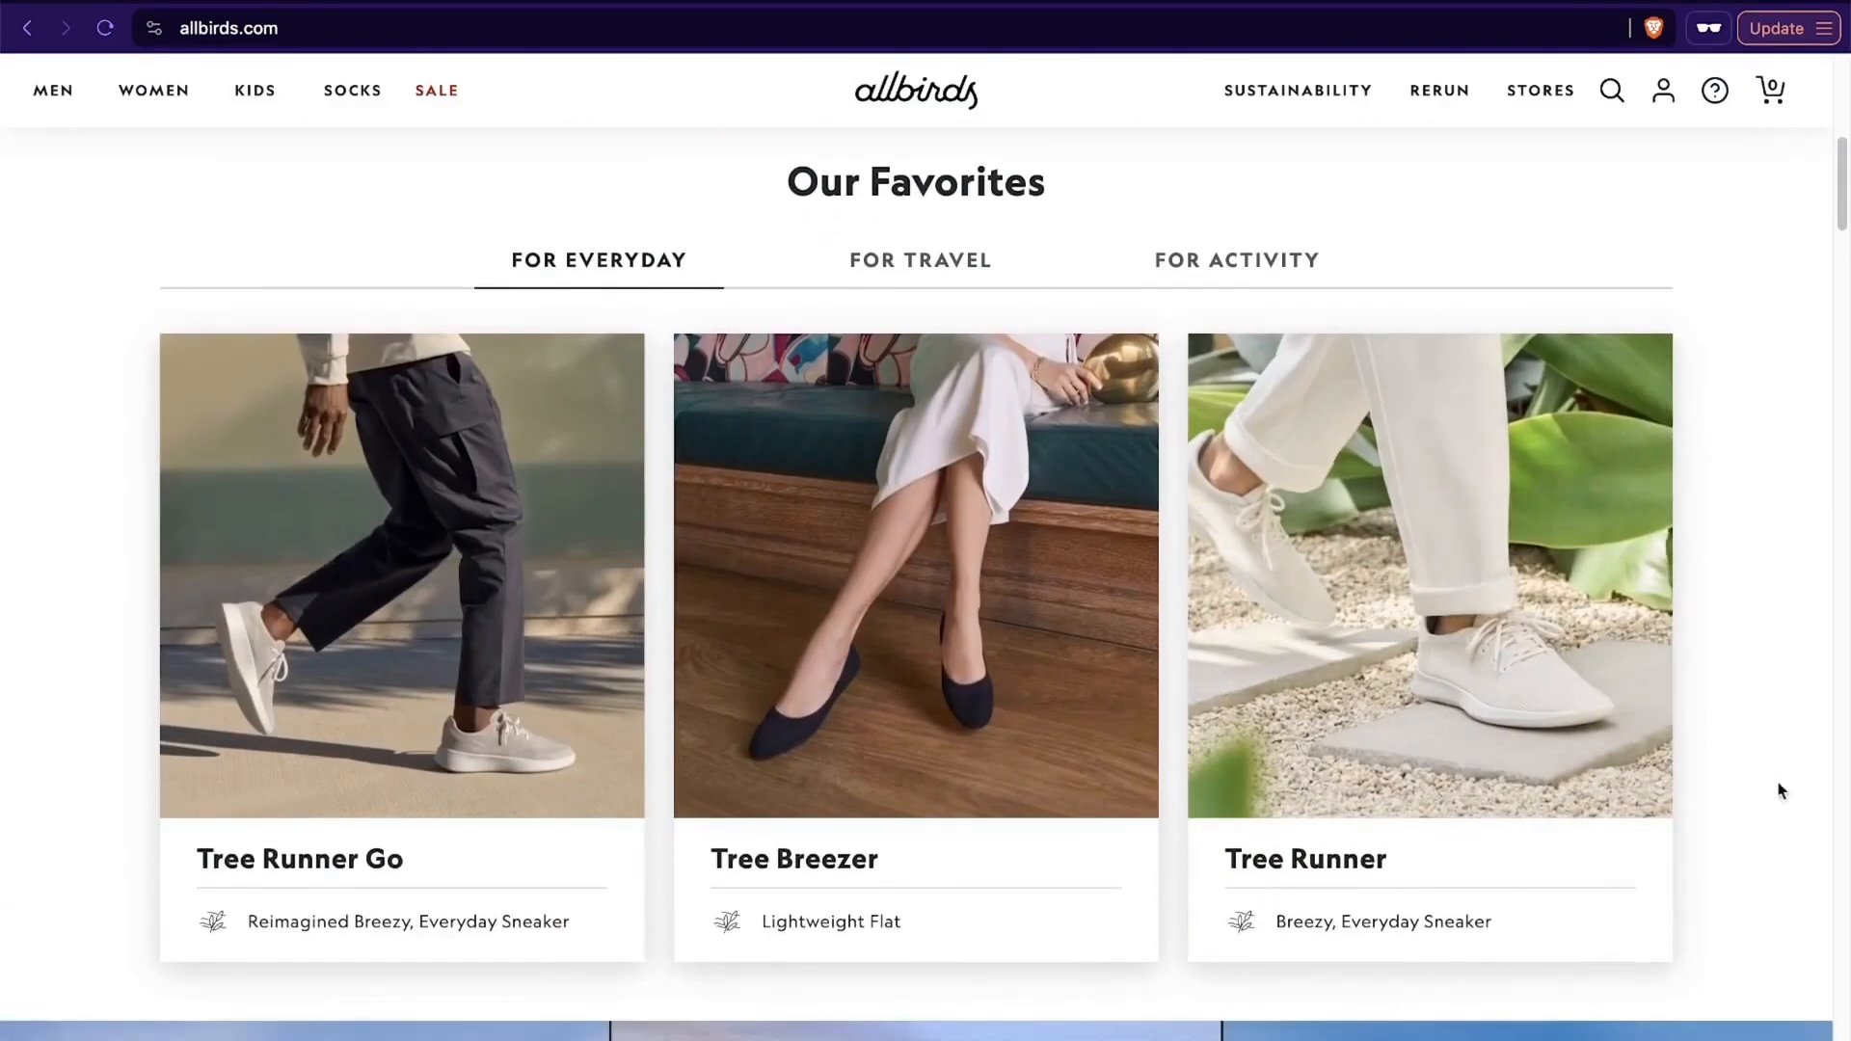
scroll(1608, 965, down, 1)
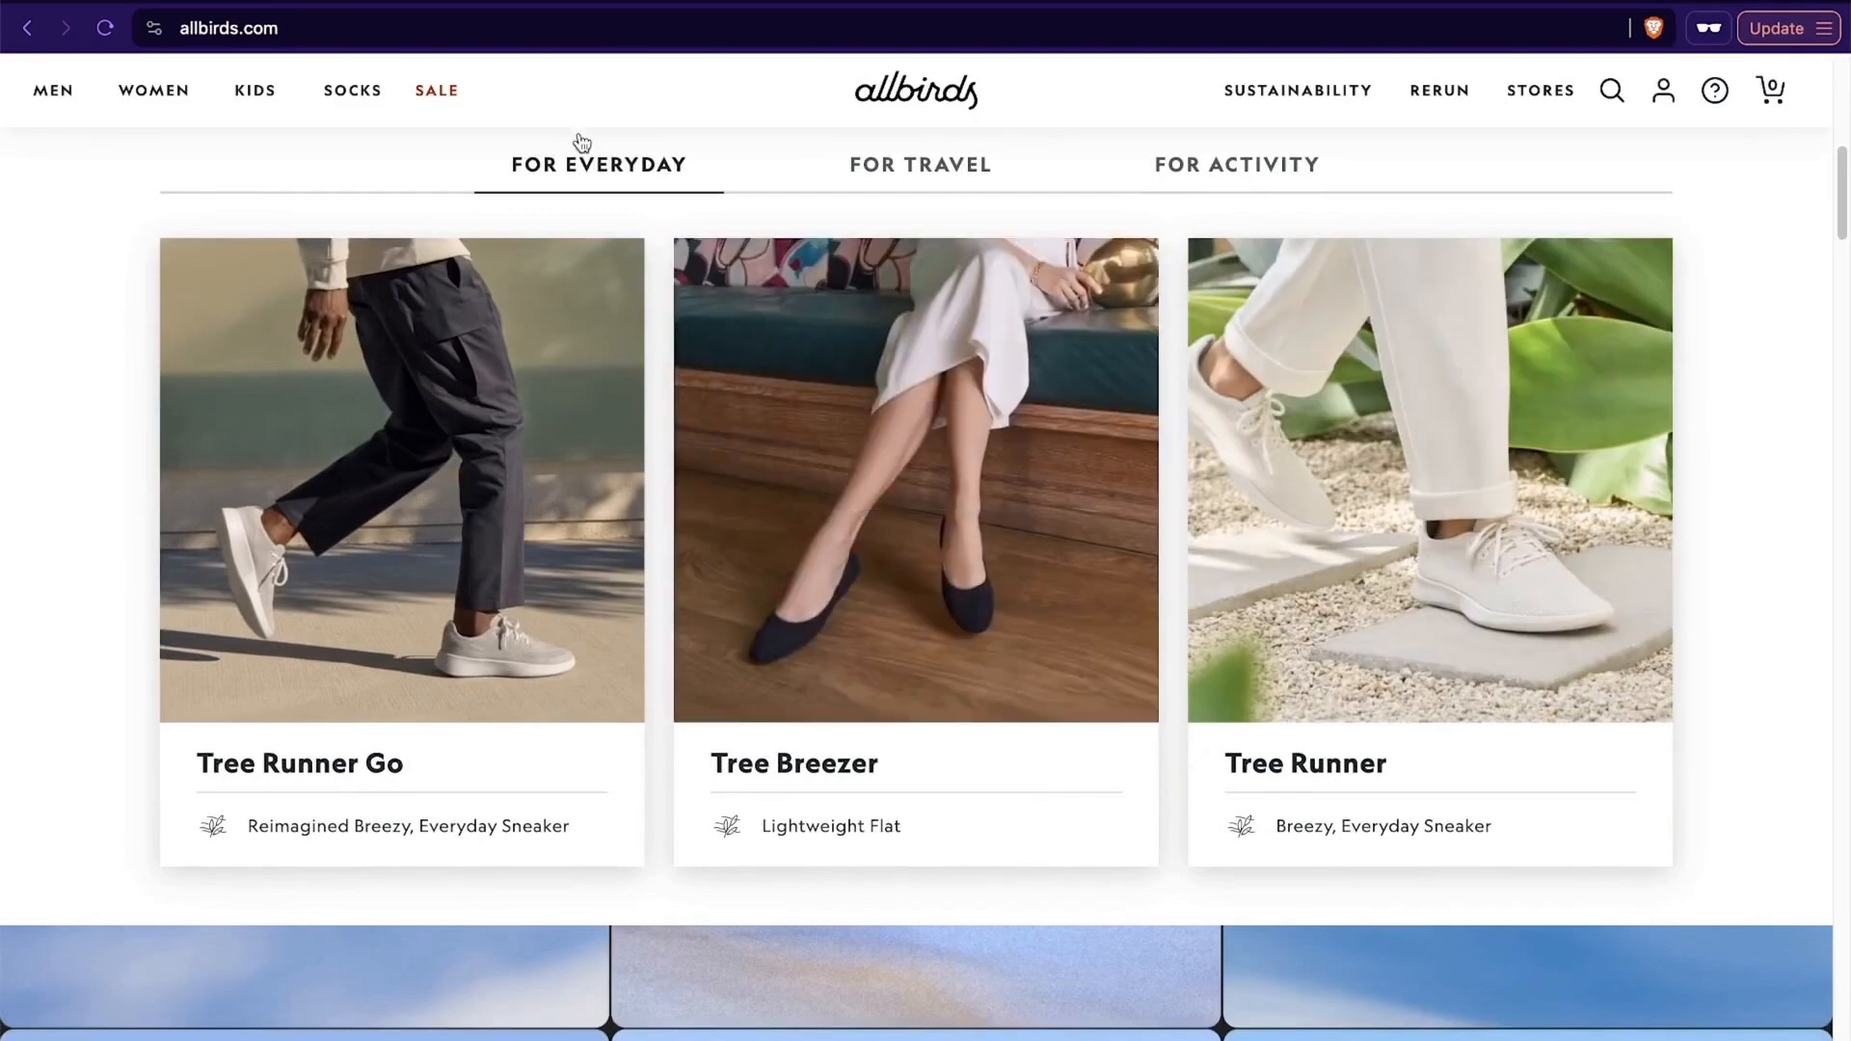
click(956, 166)
click(1156, 169)
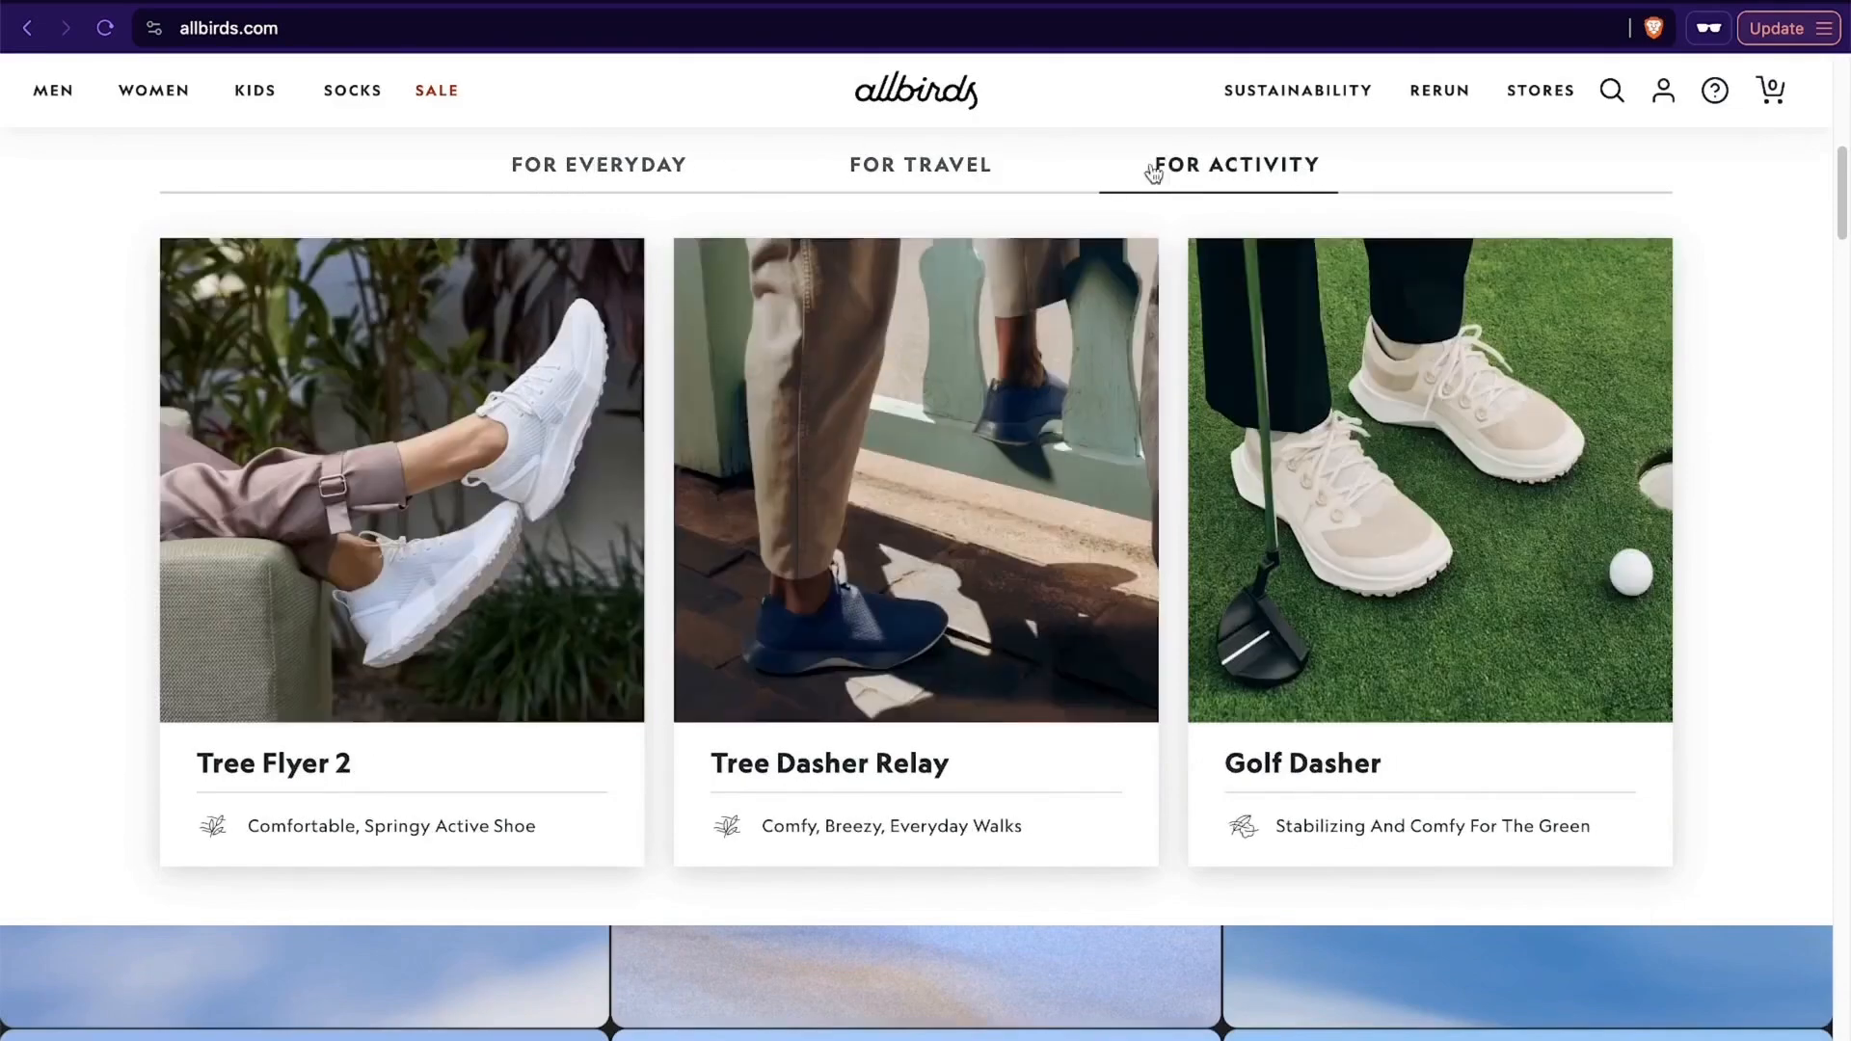
click(599, 169)
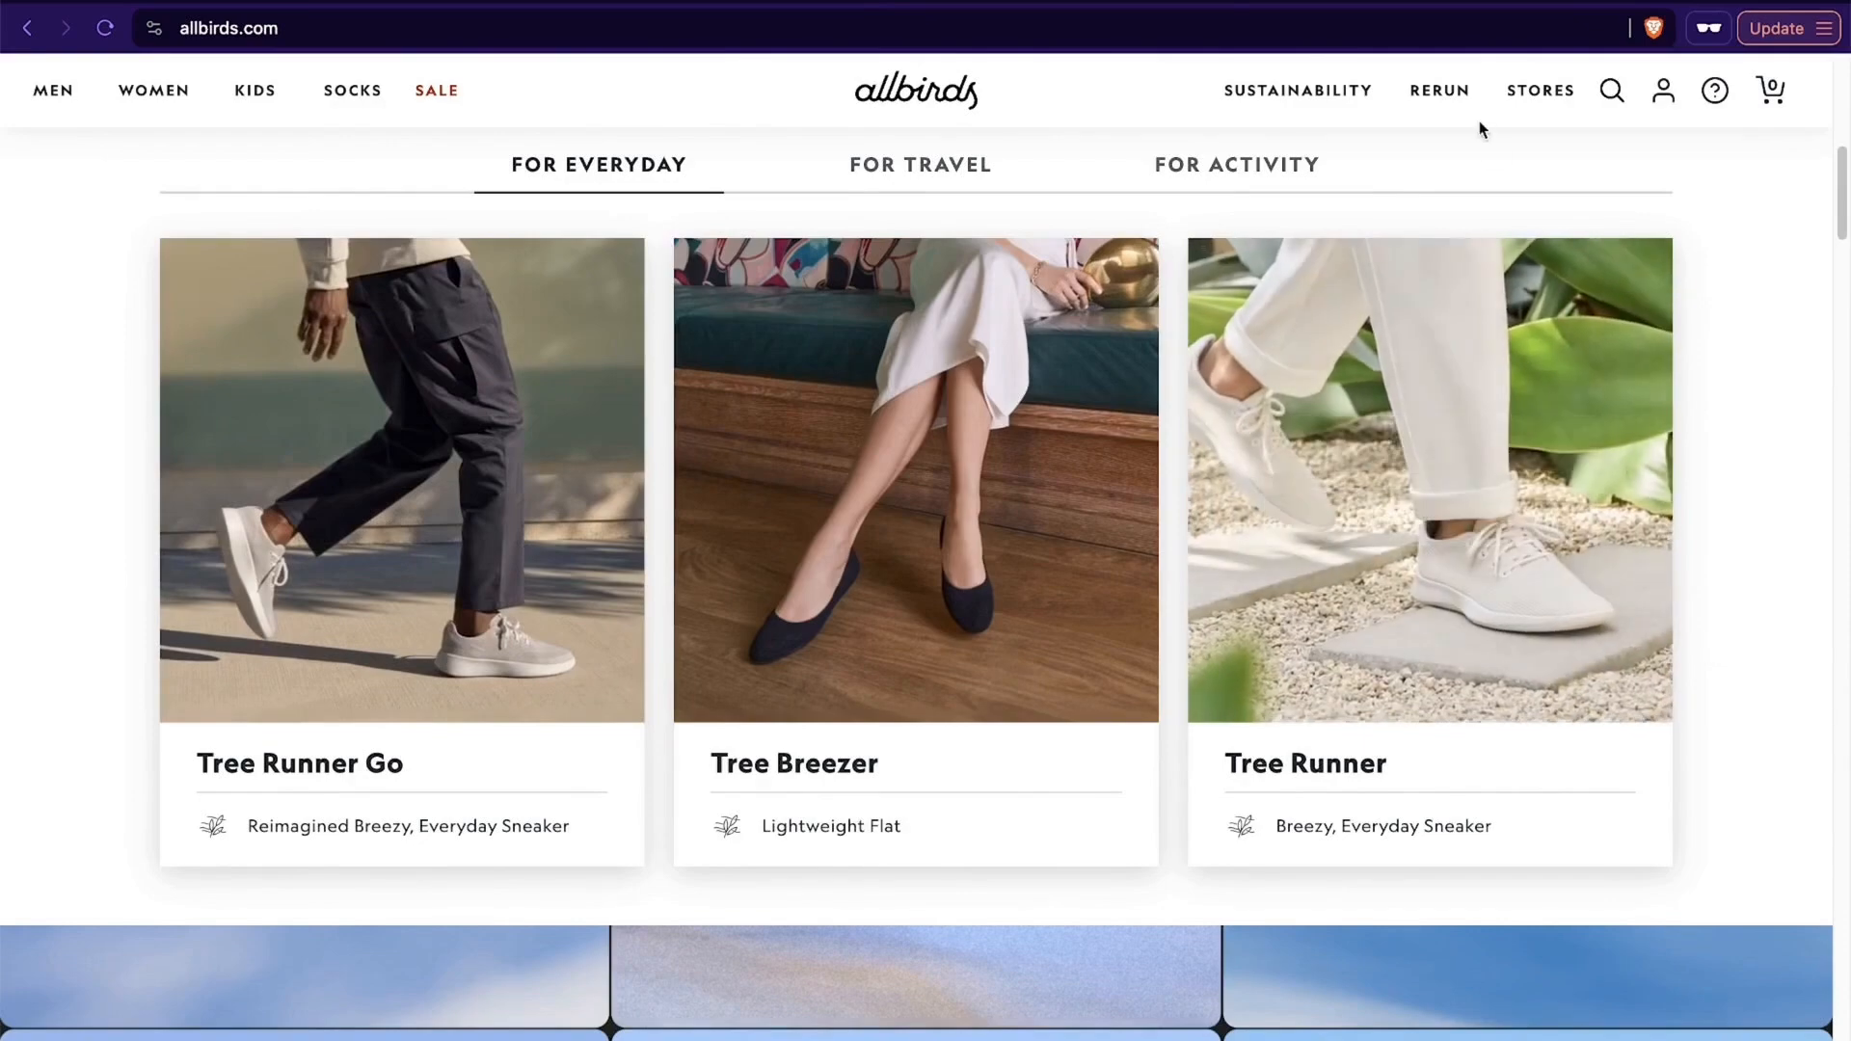
In the GemPages Builder admin, create a new page using Start from scratch.
click(1152, 2)
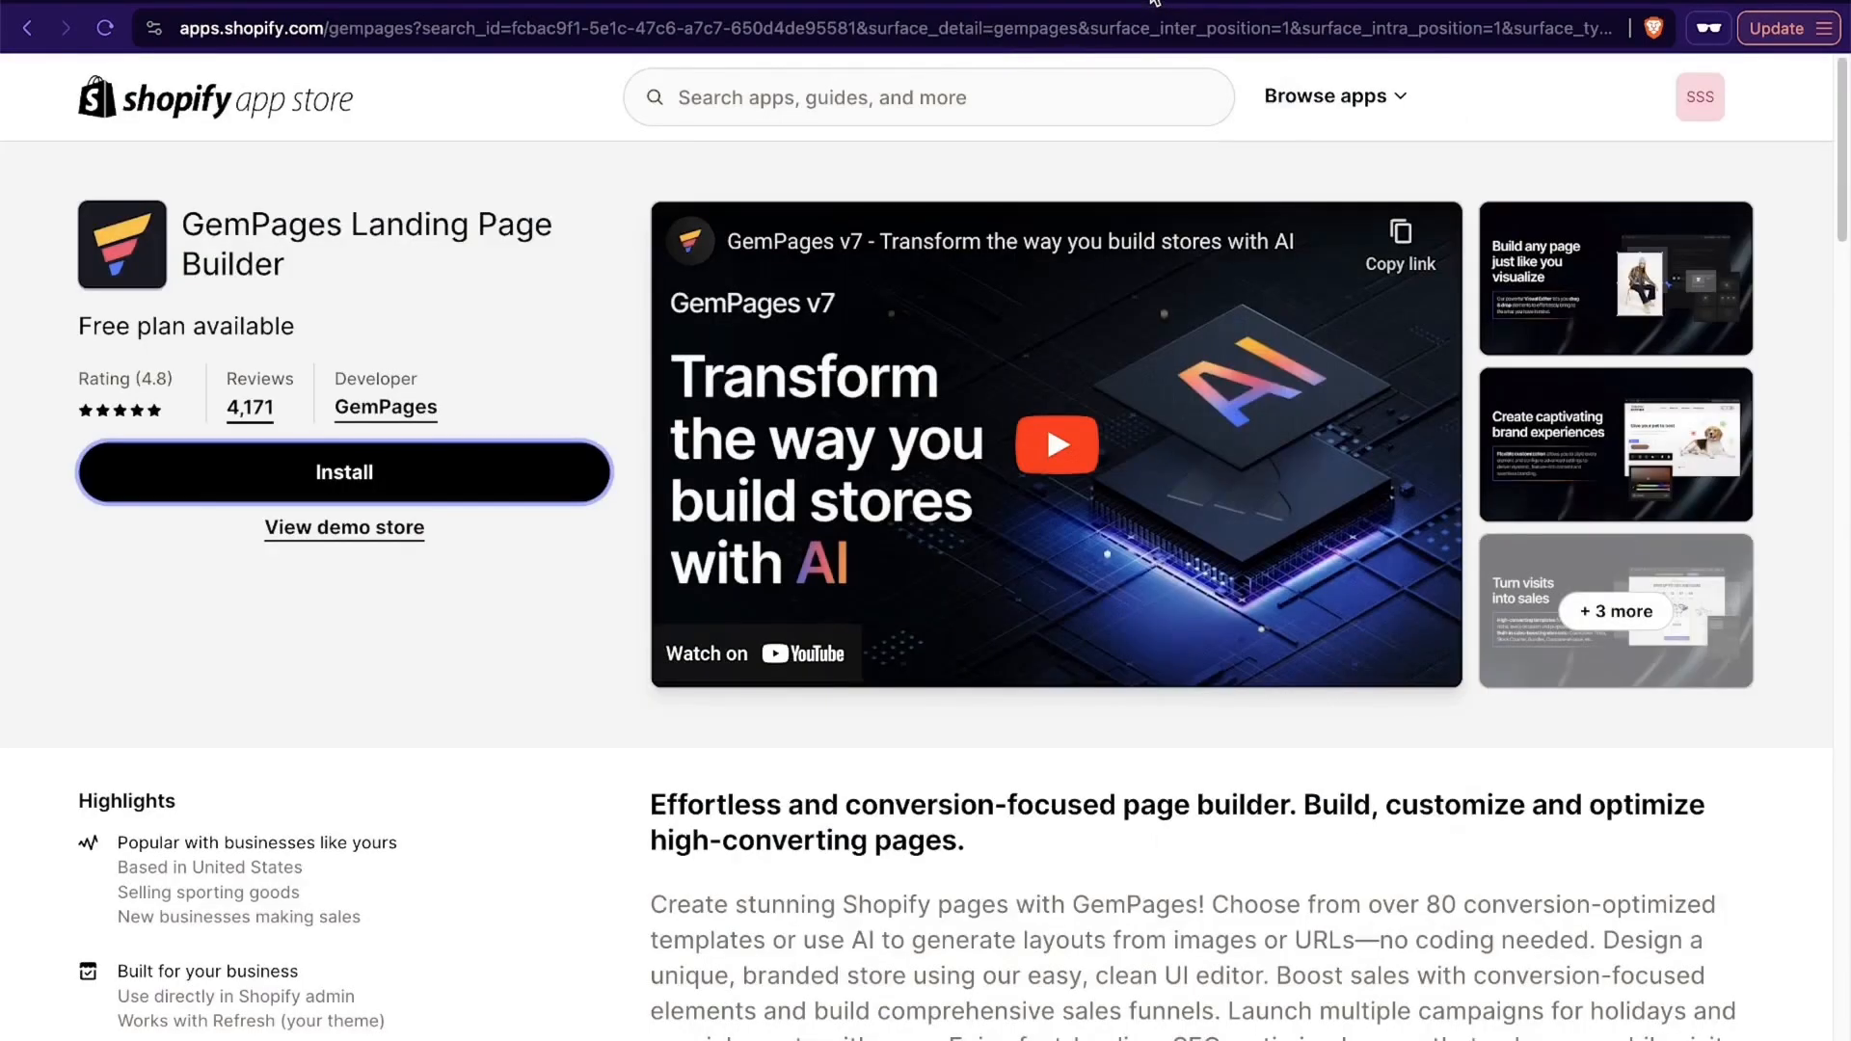
click(1277, 4)
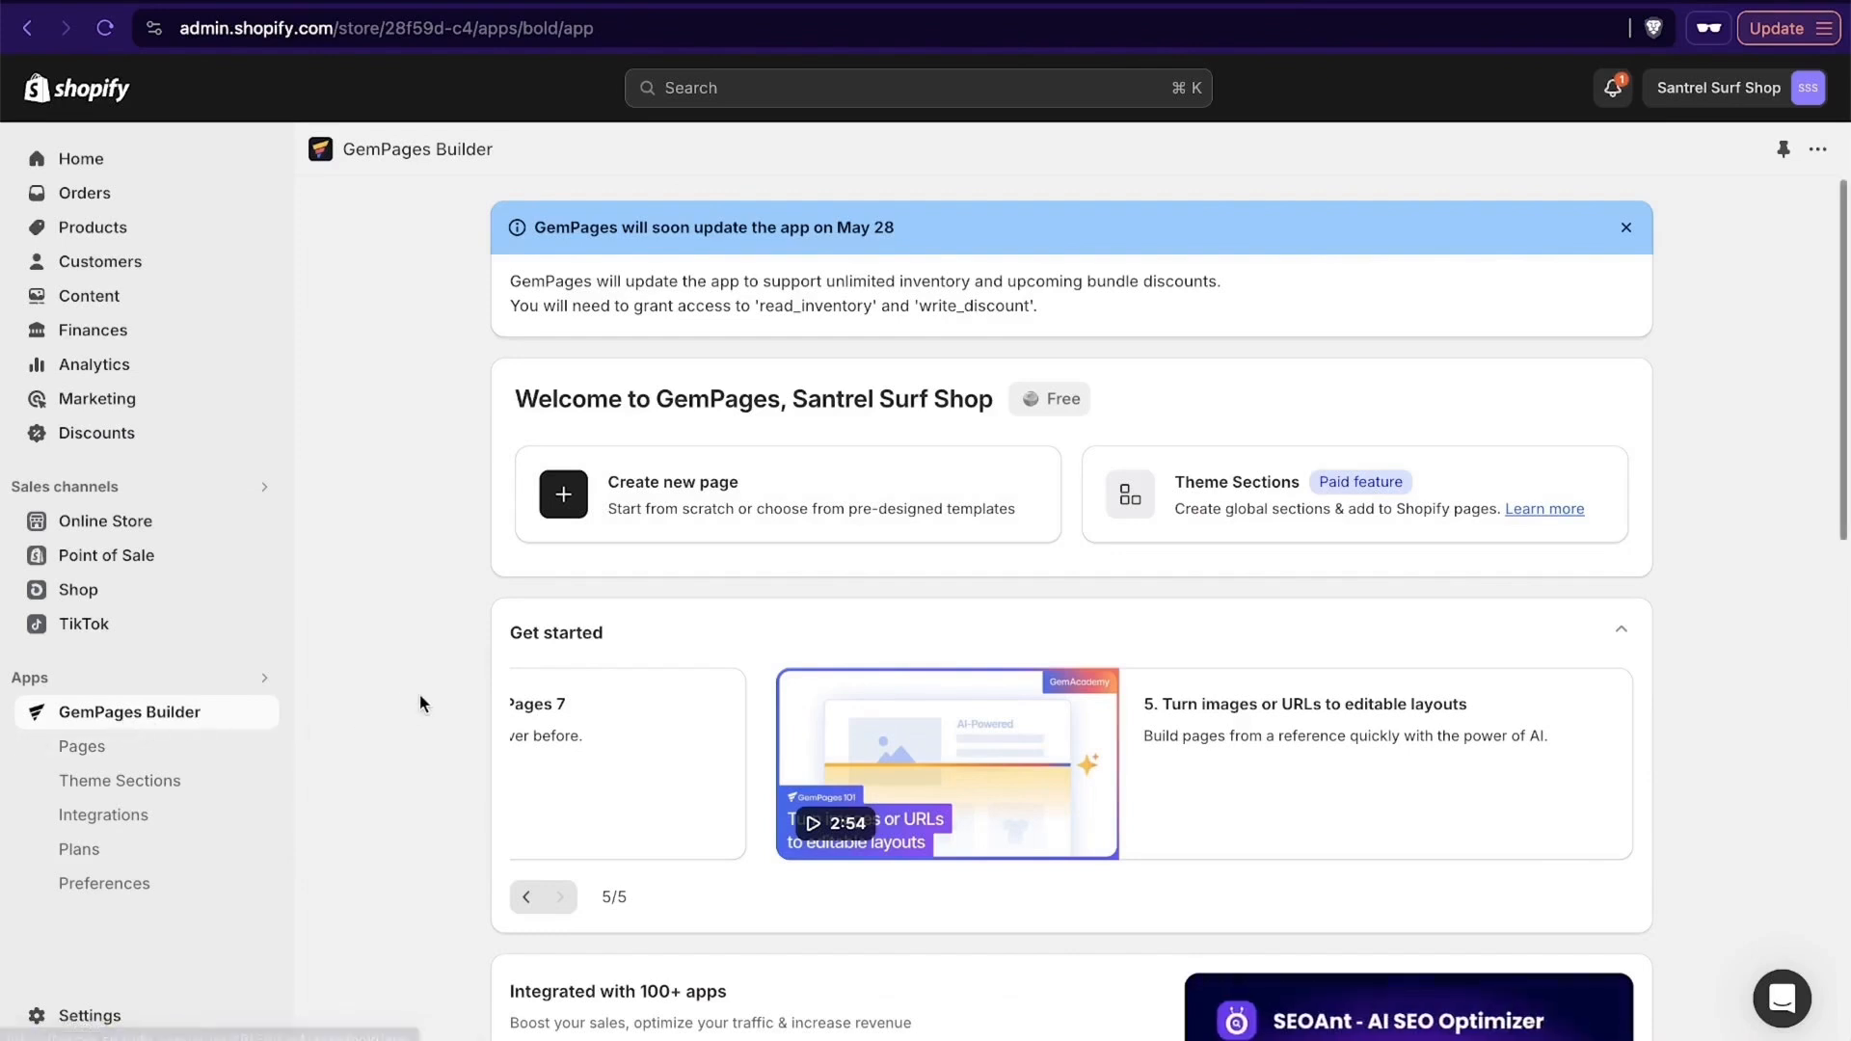
click(769, 517)
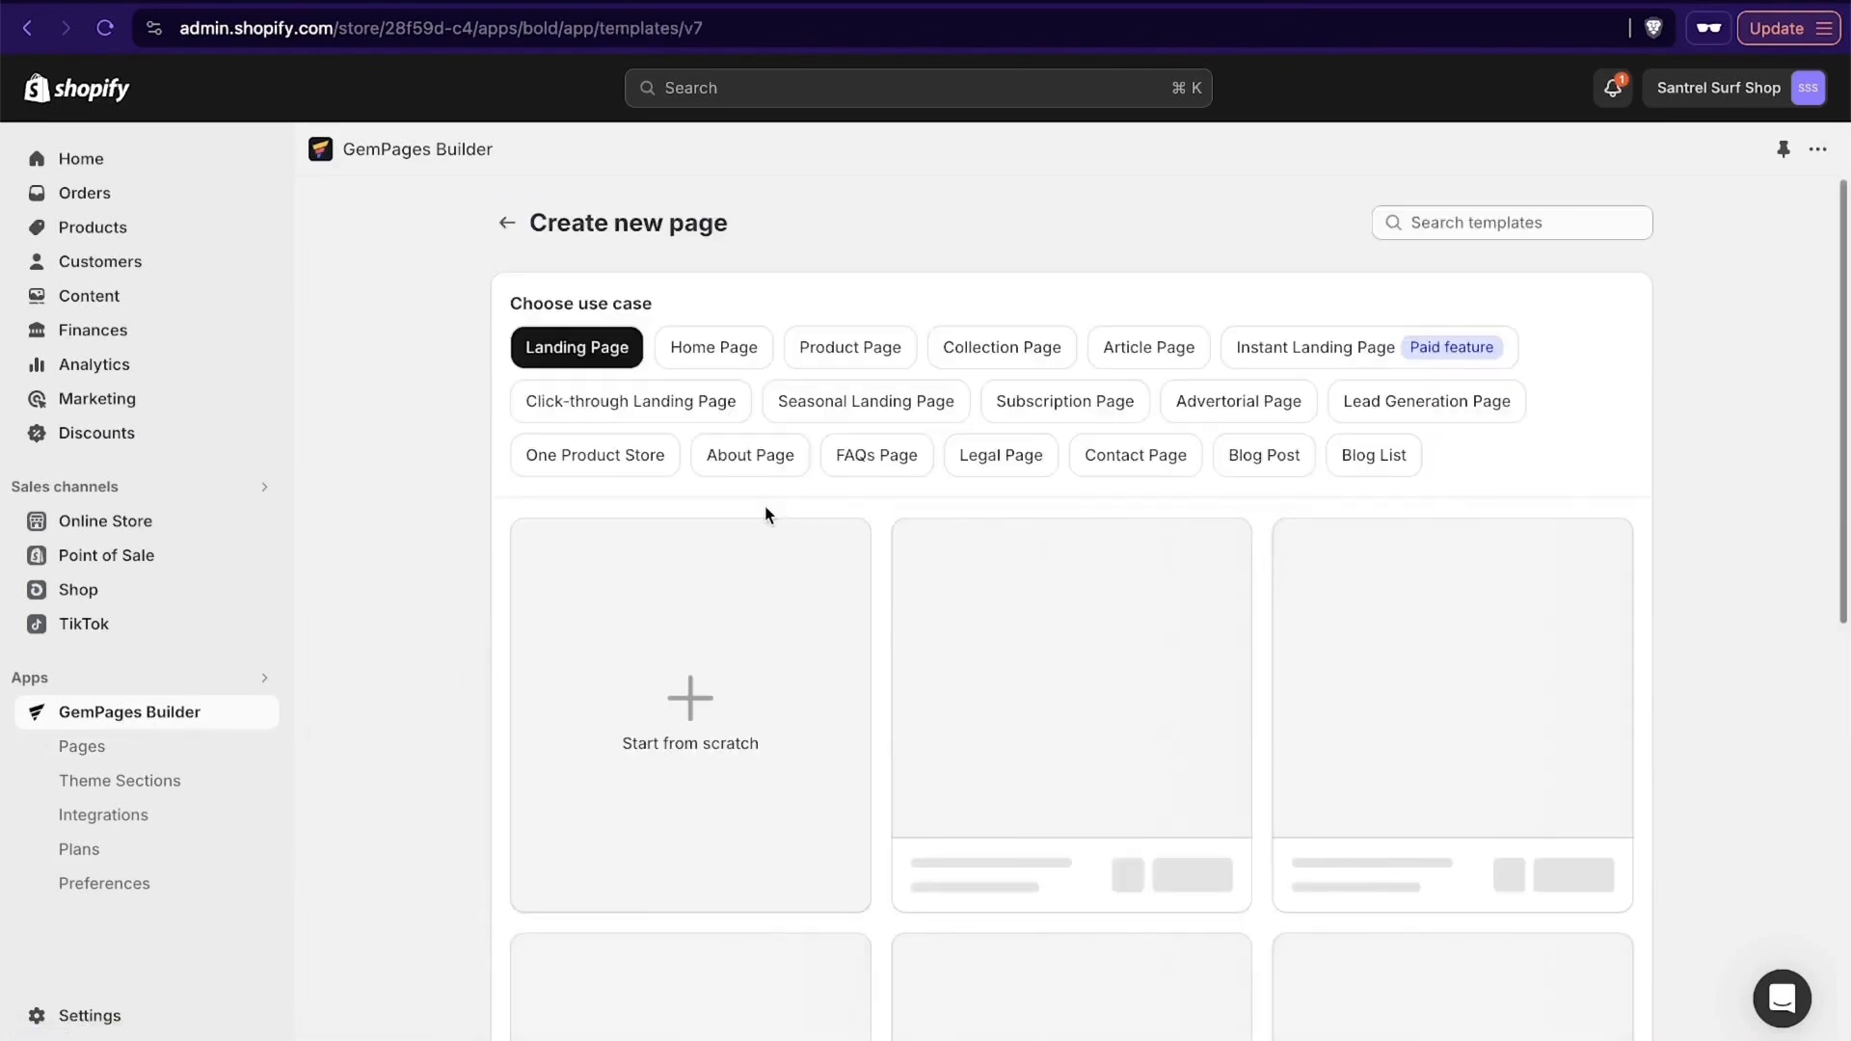
scroll(1227, 668, down, 3)
scroll(1228, 669, down, 5)
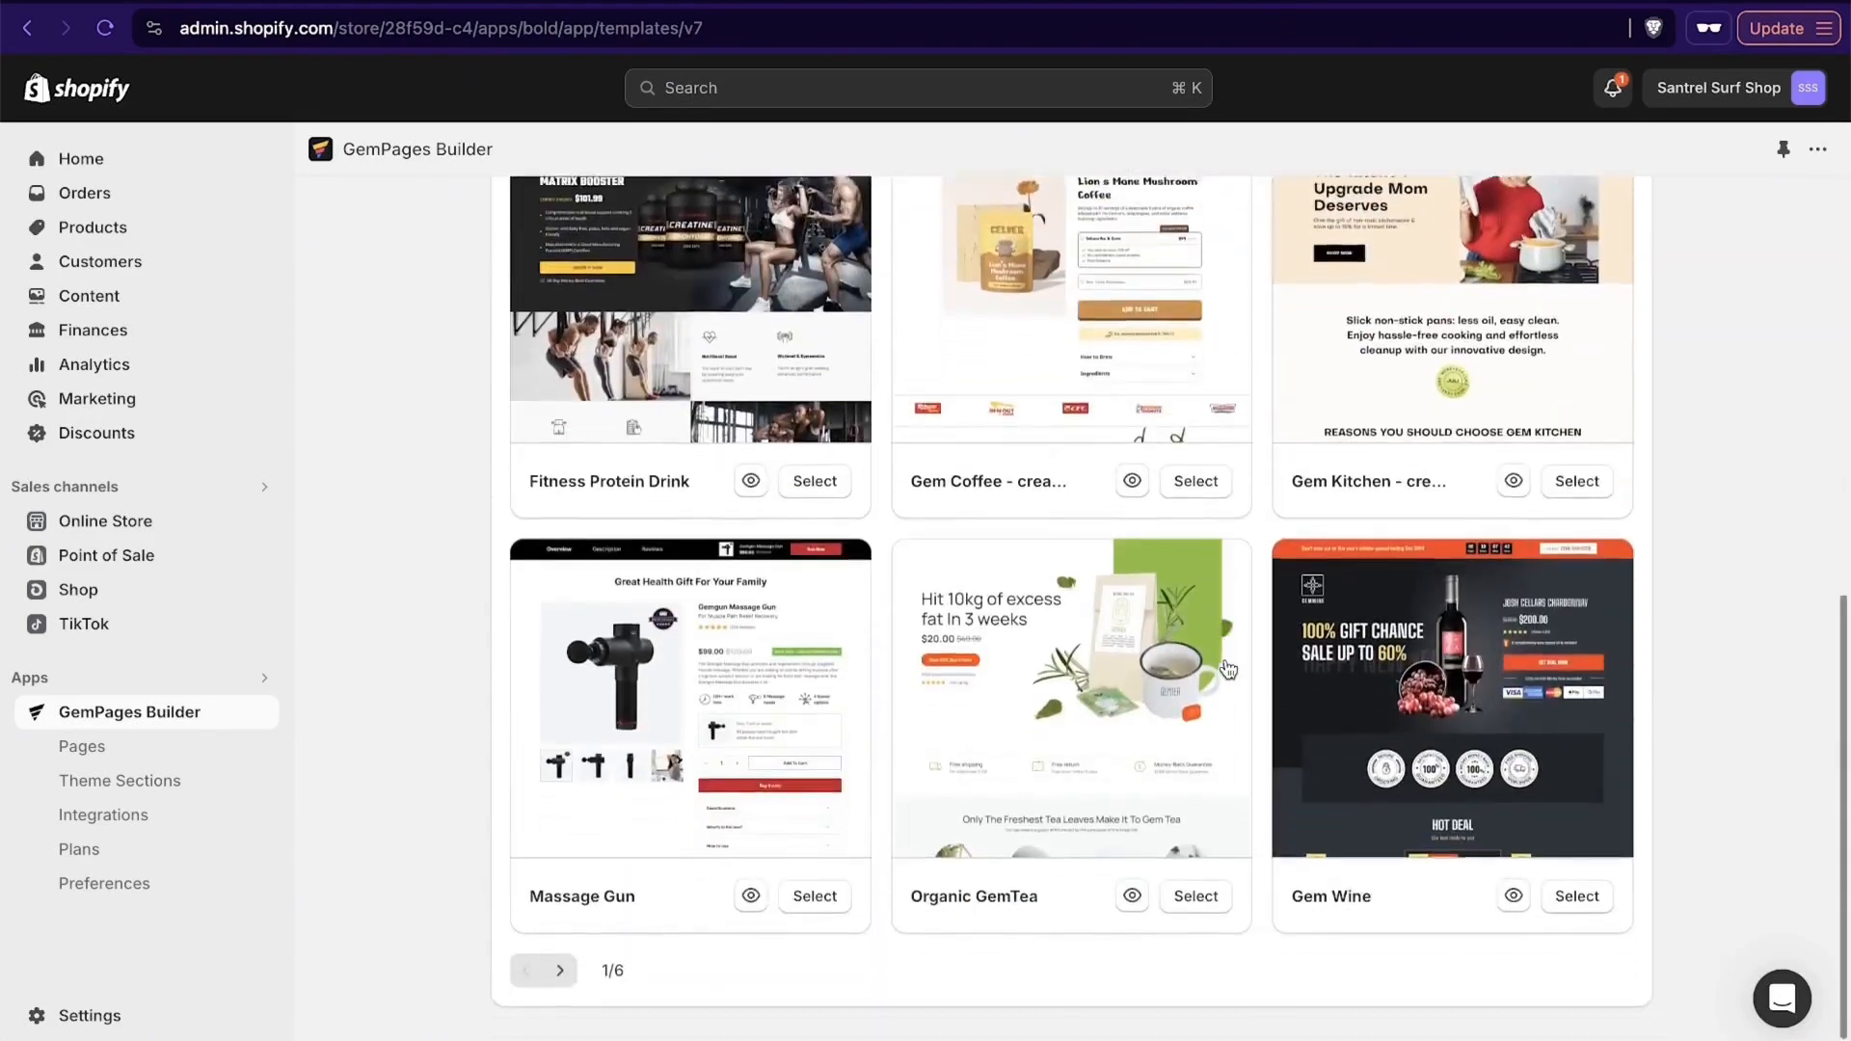
scroll(1227, 668, up, 8)
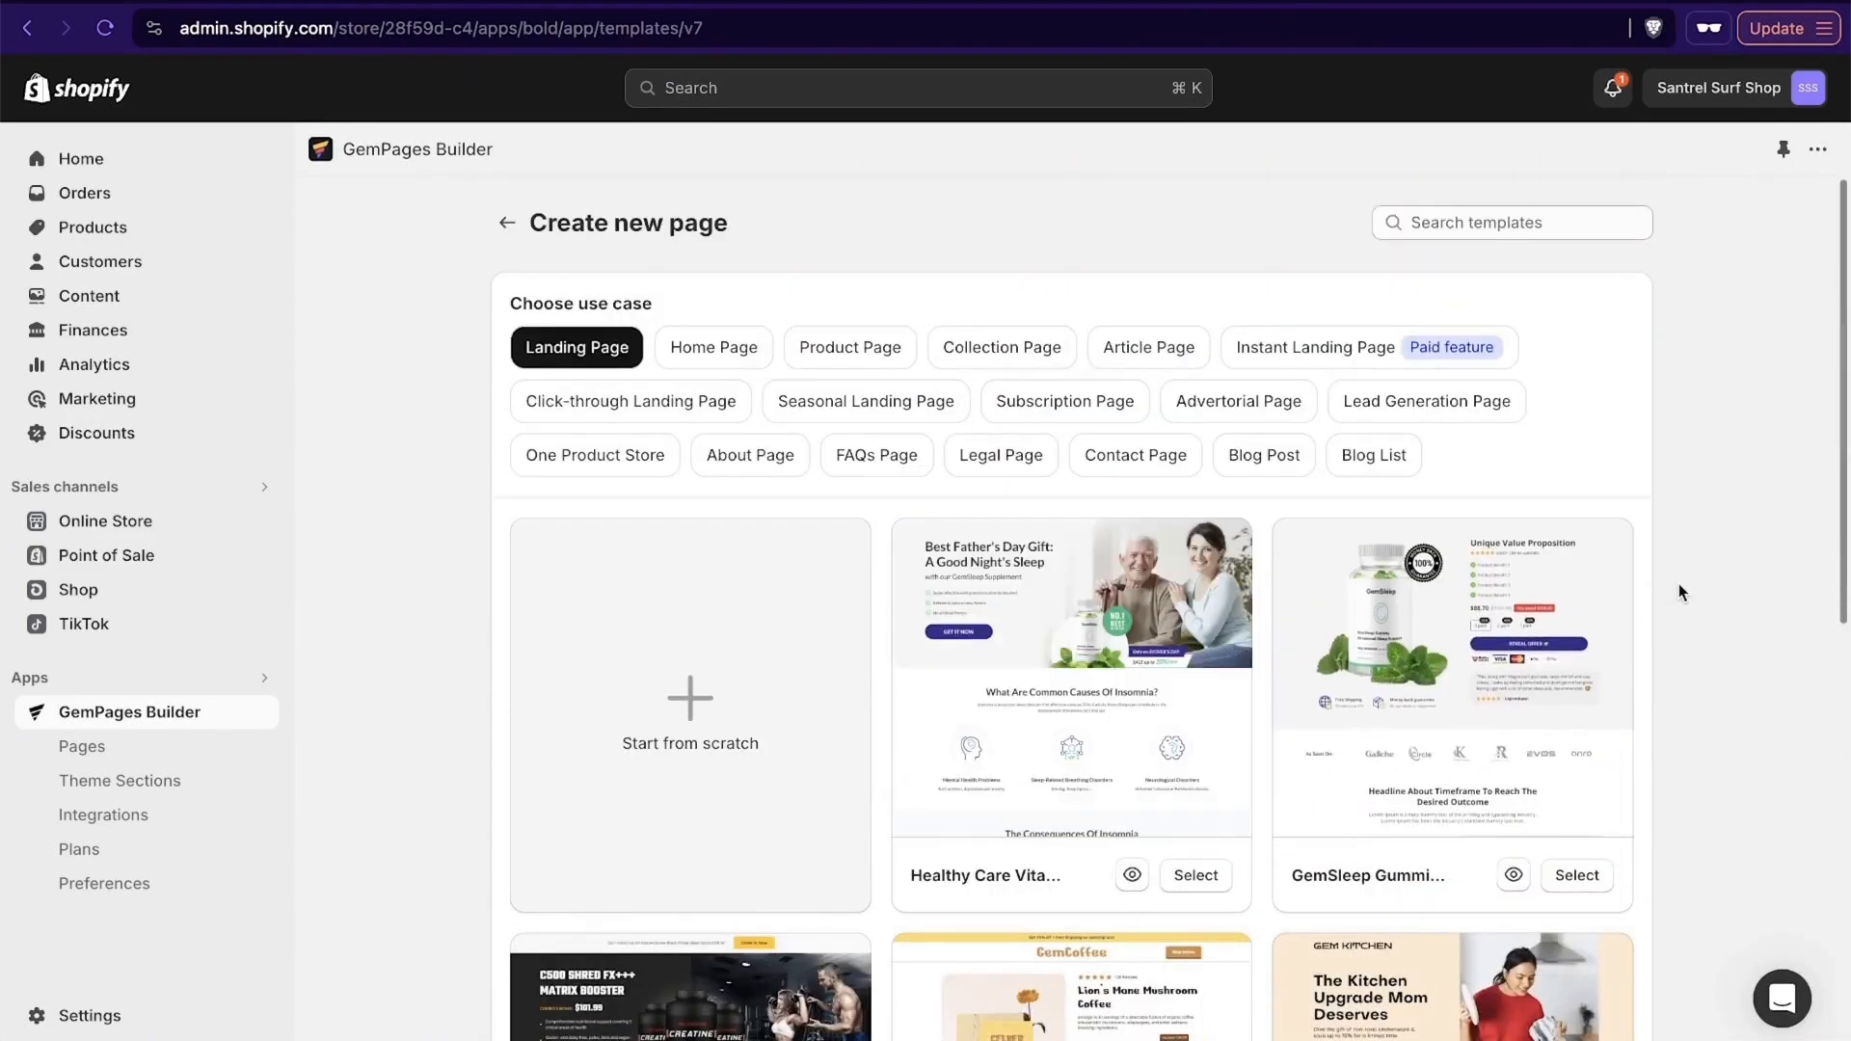
scroll(1150, 609, down, 4)
scroll(1151, 609, up, 2)
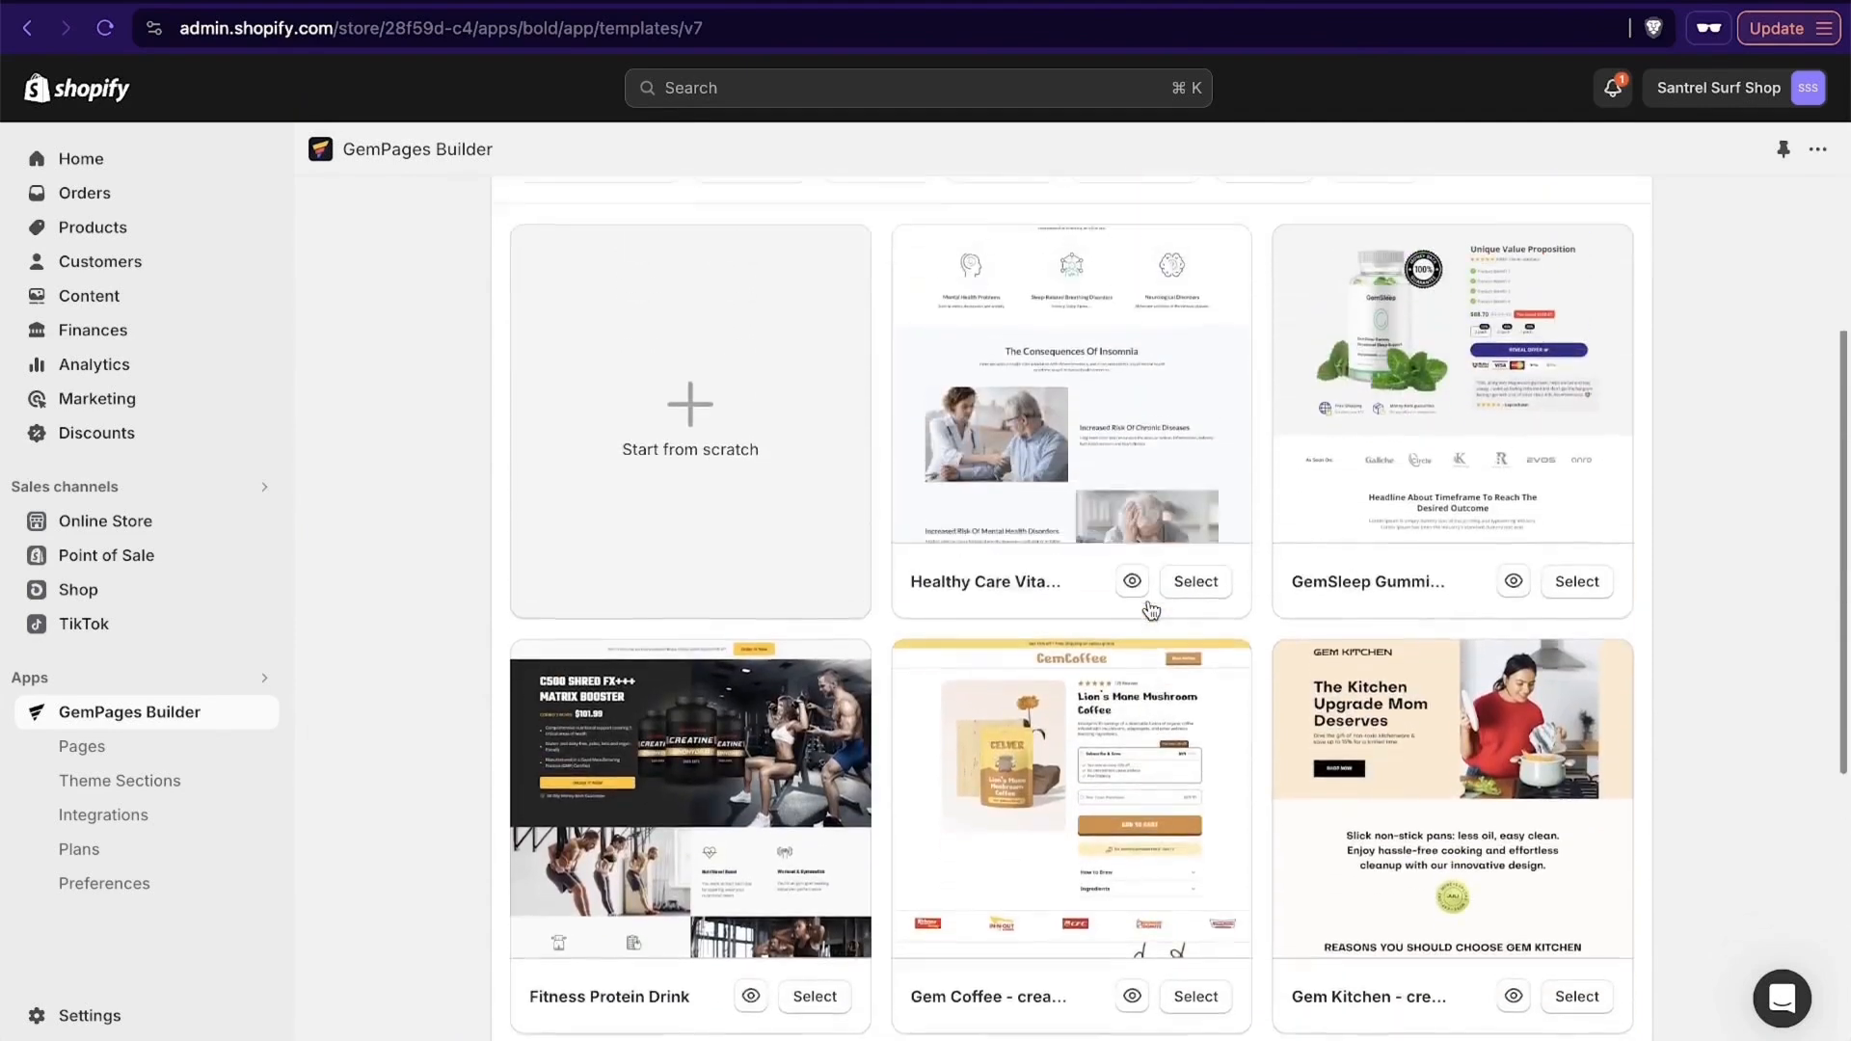
click(692, 445)
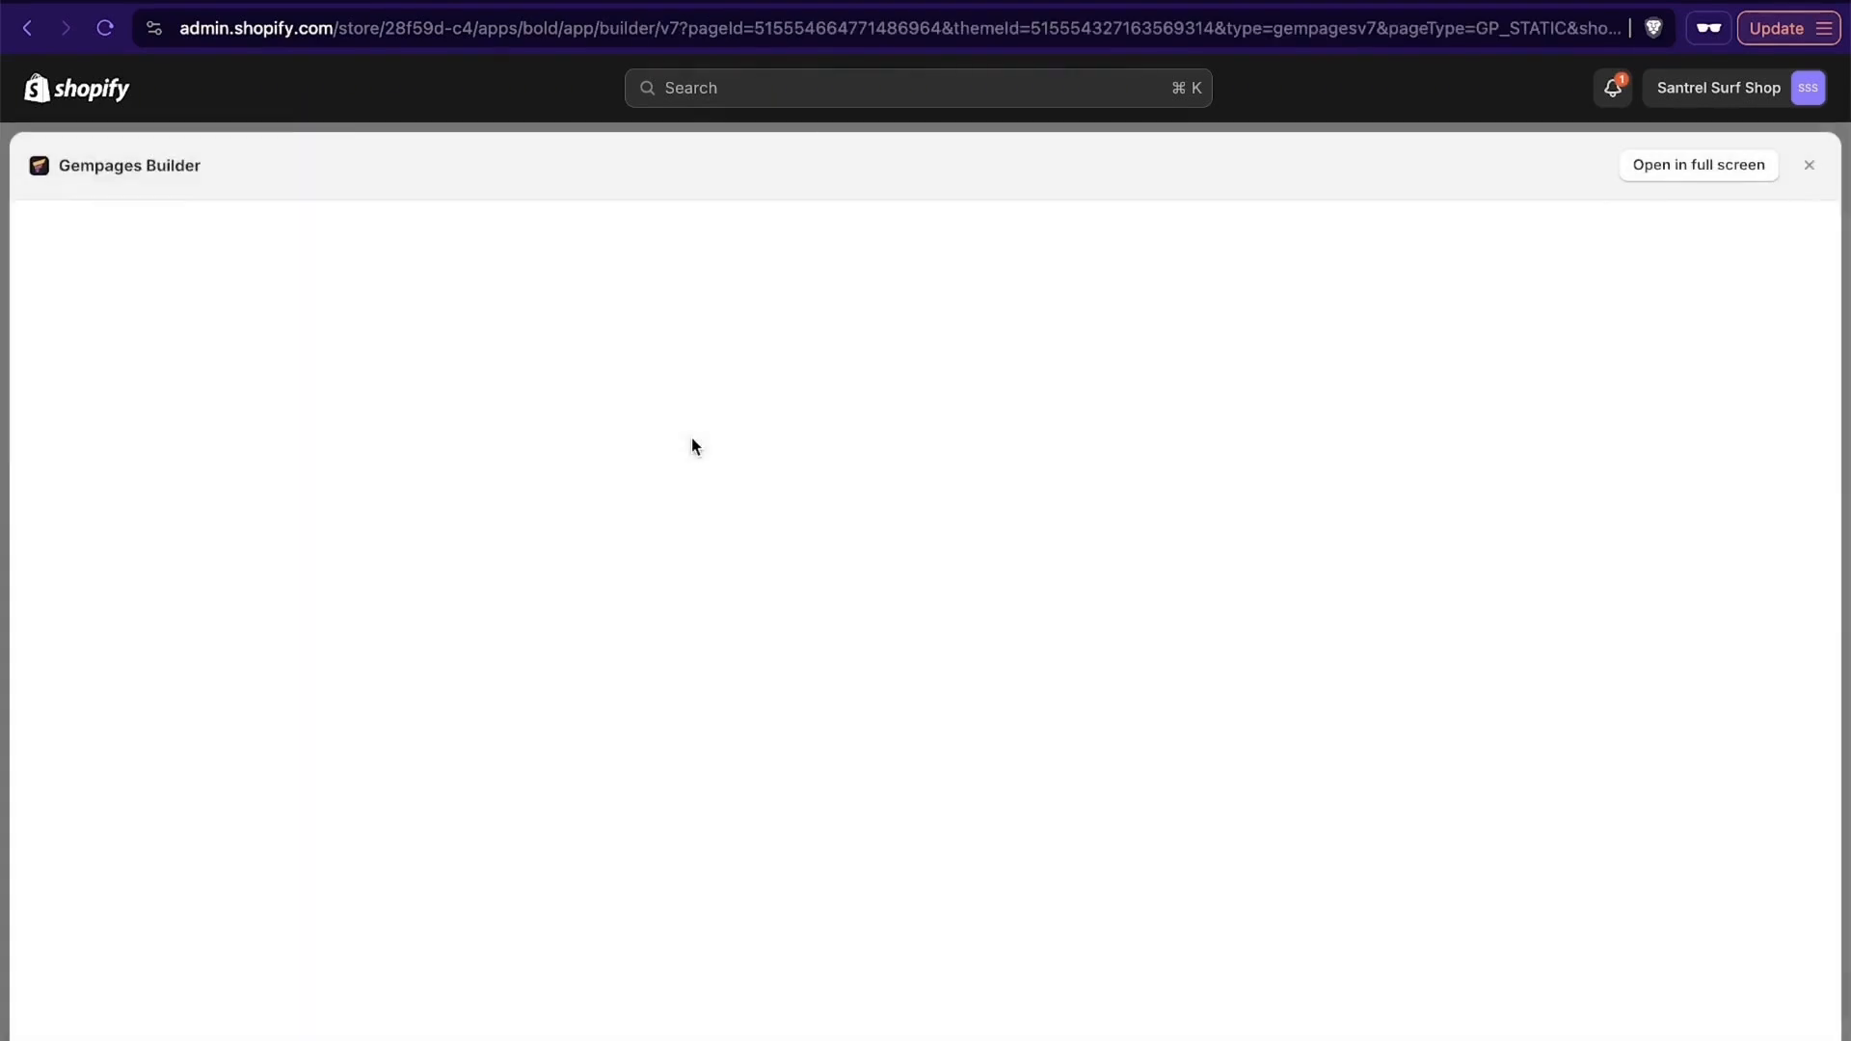
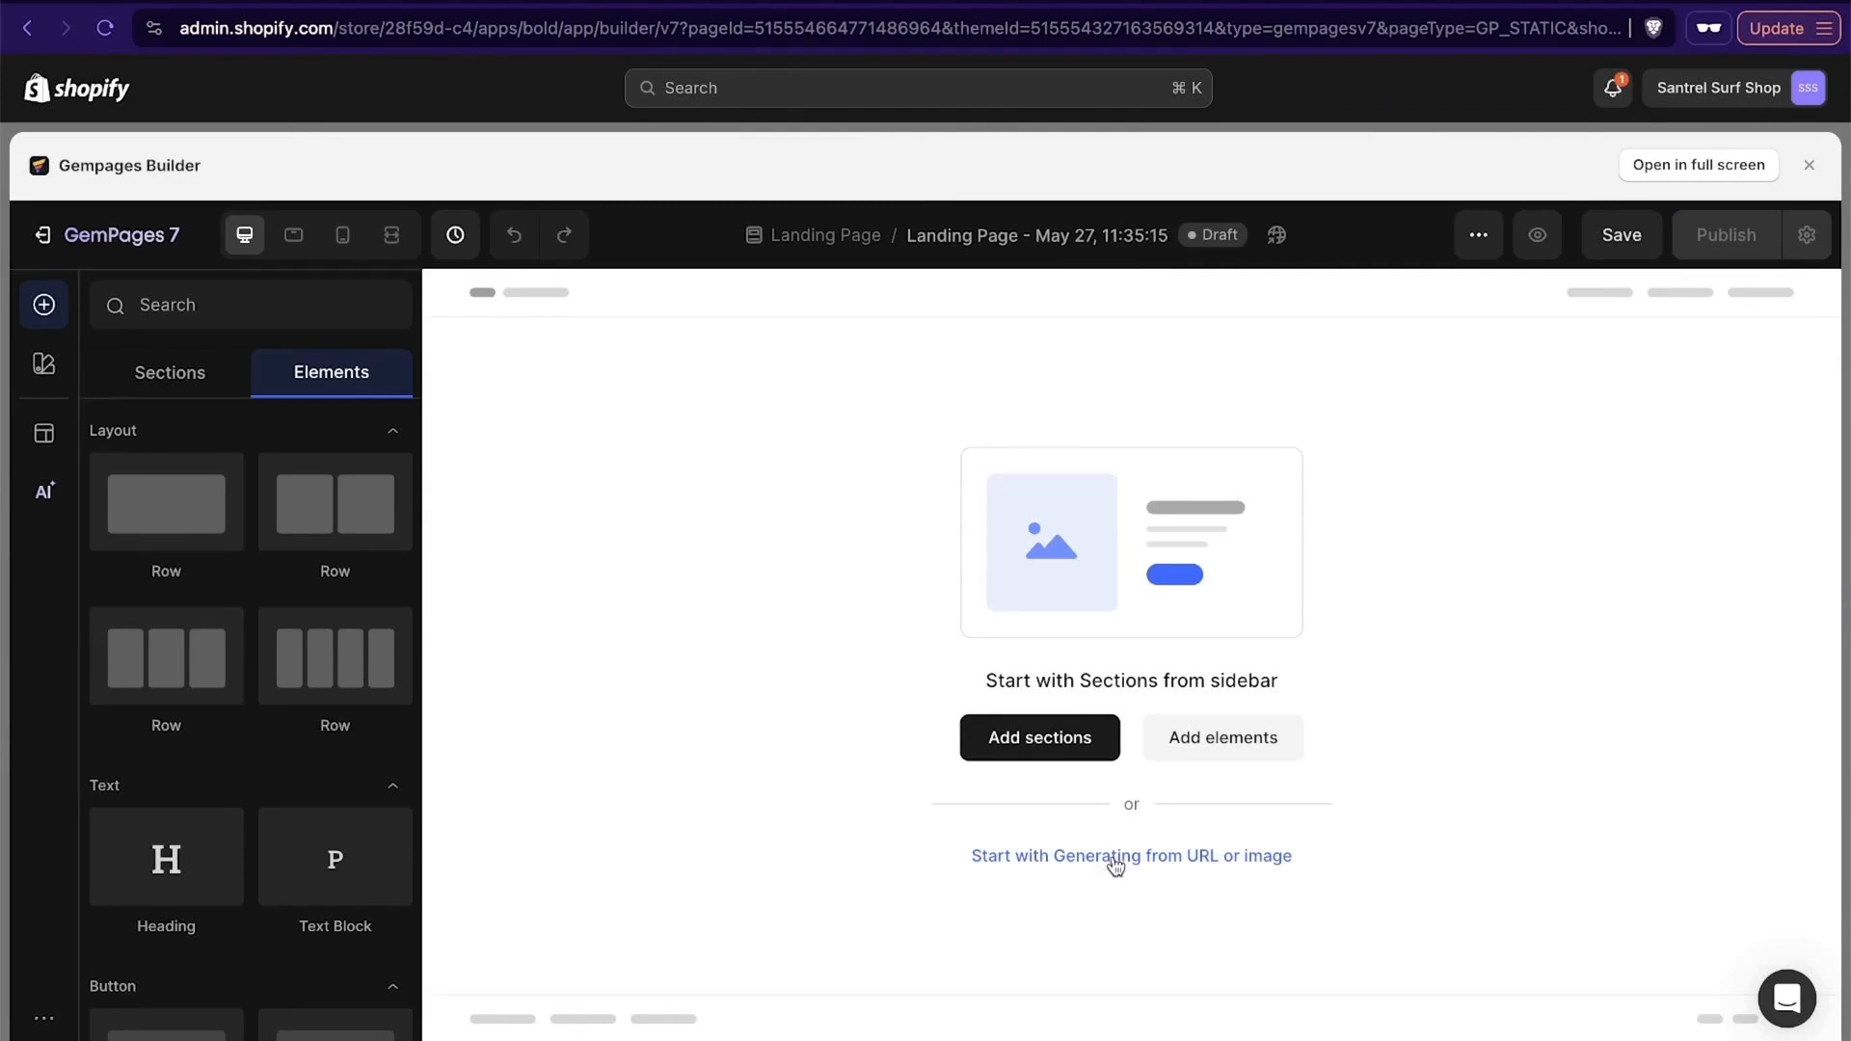
Choose 'Start with Generating from URL or image' to bring up GemPages' Image to layout dialog.
click(1112, 857)
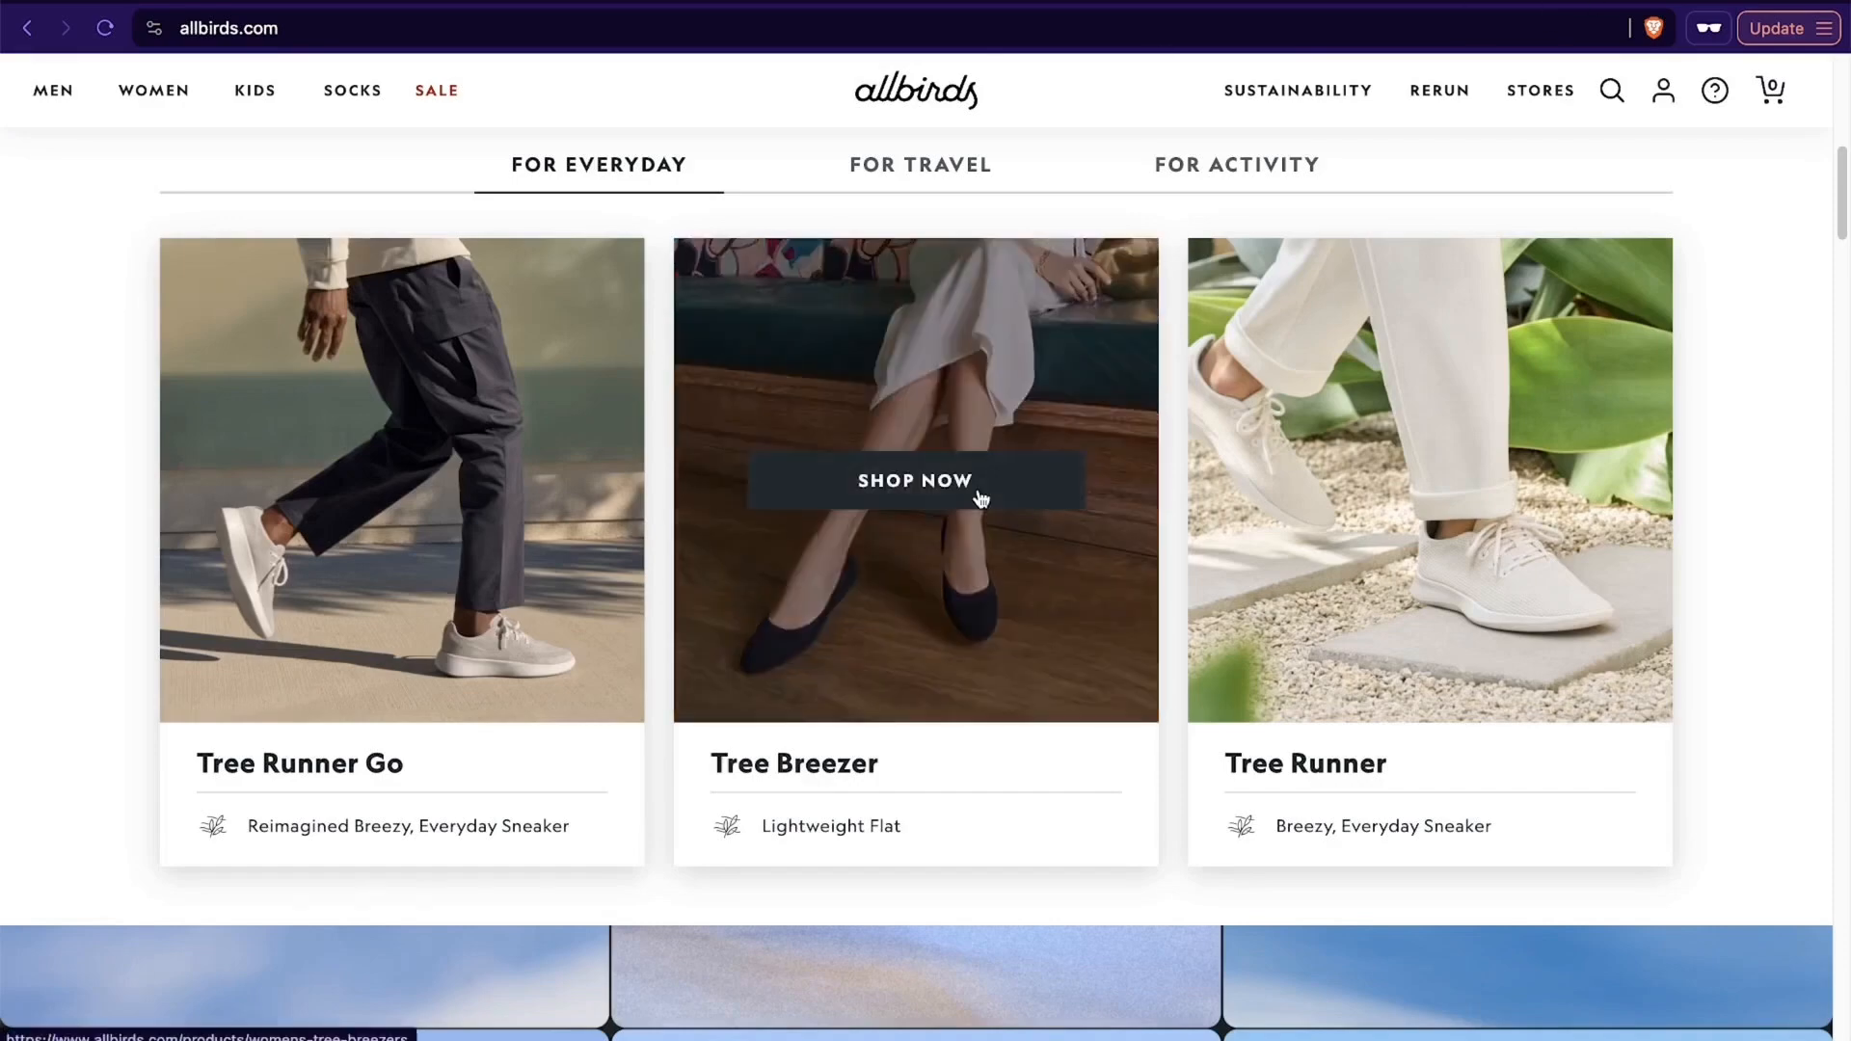
Load pepsi.com in a new private window, browse its Wild Cherry page, then return to allbirds.com.
scroll(981, 492, up, 5)
click(868, 20)
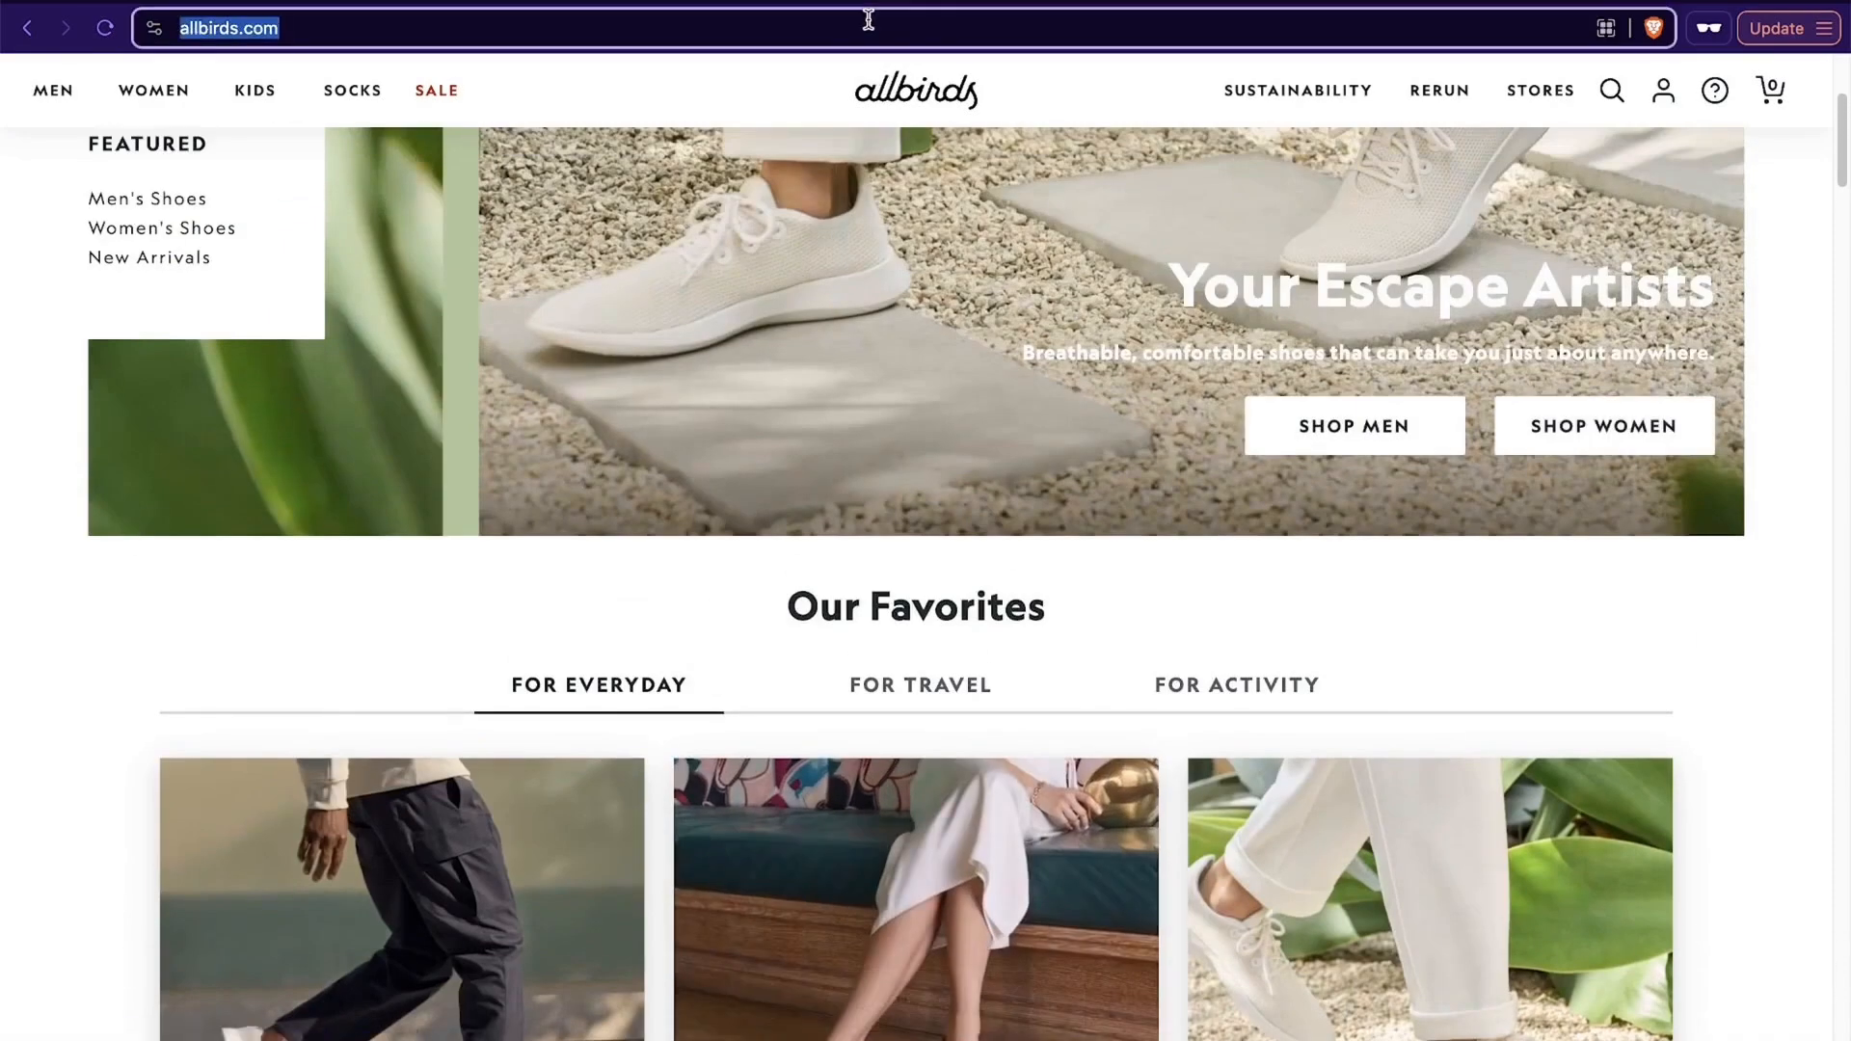
click(1799, 385)
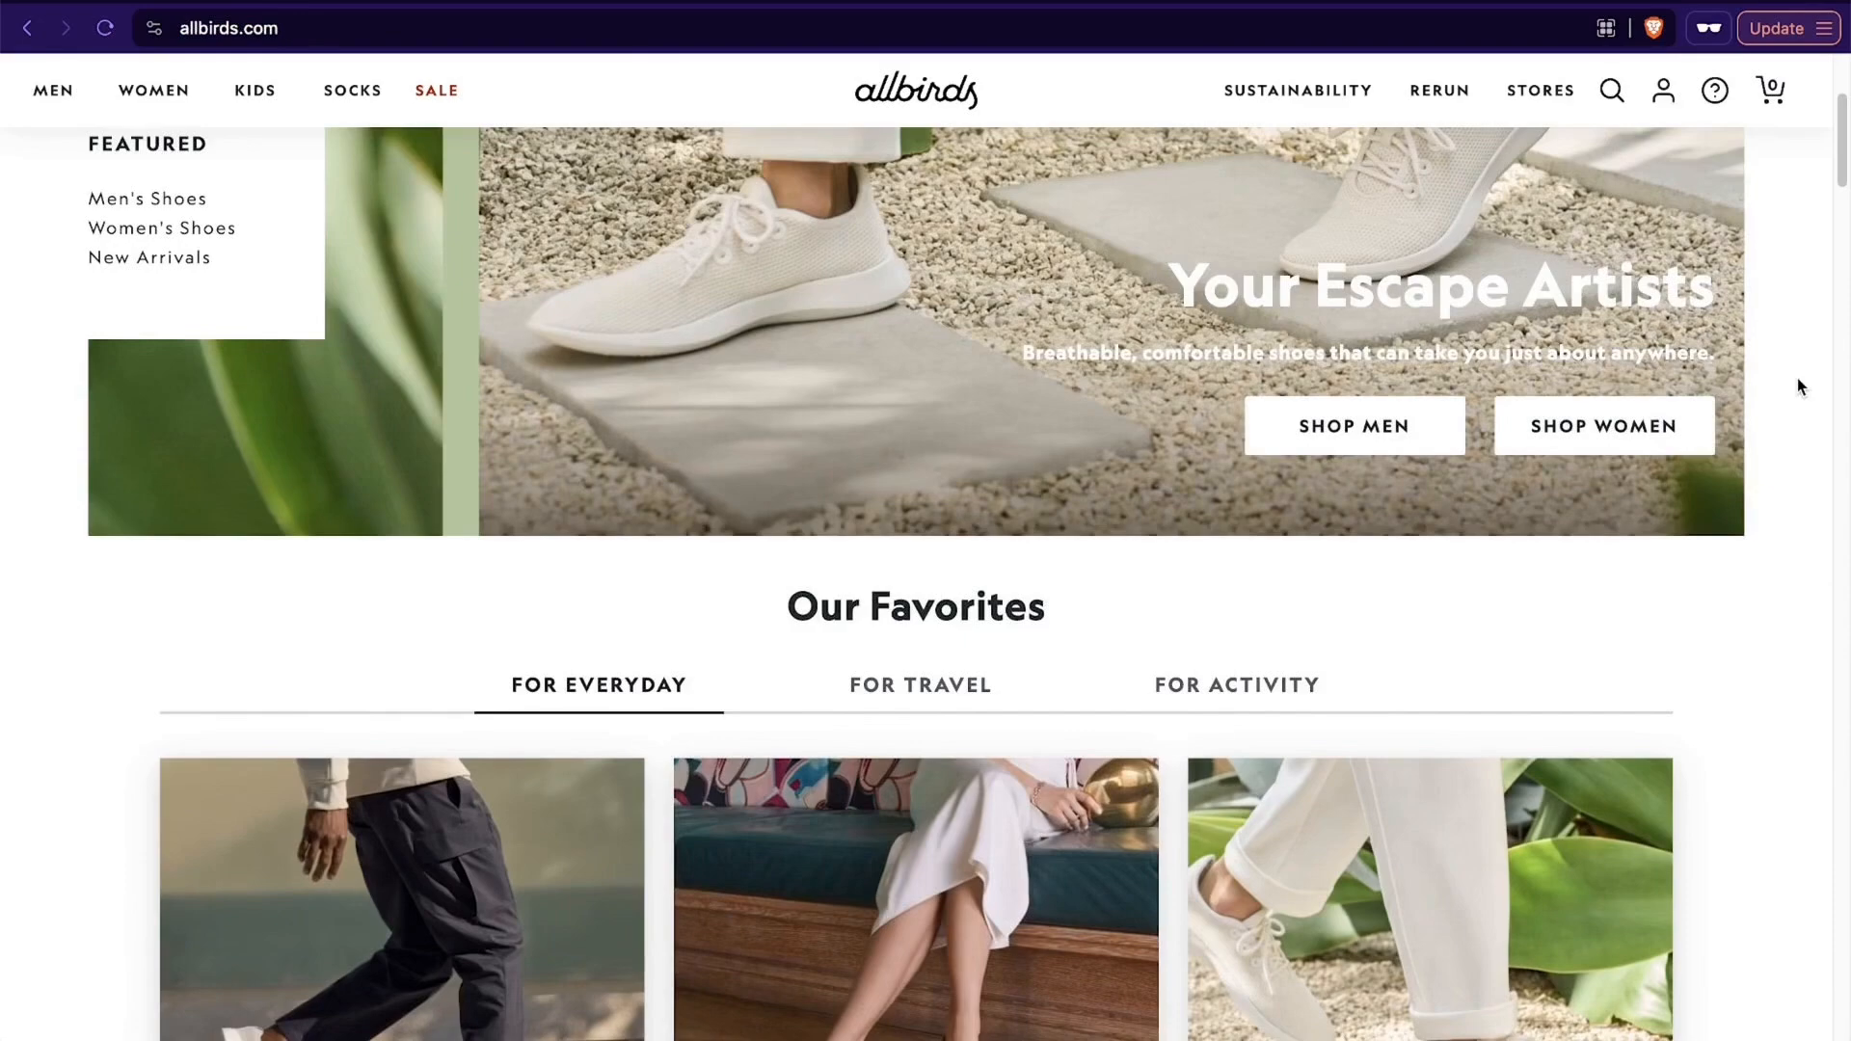
key(super+shift+n)
text(pep)
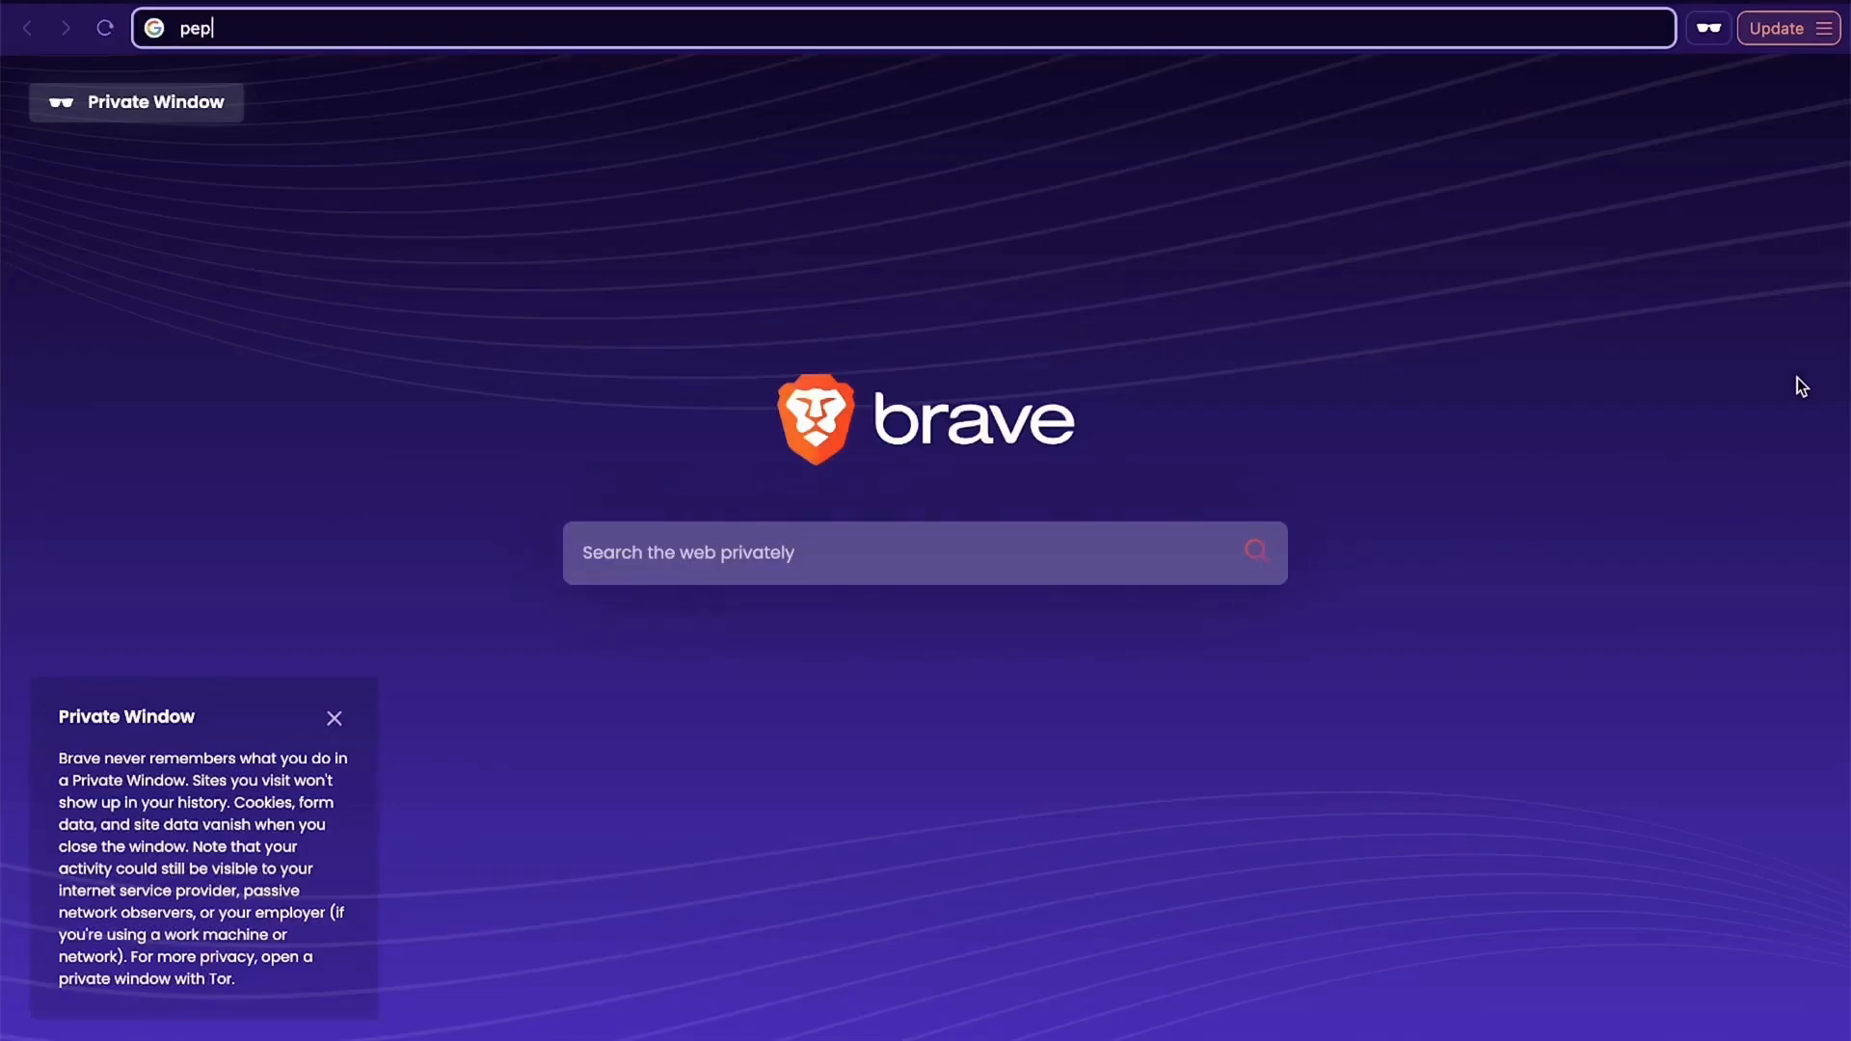
text(si.com)
key(Return)
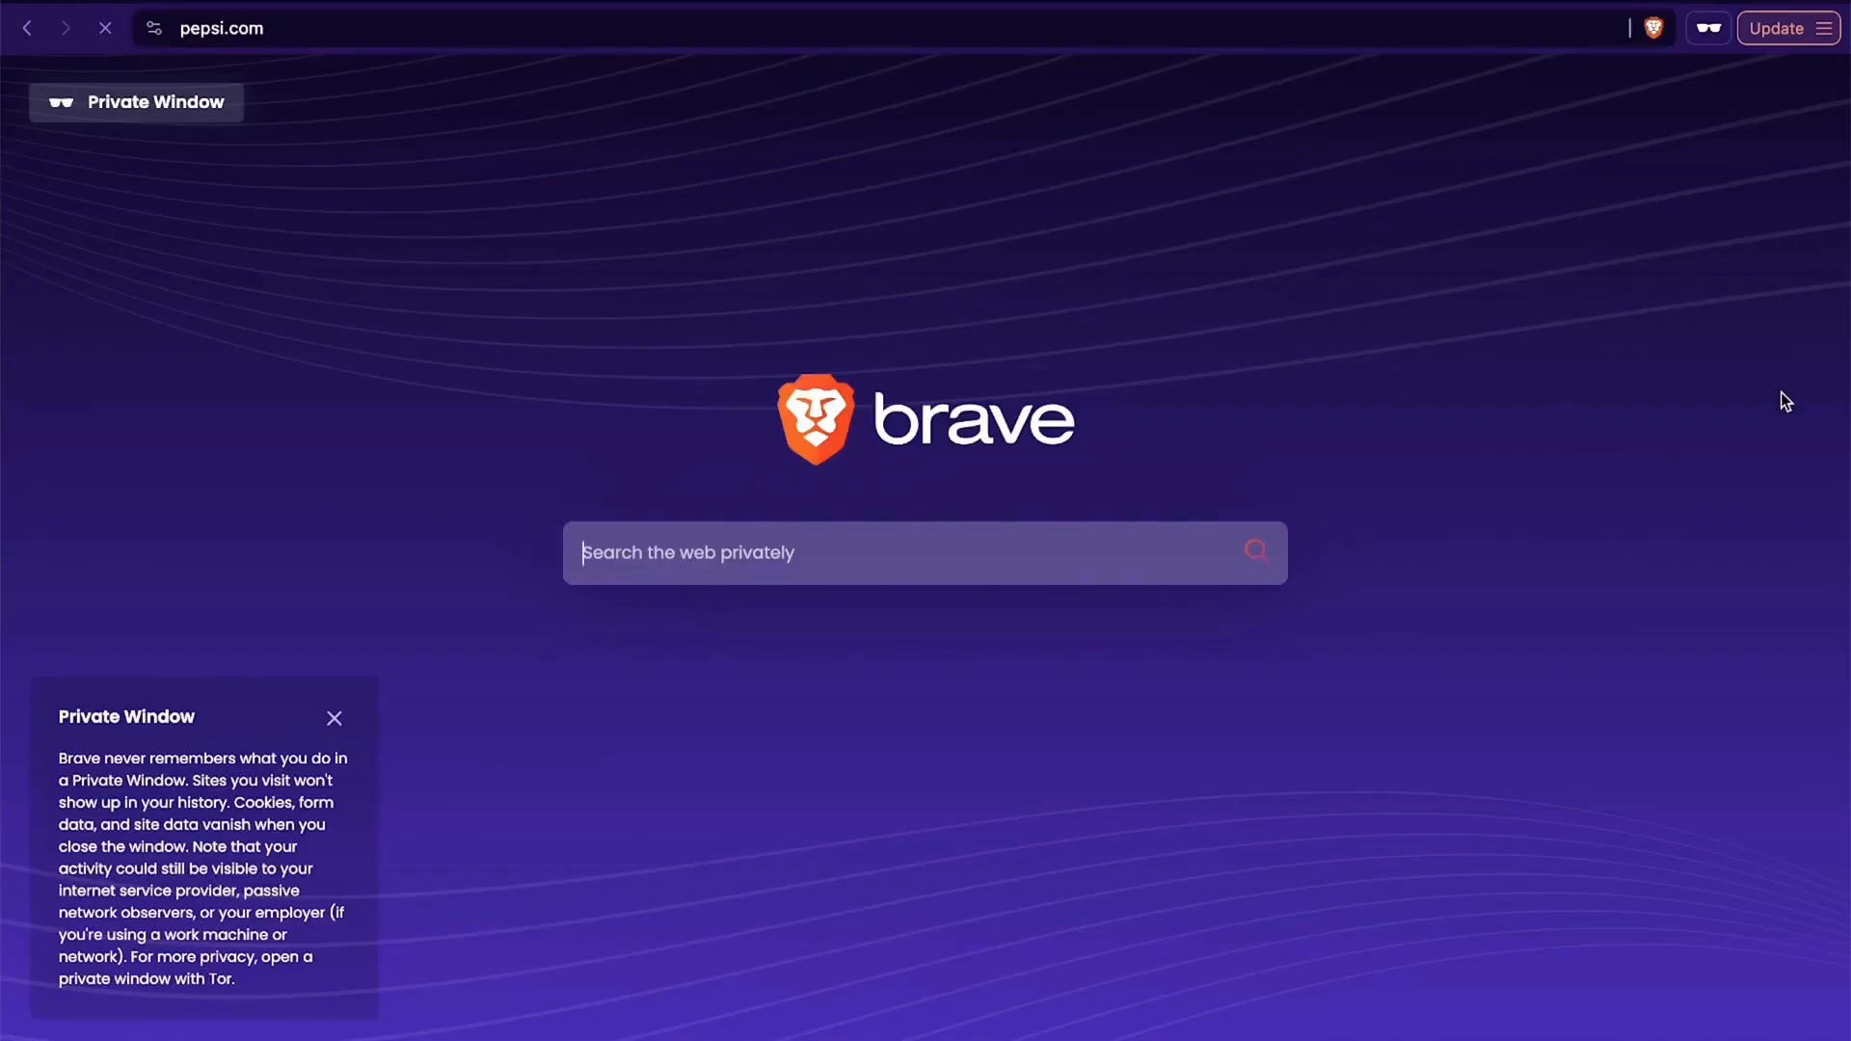
scroll(1655, 431, down, 10)
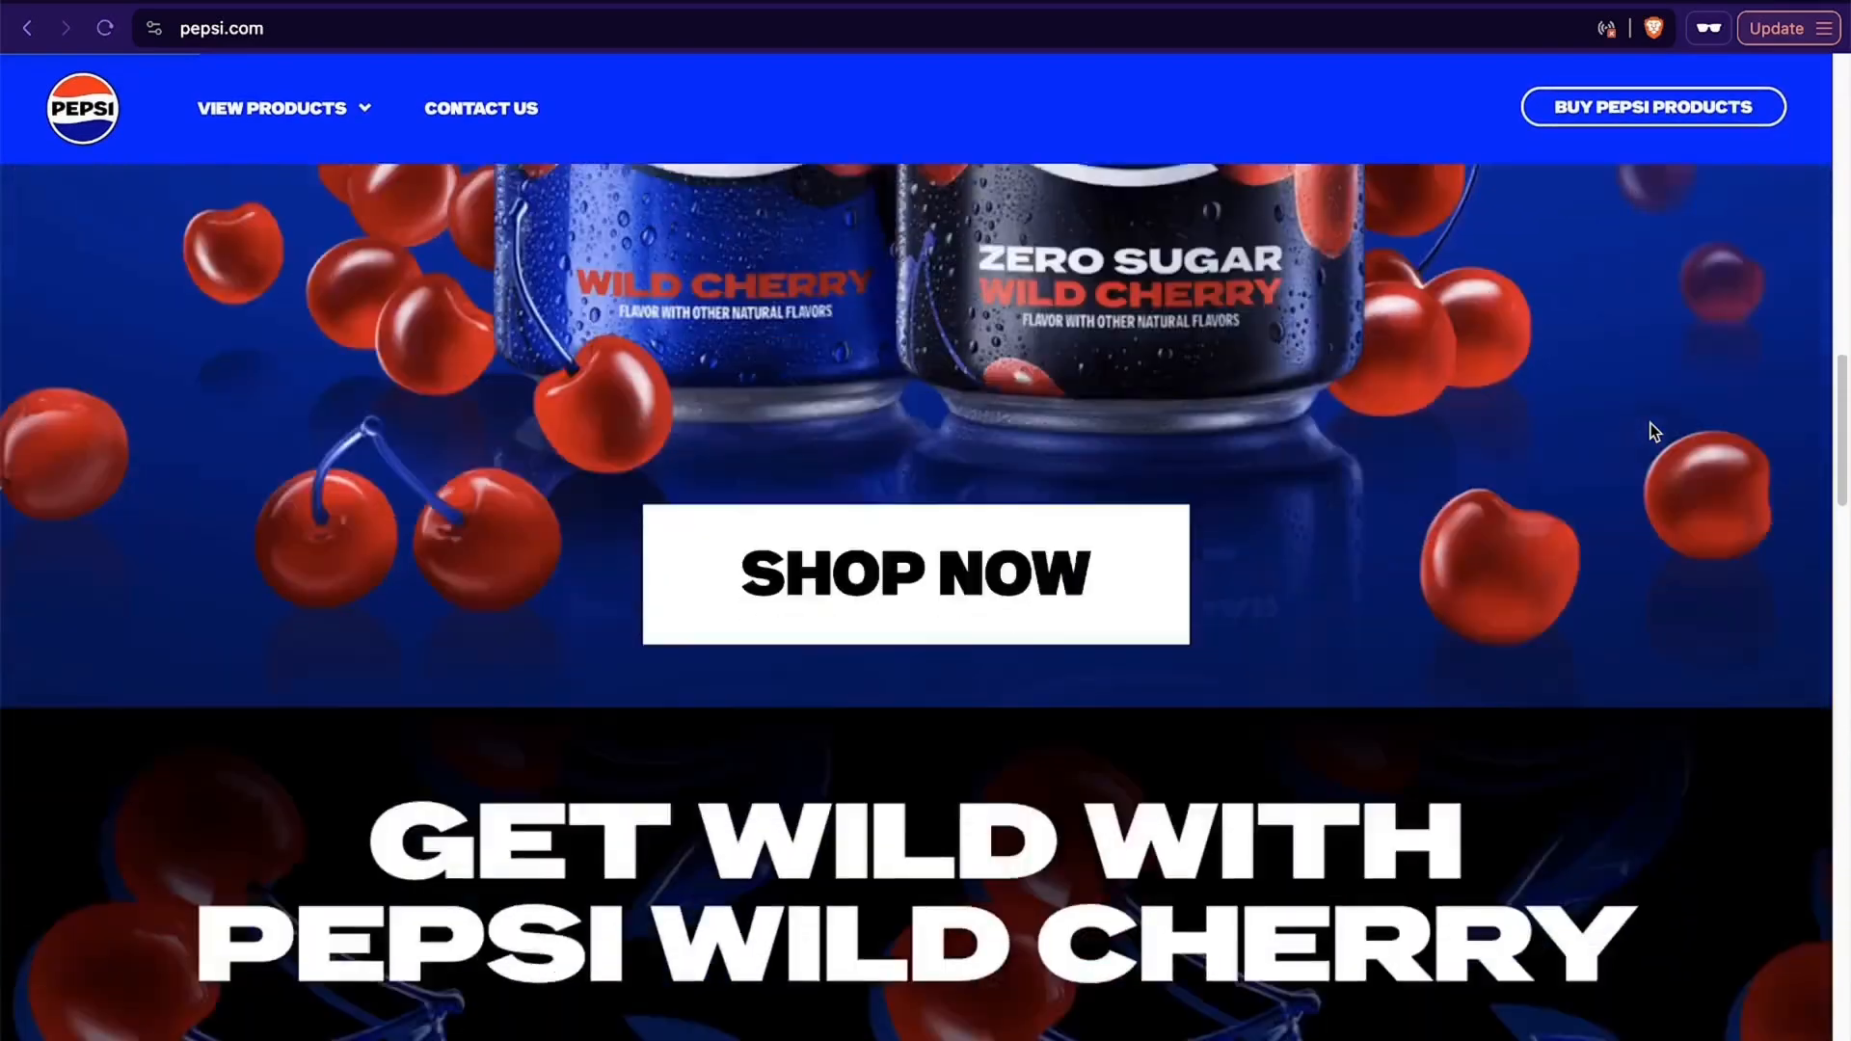
scroll(822, 665, down, 5)
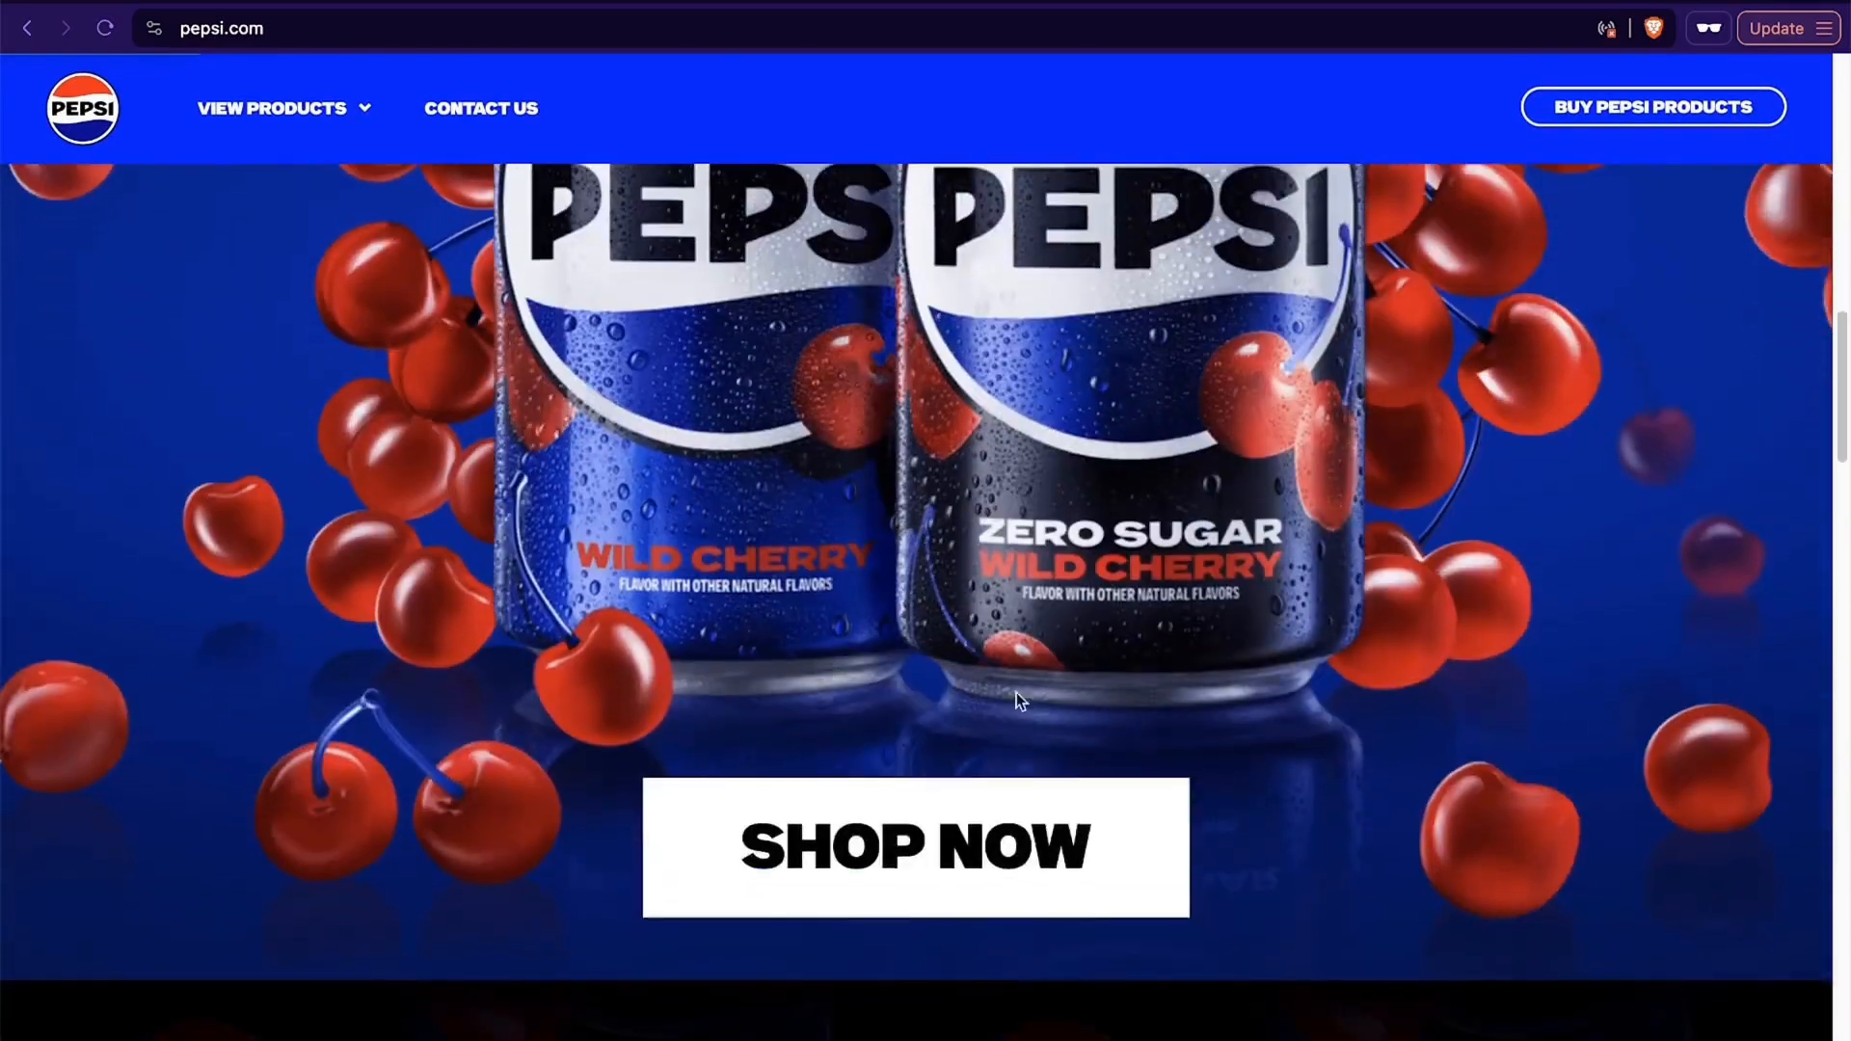
scroll(1458, 747, up, 5)
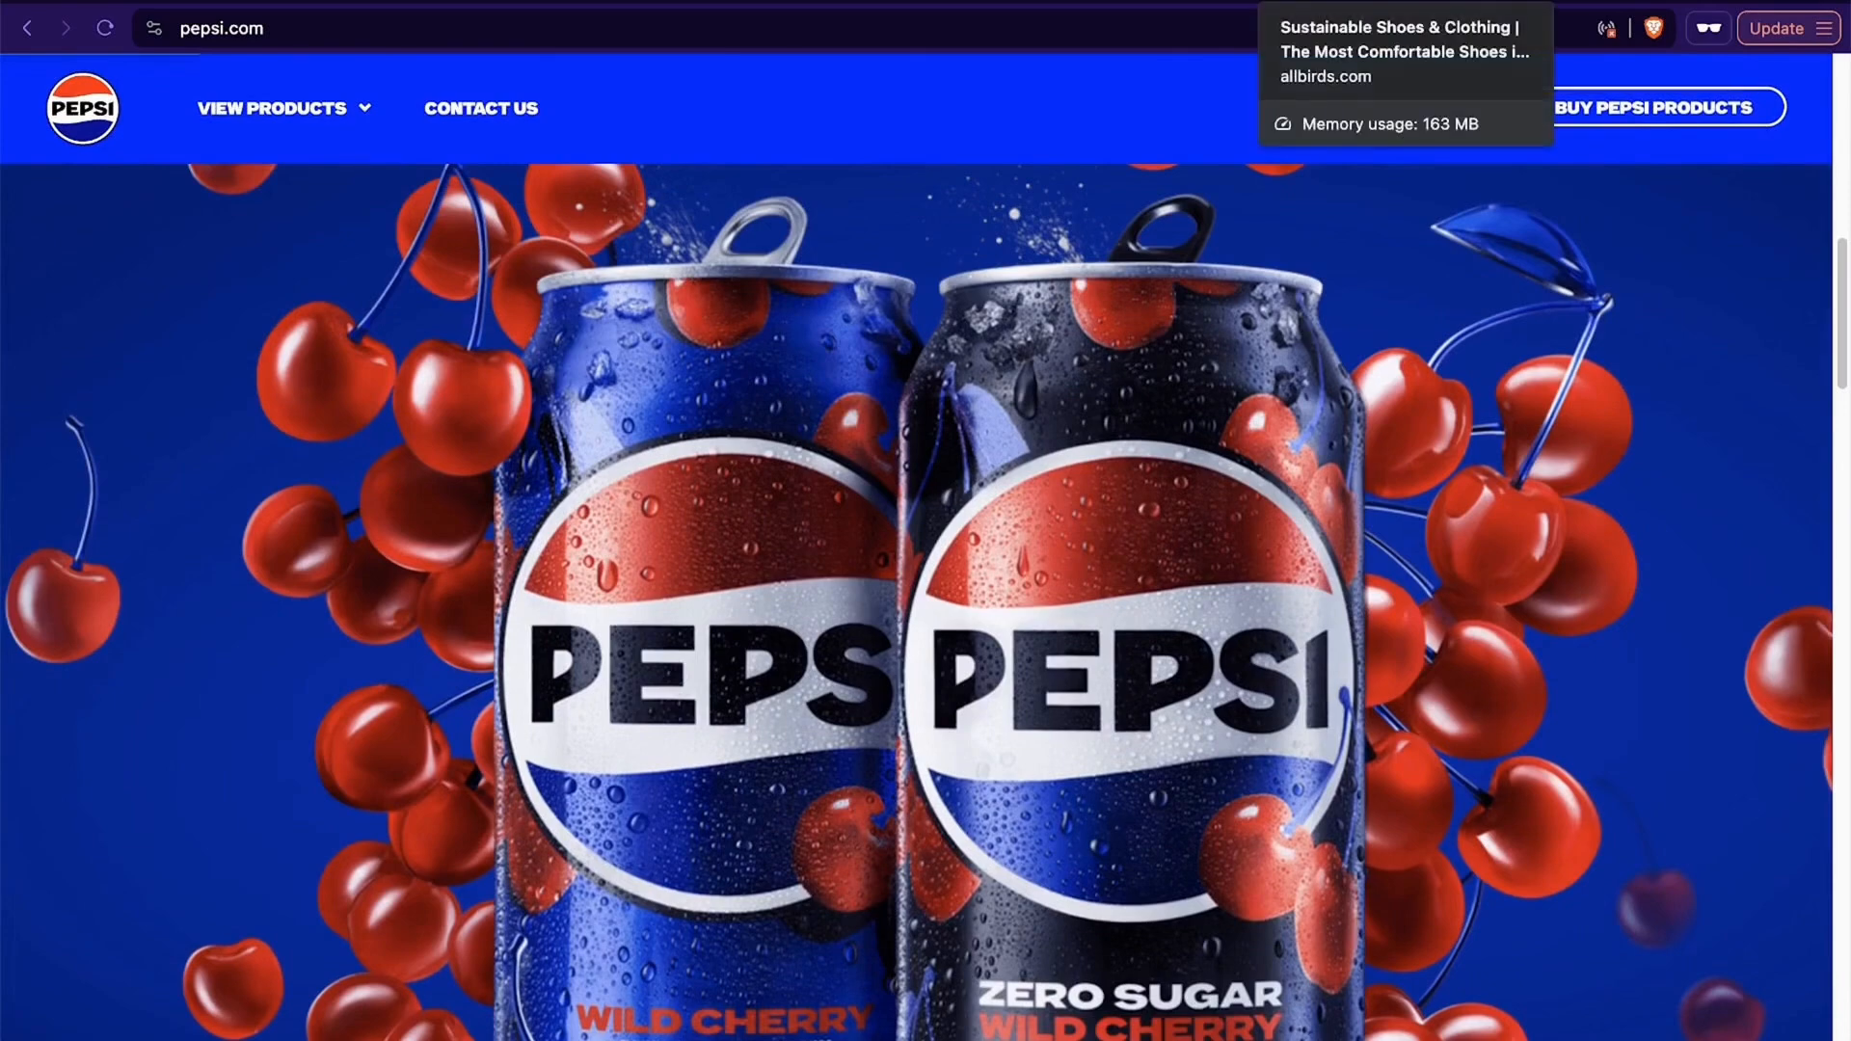
click(1400, 8)
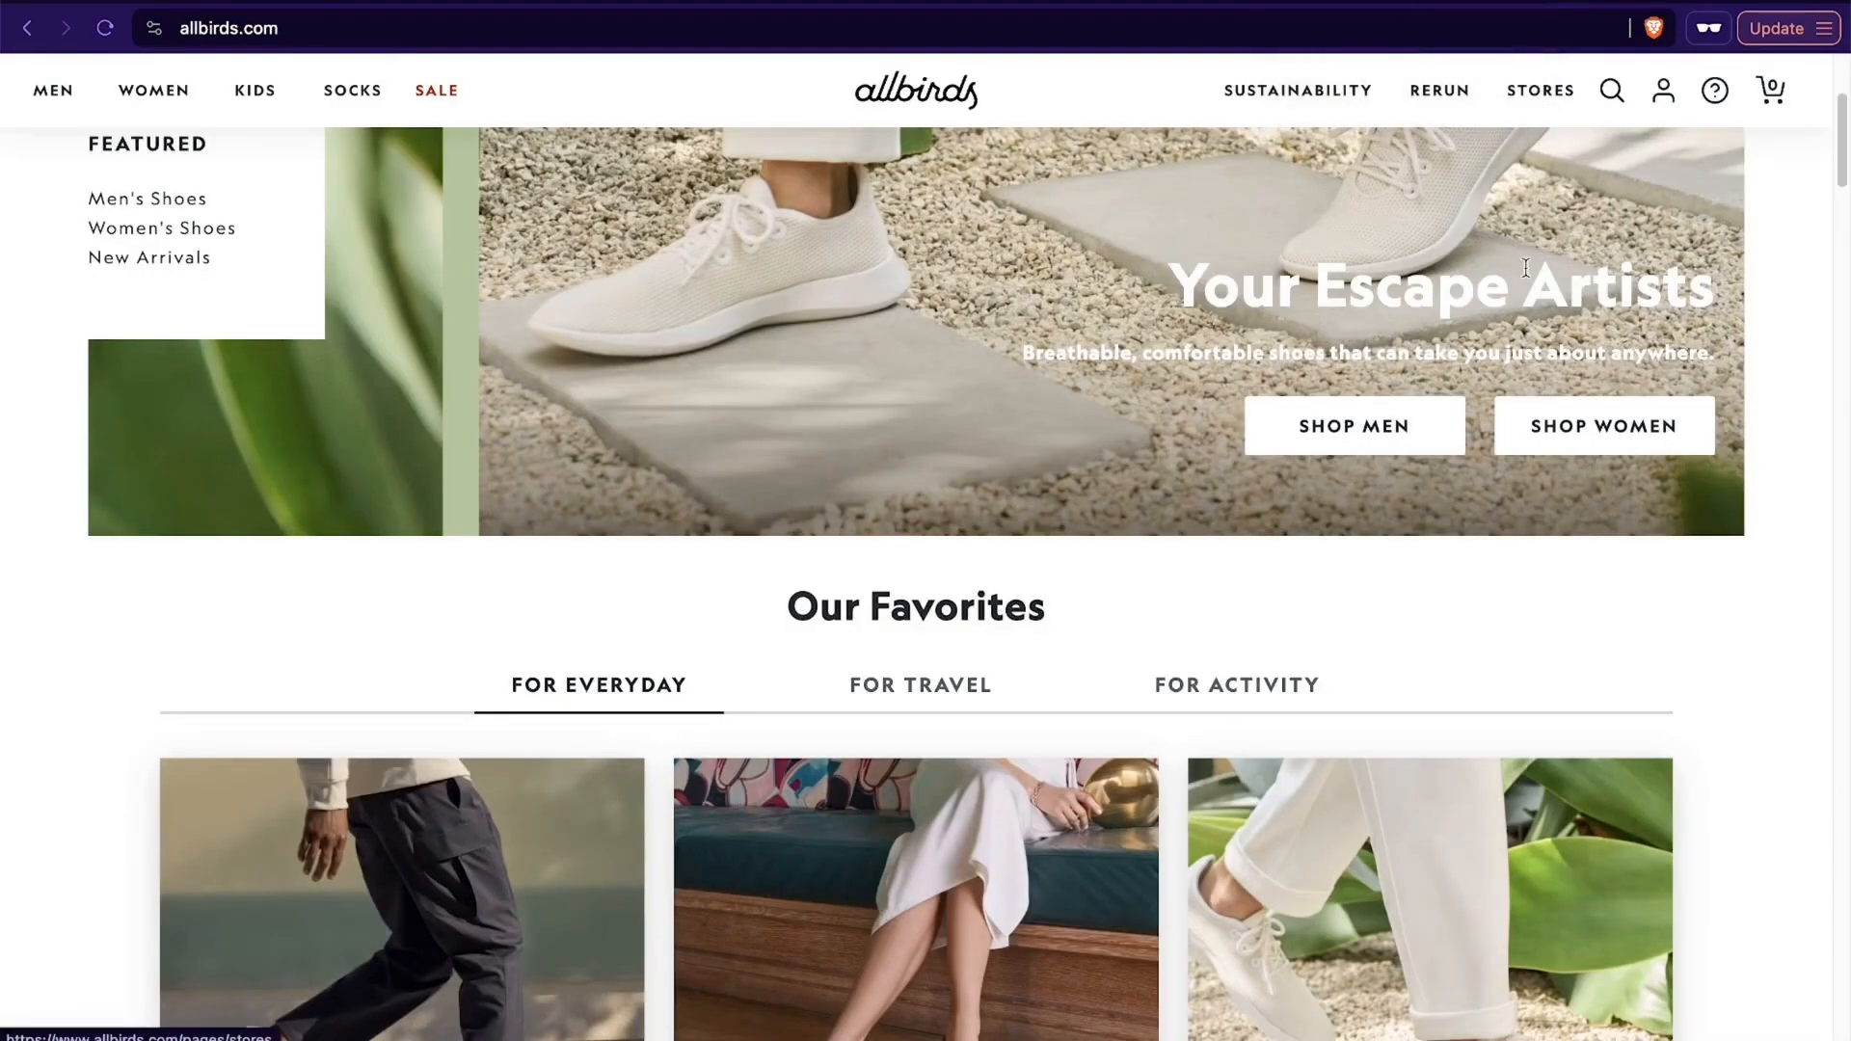
Bring up Developer Tools for the allbirds.com page via More Tools.
click(1825, 29)
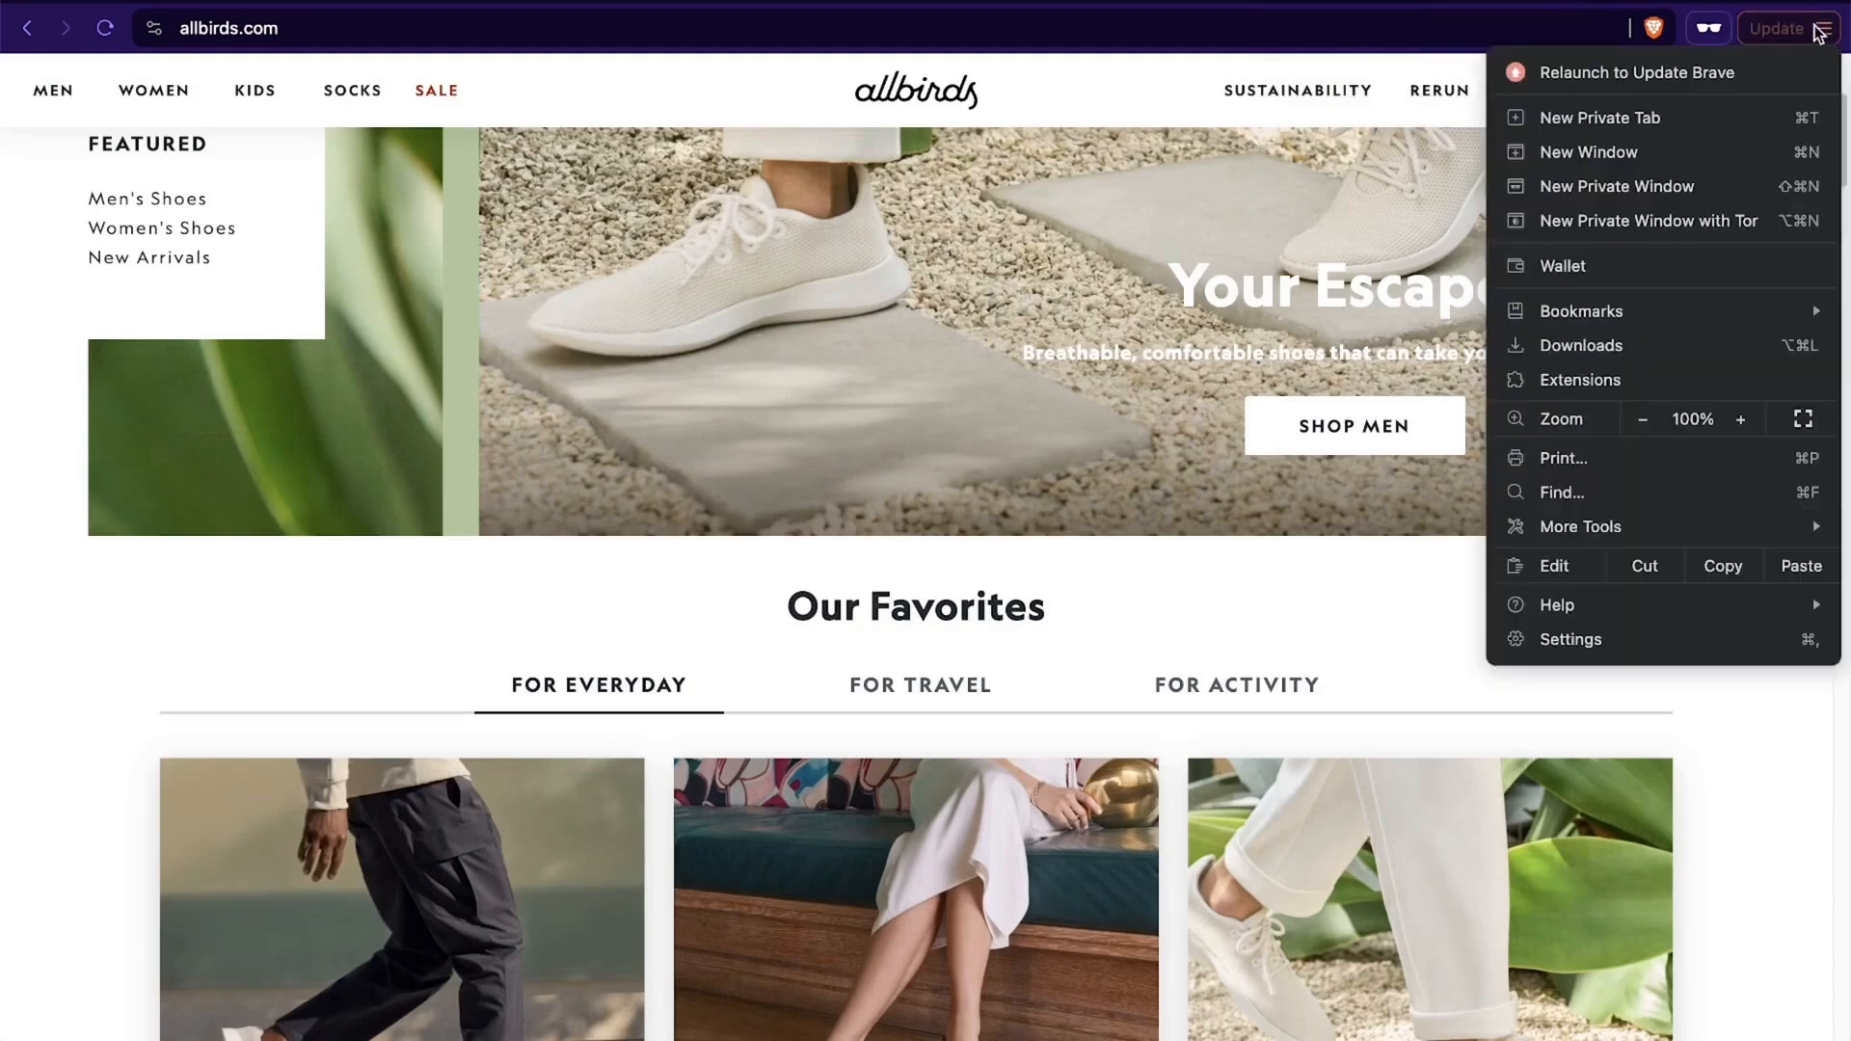
mouse_move(1634, 538)
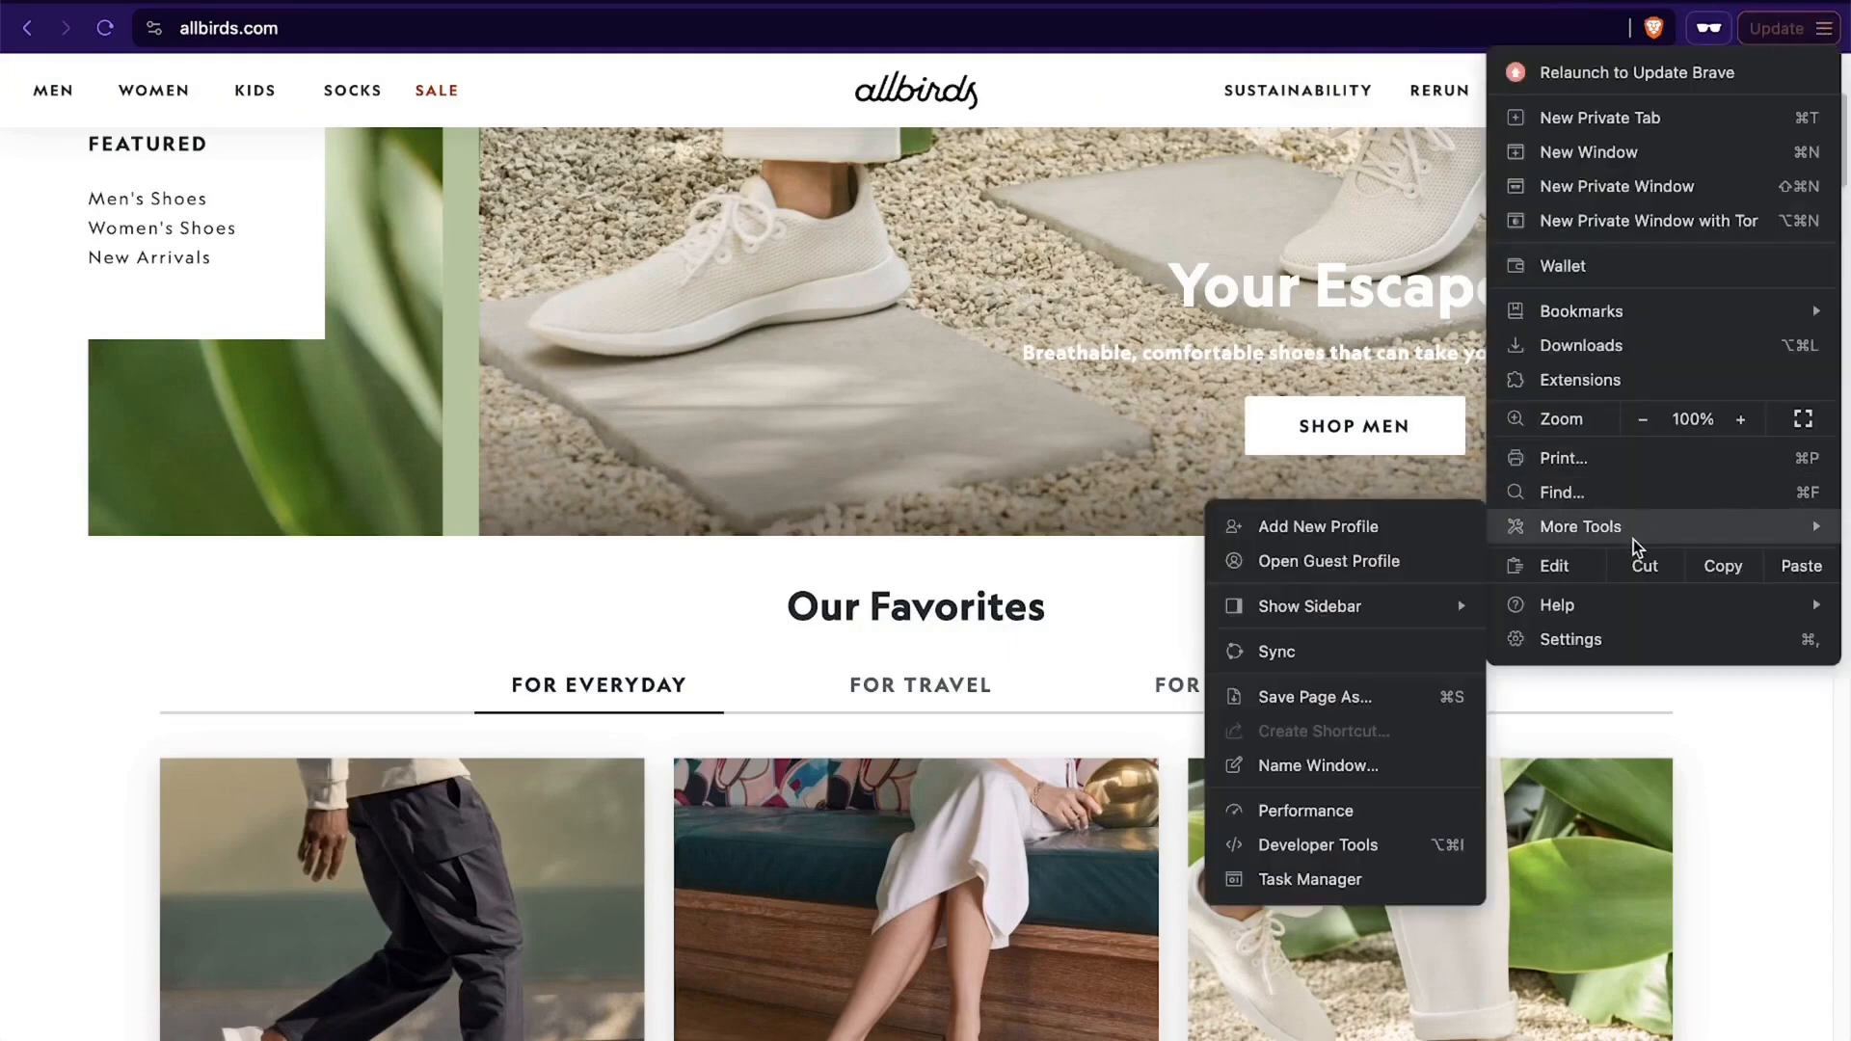
click(1377, 848)
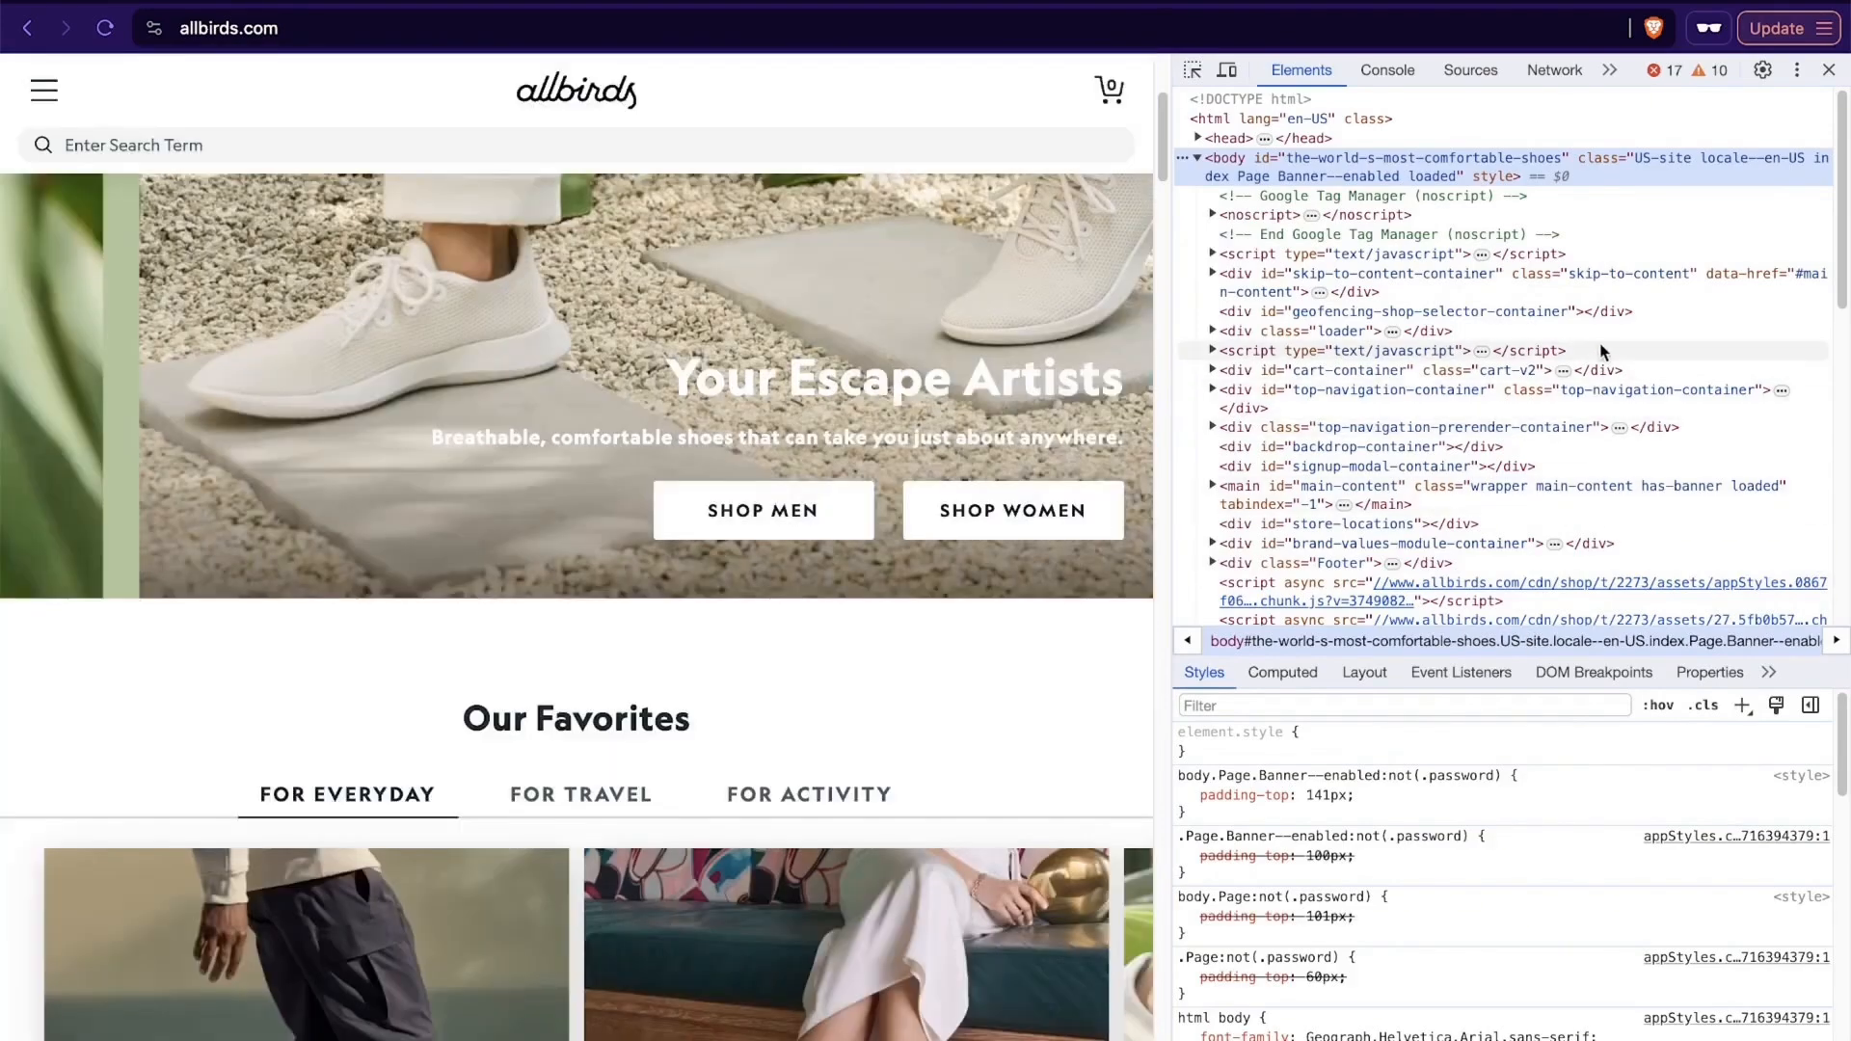
Search the Elements markup for 'shopify' through to the shopify-digital-wallet meta tag, then close DevTools.
key(ctrl+f)
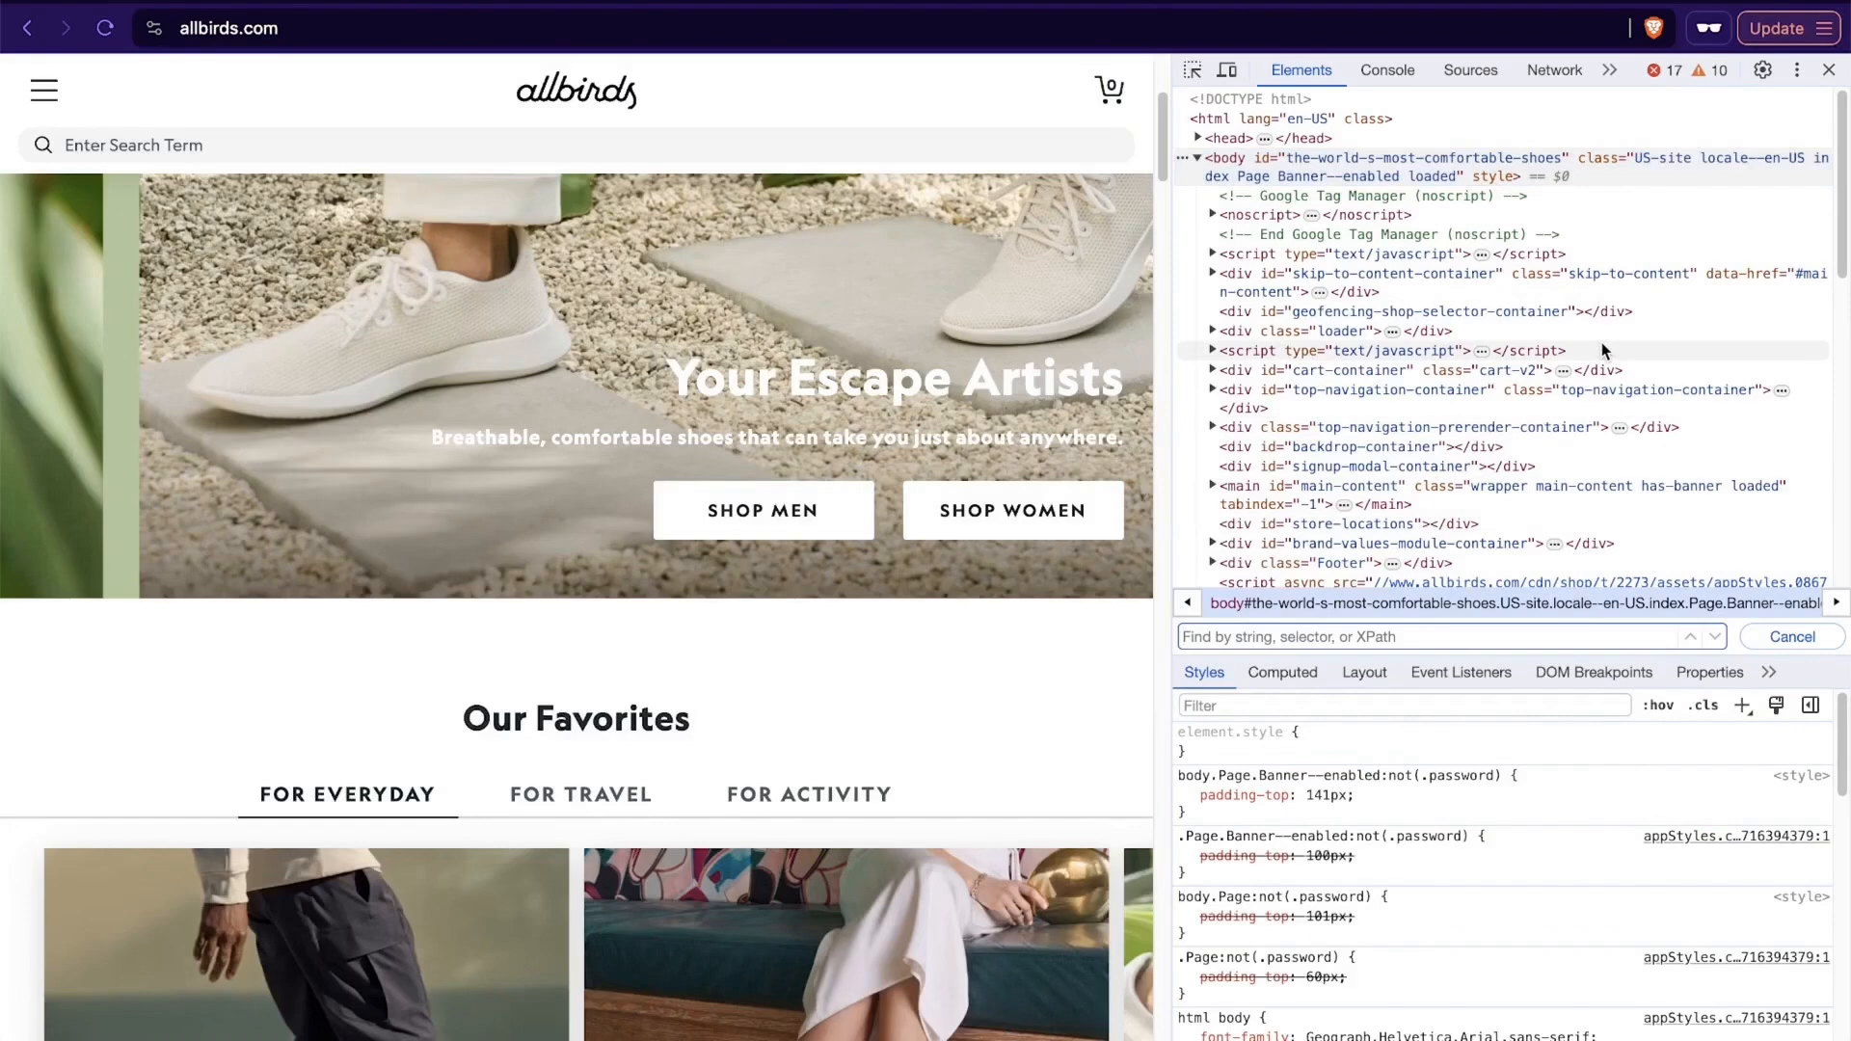
text(shopi)
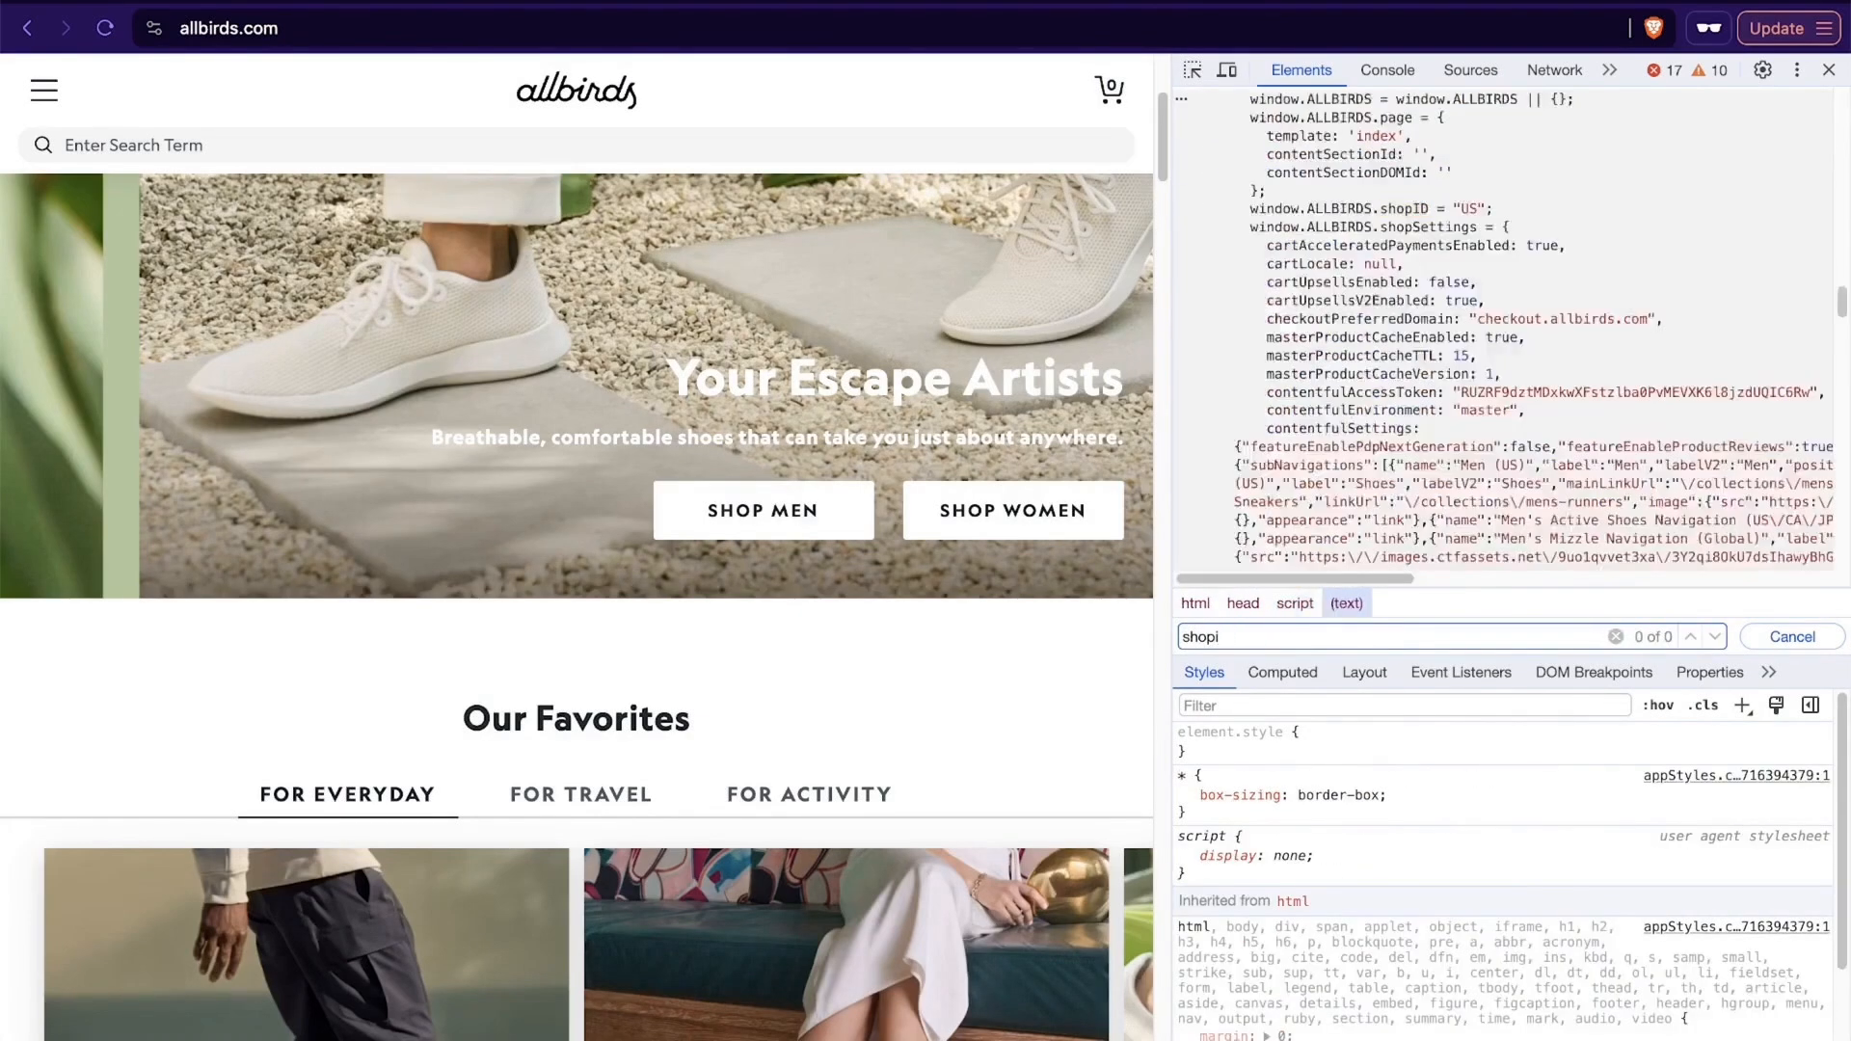
key(BackSpace)
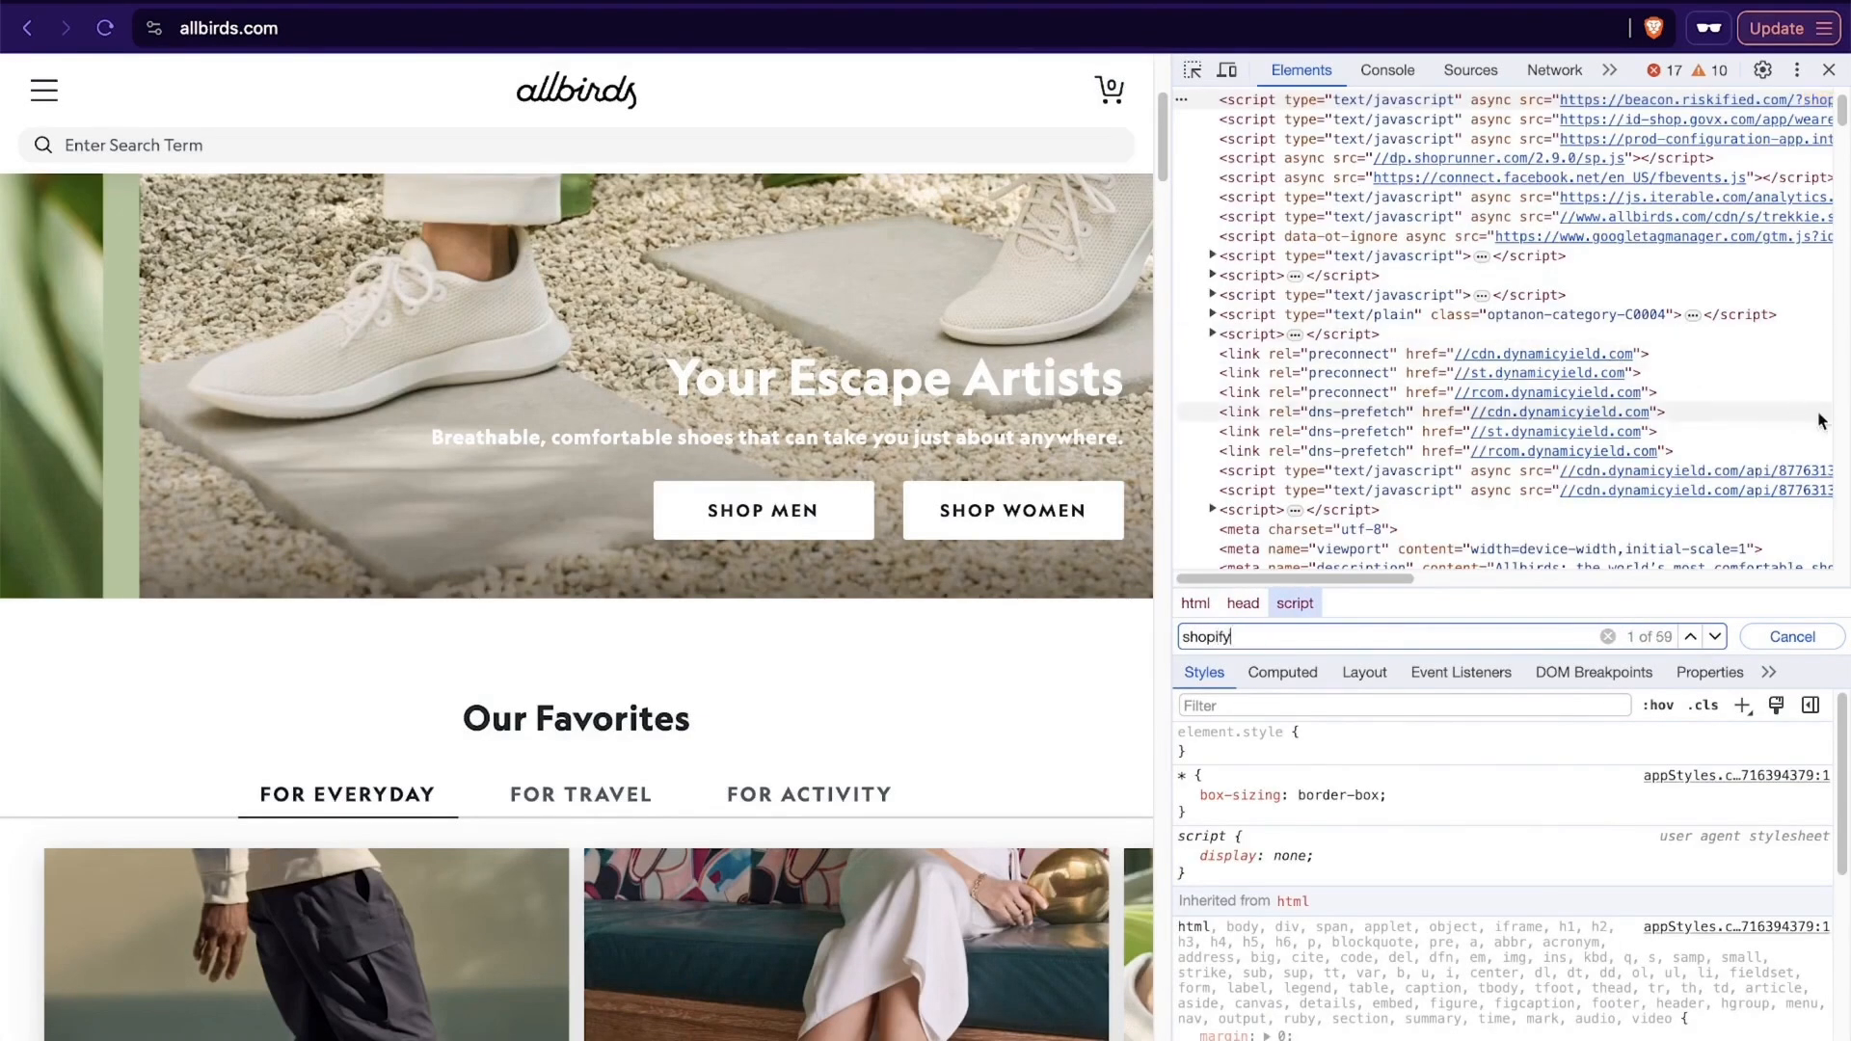
click(1717, 638)
click(1718, 638)
click(1720, 637)
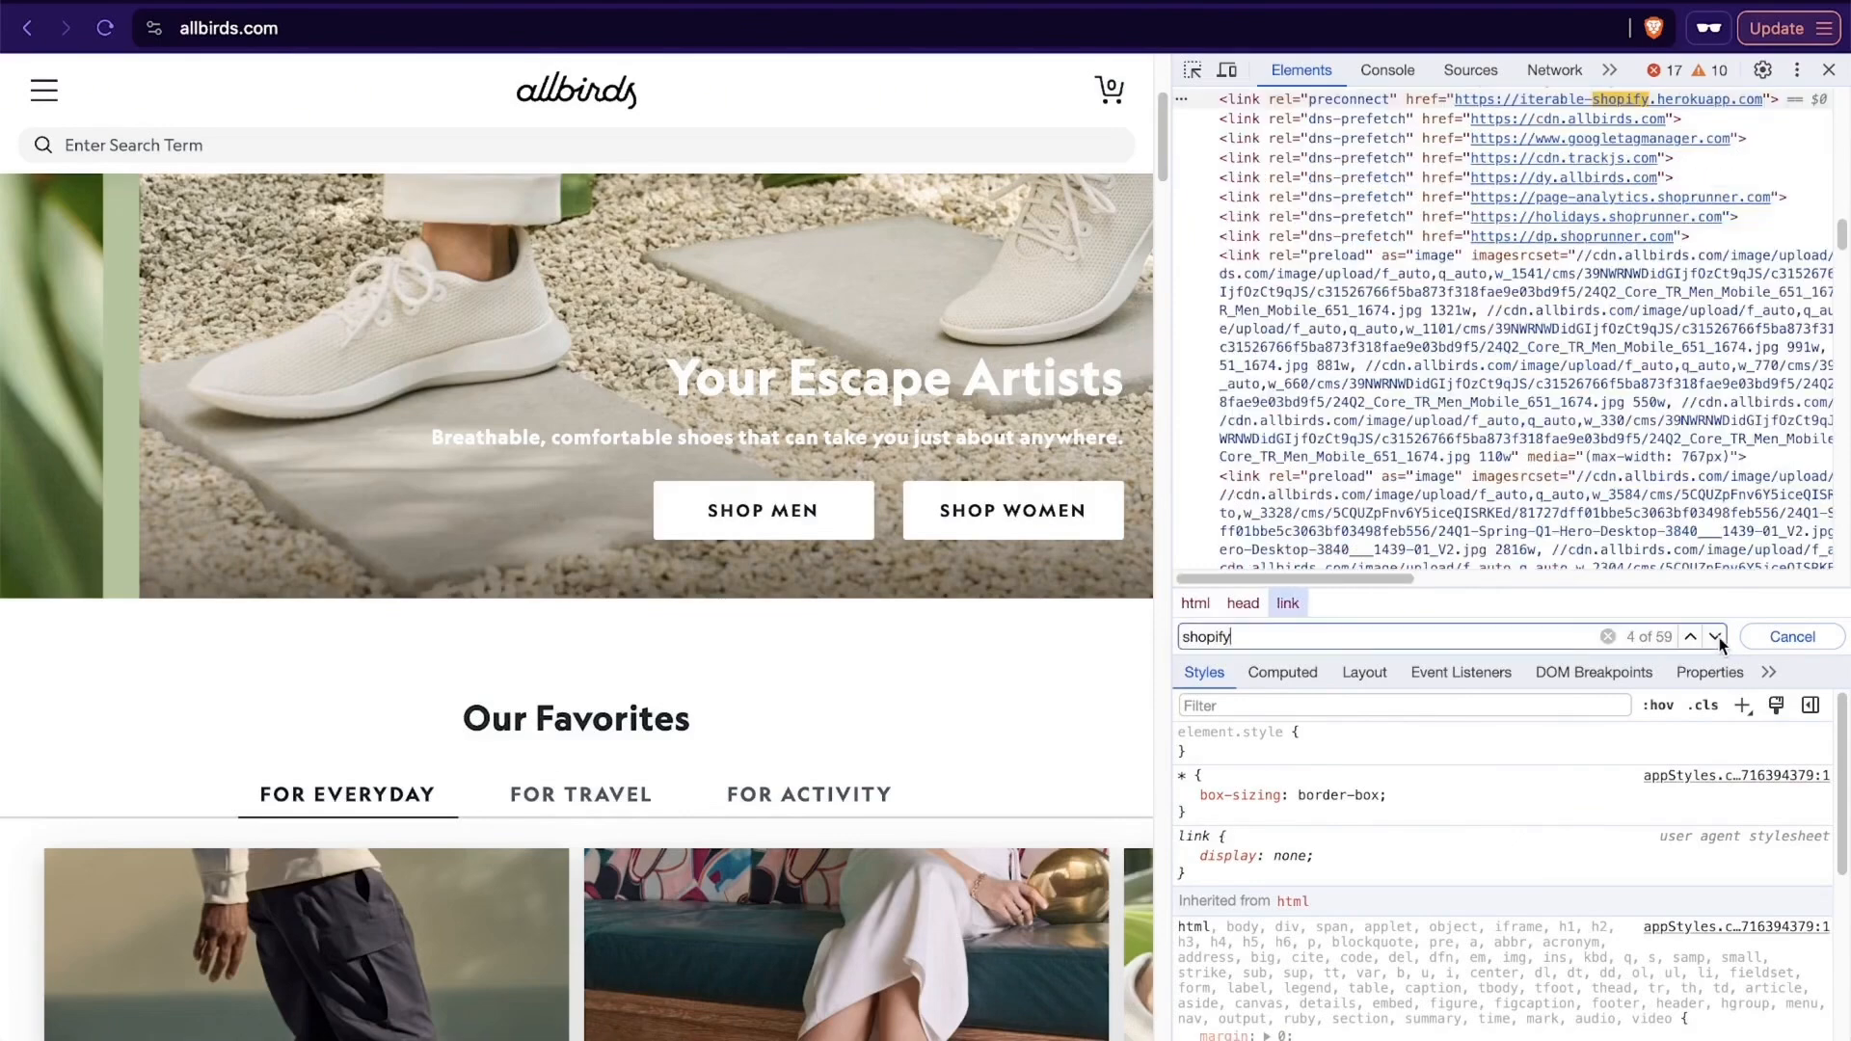
scroll(1602, 280, up, 2)
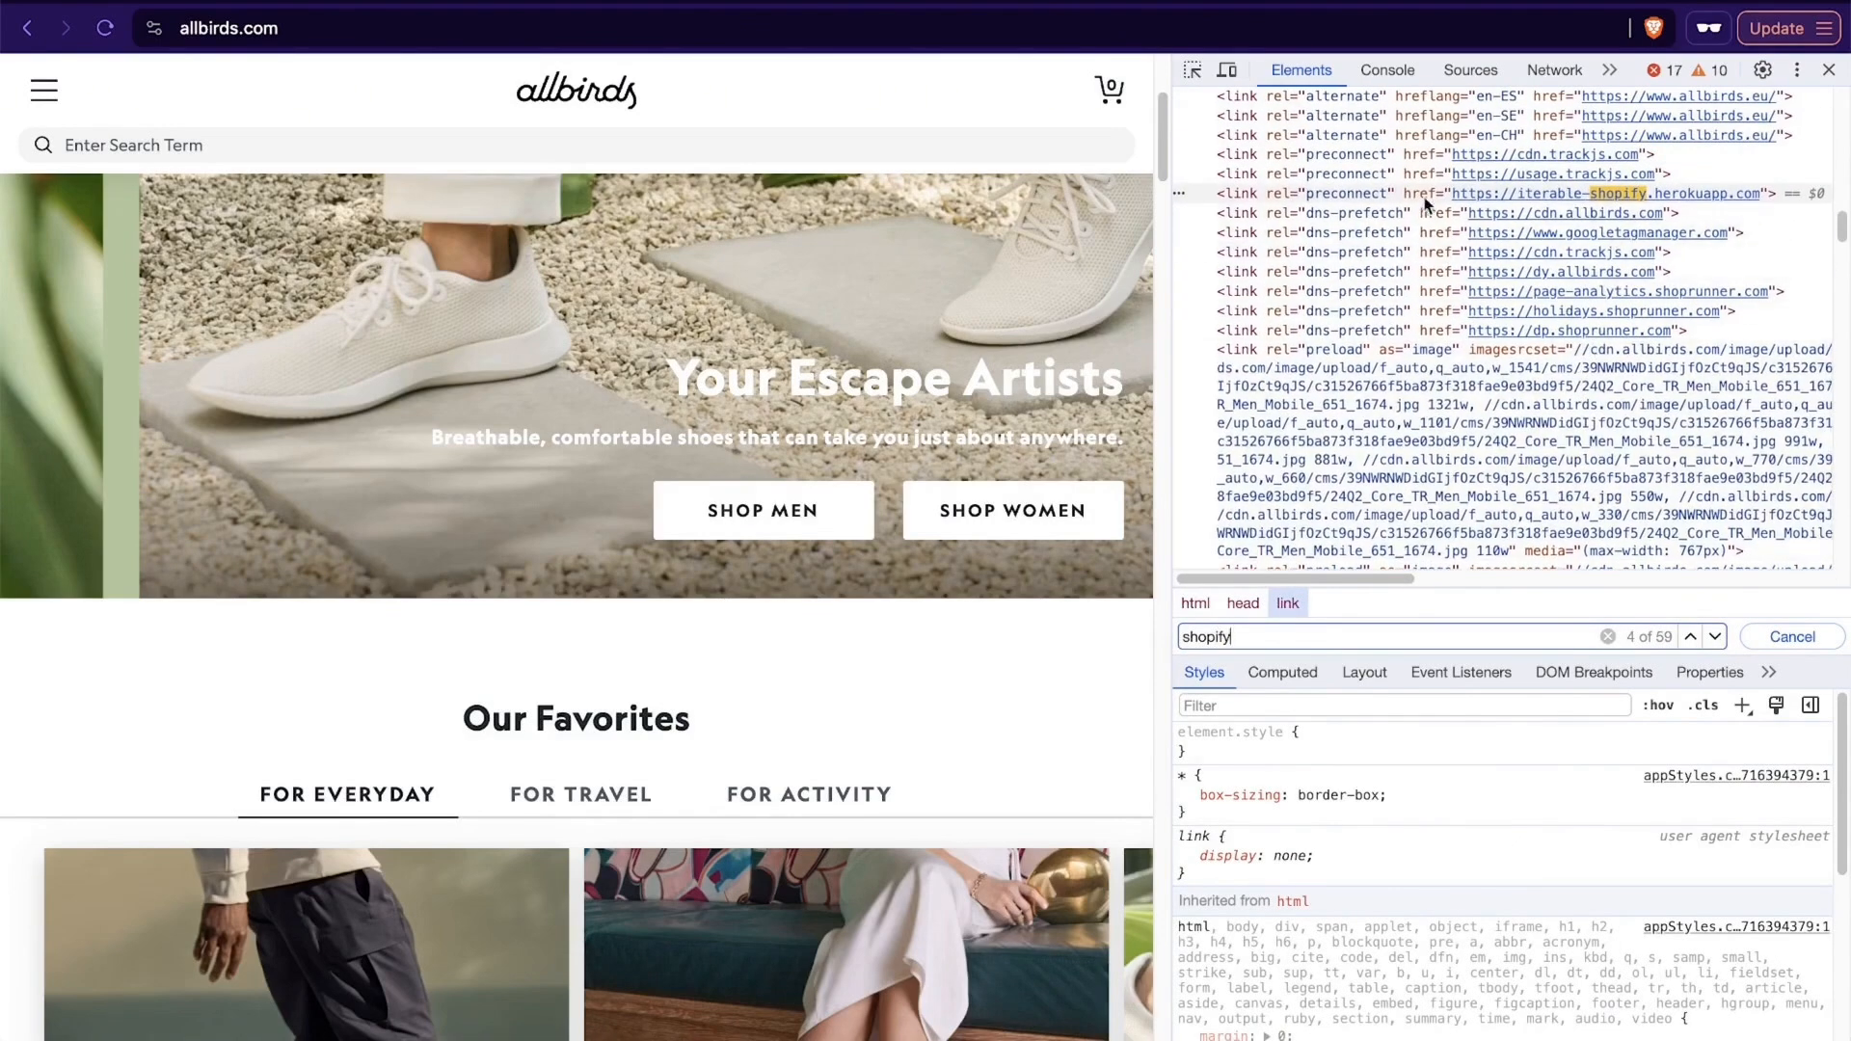
click(1716, 638)
click(1717, 638)
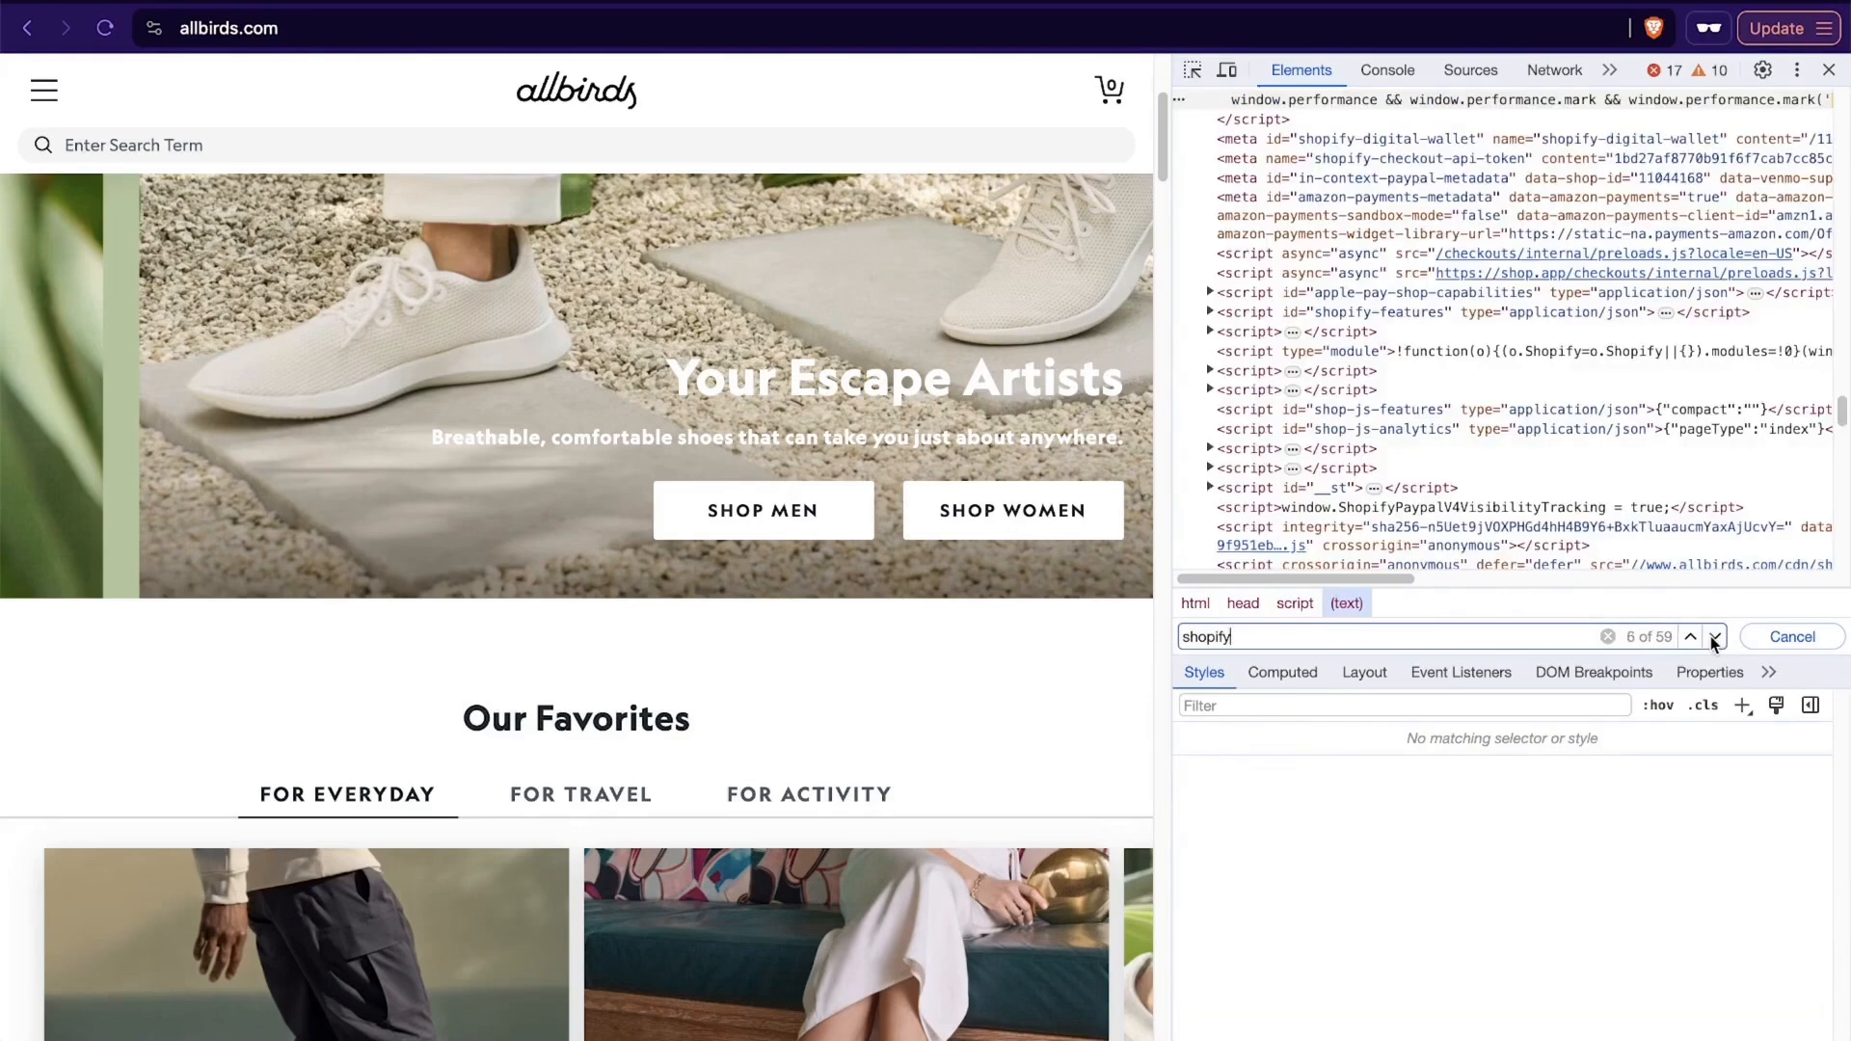
click(1716, 638)
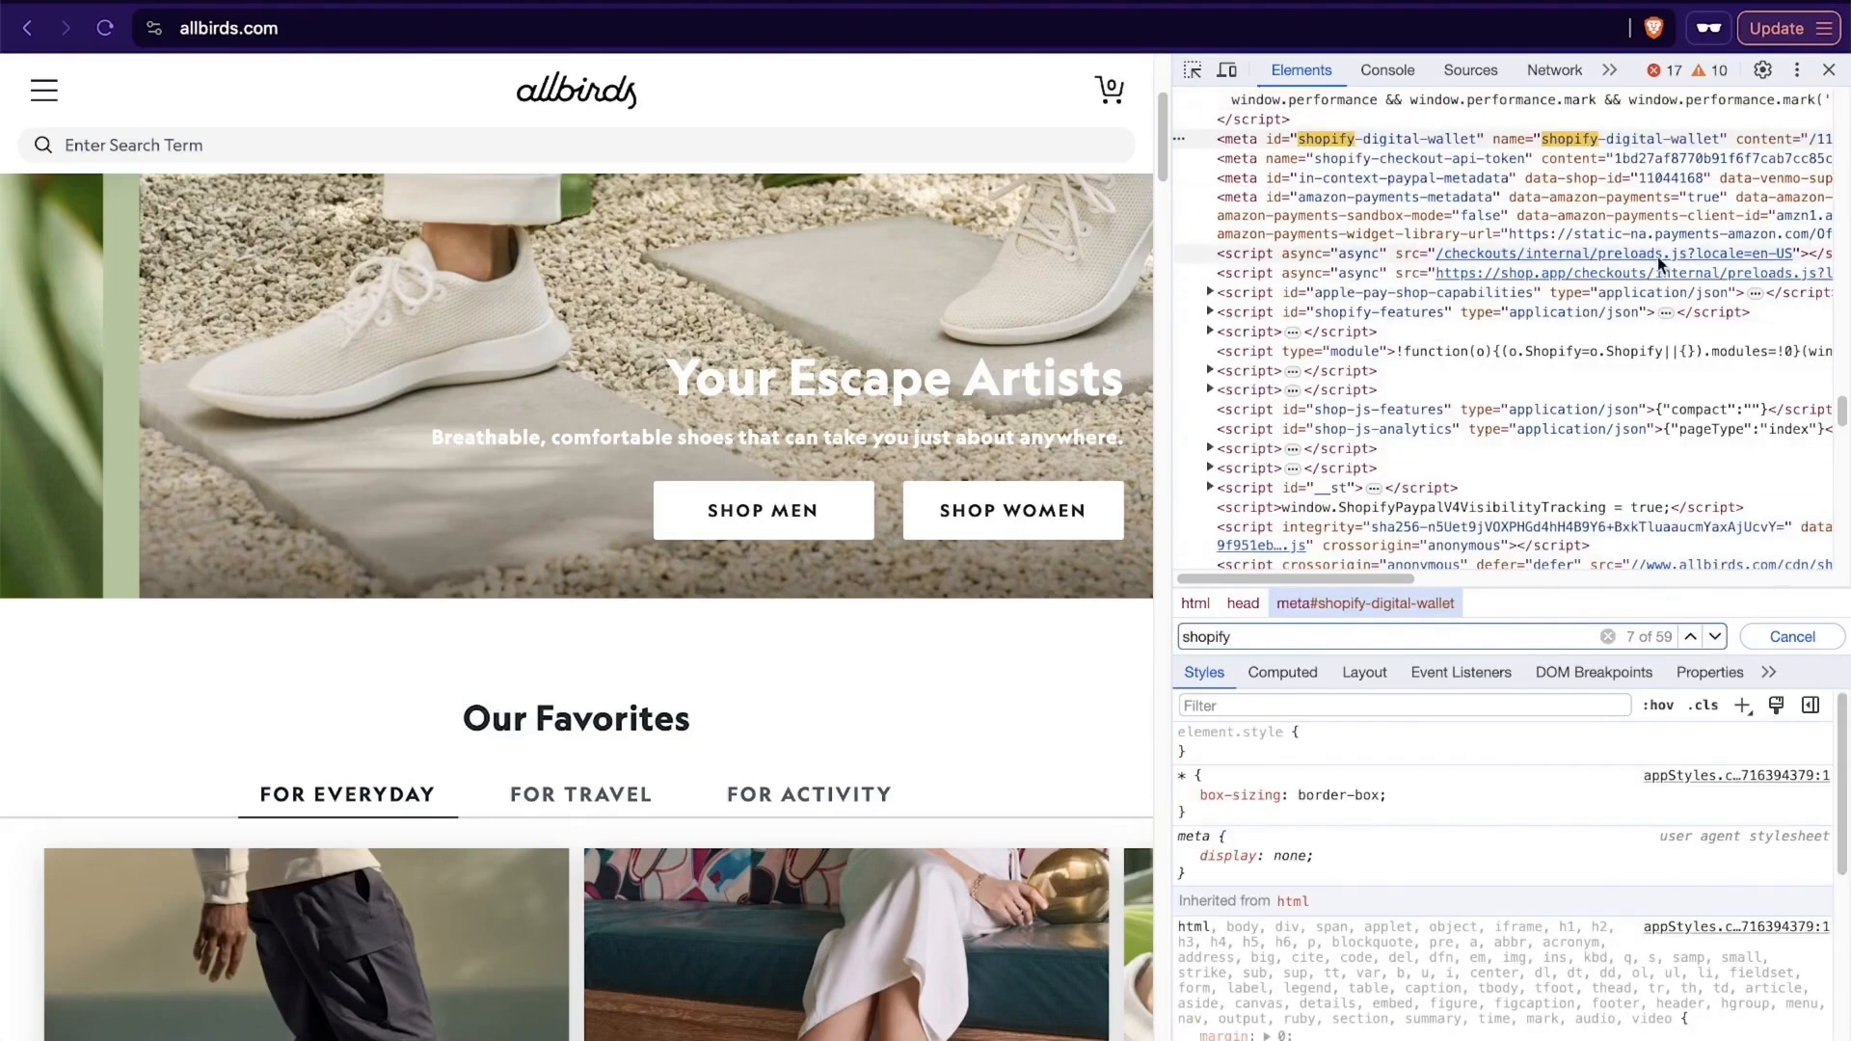
click(1831, 70)
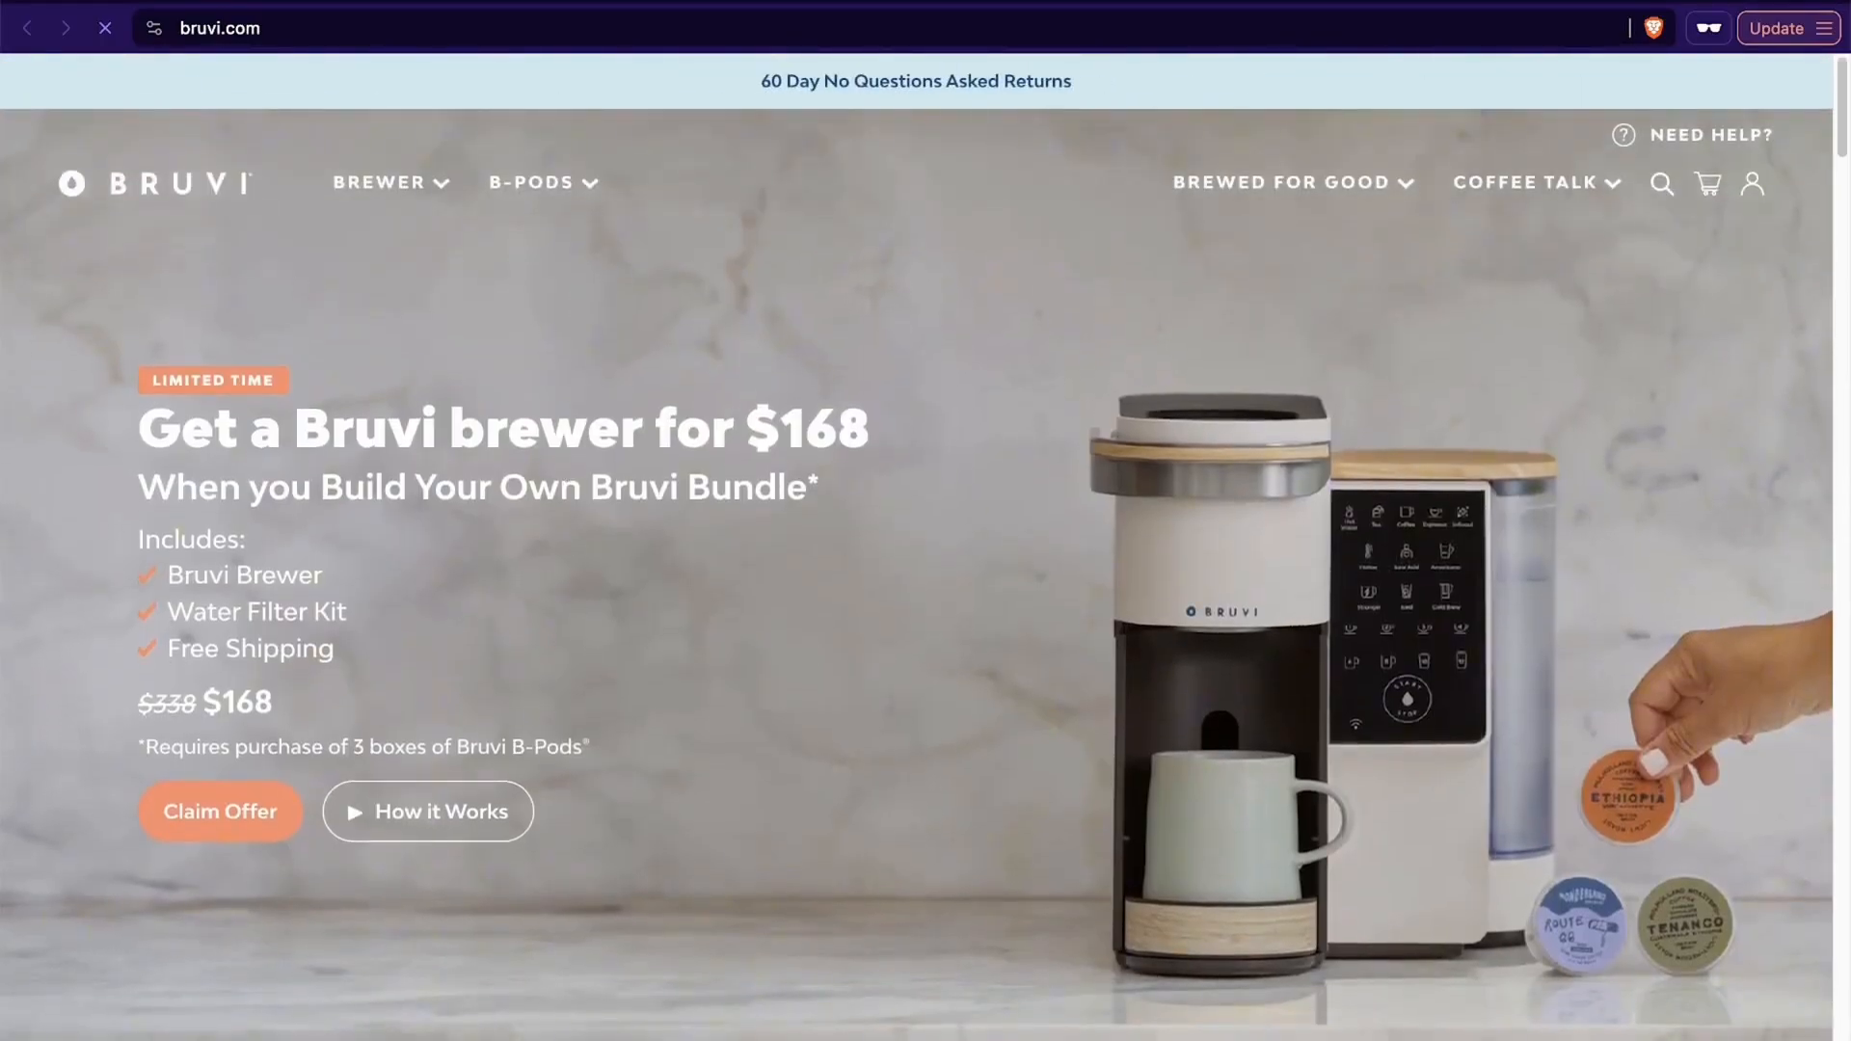
Scroll through bruvi.com's B-Pod categories and coffee house drinks sections, then select its URL.
scroll(824, 799, down, 10)
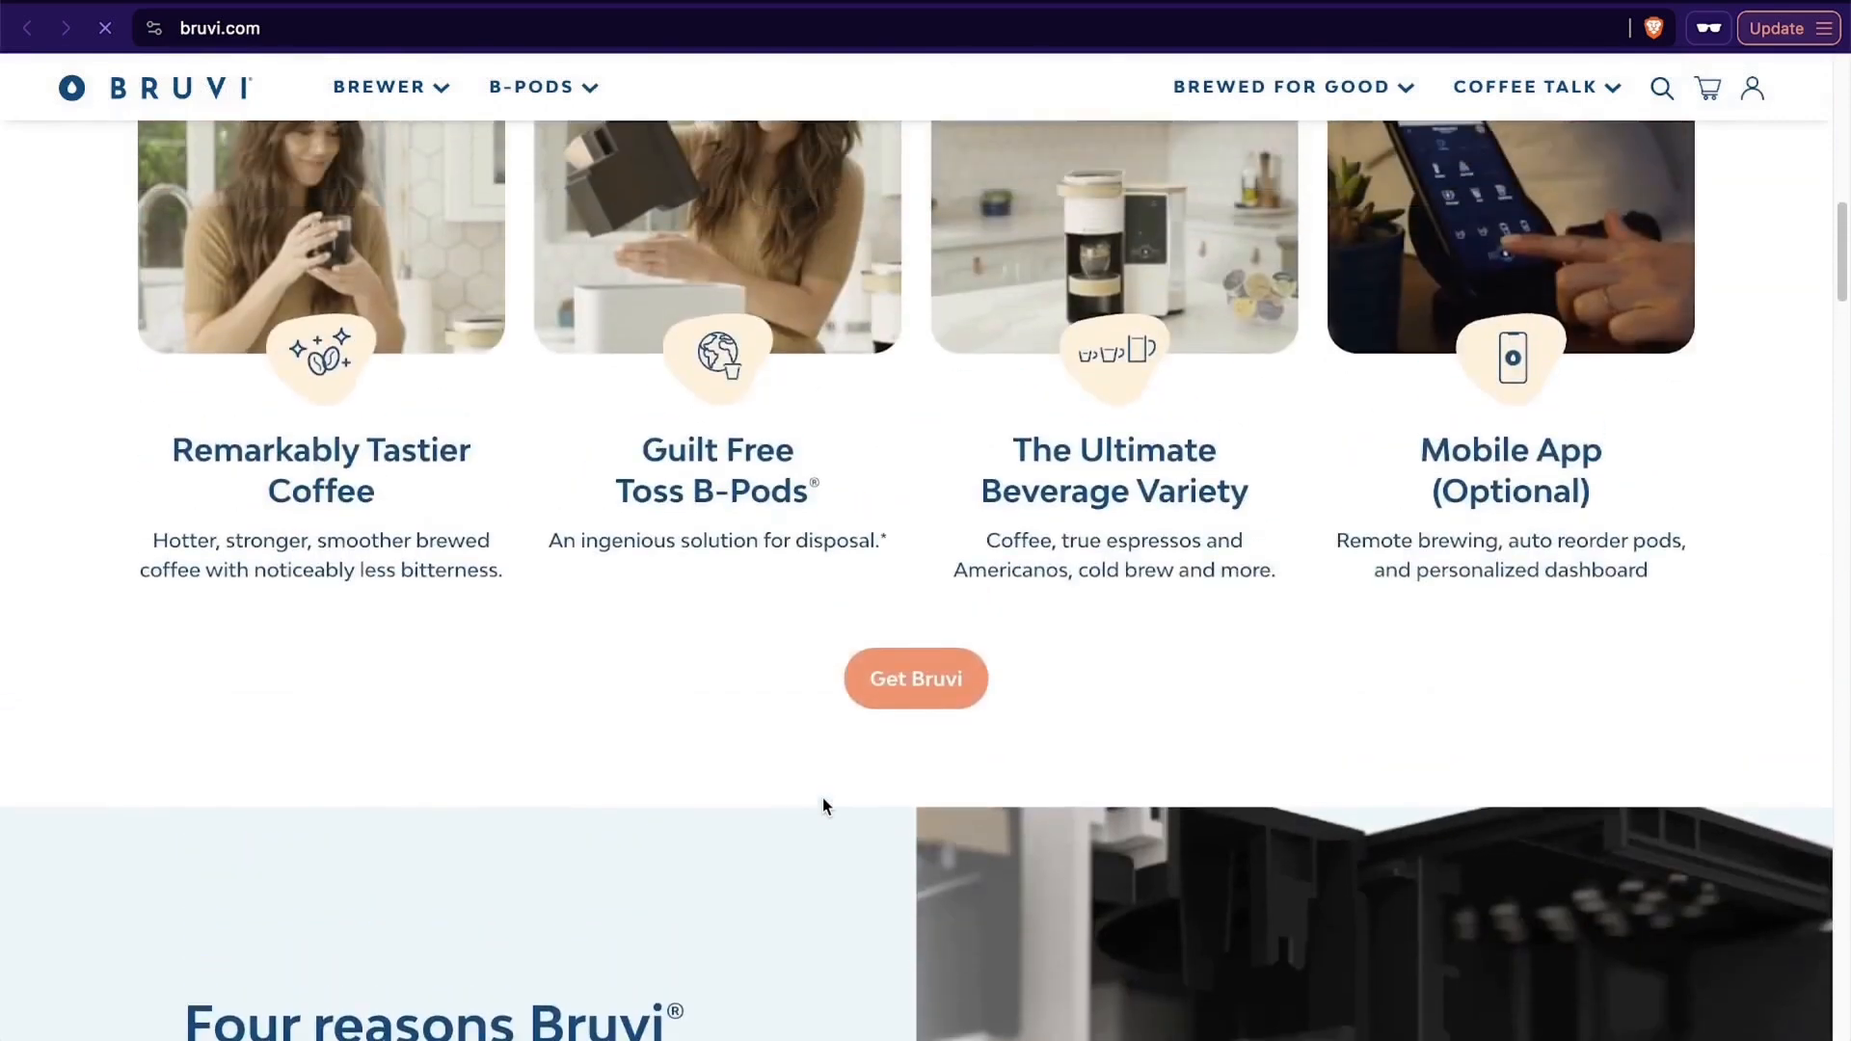
scroll(841, 744, up, 5)
scroll(1042, 915, down, 1)
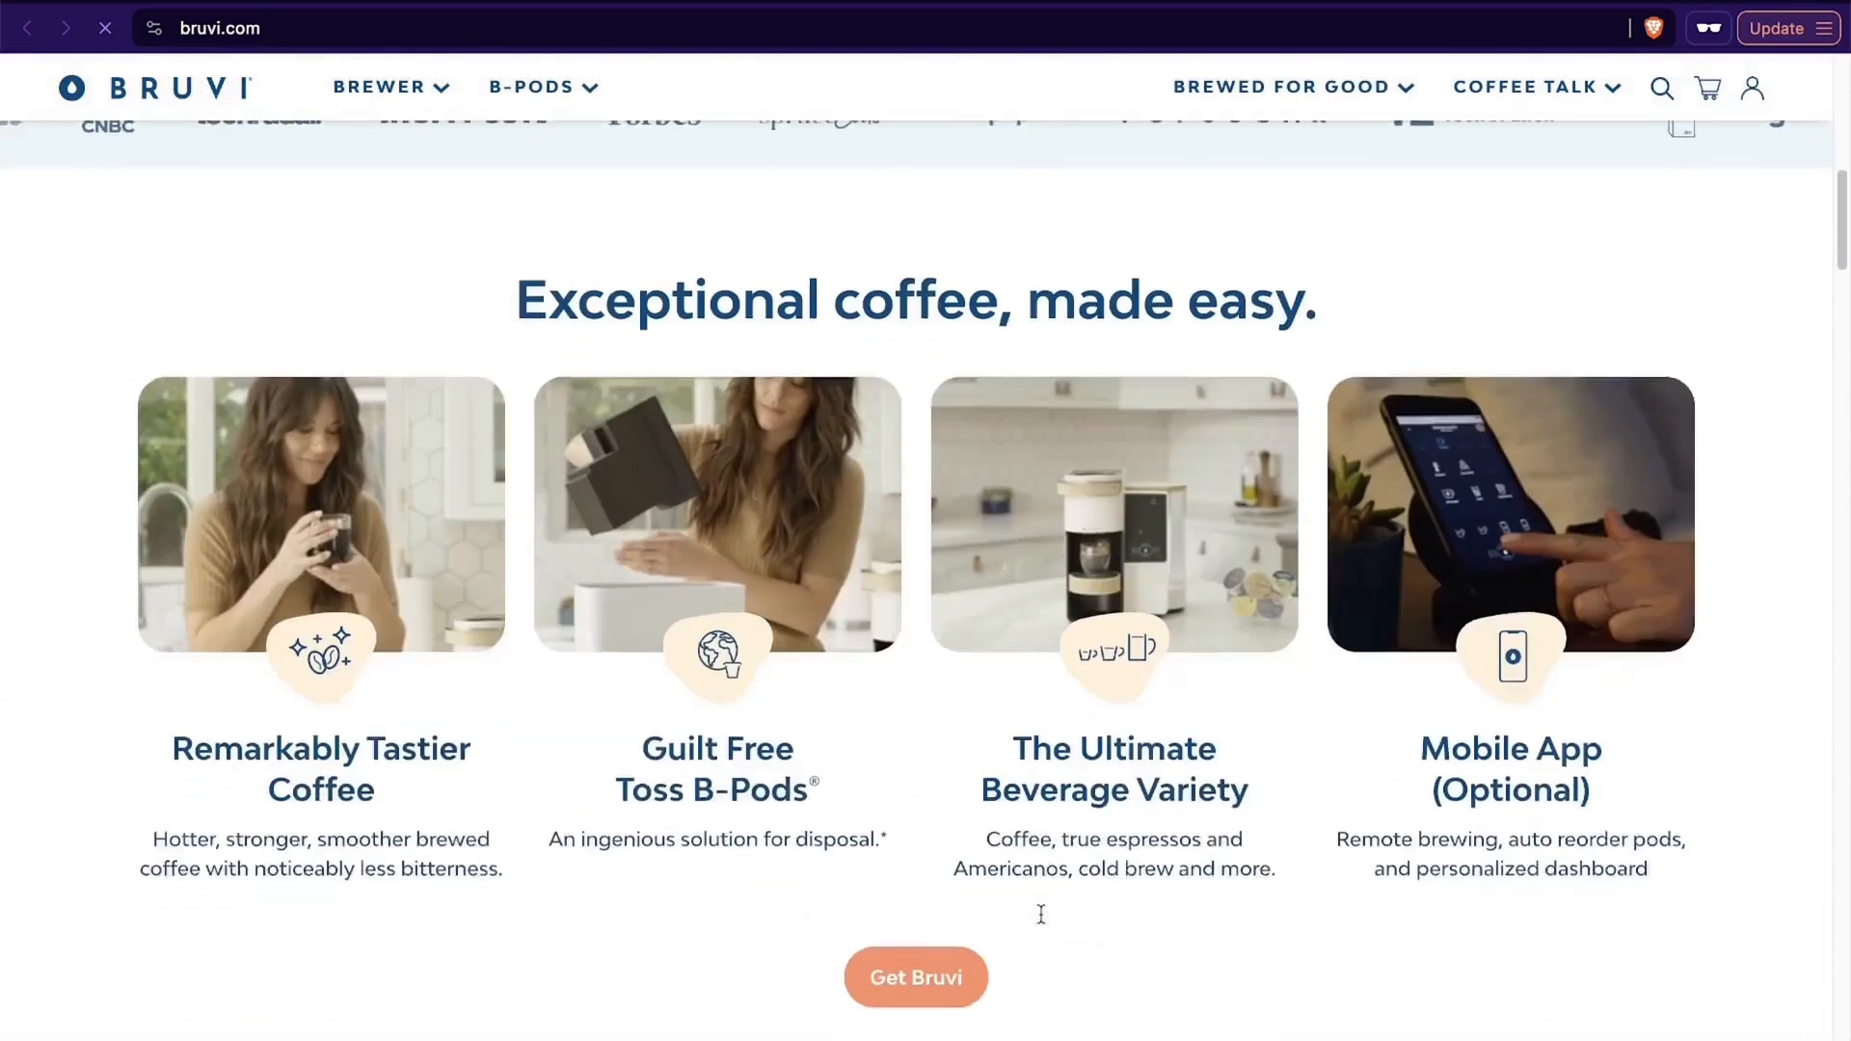
scroll(1041, 914, down, 1)
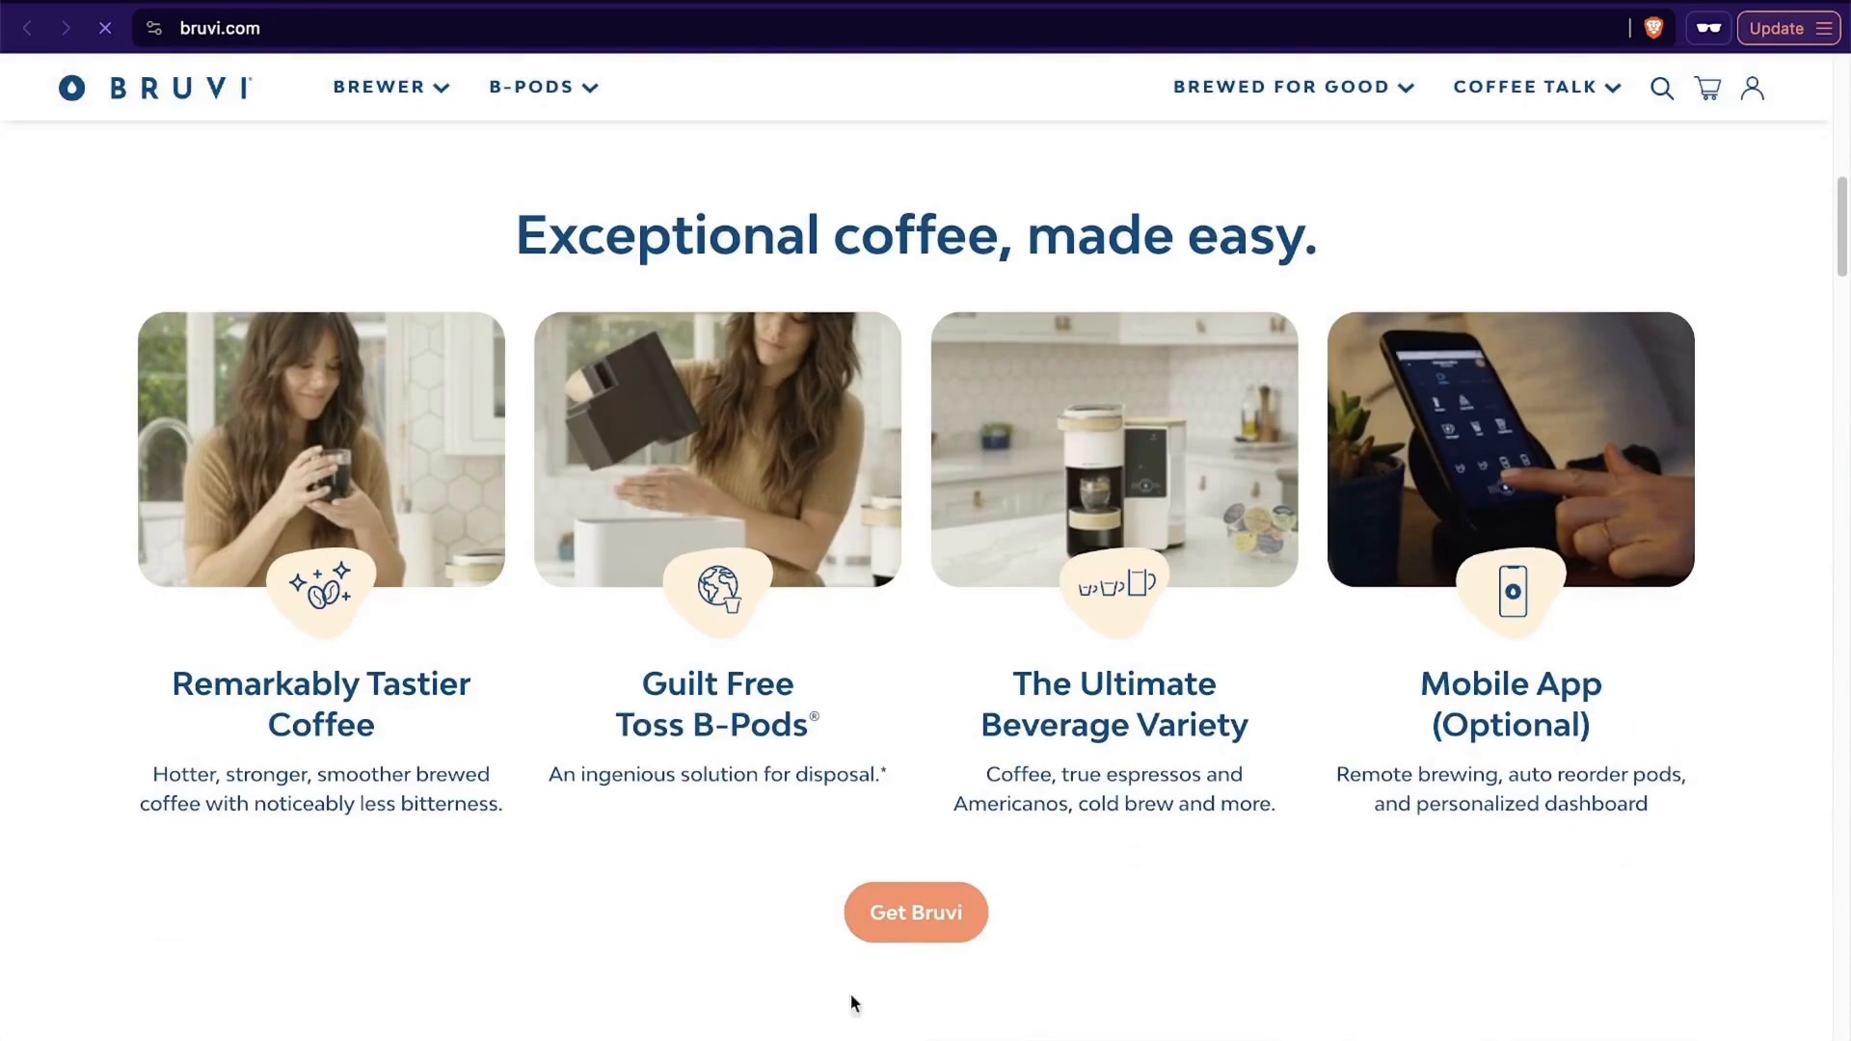
scroll(808, 646, down, 10)
scroll(808, 646, up, 5)
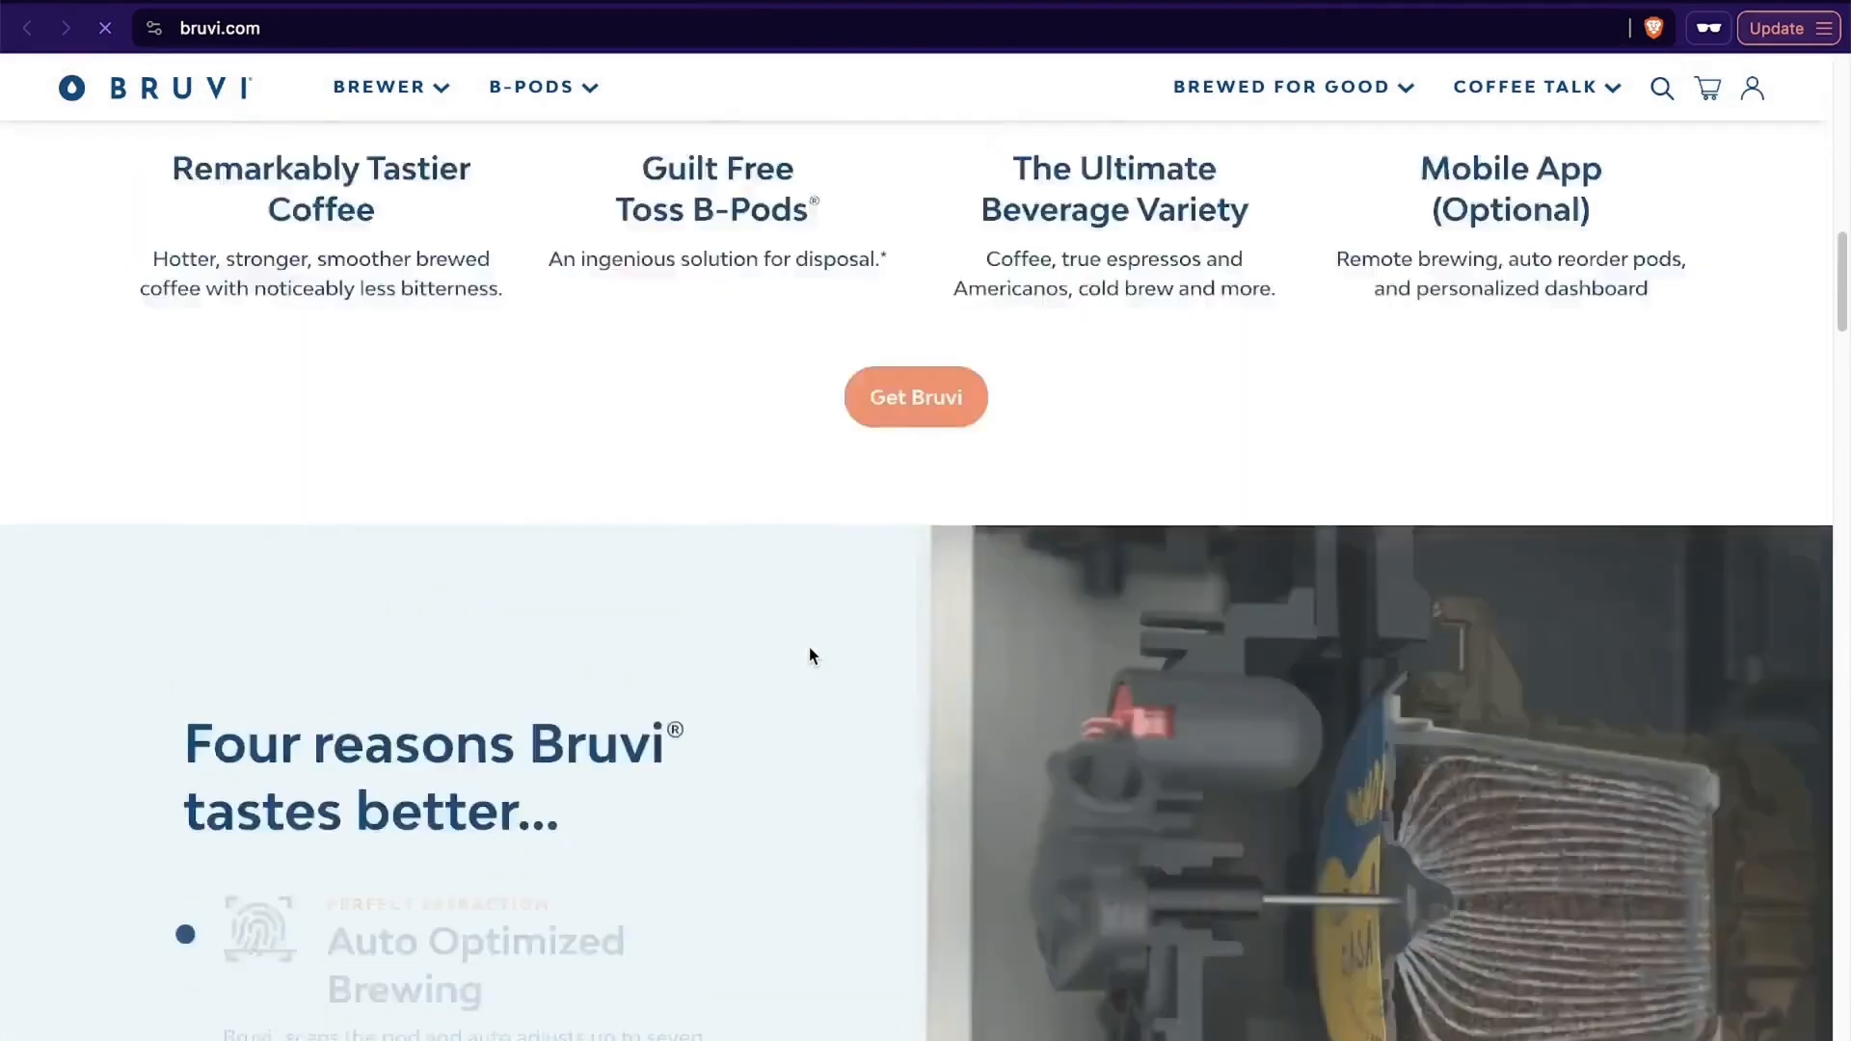
scroll(808, 646, up, 10)
scroll(576, 752, down, 20)
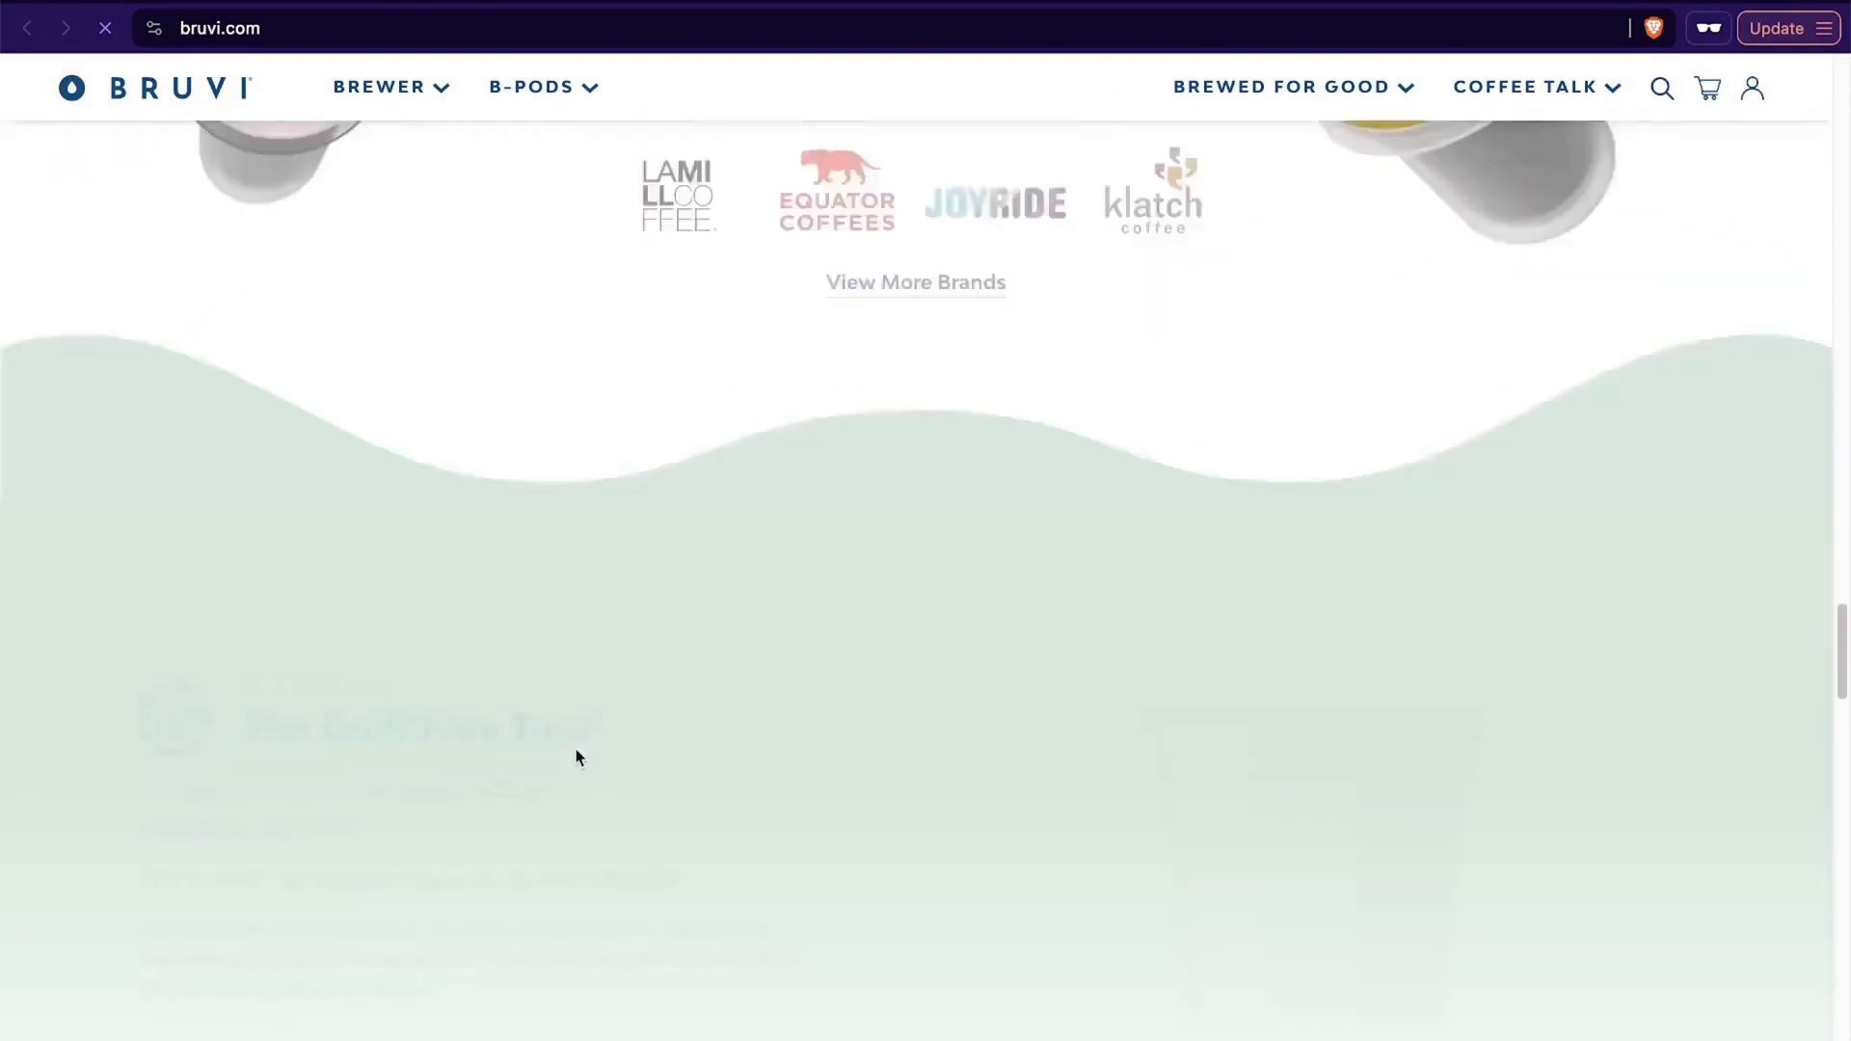
scroll(577, 757, down, 10)
scroll(576, 757, up, 20)
mouse_move(513, 54)
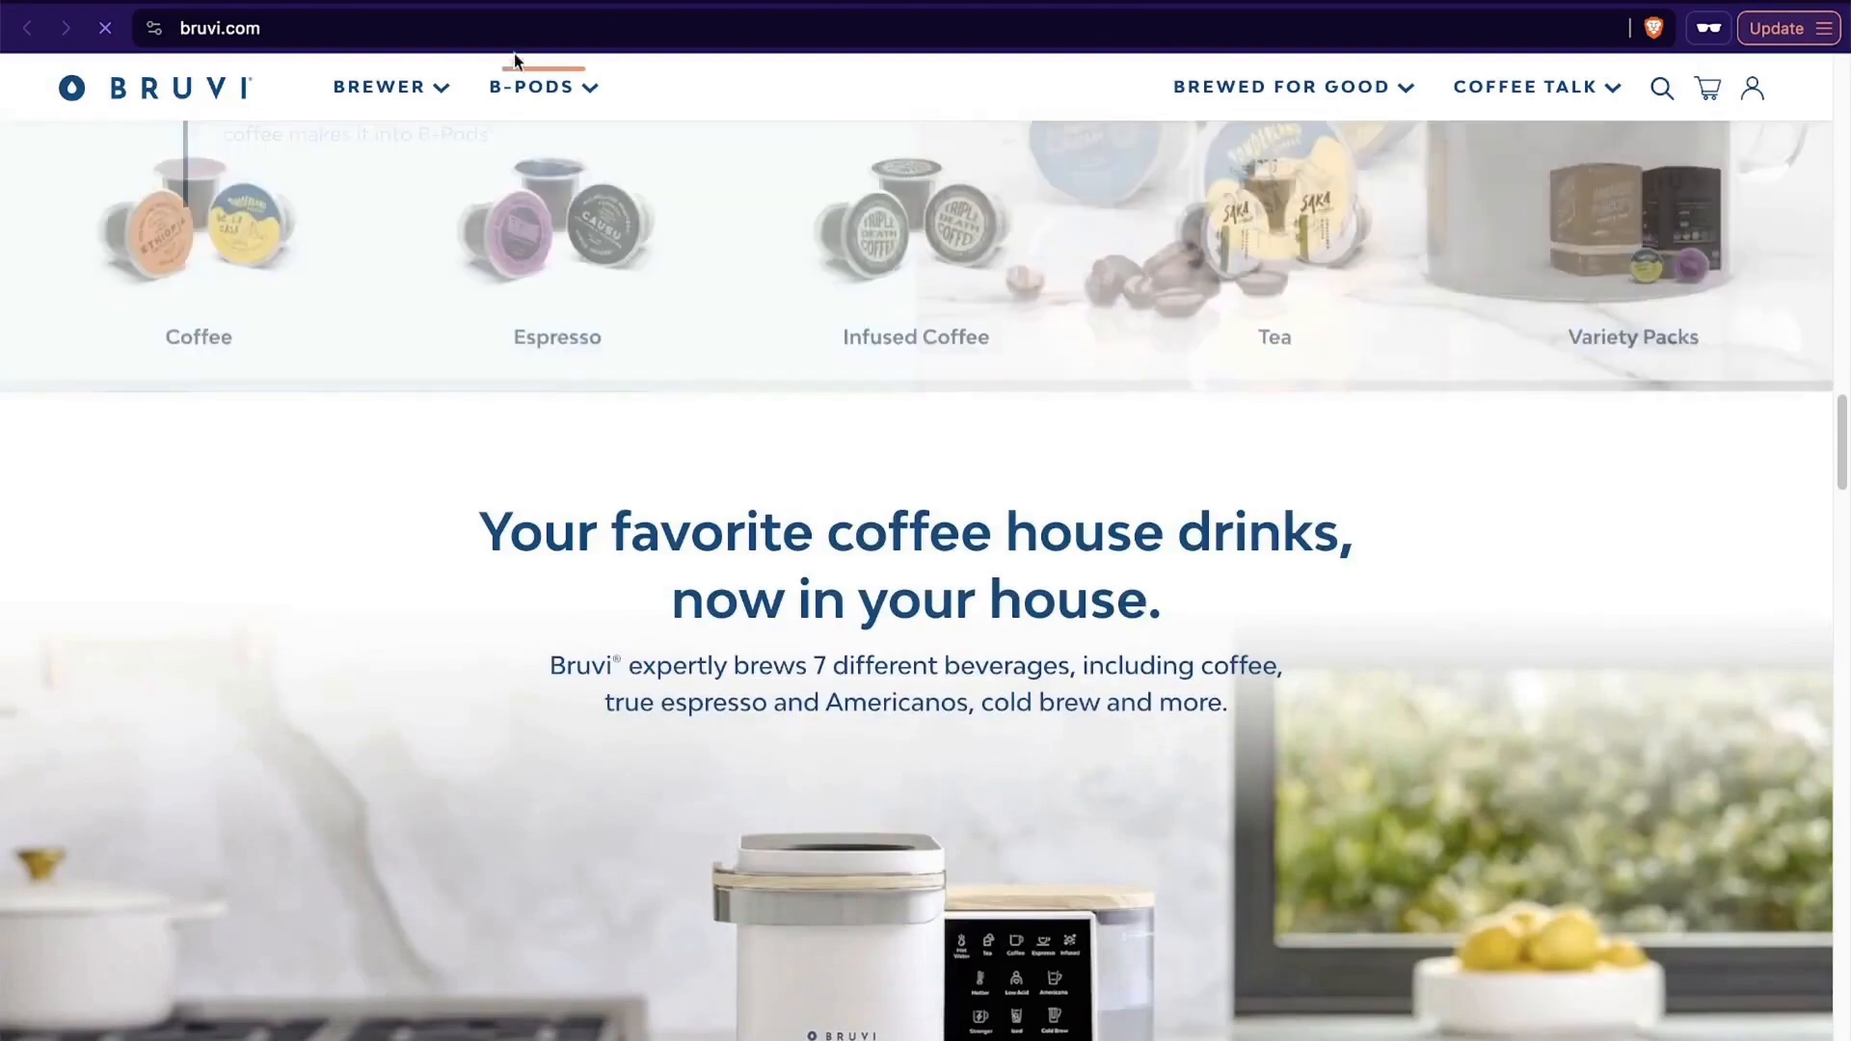
click(501, 20)
key(super+c)
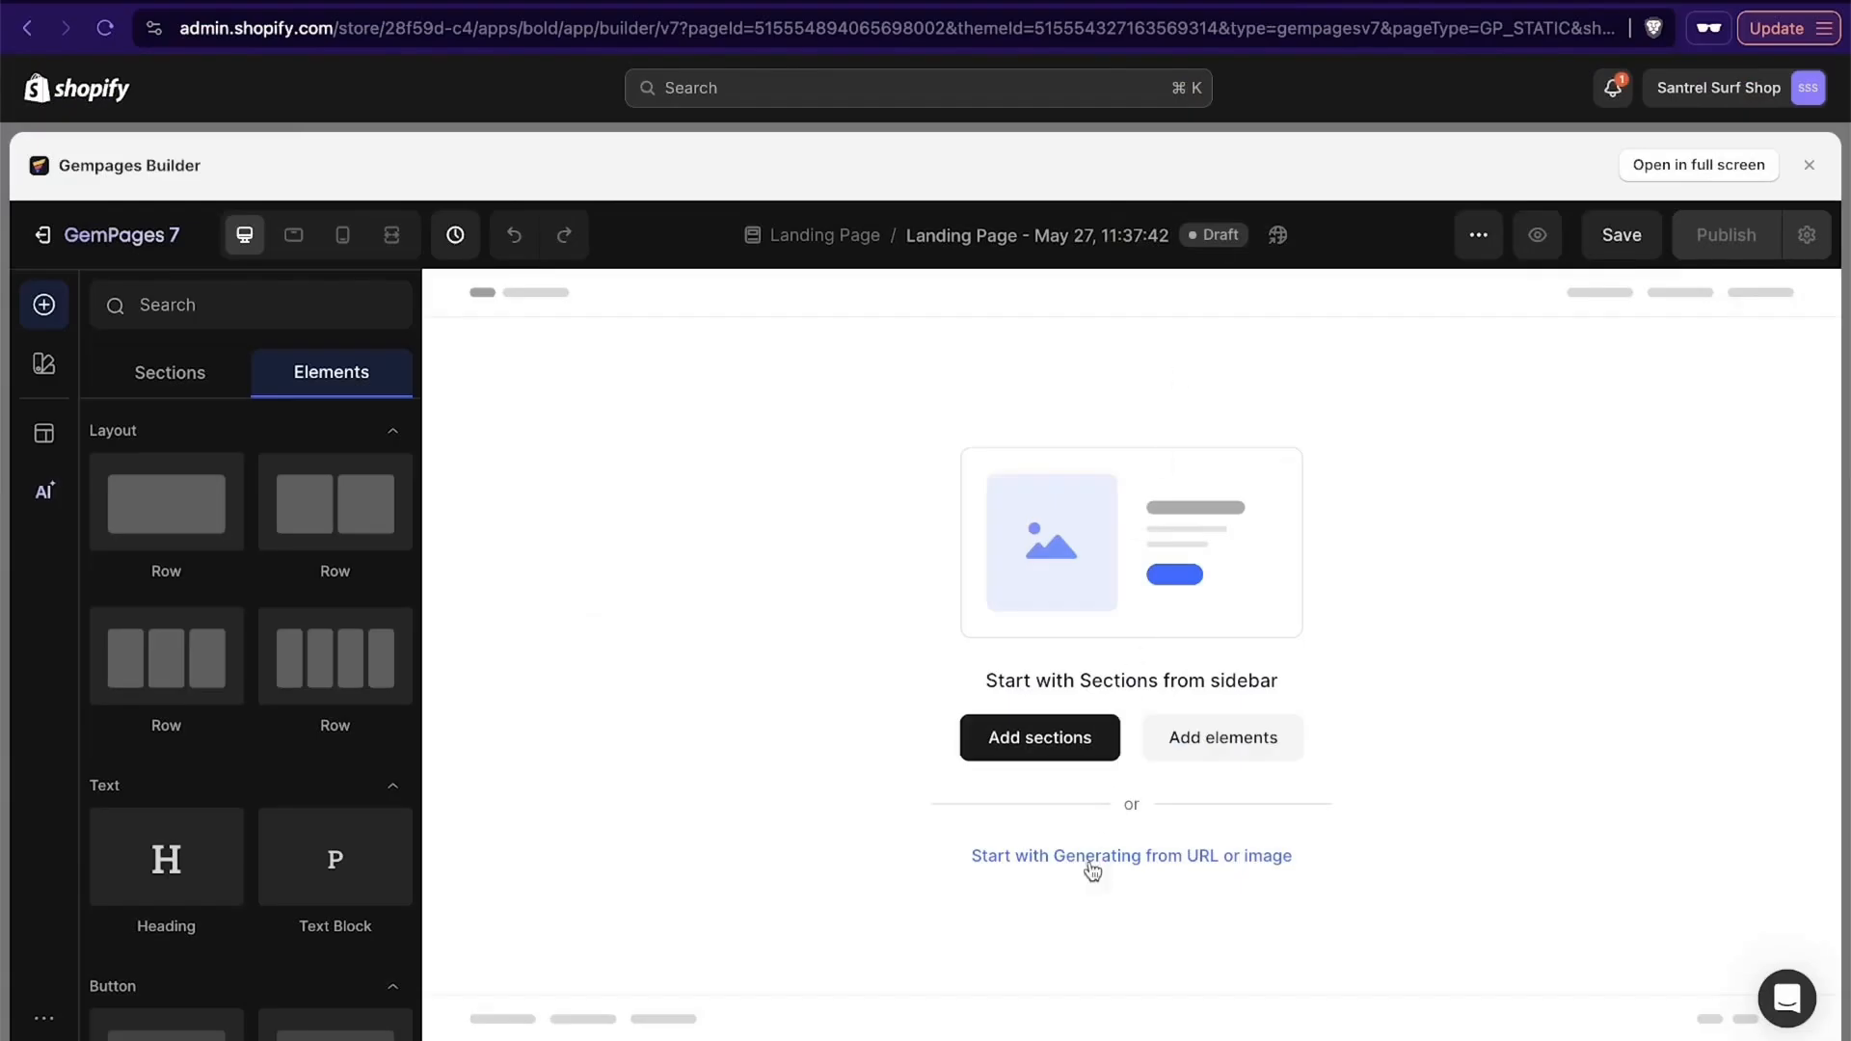
click(1092, 861)
key(super+v)
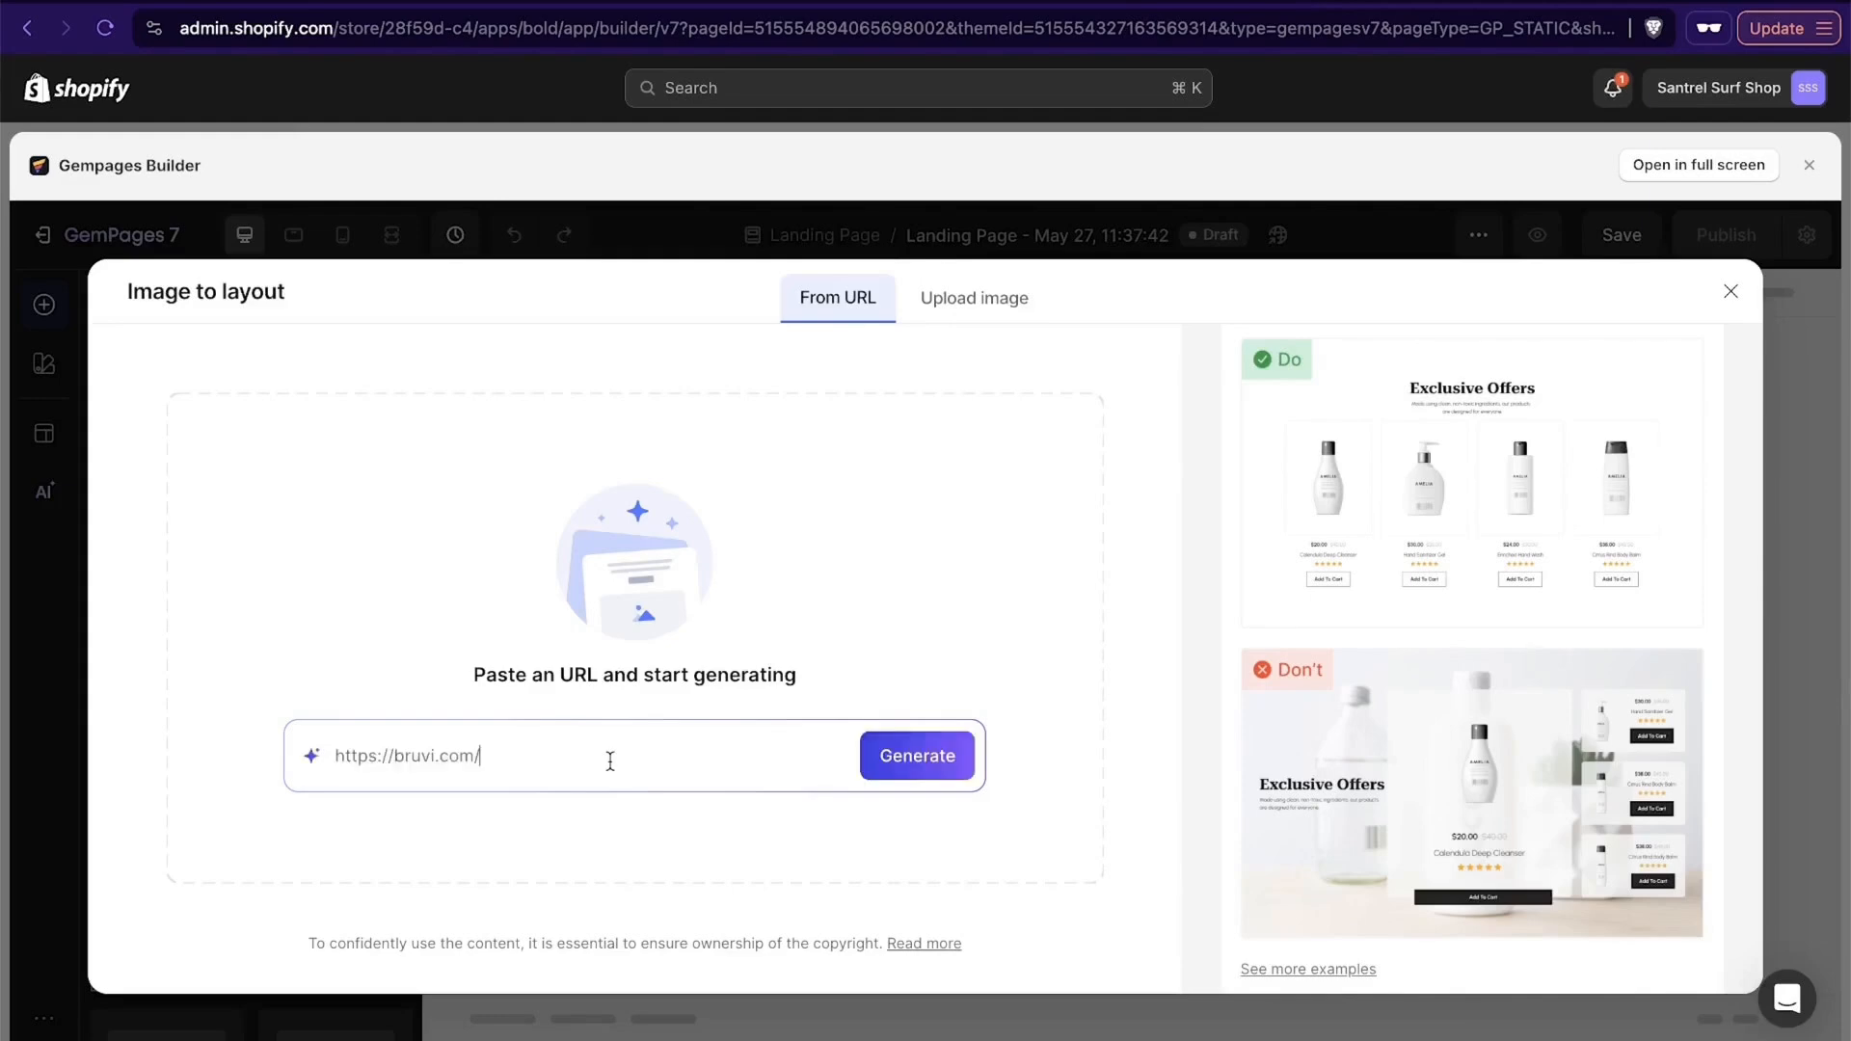
click(918, 758)
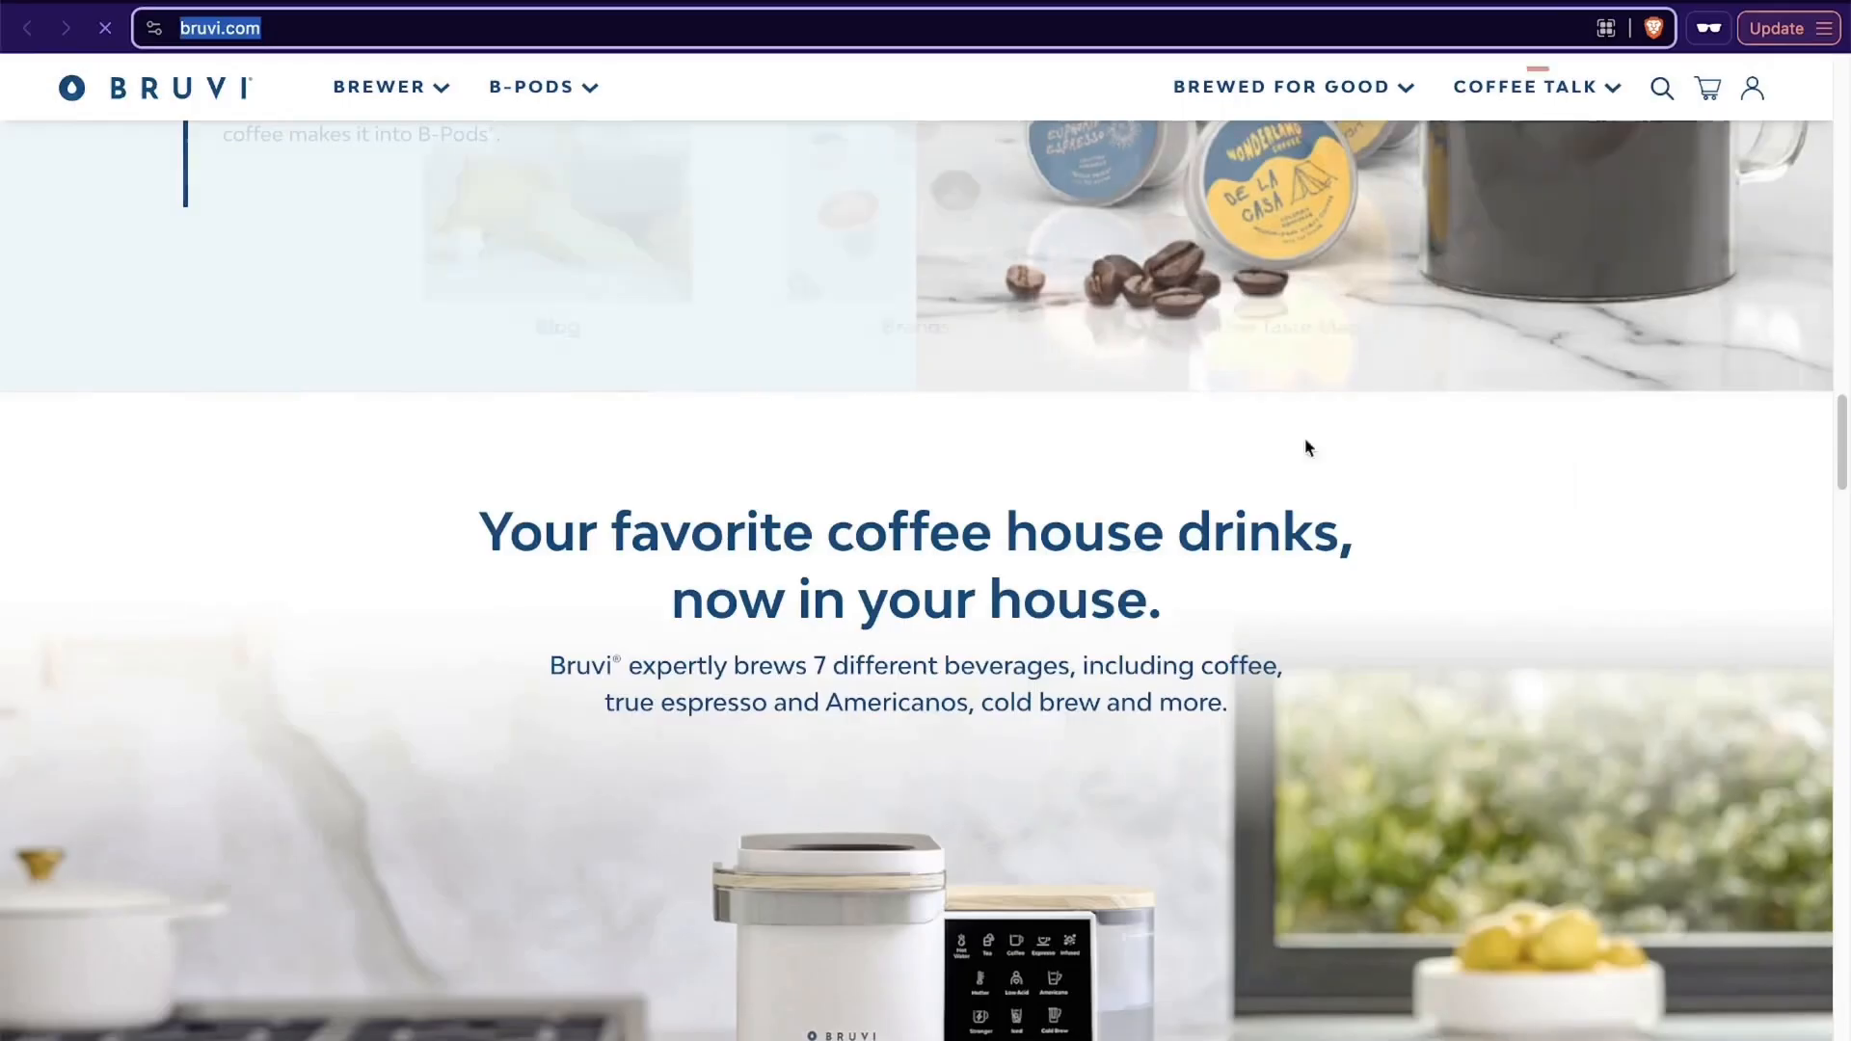
Scroll through bruvi.com's craft coffee brands and Hygienic Brew feature sections.
scroll(1120, 634, down, 10)
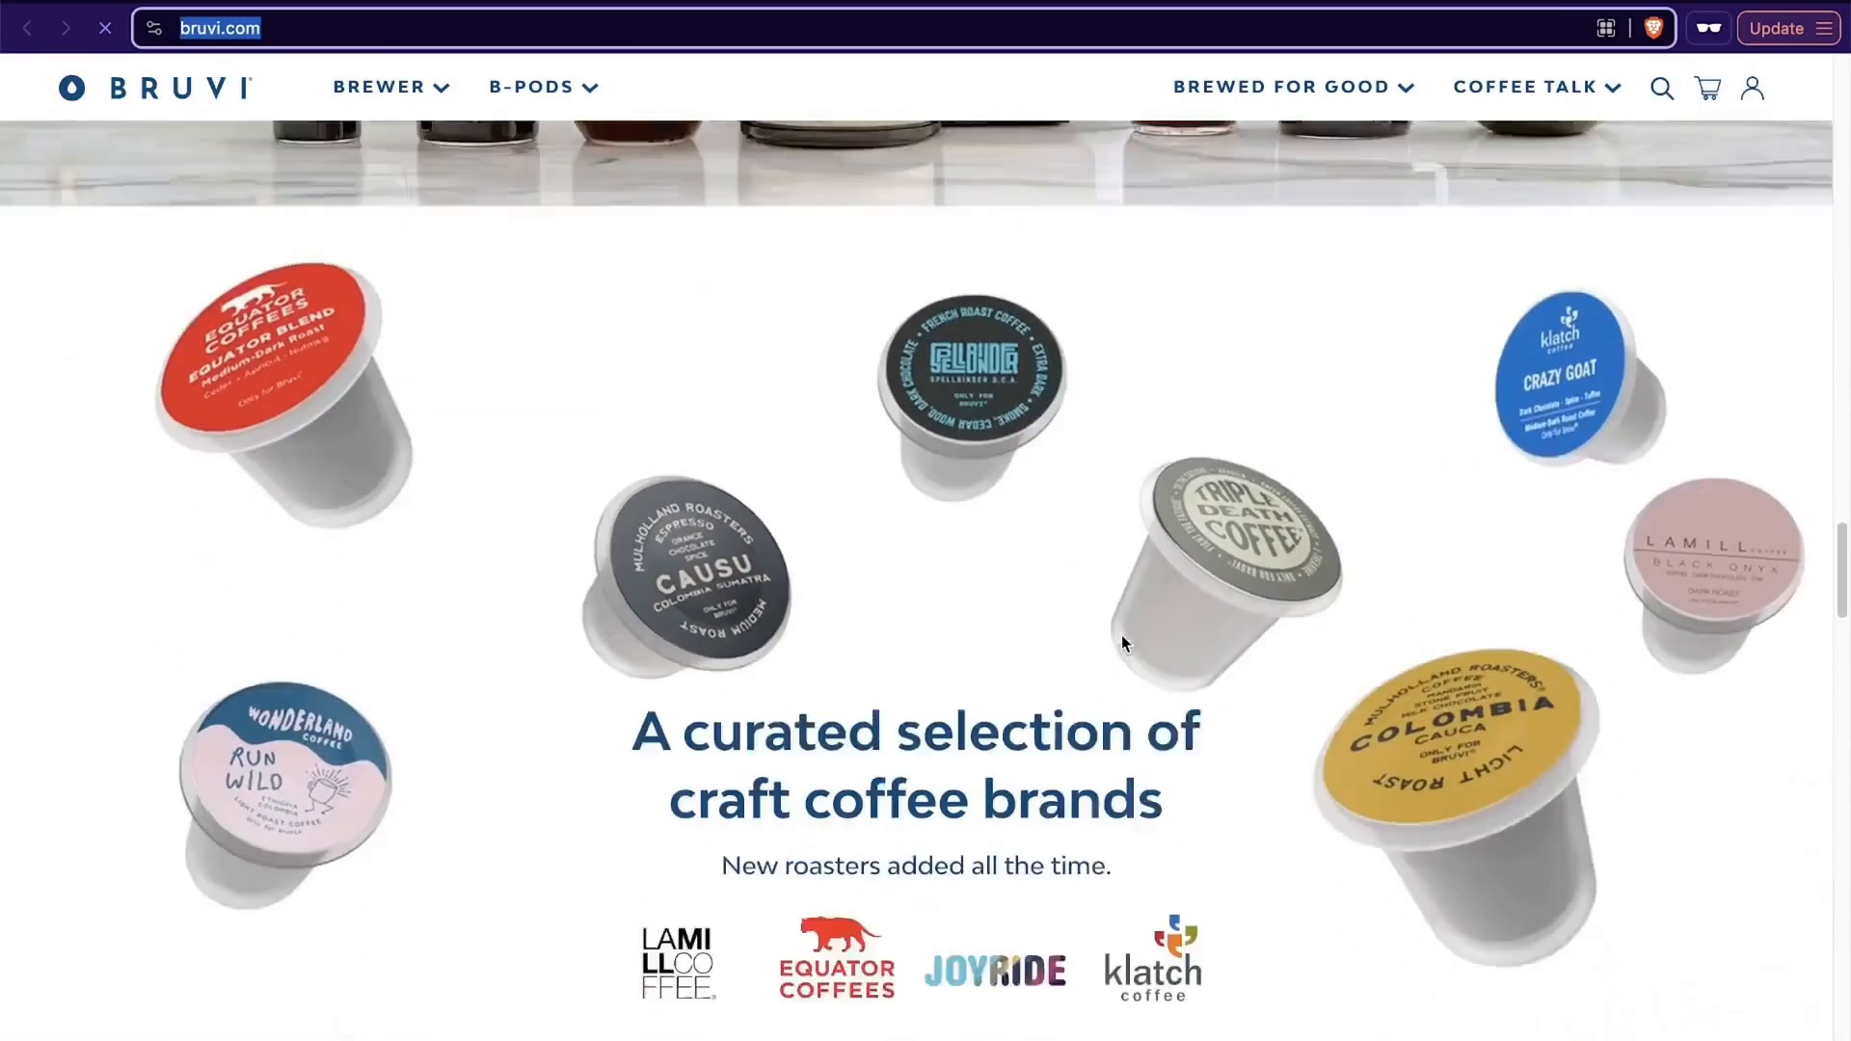
scroll(1121, 634, down, 5)
scroll(1512, 461, up, 5)
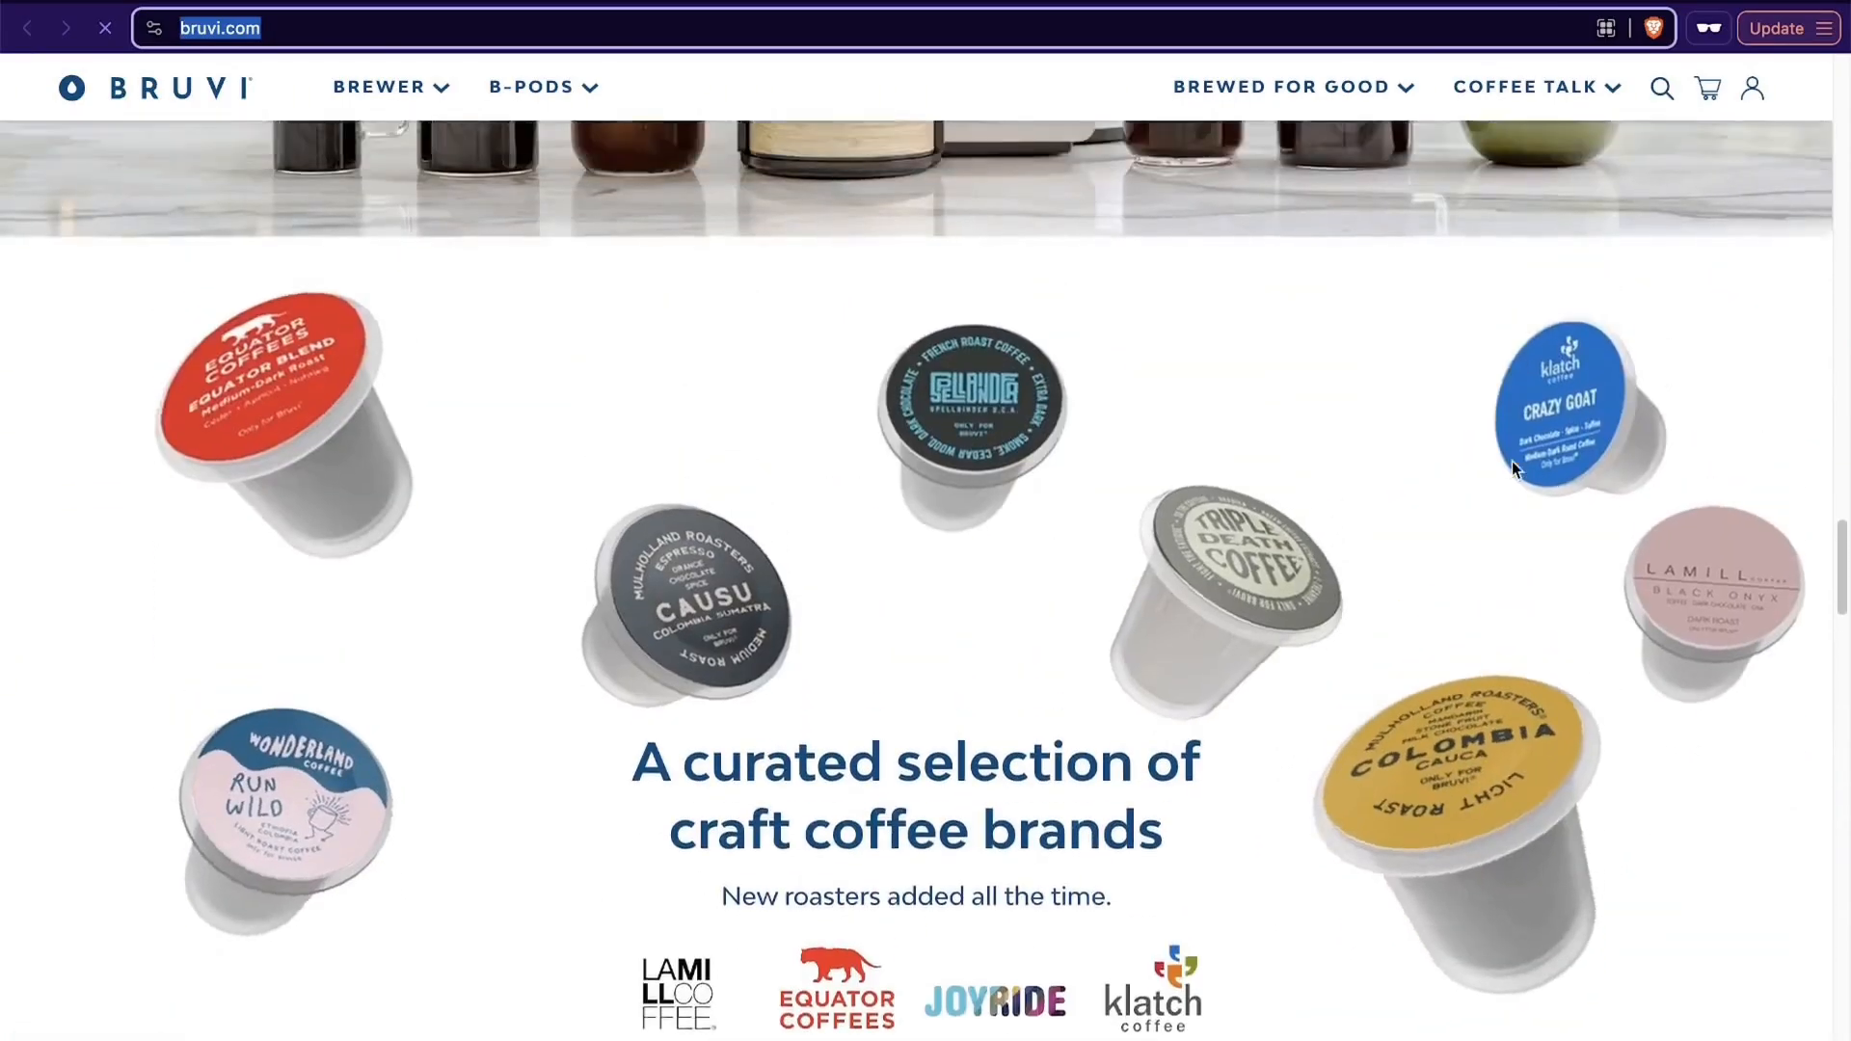
scroll(1512, 461, down, 5)
scroll(1512, 461, up, 4)
scroll(1512, 461, down, 5)
scroll(1512, 461, up, 5)
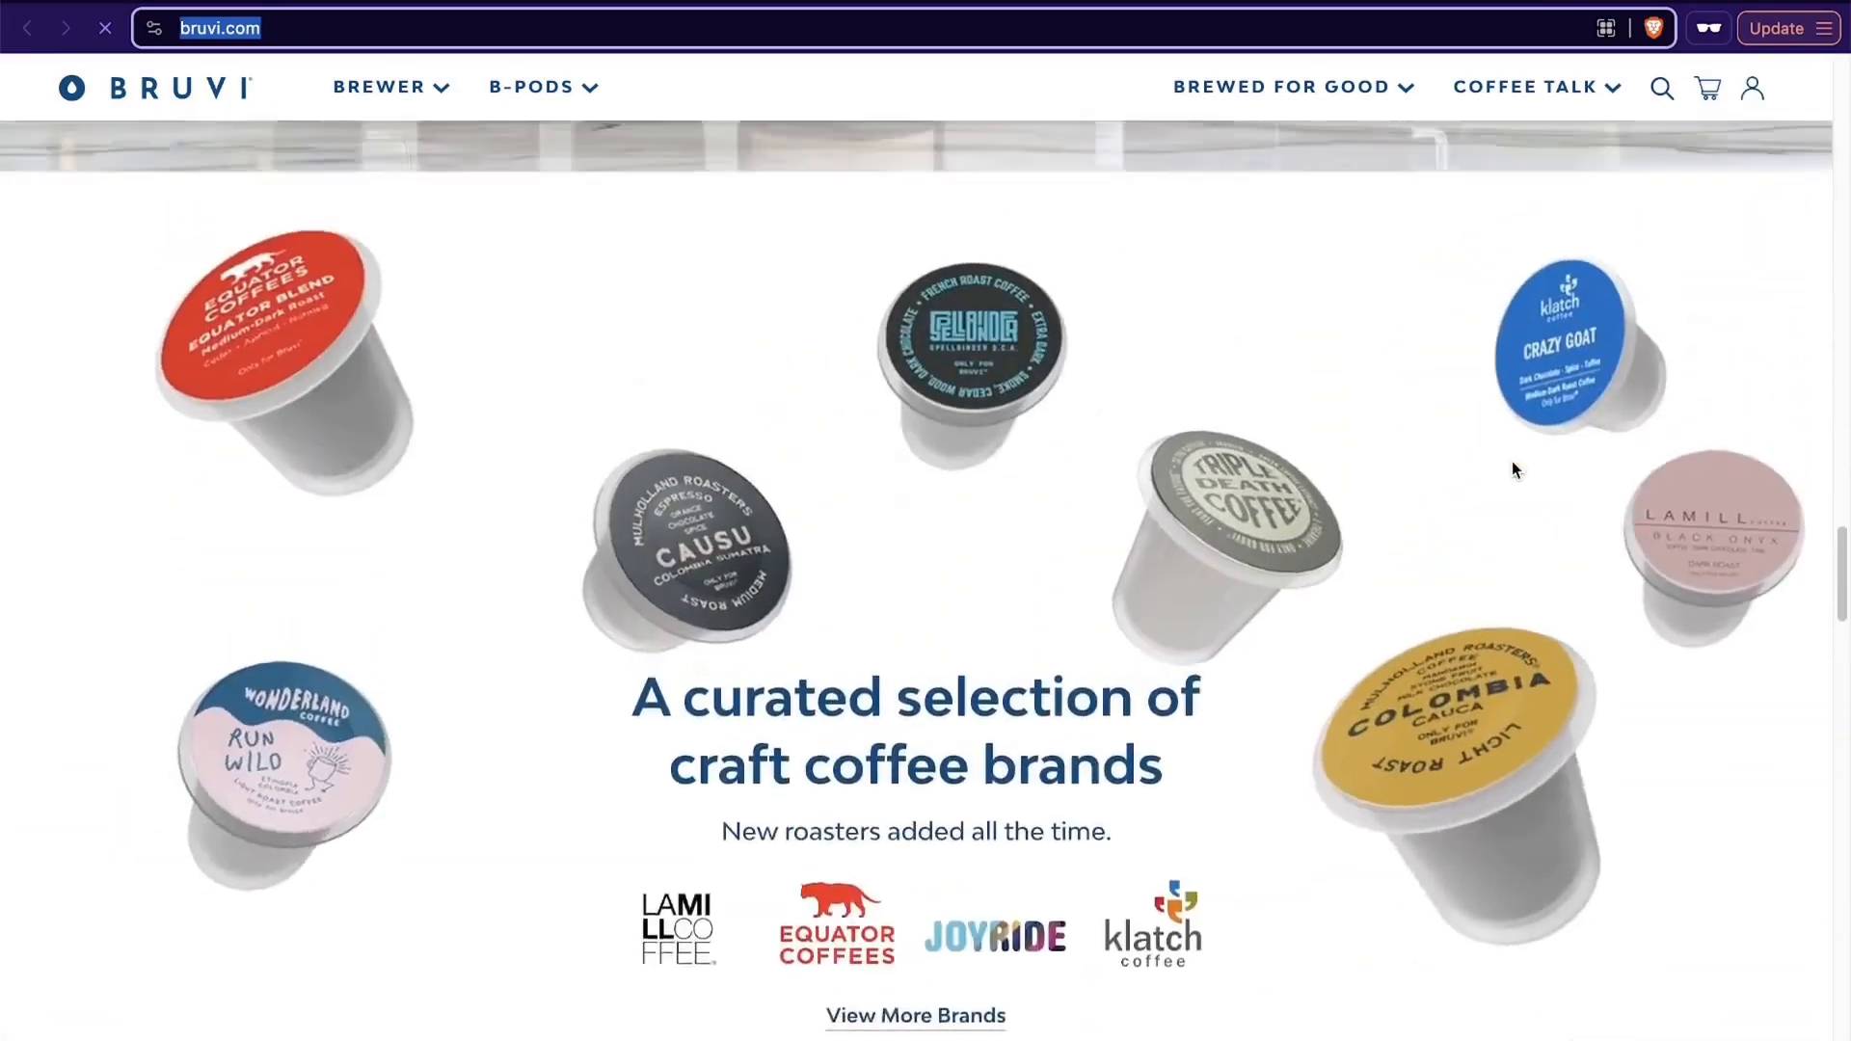
scroll(1512, 470, down, 5)
scroll(1512, 470, up, 5)
scroll(1512, 470, down, 4)
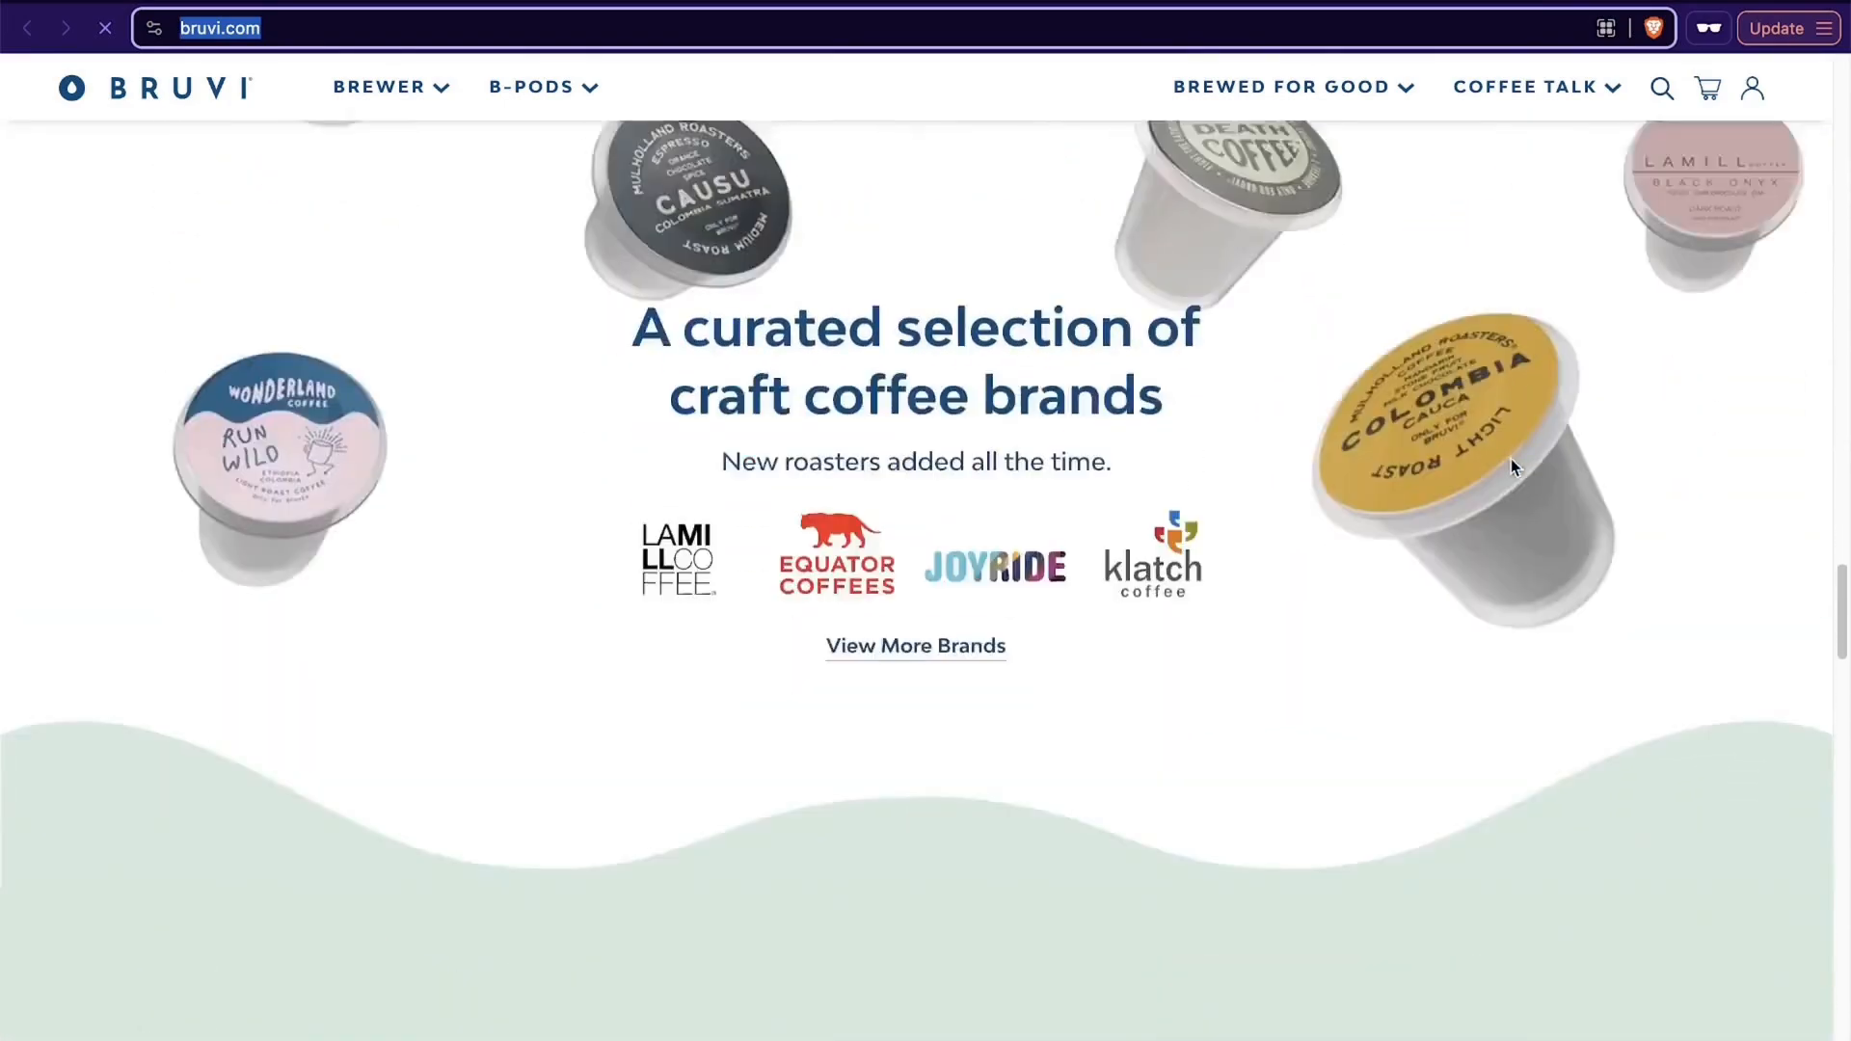
scroll(1512, 467, up, 15)
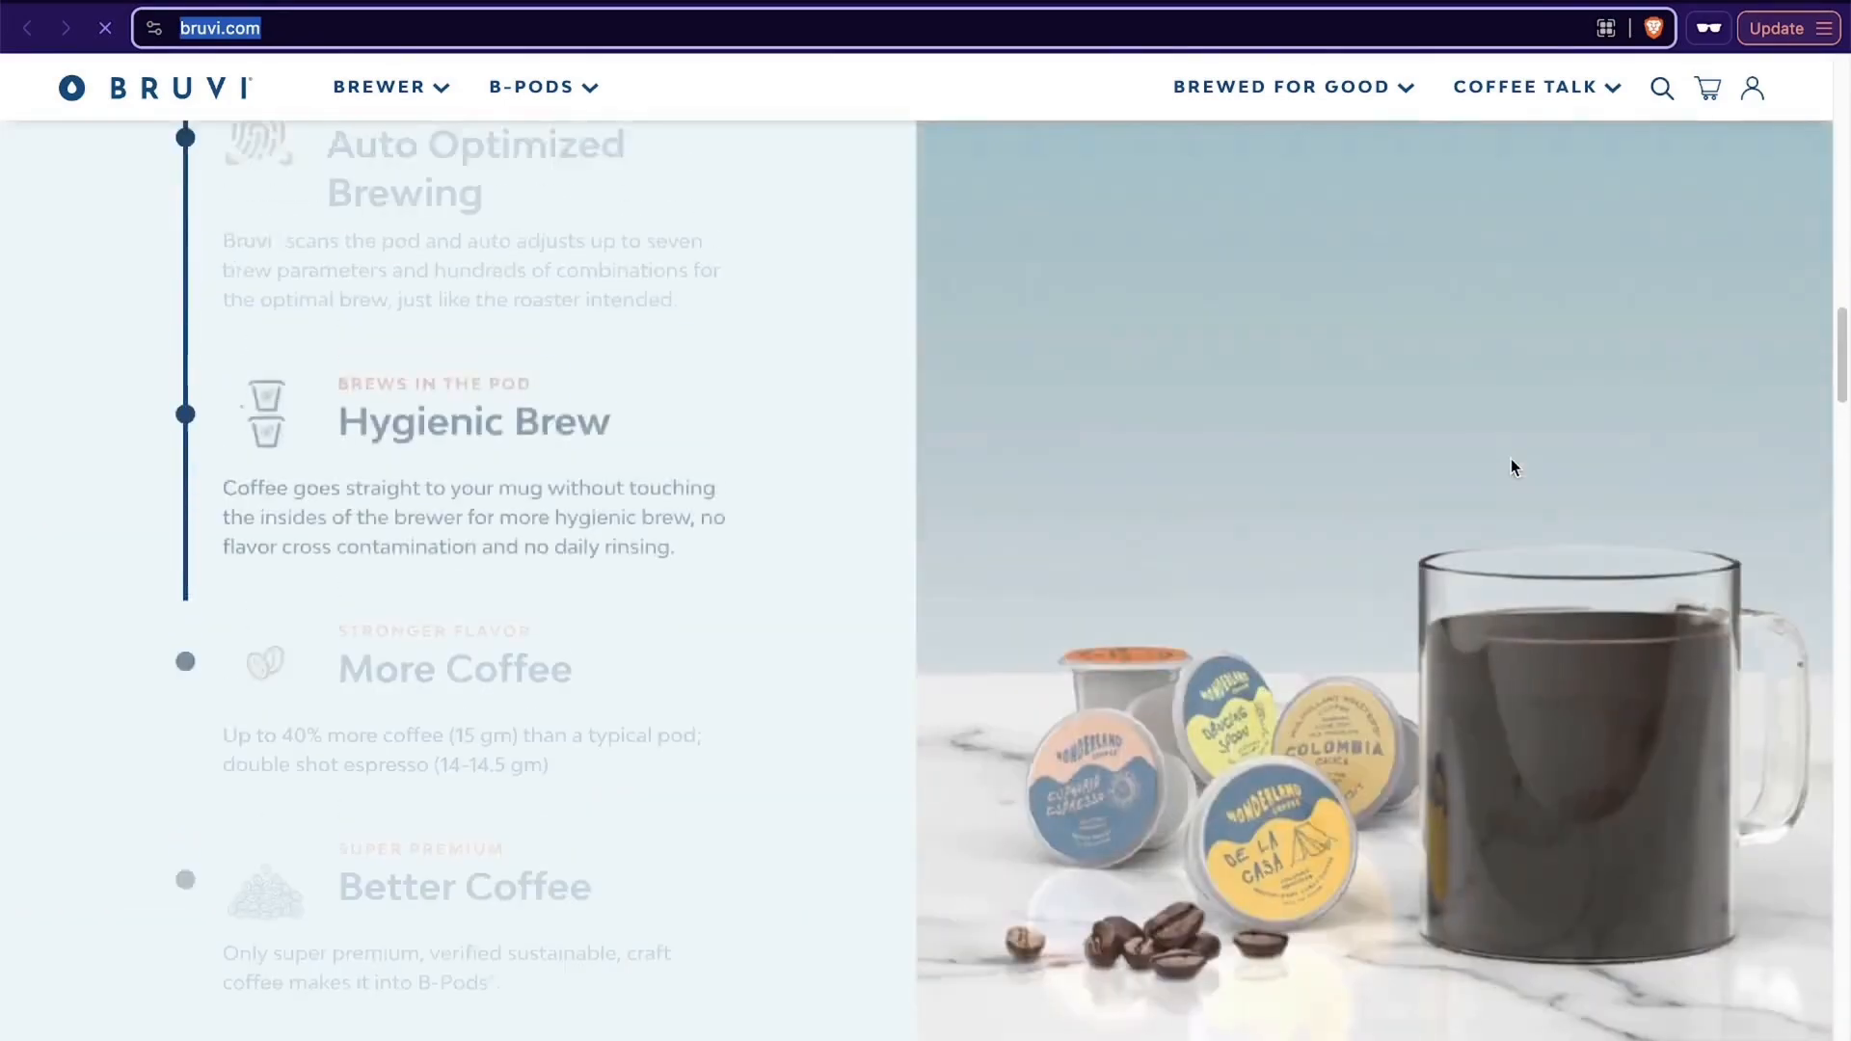
scroll(1512, 467, up, 10)
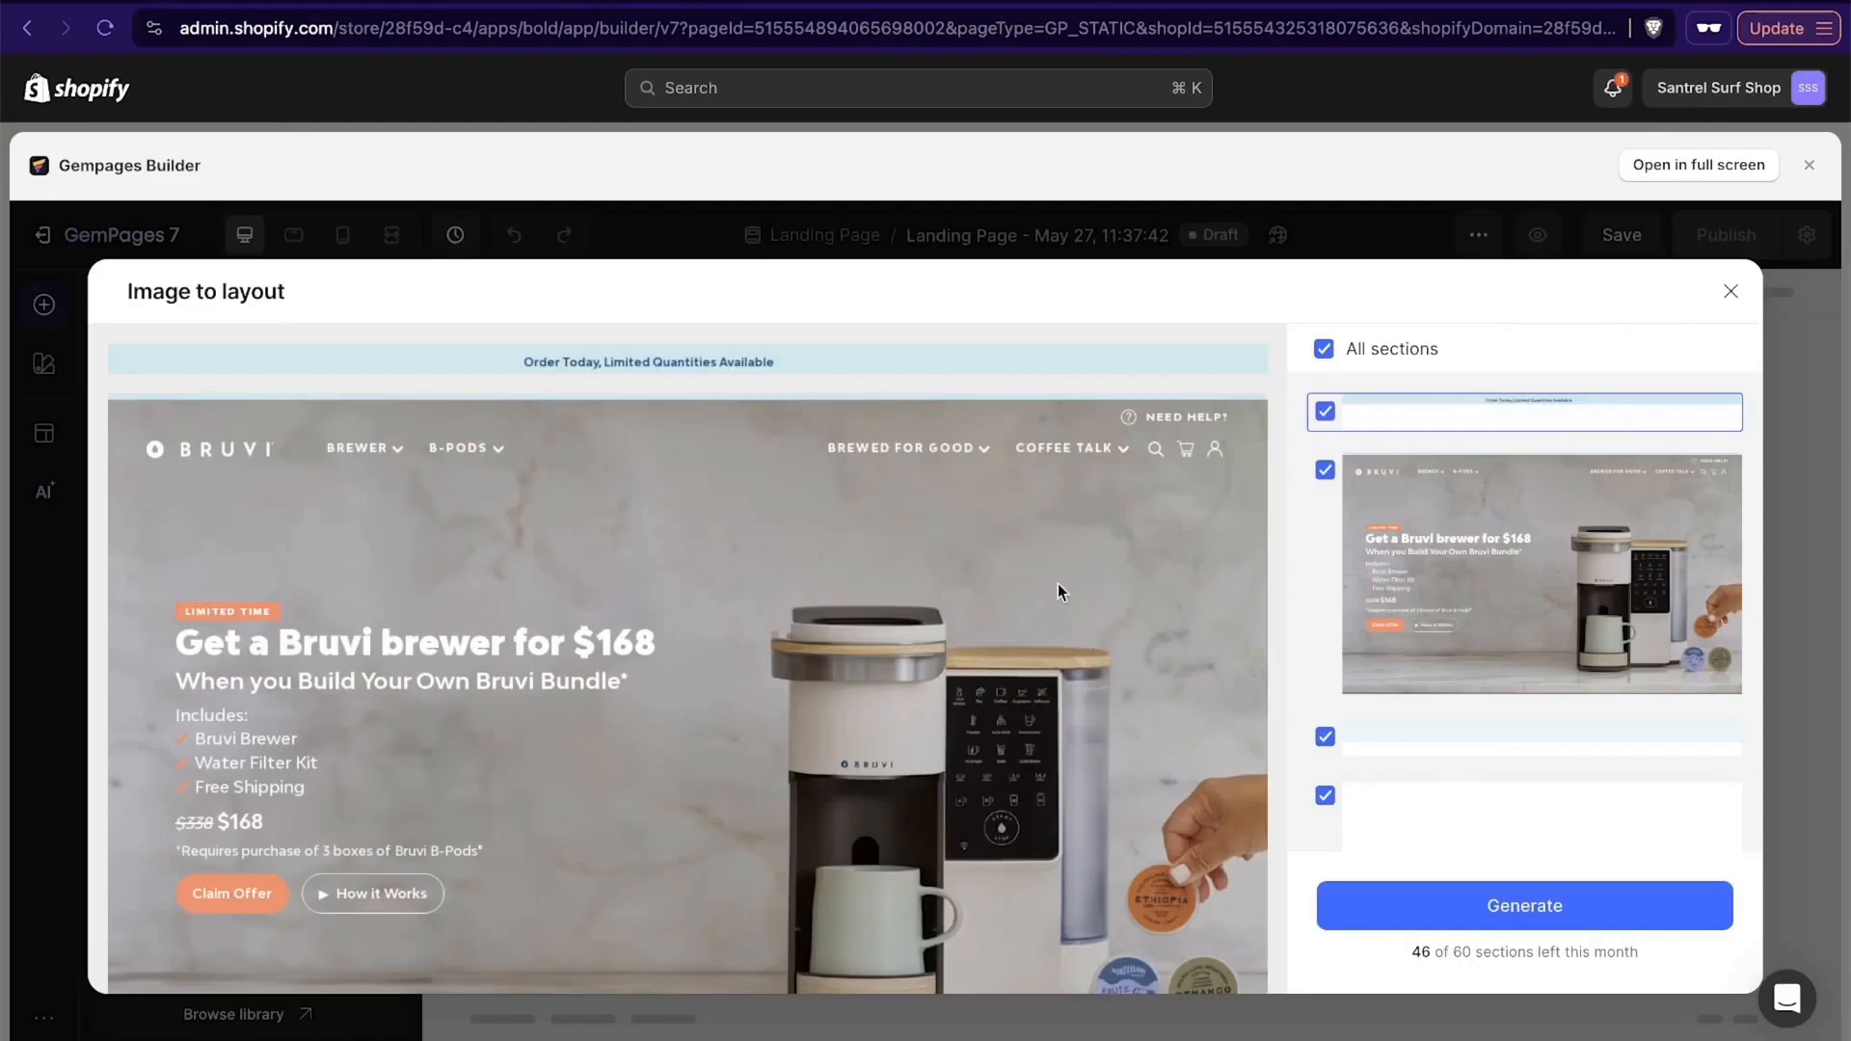
Untick the empty white section of the captured Bruvi page.
scroll(1056, 583, down, 10)
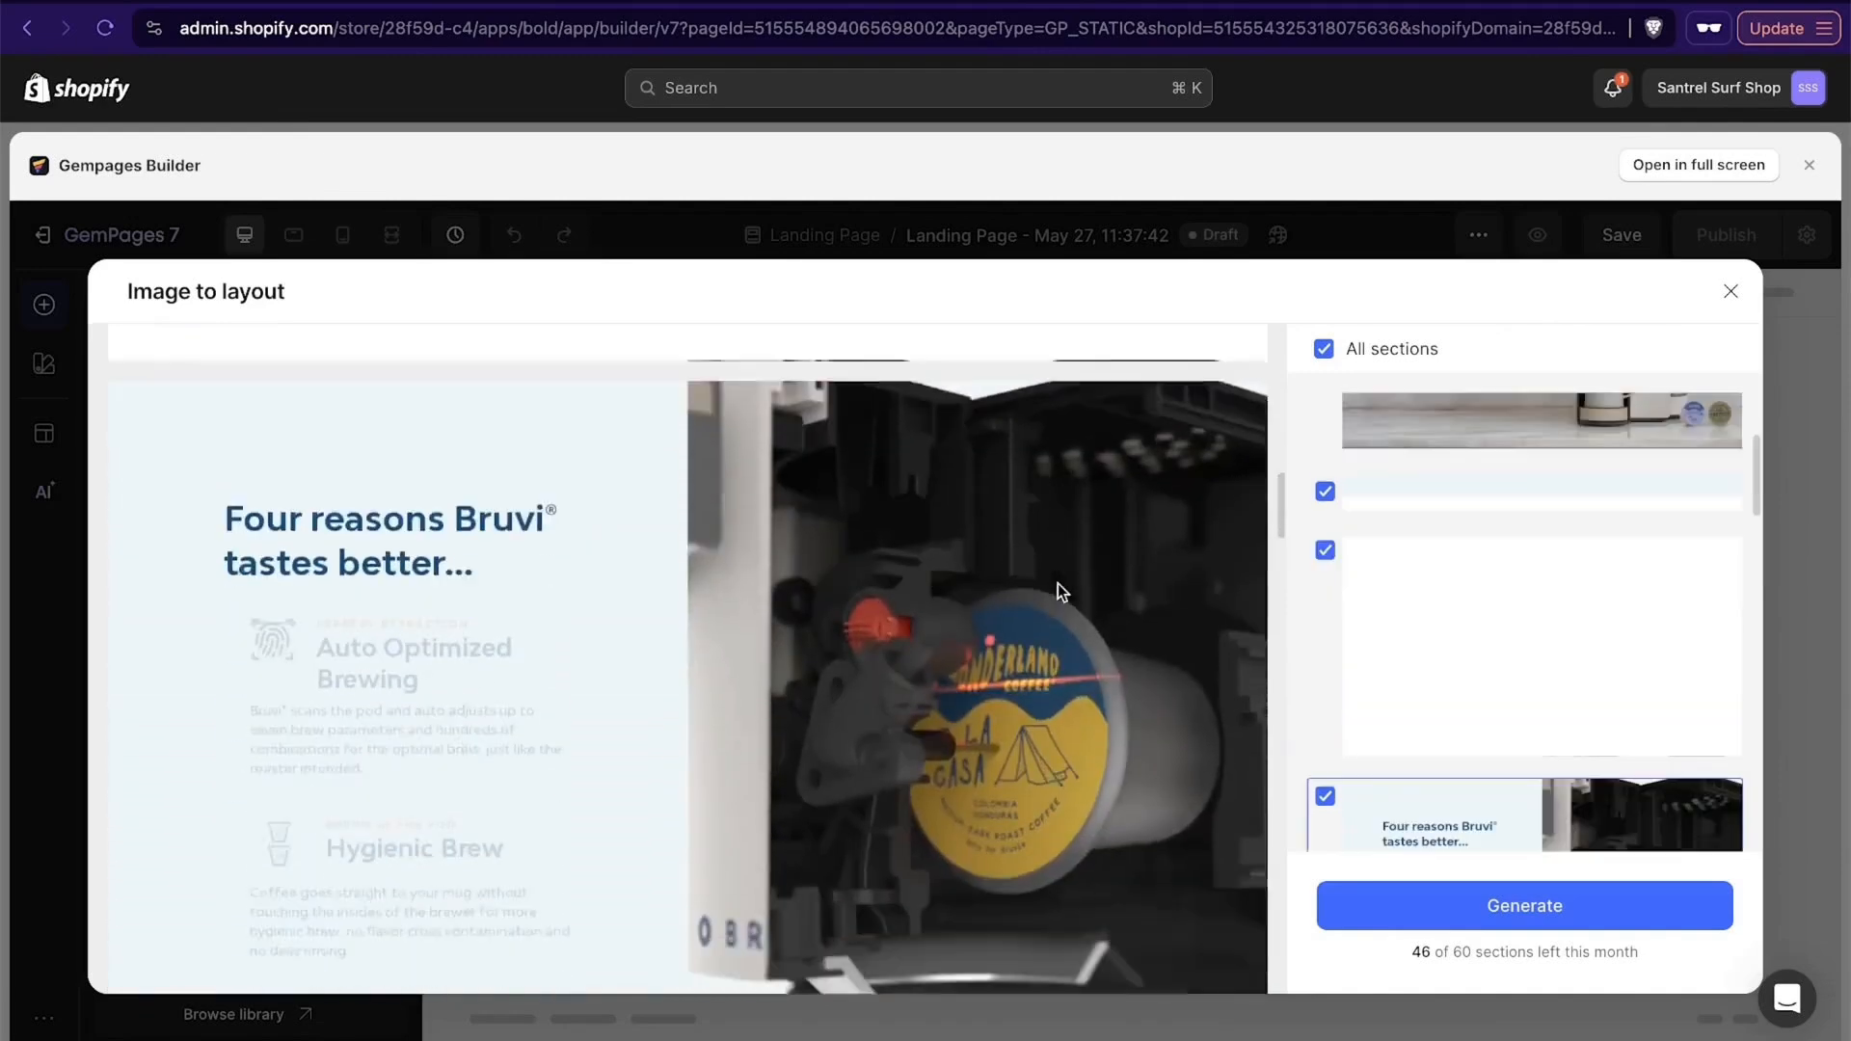
scroll(1057, 583, down, 5)
scroll(1057, 582, up, 10)
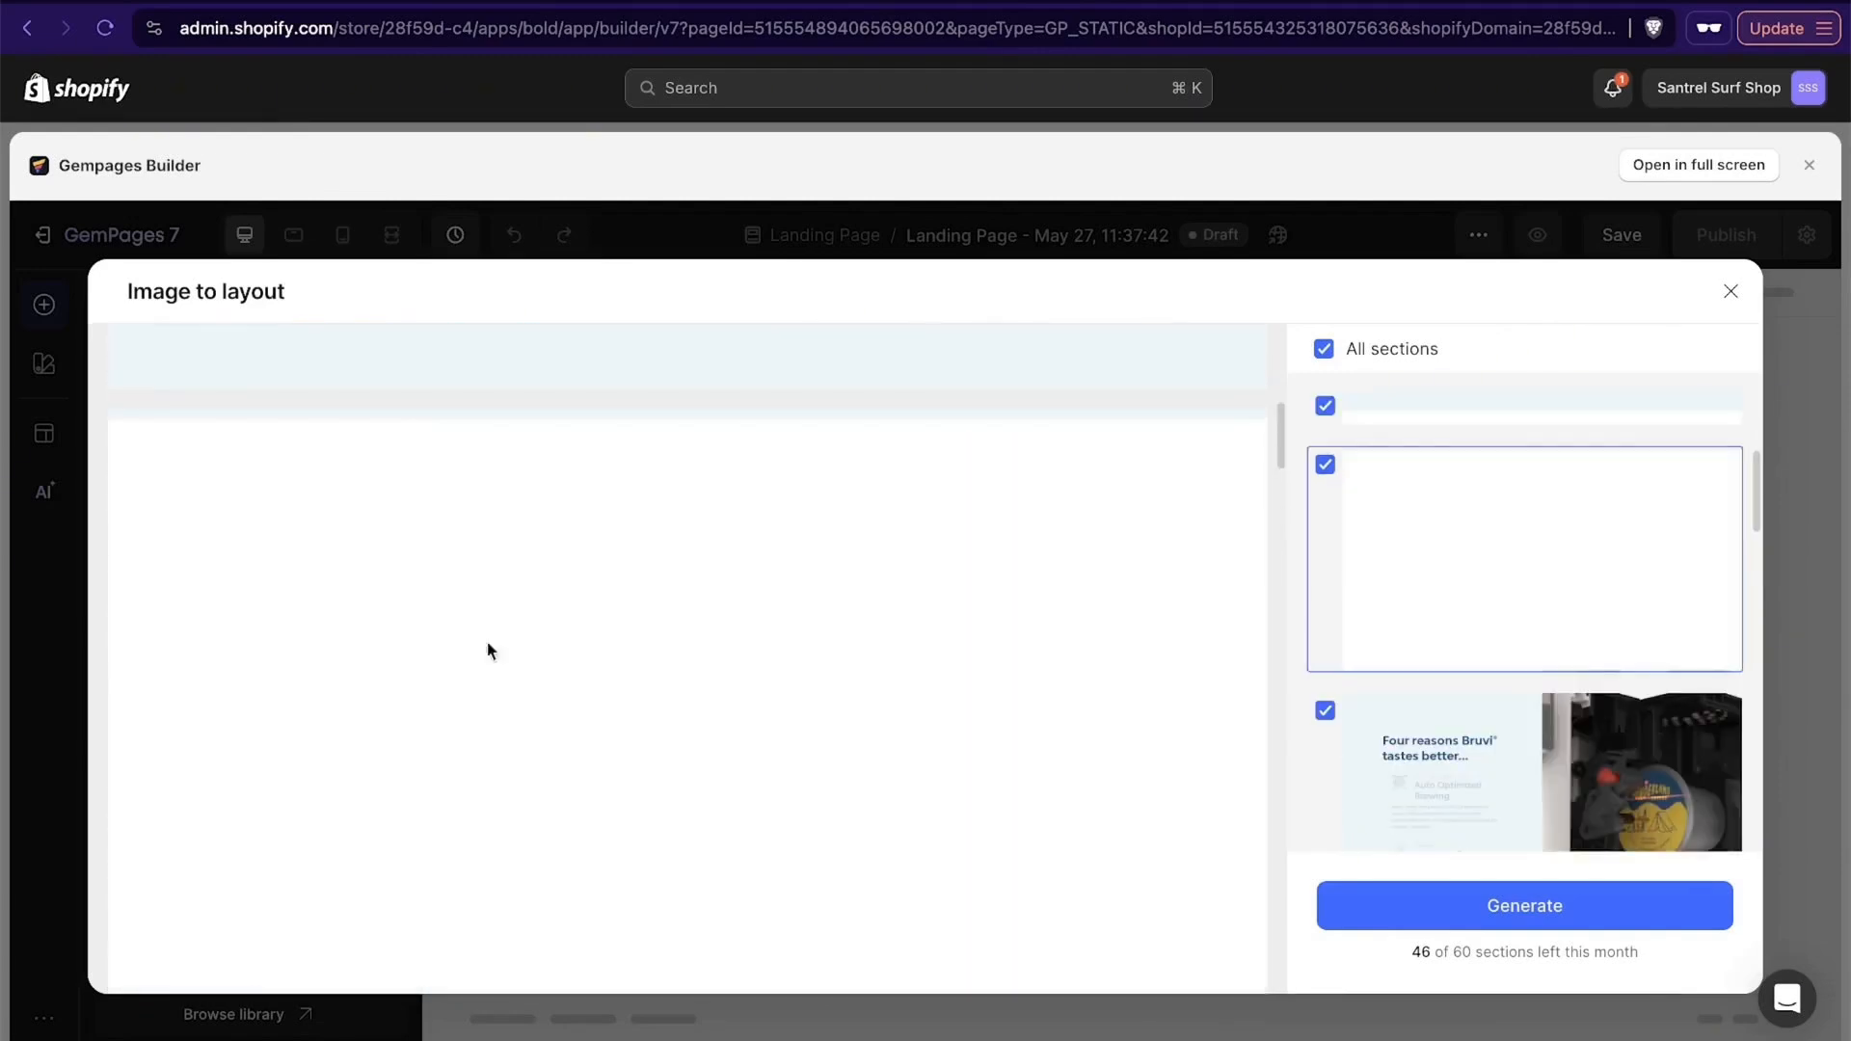
scroll(672, 598, down, 3)
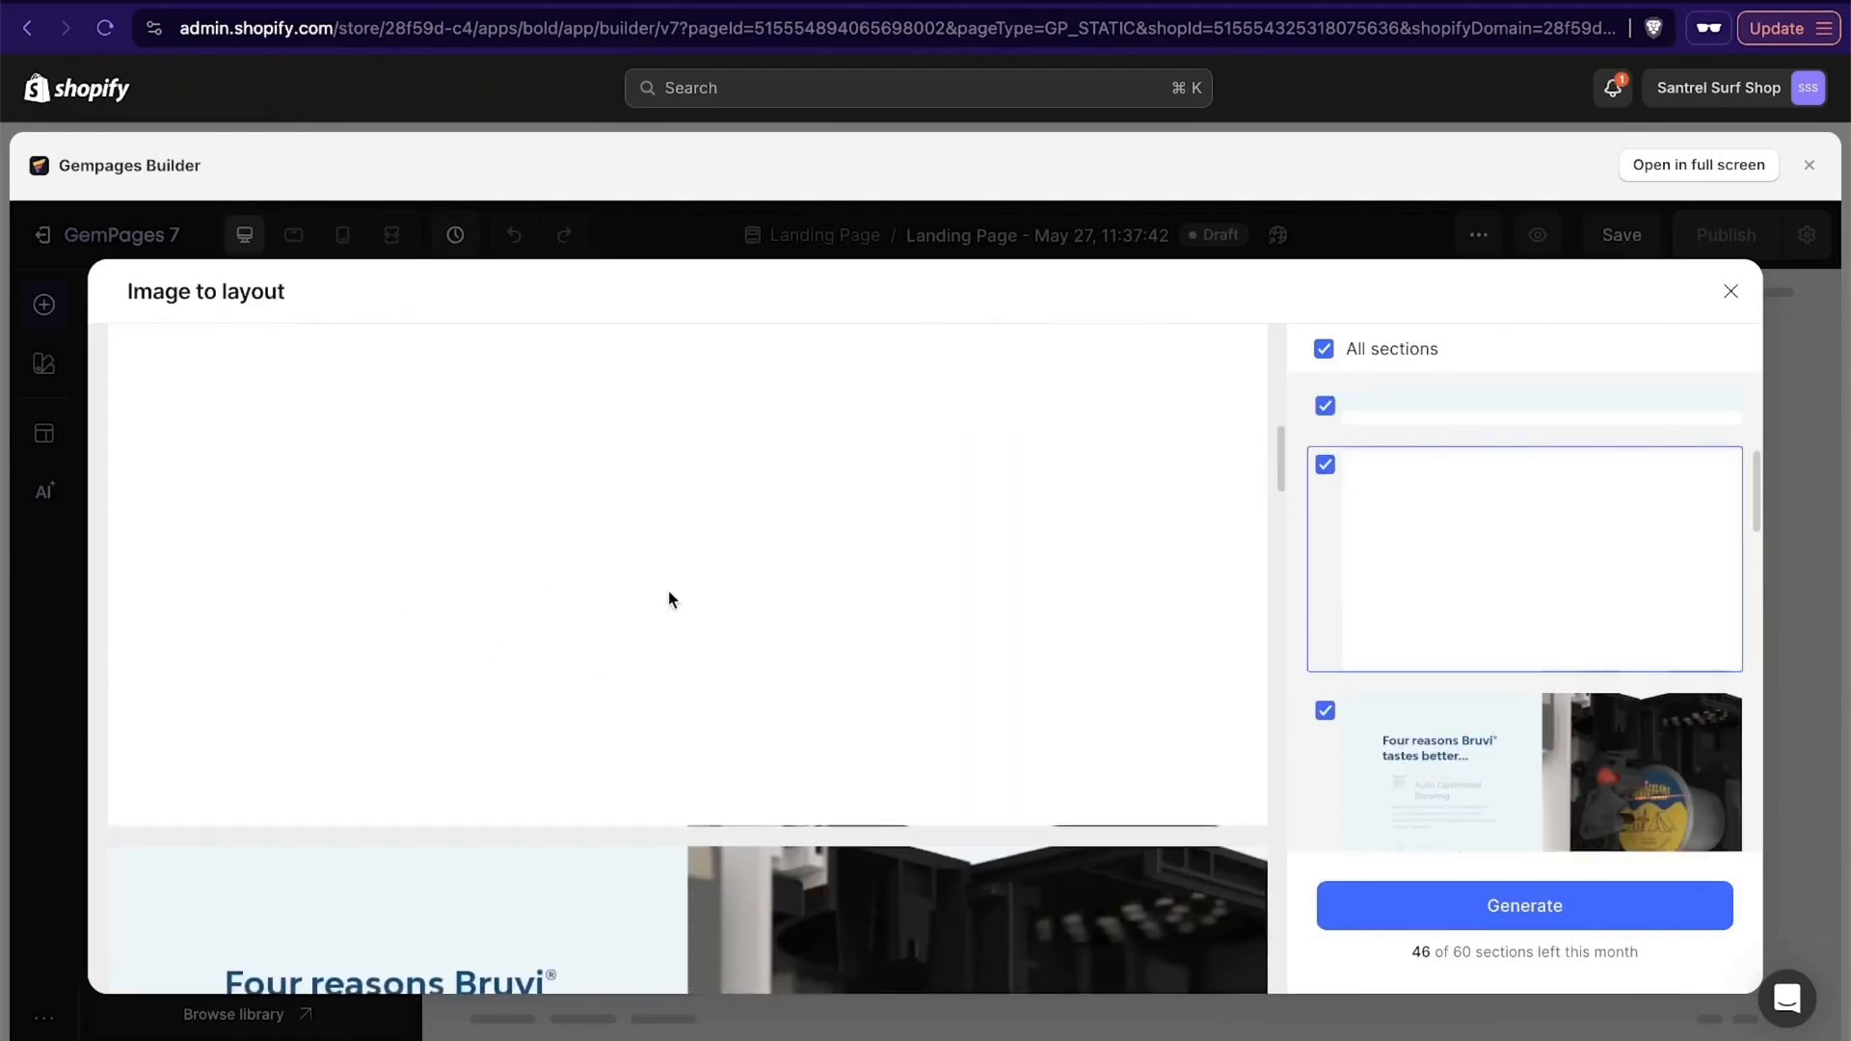
click(1325, 467)
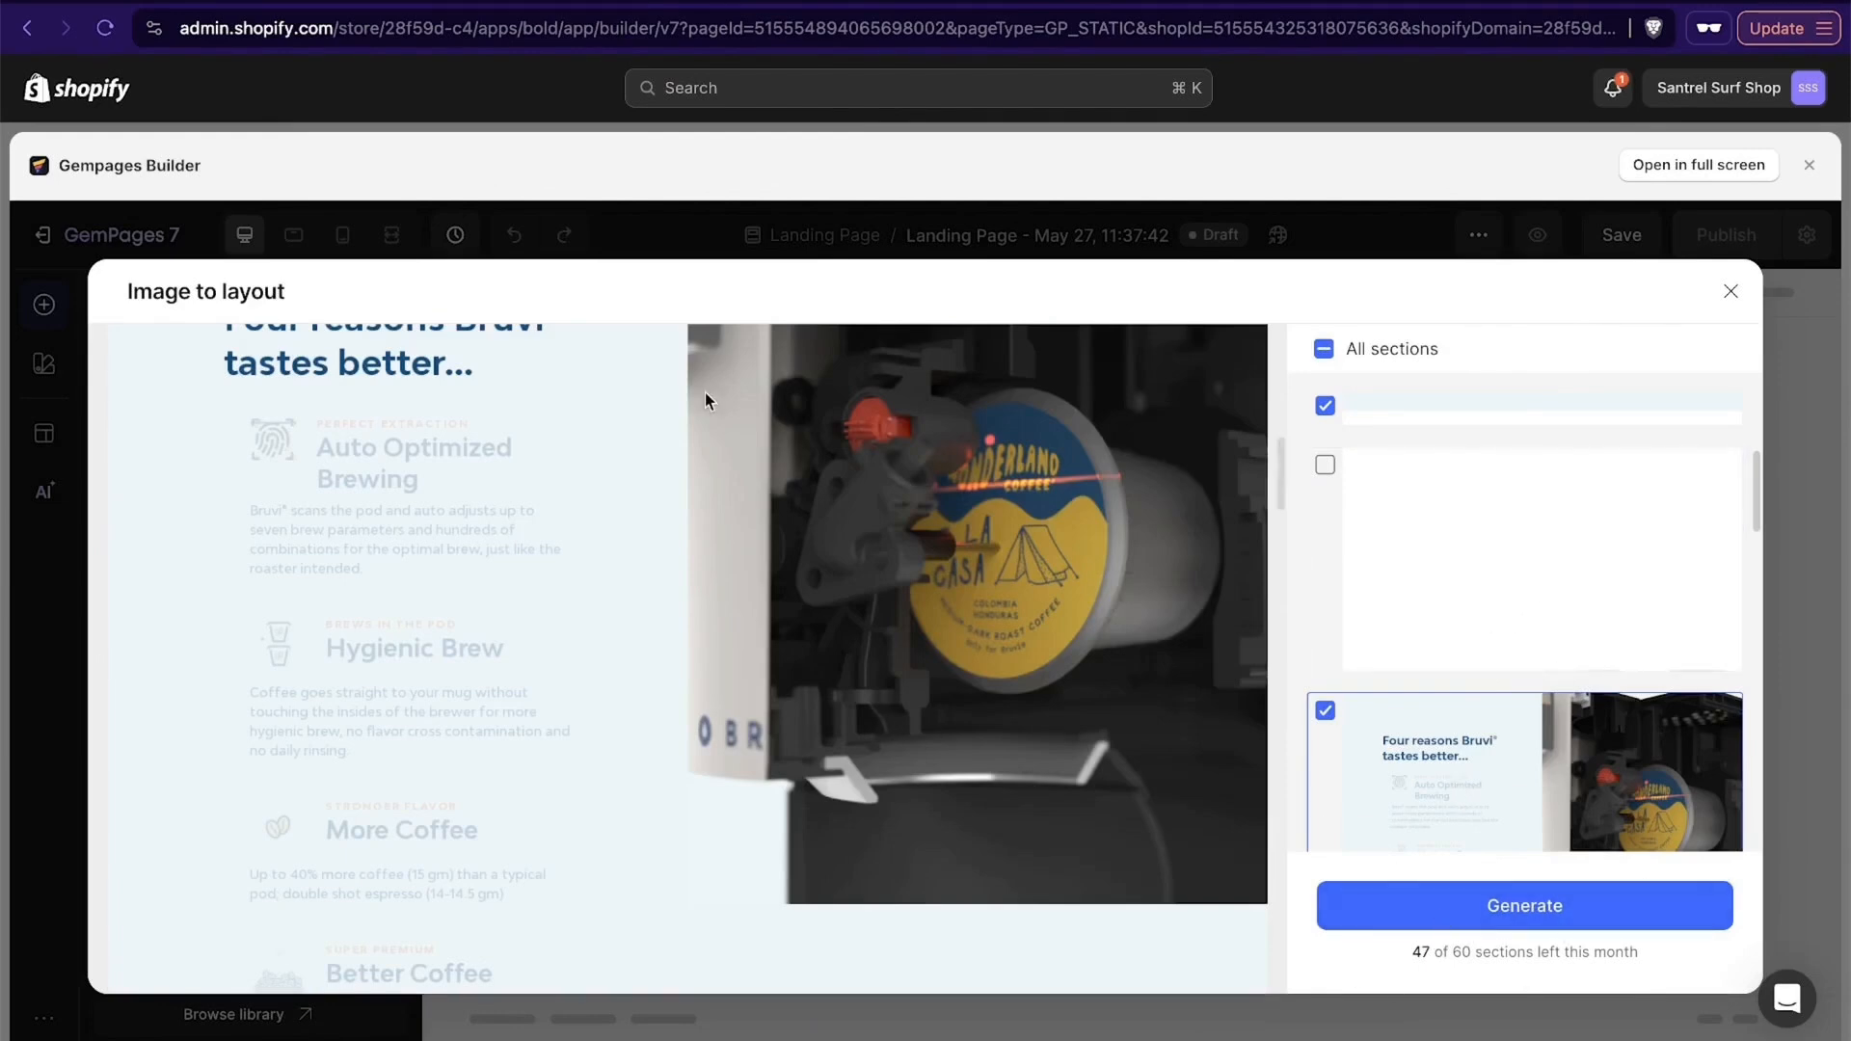
Keep the hero section ticked and generate the layout from the selected sections.
scroll(703, 391, down, 10)
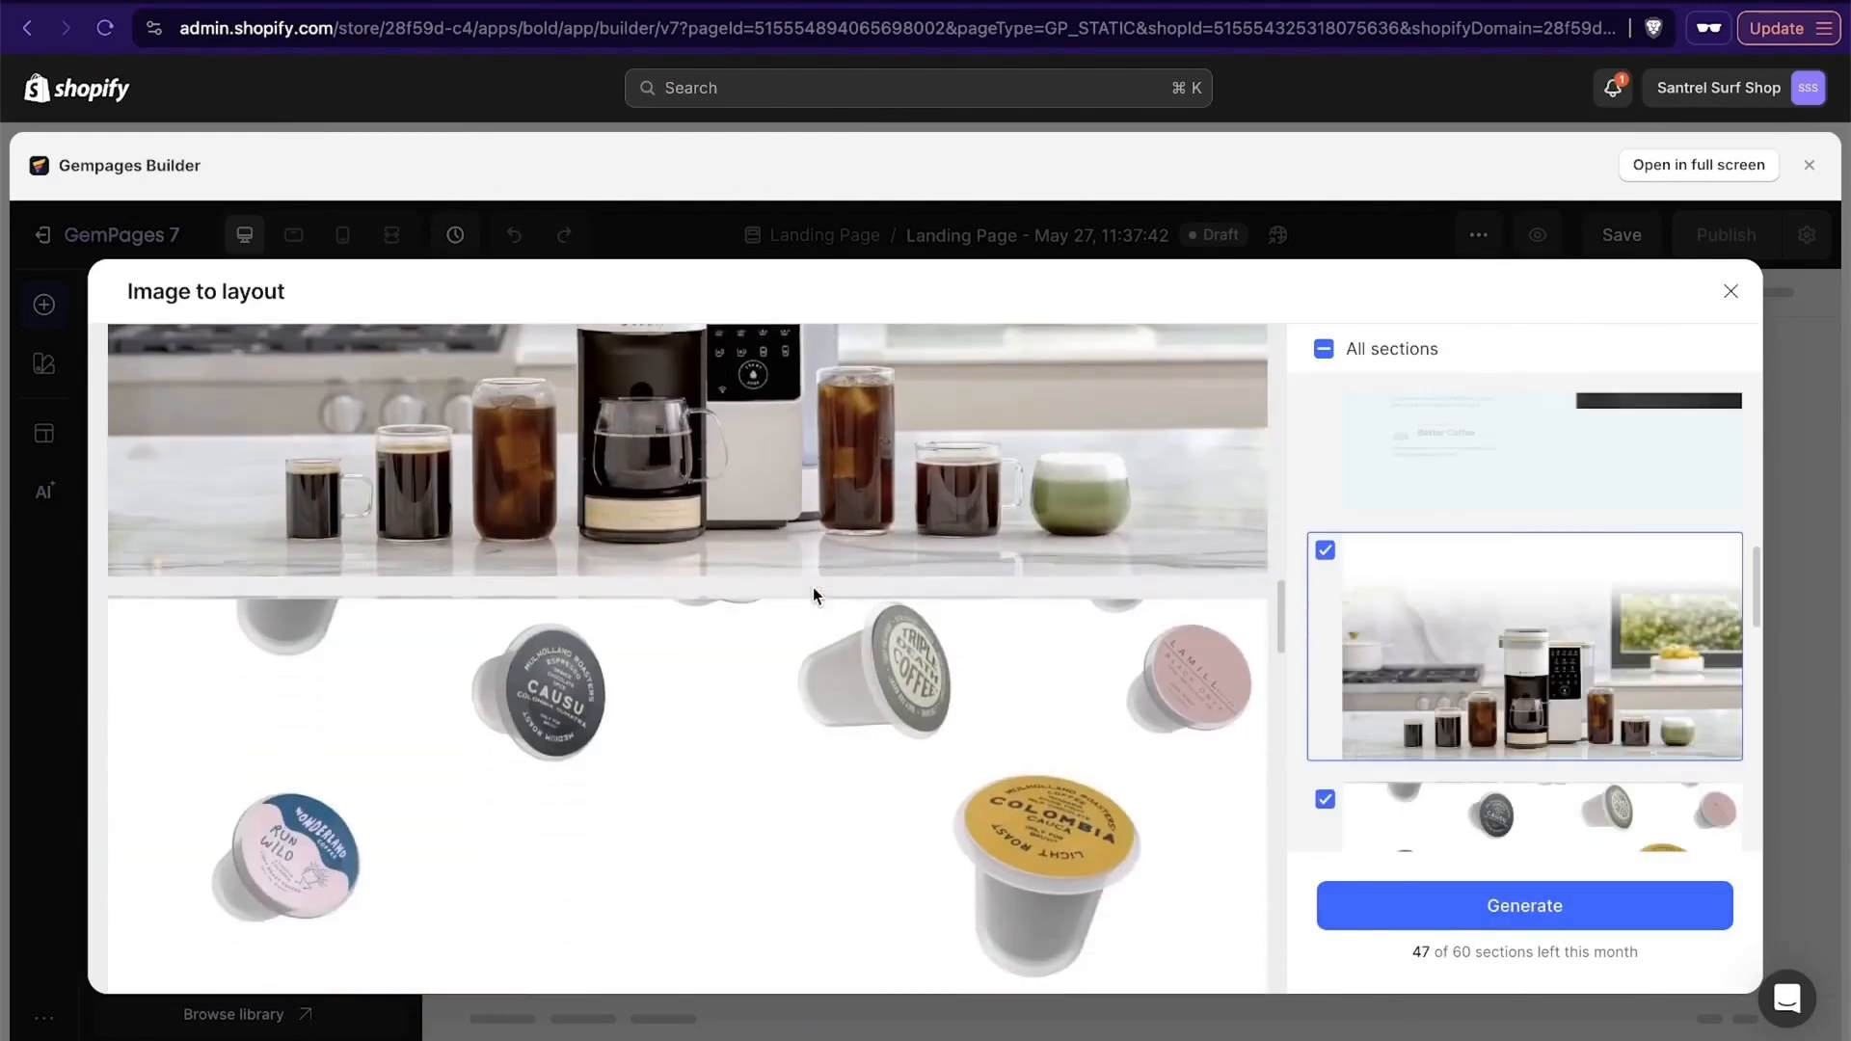
scroll(813, 587, down, 5)
scroll(813, 587, up, 4)
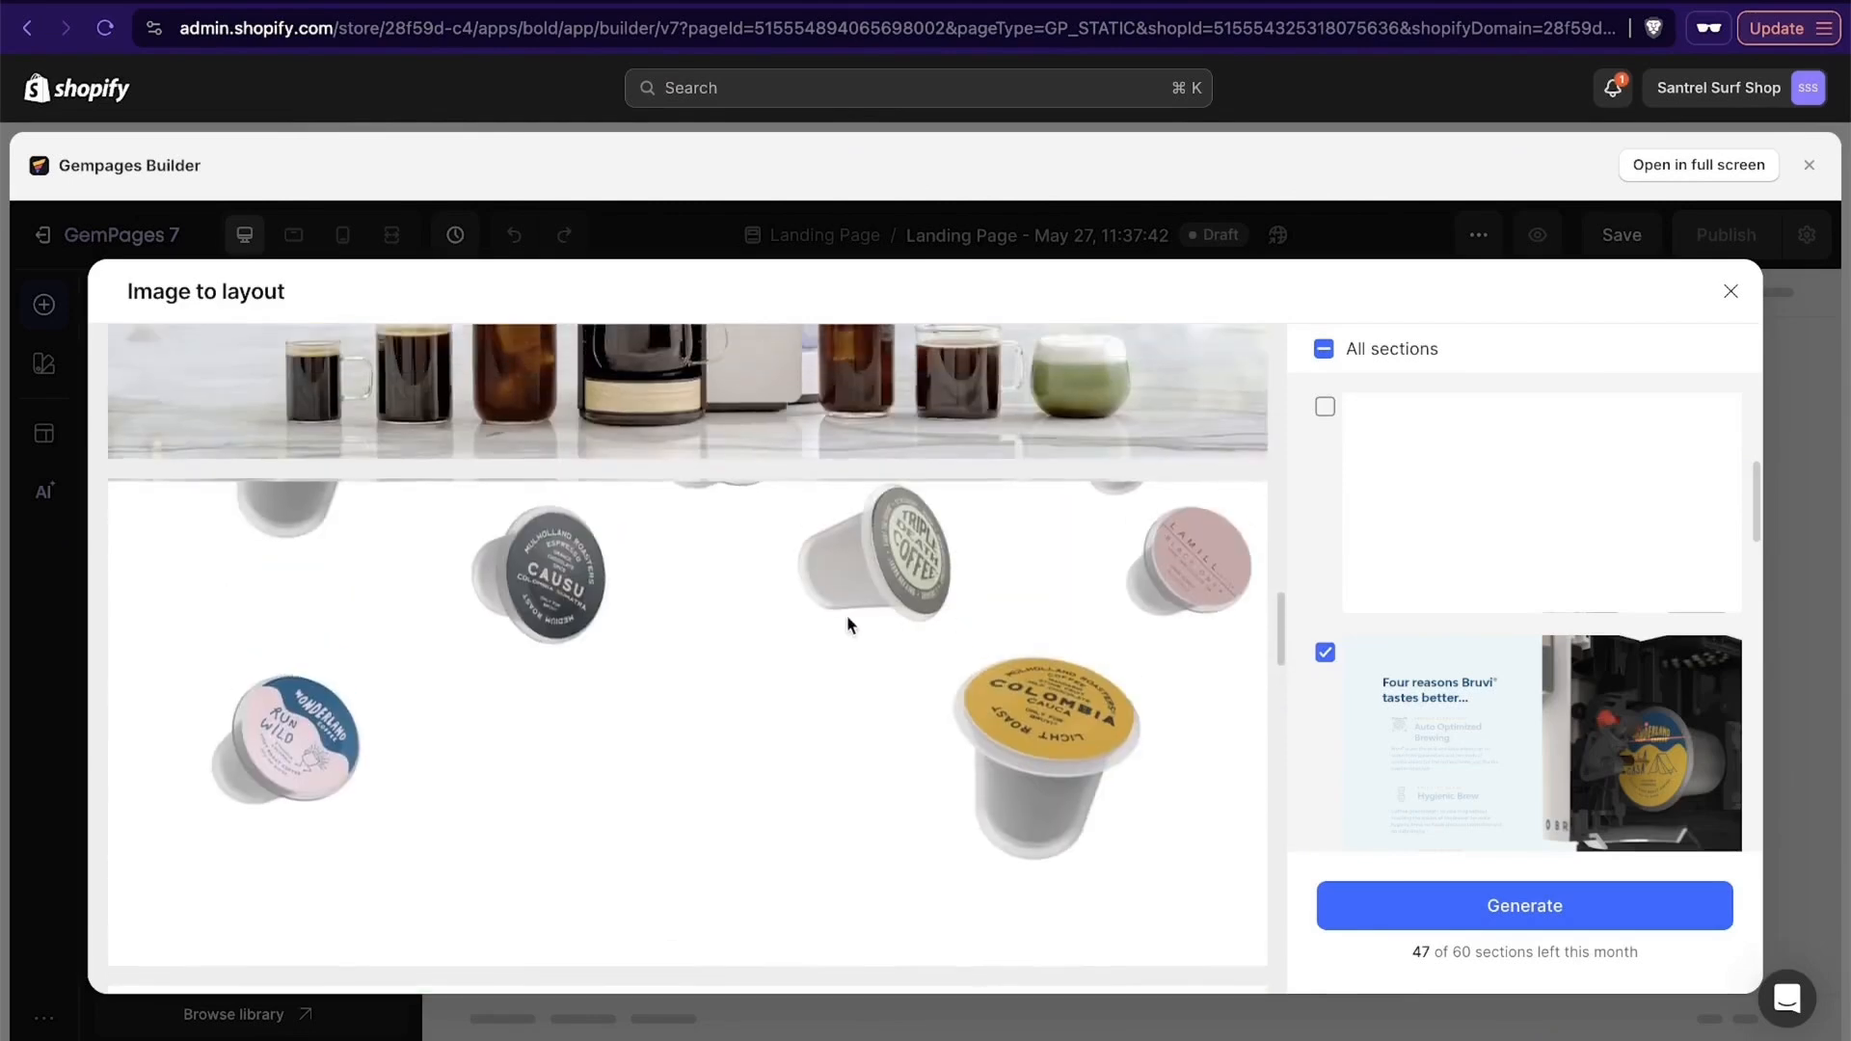
scroll(848, 624, up, 1)
scroll(794, 793, down, 10)
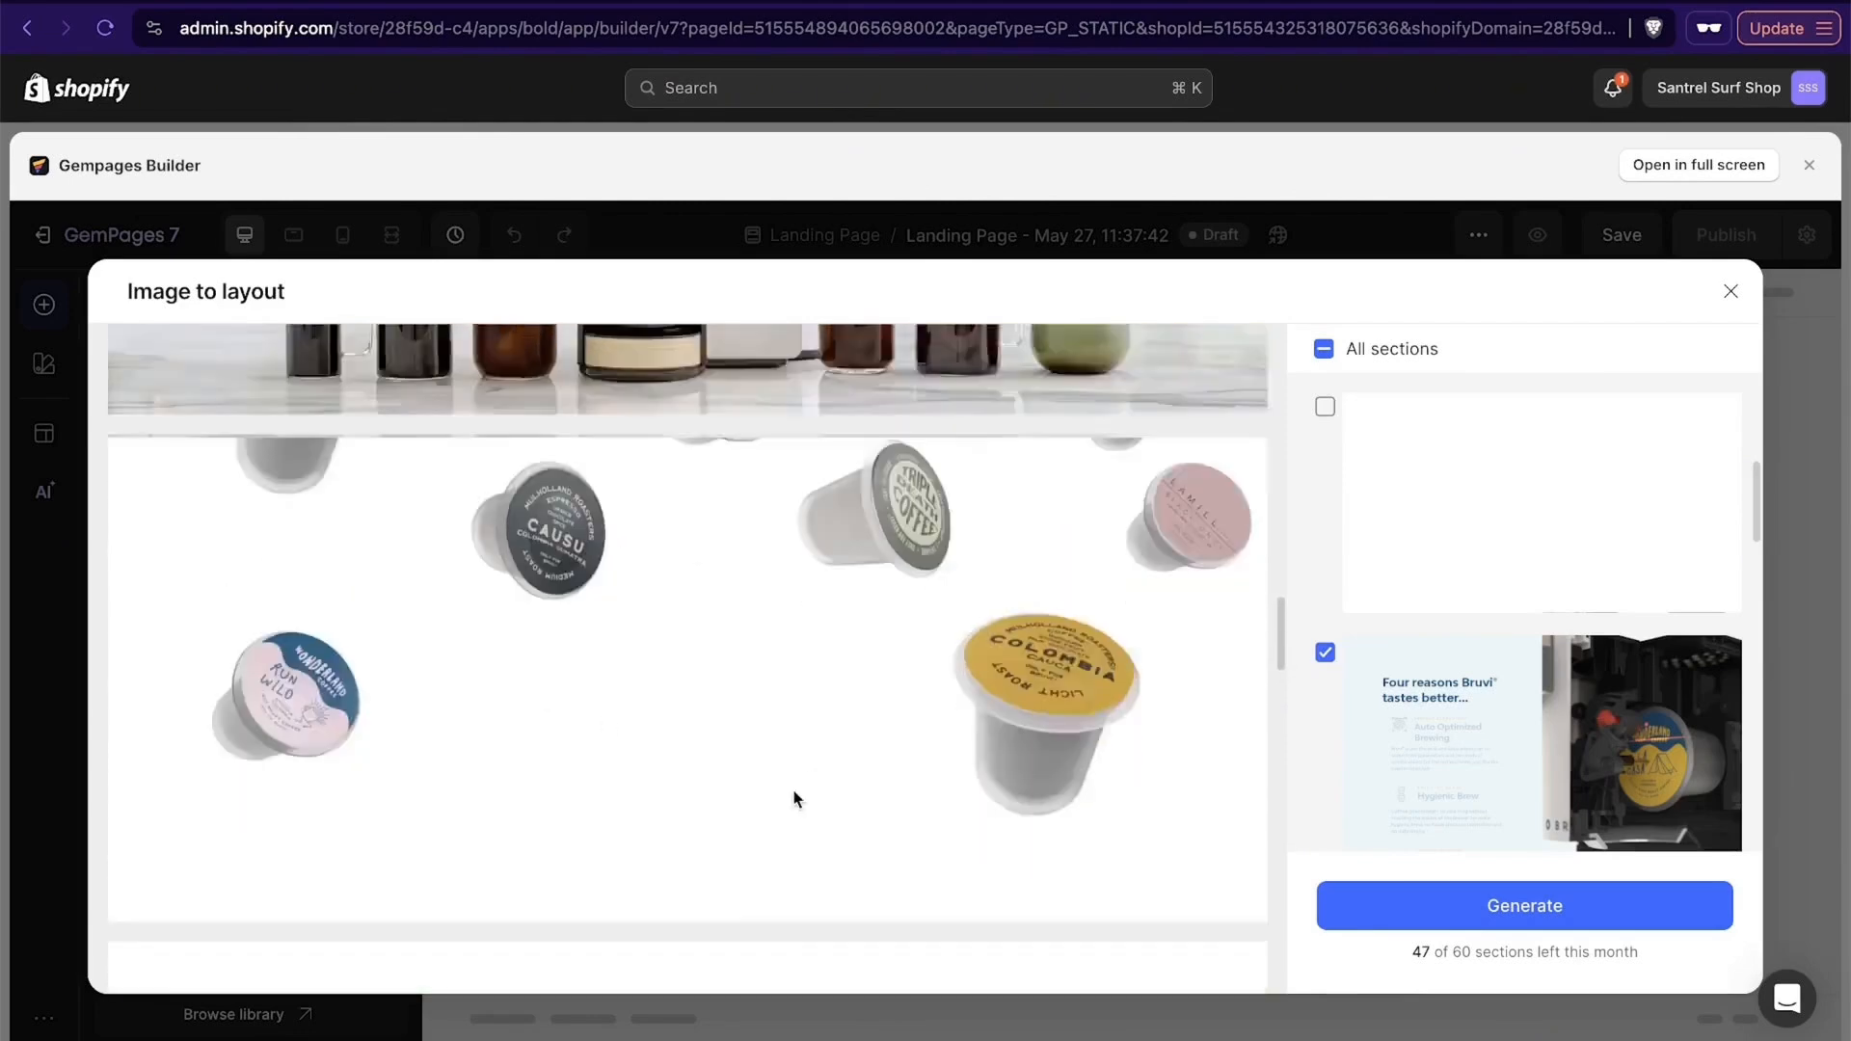
scroll(795, 796, down, 4)
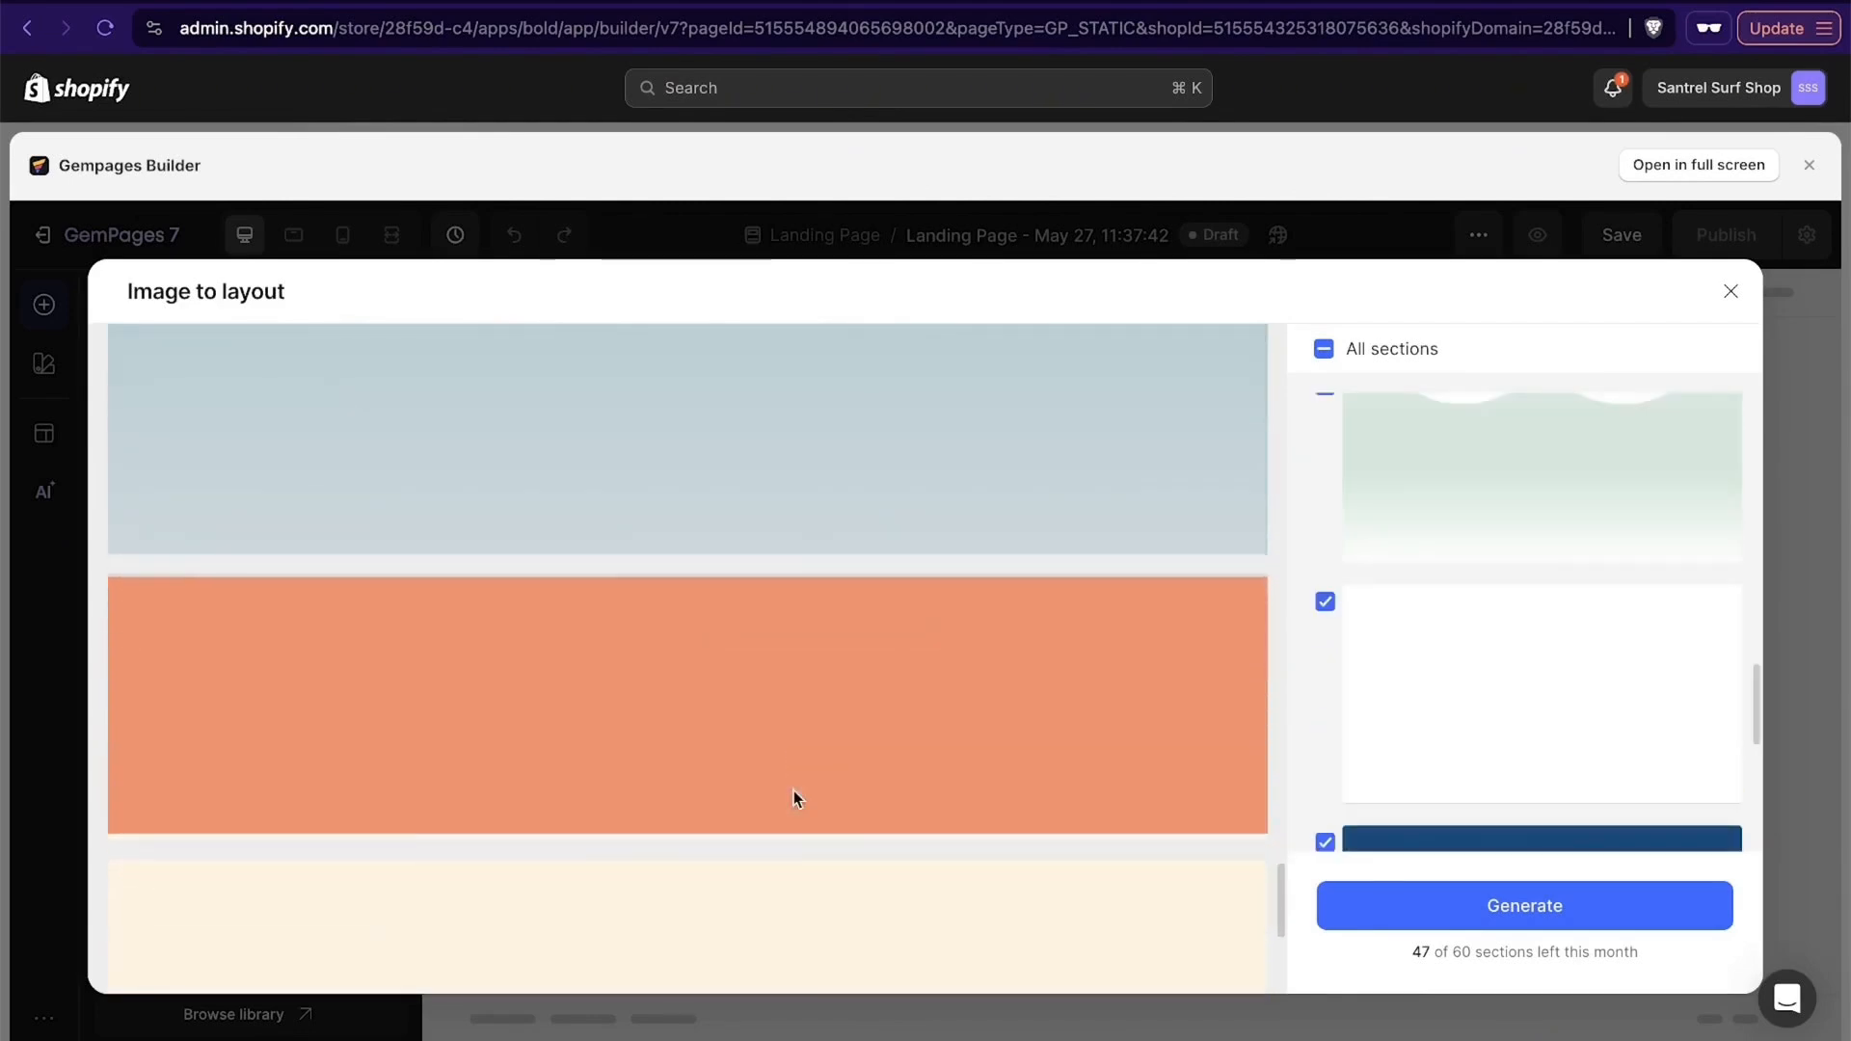
scroll(794, 797, up, 15)
scroll(795, 799, up, 6)
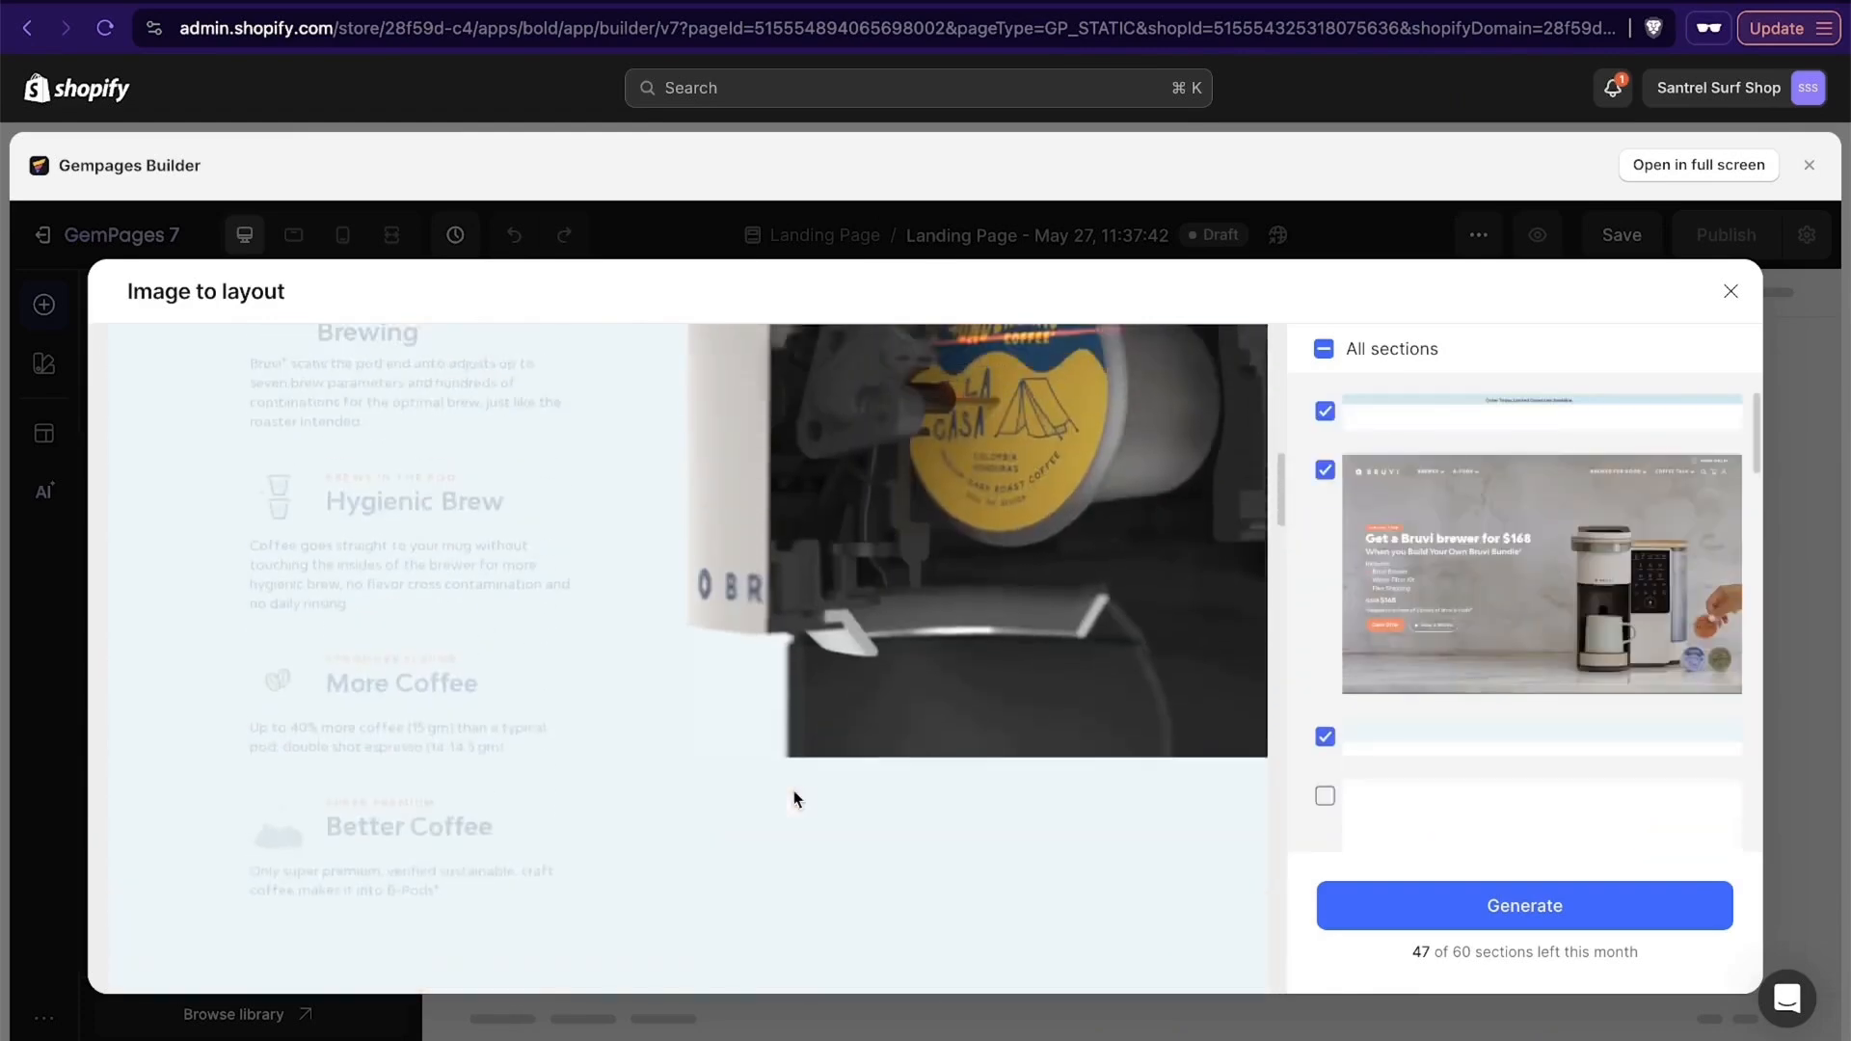
scroll(794, 799, down, 3)
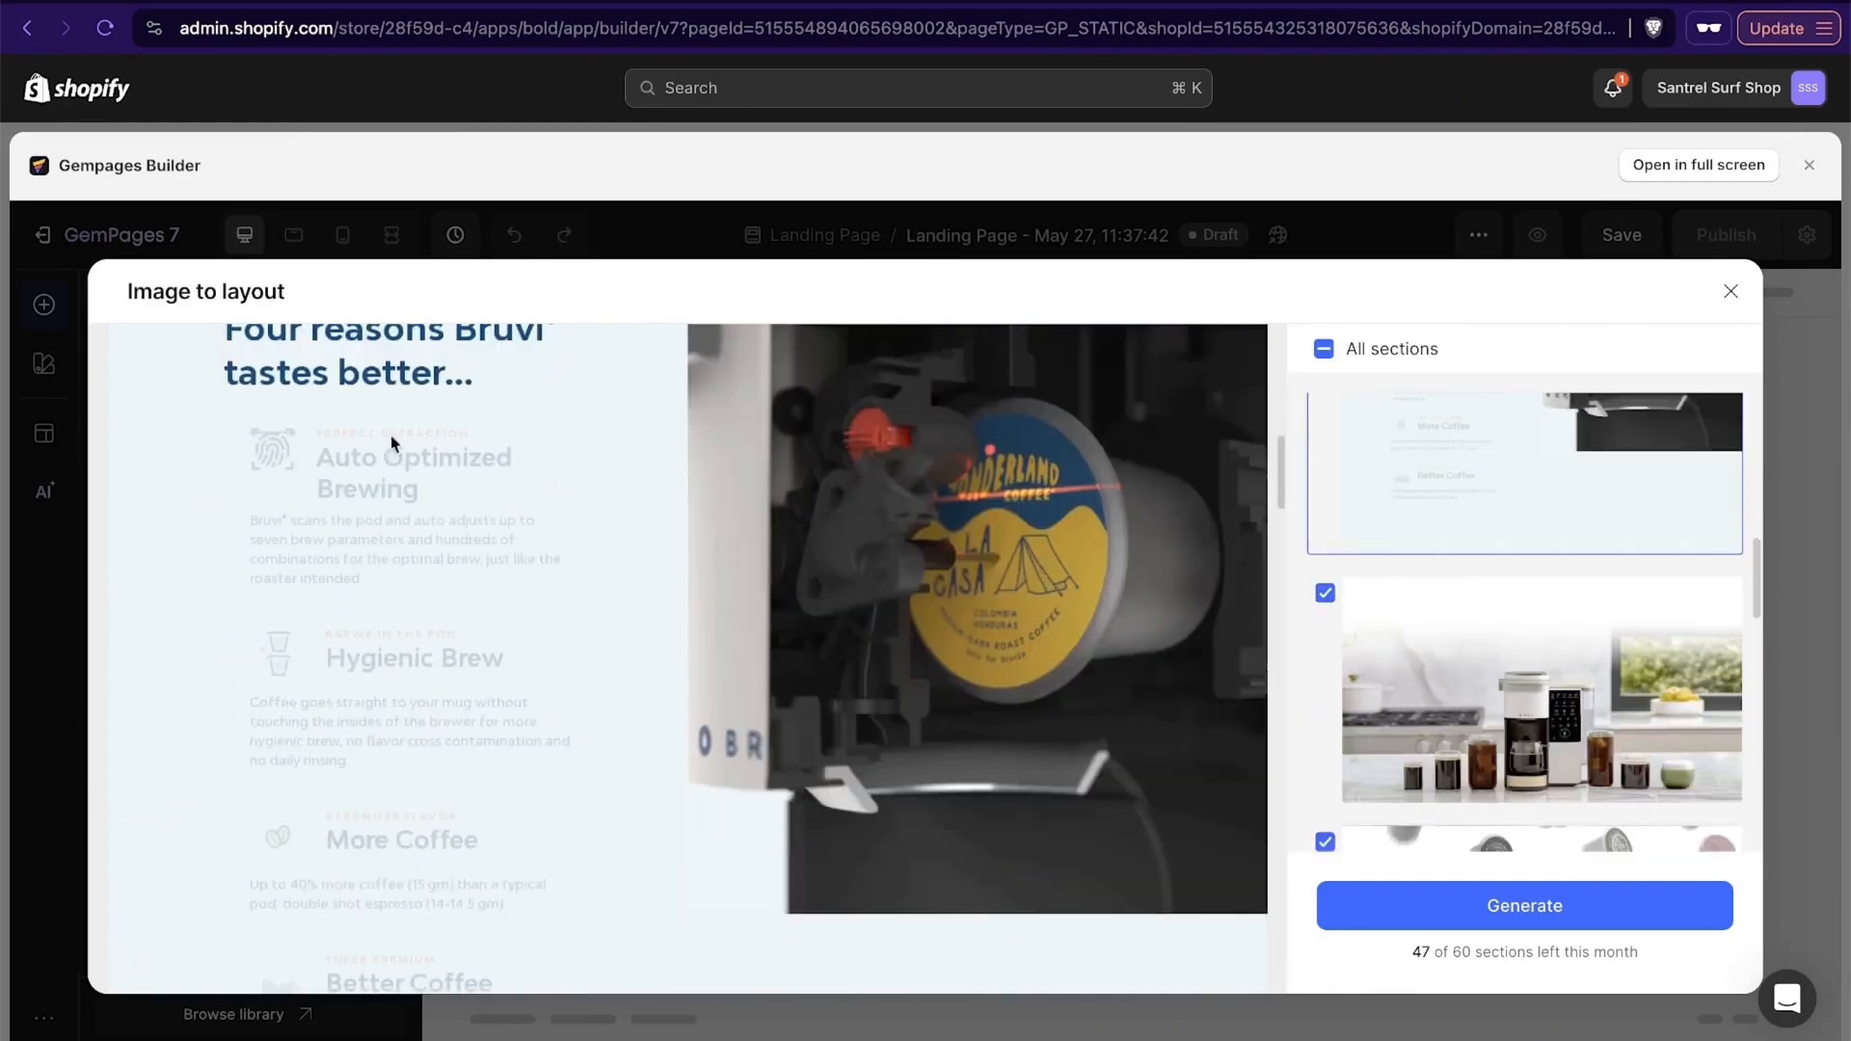
scroll(1350, 700, up, 6)
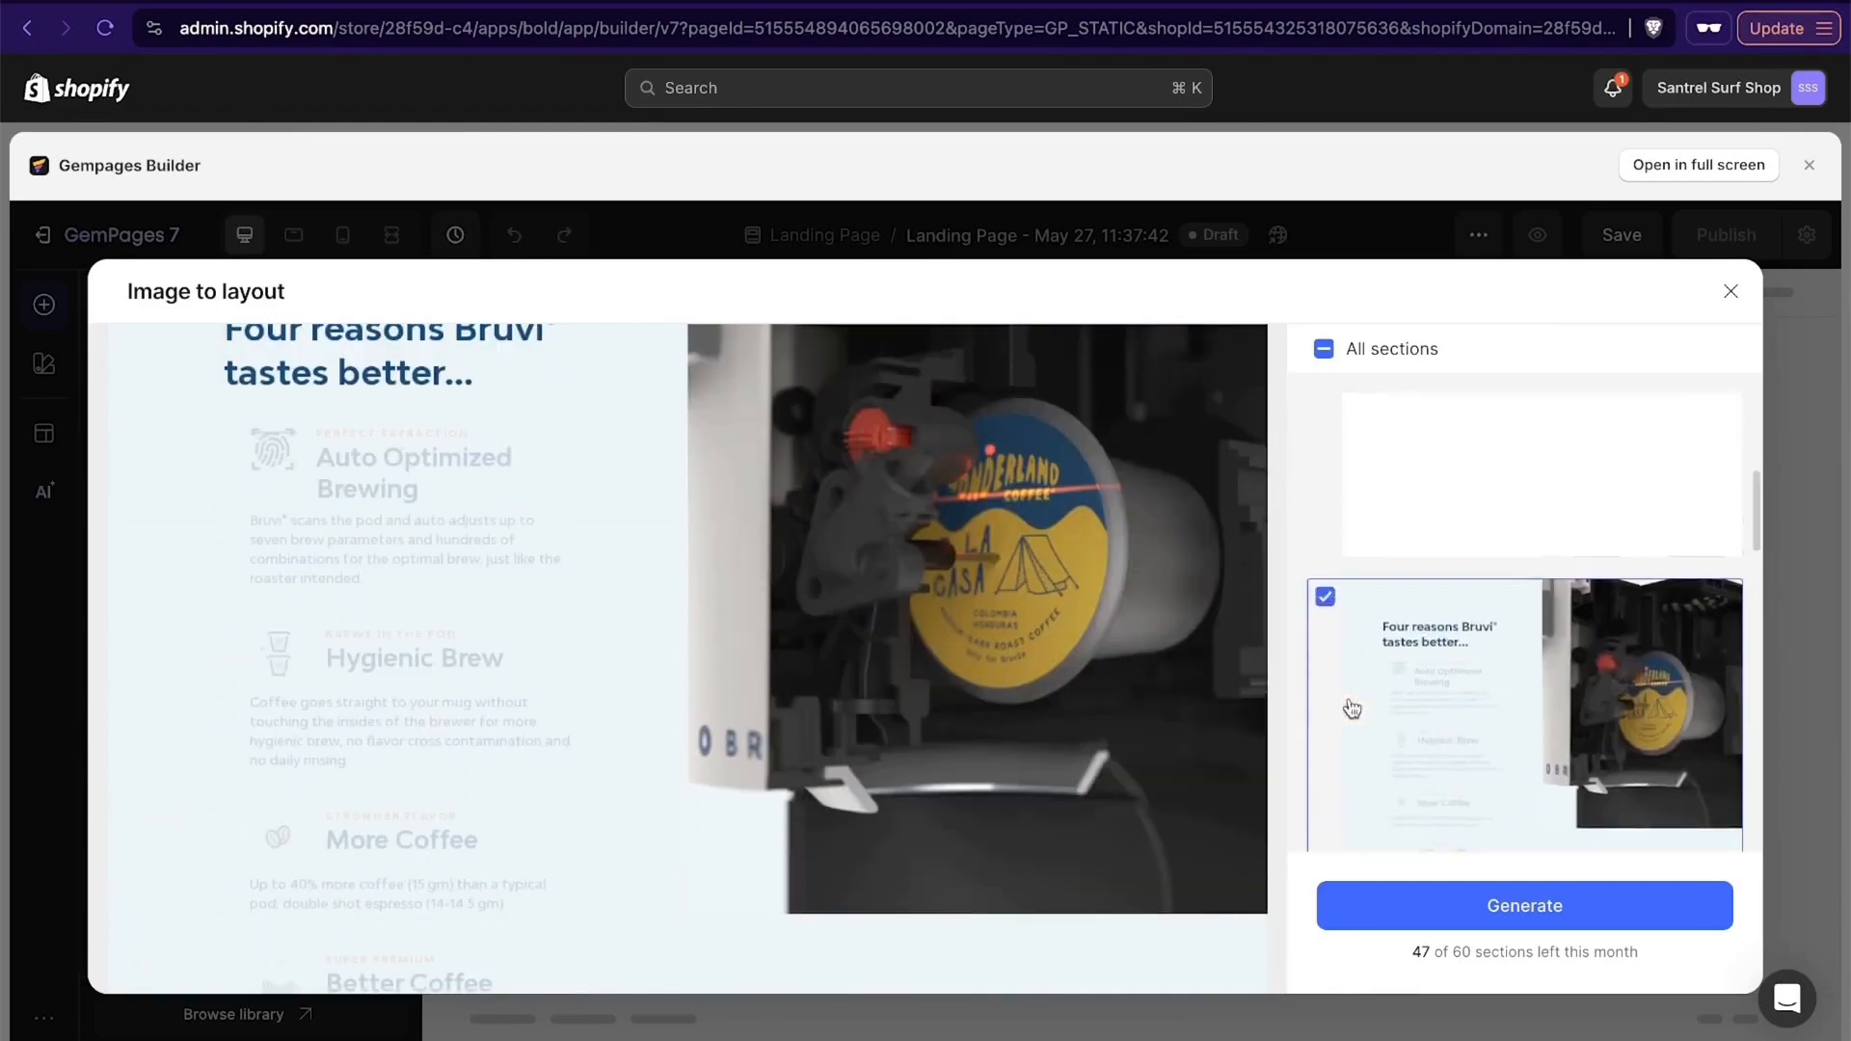
click(1524, 648)
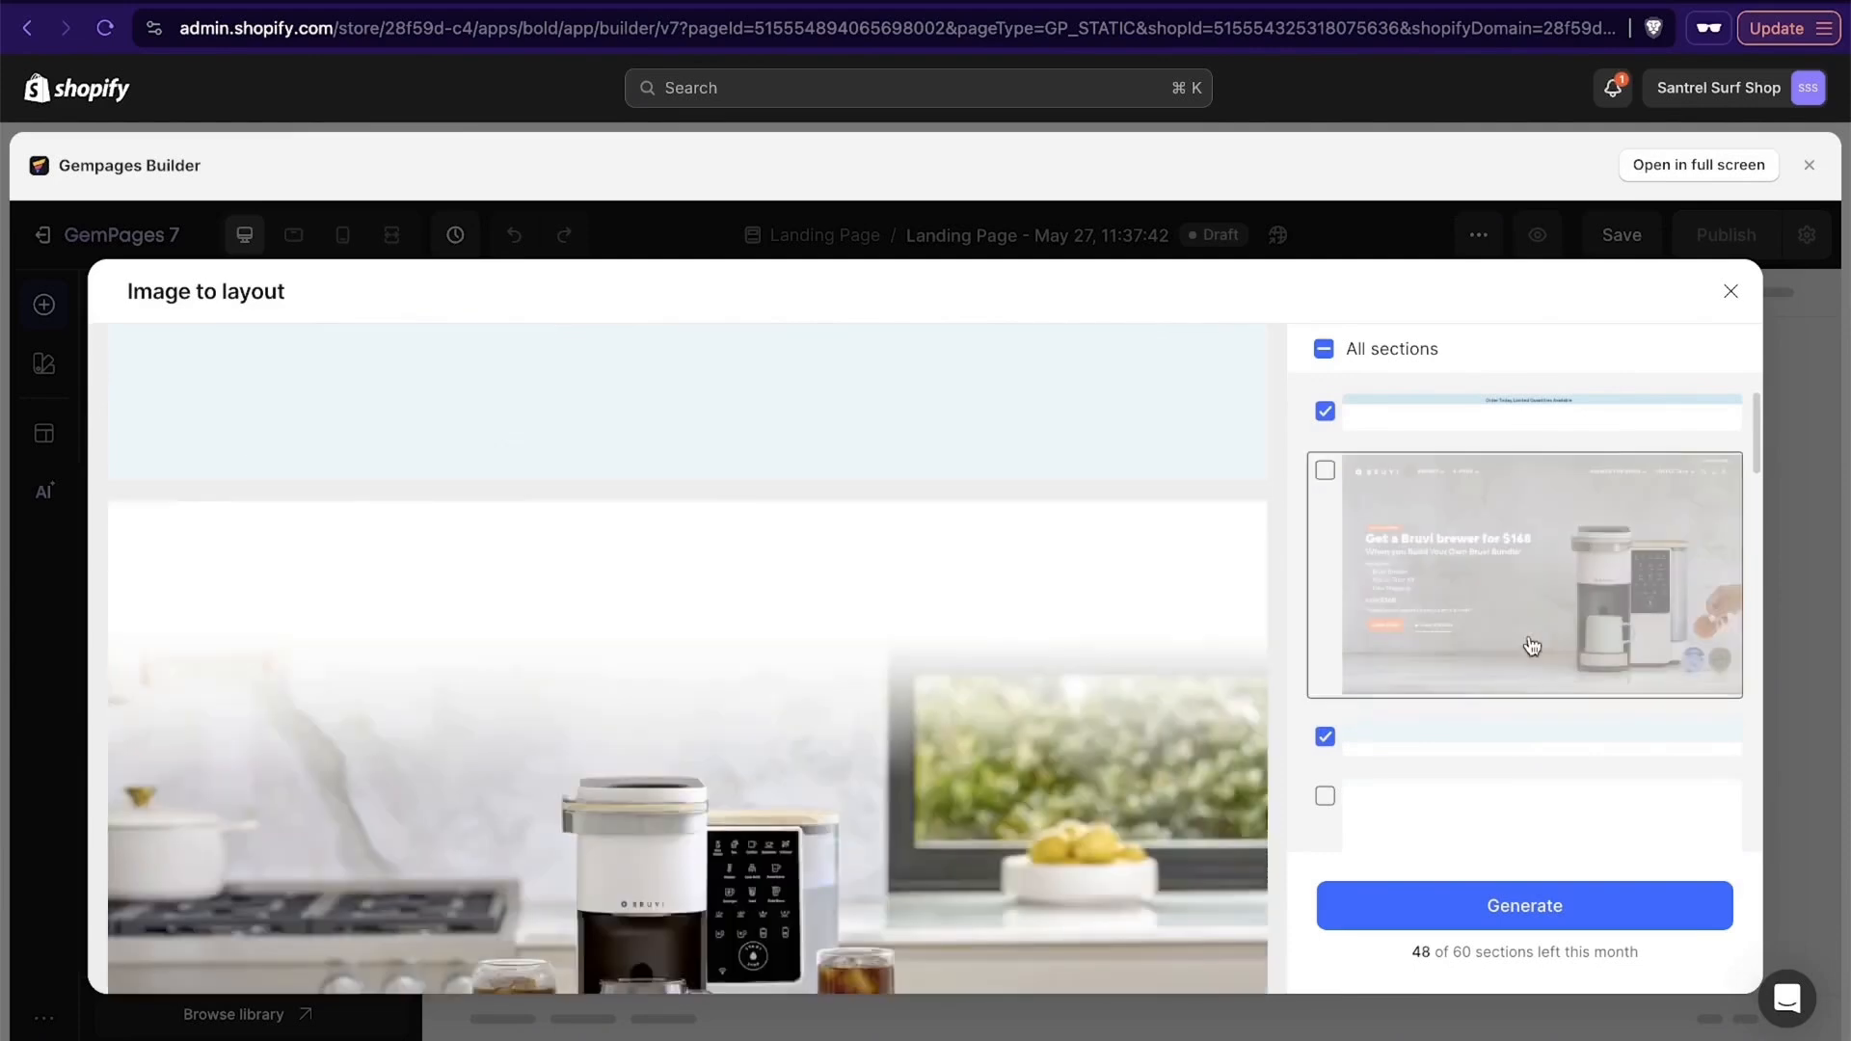
scroll(714, 820, up, 10)
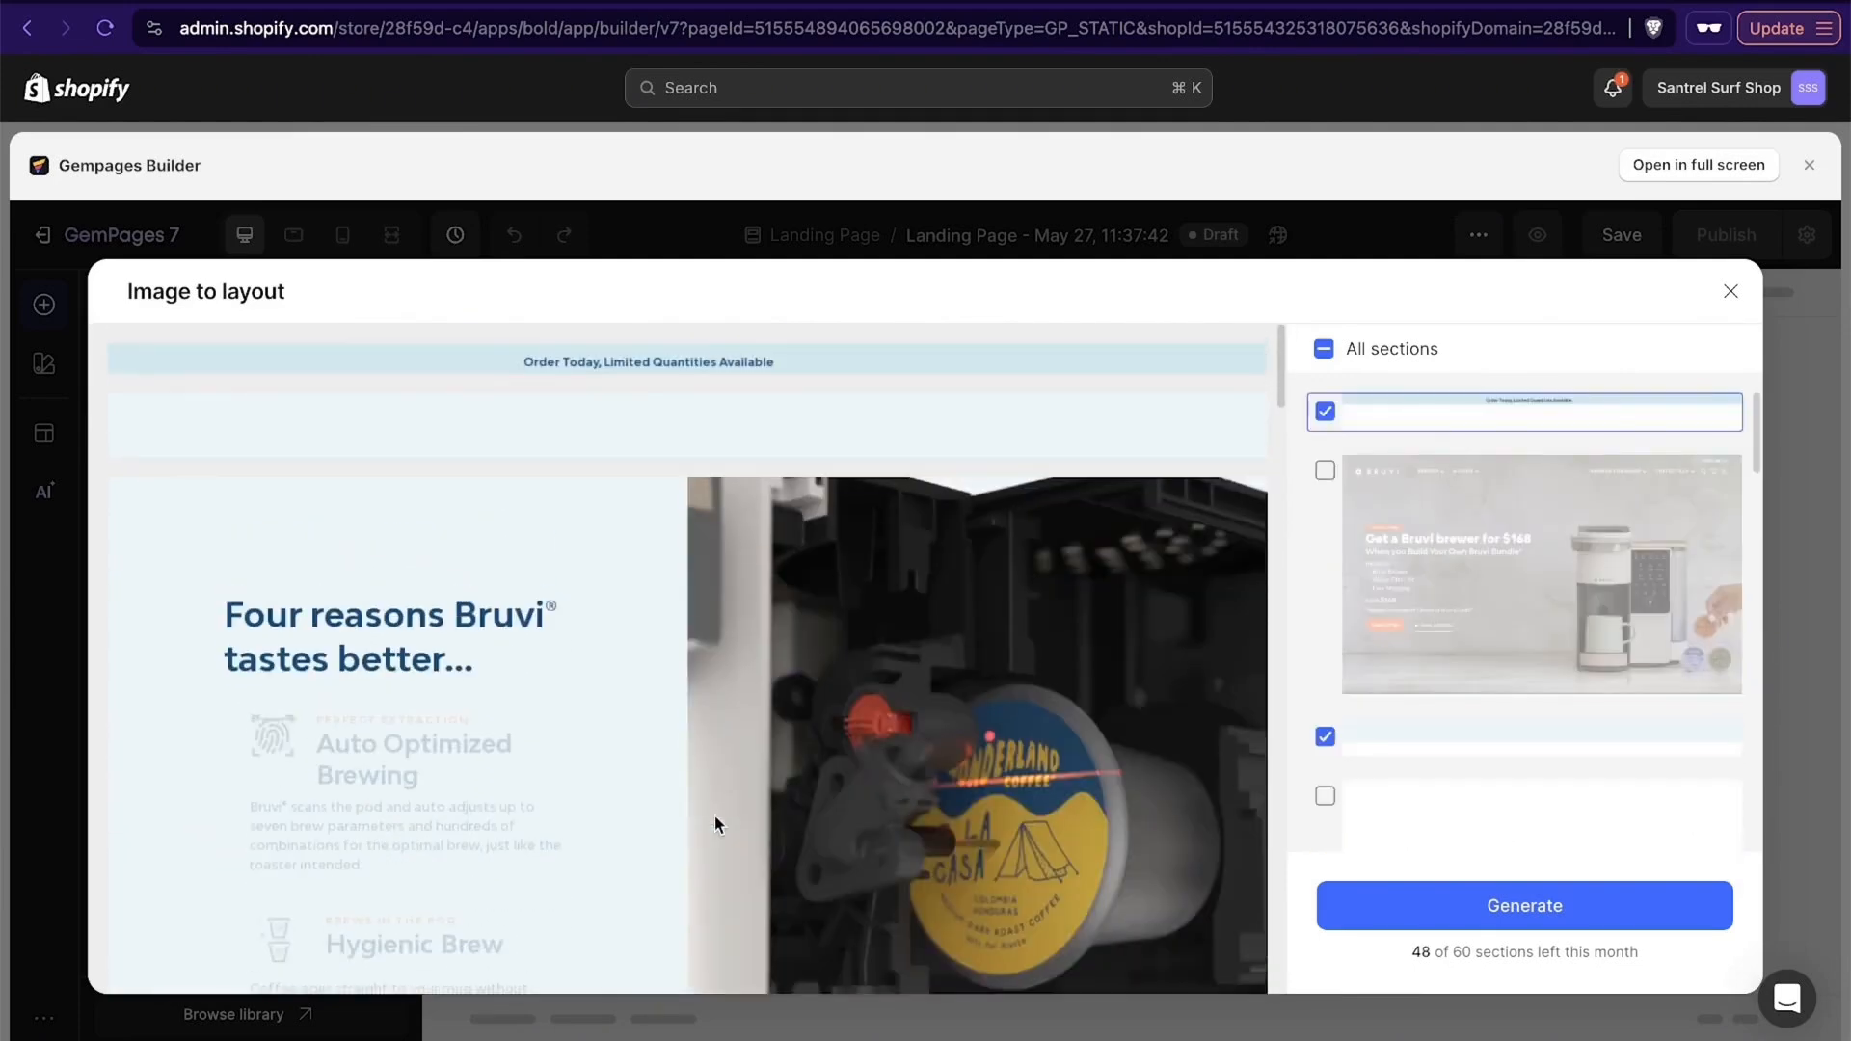
click(1358, 533)
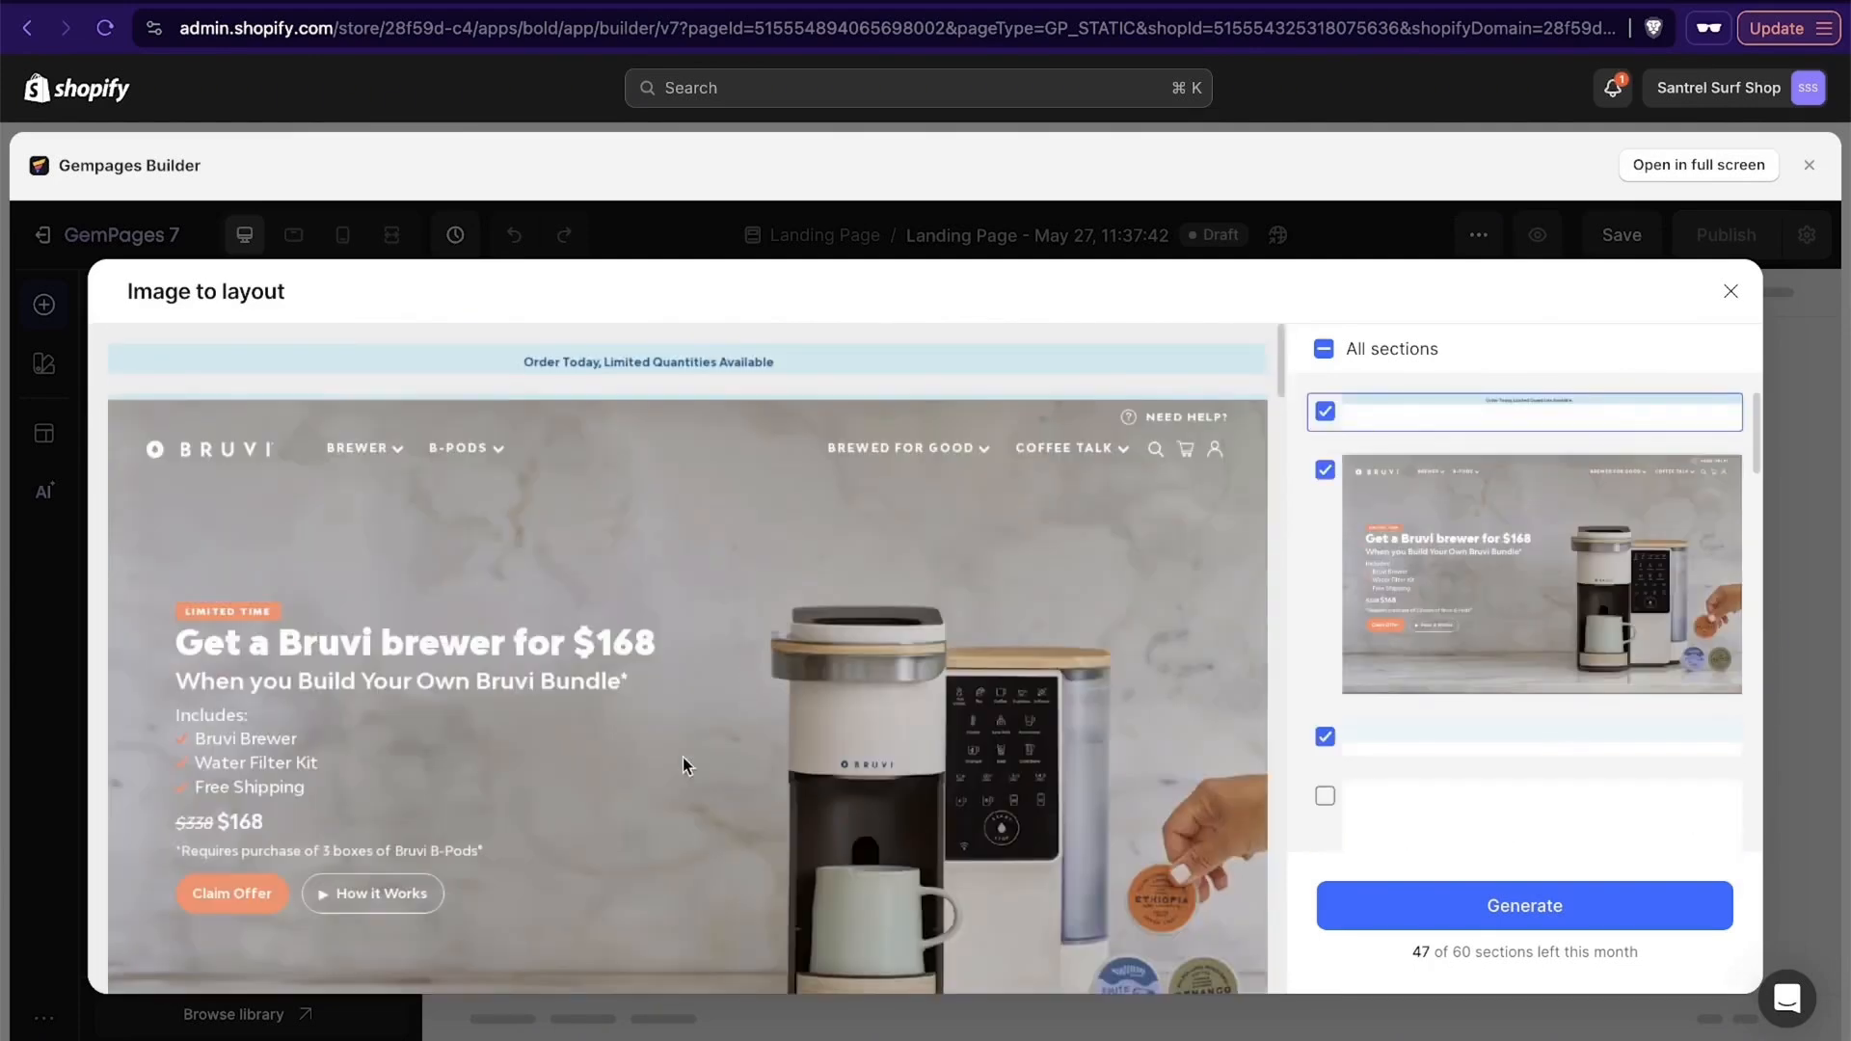
scroll(683, 756, down, 2)
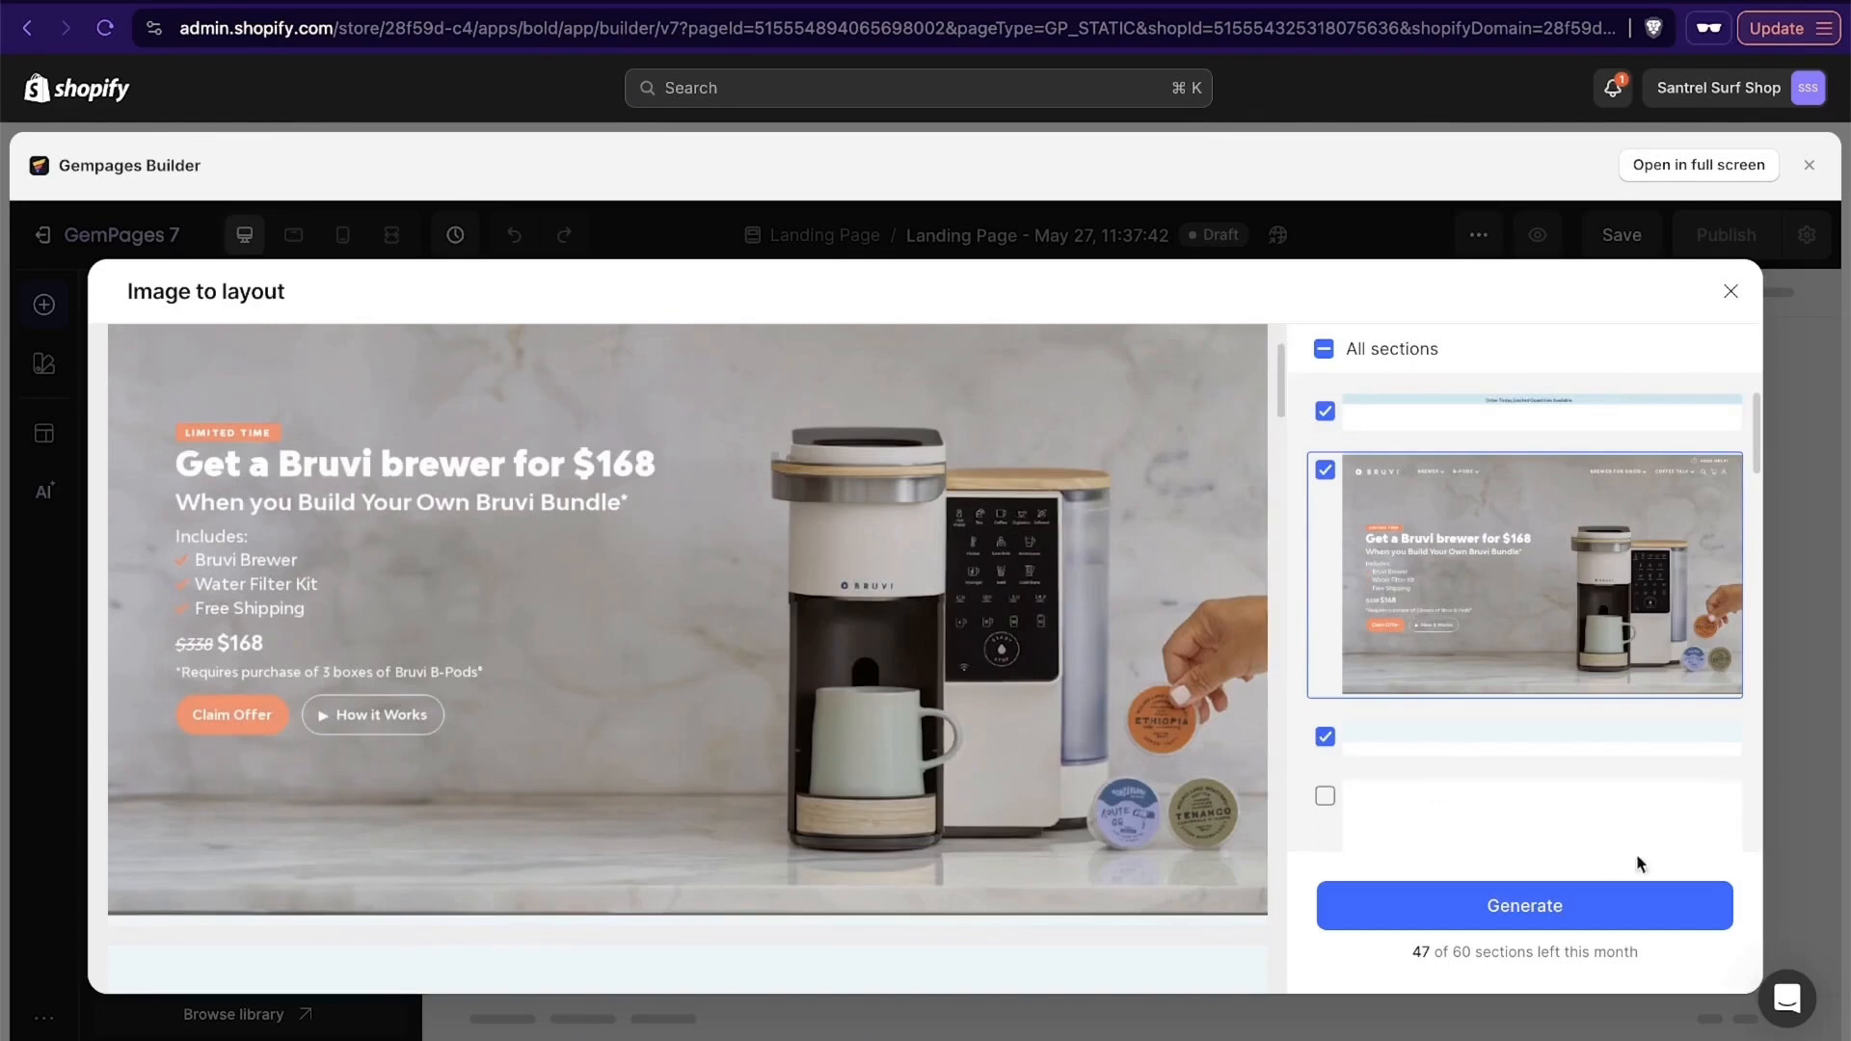
click(1587, 907)
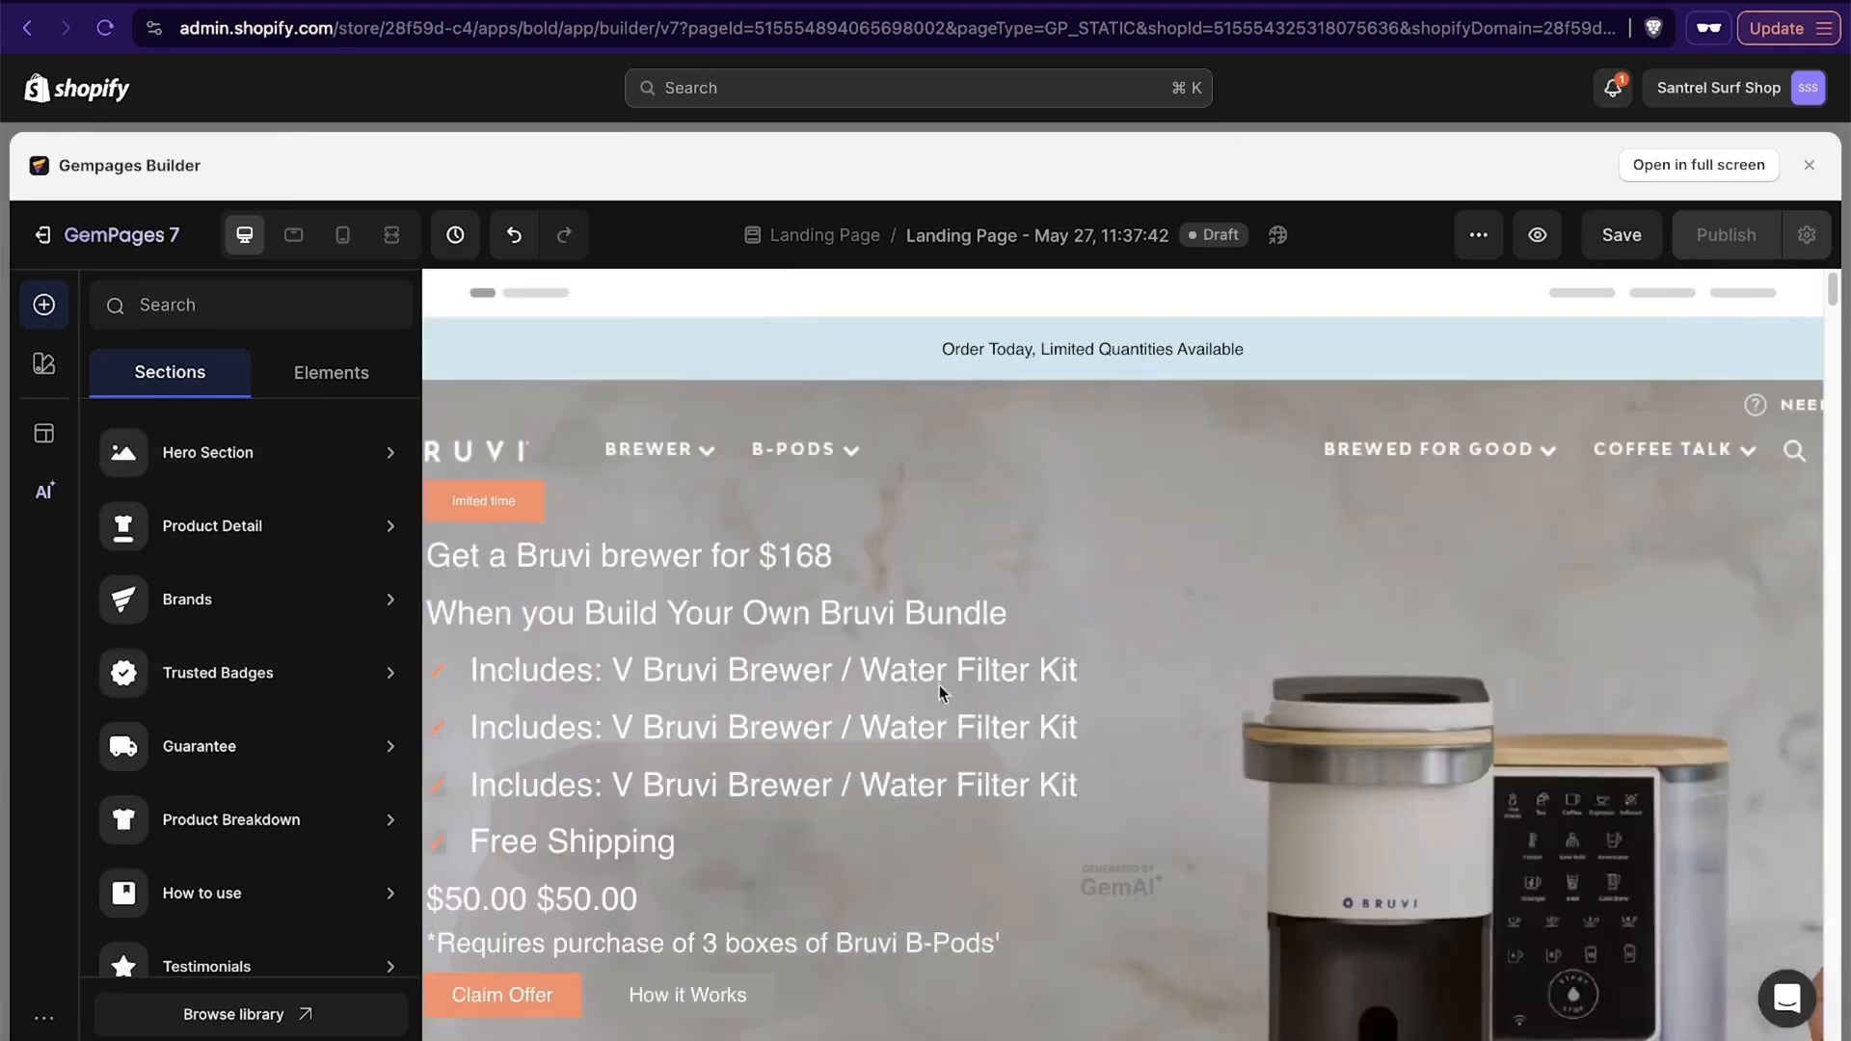
click(939, 684)
scroll(1258, 642, down, 5)
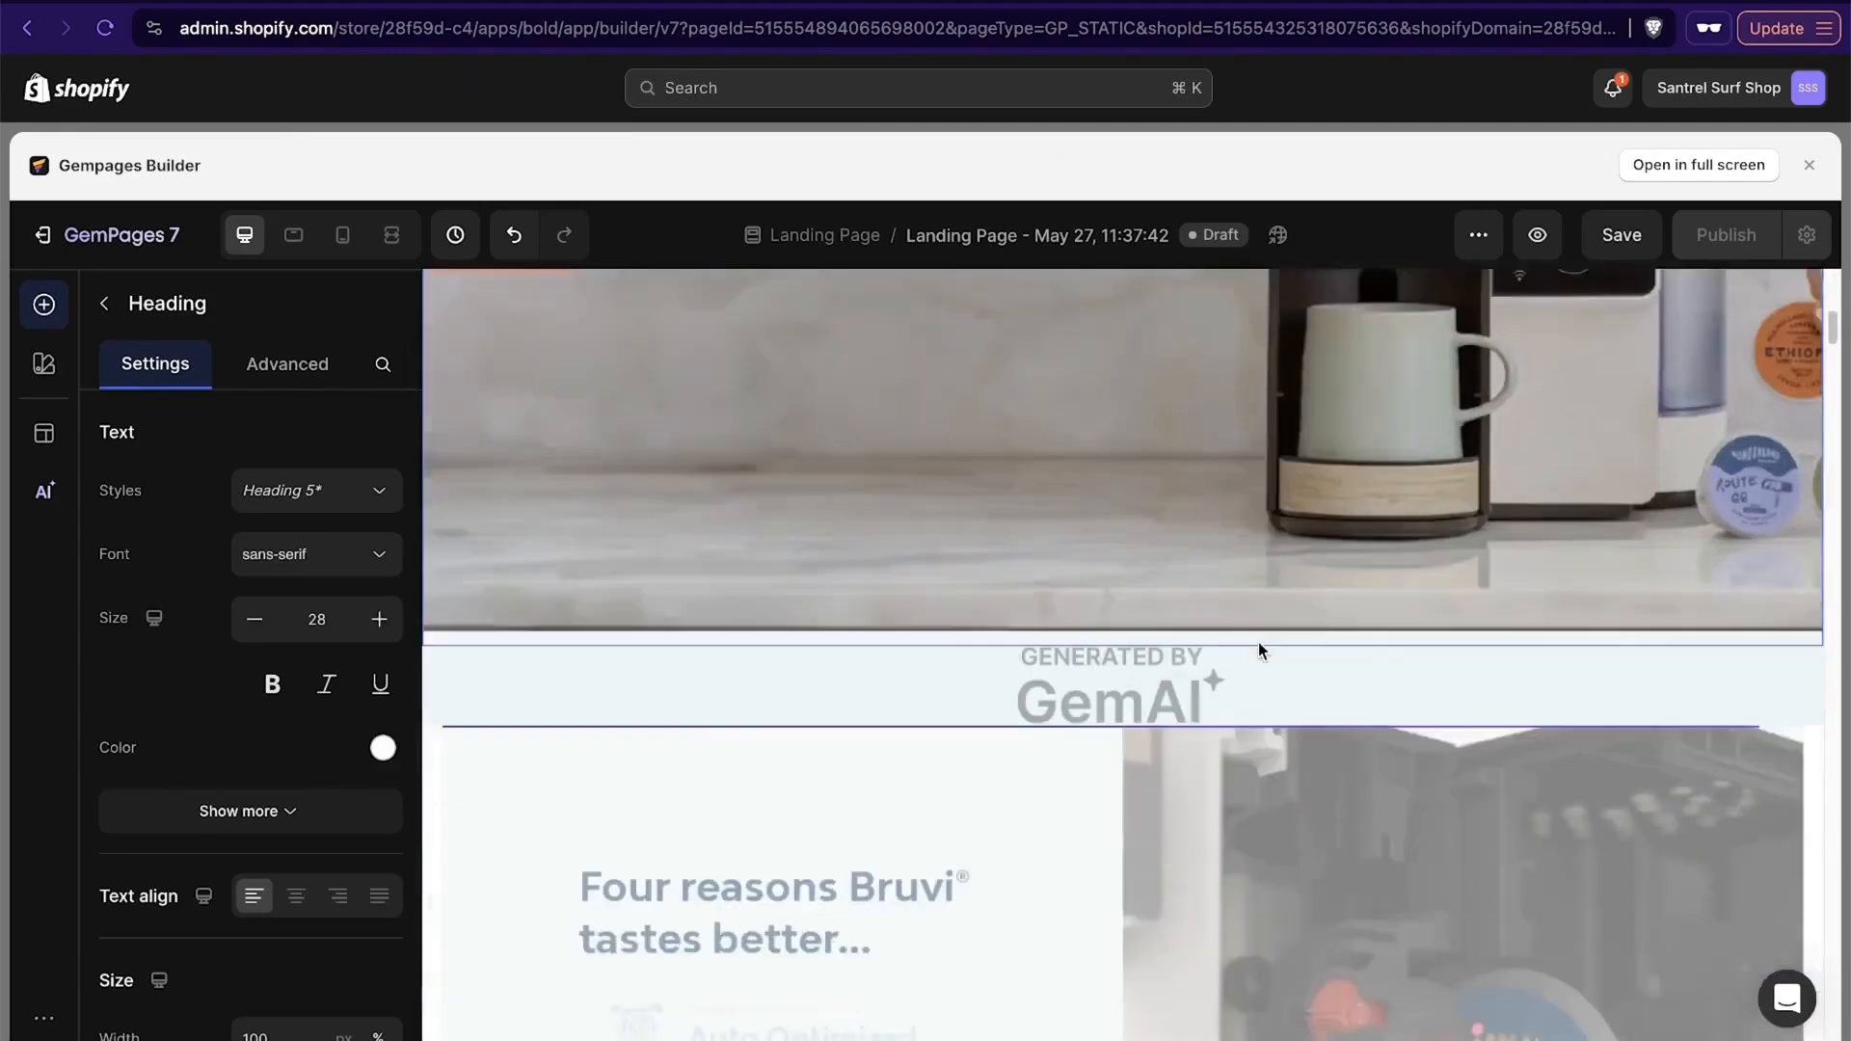
scroll(1259, 642, up, 5)
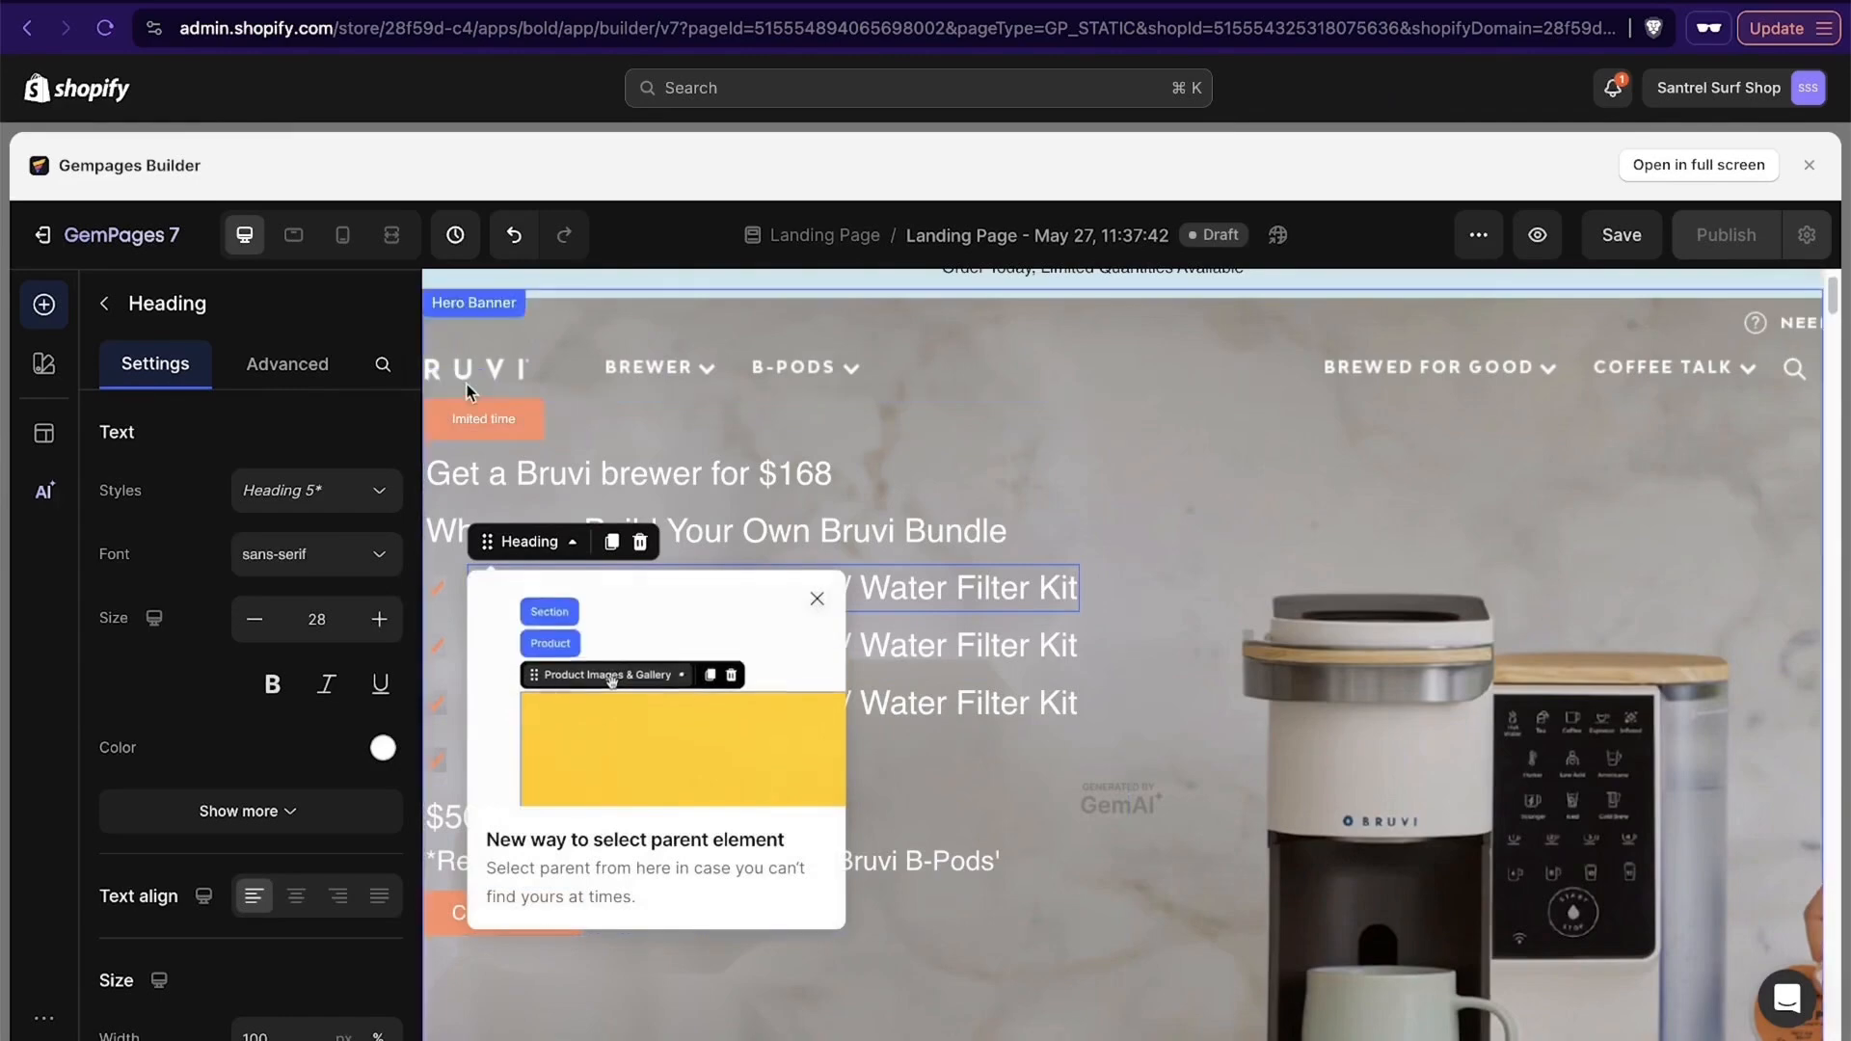
click(529, 430)
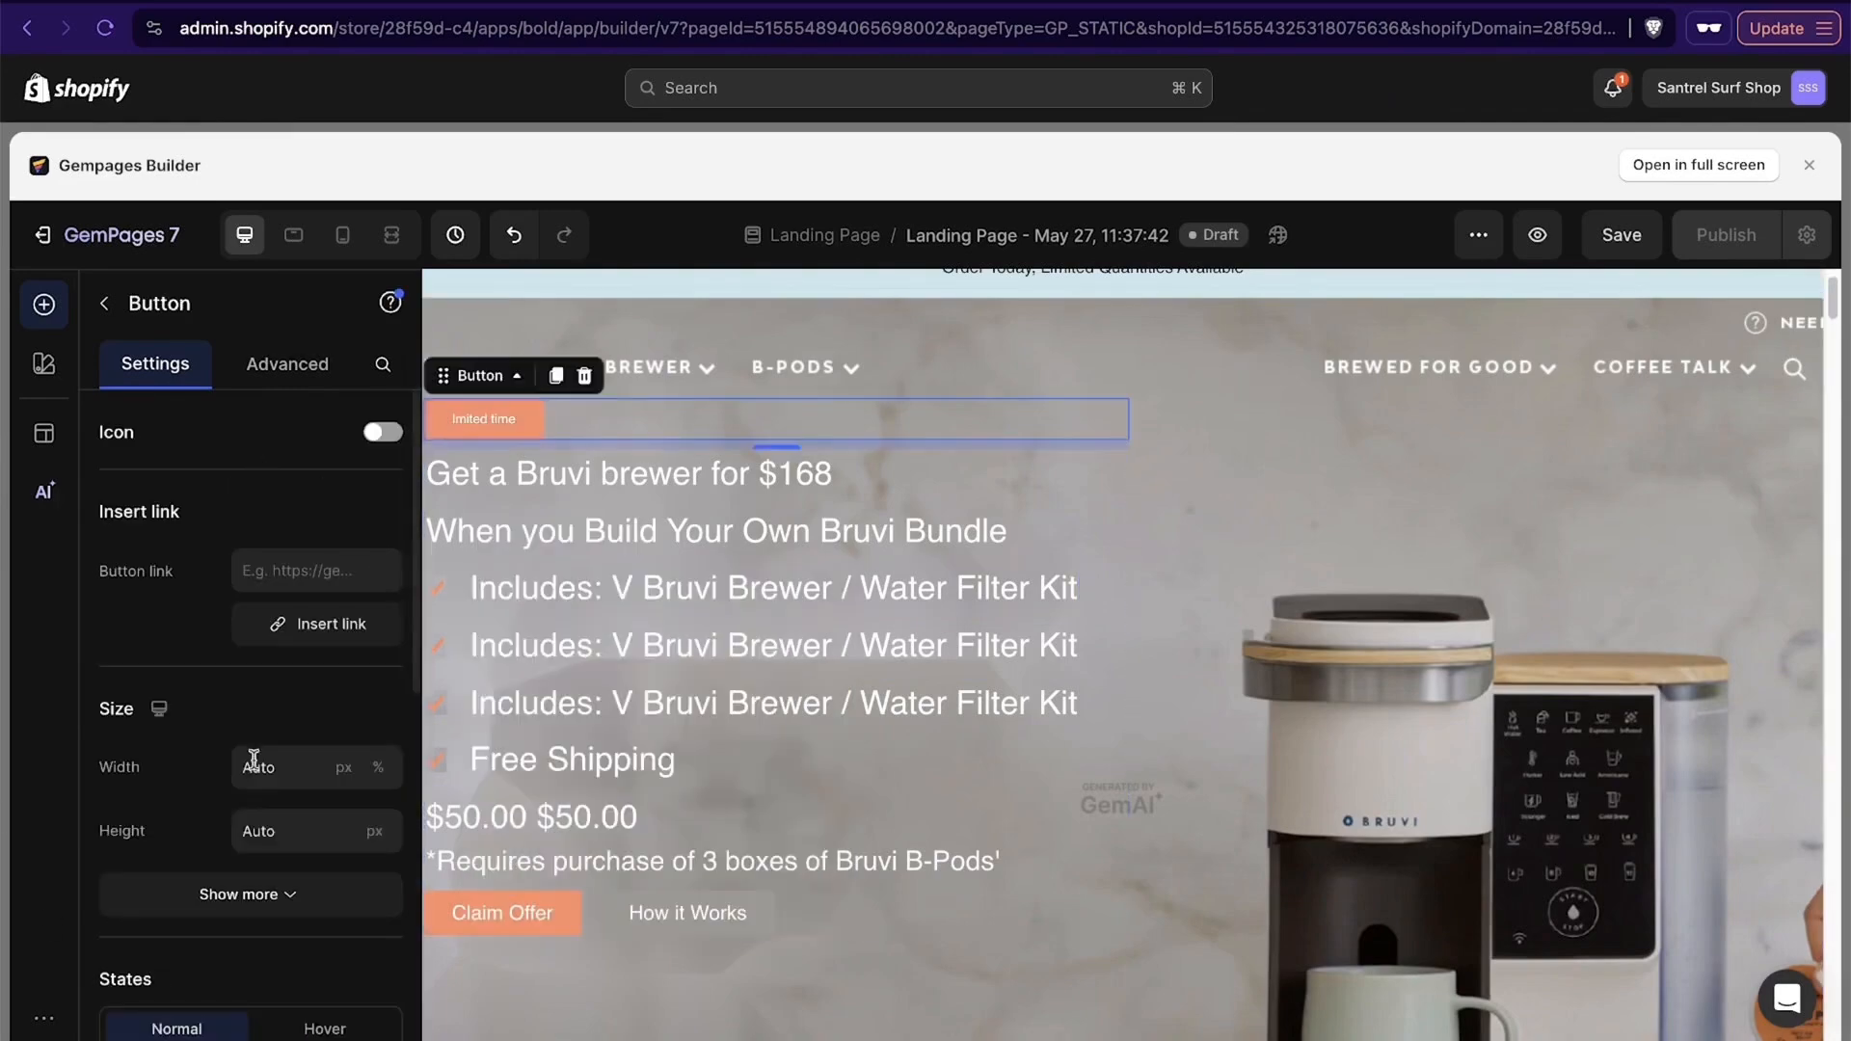
click(757, 533)
scroll(1120, 801, down, 10)
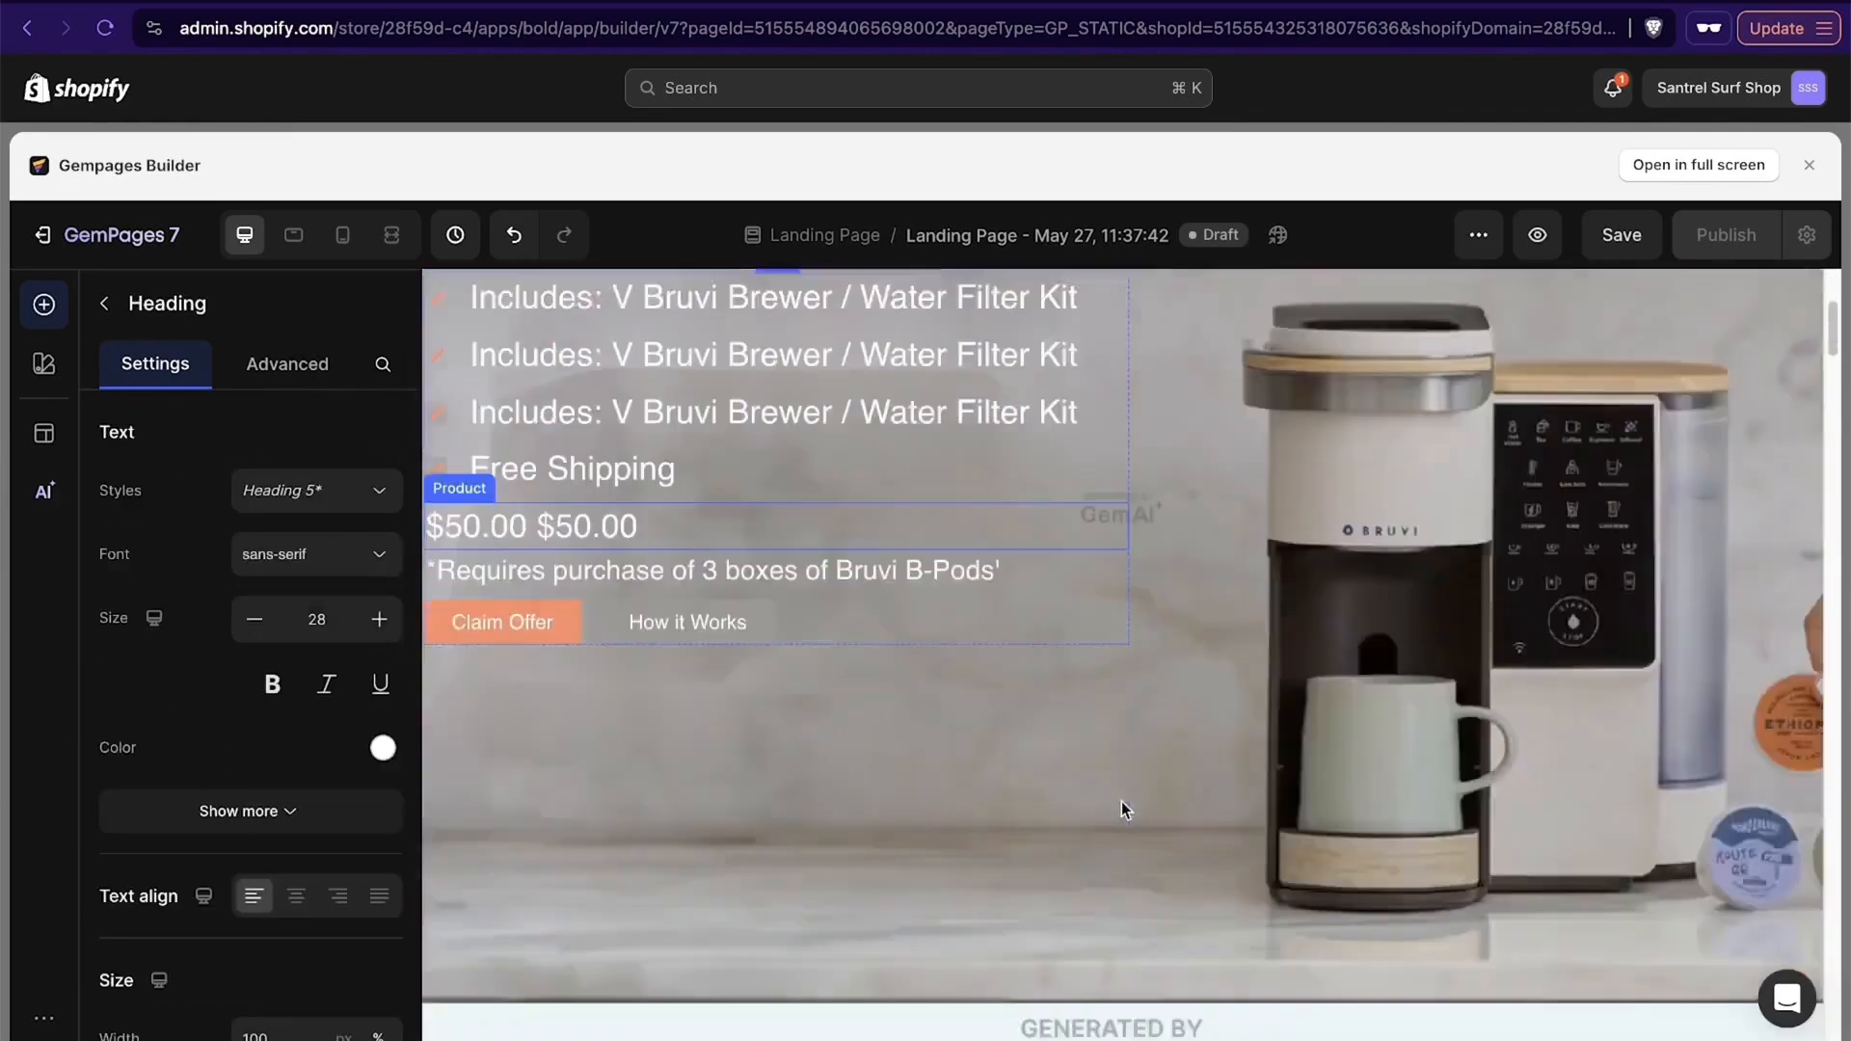
scroll(1121, 801, down, 5)
scroll(1121, 801, up, 6)
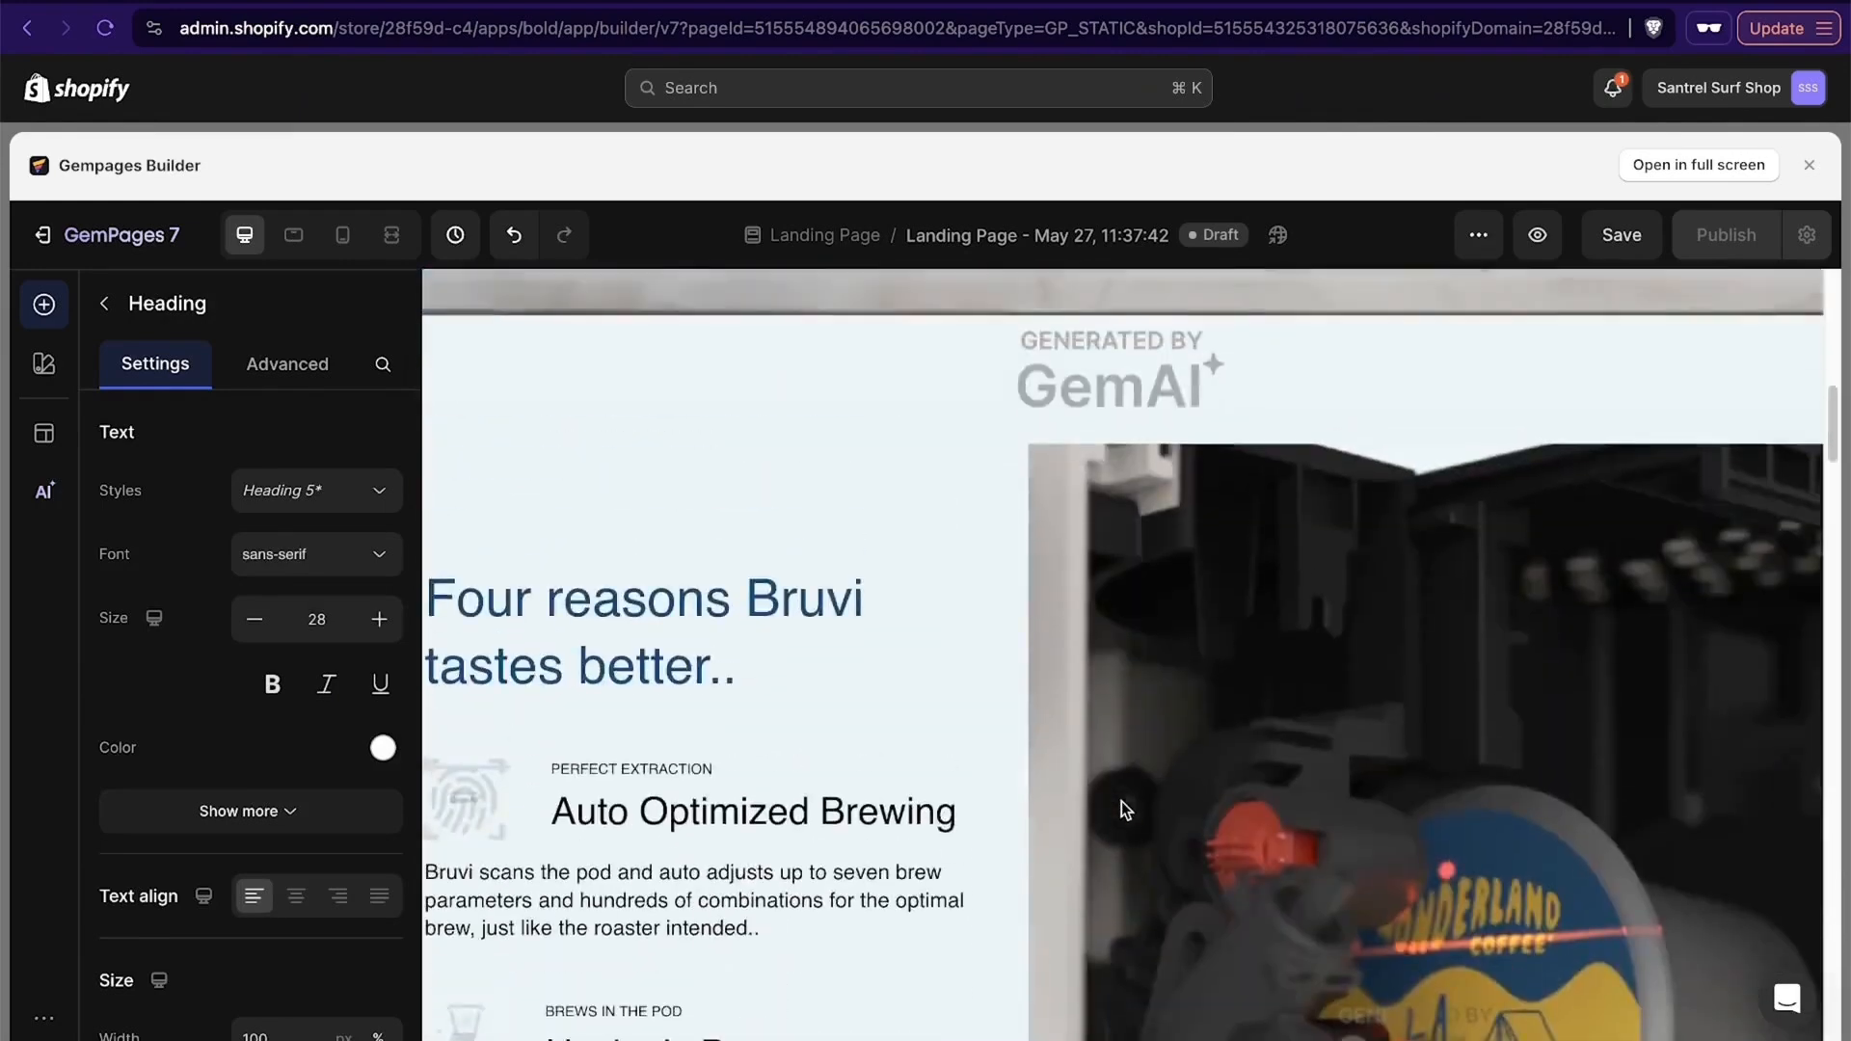
scroll(1121, 801, down, 15)
scroll(1120, 801, up, 12)
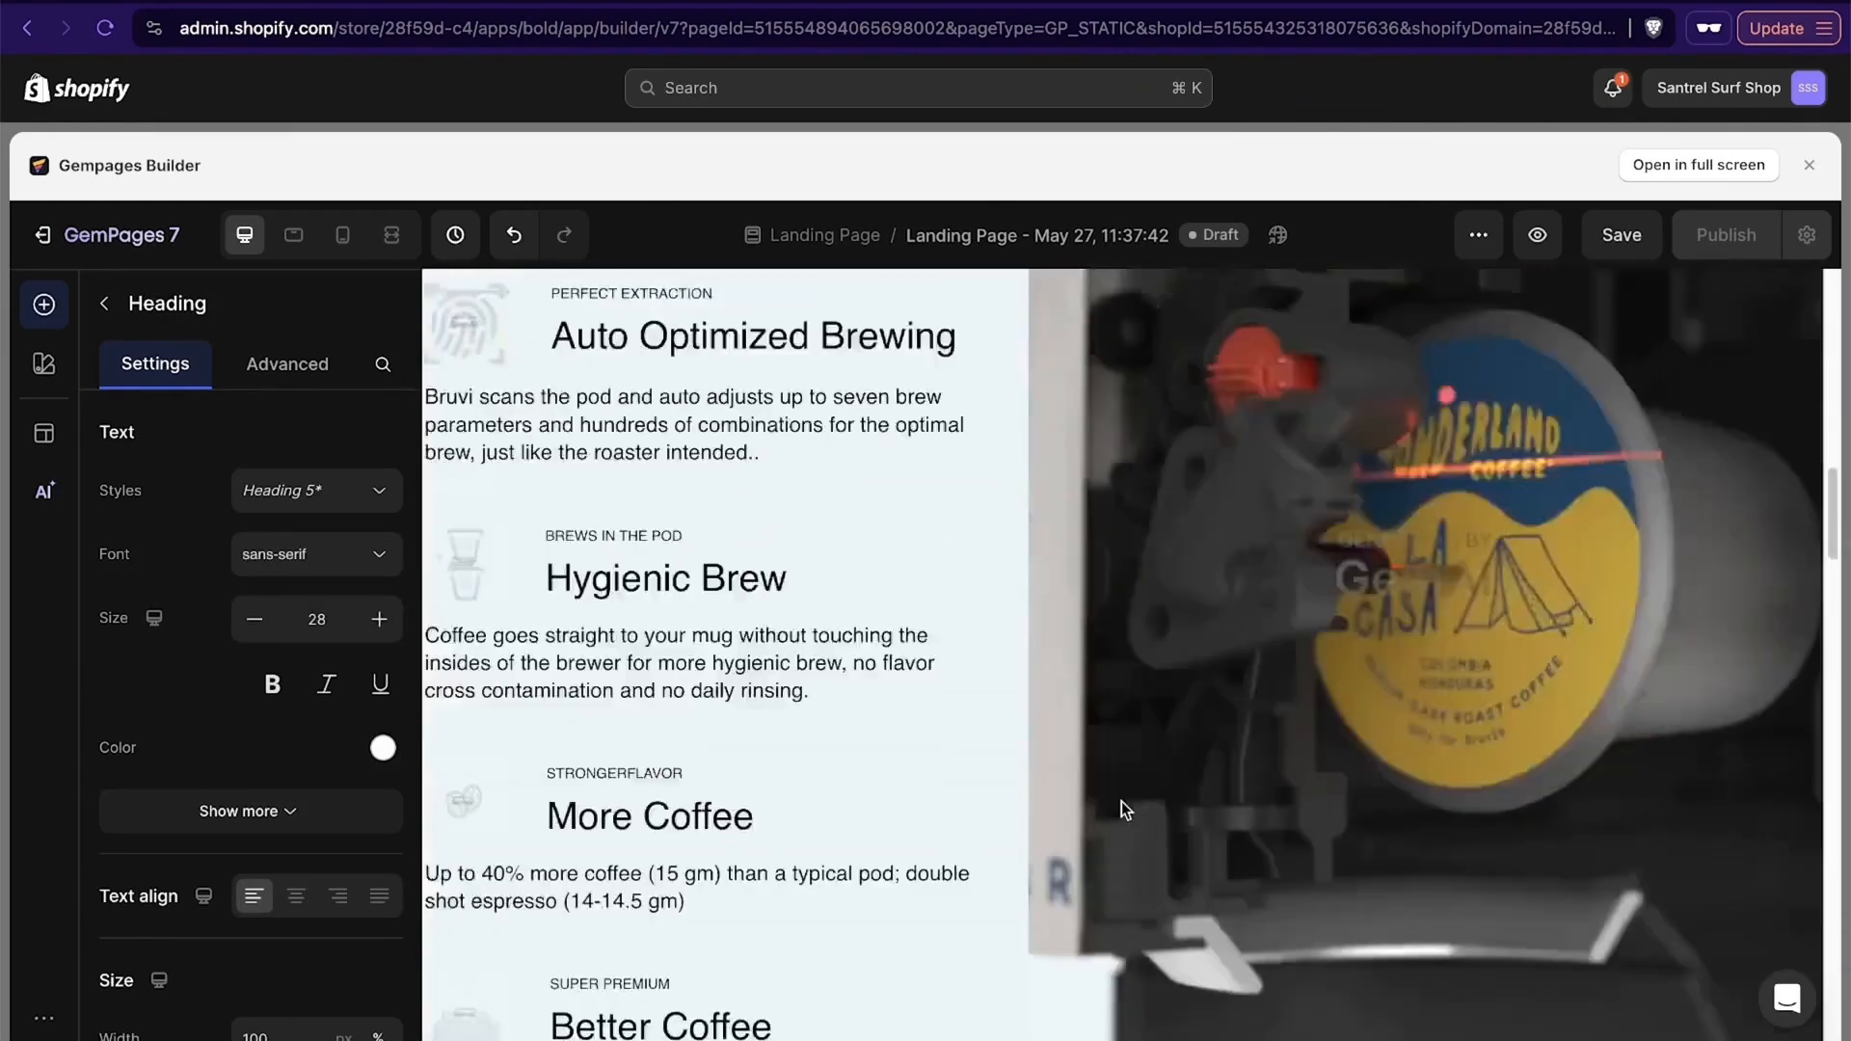
scroll(669, 505, up, 3)
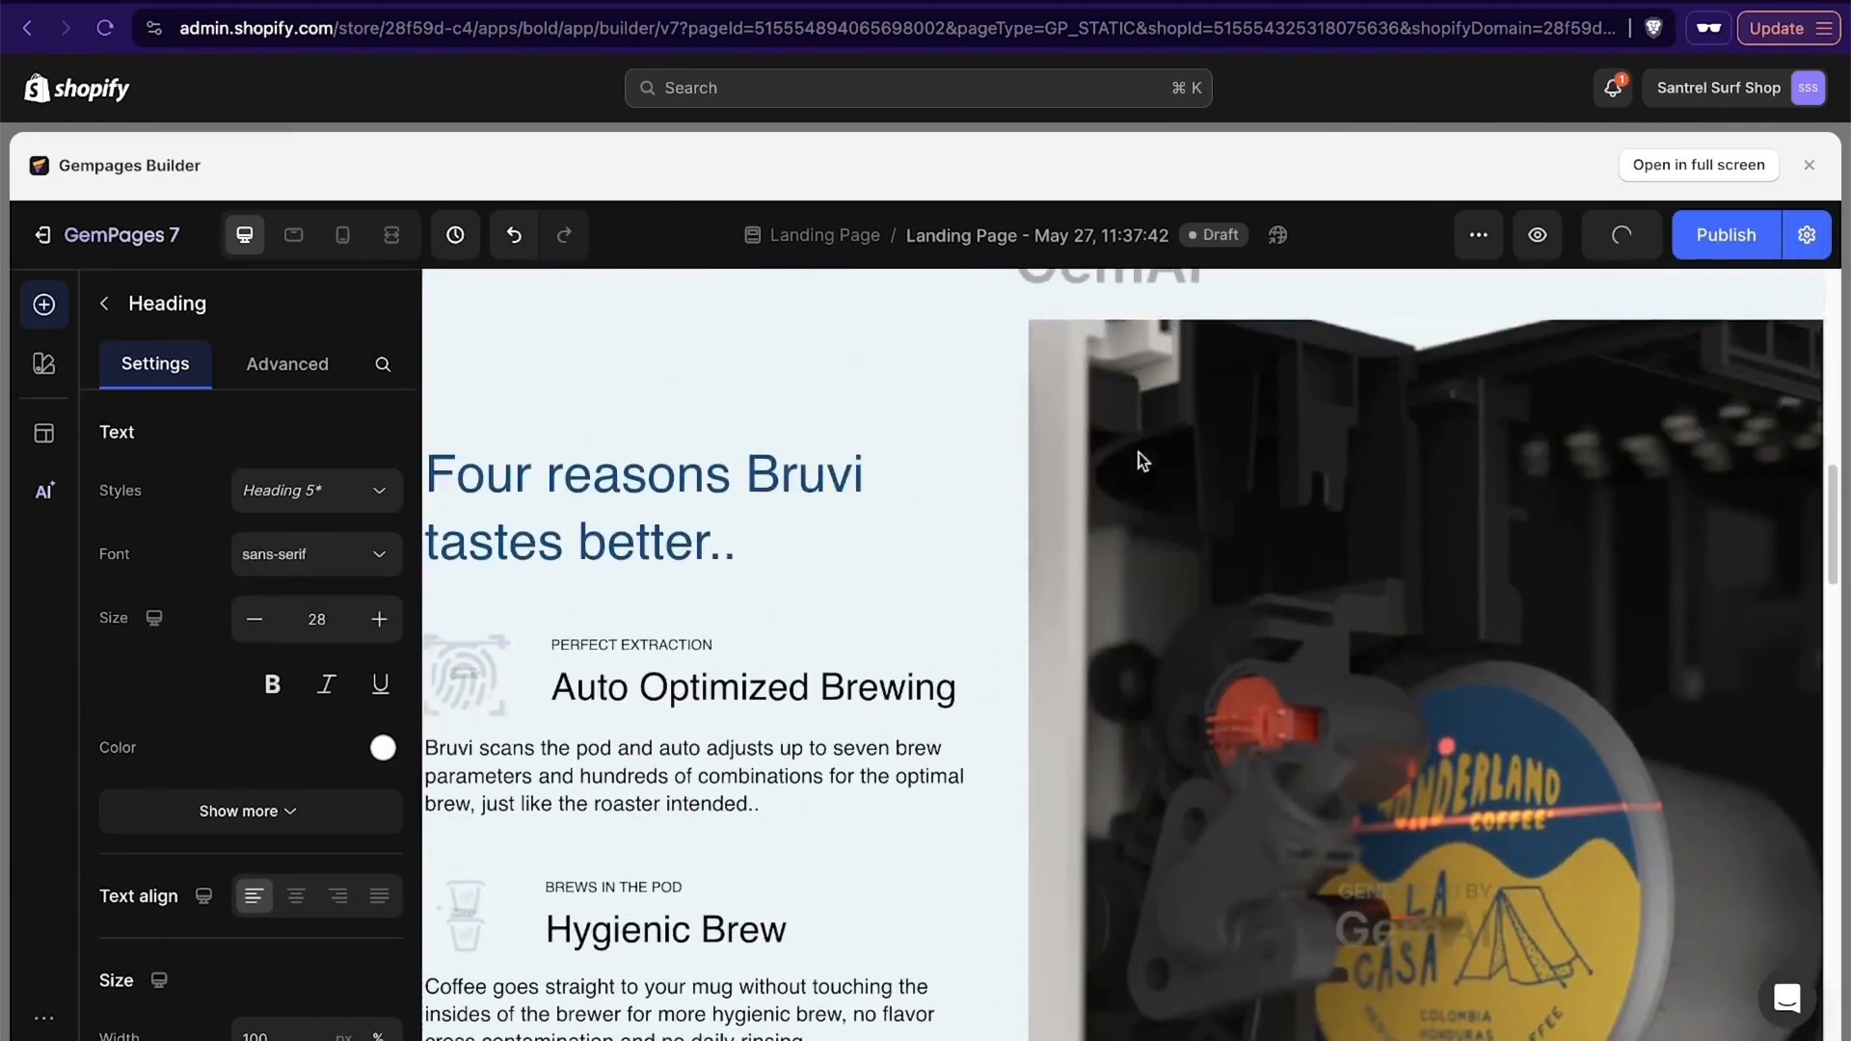
scroll(992, 835, up, 2)
scroll(994, 835, down, 3)
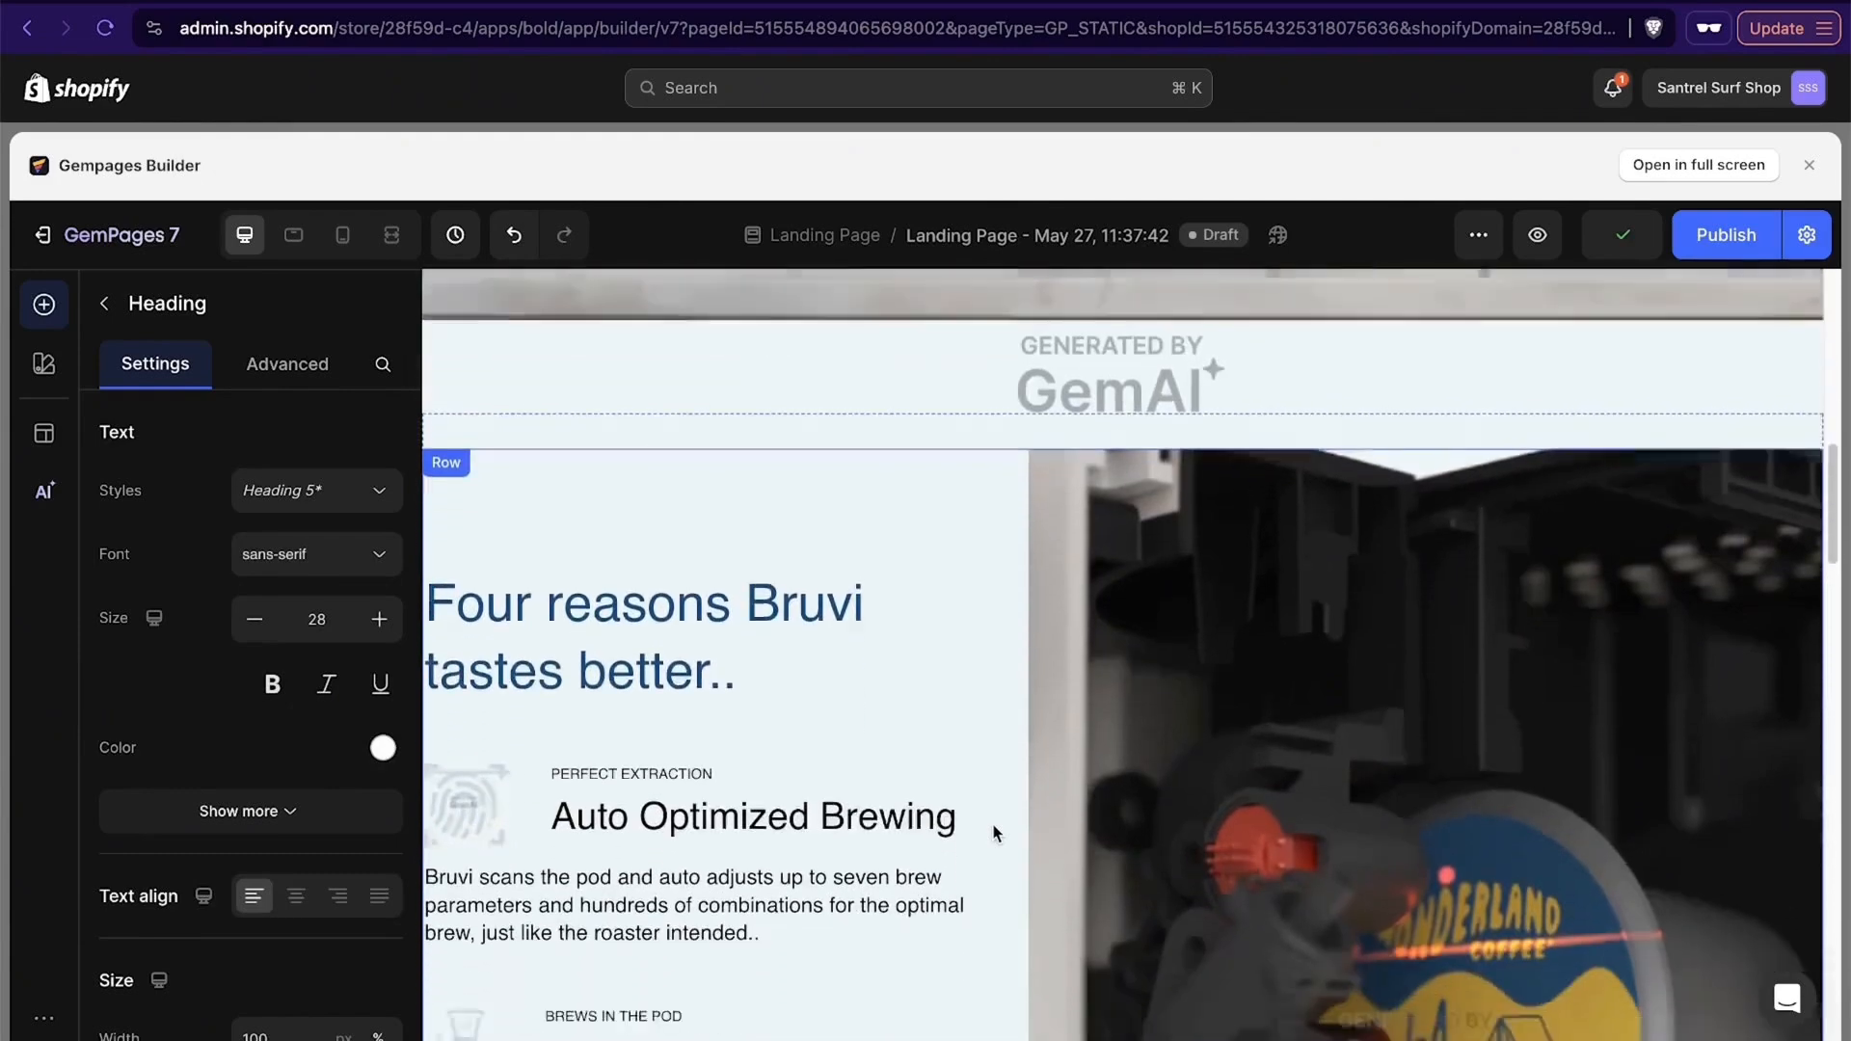
scroll(993, 836, down, 2)
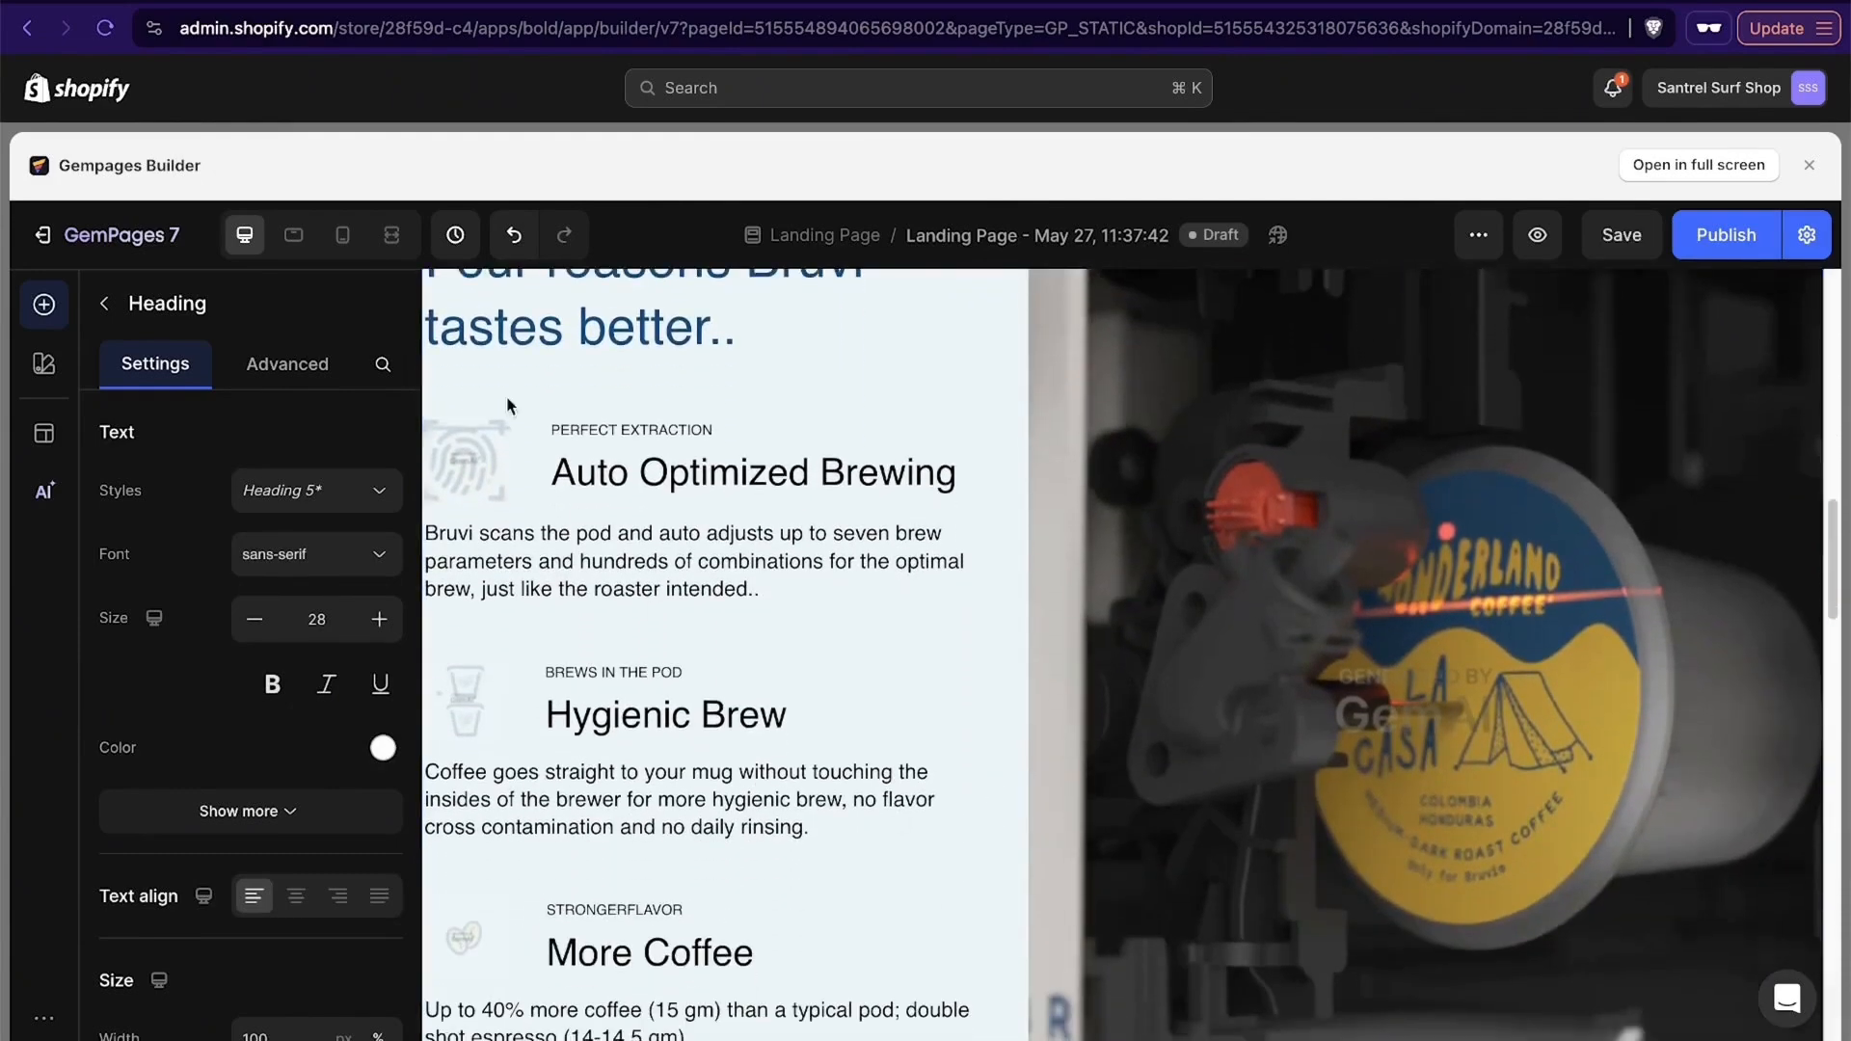
scroll(930, 468, down, 5)
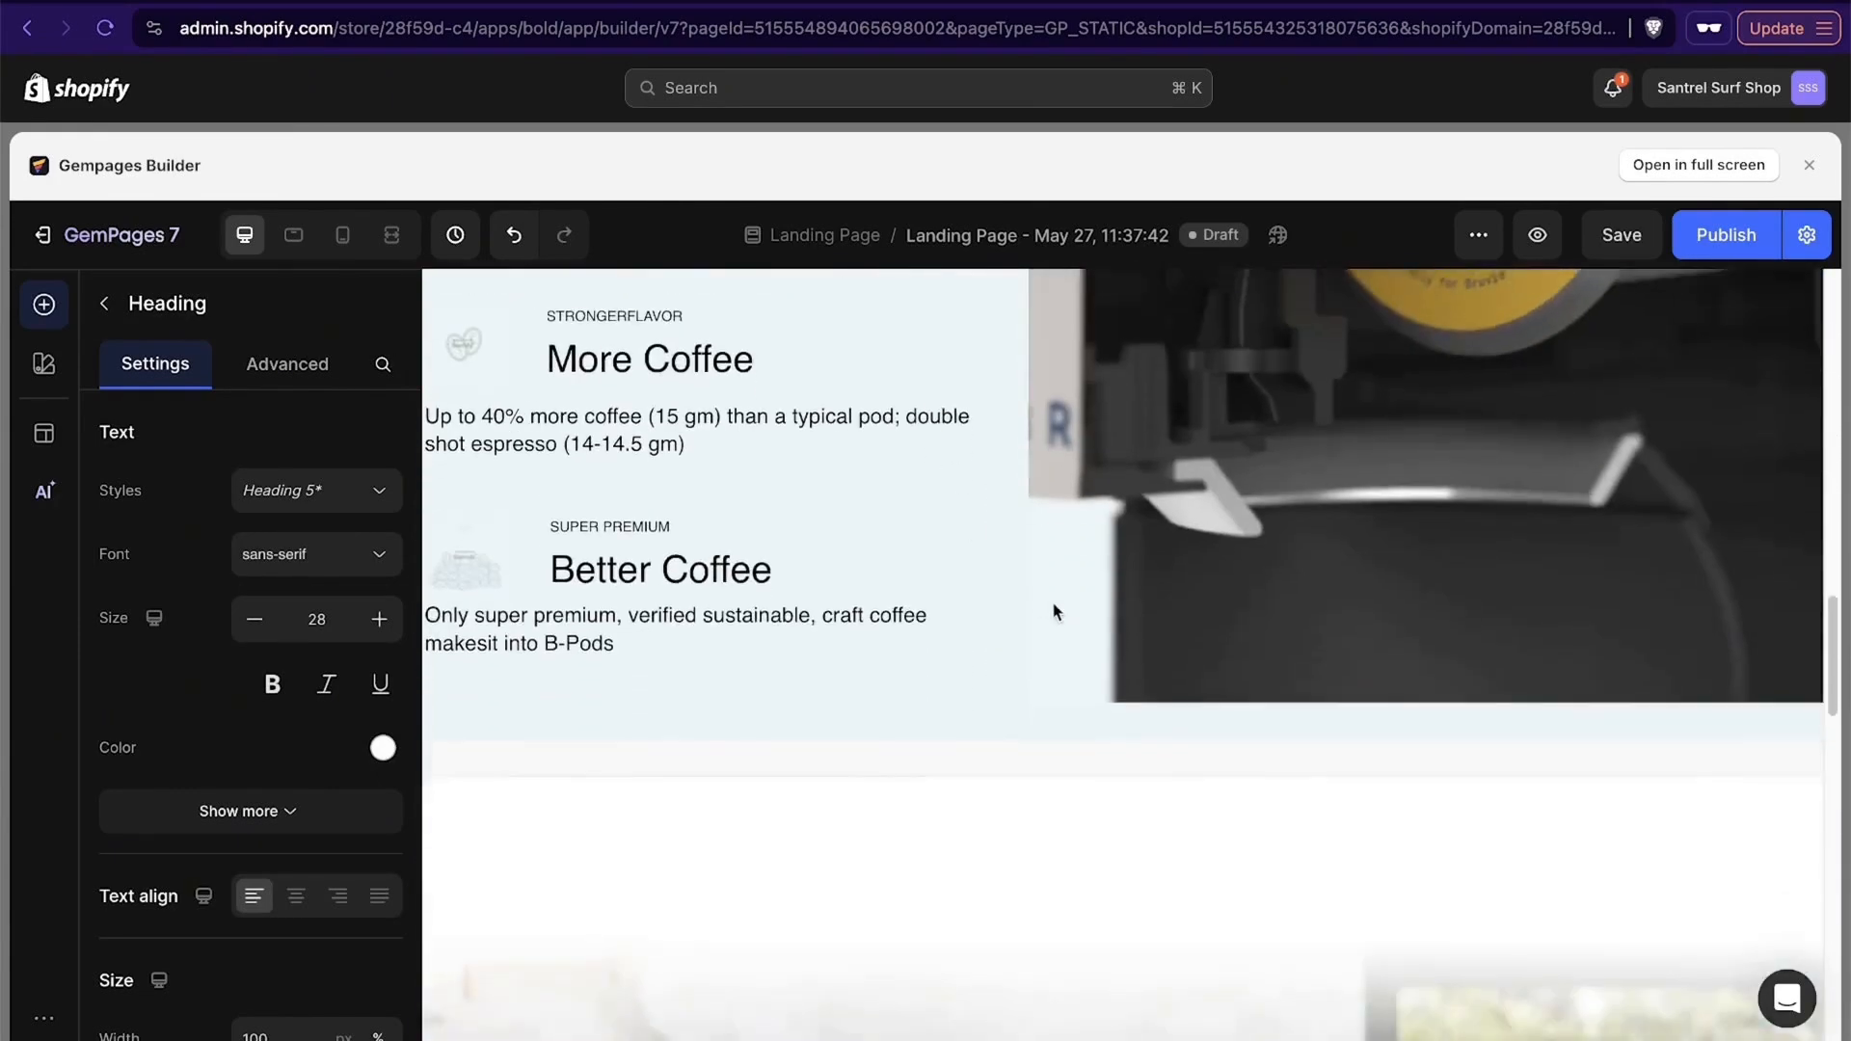
scroll(1057, 603, up, 5)
scroll(971, 574, up, 10)
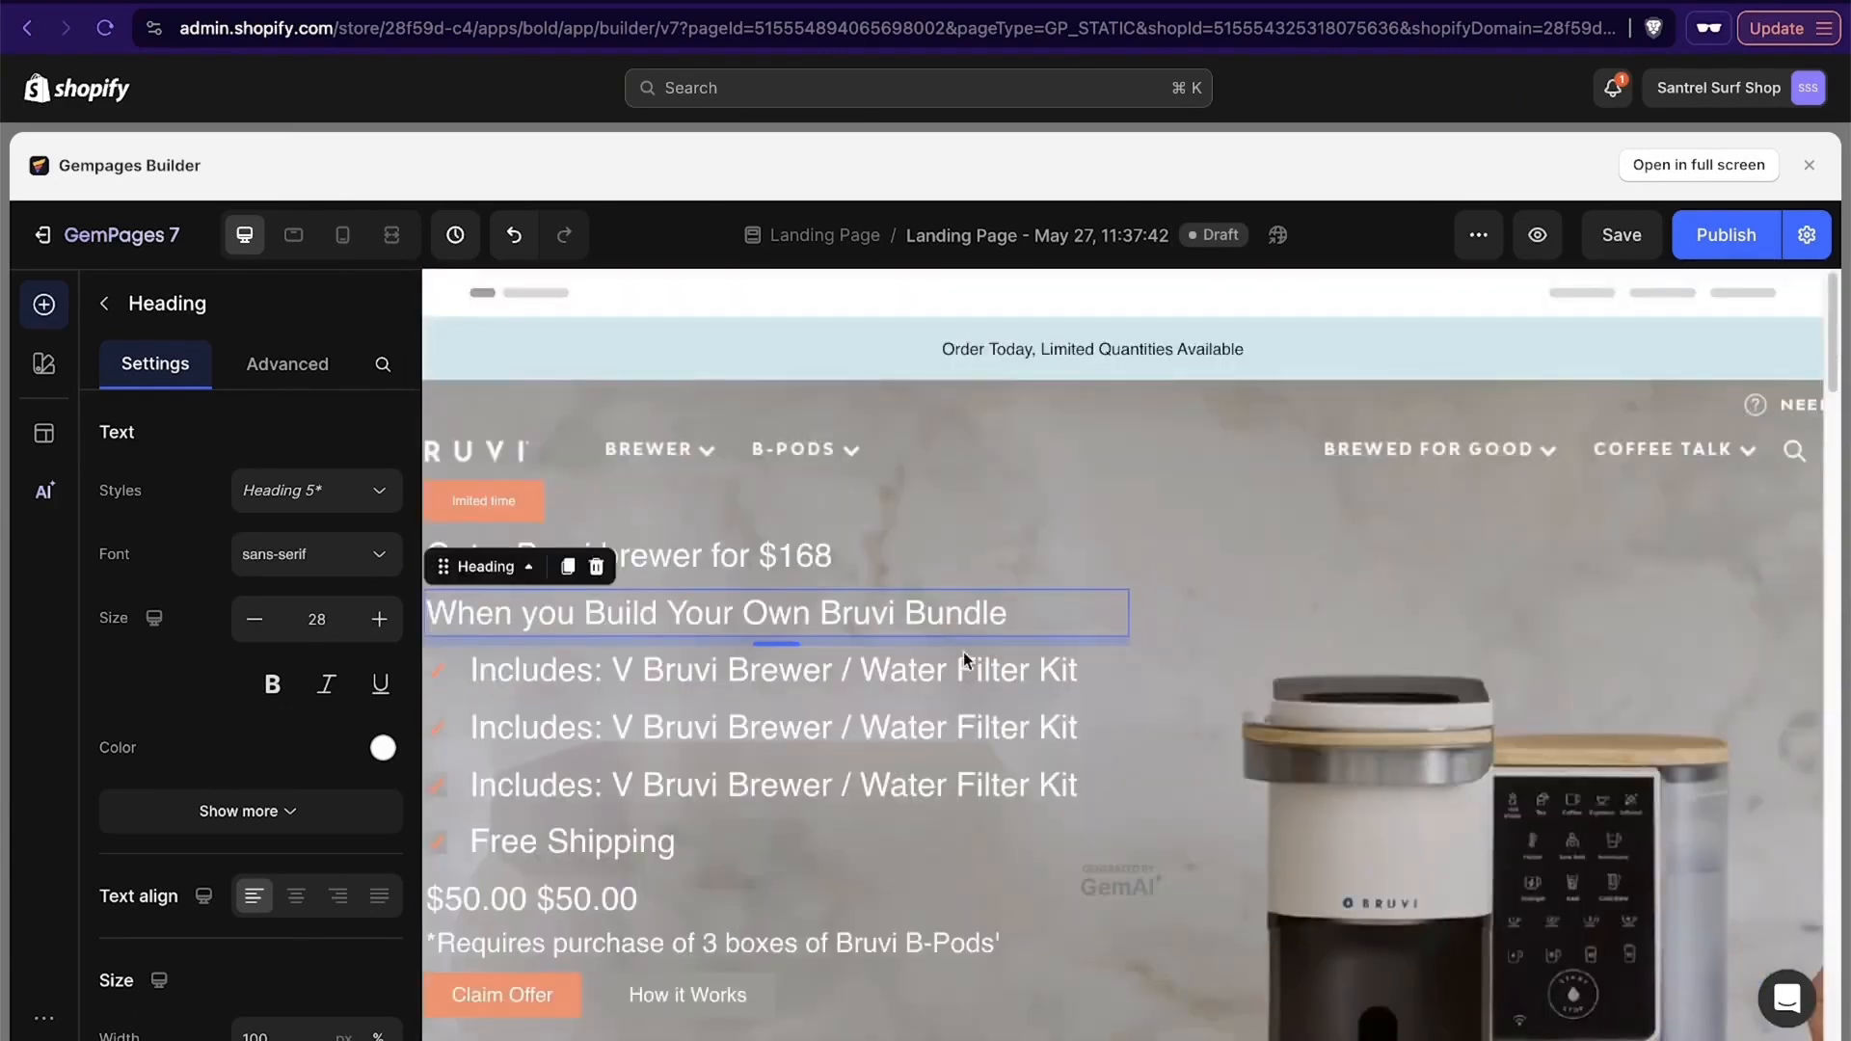
scroll(1099, 858, down, 4)
scroll(1098, 873, down, 10)
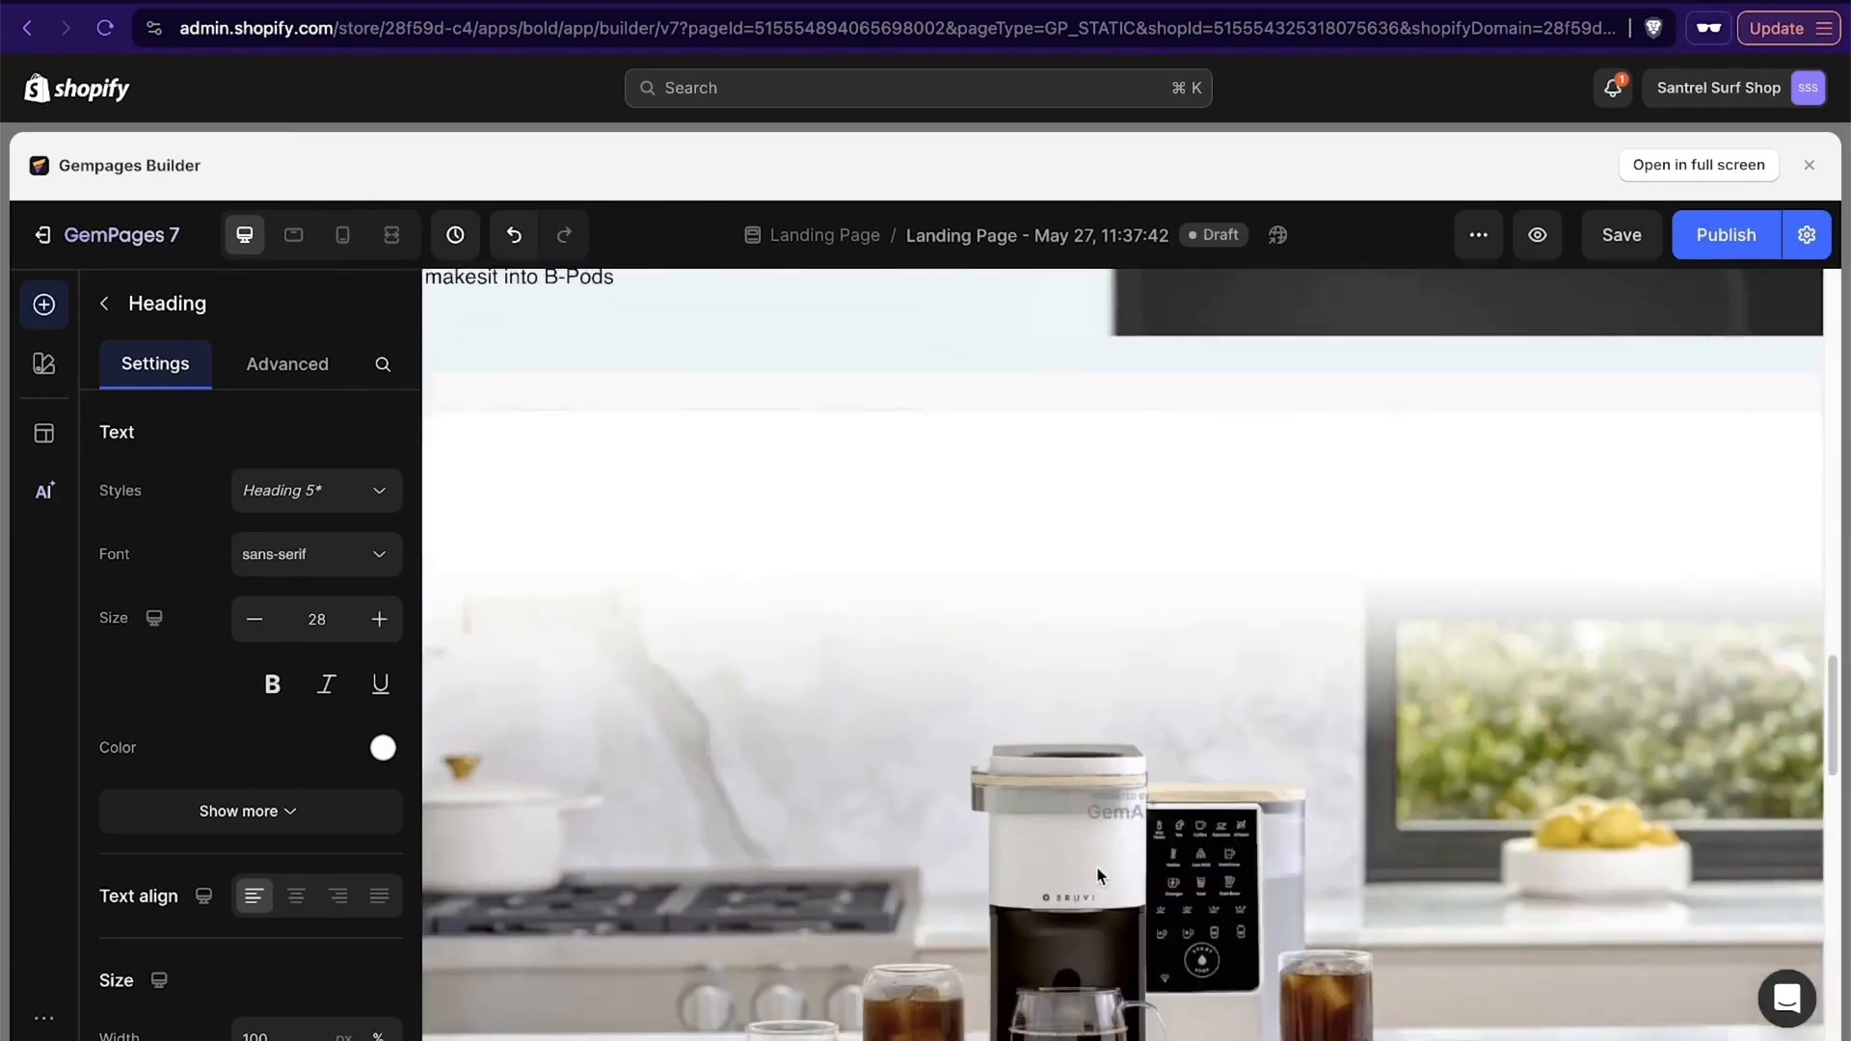
scroll(1112, 649, down, 3)
scroll(1021, 646, up, 8)
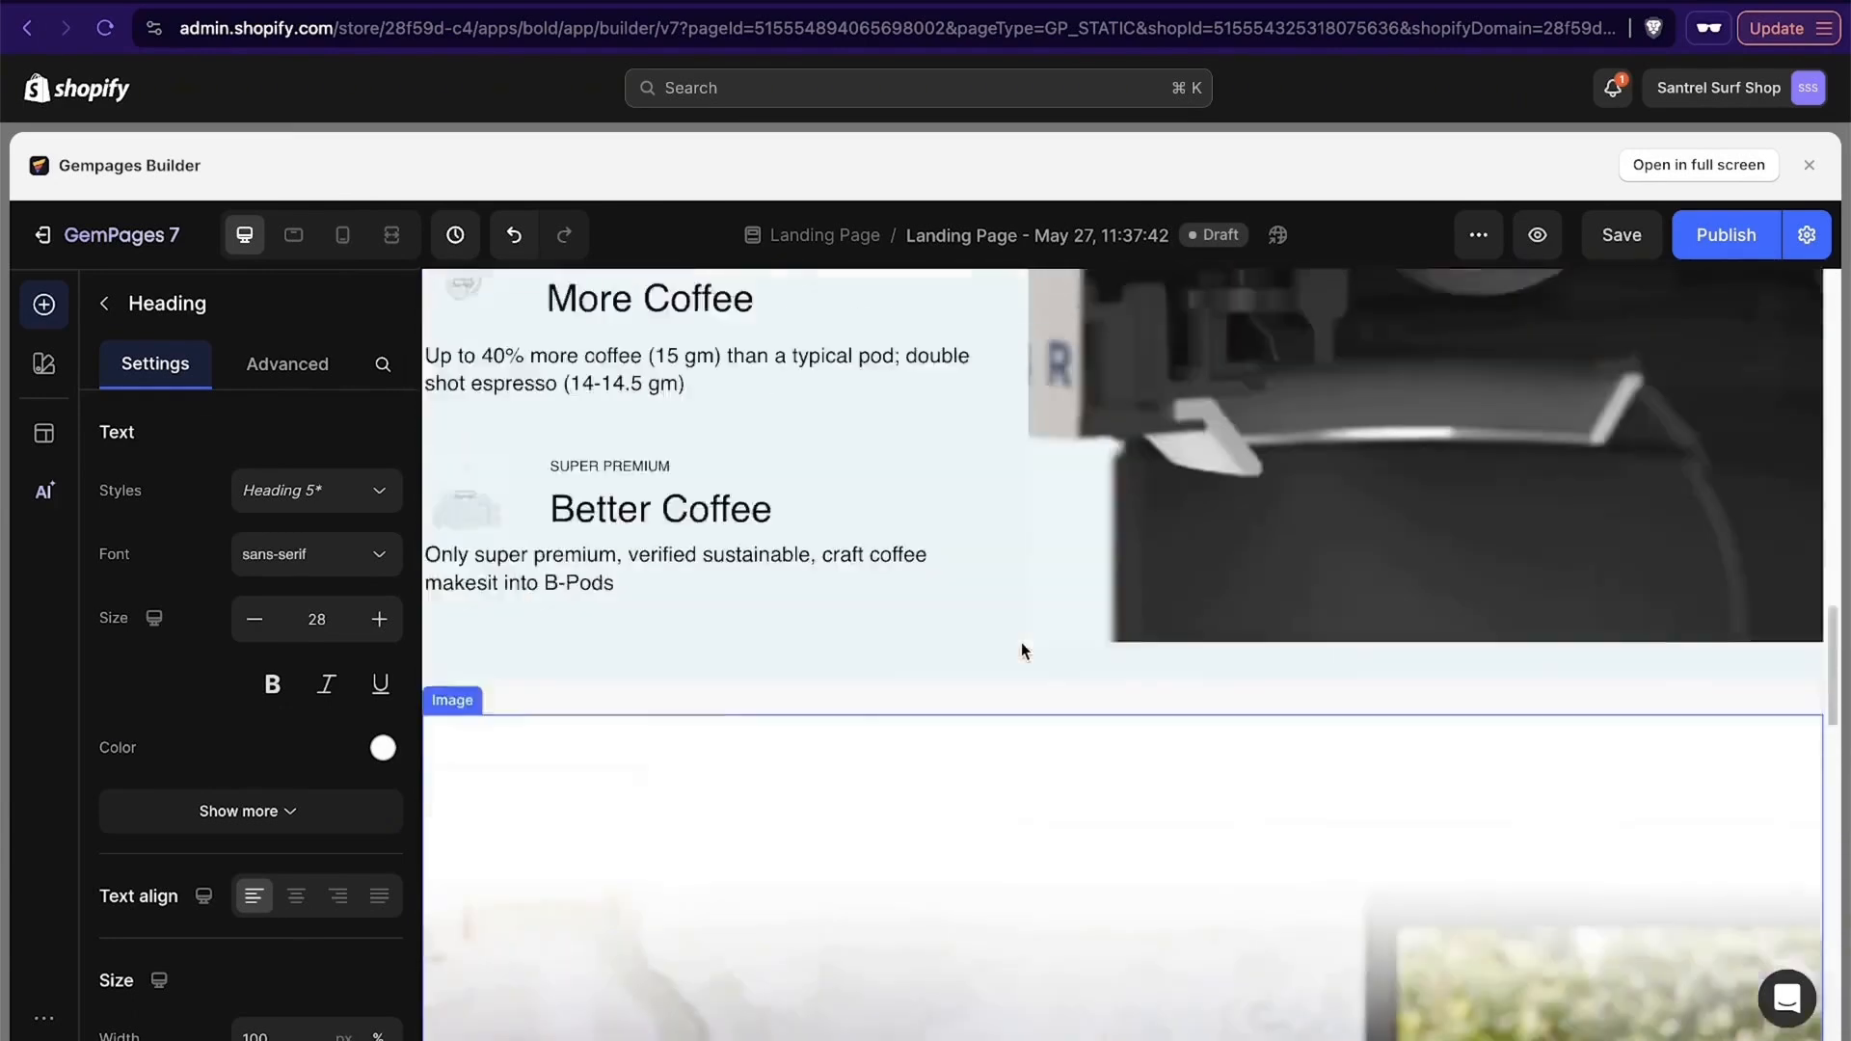
scroll(919, 664, up, 3)
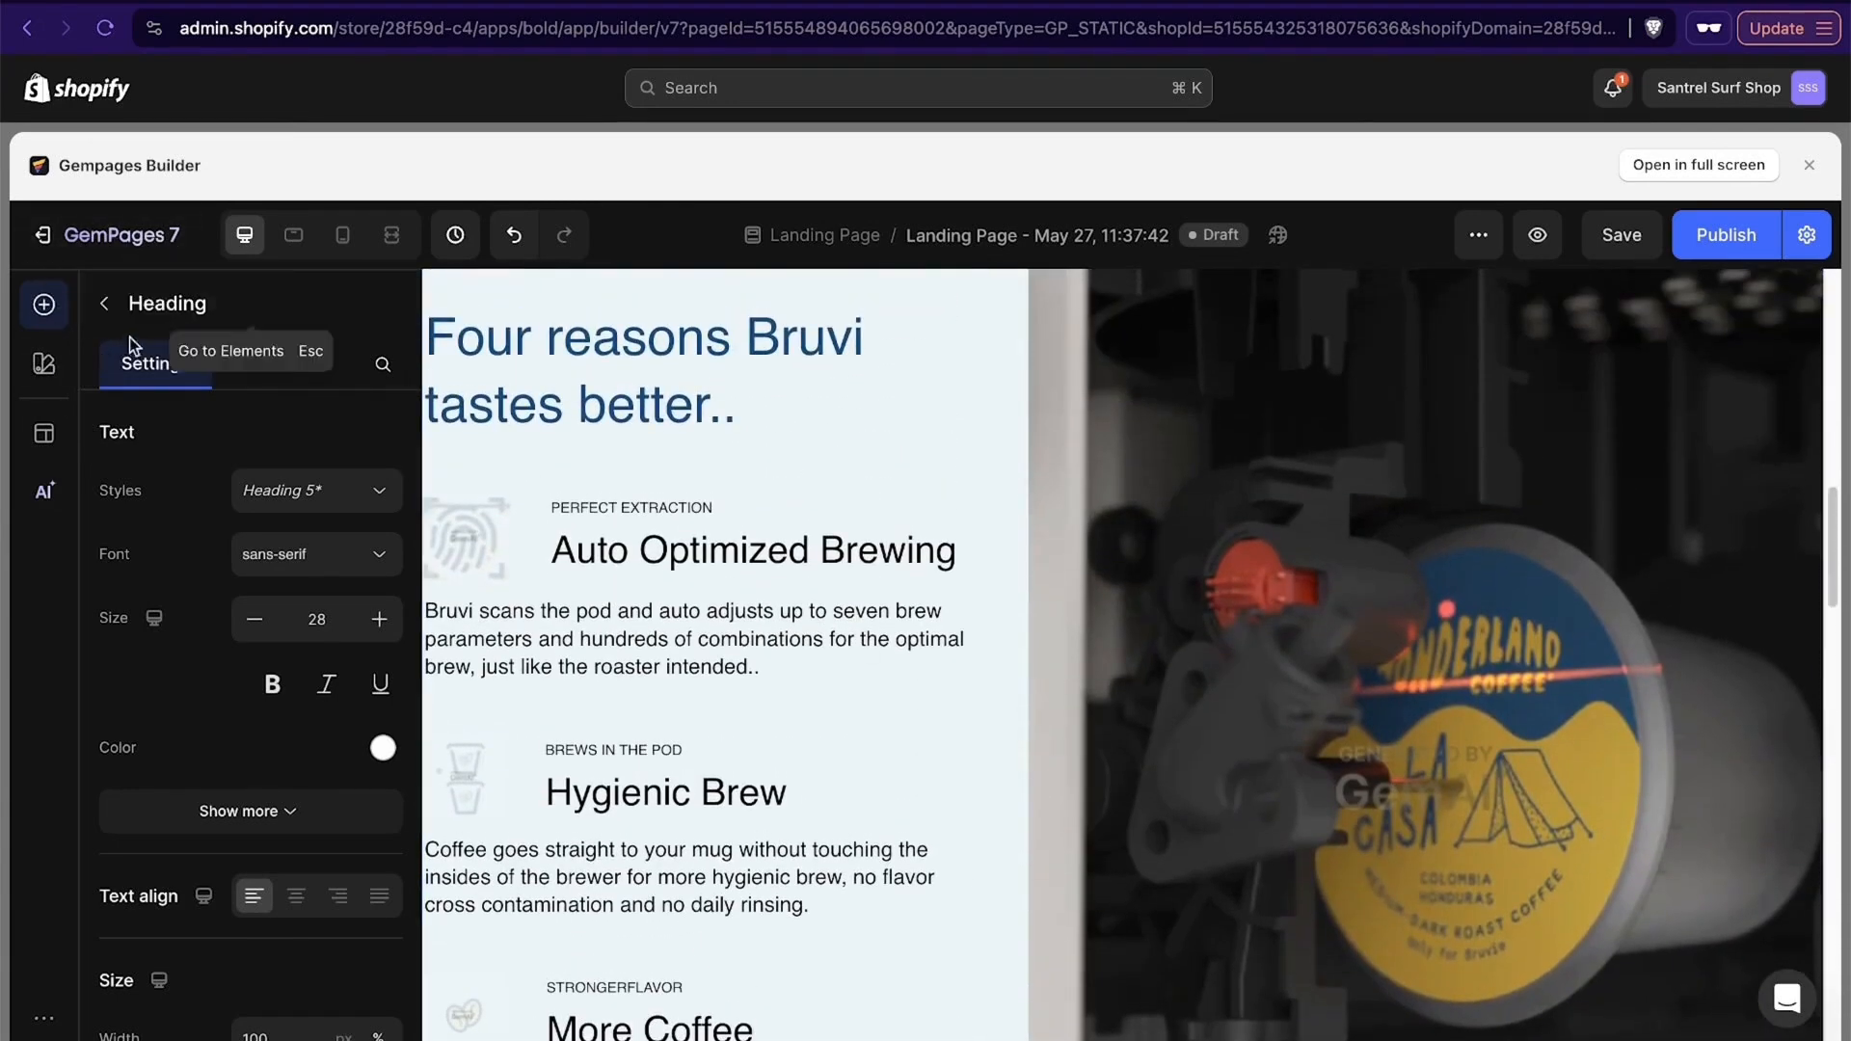
Switch the sidebar to individual Elements and select the coffee pods image on the canvas.
click(104, 303)
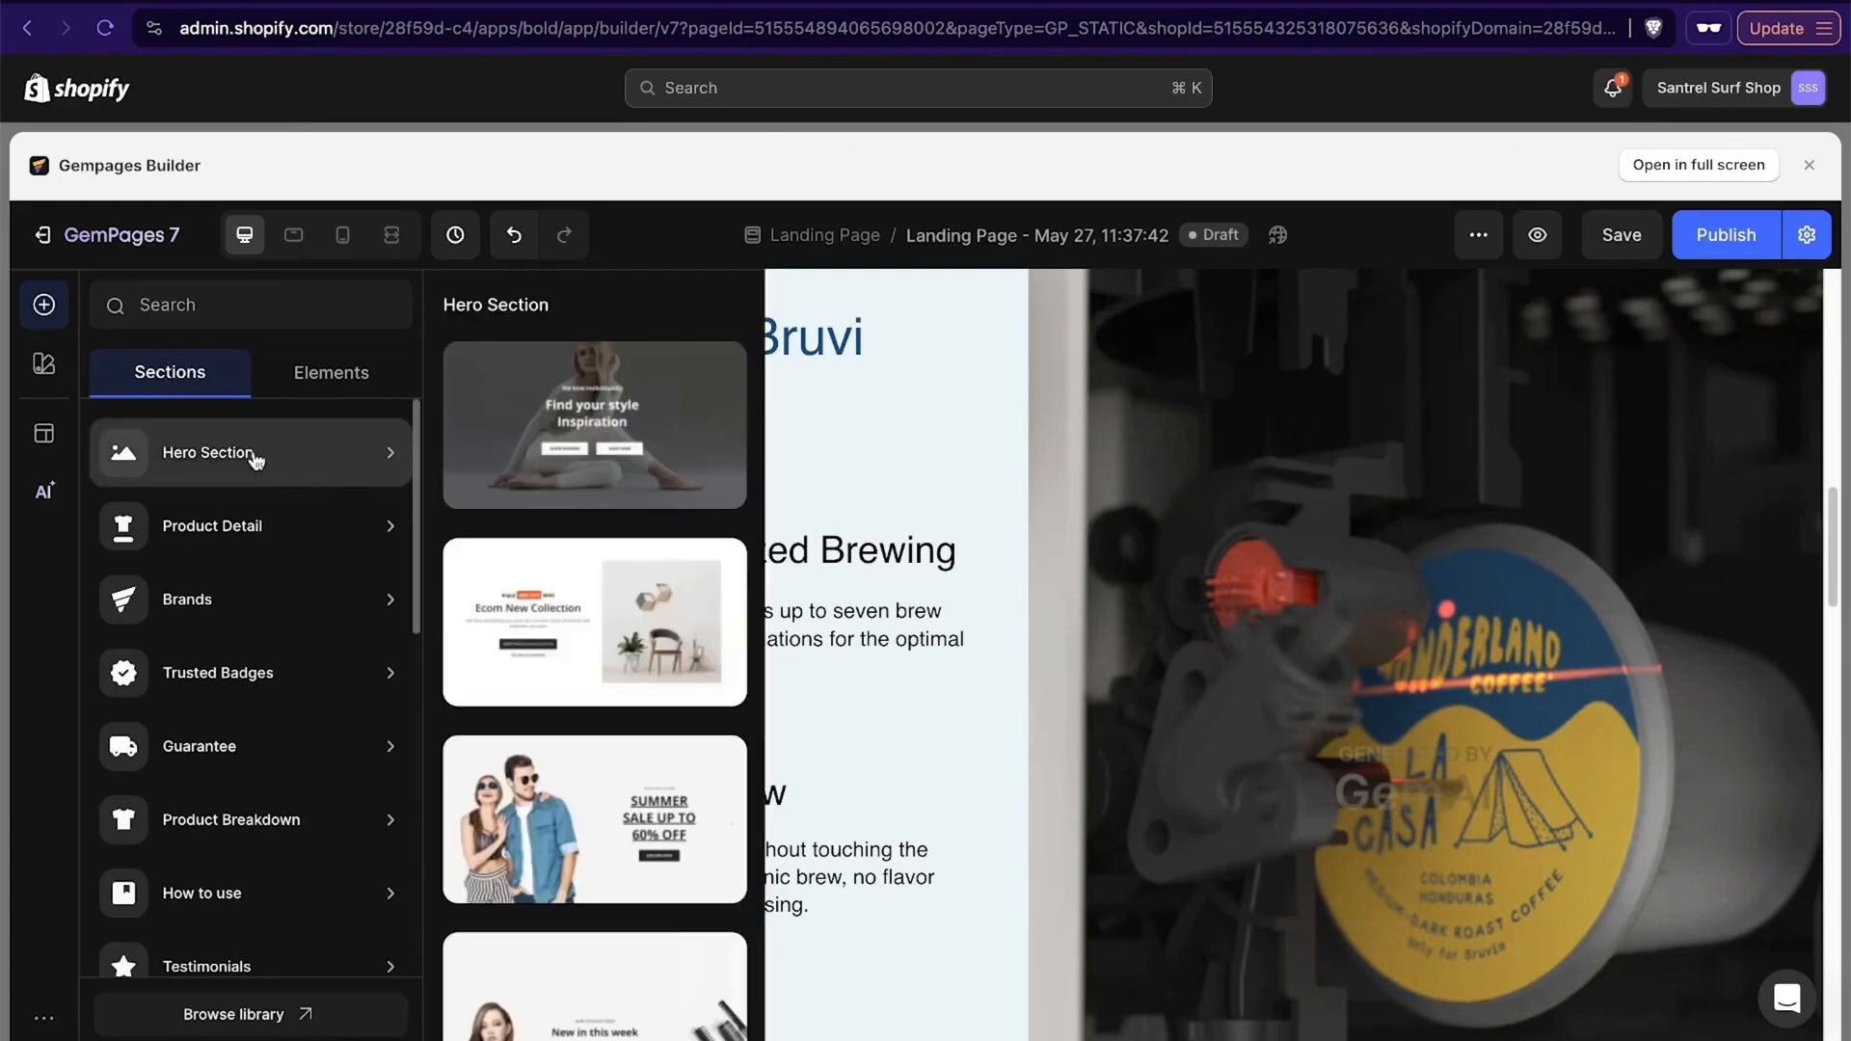
mouse_move(268, 476)
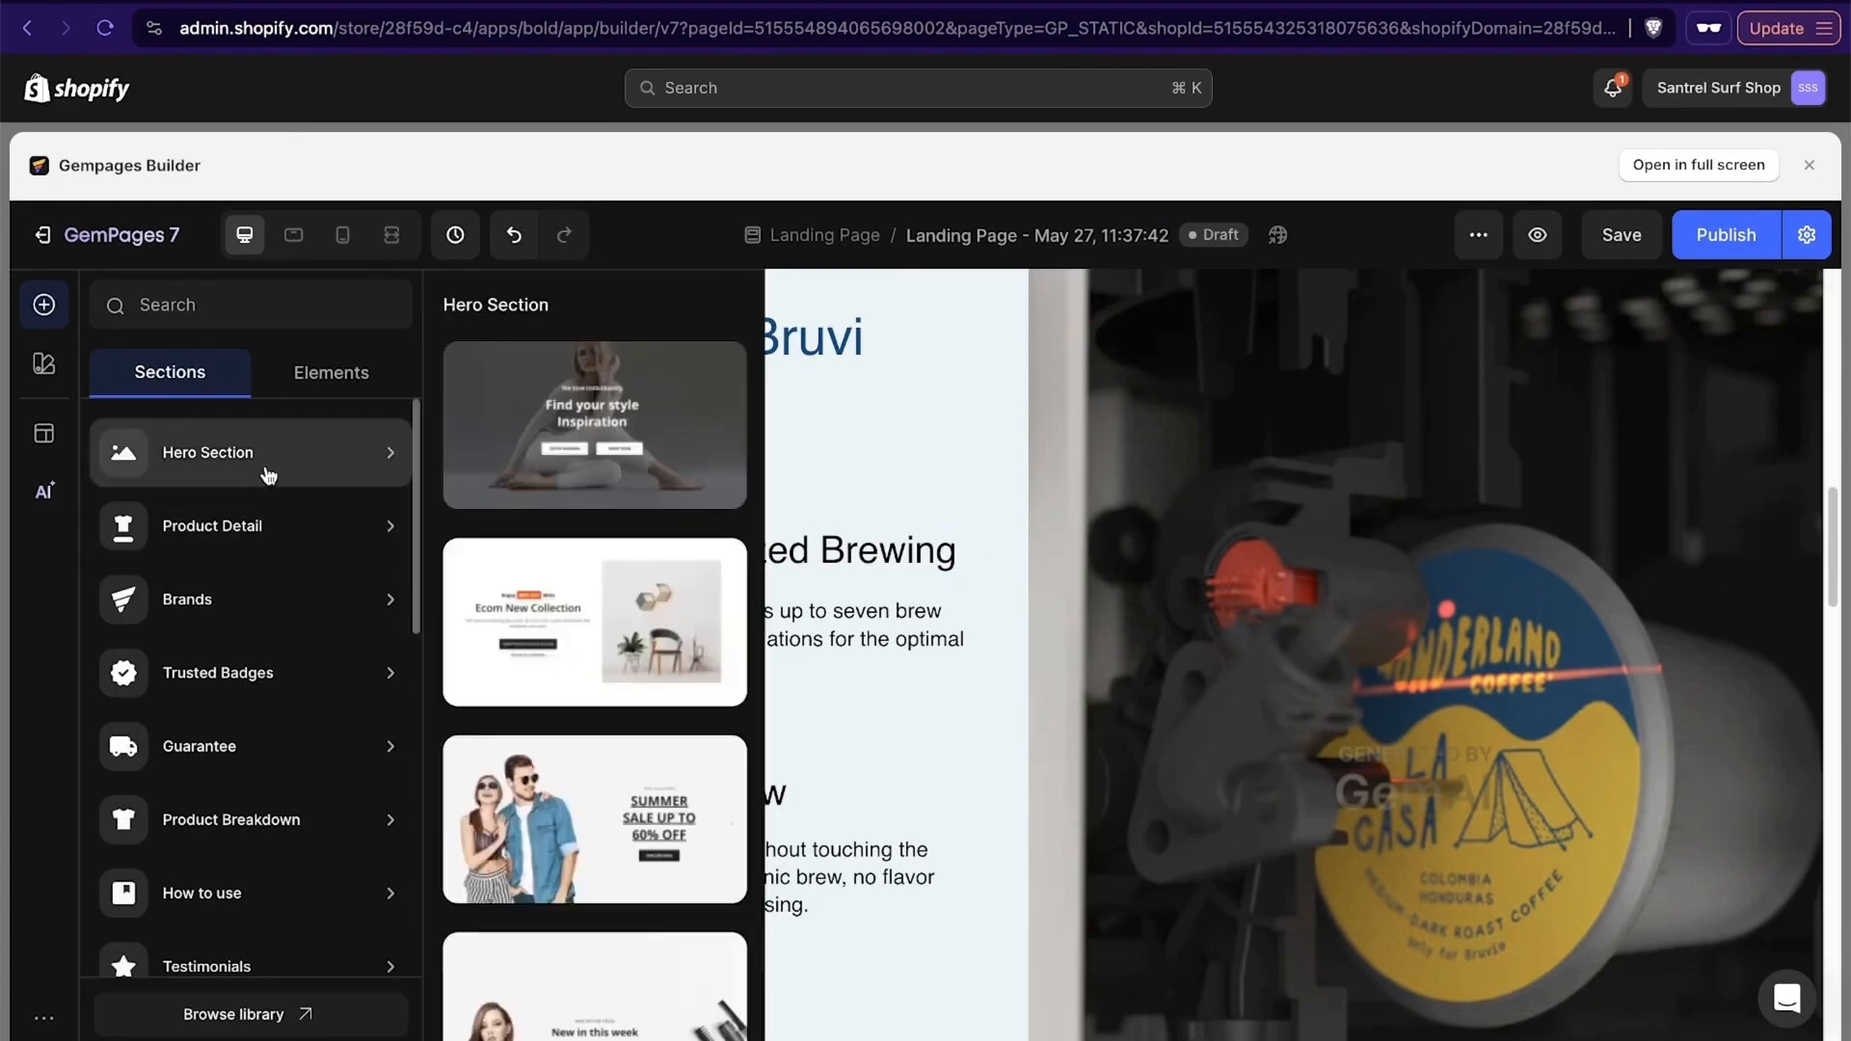
click(44, 306)
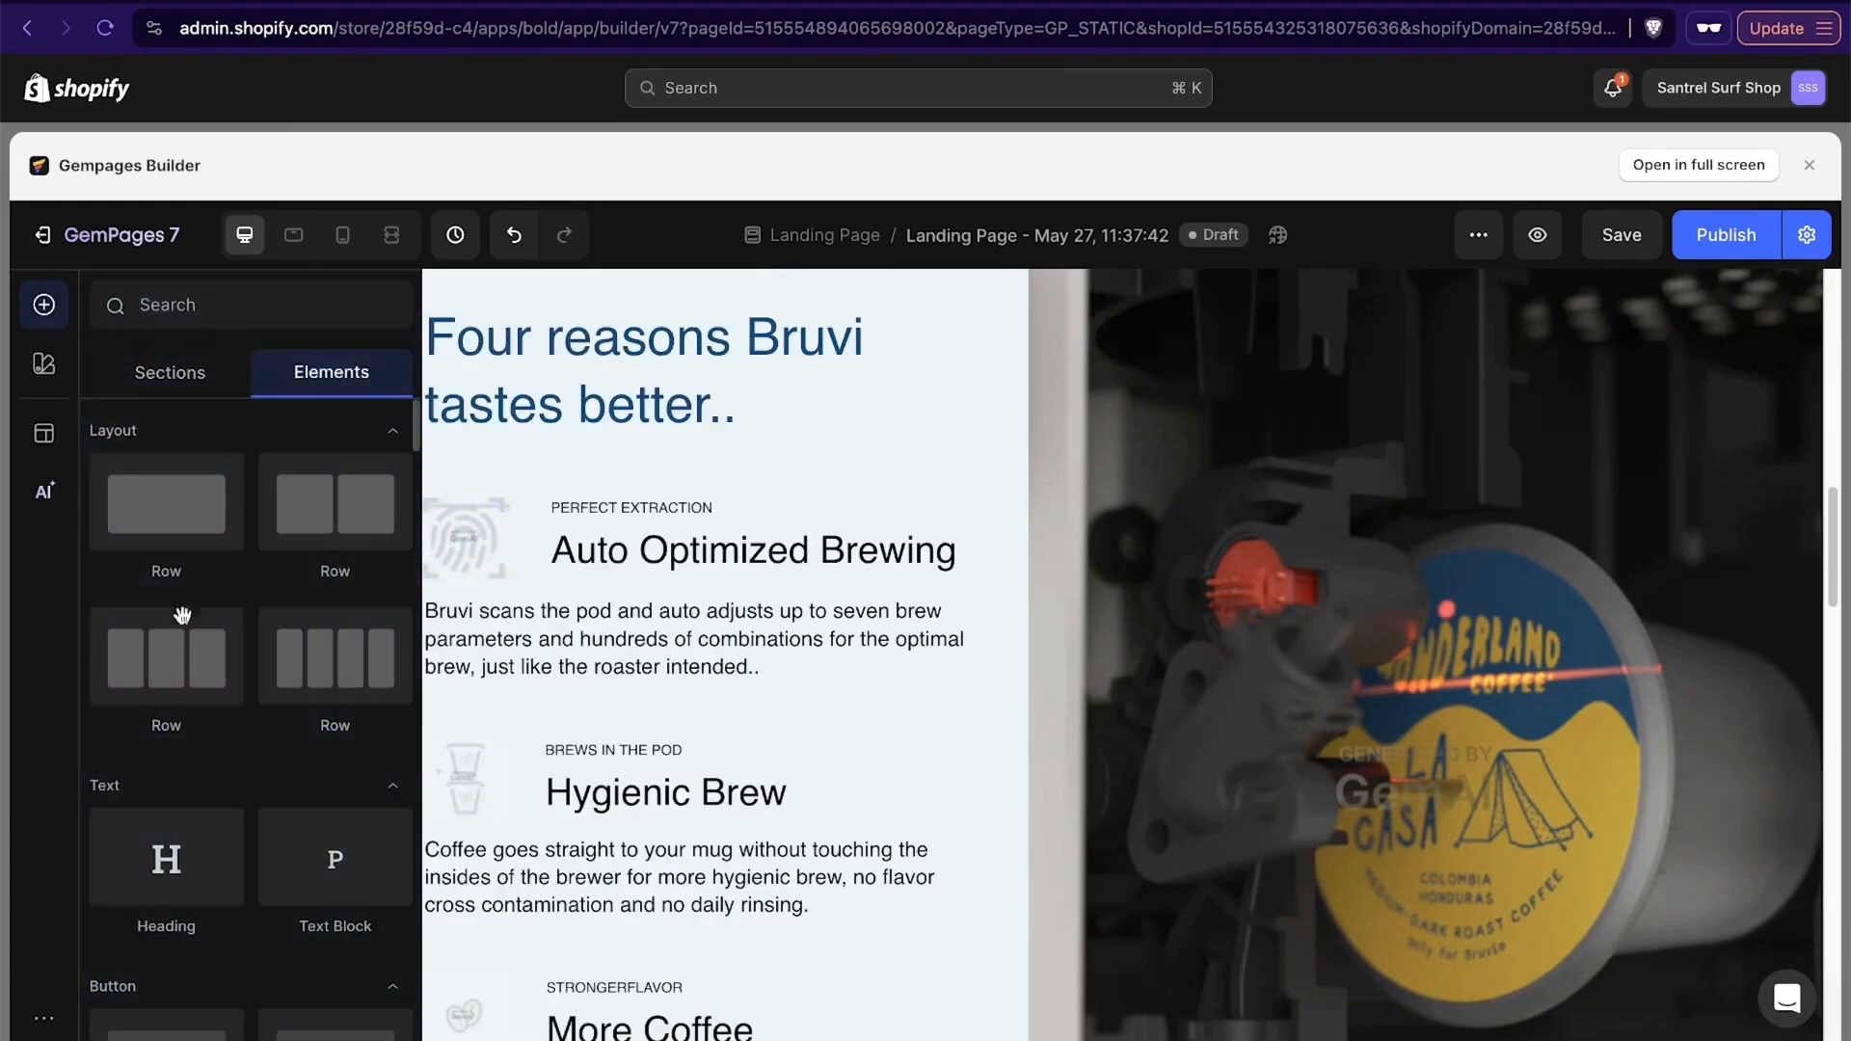
scroll(268, 532, down, 1)
scroll(268, 532, down, 5)
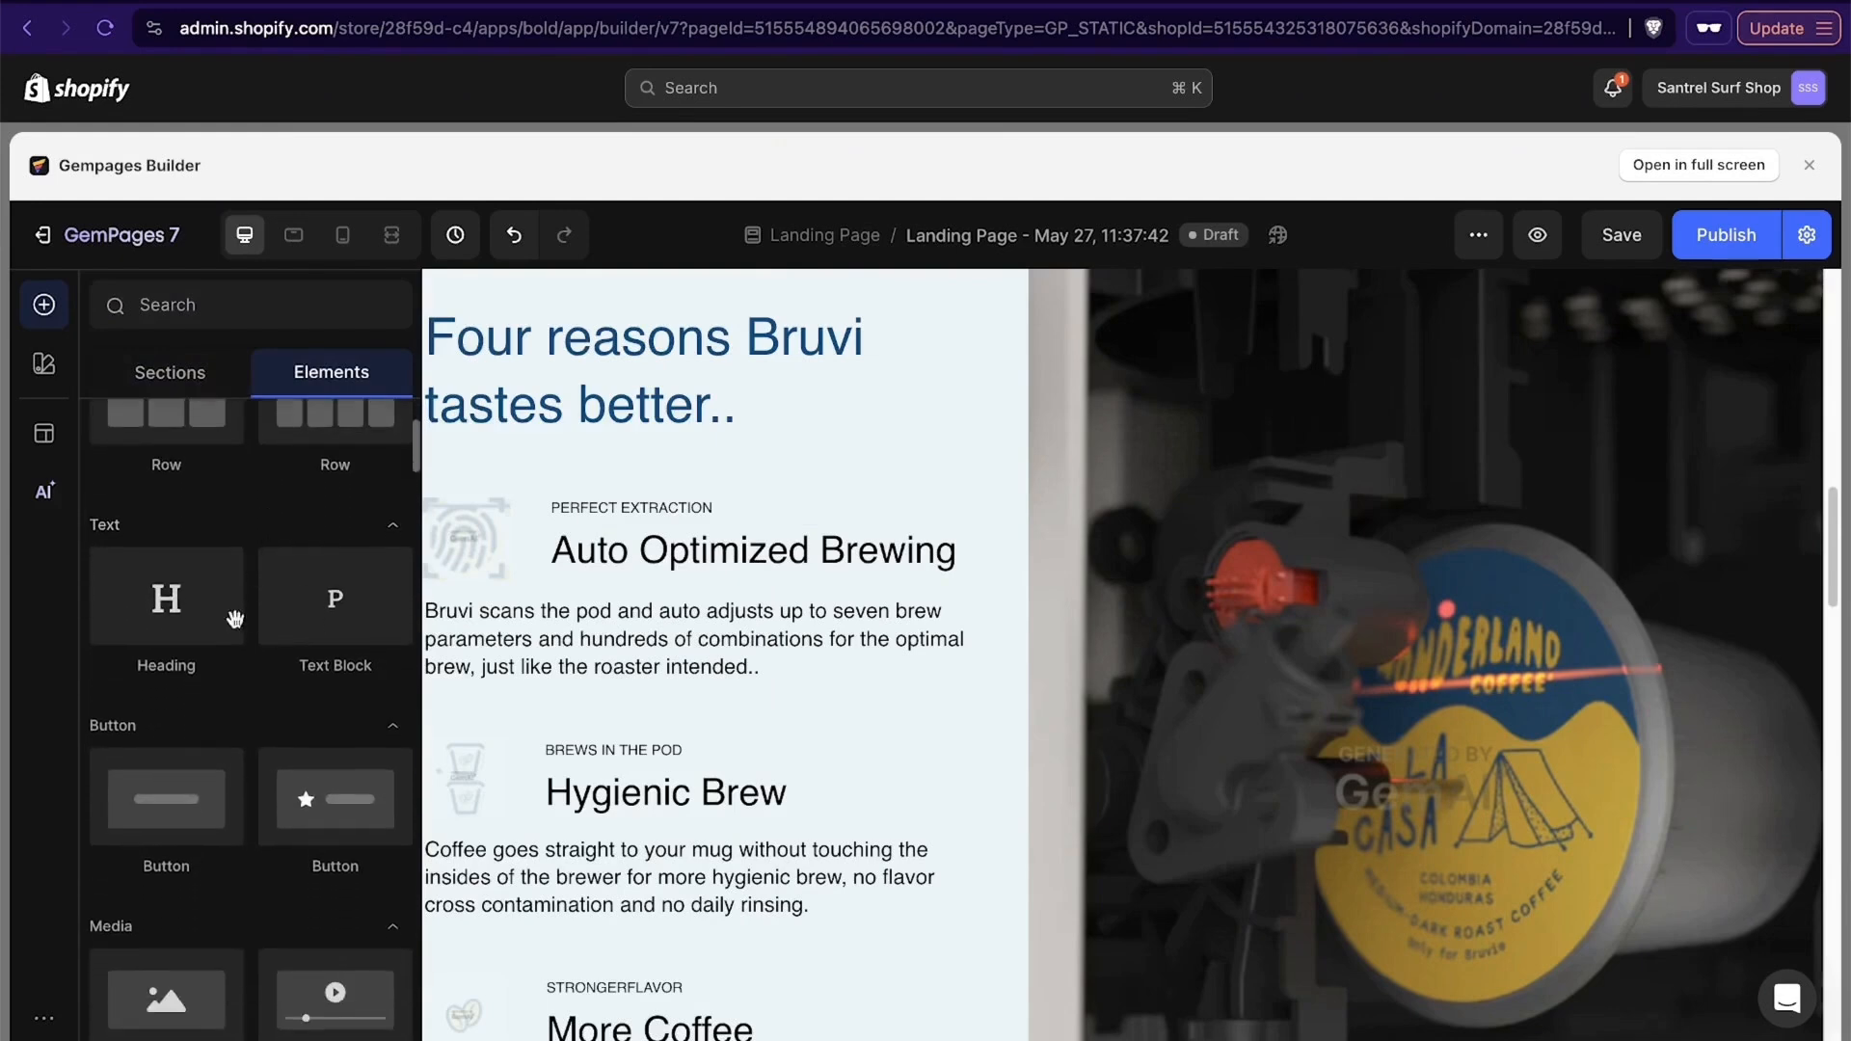
scroll(208, 630, down, 1)
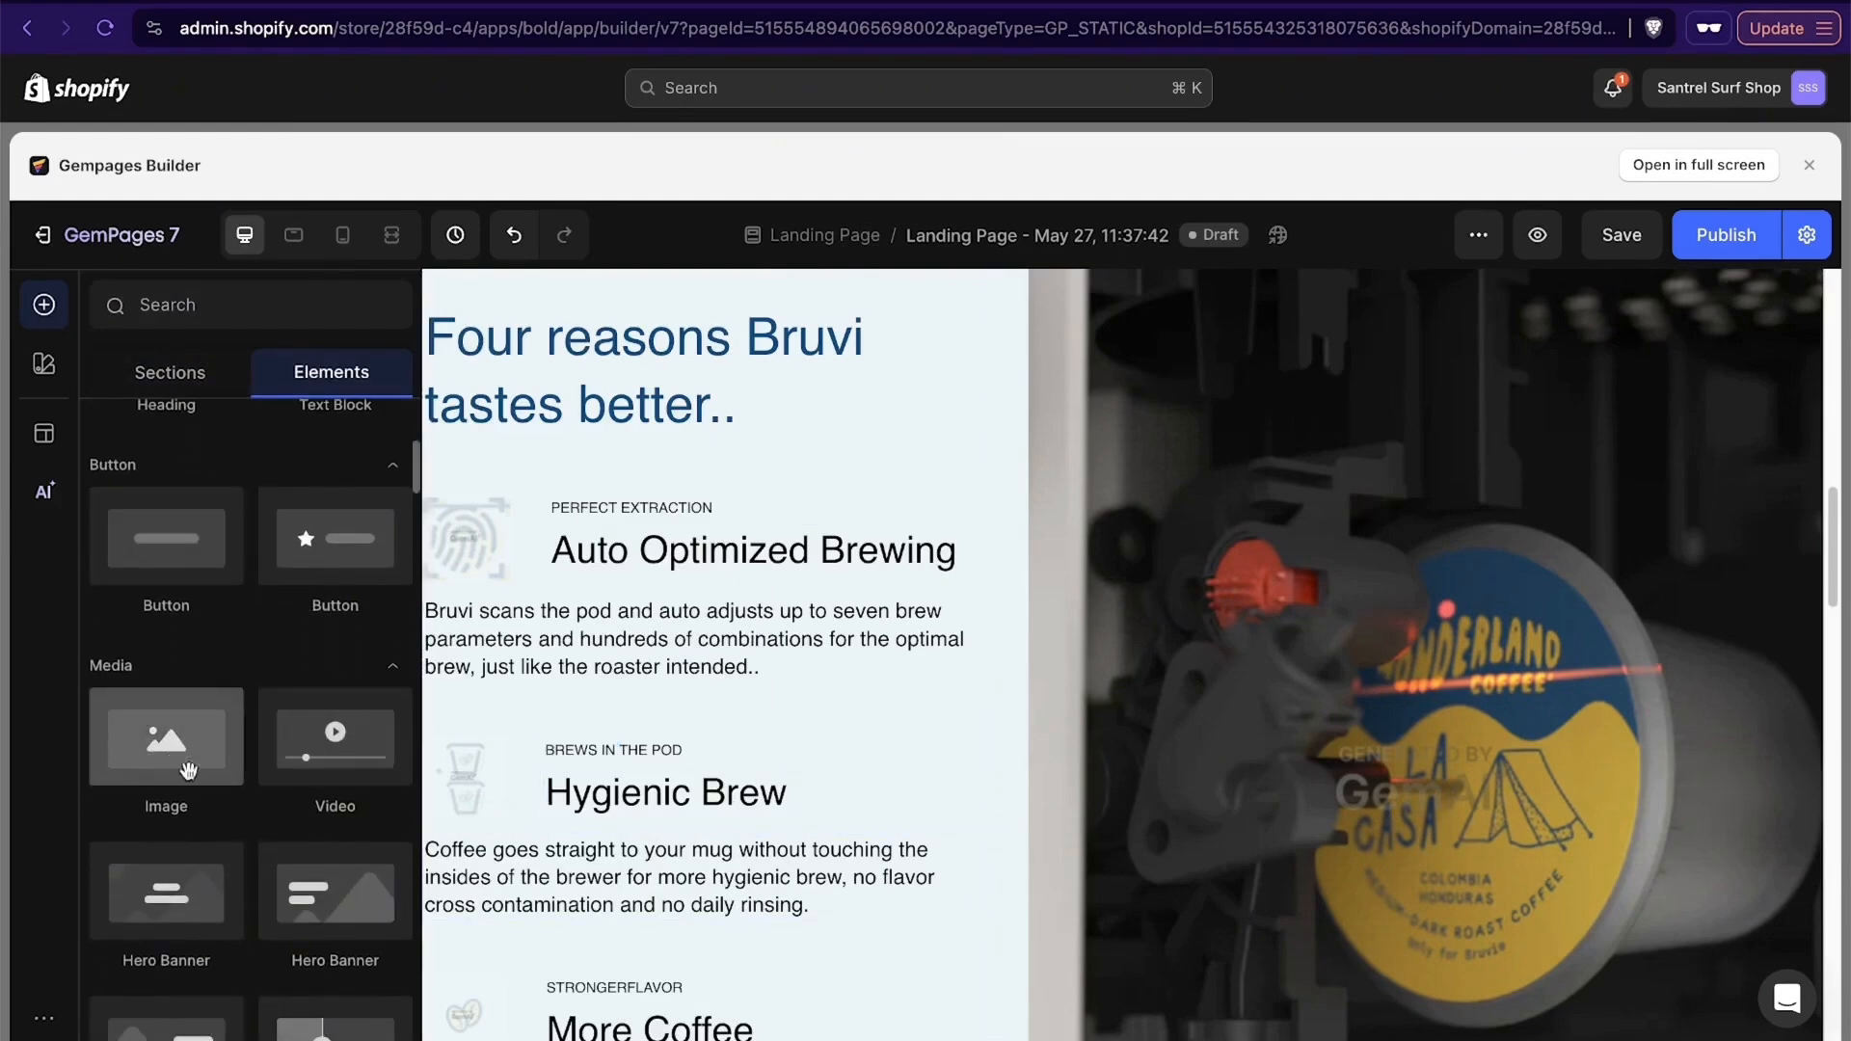
scroll(677, 673, down, 10)
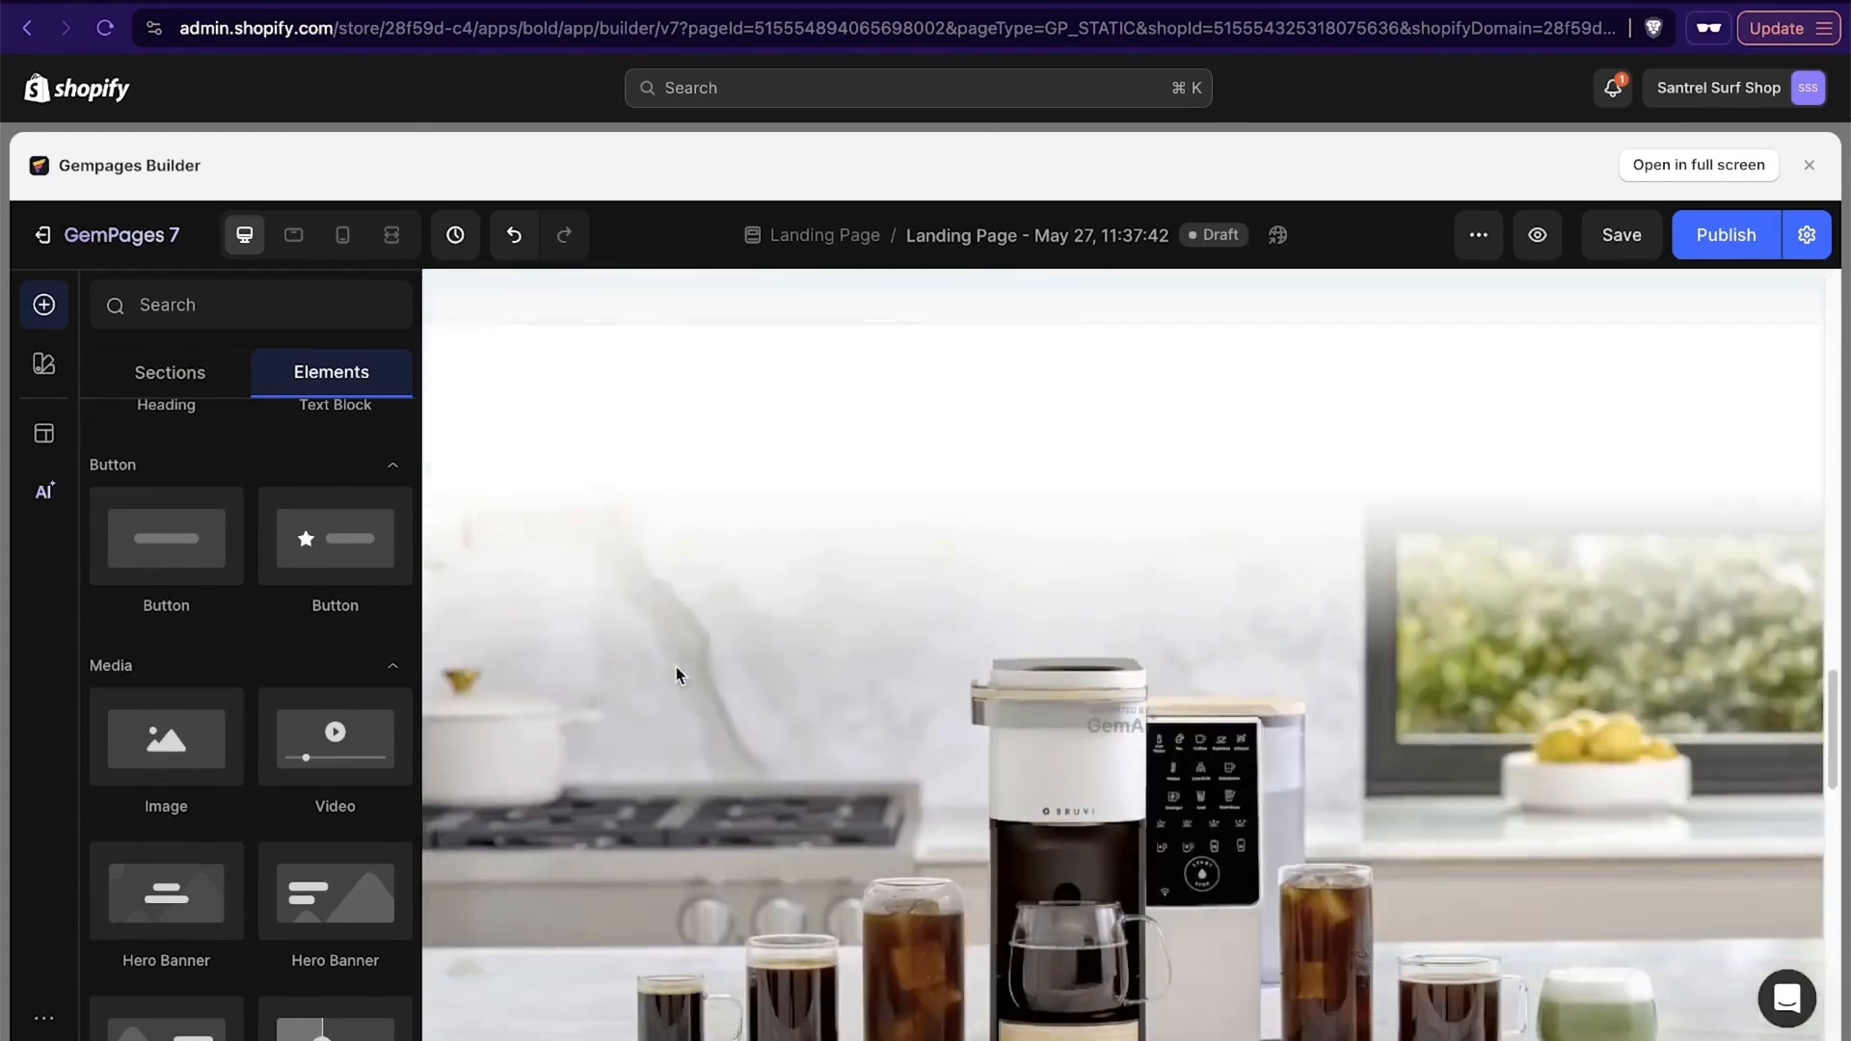
scroll(675, 667, down, 10)
scroll(675, 667, up, 5)
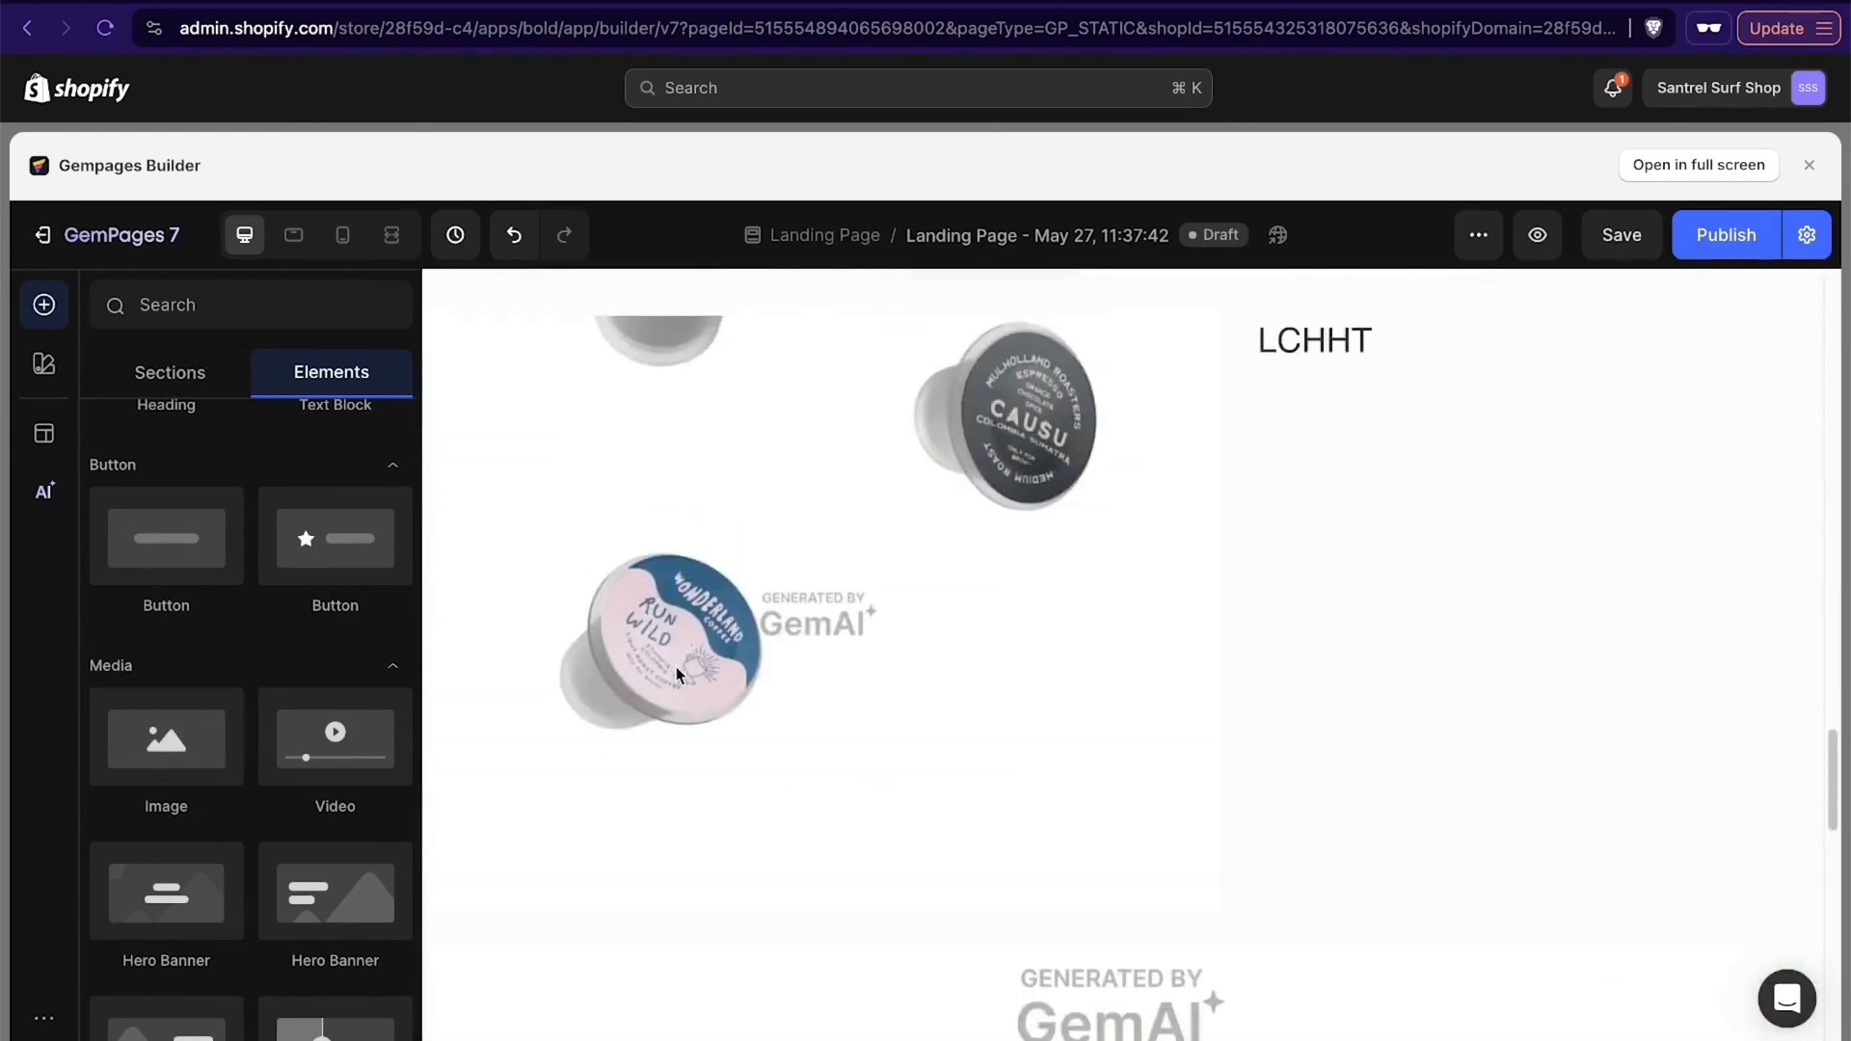
click(675, 667)
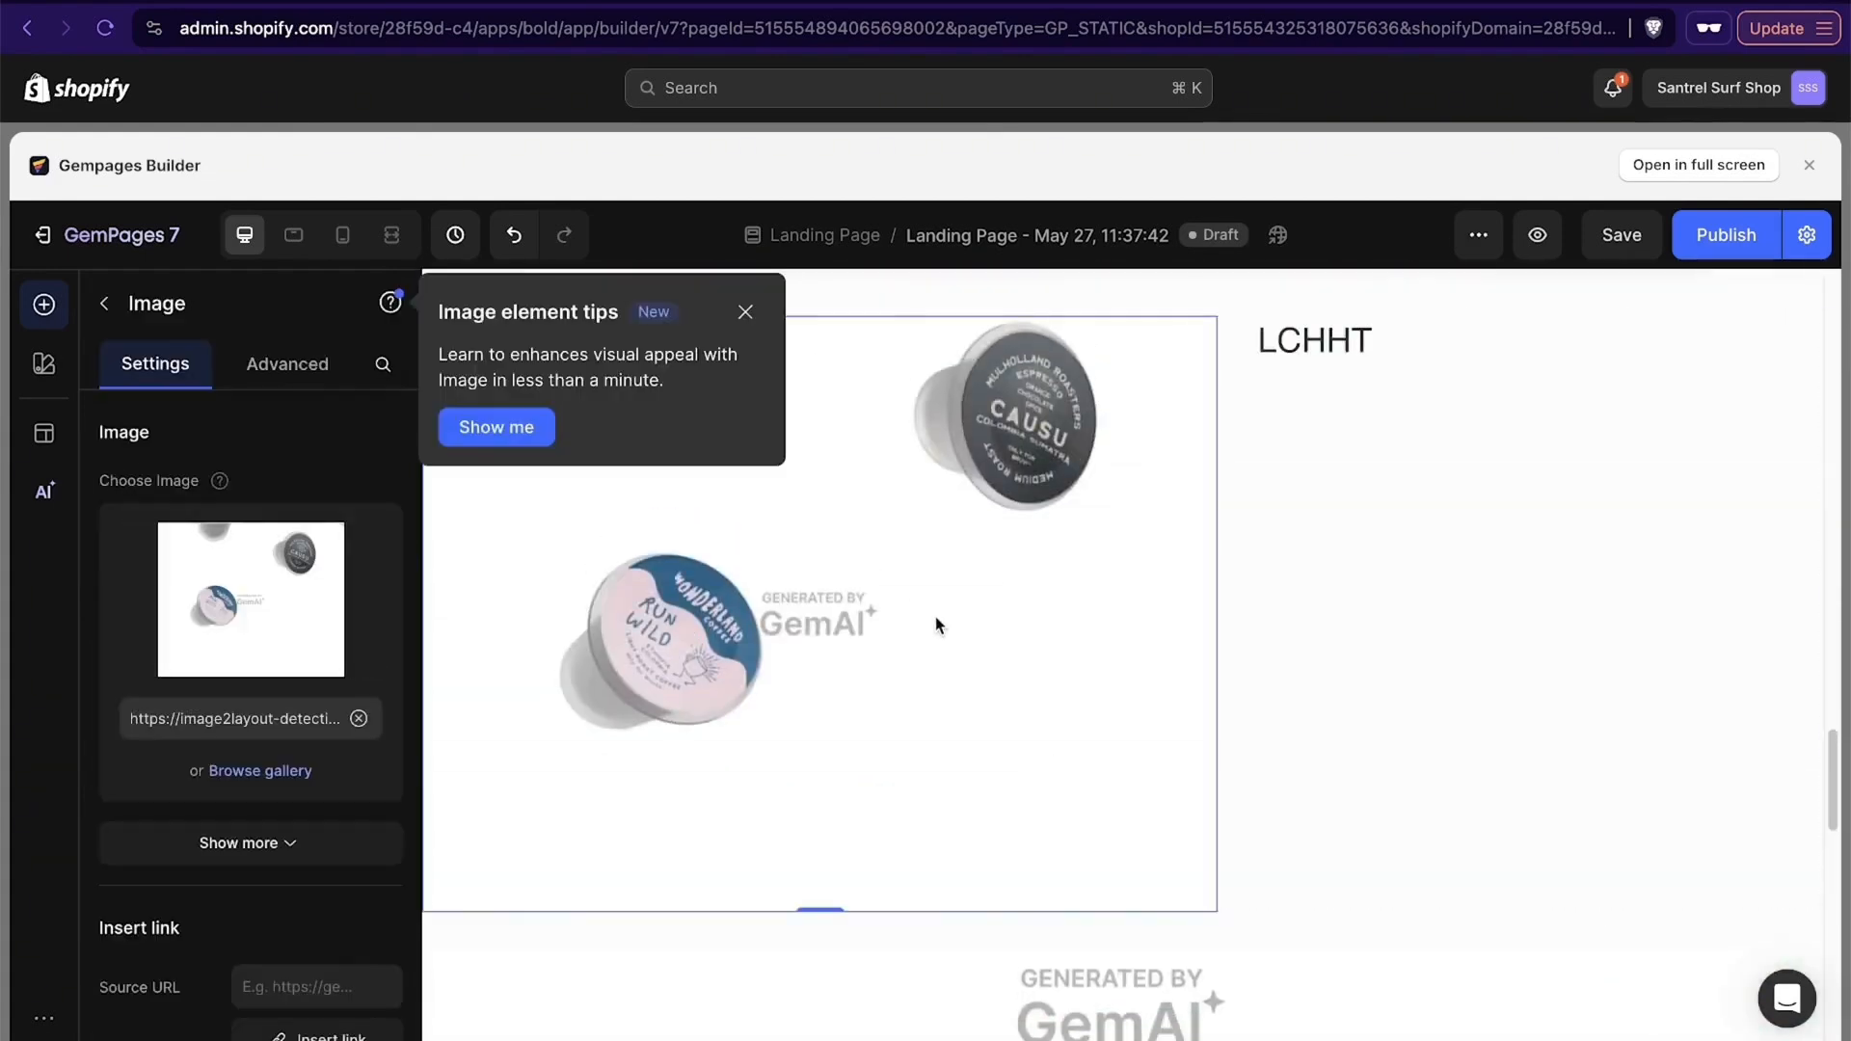
Drop a Media Image element directly below the coffee pods picture.
click(42, 307)
scroll(176, 663, down, 3)
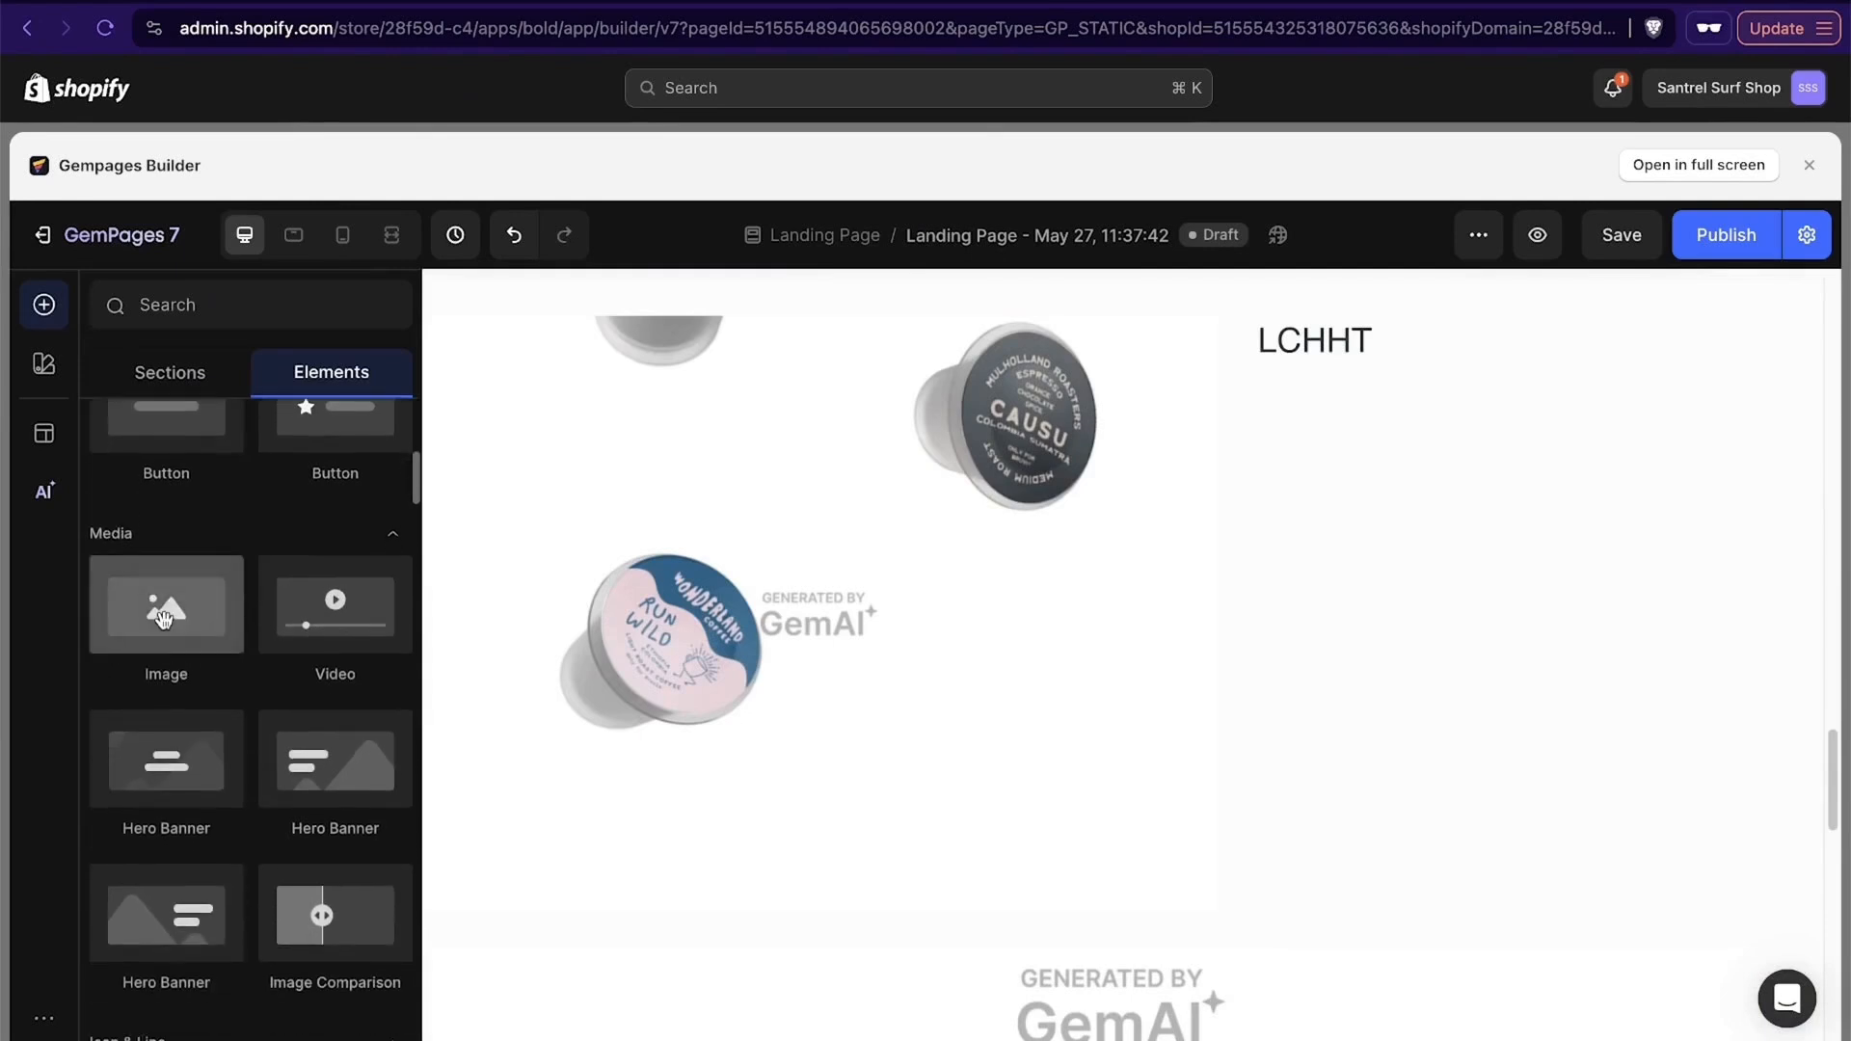
drag(164, 618, 696, 906)
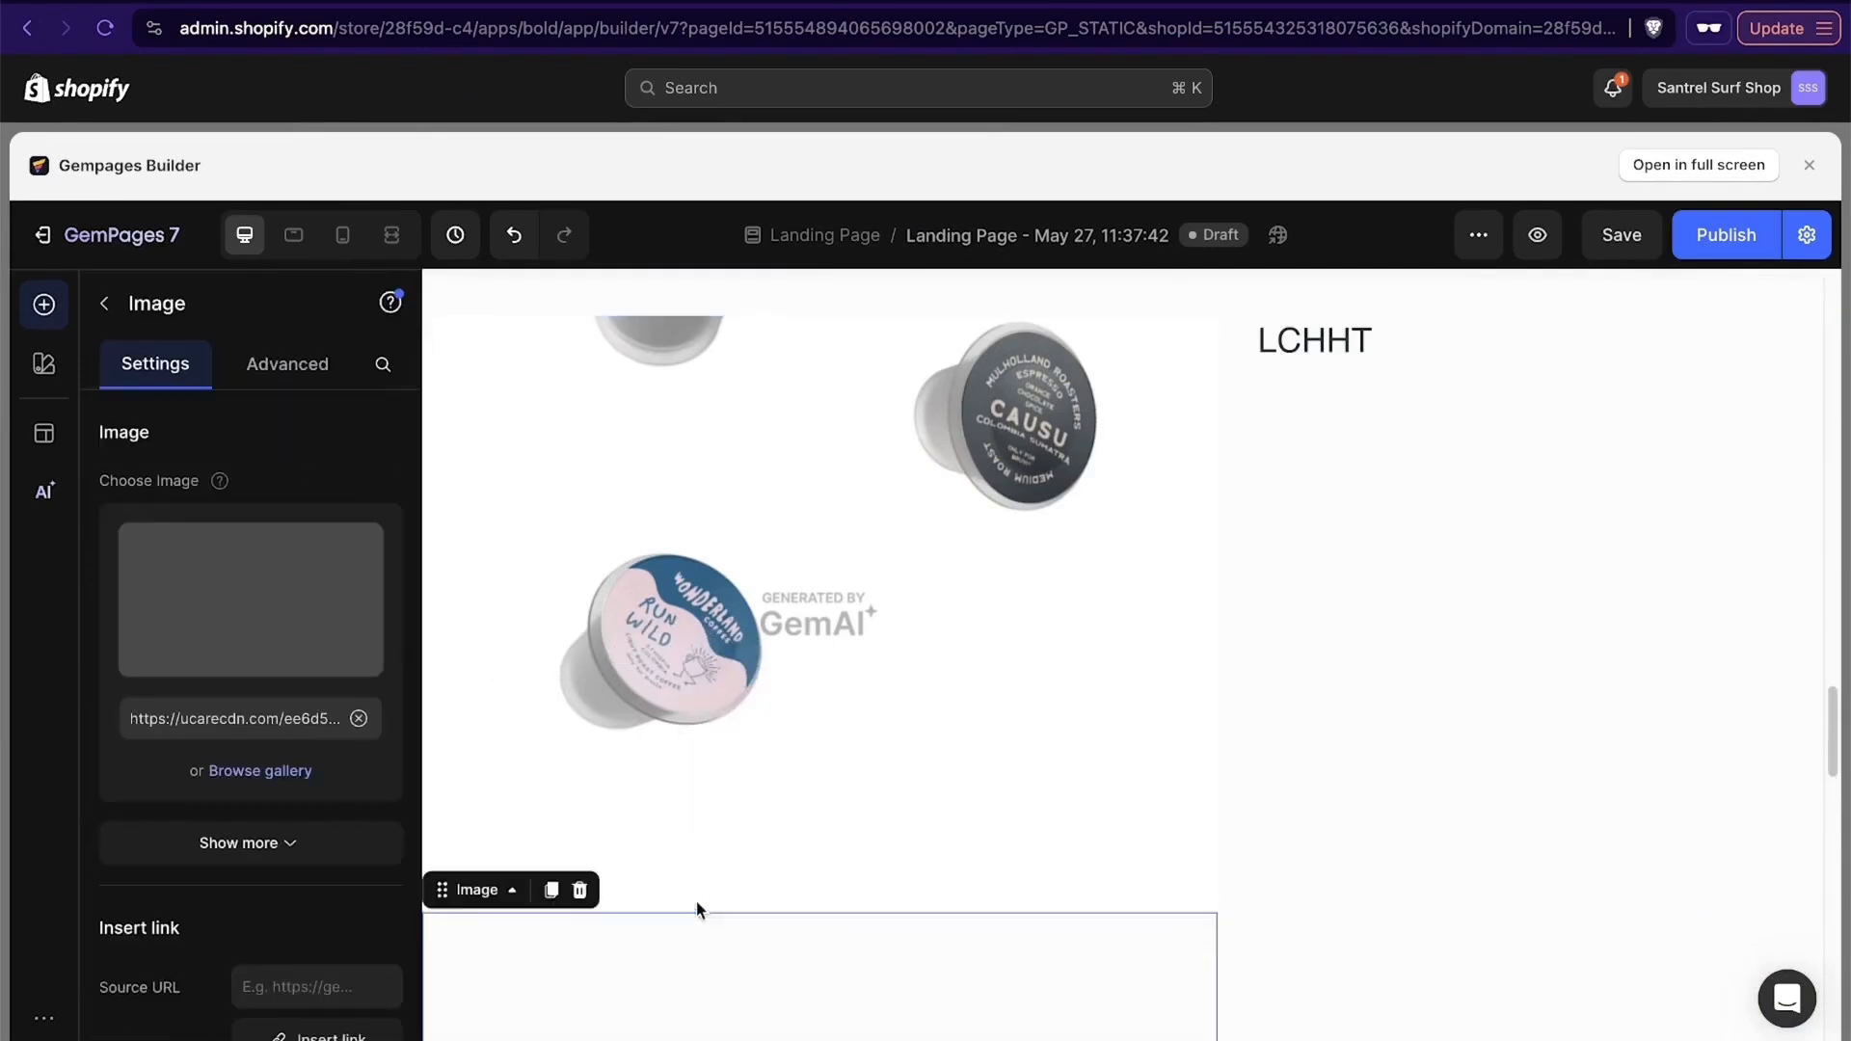
scroll(945, 780, down, 6)
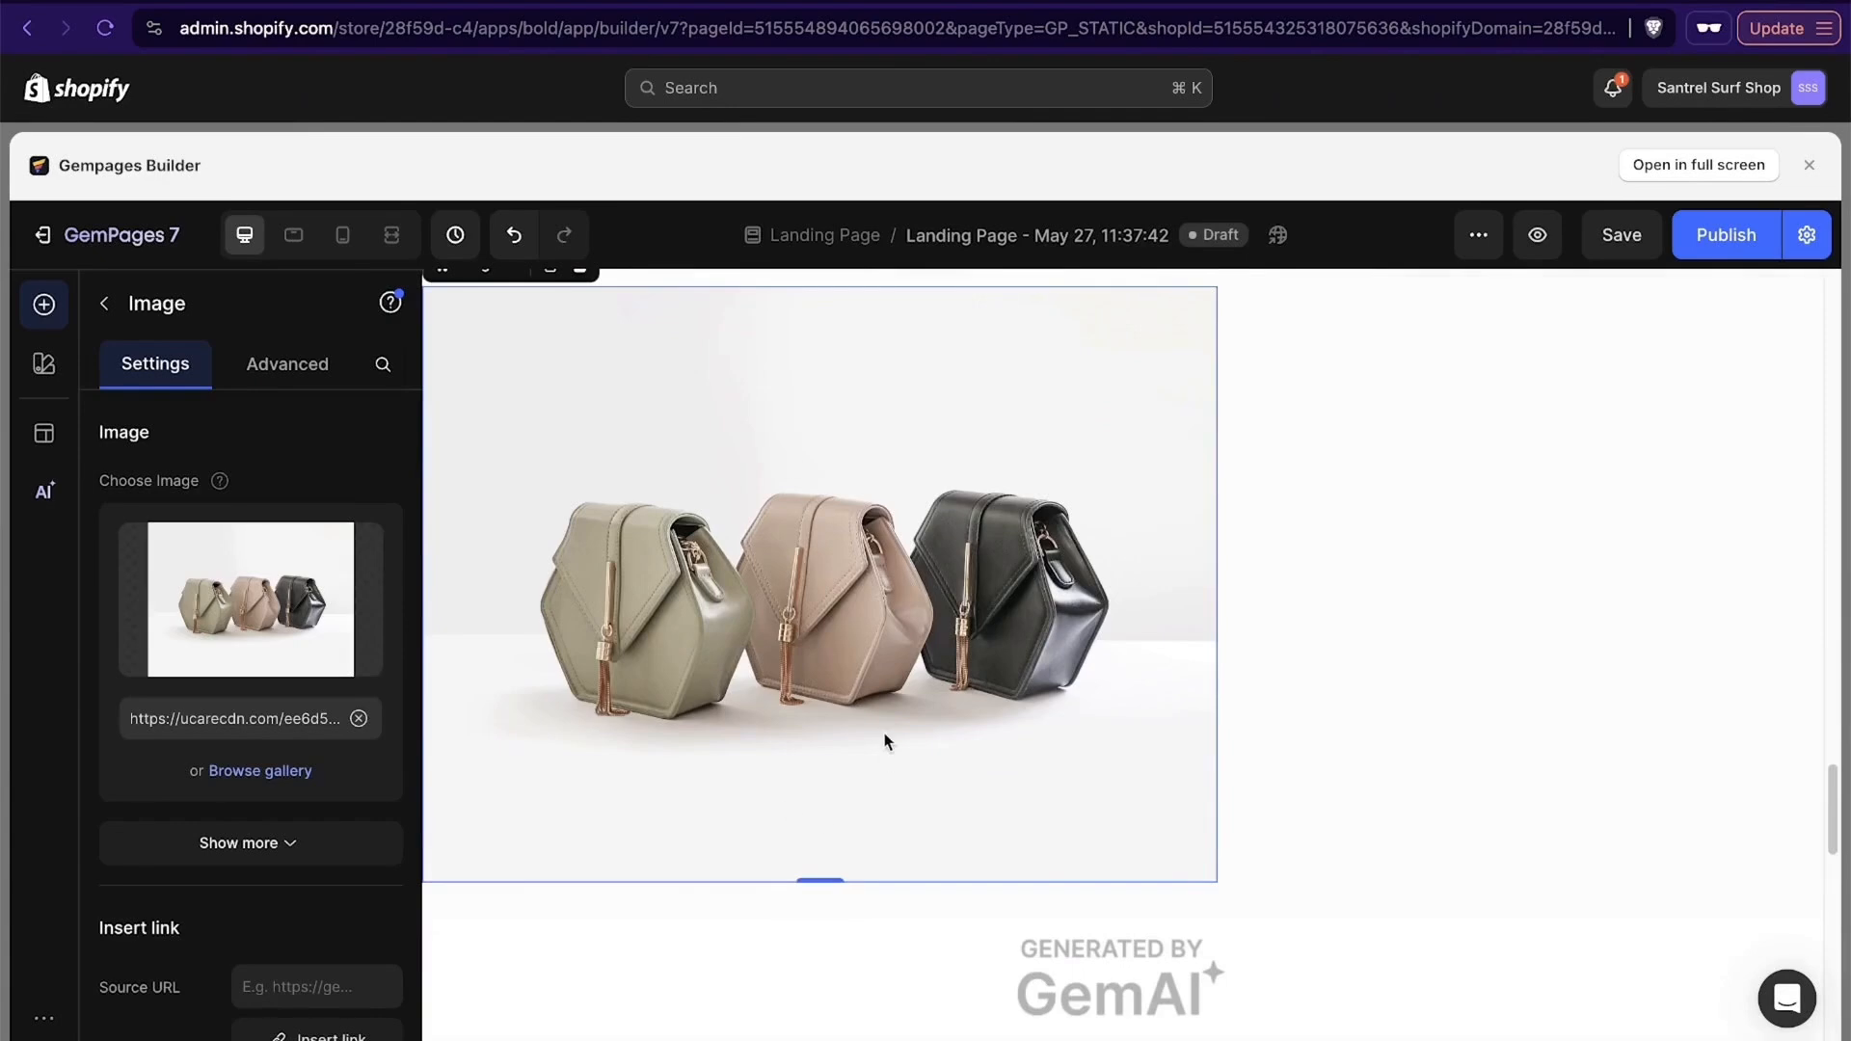
Upload the ocean wave .webp photo in place of the image block's handbag placeholder.
click(247, 631)
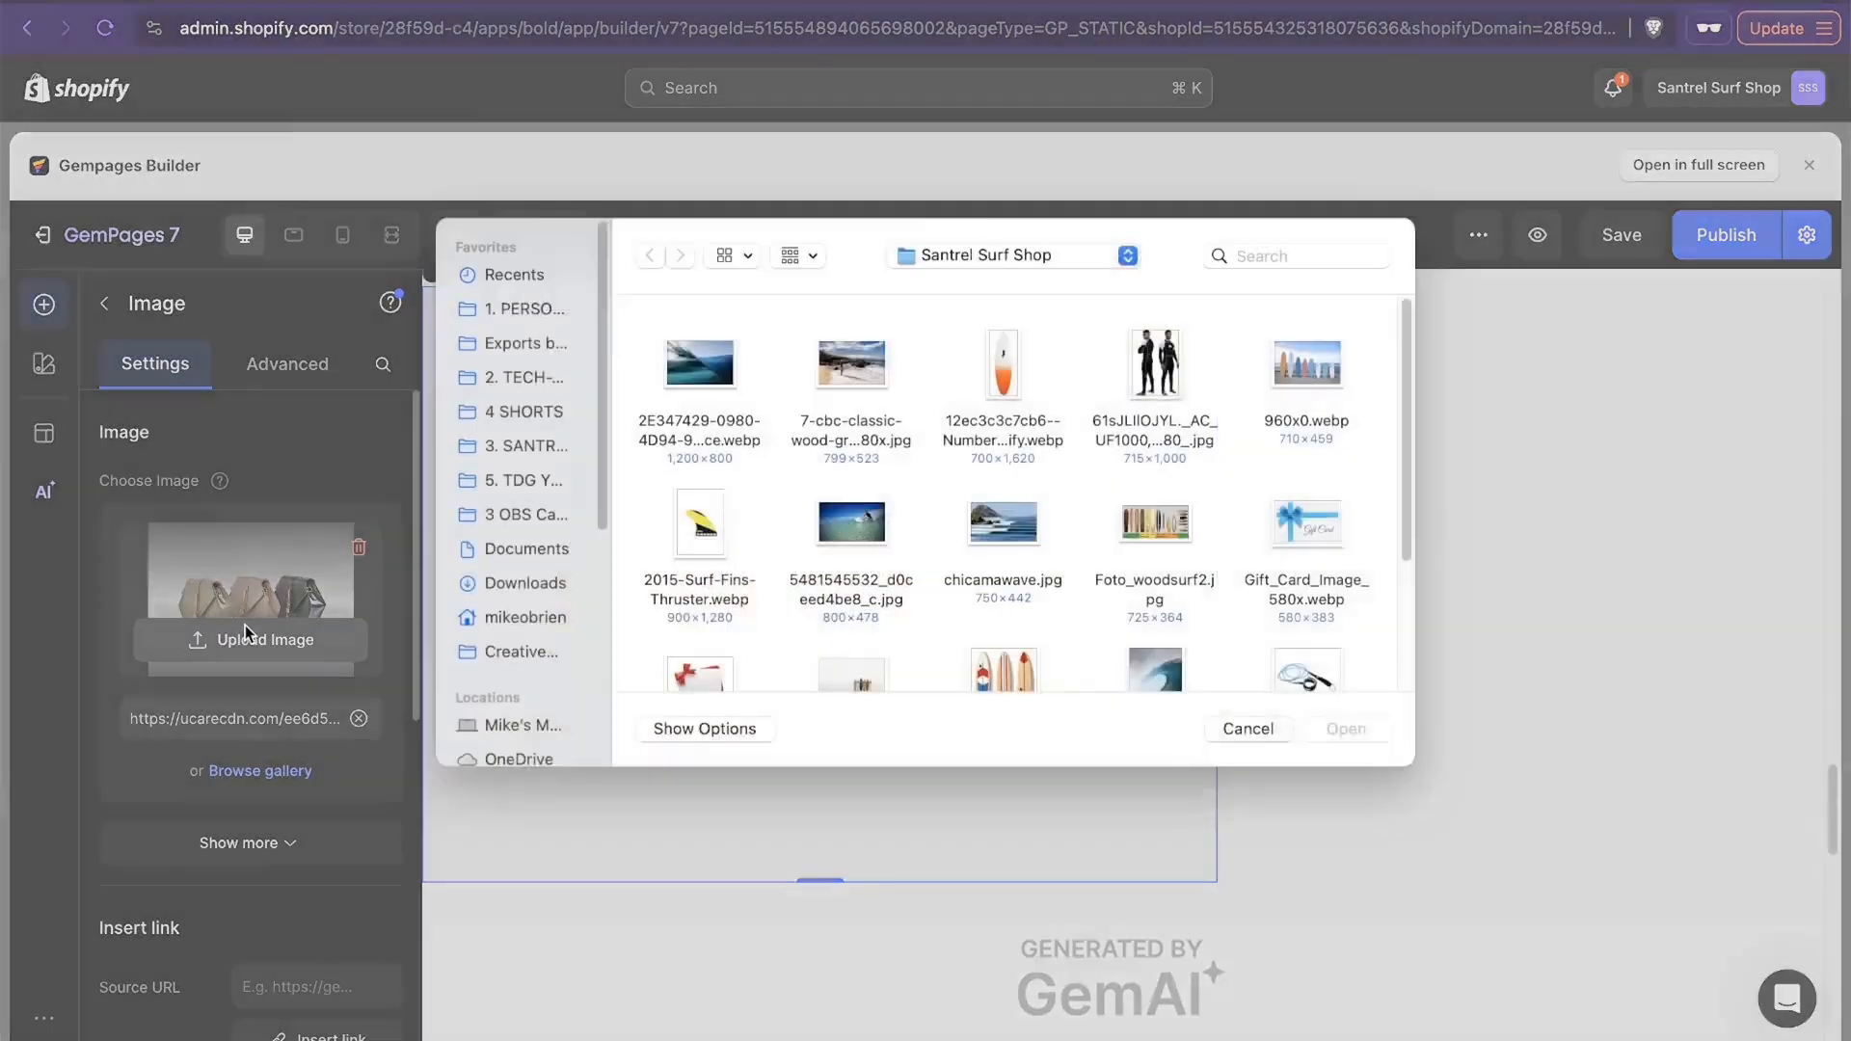
click(723, 386)
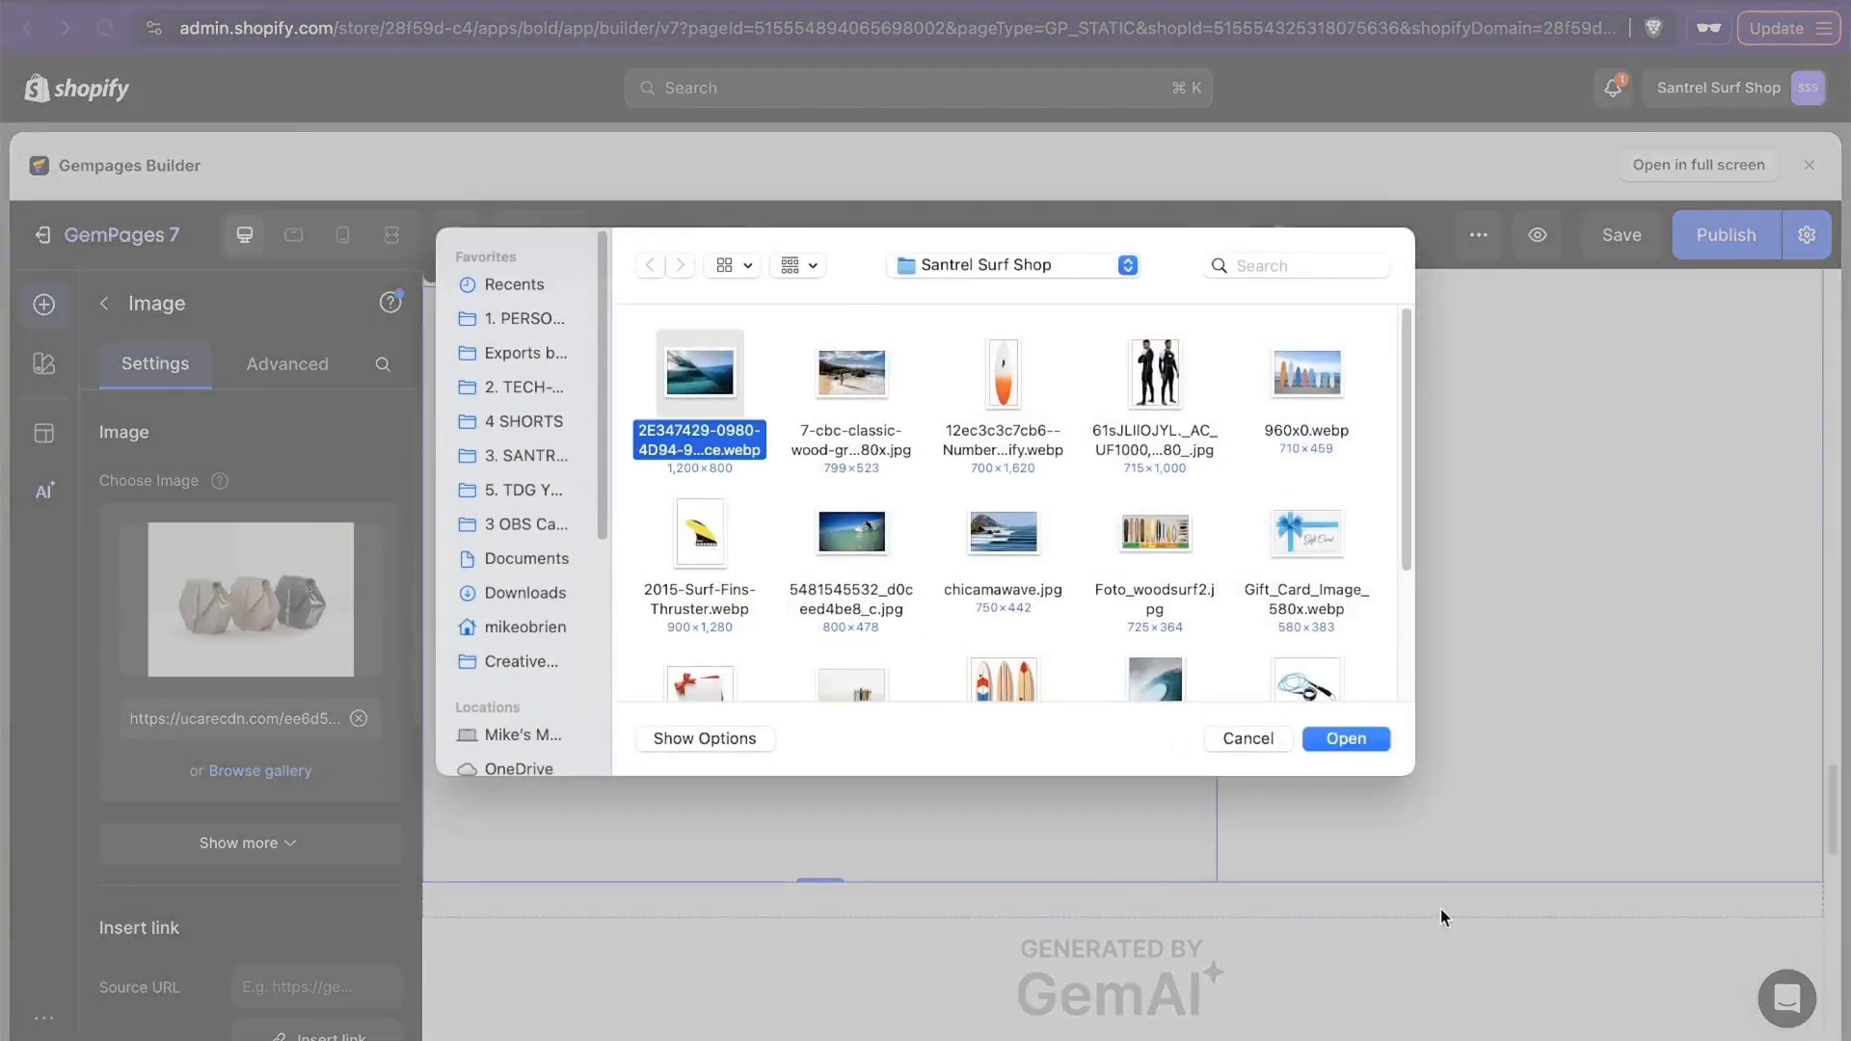
click(1340, 738)
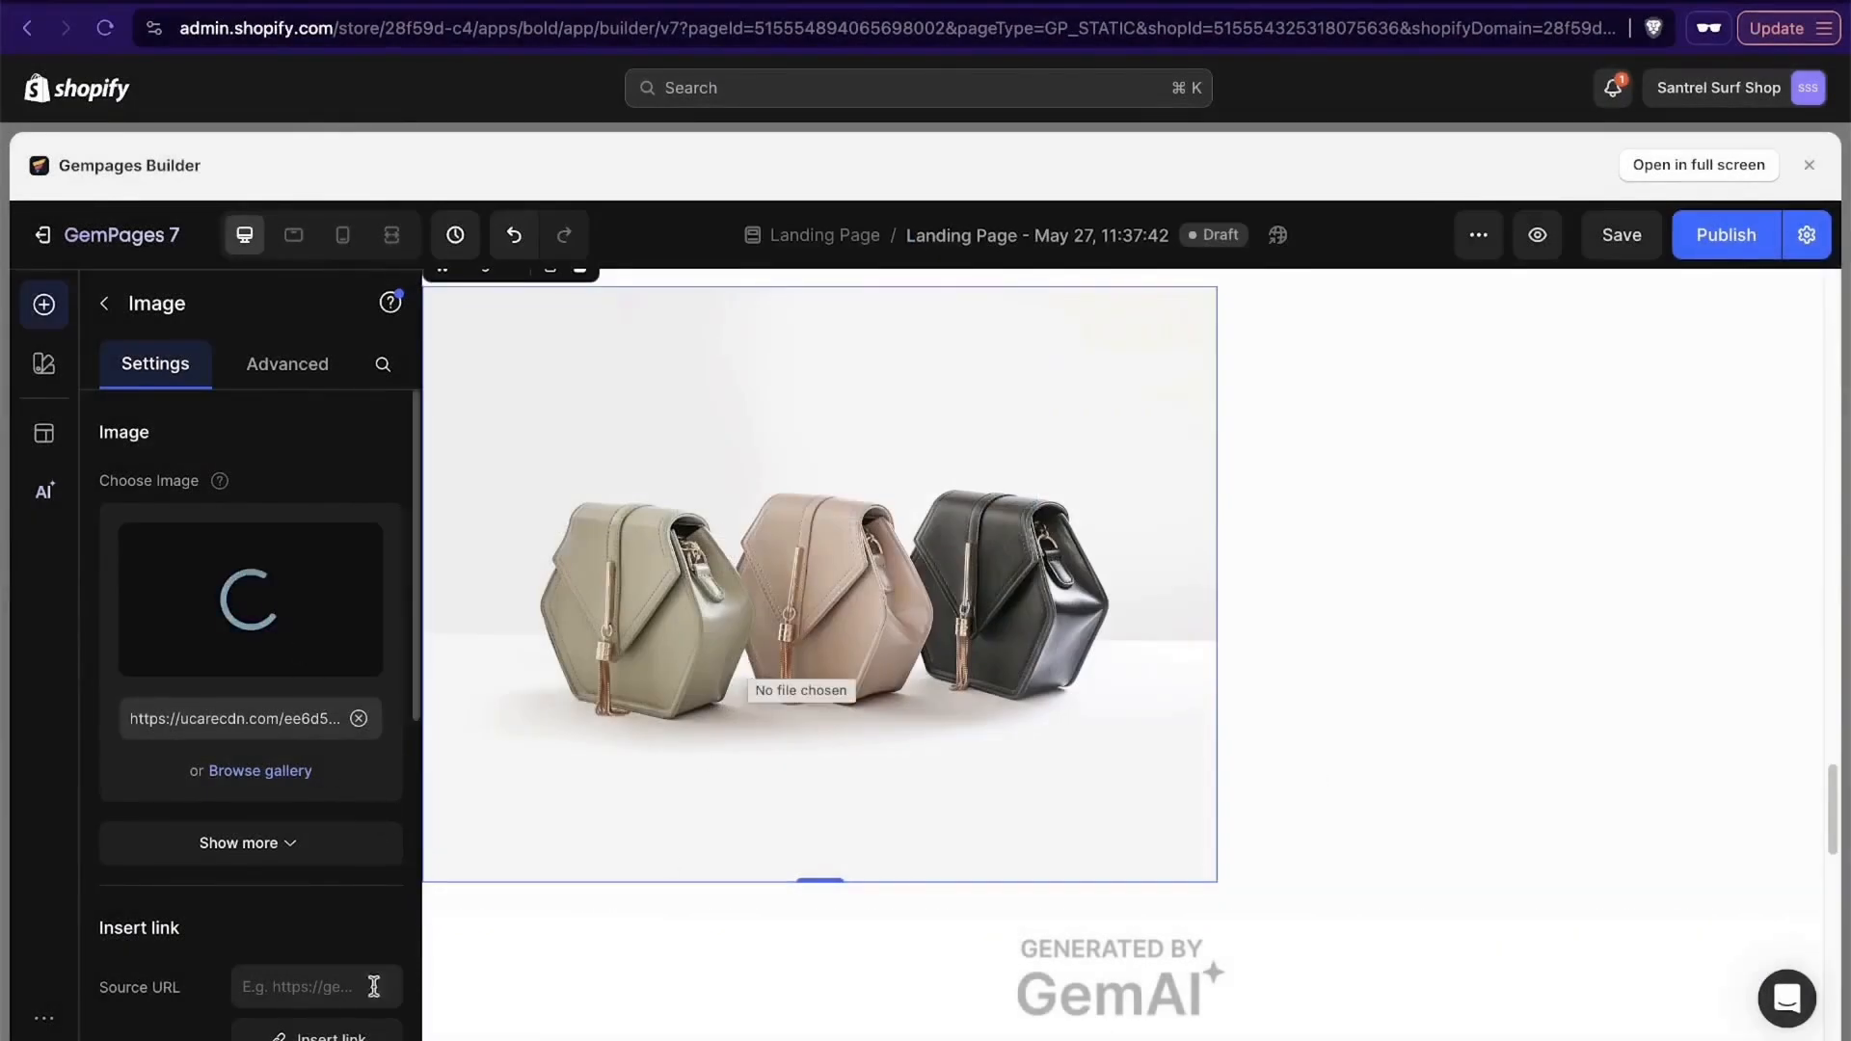
scroll(367, 974, down, 3)
scroll(300, 752, down, 8)
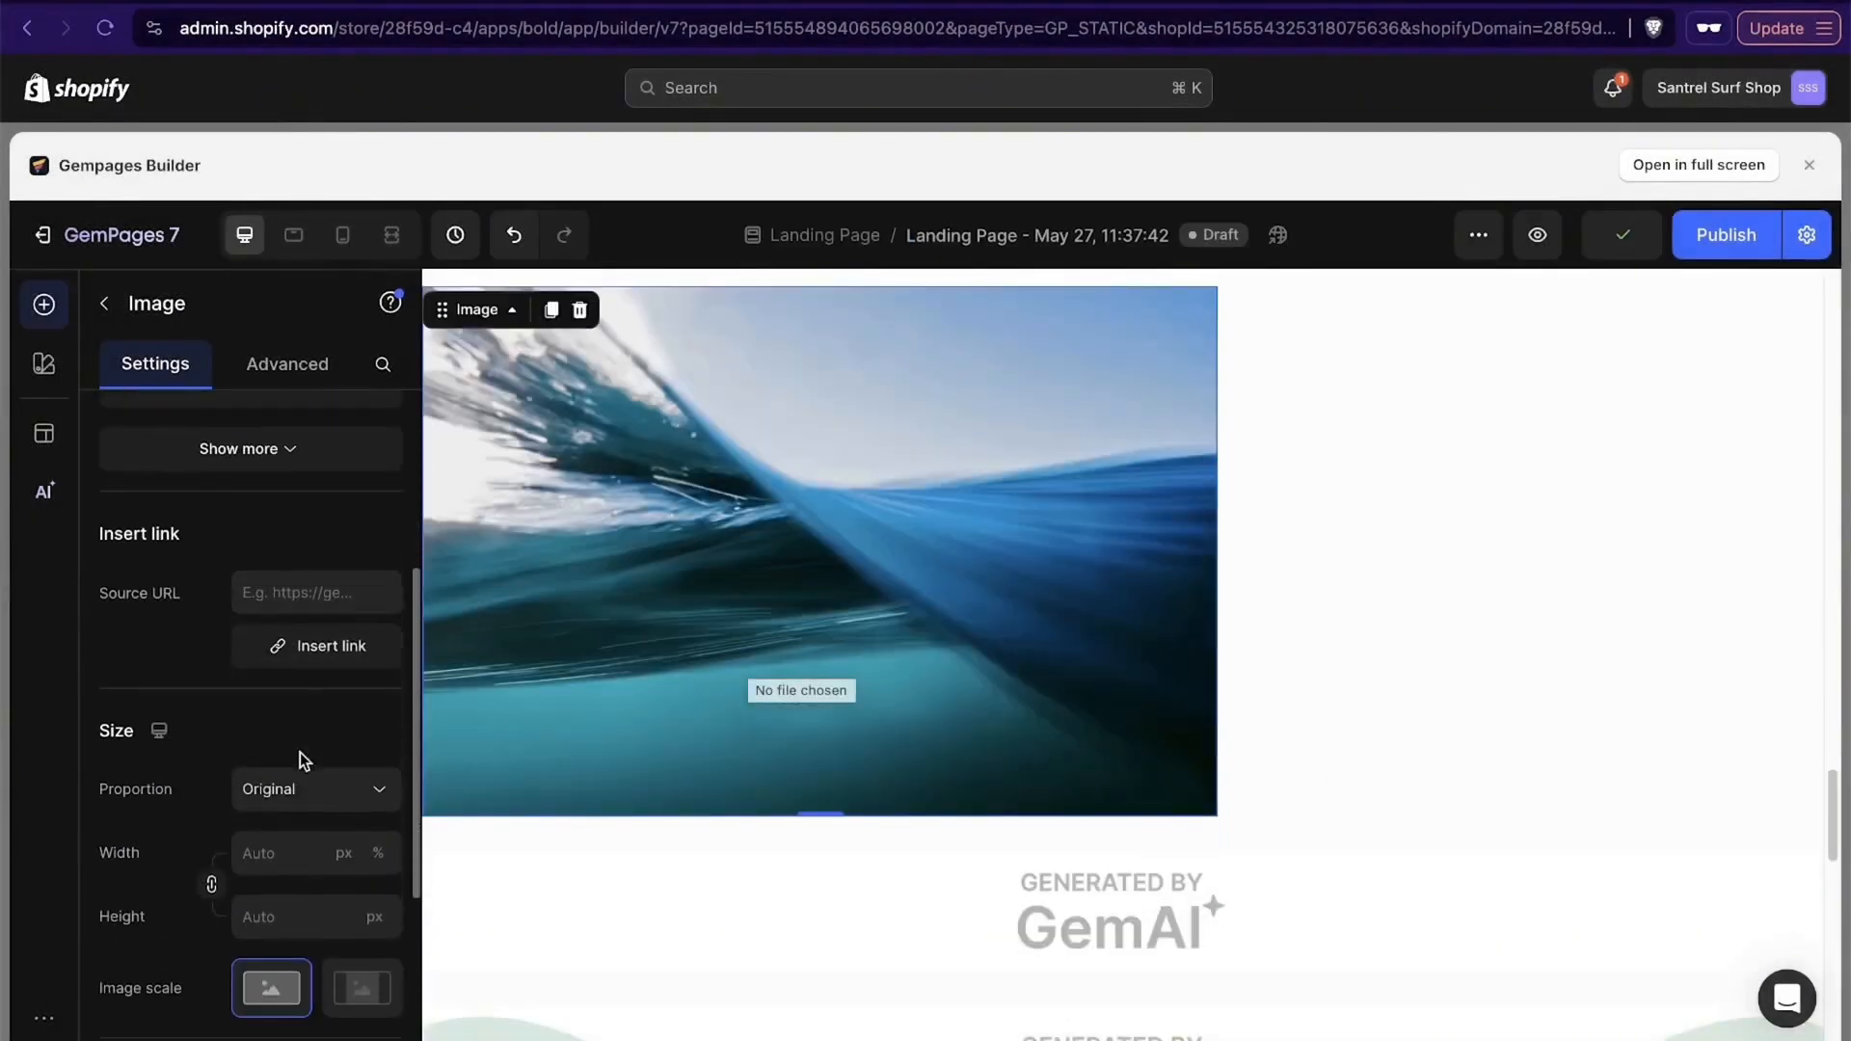
scroll(301, 835, up, 10)
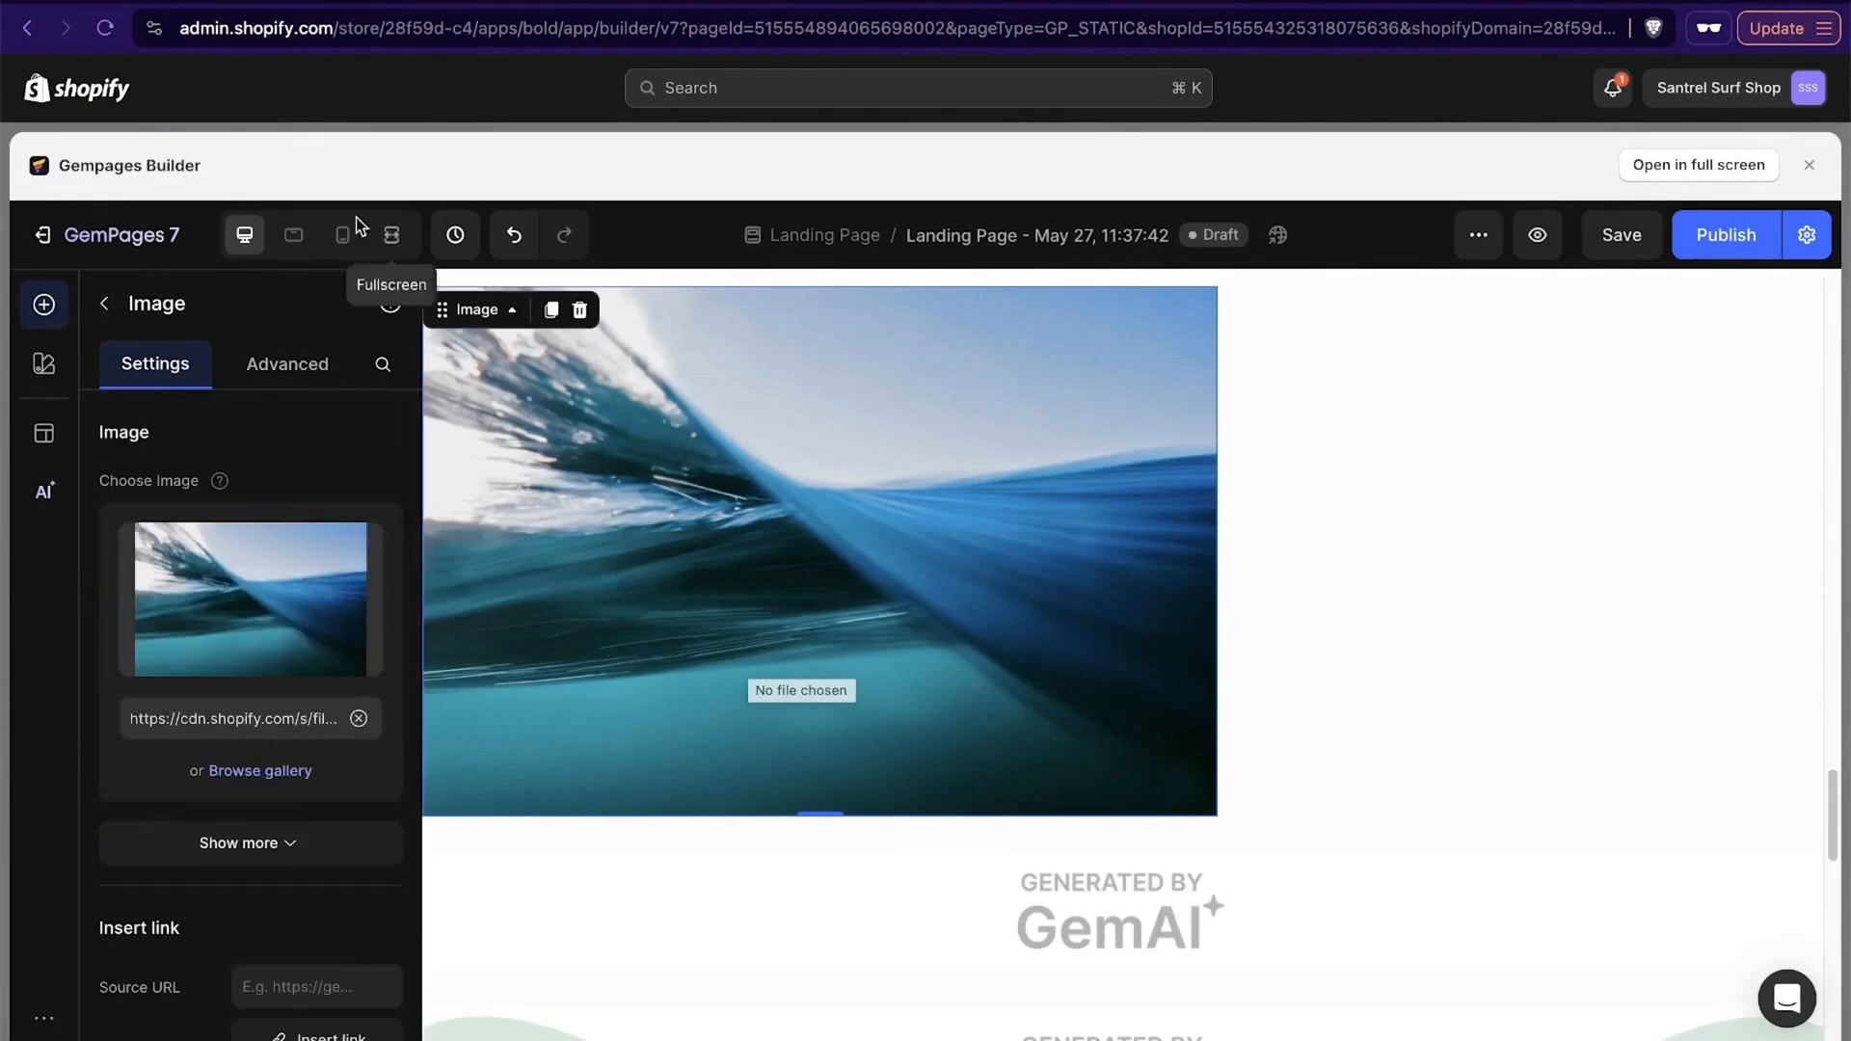
click(106, 304)
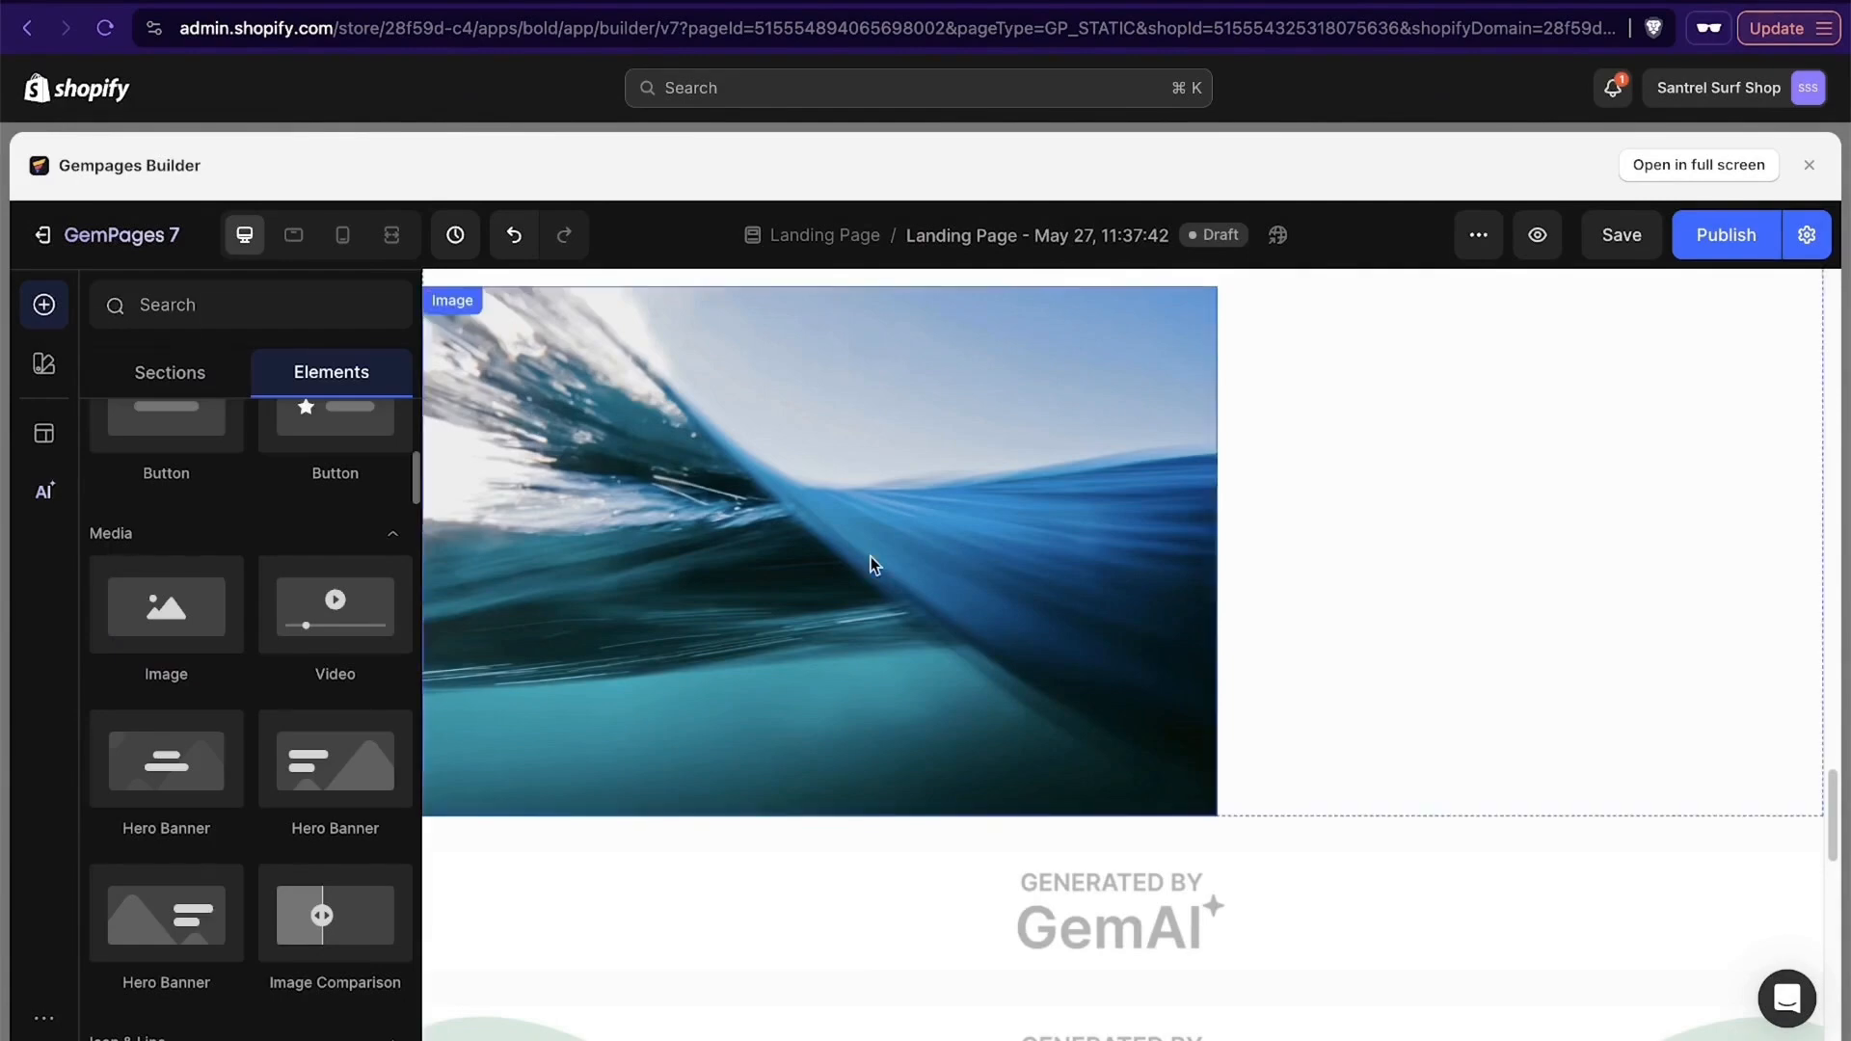
scroll(871, 557, up, 10)
scroll(871, 557, up, 15)
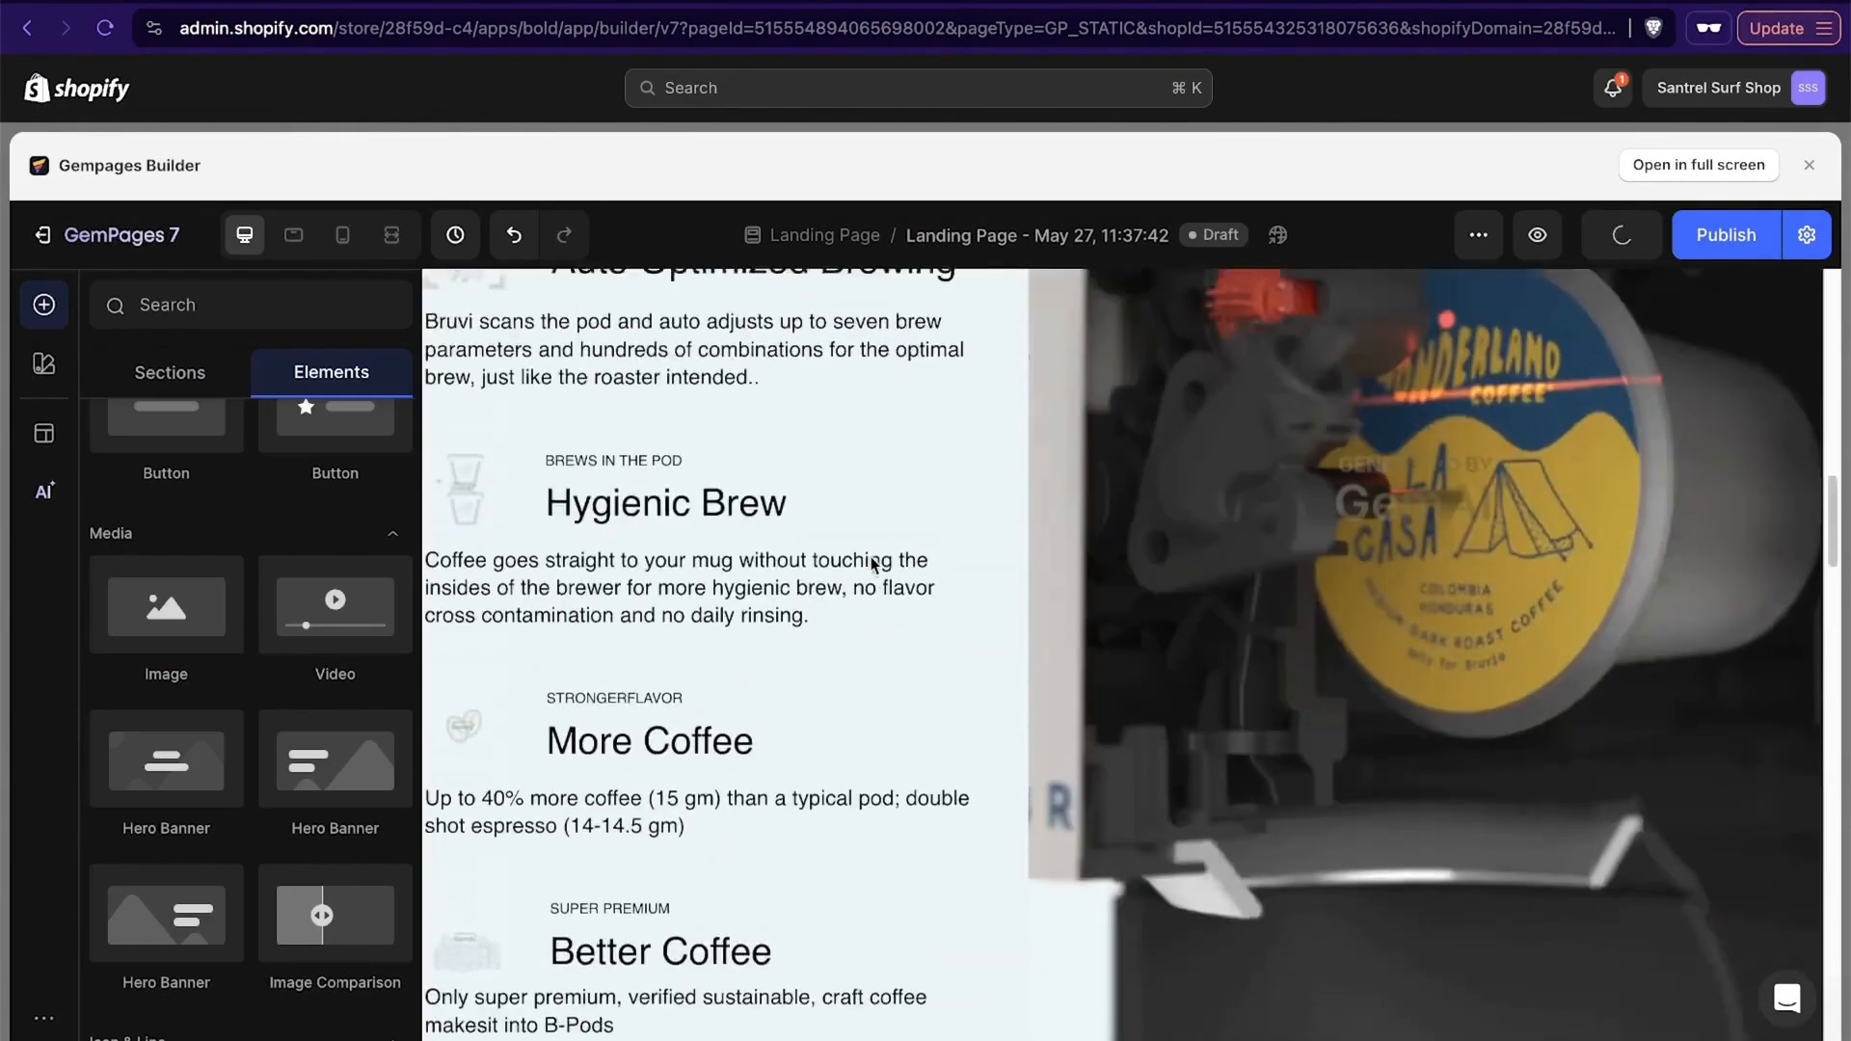
scroll(870, 557, up, 5)
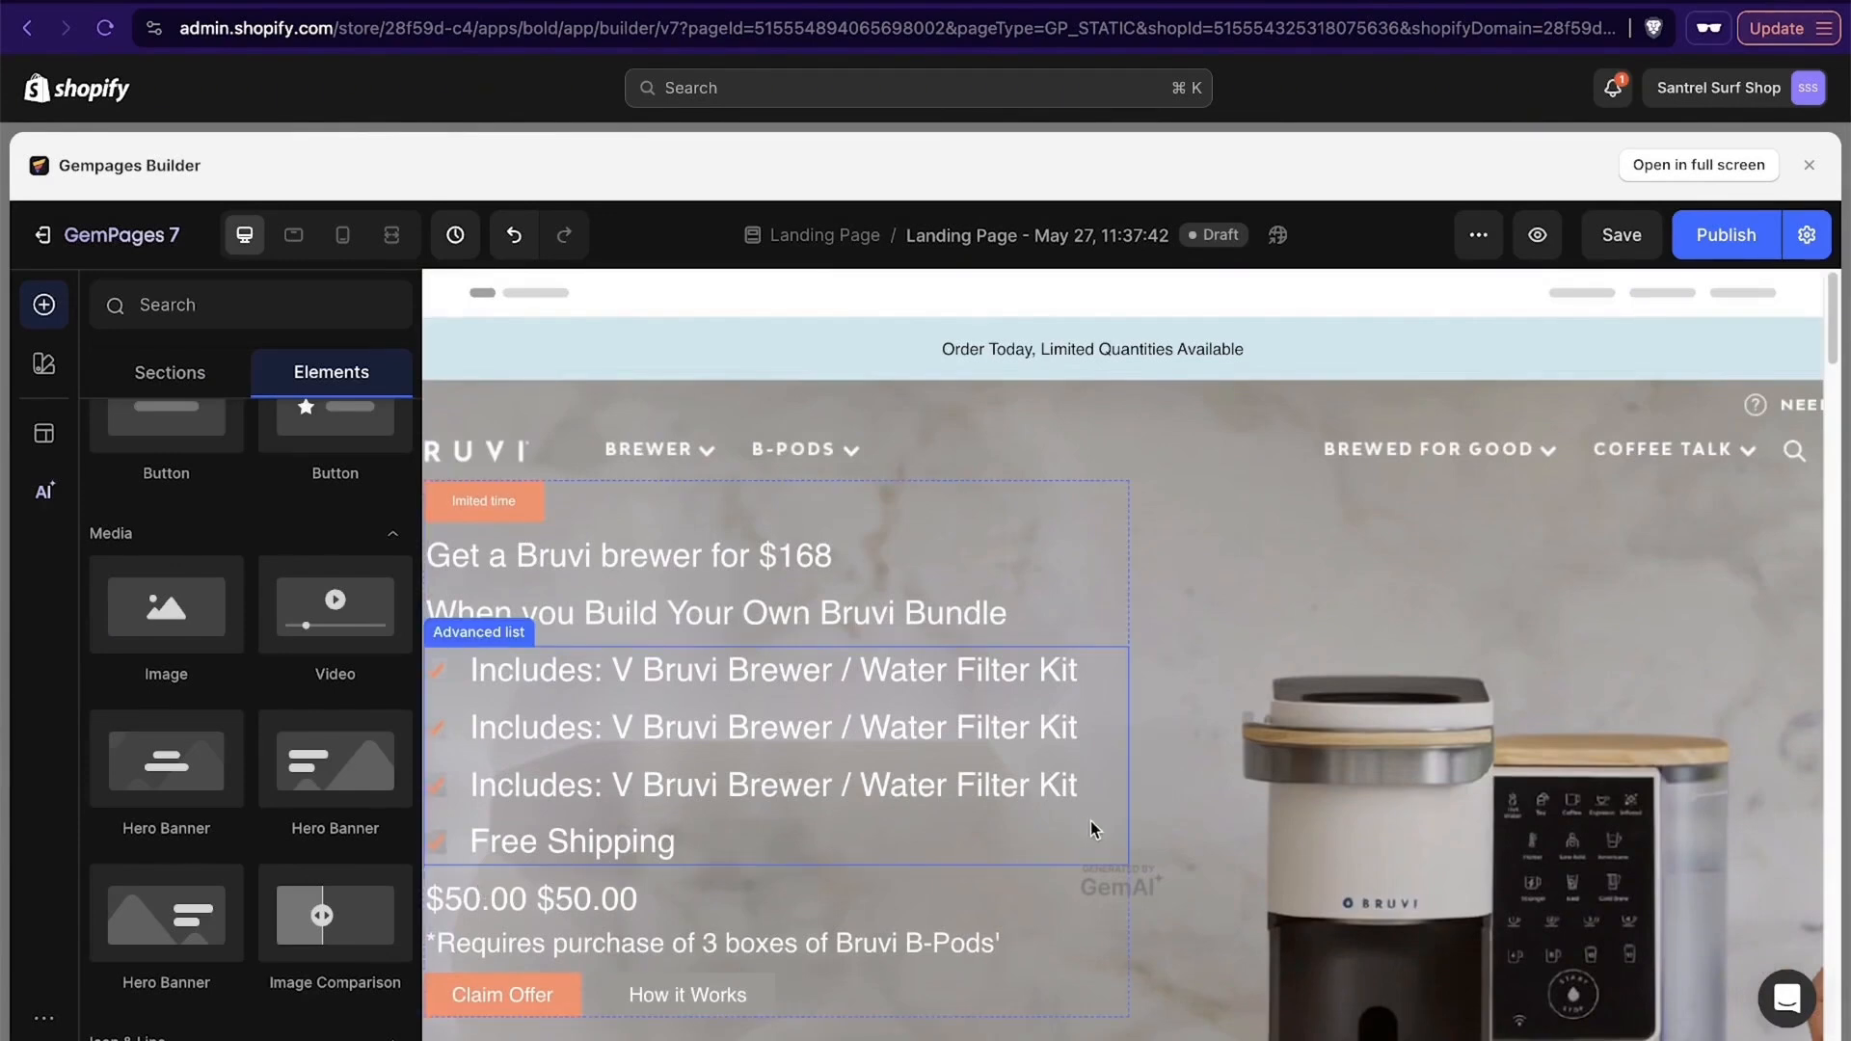
scroll(1374, 608, down, 10)
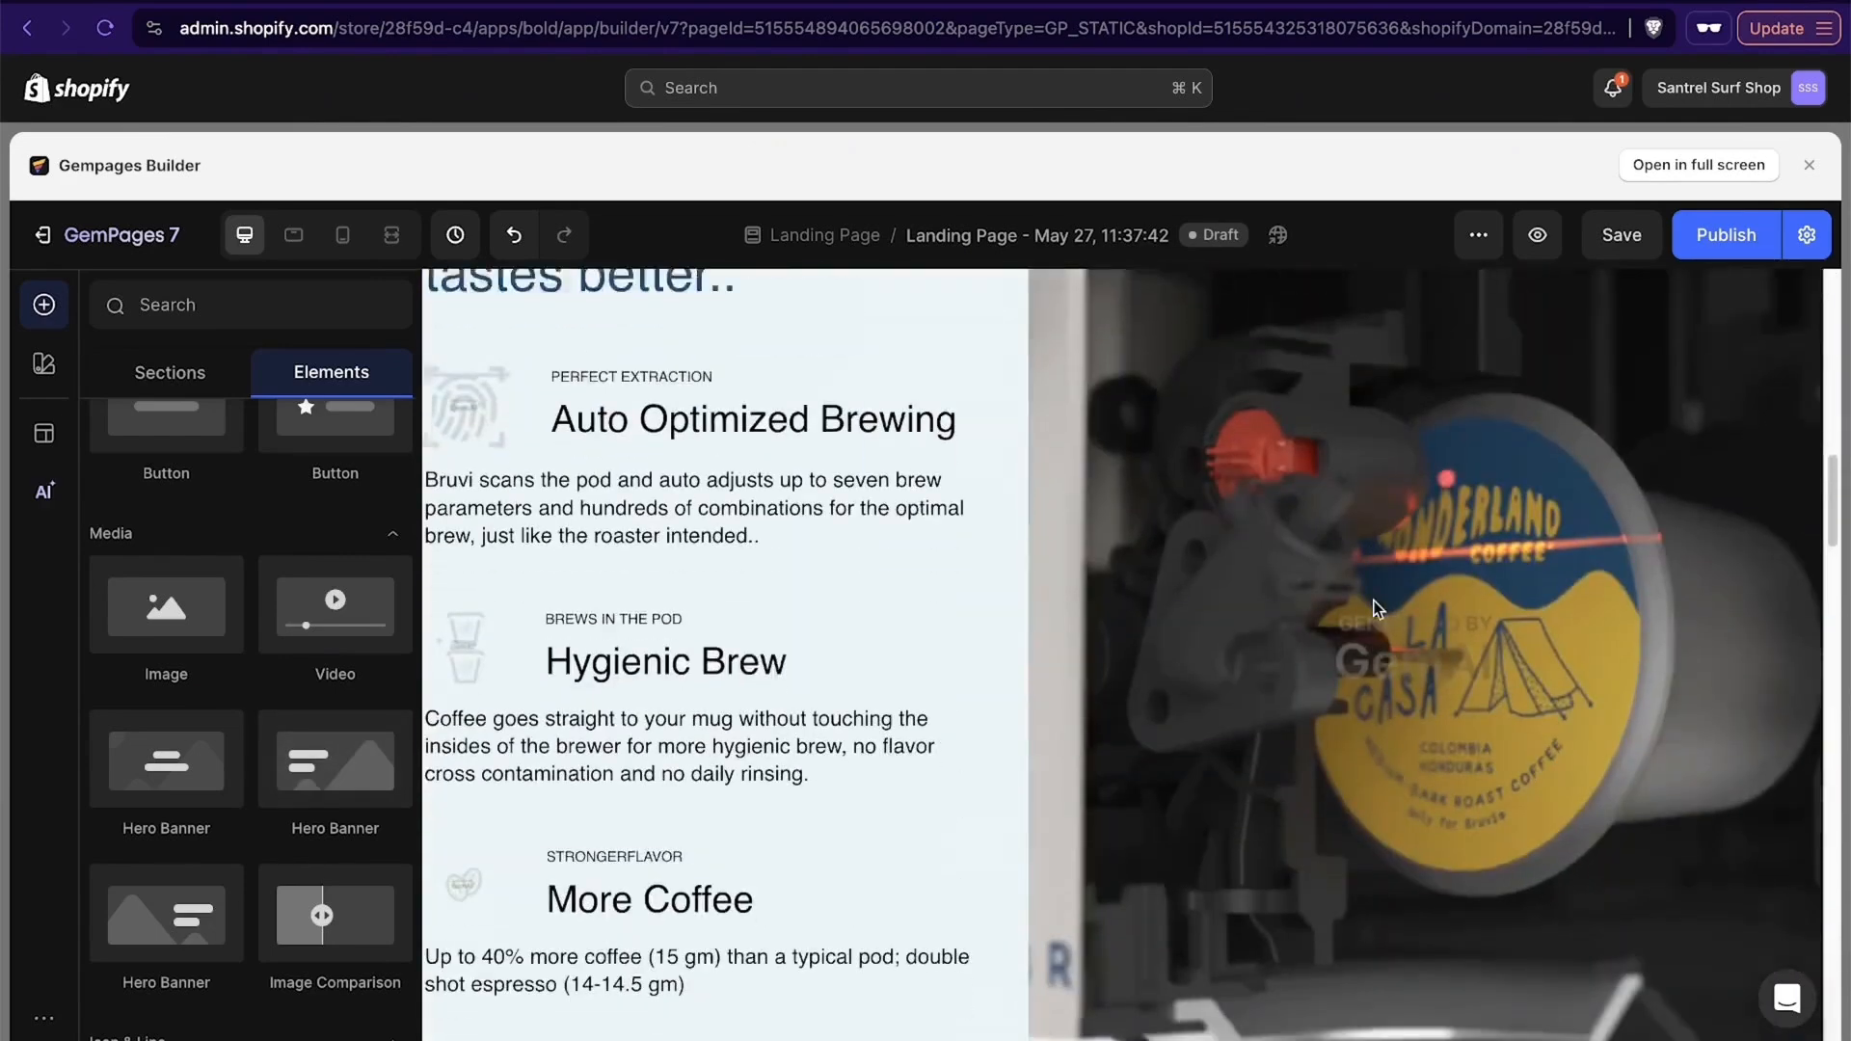
scroll(1374, 607, down, 2)
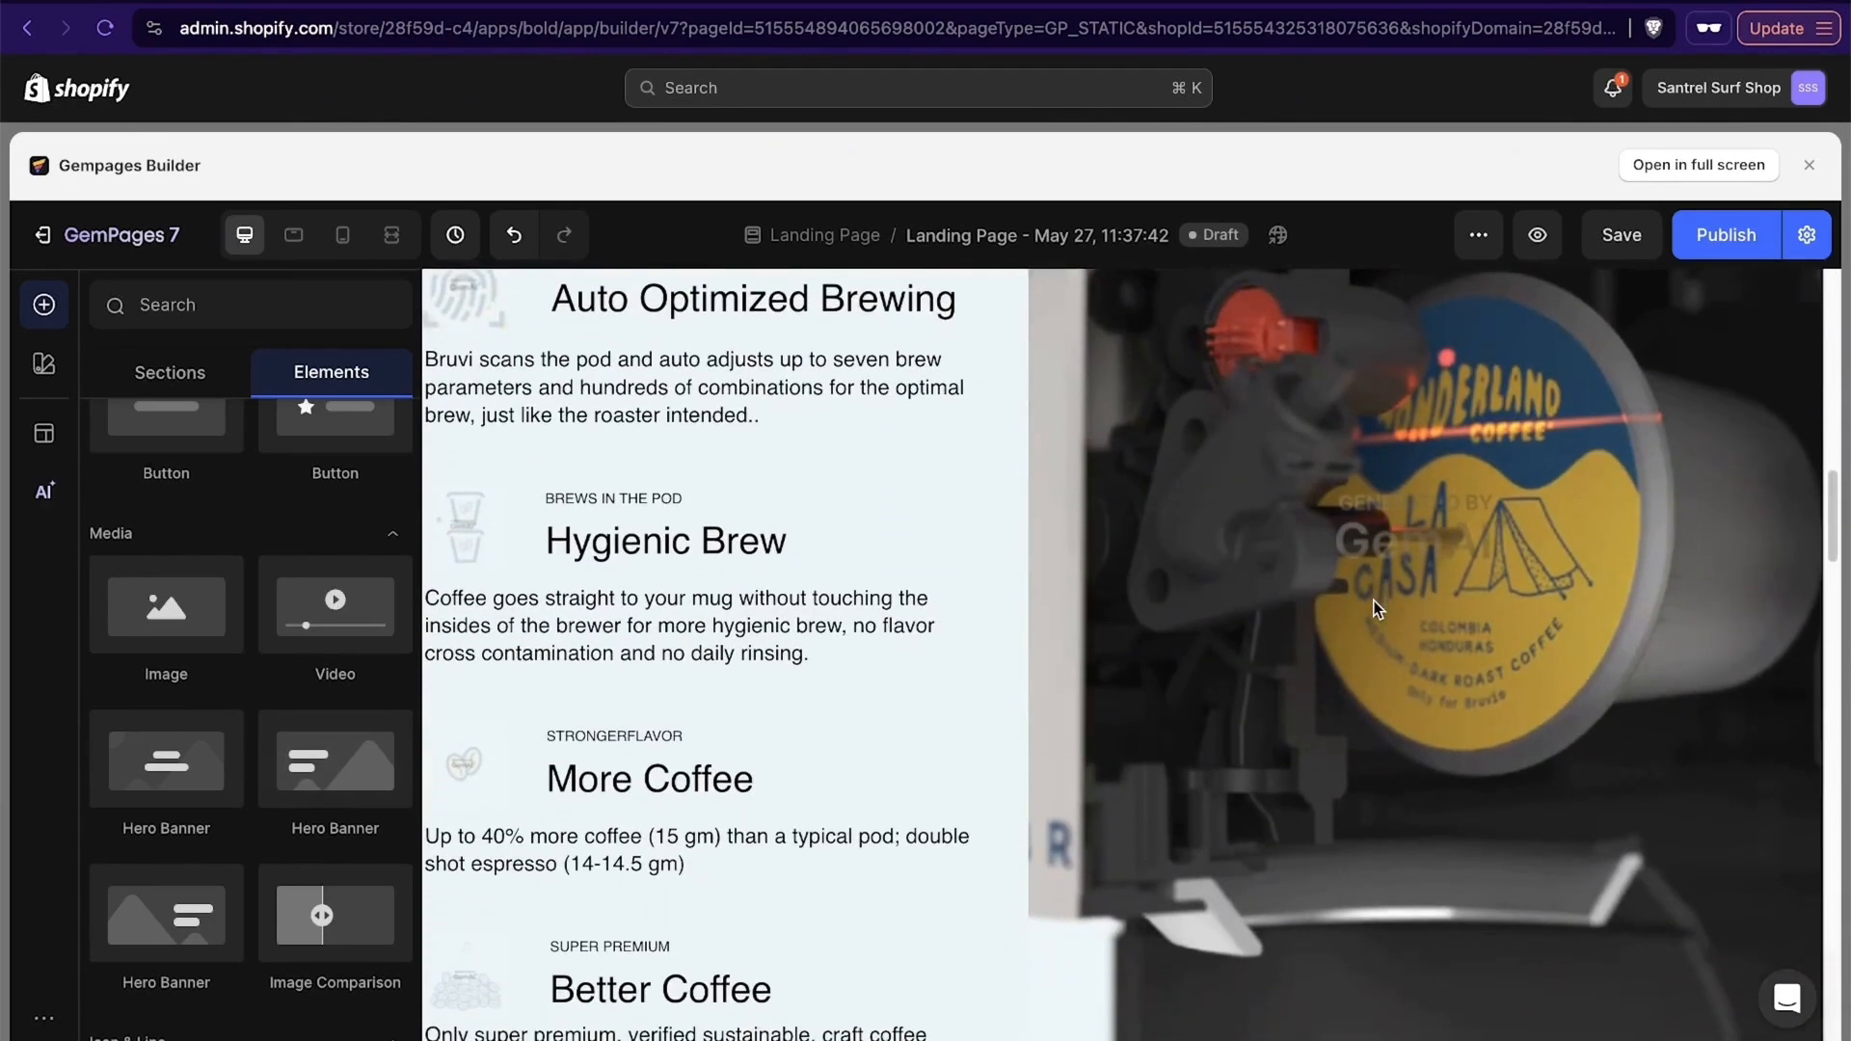
scroll(1626, 512, down, 8)
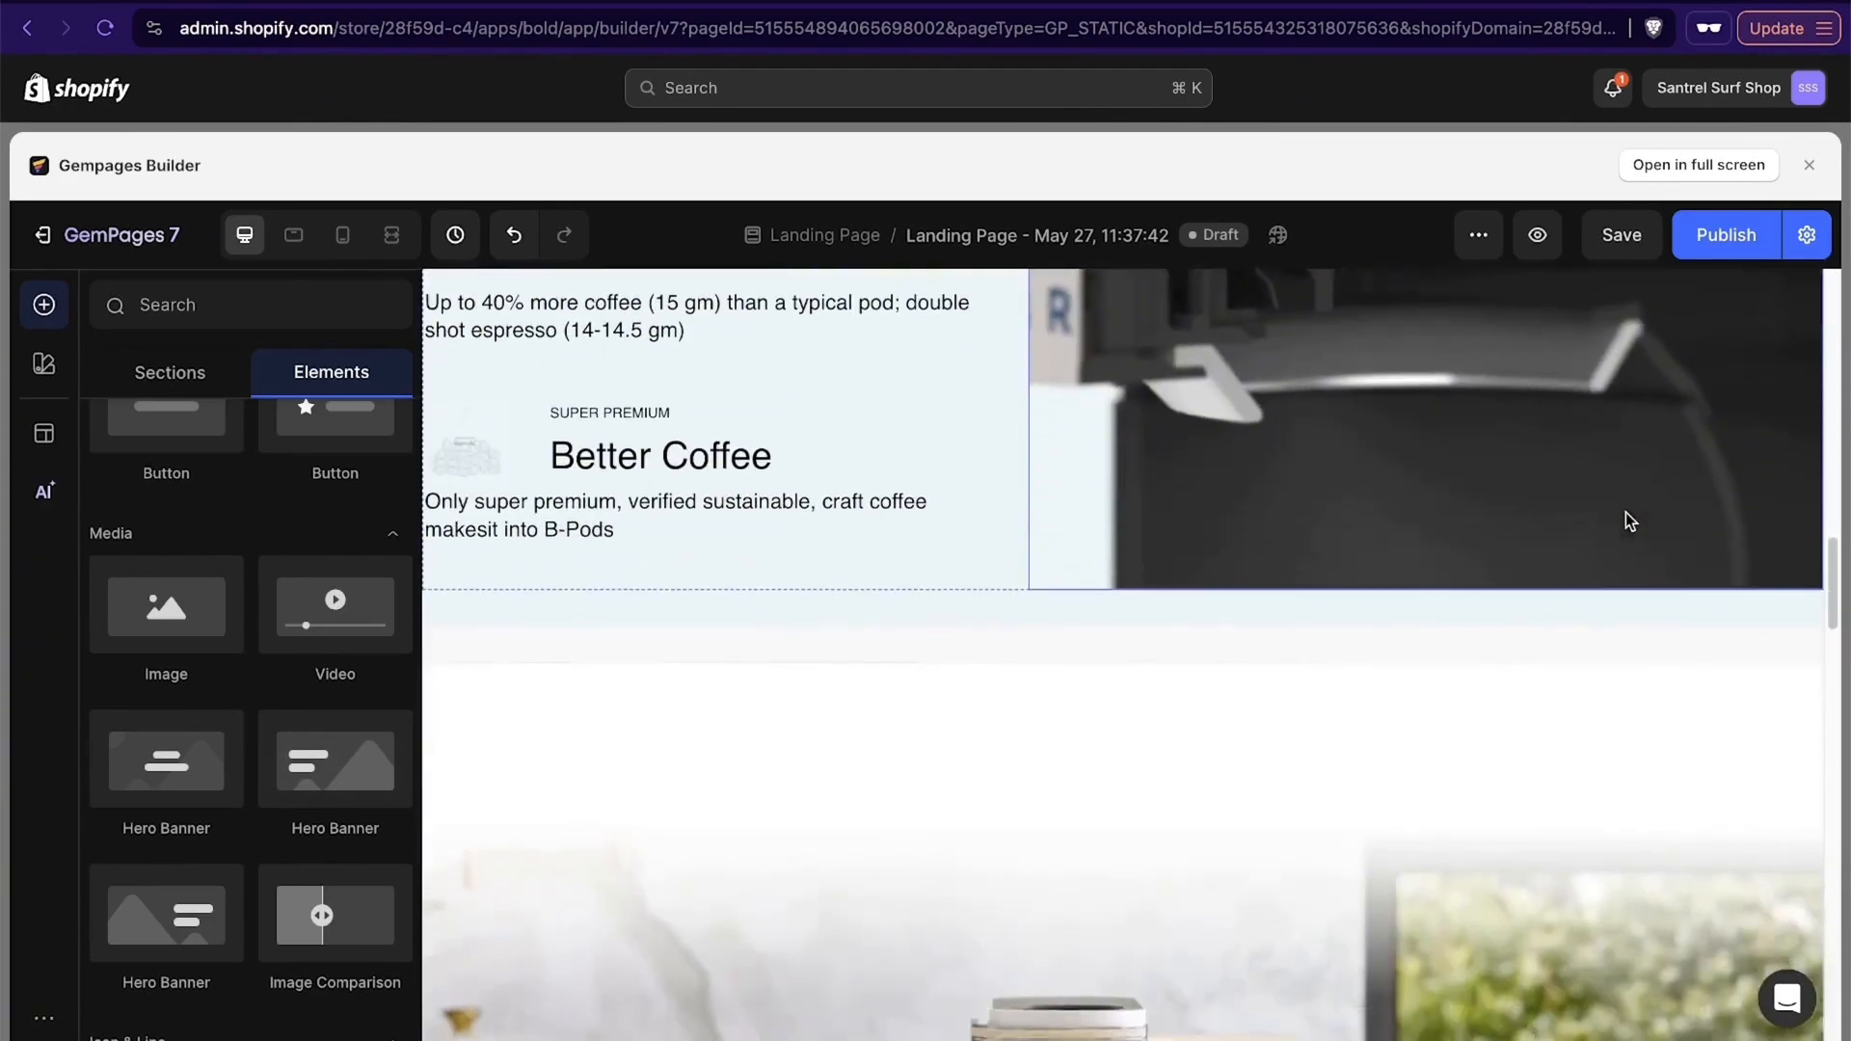
scroll(1626, 512, down, 10)
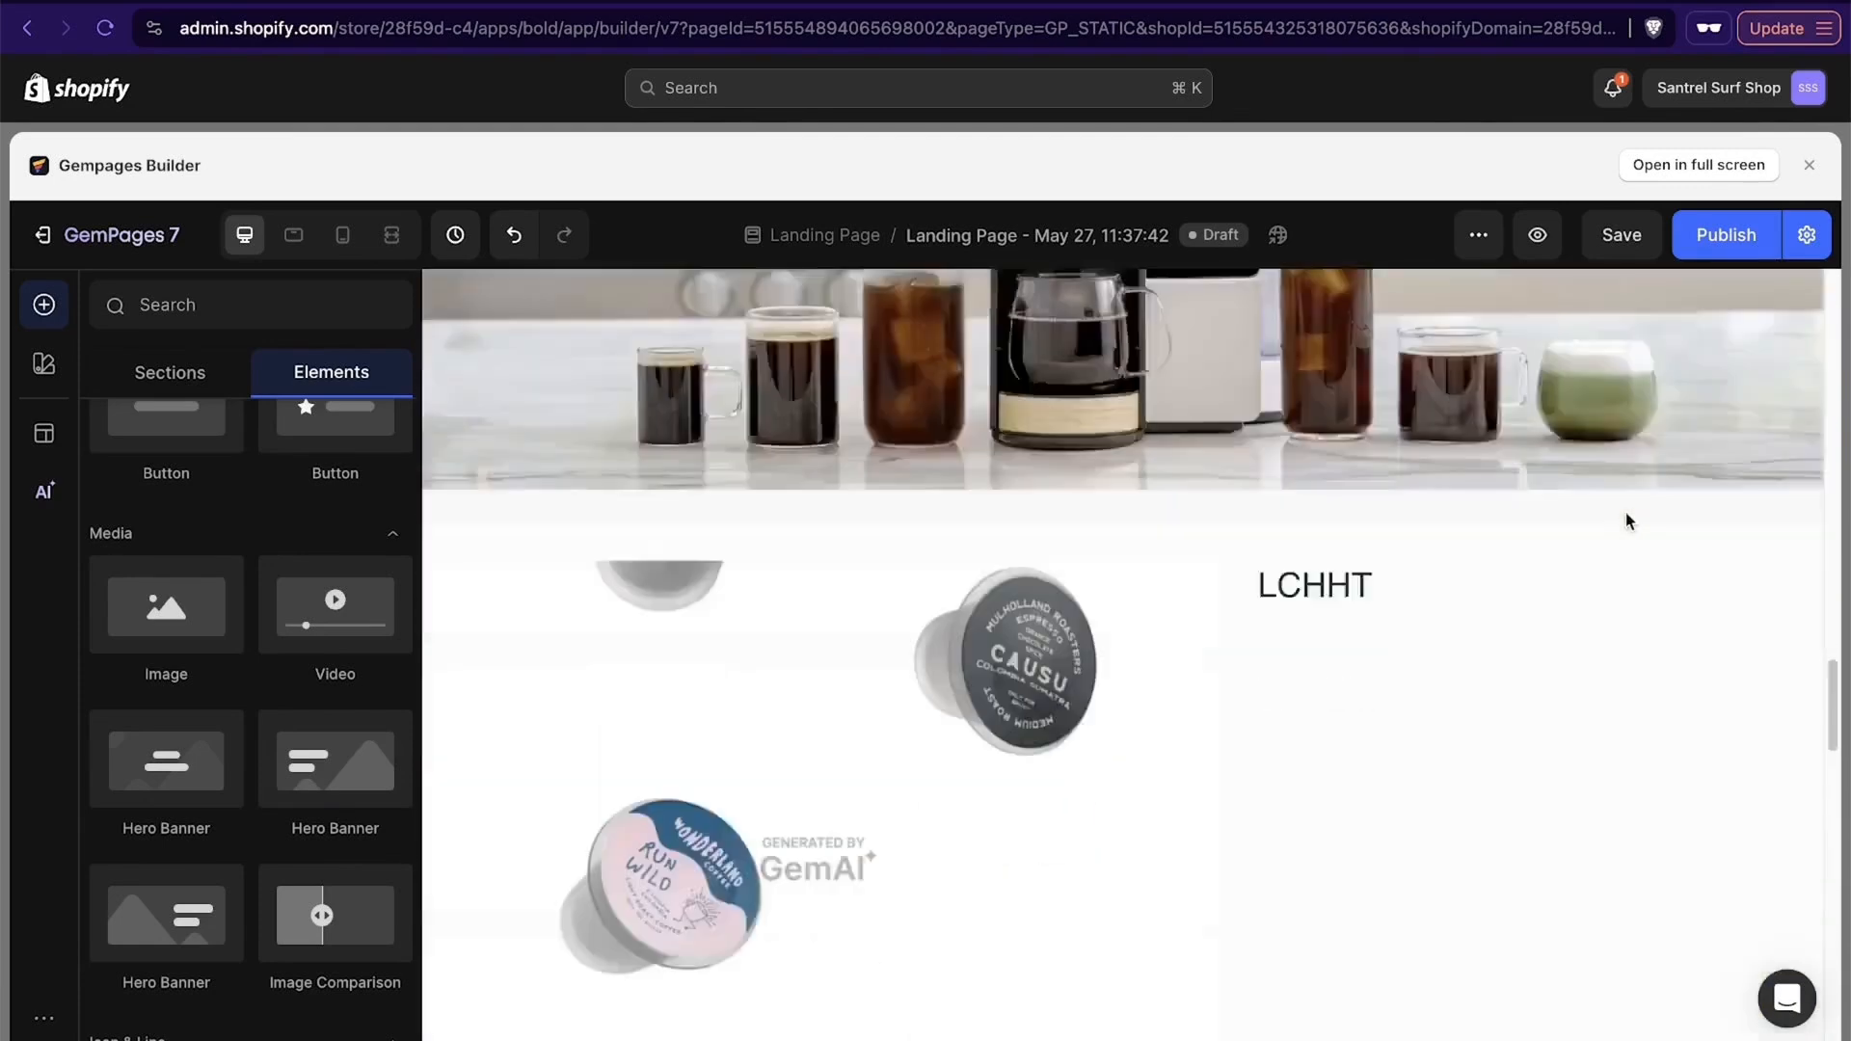
scroll(438, 627, down, 10)
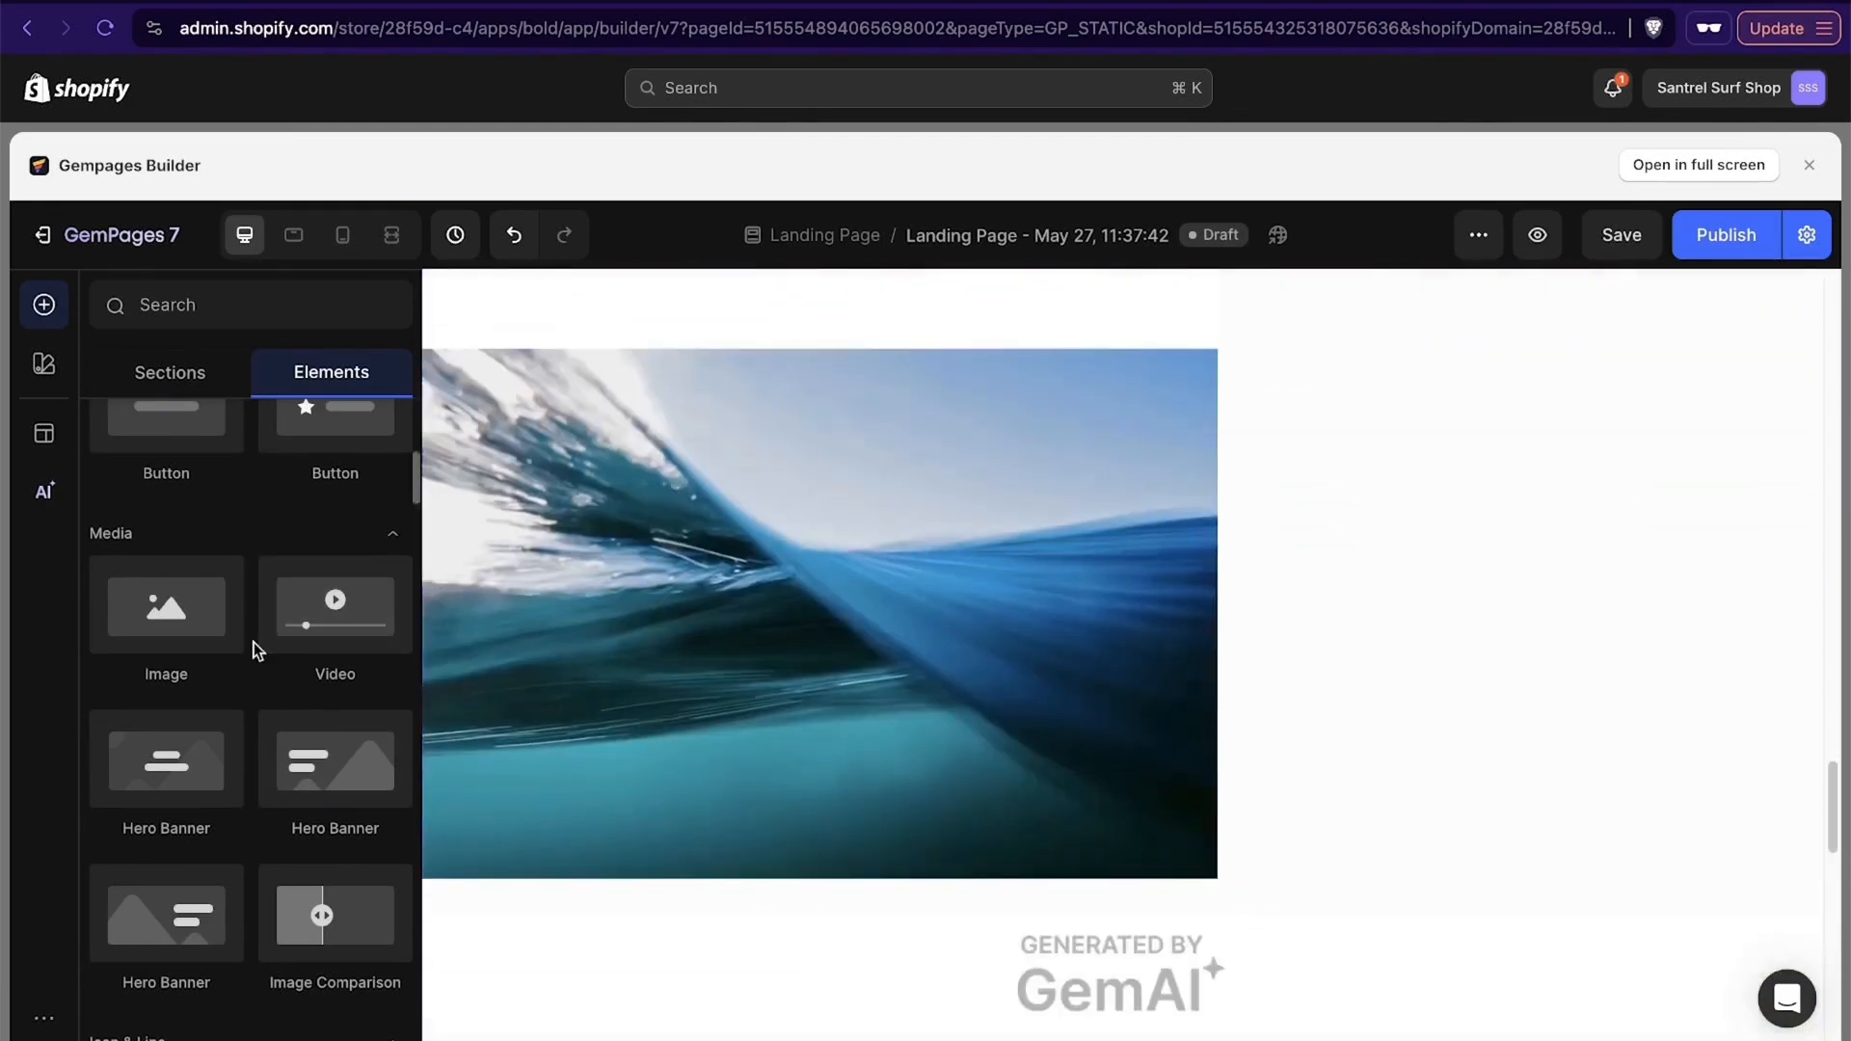
scroll(253, 642, down, 10)
scroll(253, 645, down, 15)
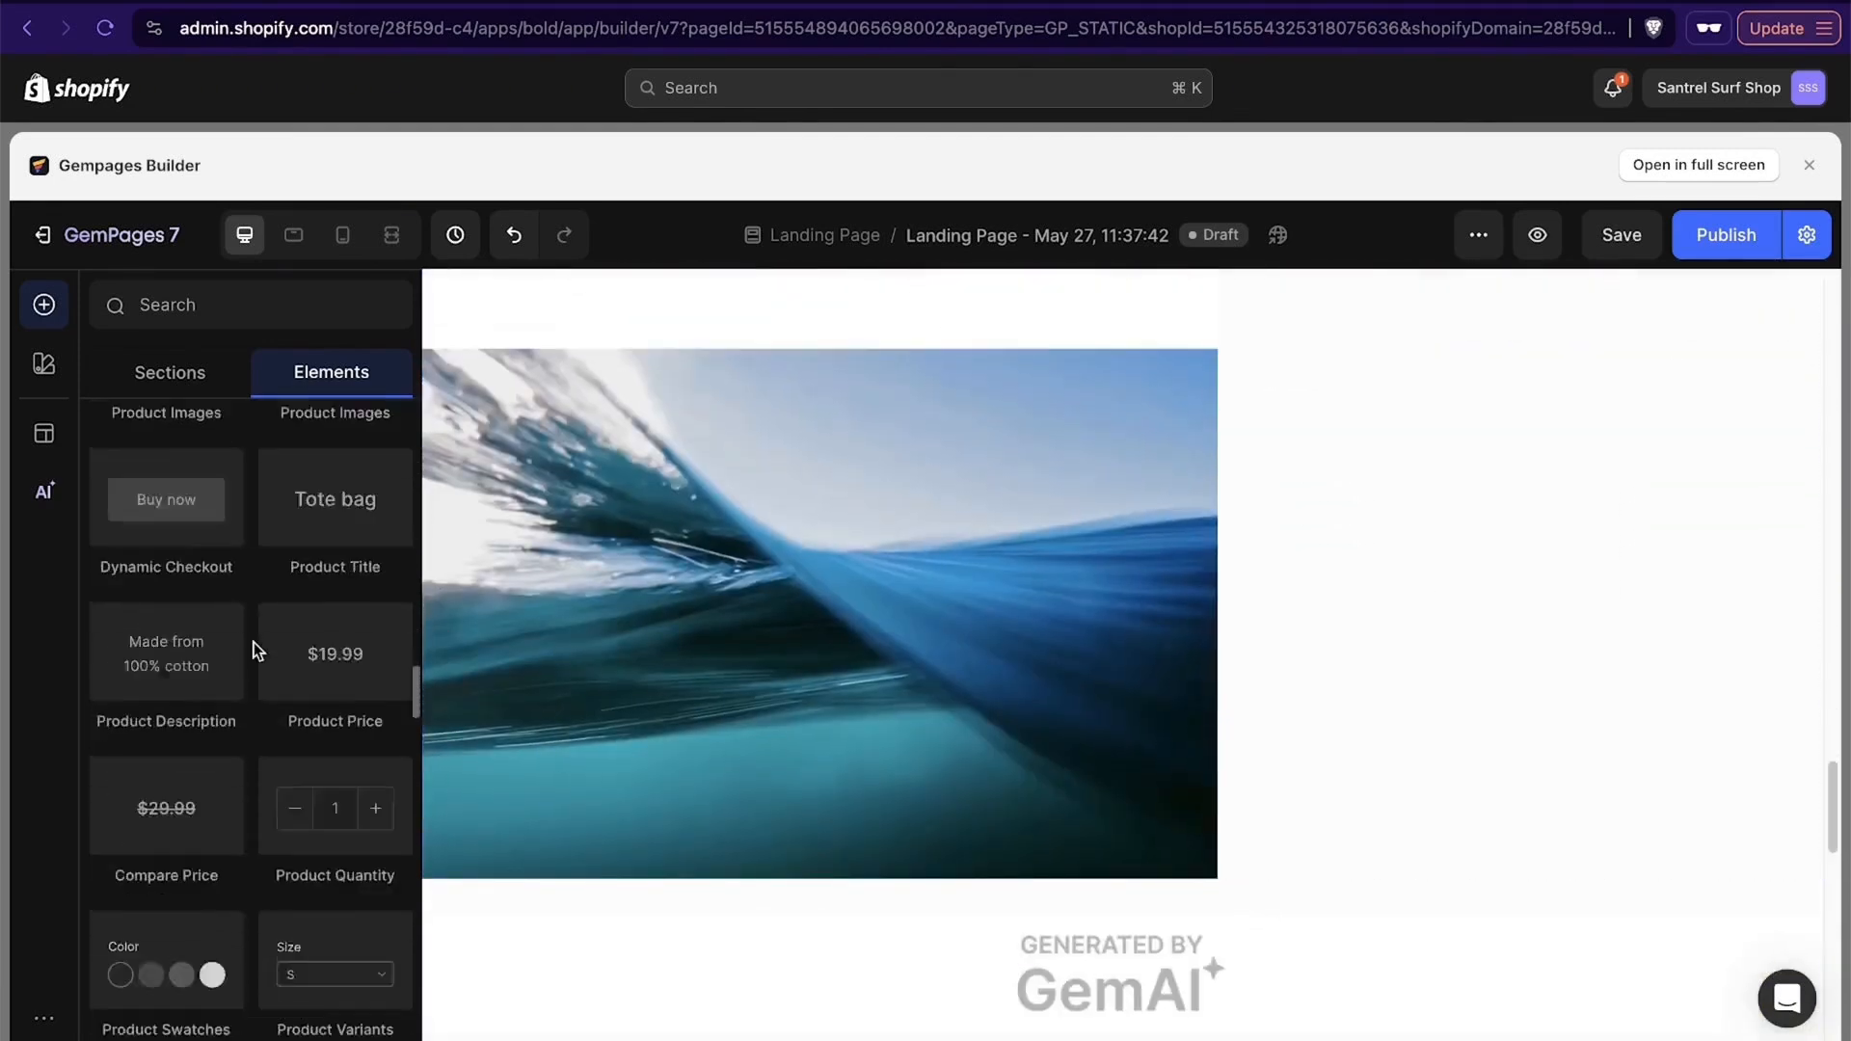
scroll(253, 642, down, 20)
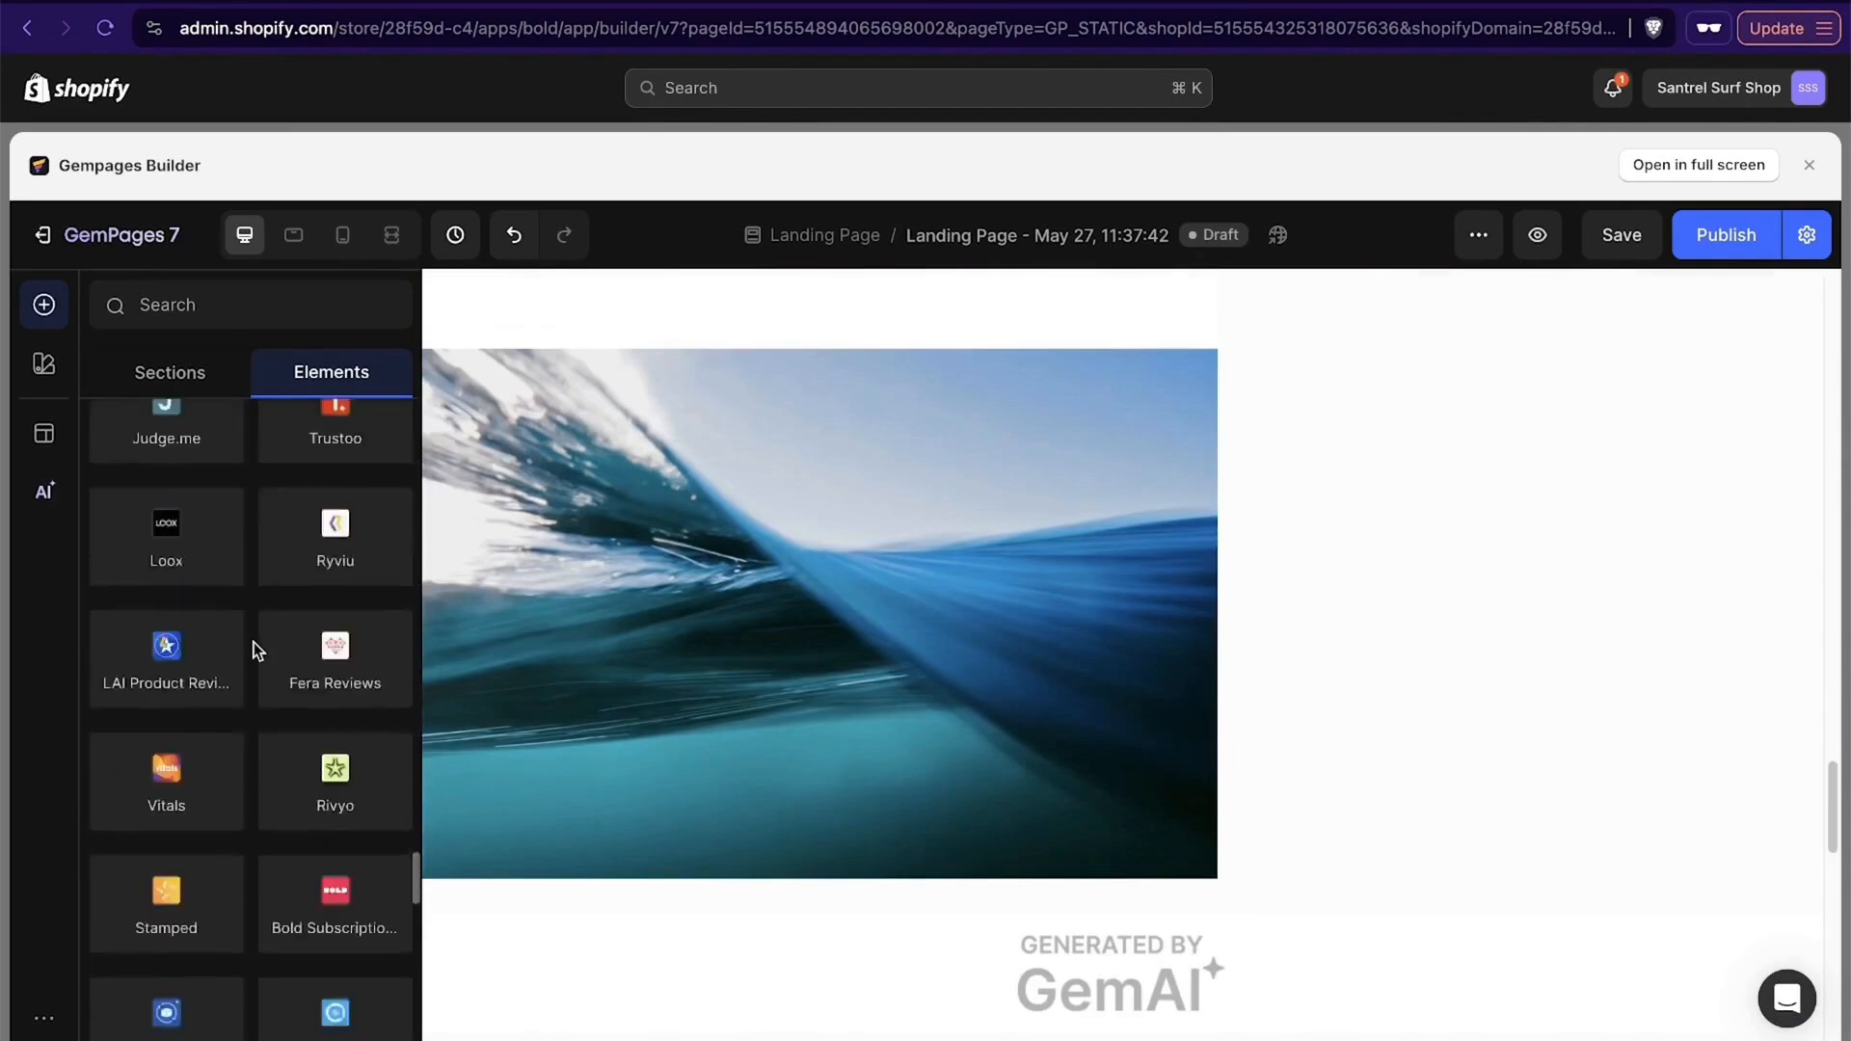
scroll(253, 642, down, 15)
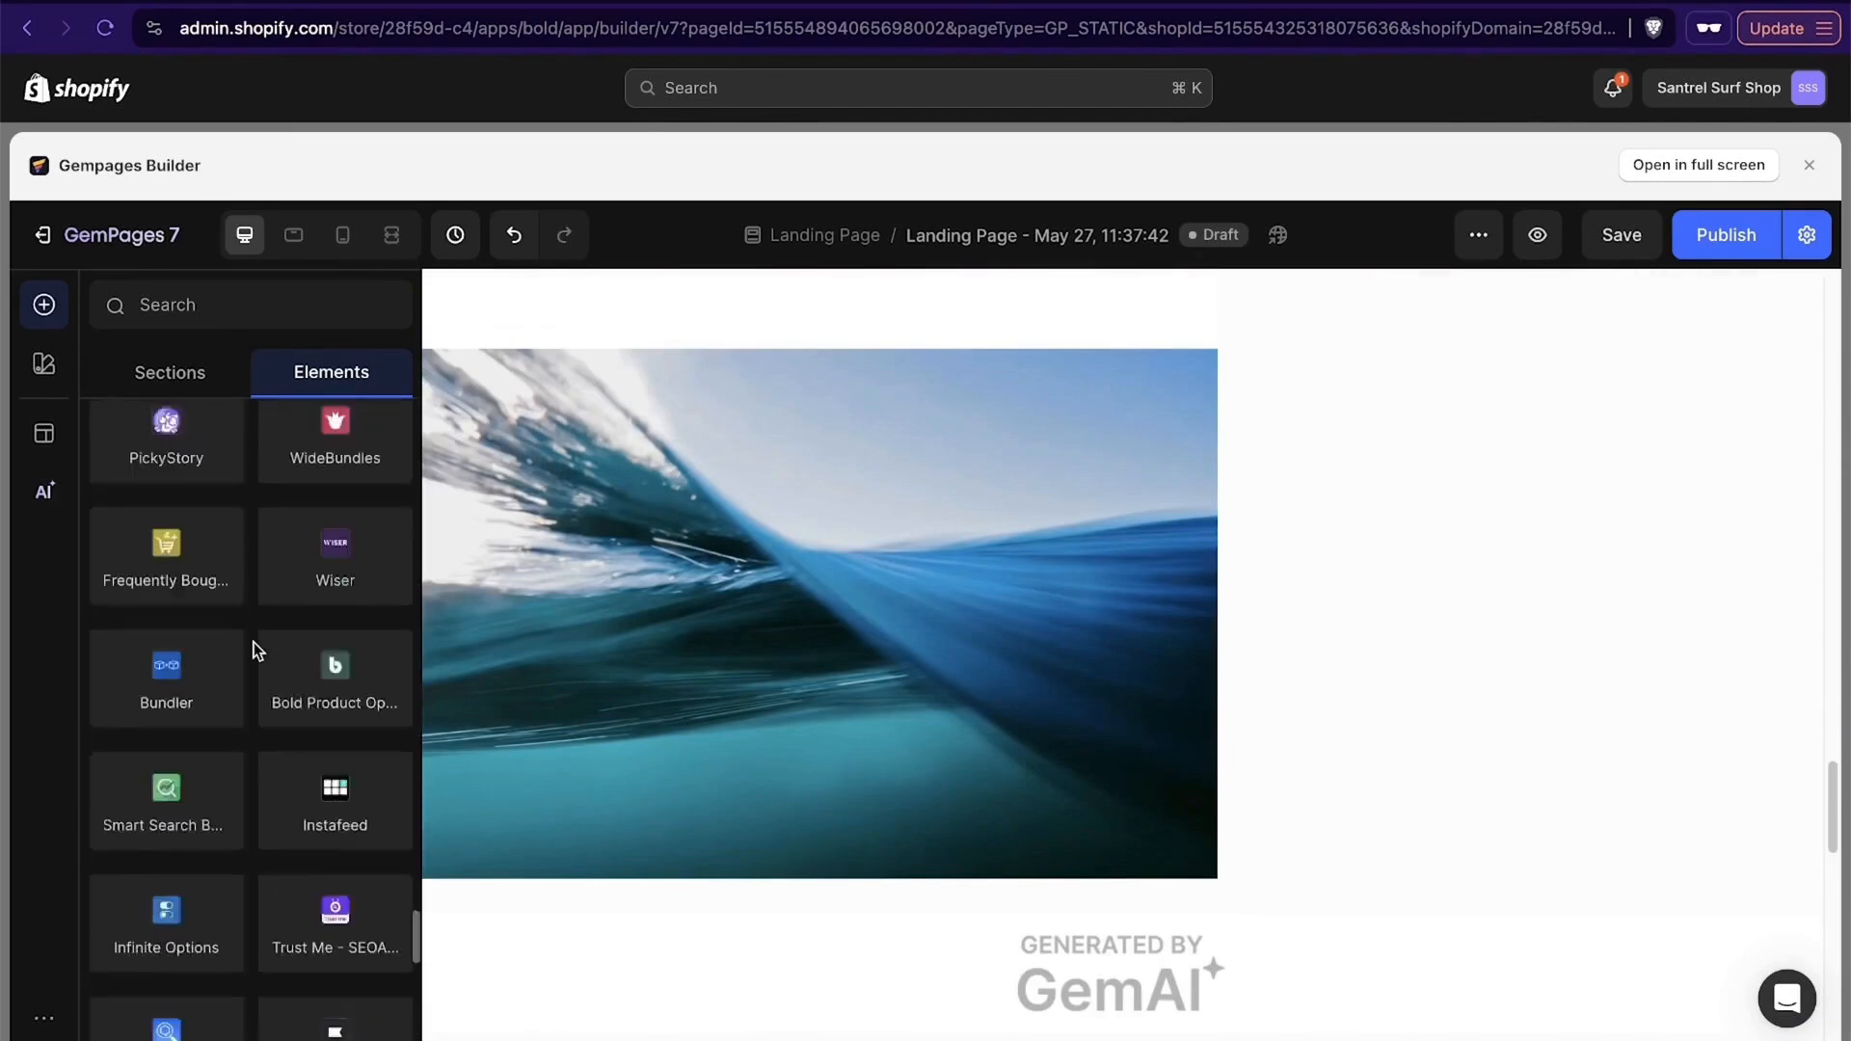
scroll(253, 642, up, 5)
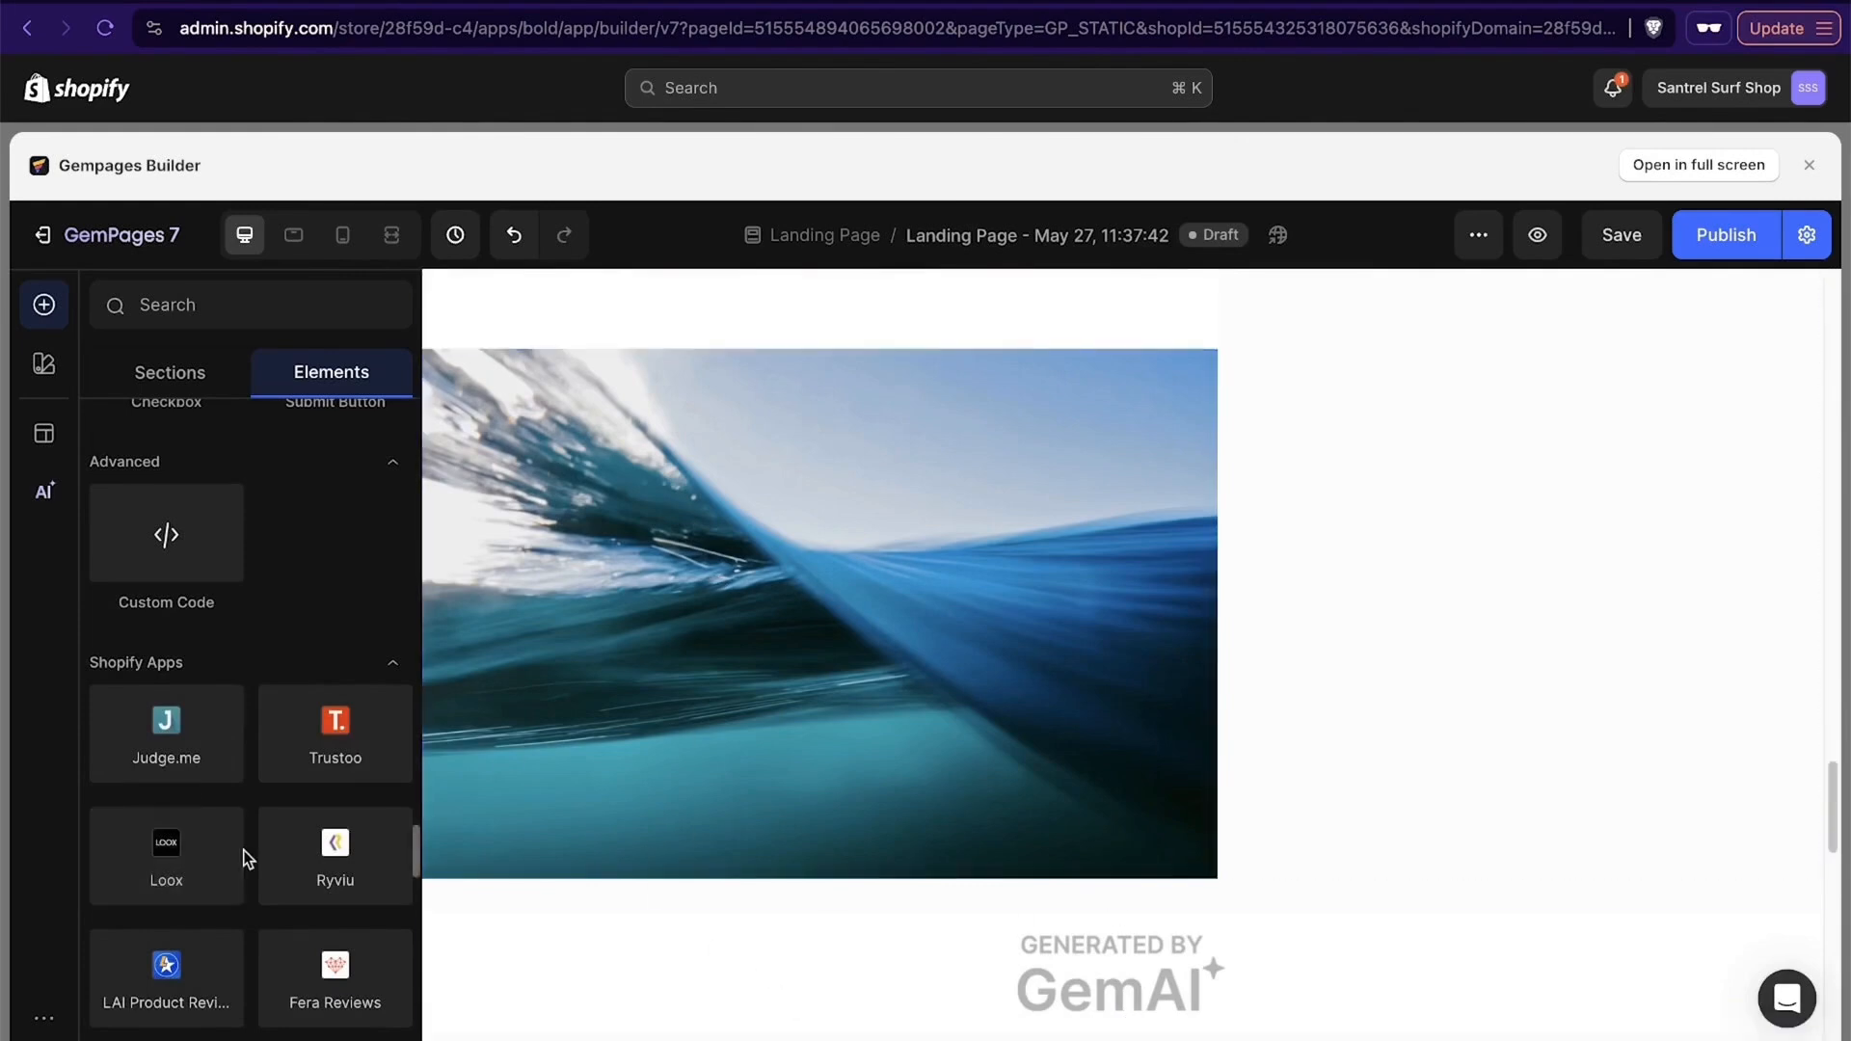
scroll(248, 858, up, 3)
scroll(248, 804, up, 10)
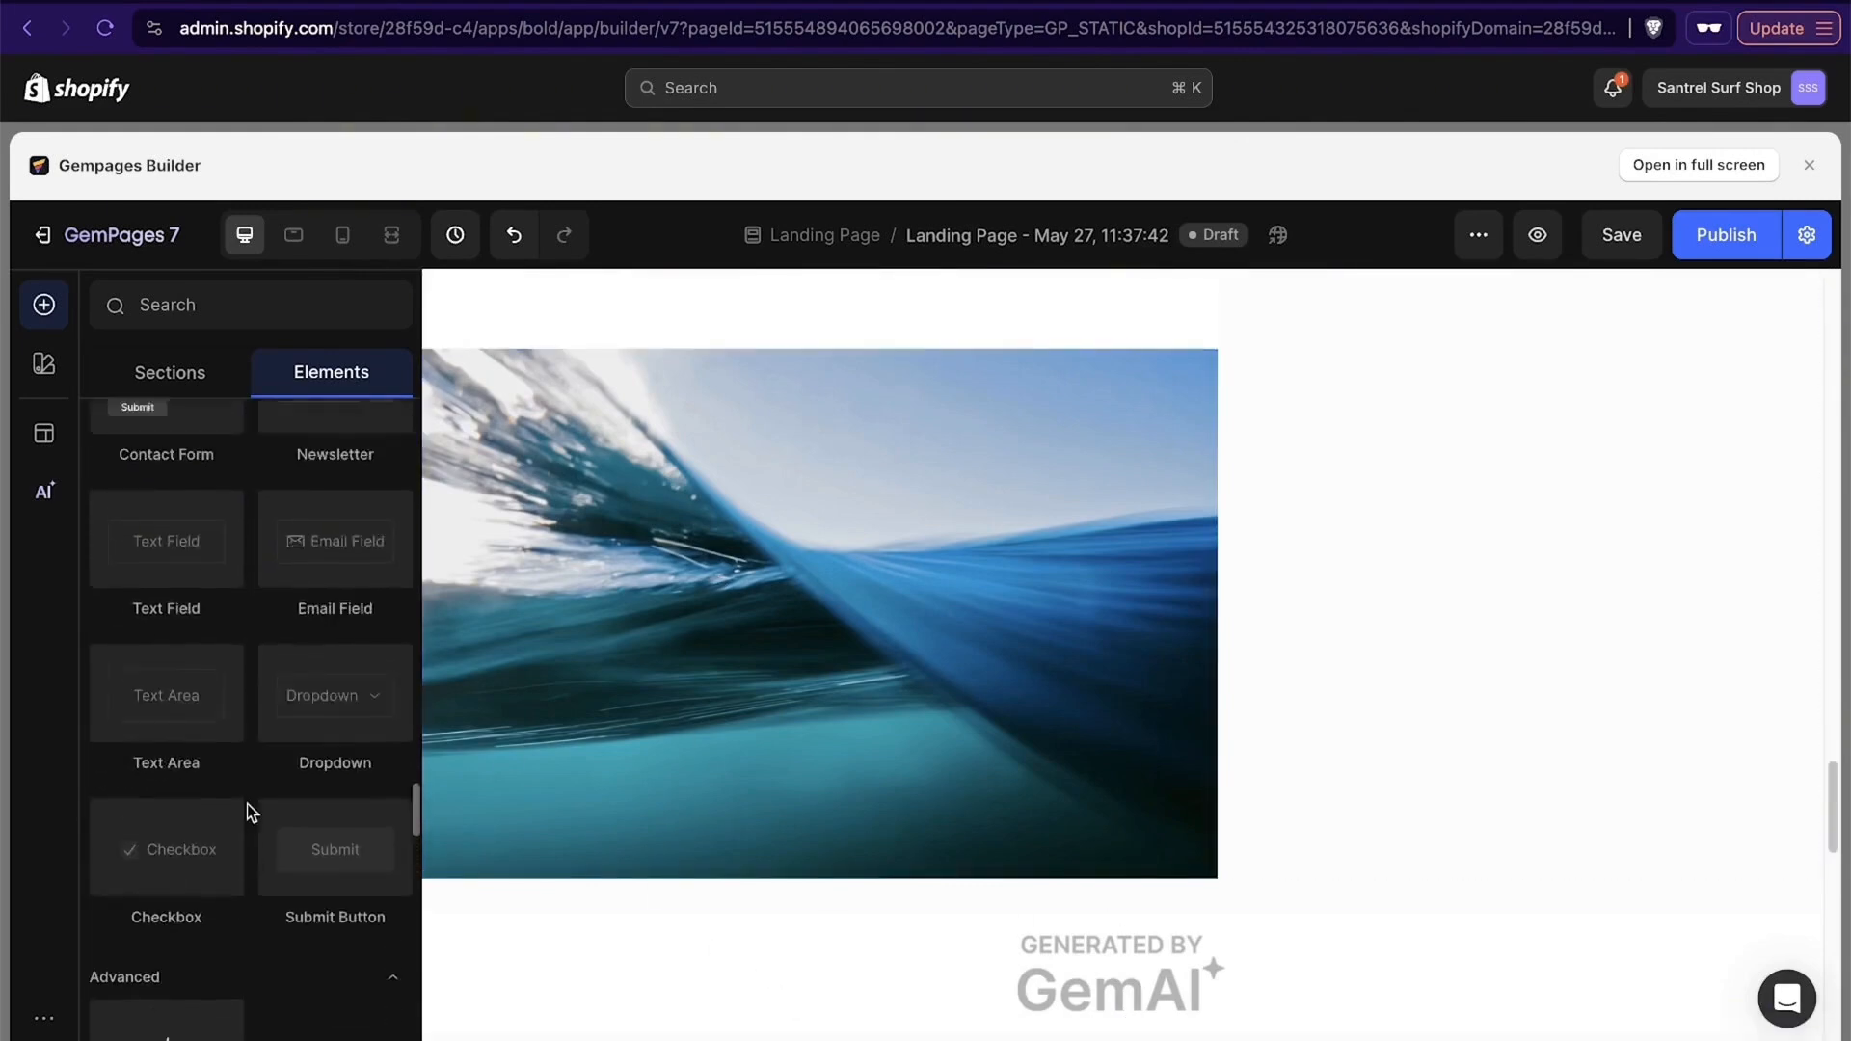
scroll(976, 807, up, 2)
scroll(976, 807, down, 5)
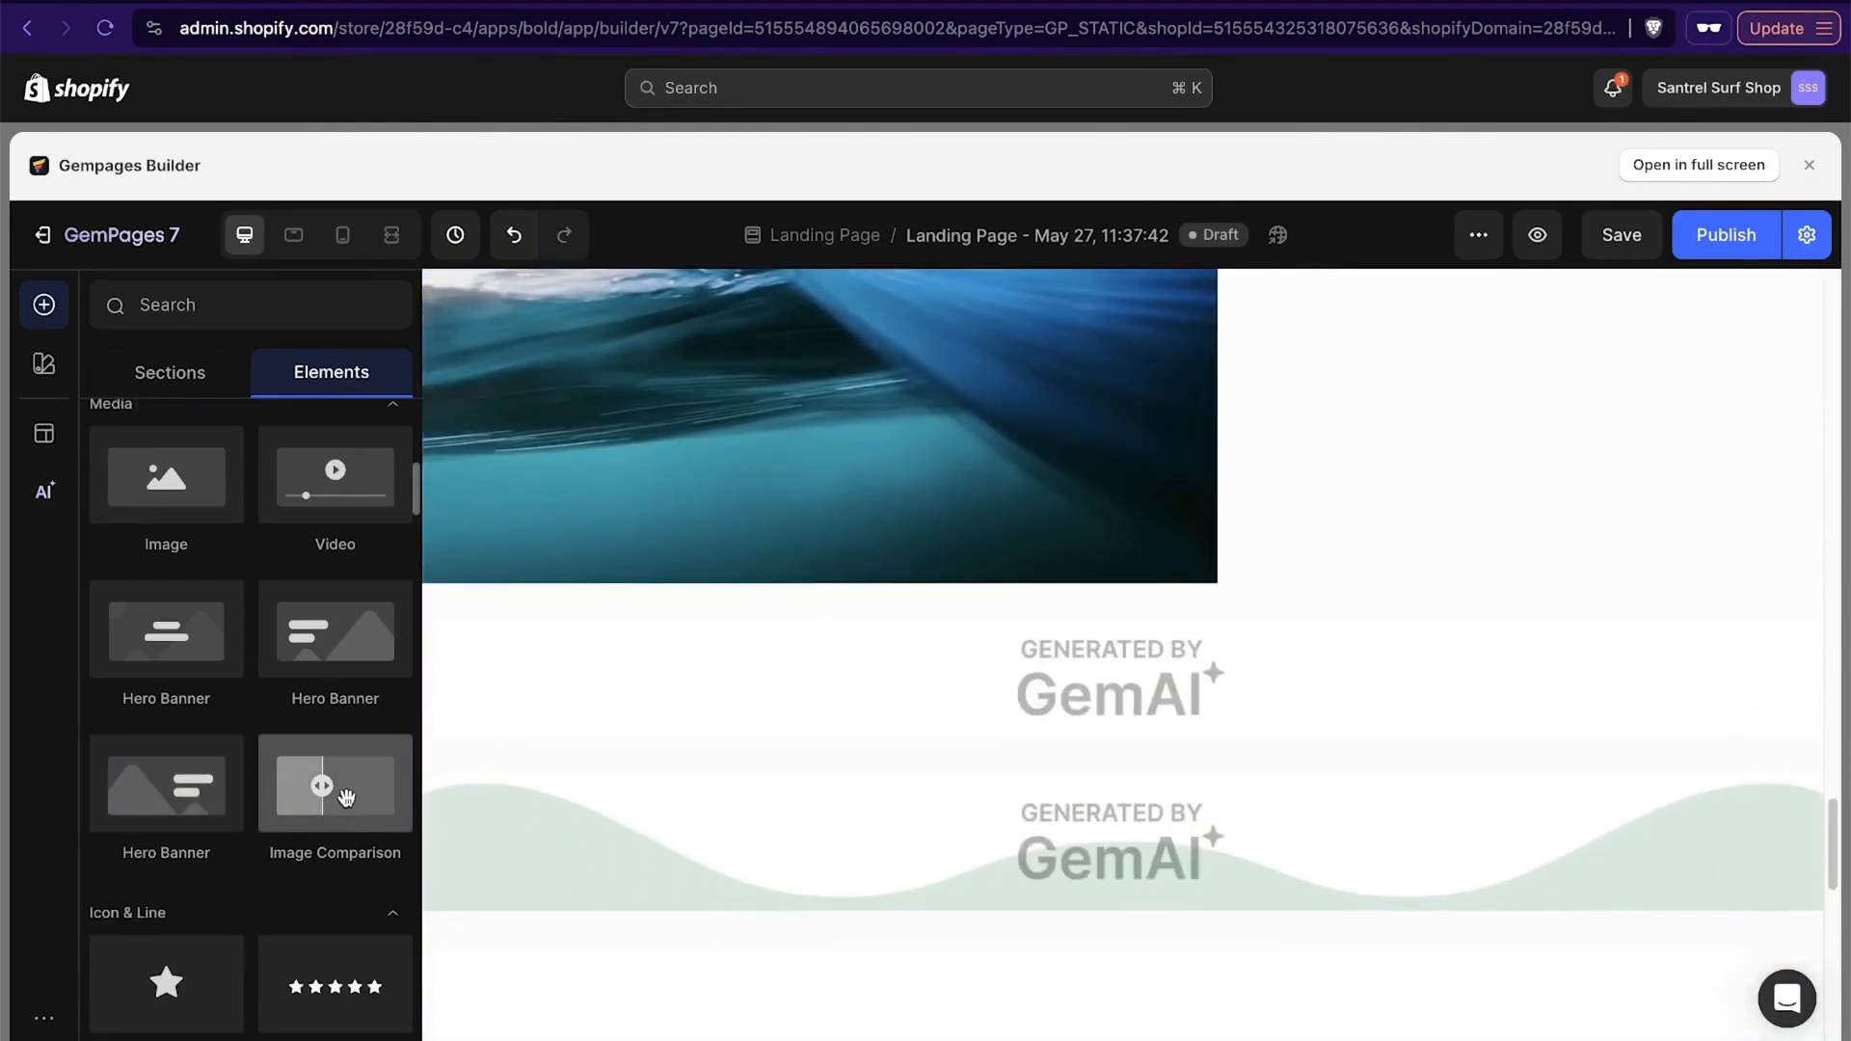
Drop an Image Comparison element into the Row and slide between the blue and tan-cased iPhones.
drag(347, 797, 985, 768)
scroll(1199, 783, down, 5)
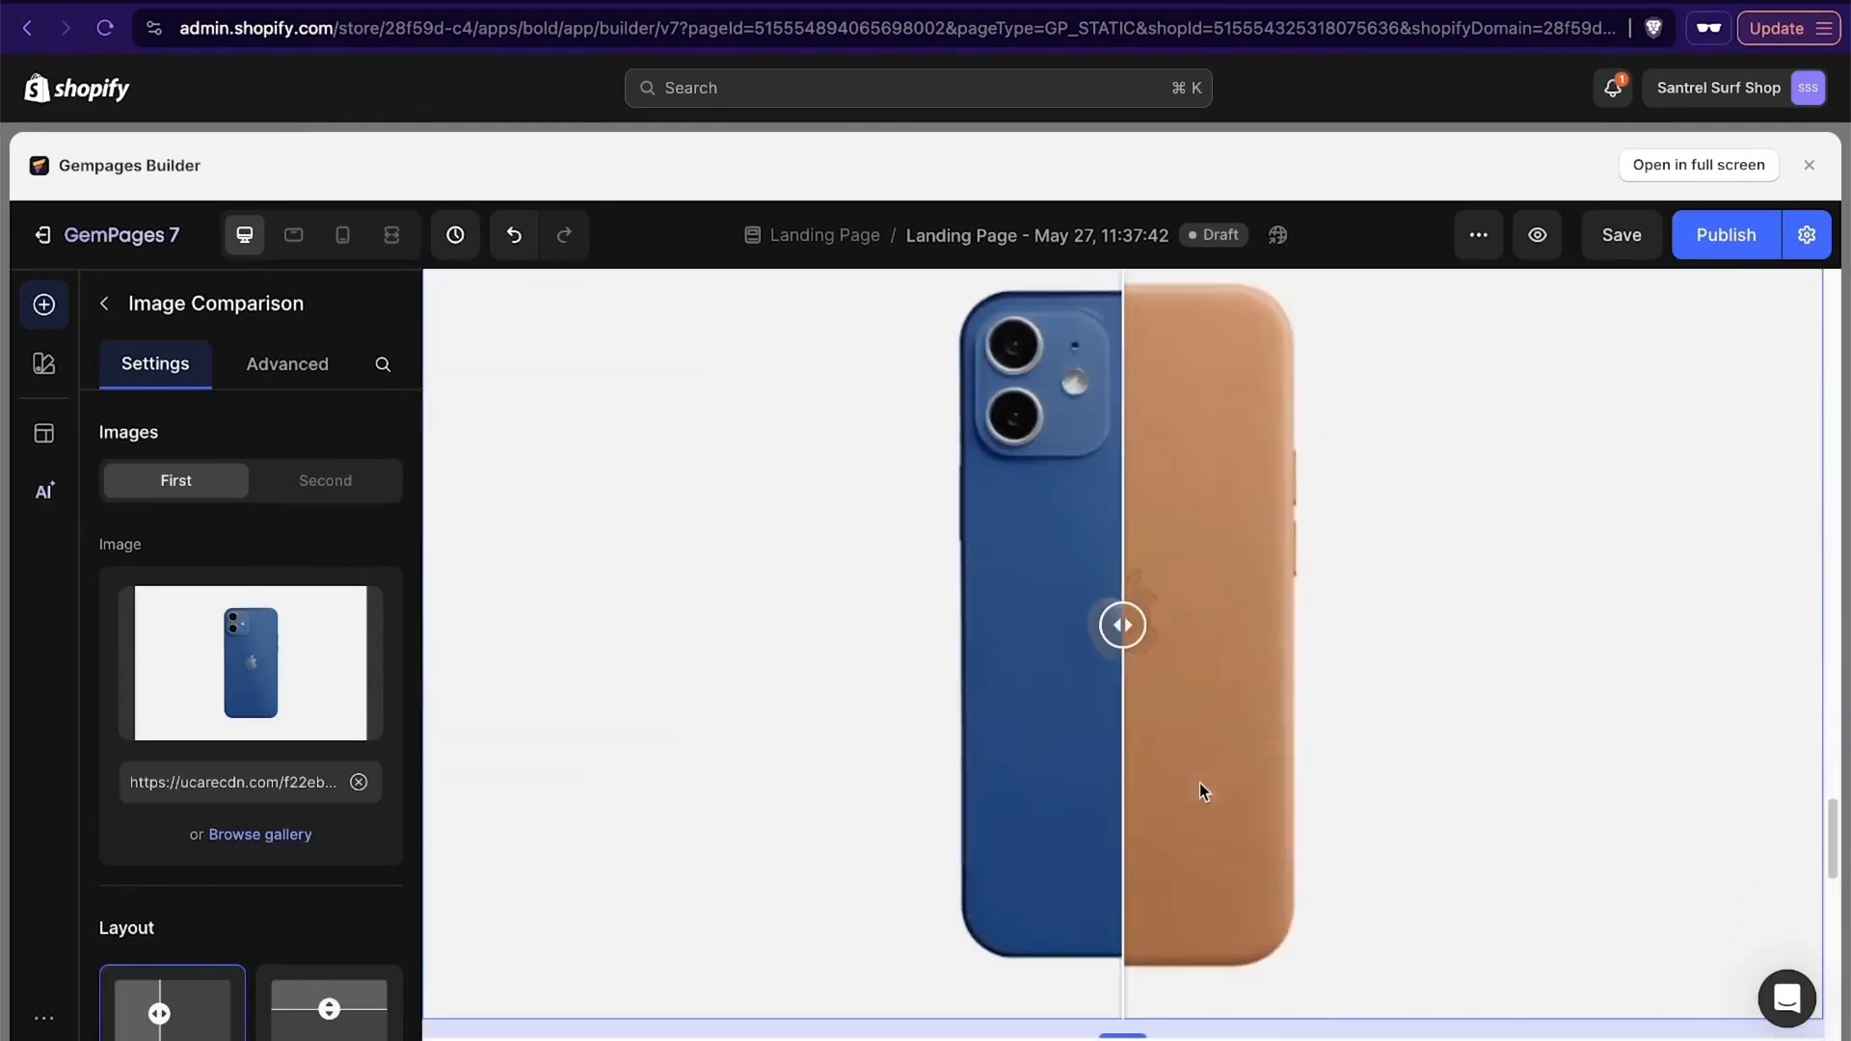
drag(1122, 625, 1540, 714)
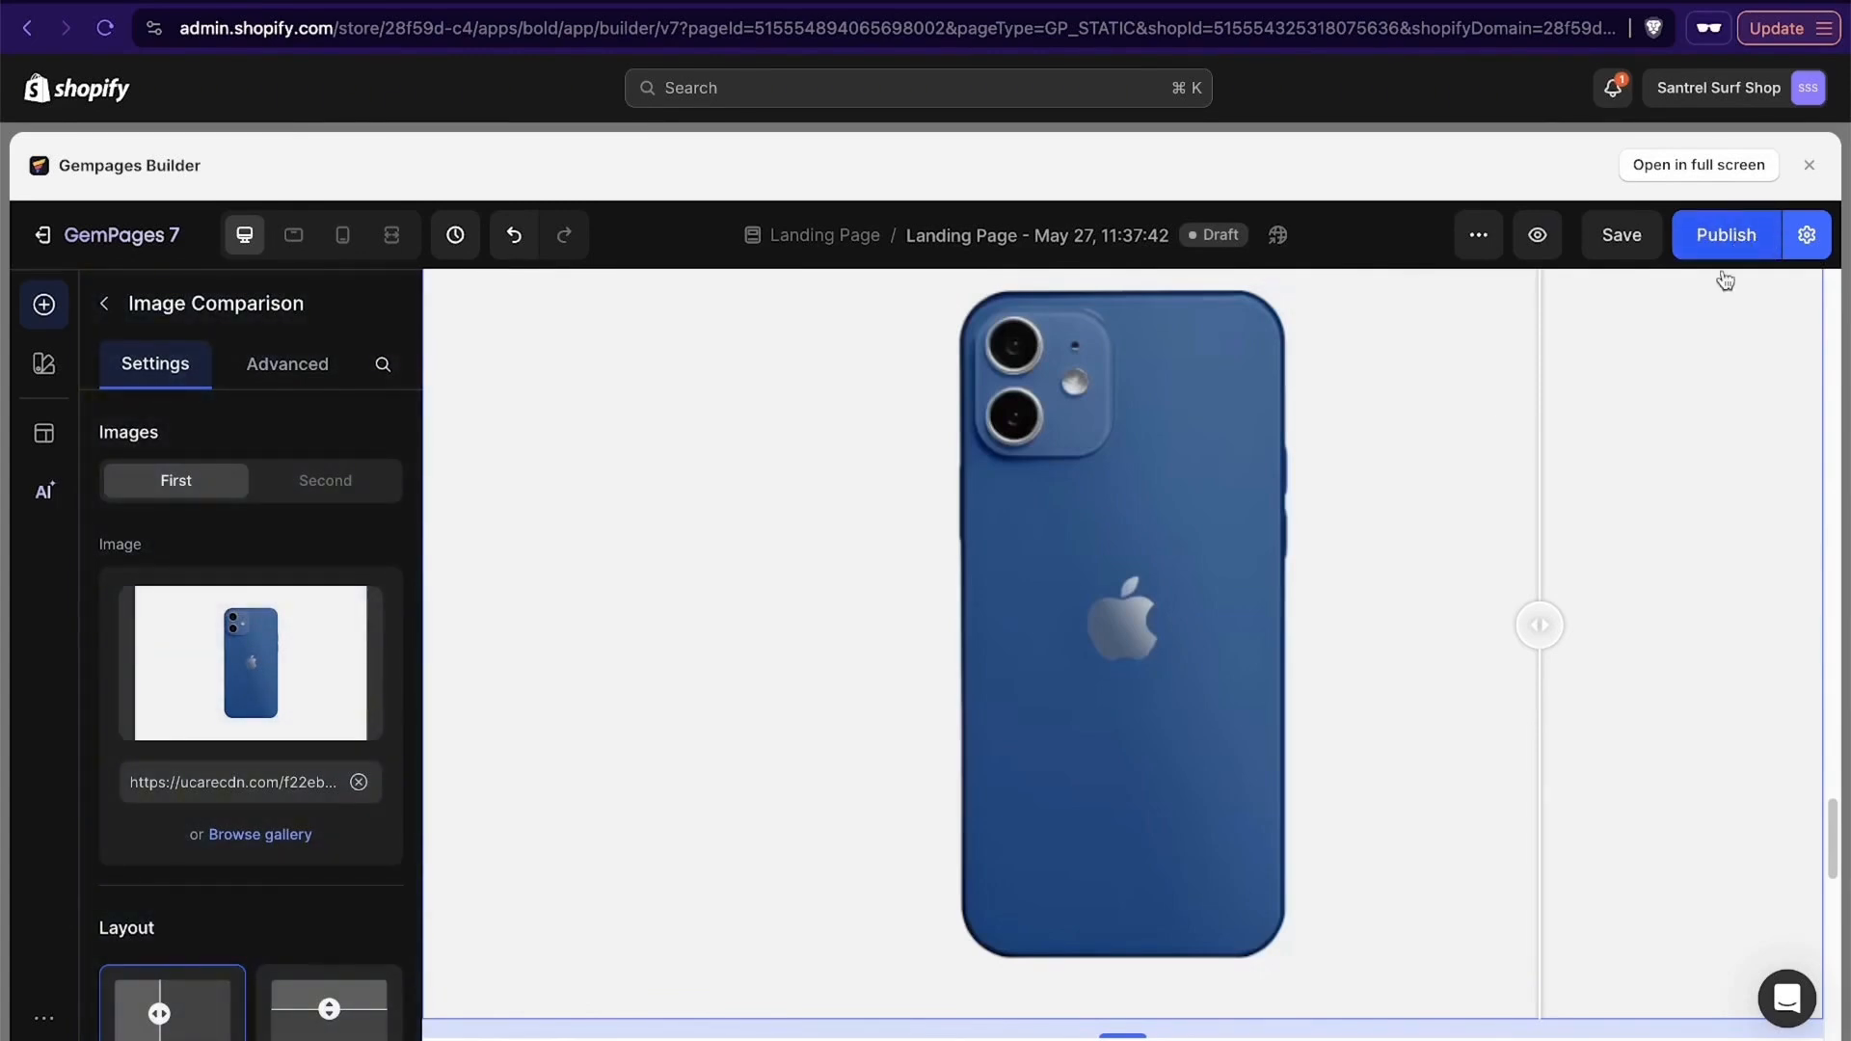
scroll(1265, 500, up, 15)
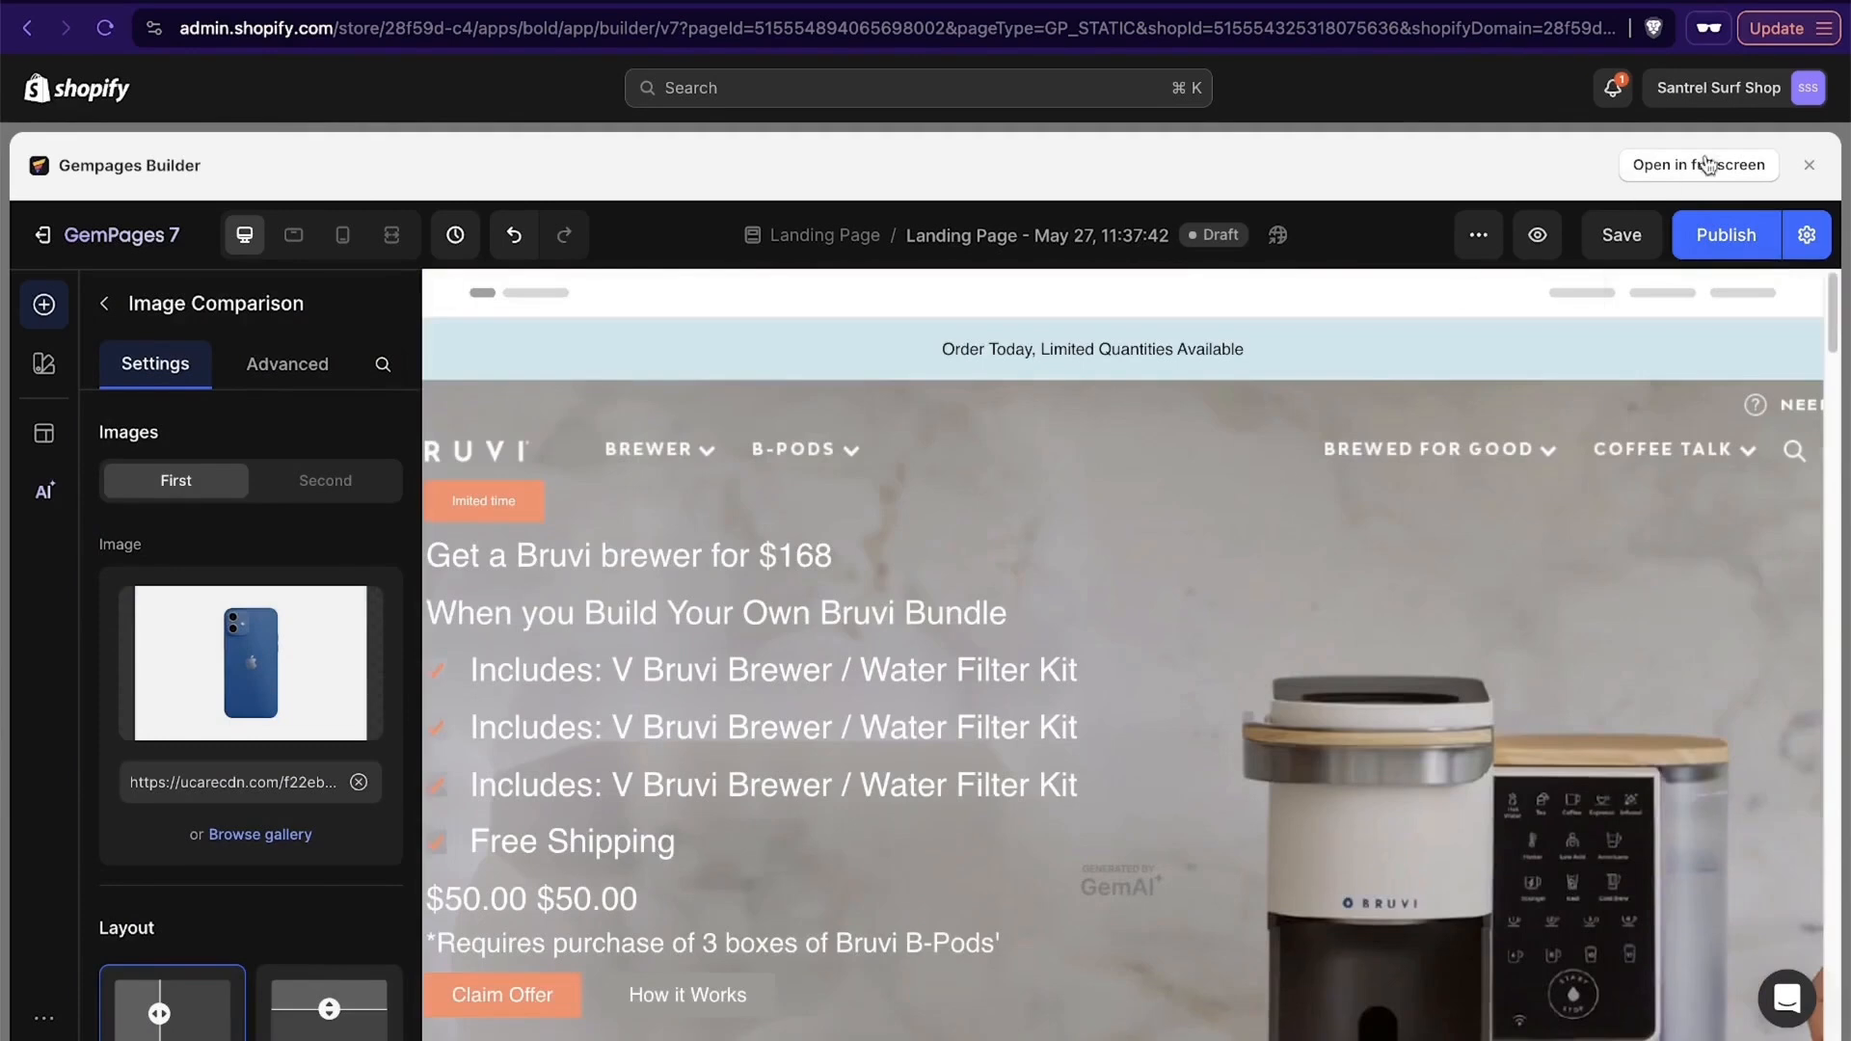
Close the GemPages builder, then view the Theme Sections and Integrations pages.
click(1806, 166)
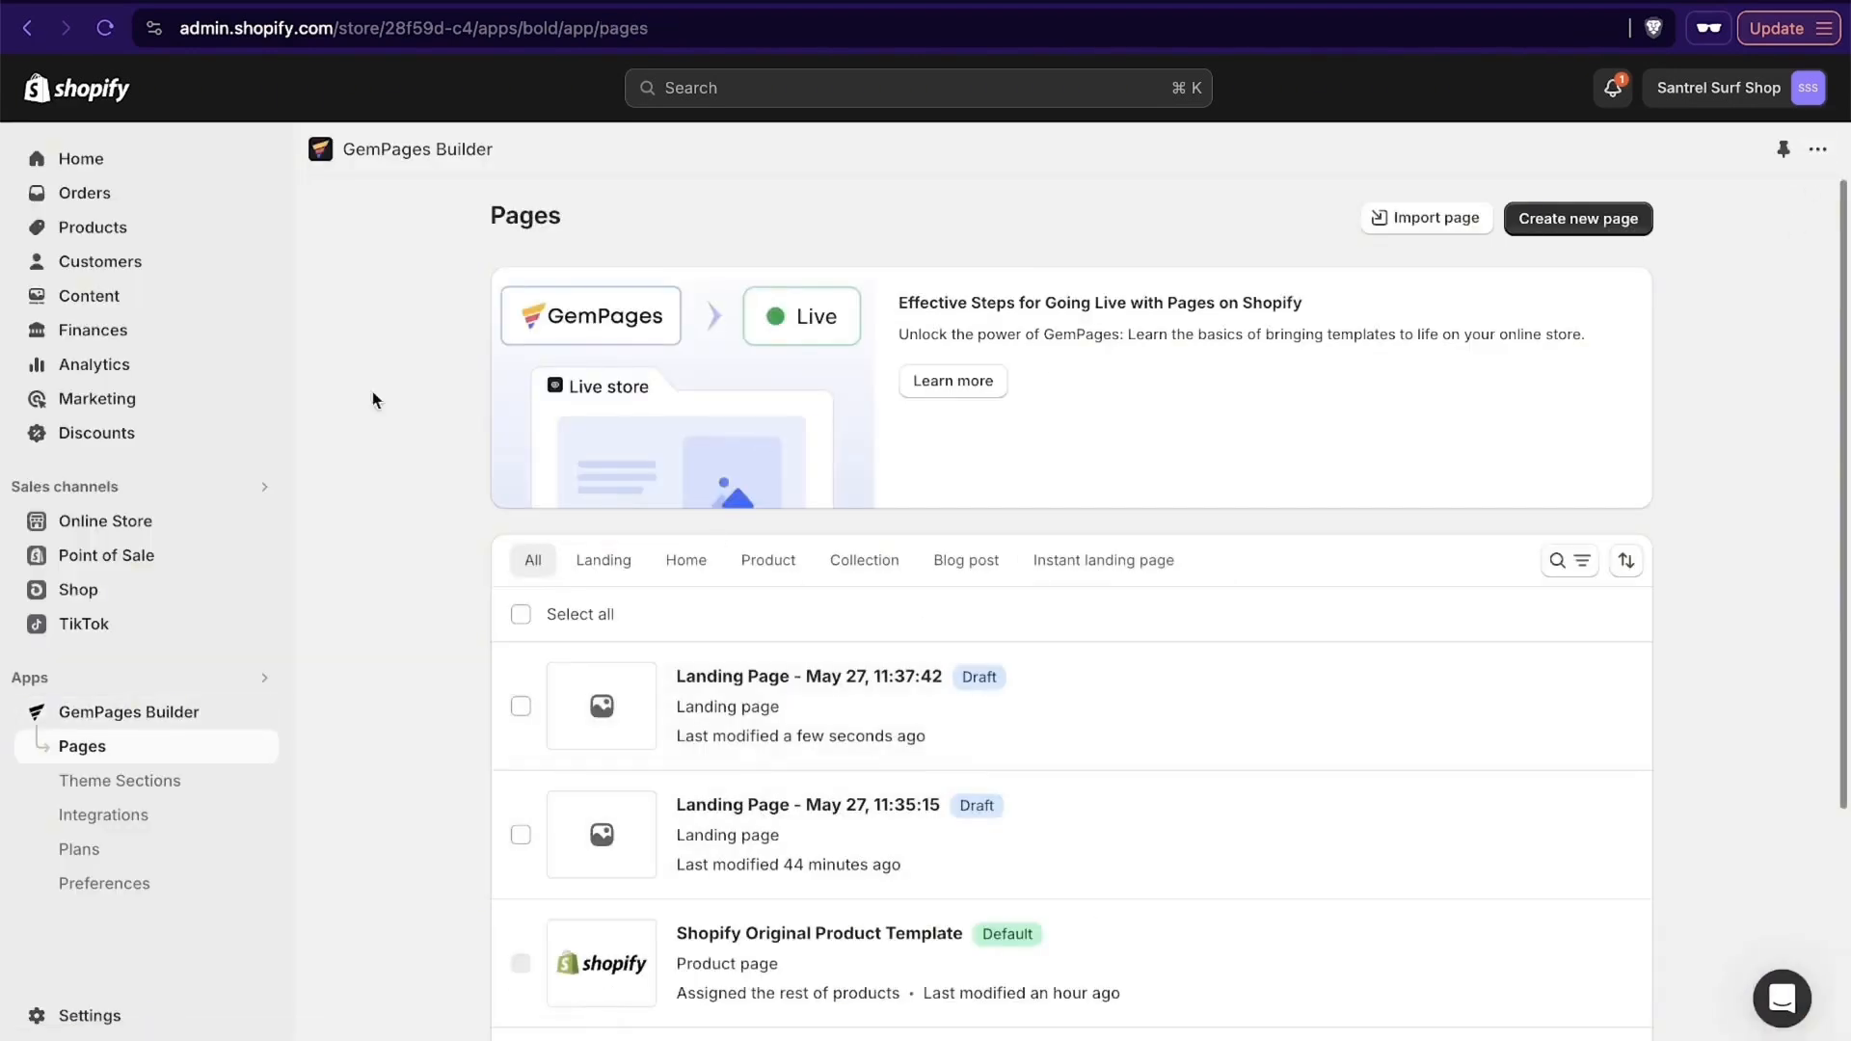
scroll(999, 666, down, 5)
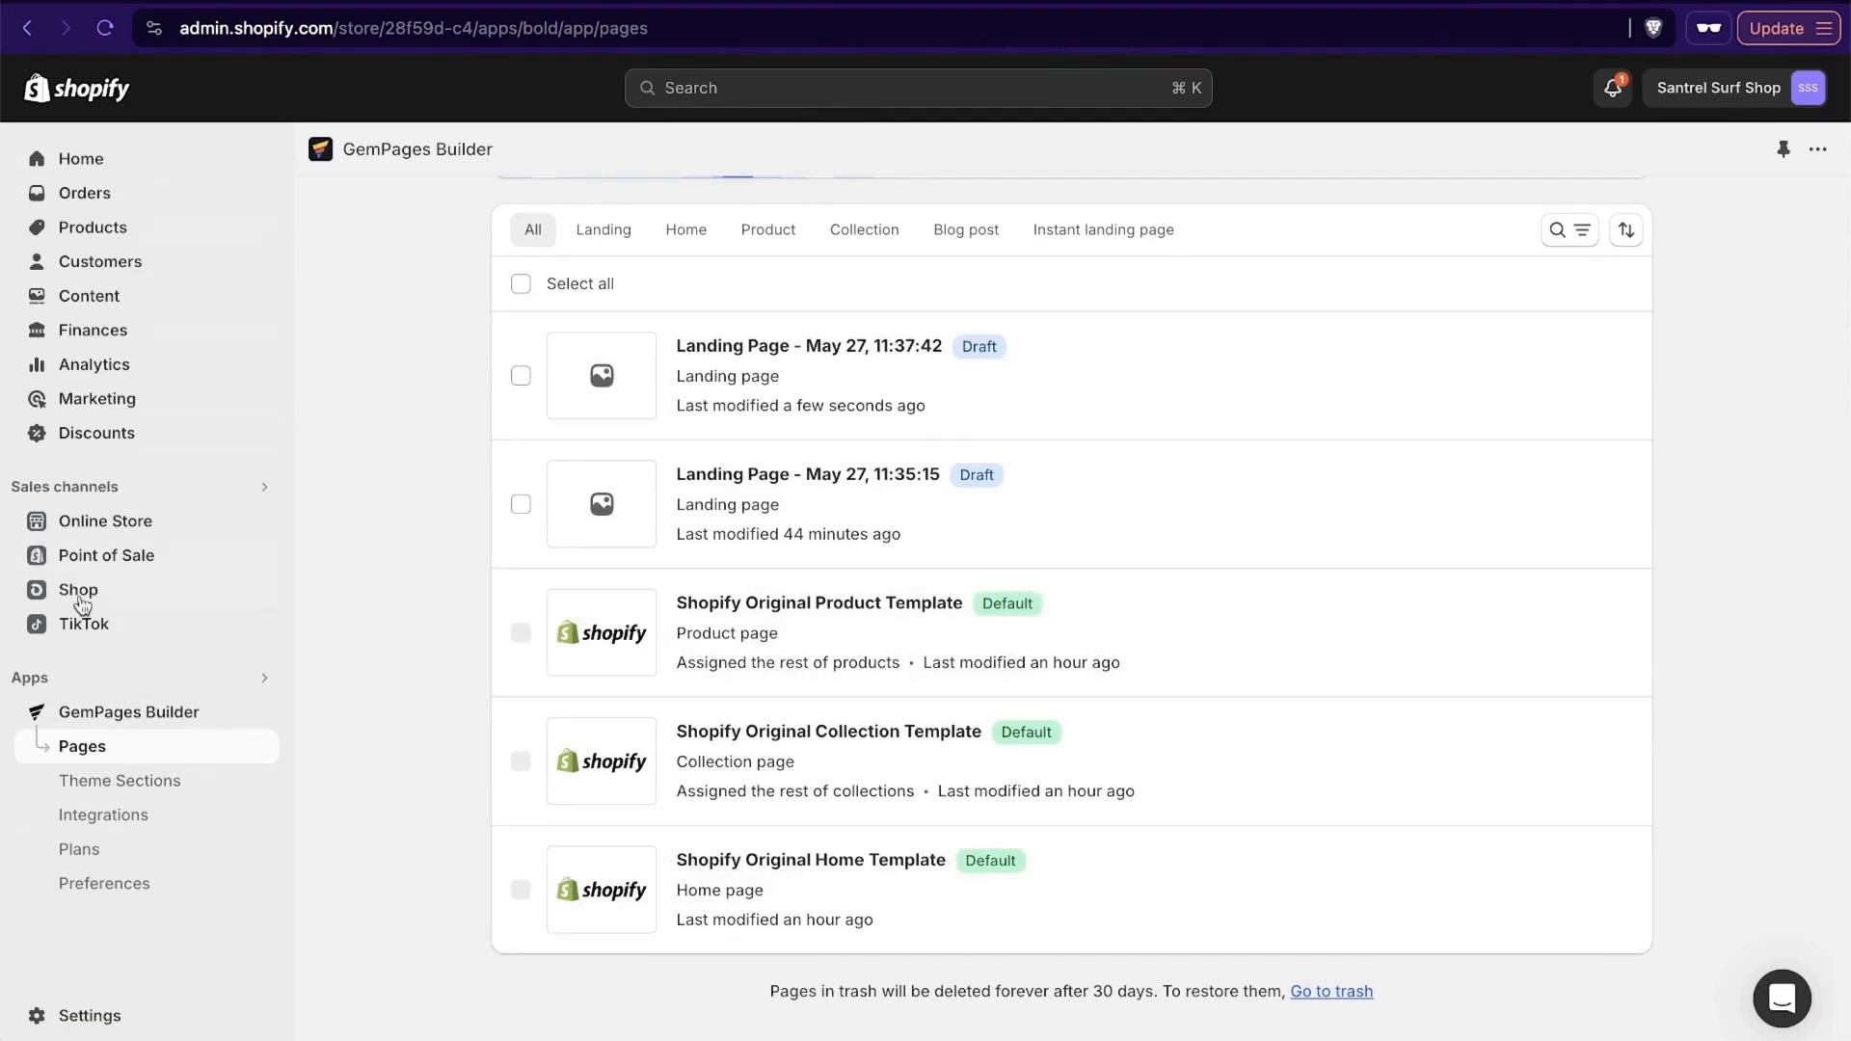
click(145, 792)
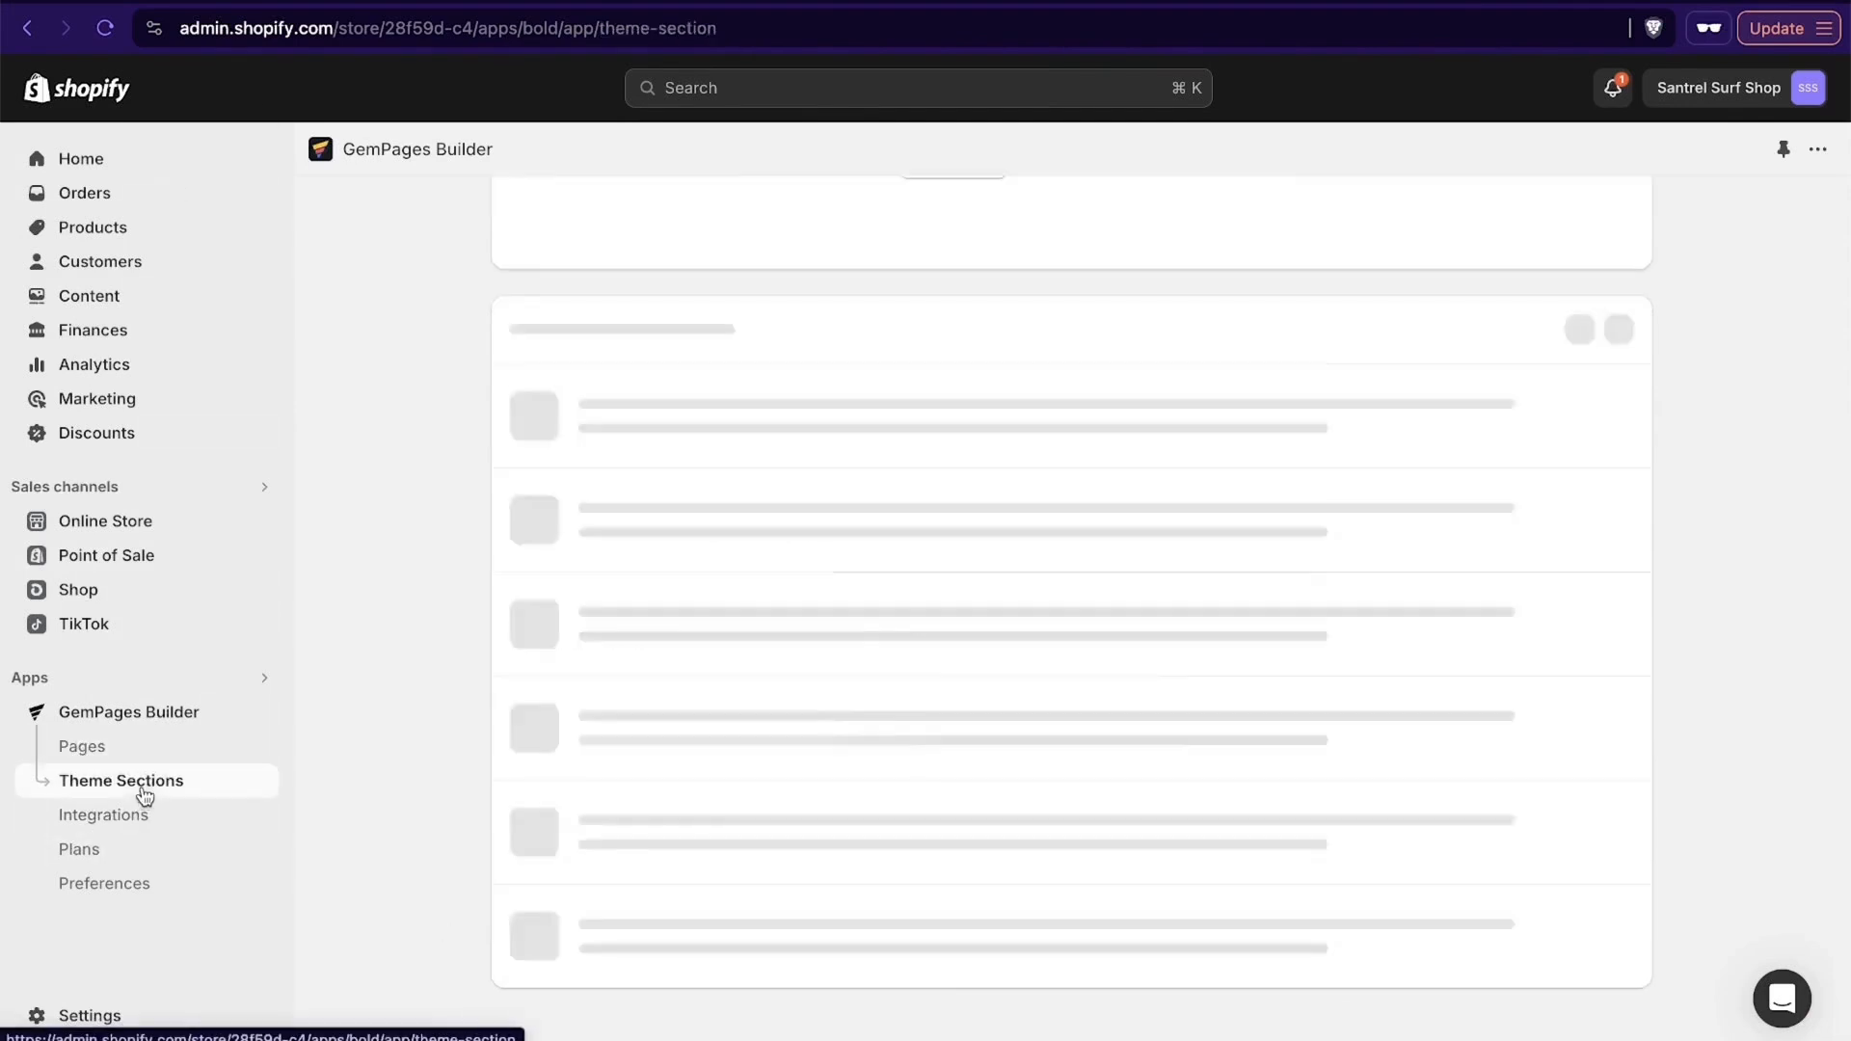
click(136, 826)
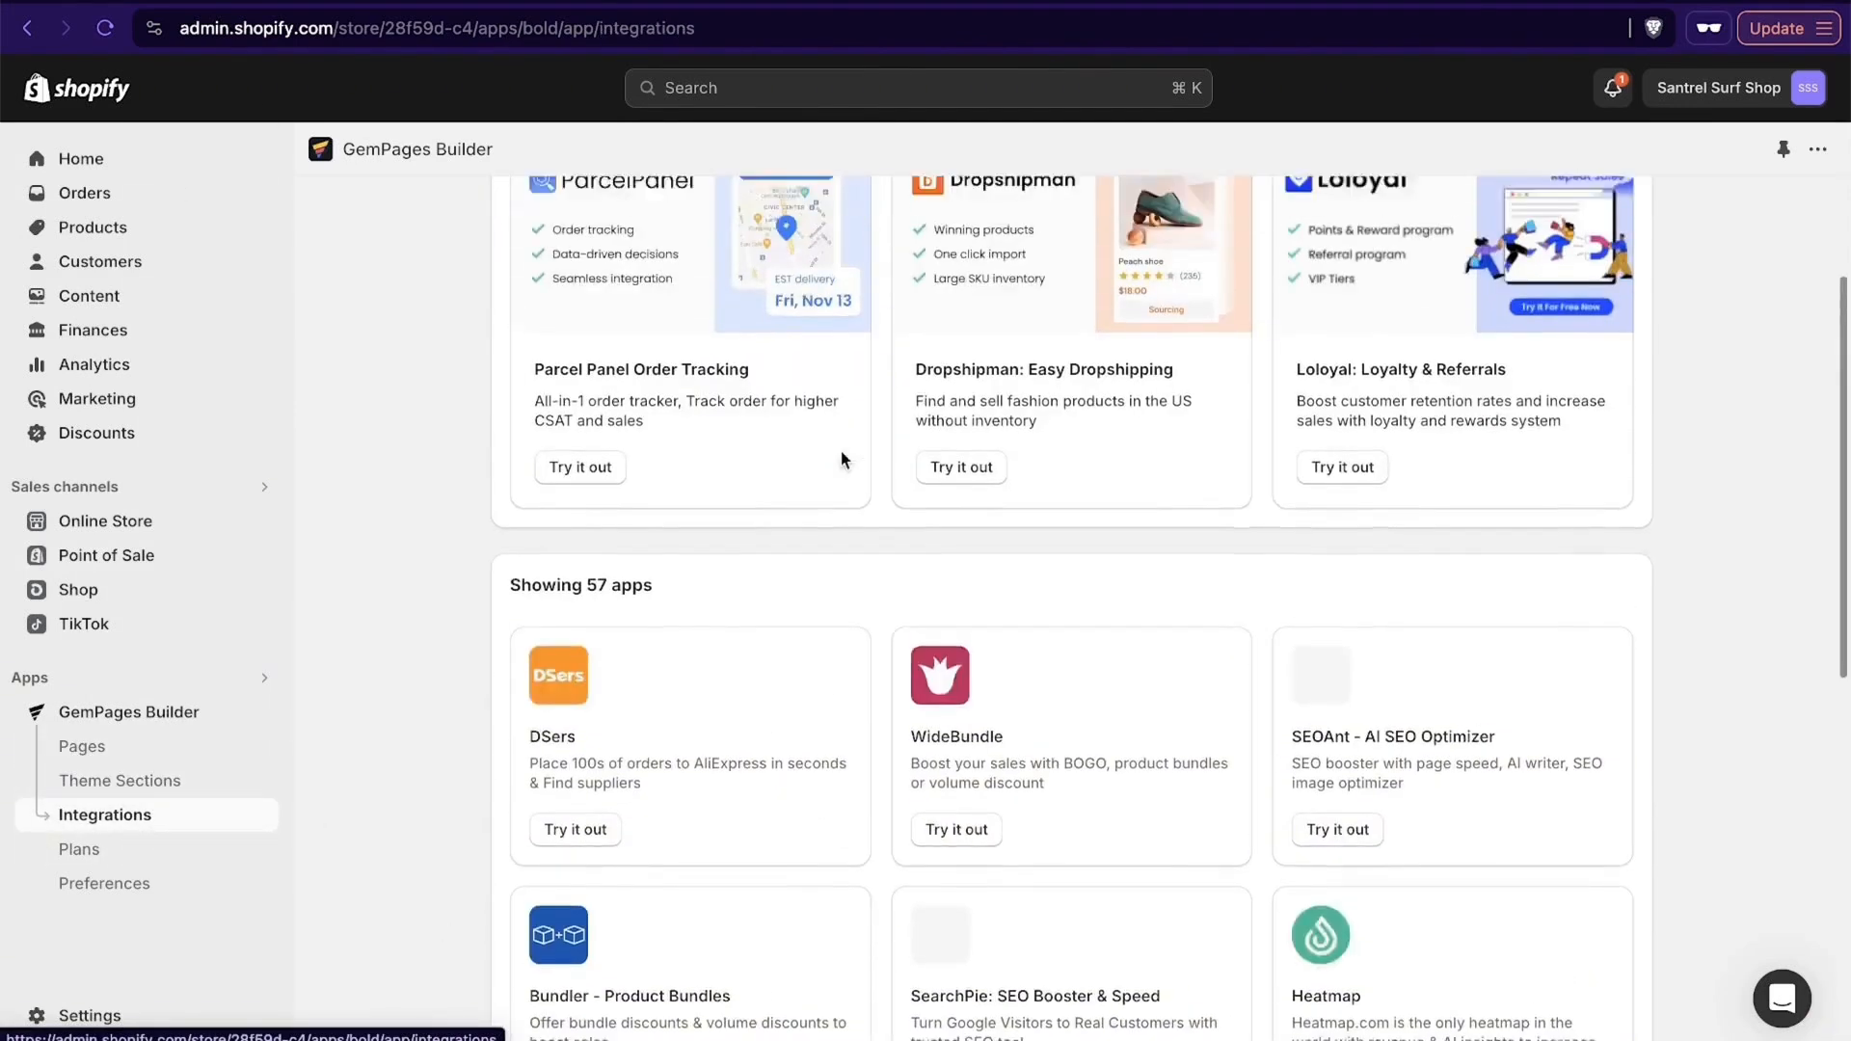
Review the GemPages pricing plans, then go to Preferences, landing on the welcome dashboard.
scroll(843, 454, up, 4)
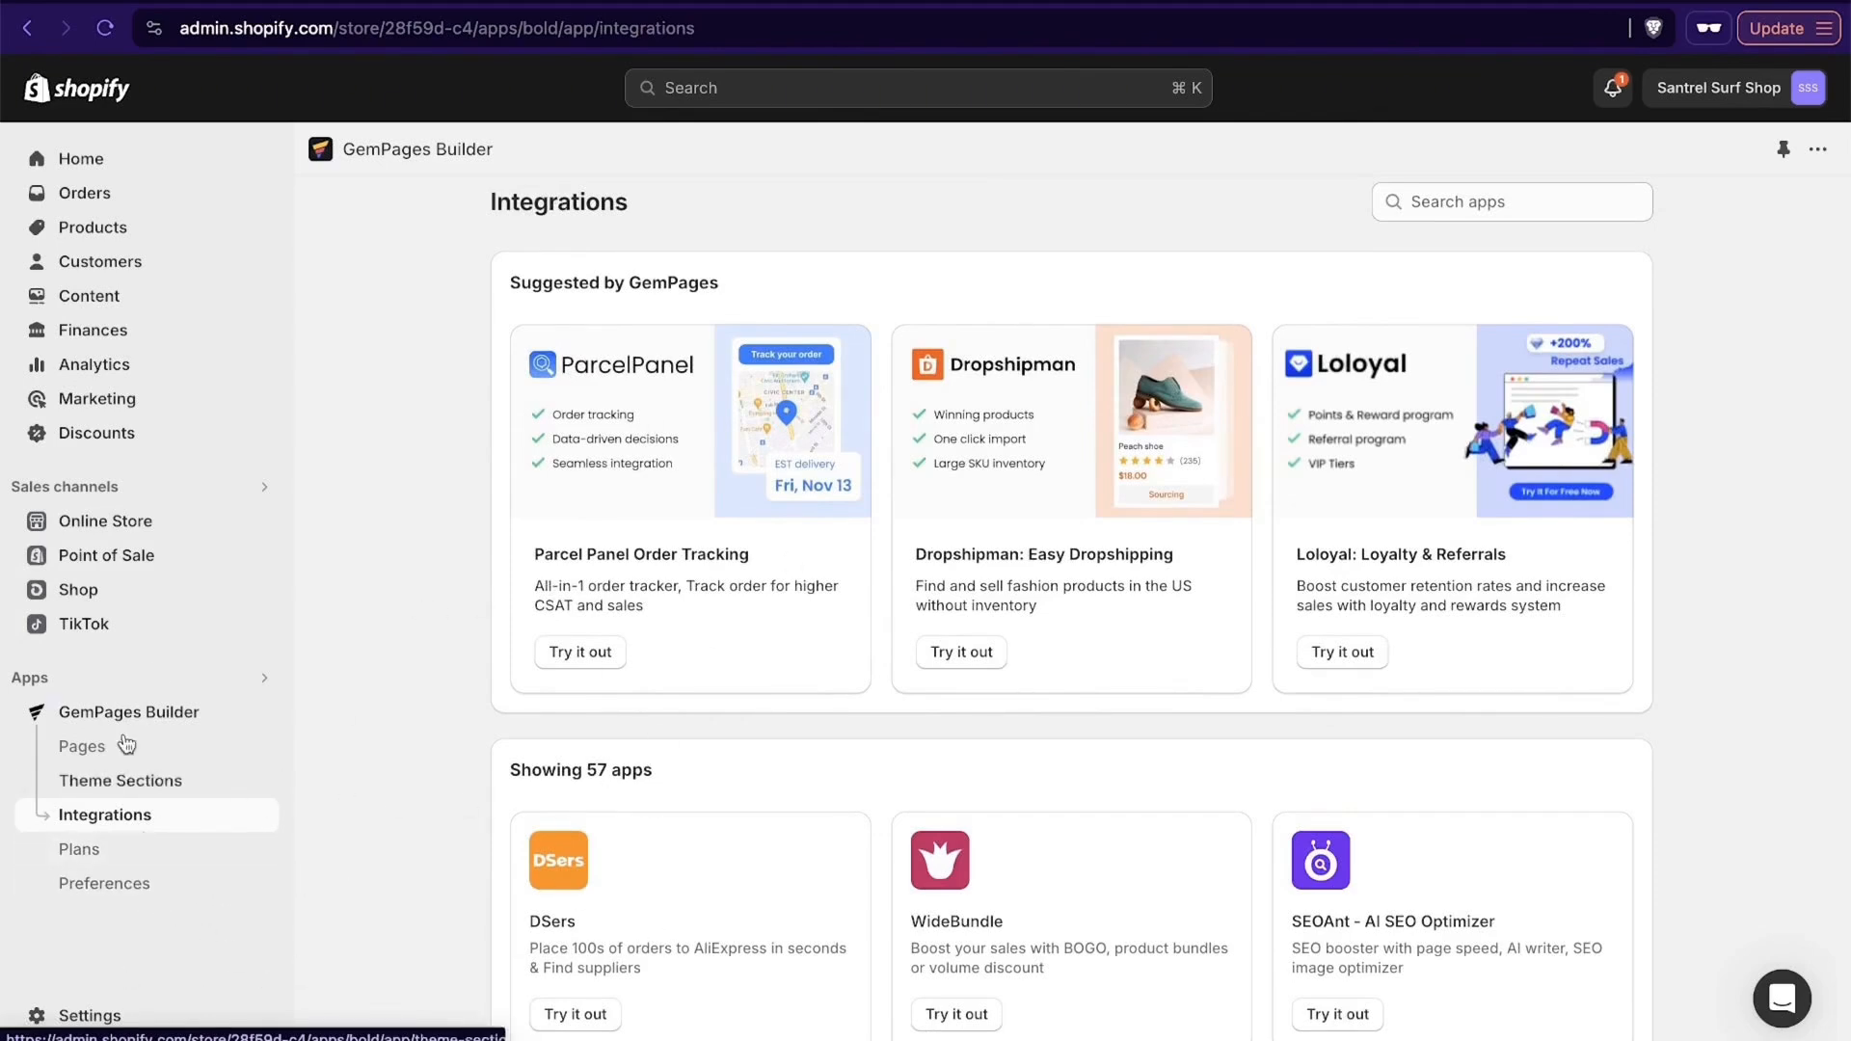
click(145, 855)
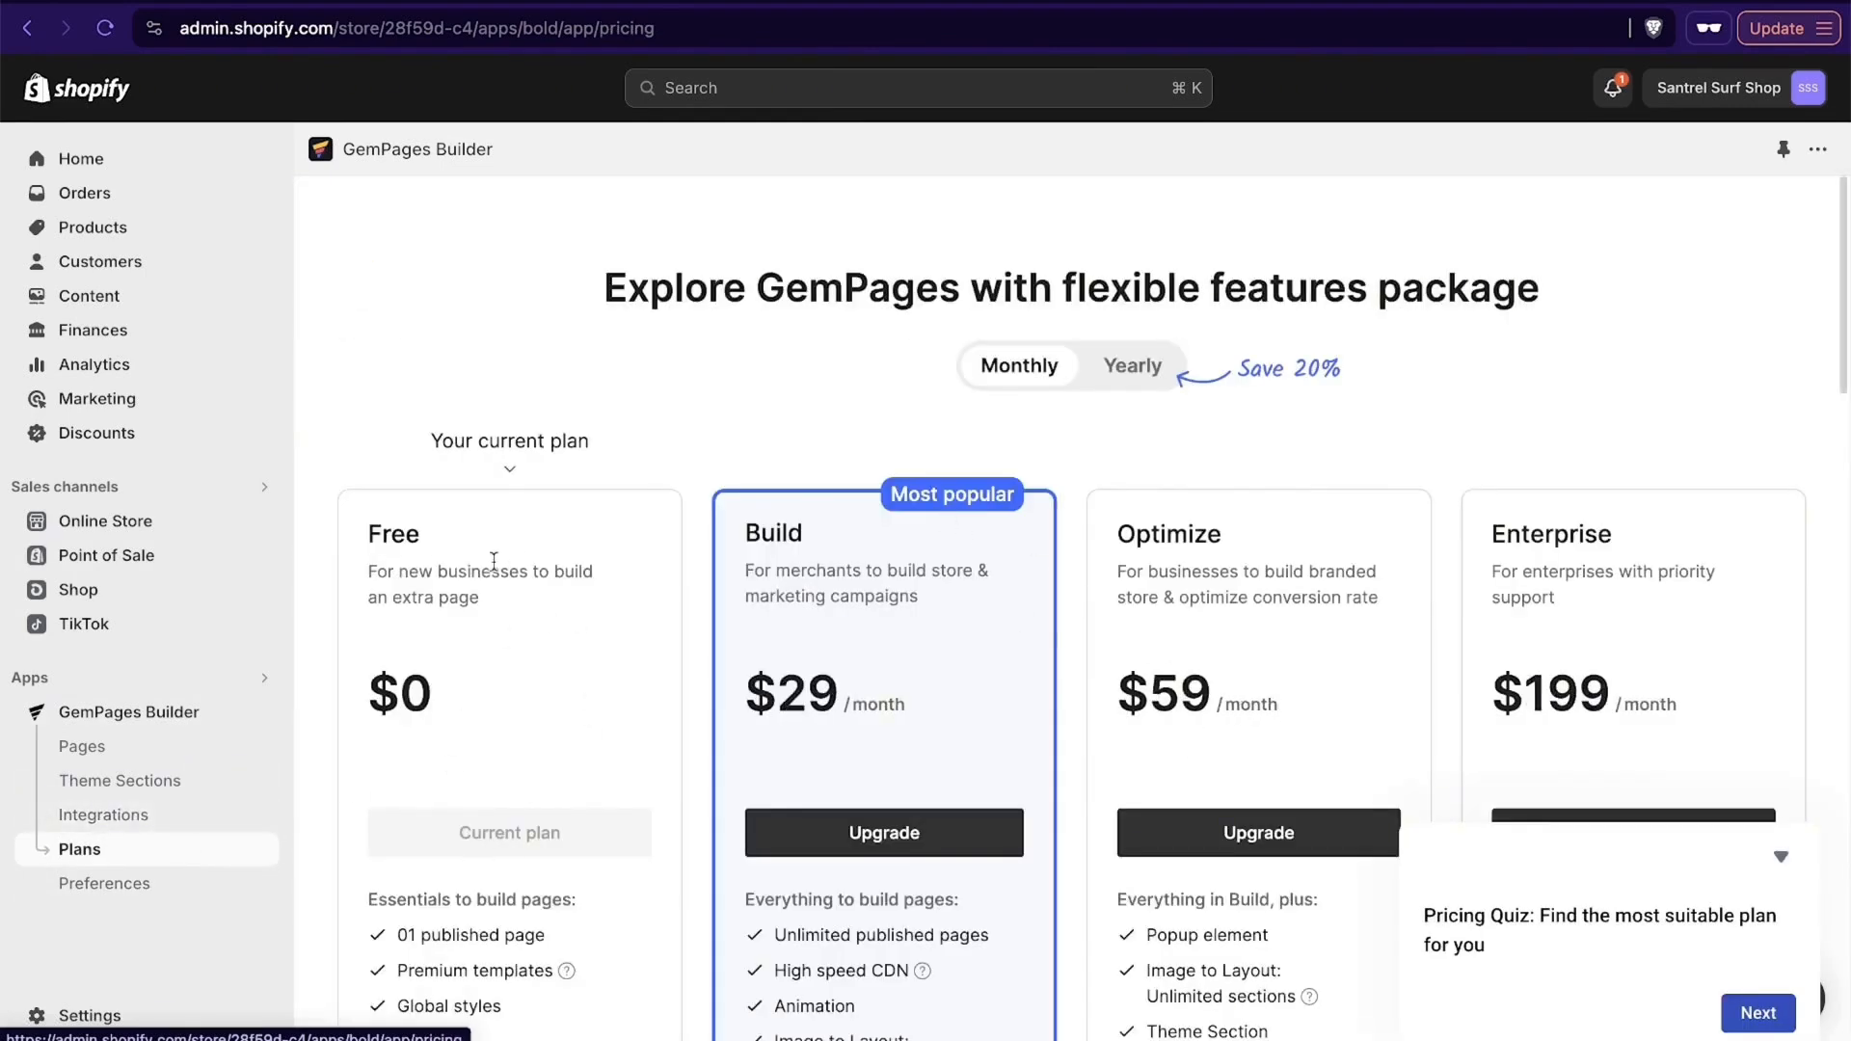
scroll(493, 560, down, 3)
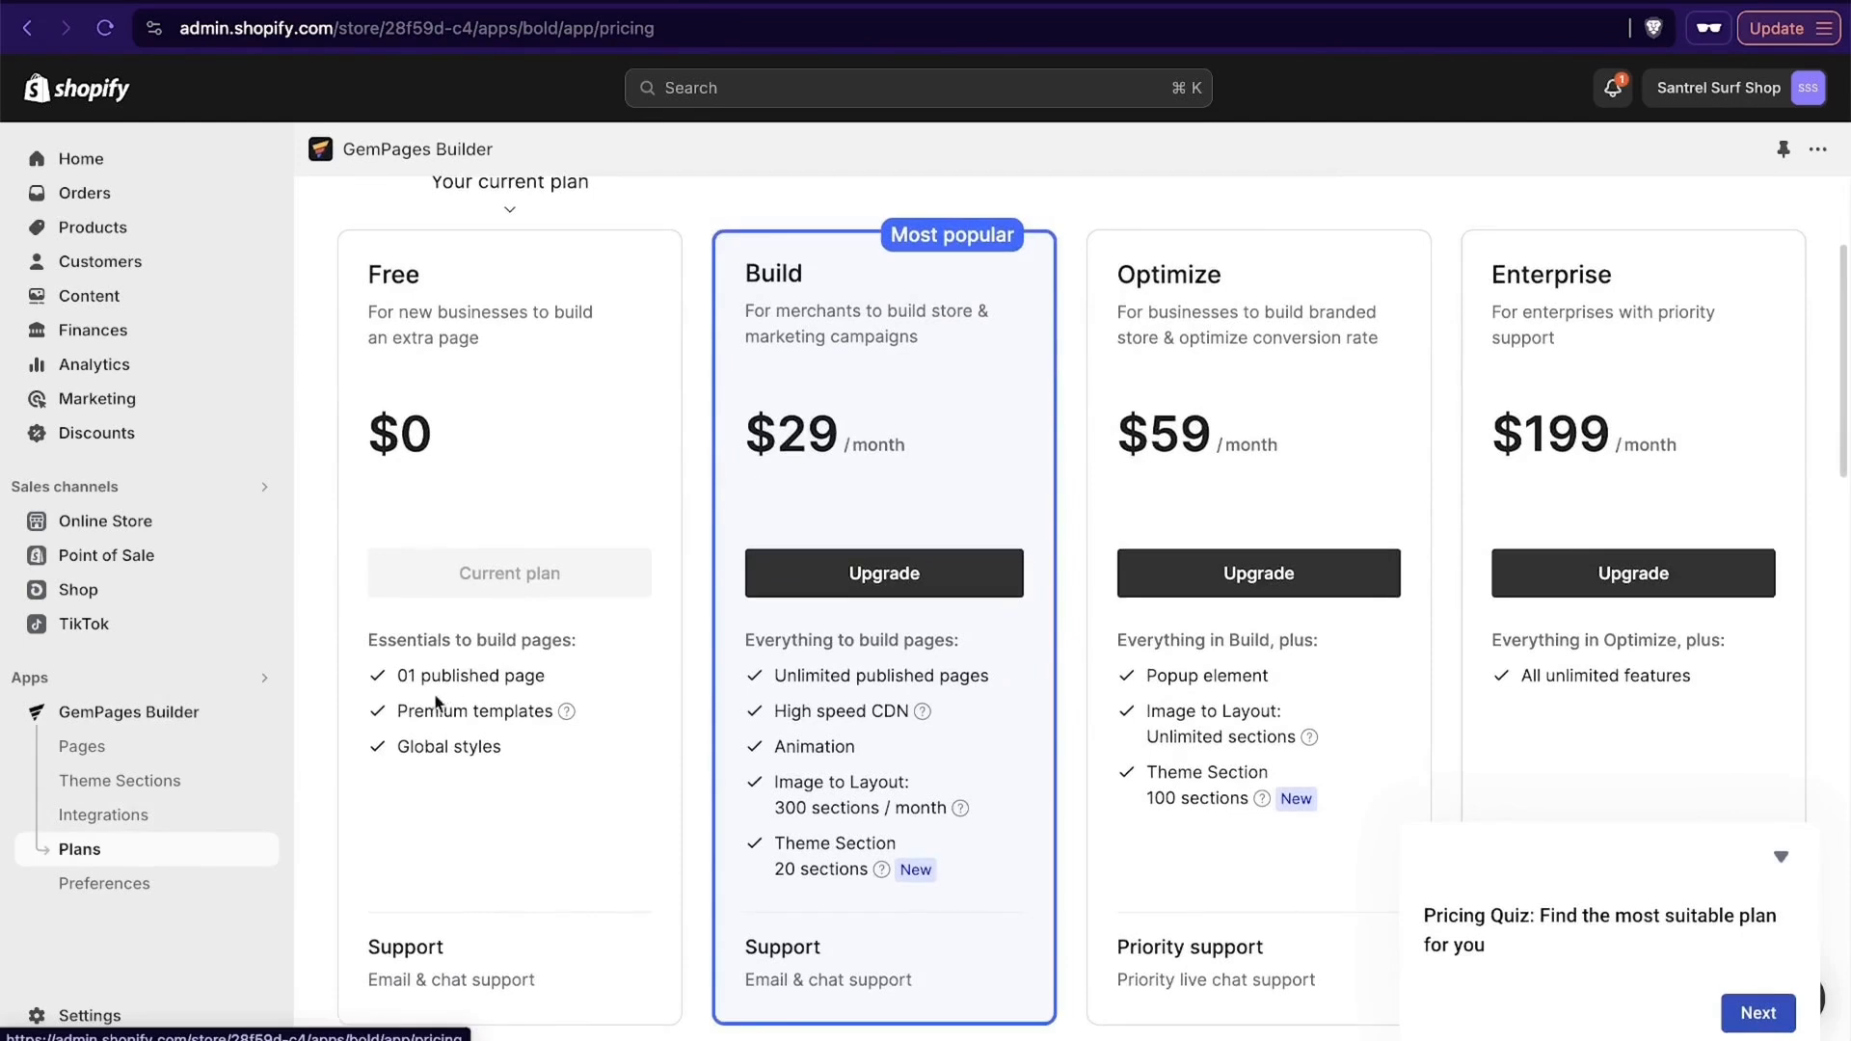
click(178, 885)
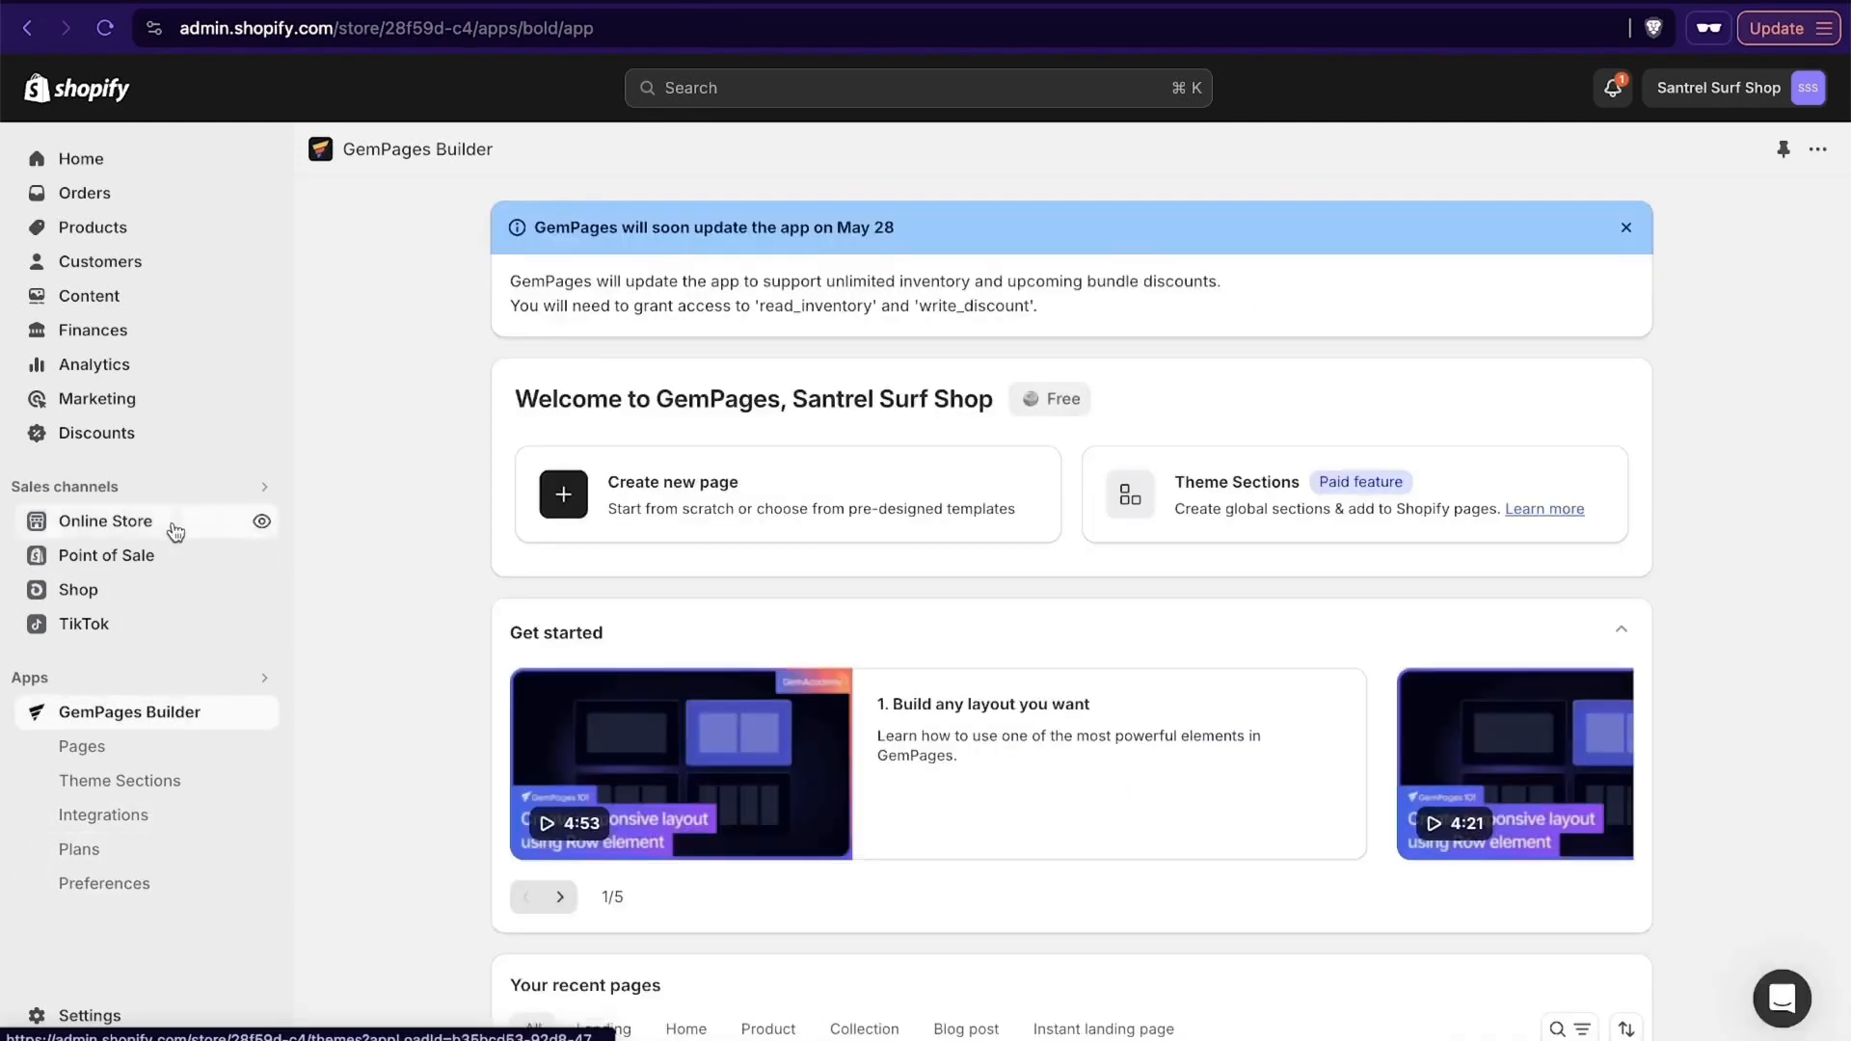
Go to Online Store to look over the store's themes.
click(170, 528)
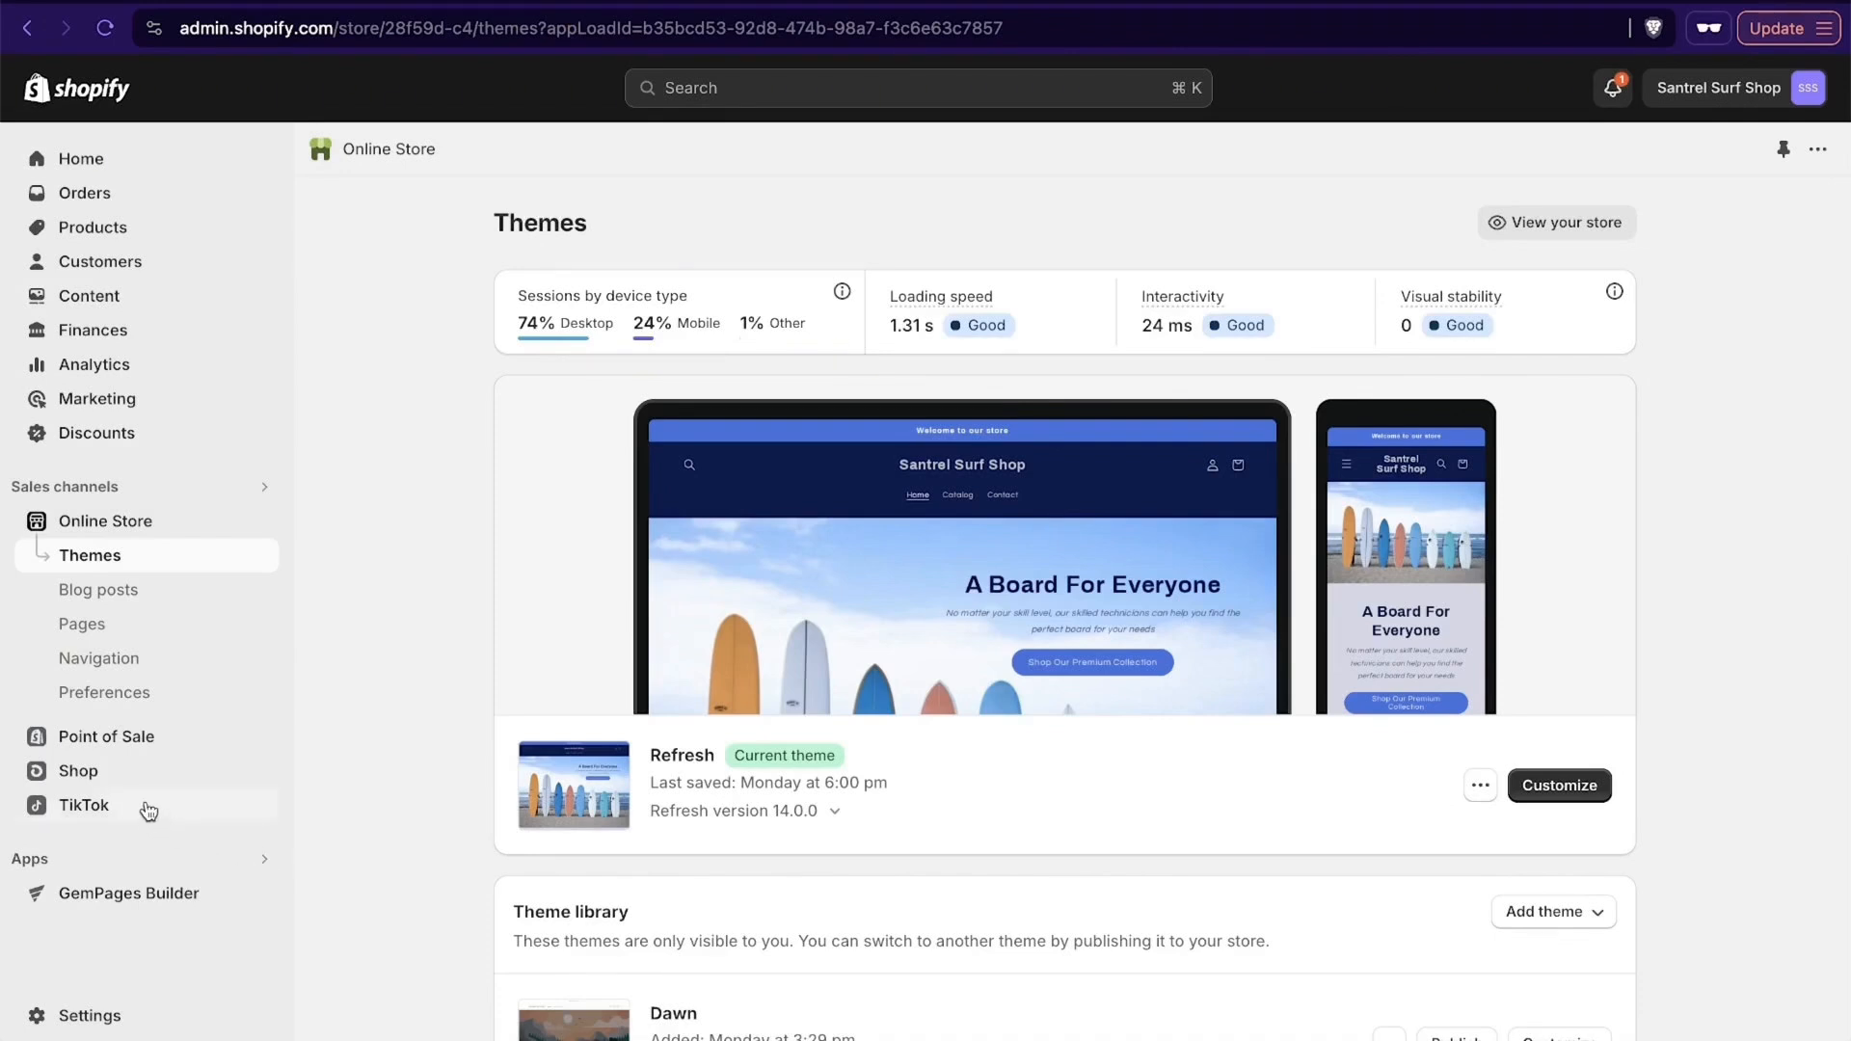
Go to the TikTok sales channel's Channel Overview.
click(73, 810)
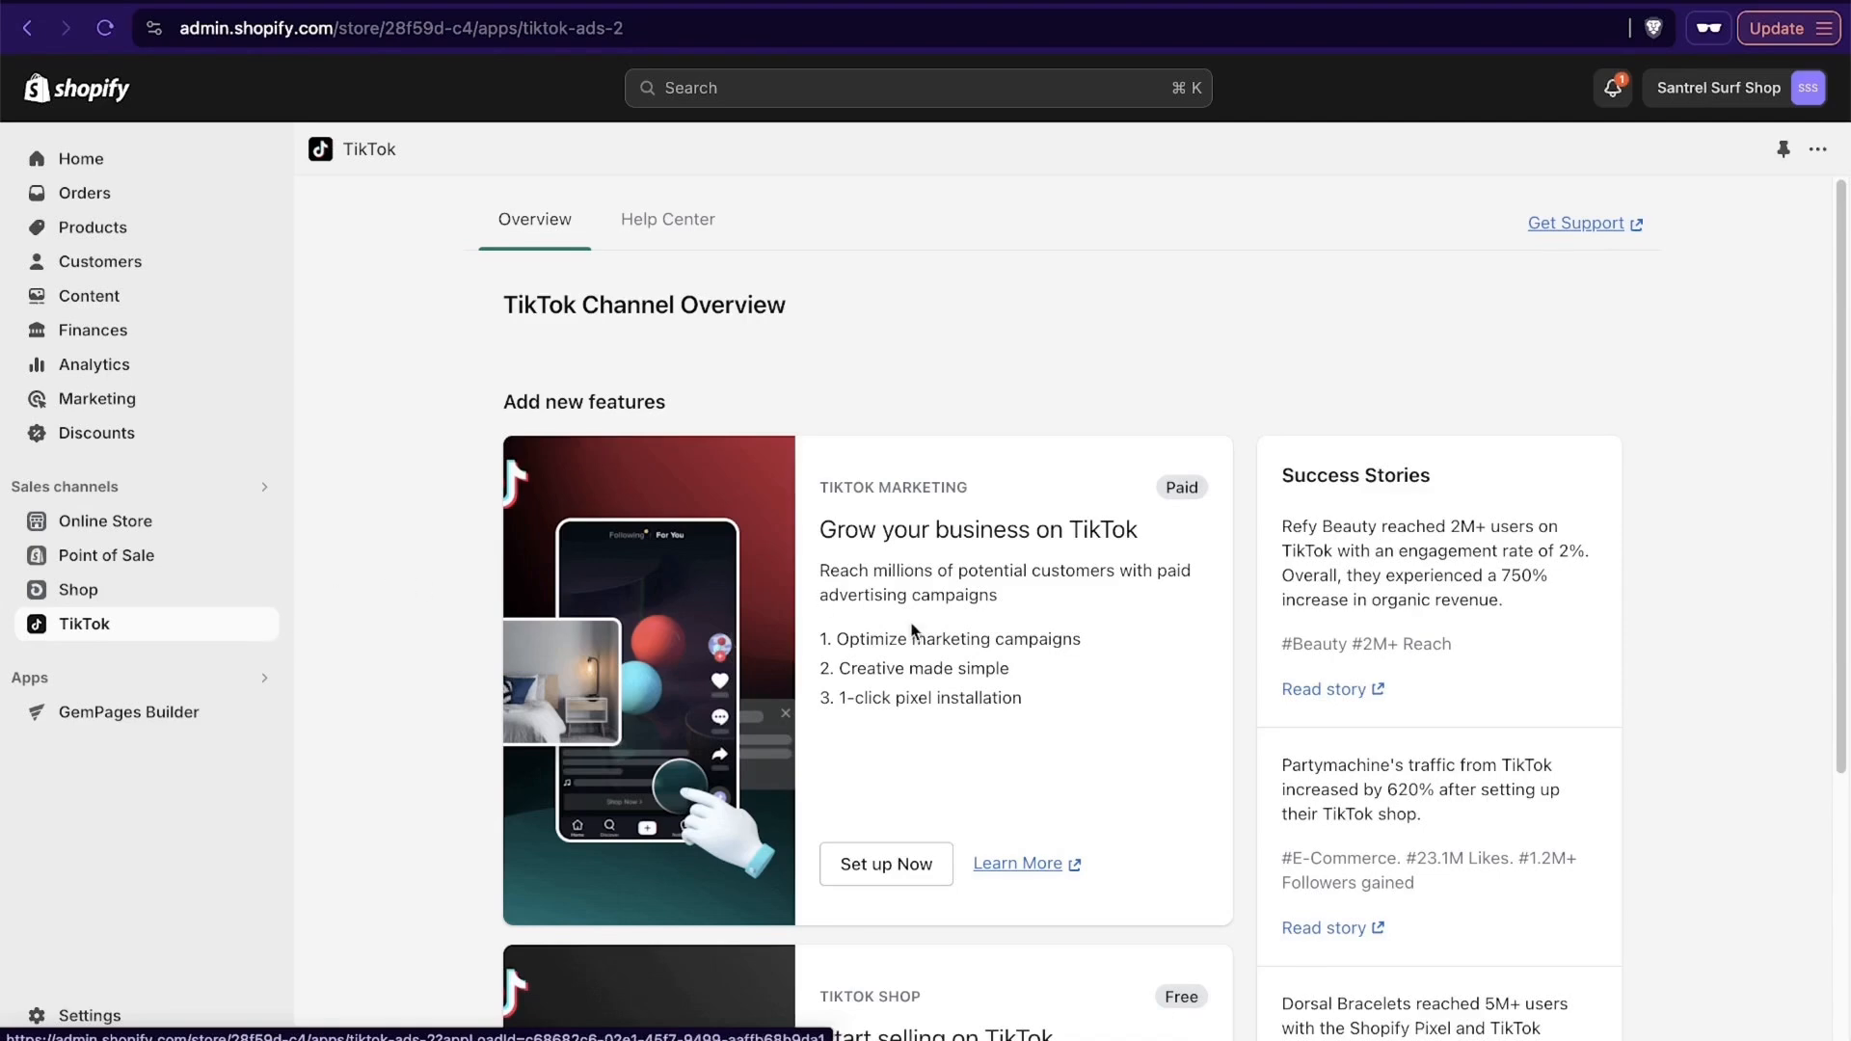
Skim the TikTok overview, then go to the Home dashboard showing 'Get your first 10 sales'.
scroll(902, 708, down, 5)
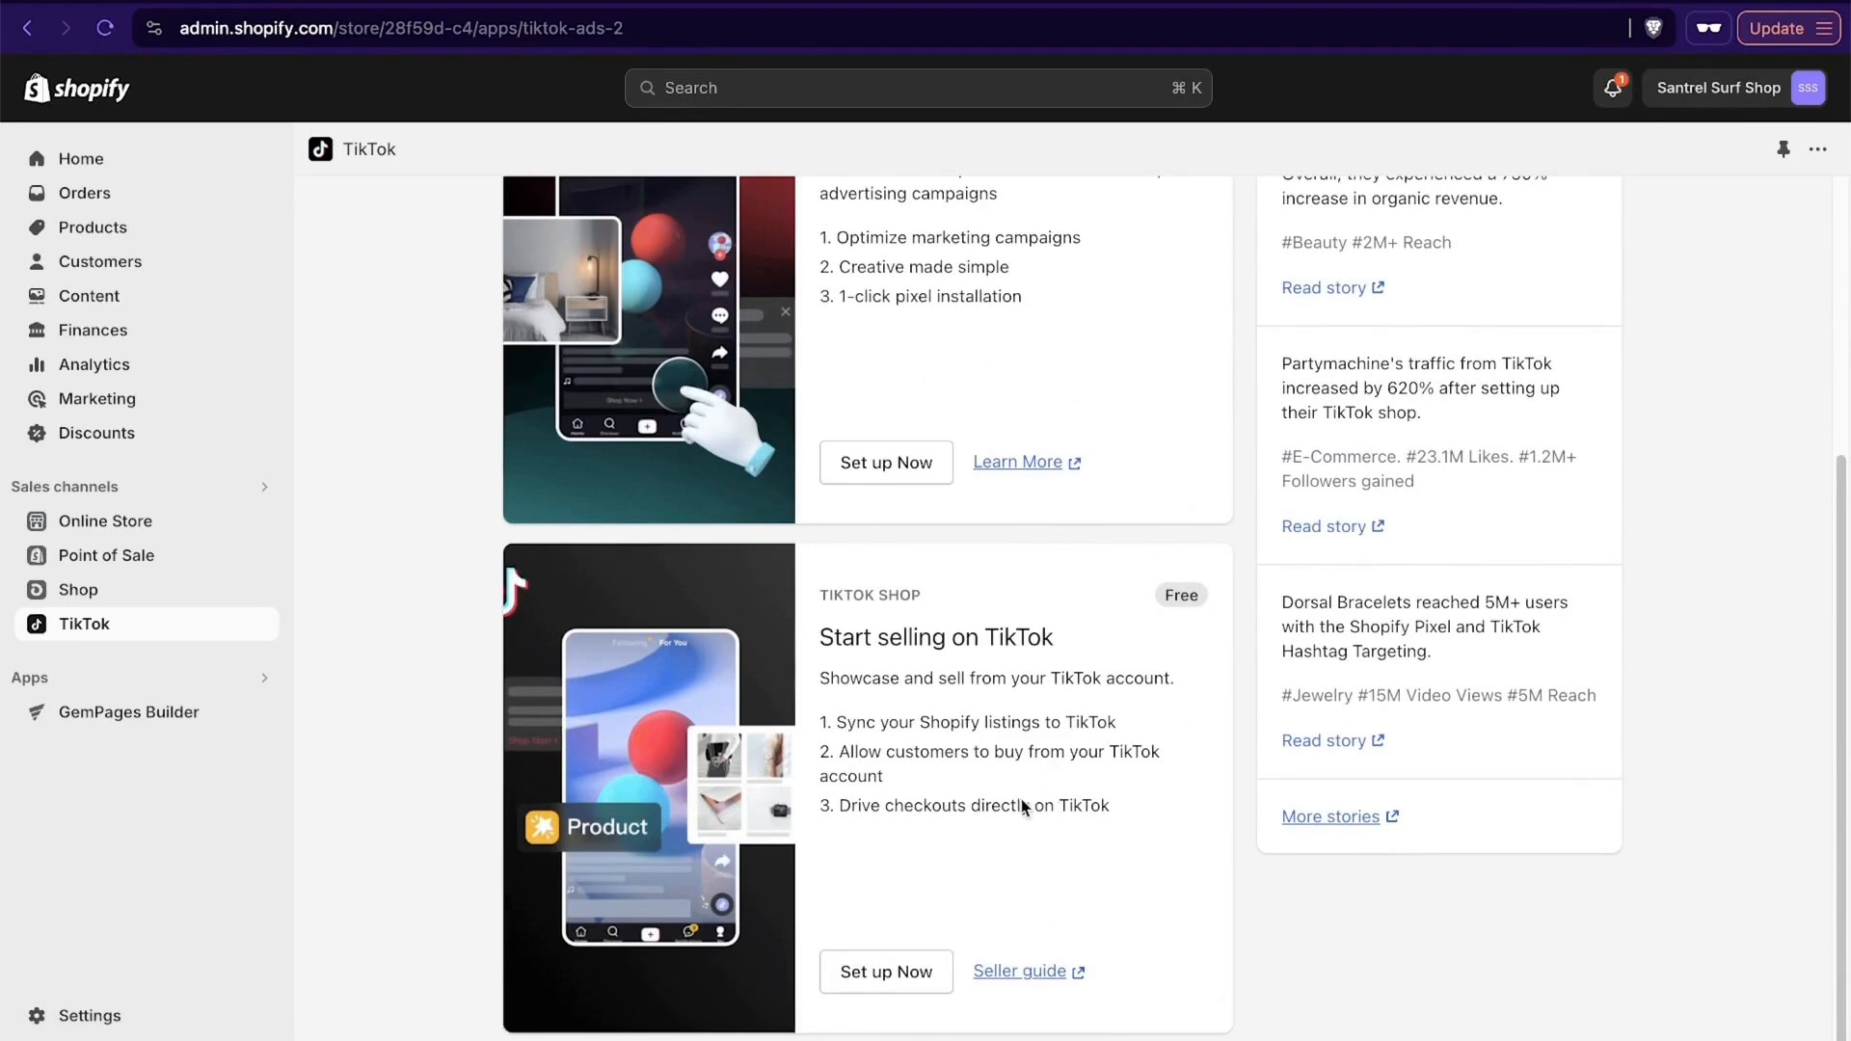
scroll(982, 847, up, 3)
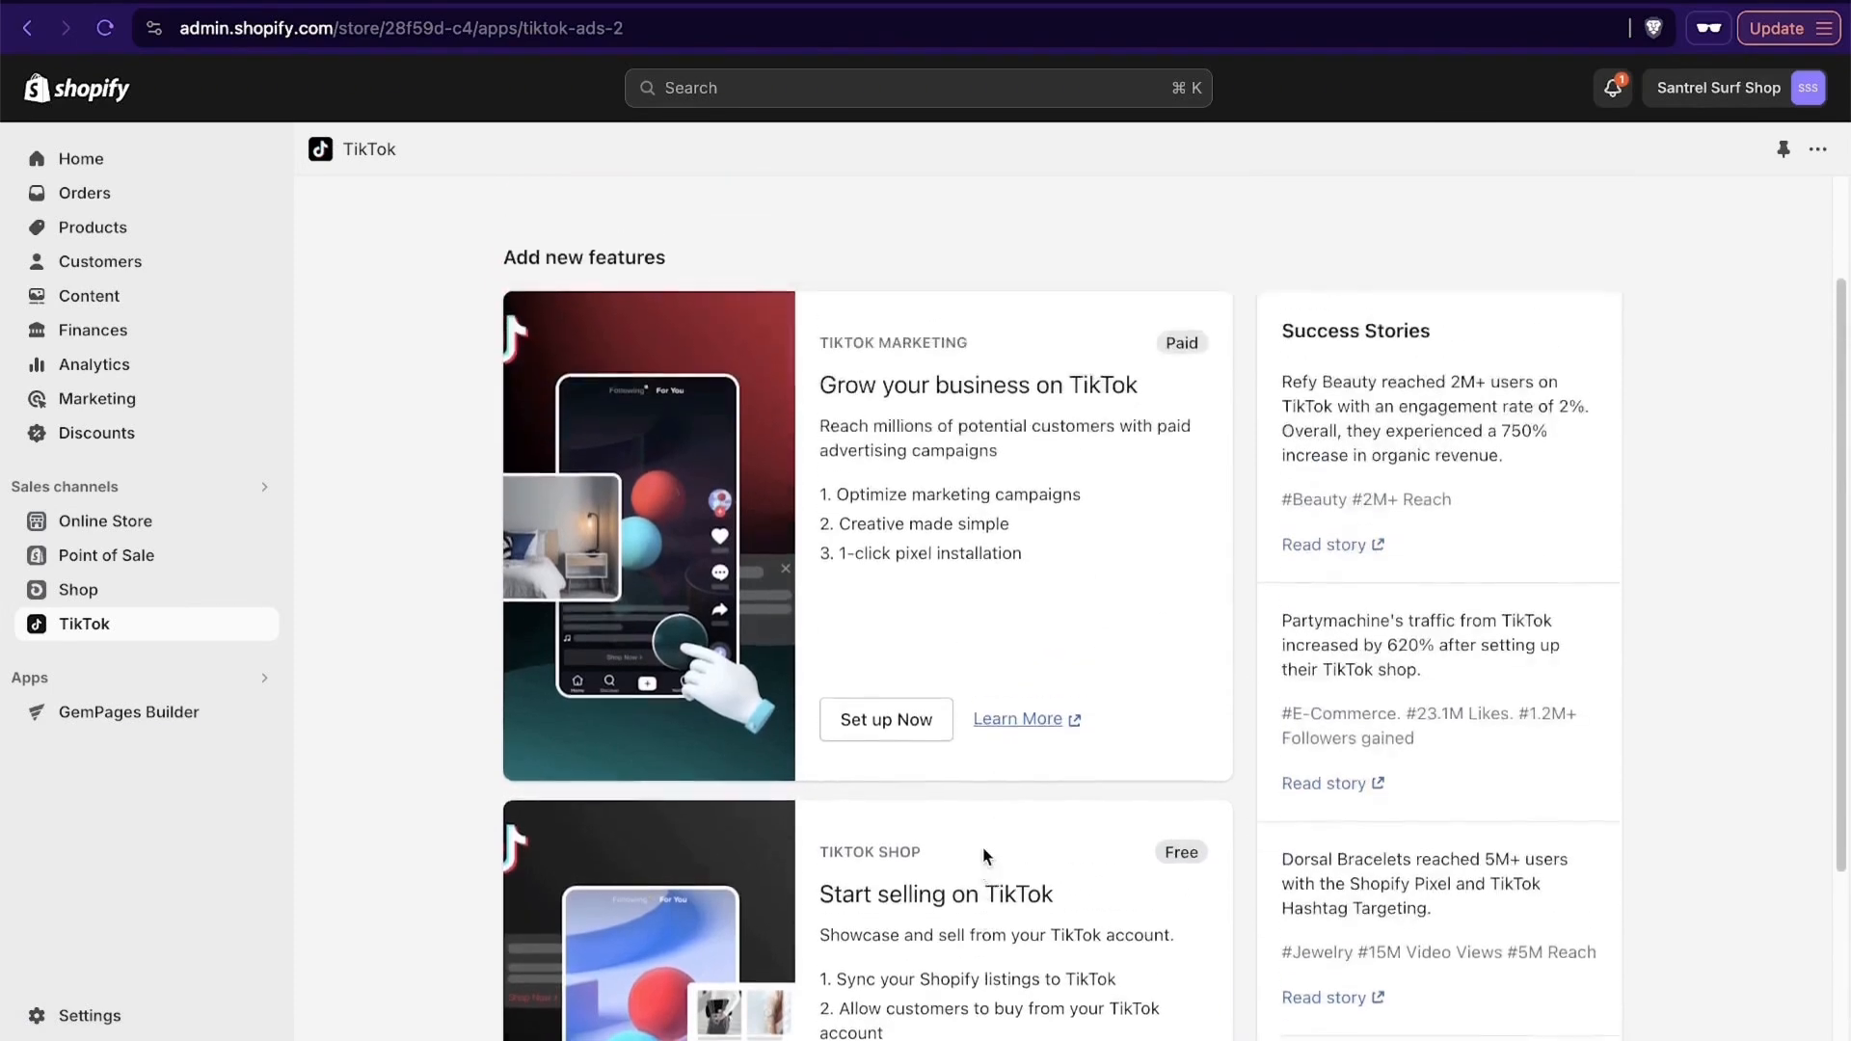
scroll(984, 854, up, 2)
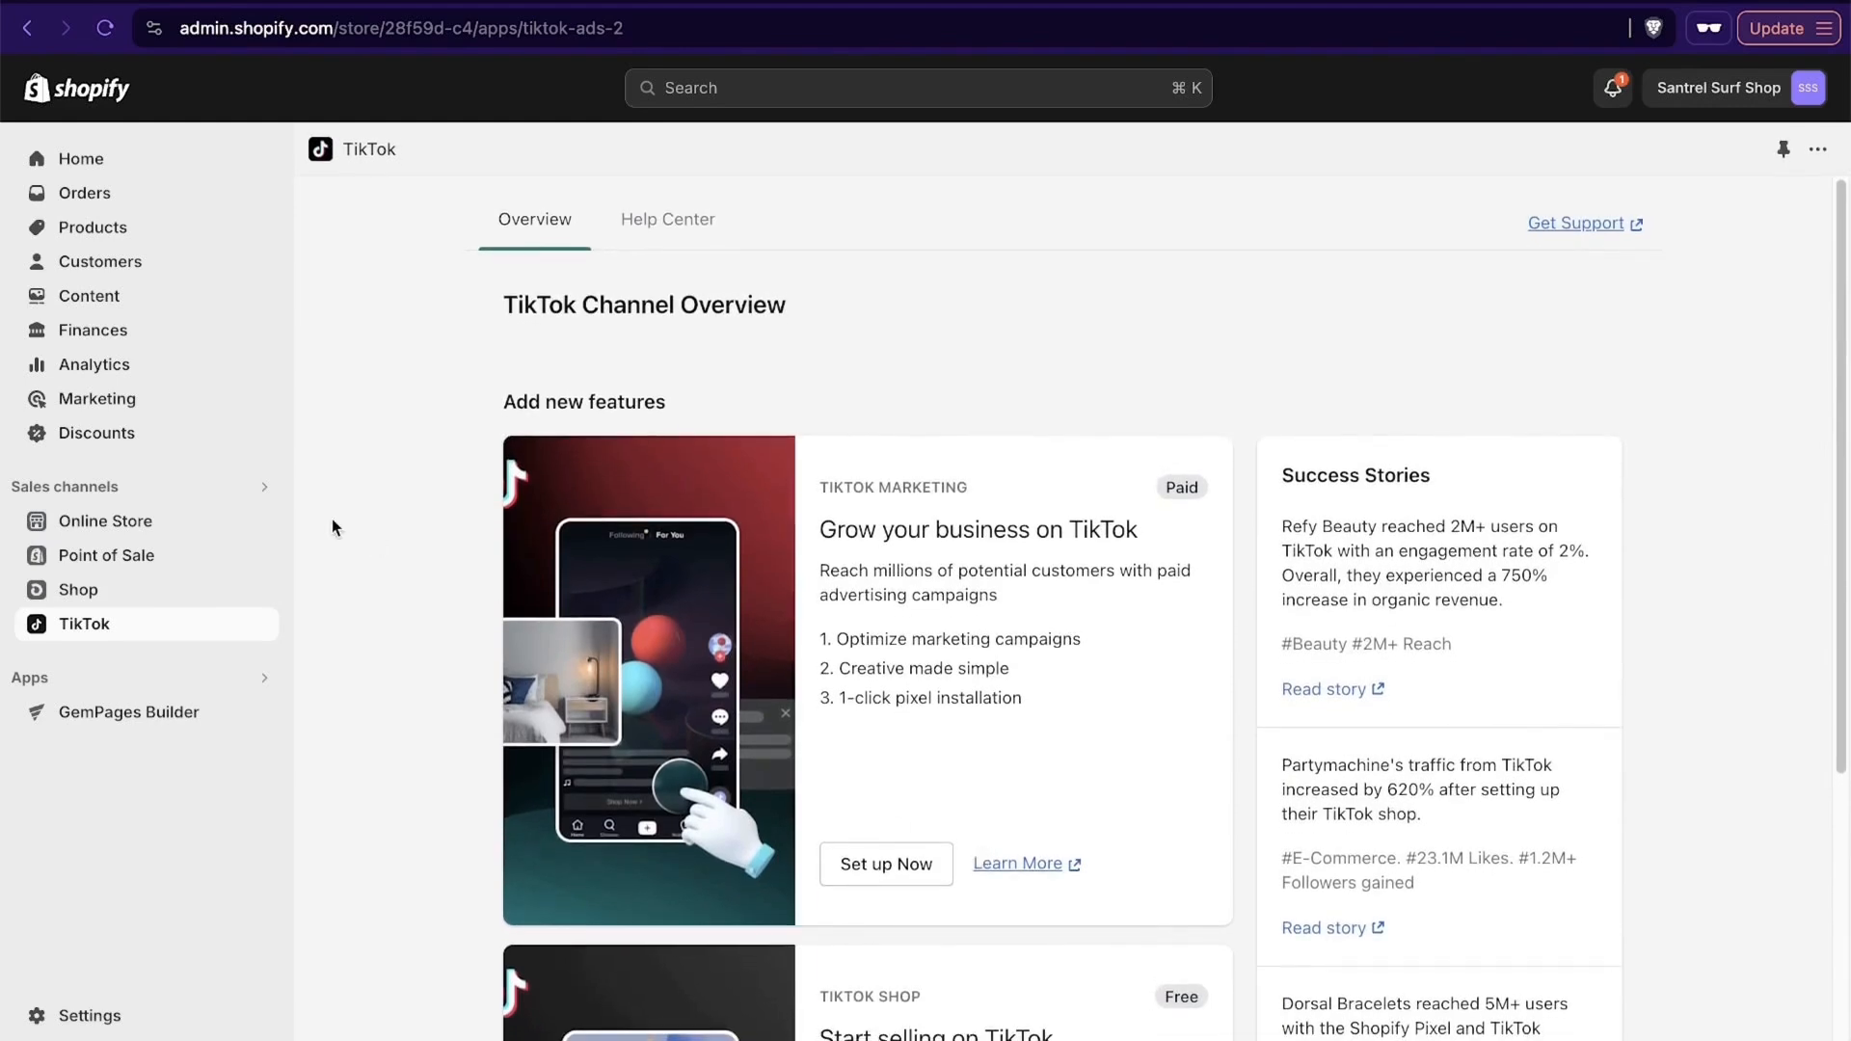
click(91, 158)
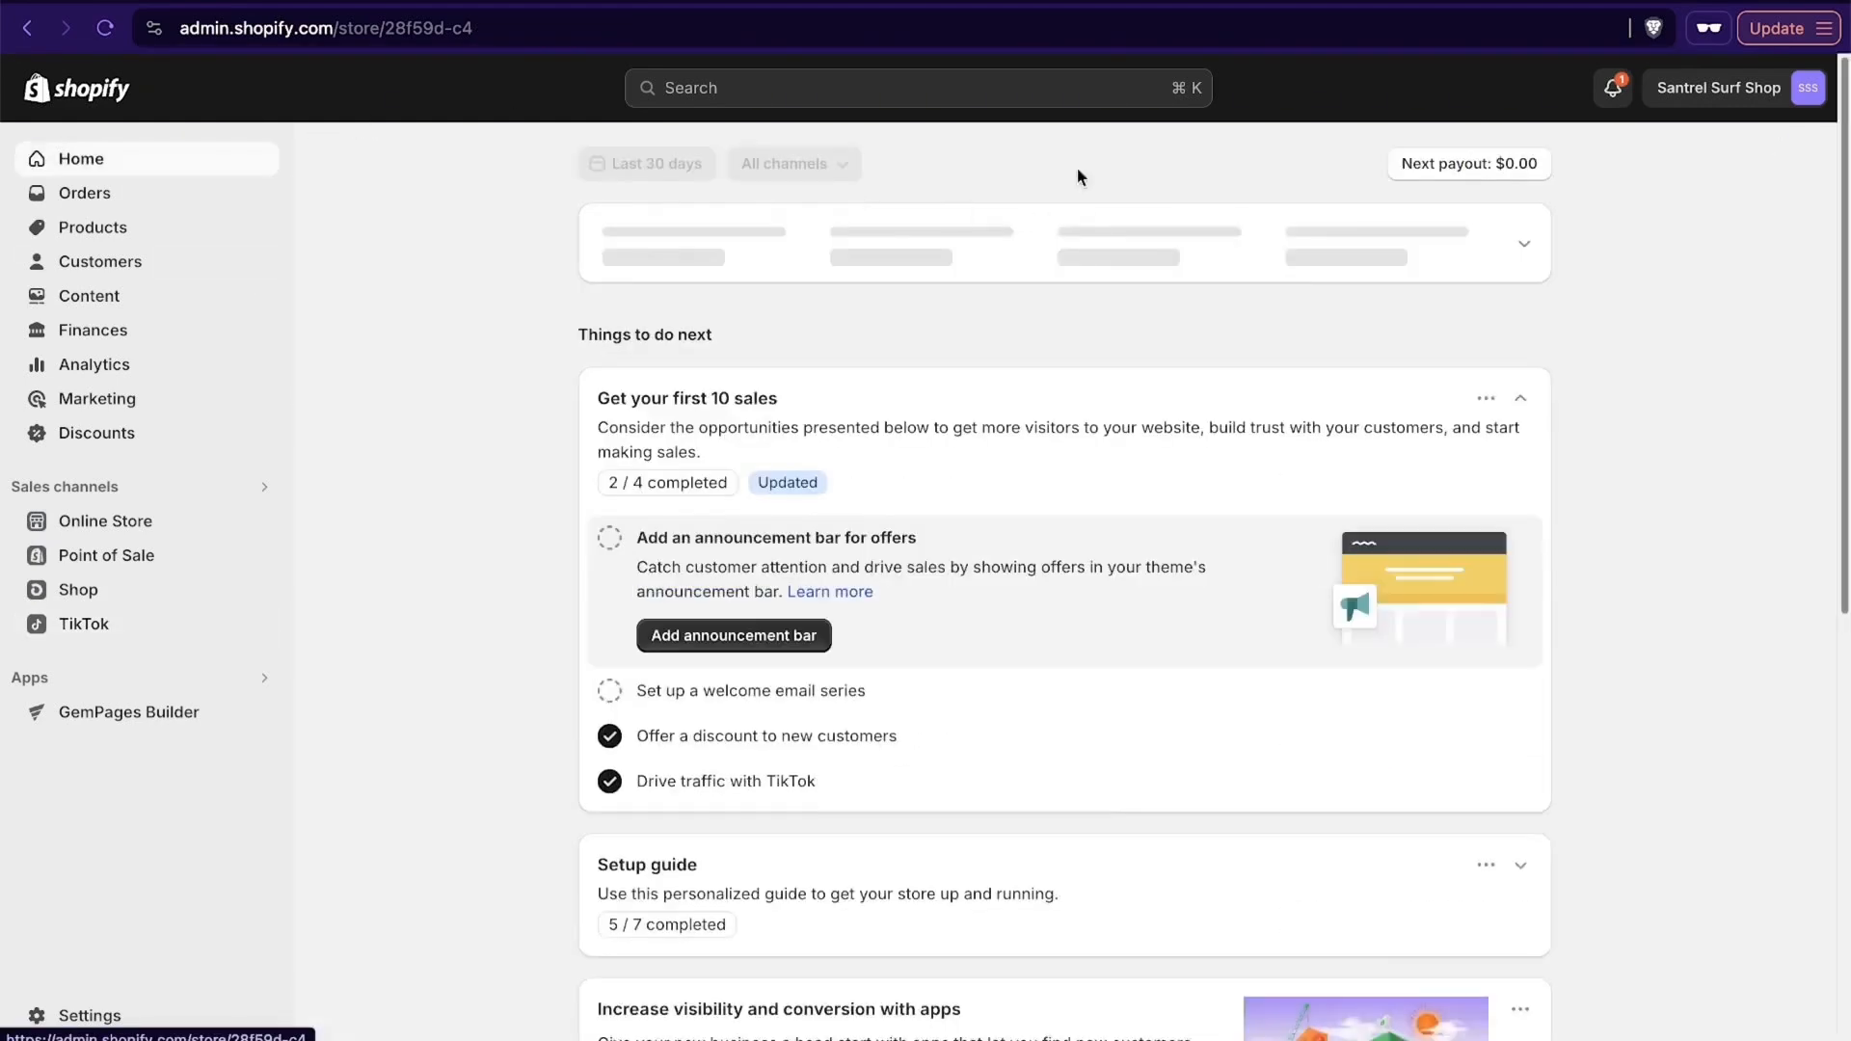